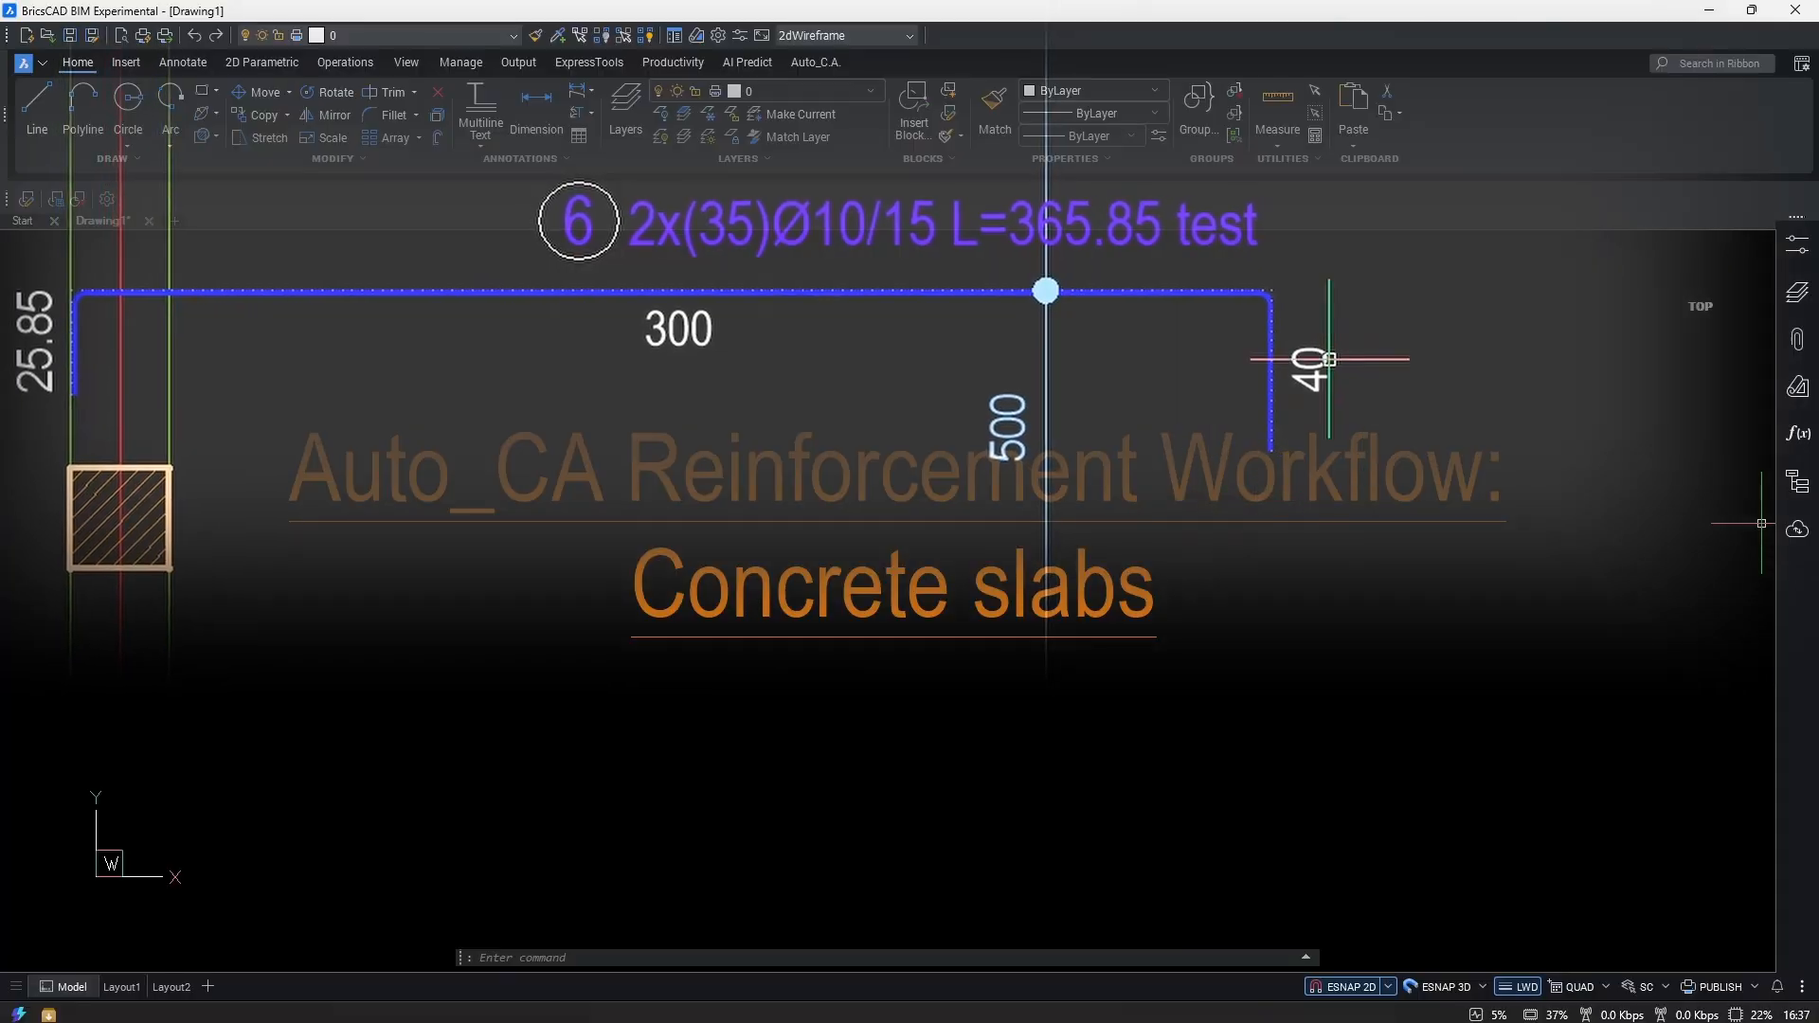
Stretch the bar's right leg to the right using a crossing-window selection.
drag(1352, 512, 1082, 322)
key(Return)
click(1162, 492)
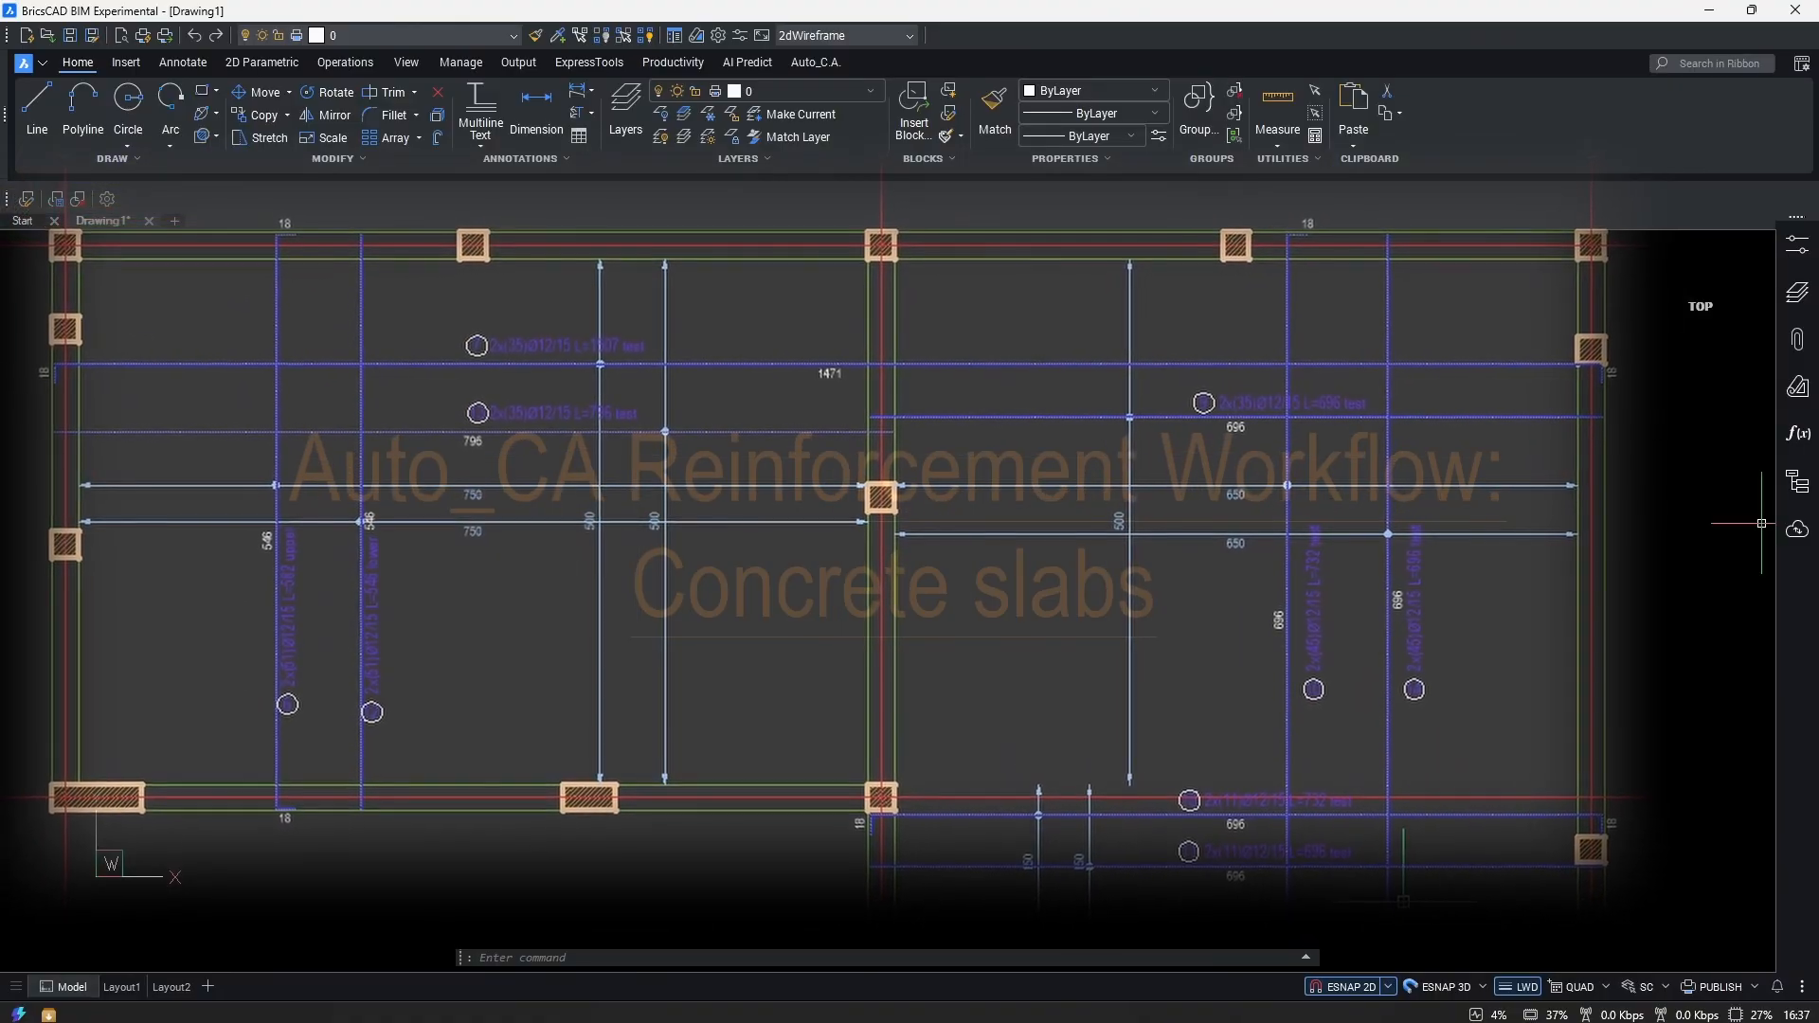
Select the whole slab reinforcement drawing, then run +AUTOCA to load the Auto_C.A. plugin.
click(1449, 885)
click(155, 390)
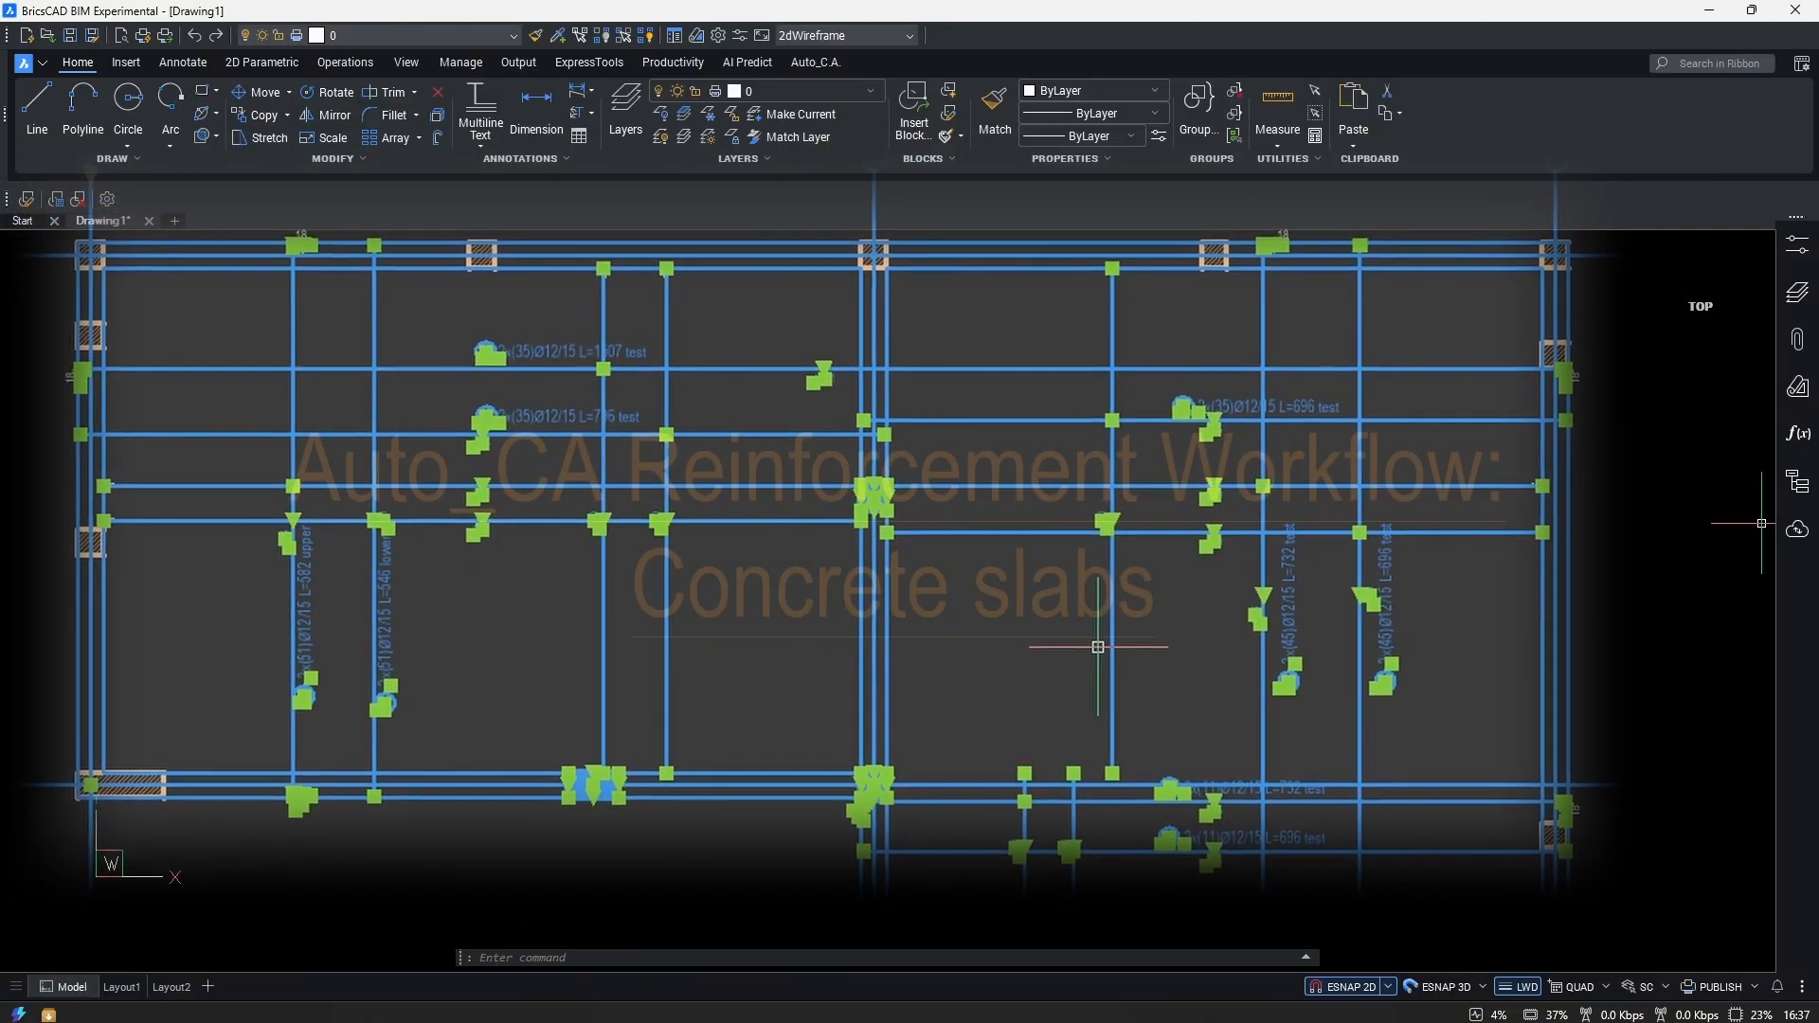
right_click(999, 607)
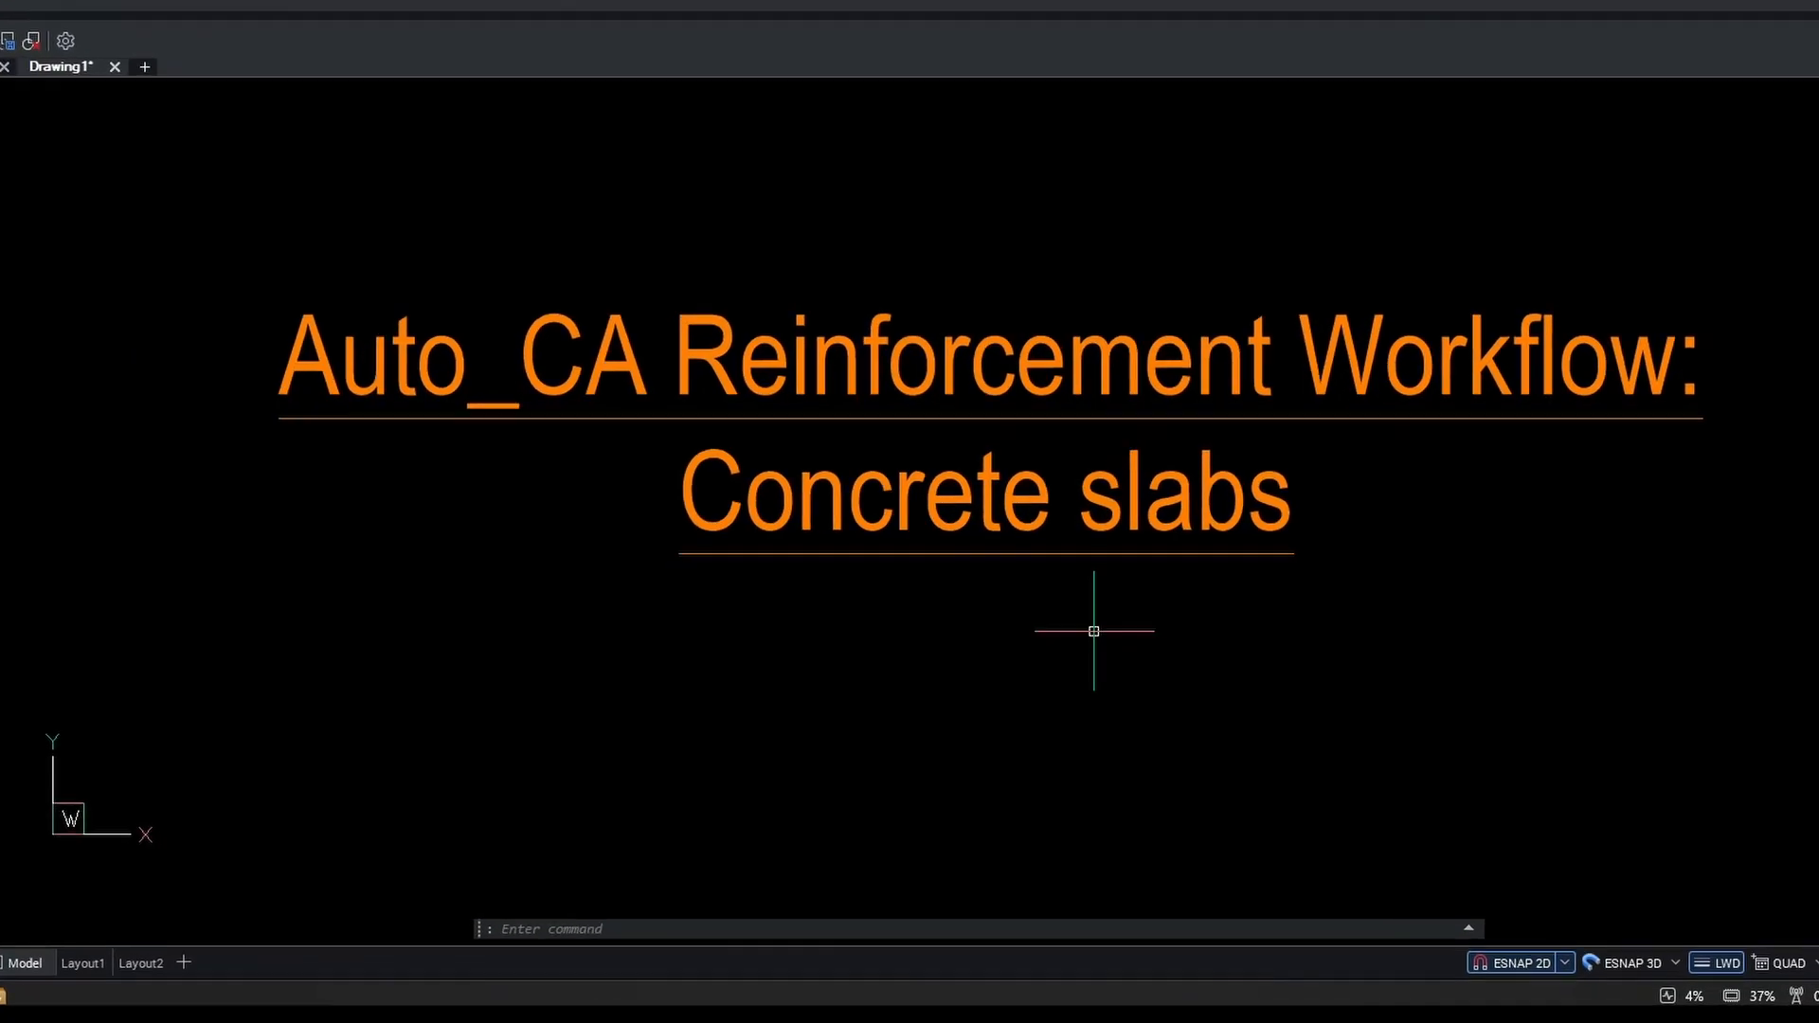
text(+AUTO)
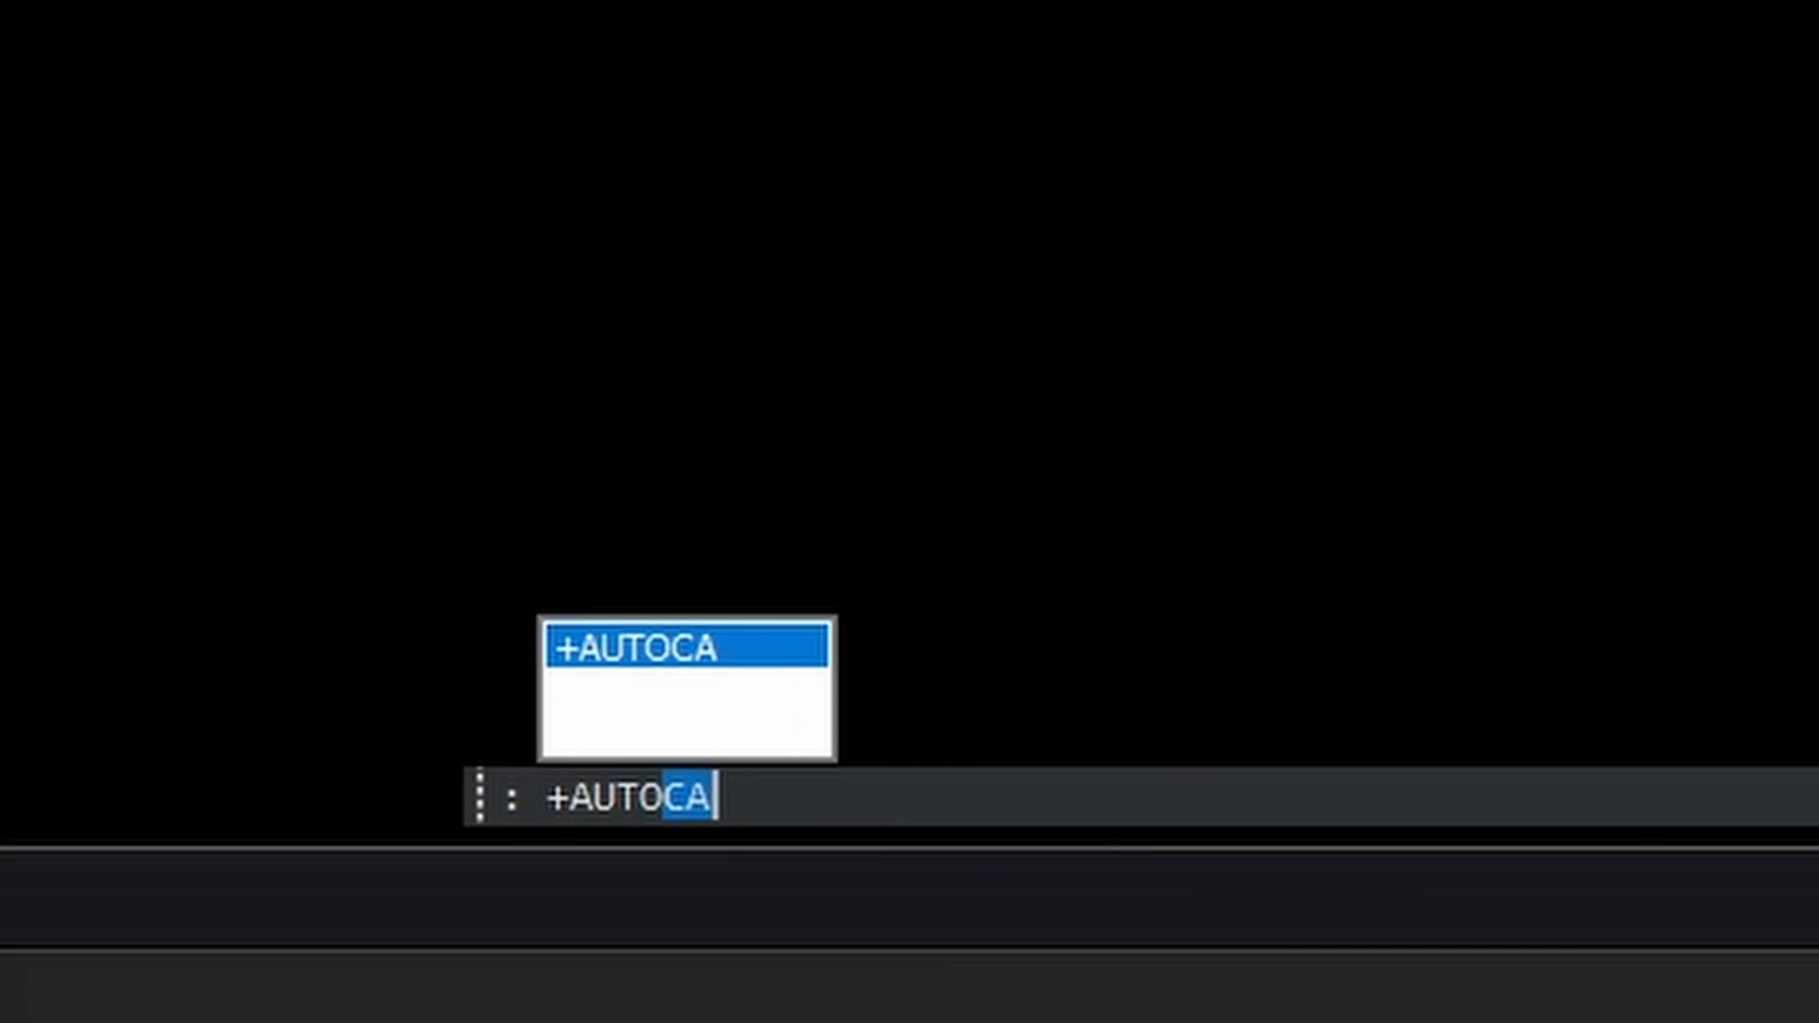
text(CA)
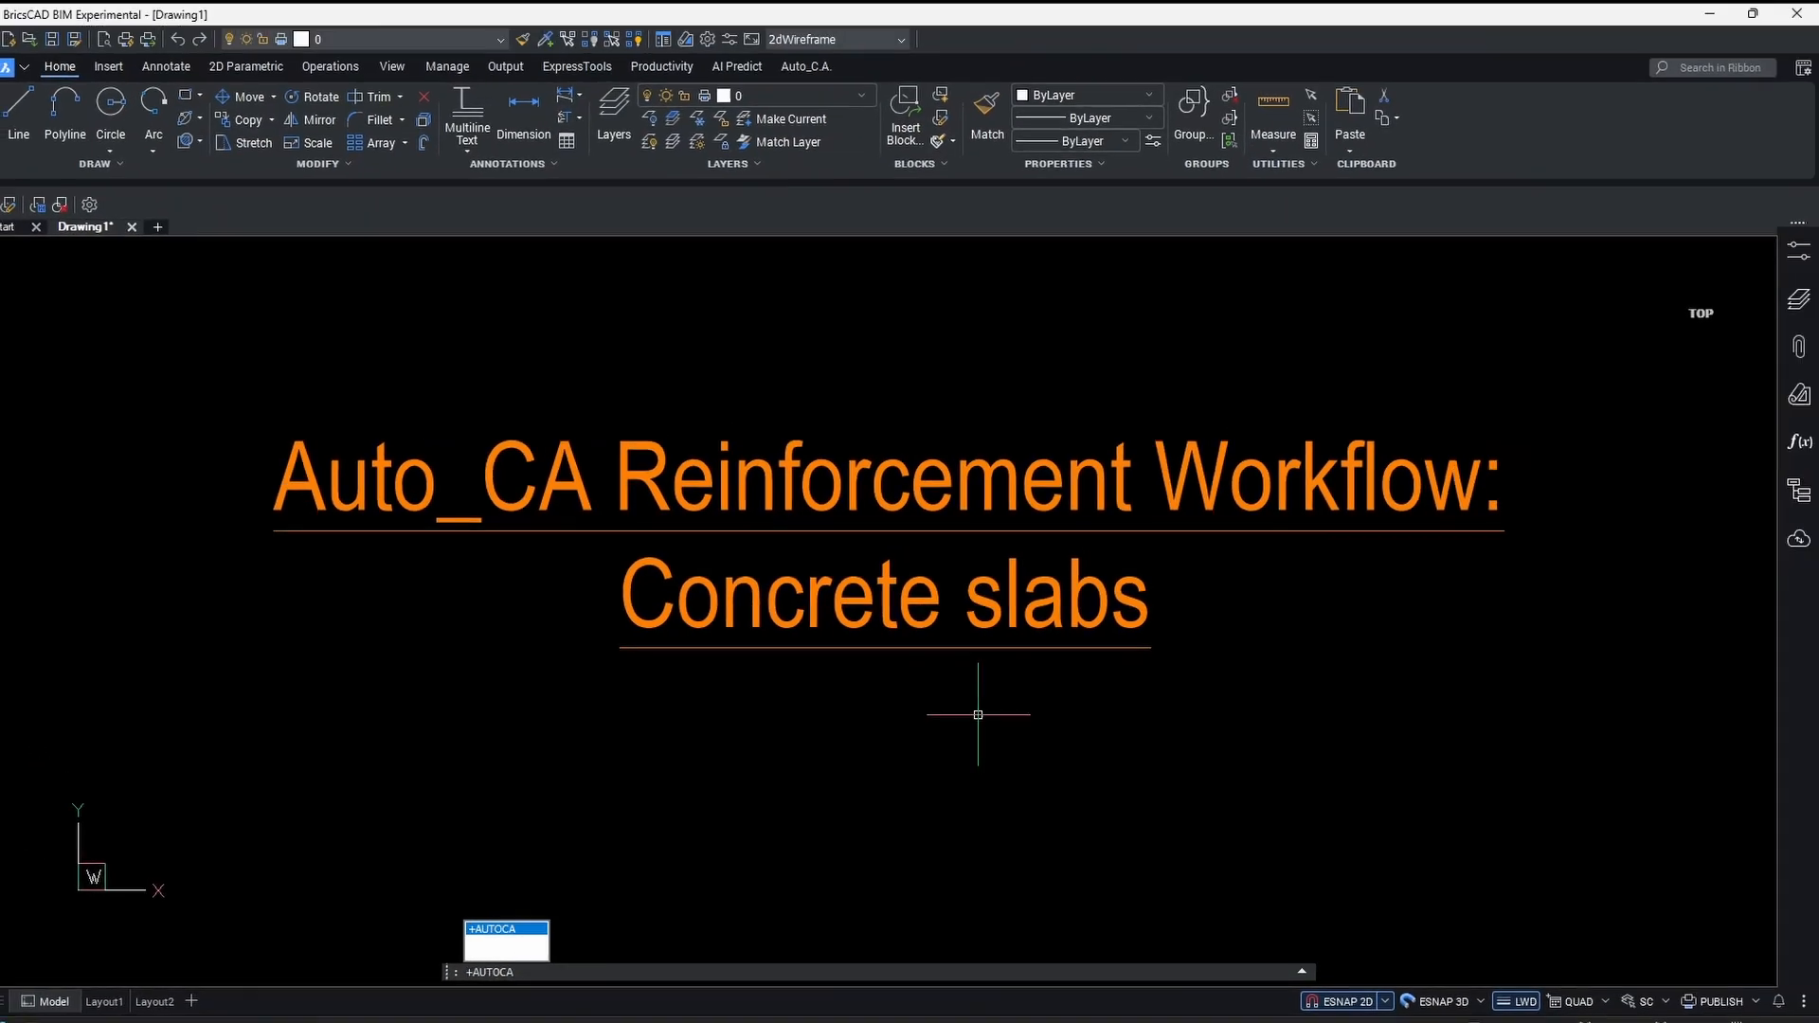
key(Return)
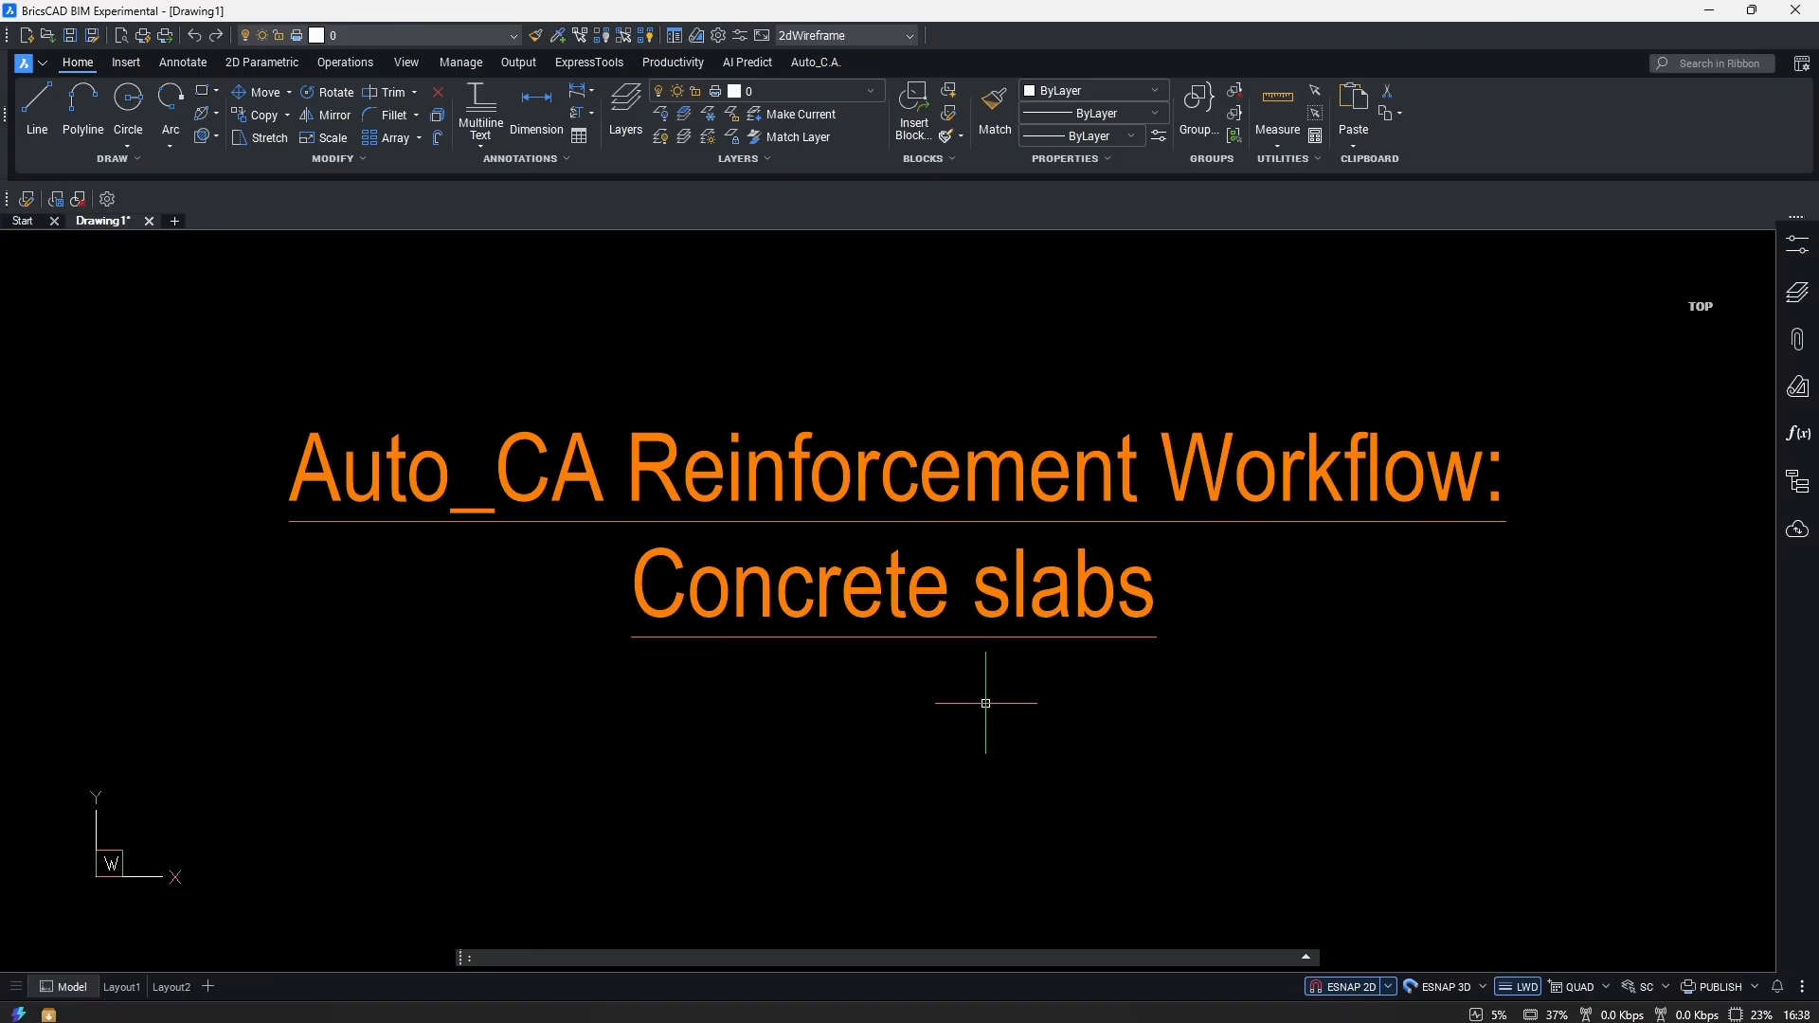
Activate the Auto_C.A. licence online through Control panel's Activation web option.
click(813, 62)
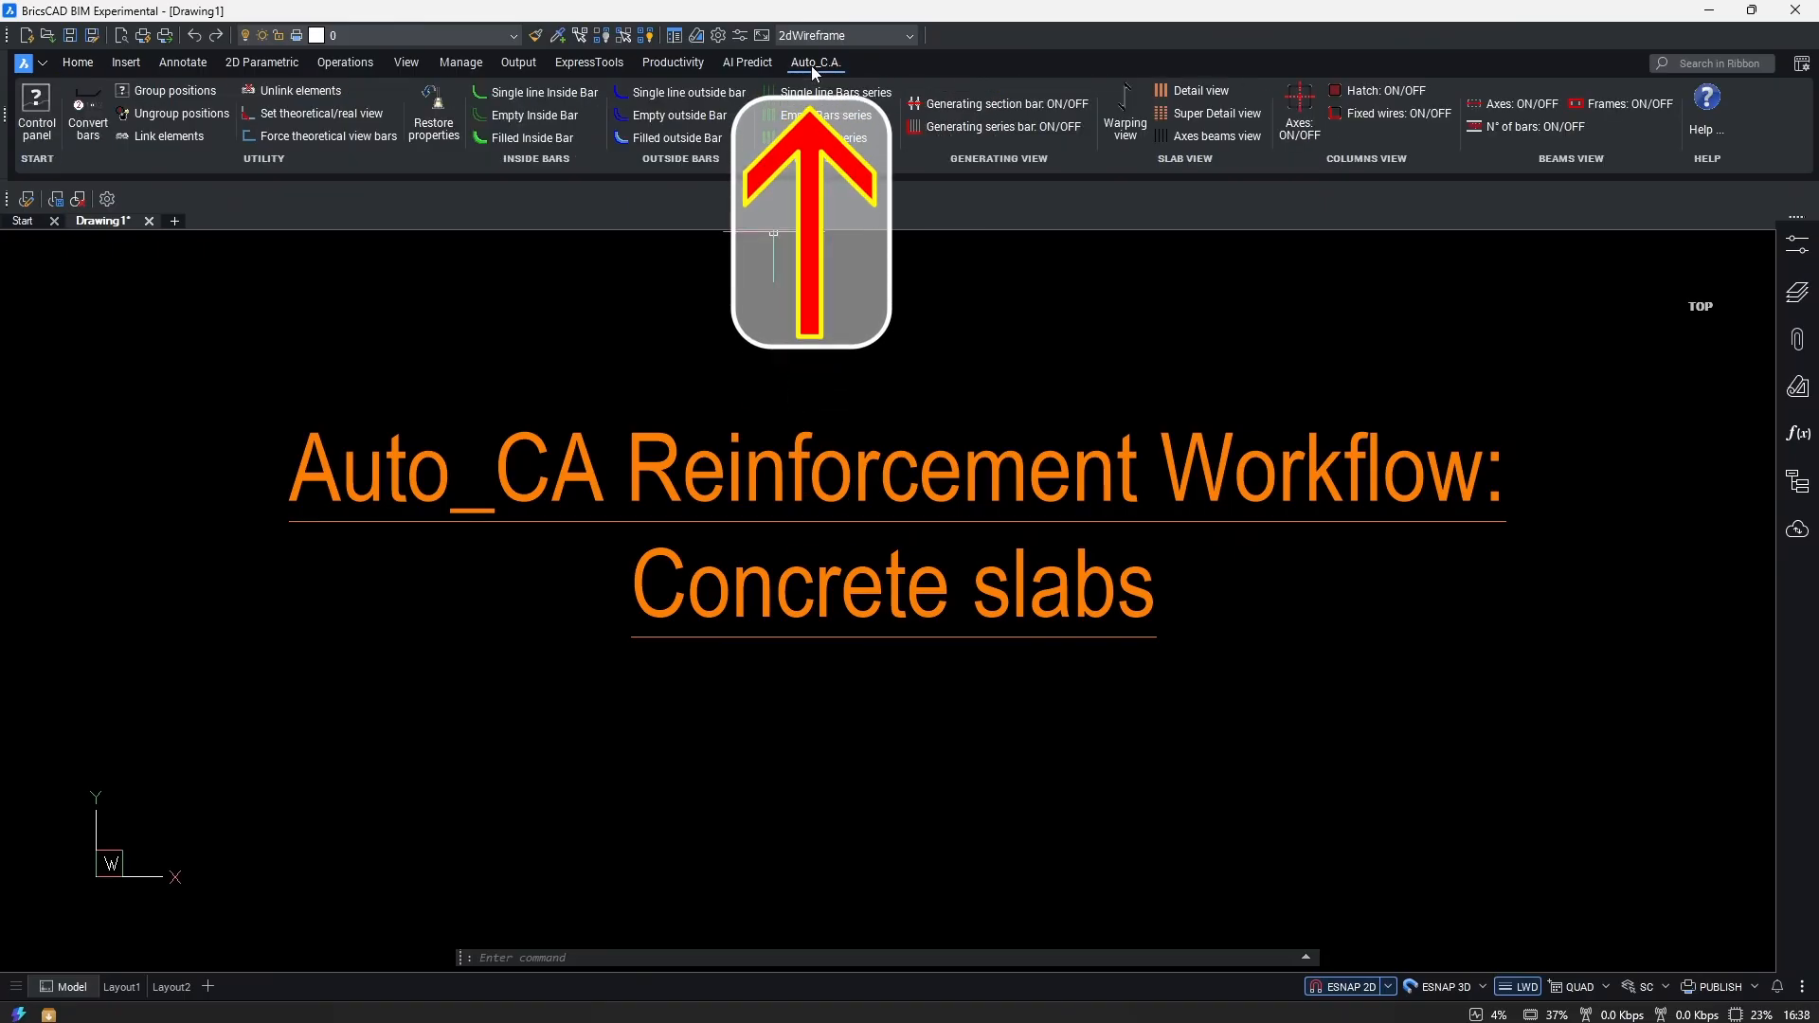
click(36, 106)
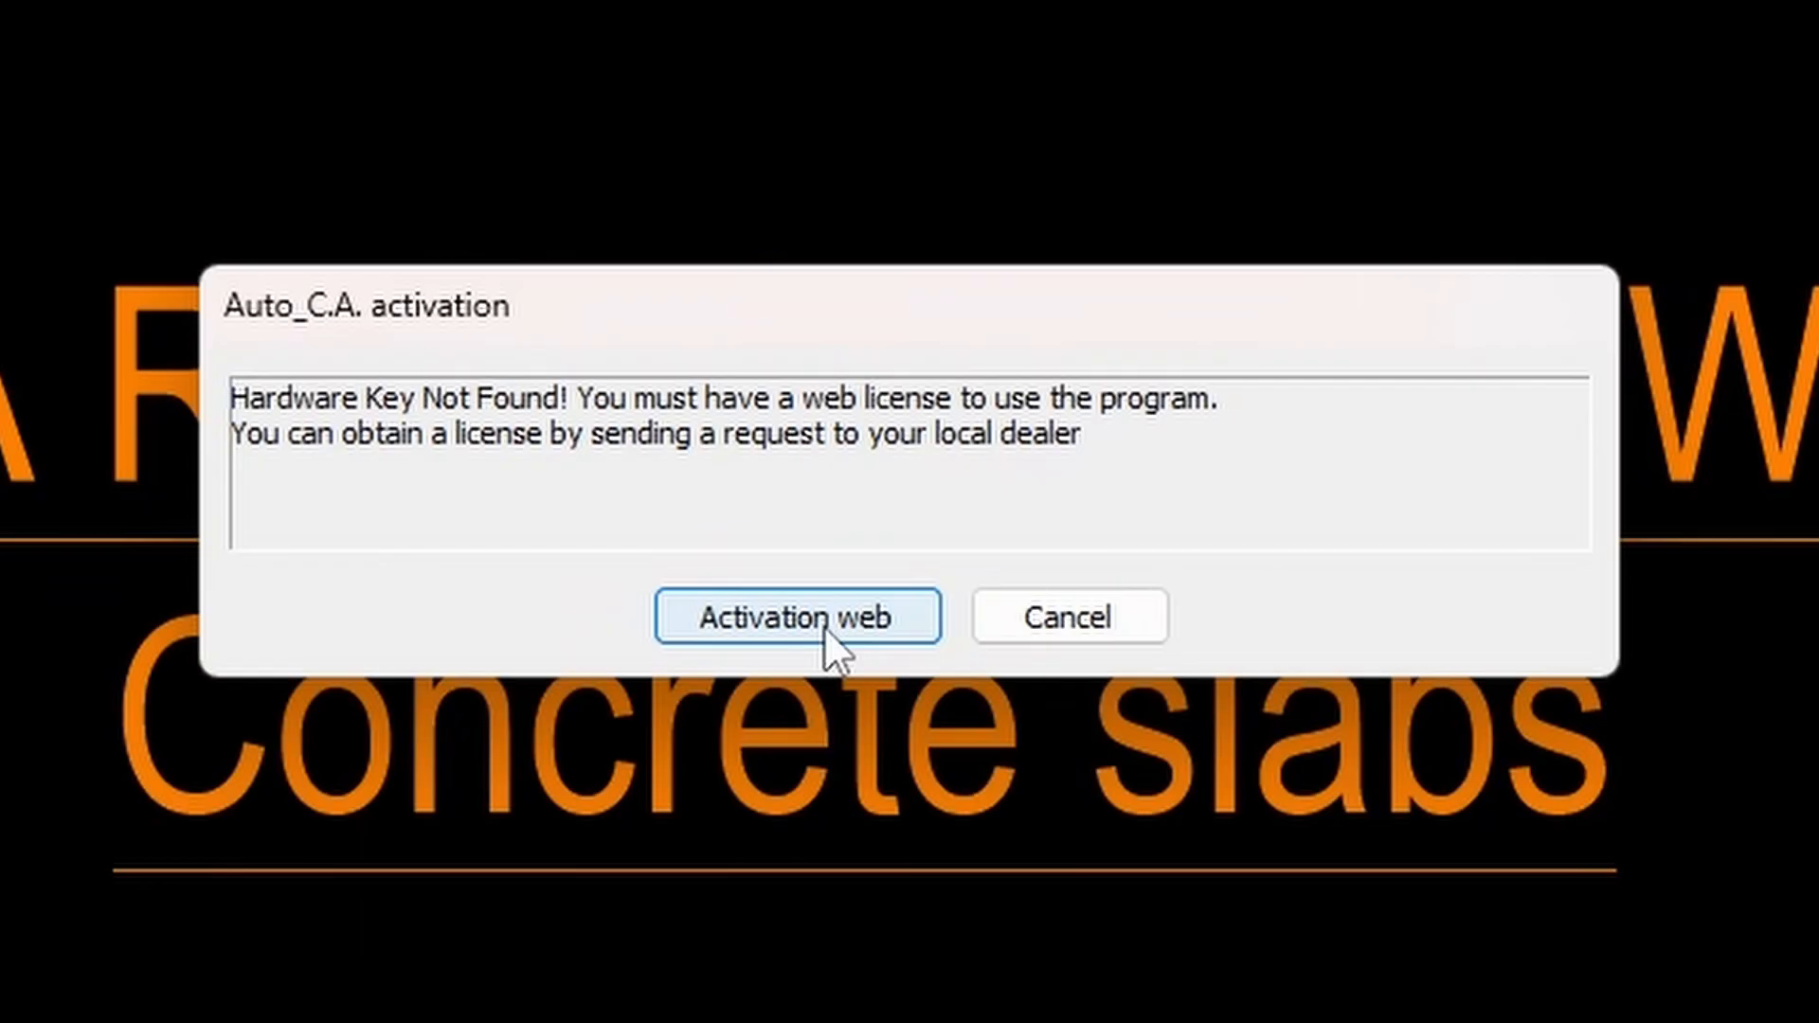
click(822, 625)
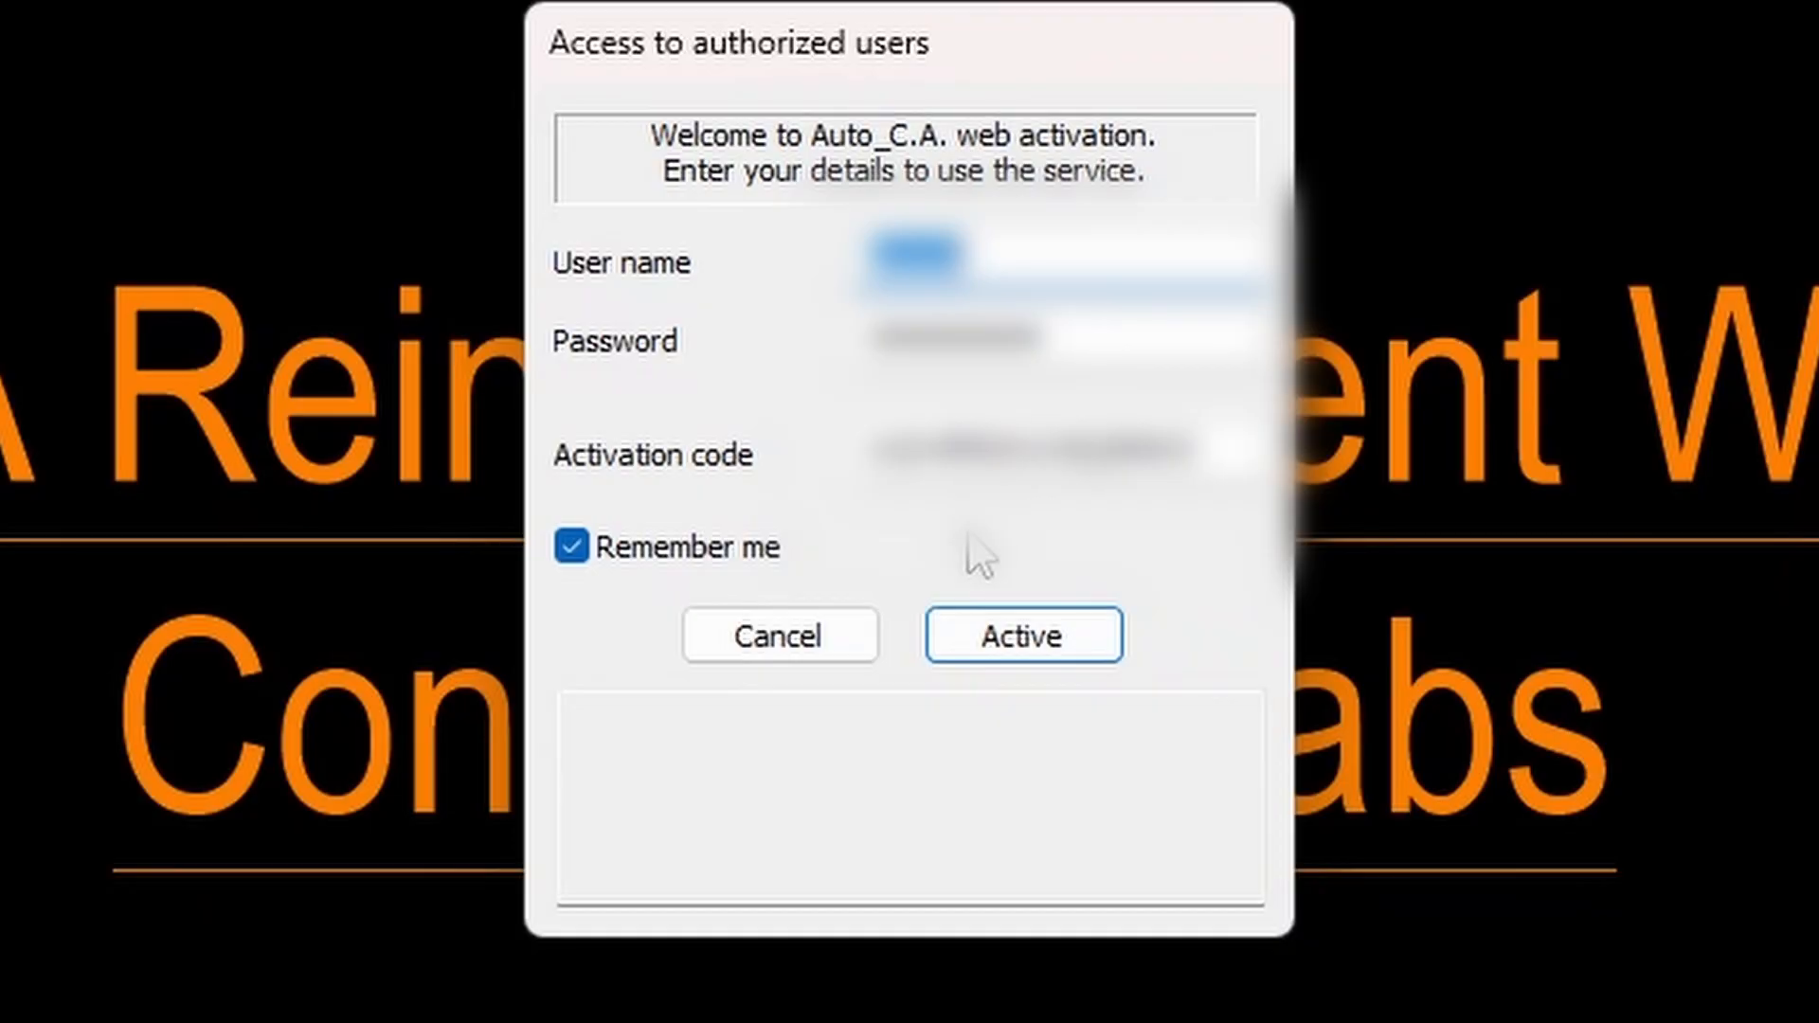
click(1025, 637)
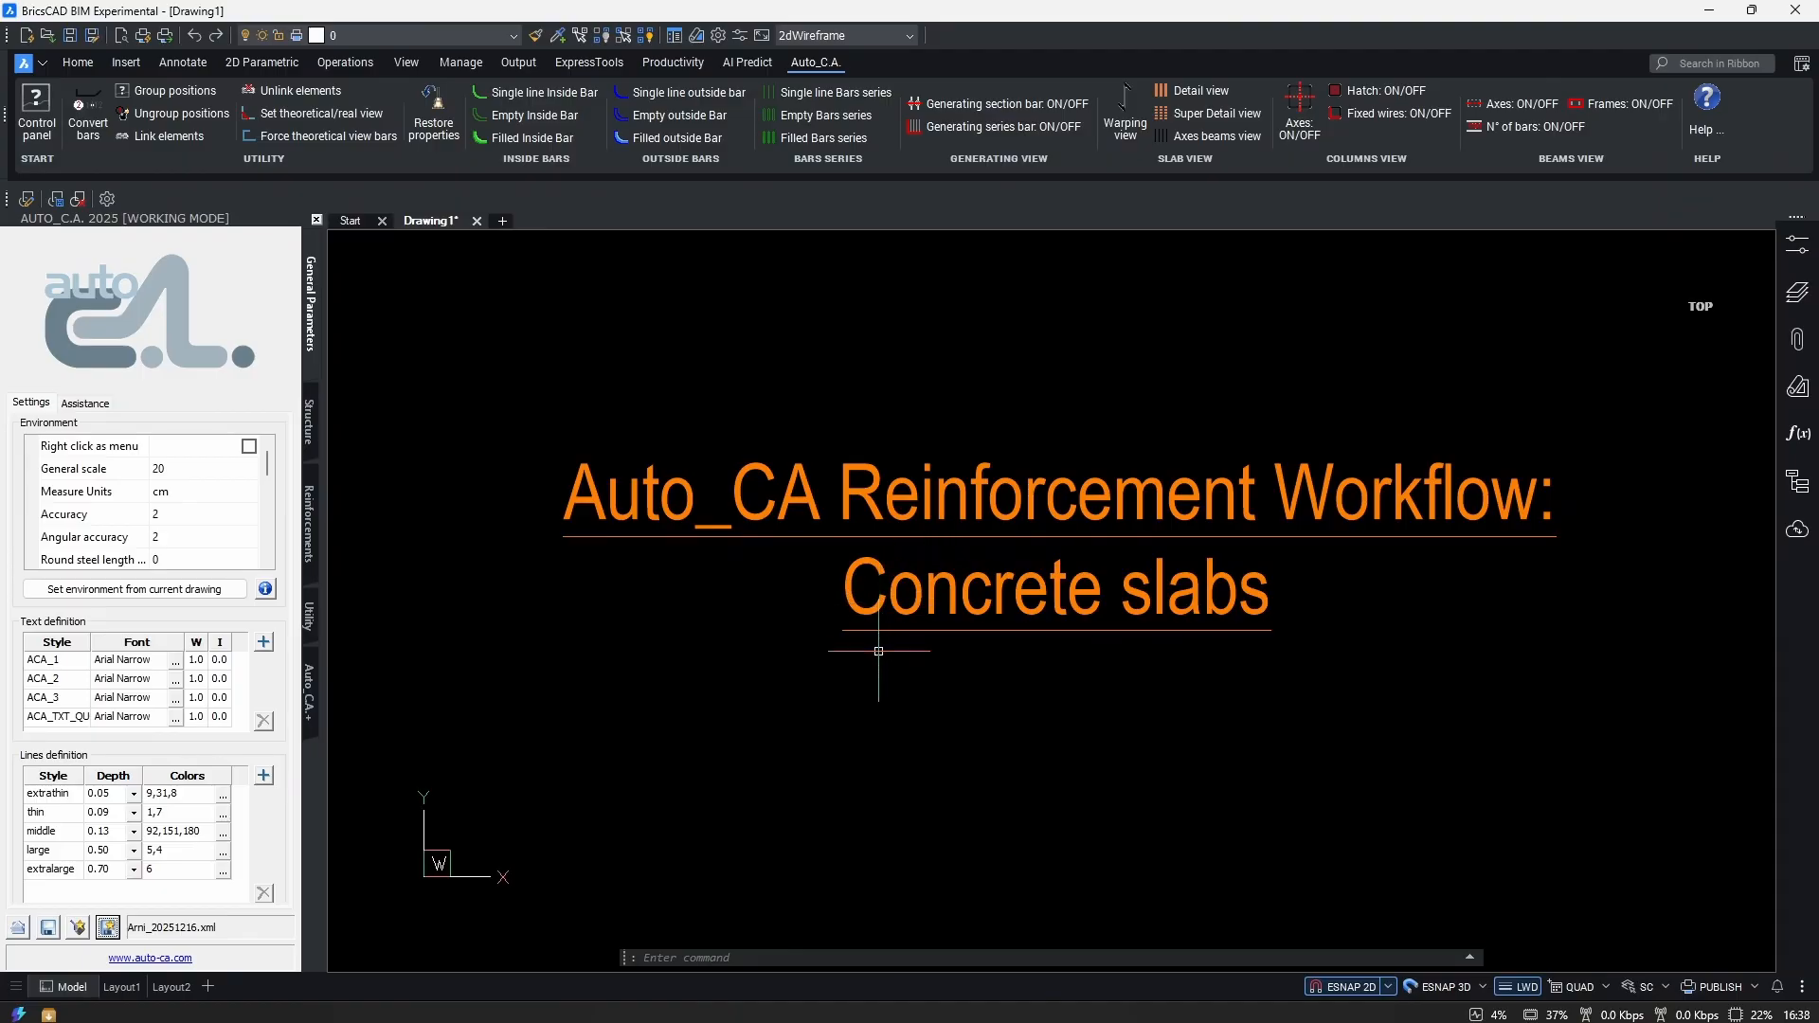
Uncheck Show login dialog in the Environment list and refresh the settings.
scroll(179, 533, down, 3)
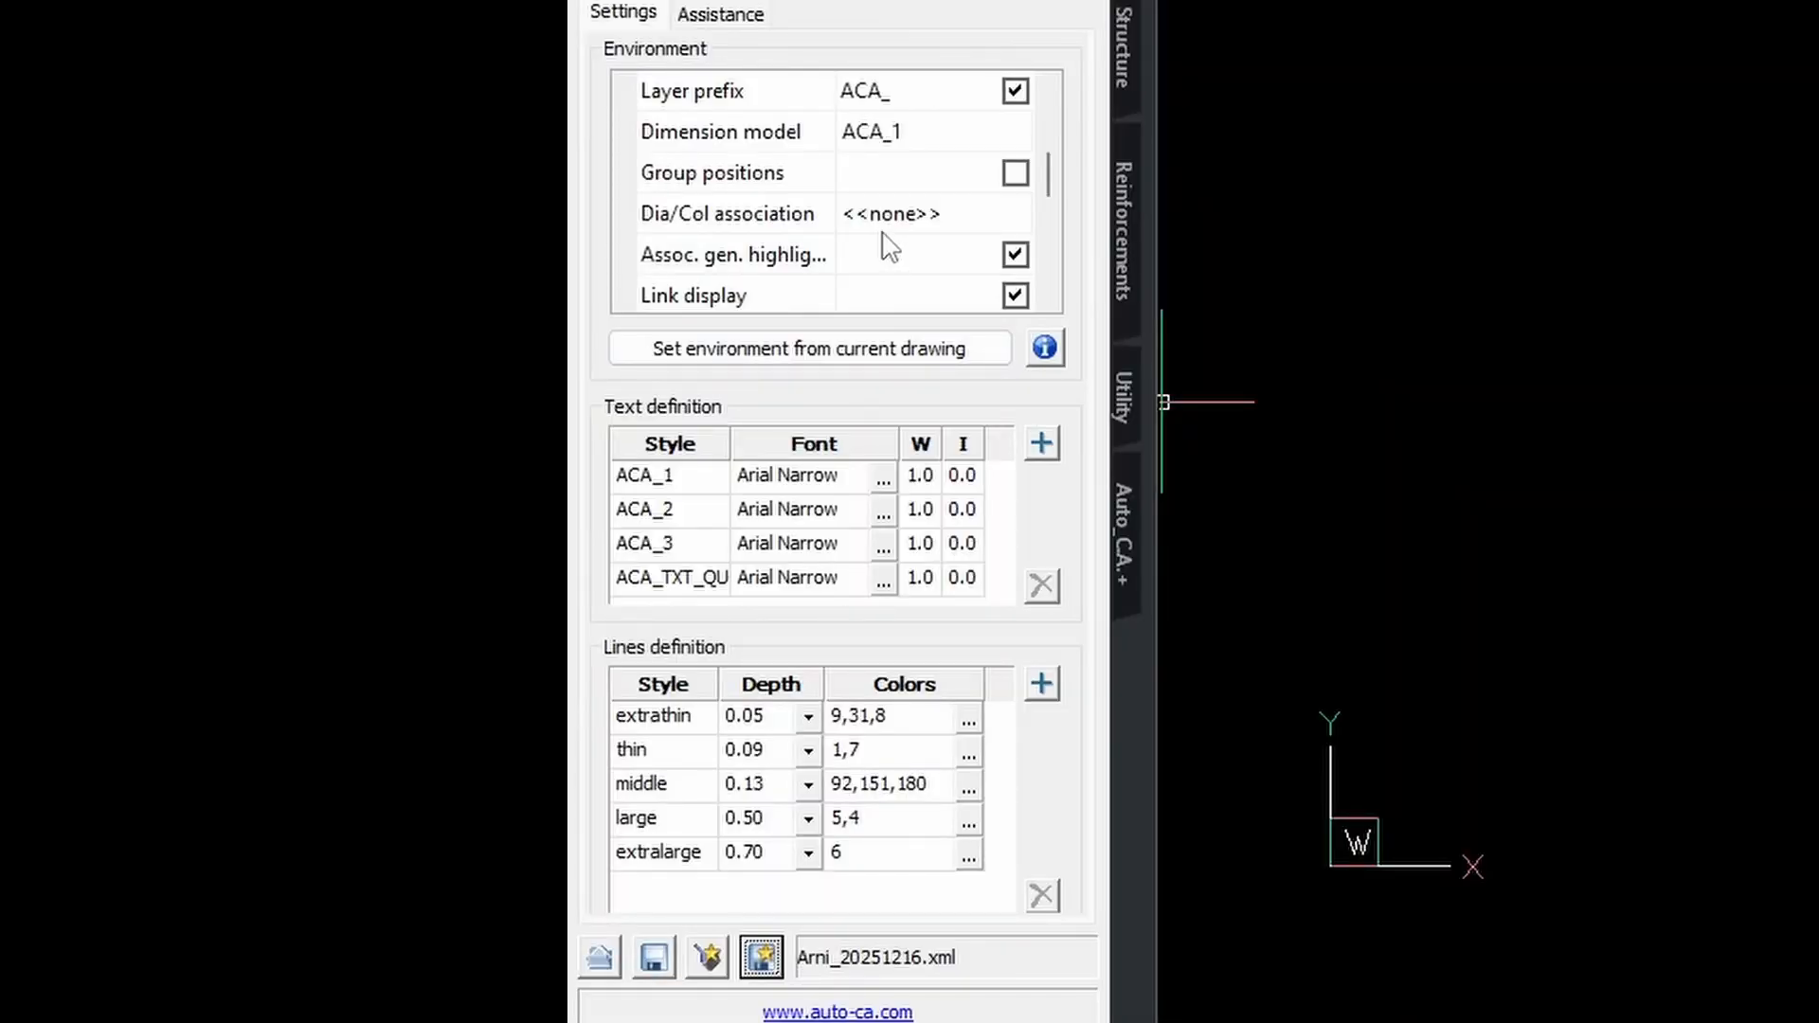
scroll(889, 248, down, 3)
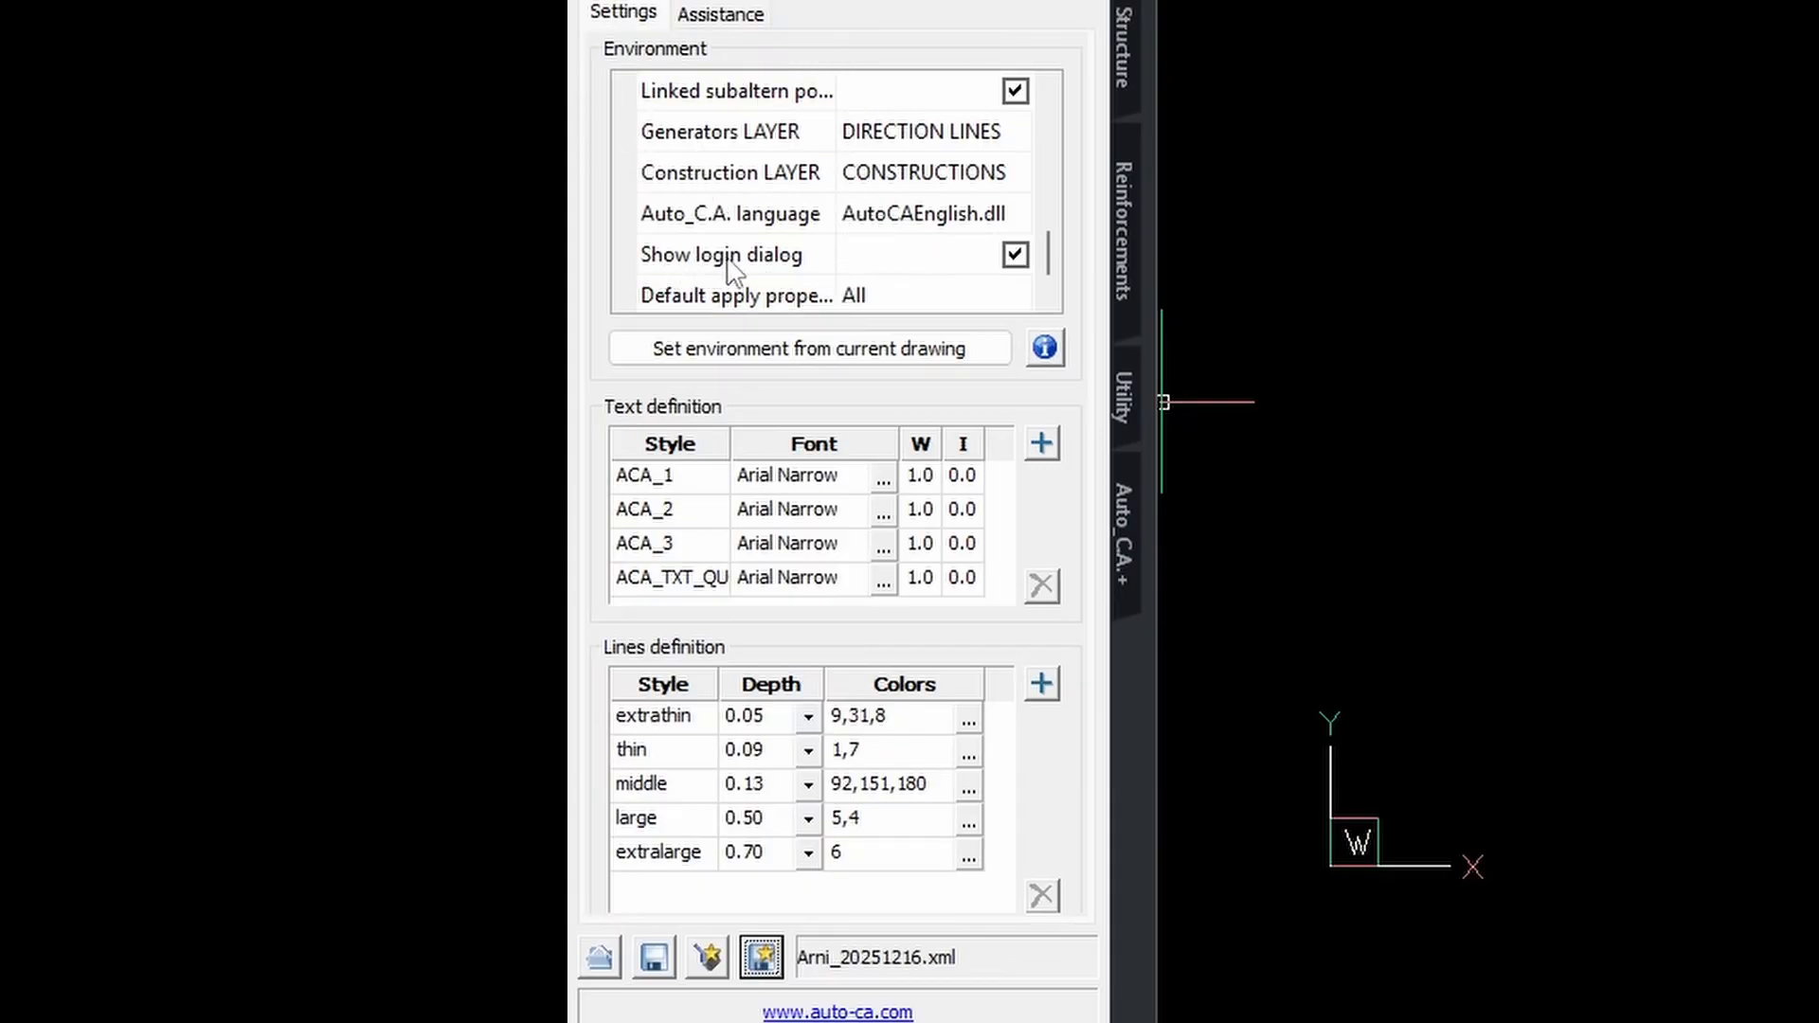
click(1014, 256)
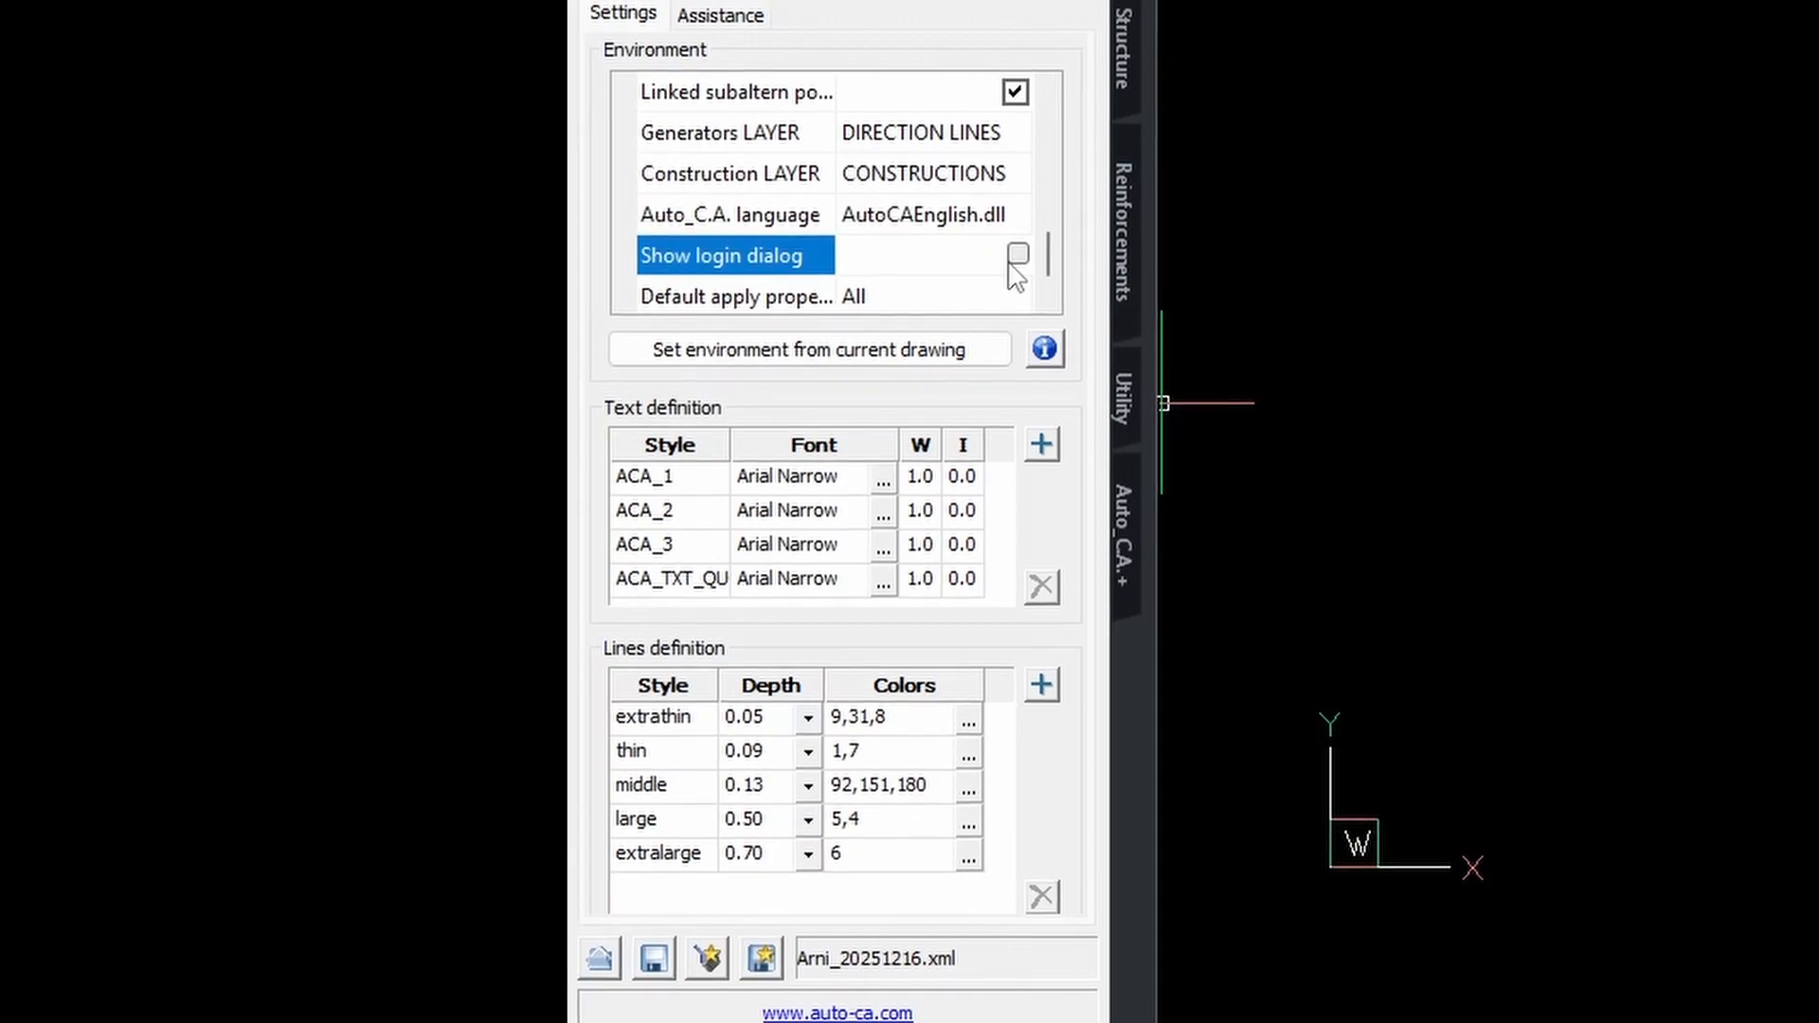
click(761, 972)
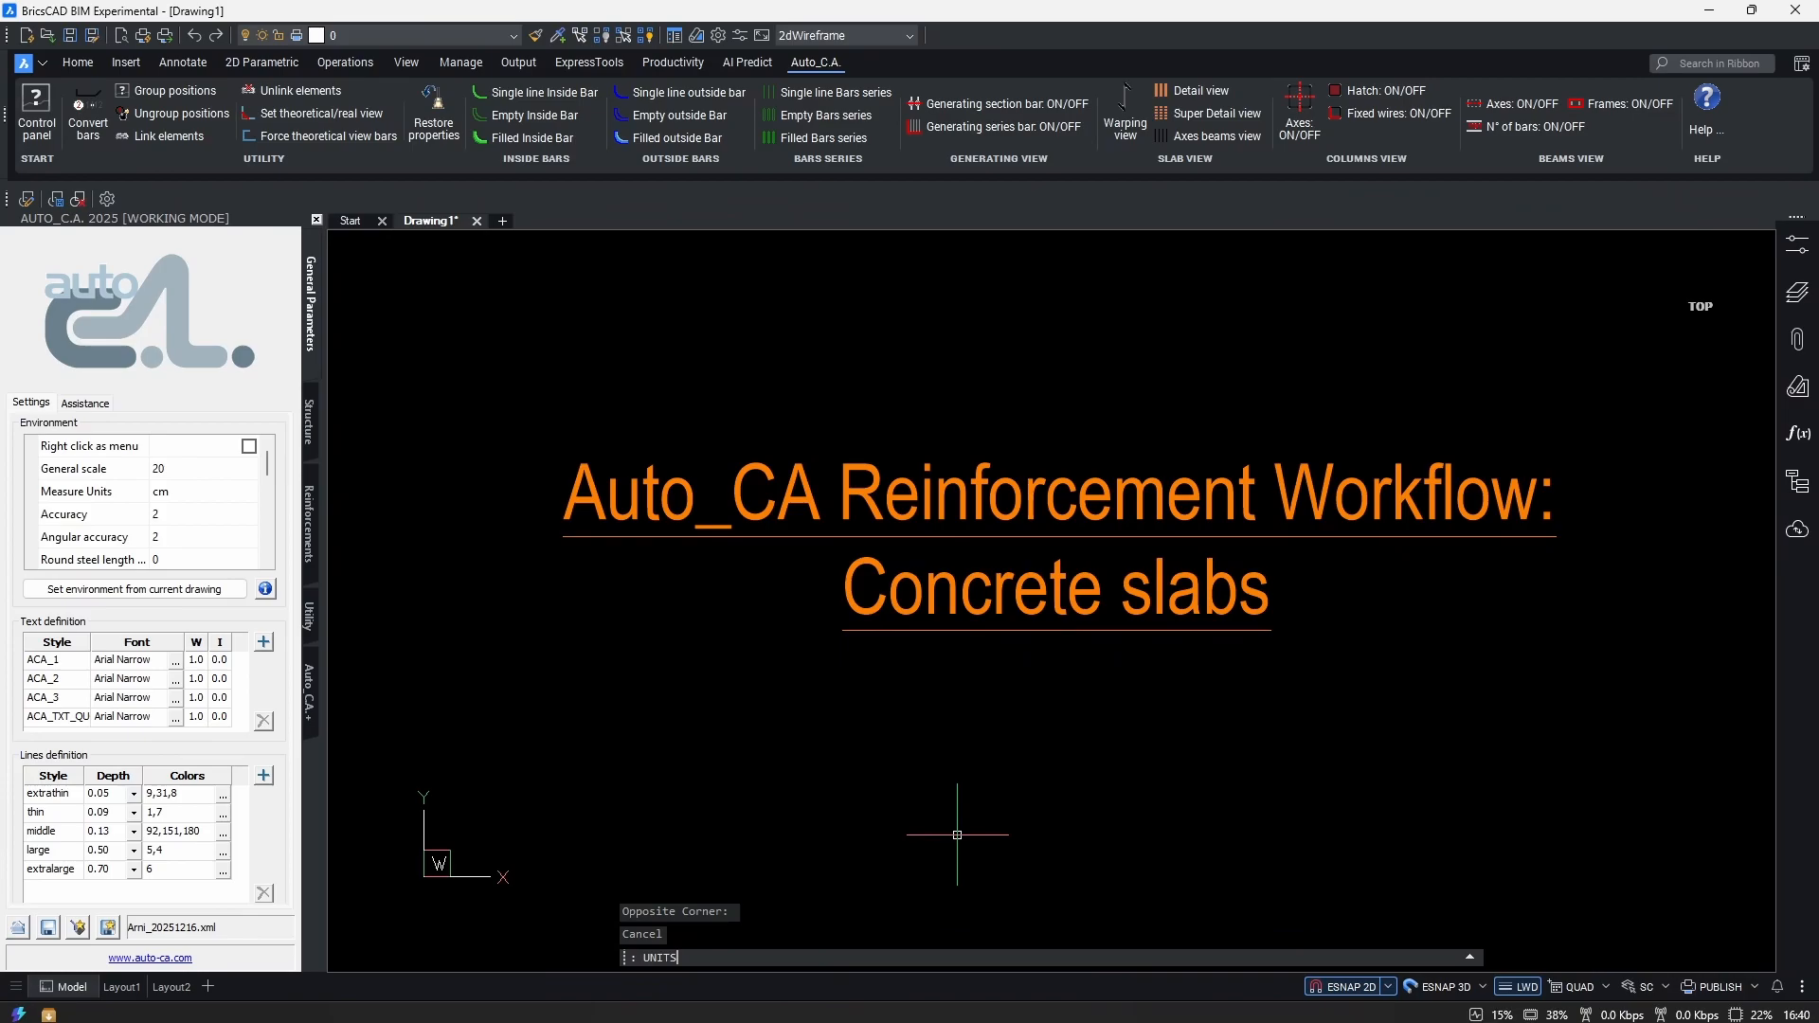
text(units)
key(Return)
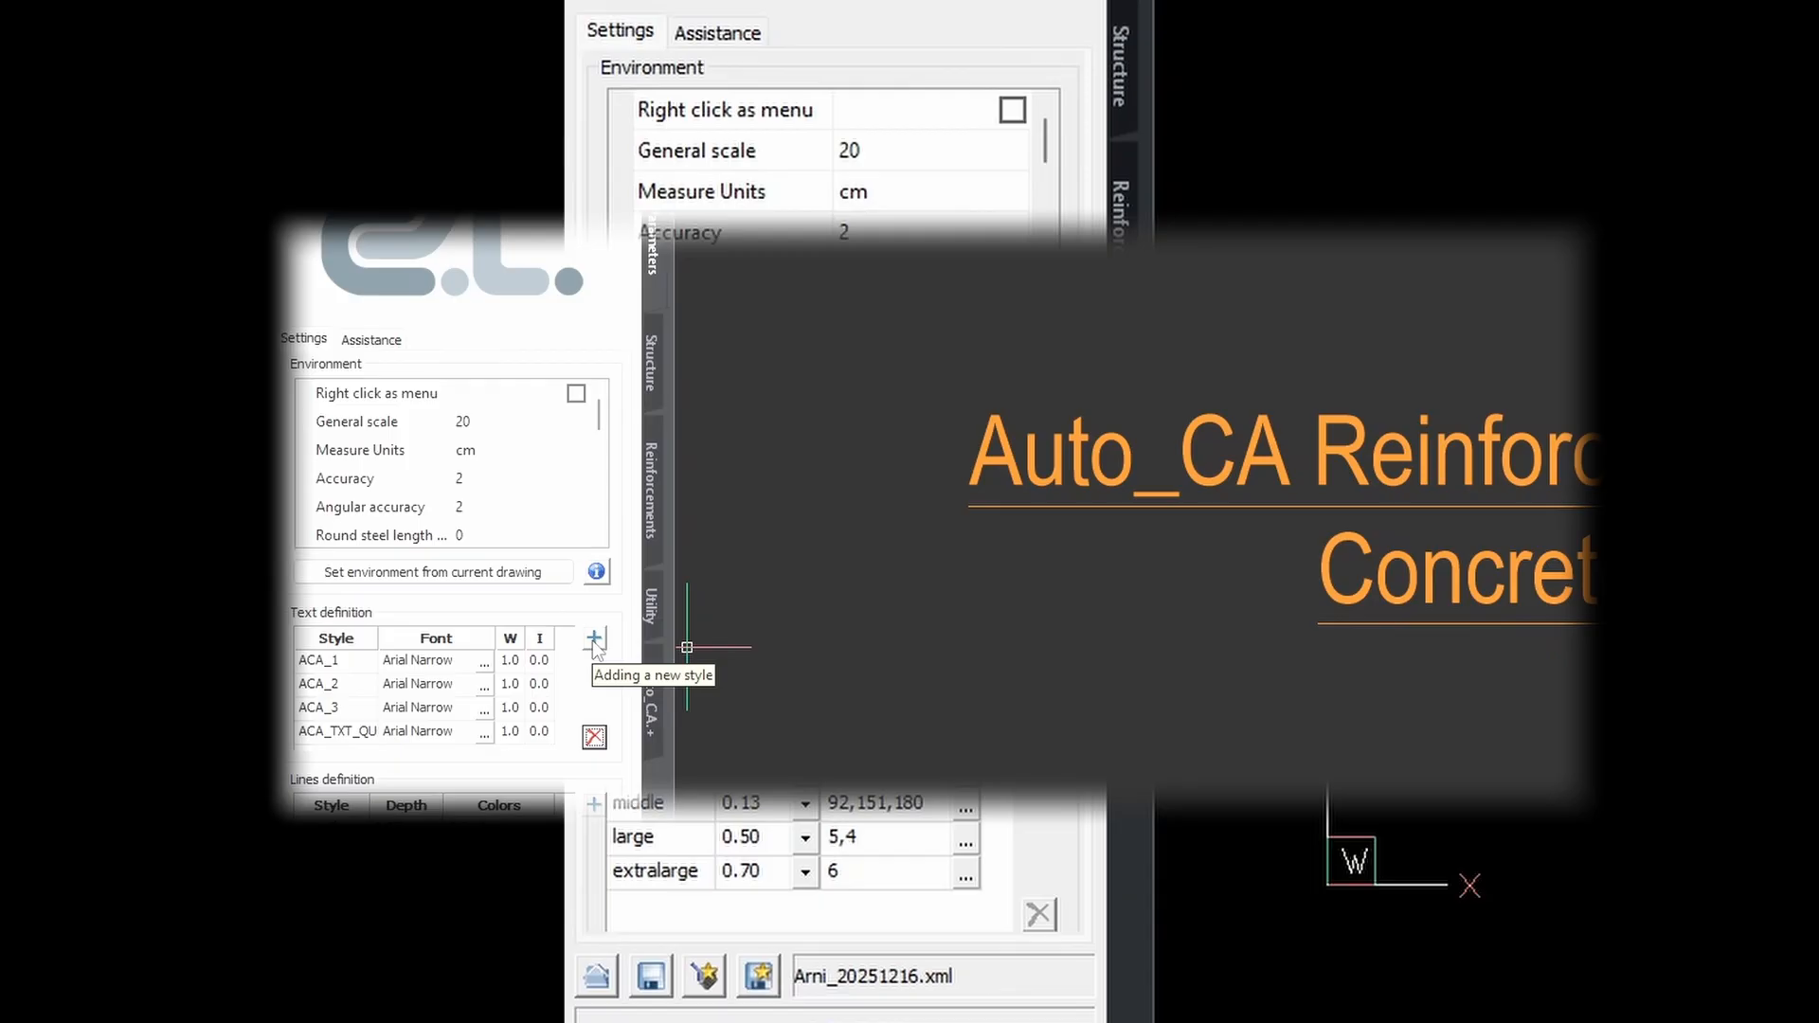
Add a text style row named TEST and set its font to Arial.
click(594, 641)
click(329, 735)
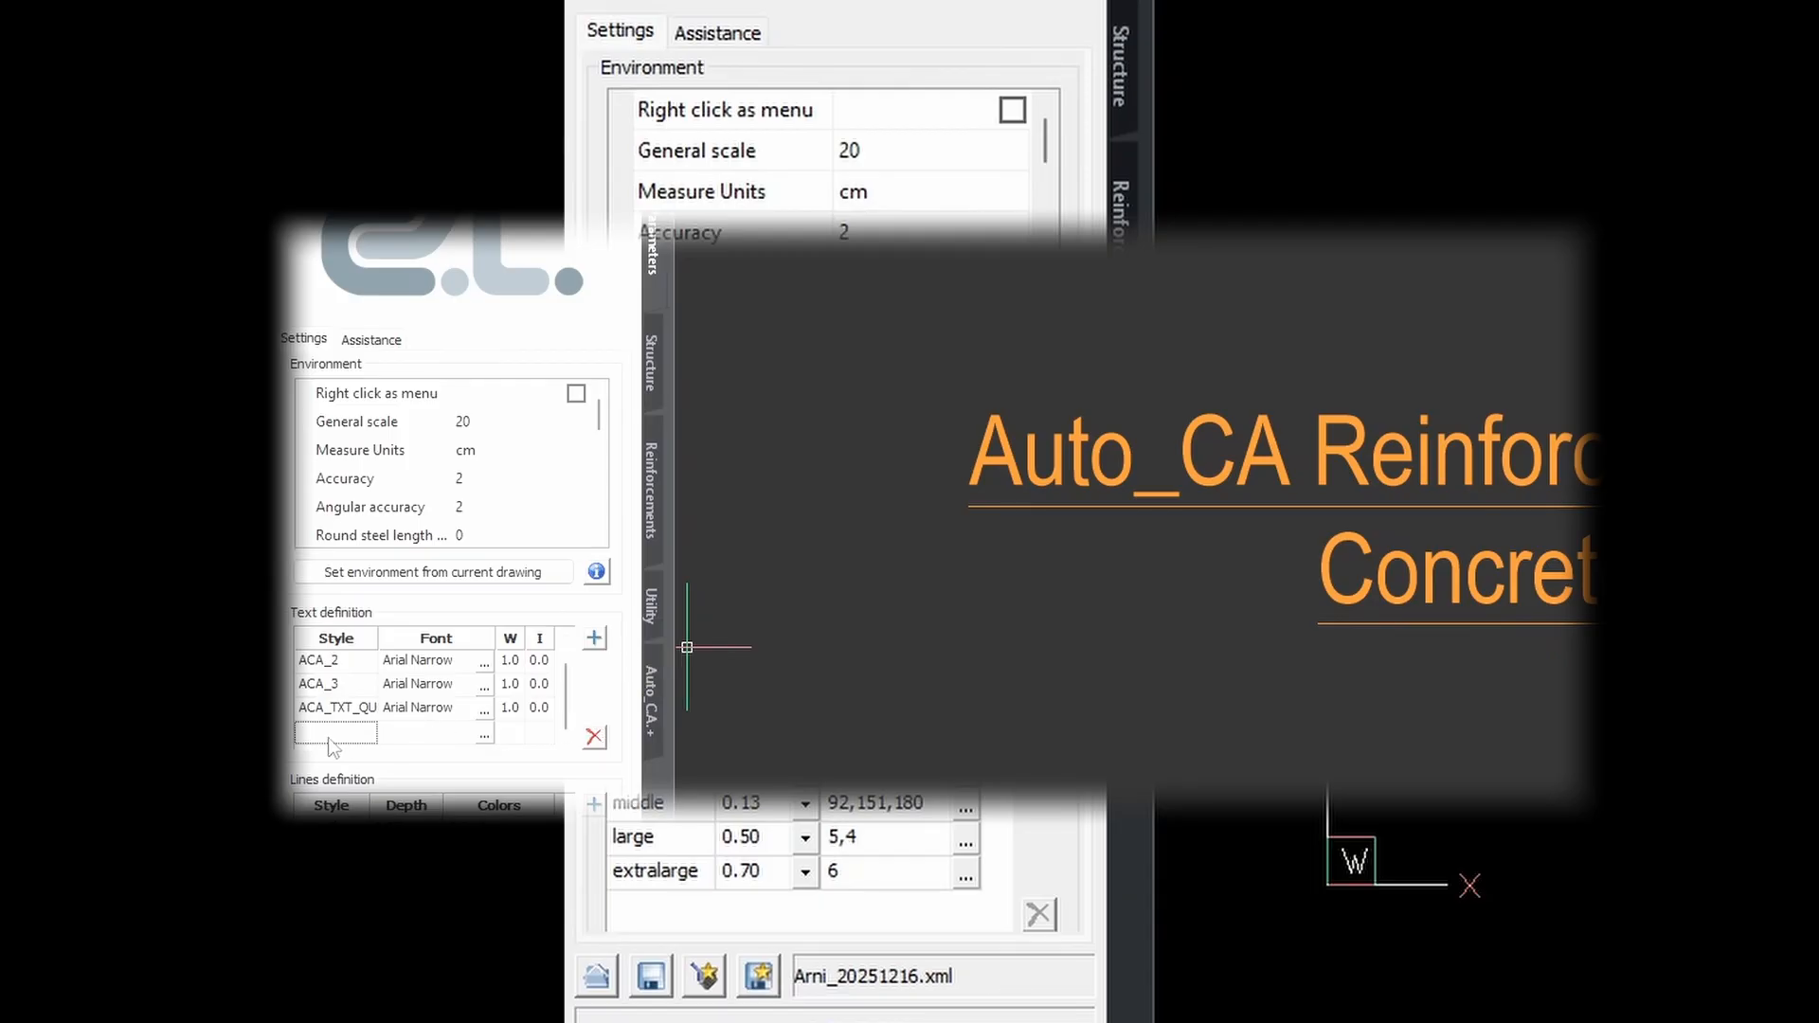
text(TEST)
click(485, 736)
scroll(1333, 539, down, 15)
scroll(1333, 538, down, 5)
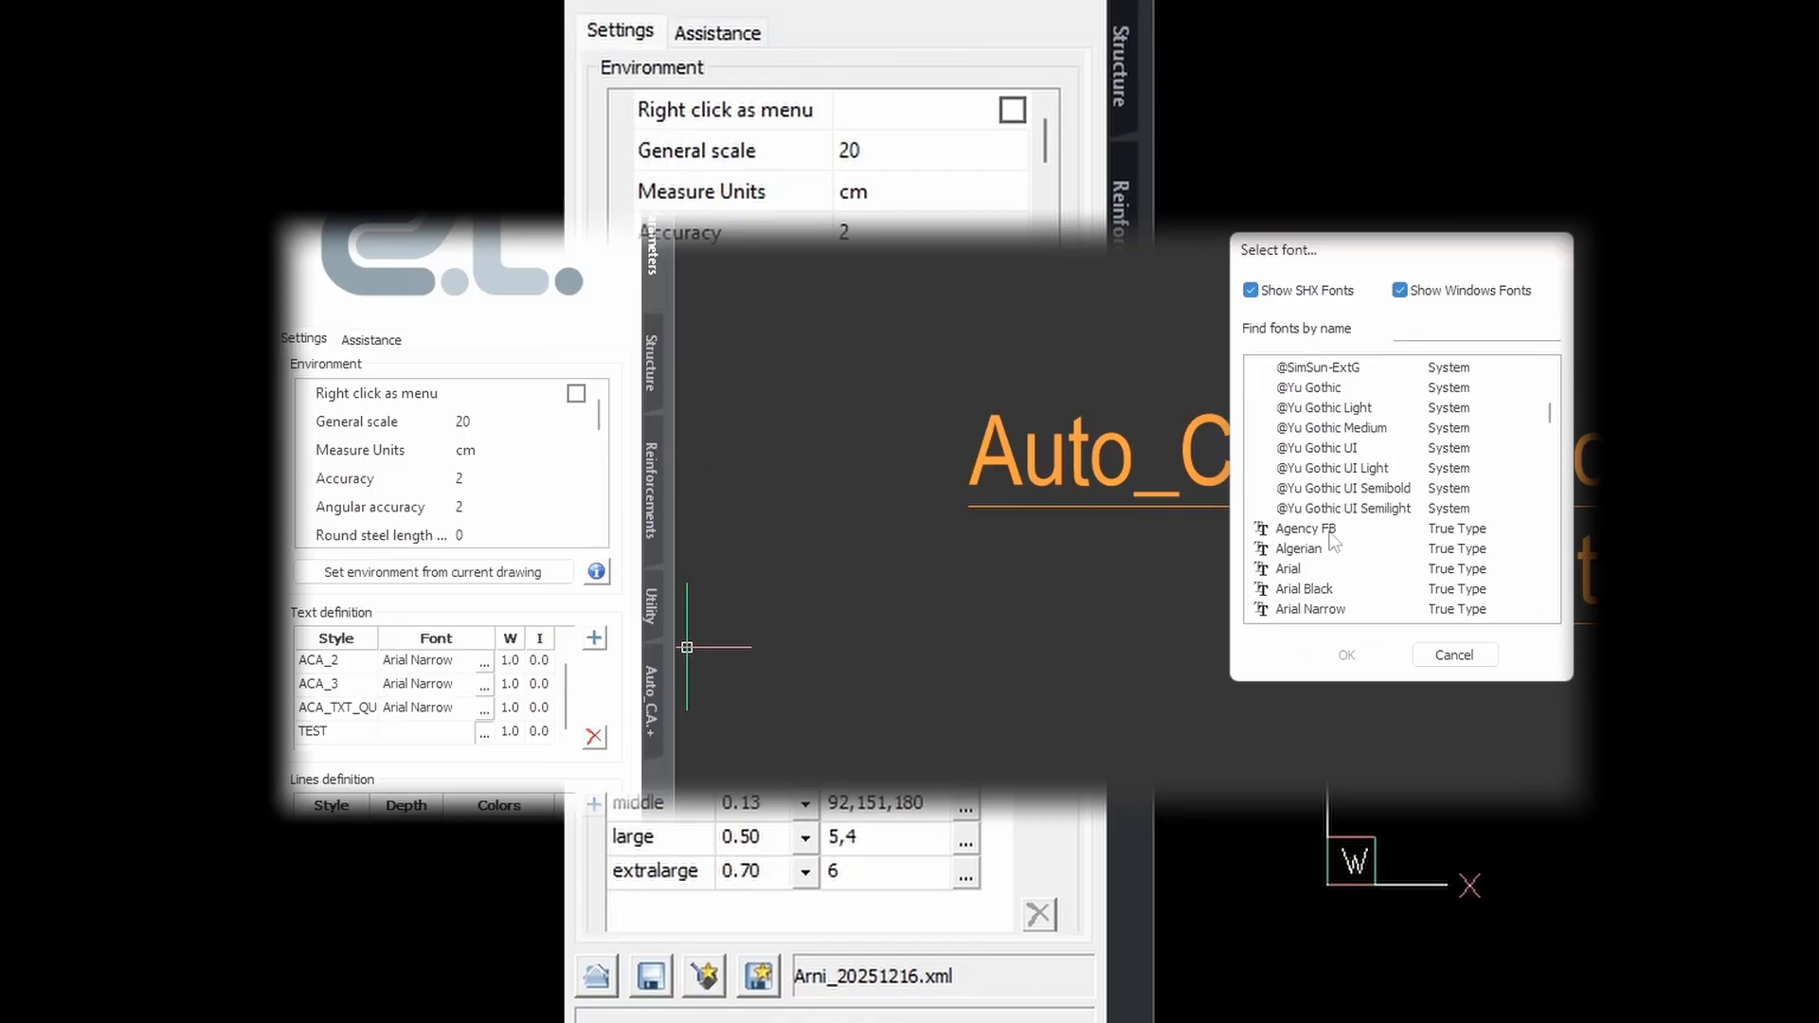
click(1286, 448)
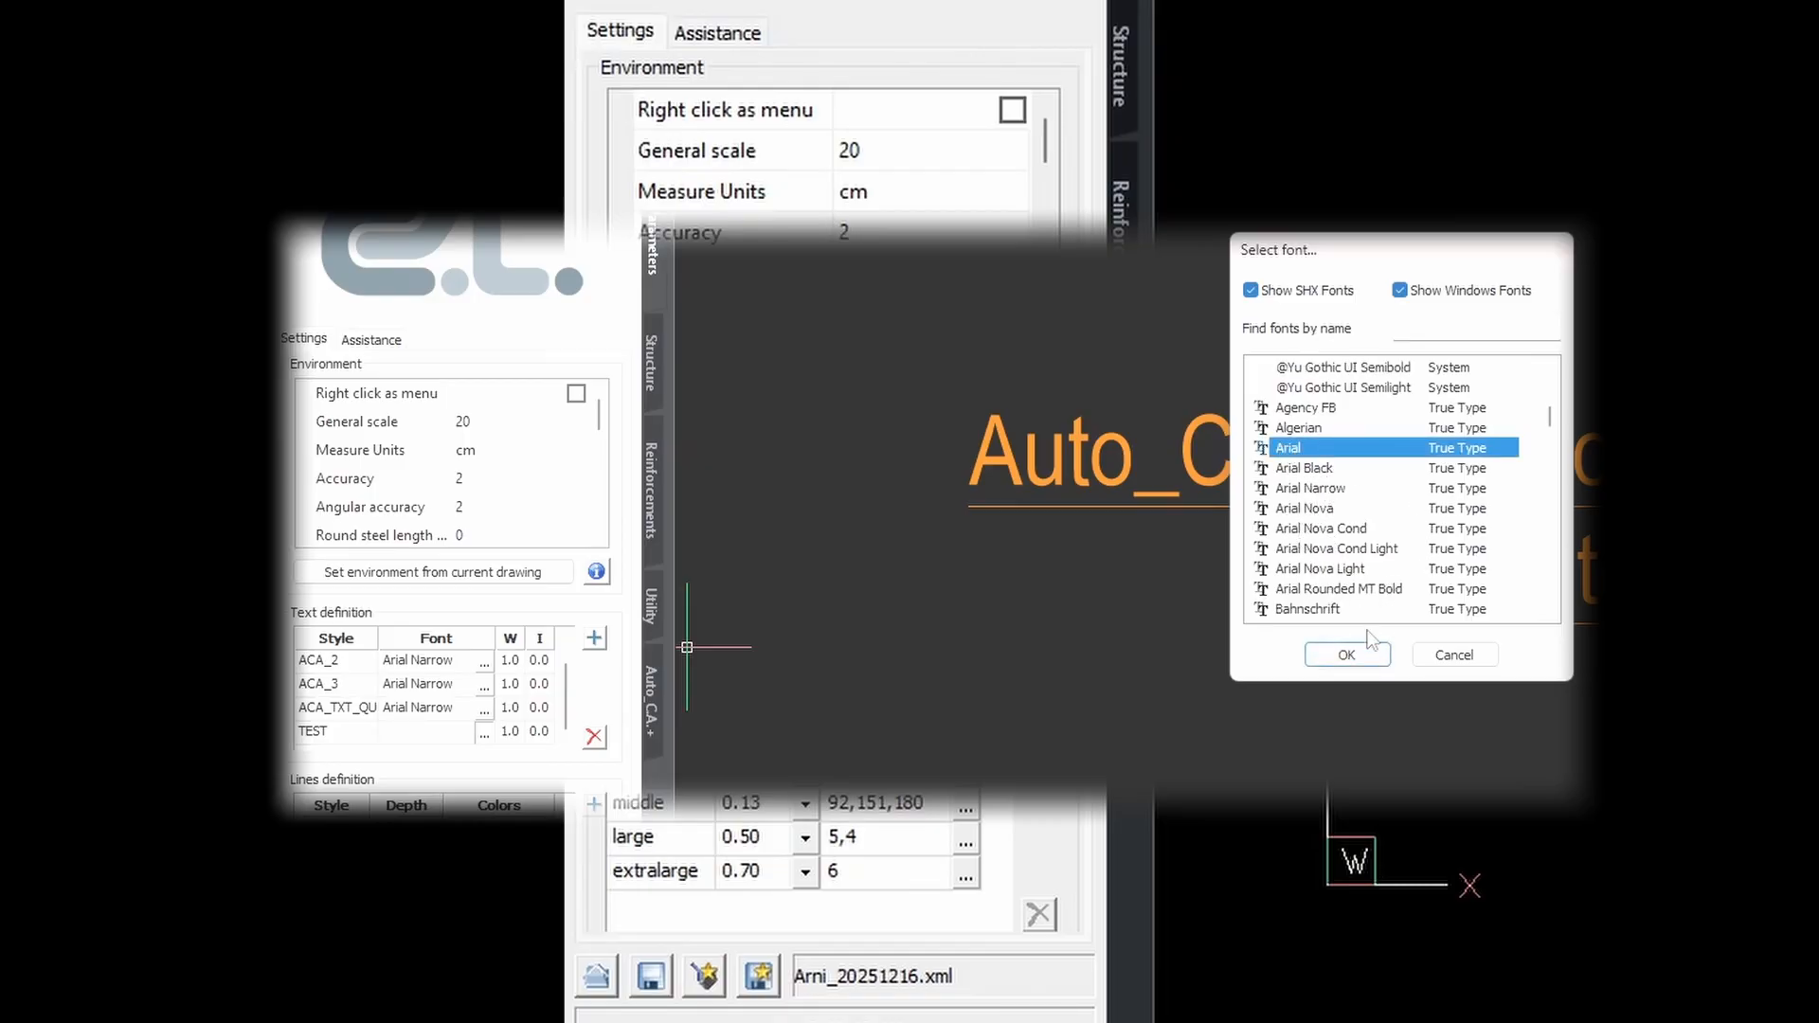
click(1355, 656)
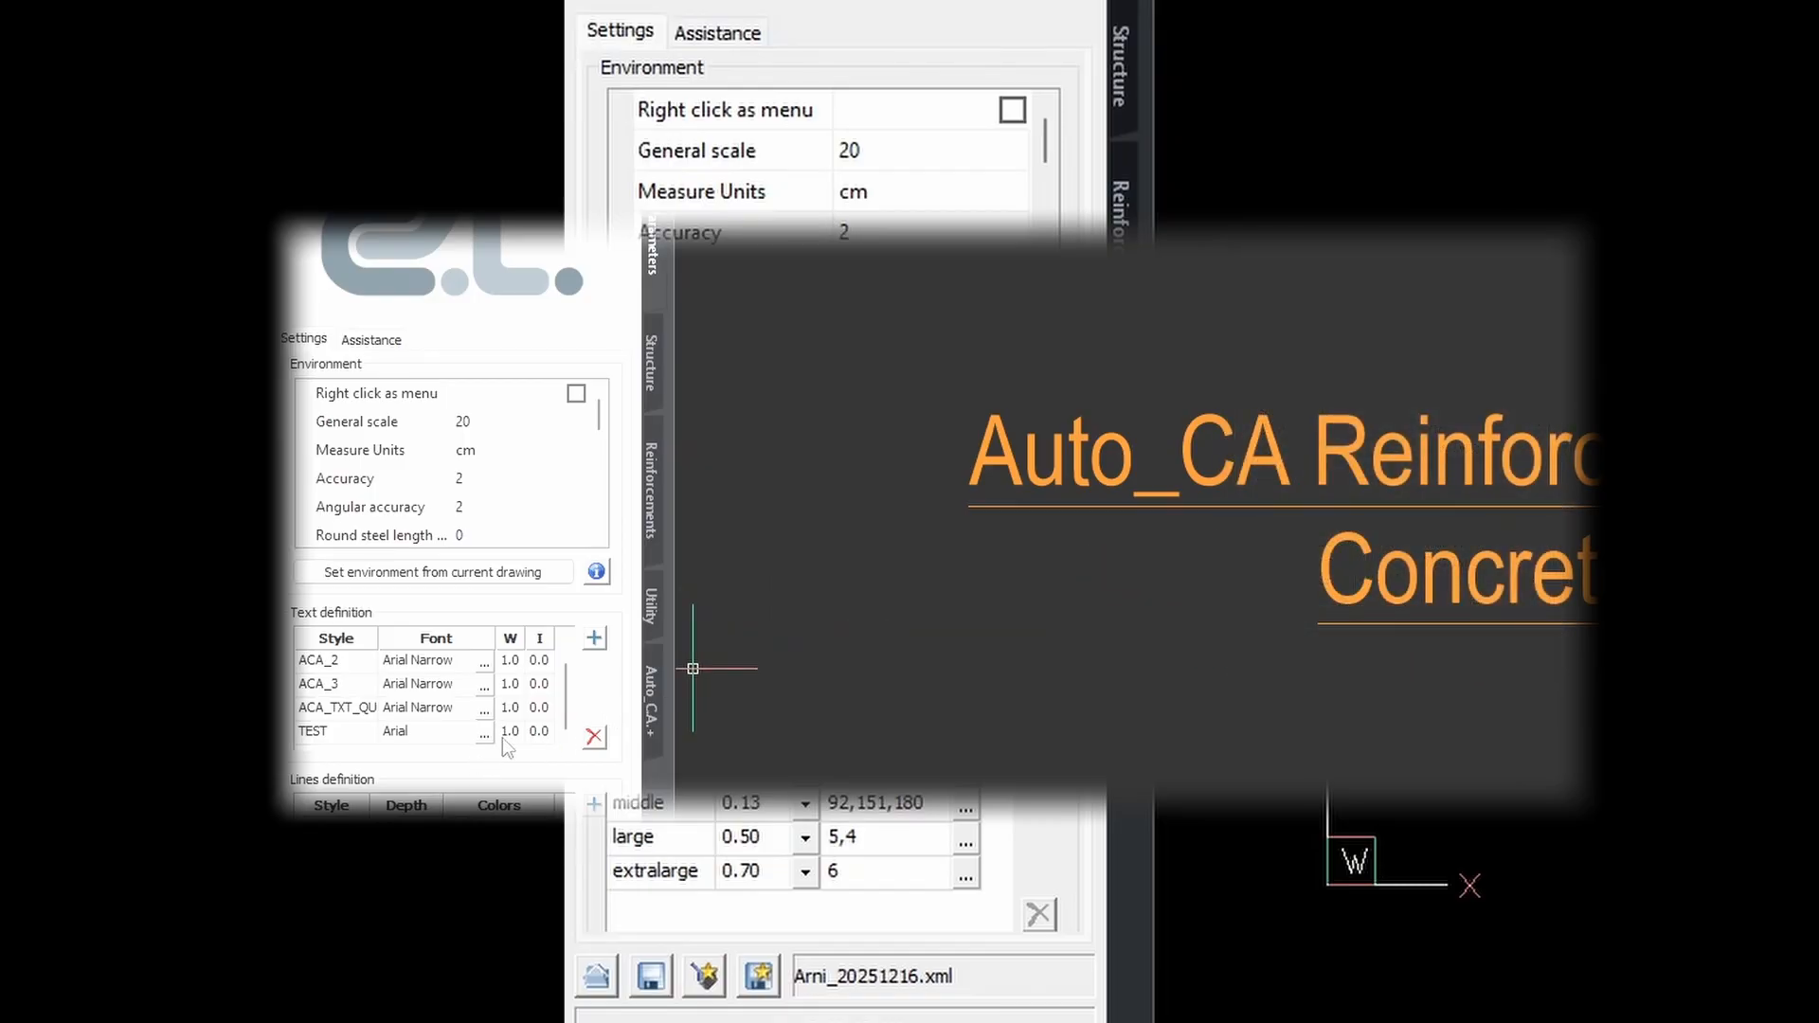
Open and confirm the font choice for the ACA_1 text style.
scroll(506, 732, up, 1)
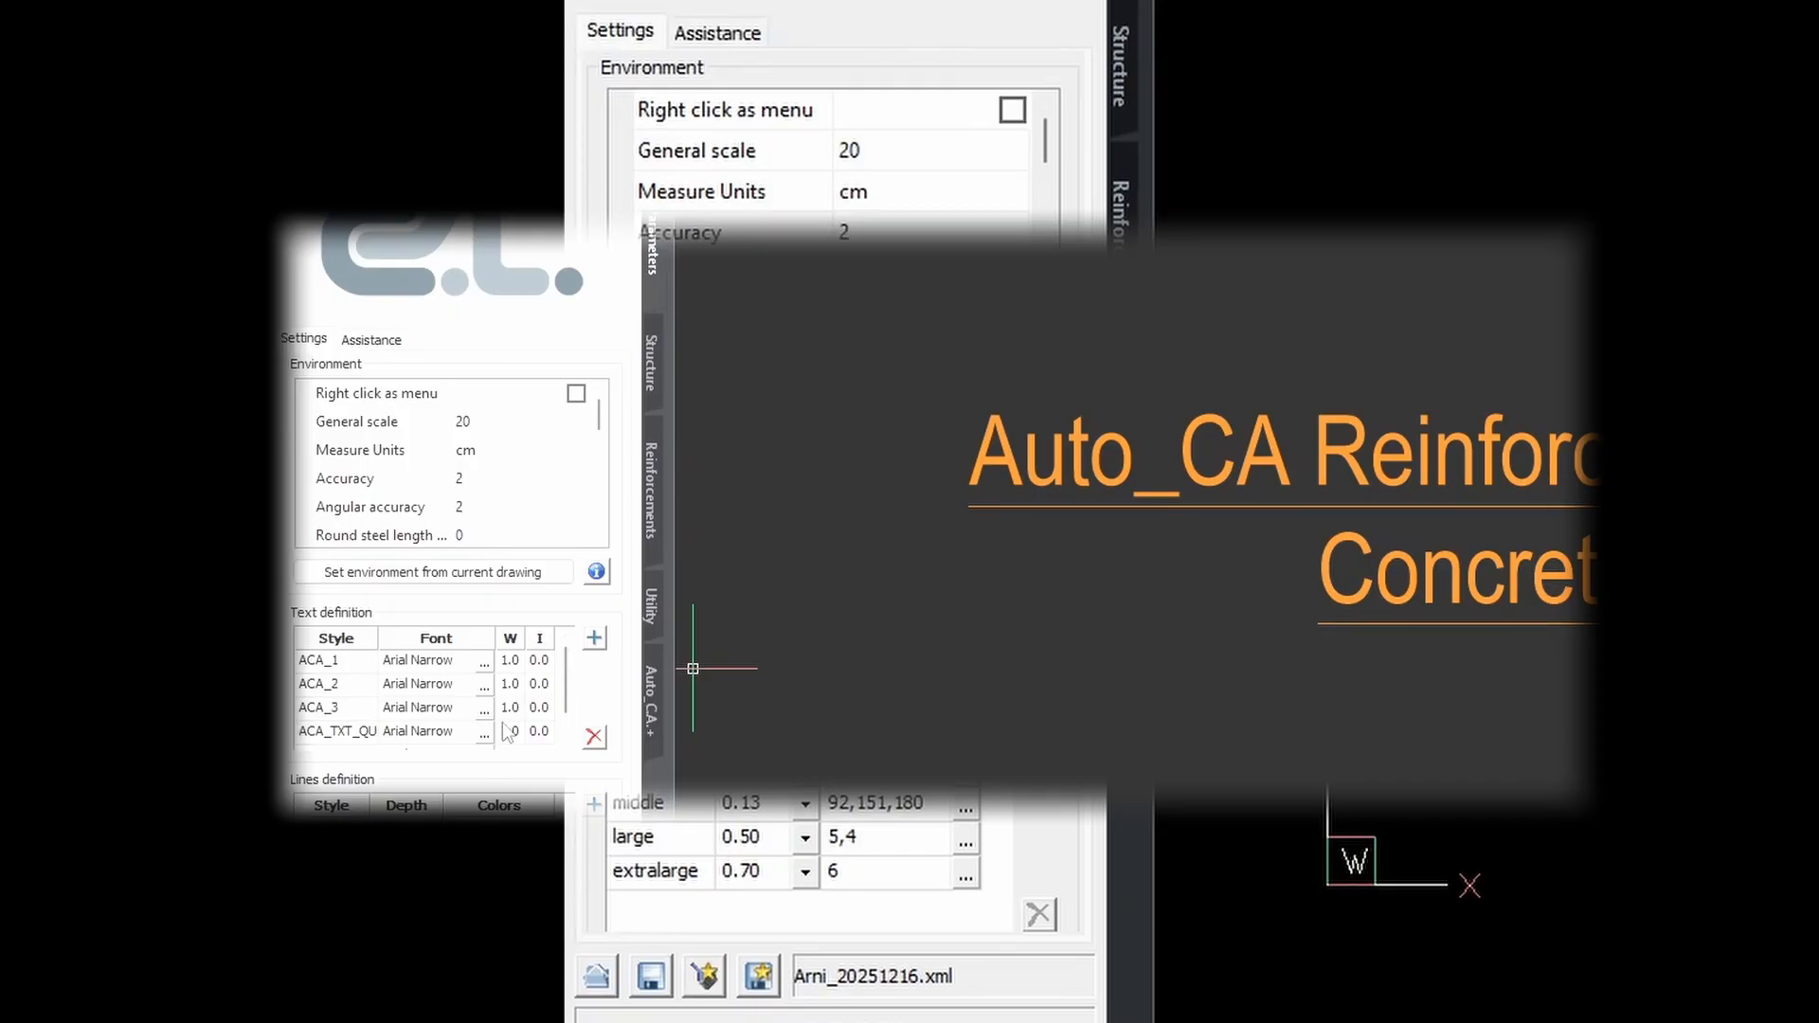
click(484, 662)
scroll(1353, 516, down, 20)
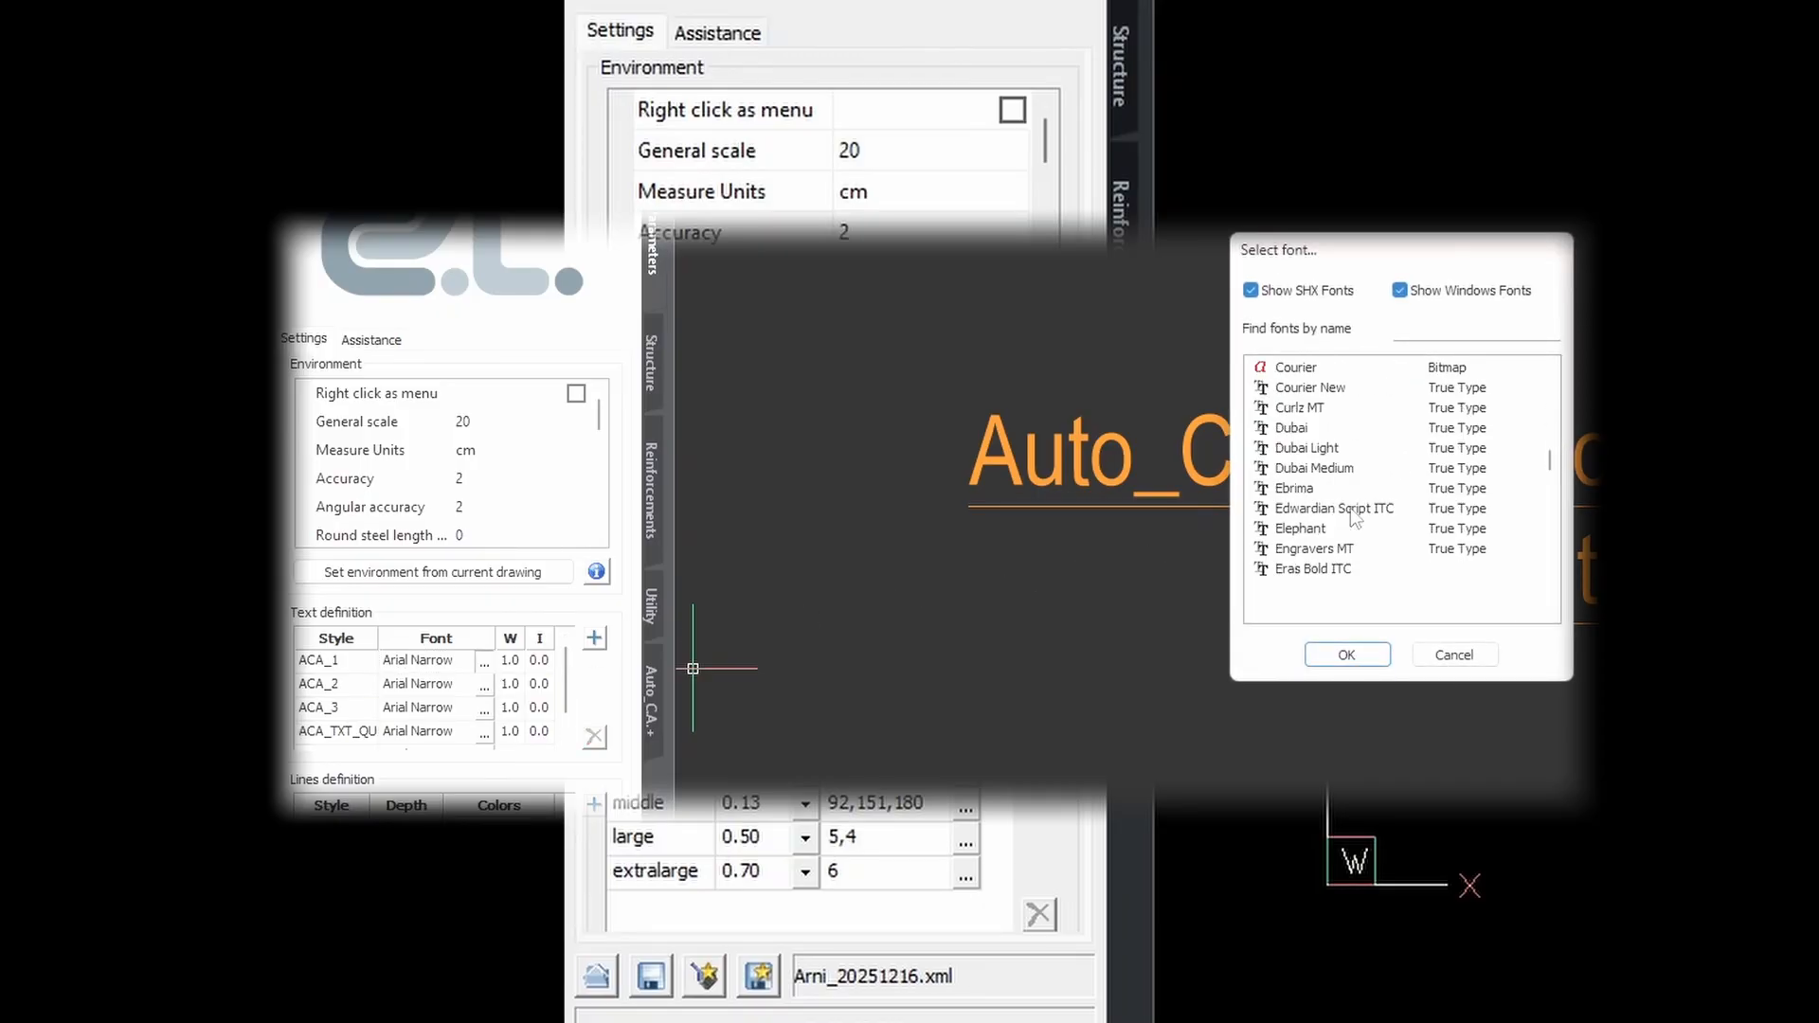
click(1350, 655)
scroll(323, 744, down, 1)
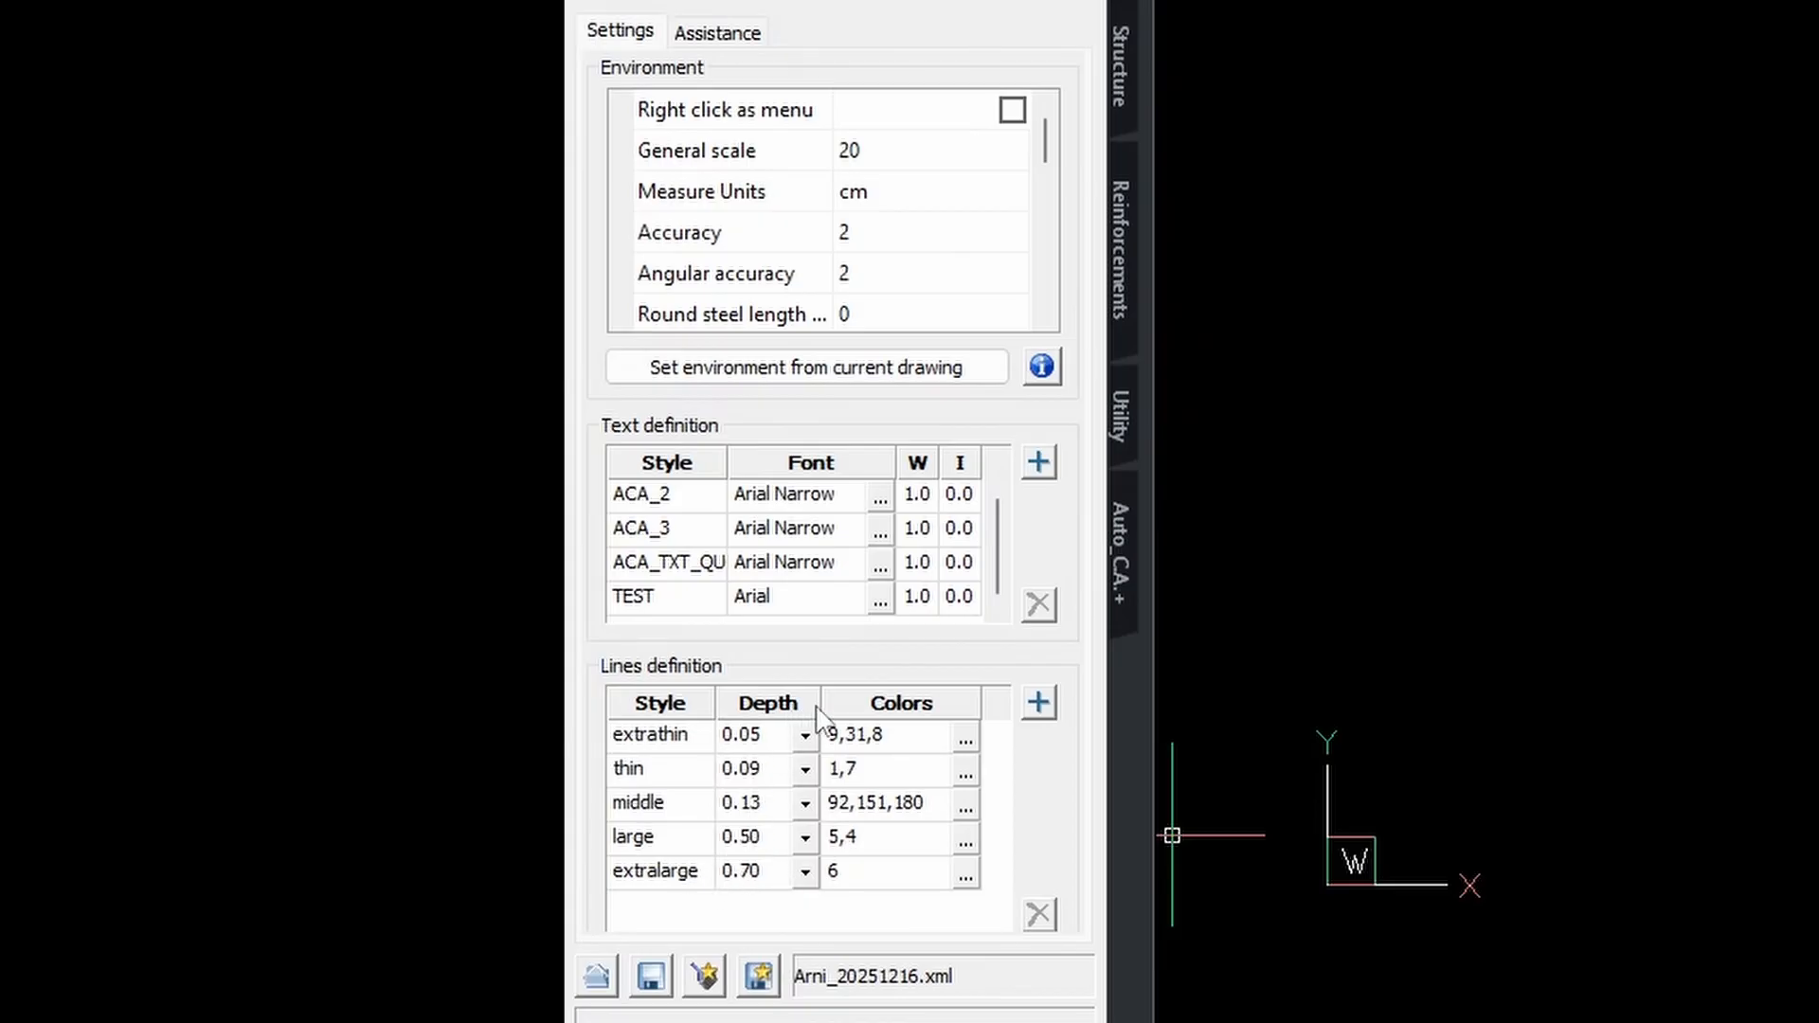
Add dark grey 250 to the extrathin line colours, giving 9,31,8,250.
click(923, 748)
click(963, 741)
click(911, 746)
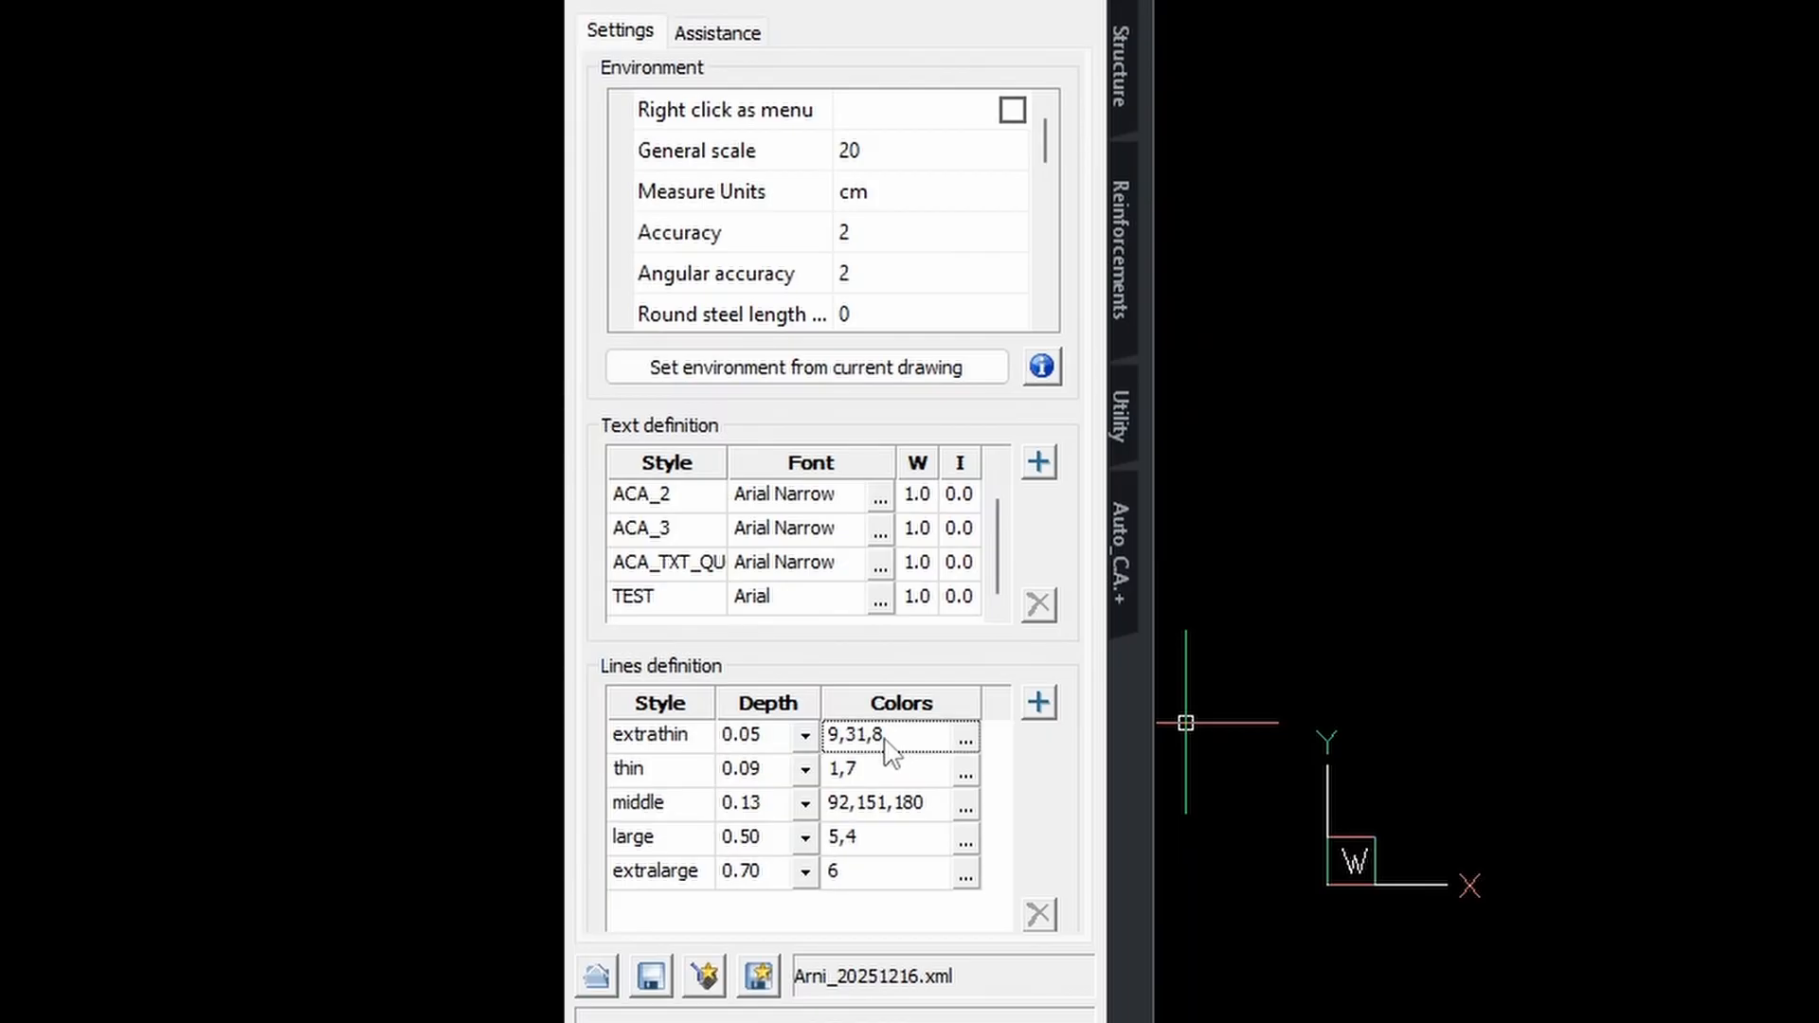
click(965, 740)
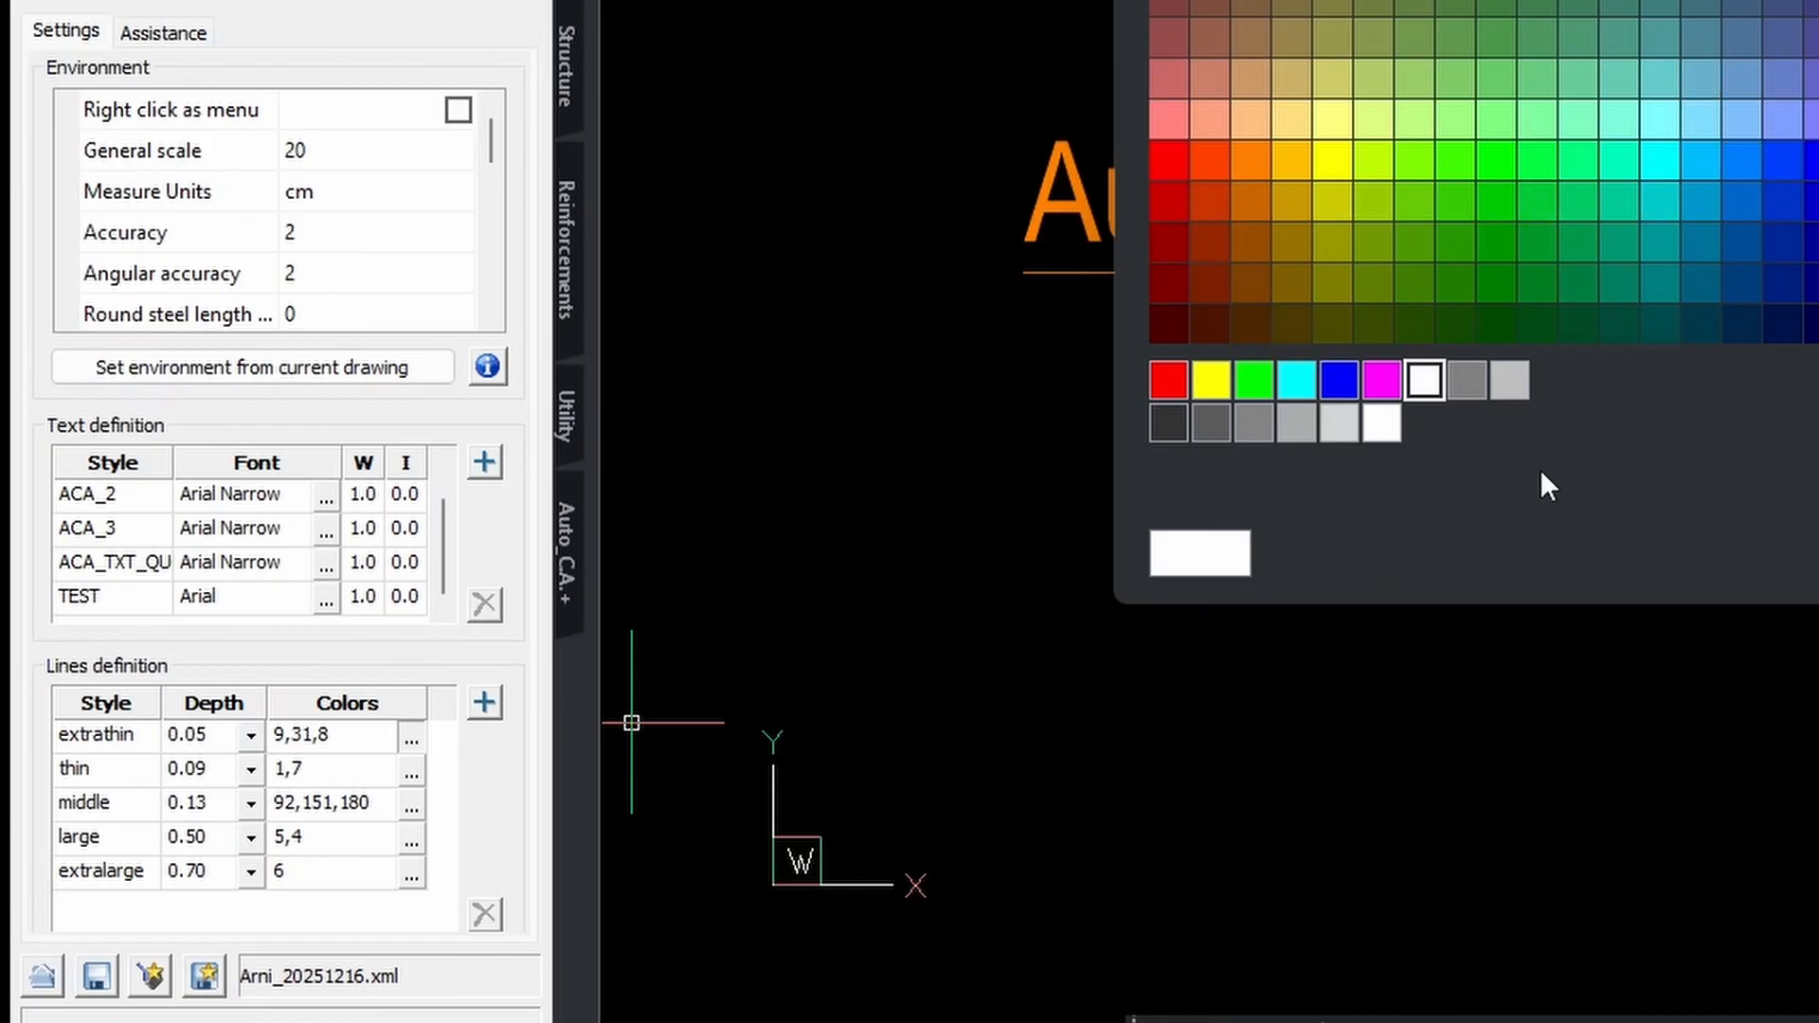
click(1170, 423)
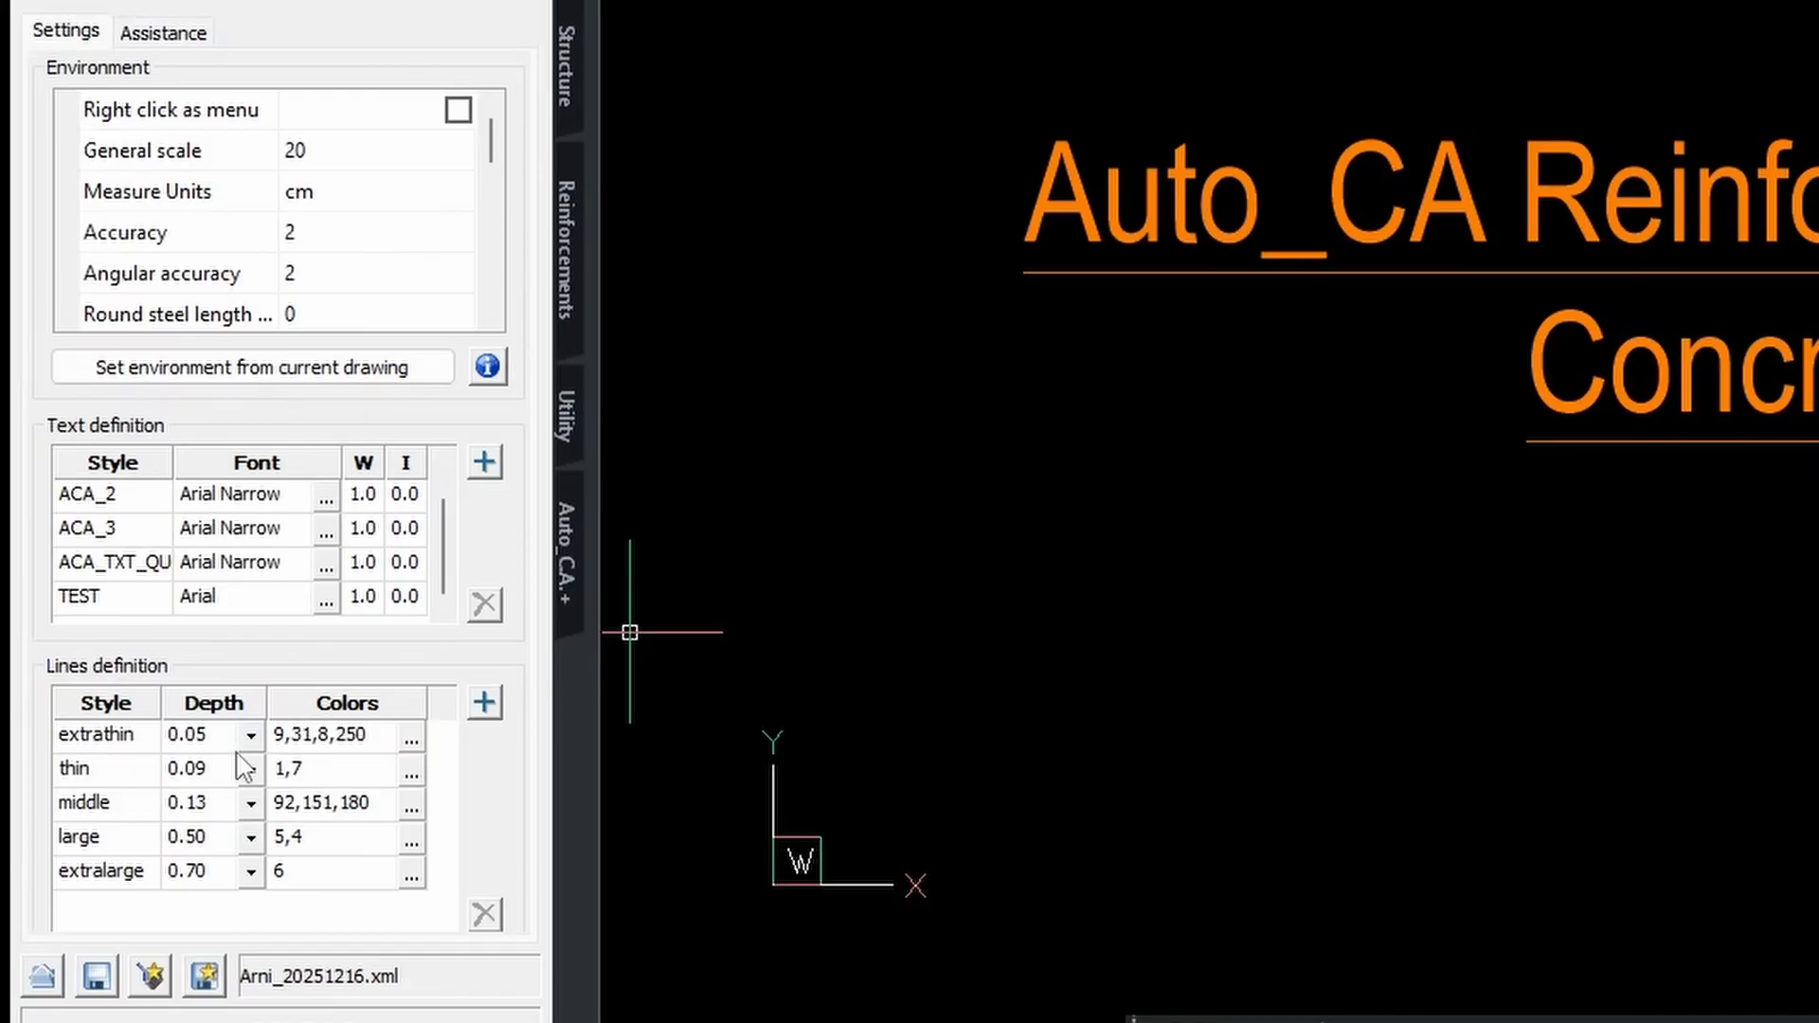
click(322, 773)
click(317, 774)
key(BackSpace)
key(BackSpace)
key(Return)
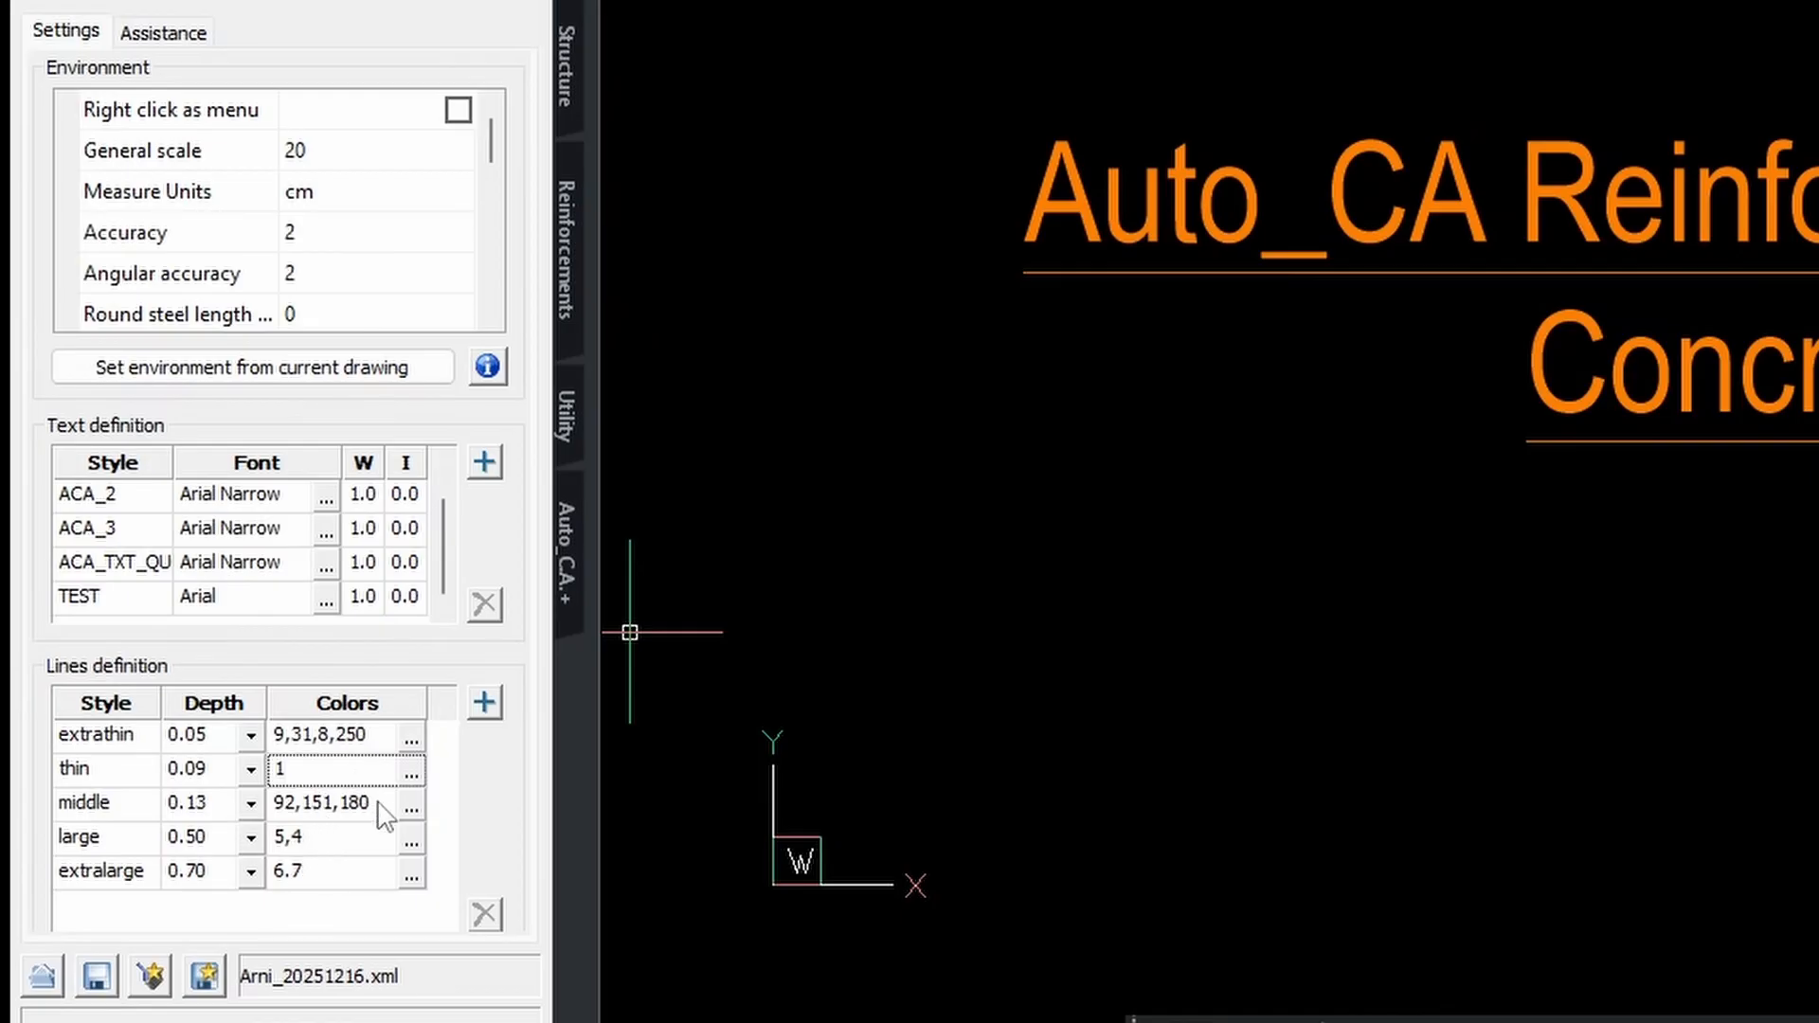
click(320, 768)
text(1,7)
key(Return)
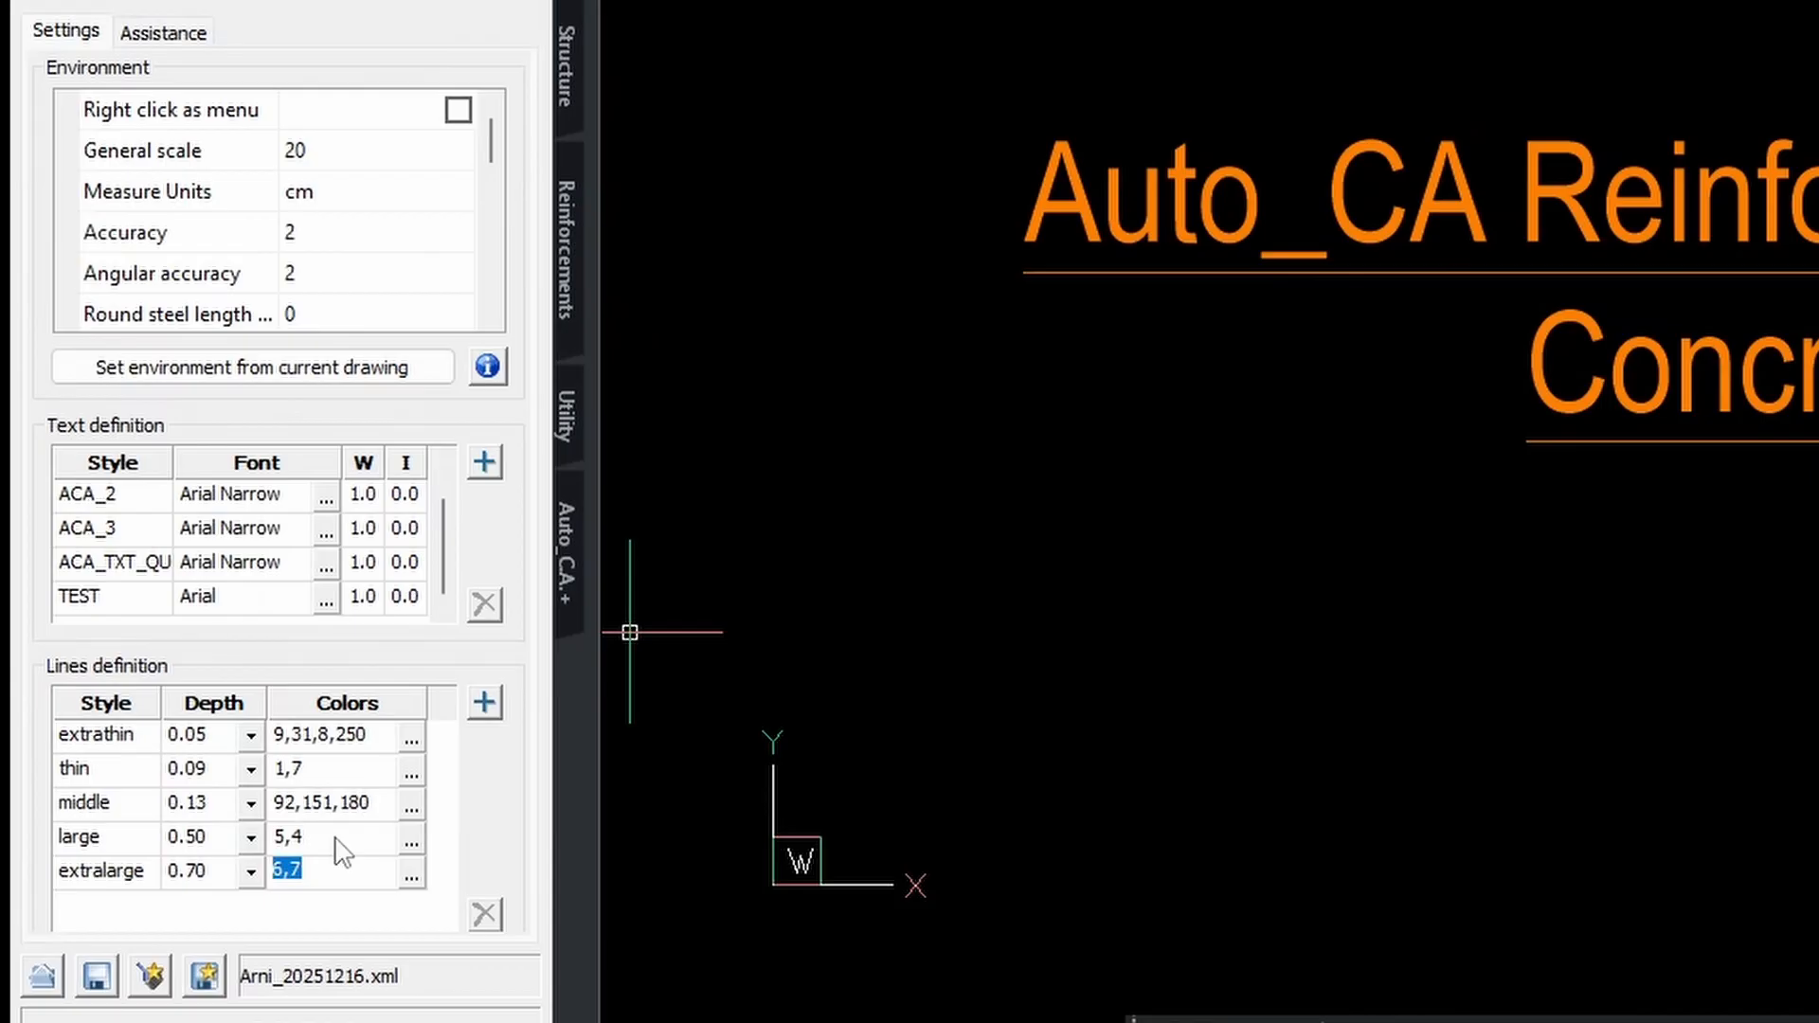
click(325, 782)
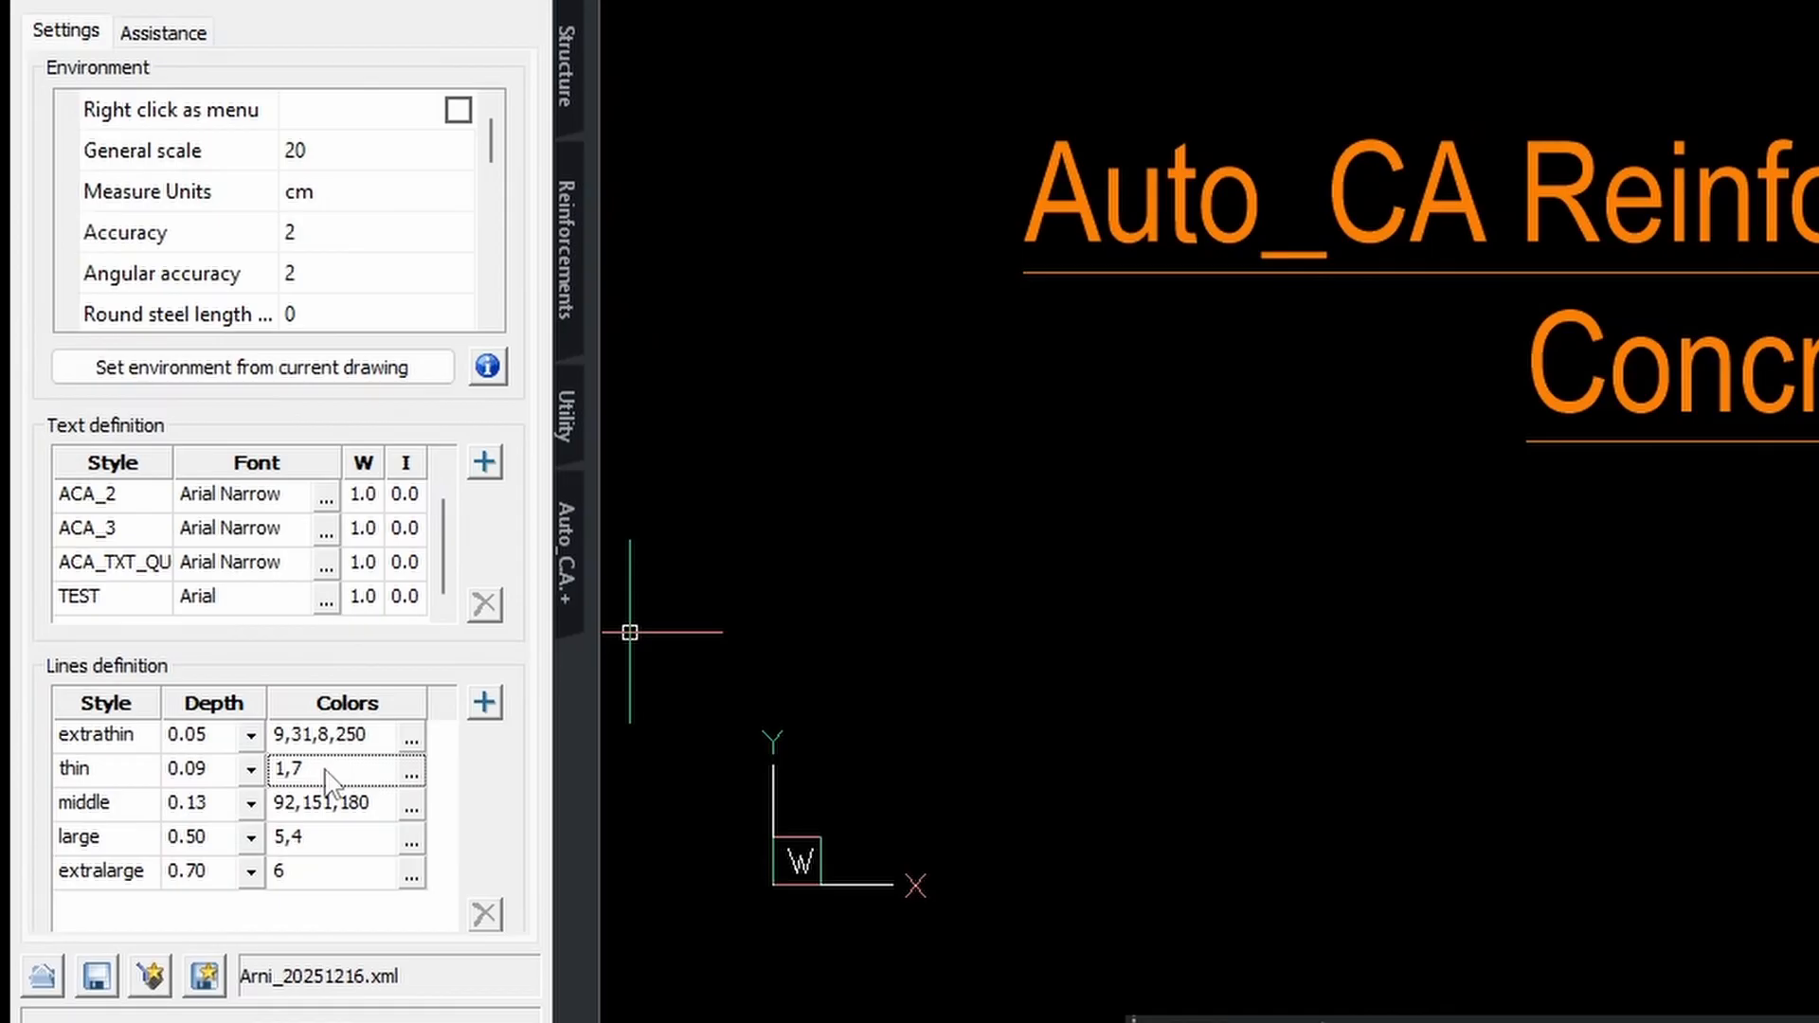
click(322, 873)
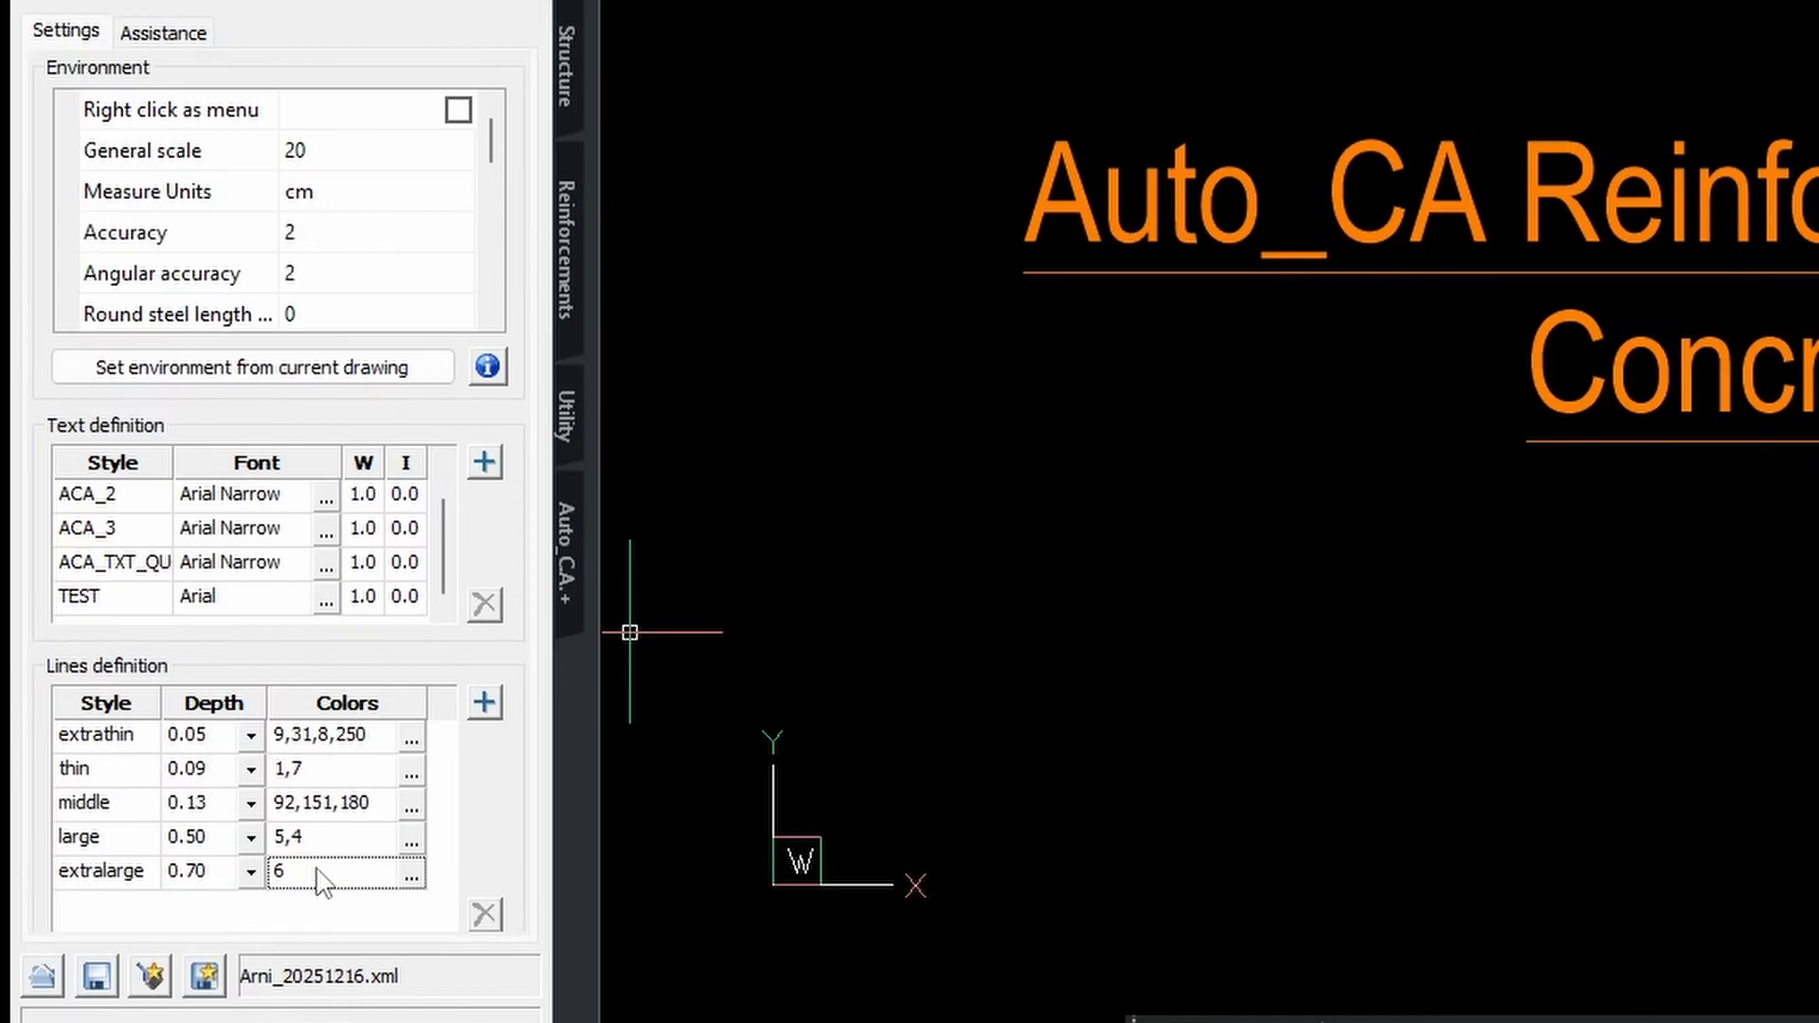
click(317, 870)
text(,29)
key(Tab)
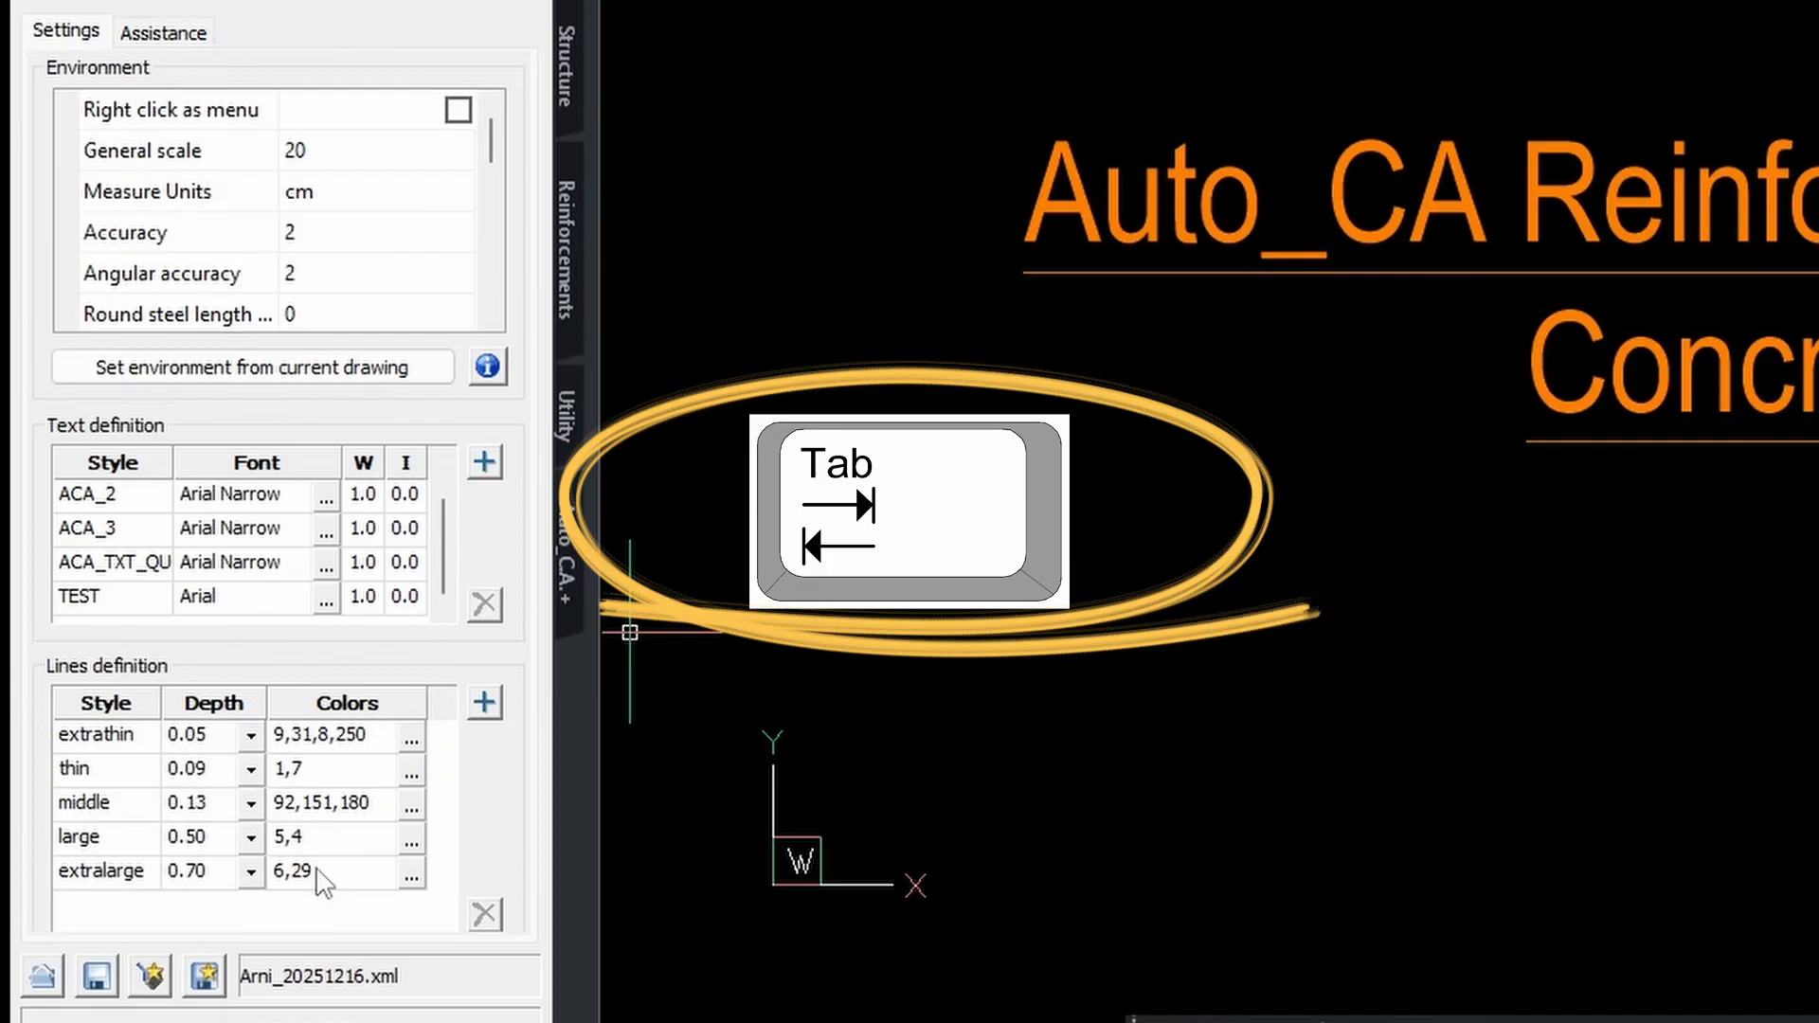
click(320, 873)
click(331, 839)
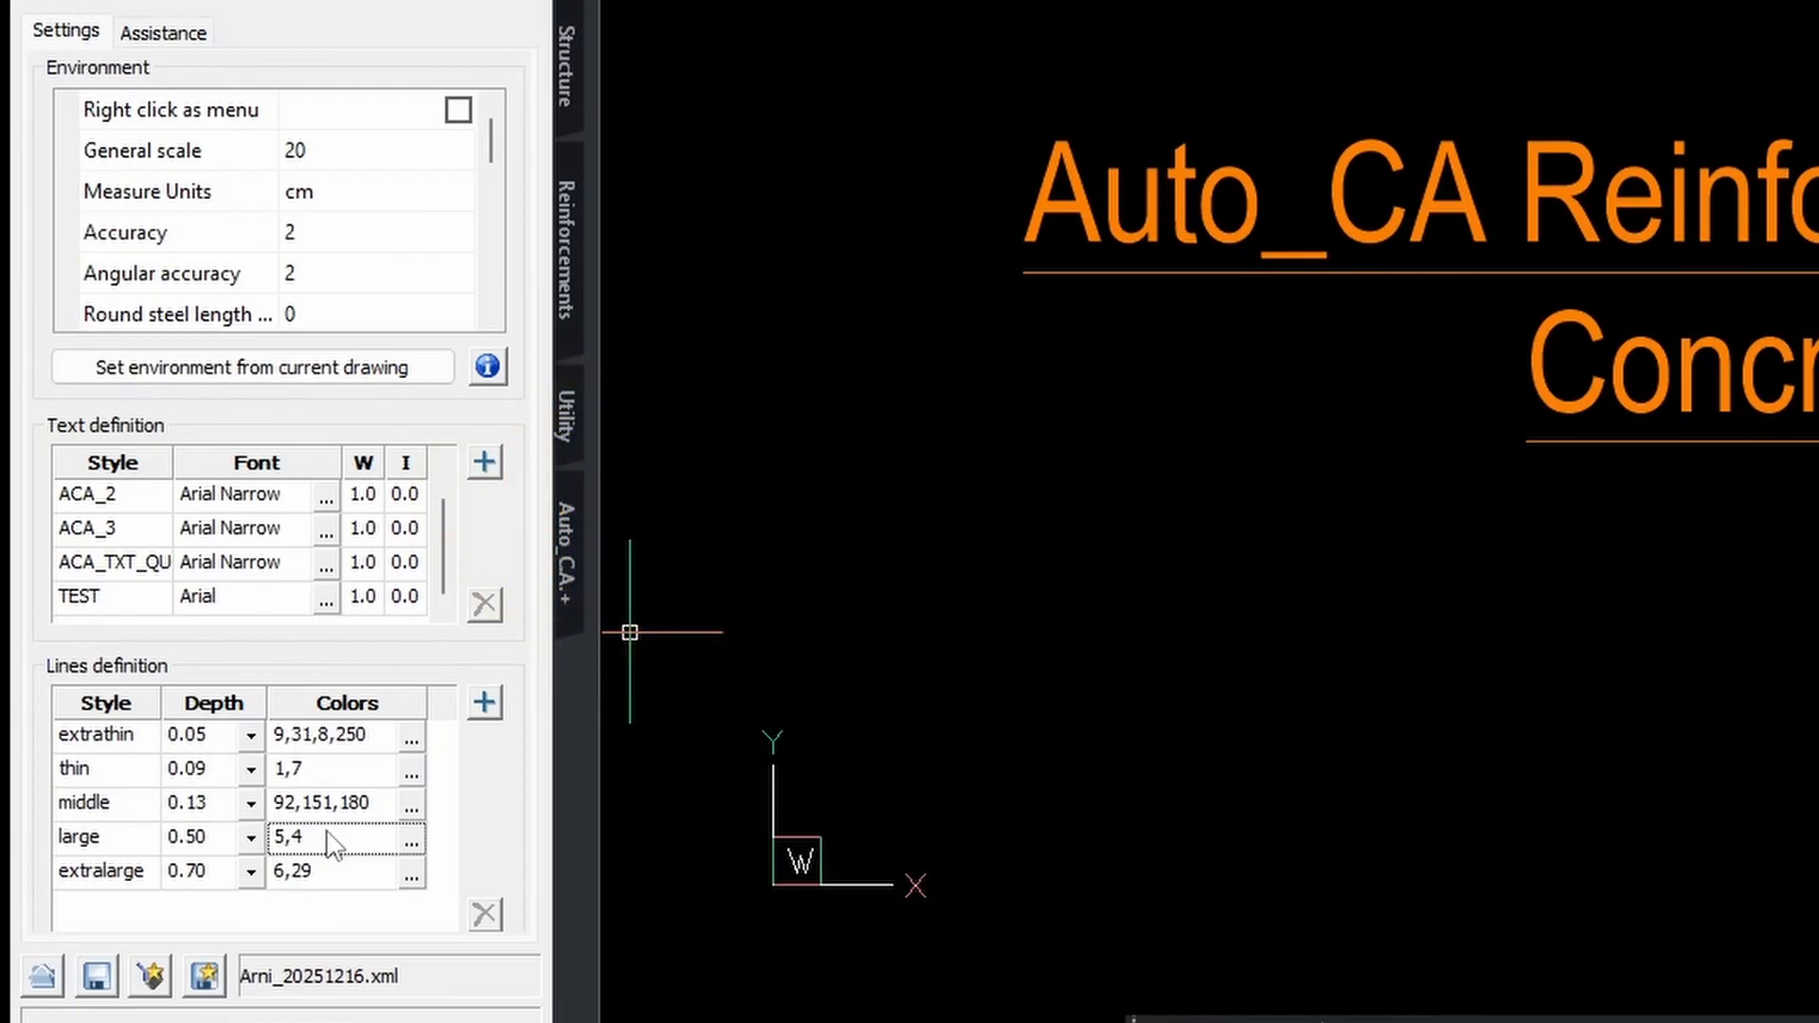
click(343, 876)
click(348, 775)
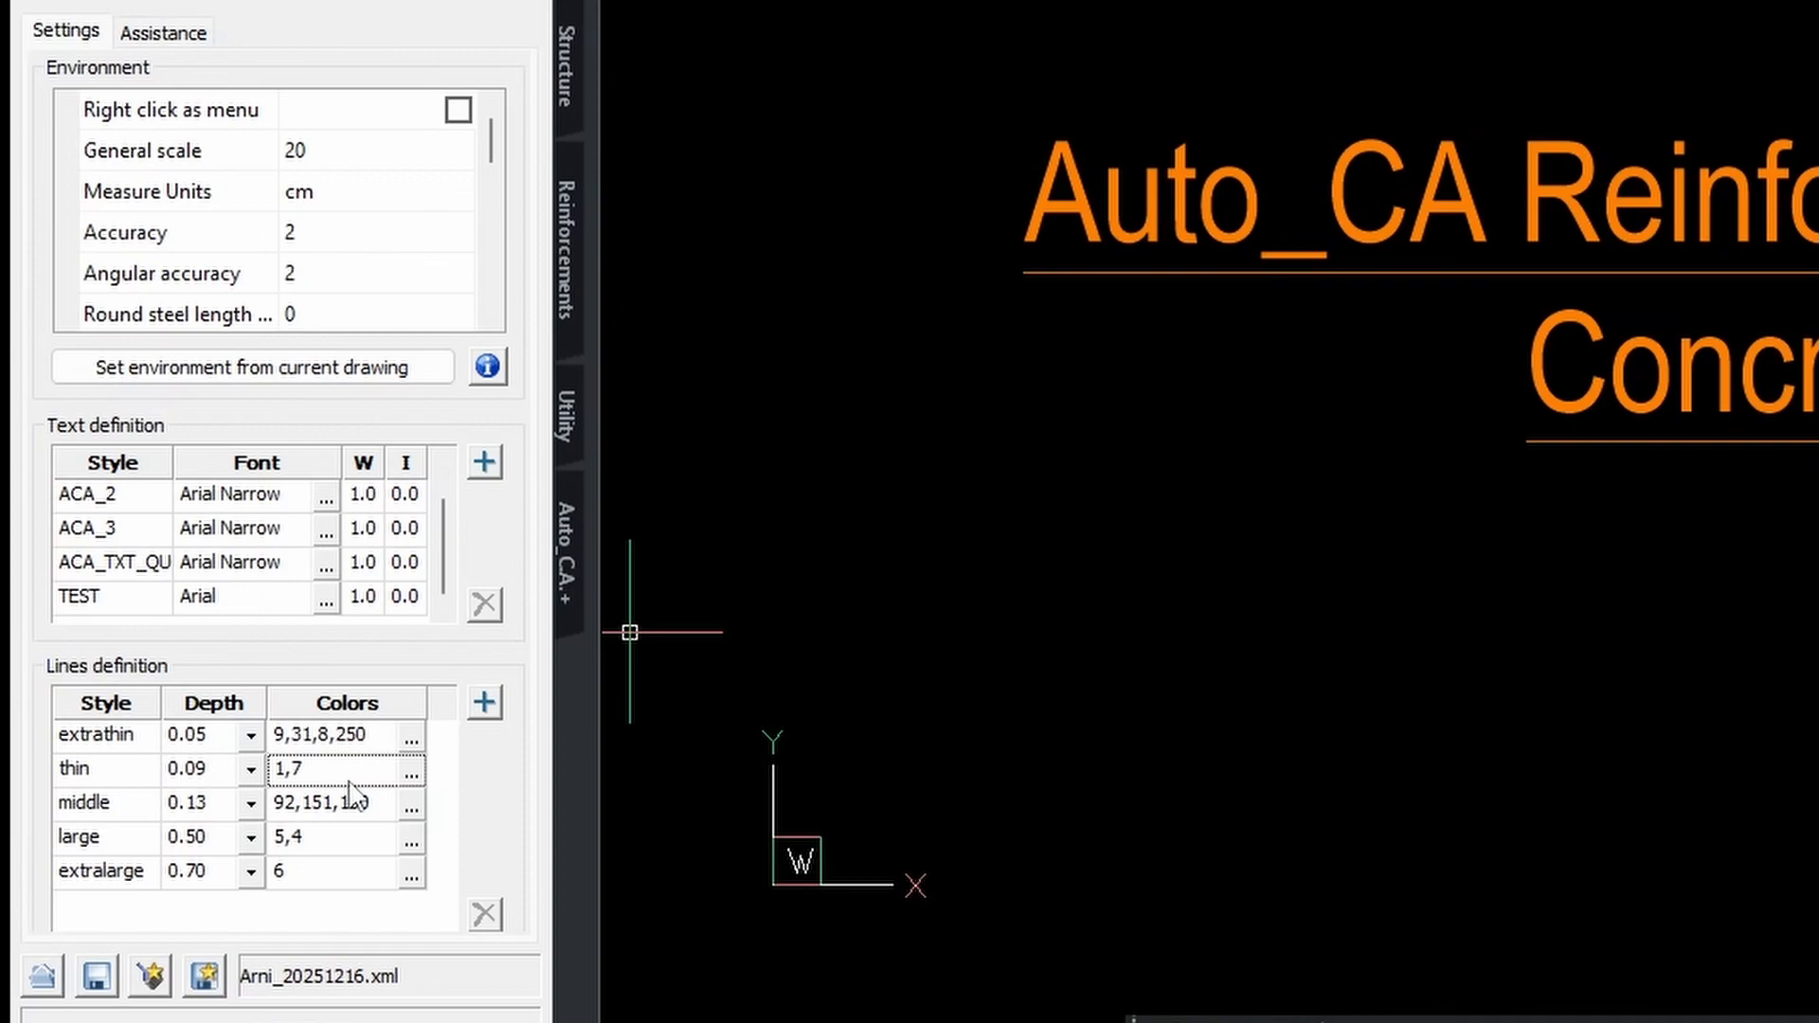
click(630, 632)
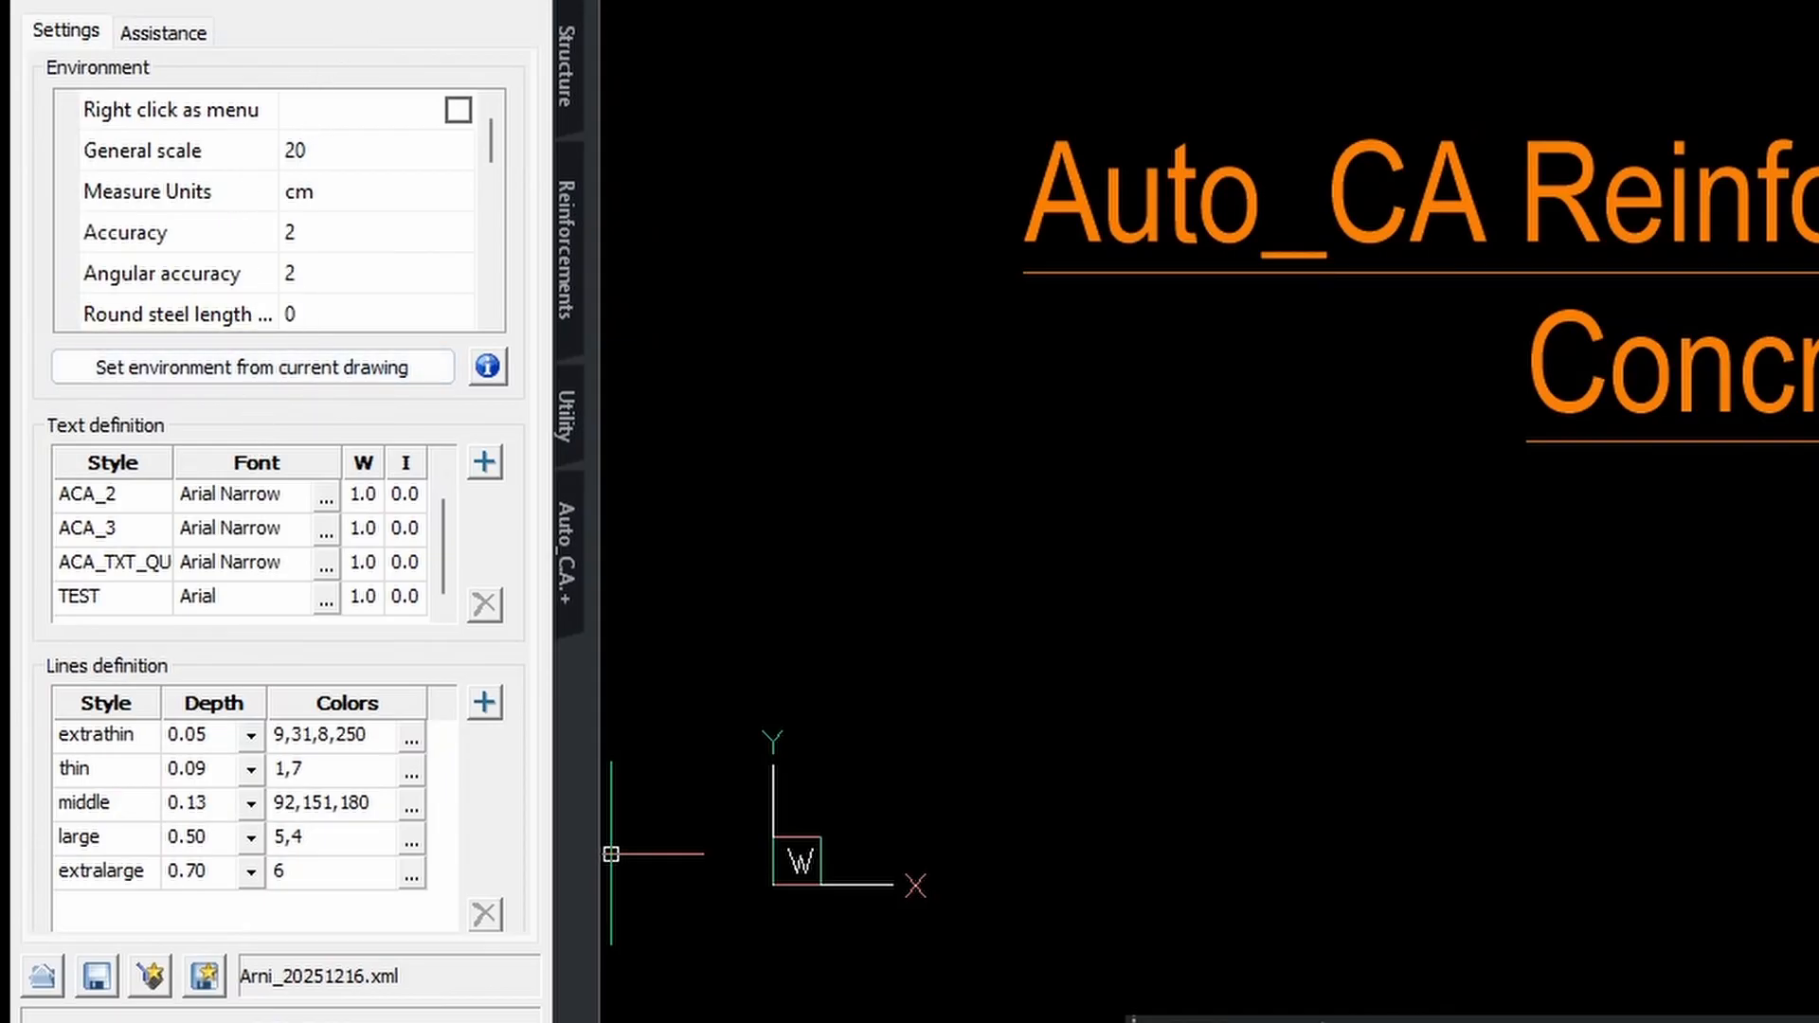
Switch to the Reinforcements palette, open the Bars panel, and show its Customize defaults.
click(578, 220)
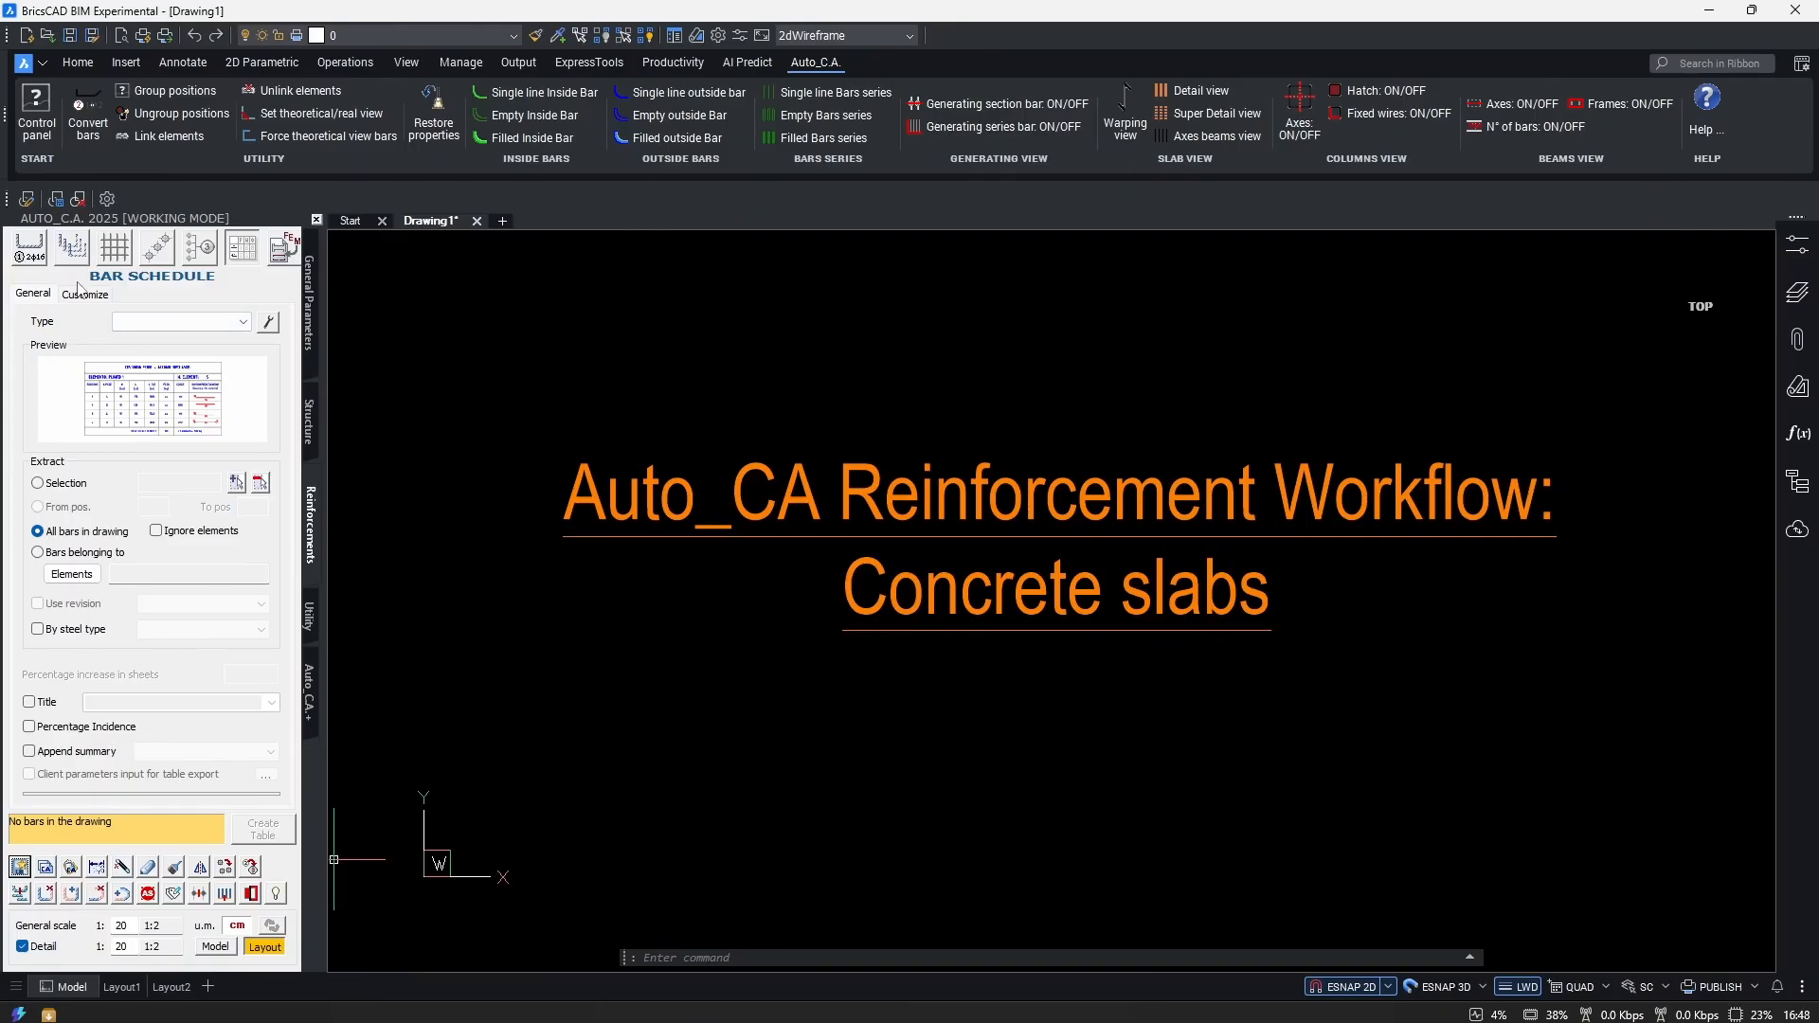
click(112, 258)
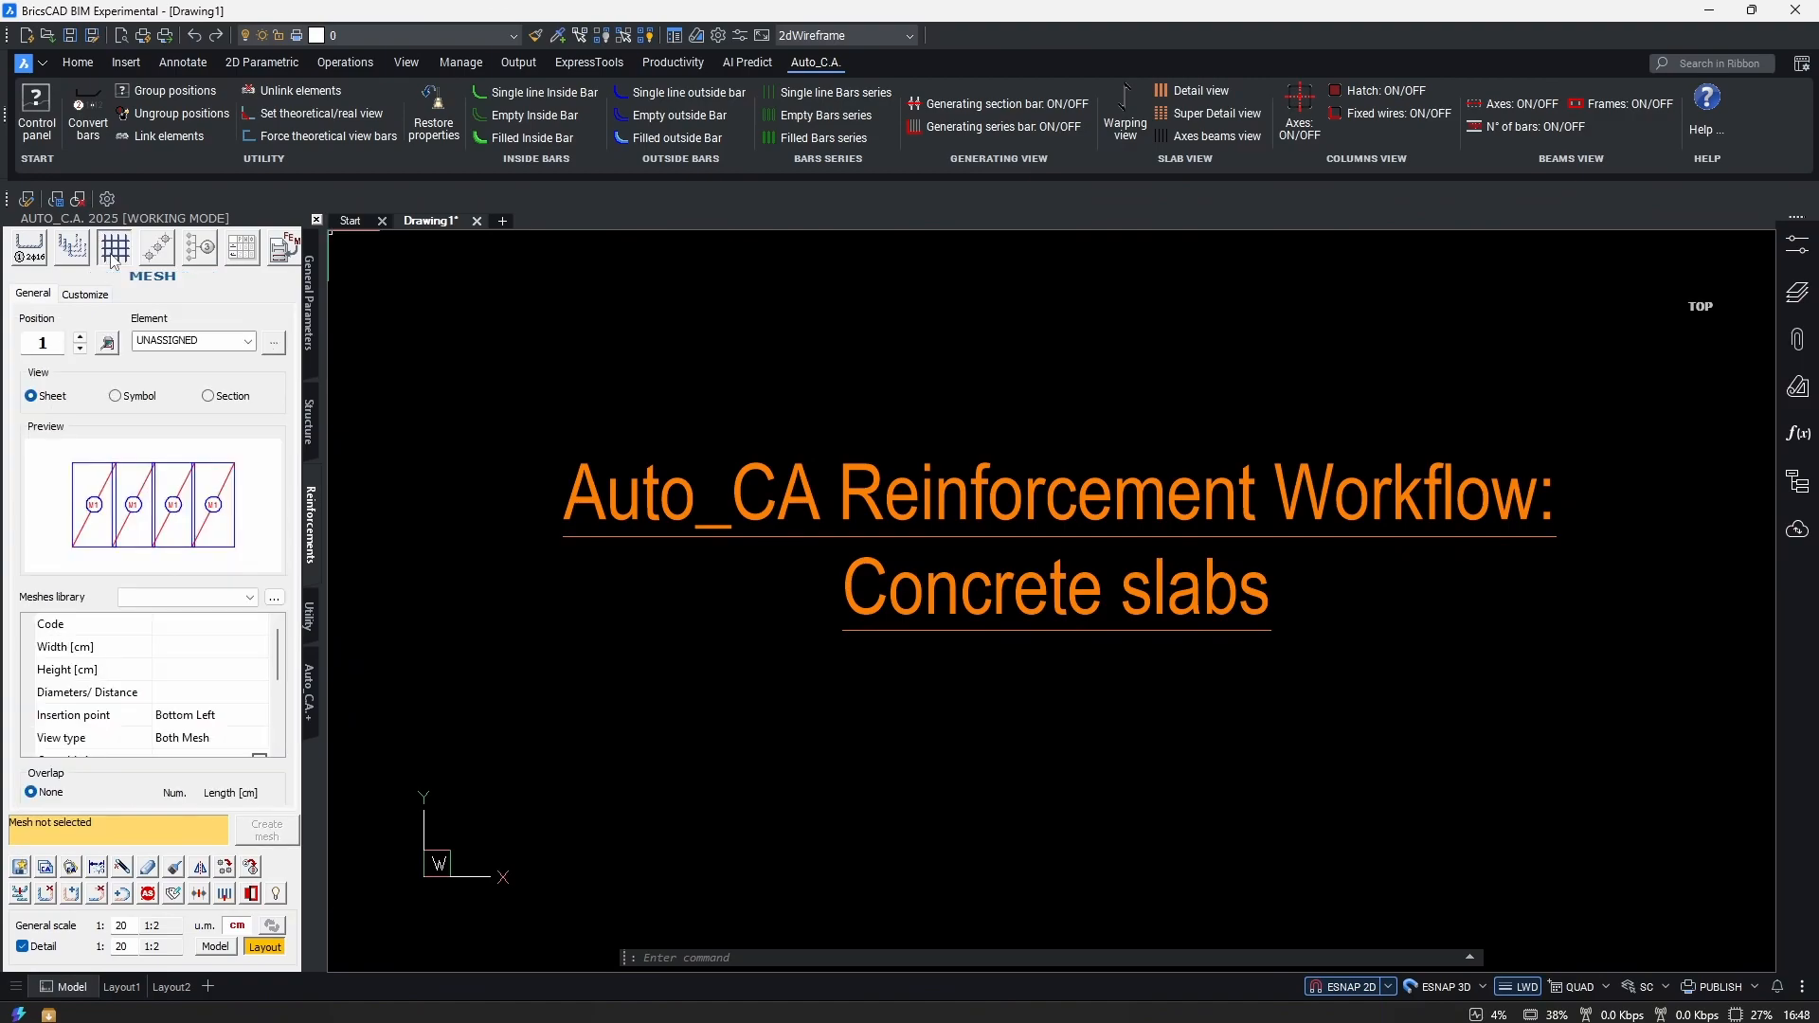
click(80, 256)
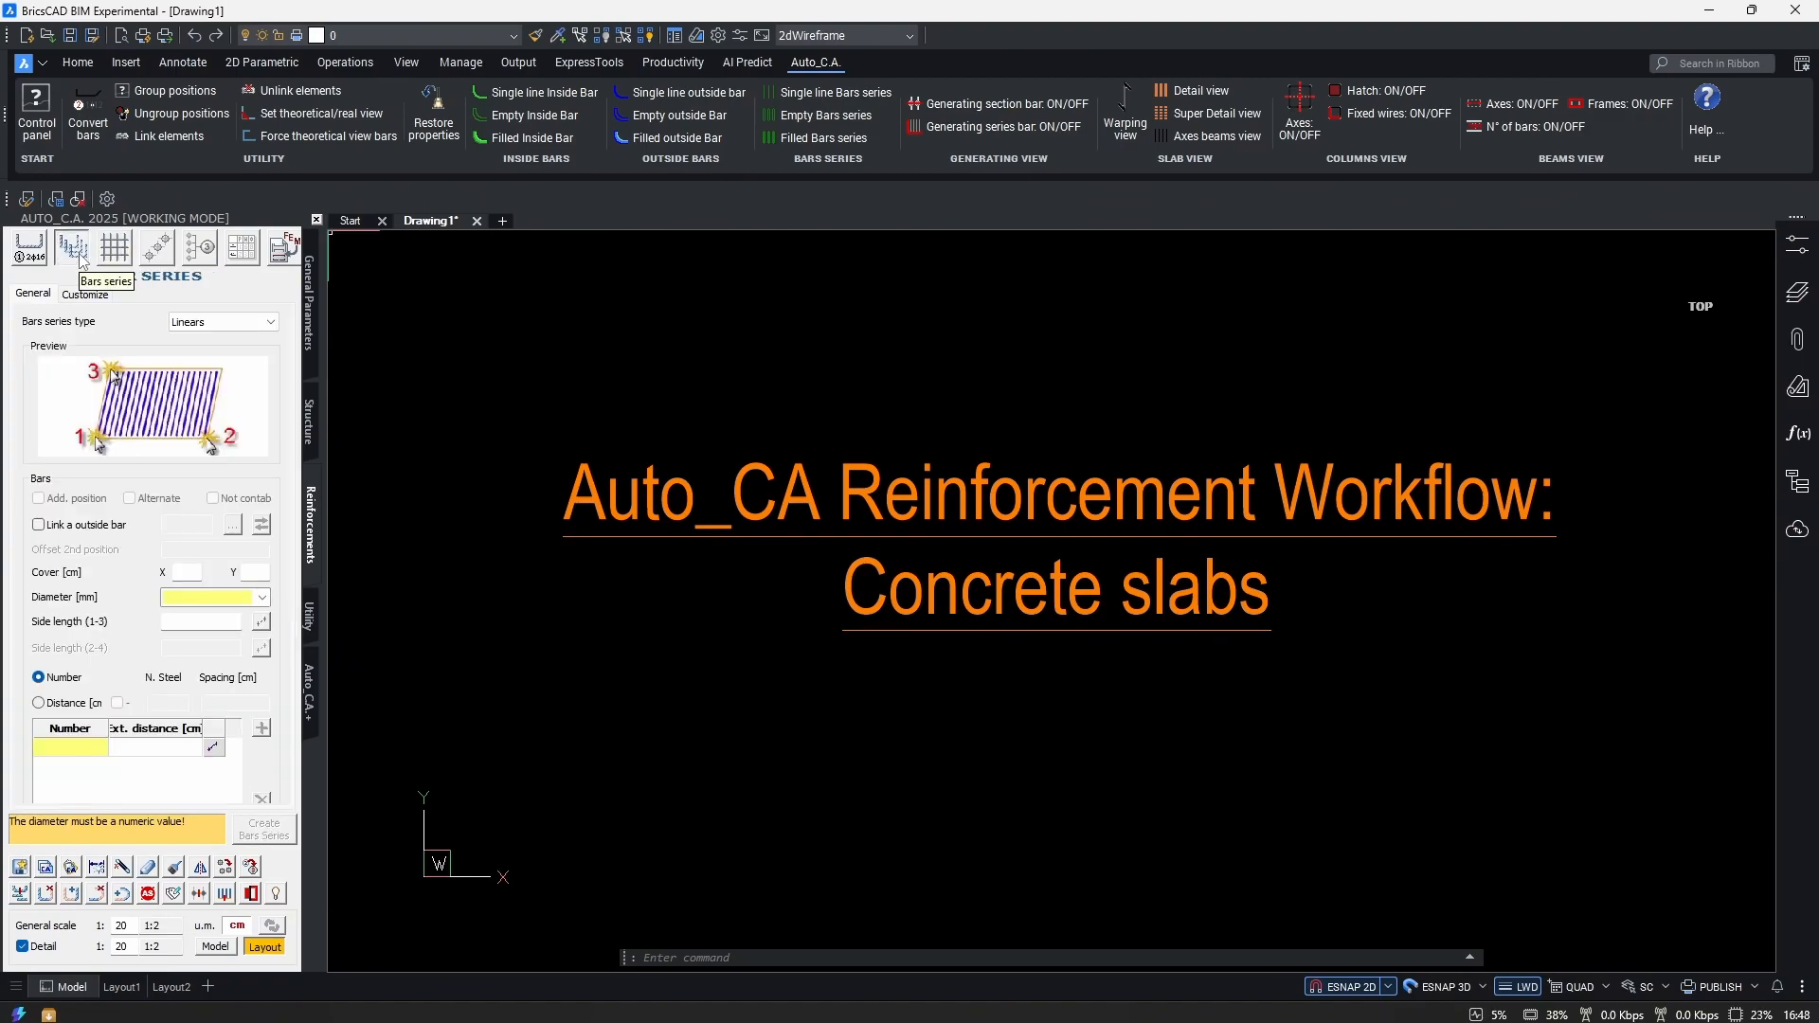
click(31, 252)
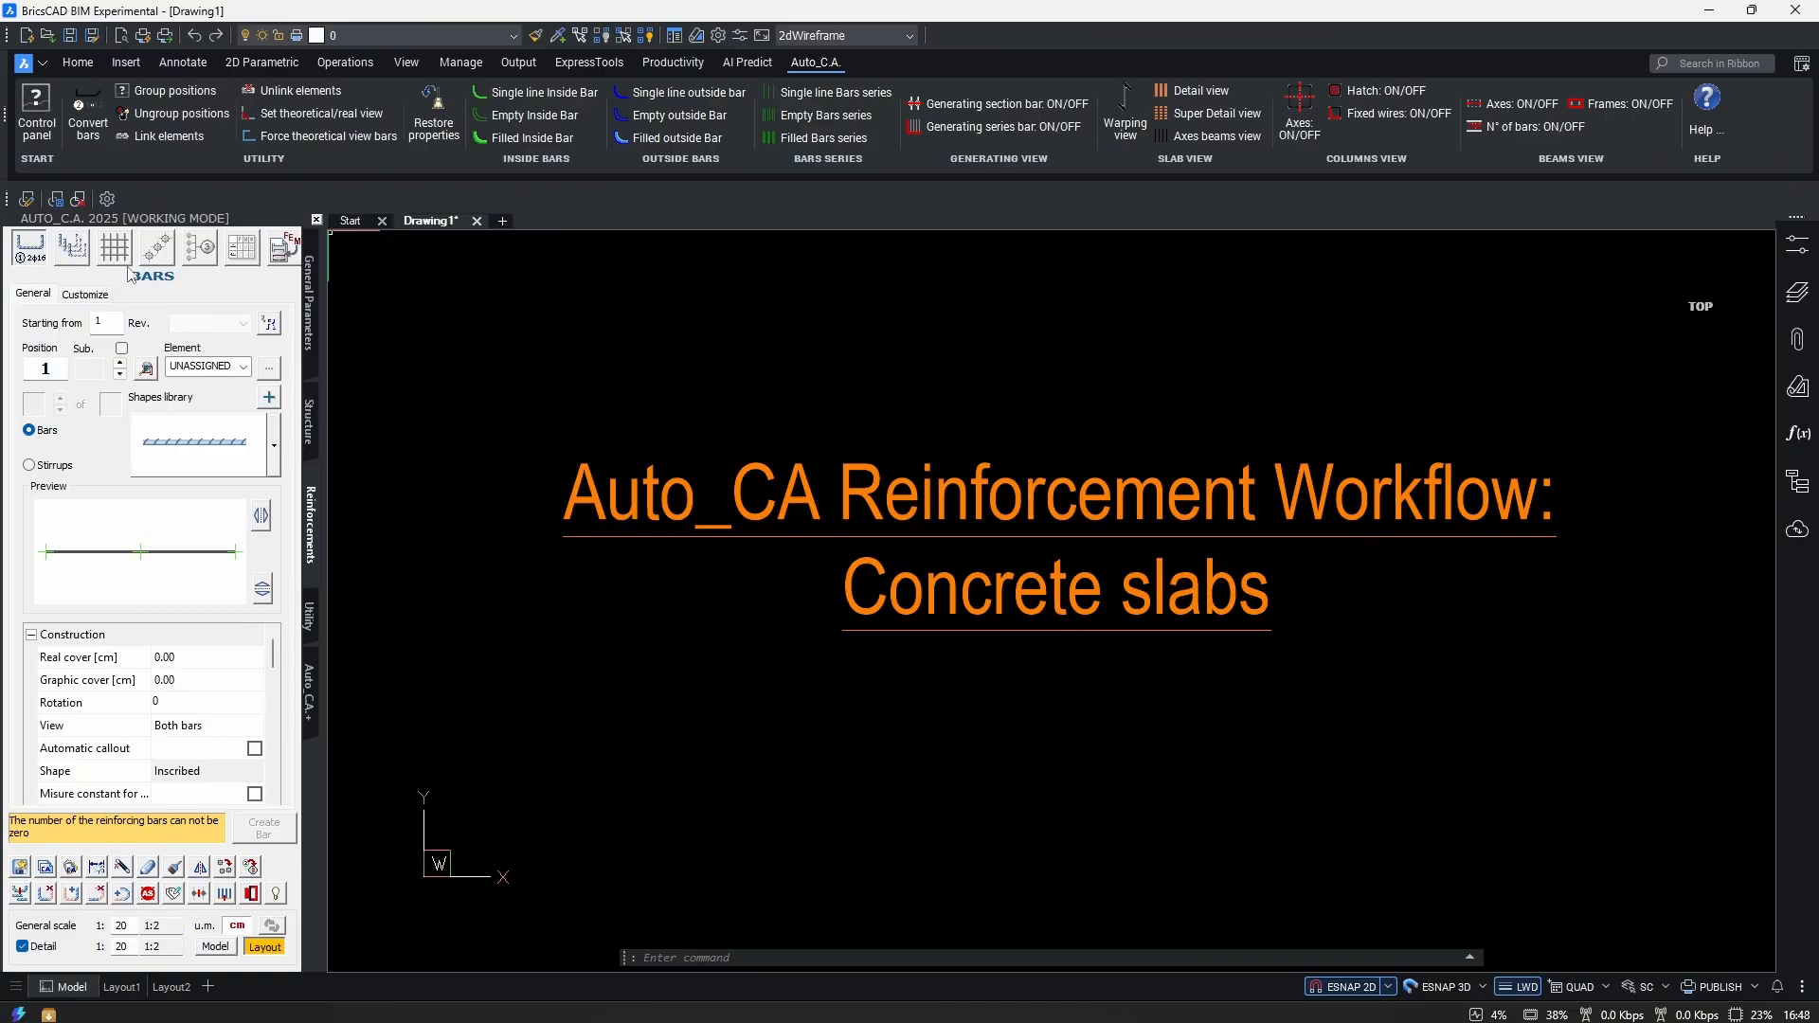
click(87, 299)
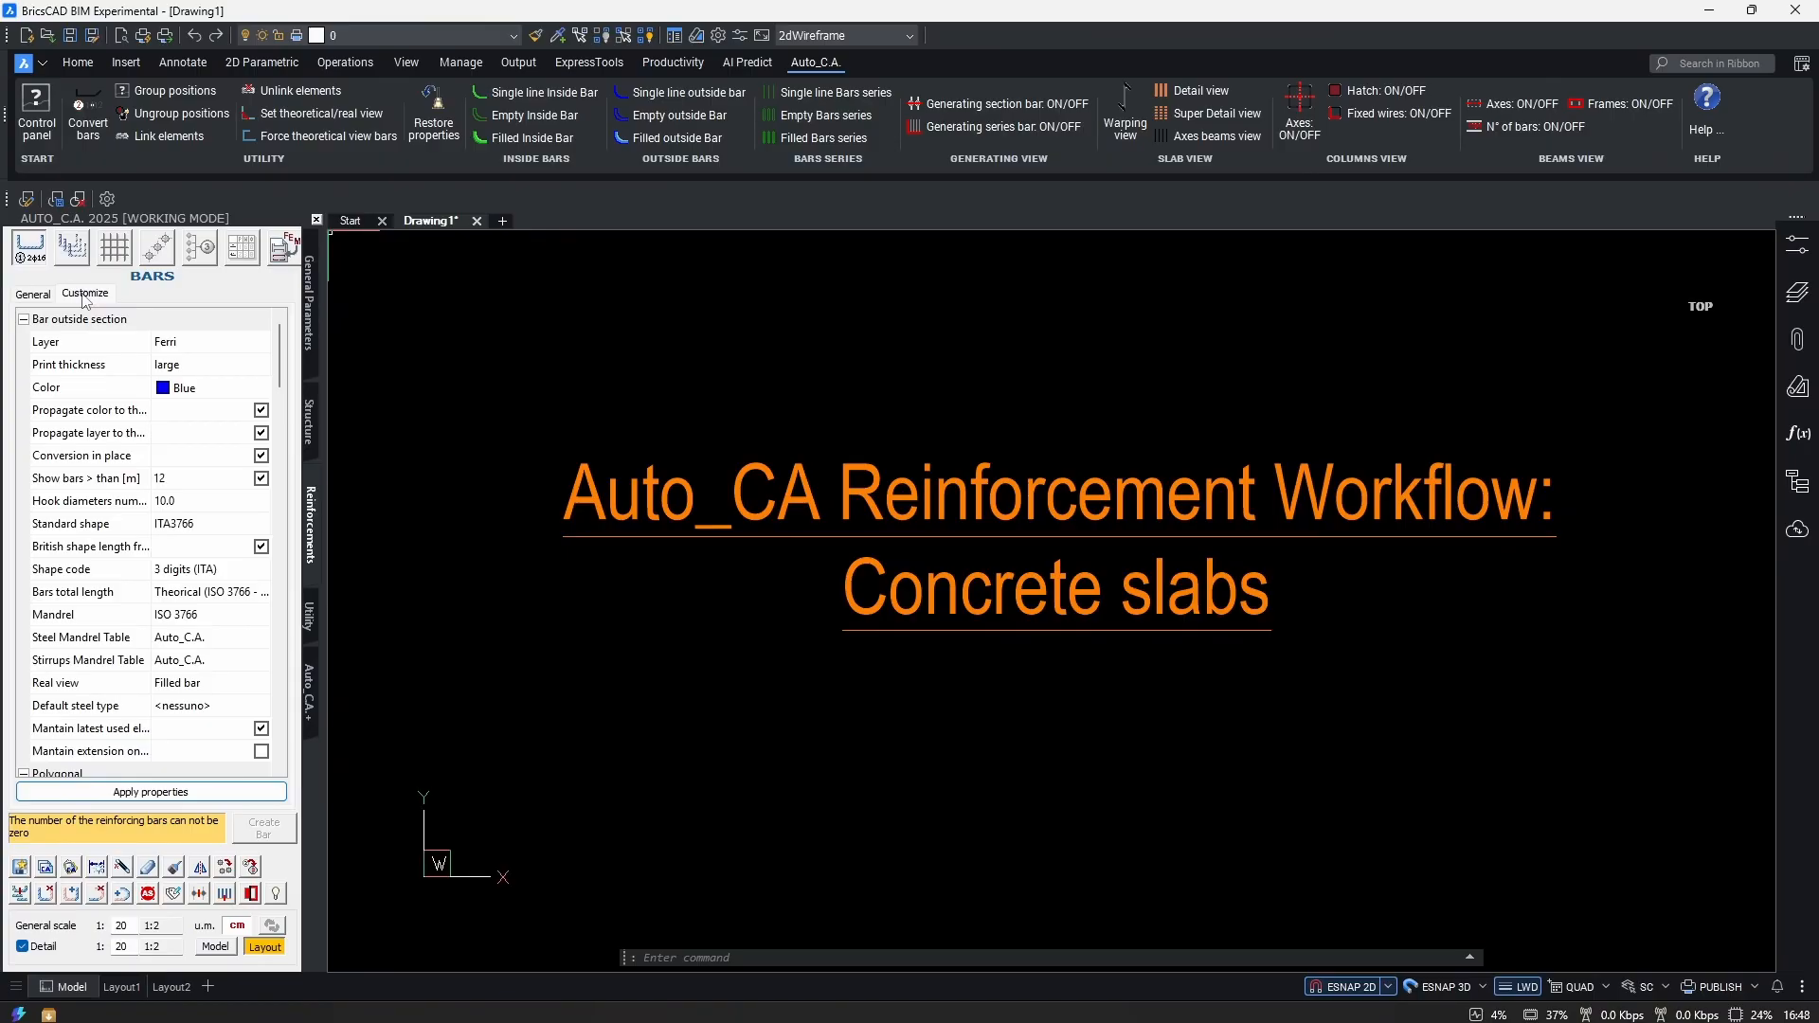
Scroll through the bar default properties, then return to the General Parameters page.
scroll(133, 597, down, 2)
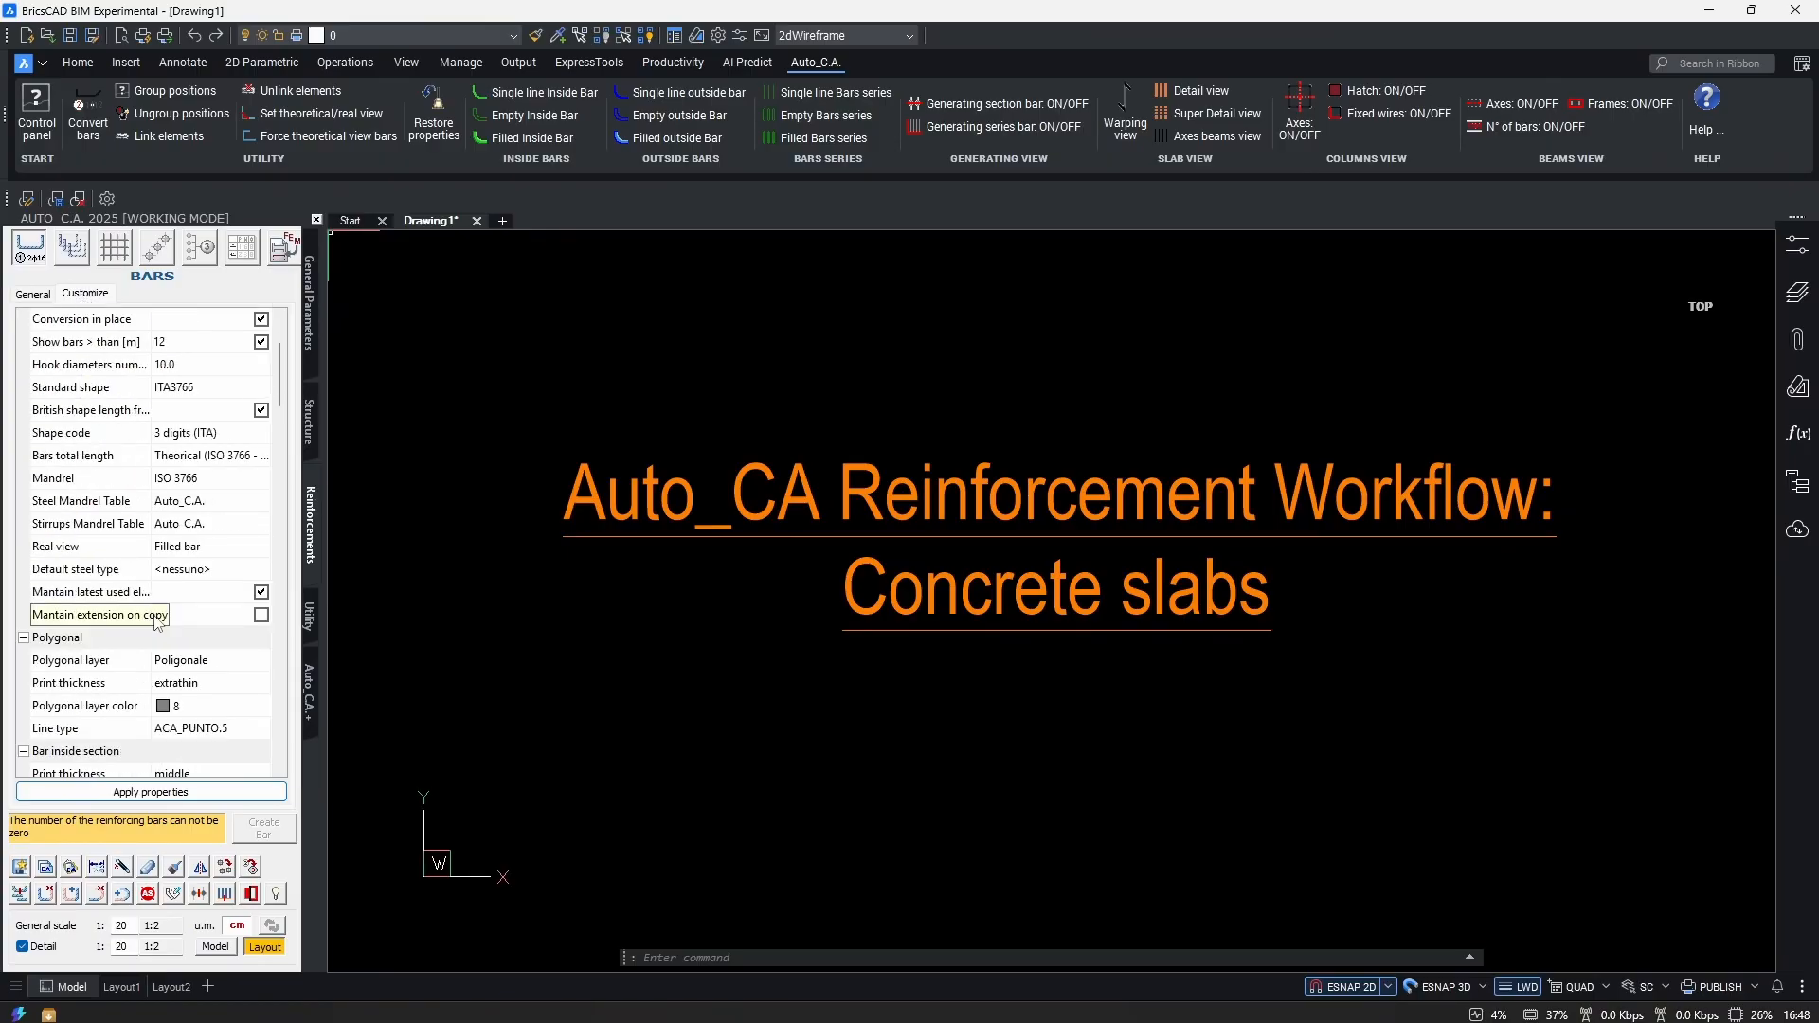
scroll(170, 635, down, 10)
scroll(188, 660, down, 5)
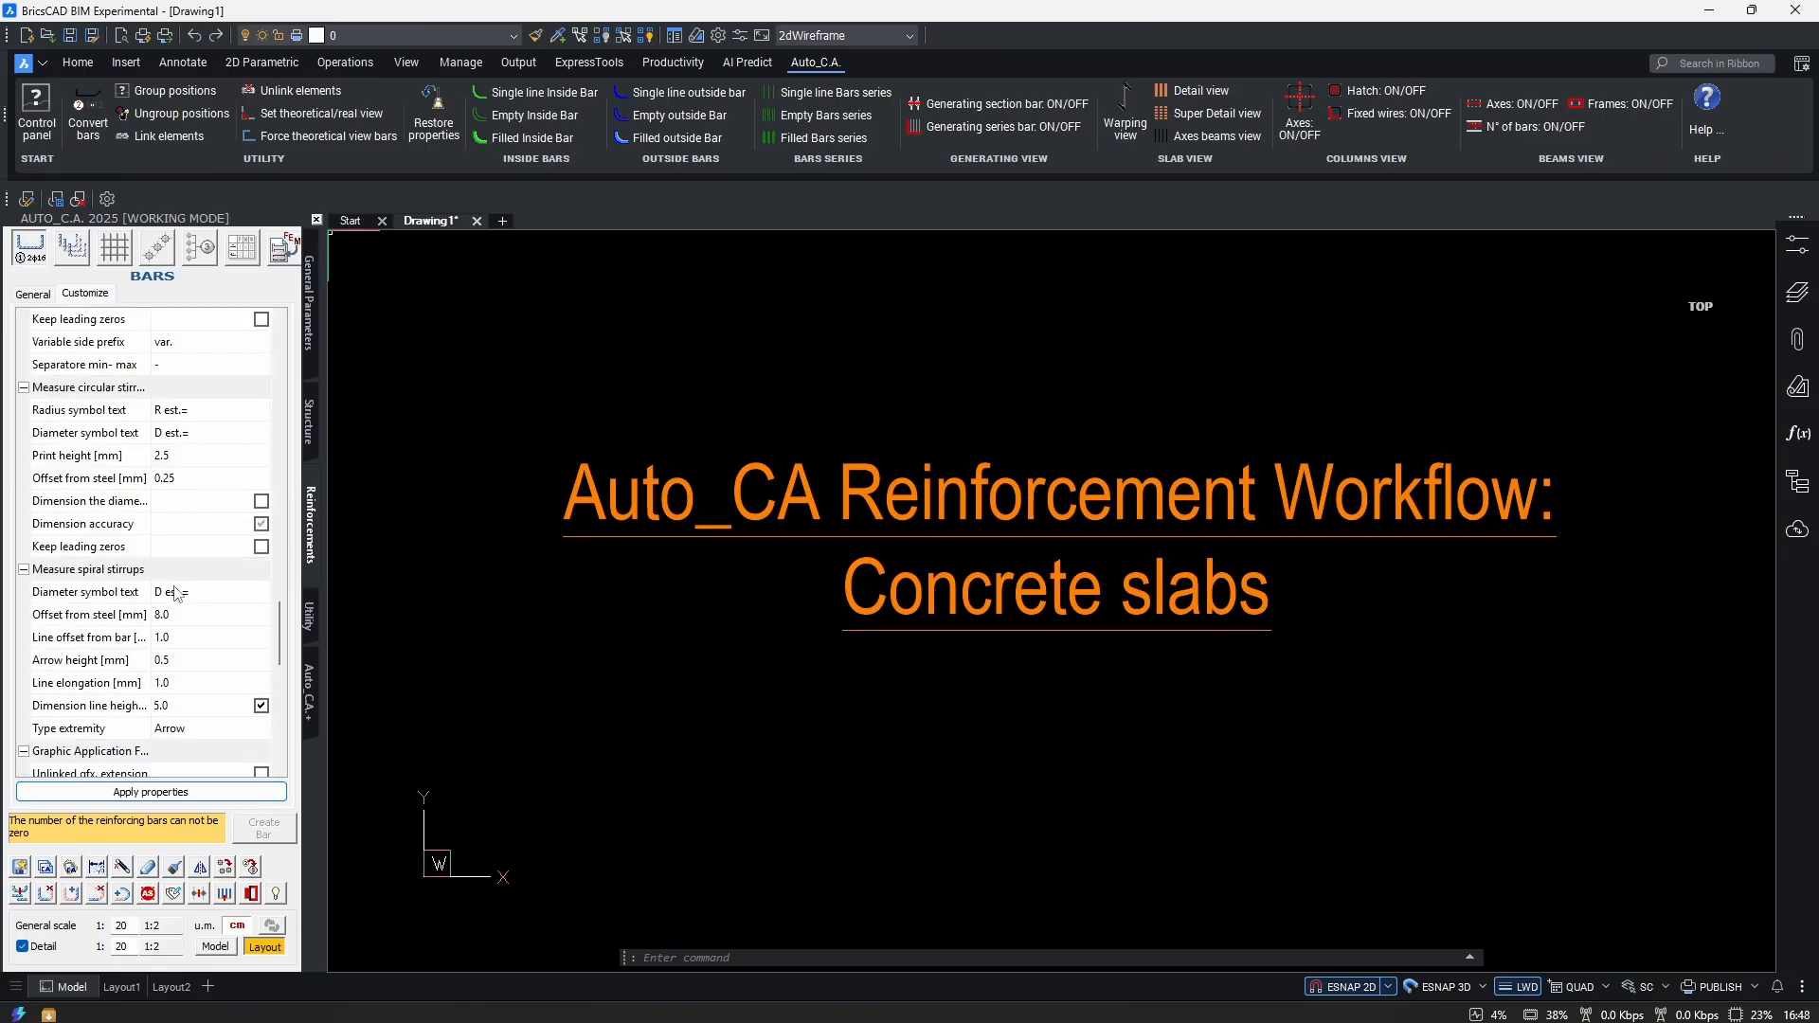
scroll(175, 594, down, 3)
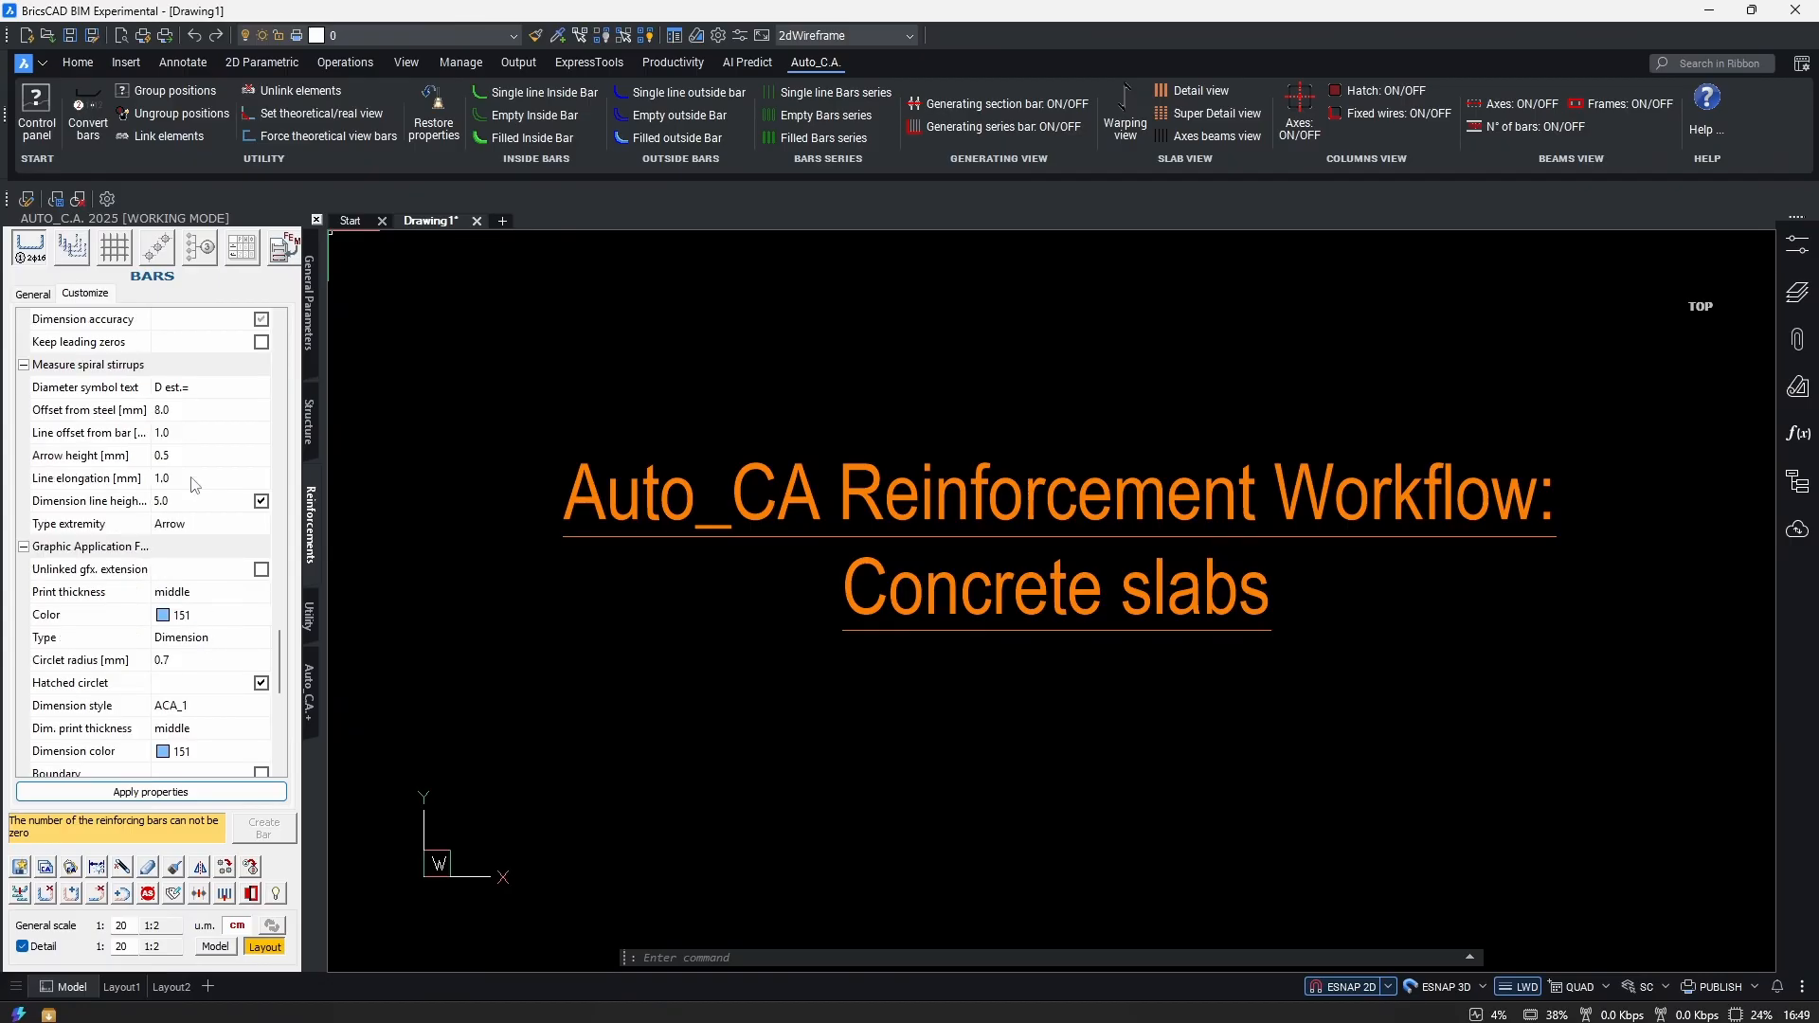
click(310, 331)
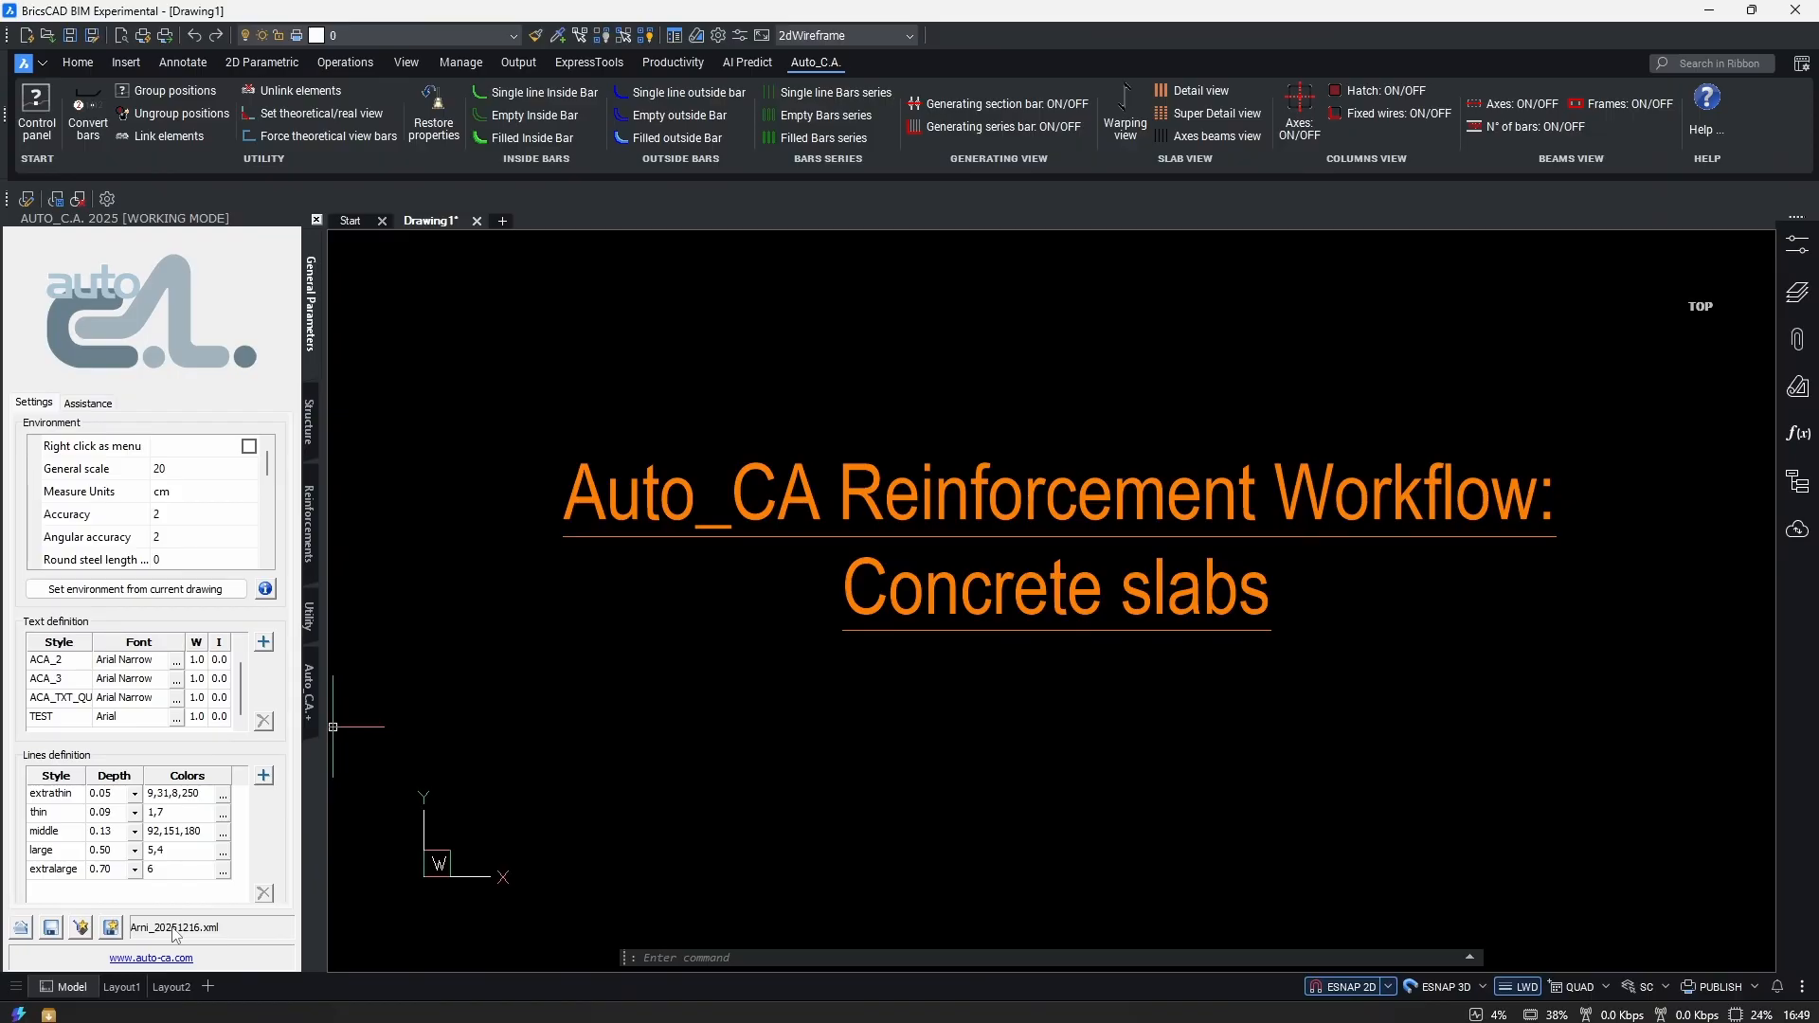
Begin saving the environment settings to the Desktop with file name TEST.
click(51, 927)
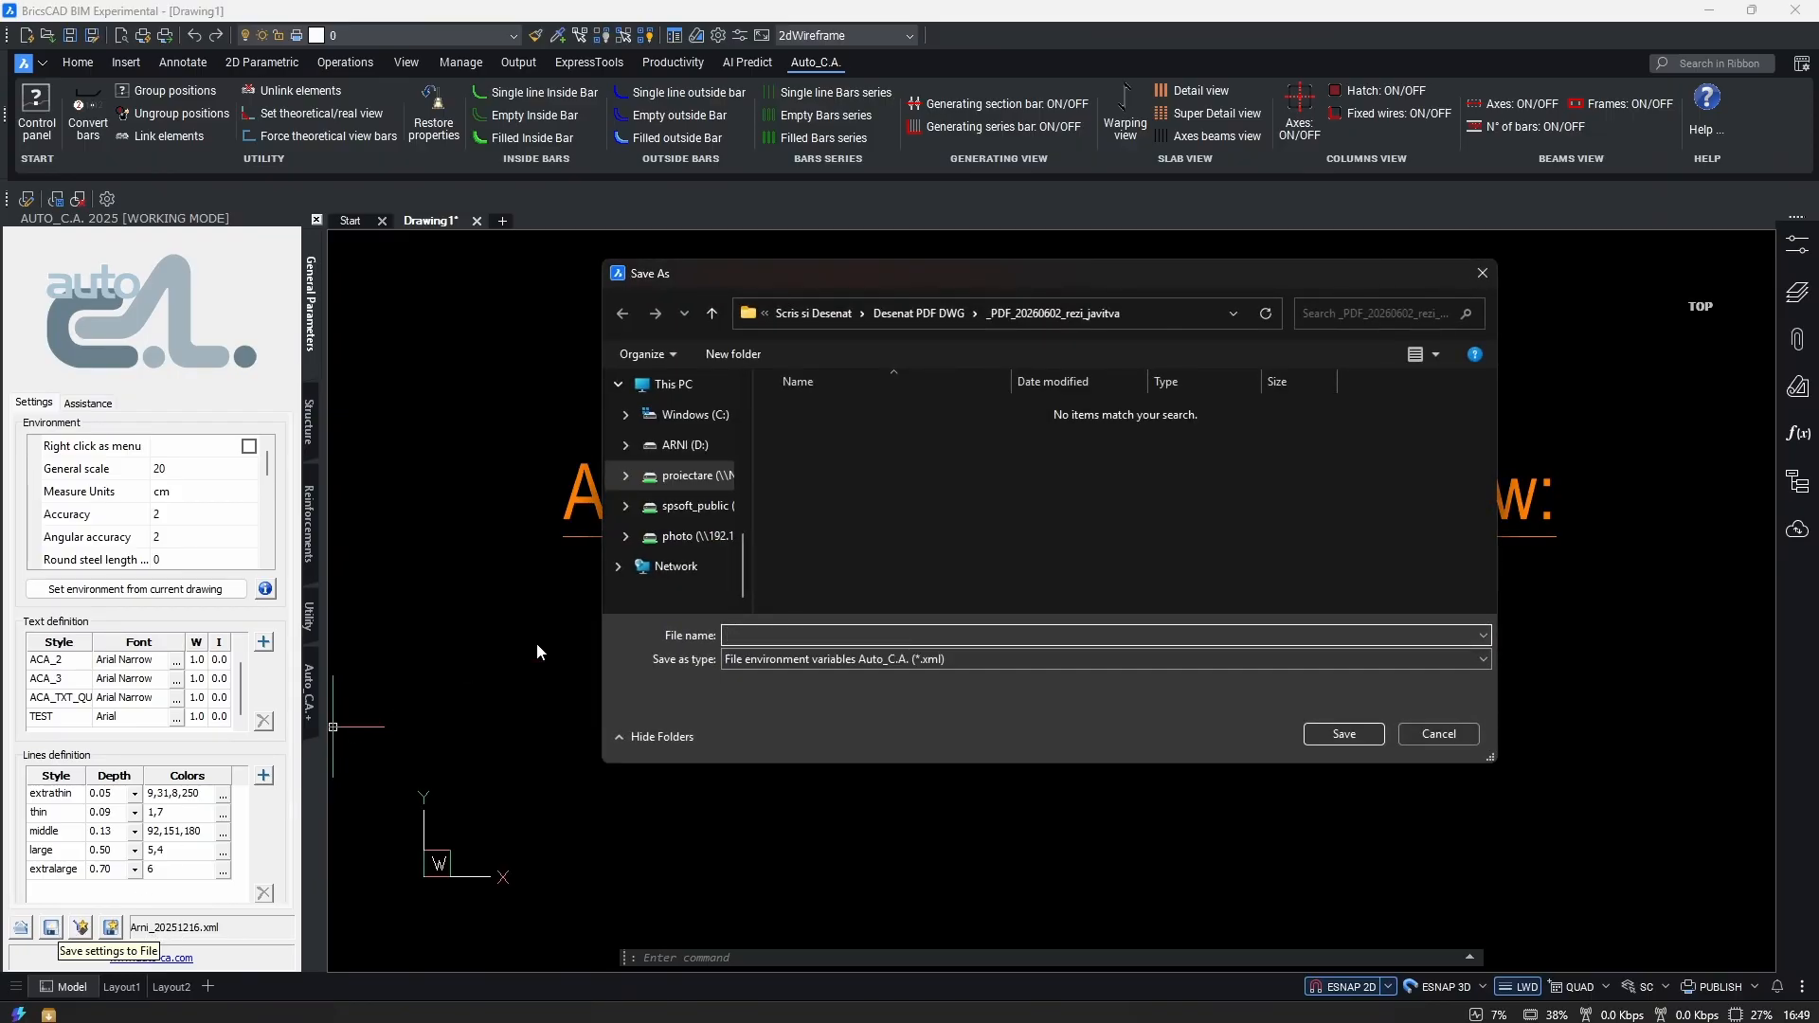
scroll(680, 469, up, 3)
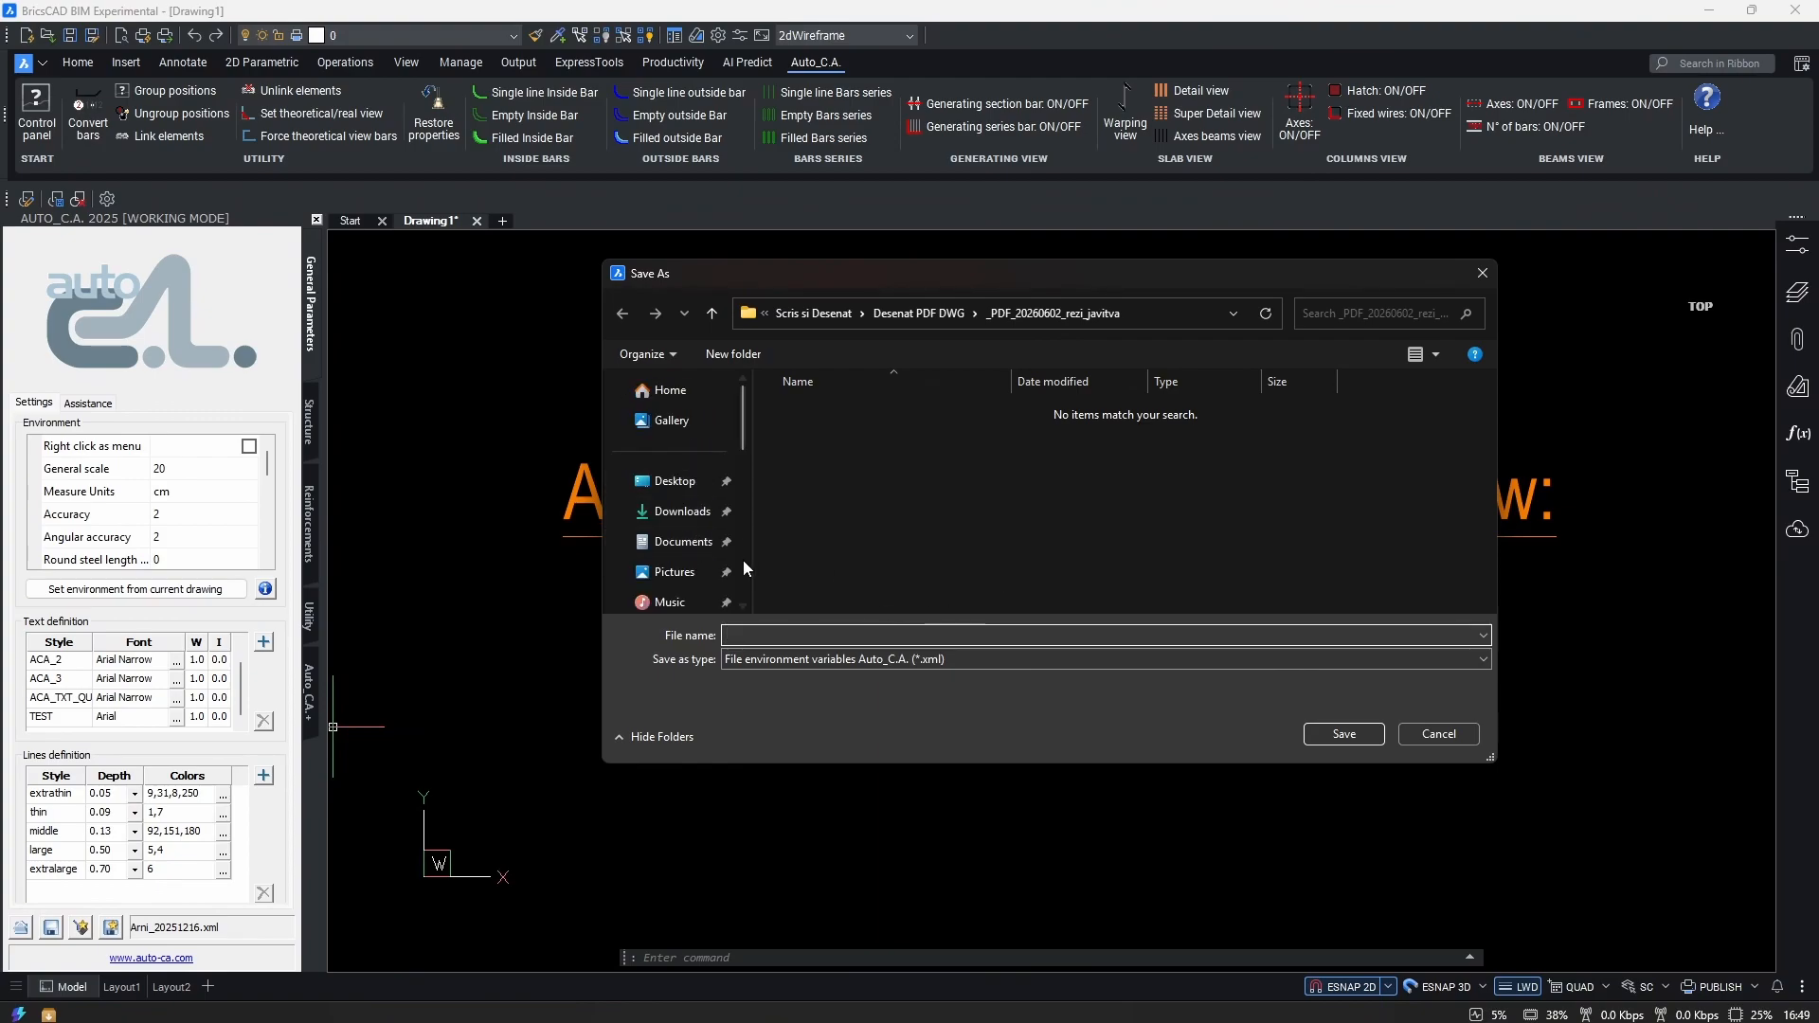
click(669, 481)
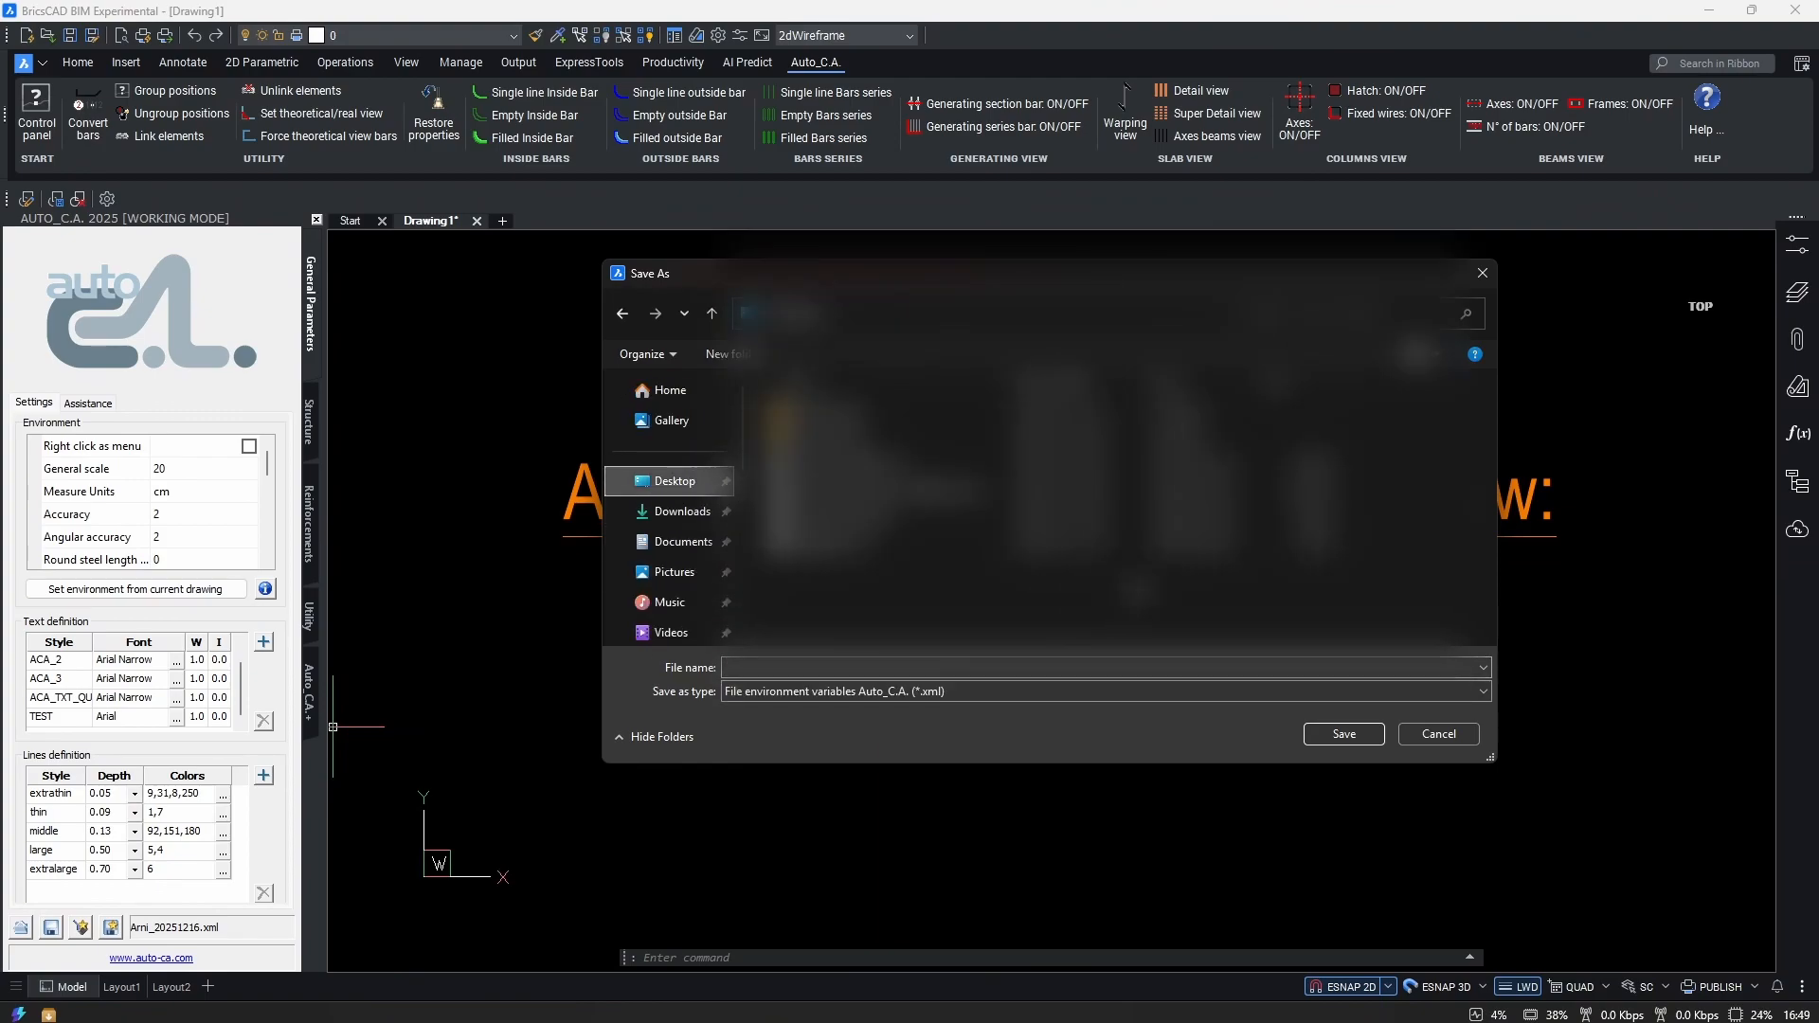
click(826, 668)
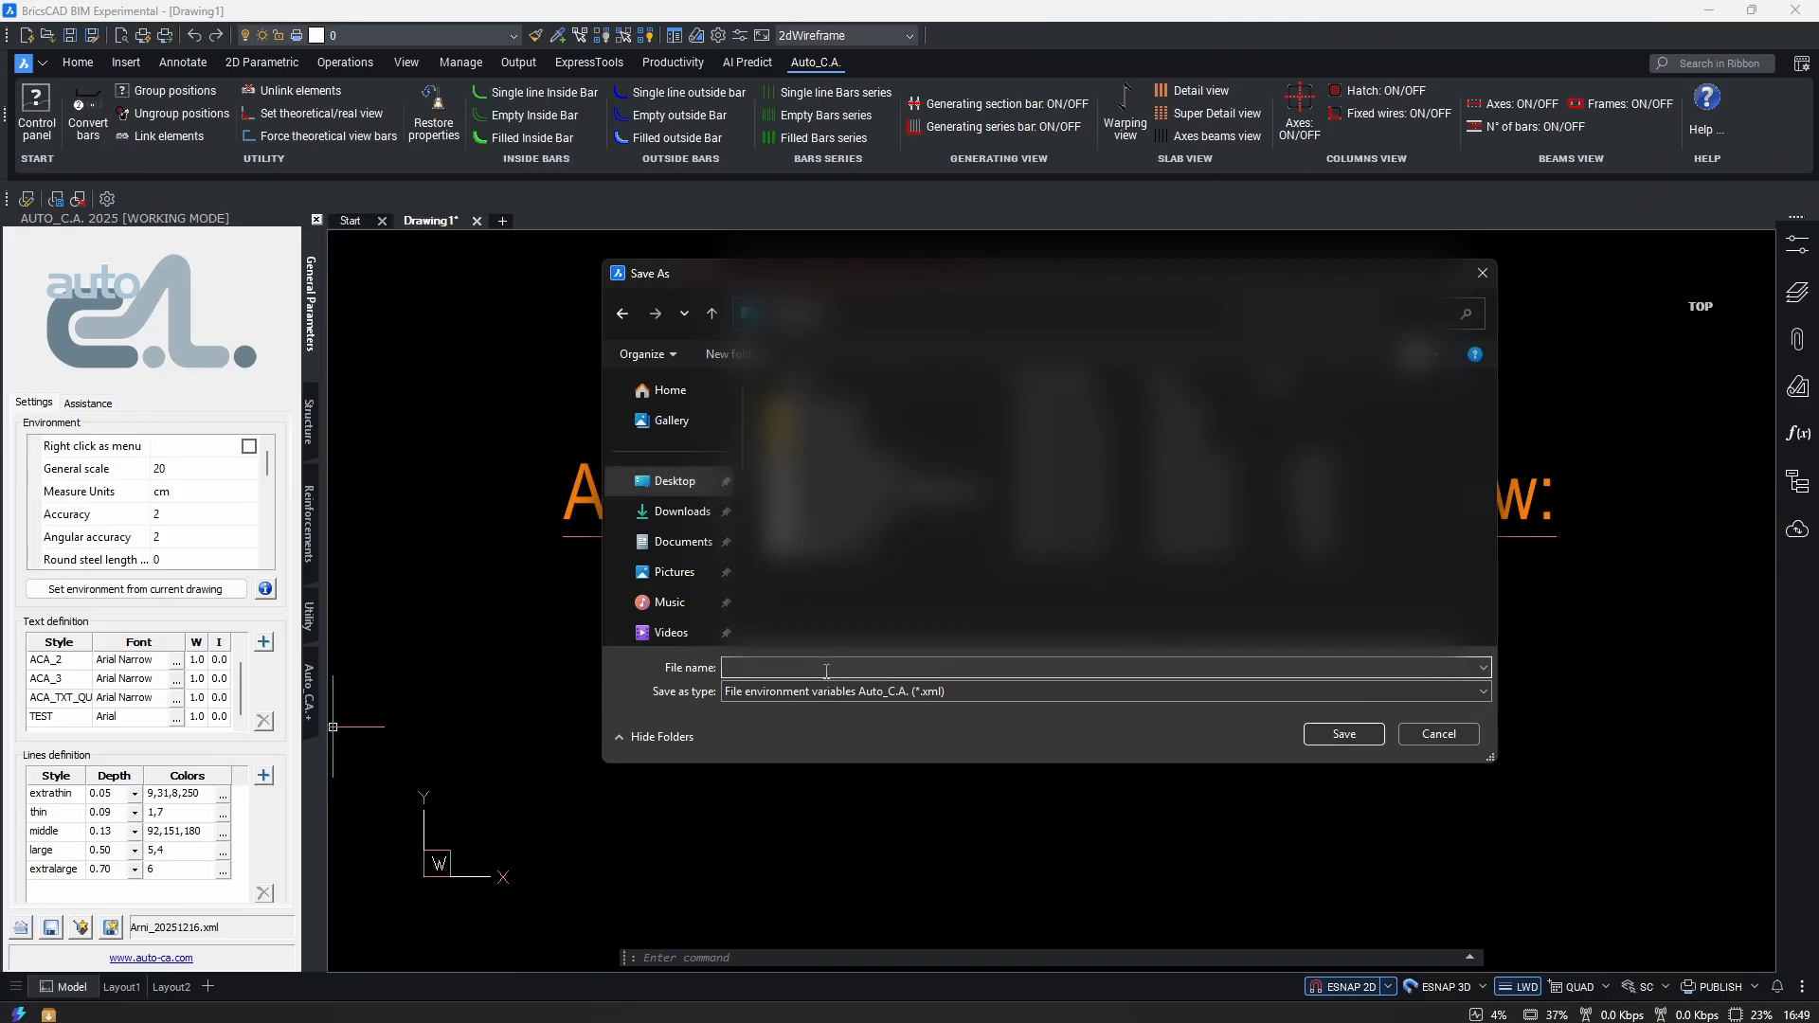
text(TEST)
Save the settings as TEST.xml, then reopen the save dialog and cancel it.
click(1345, 735)
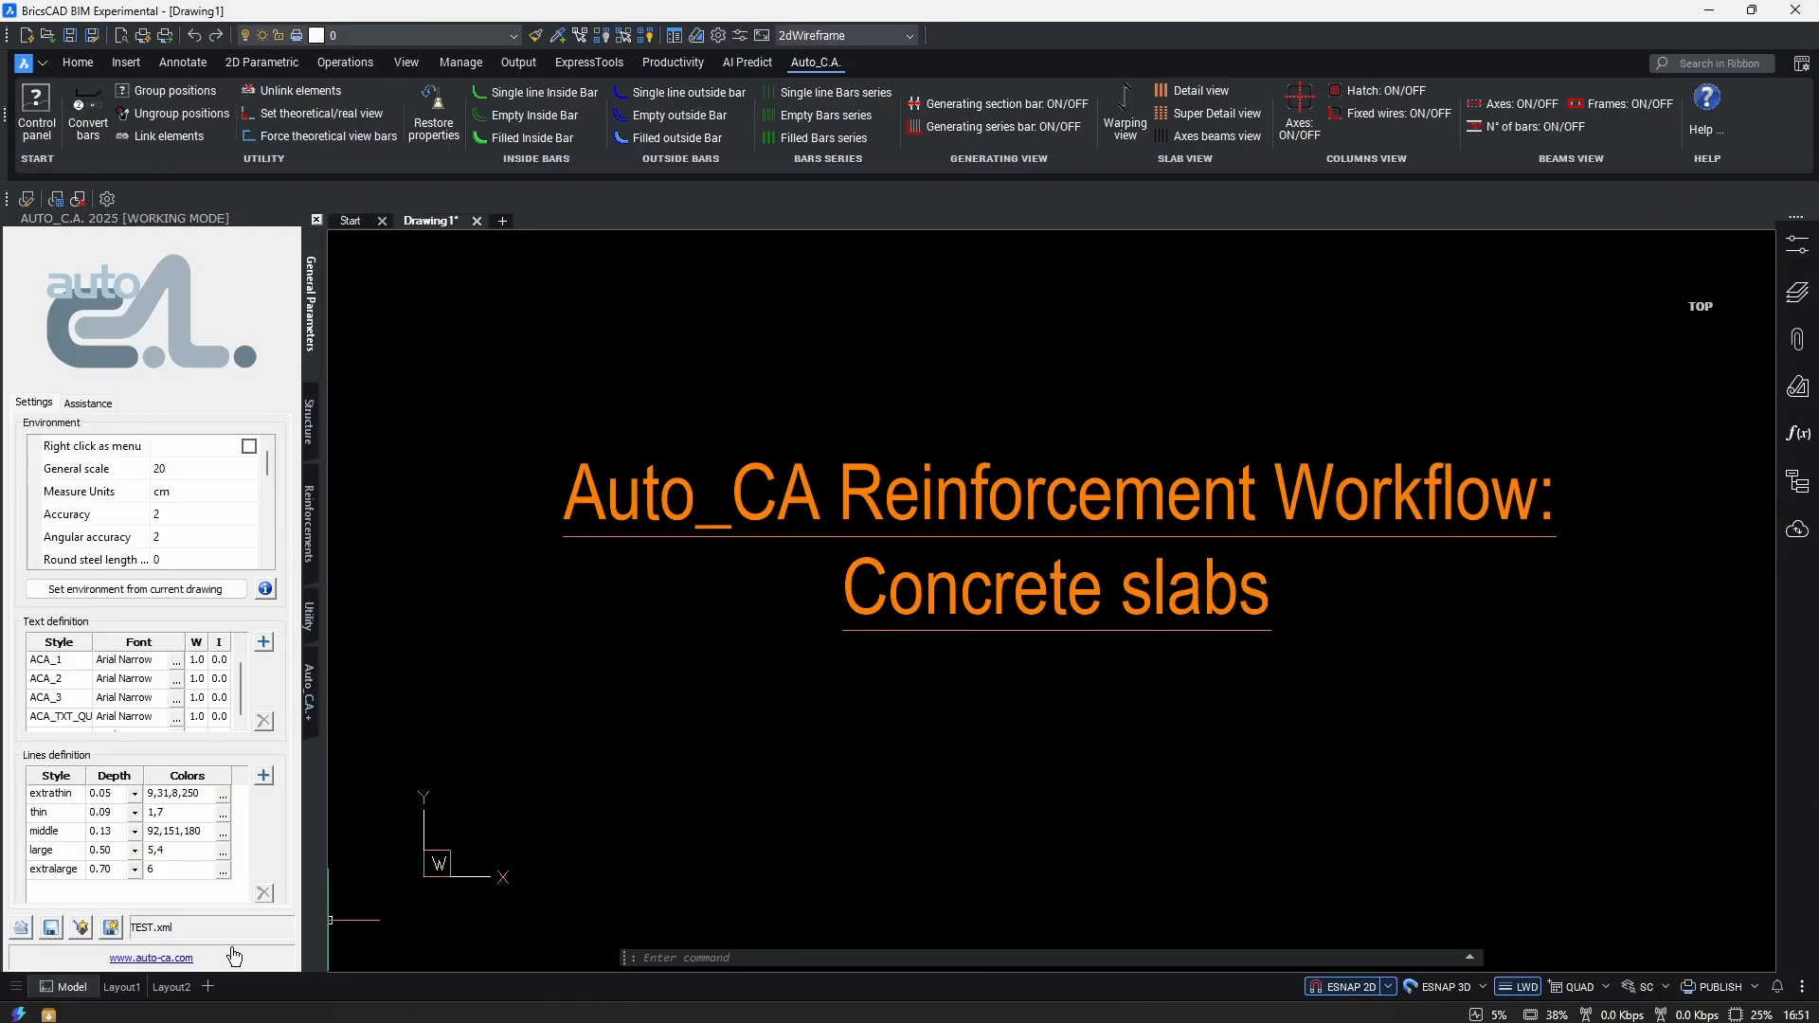
click(82, 930)
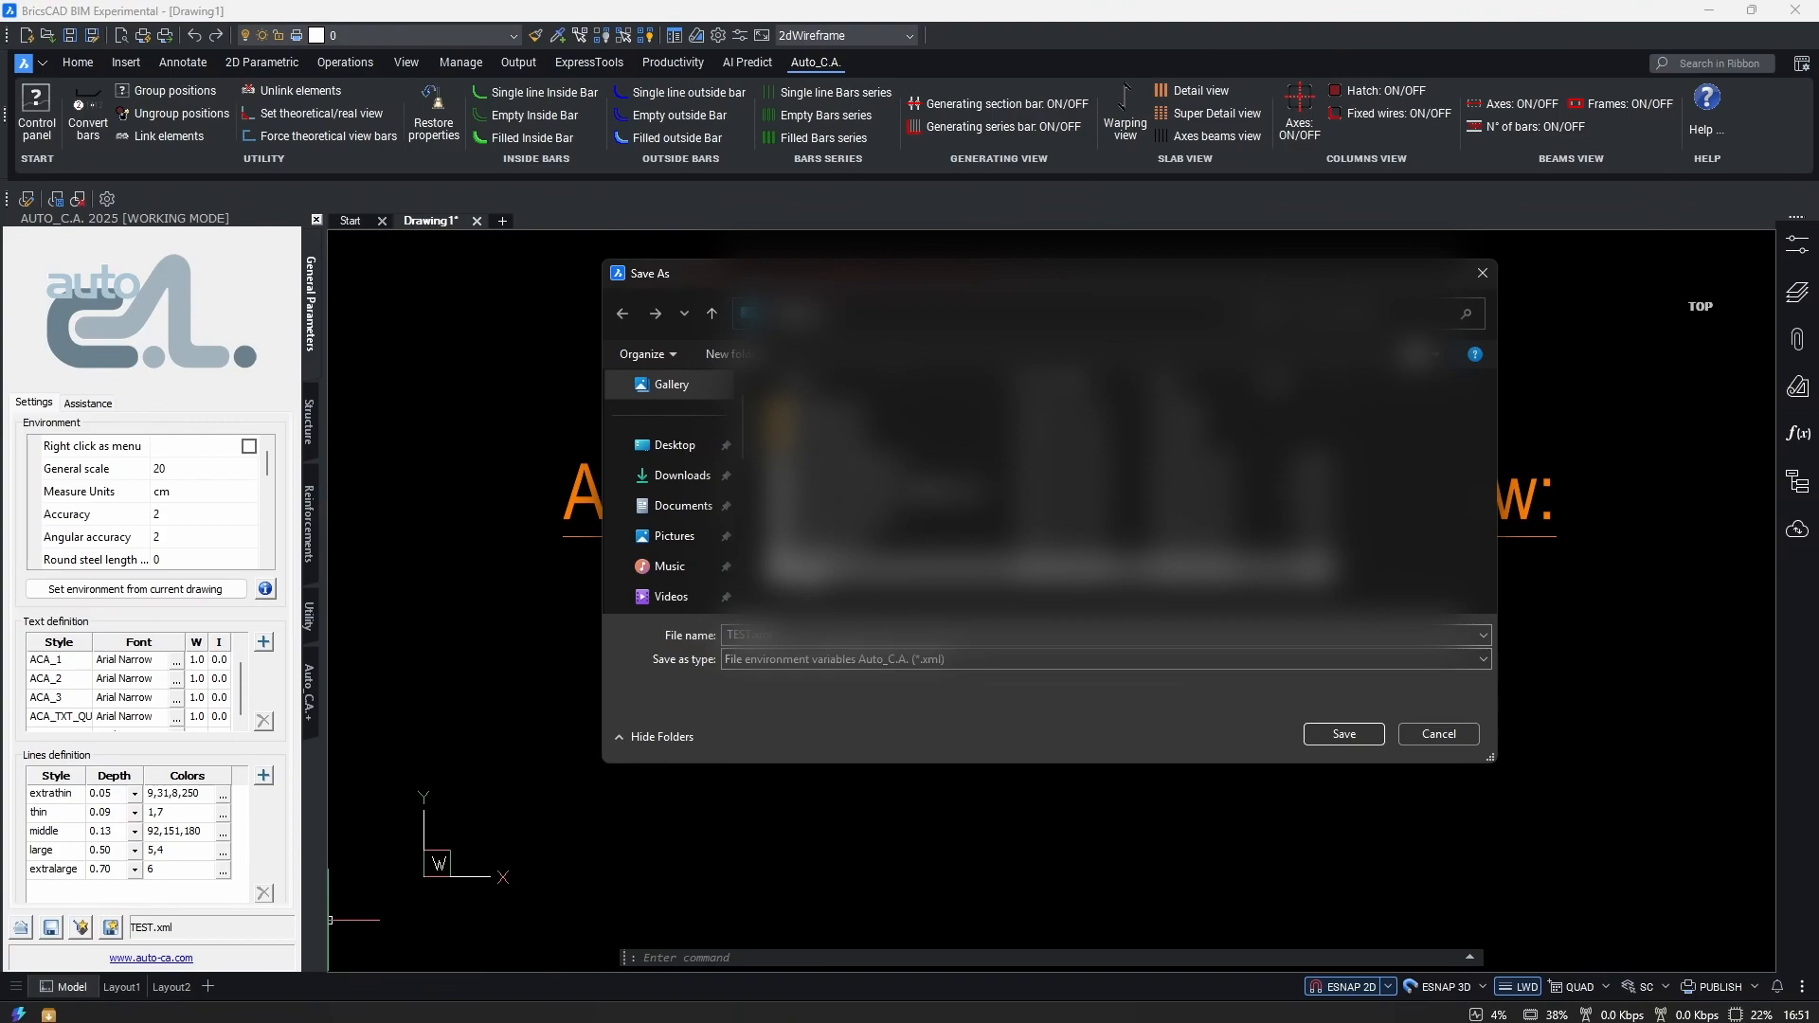
key(Escape)
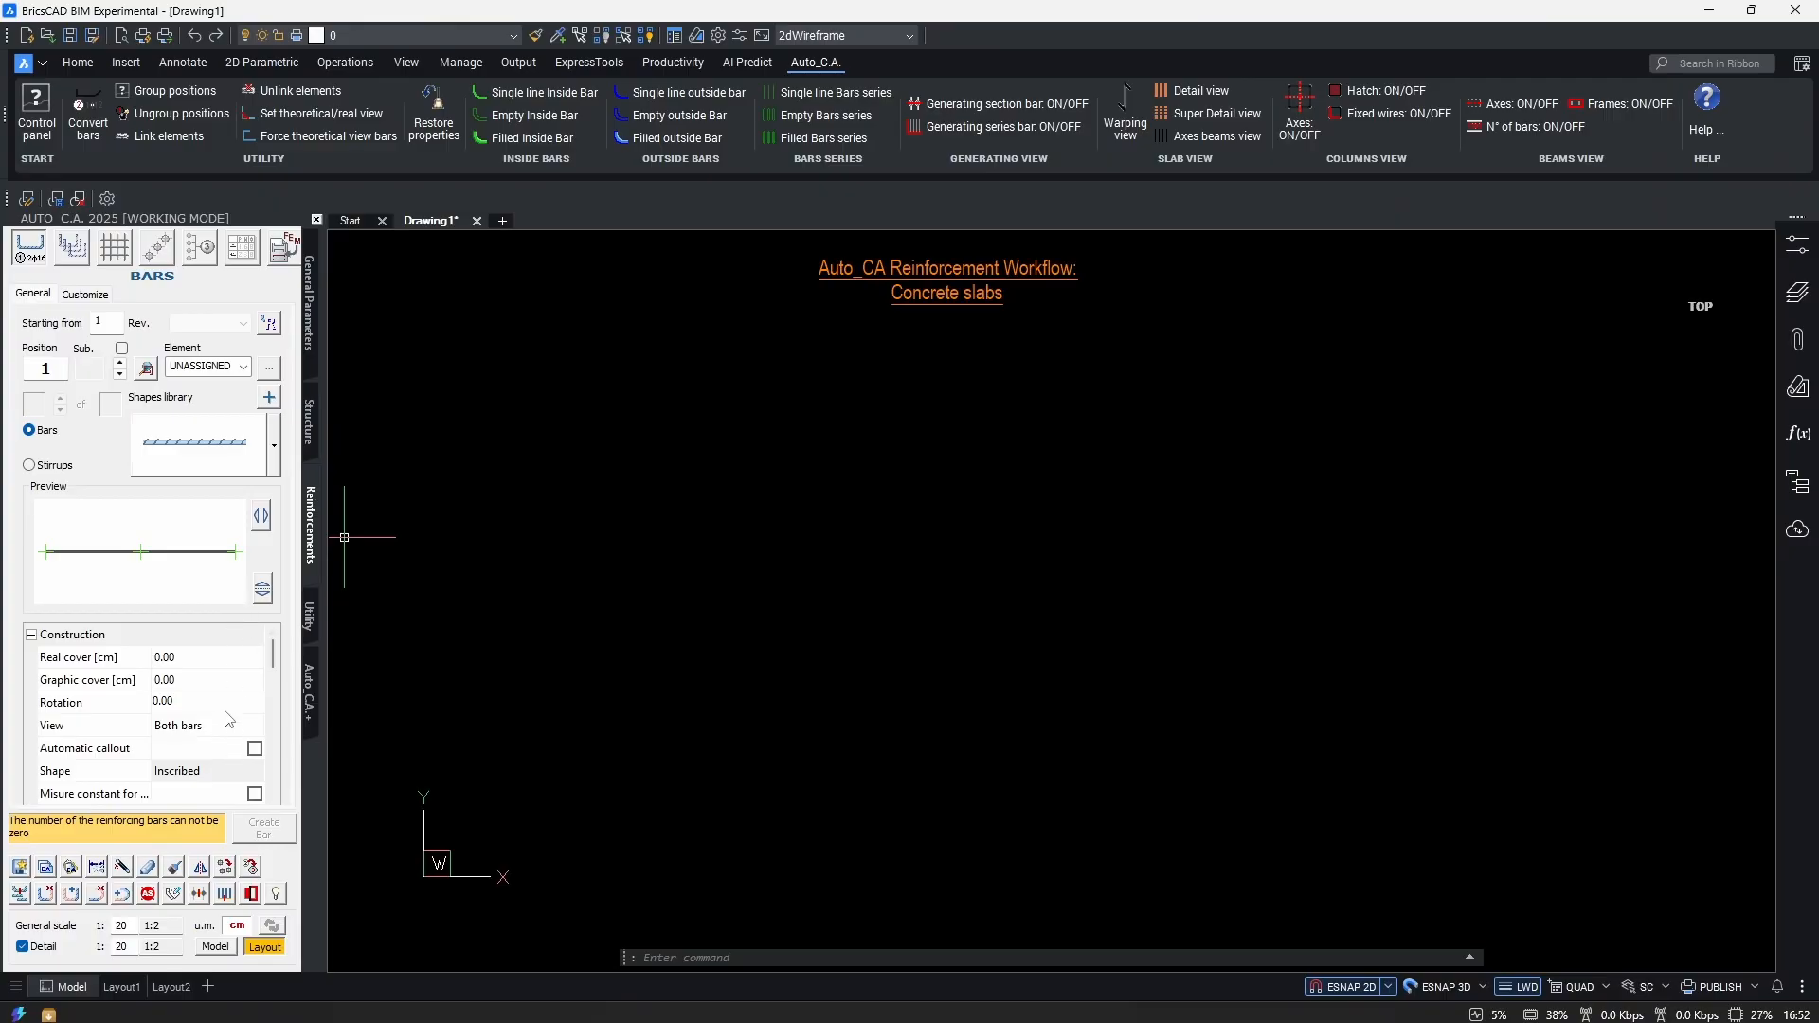
Browse the bar fields, selecting the a dimension and Length values for editing.
scroll(229, 722, down, 1)
scroll(203, 703, up, 1)
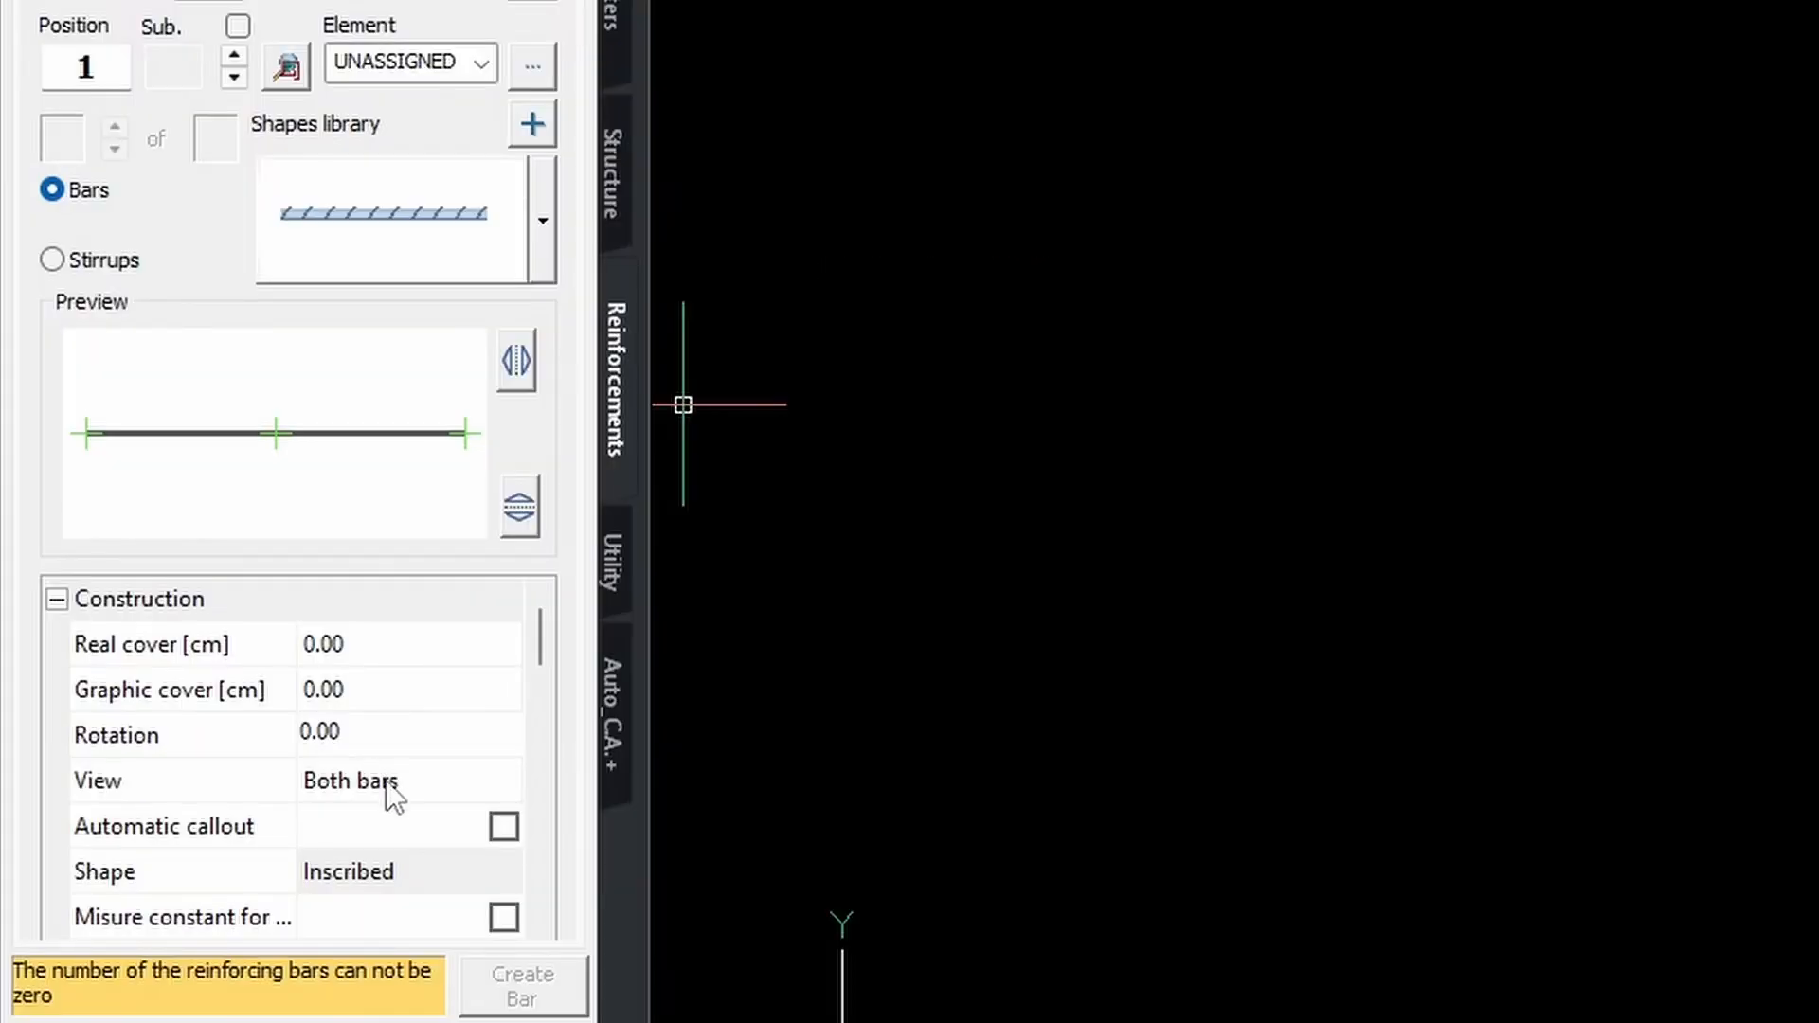
scroll(389, 794, down, 3)
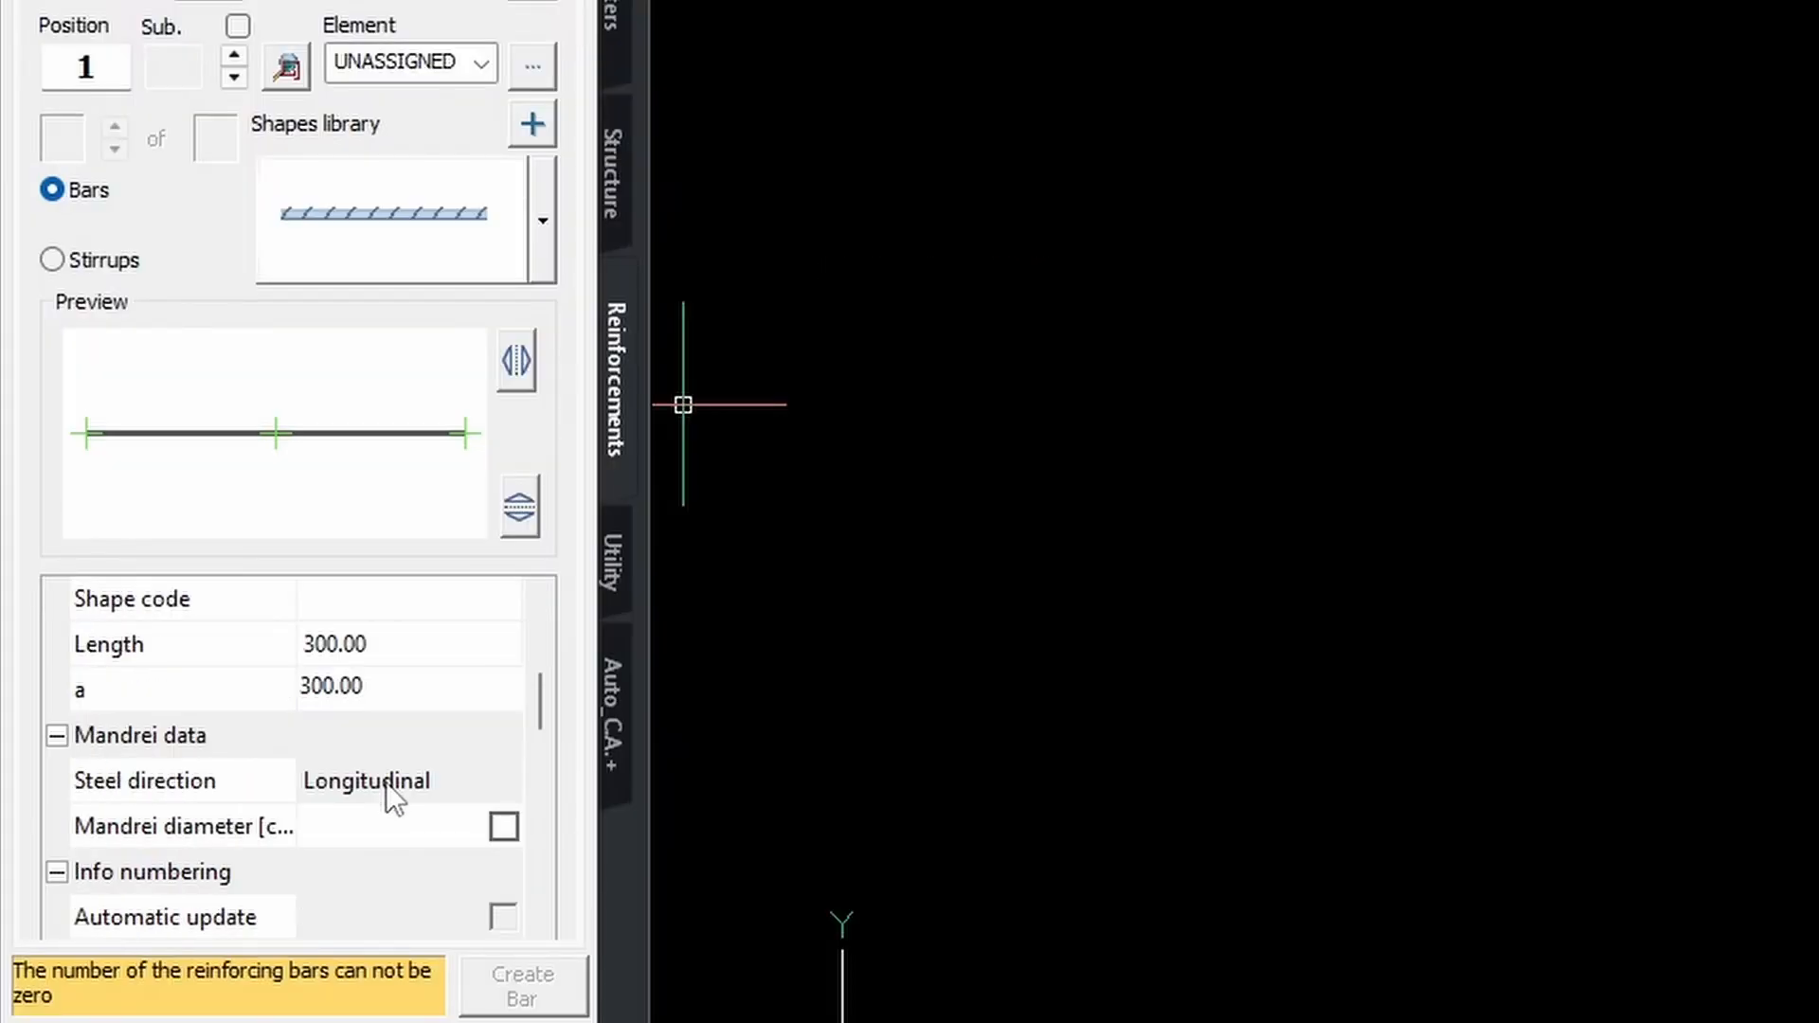
scroll(357, 779, up, 1)
click(392, 827)
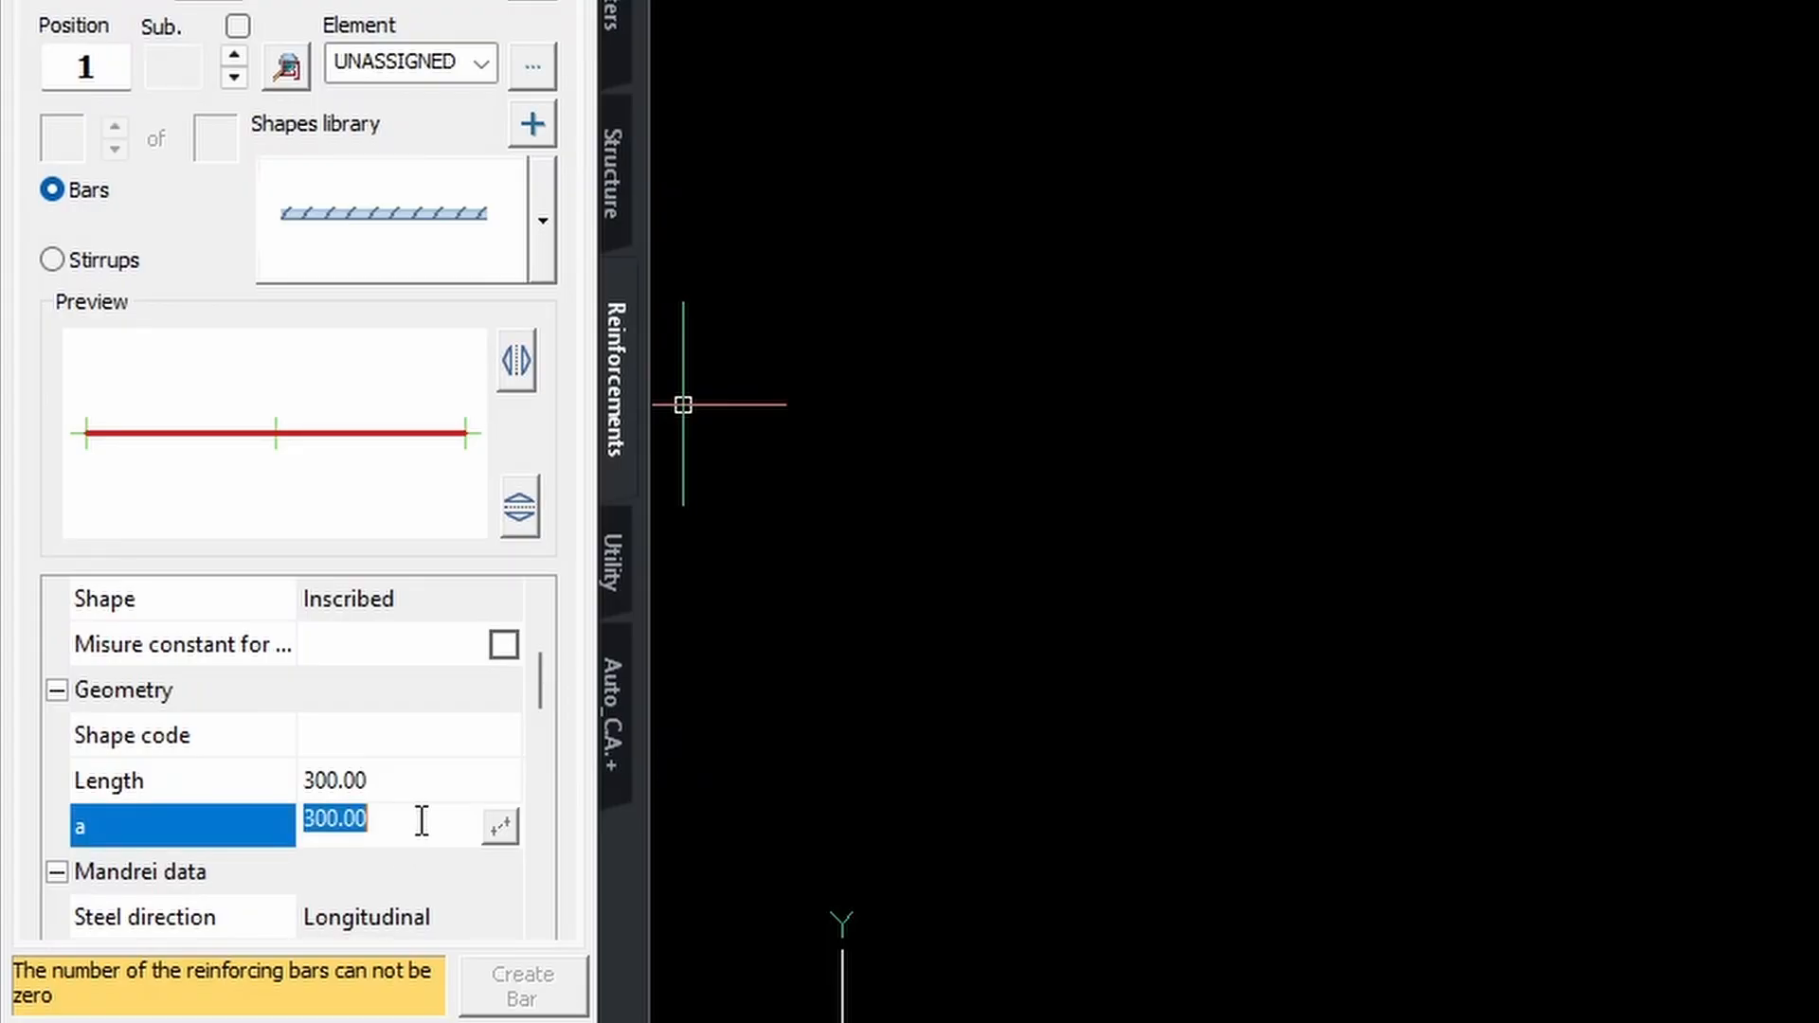
scroll(410, 678, down, 1)
click(408, 643)
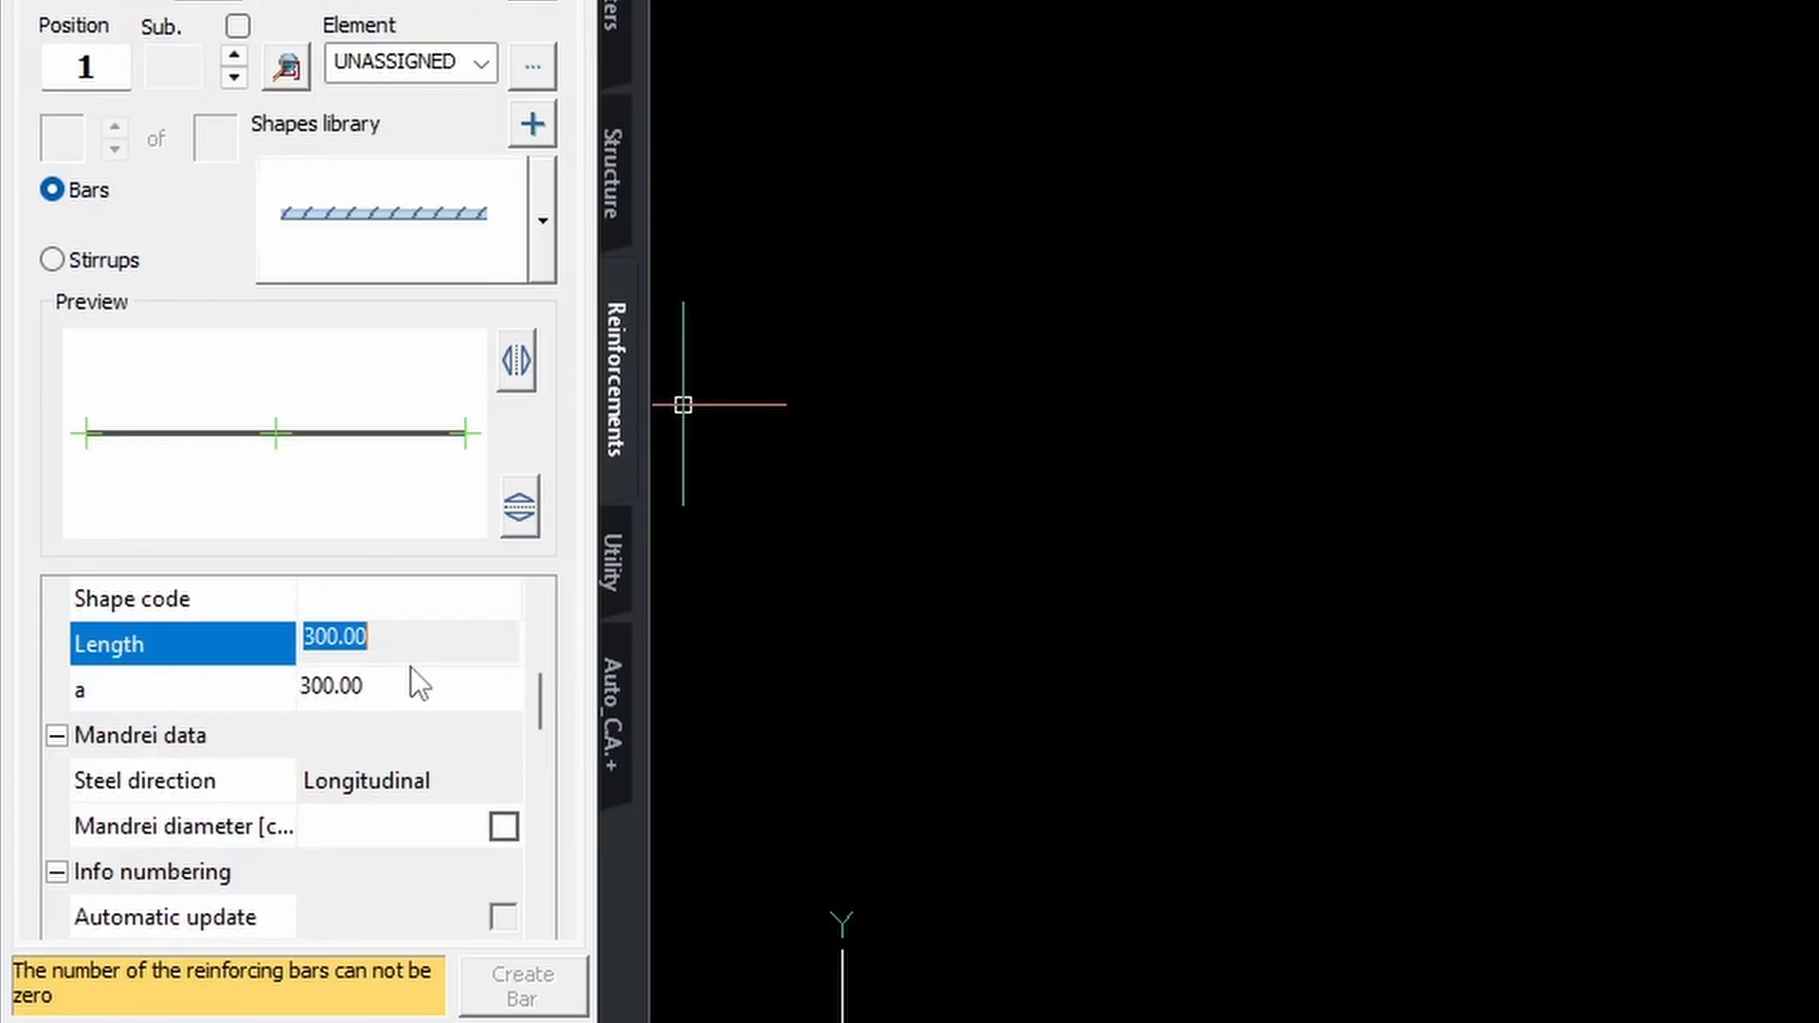
click(418, 689)
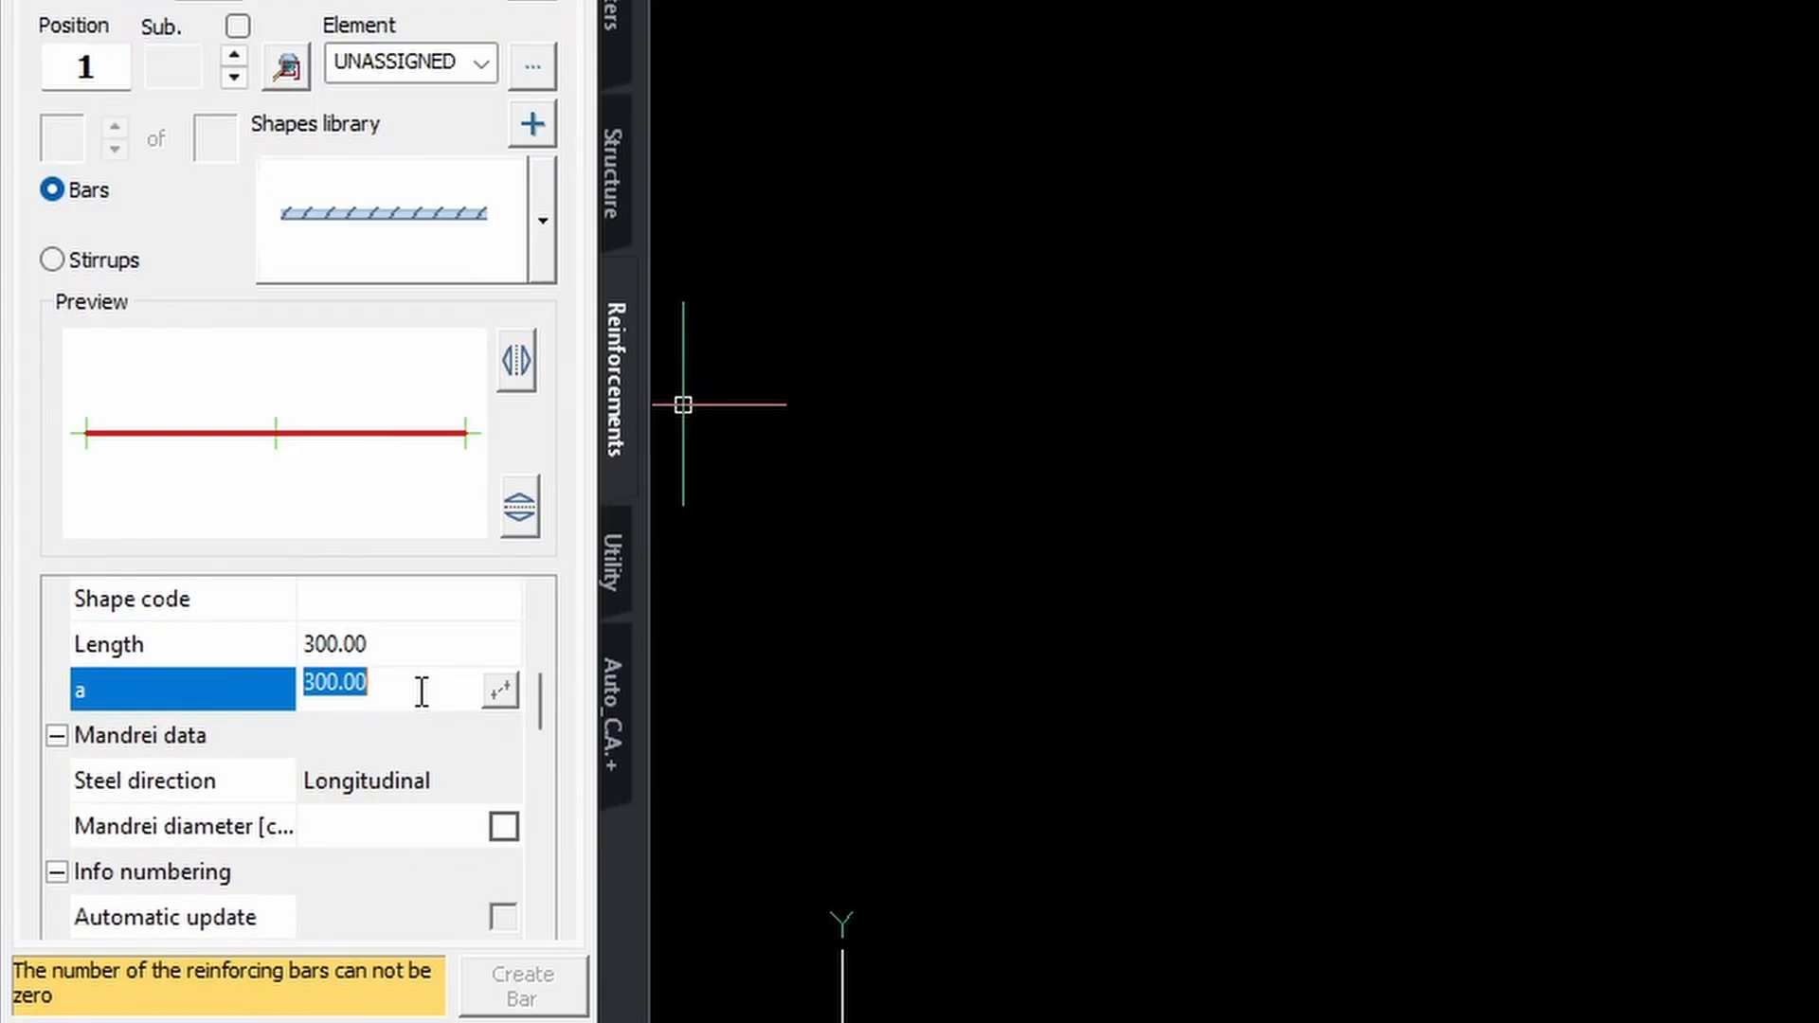
scroll(369, 820, down, 5)
scroll(365, 805, up, 8)
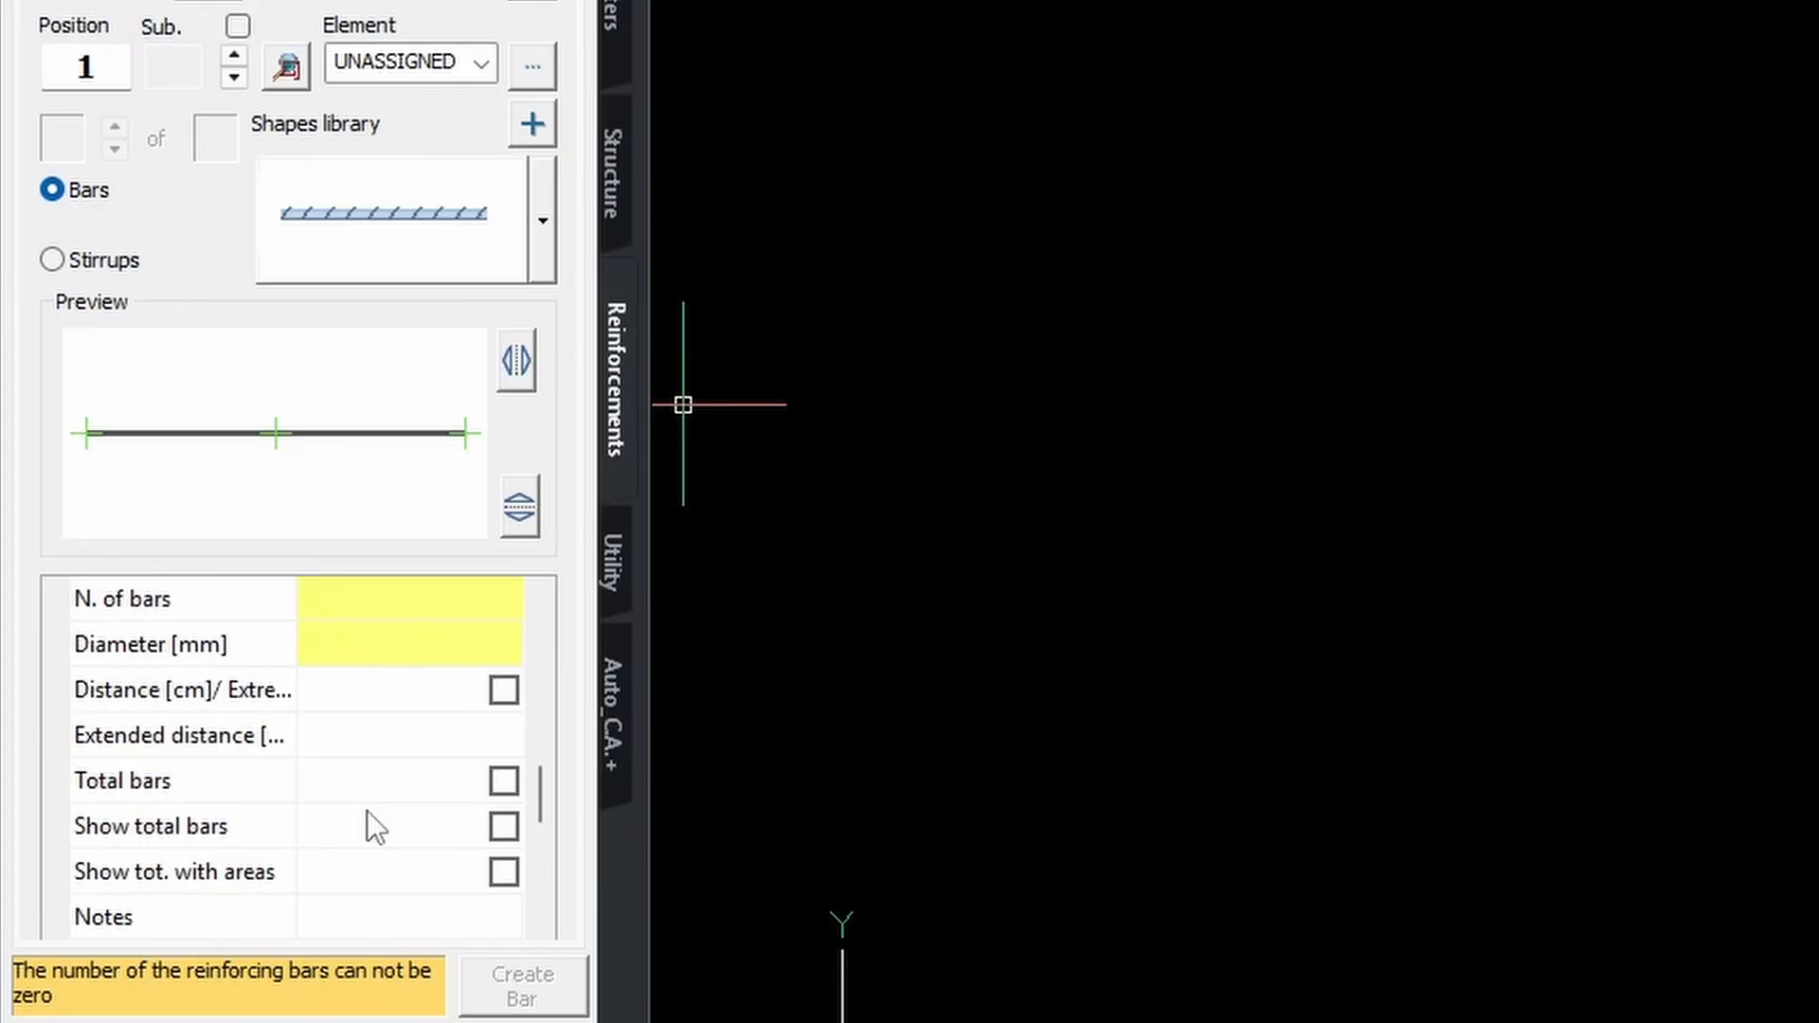
scroll(367, 810, down, 5)
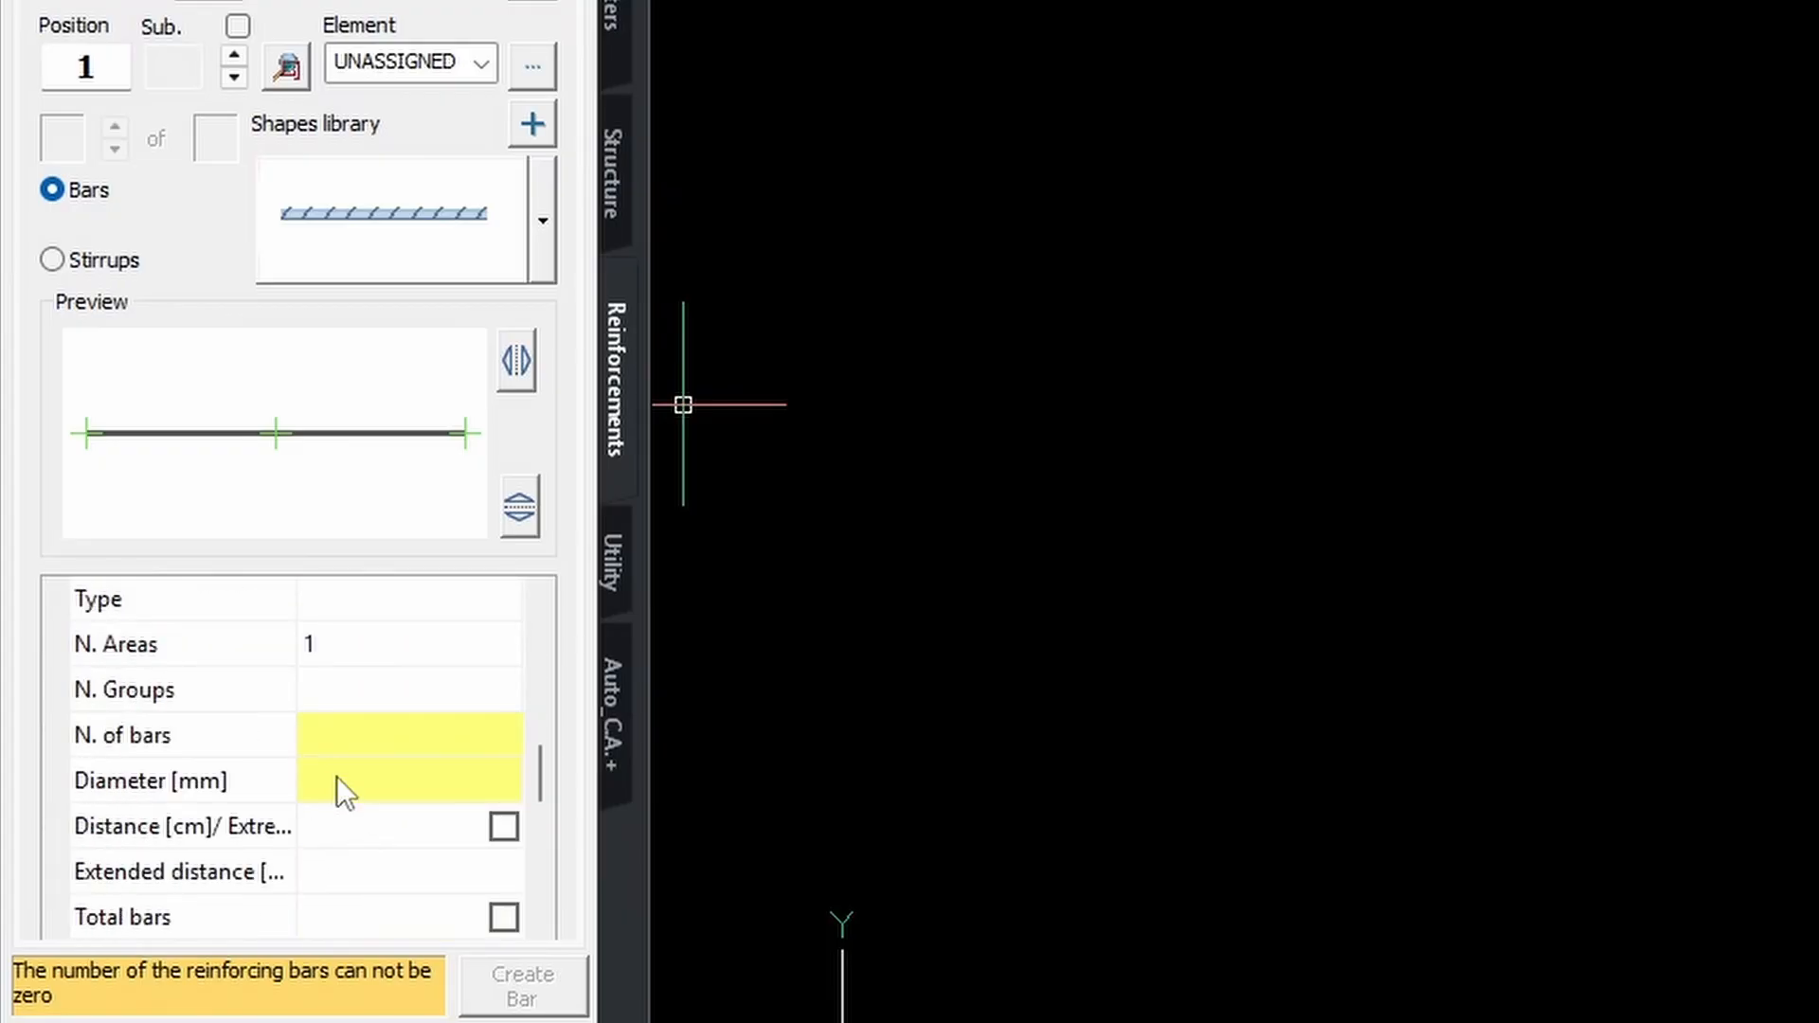
Set the number of bars to 1 and the bar diameter to 12 mm.
click(417, 735)
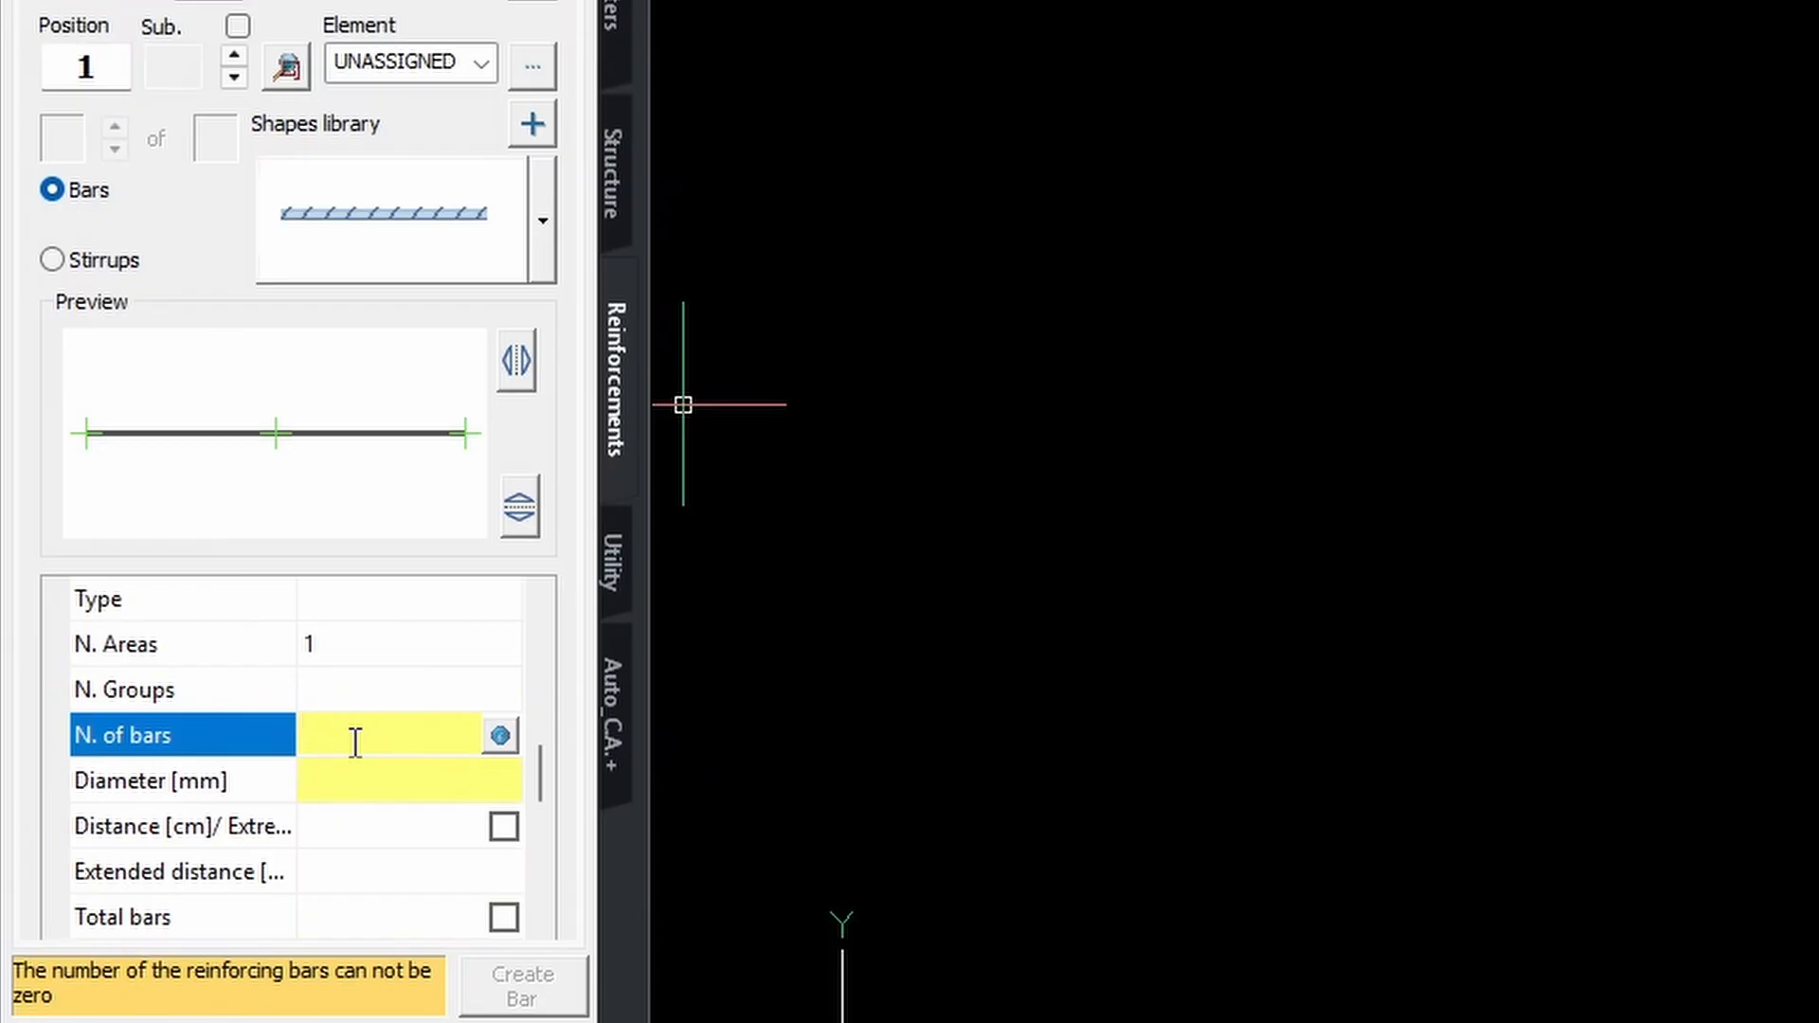
click(351, 779)
click(366, 775)
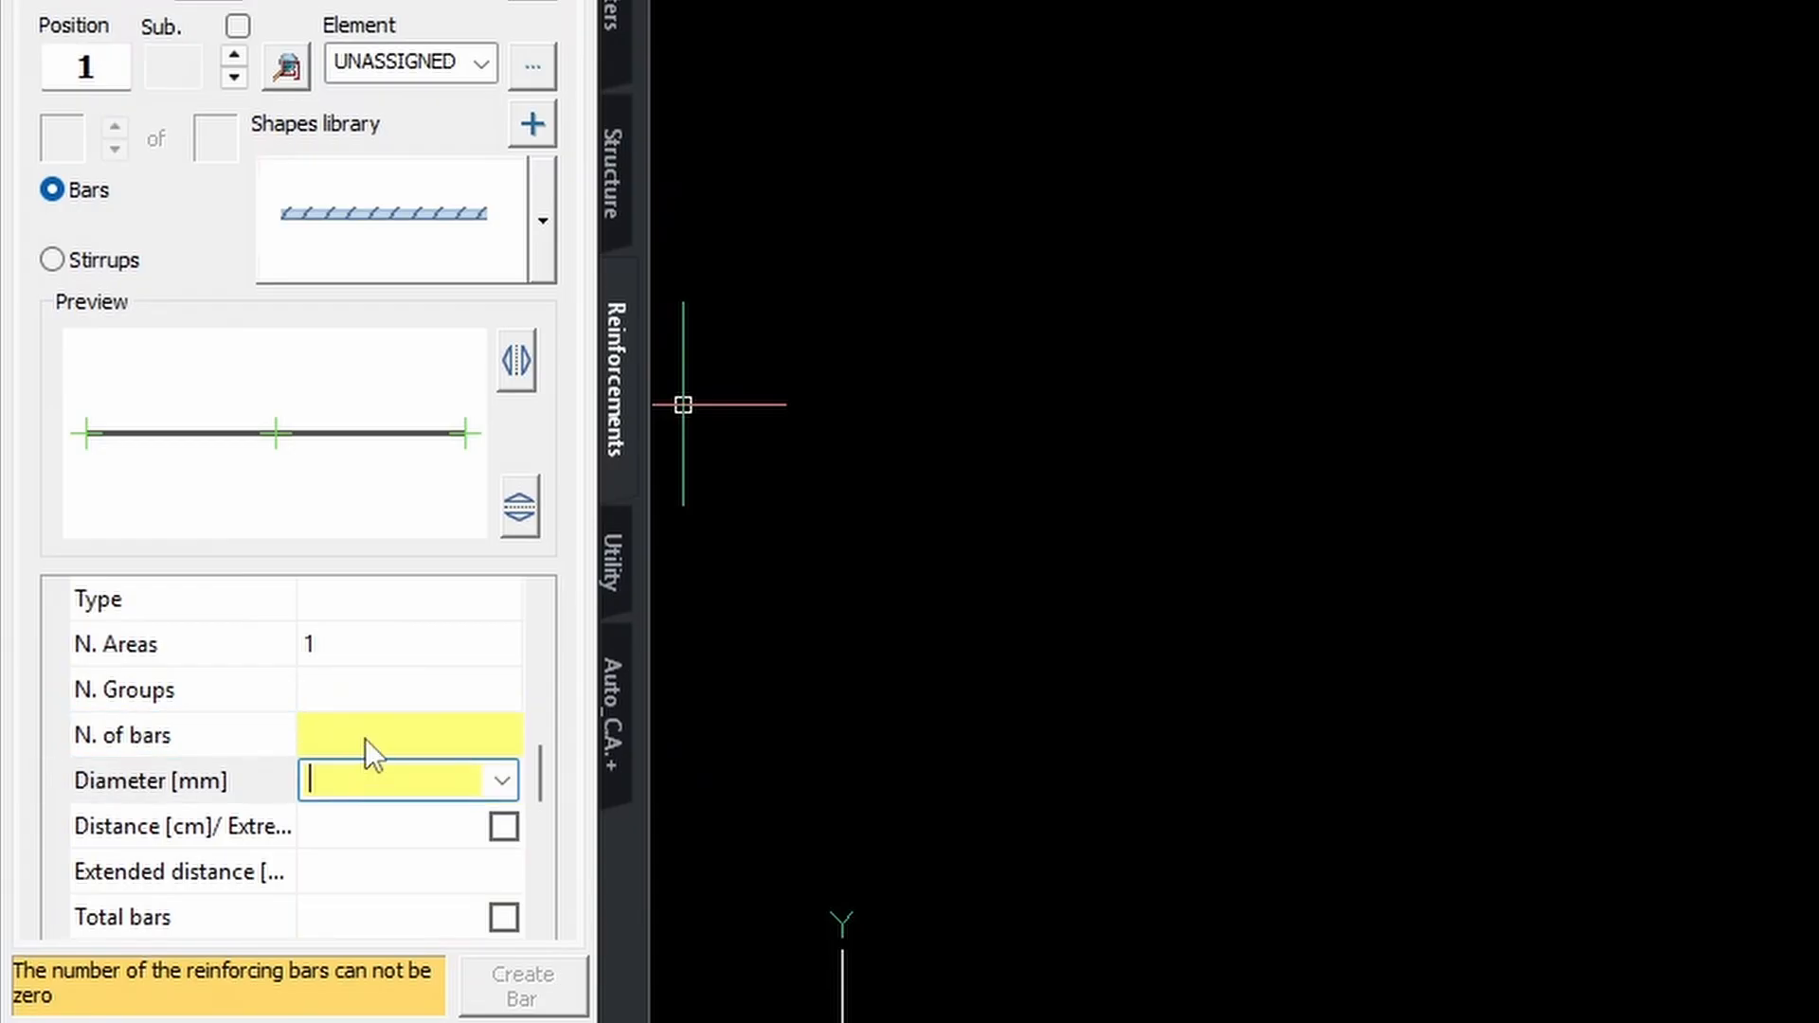
click(366, 779)
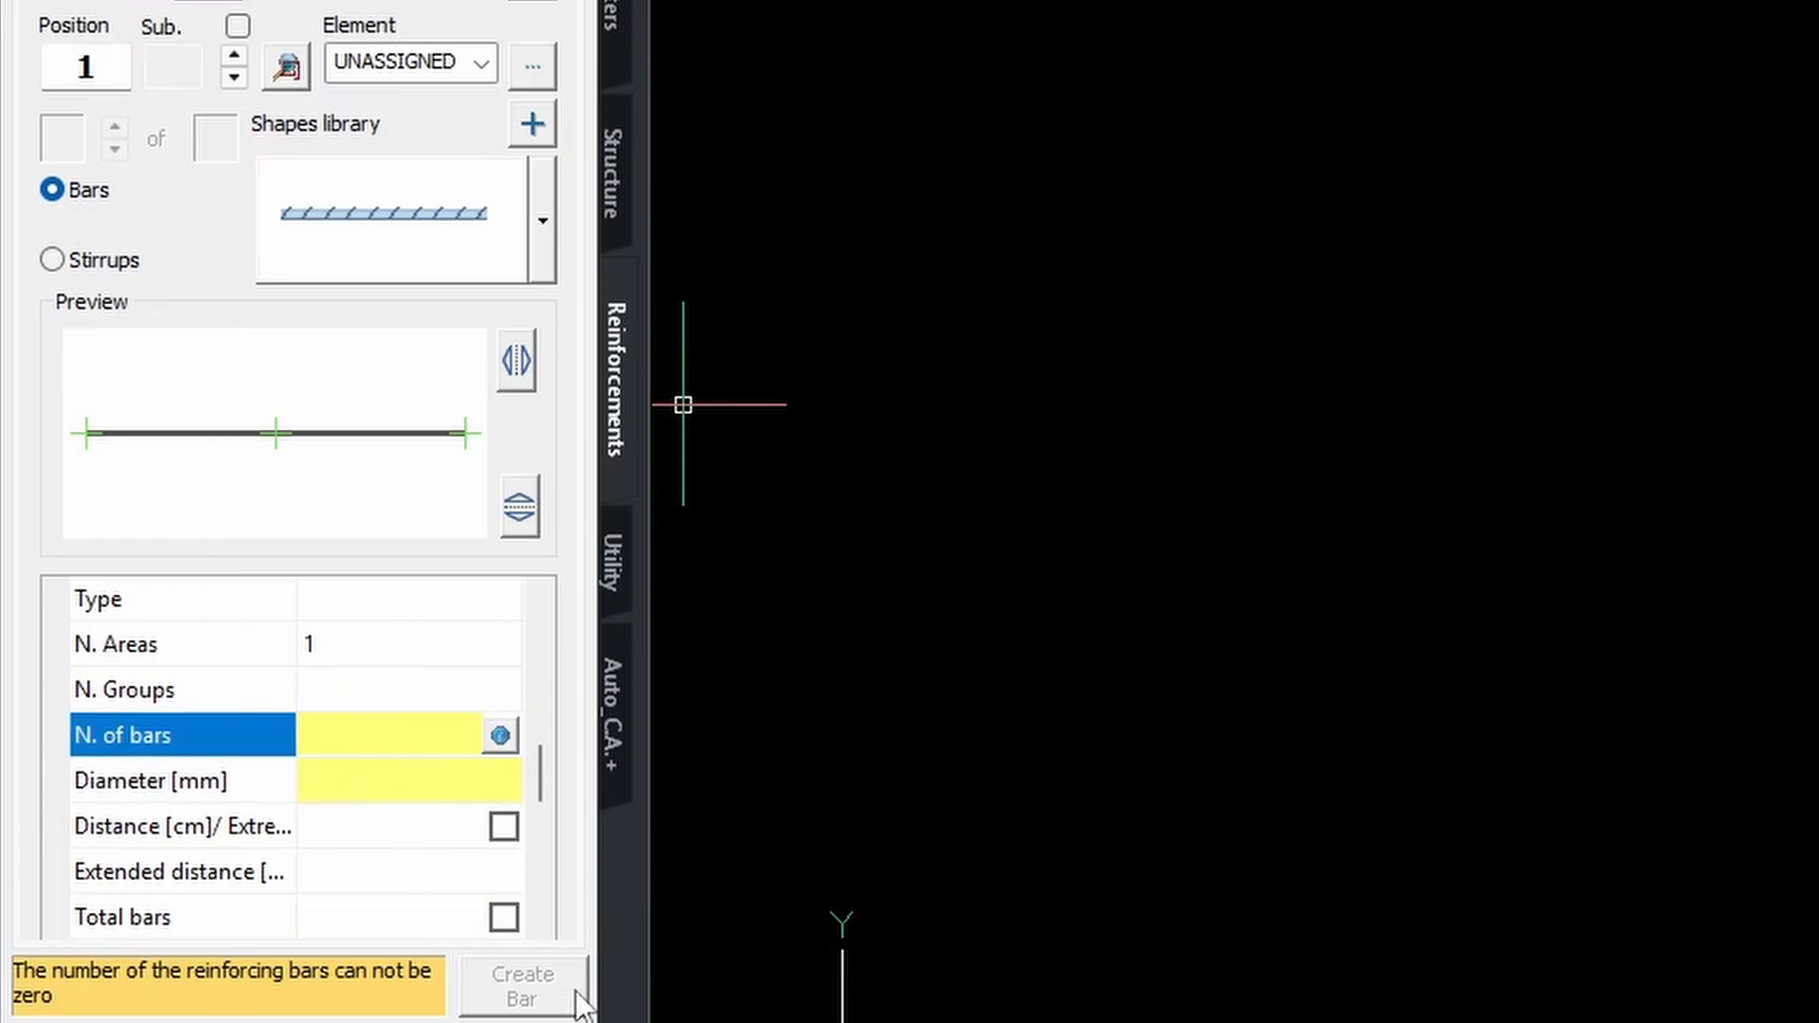
click(355, 780)
click(353, 783)
click(361, 763)
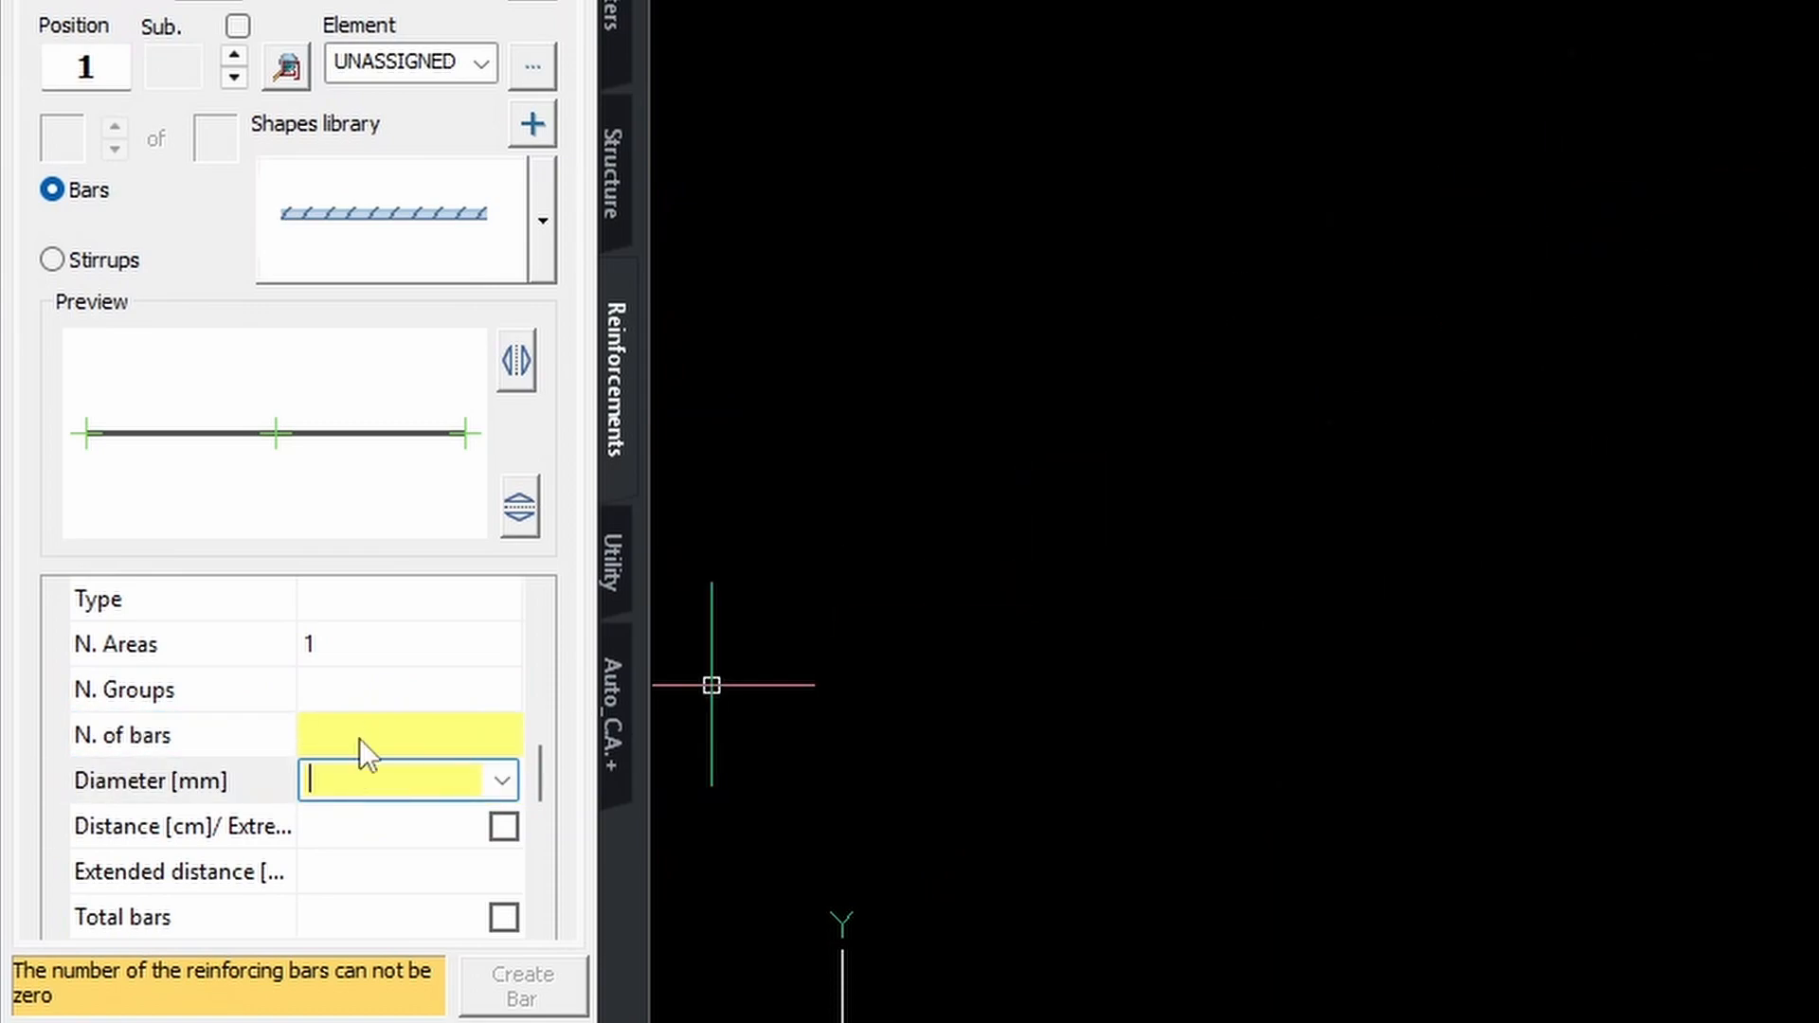
click(362, 764)
click(362, 768)
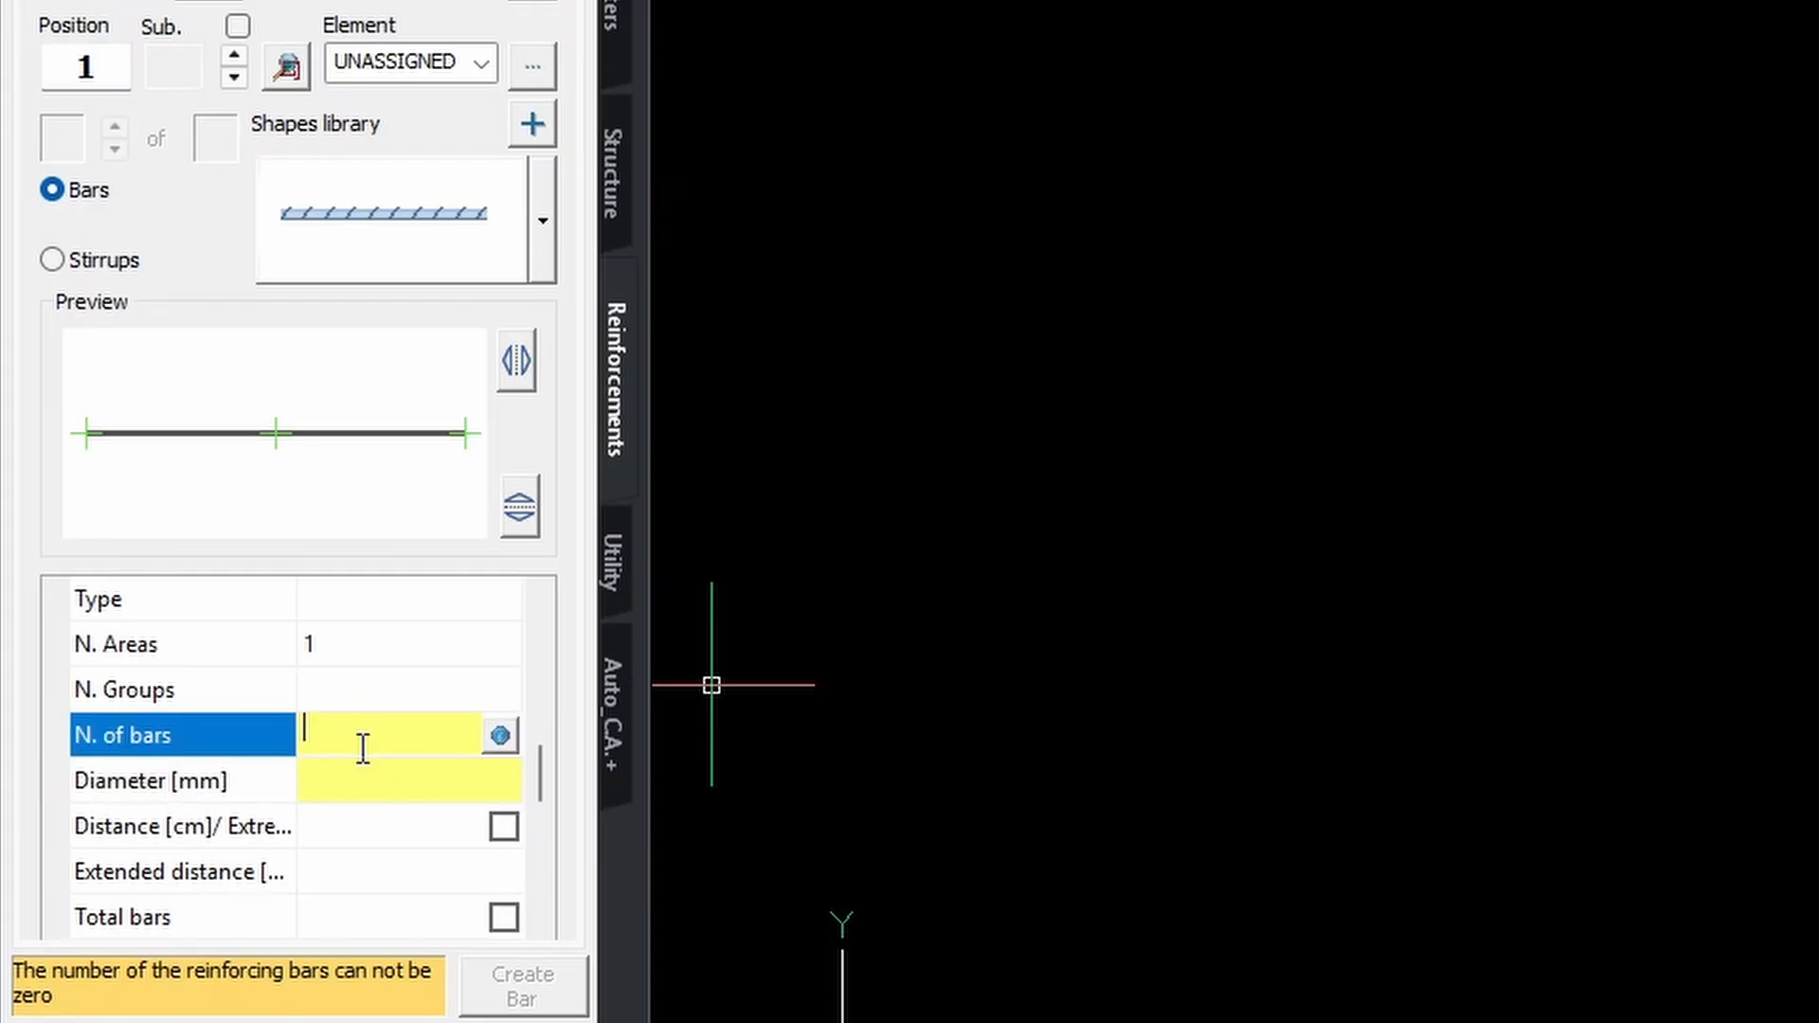
text(1)
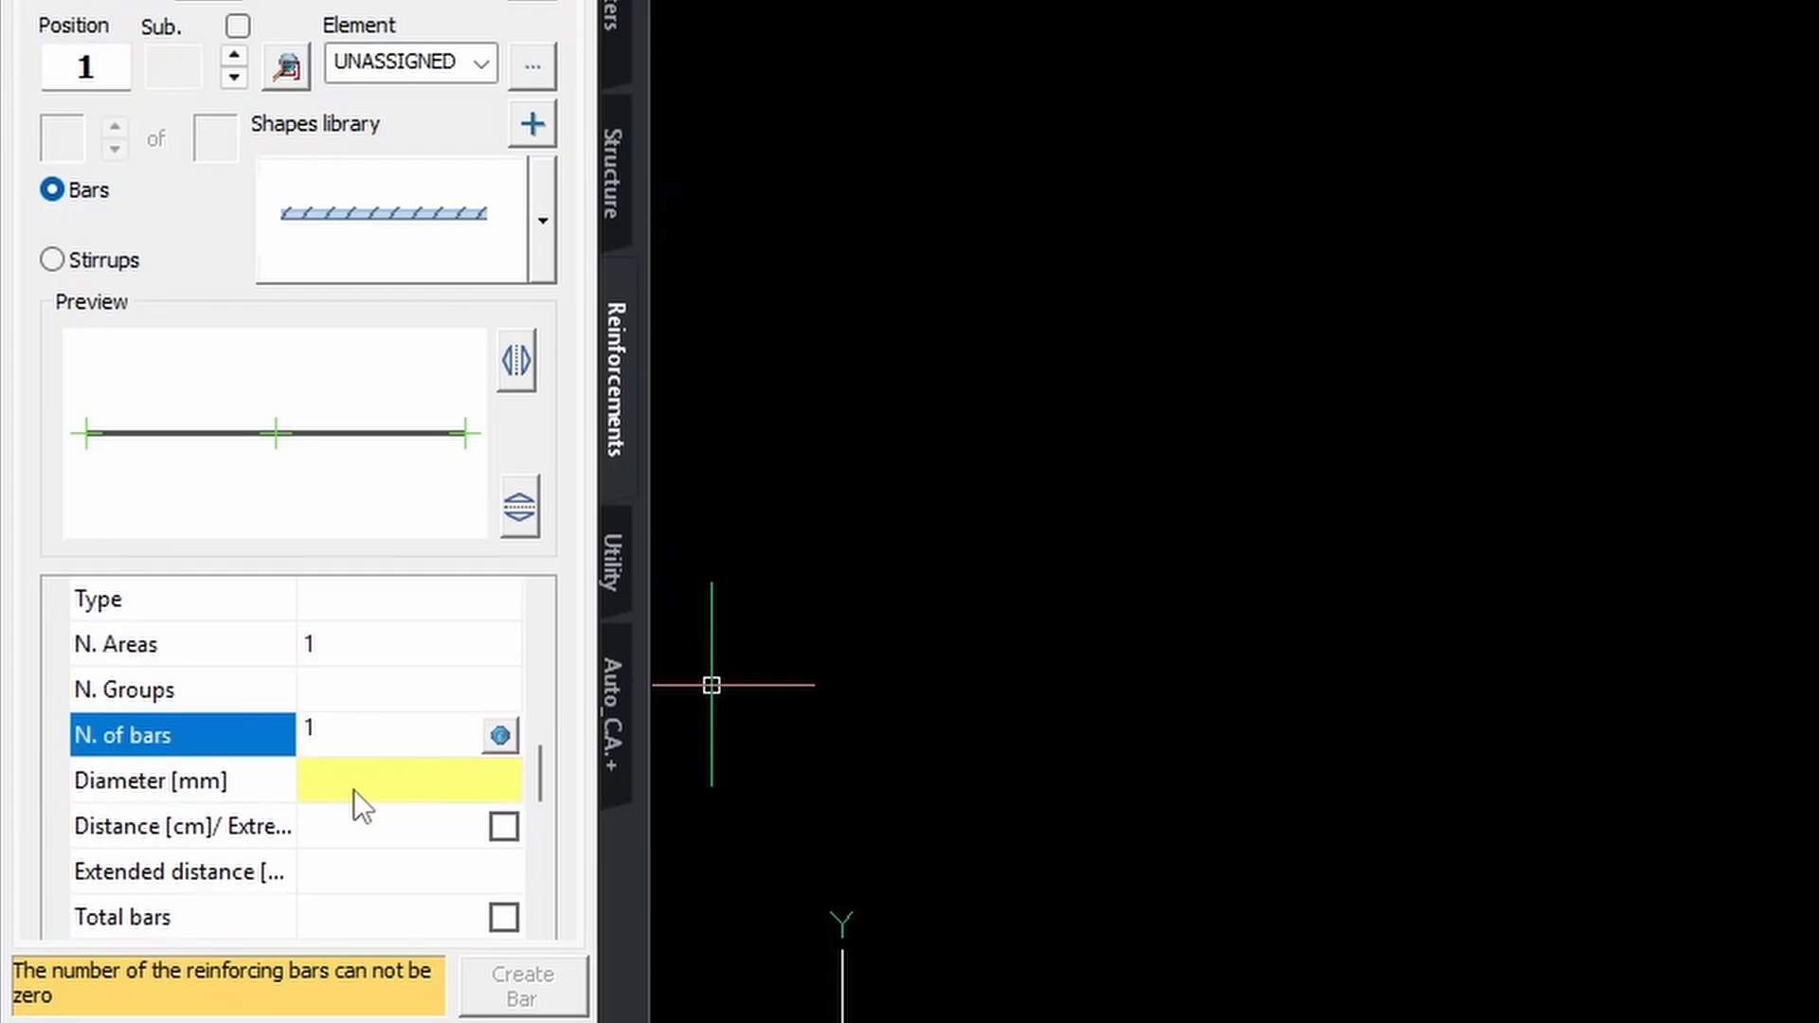
click(358, 783)
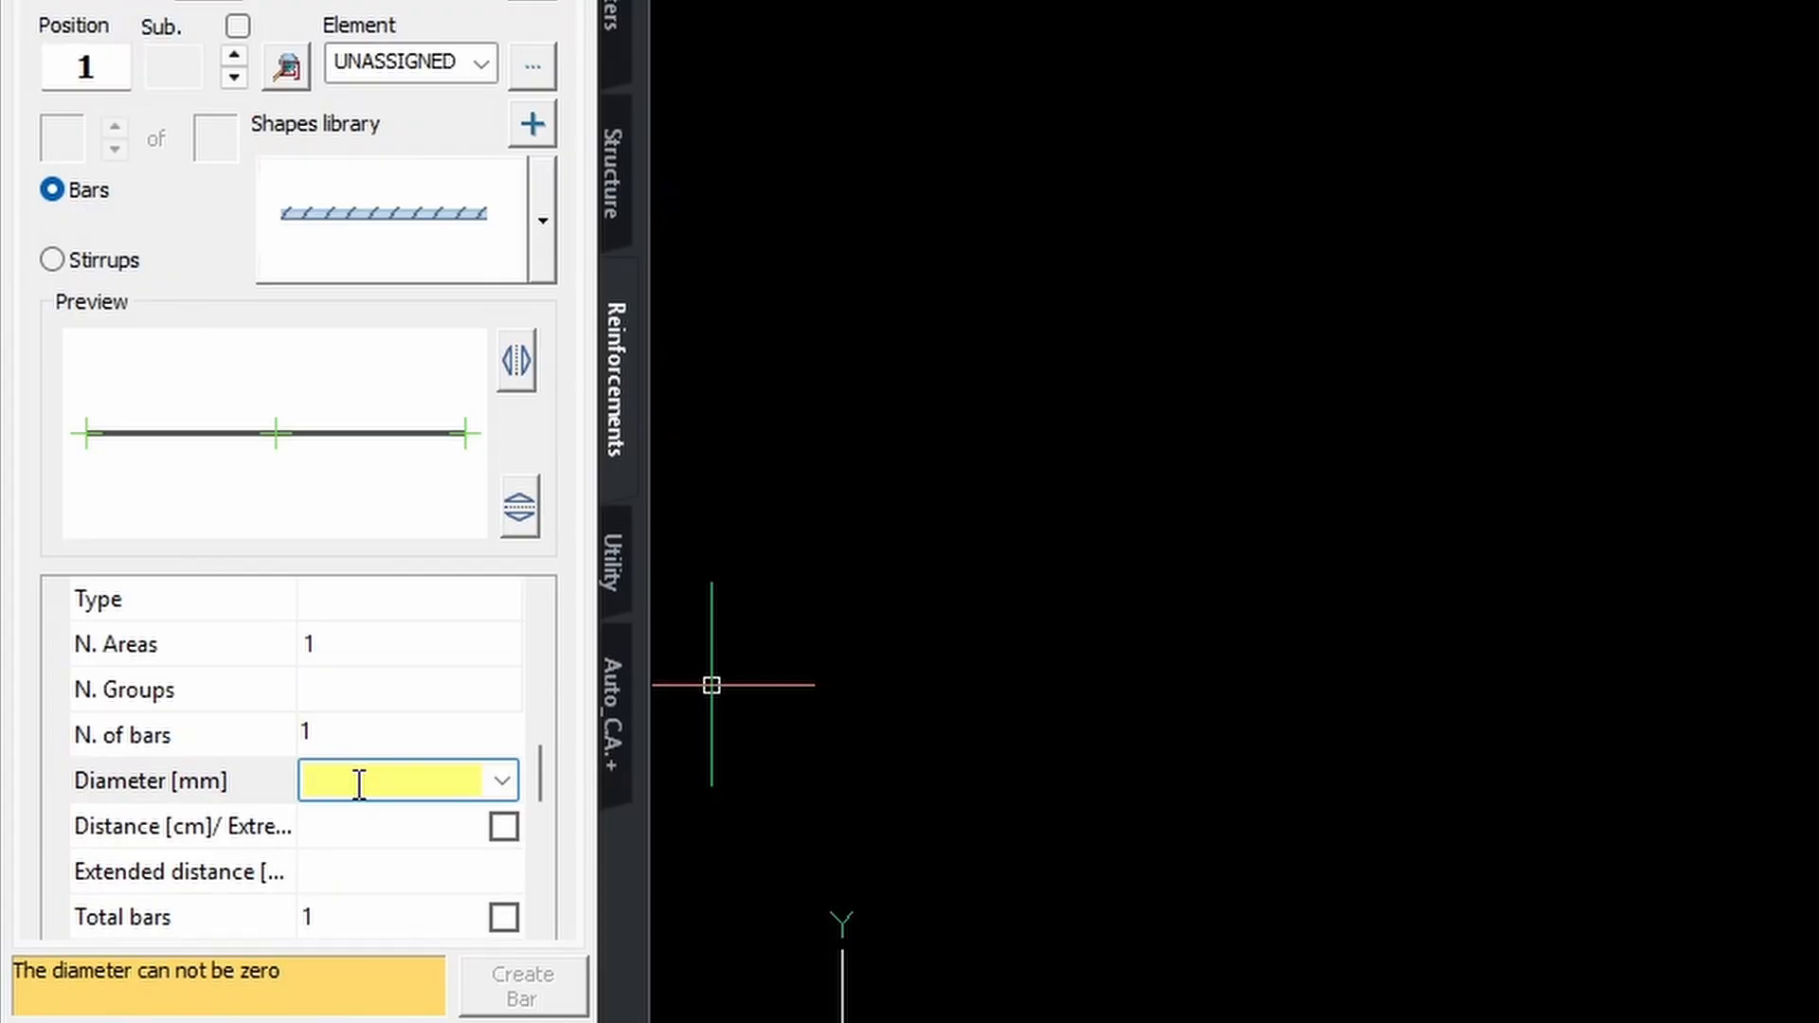
text(12)
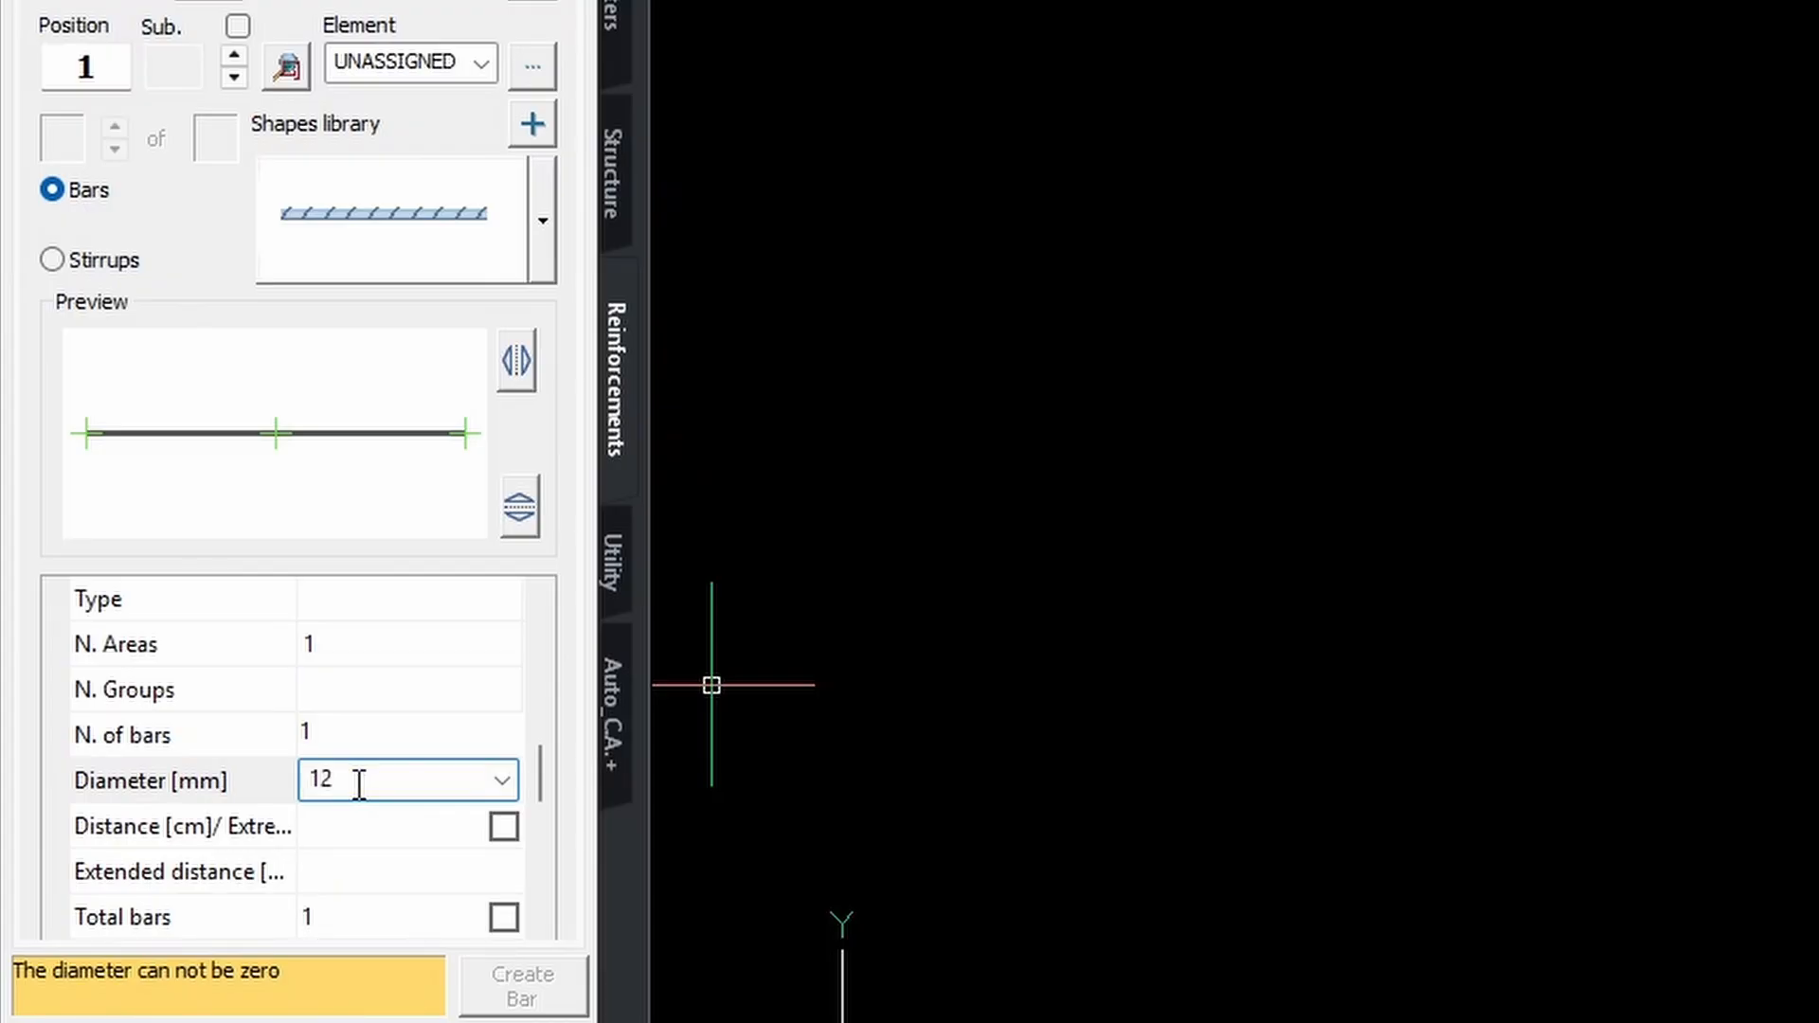
key(Return)
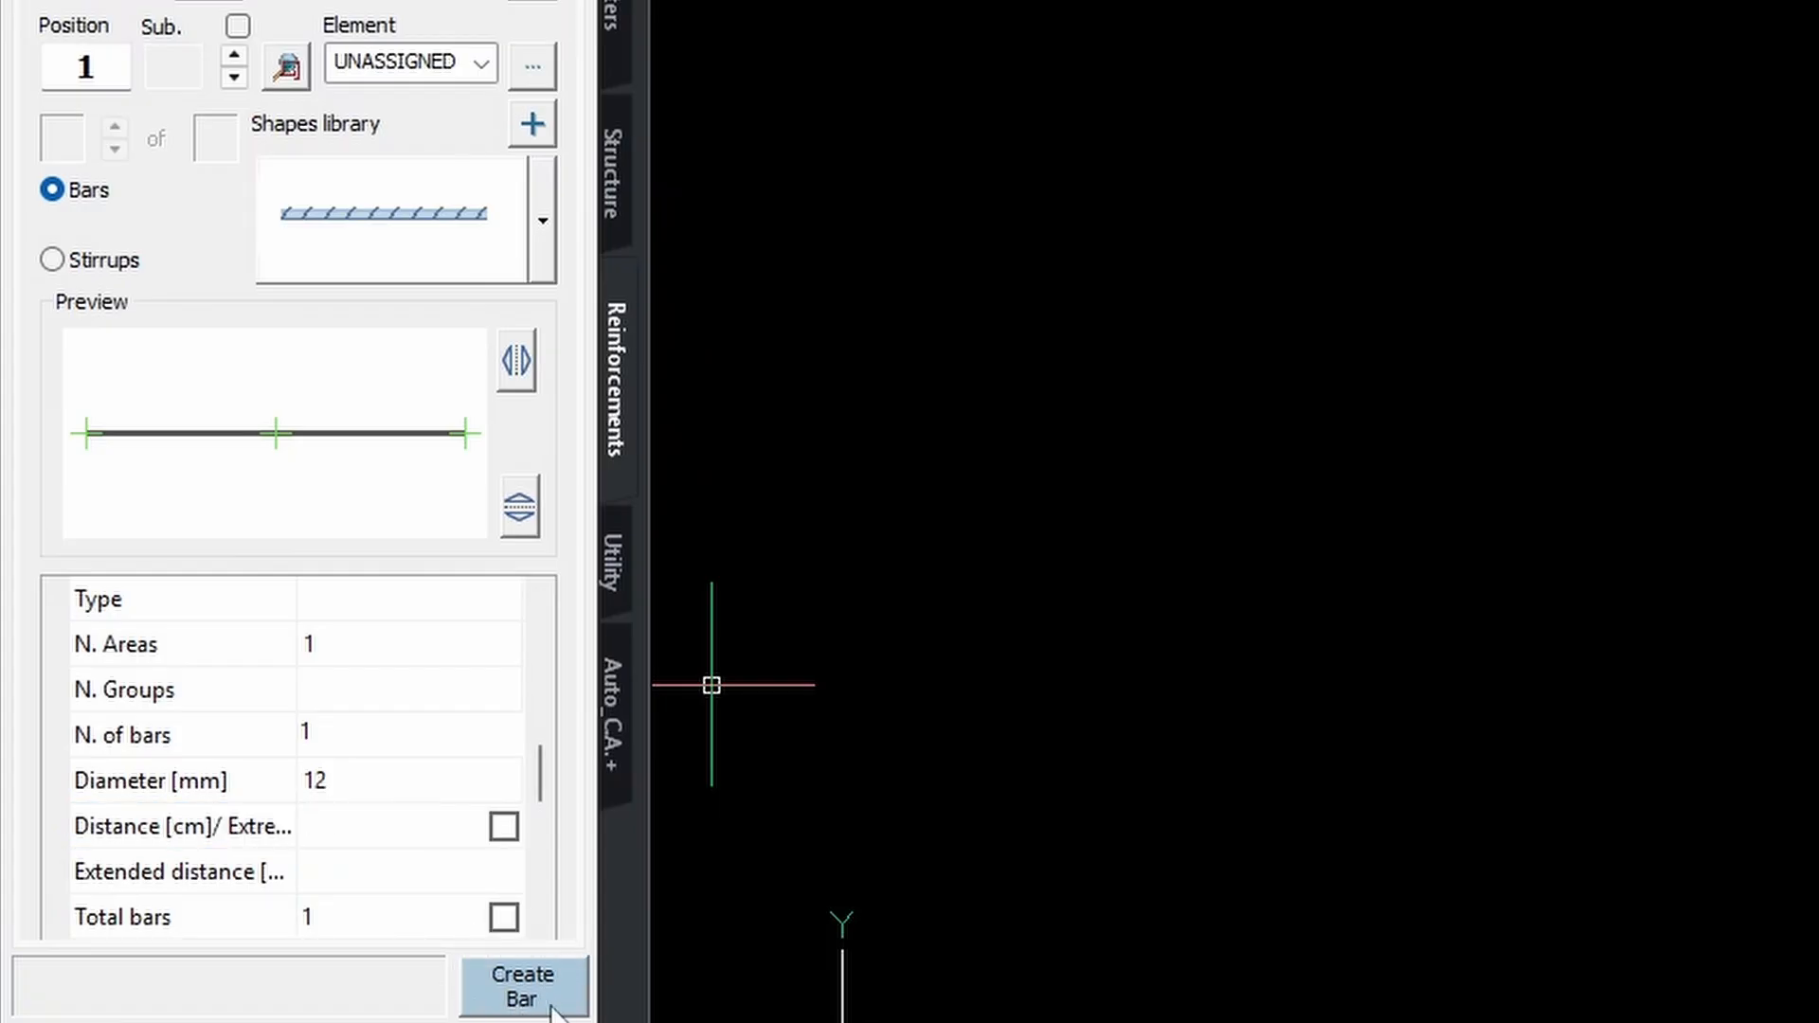
Place a blue 300-long Ø12 bar, labelled 1Ø12 L=300, just below the green bar.
click(521, 1003)
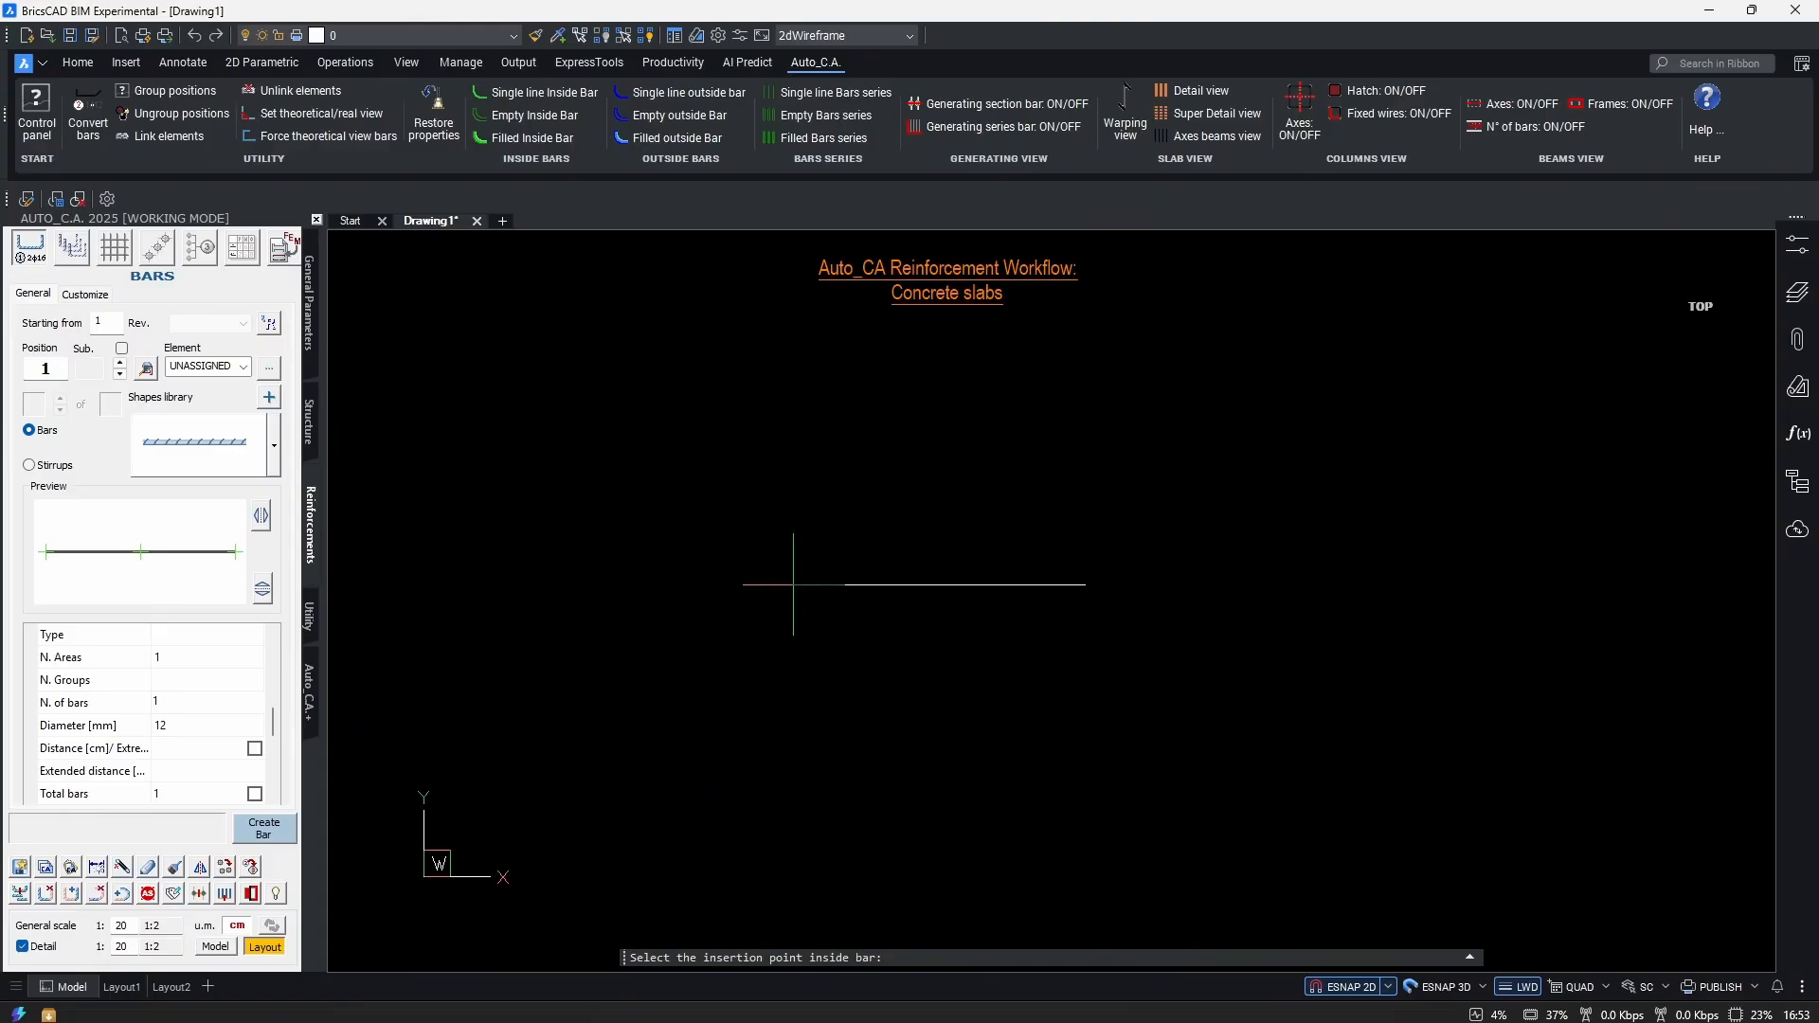
click(793, 584)
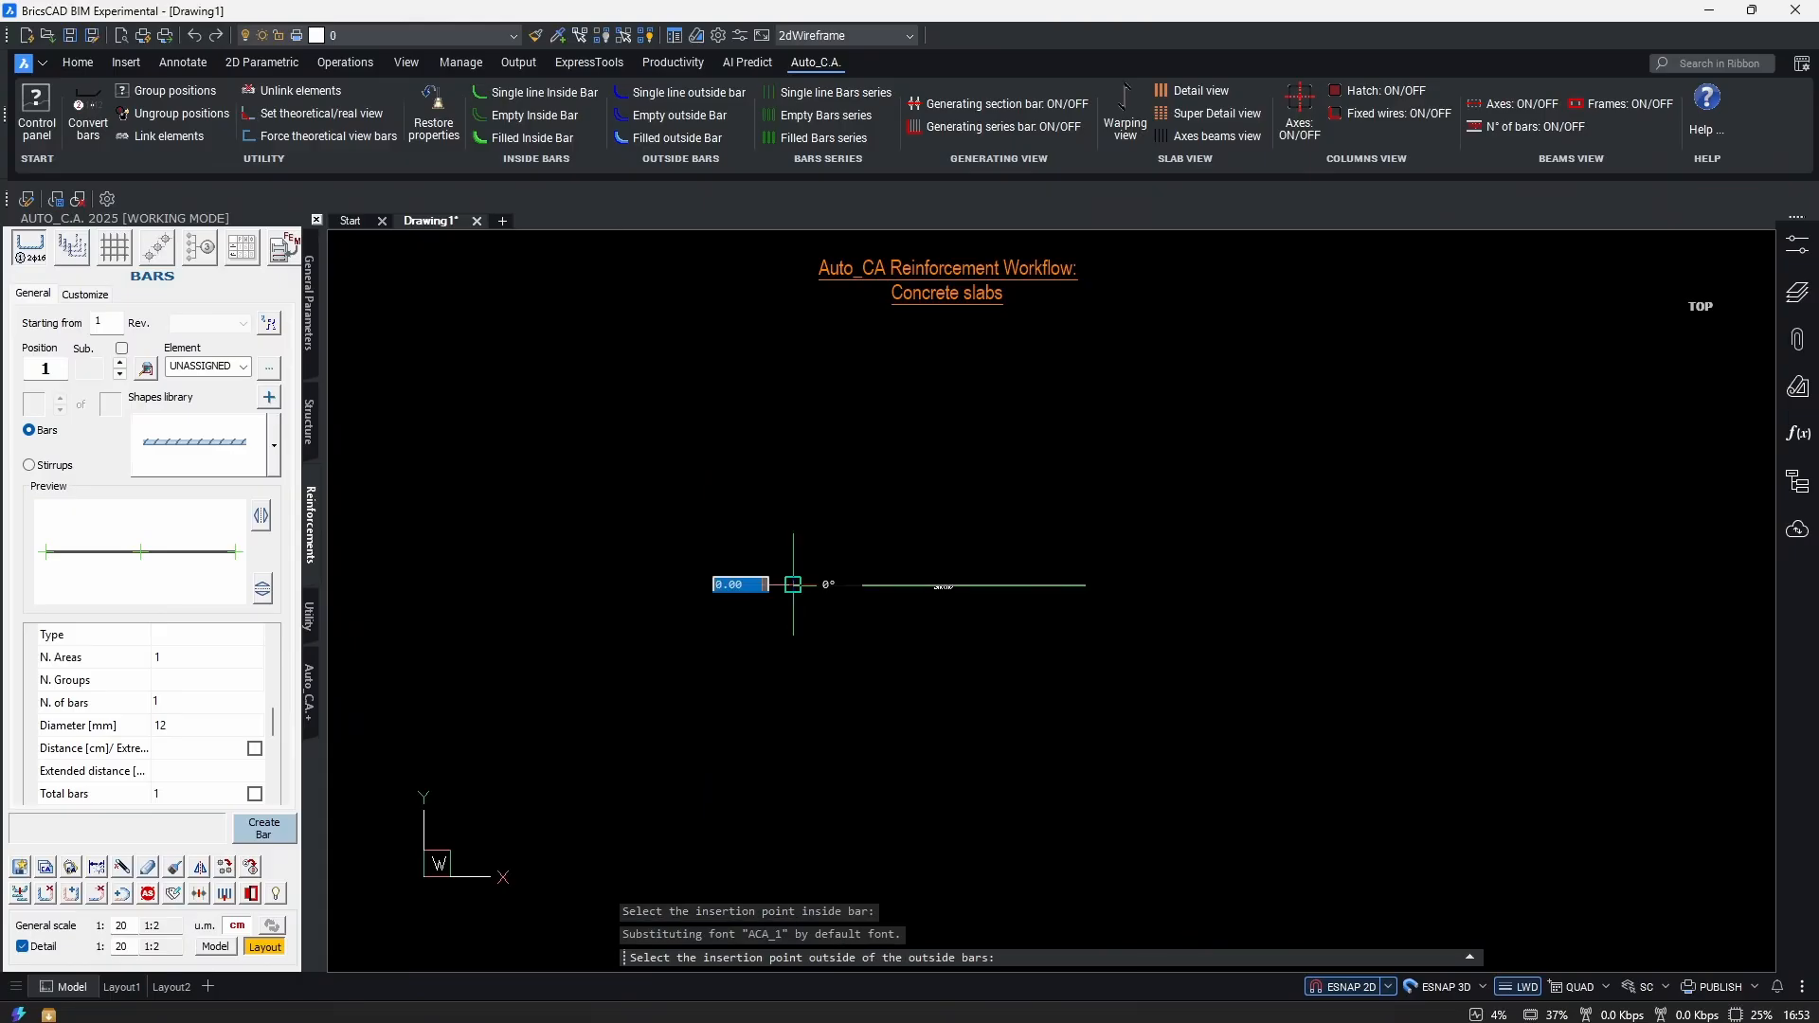
click(793, 637)
scroll(784, 535, up, 4)
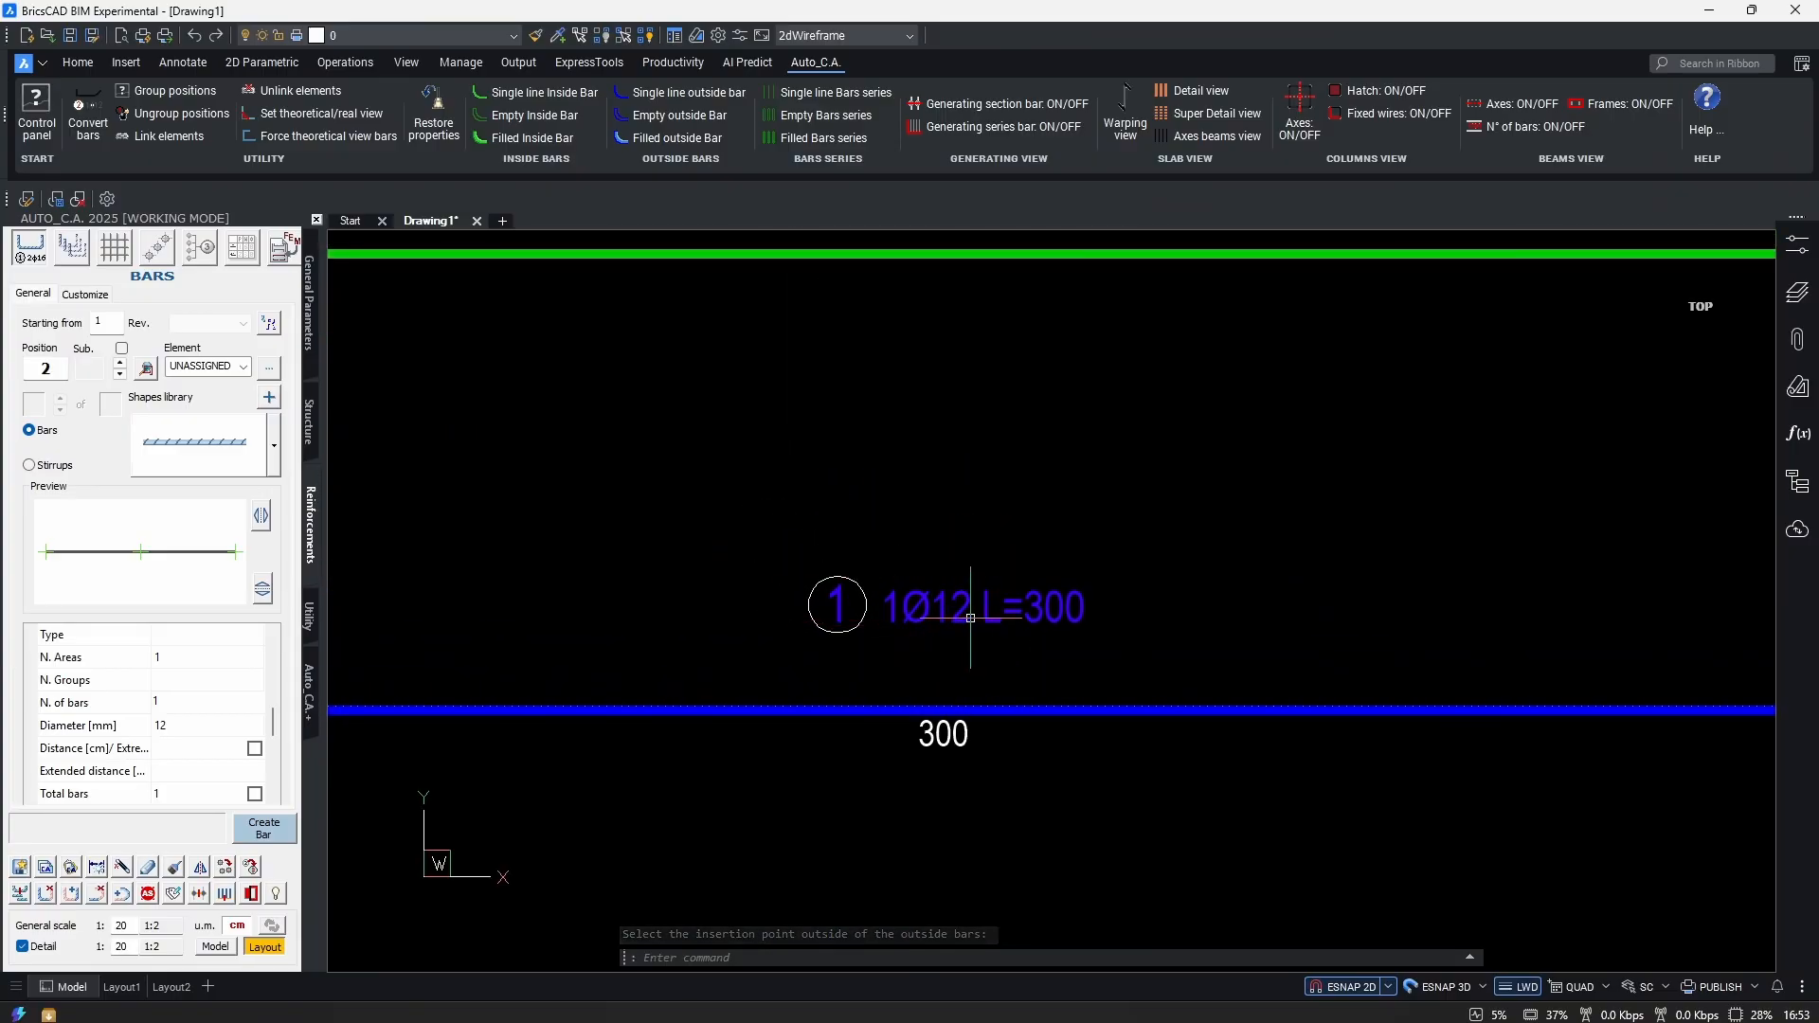
Zoom and pan around the new bar and briefly select it to inspect it.
middle_drag(952, 667, 942, 651)
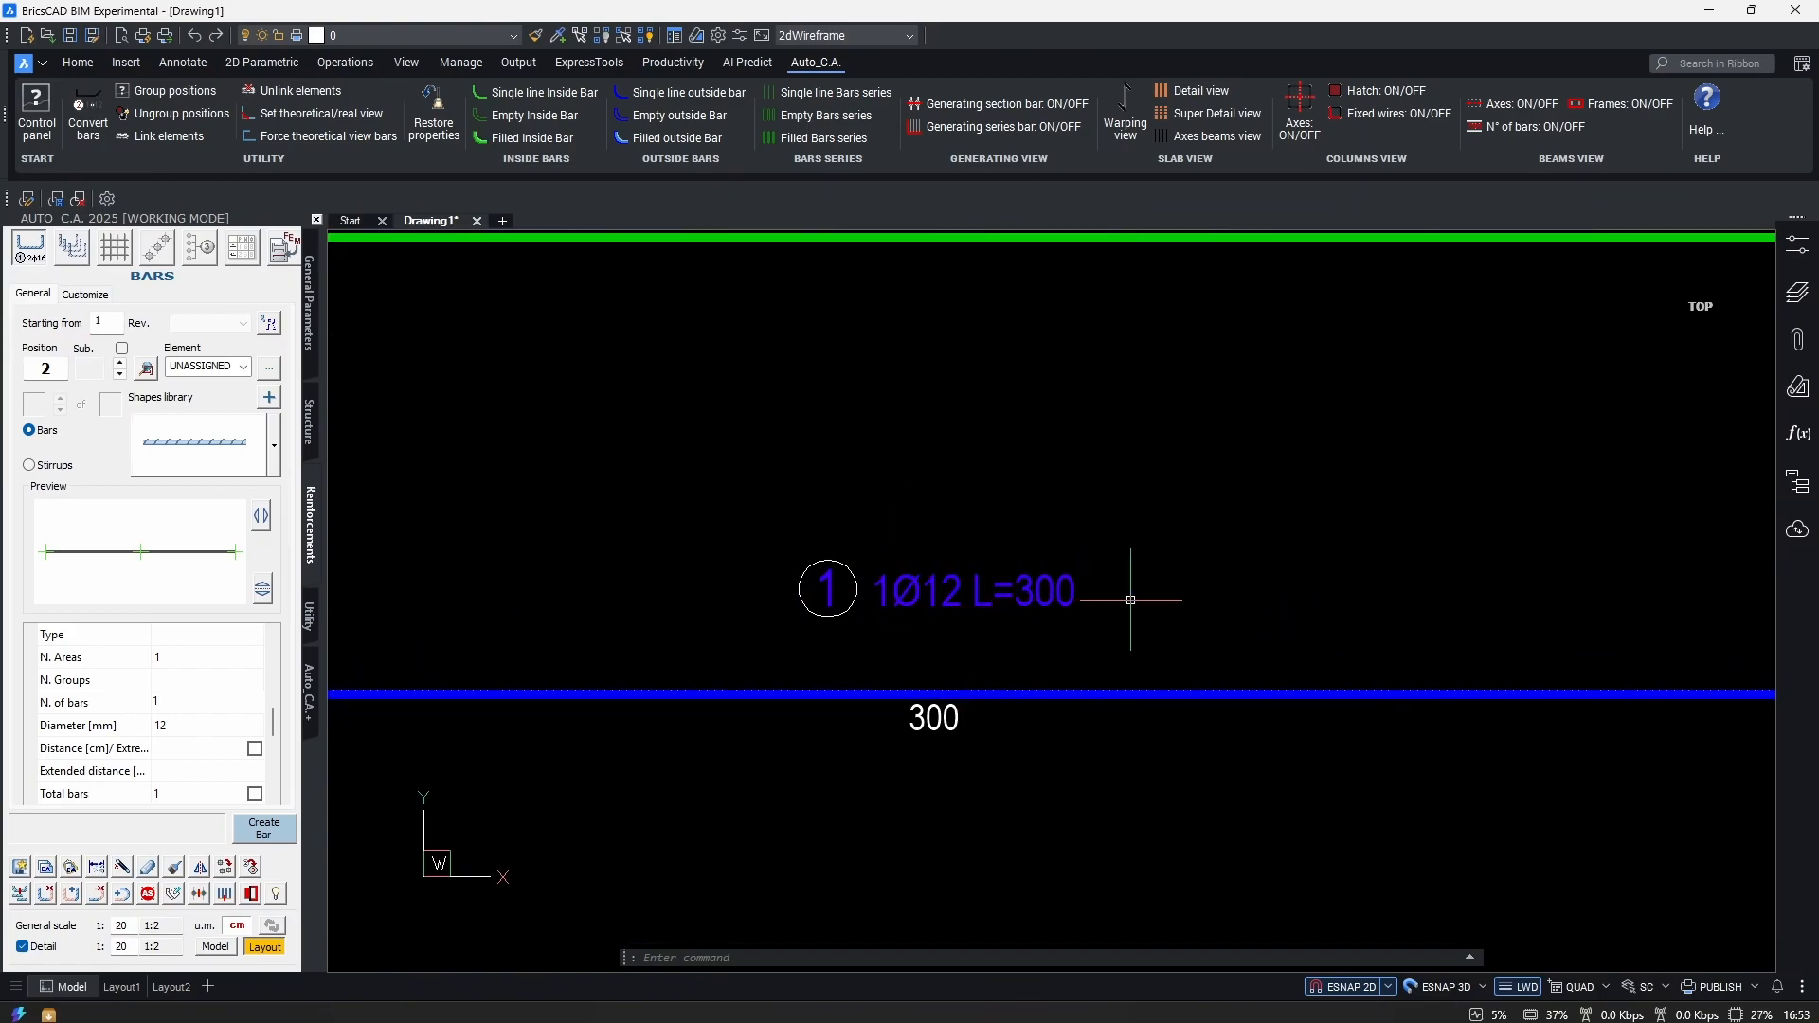
scroll(947, 673, down, 3)
scroll(922, 711, up, 5)
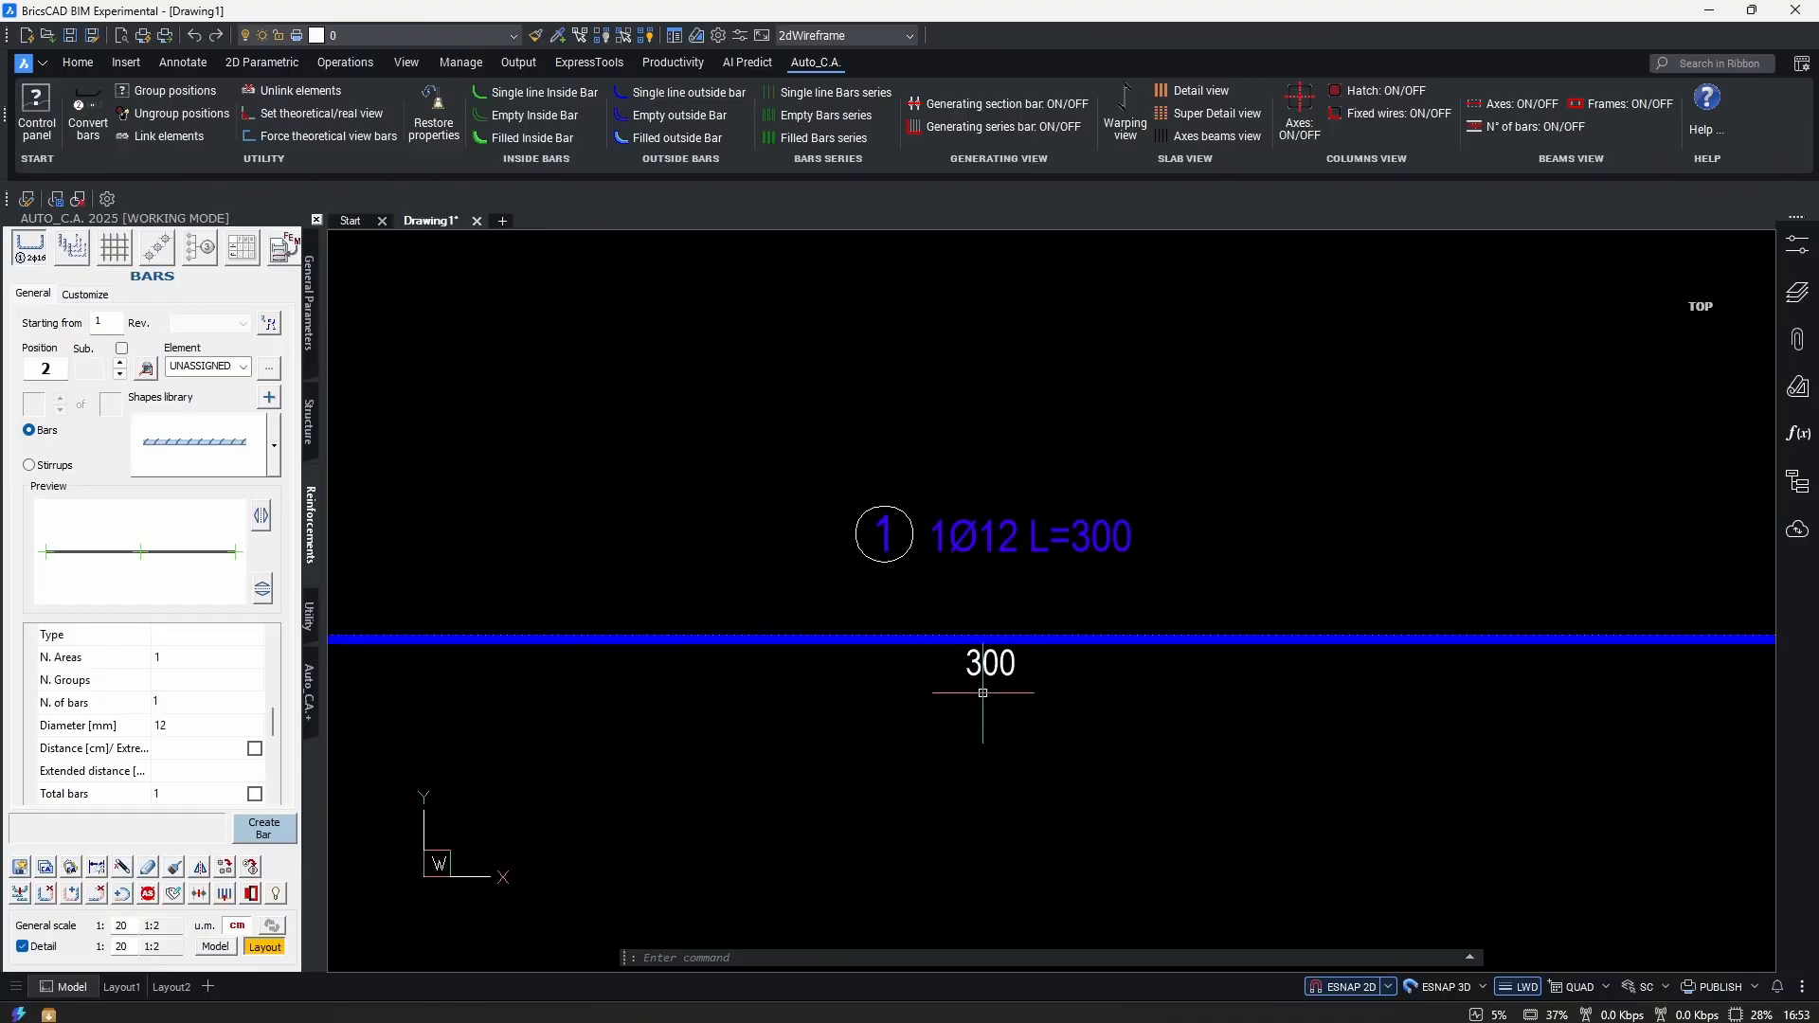
scroll(1153, 622, down, 5)
middle_drag(1077, 682, 1092, 649)
scroll(1104, 625, up, 4)
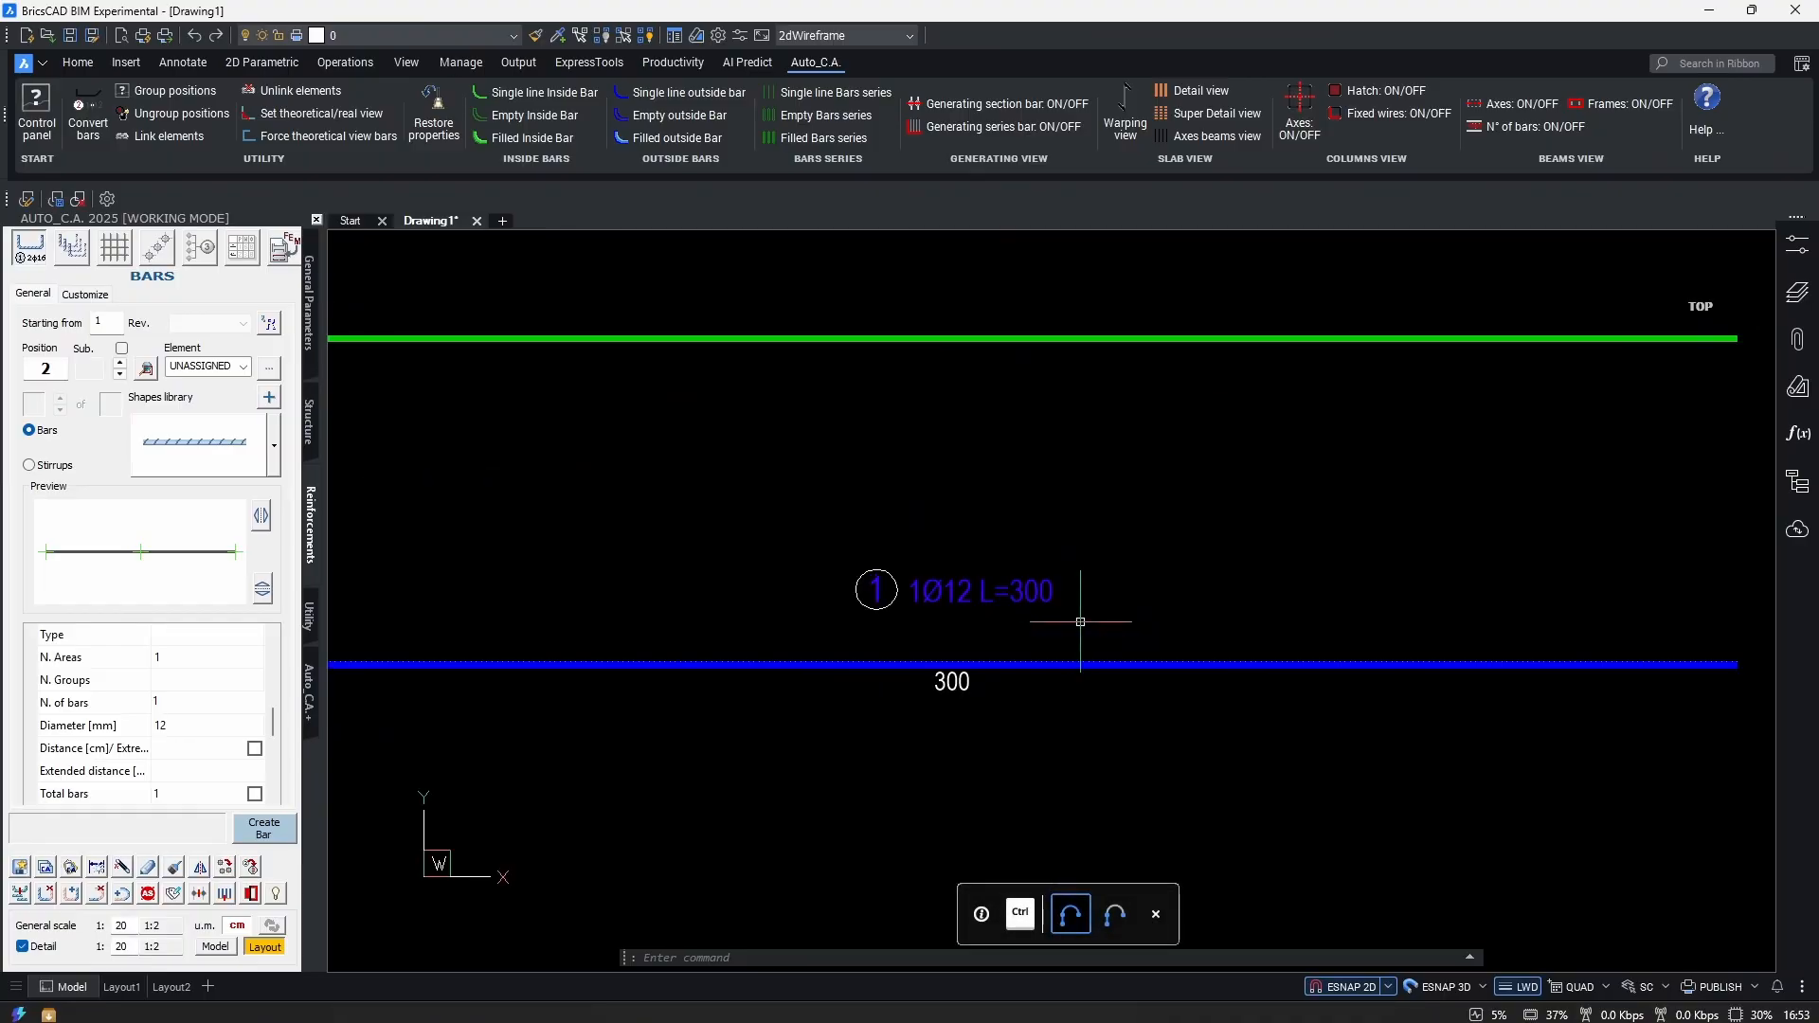
scroll(1175, 593, down, 6)
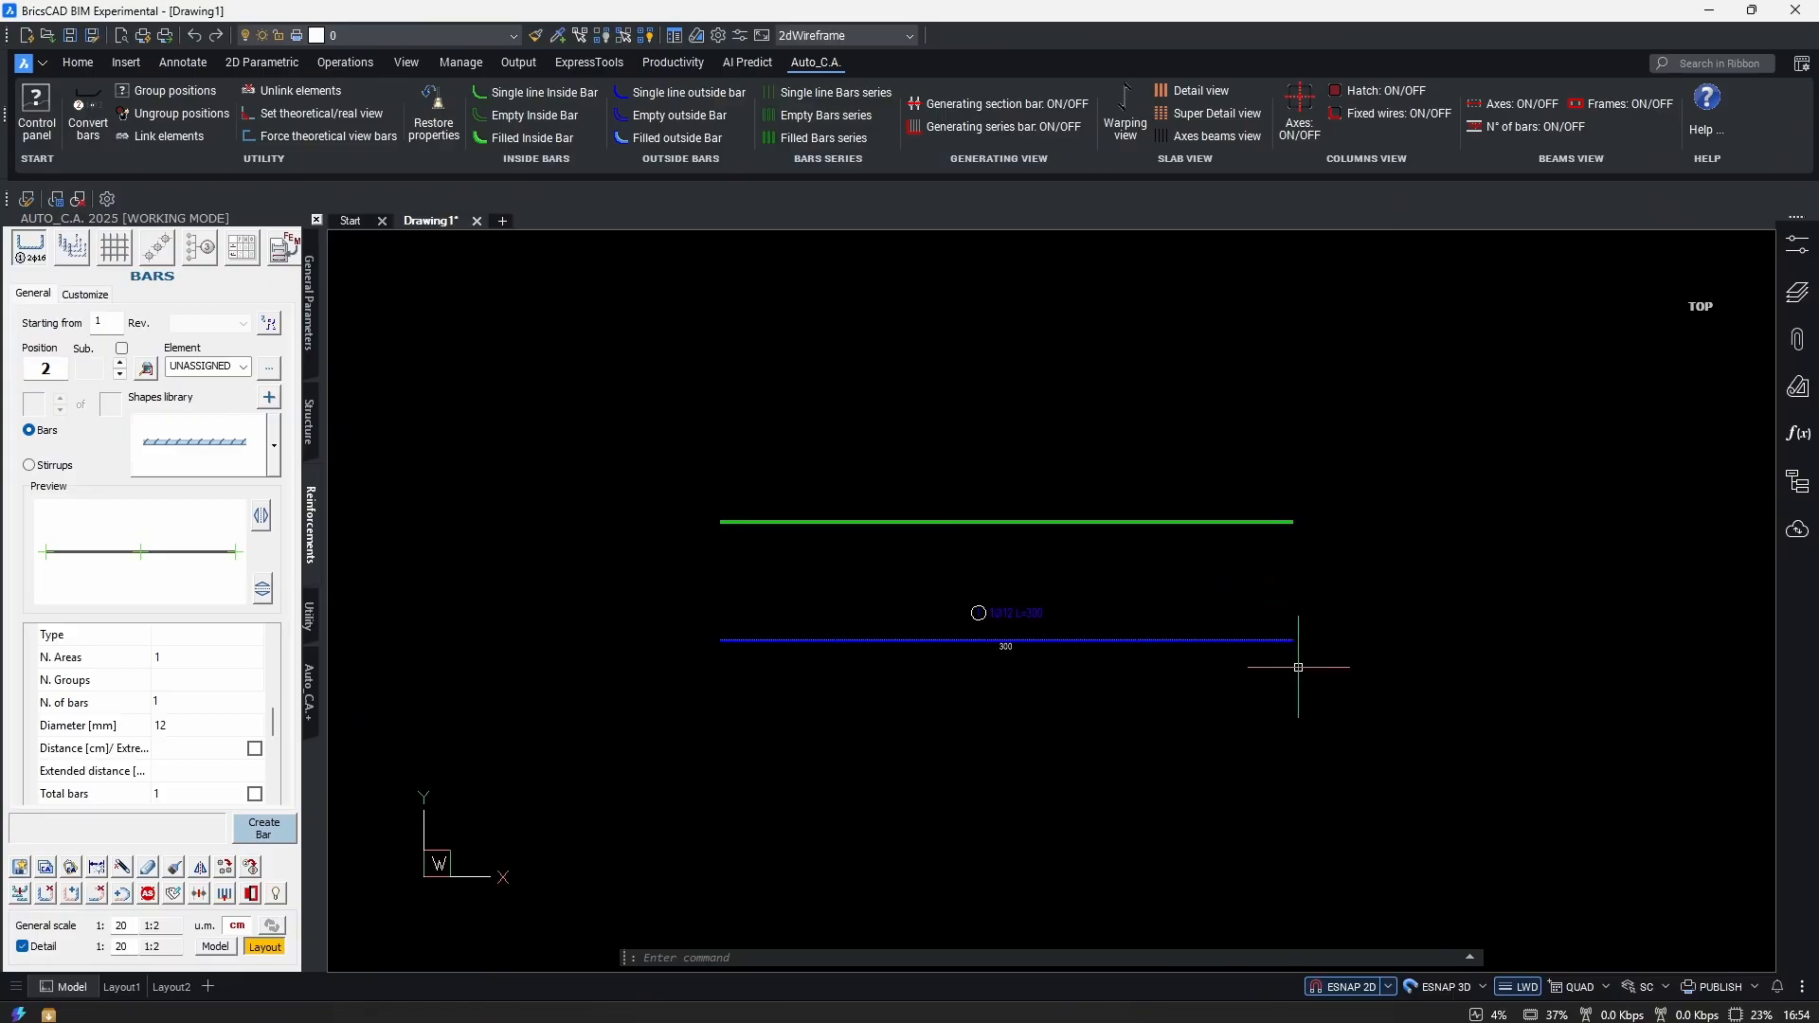
scroll(1231, 569, up, 3)
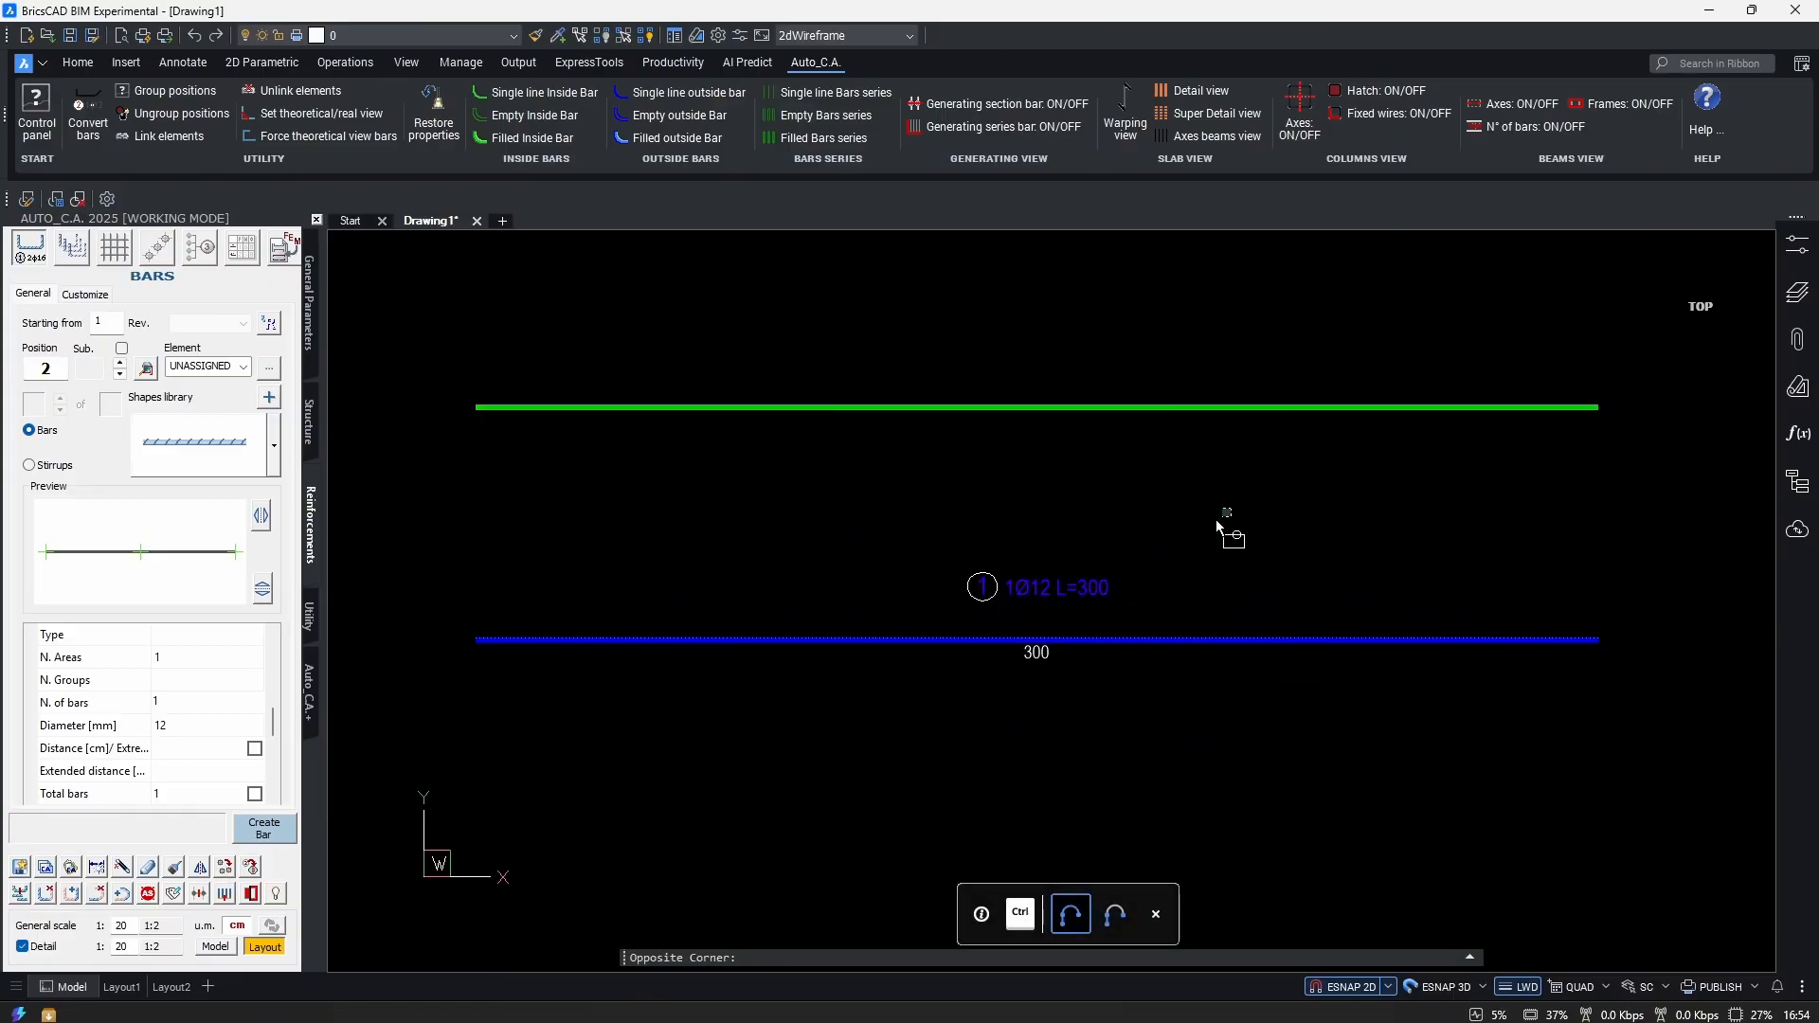
click(1242, 511)
click(821, 716)
click(1191, 683)
middle_drag(1191, 683, 1187, 624)
key(Escape)
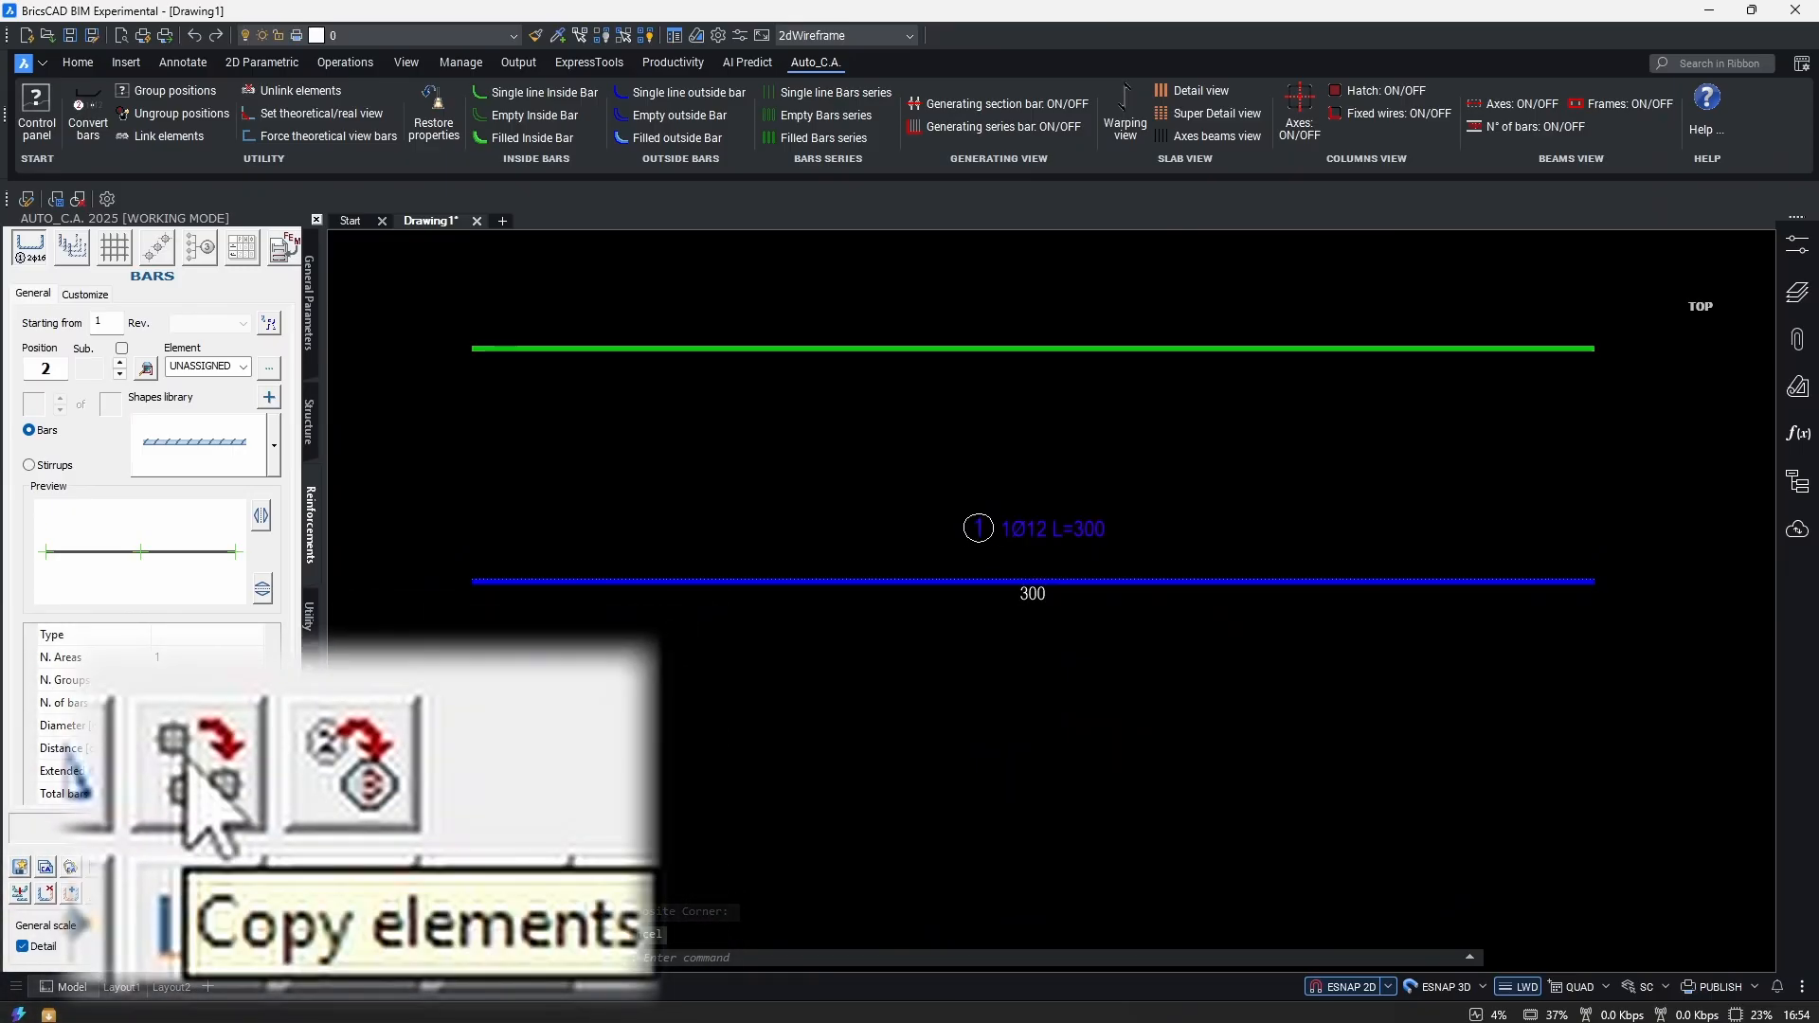
Copy the 1Ø12 L=300 bar once directly below the original.
click(225, 867)
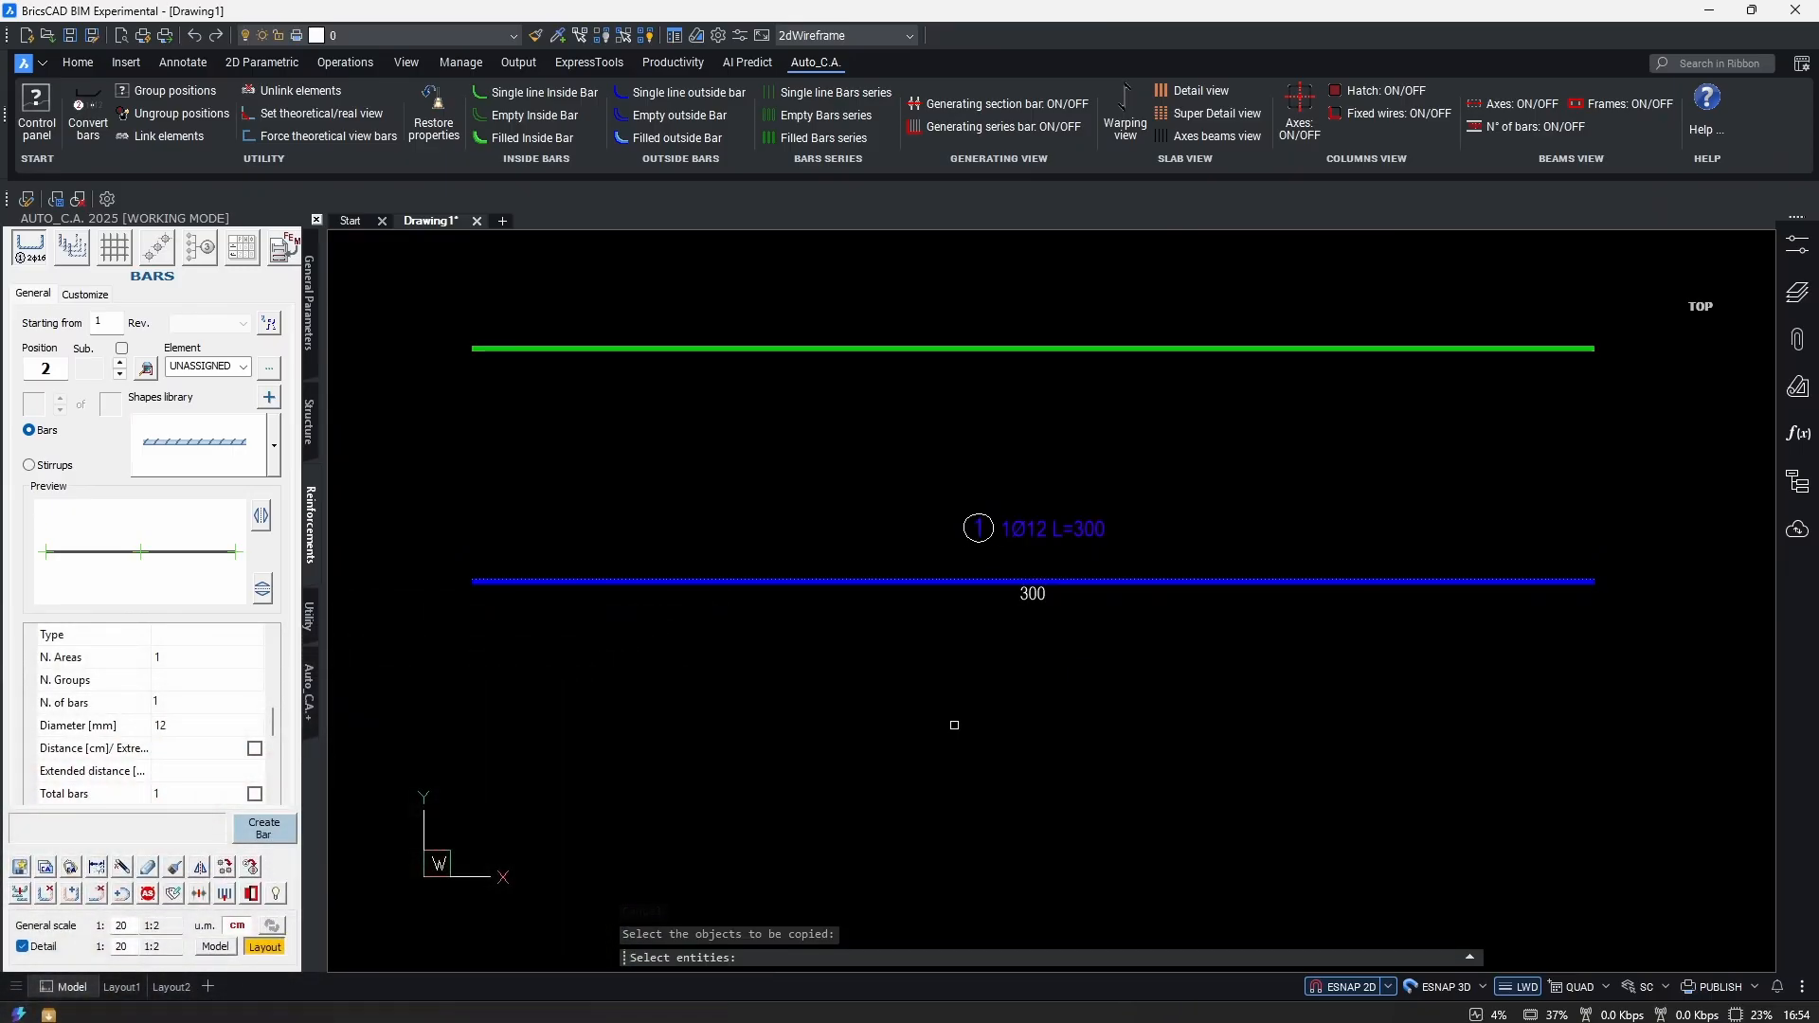
key(Return)
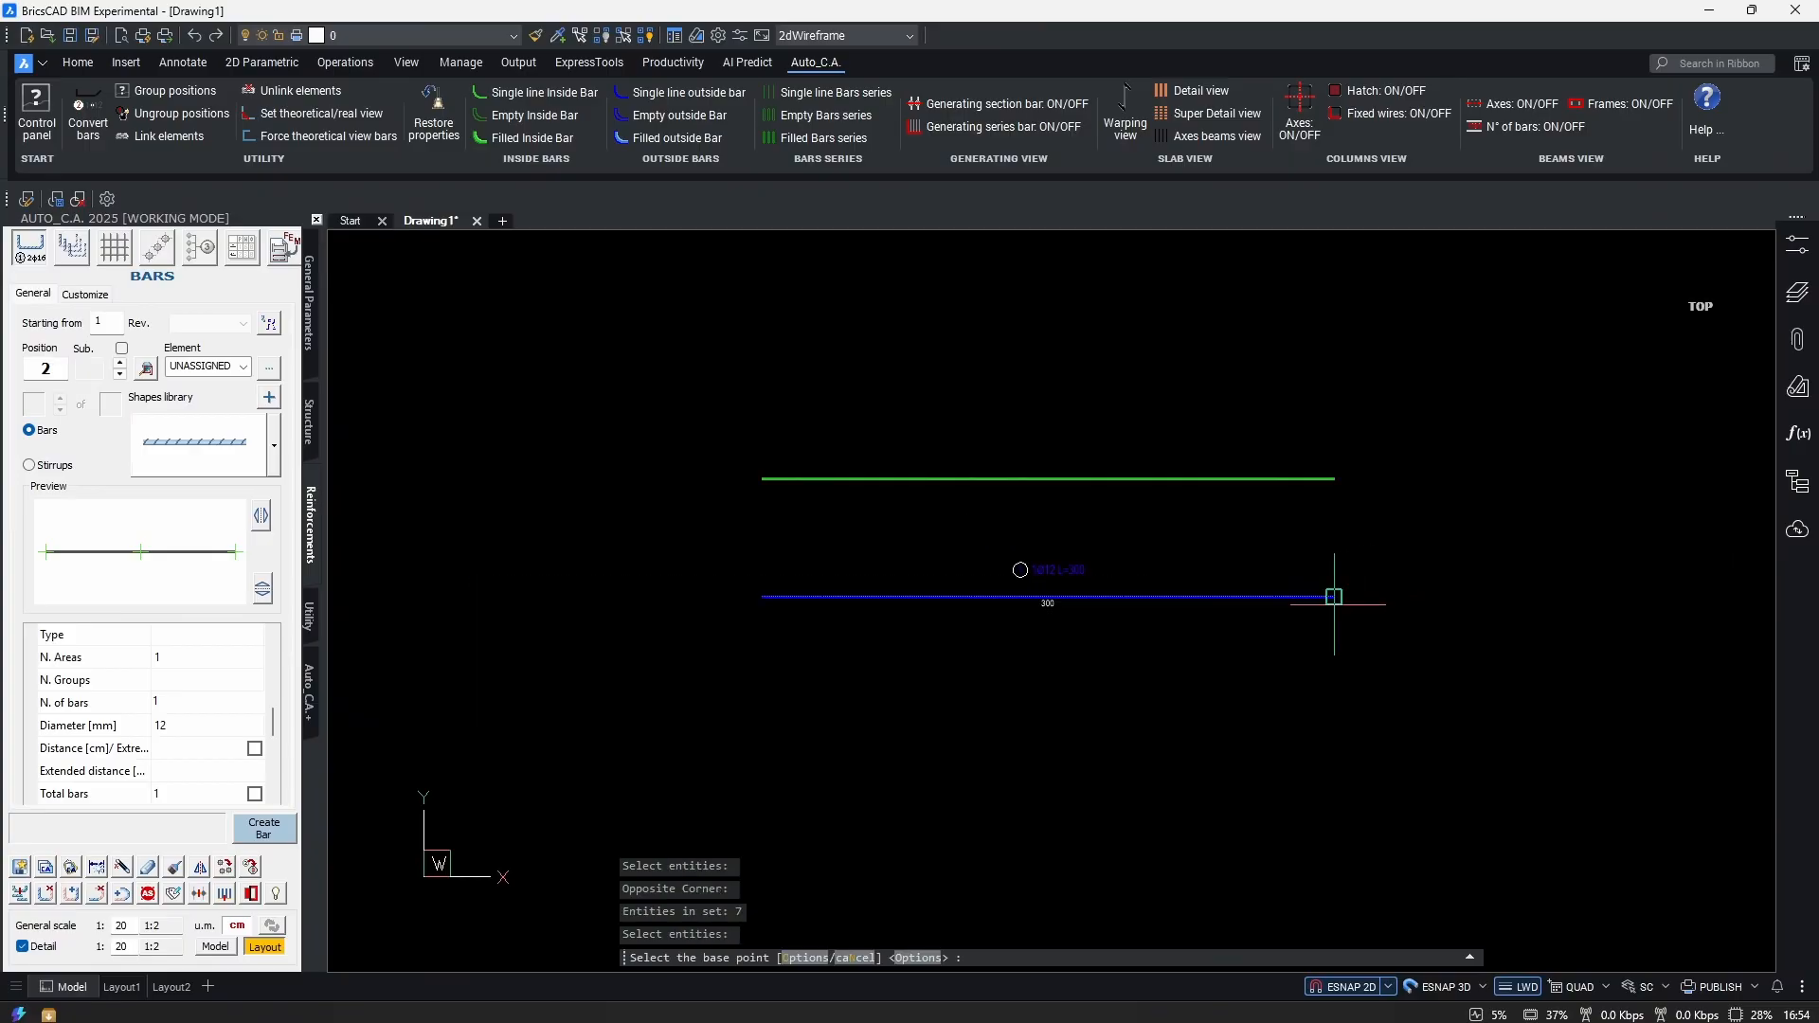
click(1331, 601)
key(Escape)
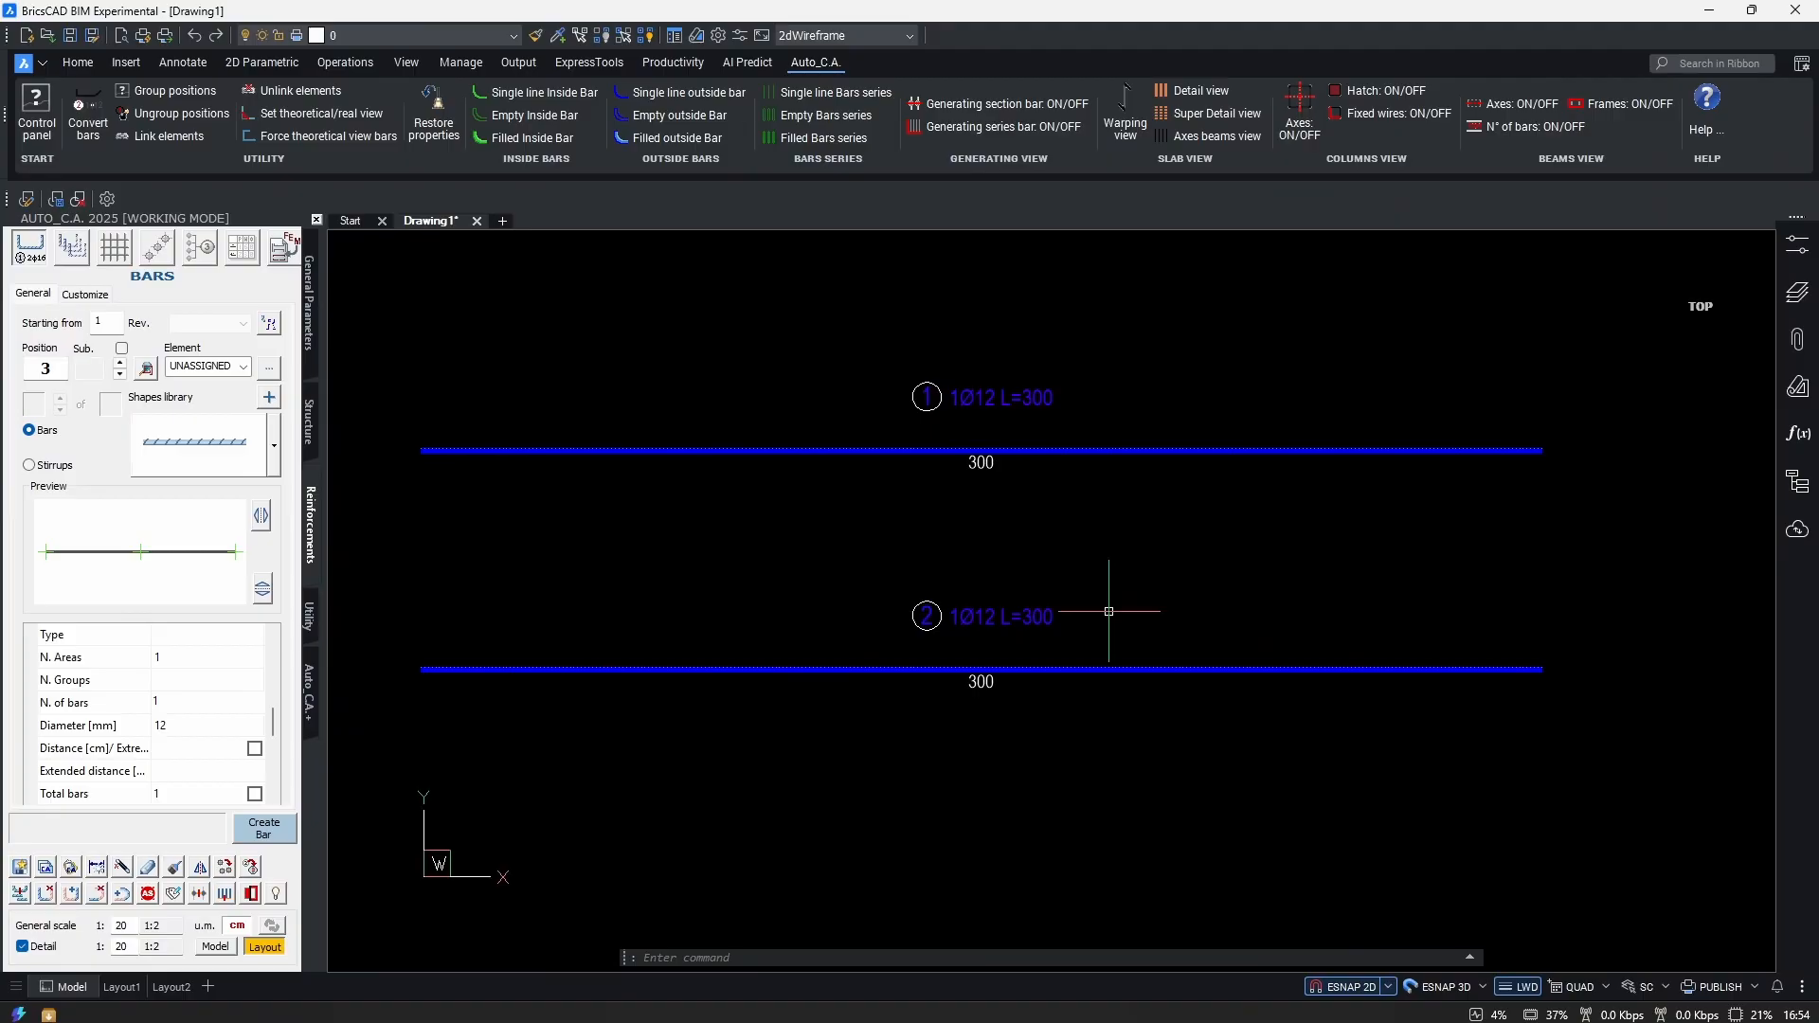
Copy bar 2 downward three more times so five bars stack down the drawing.
click(228, 876)
click(575, 472)
click(1378, 537)
key(Return)
click(1376, 520)
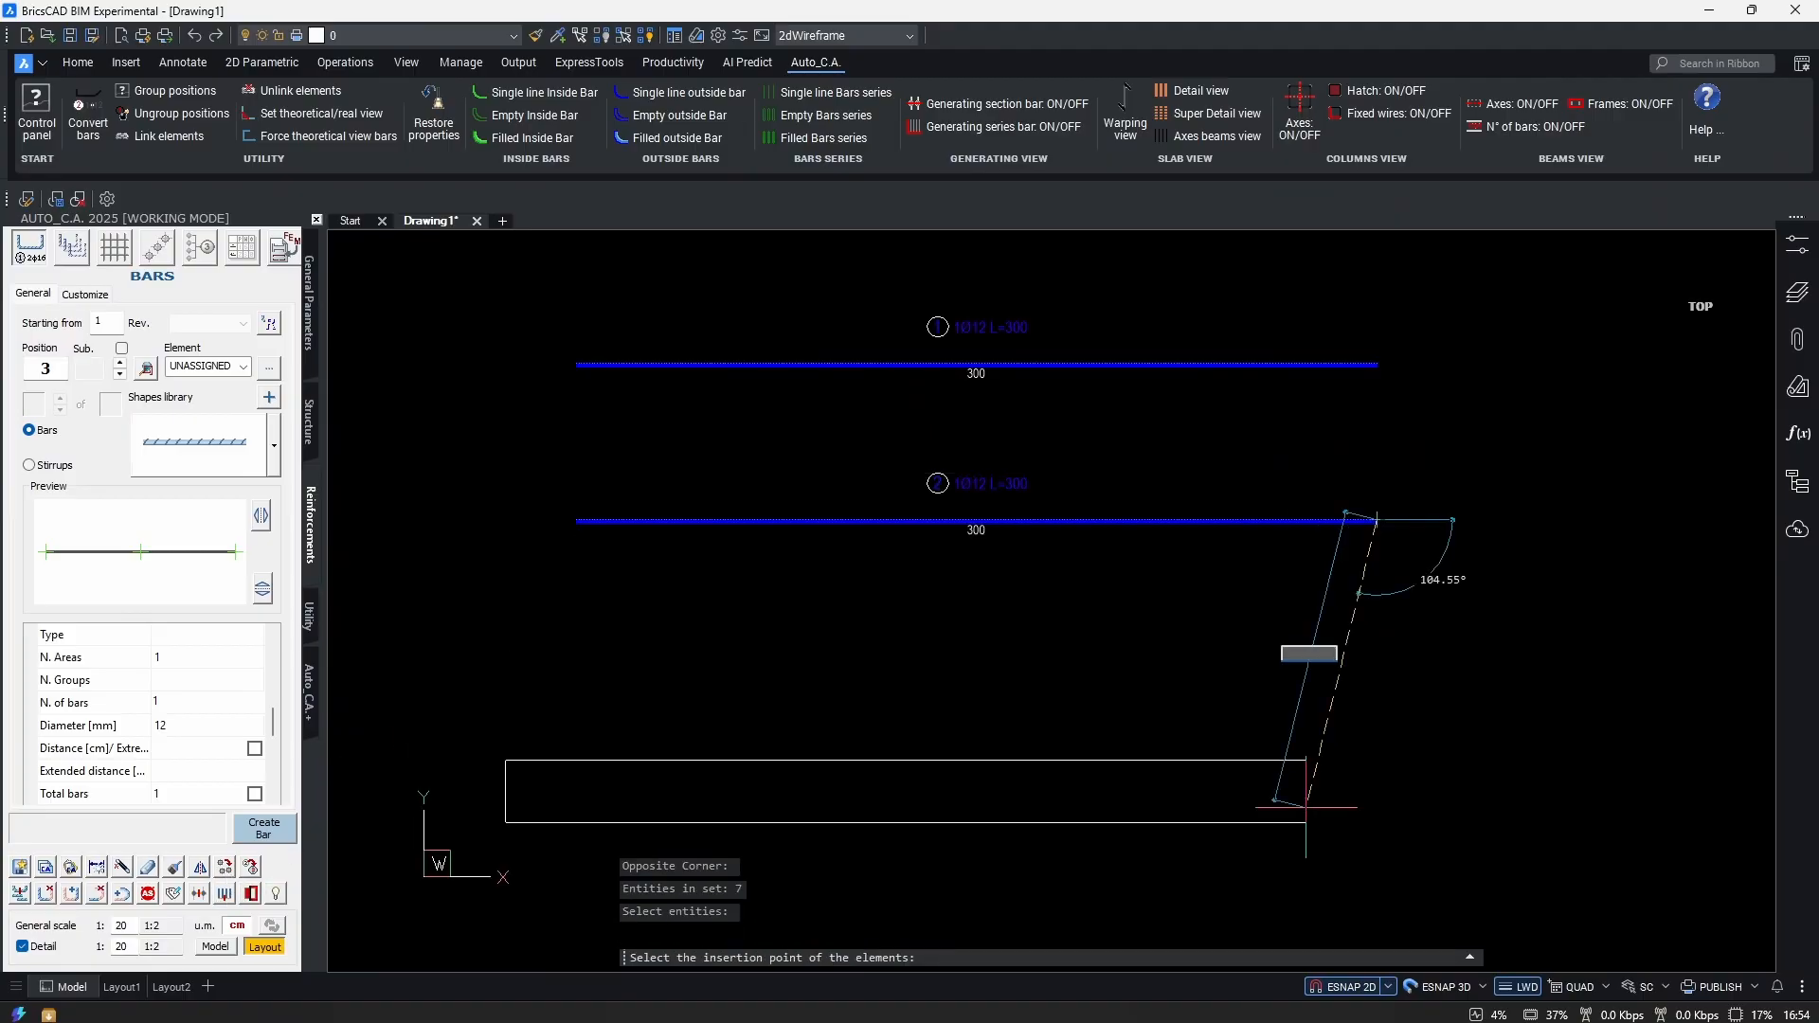
click(1377, 709)
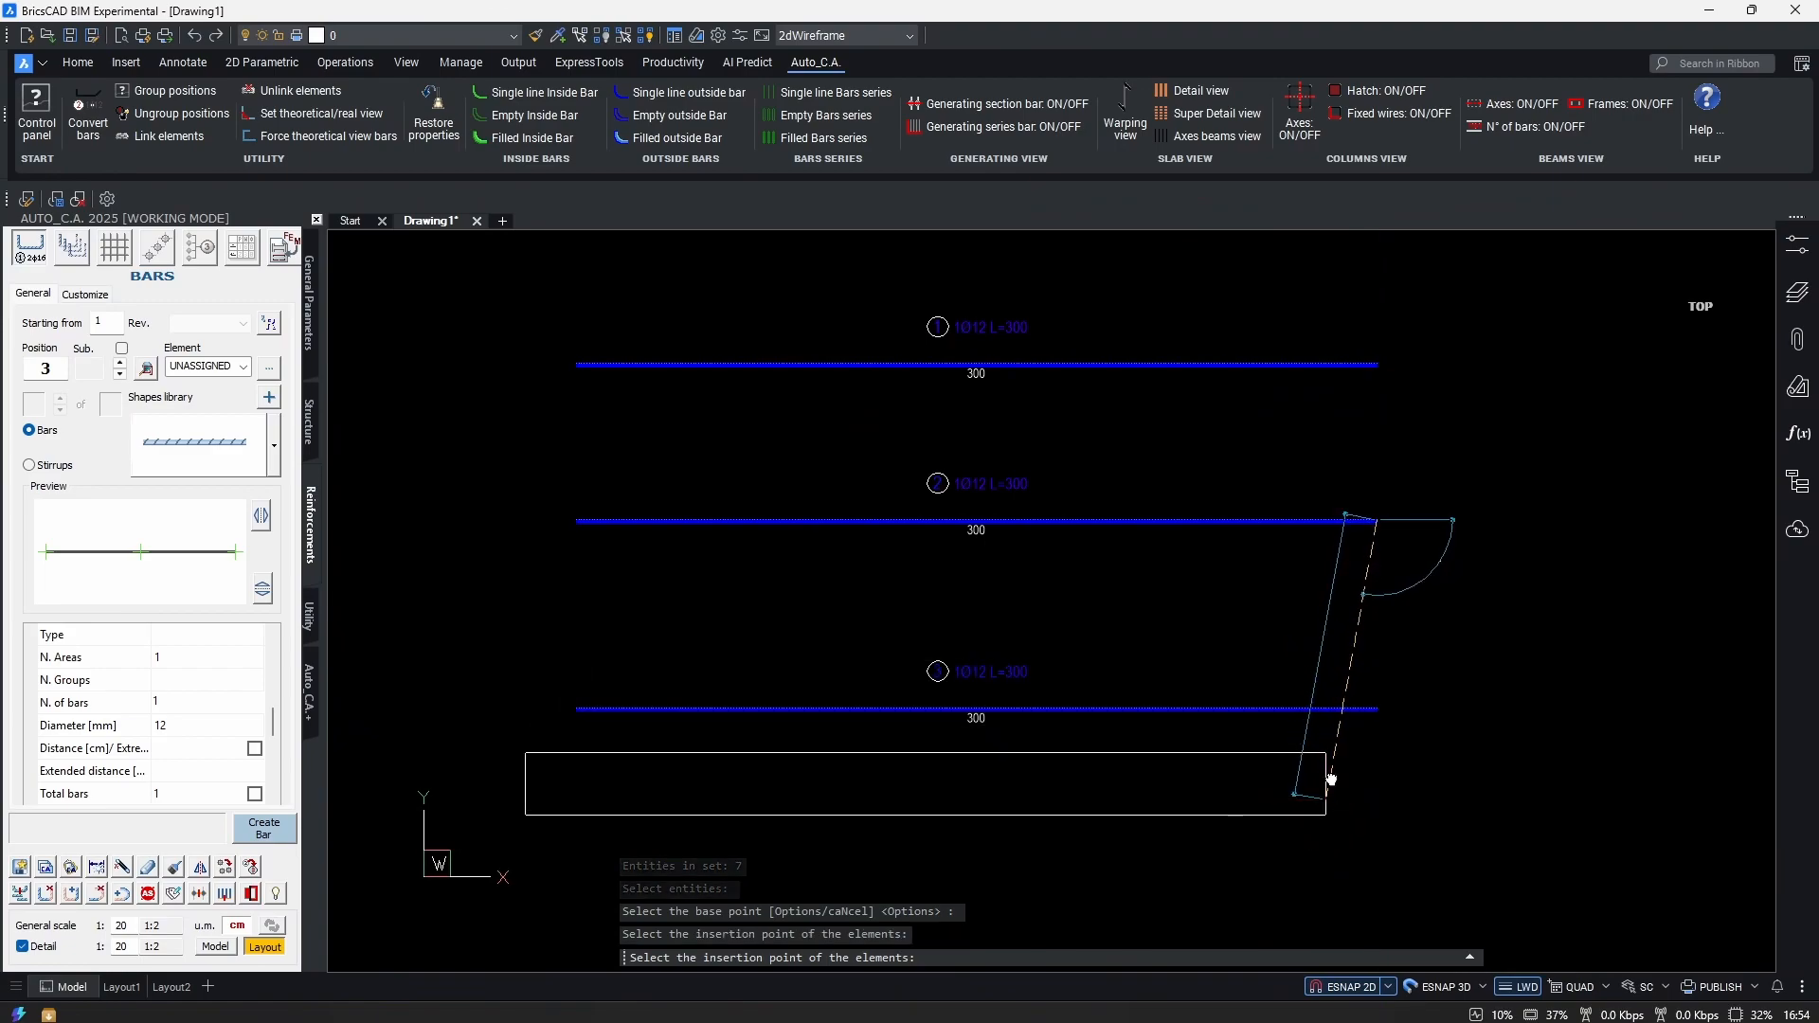
middle_drag(1342, 786, 1329, 605)
click(1368, 718)
middle_drag(1321, 670, 1325, 527)
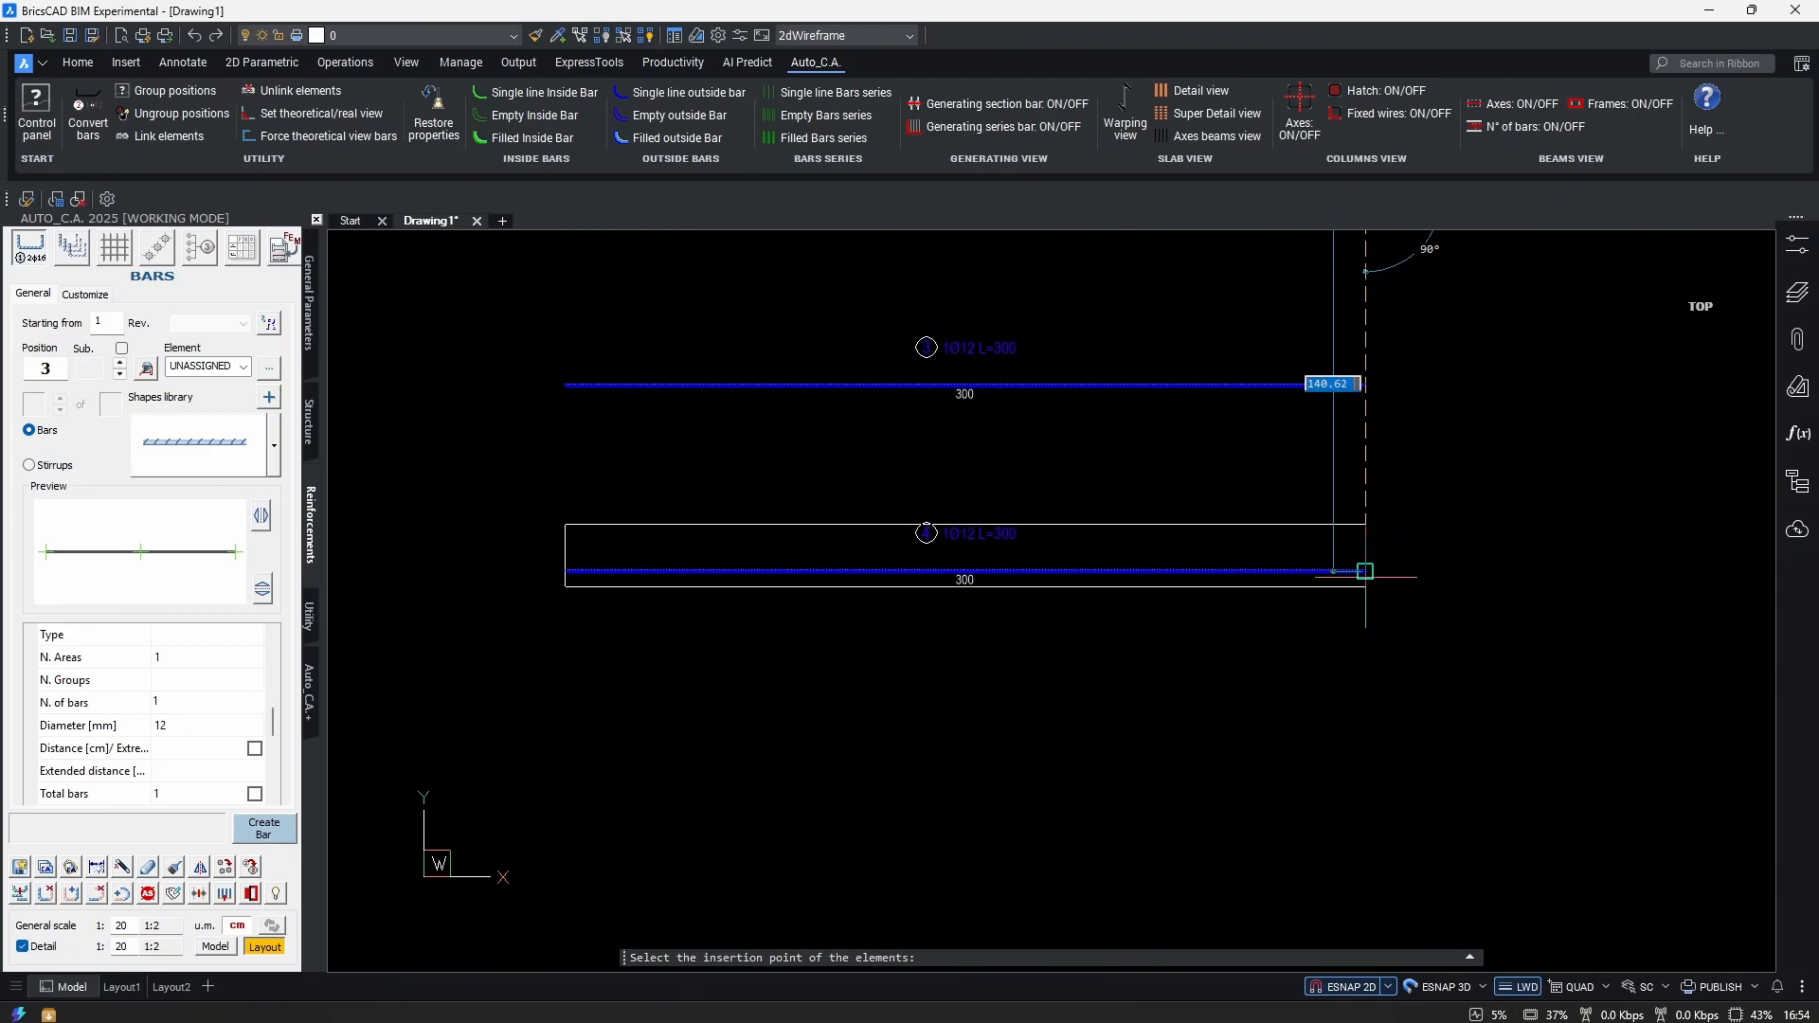
click(1367, 736)
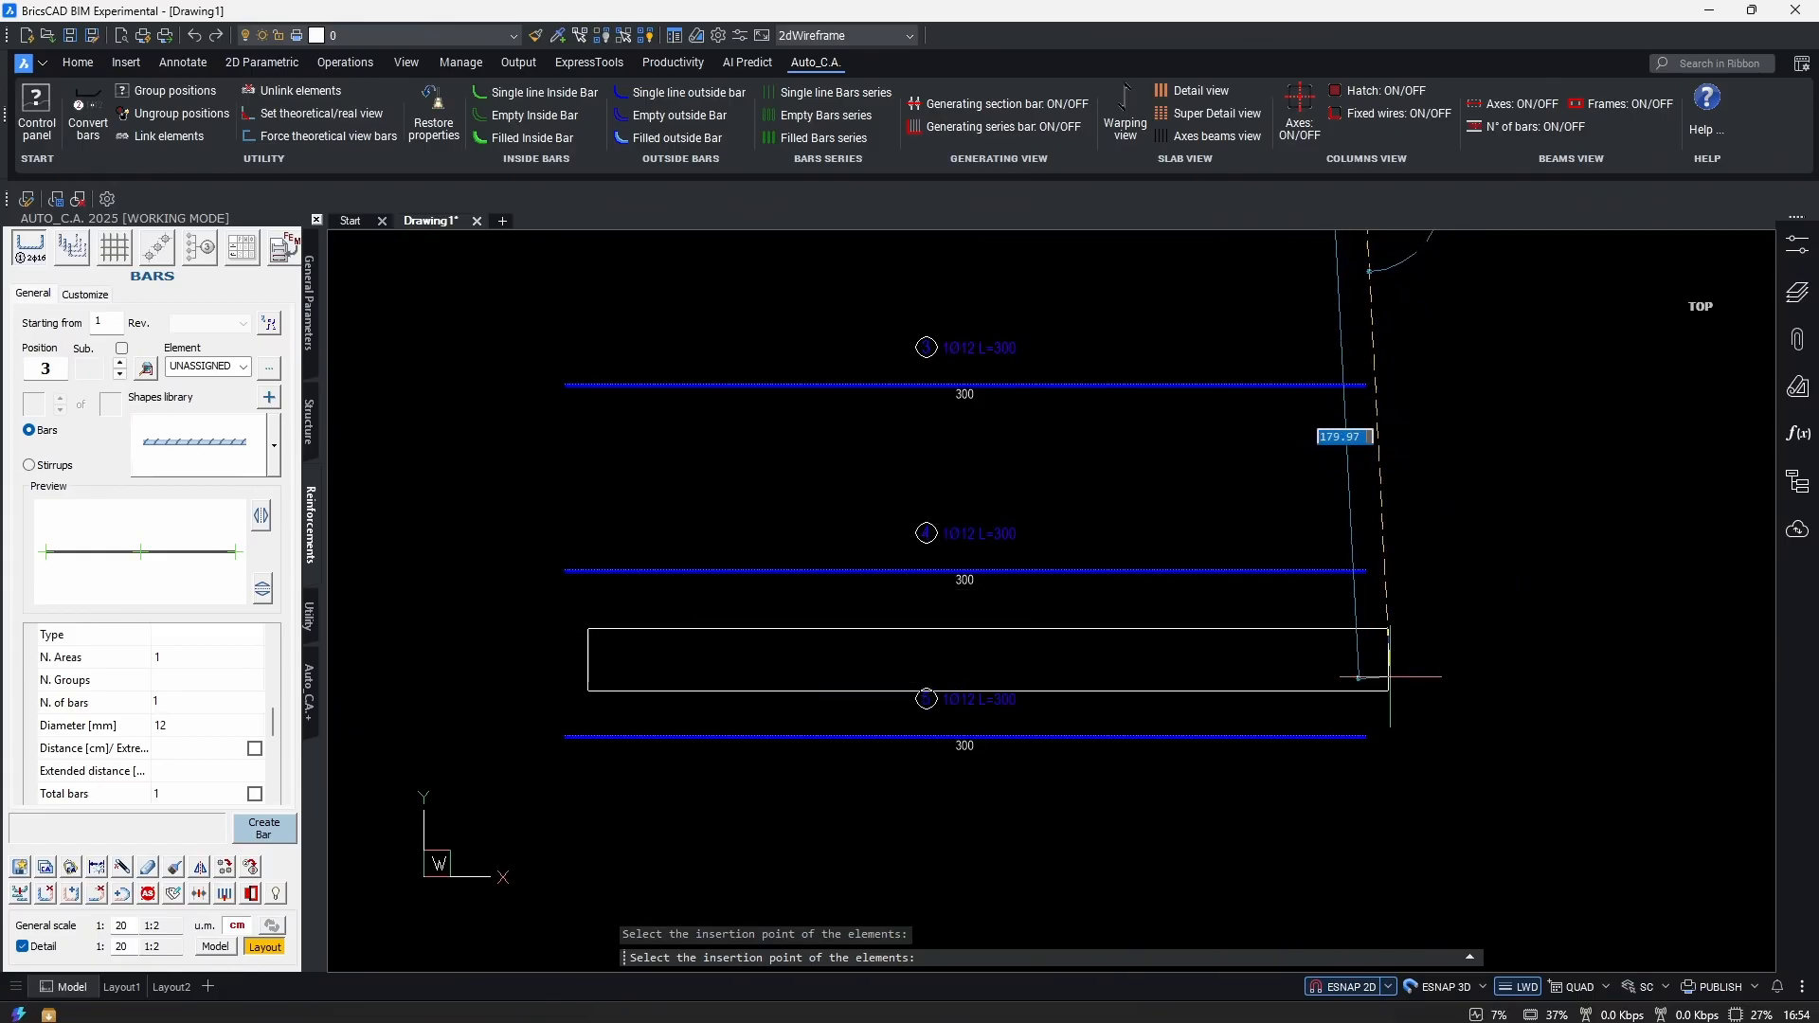
middle_drag(1408, 672, 1411, 654)
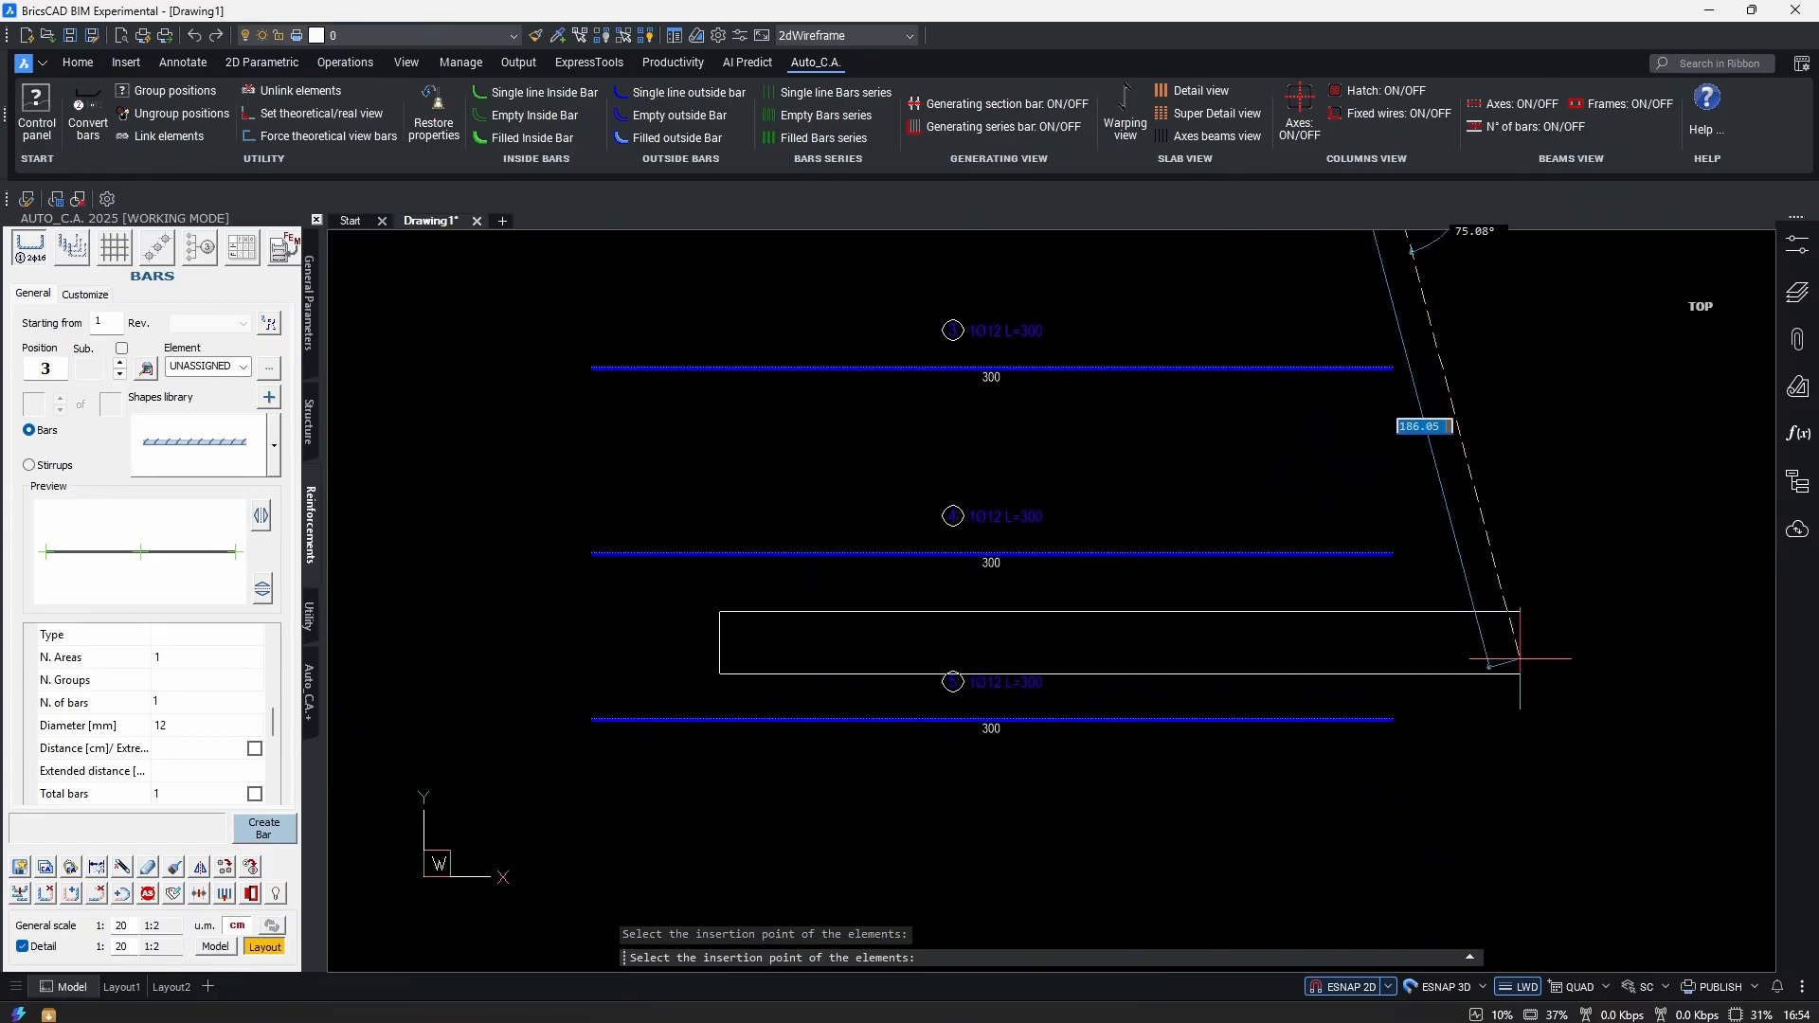
key(Escape)
Bring up the Bar Schedule settings from the Auto_C.A. panel.
scroll(1260, 639, down, 2)
scroll(1260, 633, up, 3)
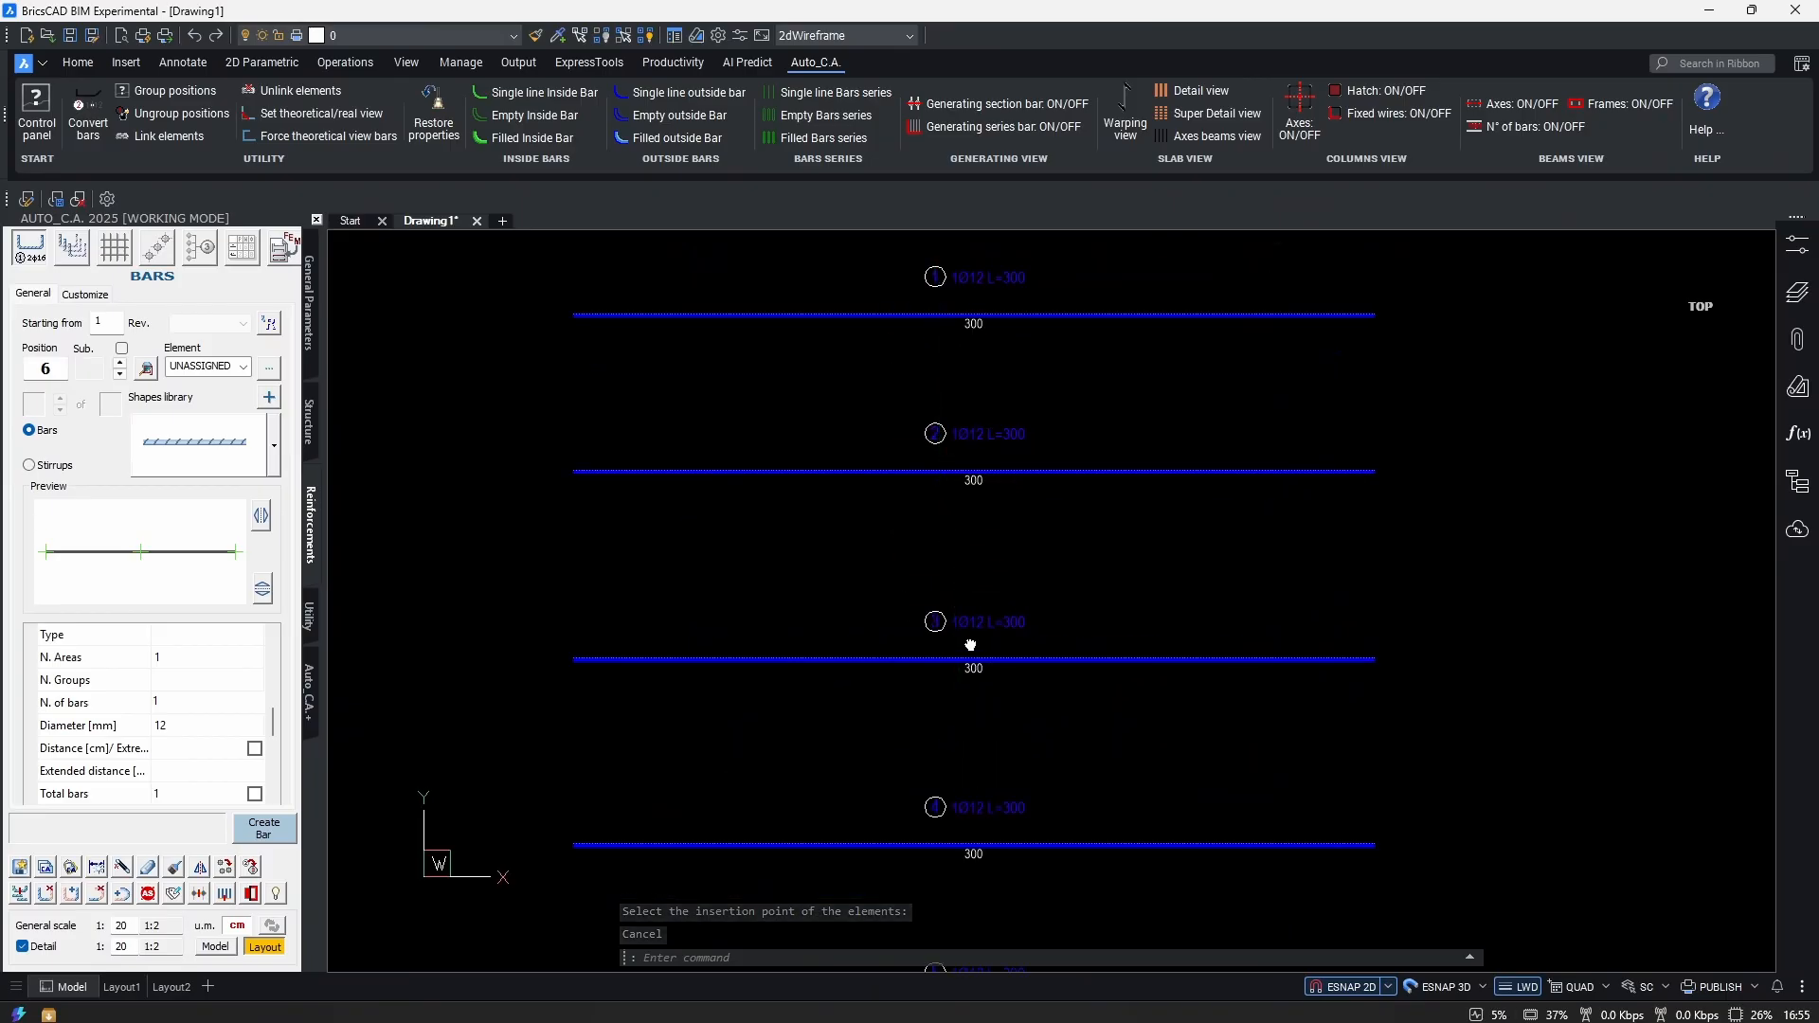
middle_drag(970, 641, 1022, 551)
scroll(1114, 640, down, 1)
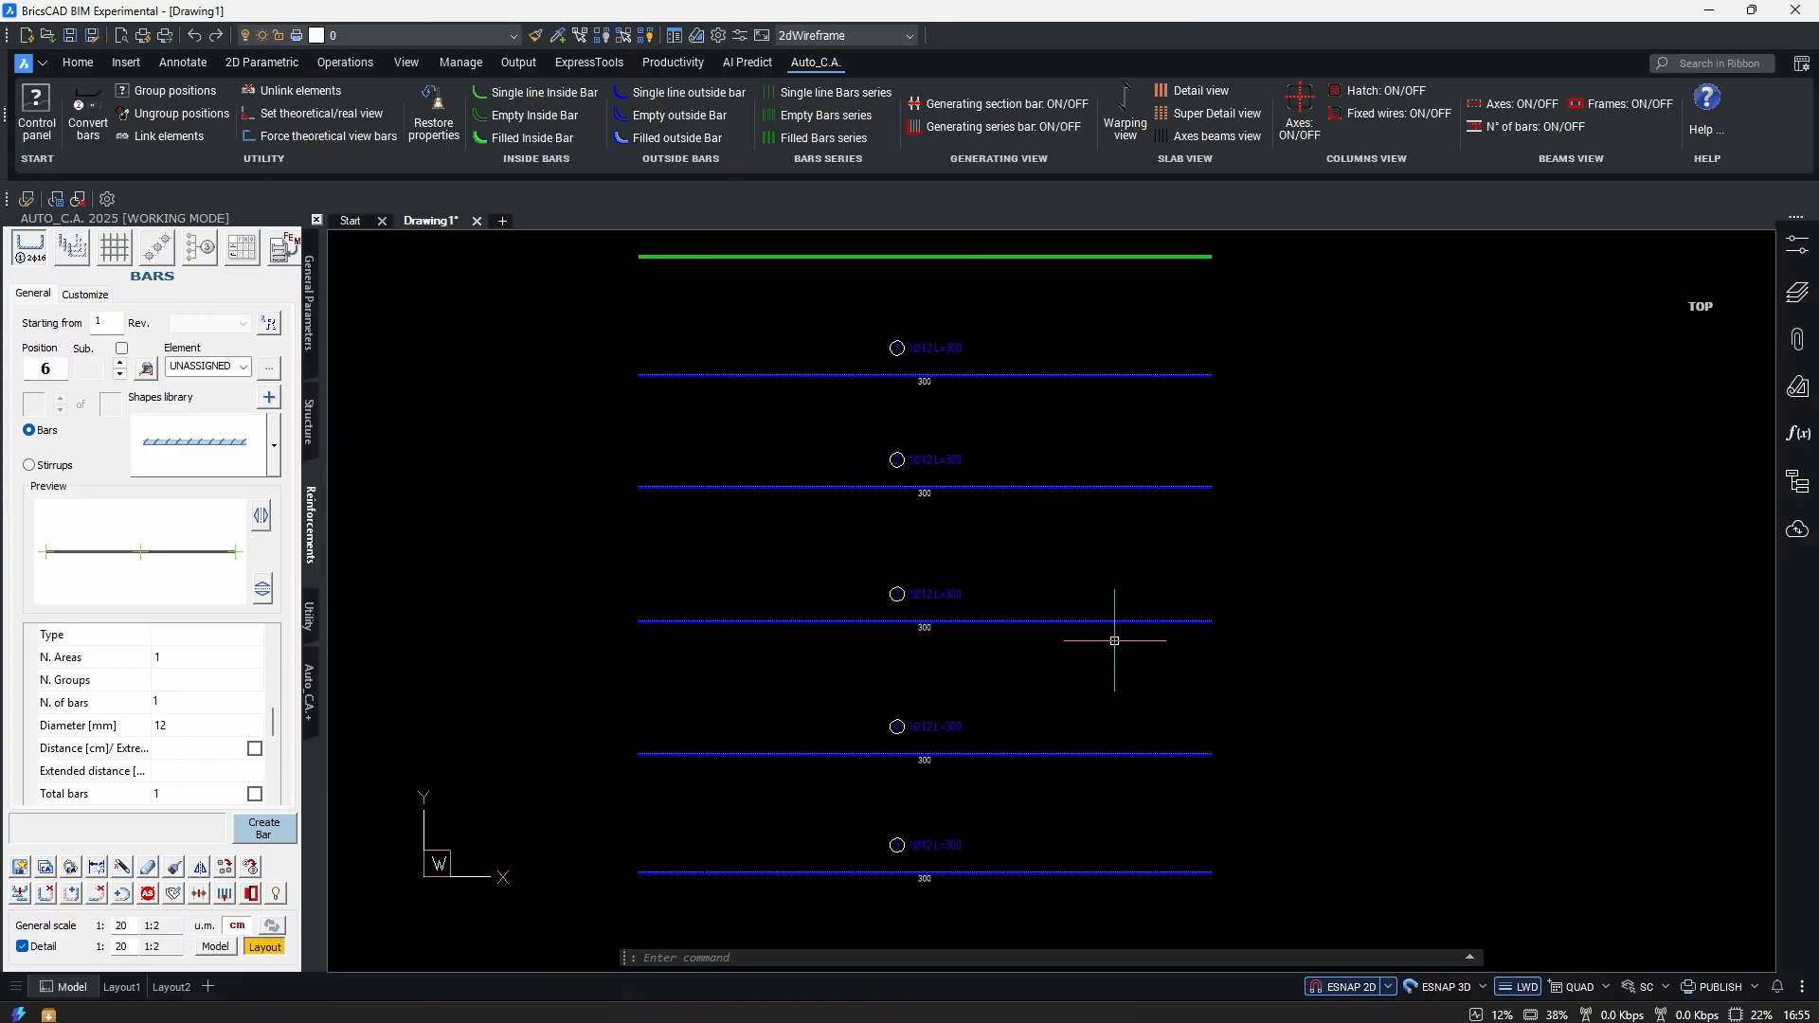
click(242, 249)
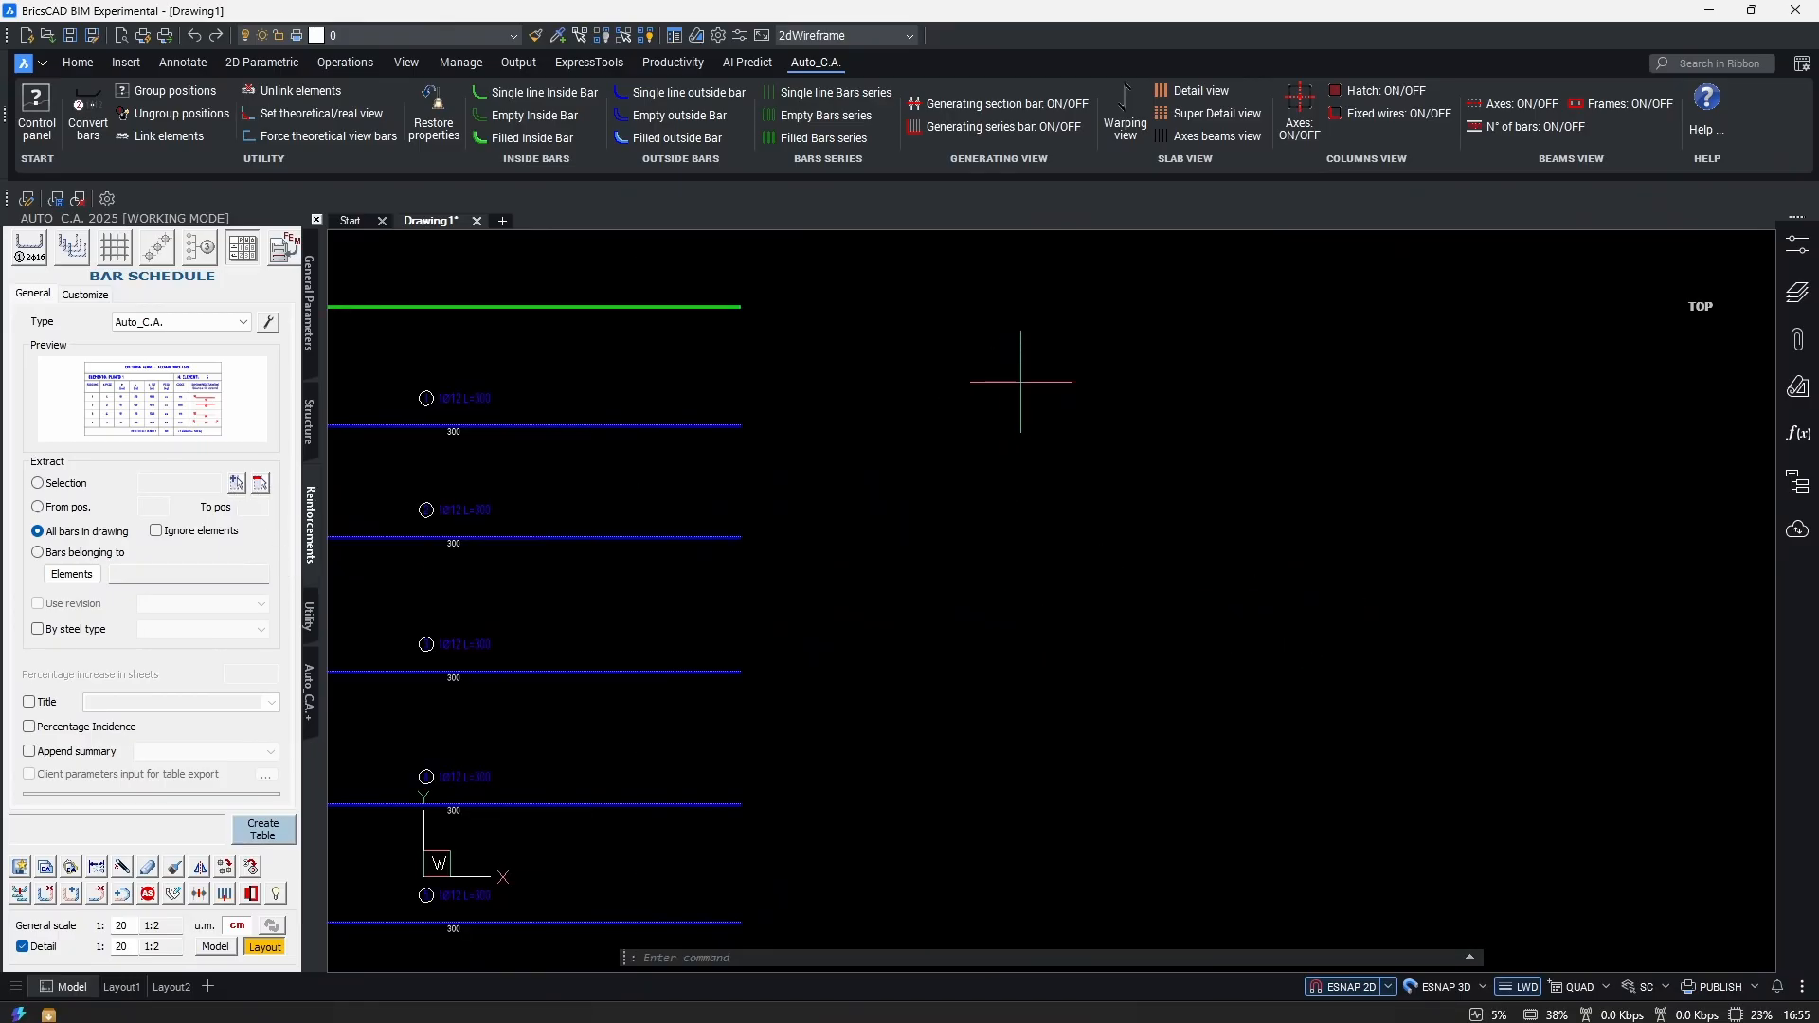
Place the bar schedule table beside the bars, listing positions 1–5 totalling 13.30 kg.
click(1023, 384)
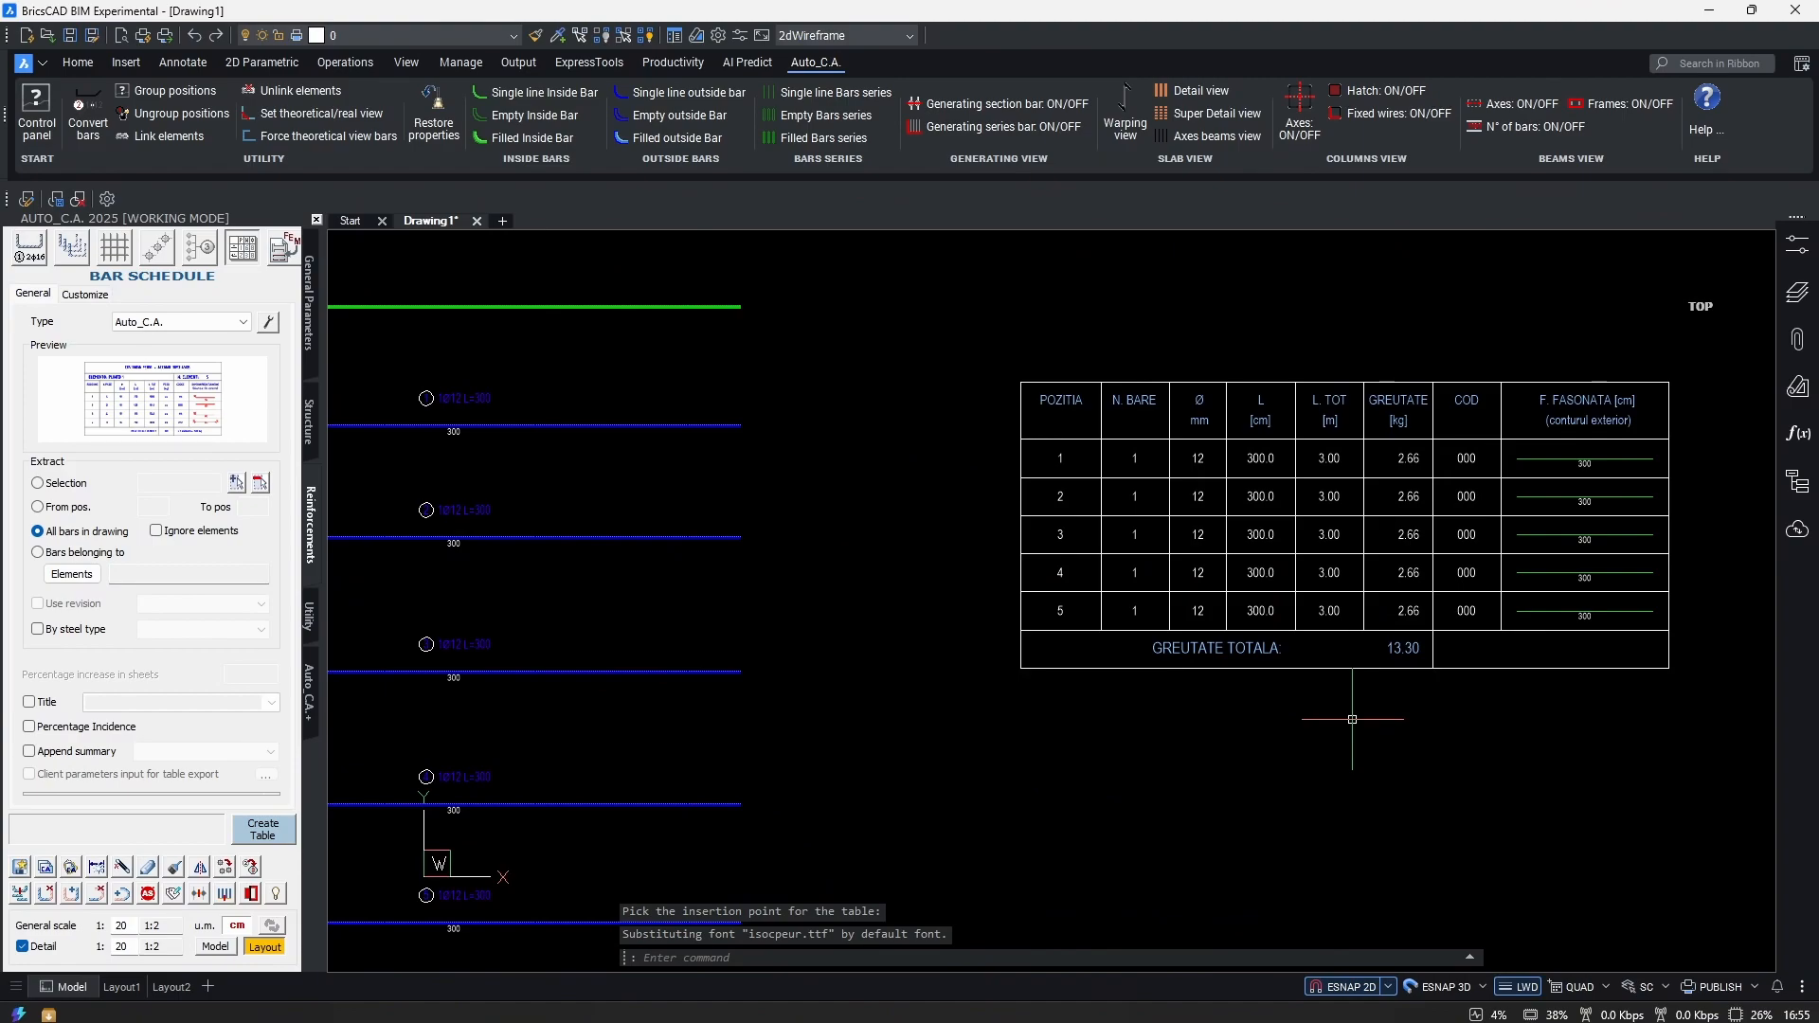
scroll(1311, 723, up, 3)
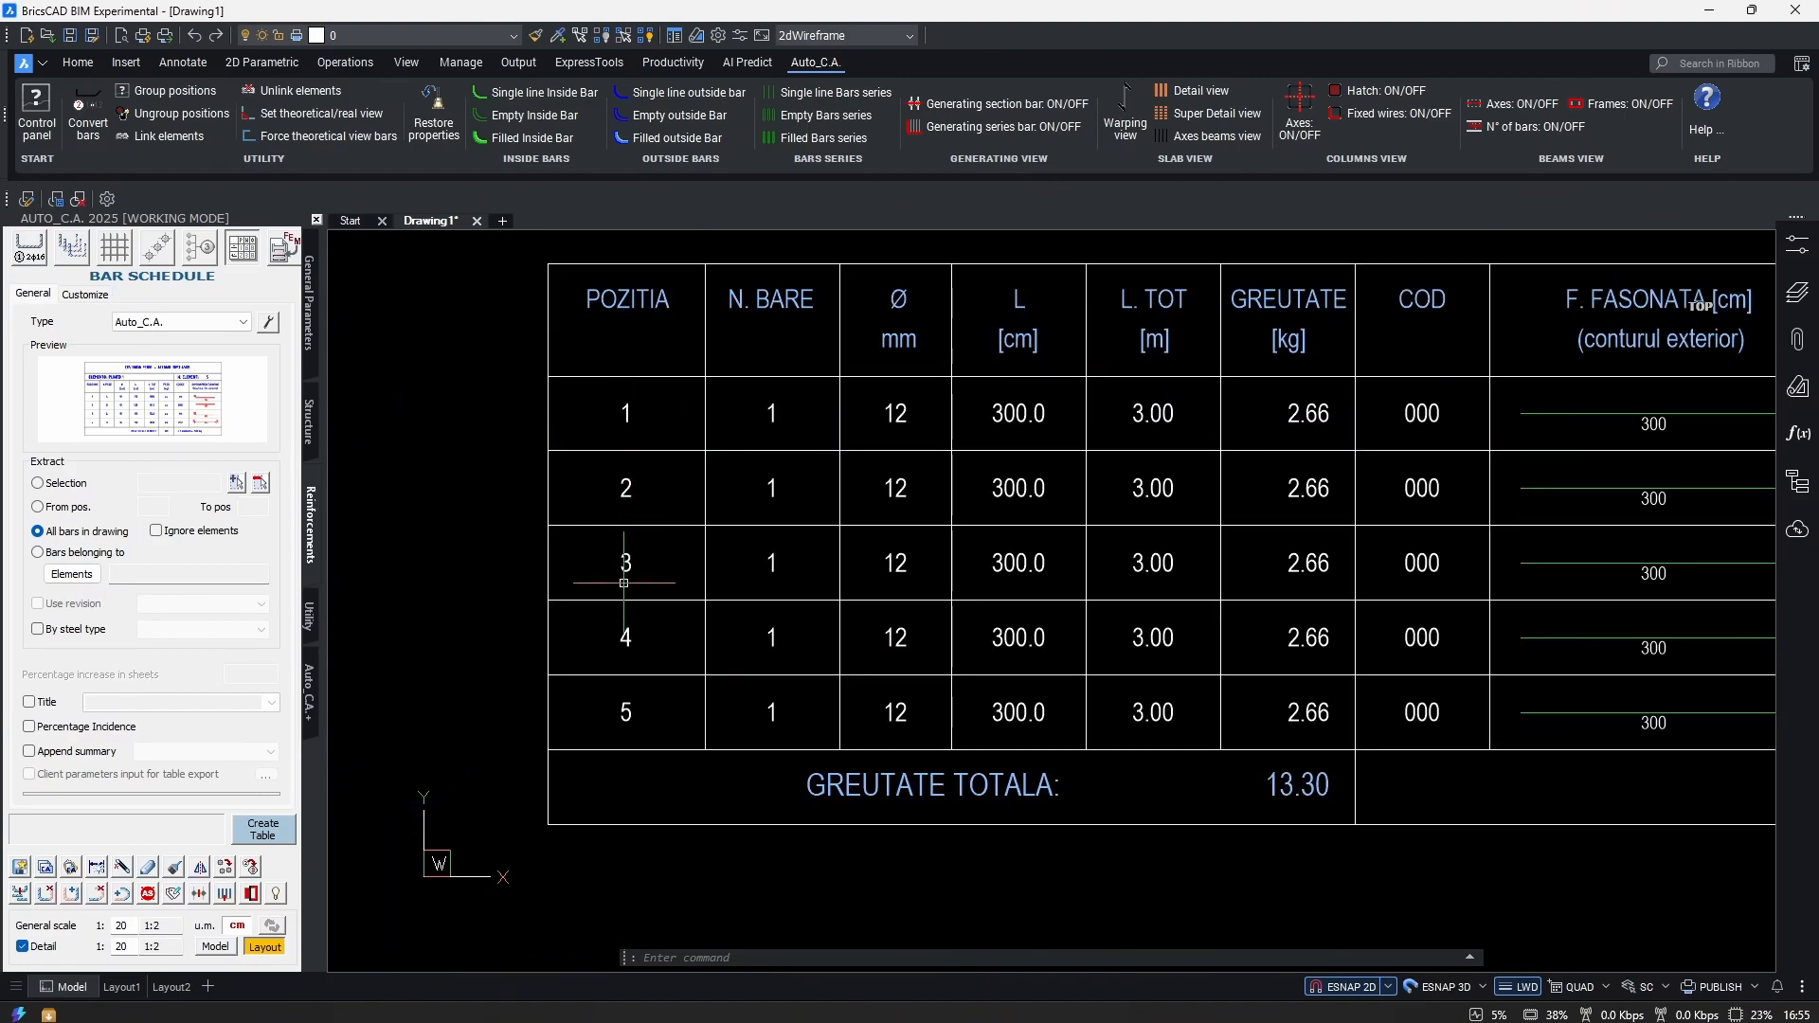
mouse_move(633, 711)
scroll(751, 711, down, 9)
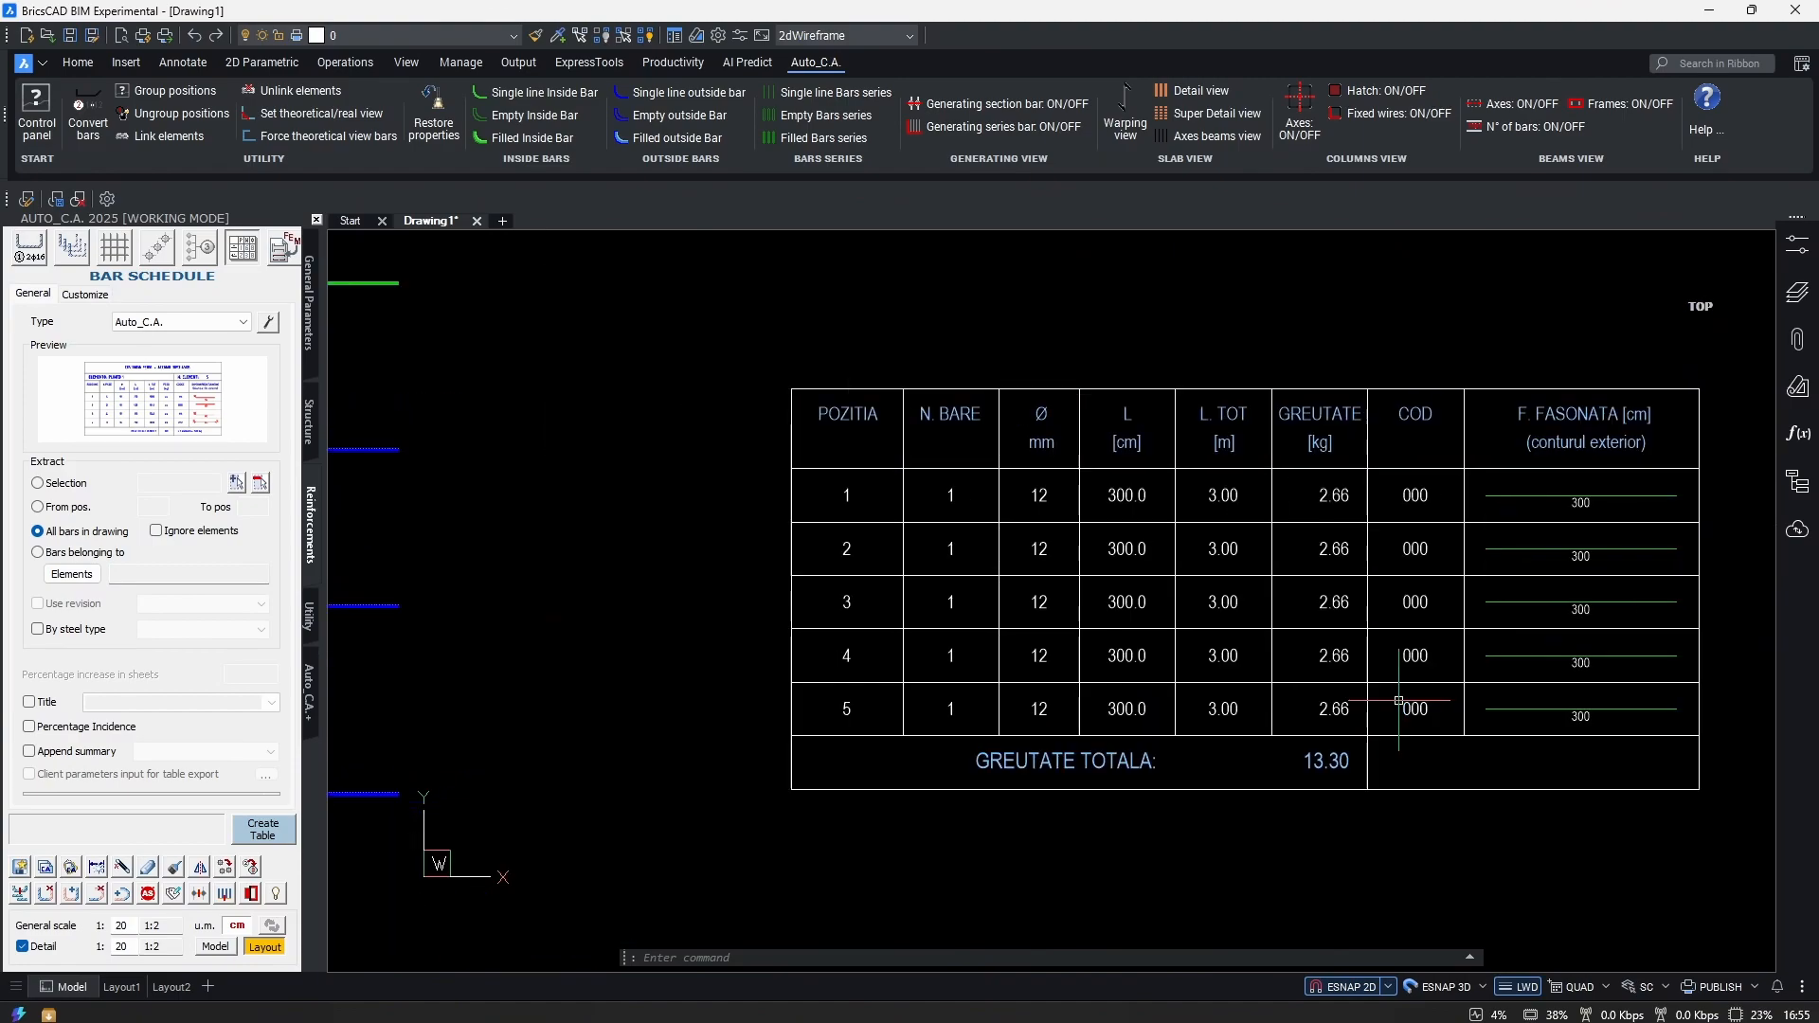
Pan and zoom back to the column-and-beam floor plan.
mouse_move(946, 781)
middle_down()
mouse_move(1072, 719)
mouse_move(1209, 690)
middle_up()
middle_drag(864, 762, 1317, 654)
scroll(881, 796, down, 3)
middle_drag(861, 810, 1371, 603)
scroll(1145, 678, down, 3)
middle_drag(1045, 773, 1050, 647)
scroll(1052, 646, up, 7)
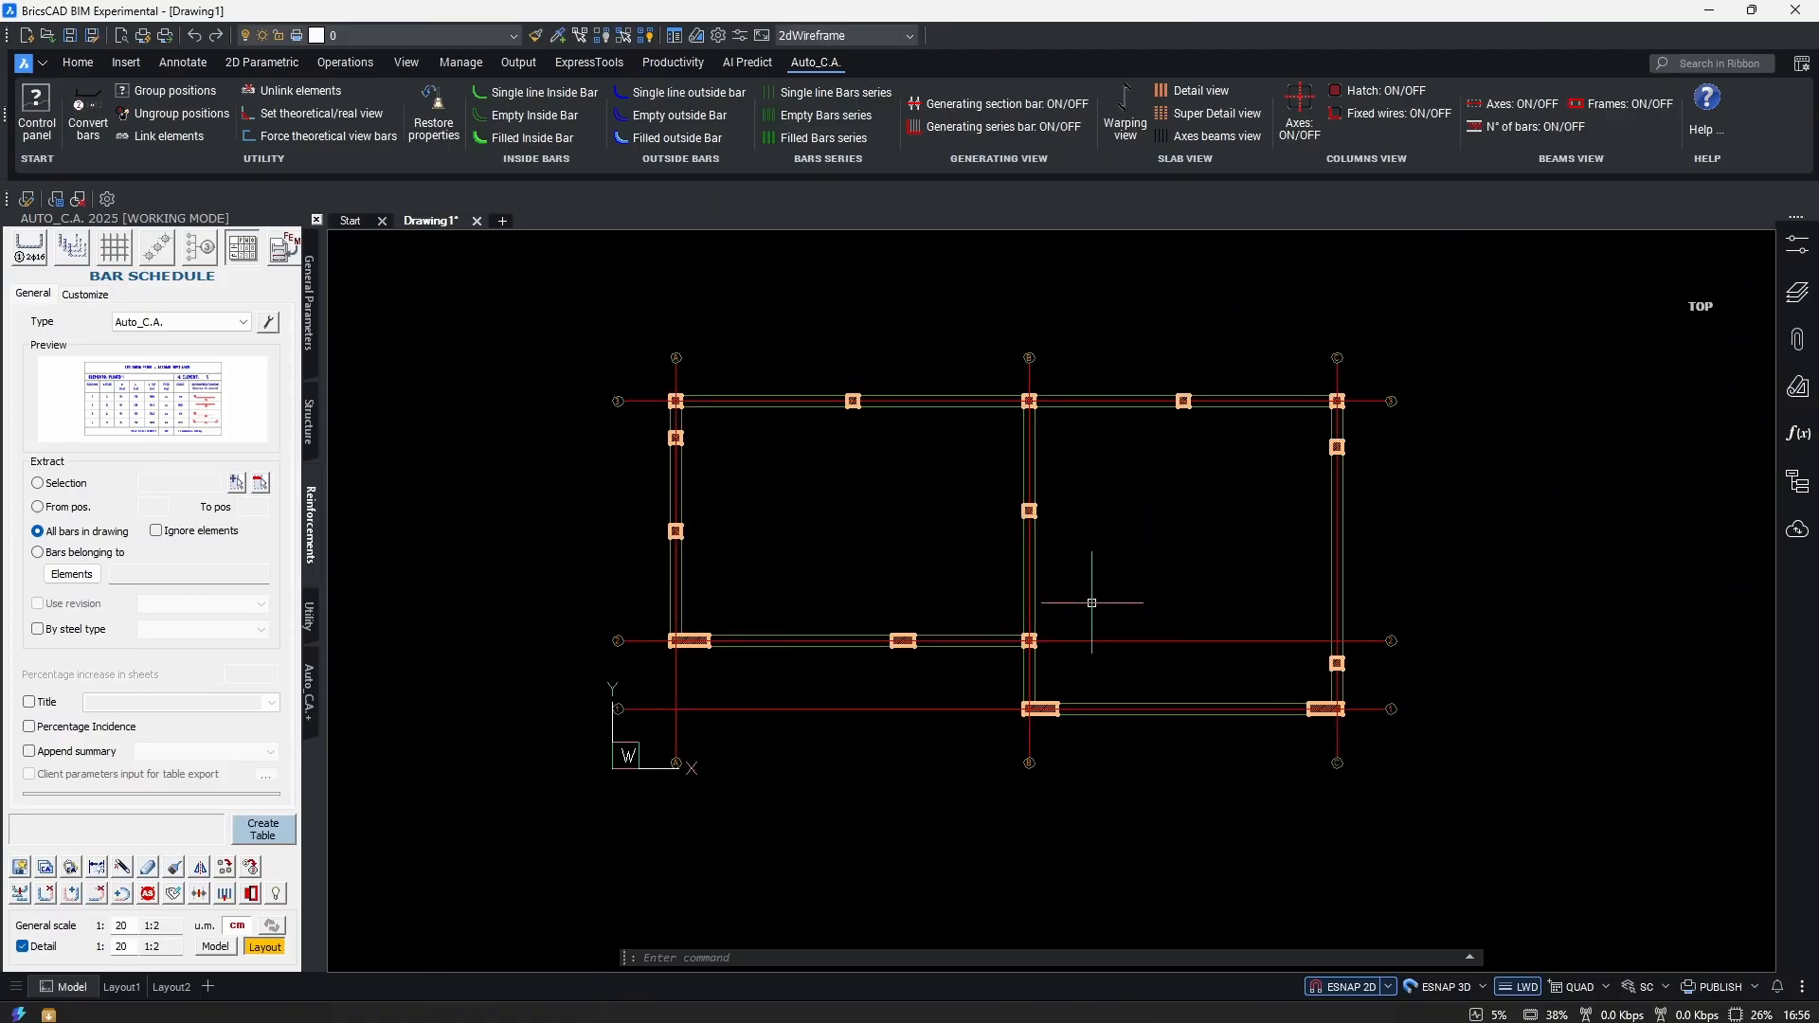
In the bar settings, set N. of bars to 1 and diameter to 10.
scroll(1157, 610, up, 3)
scroll(1170, 627, down, 1)
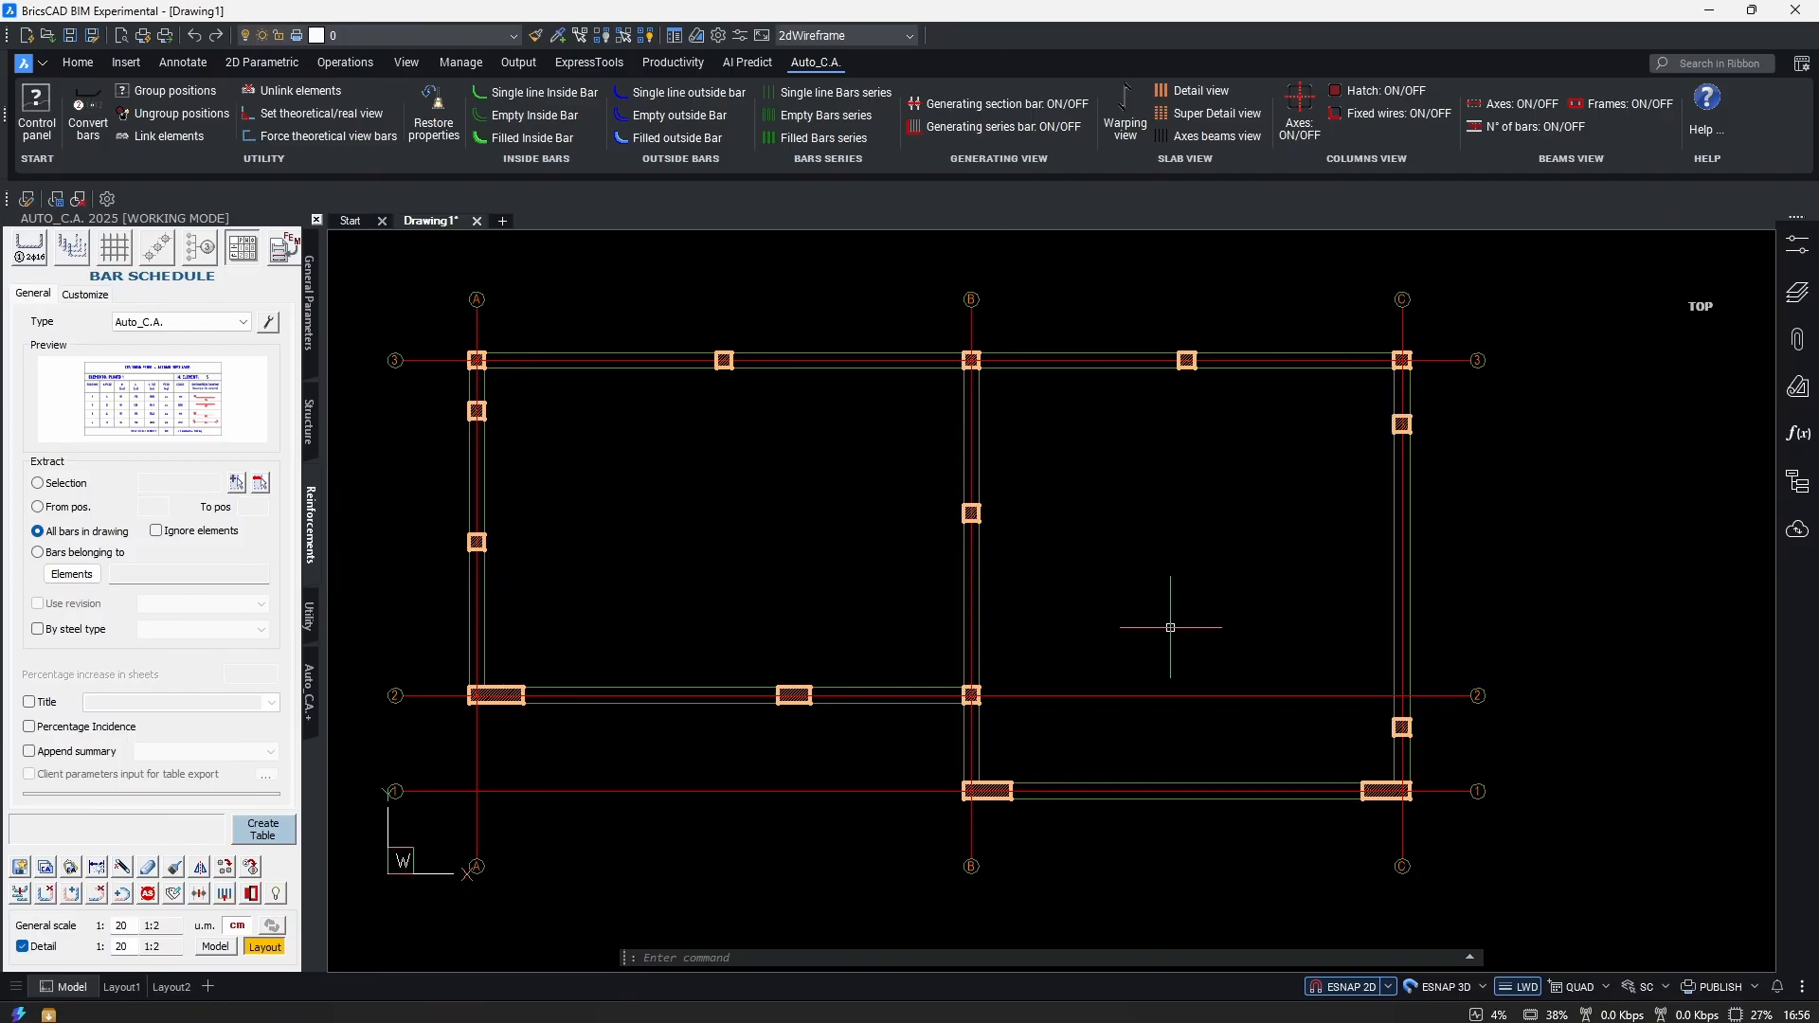
click(29, 246)
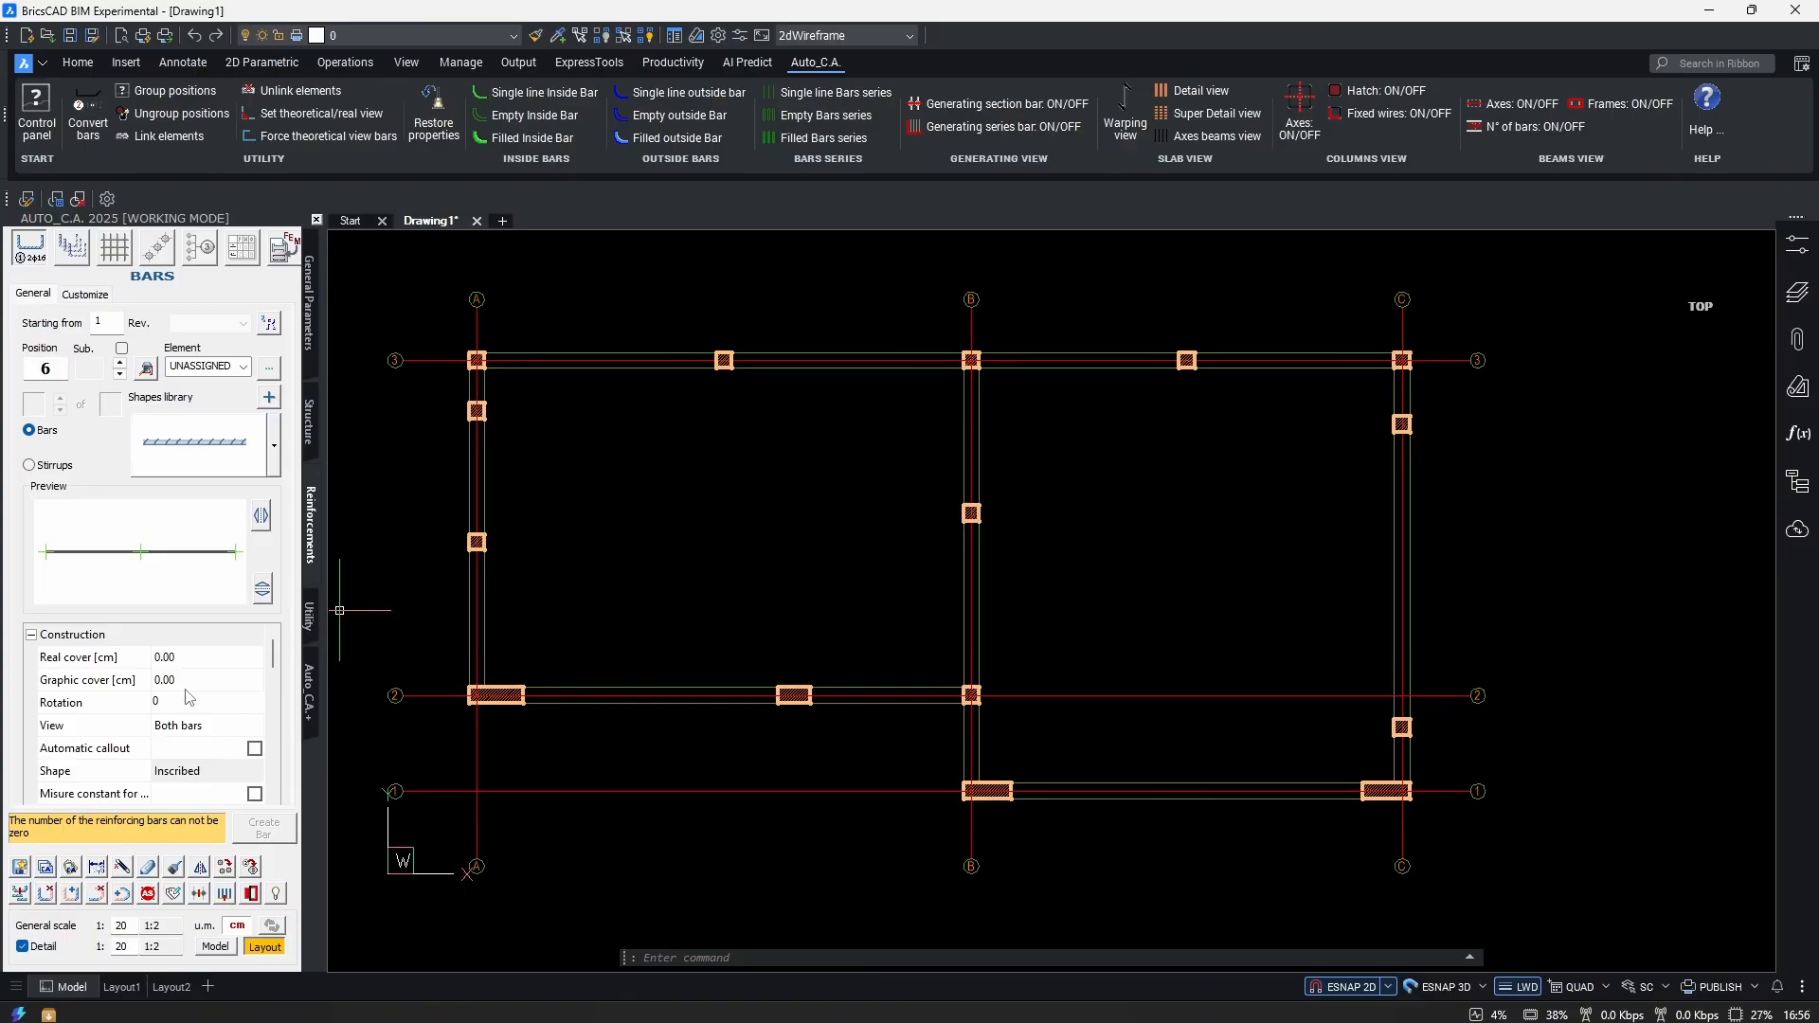
scroll(190, 697, down, 2)
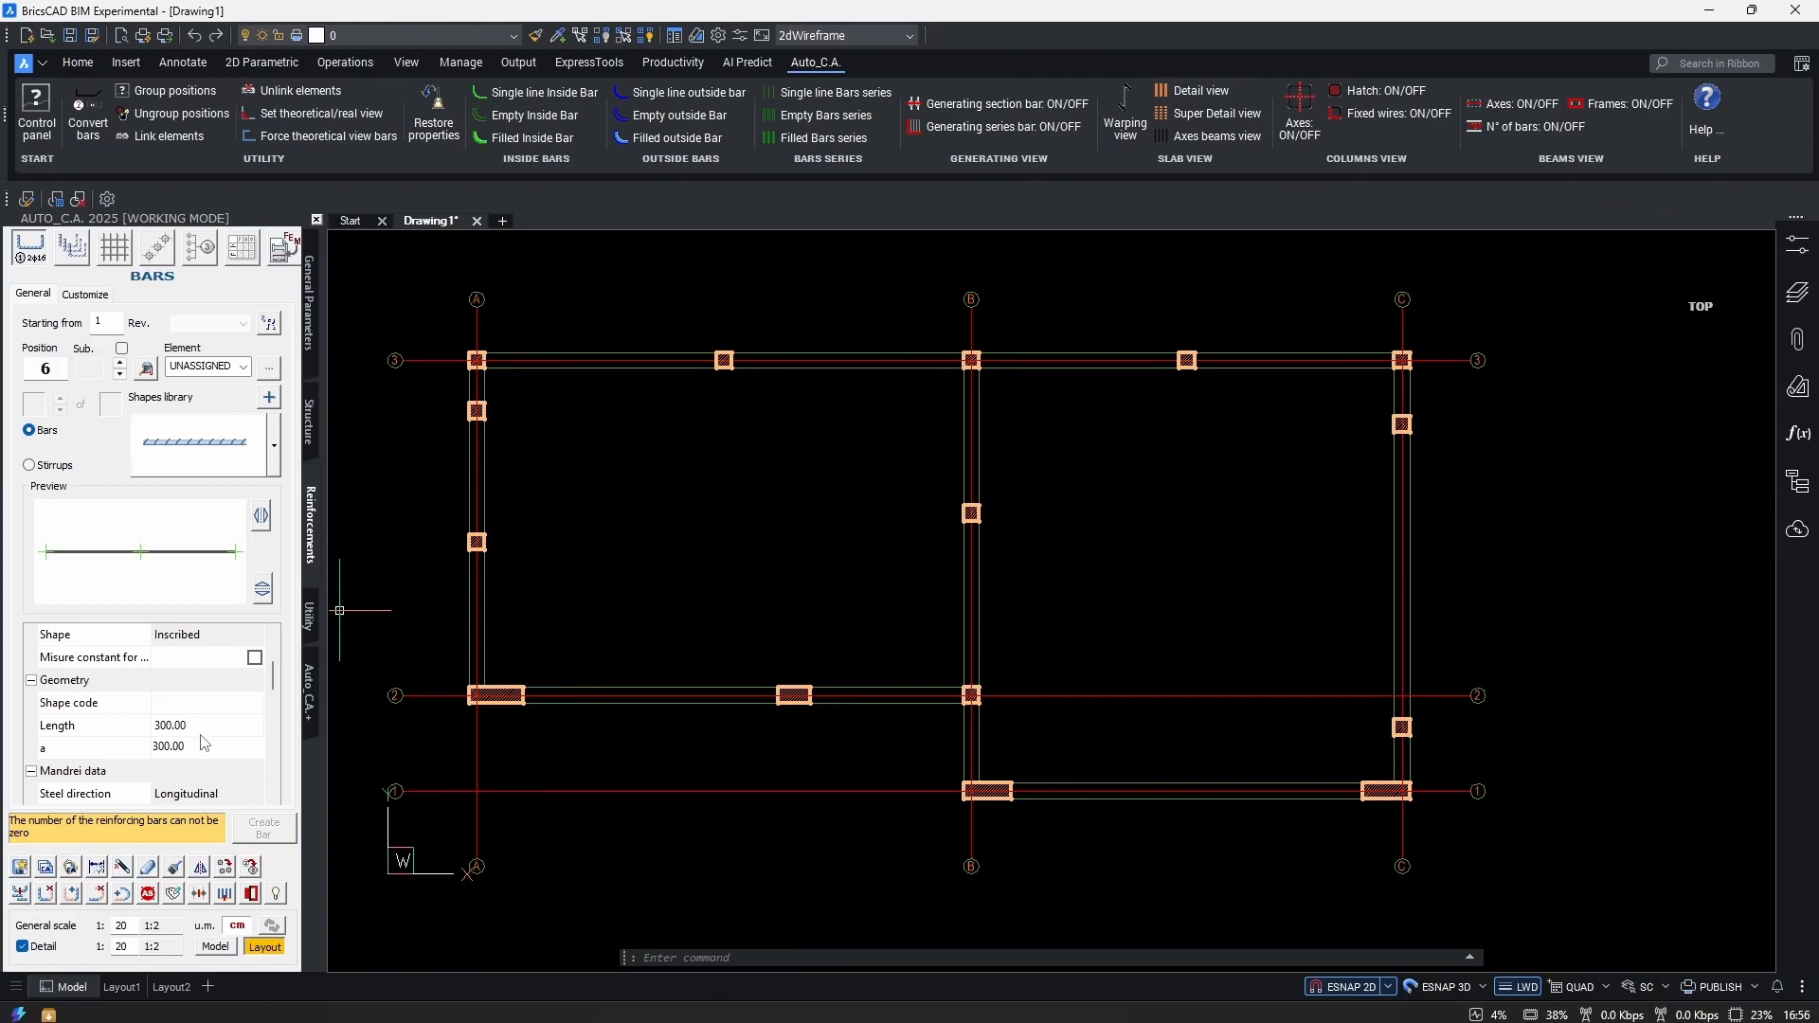
scroll(208, 744, down, 4)
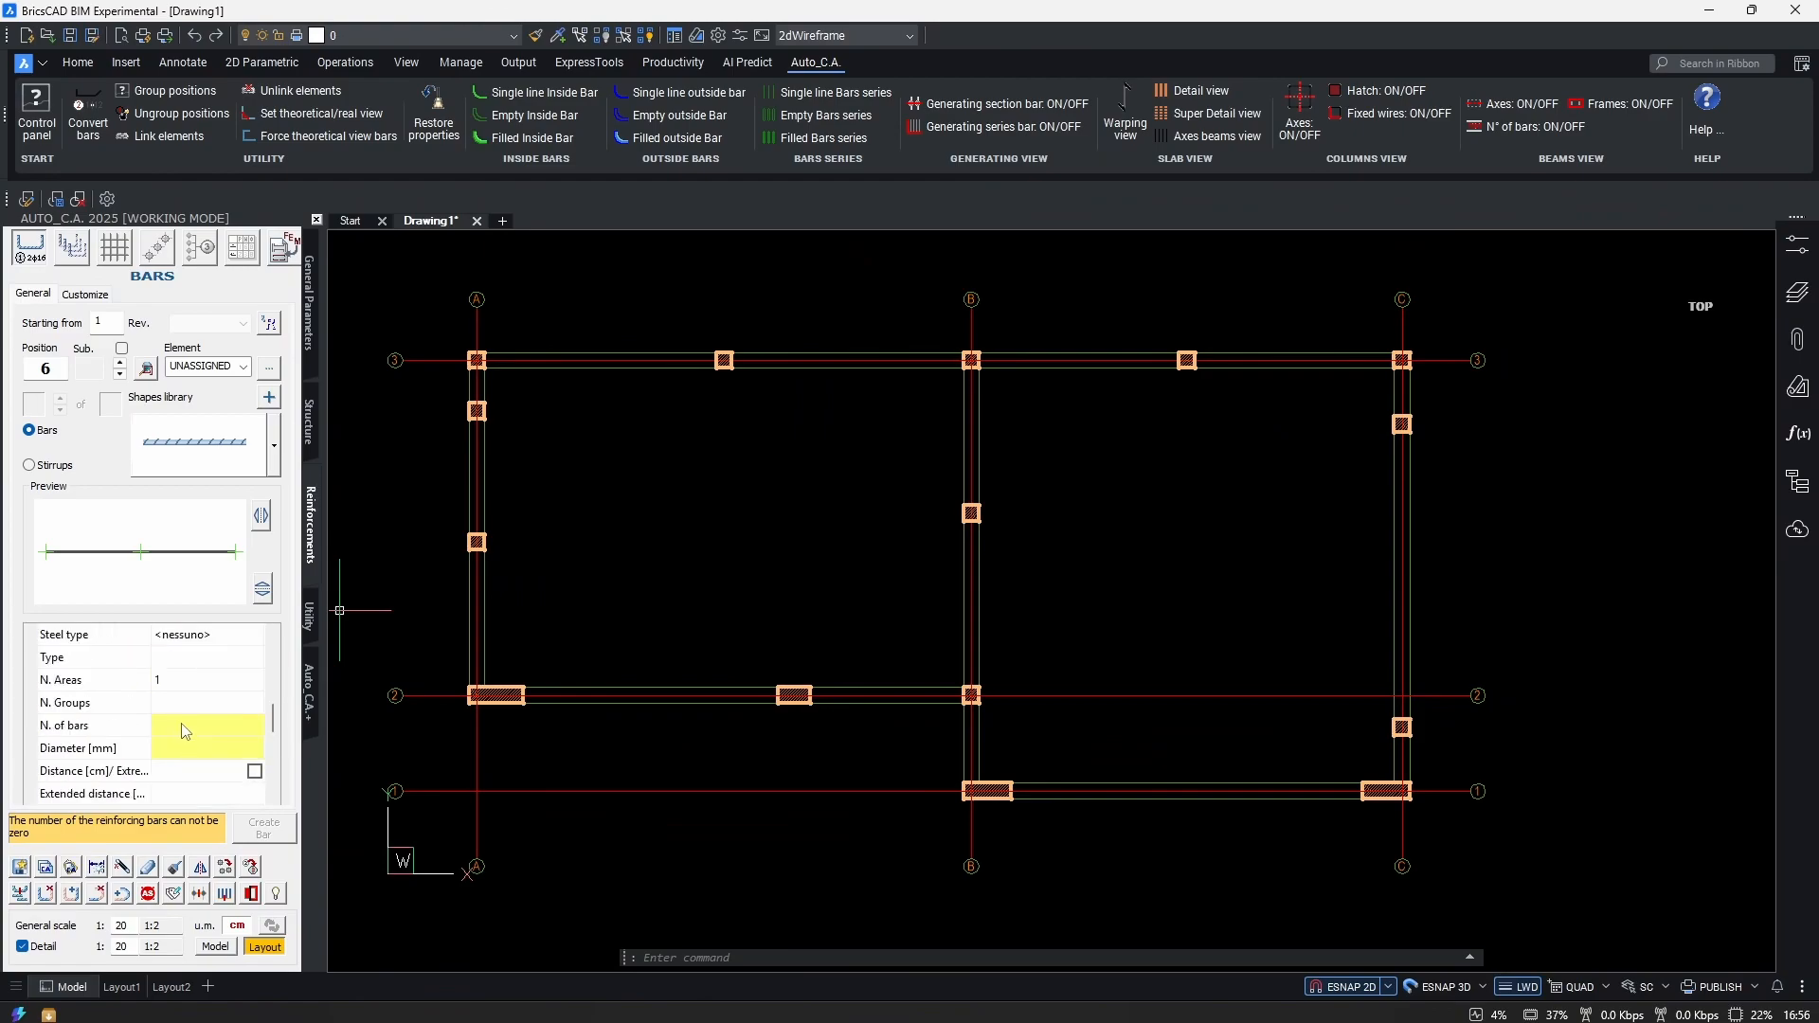
click(181, 722)
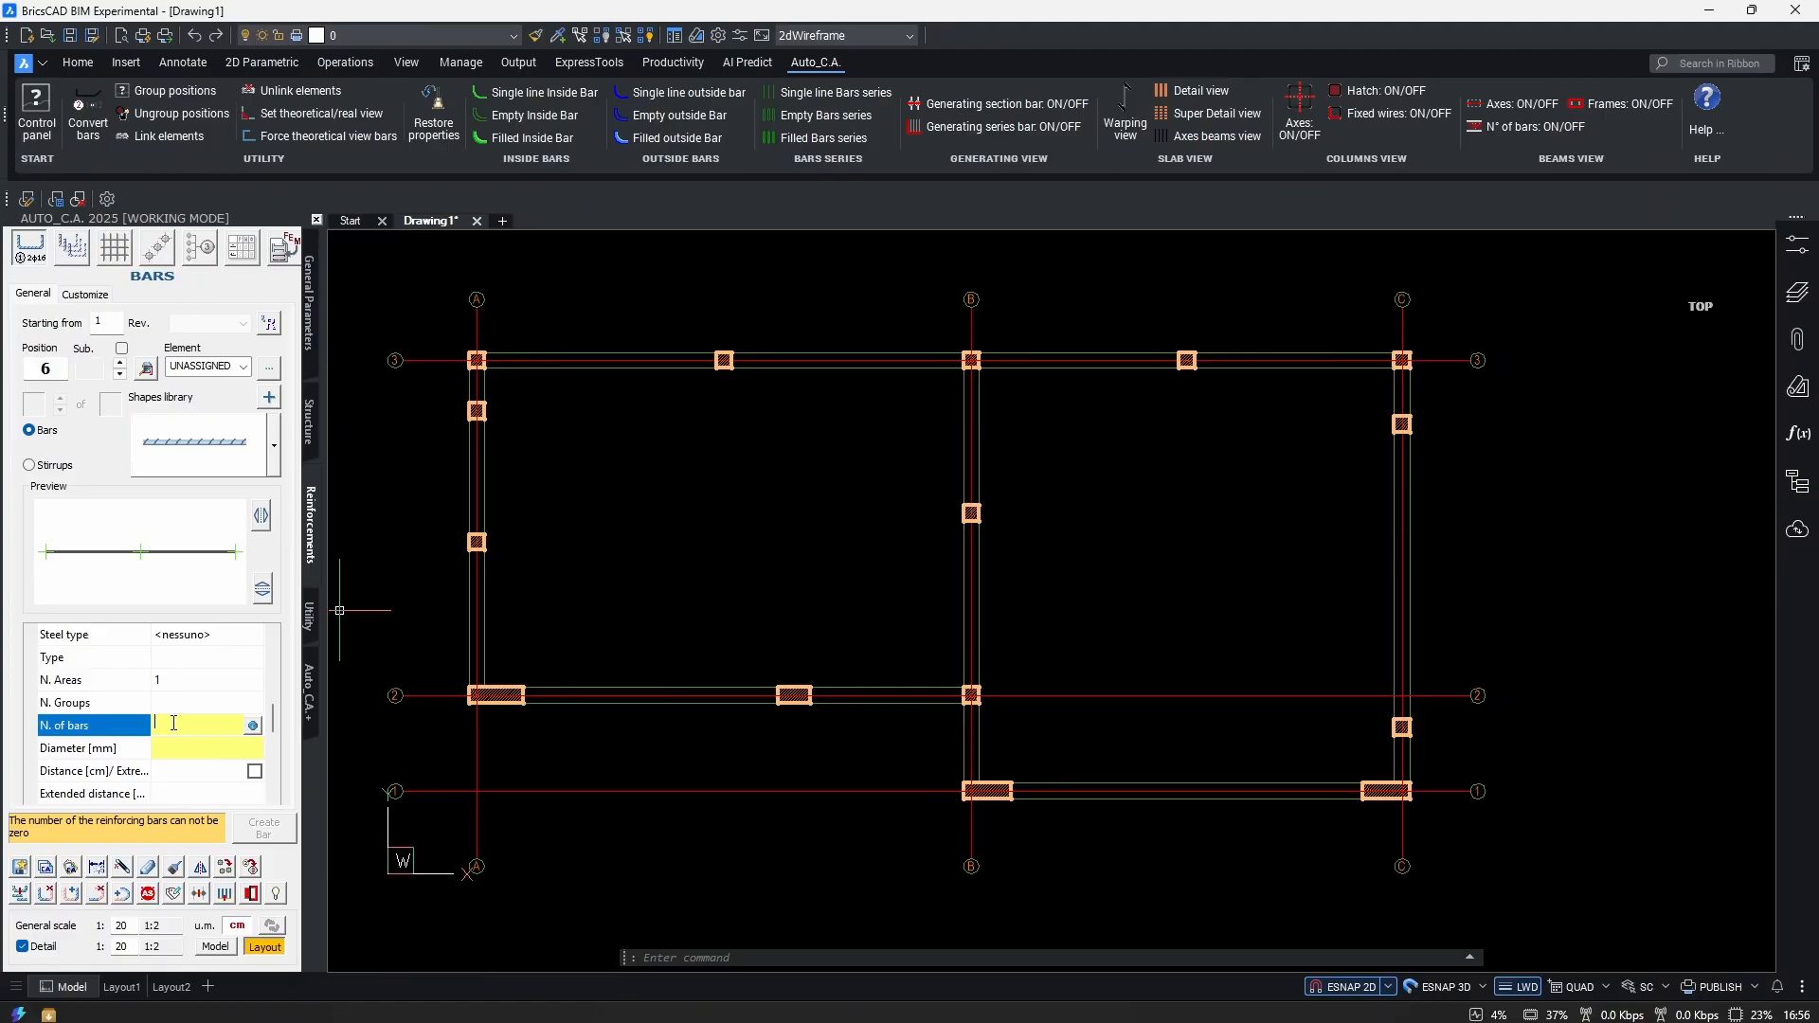
text(1)
click(180, 751)
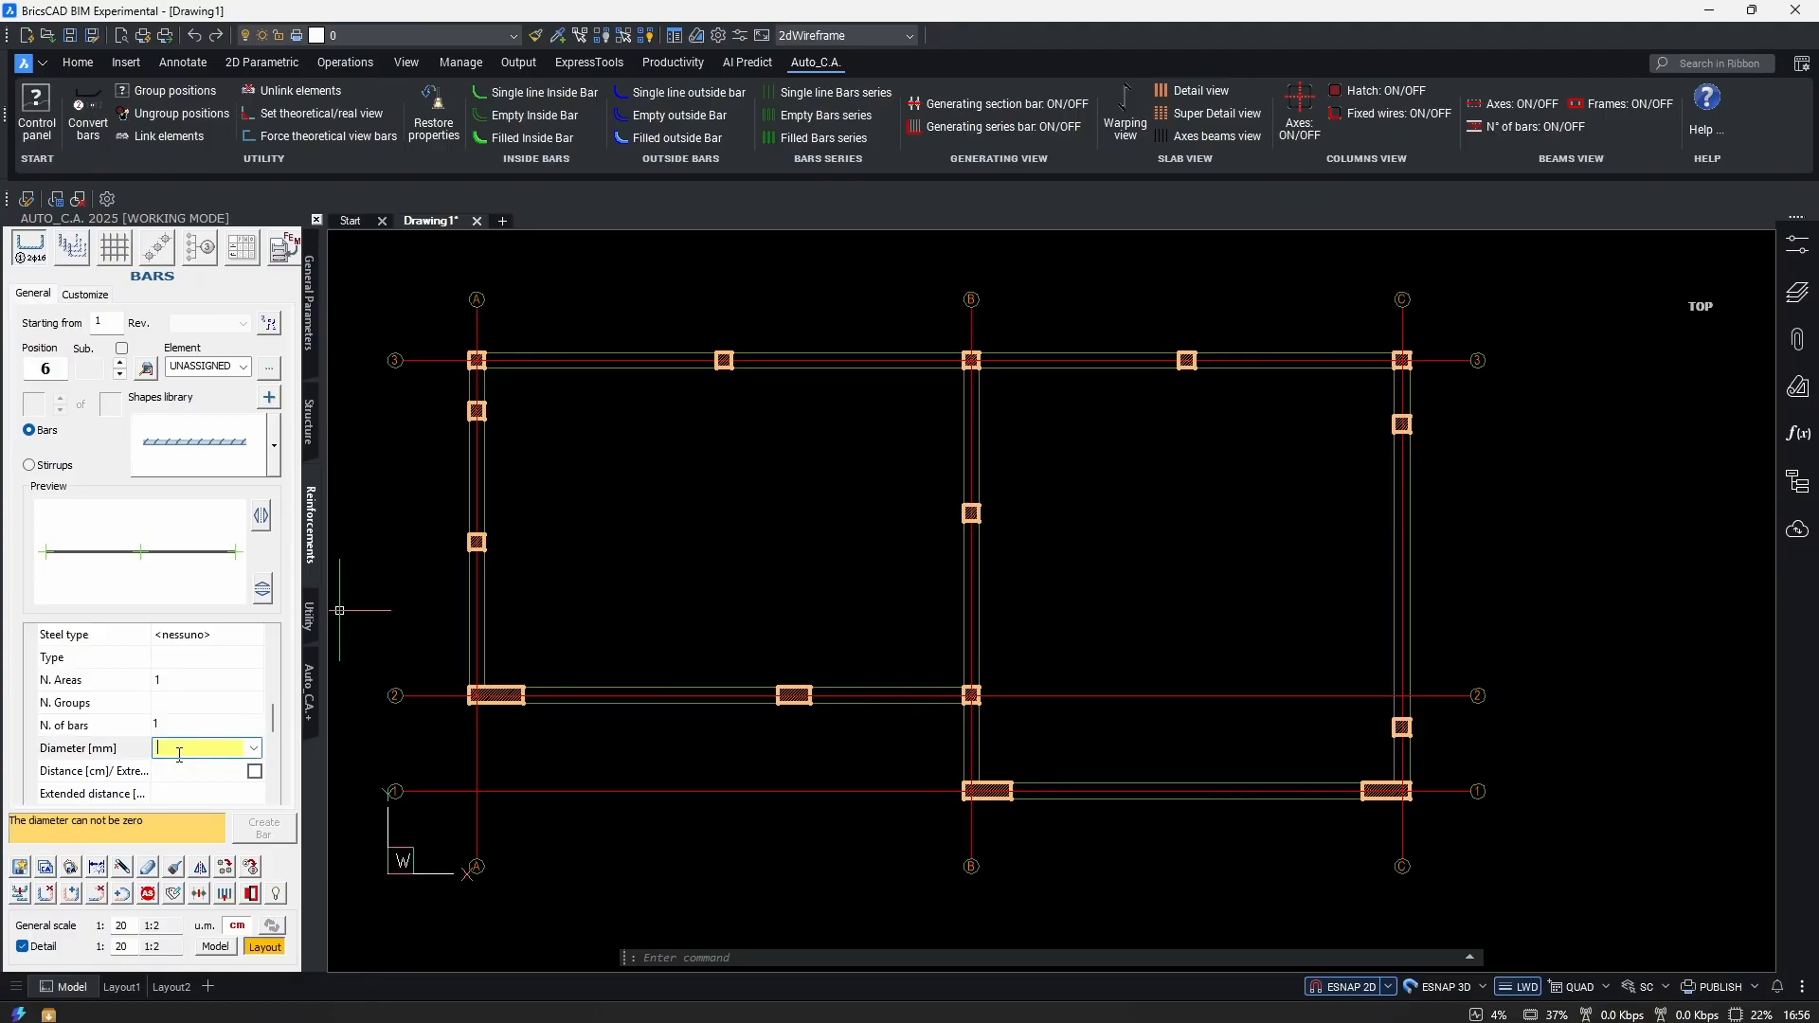
text(10)
Set the spacing between bars to 15 cm.
scroll(193, 723, down, 1)
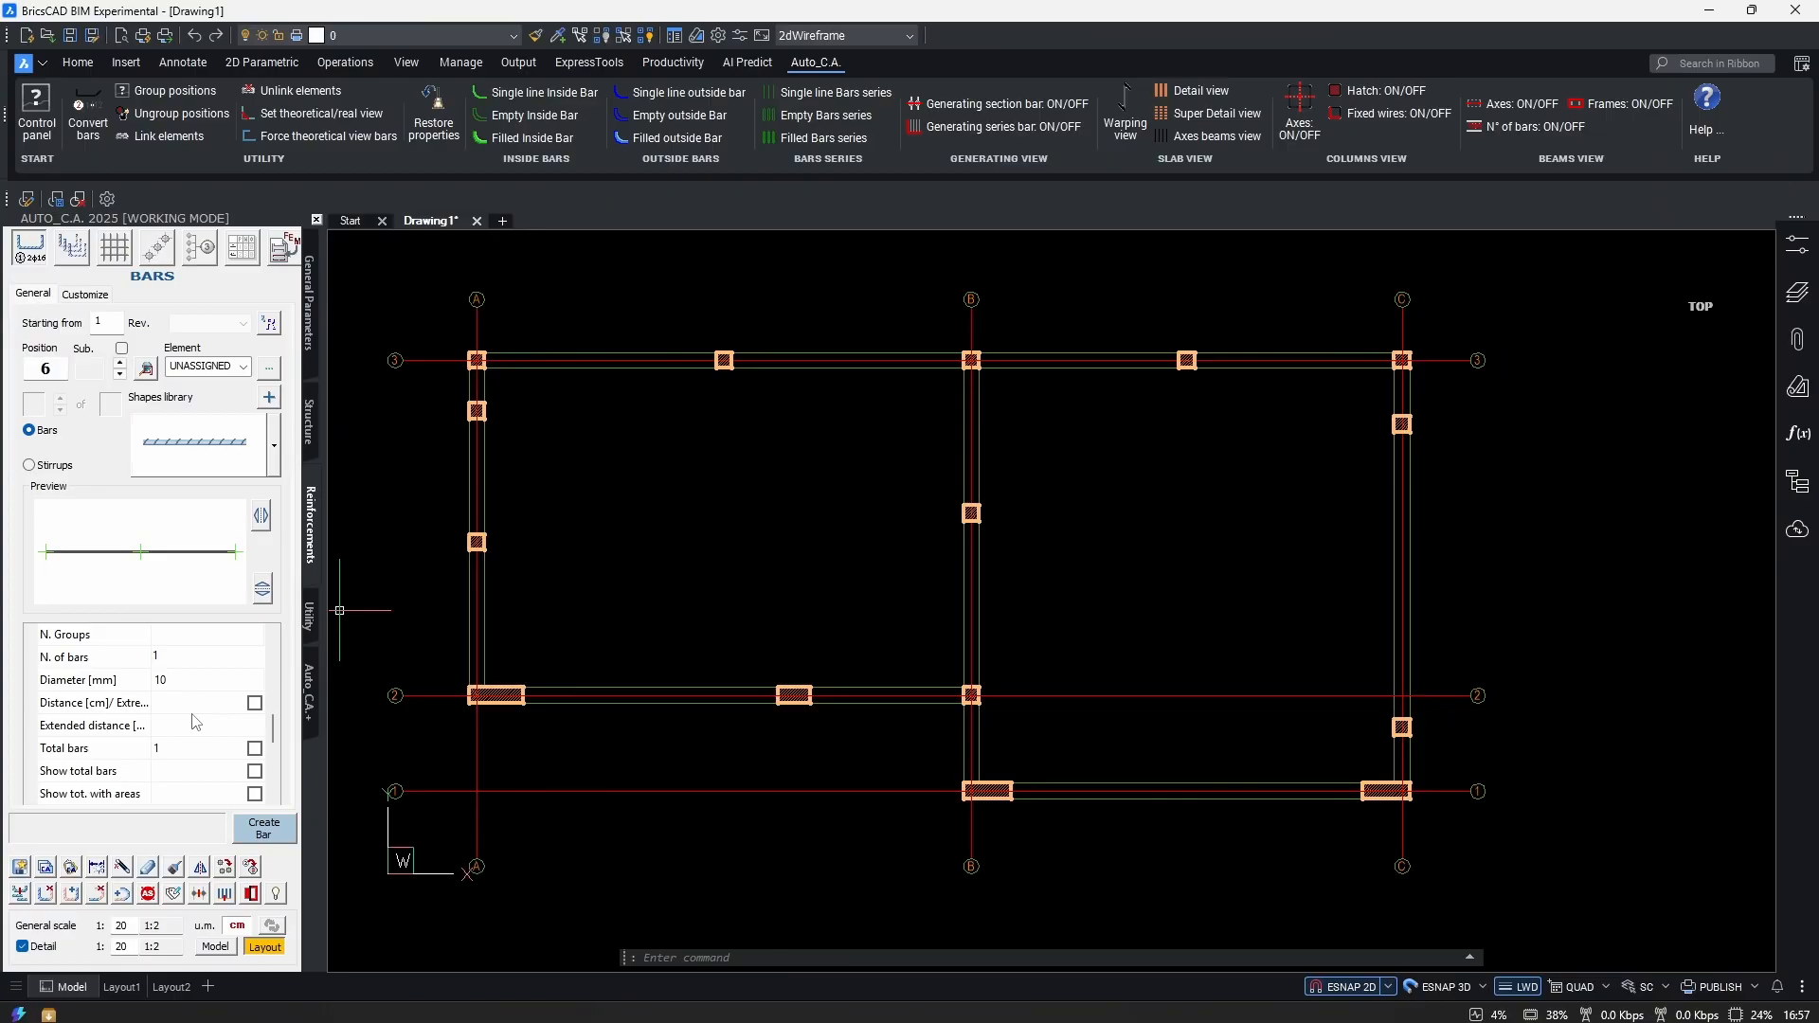
mouse_move(1230, 617)
middle_down()
mouse_move(1271, 699)
mouse_move(1317, 660)
middle_up()
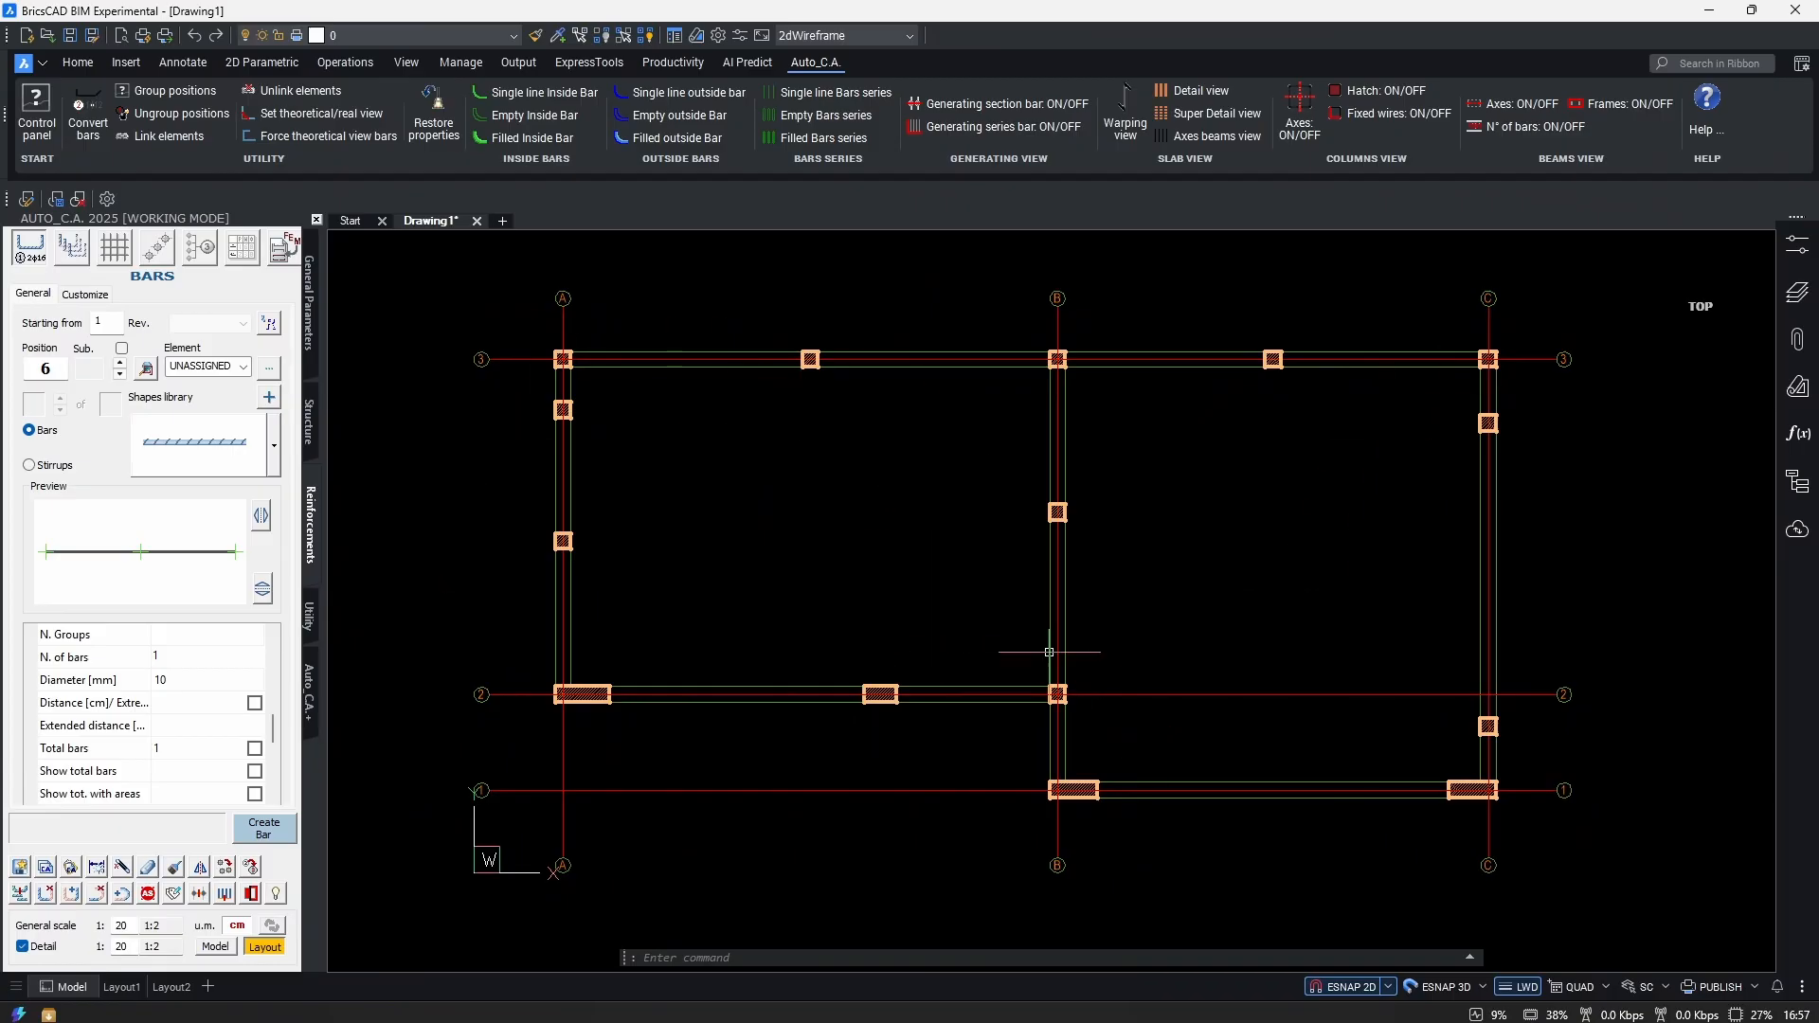
click(181, 706)
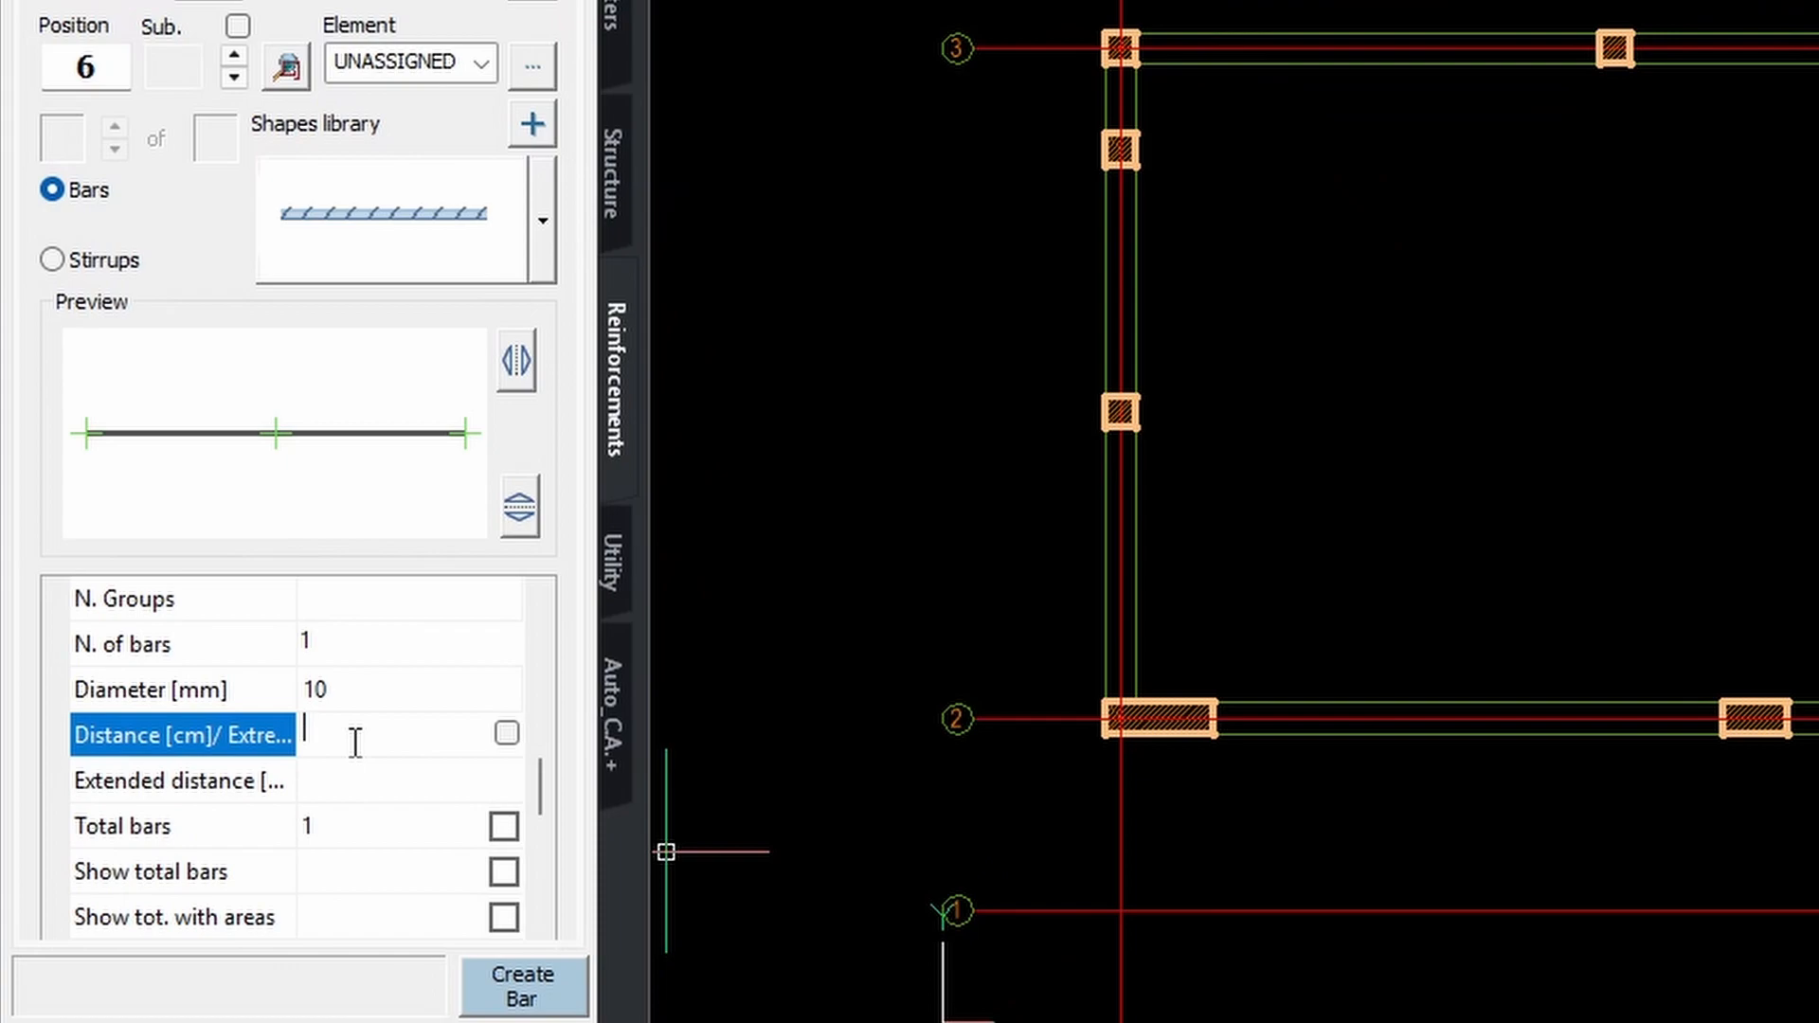
text(15)
key(Tab)
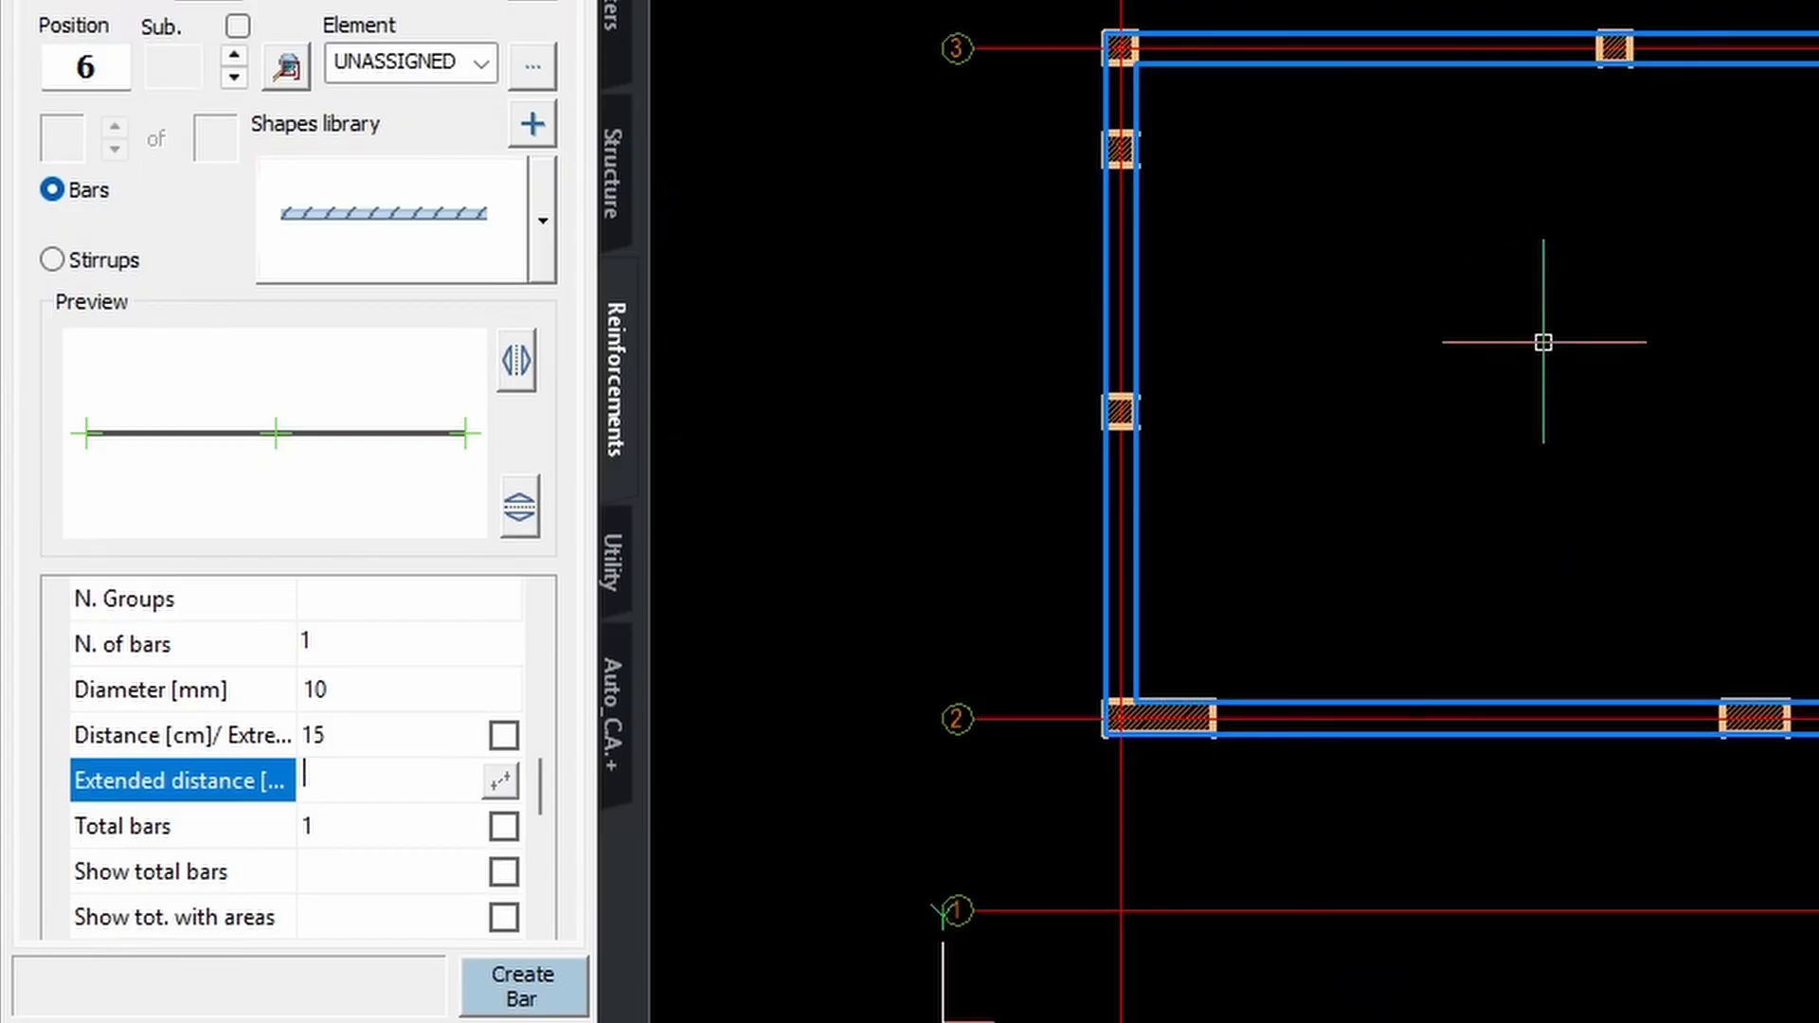
Start measuring the distribution length from the slab's lower edge.
click(499, 780)
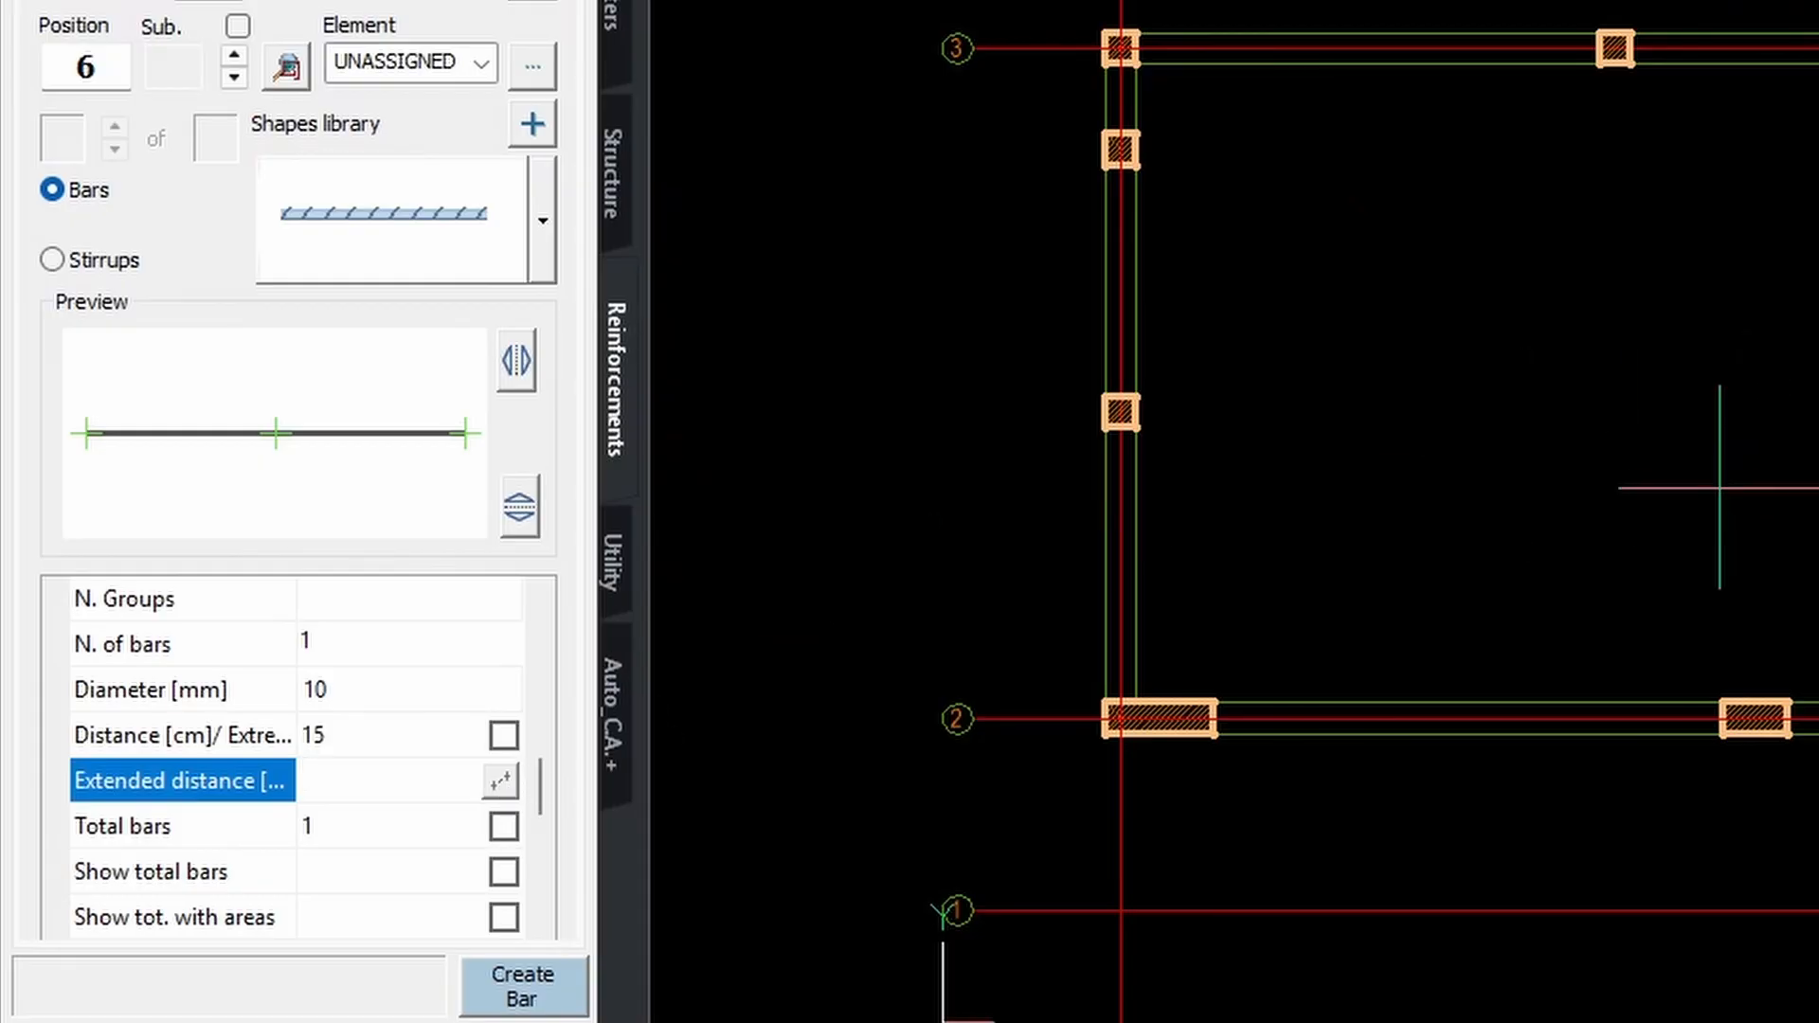
middle_drag(1482, 604, 1541, 740)
click(1474, 837)
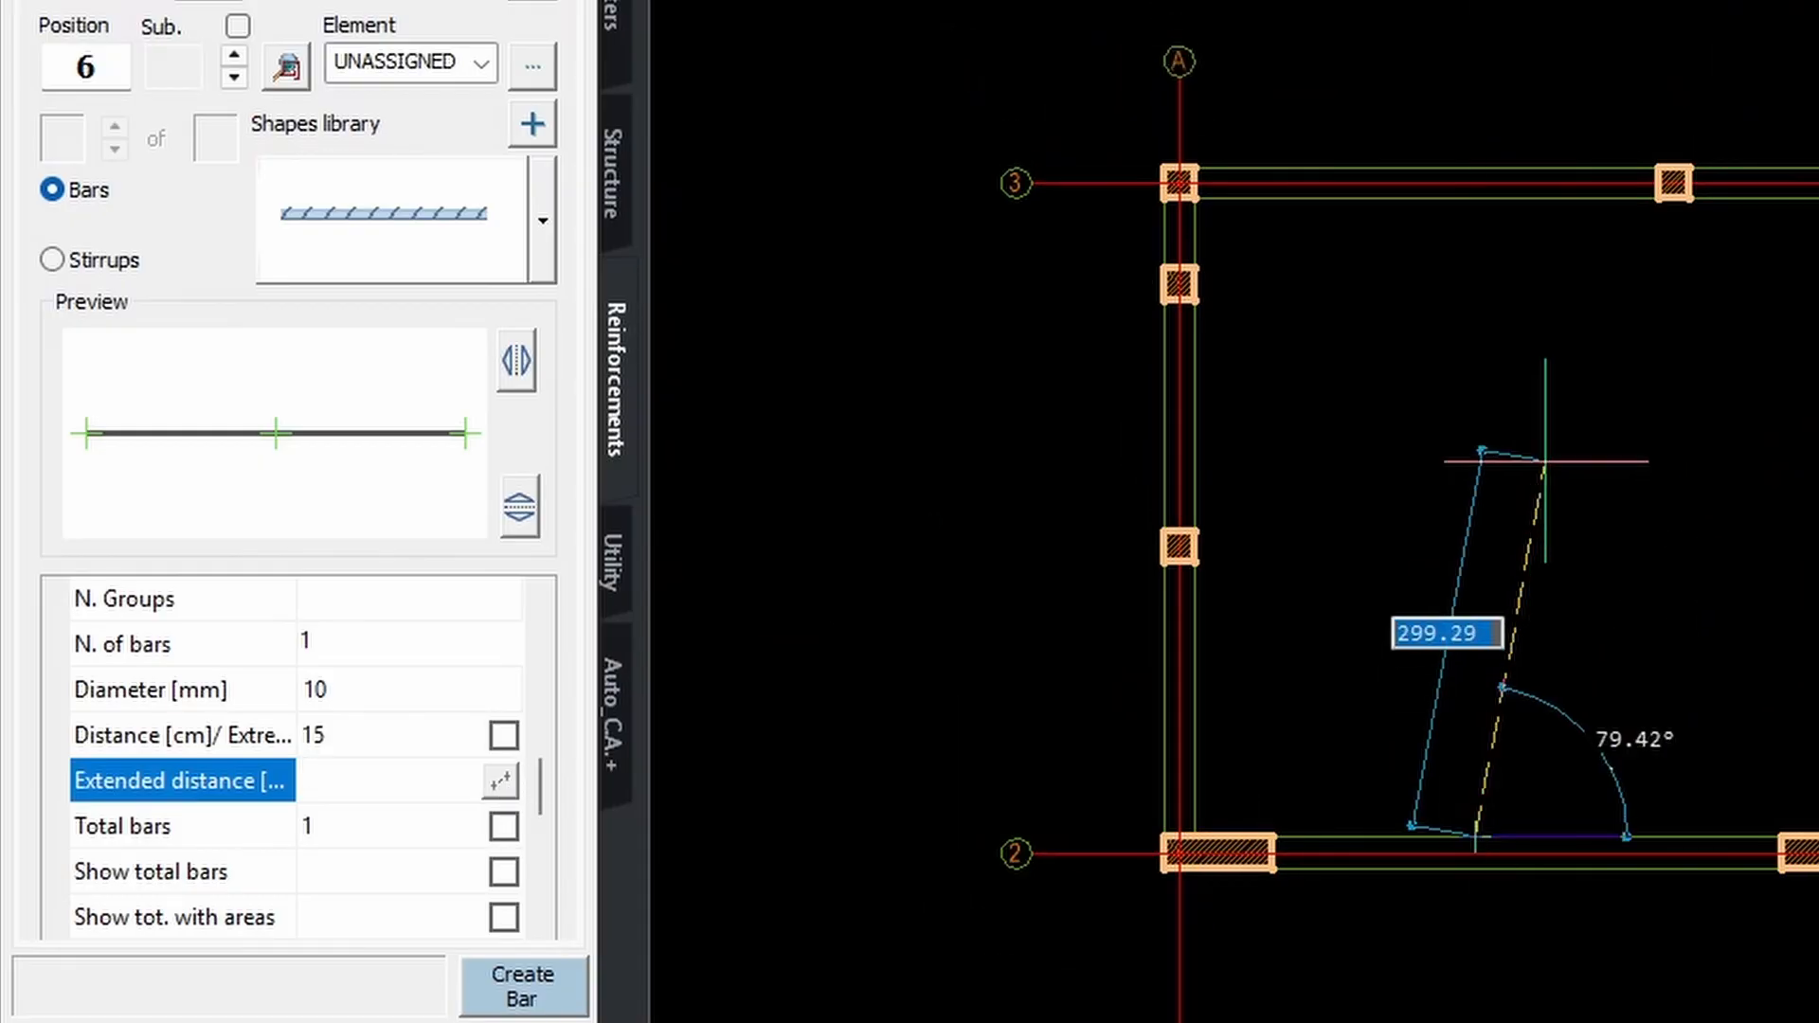
Pick the perpendicular end point for a 500.00 extended distance, giving 34 bars total.
click(1479, 190)
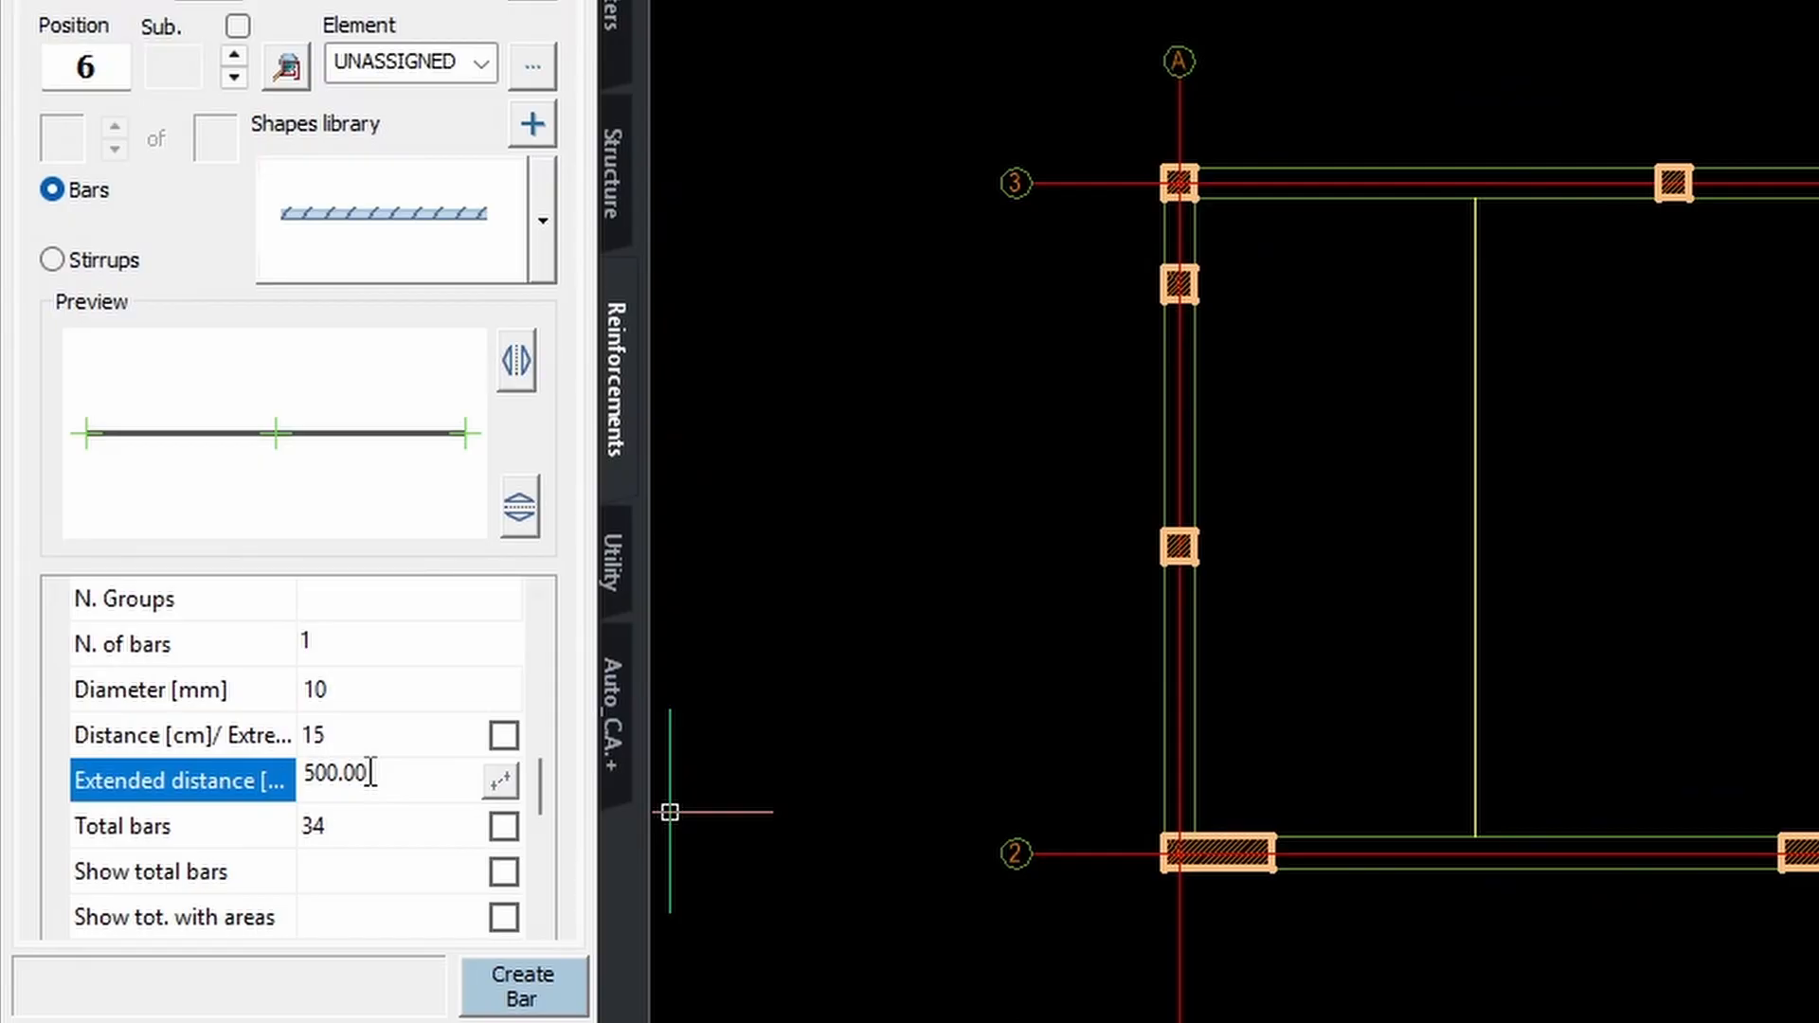
key(shift+Left)
key(shift+Left)
key(shift+Left)
key(shift+Left)
key(shift+Left)
key(shift+Left)
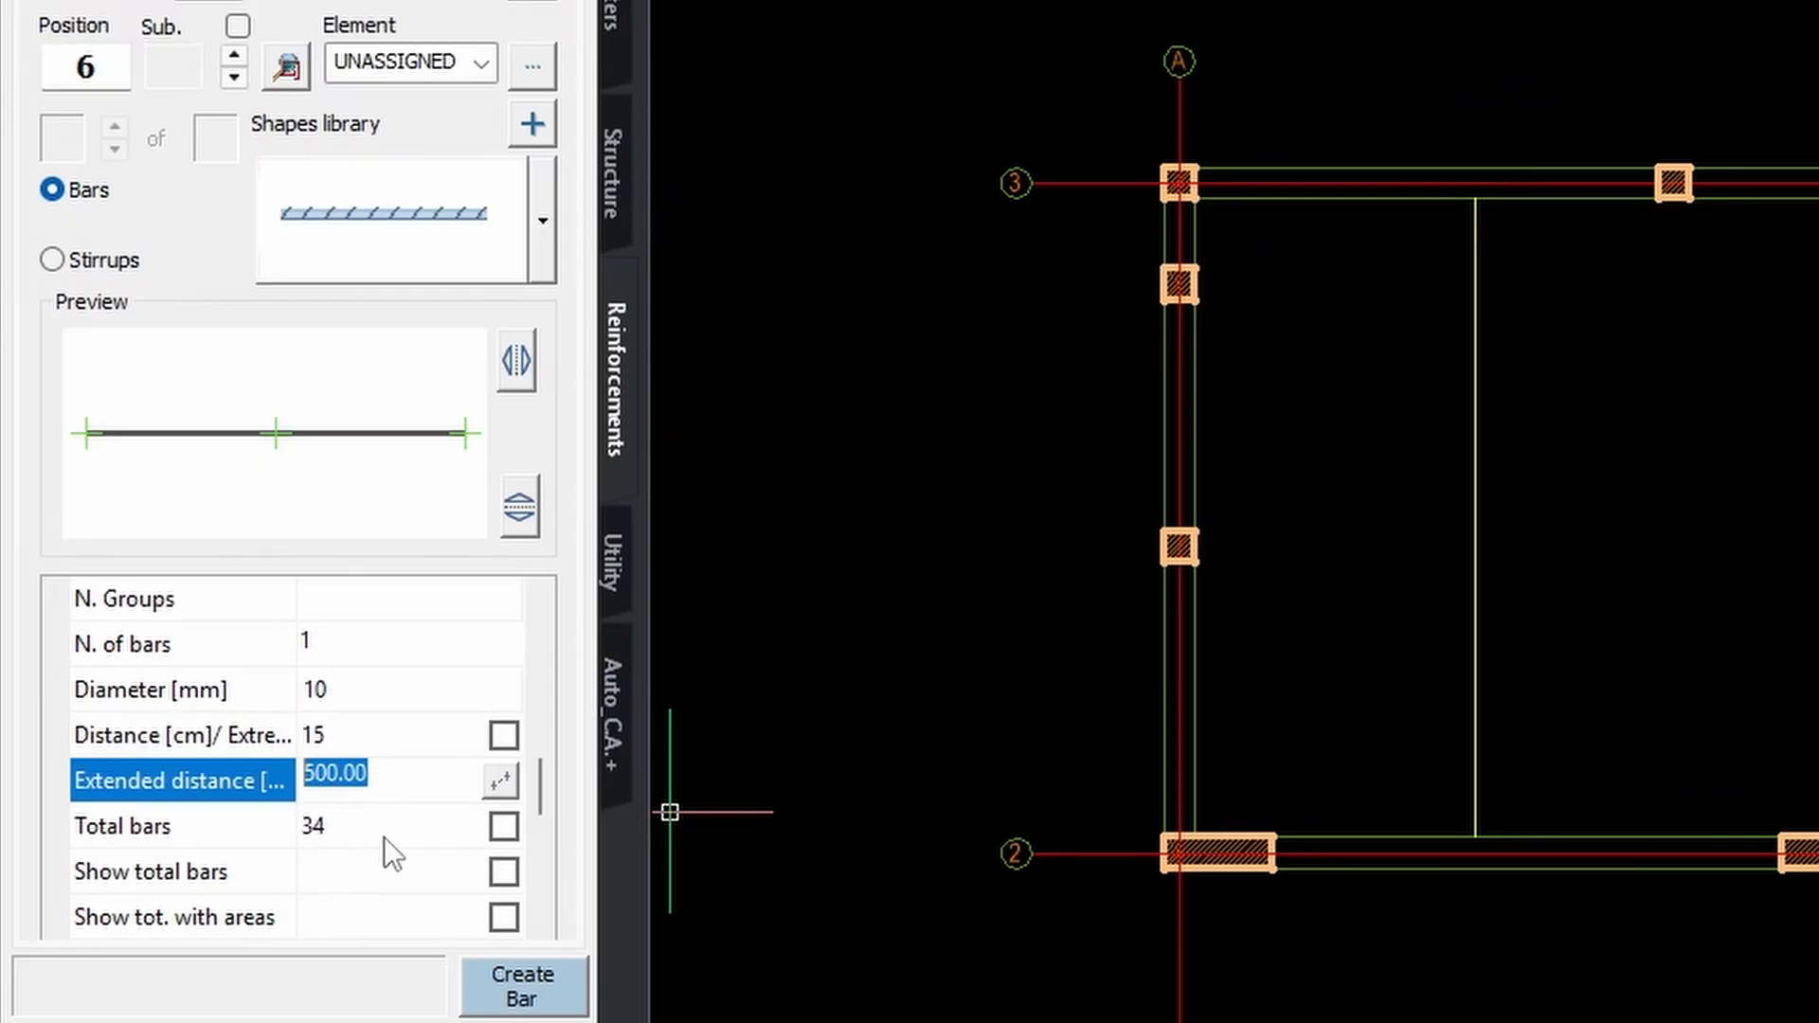
click(338, 737)
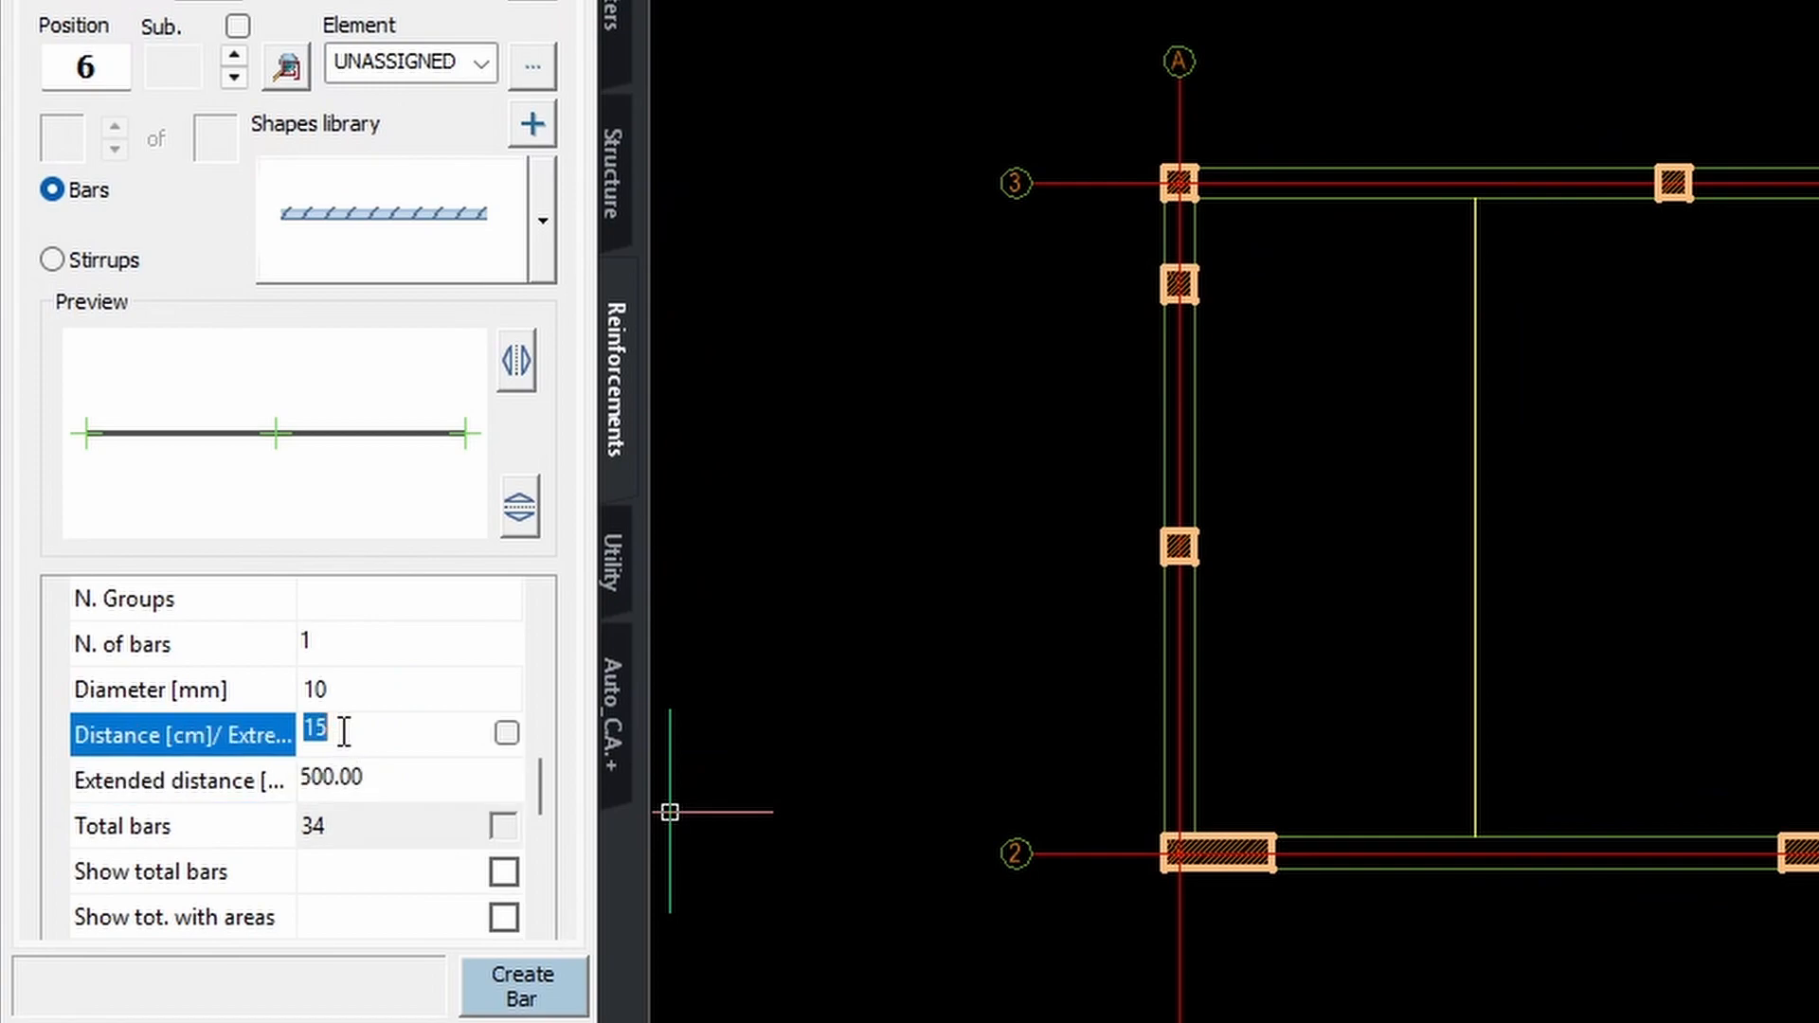
click(366, 737)
click(358, 826)
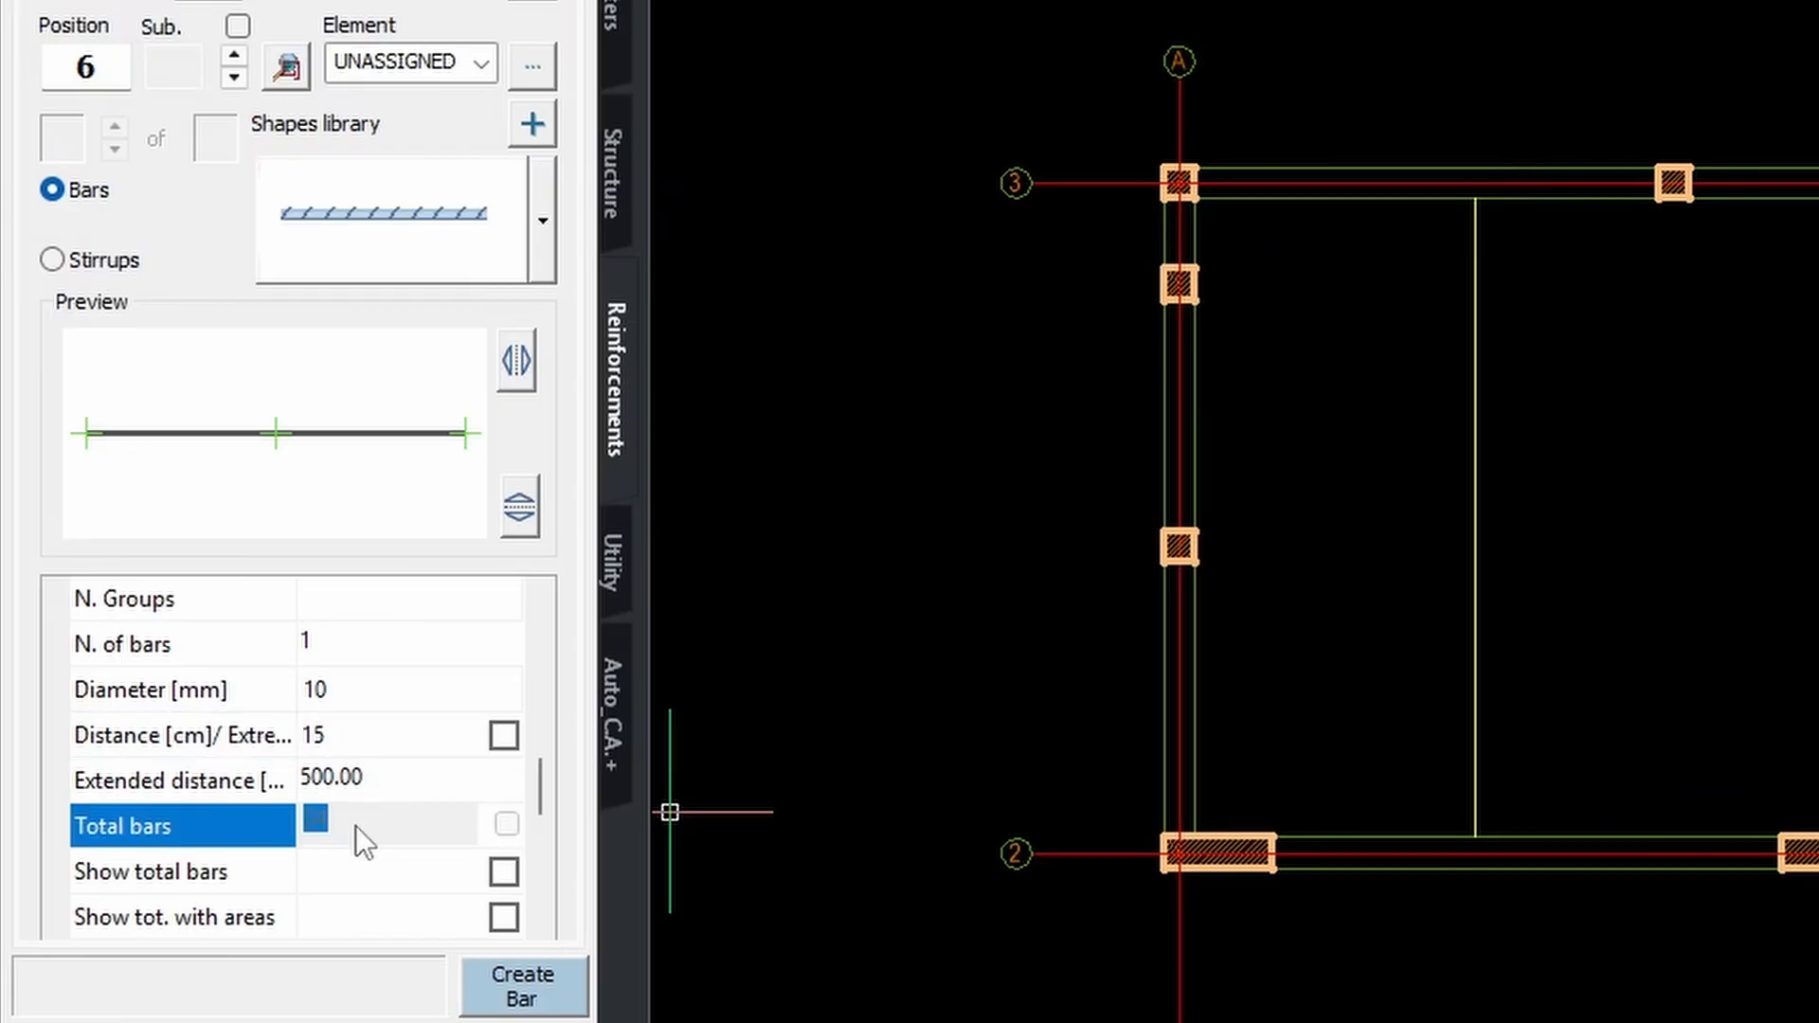
Open the View dropdown under Construction.
scroll(440, 862, down, 1)
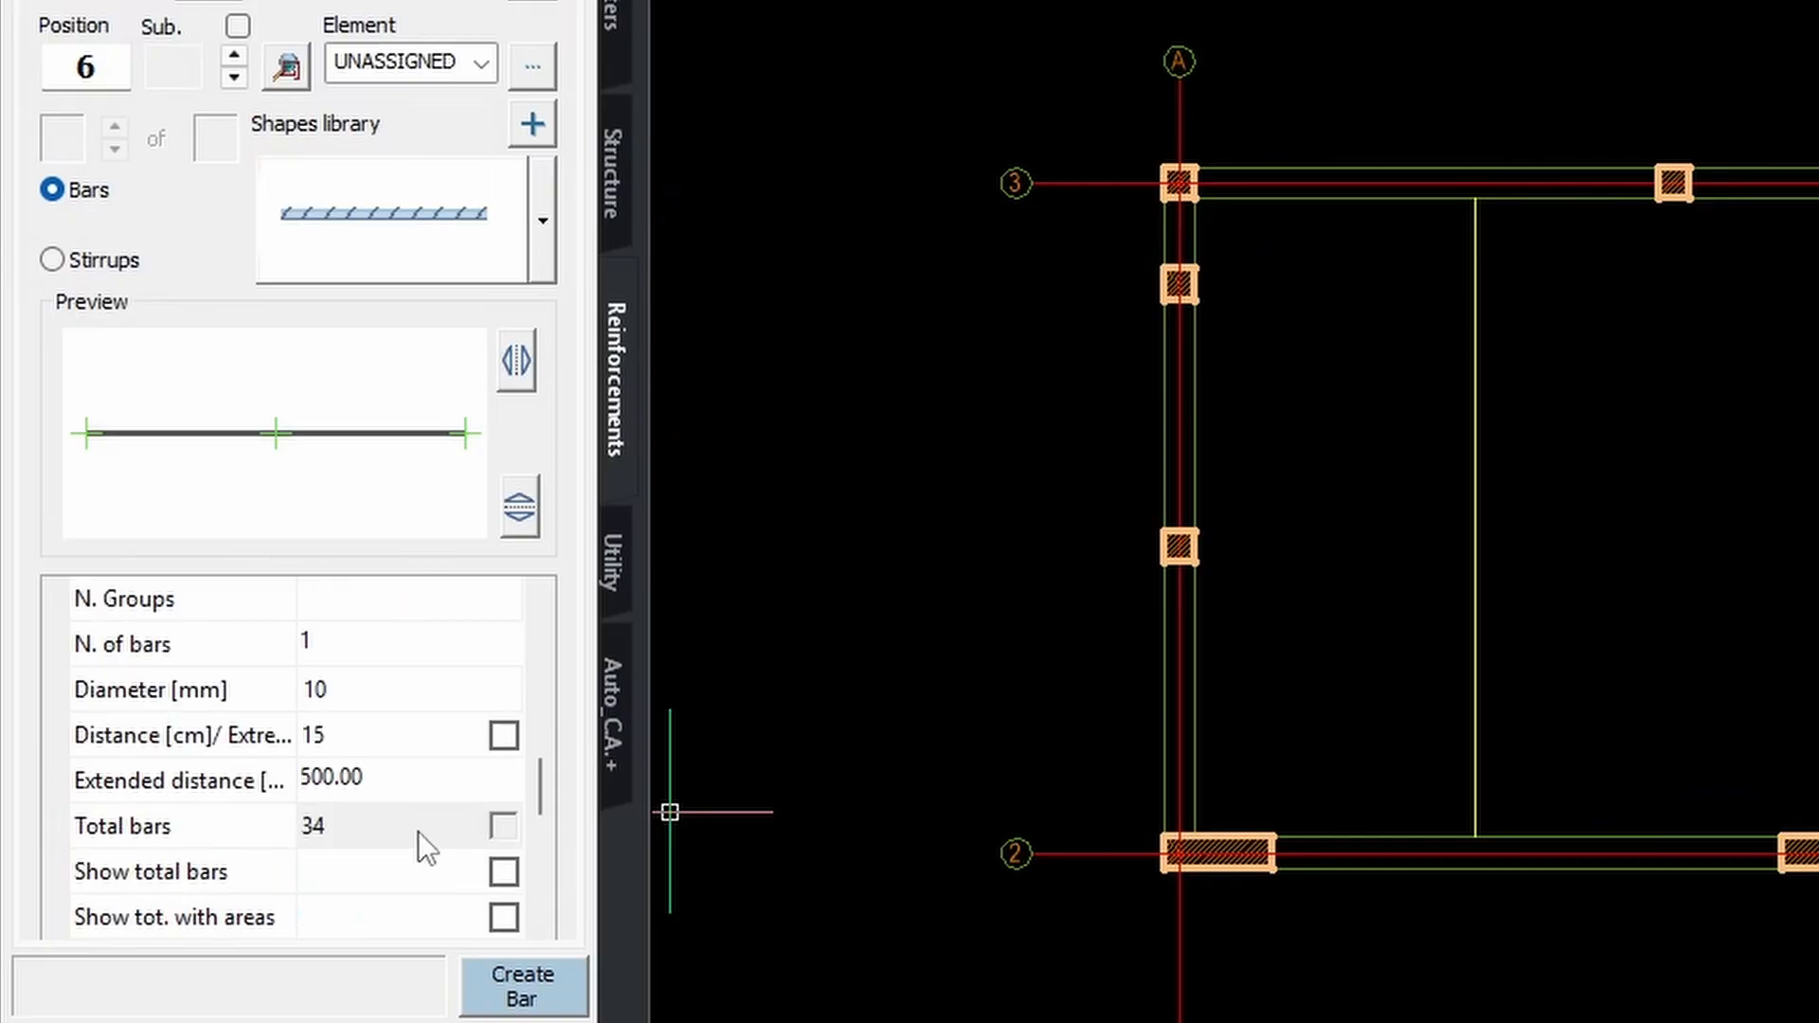
scroll(418, 832, down, 3)
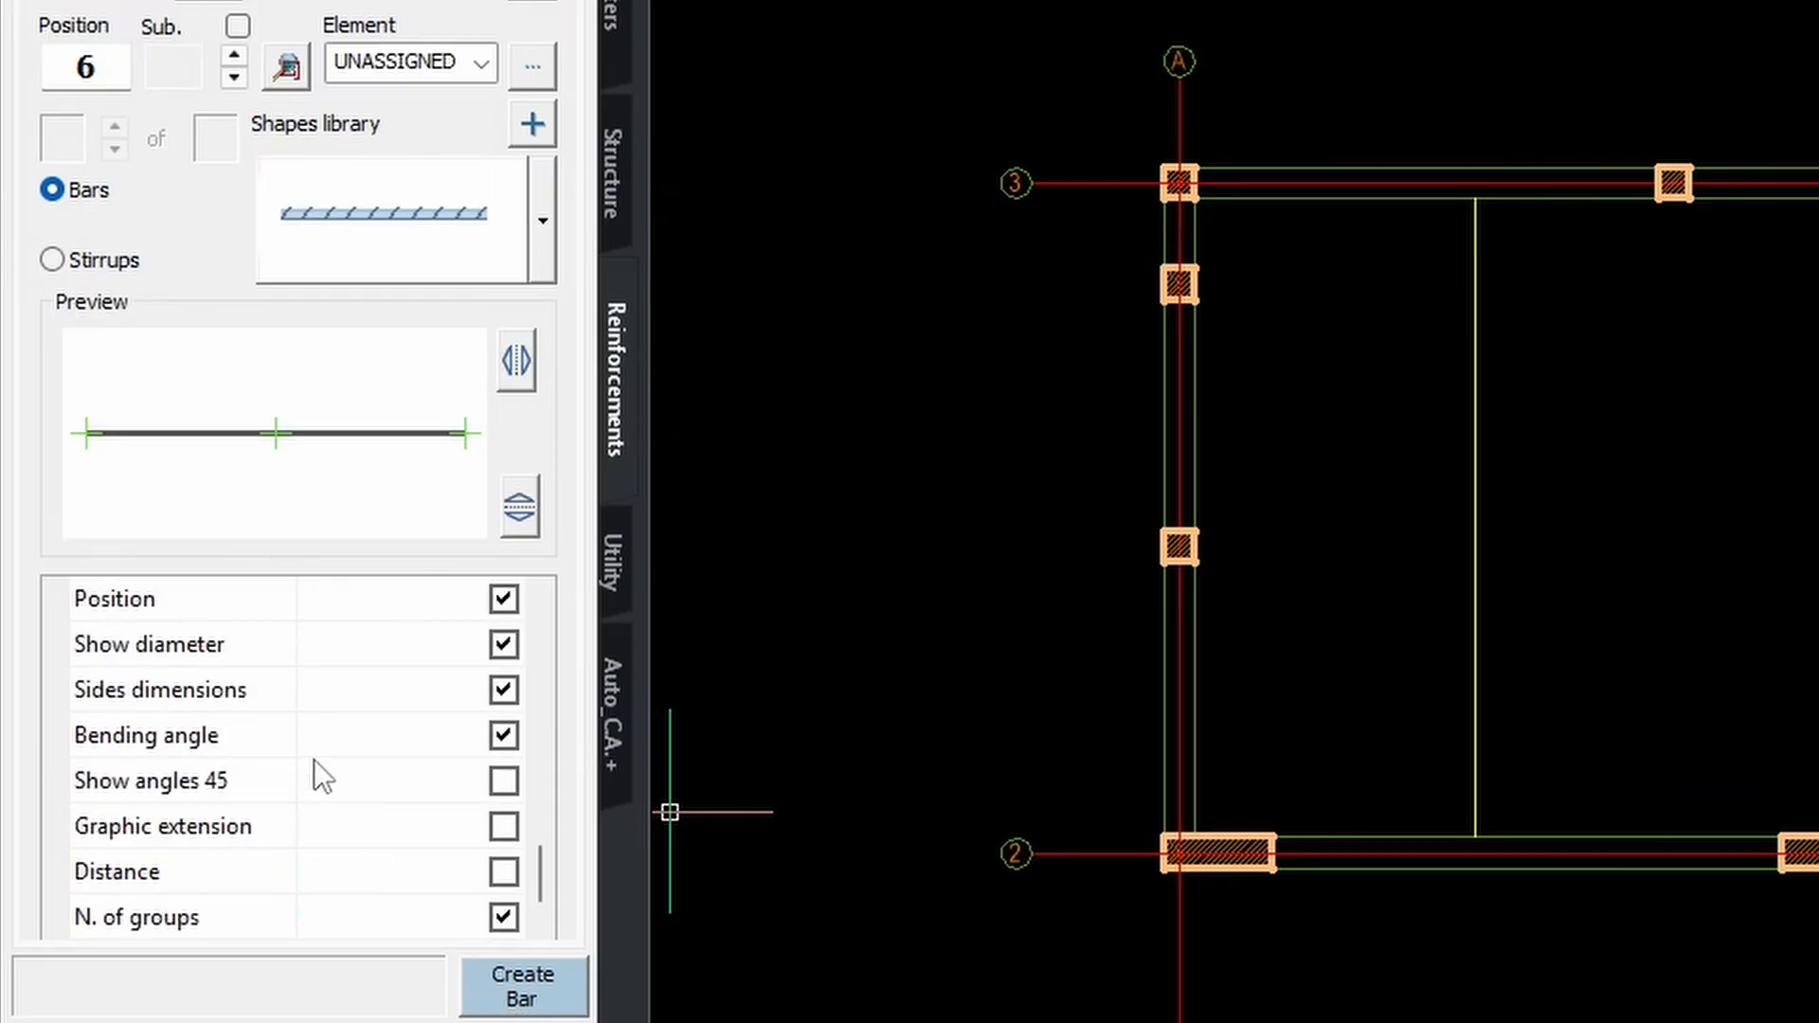
scroll(360, 763, up, 5)
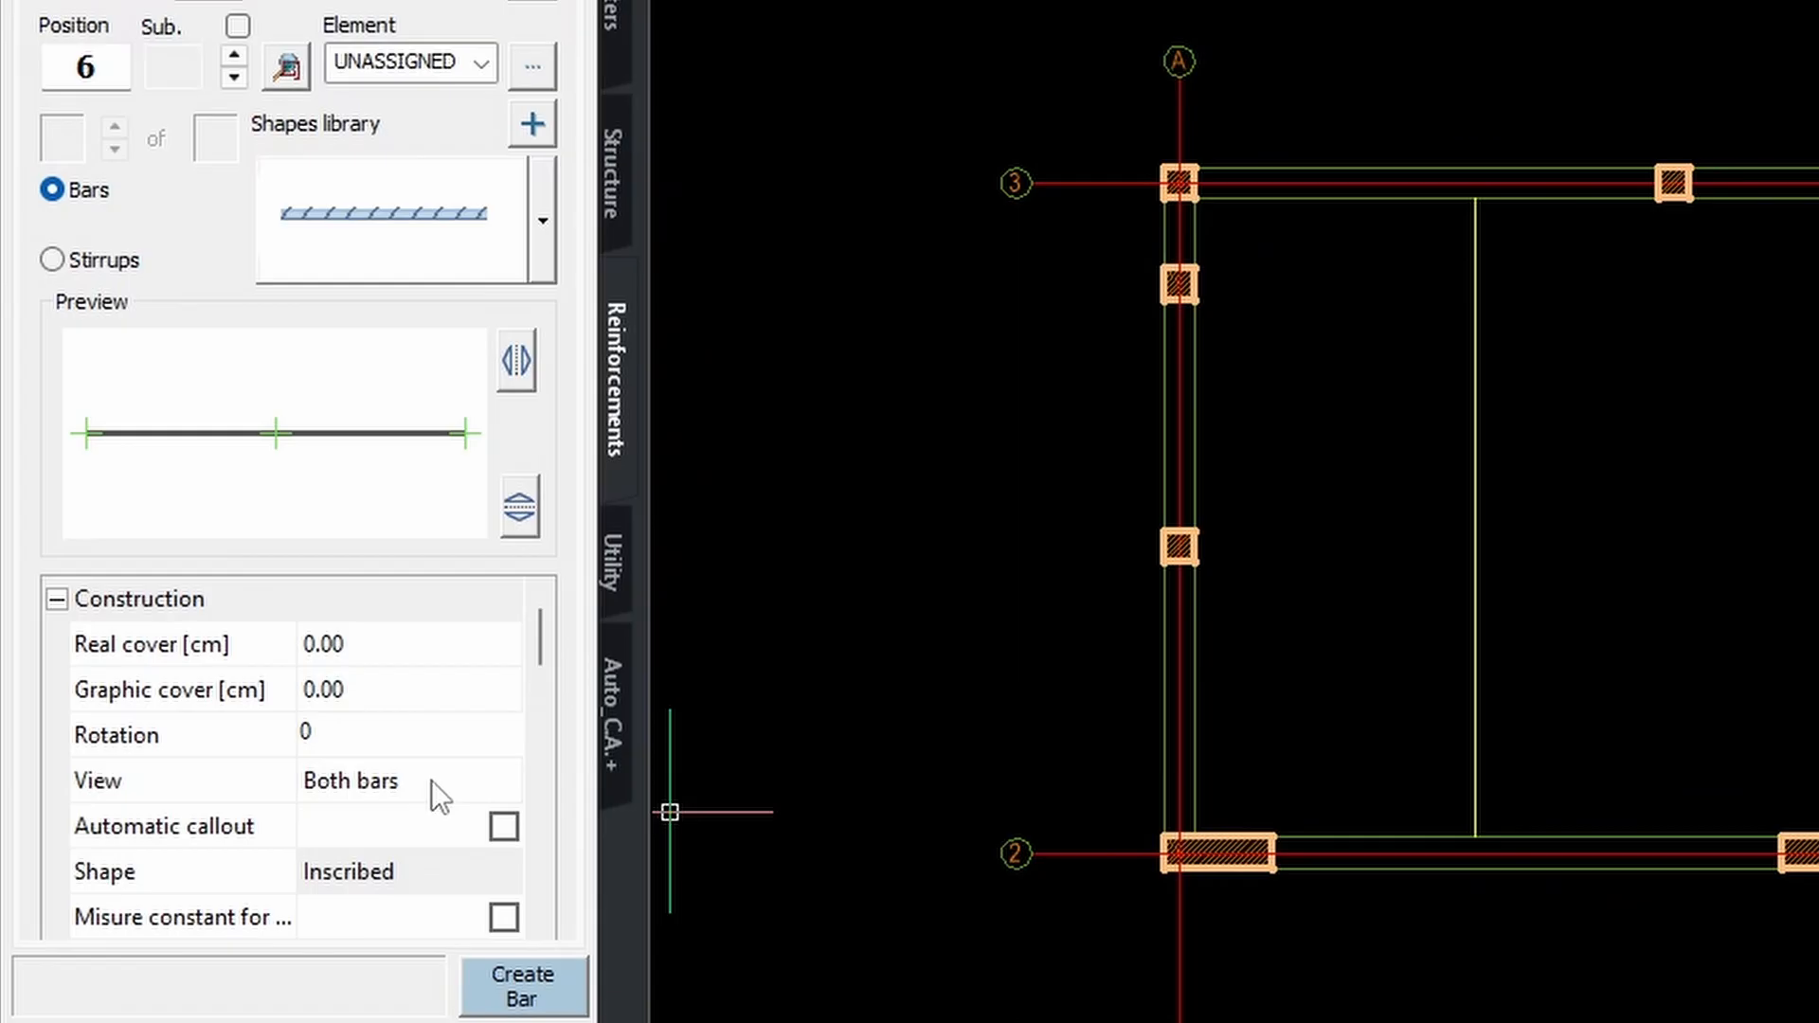
click(430, 781)
click(430, 775)
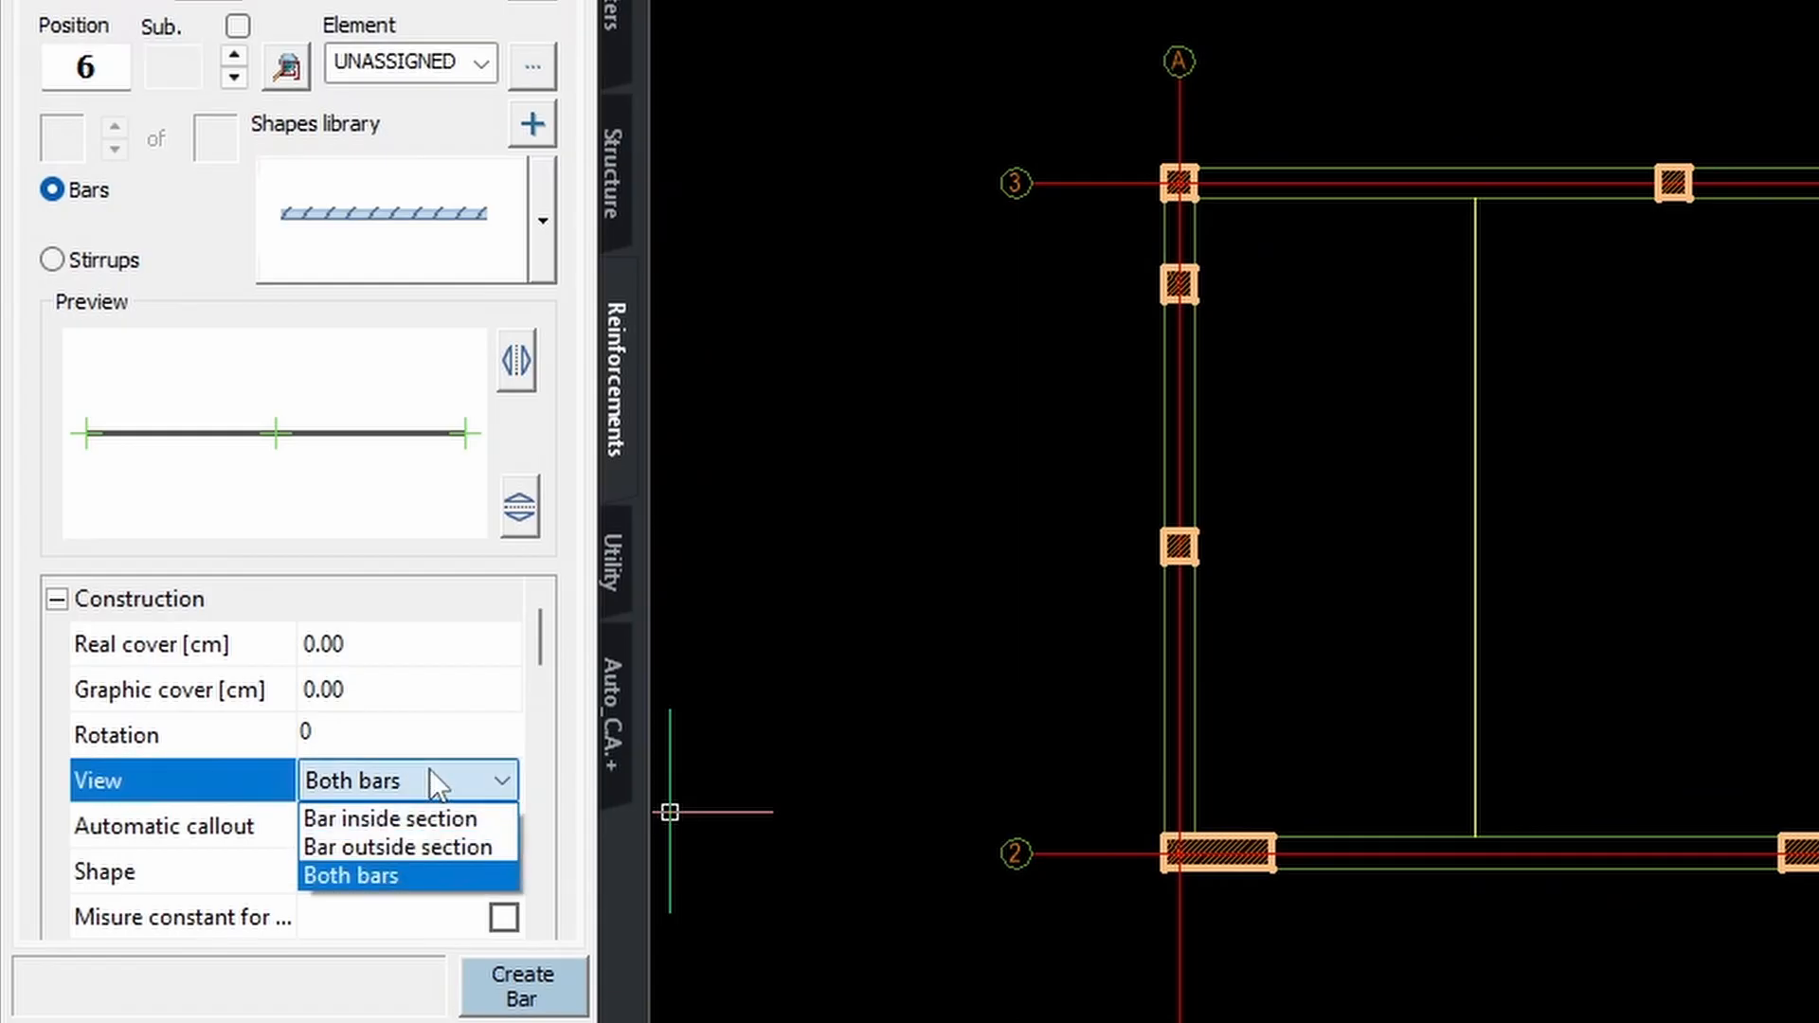
Show the bar outside the section, place the series in the slab, and reopen it with MD.
click(382, 847)
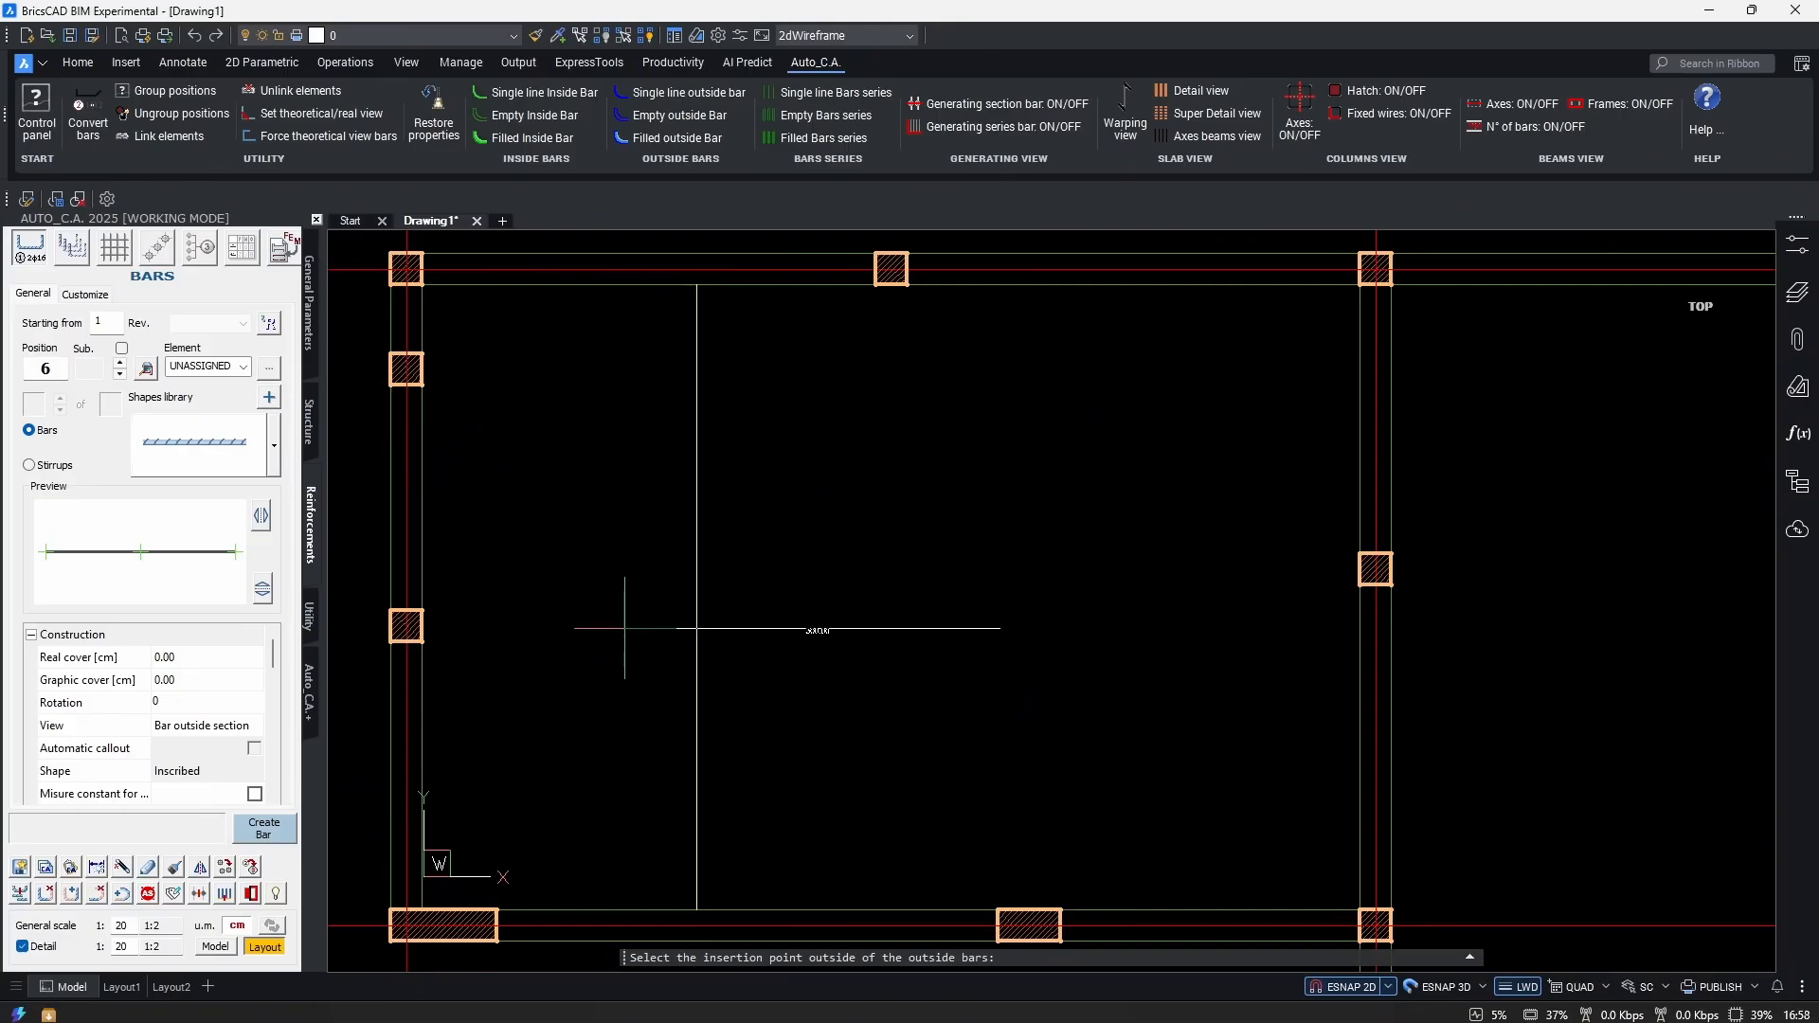
click(963, 591)
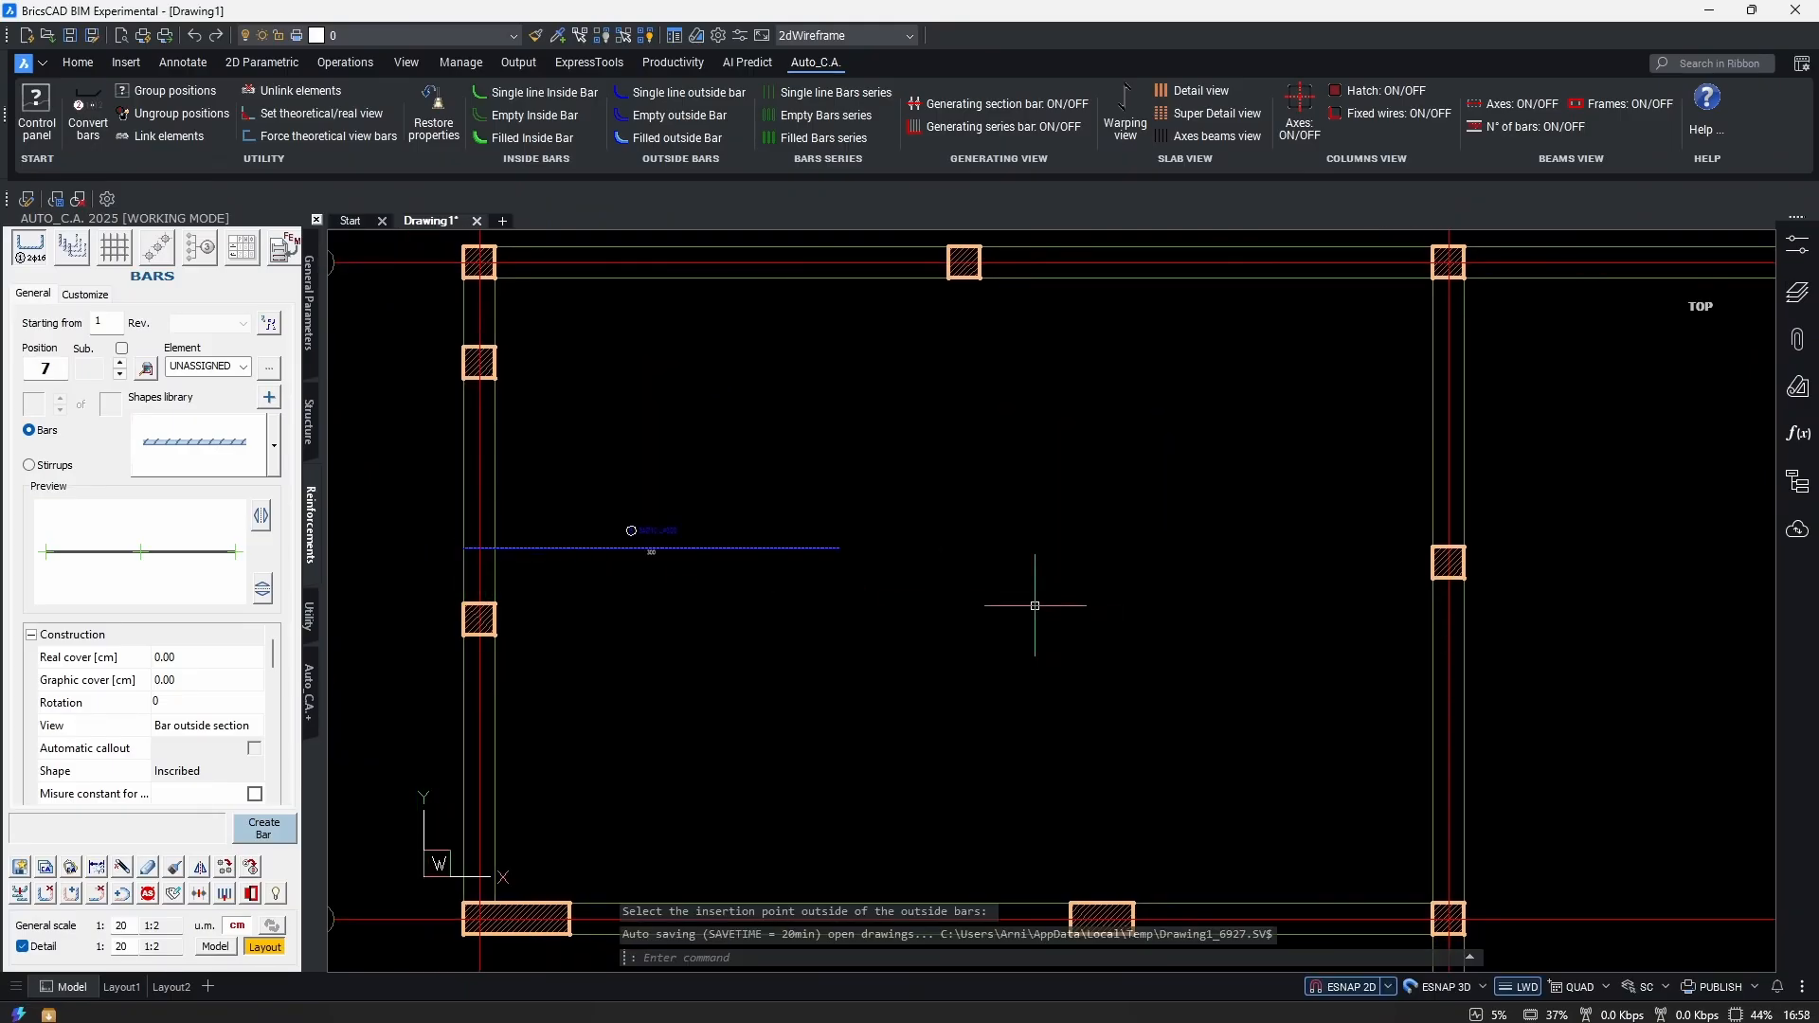
scroll(531, 559, up, 2)
scroll(802, 596, down, 2)
text(md)
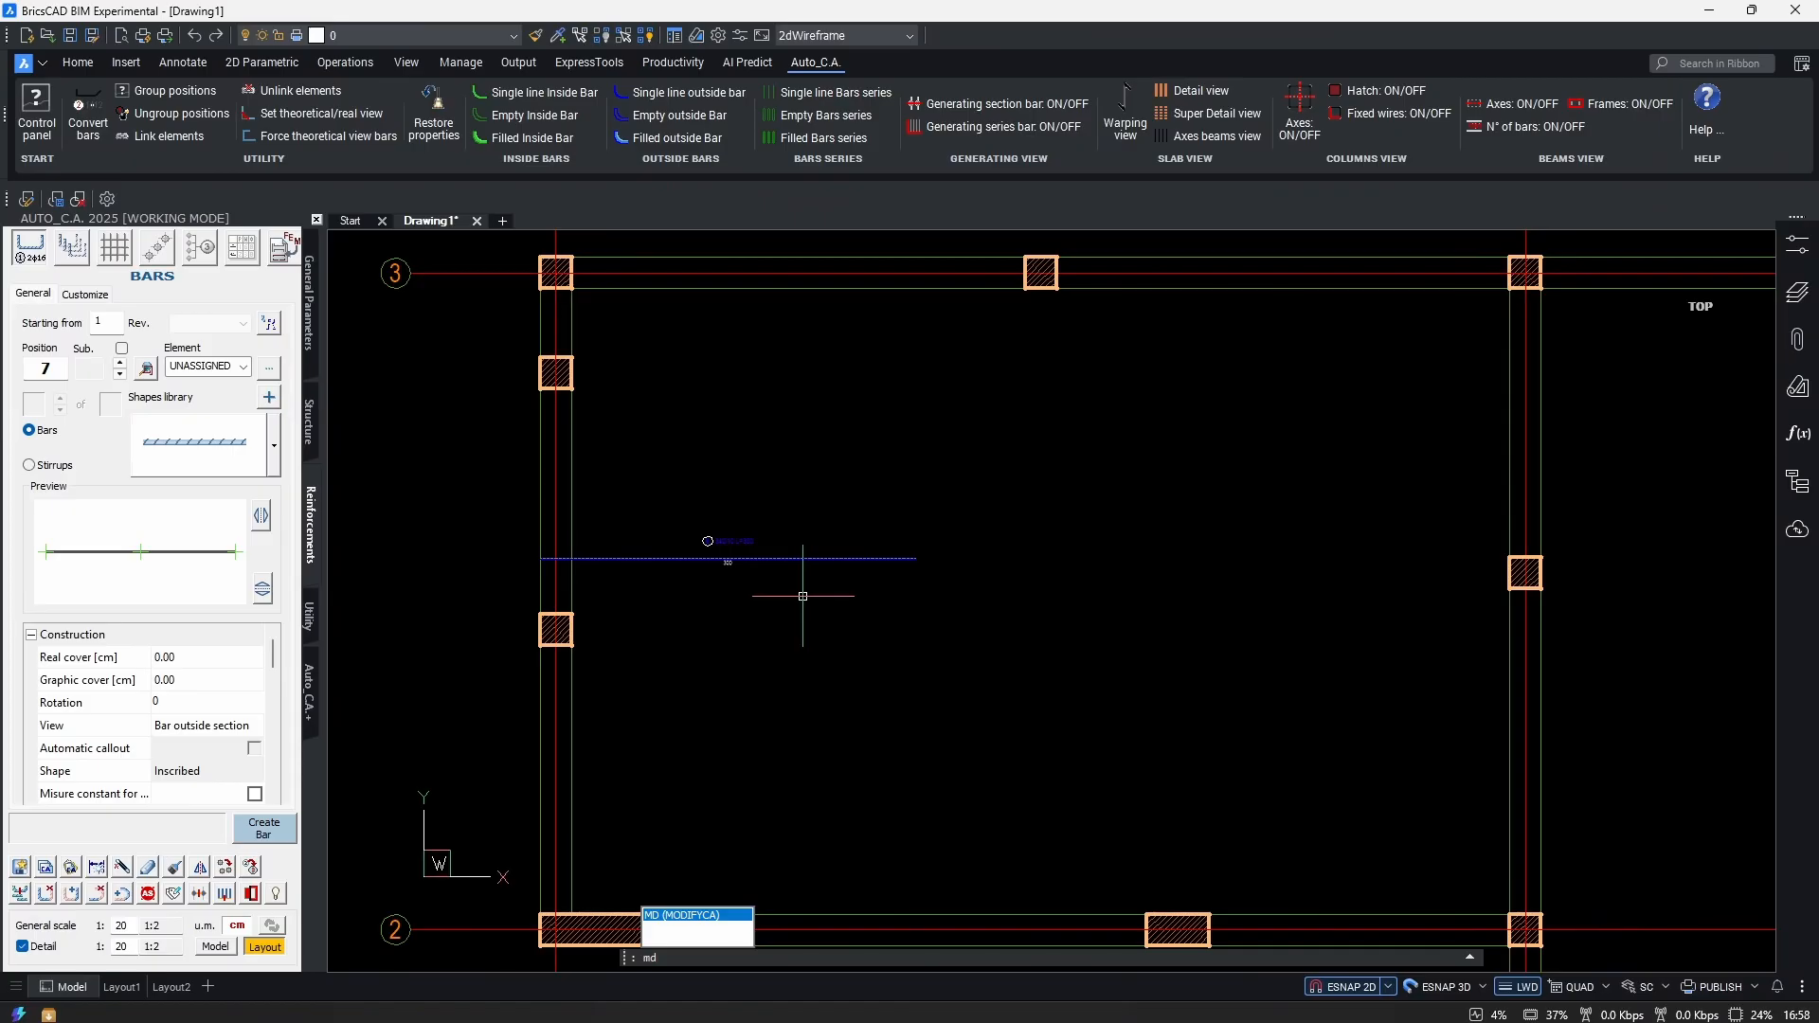
key(Return)
click(884, 522)
click(824, 633)
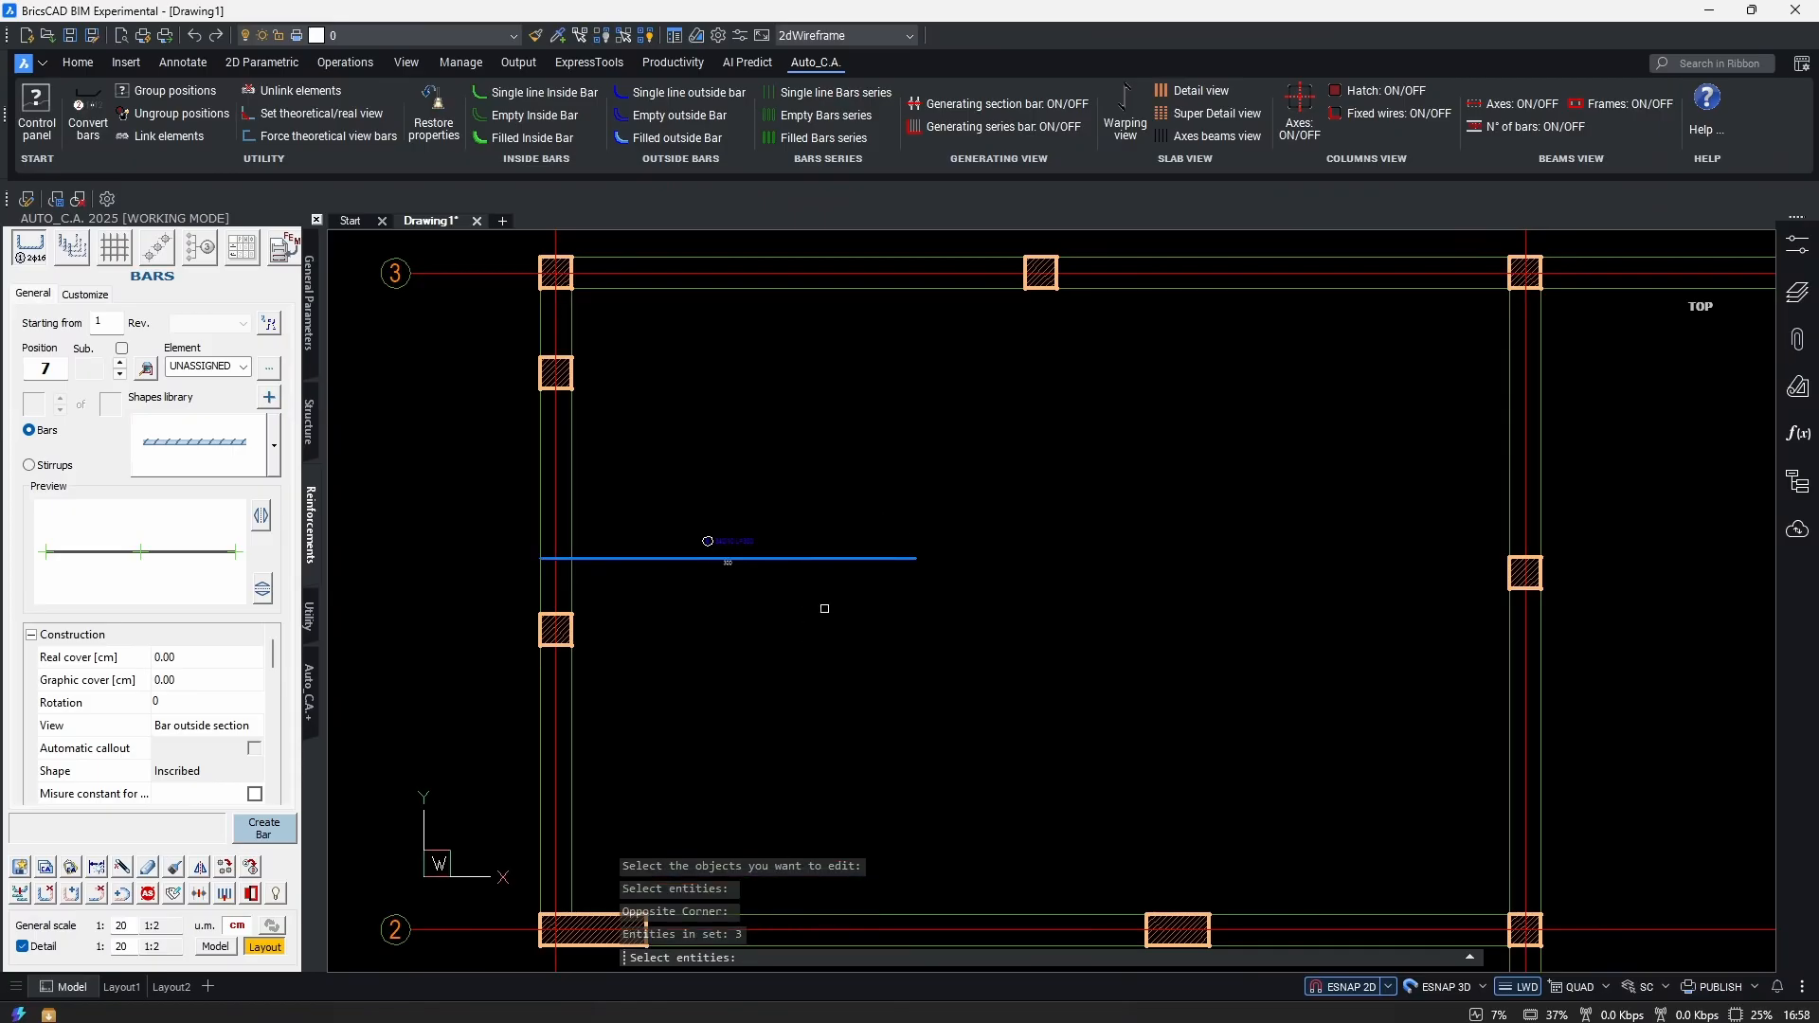
key(Return)
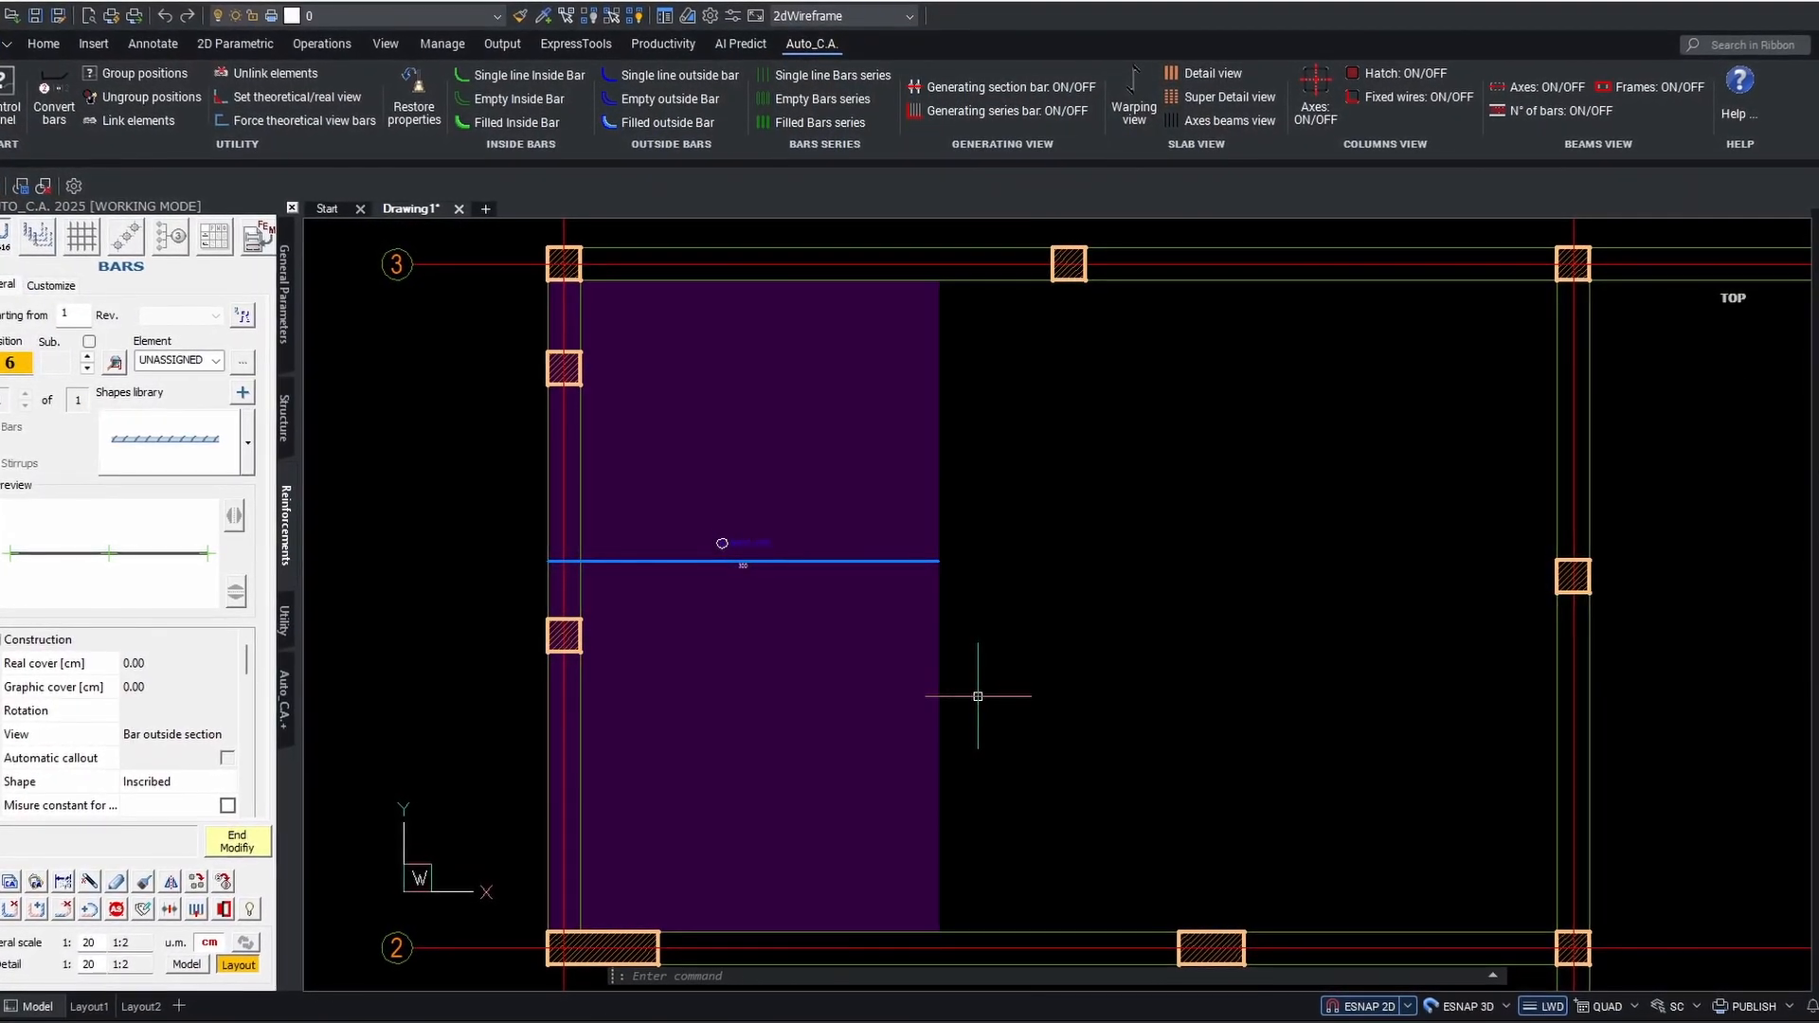
Tick Graphic extension for bar 6 and check its distribution line across the slab.
scroll(211, 758, down, 3)
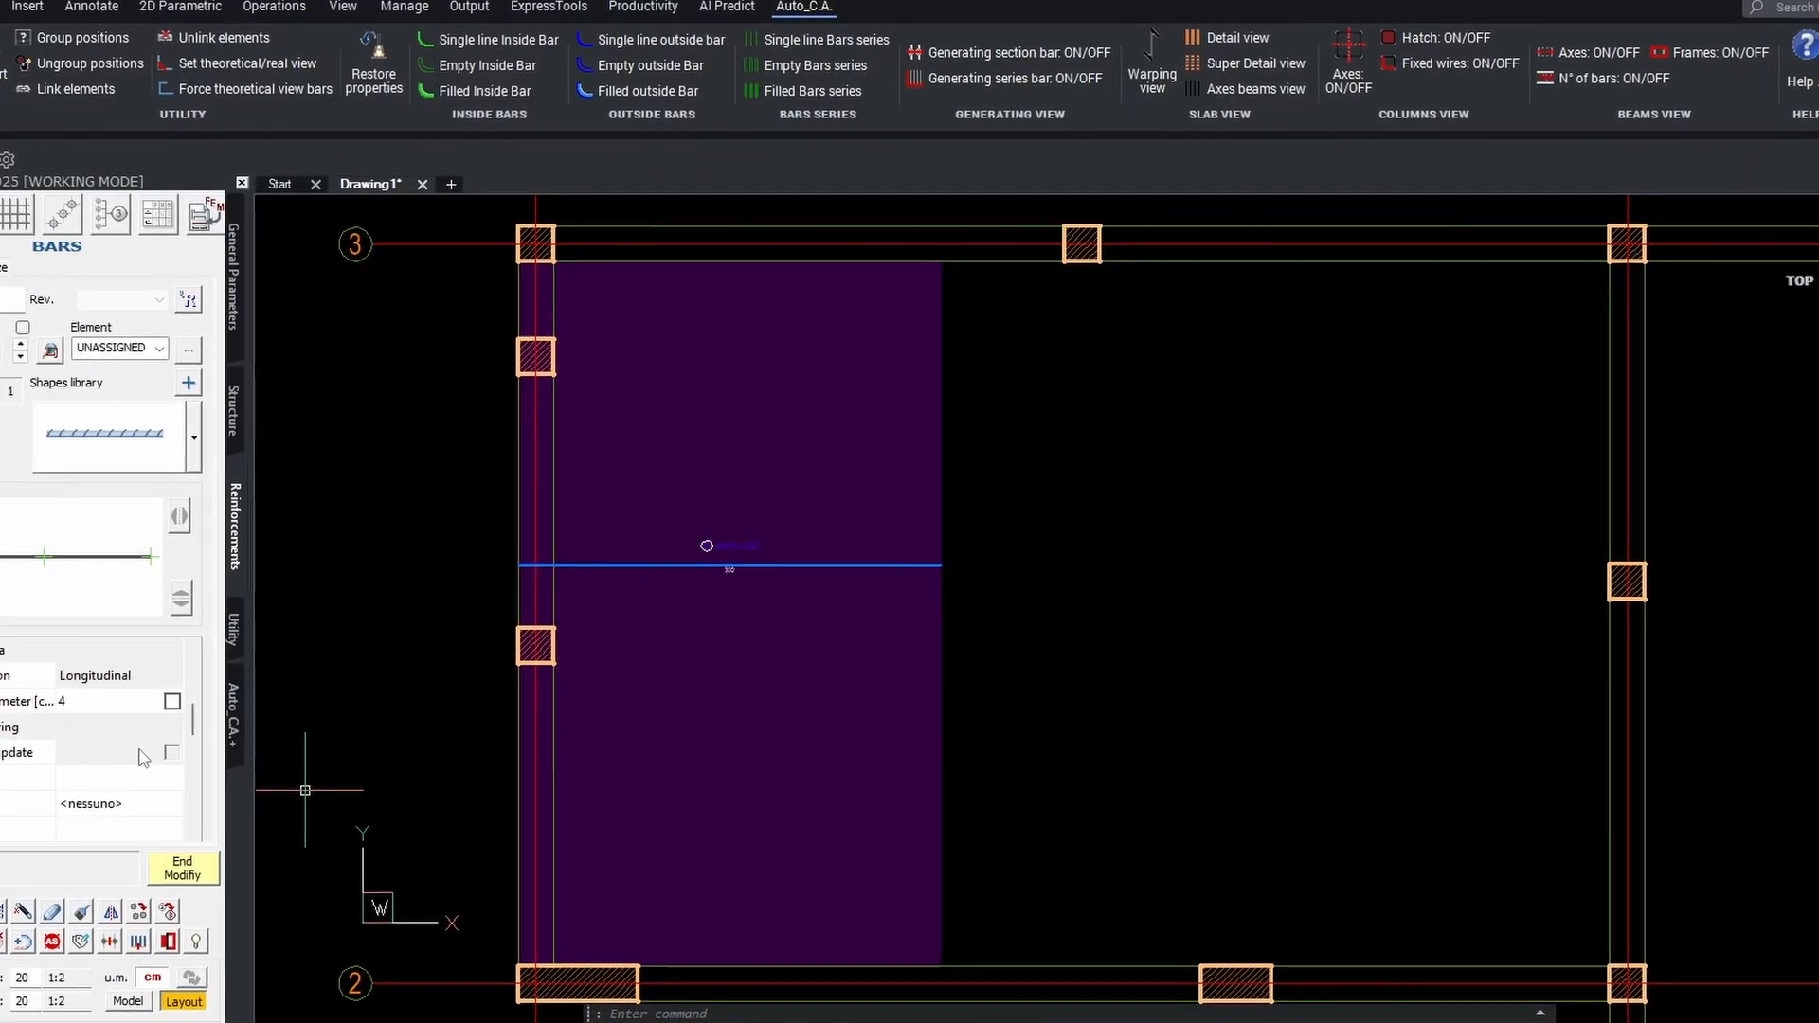
scroll(142, 758, down, 3)
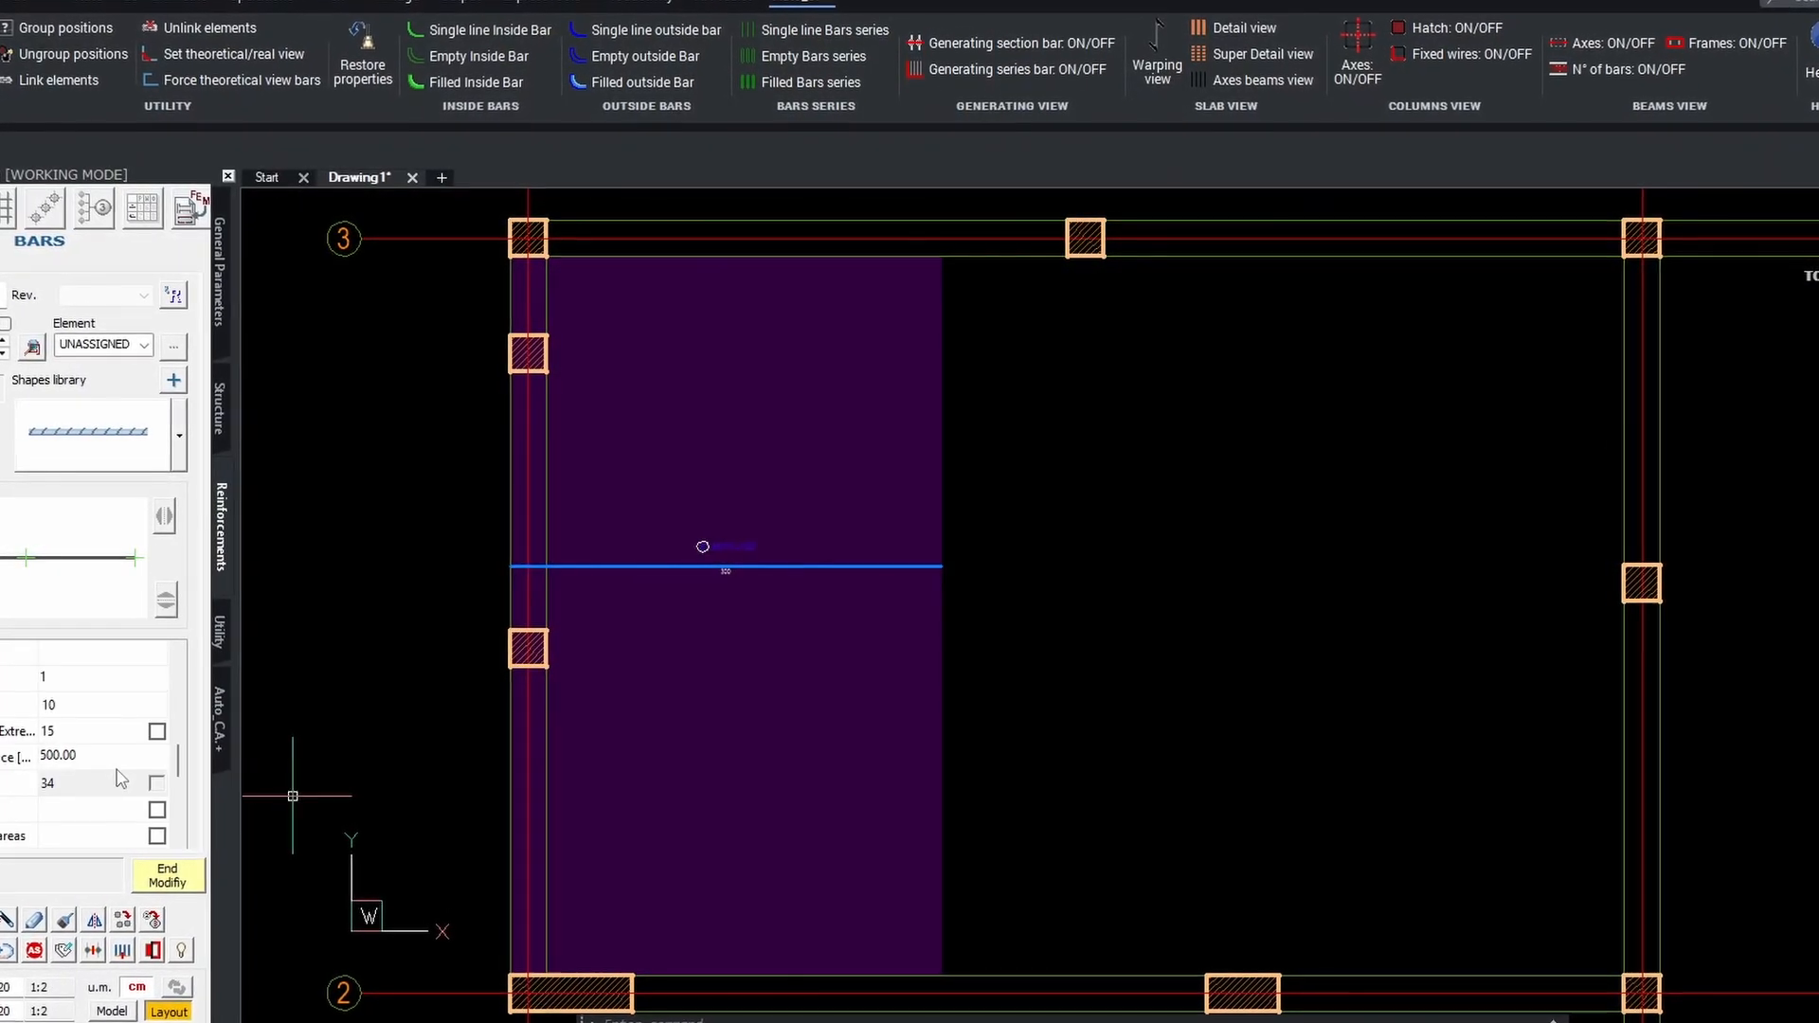
scroll(120, 779, down, 5)
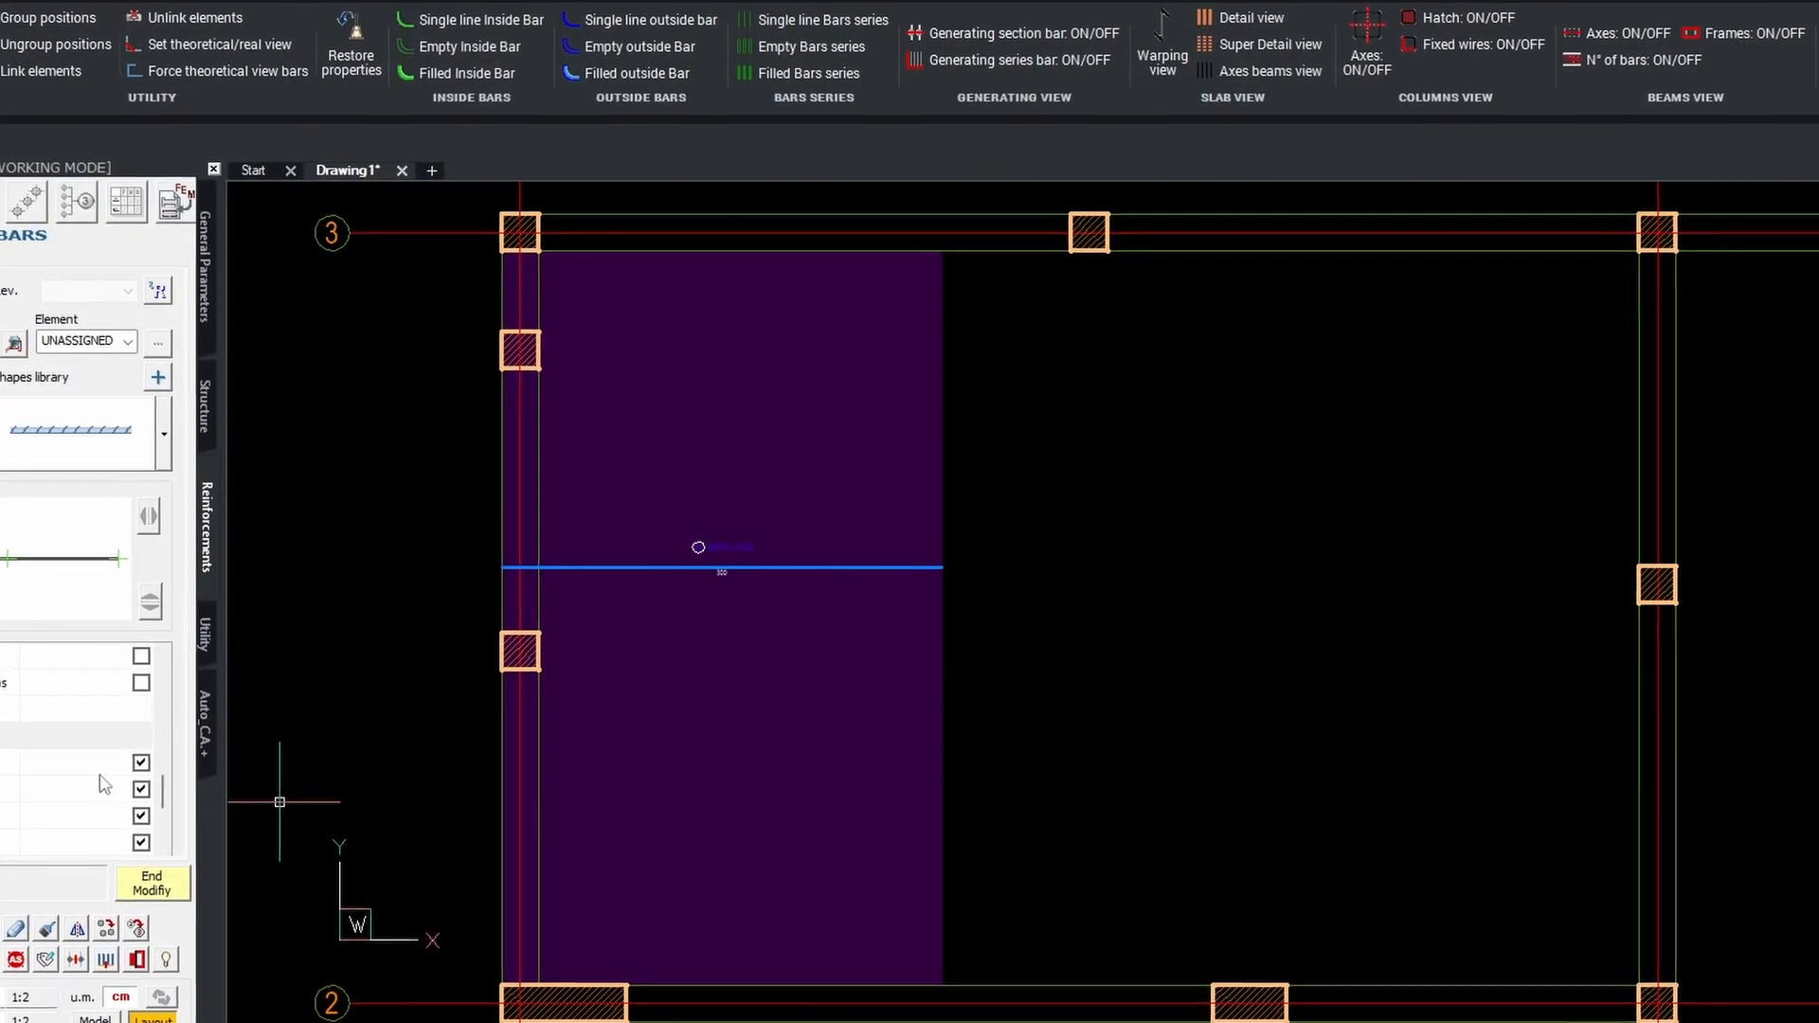
scroll(99, 786, down, 2)
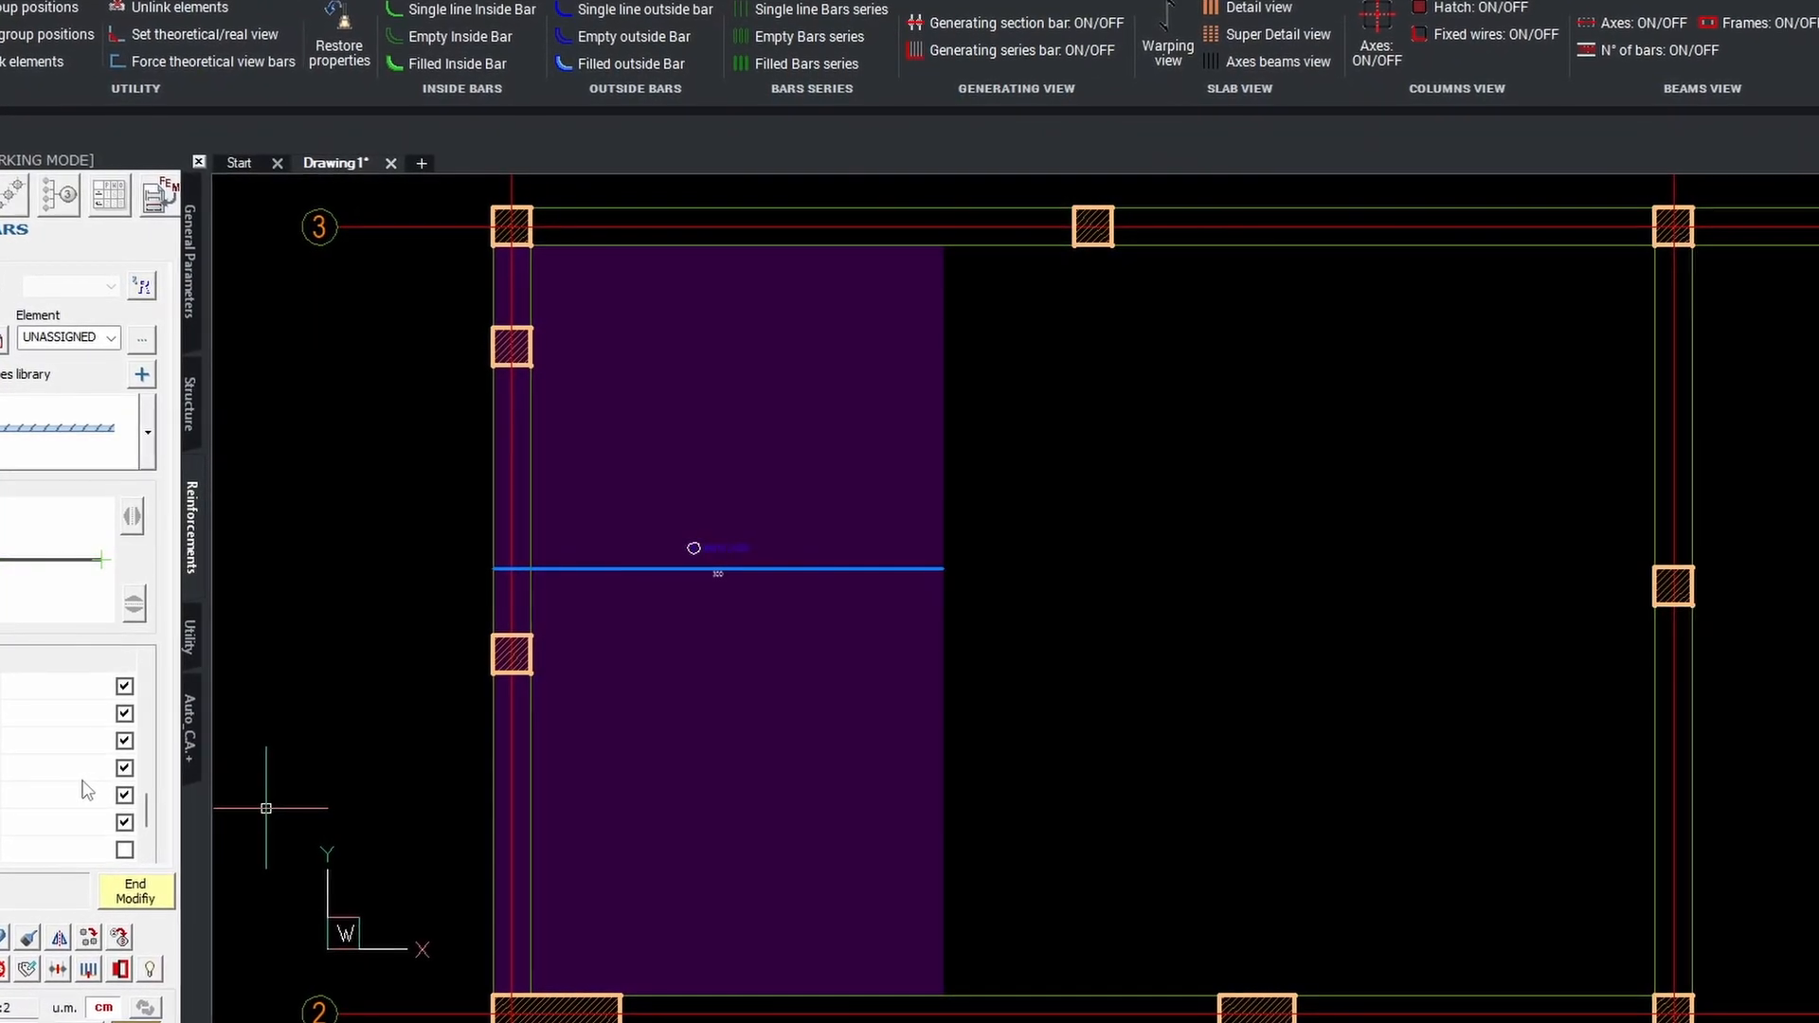
click(68, 799)
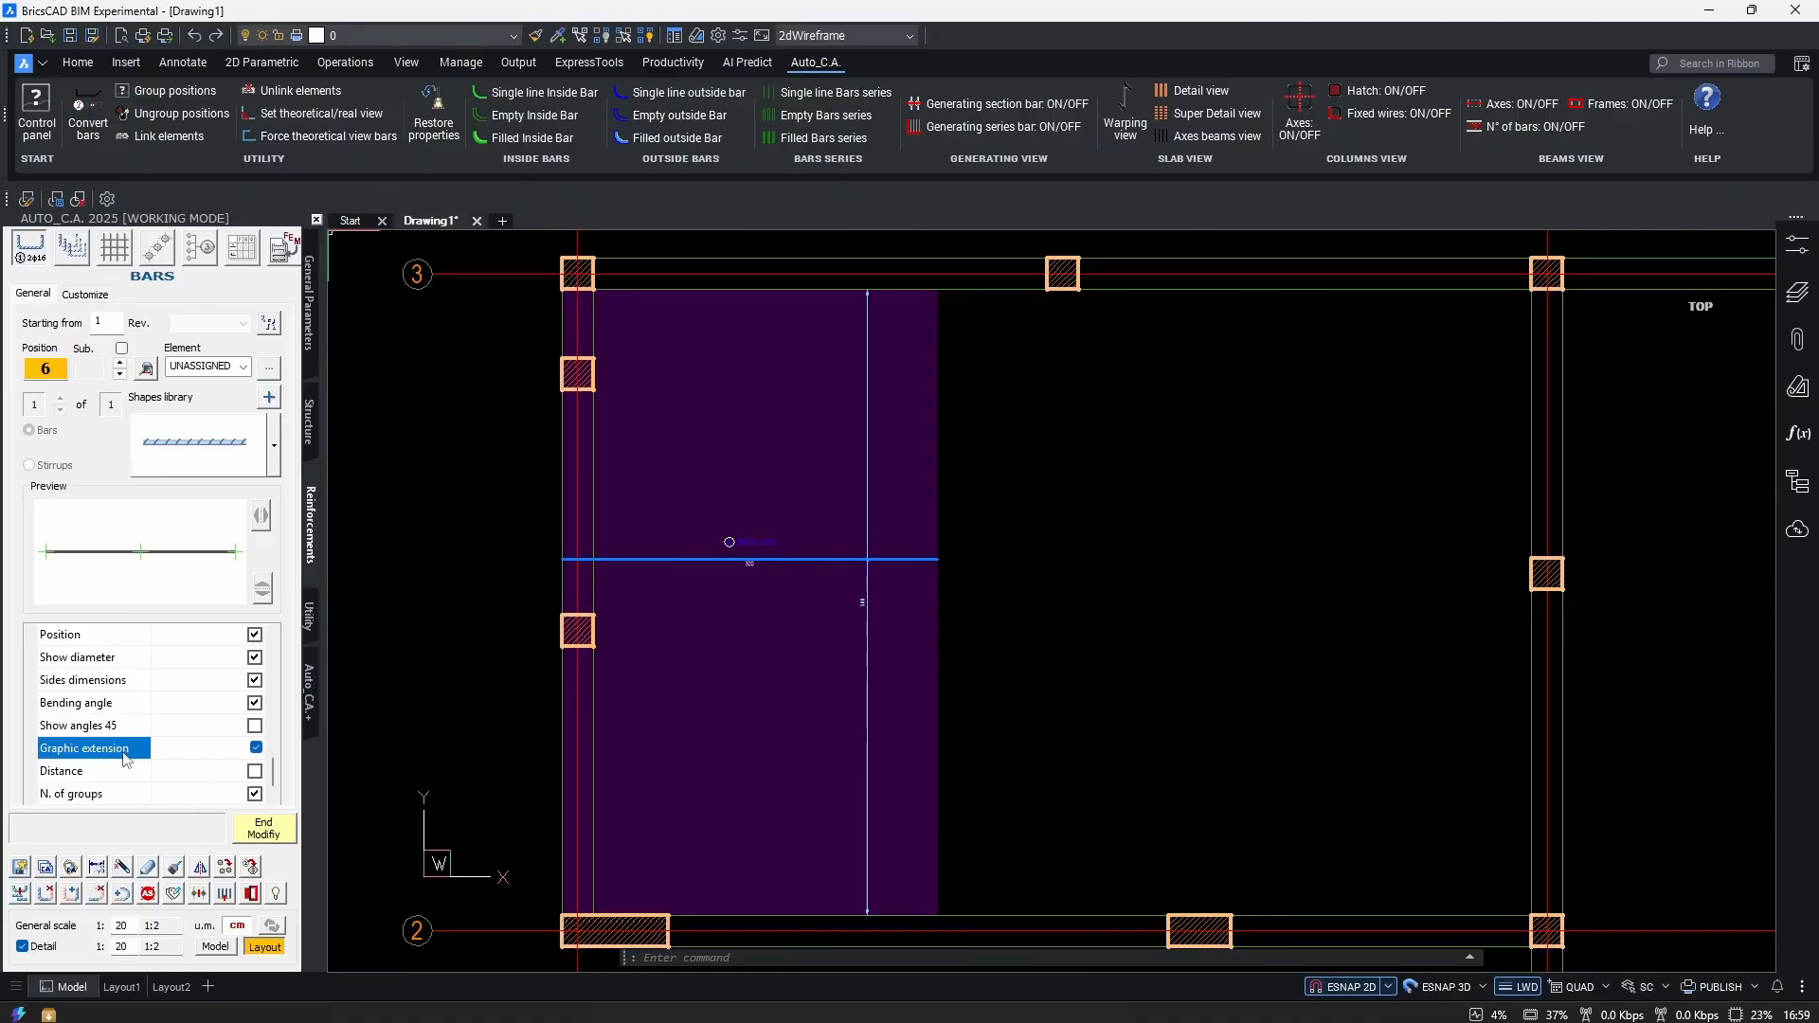
middle_drag(852, 379, 819, 544)
scroll(841, 515, up, 5)
scroll(869, 764, down, 5)
scroll(852, 723, up, 5)
middle_drag(865, 856, 841, 791)
scroll(873, 650, down, 5)
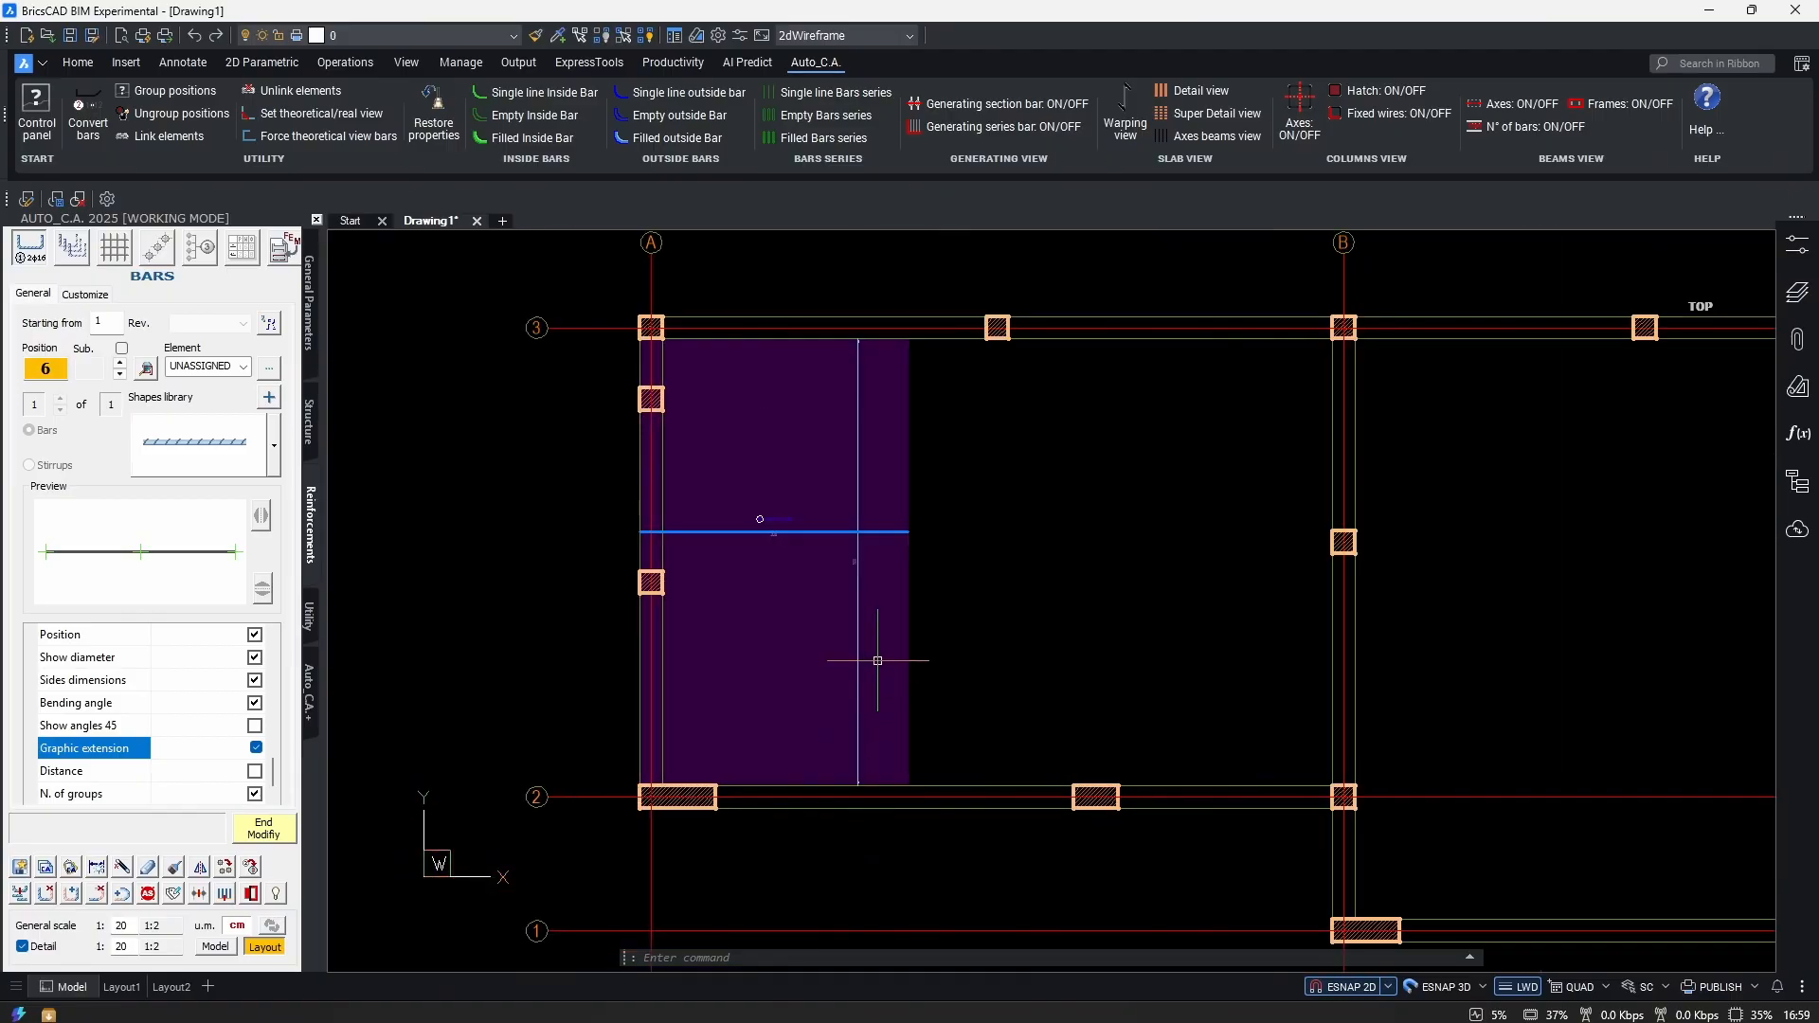
scroll(859, 540, up, 5)
scroll(859, 540, down, 5)
scroll(852, 657, up, 3)
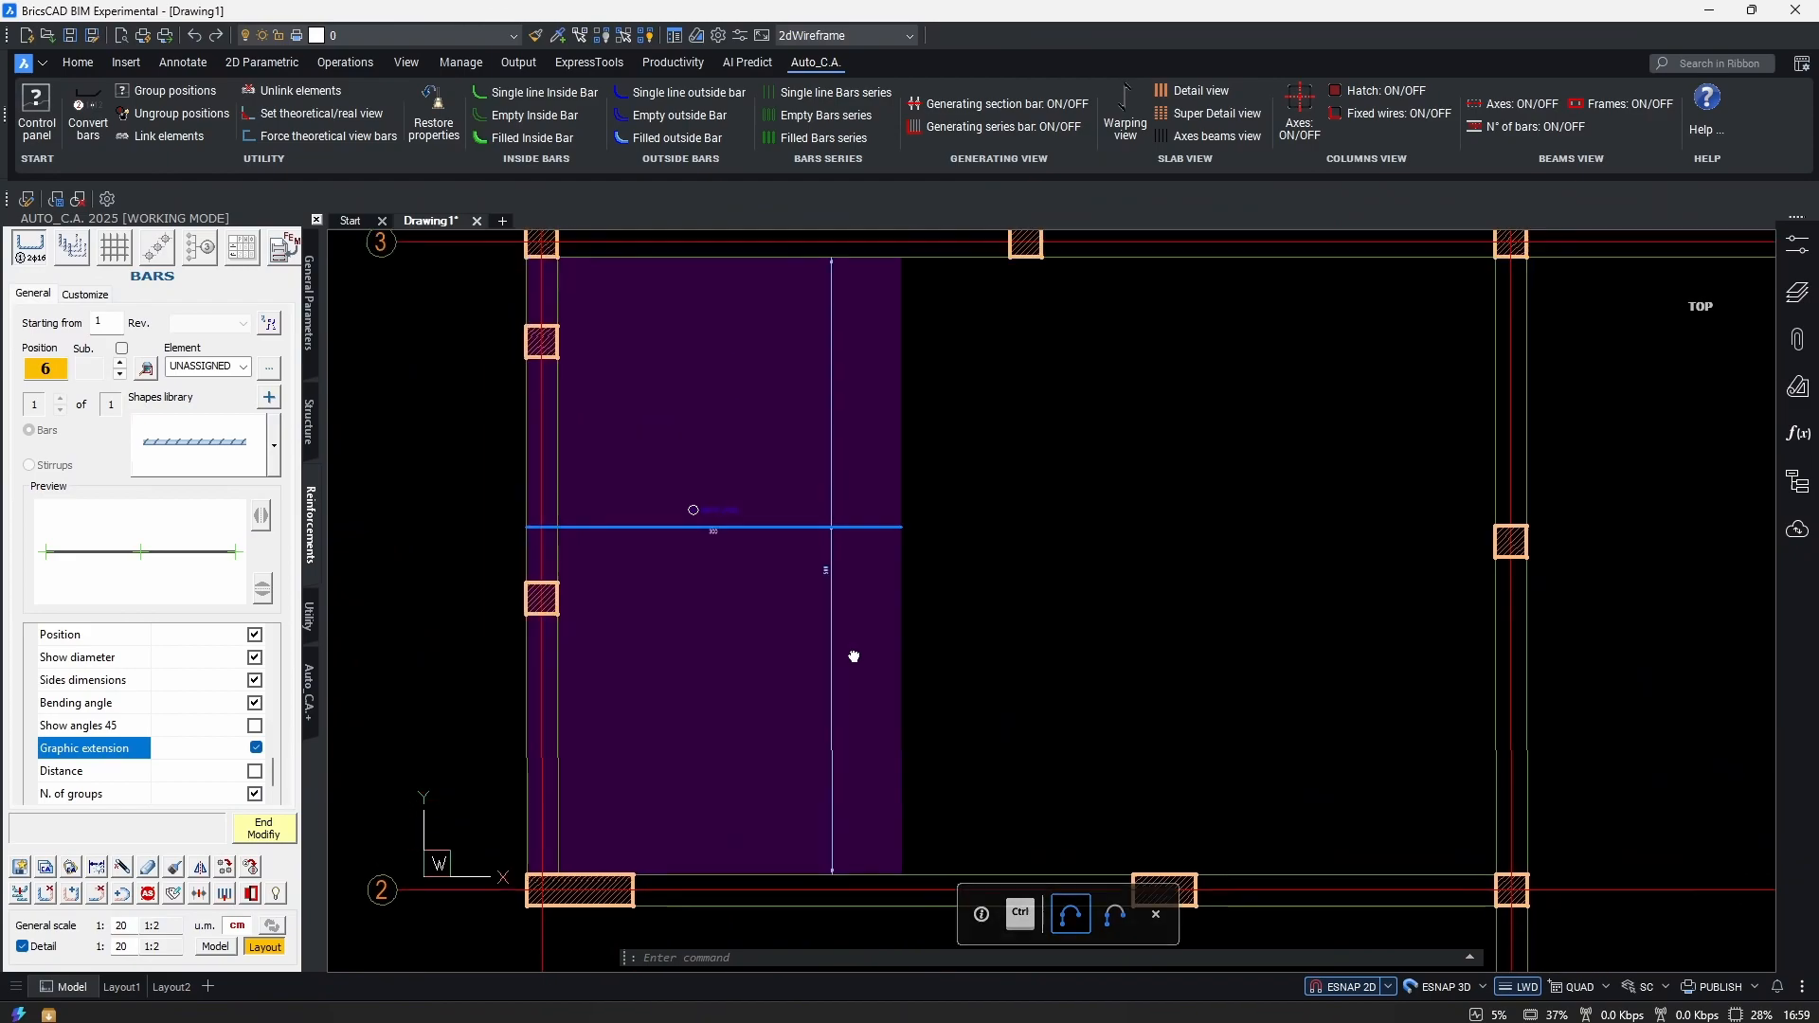
End the bar edit and reopen bar 6 via Outside Bars Auto_C.A. > Modify bar.
click(263, 830)
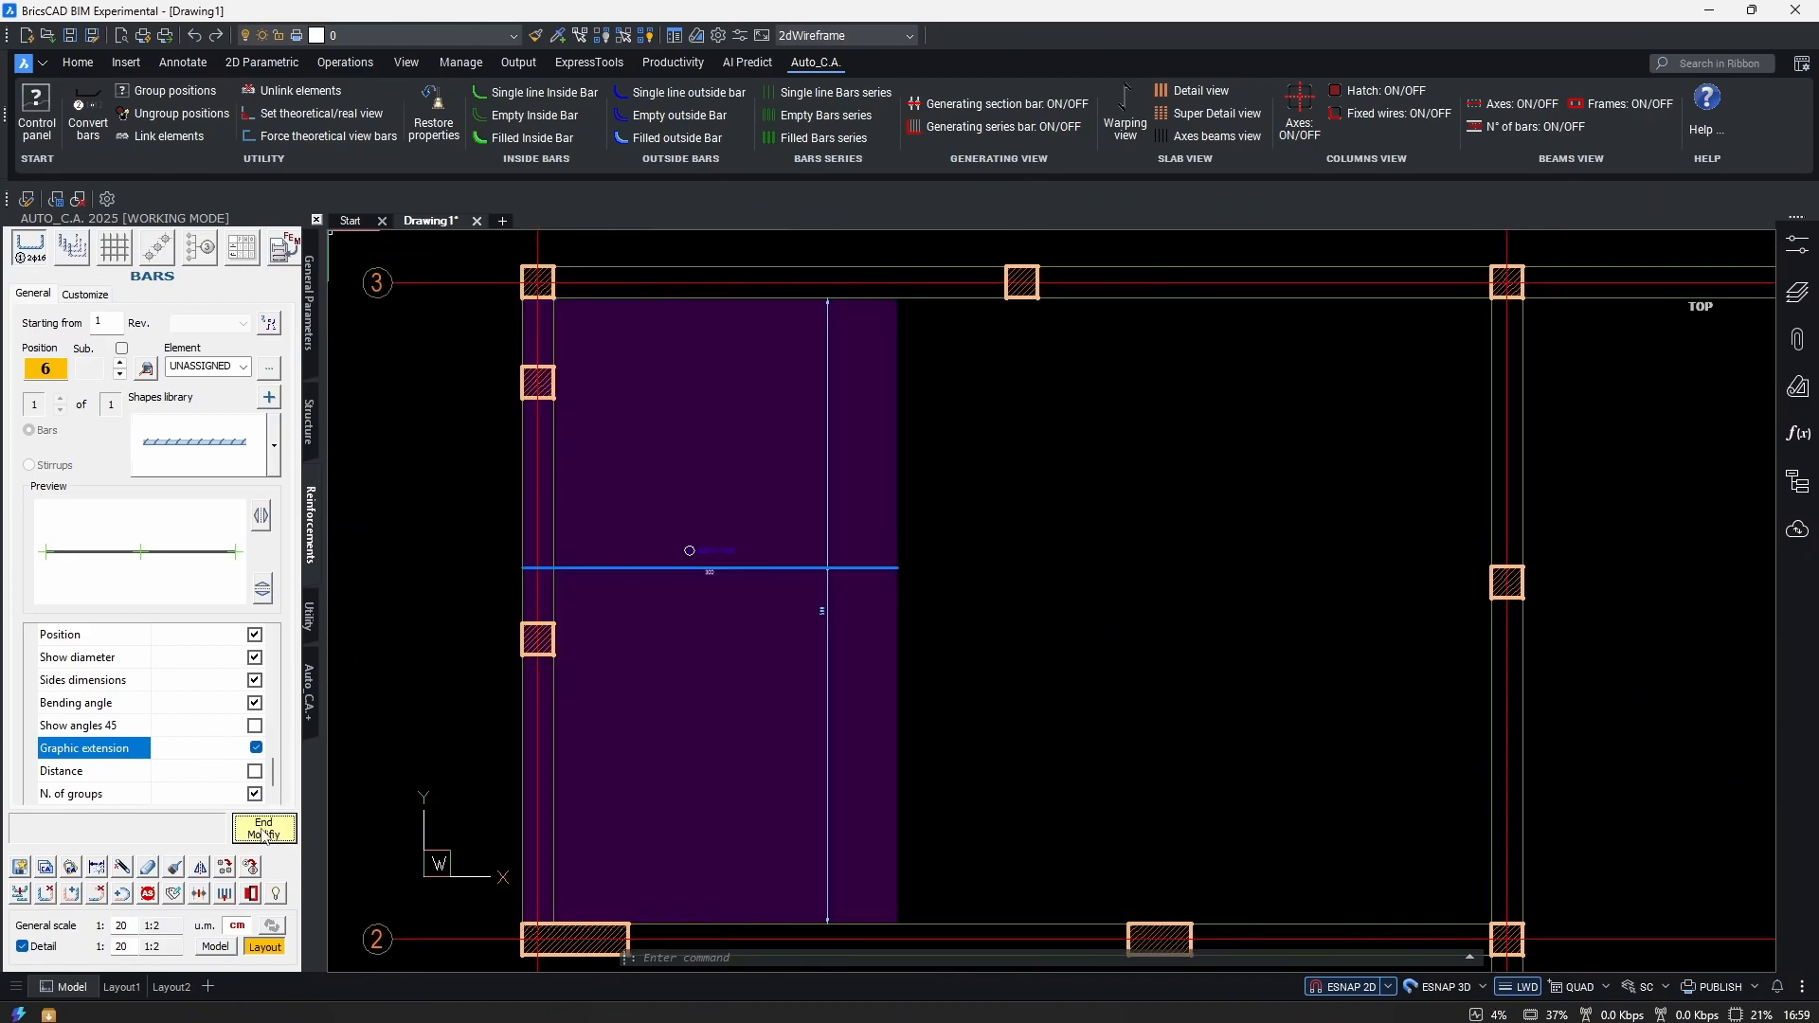
scroll(729, 598, up, 4)
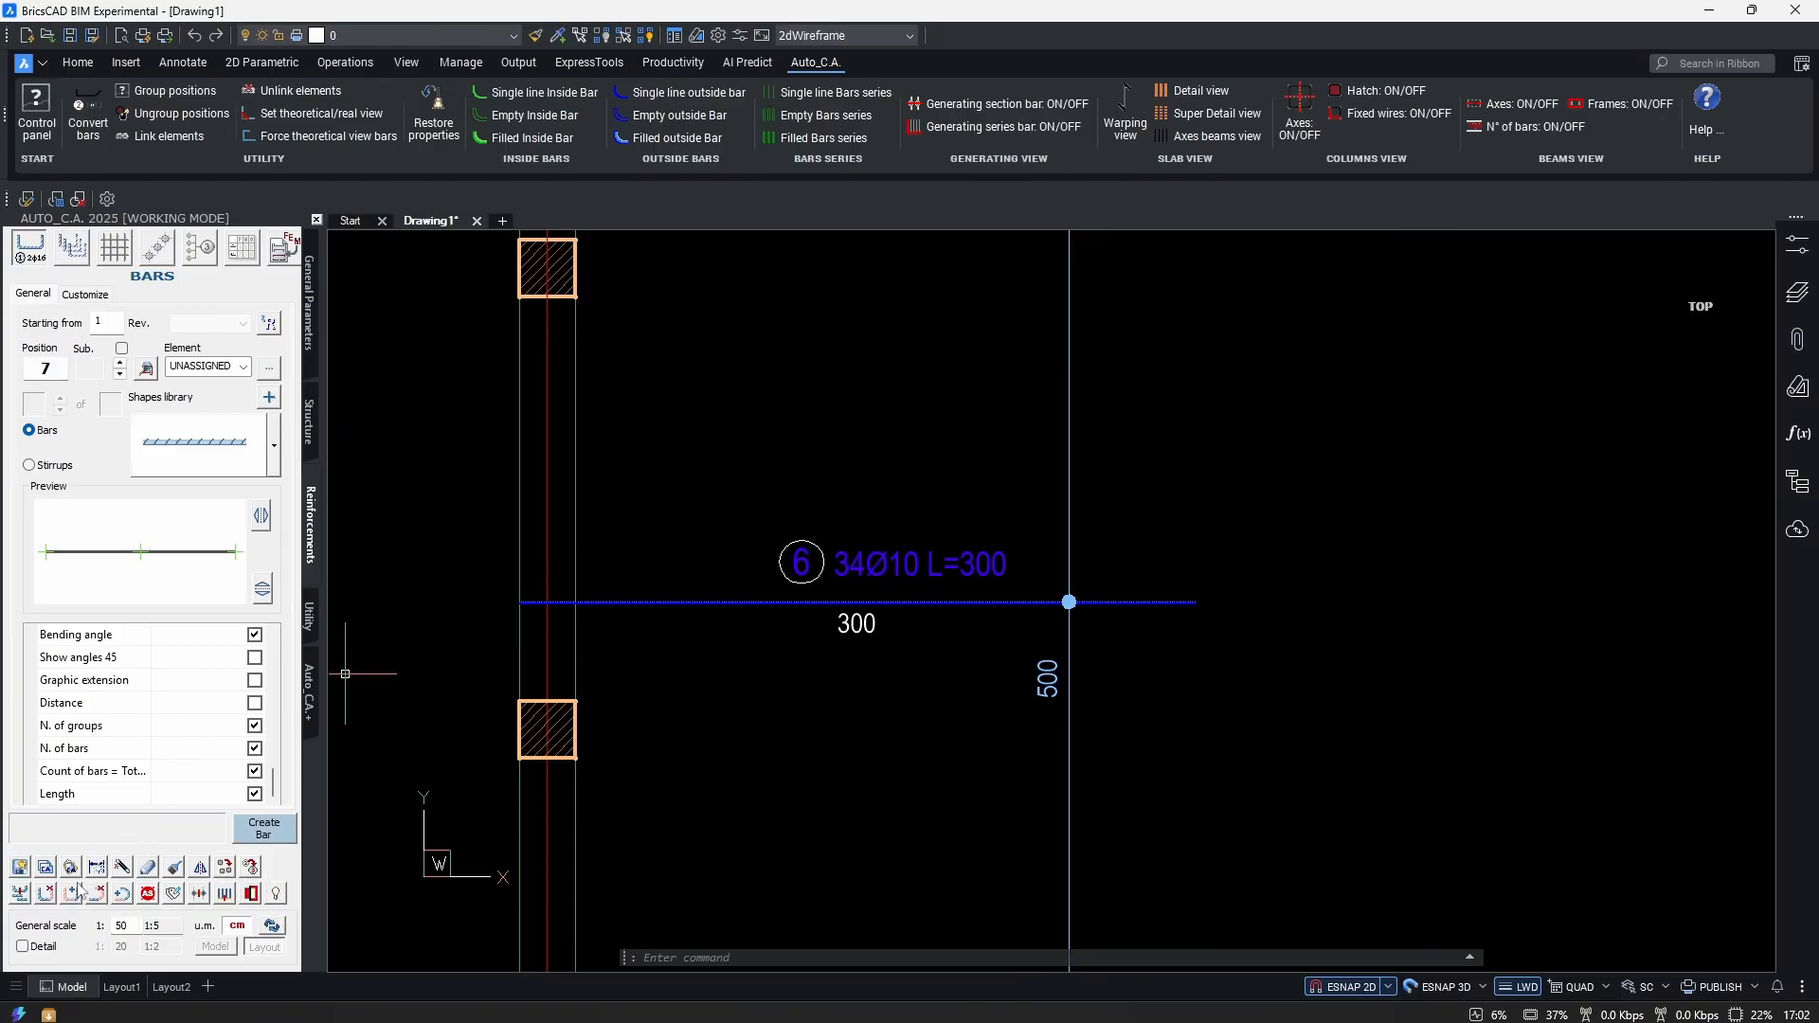
click(711, 601)
right_click(711, 620)
mouse_move(834, 951)
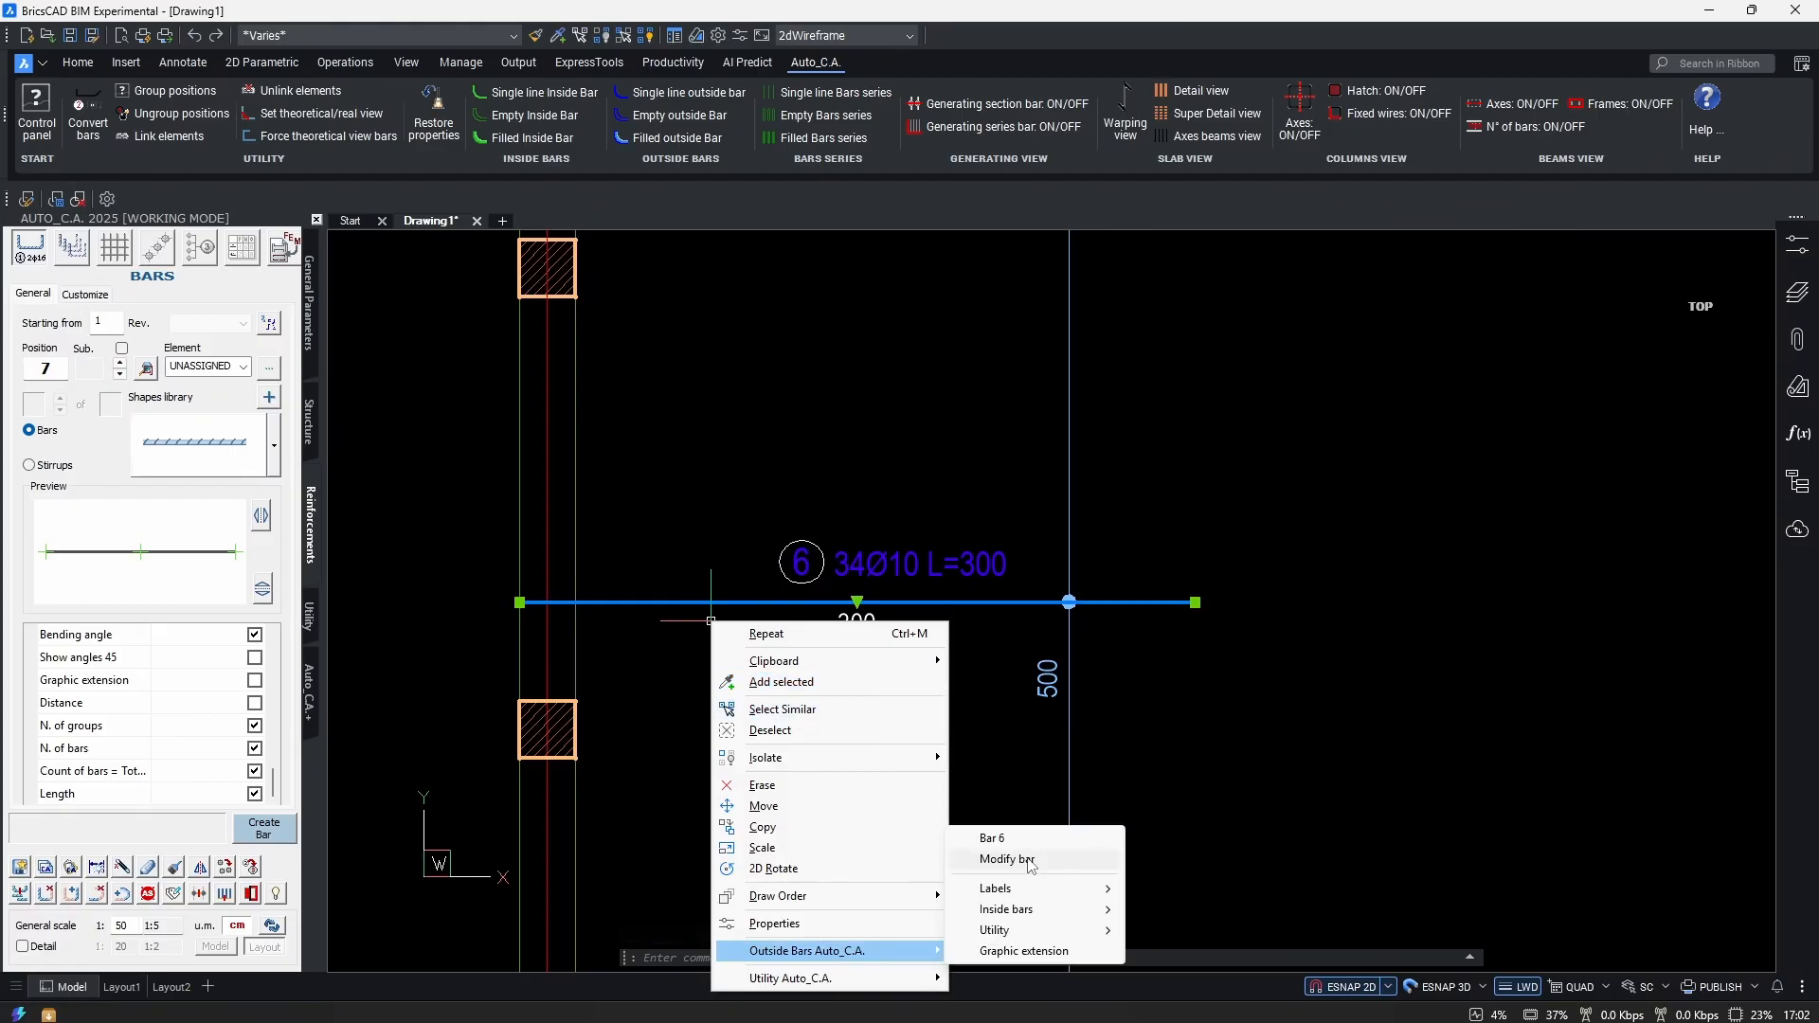
click(1007, 859)
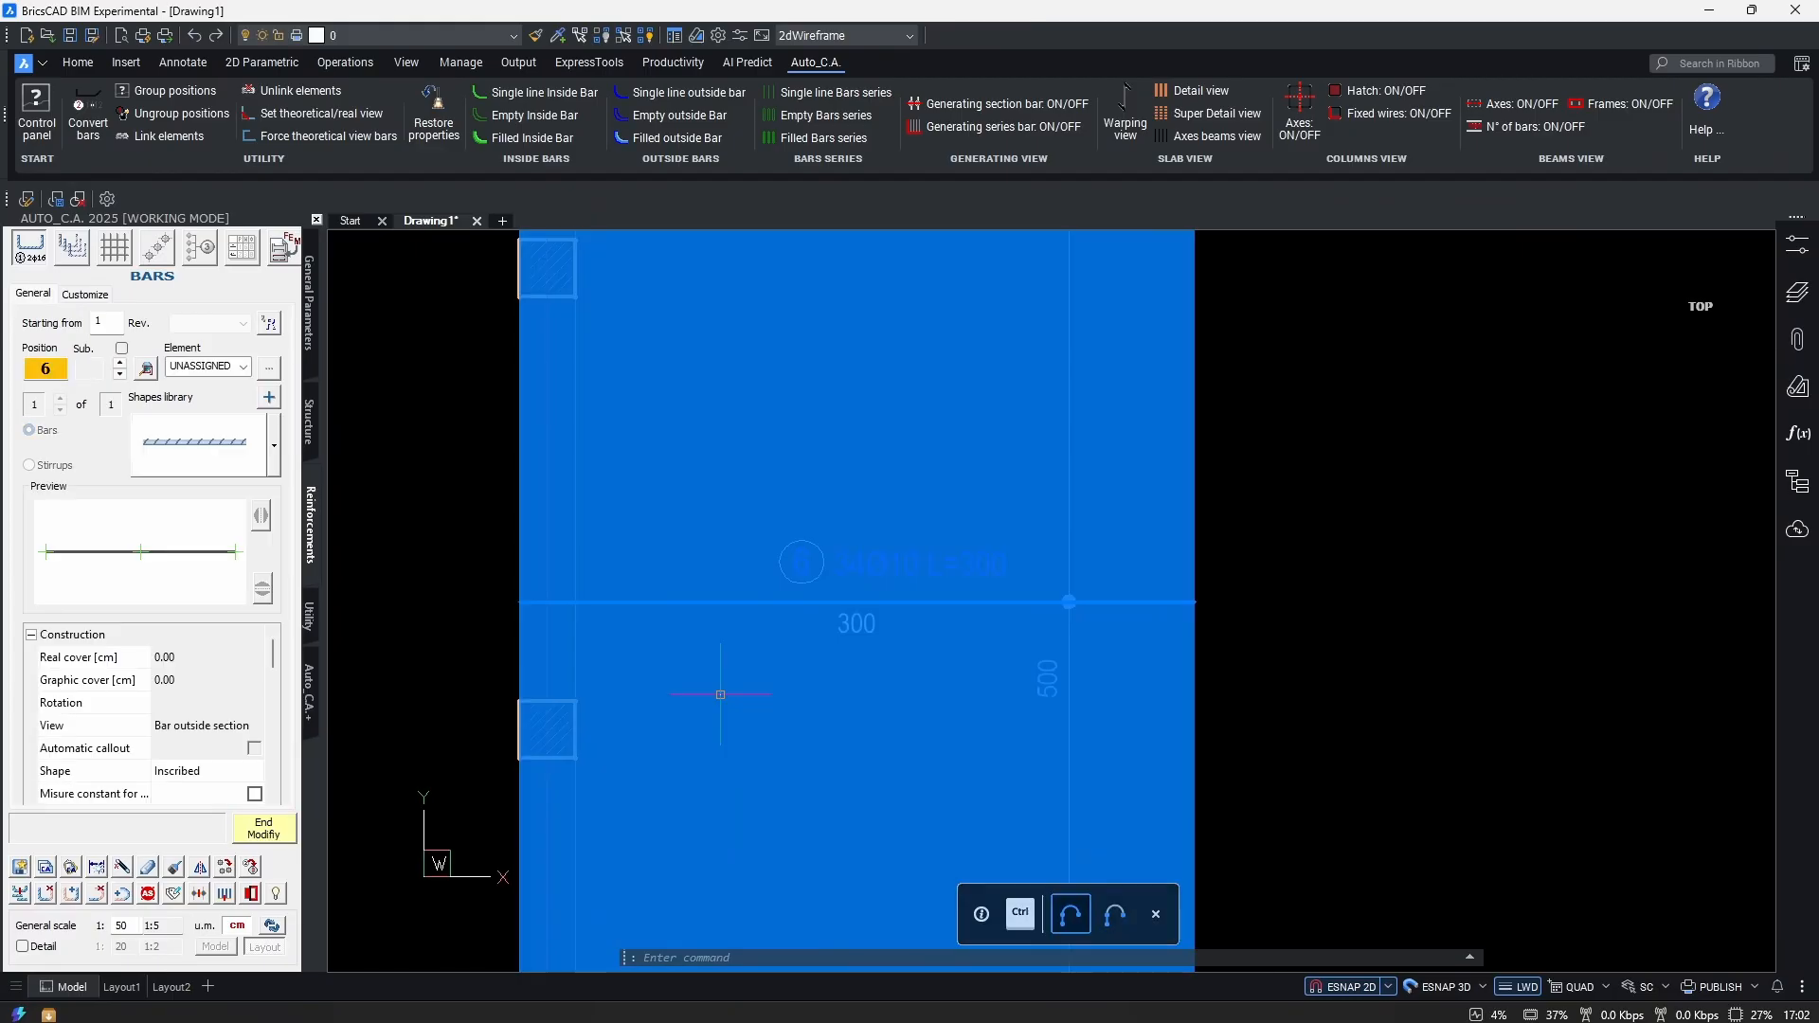
scroll(198, 751, down, 4)
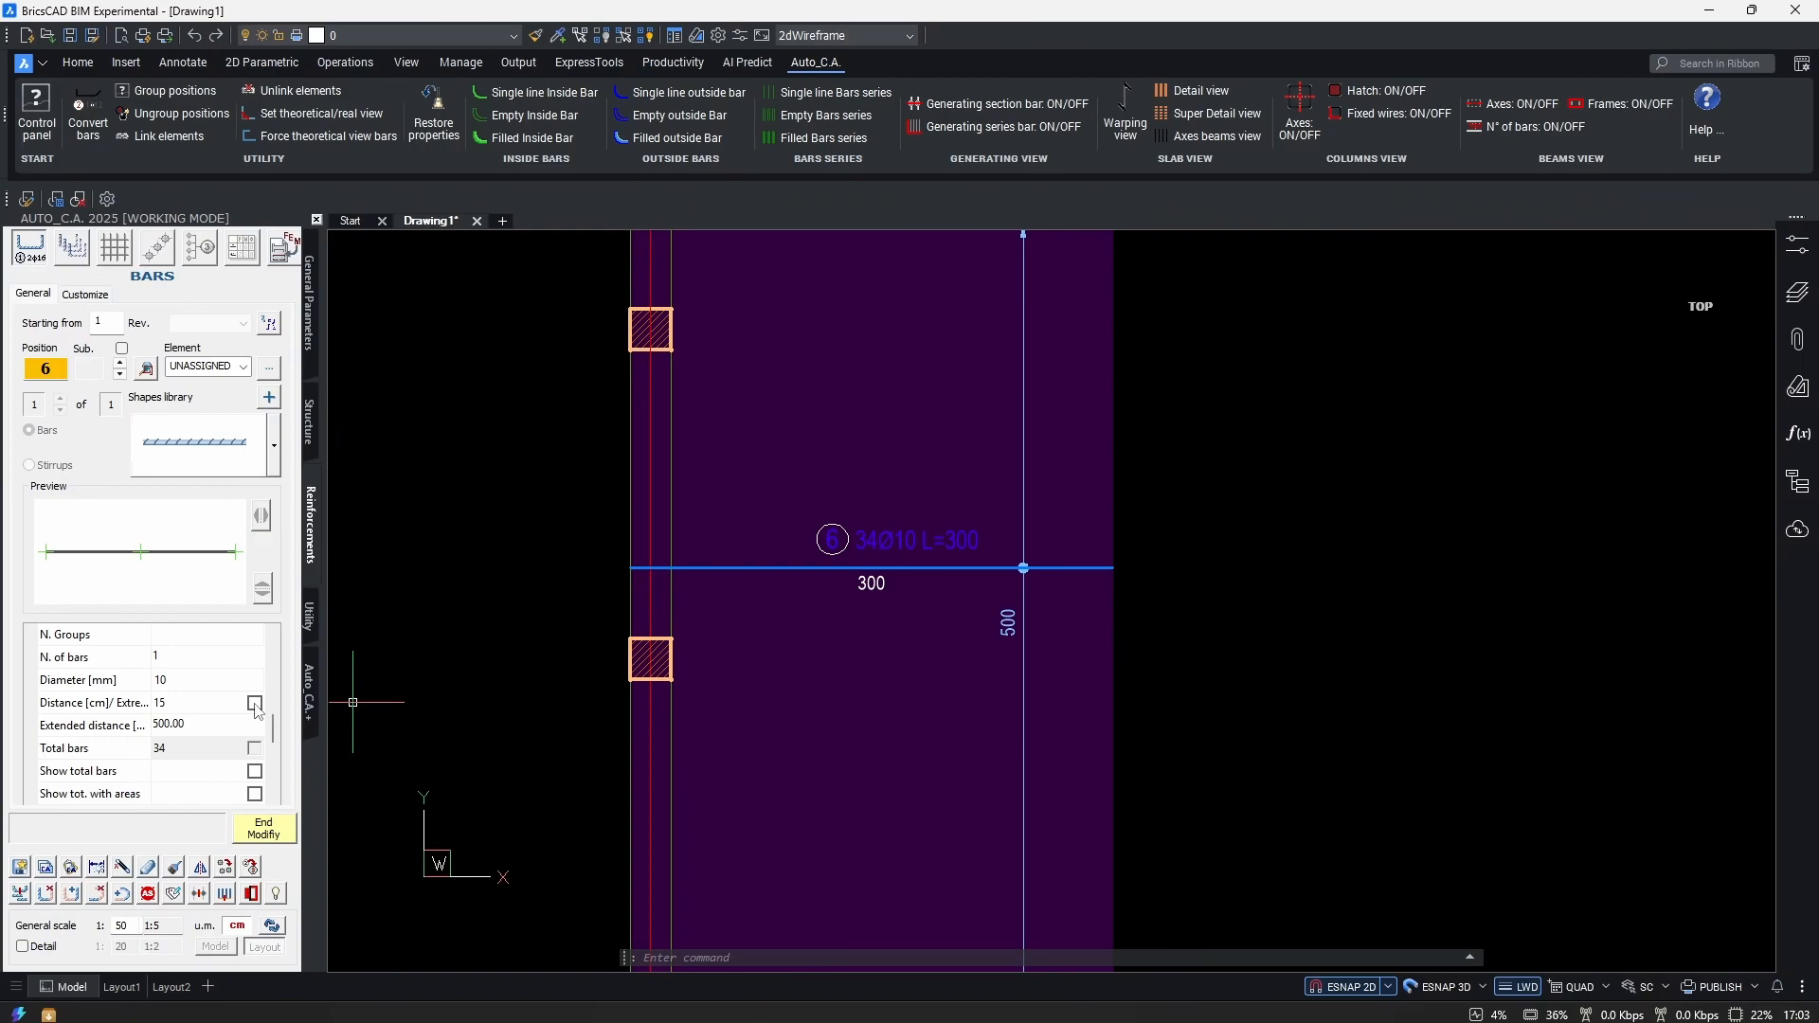
Try counting the 15 cm spacing from the extremes (35 bars), then revert to 34.
click(254, 703)
click(255, 704)
scroll(901, 690, down, 3)
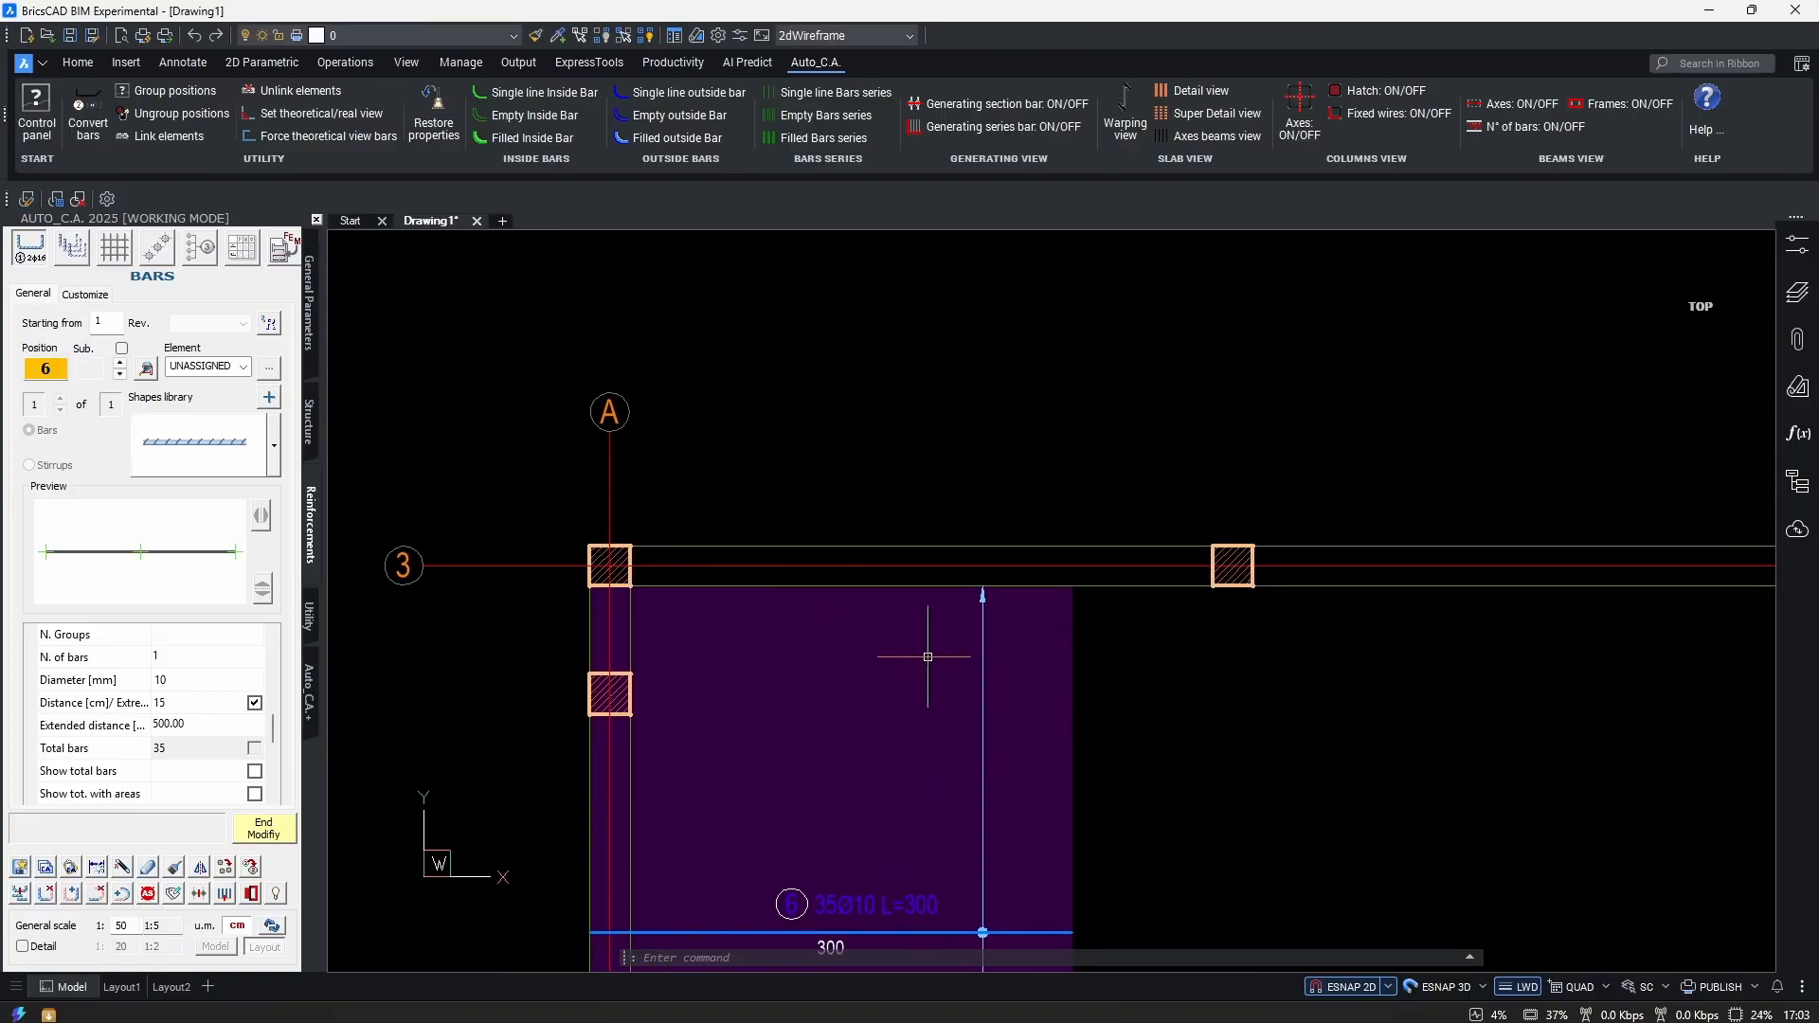
scroll(985, 599, up, 5)
scroll(1032, 531, down, 4)
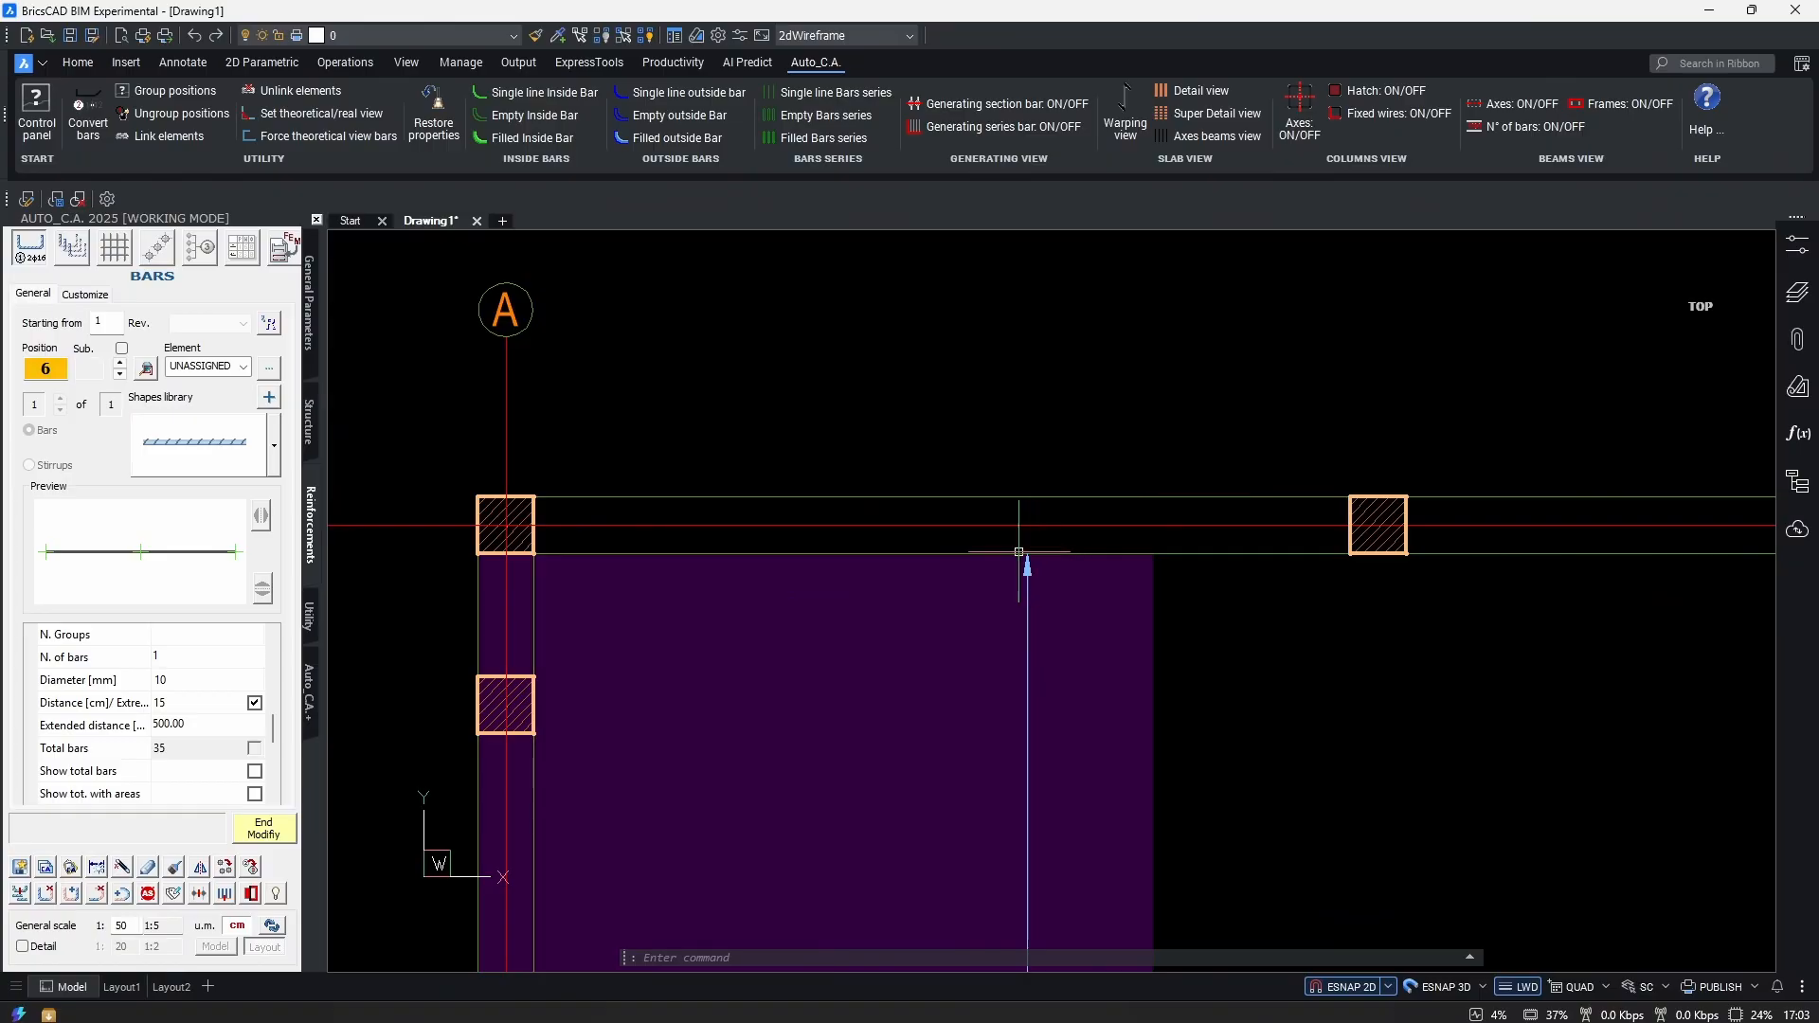
middle_drag(1031, 568, 992, 482)
scroll(986, 743, down, 3)
scroll(885, 695, up, 5)
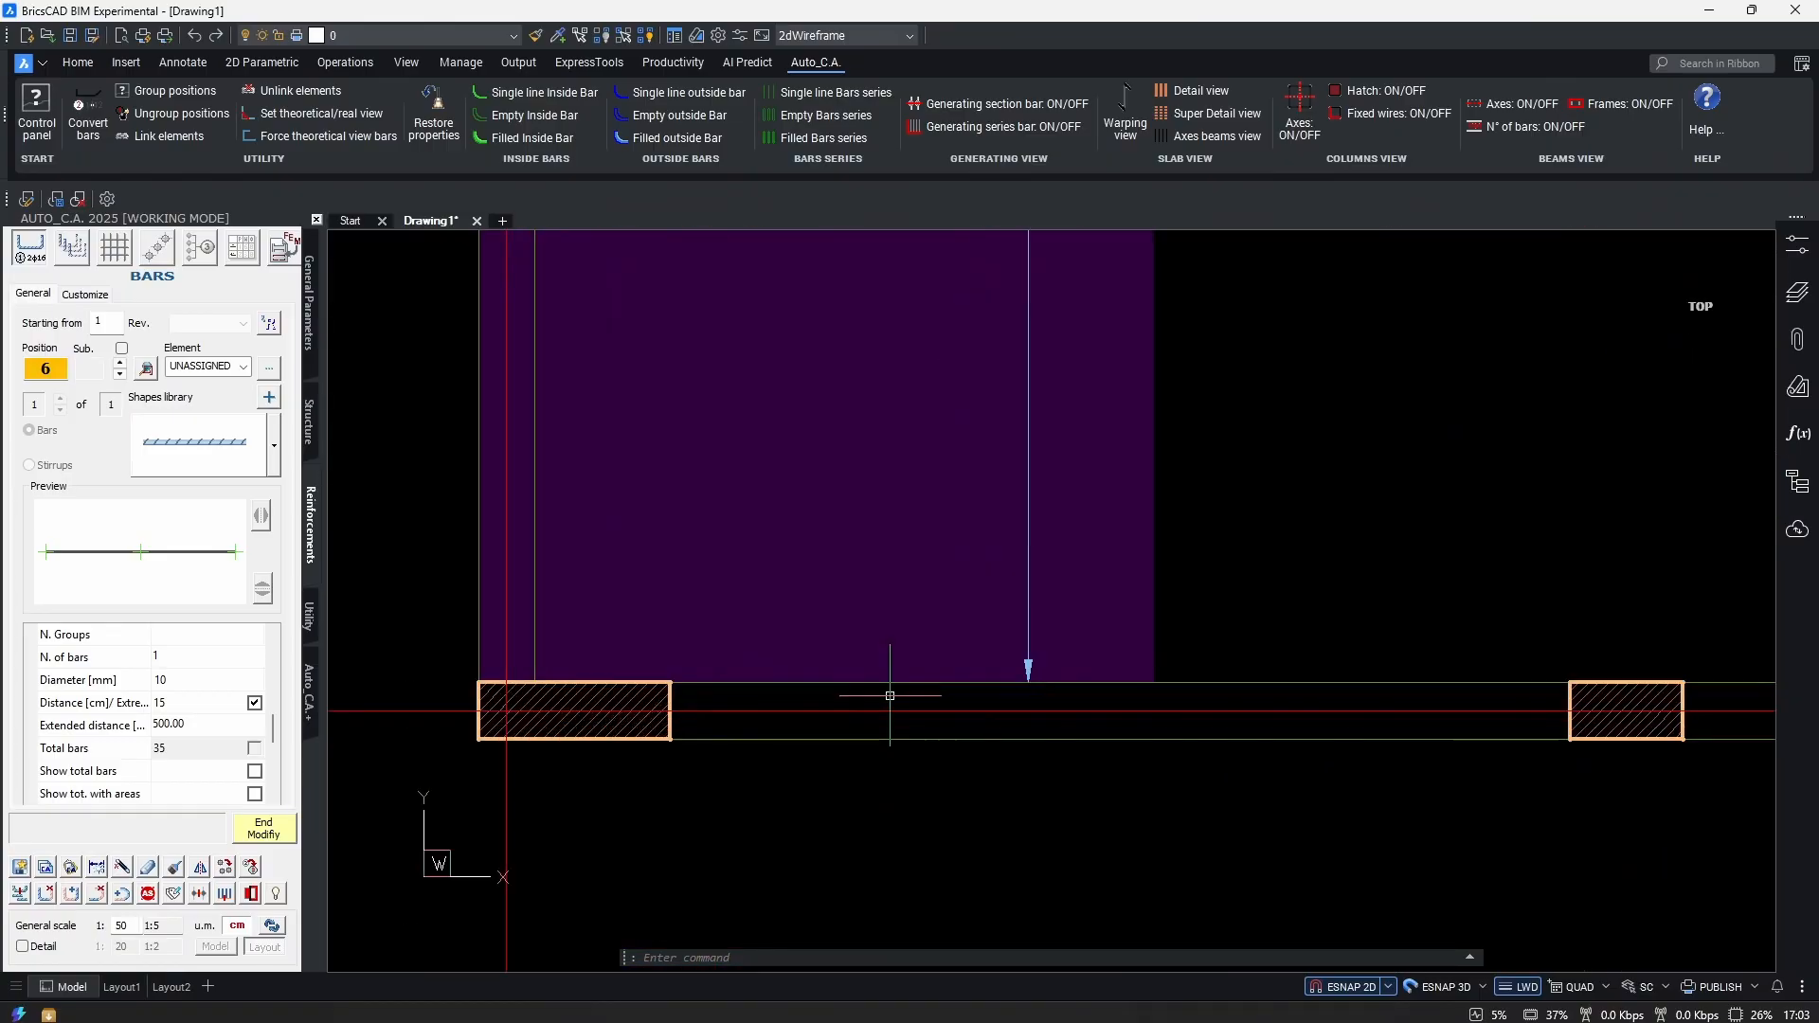
scroll(787, 684, down, 5)
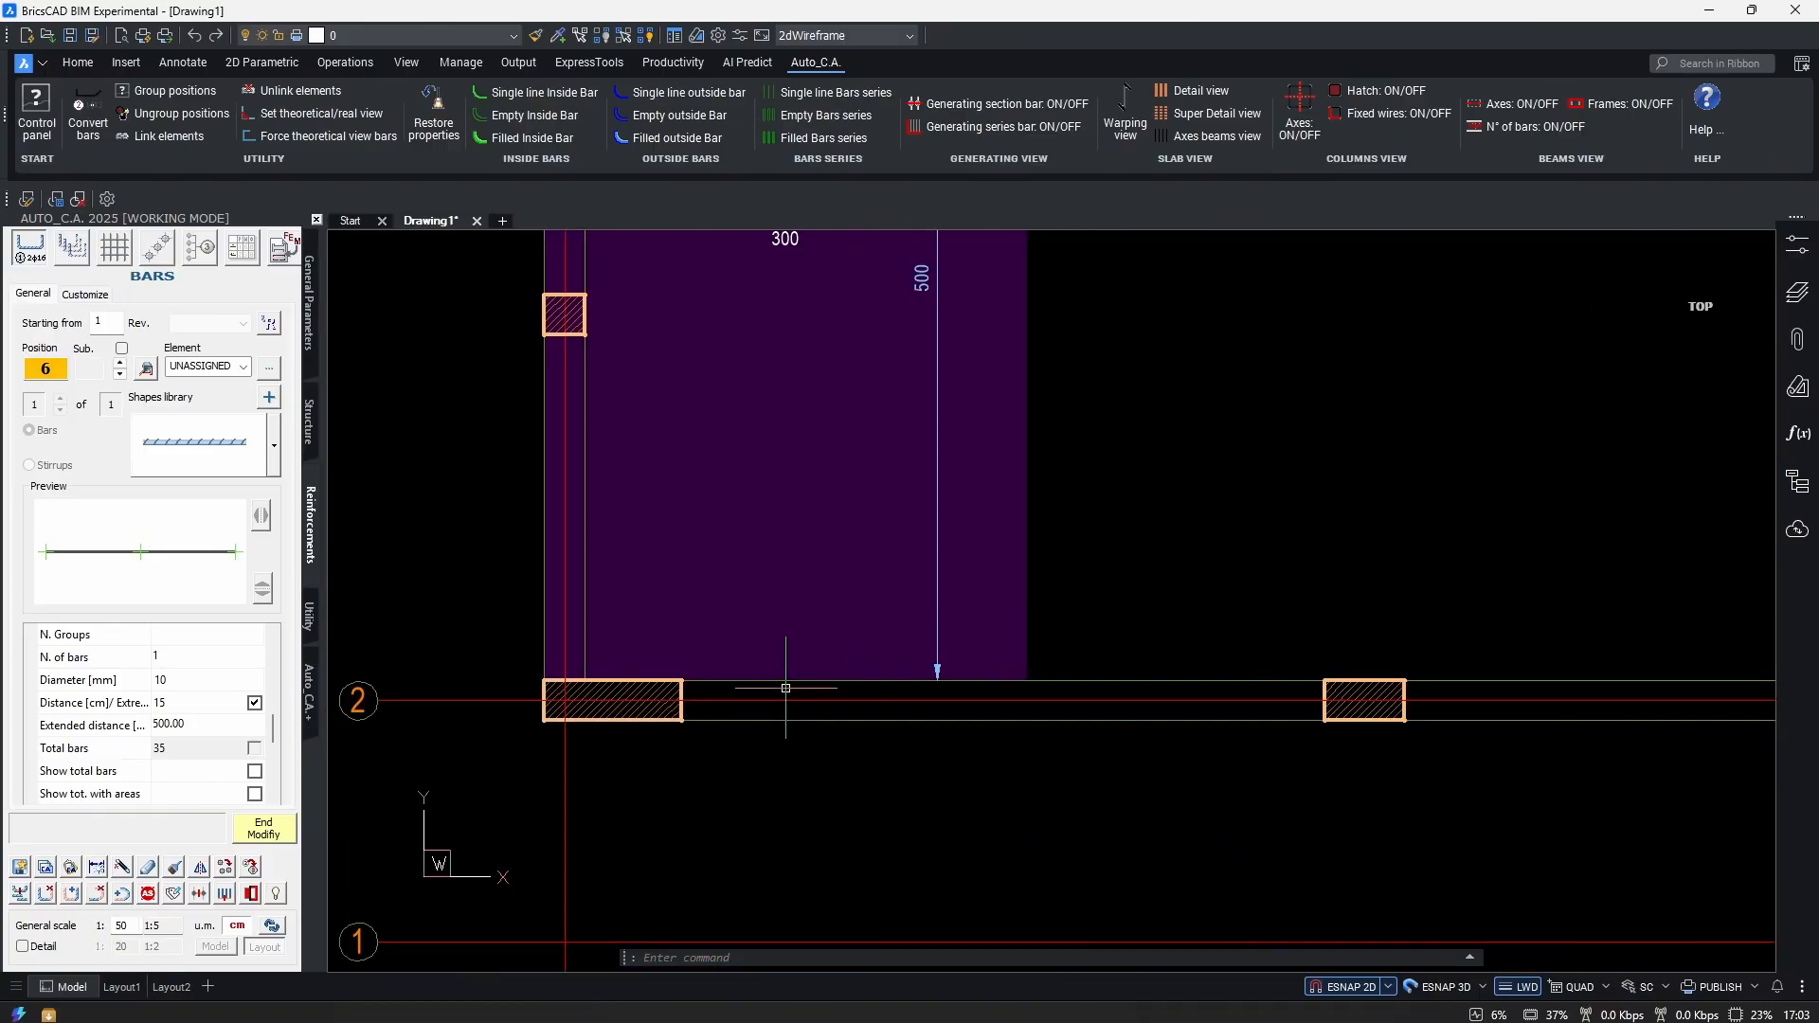
scroll(853, 241, up, 6)
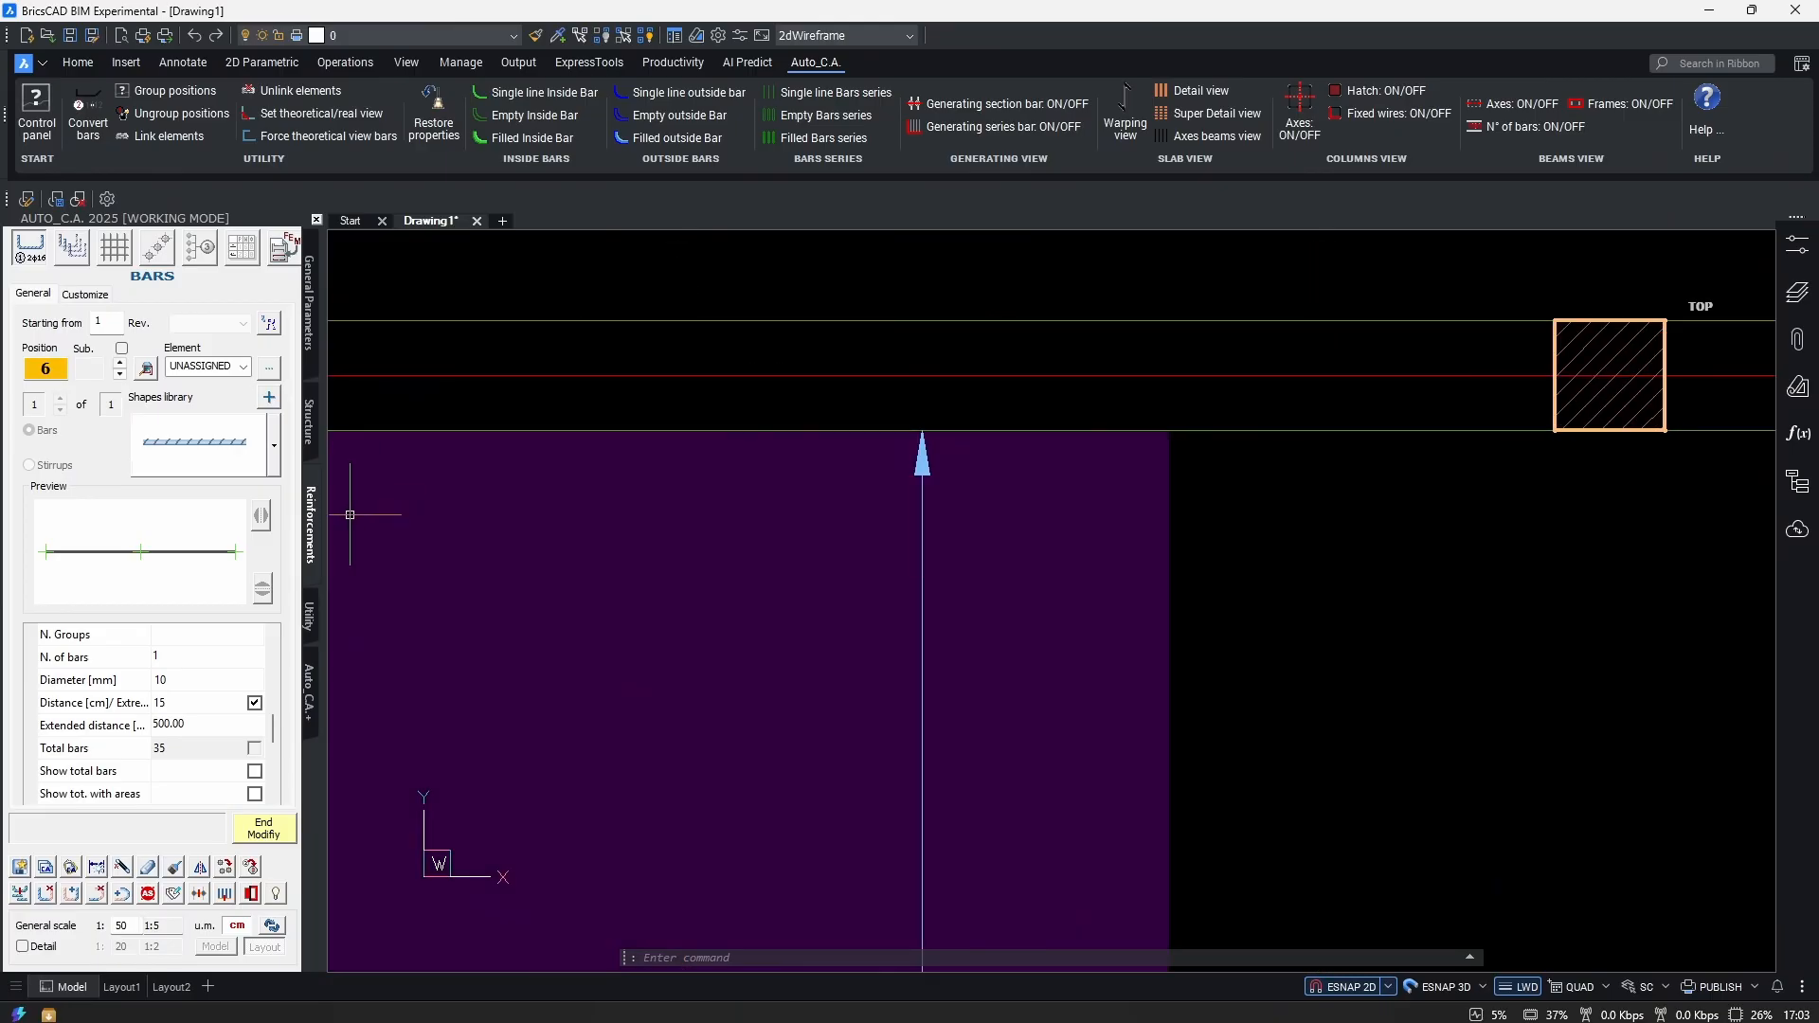
Toggle the Extremes checkbox again and inspect the bar label, top beam and slab top.
click(254, 703)
scroll(934, 467, down, 6)
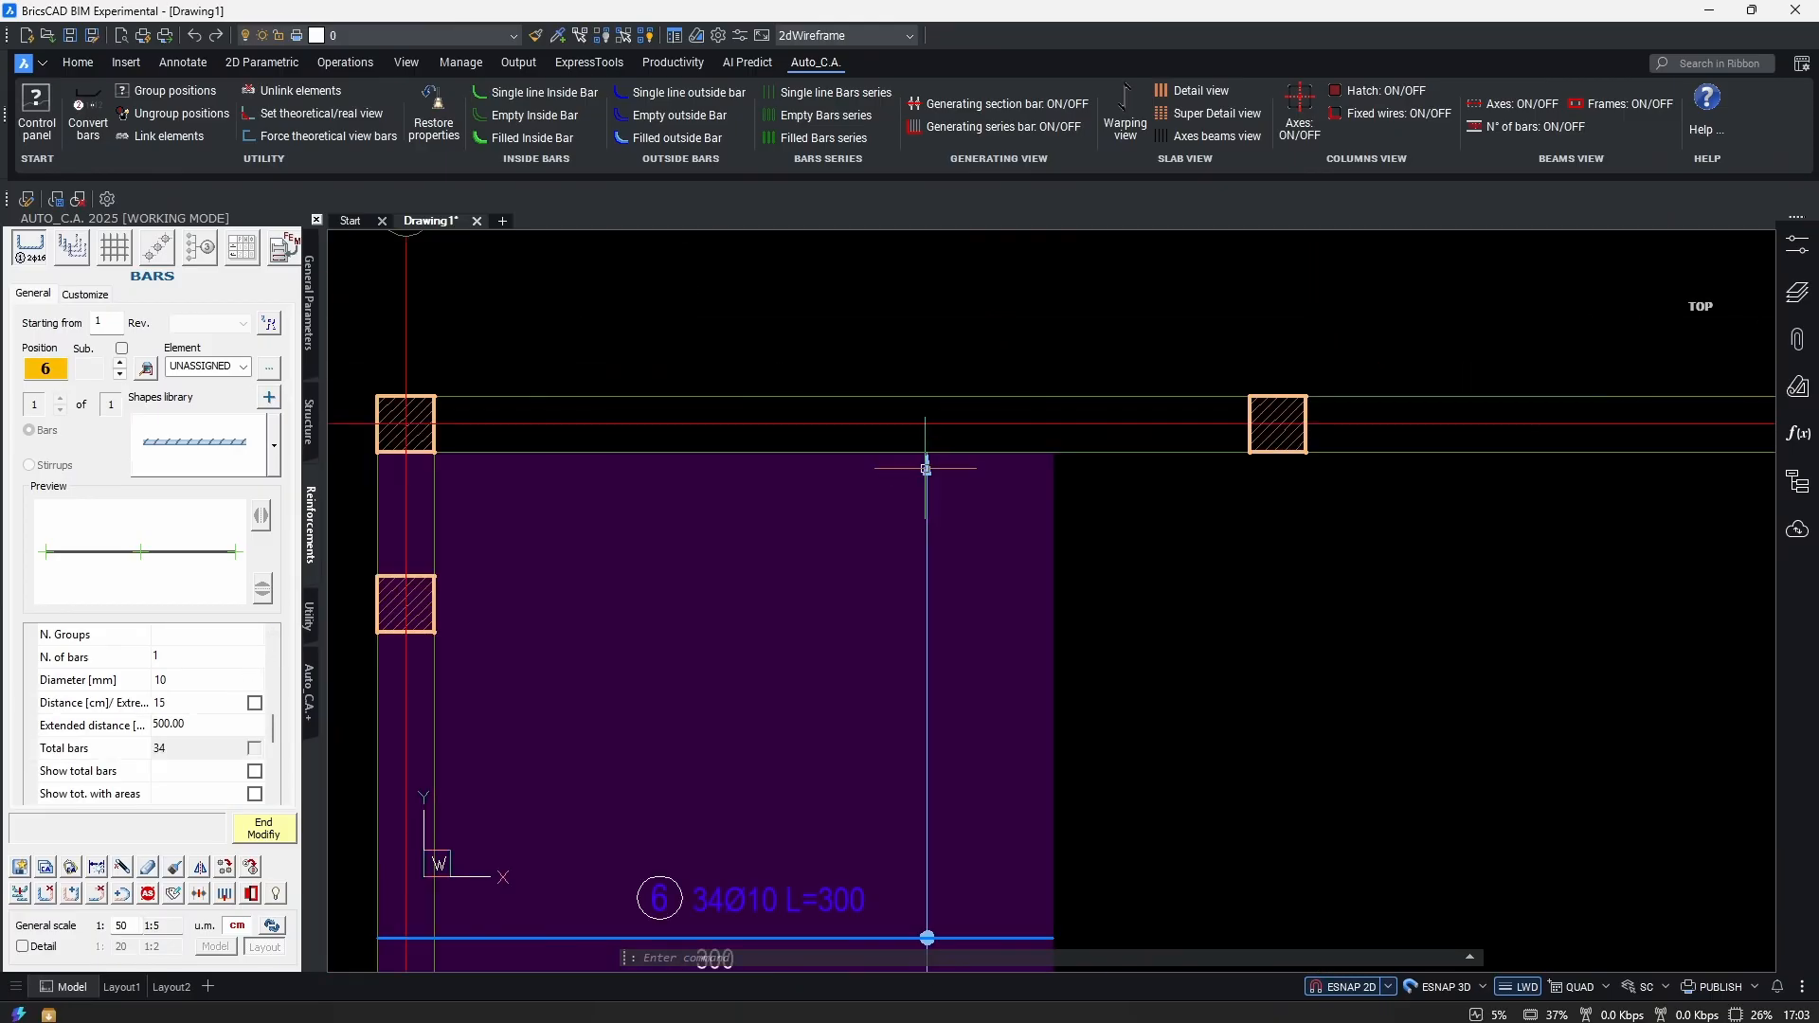
scroll(916, 687, up, 2)
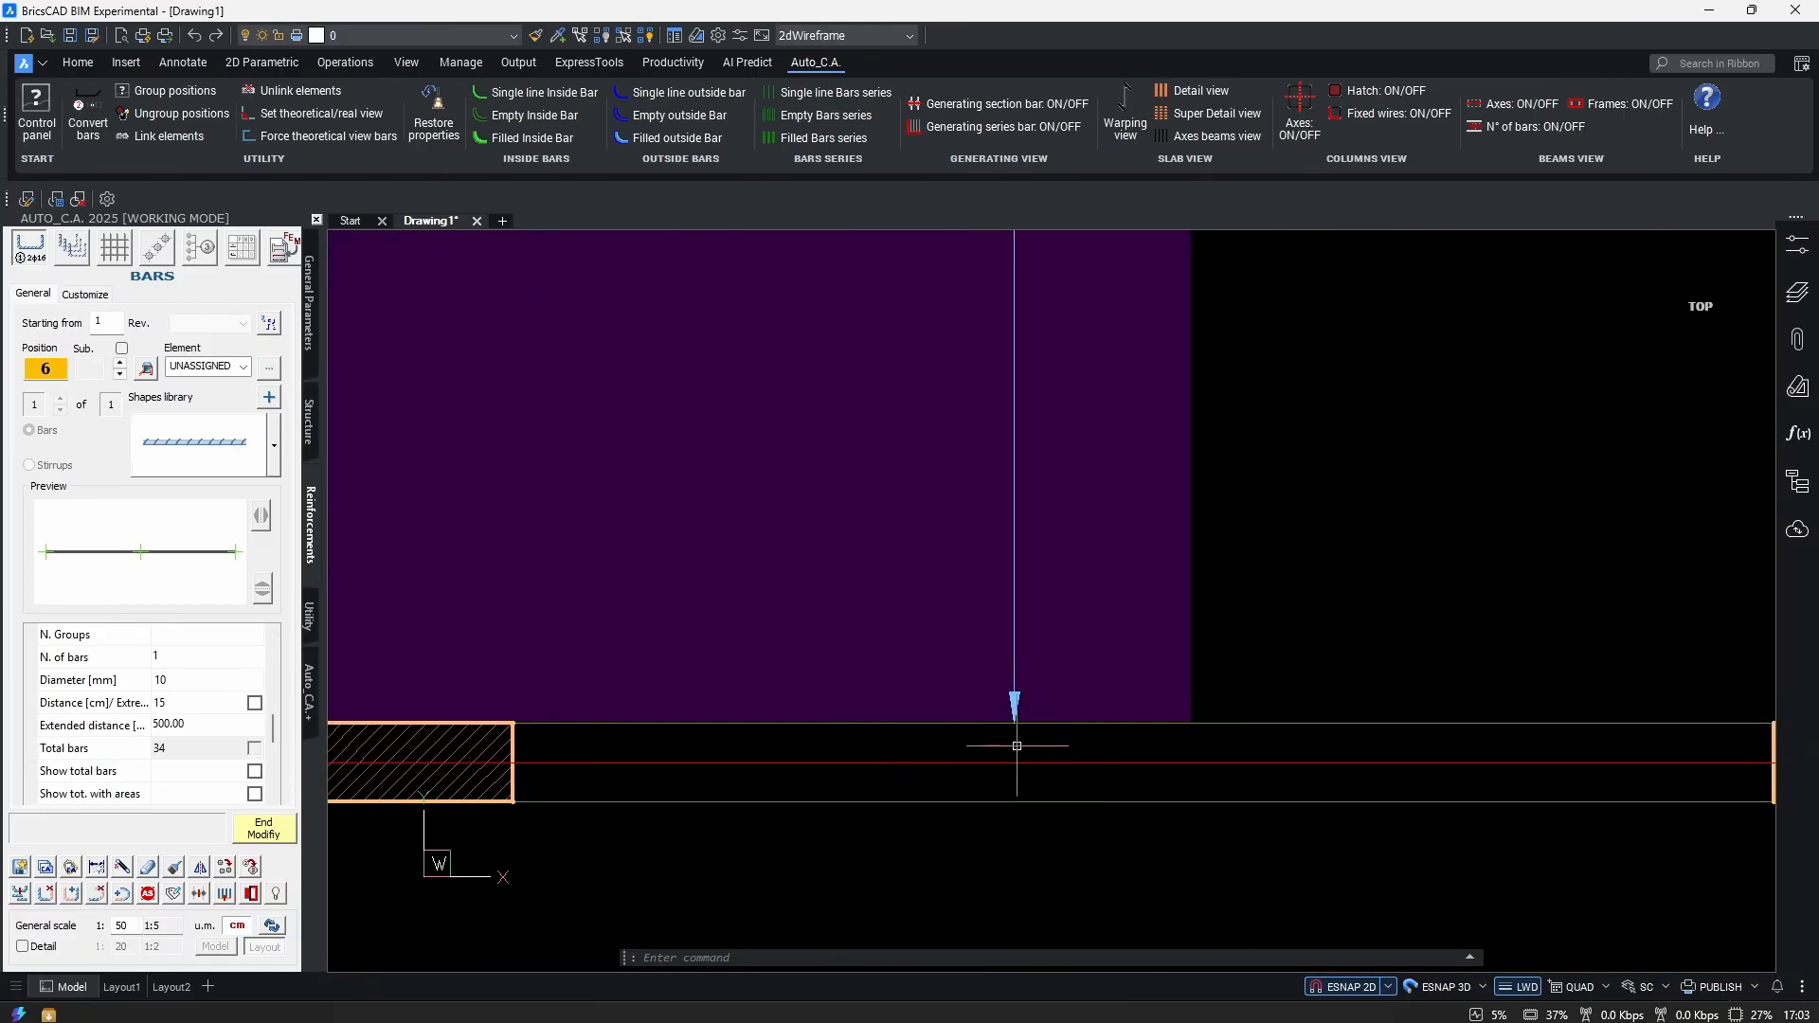
scroll(831, 723, down, 3)
middle_drag(1072, 537, 1046, 784)
middle_drag(844, 435, 830, 632)
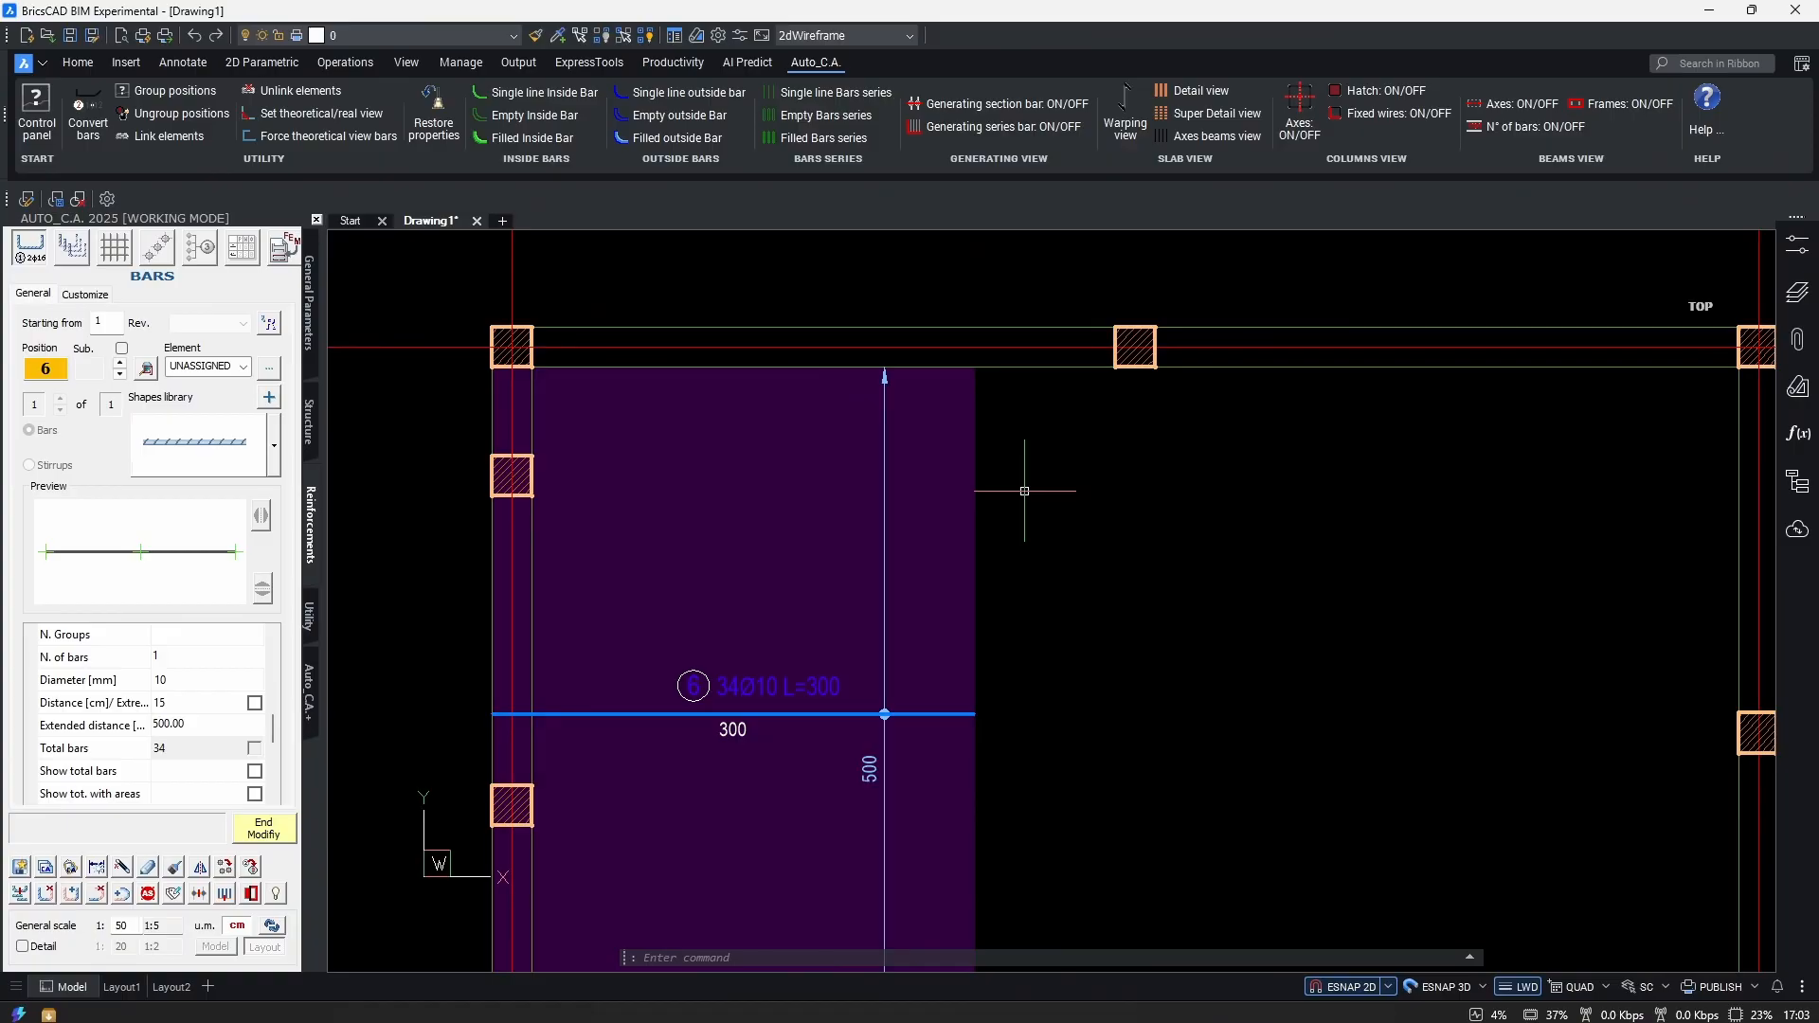
scroll(720, 398, down, 4)
scroll(834, 653, up, 1)
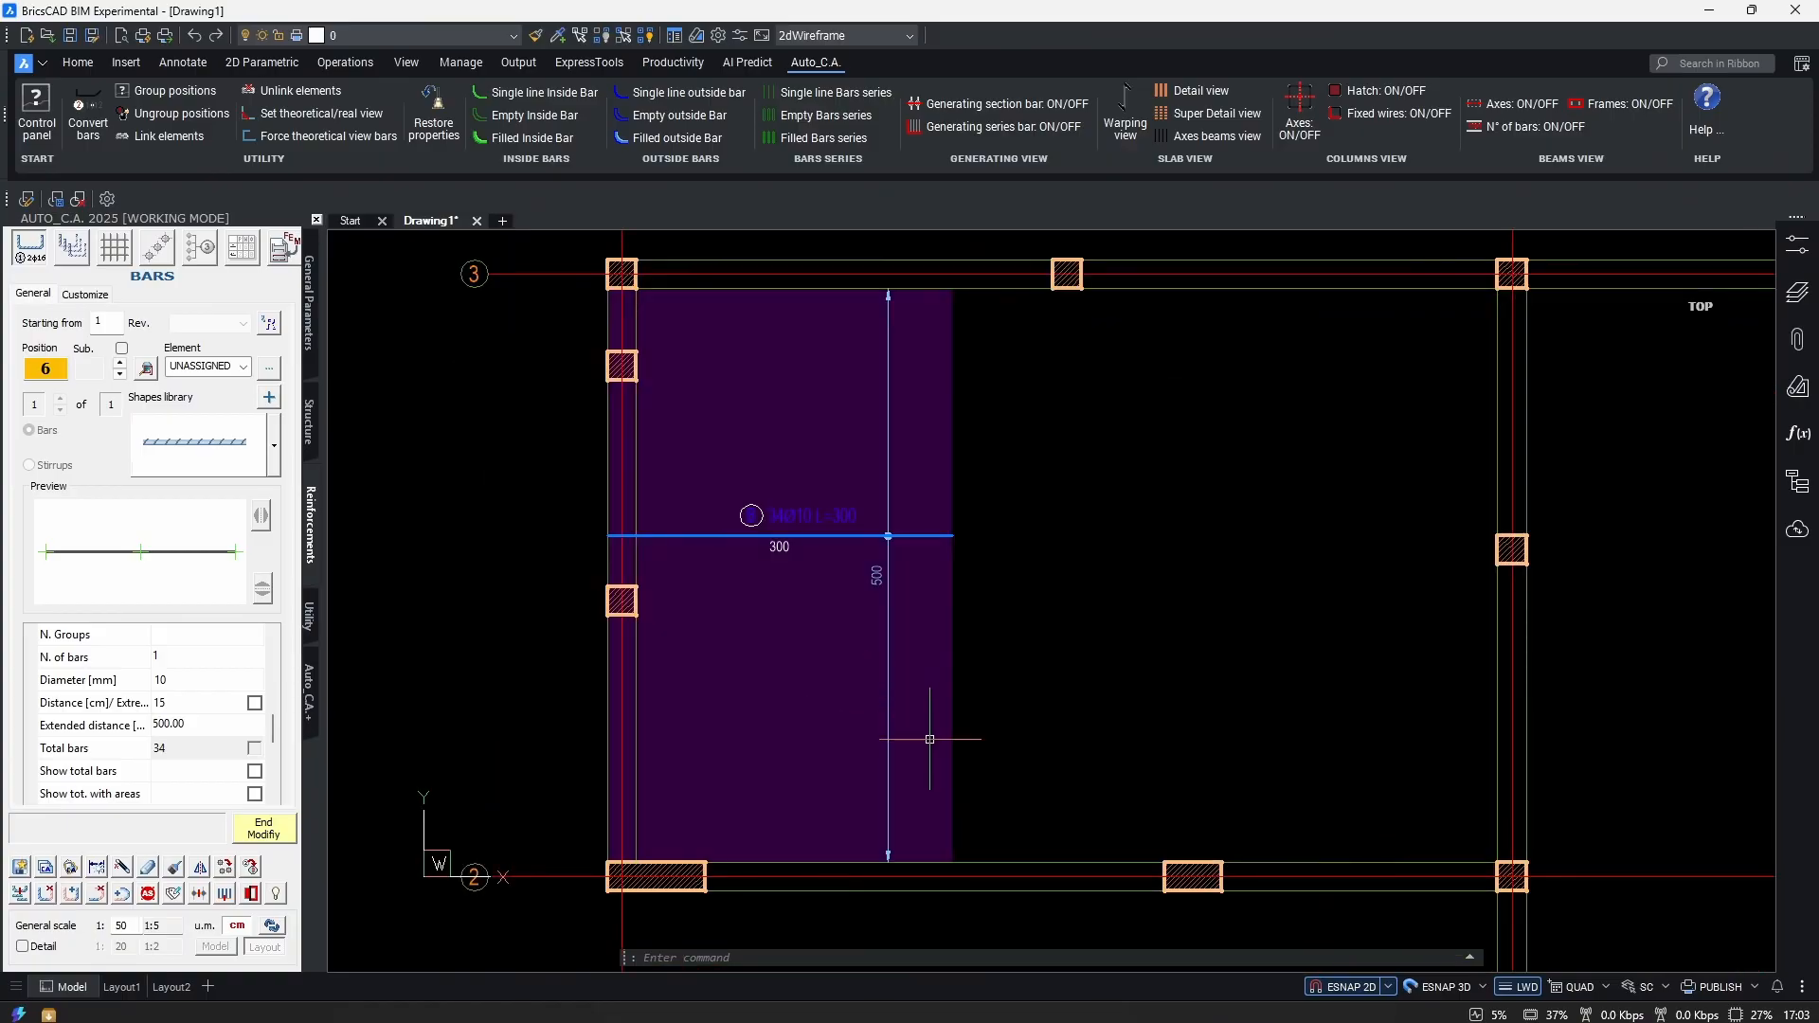
scroll(900, 786, up, 4)
scroll(966, 755, down, 2)
scroll(927, 784, up, 3)
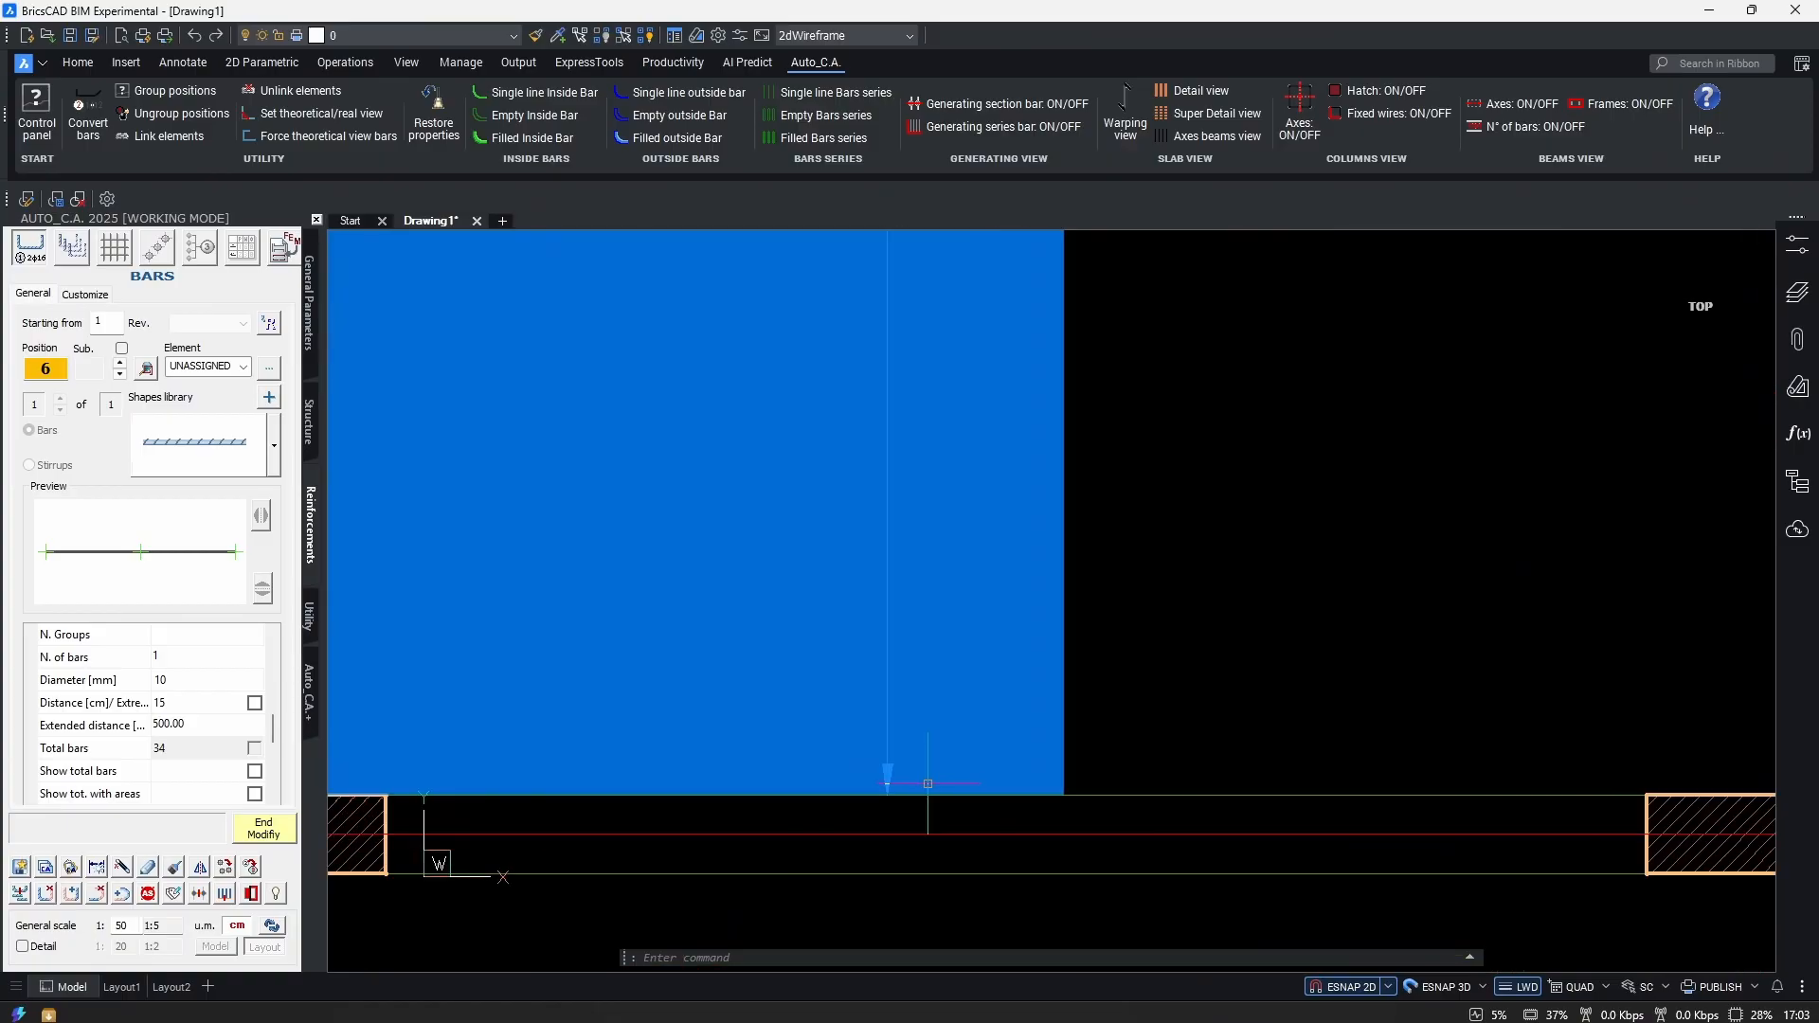
scroll(938, 786, down, 3)
middle_drag(1061, 492, 1025, 739)
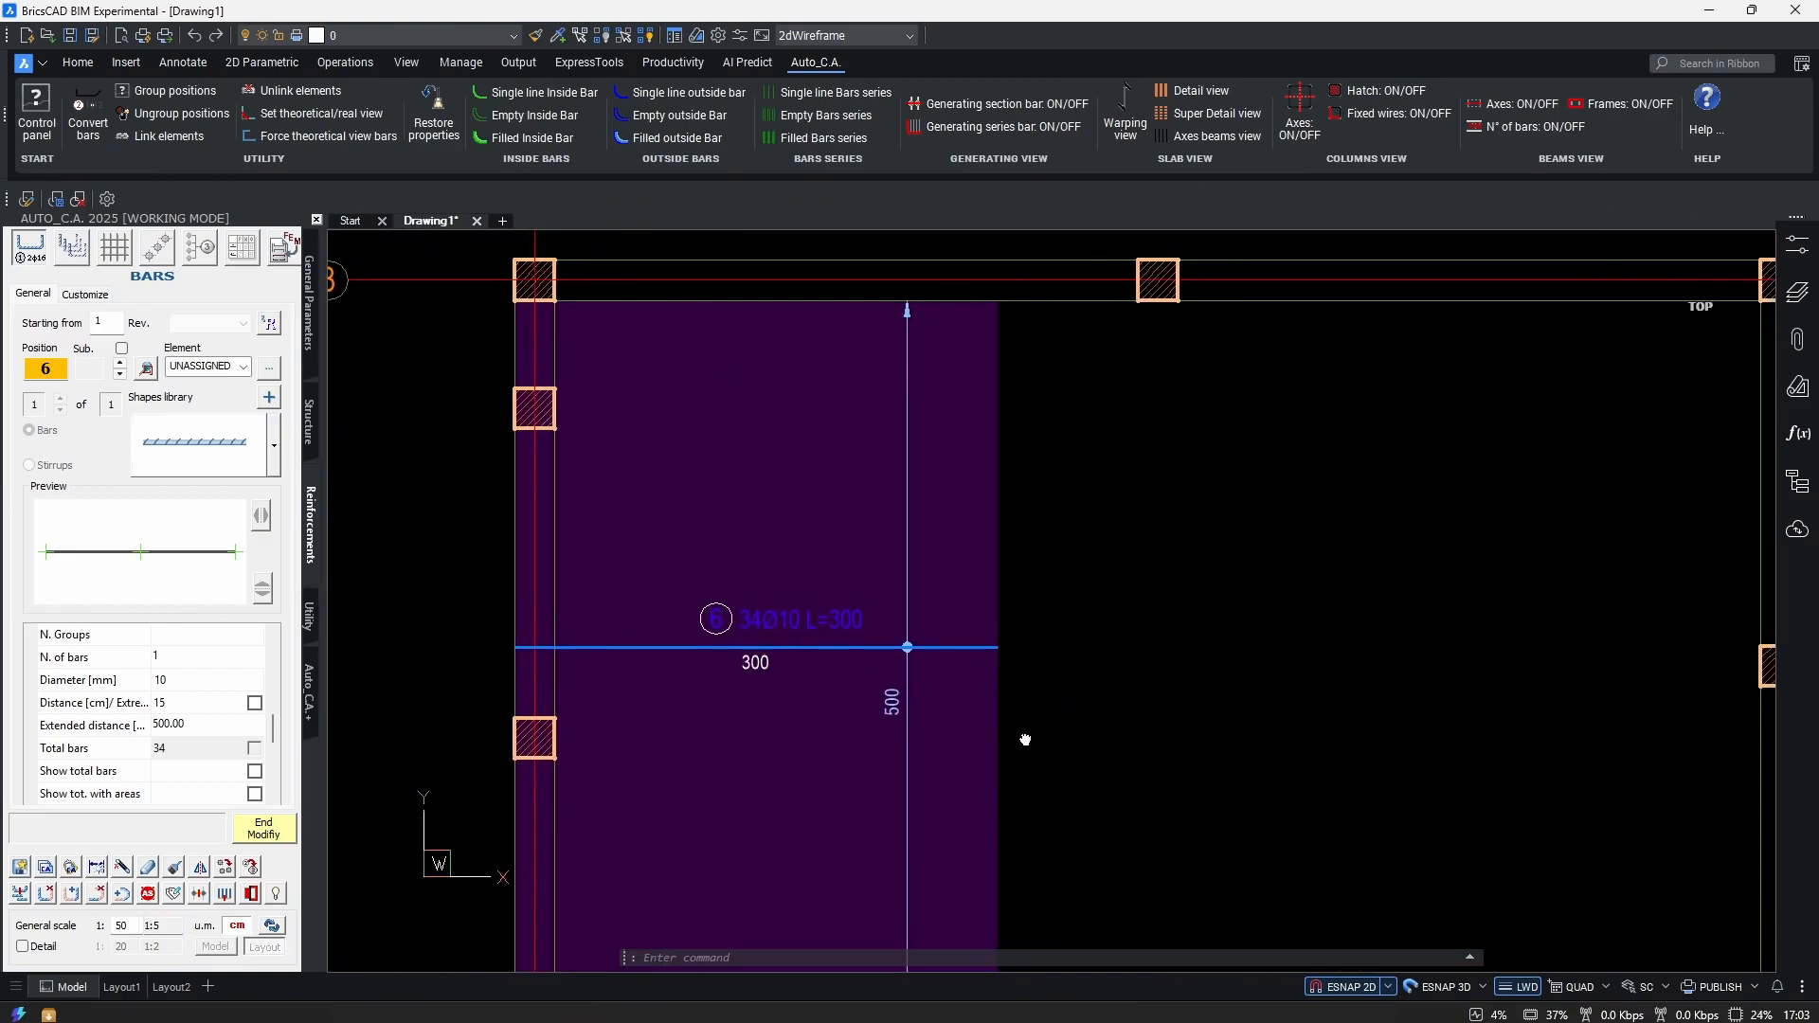
scroll(1004, 691, down, 2)
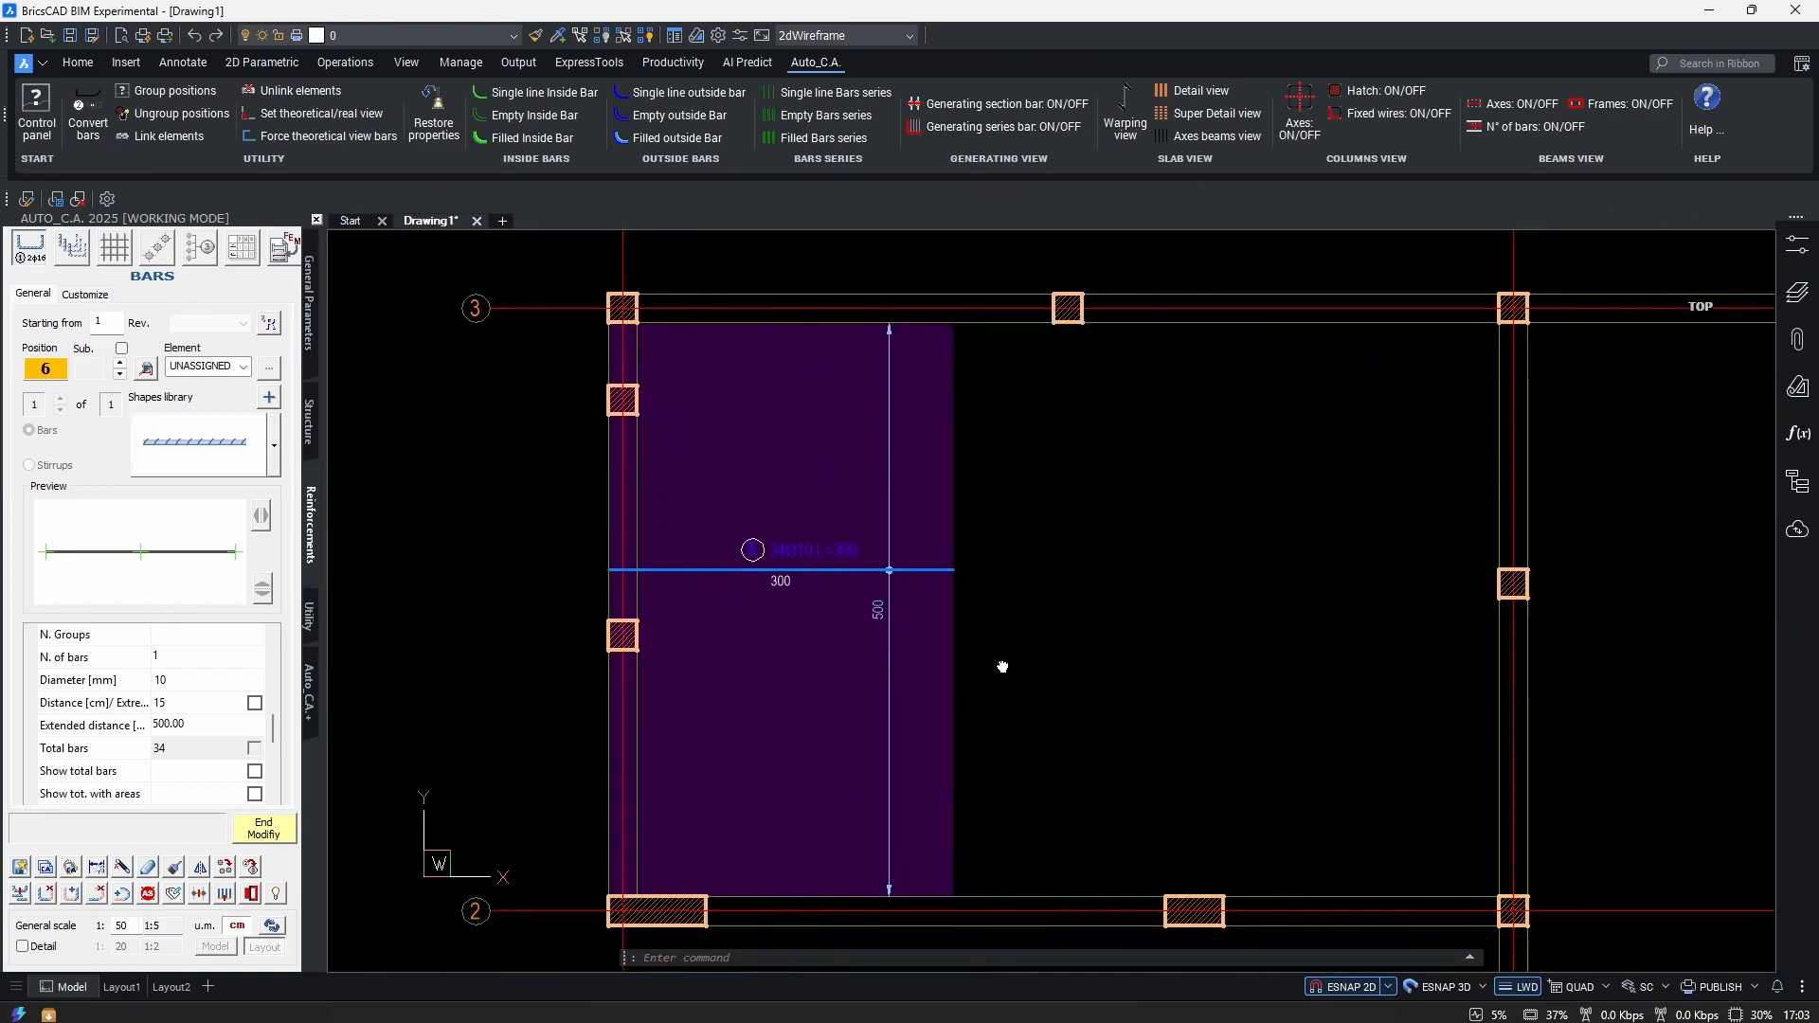
Switch extremes counting on for 35 bars, then off again, leaving 34 Ø10 bars.
click(254, 703)
scroll(859, 626, up, 5)
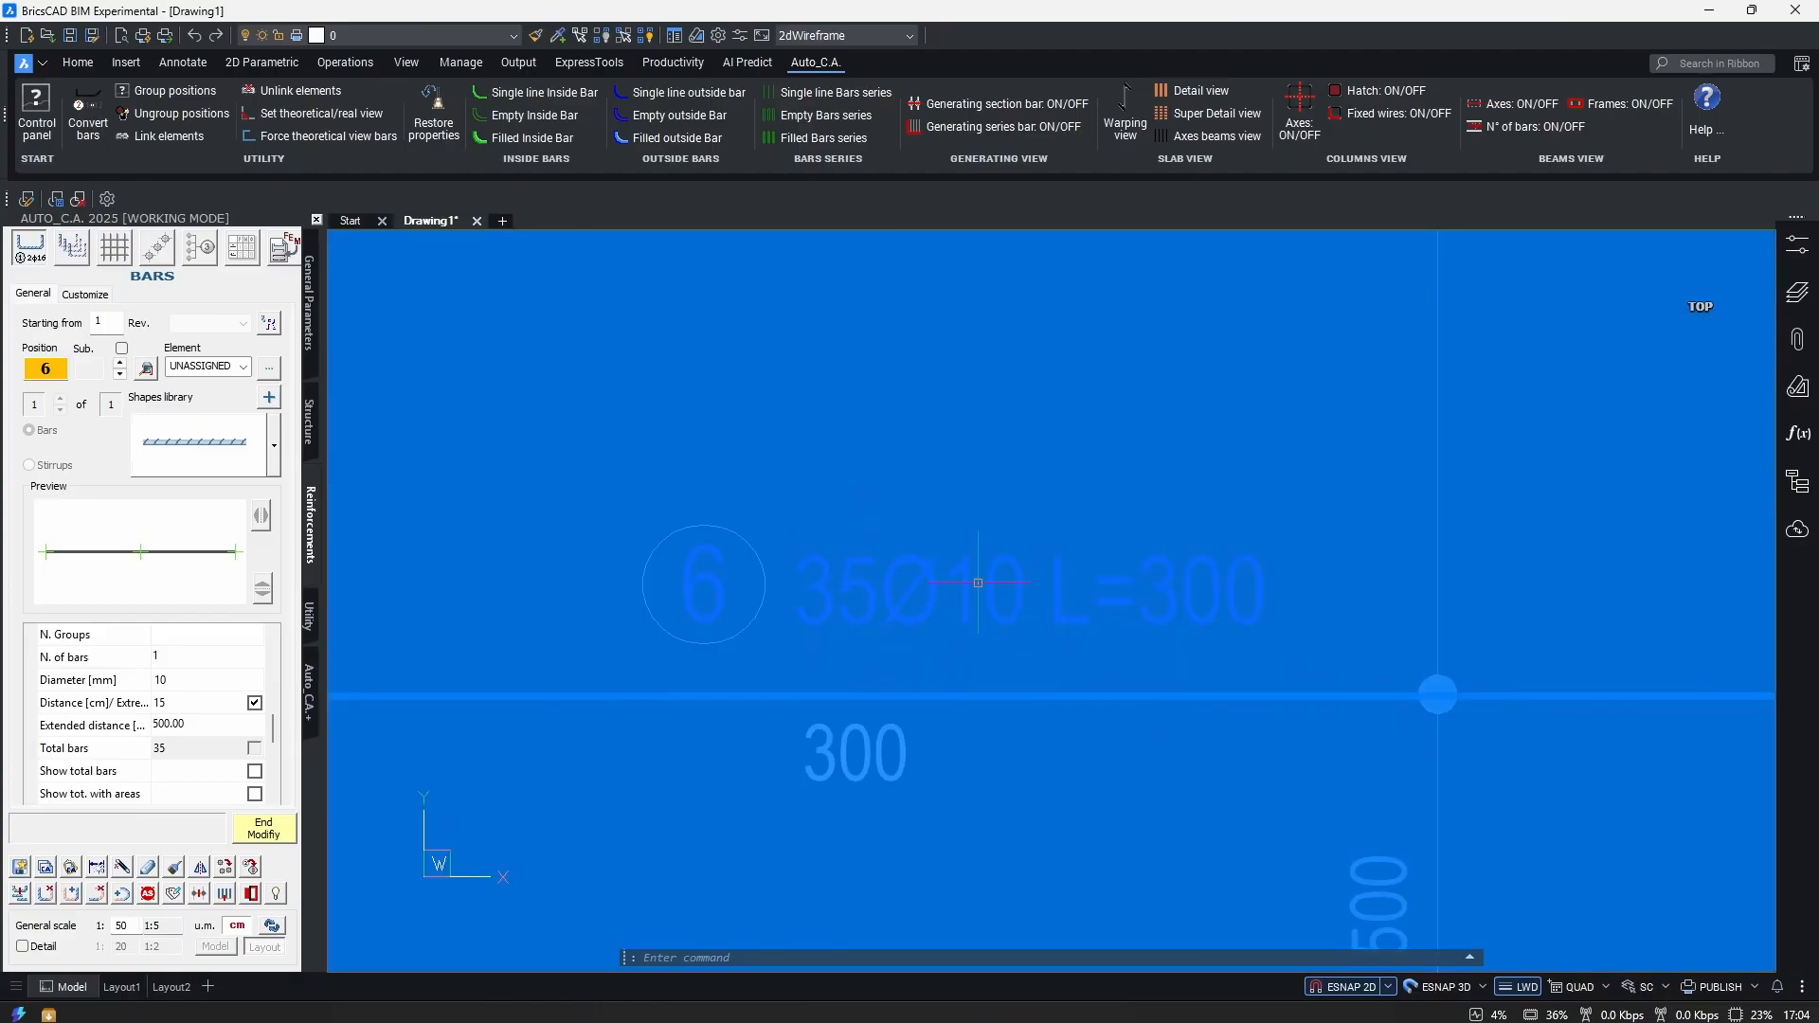
scroll(990, 644, down, 5)
middle_drag(1106, 764, 1131, 767)
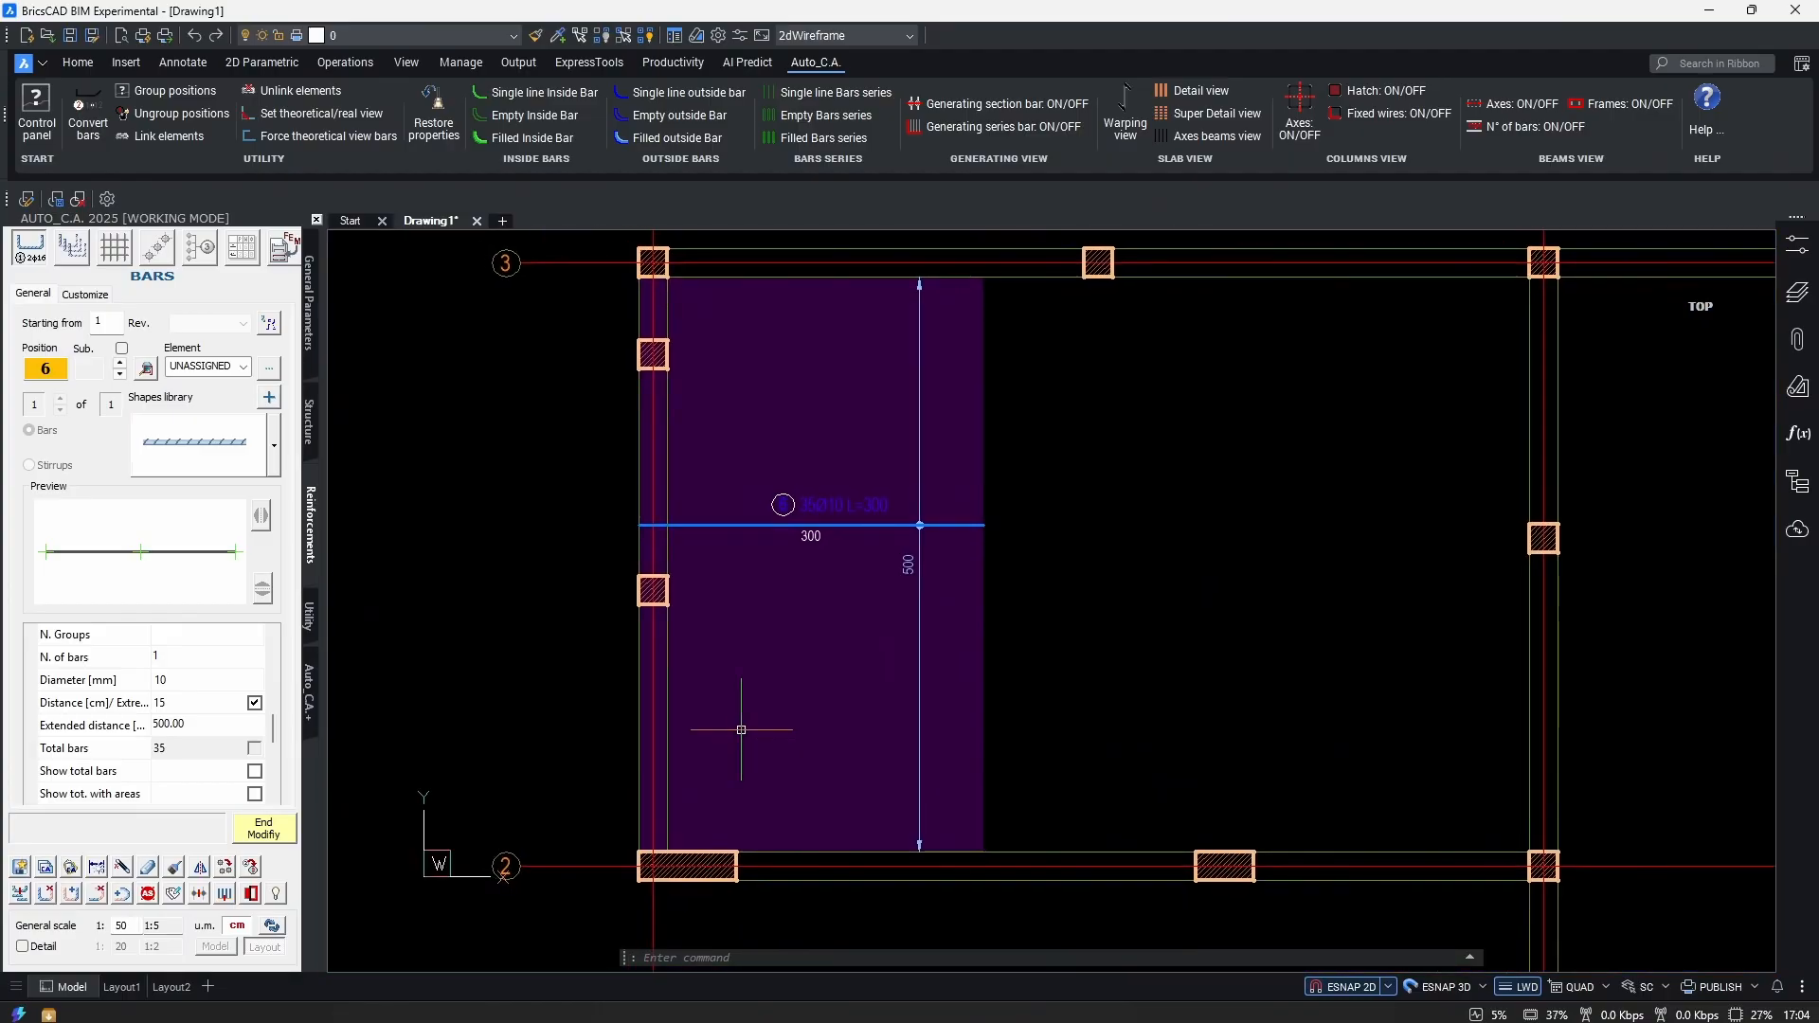
click(254, 703)
scroll(254, 718, down, 2)
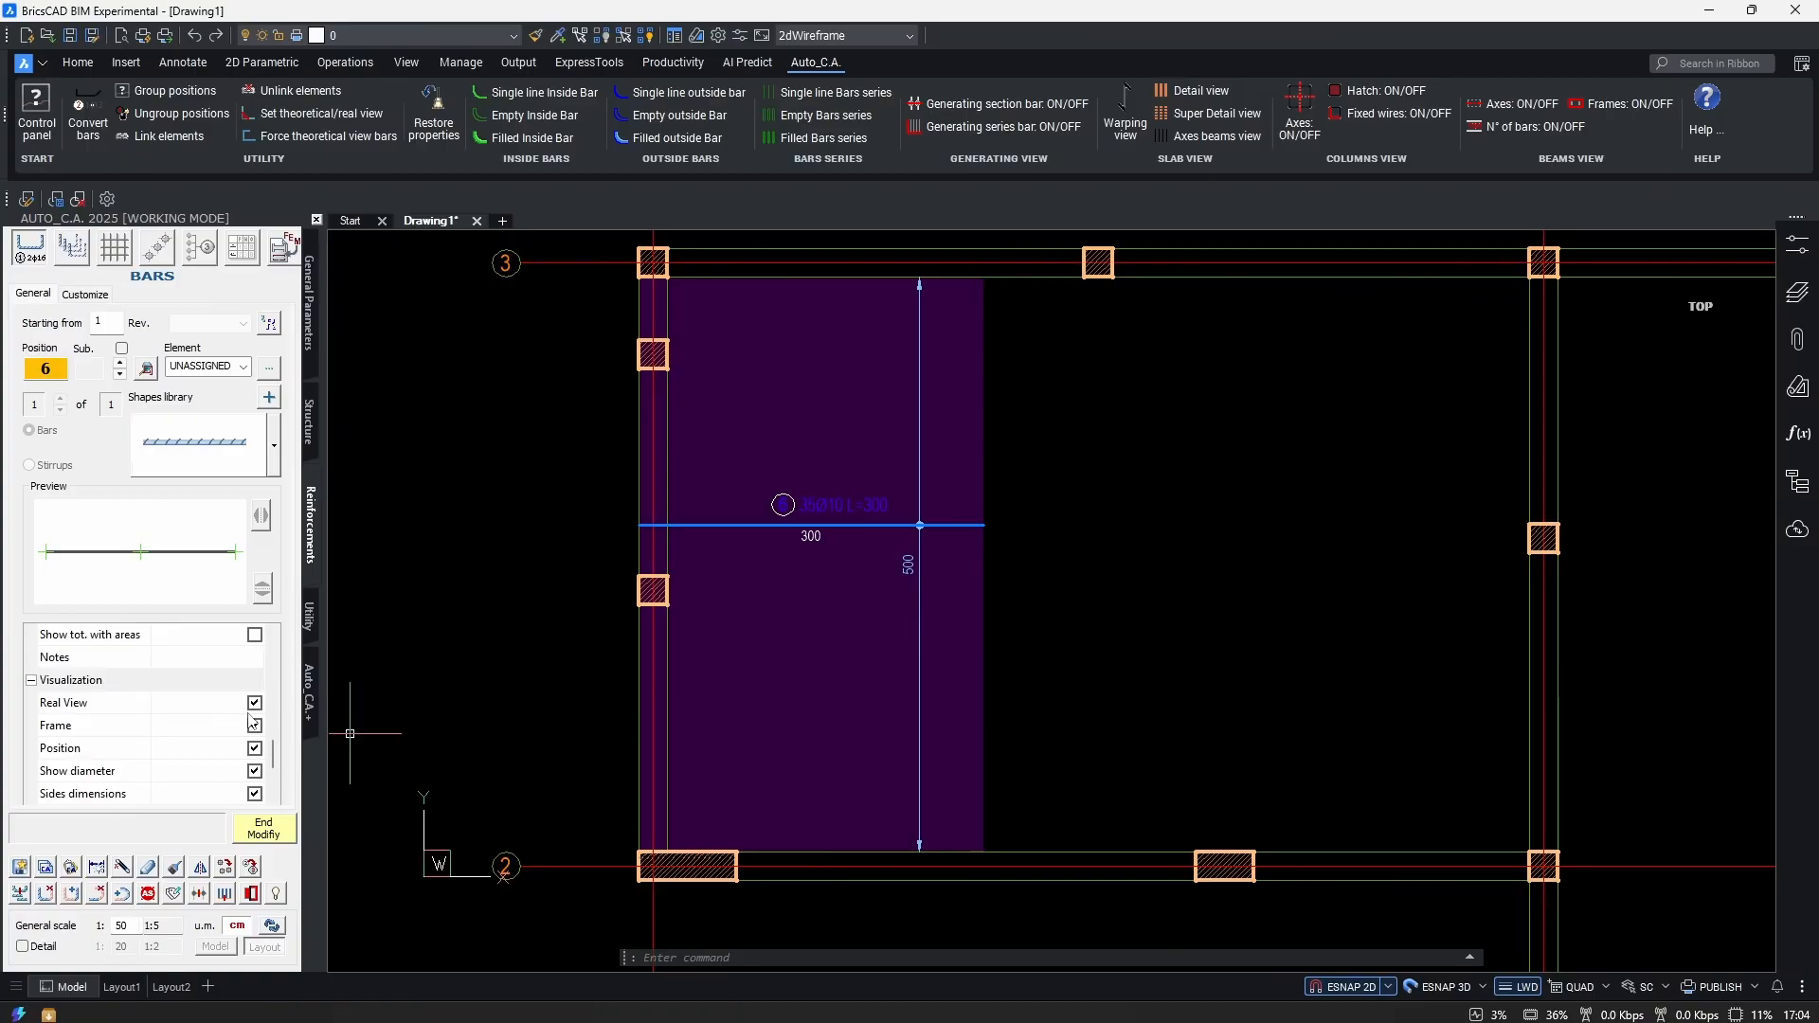
Toggle Real View off and on, seeing bar 6 as a thin line and at real thickness.
scroll(249, 730, down, 2)
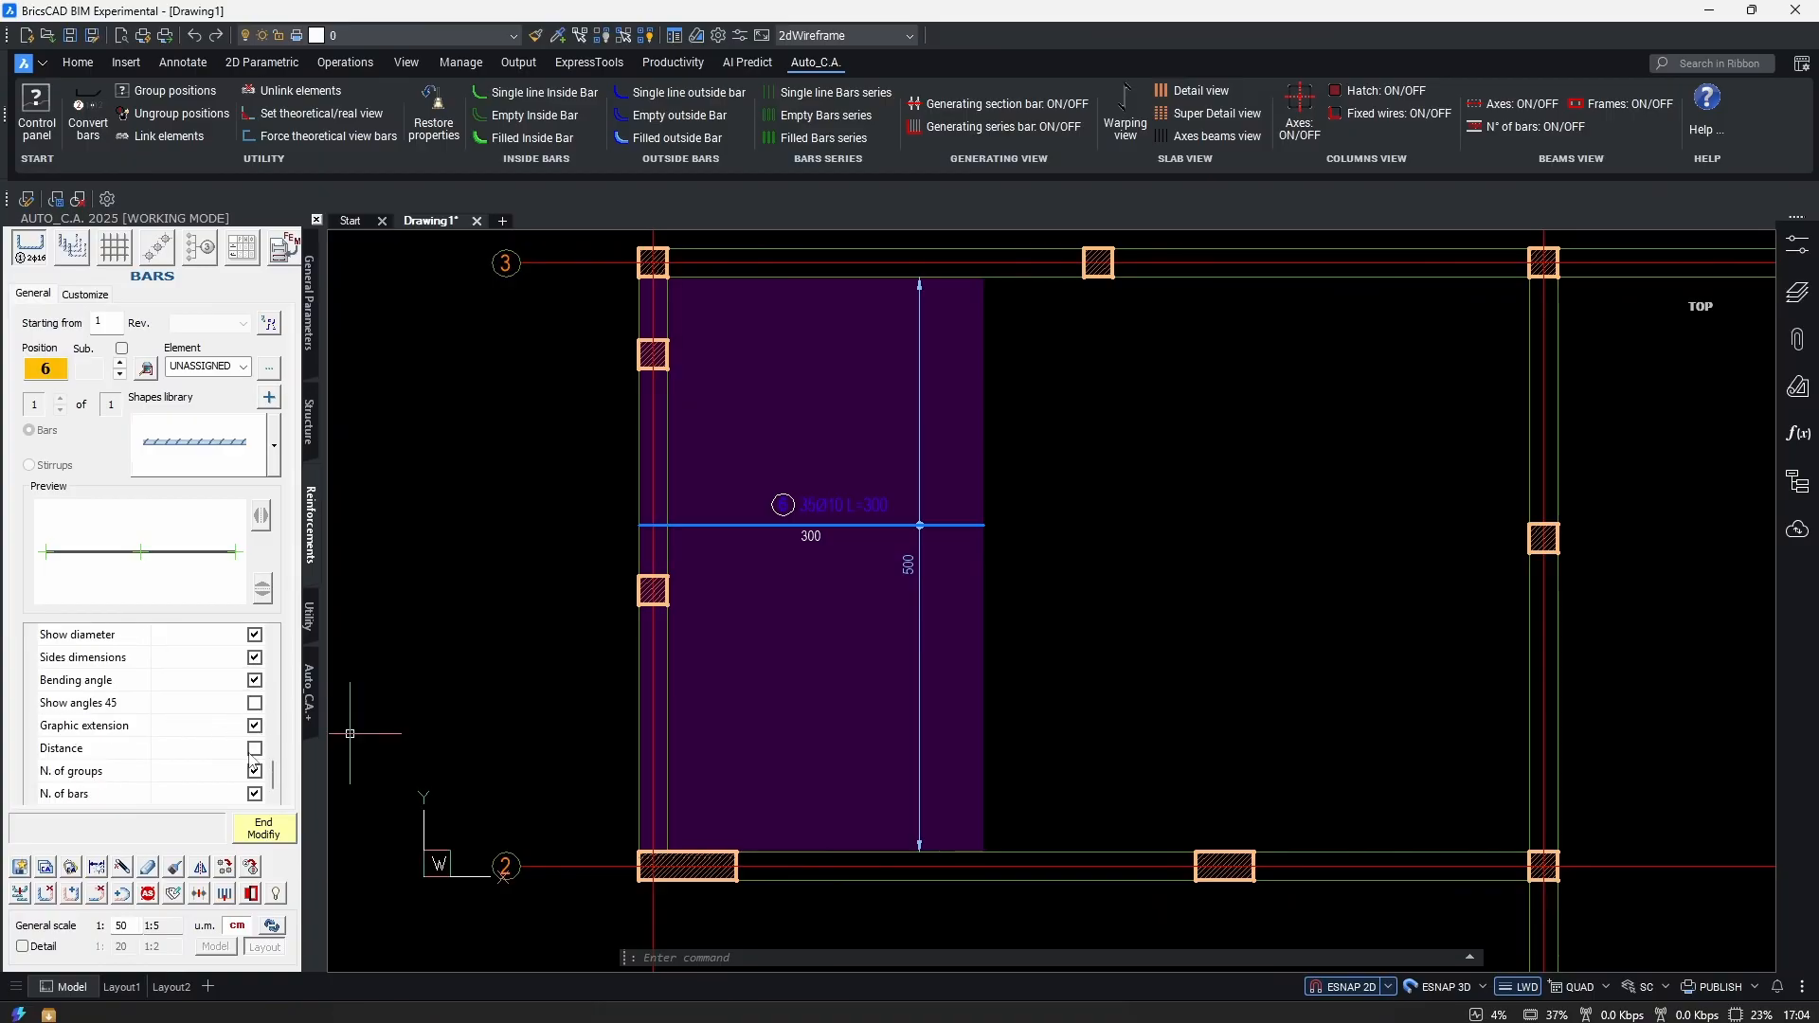
scroll(211, 768, up, 3)
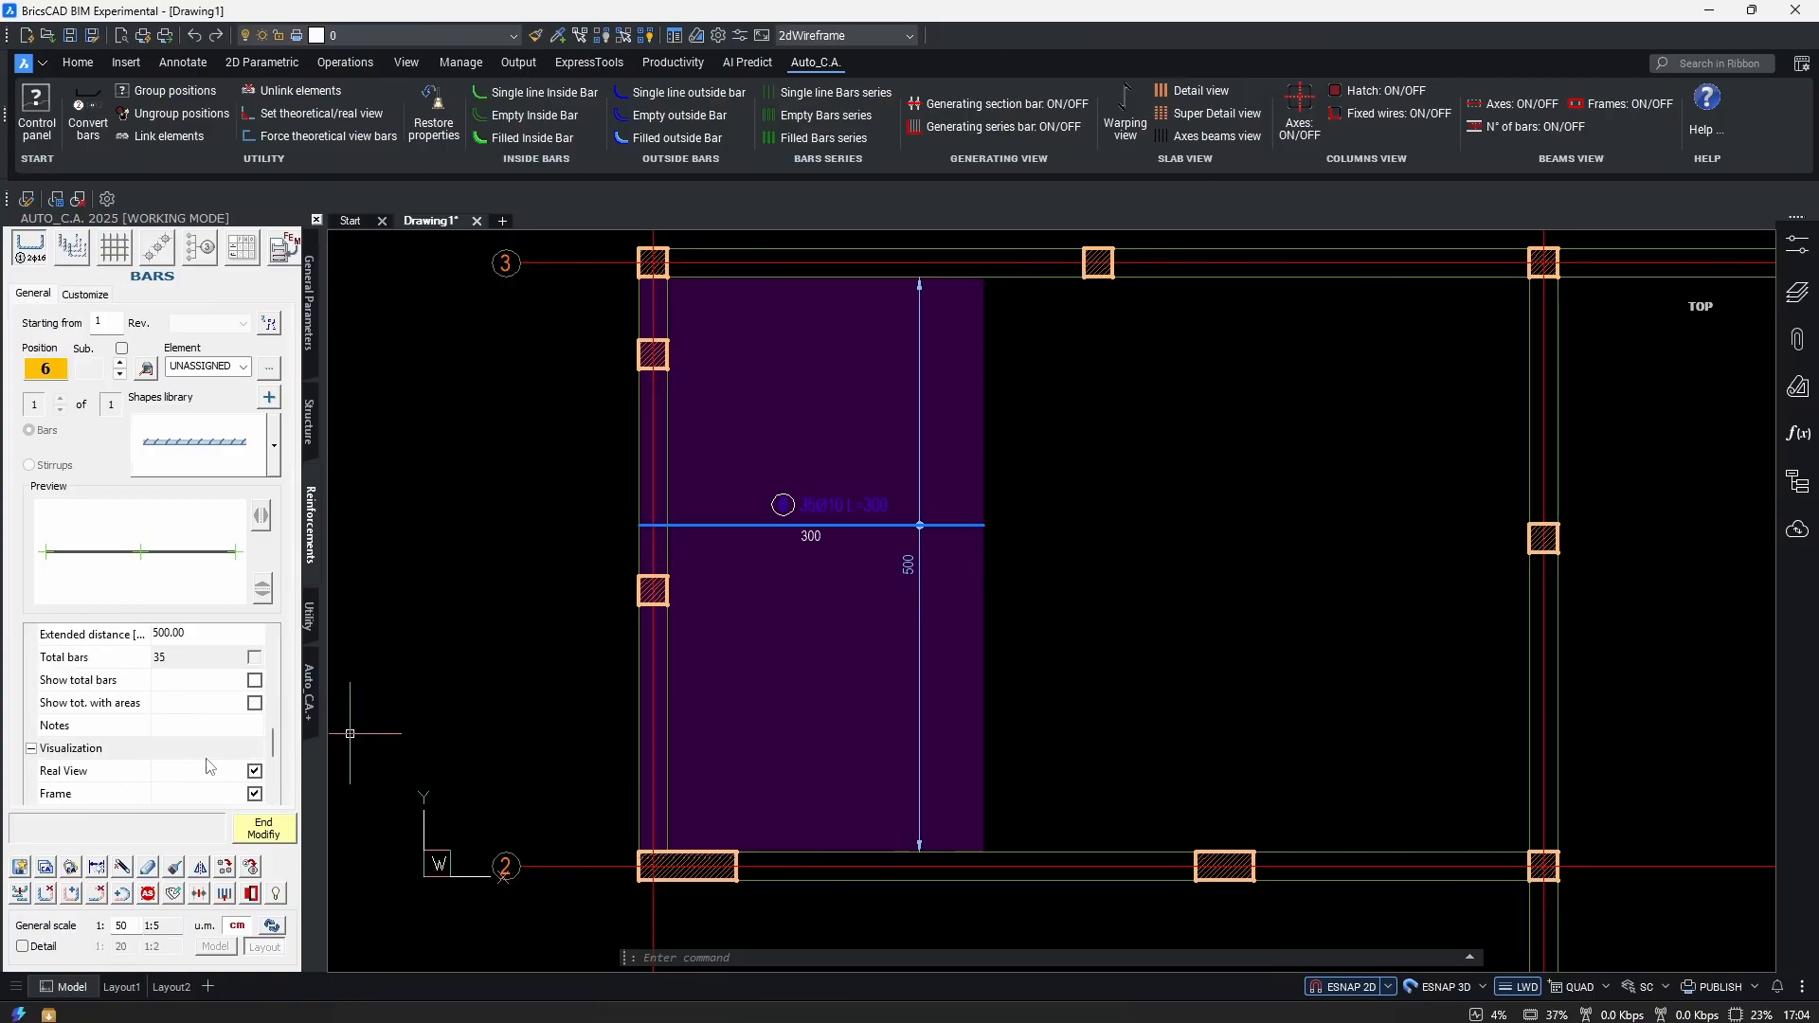
scroll(149, 761, down, 1)
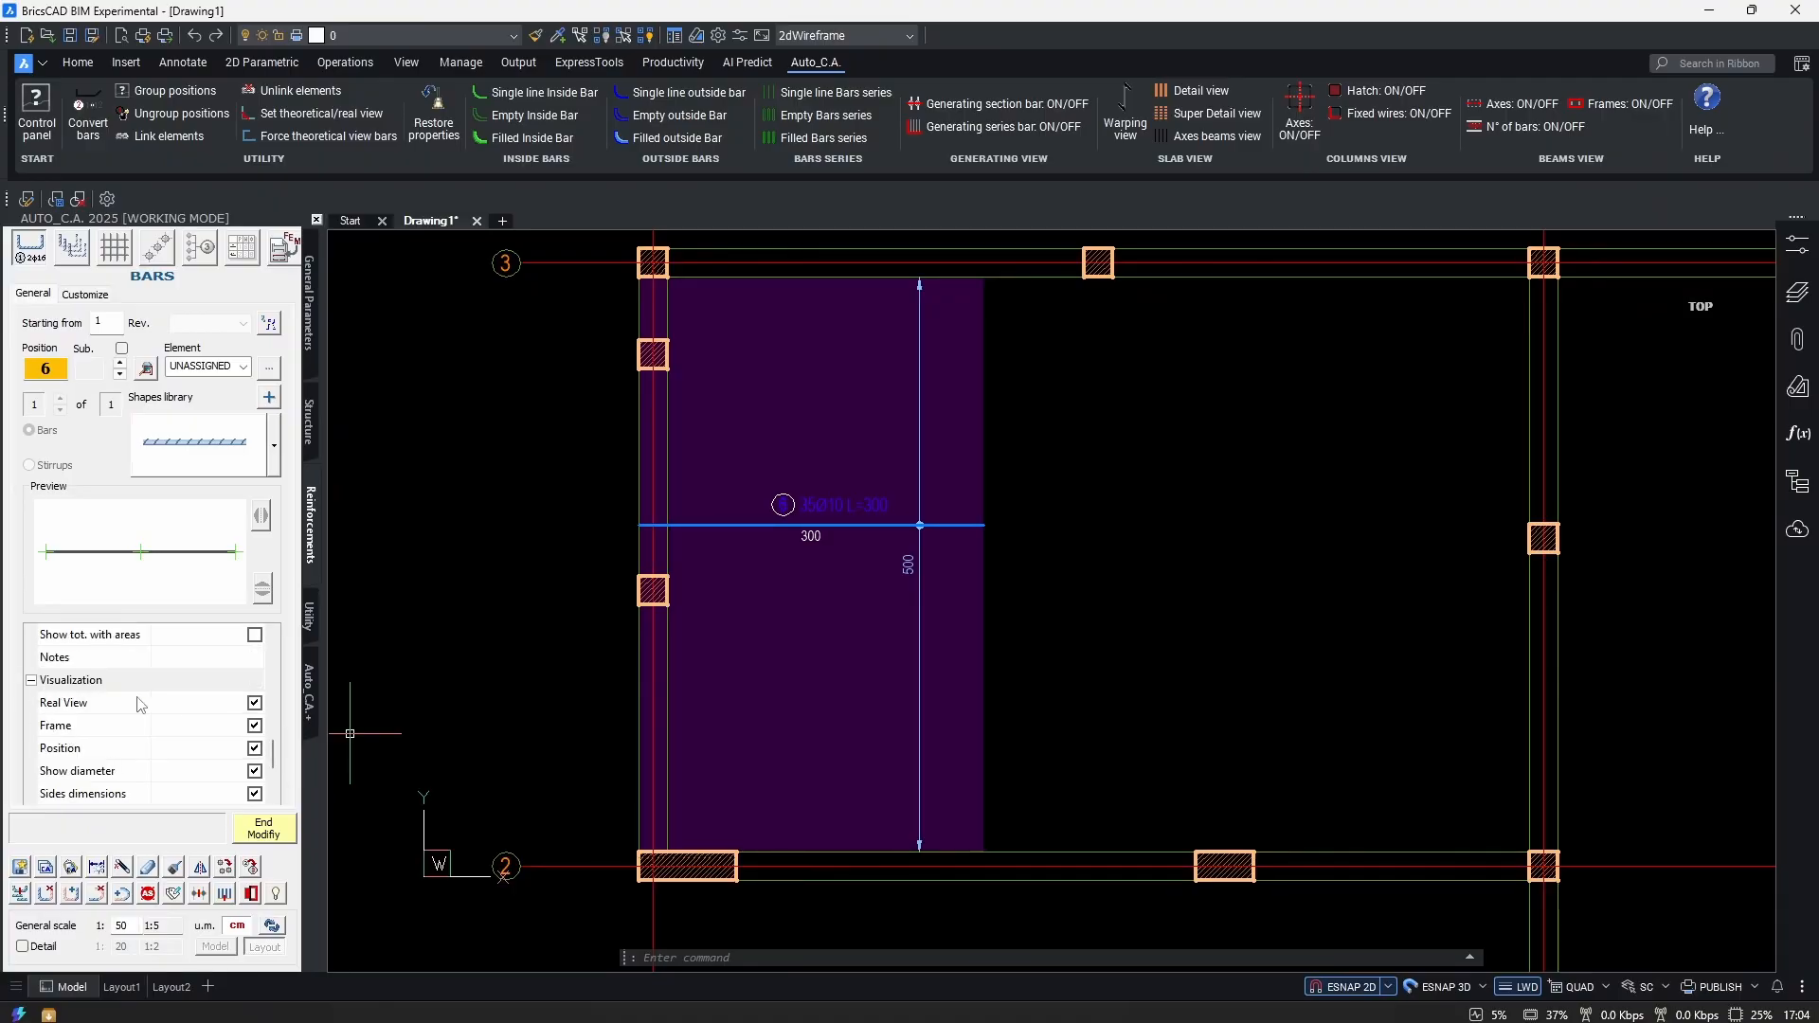
scroll(156, 718, down, 1)
scroll(161, 722, up, 1)
scroll(221, 745, down, 1)
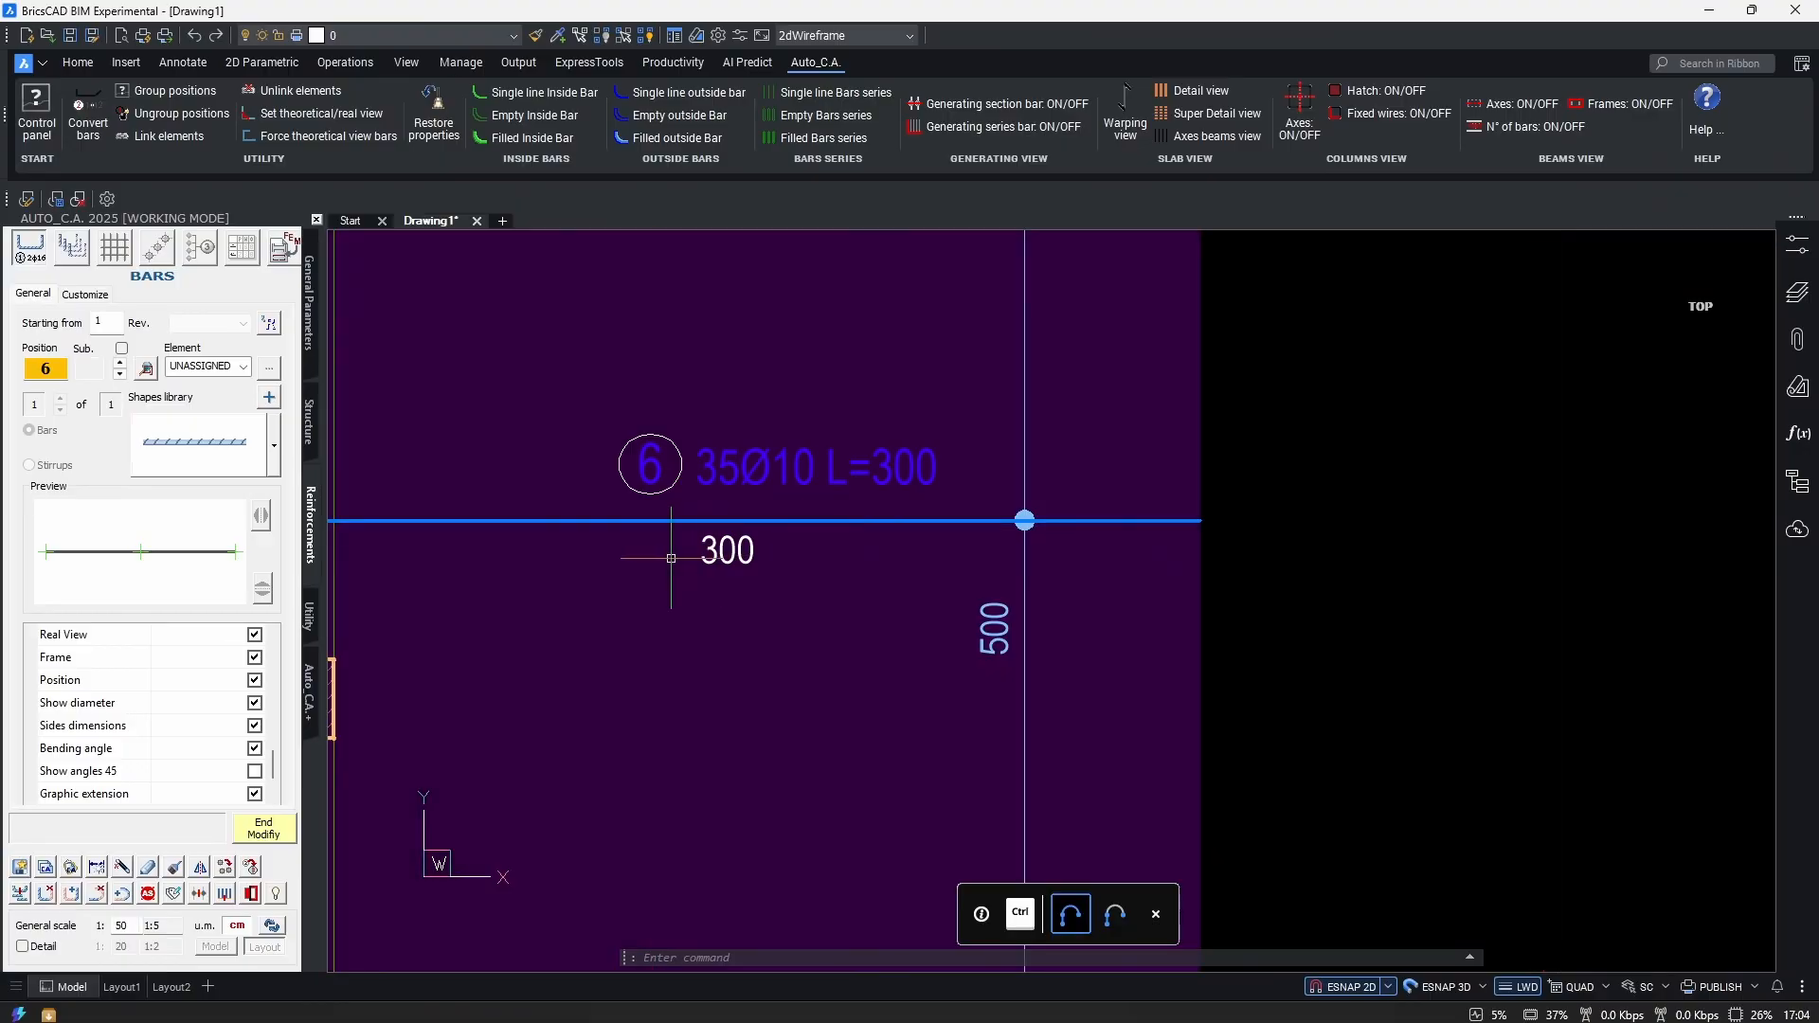
scroll(114, 761, up, 1)
click(256, 703)
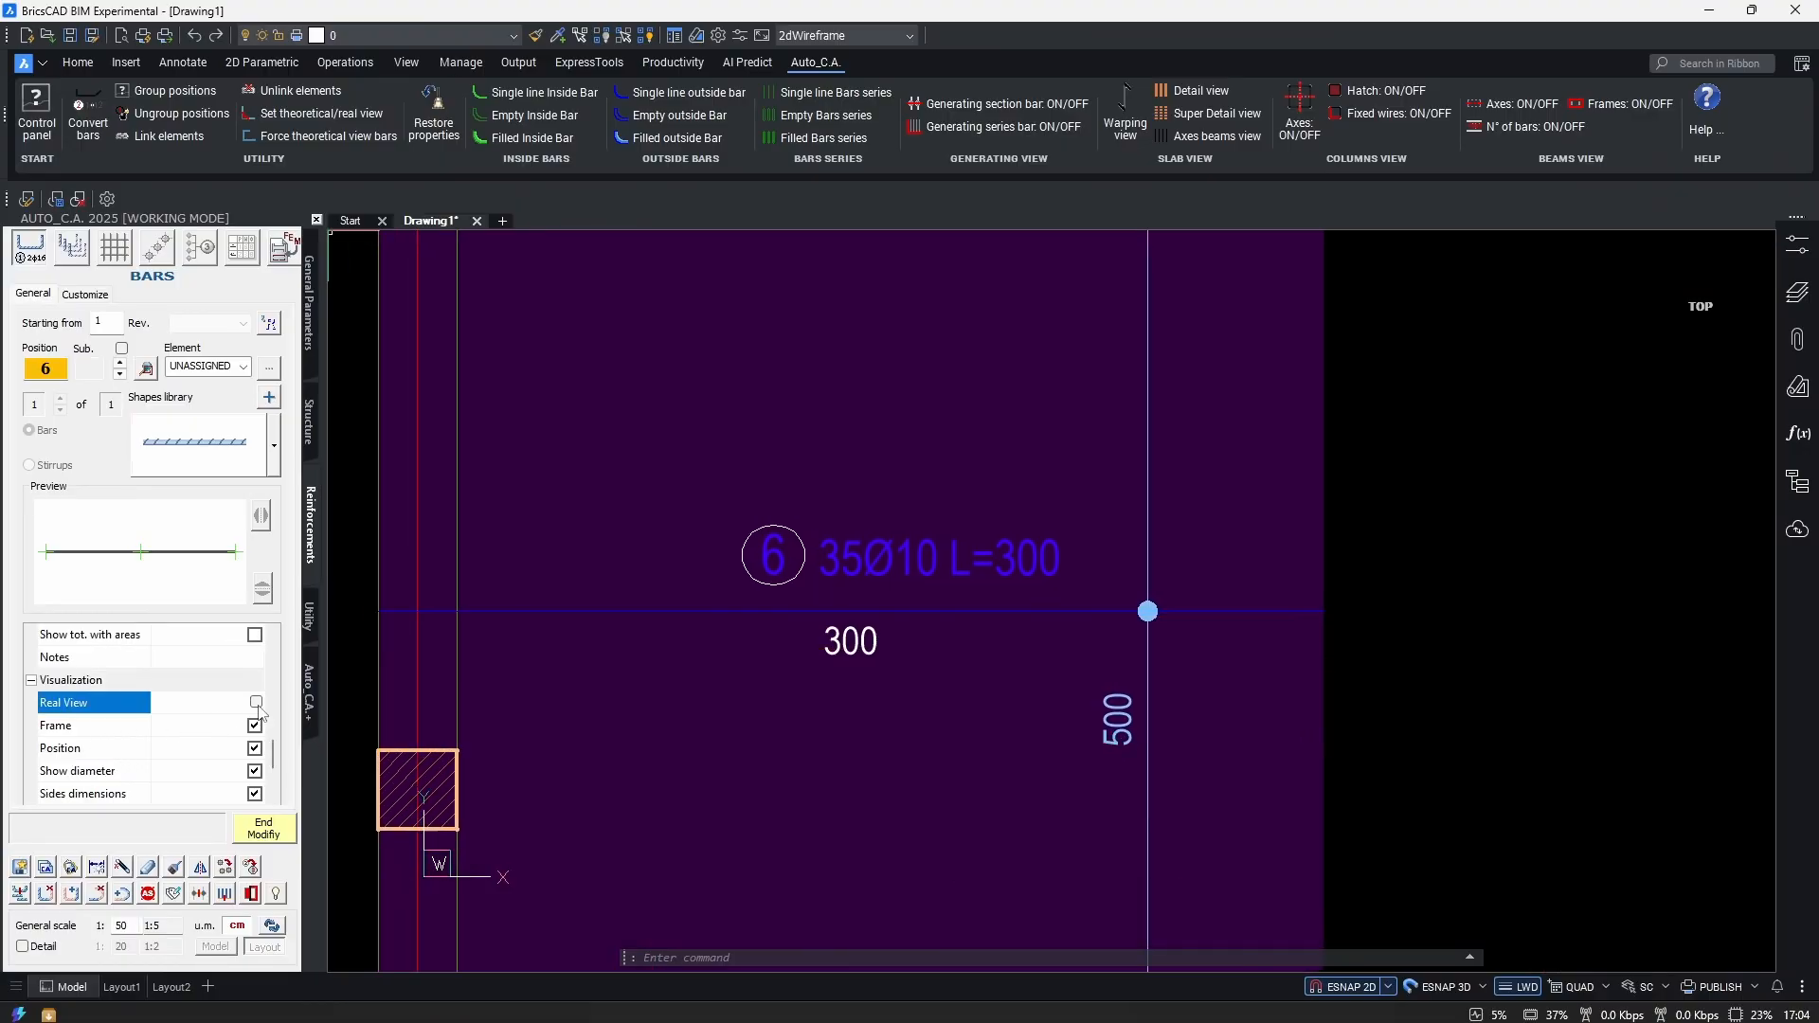
click(256, 702)
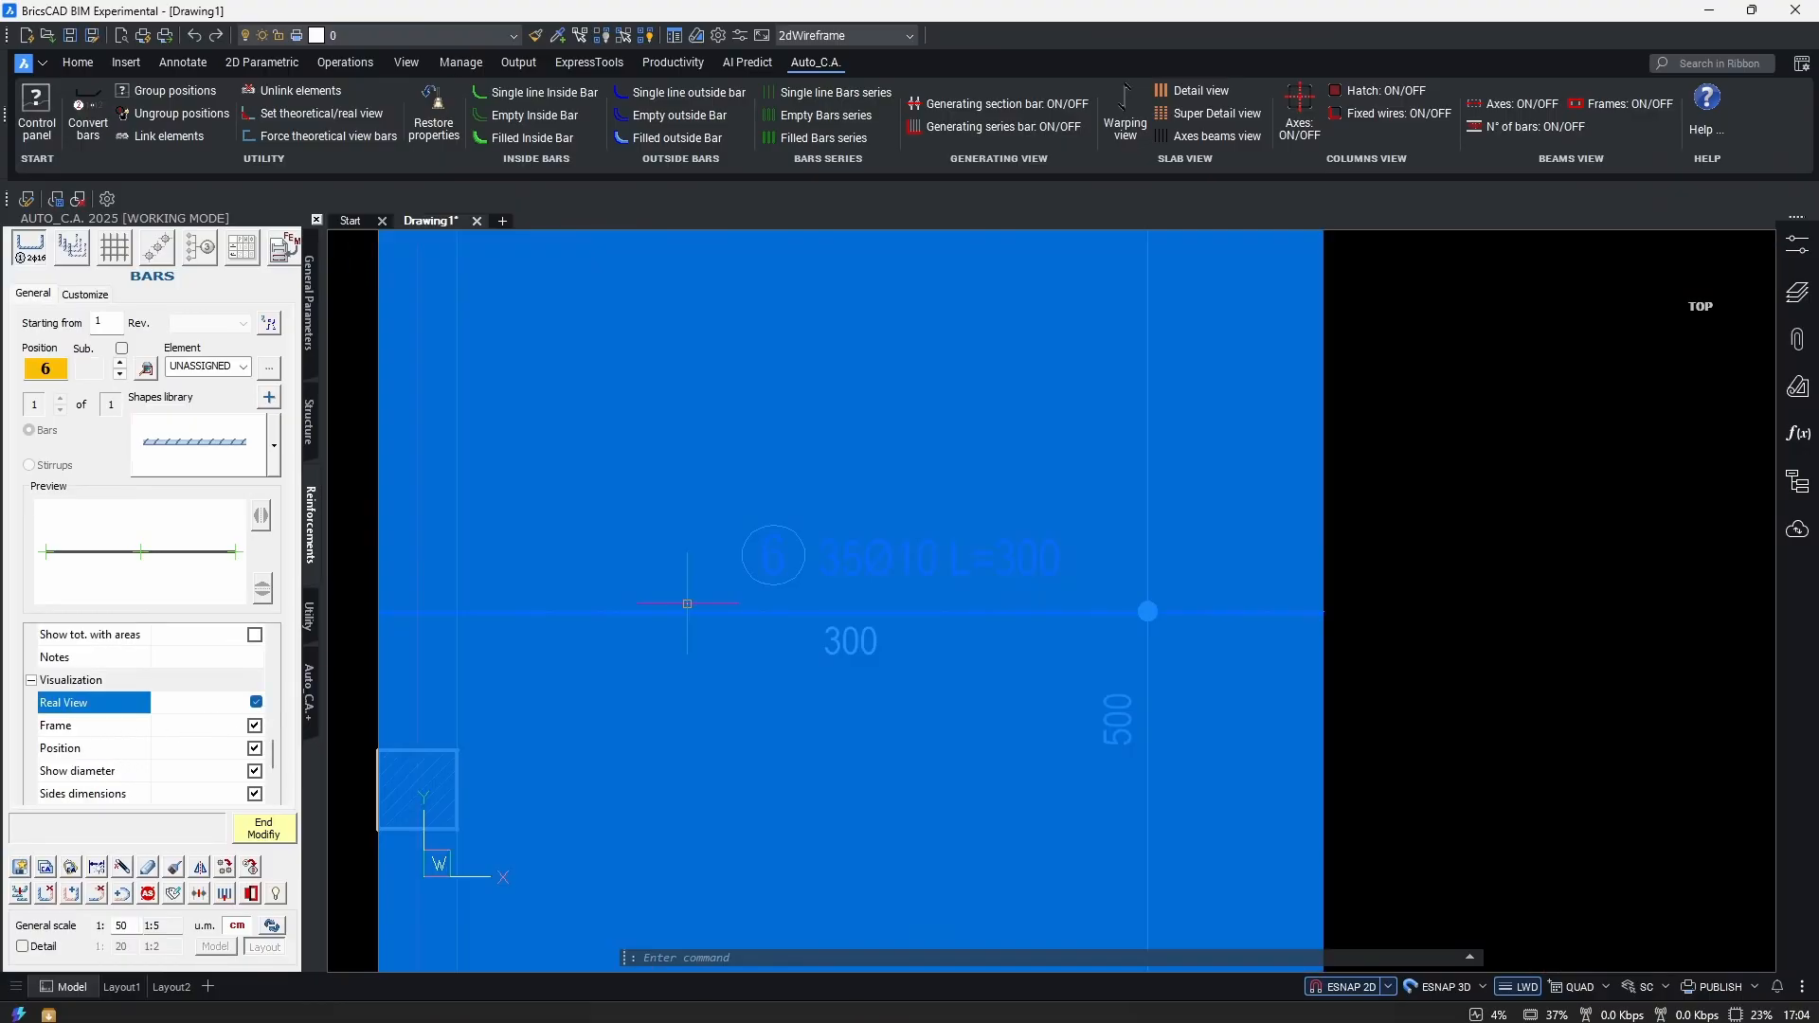
scroll(1218, 629, up, 3)
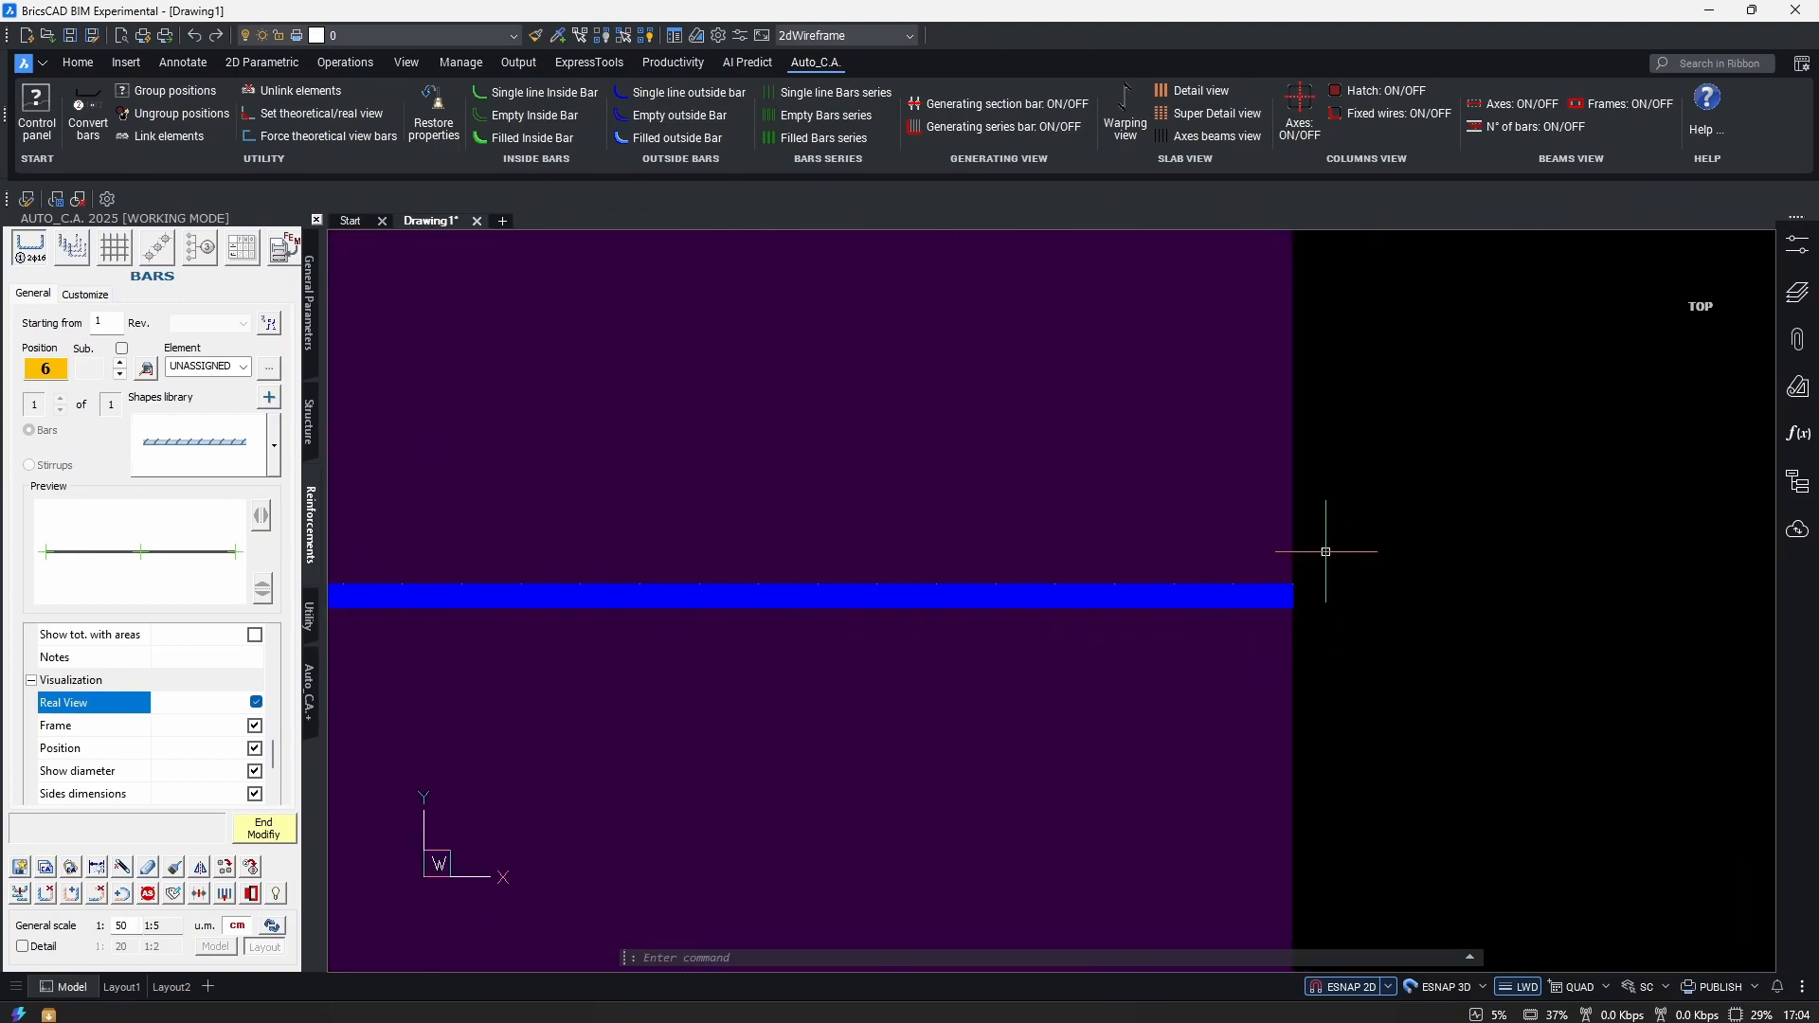
scroll(1307, 556, up, 5)
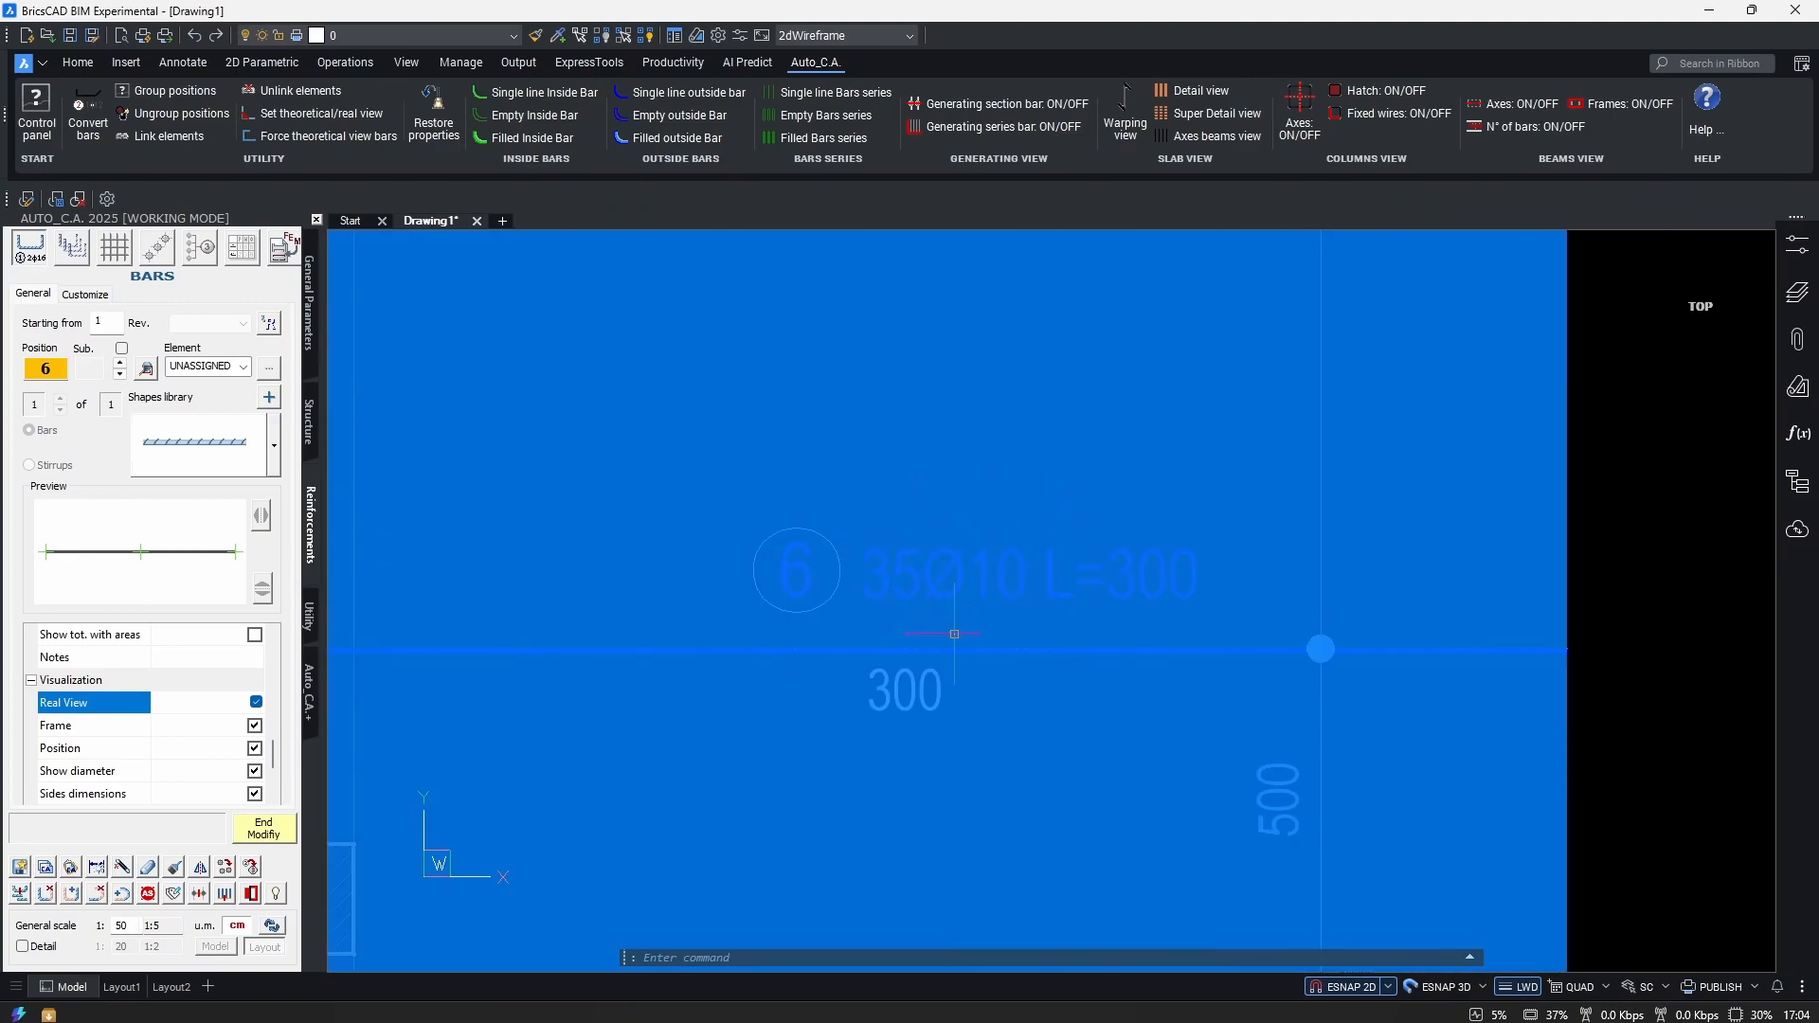
scroll(882, 653, down, 3)
scroll(169, 753, up, 3)
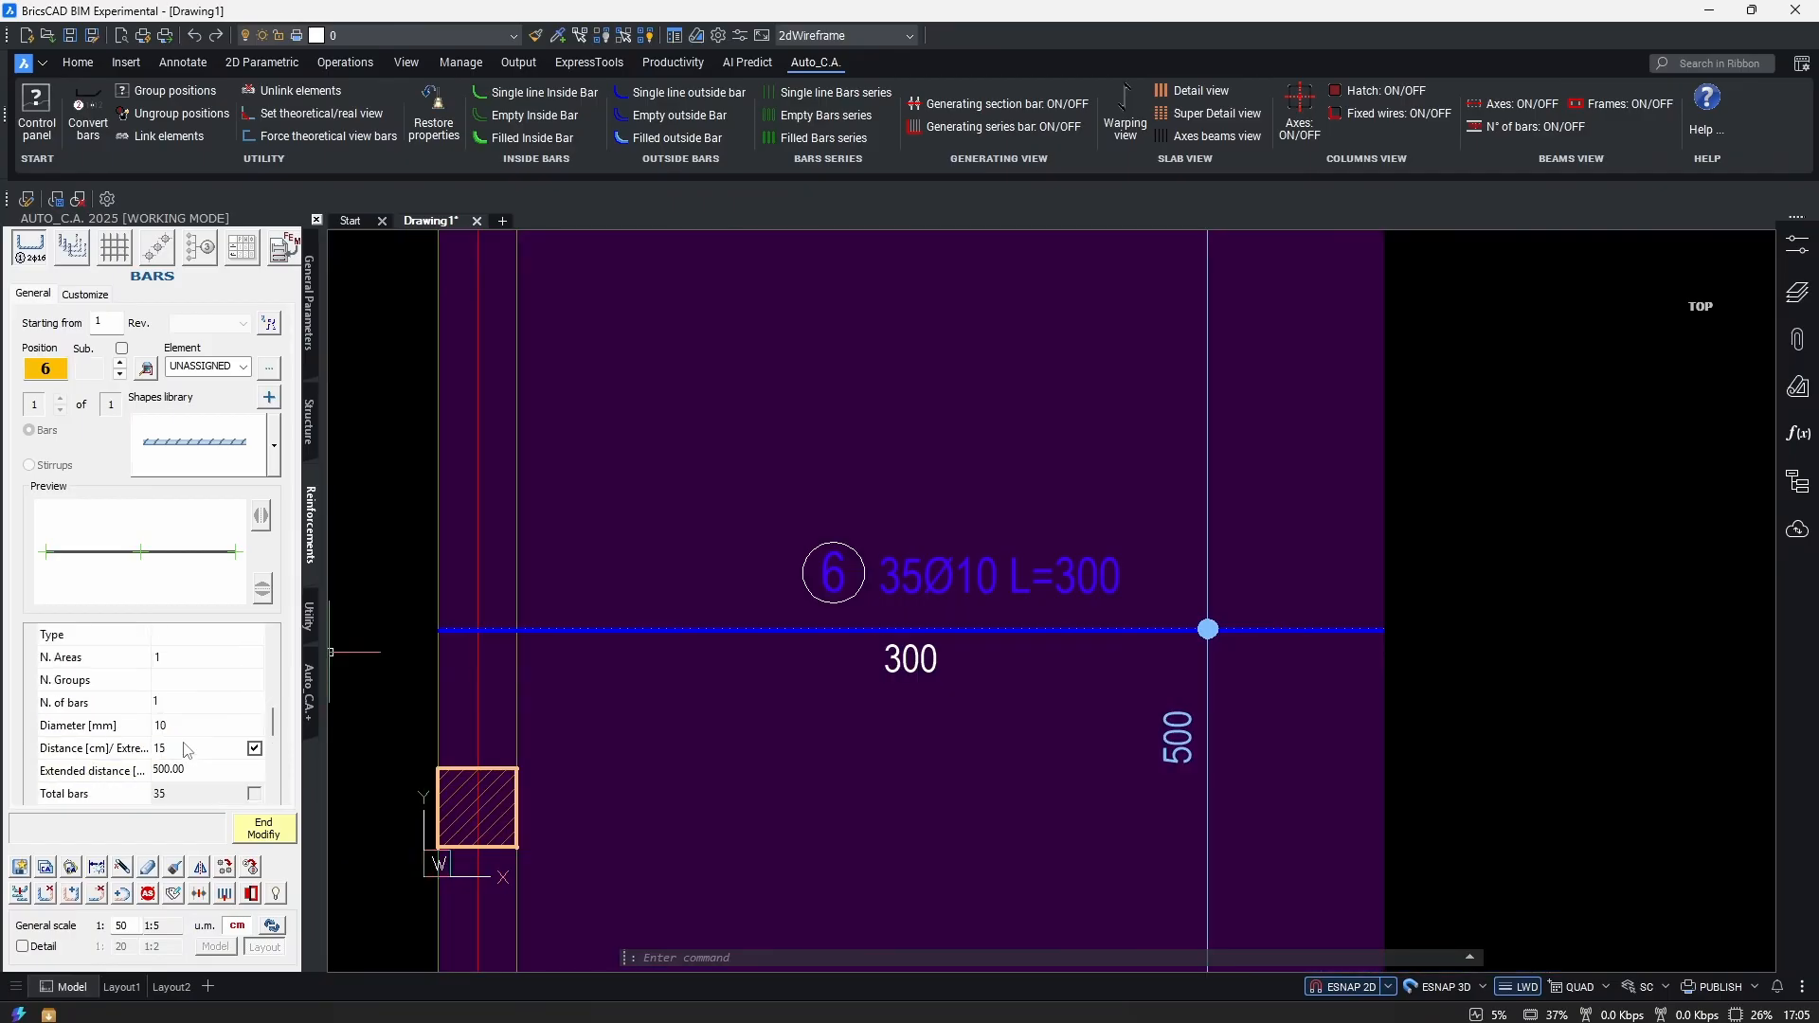
scroll(187, 750, down, 1)
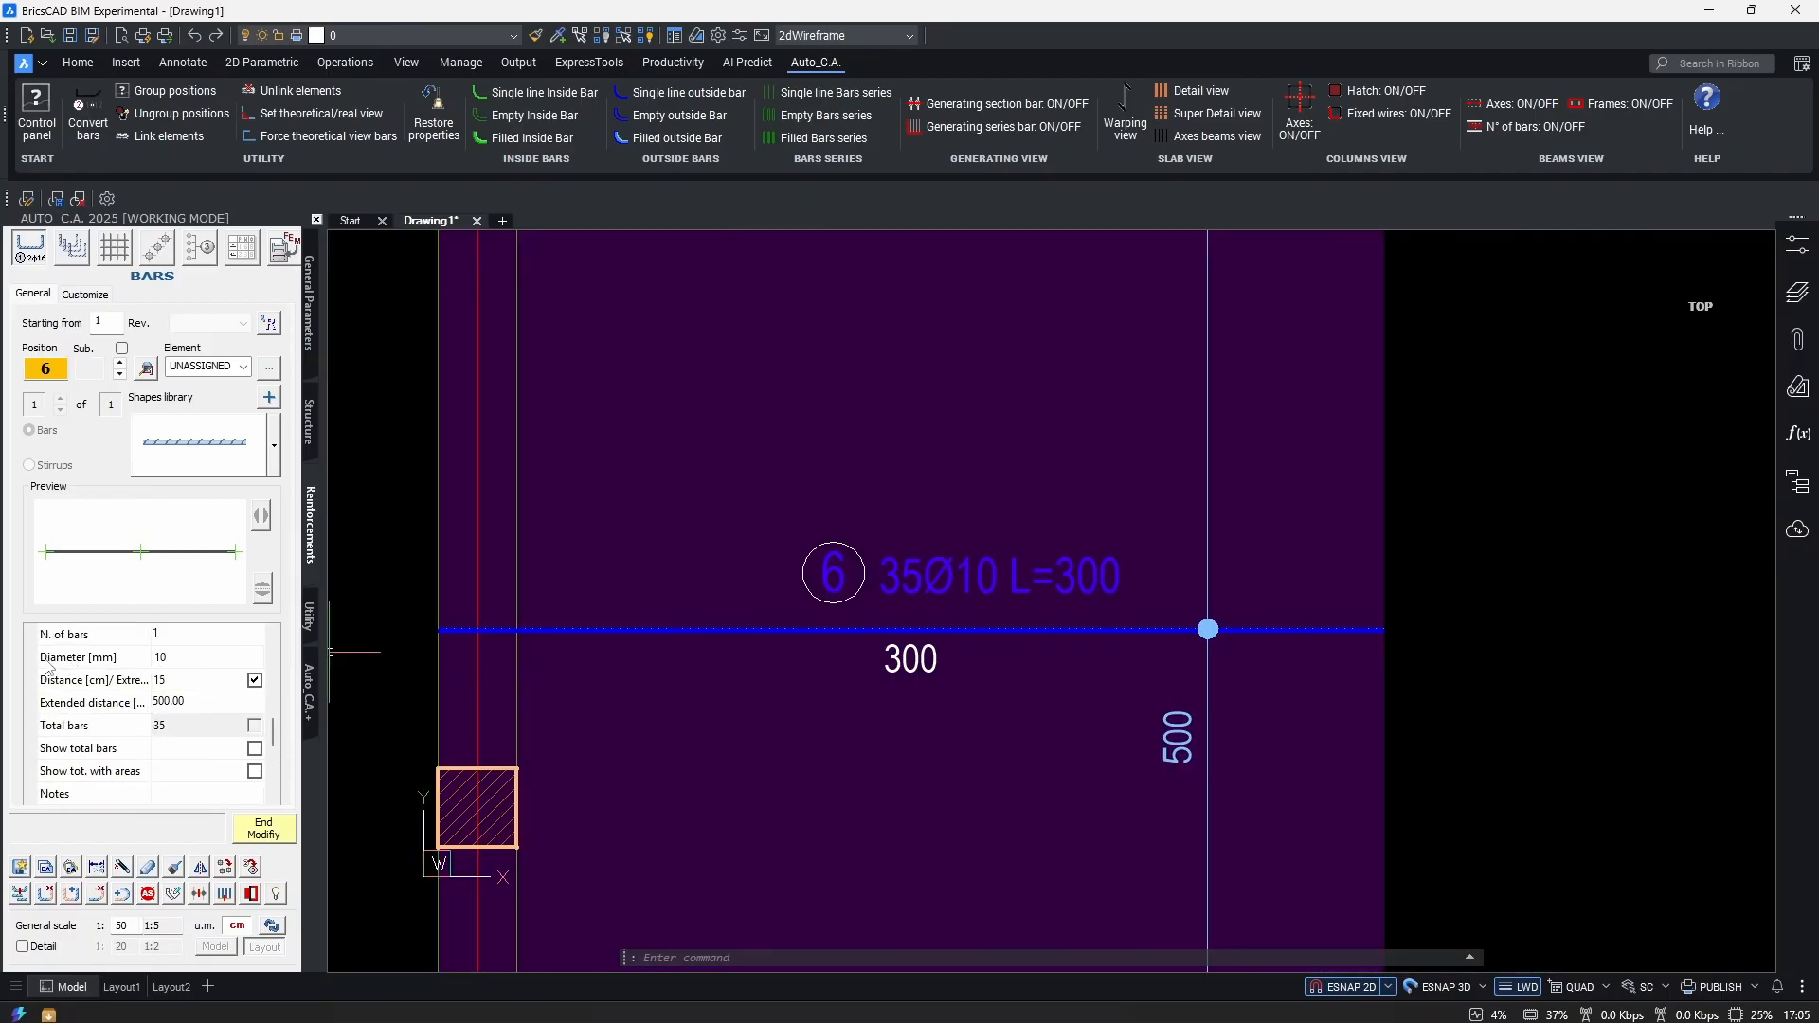
scroll(218, 700, down, 2)
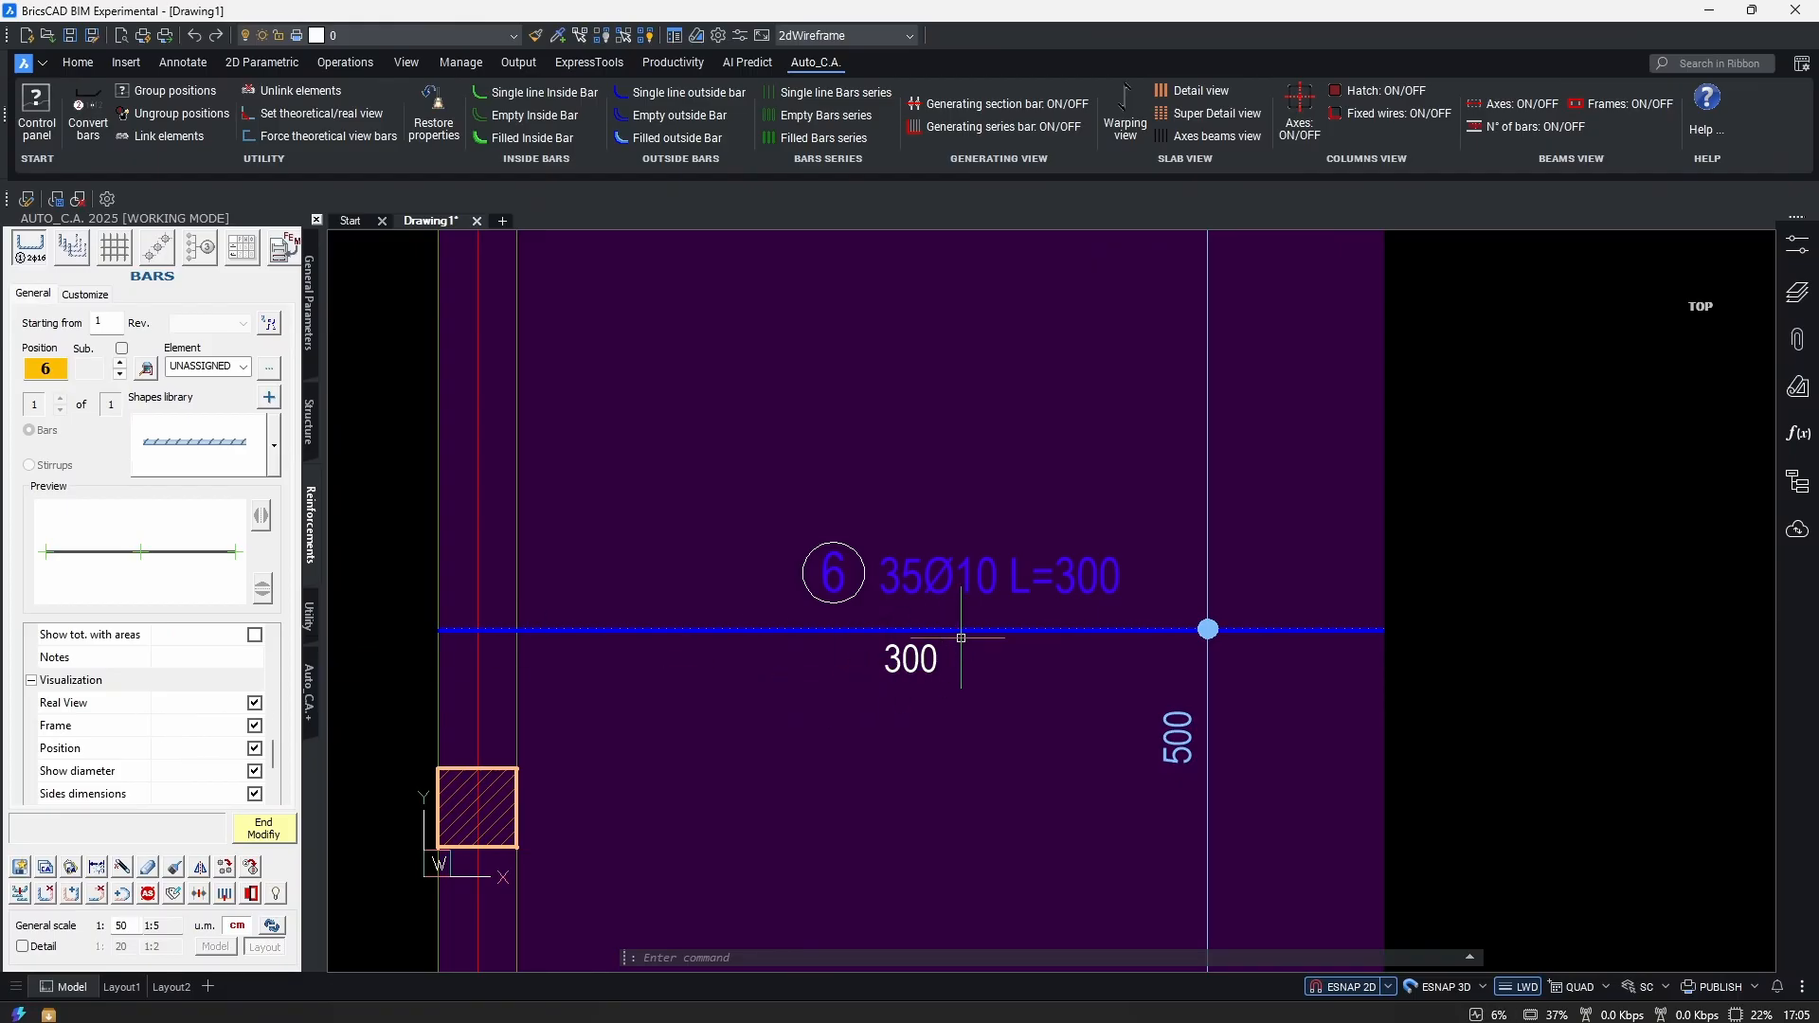
click(255, 704)
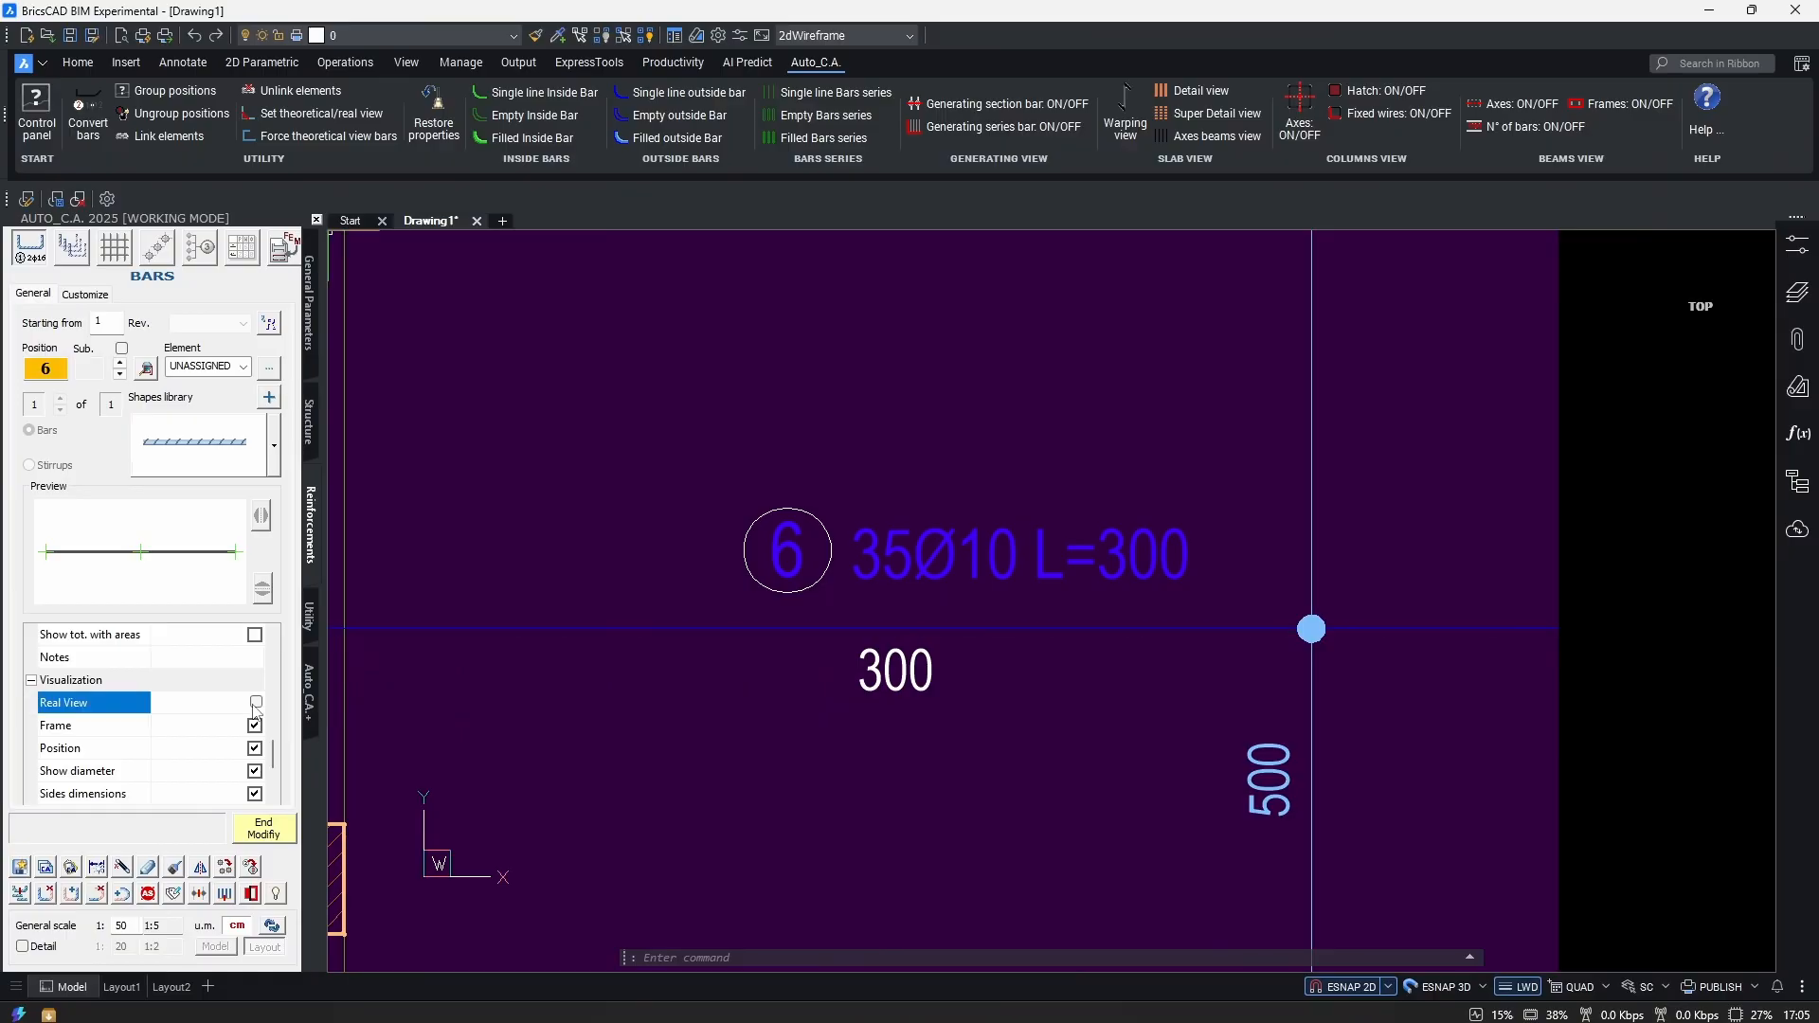
scroll(1667, 625, up, 4)
scroll(1204, 644, up, 3)
scroll(1384, 645, down, 6)
scroll(1384, 649, down, 3)
middle_drag(1384, 649, 1413, 560)
click(255, 702)
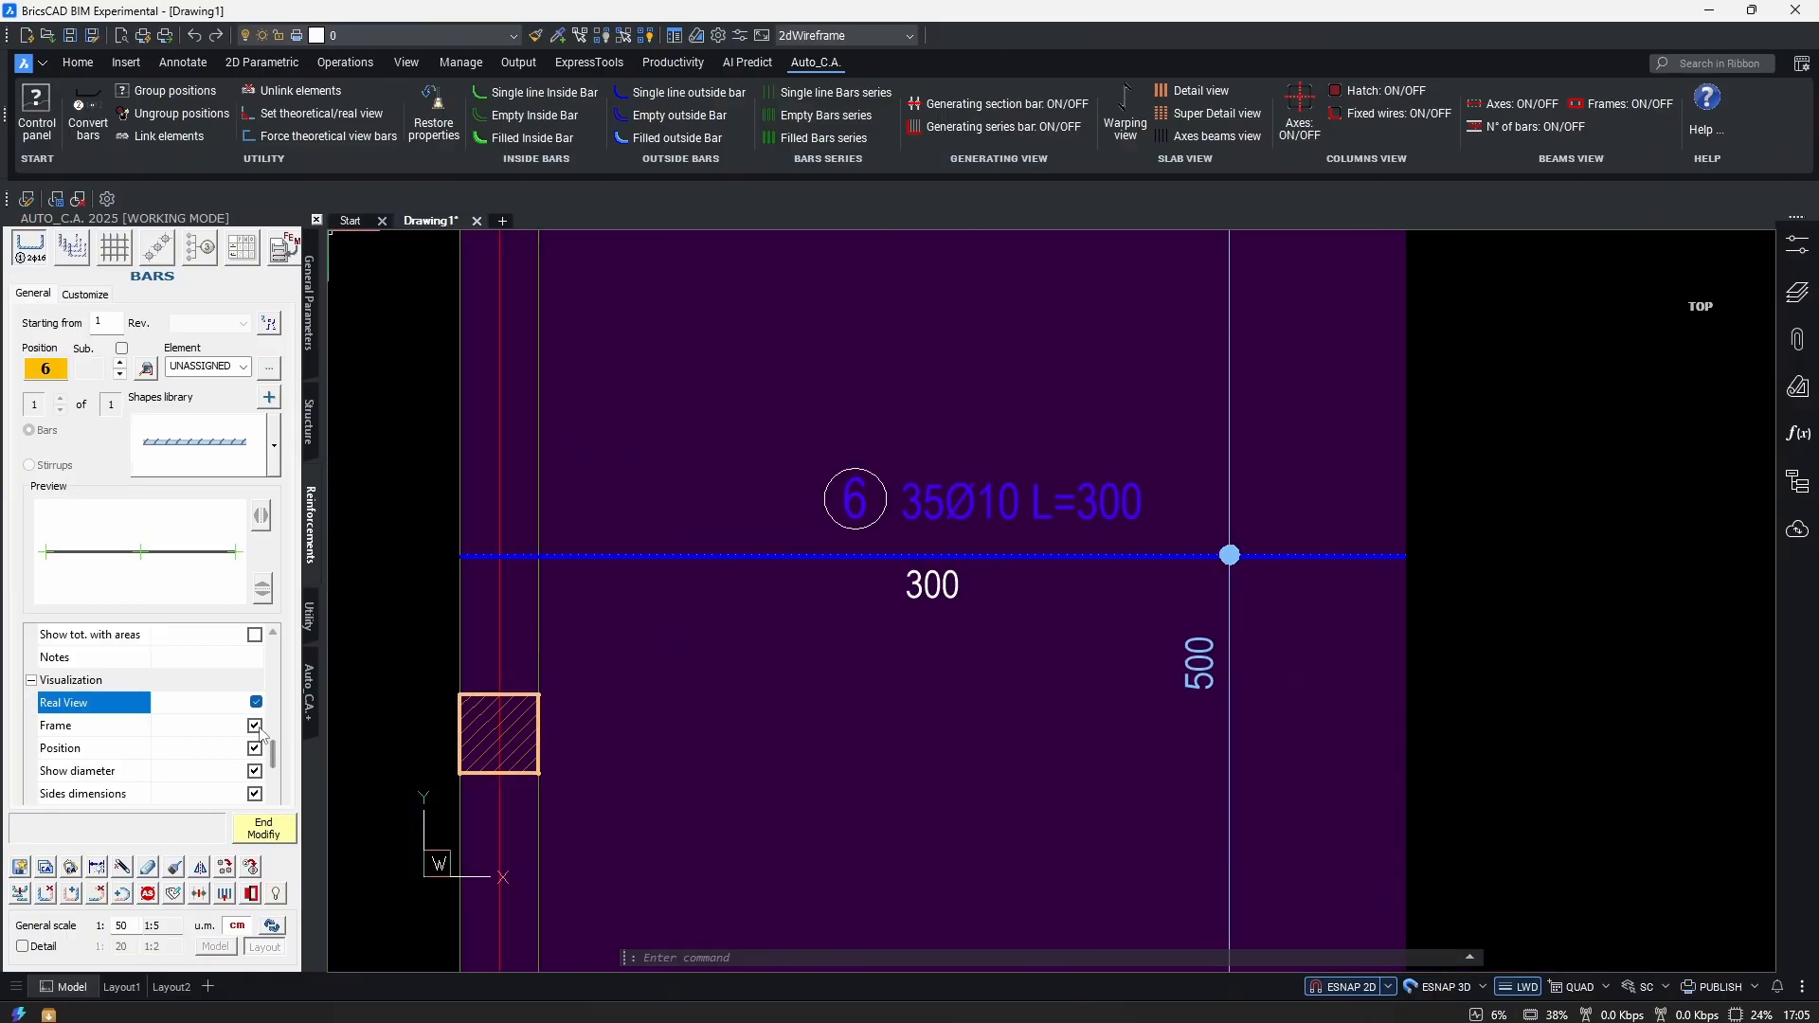
Hide and restore the frame circle and the position number in the callout.
click(256, 726)
click(256, 726)
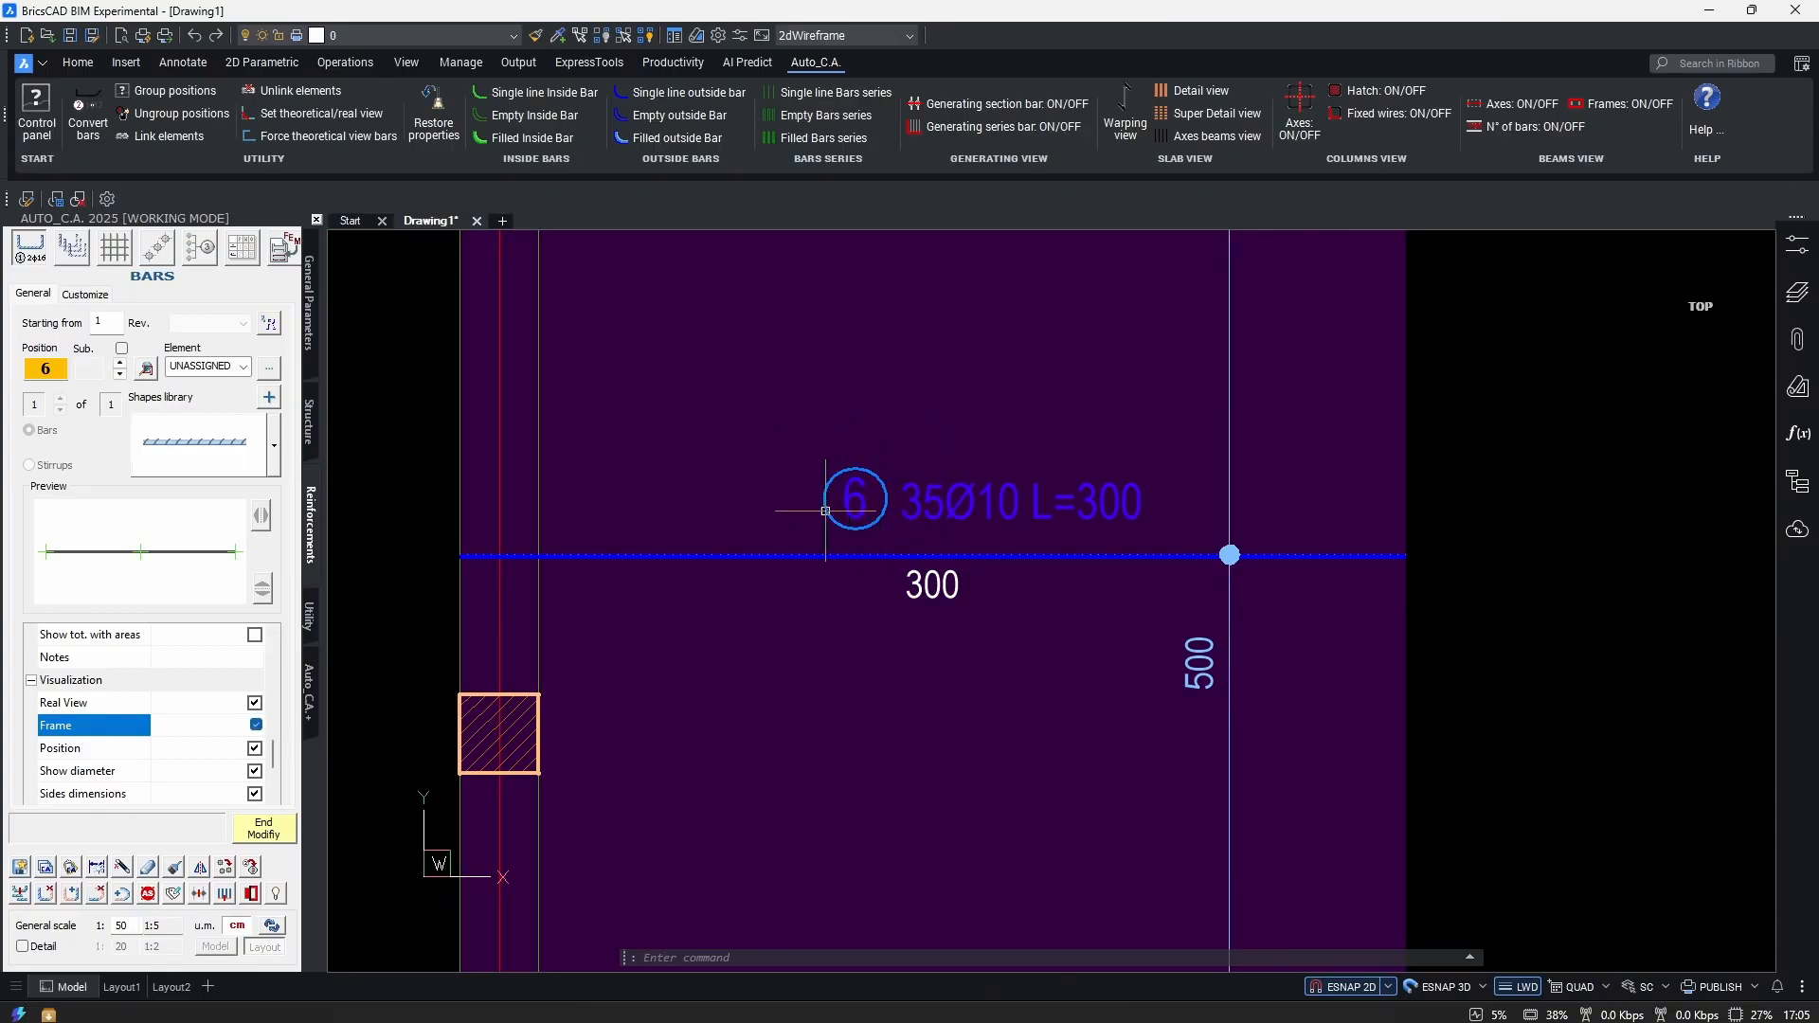
click(255, 748)
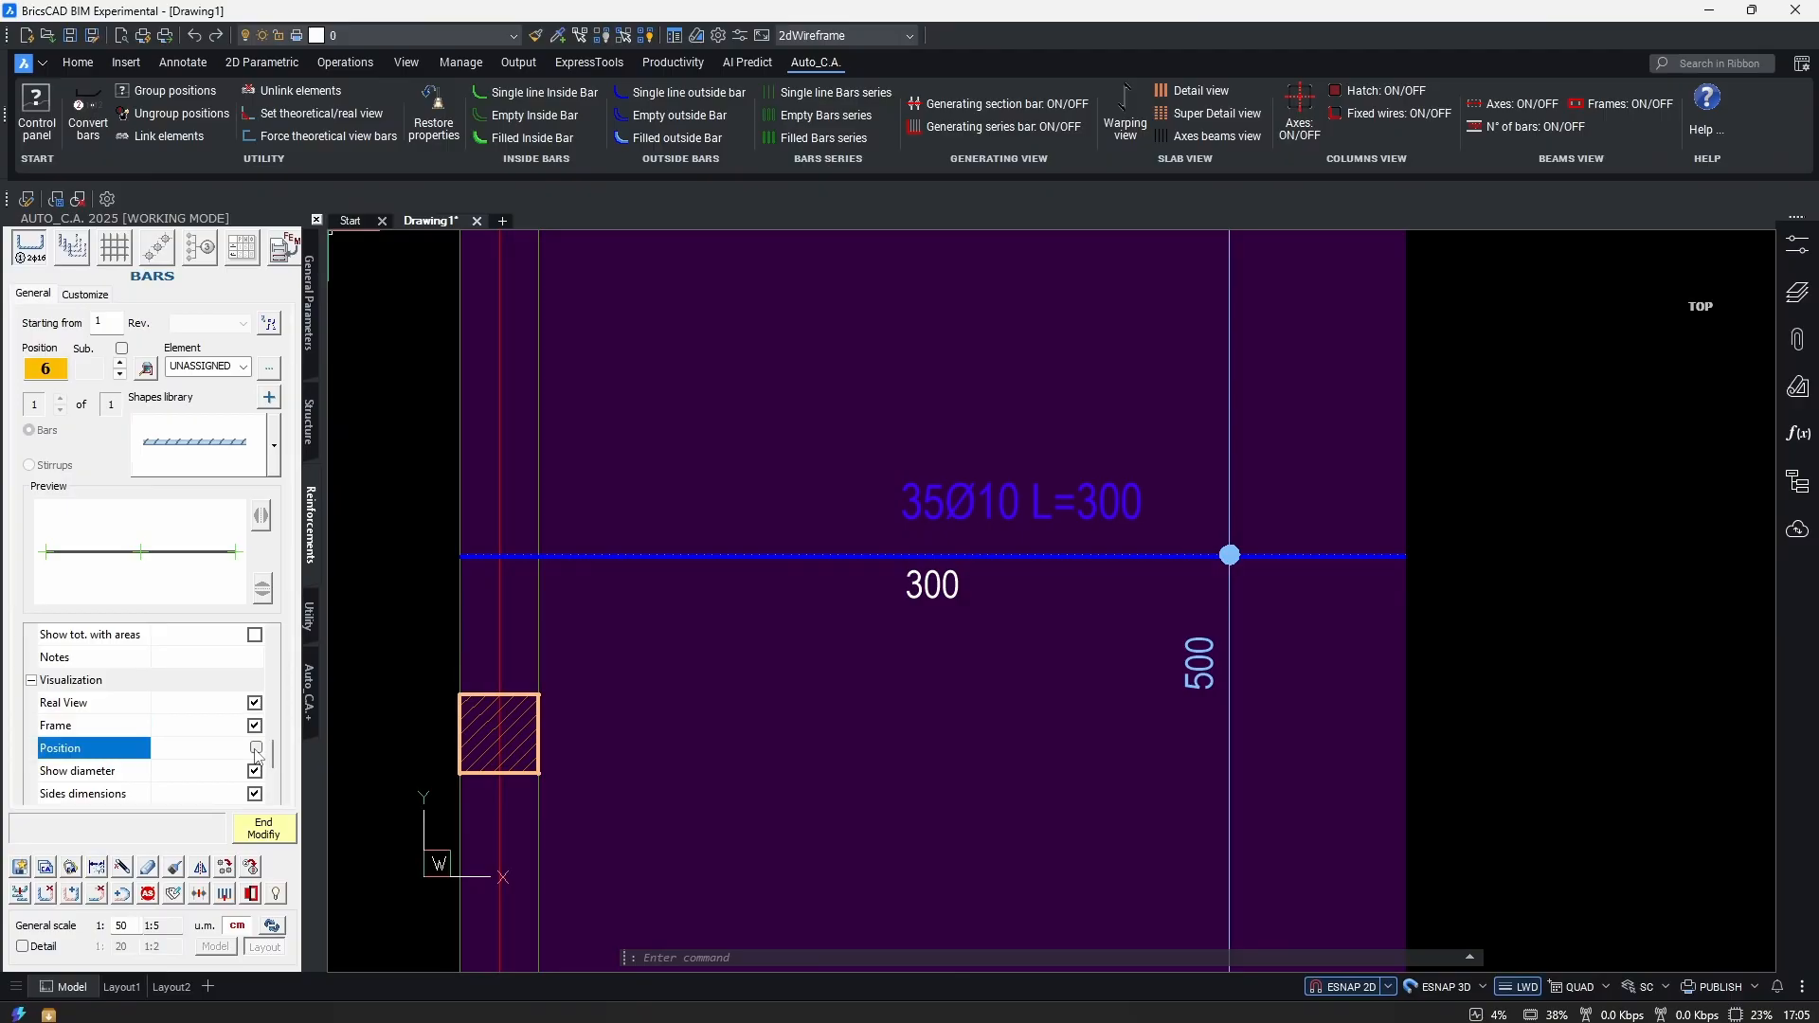
click(256, 749)
Hide and restore the Ø10 diameter and the 300 side dimension, then turn off bending angle display.
scroll(117, 734, down, 1)
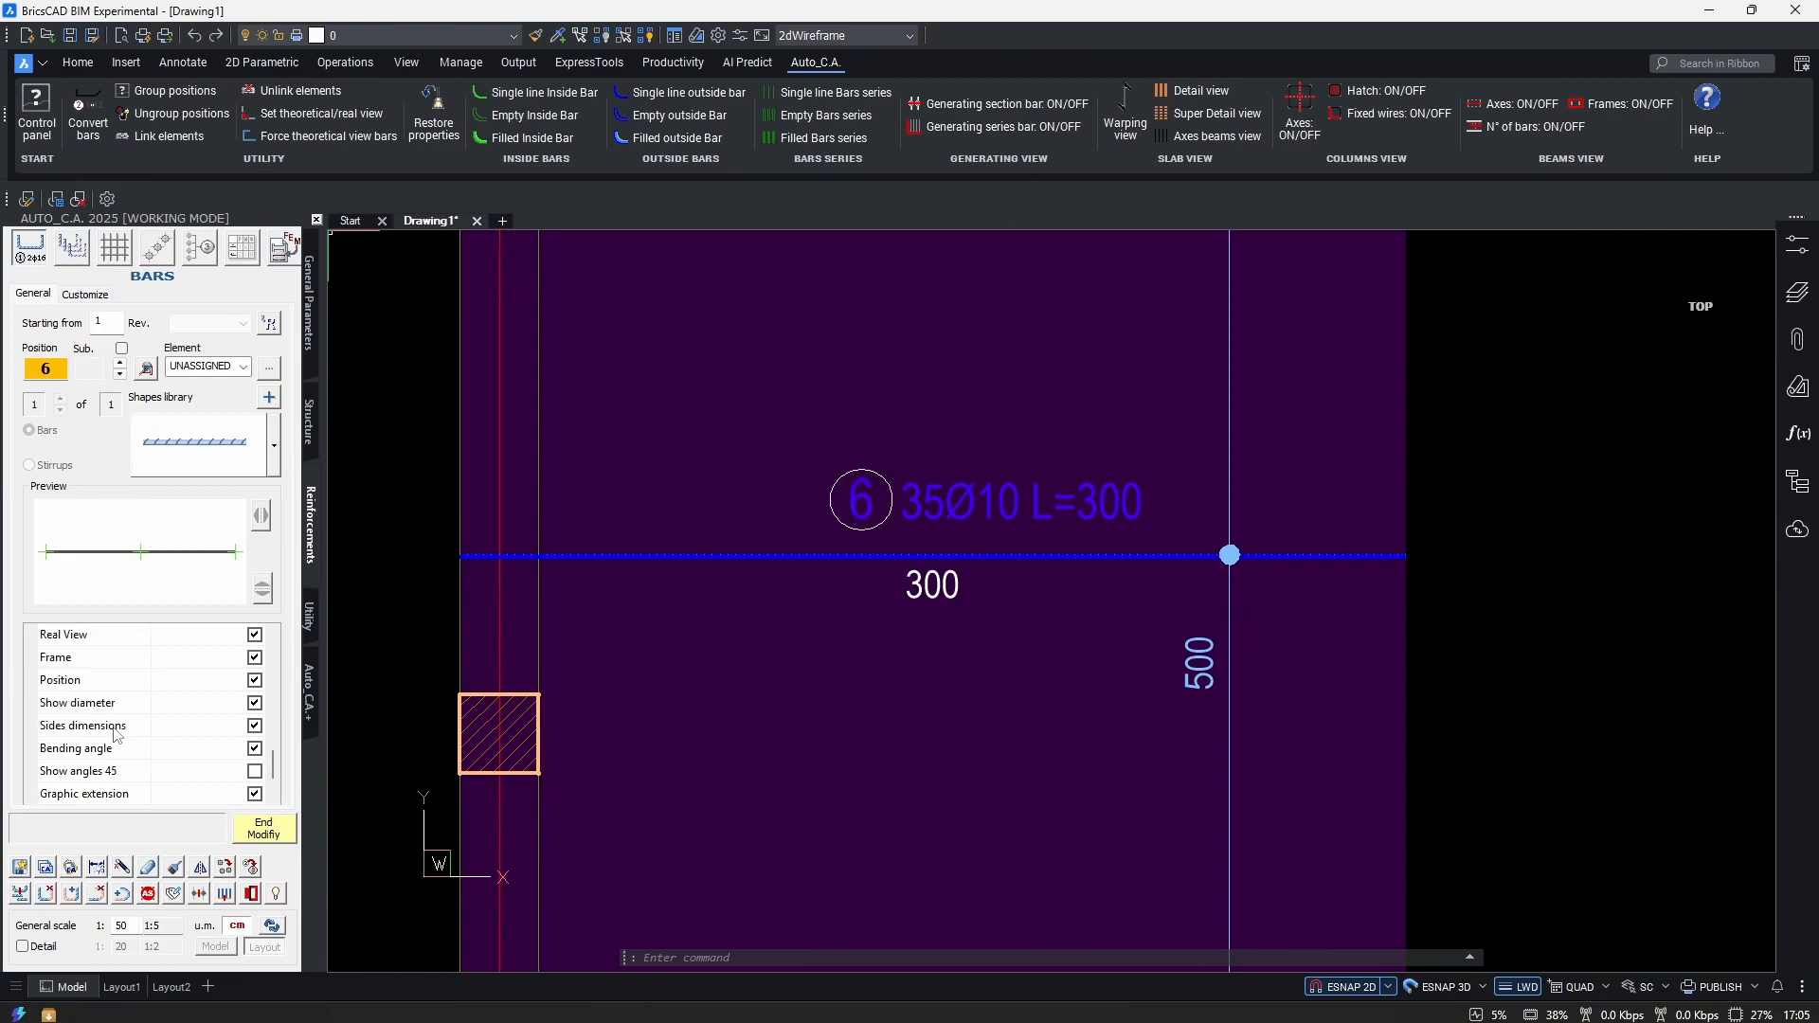
click(255, 703)
click(255, 703)
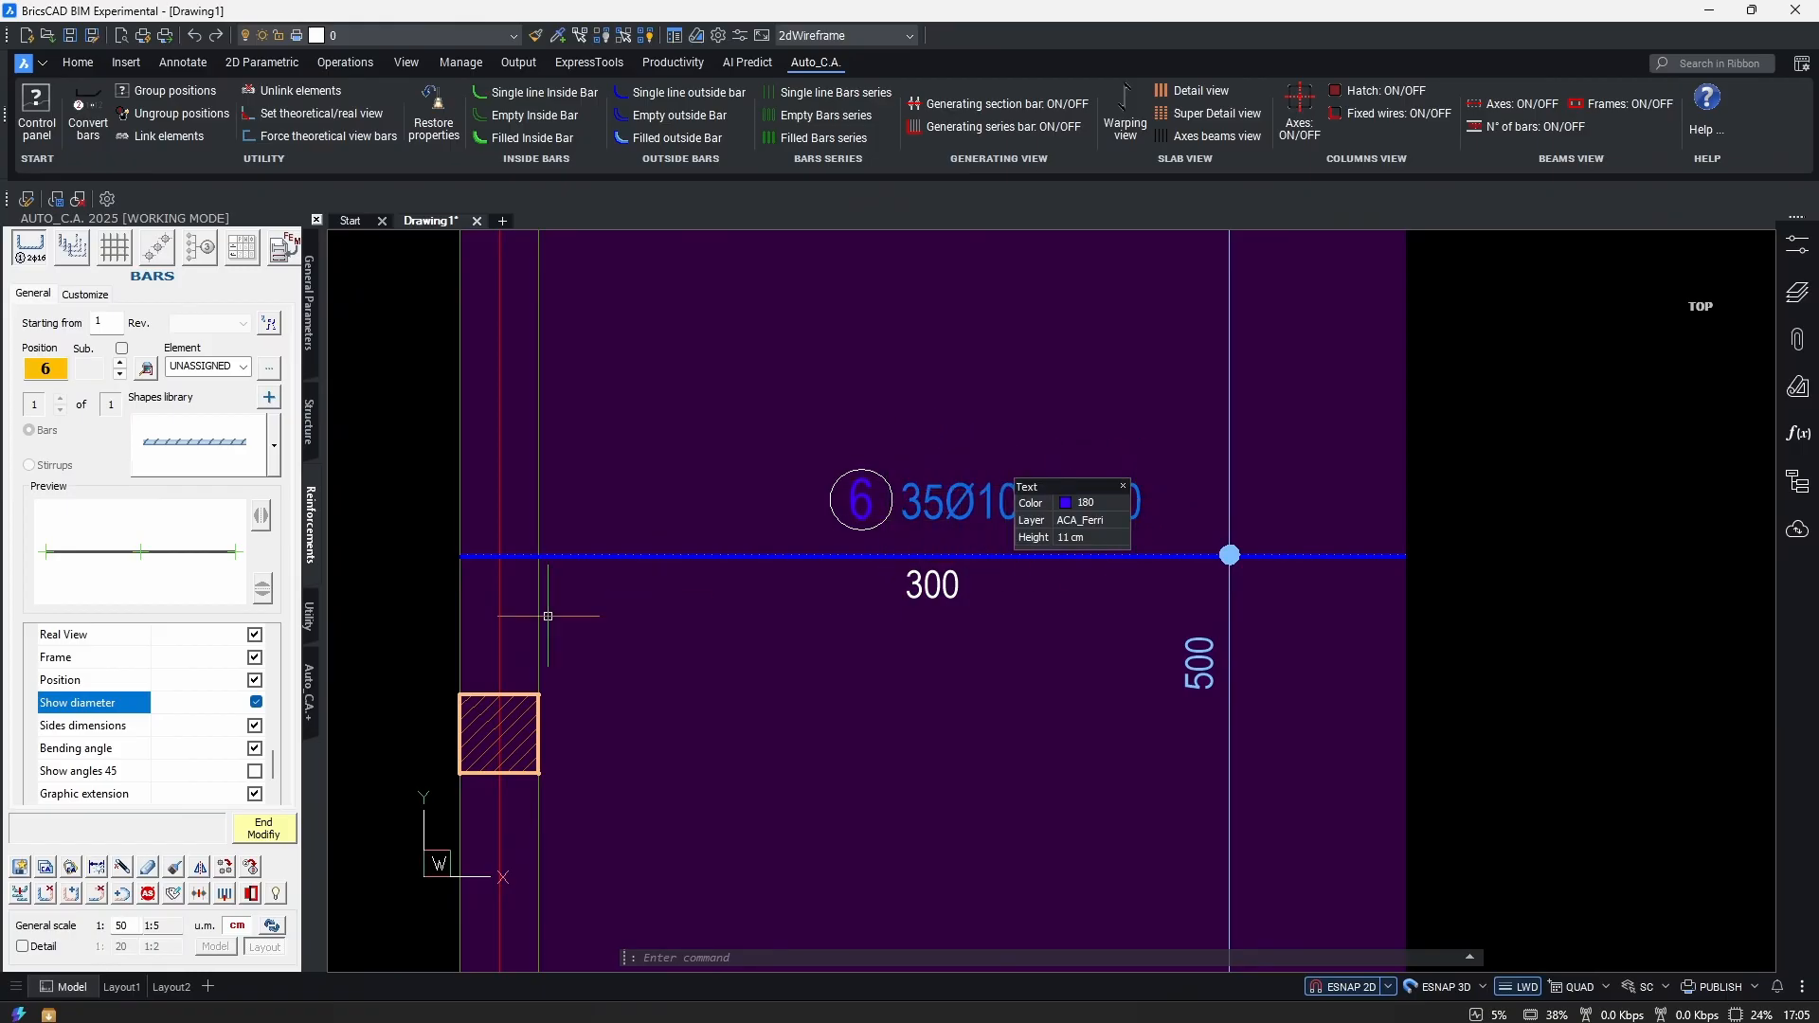
click(254, 728)
click(253, 727)
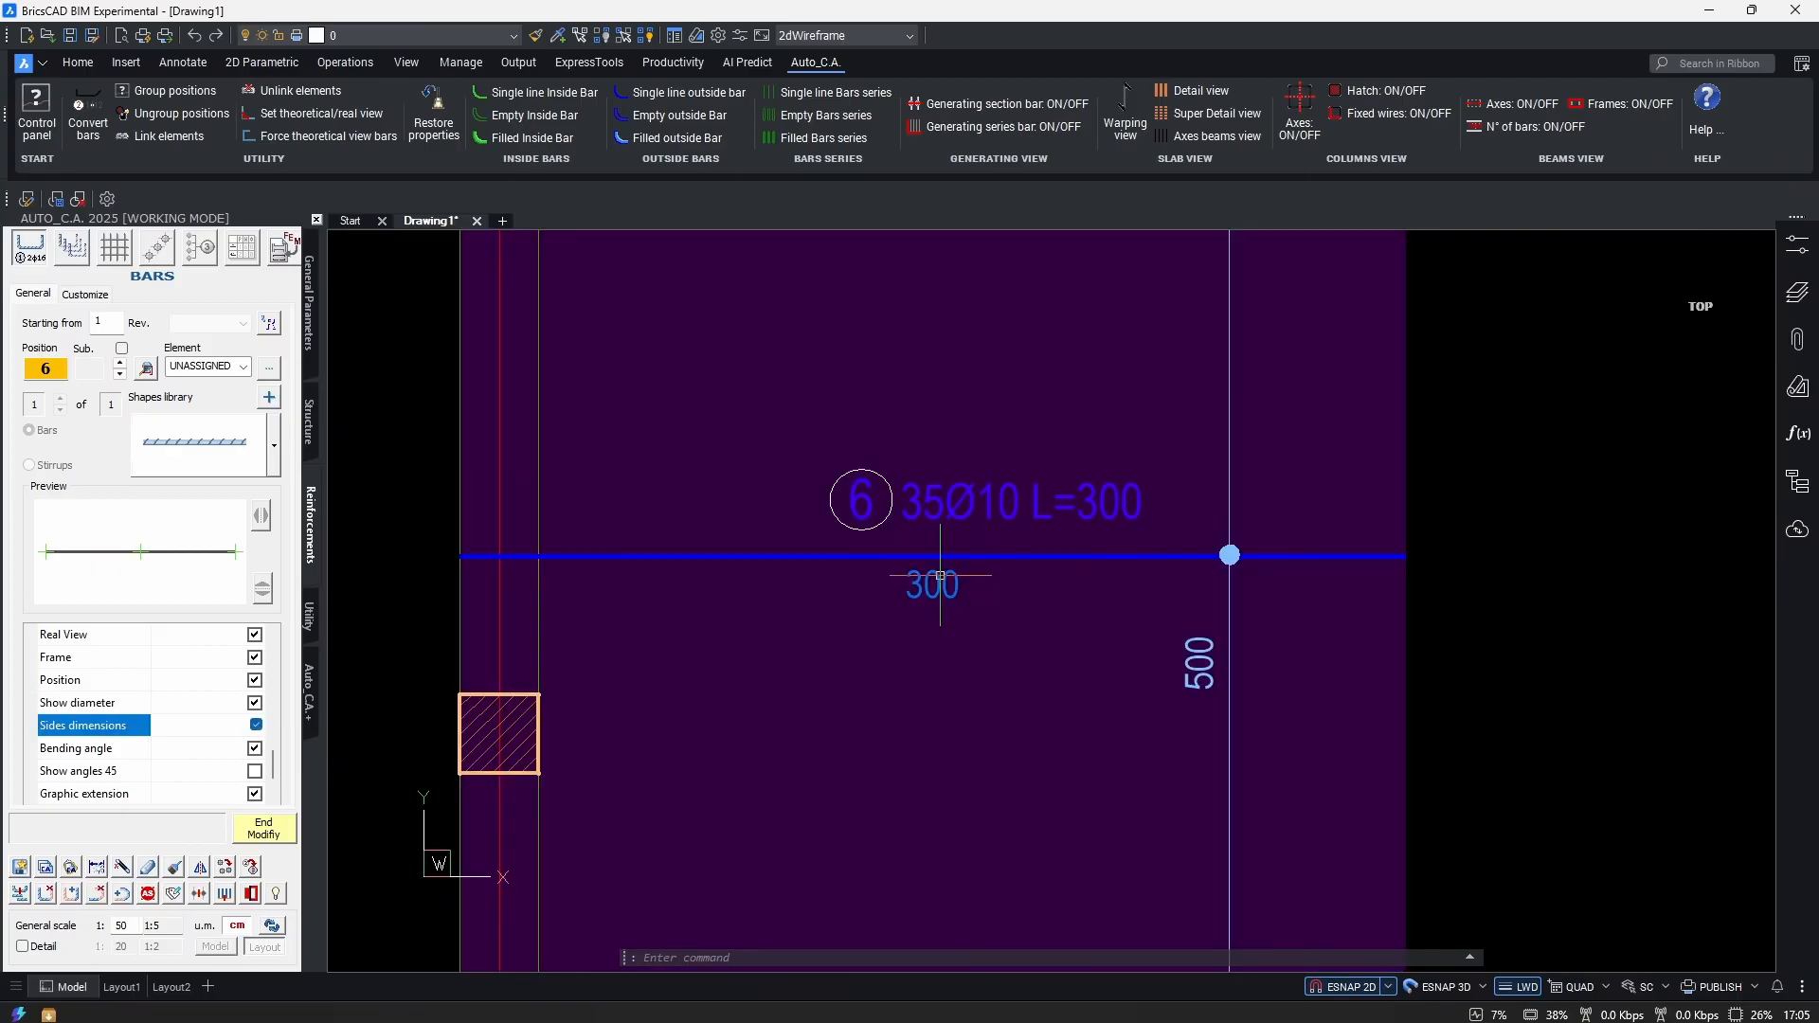
click(513, 558)
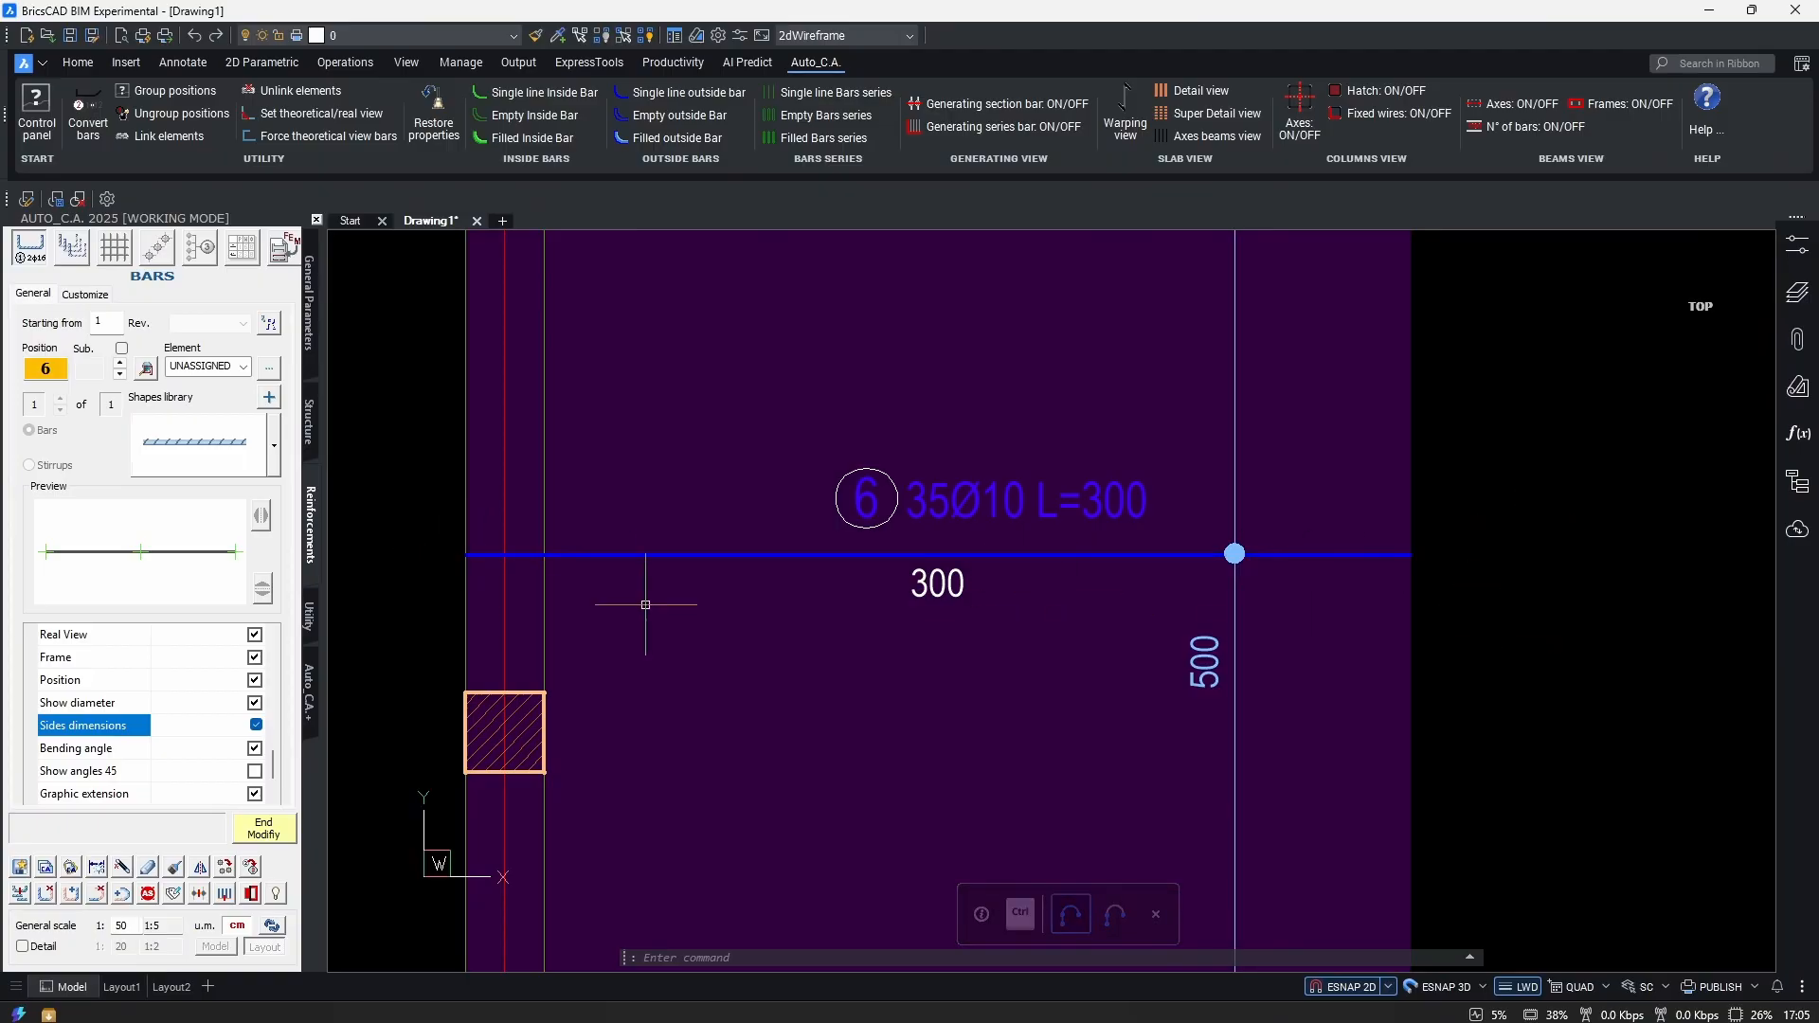
click(255, 747)
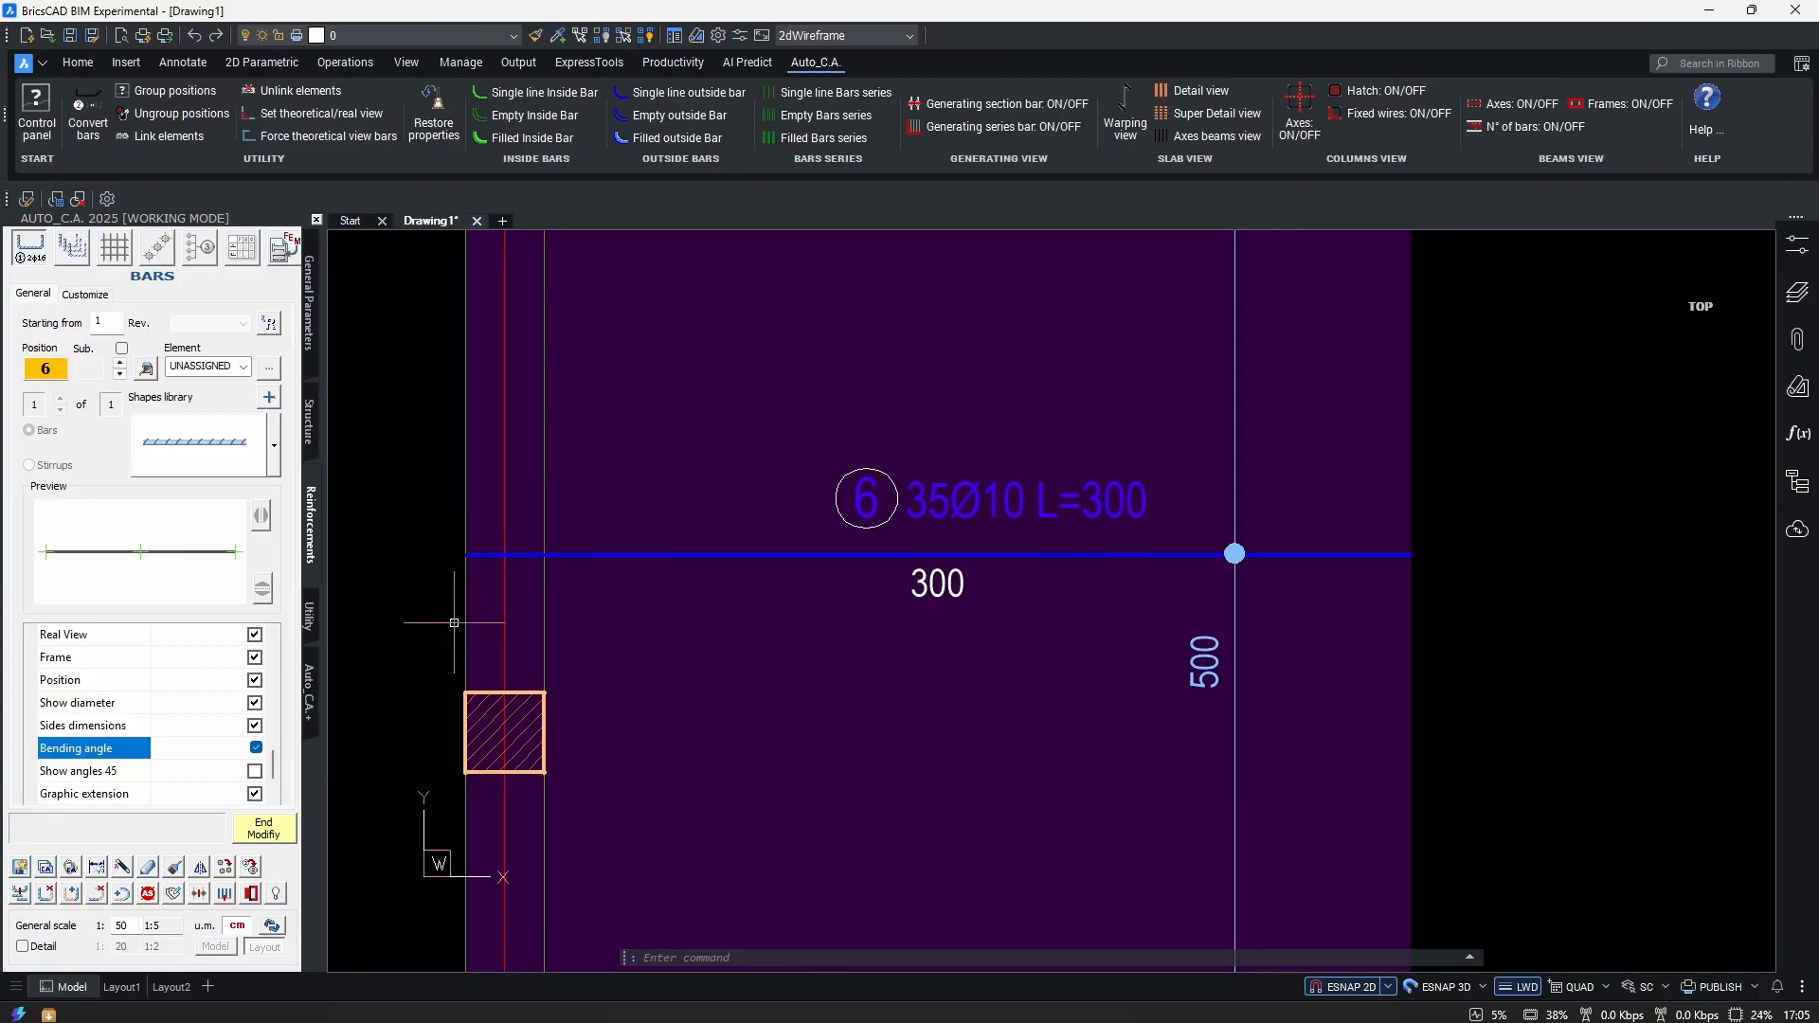
Extend bar 6's left end with a new leg, dismissing the data-saving error and ending modification.
click(90, 895)
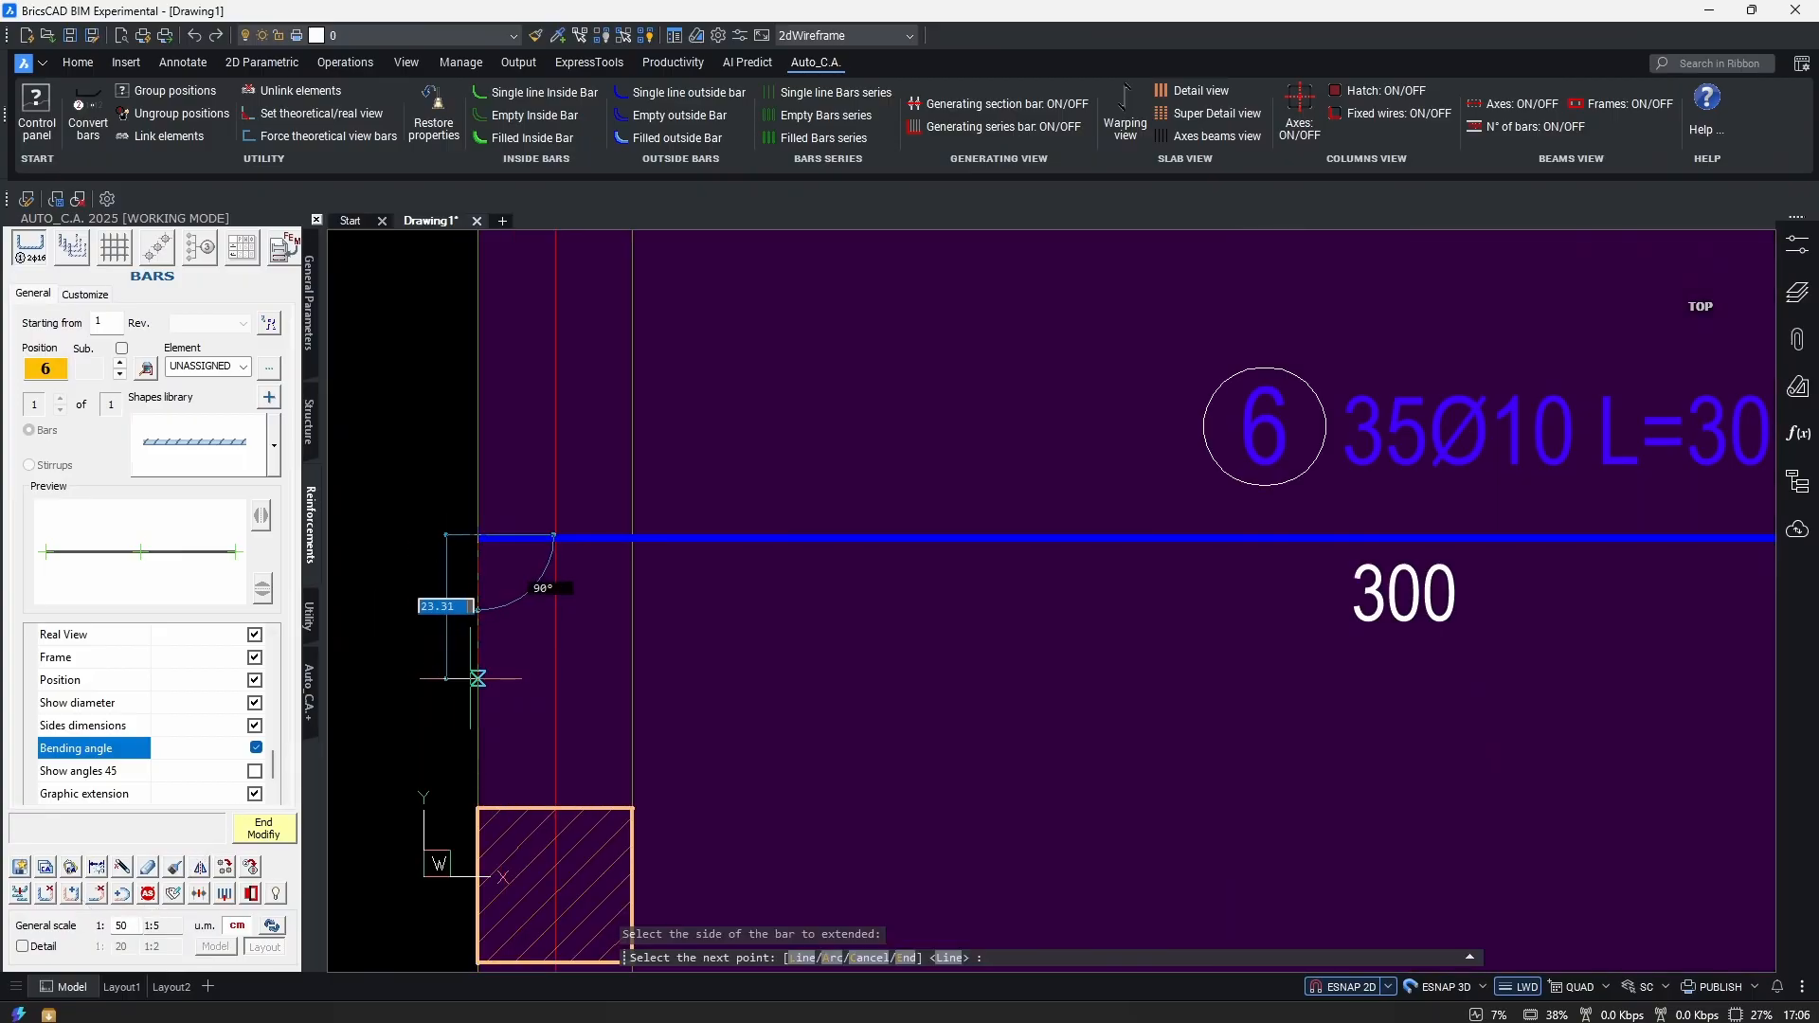
click(527, 601)
click(474, 692)
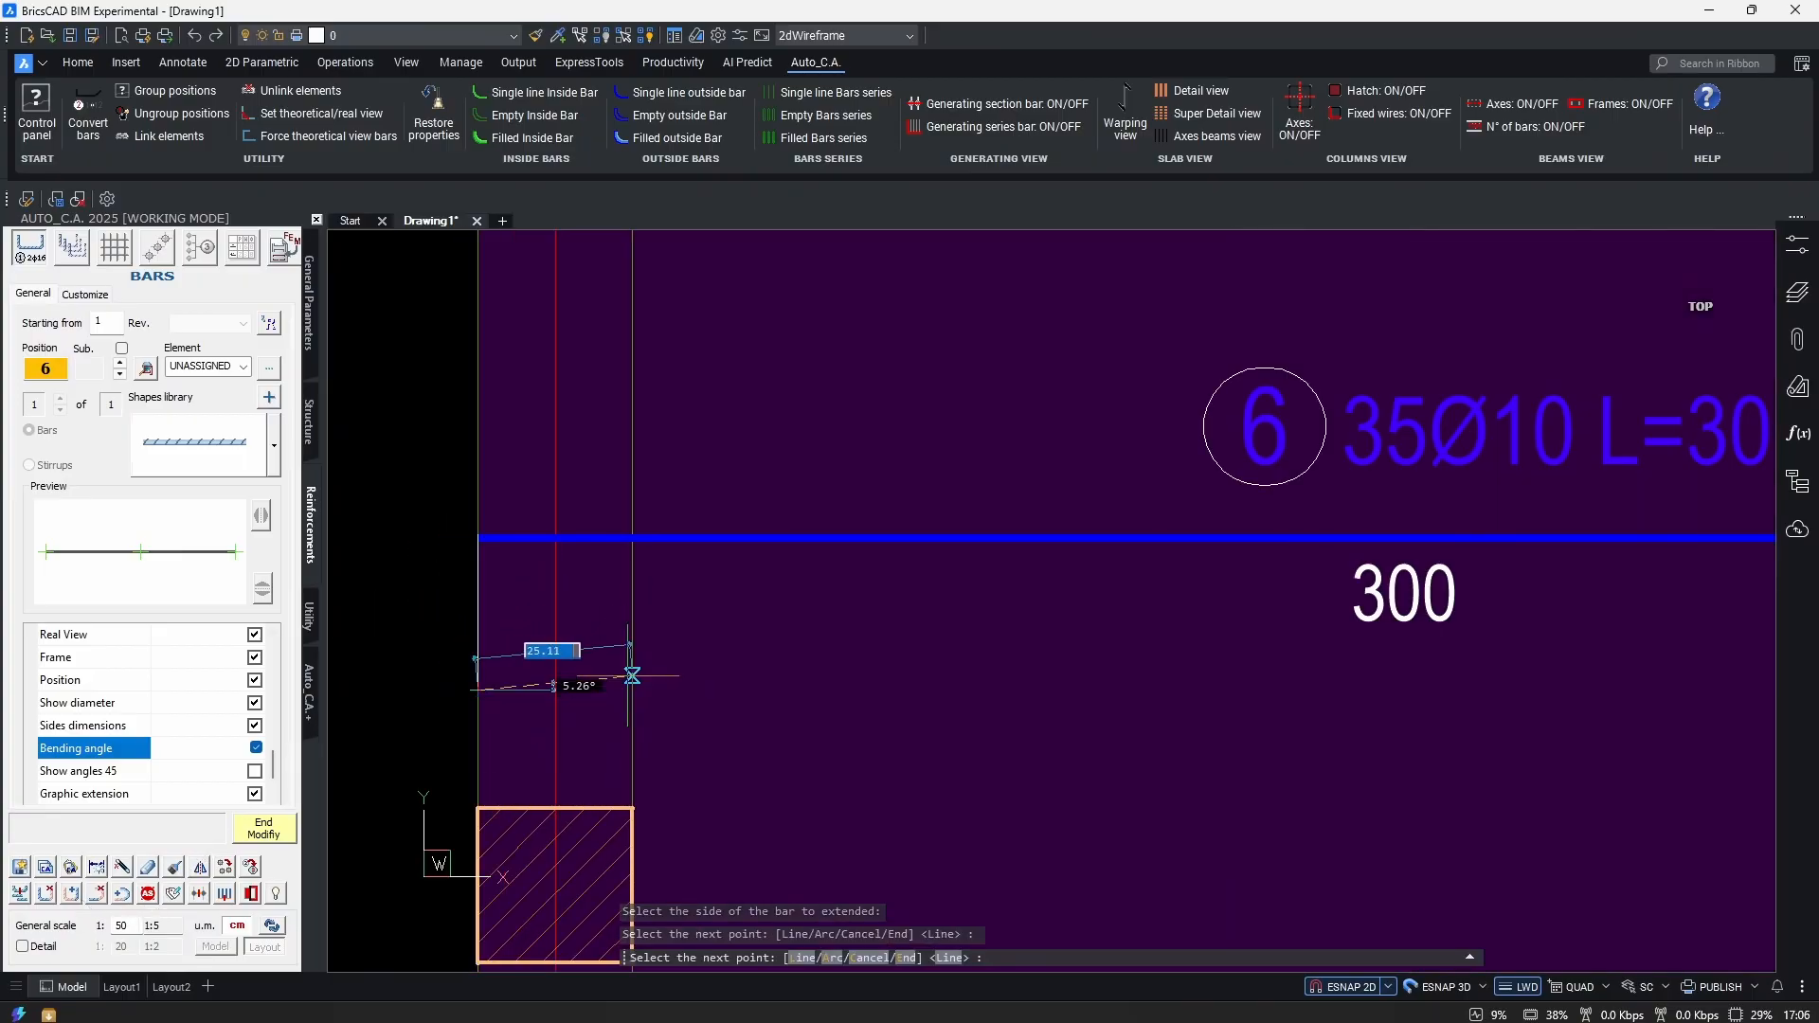
click(588, 705)
key(Return)
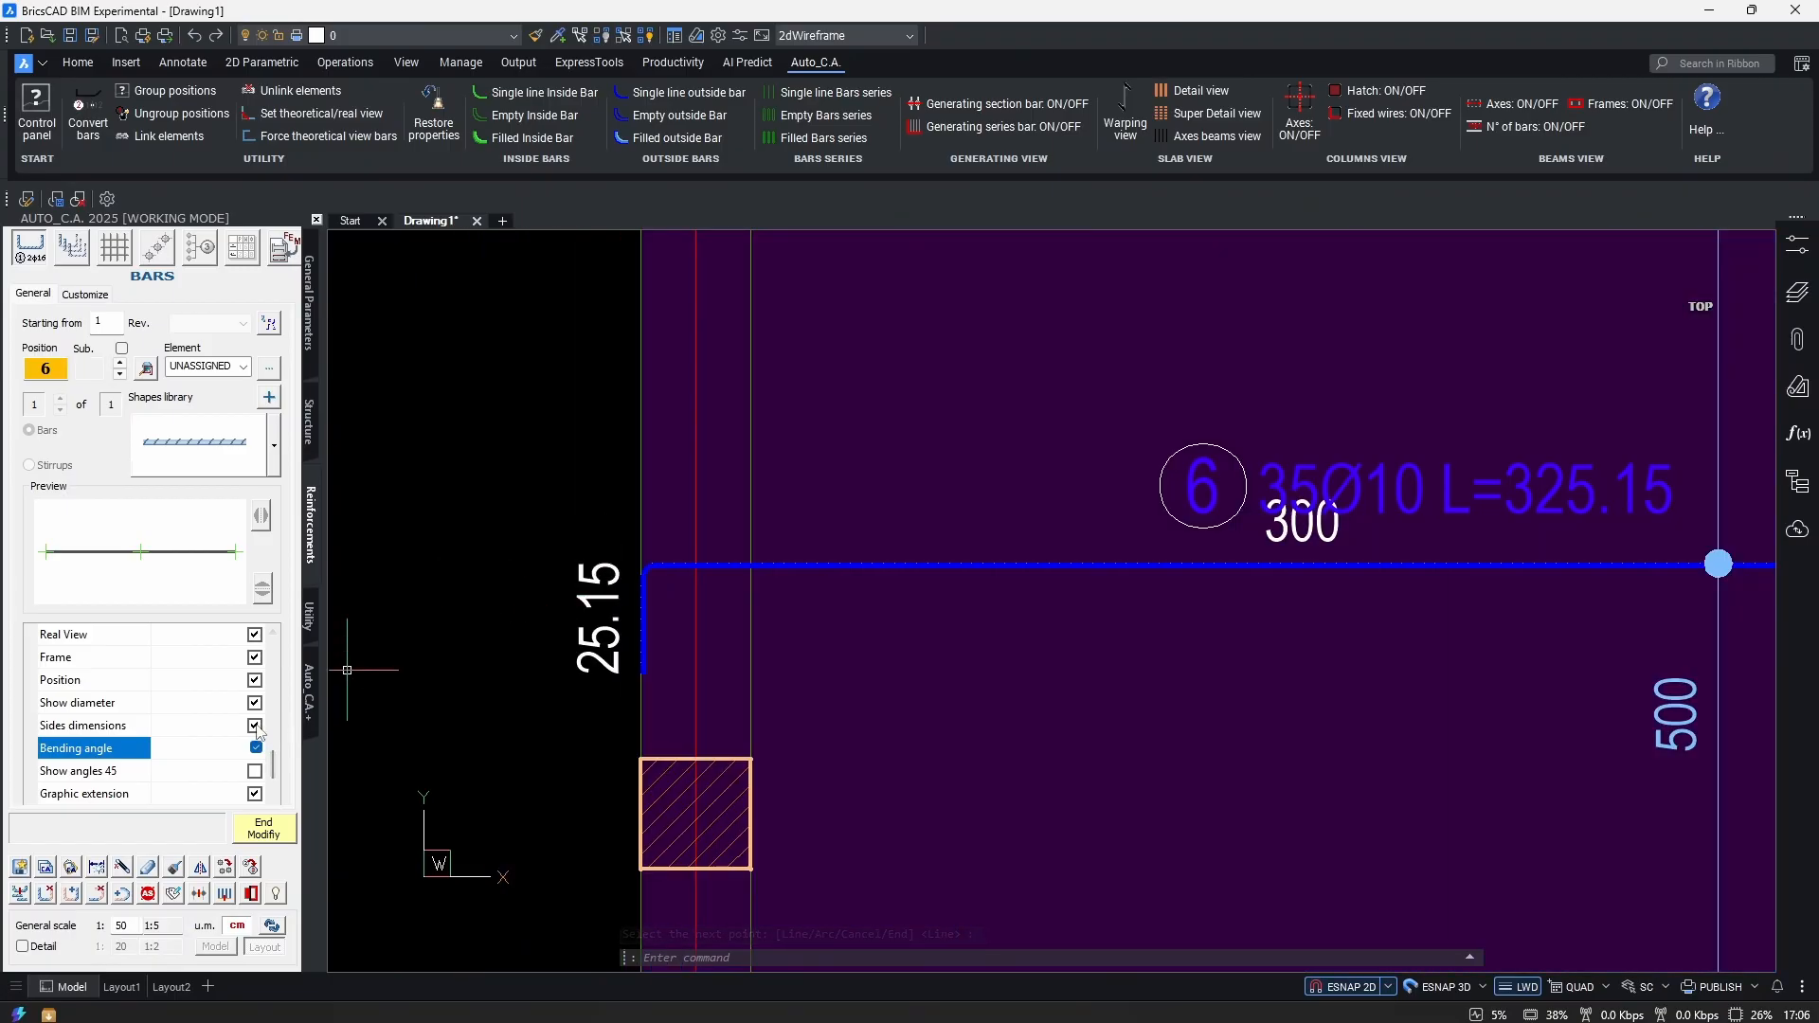
click(254, 726)
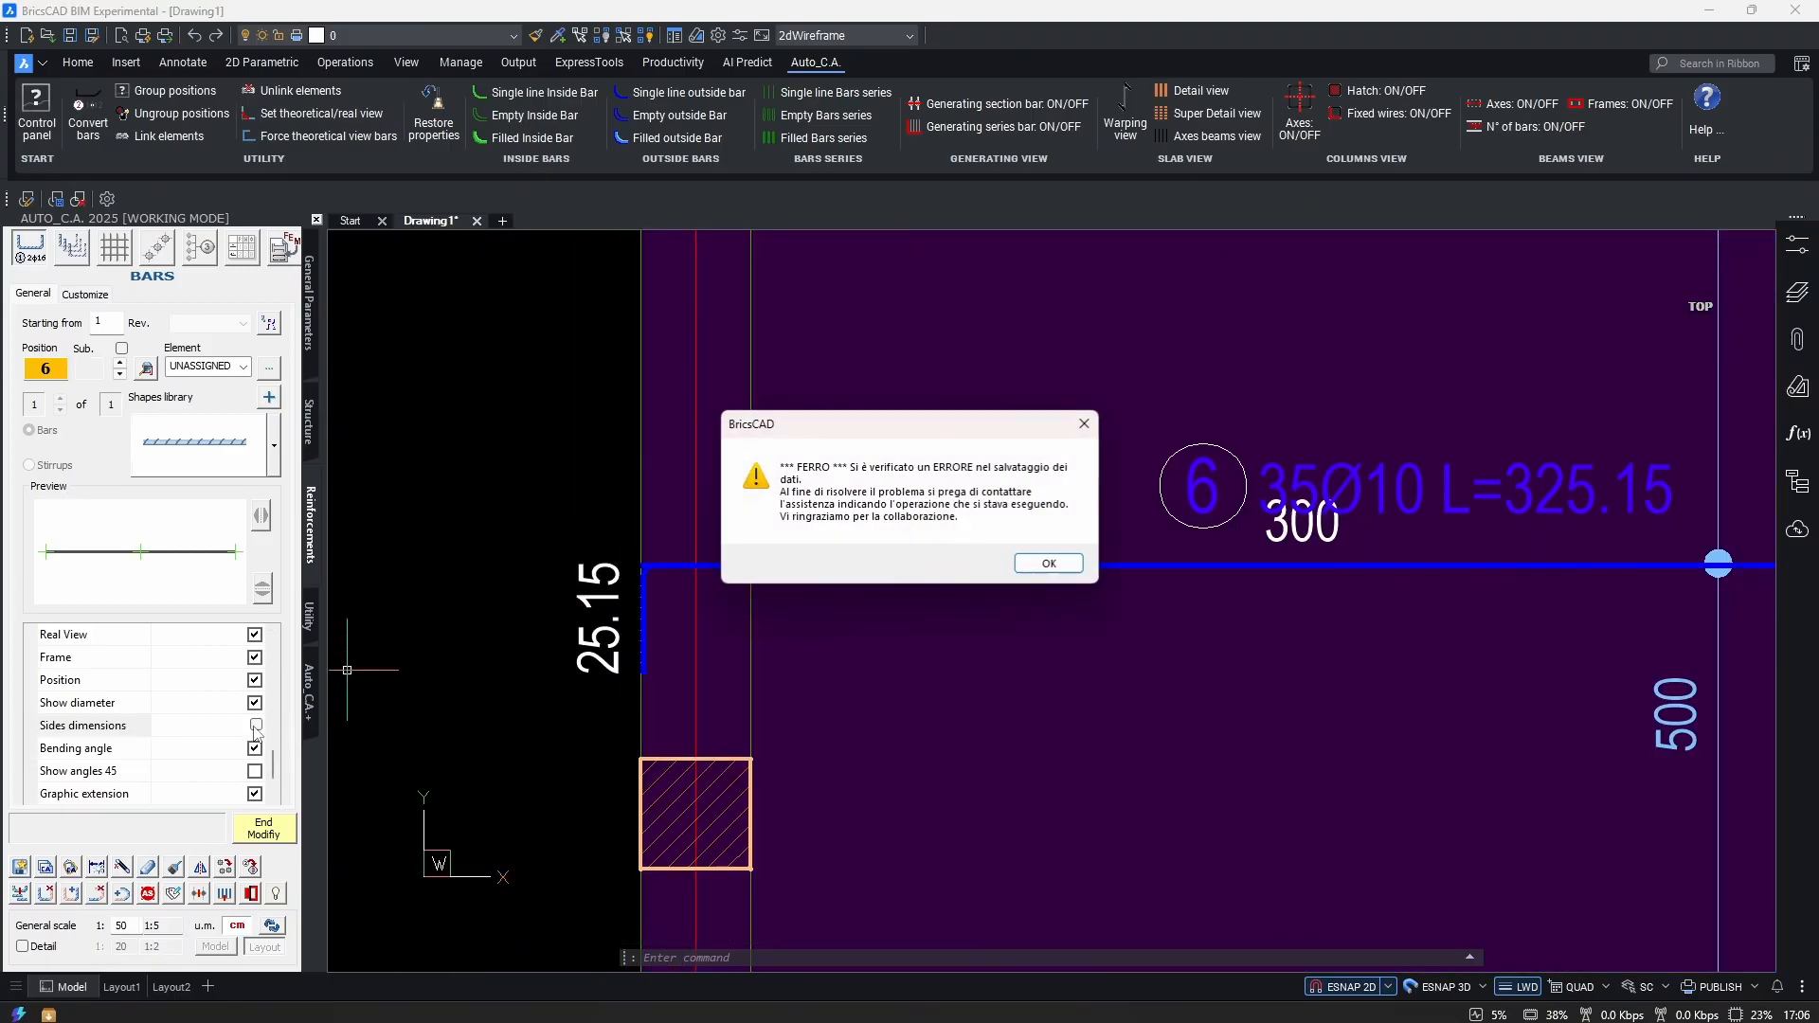
click(1049, 564)
click(263, 827)
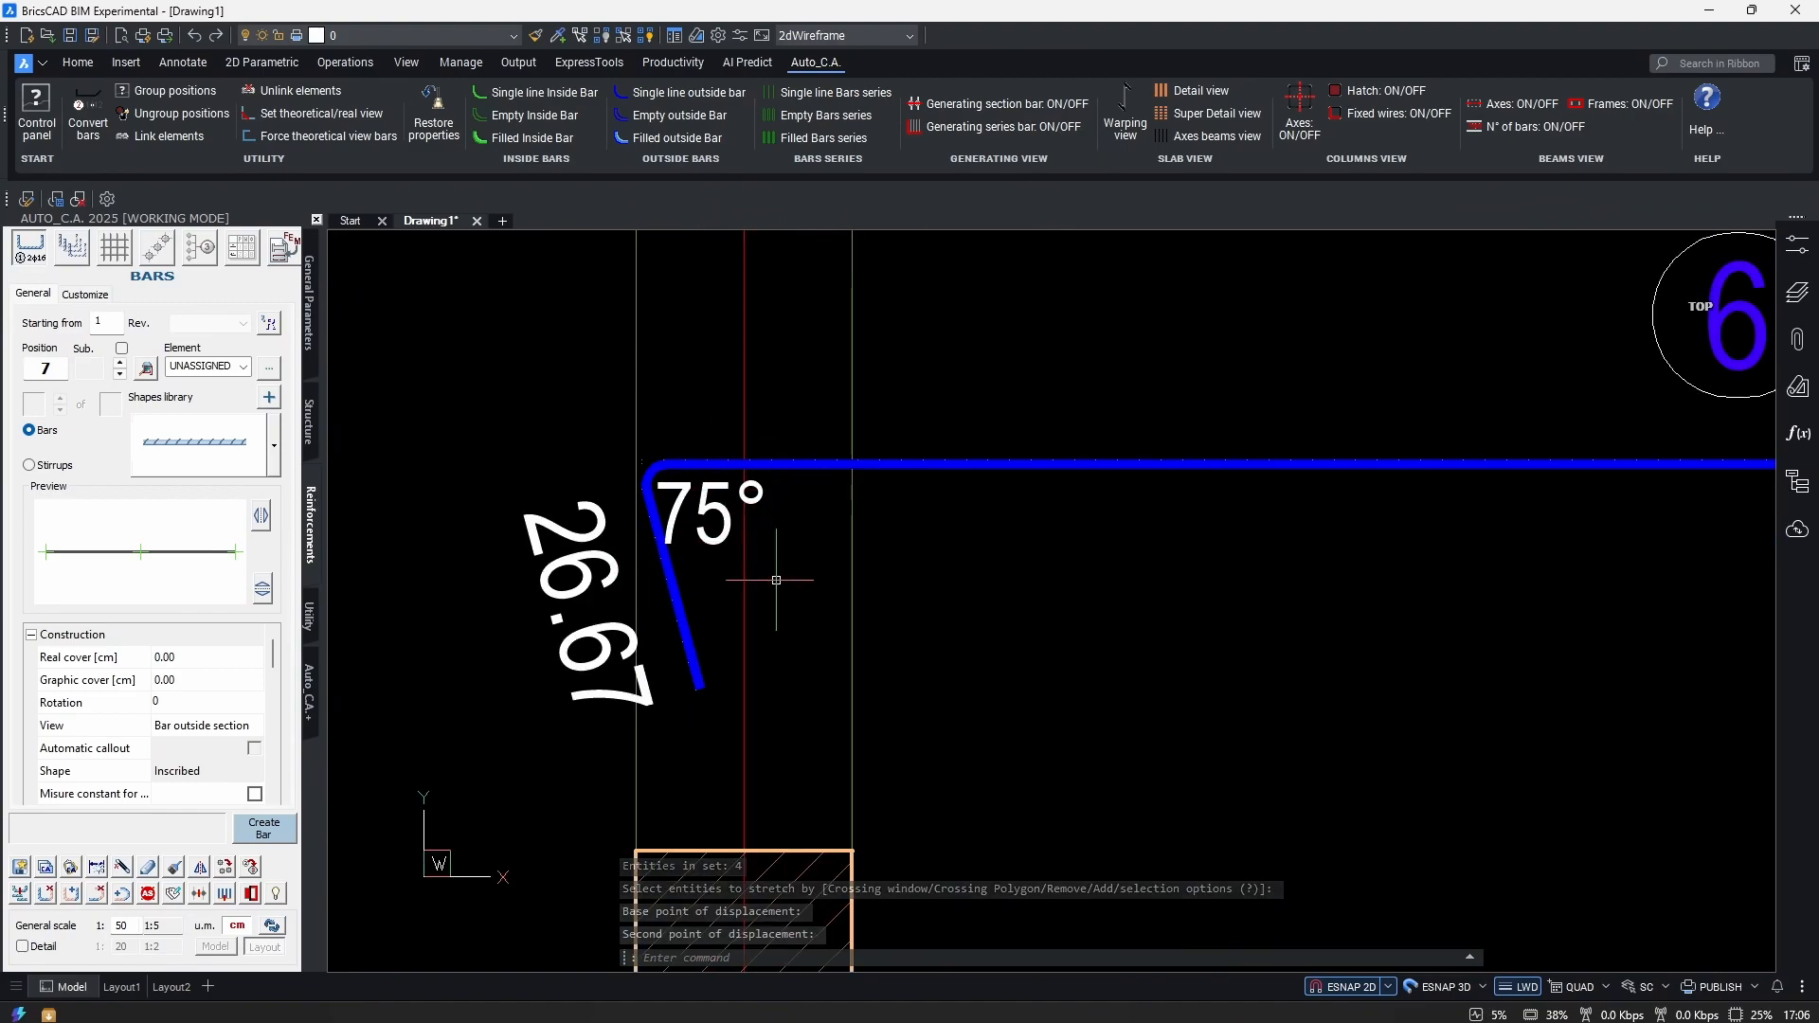
Reopen the bar series and turn on the bending angle and 45° angle display.
click(799, 583)
click(253, 682)
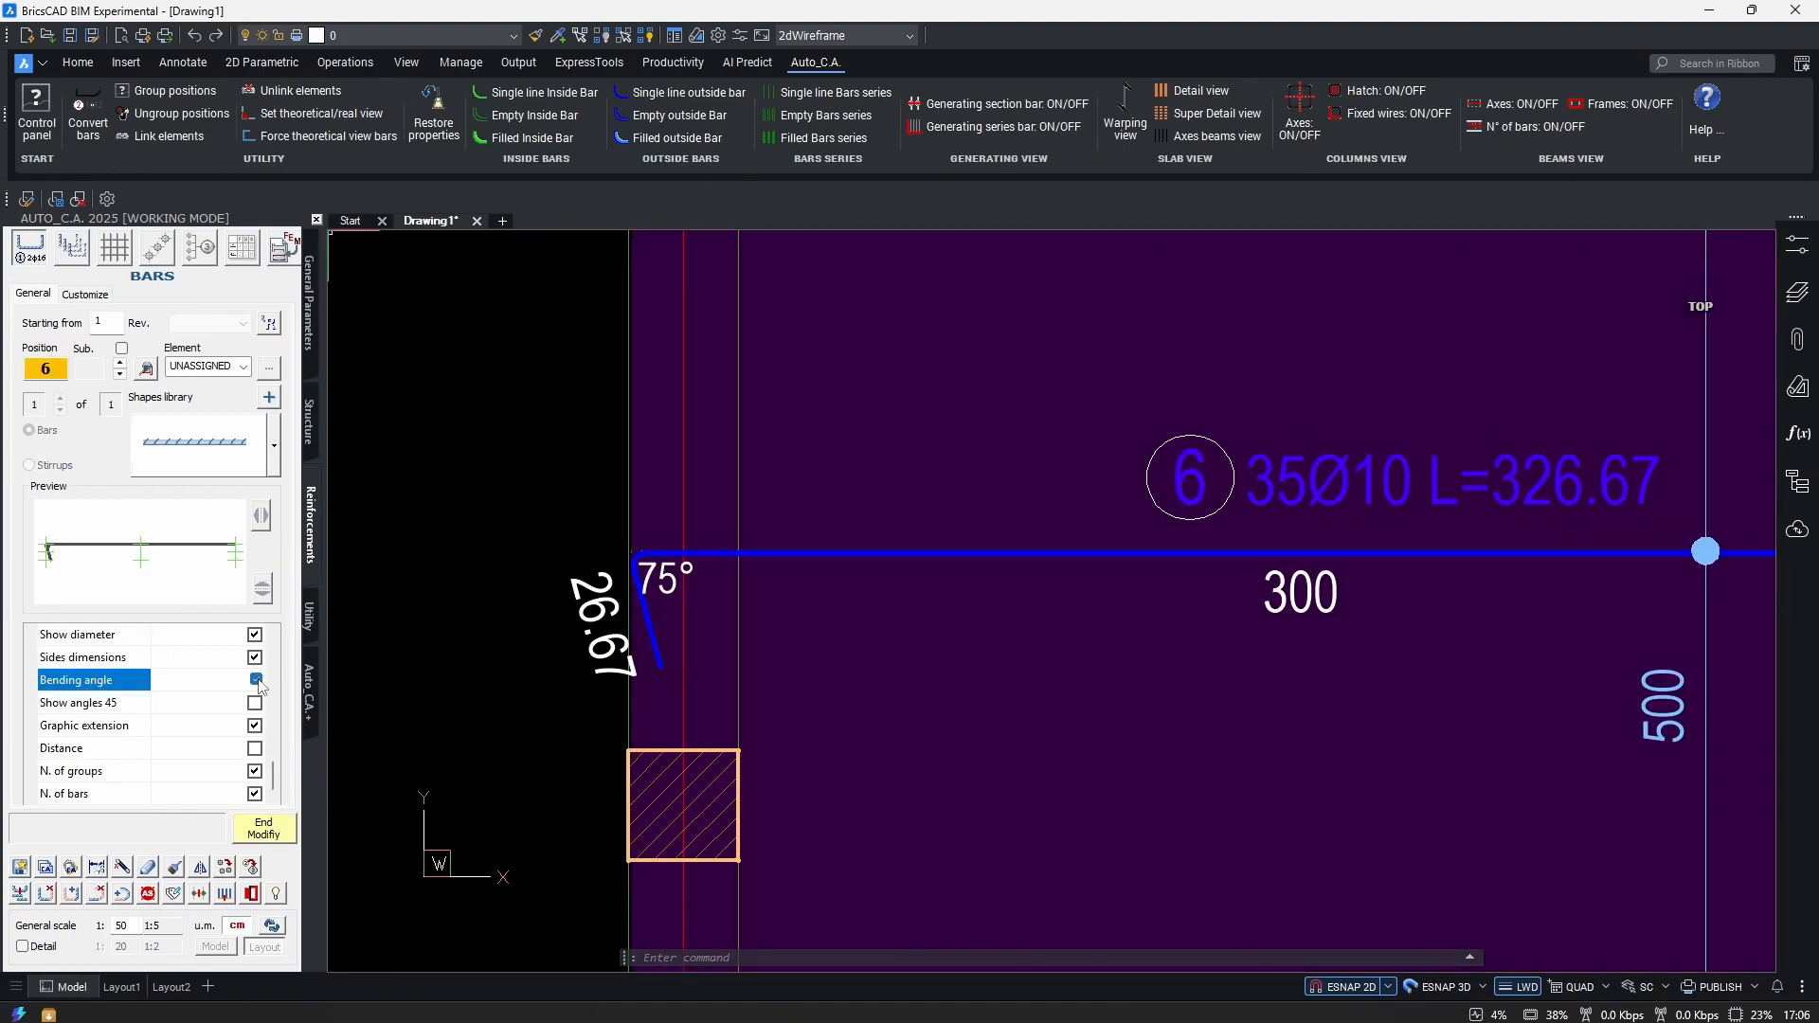
click(254, 702)
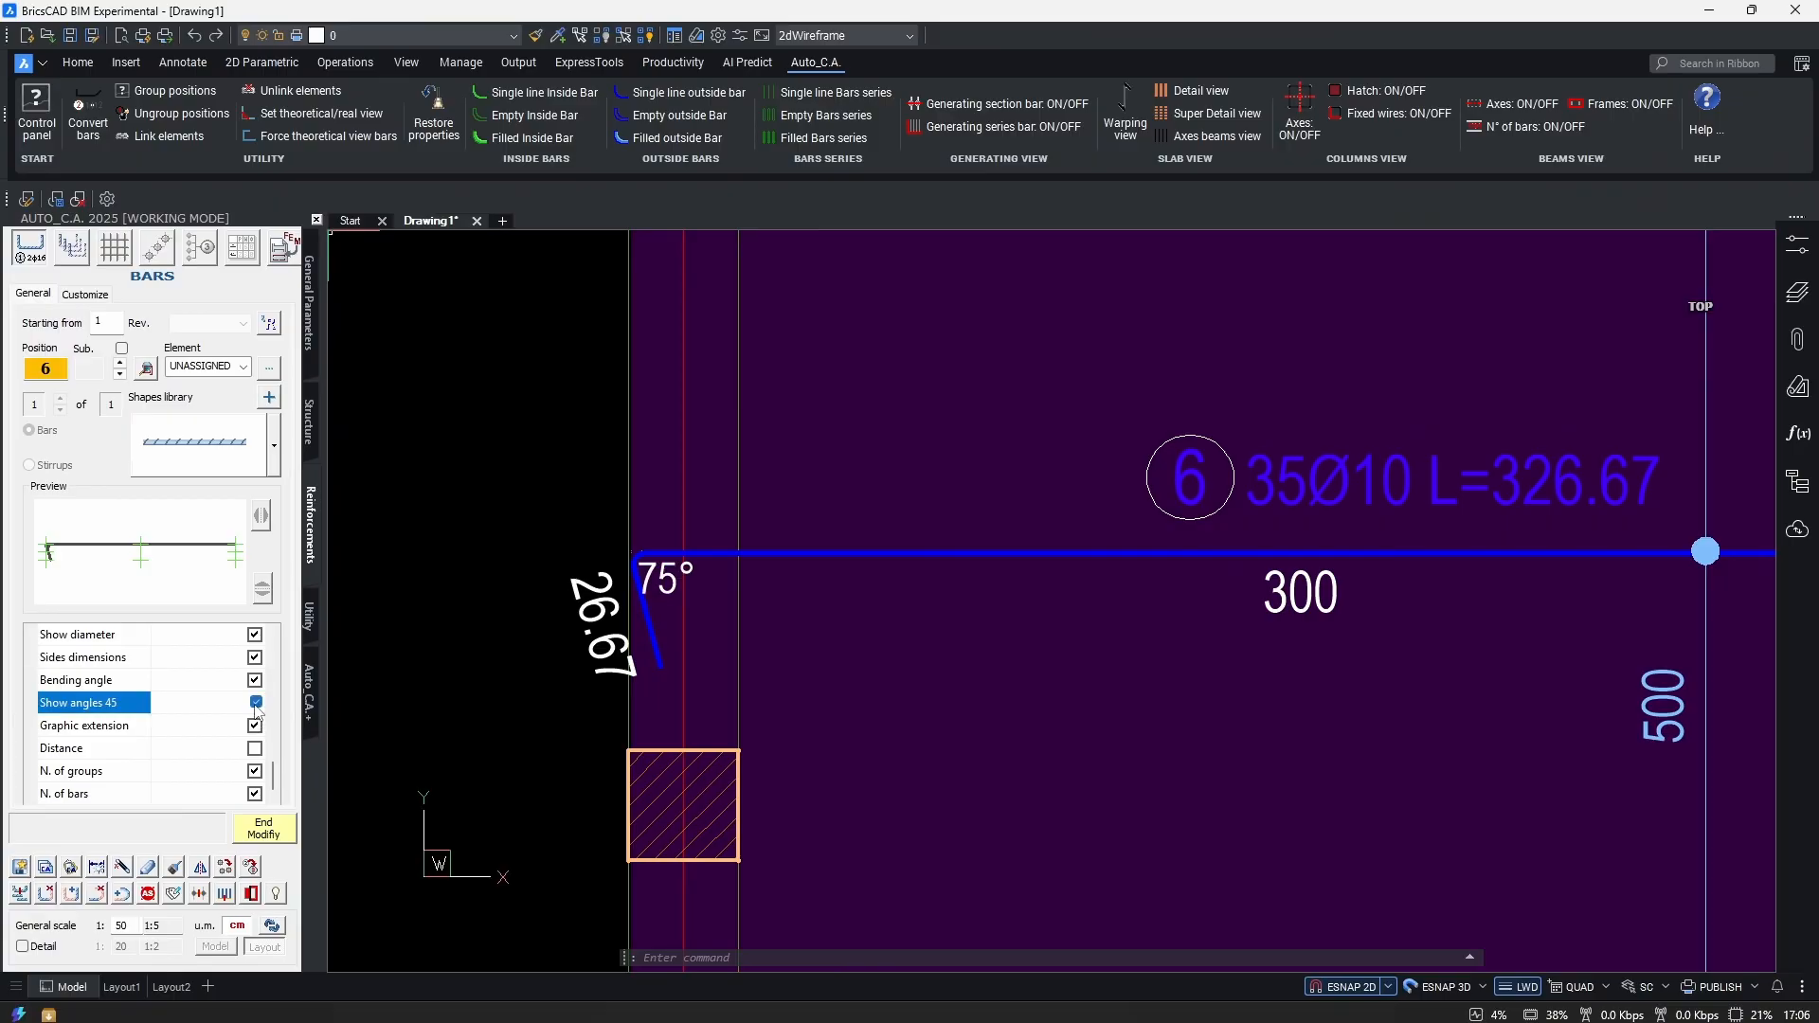
scroll(606, 654, up, 3)
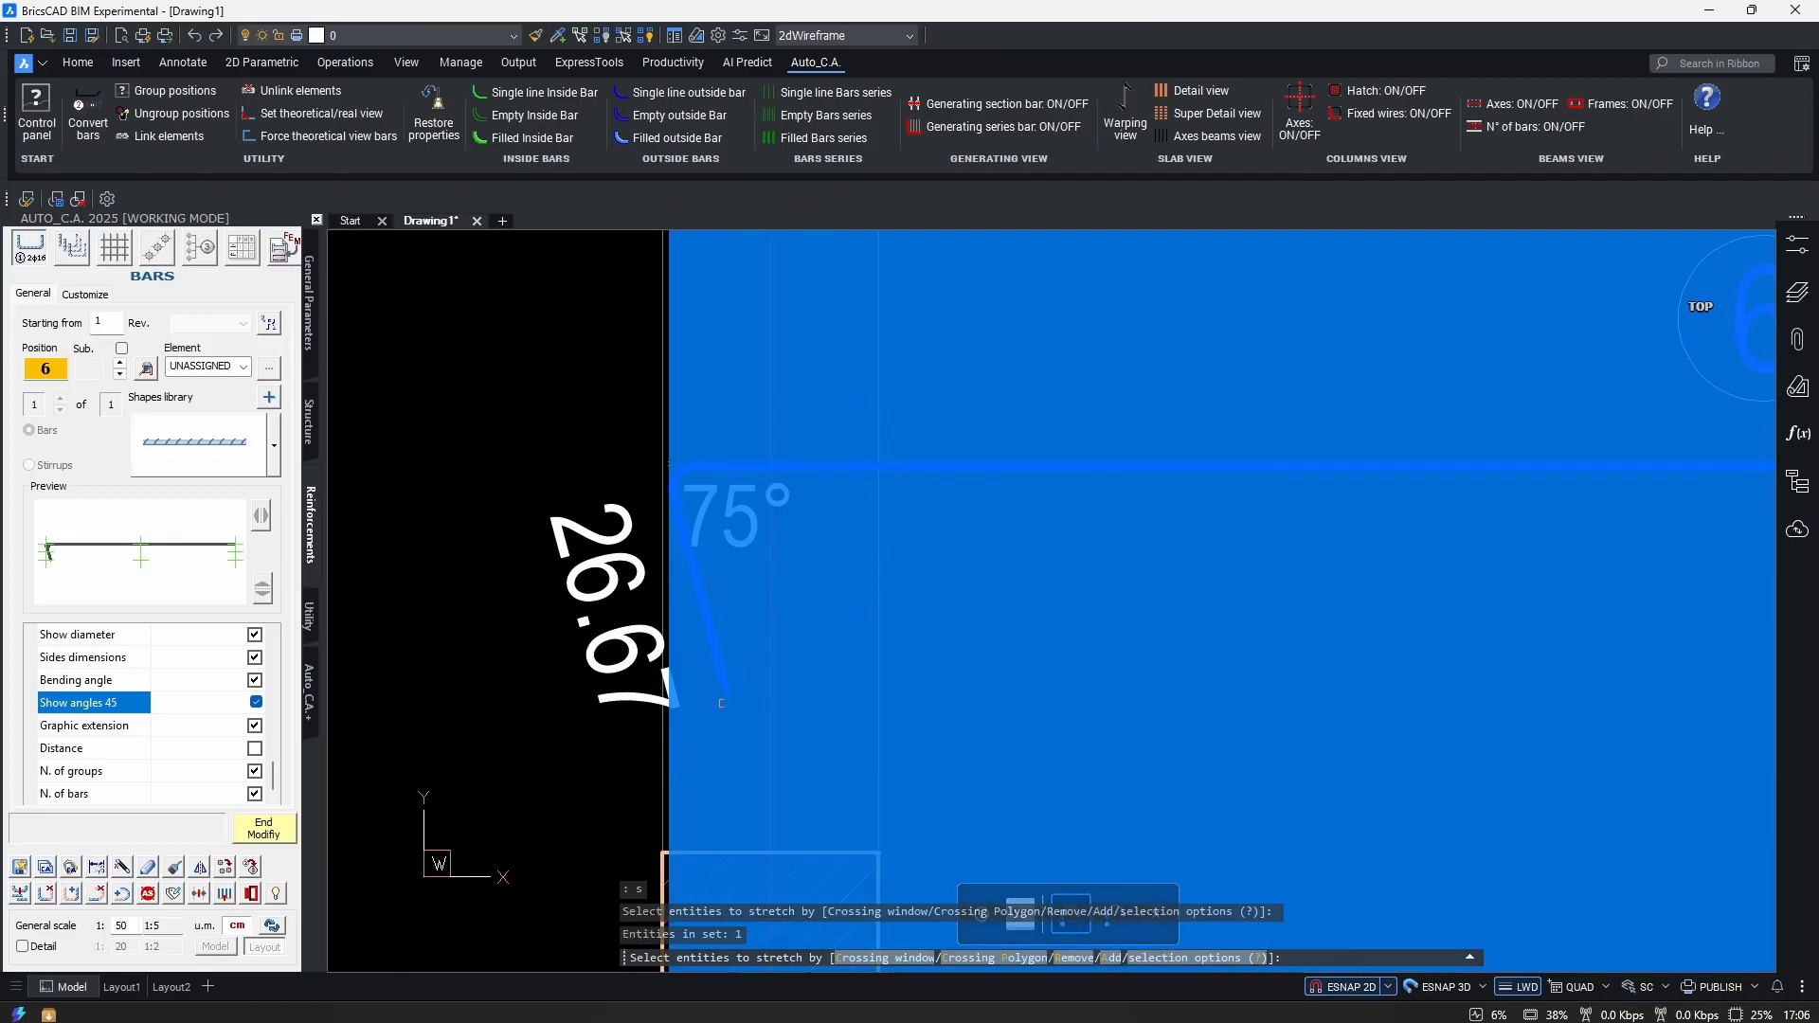
Stretch the new leg's end straight down so the 25.85 leg is vertical.
key(Escape)
key(Escape)
key(Return)
click(563, 631)
click(788, 730)
key(Return)
click(725, 689)
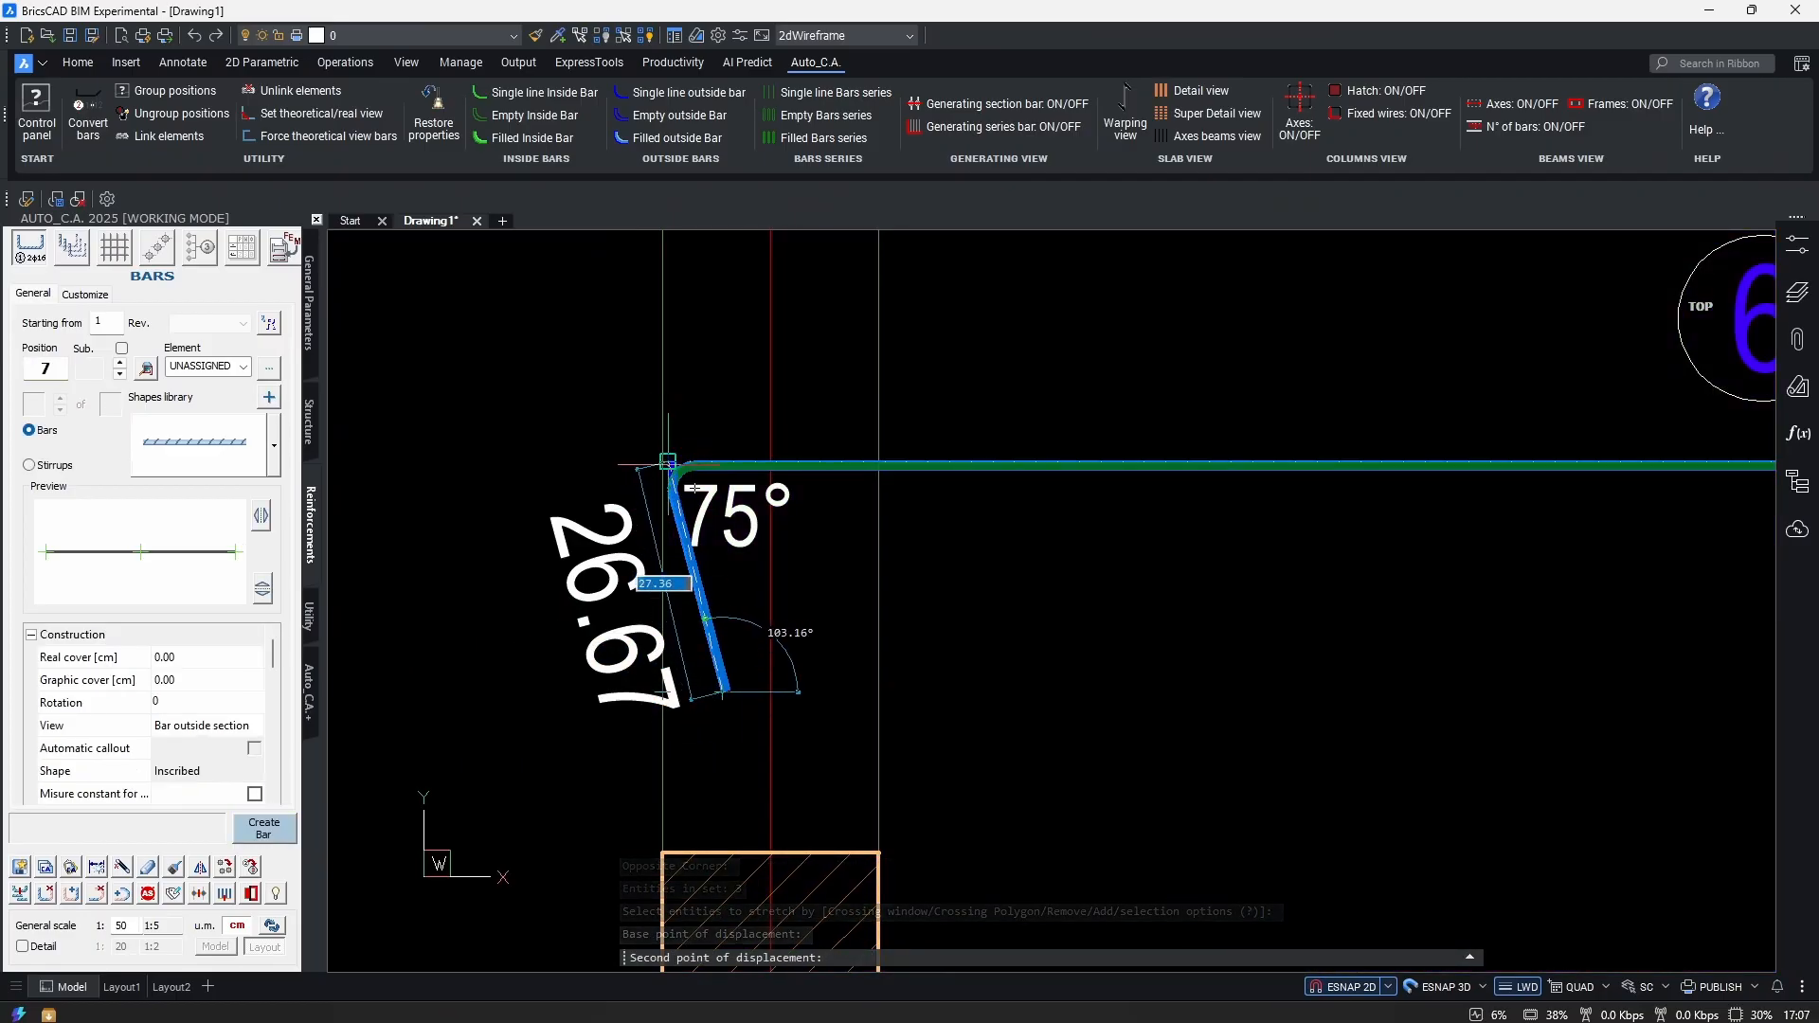
click(720, 691)
scroll(672, 663, down, 3)
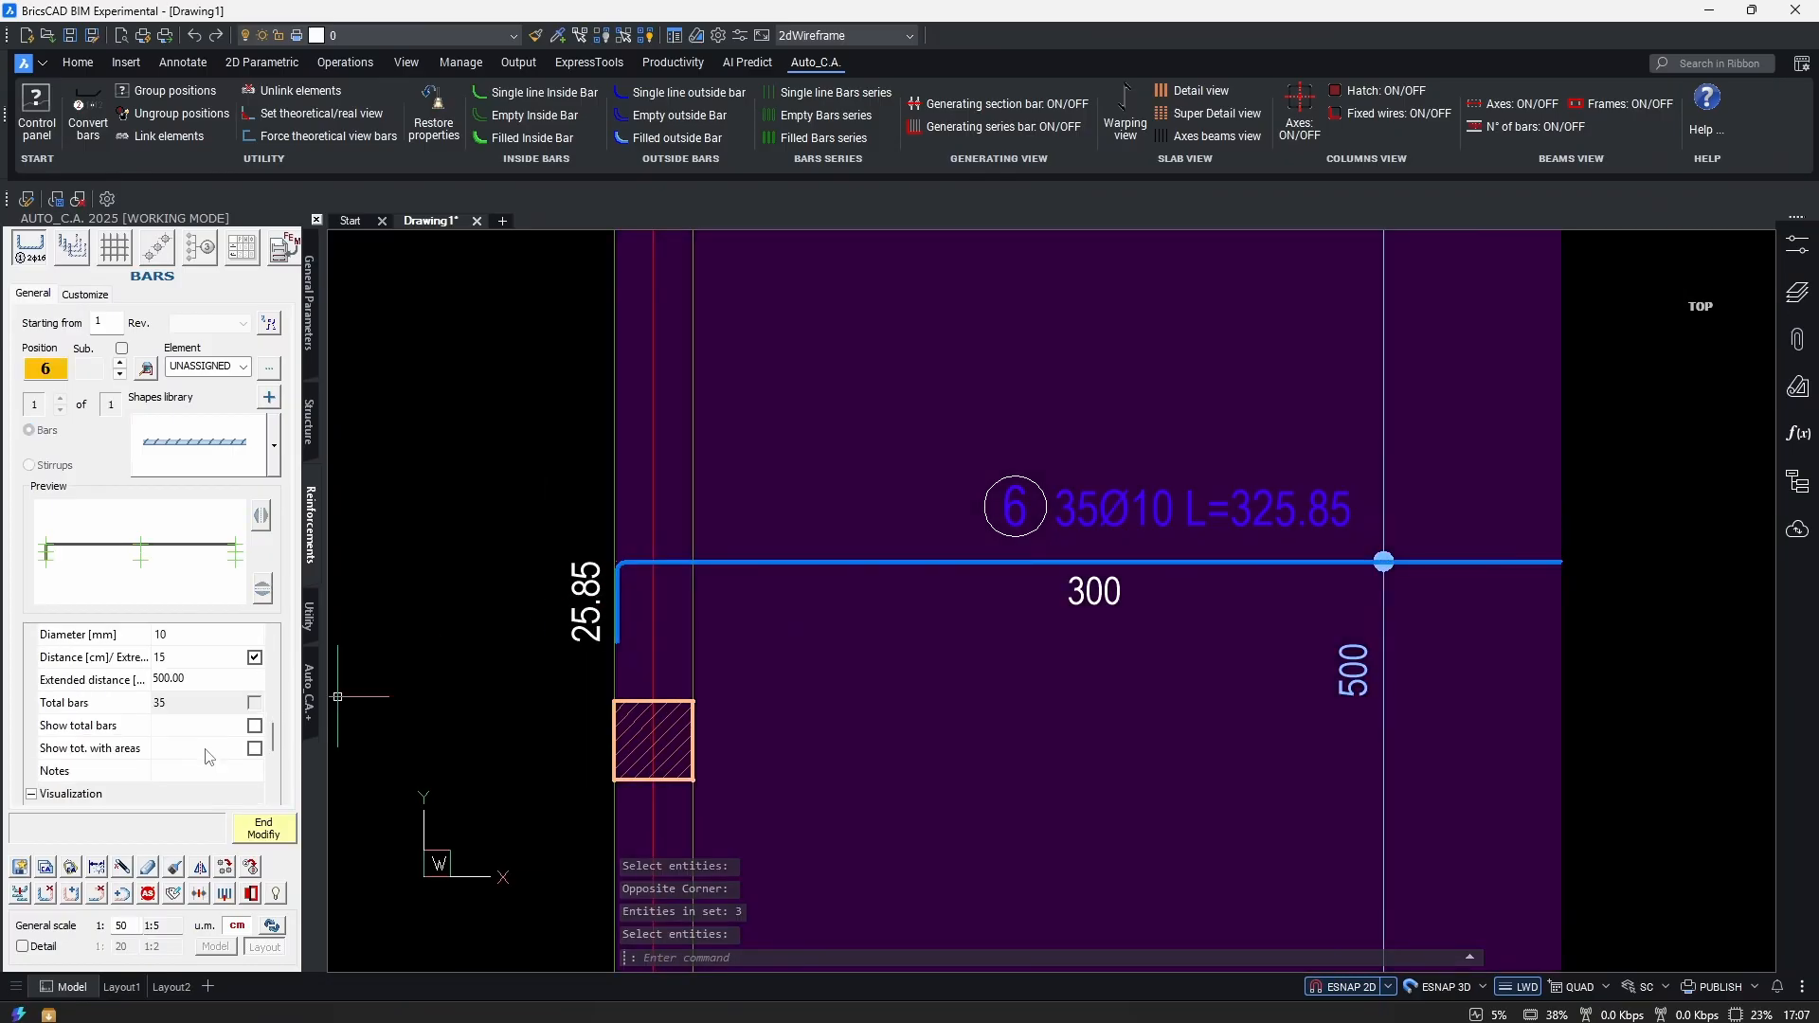
Turn off 45° angles, test the graphic extension, and show the /15 spacing in the callout.
scroll(211, 758, down, 5)
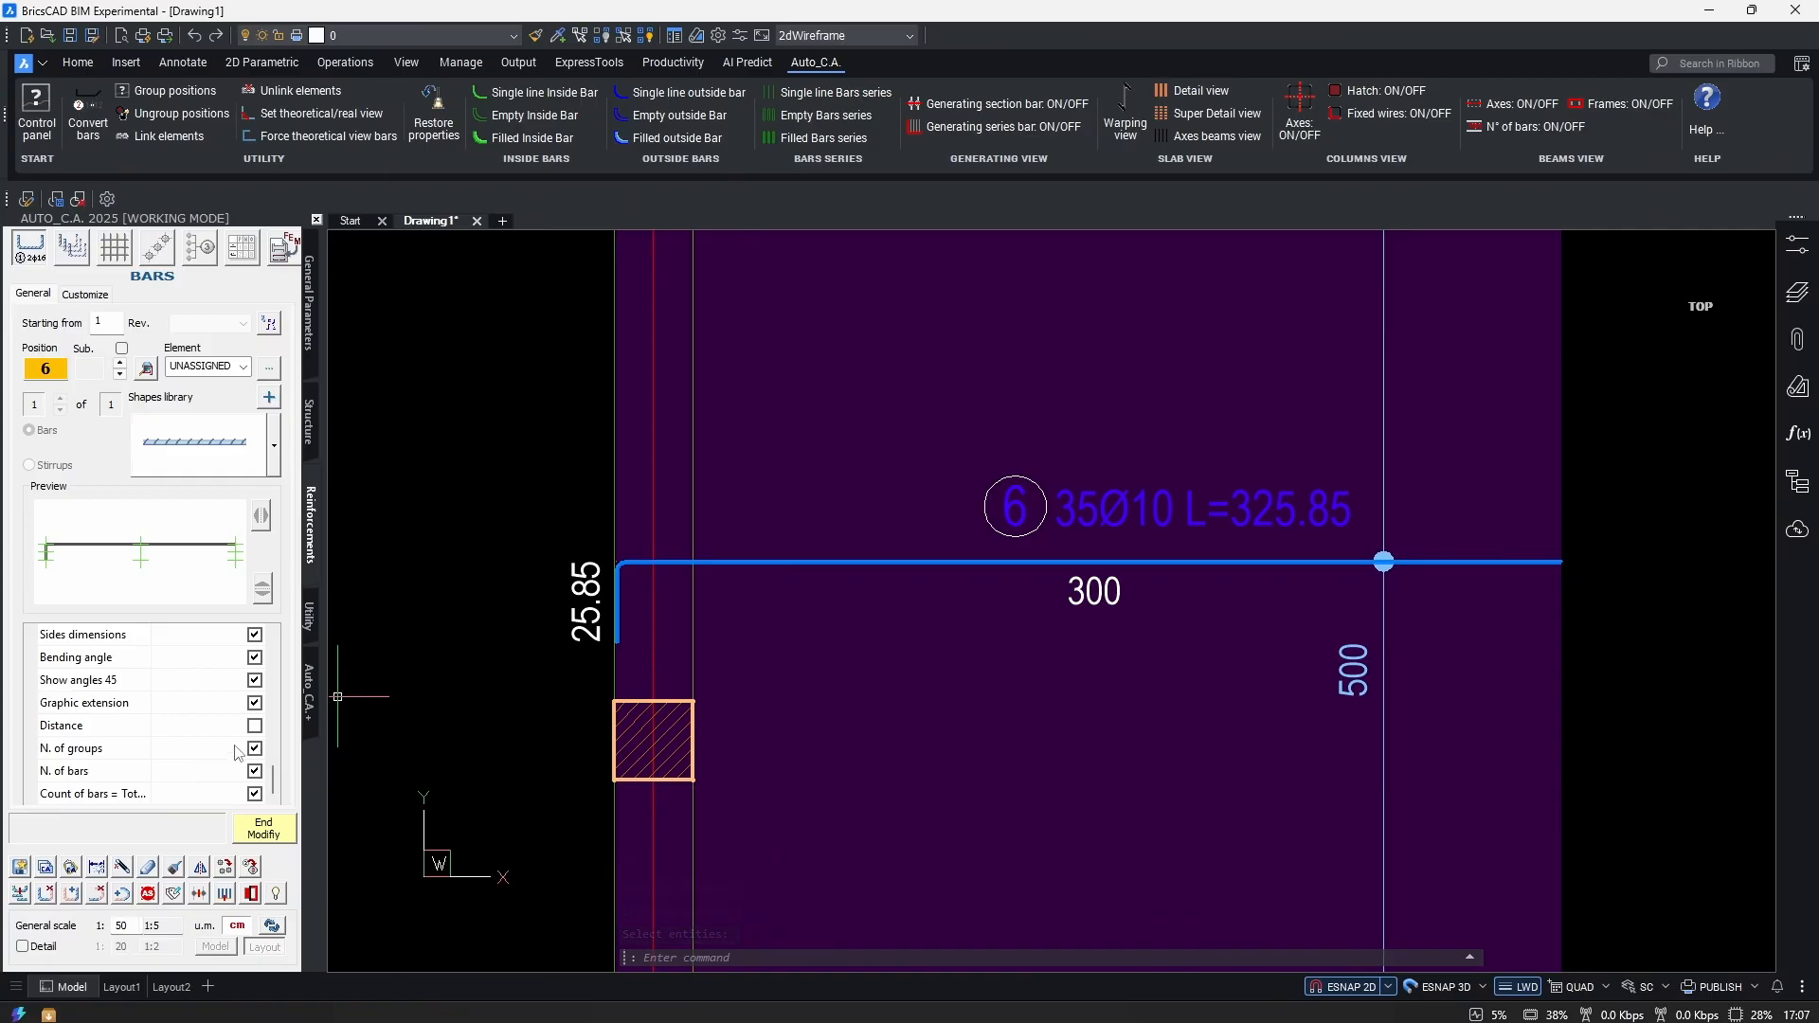
scroll(573, 569, up, 2)
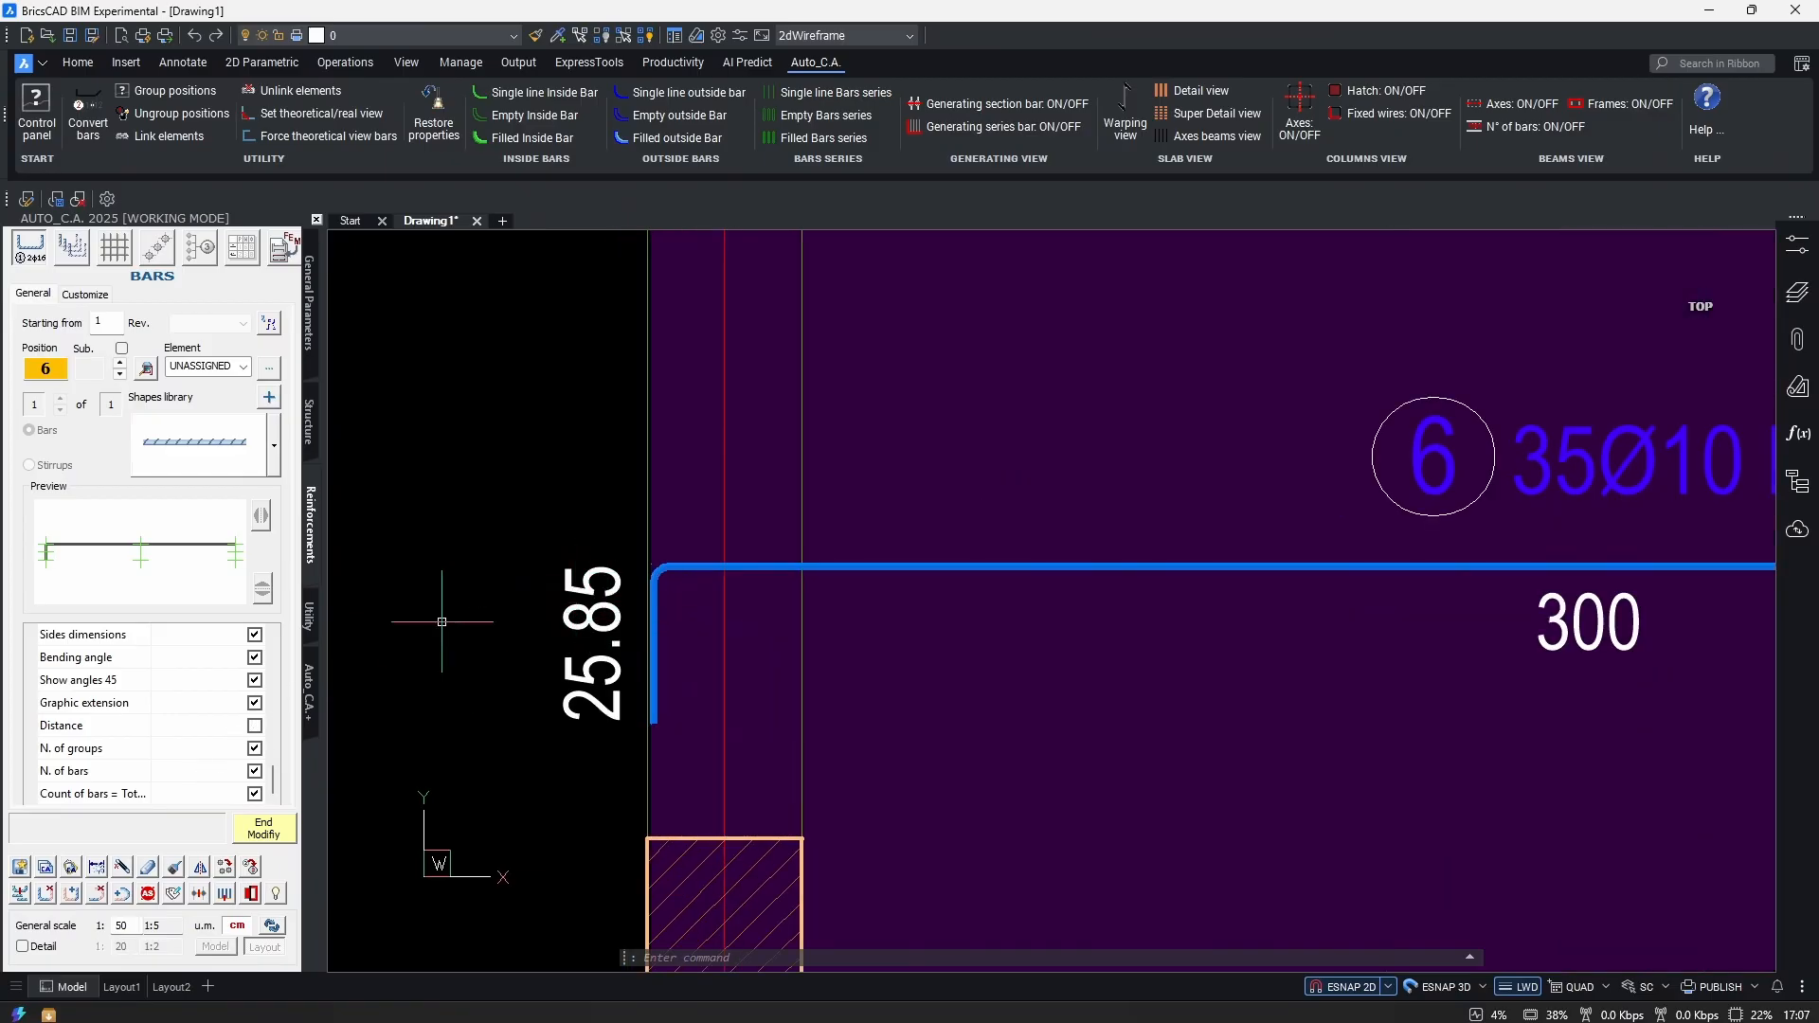
click(255, 680)
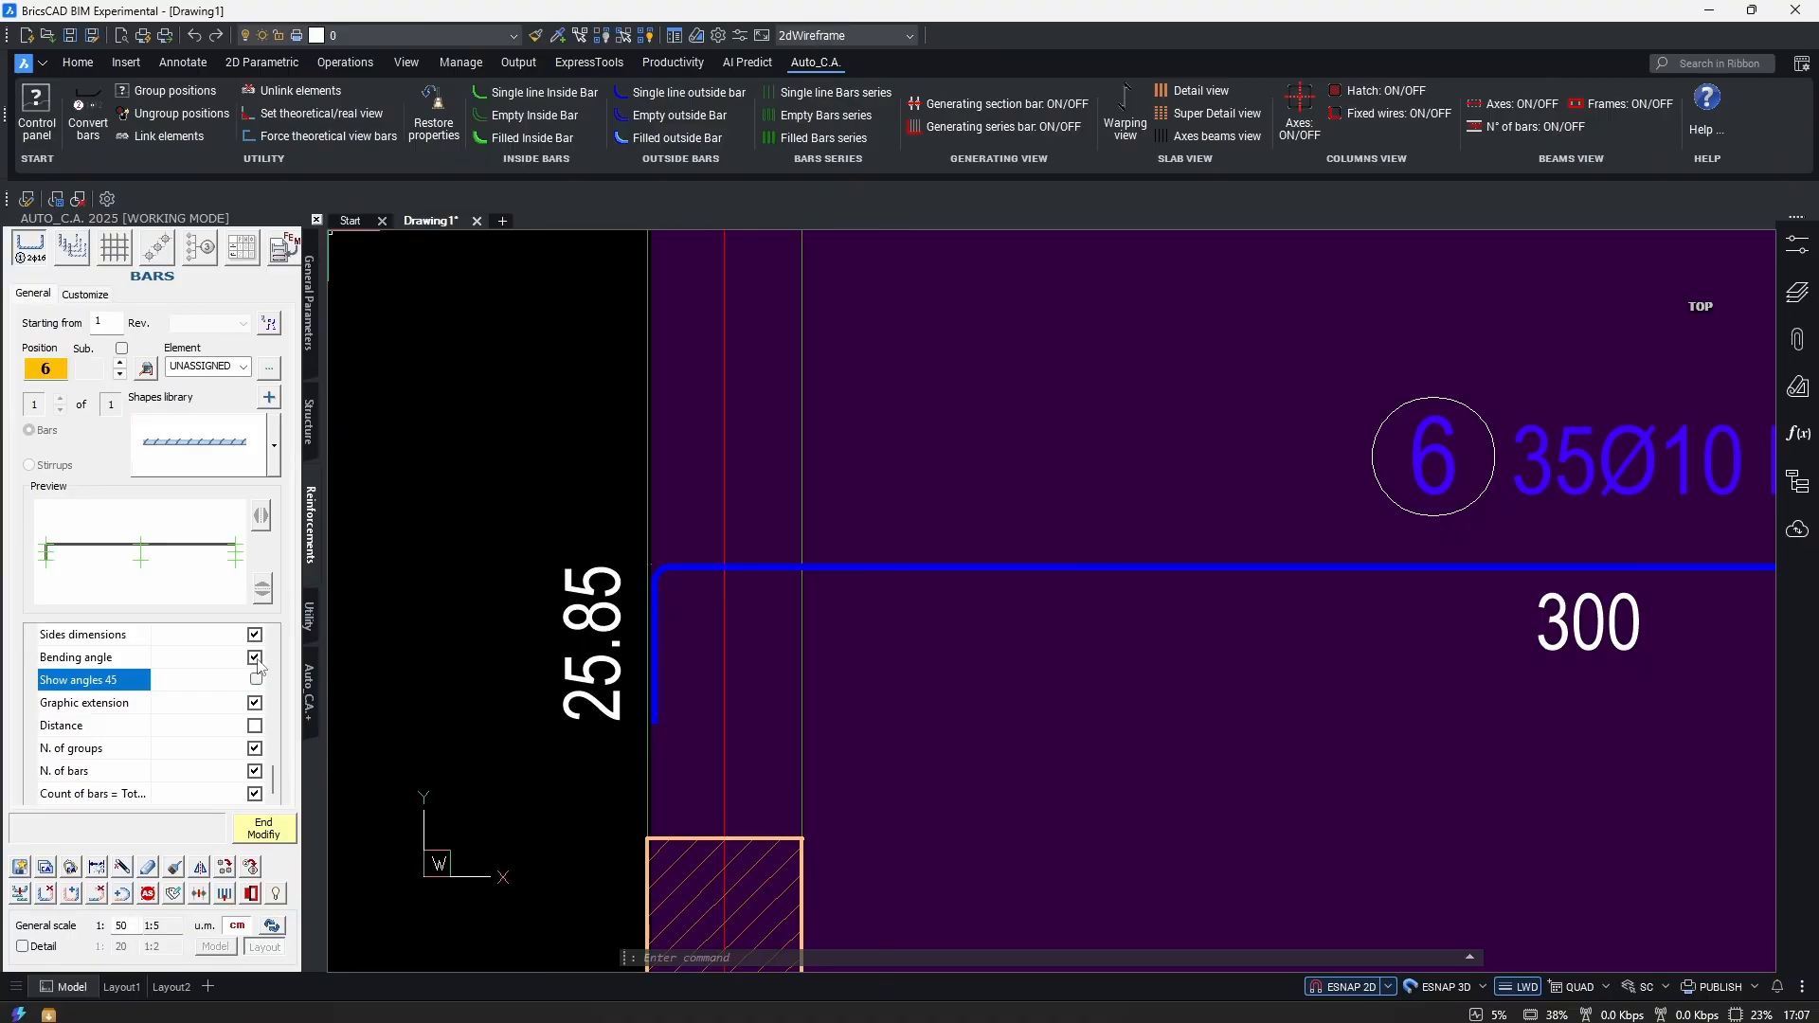
click(115, 664)
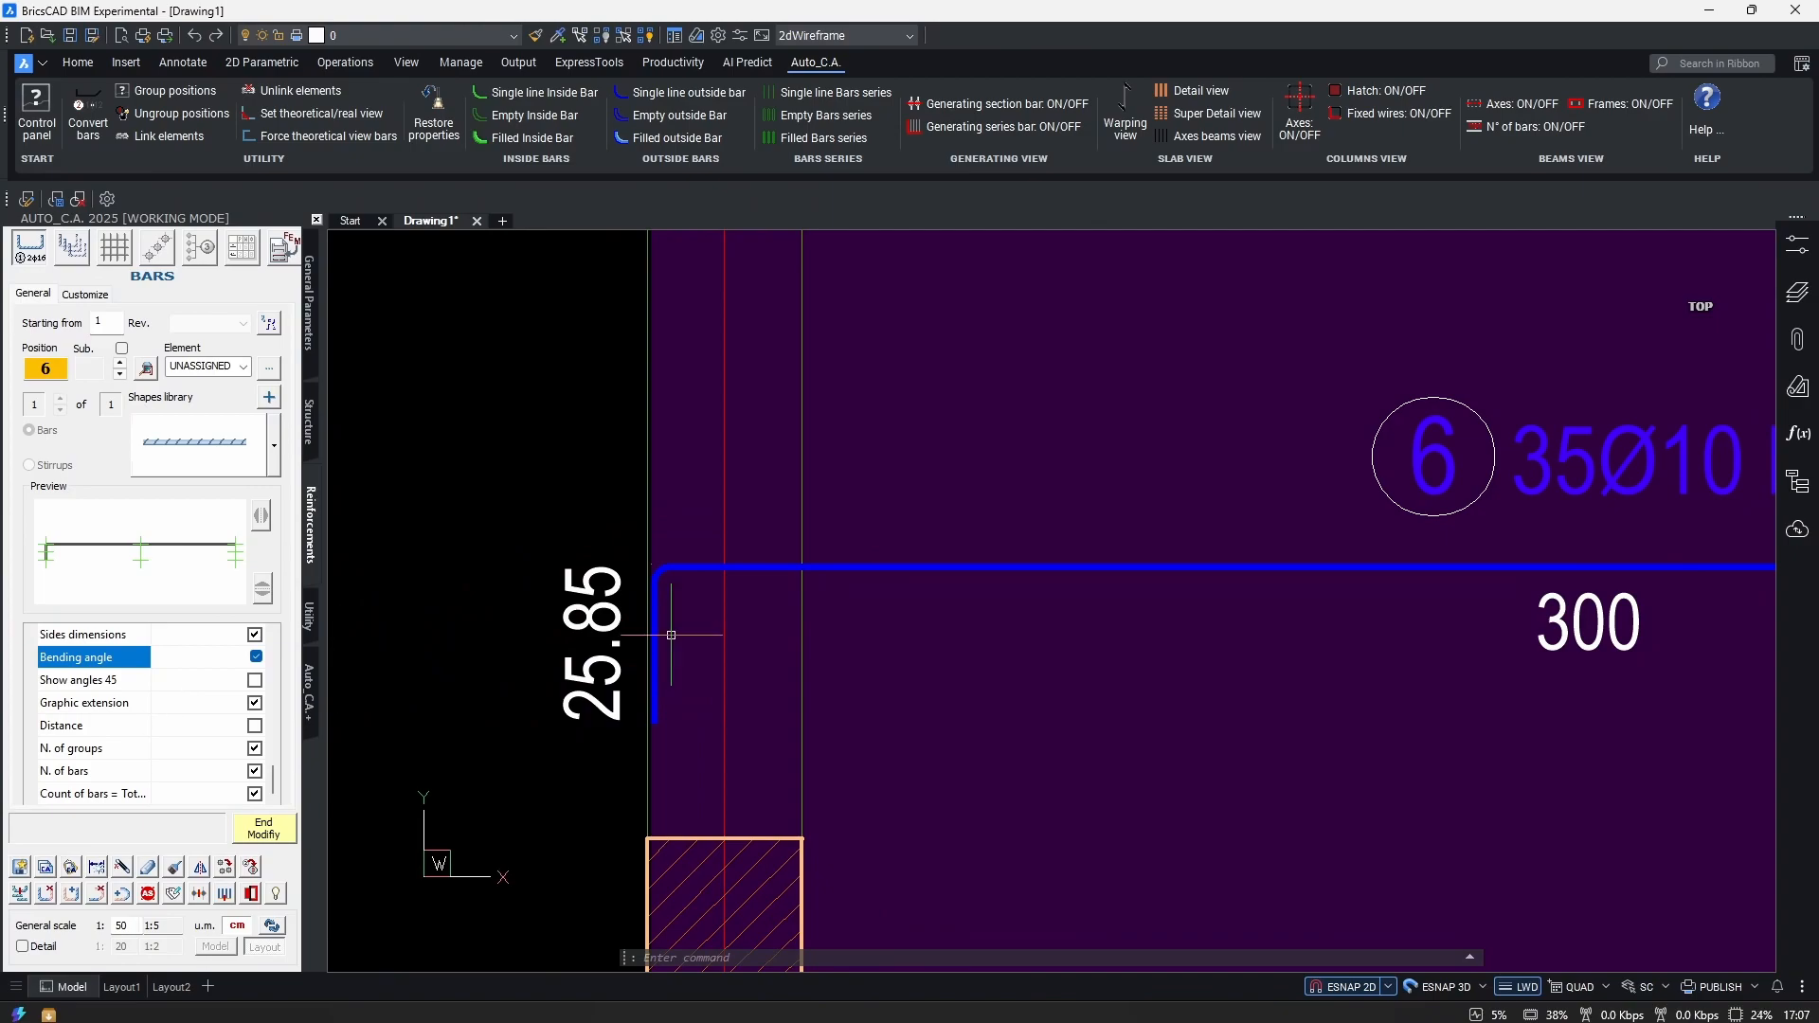
scroll(673, 667, down, 5)
scroll(1150, 657, up, 1)
click(255, 702)
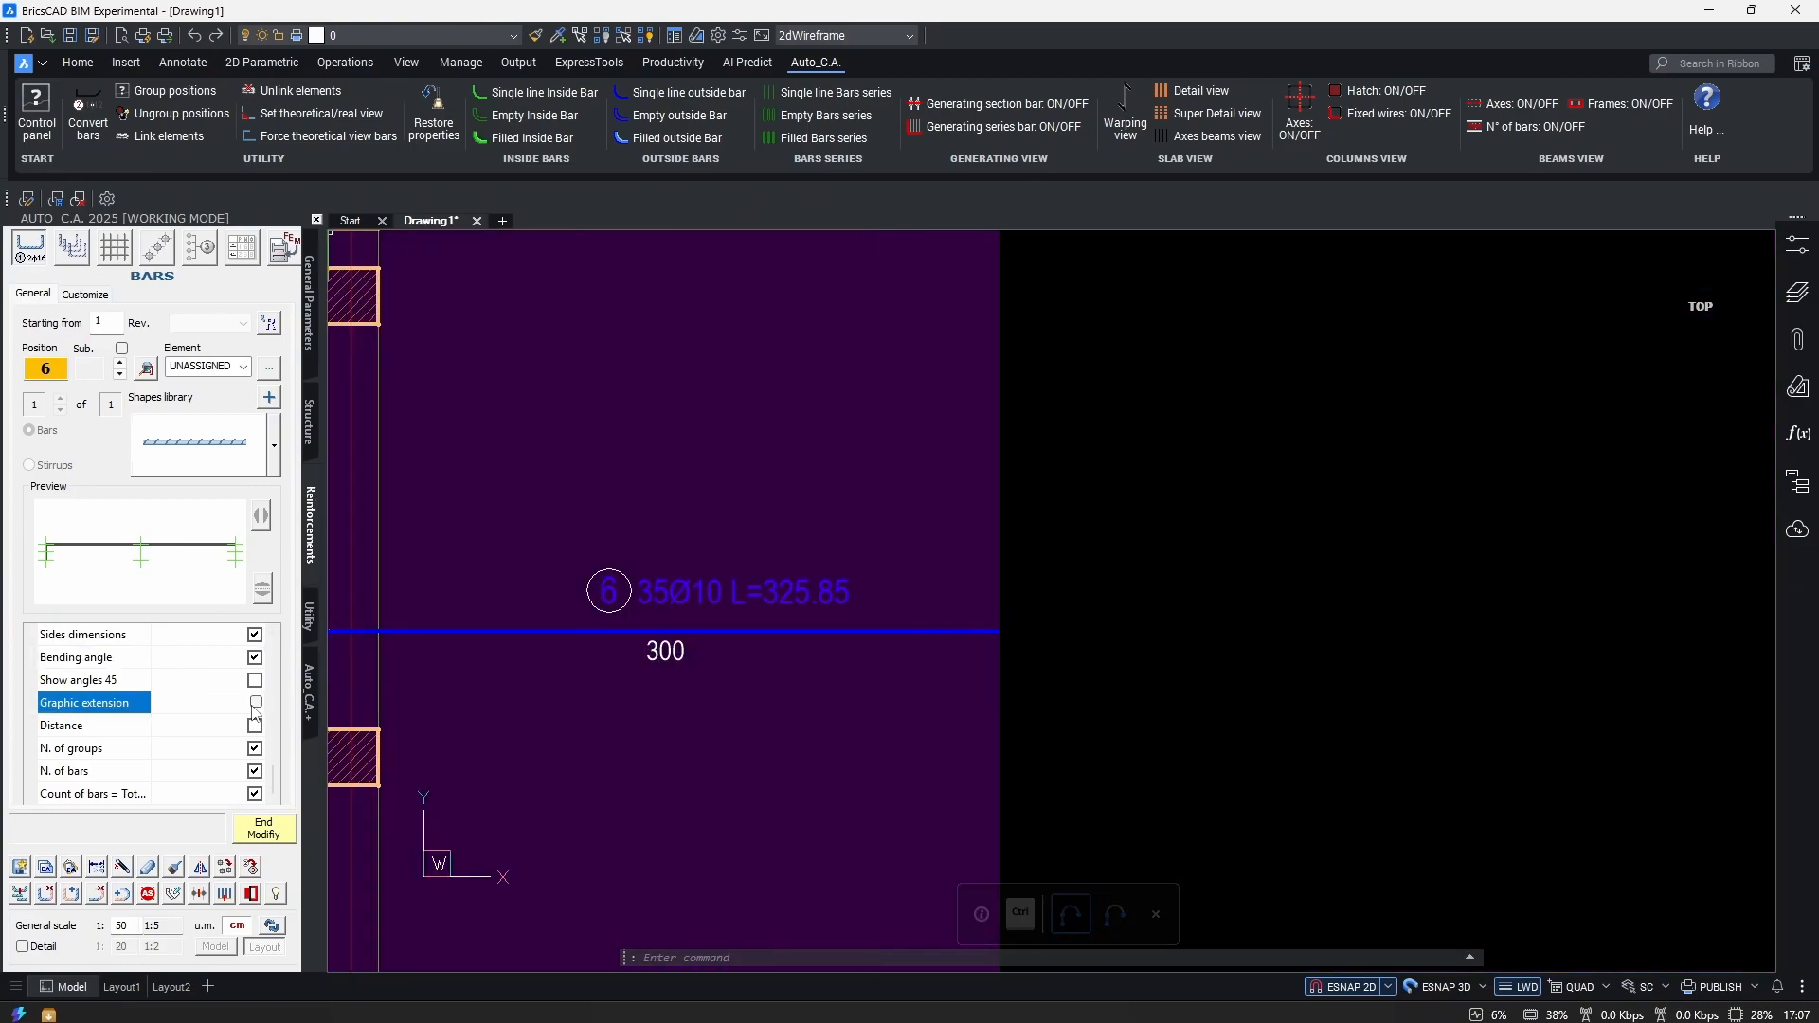
click(256, 702)
scroll(907, 748, down, 3)
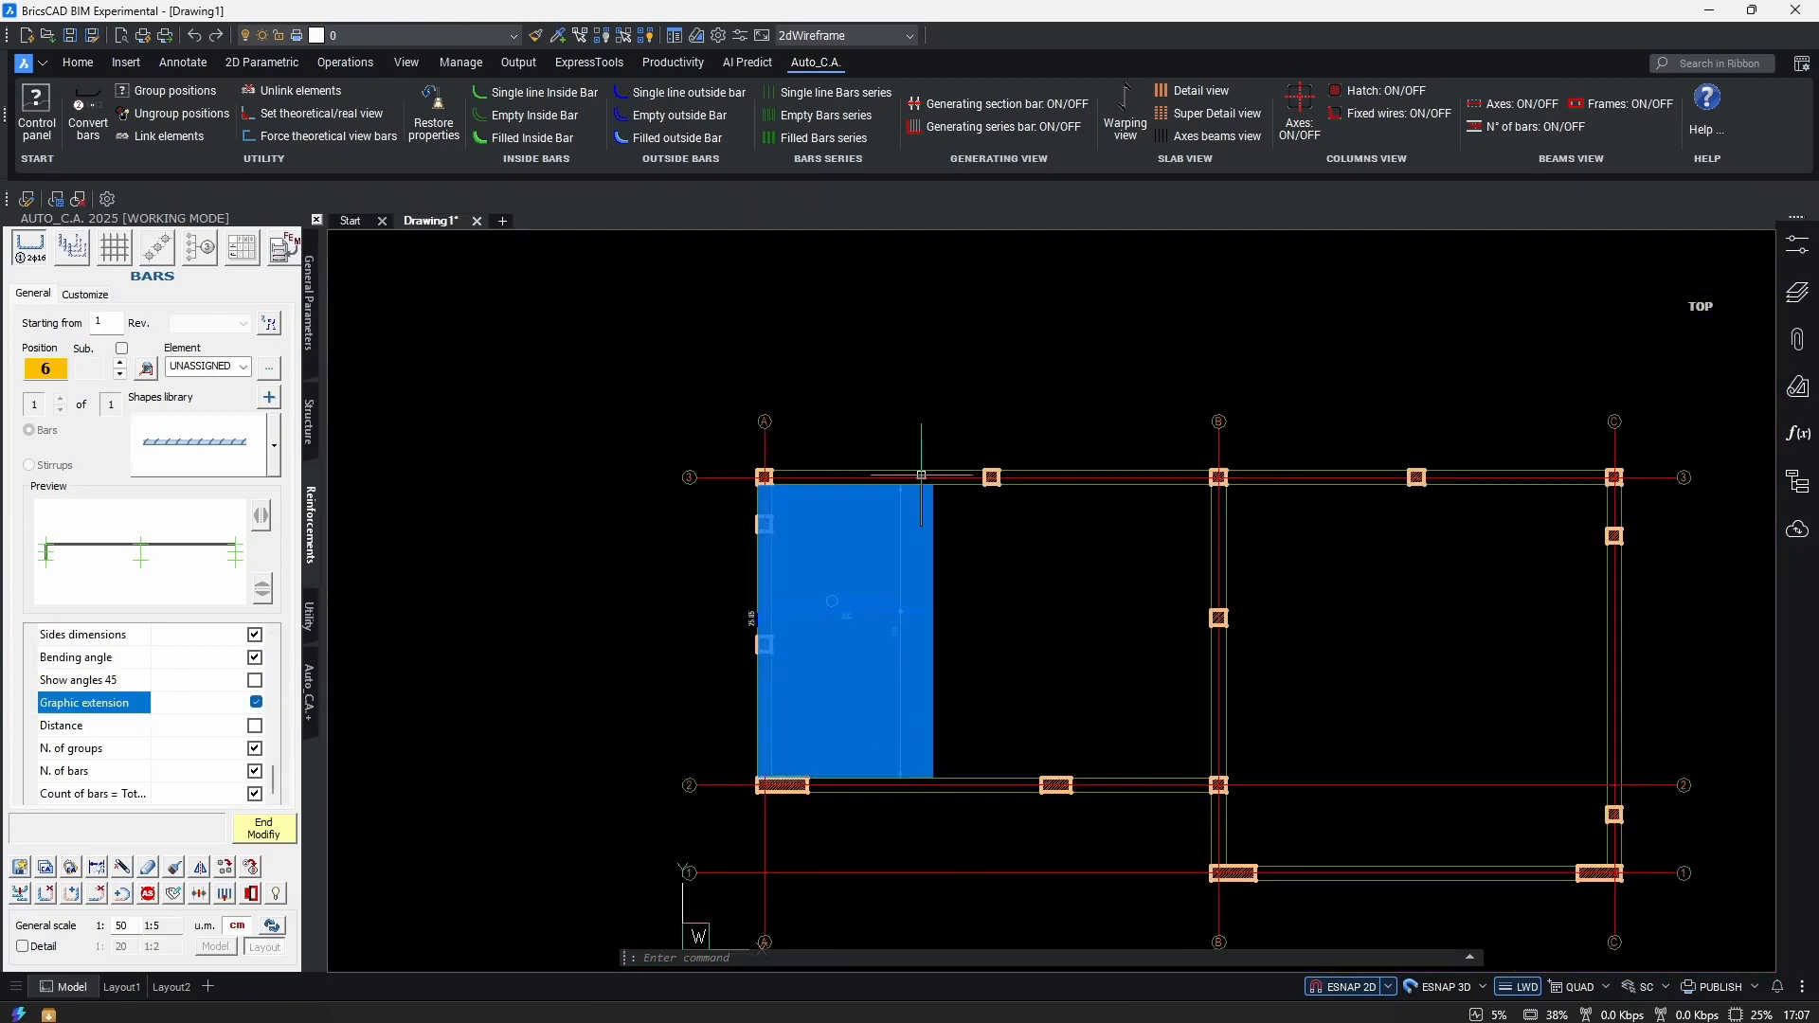
middle_drag(907, 748, 908, 589)
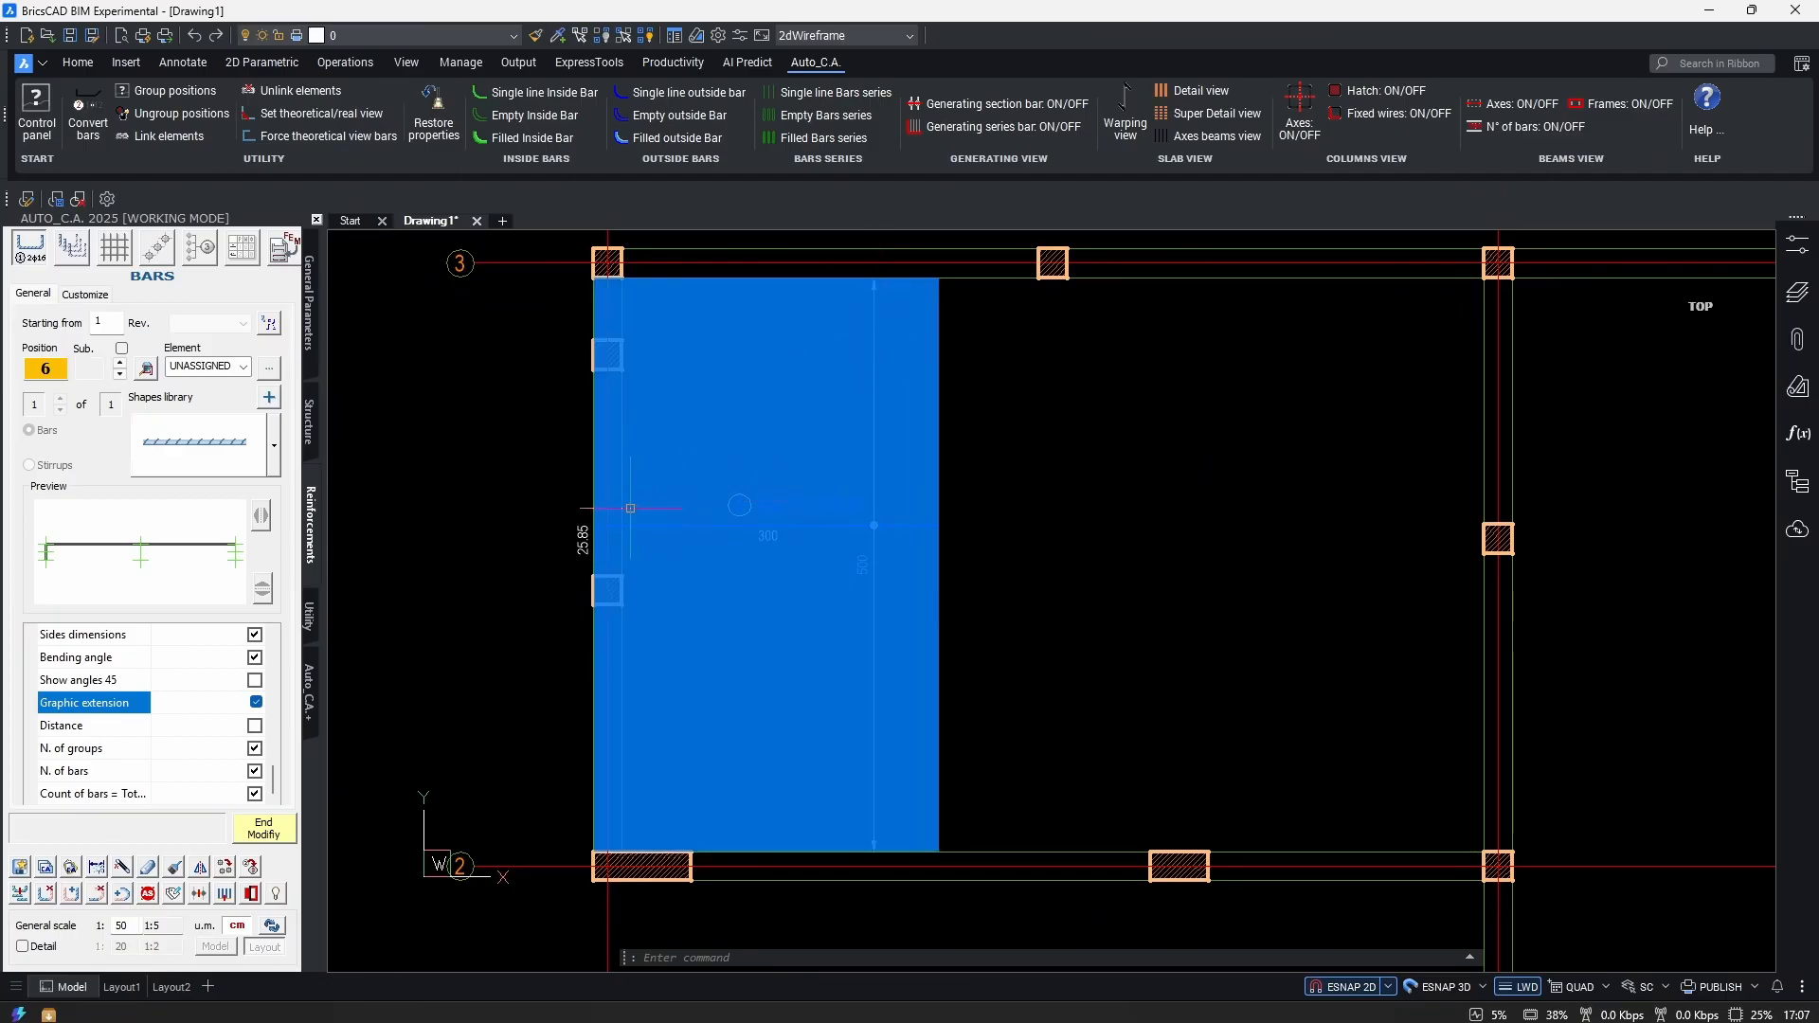
scroll(631, 507, up, 3)
scroll(765, 649, down, 3)
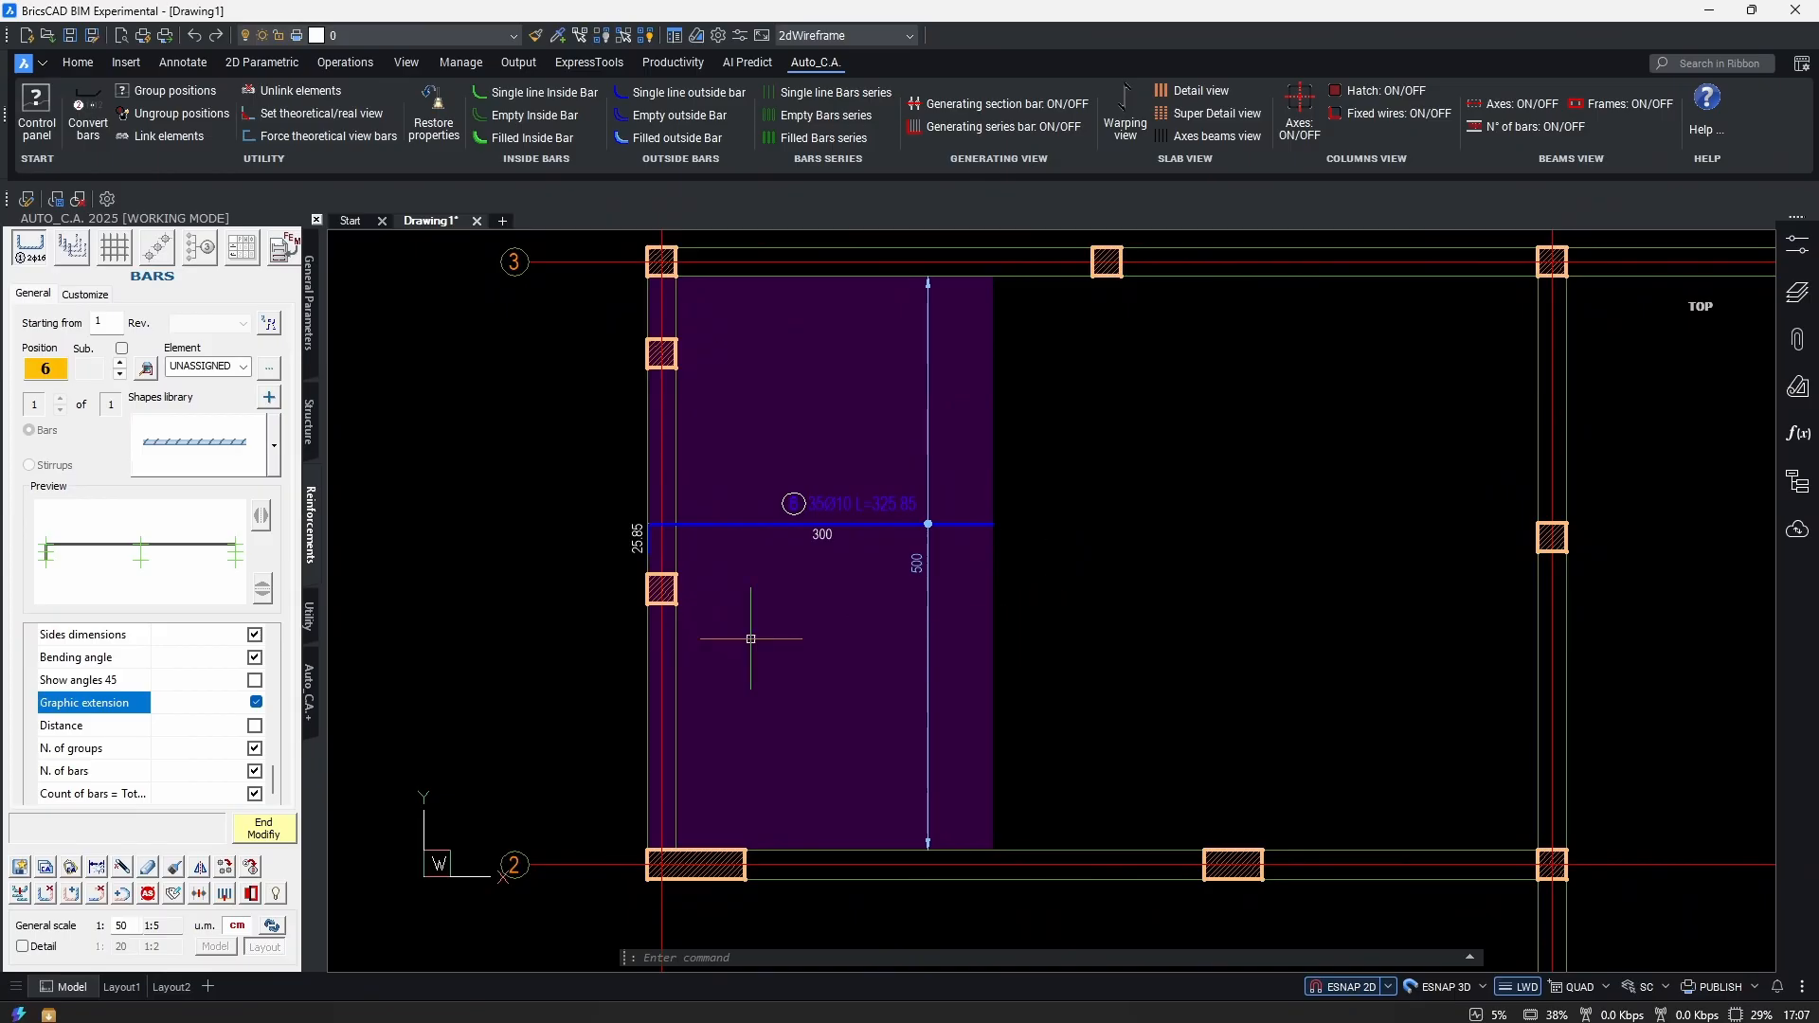
click(255, 727)
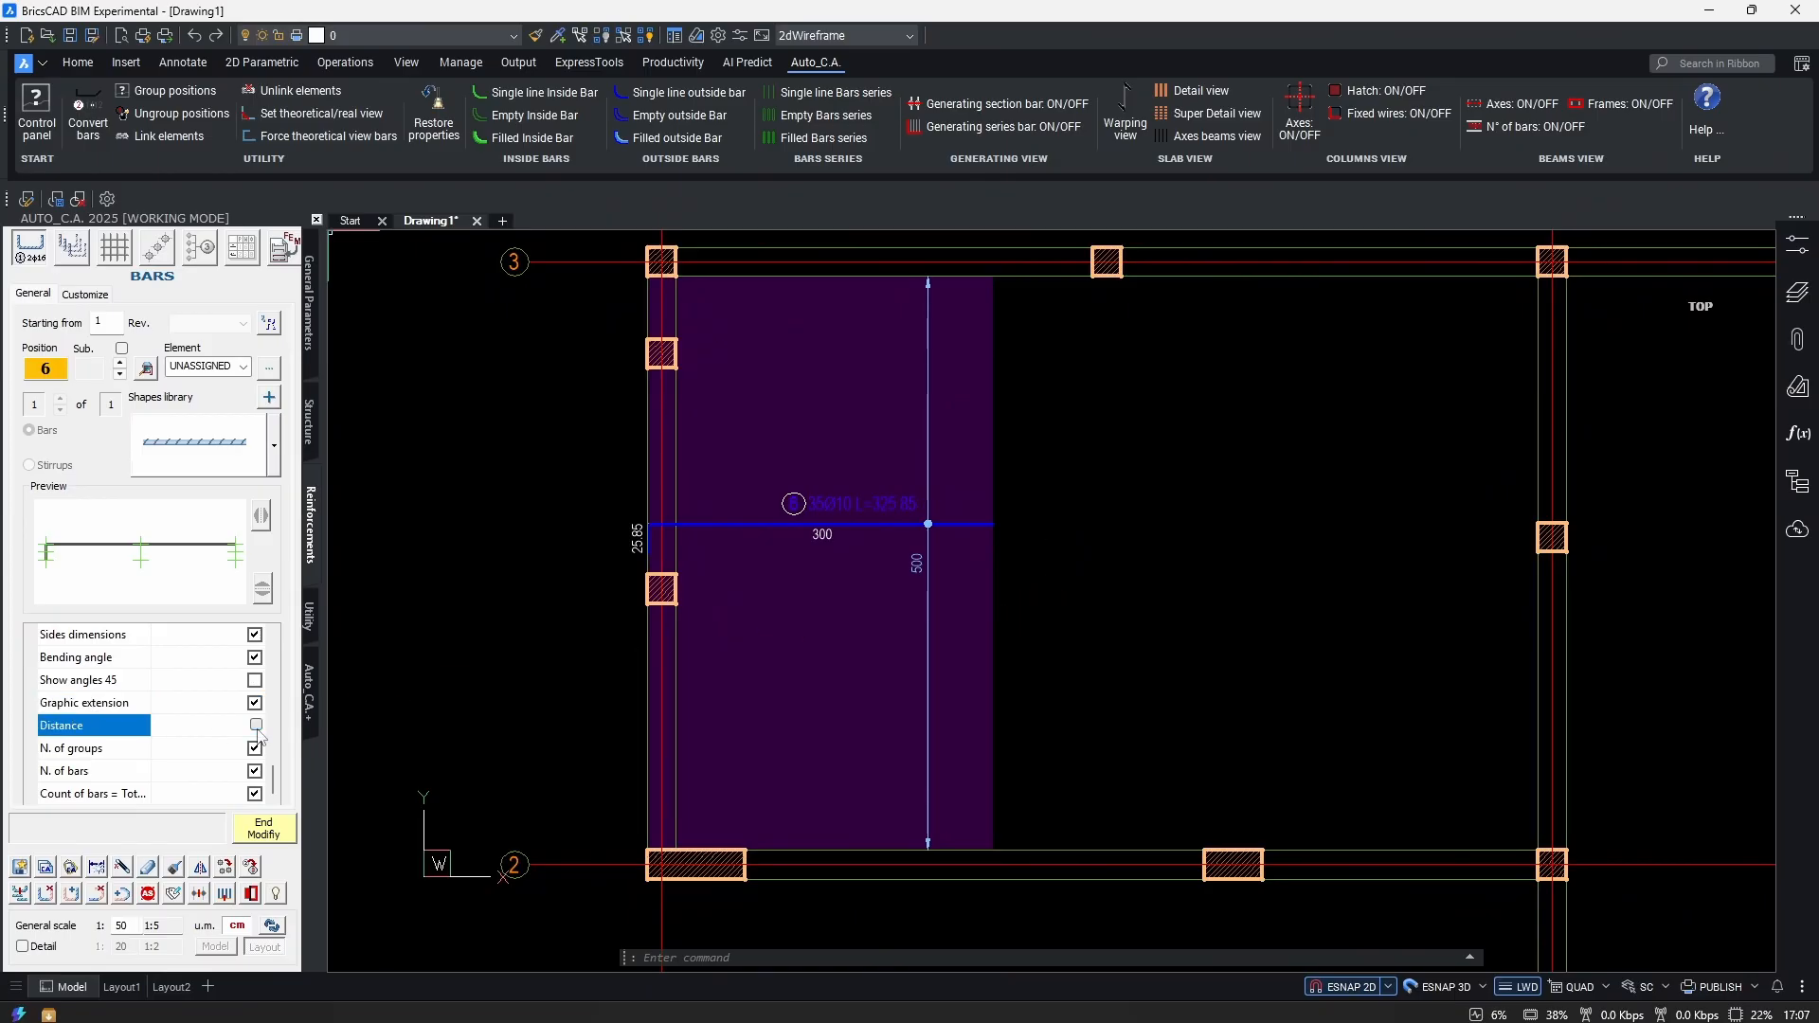
Set the number of bar groups to 2.
scroll(888, 568, up, 3)
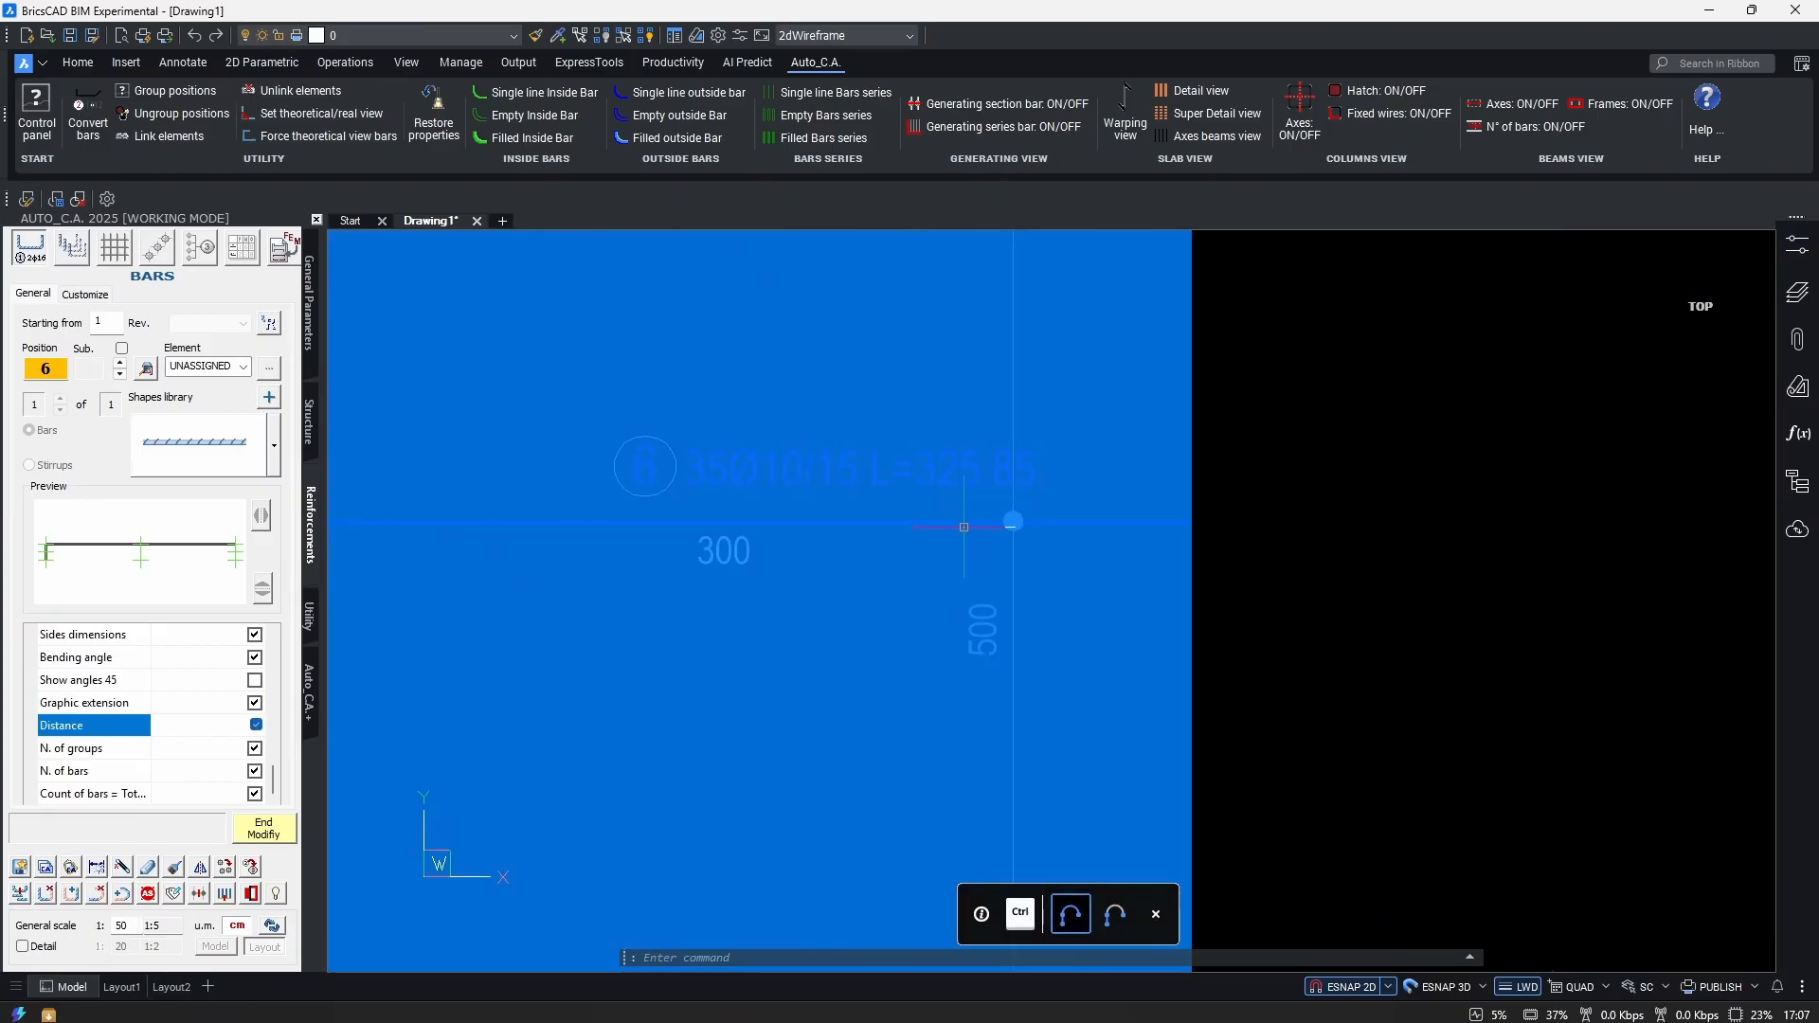
scroll(889, 631, down, 2)
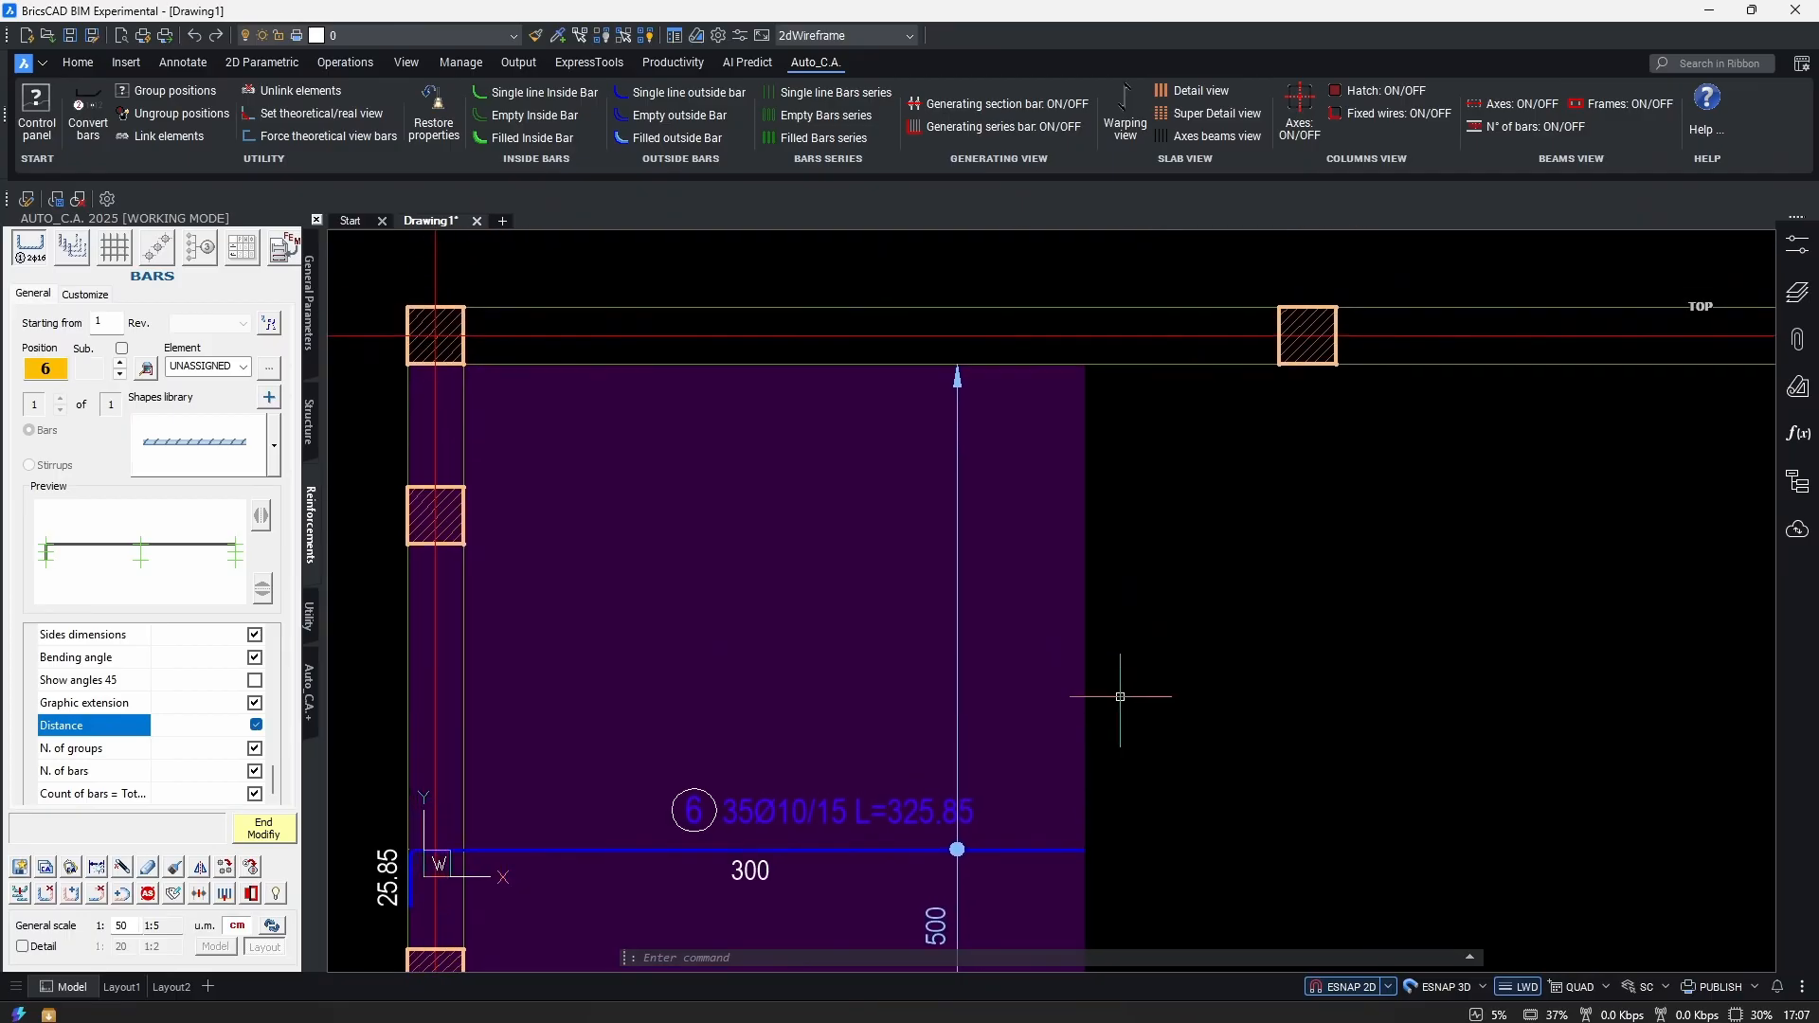
mouse_move(1013, 651)
middle_down()
mouse_move(1014, 528)
mouse_move(1146, 268)
middle_up()
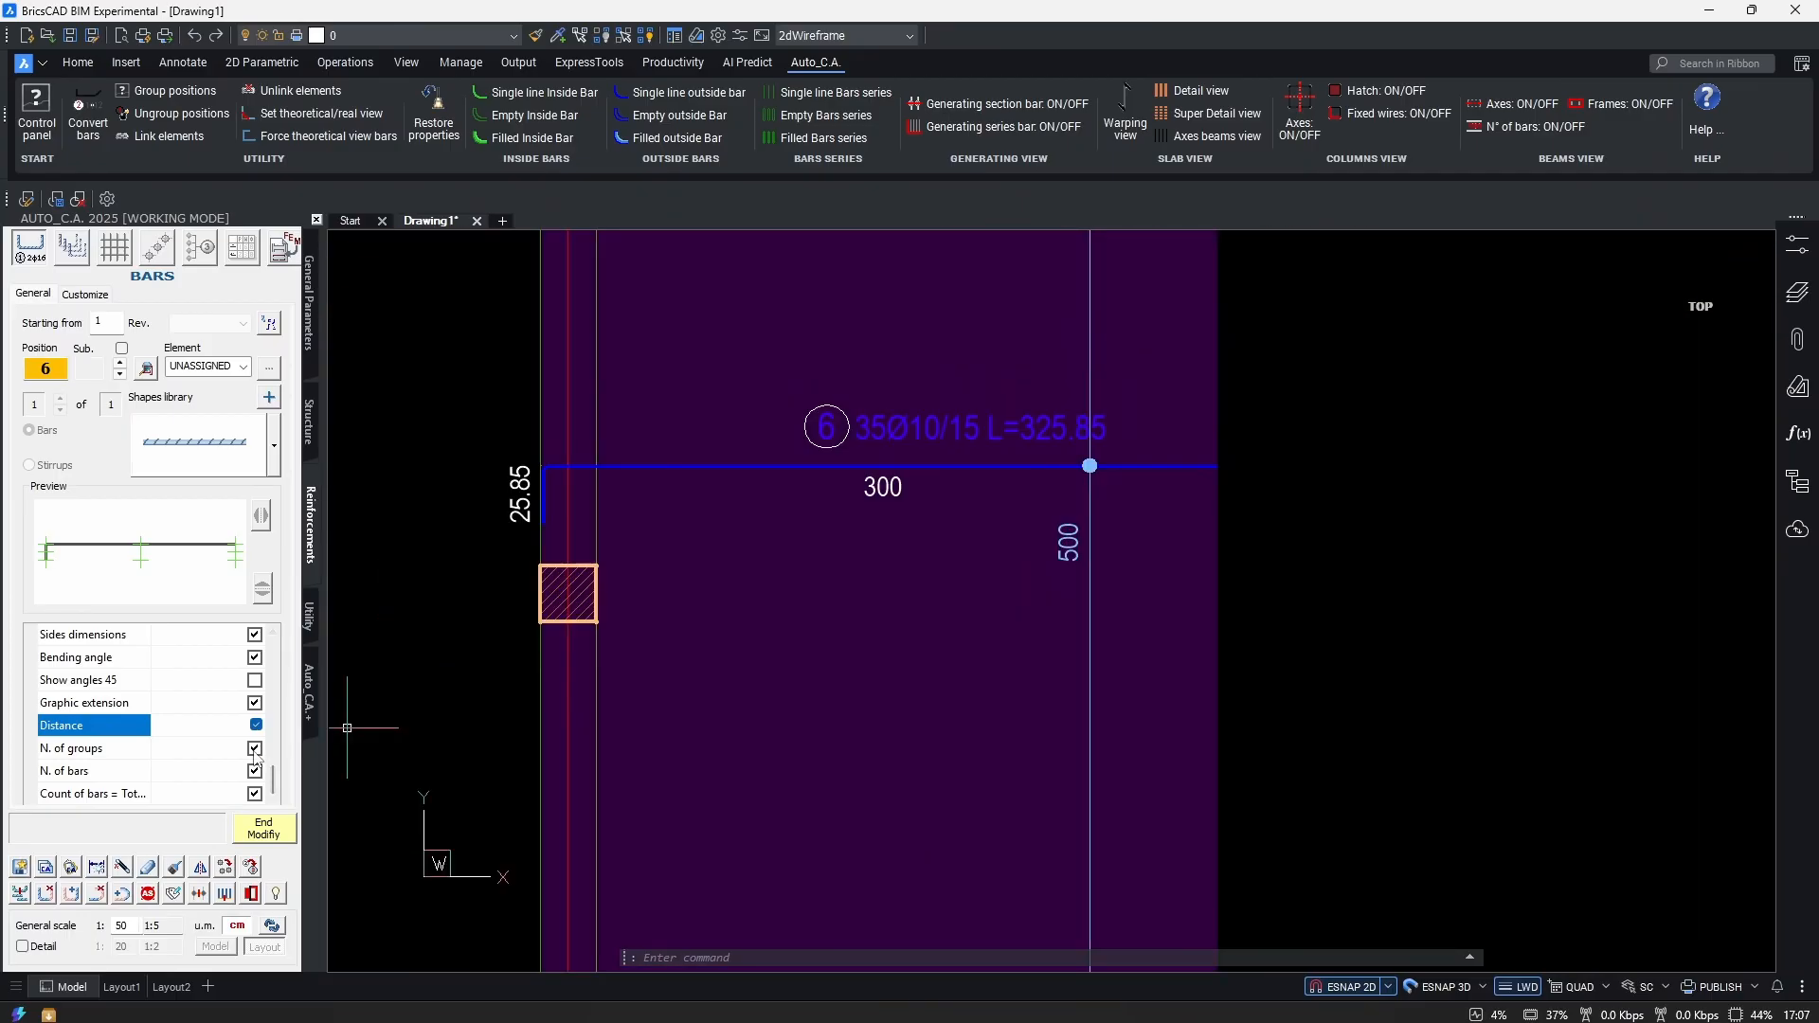
scroll(187, 744, up, 5)
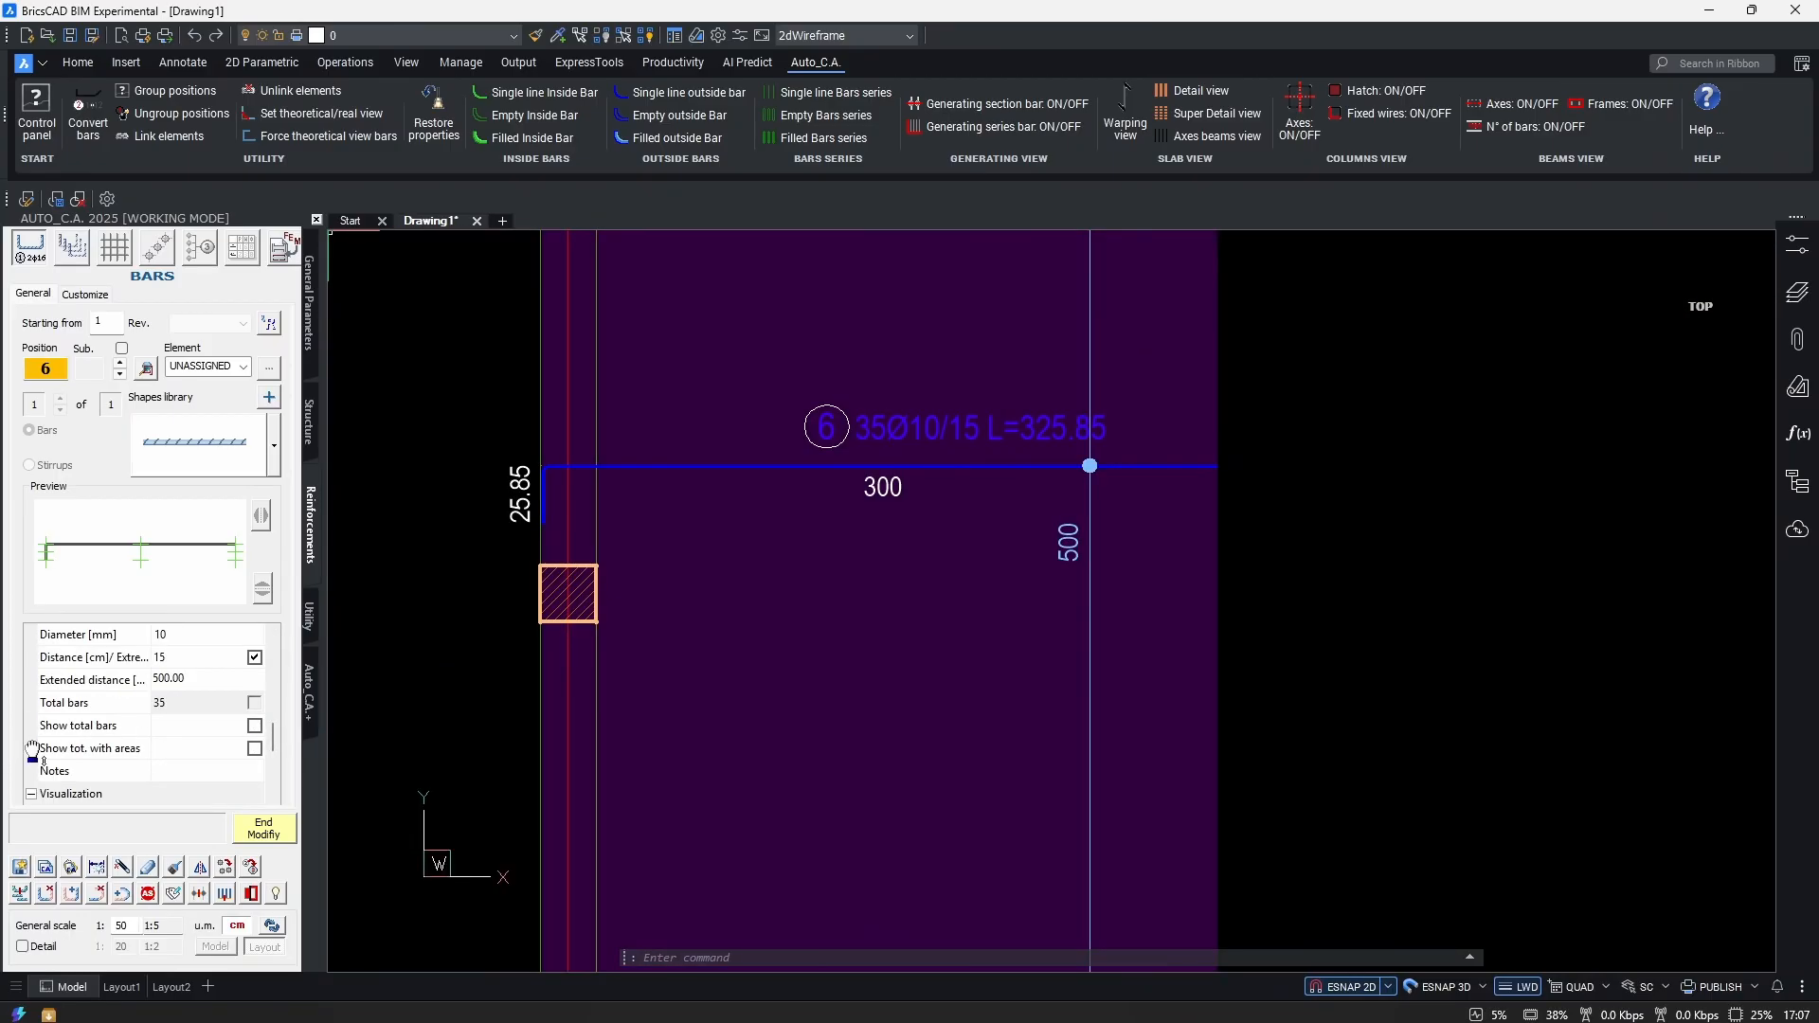
scroll(152, 748, up, 3)
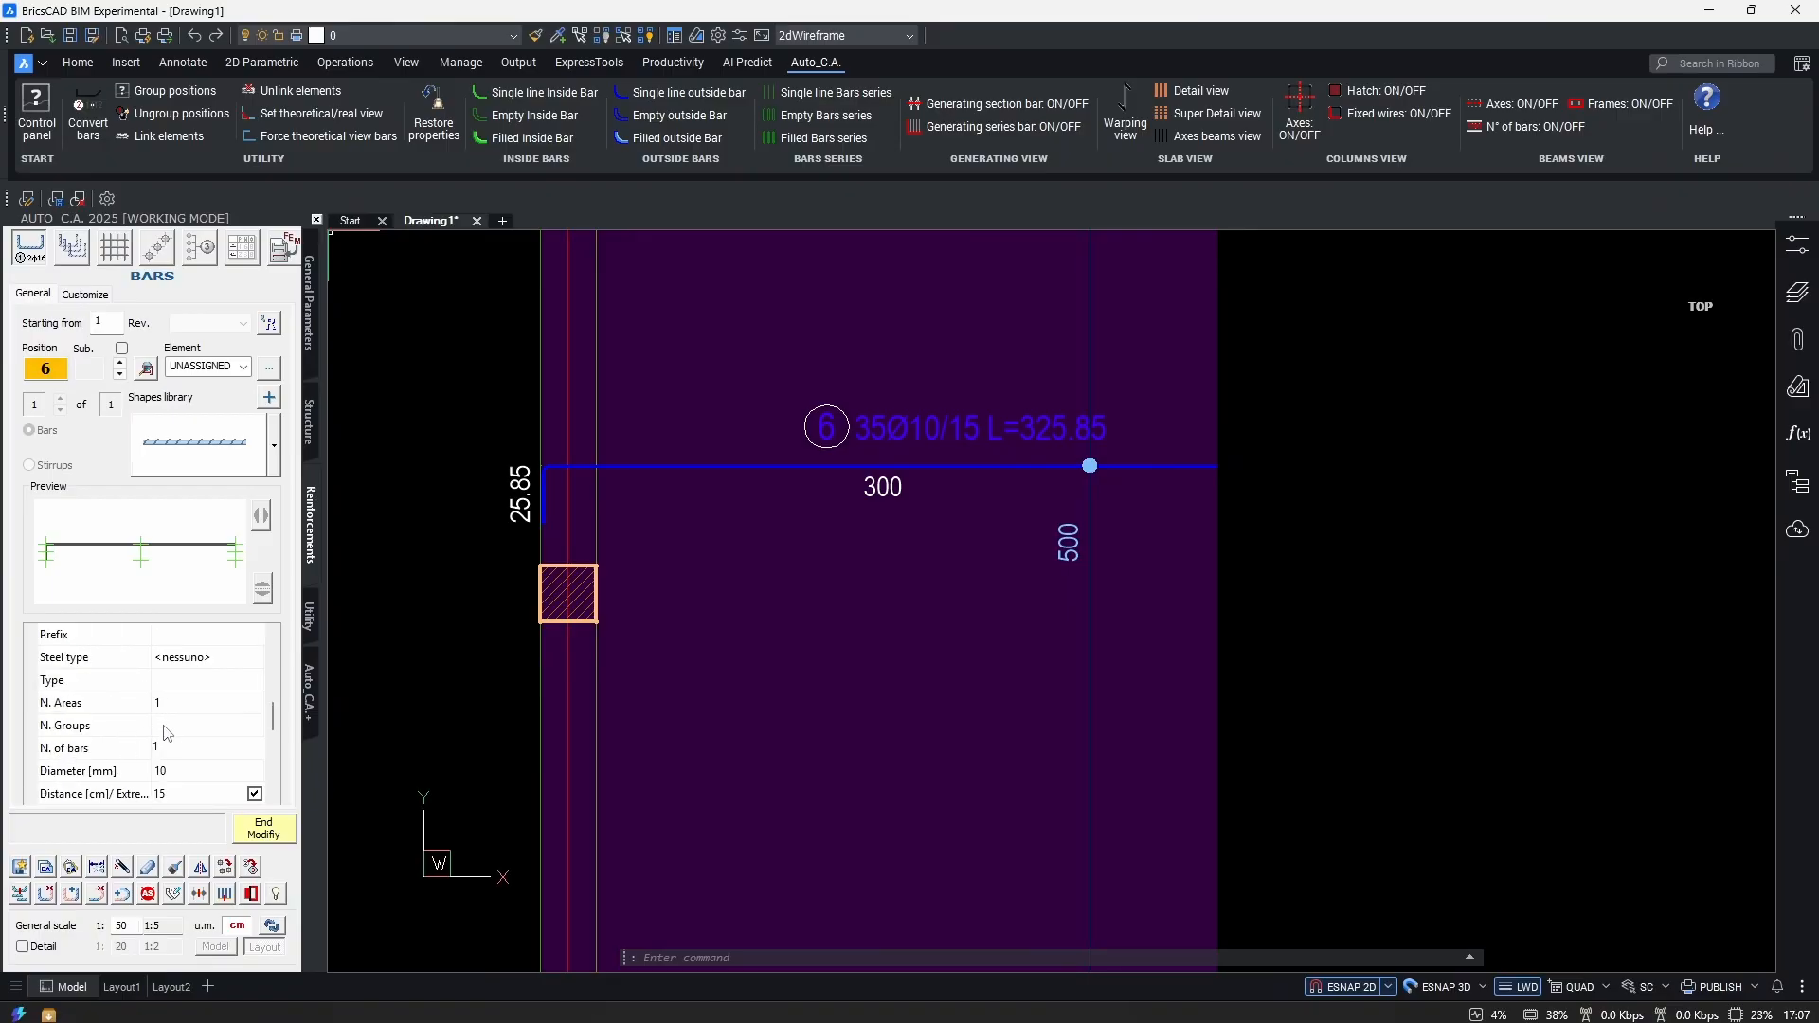
click(168, 725)
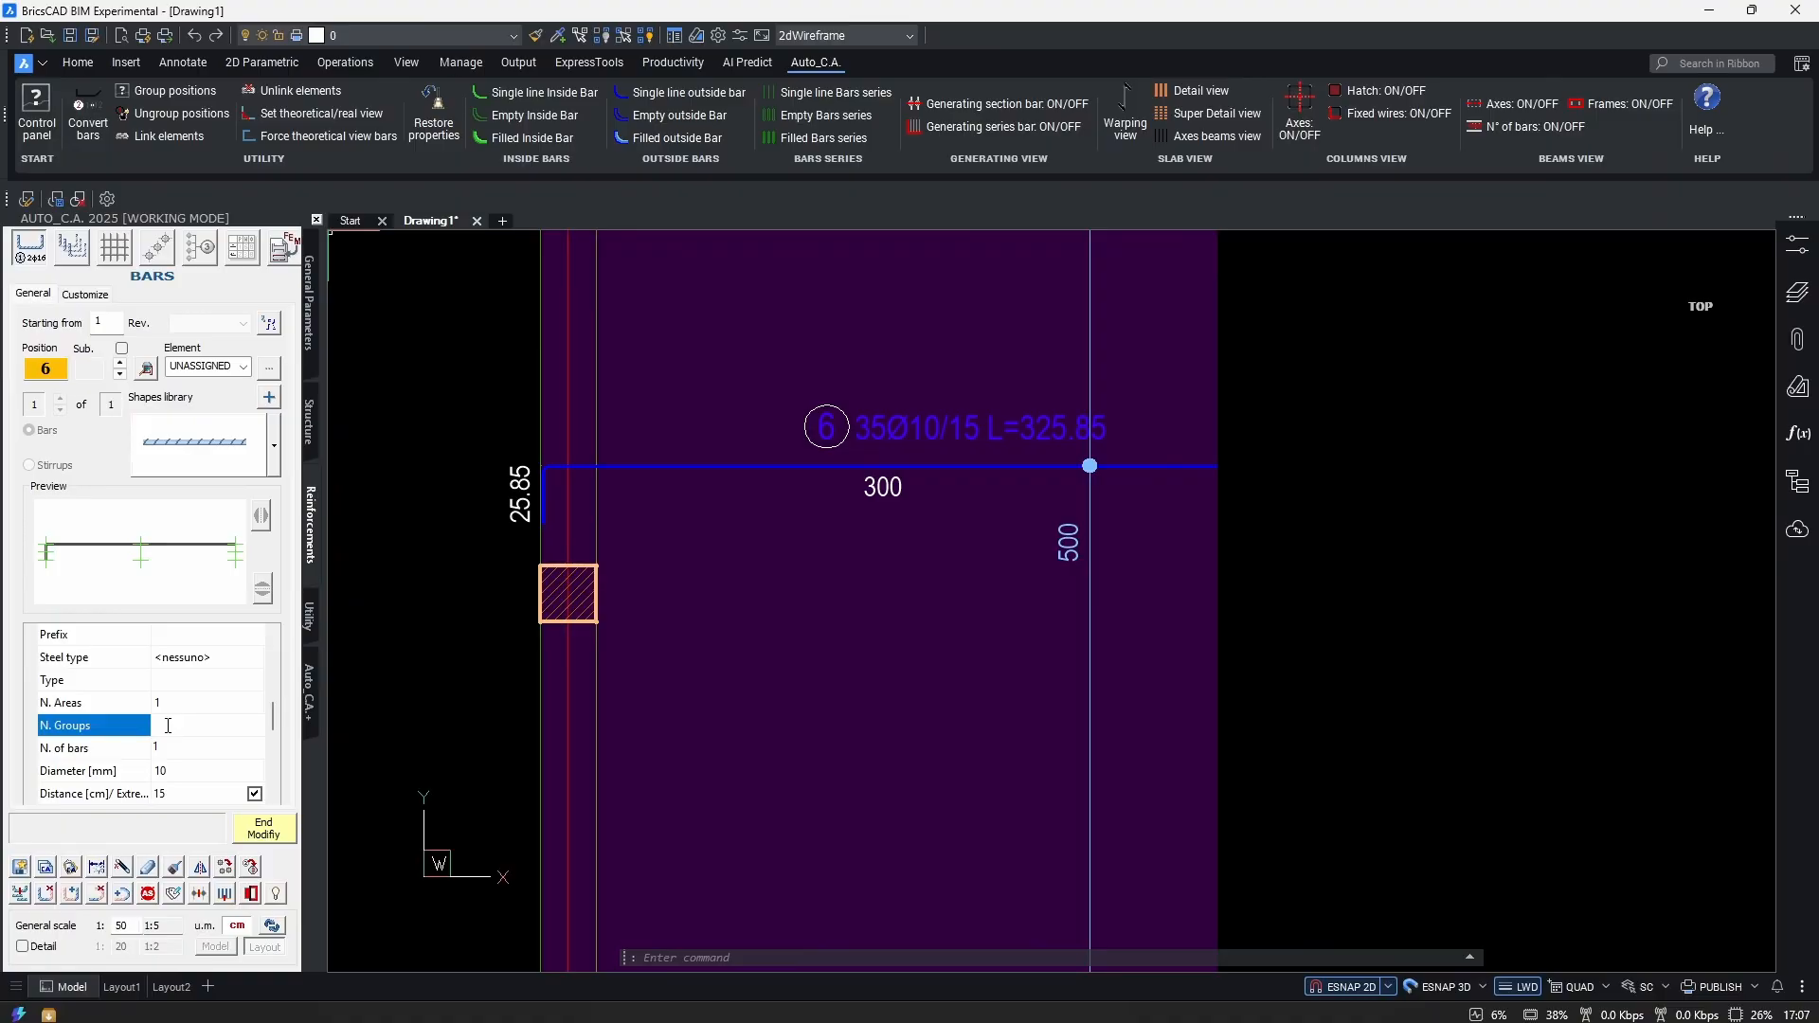
key(Return)
scroll(834, 644, up, 5)
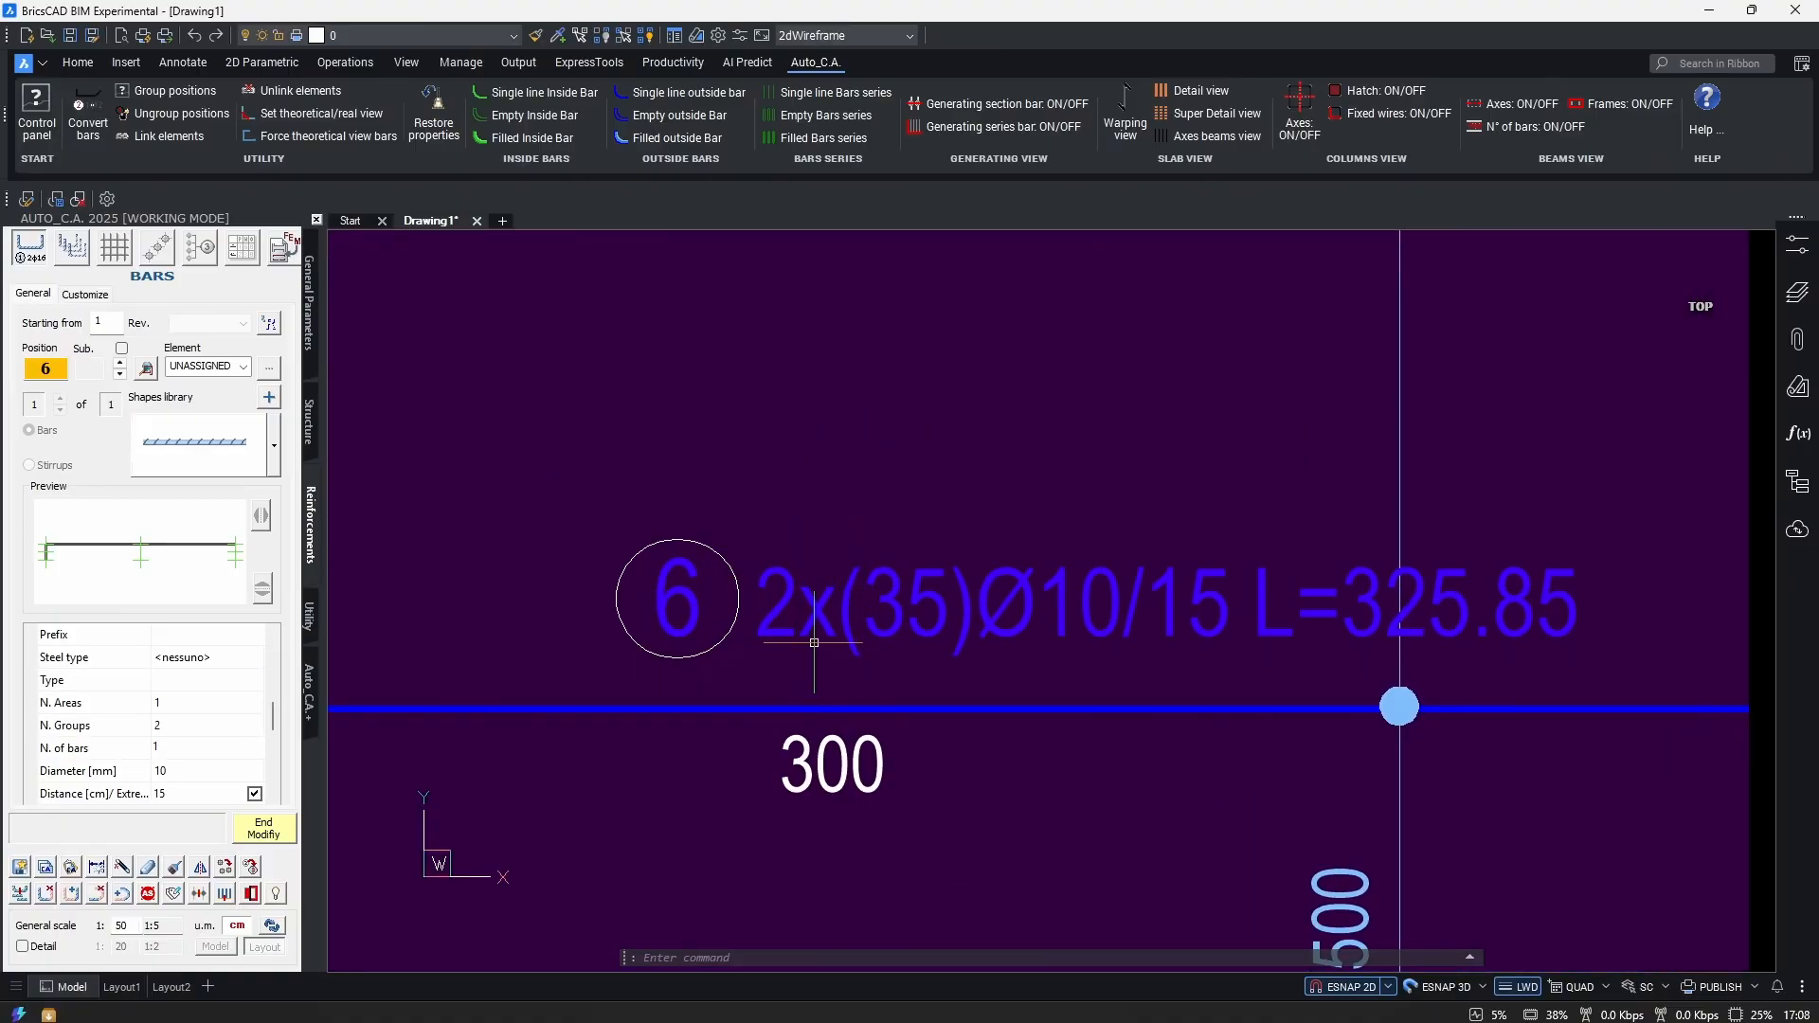
scroll(206, 764, down, 5)
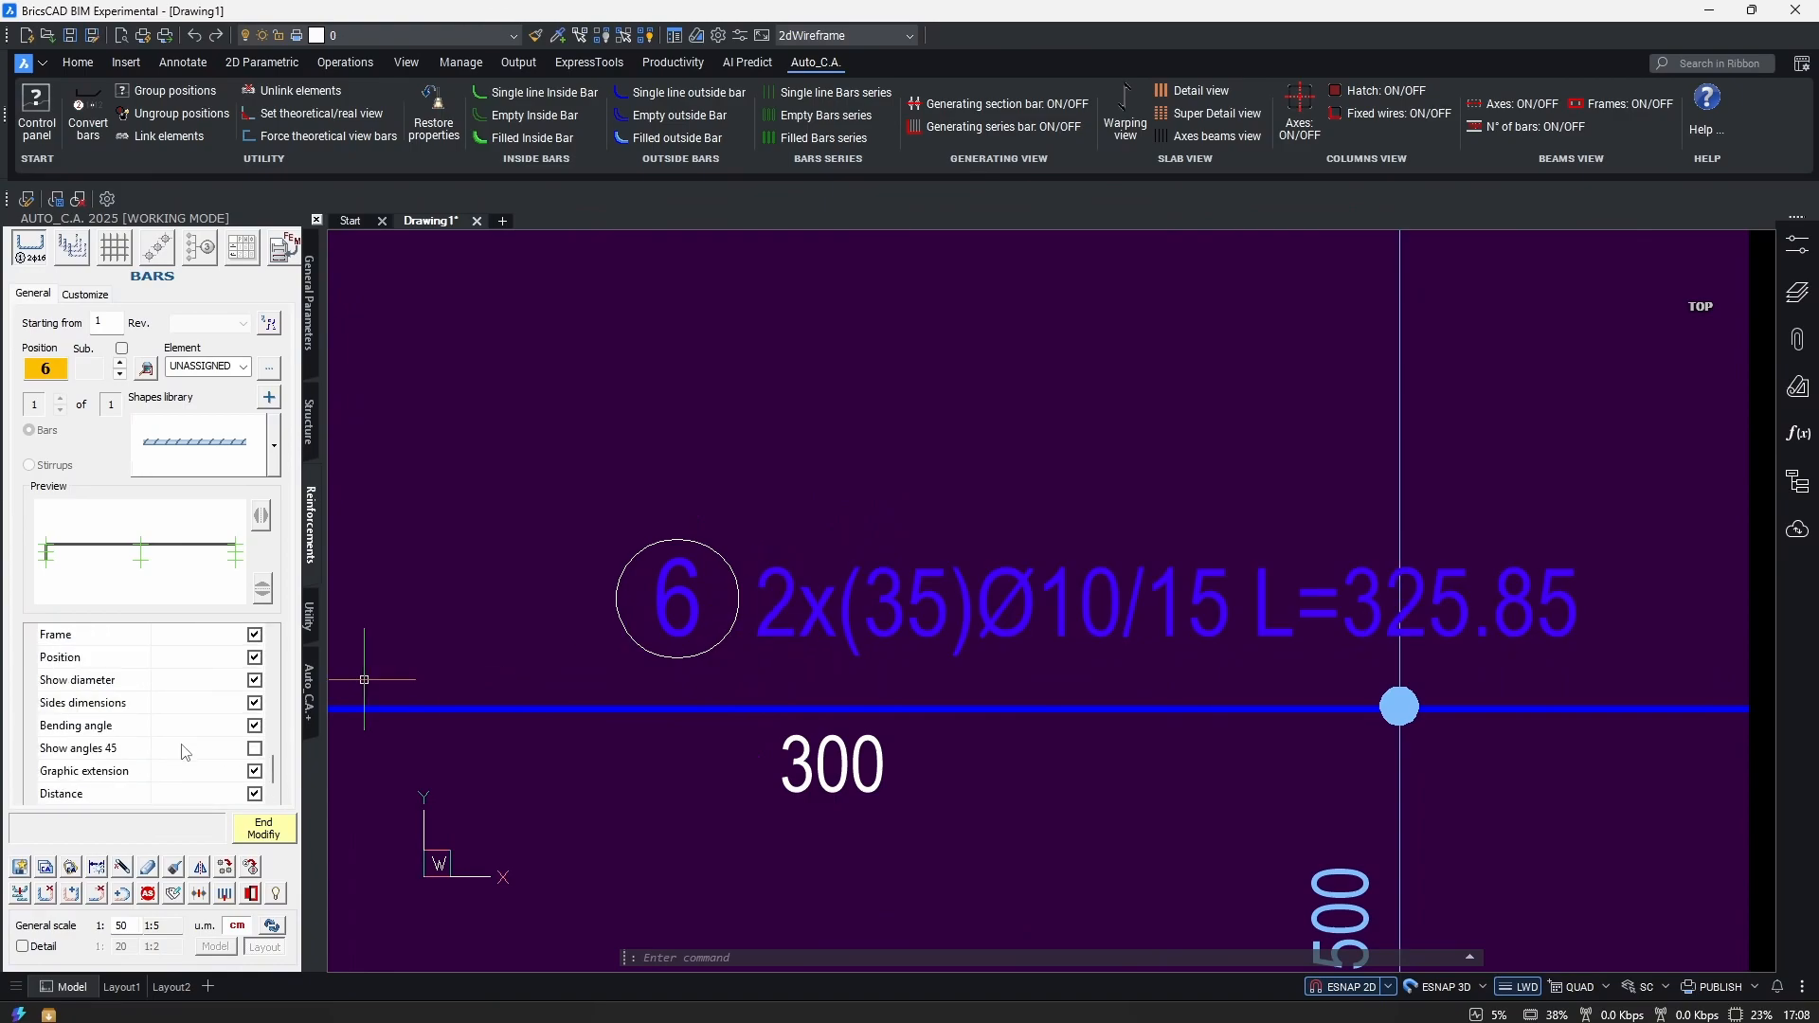
scroll(206, 764, up, 1)
scroll(221, 772, down, 1)
Hide the distribution extension line and 500 dimension, then test the spacing, count, length, radius and type toggles.
click(256, 703)
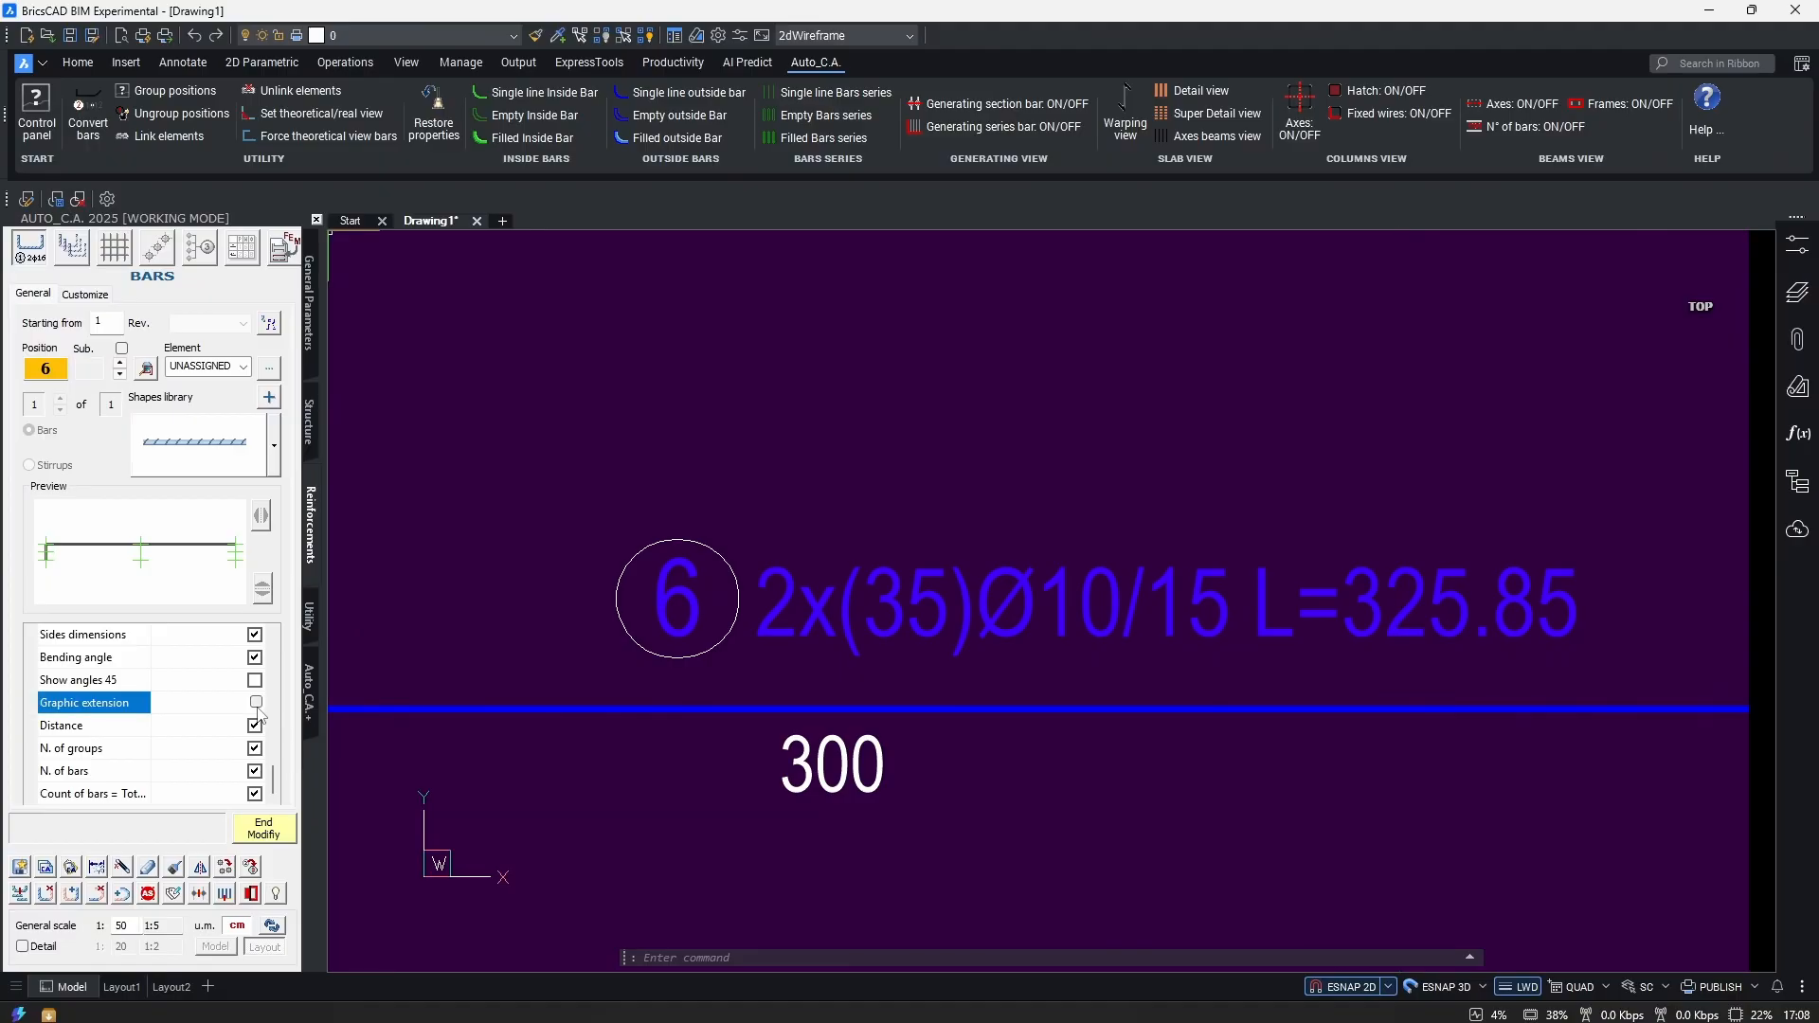
click(255, 726)
click(255, 726)
scroll(256, 706, down, 1)
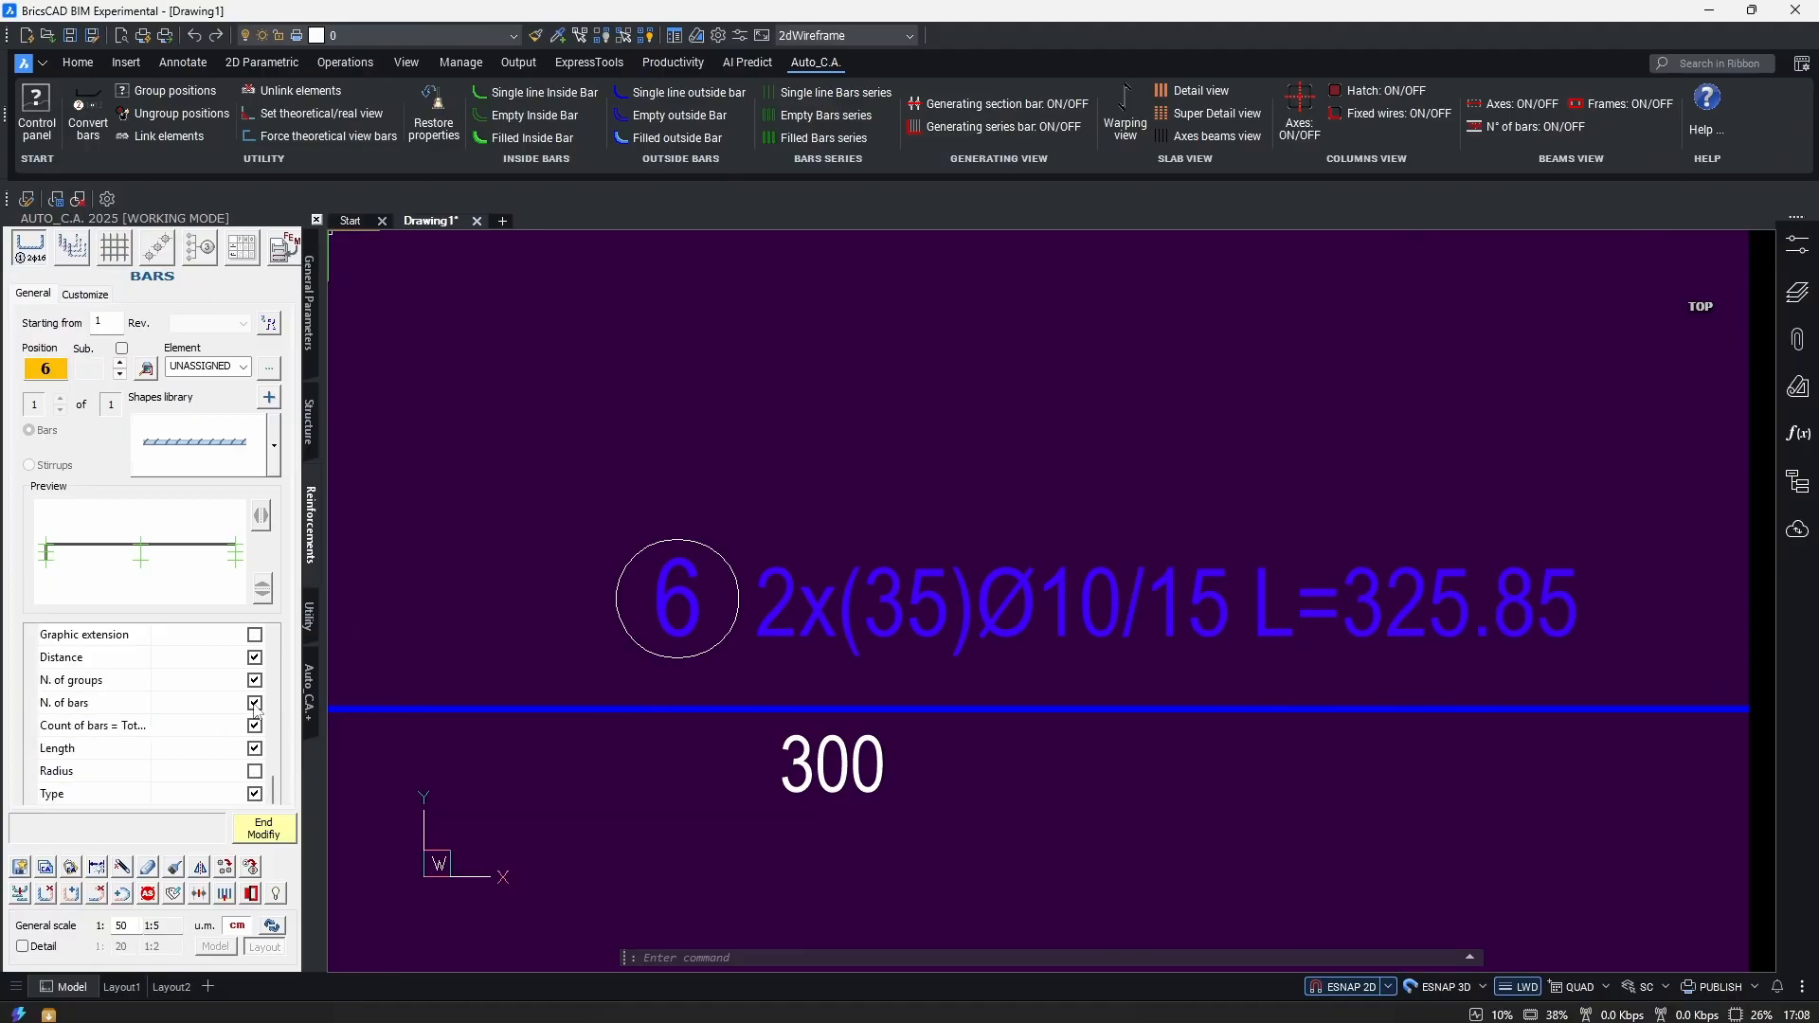
click(255, 725)
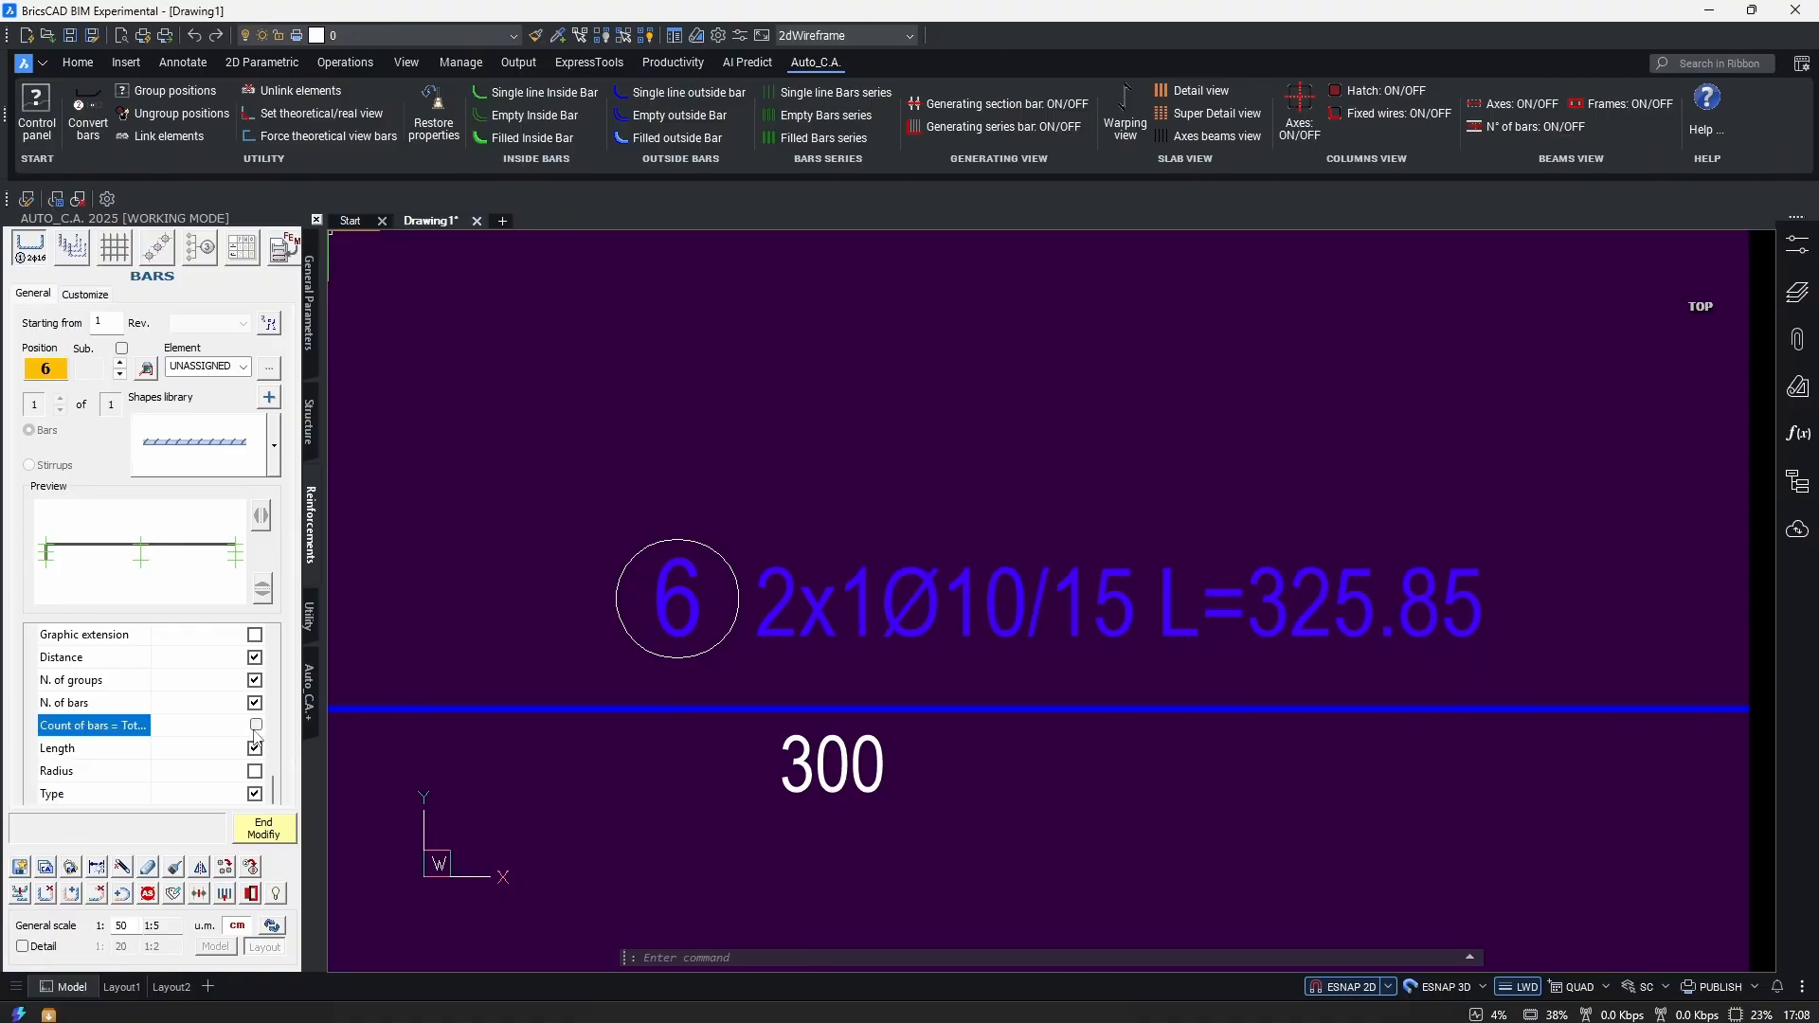
click(255, 726)
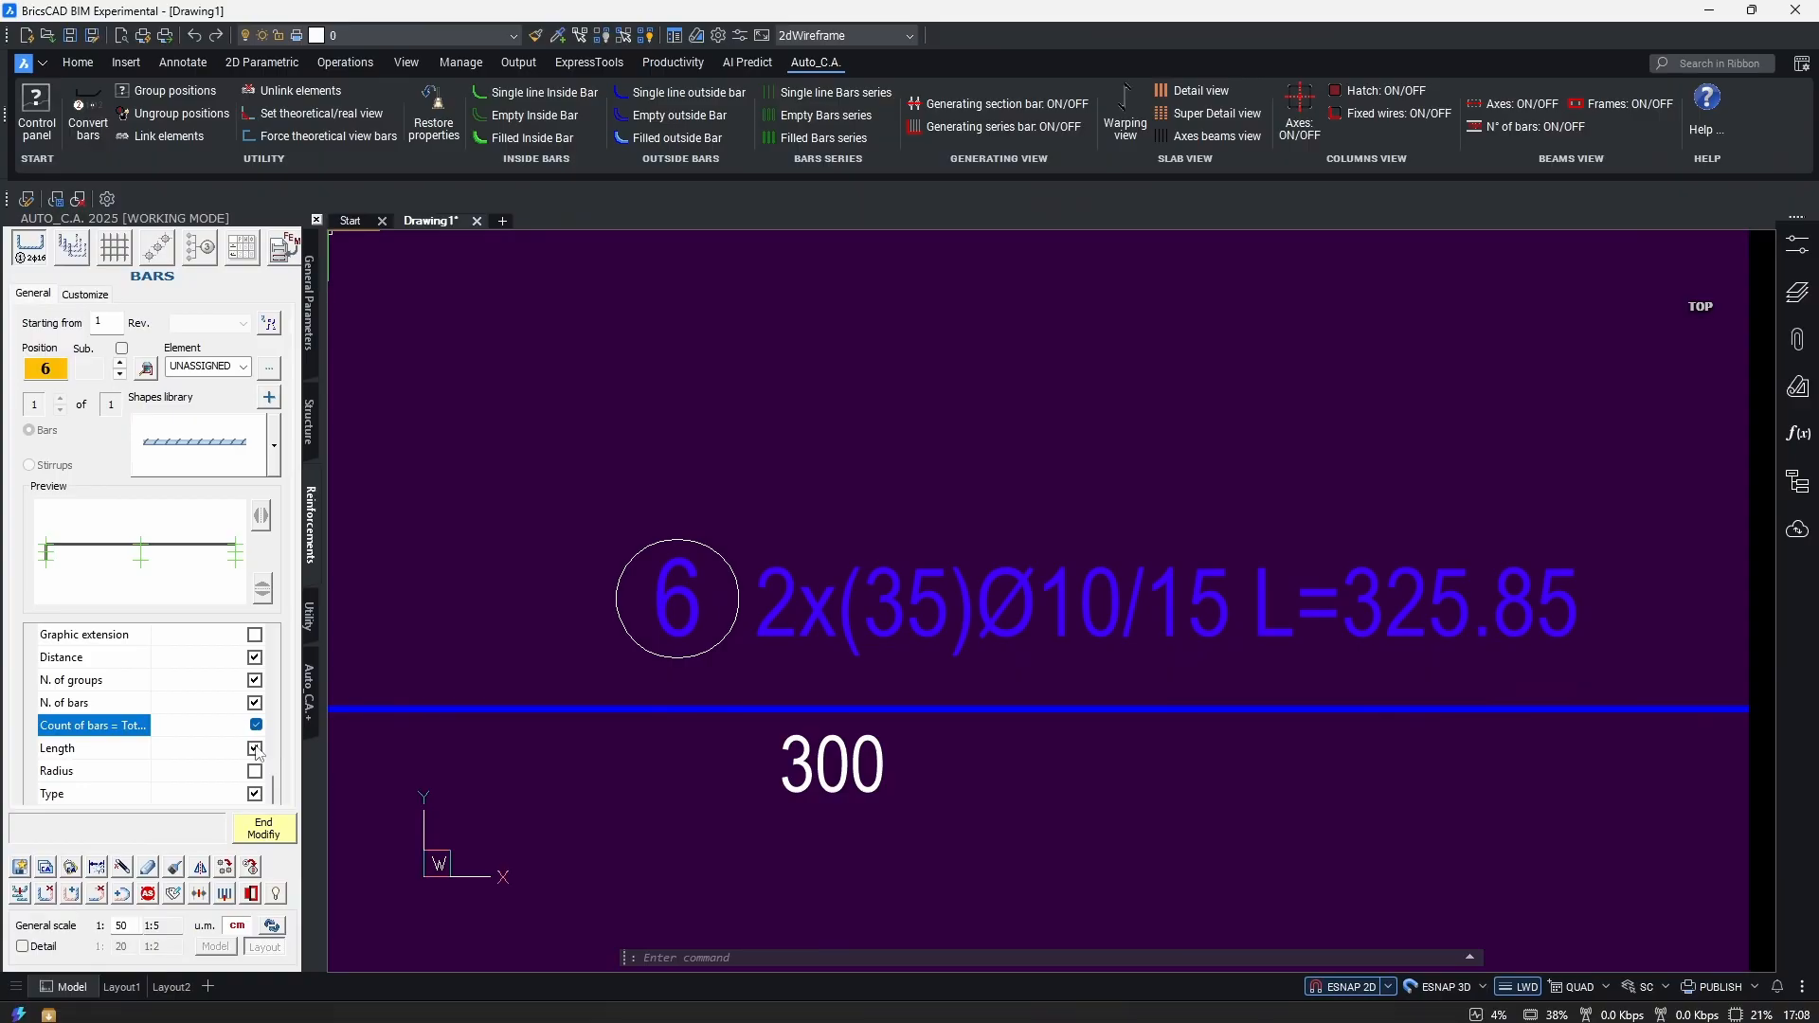
click(255, 749)
click(255, 749)
scroll(257, 748, down, 1)
click(255, 727)
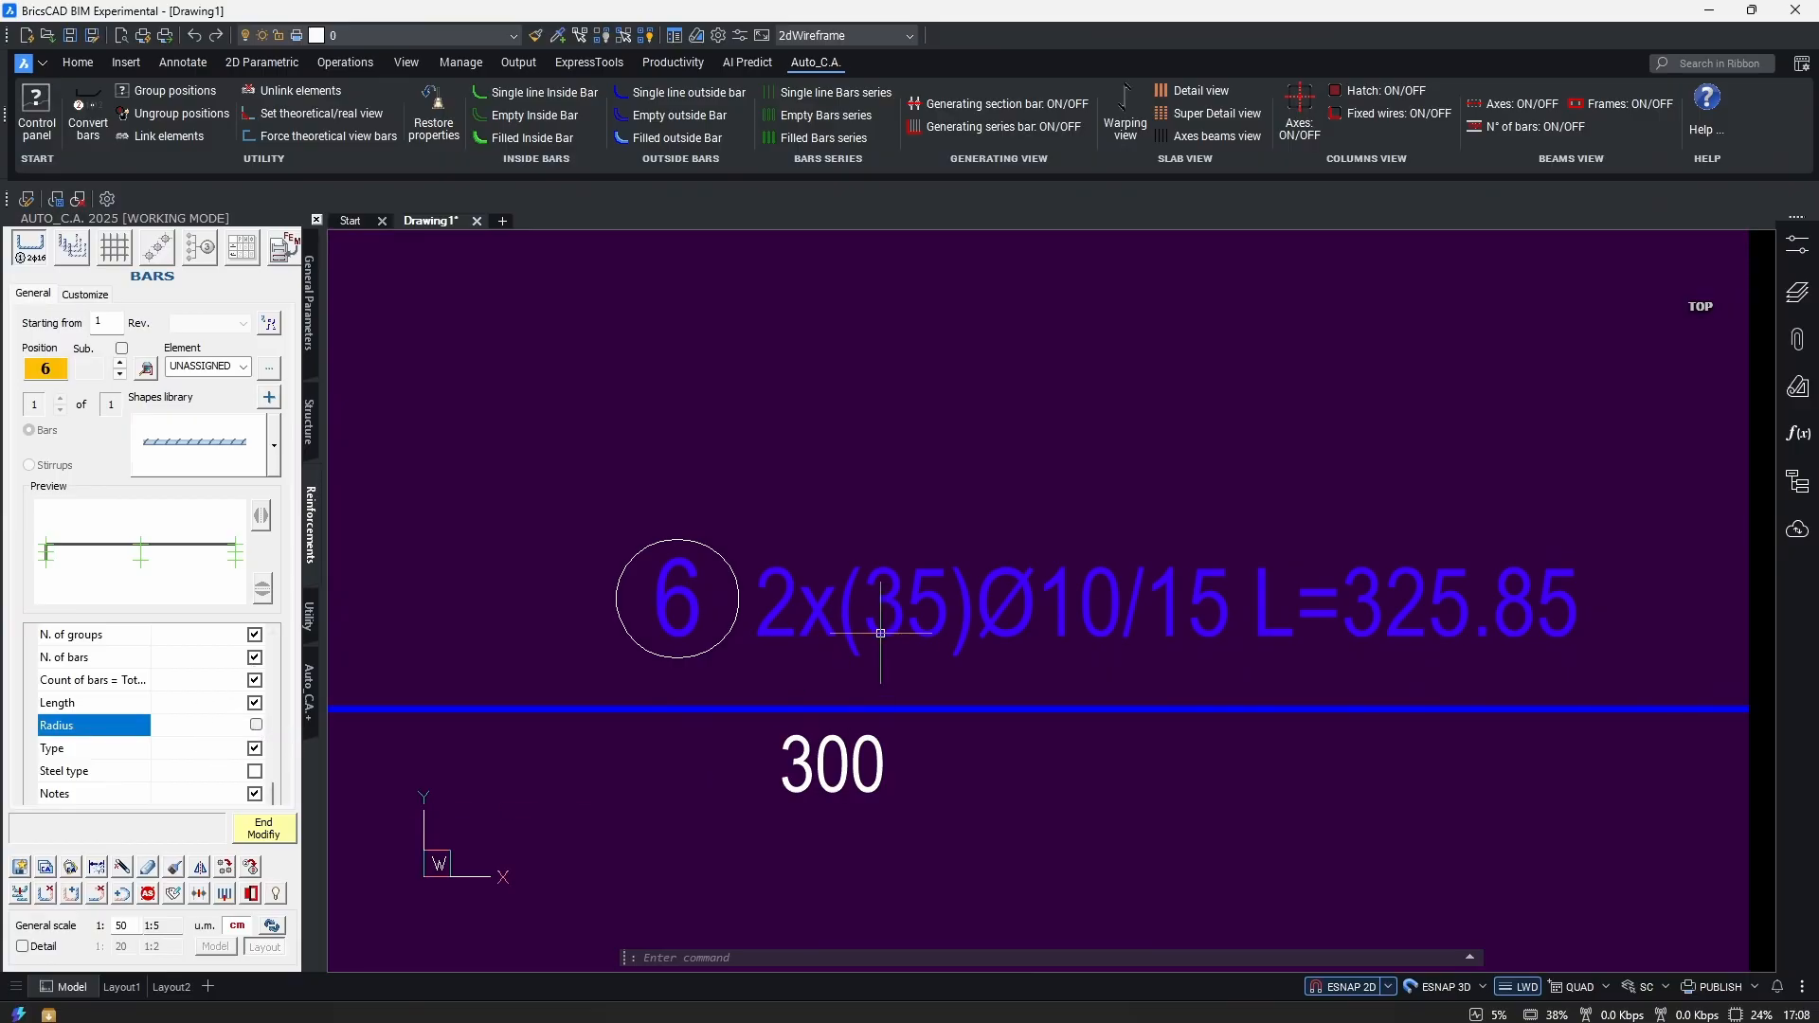
click(256, 749)
scroll(152, 735, down, 2)
scroll(143, 740, up, 3)
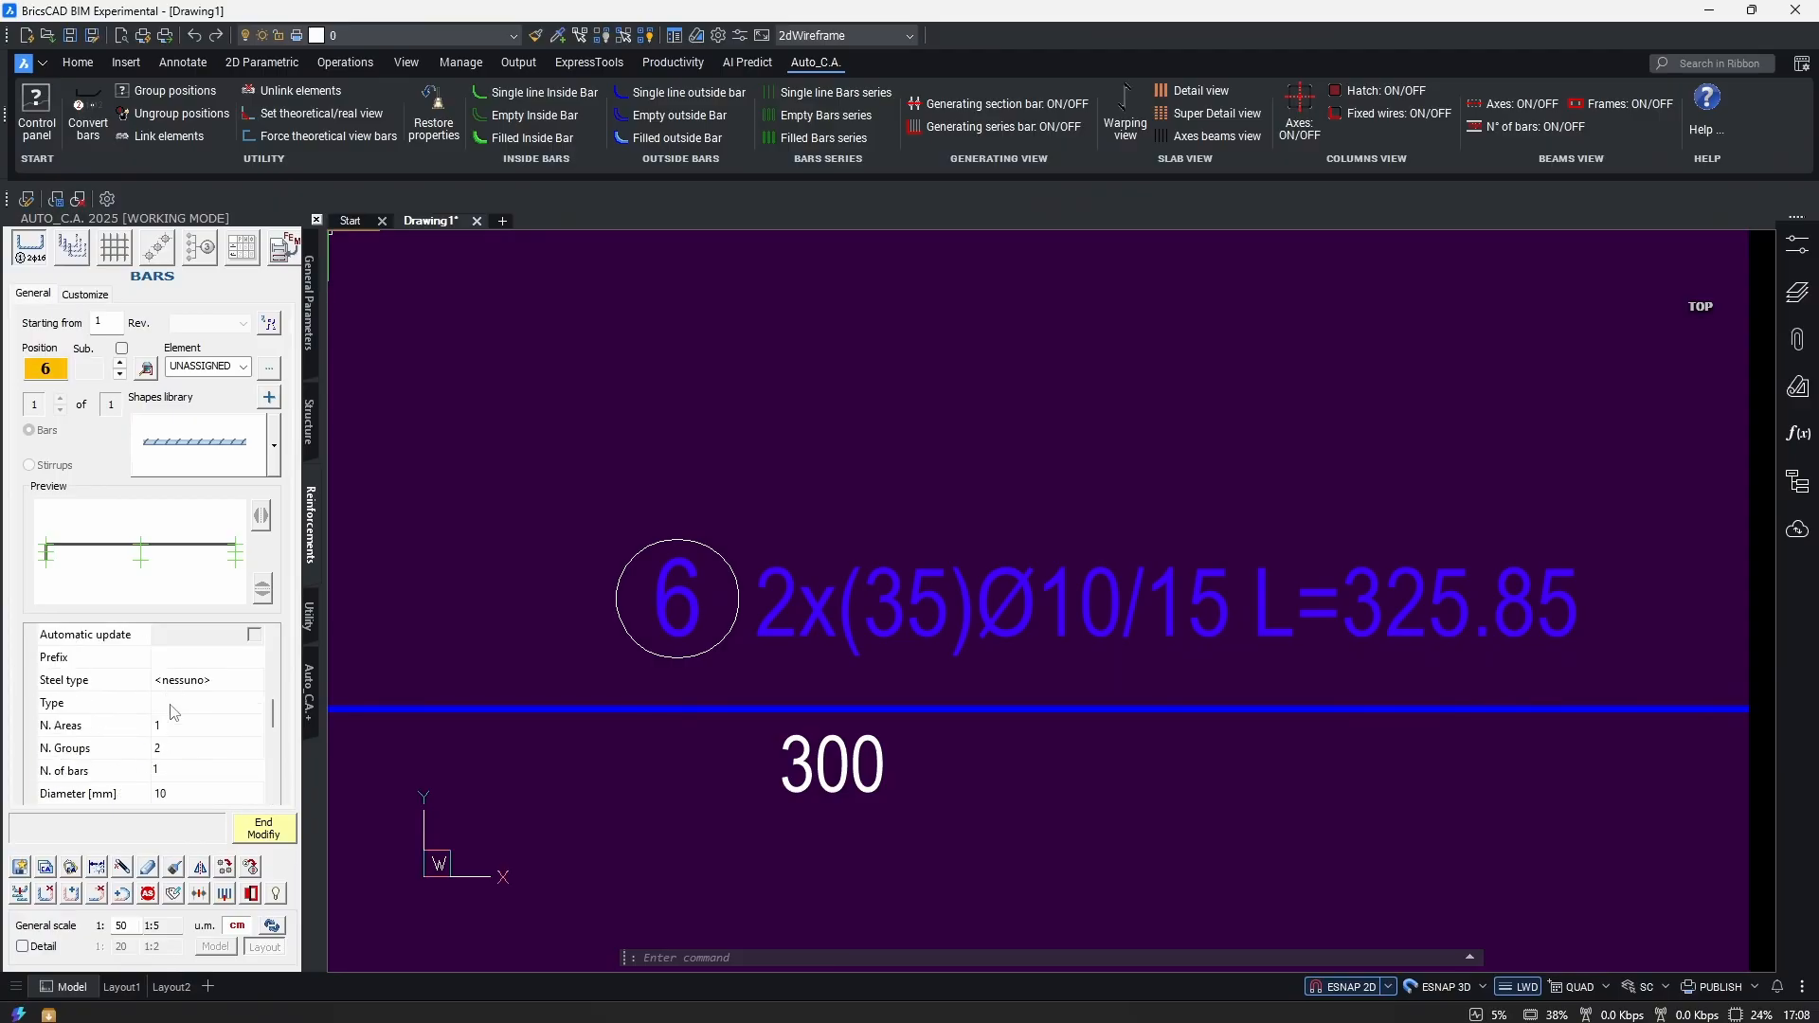
Add B500c as a new Type value in Text management and save it.
click(173, 710)
click(254, 702)
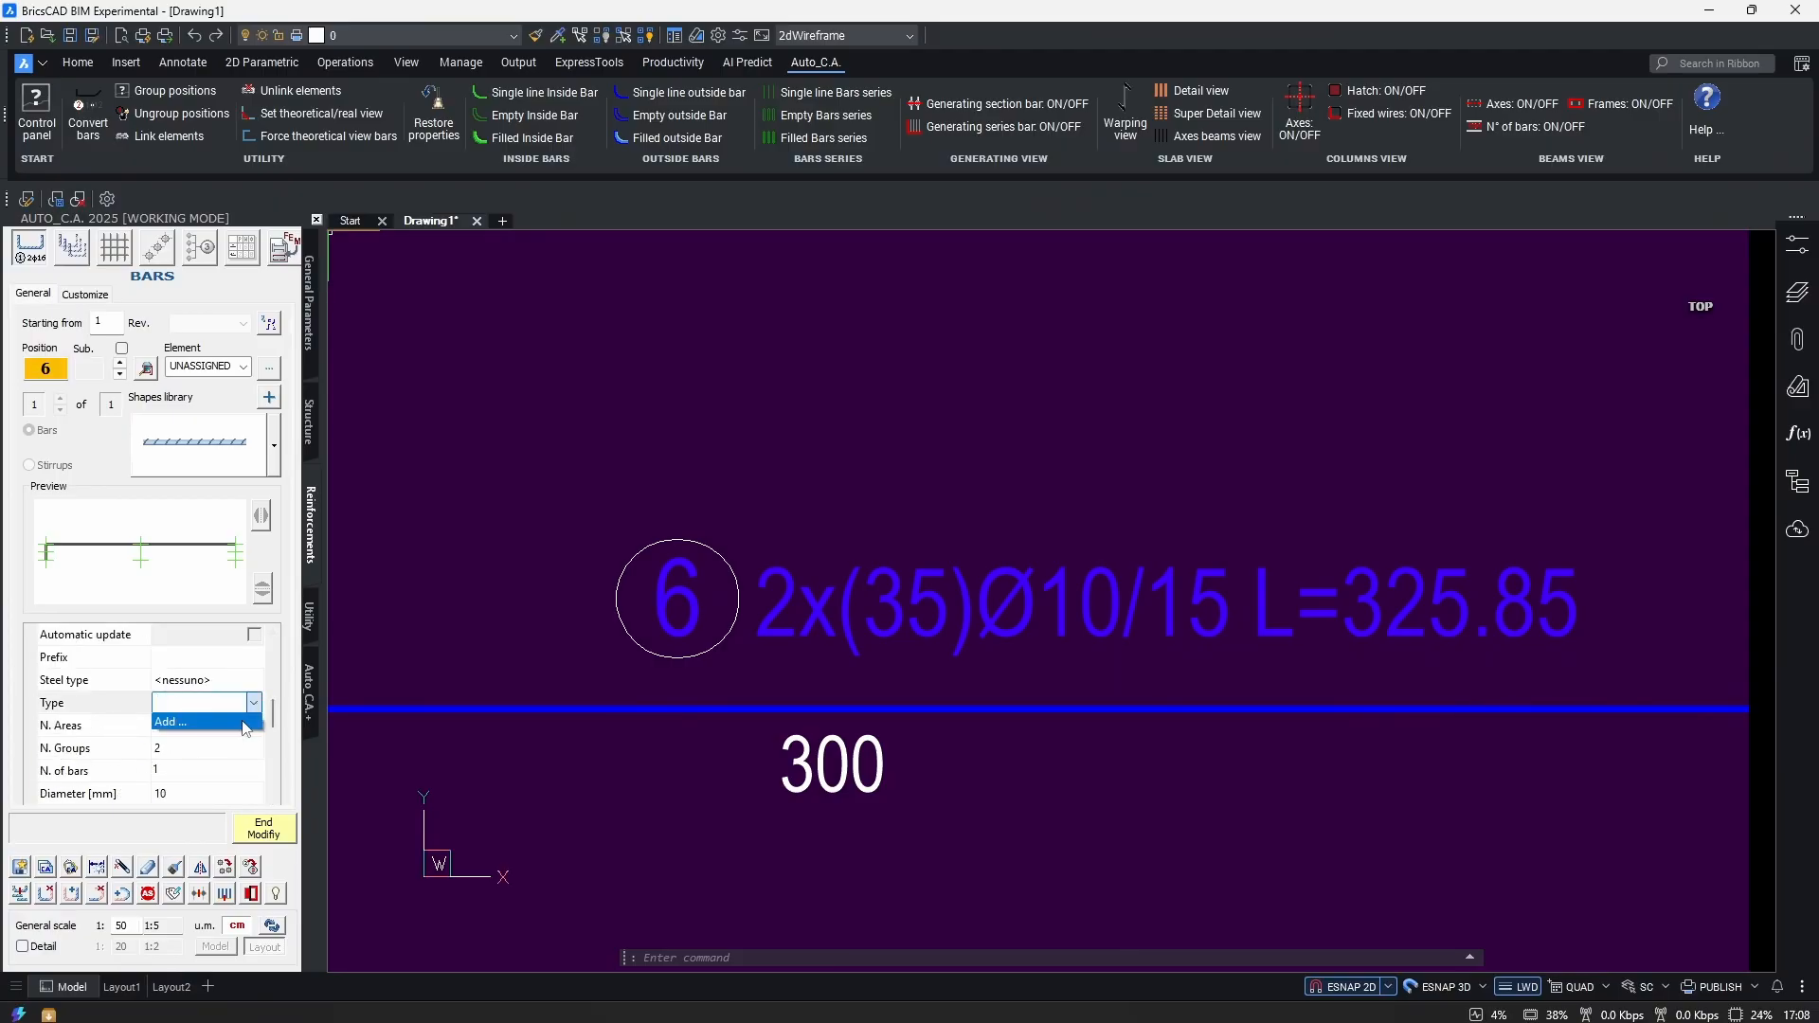
click(189, 722)
click(869, 447)
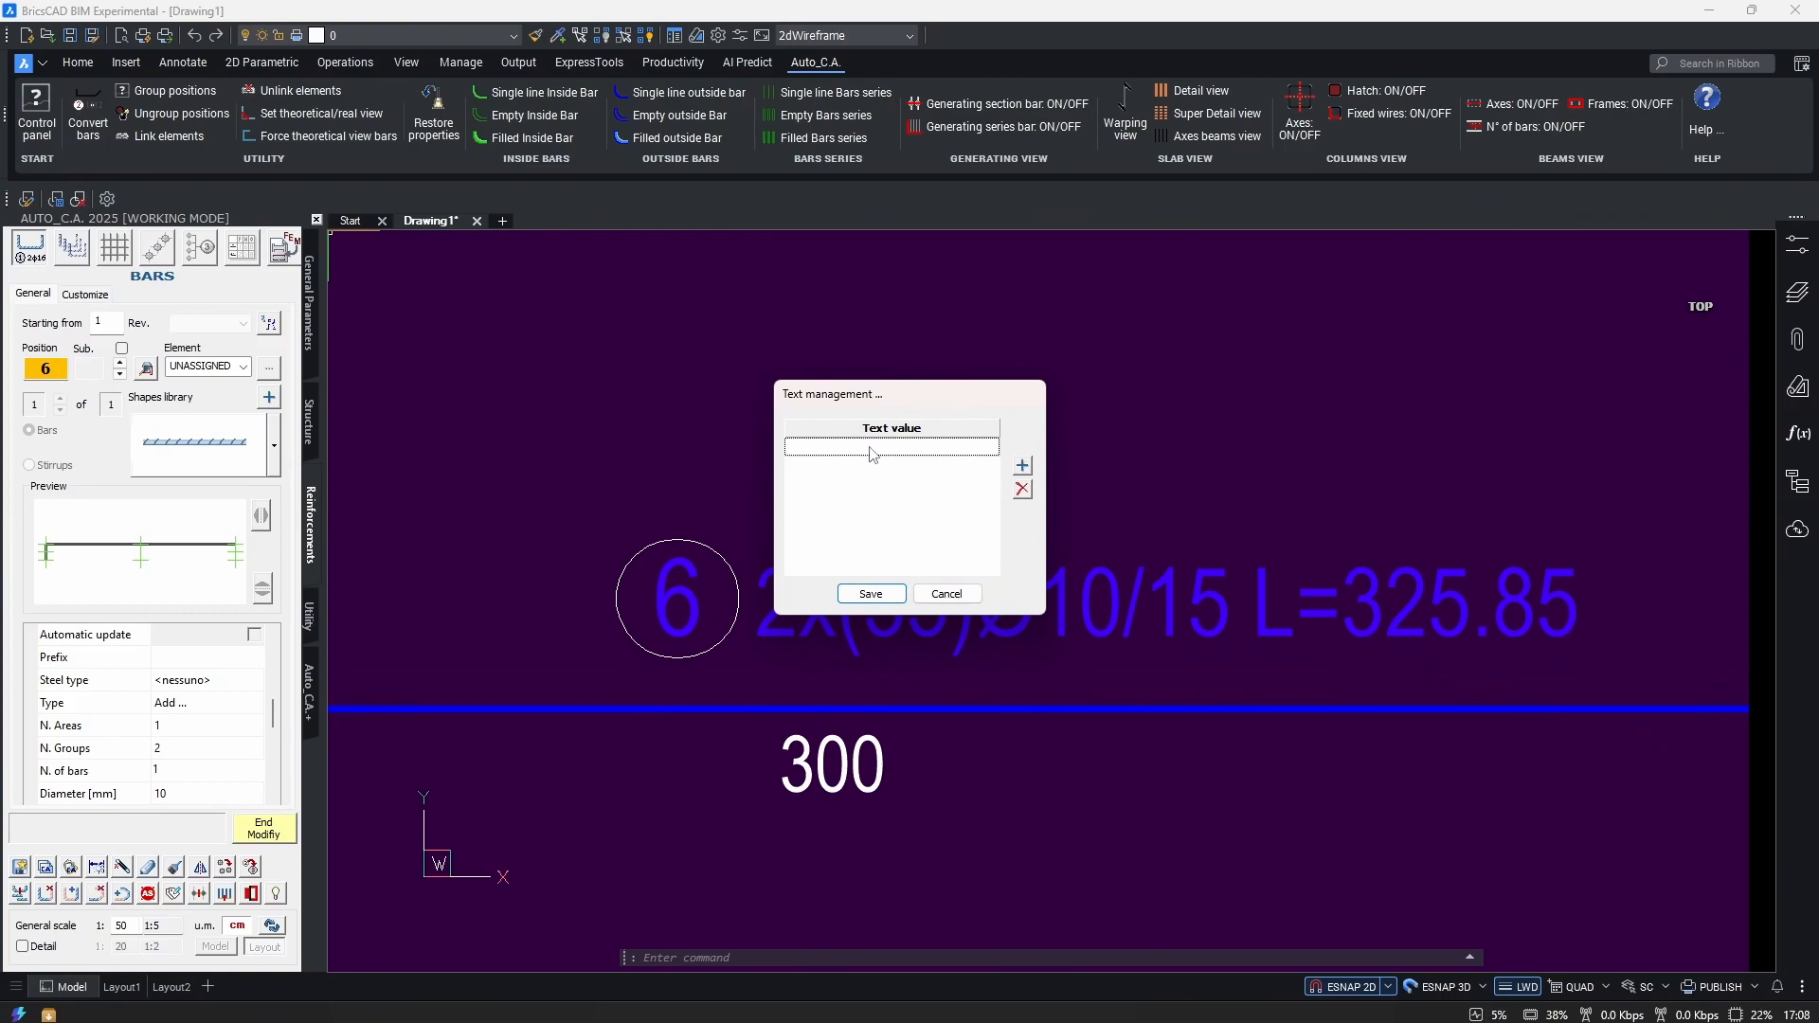
text(B500c)
click(869, 595)
Set the bar Type to B500c and keep it out of the callout.
click(249, 710)
text(B500c)
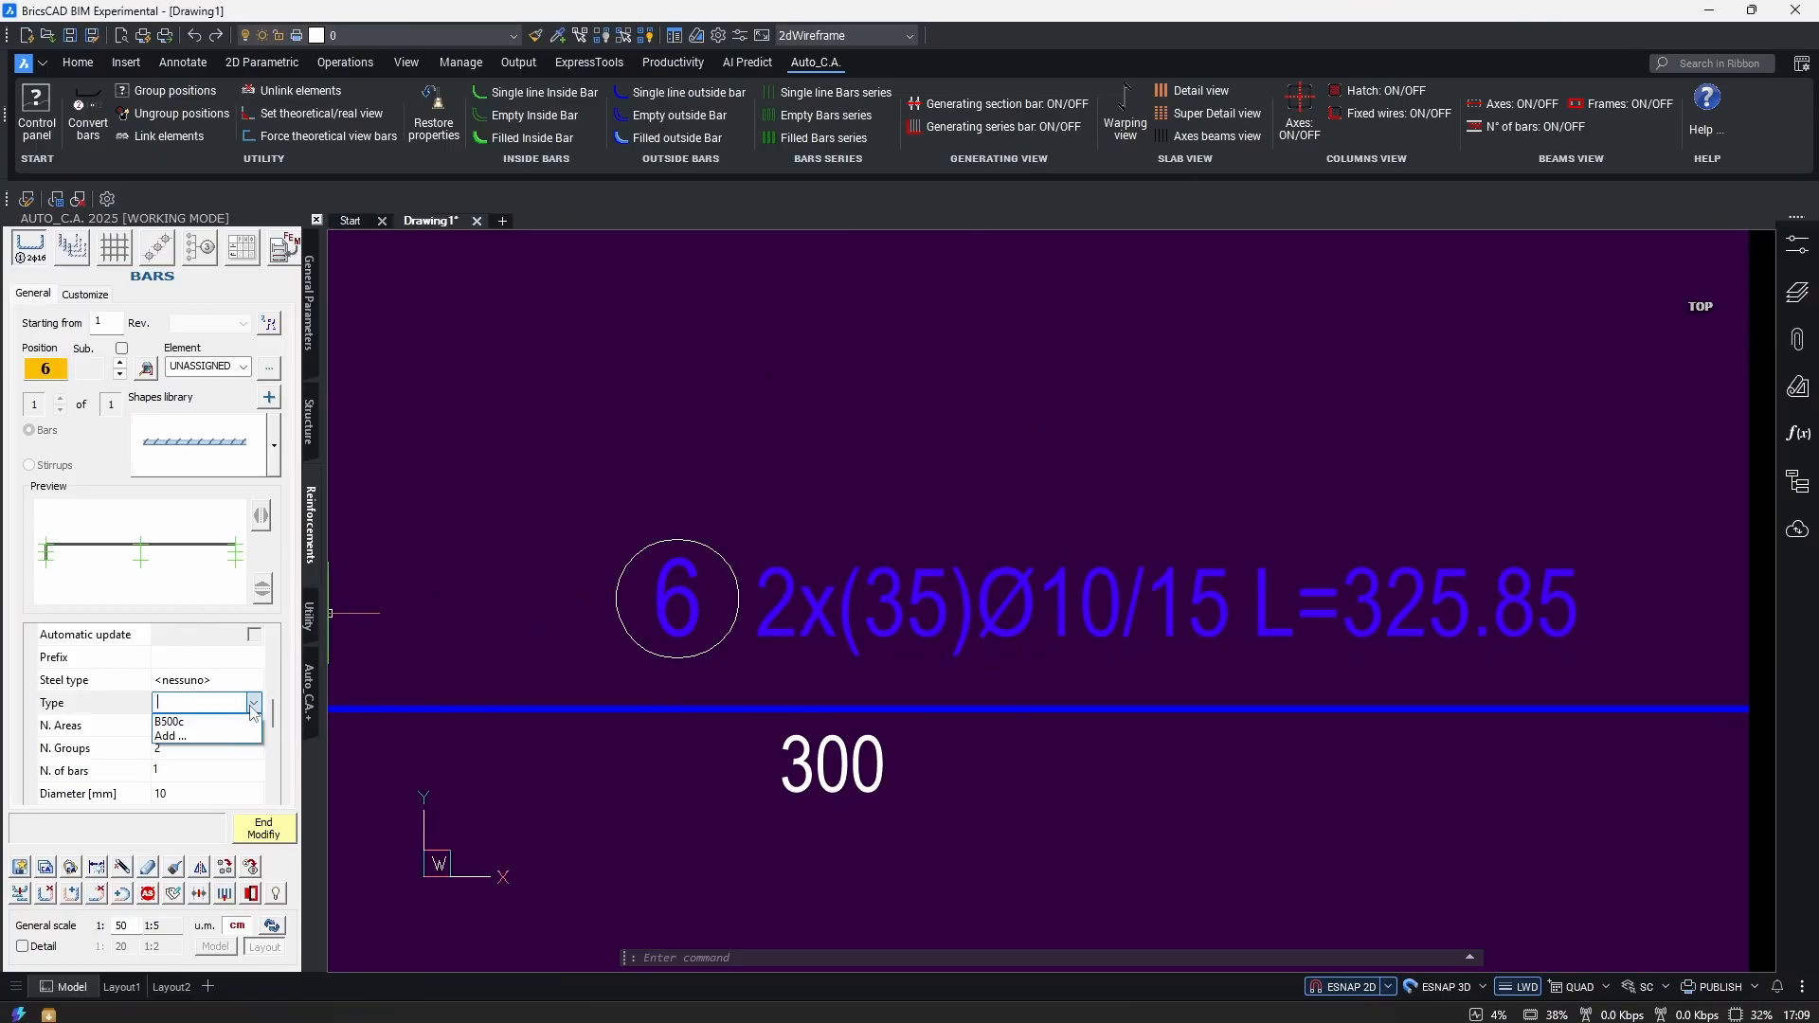
key(Return)
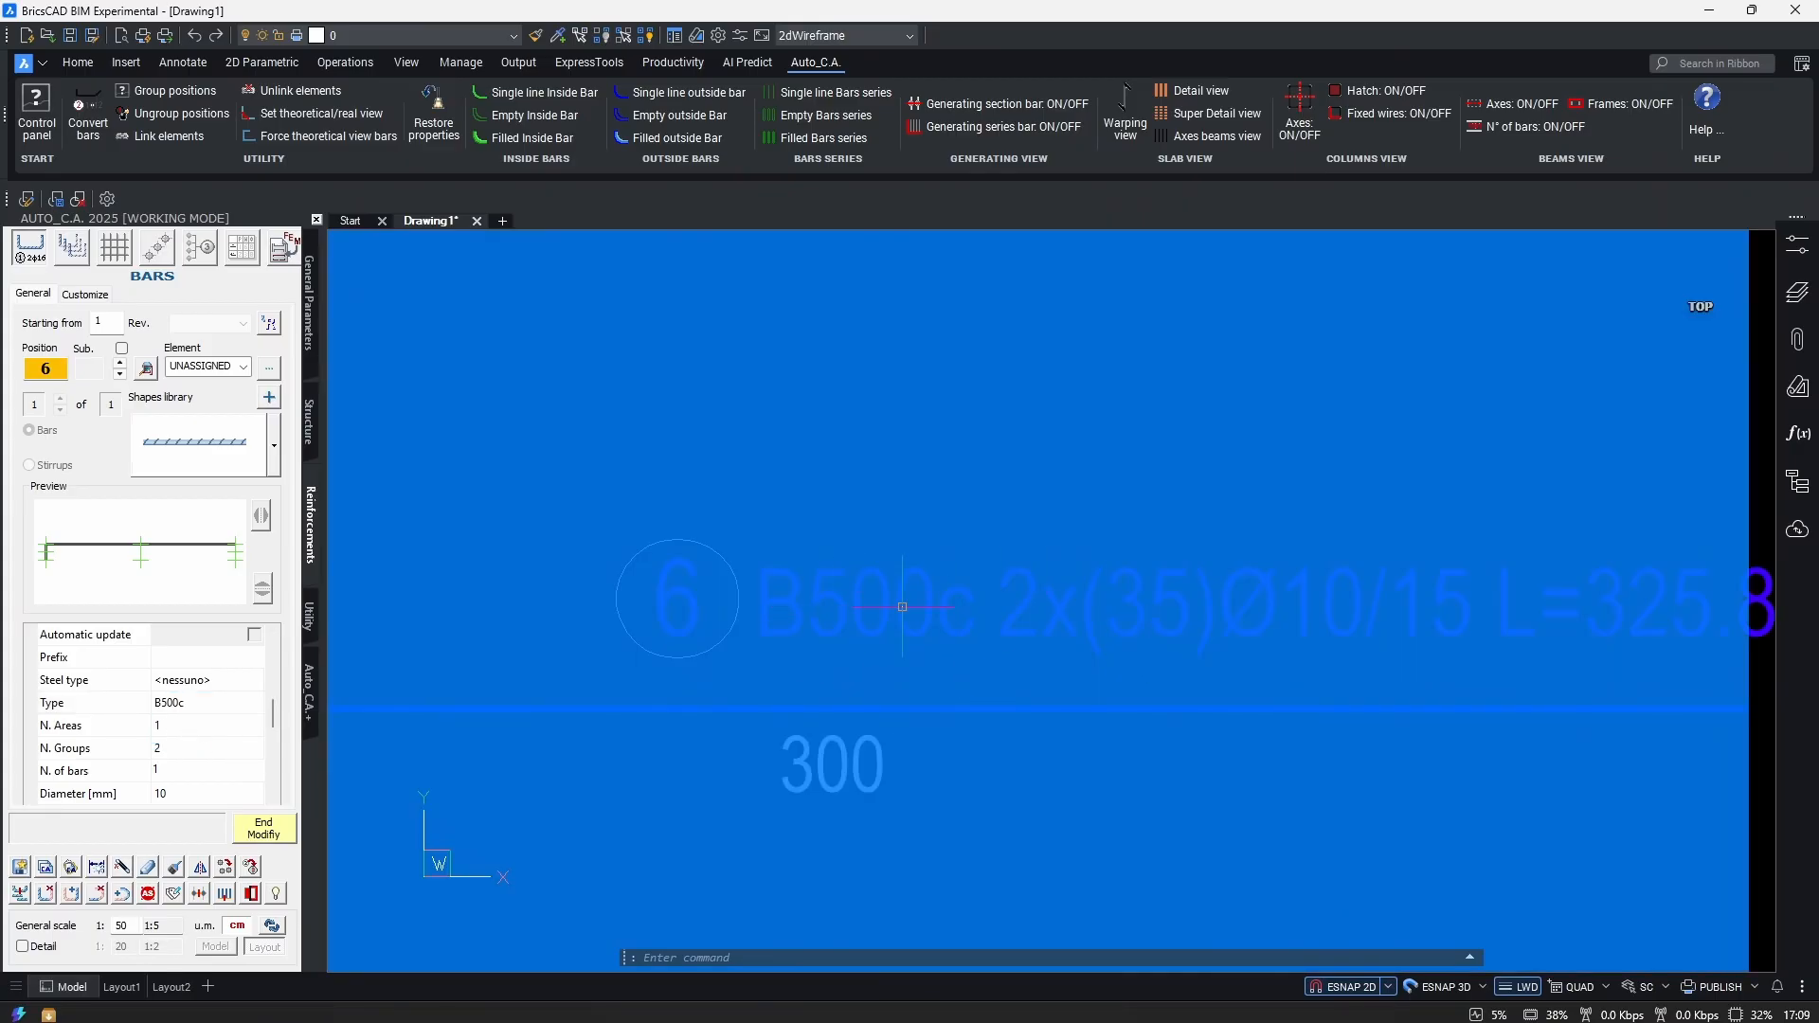
scroll(151, 711, down, 10)
click(255, 748)
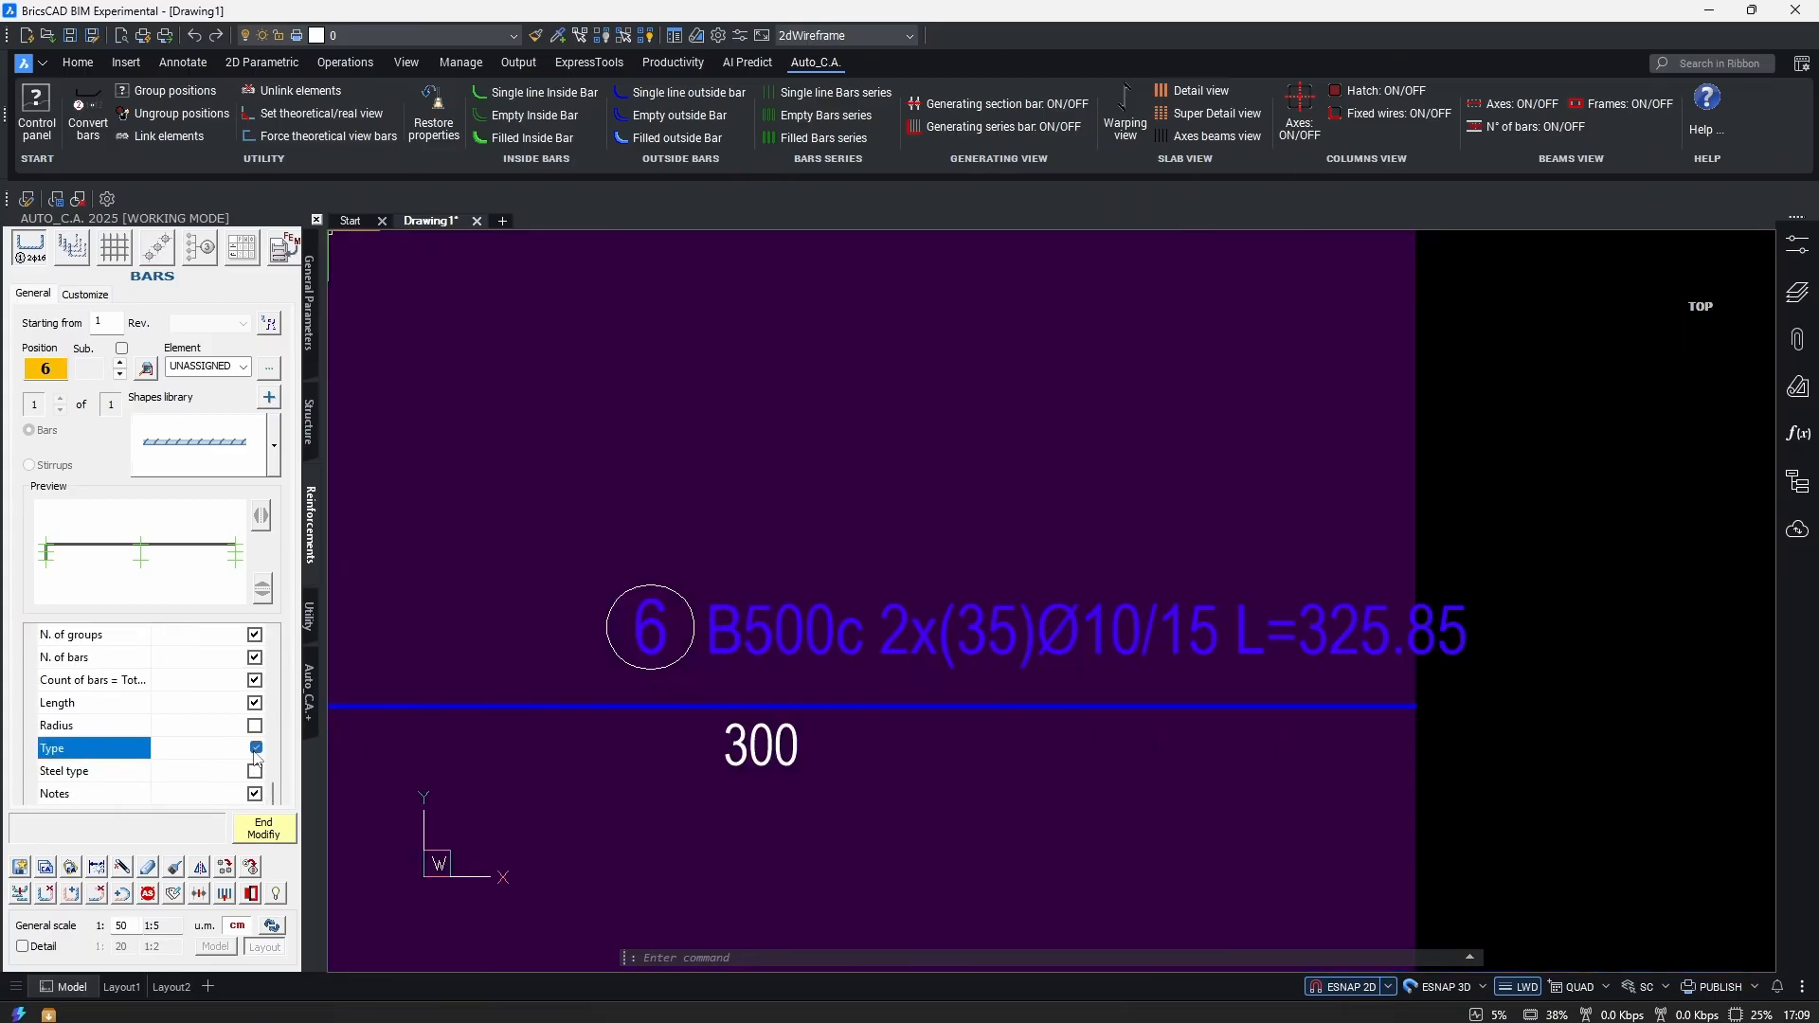
click(256, 749)
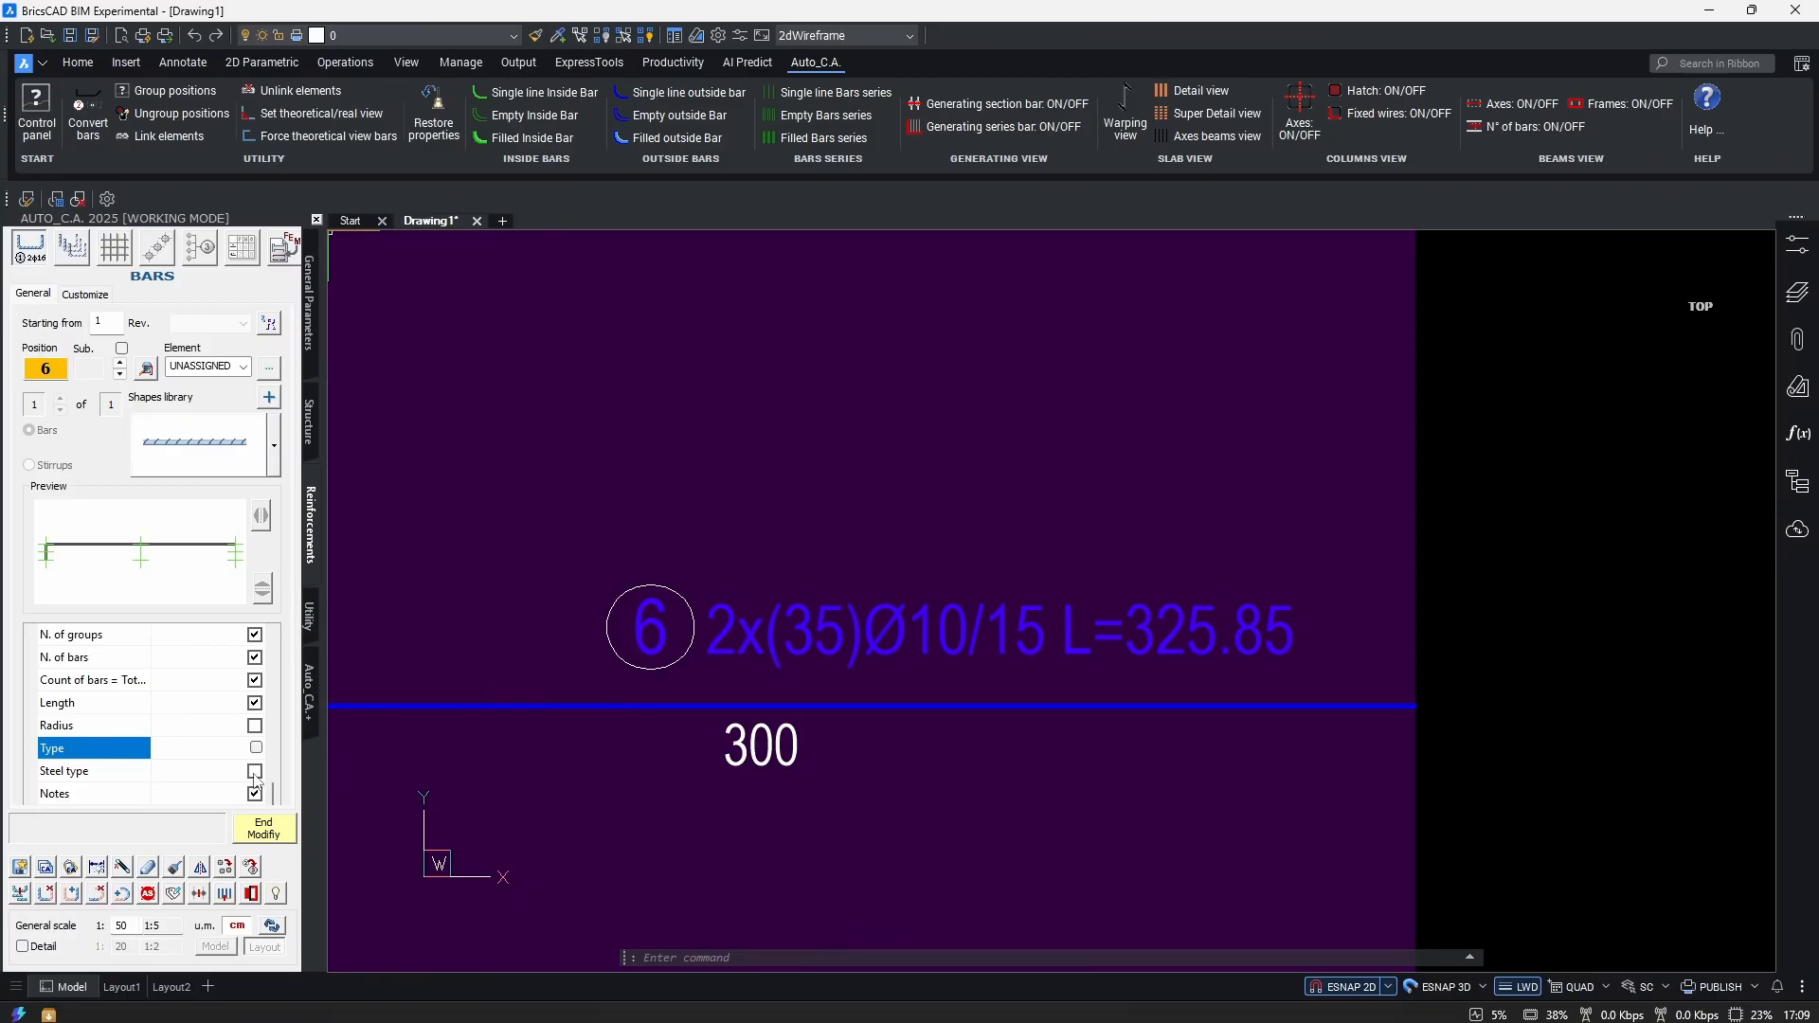
Switch the steel type display option and recheck the Type list, keeping B500c selected.
click(256, 770)
scroll(109, 799, up, 6)
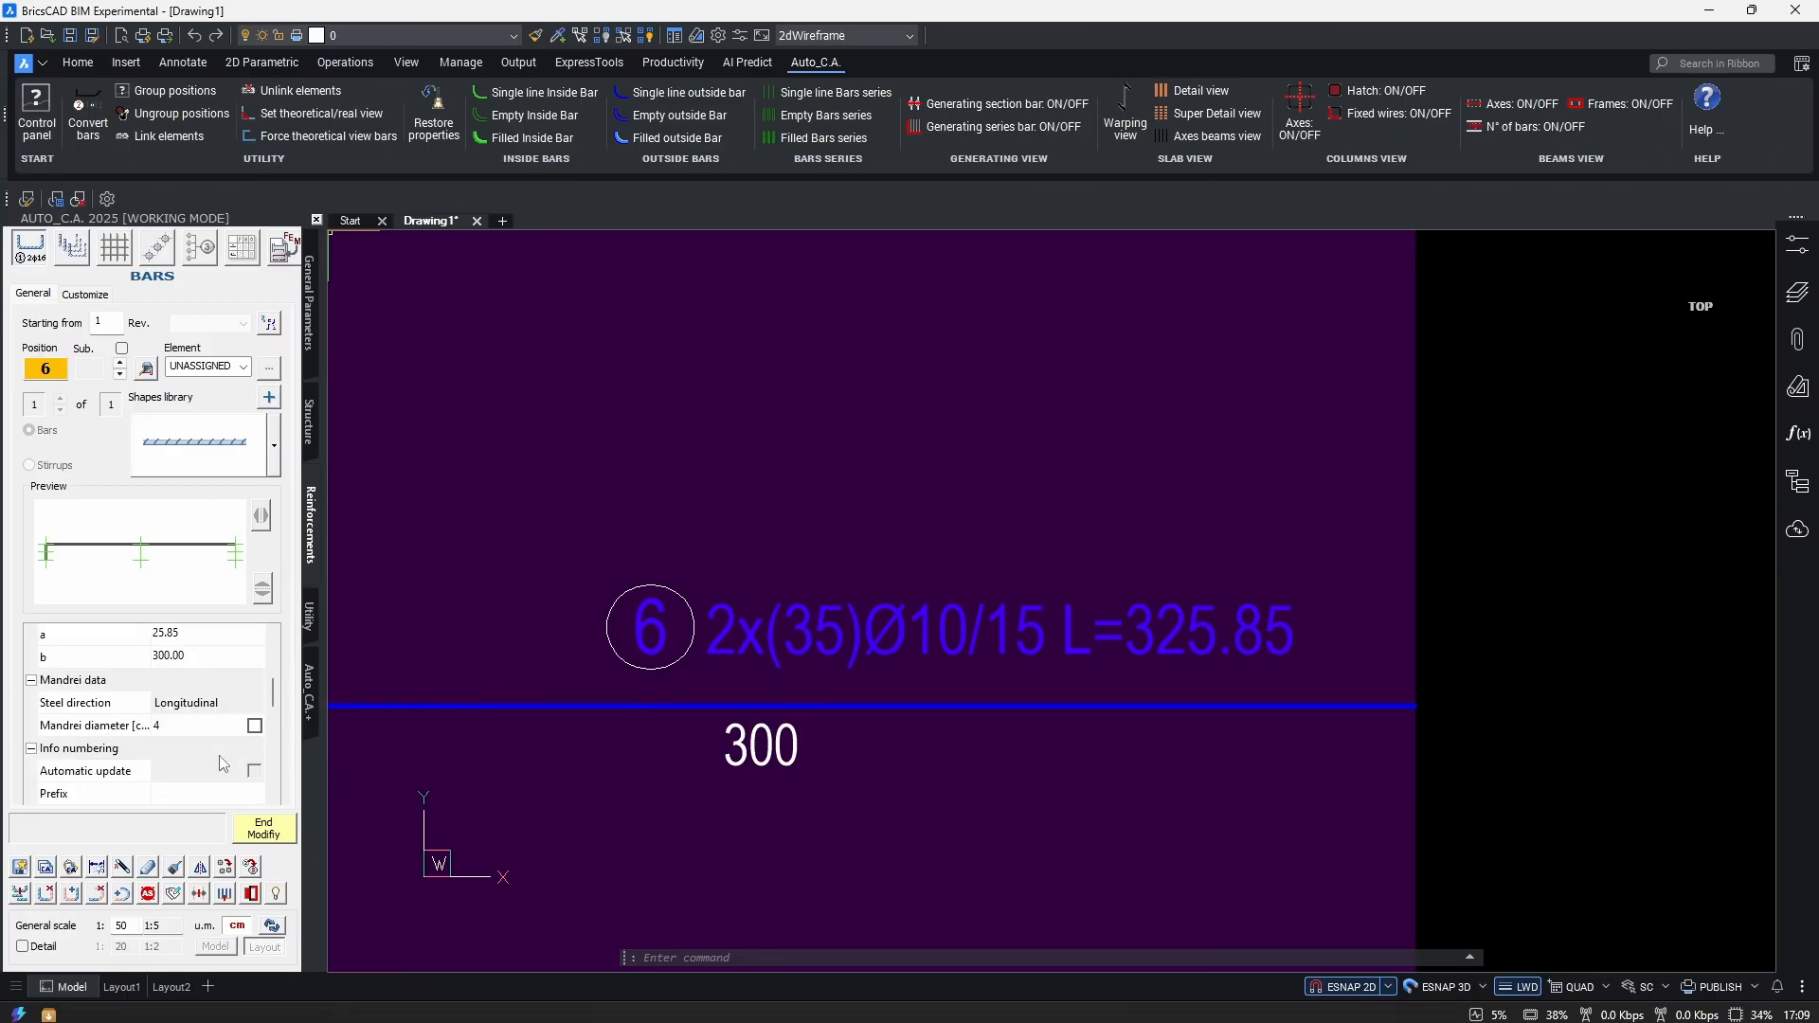
scroll(185, 743, down, 1)
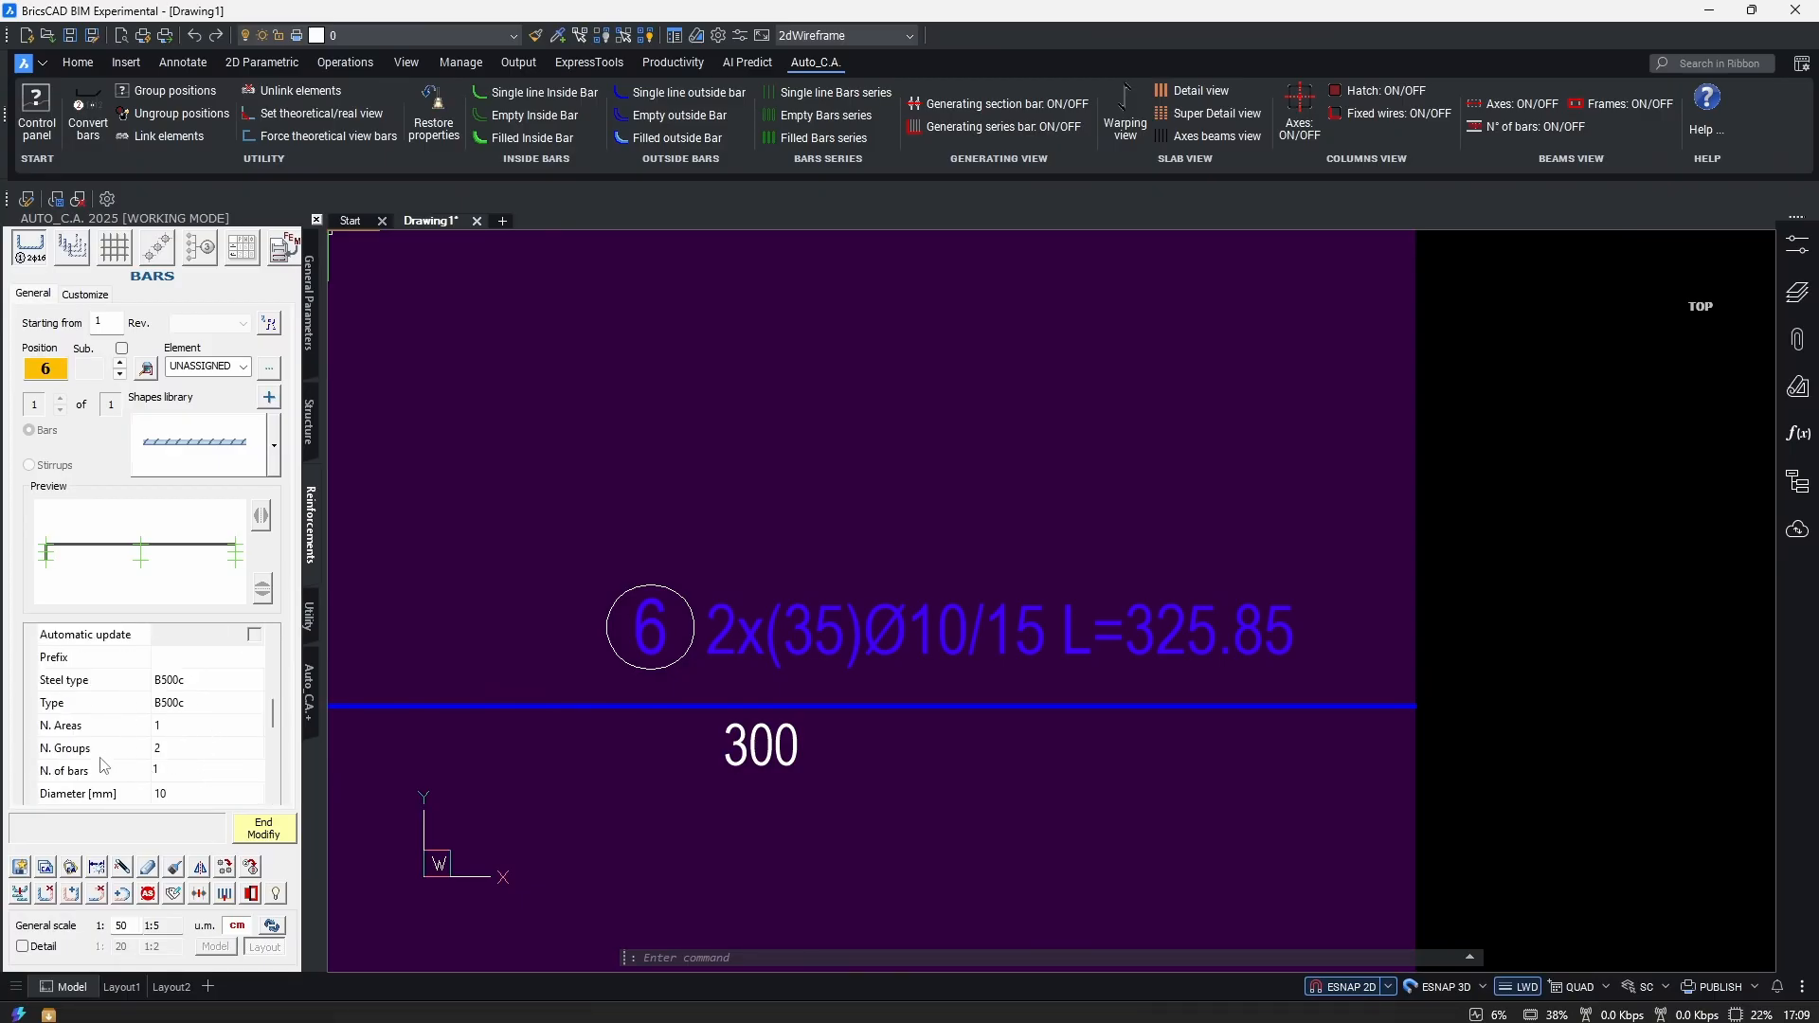
click(194, 708)
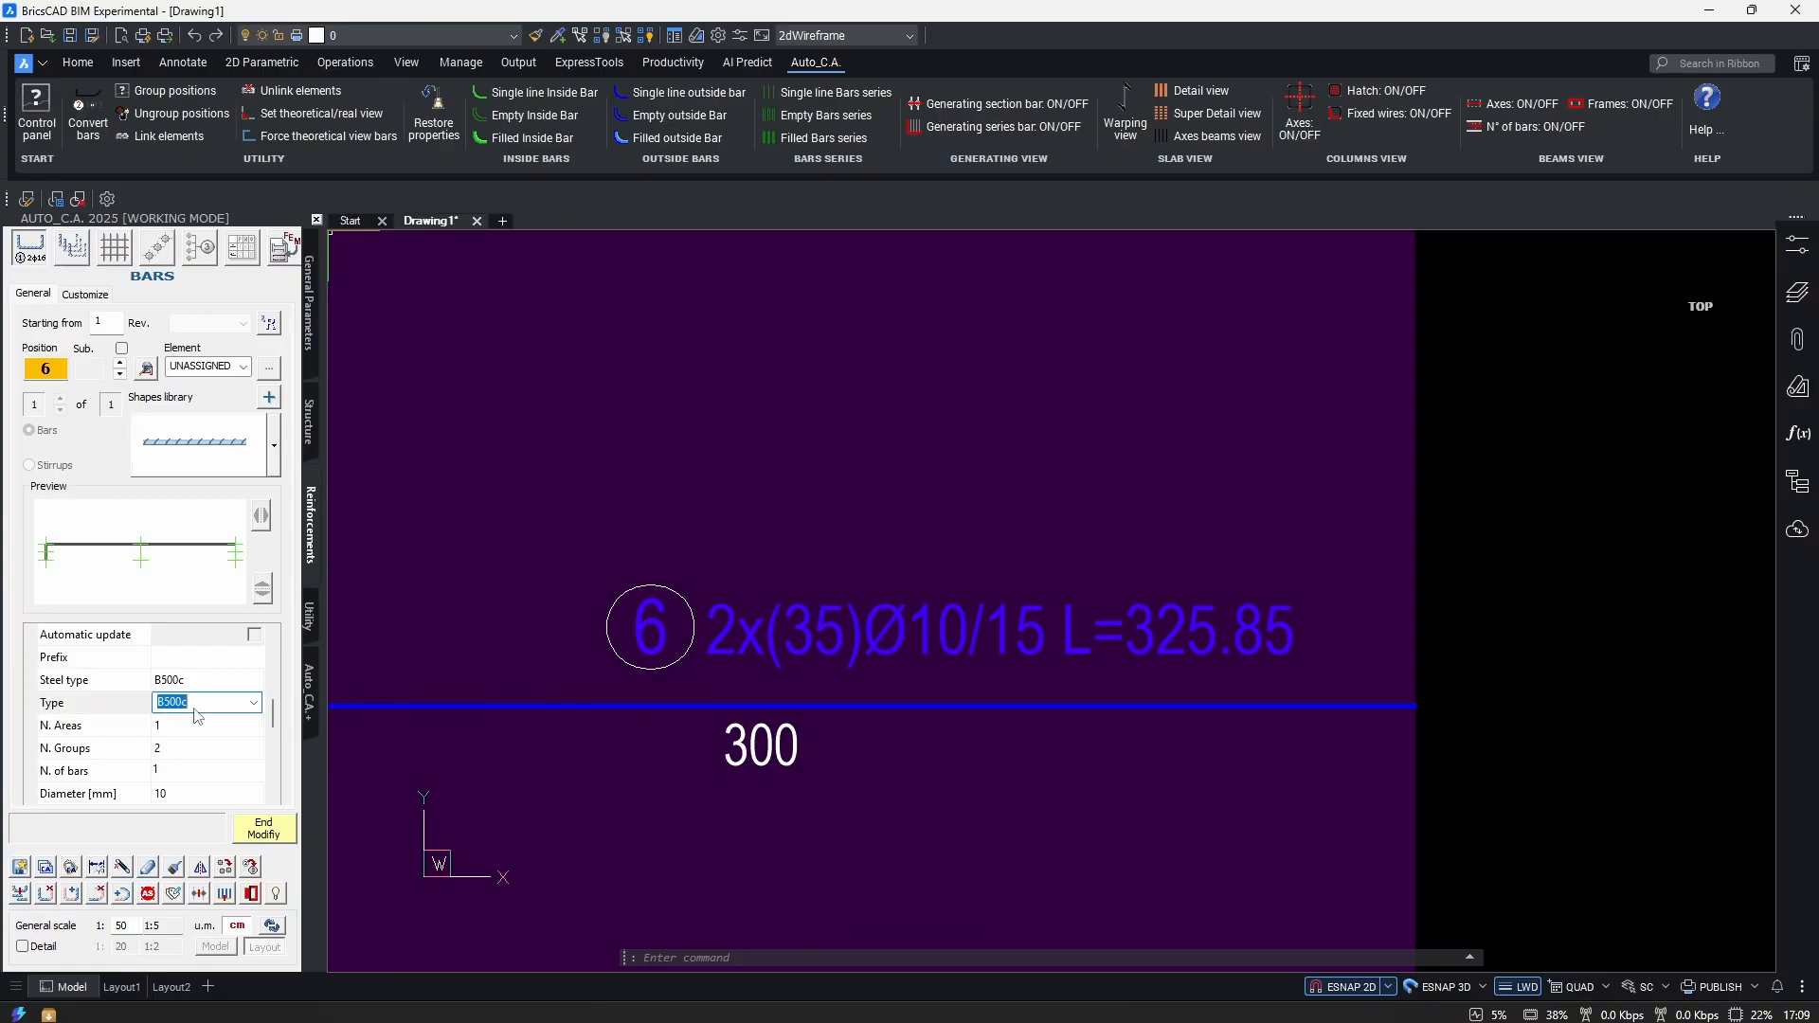
click(254, 703)
click(257, 707)
scroll(262, 801, down, 5)
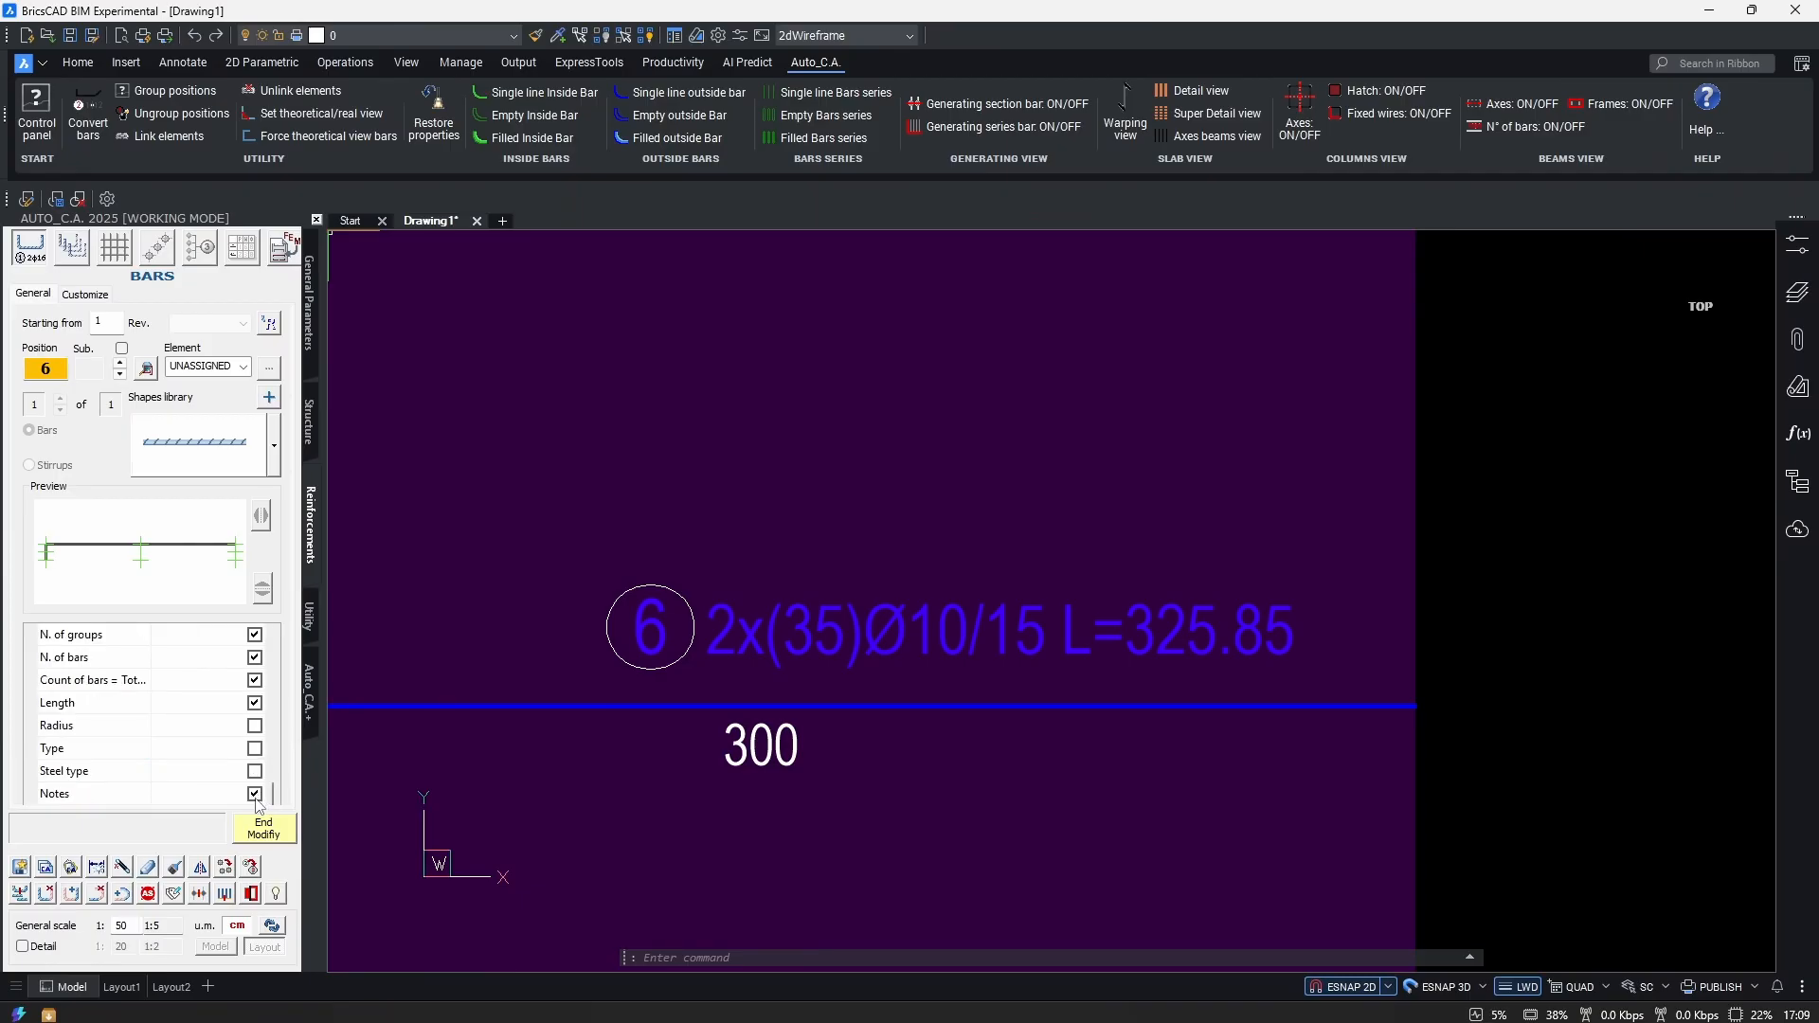
Enter the note 'test' so the callout reads 2x(35)Ø10/15 L=325.85 test.
scroll(256, 796, down, 5)
scroll(223, 772, up, 2)
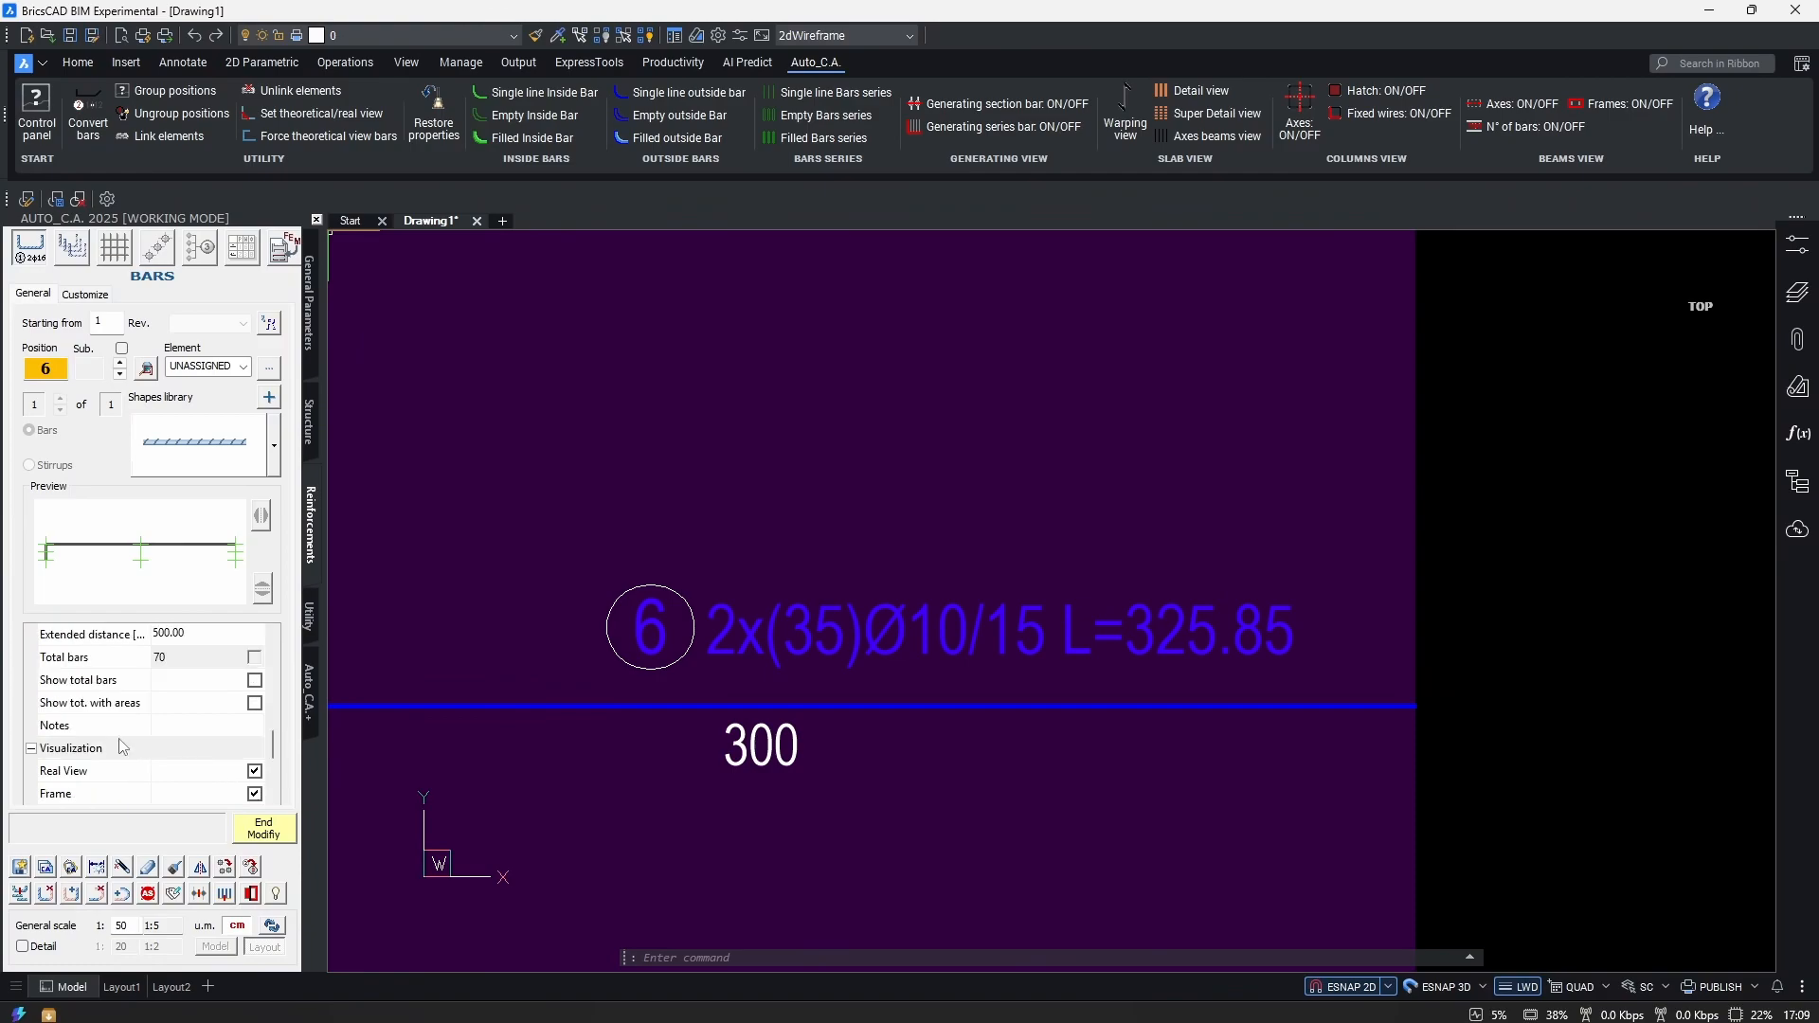
click(157, 726)
click(256, 724)
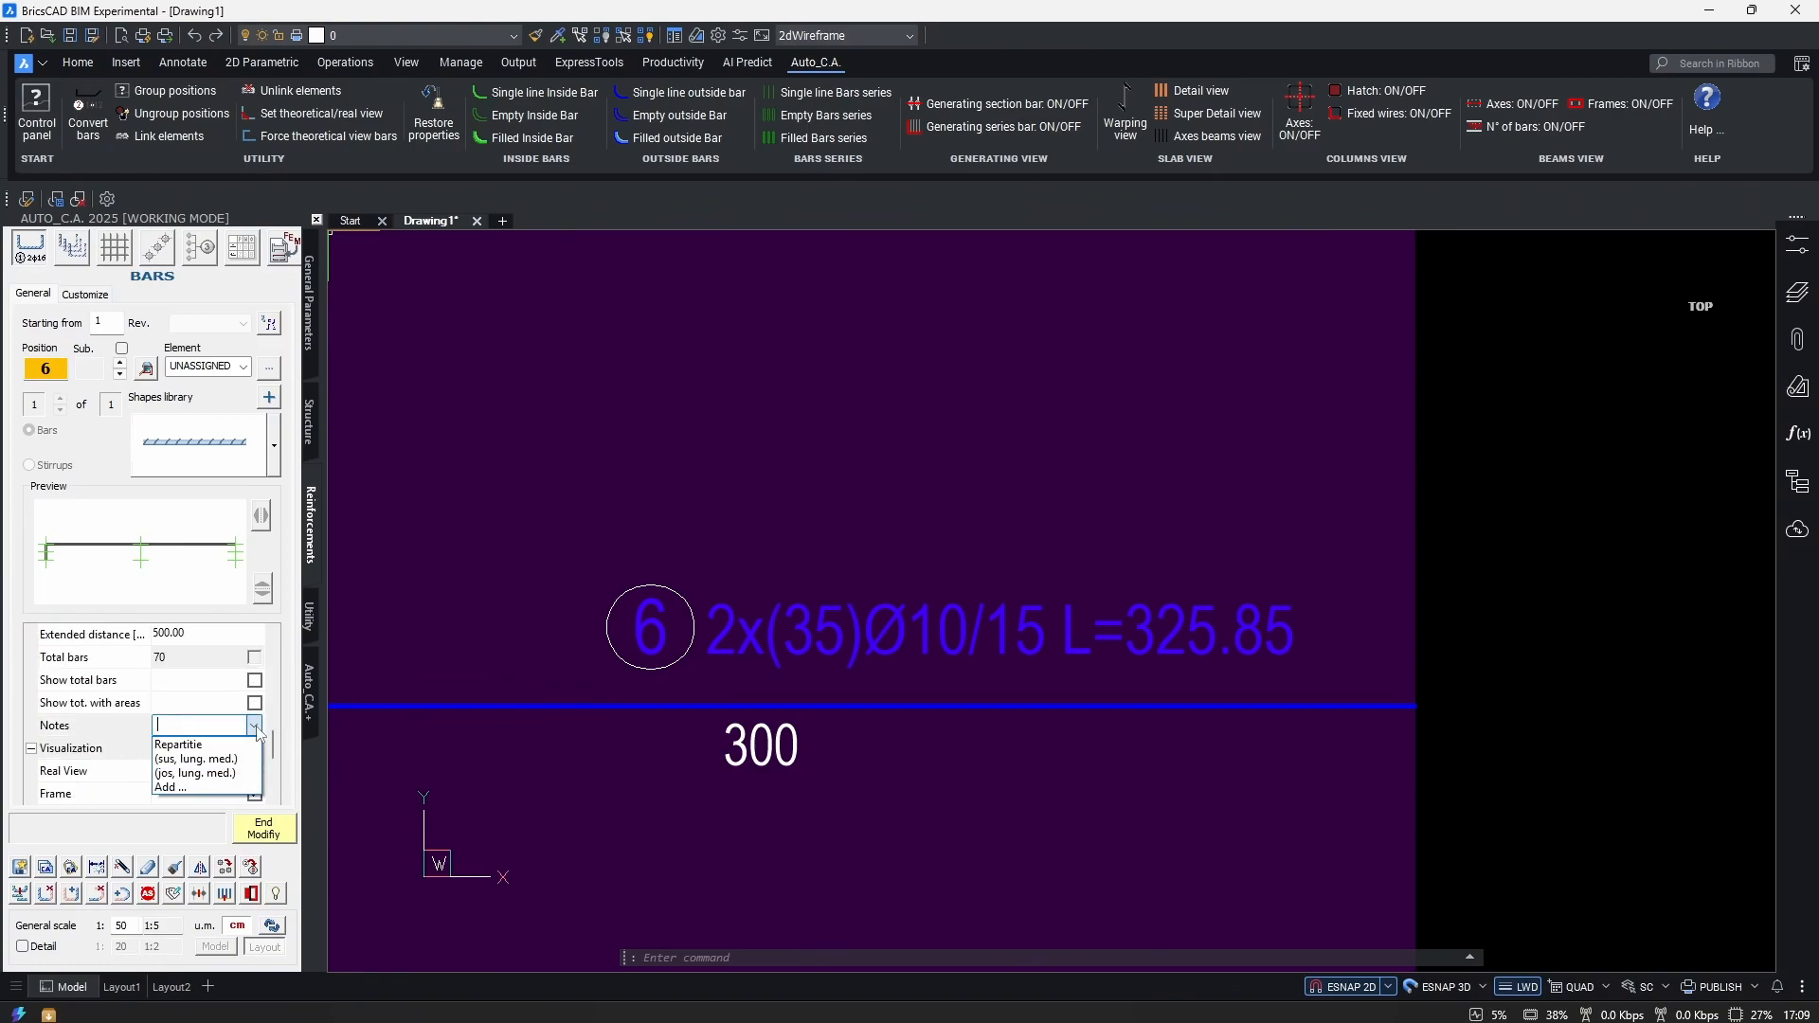
text(test)
key(Return)
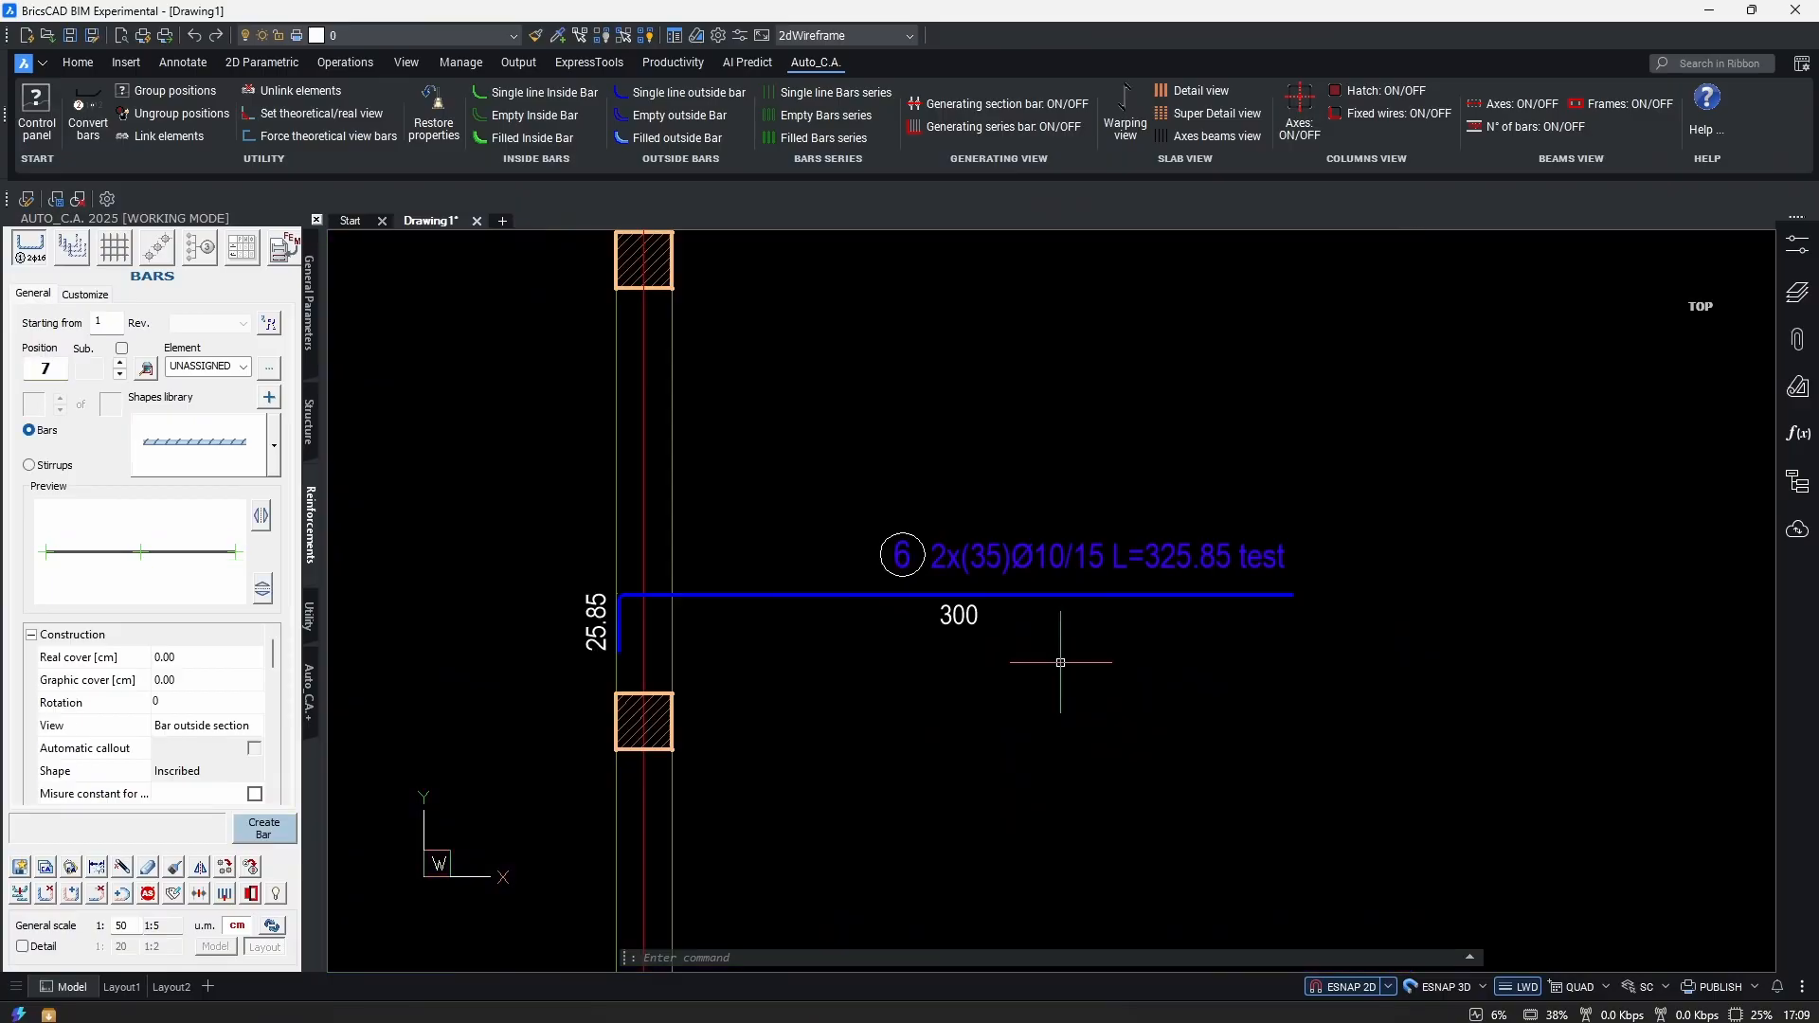
middle_drag(913, 601, 893, 617)
scroll(893, 616, up, 1)
middle_drag(1045, 718, 1071, 734)
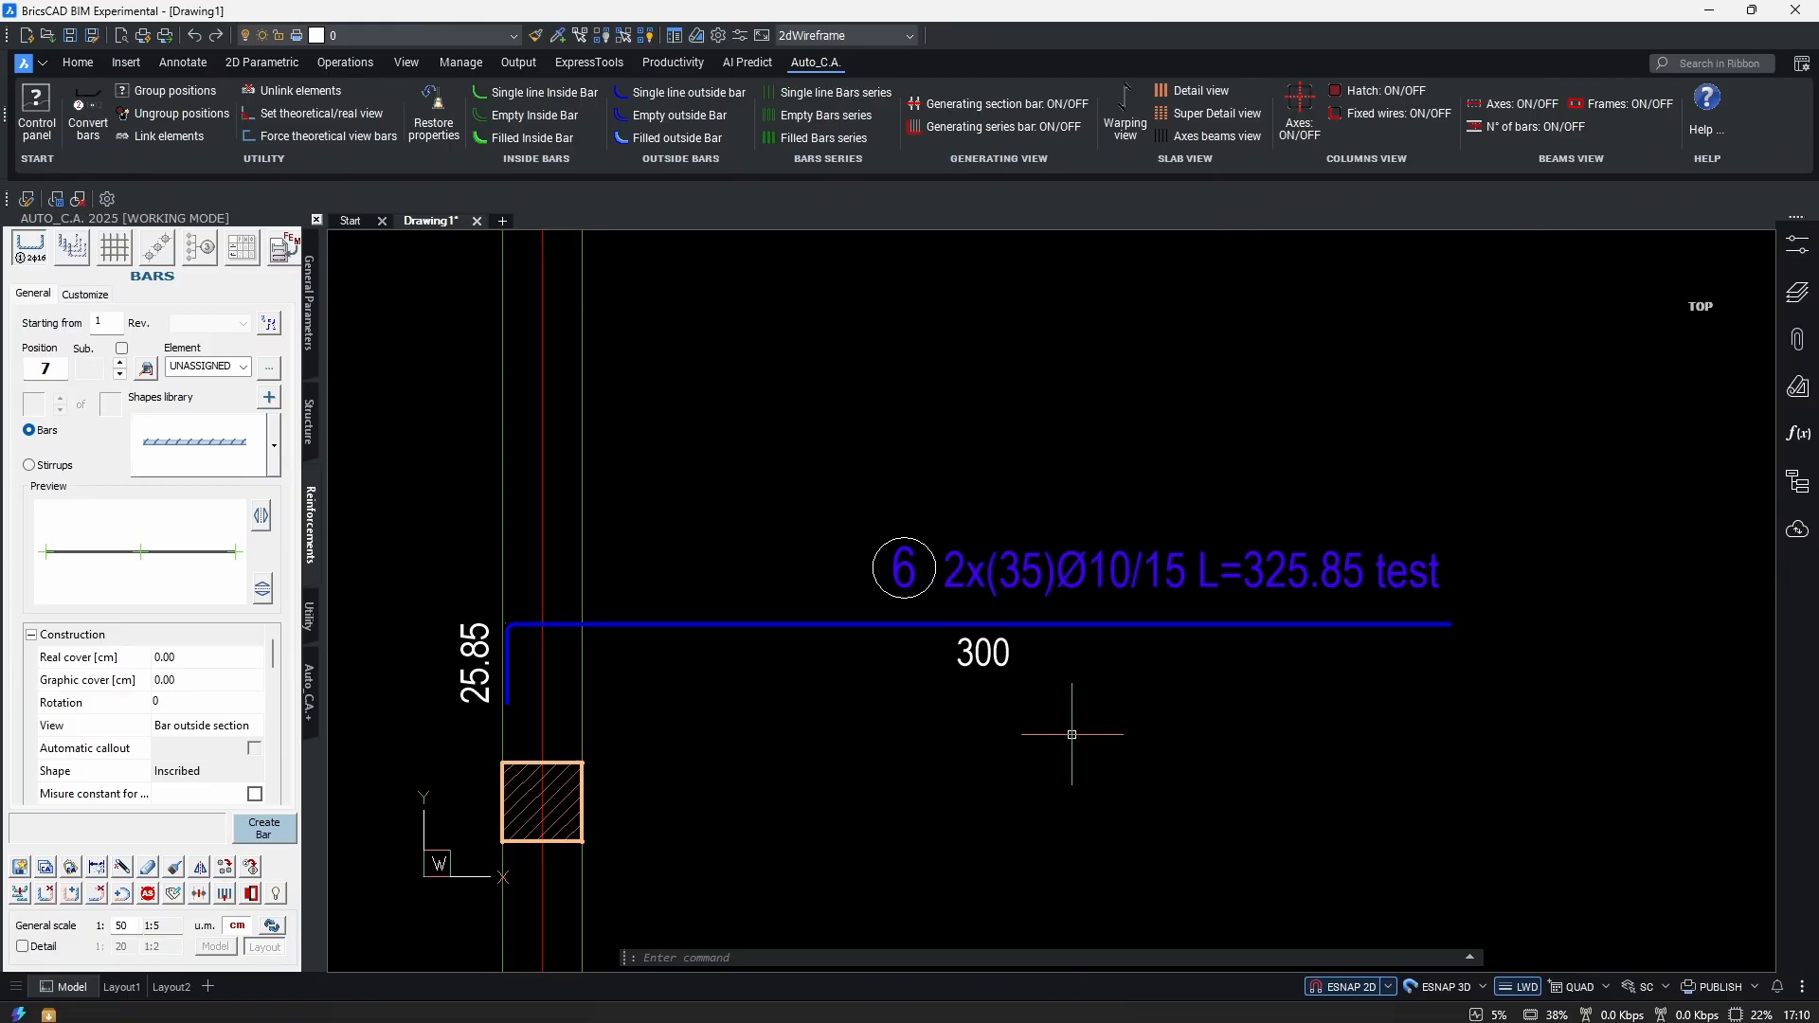
click(1049, 725)
key(Escape)
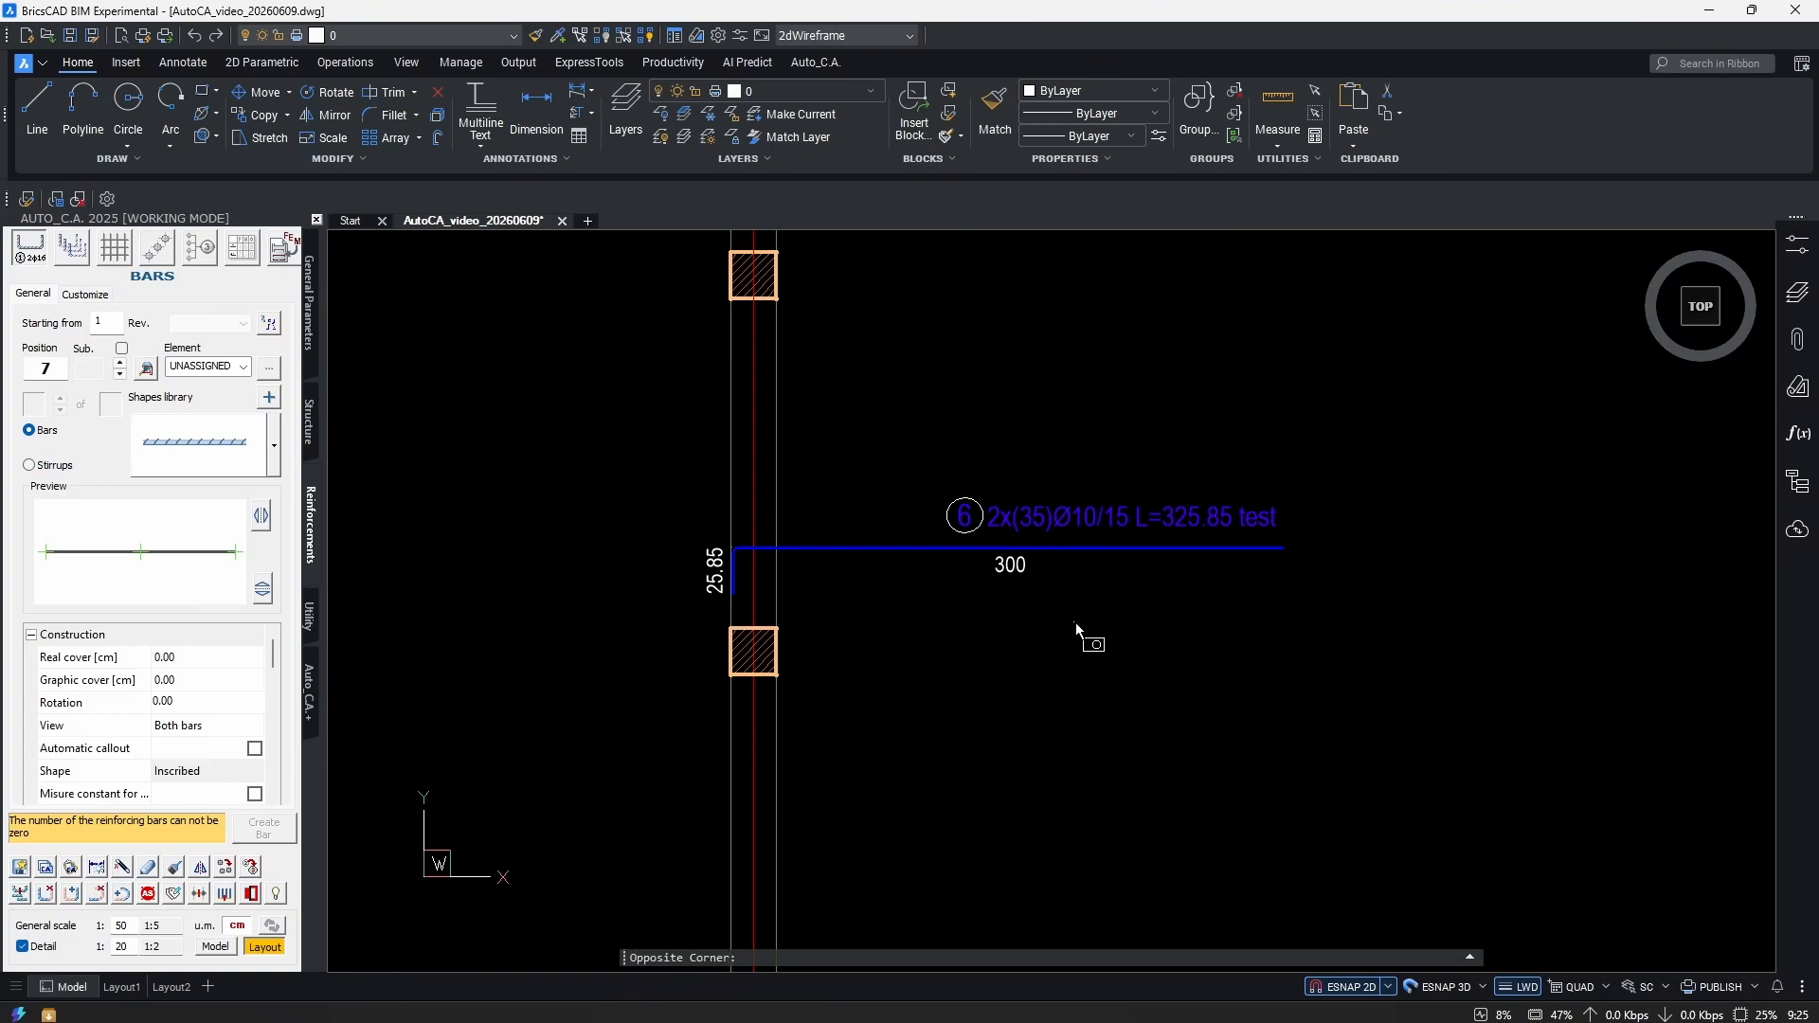
drag(1076, 637, 886, 451)
right_click(1098, 603)
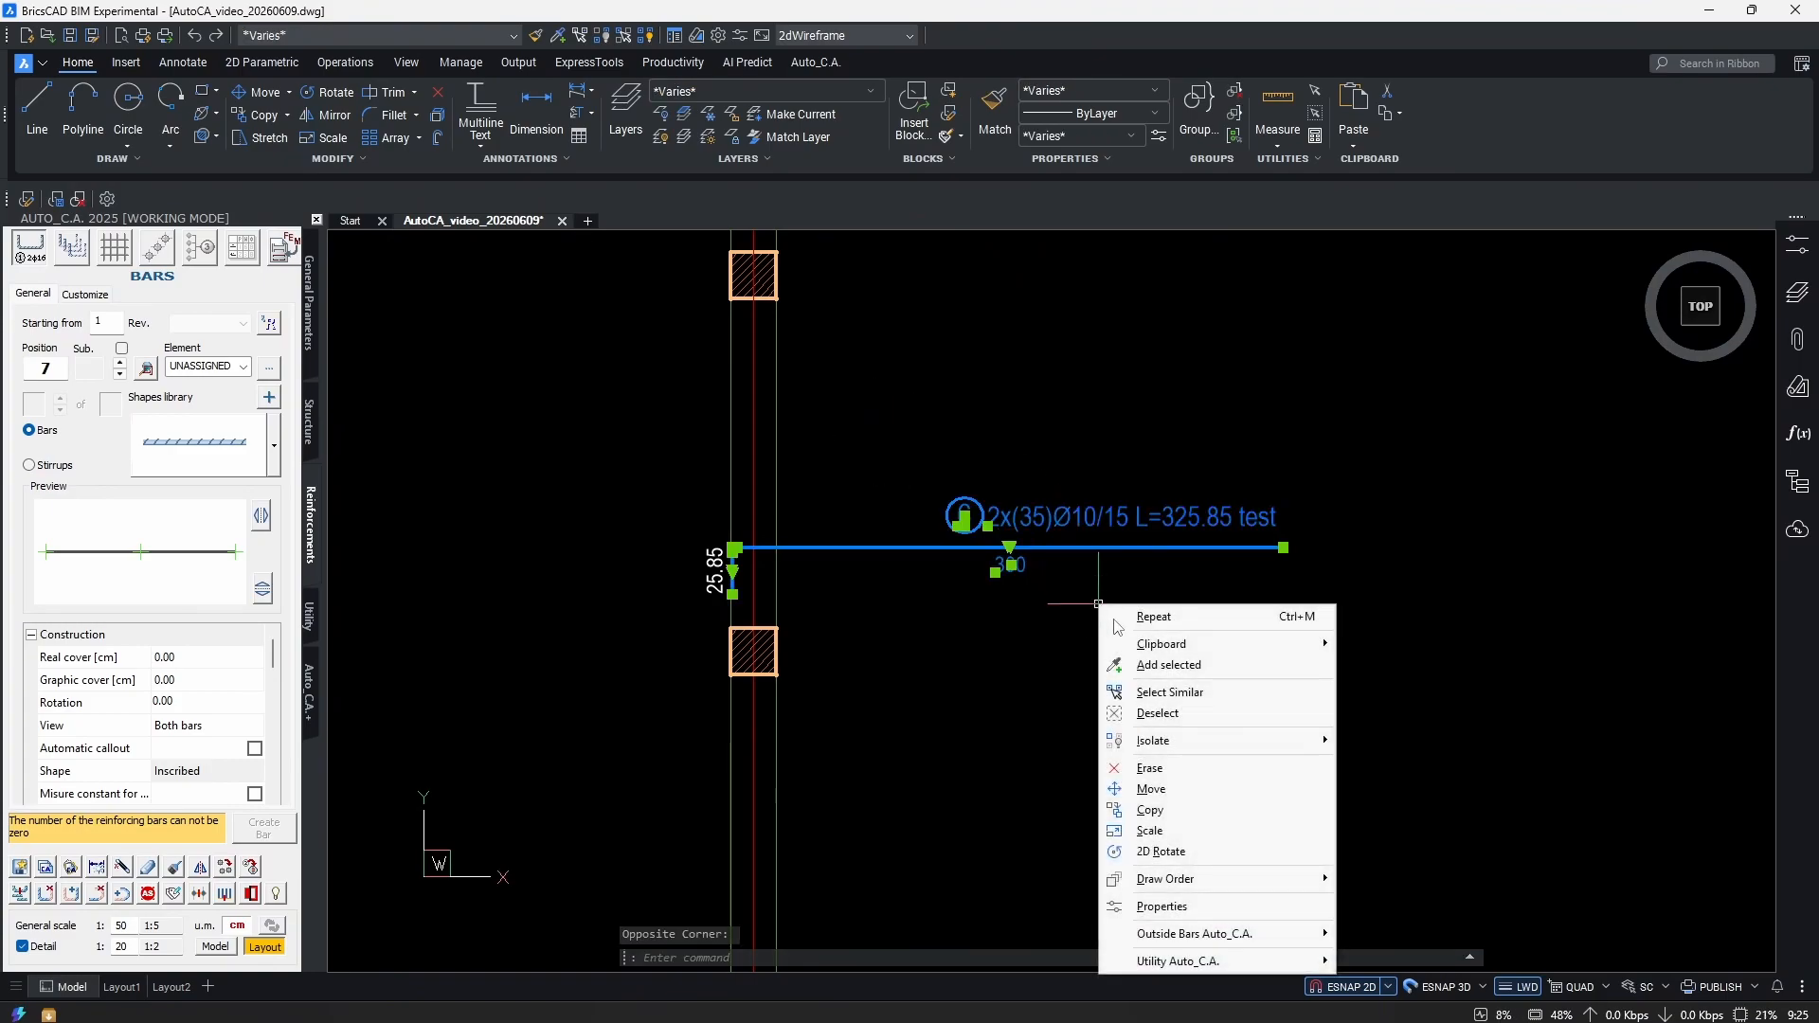
mouse_move(1259, 938)
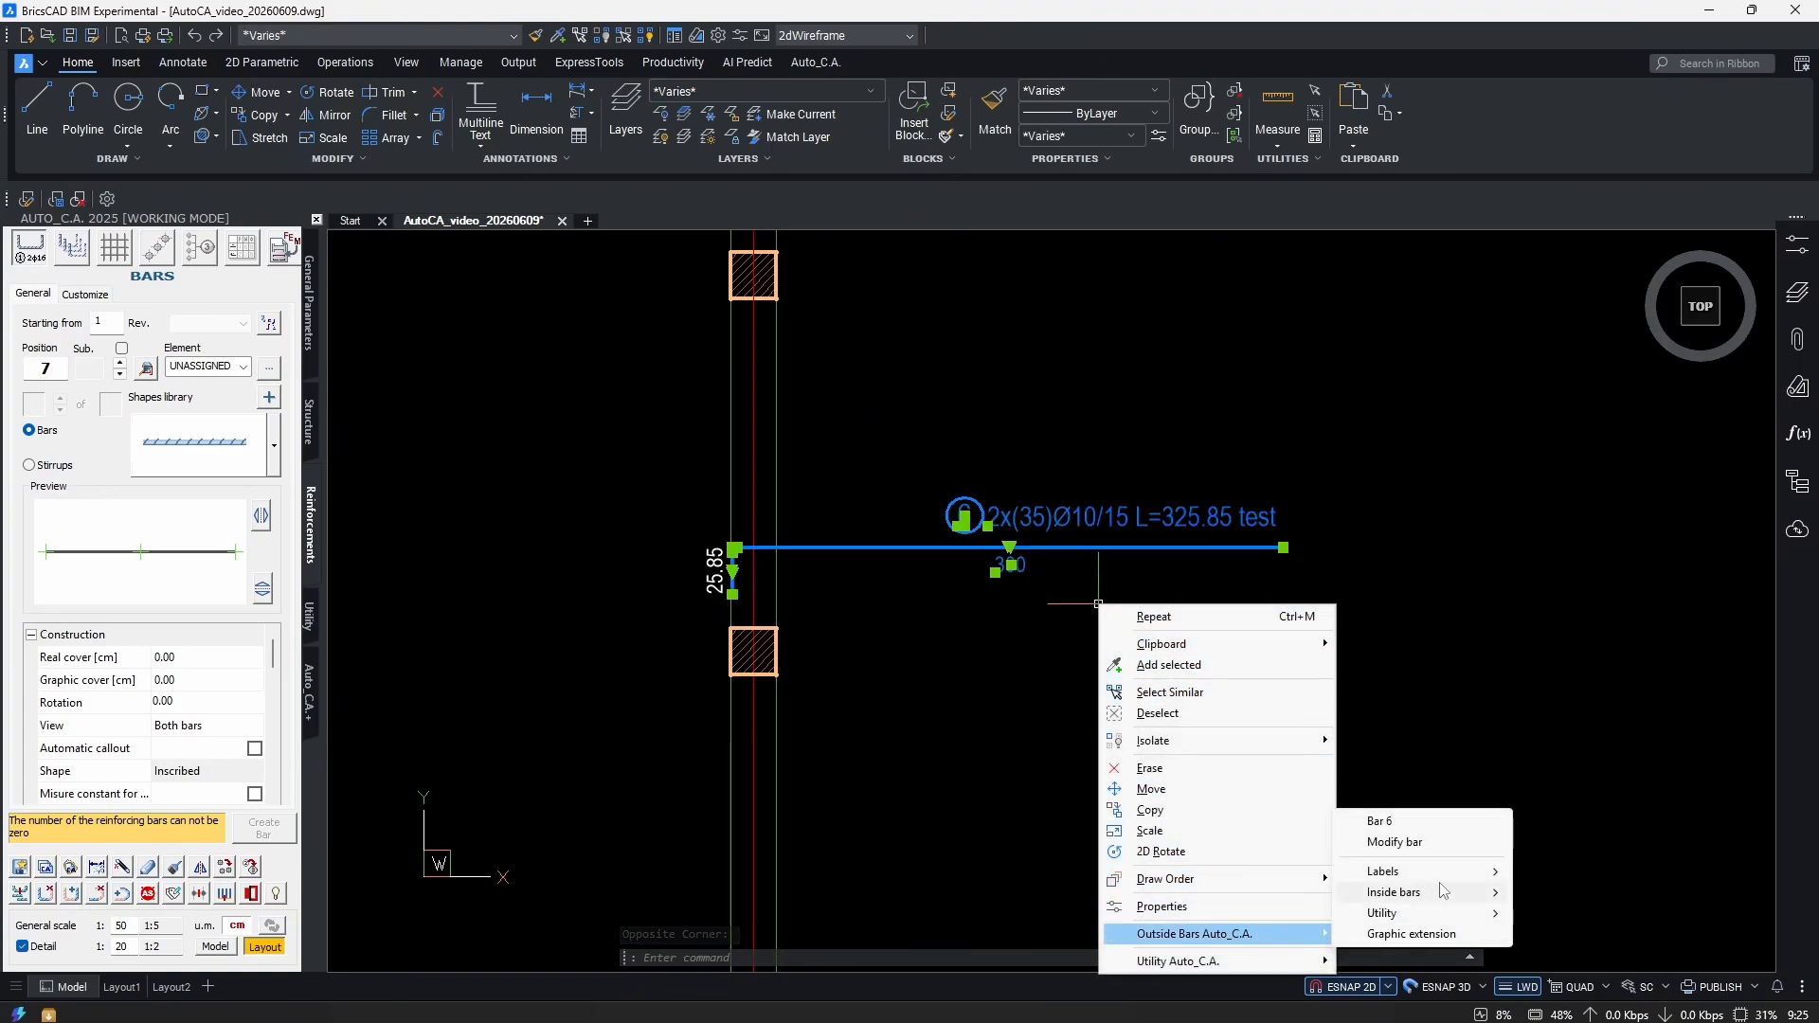
click(1389, 844)
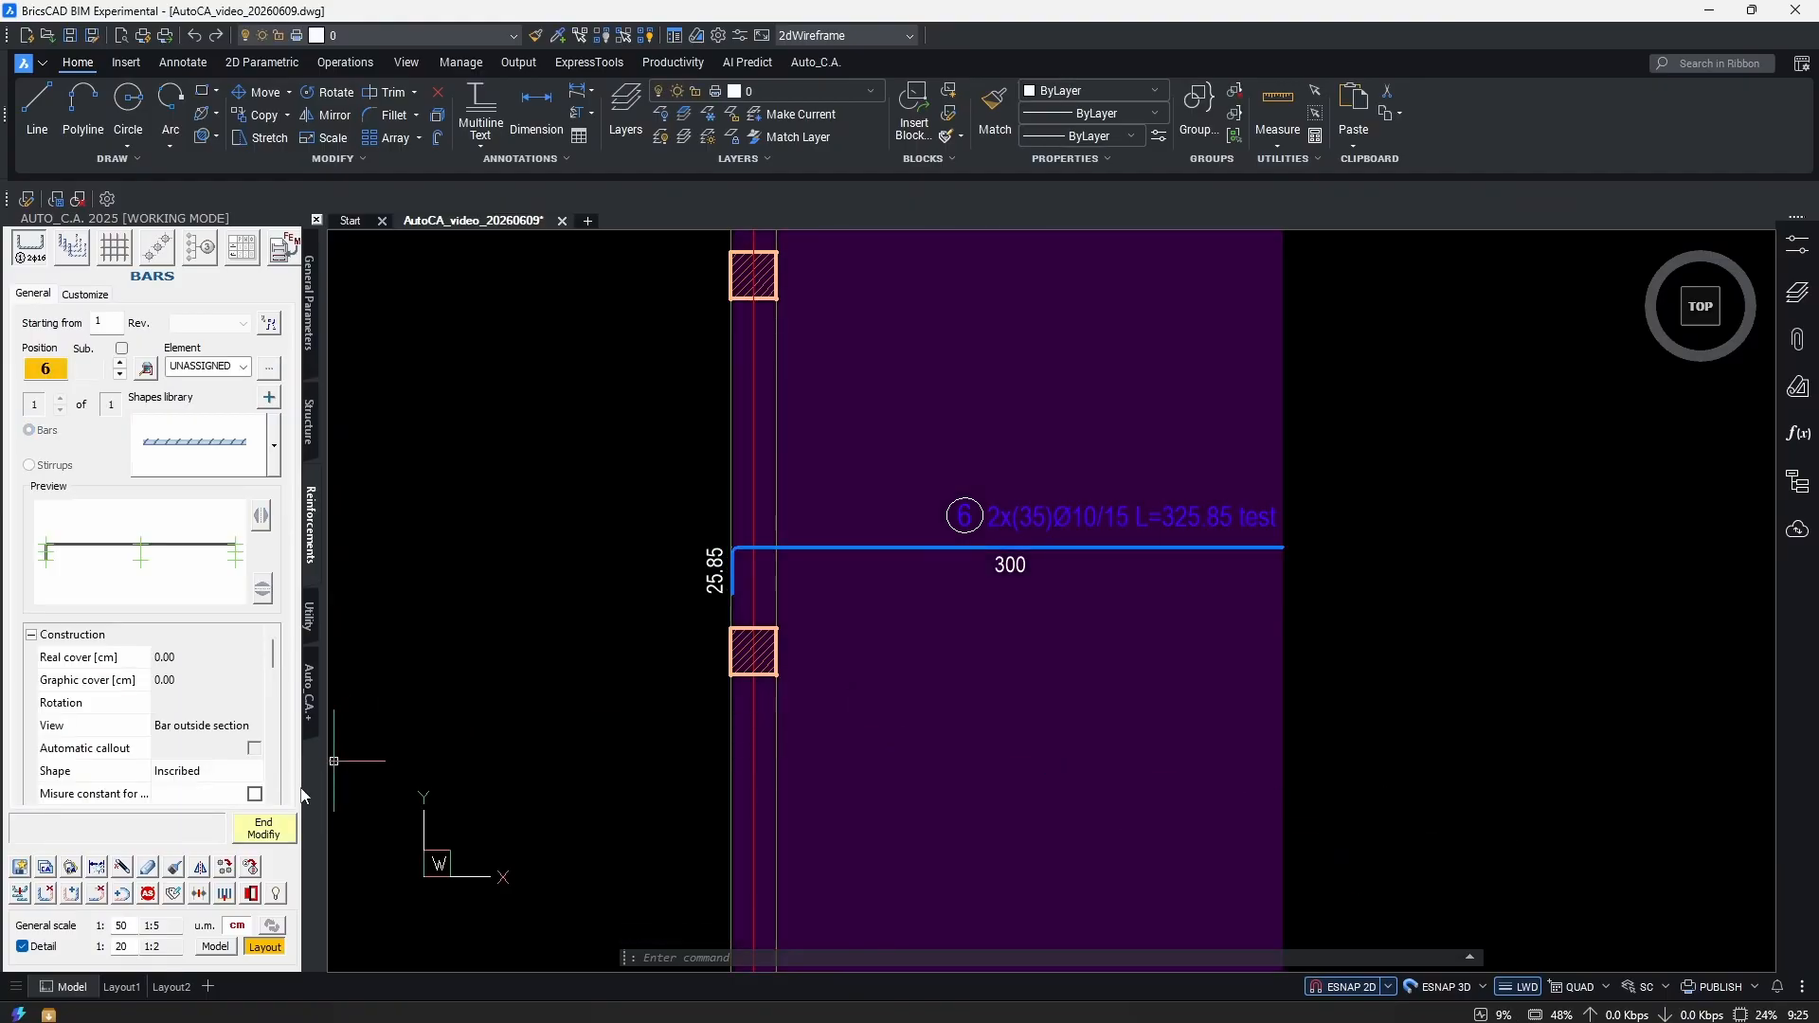
click(267, 830)
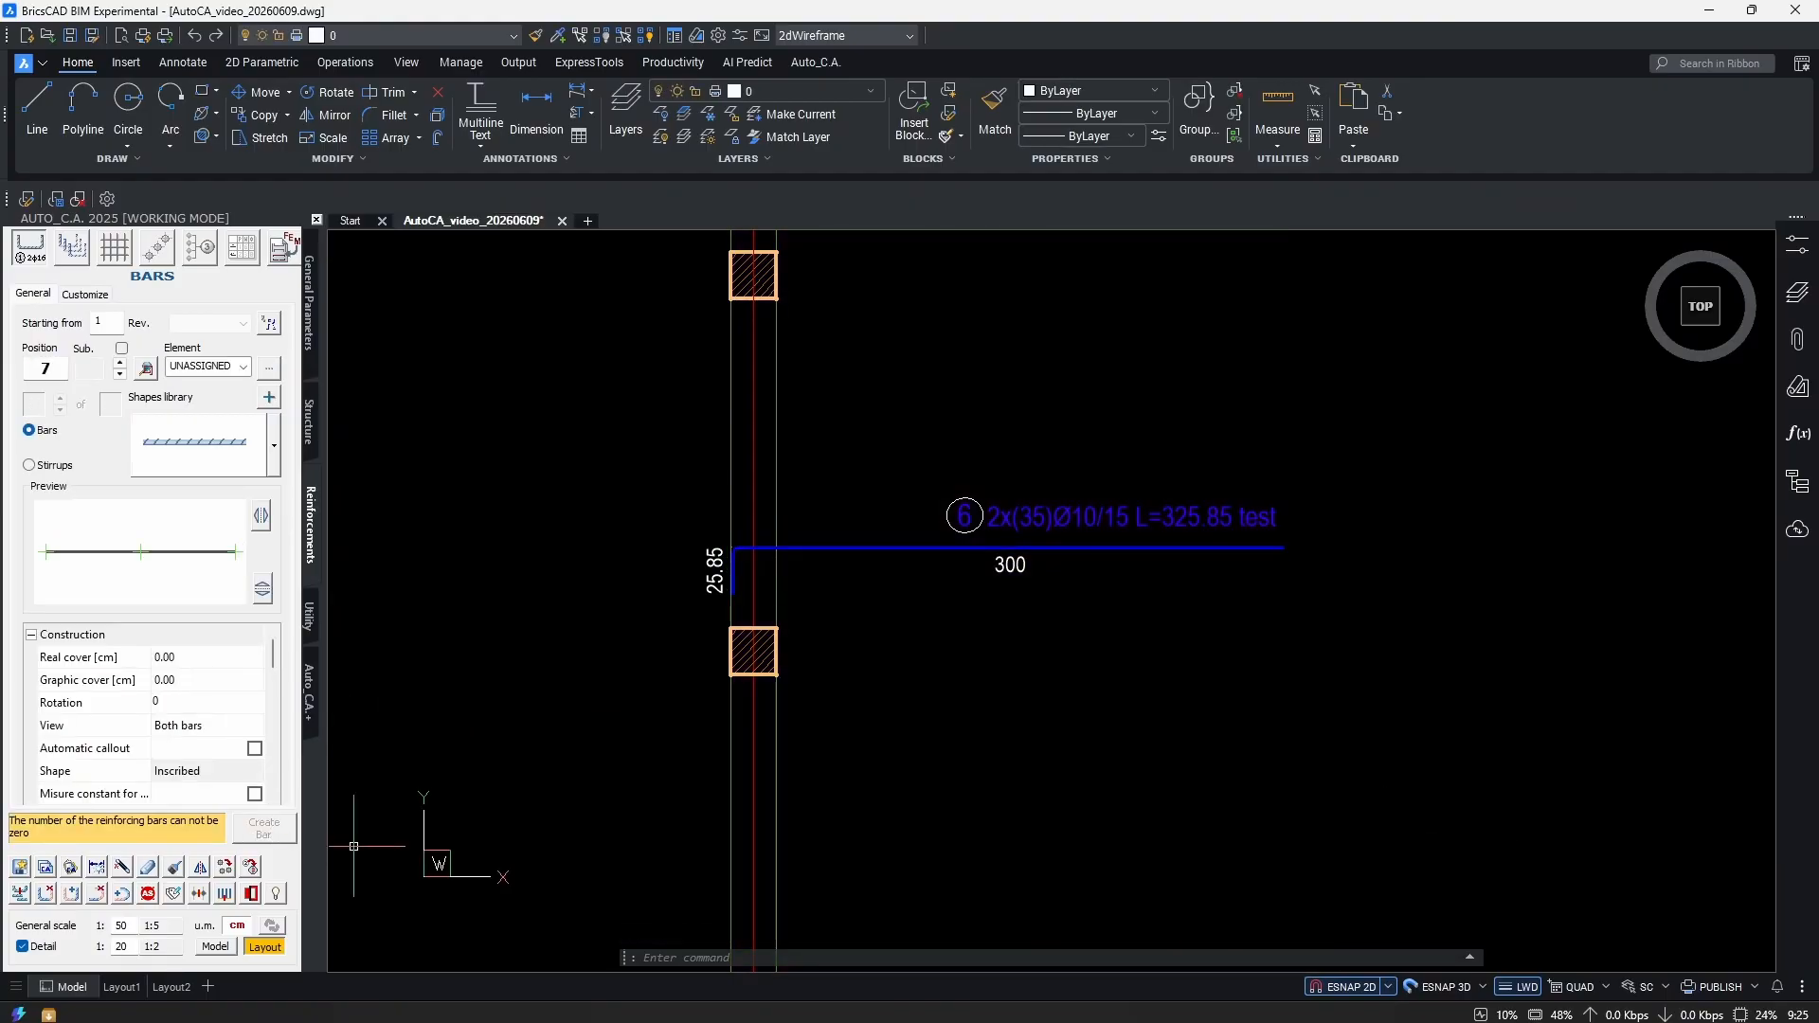
click(149, 873)
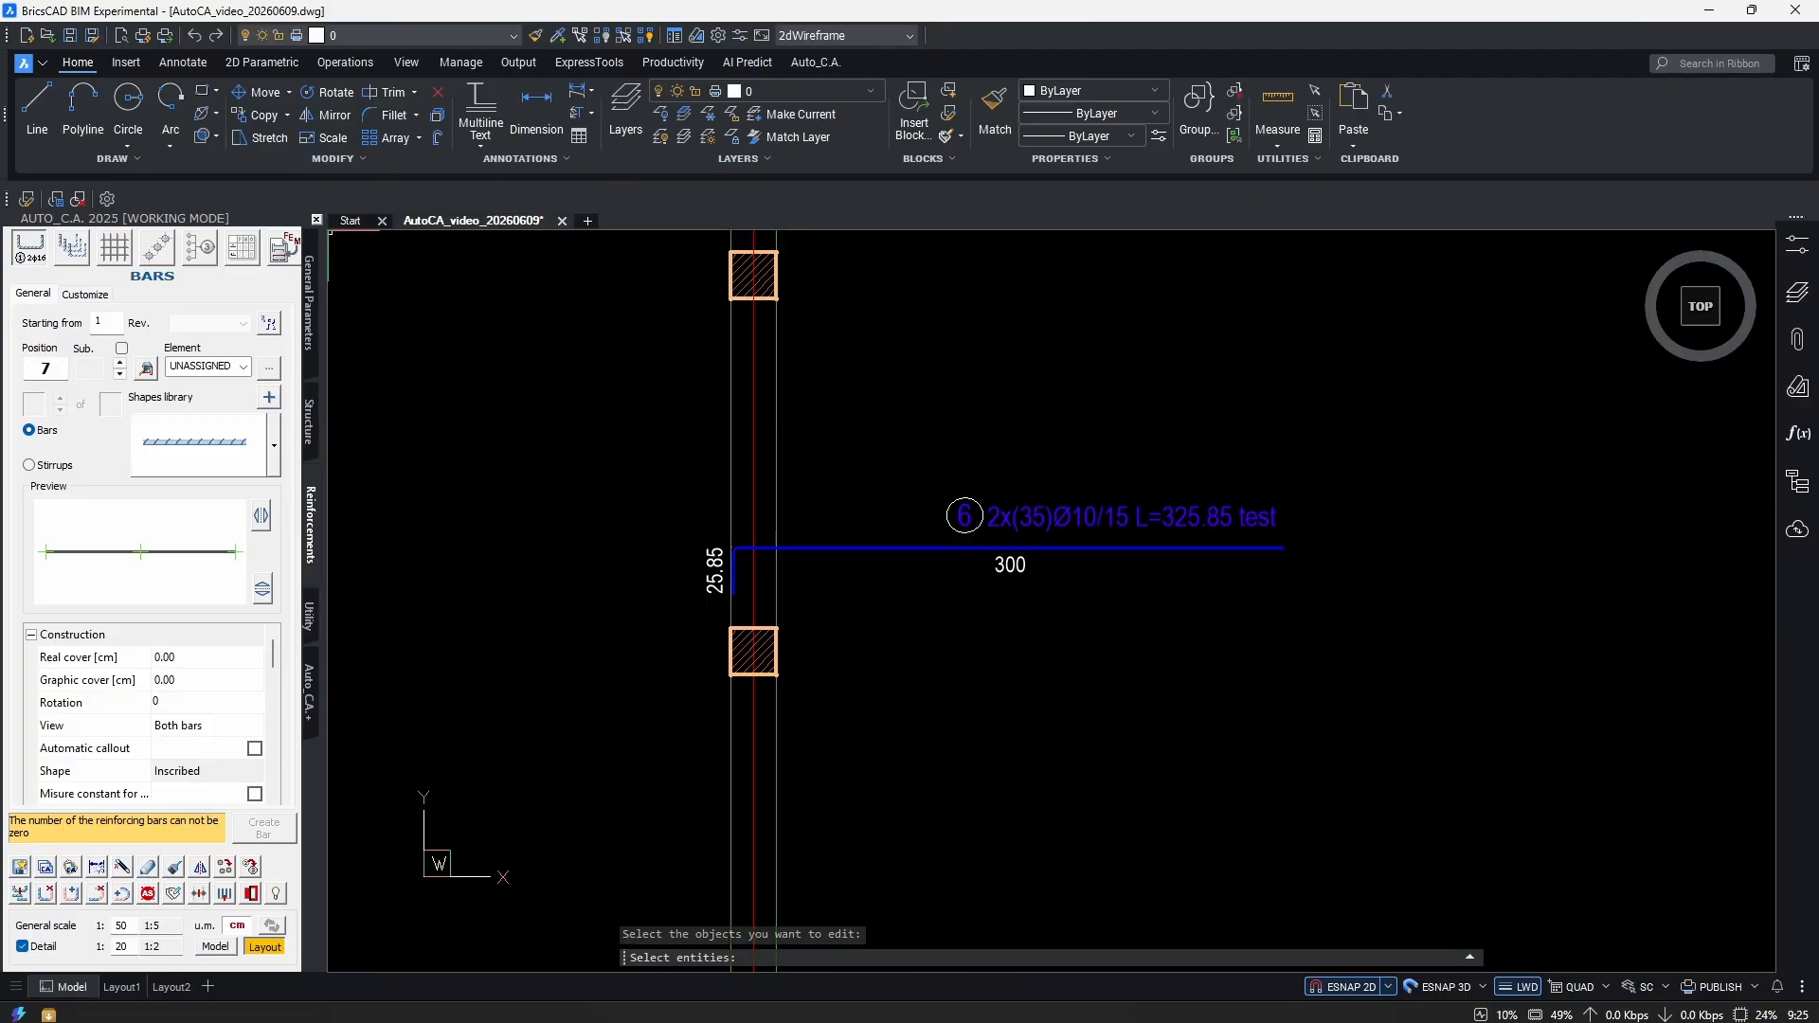
click(1327, 473)
click(1080, 640)
key(Return)
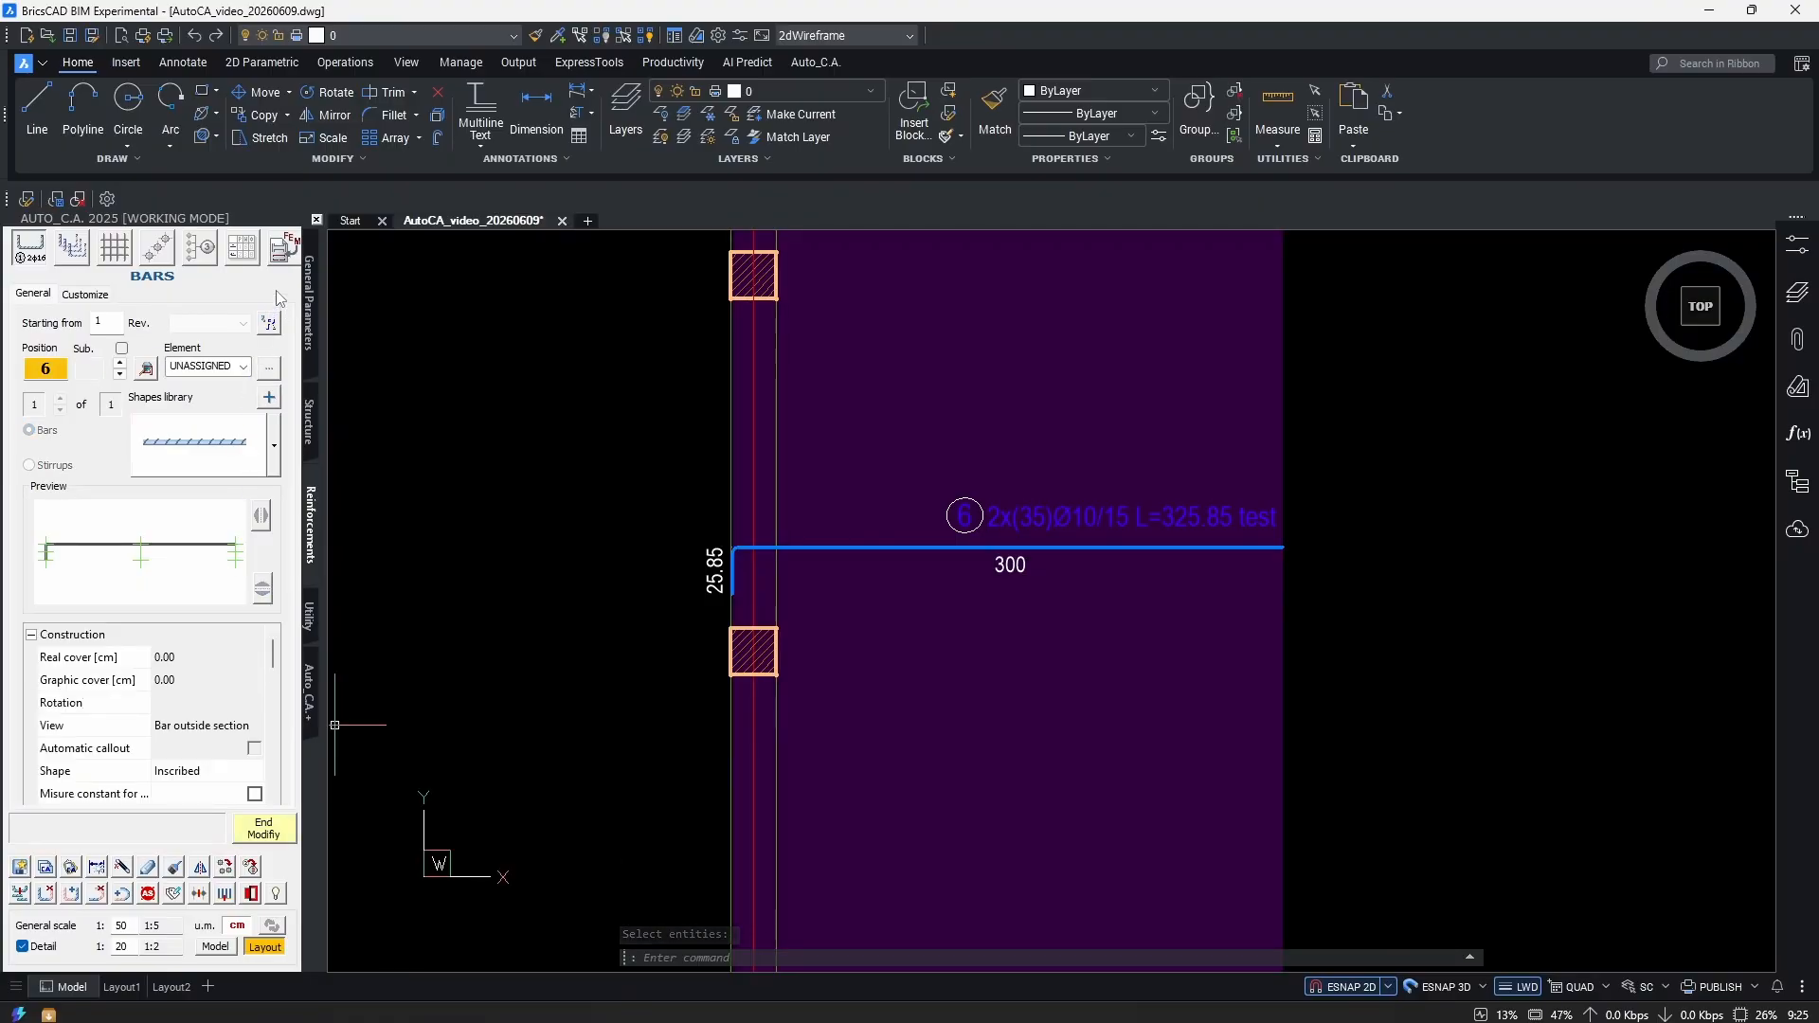
click(264, 828)
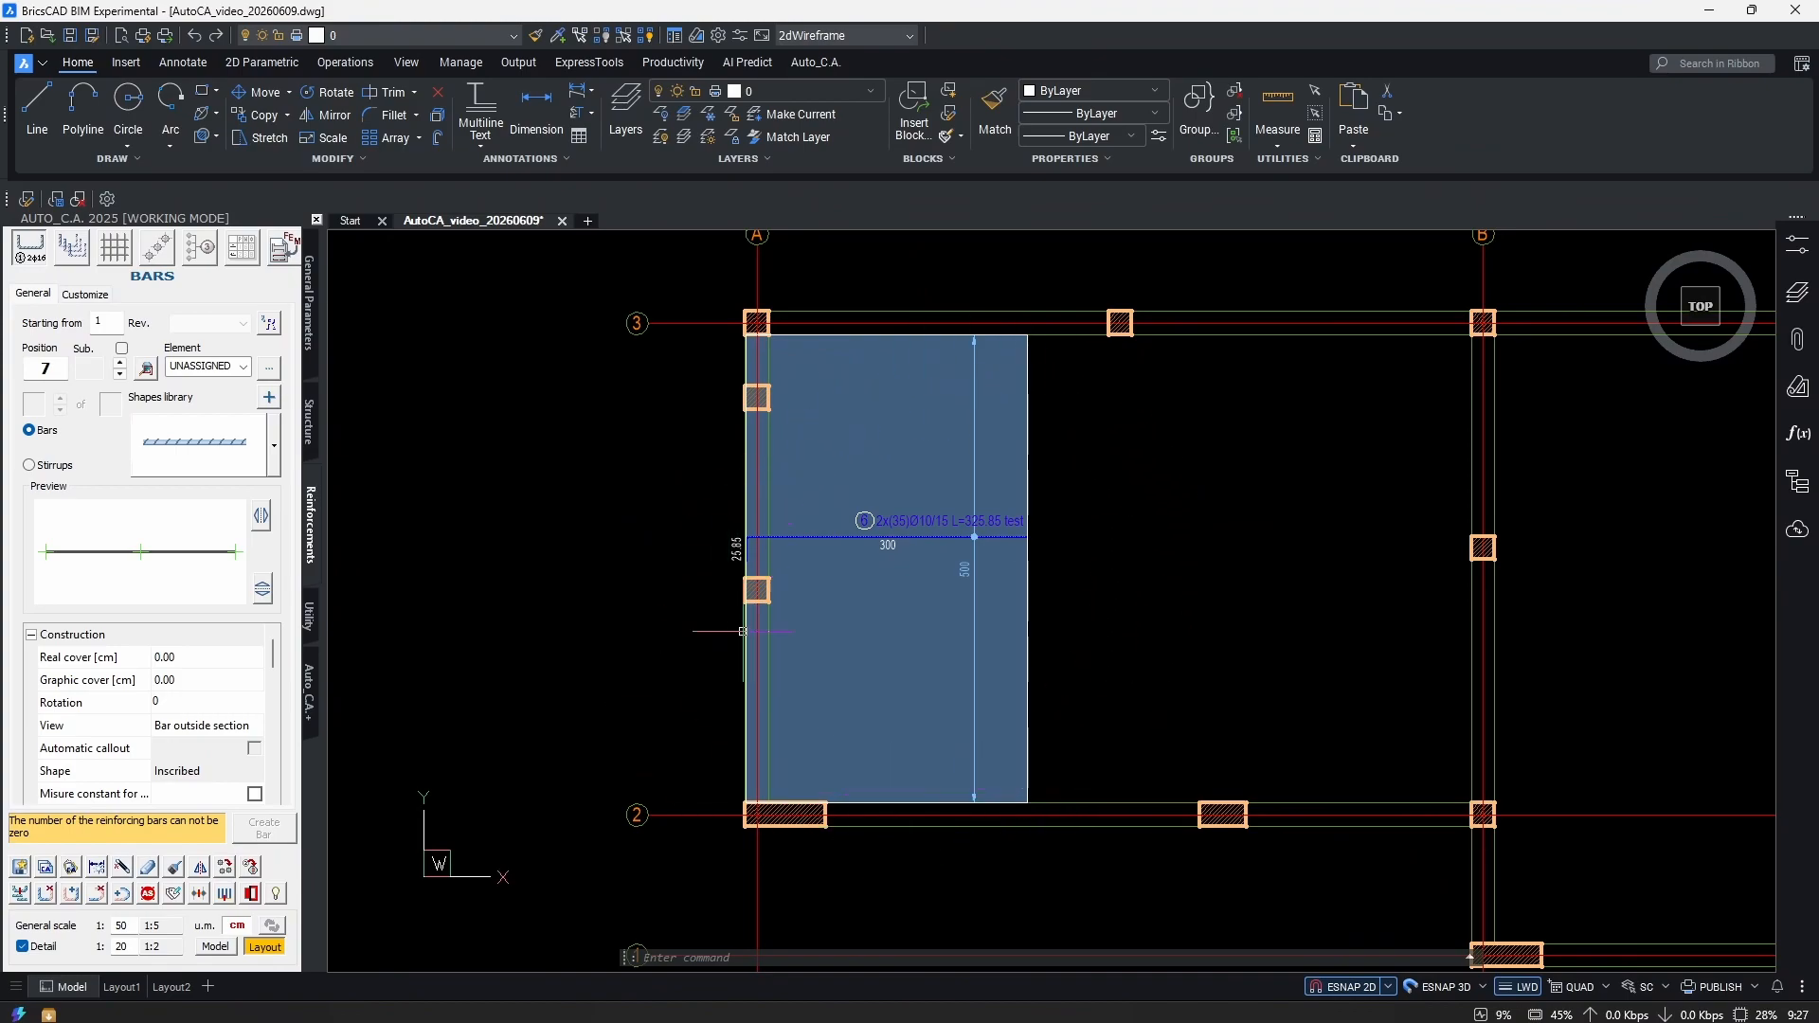
mouse_move(997, 663)
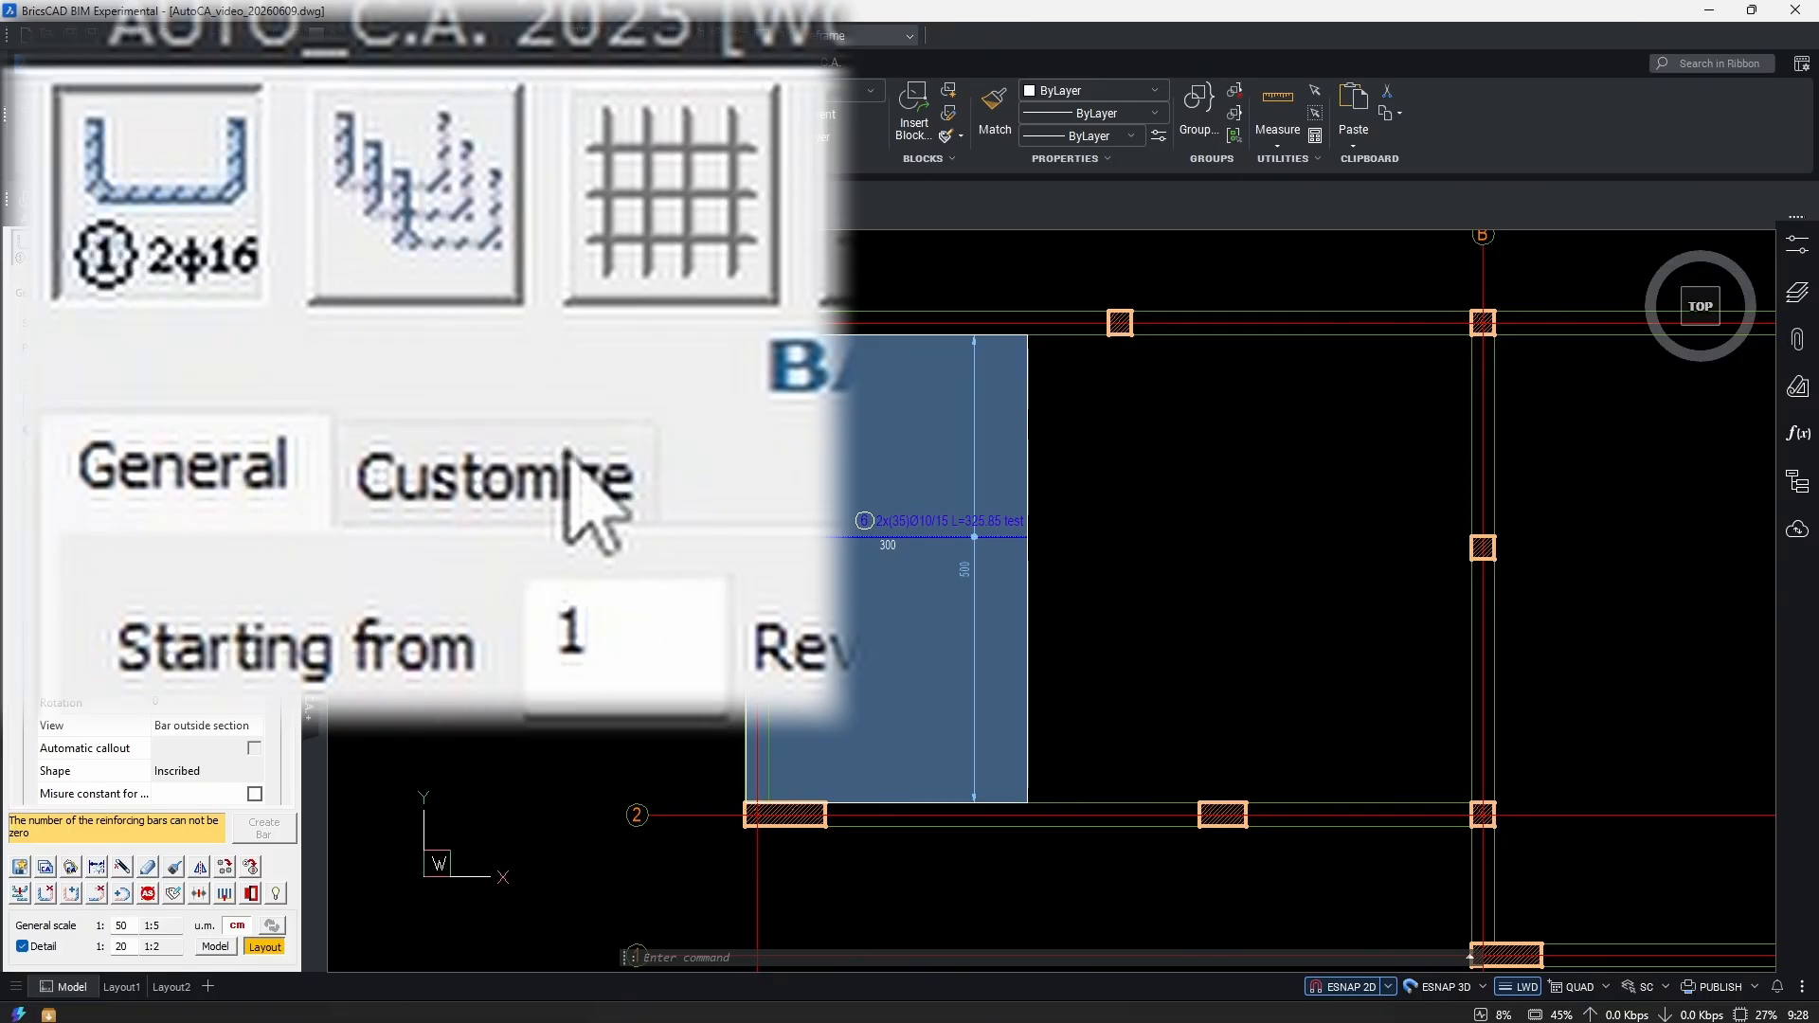
In Customize, uncheck Boundary and Hatch under Graphic Application Field, then apply properties.
click(540, 469)
scroll(192, 655, down, 10)
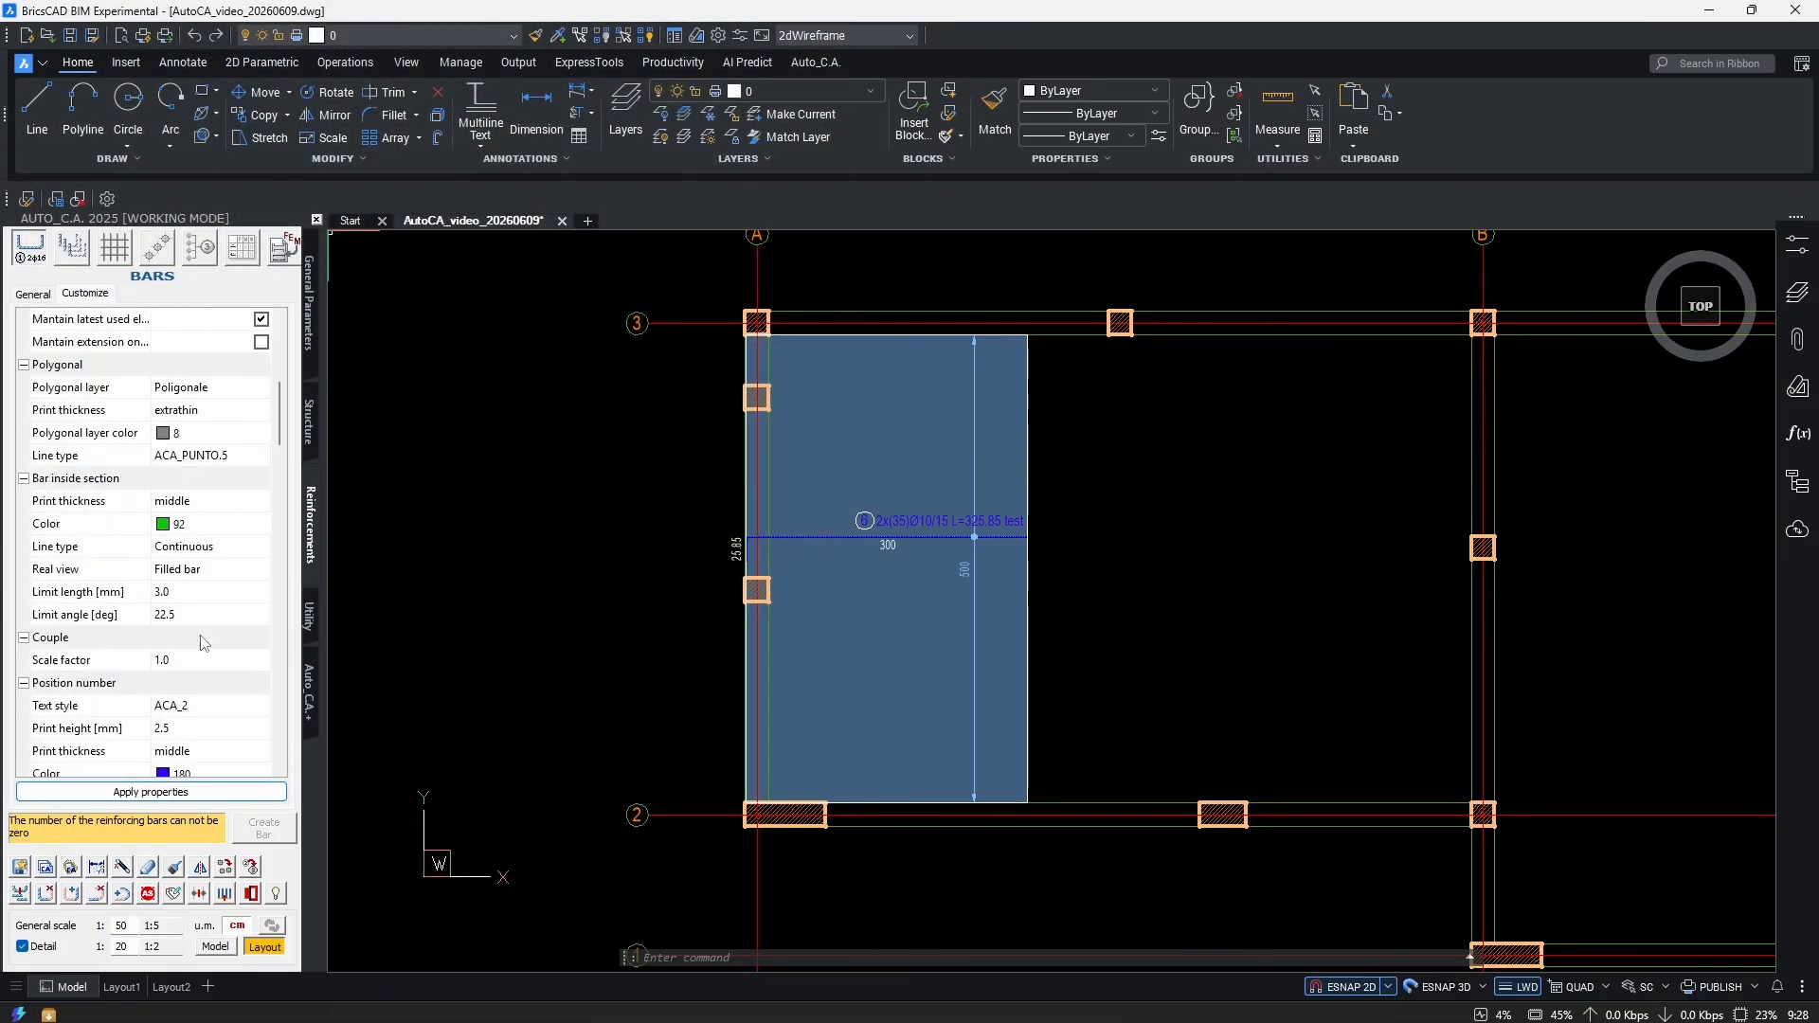
scroll(192, 656, down, 5)
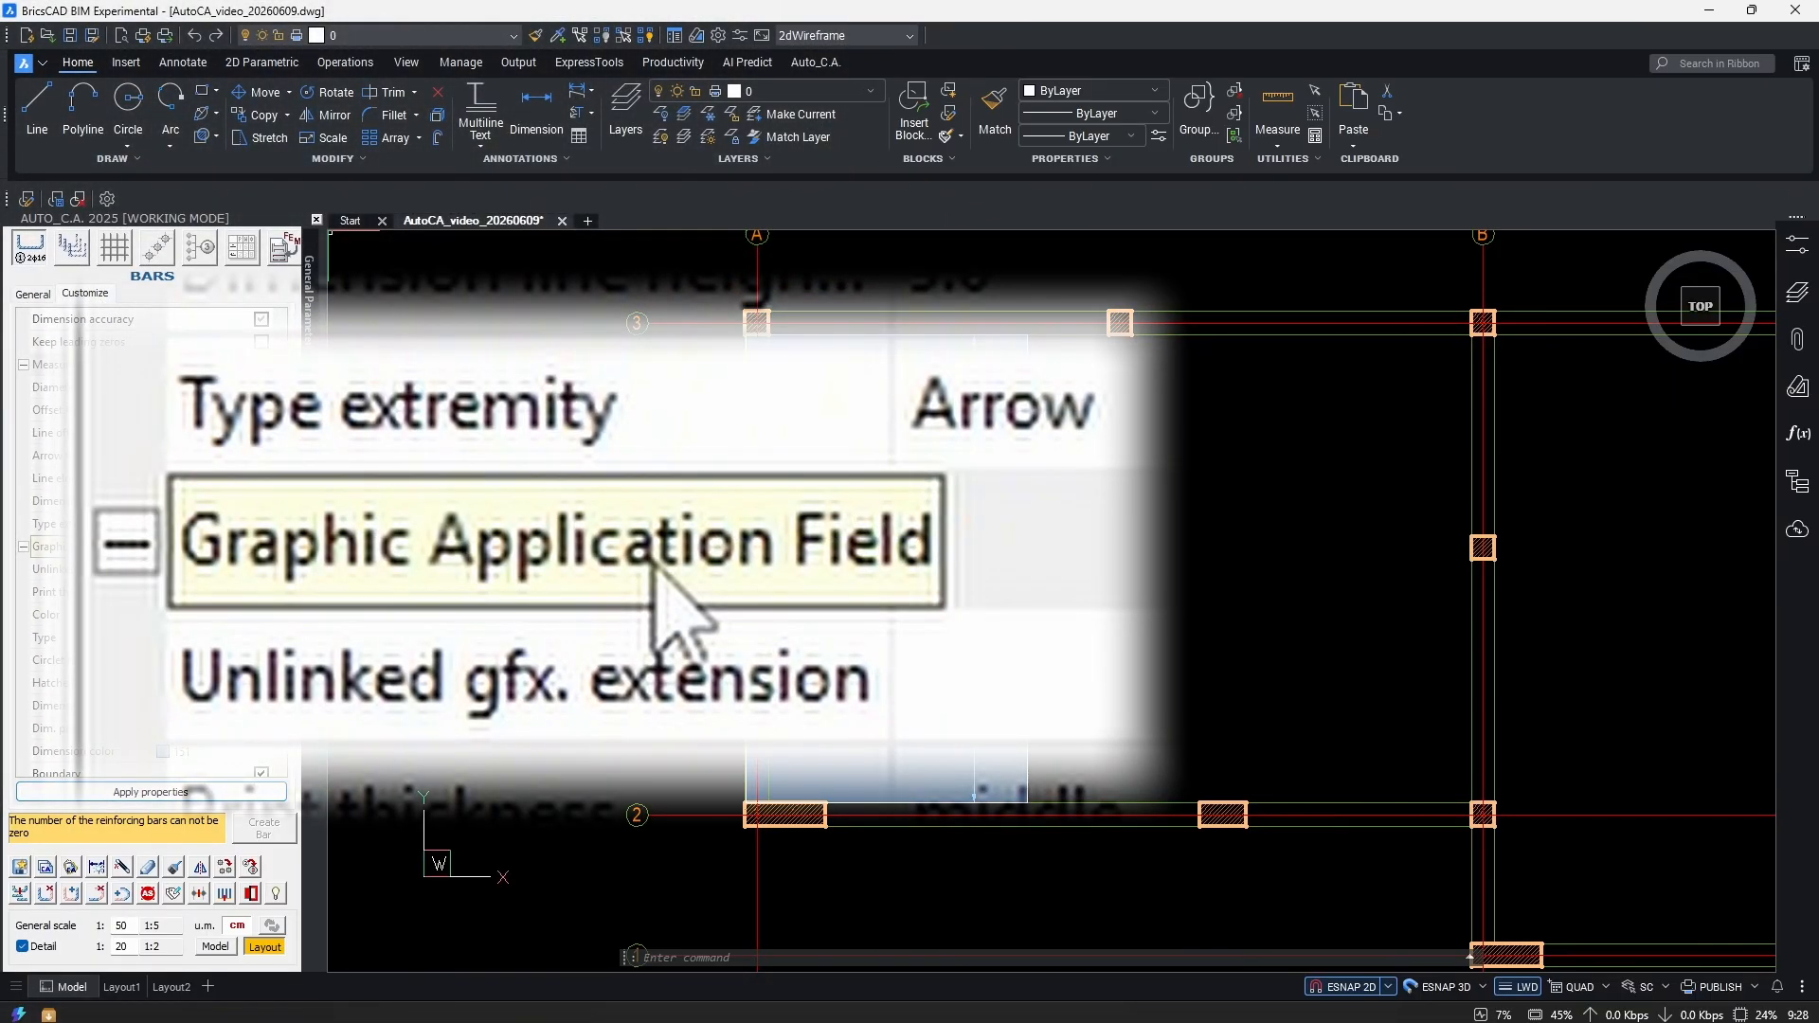
scroll(81, 589, down, 3)
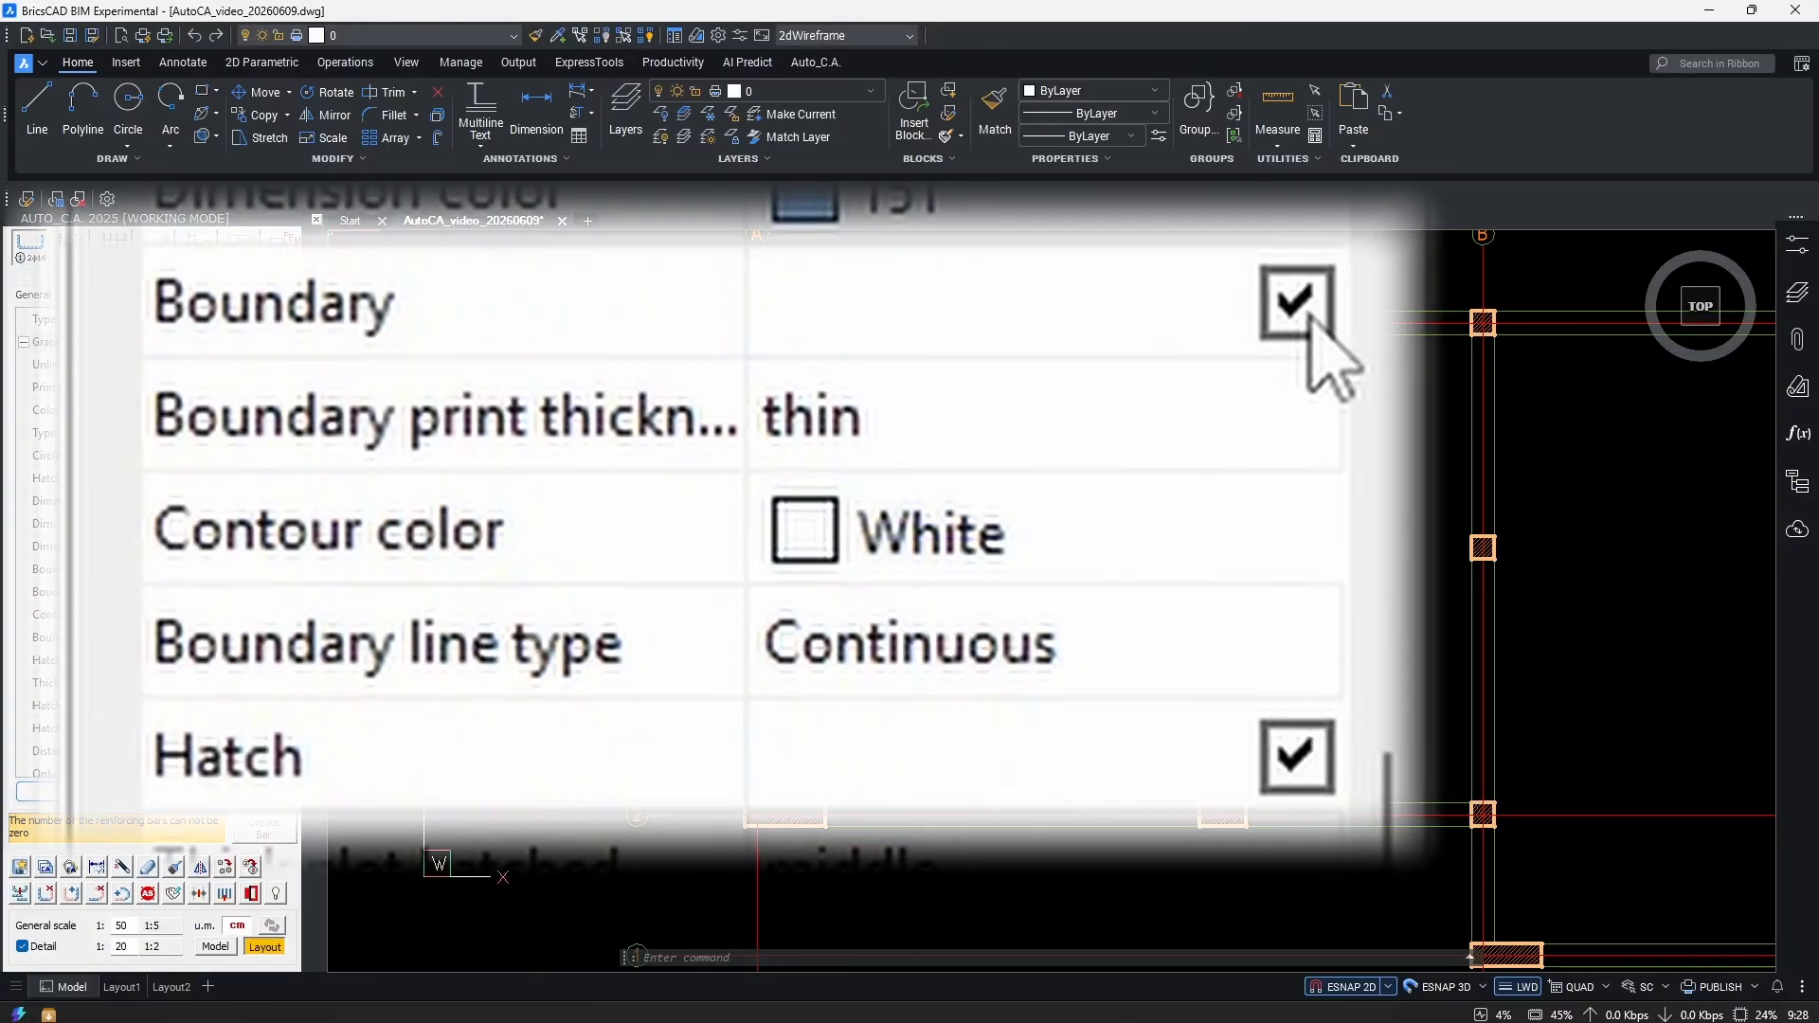
click(1312, 320)
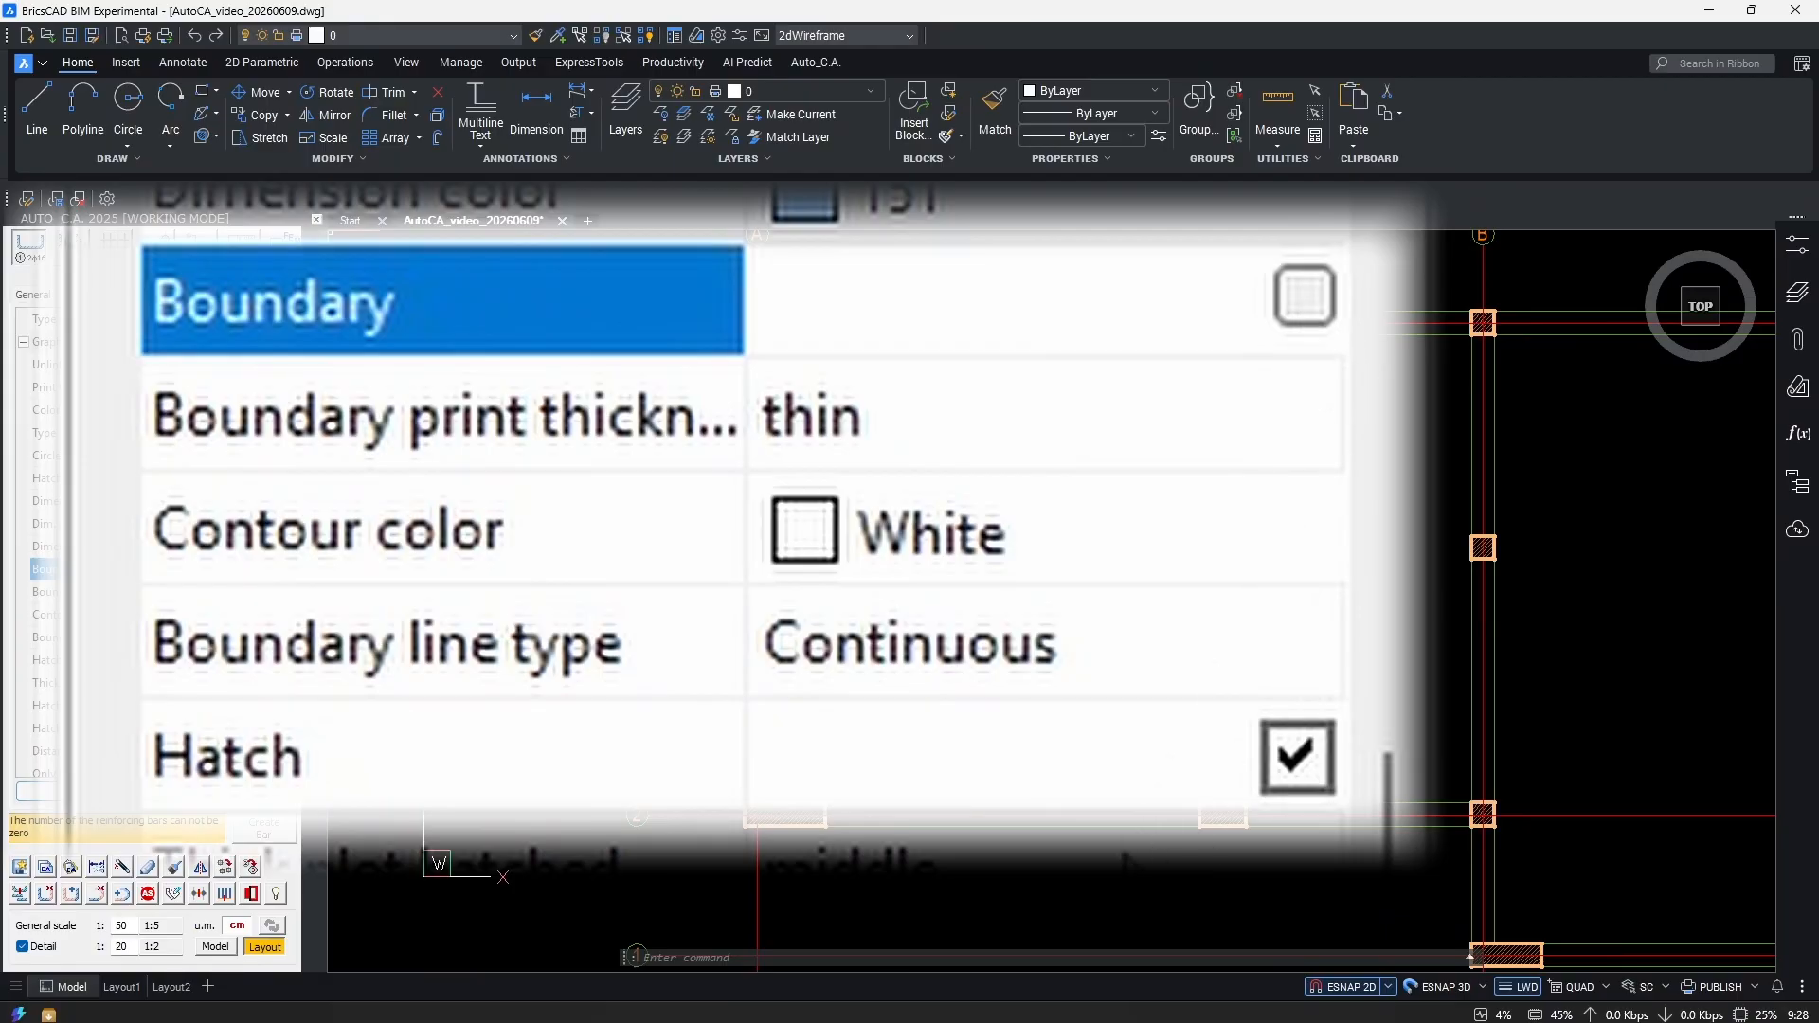
click(1314, 775)
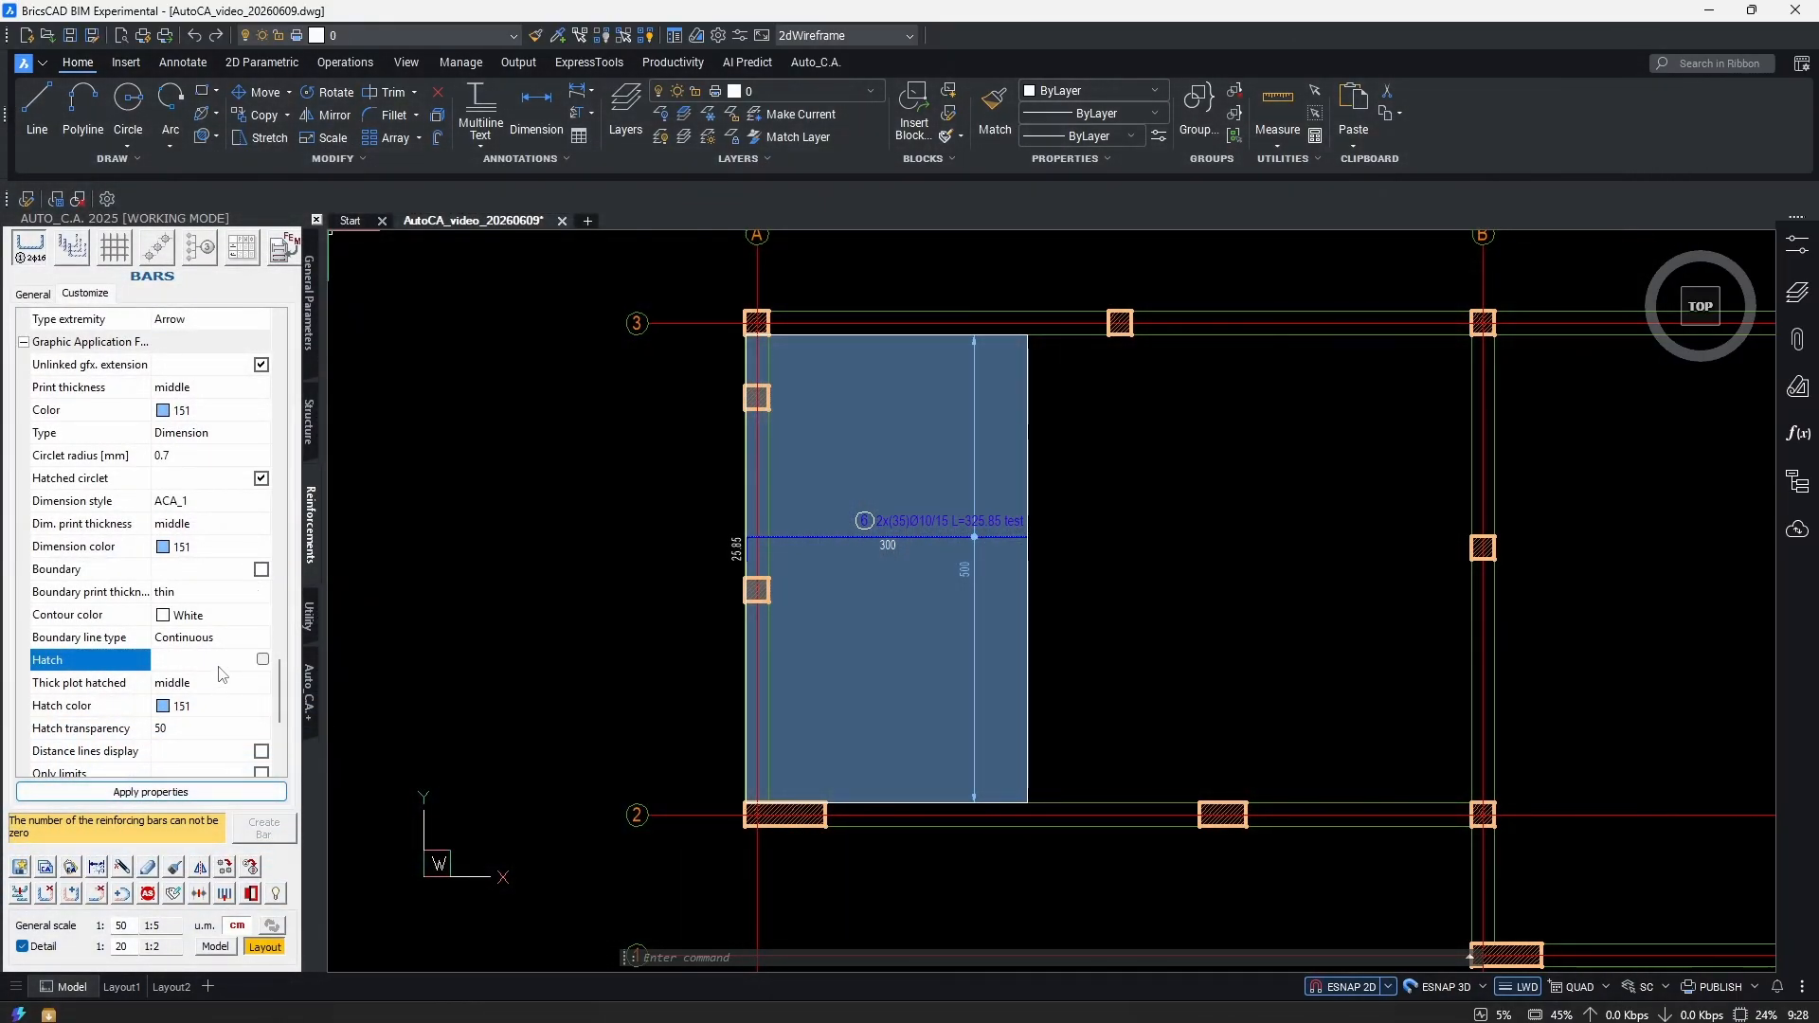
click(210, 792)
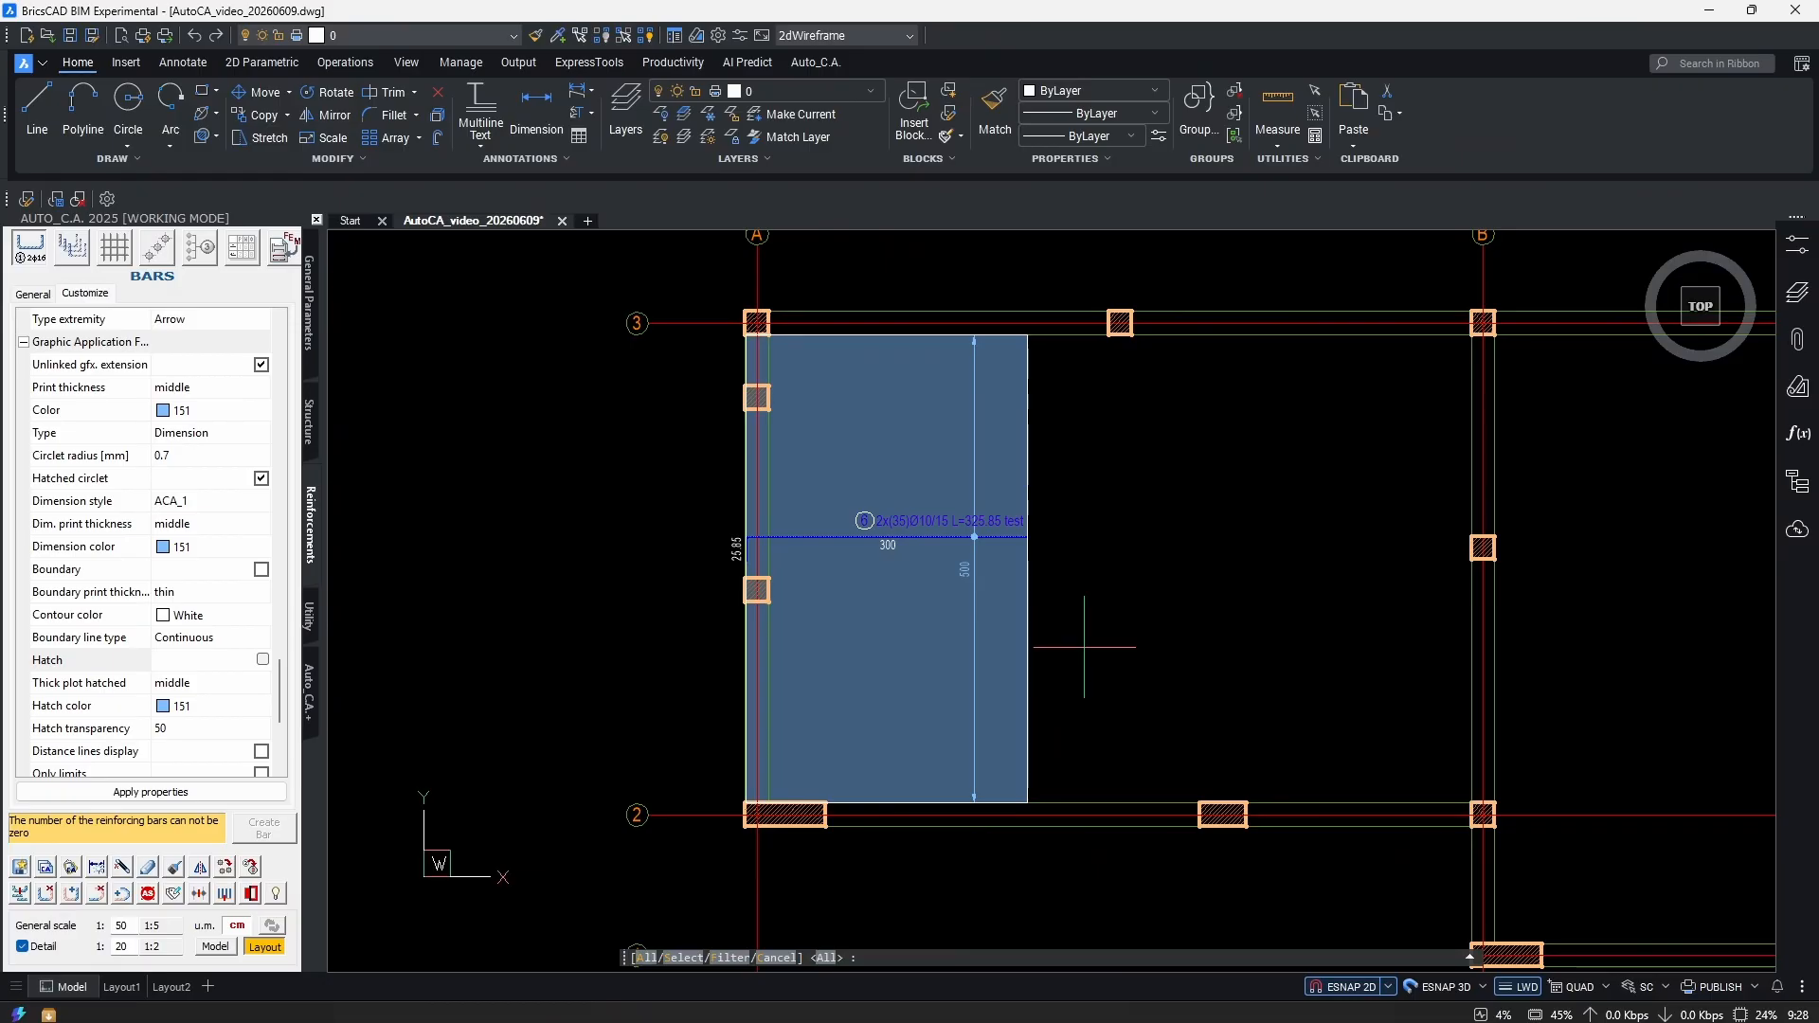
Window-select bar 6's field so the new settings remove its distribution hatch.
key(Return)
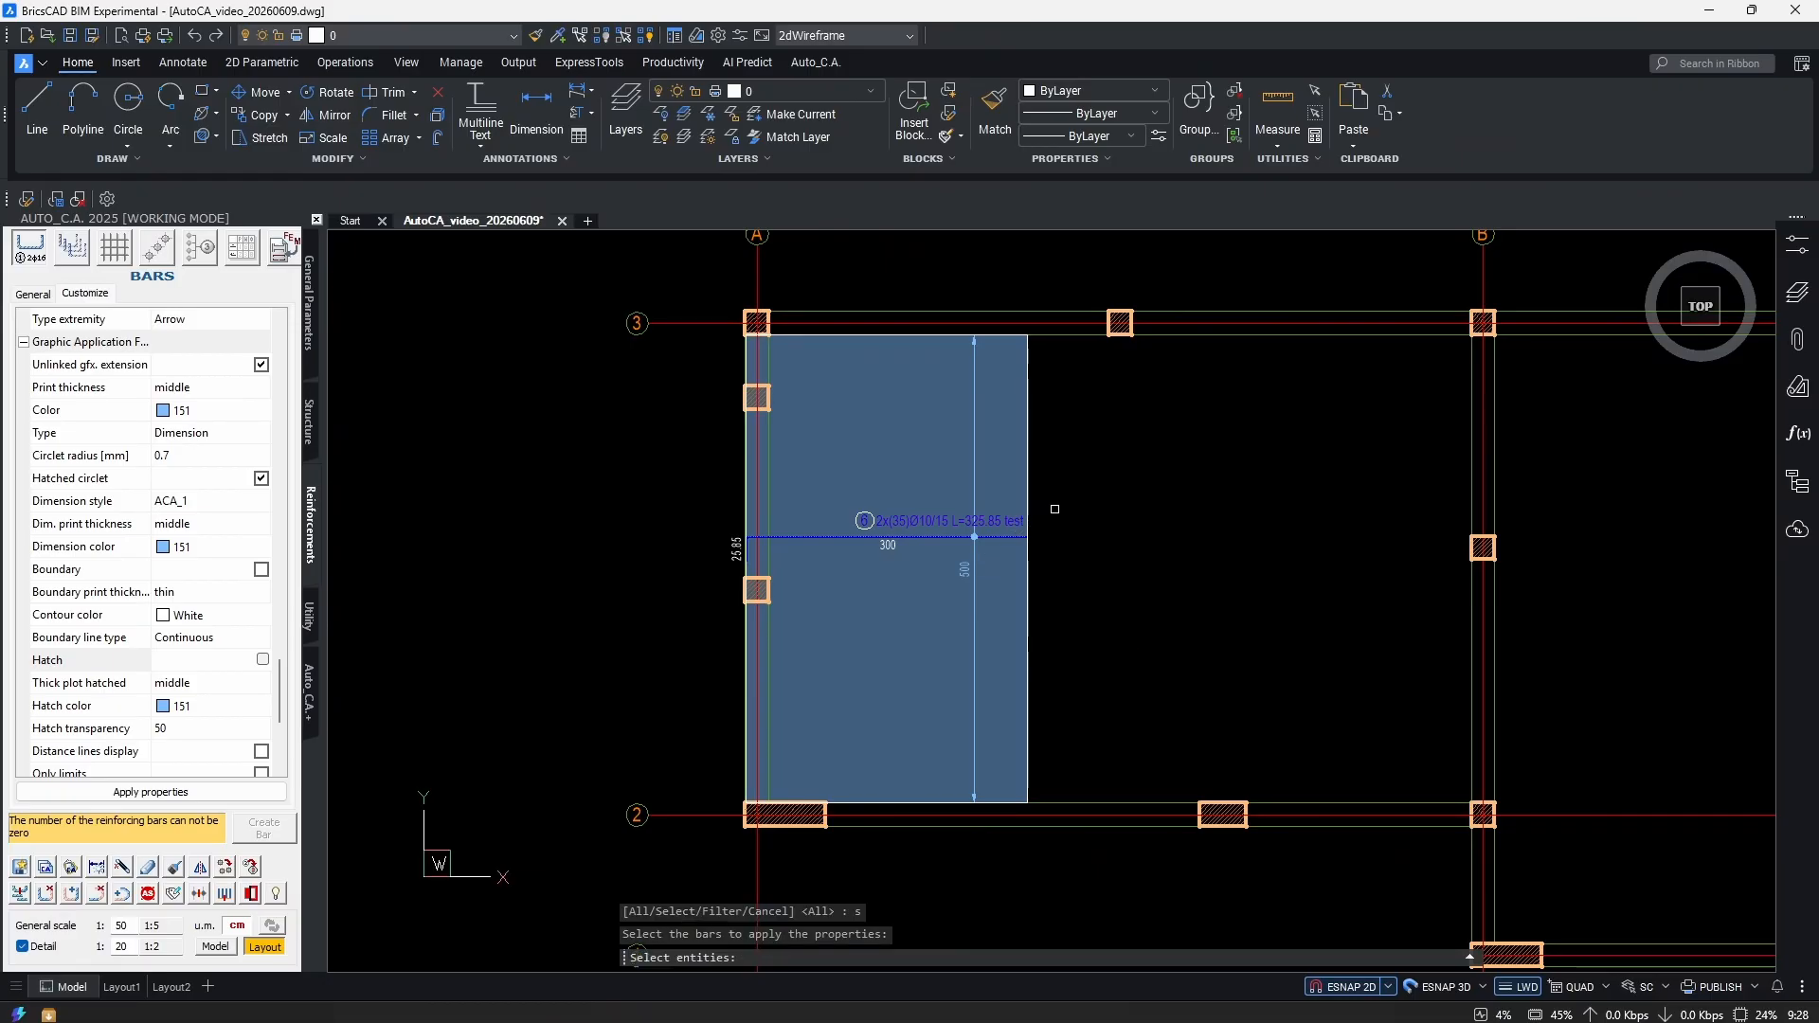
click(1080, 477)
click(745, 616)
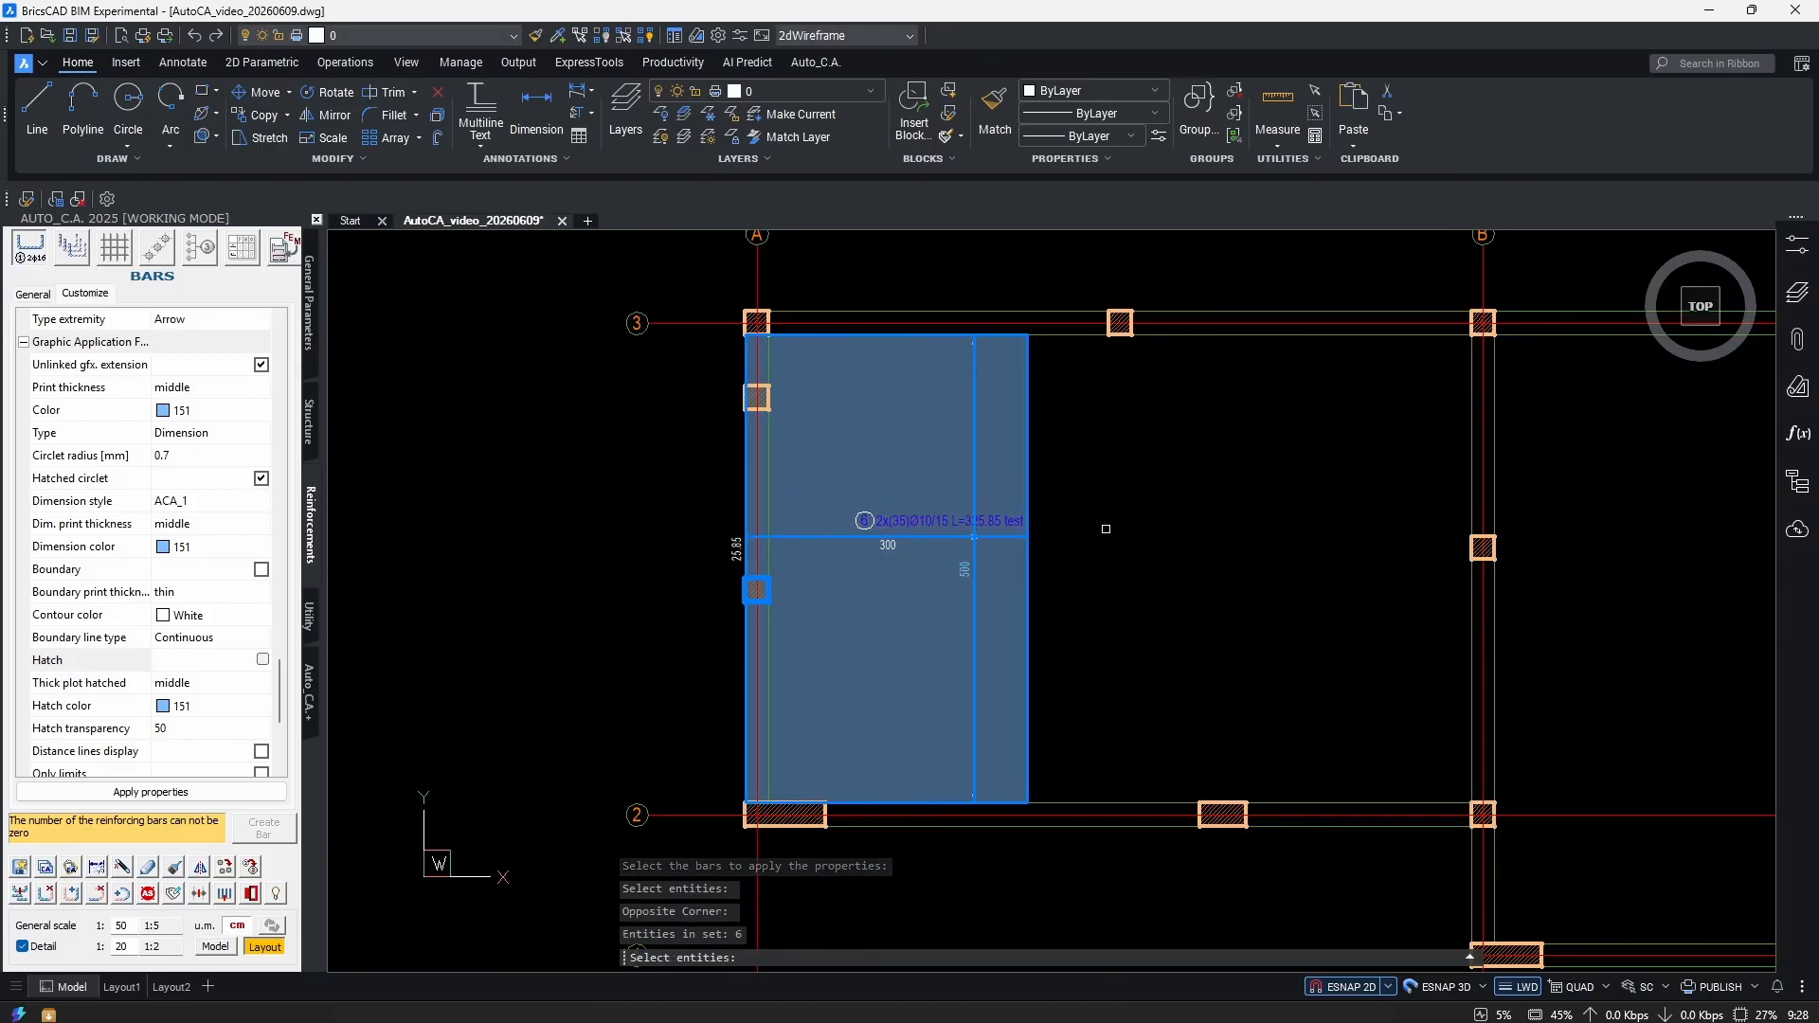
key(Return)
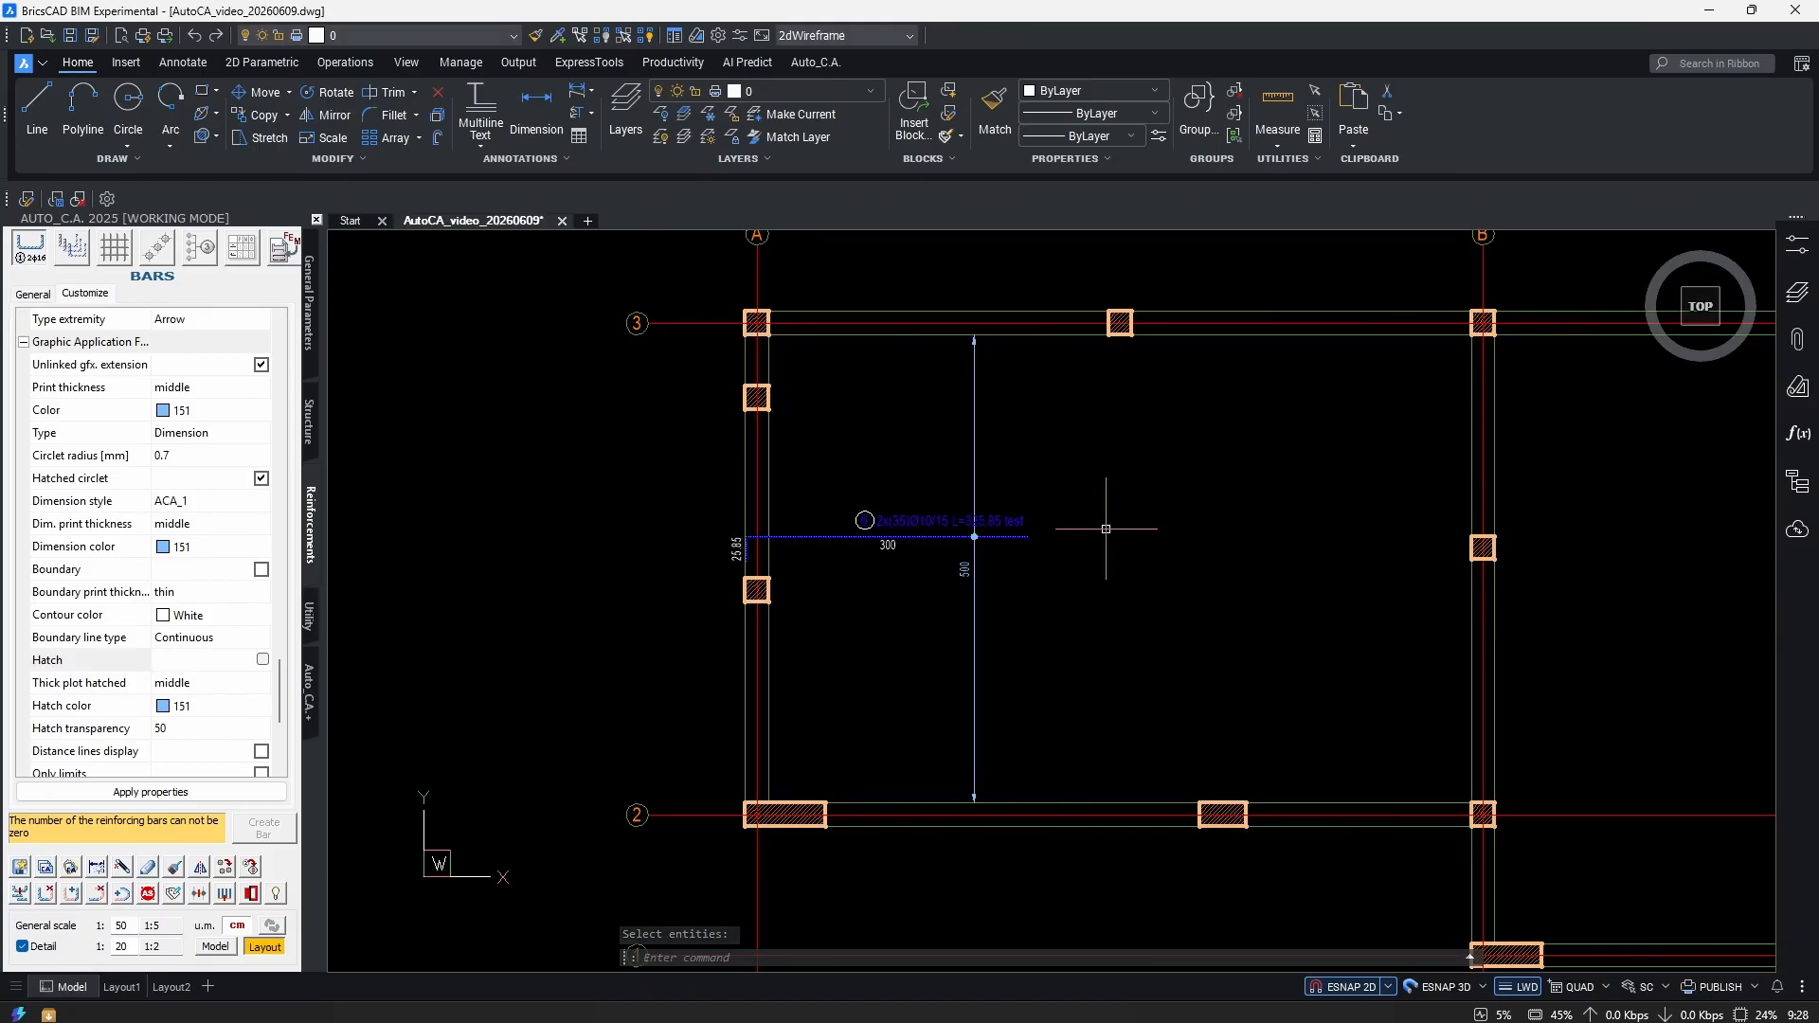
scroll(986, 506, up, 3)
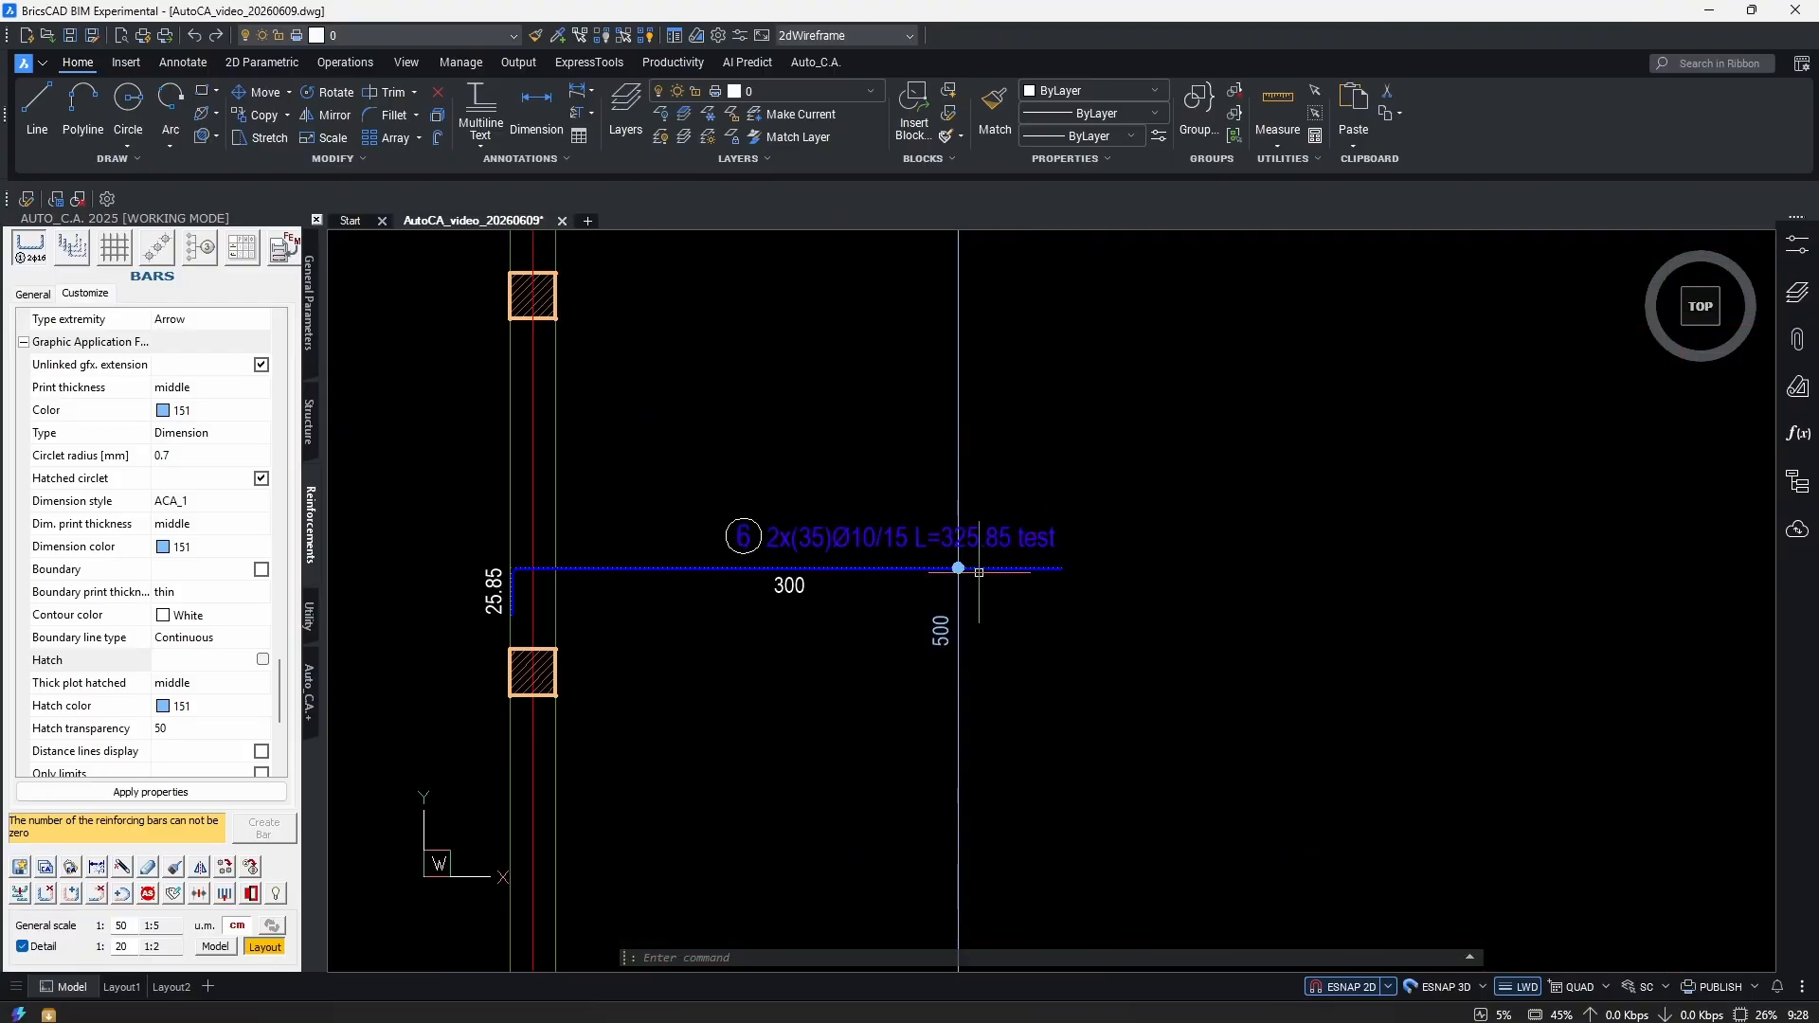
scroll(978, 572, down, 3)
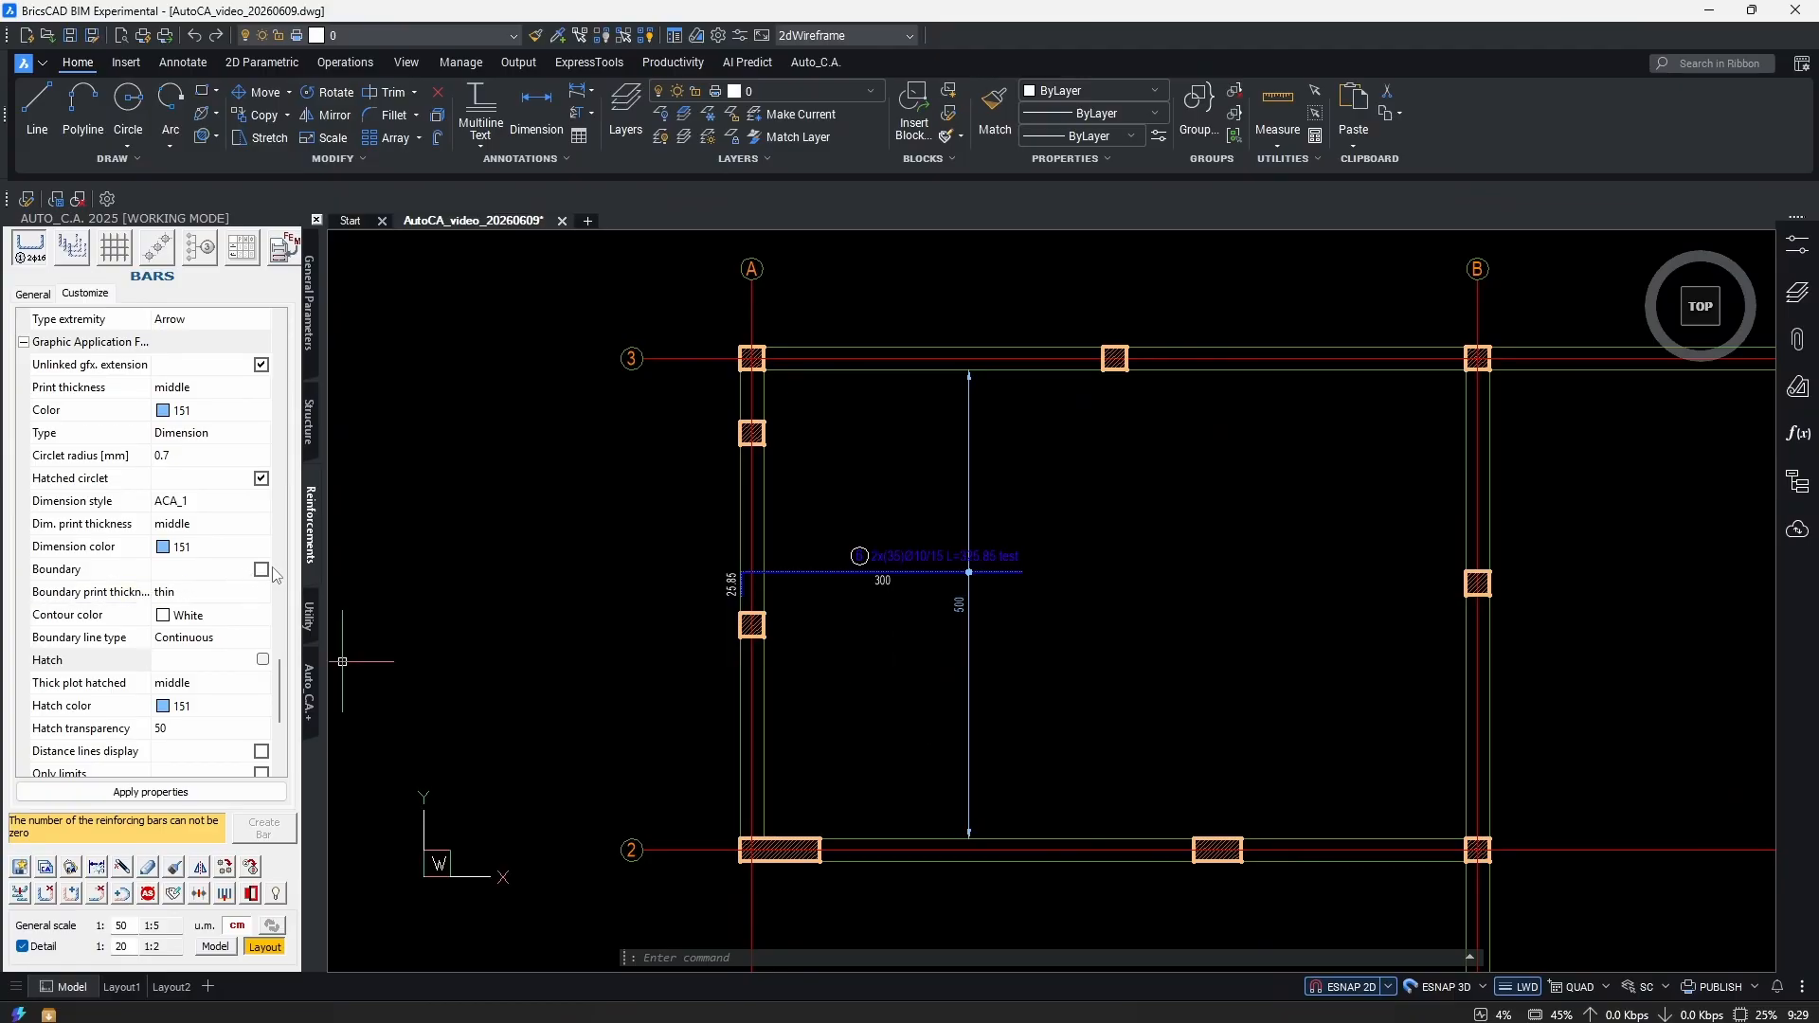
click(254, 661)
click(260, 569)
click(261, 569)
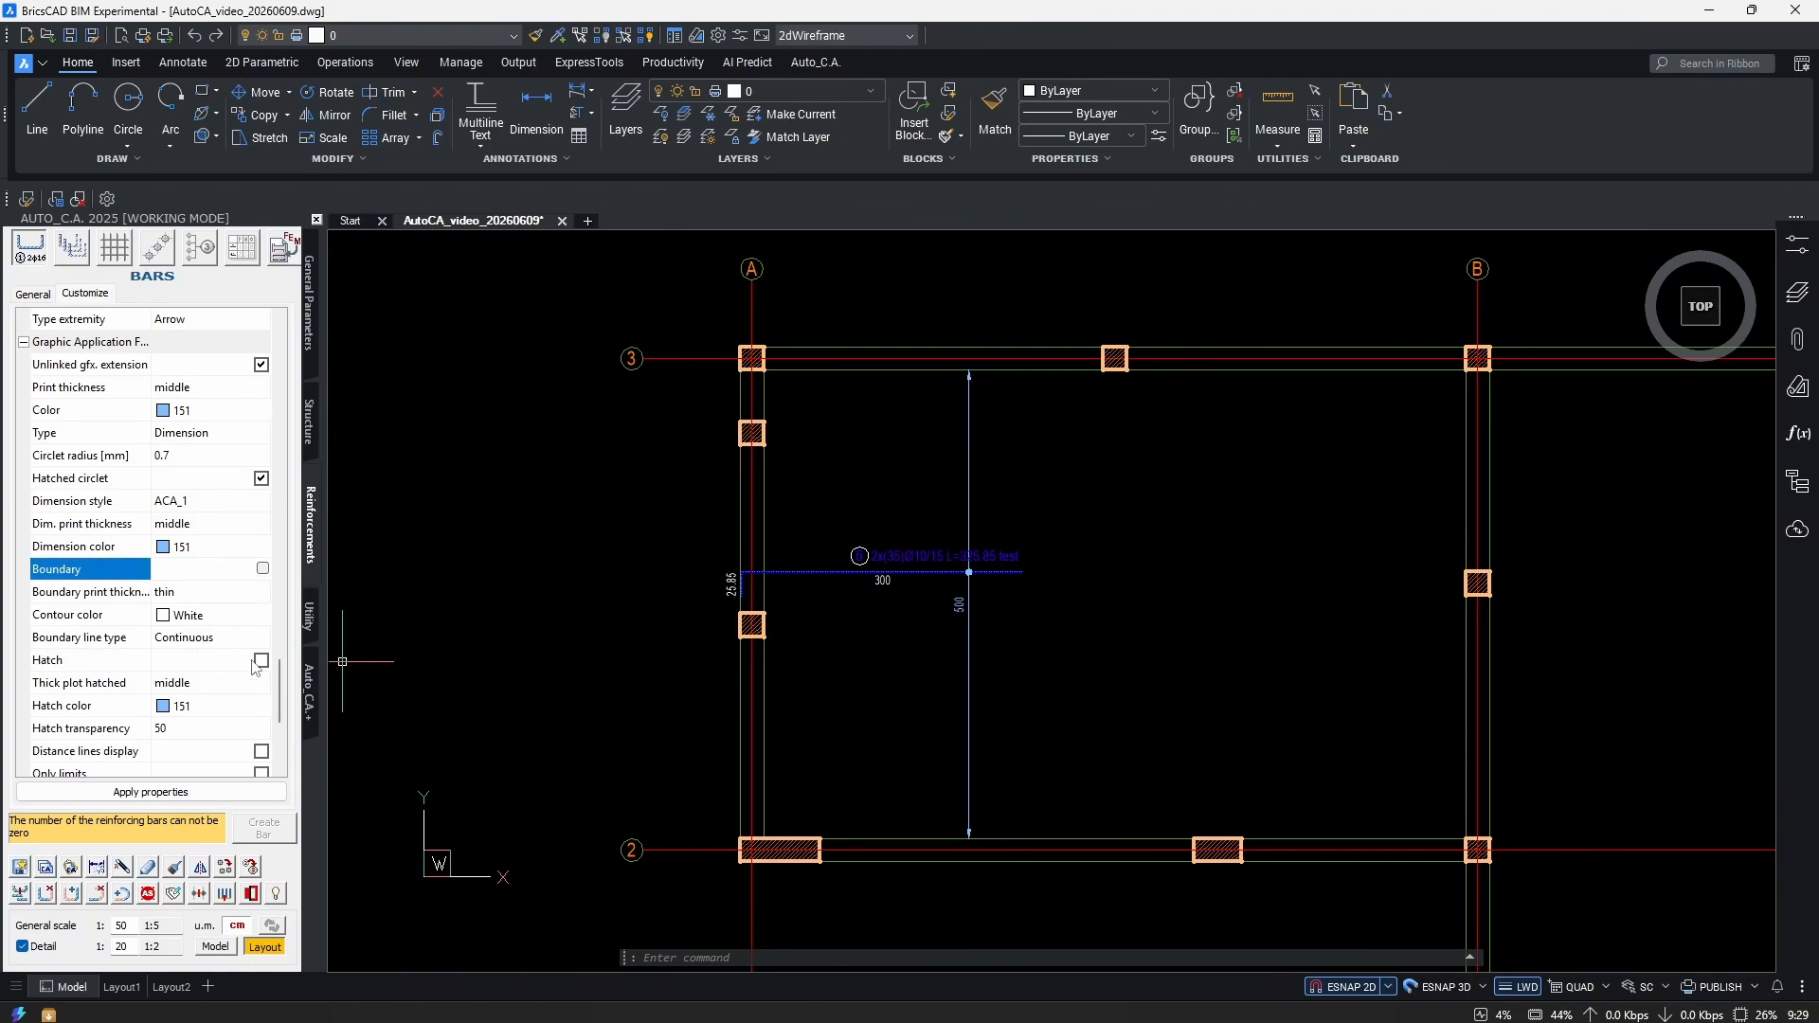
click(212, 616)
click(212, 618)
click(212, 621)
click(213, 618)
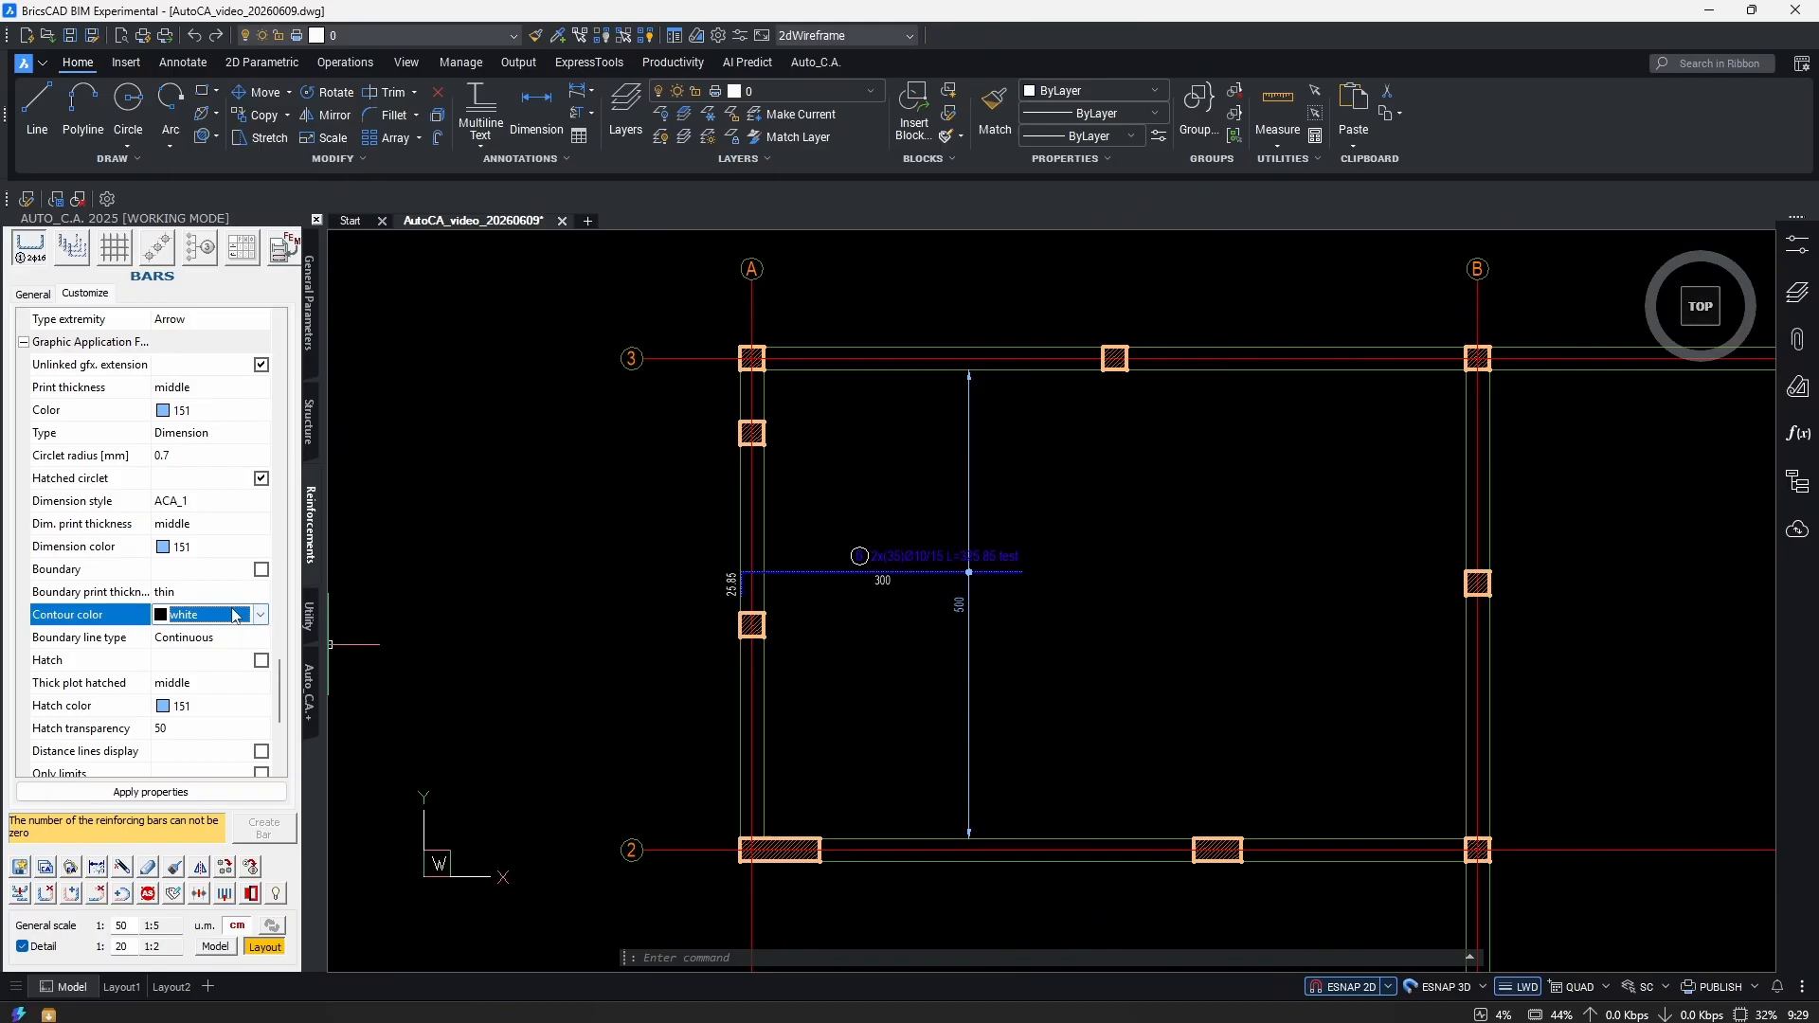
click(214, 708)
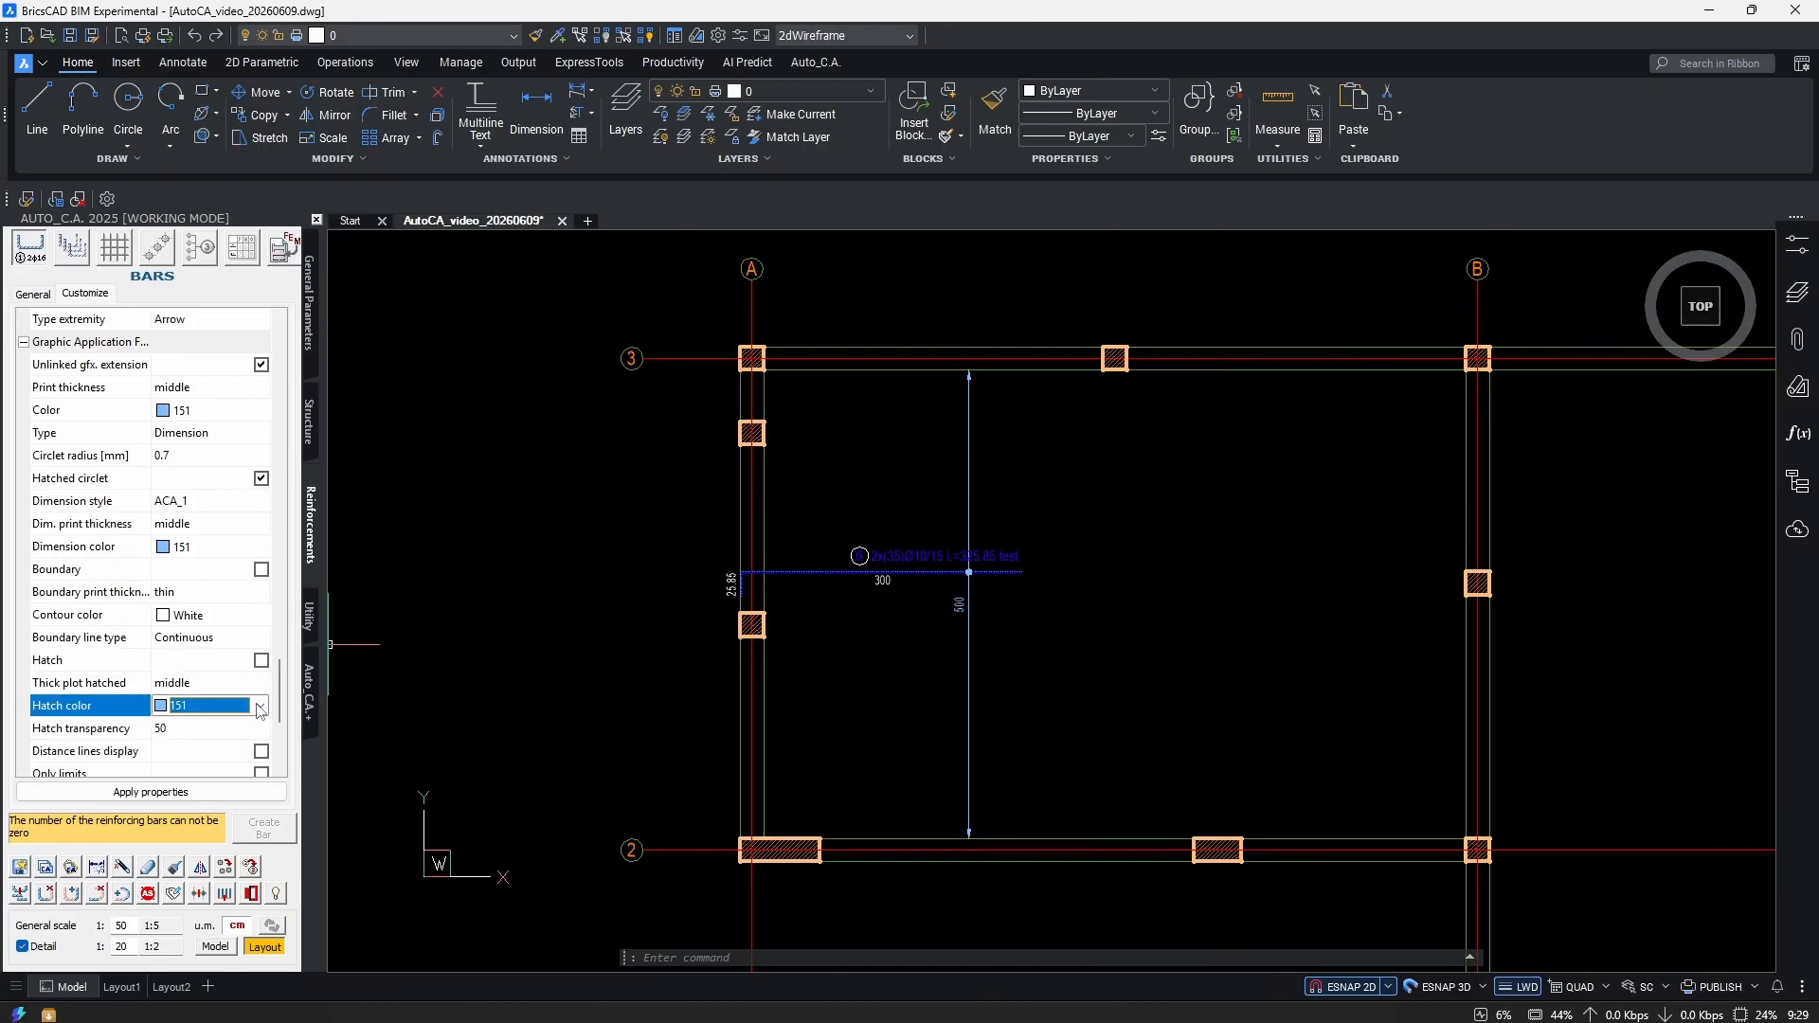
click(259, 705)
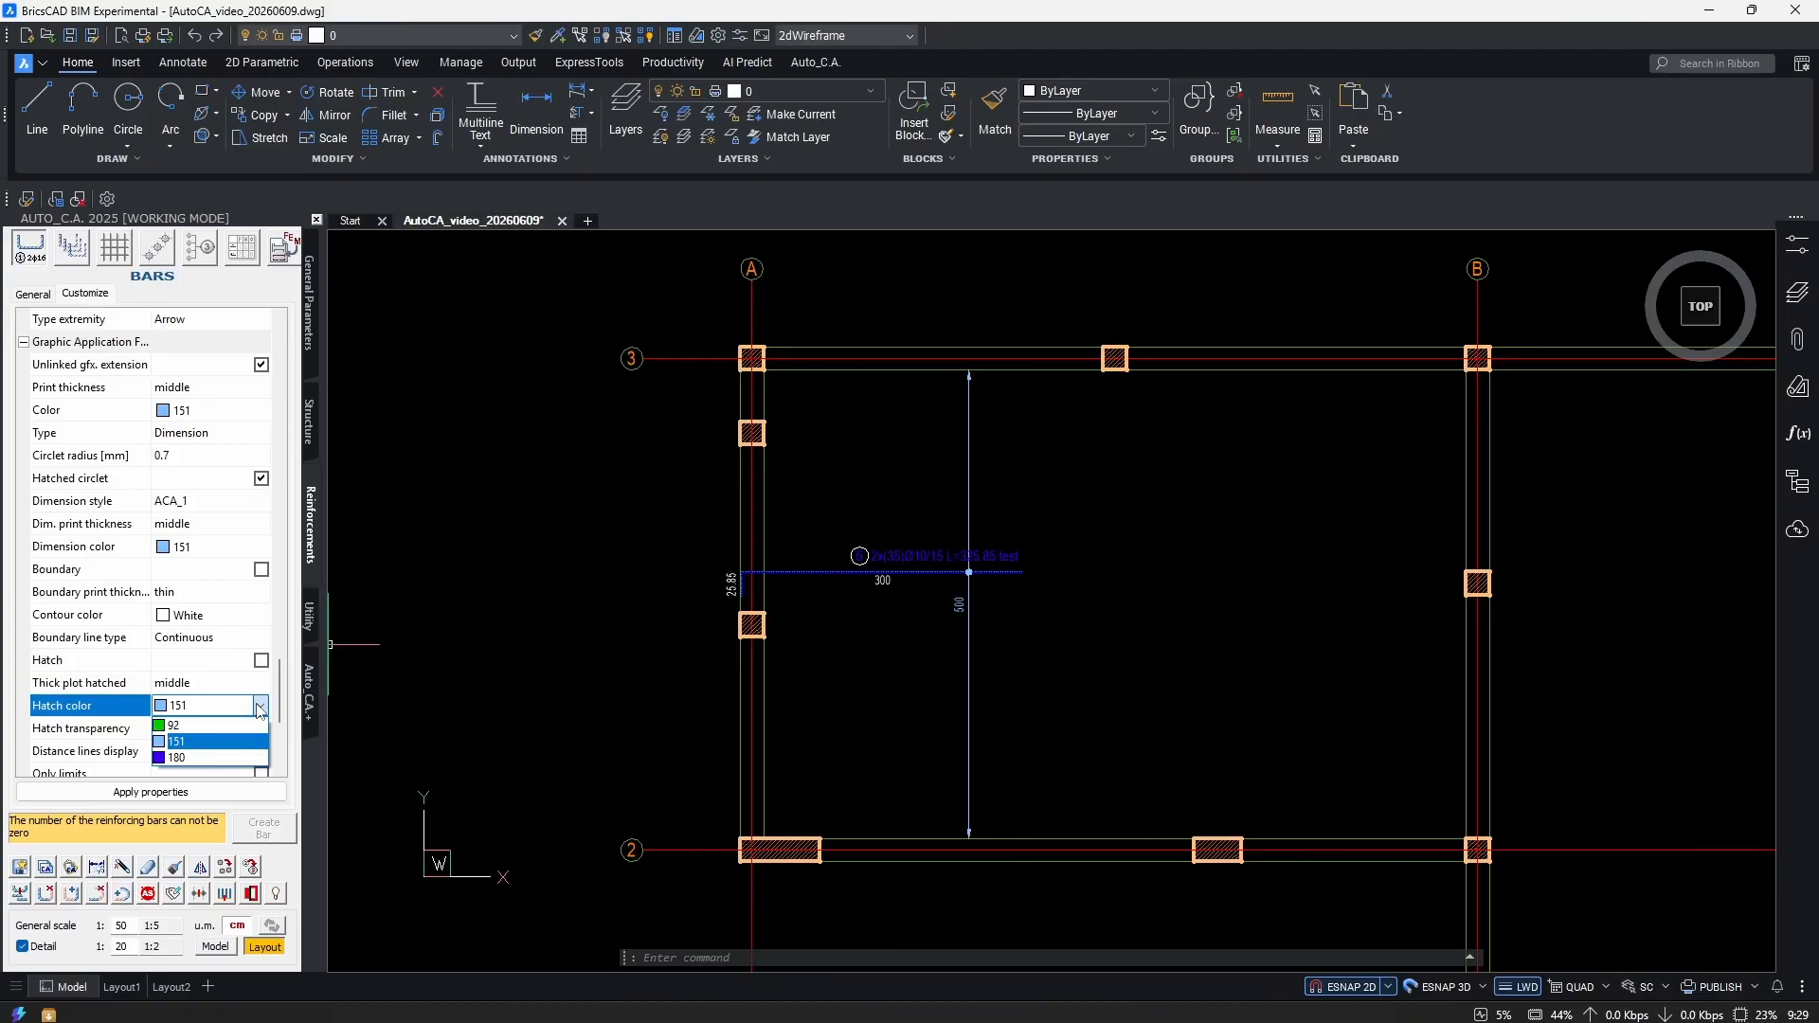
click(260, 709)
key(Escape)
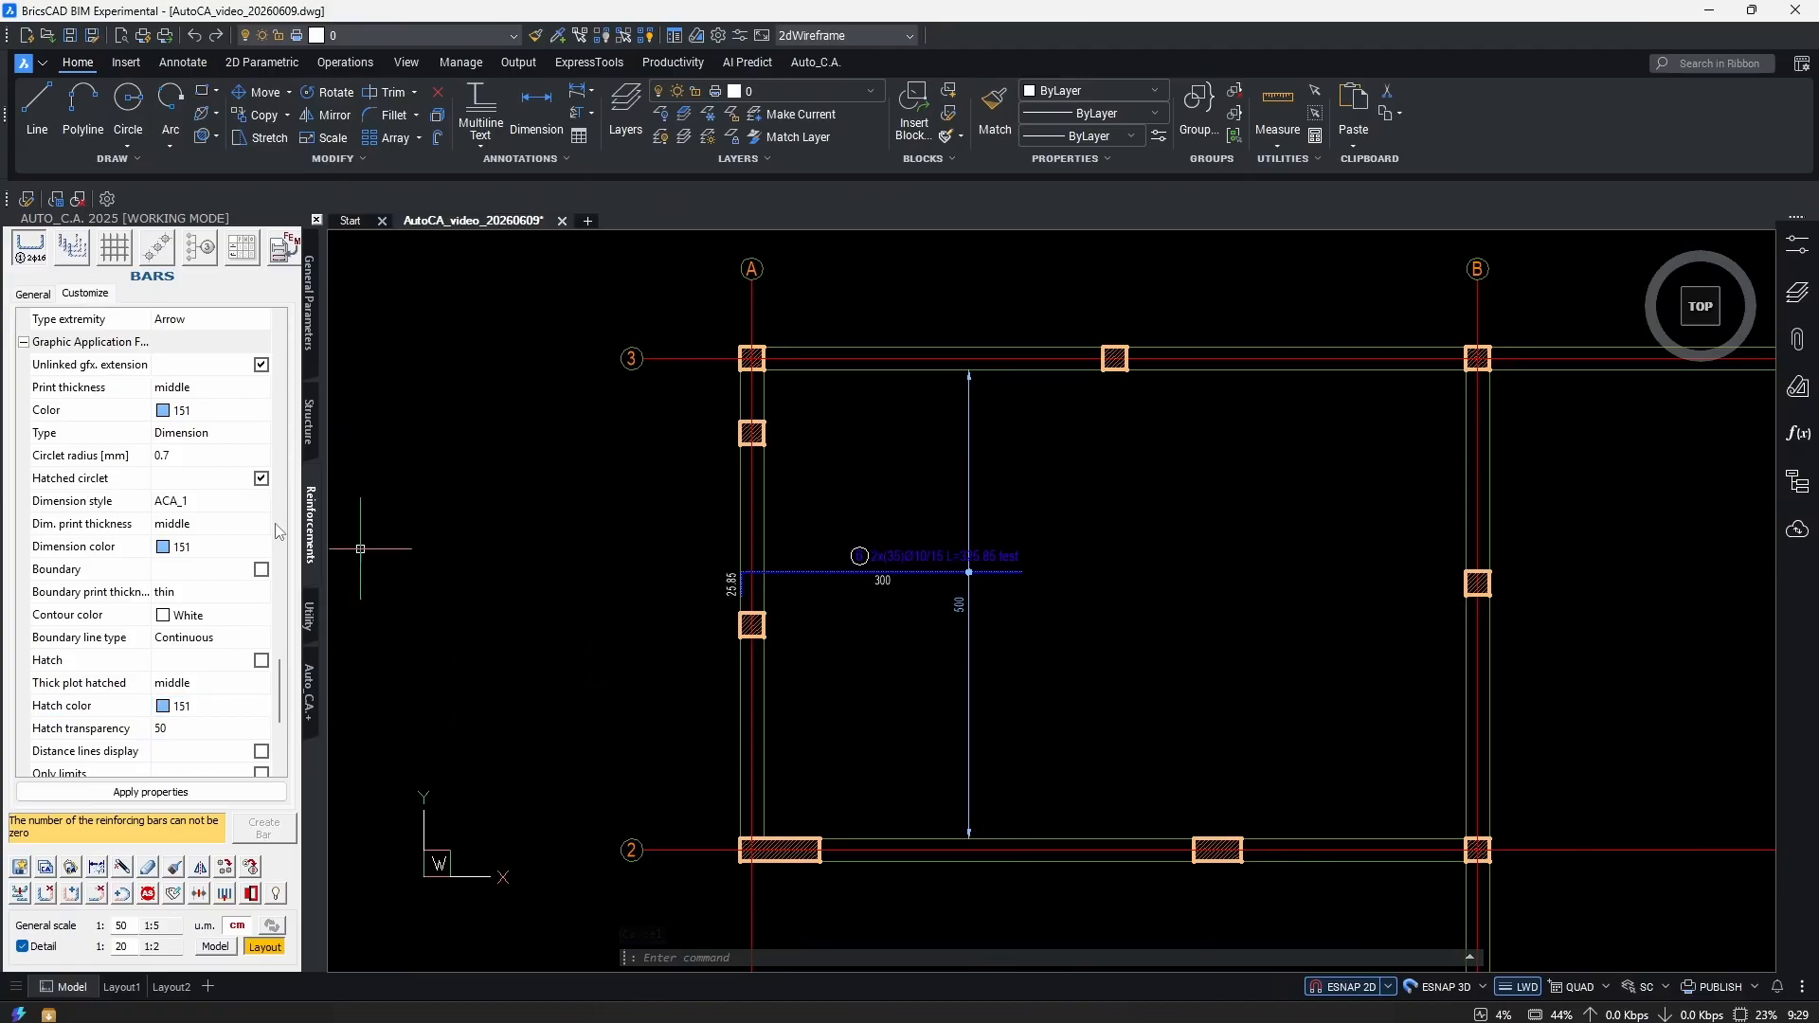
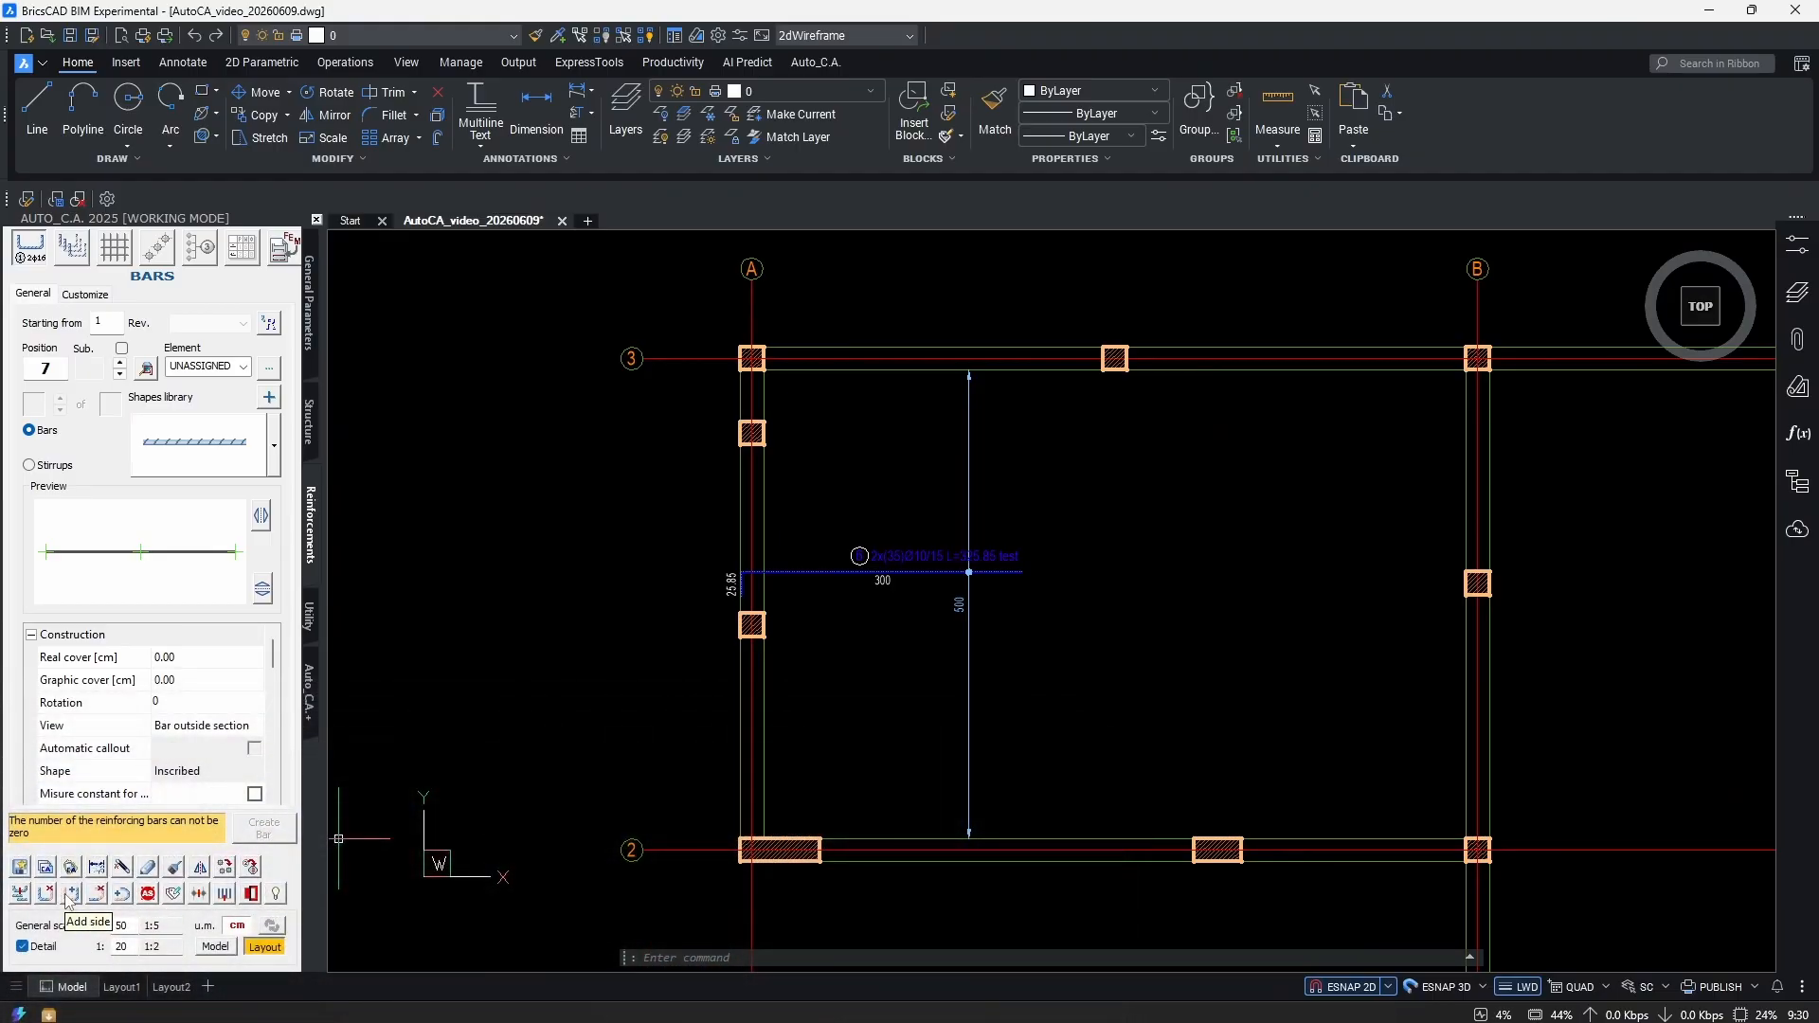
With Add side, extend bar 6's right end with a 40 downward leg.
click(67, 895)
scroll(1030, 568, up, 5)
scroll(1085, 625, down, 3)
scroll(560, 670, up, 3)
middle_drag(1652, 573, 1132, 552)
click(1132, 553)
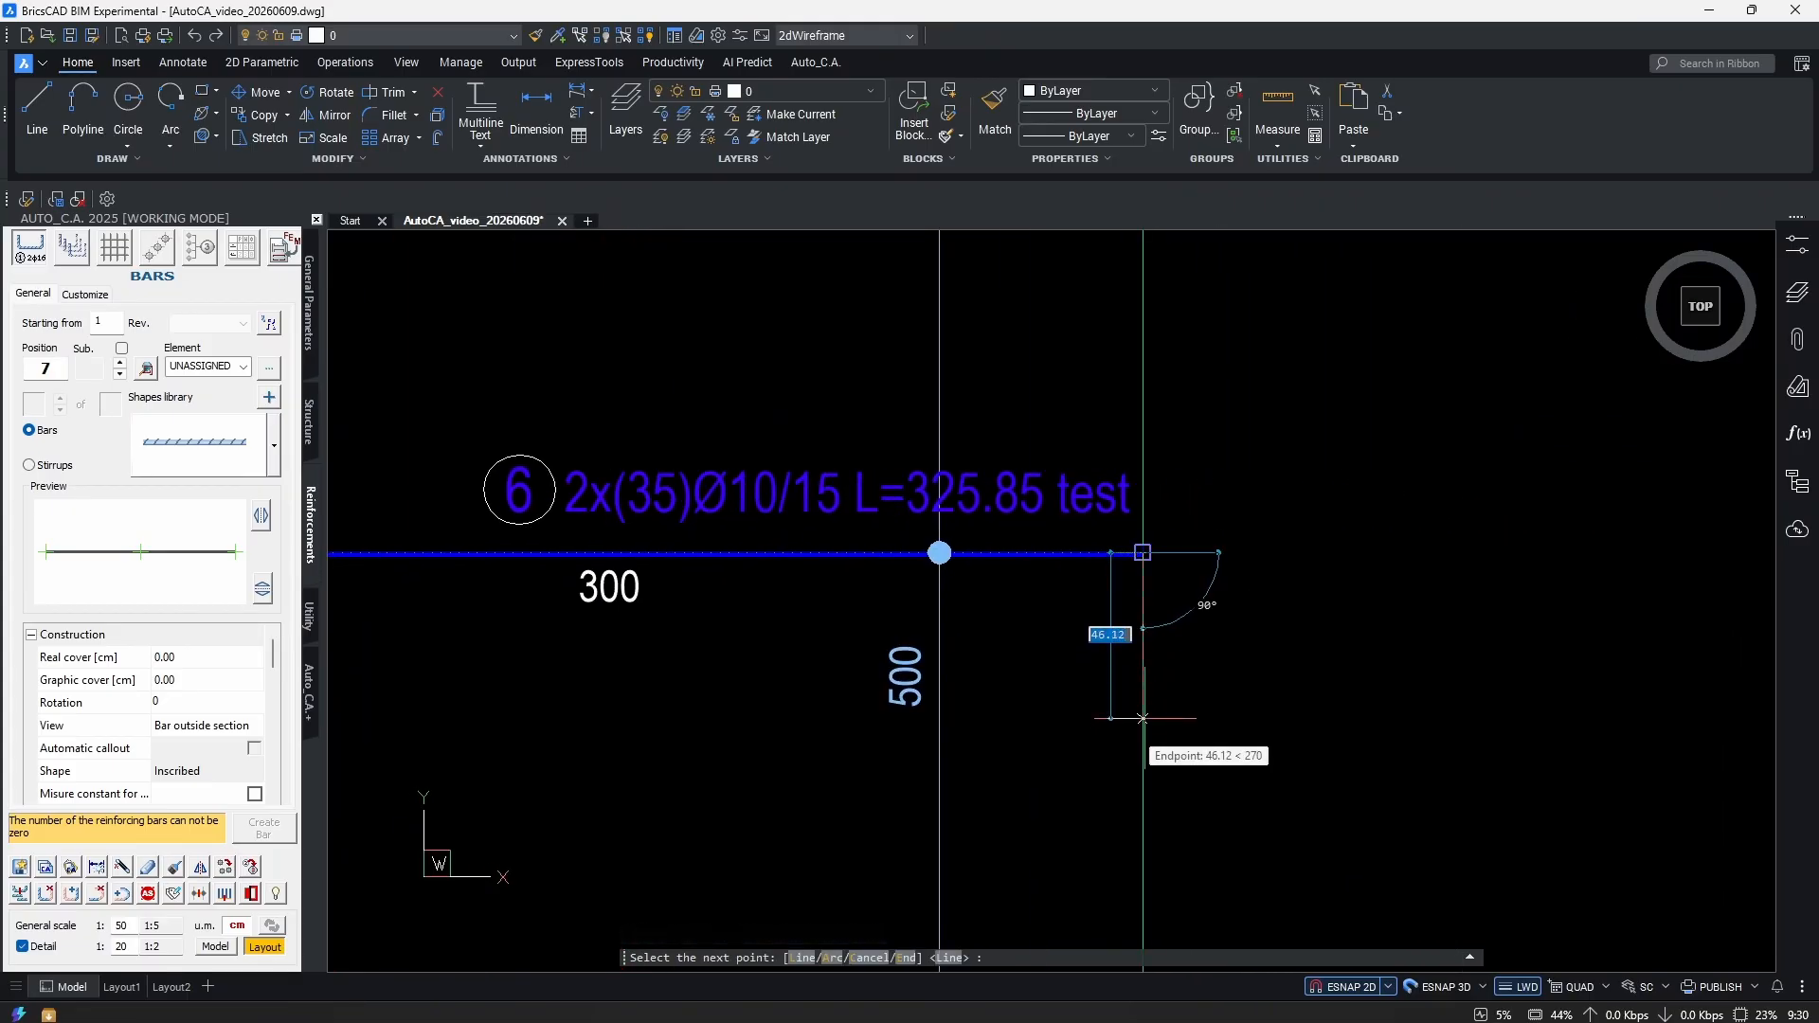
text(40)
key(Return)
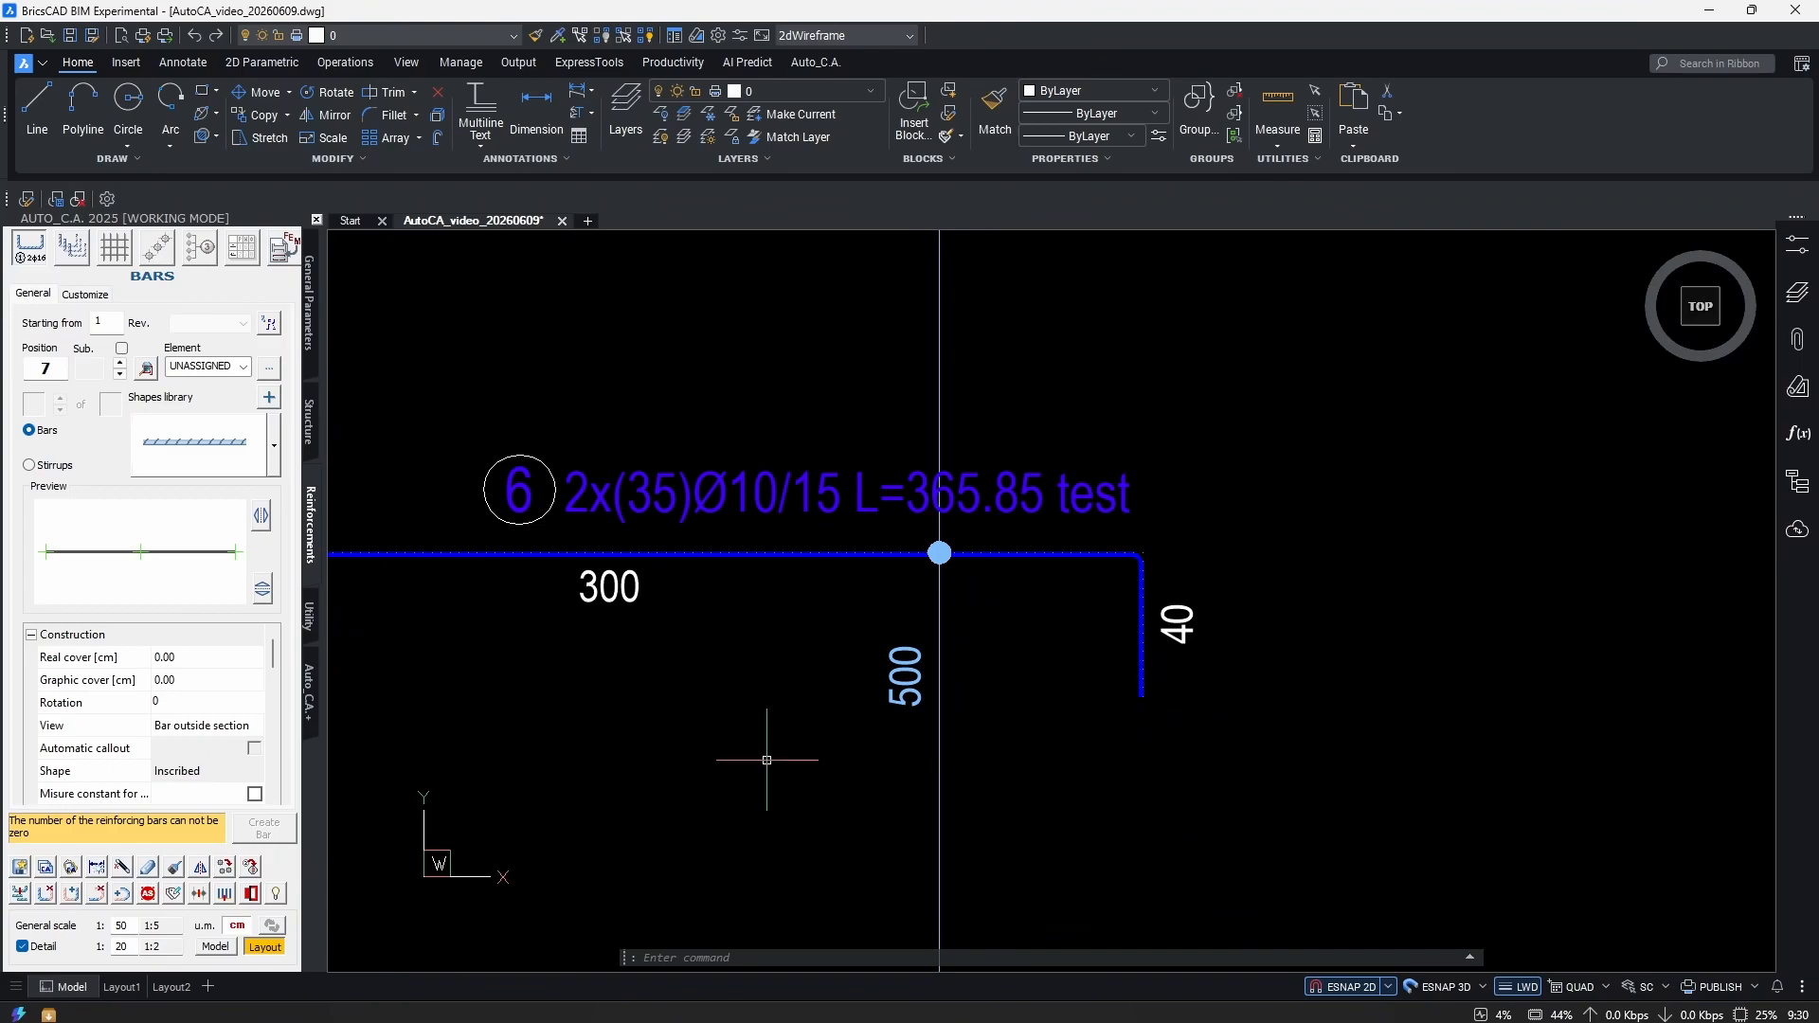
Add 20, 25 and 120 bent legs from the new vertical end, bringing the bar to L=530.85.
click(69, 894)
click(1142, 694)
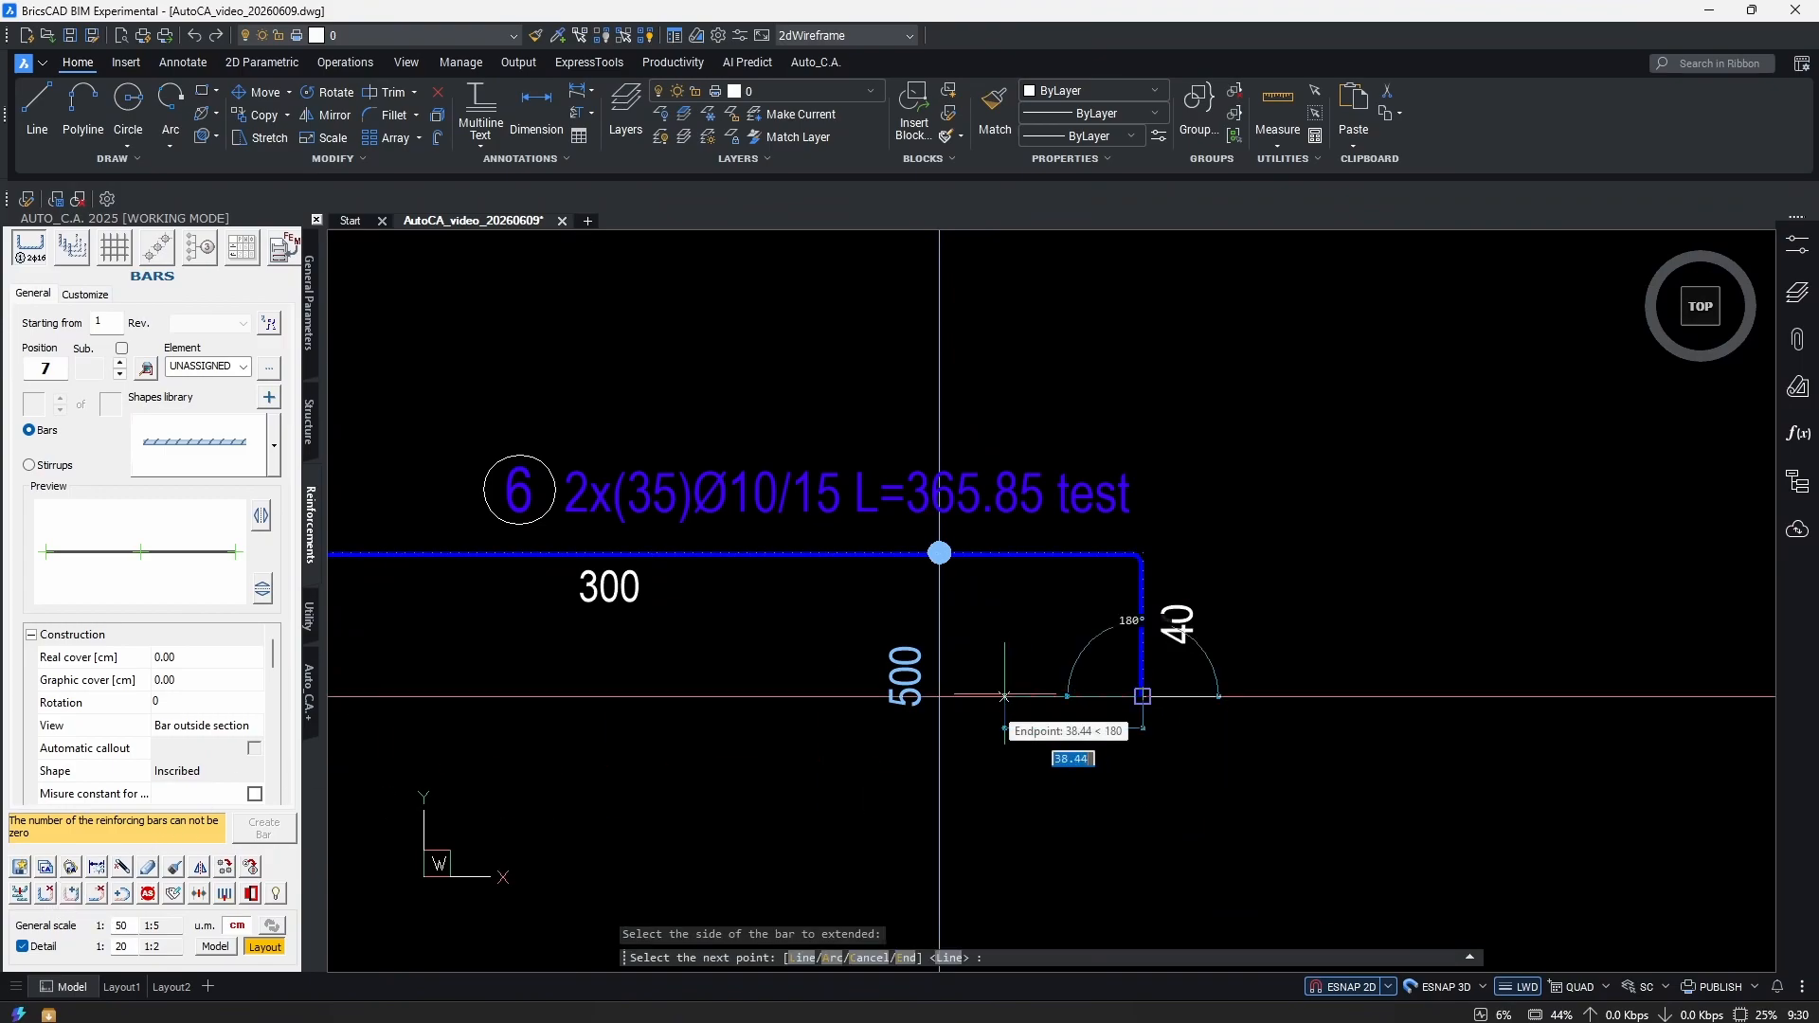
key(Return)
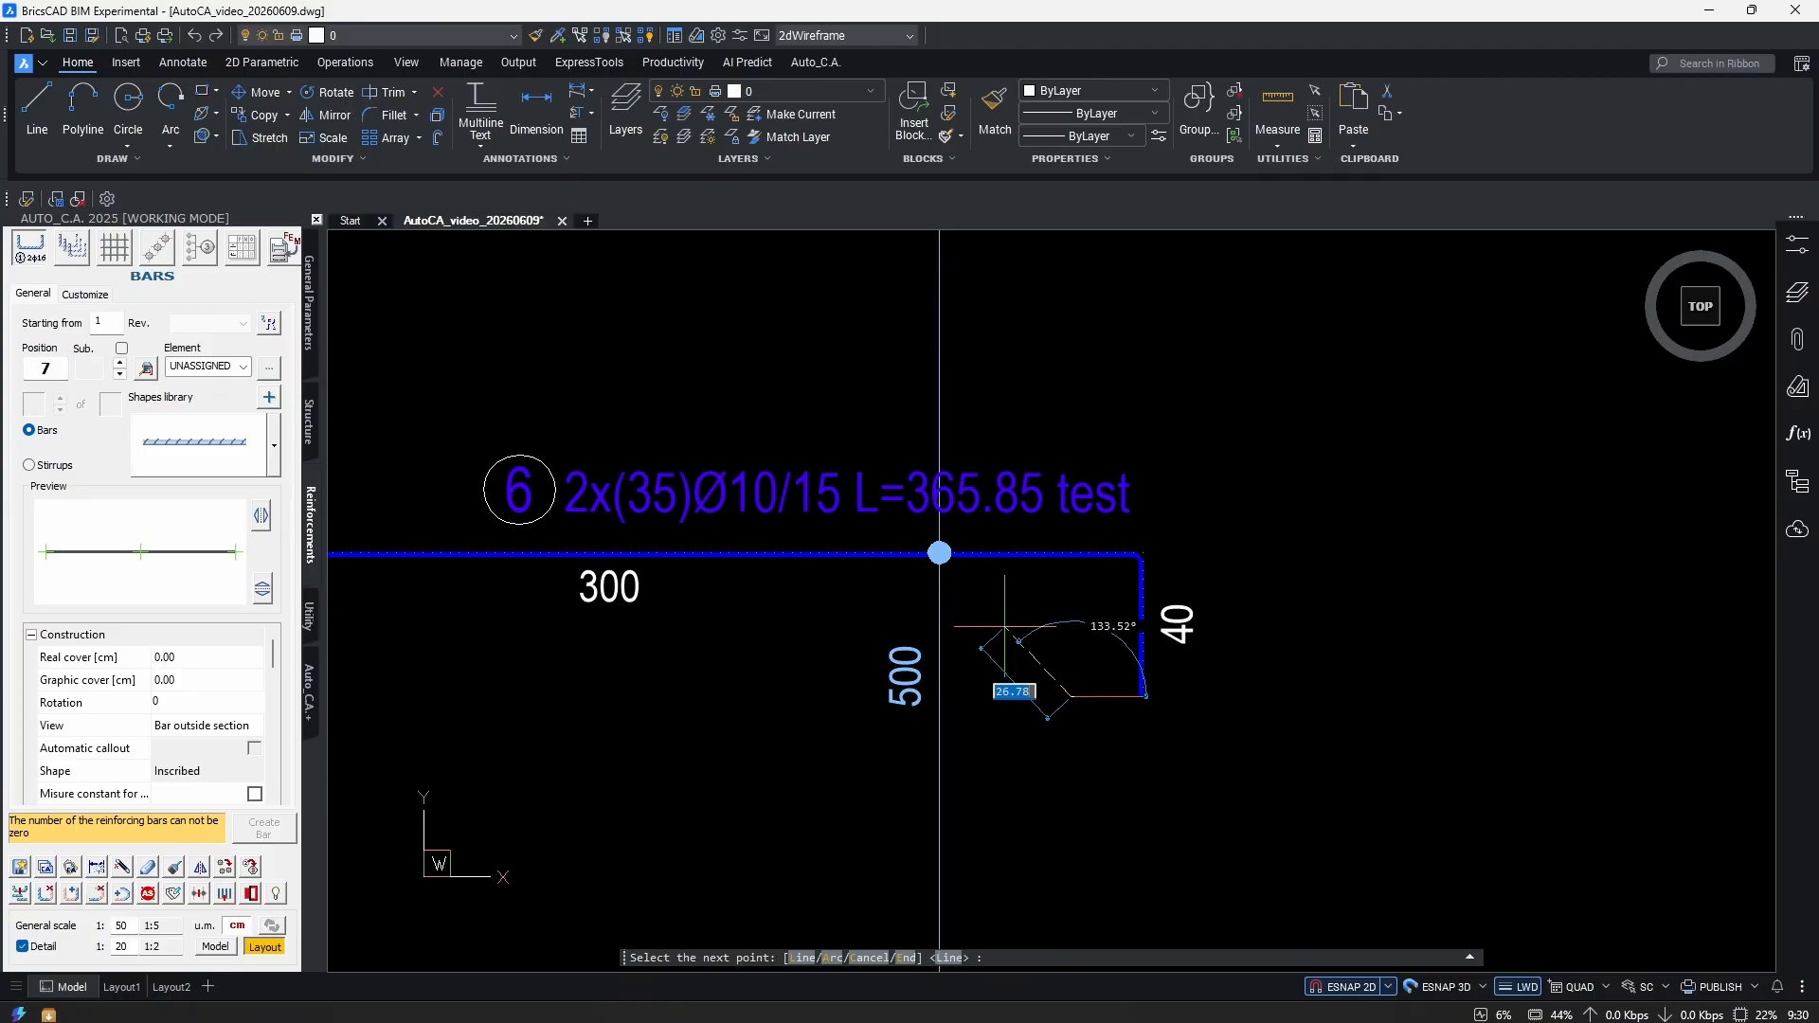
click(1004, 626)
text(120)
key(Return)
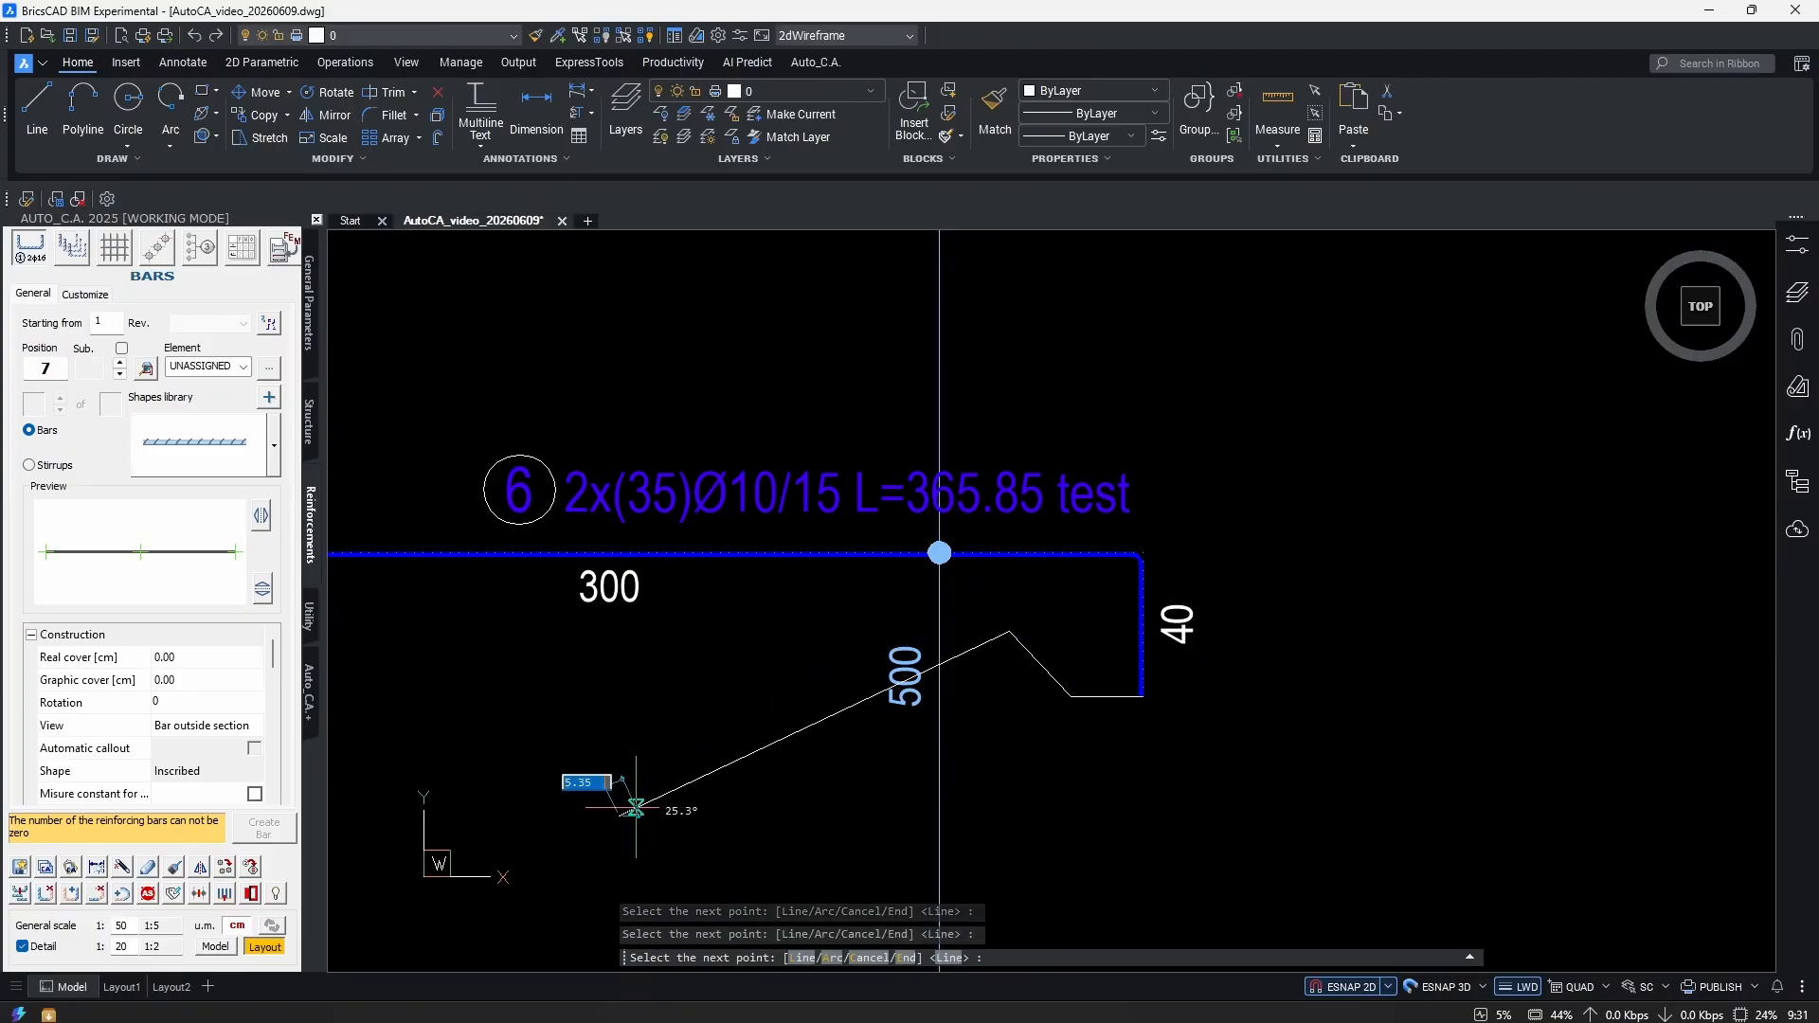
scroll(1165, 805, down, 3)
key(Return)
Grab the 134° angle label's grip, then cancel without moving it.
scroll(1164, 814, up, 6)
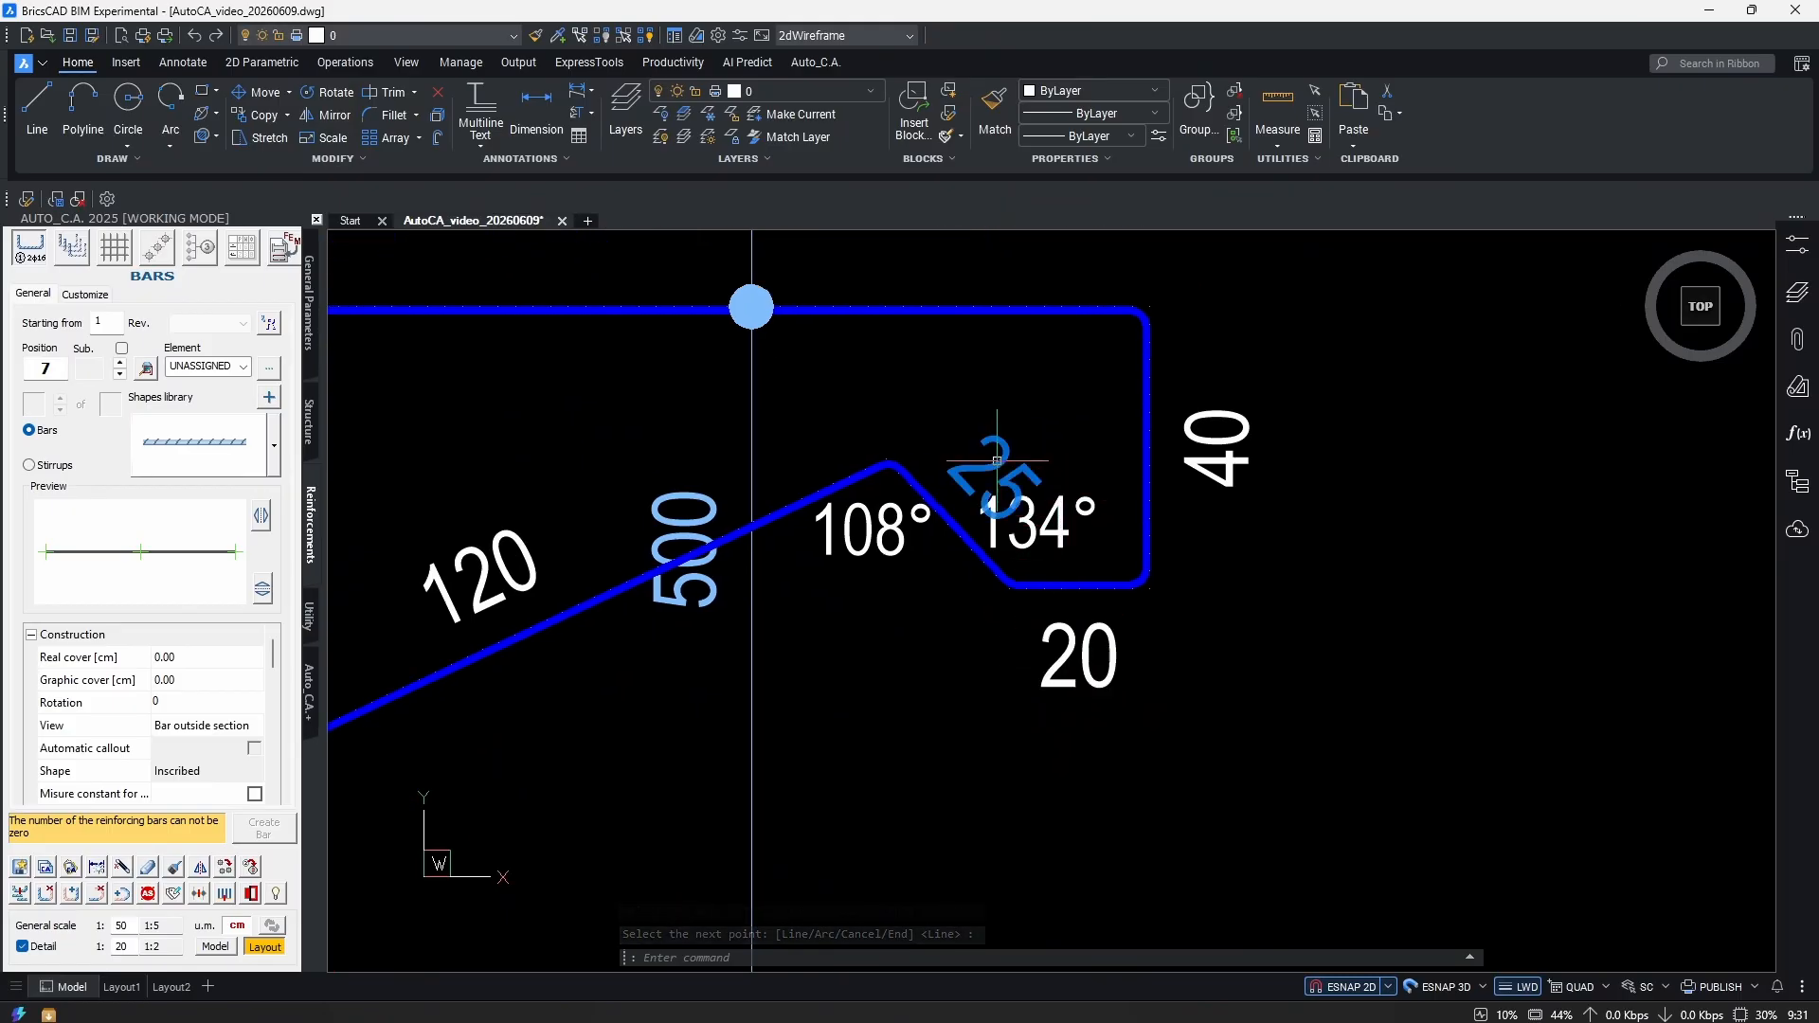
click(1037, 522)
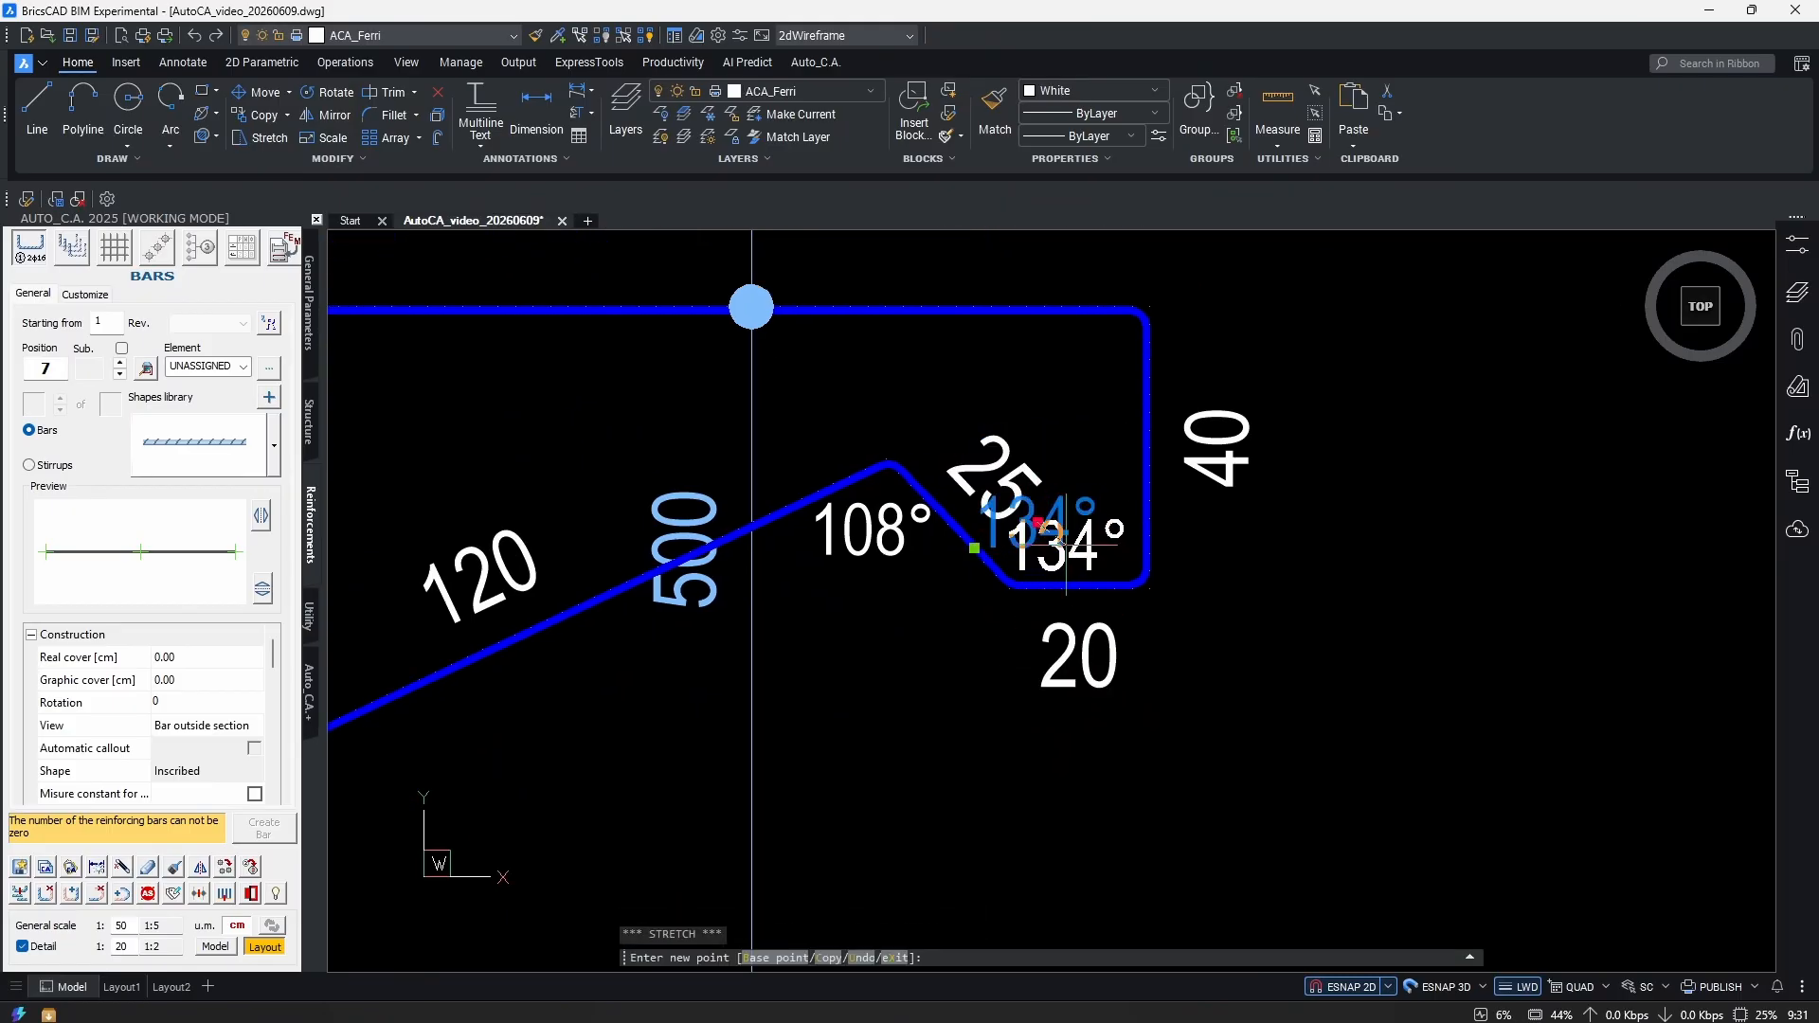
click(1038, 522)
scroll(978, 620, down, 3)
middle_drag(934, 710, 1160, 717)
scroll(1160, 716, down, 3)
key(Escape)
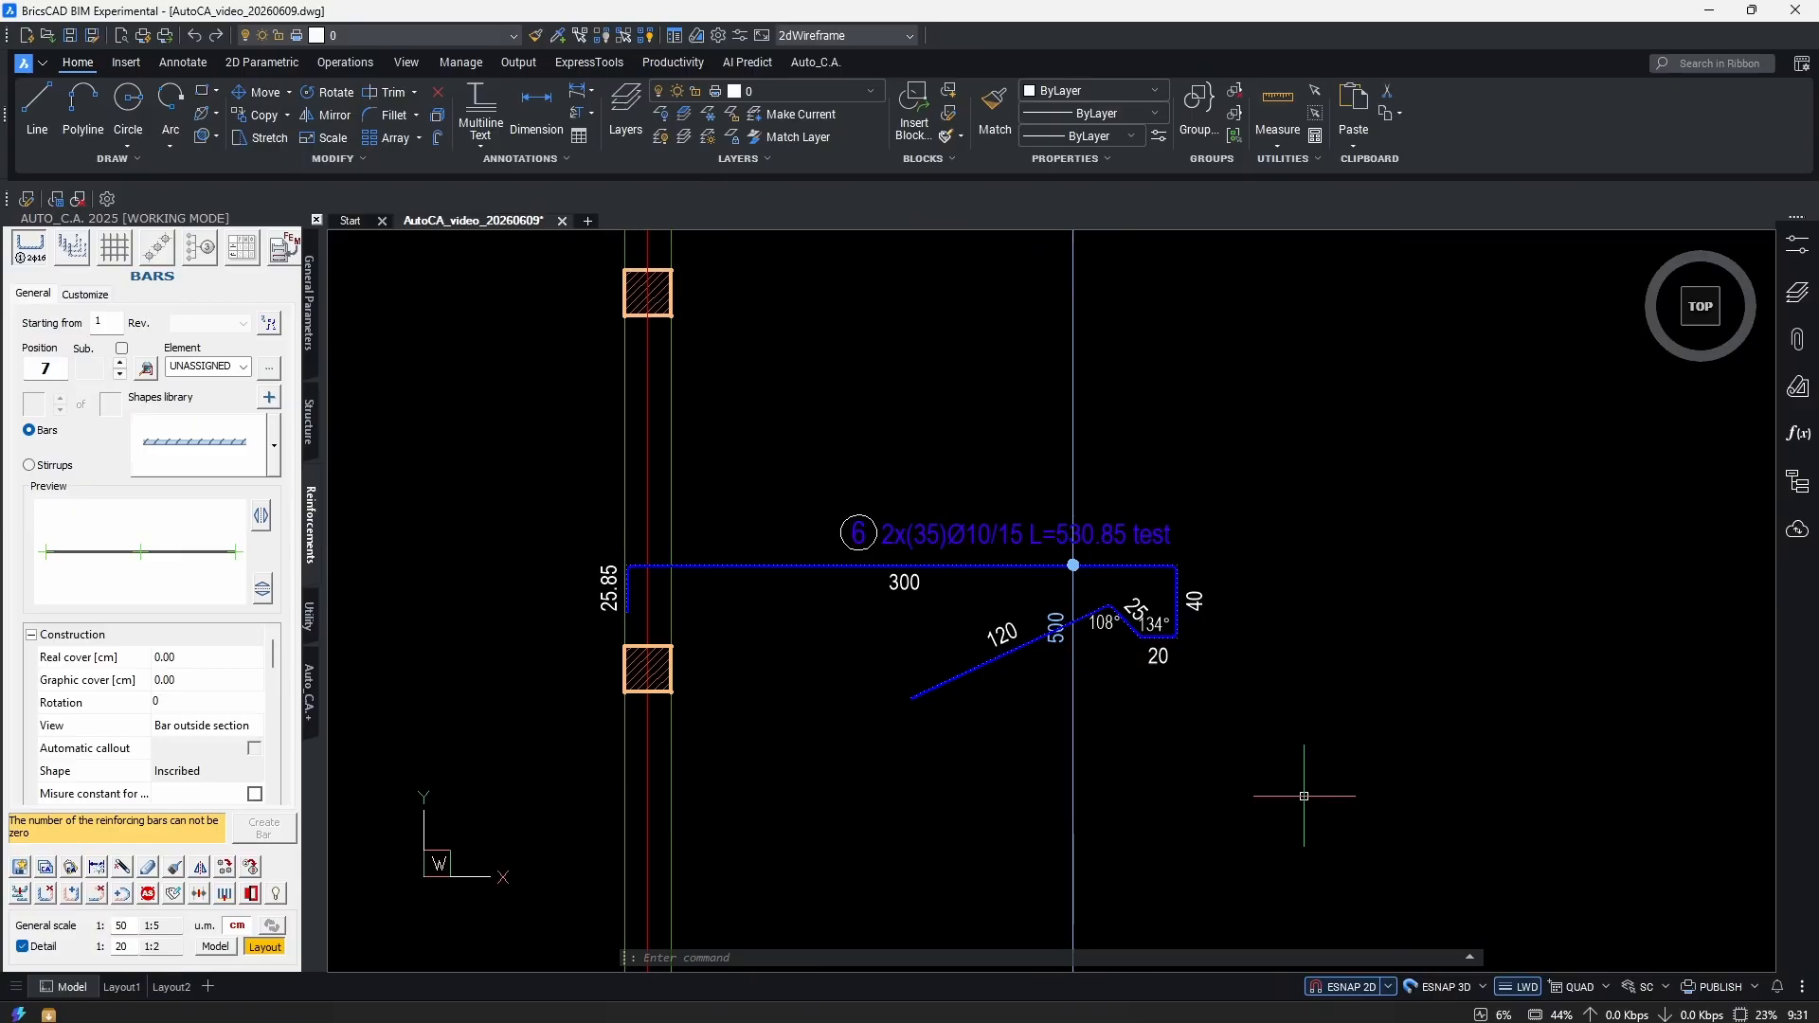
scroll(1080, 653, up, 3)
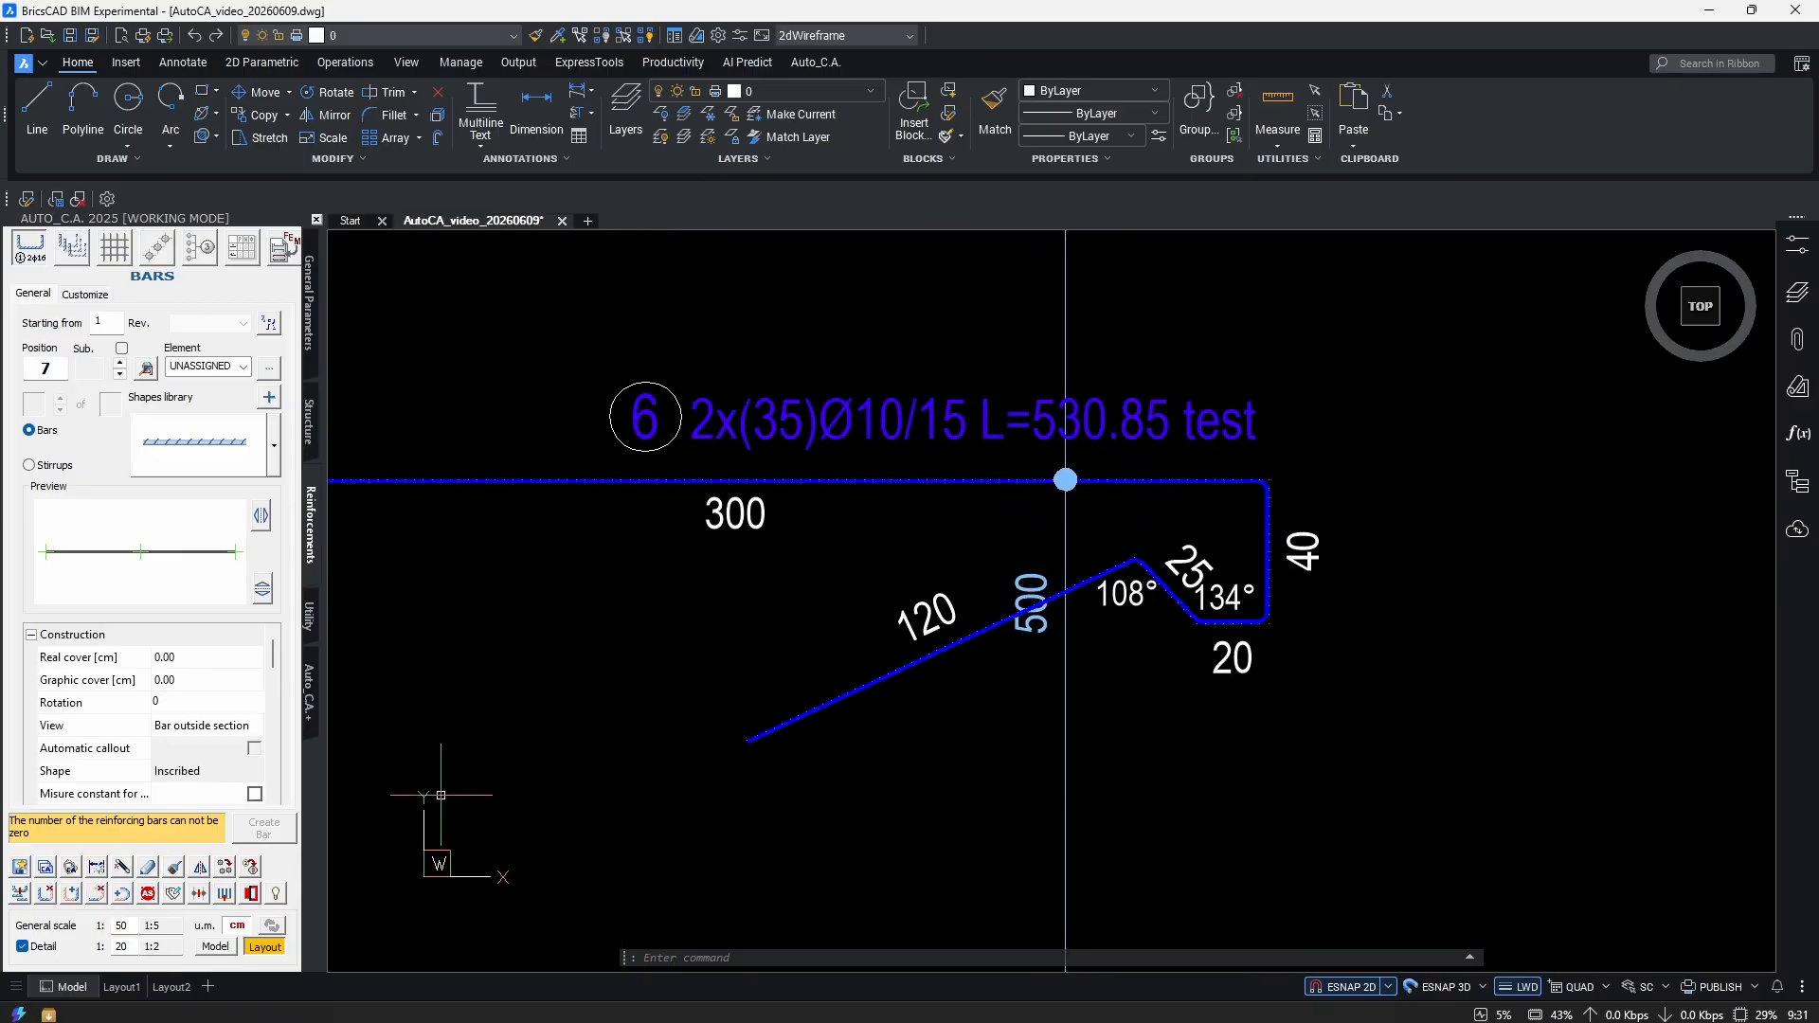
Remove the 120, 25 and 20 end legs from bar 6 with Remove side.
click(47, 894)
click(857, 685)
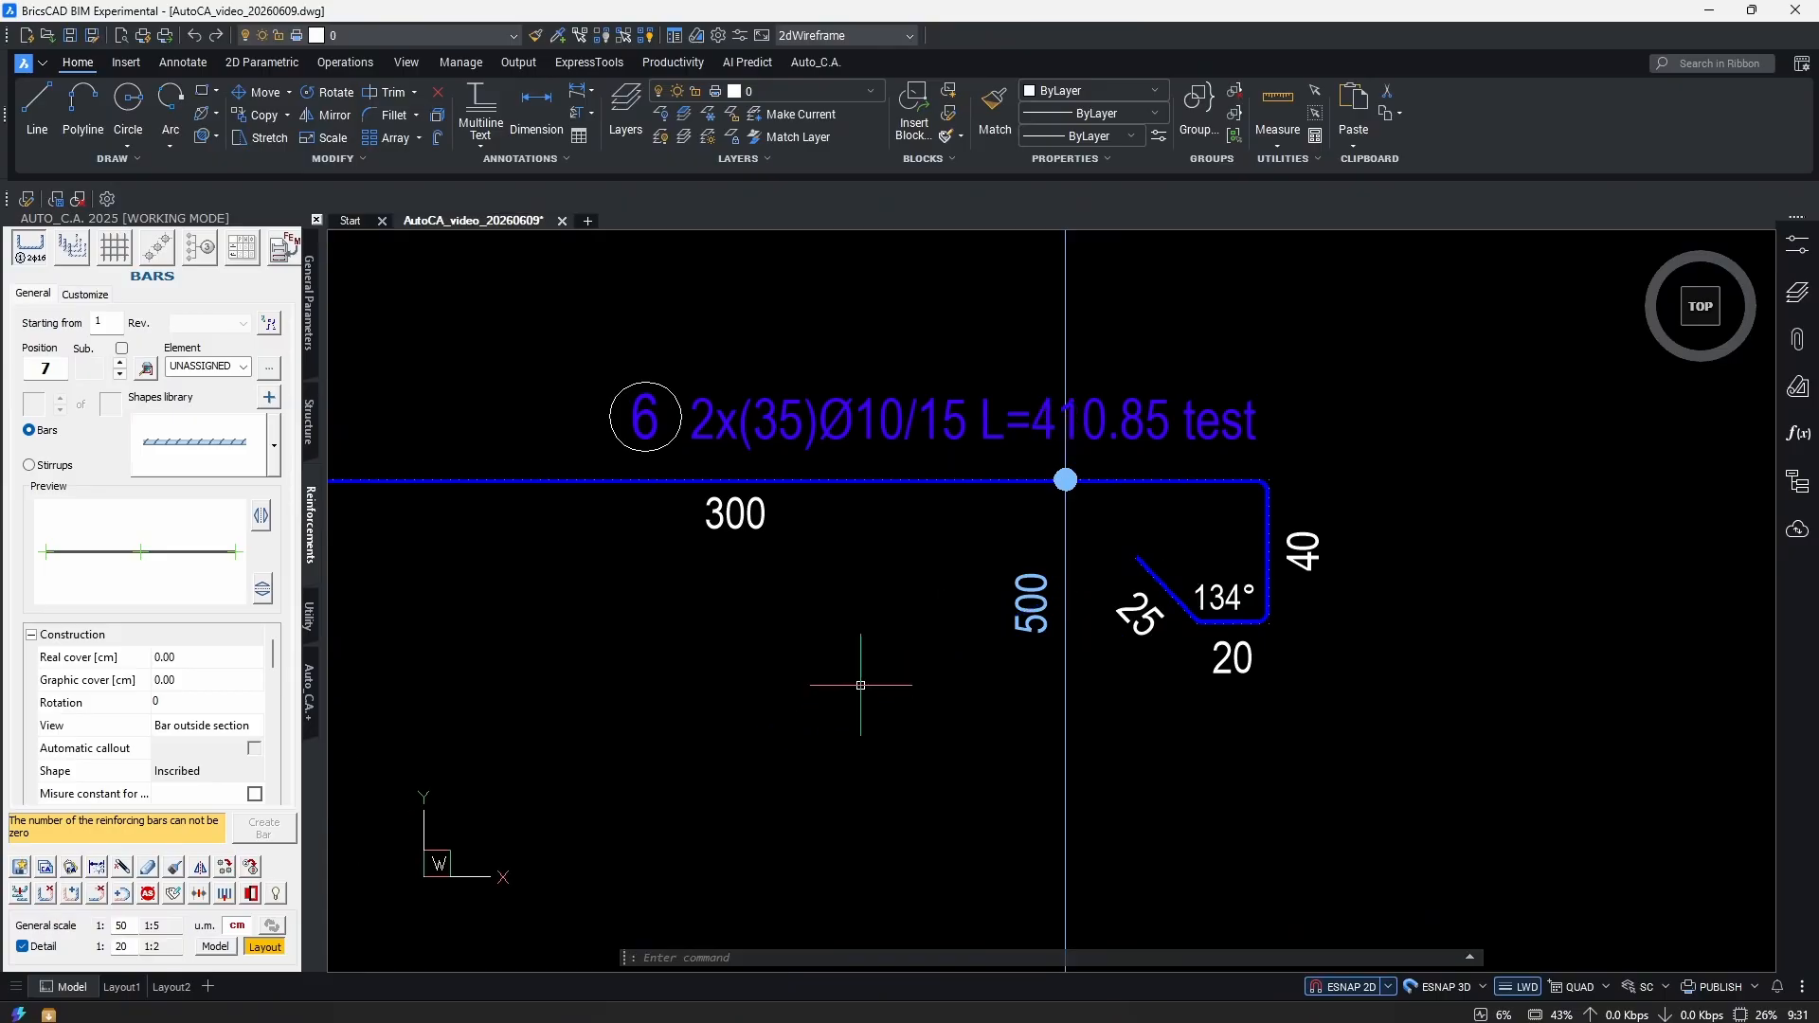
key(Return)
click(1230, 644)
scroll(1230, 643, down, 5)
scroll(1271, 742, up, 3)
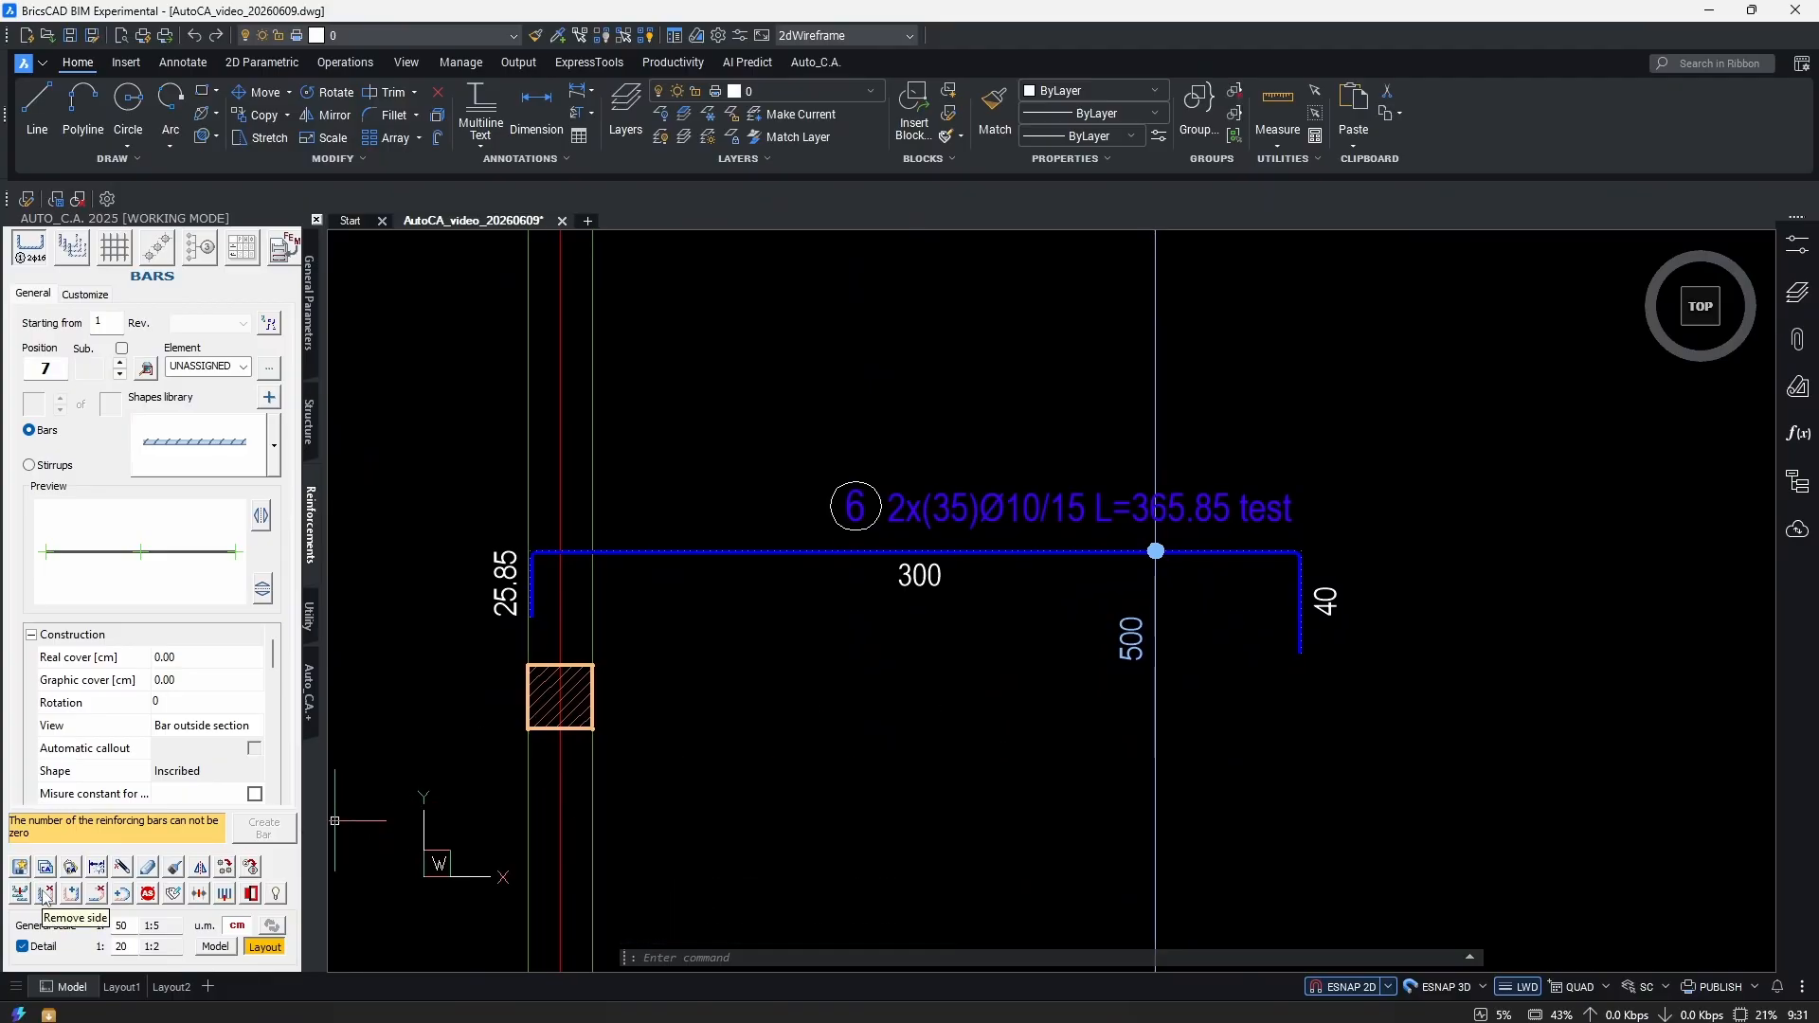
middle_drag(1299, 648, 1348, 648)
Add a hook to the bar's right end with Add hook.
click(95, 894)
scroll(1346, 640, up, 3)
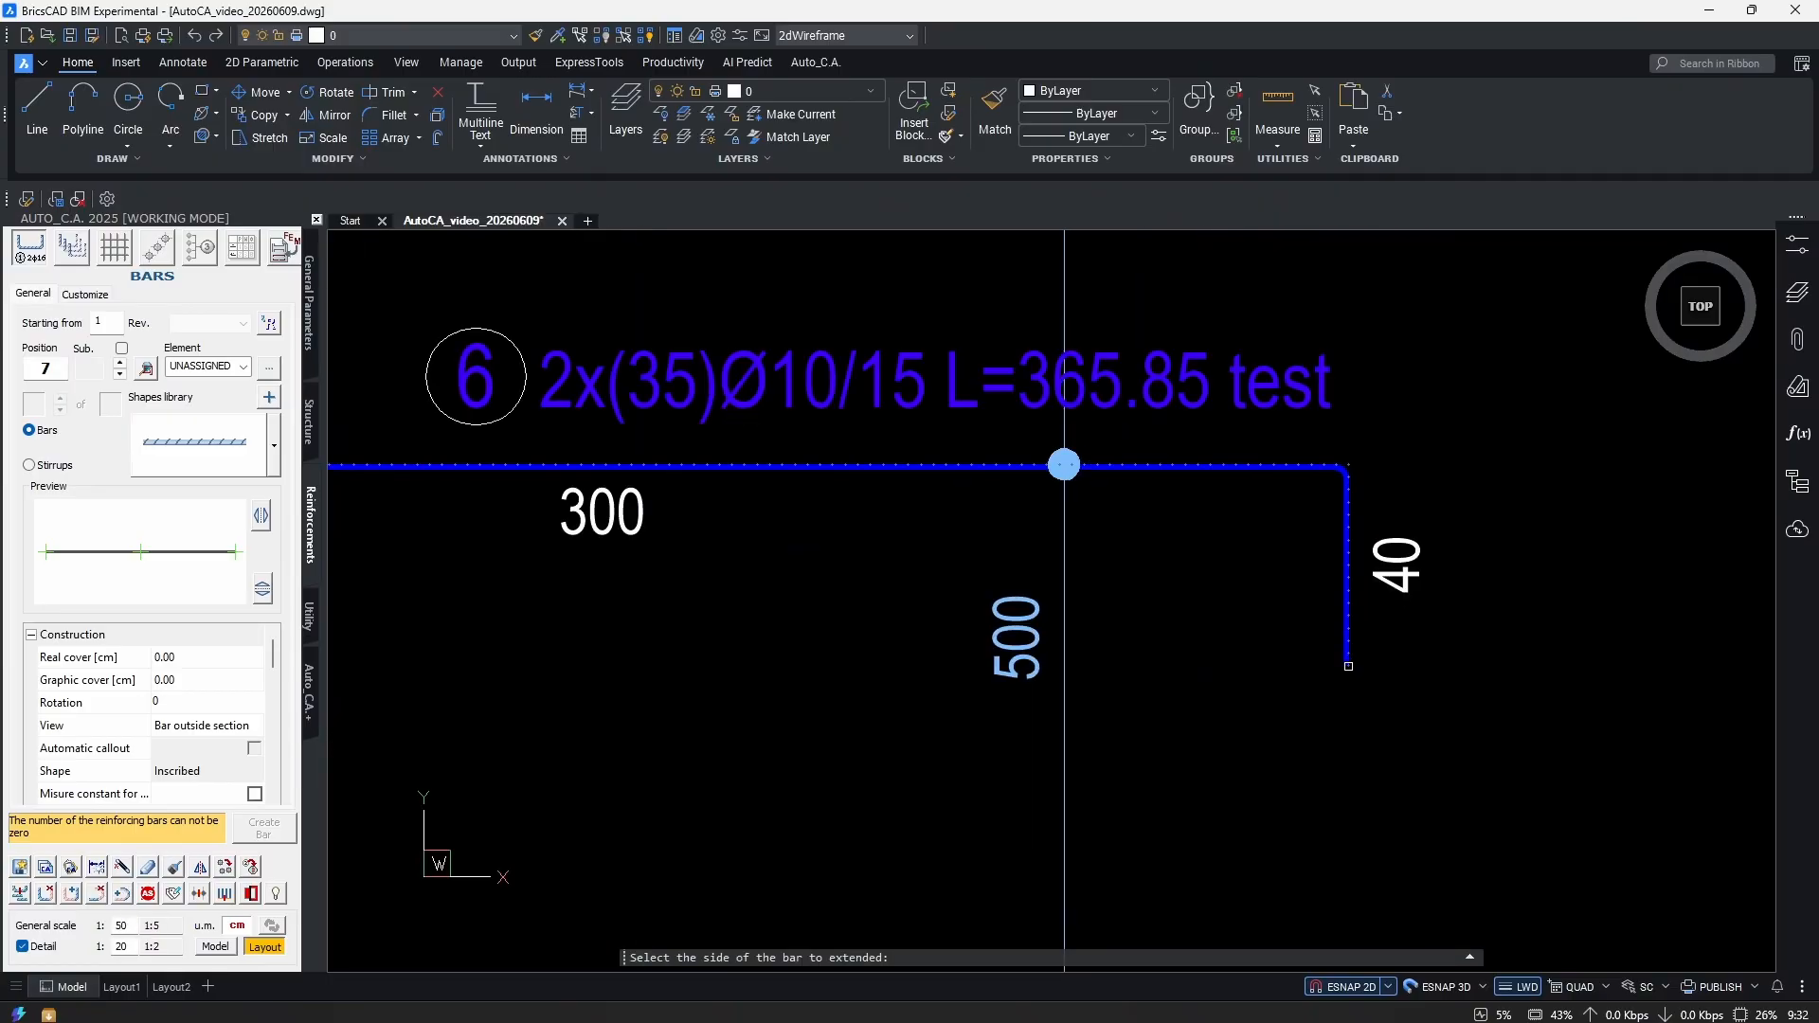
click(1348, 666)
scroll(1242, 566, up, 3)
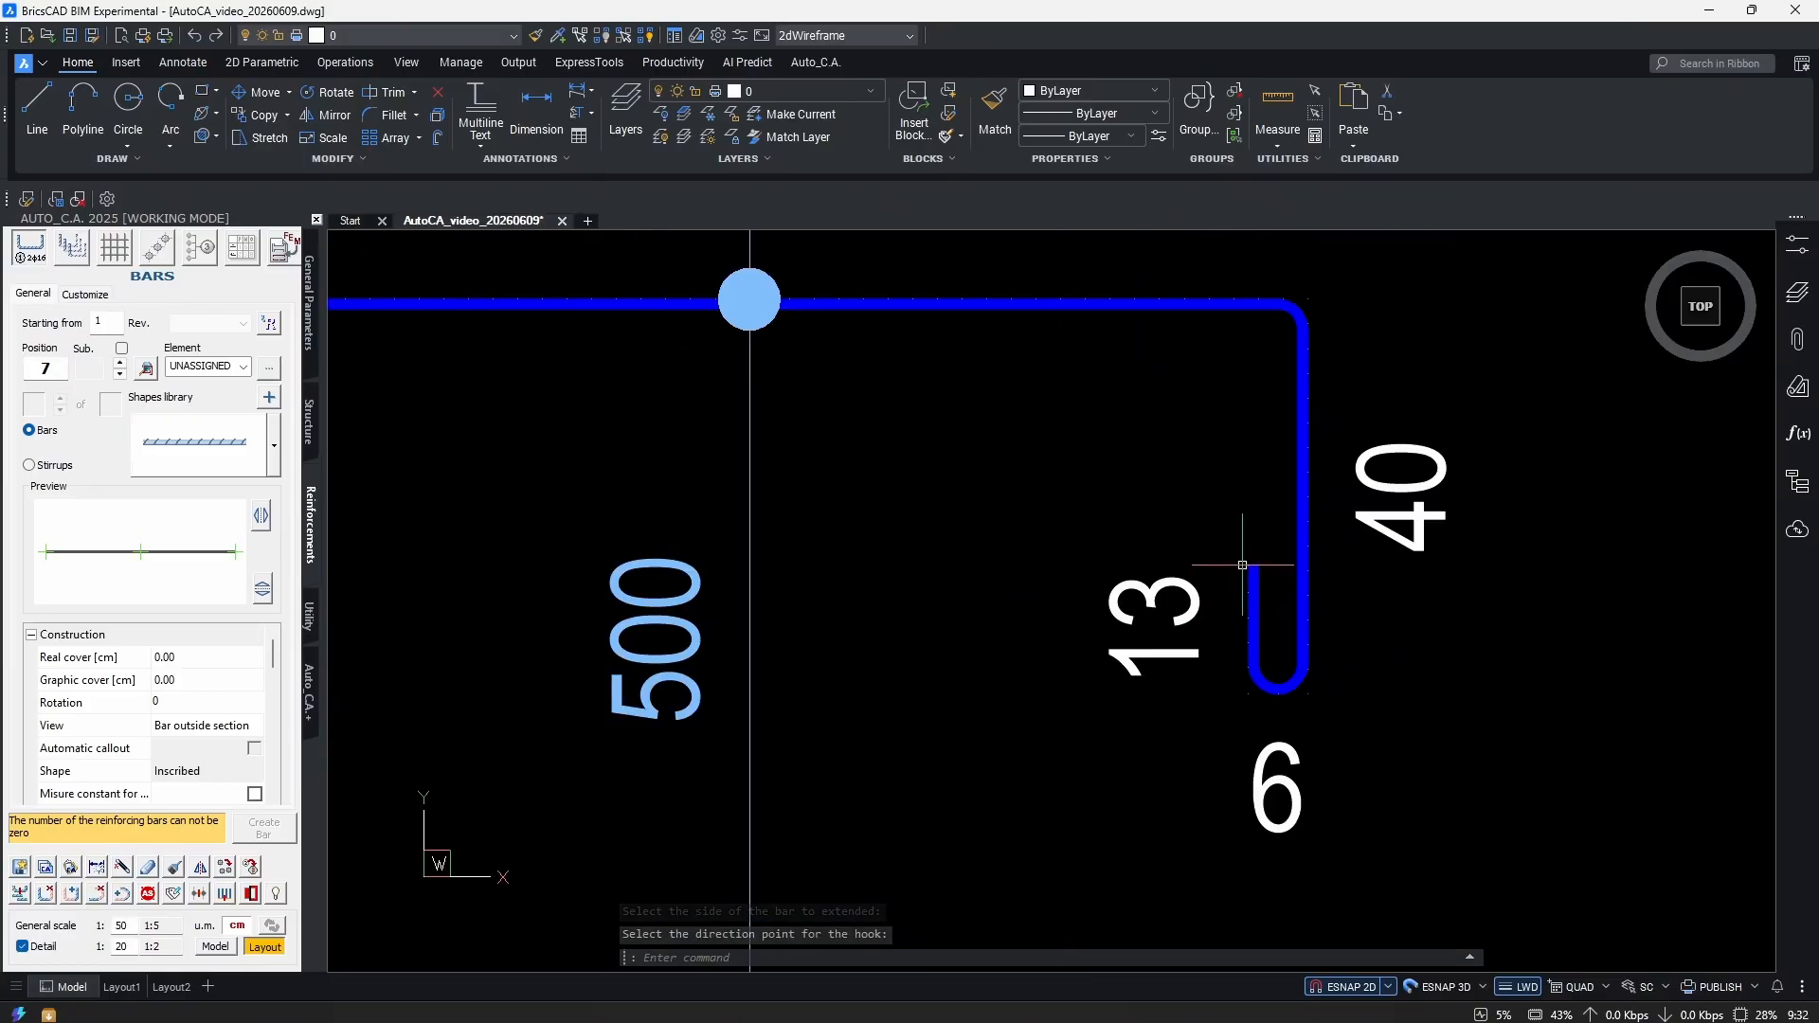
click(1275, 697)
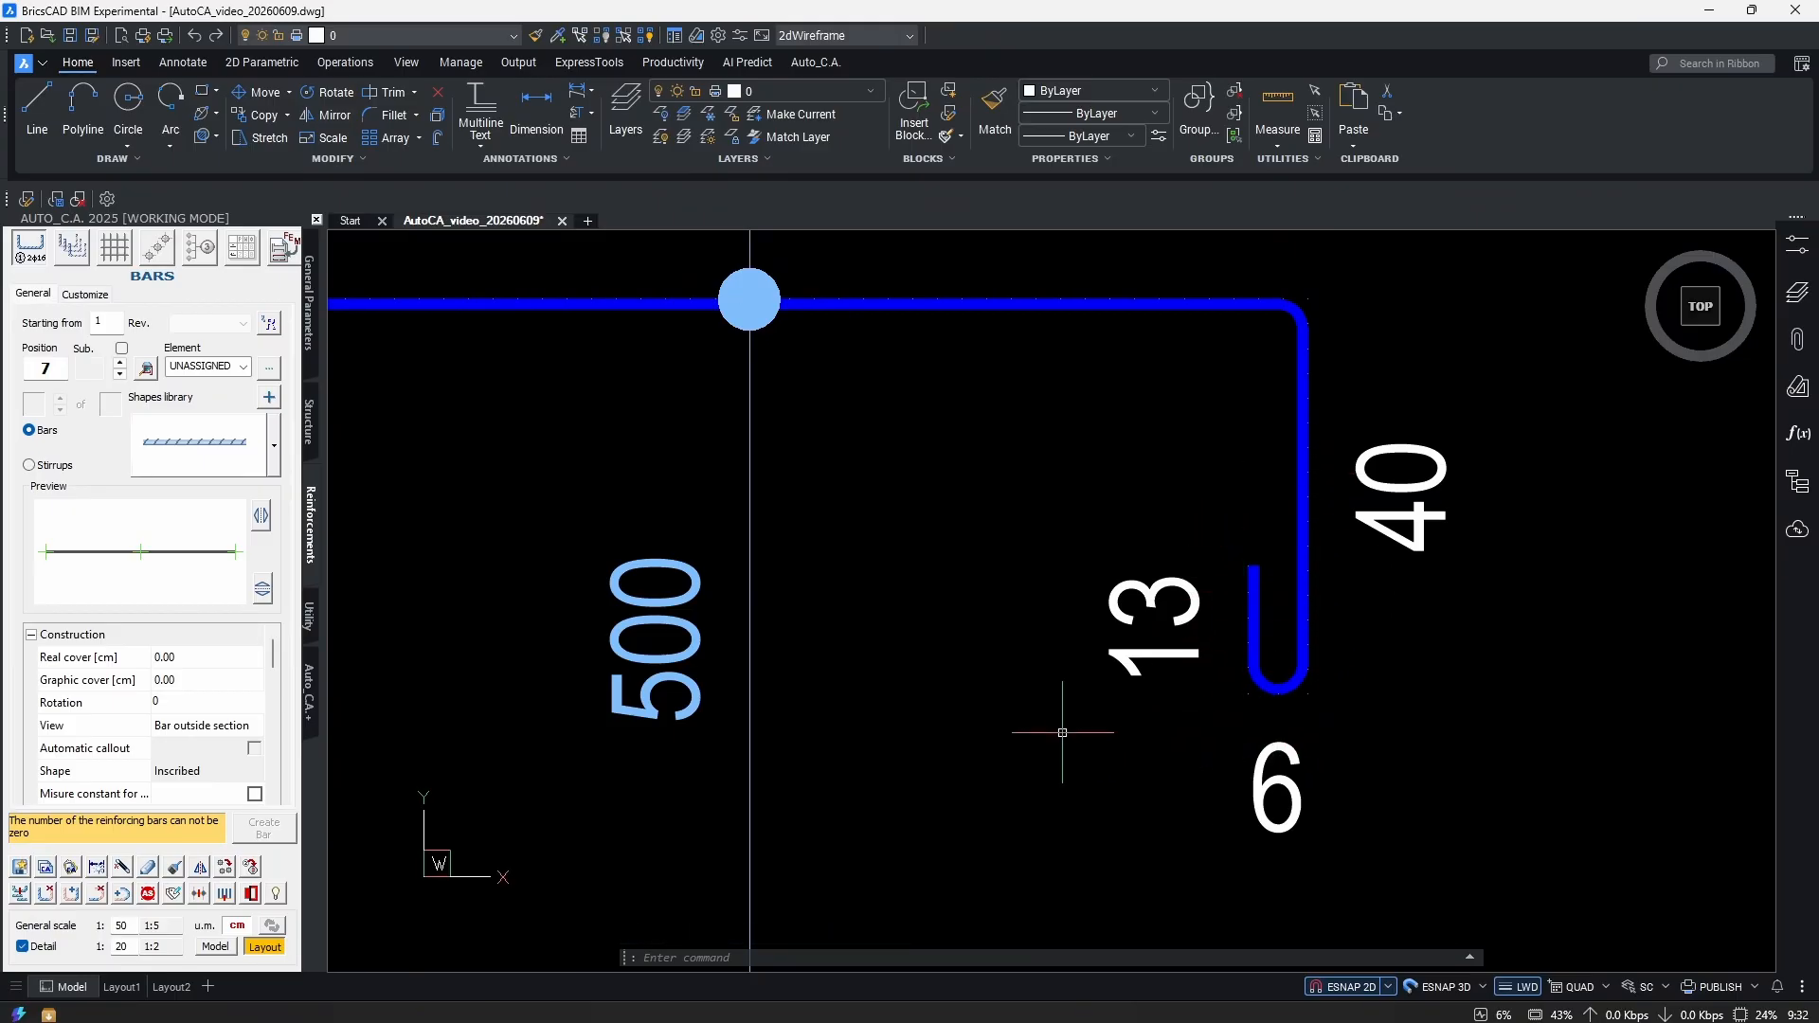
Remove the hook again, leaving 25.85, 300 and 40 legs at L=365.85.
click(44, 894)
click(1249, 610)
scroll(1127, 637, down, 5)
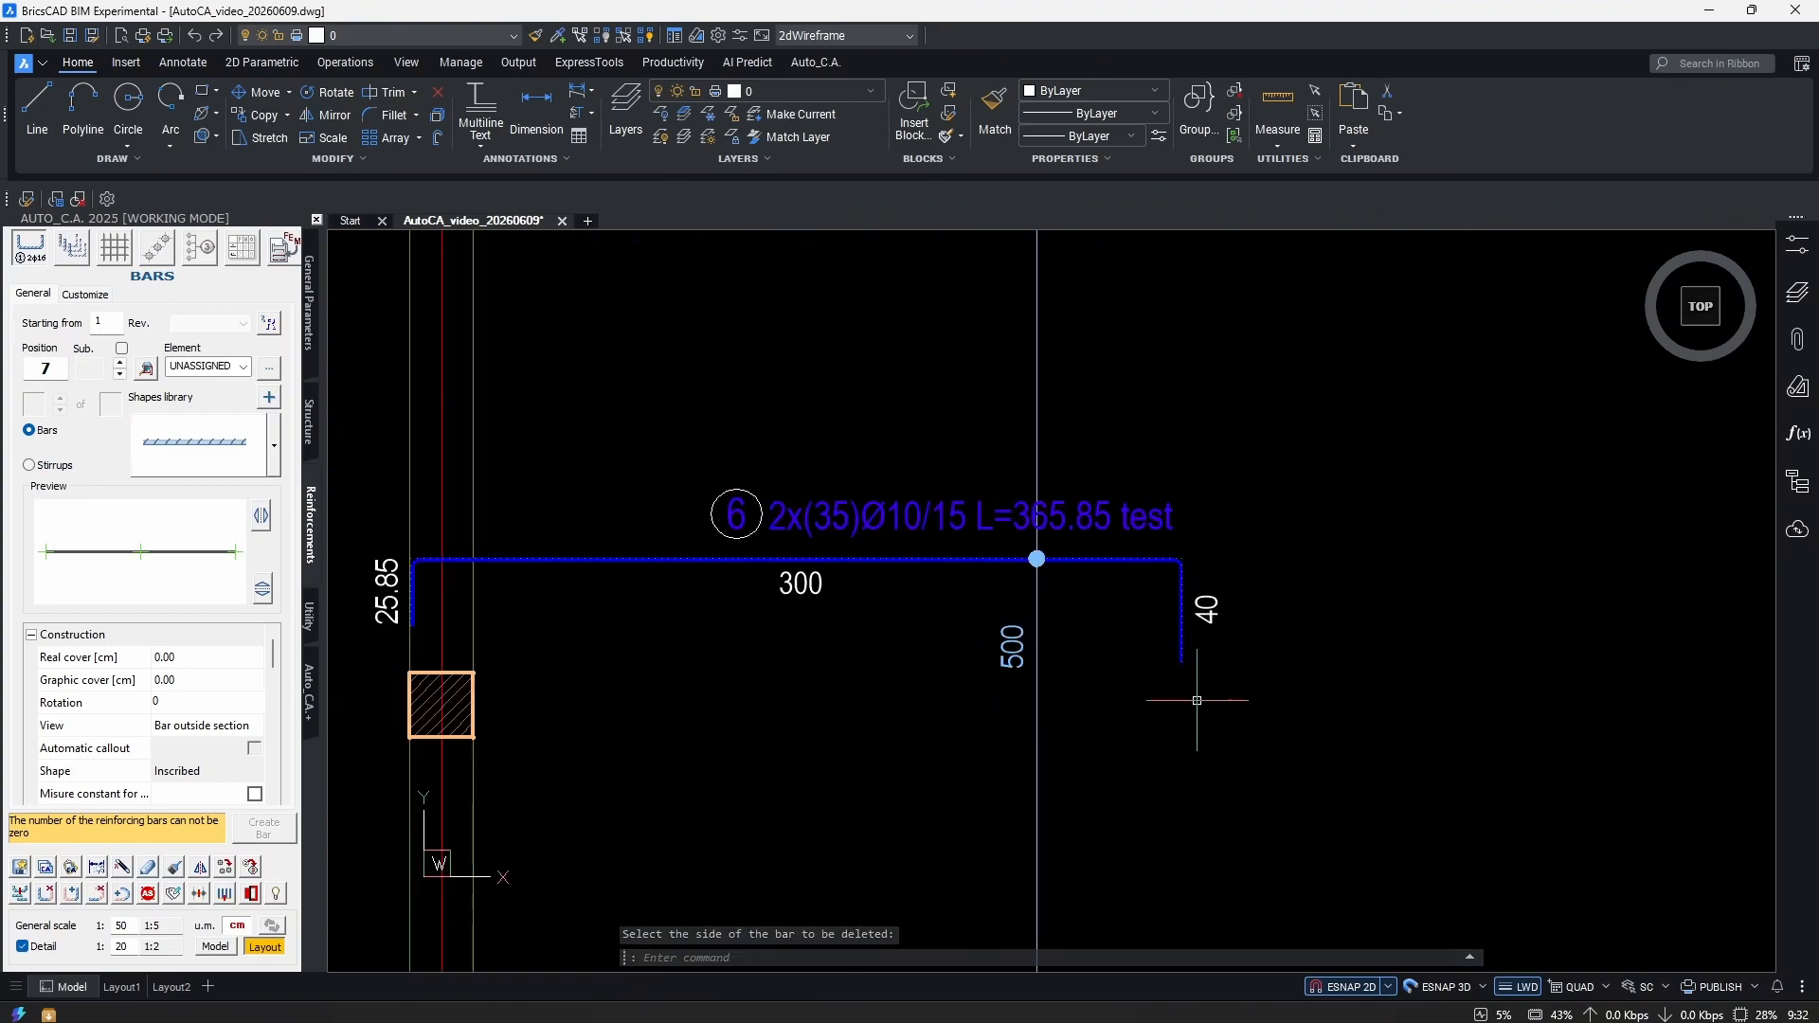
key(Escape)
key(Escape)
key(Escape)
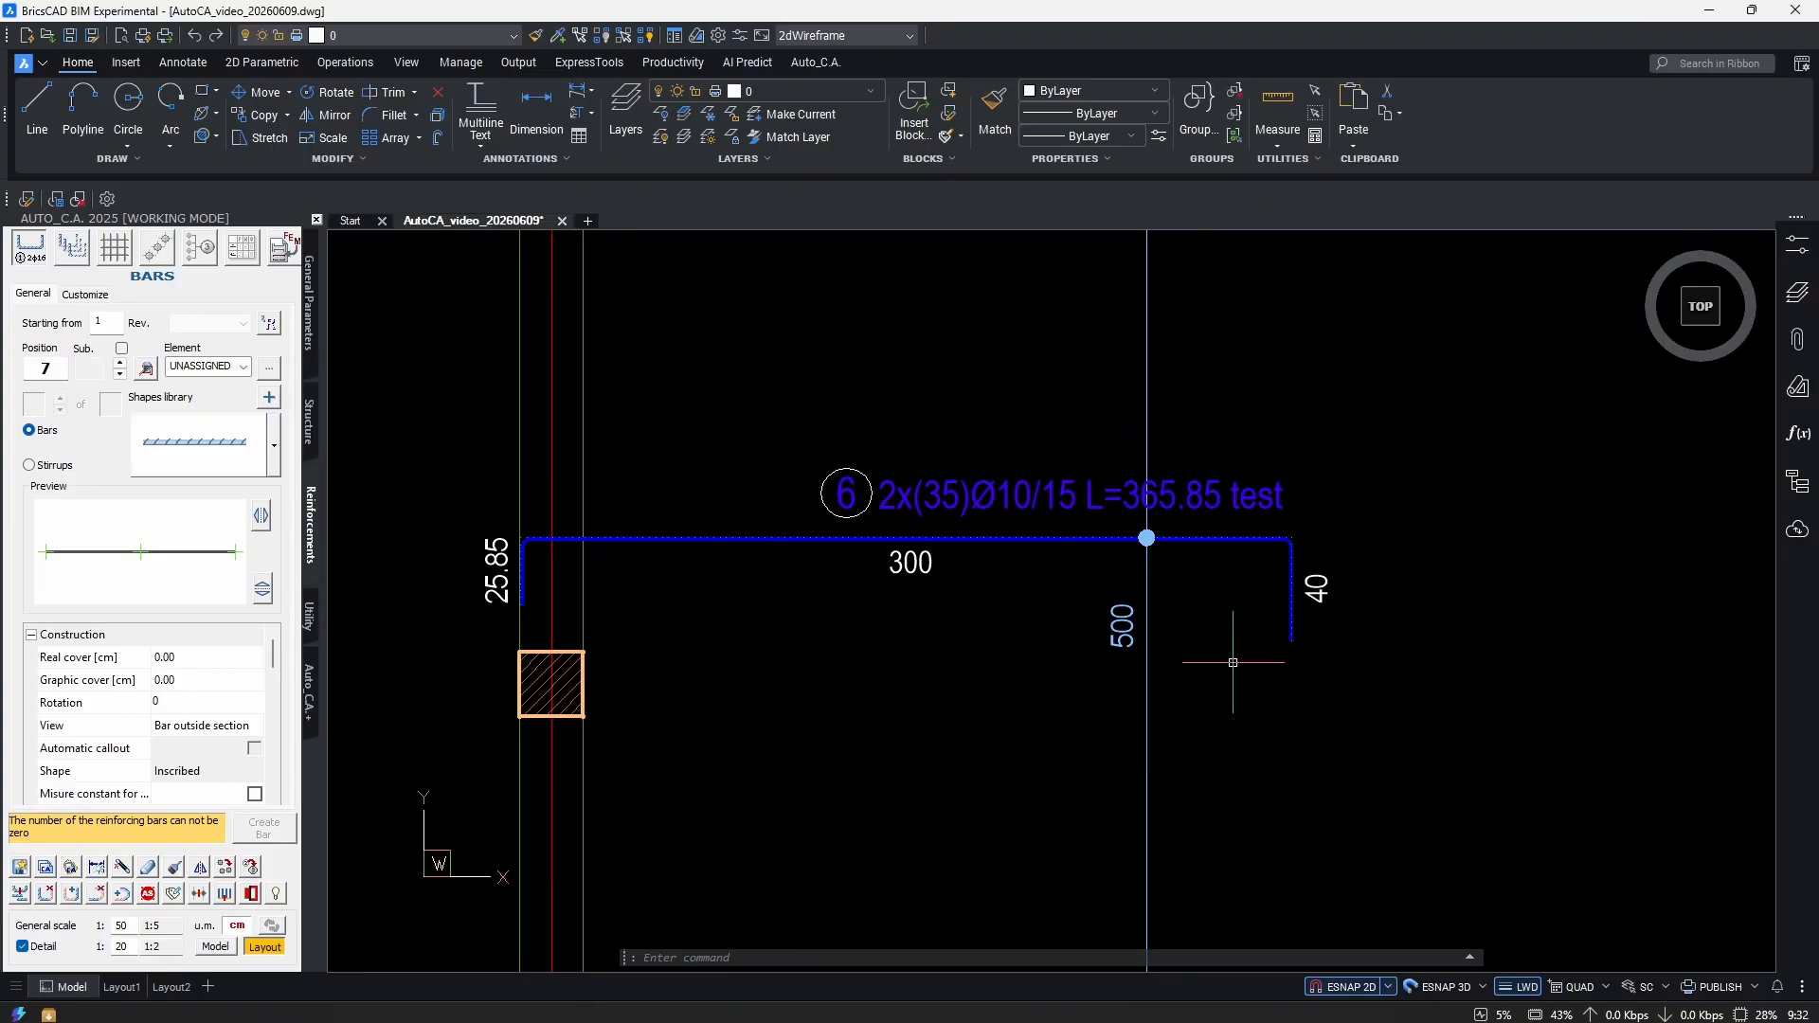
middle_drag(1235, 701, 1168, 685)
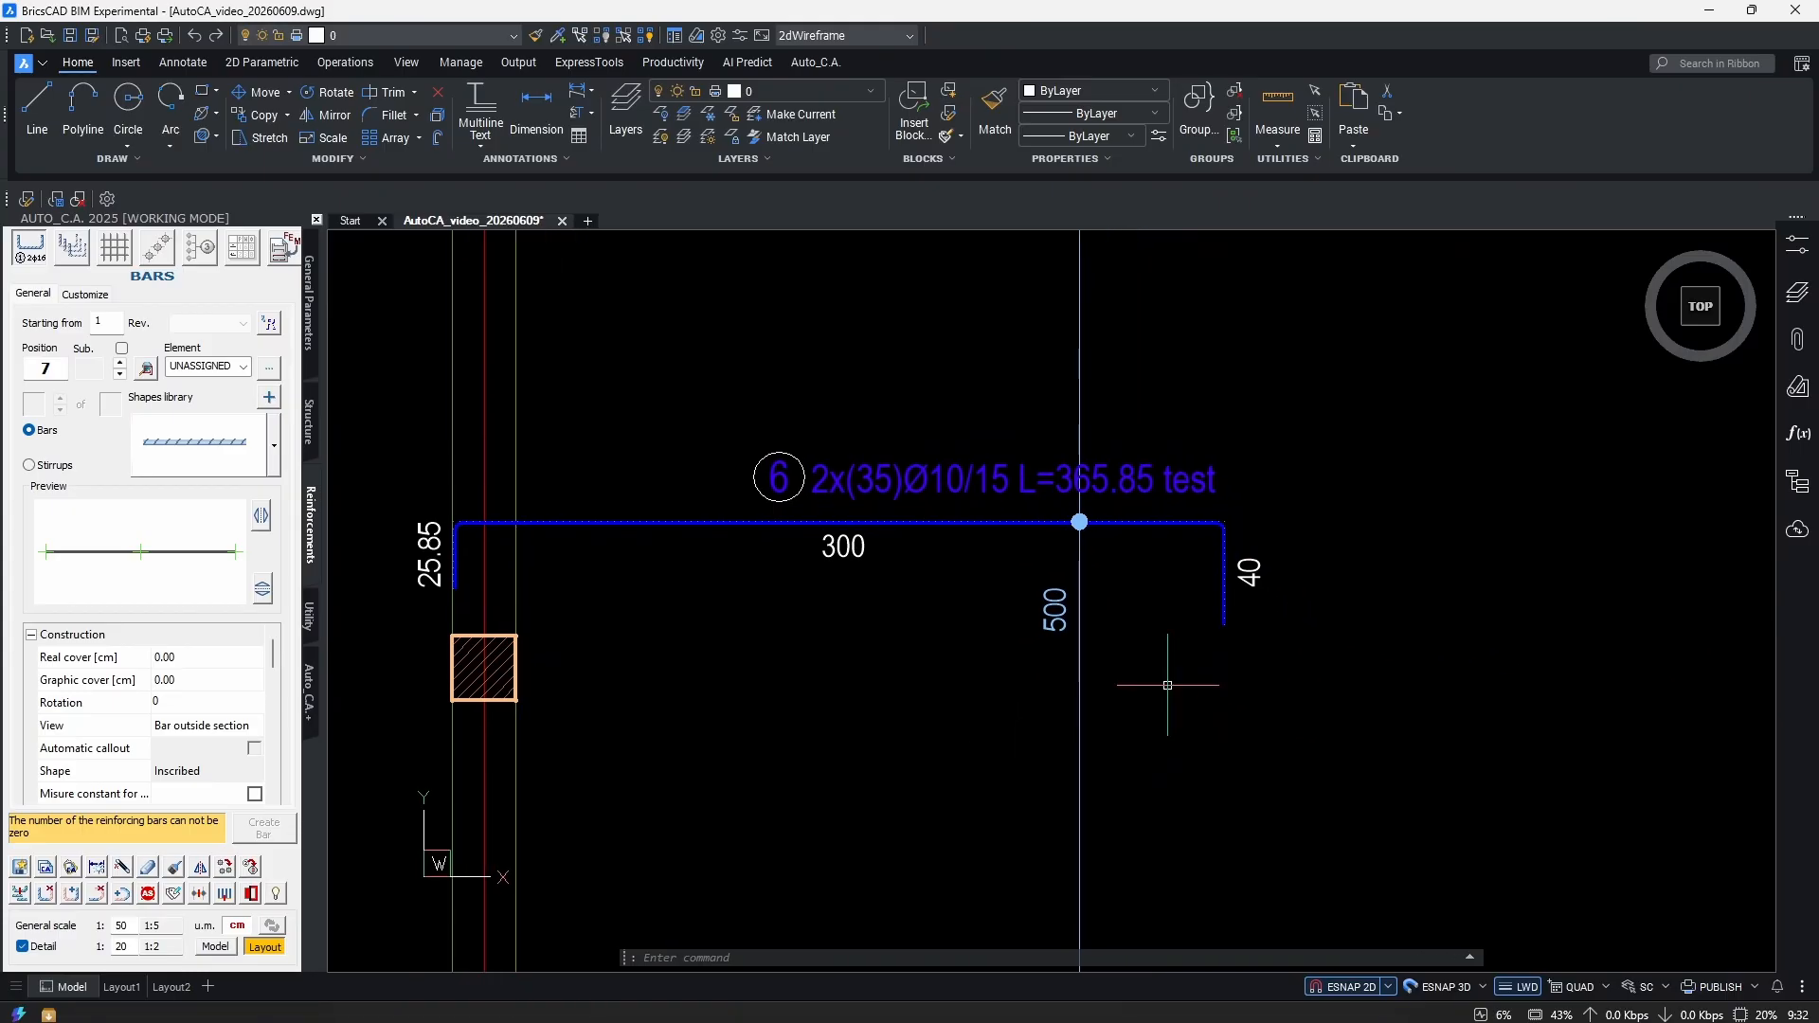
Stretch bar 6's right leg horizontally with Ortho on, making the span 398.06 and L=463.91.
middle_drag(1175, 674, 1119, 664)
key(s)
key(Return)
click(1299, 674)
click(1117, 552)
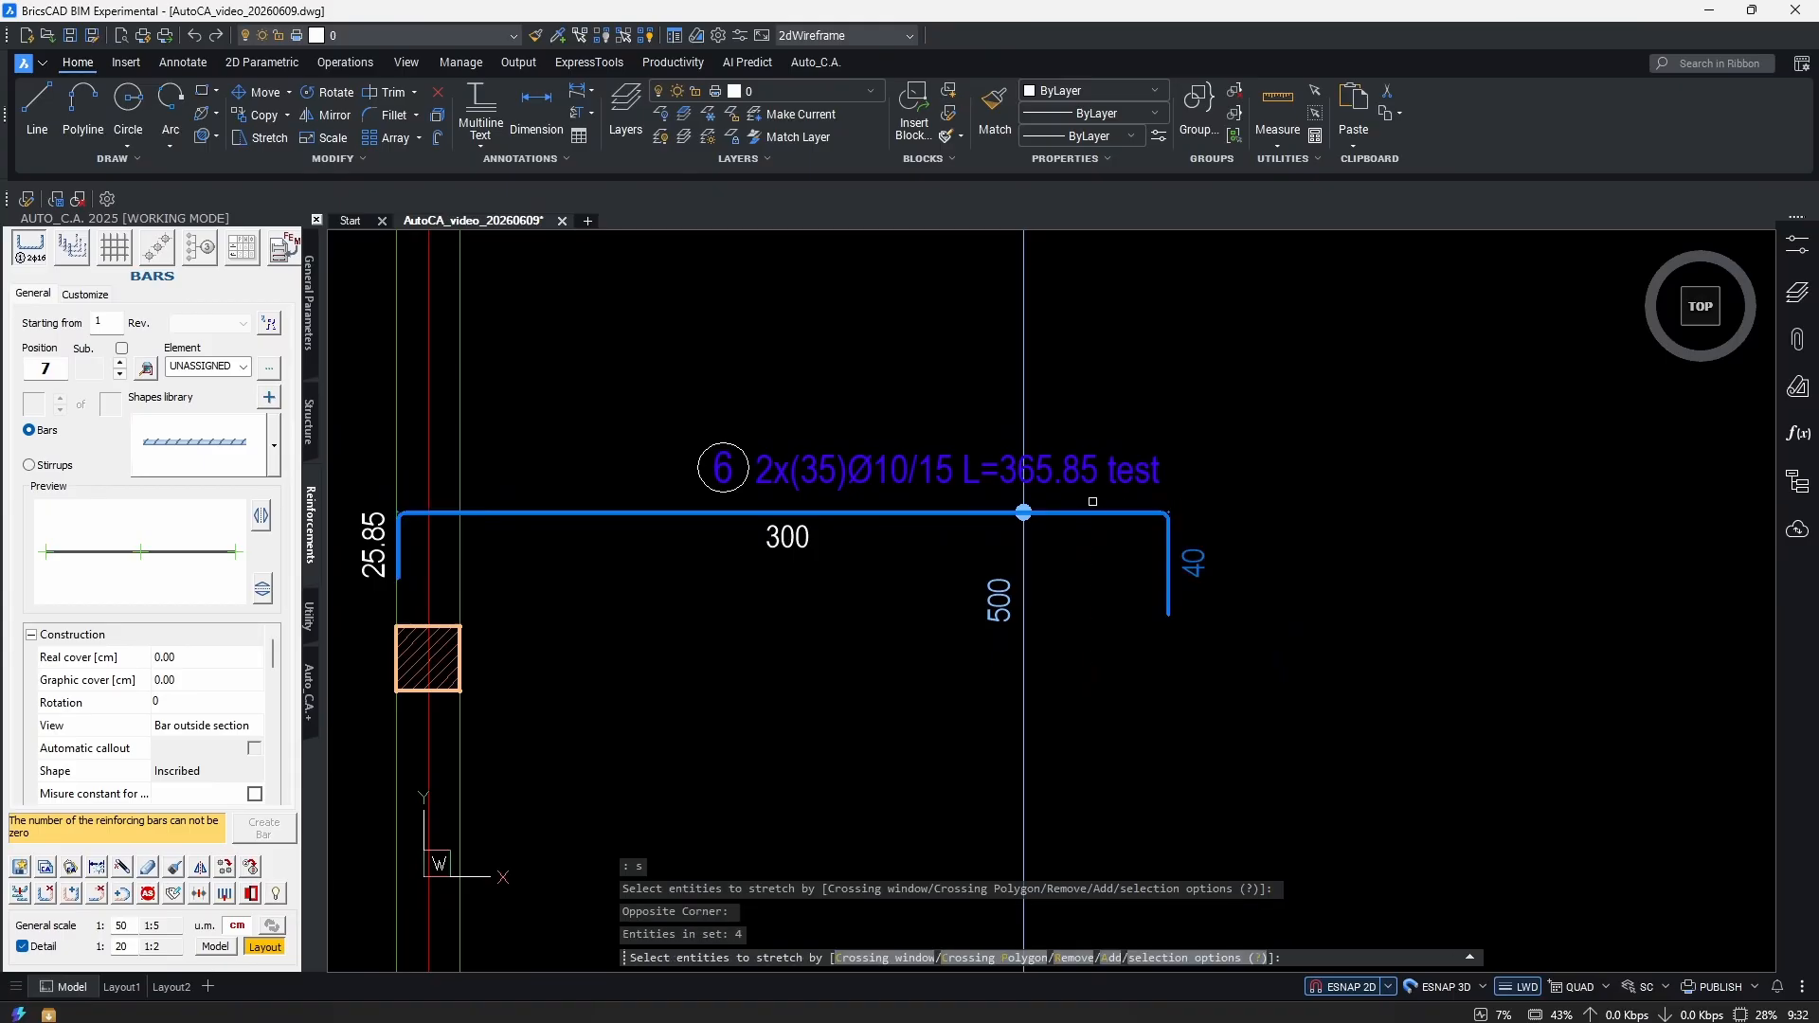
key(Return)
click(1167, 692)
key(F8)
click(1326, 569)
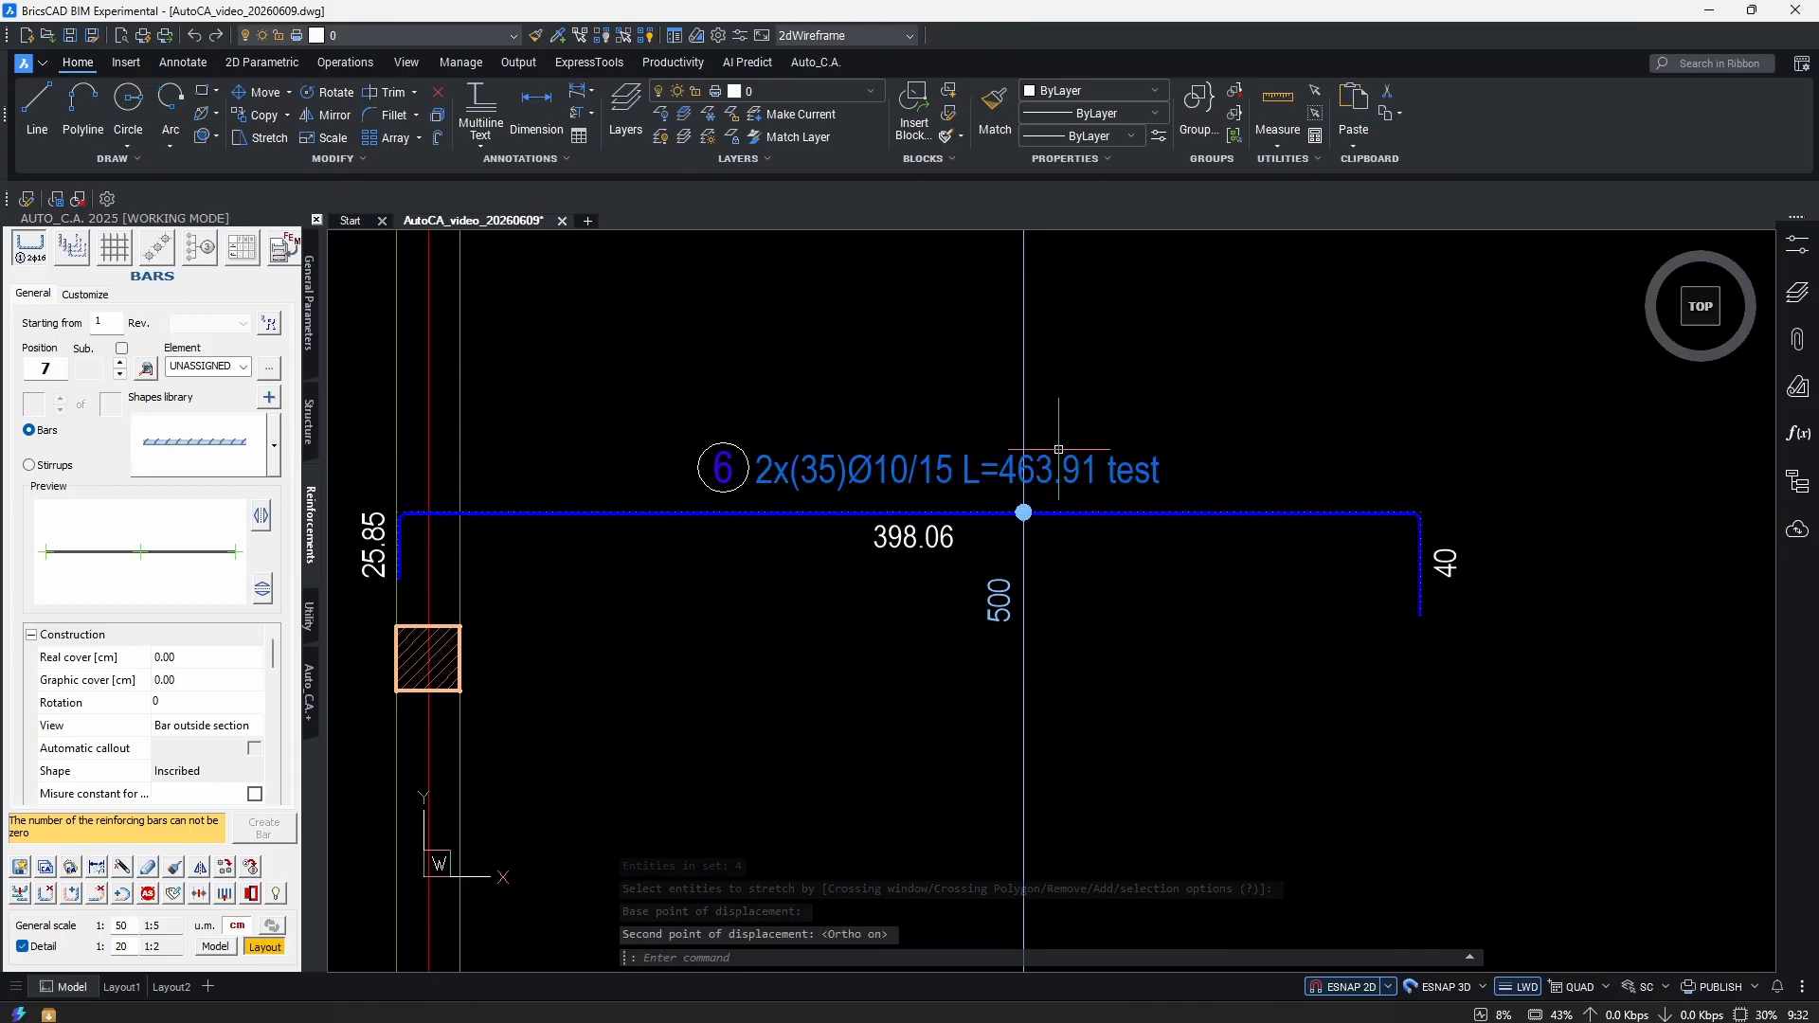
scroll(1016, 595, down, 2)
middle_drag(1017, 595, 982, 595)
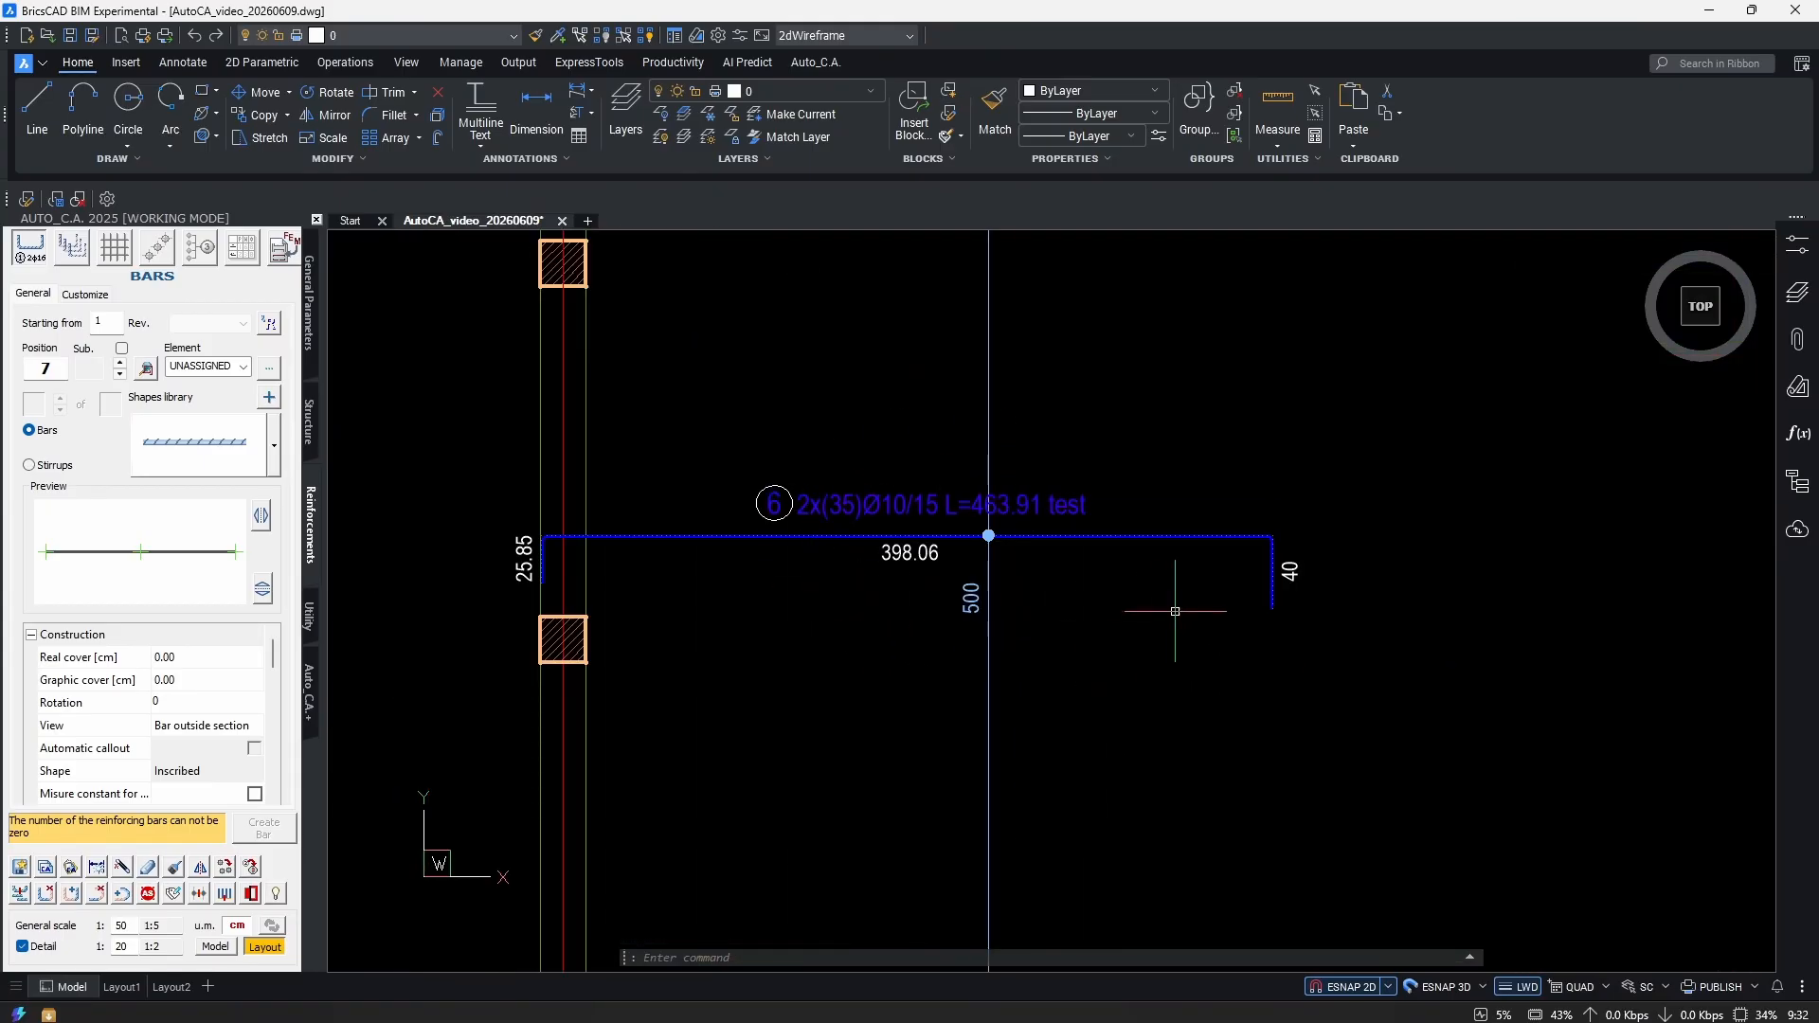
Drag the distribution line's end grip, shortening the distribution to 411.6.
mouse_move(968, 585)
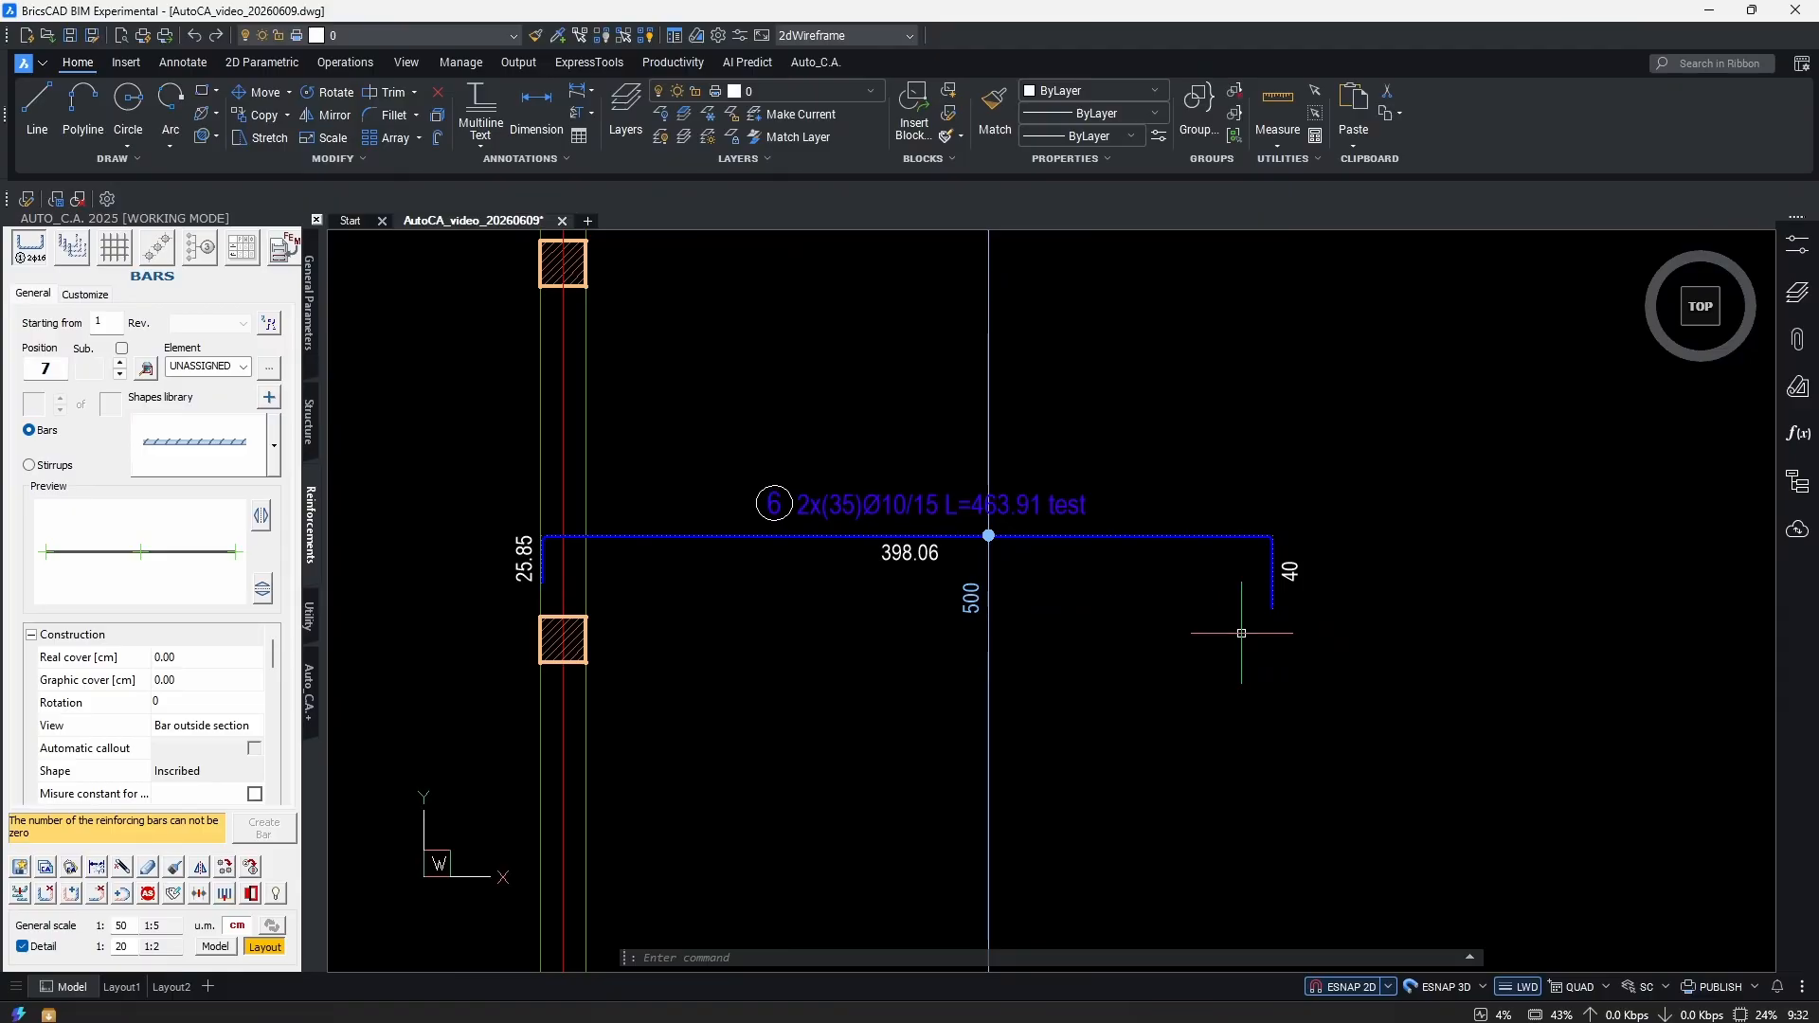
scroll(845, 561, down, 2)
click(845, 560)
click(985, 417)
click(958, 438)
scroll(1093, 340, up, 2)
scroll(1119, 353, down, 3)
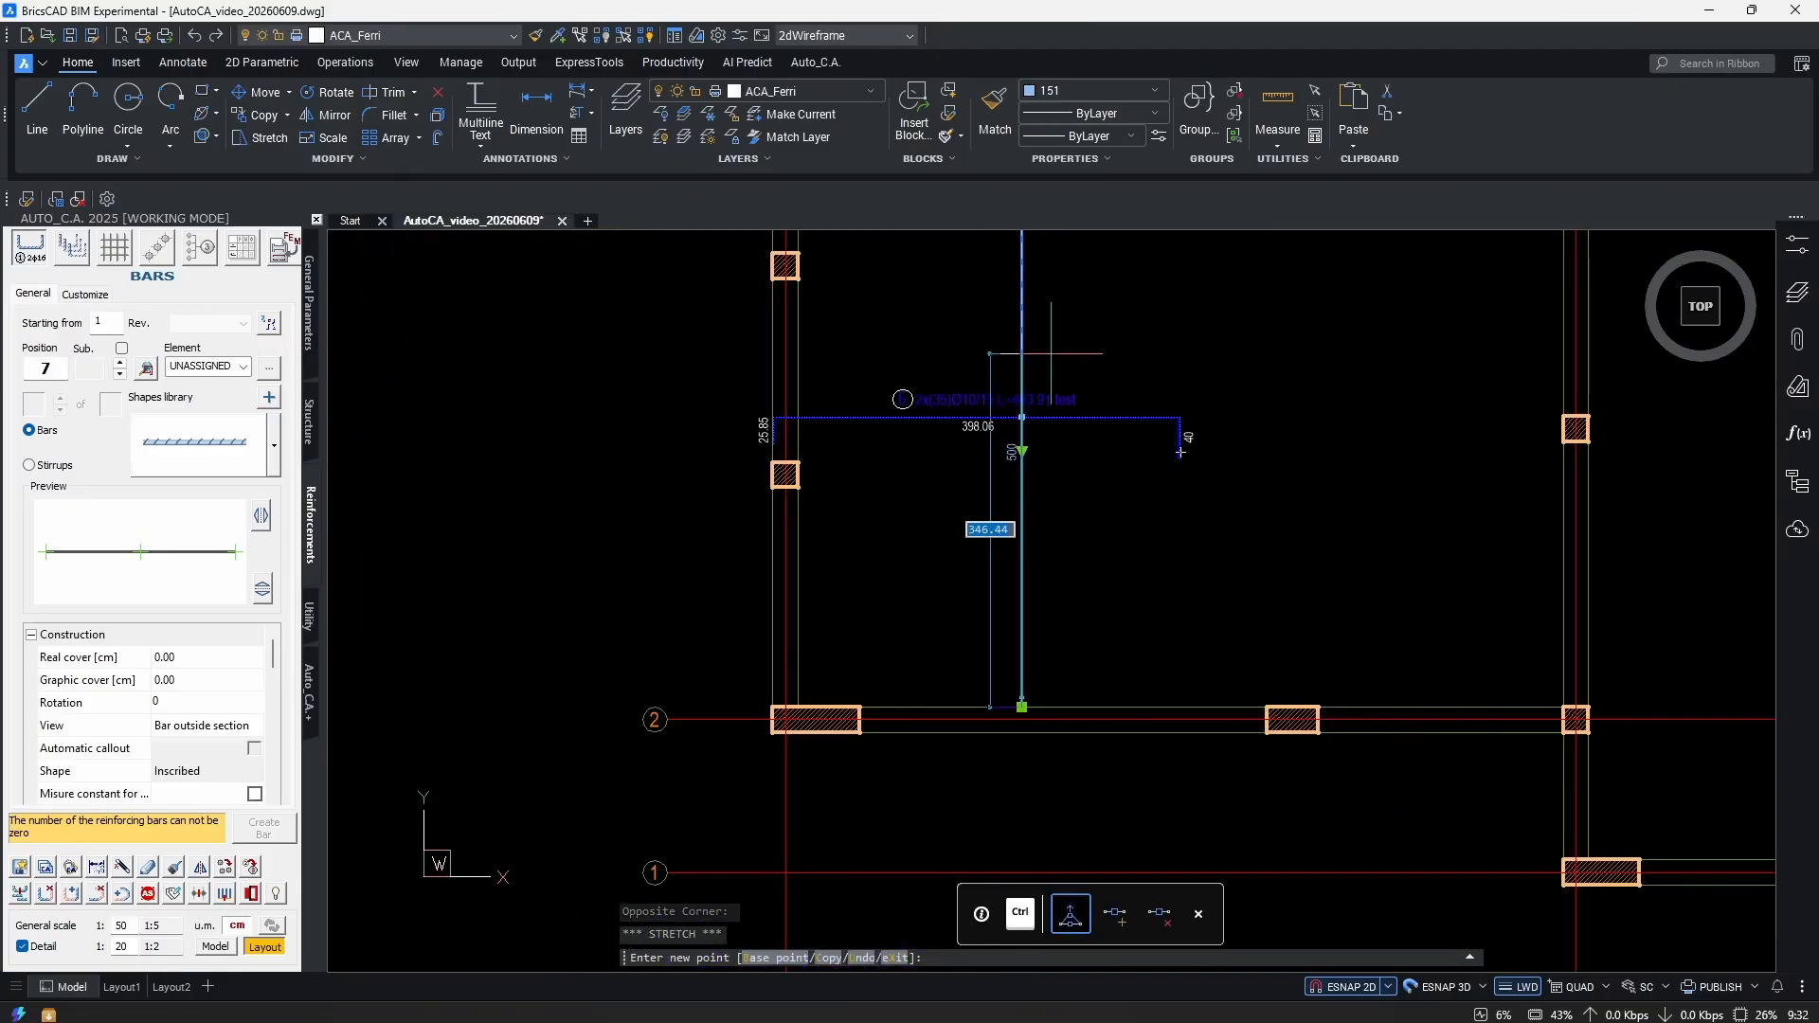
scroll(845, 604, up, 4)
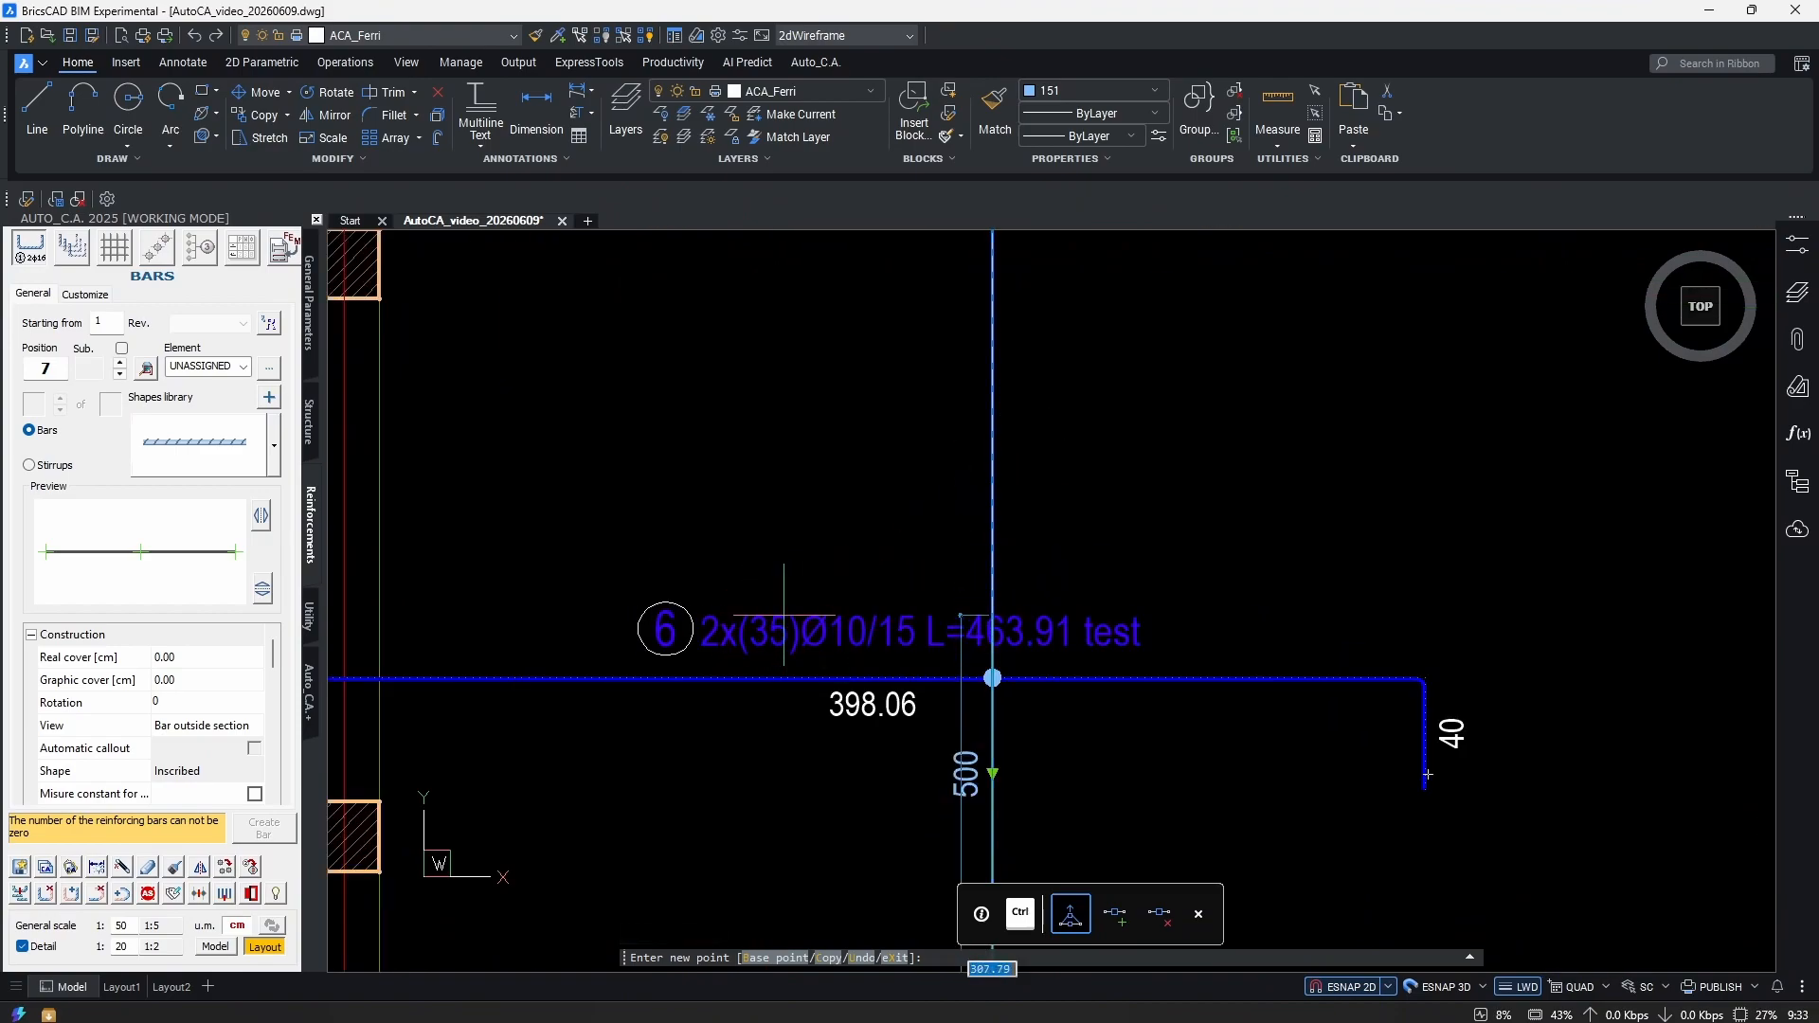
scroll(1128, 339, down, 2)
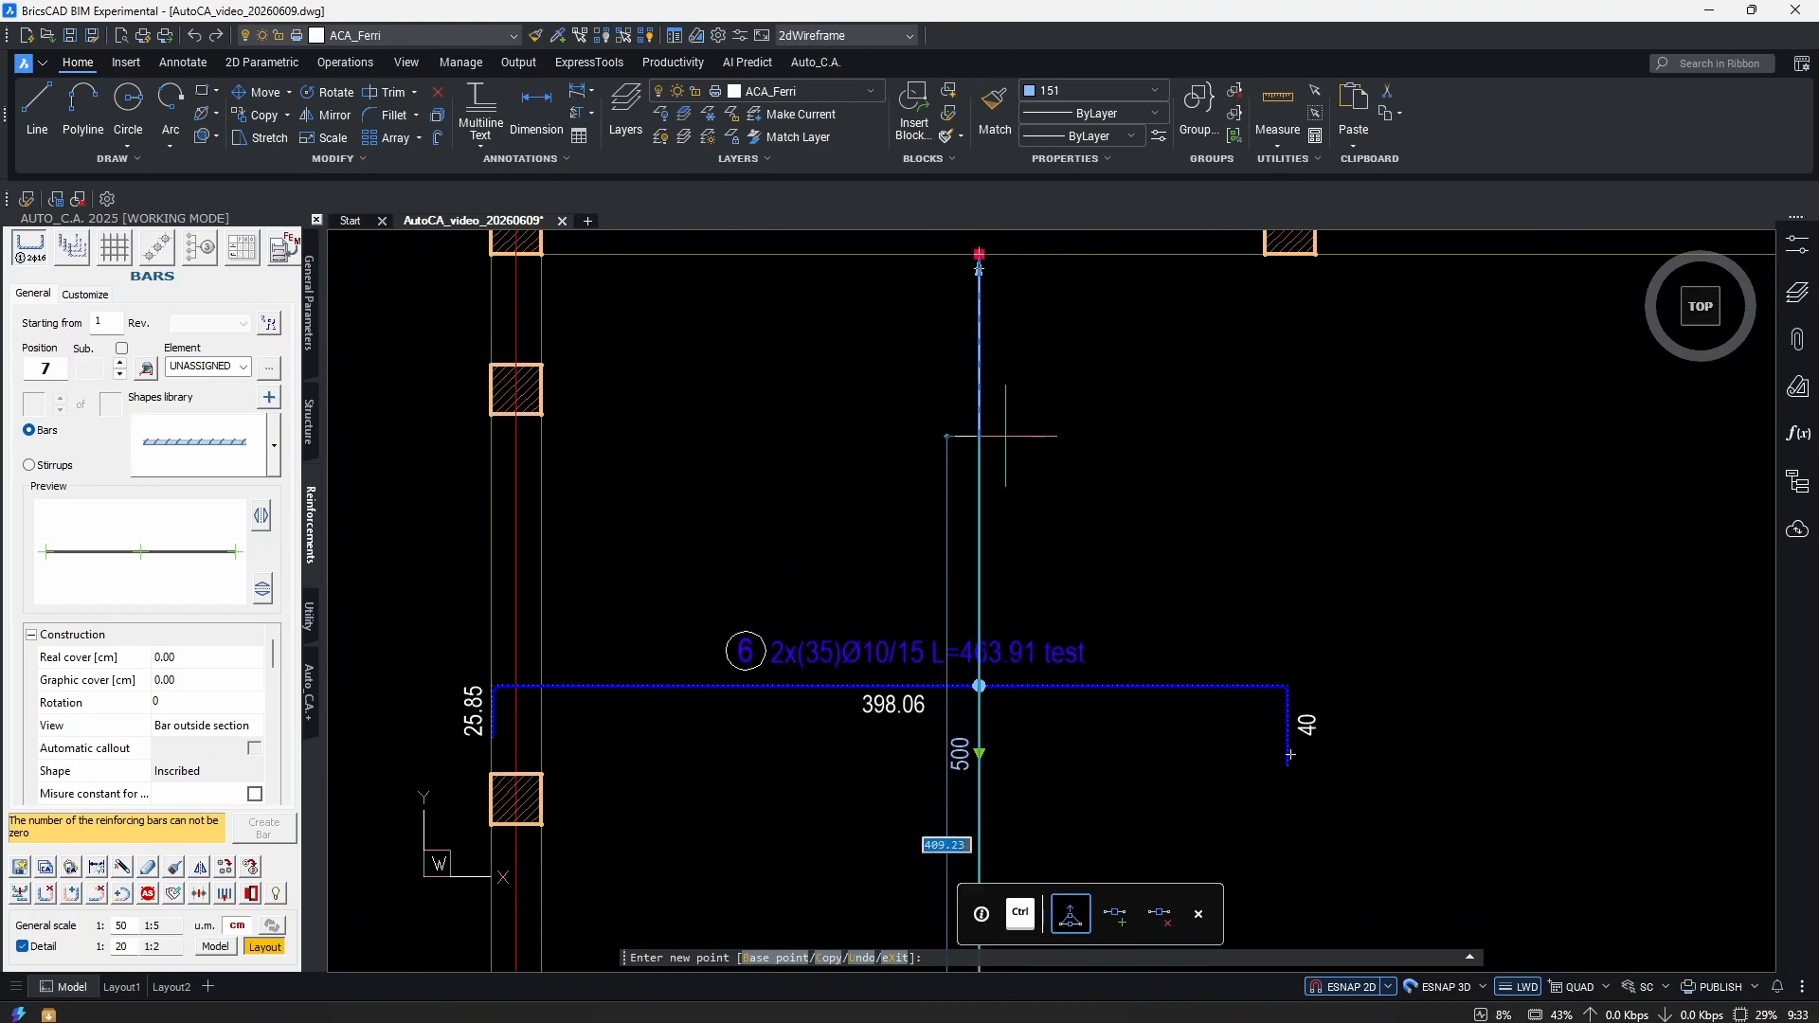
click(974, 405)
Undo the distribution change, restoring 35 bars over a 500 distribution.
scroll(786, 561, up, 5)
scroll(851, 587, down, 5)
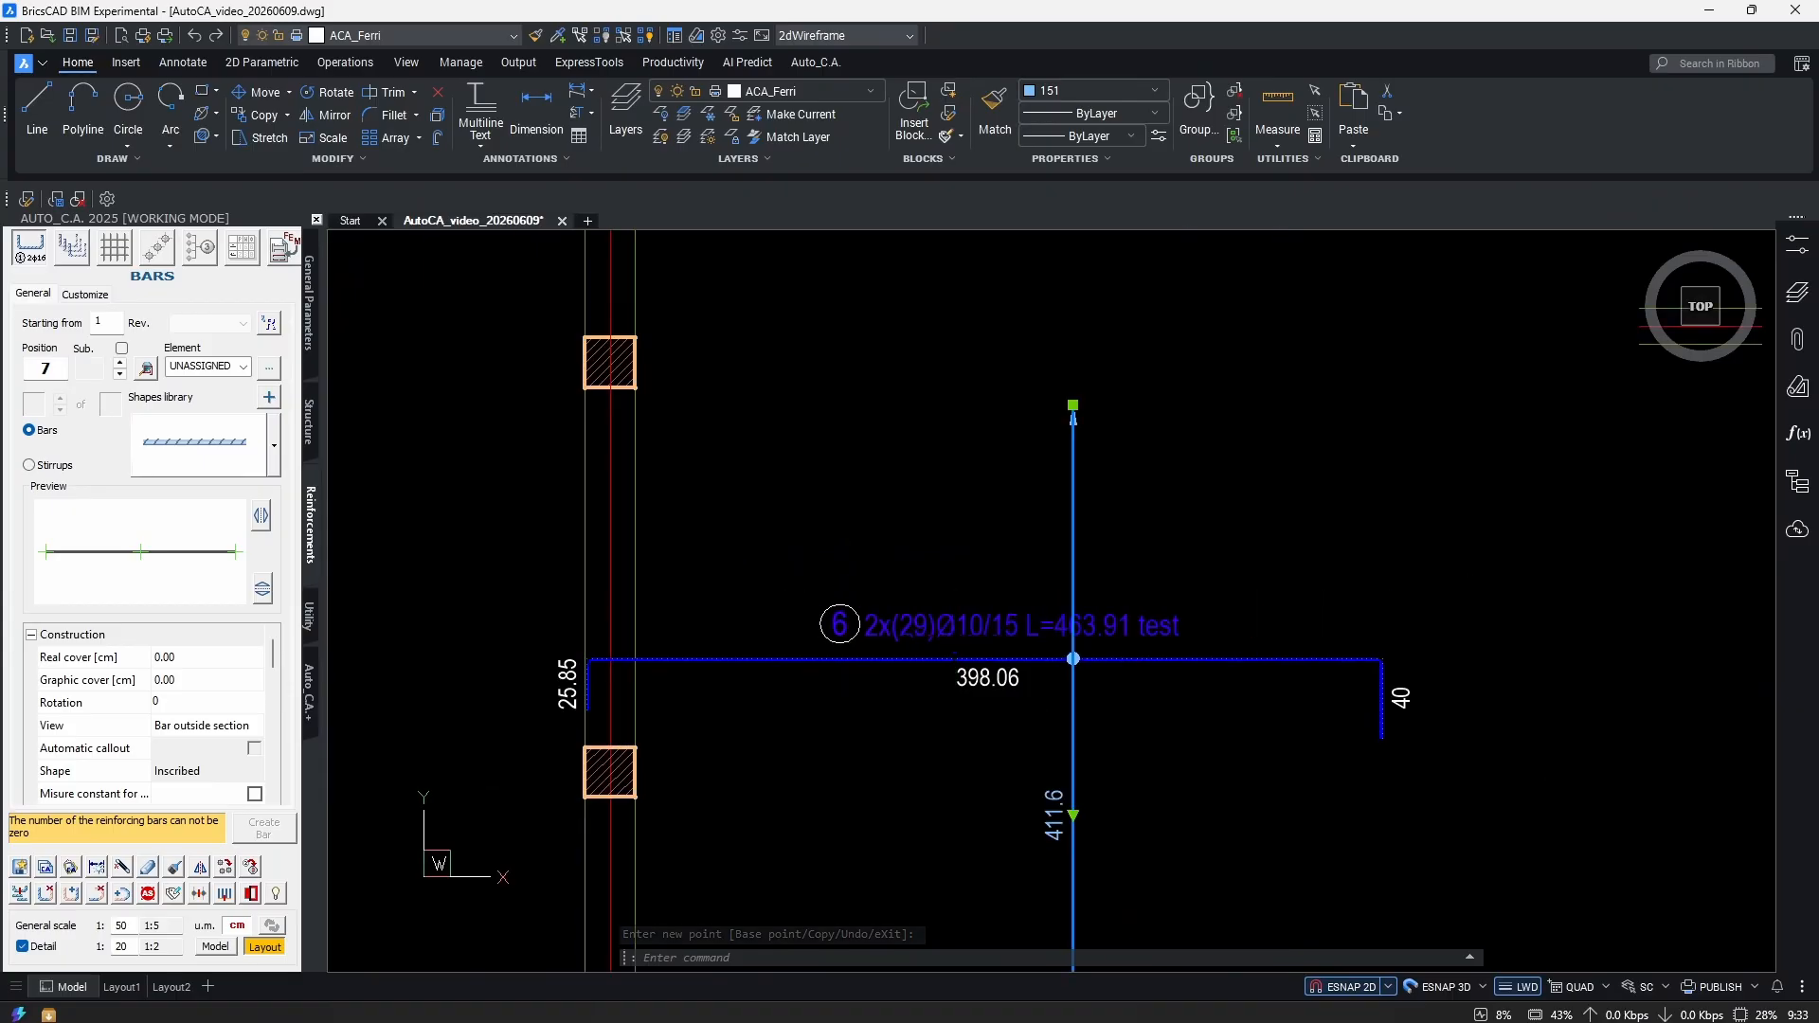
scroll(995, 554, down, 3)
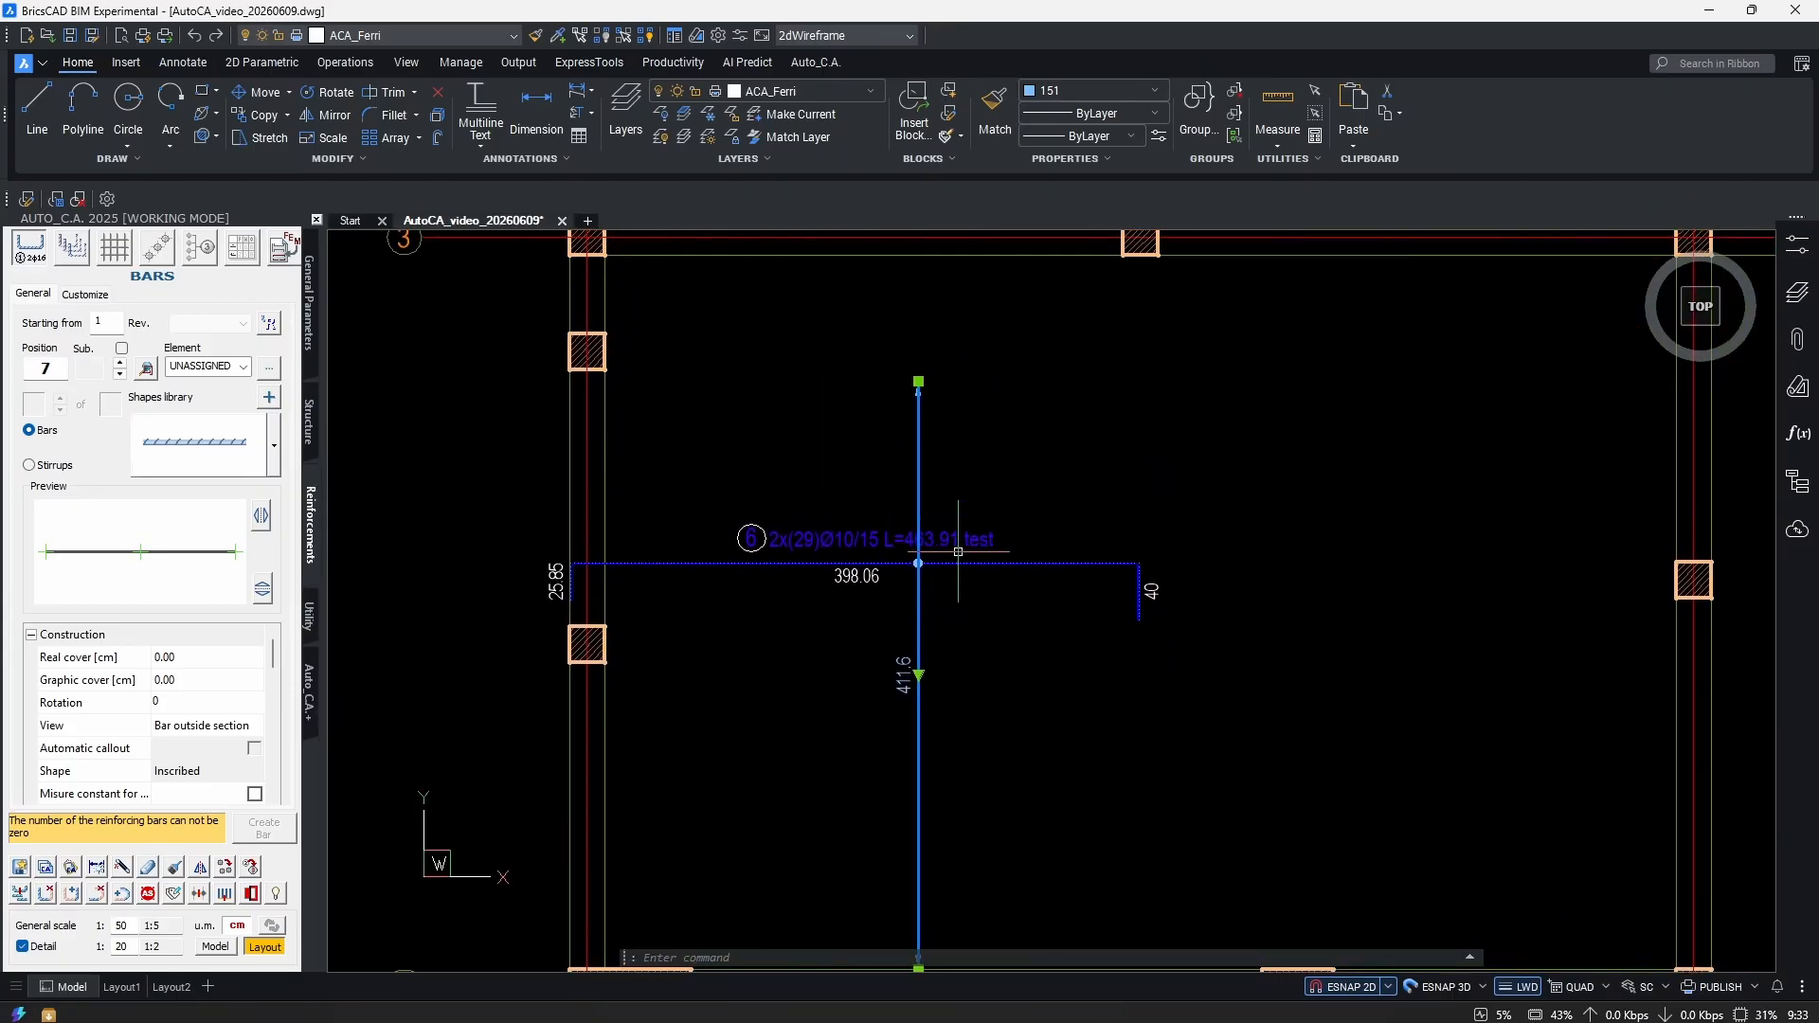
scroll(938, 493, up, 5)
key(Escape)
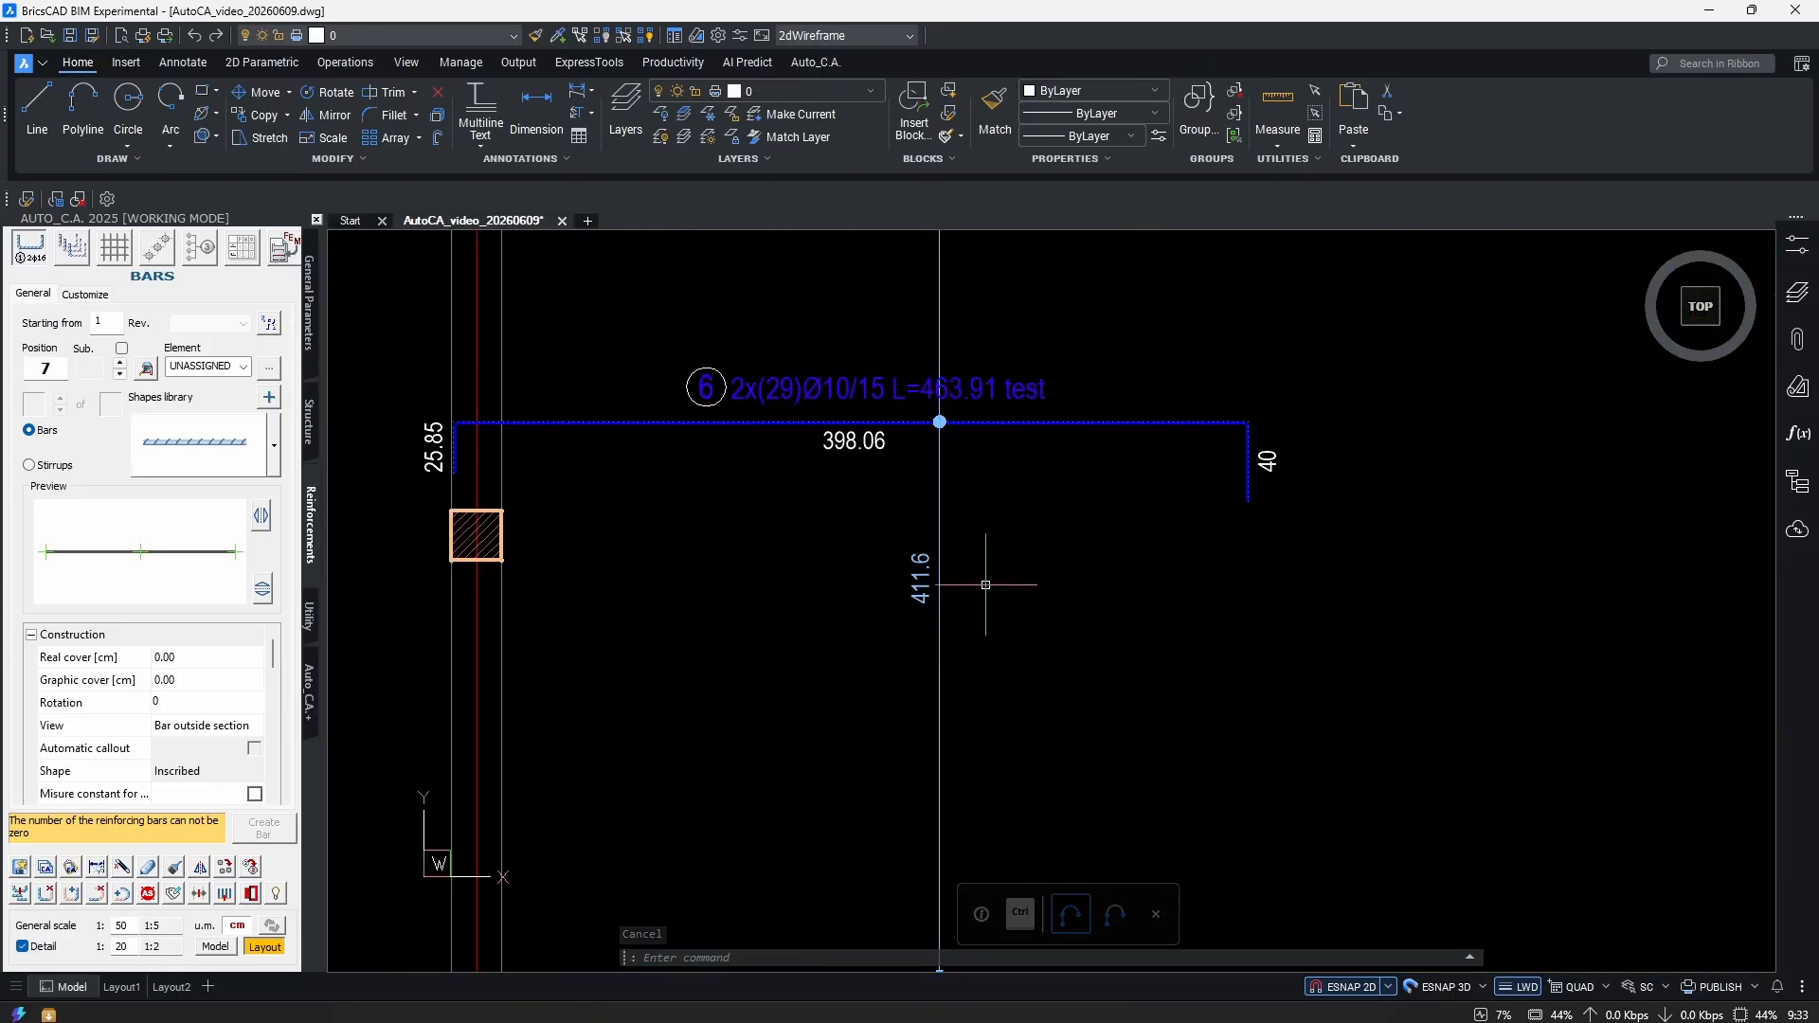
key(ctrl+z)
key(ctrl+z)
key(ctrl+z)
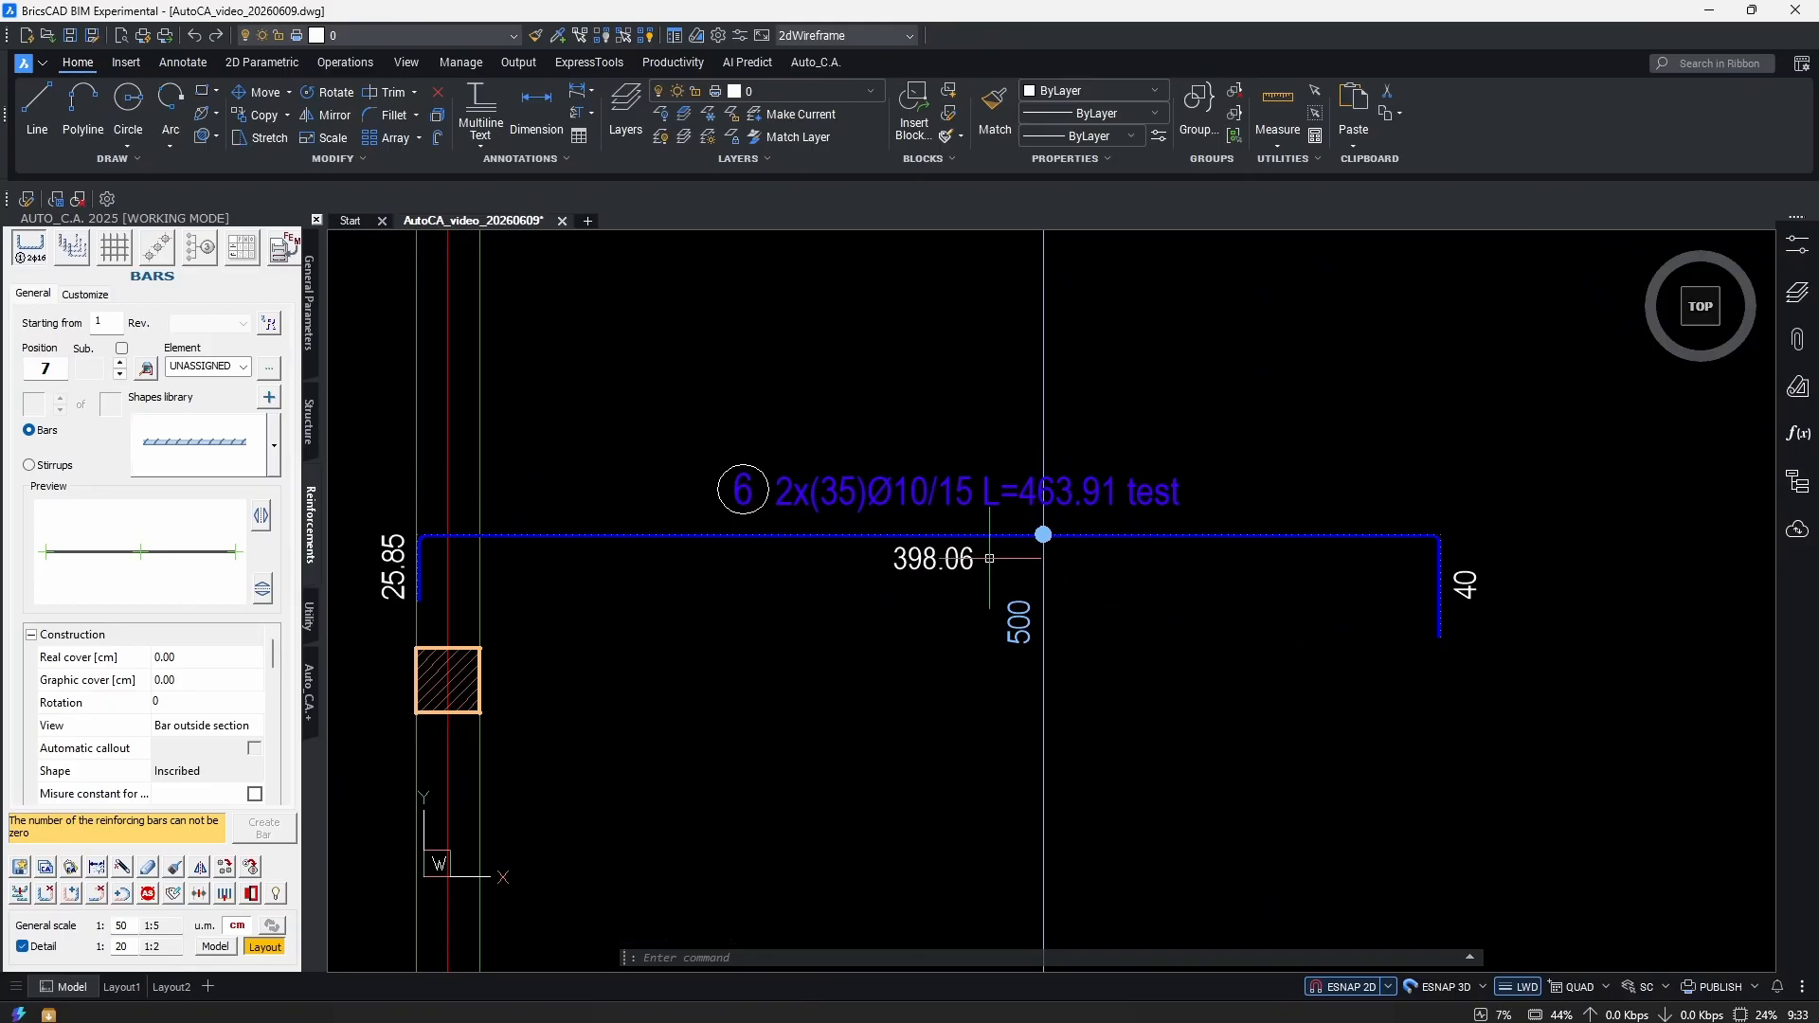
scroll(896, 481, up, 4)
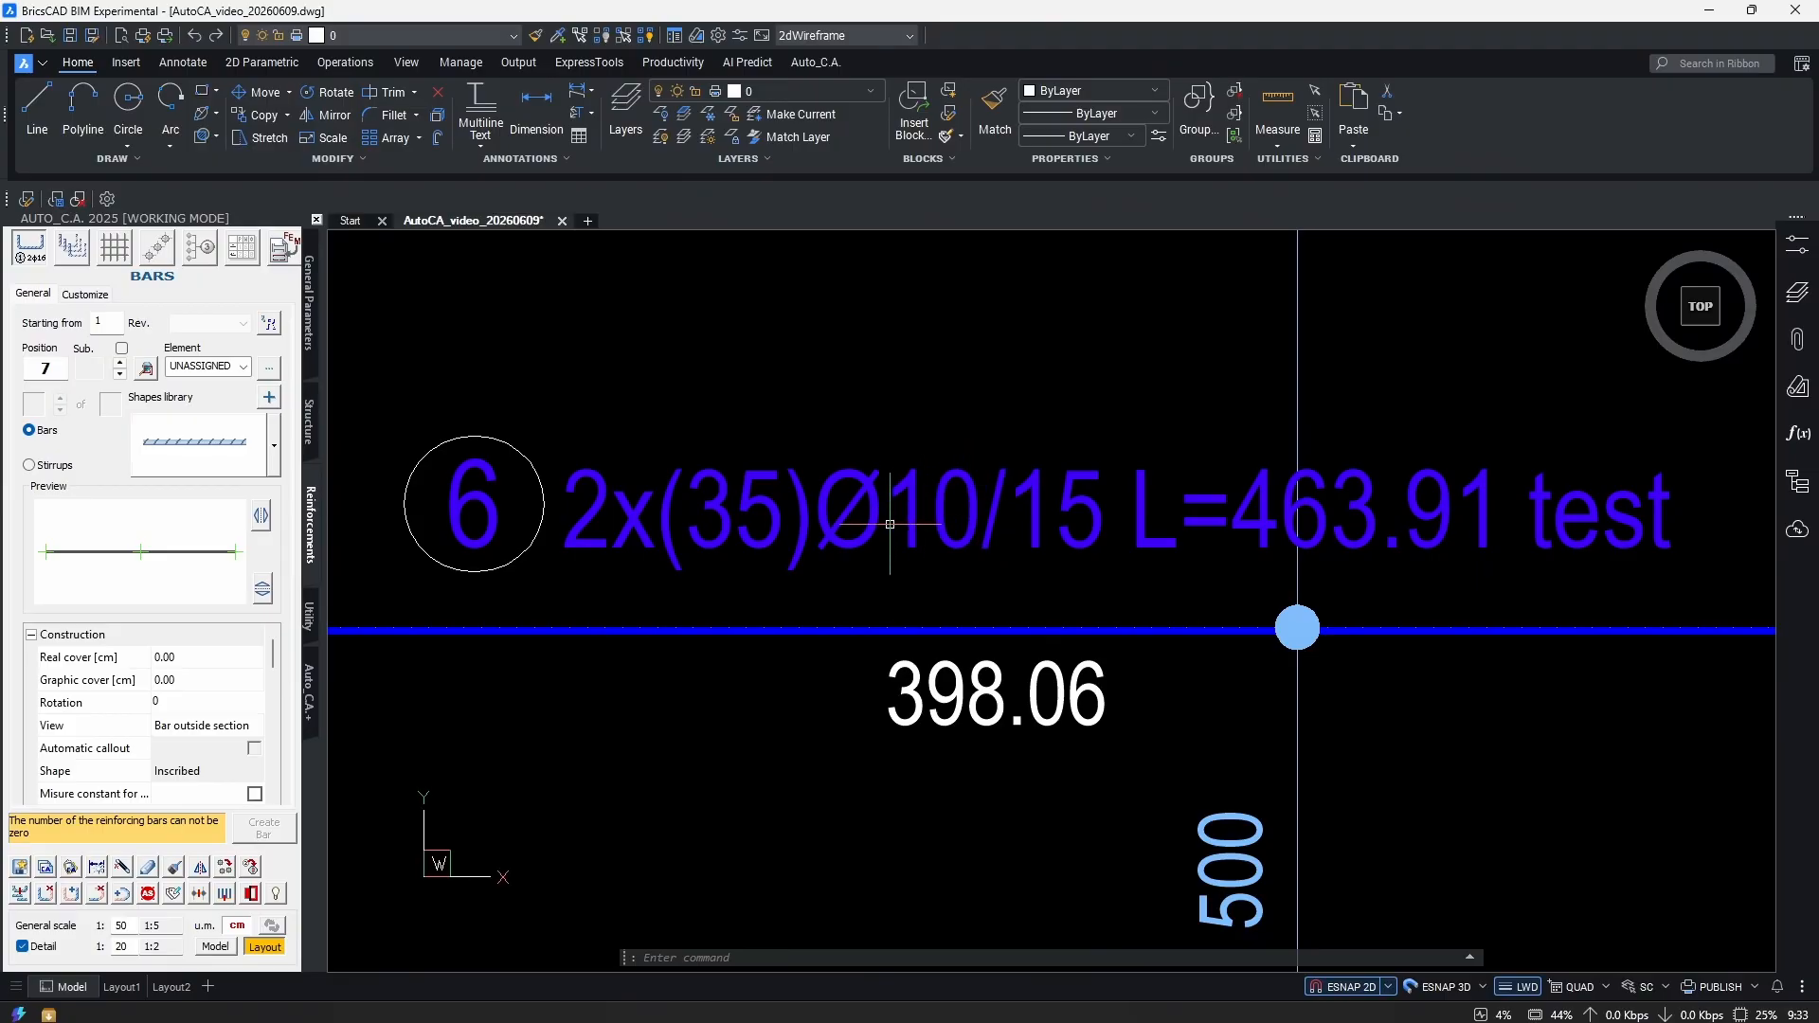
Edit bar 6's callout from Ø10 to Ø12, giving 2x(35)Ø12/15, then open the Bar Schedule settings.
double_click(972, 482)
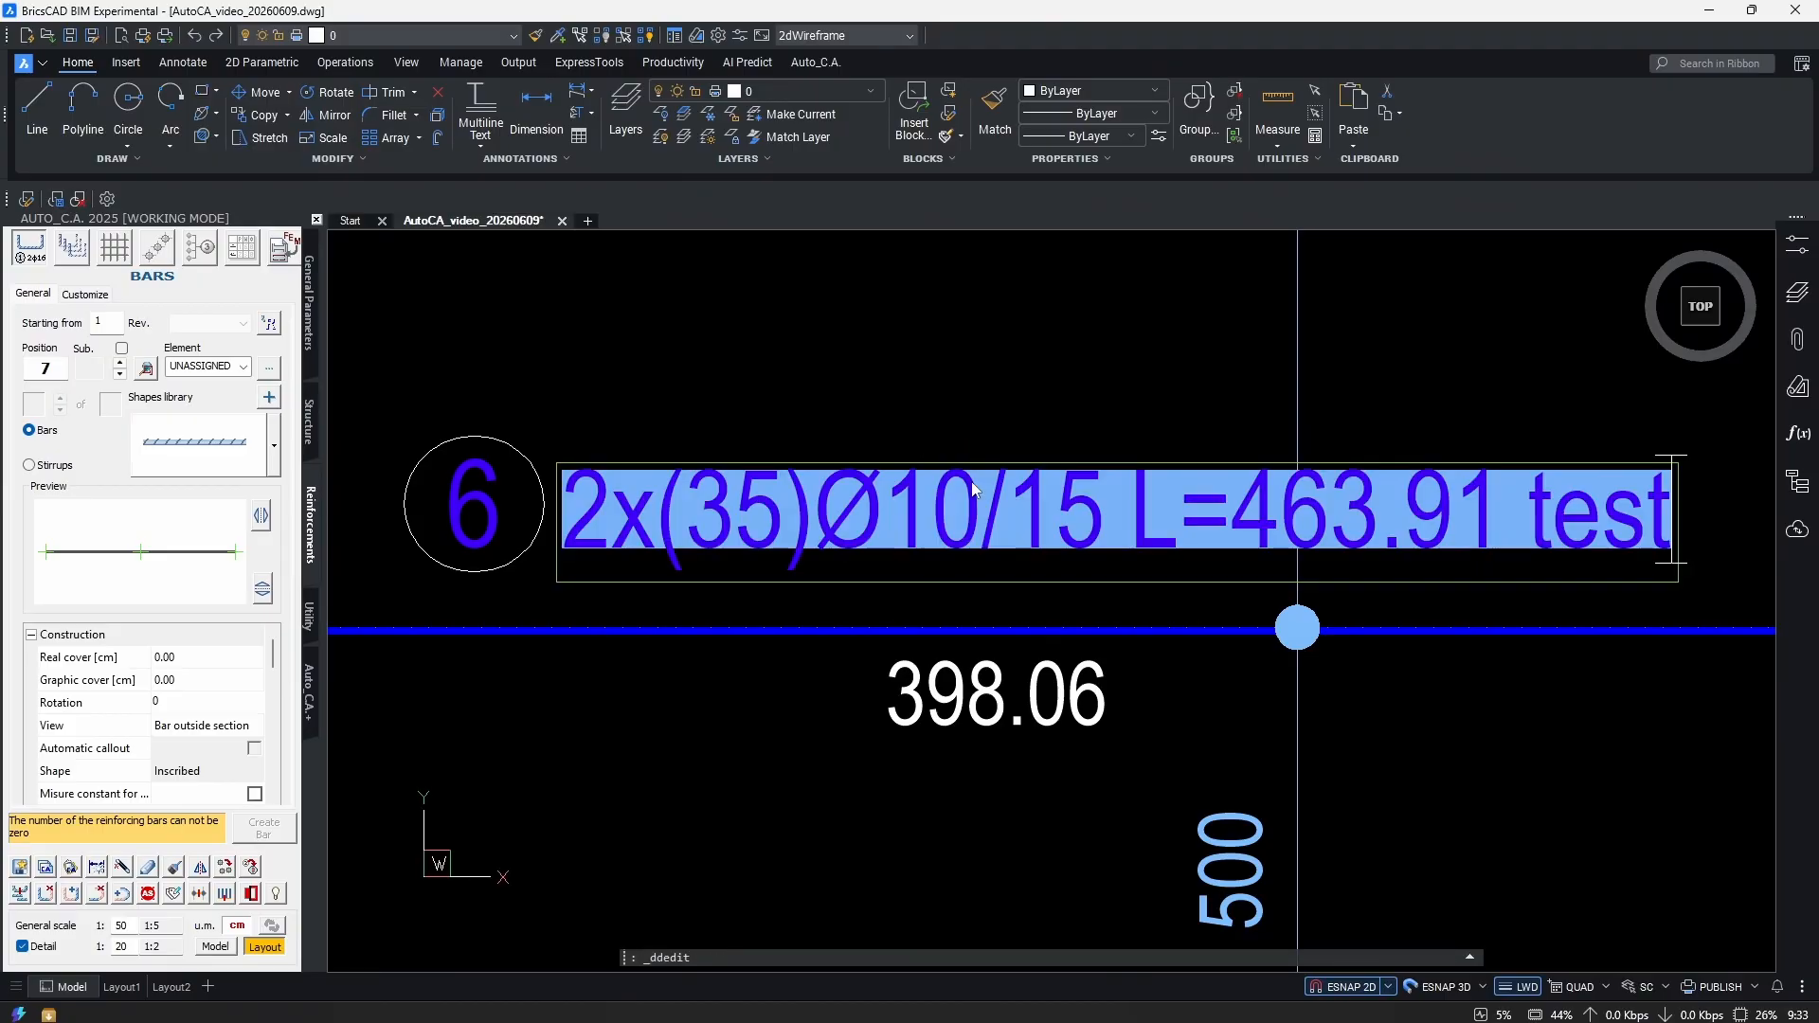
drag(983, 527, 928, 527)
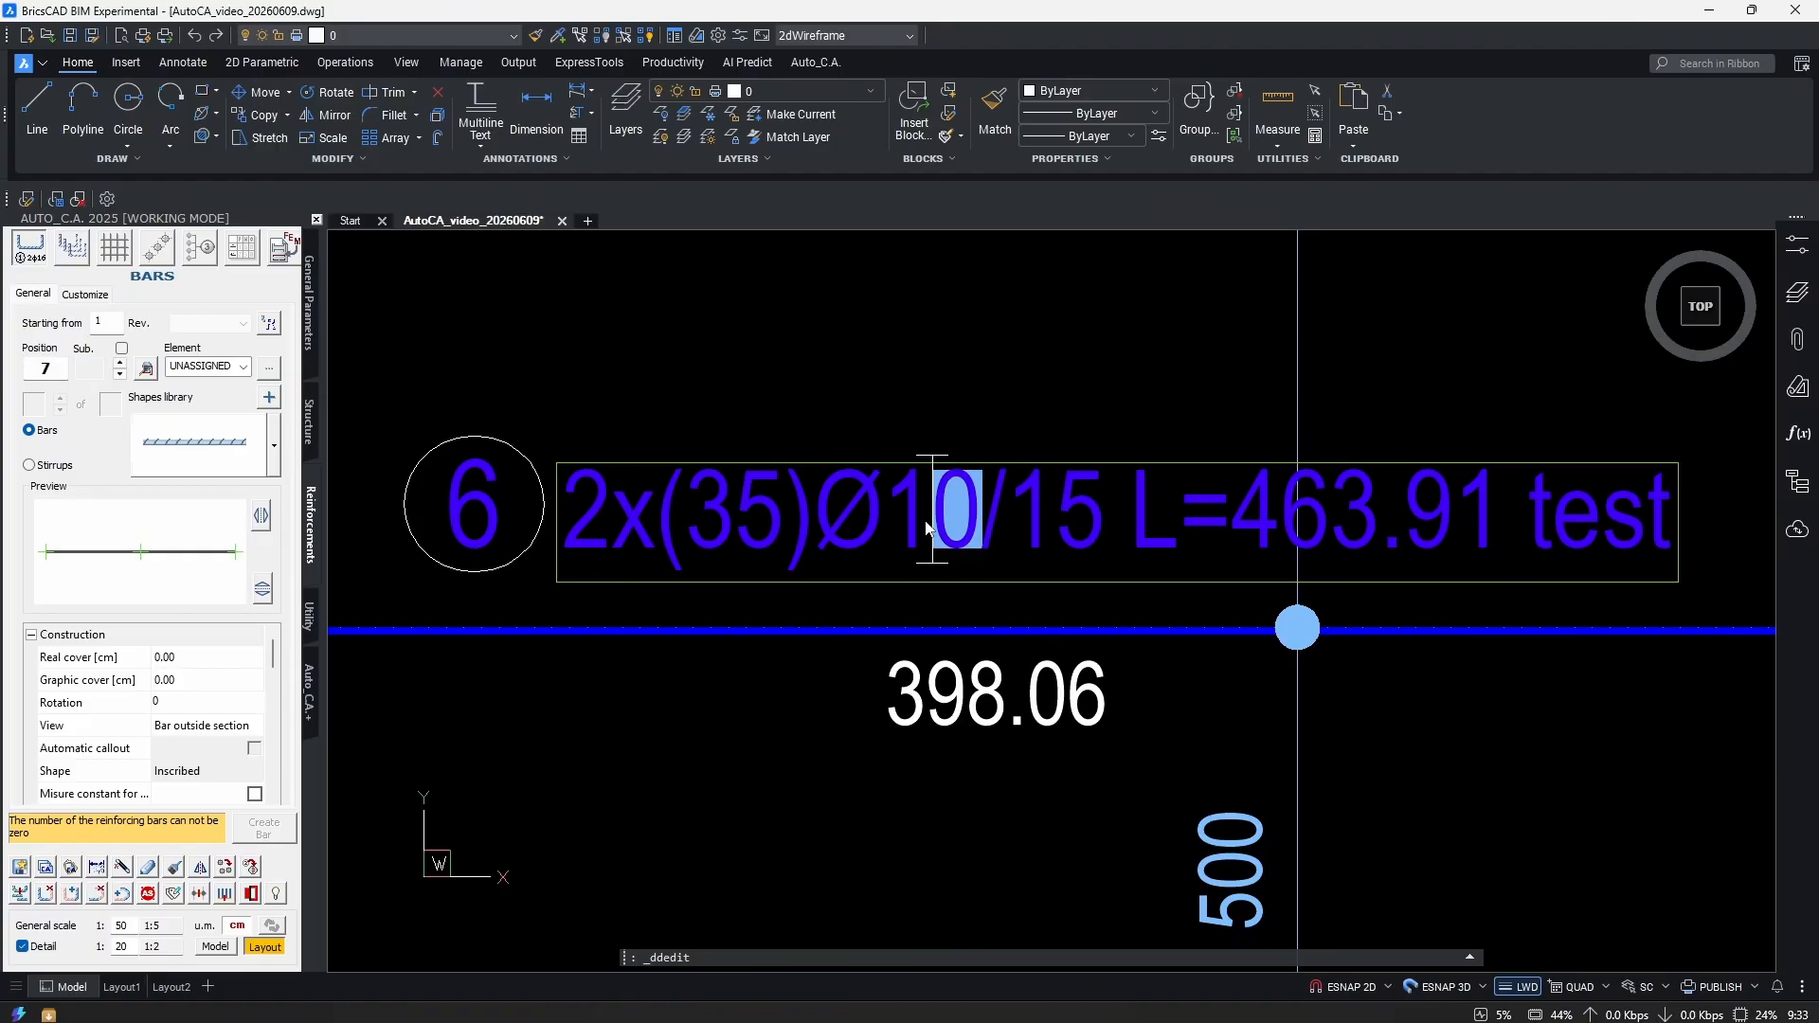
text(2)
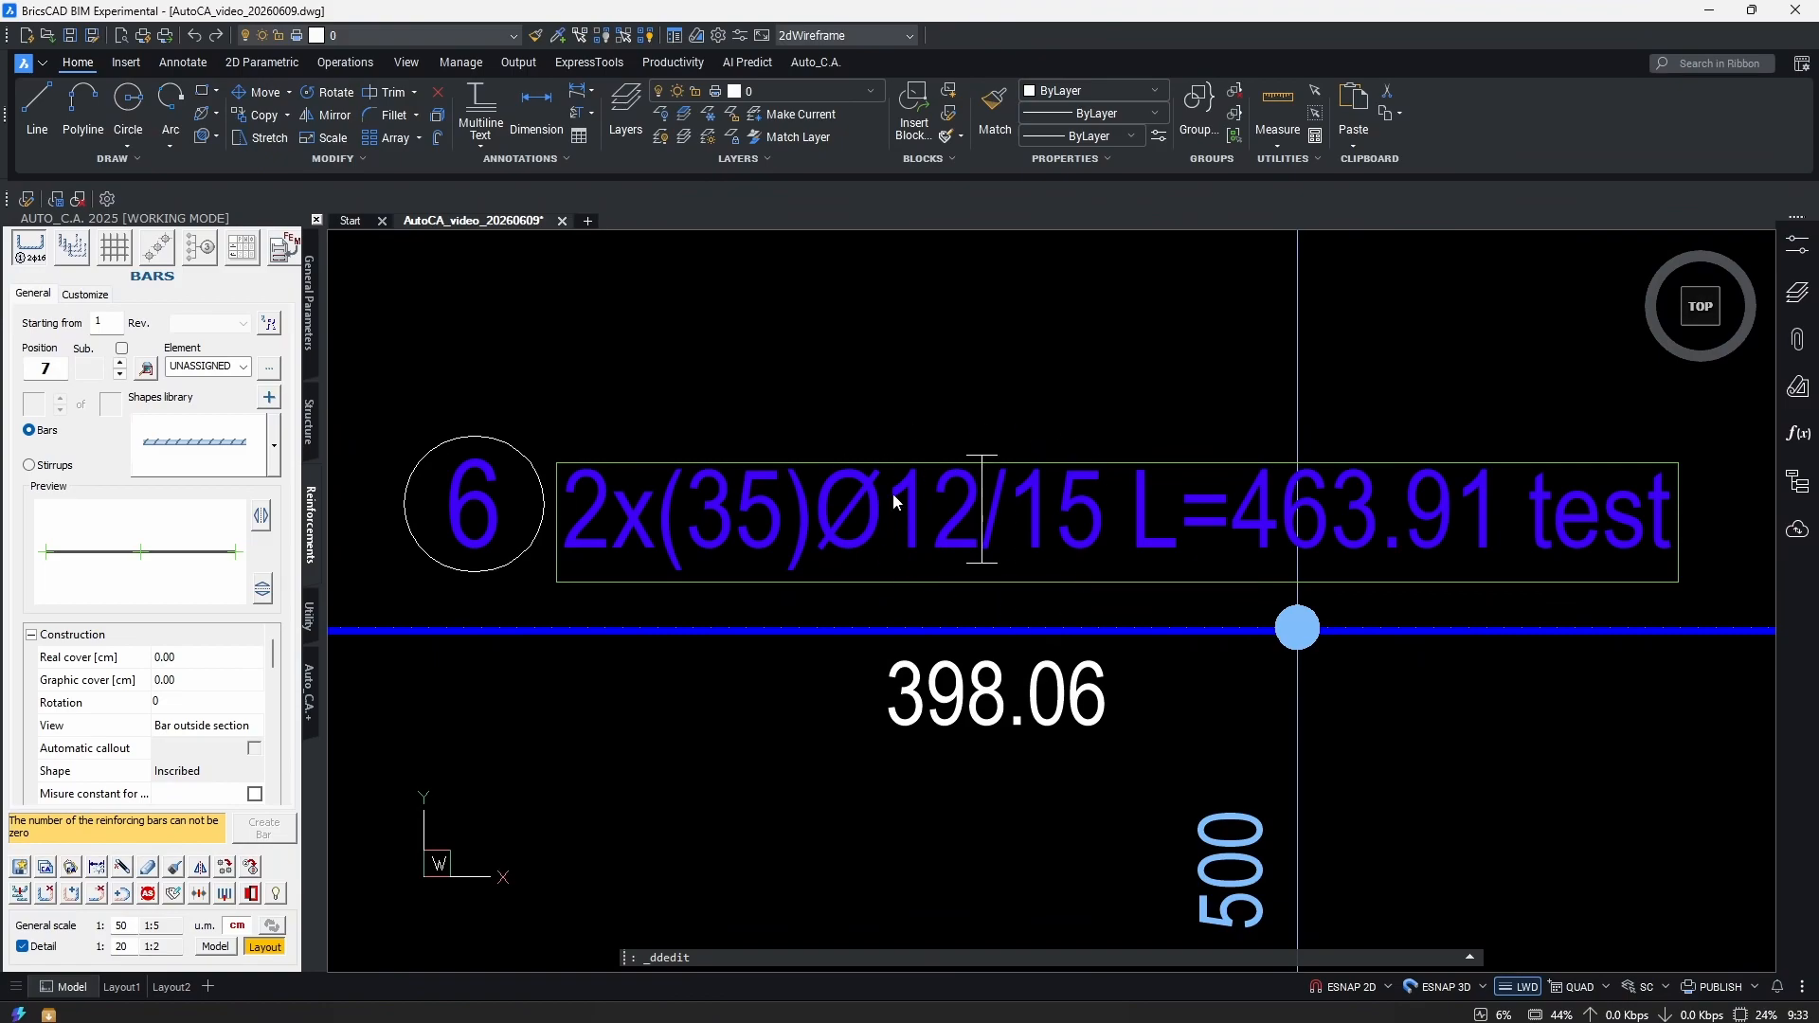
scroll(1049, 545, down, 5)
click(1281, 695)
scroll(1048, 554, up, 5)
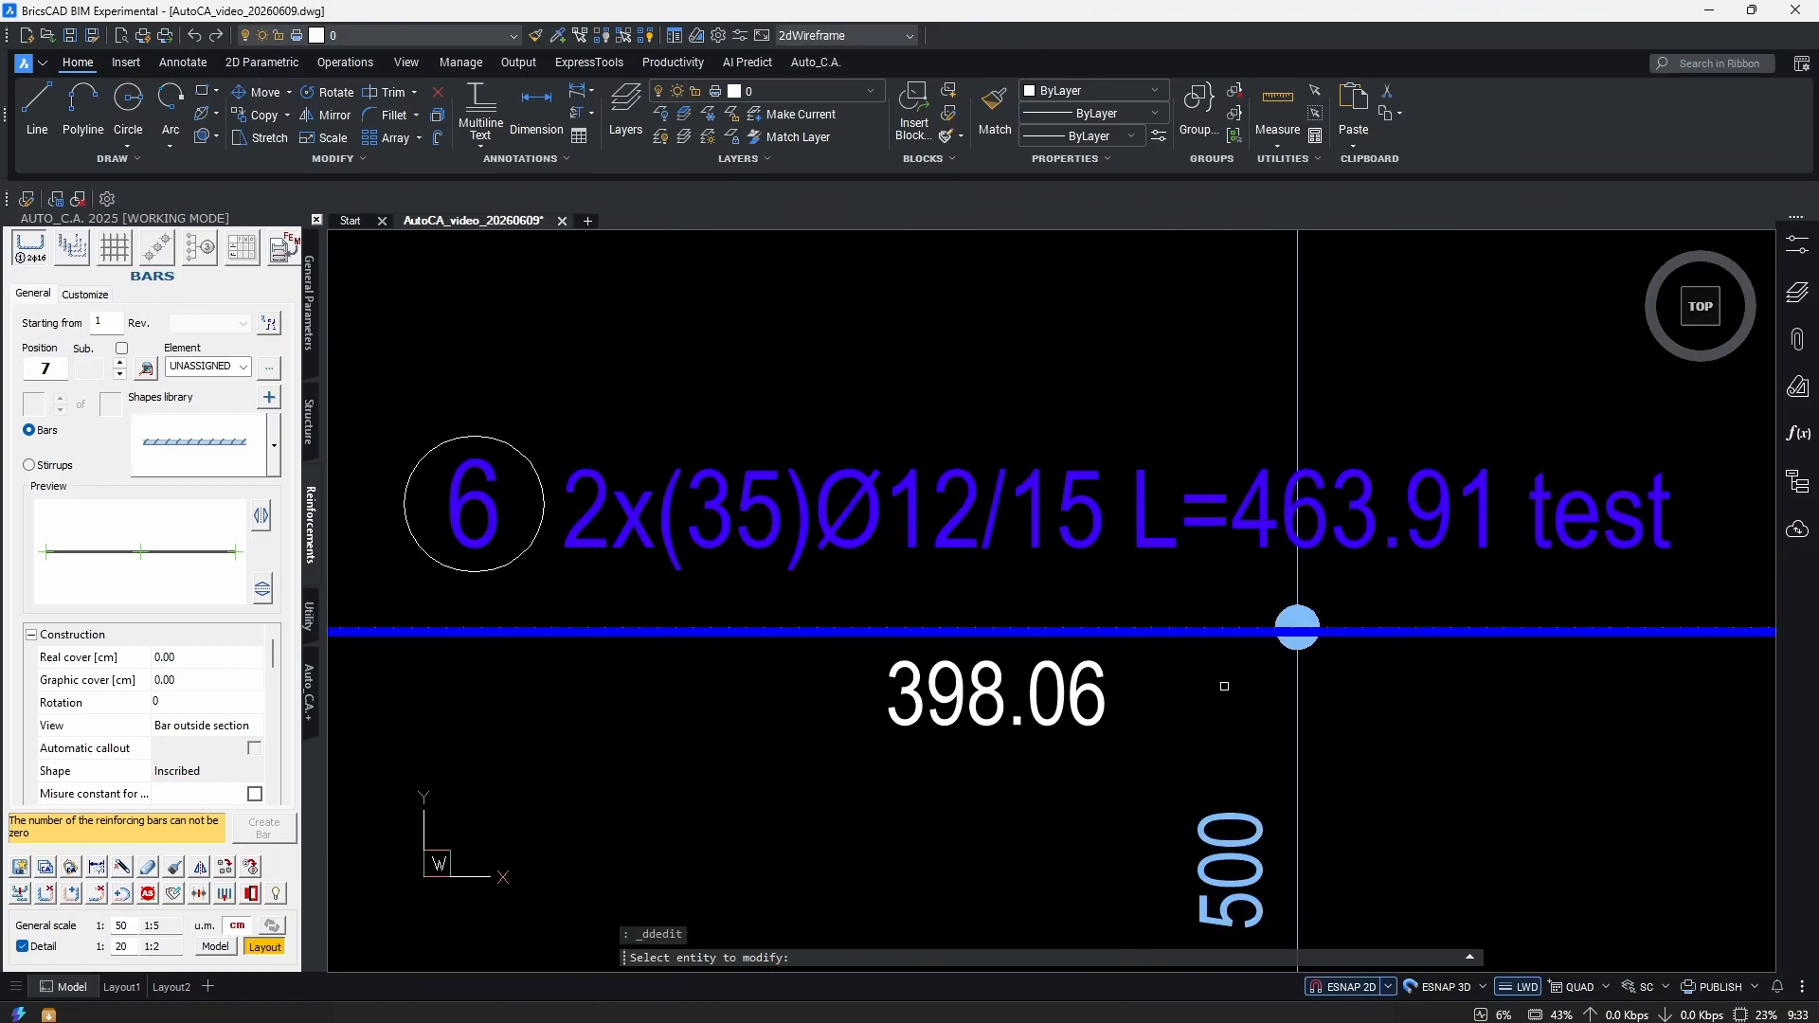
key(Escape)
scroll(1019, 593, down, 7)
scroll(1044, 516, up, 2)
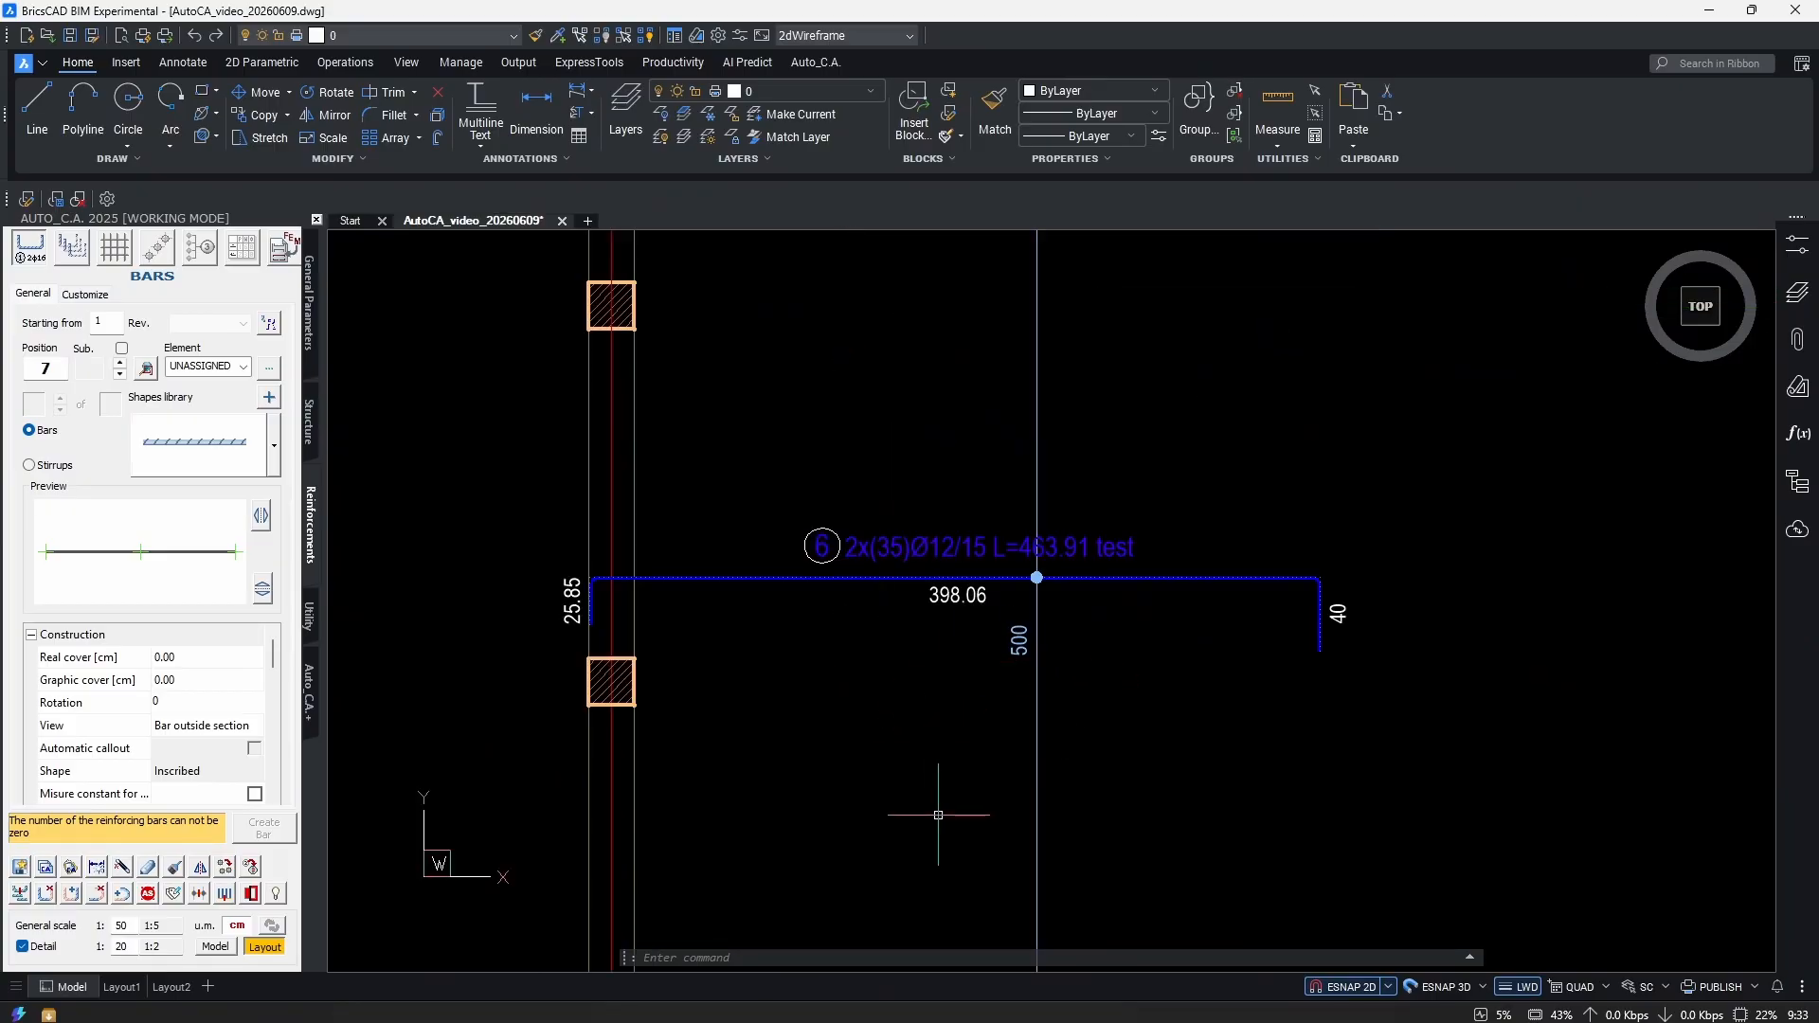
click(242, 247)
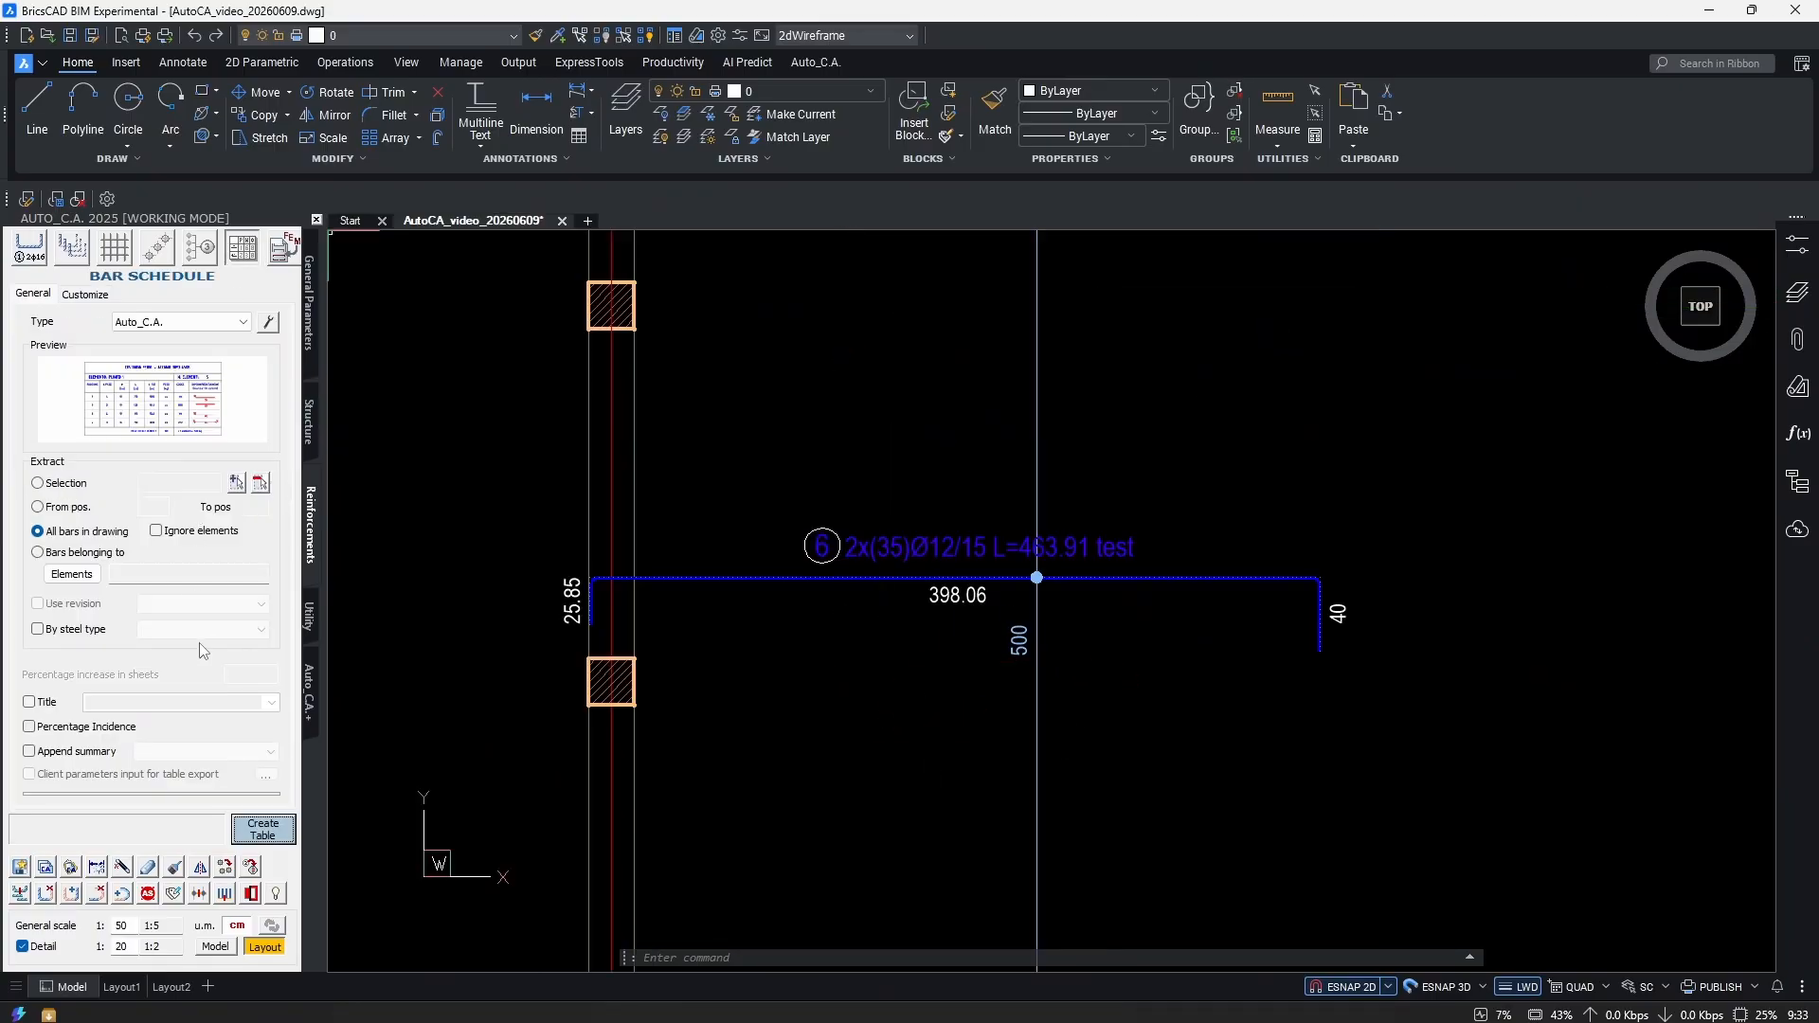
Build a bar schedule from the window-selected bar 6 and place the table beside it.
click(38, 483)
click(236, 483)
click(1296, 475)
click(1160, 562)
scroll(1053, 655, down, 3)
key(Return)
scroll(867, 580, up, 5)
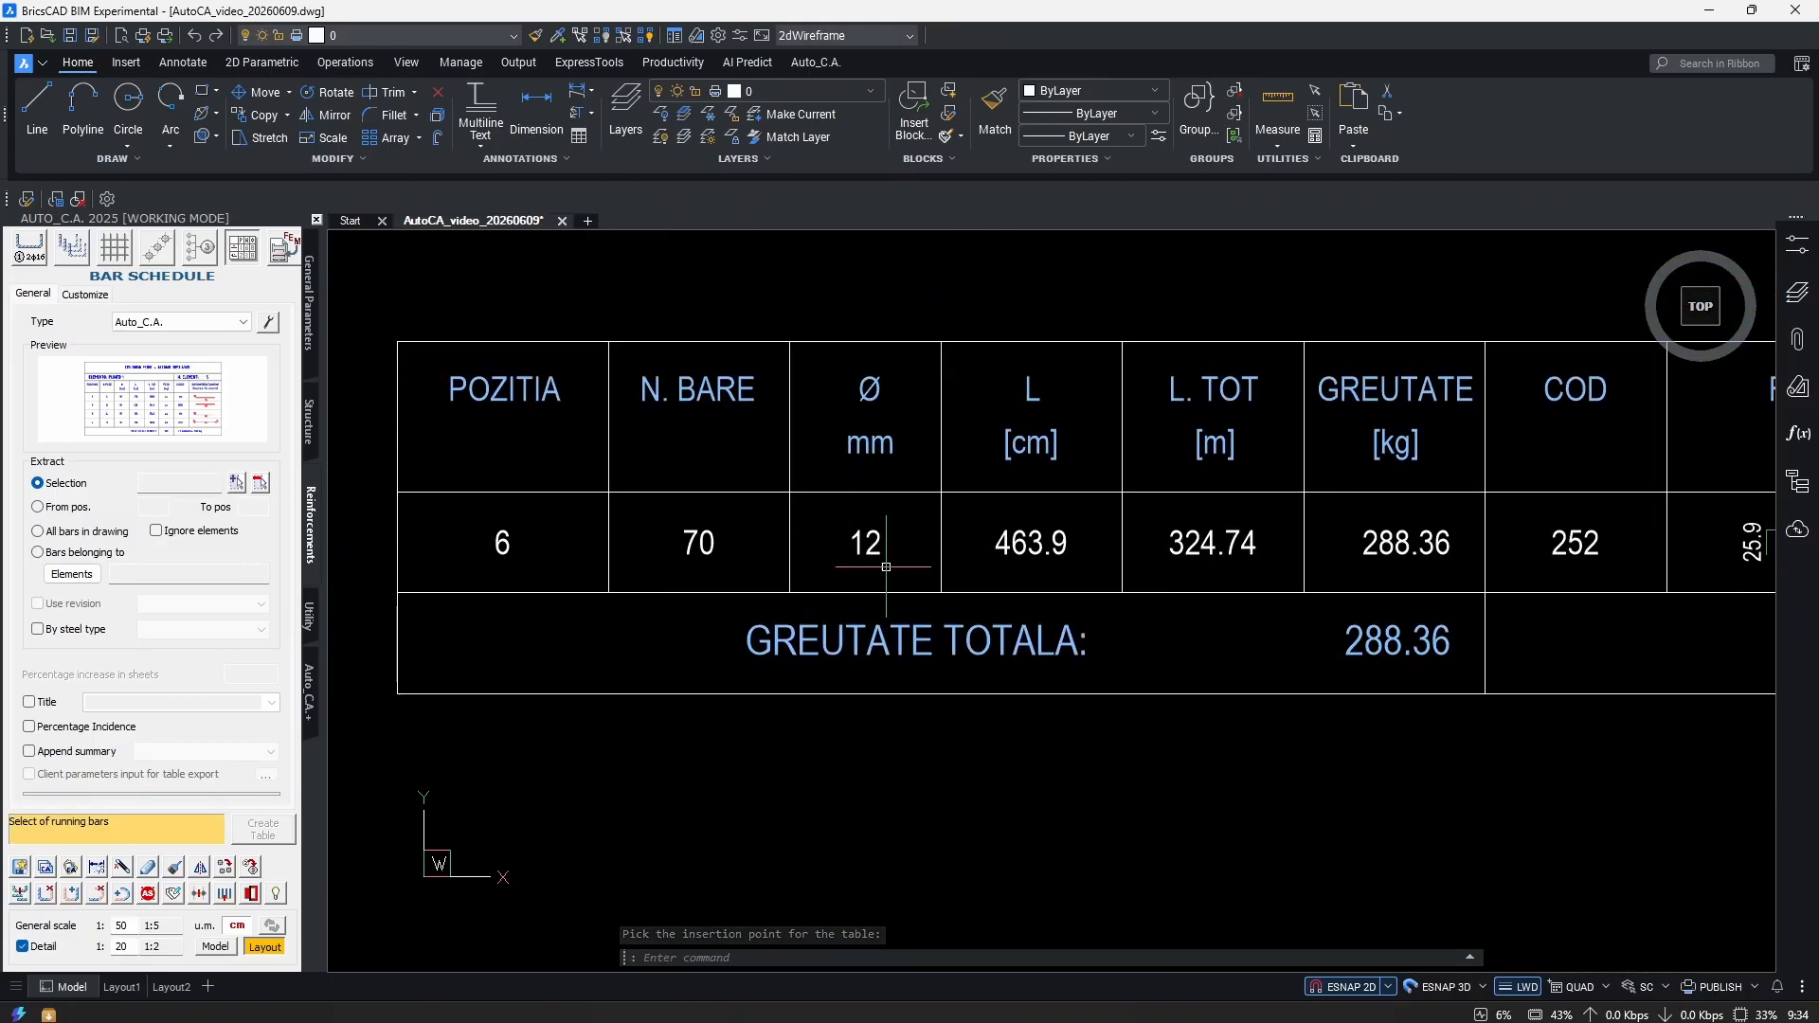
click(886, 454)
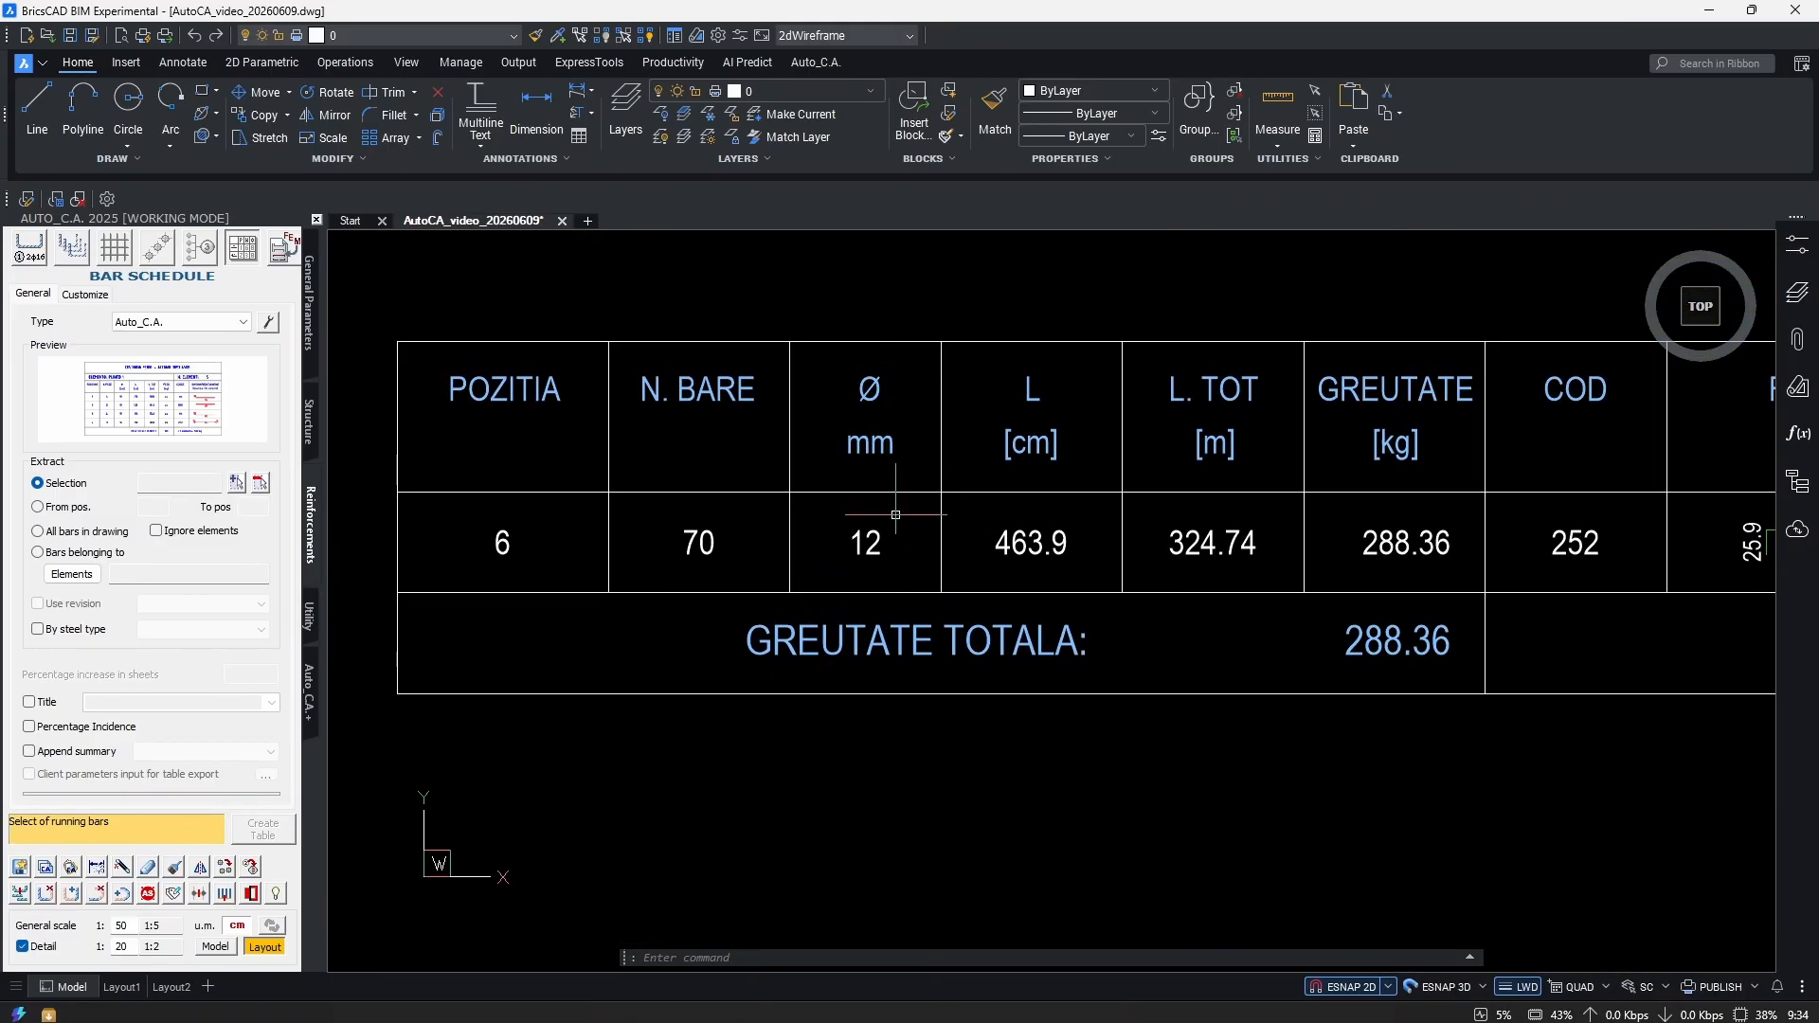
scroll(887, 455, down, 5)
scroll(1108, 468, up, 8)
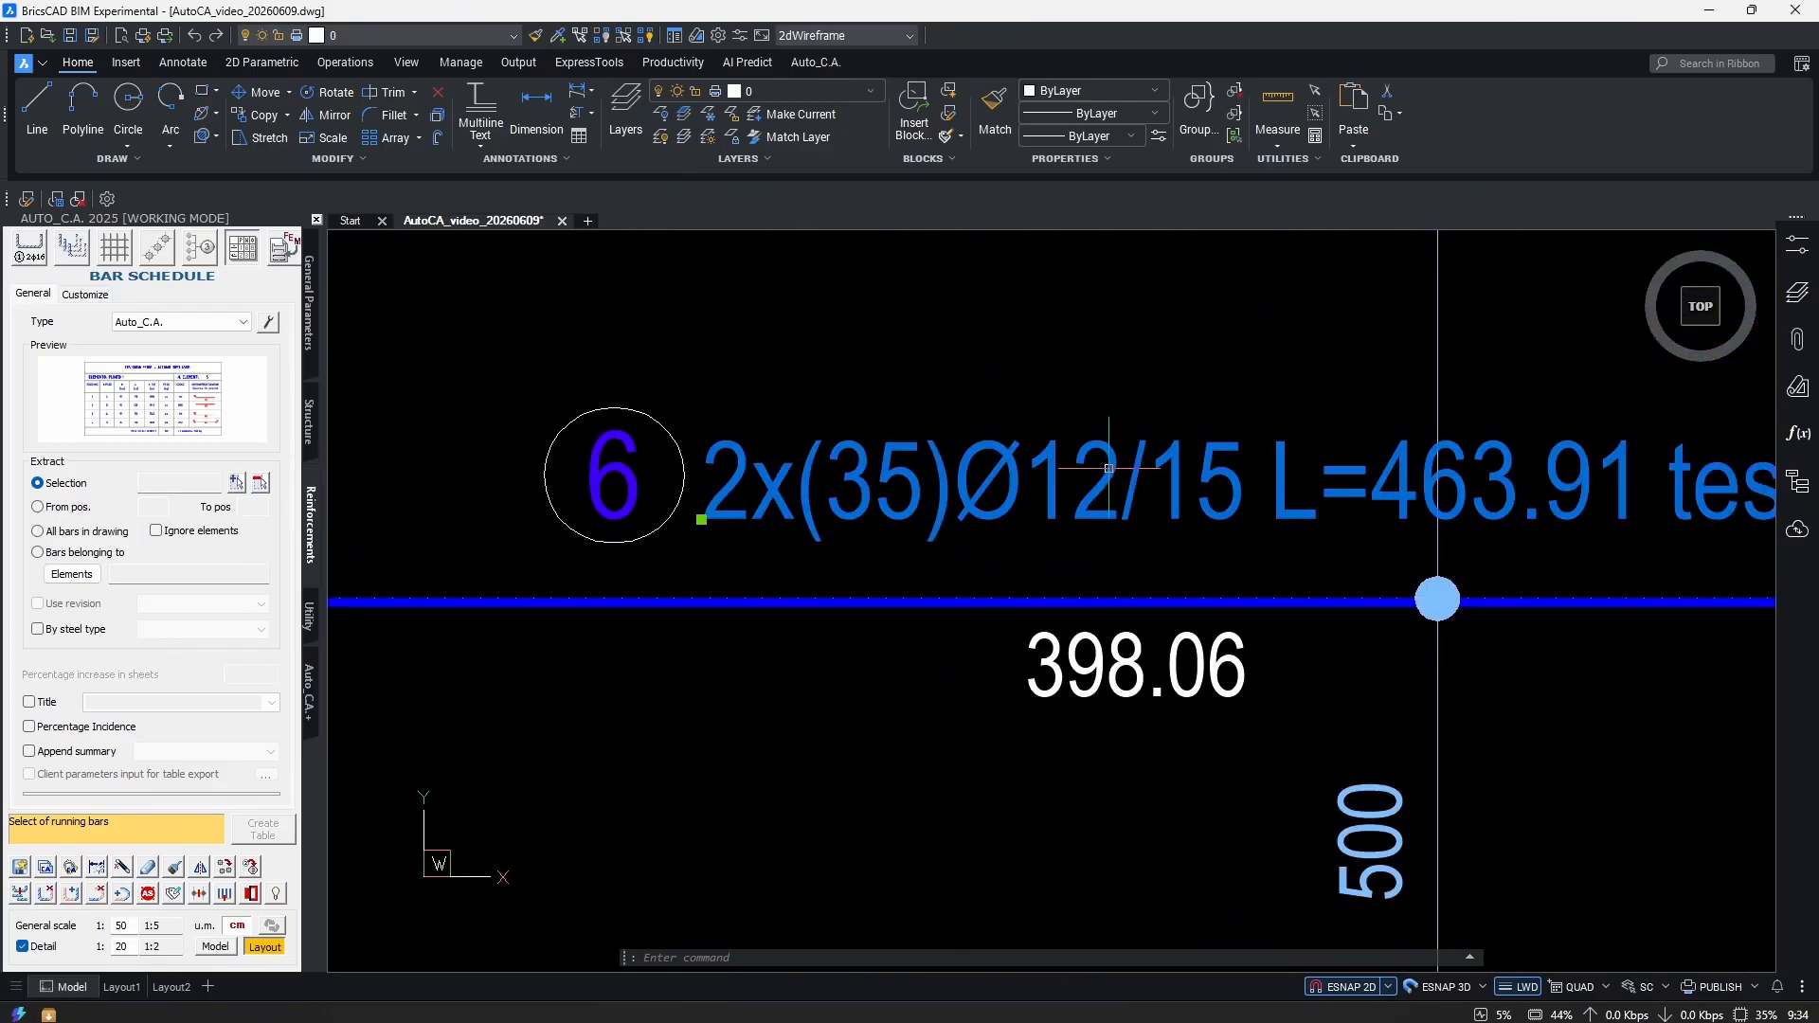
Change the bar callout to Ø16 so the schedule shows 70 bars weighing 512.43.
double_click(1108, 468)
click(1074, 497)
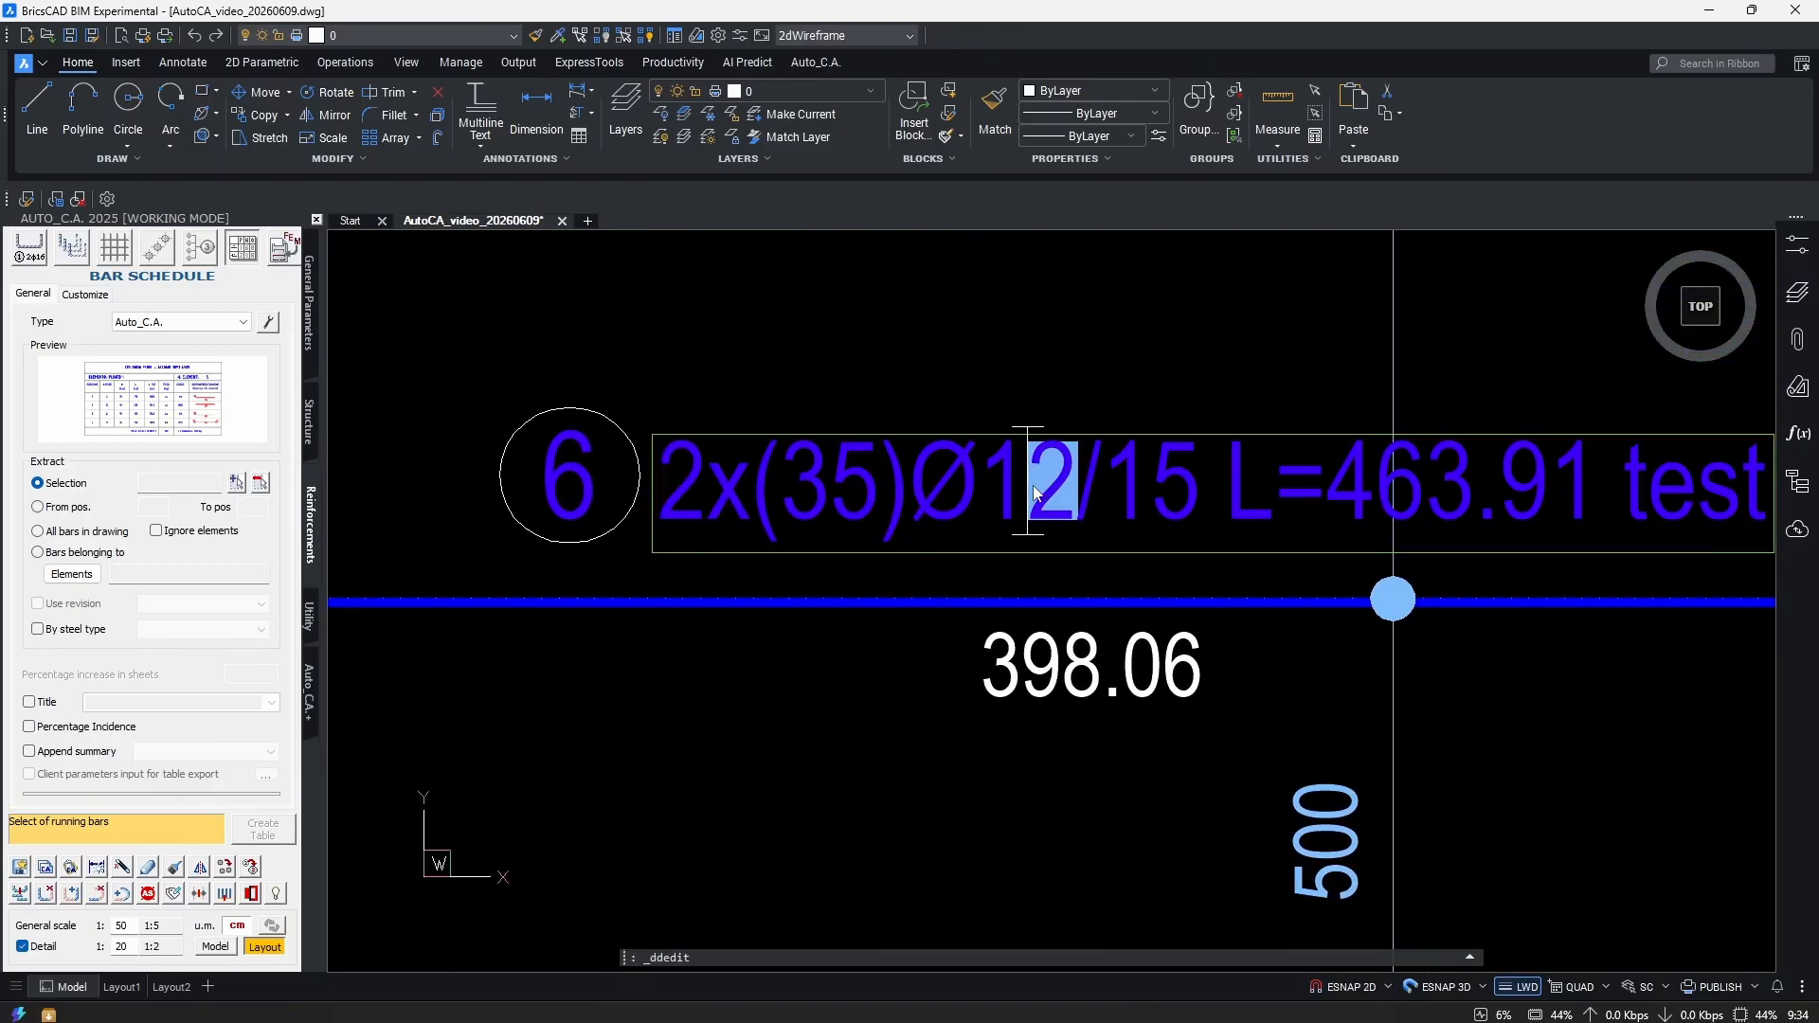
text(6)
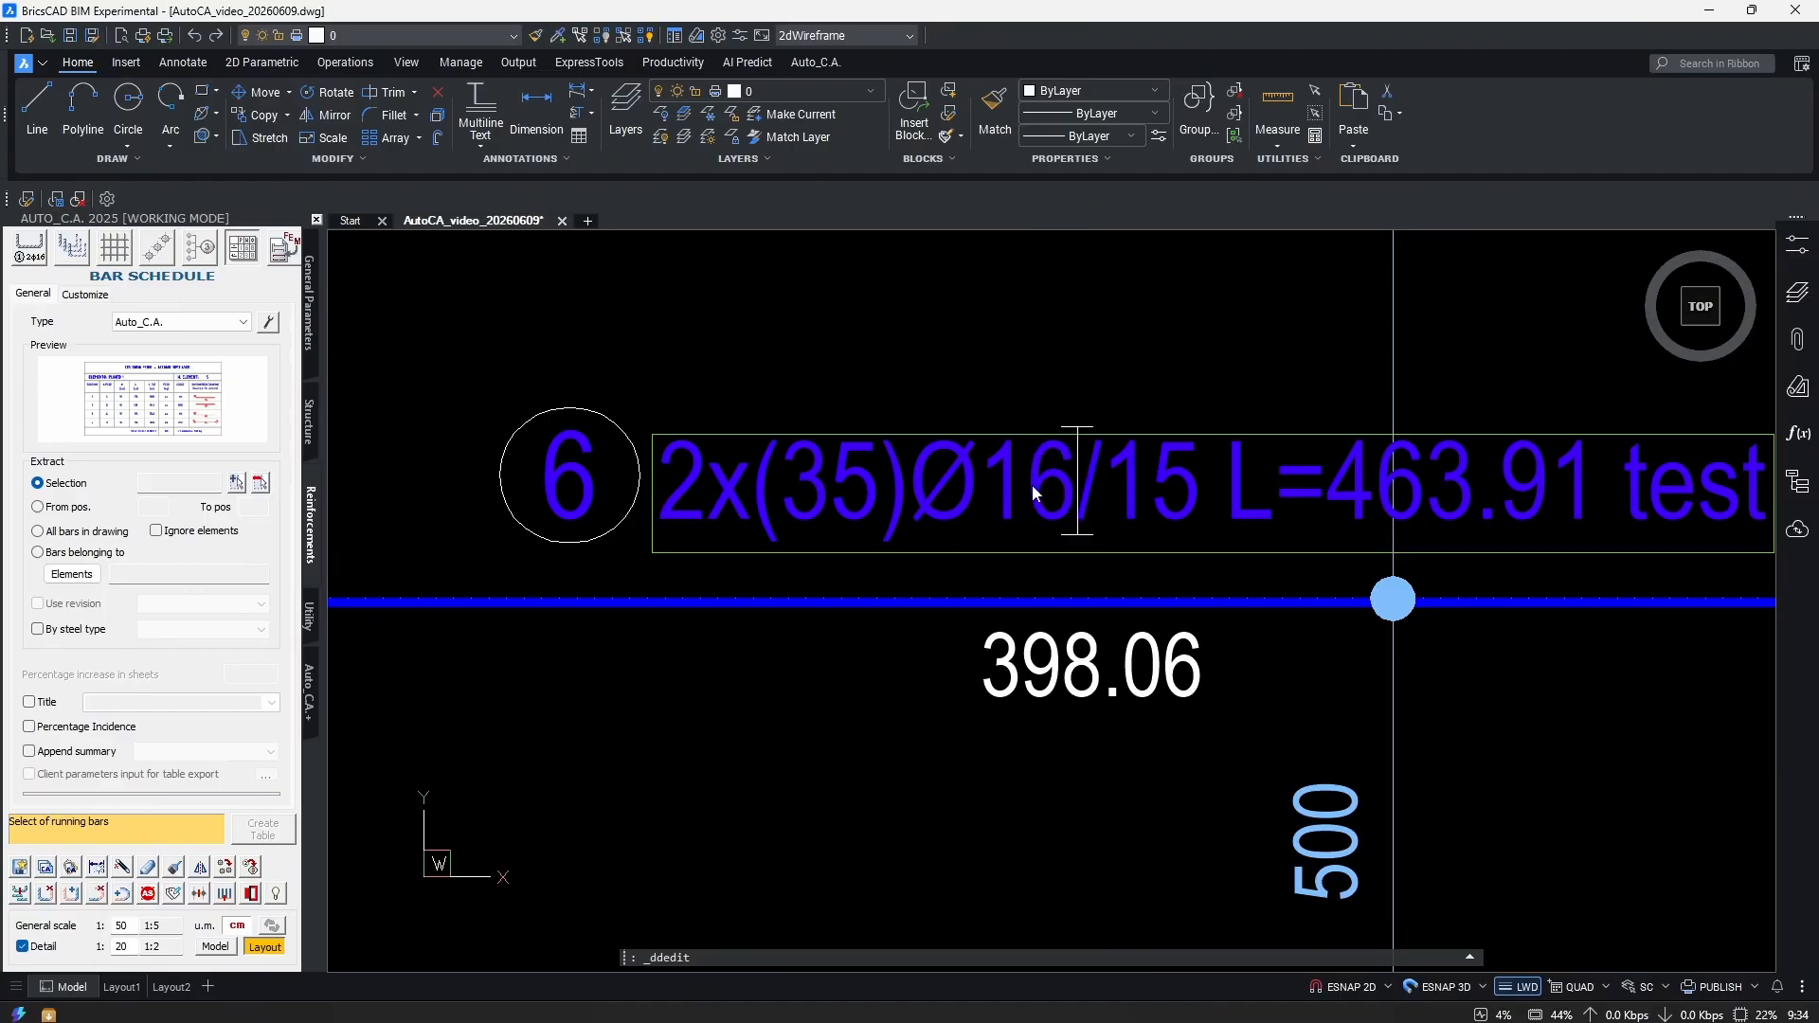
scroll(1109, 614, down, 5)
middle_drag(372, 700, 1066, 638)
click(1065, 640)
scroll(1048, 588, up, 2)
scroll(975, 588, down, 1)
scroll(975, 588, up, 3)
scroll(836, 617, down, 1)
scroll(799, 495, up, 4)
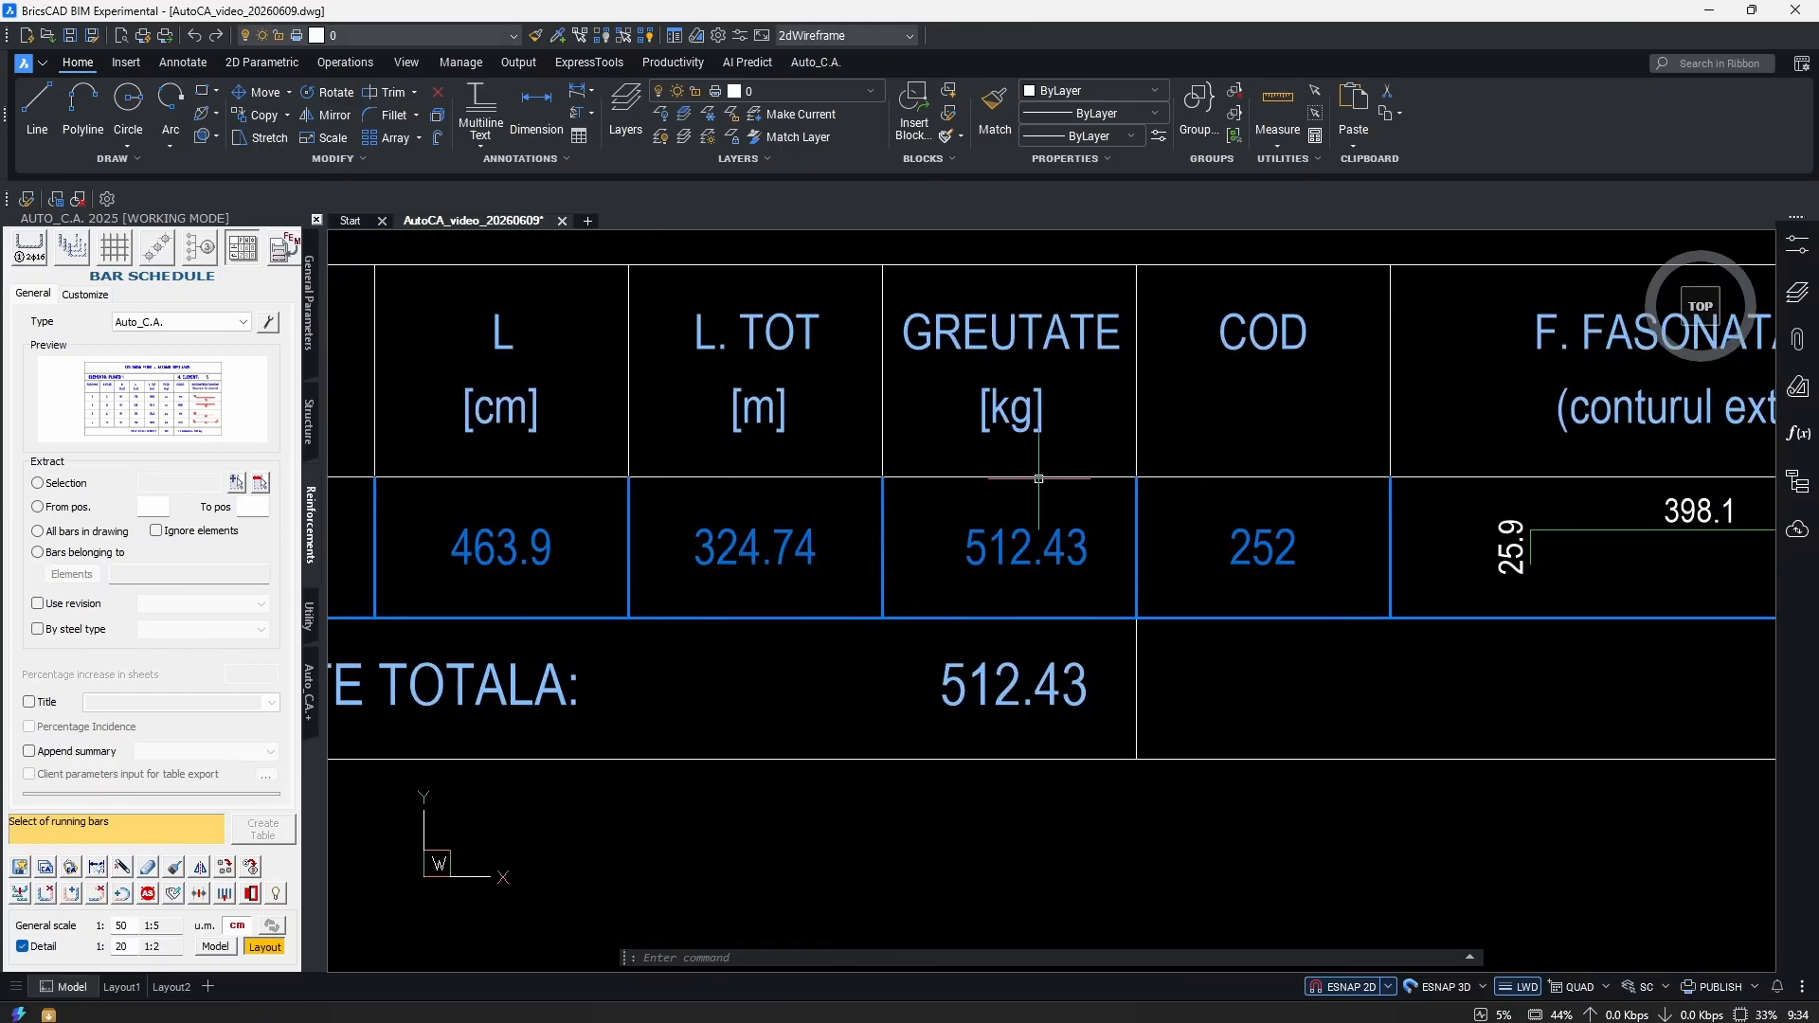
scroll(1129, 589, down, 5)
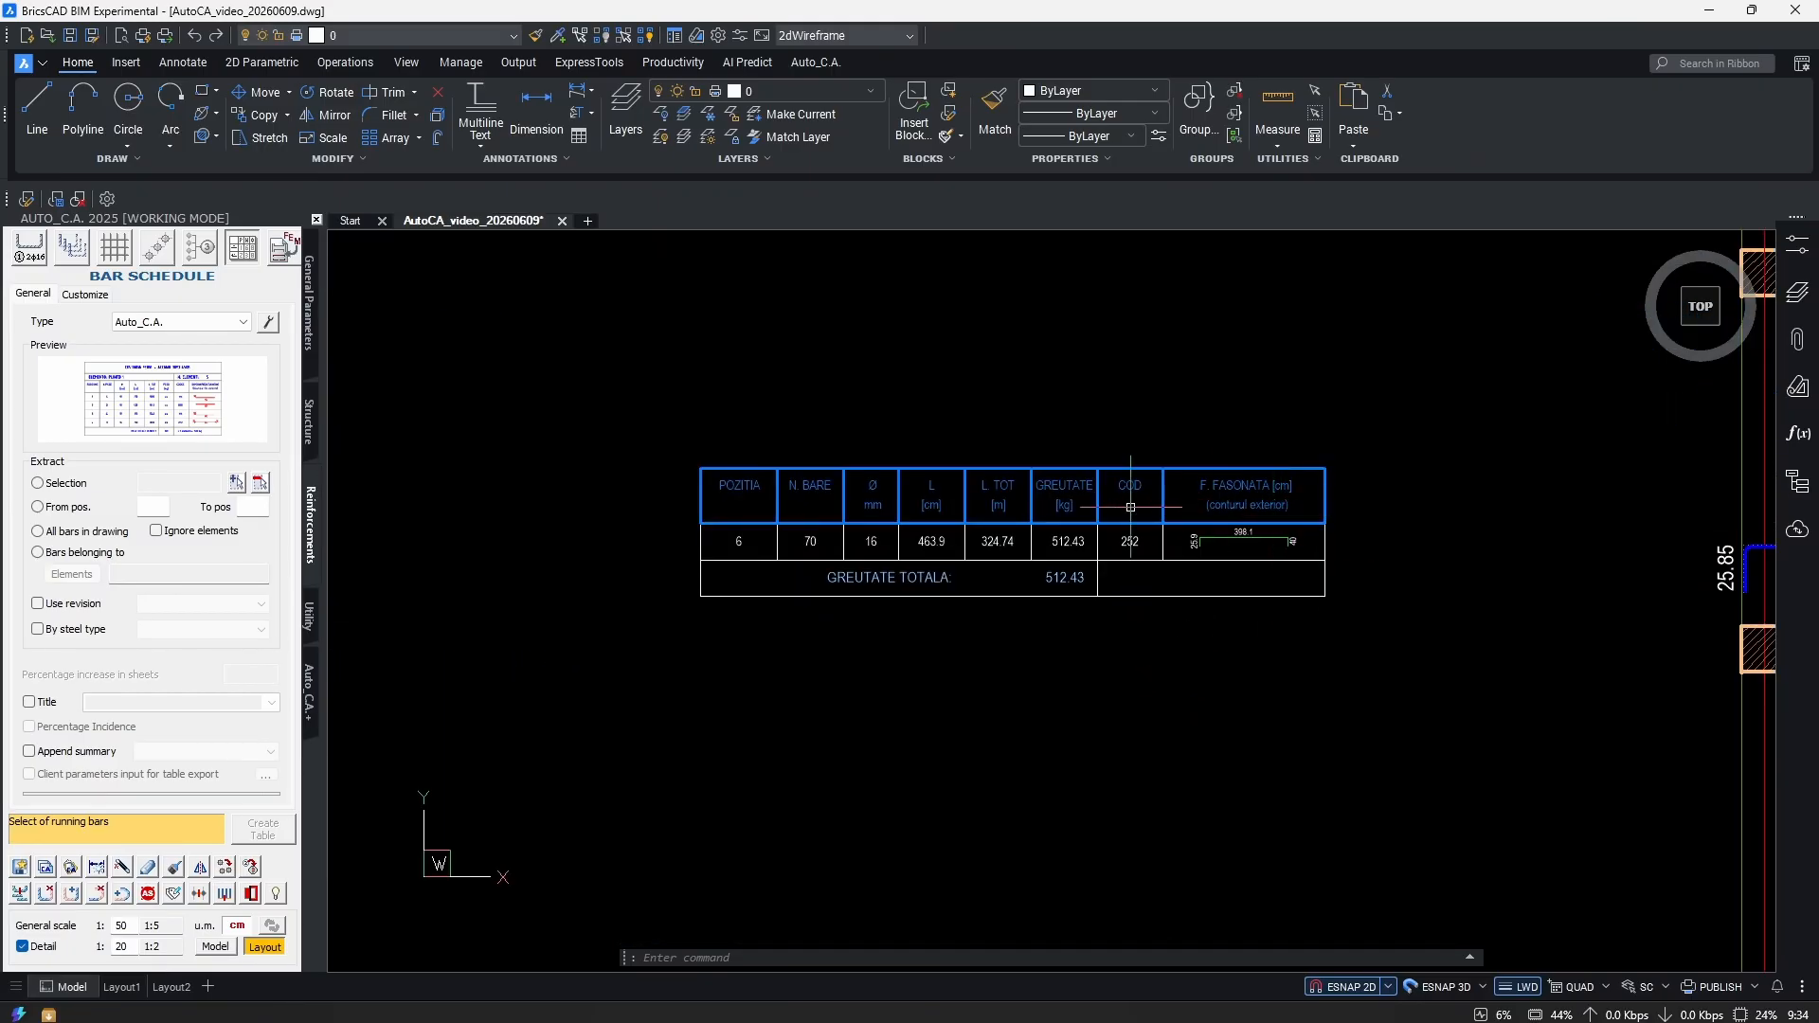
middle_drag(912, 565, 852, 572)
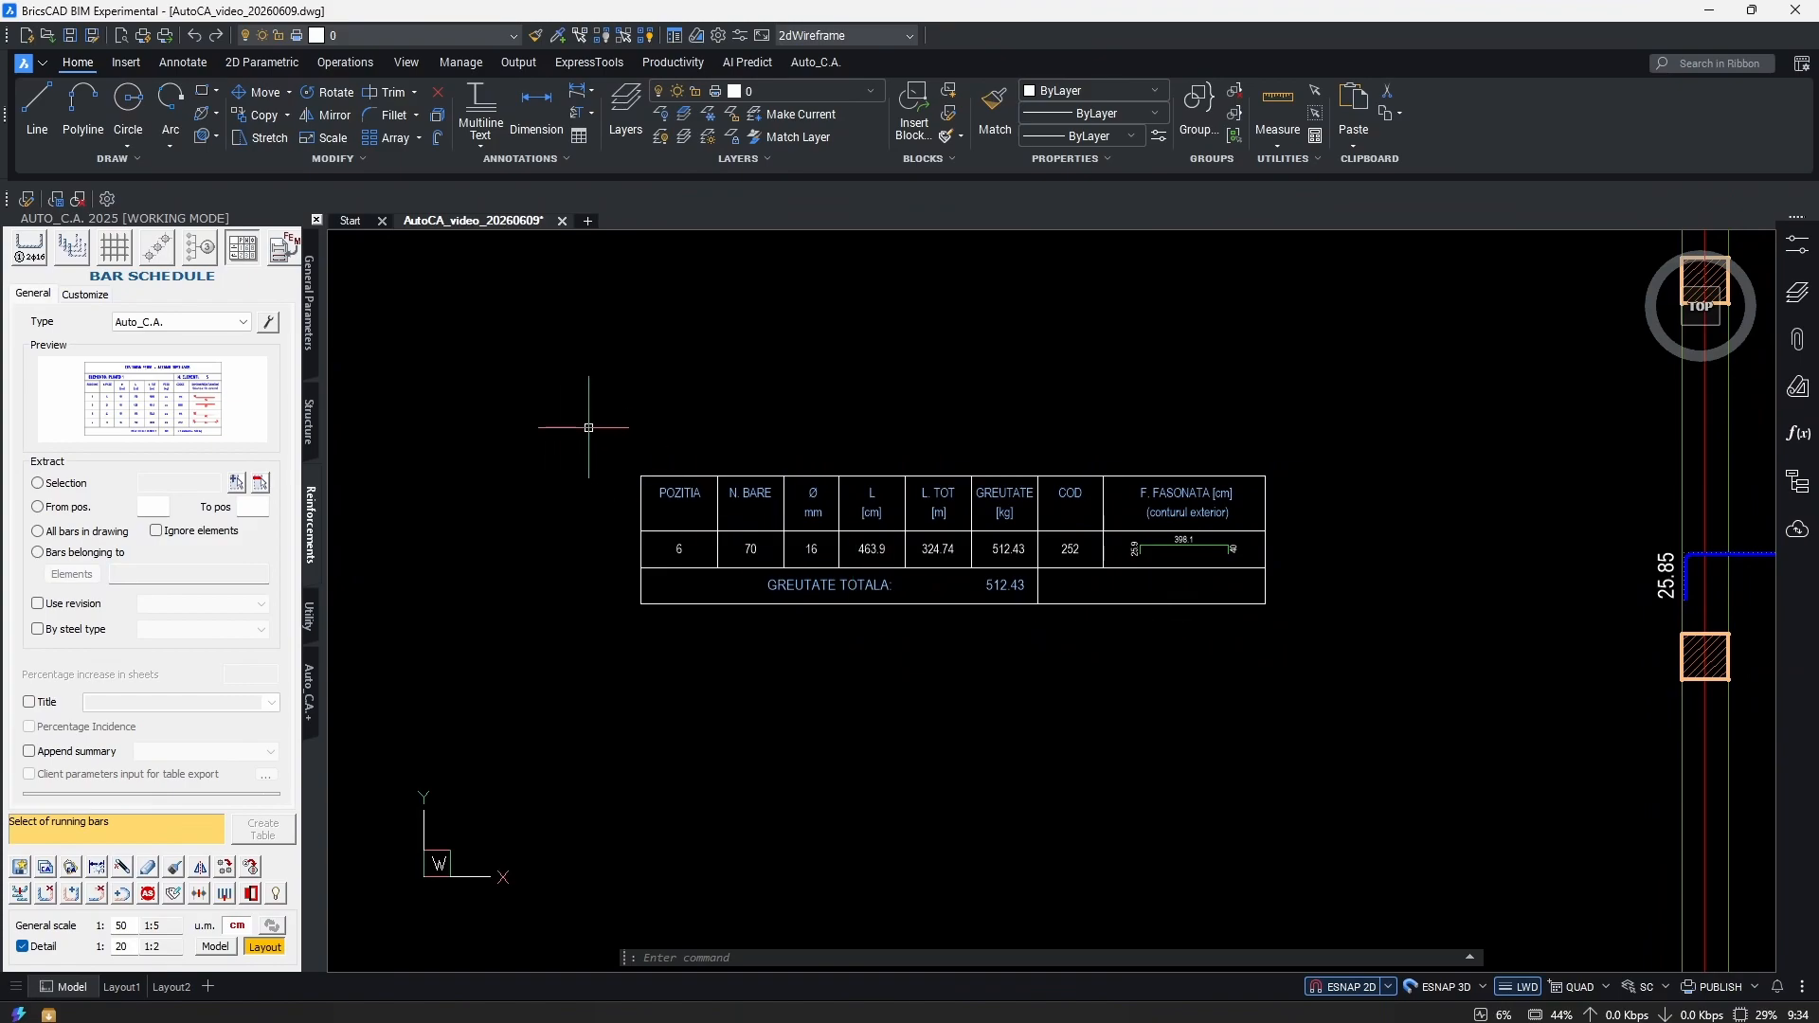
Set the schedule's Language property to English and apply it.
click(85, 295)
click(211, 478)
click(260, 478)
click(204, 512)
click(205, 797)
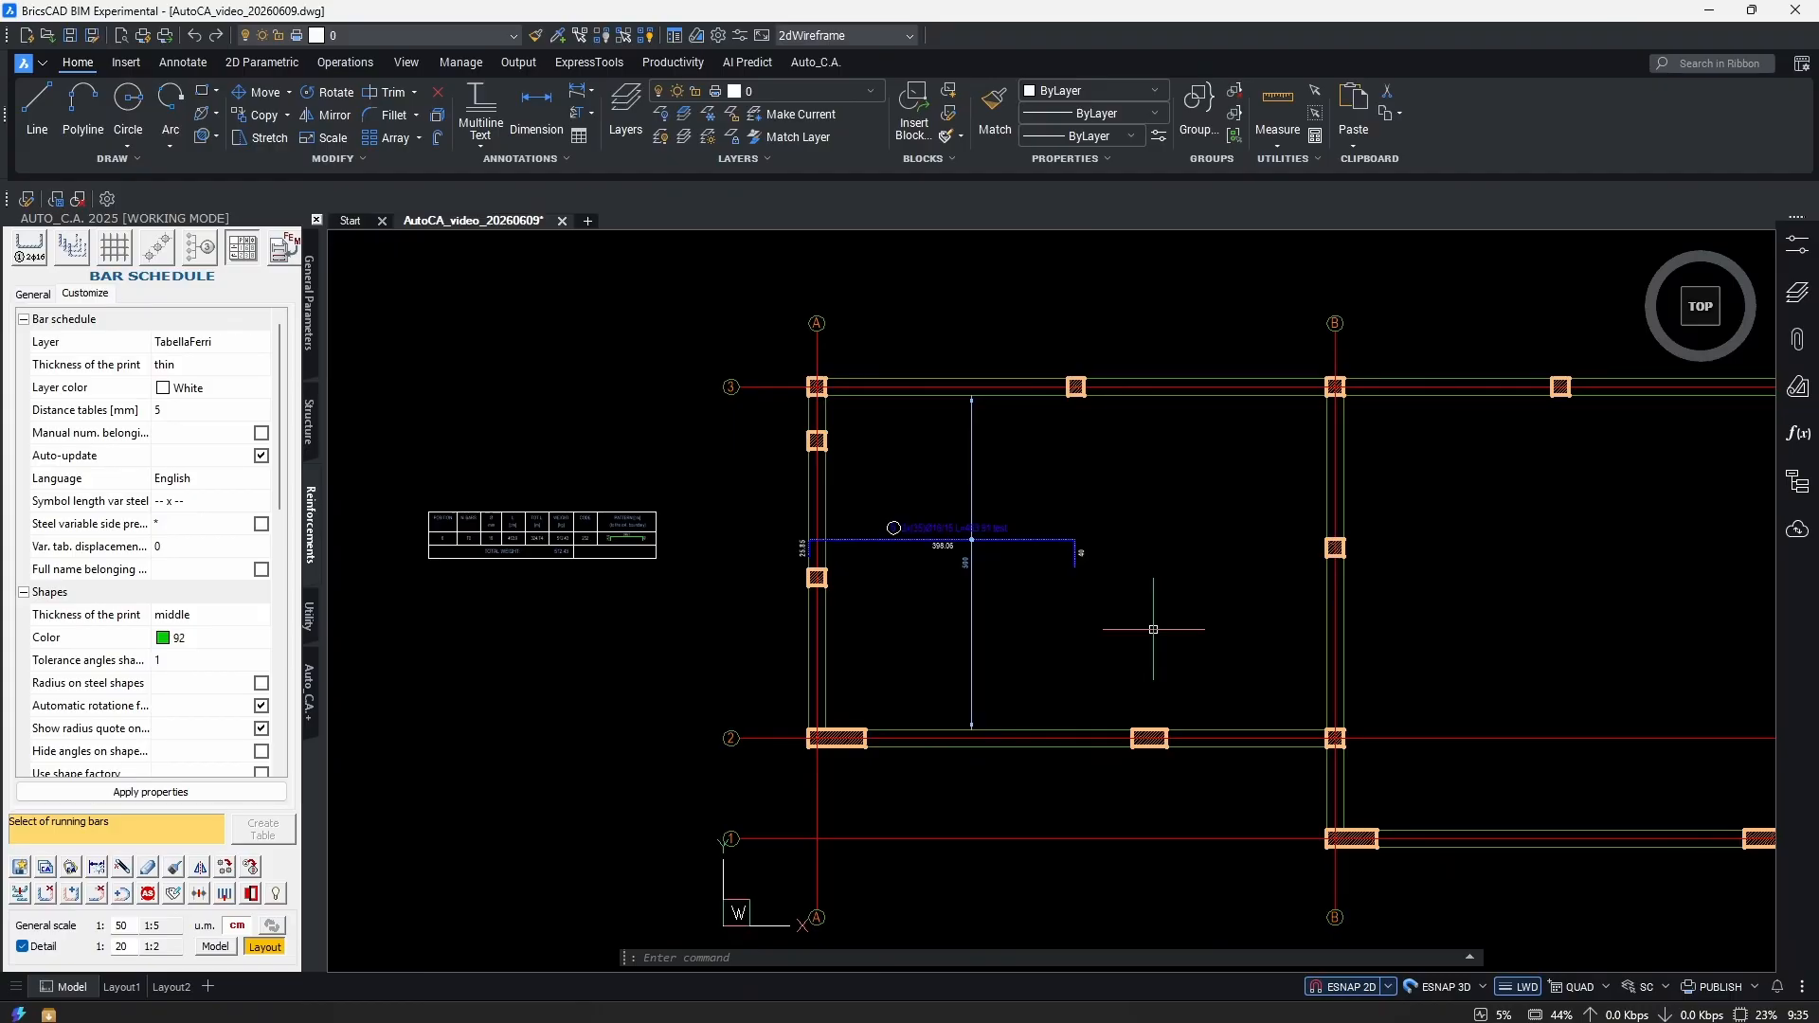
click(232, 872)
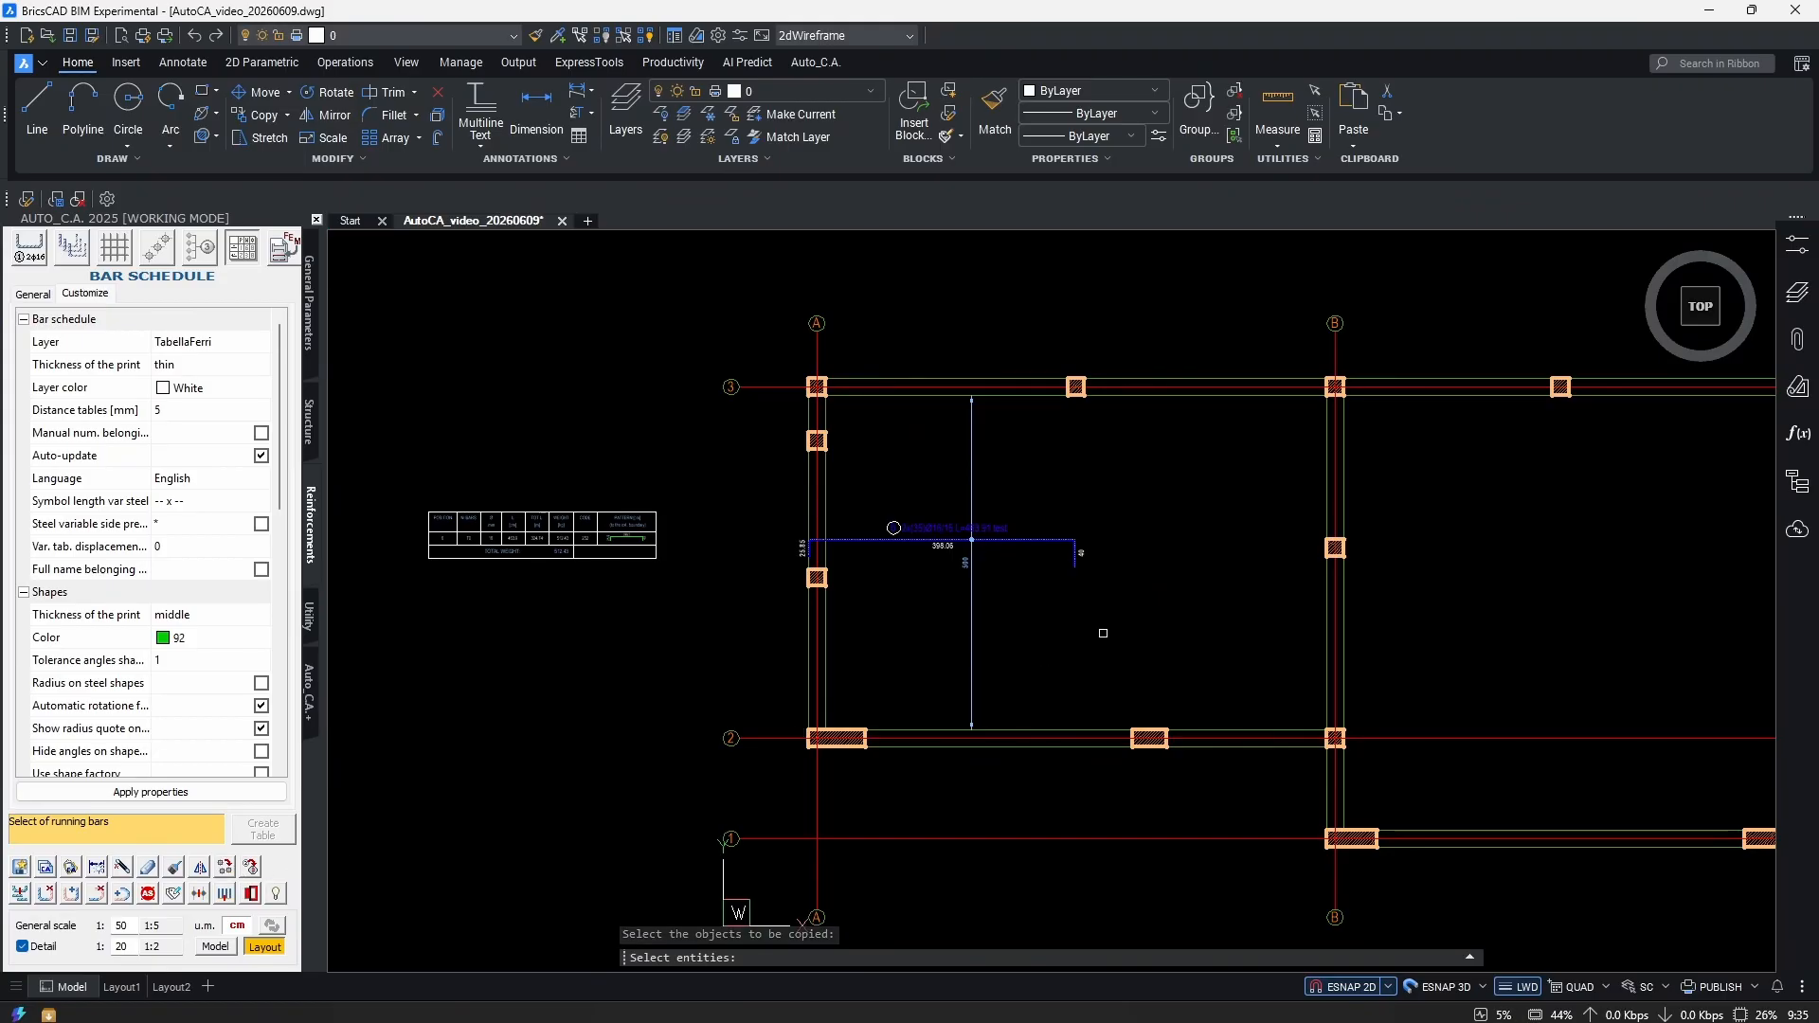
scroll(1113, 572, up, 5)
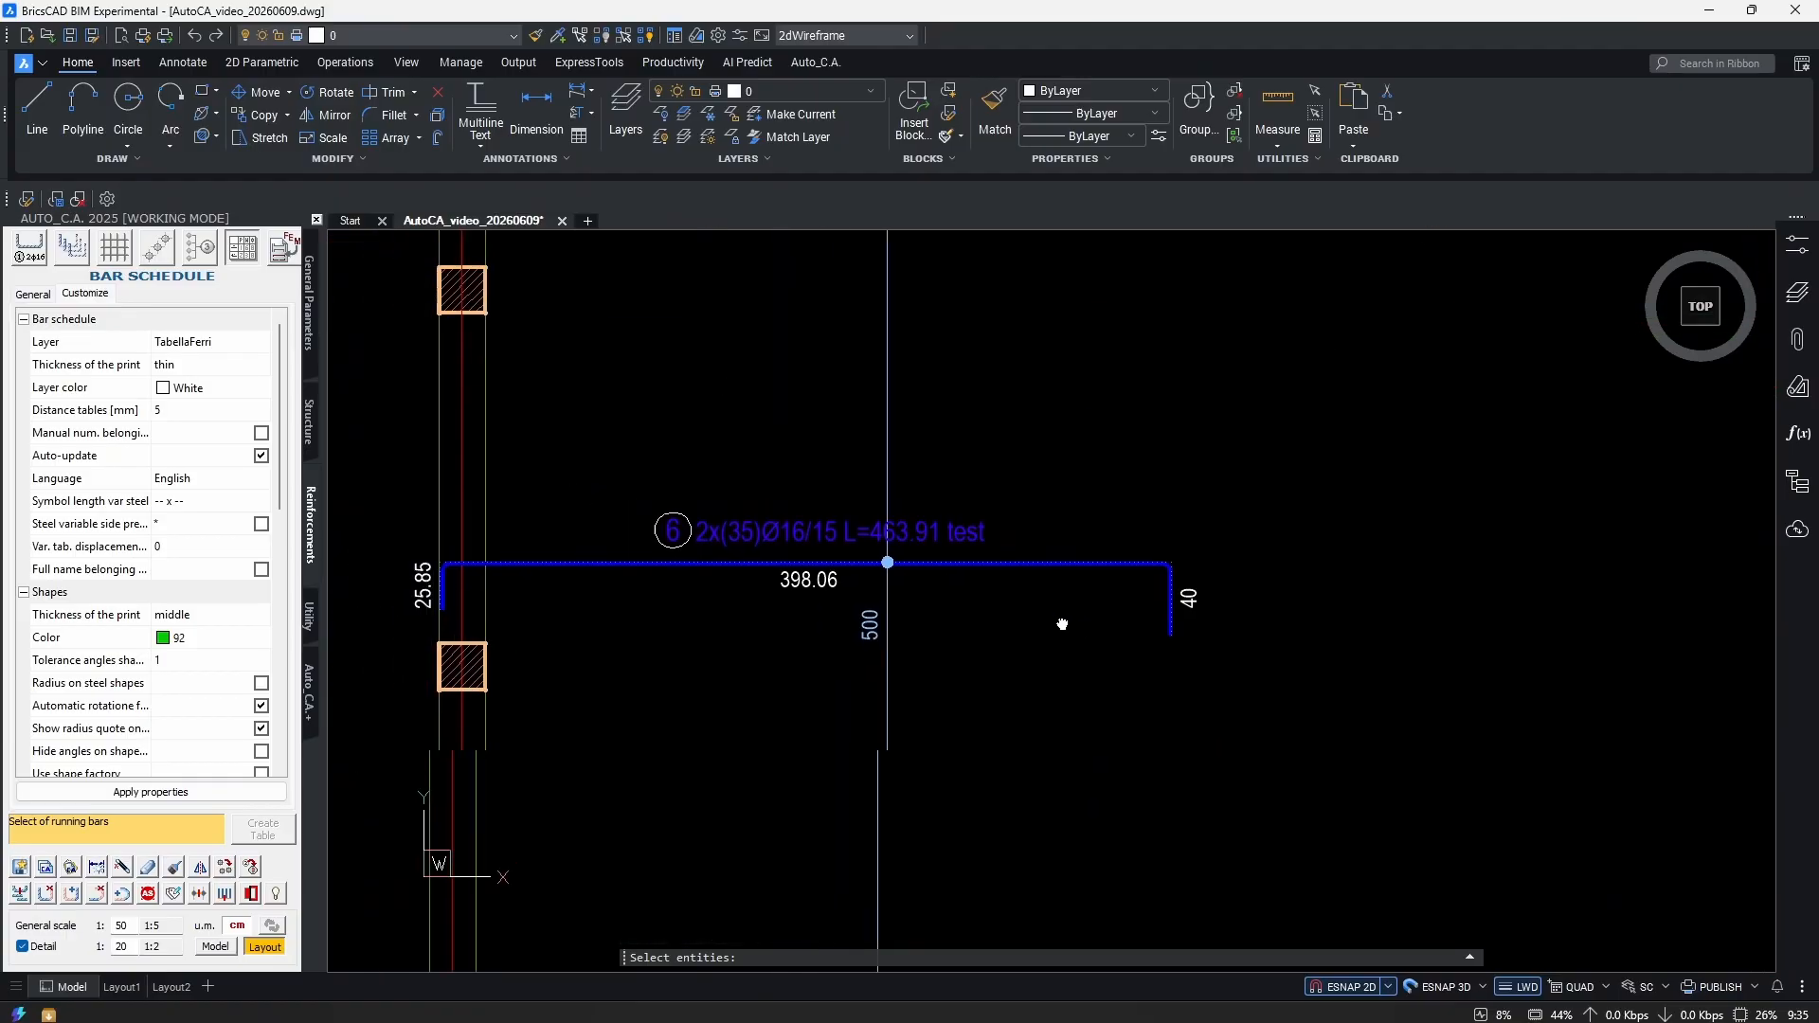
middle_drag(1139, 630, 1113, 621)
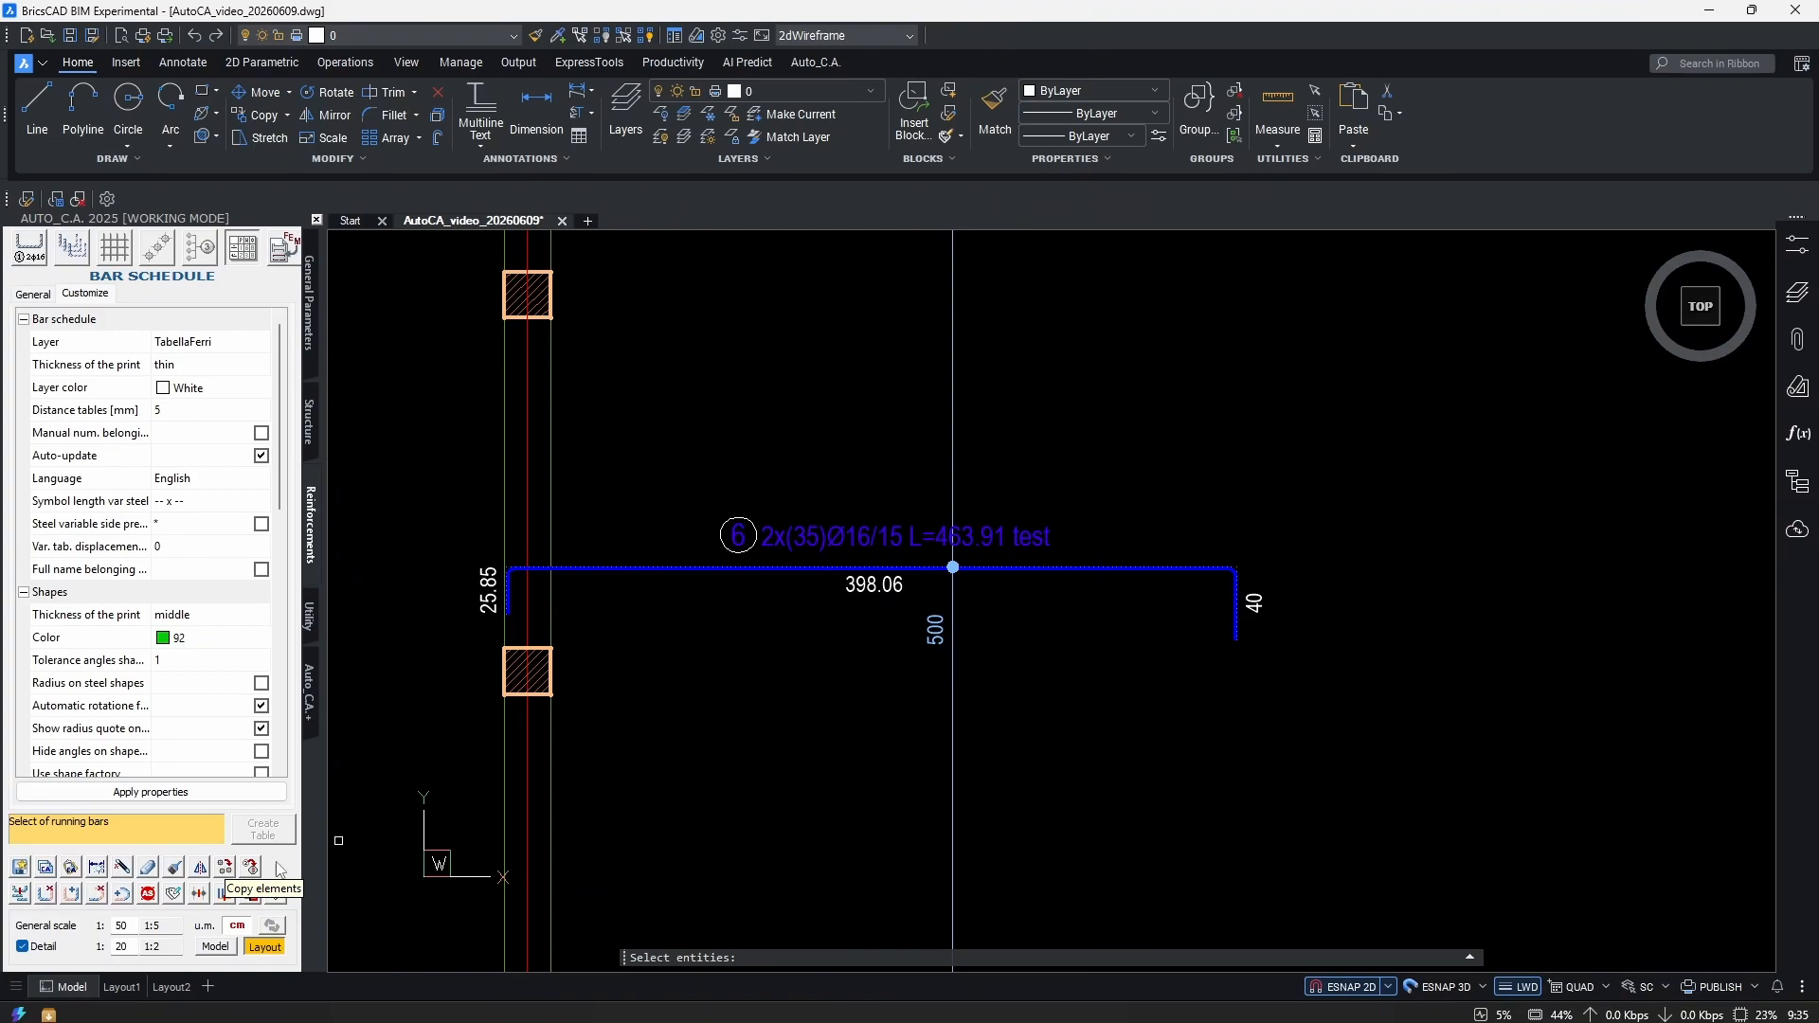
key(Escape)
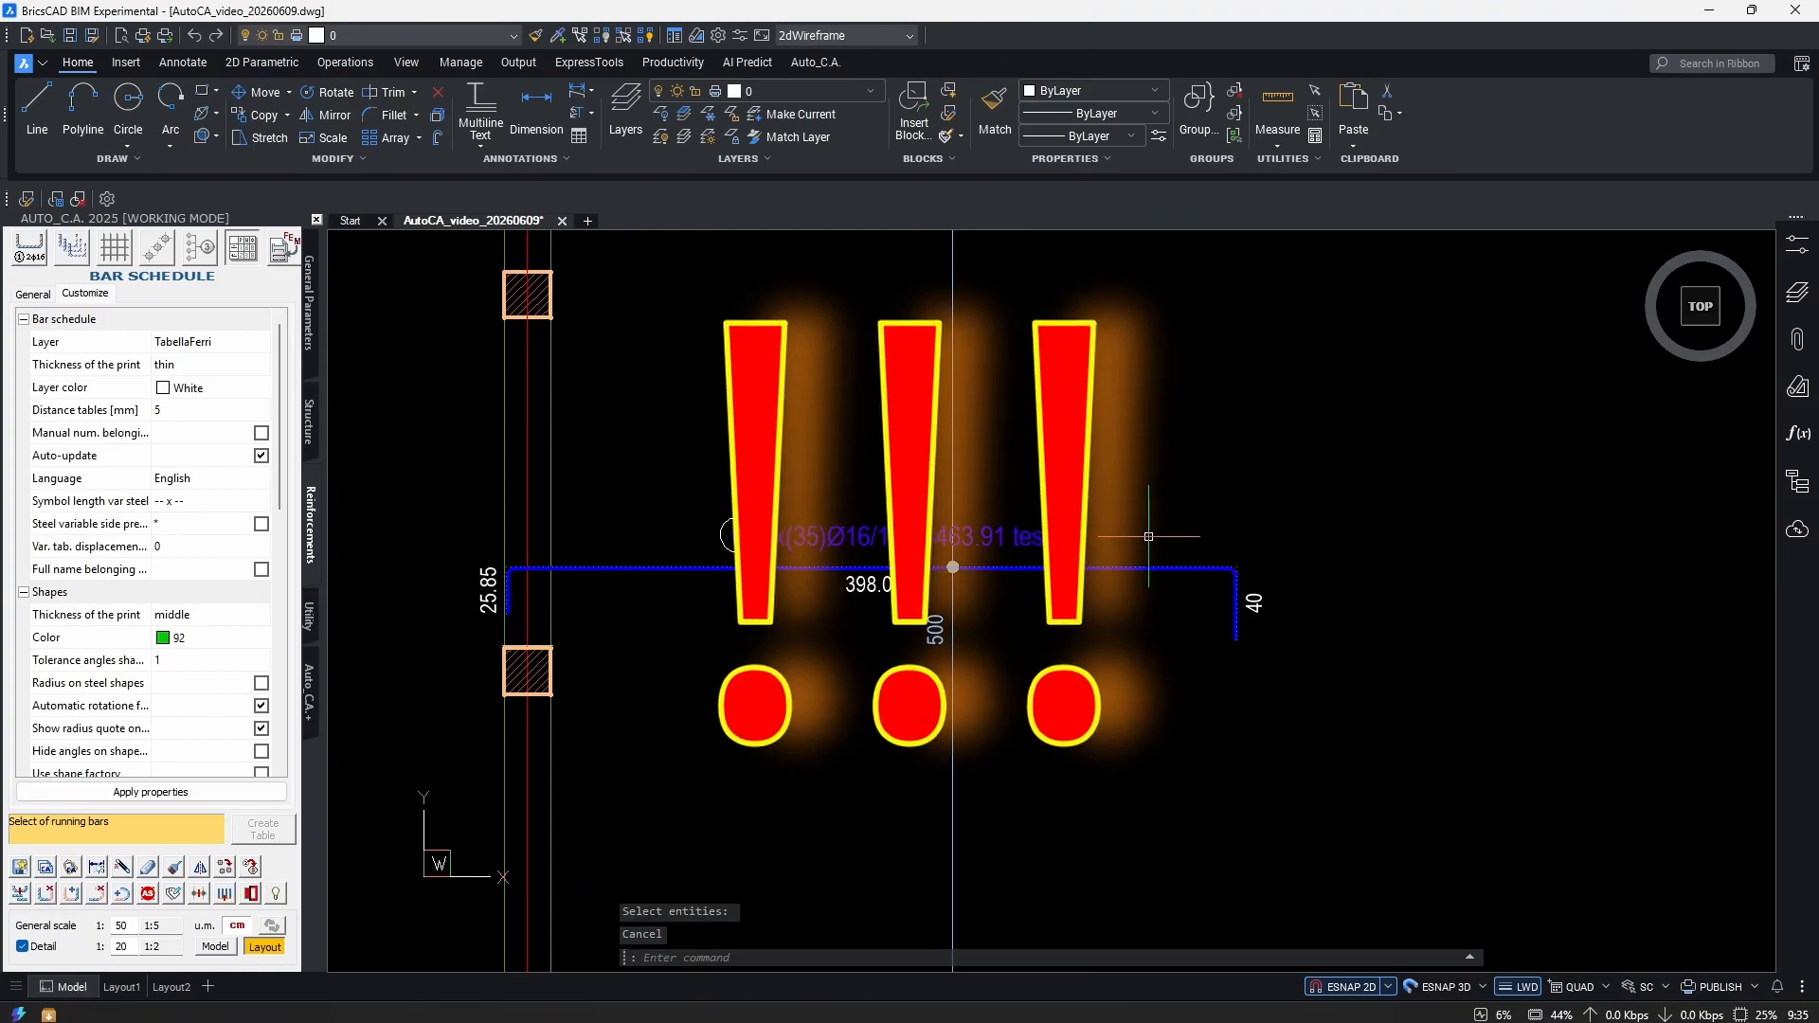
middle_drag(1148, 536, 1126, 536)
text(co)
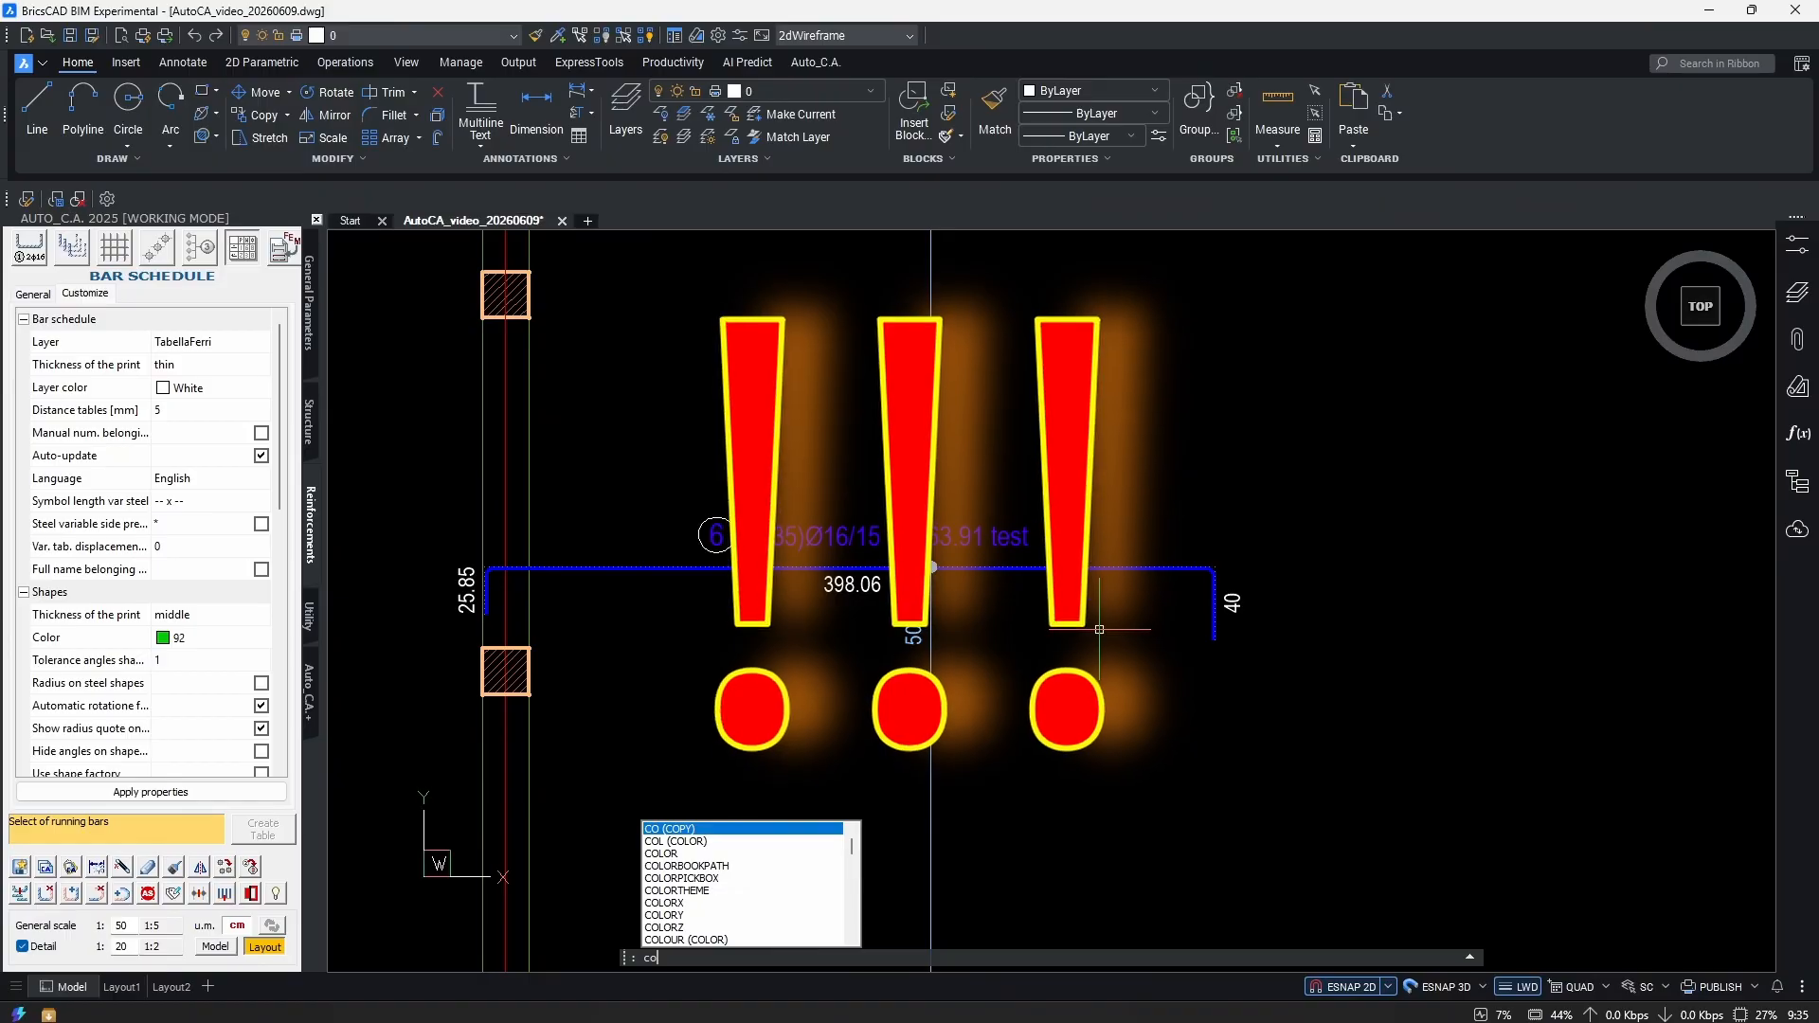
drag(1136, 620, 787, 531)
key(Return)
scroll(786, 549, down, 3)
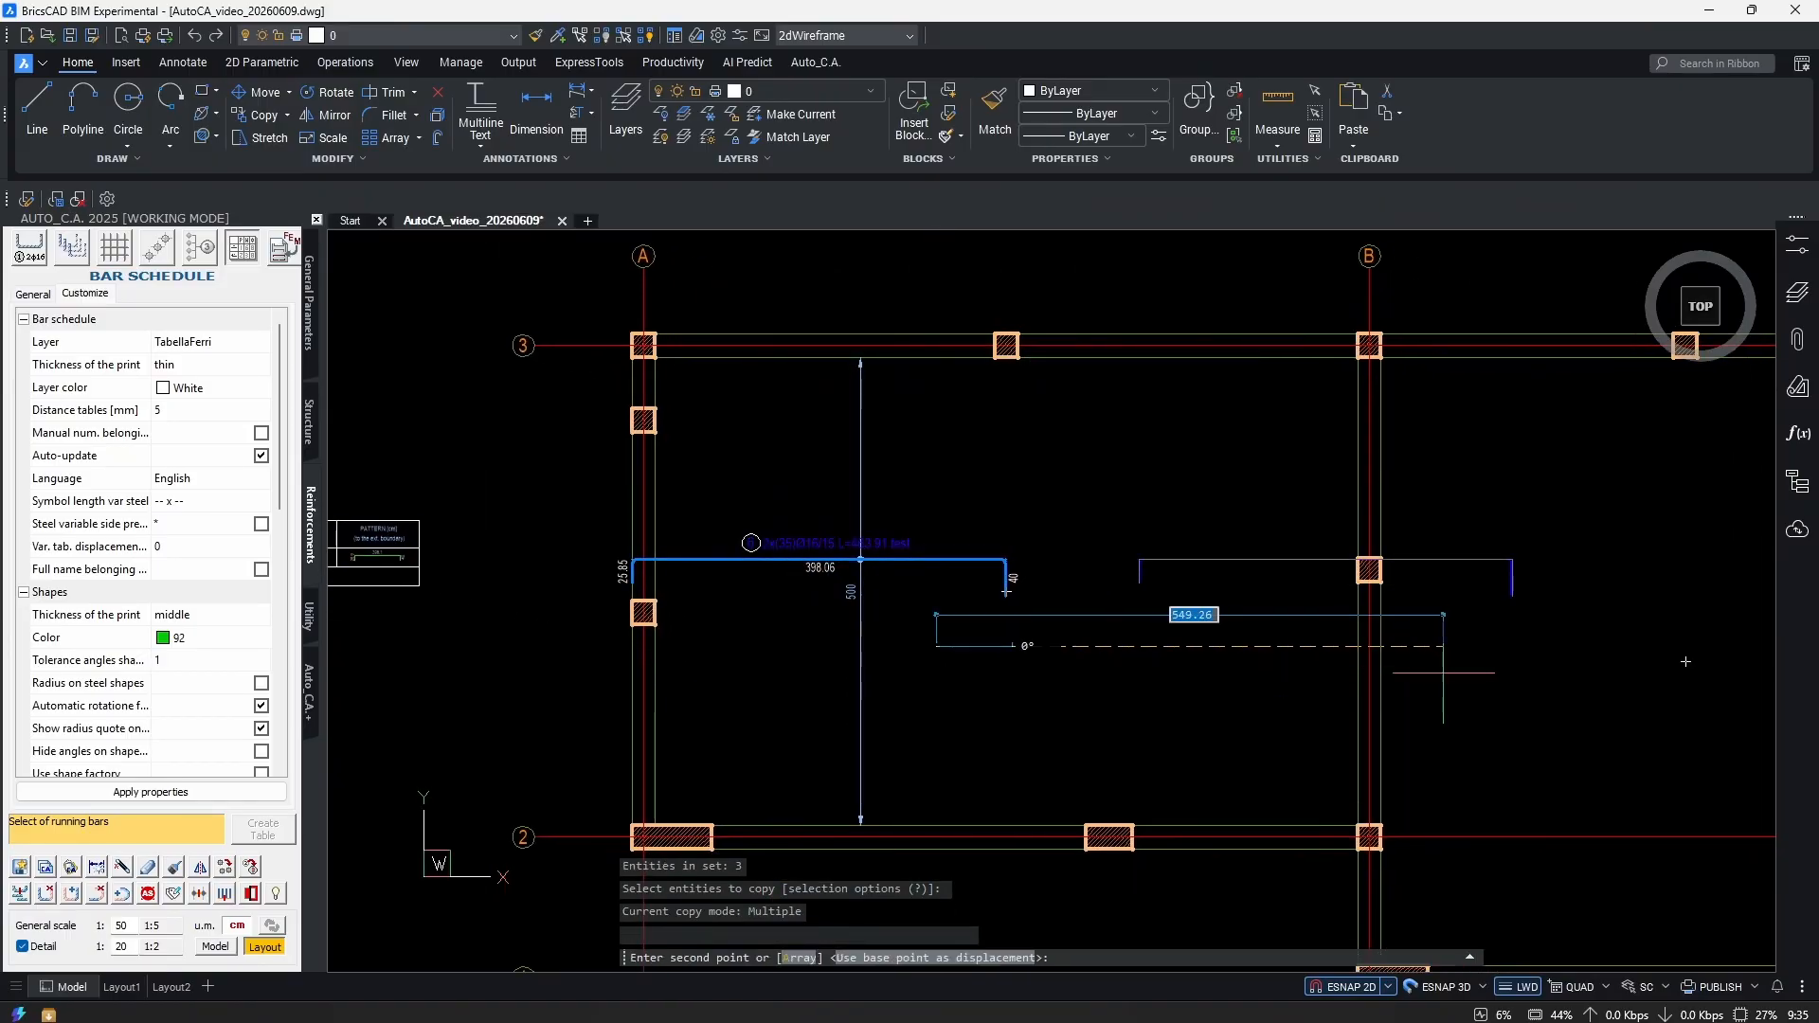
click(1260, 614)
click(1427, 614)
key(Escape)
scroll(1211, 573, up, 5)
scroll(1210, 573, up, 5)
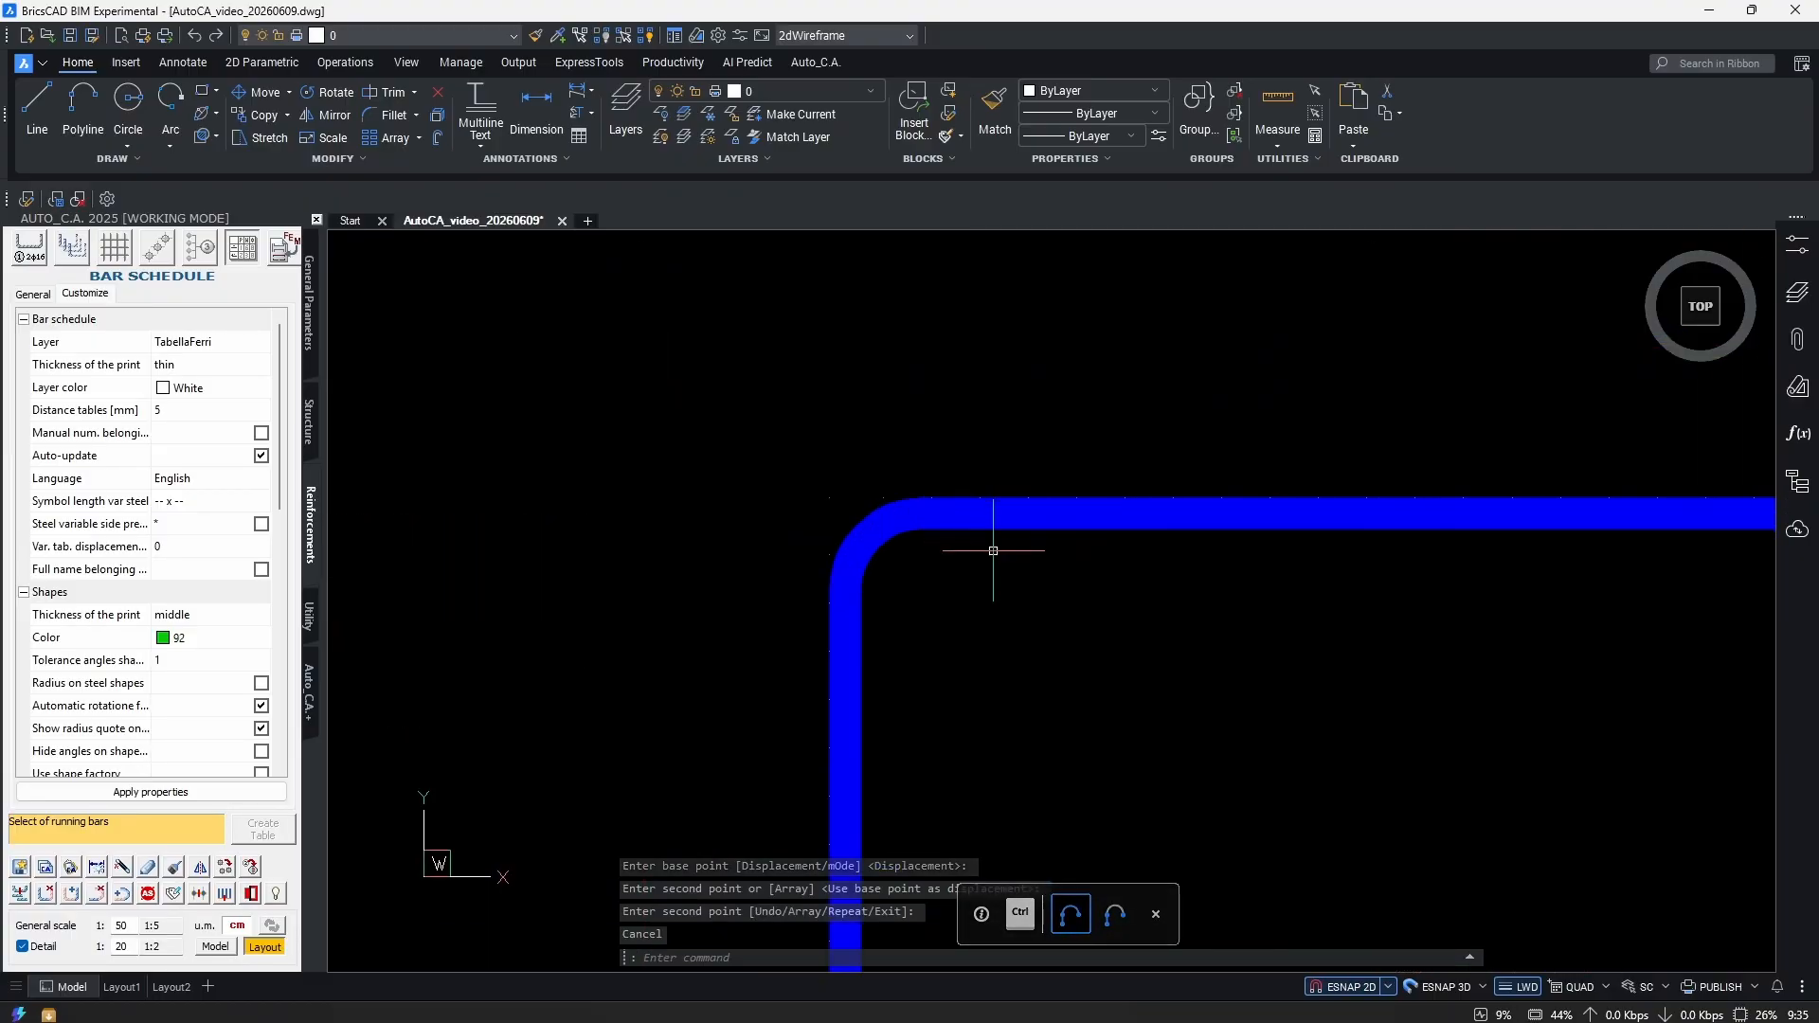
click(963, 535)
scroll(922, 604, down, 3)
scroll(923, 604, up, 5)
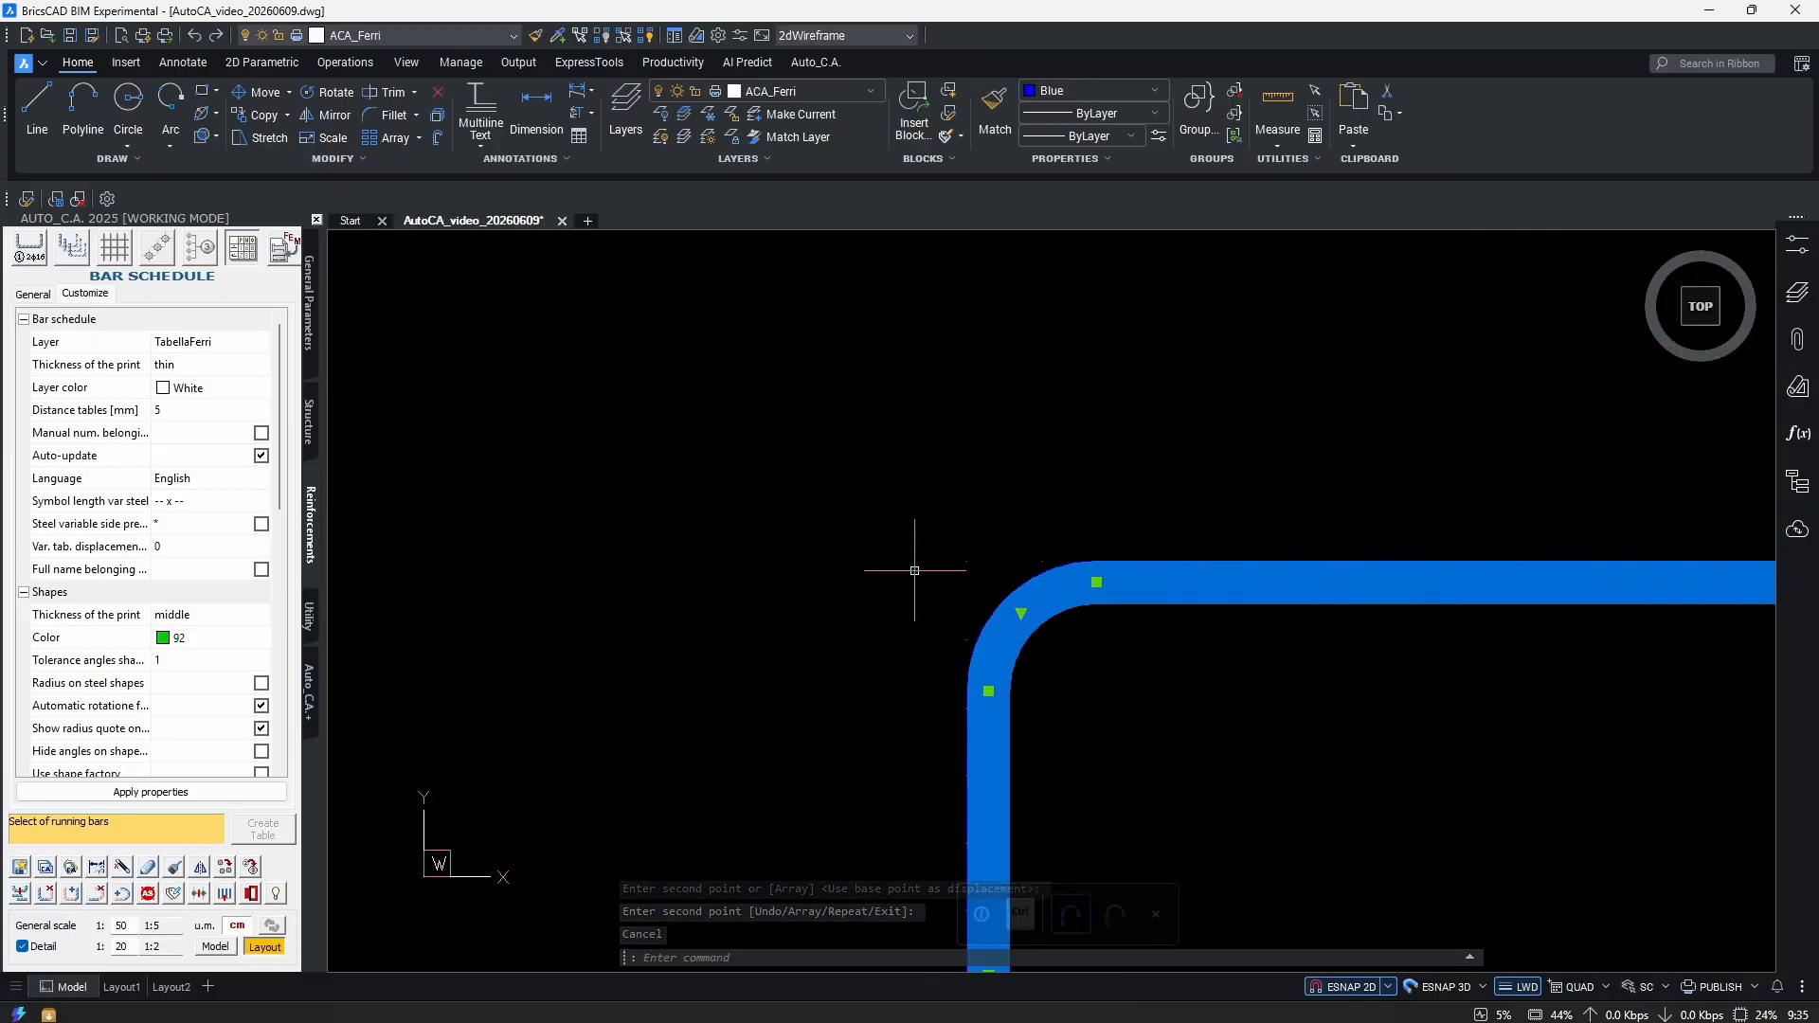
drag(1089, 499, 927, 562)
scroll(1040, 622, down, 6)
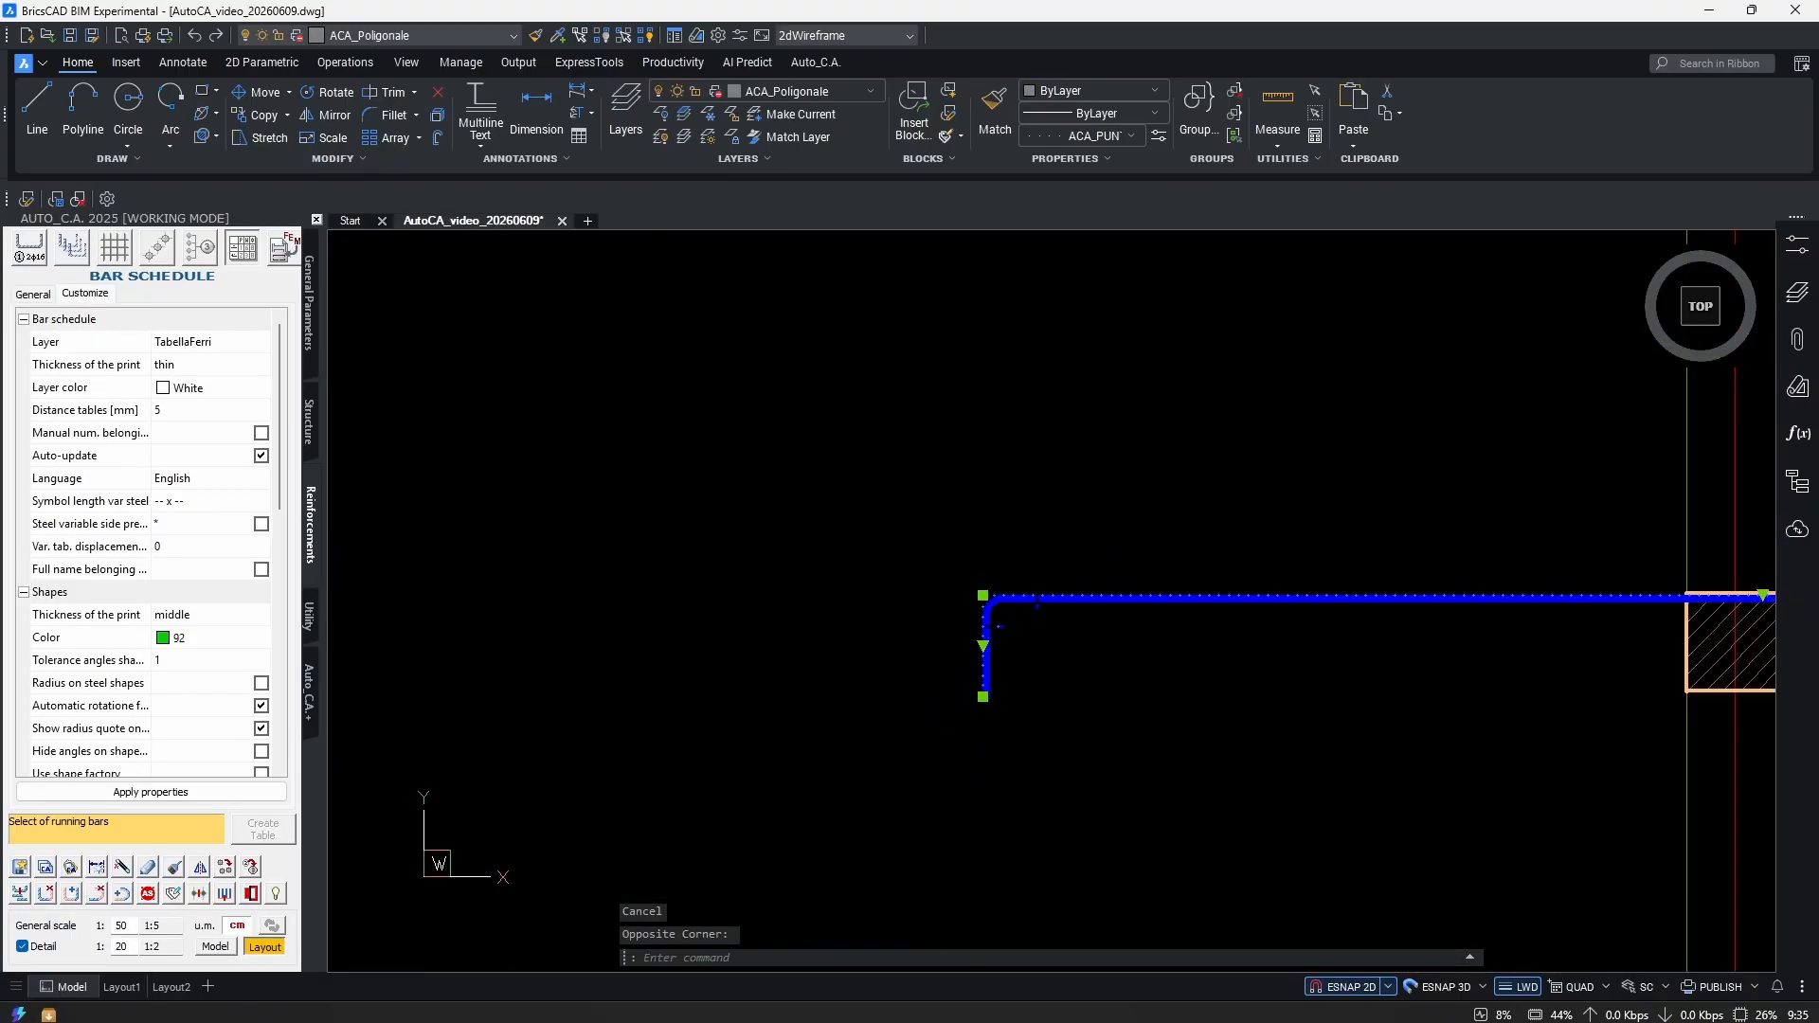
scroll(1454, 601, up, 4)
middle_drag(956, 775, 1218, 650)
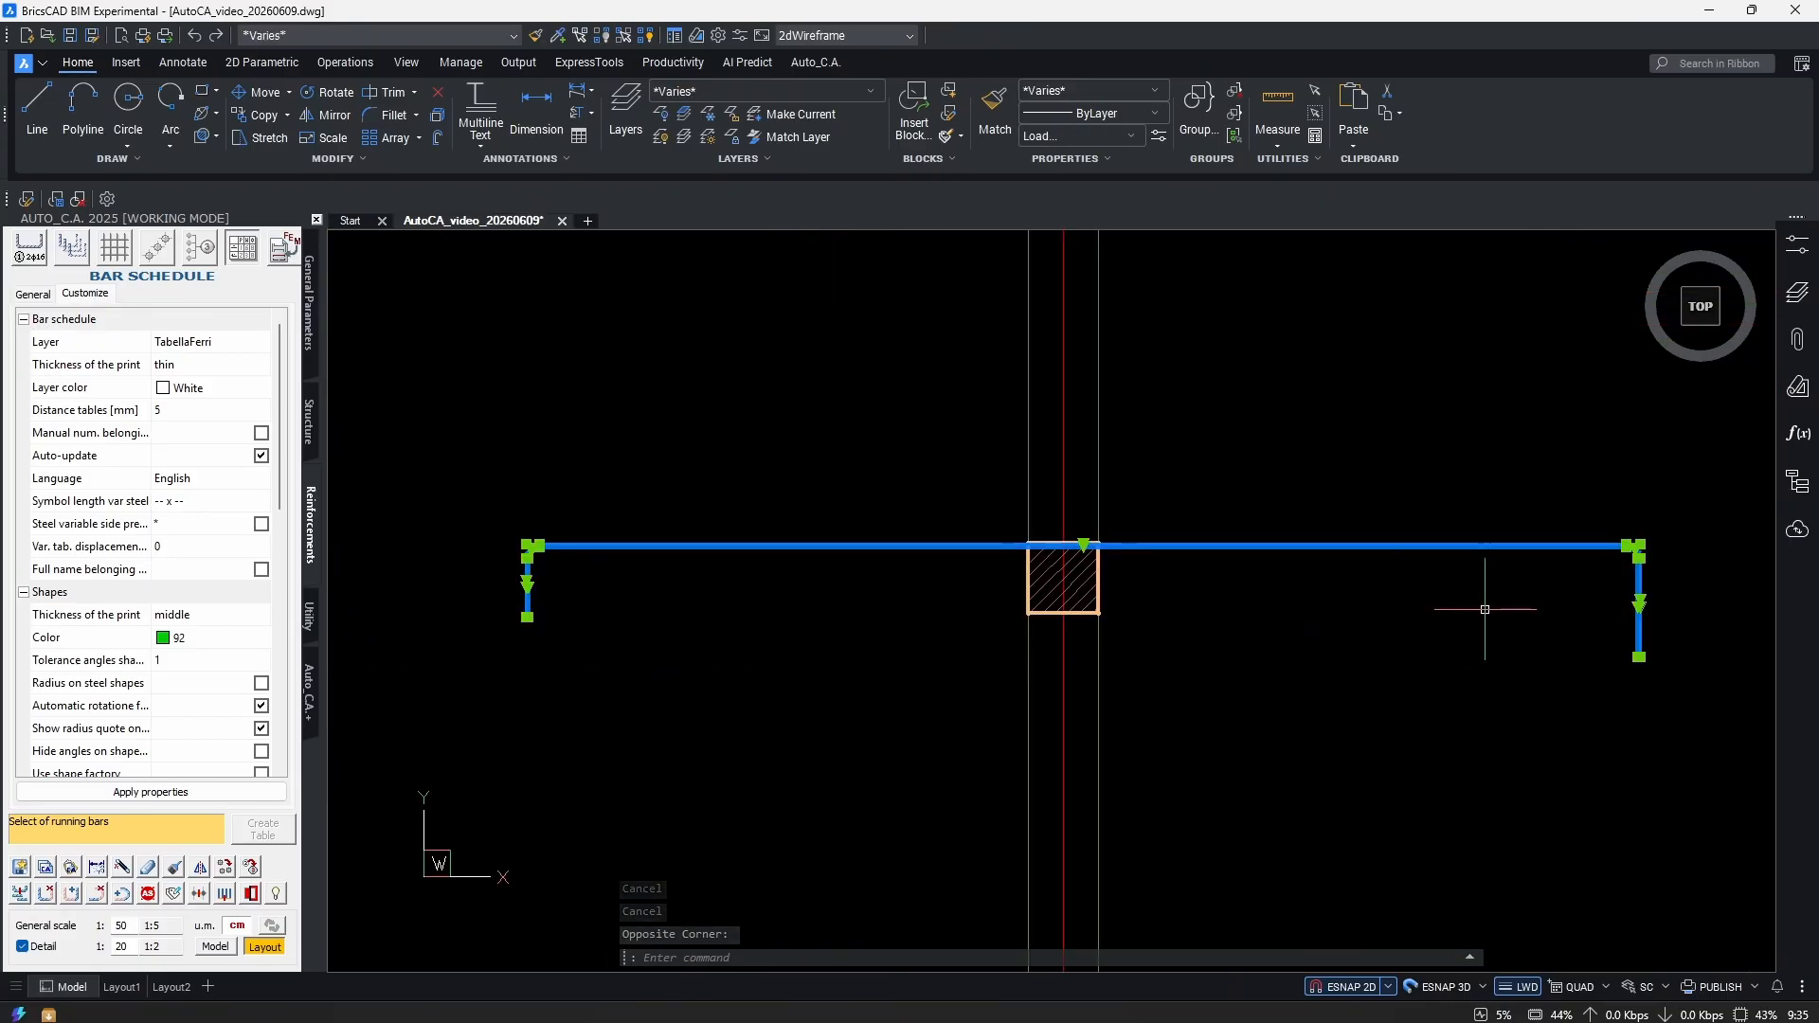
scroll(1274, 569, down, 3)
text(e)
key(Return)
scroll(1115, 609, up, 5)
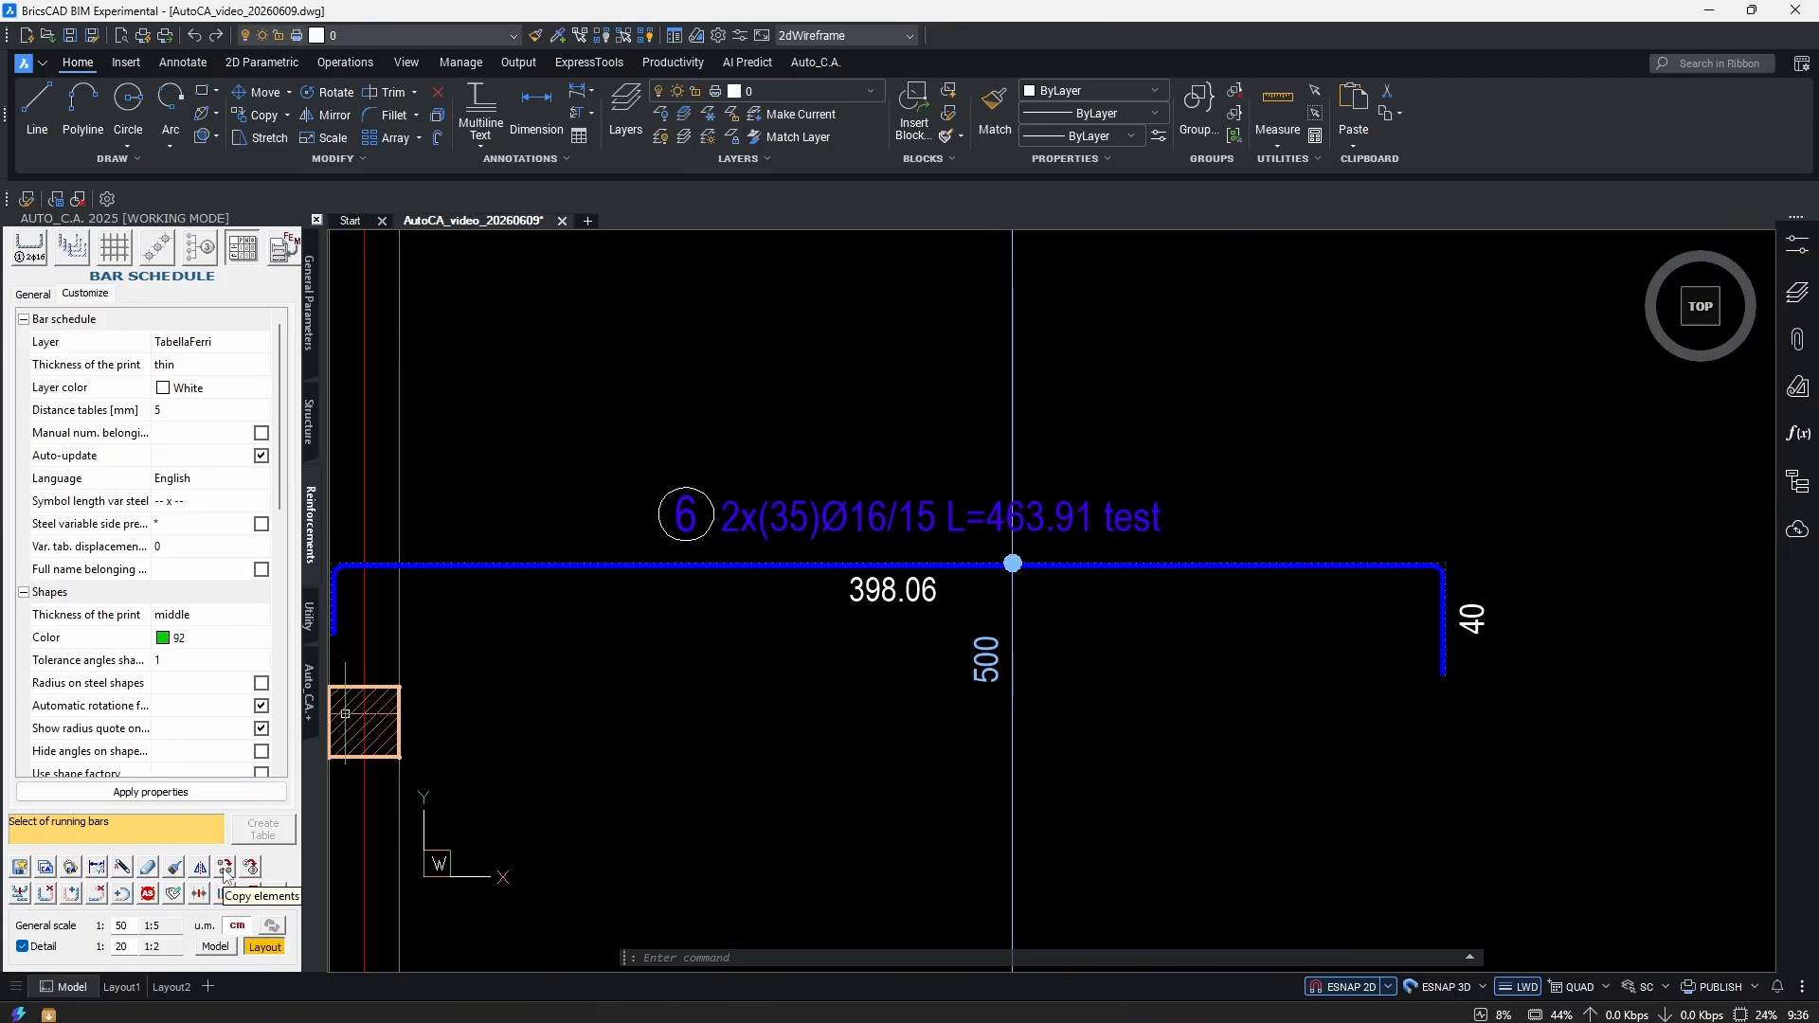
click(226, 868)
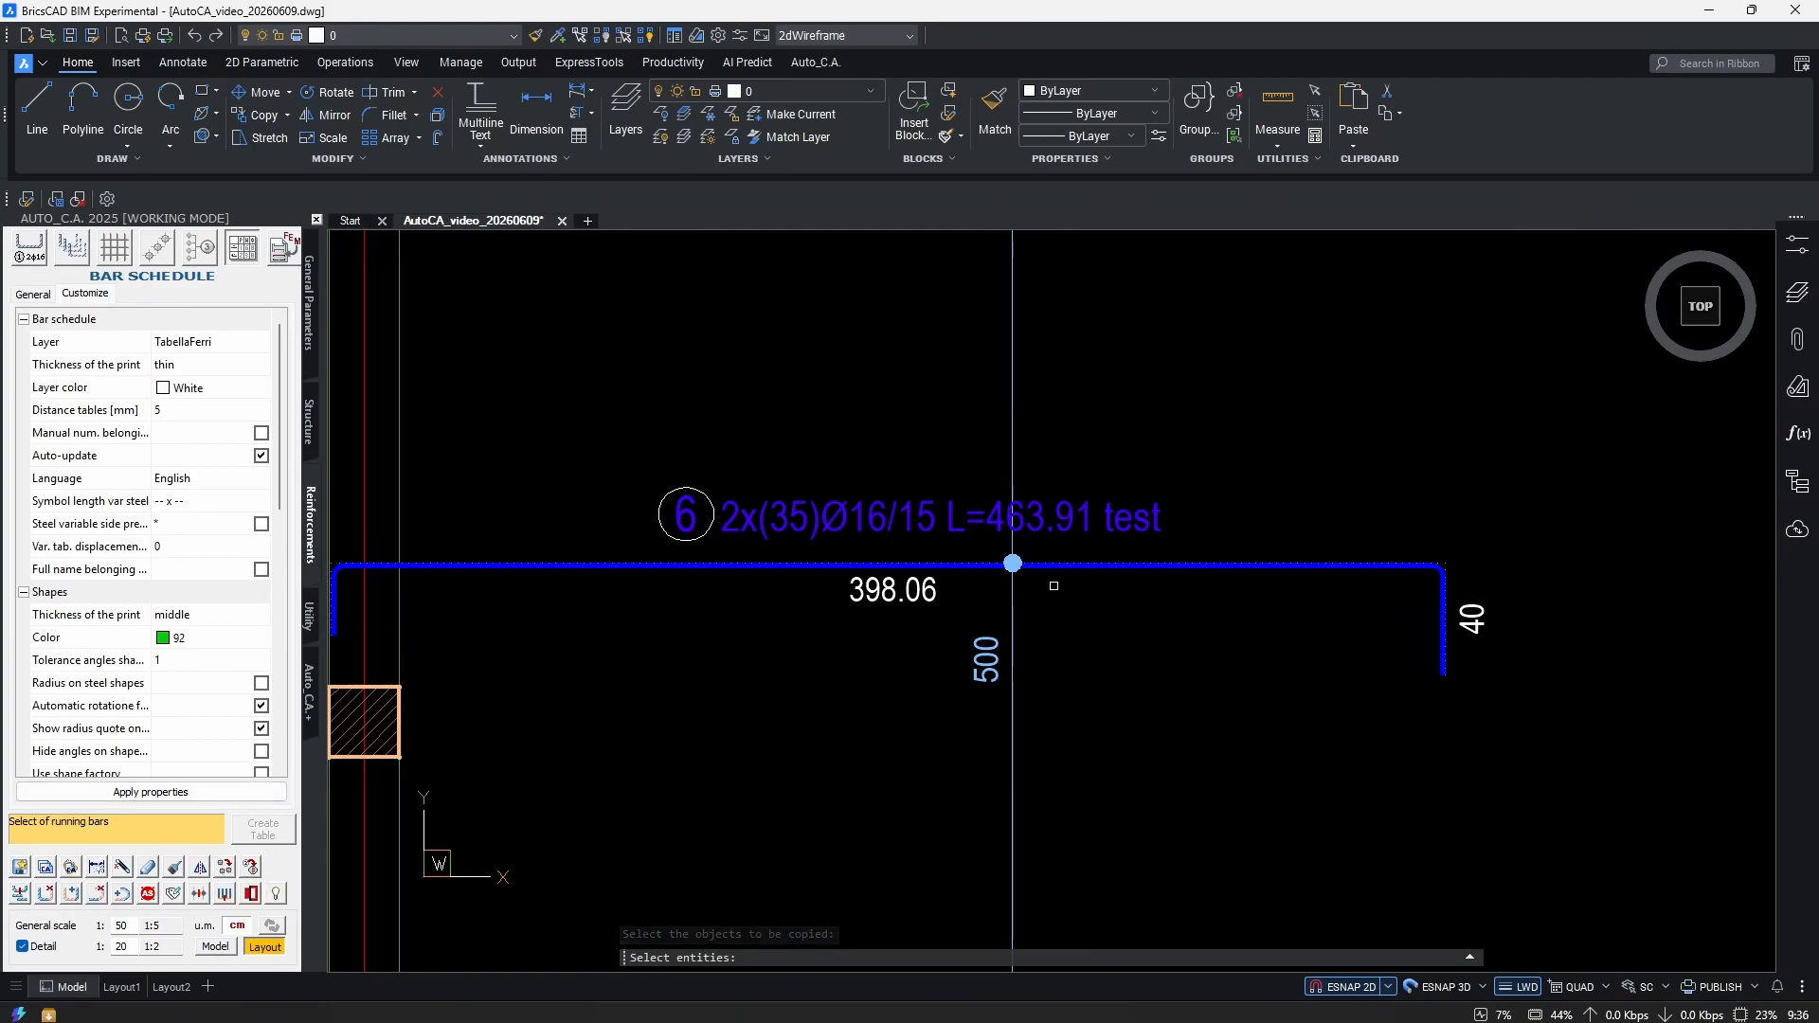
click(1203, 573)
key(Return)
scroll(524, 521, down, 4)
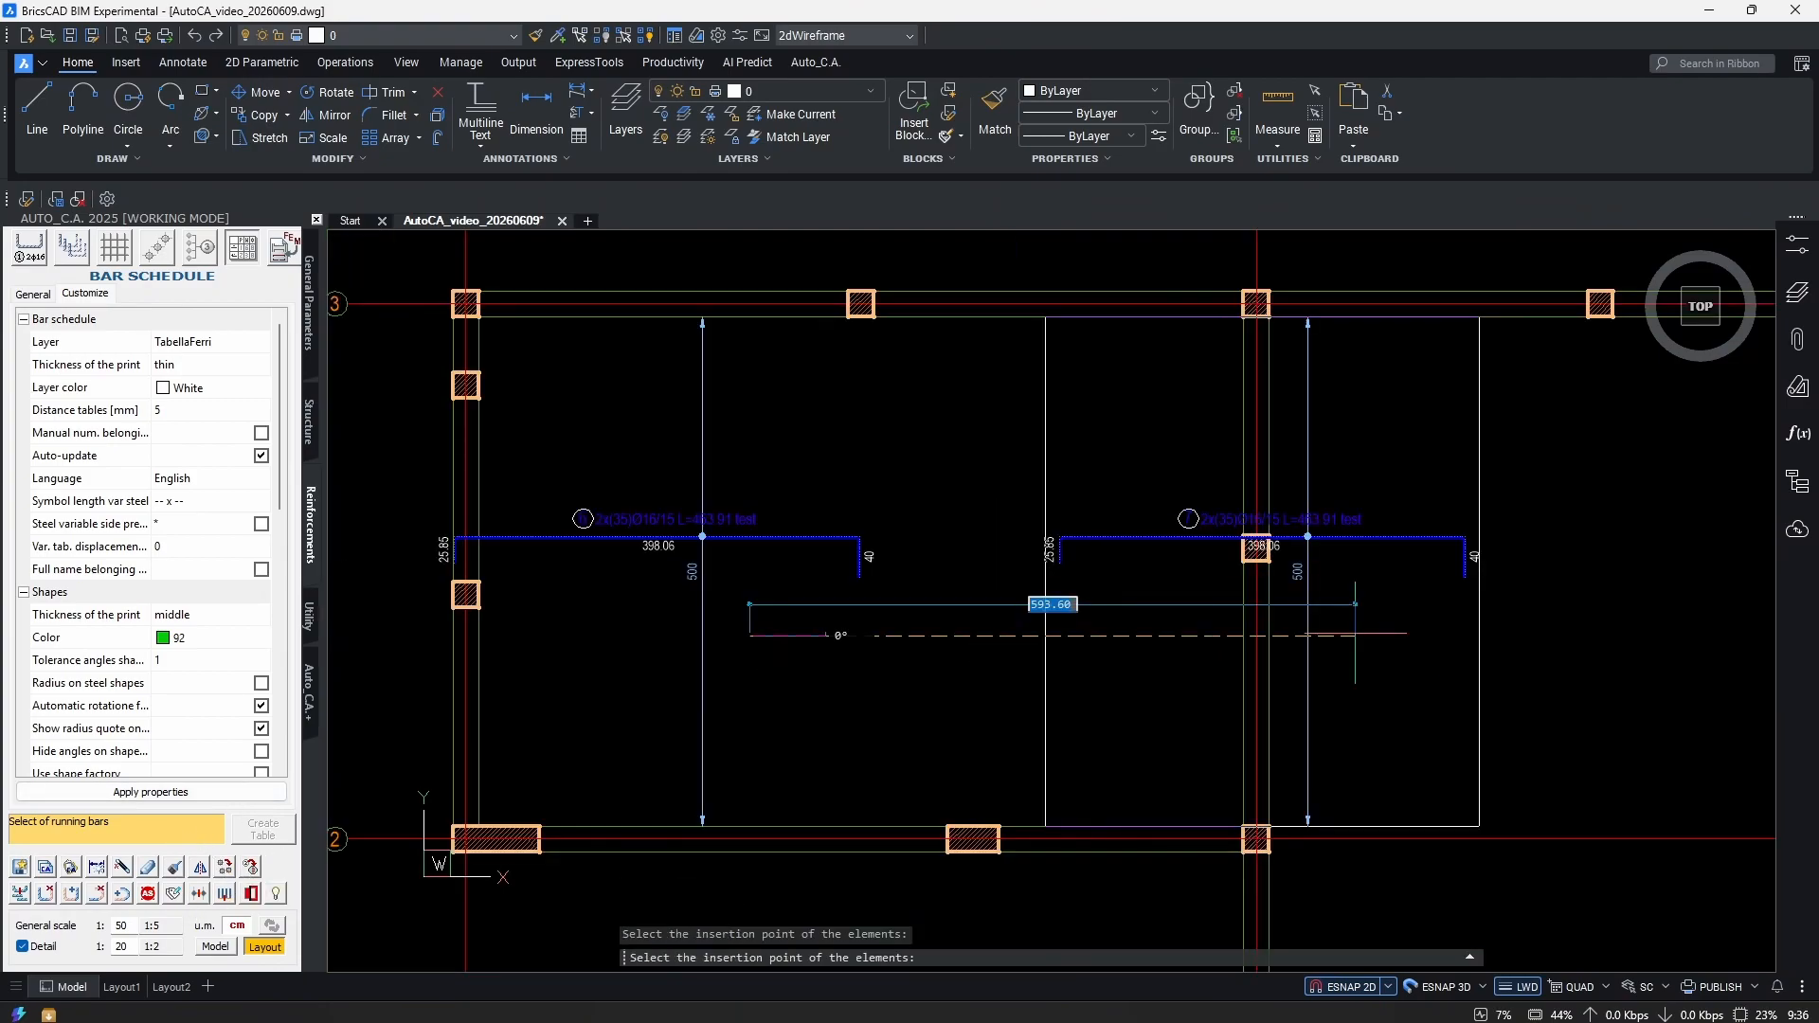
scroll(1355, 633, down, 3)
scroll(1056, 602, up, 4)
key(Escape)
scroll(1070, 644, down, 1)
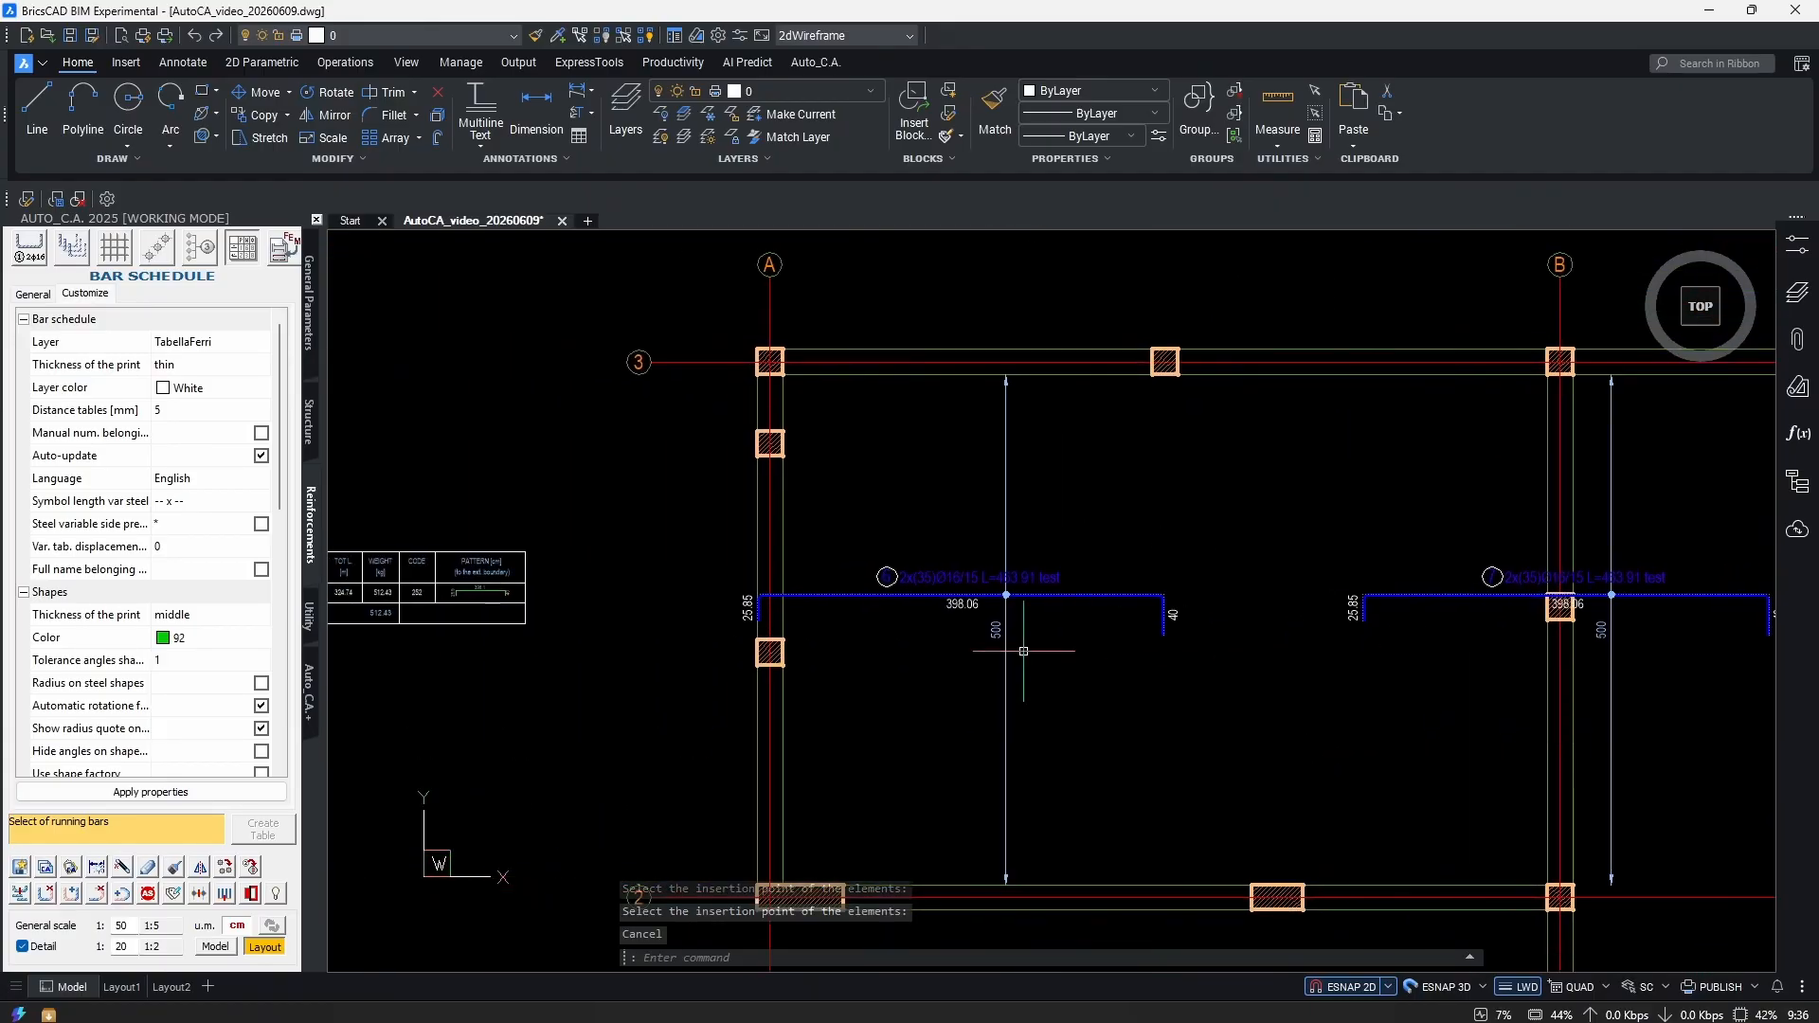
scroll(1270, 690, up, 4)
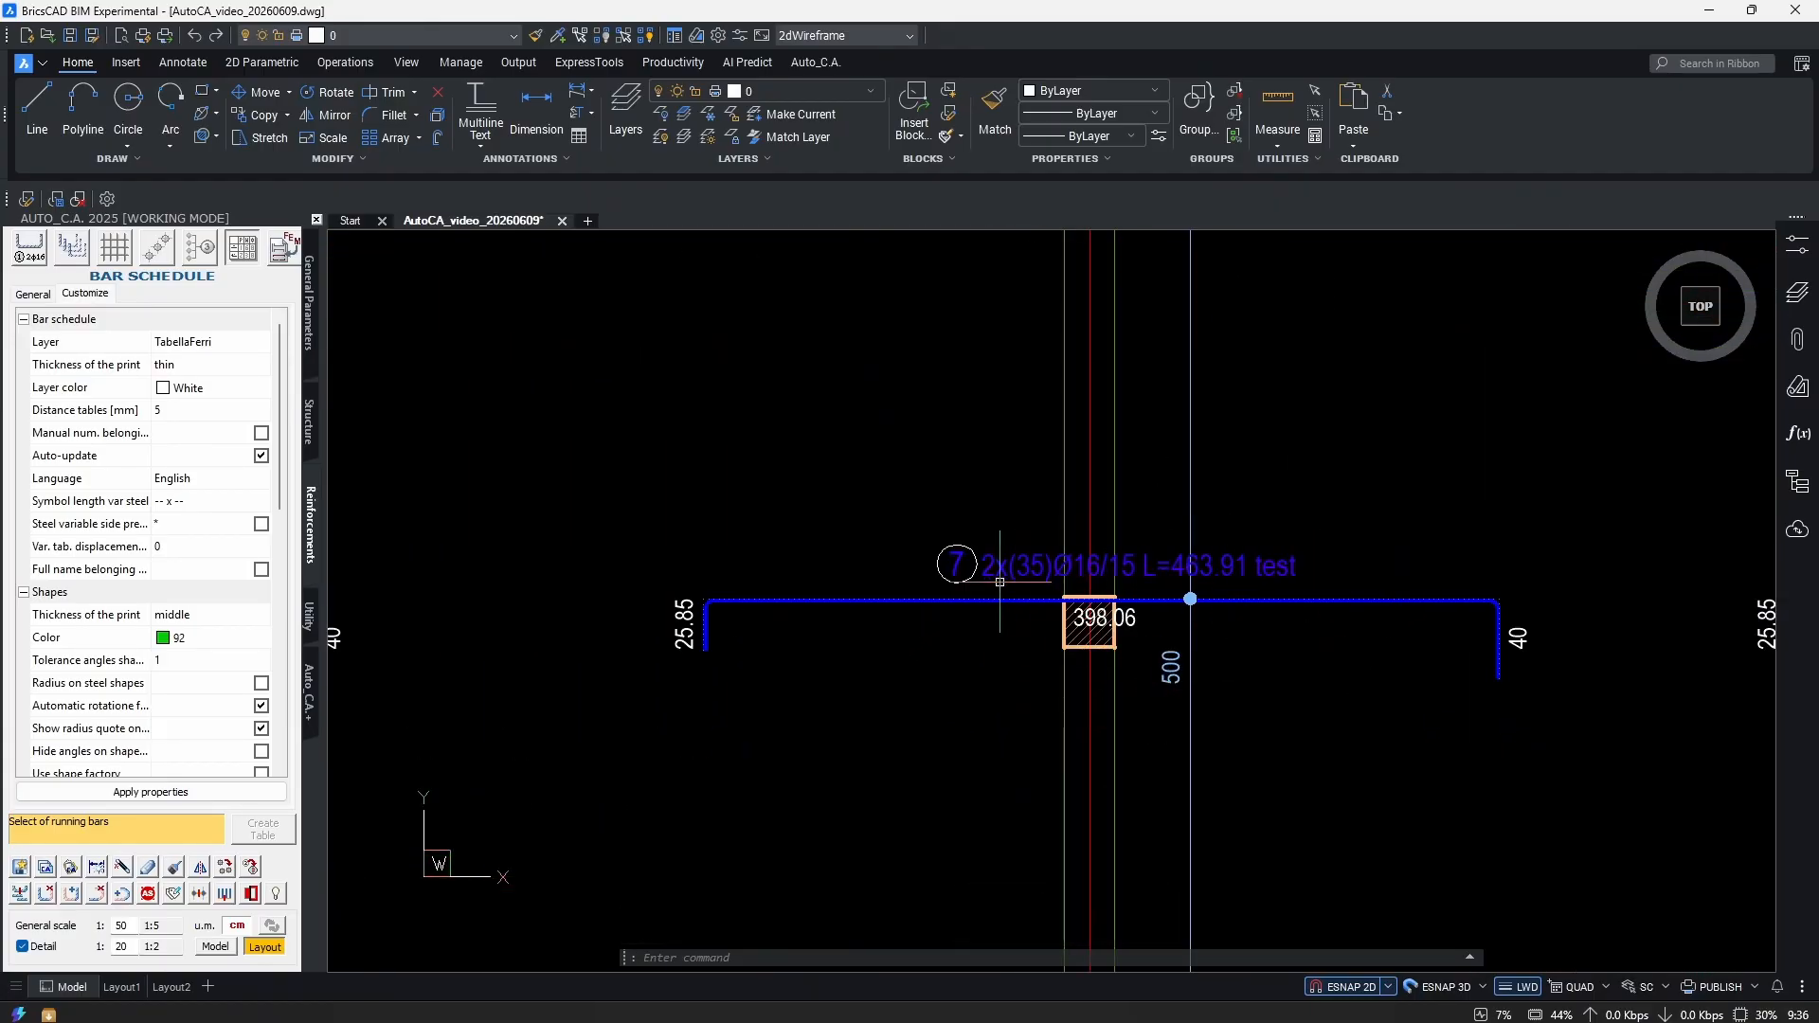
scroll(1014, 577, down, 3)
scroll(973, 622, up, 4)
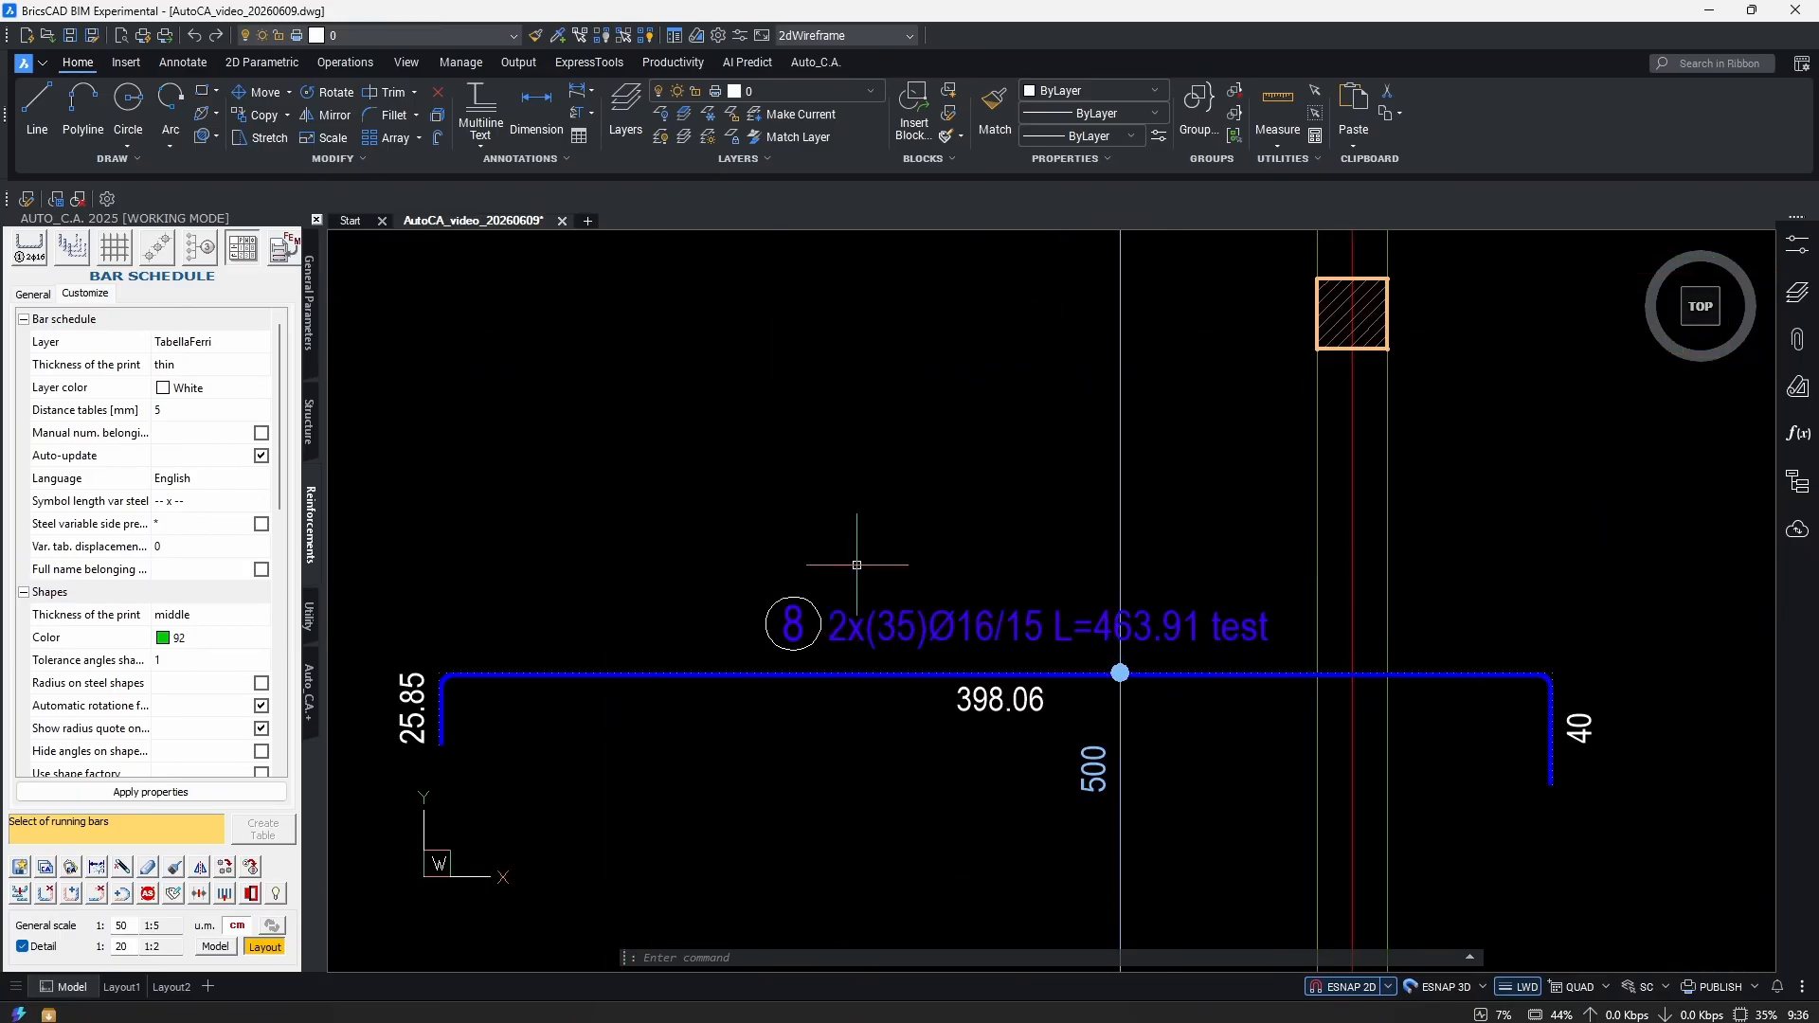
click(780, 573)
click(748, 637)
scroll(1137, 573, down, 3)
scroll(1118, 606, up, 4)
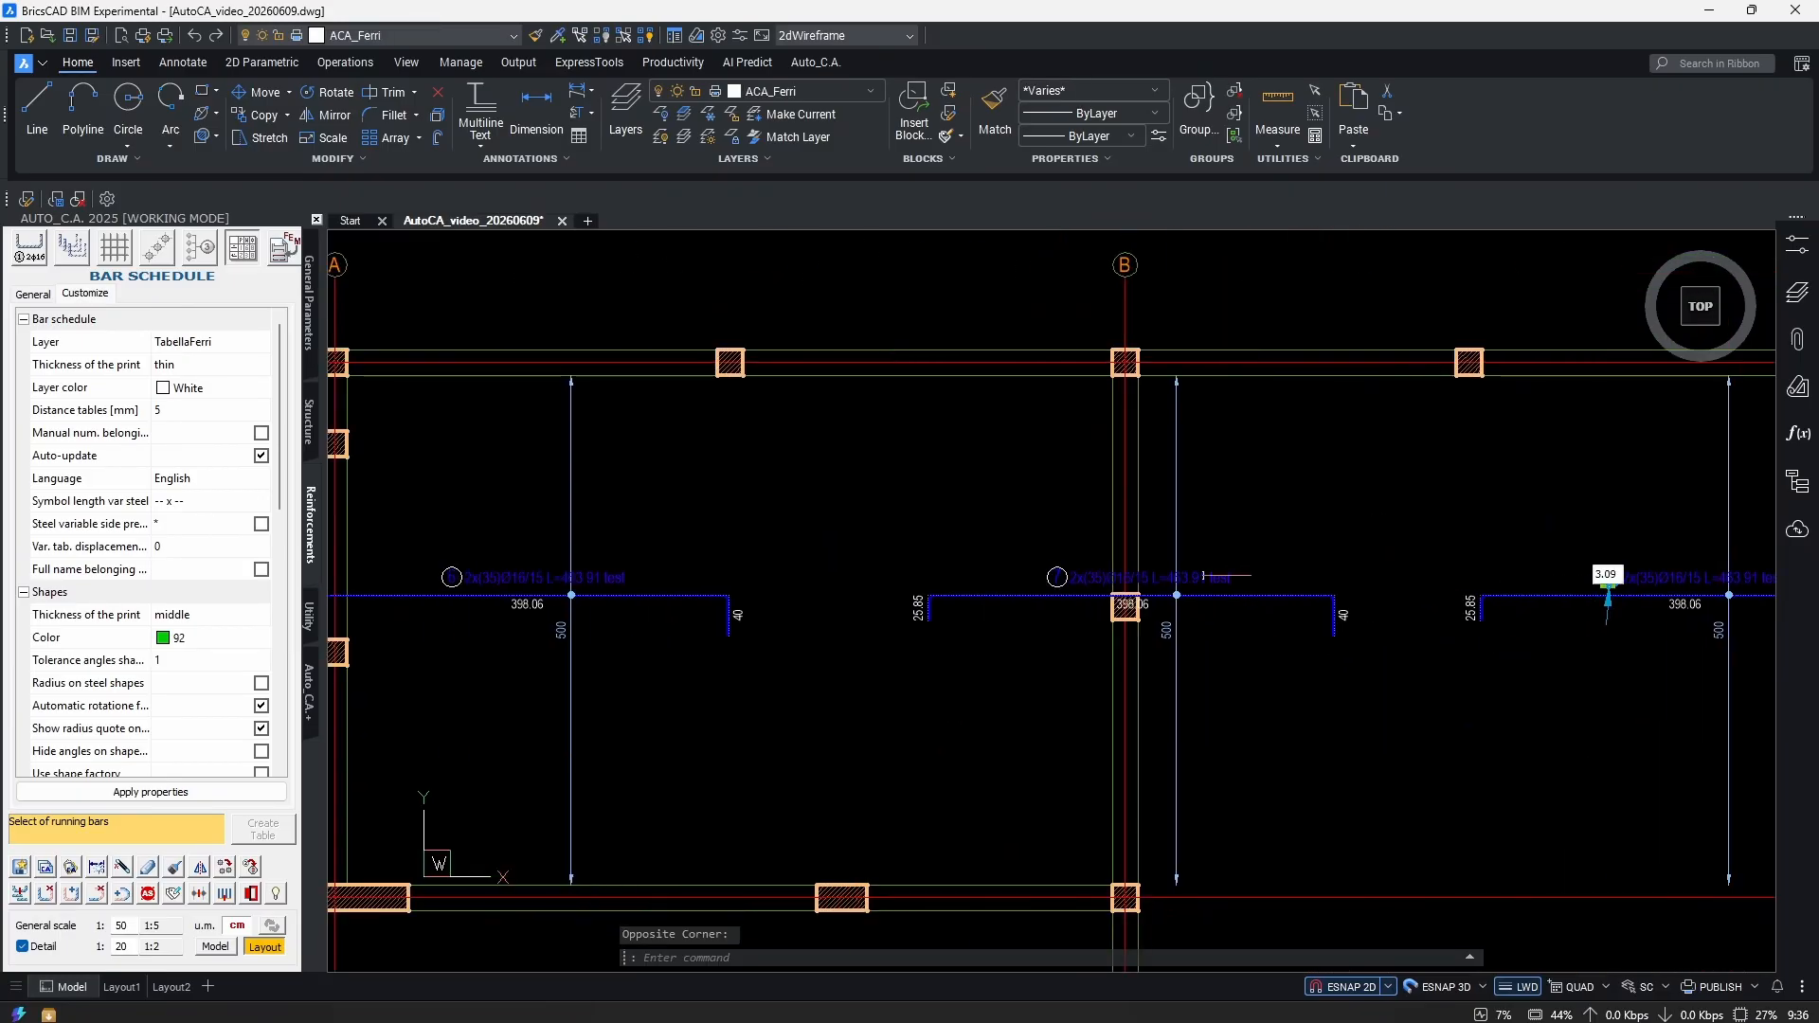
key(Escape)
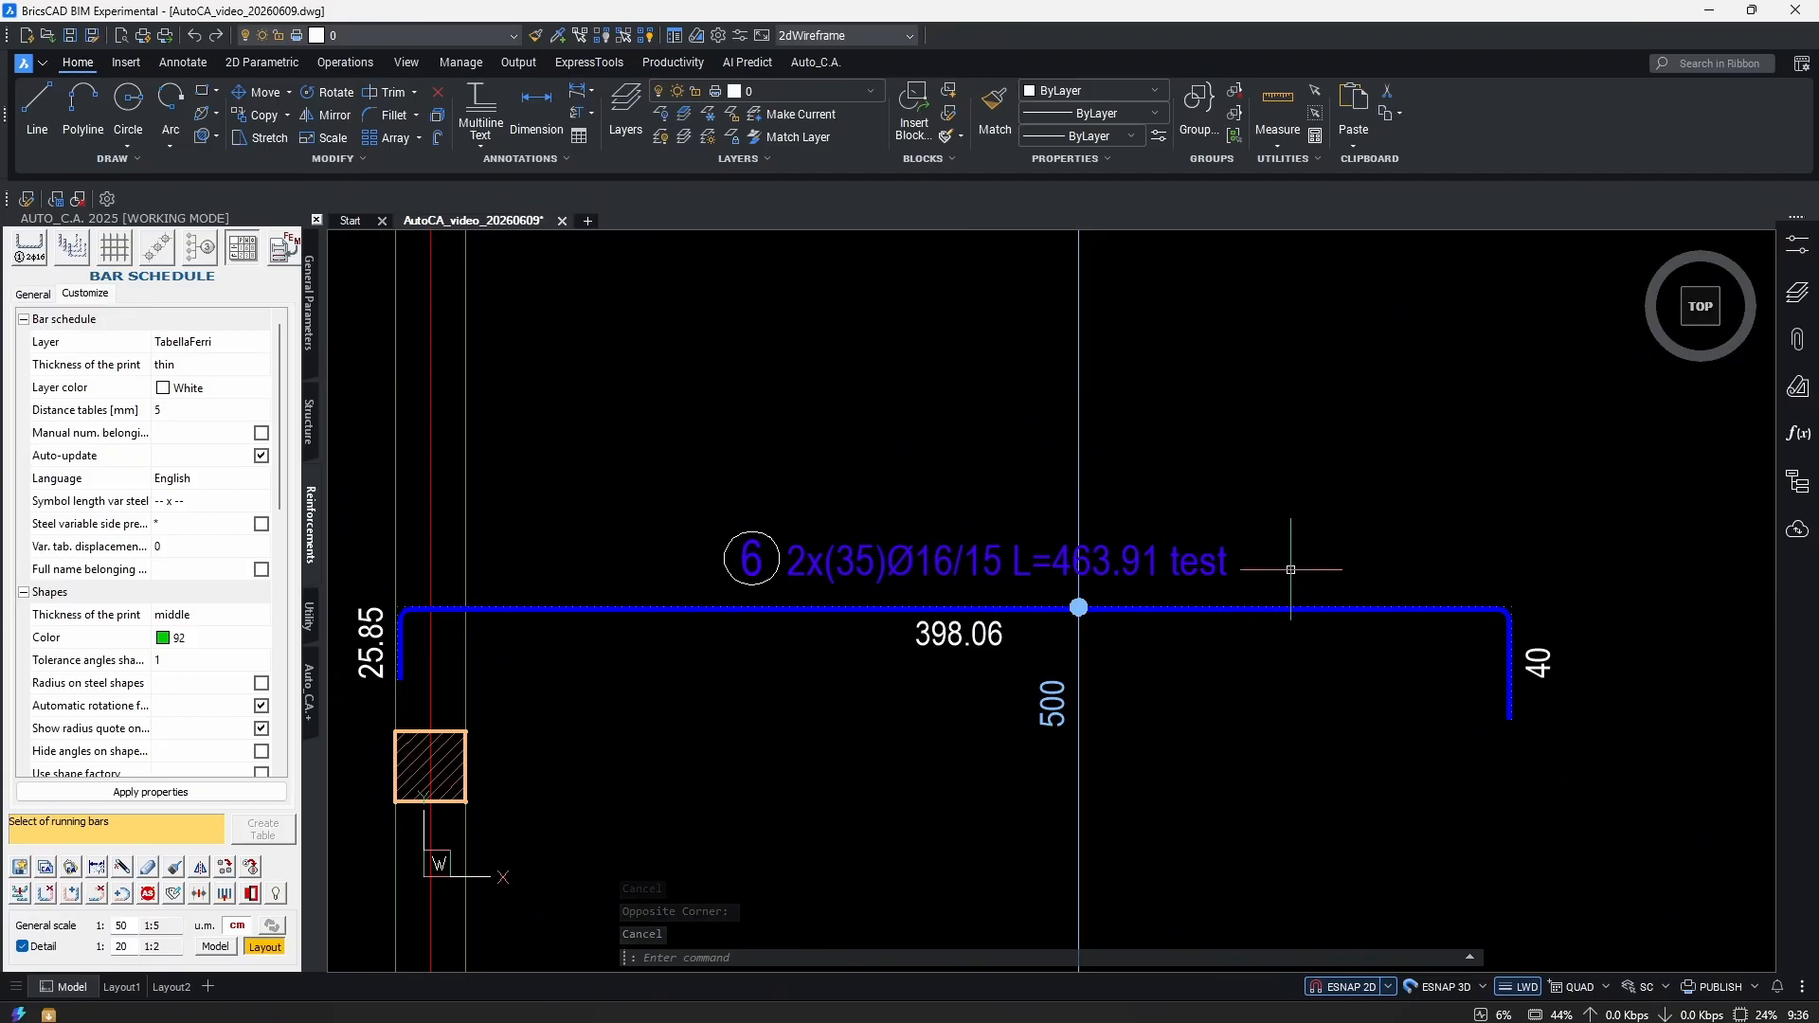
mouse_move(1516, 528)
middle_down()
mouse_move(1178, 576)
mouse_move(758, 539)
mouse_move(258, 529)
mouse_move(1056, 571)
middle_up()
Move bar 7 with M down into the bay between grid lines 1 and 2.
scroll(1371, 520, up, 1)
scroll(1061, 572, down, 2)
scroll(1384, 561, down, 3)
middle_drag(1107, 675, 1360, 592)
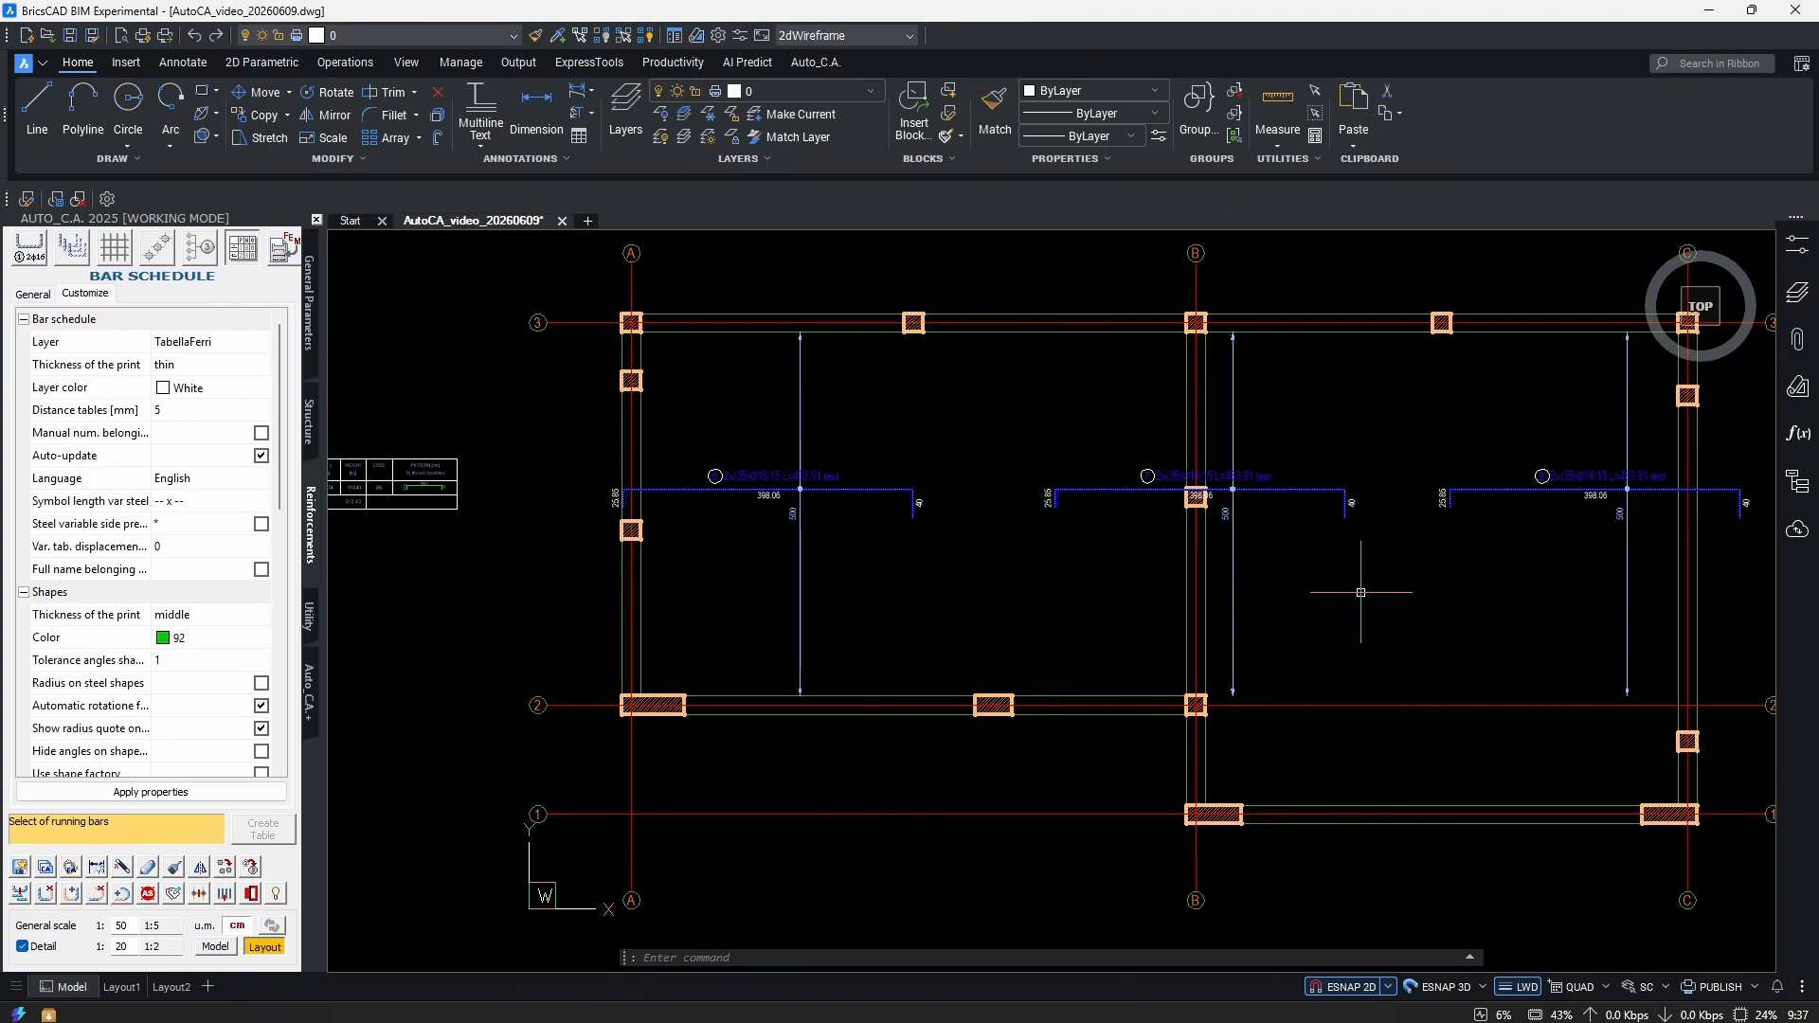
scroll(1317, 502, up, 3)
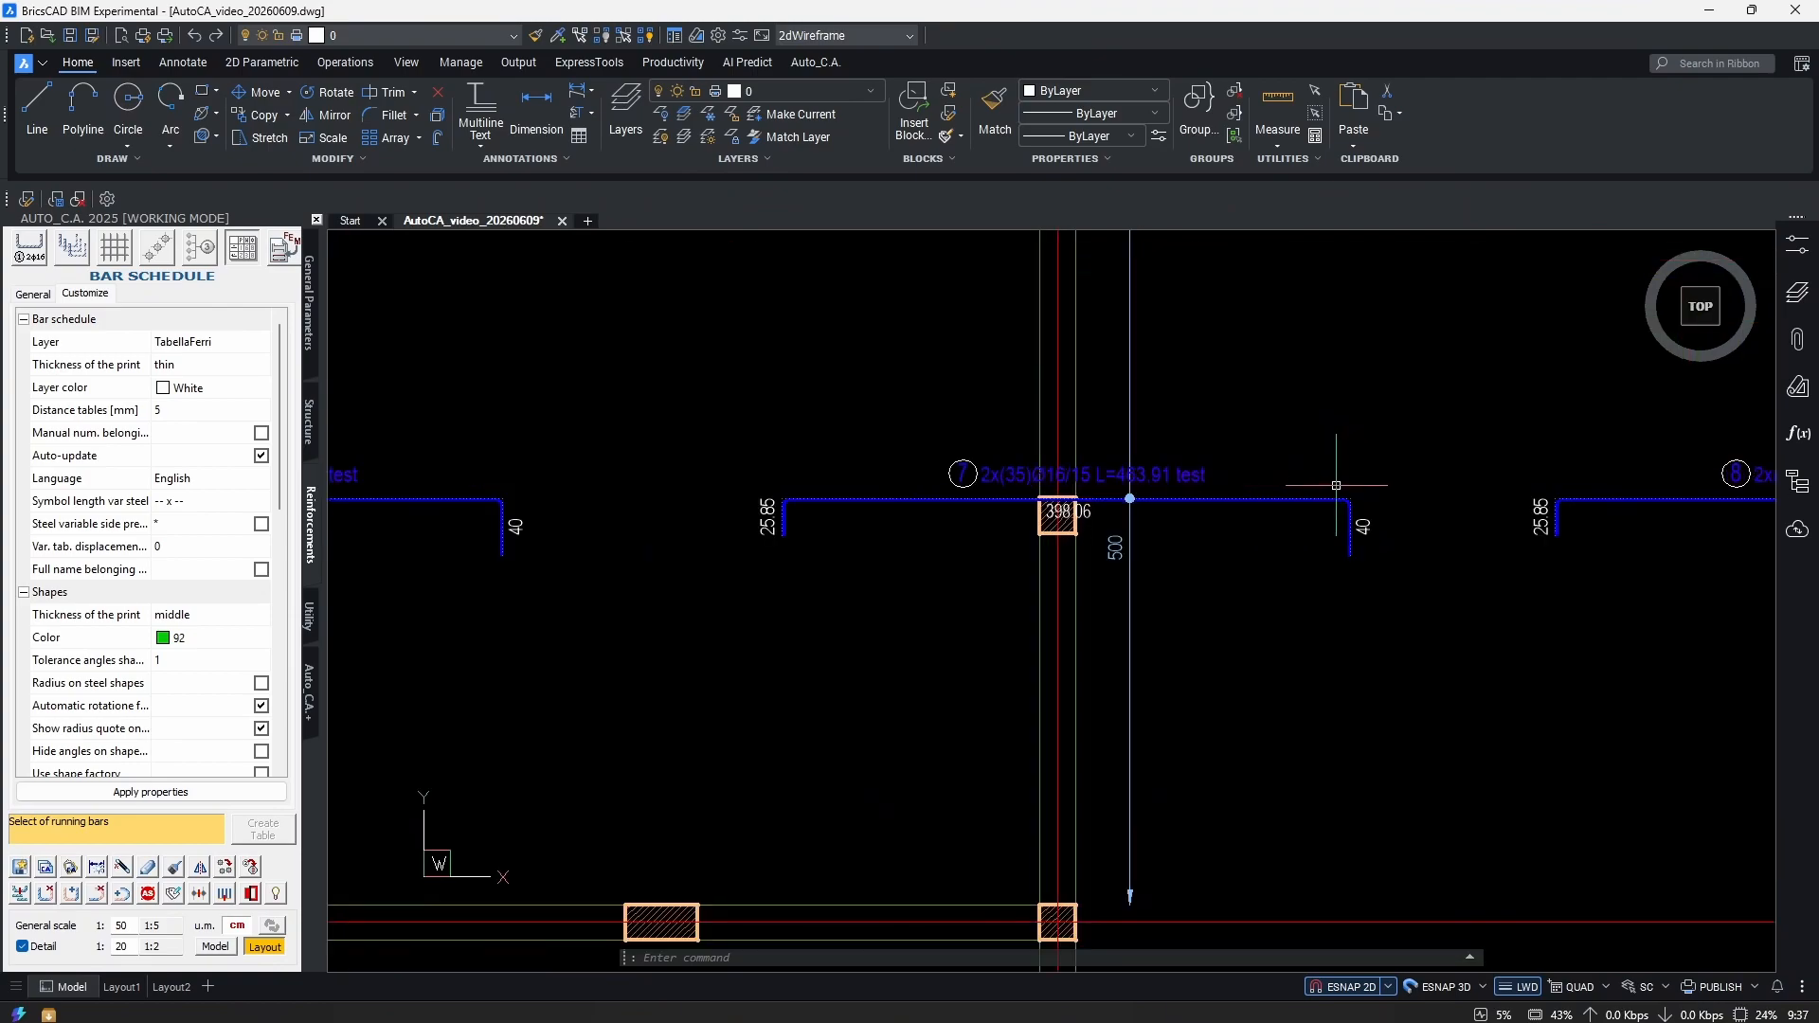
middle_drag(1243, 548, 1147, 592)
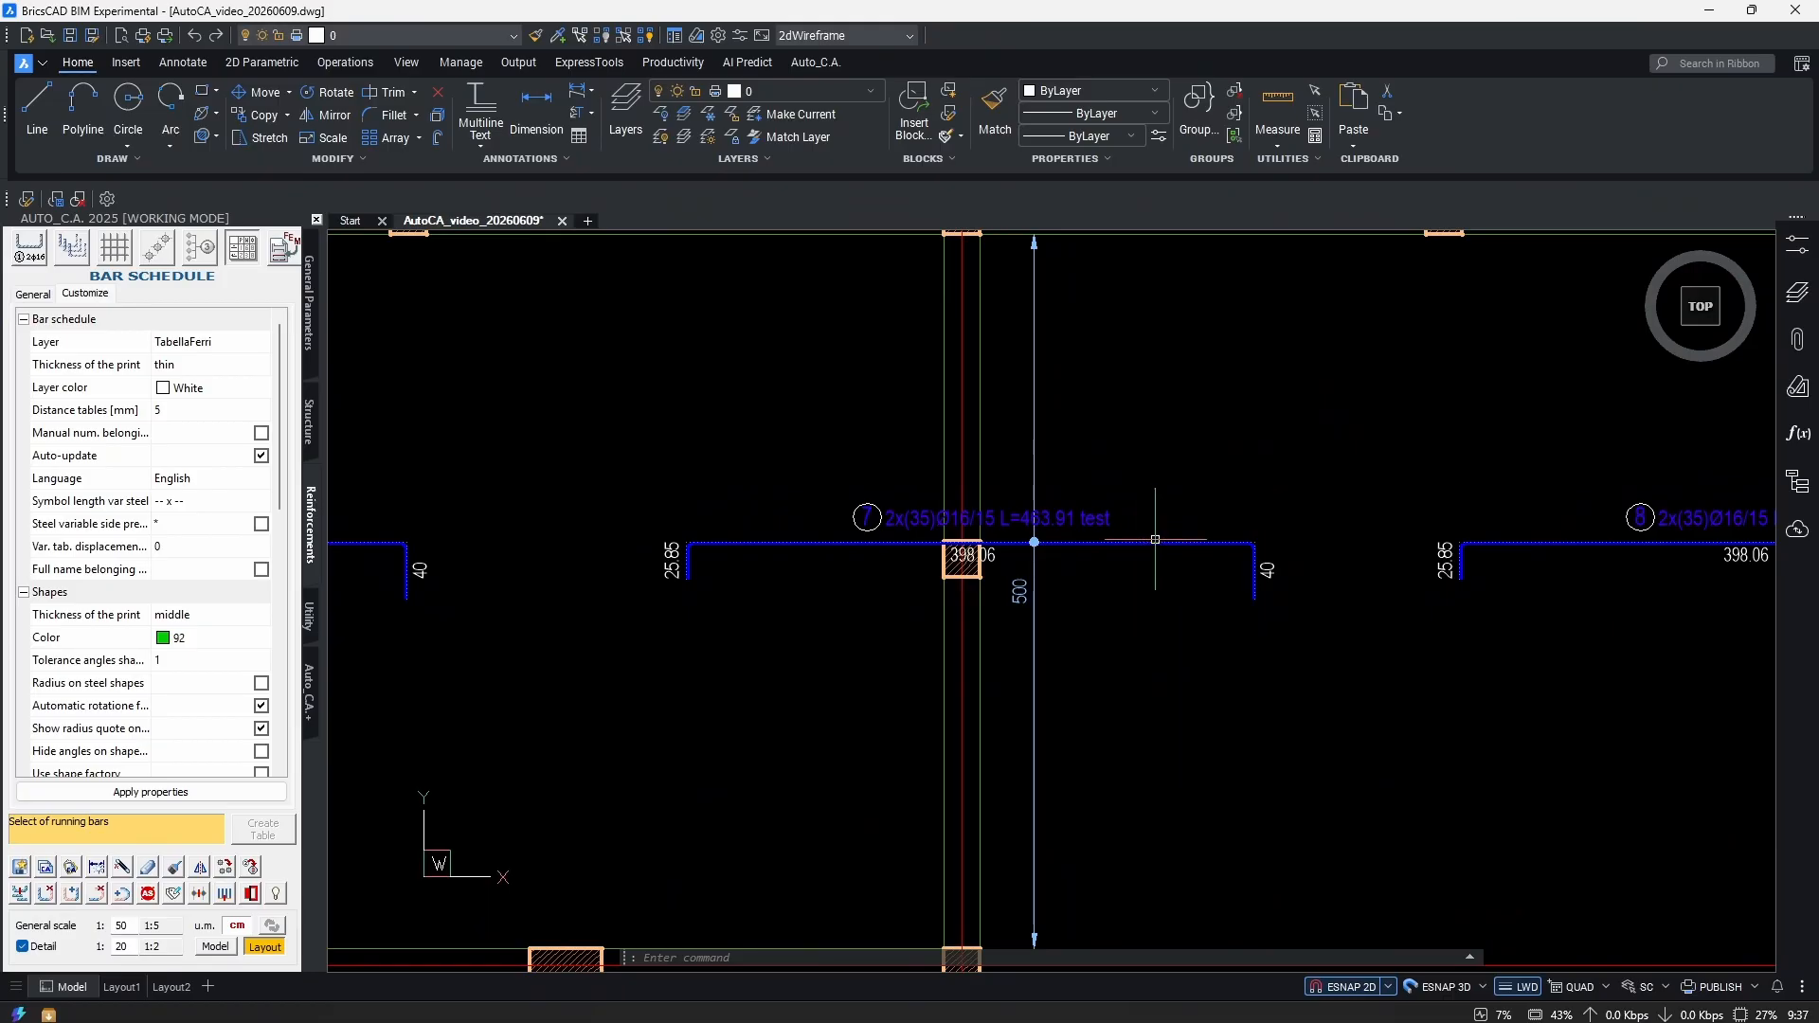
click(1150, 541)
scroll(1174, 573, down, 2)
text(m)
key(Return)
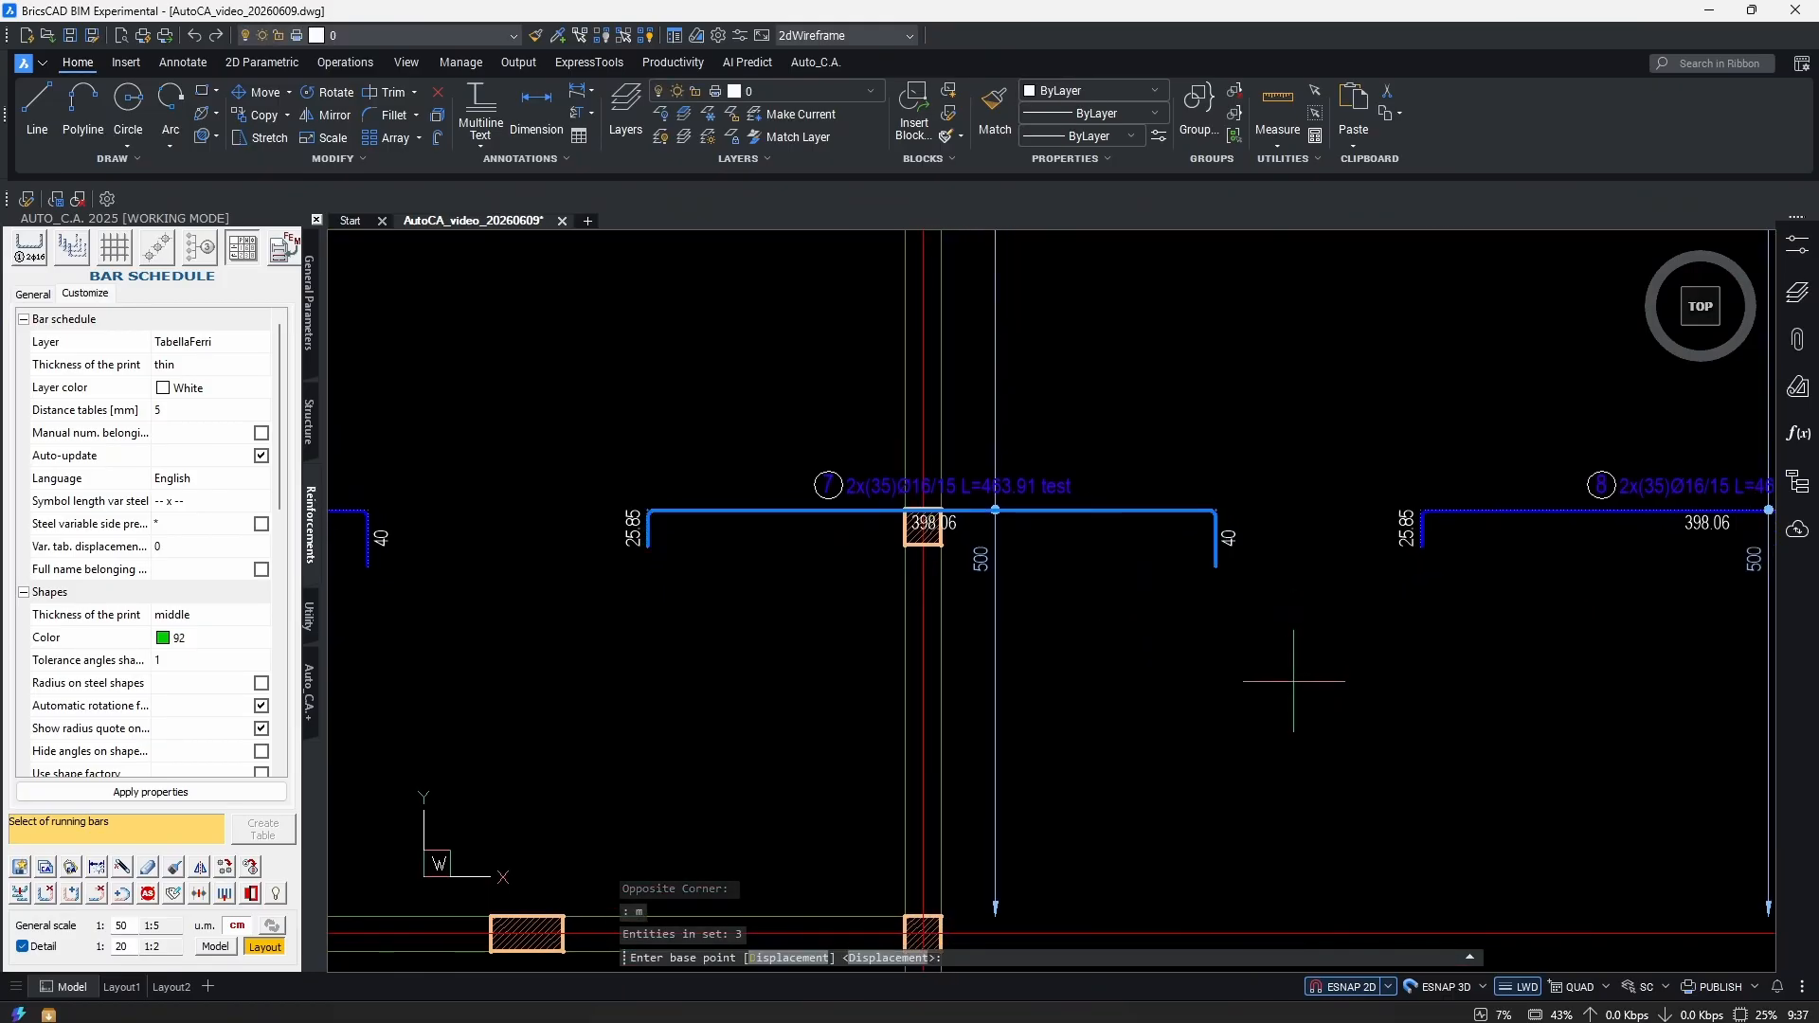
click(1294, 591)
middle_drag(1285, 701, 1251, 451)
click(1253, 683)
Move the bar in the upper right bay up above the slab frame.
scroll(1168, 514, down, 3)
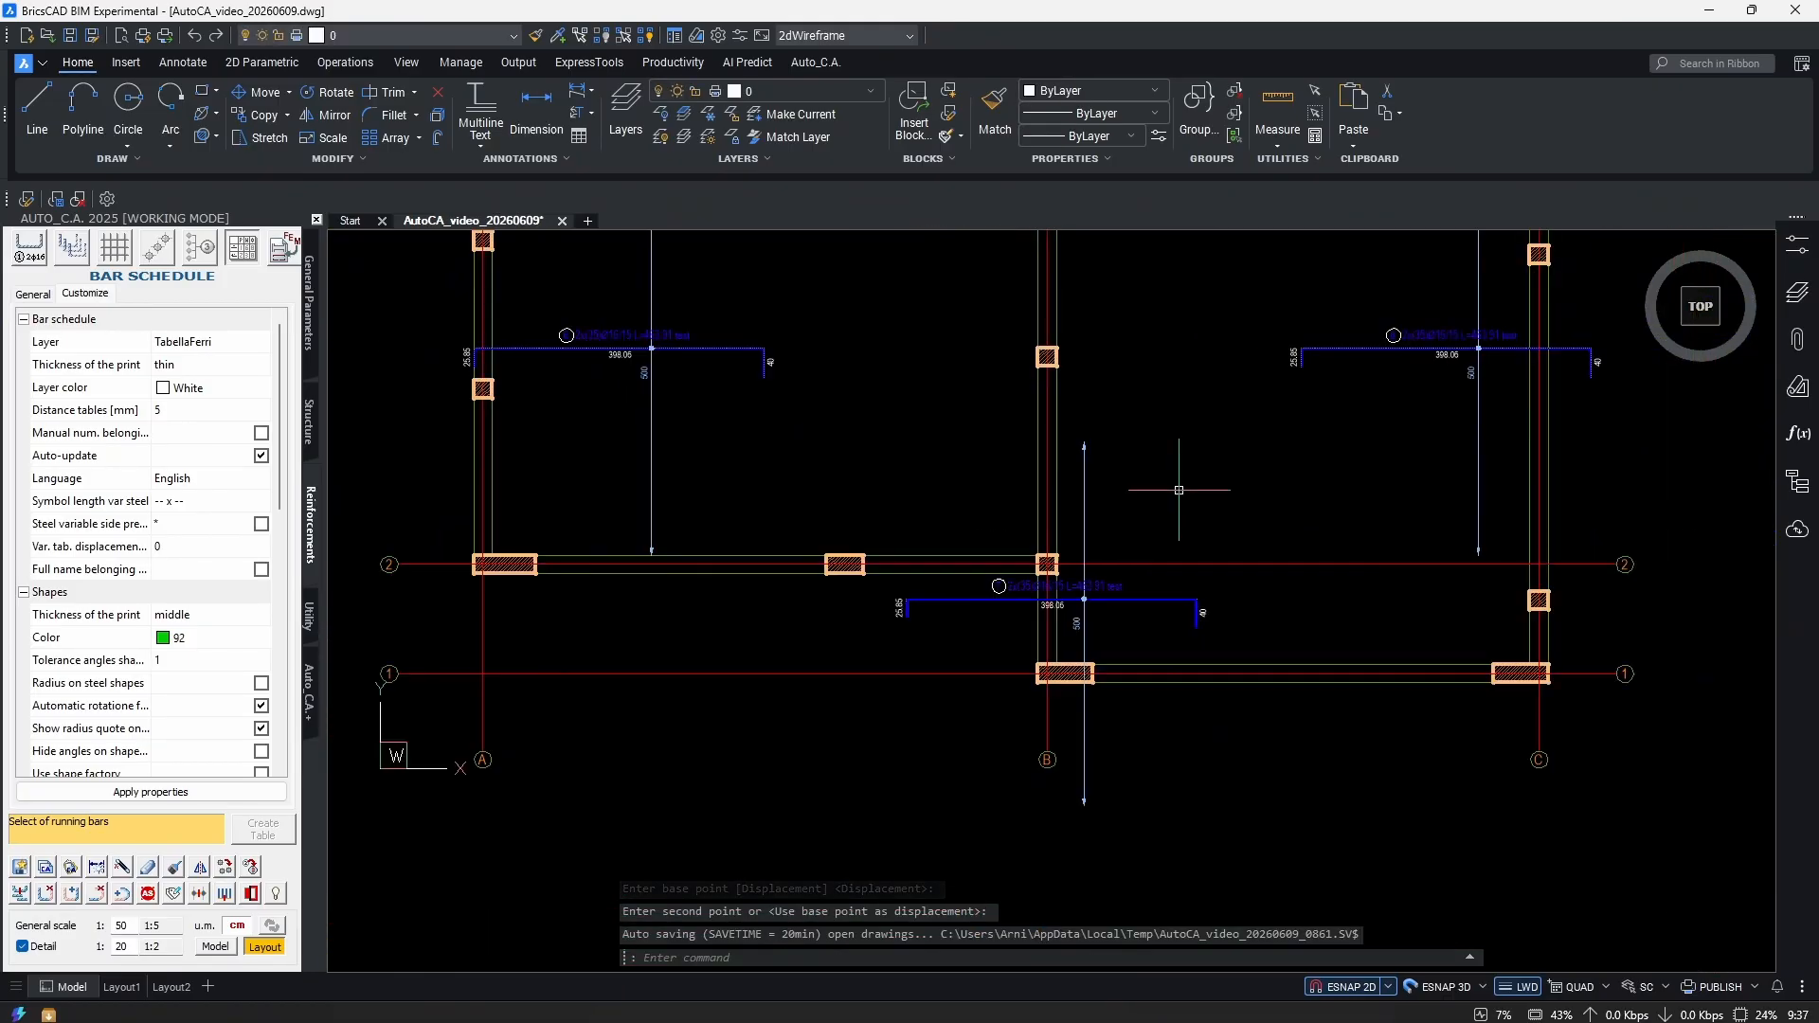
scroll(1331, 405, up, 3)
click(1283, 504)
middle_drag(1284, 504, 1107, 509)
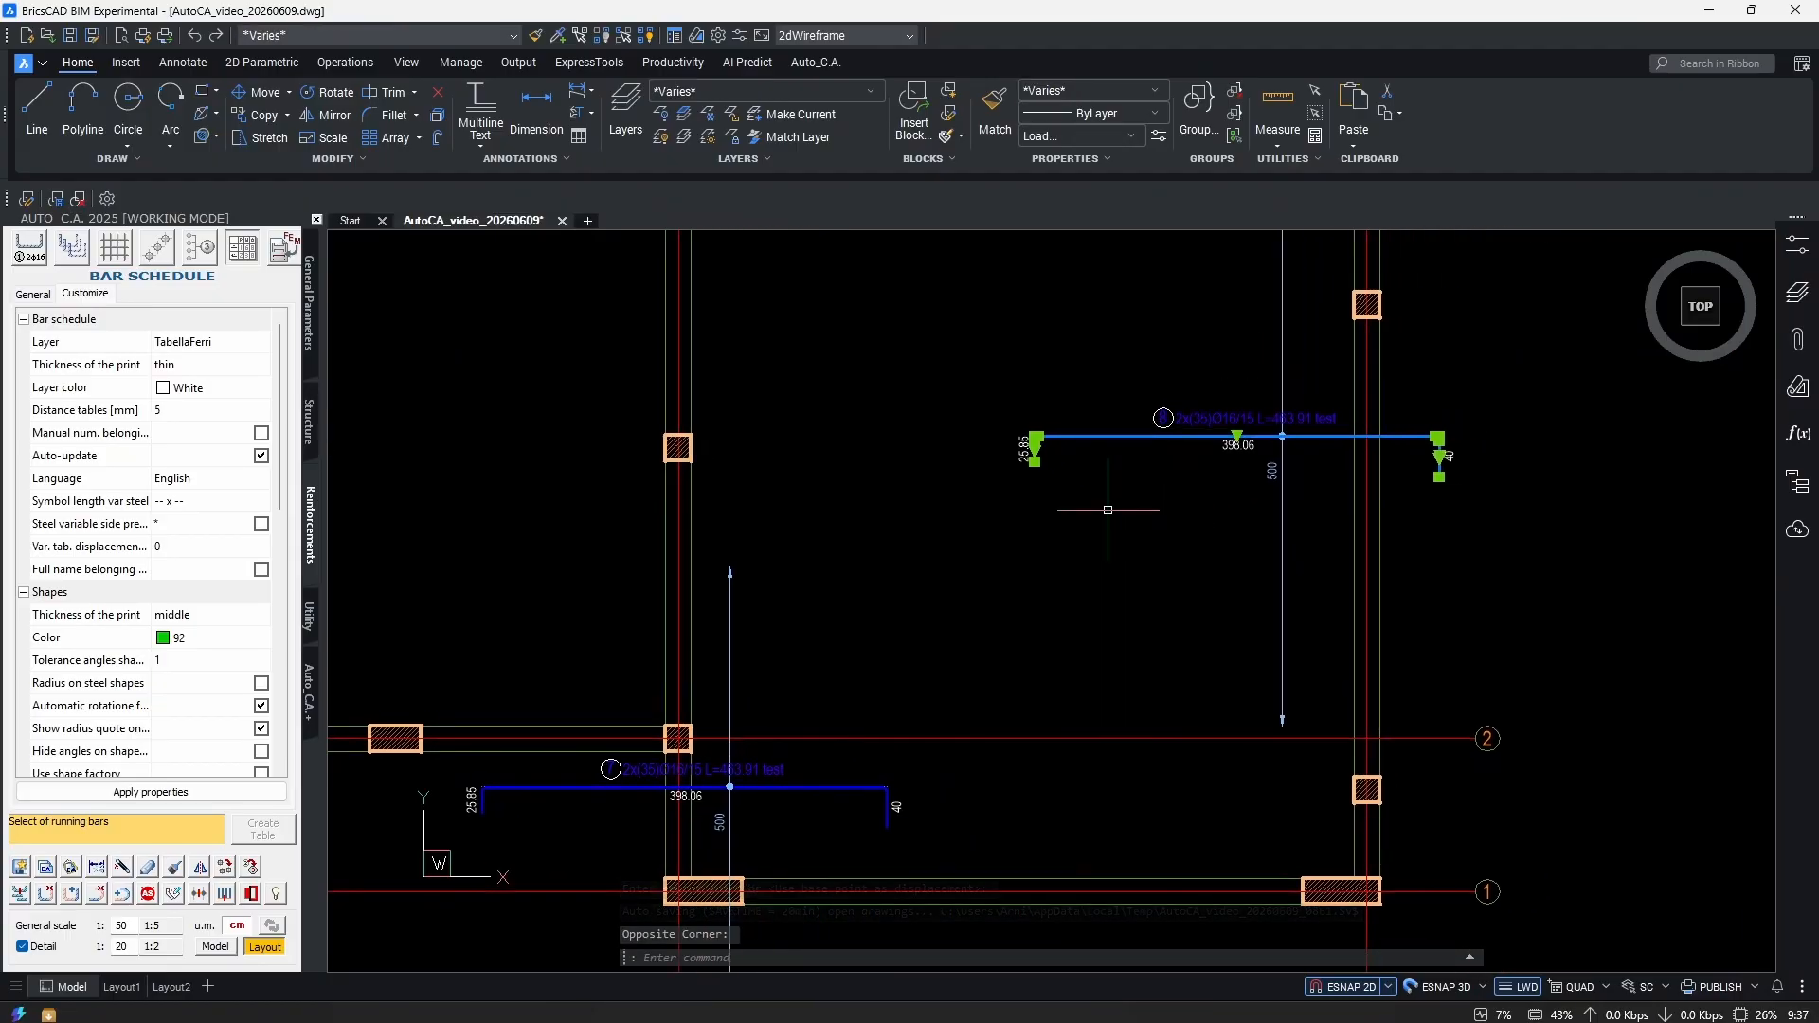
text(m)
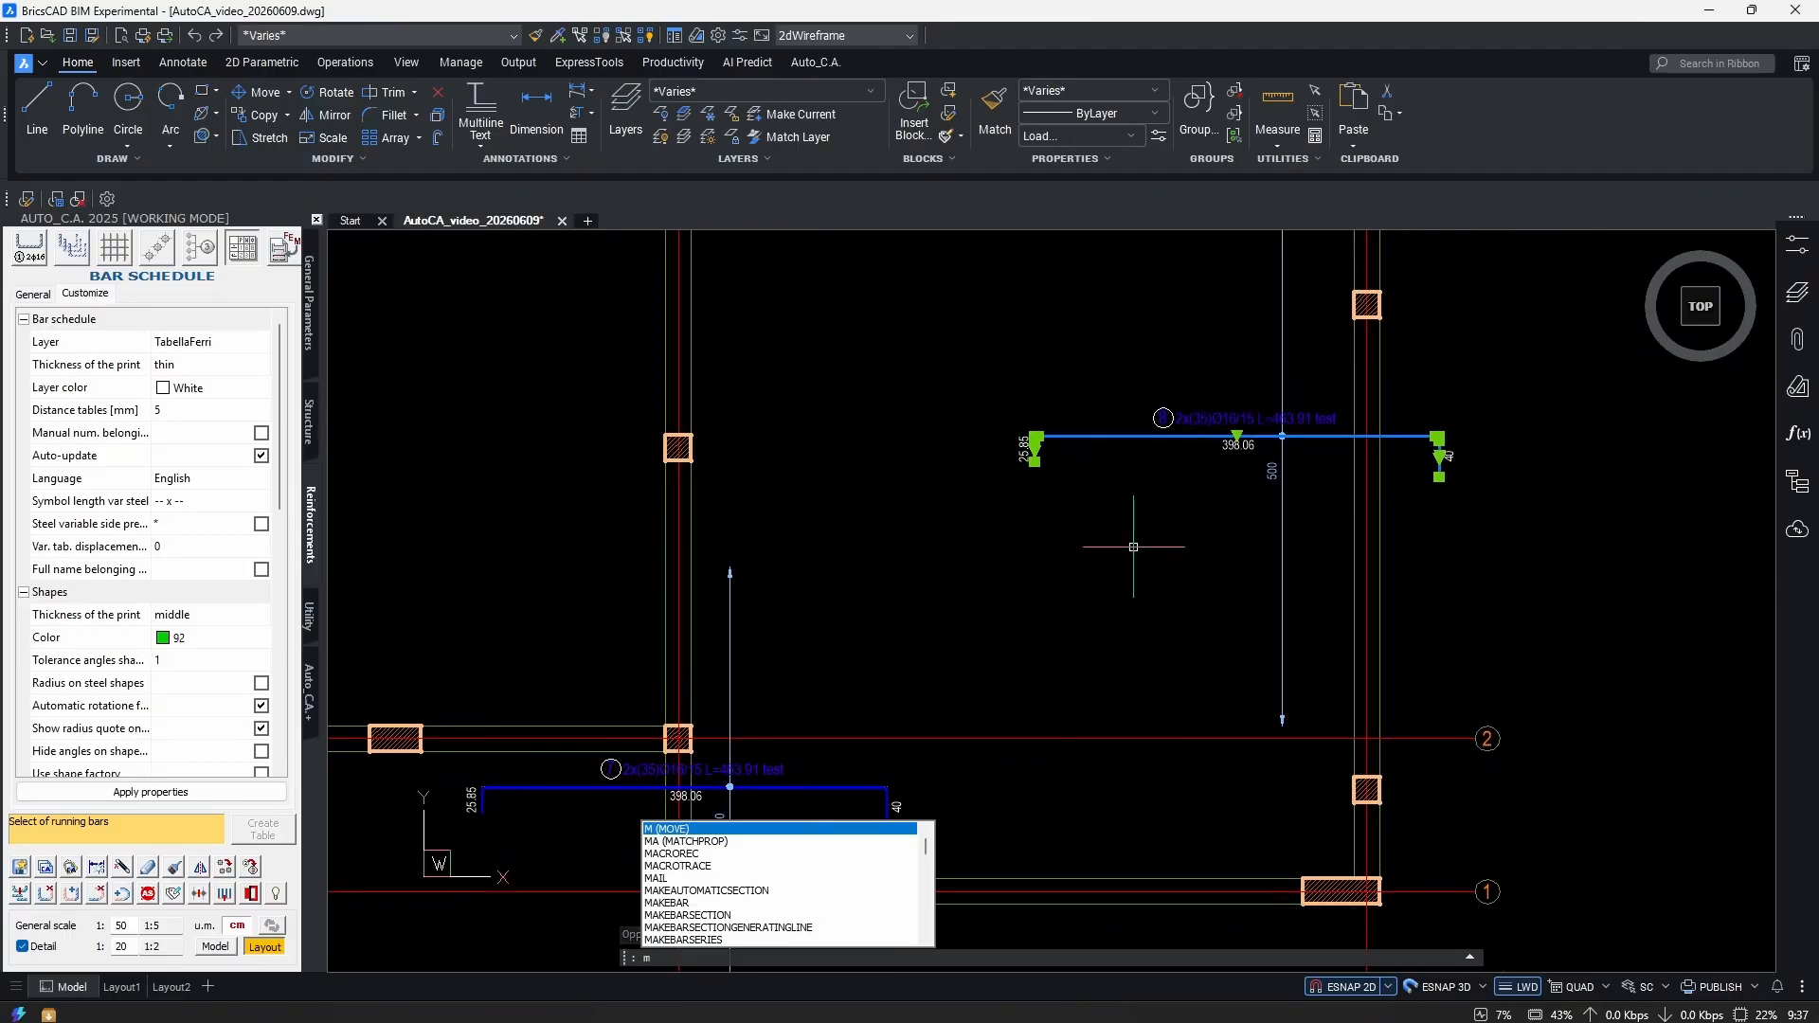
key(Return)
scroll(1192, 498, down, 3)
scroll(1261, 559, down, 2)
click(1261, 559)
click(1261, 362)
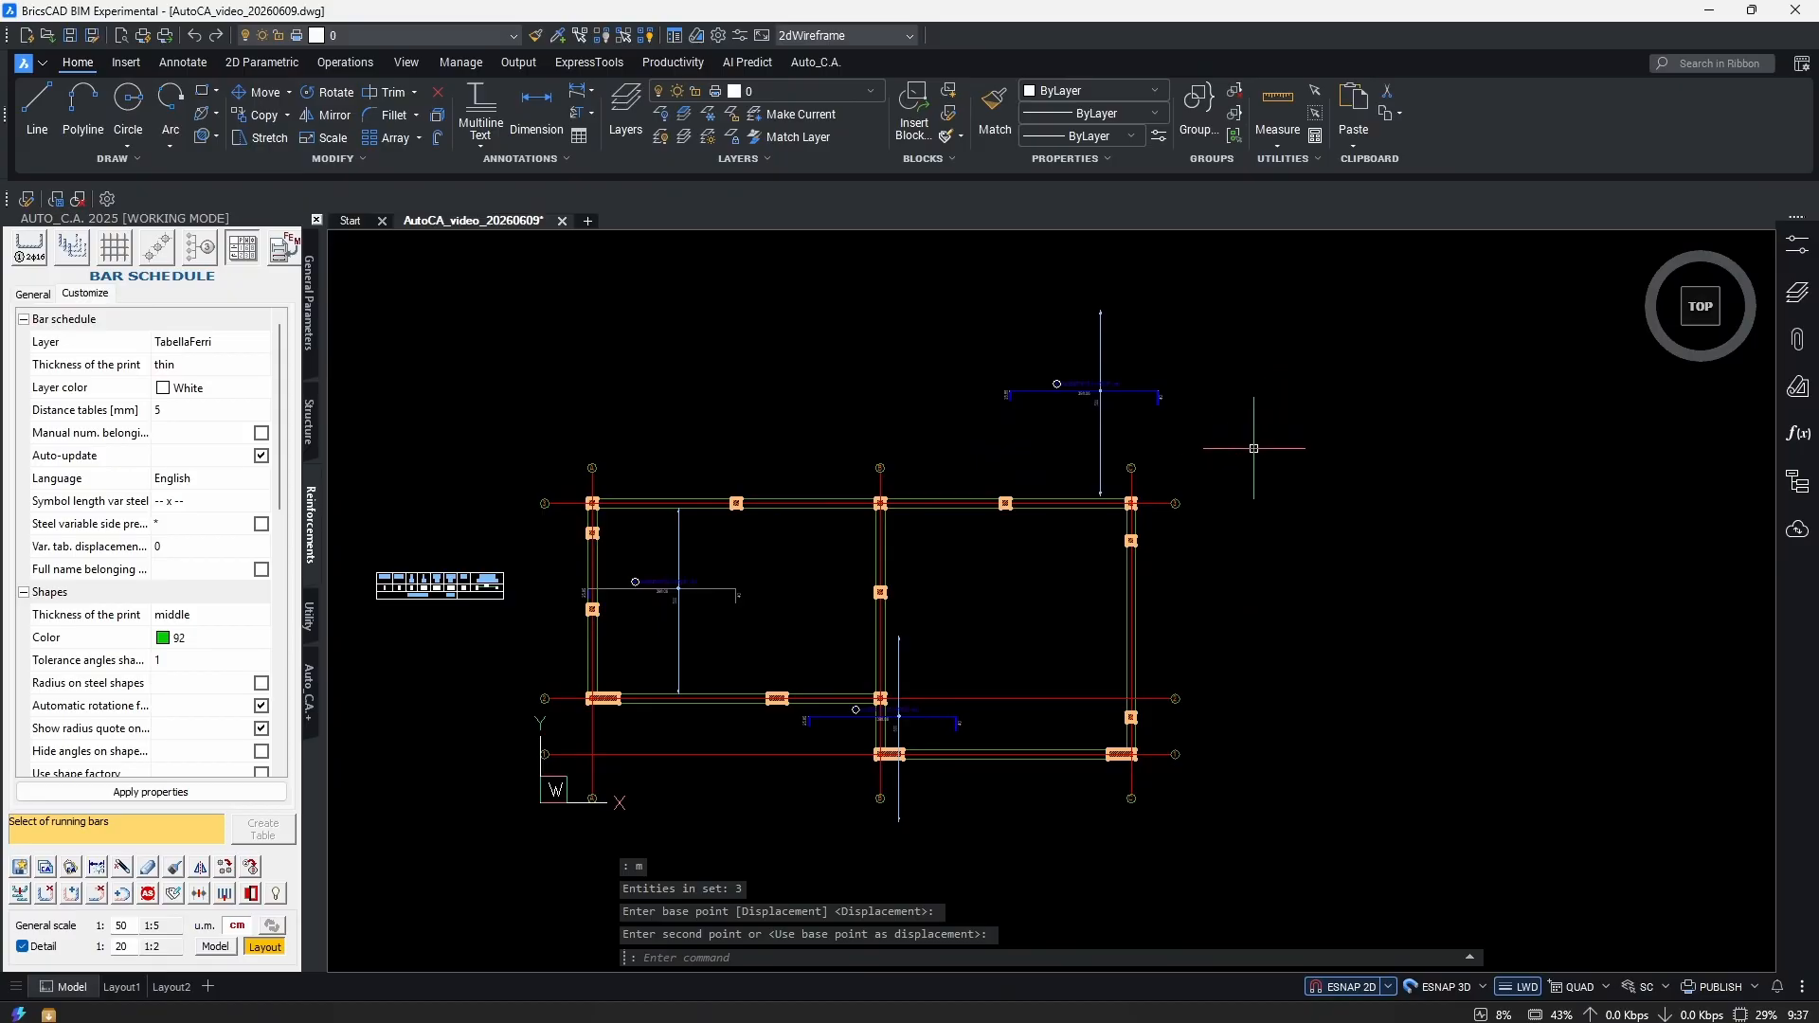
middle_drag(753, 606, 1077, 565)
scroll(1077, 565, up, 4)
Rotate the selected bar and its annotations 90° about the bar's corner so it stands upright.
click(1078, 564)
click(1007, 662)
text(ro)
key(Return)
scroll(880, 608, up, 4)
scroll(891, 550, up, 2)
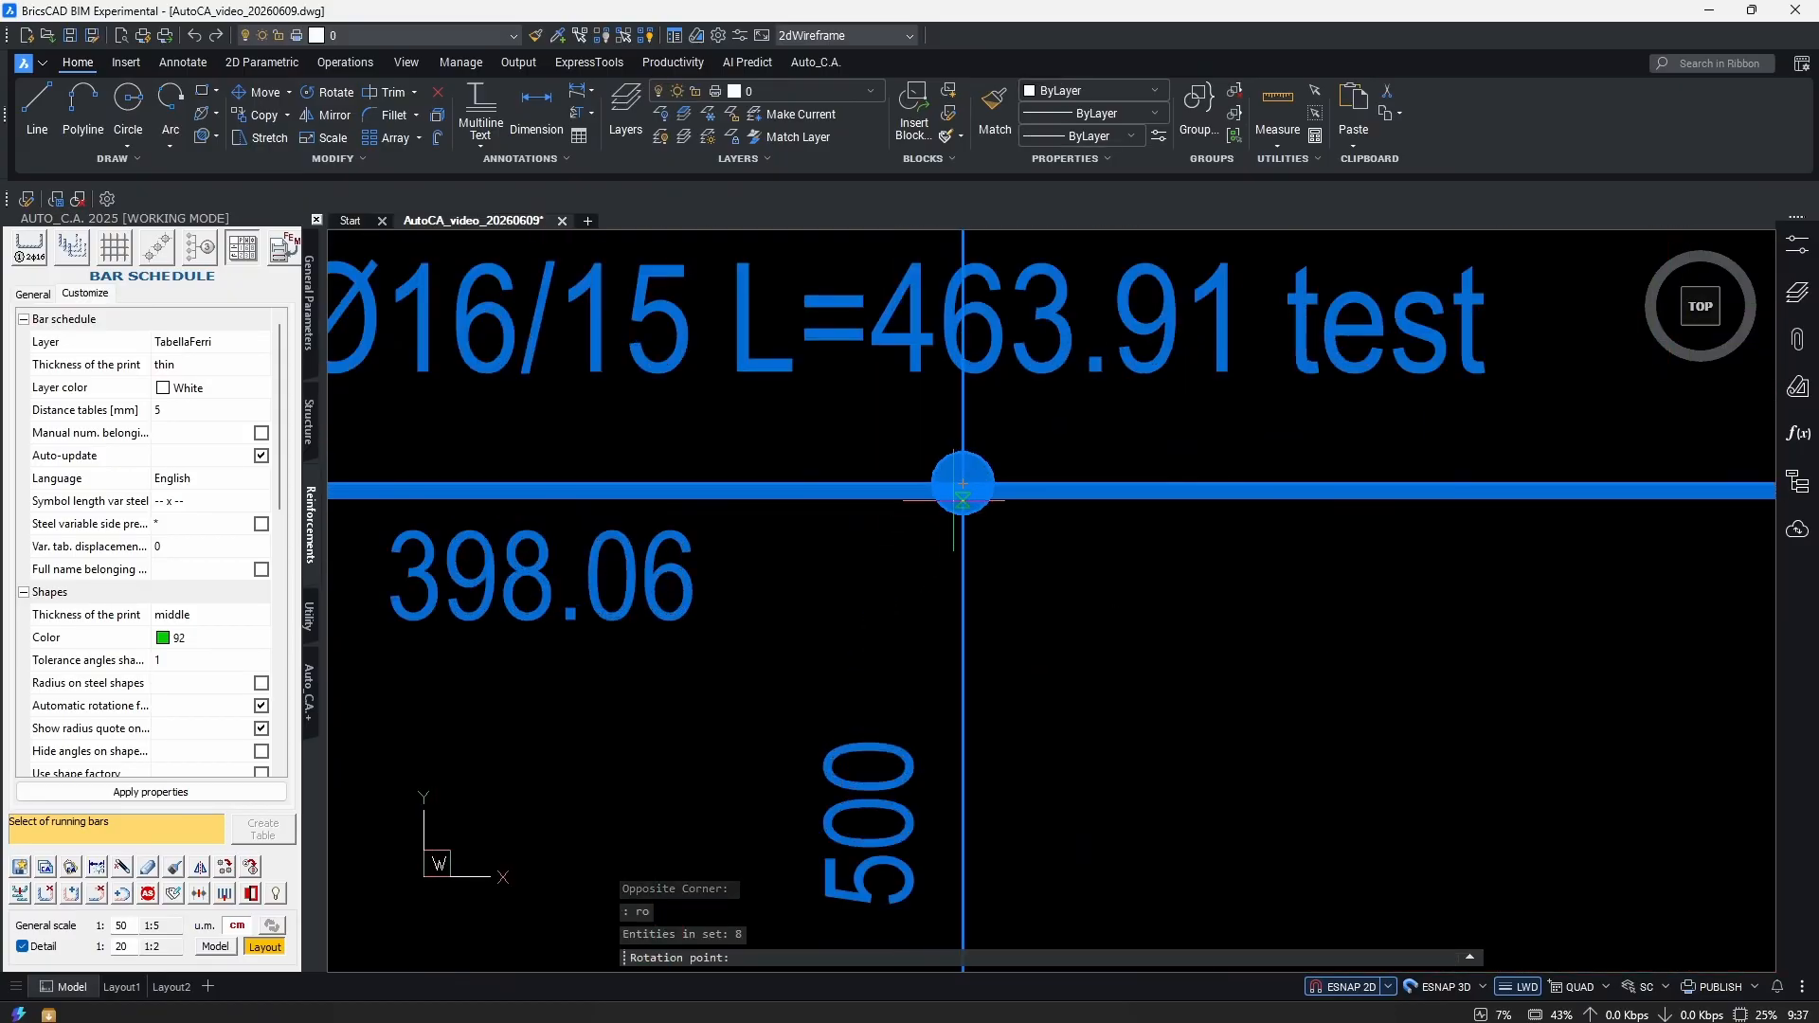
click(891, 550)
scroll(891, 550, down, 5)
scroll(925, 531, up, 2)
key(Escape)
Move the upright bar toward the right of bay A–B.
click(993, 539)
click(924, 587)
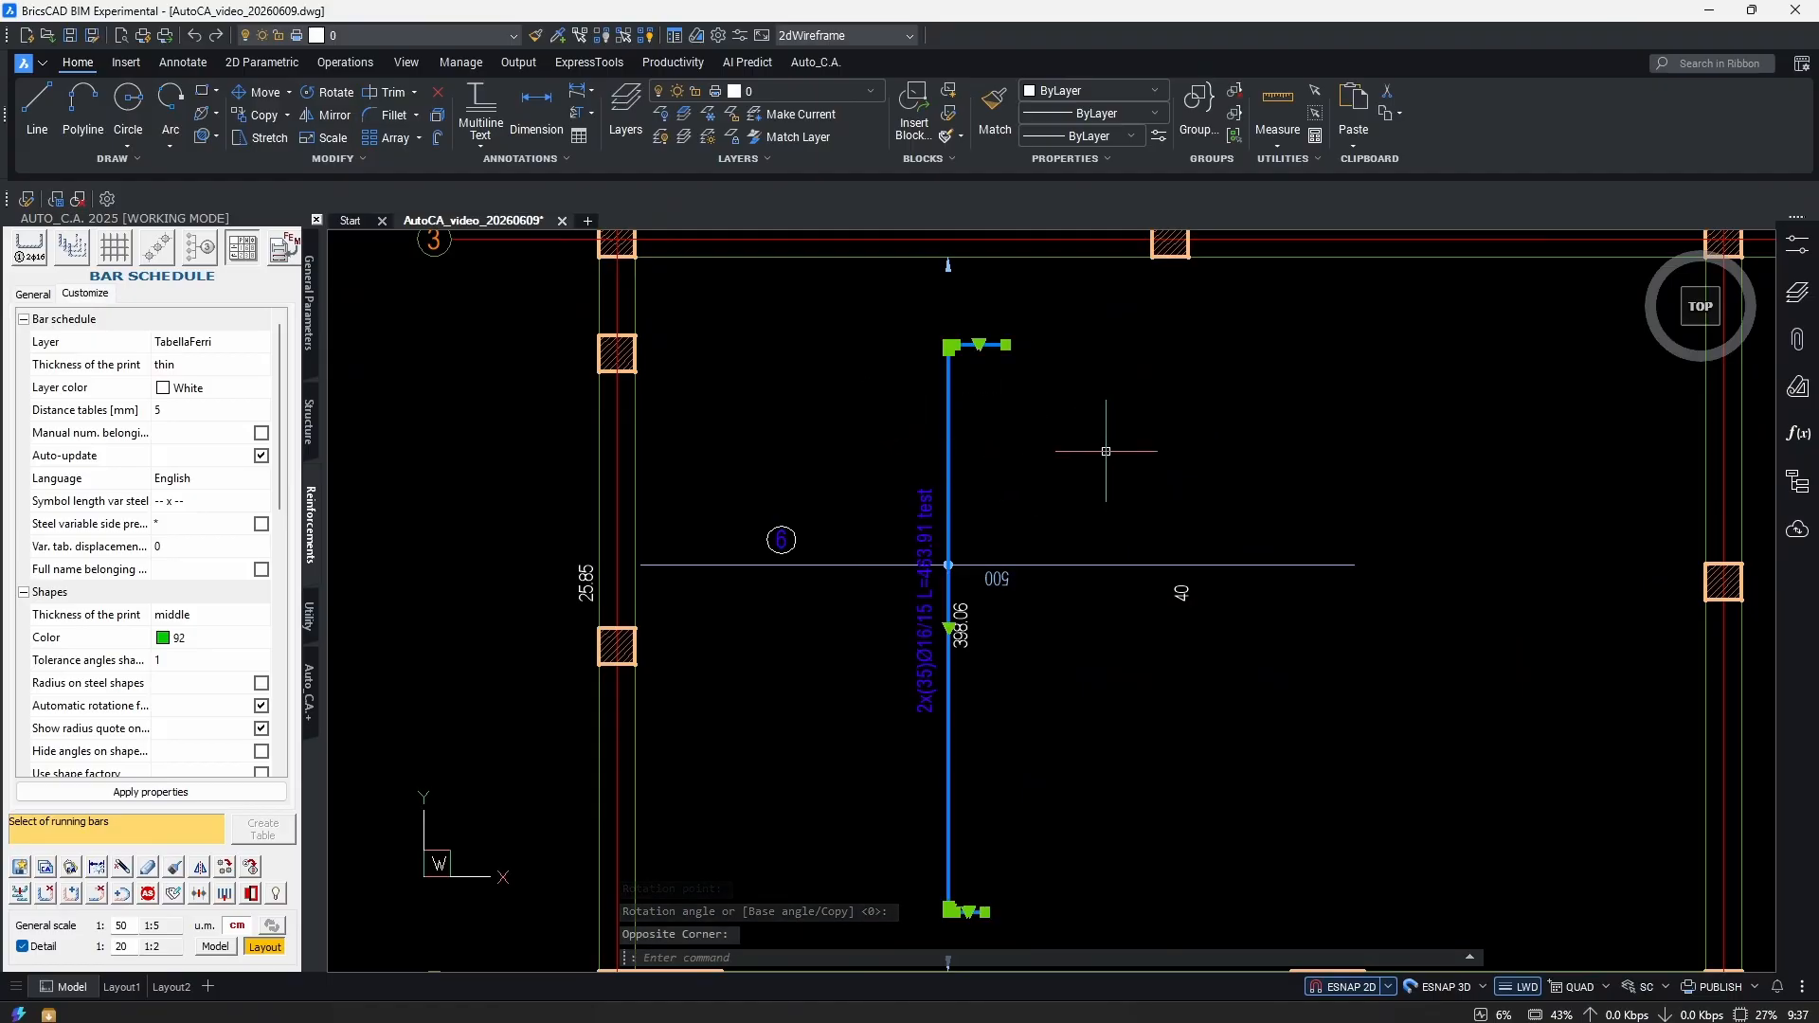
middle_drag(1069, 560, 1002, 563)
text(m)
key(Return)
click(1011, 428)
click(1246, 427)
Shorten the bar's distribution line to 411.44 with its grip.
click(1128, 565)
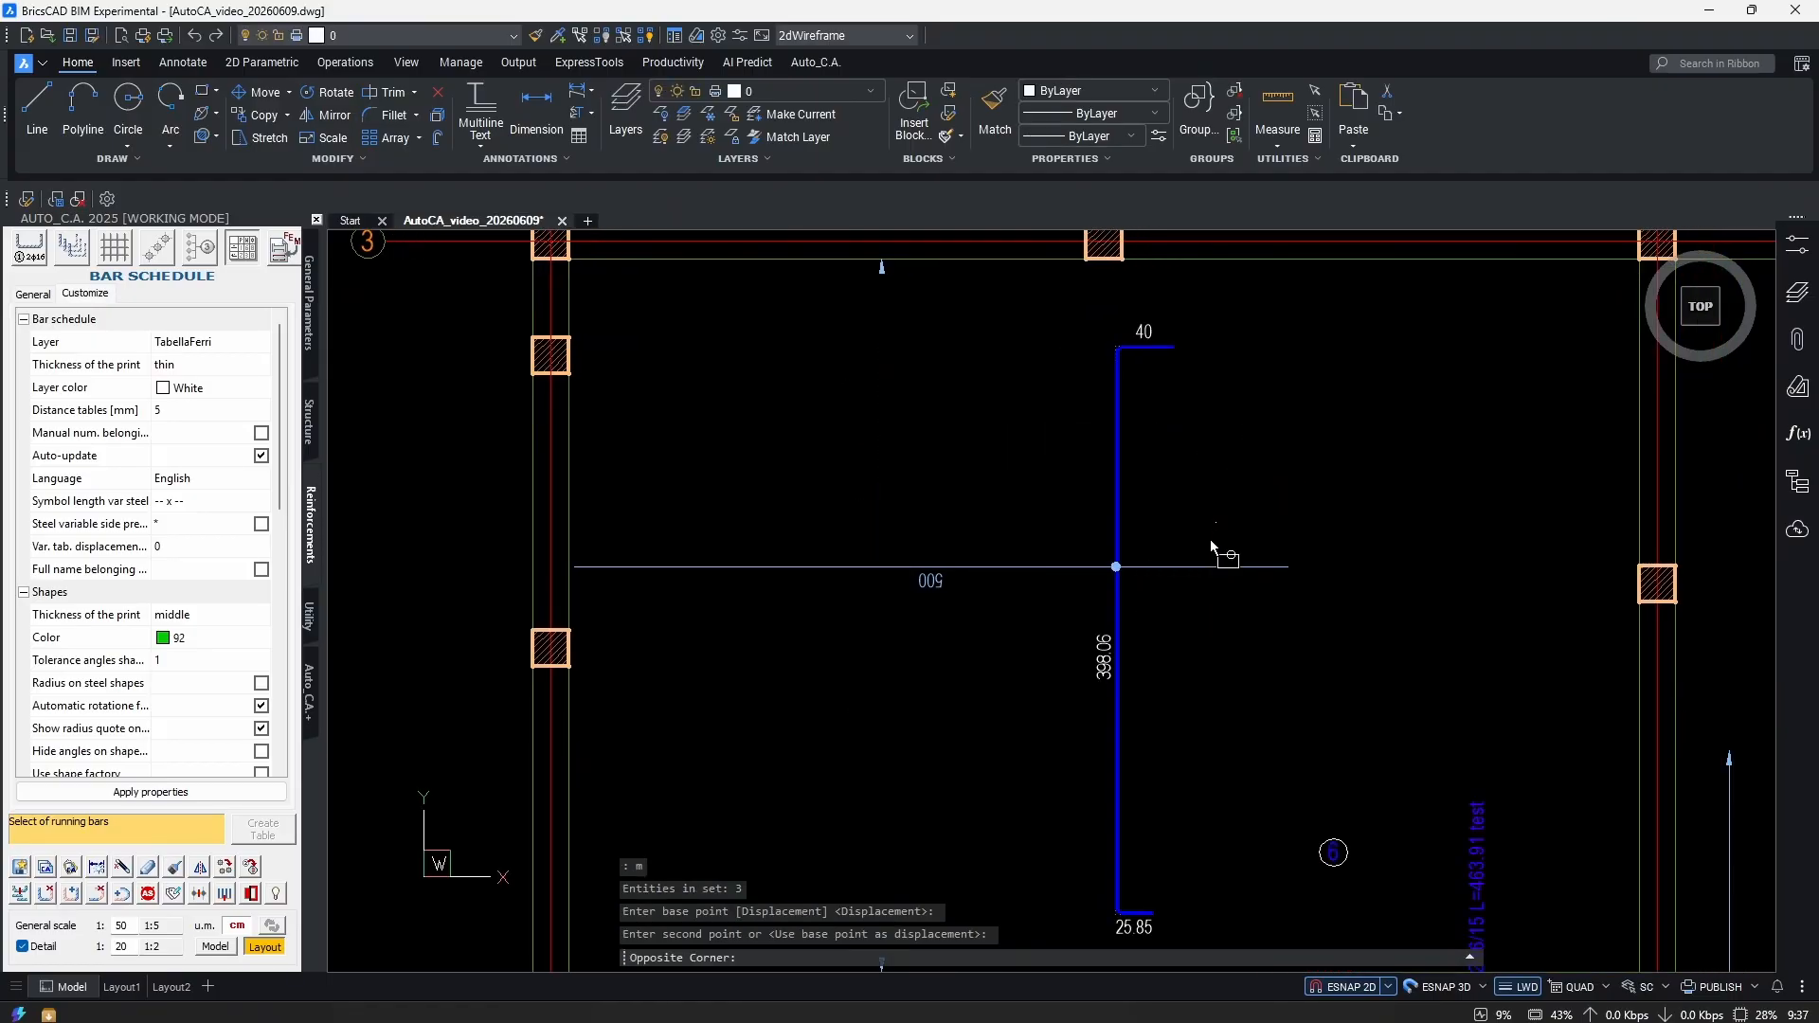
click(1142, 572)
click(575, 566)
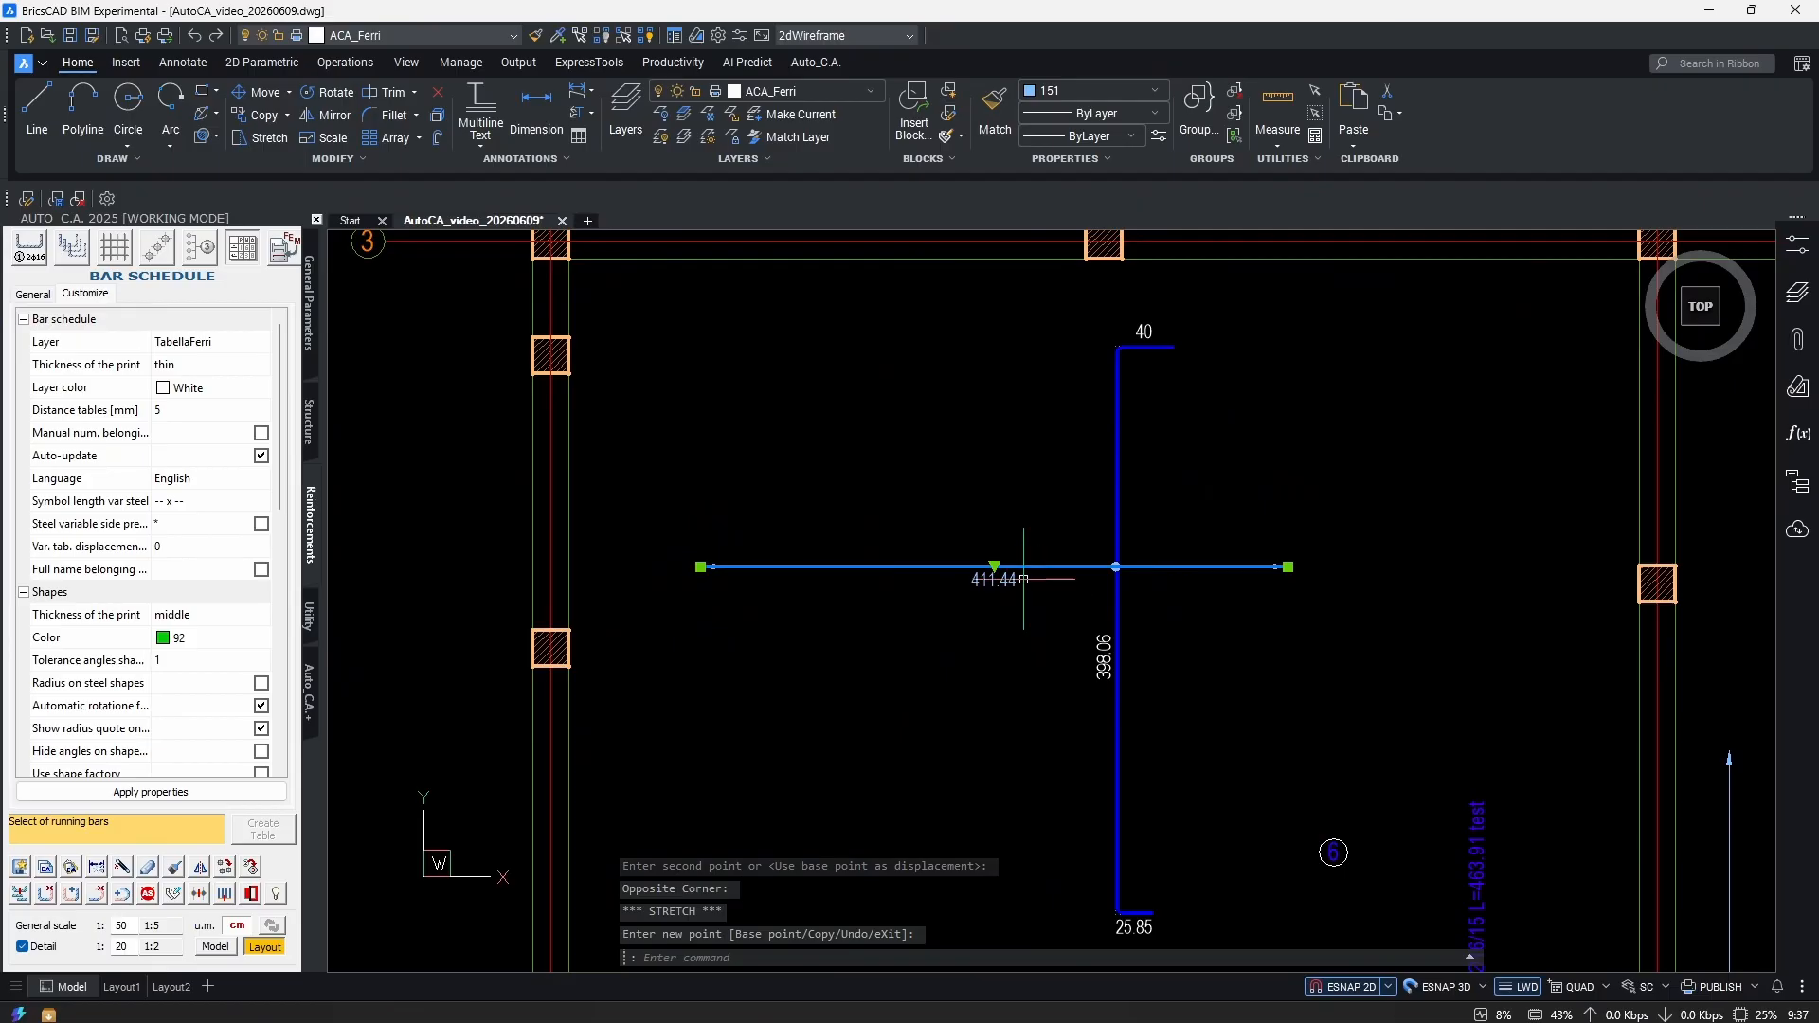
scroll(1026, 581, down, 3)
scroll(1166, 693, up, 2)
Move the bar's label beside the vertical bar.
click(1166, 694)
click(934, 552)
key(Escape)
key(Escape)
scroll(877, 496, up, 3)
Move the bar-mark circle and label below the bar.
click(832, 515)
text(m)
key(Return)
scroll(832, 531, up, 1)
click(832, 512)
click(976, 881)
scroll(1042, 626, down, 4)
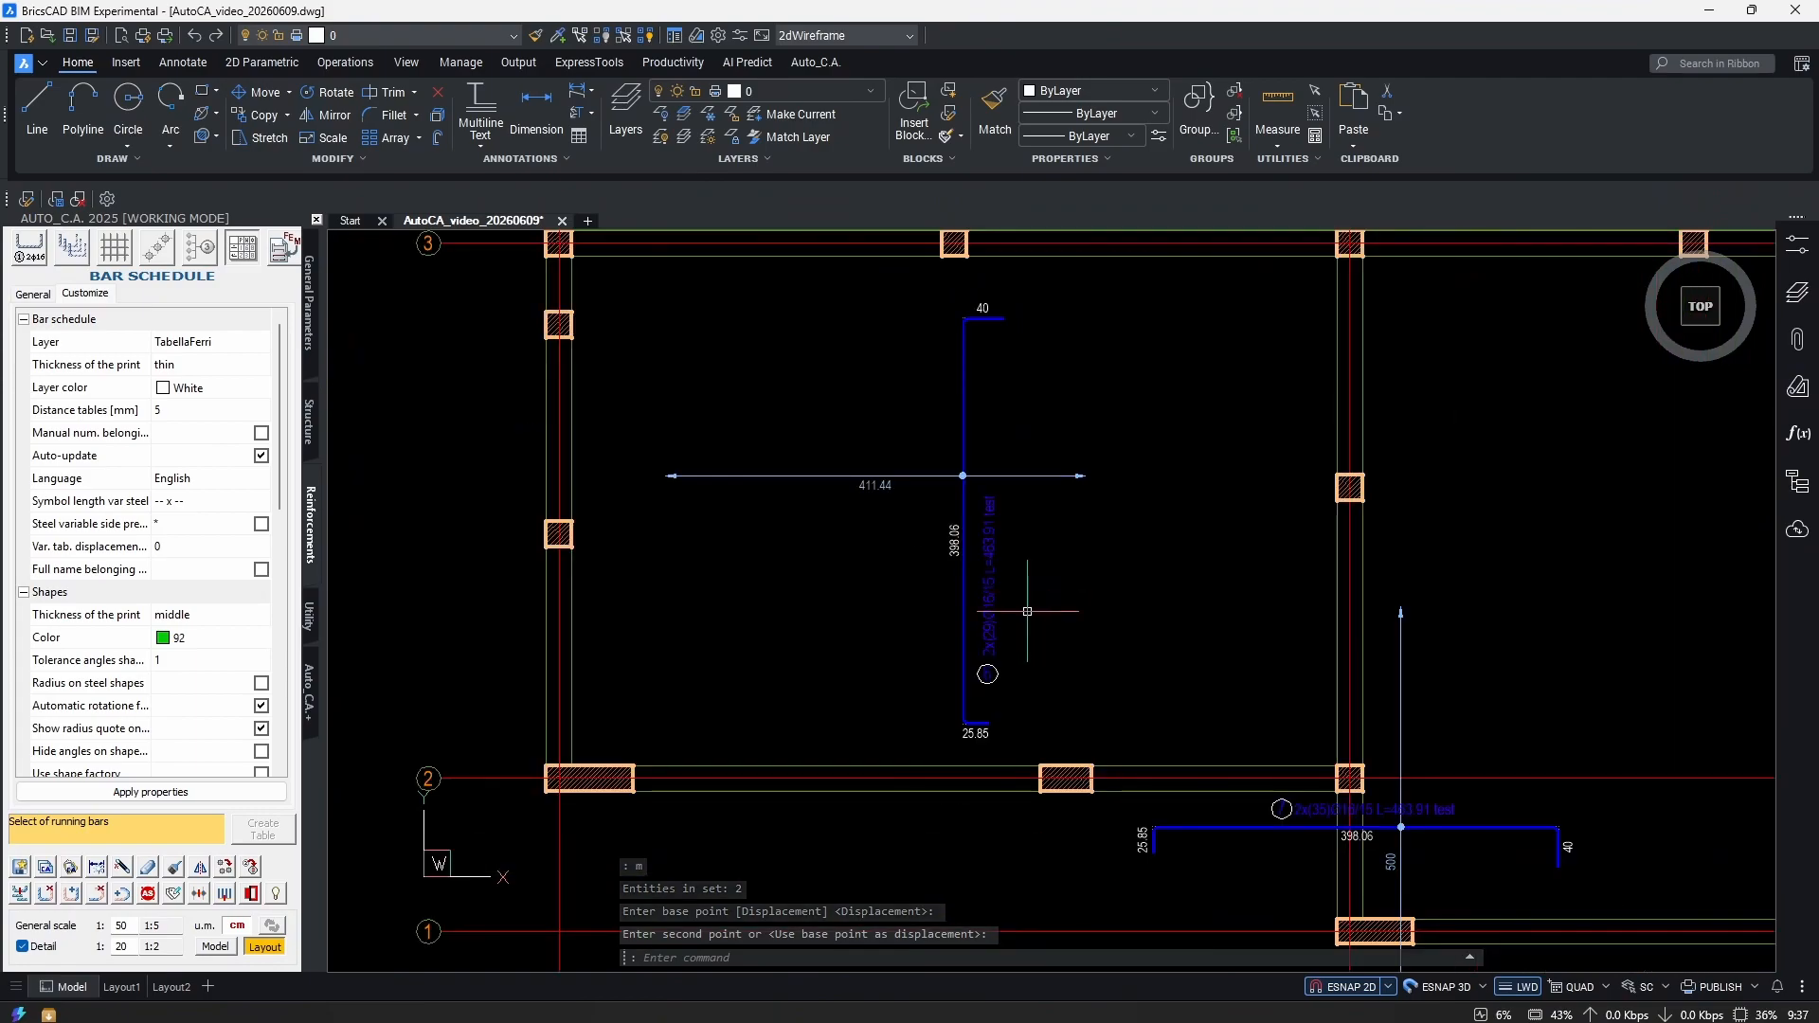
key(Escape)
key(Escape)
key(Escape)
scroll(994, 557, up, 3)
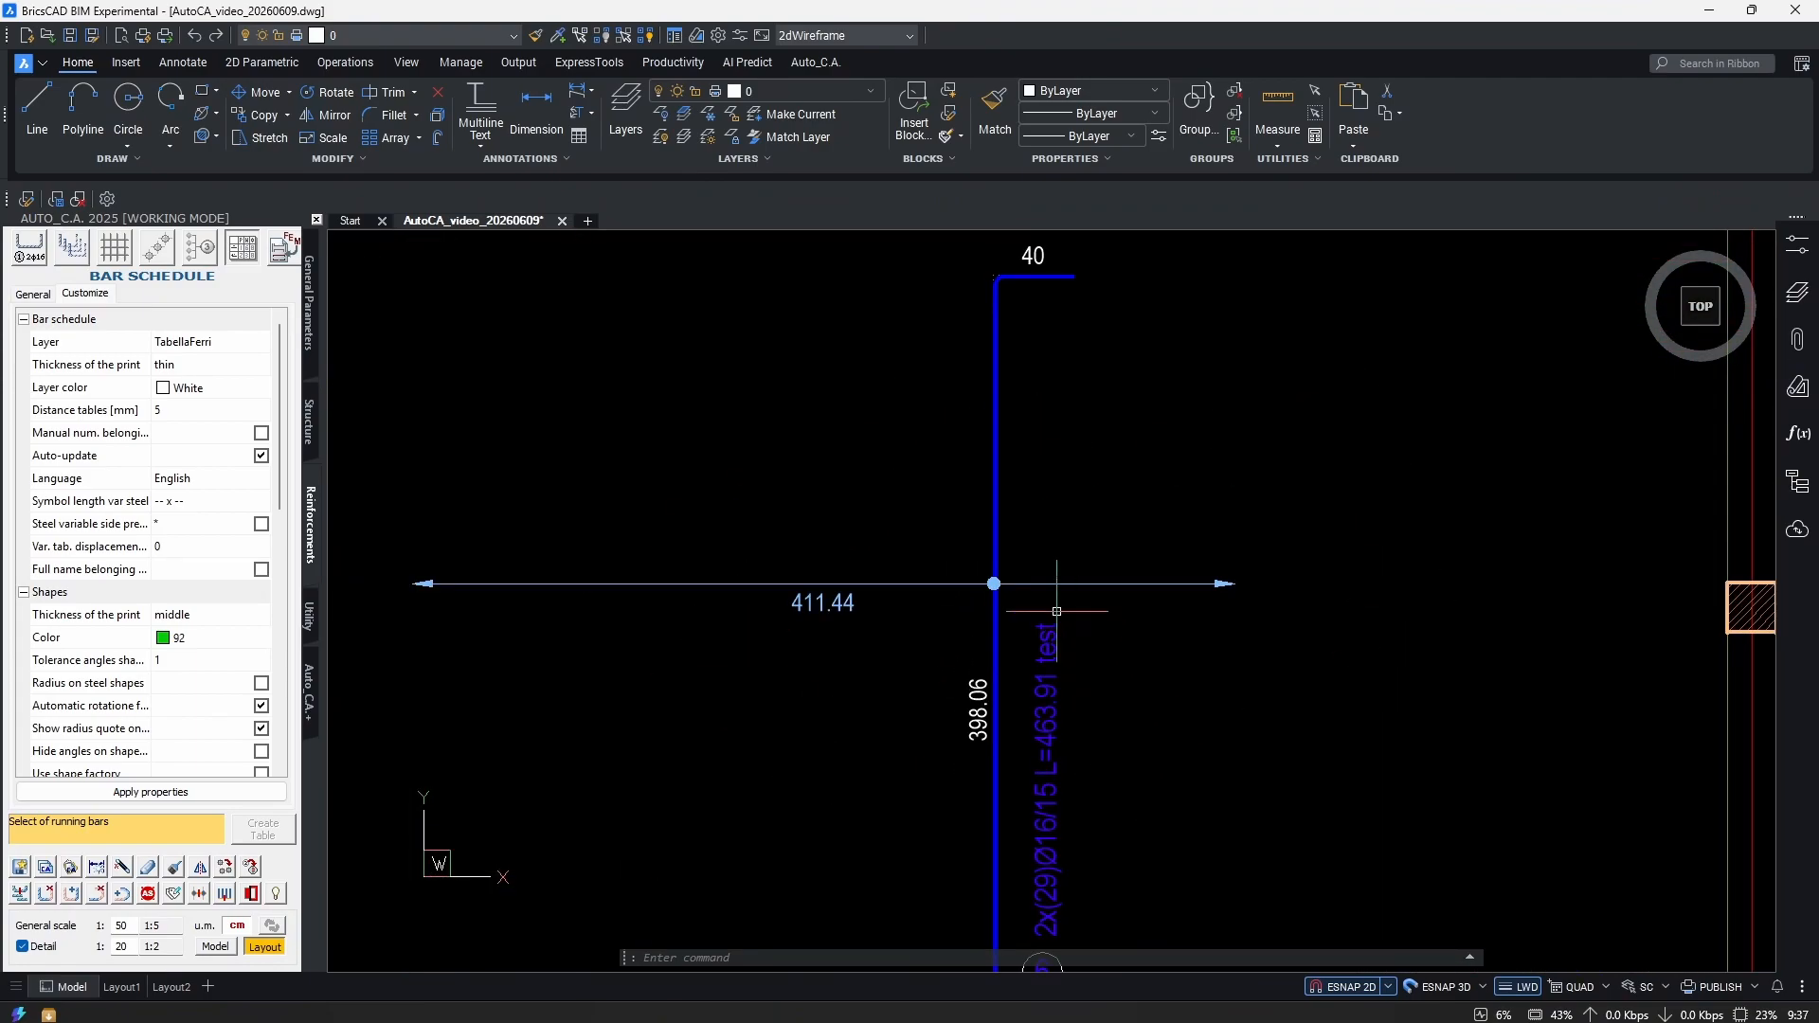
scroll(1009, 592, down, 3)
Shift the bar slightly left and stretch its top leg to grid 3 (546 long, 750 spread).
text(m)
key(Return)
click(1194, 674)
click(995, 668)
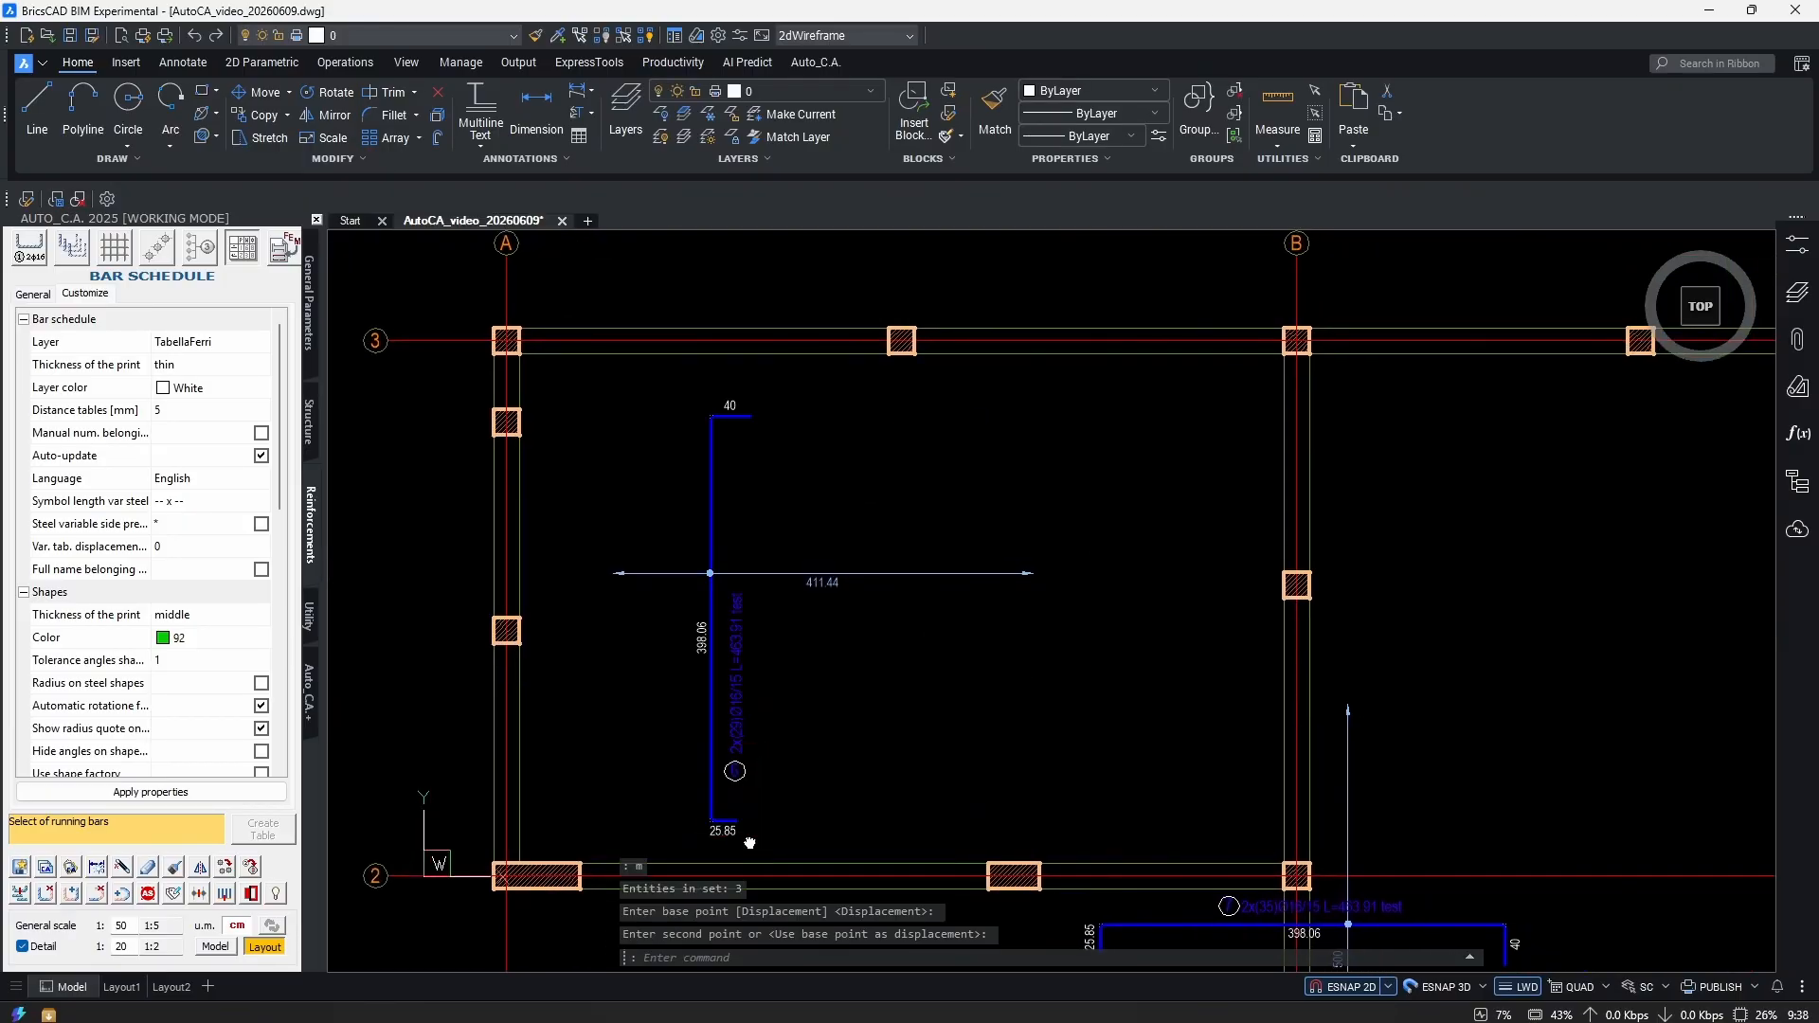
scroll(796, 695, up, 5)
middle_drag(846, 720, 946, 784)
scroll(931, 326, up, 3)
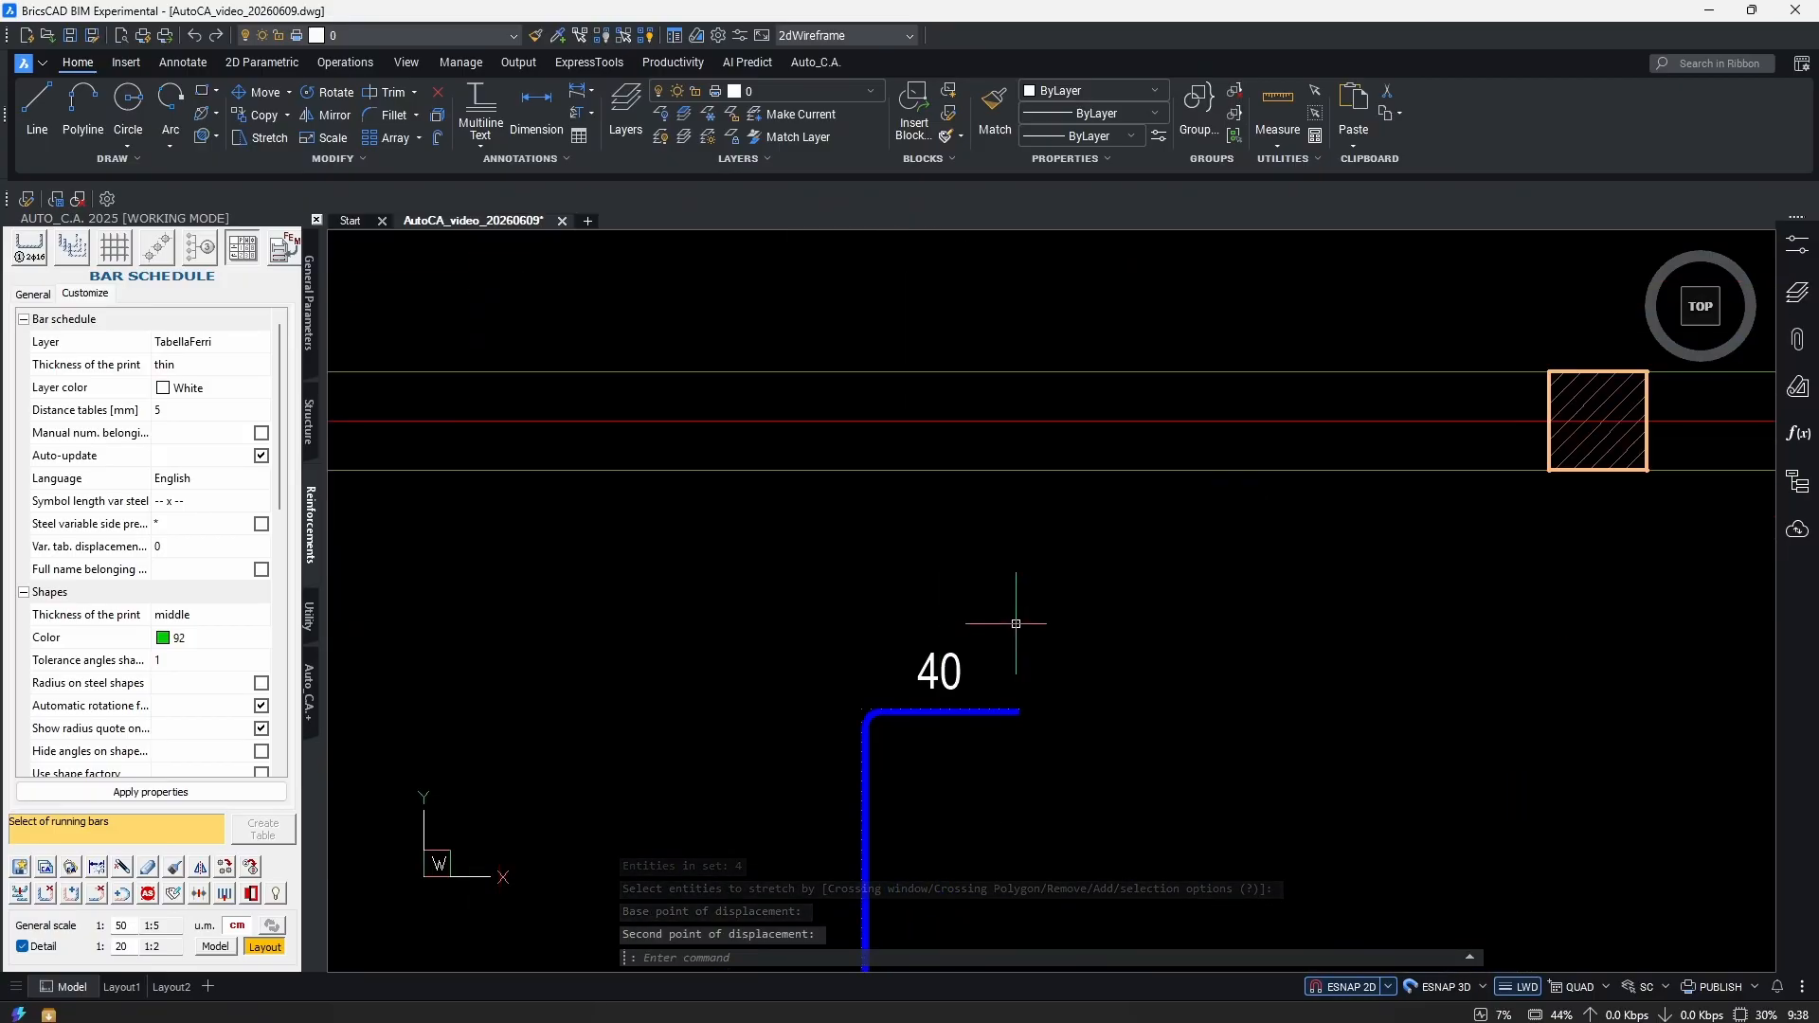
click(940, 365)
scroll(940, 379, down, 5)
scroll(995, 507, up, 2)
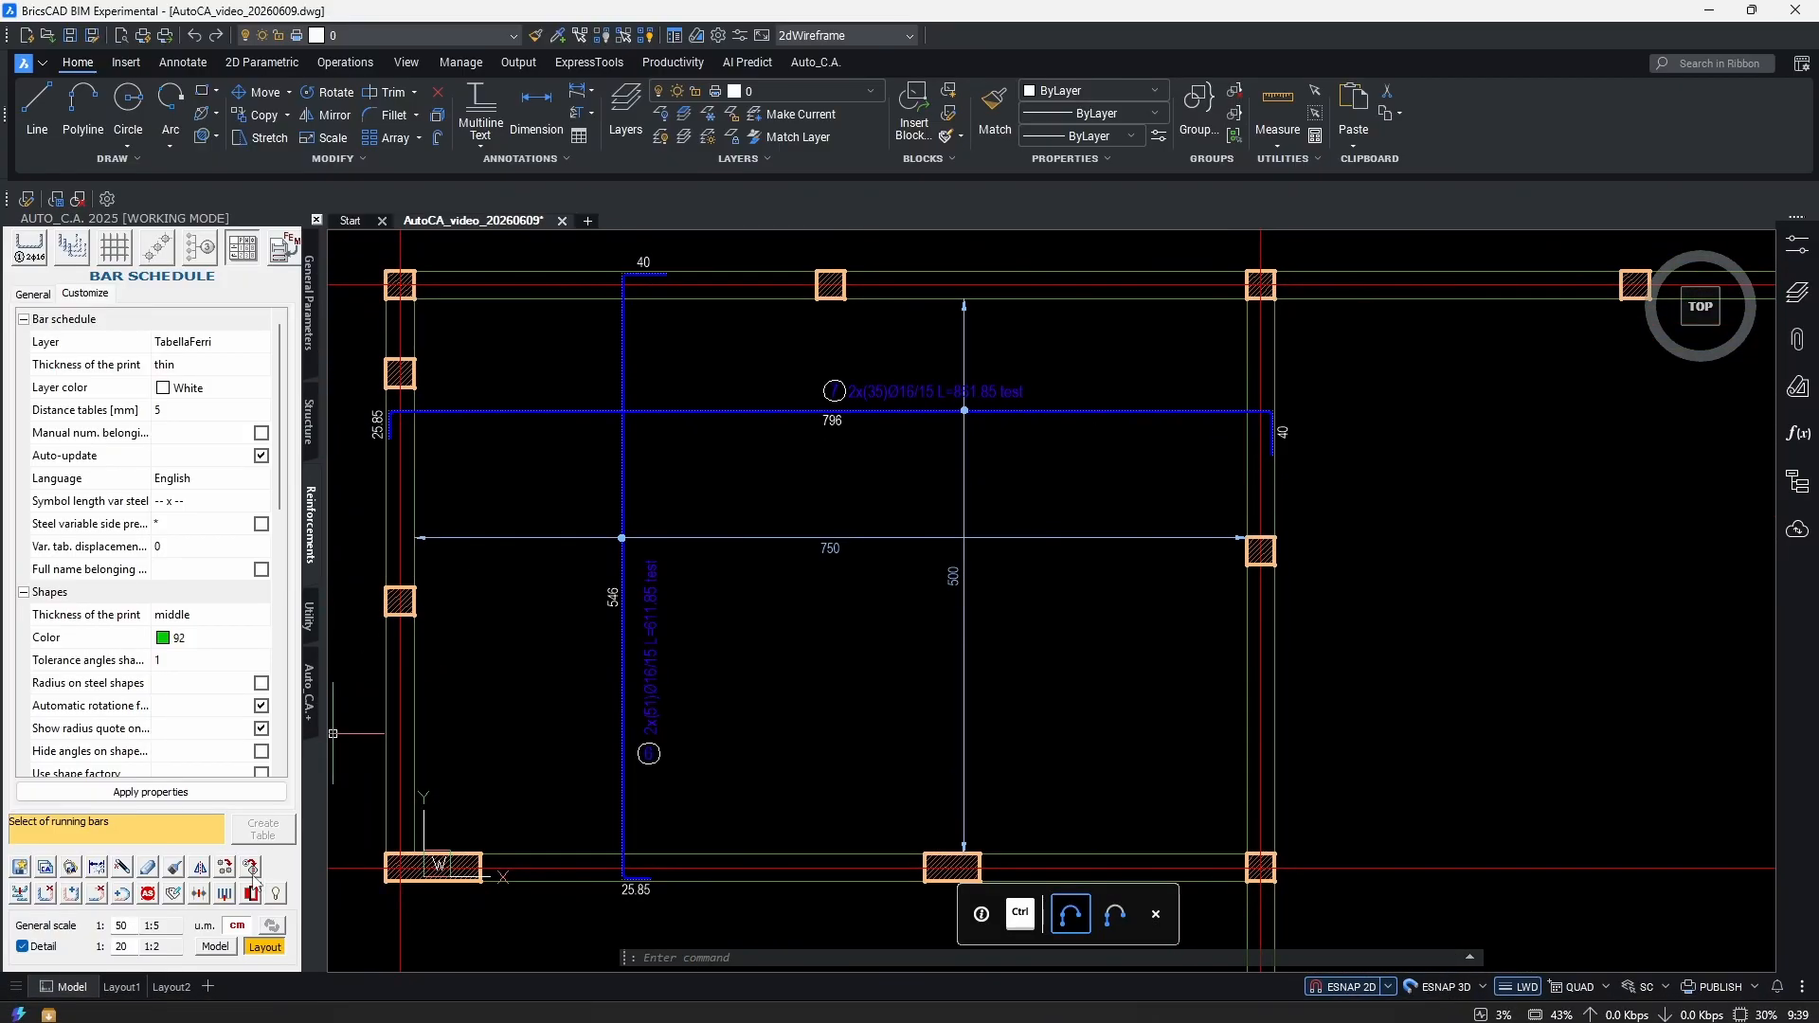
Mirror the top bar across column B with Auto_C.A., keeping the original bar.
click(200, 866)
scroll(978, 589, up, 3)
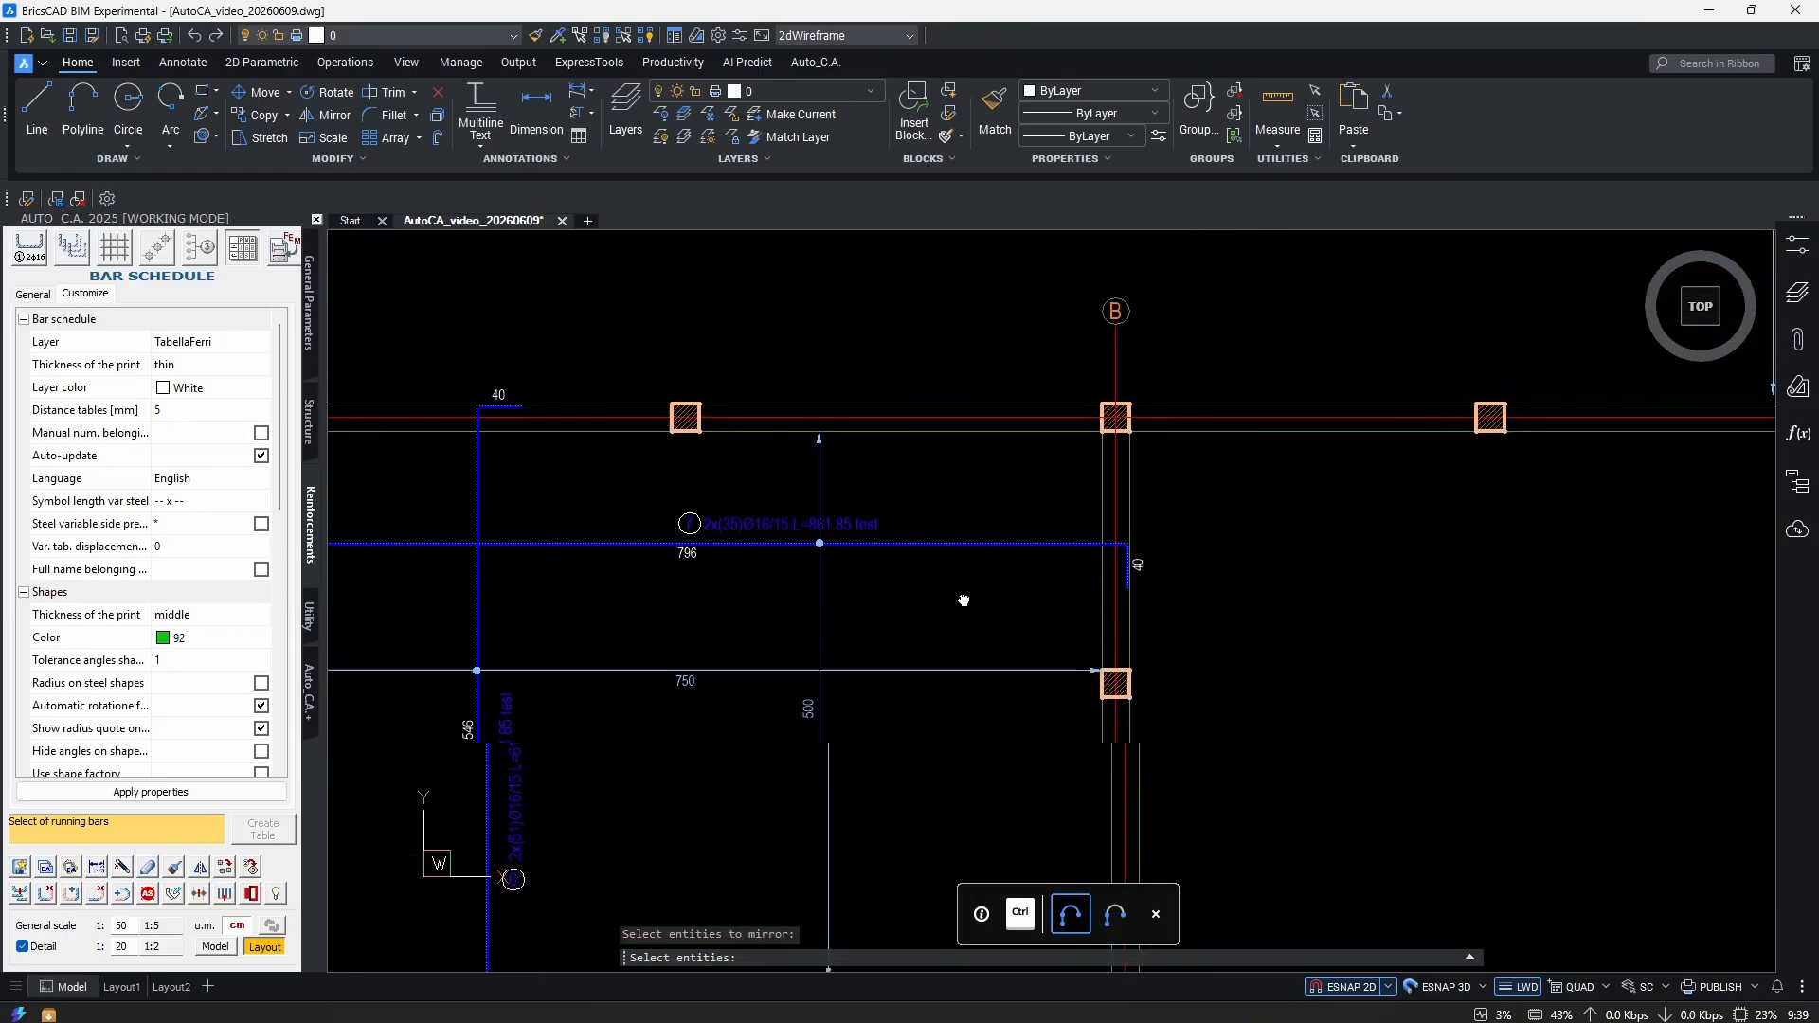
click(1042, 533)
click(1019, 575)
scroll(1099, 625, up, 5)
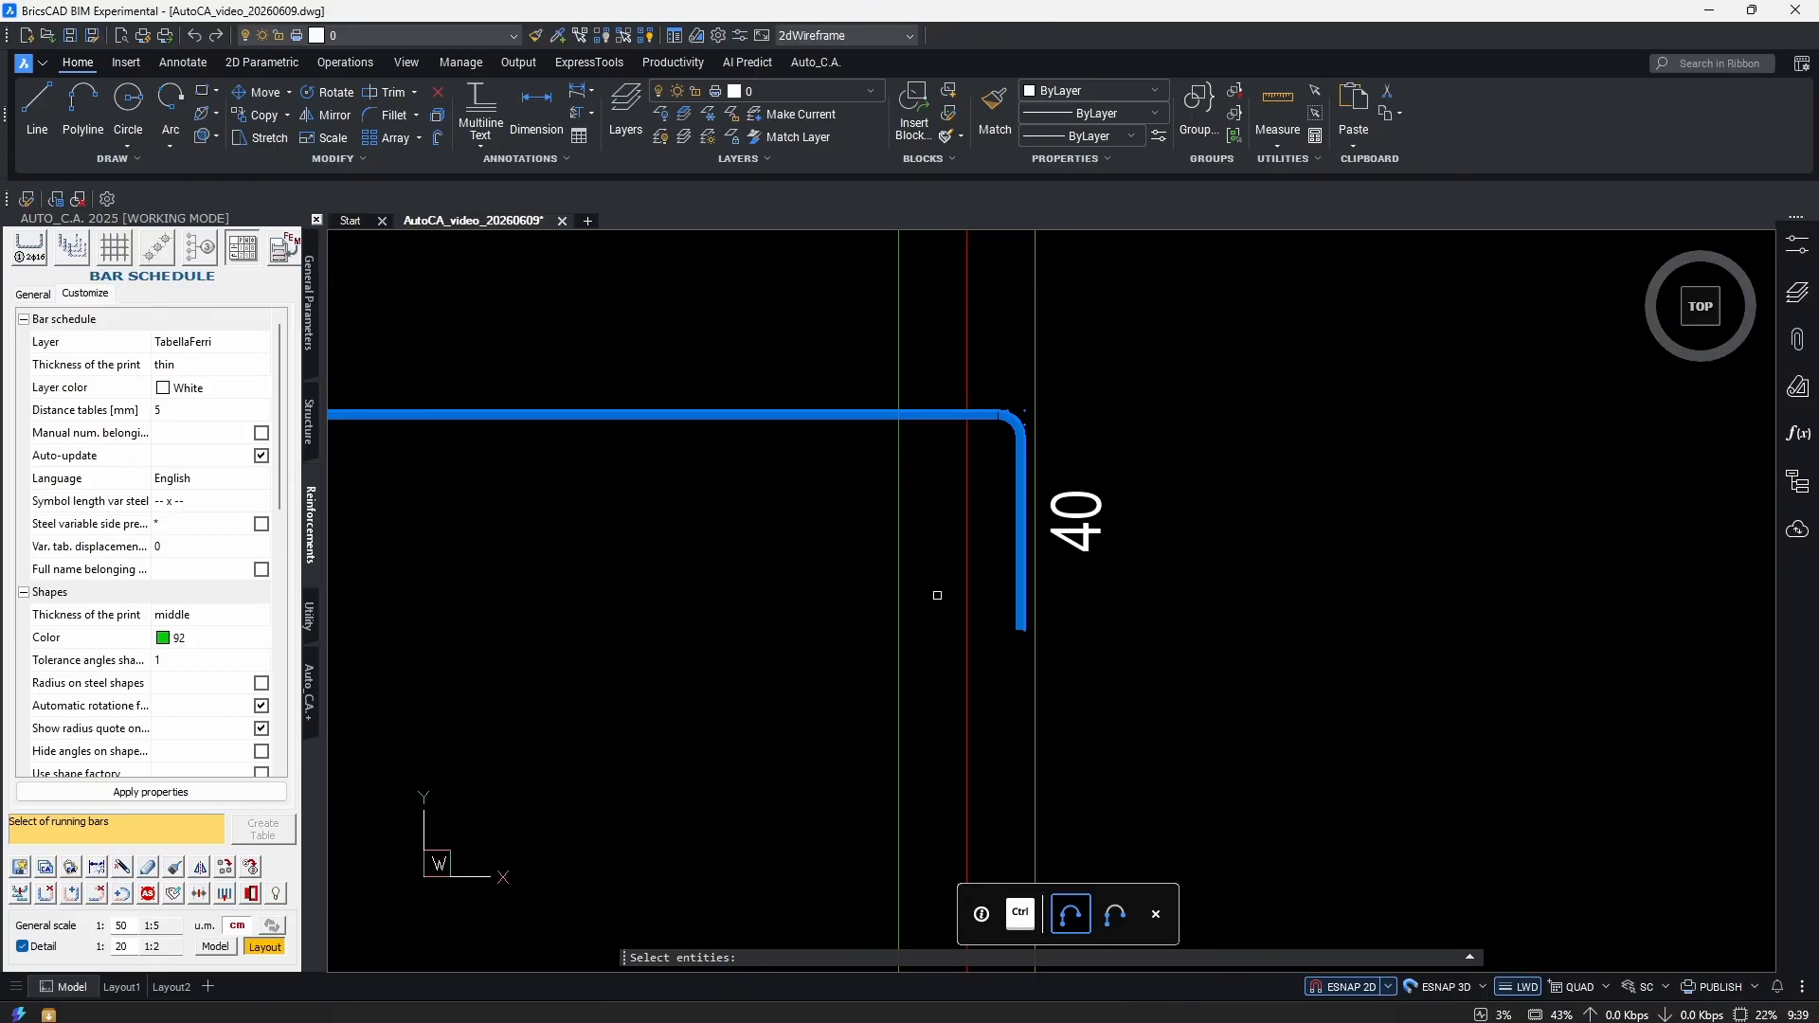
key(Return)
click(966, 458)
middle_drag(966, 457, 986, 524)
scroll(973, 566, down, 2)
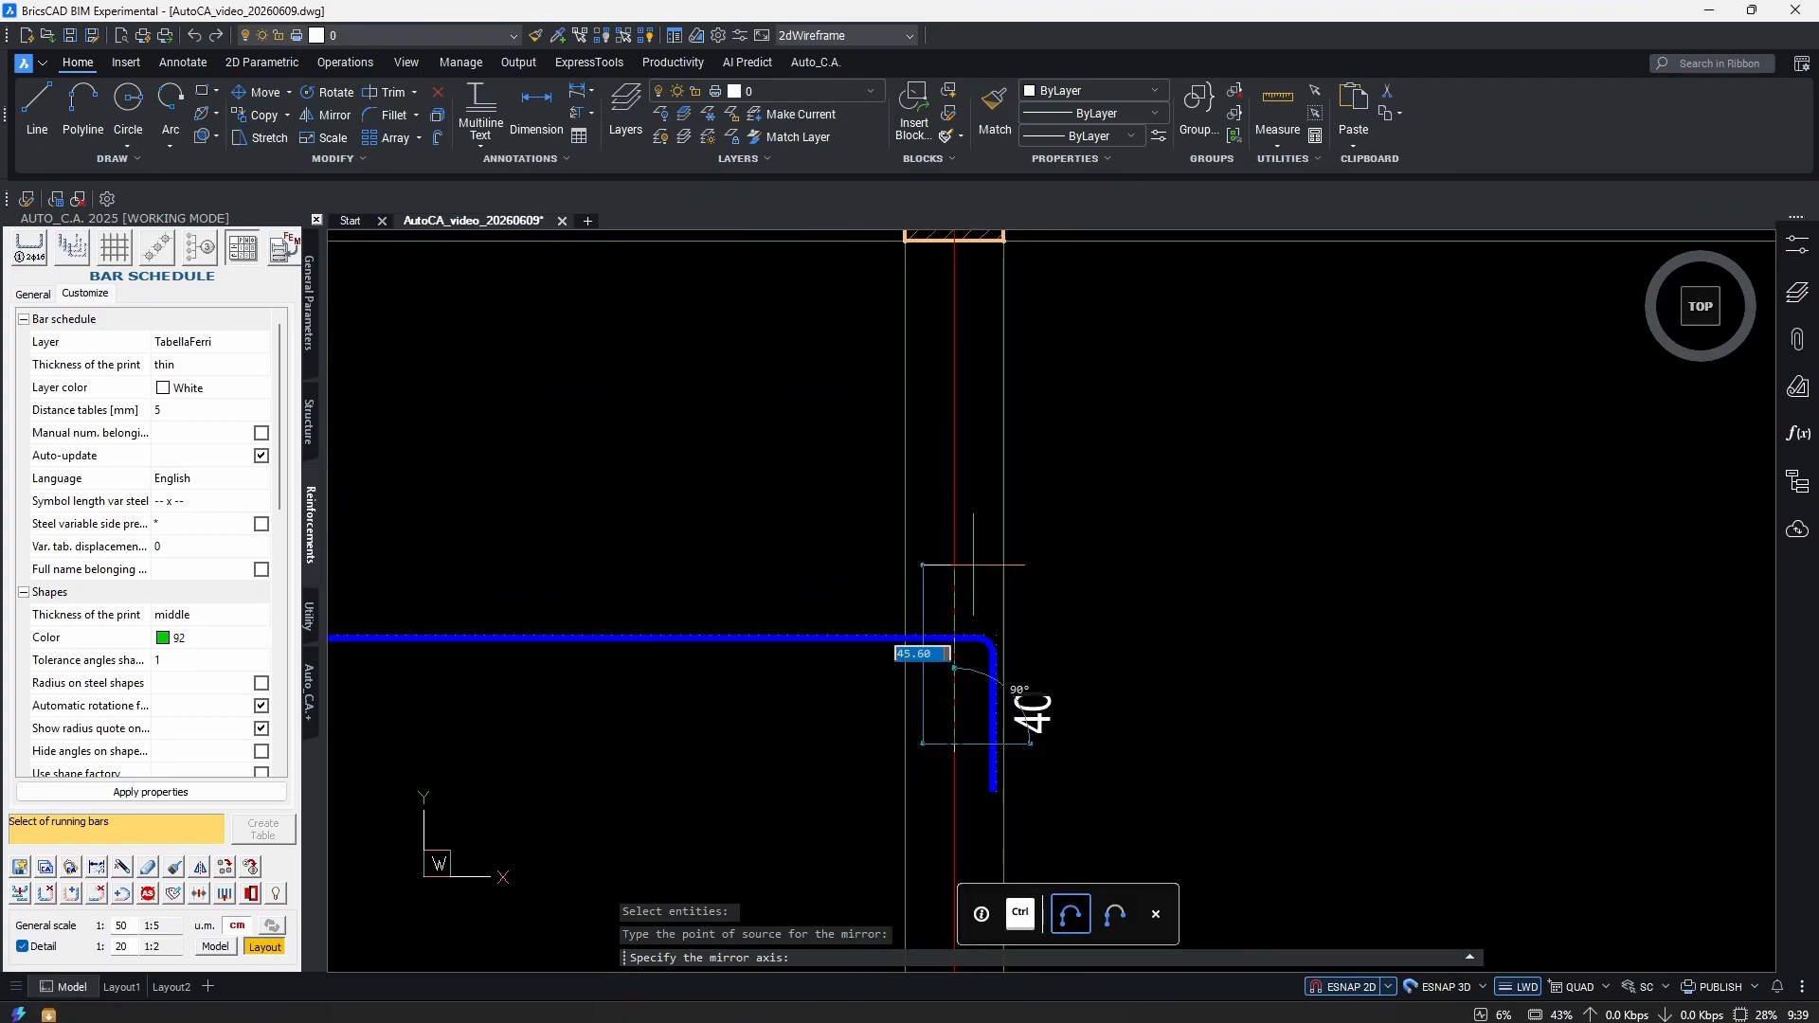
click(976, 458)
middle_drag(1114, 777, 986, 582)
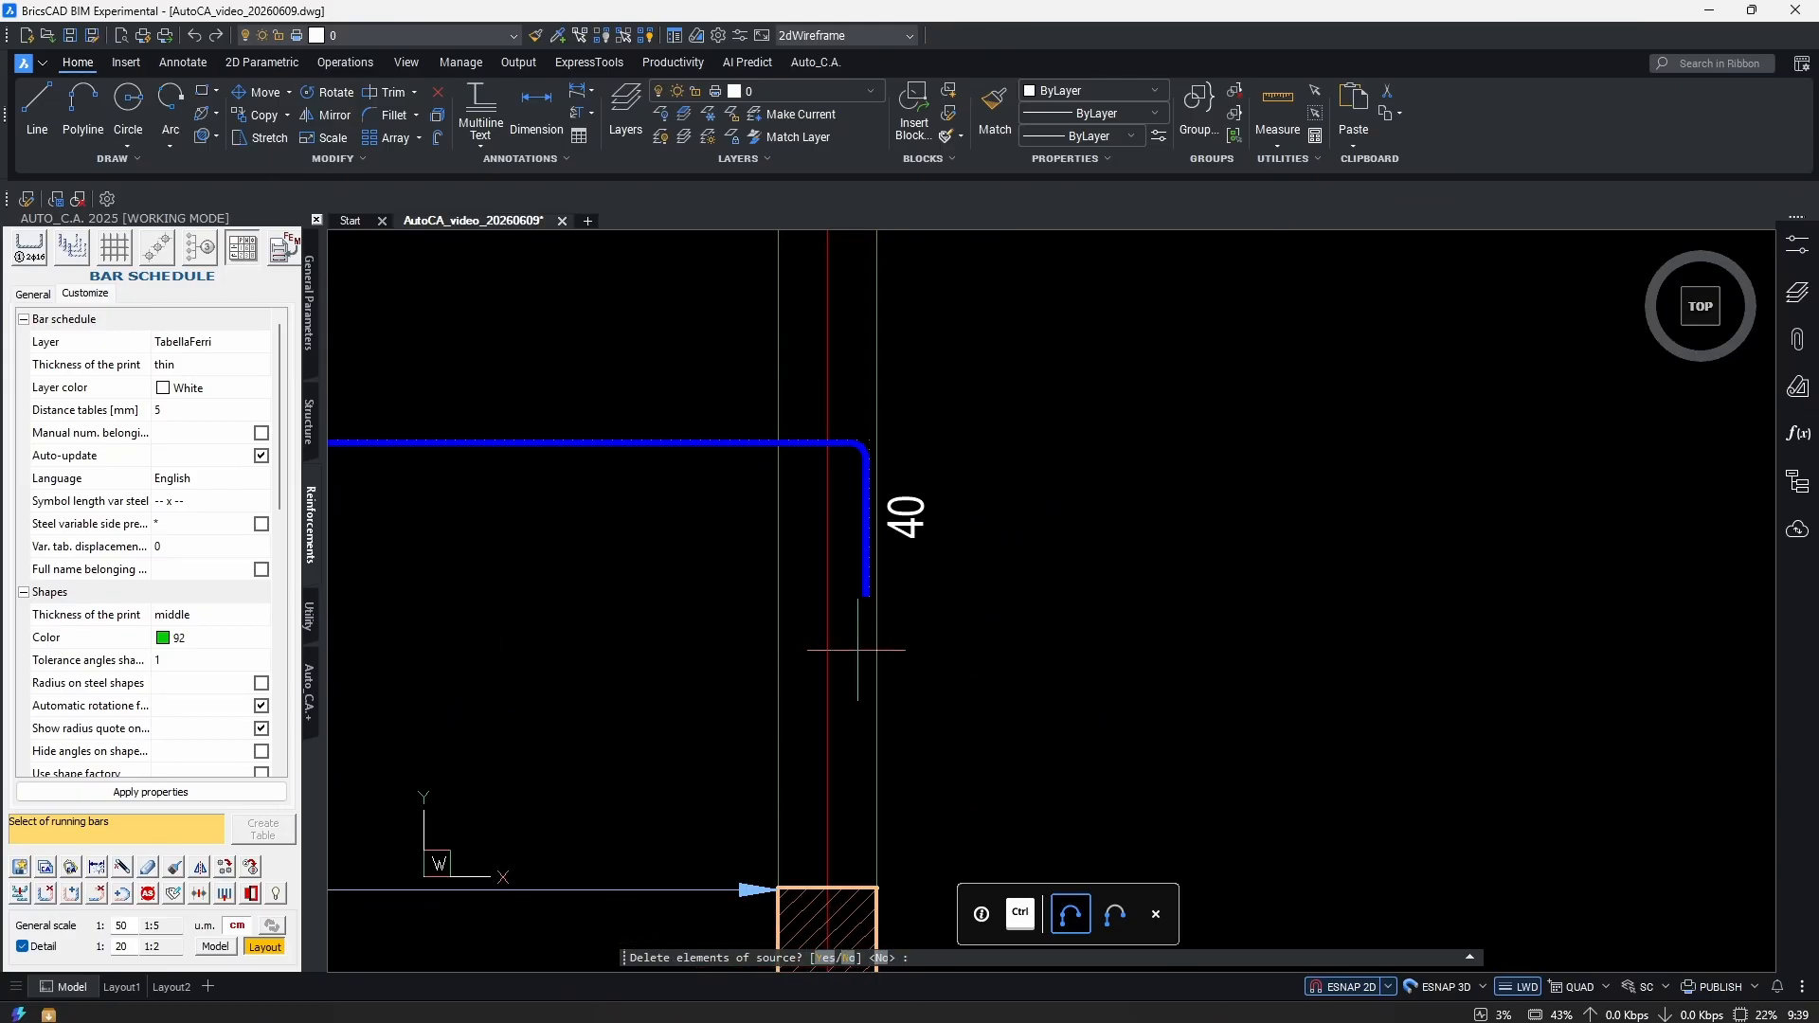
scroll(853, 652, down, 5)
scroll(941, 609, up, 6)
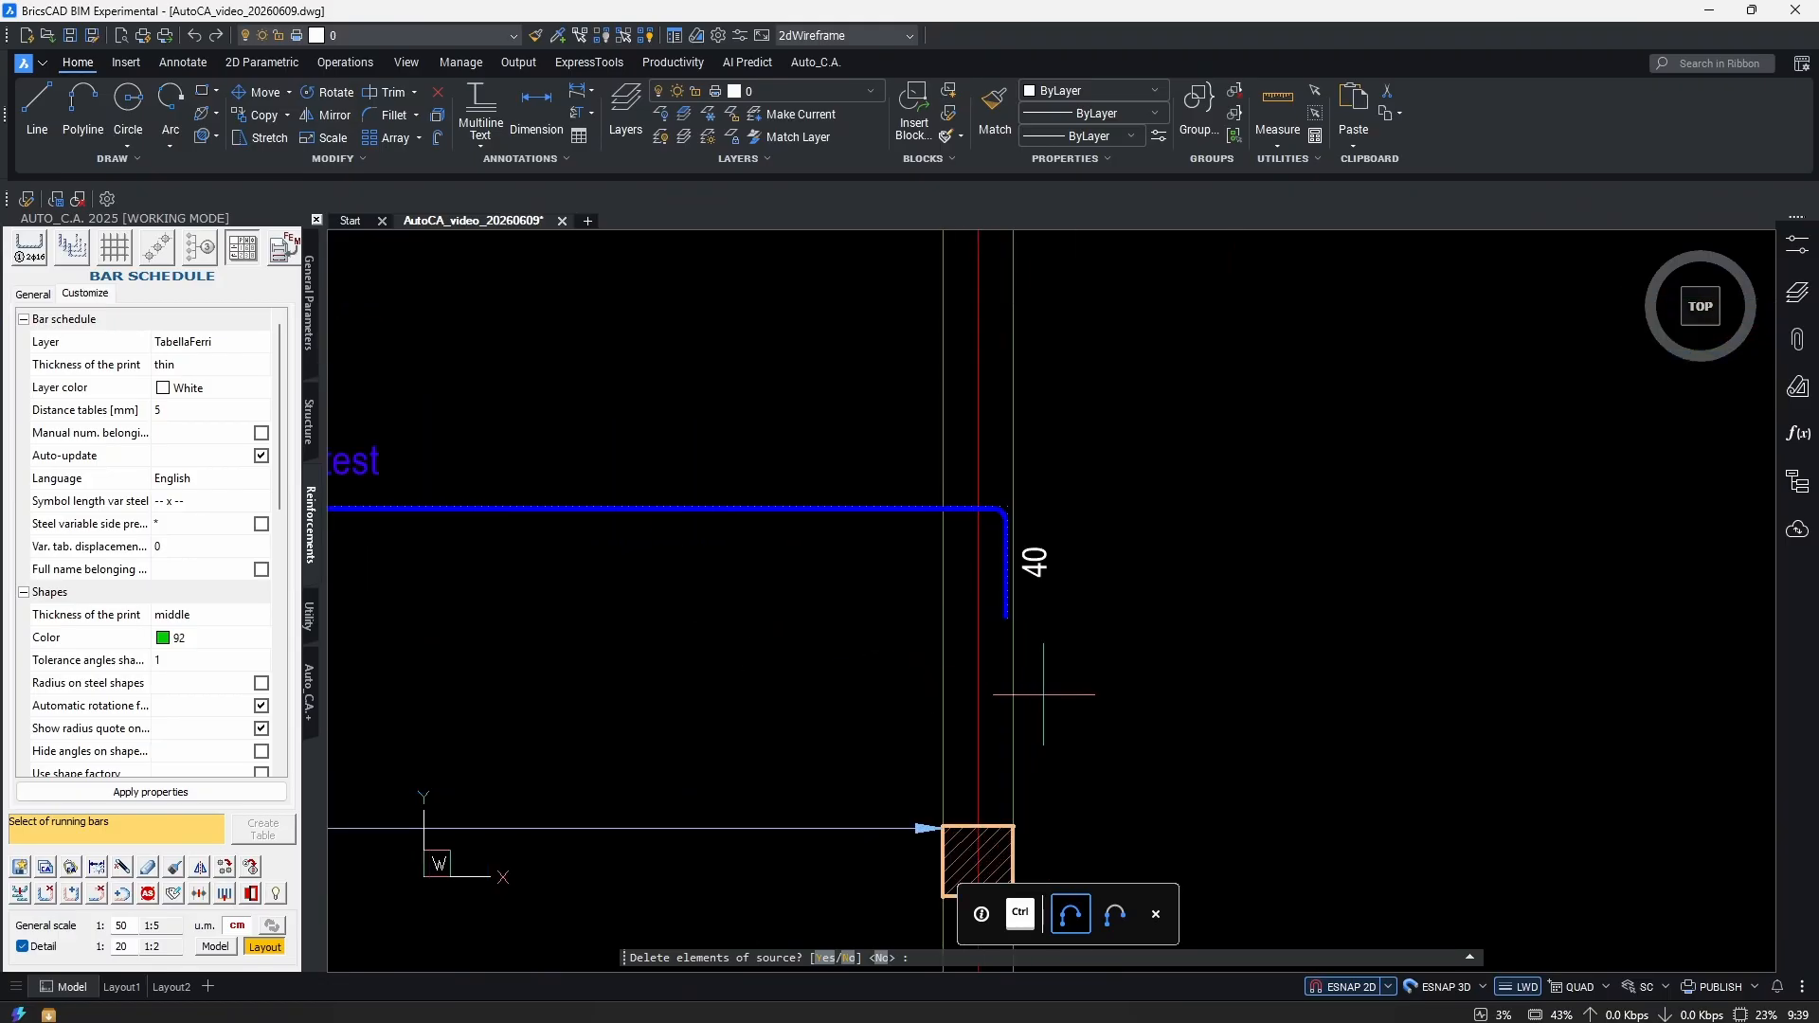
scroll(1043, 695, down, 2)
key(Return)
Lower the mirrored bar in bay B–C so its distribution reaches grid line 1.
scroll(1052, 654, down, 3)
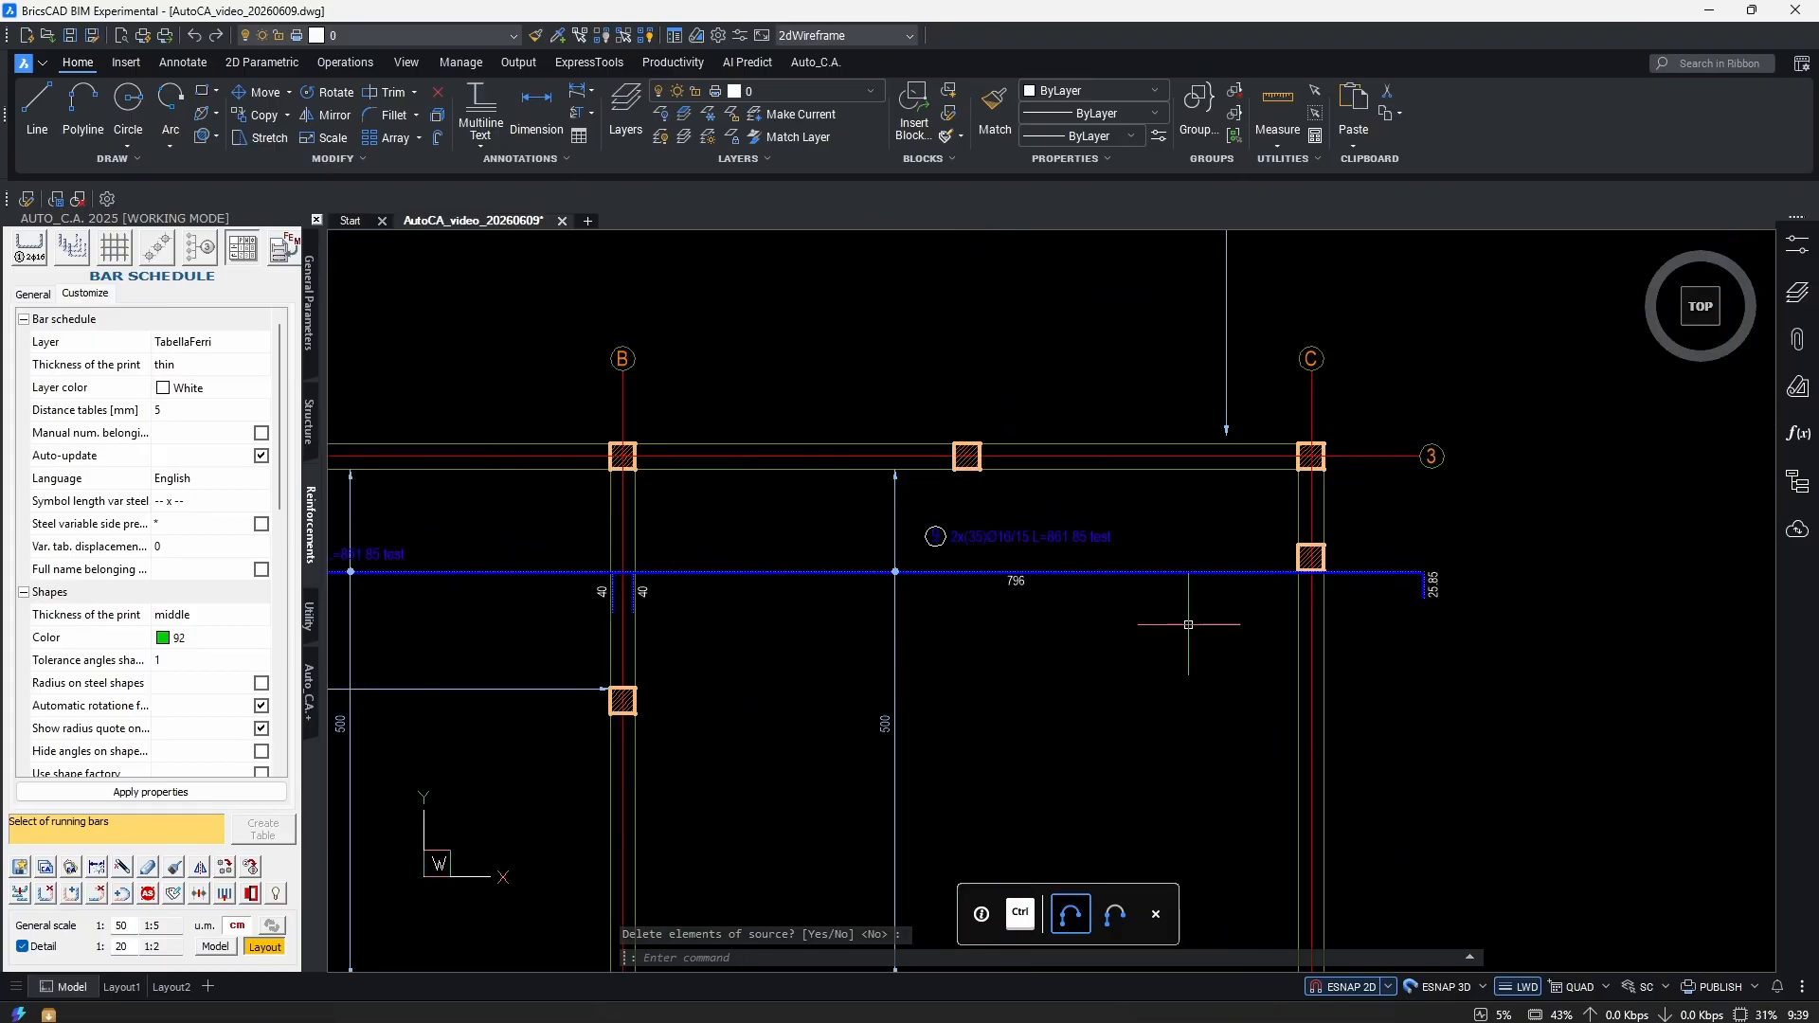
scroll(1170, 624, down, 2)
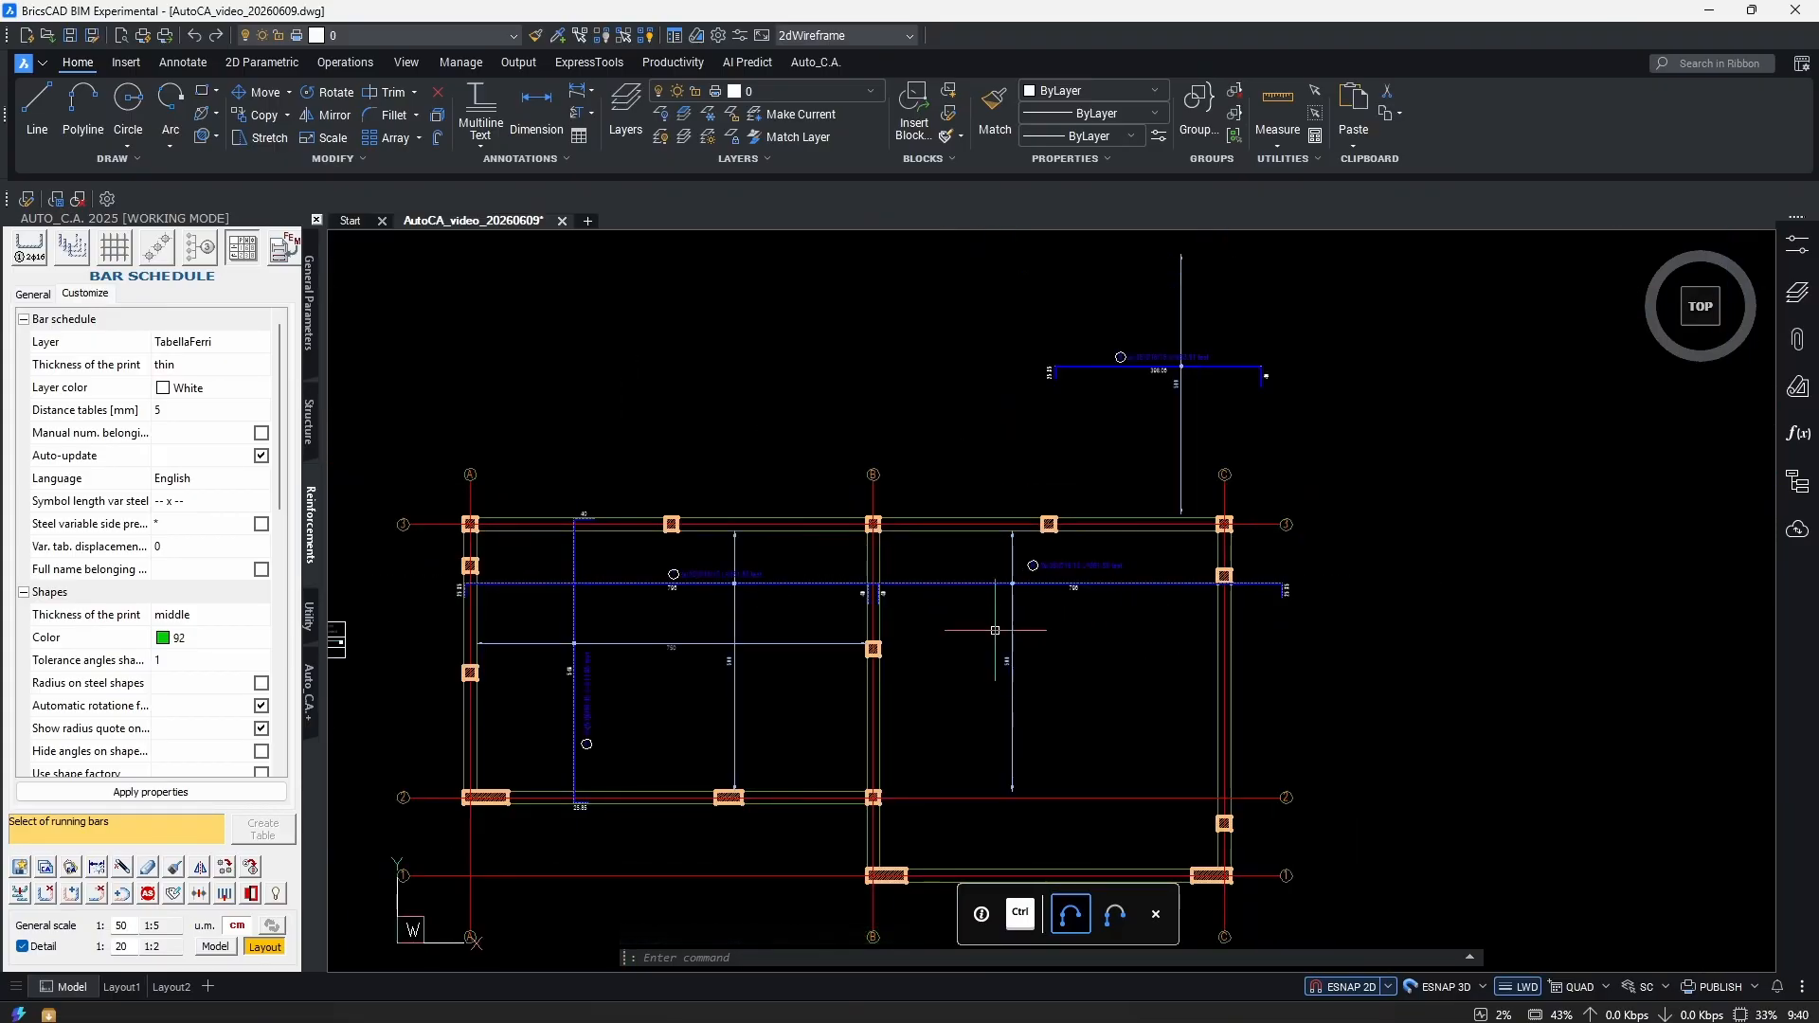
scroll(692, 578, up, 4)
scroll(940, 573, down, 3)
scroll(1093, 658, up, 3)
scroll(1180, 638, up, 1)
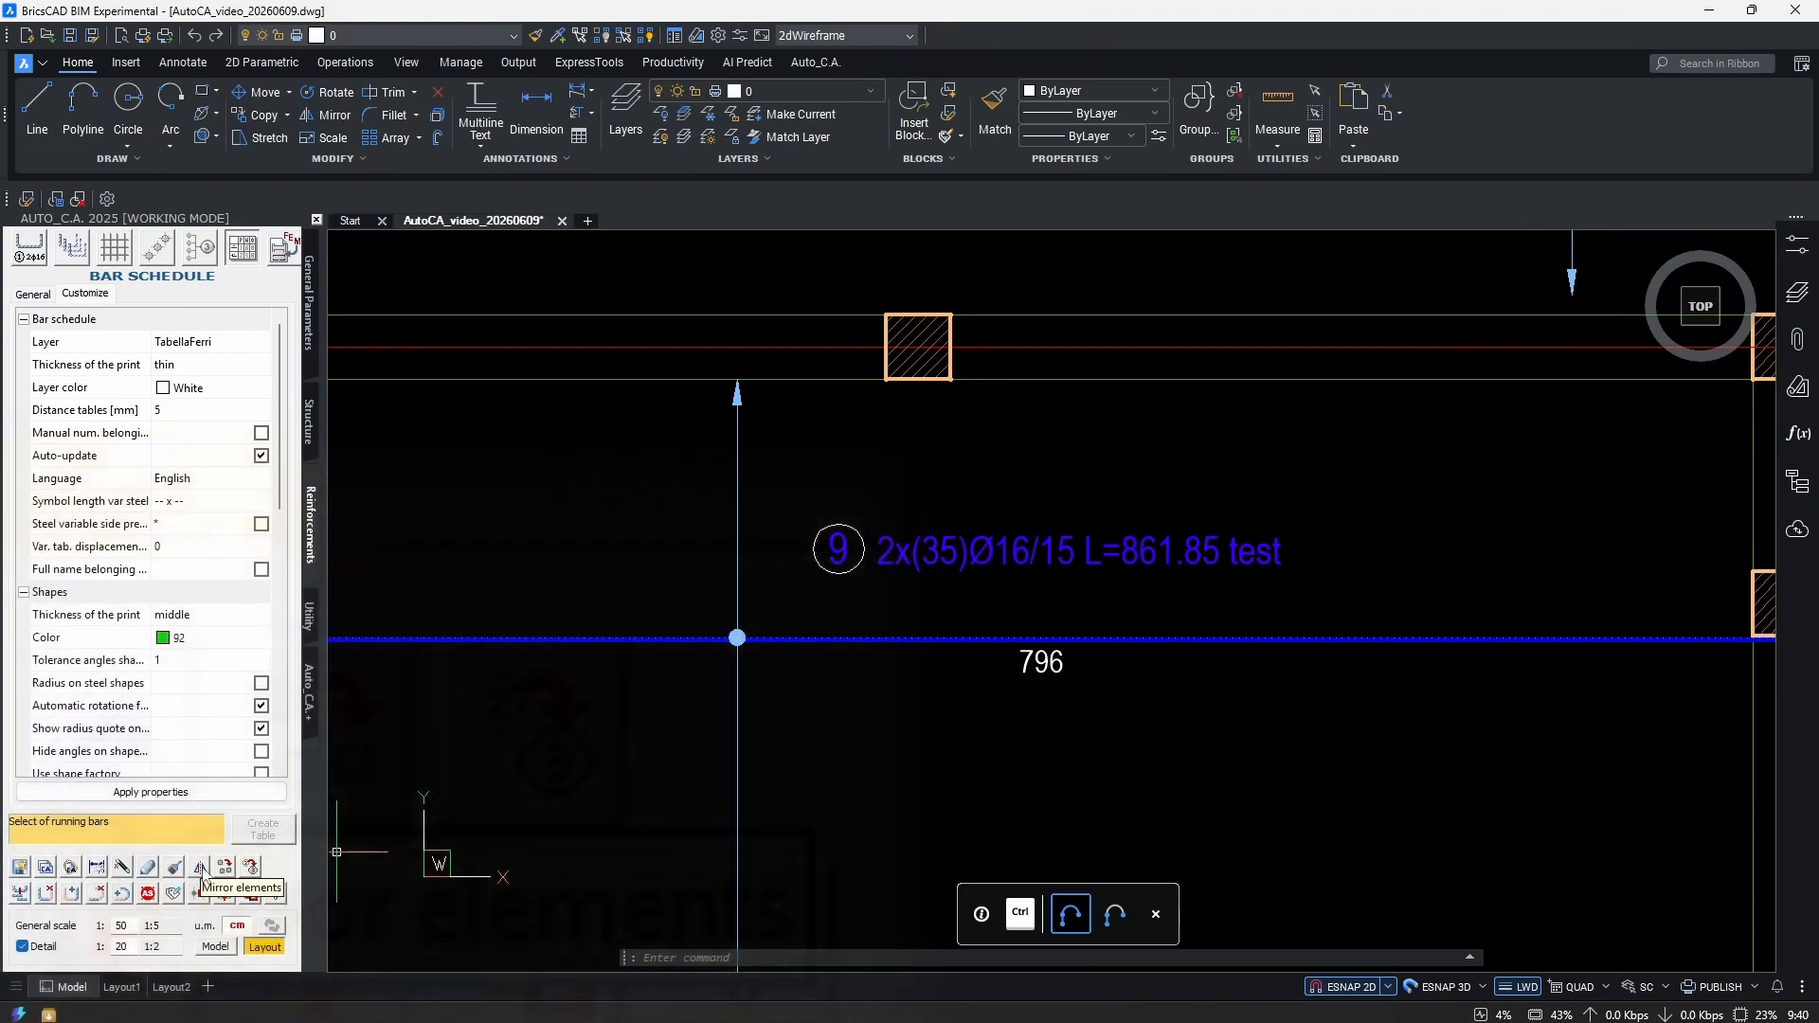
scroll(1223, 705, down, 4)
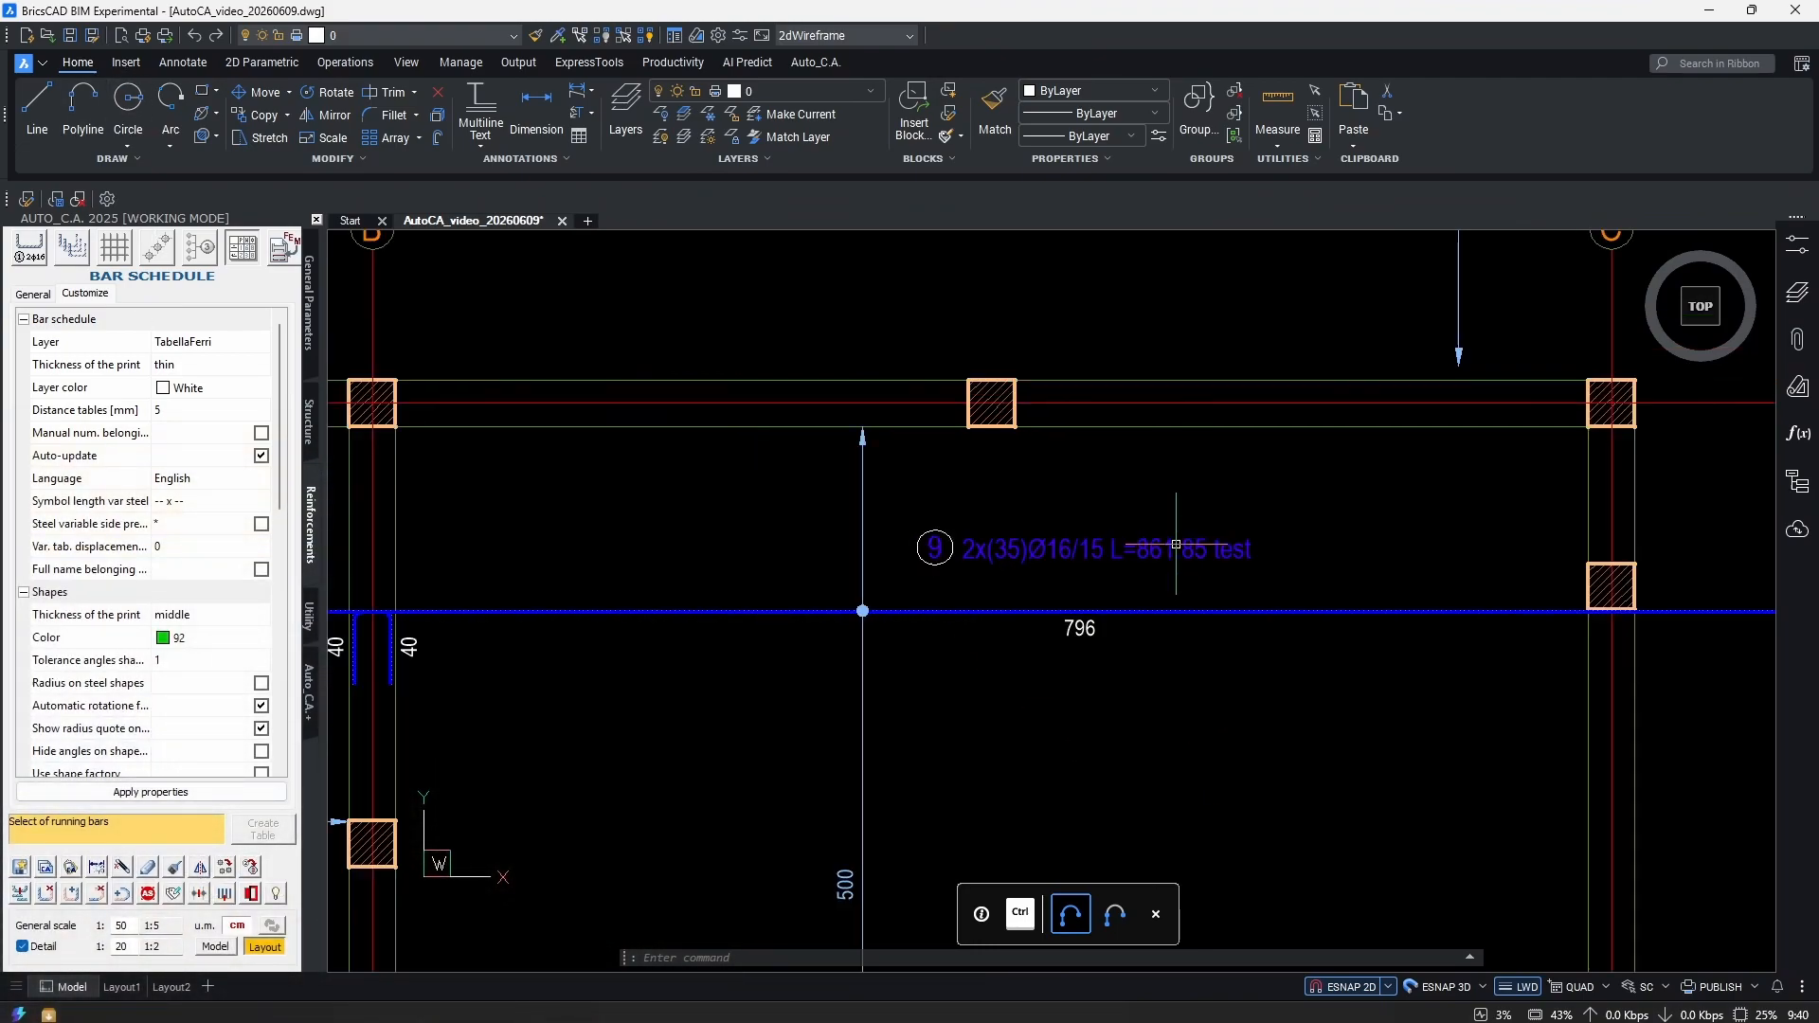
click(1361, 624)
key(Escape)
key(Escape)
scroll(1123, 658, down, 2)
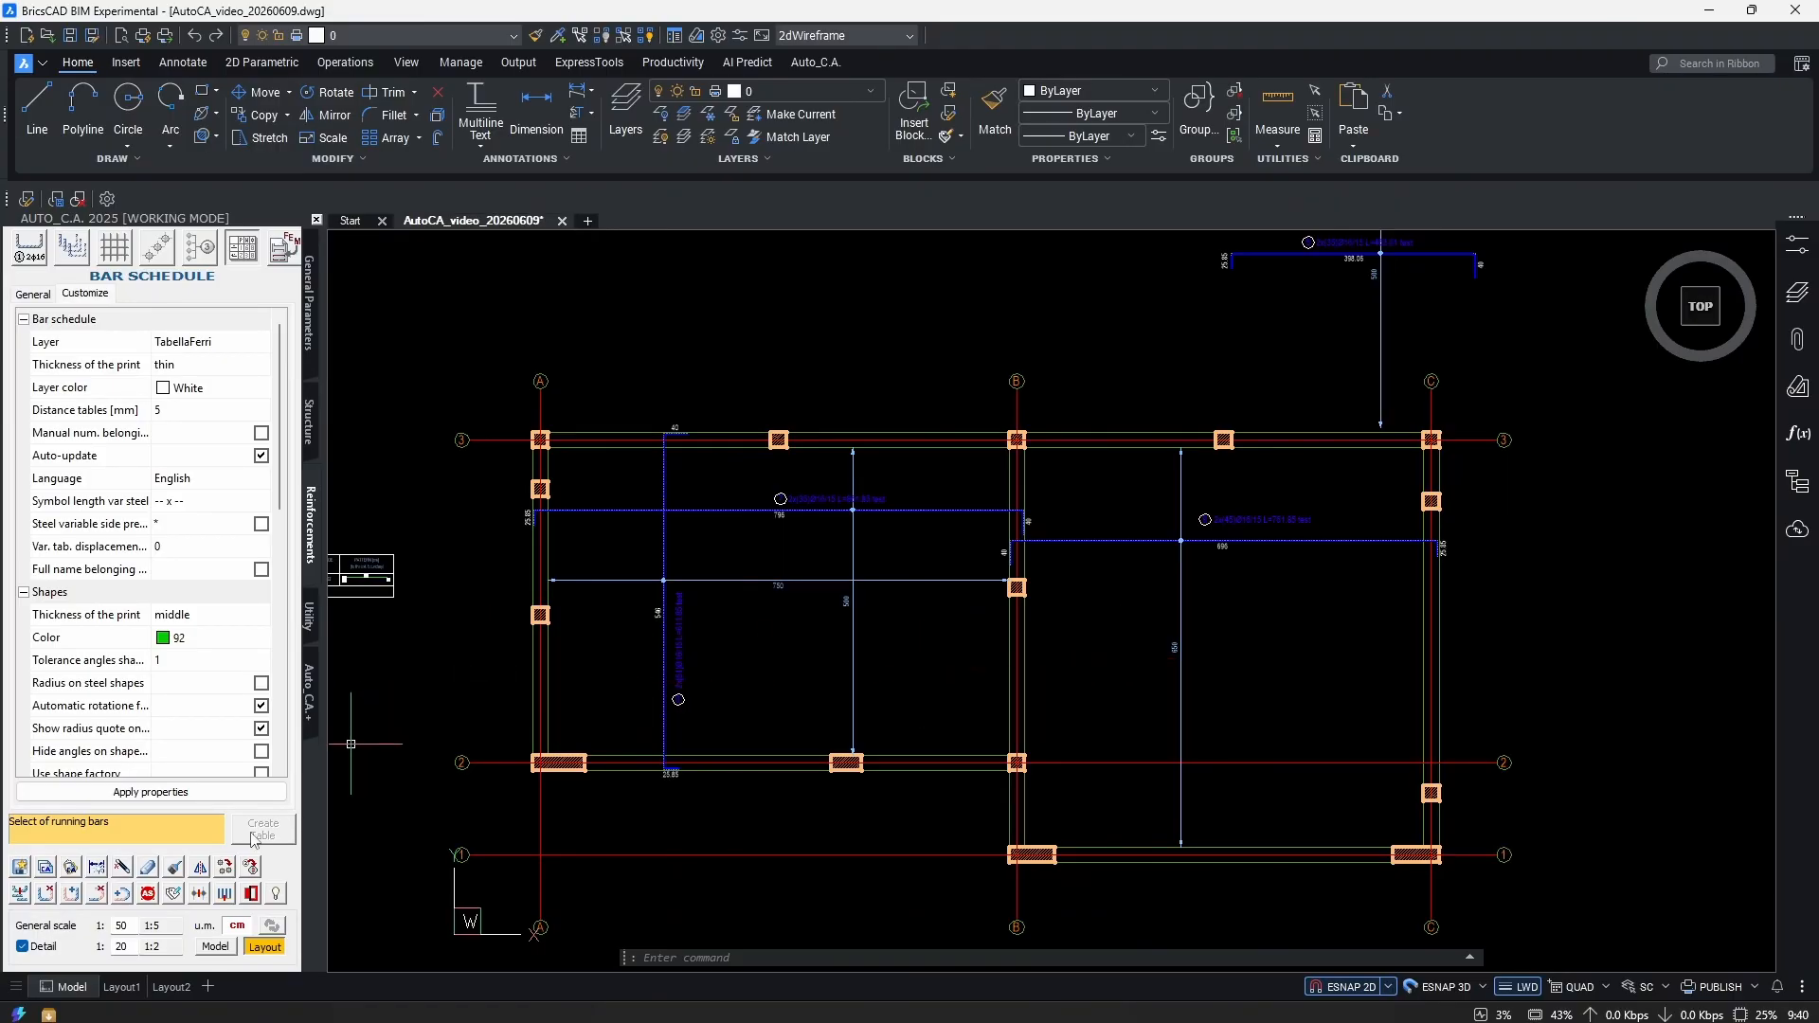
Create blank Drawing1, then copy the twelve left-bay rebars with Copy Auto_C.A.
click(588, 227)
key(ctrl+Tab)
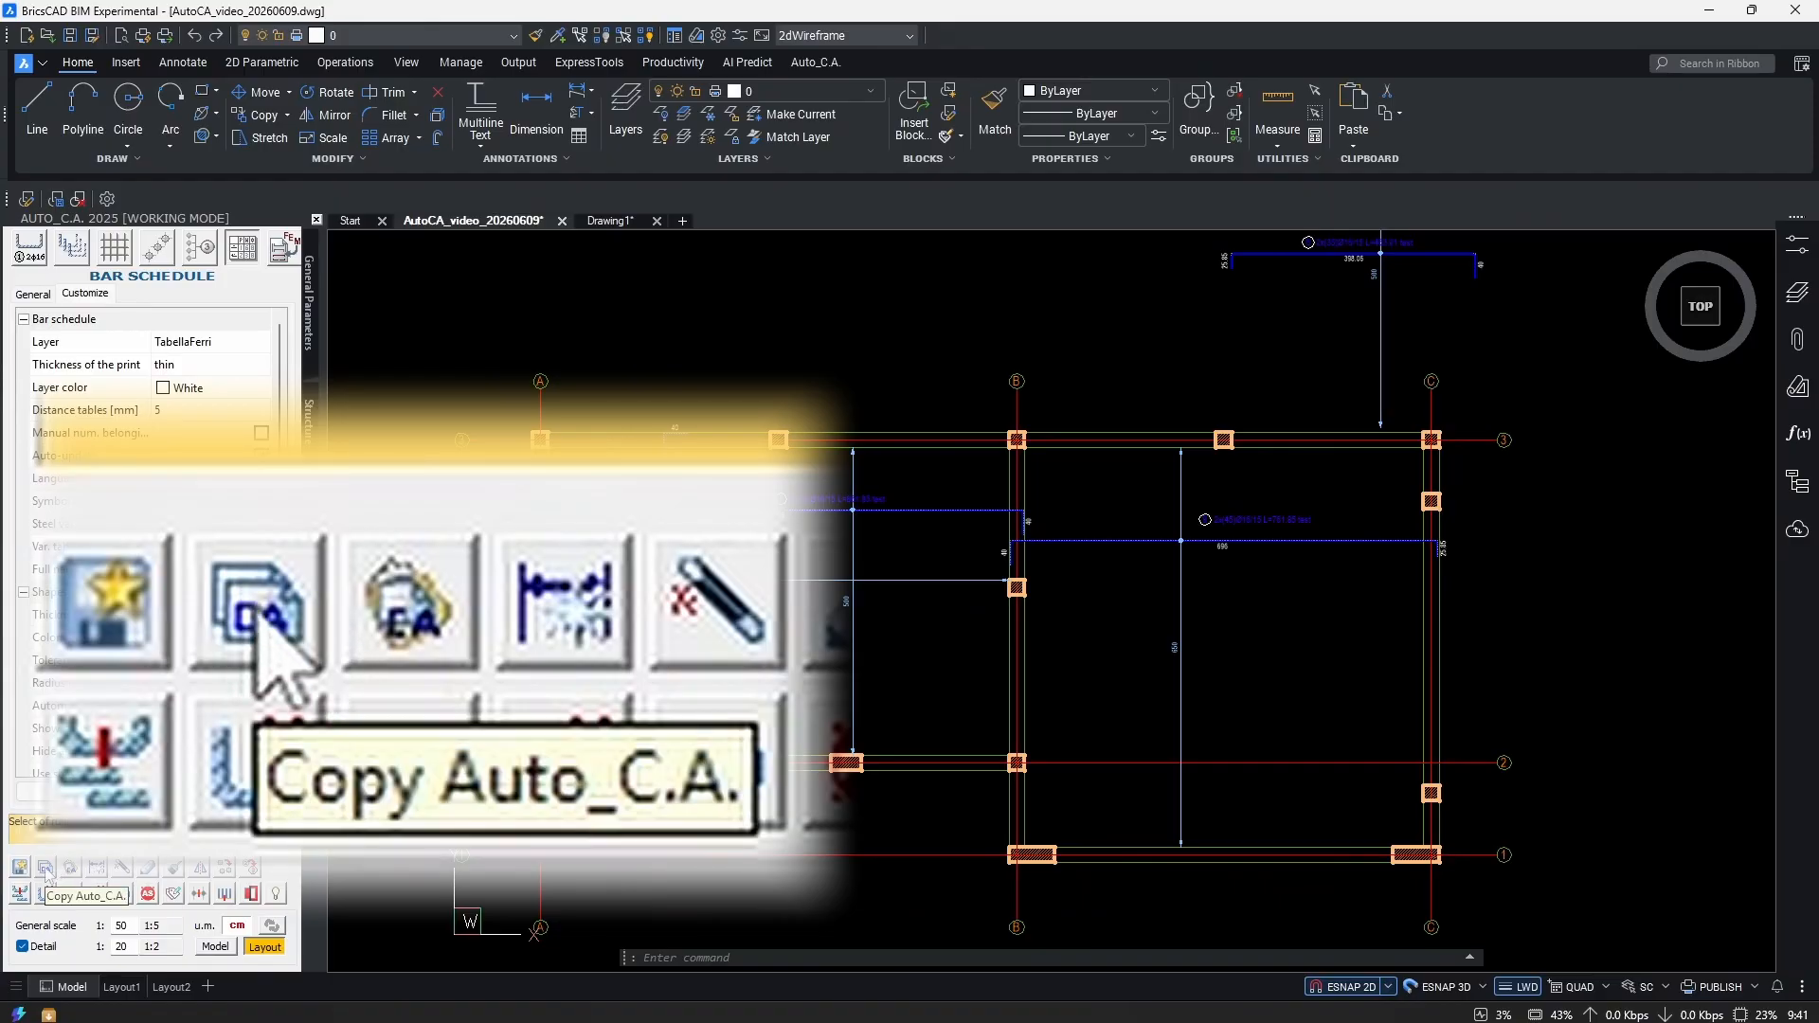
click(46, 869)
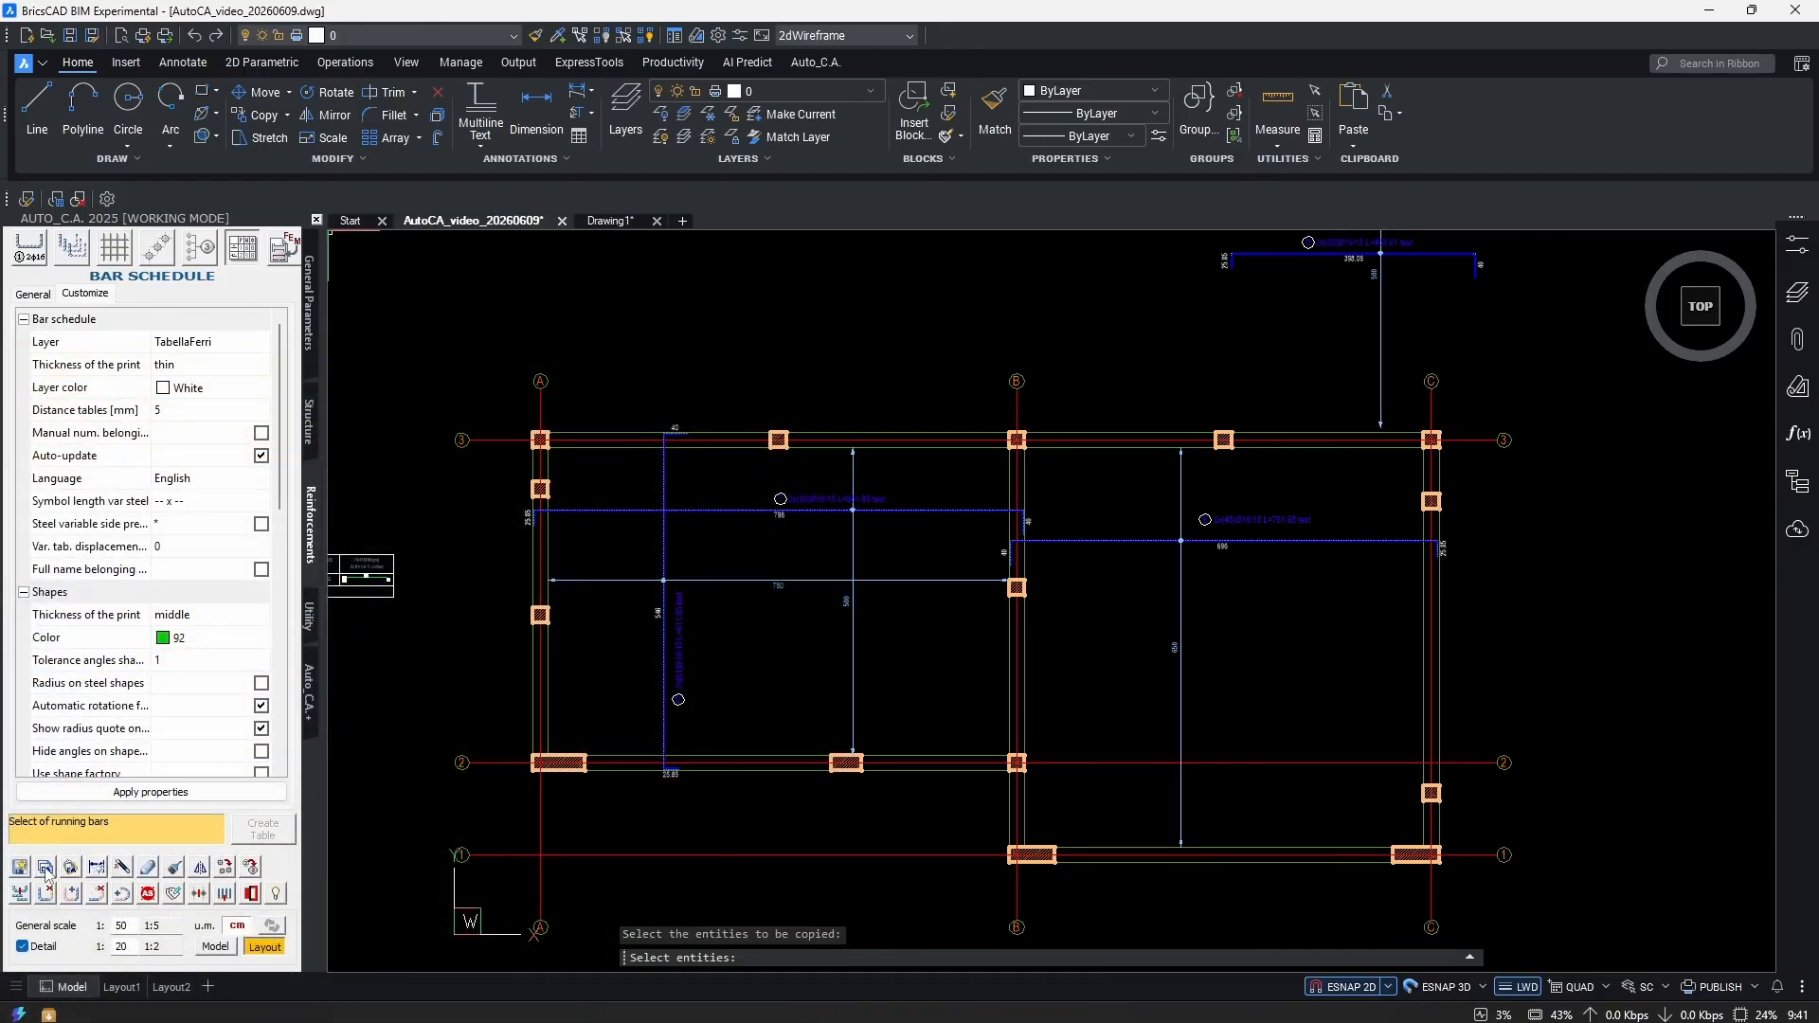
scroll(865, 527, up, 2)
click(919, 499)
click(517, 568)
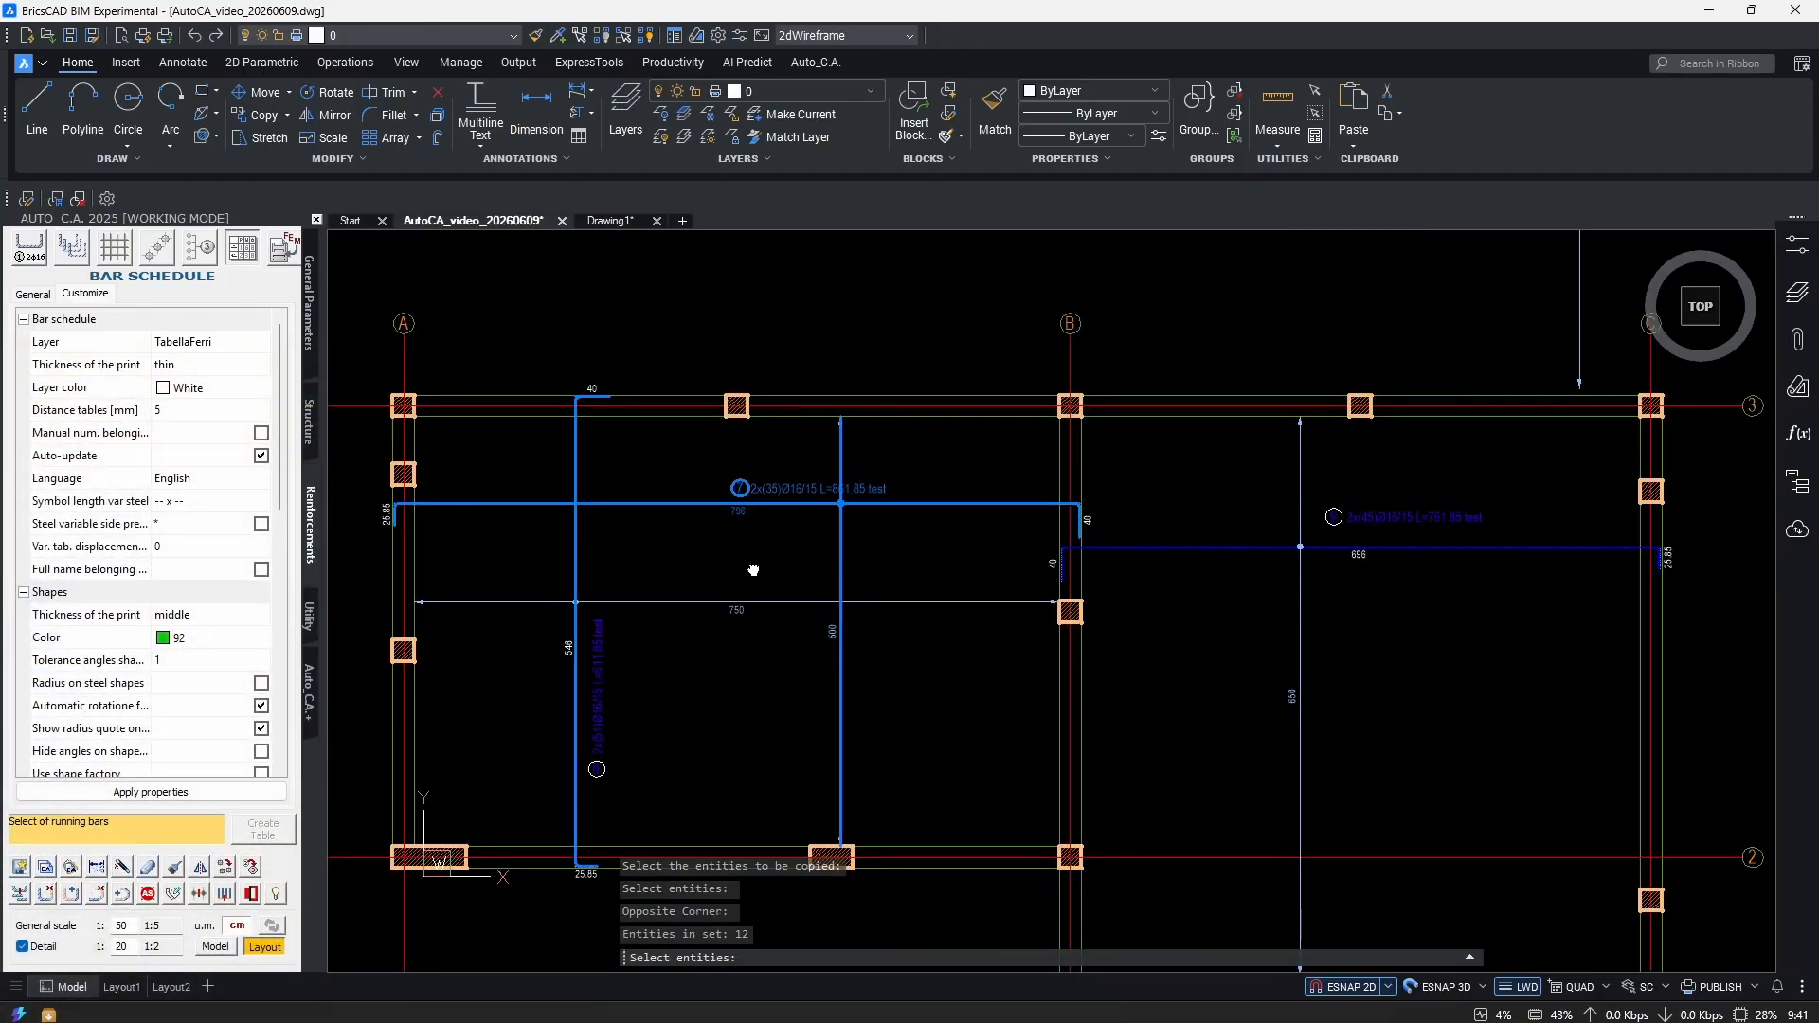
scroll(741, 564, down, 2)
scroll(831, 622, up, 2)
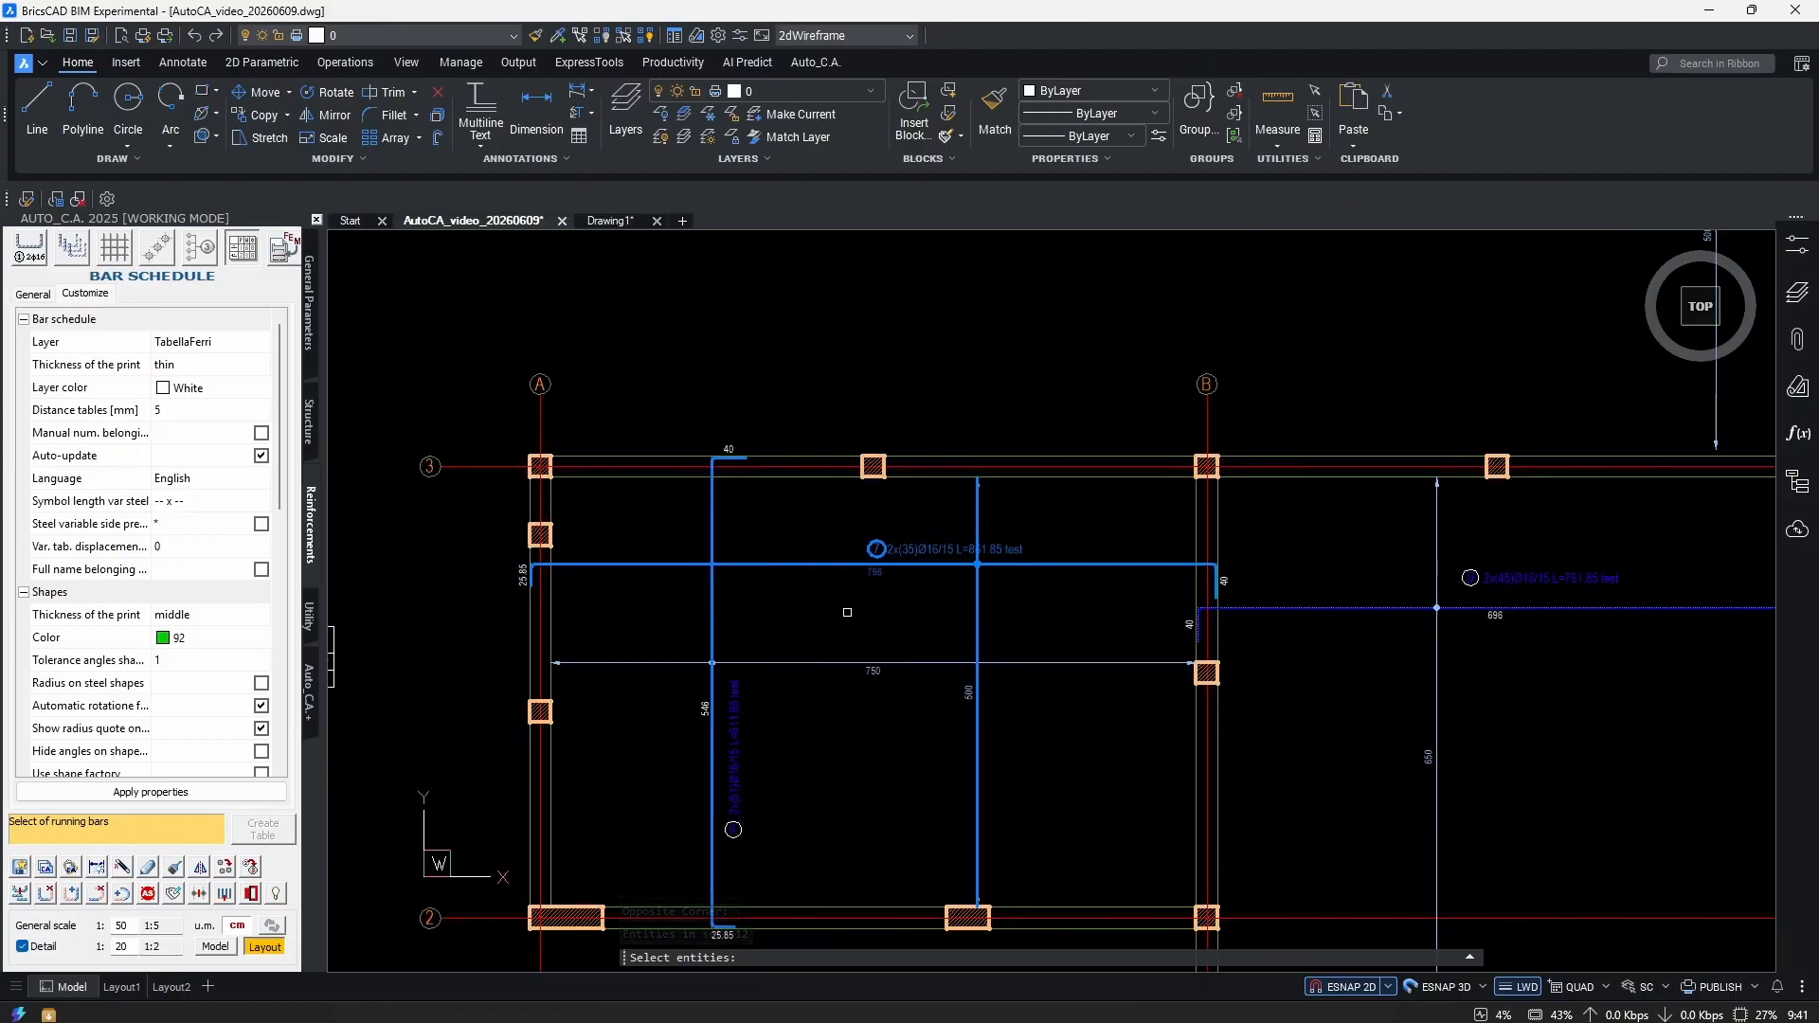
key(Return)
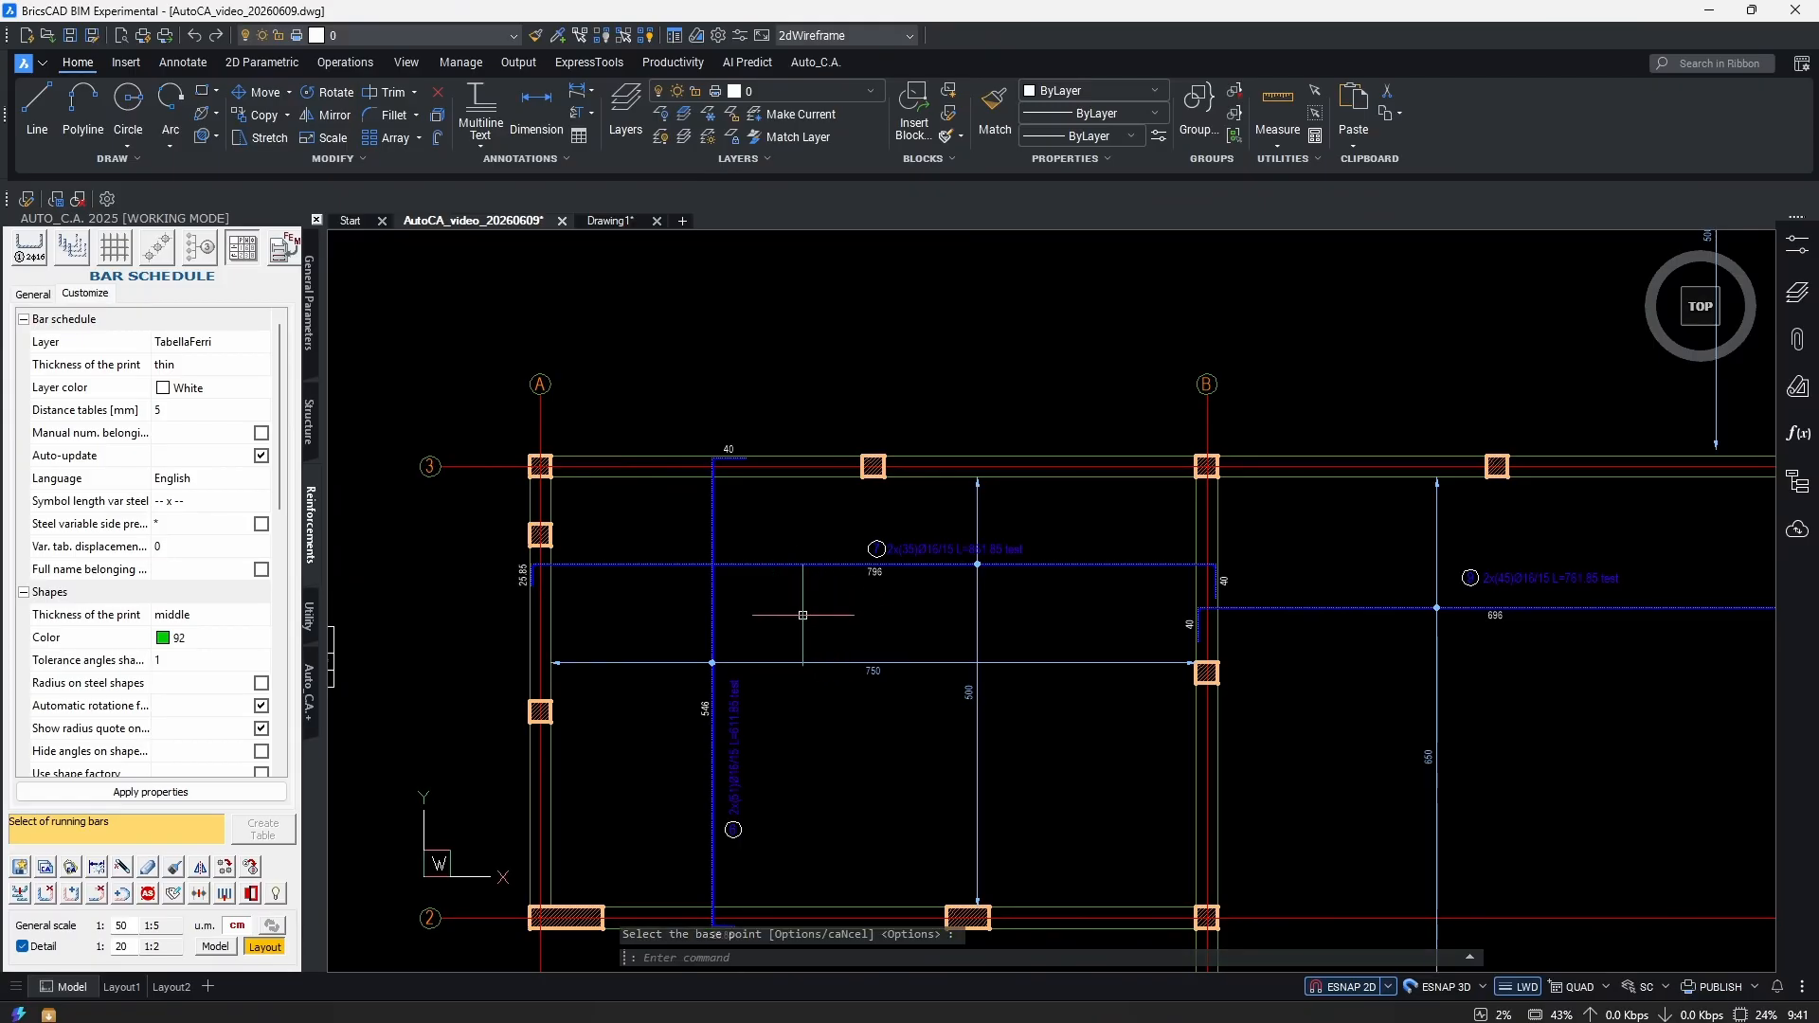
scroll(900, 616, down, 3)
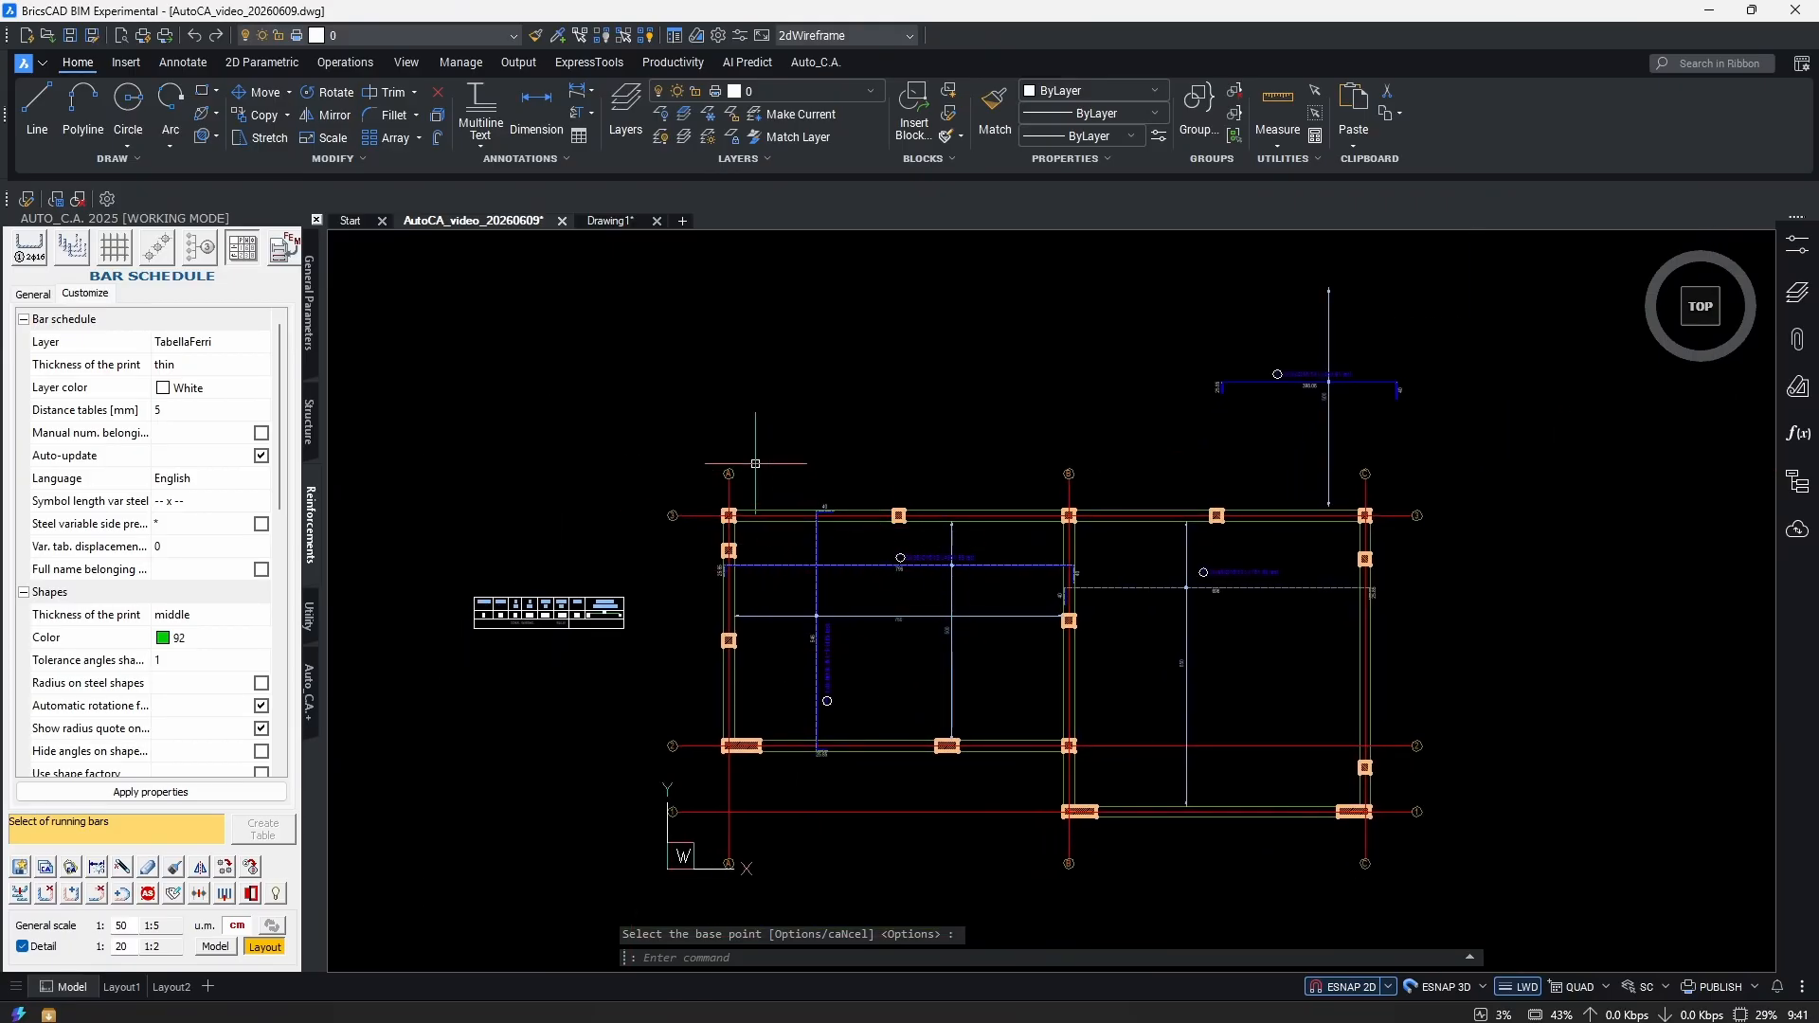
Paste the copied rebars into Drawing1 without keeping their current position values.
click(611, 220)
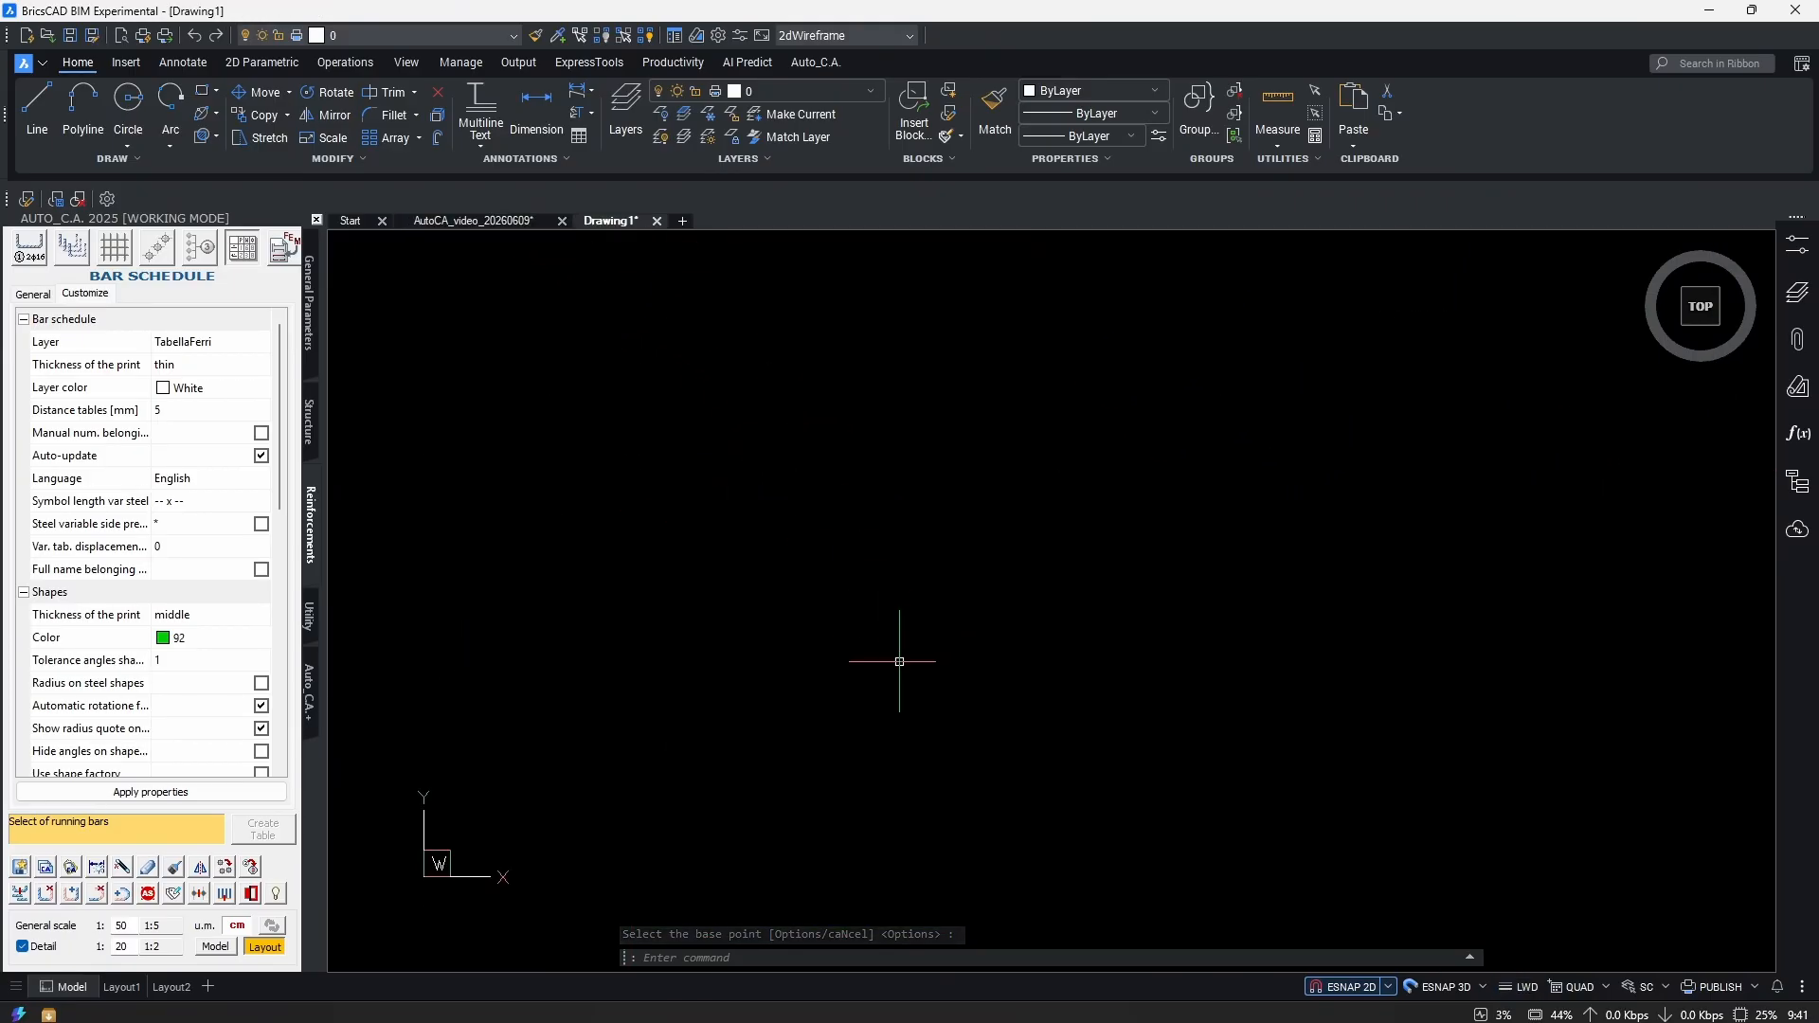
click(72, 868)
scroll(899, 675, up, 5)
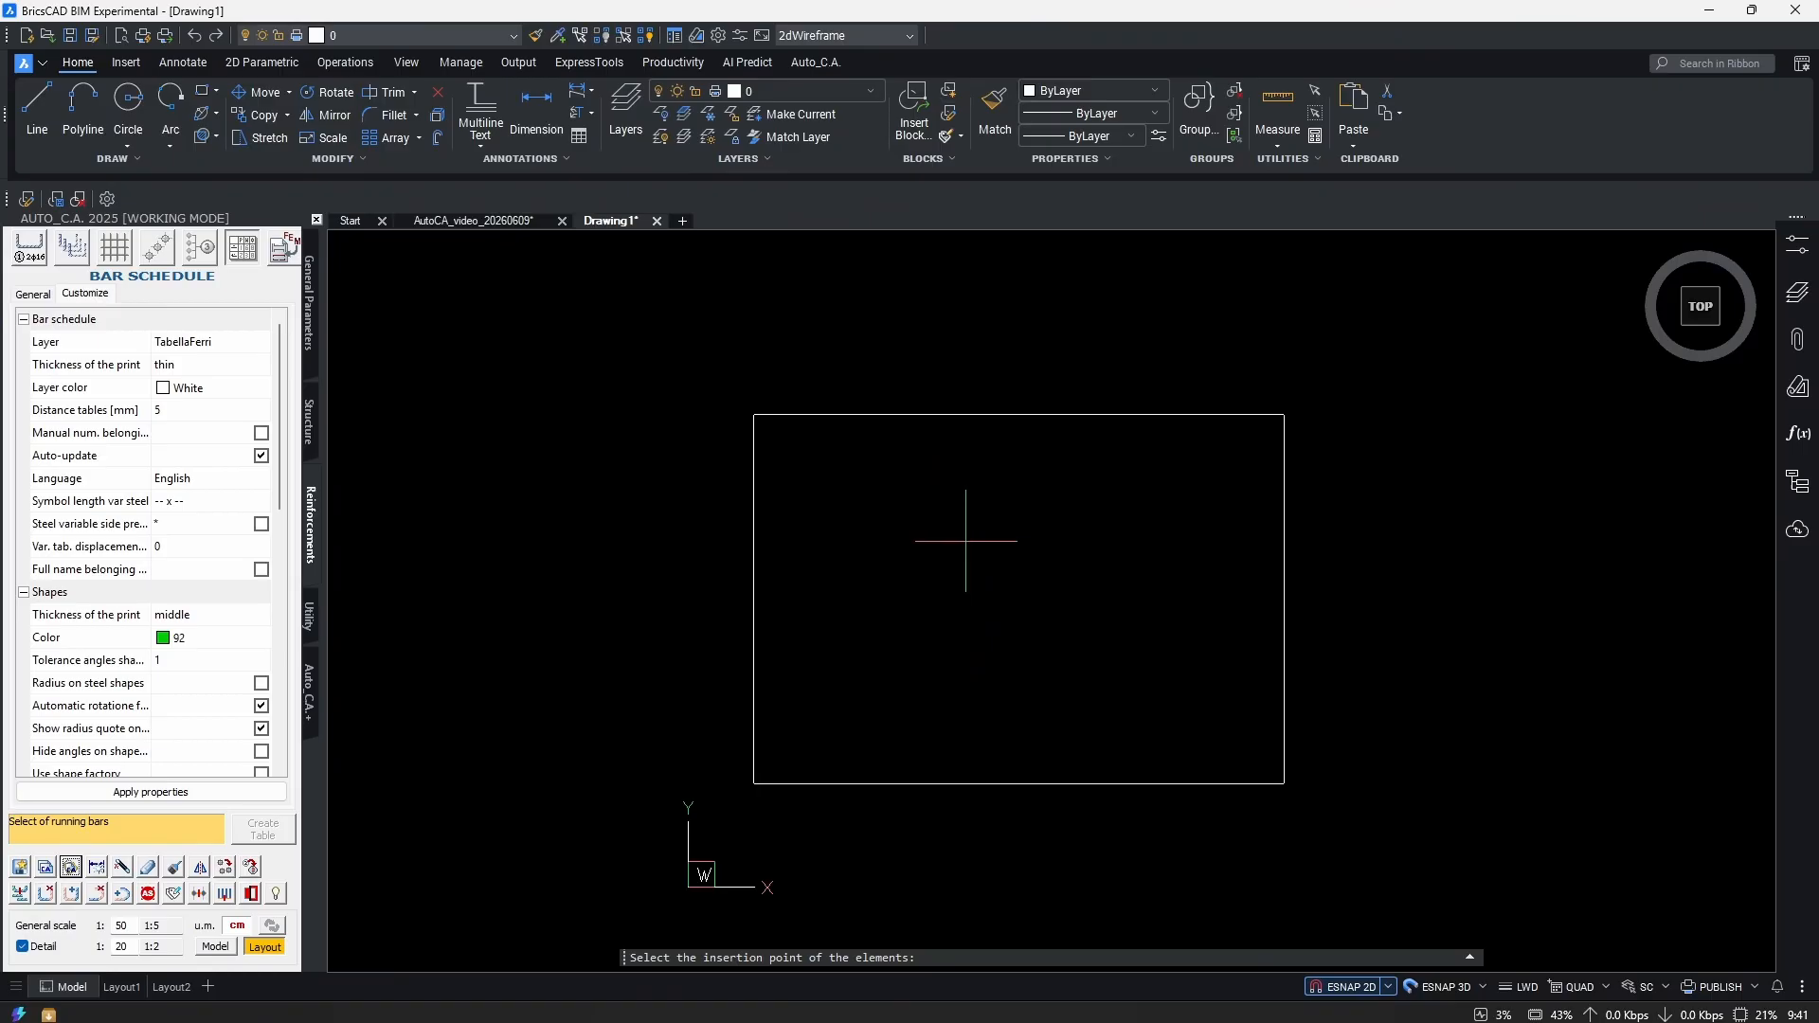
click(939, 604)
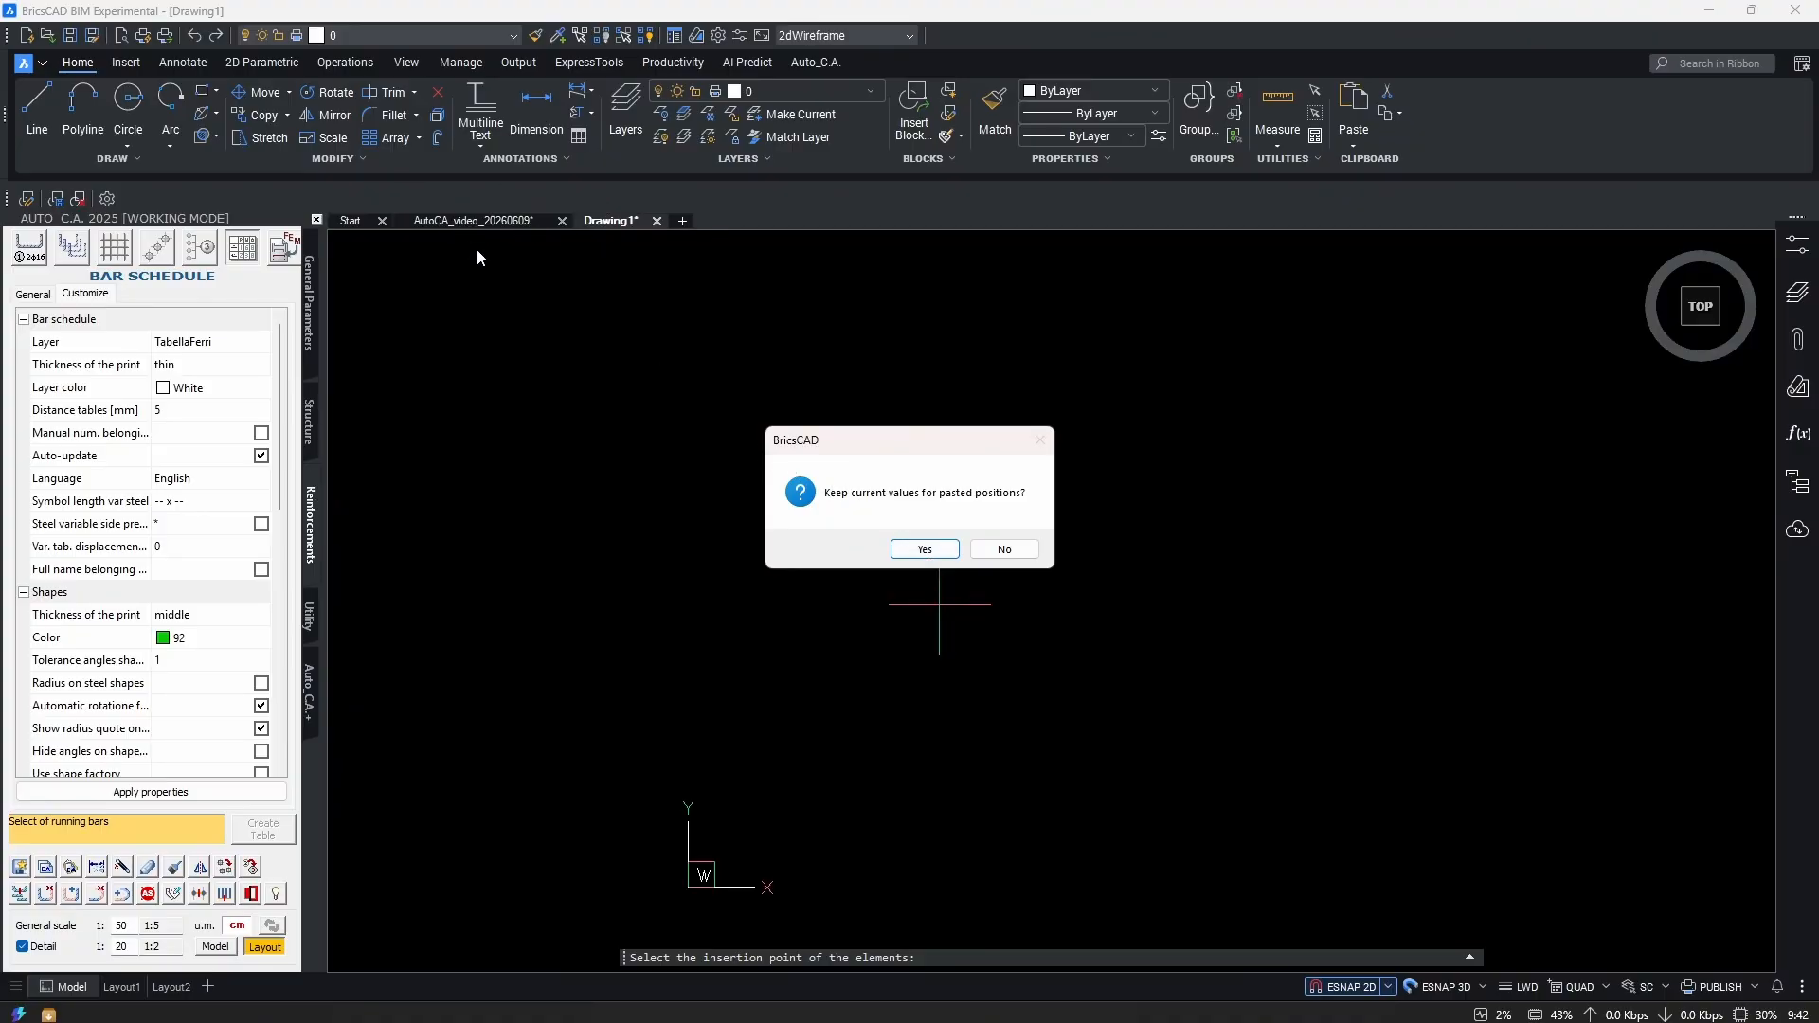
click(1004, 550)
scroll(986, 644, up, 2)
scroll(999, 730, up, 3)
scroll(926, 730, up, 2)
scroll(873, 730, down, 3)
scroll(977, 553, down, 2)
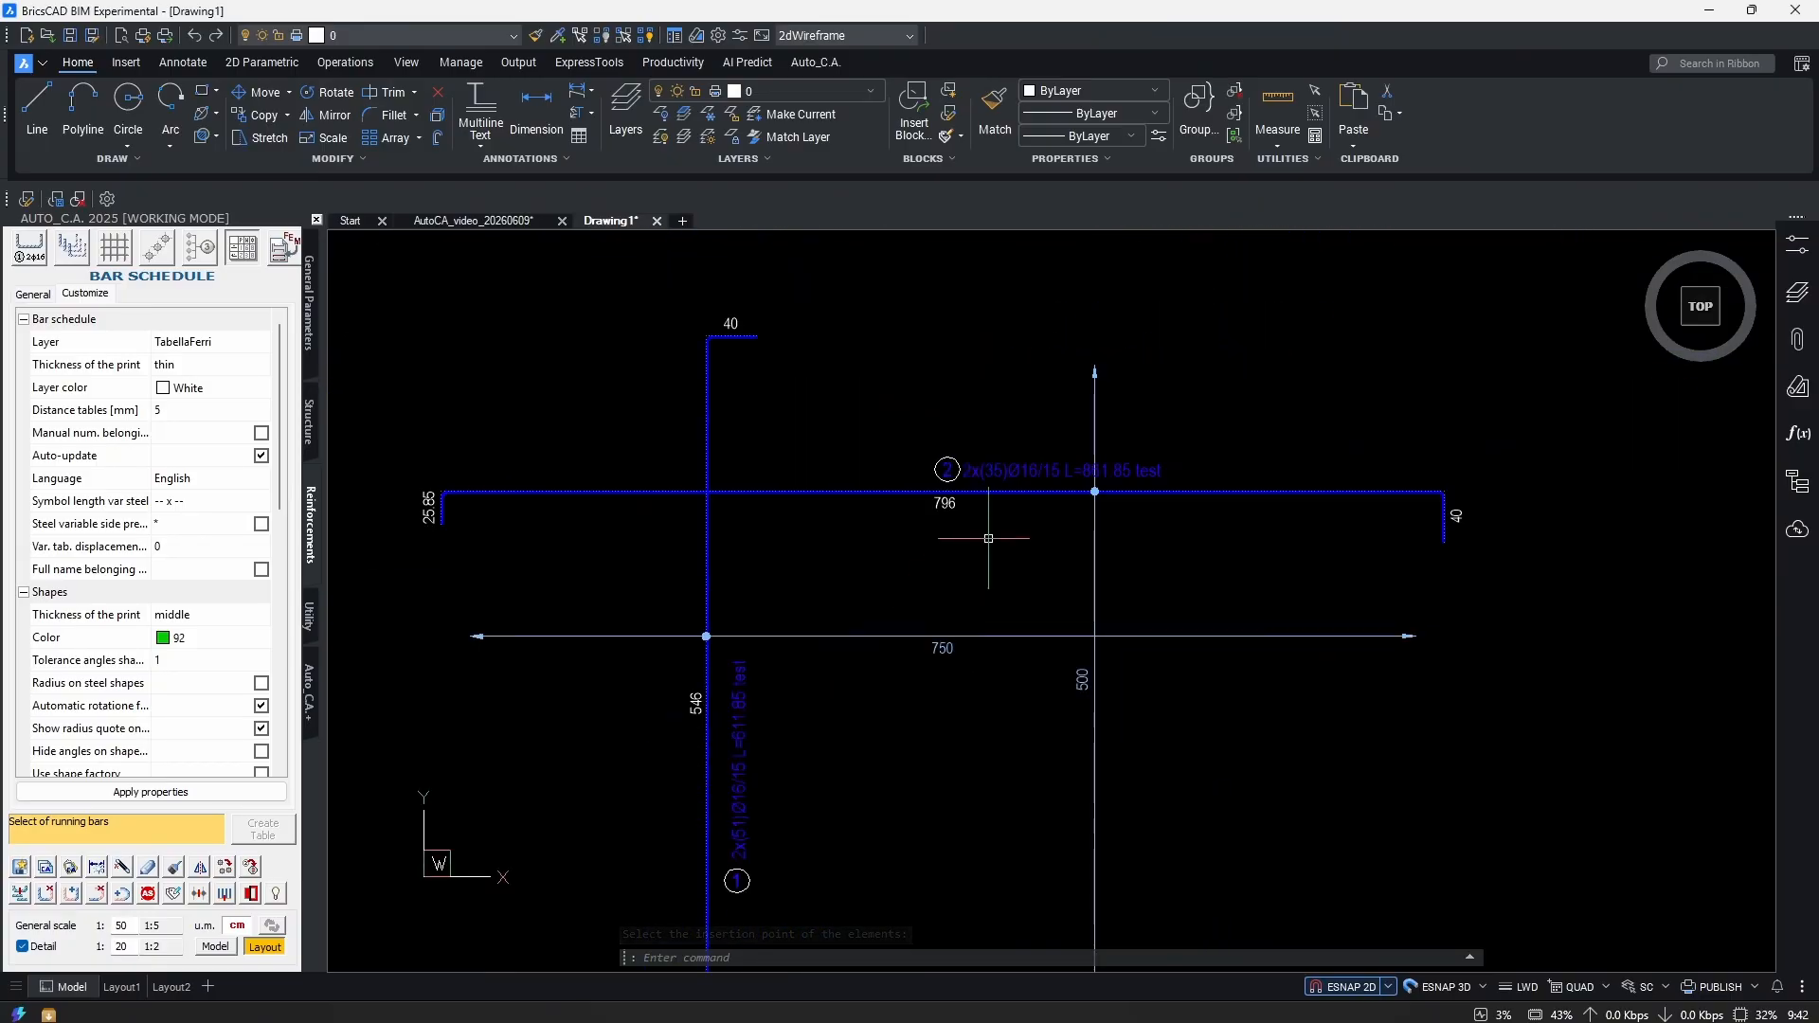
scroll(908, 634, up, 4)
scroll(990, 677, down, 5)
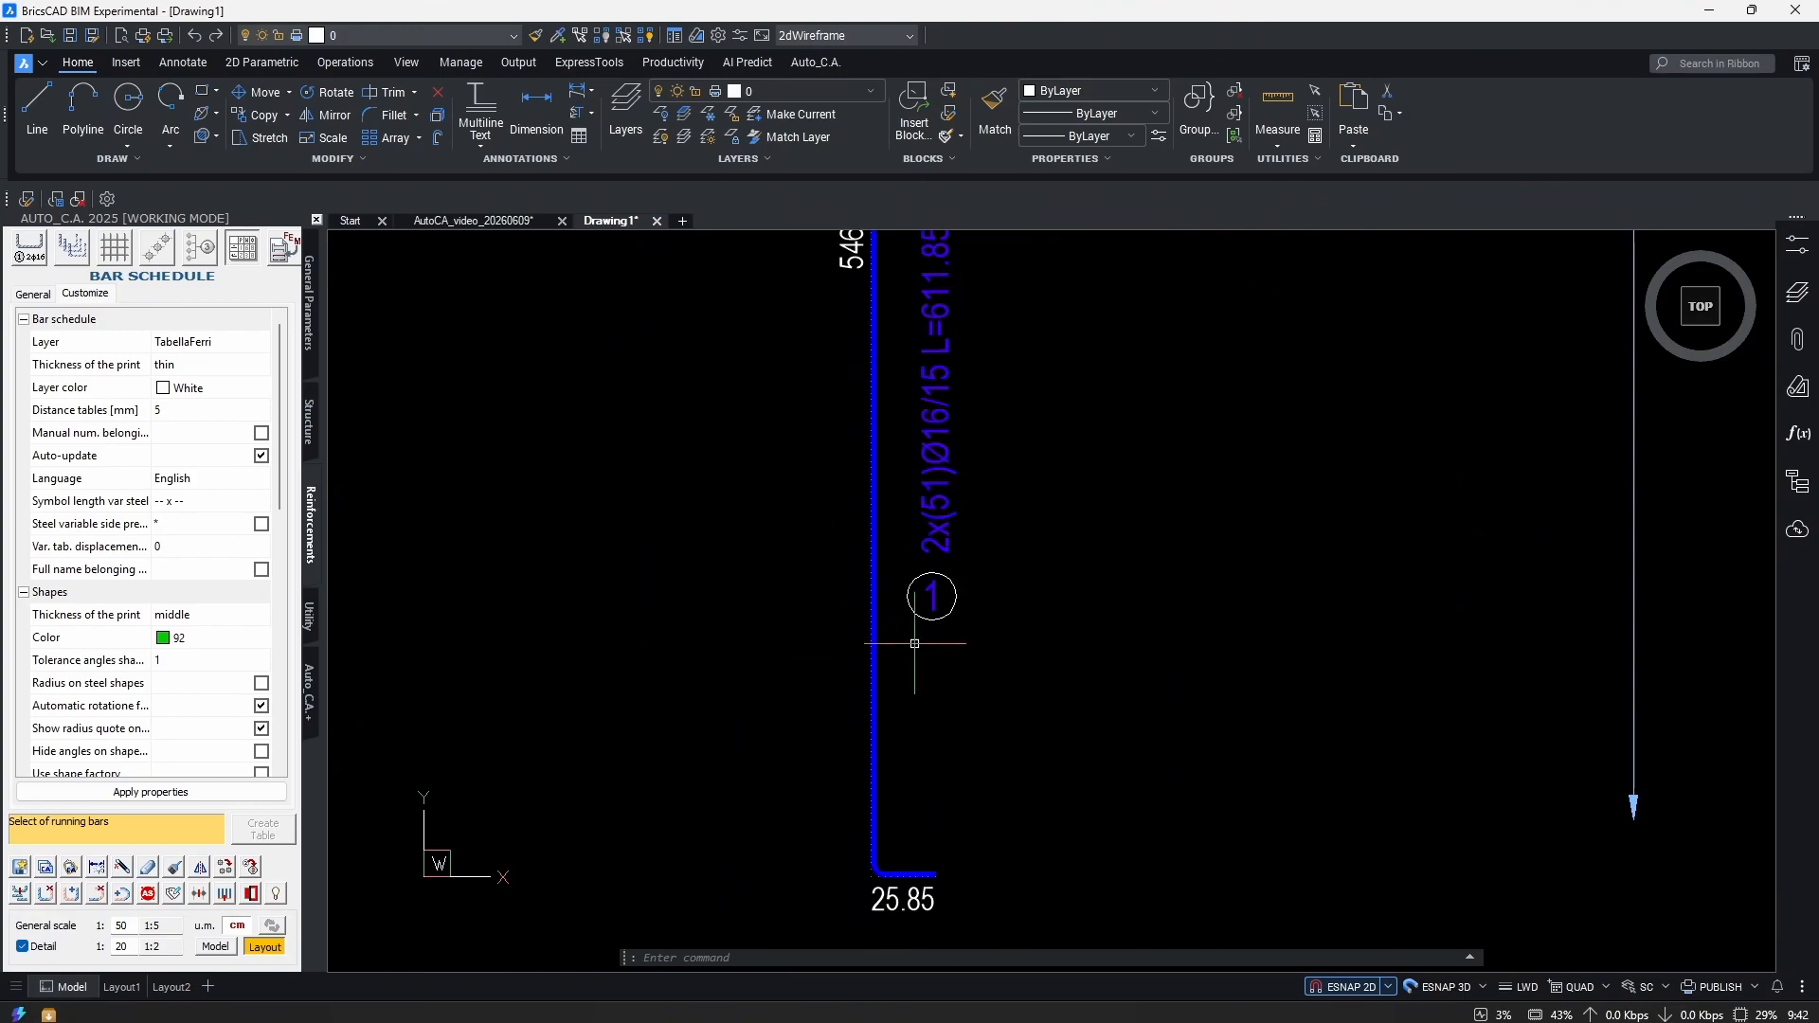
middle_drag(1071, 524, 937, 682)
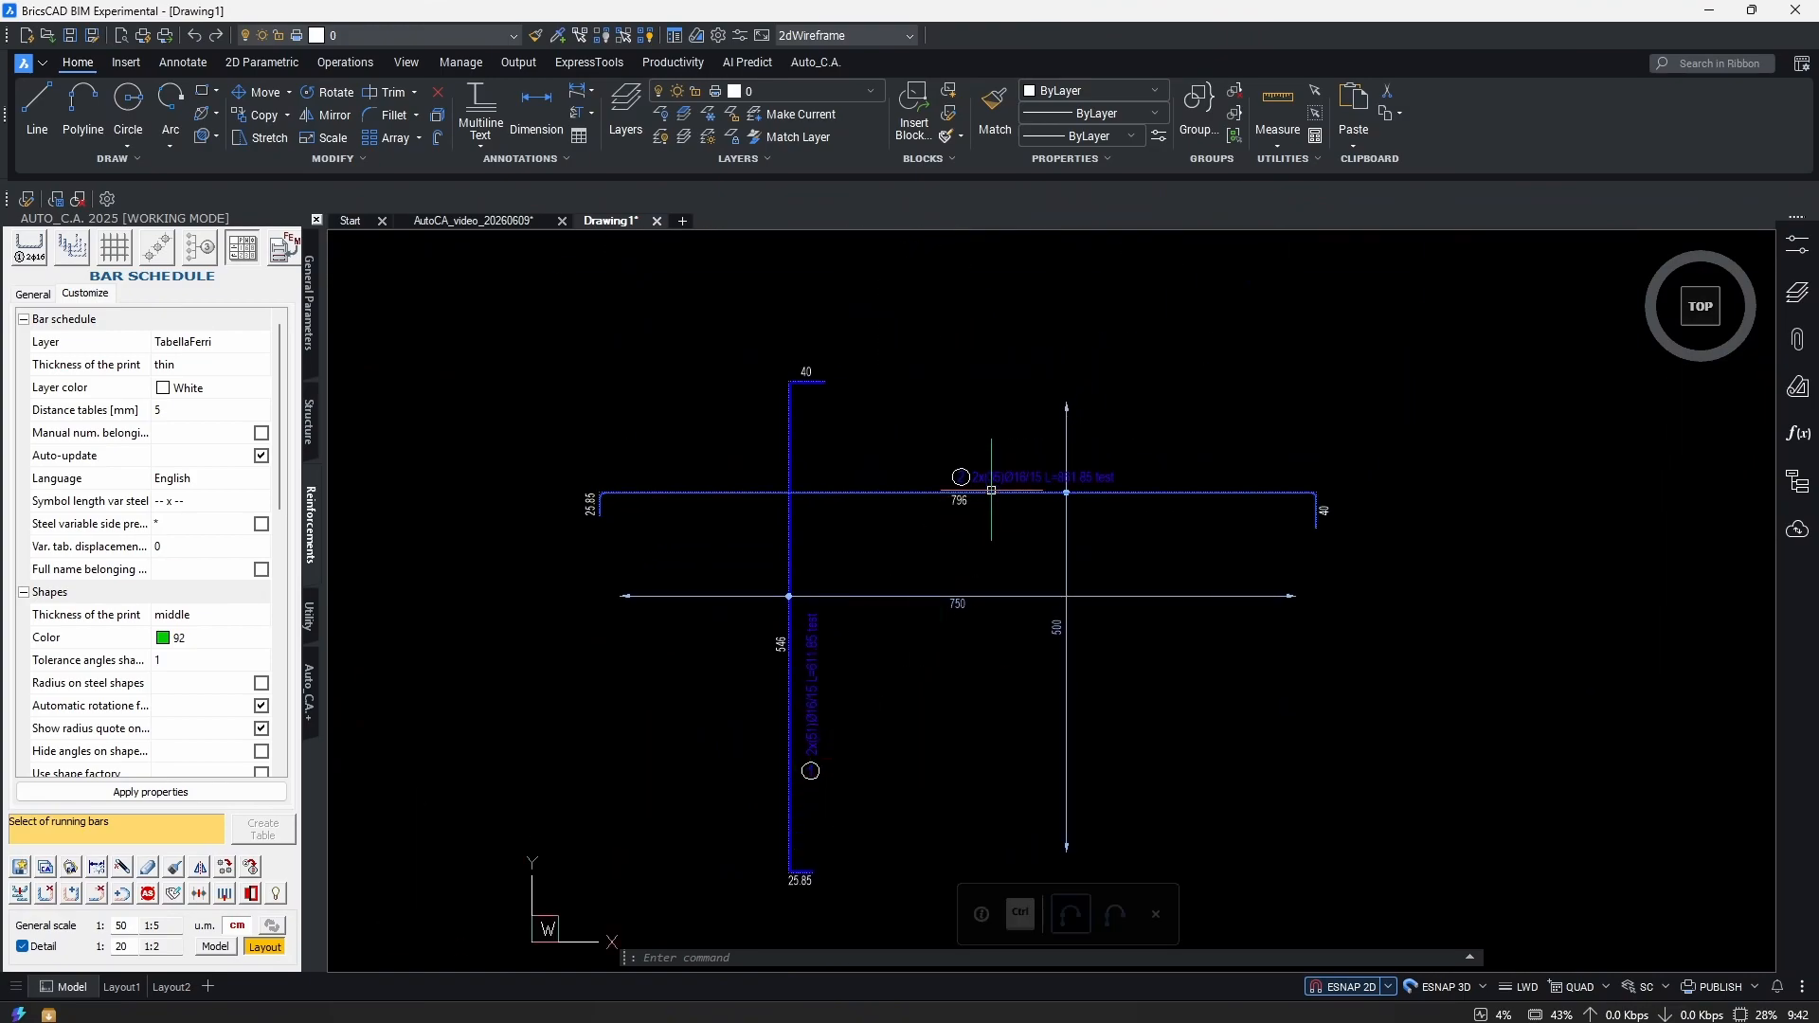
Close Drawing1 without saving, returning to the slab plan.
click(473, 220)
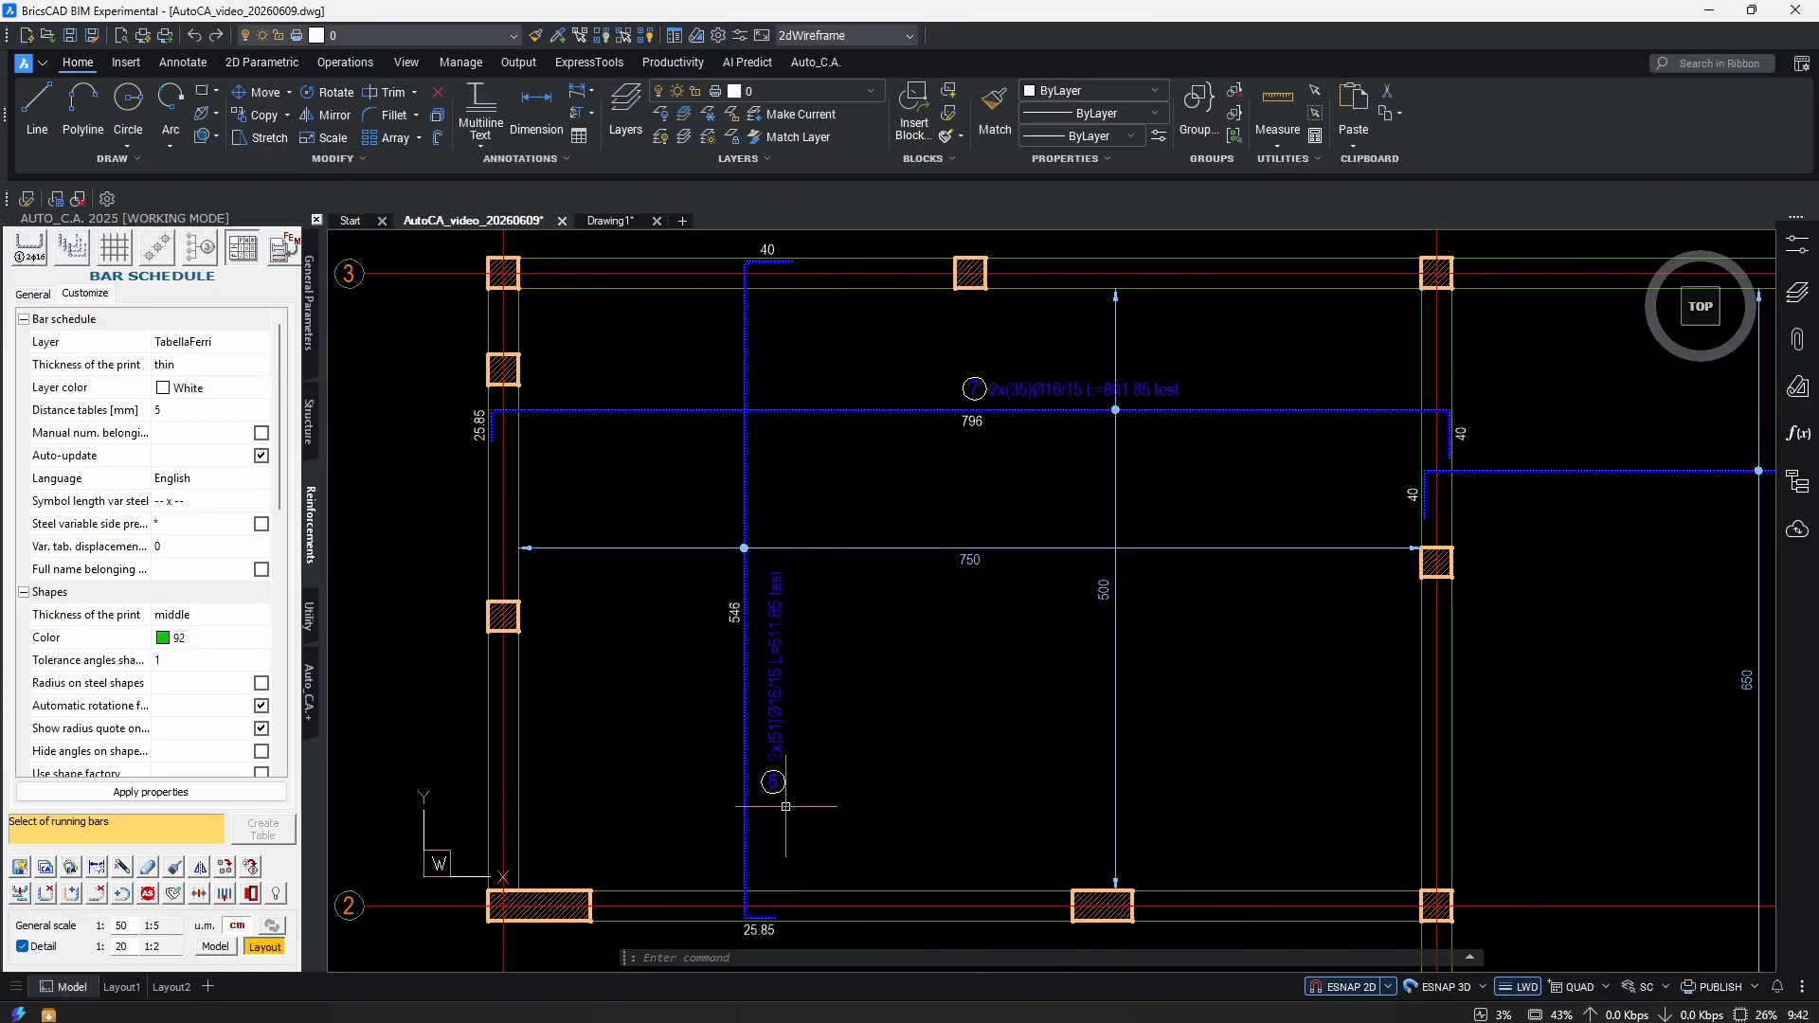
scroll(1099, 455, down, 5)
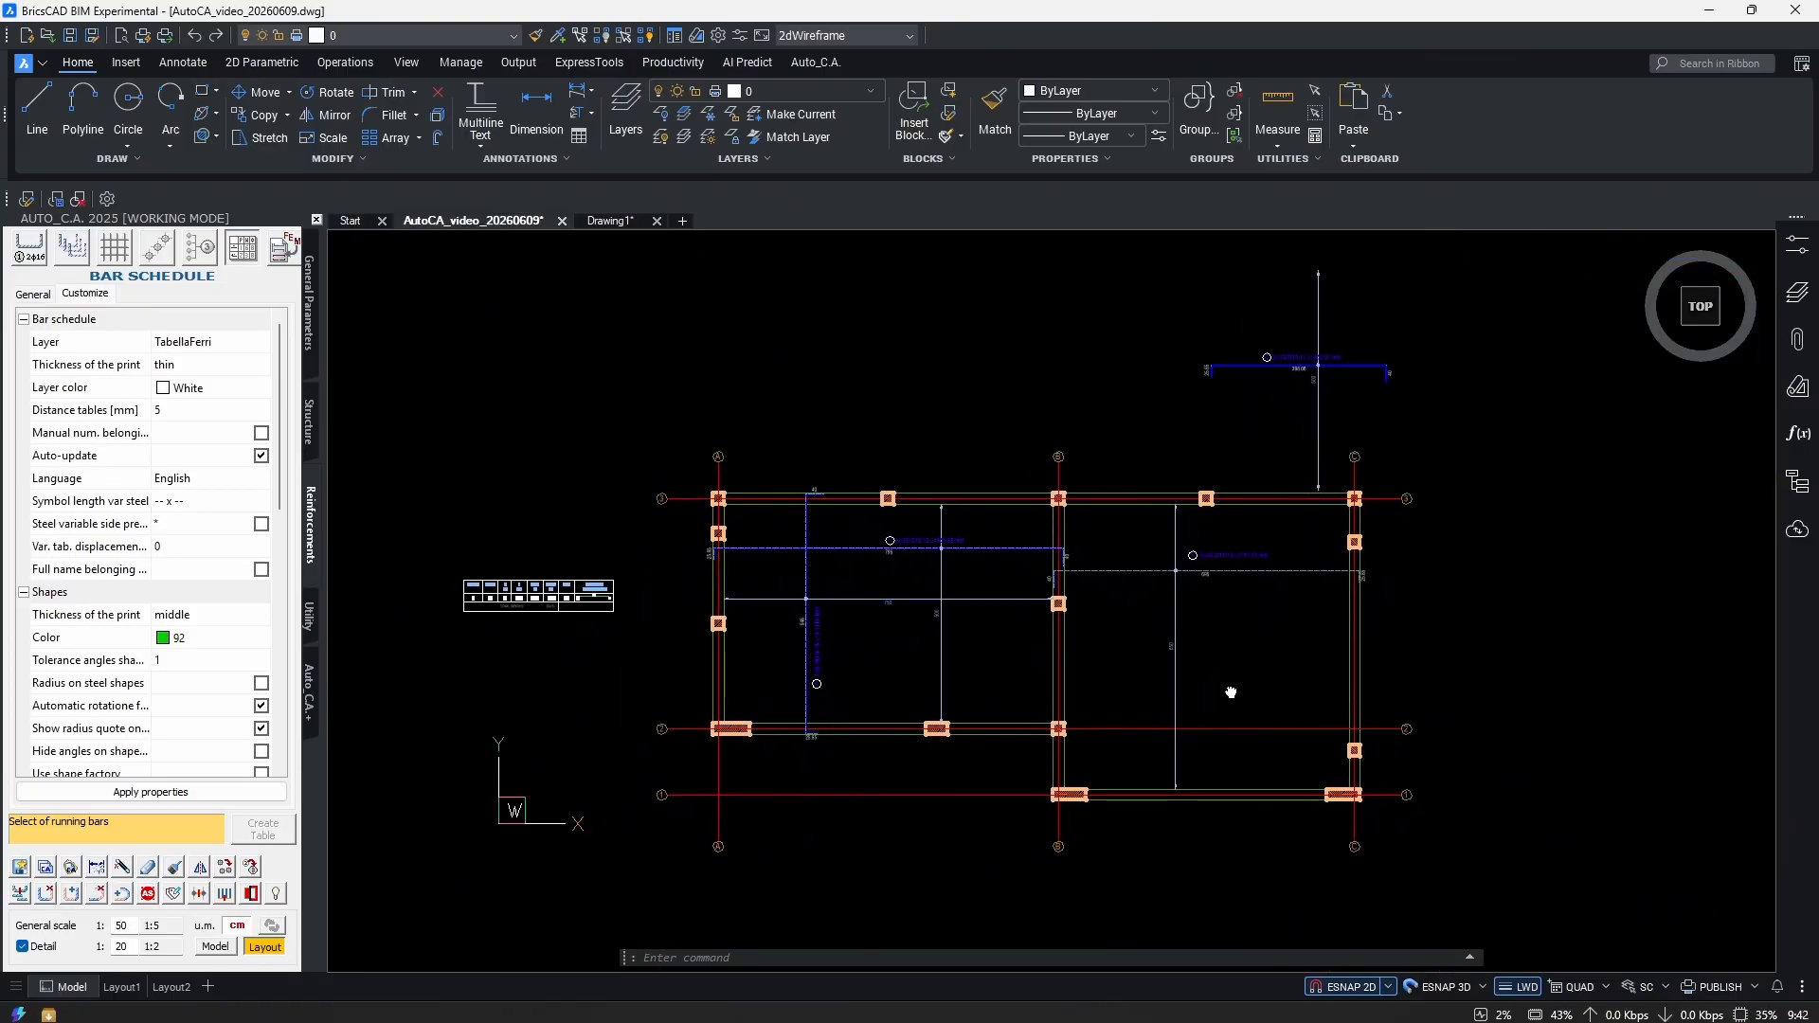
click(614, 221)
click(657, 220)
click(950, 503)
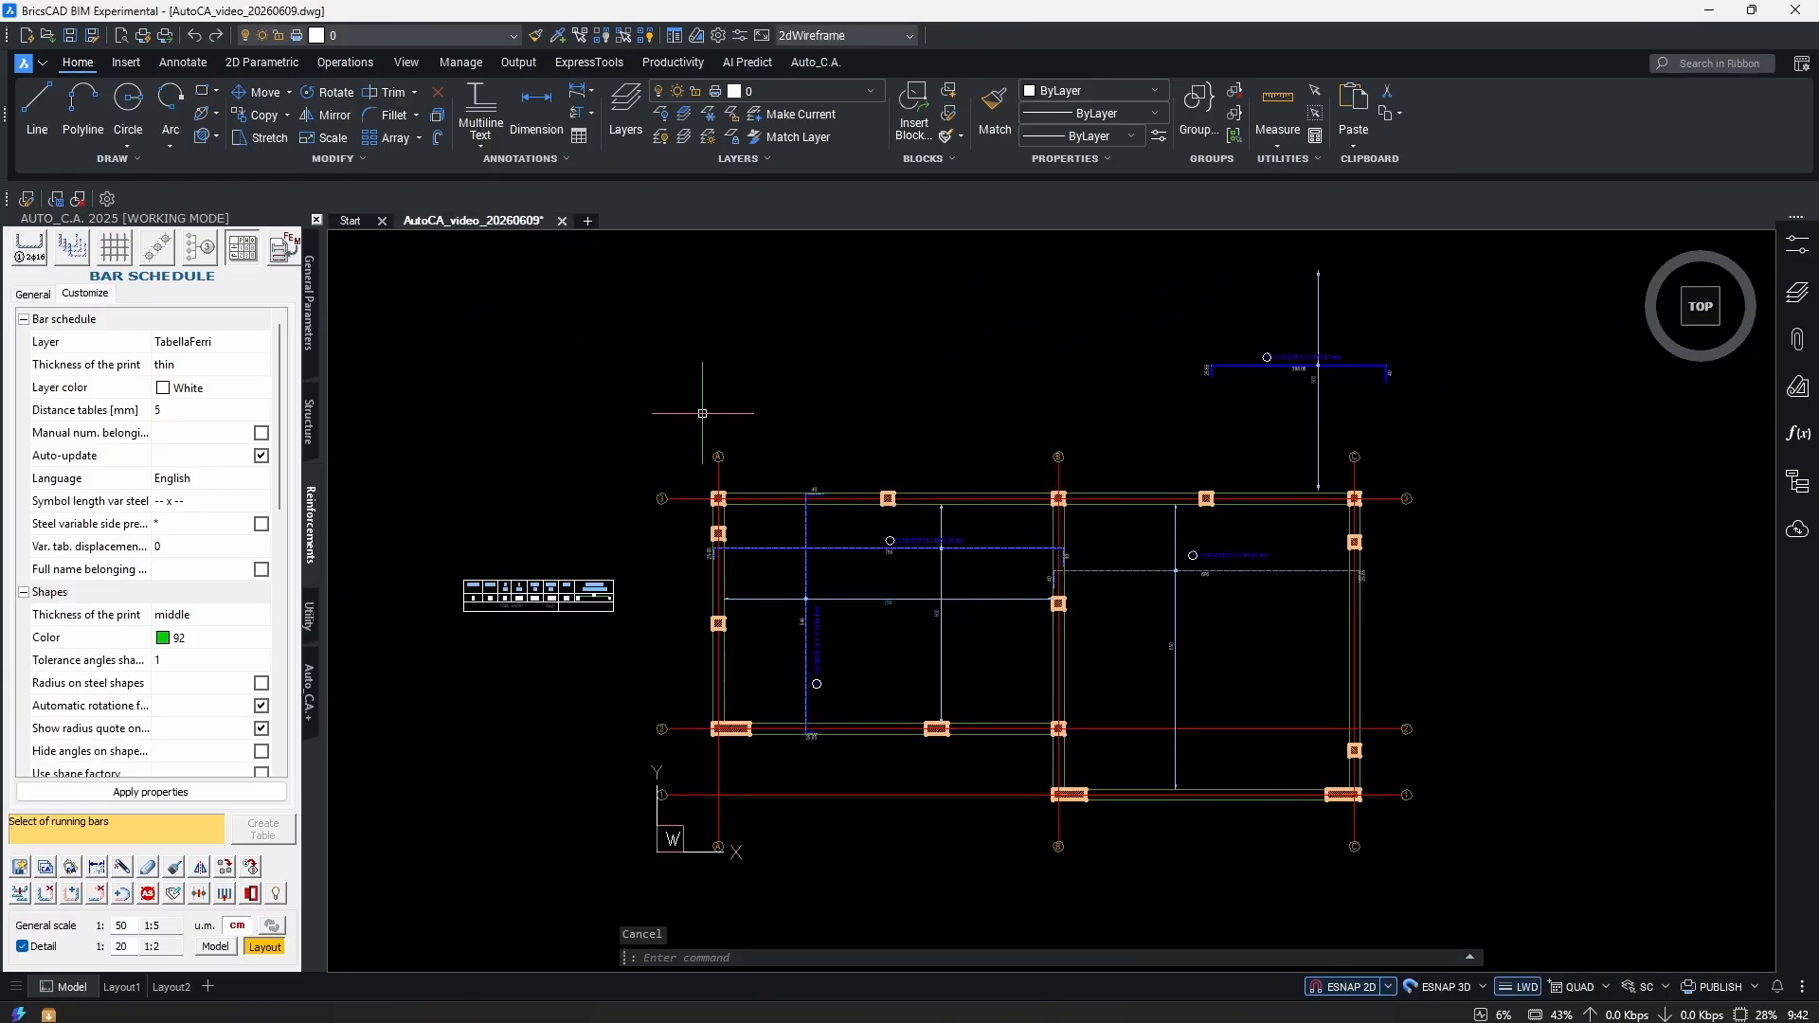
scroll(1139, 765, up, 2)
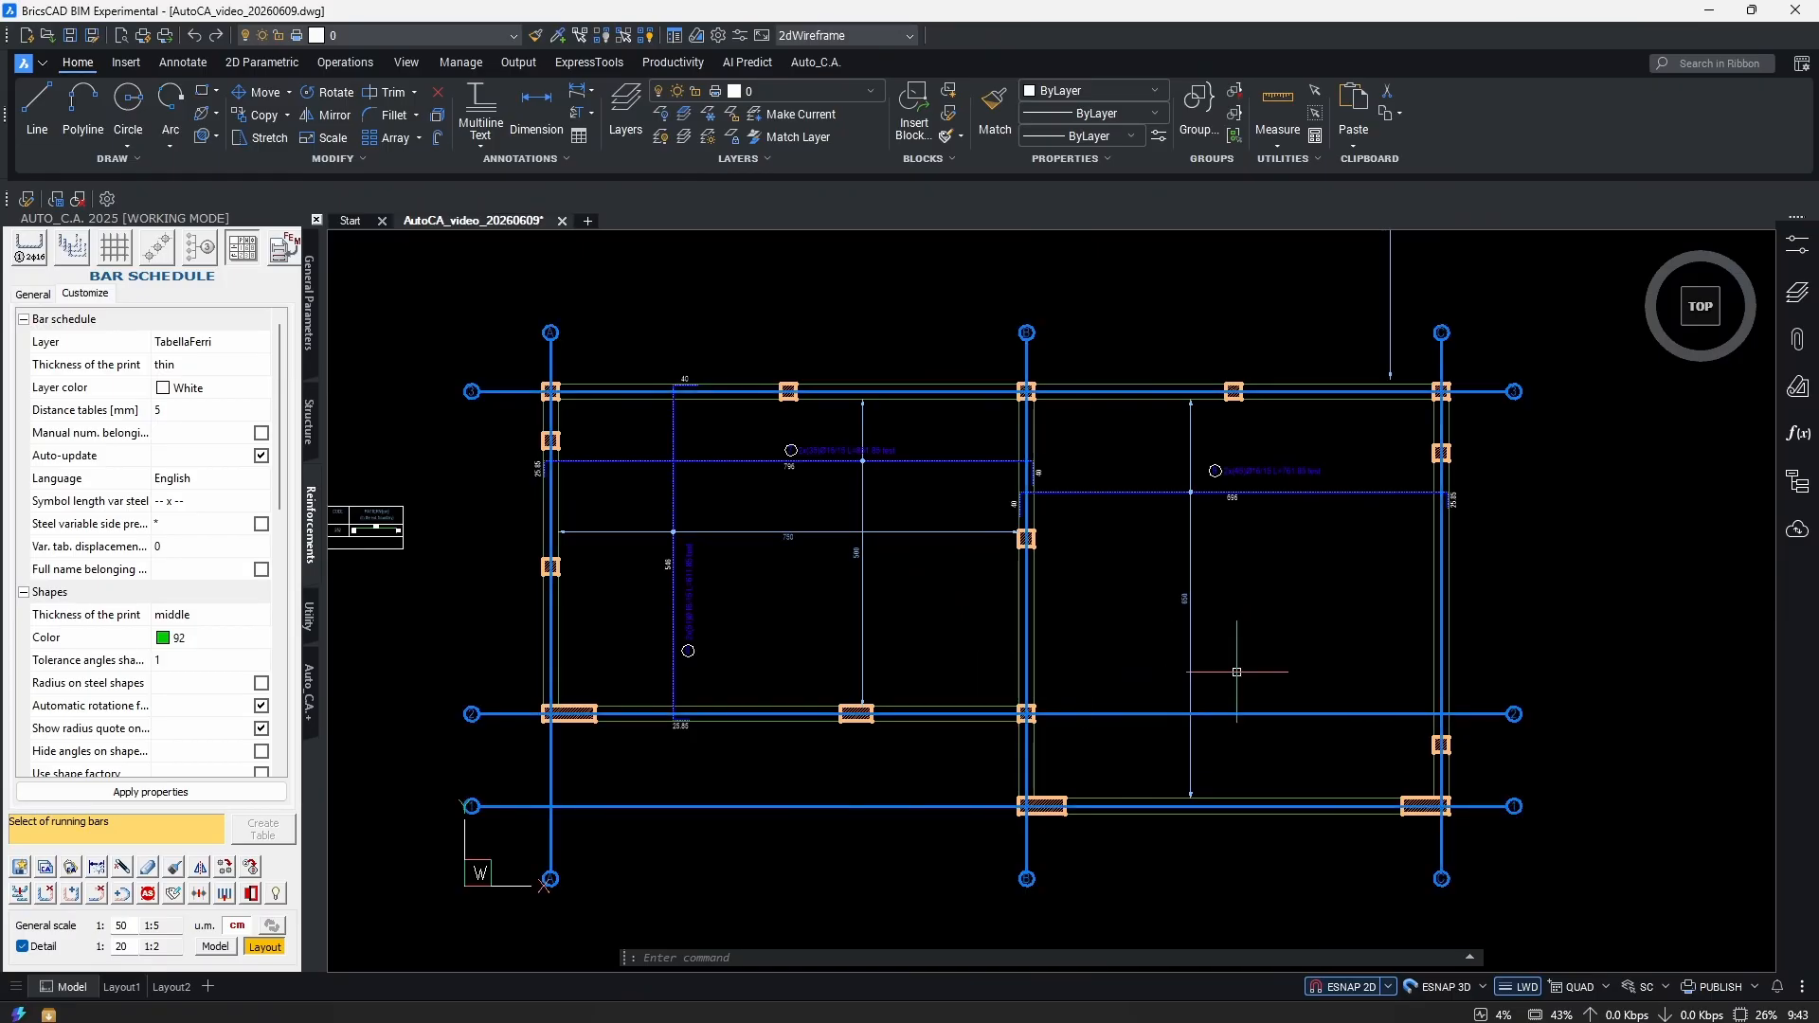
scroll(1214, 623, up, 6)
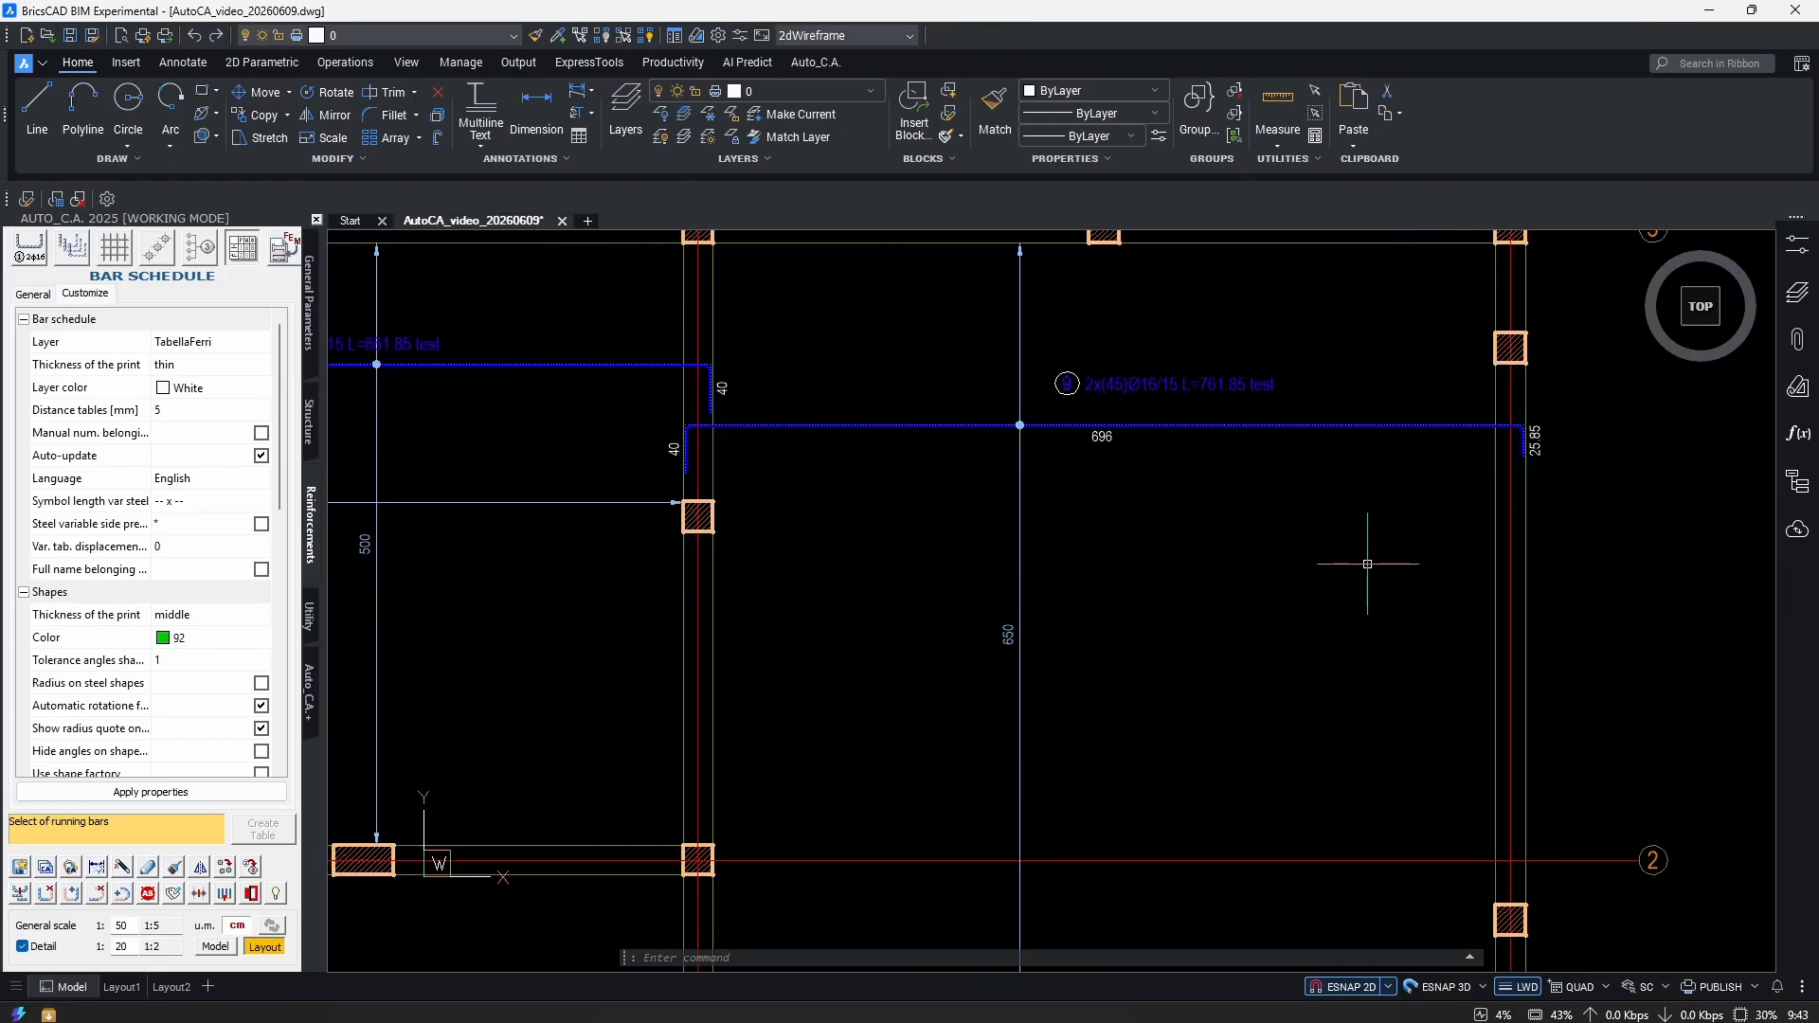
key(Escape)
scroll(1336, 520, down, 6)
mouse_move(1032, 577)
middle_down()
mouse_move(1305, 633)
mouse_move(1659, 662)
middle_up()
scroll(1072, 569, up, 1)
middle_drag(836, 477, 887, 570)
scroll(873, 488, up, 6)
key(Return)
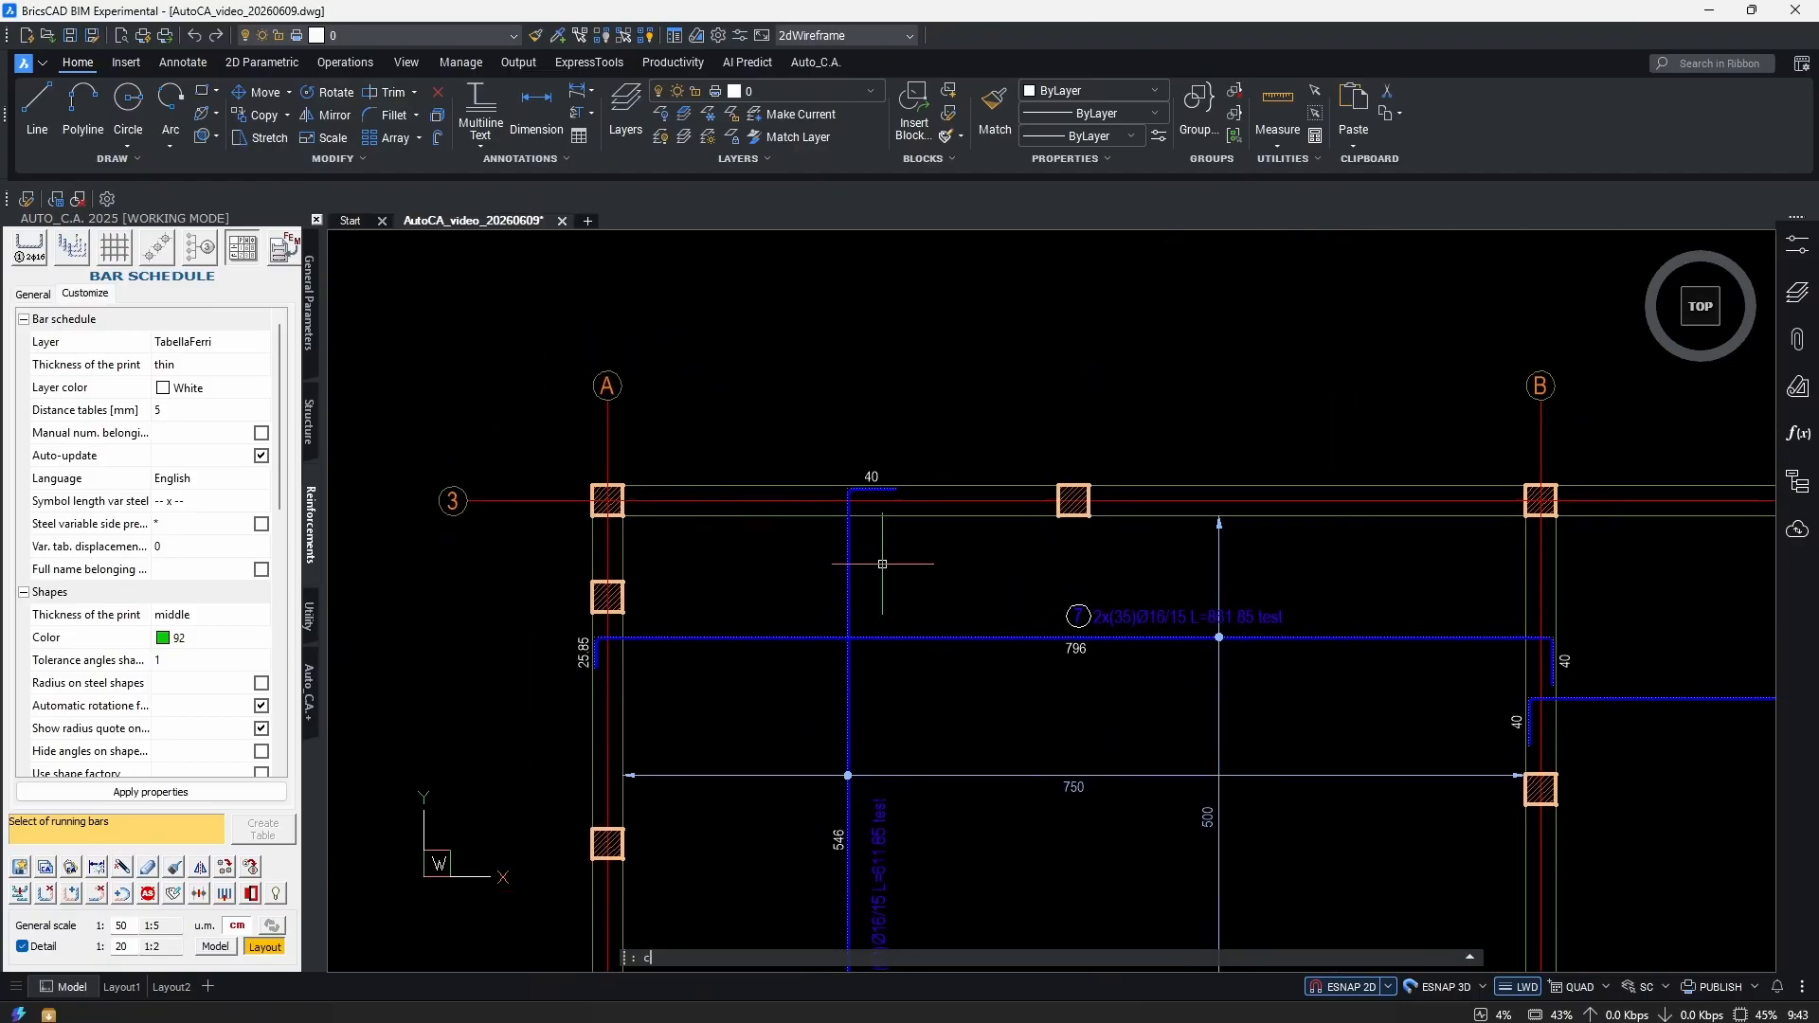
key(Return)
click(904, 466)
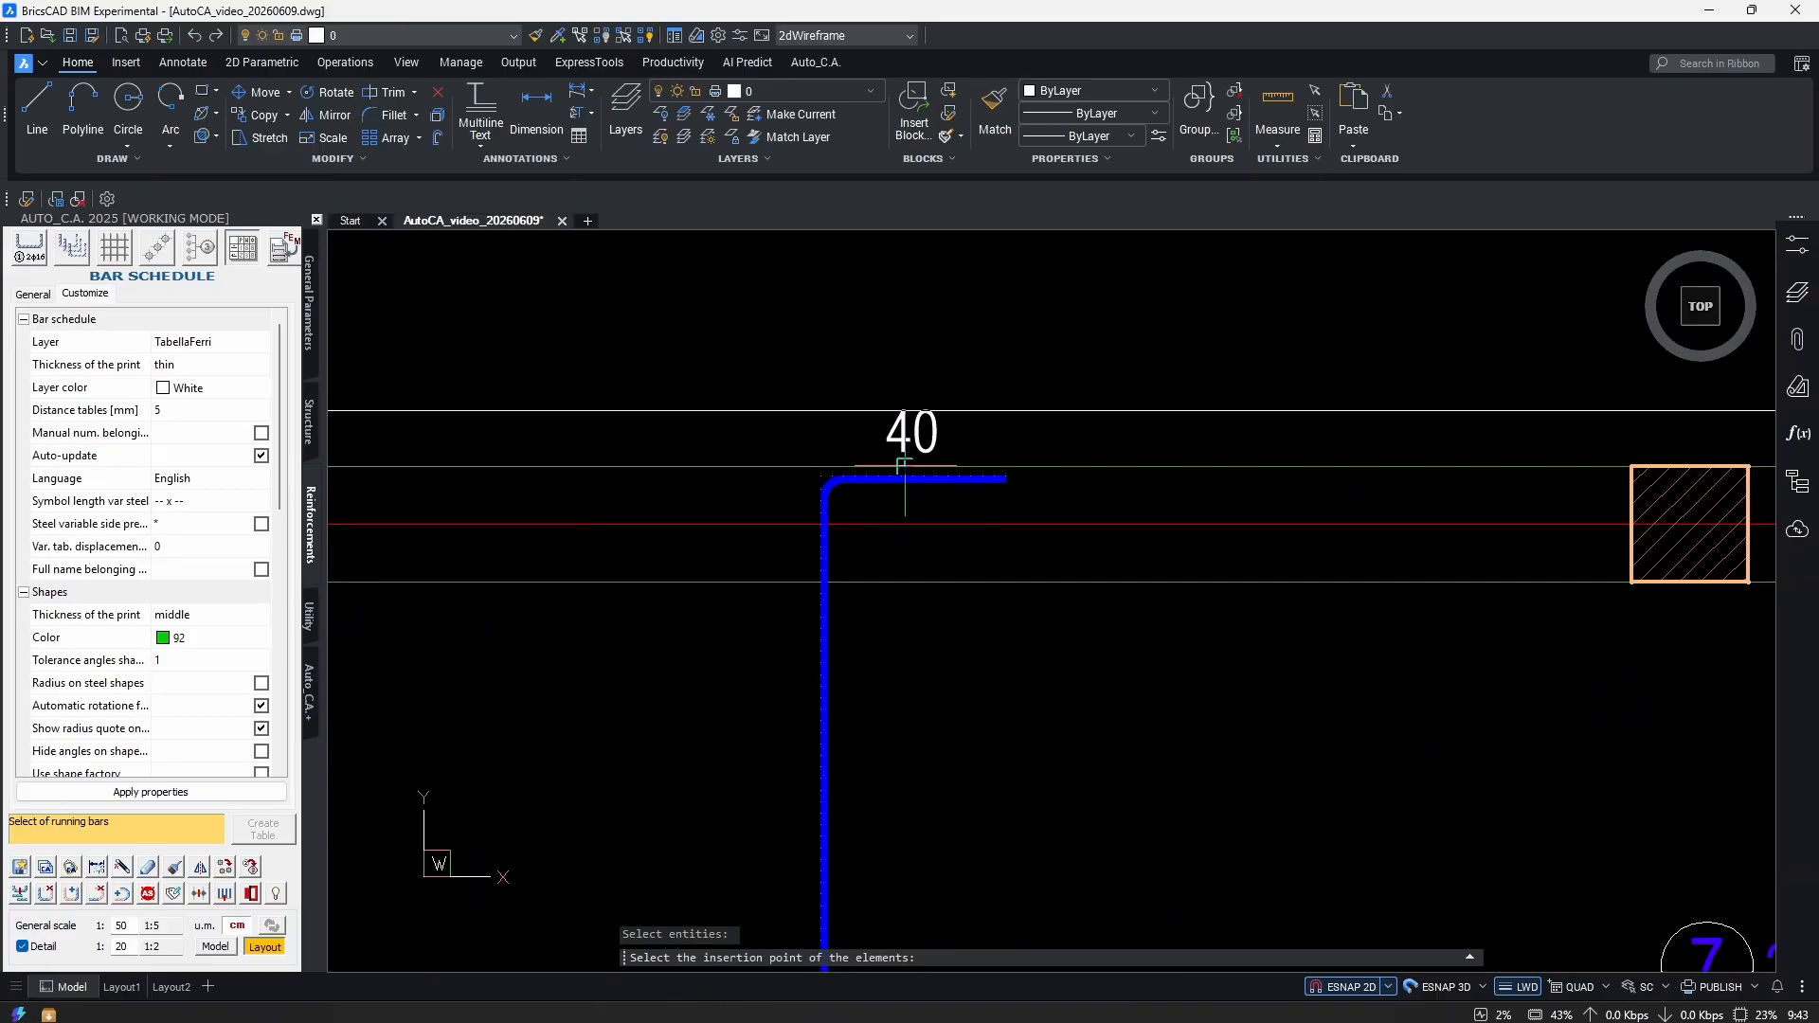
middle_drag(905, 467, 1066, 565)
scroll(1084, 617, up, 2)
scroll(1085, 617, up, 2)
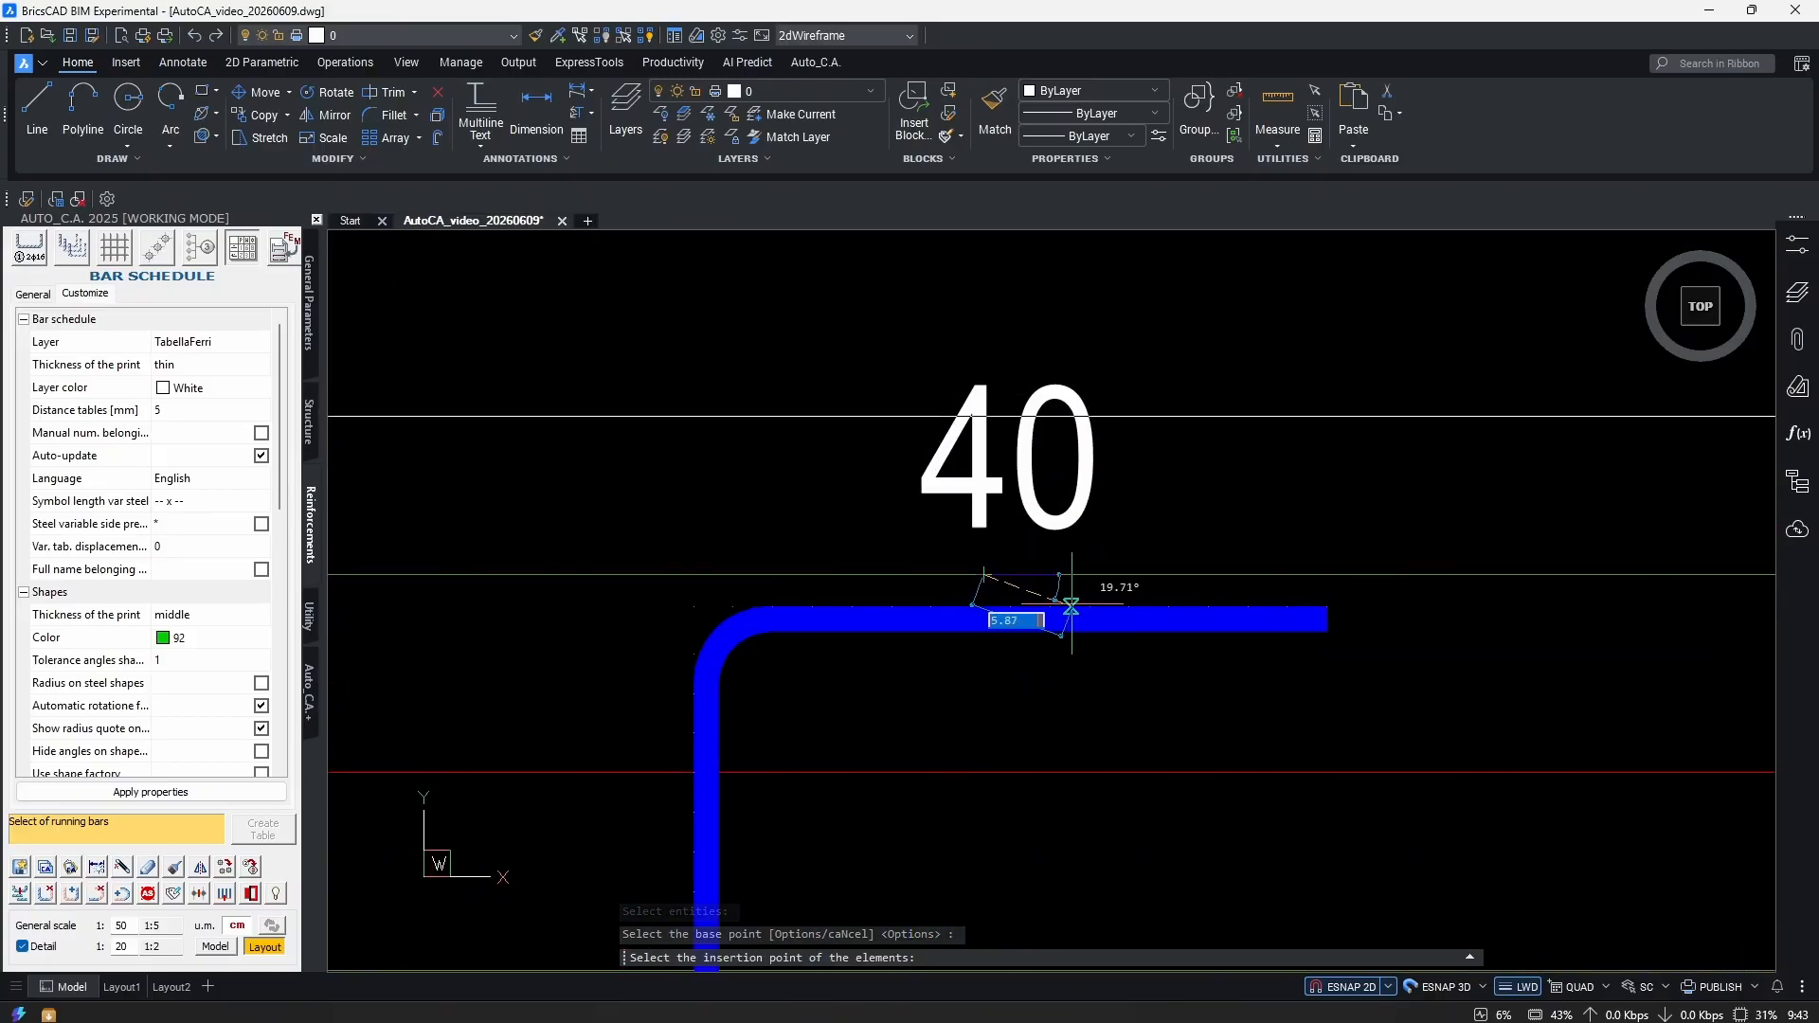
scroll(1021, 626, down, 3)
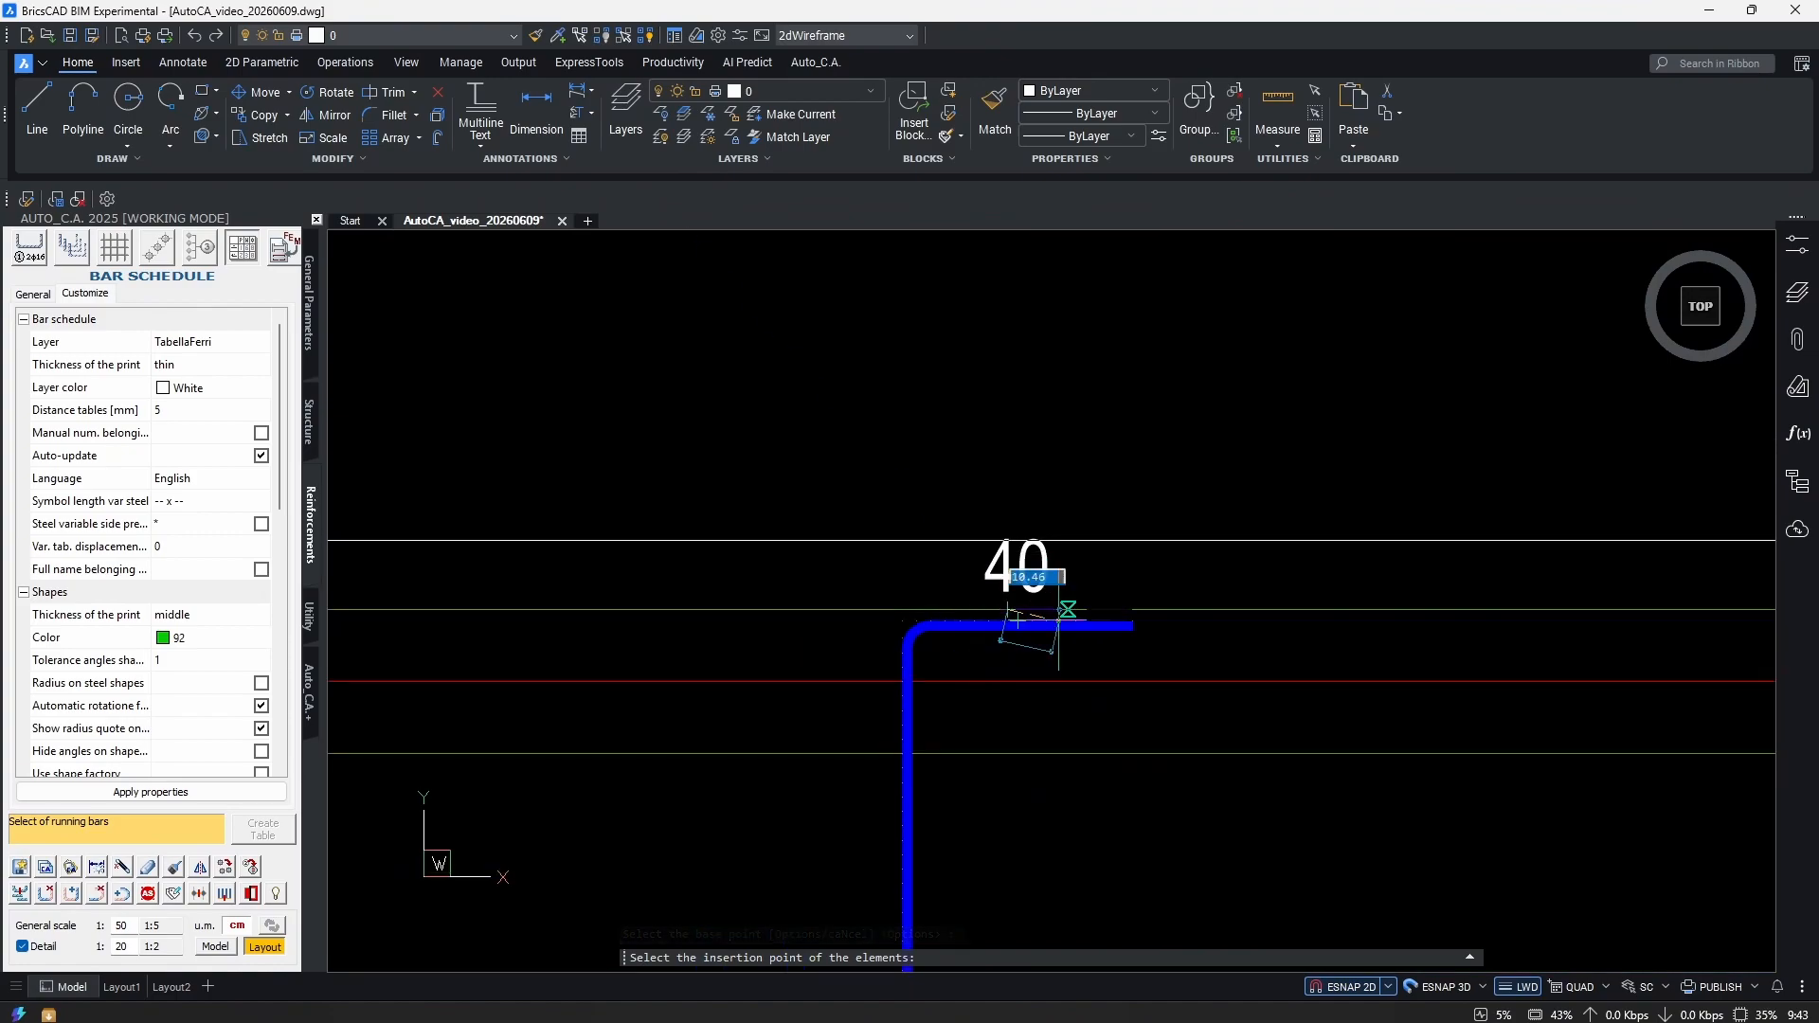
scroll(1022, 620, down, 5)
scroll(664, 701, up, 5)
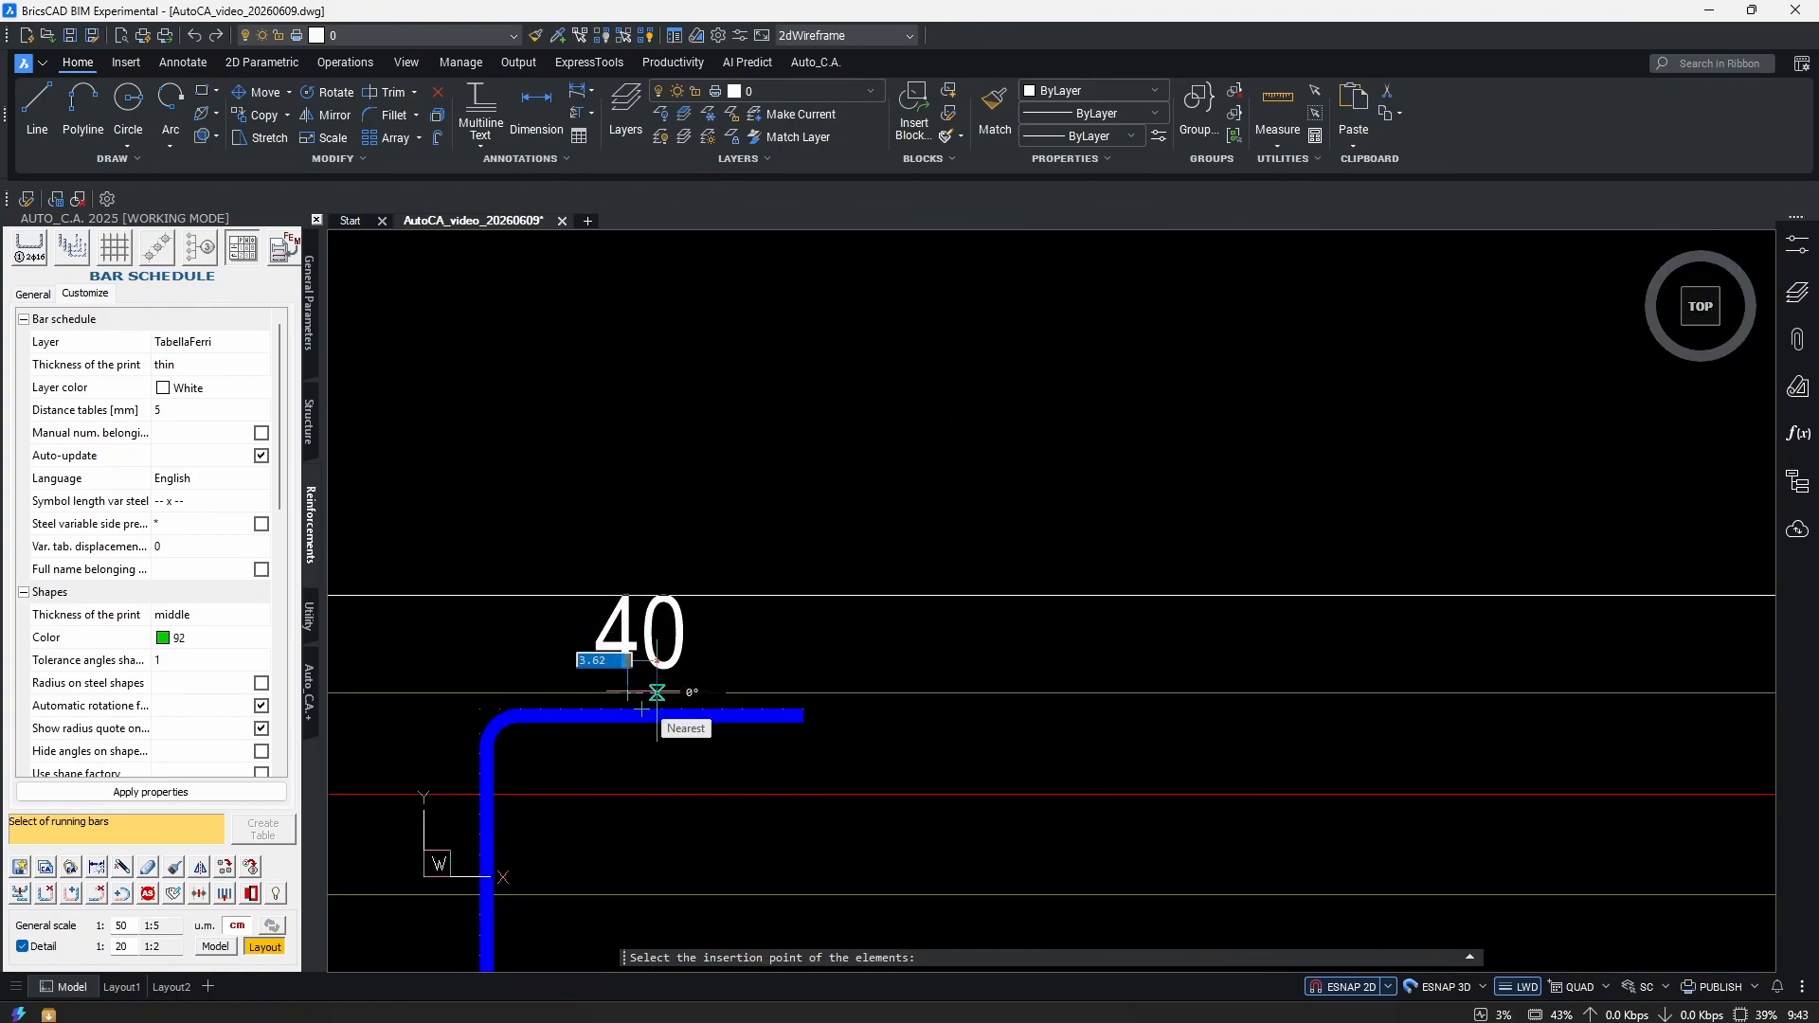
scroll(814, 653, down, 5)
scroll(1137, 616, up, 5)
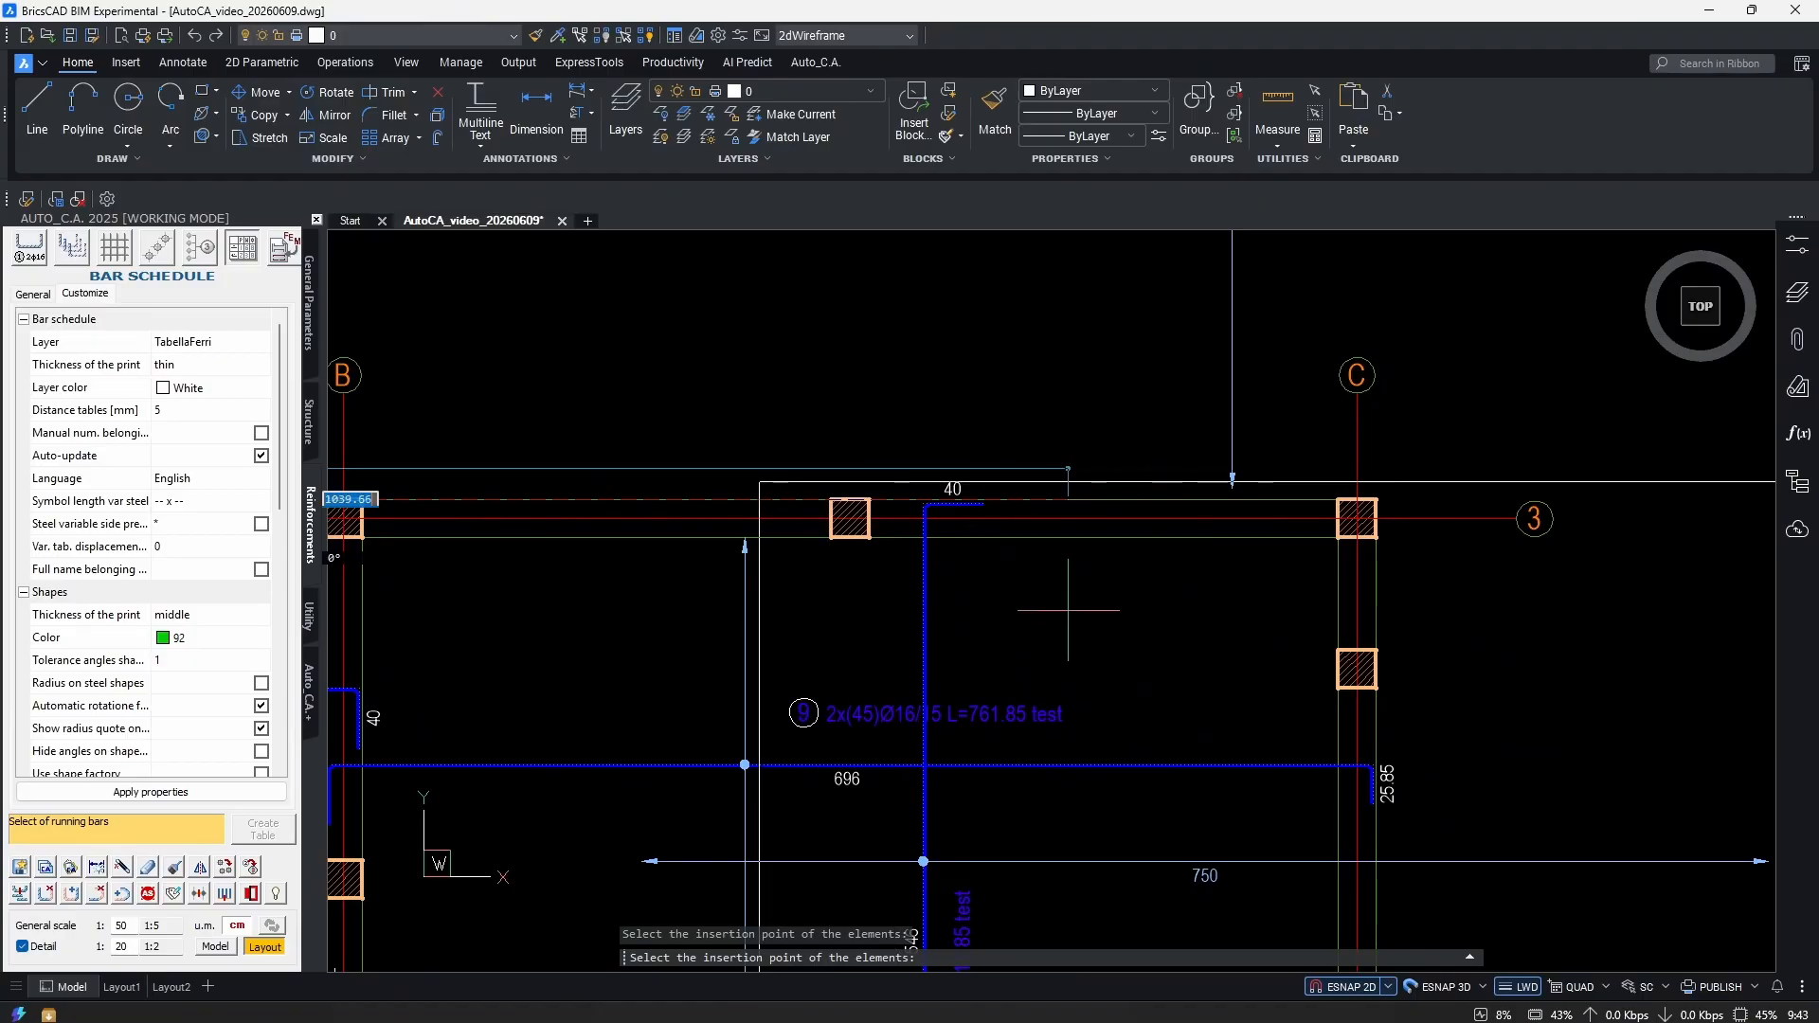
scroll(1057, 615, down, 4)
scroll(995, 606, up, 10)
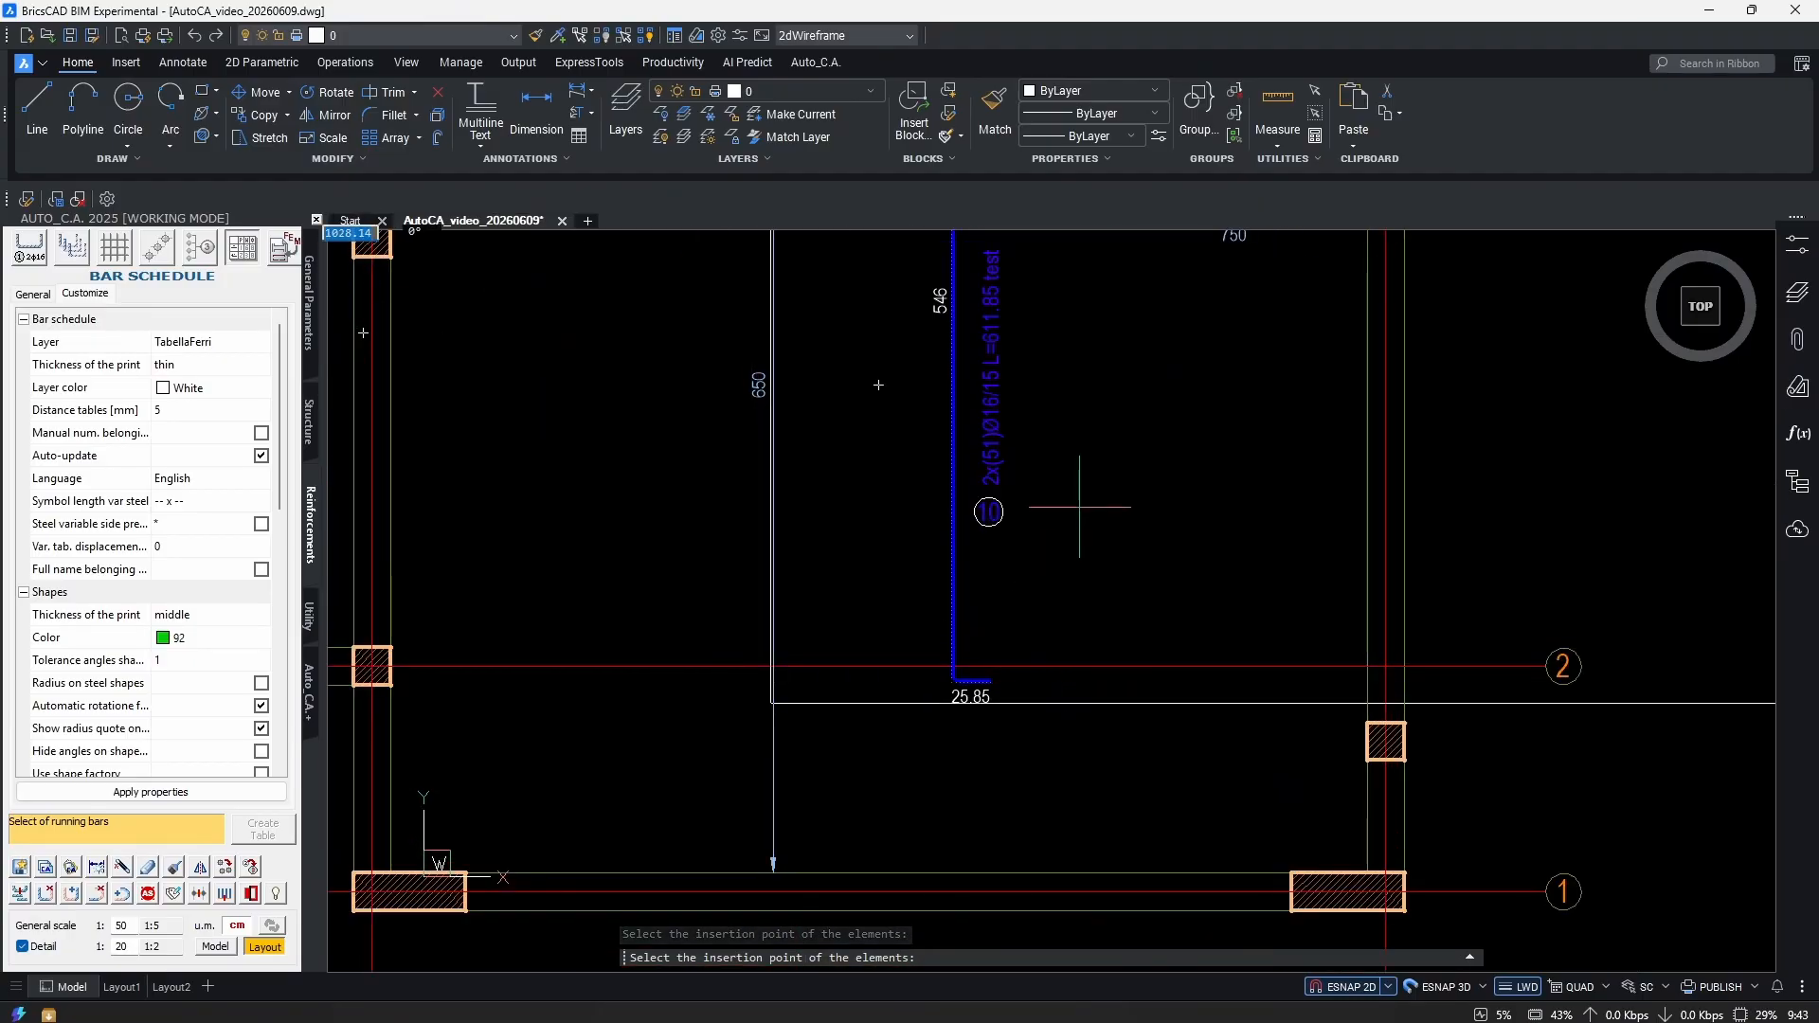
key(Escape)
text(d)
key(Return)
click(1030, 512)
click(1045, 535)
scroll(1224, 526, up, 3)
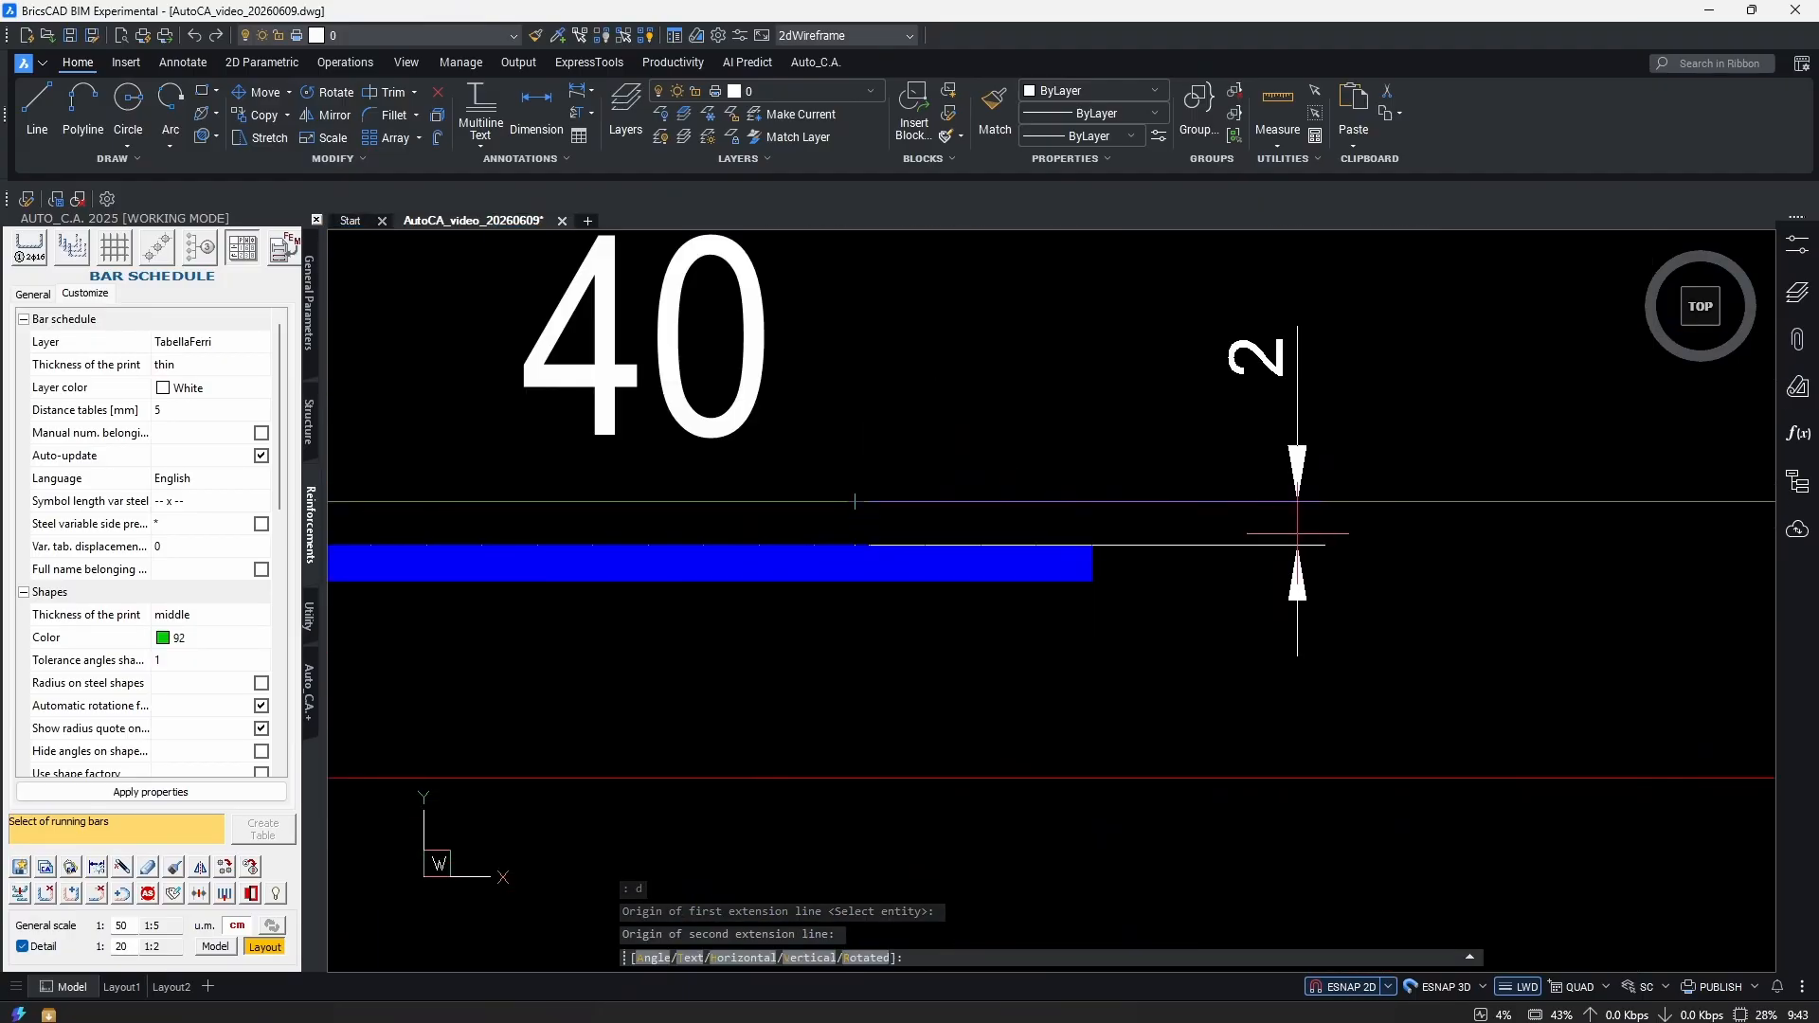
key(Escape)
scroll(994, 528, down, 5)
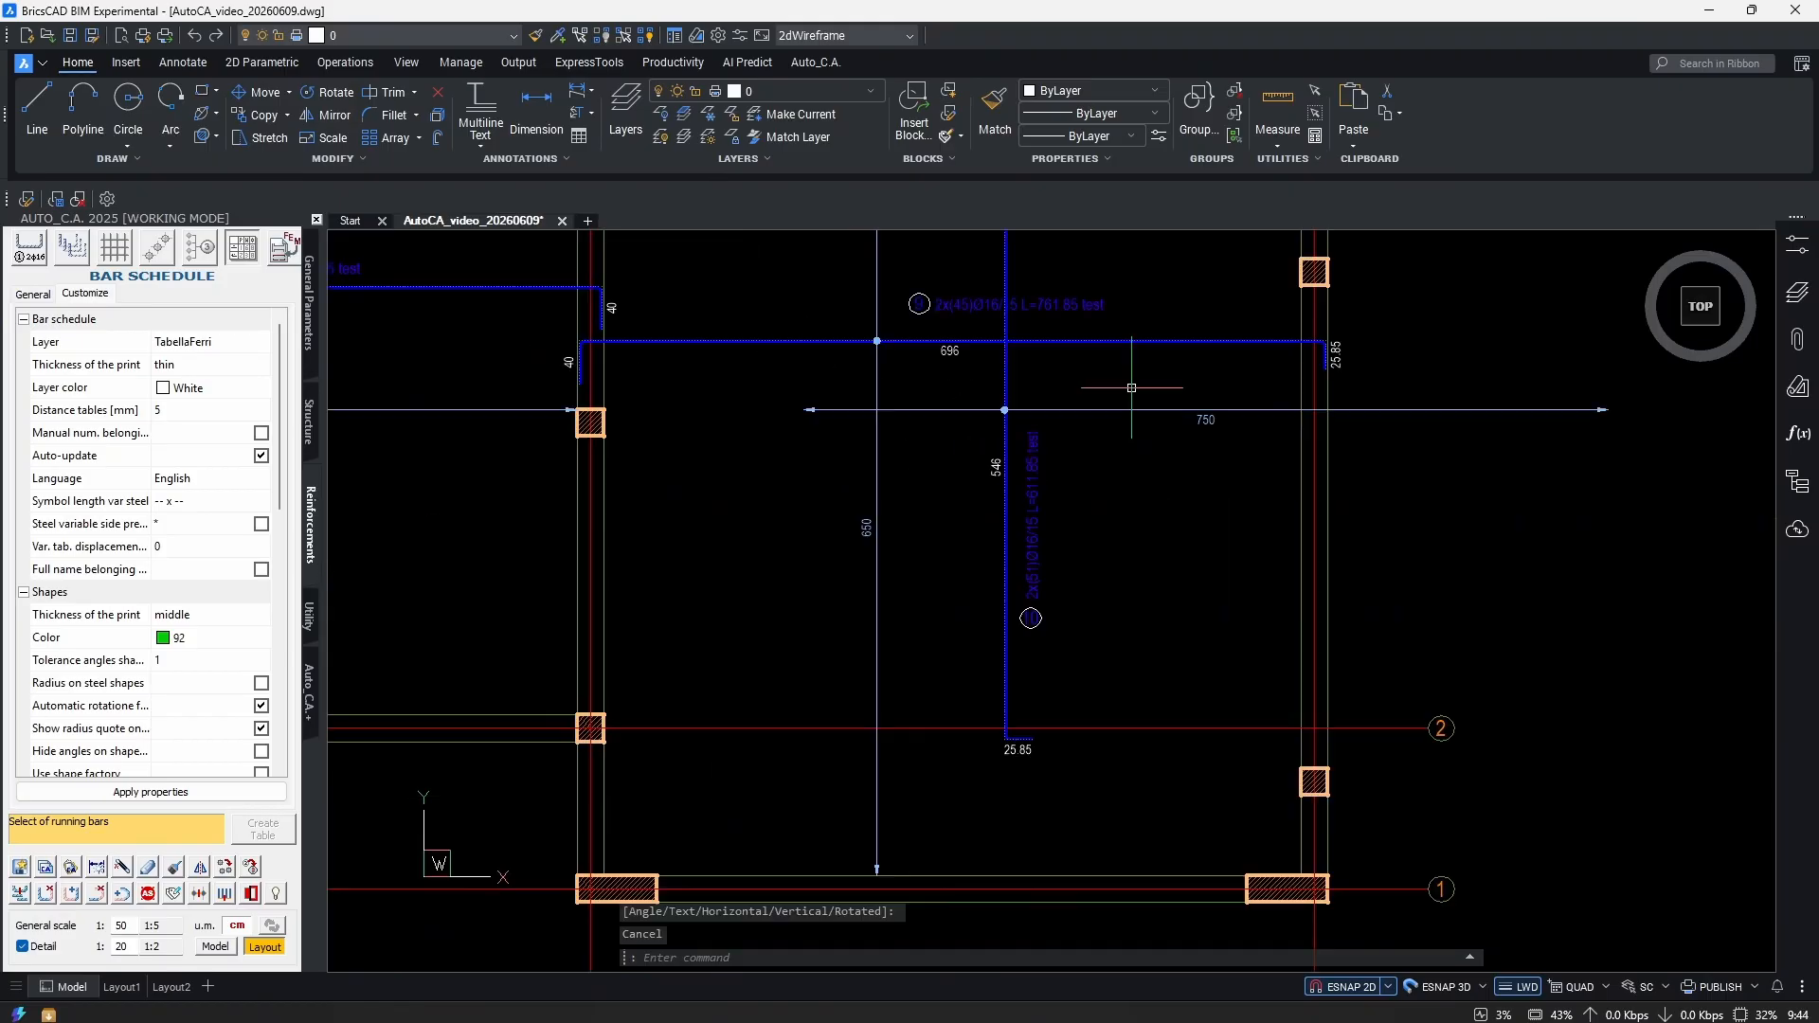
scroll(873, 407, up, 5)
click(405, 458)
scroll(1317, 445, down, 5)
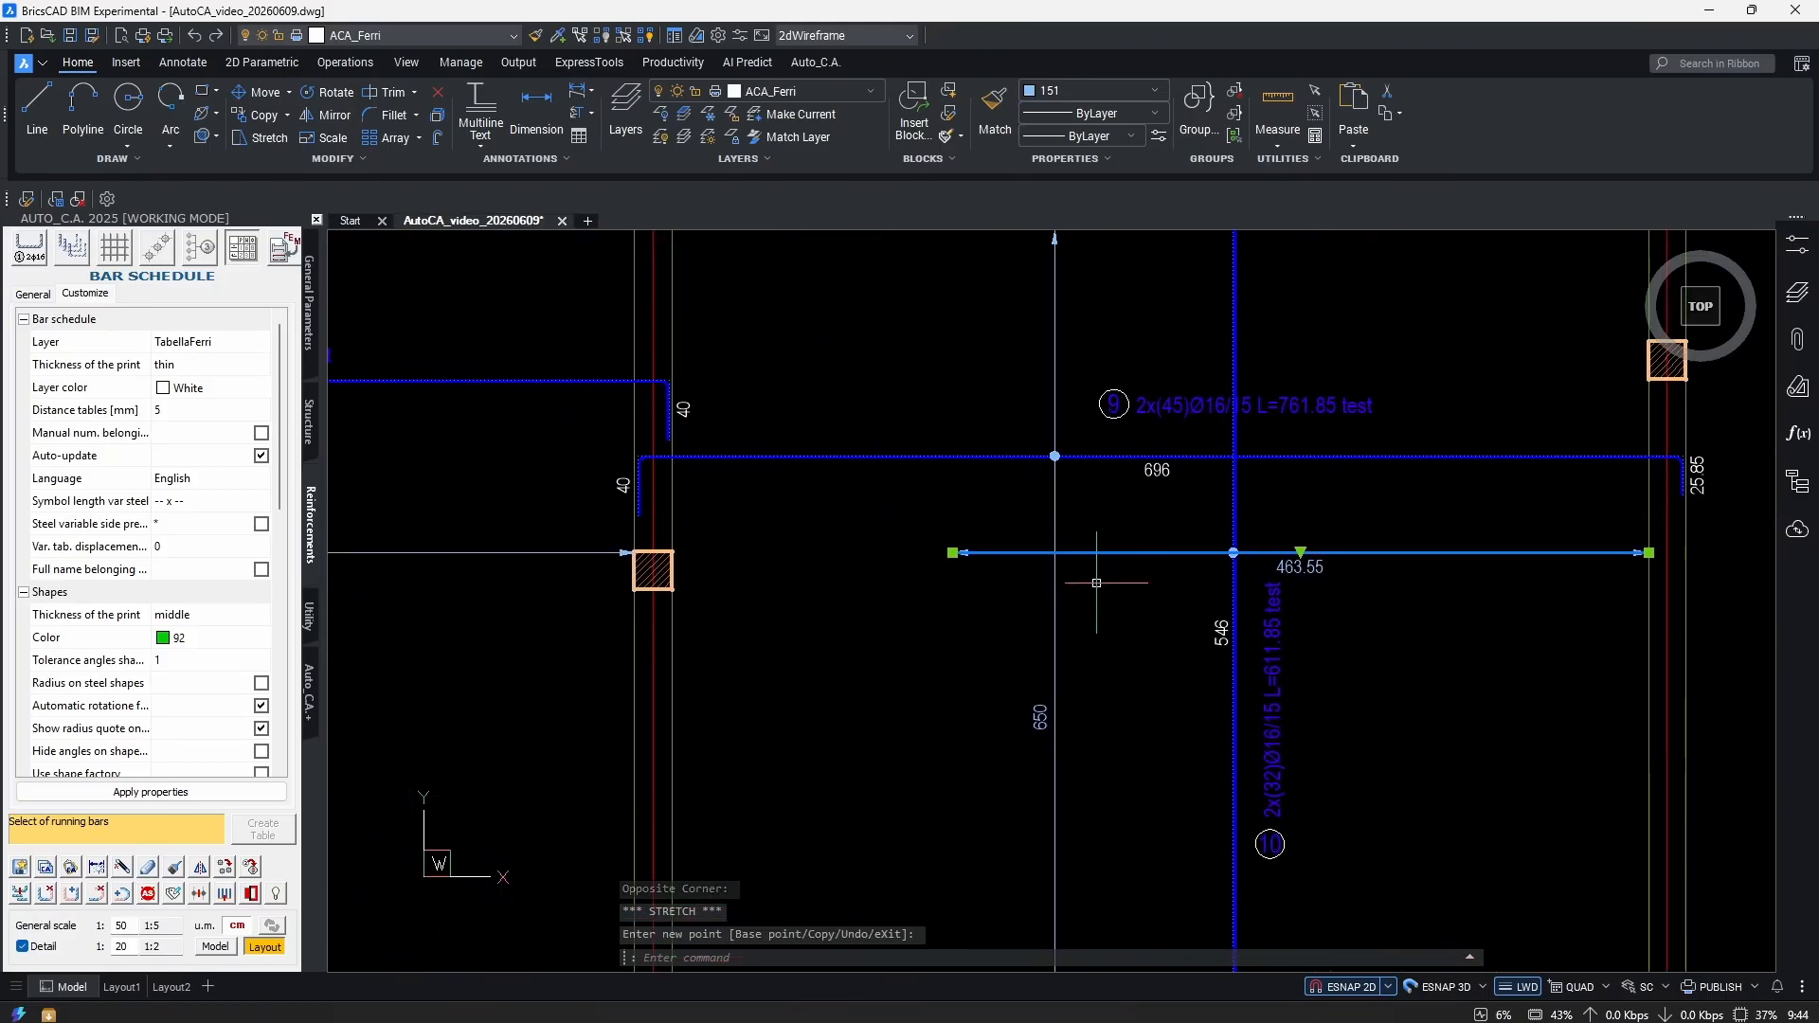
Cancel the leftover grip stretch on the slab plan.
scroll(666, 571, up, 6)
scroll(666, 572, up, 2)
key(Escape)
scroll(962, 638, down, 5)
scroll(1069, 573, up, 5)
scroll(1048, 616, down, 5)
scroll(1048, 617, up, 5)
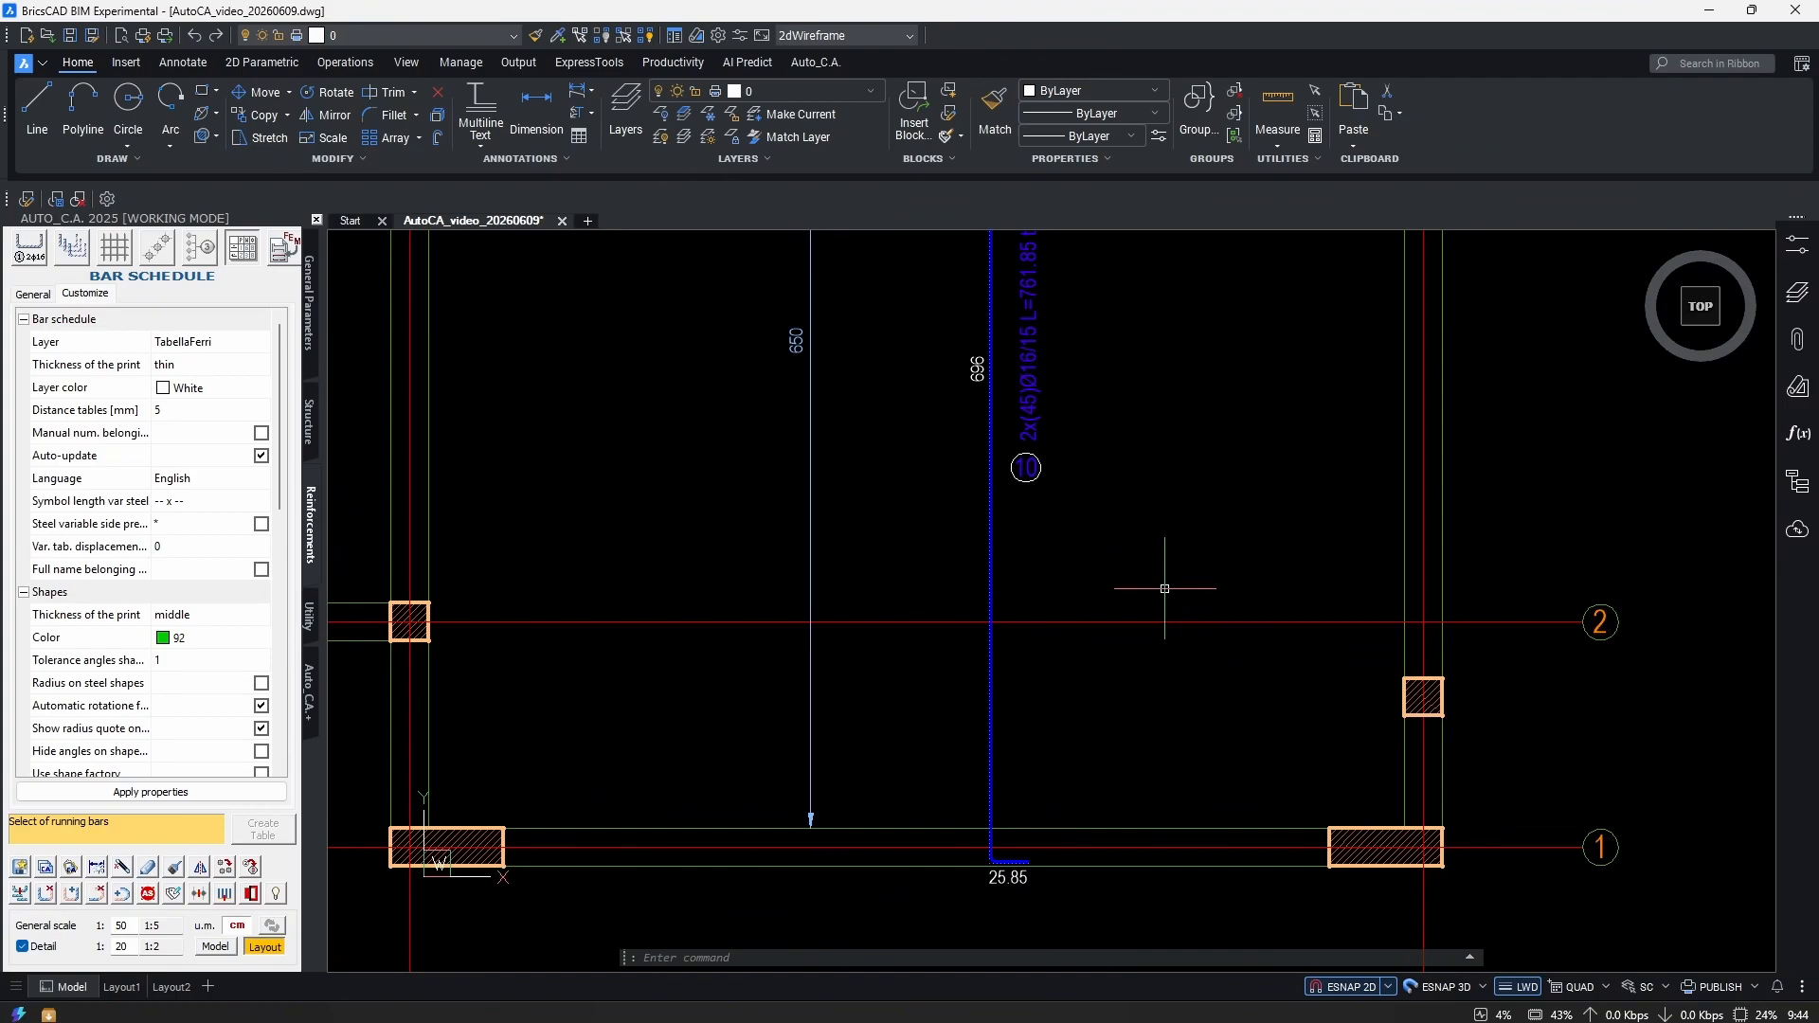
Start STRETCH (s) and crossing-window the first bar's L-shaped hooked end.
text(s)
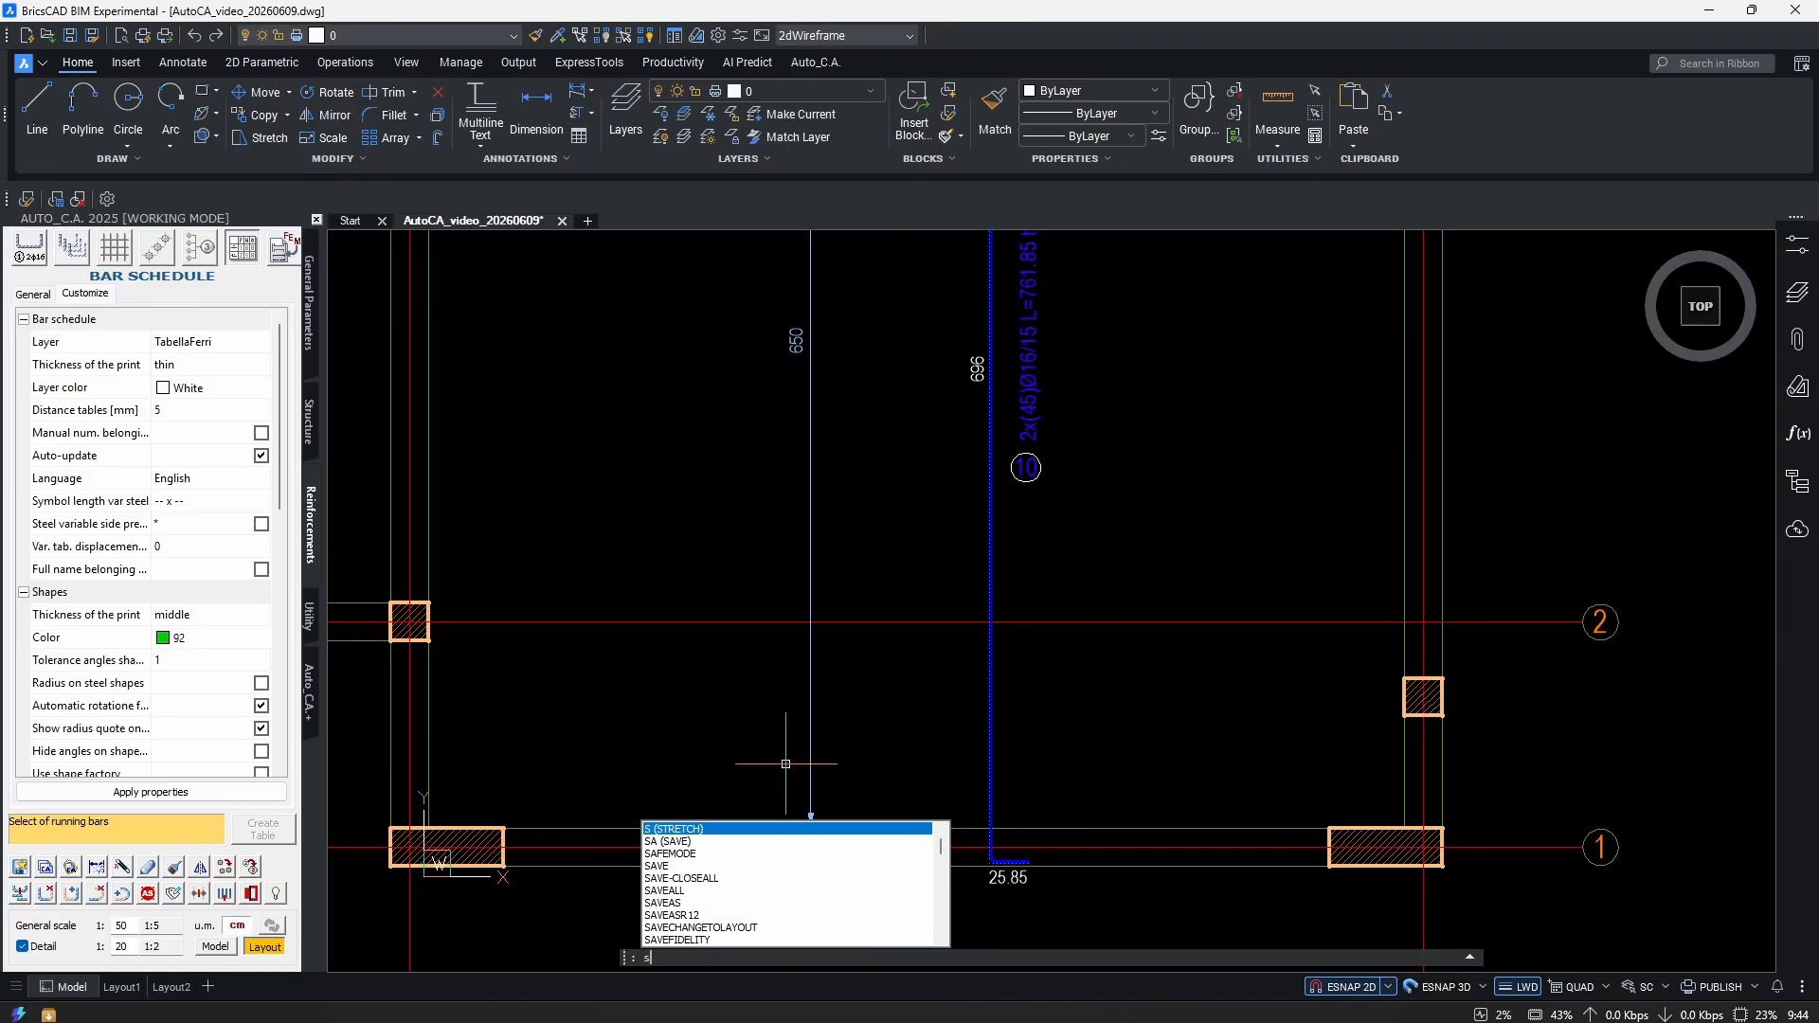
key(Return)
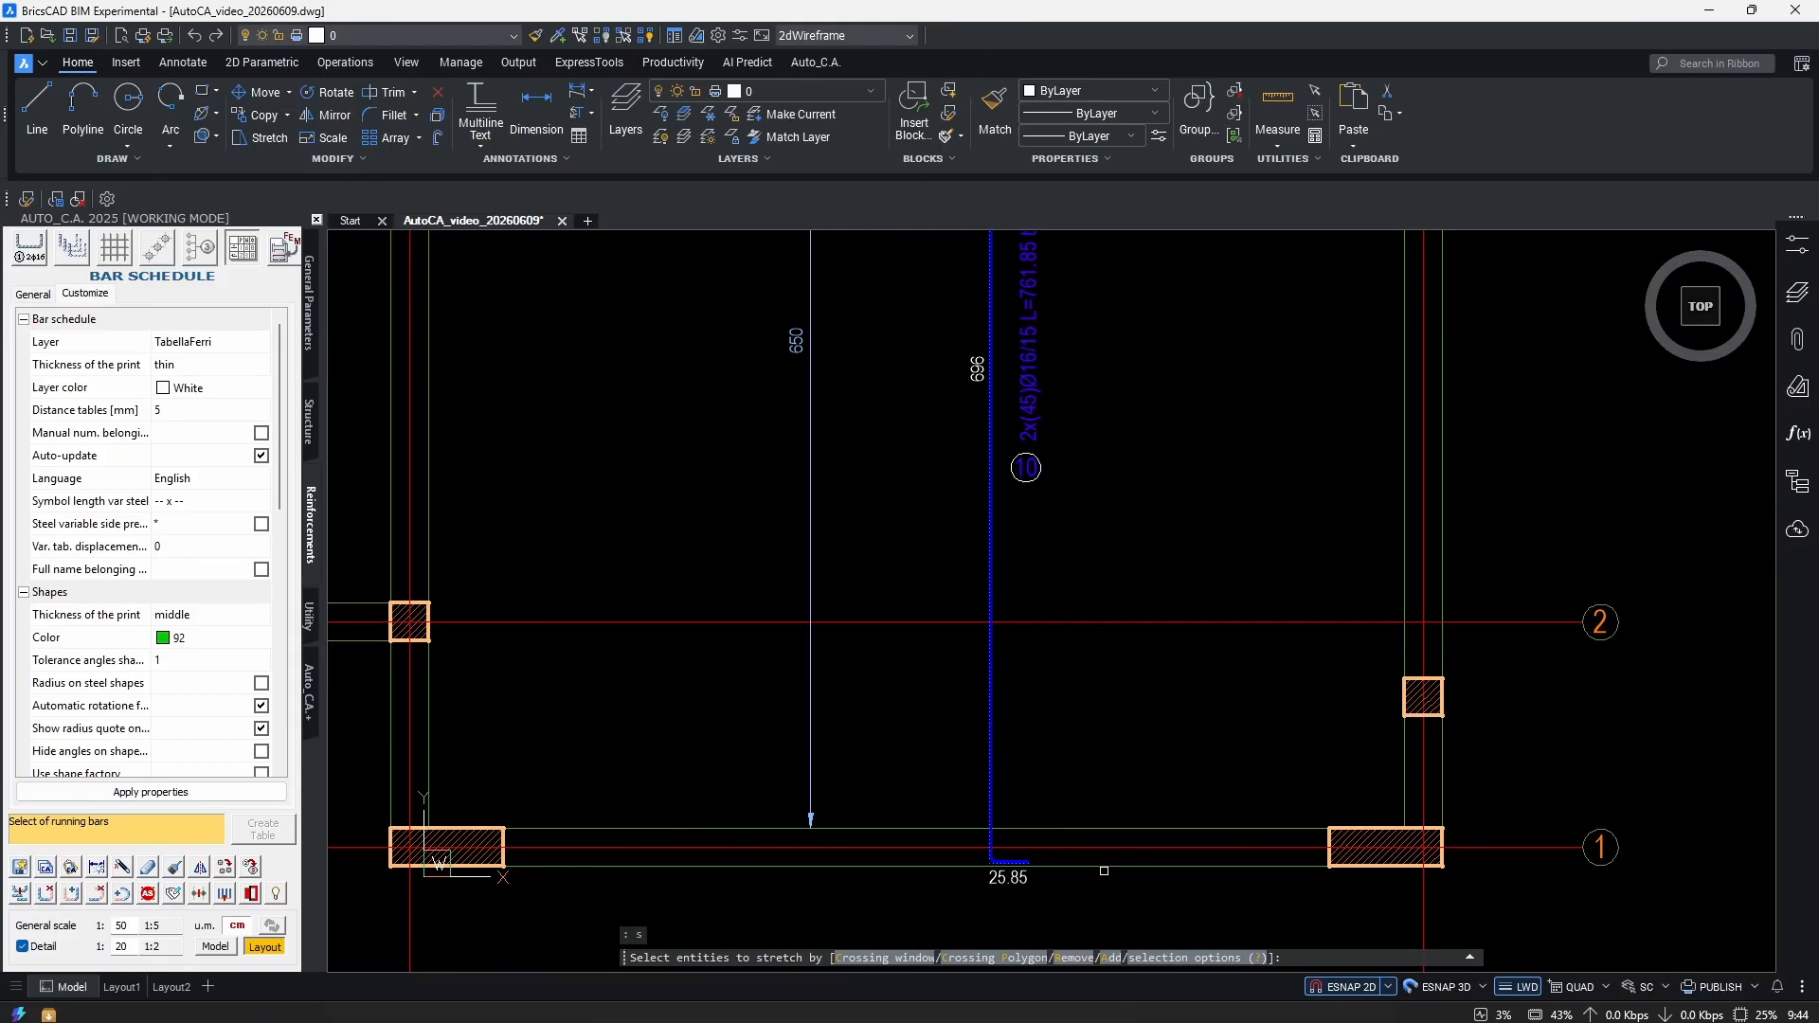
middle_drag(1104, 870, 1088, 656)
scroll(1051, 706, up, 6)
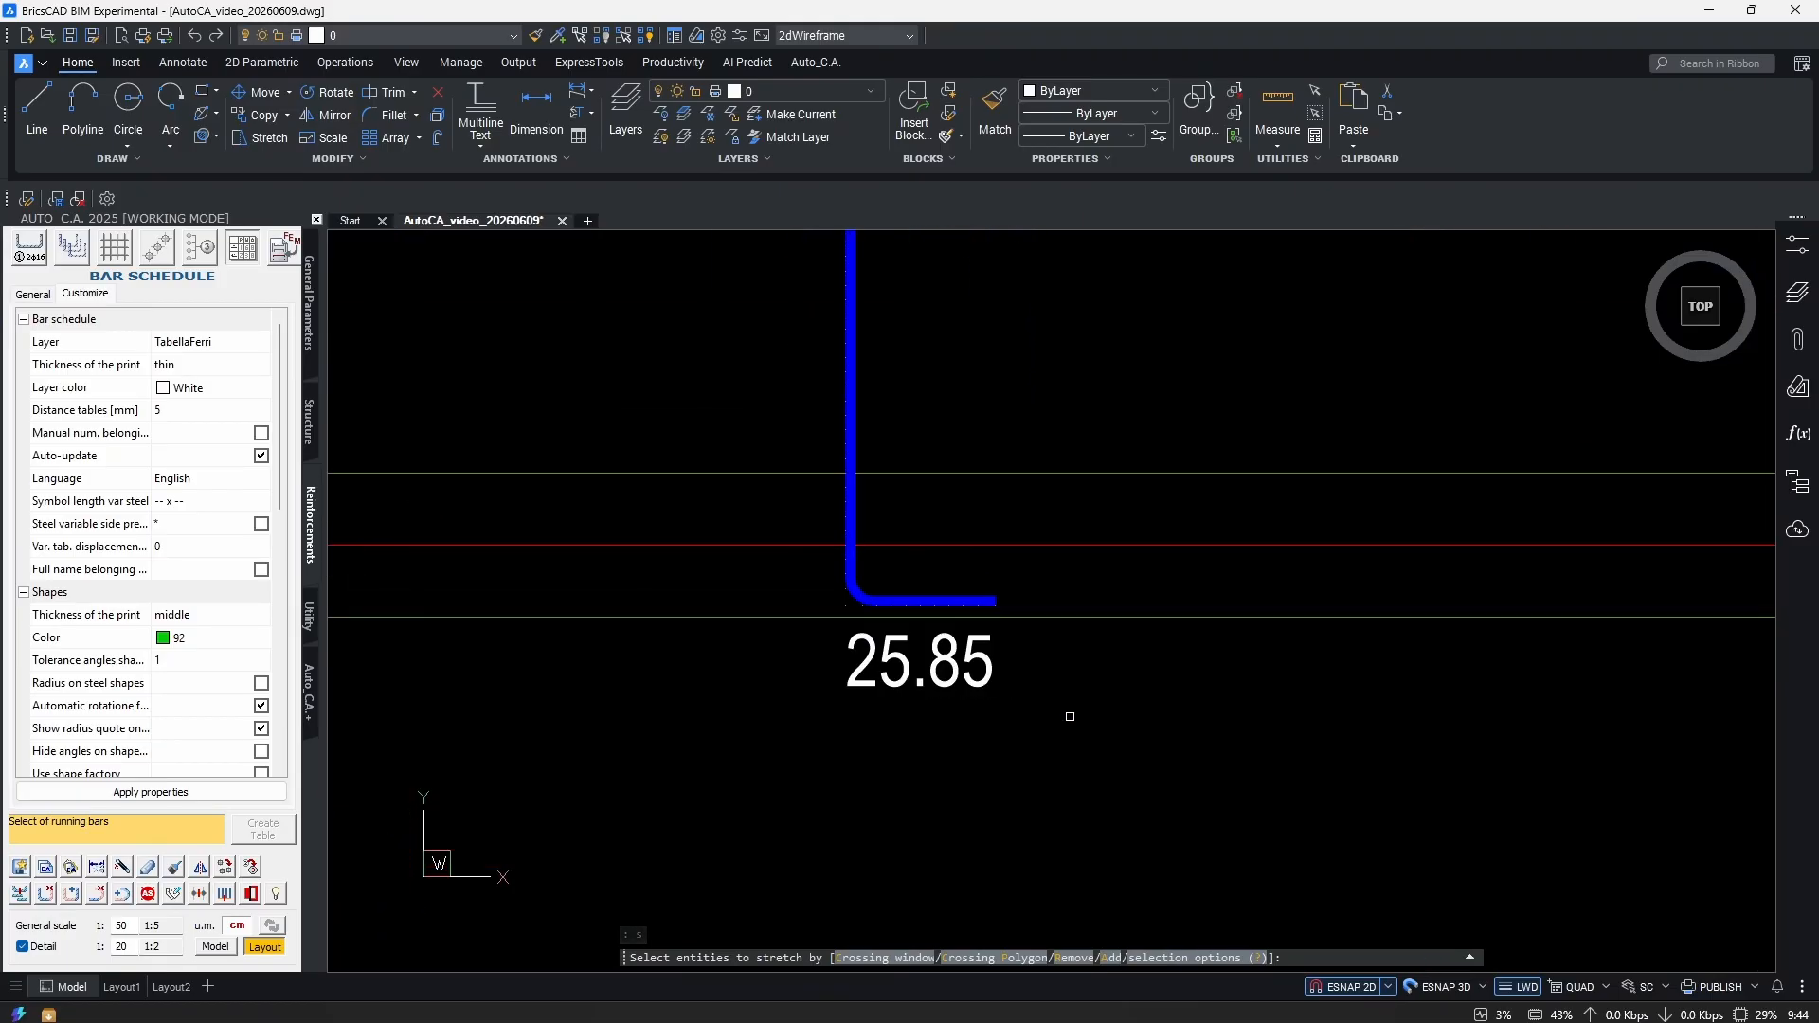
scroll(1040, 722, down, 3)
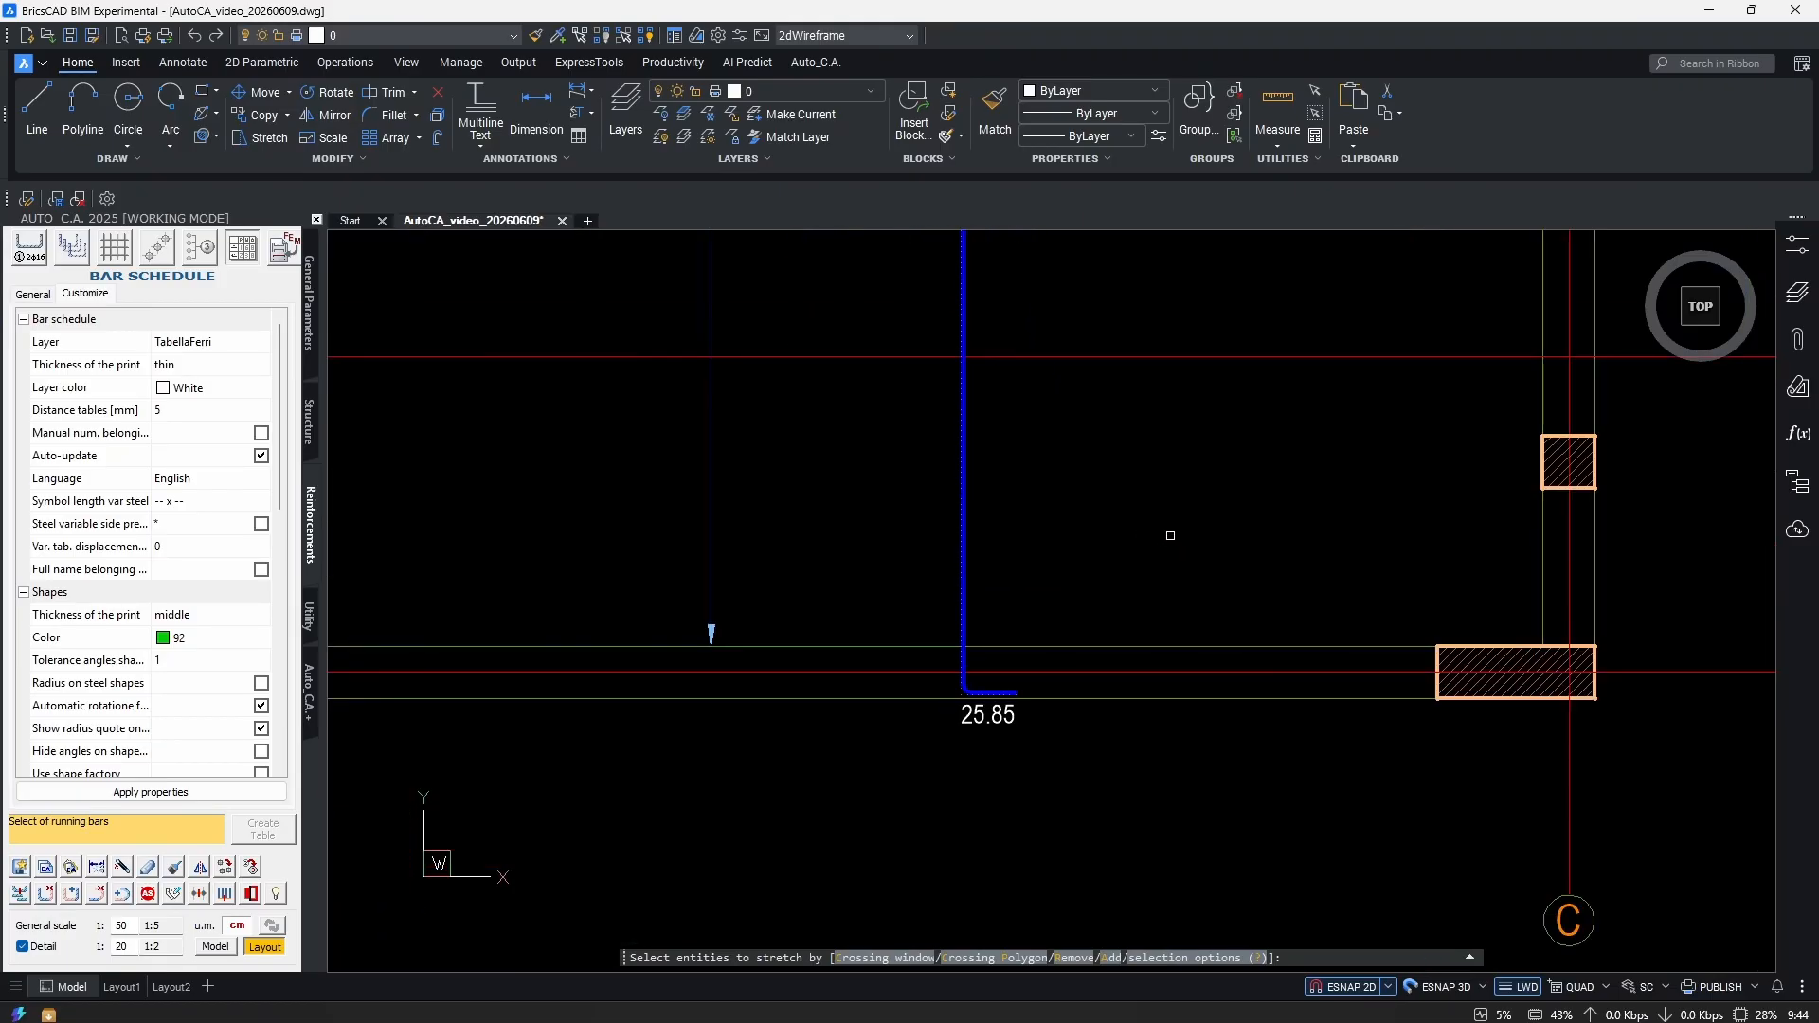
click(1171, 532)
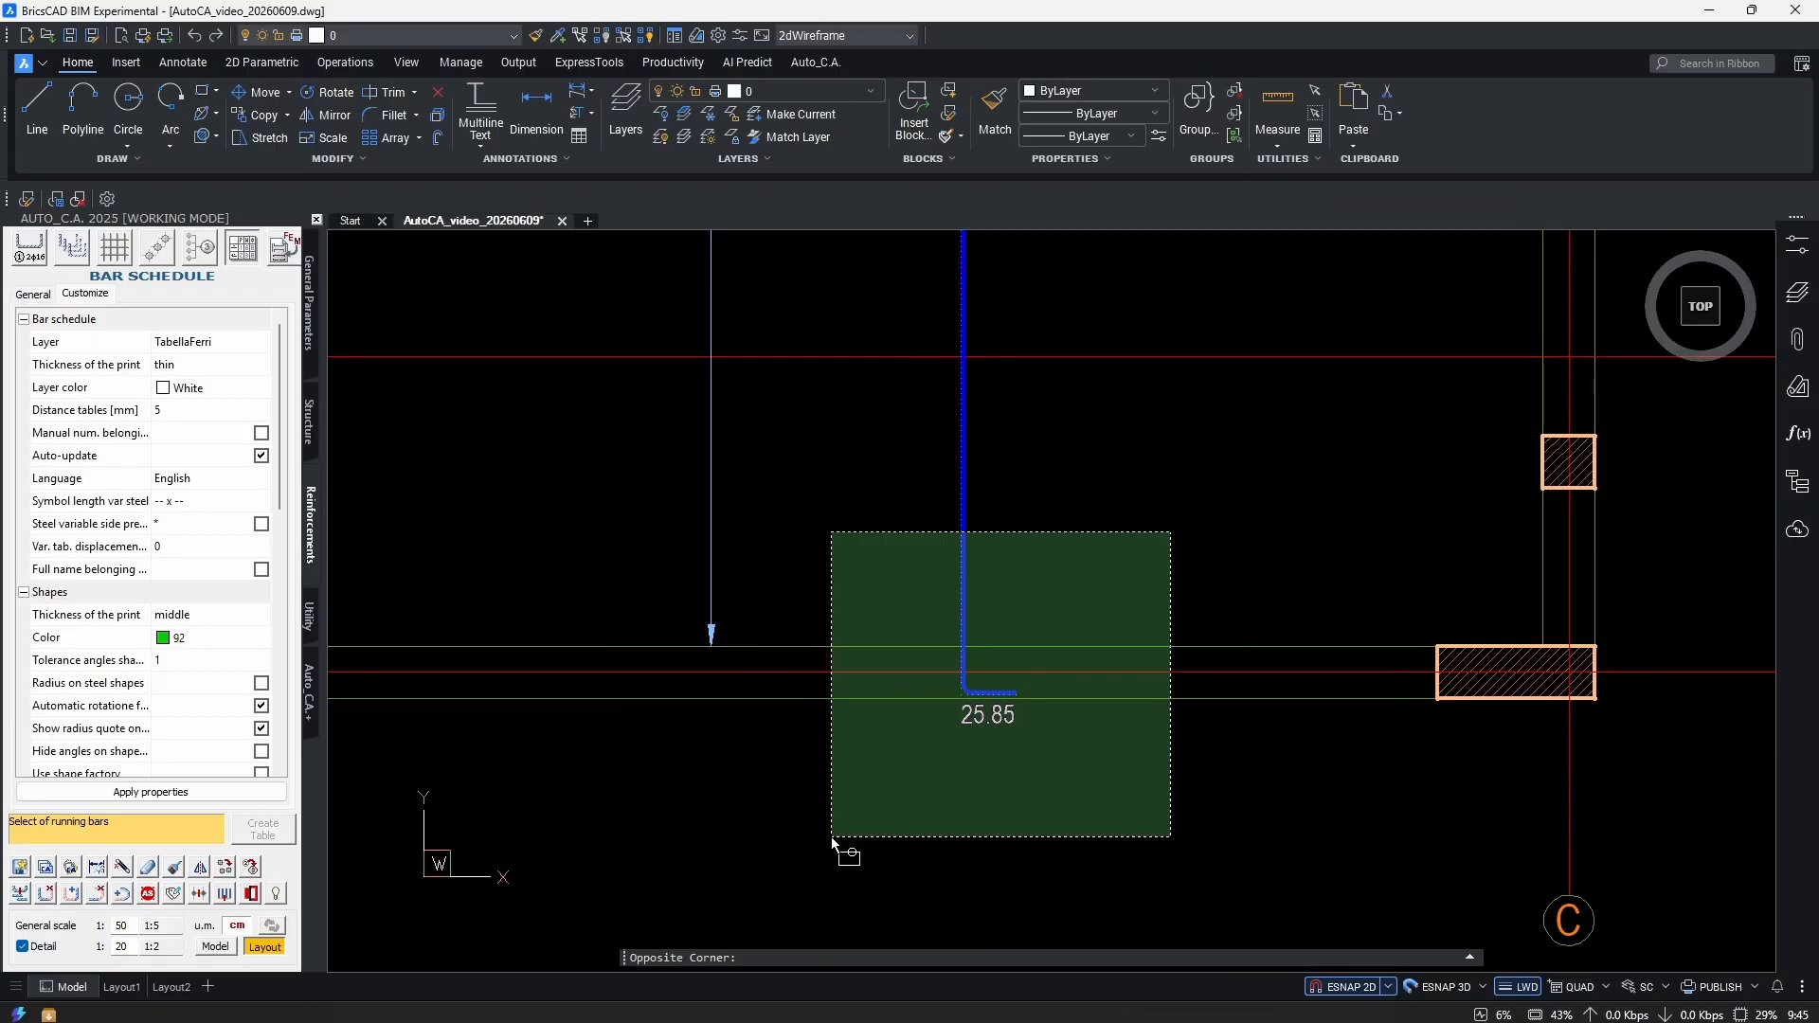
click(833, 838)
scroll(1056, 722, down, 4)
scroll(1011, 828, up, 5)
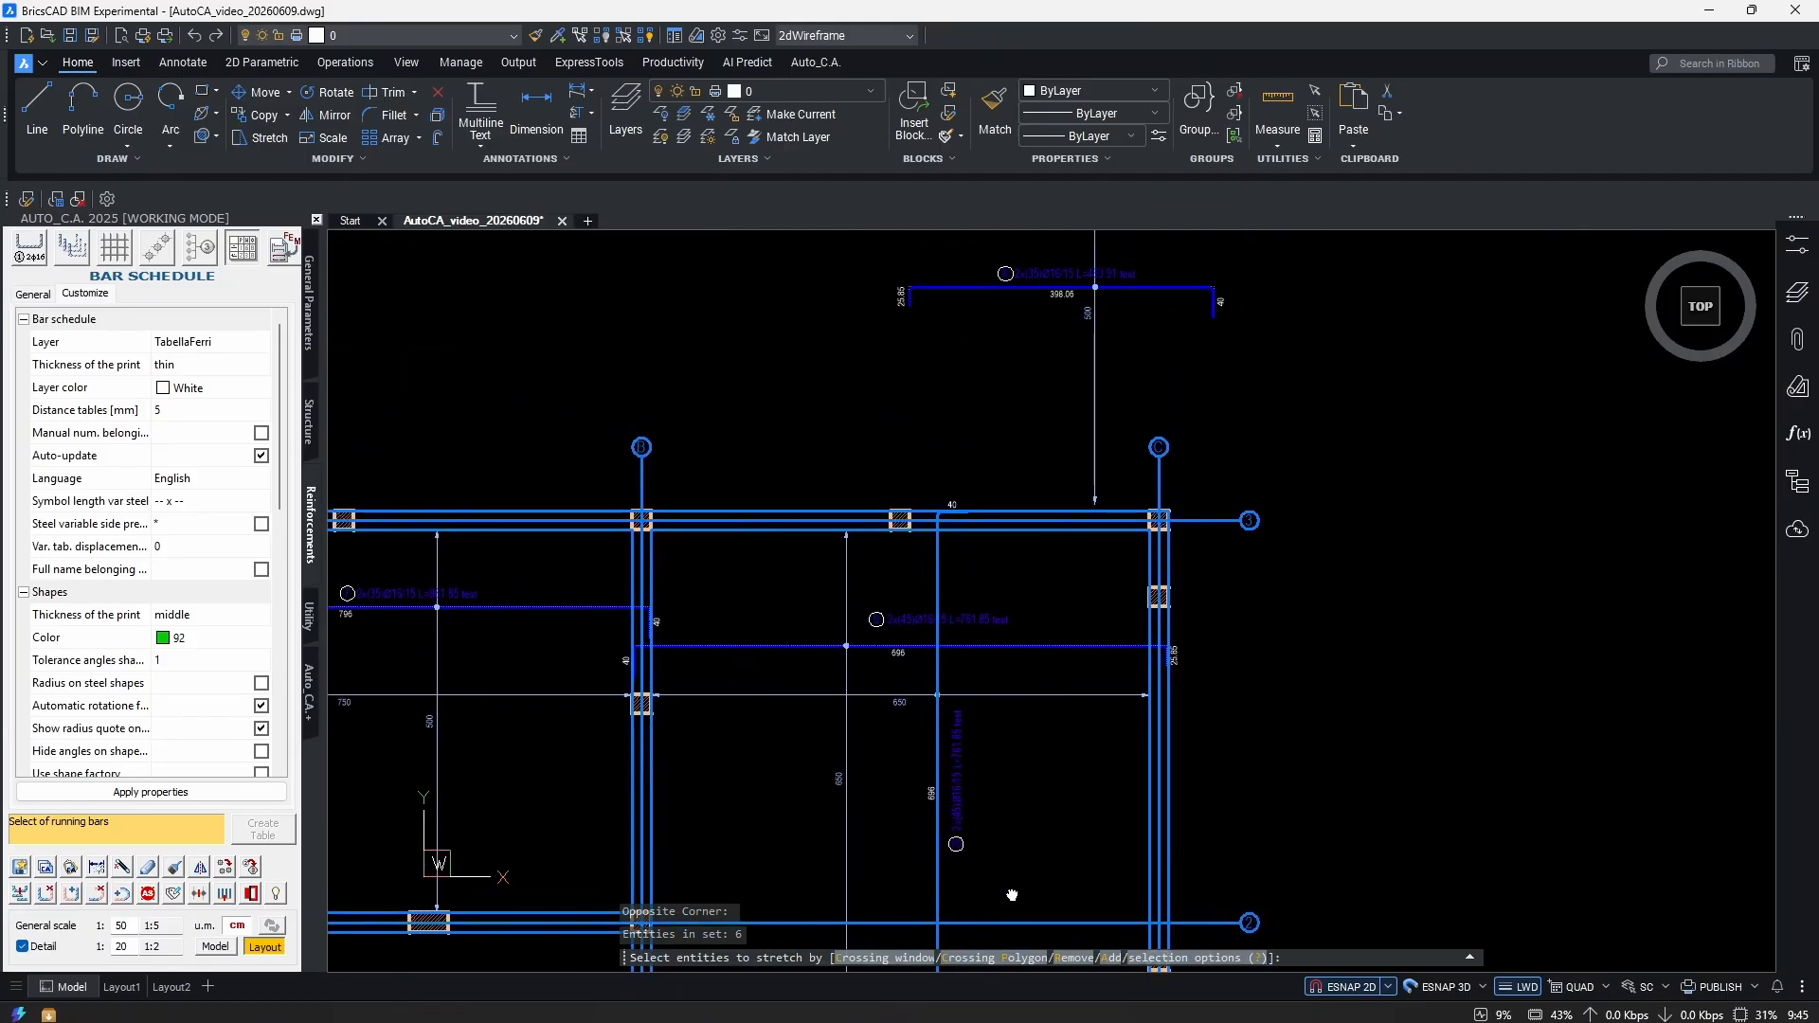
middle_drag(1010, 828, 1040, 717)
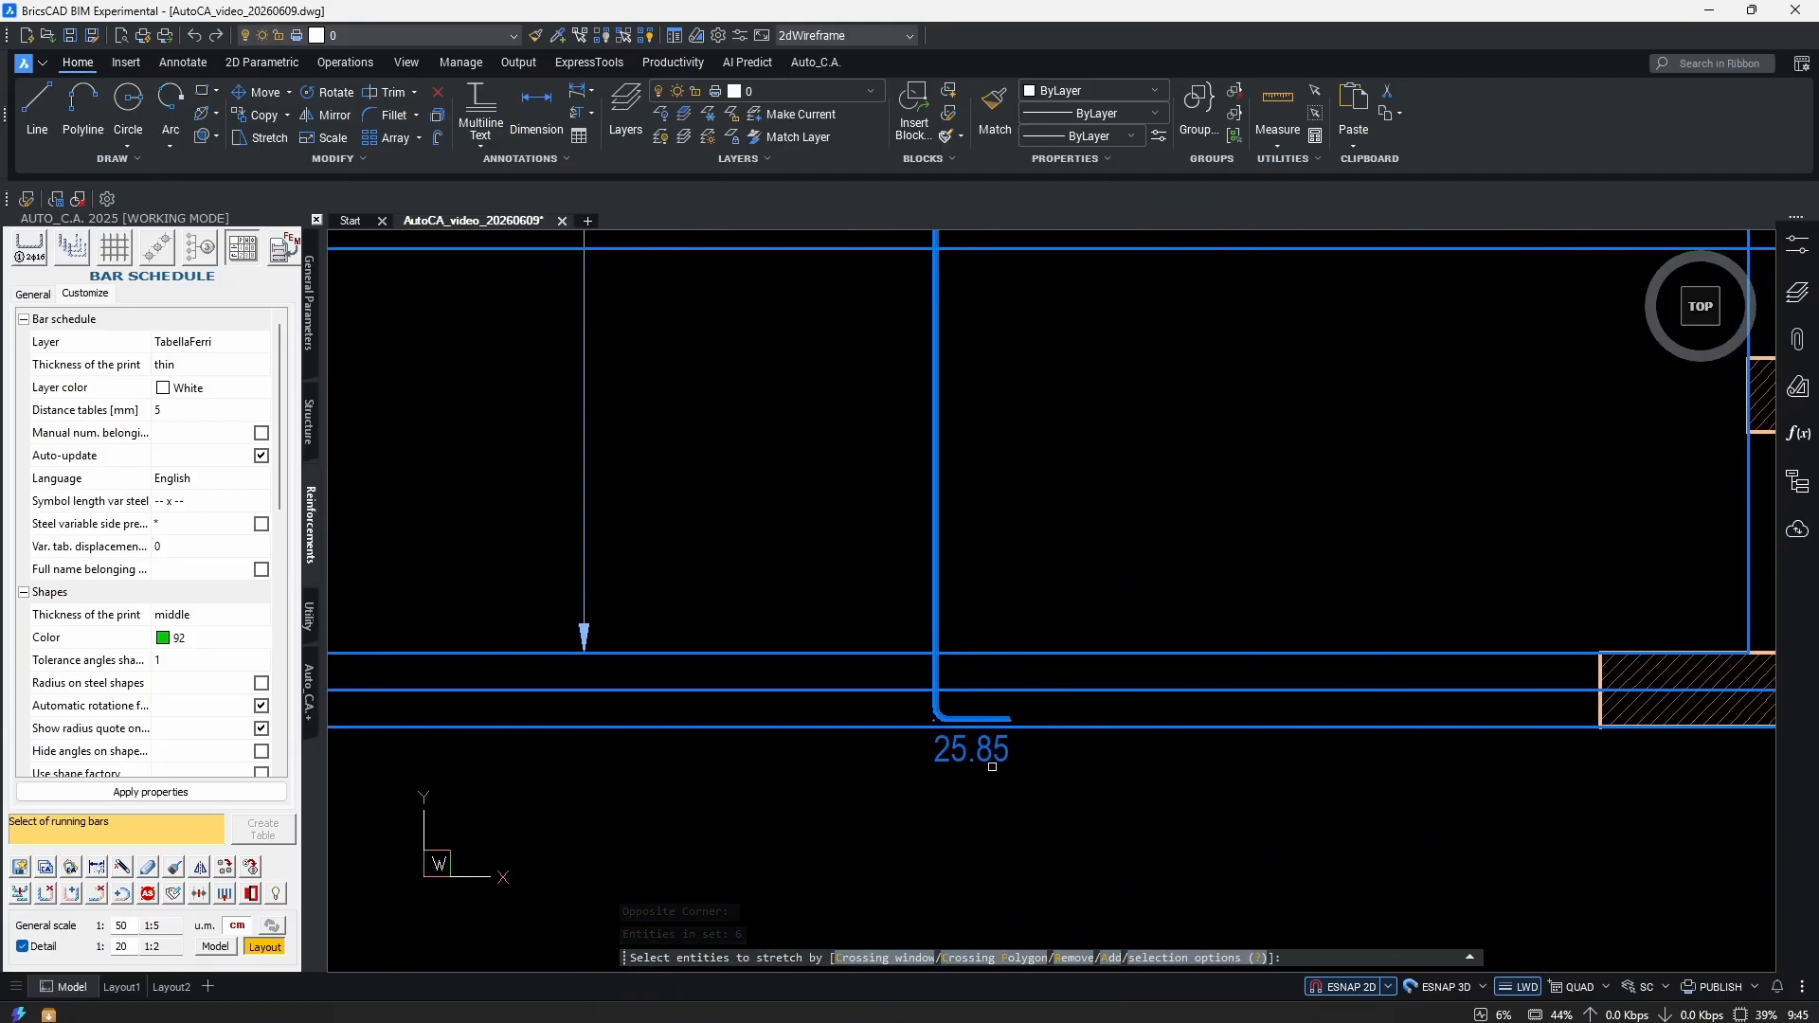
scroll(1010, 760, down, 5)
scroll(1013, 796, up, 1)
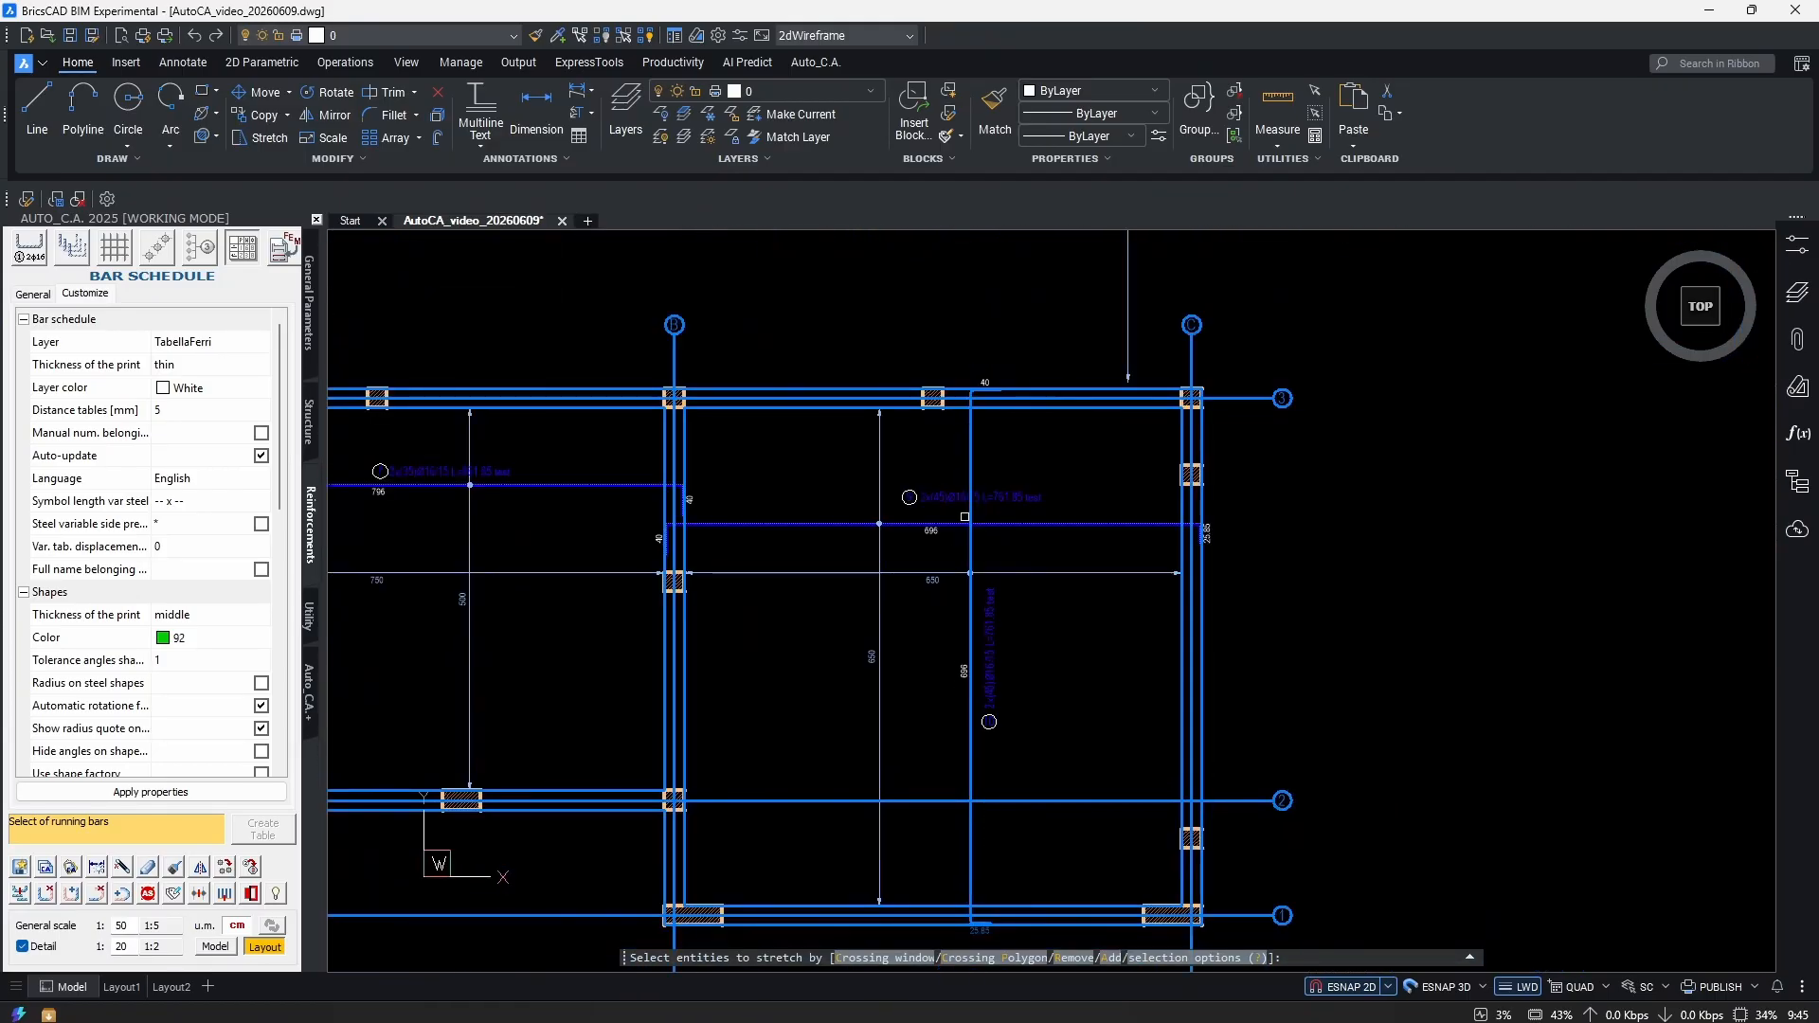
scroll(991, 765, up, 5)
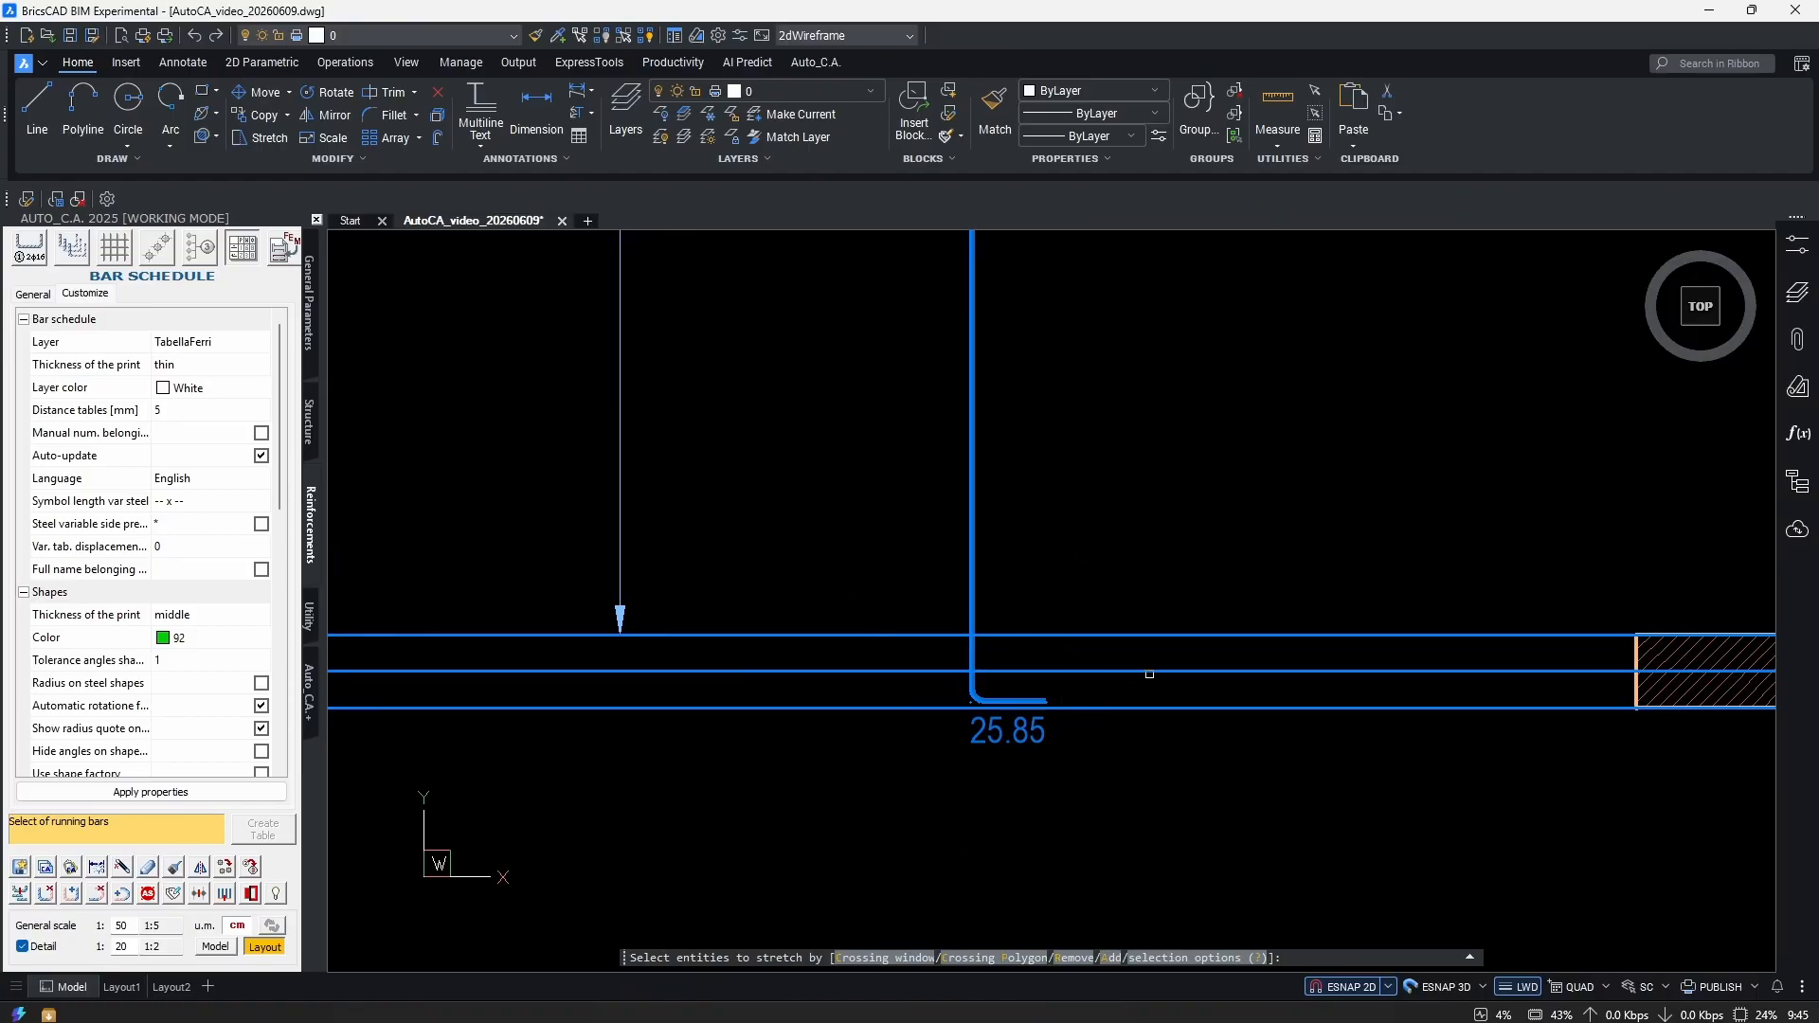
Move the selected hooked end so it finishes at the supporting beam.
key(Return)
click(1171, 826)
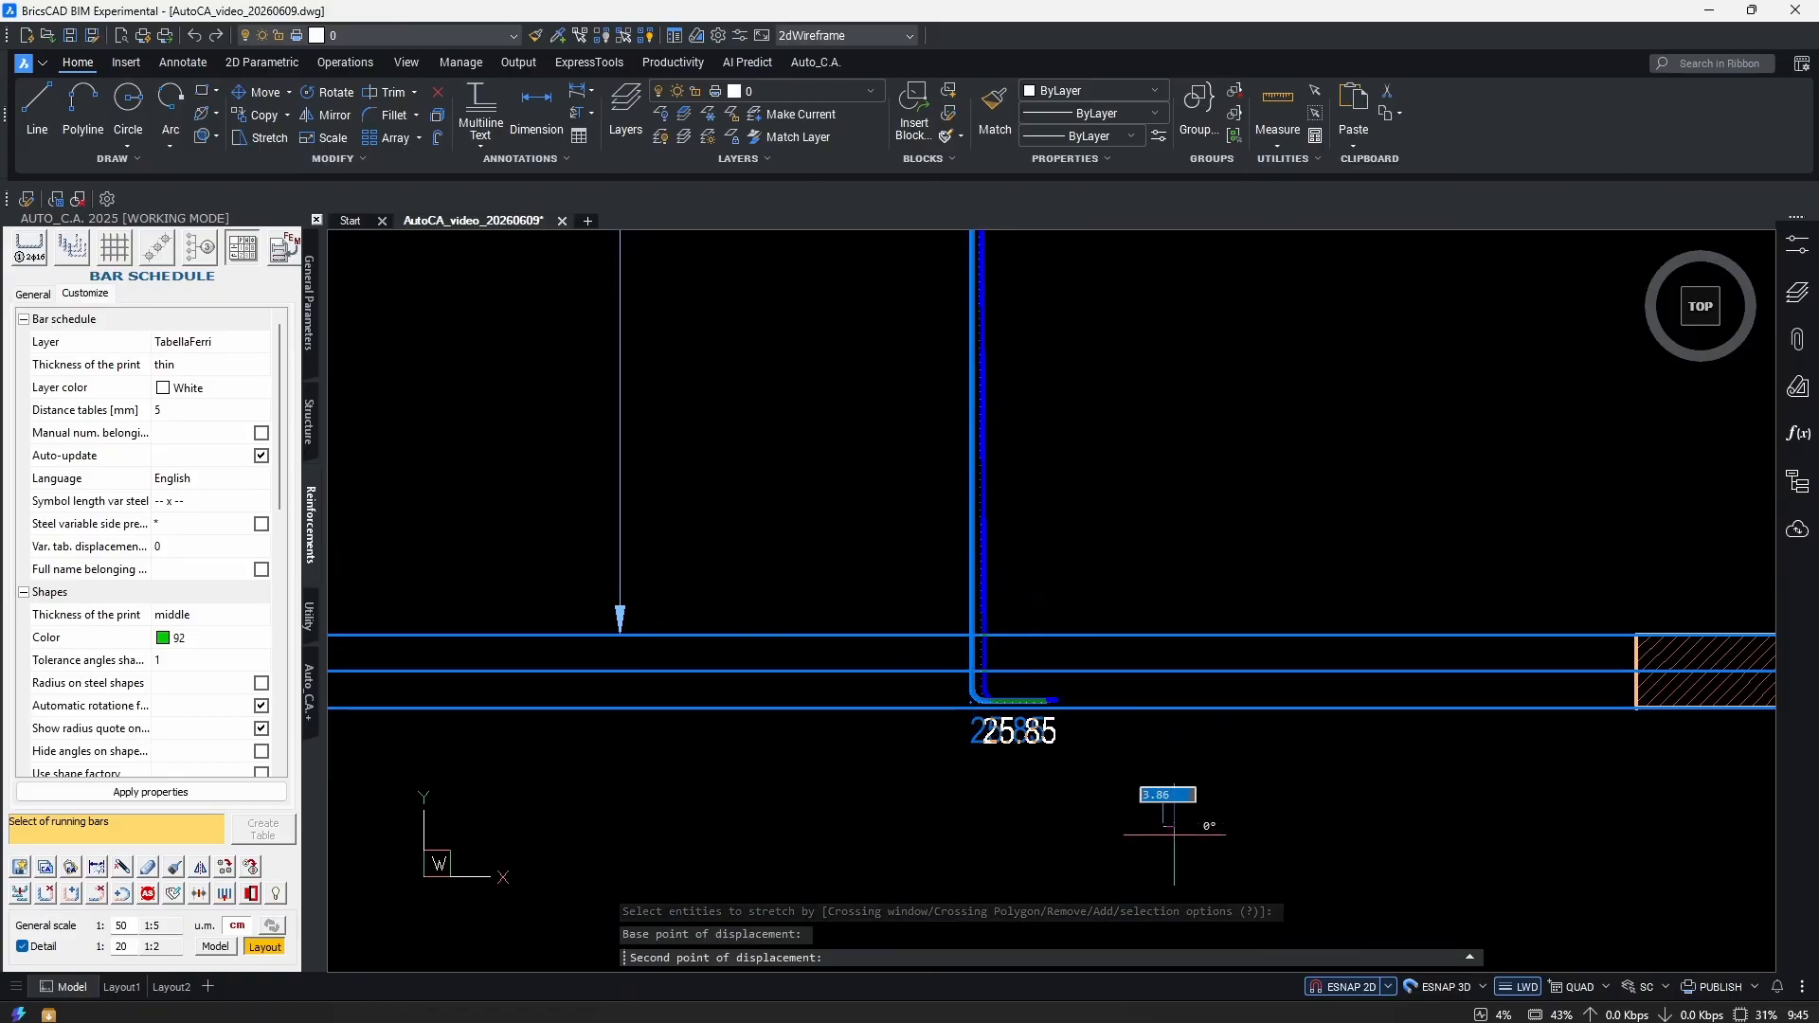
middle_drag(1201, 466, 1182, 669)
scroll(1175, 682, down, 5)
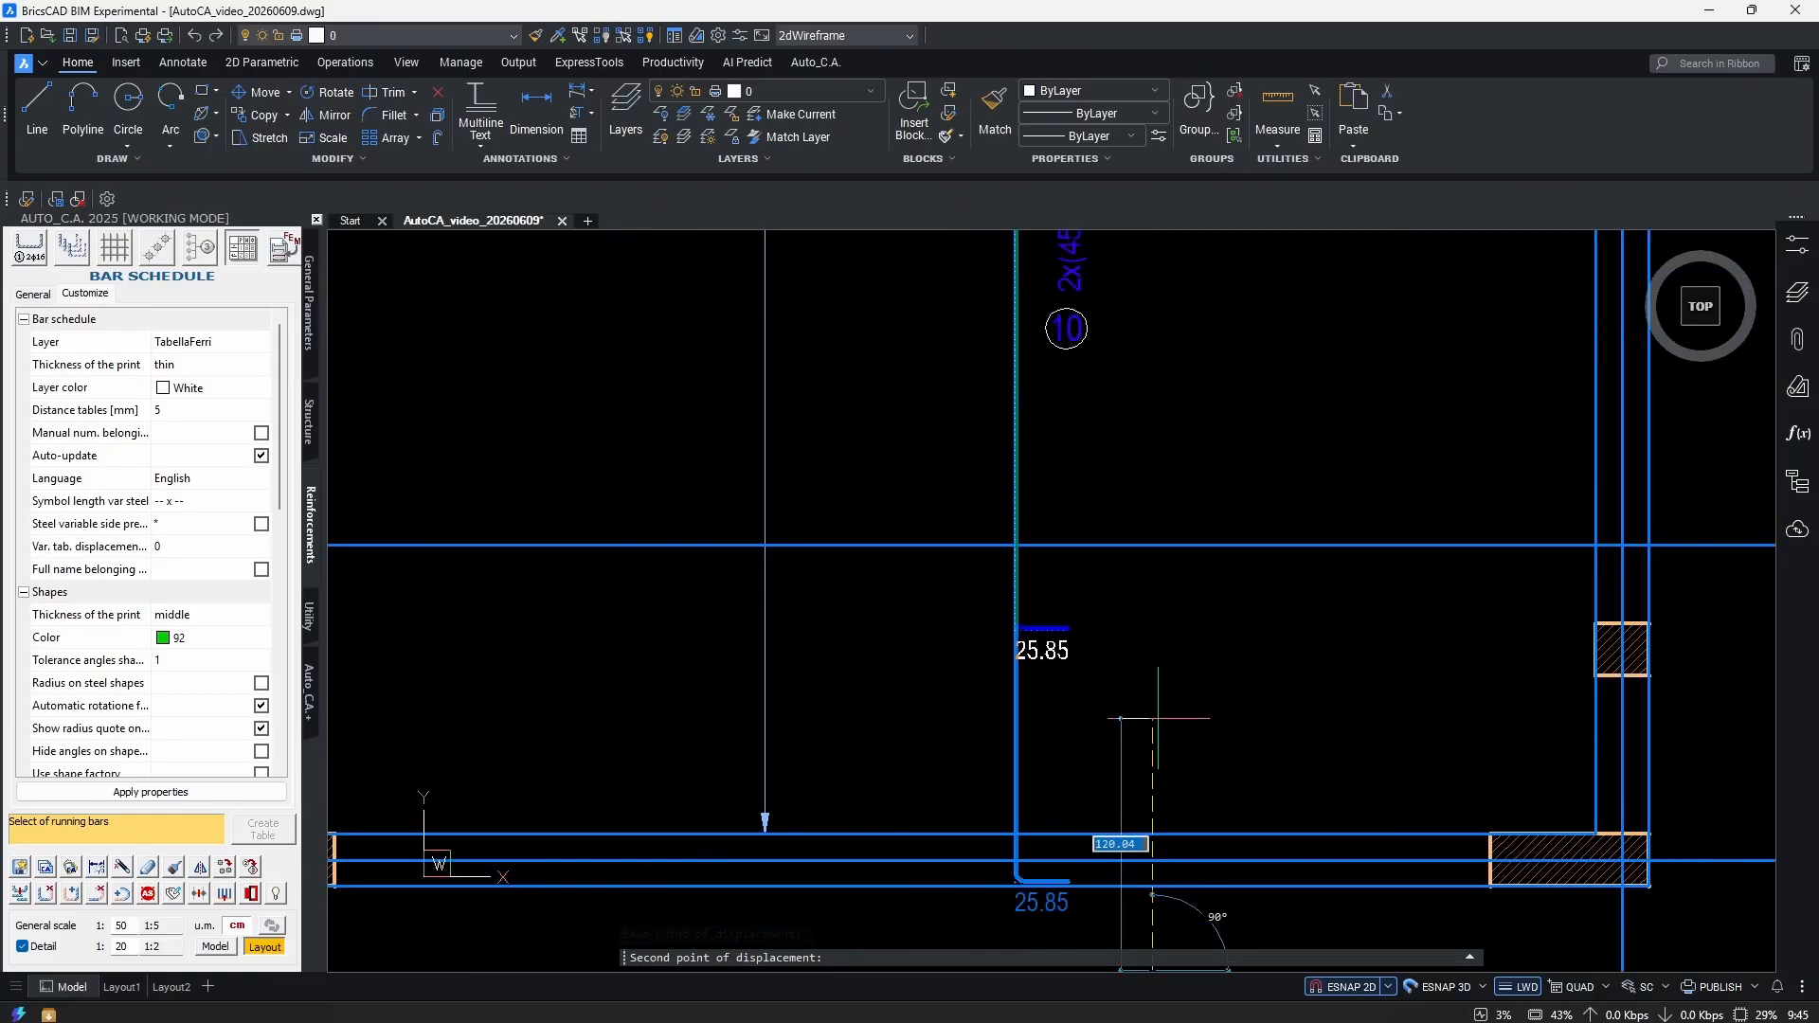
scroll(1161, 746, up, 2)
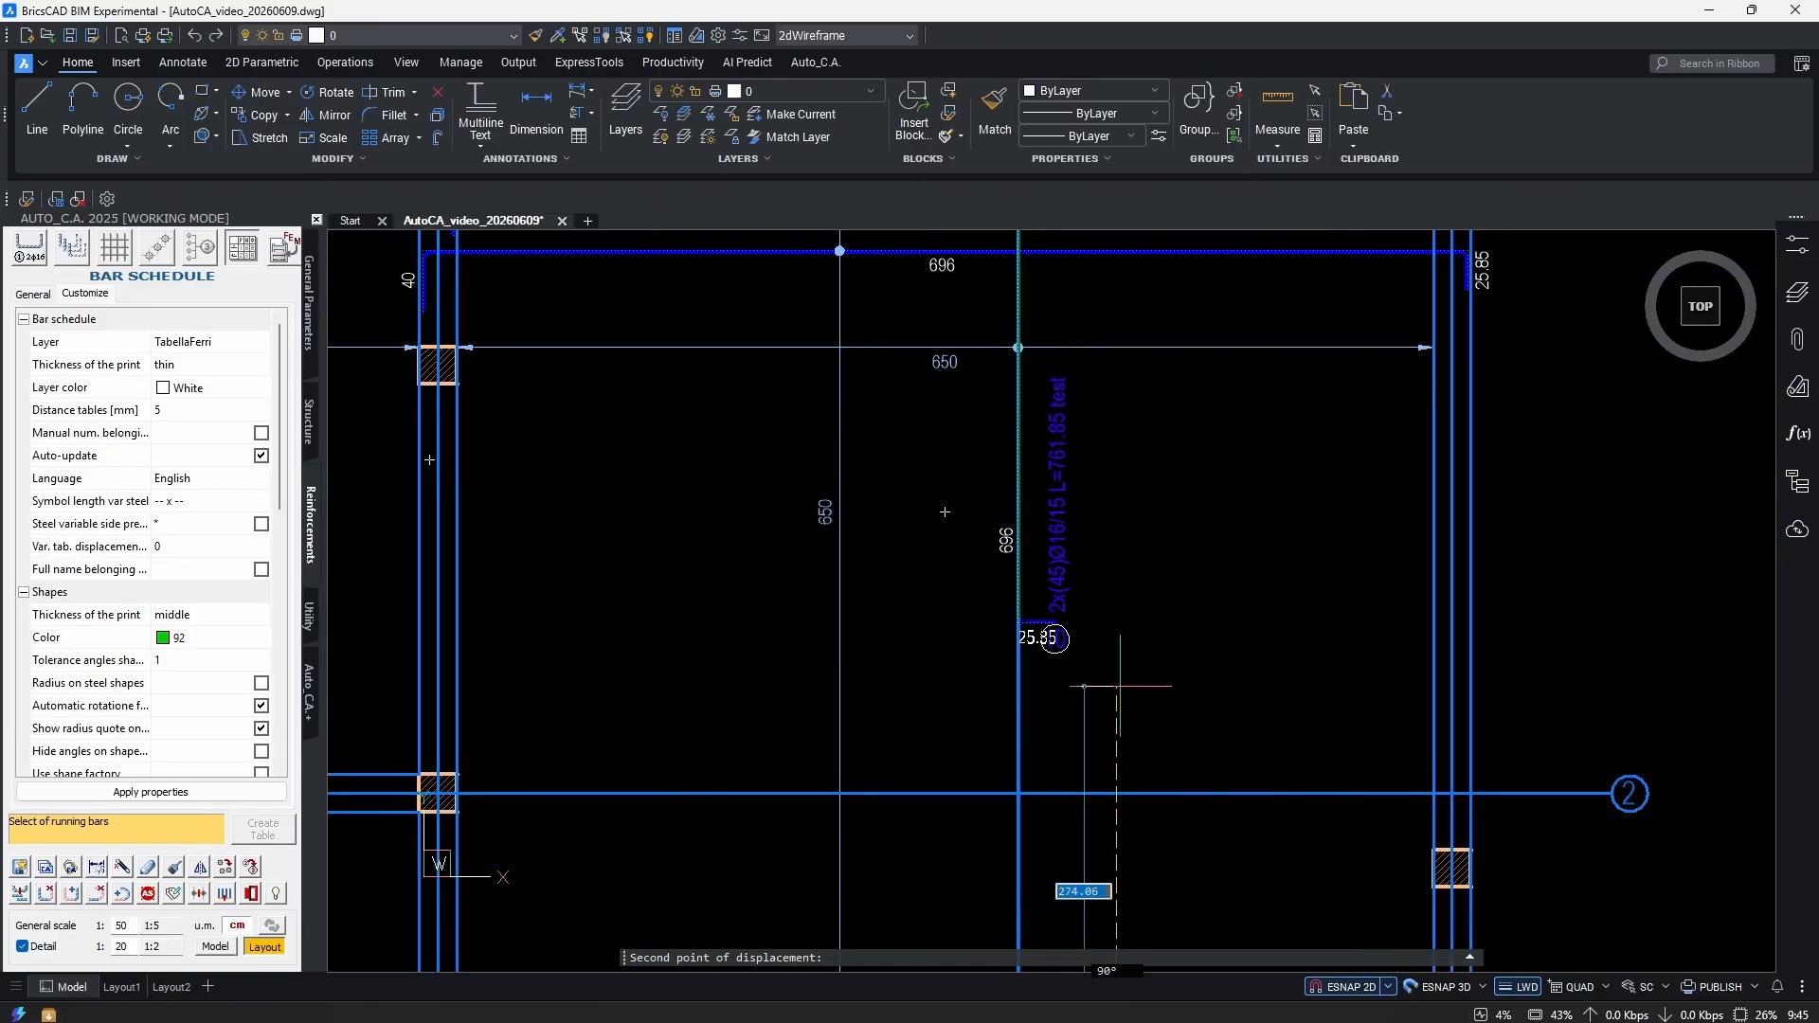
click(1160, 663)
Stretch a second bar's hooked end to its supporting beam.
scroll(1043, 574, up, 3)
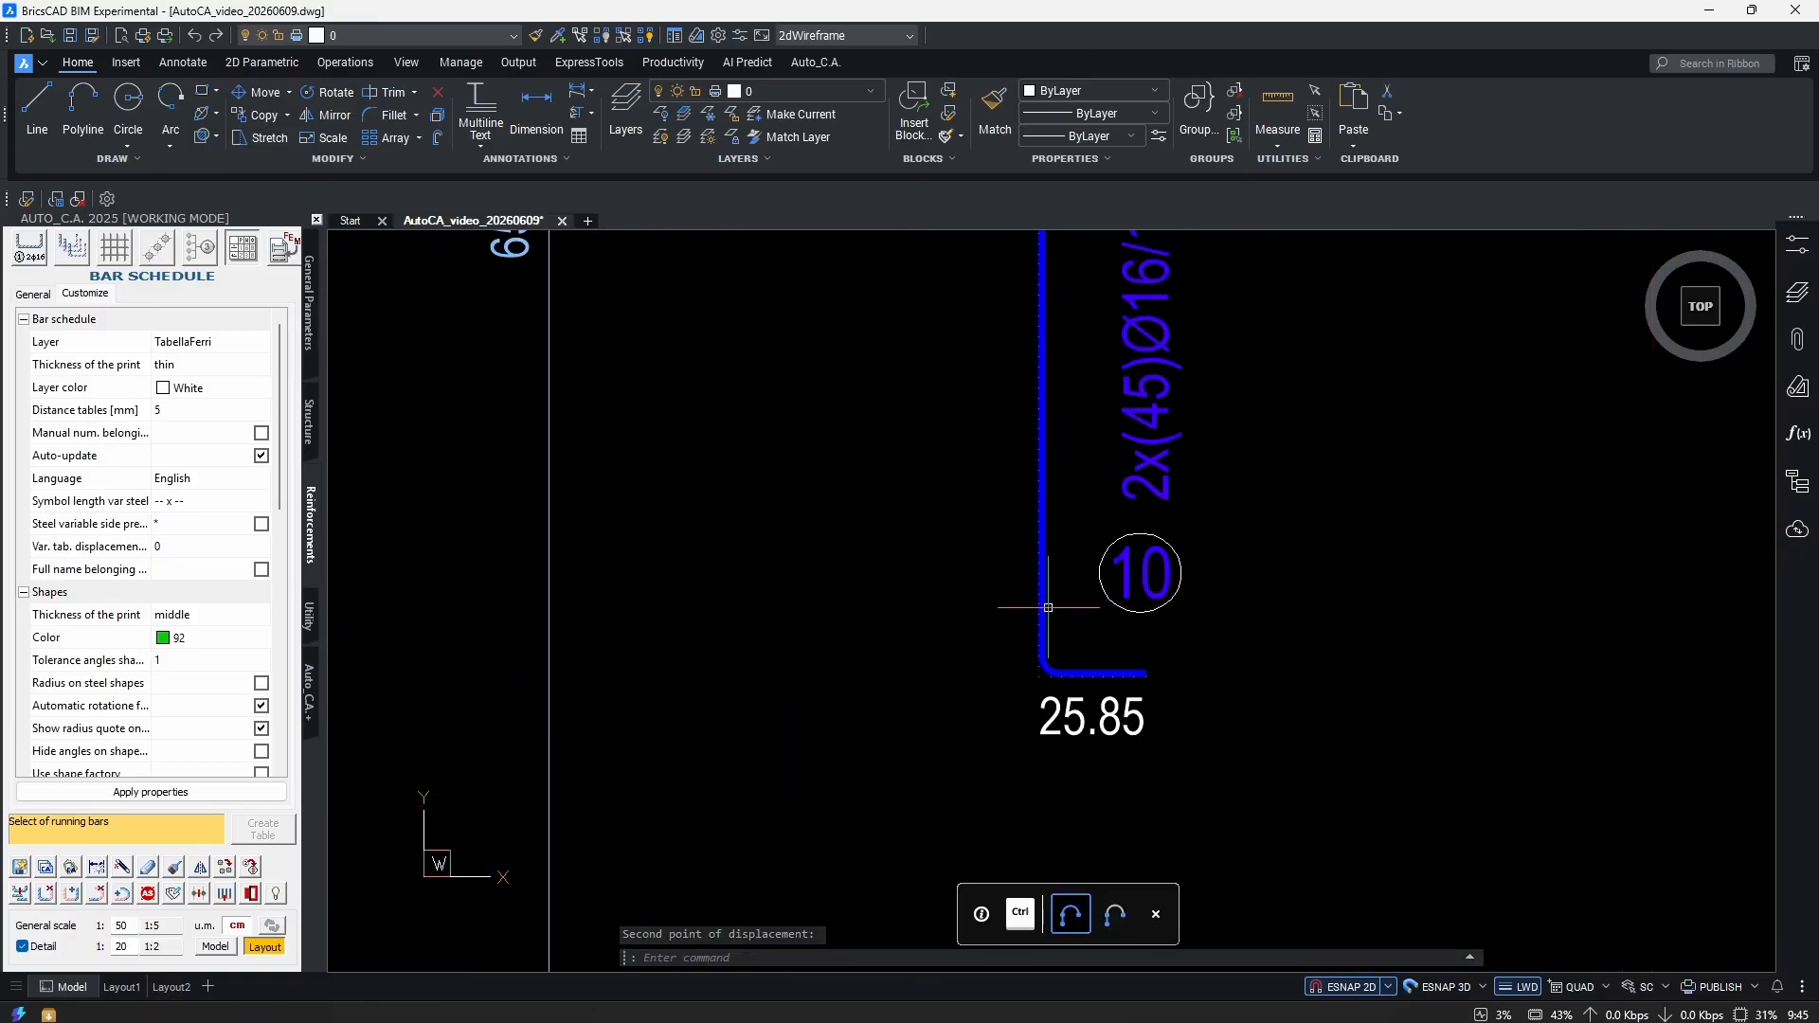
text(s)
key(Return)
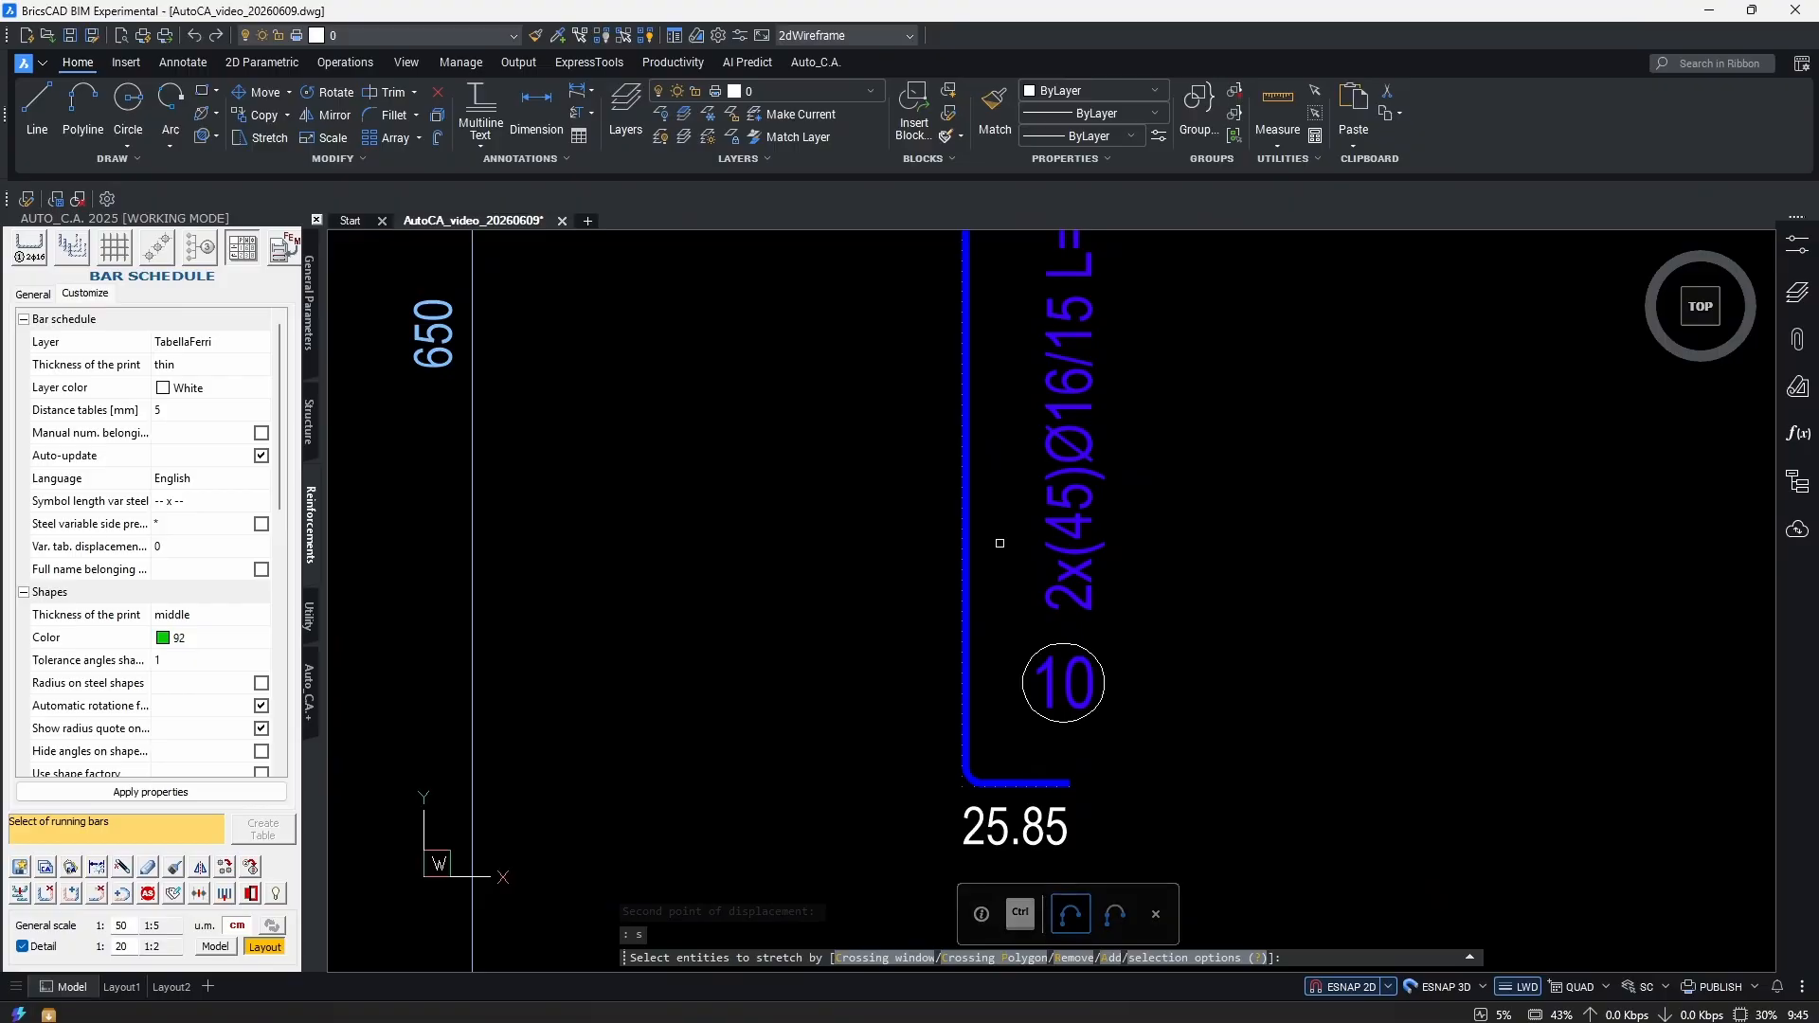
click(1015, 430)
click(796, 652)
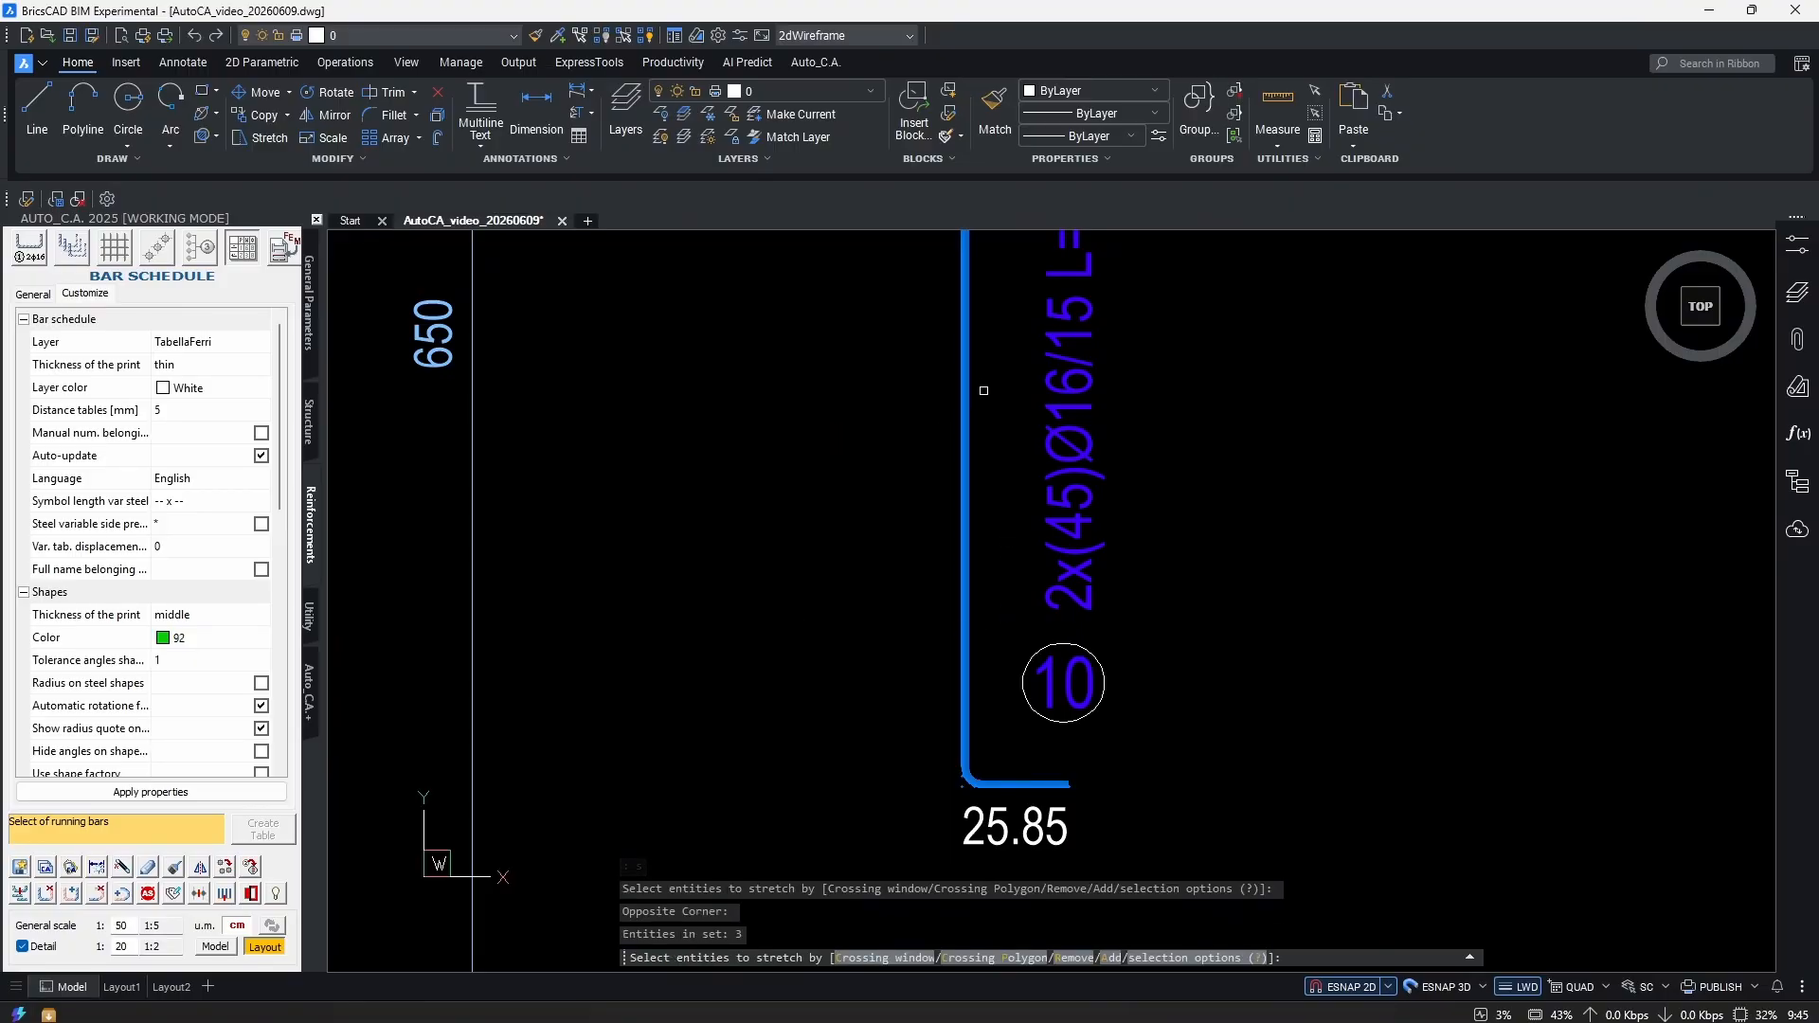
key(Return)
click(1400, 661)
click(1345, 517)
click(1421, 478)
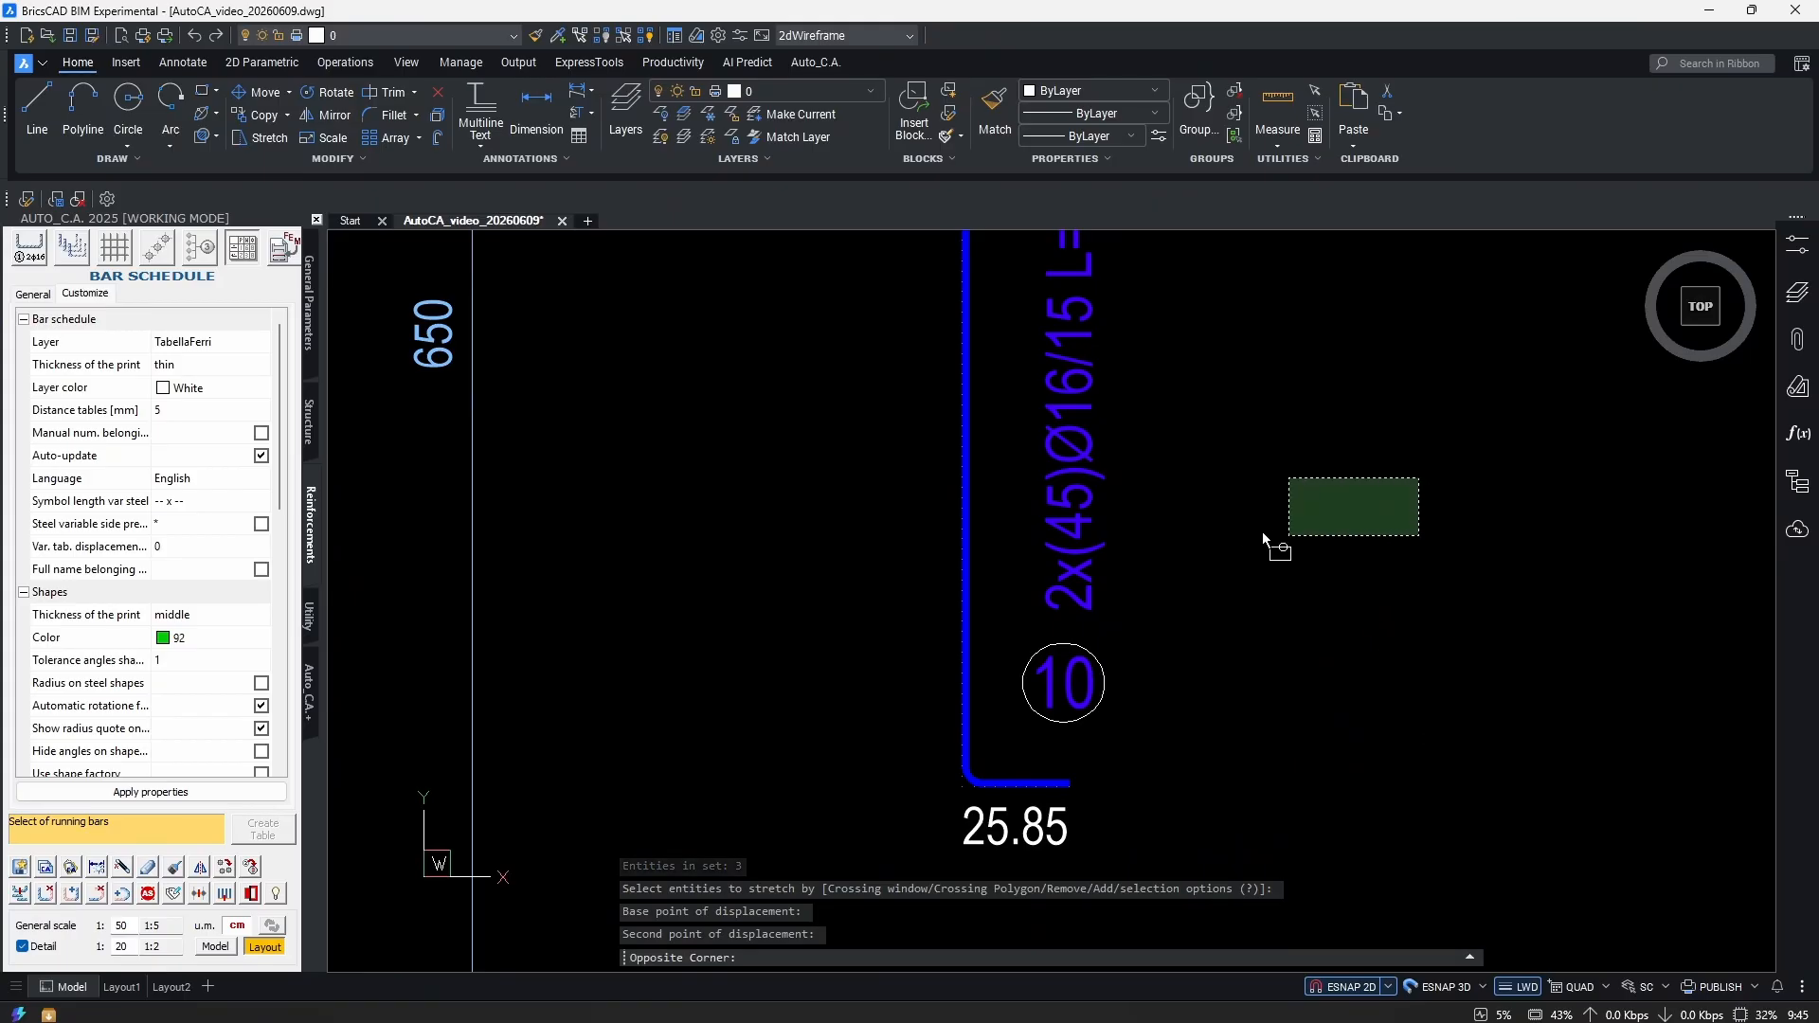
click(1287, 519)
scroll(1232, 531, down, 3)
scroll(1114, 486, up, 5)
Begin a stretch on the vertical bar, then cancel it and pan to the bar's foot.
text(s)
key(Return)
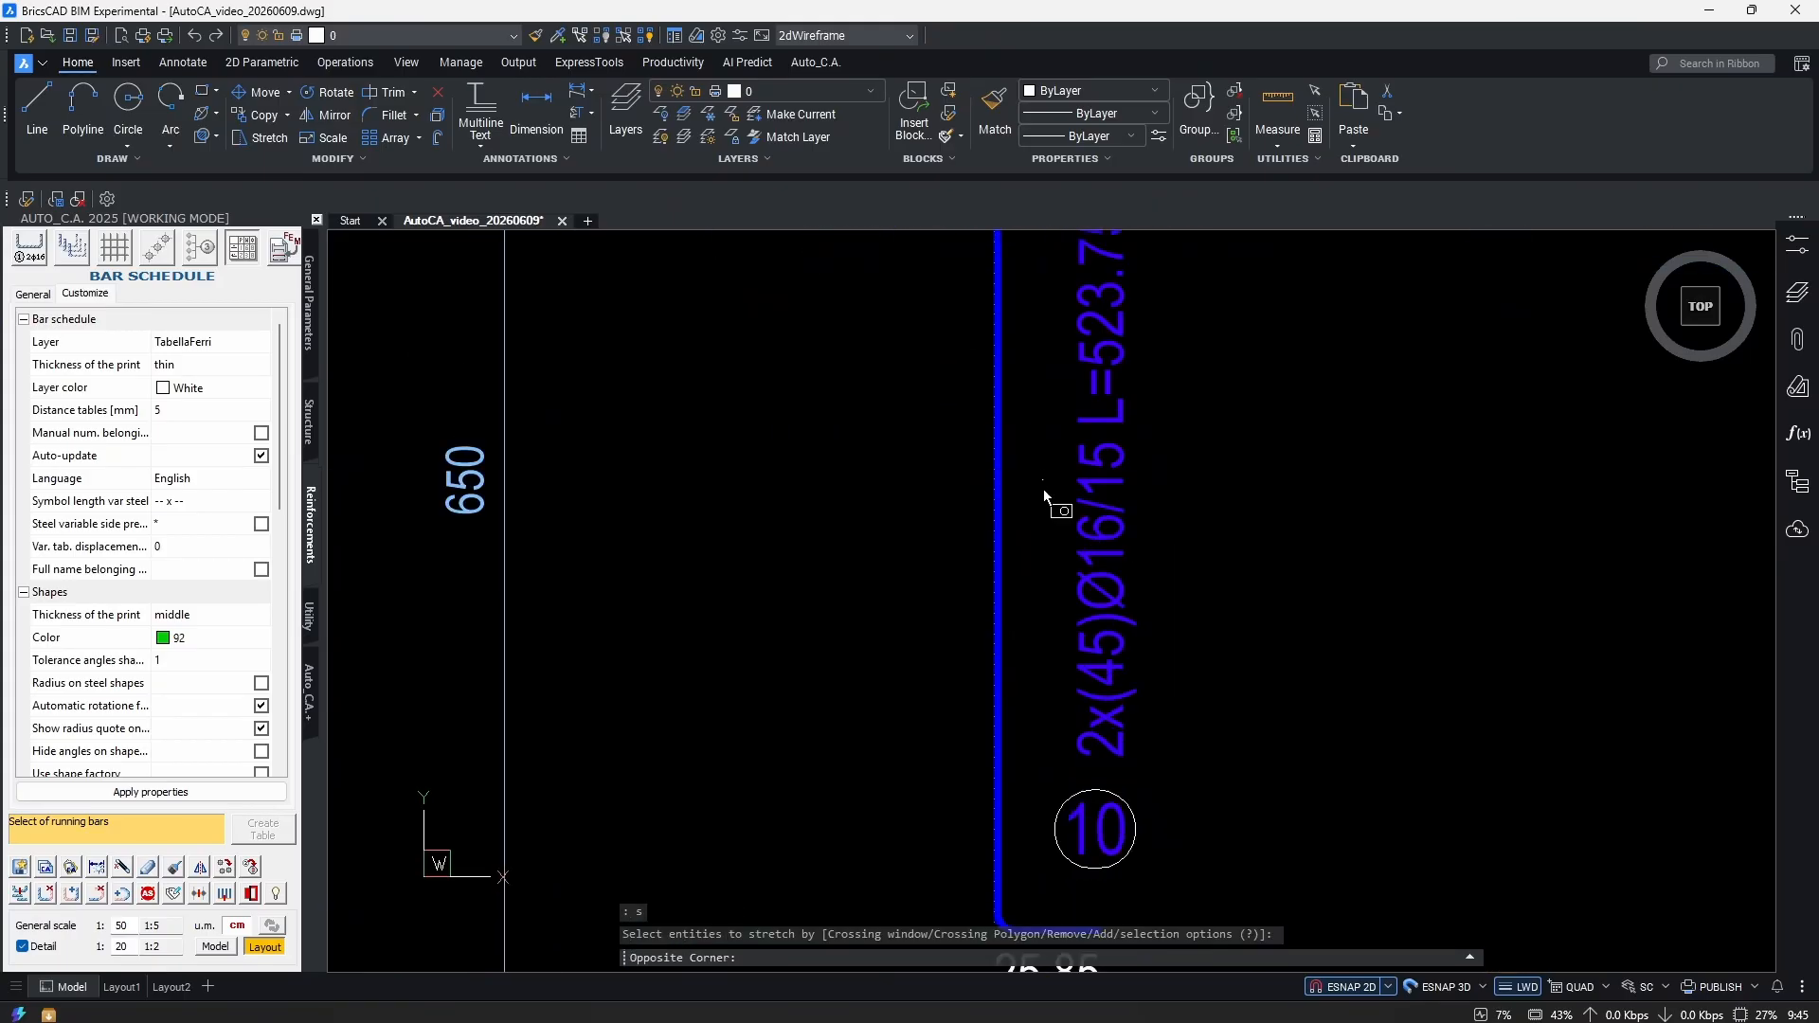
click(1043, 481)
click(910, 651)
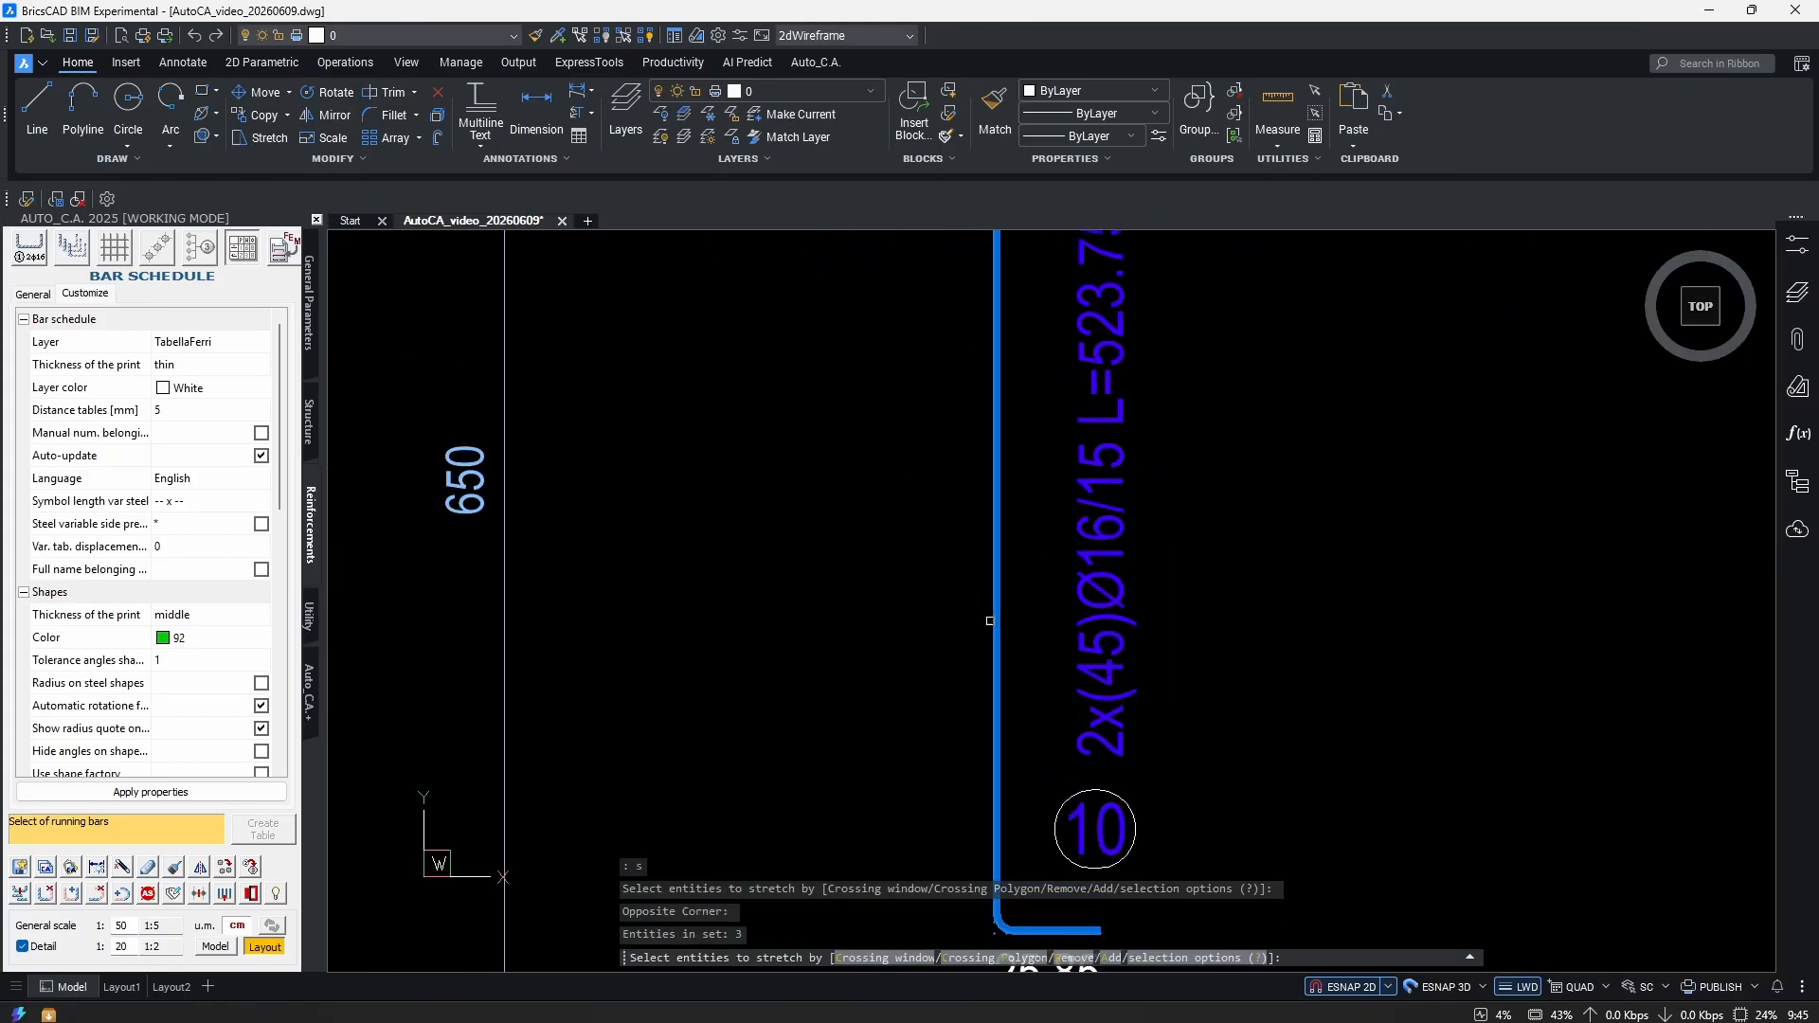
scroll(1004, 569, down, 3)
scroll(1004, 568, up, 3)
scroll(976, 536, up, 5)
key(Escape)
middle_drag(1007, 520, 256, 568)
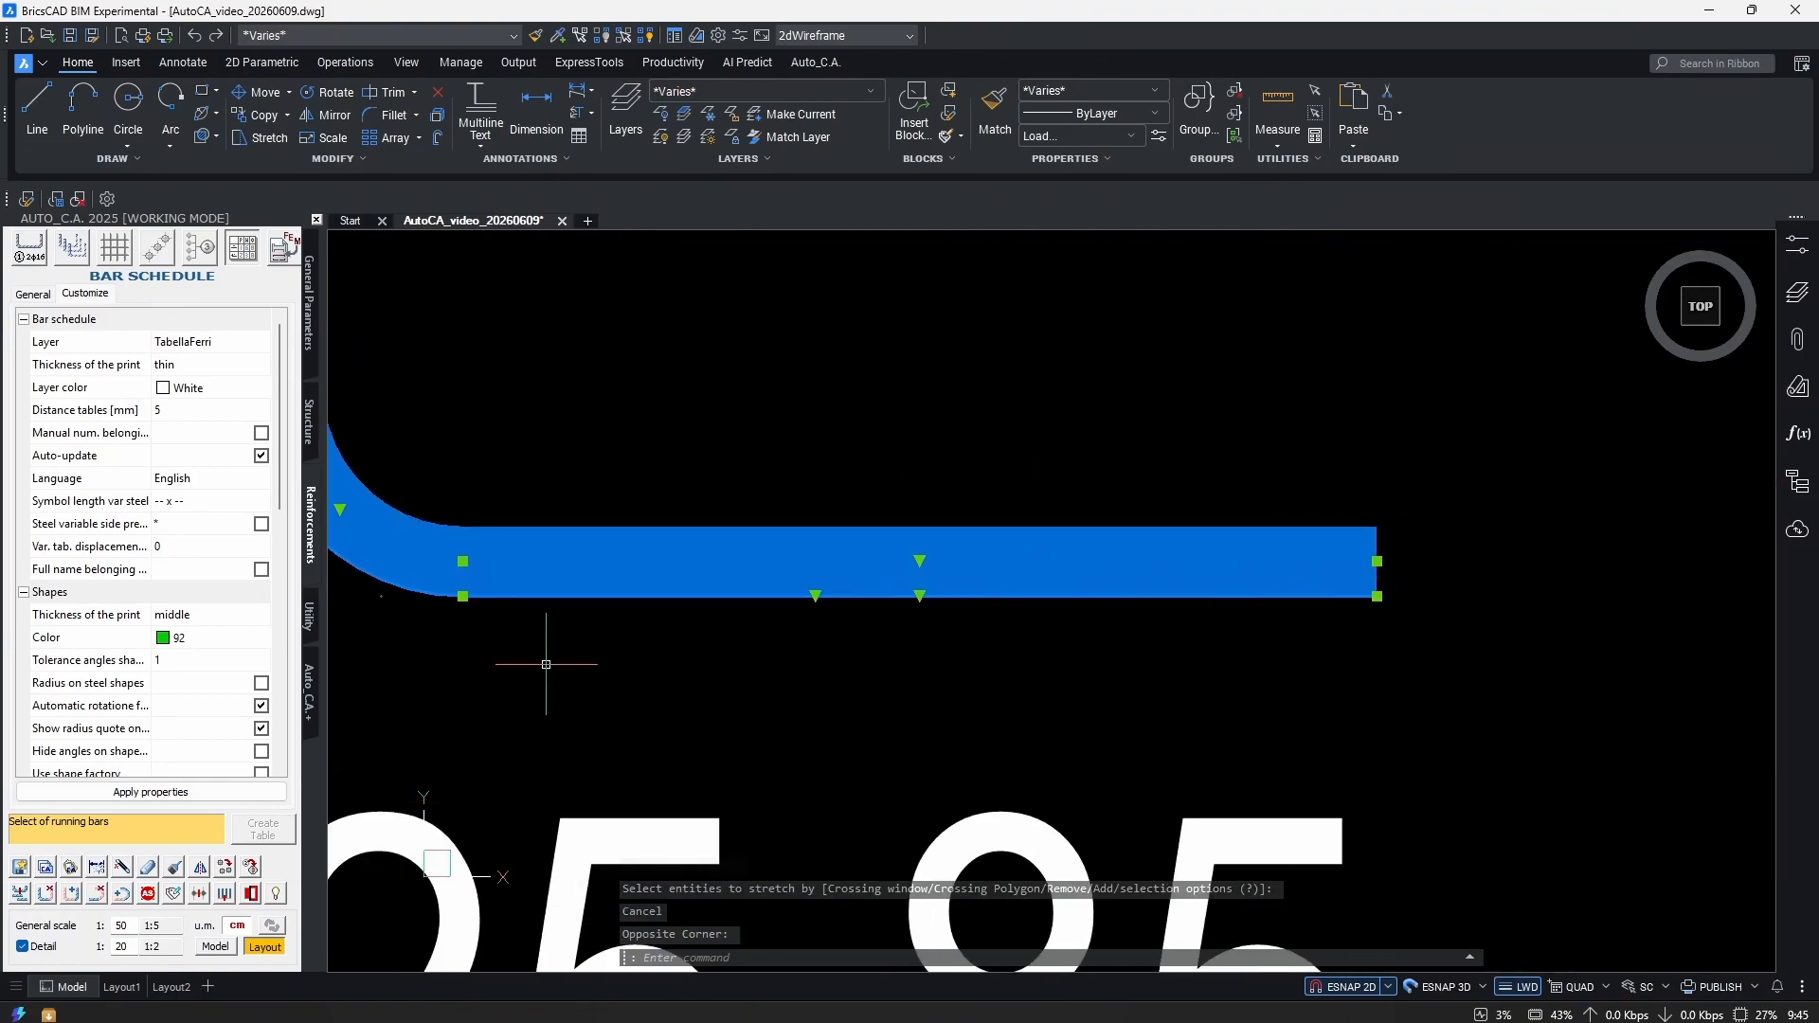
scroll(1407, 678, down, 4)
Stretch the vertical Ø16 bar in bay B–C so its 25.85 bent end reaches grid line 1.
text(s)
key(Return)
click(1403, 434)
click(1140, 636)
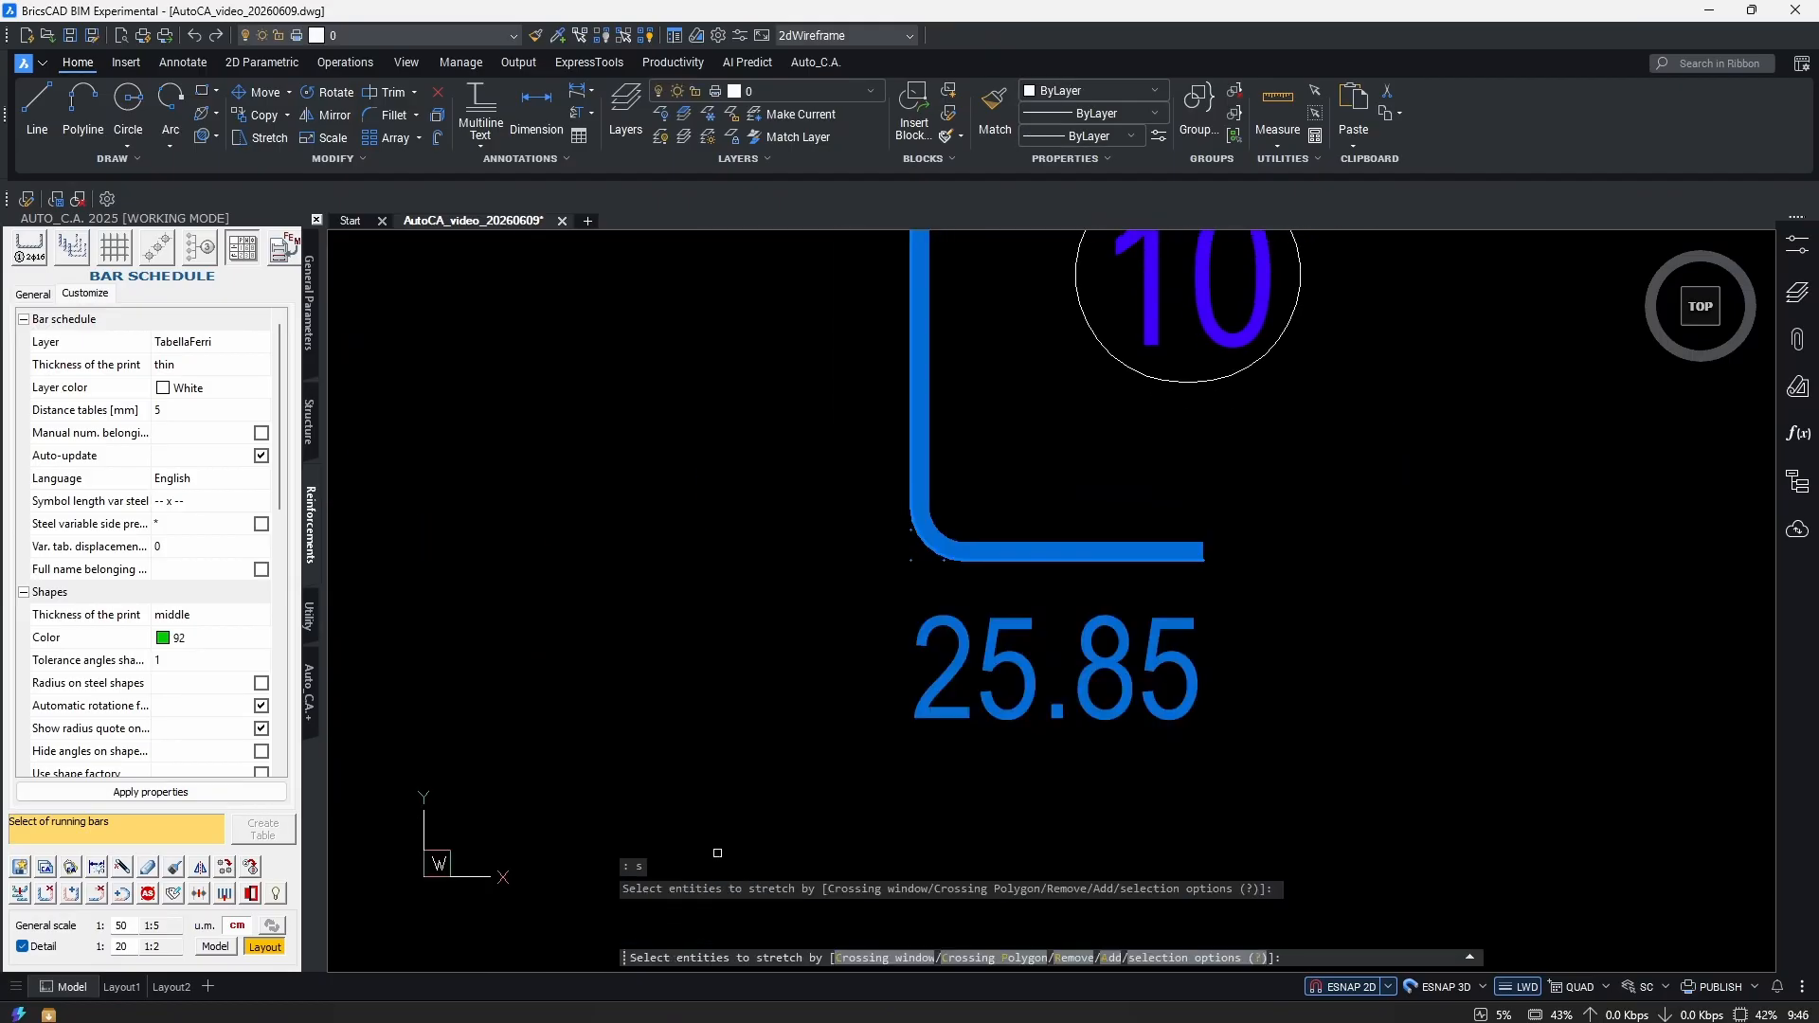
scroll(1222, 597, down, 3)
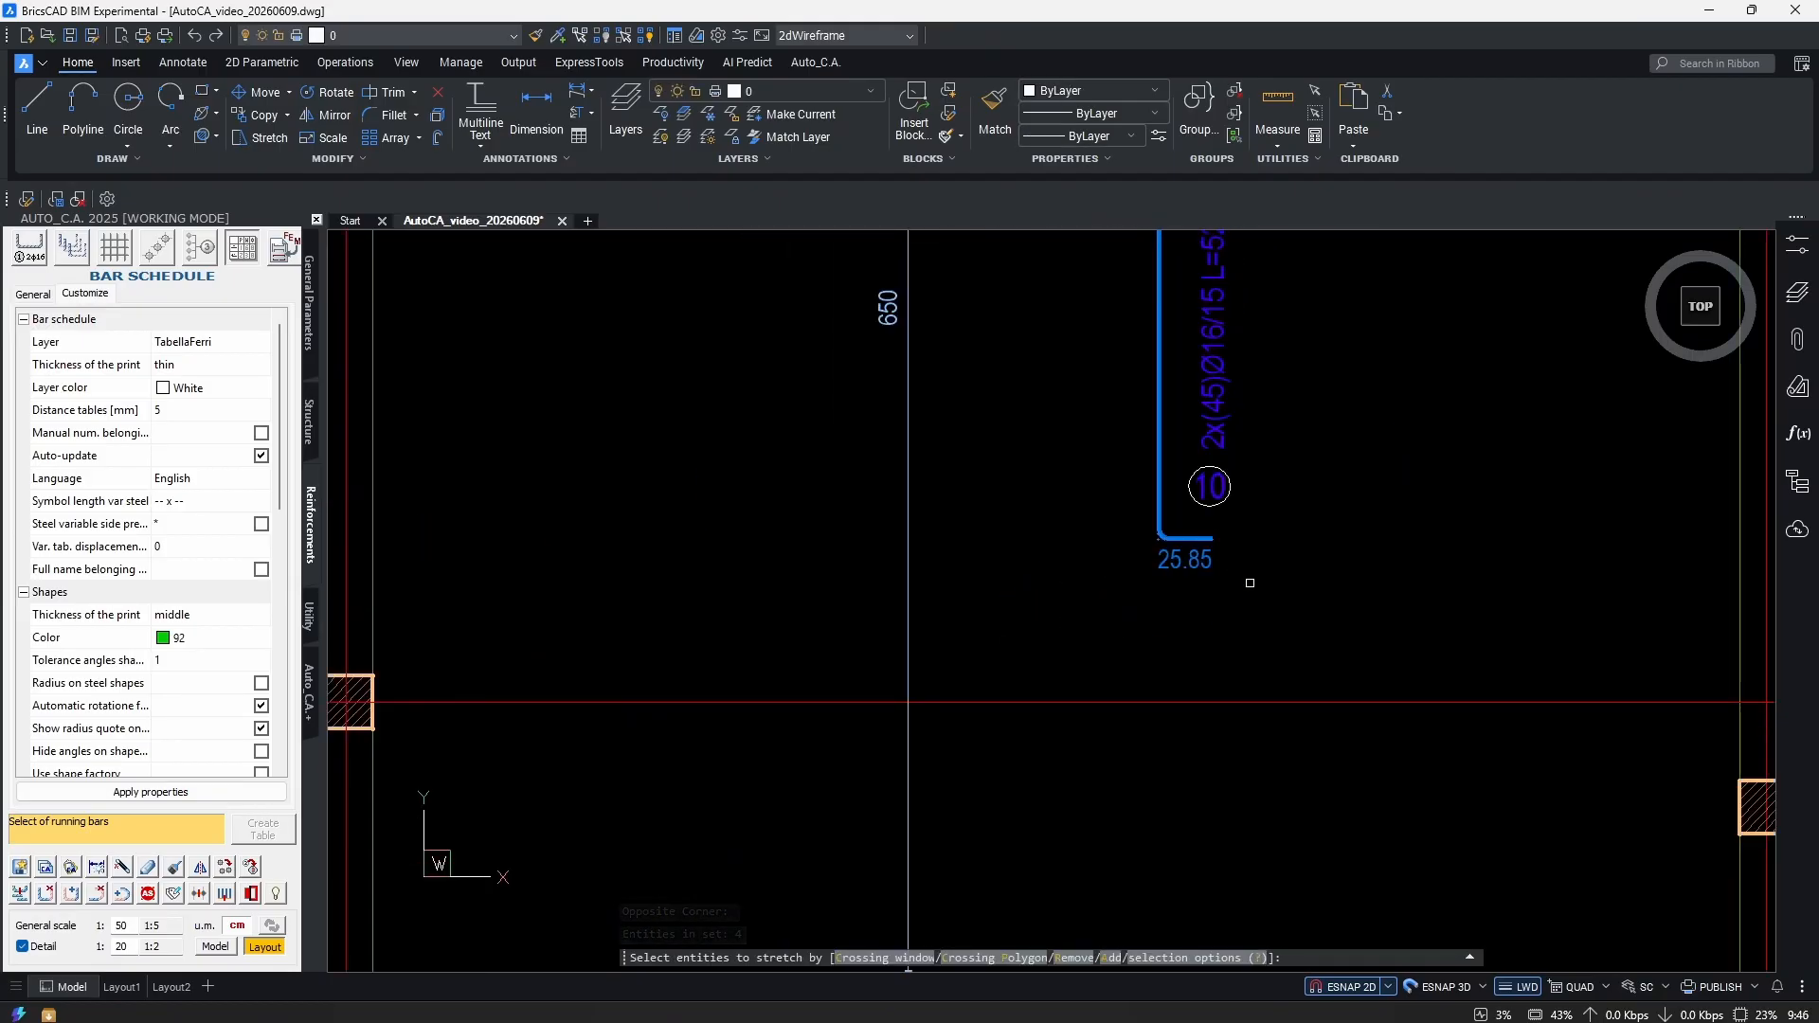
key(Return)
click(1232, 583)
scroll(1288, 663, up, 3)
click(1010, 735)
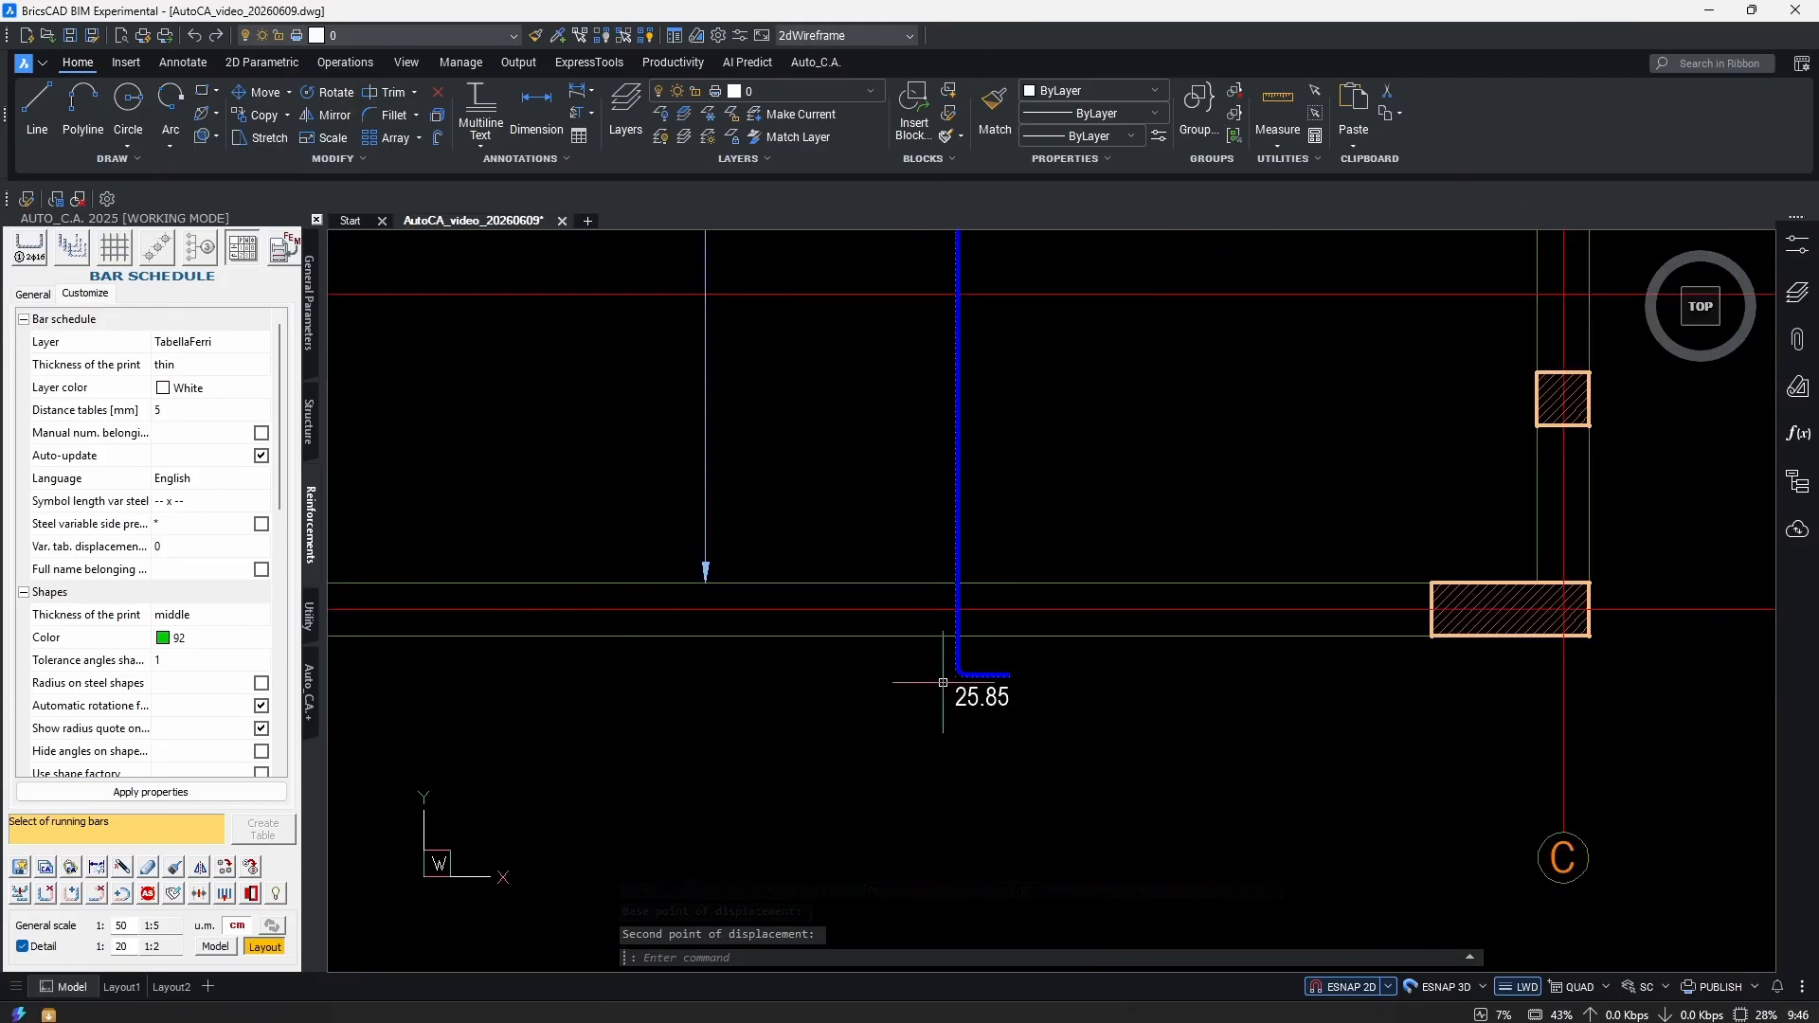
scroll(1231, 720, up, 5)
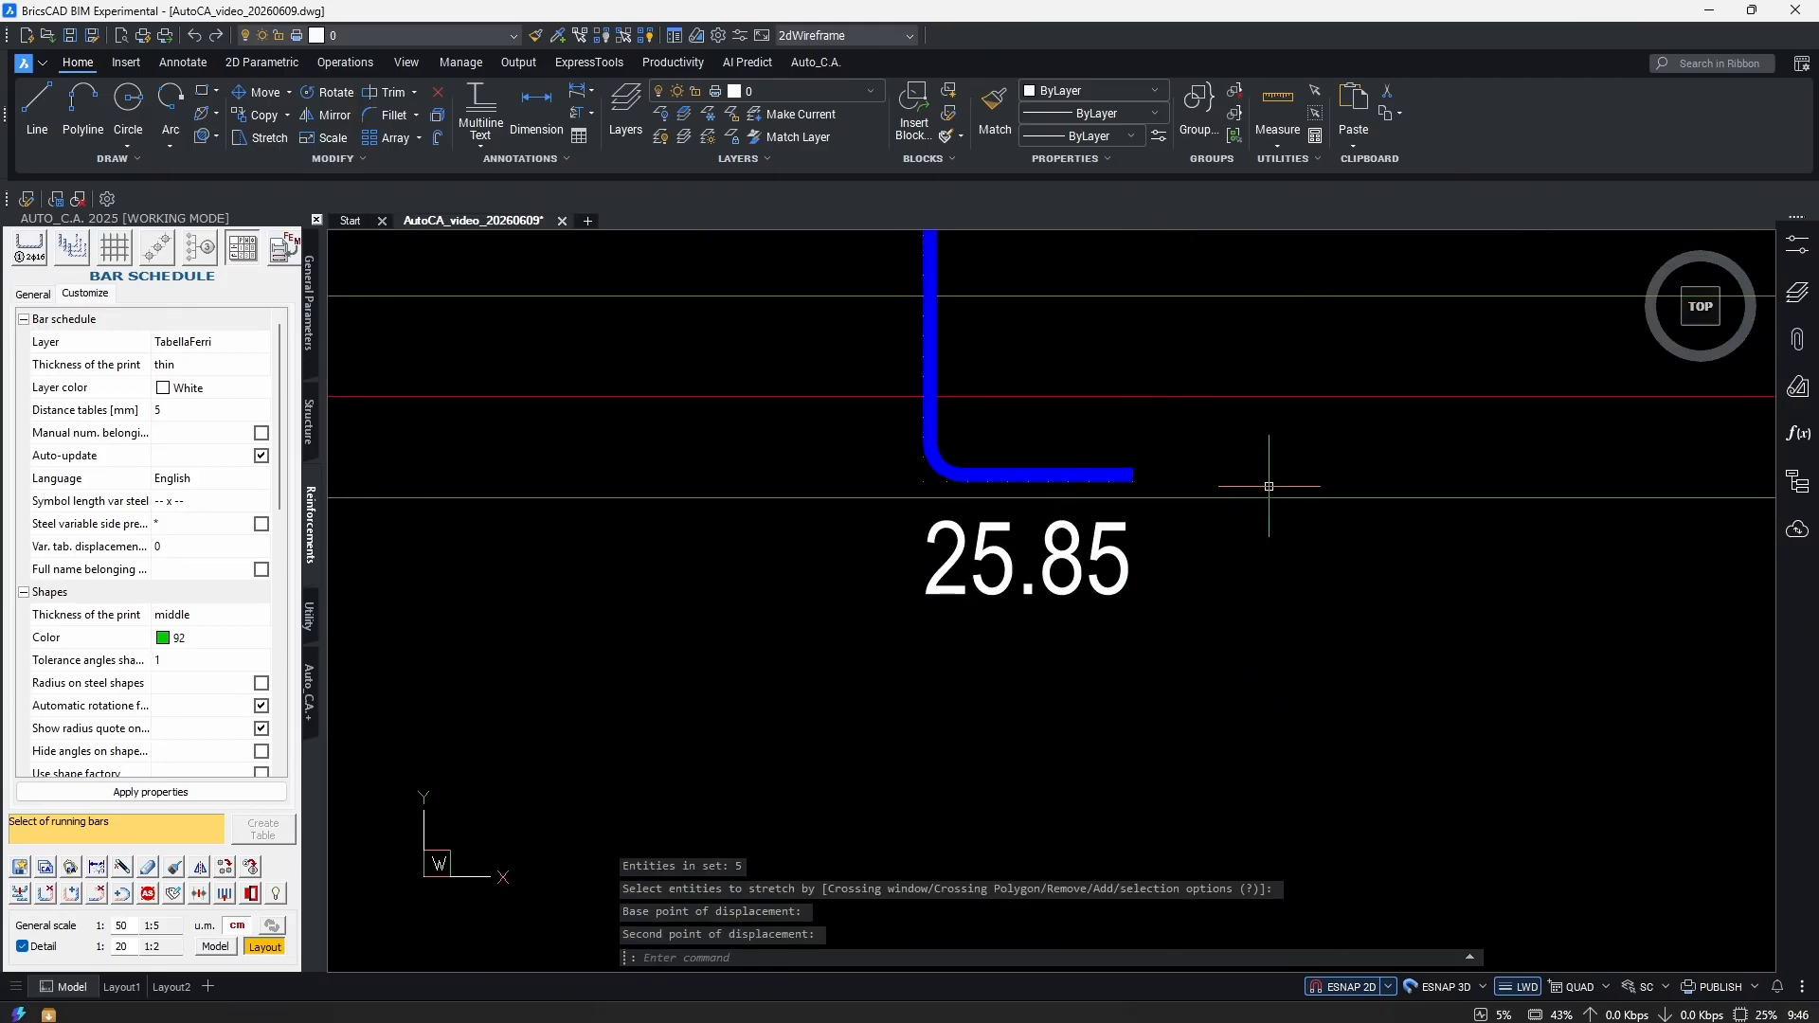
scroll(1157, 758, down, 8)
scroll(1136, 678, up, 2)
scroll(1184, 652, down, 2)
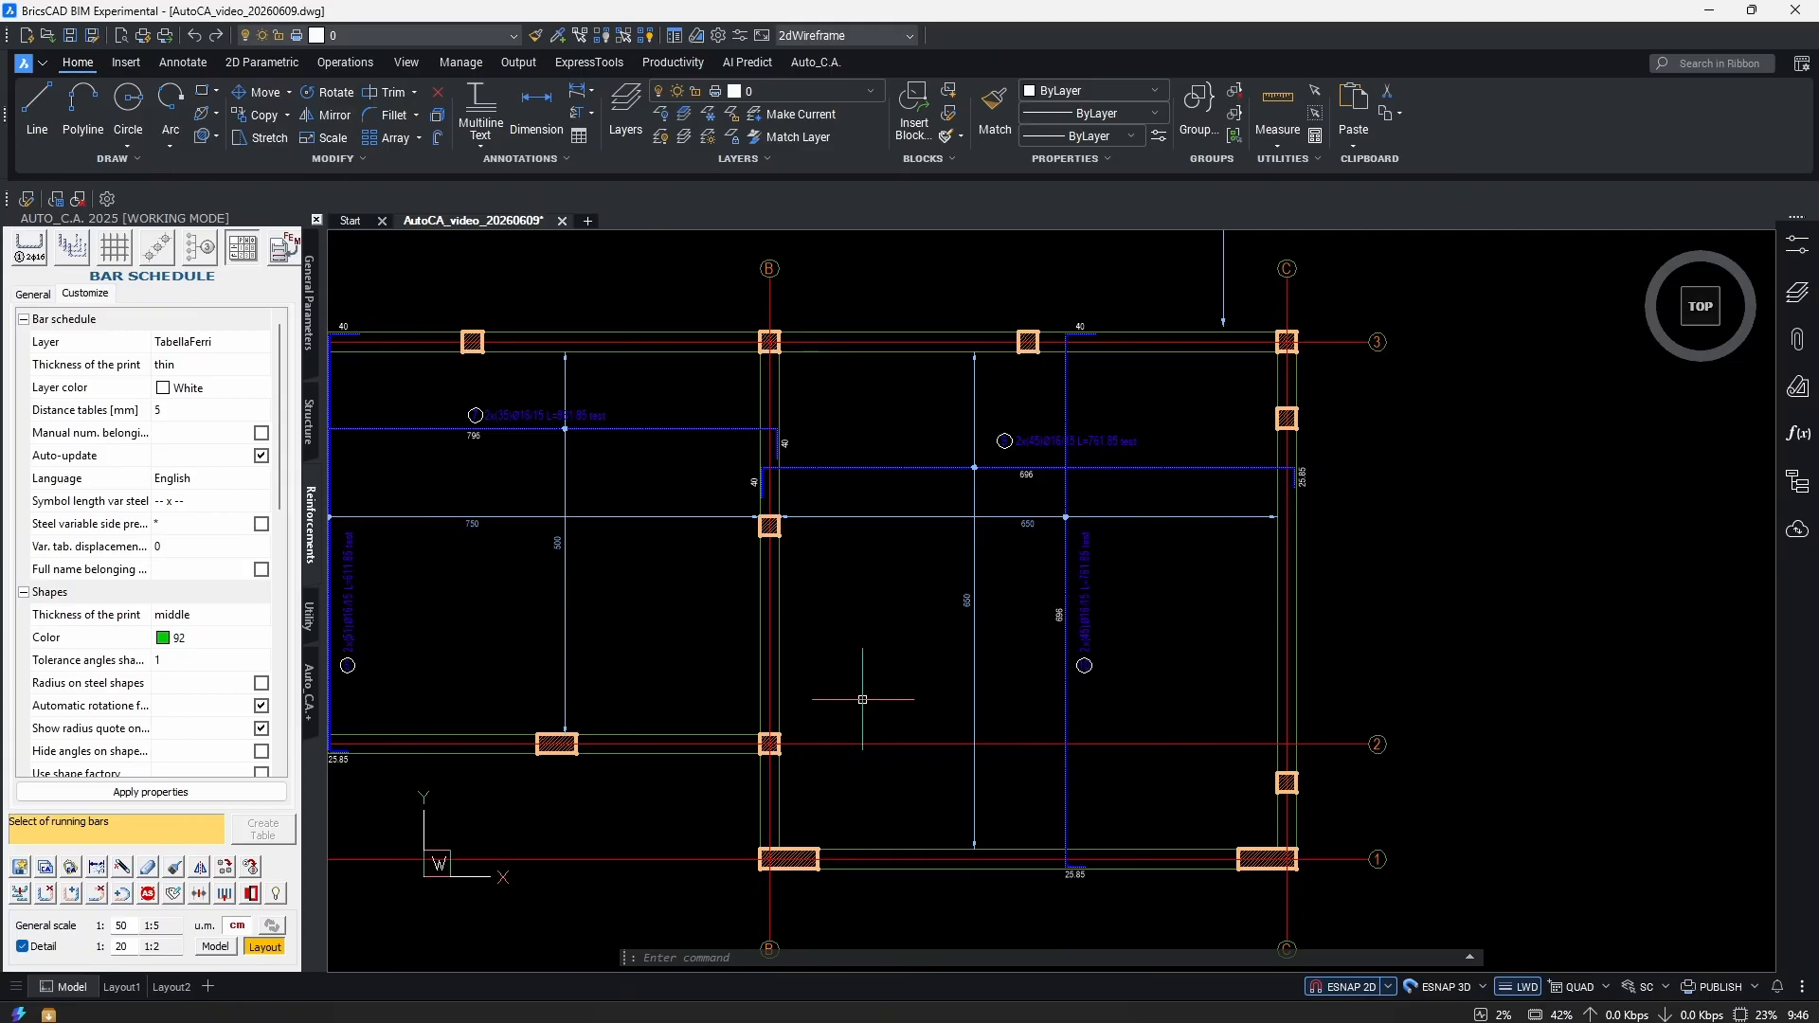
middle_drag(915, 716, 1042, 721)
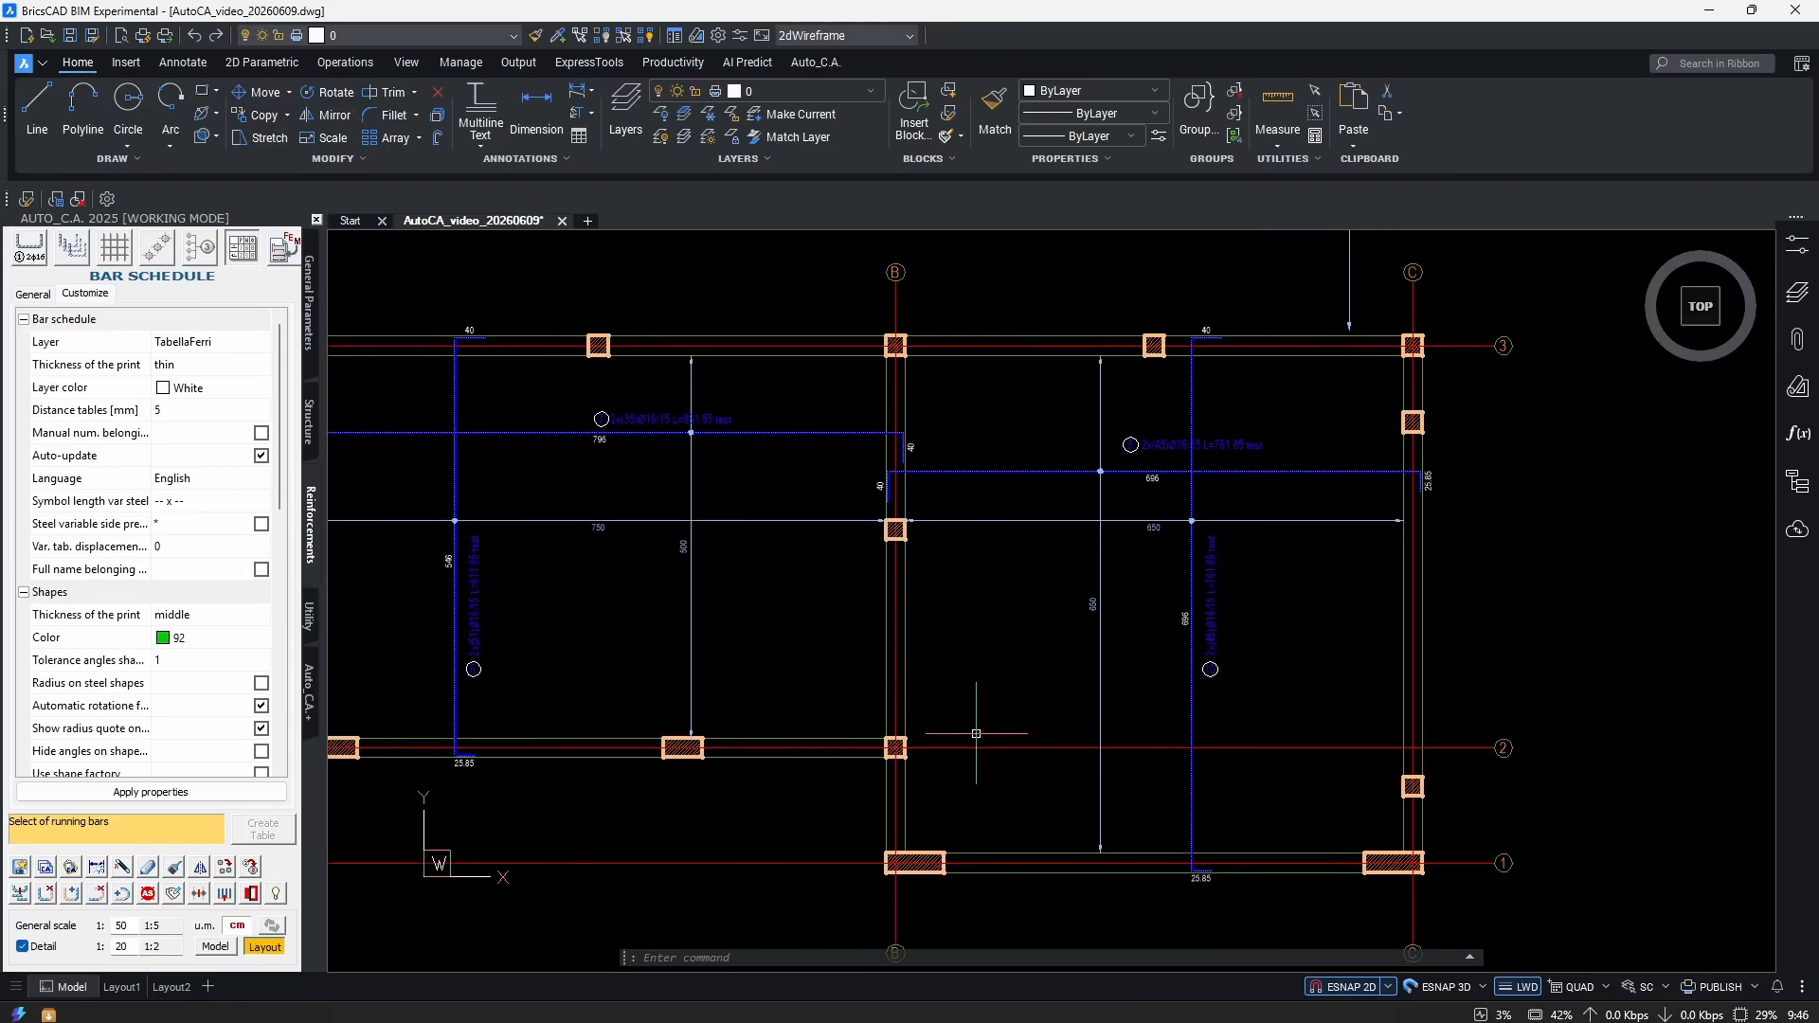
scroll(976, 733, up, 5)
middle_drag(993, 466, 1067, 633)
scroll(1067, 633, down, 5)
scroll(1362, 745, up, 6)
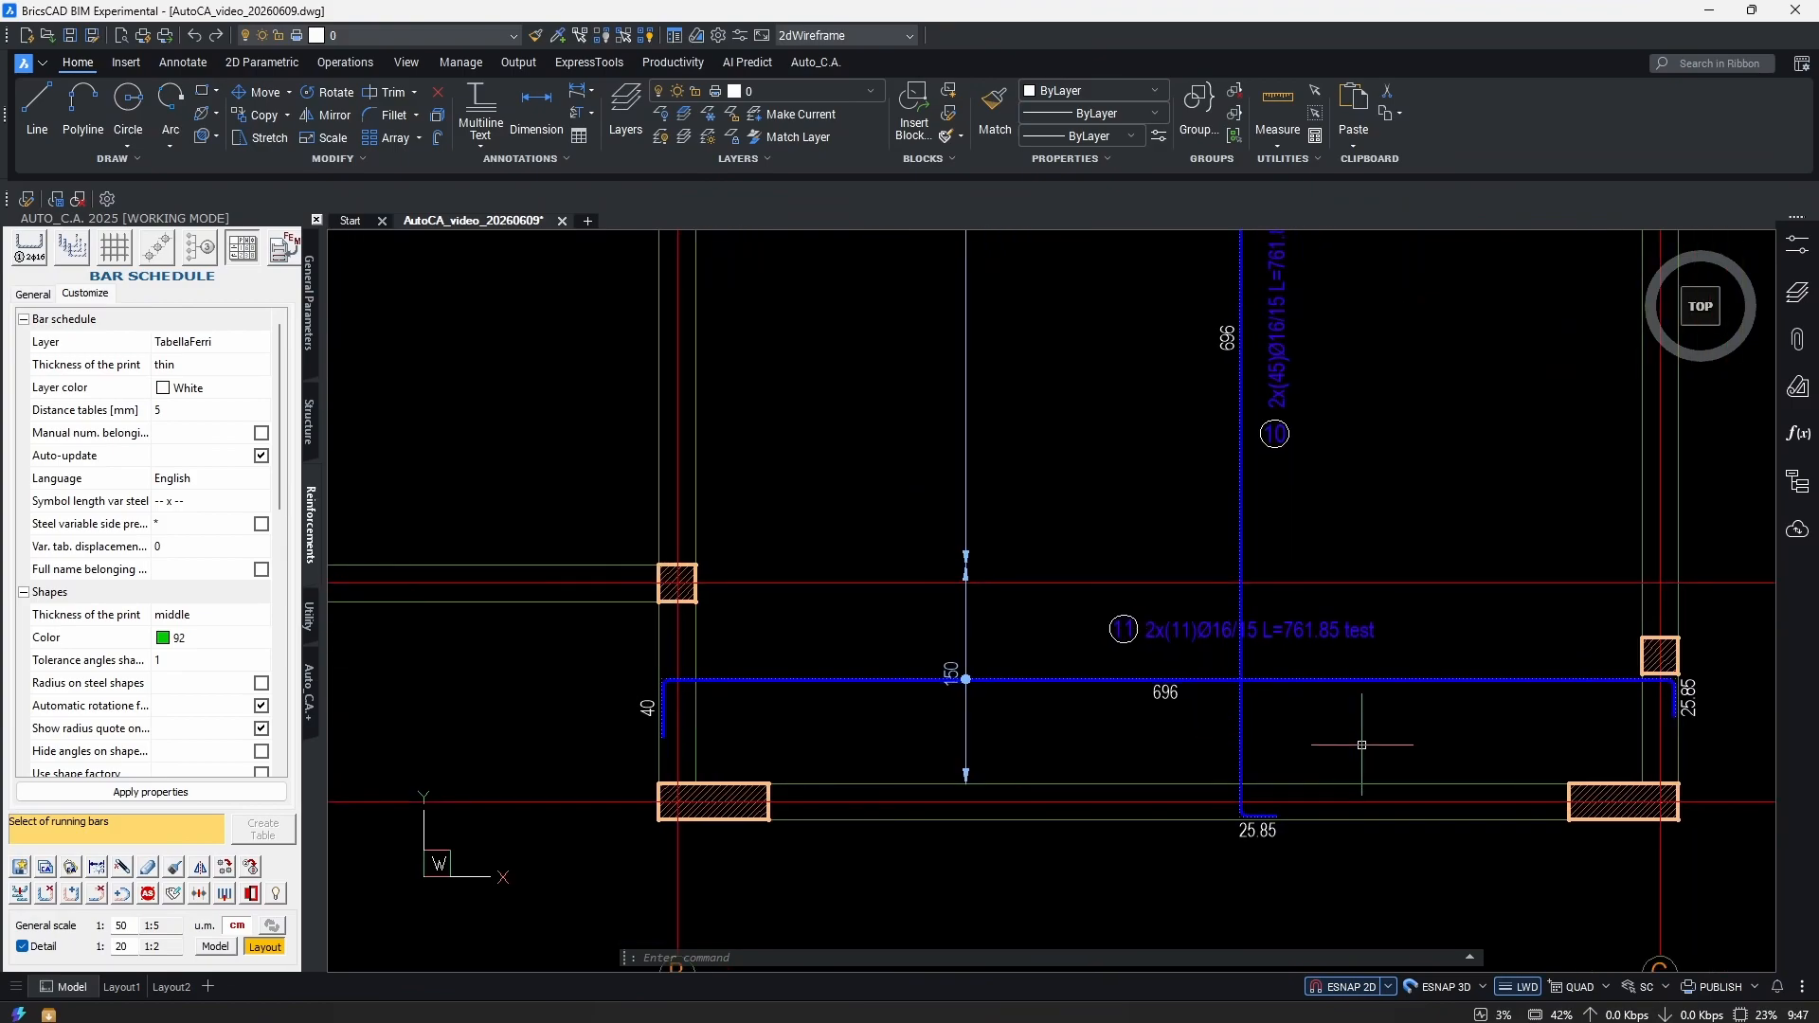
scroll(1068, 723, down, 3)
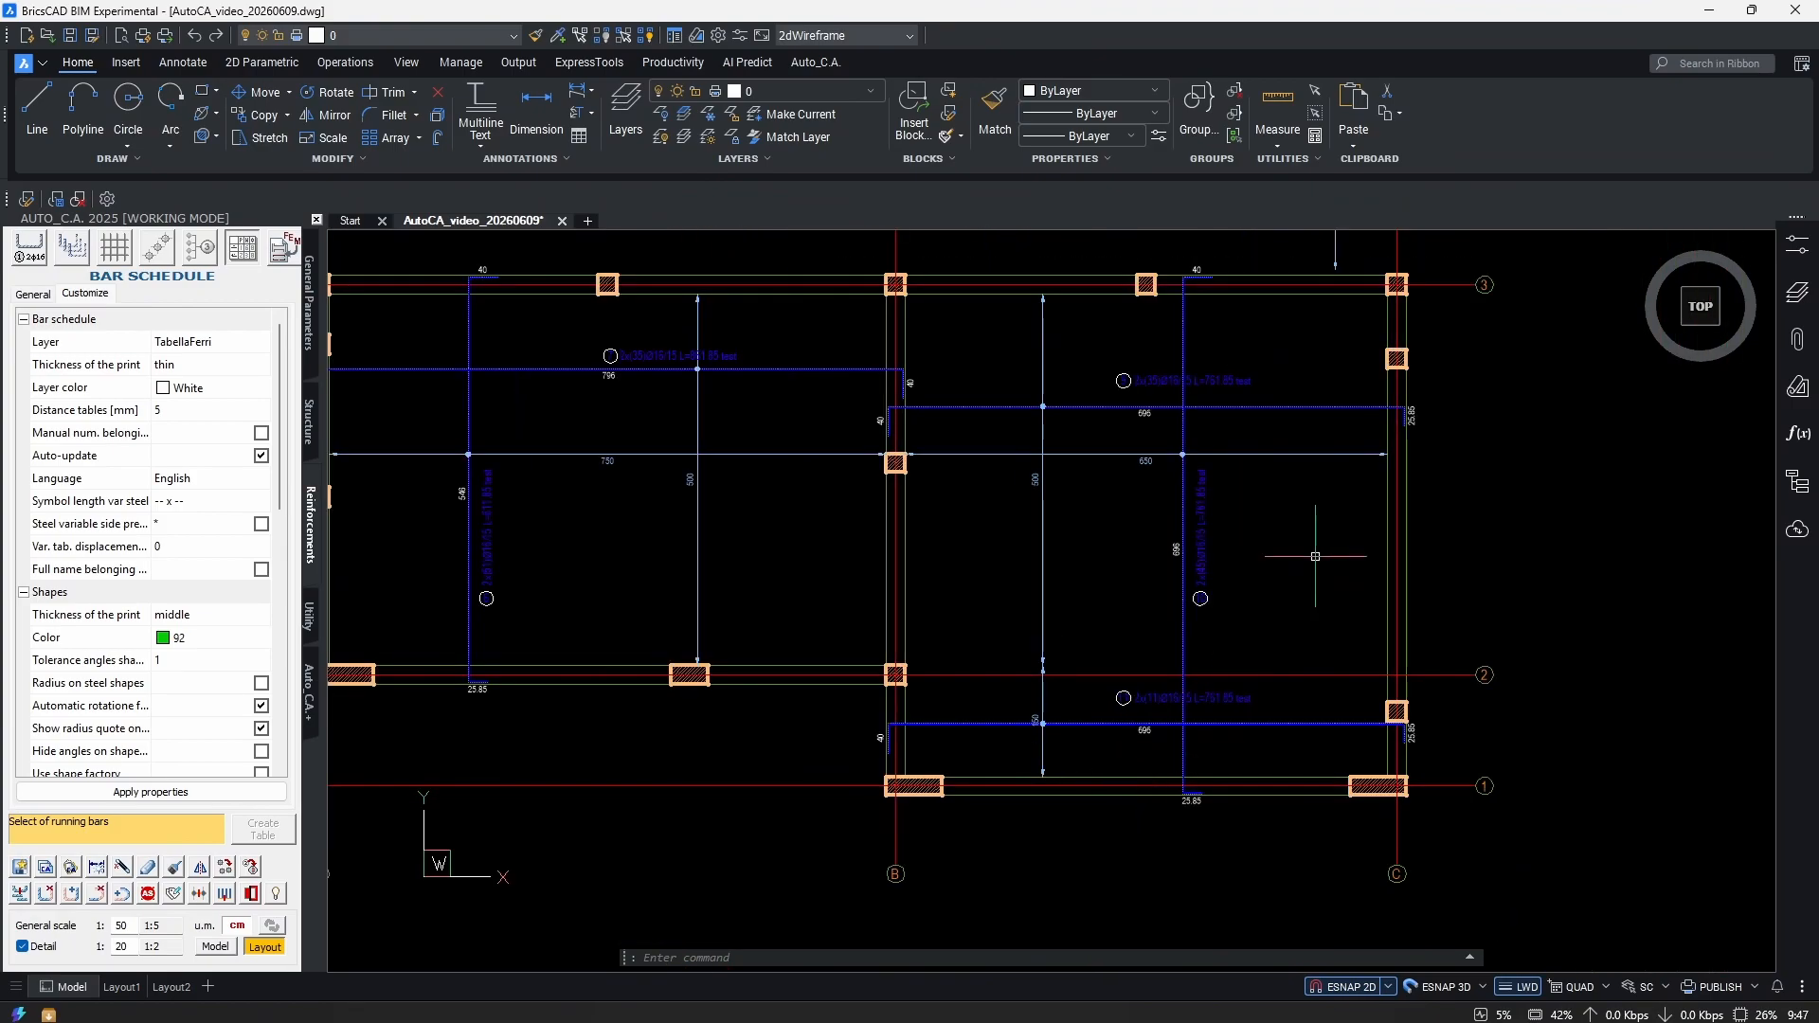
scroll(1212, 416, up, 1)
scroll(1062, 438, up, 2)
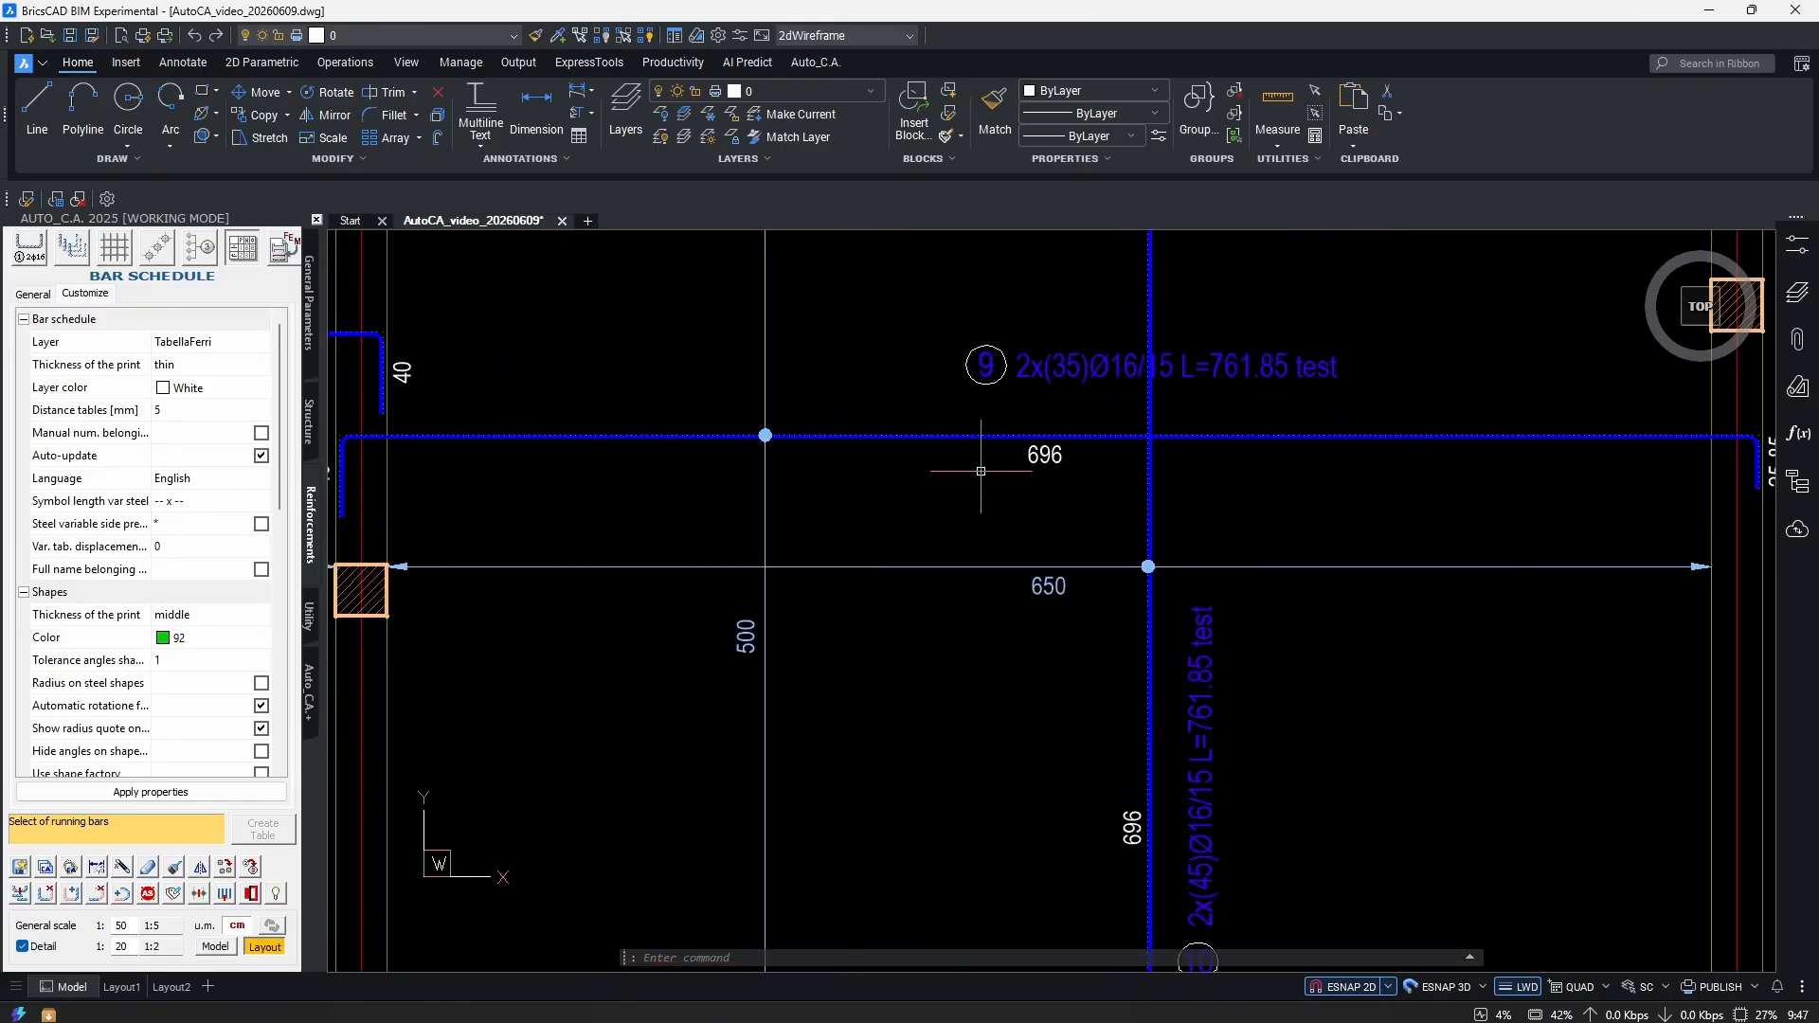
scroll(1073, 505, down, 4)
scroll(995, 650, up, 3)
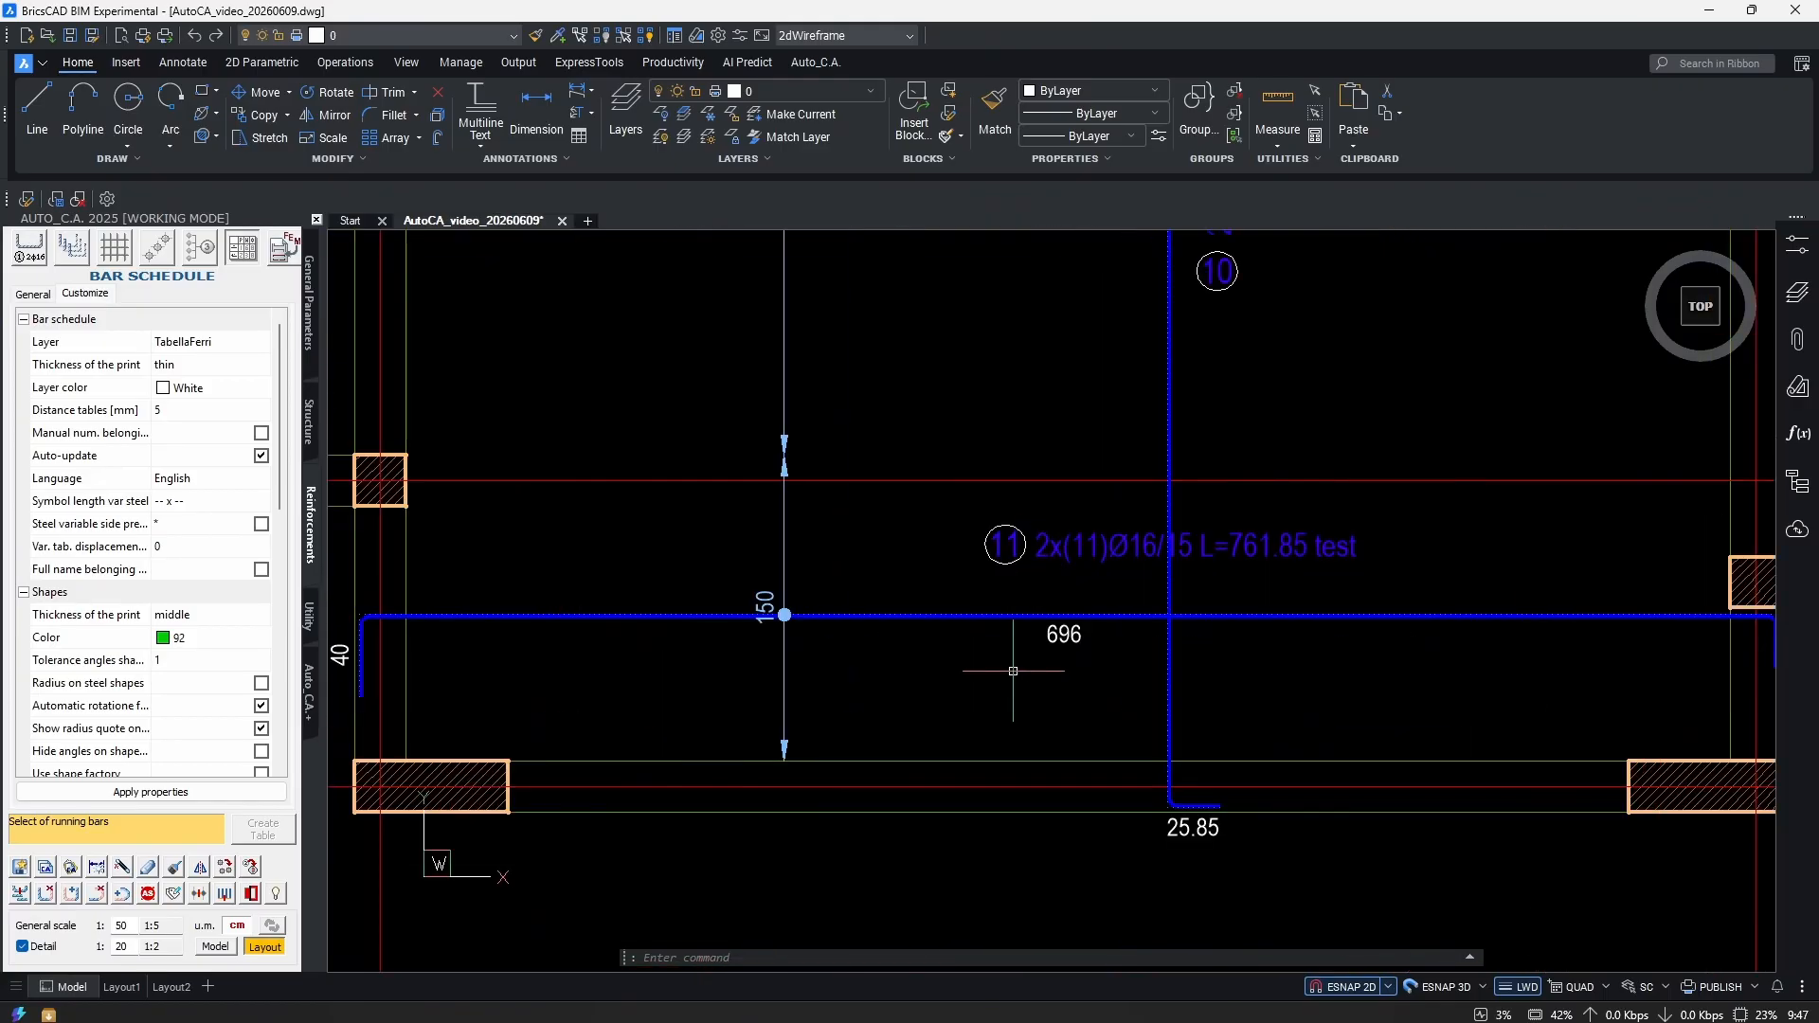
scroll(1110, 676, up, 1)
scroll(1080, 654, up, 2)
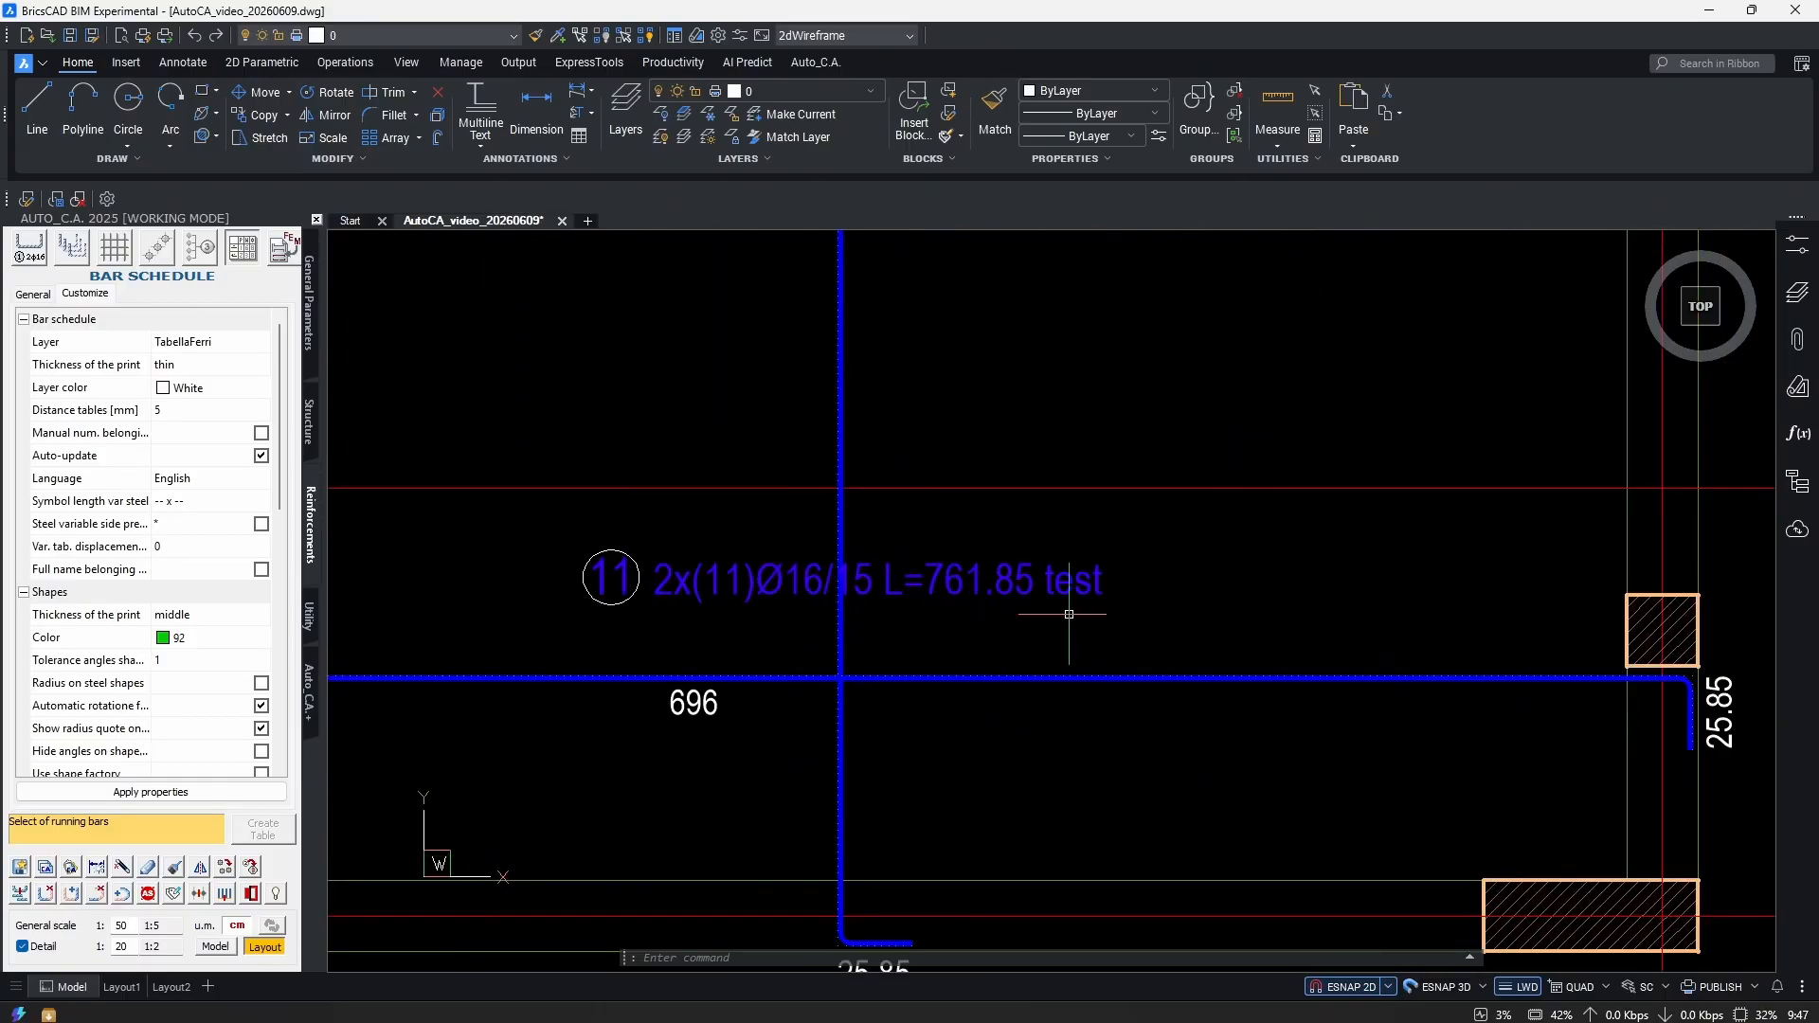
scroll(1007, 587, down, 3)
scroll(979, 743, up, 5)
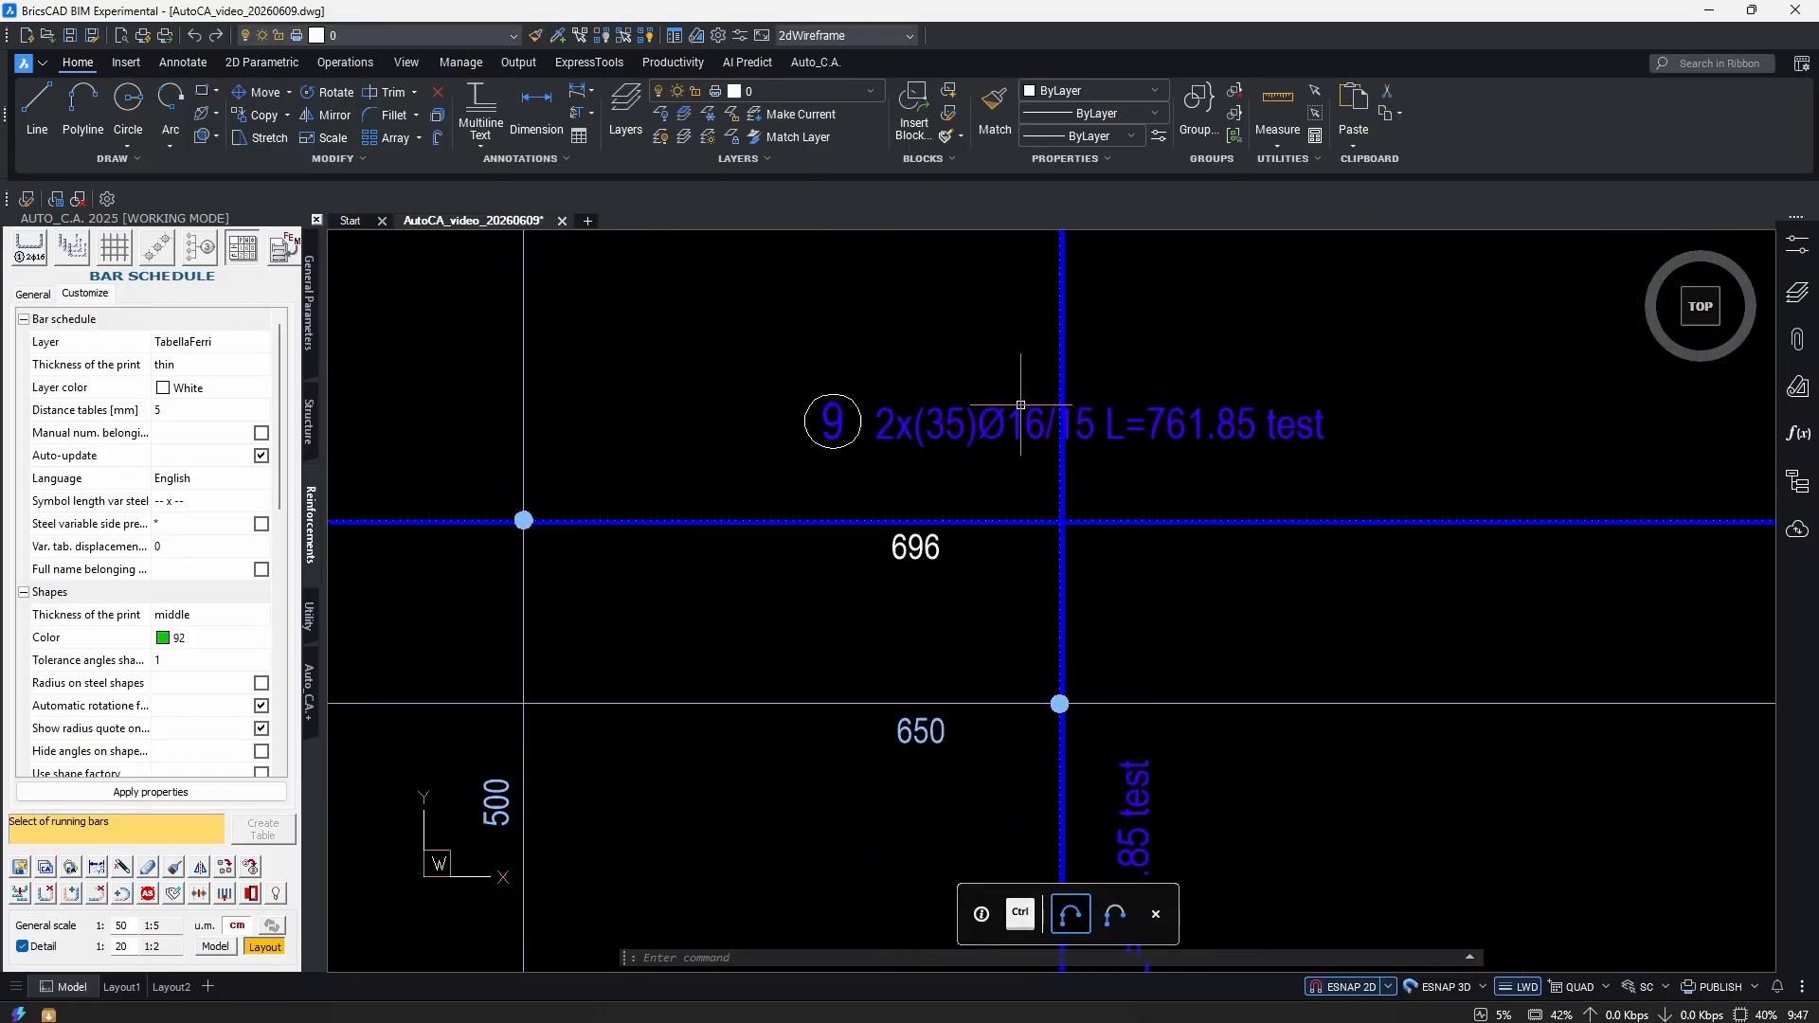
scroll(1047, 715, down, 3)
scroll(1051, 617, up, 2)
scroll(1054, 669, down, 1)
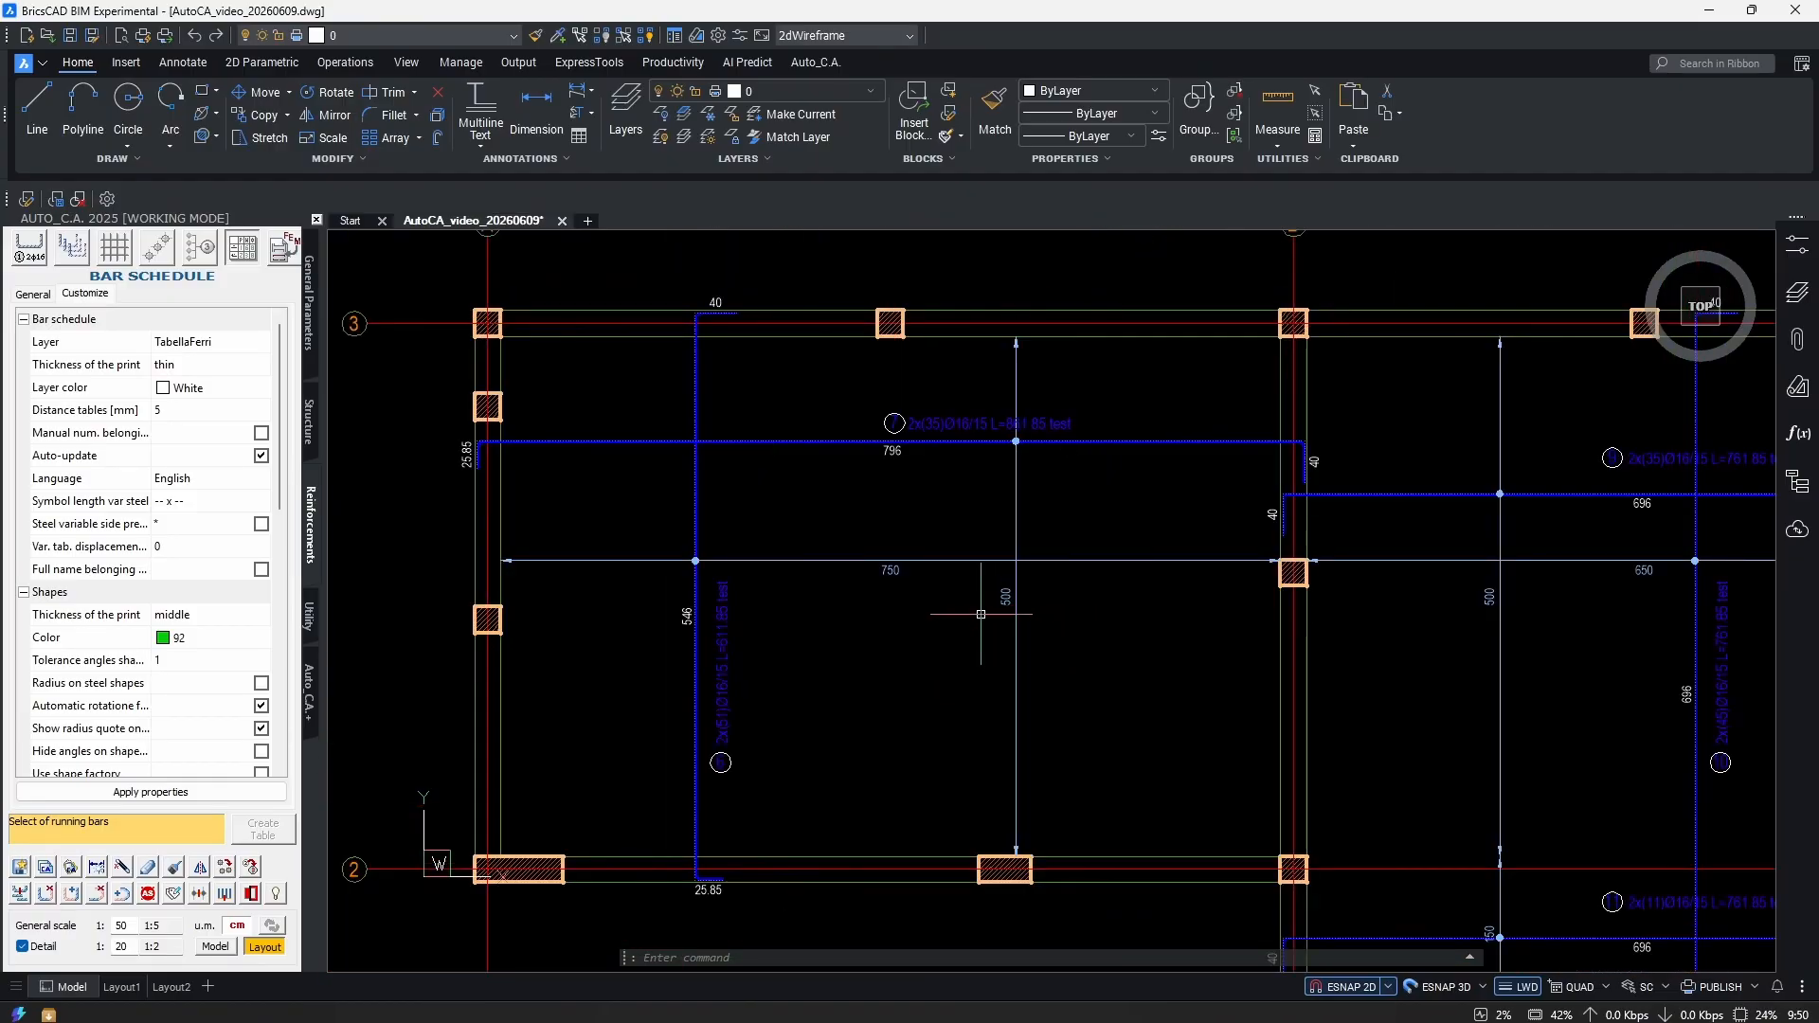
middle_drag(928, 685, 869, 666)
scroll(981, 651, up, 3)
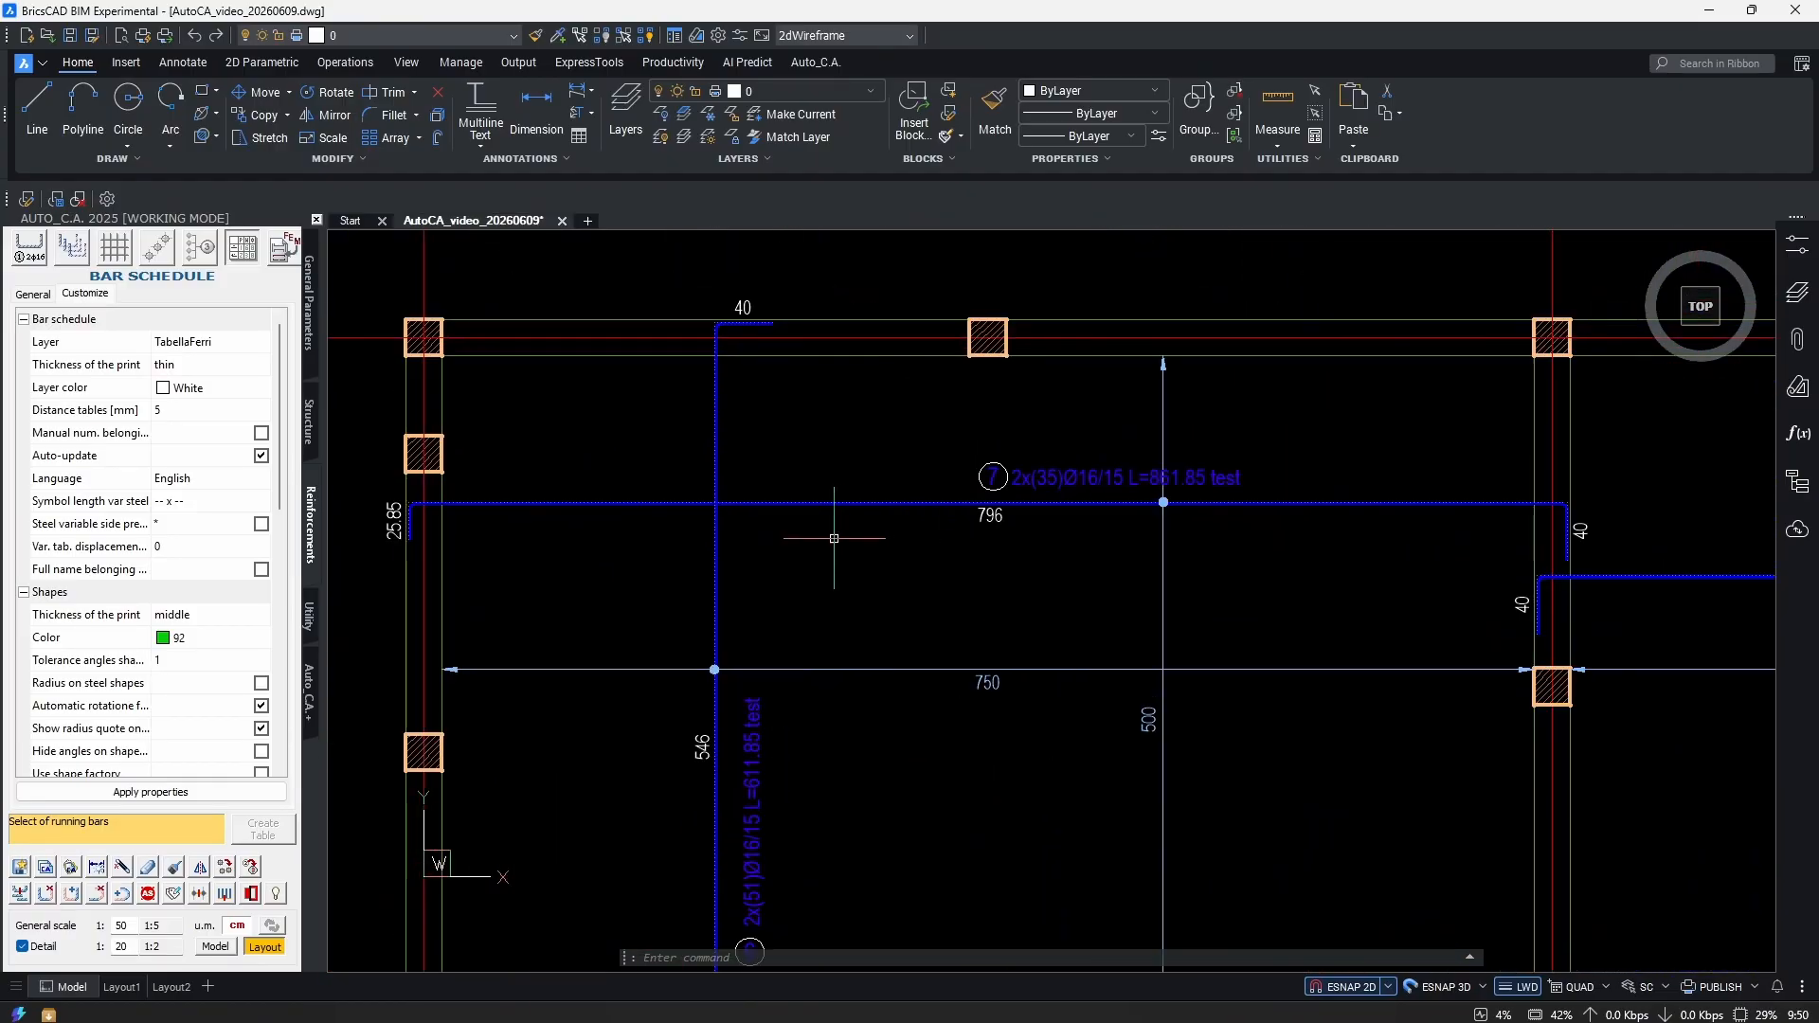
scroll(960, 591, down, 3)
scroll(960, 591, up, 3)
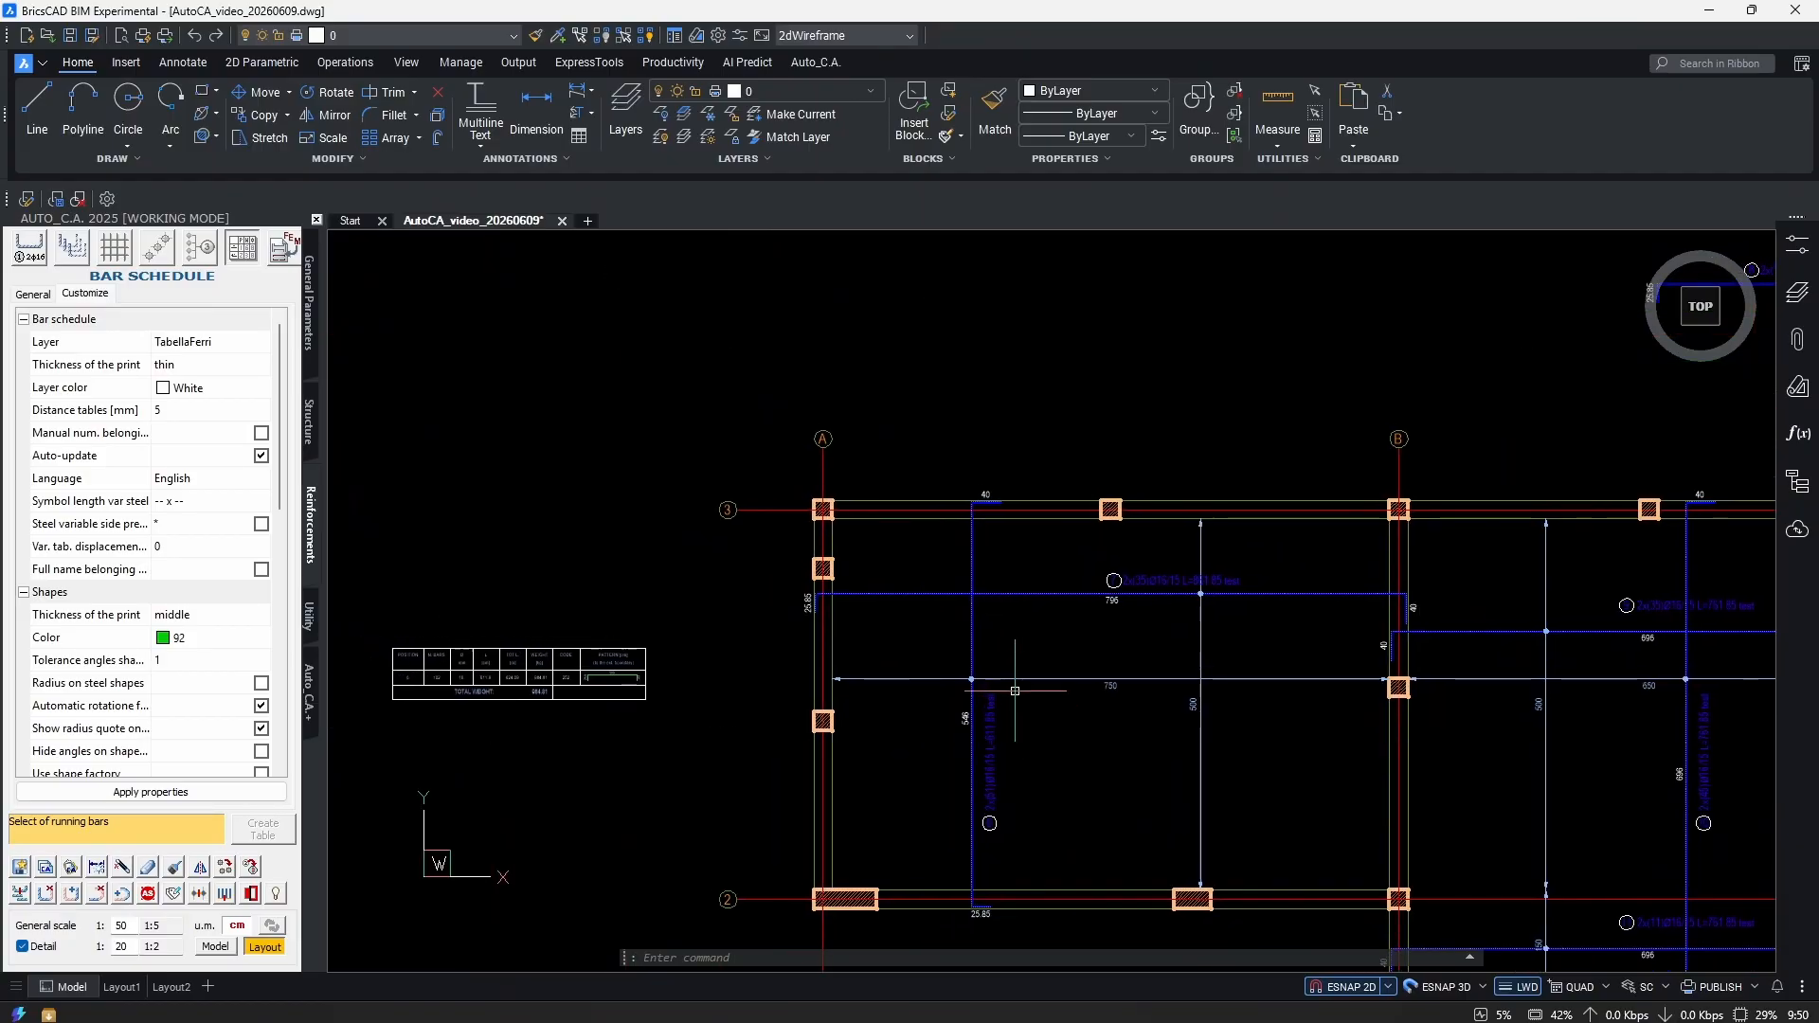
scroll(1241, 623, up, 2)
scroll(1241, 623, up, 1)
scroll(1308, 642, down, 1)
Stretch bar 7's hook end inward so the leg measures 18.
scroll(1015, 428, down, 3)
text(s)
key(Return)
scroll(1016, 428, up, 2)
click(1064, 395)
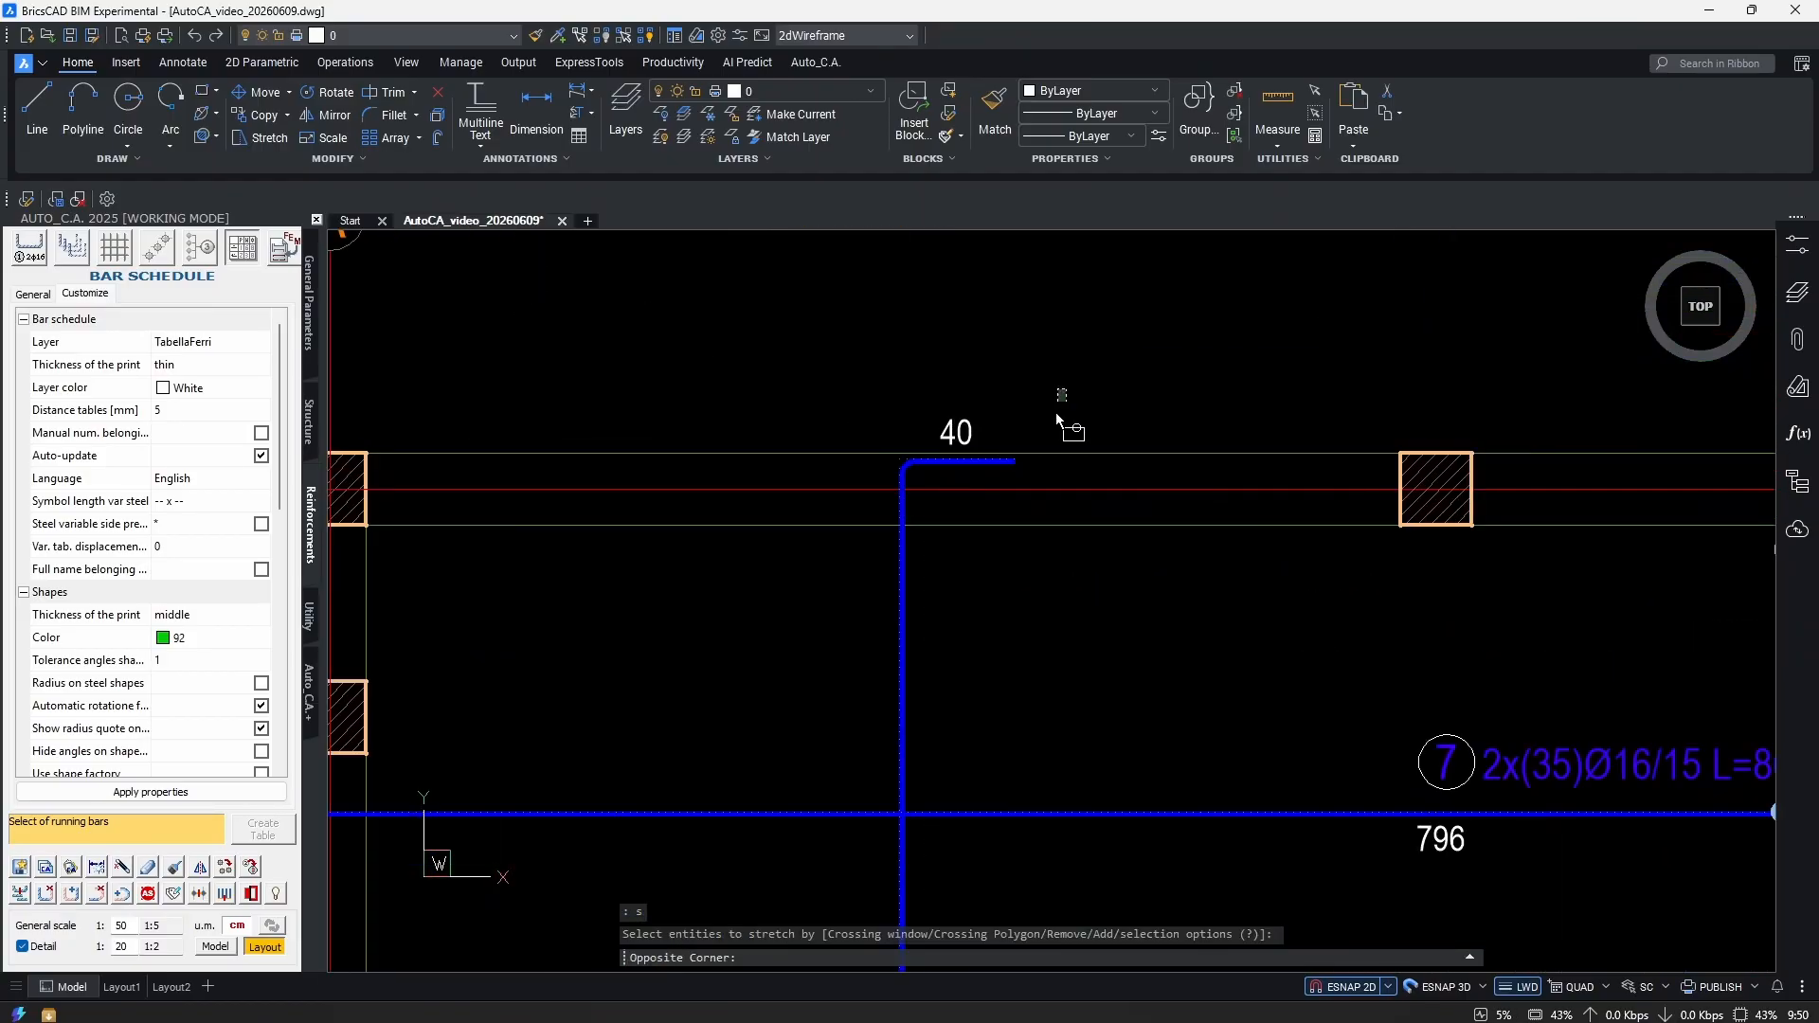
click(936, 542)
scroll(1017, 439, up, 4)
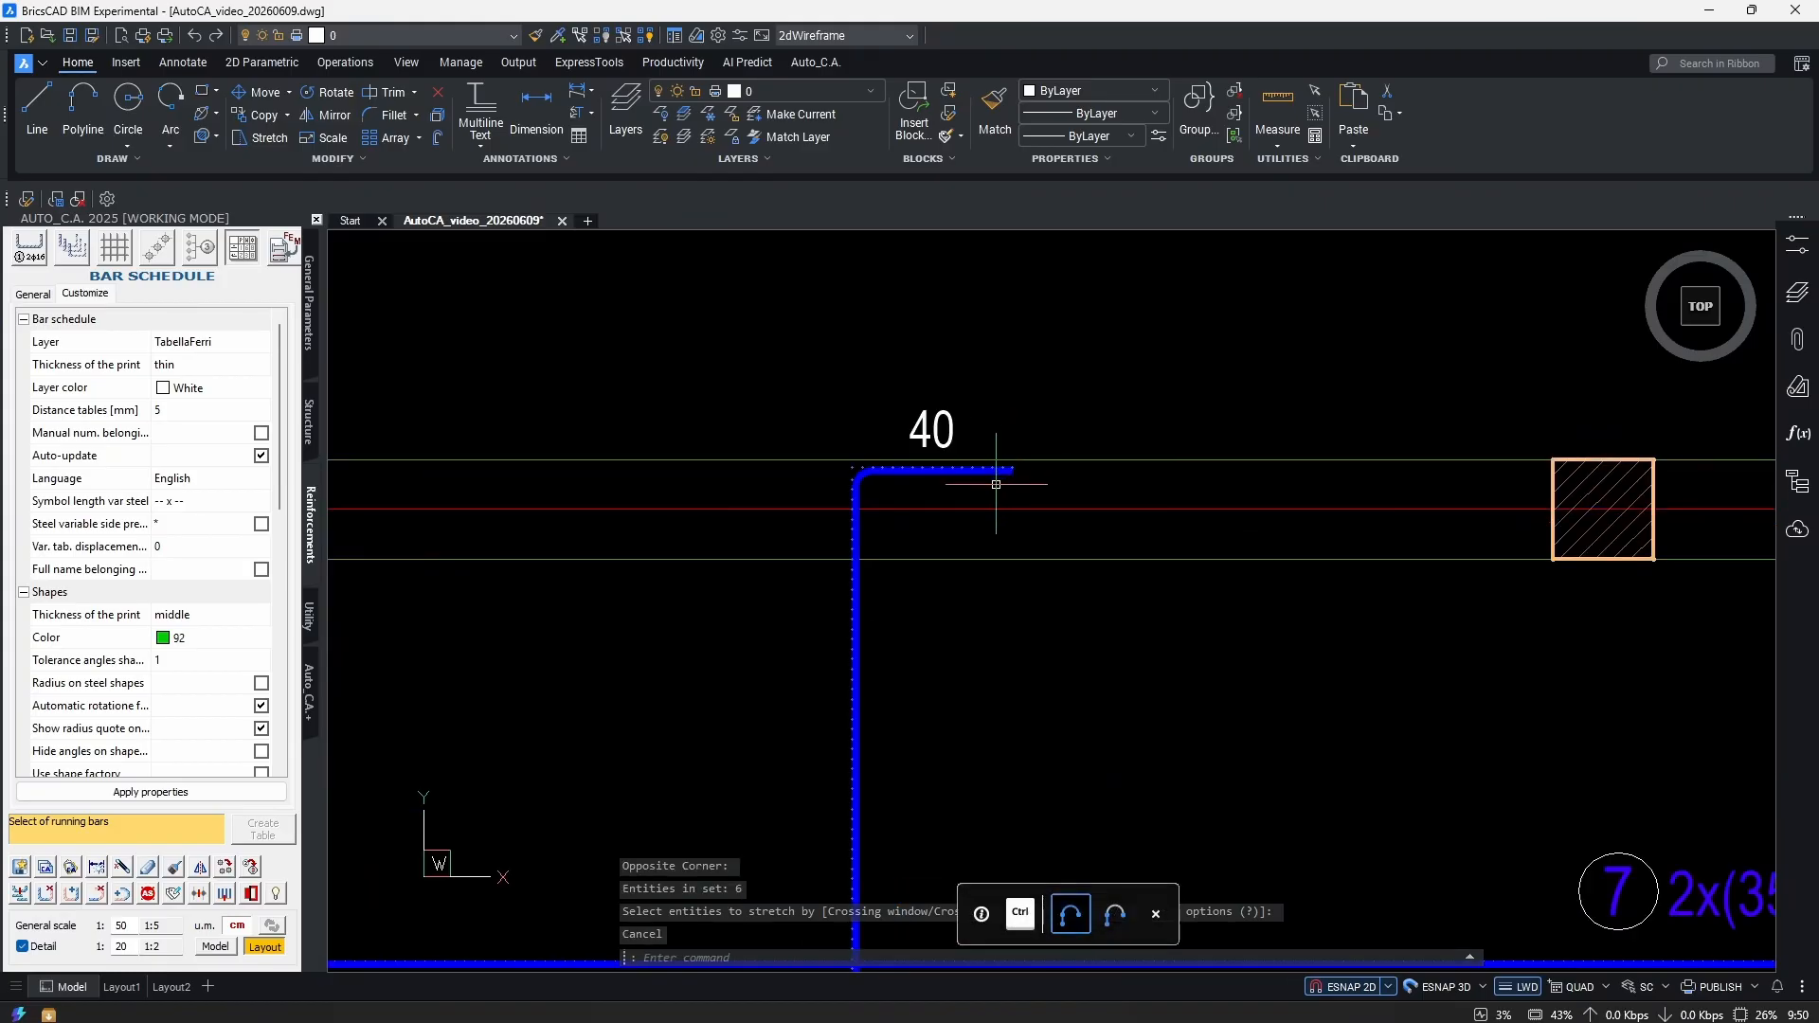
key(Return)
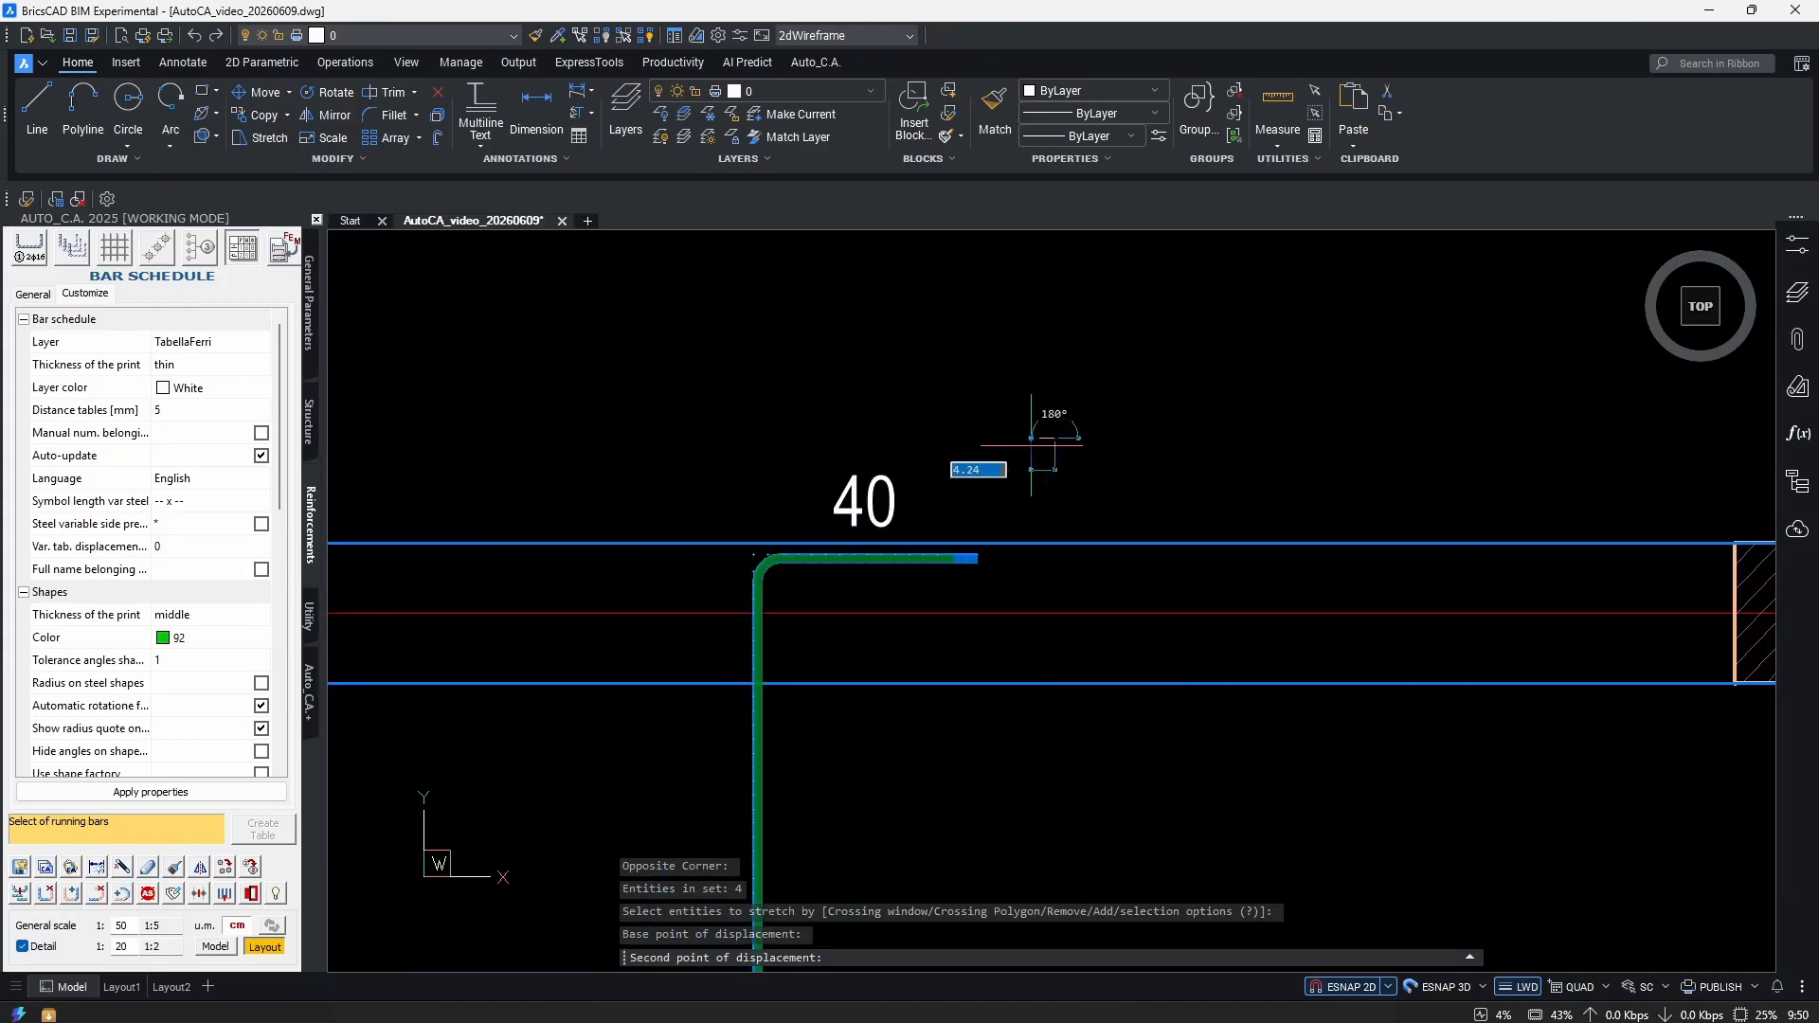
click(1055, 438)
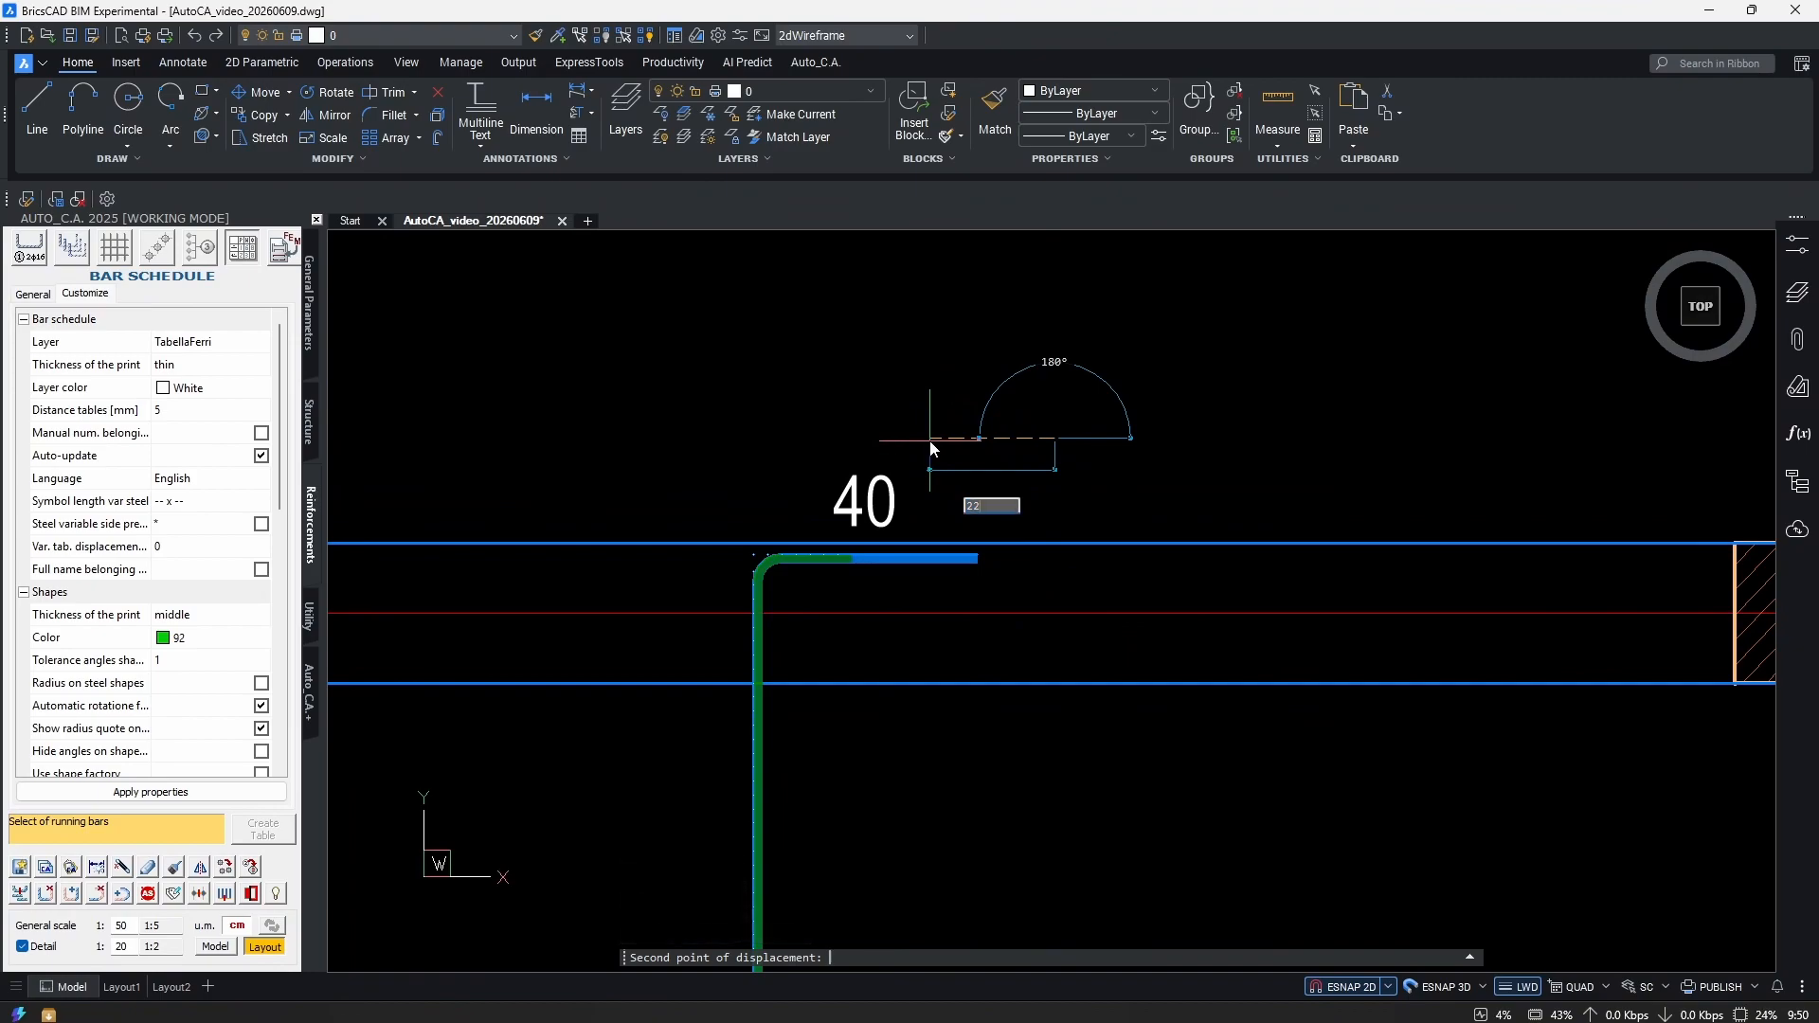
key(Return)
Change the first 25.85 length label to 18.
scroll(1008, 563, down, 7)
middle_drag(967, 584, 987, 272)
scroll(1019, 673, down, 2)
middle_drag(1019, 678, 980, 440)
scroll(950, 715, up, 8)
double_click(1003, 618)
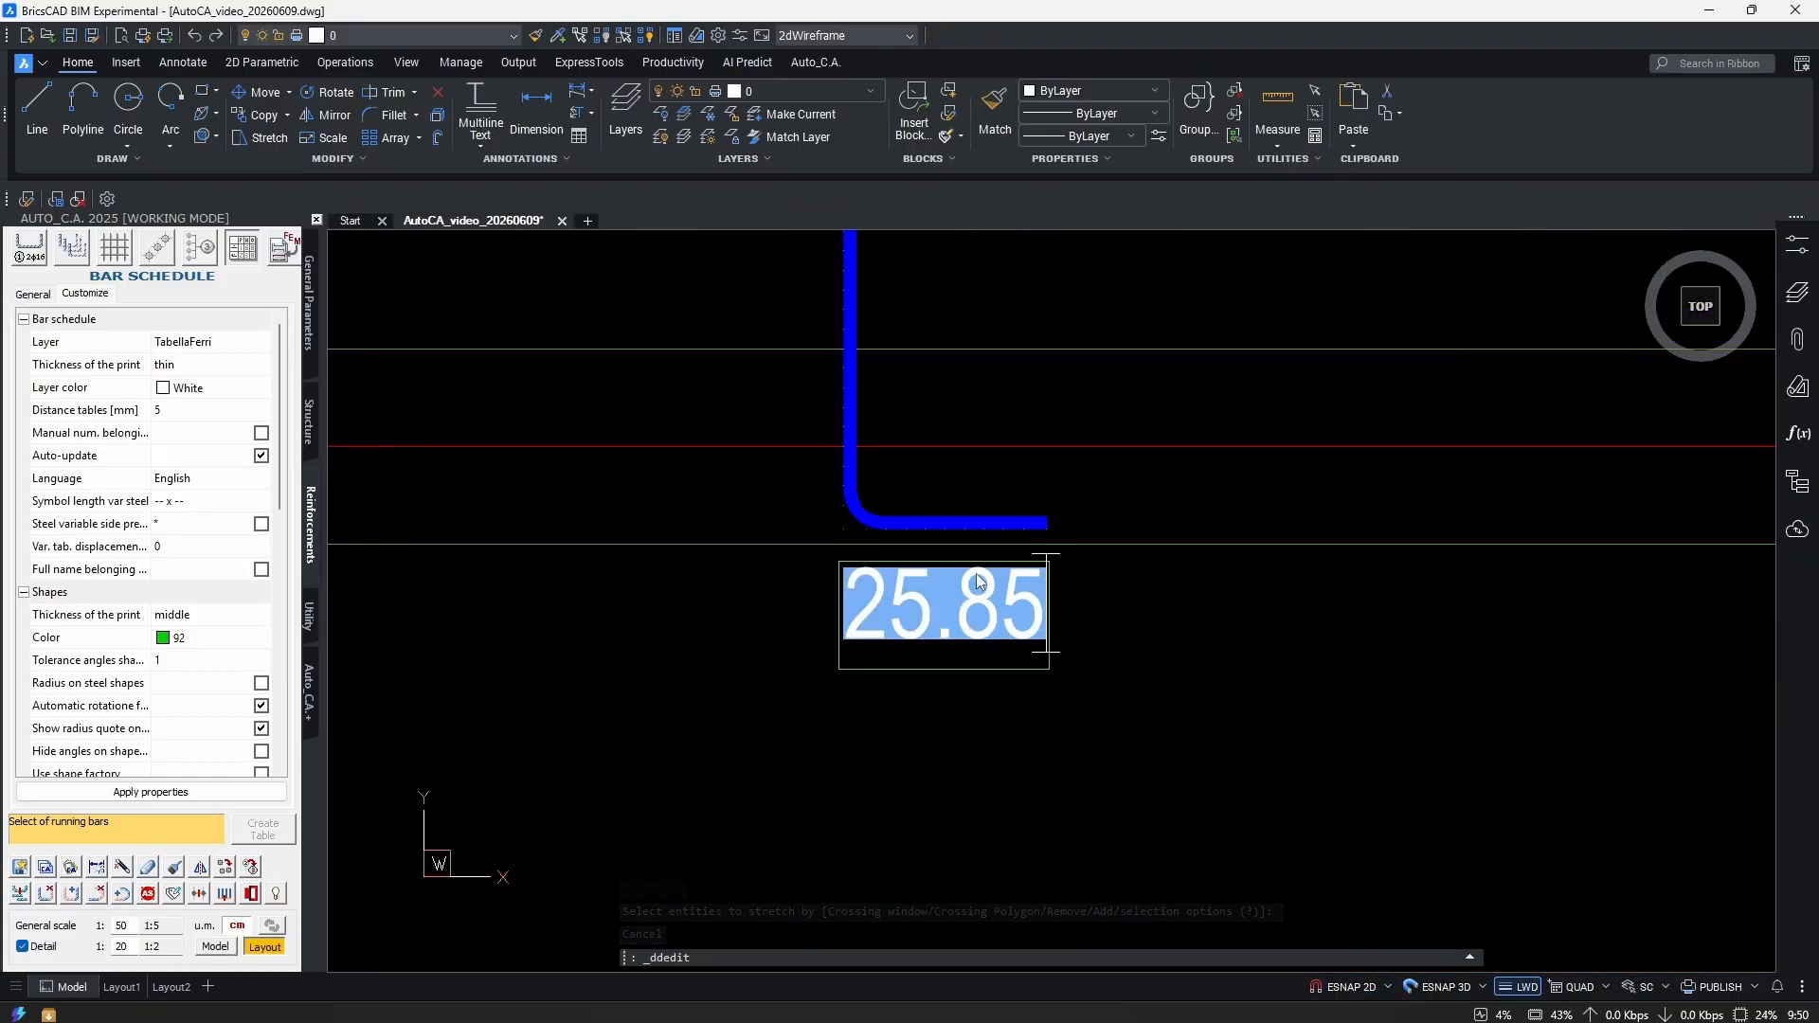
text(18)
key(Return)
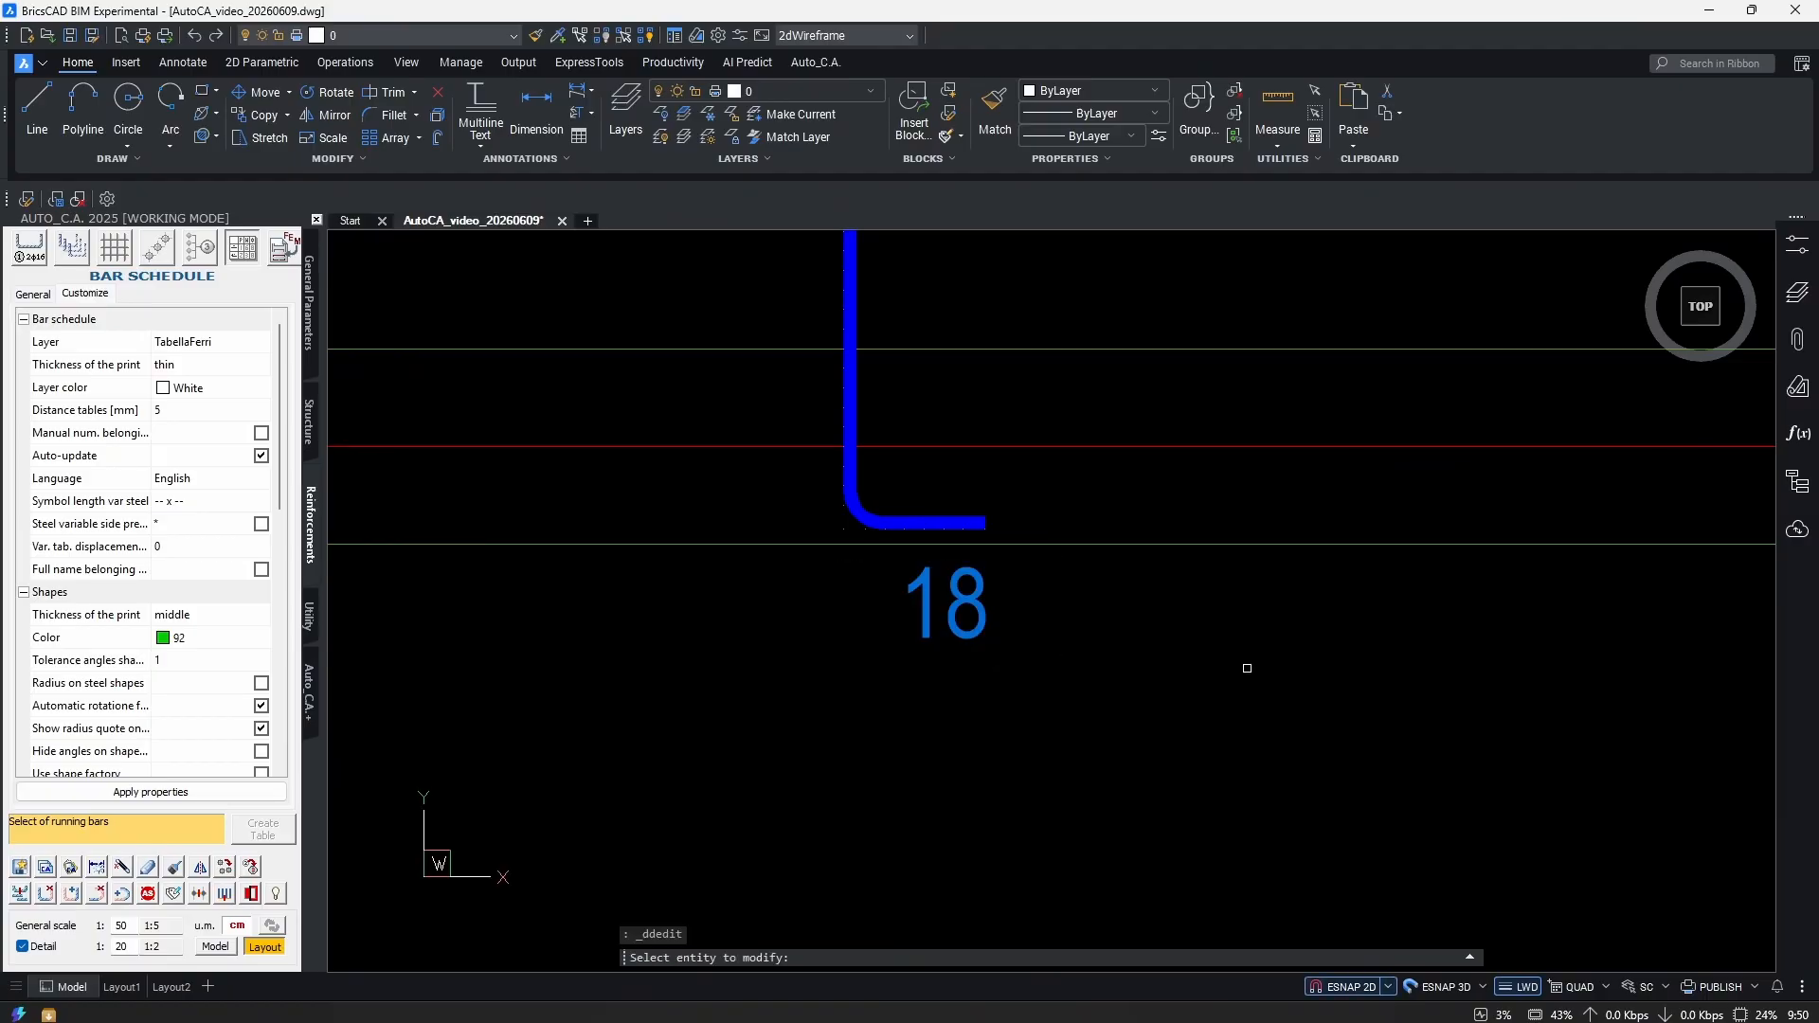
key(Escape)
Change the other bar's 25.85 label to 18 and select both upper-left bars.
scroll(1023, 502, up, 2)
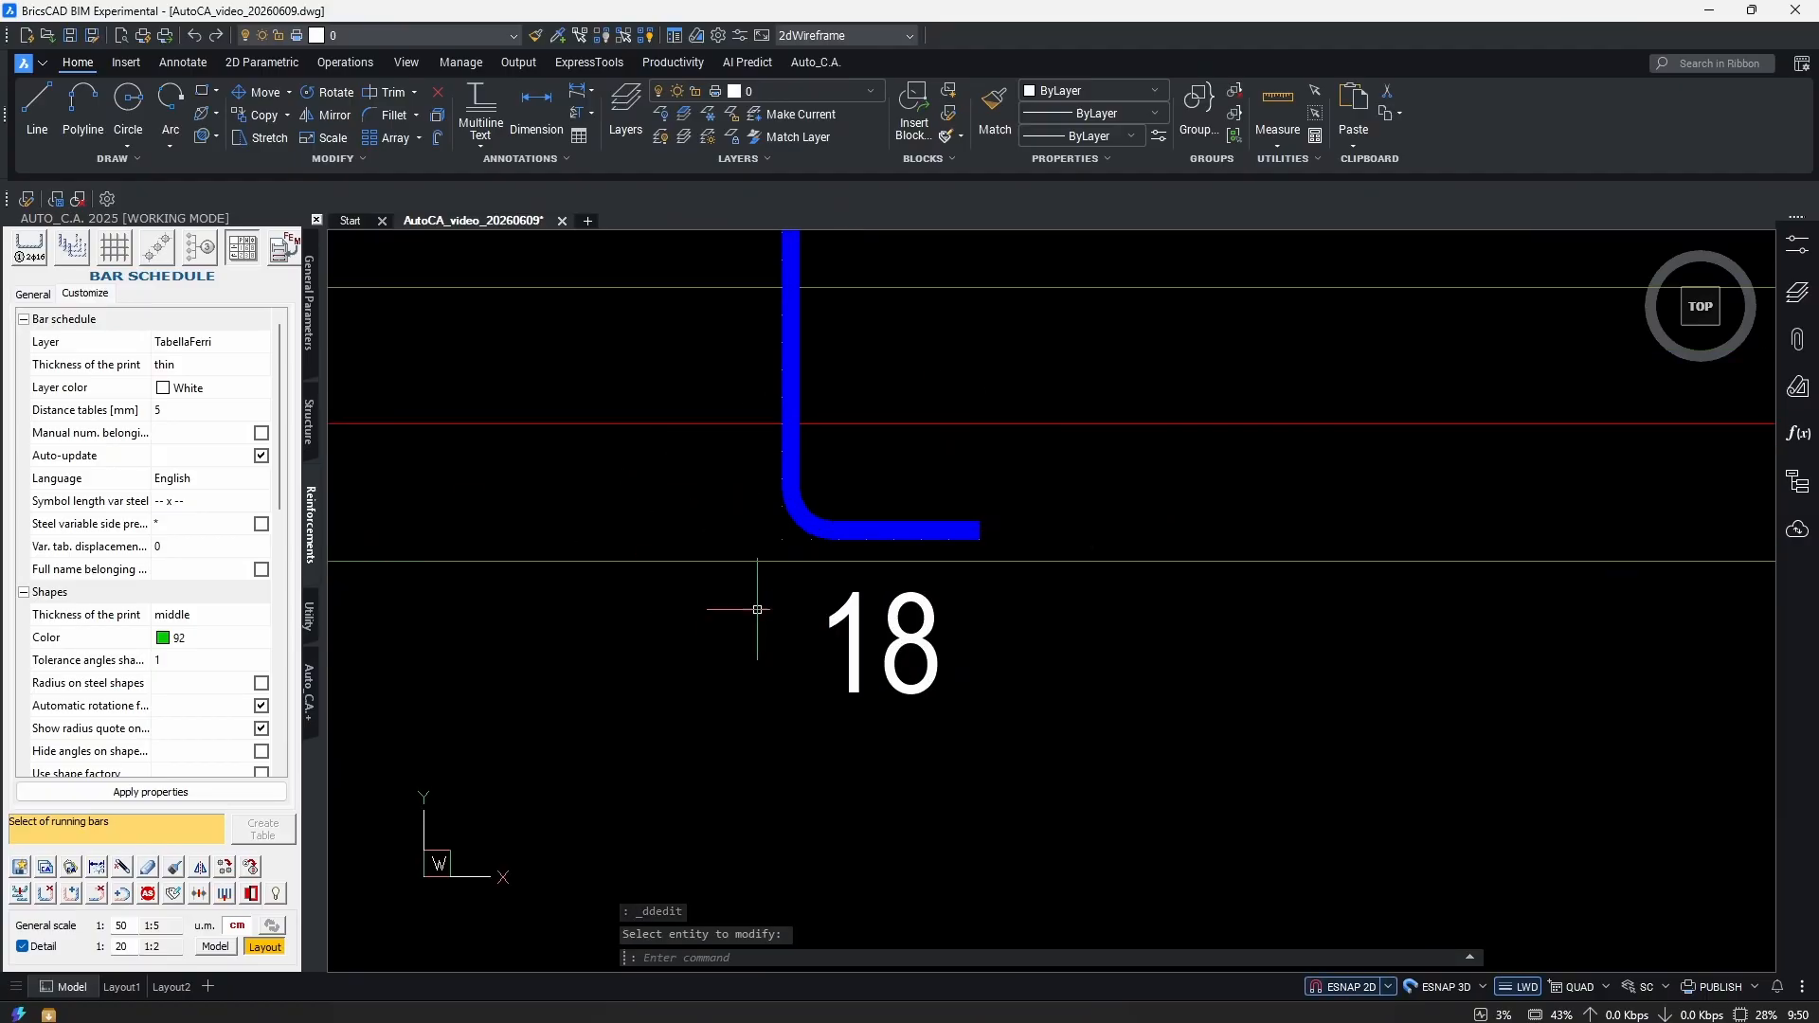
middle_drag(794, 551, 894, 658)
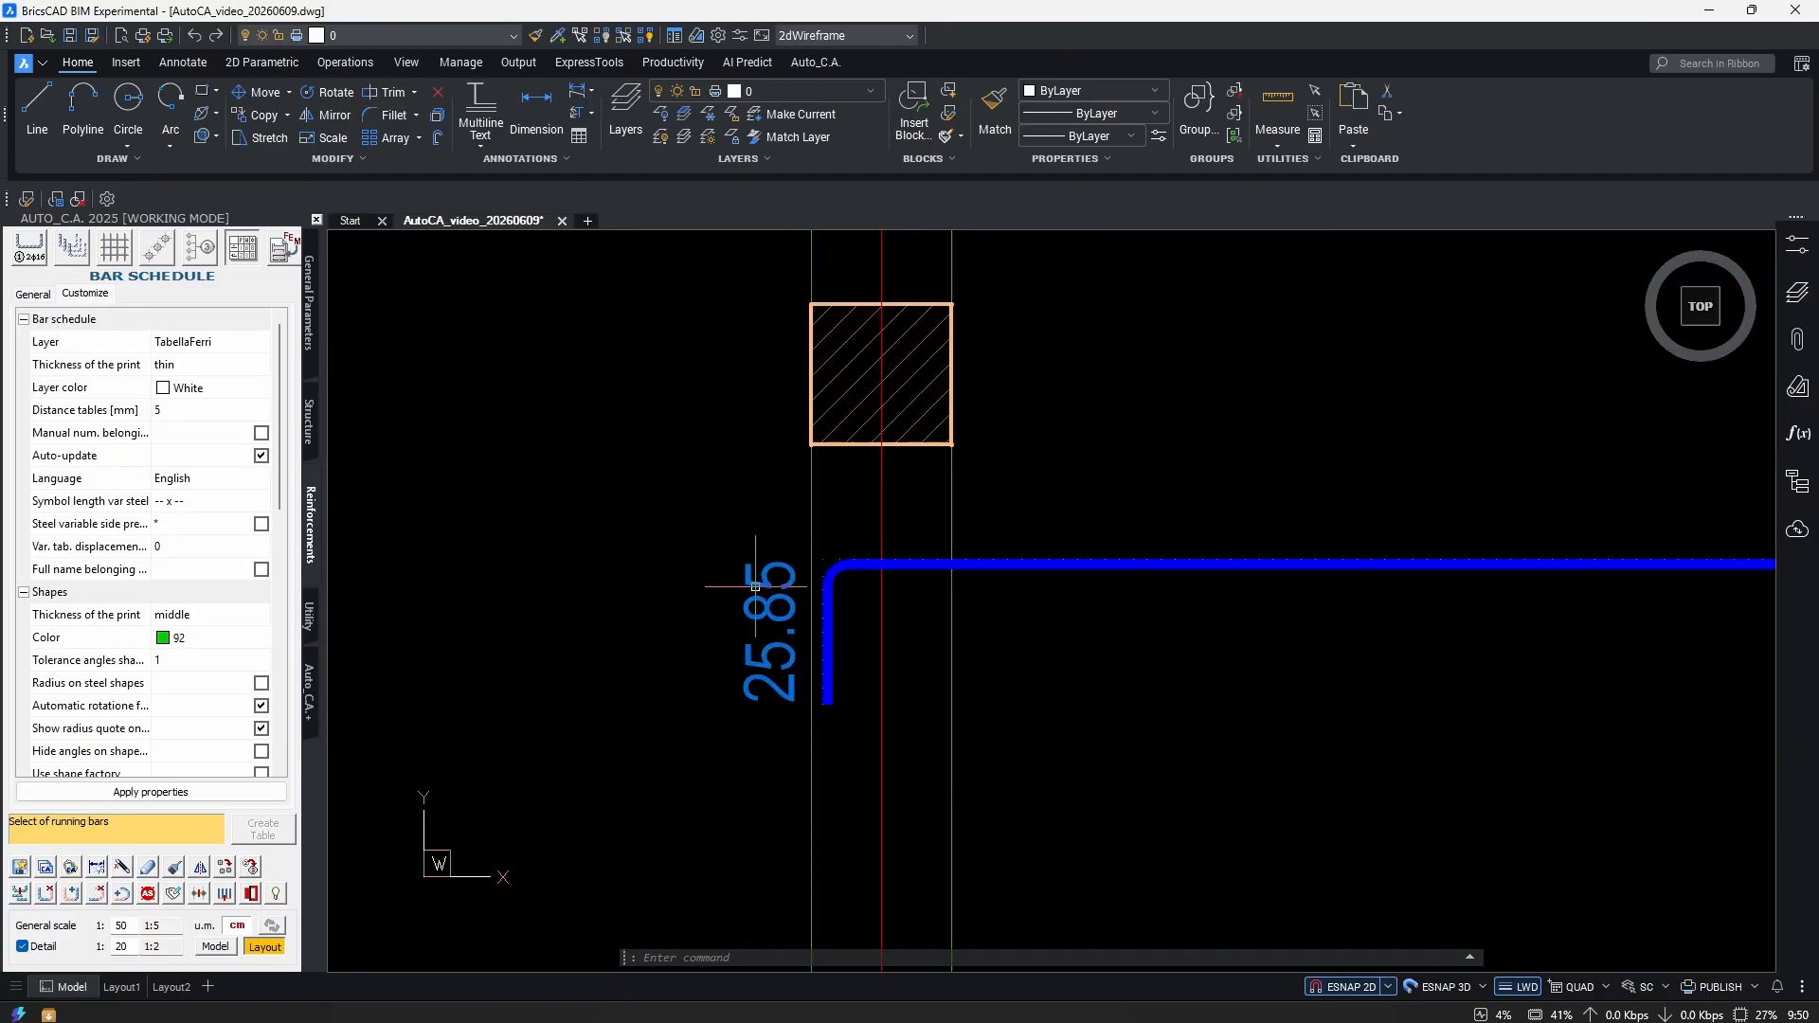
double_click(754, 585)
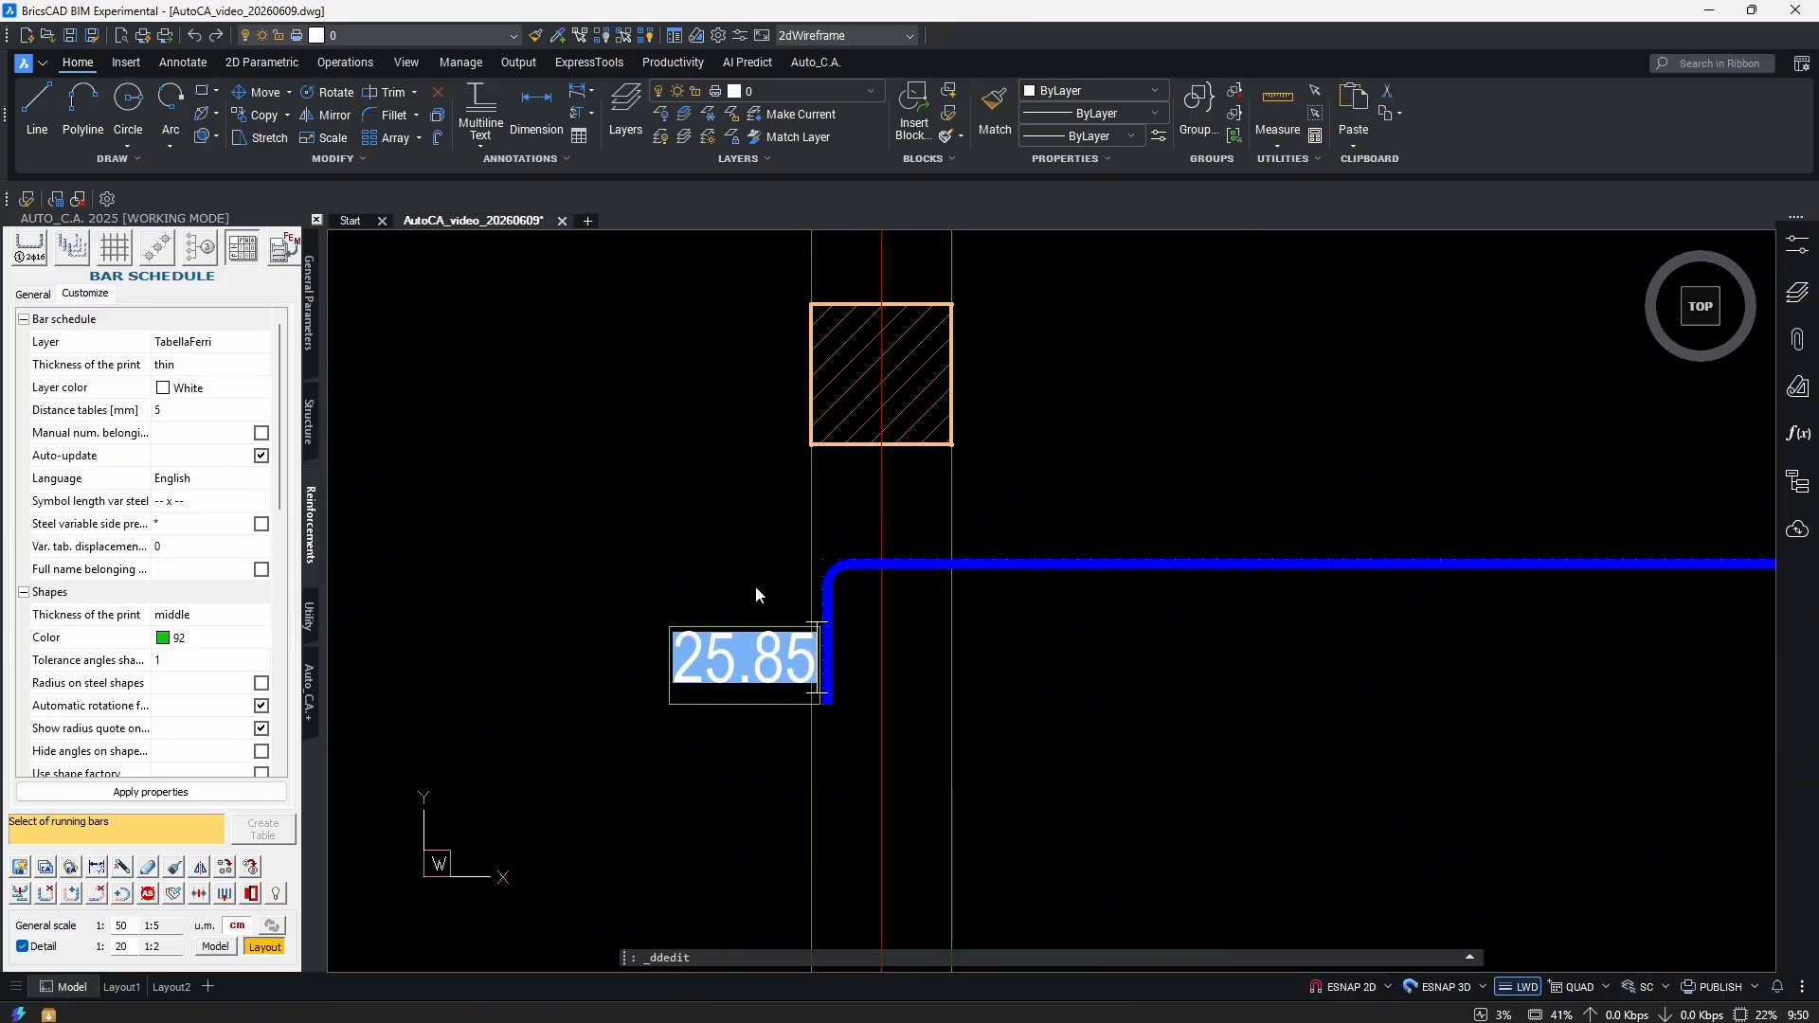
text(18)
key(Return)
scroll(852, 569, down, 5)
scroll(1055, 551, up, 5)
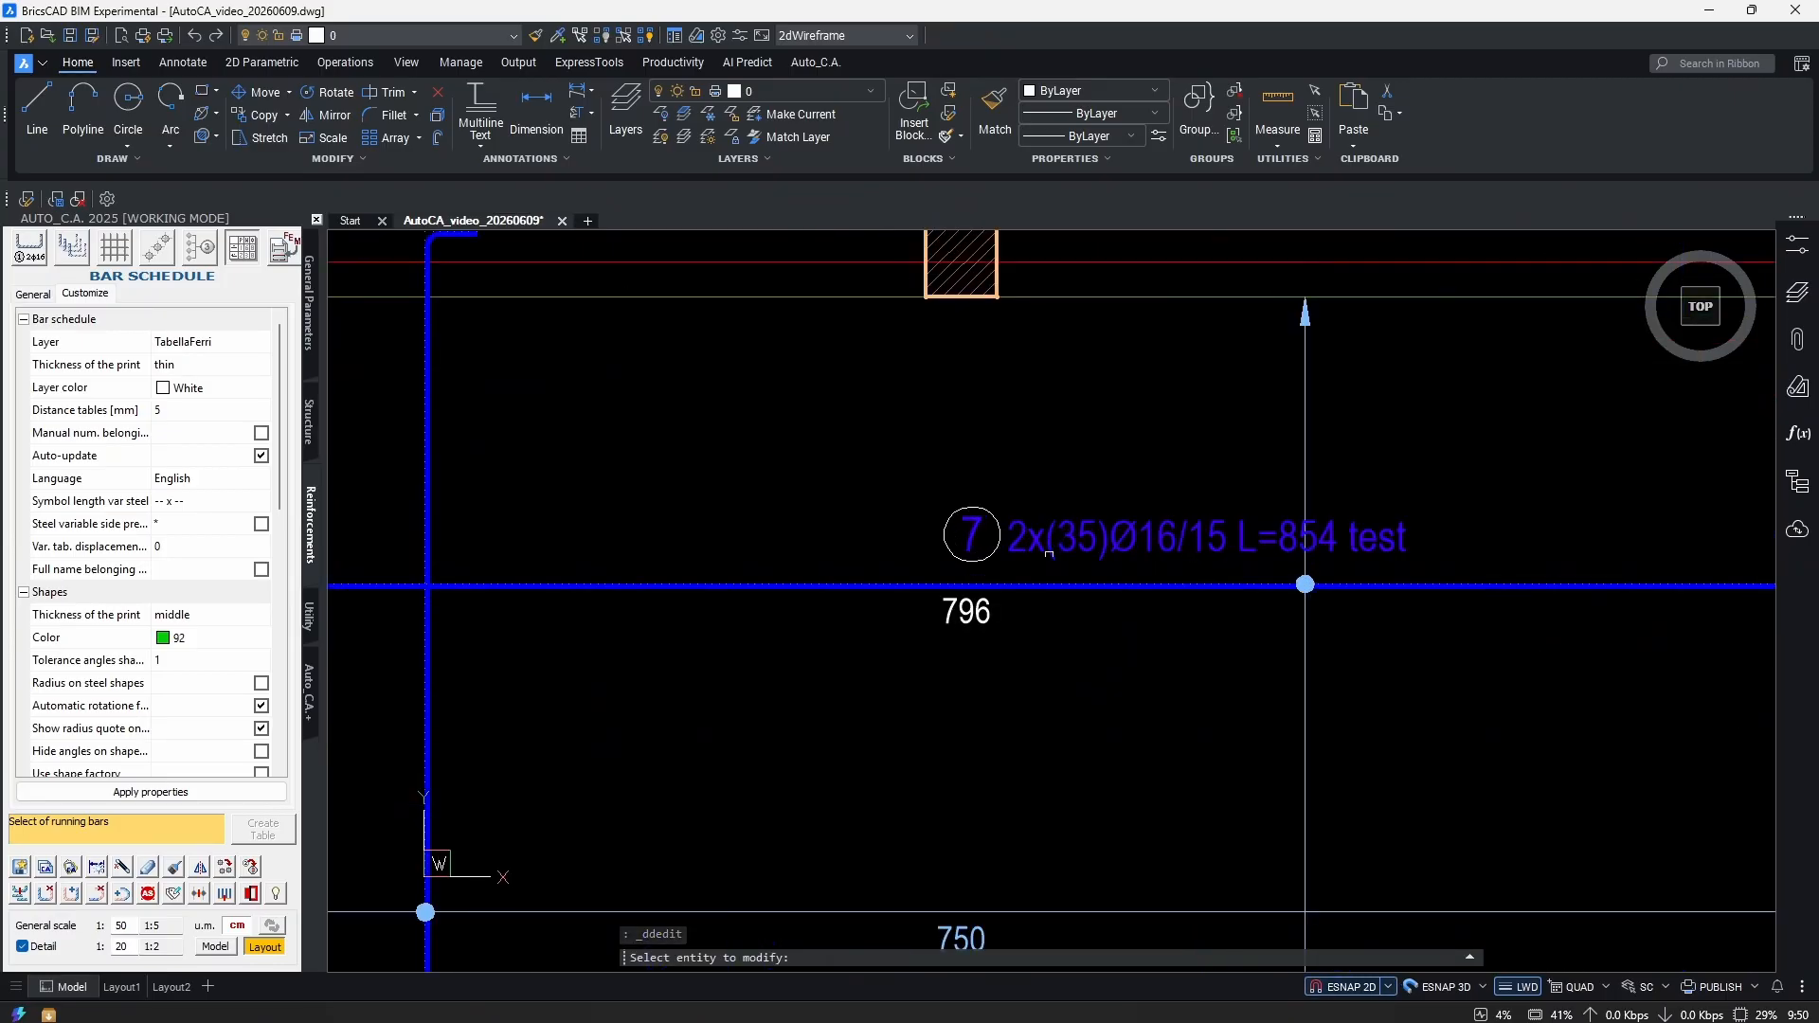
key(Escape)
scroll(1054, 552, down, 5)
scroll(1056, 505, up, 3)
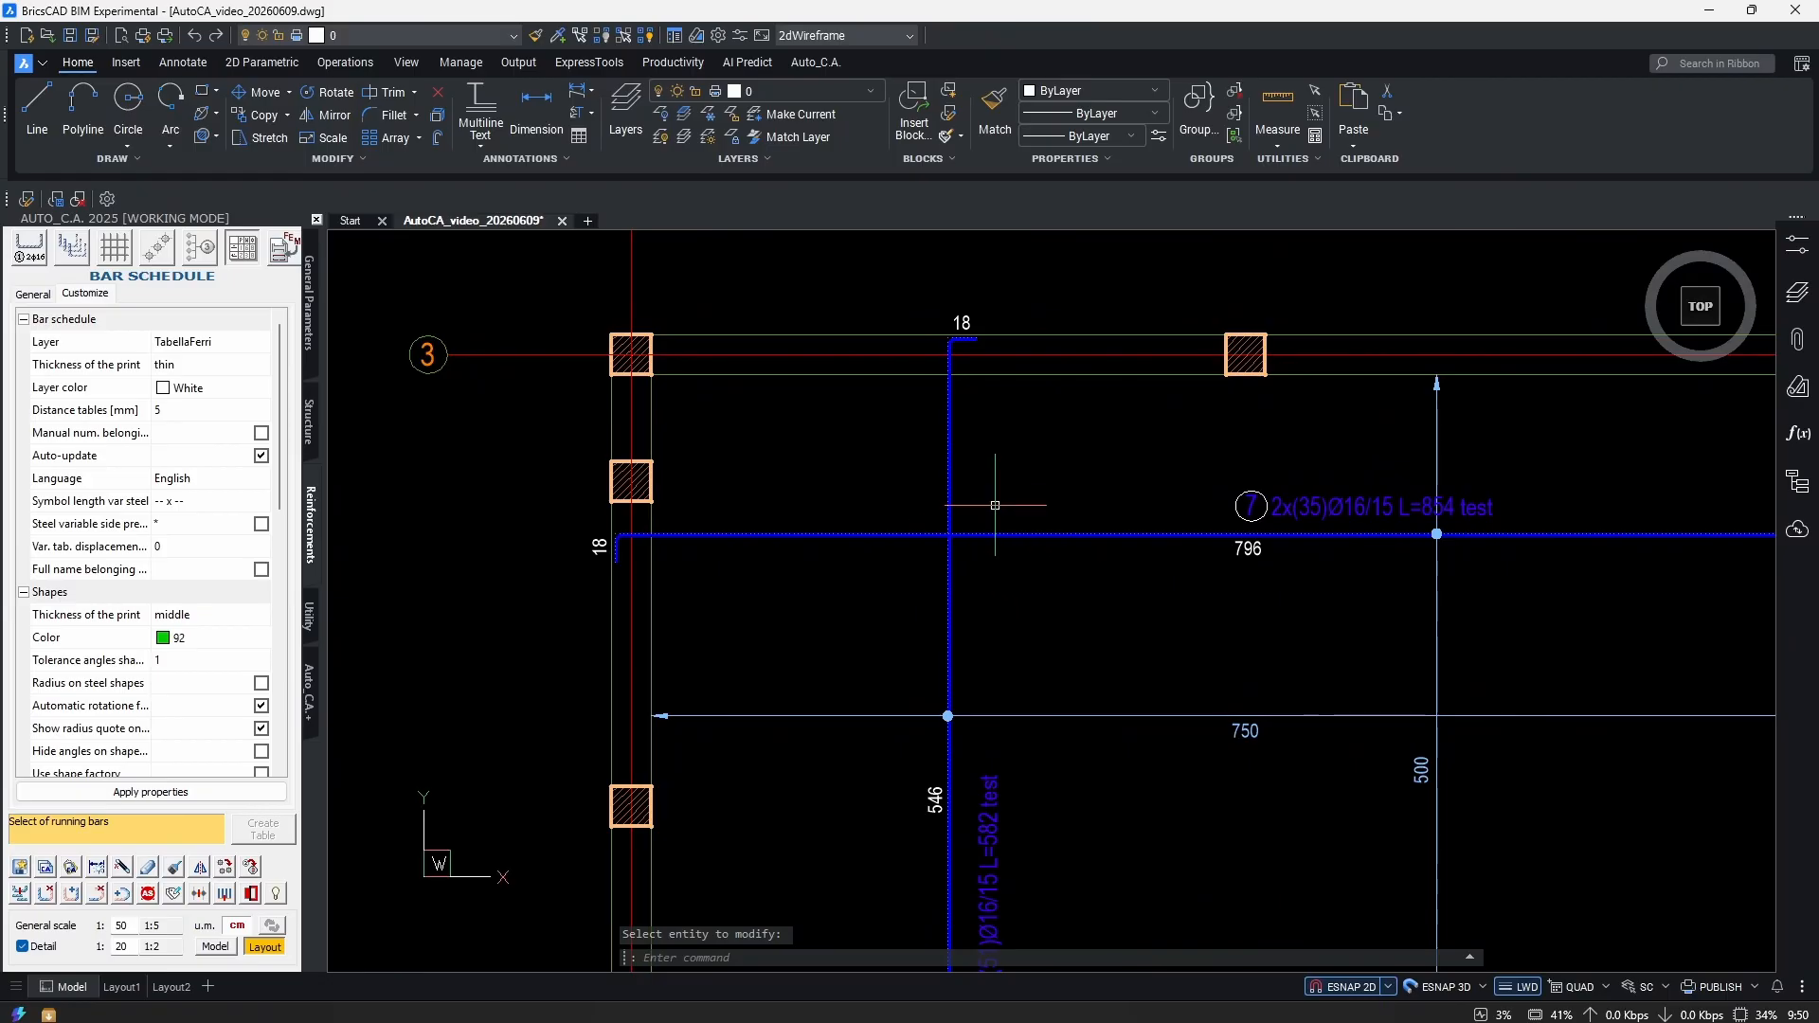
drag(995, 505, 898, 589)
Open Auto_C.A.'s Modify bar for the two selected upper-left bars.
right_click(1020, 574)
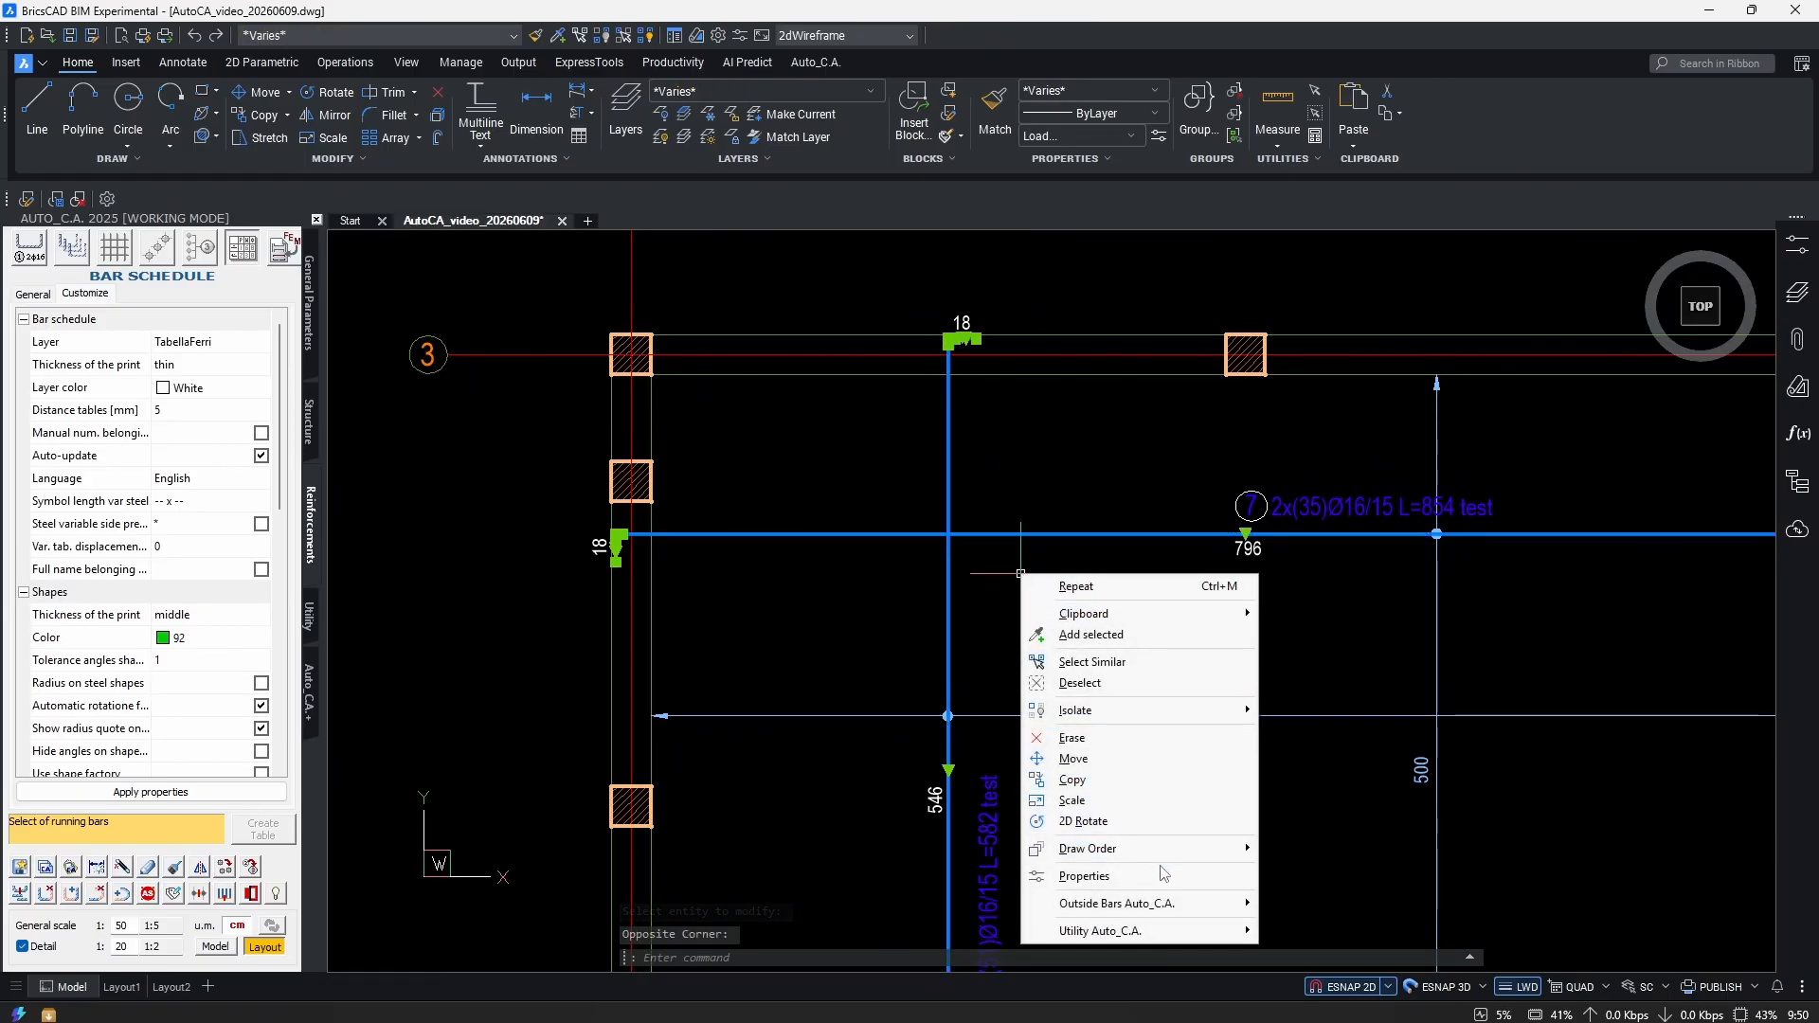
mouse_move(1178, 900)
click(1319, 813)
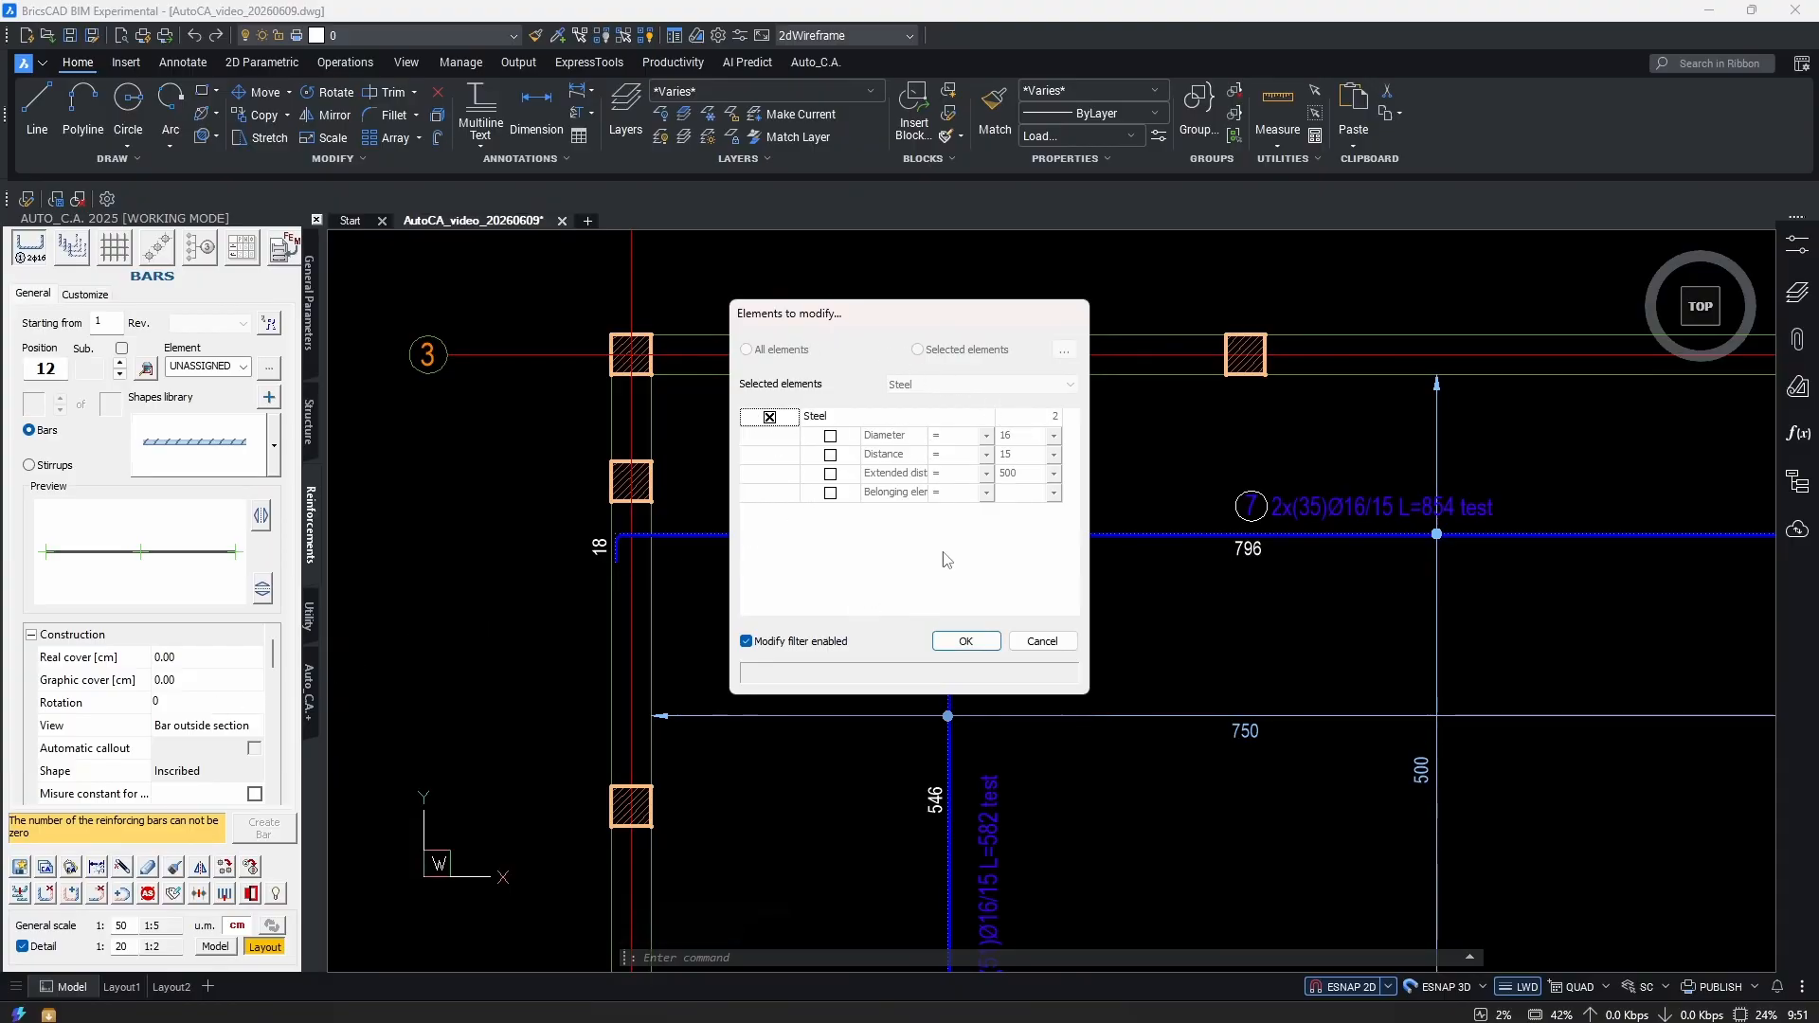
click(965, 641)
middle_drag(1149, 696, 1013, 700)
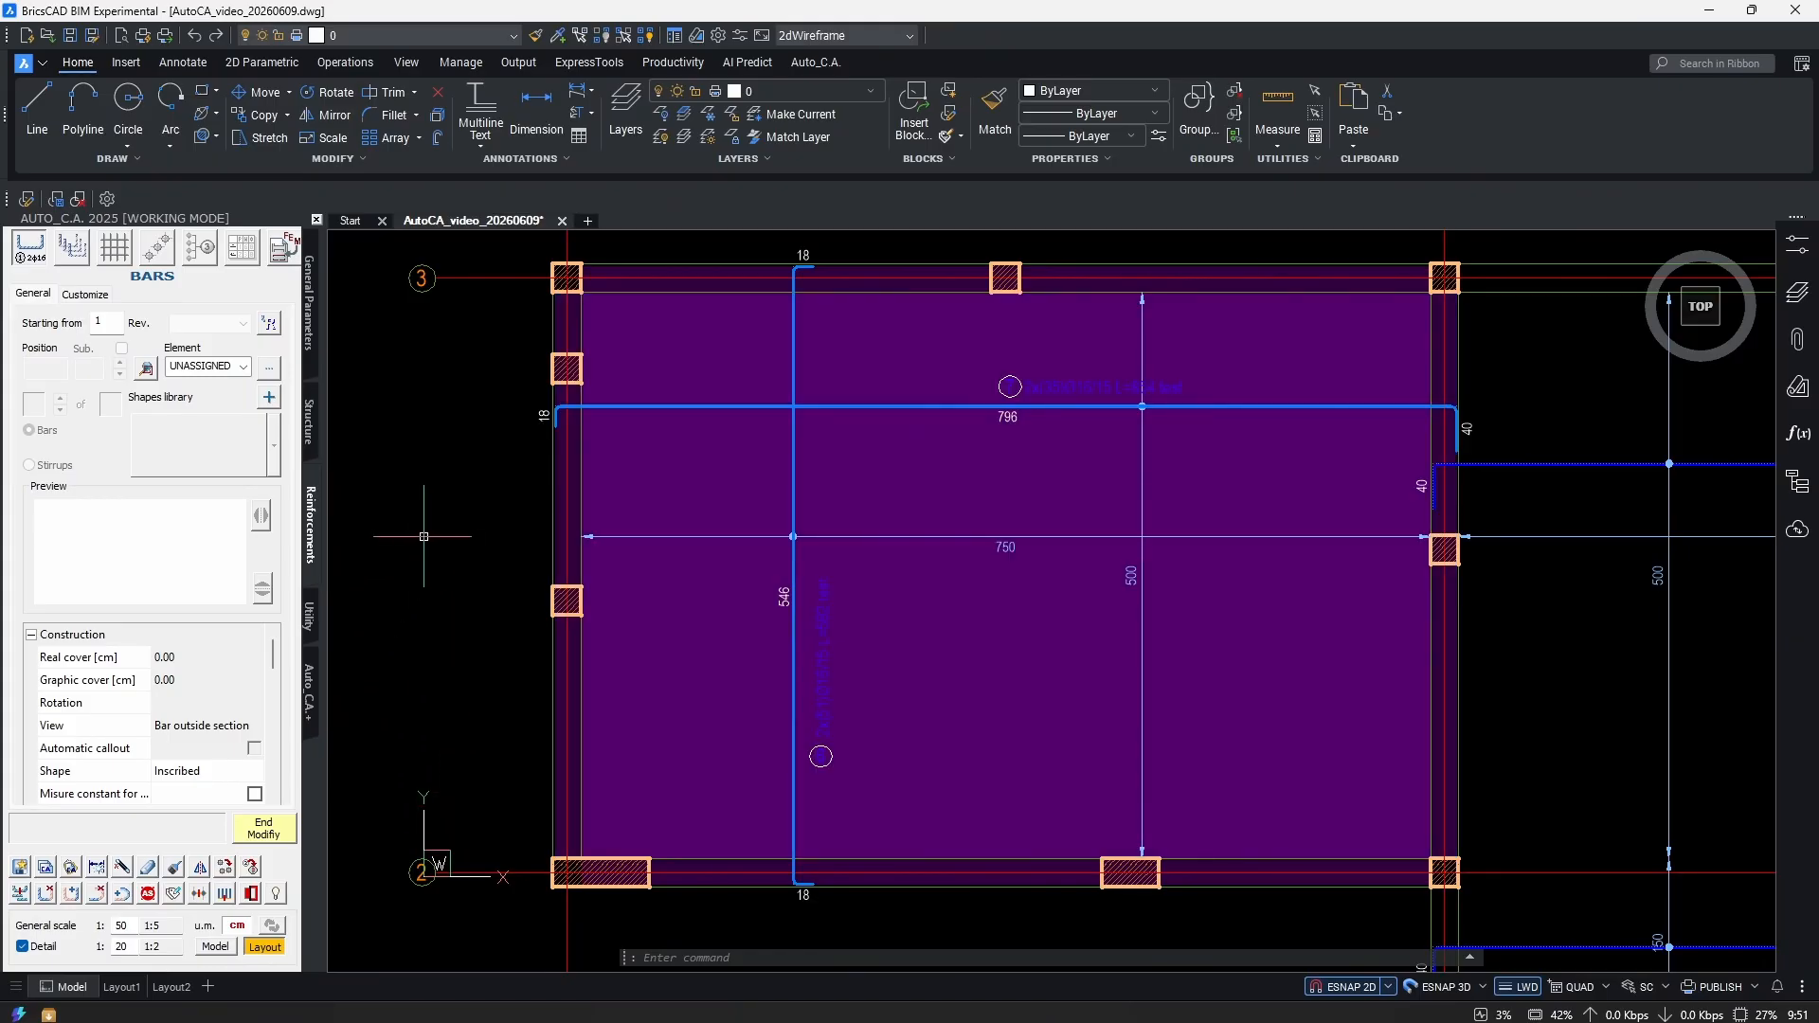
middle_drag(426, 534, 458, 558)
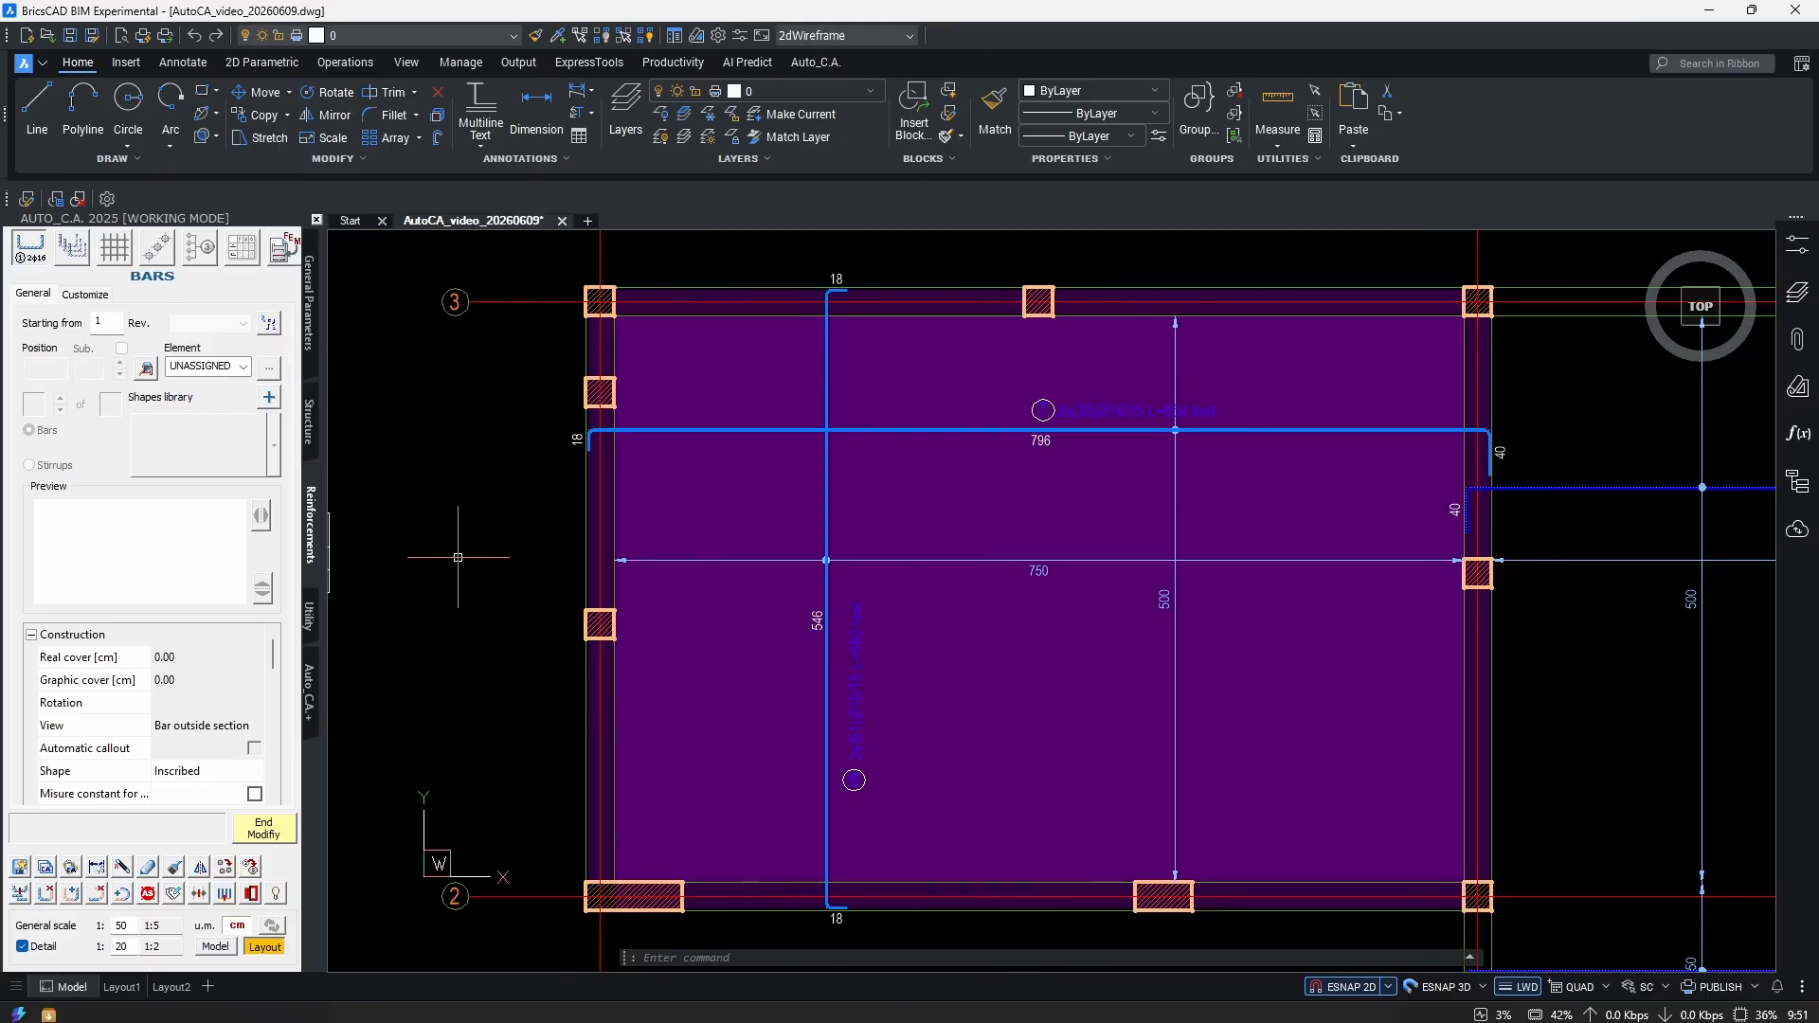
scroll(171, 701, down, 4)
Set the bars' Diameter to 10, keeping the 15 spacing.
click(173, 702)
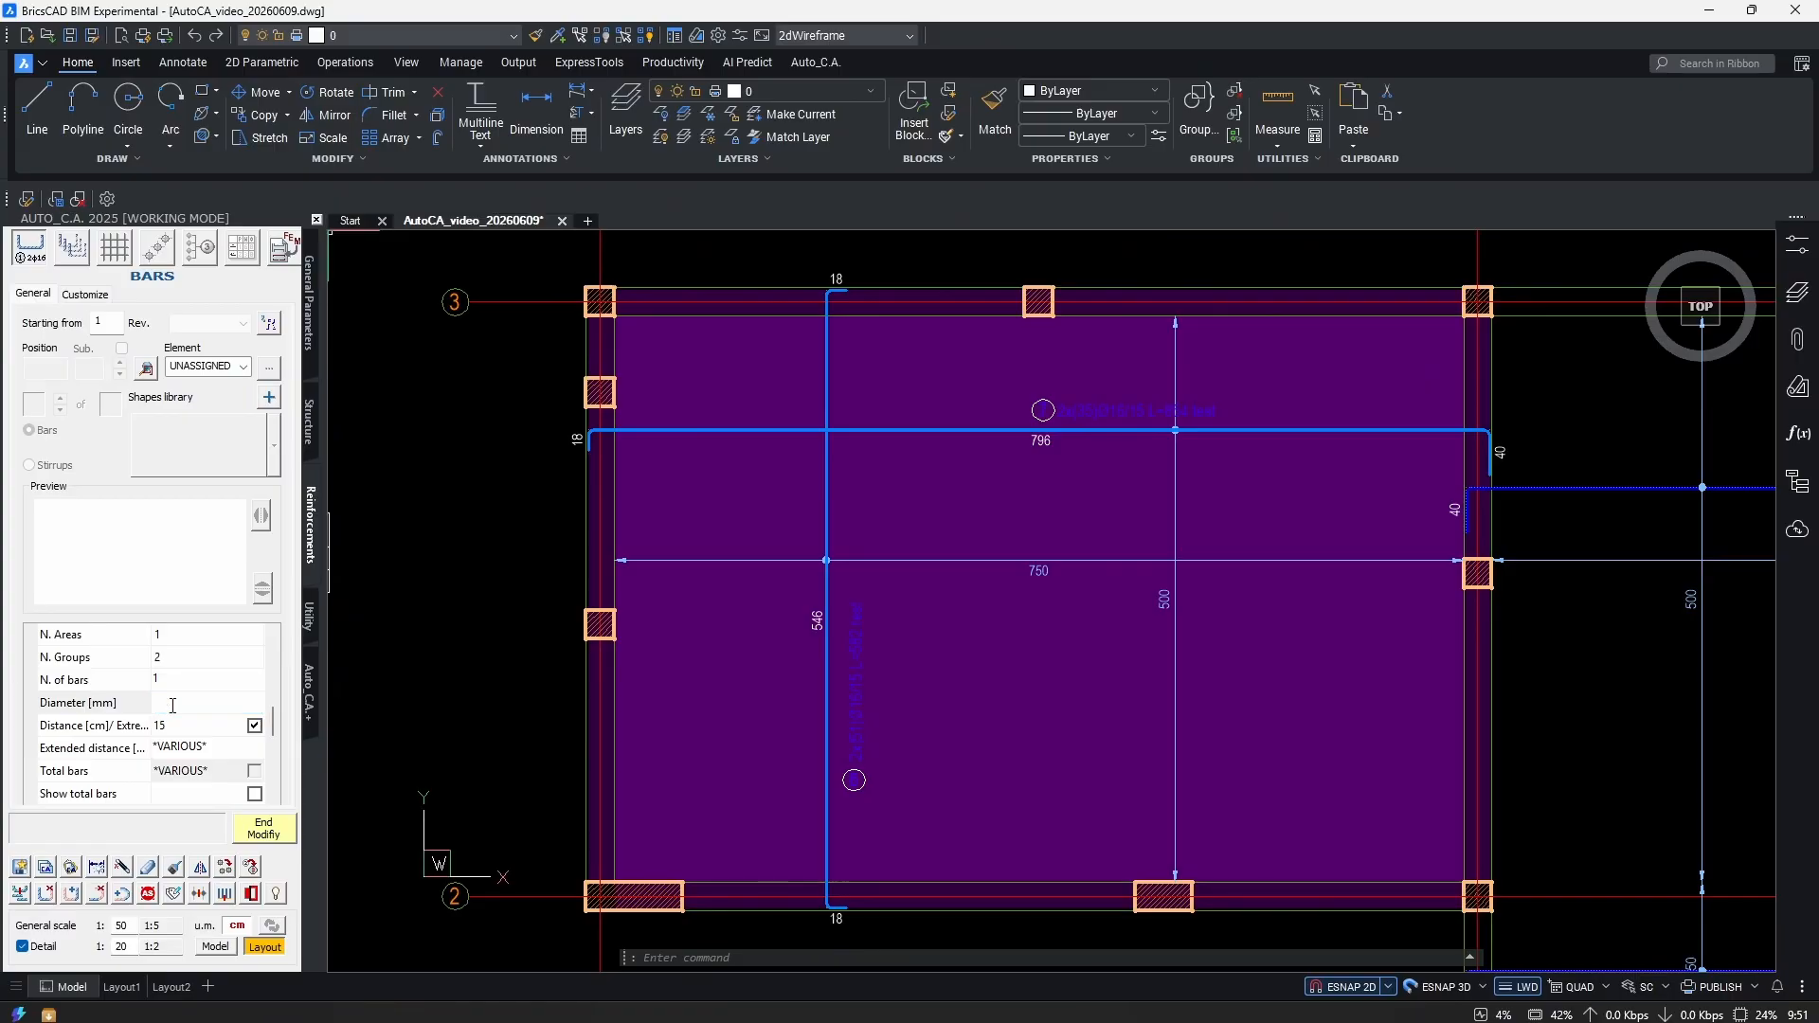
text(10)
key(Tab)
scroll(1157, 450, up, 4)
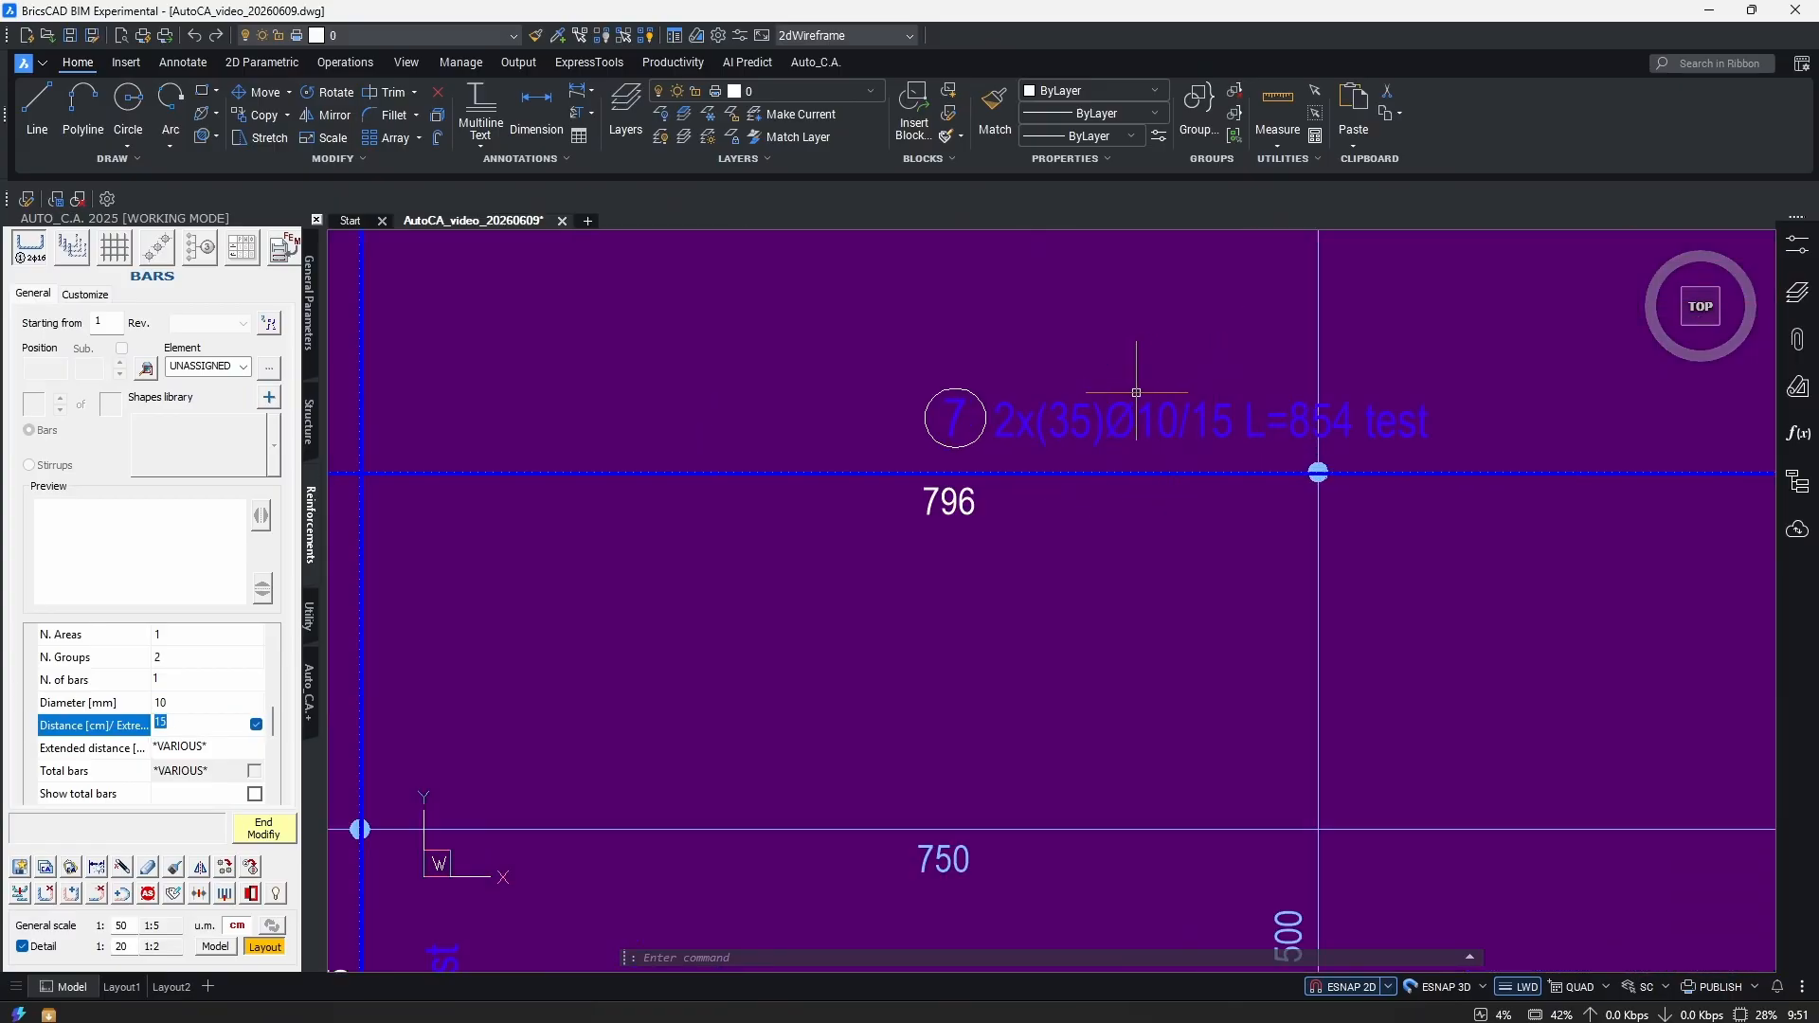
key(Return)
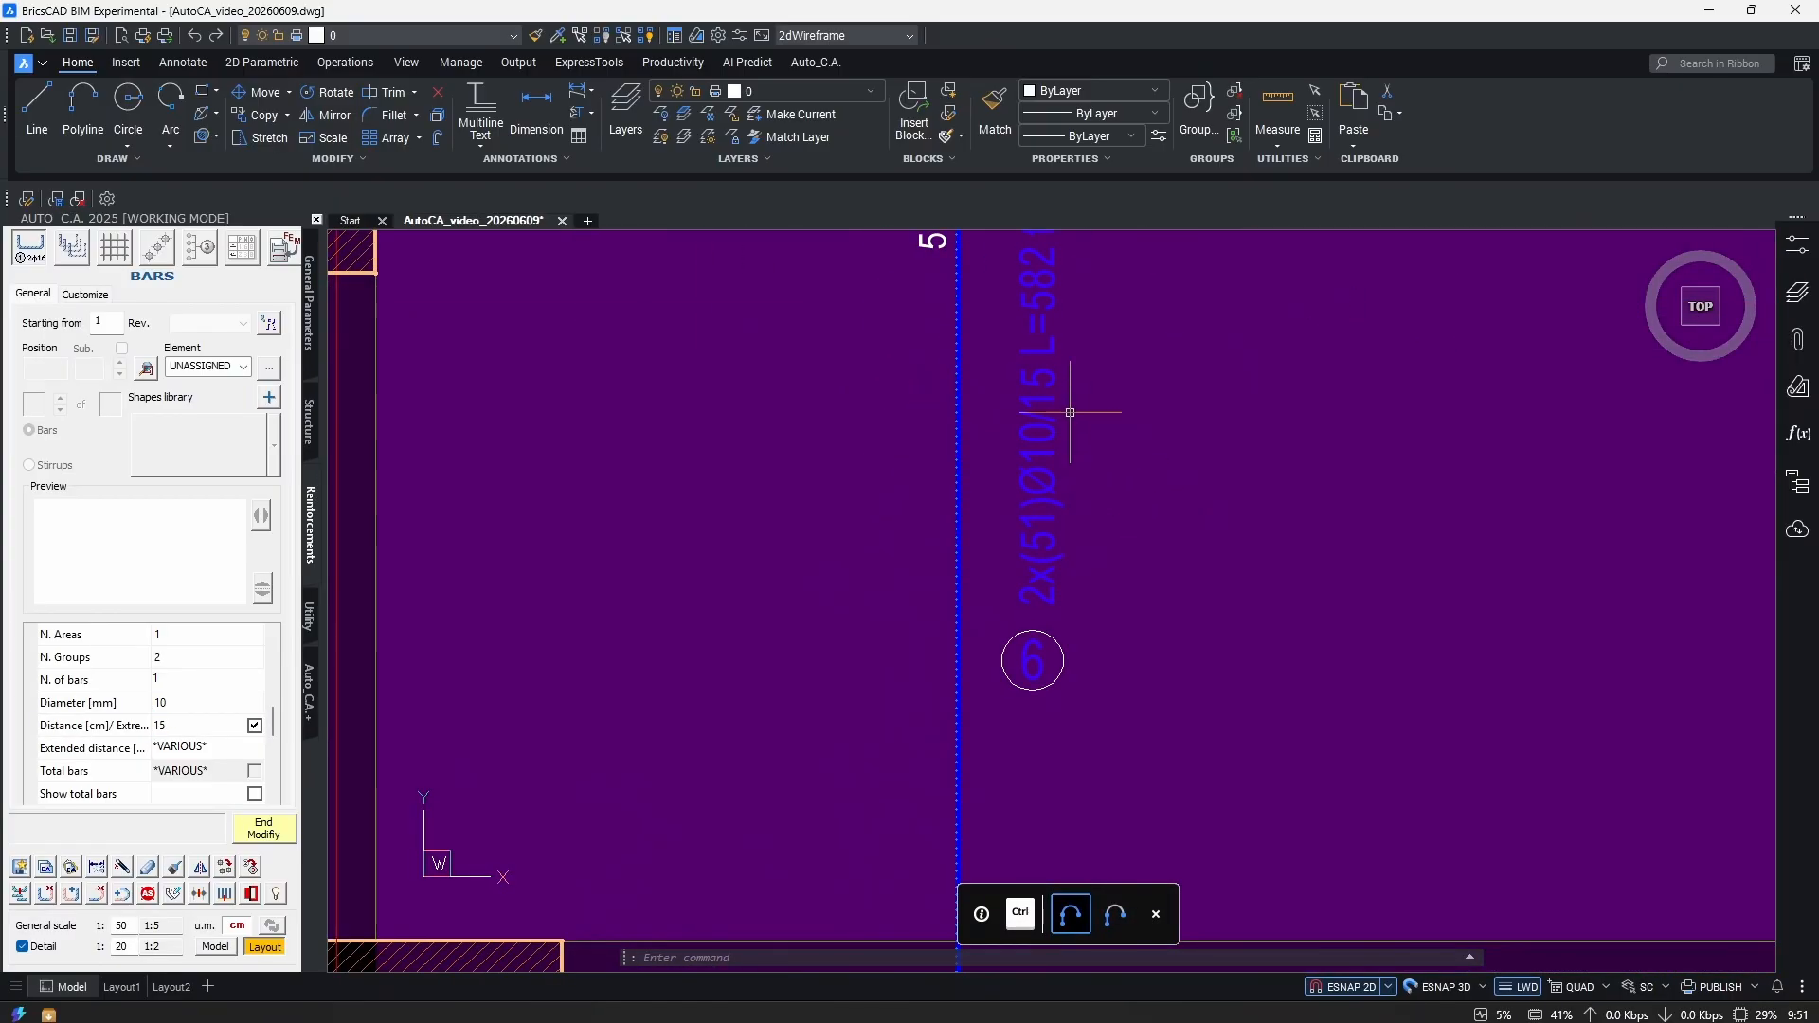
scroll(1089, 432, down, 6)
mouse_move(1149, 512)
middle_down()
mouse_move(1065, 697)
mouse_move(1046, 662)
middle_up()
scroll(1535, 429, up, 6)
double_click(1300, 505)
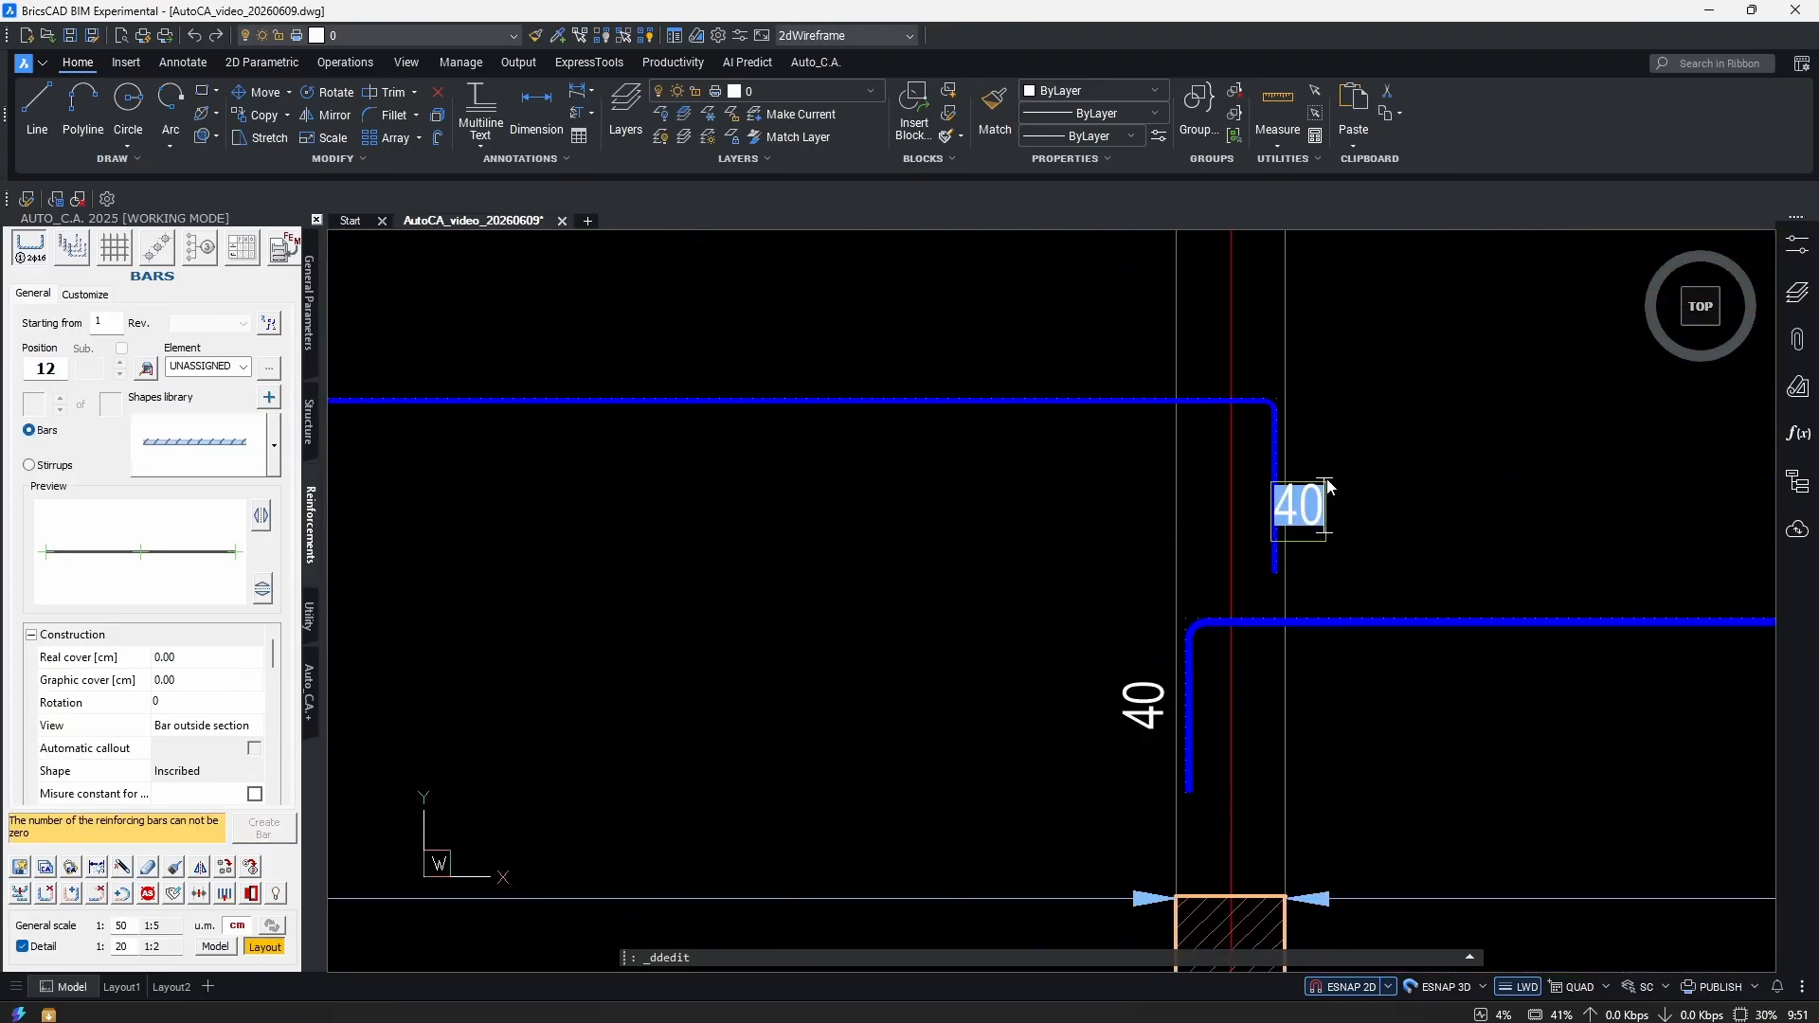
key(Escape)
key(Escape)
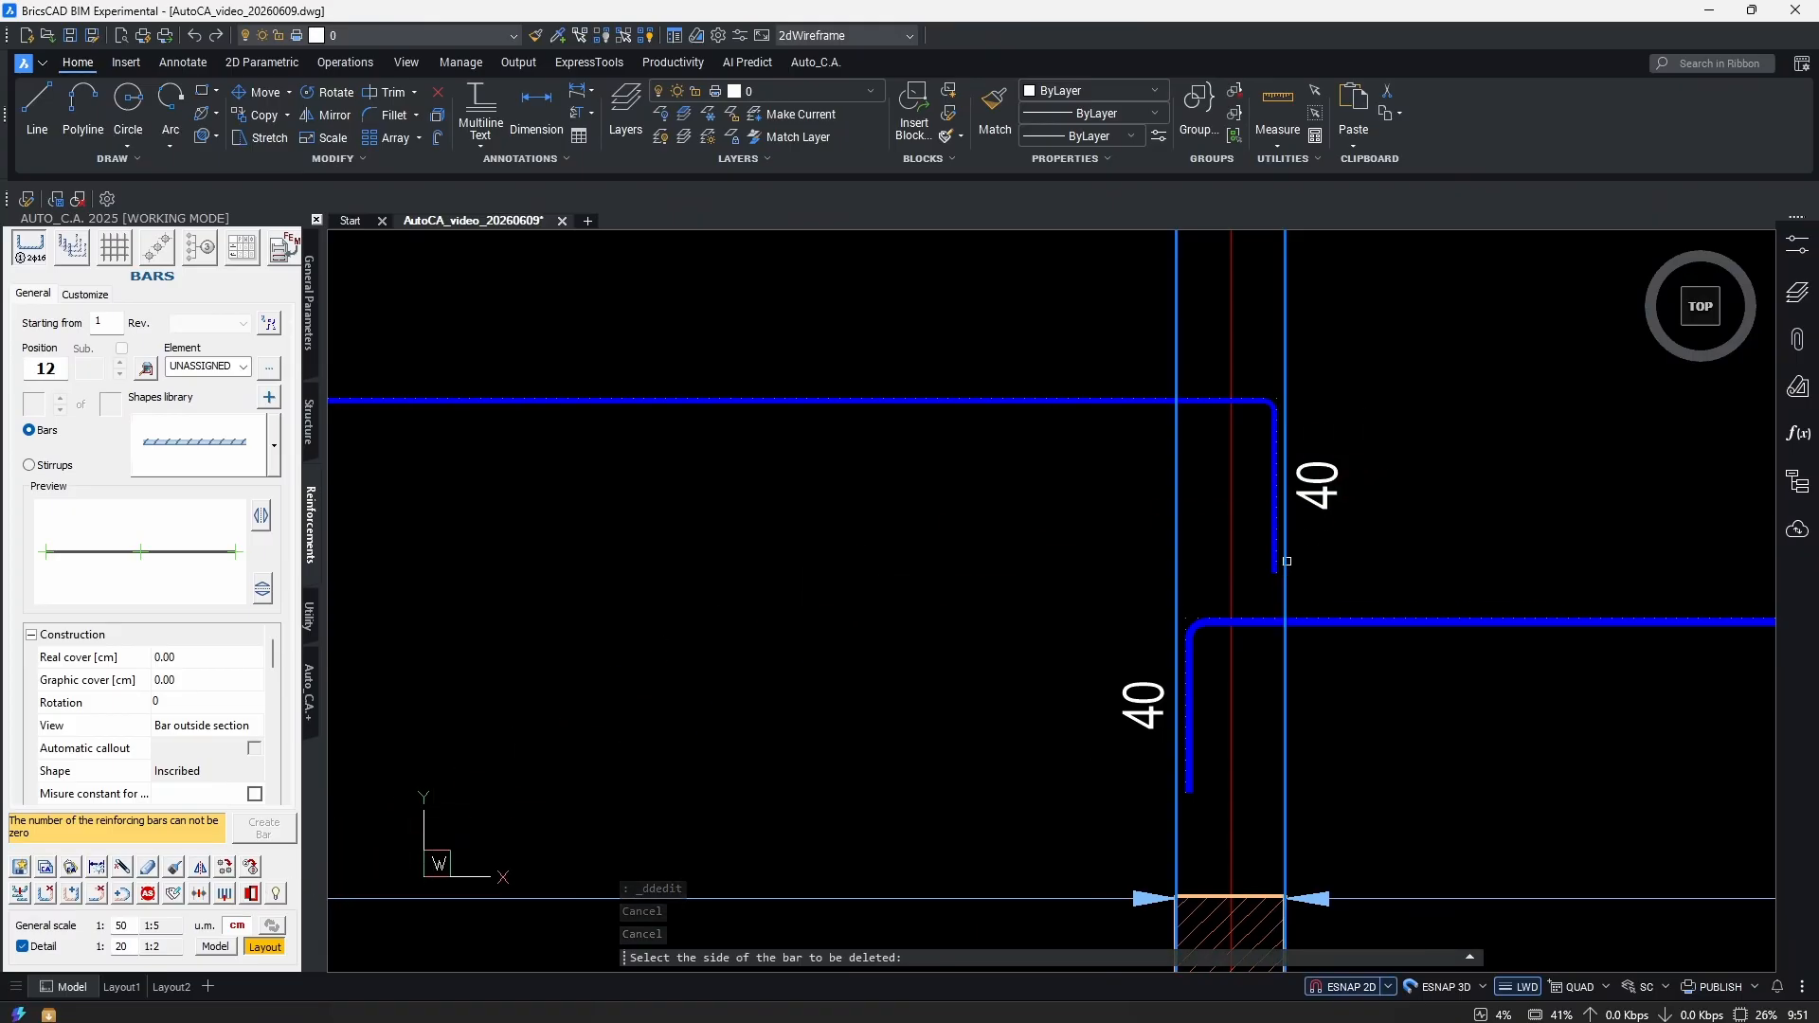
scroll(1304, 528, down, 5)
scroll(1253, 445, up, 3)
key(Escape)
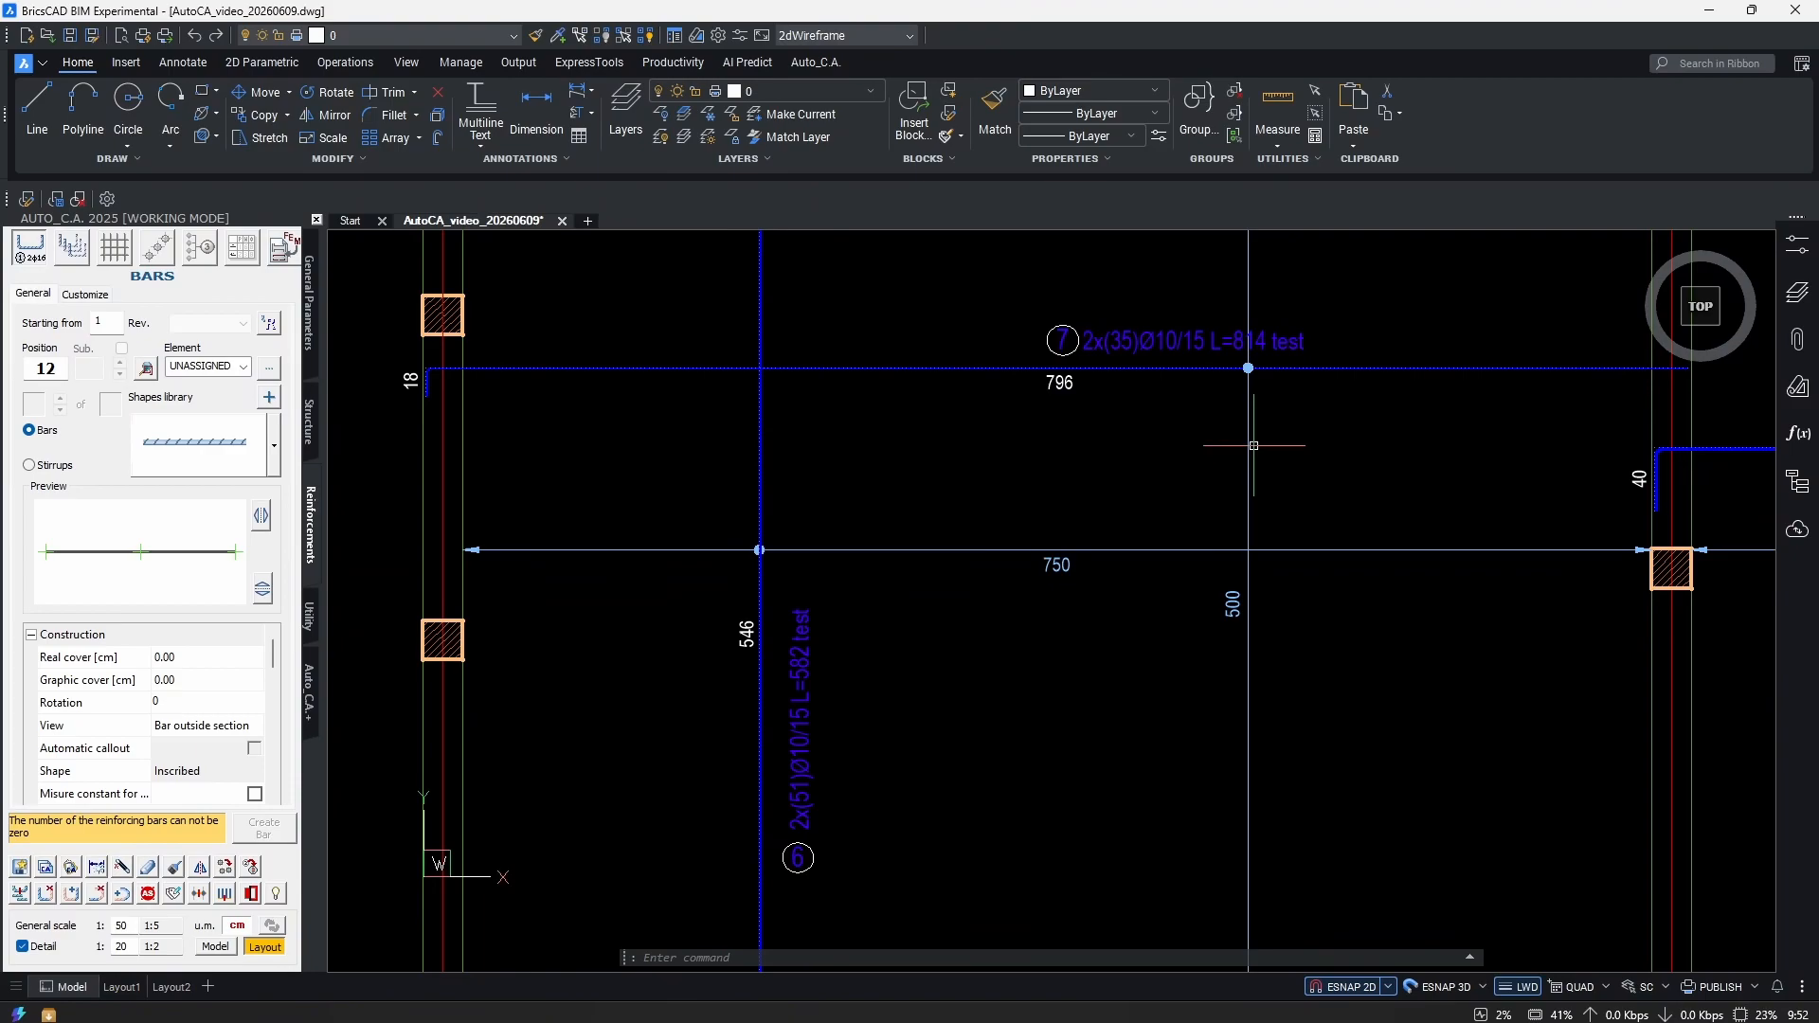
scroll(1231, 549, down, 2)
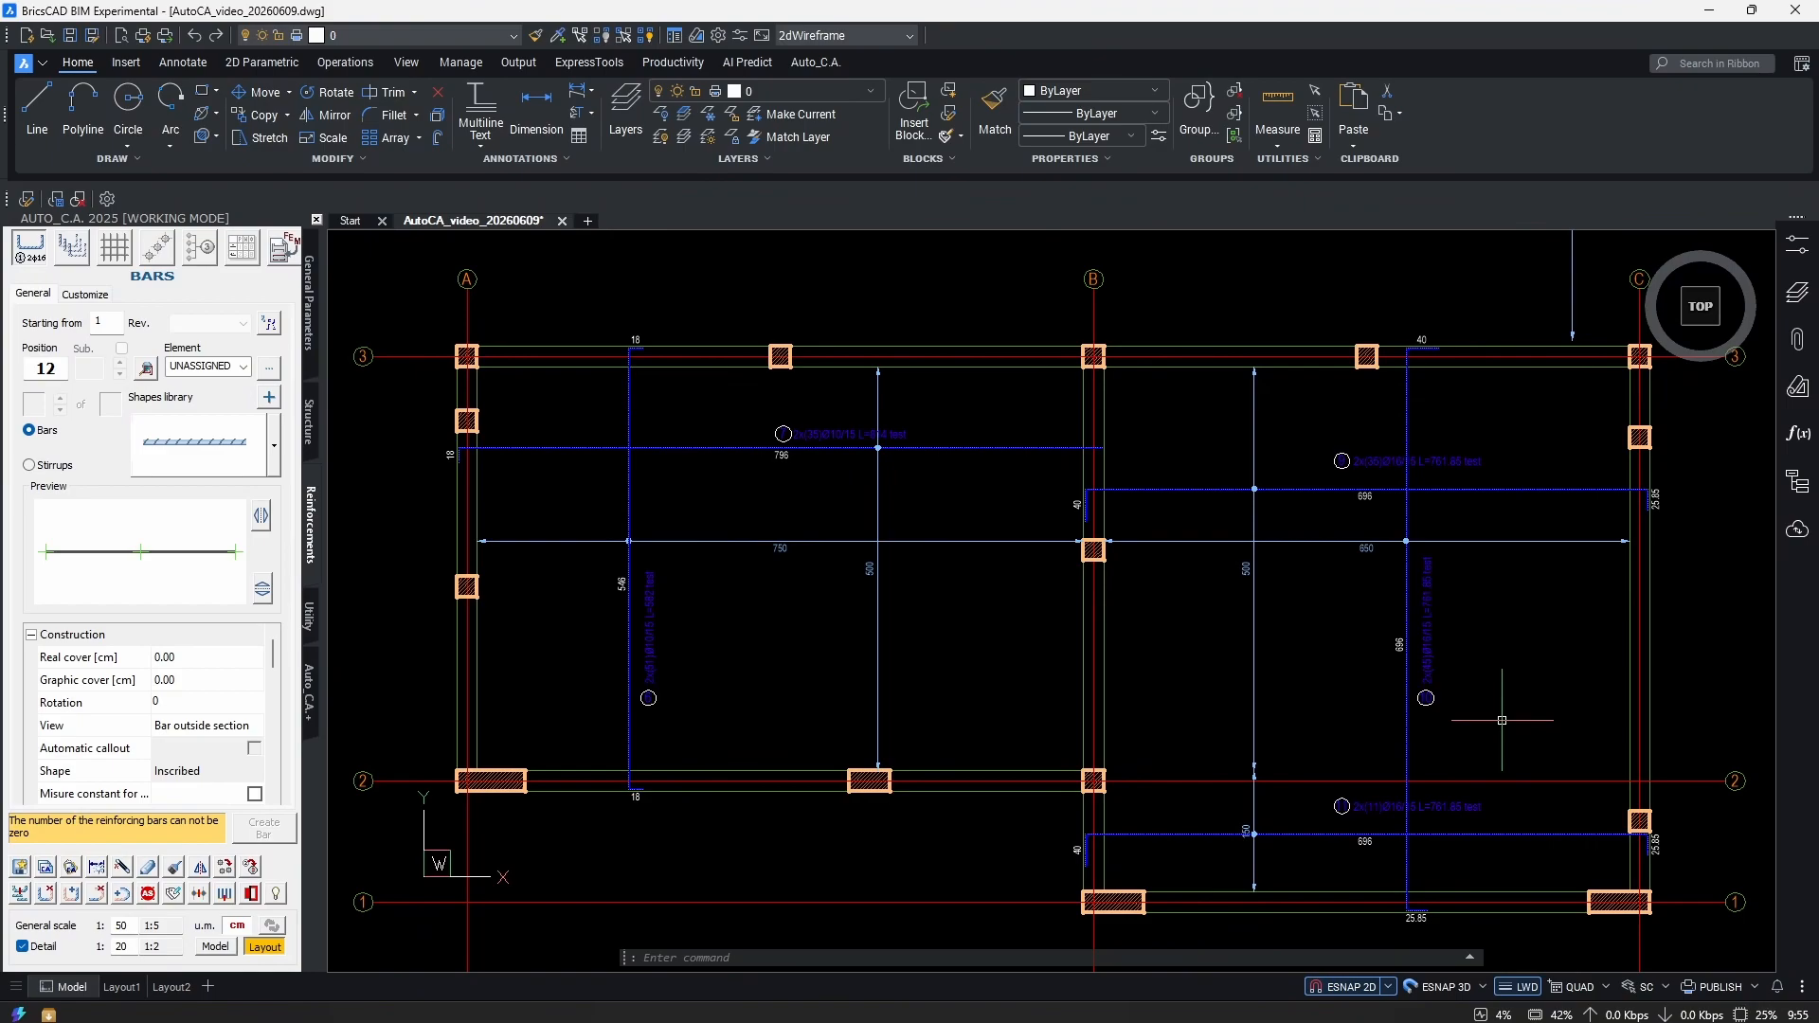
middle_drag(649, 524, 770, 571)
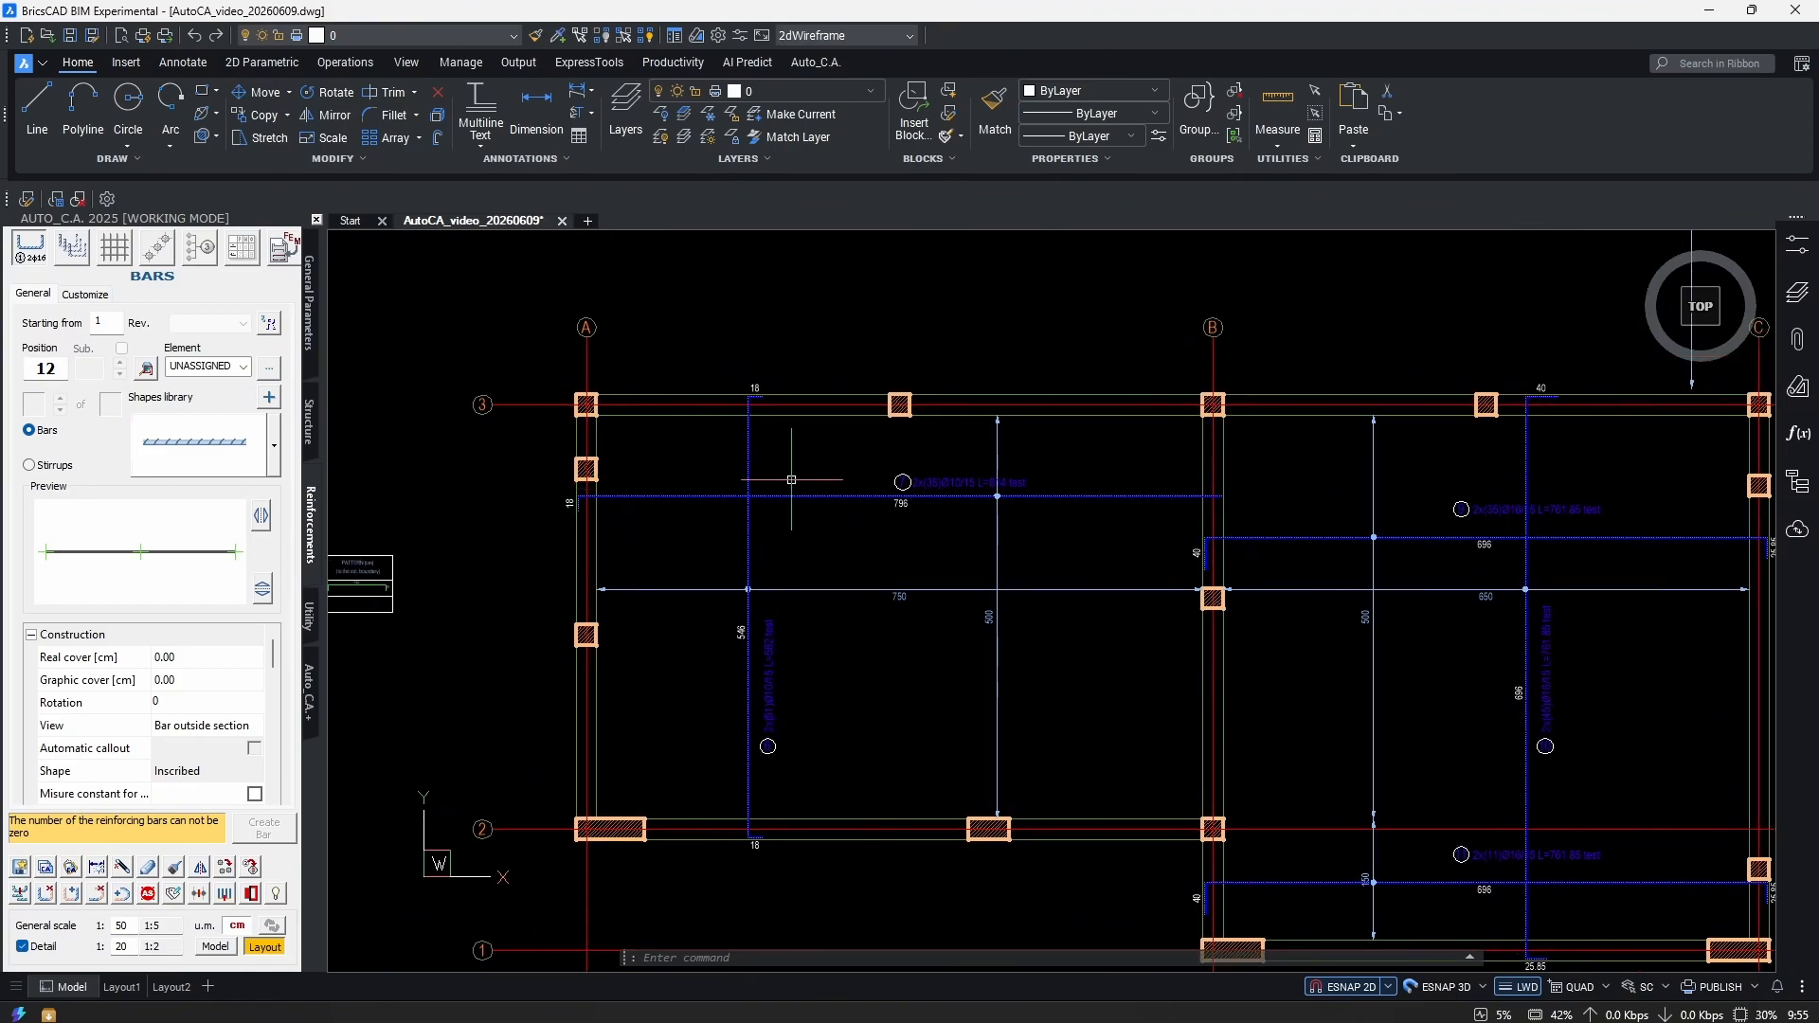
scroll(763, 446, up, 3)
scroll(764, 446, up, 2)
middle_drag(792, 502, 991, 508)
click(924, 426)
click(937, 305)
scroll(995, 606, down, 2)
middle_drag(995, 607, 995, 379)
scroll(1024, 806, up, 4)
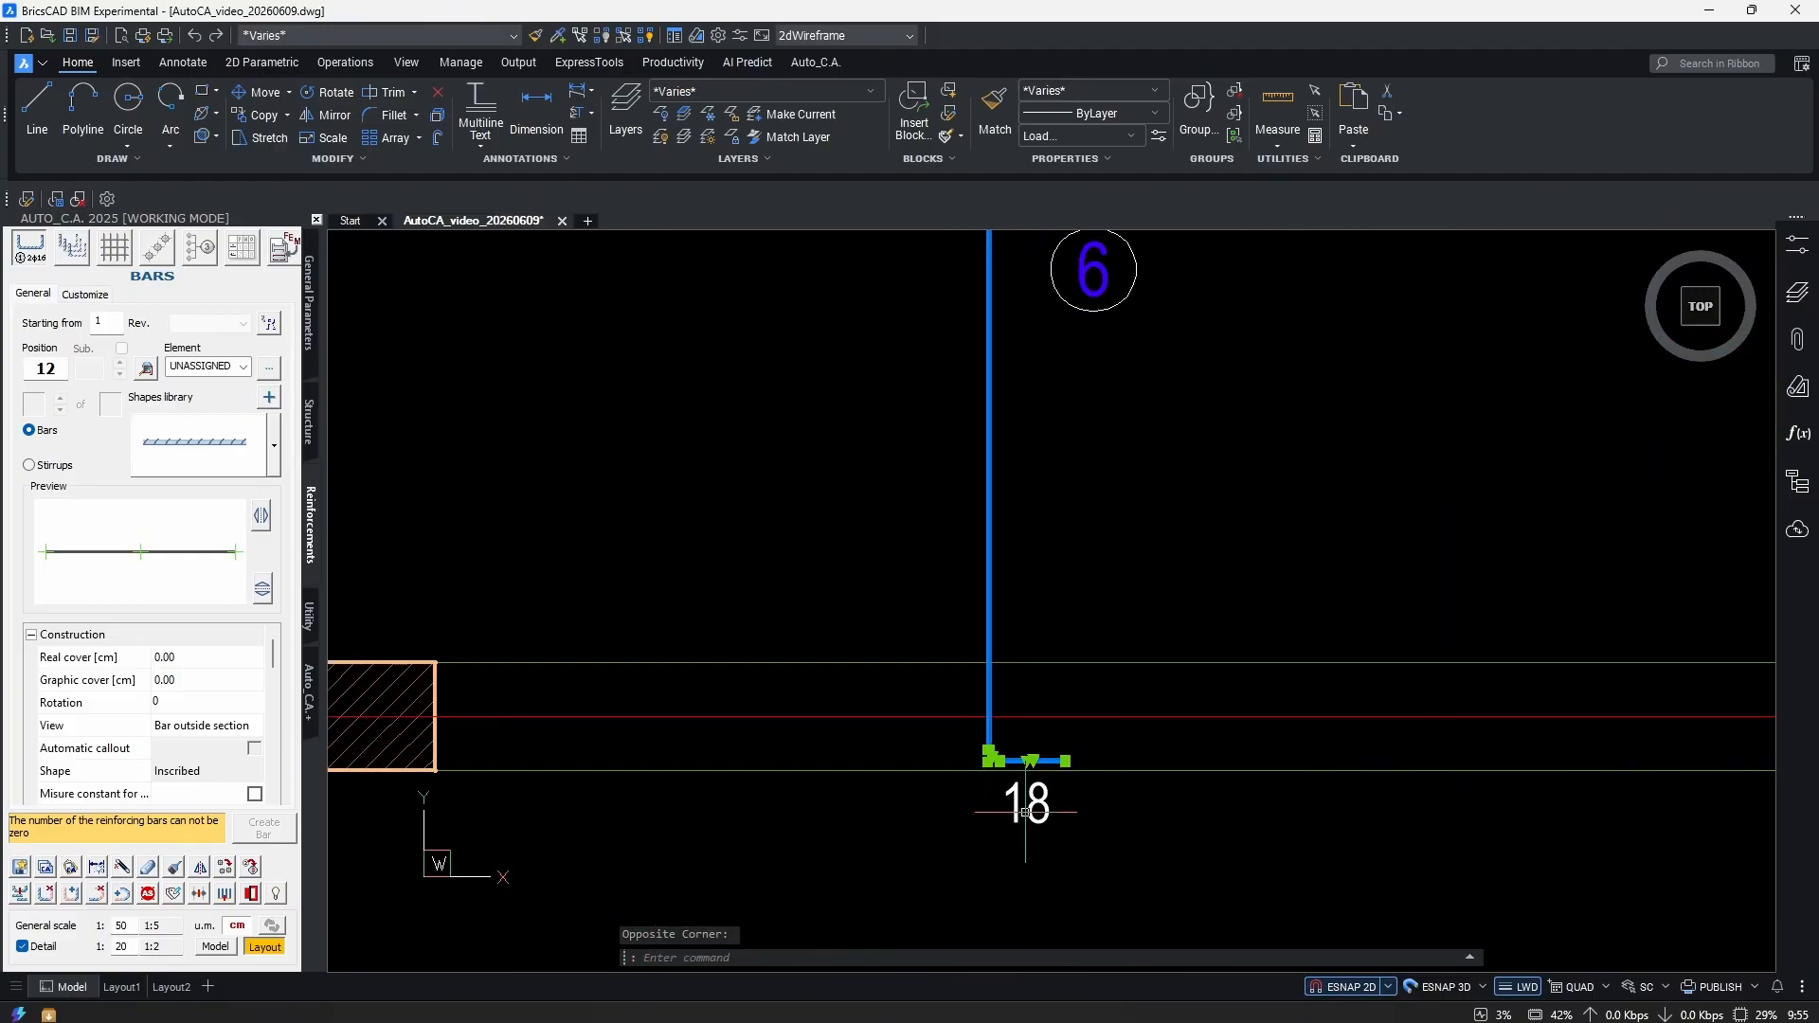
scroll(935, 835, down, 4)
scroll(1064, 618, up, 3)
middle_drag(962, 792, 948, 608)
Copy the vertical bar with the str command, placing the copy just to its right.
scroll(948, 608, down, 2)
scroll(1014, 534, up, 1)
key(Escape)
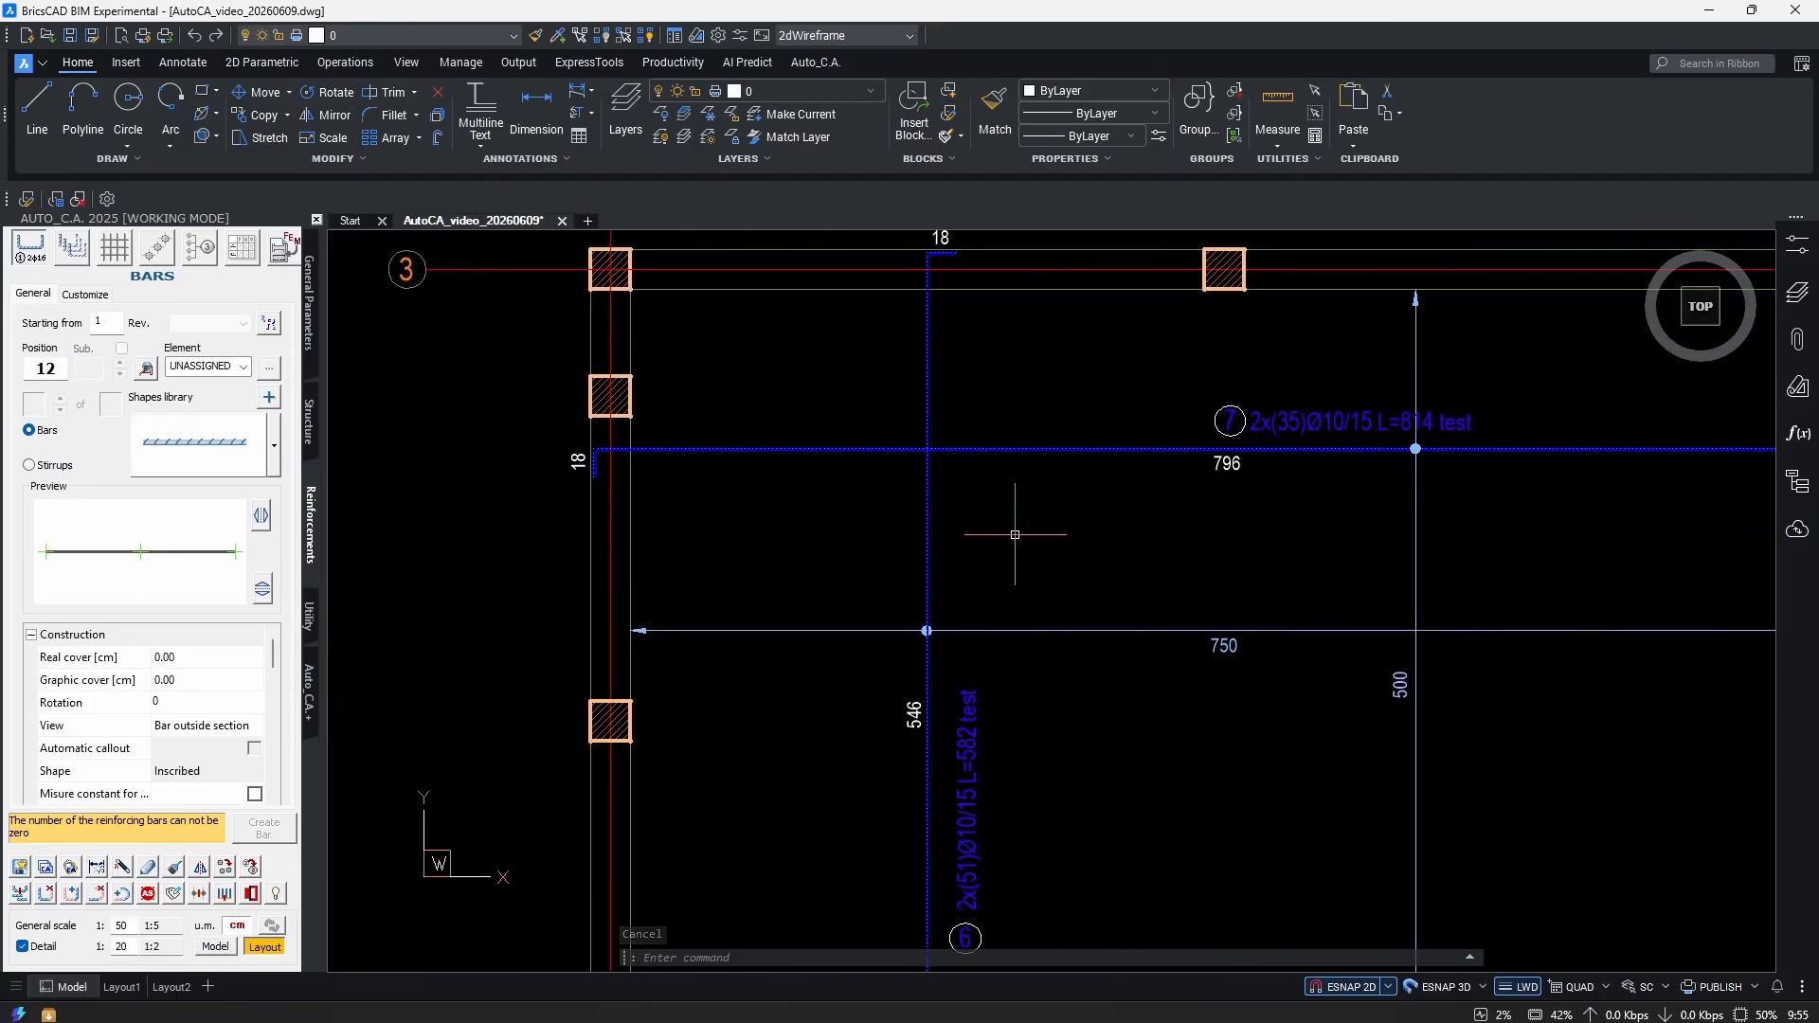
text(str)
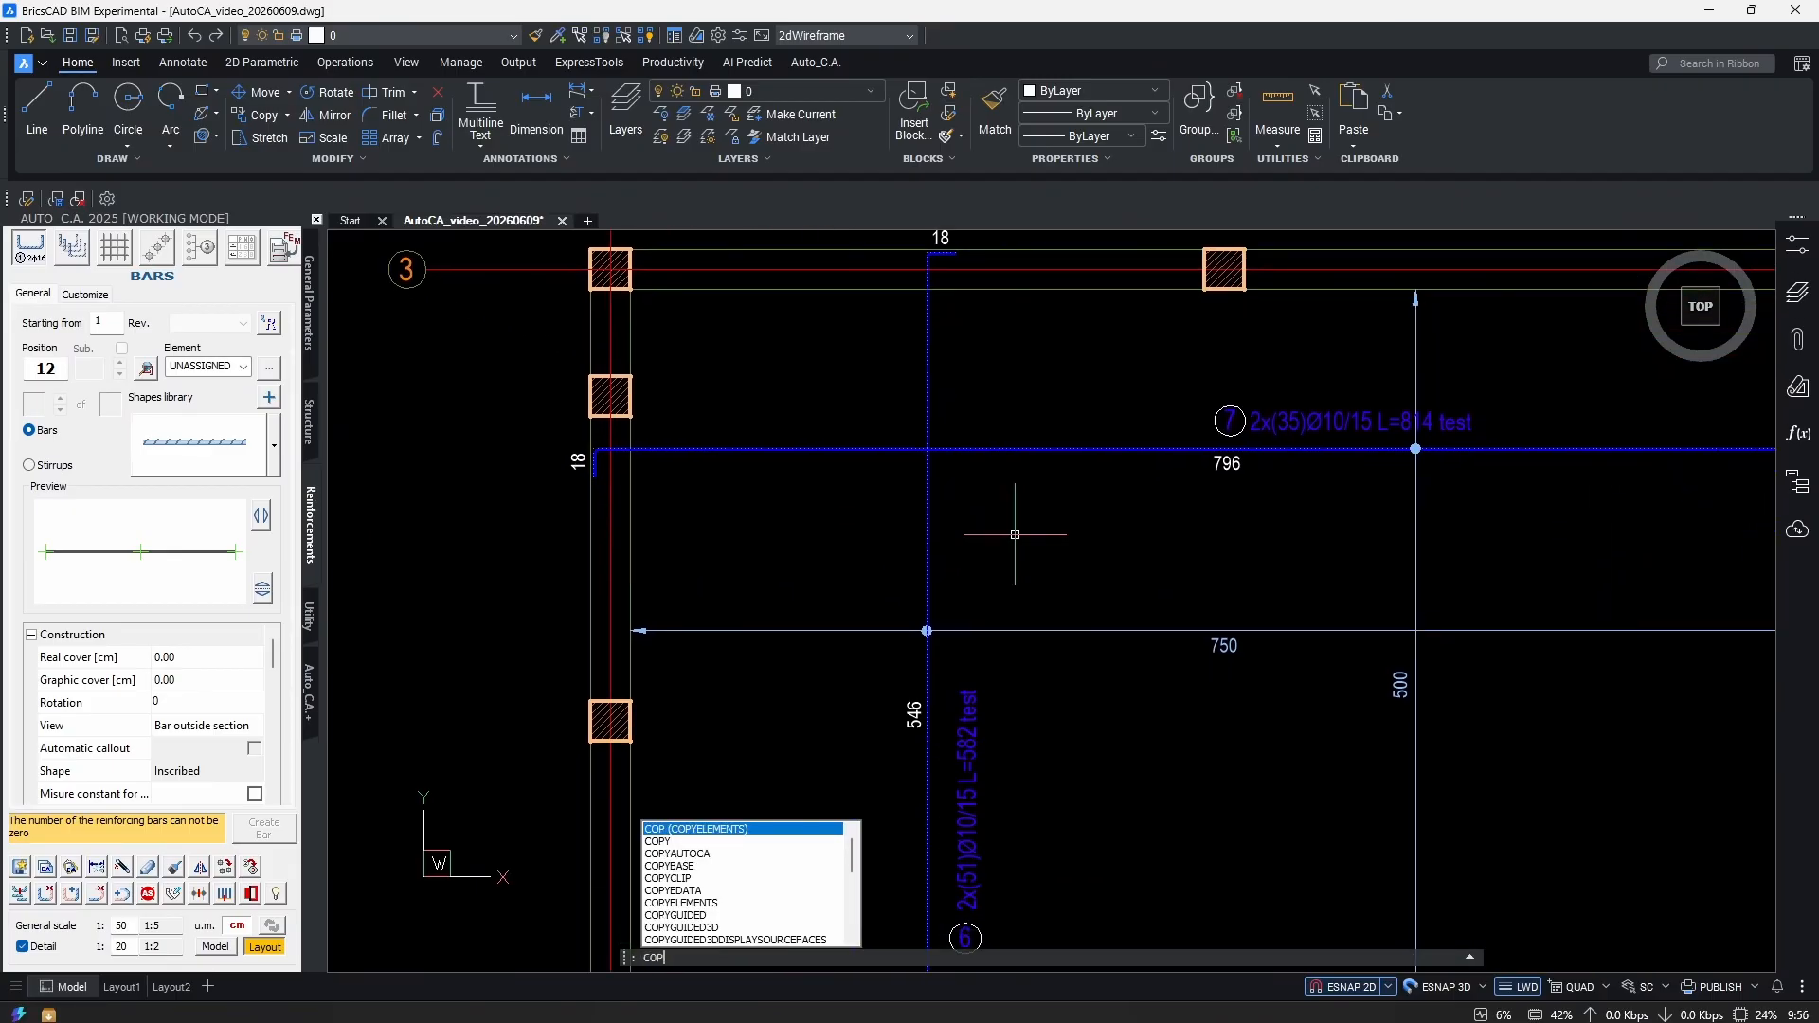
key(Return)
scroll(1014, 535, down, 3)
scroll(942, 550, up, 1)
click(941, 548)
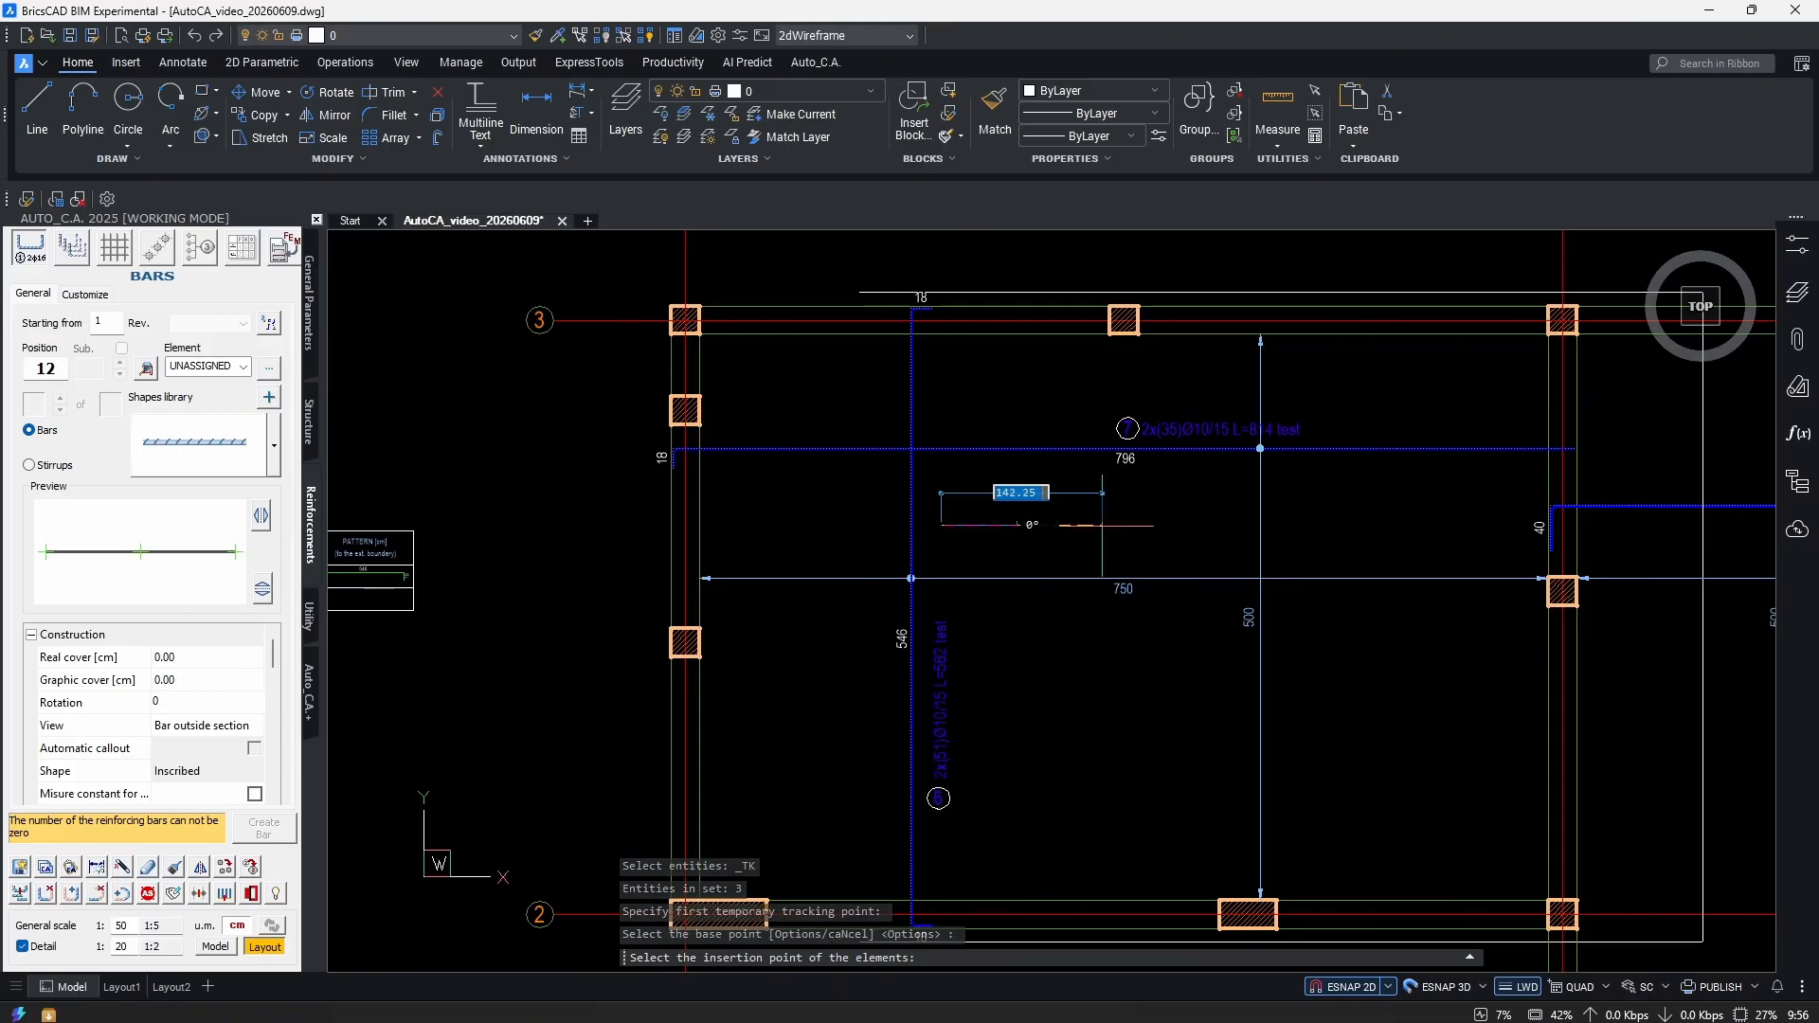
click(1031, 521)
click(1047, 512)
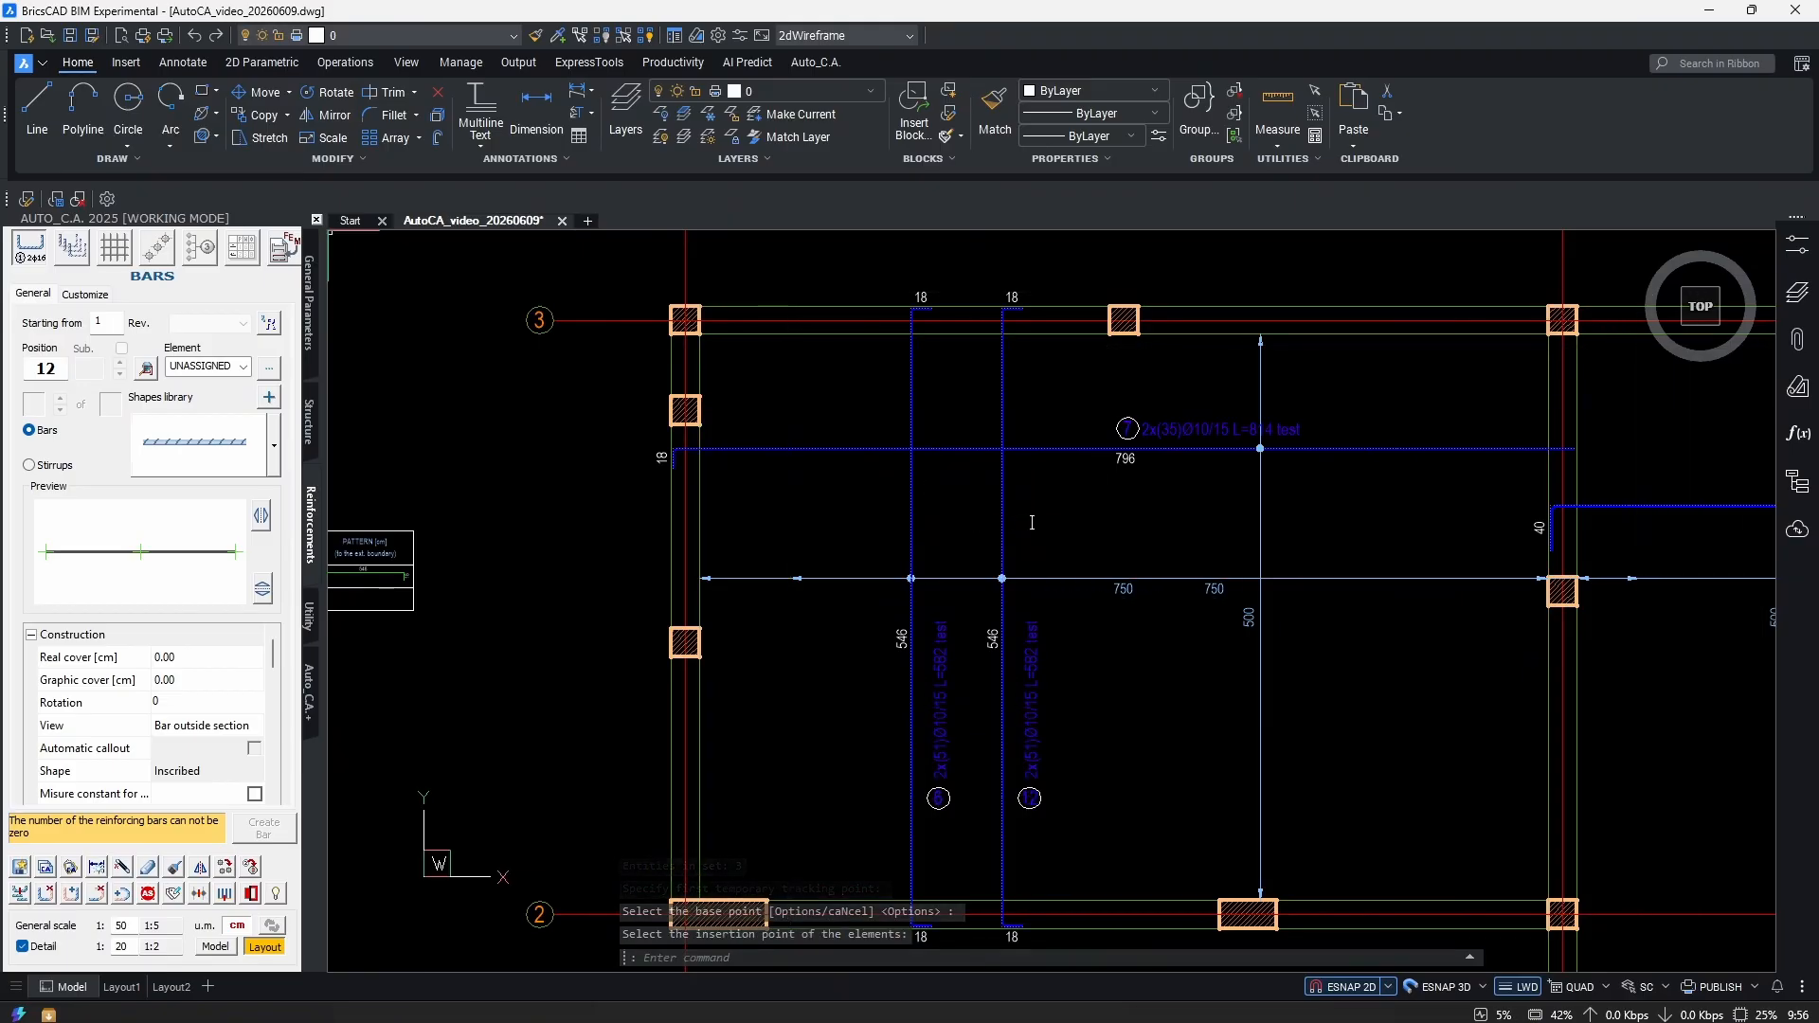
key(Escape)
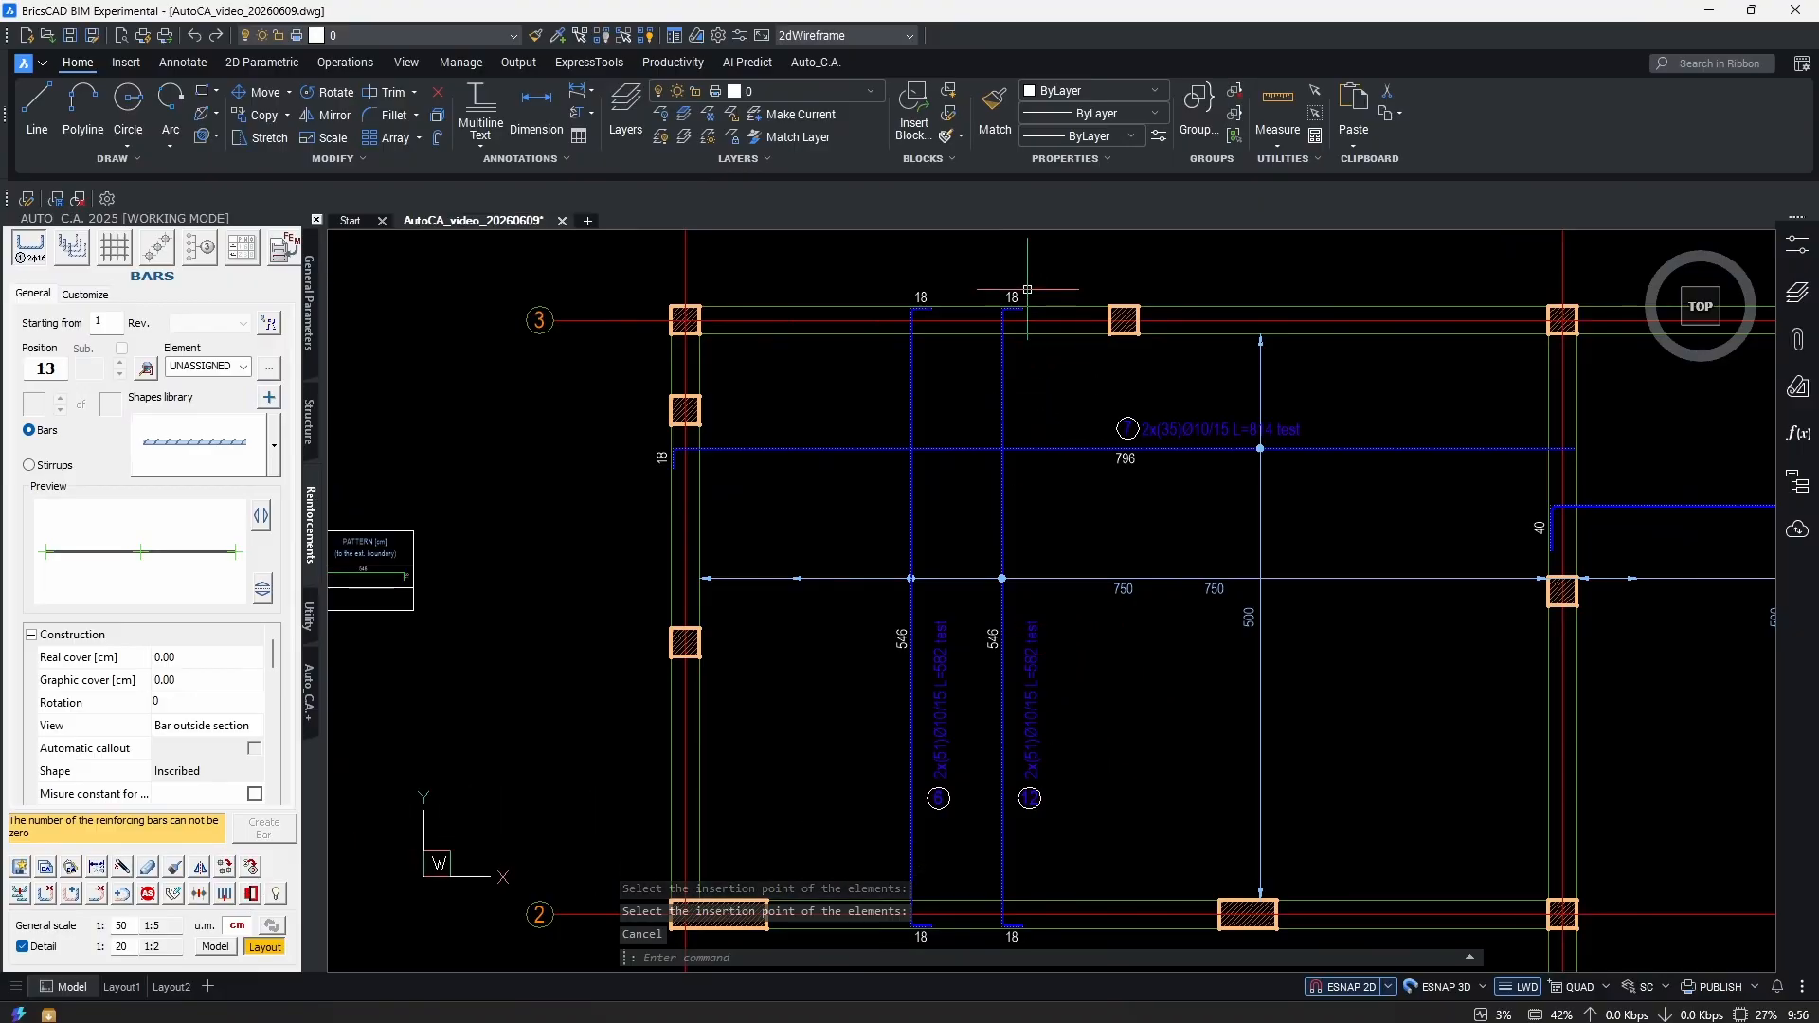
Remove the hooked end from one vertical bar with the delete-bar-side tool.
scroll(1028, 284, up, 5)
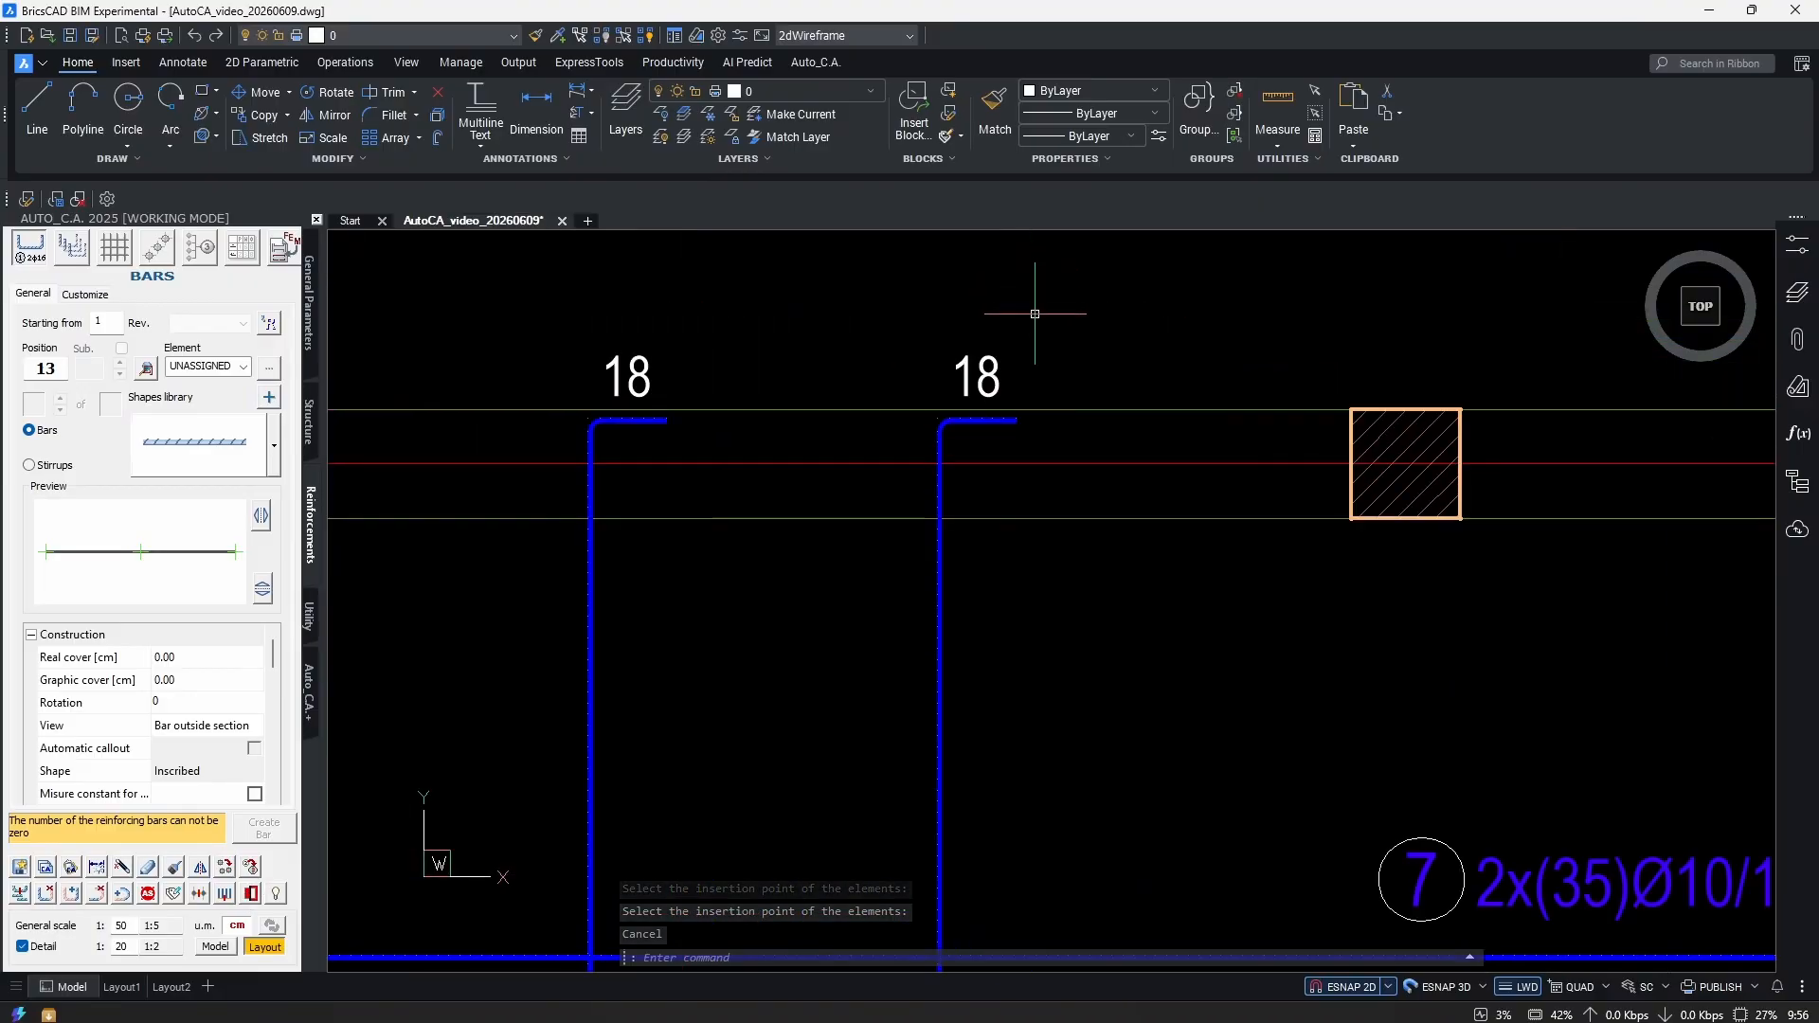
click(46, 896)
scroll(966, 462, down, 8)
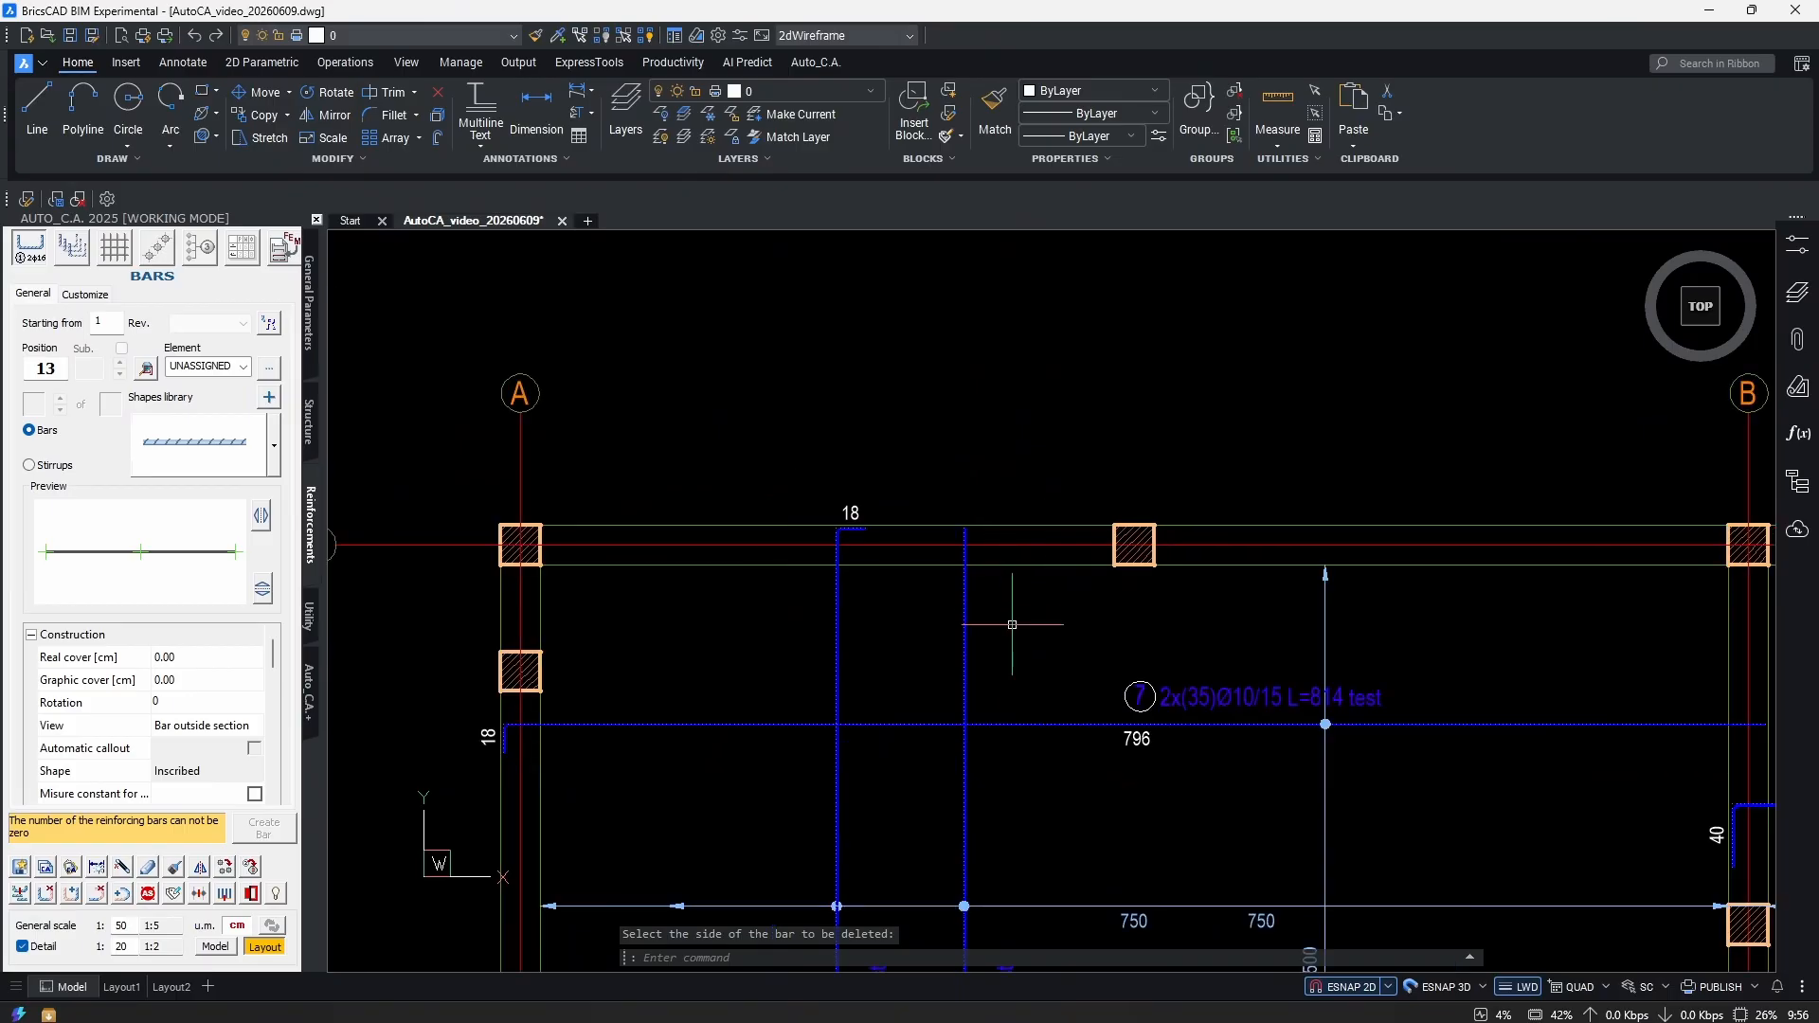
scroll(1047, 682, up, 8)
click(975, 614)
scroll(975, 614, down, 5)
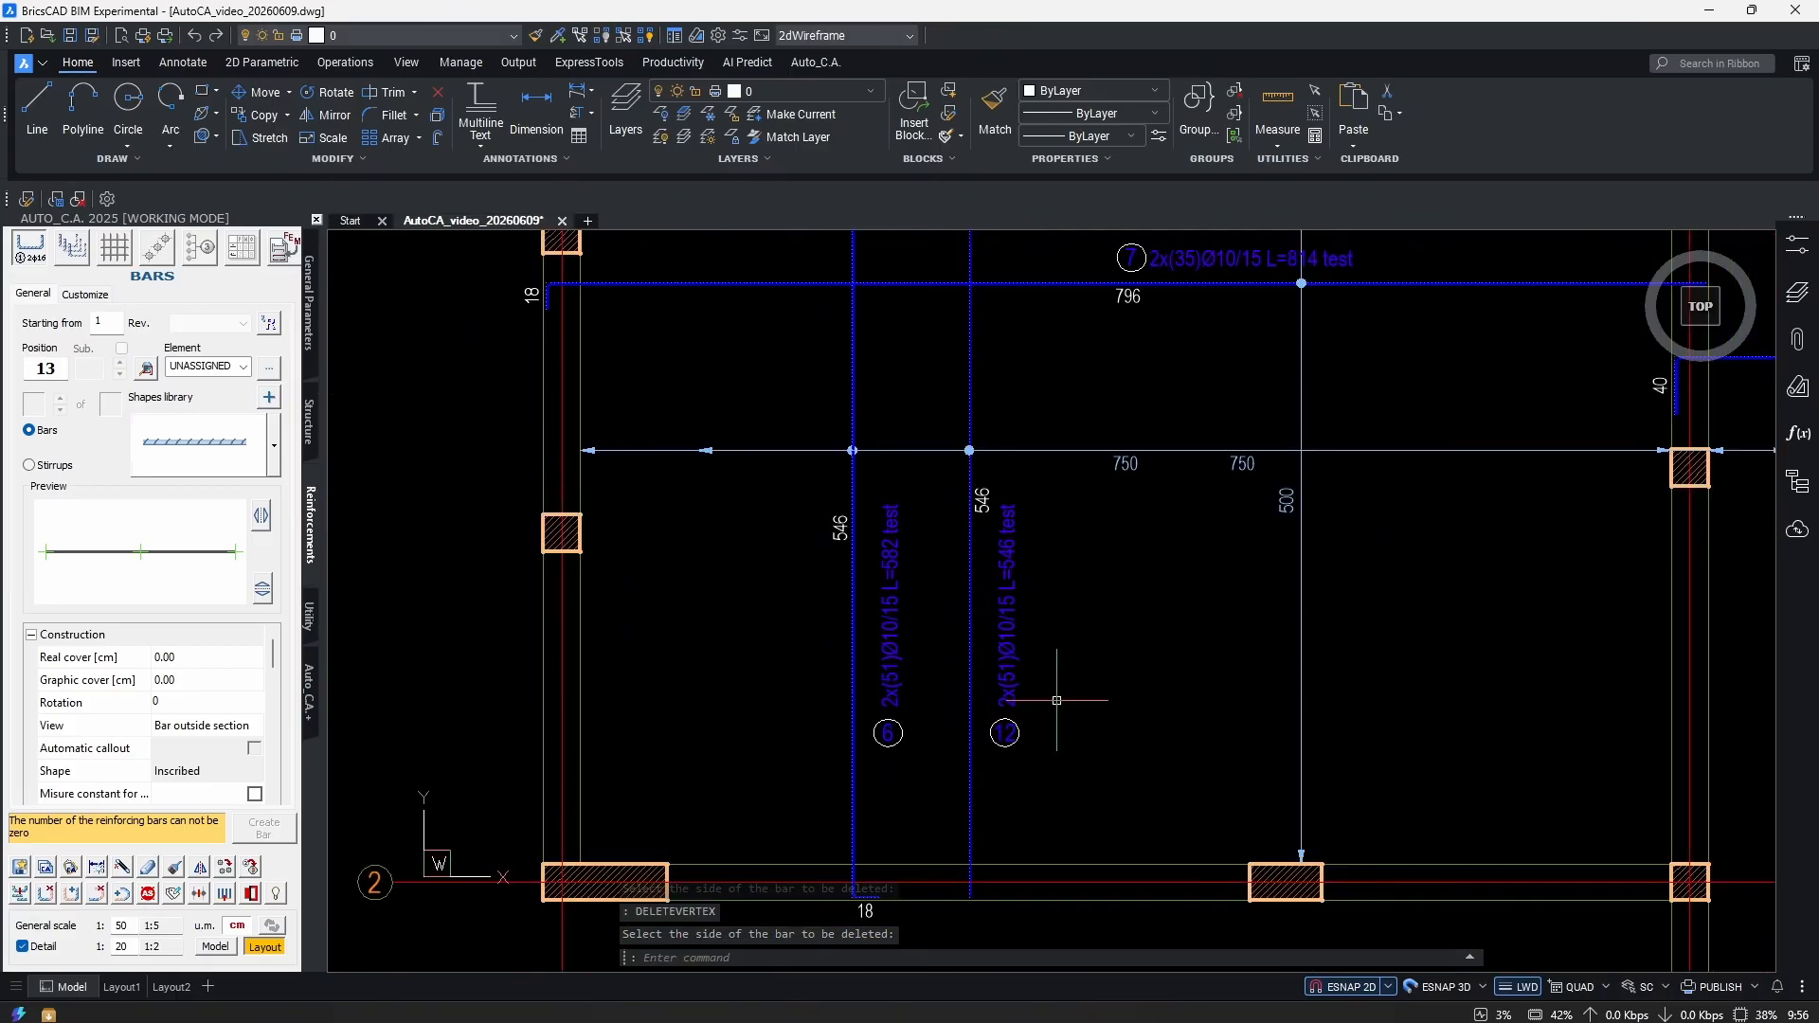
scroll(955, 616, up, 3)
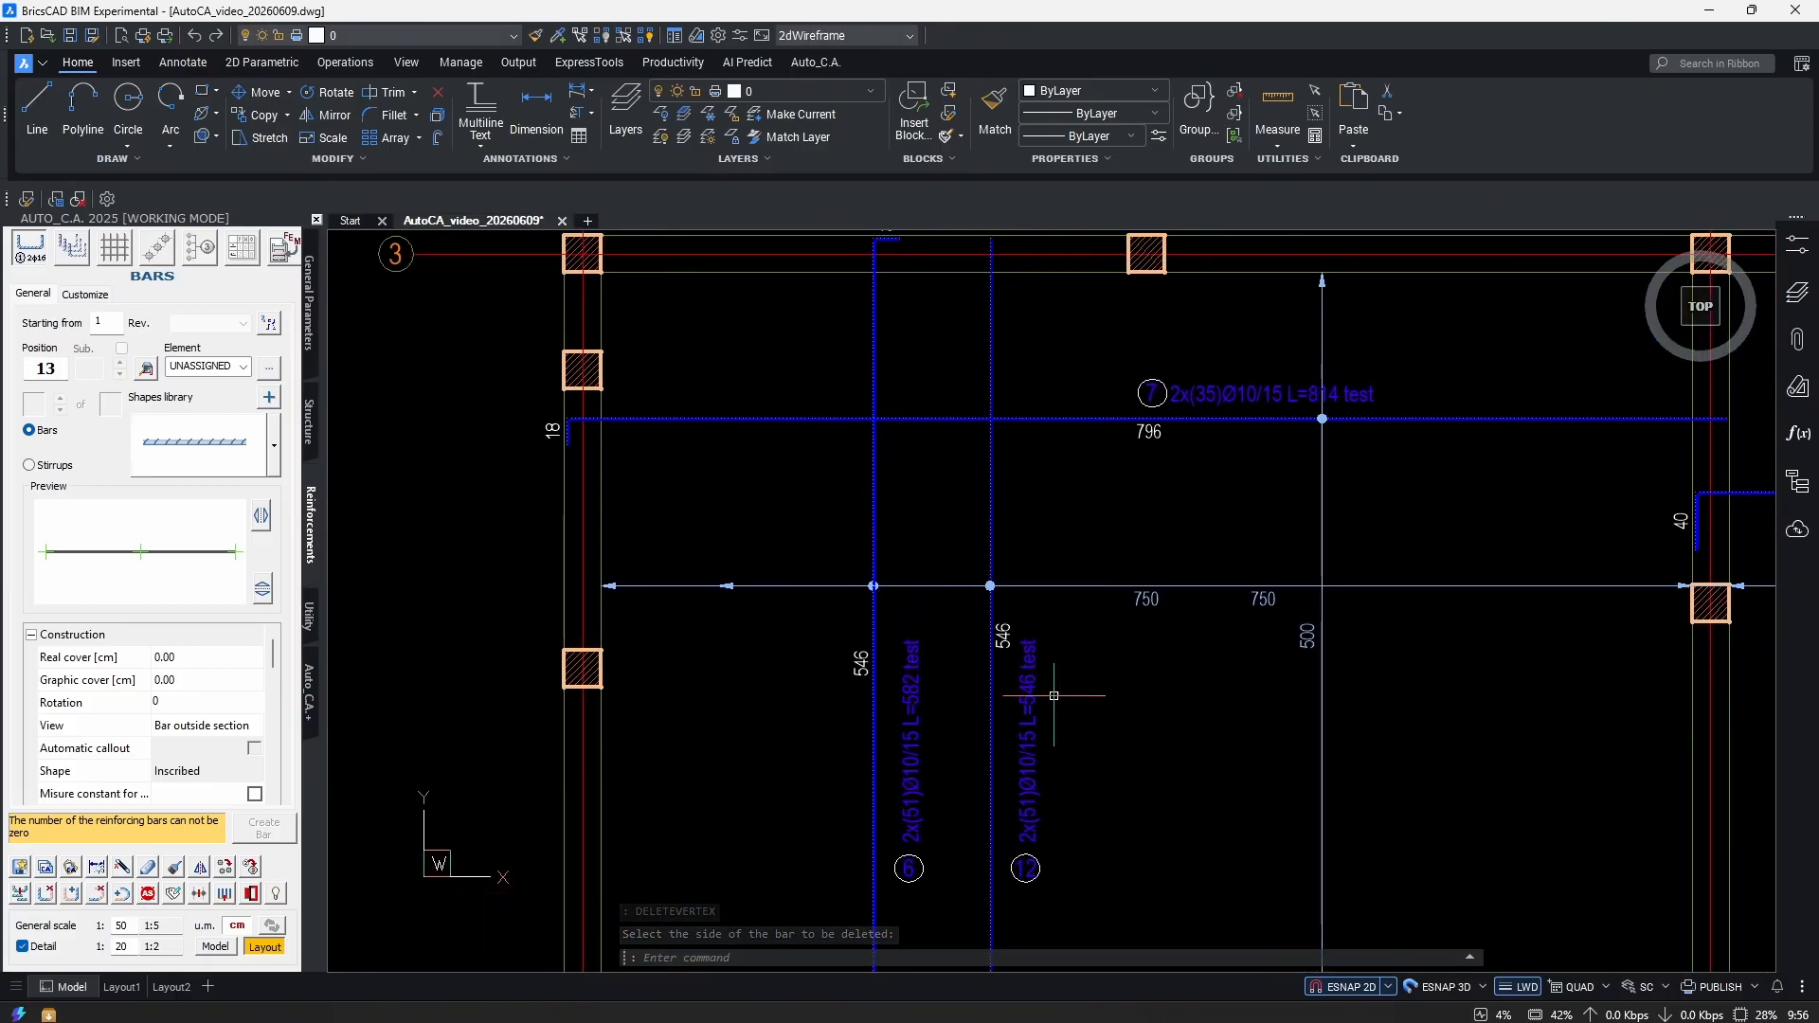
Grab the horizontal dimension's end to stretch it, then cancel and clear the selection.
middle_drag(950, 518, 986, 629)
scroll(902, 558, down, 5)
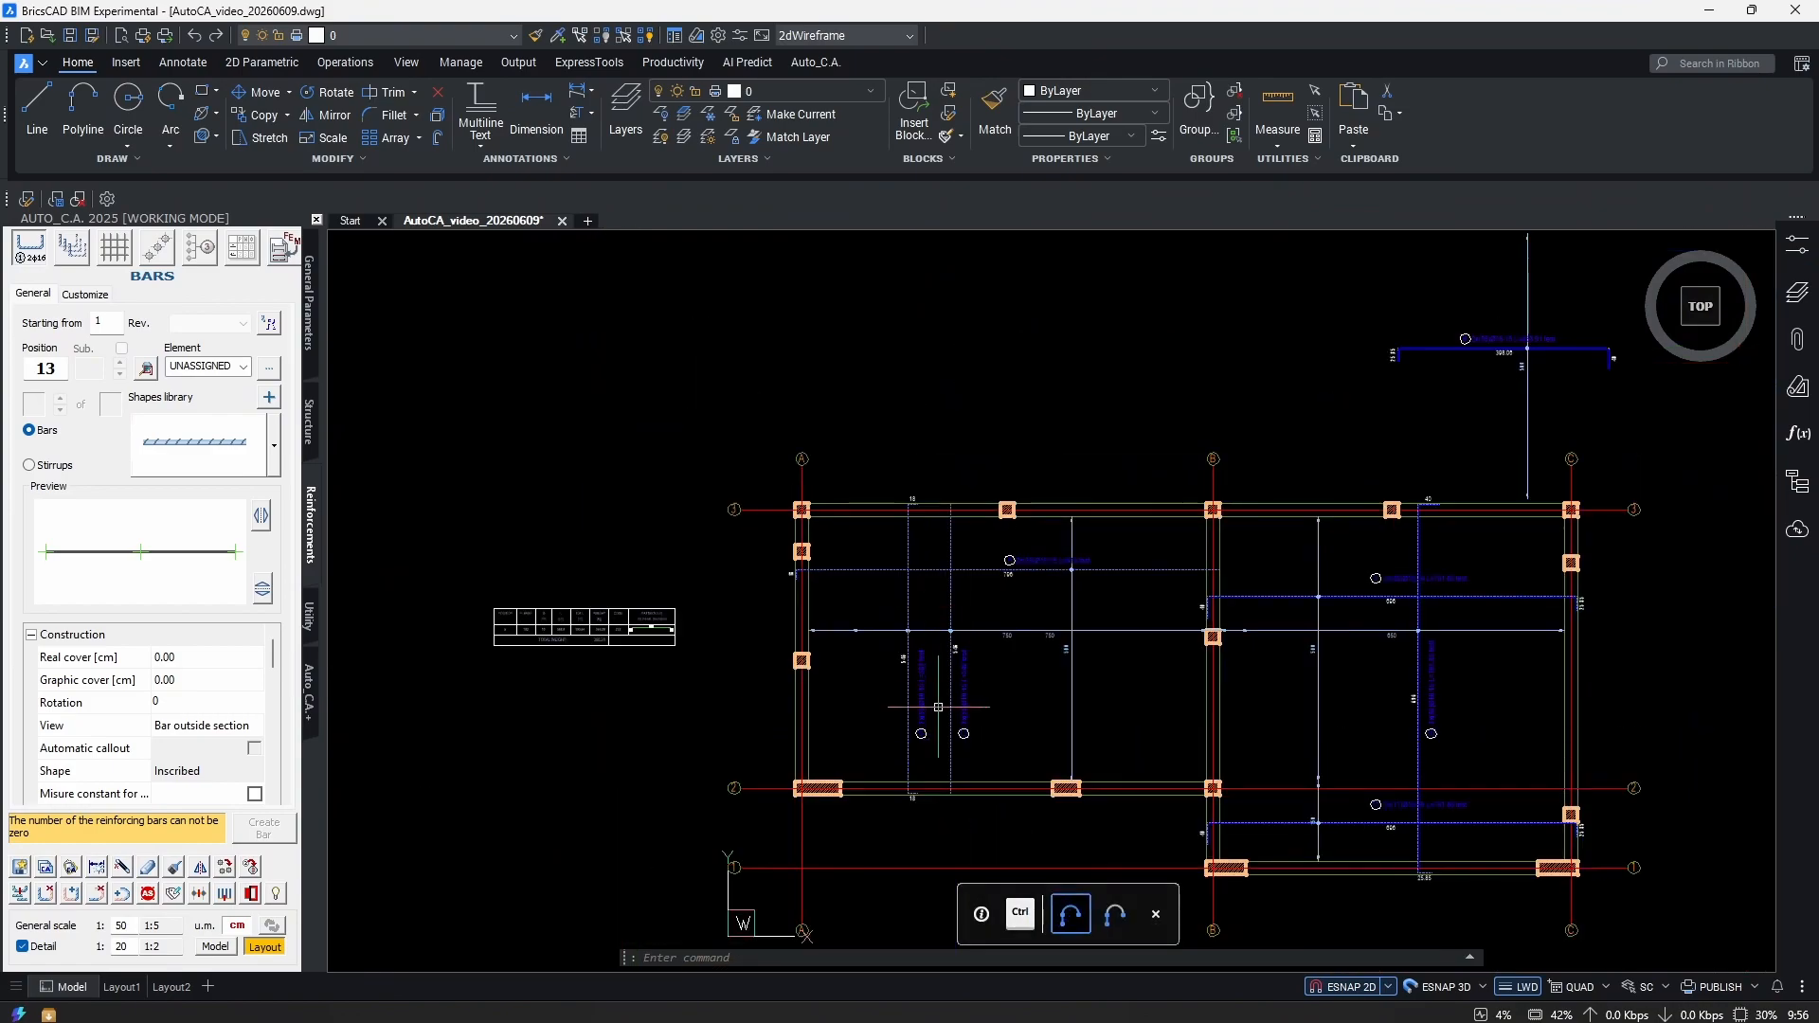
scroll(926, 661, up, 2)
scroll(925, 662, up, 3)
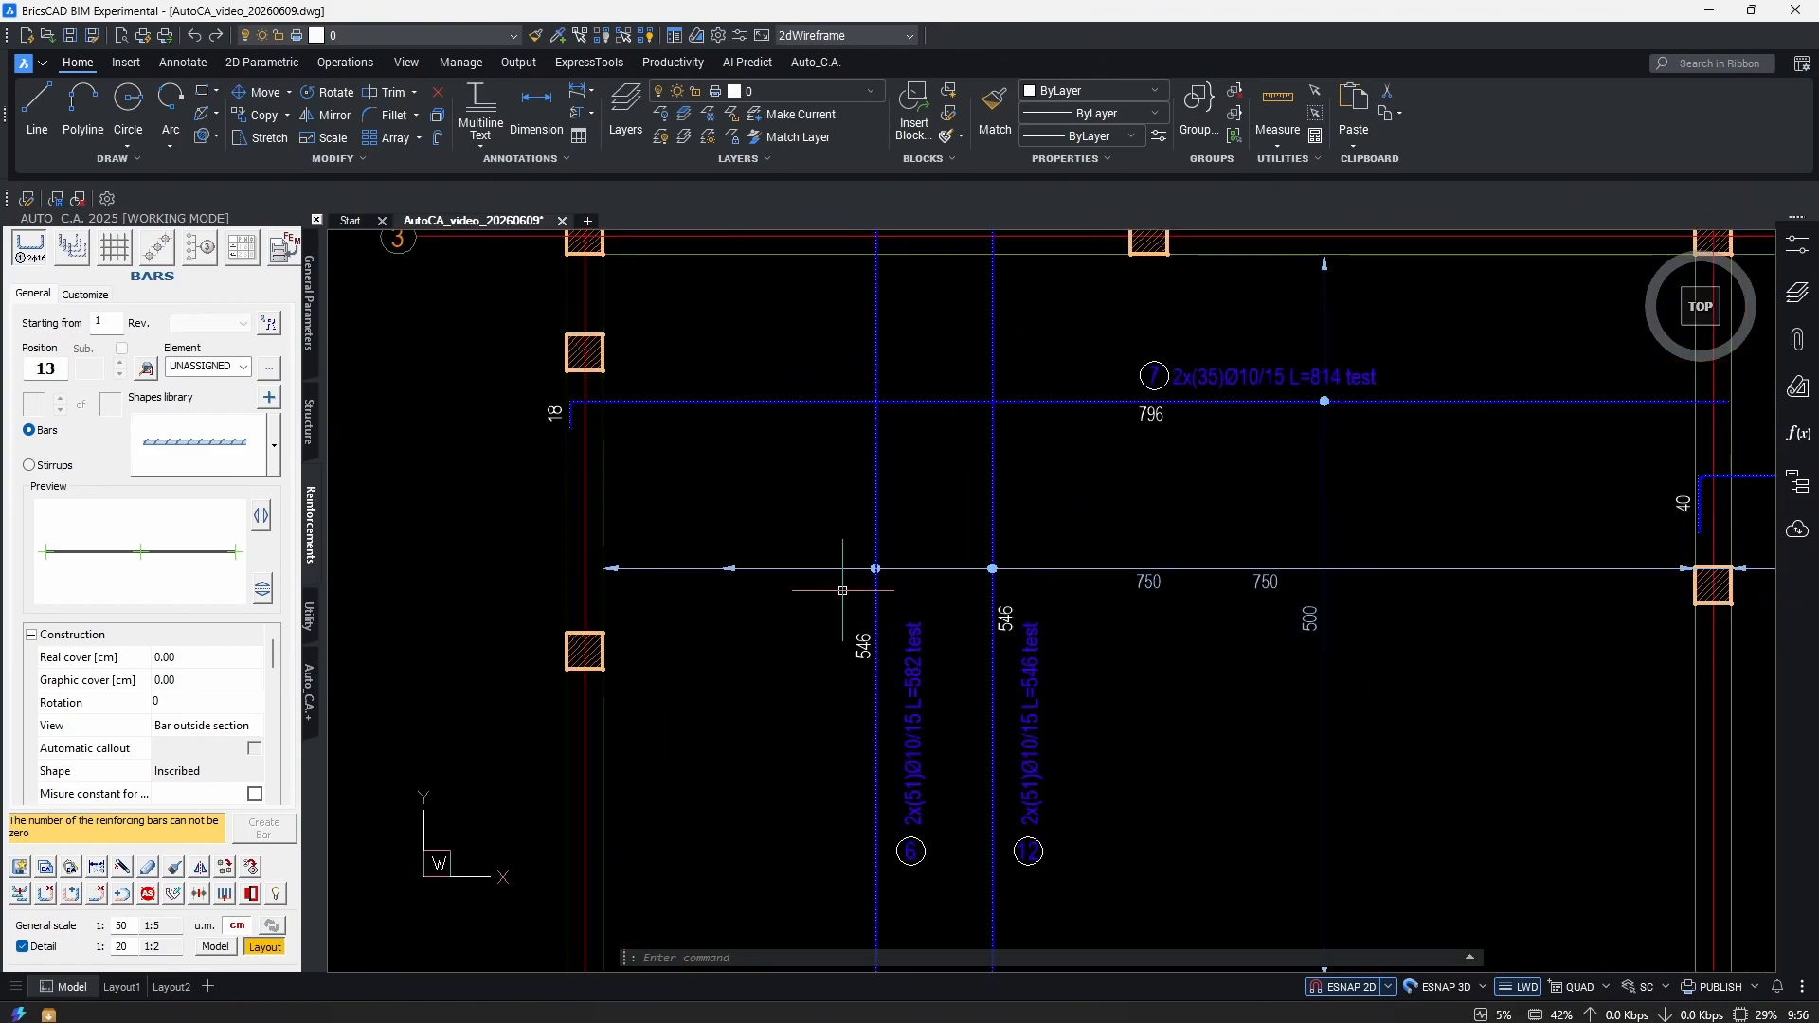
click(1080, 618)
click(1103, 619)
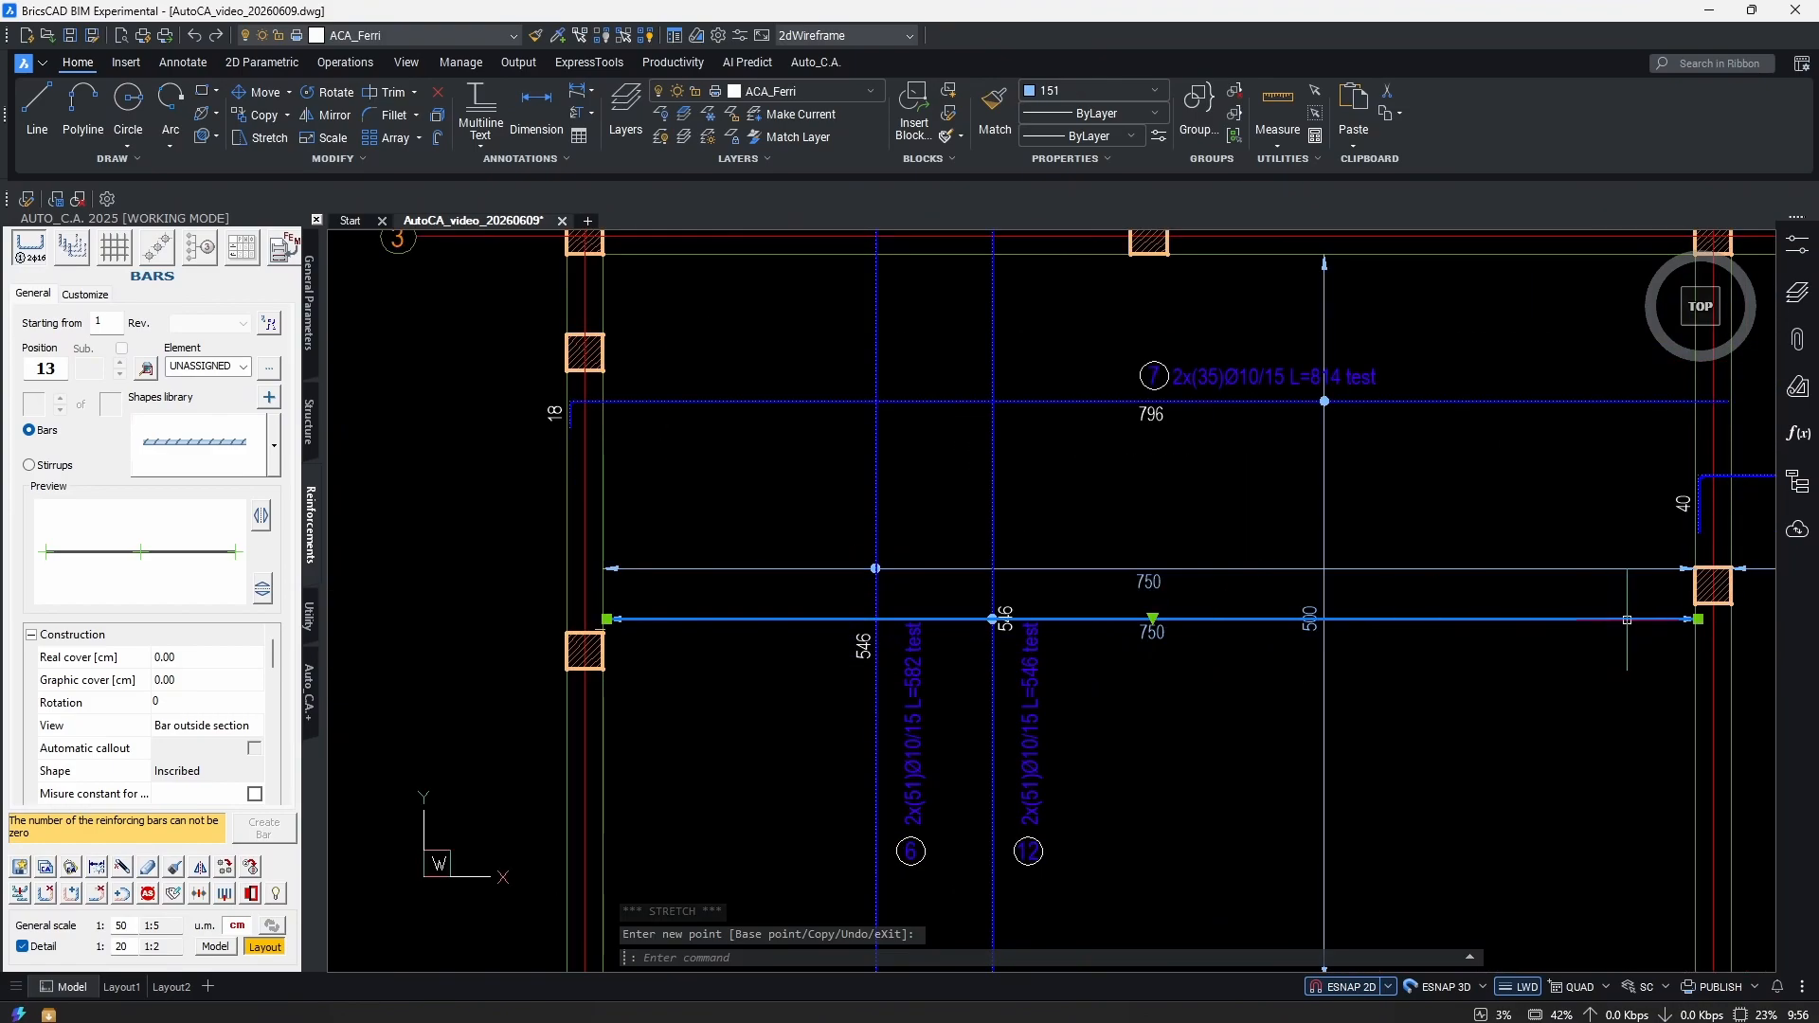
scroll(1654, 613, up, 5)
scroll(1630, 597, up, 2)
scroll(1665, 593, down, 6)
key(Escape)
key(Escape)
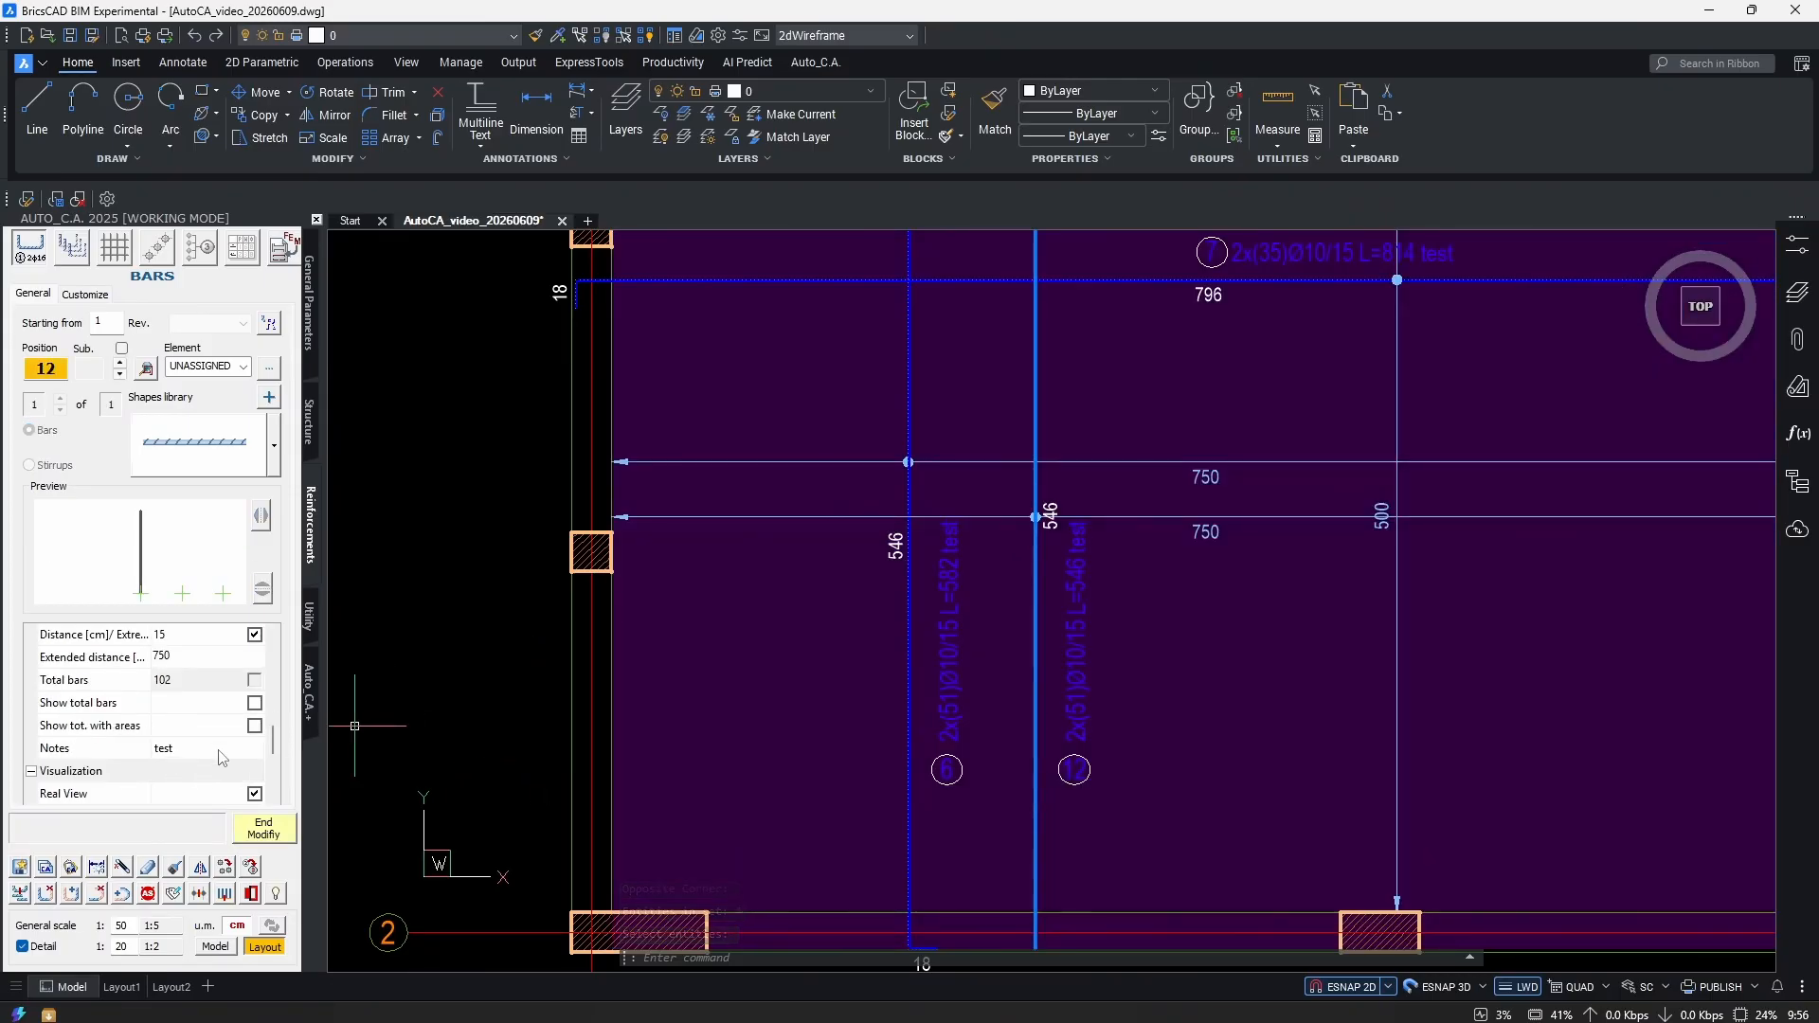
Change bar 12's note from 'test' to 'lower' and finish modifying it.
click(193, 748)
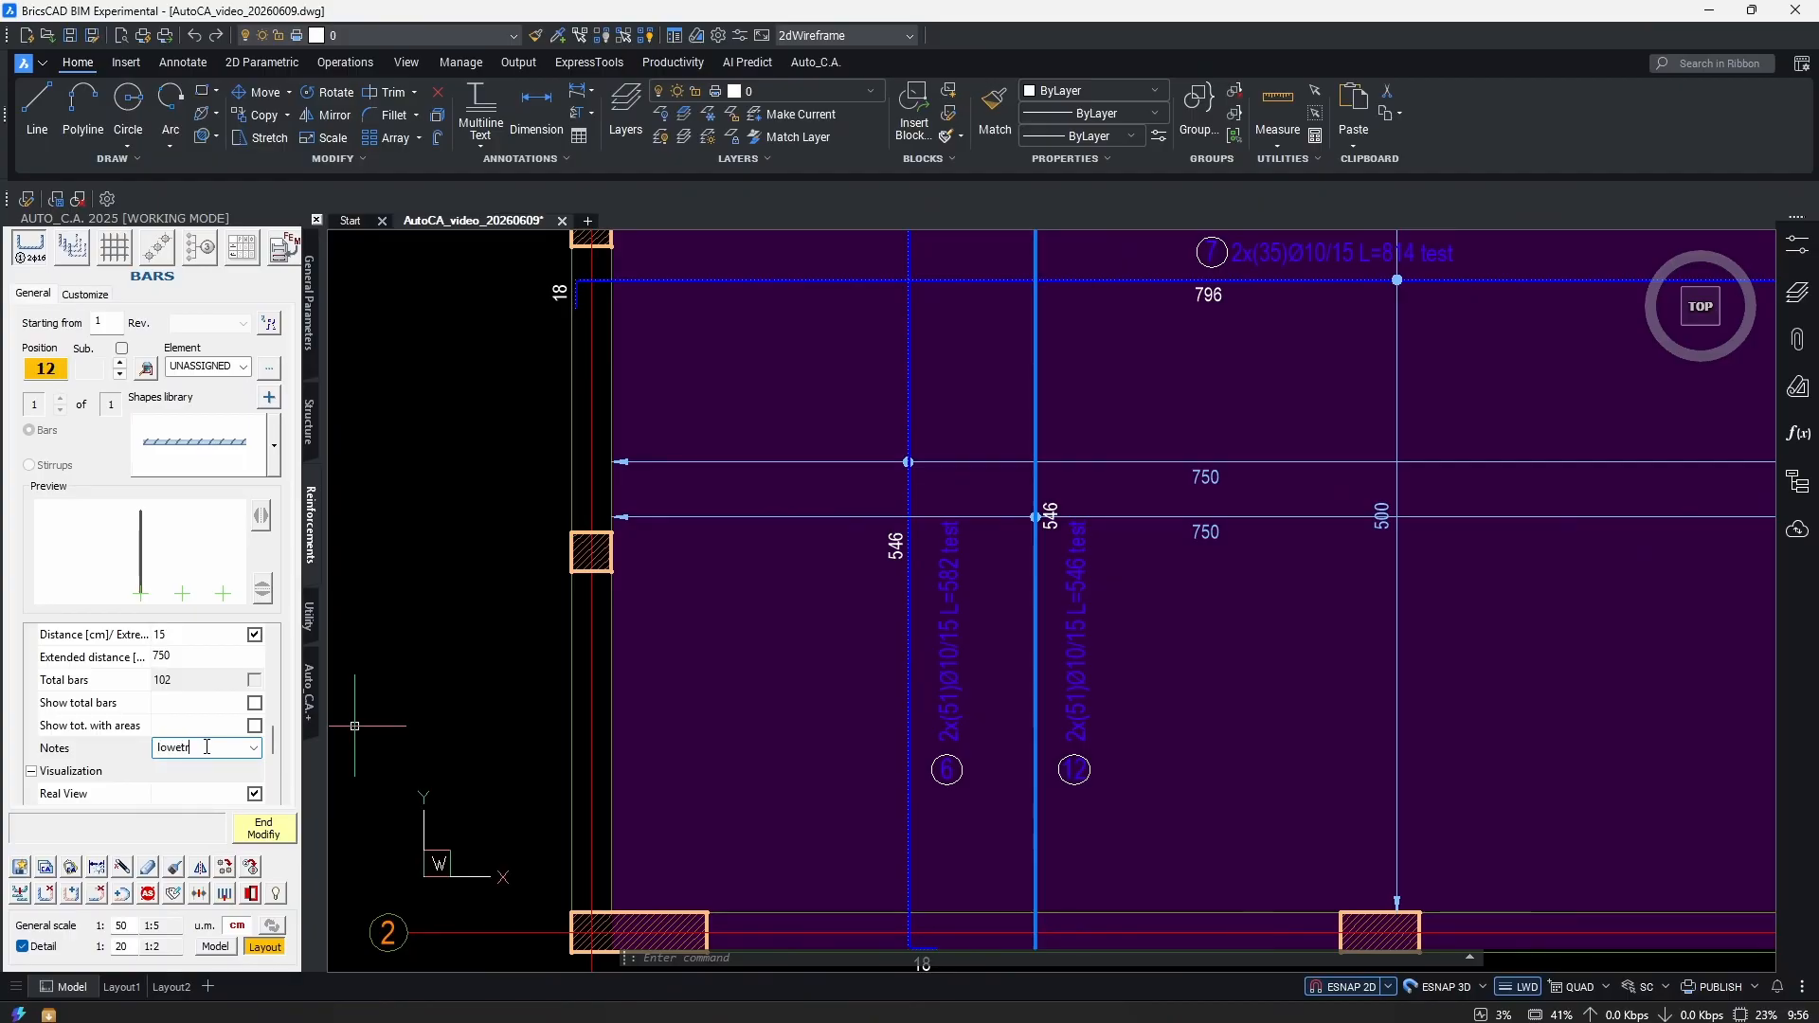
key(Return)
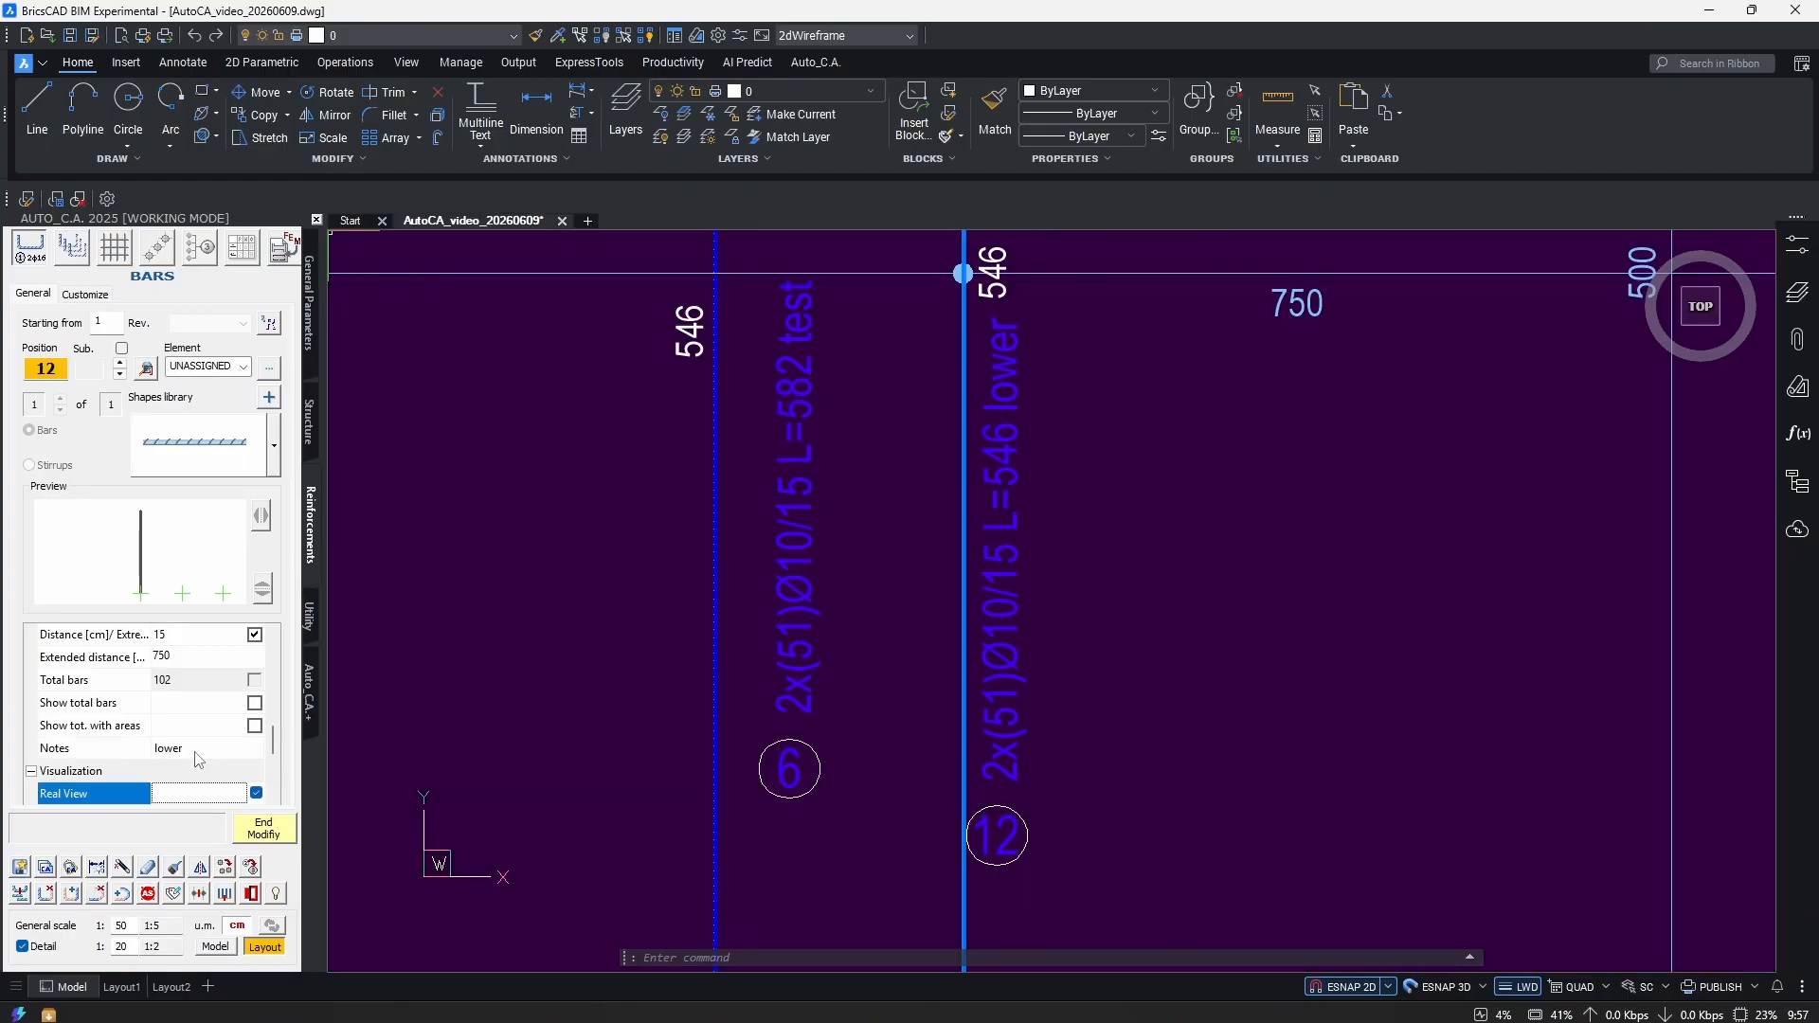
click(263, 834)
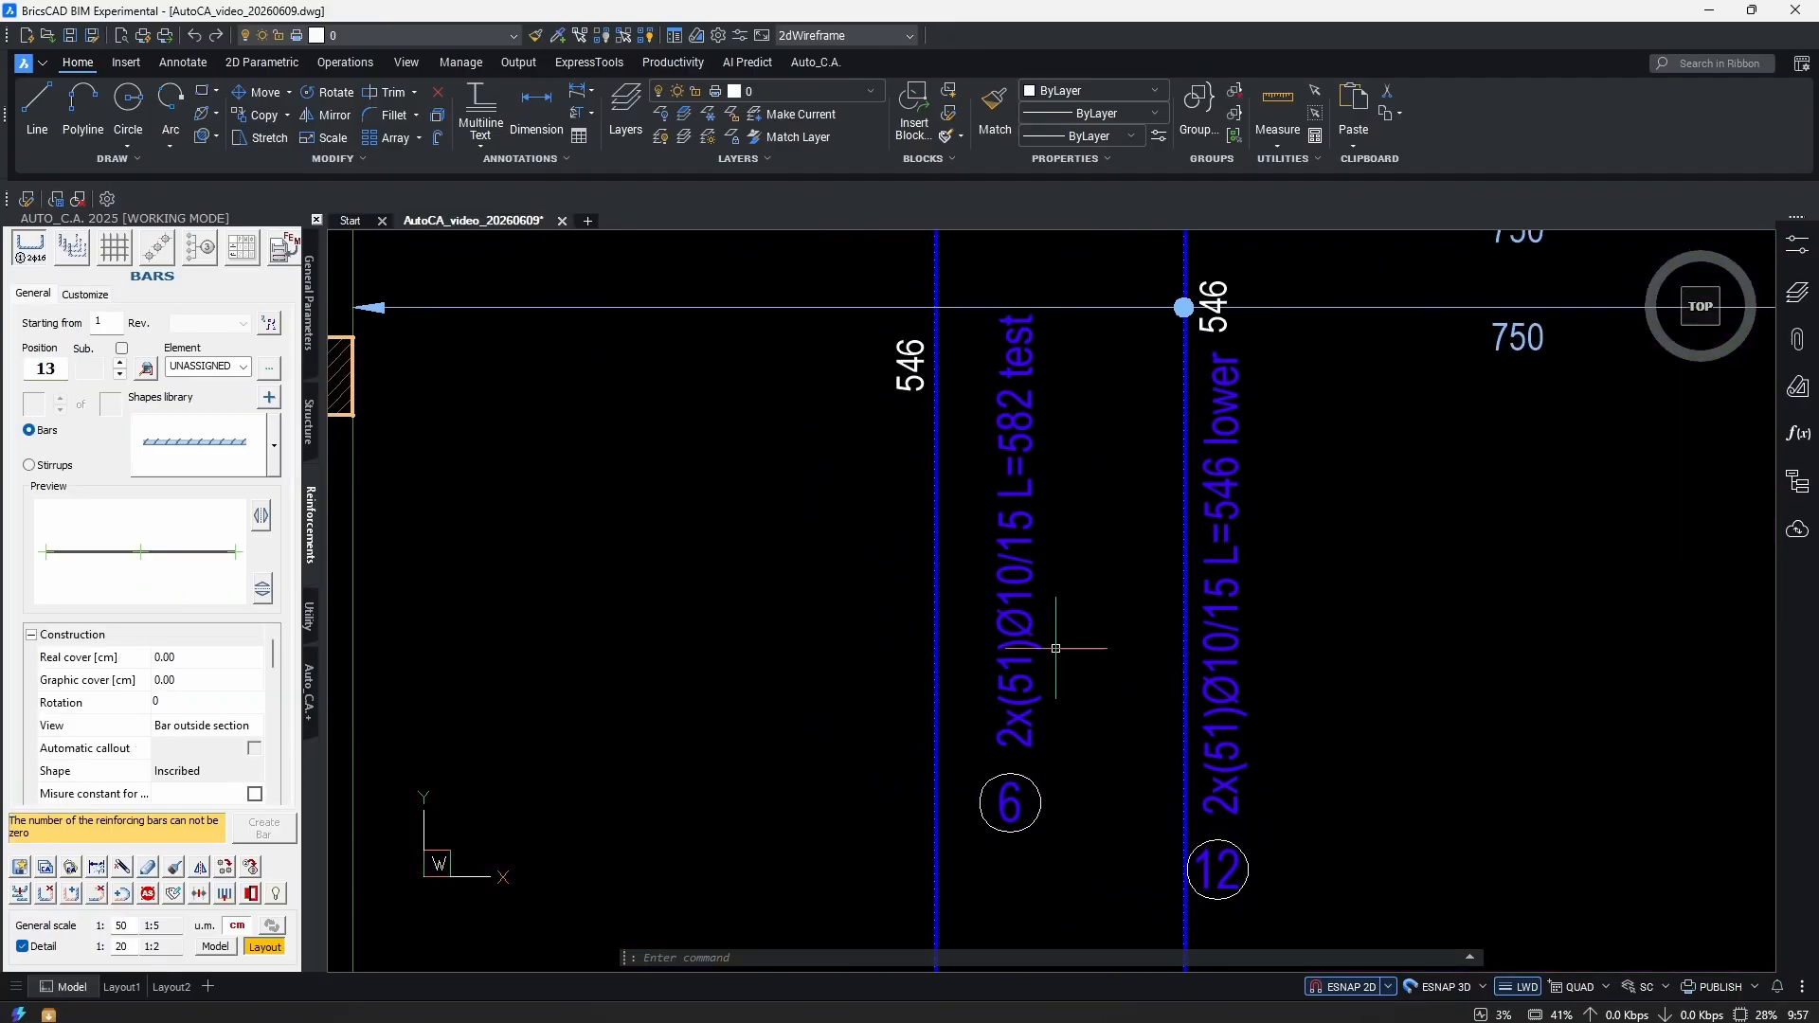
Change bar 6's note from 'test' to 'upper' and finish modifying it.
double_click(1057, 681)
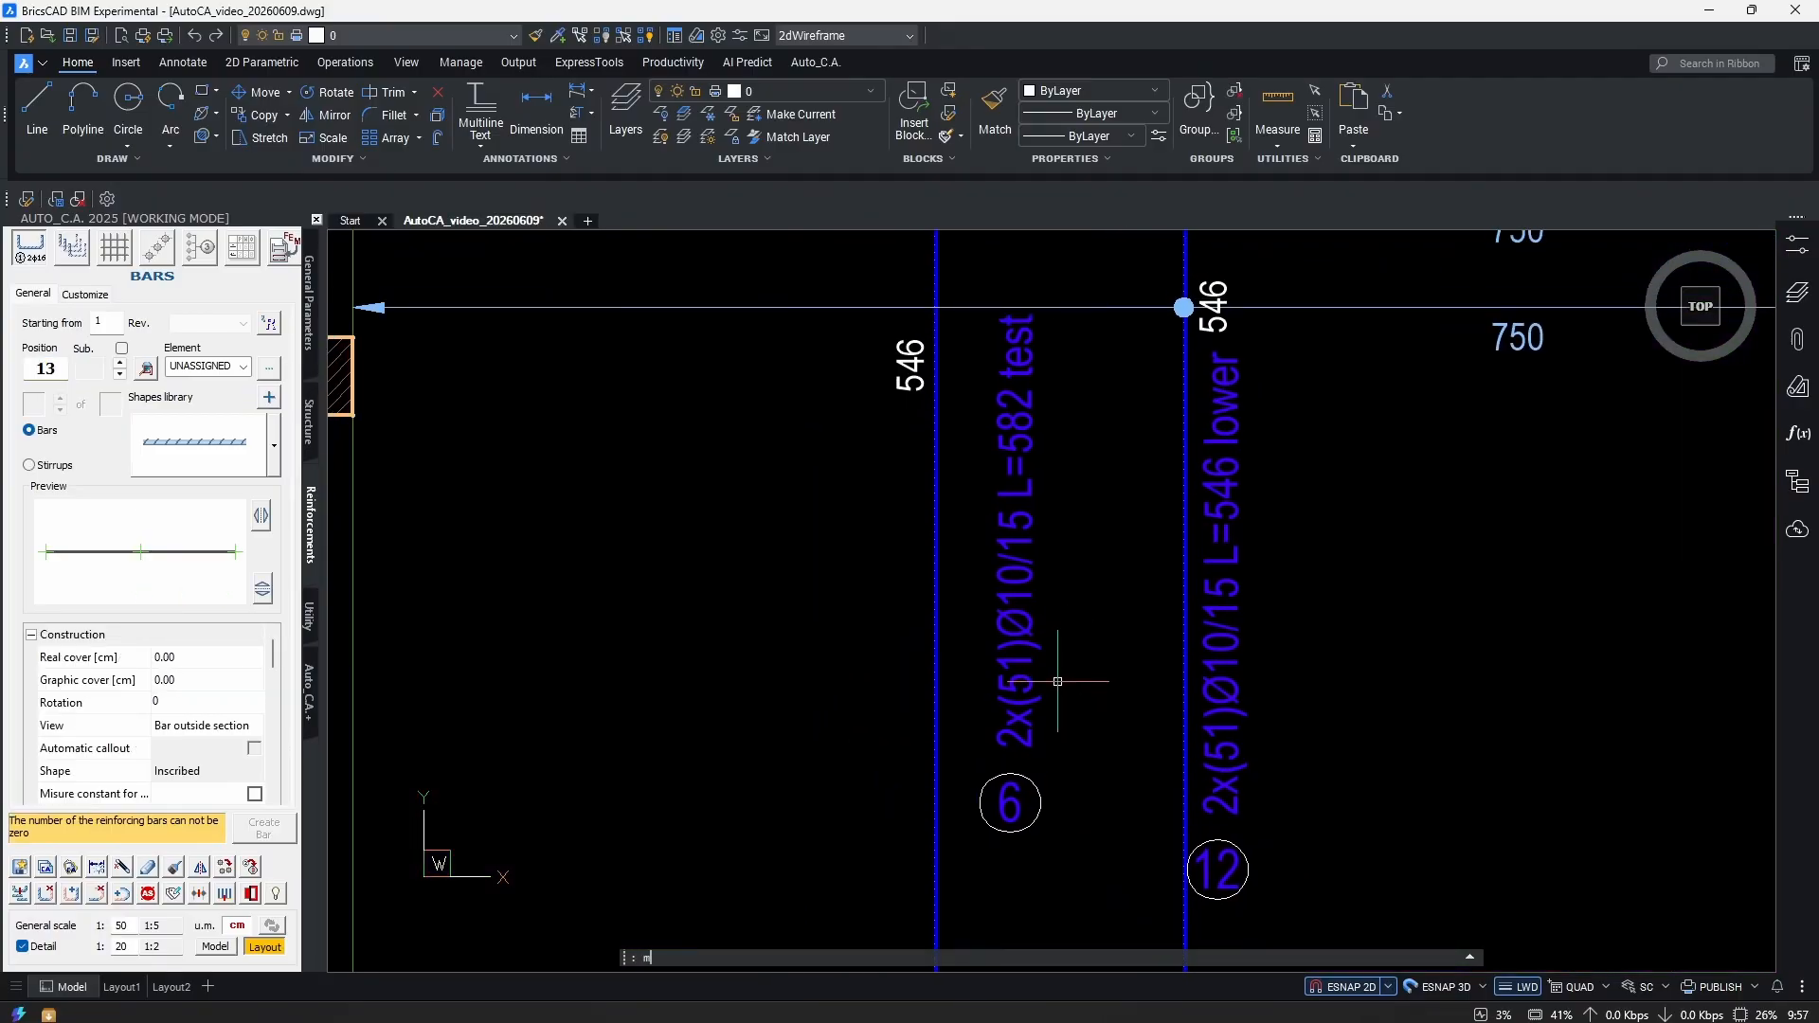
scroll(184, 722, up, 1)
click(187, 724)
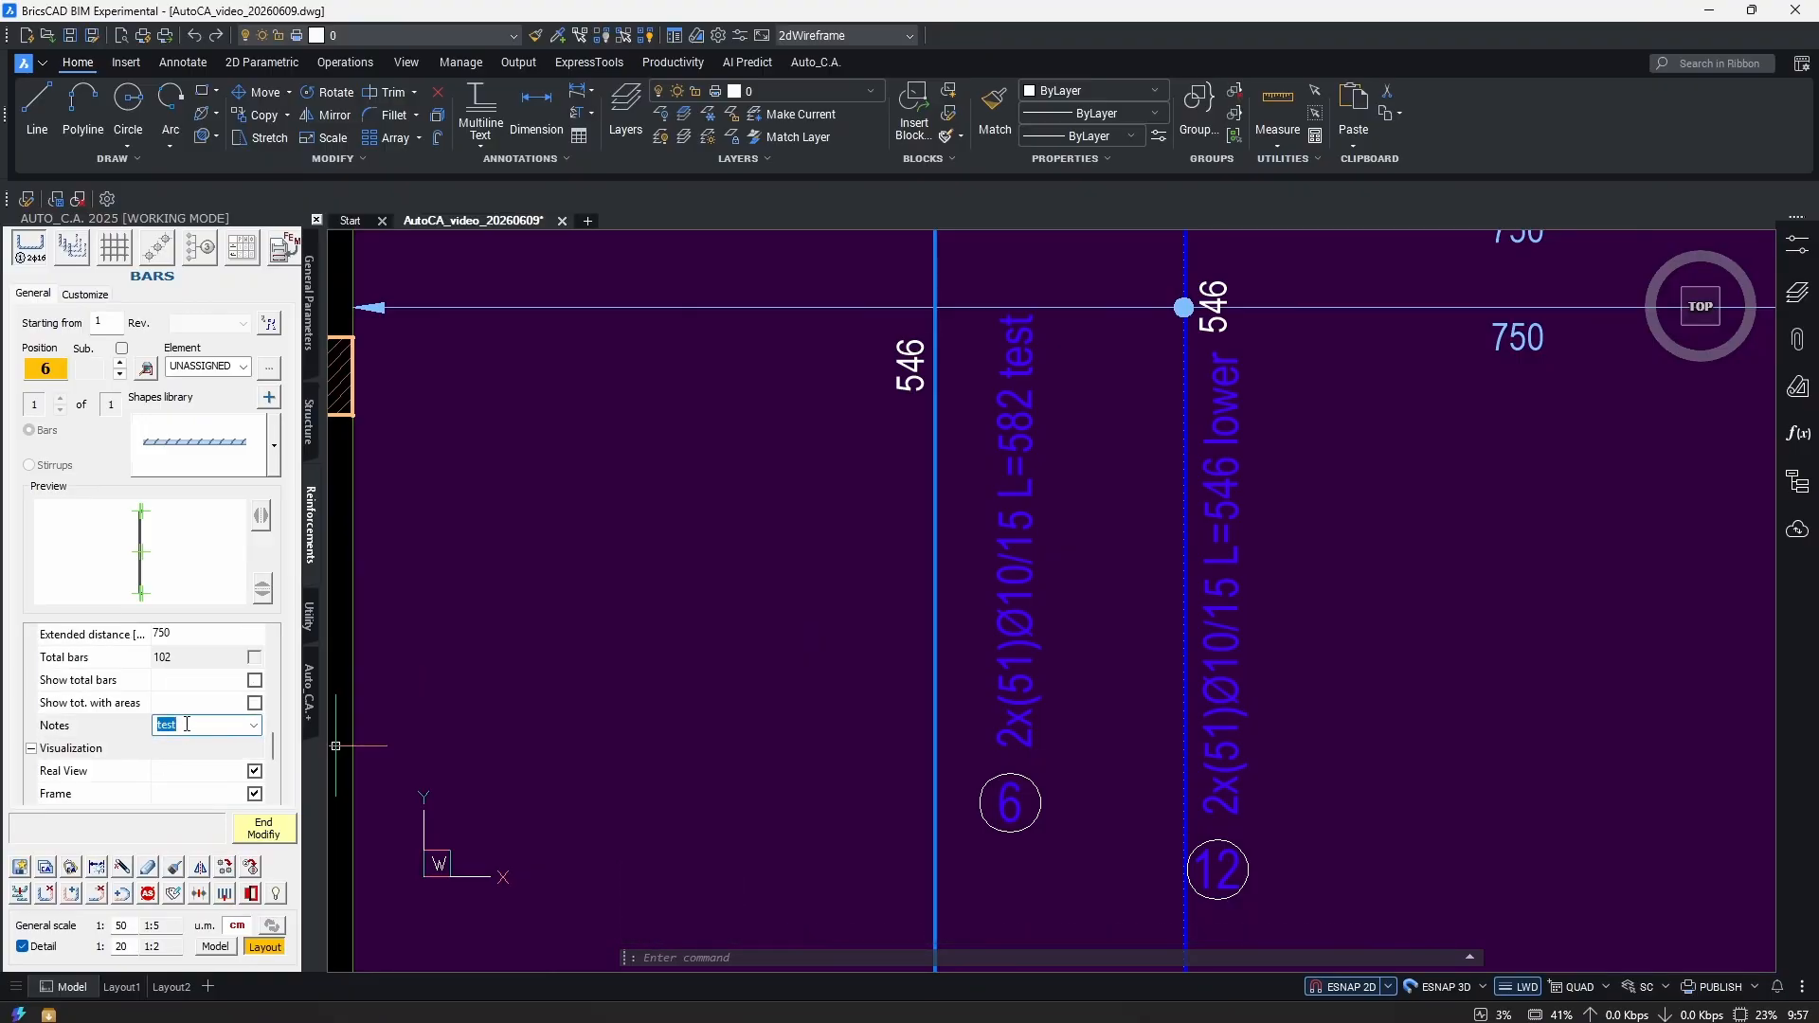
key(Return)
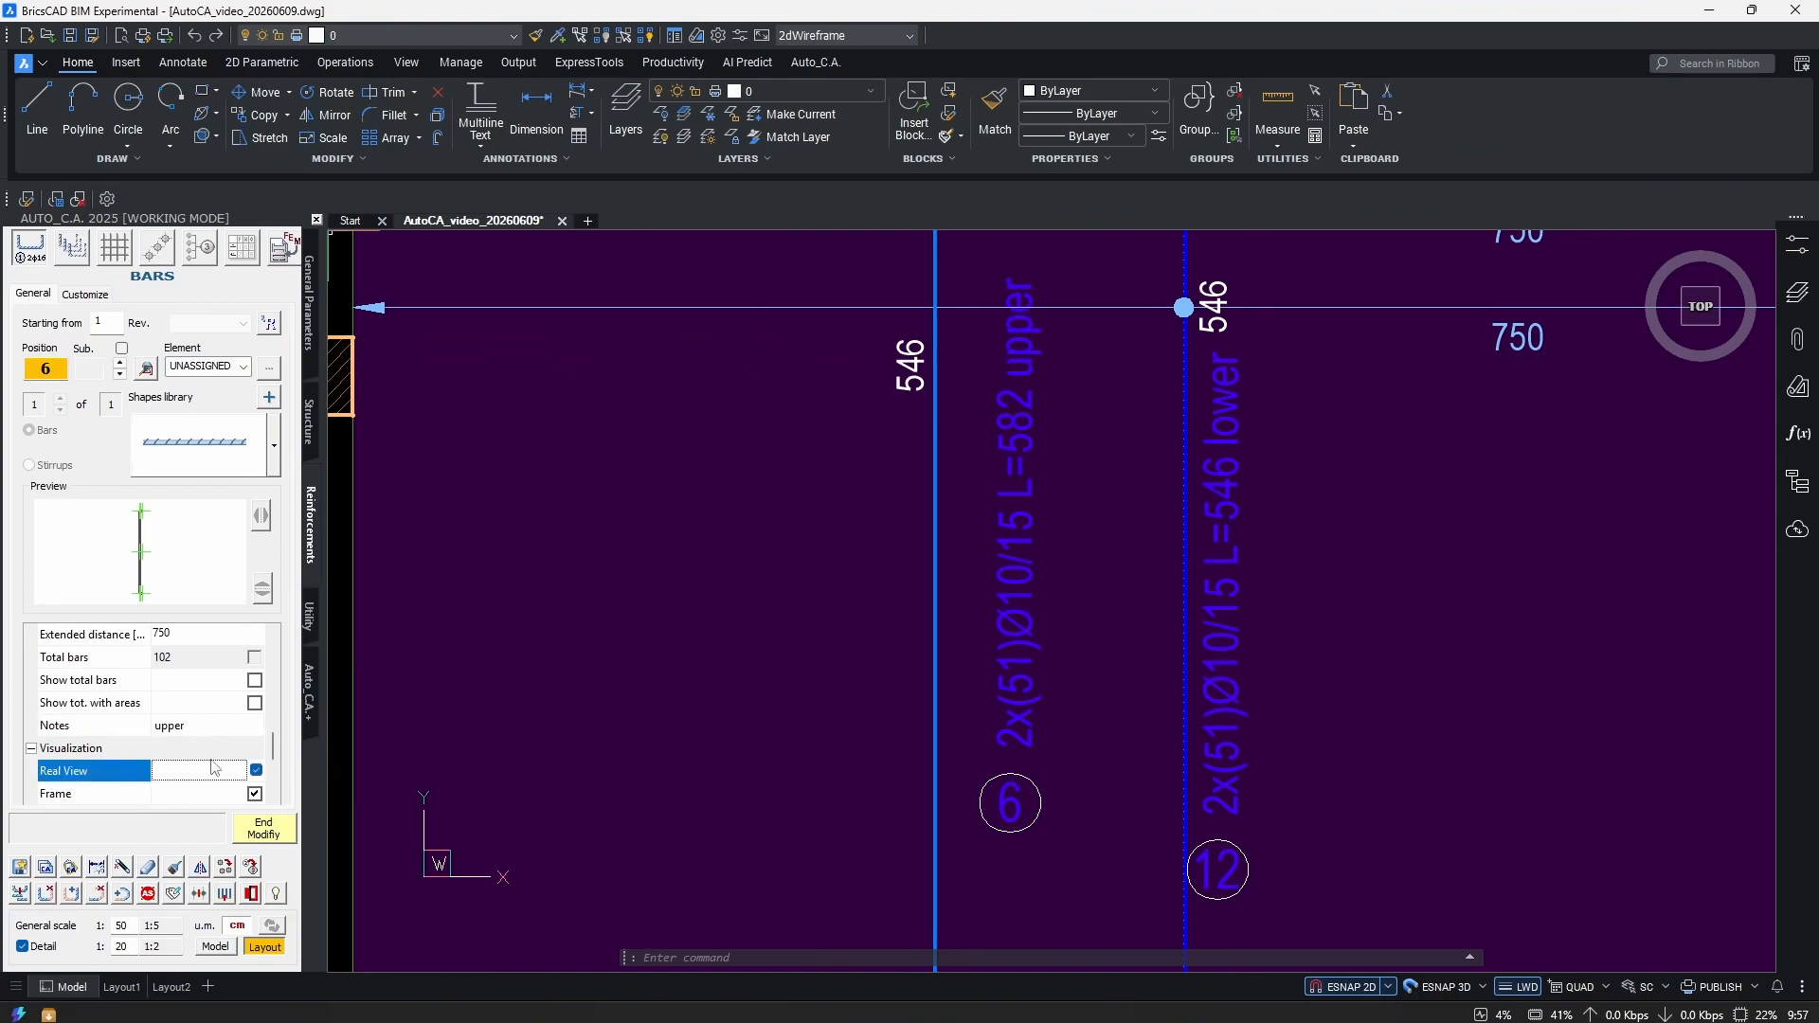
click(272, 831)
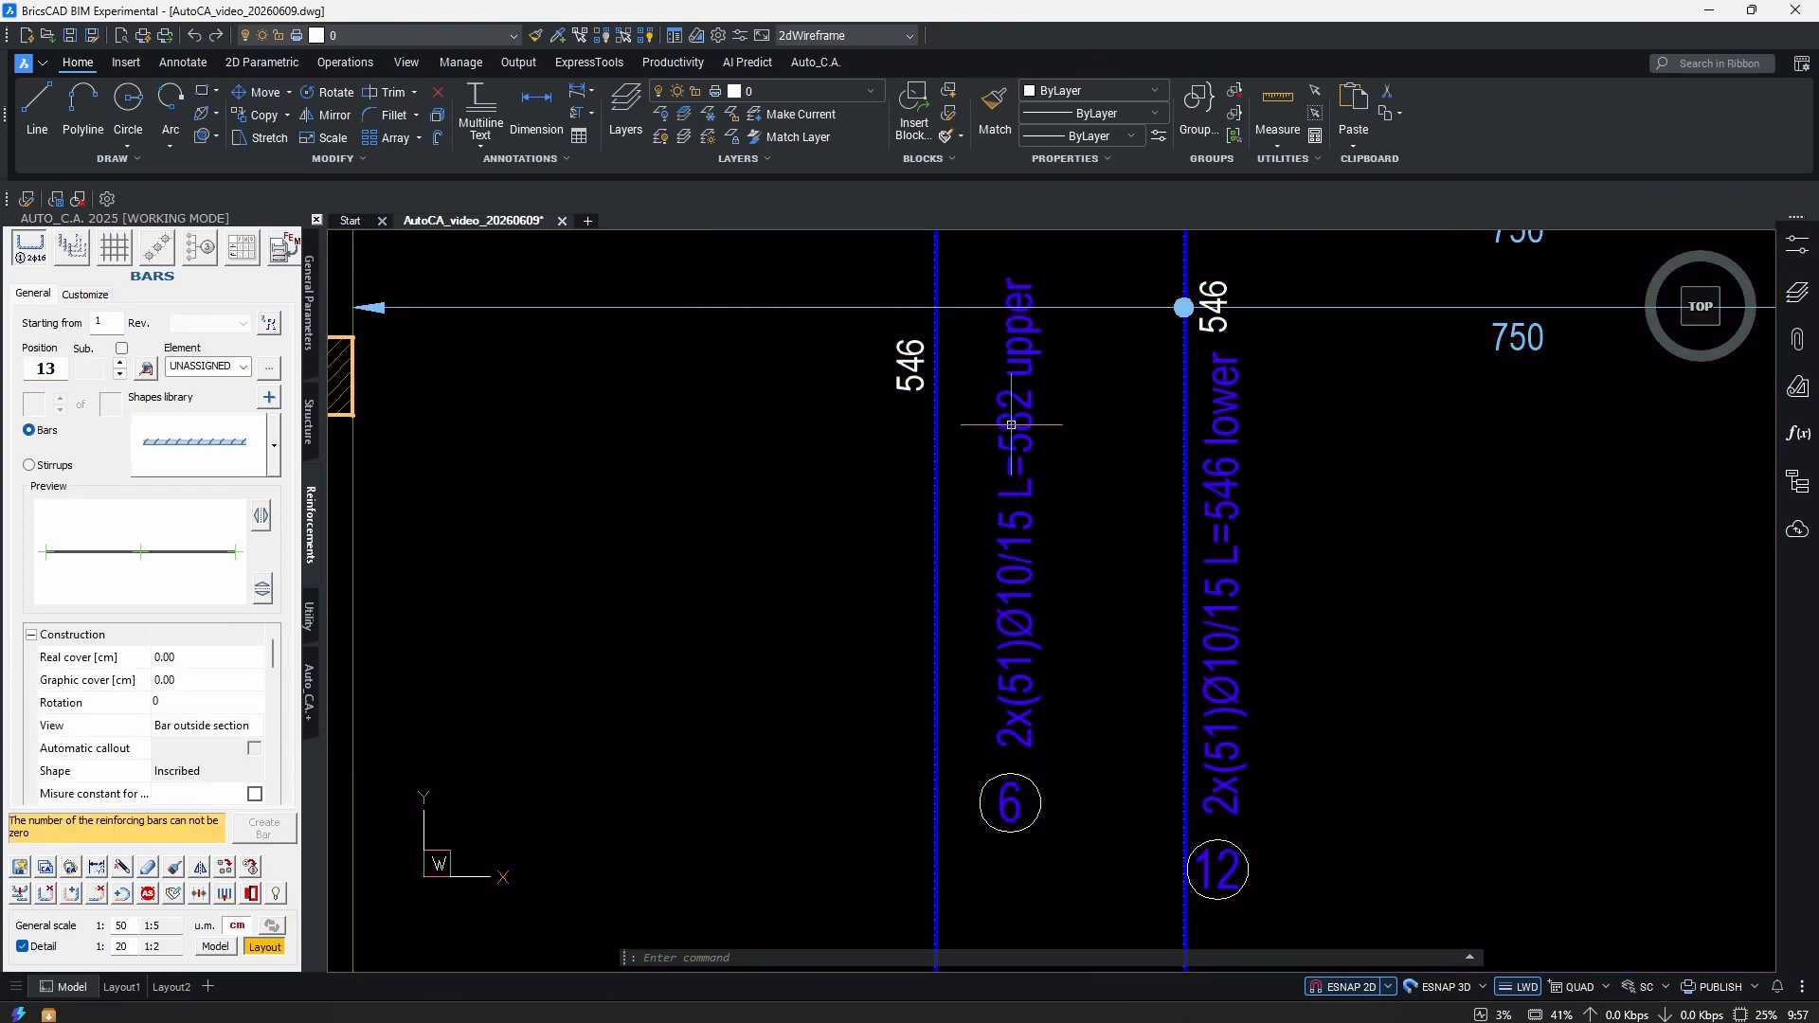
Copy the Ø10/15 bar 7 with COPYELEMENTS, placing new bar 13 just below it.
scroll(1078, 482, down, 5)
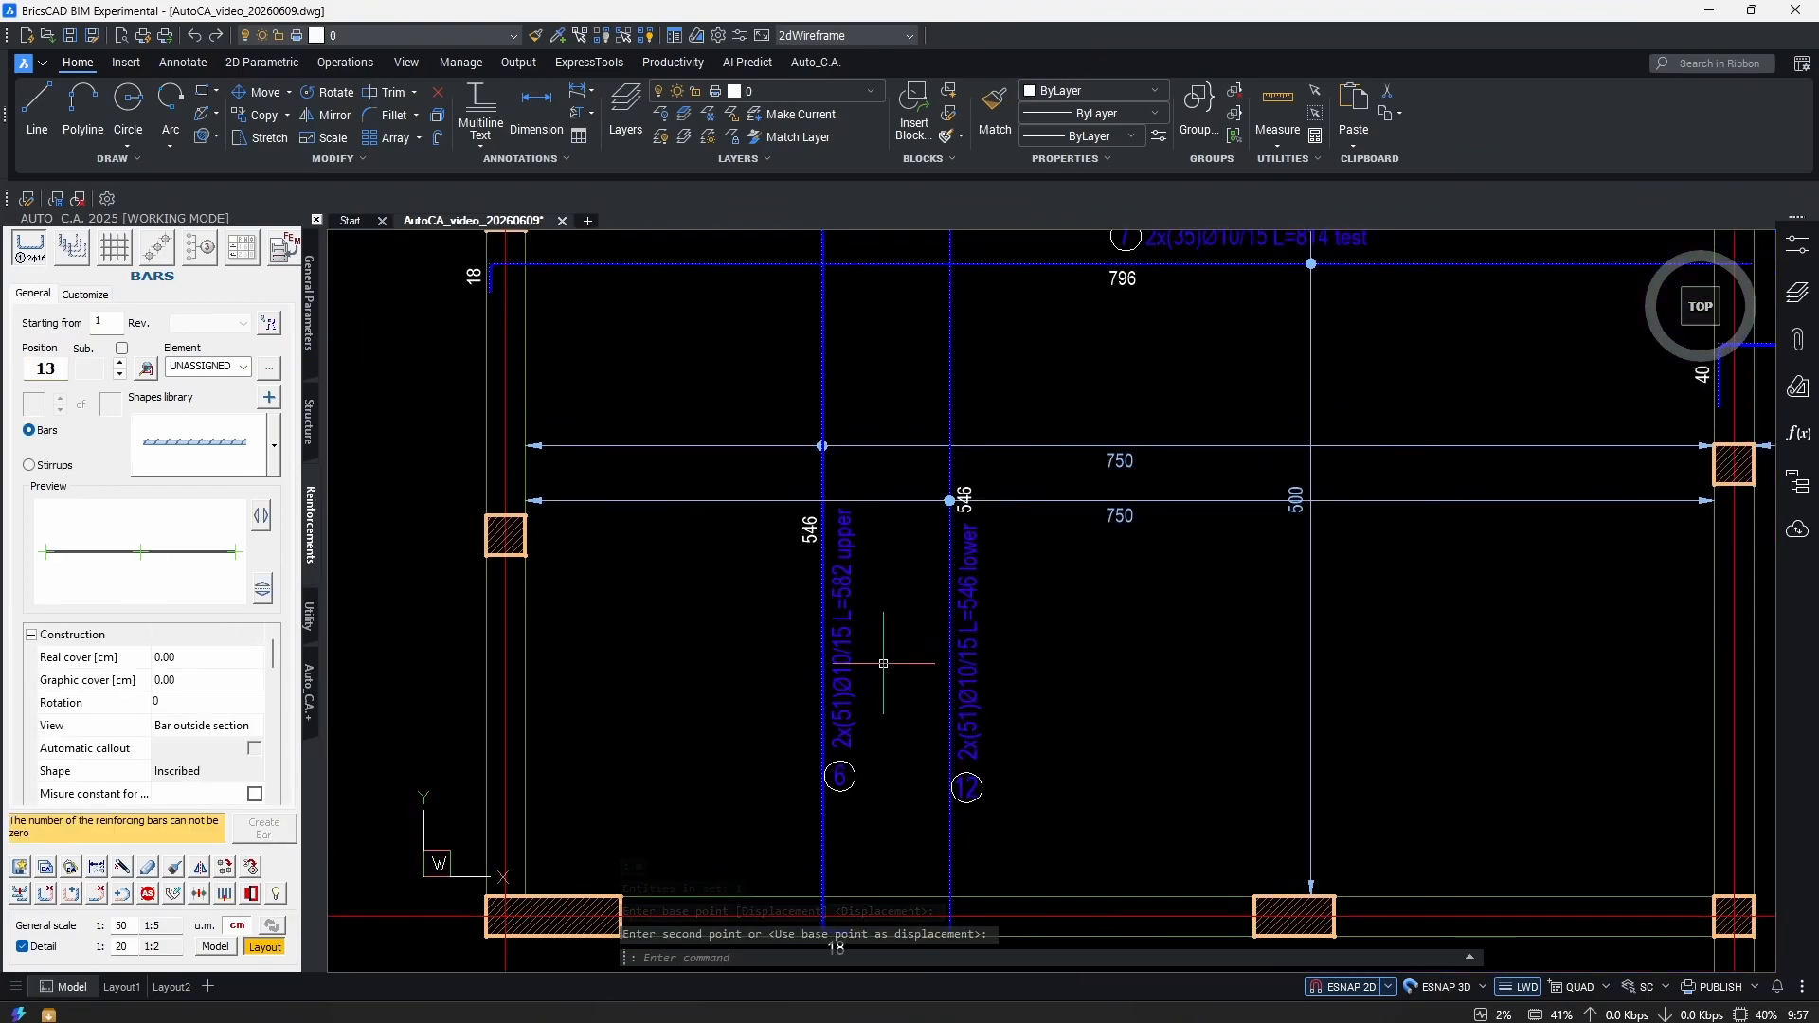
scroll(959, 621, down, 4)
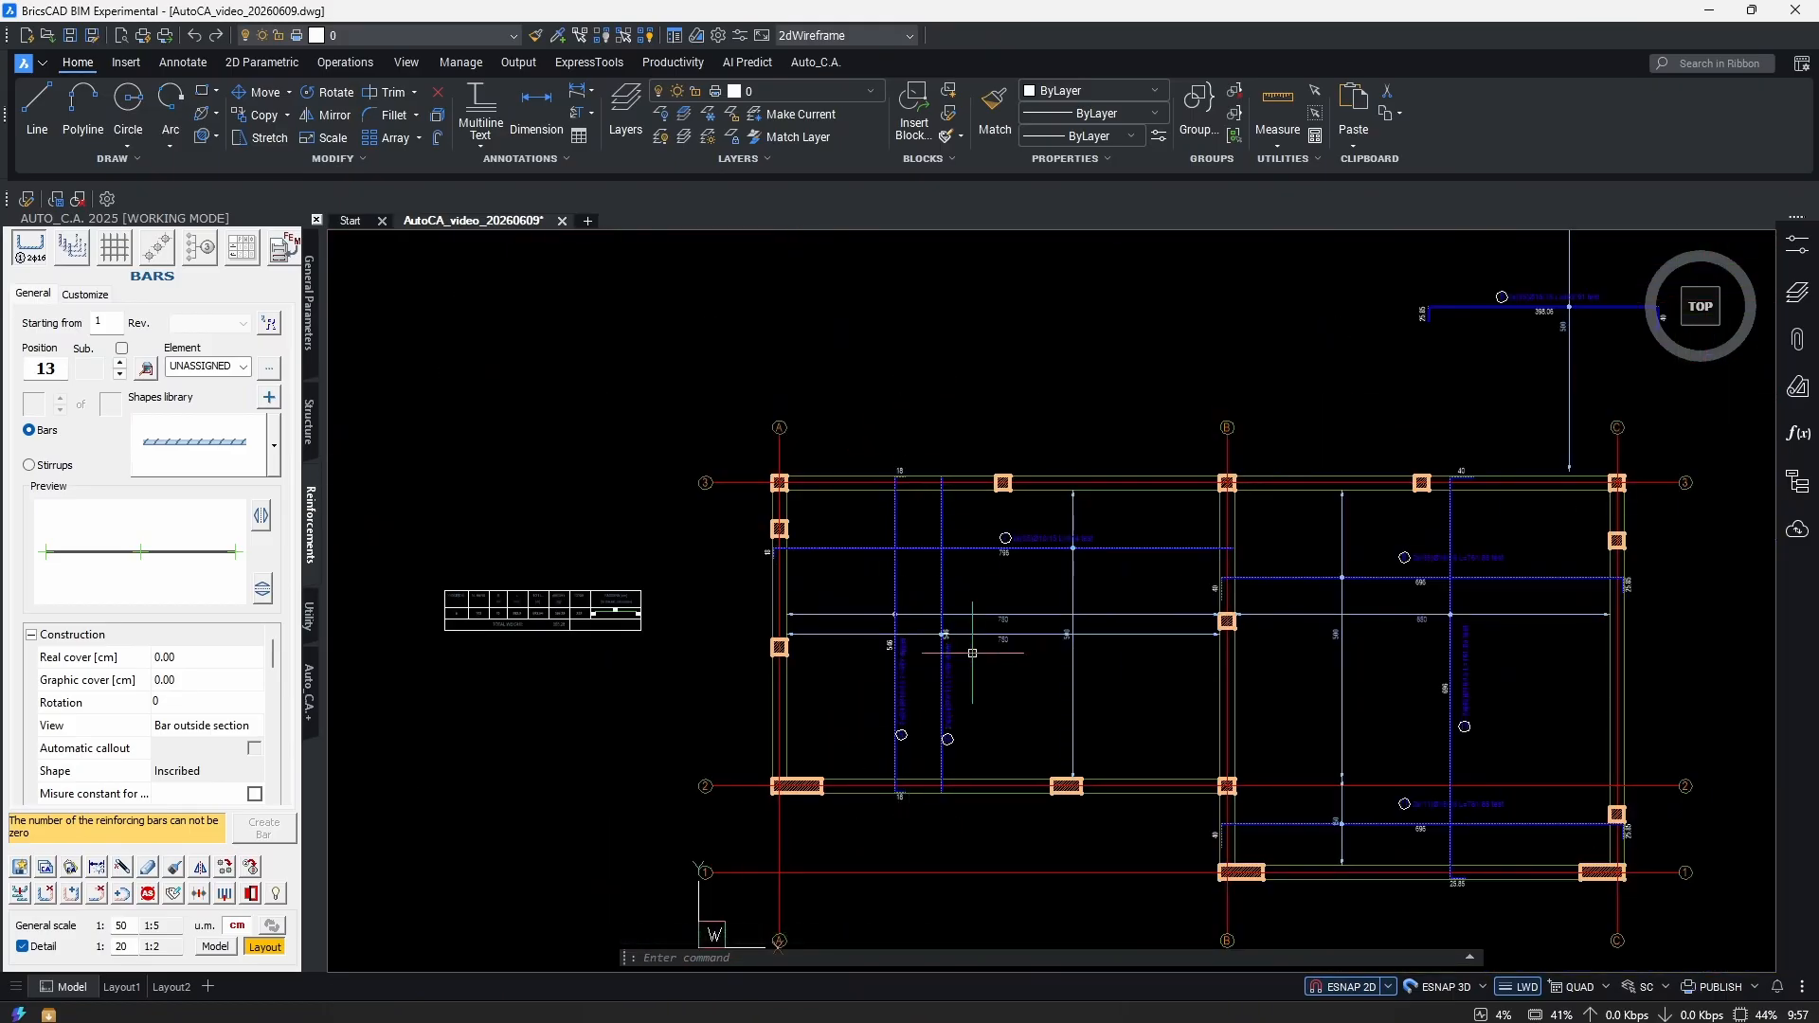
scroll(1037, 655, down, 1)
scroll(1036, 655, up, 3)
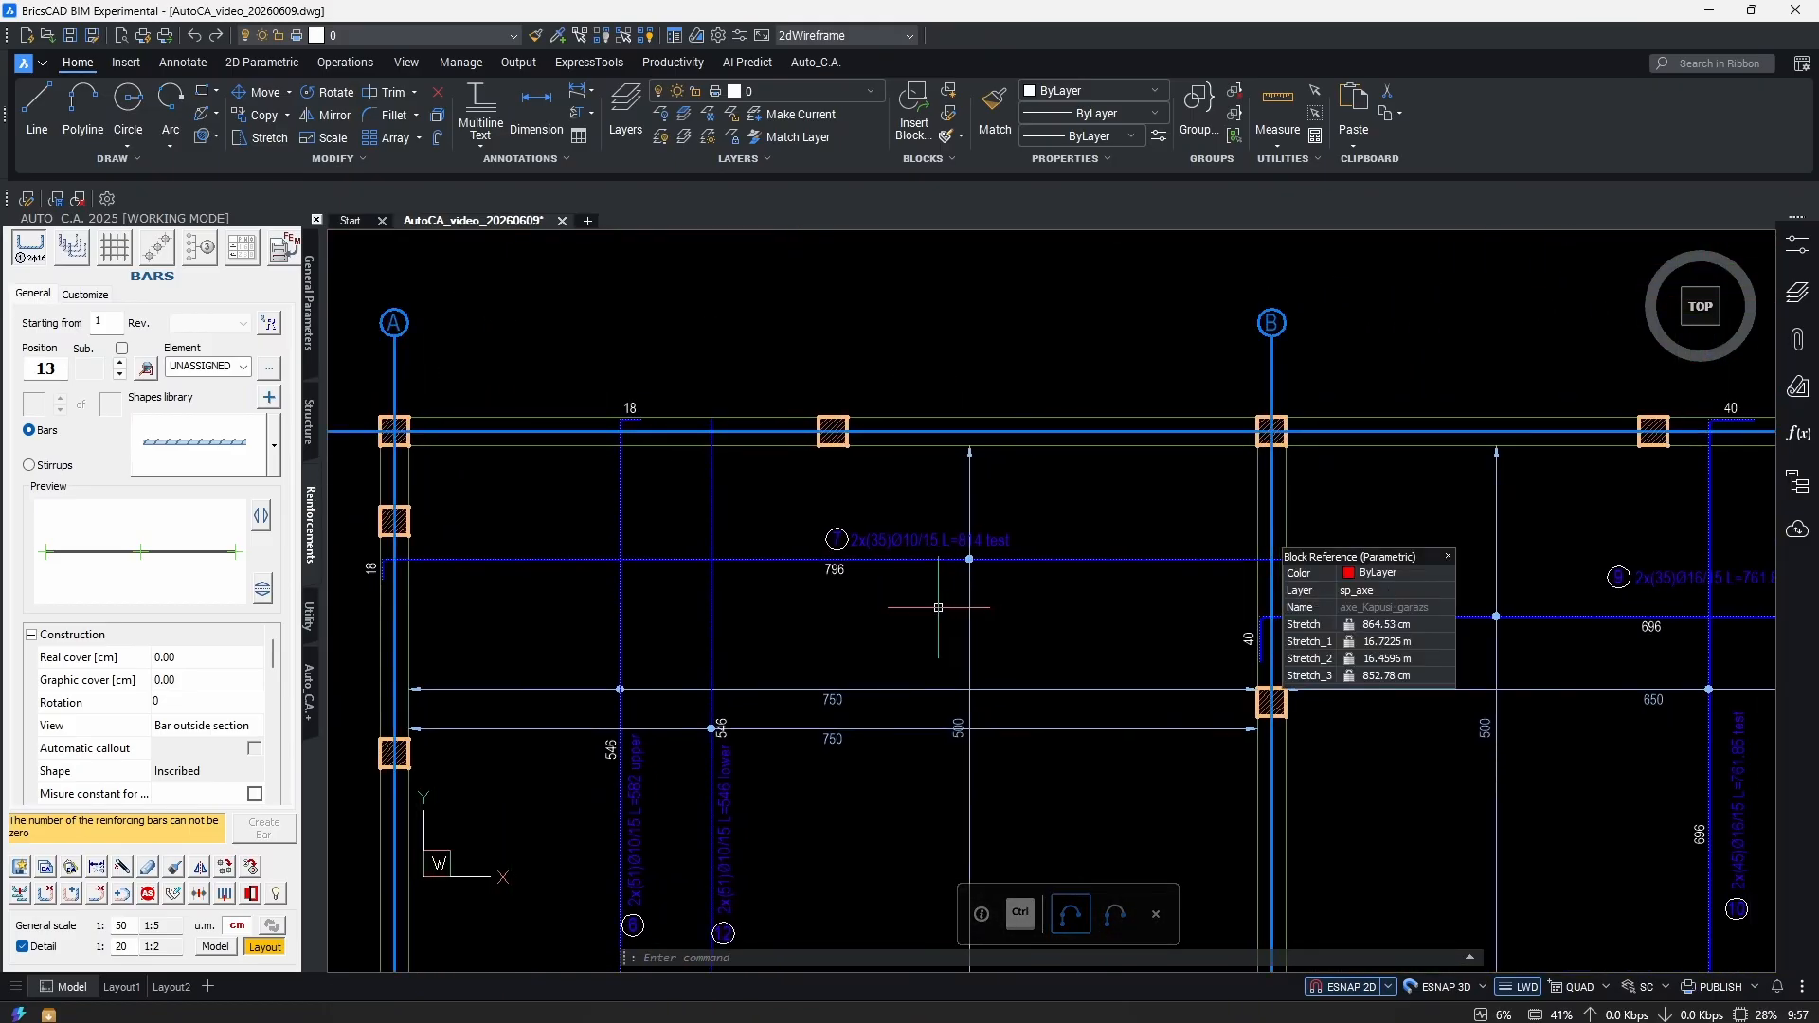
middle_drag(1151, 626, 1134, 575)
text(COP)
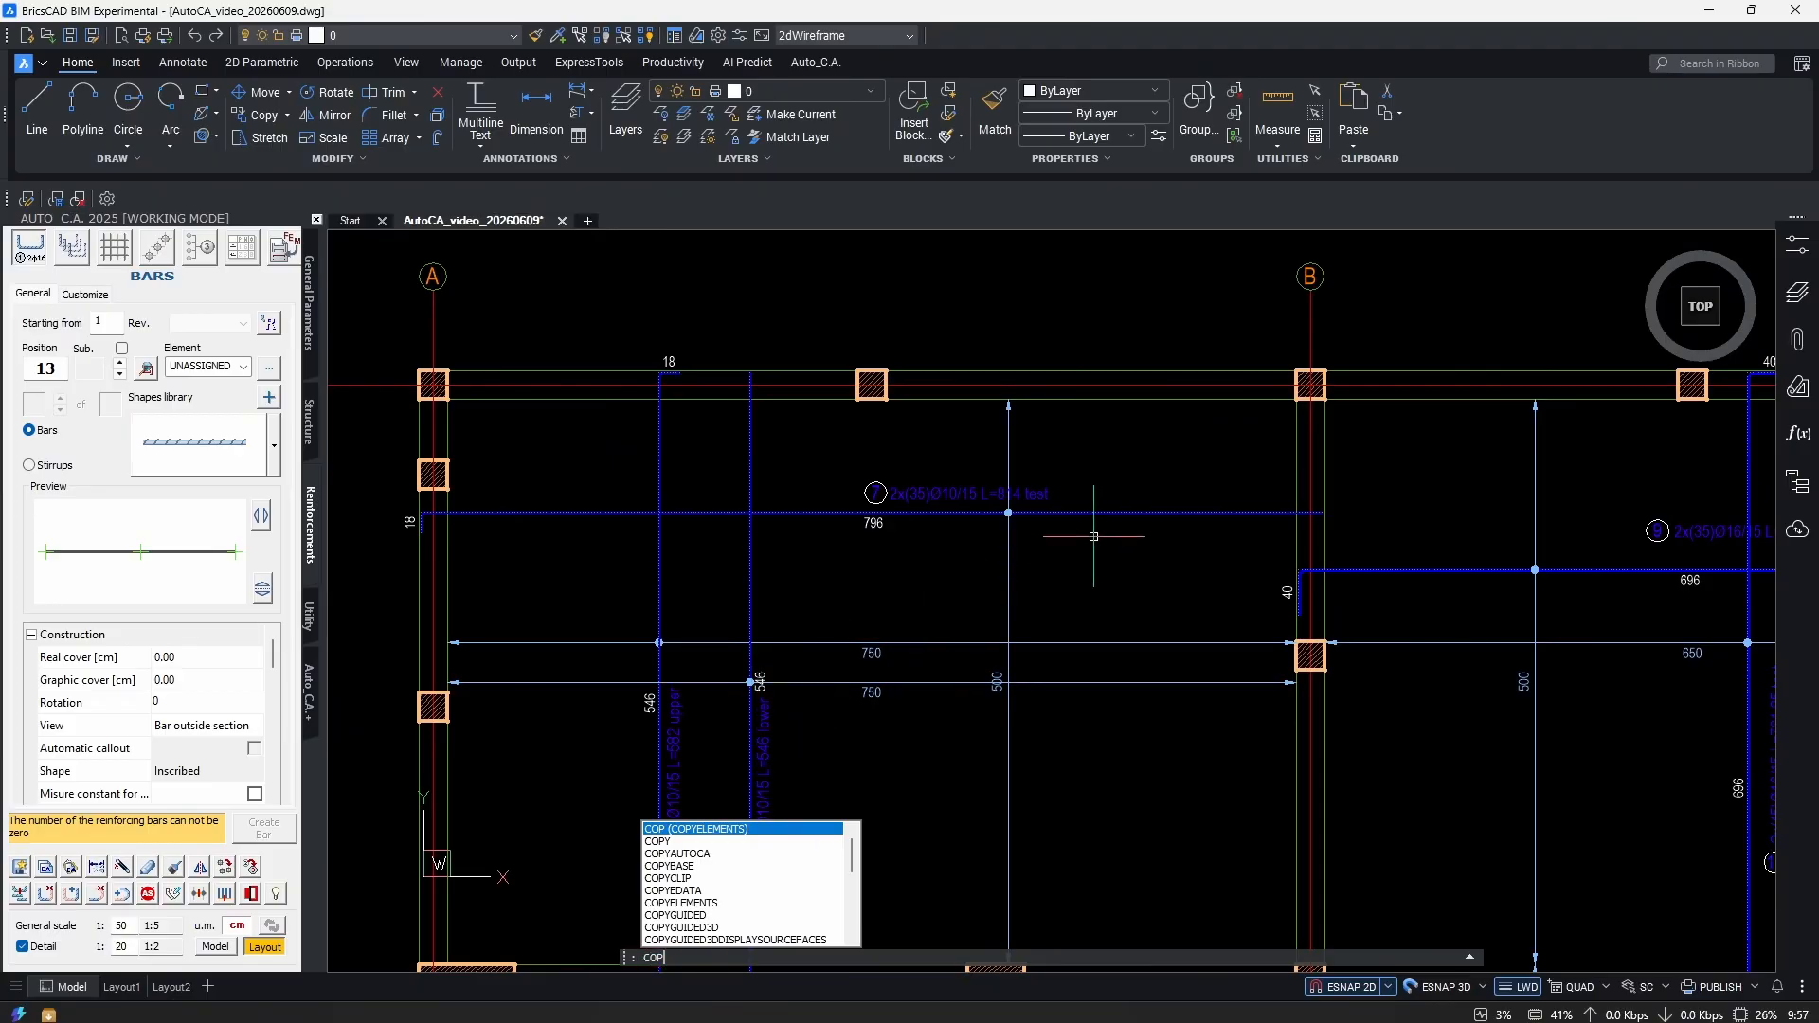
key(Return)
scroll(421, 521, up, 2)
click(629, 511)
click(439, 662)
scroll(975, 641, down, 2)
scroll(975, 642, up, 2)
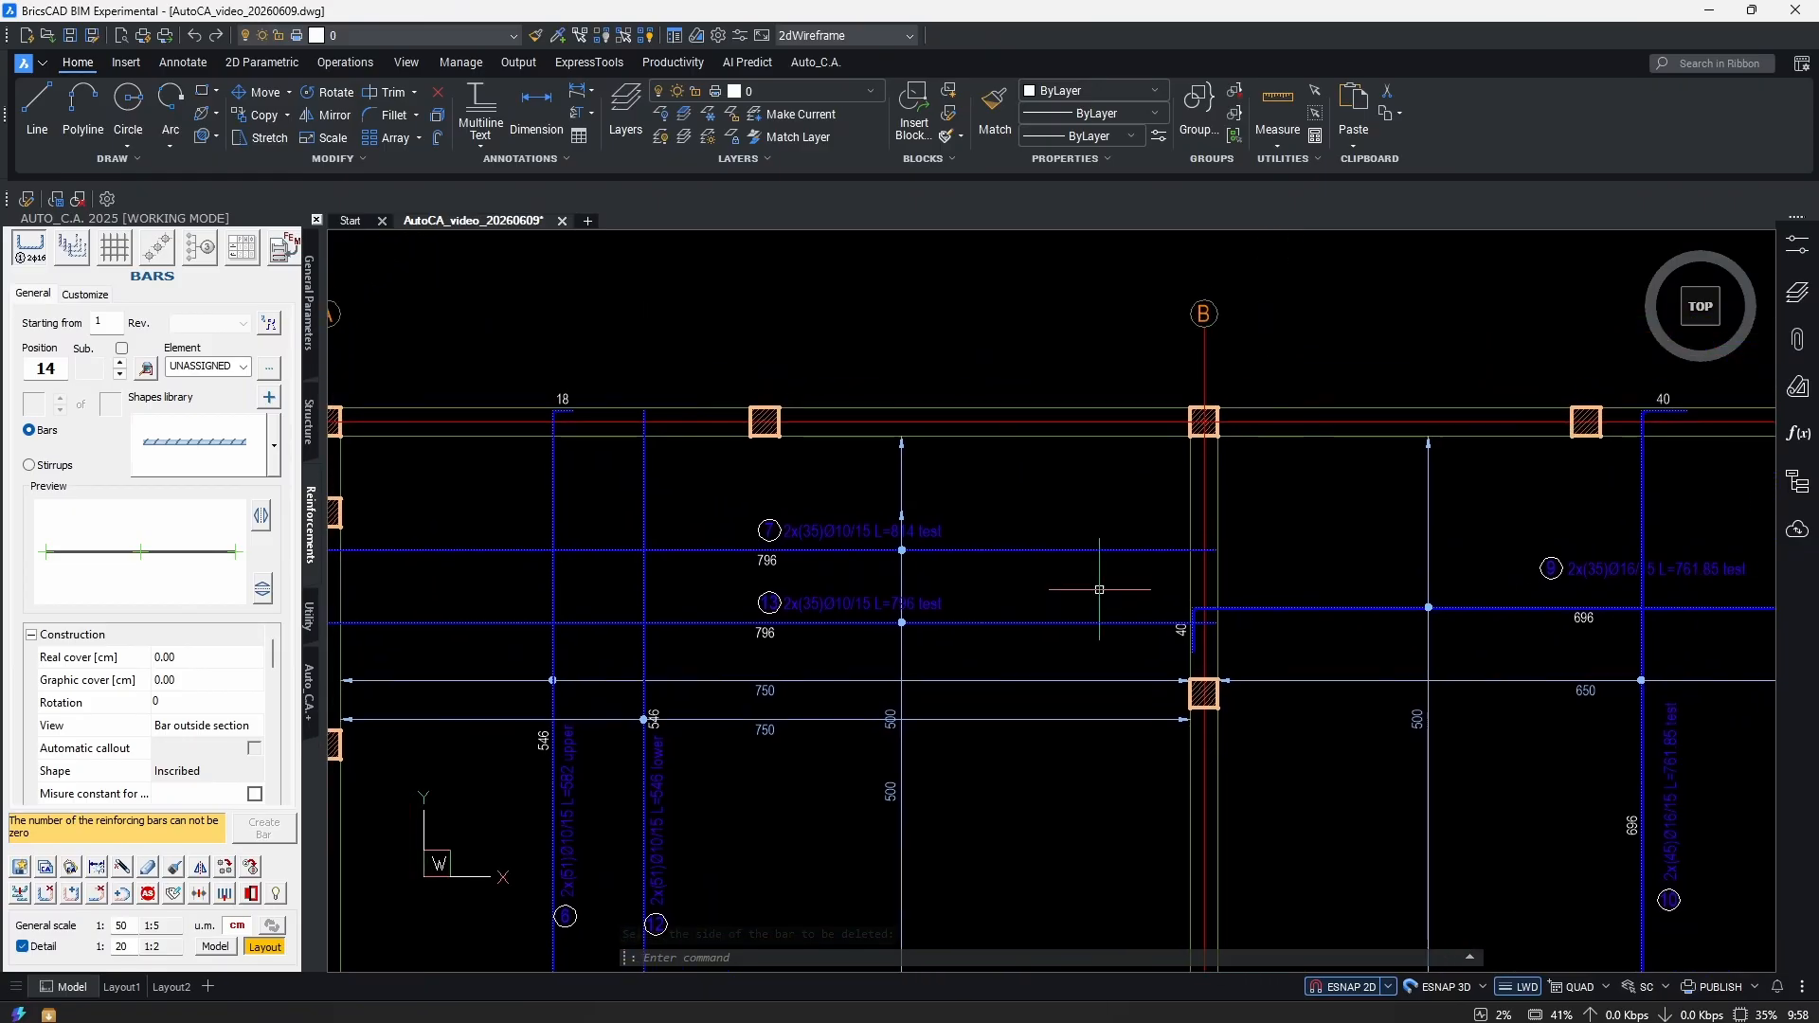
Extend the upper bar's right end with a downward hook.
click(907, 543)
scroll(907, 543, down, 3)
scroll(1011, 568, up, 5)
key(Escape)
scroll(1011, 568, down, 3)
scroll(811, 597, up, 3)
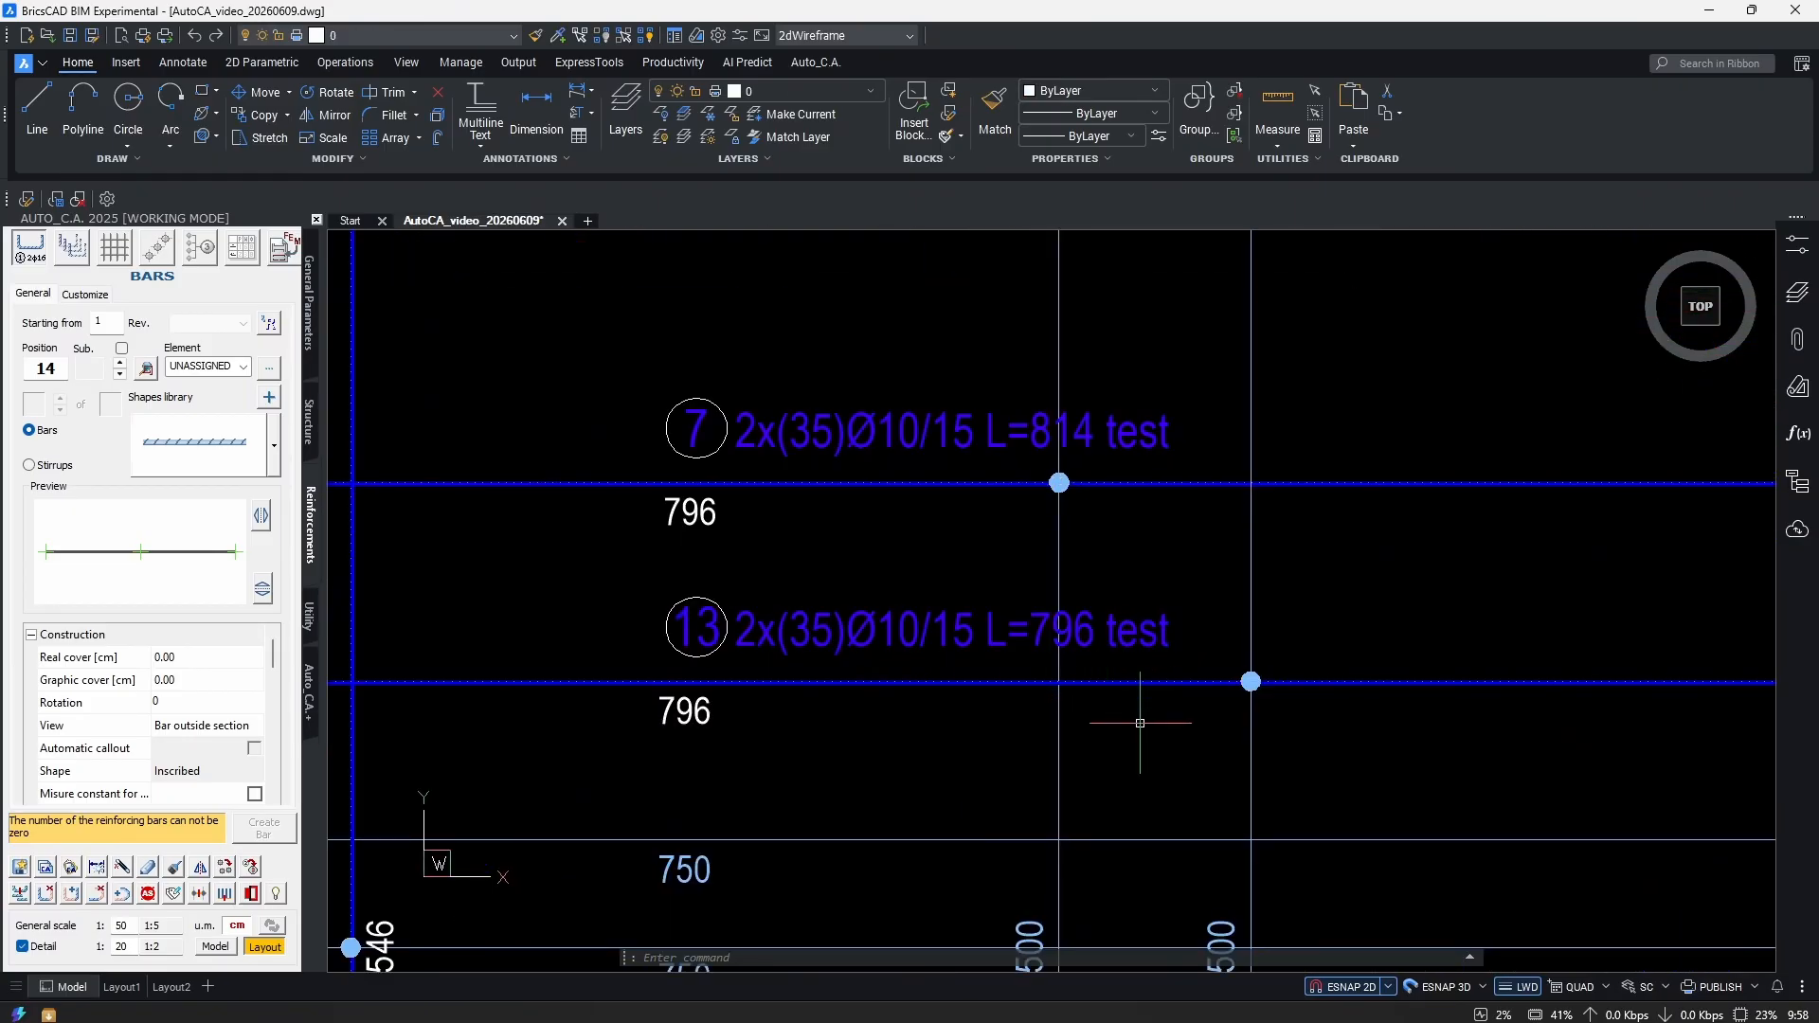
scroll(1285, 644, down, 4)
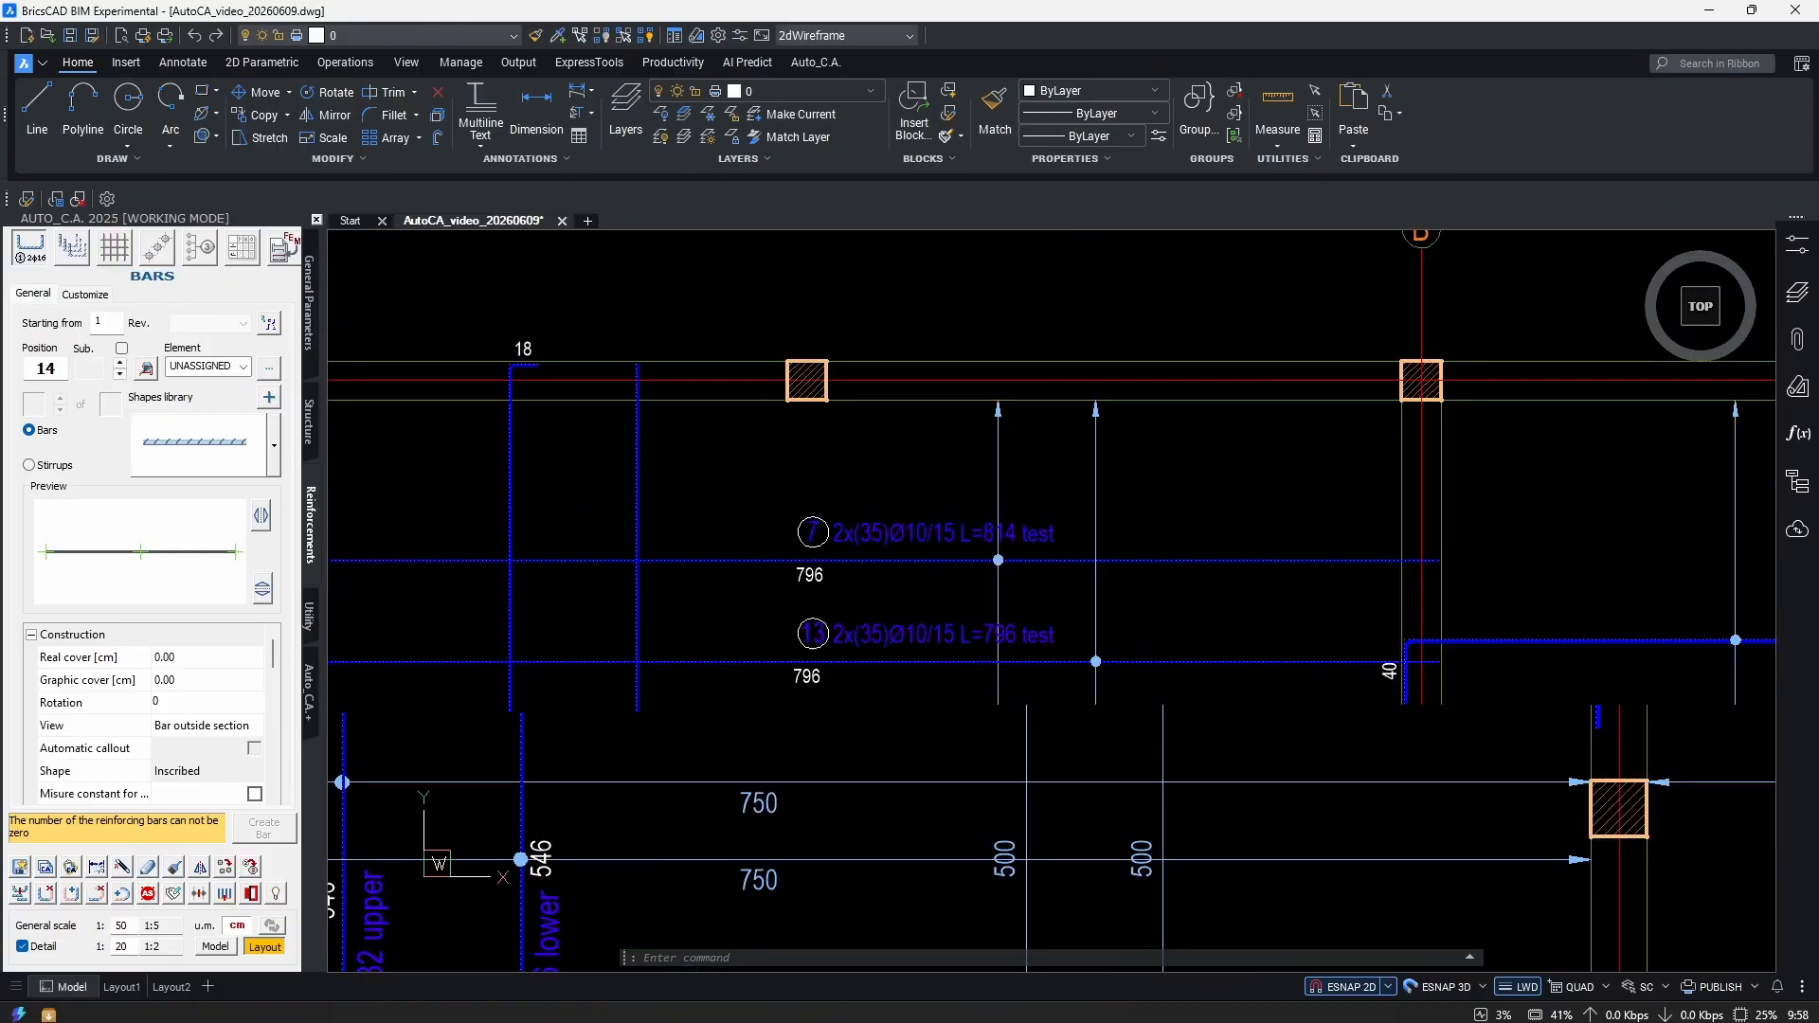
scroll(1093, 531, up, 5)
key(Return)
click(1110, 574)
click(1110, 625)
key(Return)
Stretch the bar hook with a crossing window so it sits at the column B support.
scroll(958, 567, down, 2)
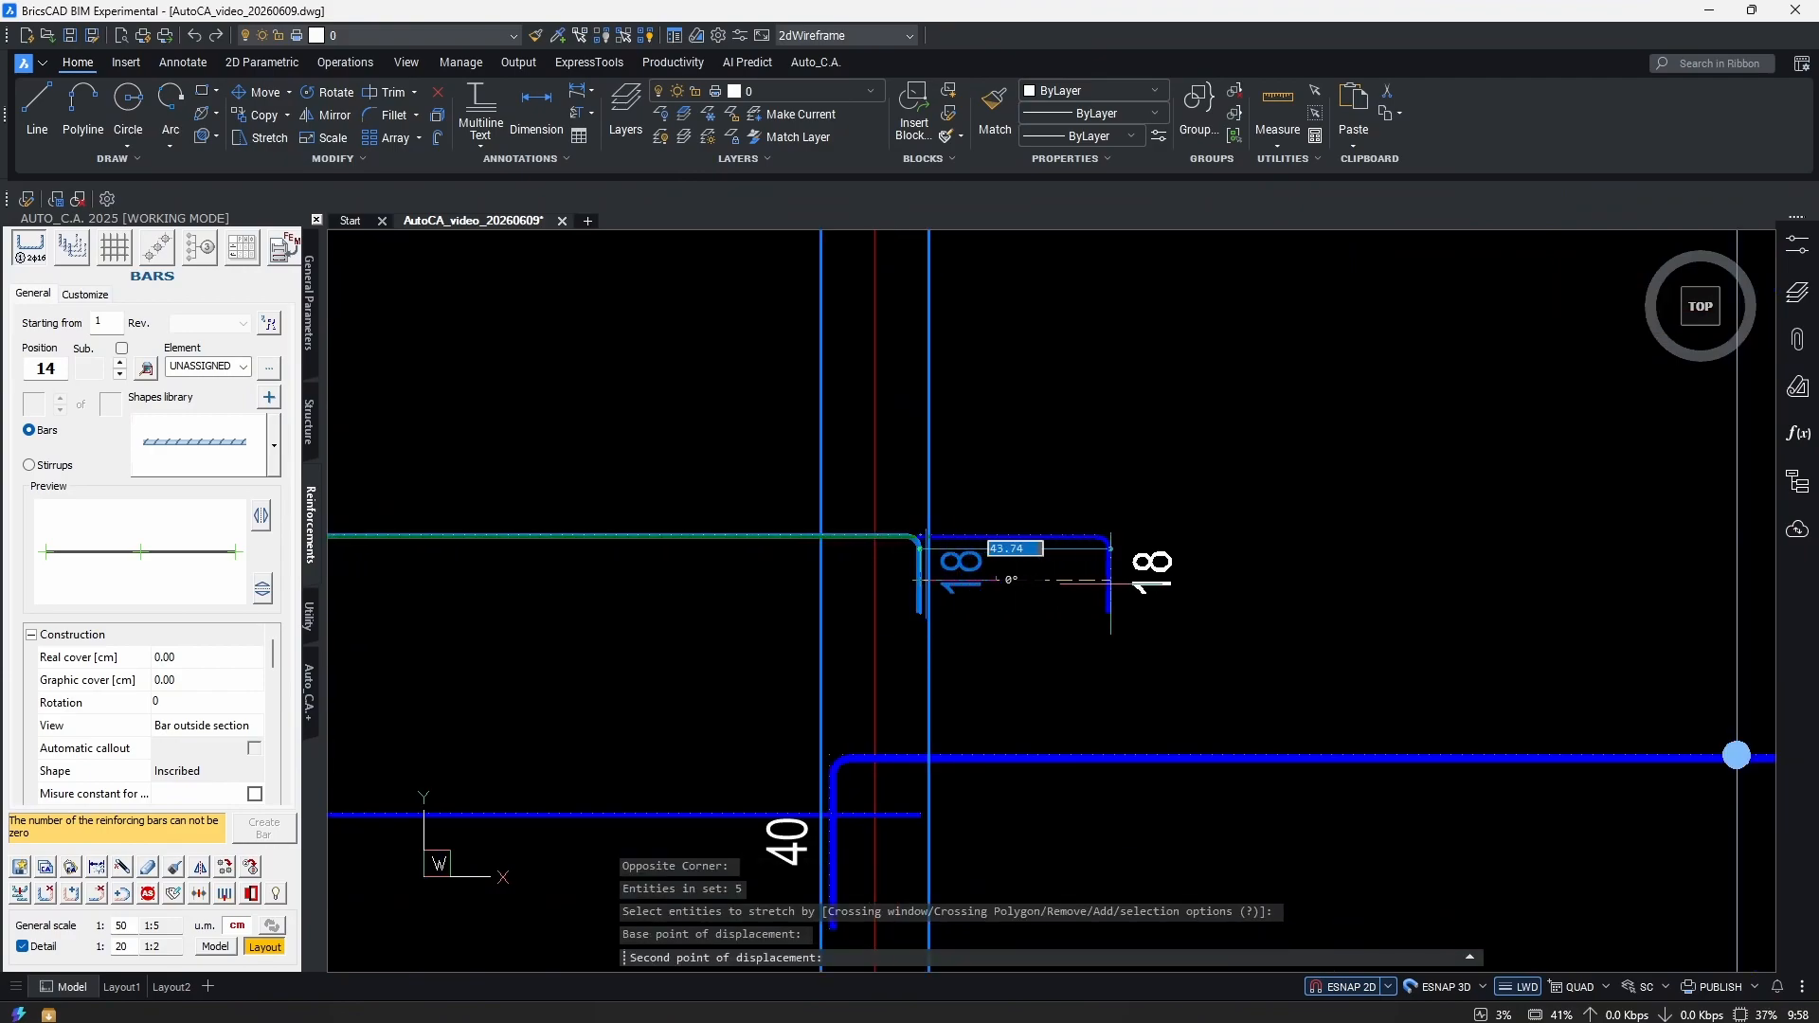
middle_drag(954, 548, 831, 581)
scroll(1637, 572, up, 5)
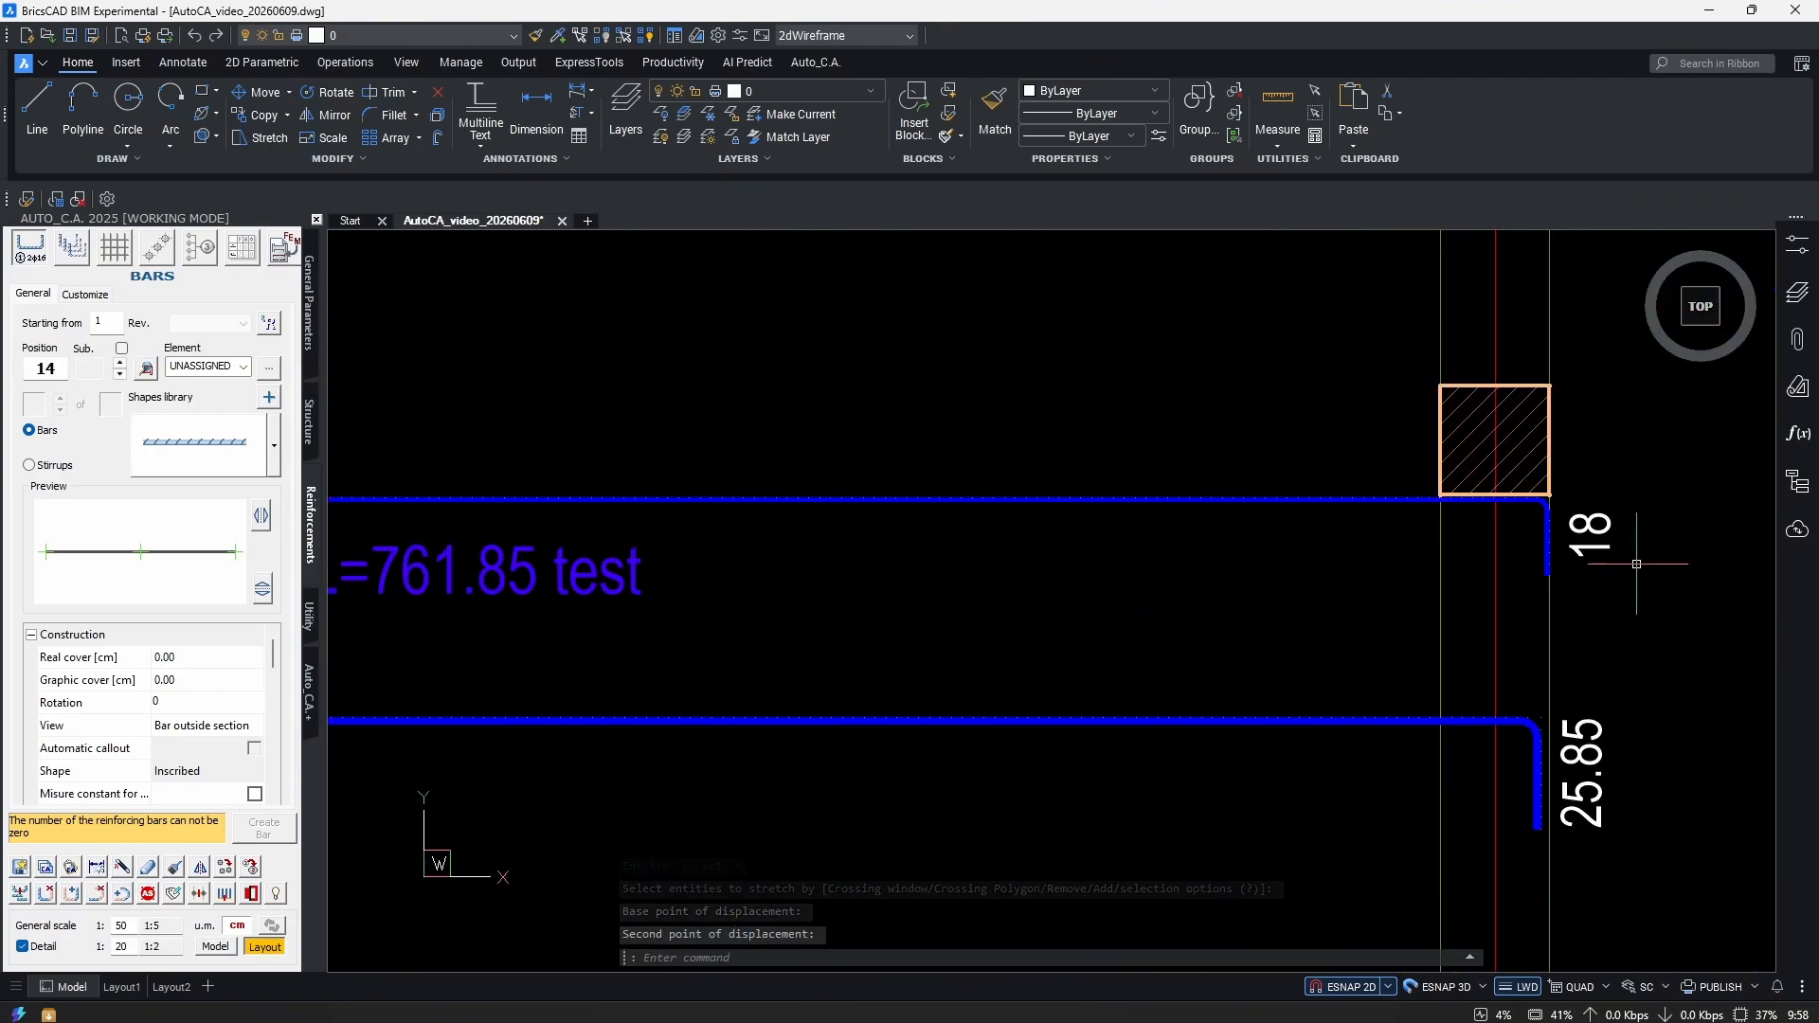
key(Escape)
key(Return)
click(1760, 485)
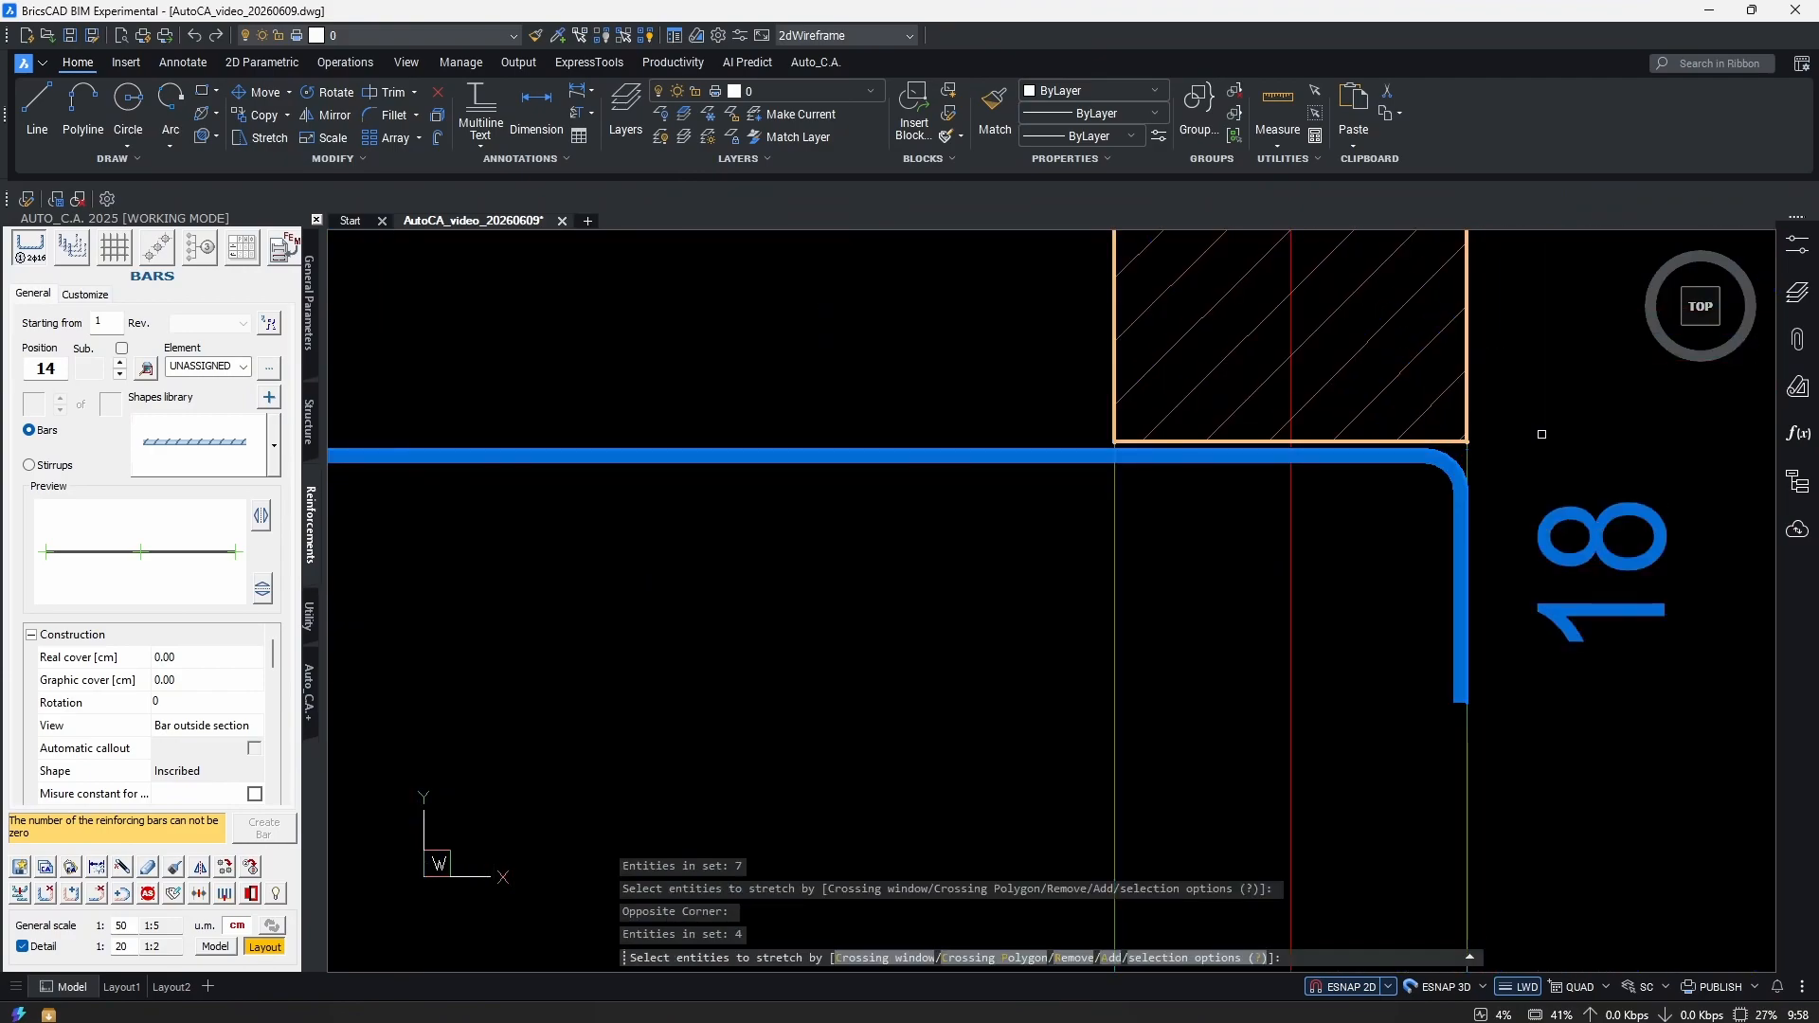
key(Return)
click(1648, 429)
click(1580, 431)
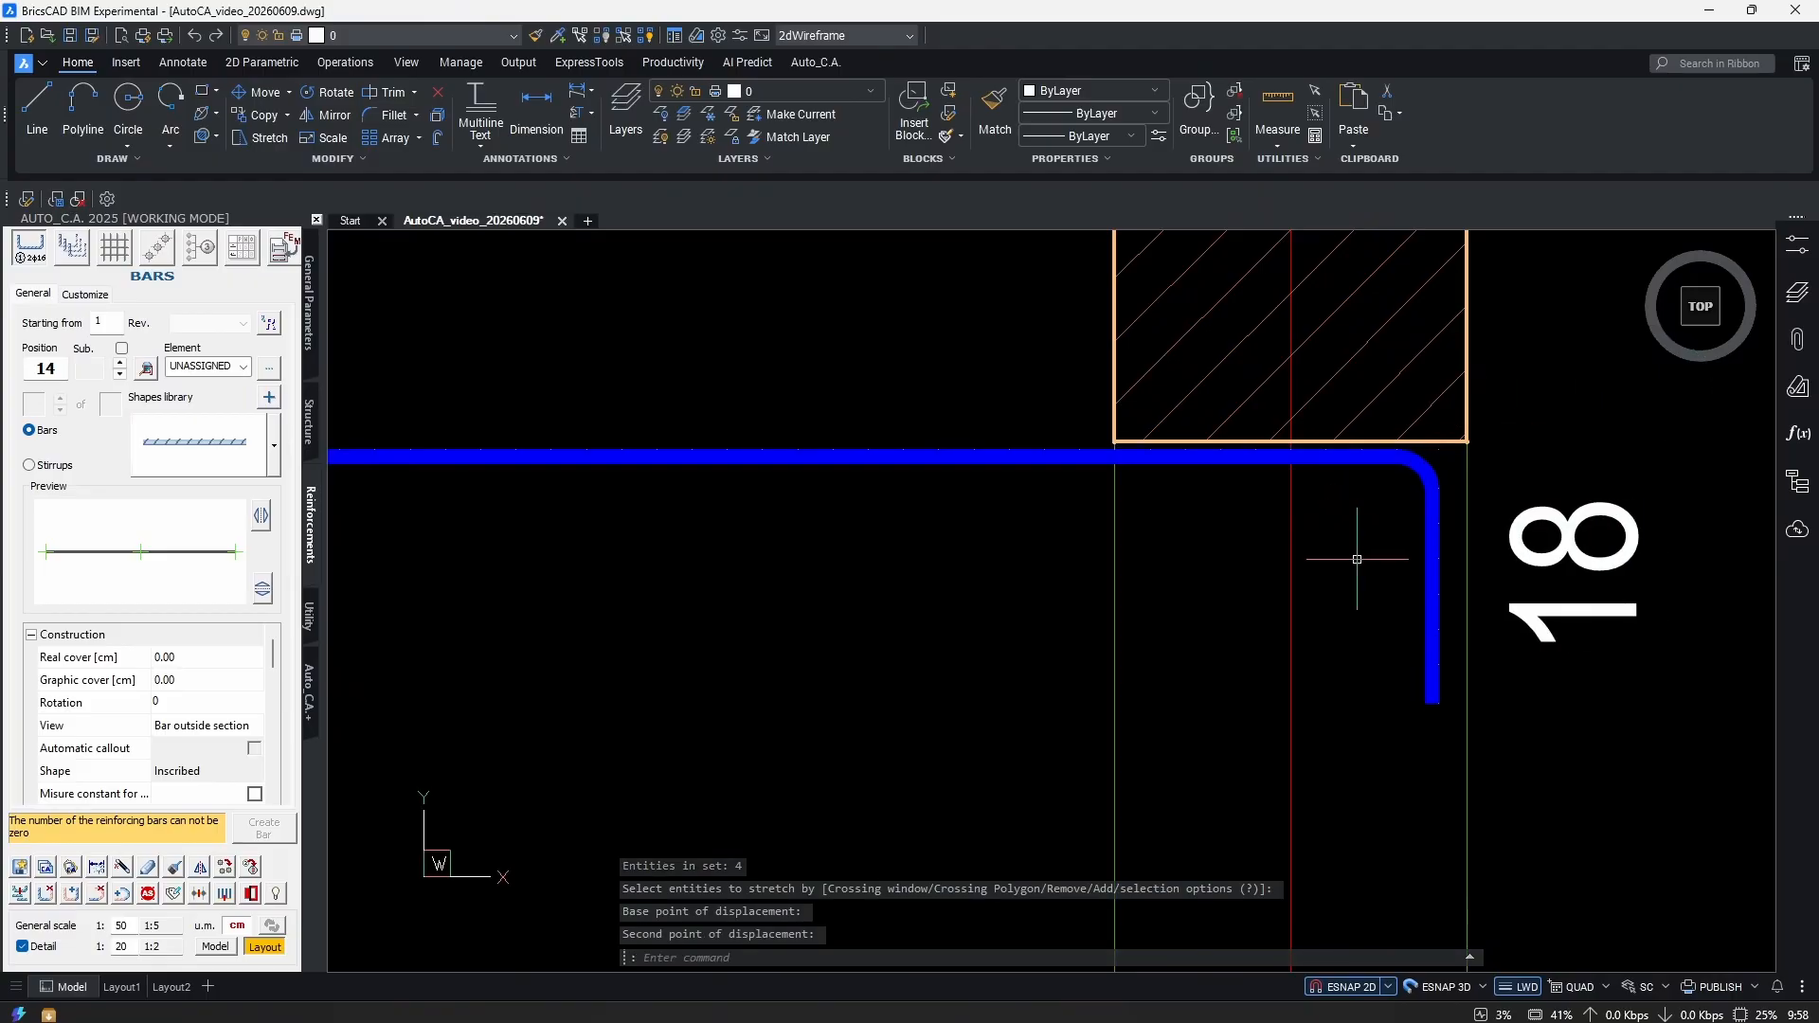
scroll(1569, 454, down, 6)
click(71, 895)
scroll(881, 502, up, 4)
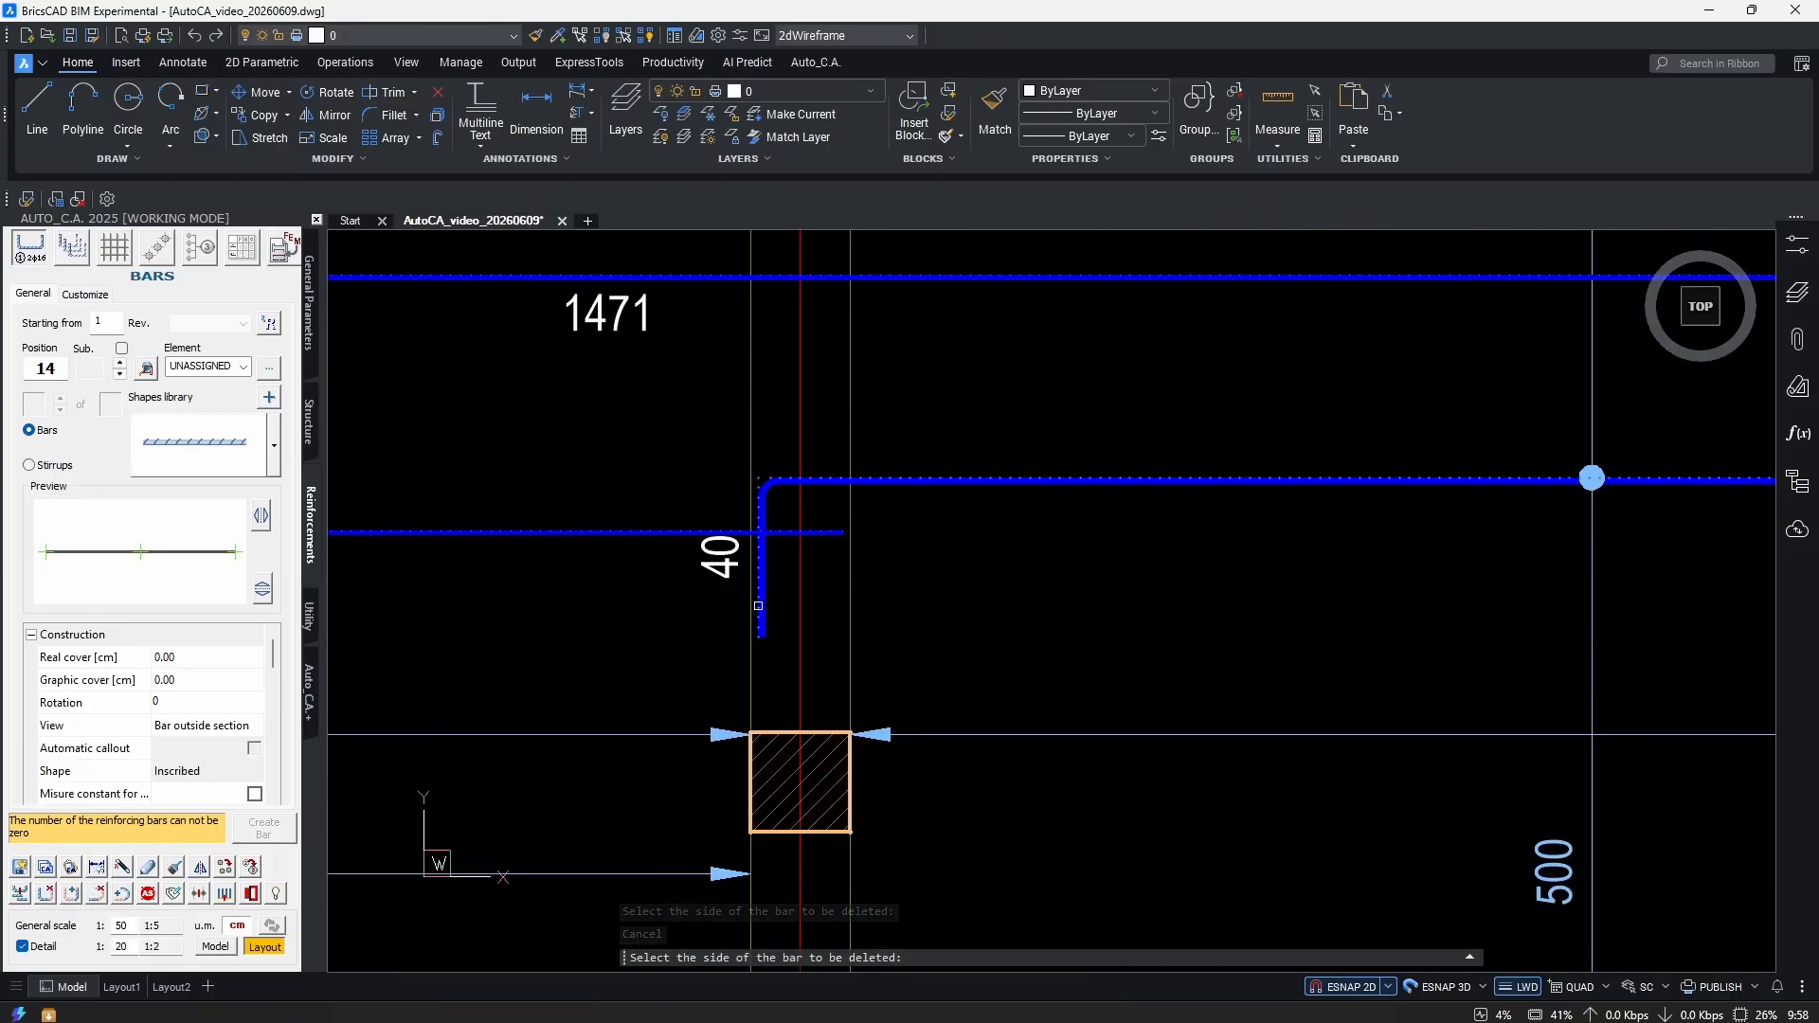
scroll(1320, 560, down, 2)
scroll(1462, 591, up, 4)
scroll(1497, 664, up, 2)
scroll(1232, 531, down, 5)
scroll(1137, 519, up, 5)
Move the horizontal bar's label onto the bar.
click(1137, 519)
click(824, 540)
scroll(824, 540, down, 4)
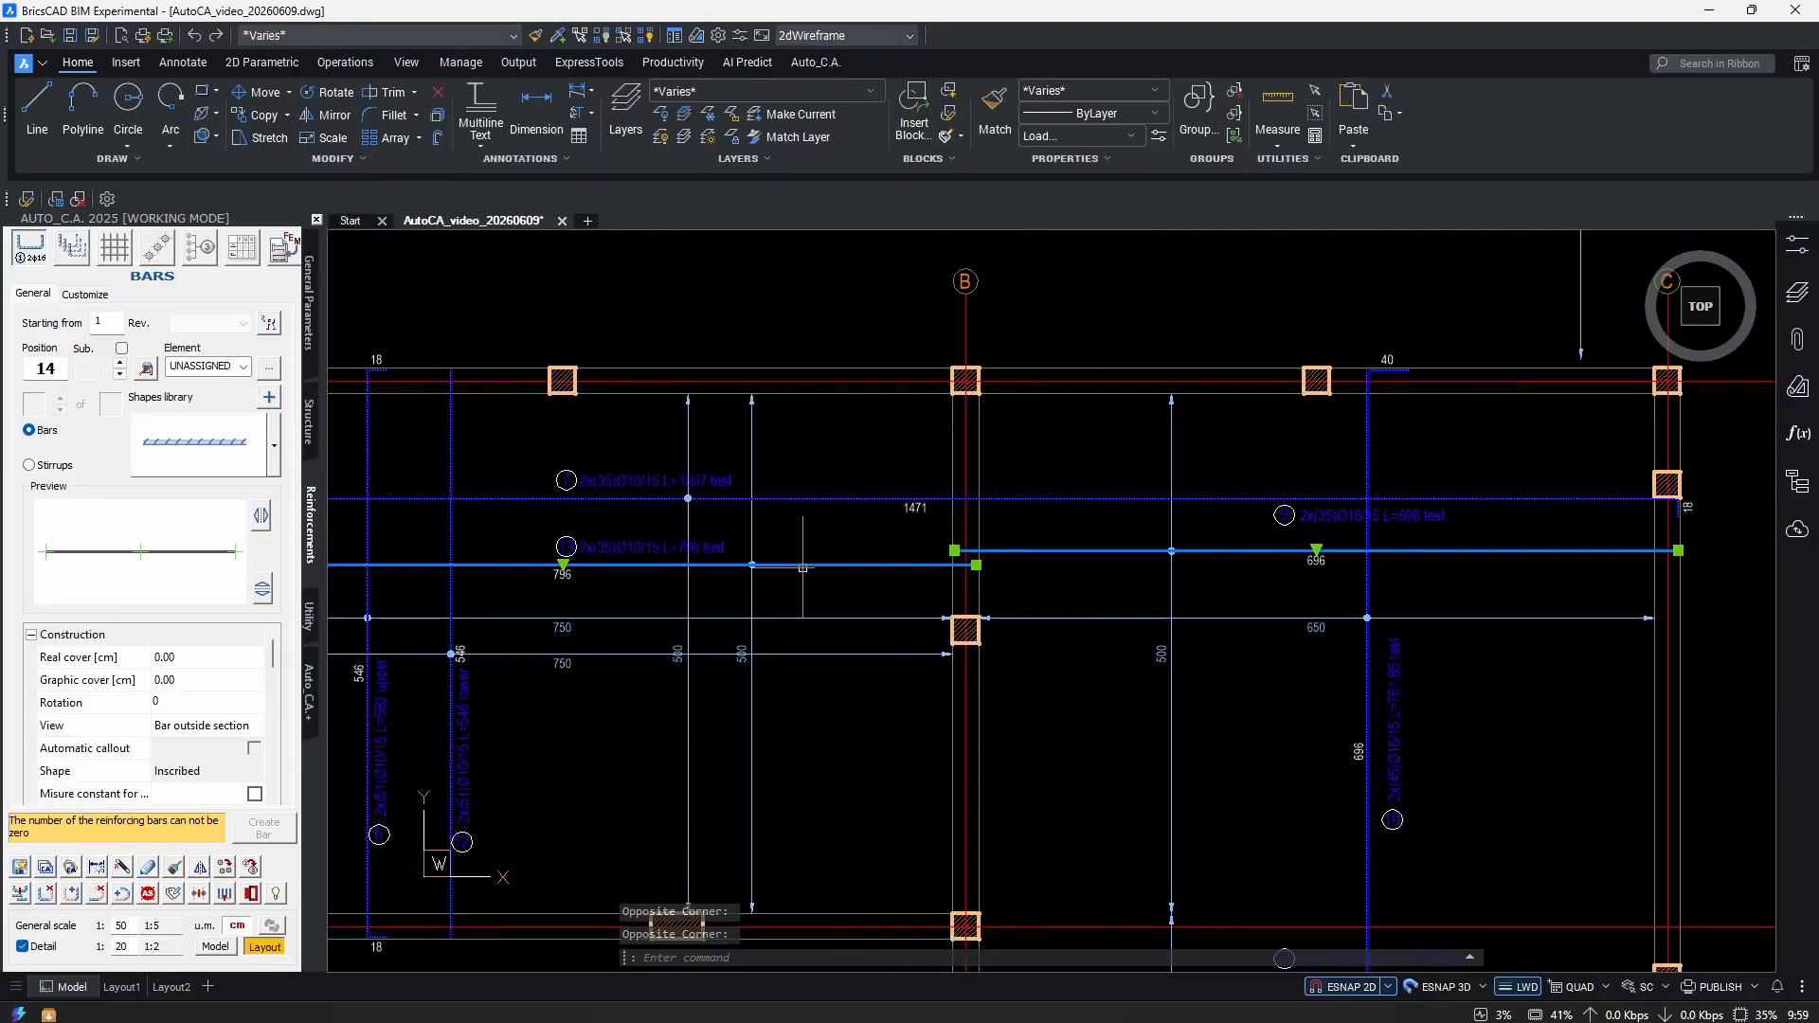
scroll(1478, 503, up, 3)
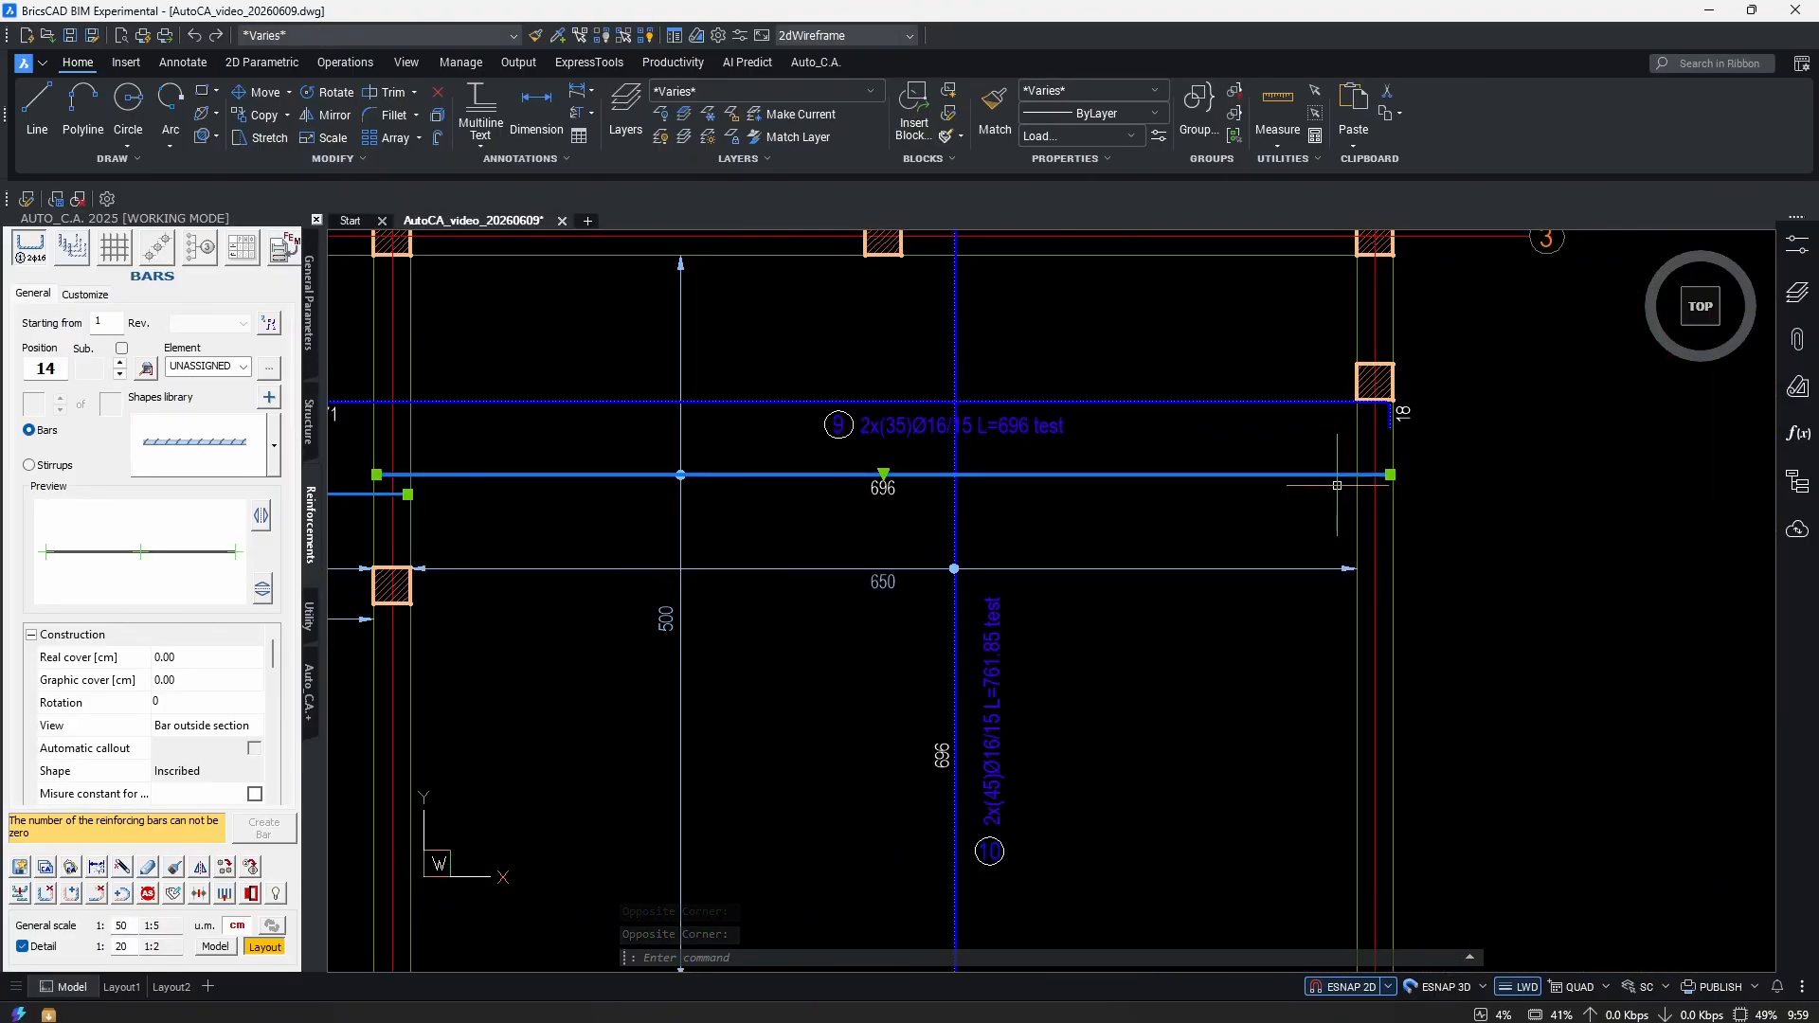
middle_drag(941, 486, 961, 522)
text(m)
key(Return)
scroll(943, 674, down, 4)
scroll(943, 674, up, 4)
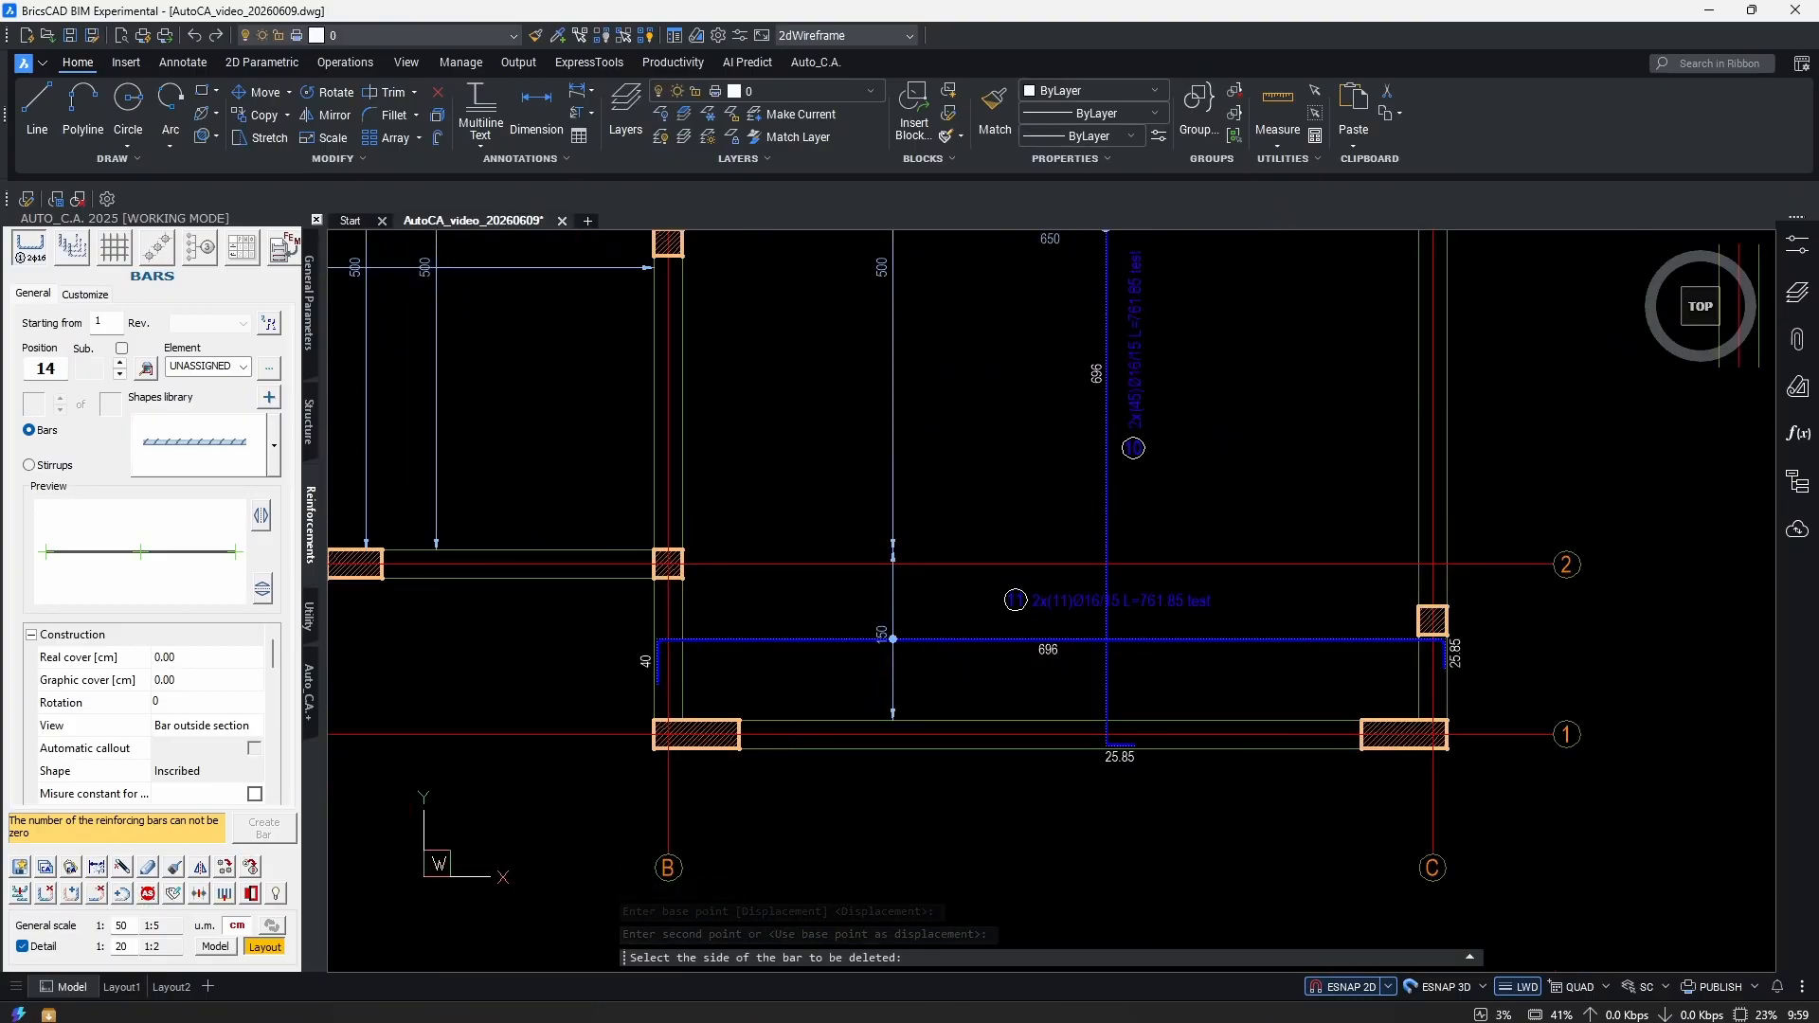
scroll(1275, 606, up, 3)
click(1260, 621)
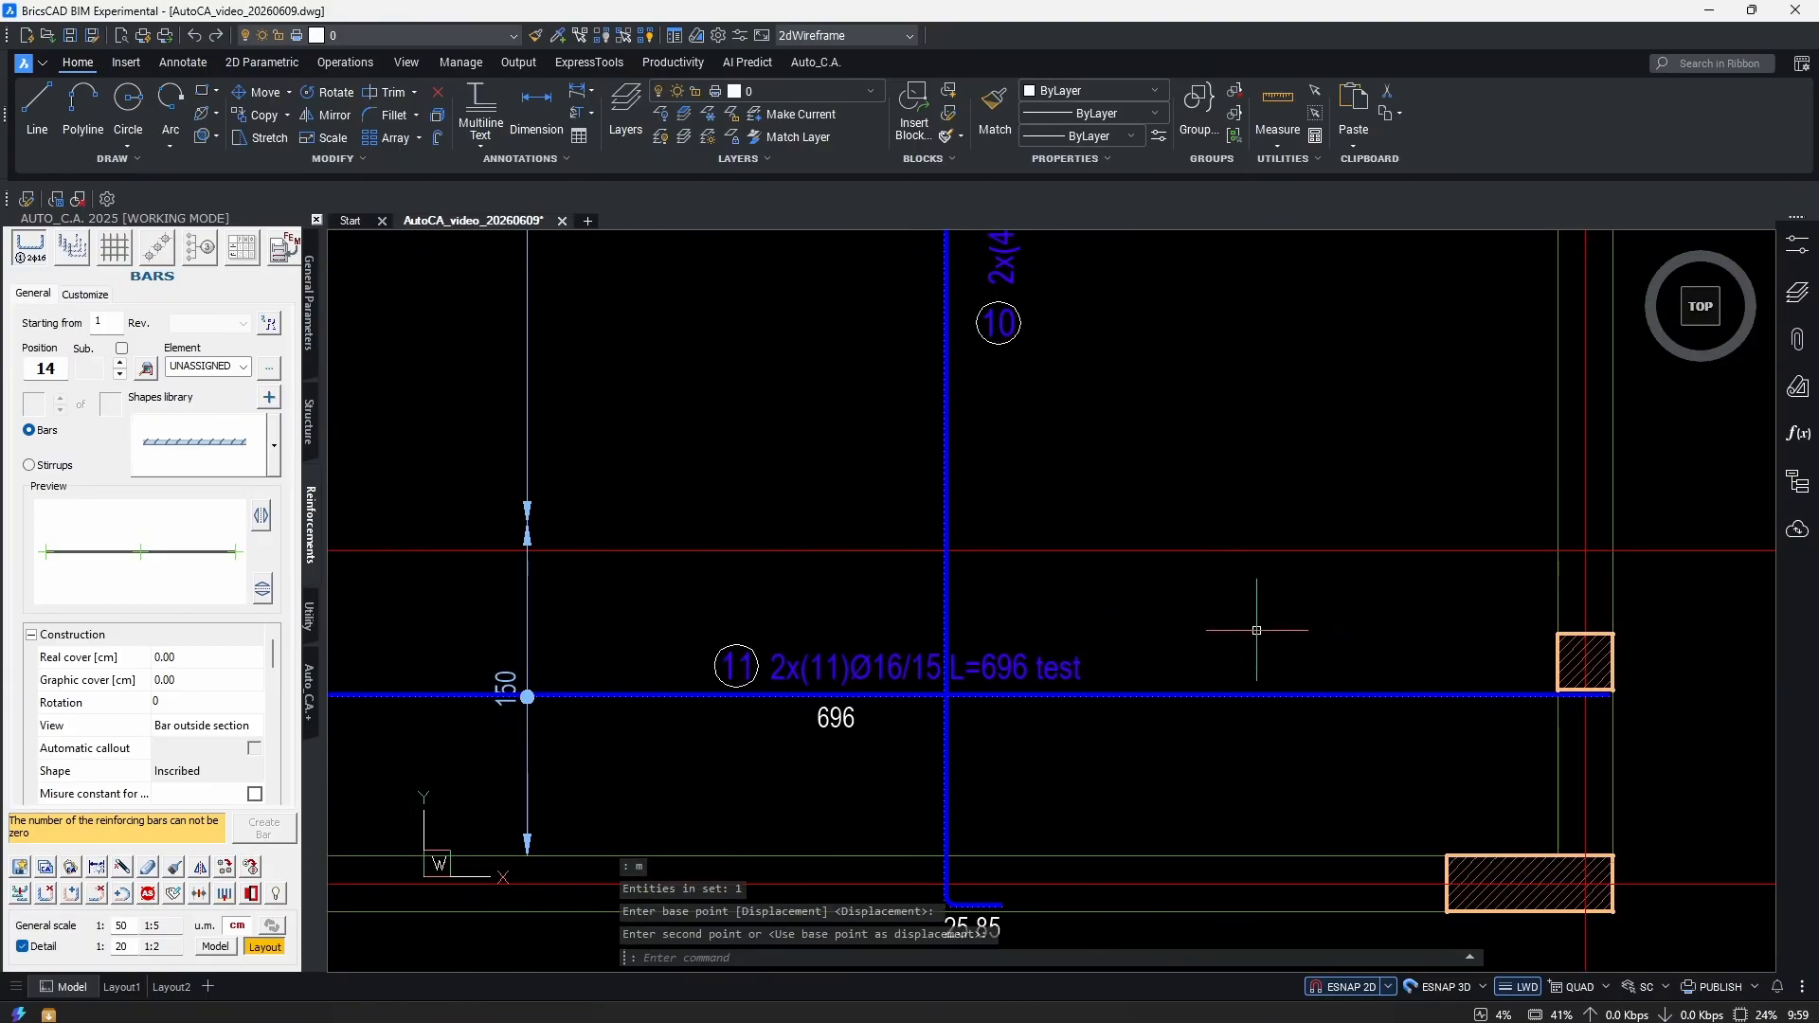
scroll(1148, 618, down, 3)
scroll(1148, 618, up, 5)
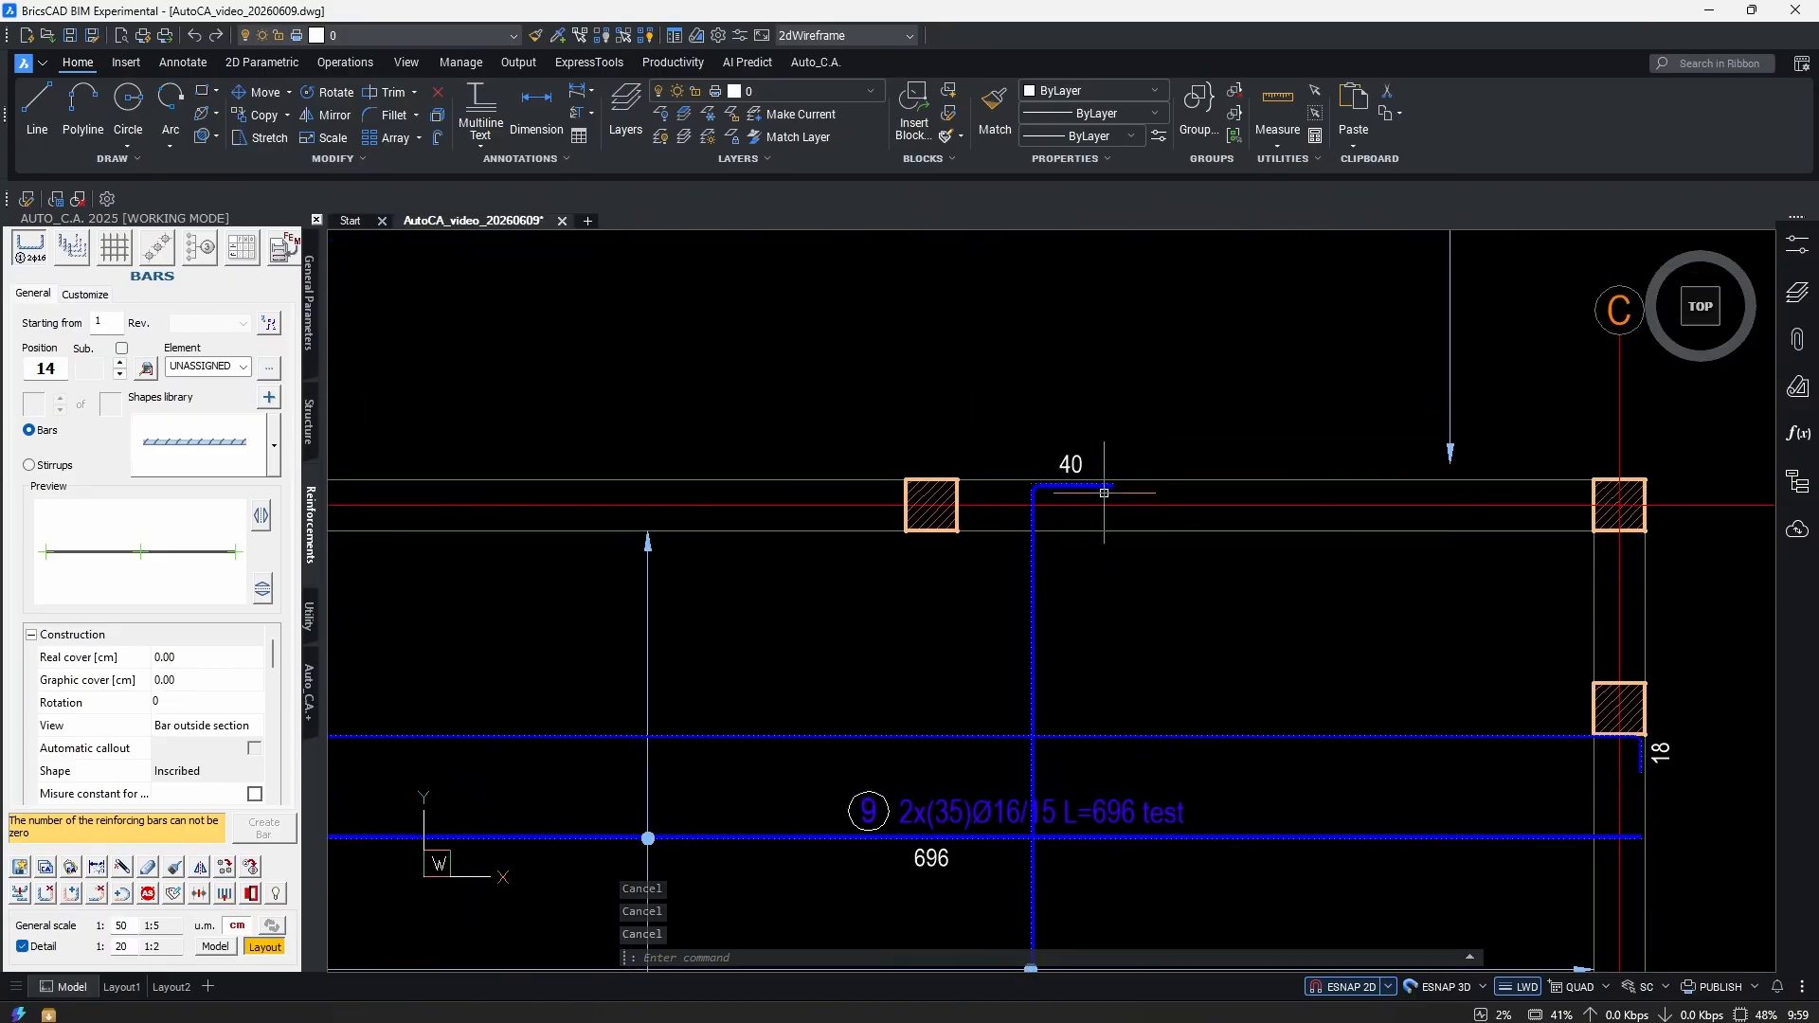
double_click(1052, 461)
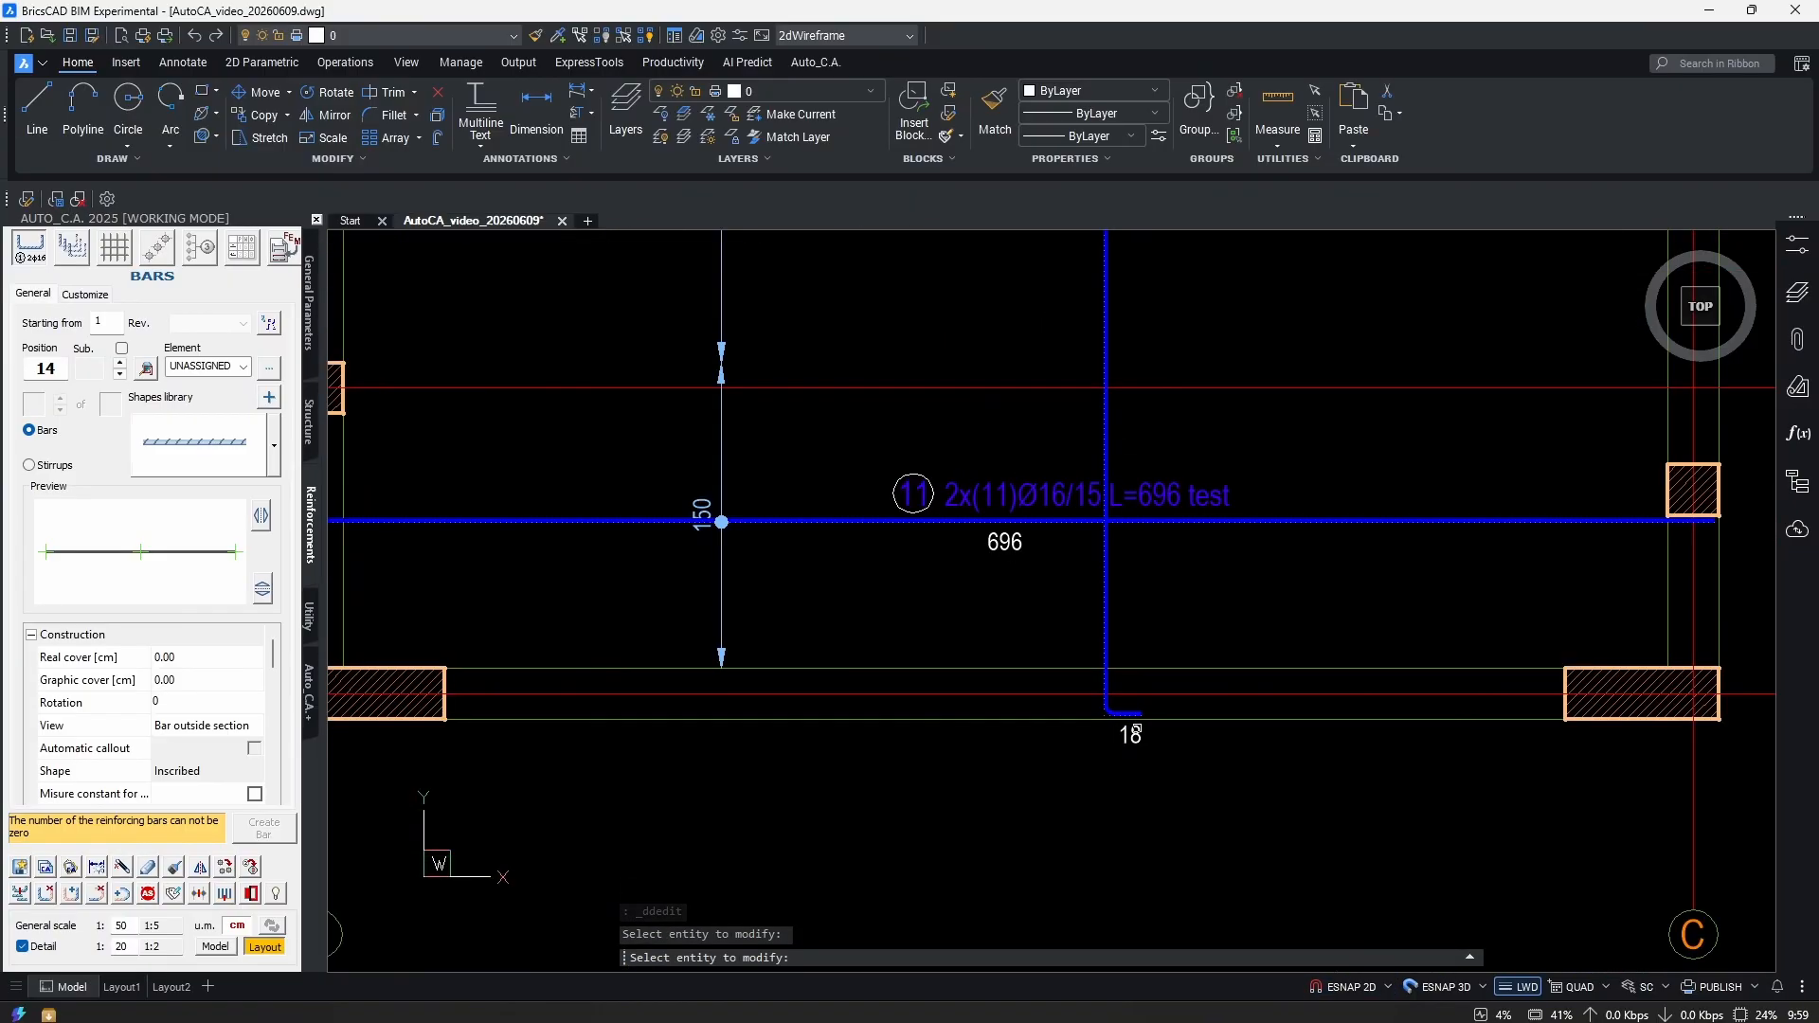
key(Escape)
key(Escape)
key(Escape)
scroll(1218, 609, down, 4)
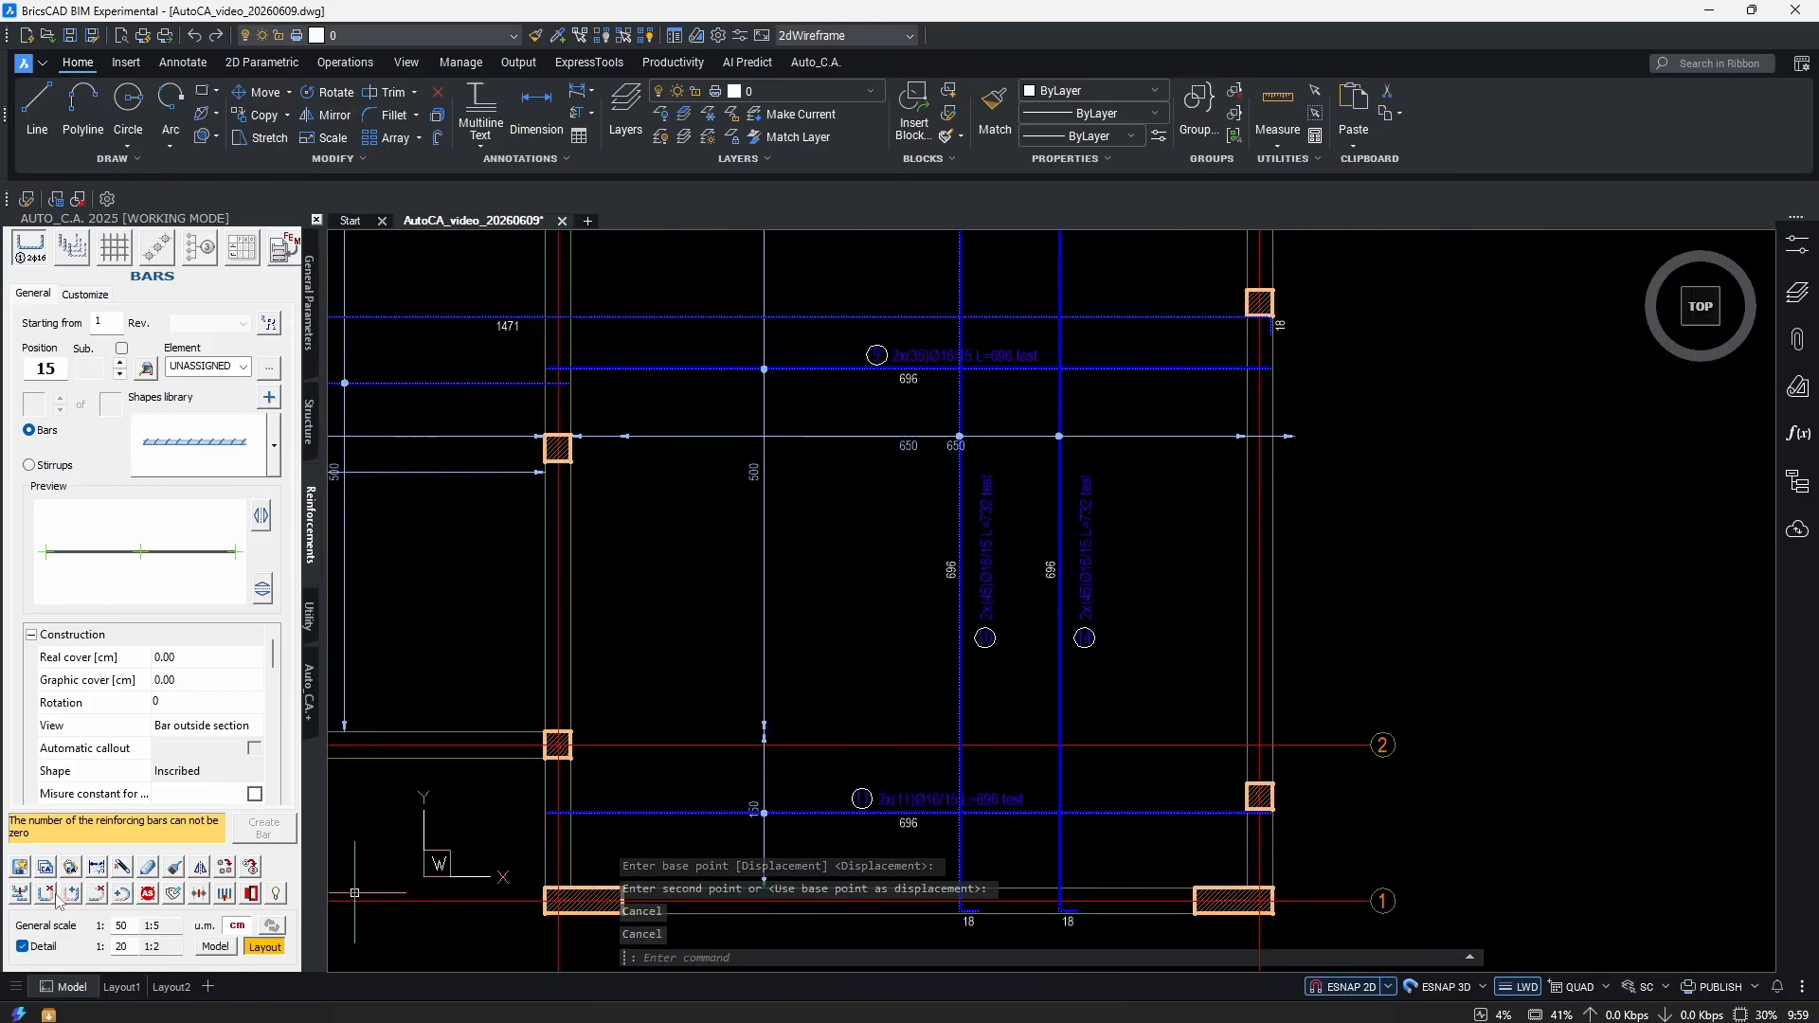
scroll(1080, 917, up, 4)
Delete the hooks at the right bar's bottom and top ends.
click(1054, 908)
scroll(1050, 881, down, 4)
scroll(1040, 531, up, 6)
key(Return)
click(1034, 529)
scroll(1093, 556, down, 7)
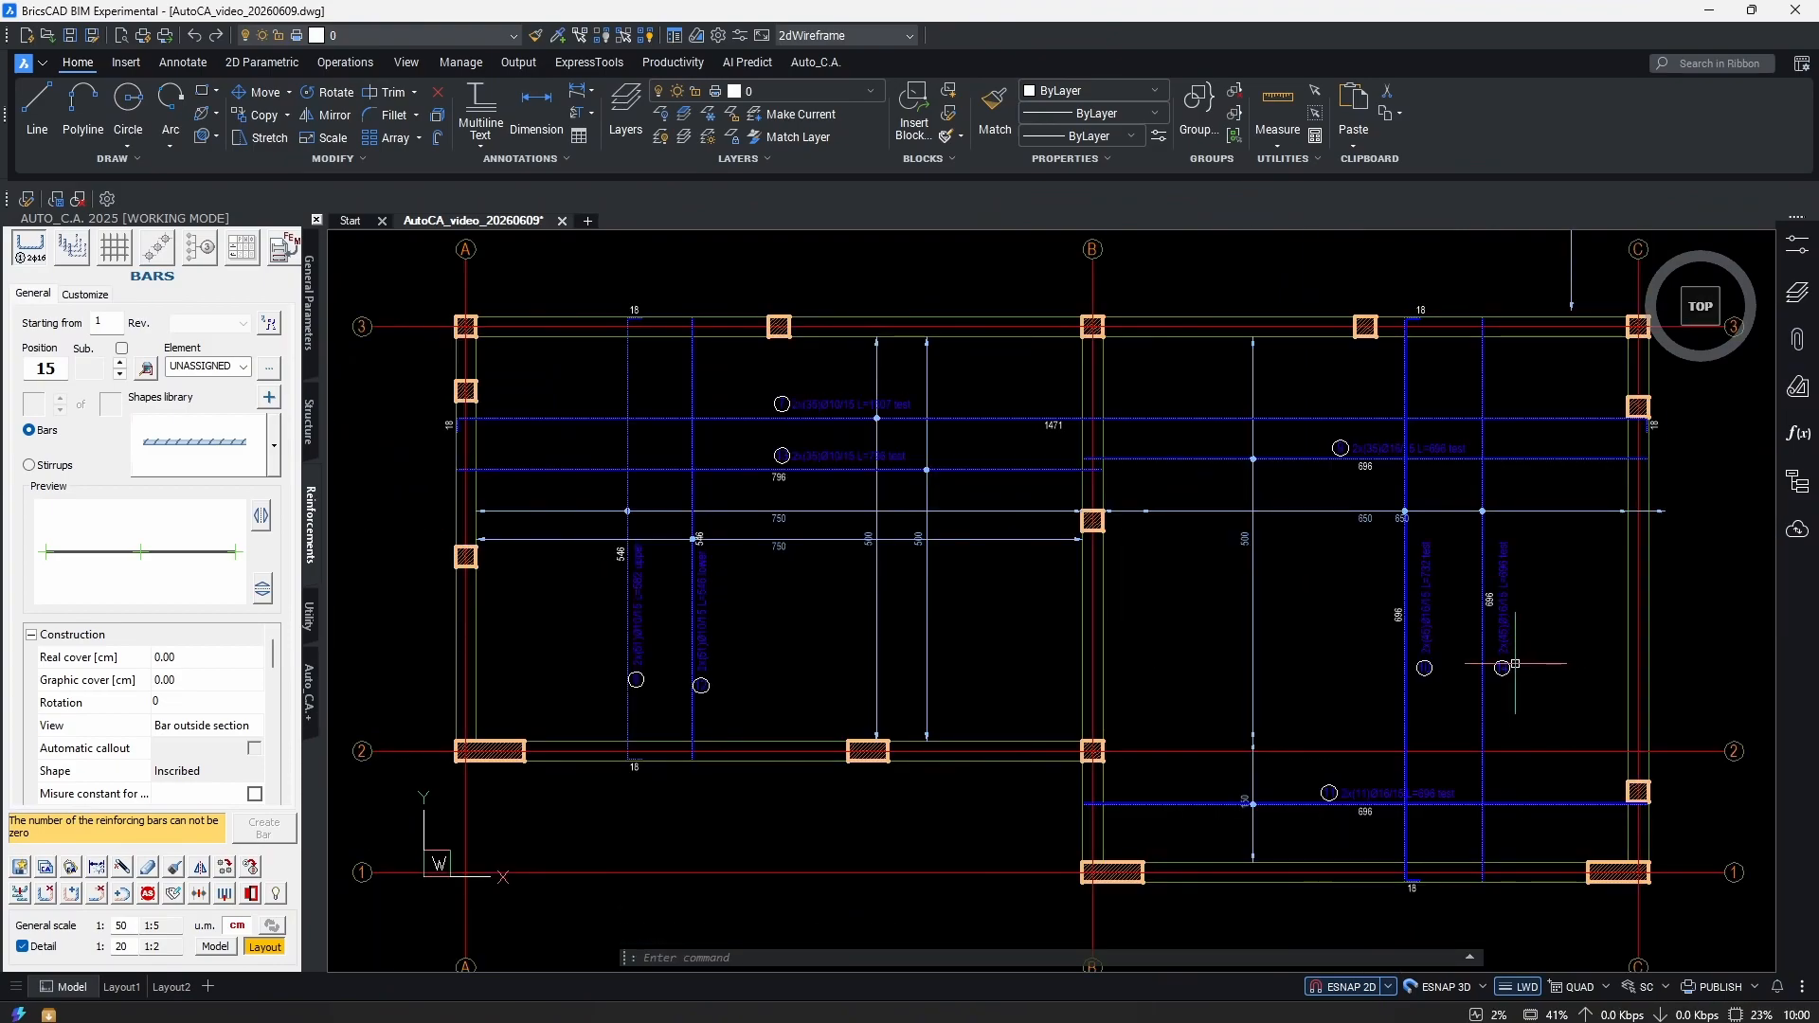
scroll(1483, 884, up, 3)
scroll(1052, 739, down, 3)
scroll(1080, 629, up, 3)
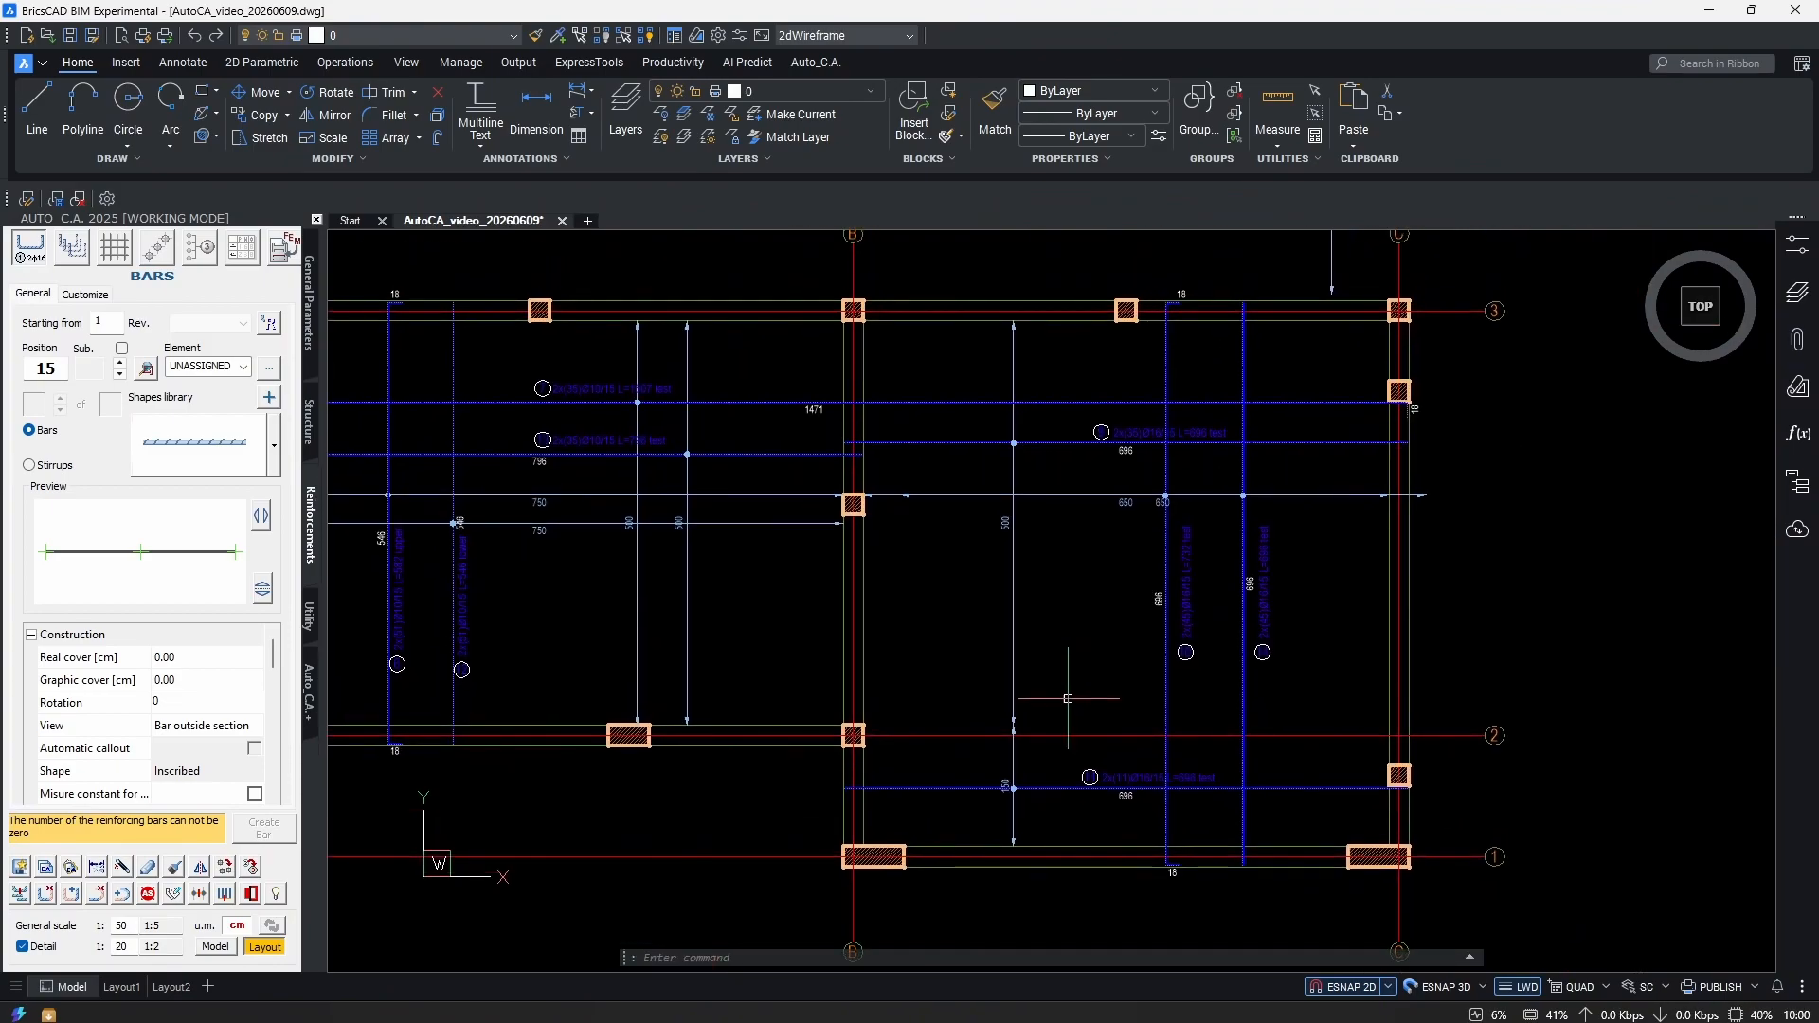
Copy bar 11 to just above it as new position 15.
text(cop)
key(Return)
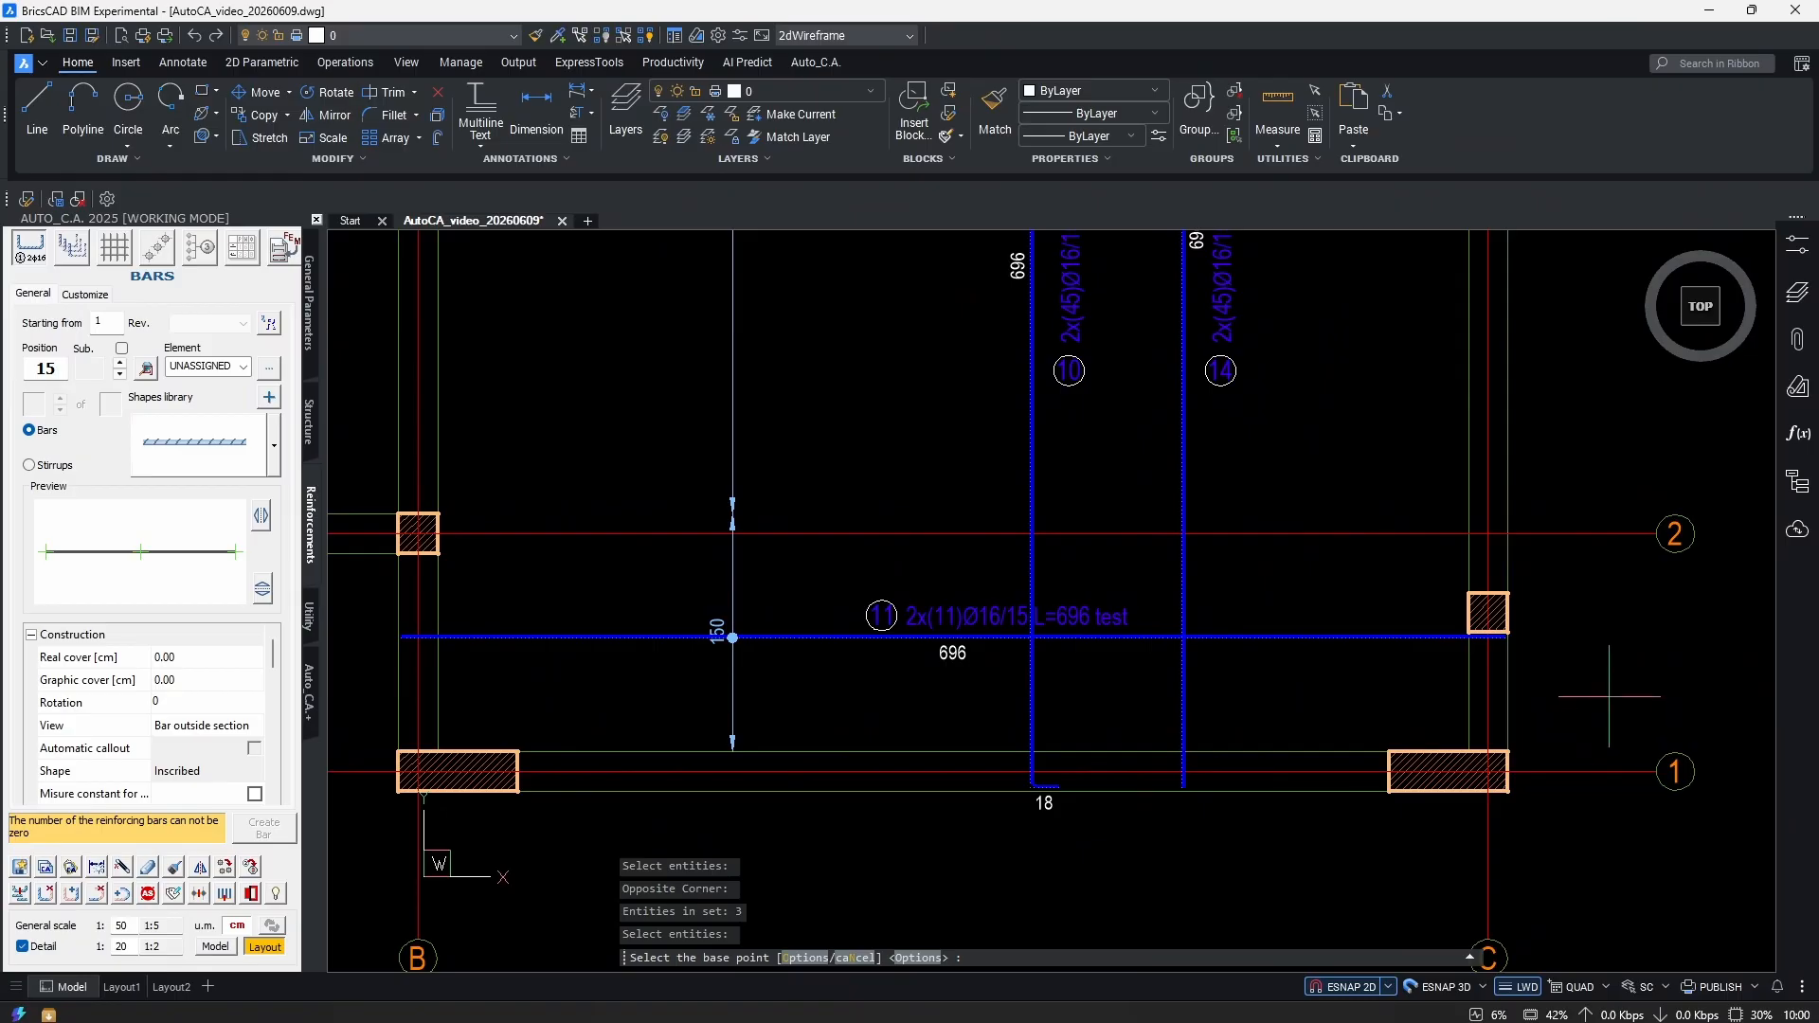
click(1608, 695)
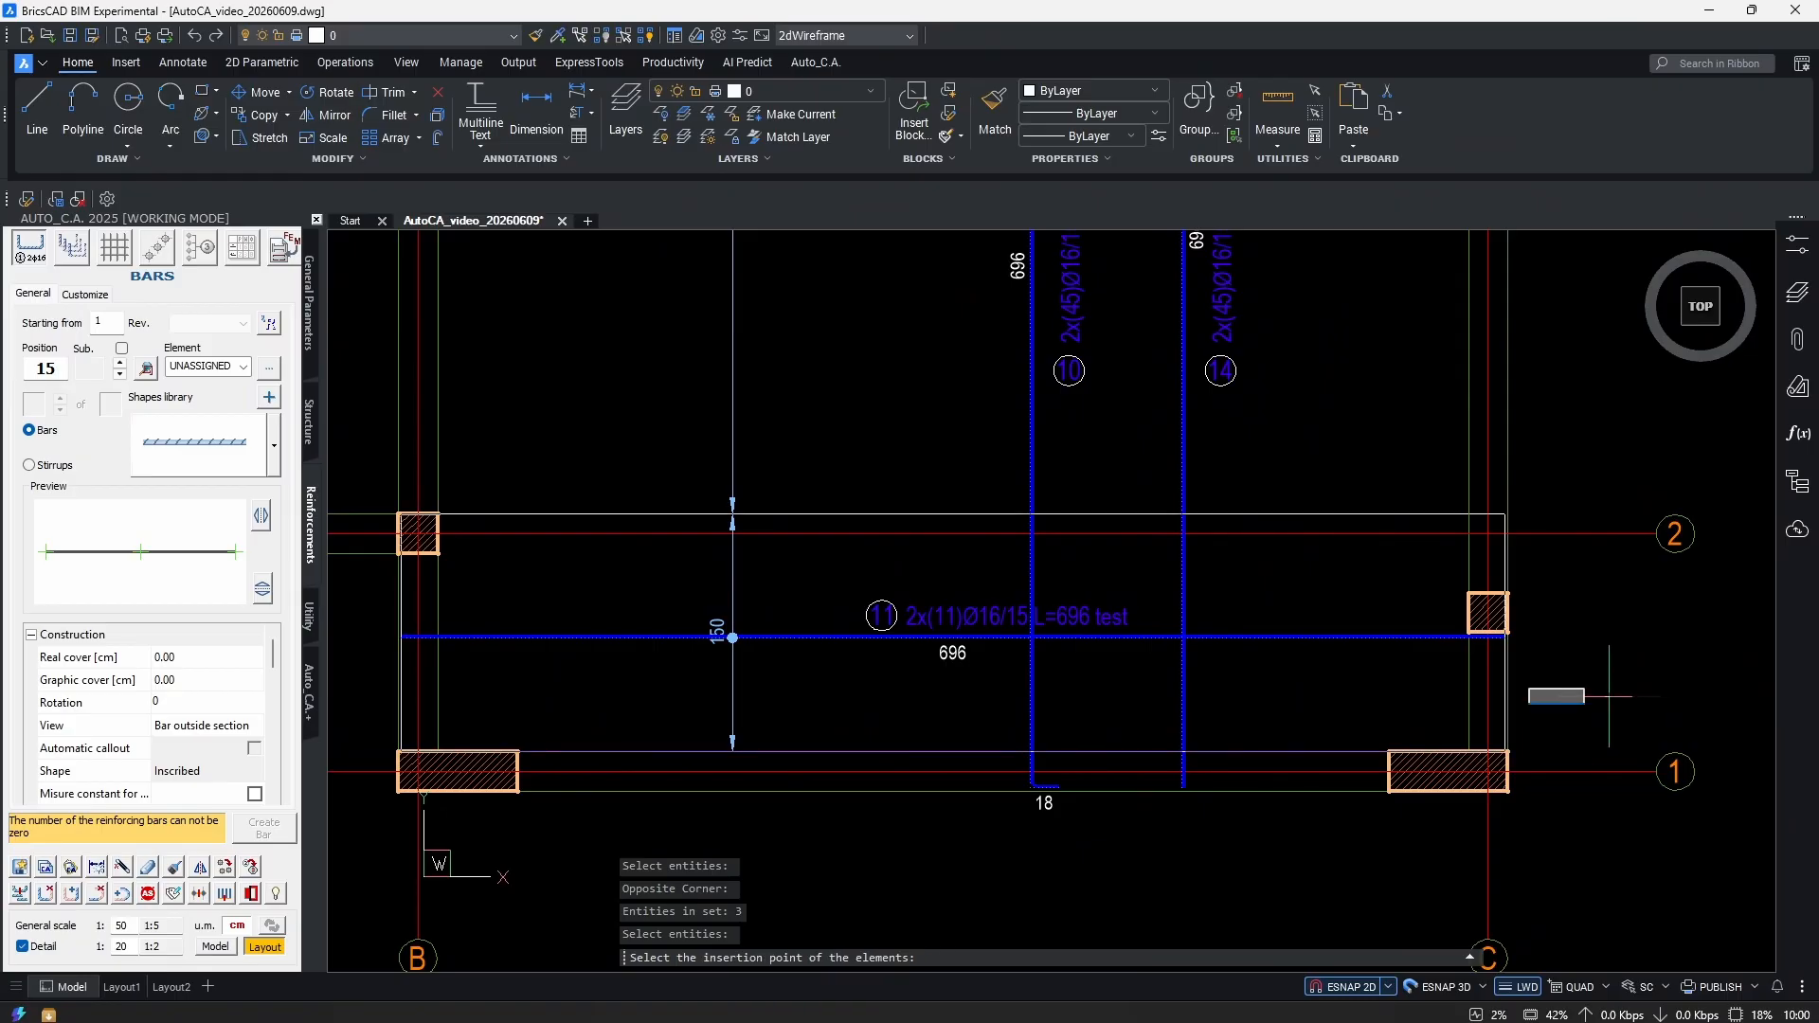
click(1608, 617)
key(Escape)
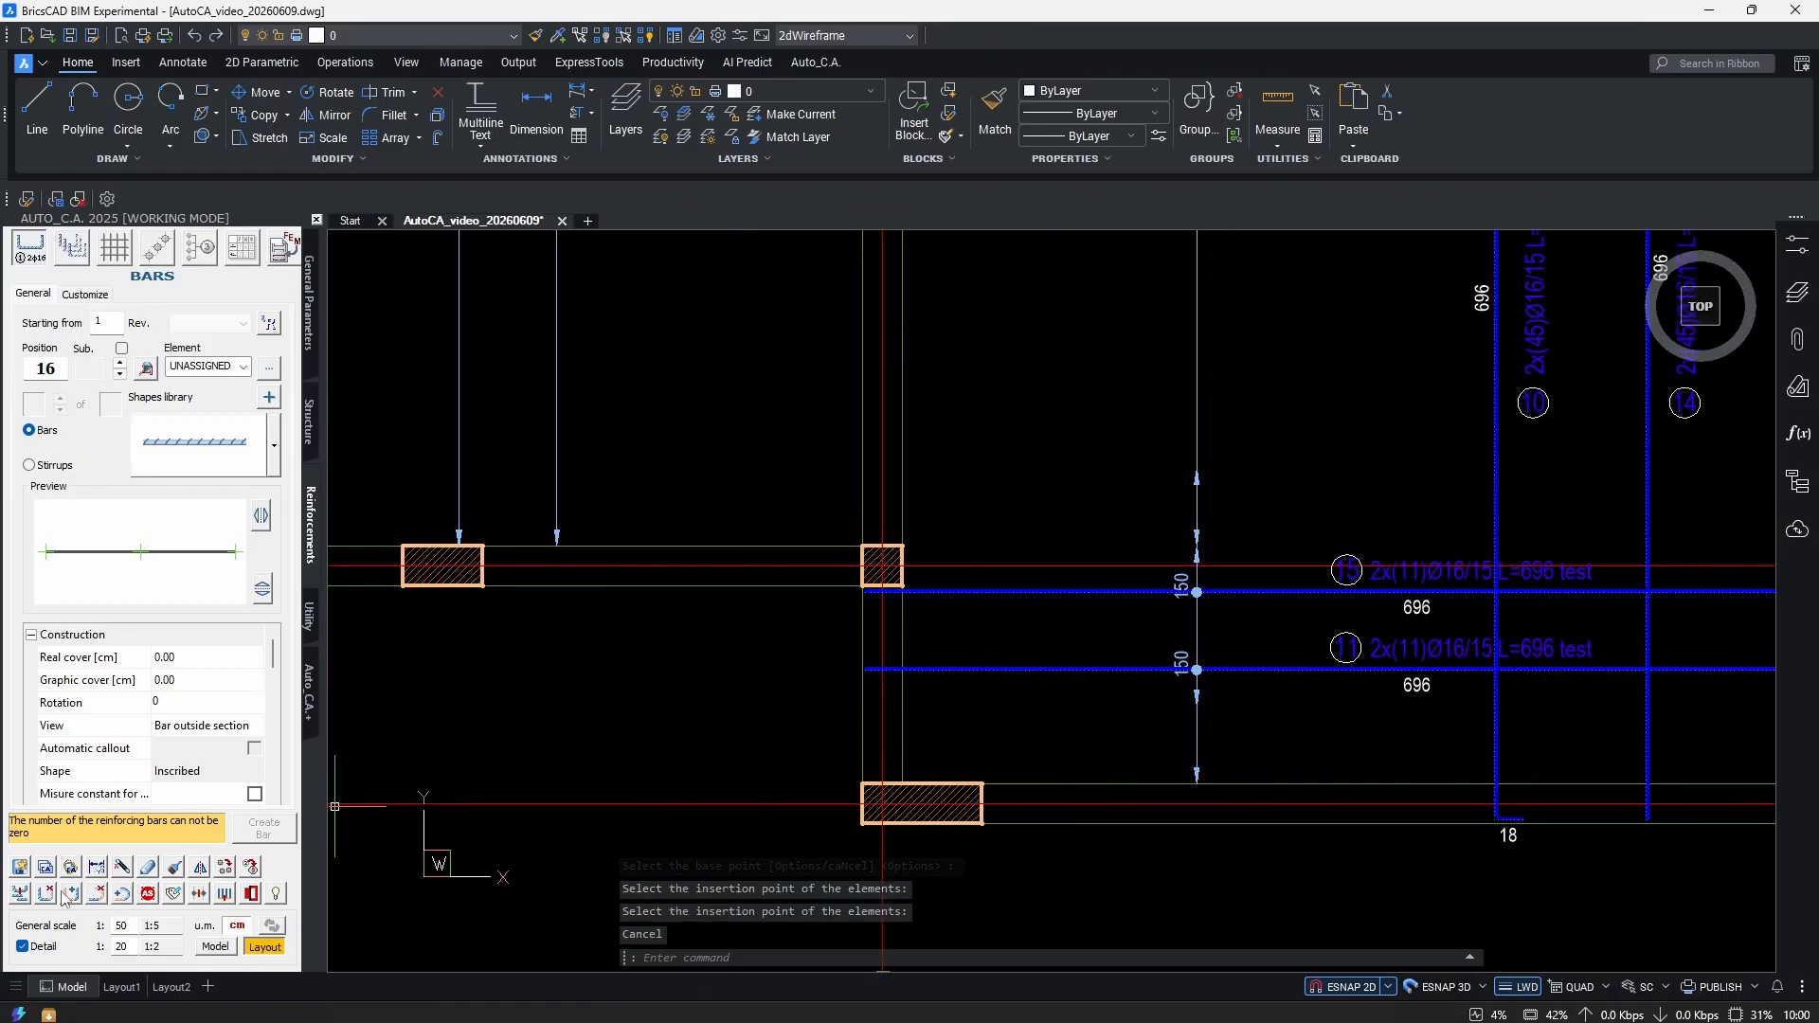
Extend the new bar's ends to the supports, giving L=732.
click(68, 894)
scroll(937, 619, up, 4)
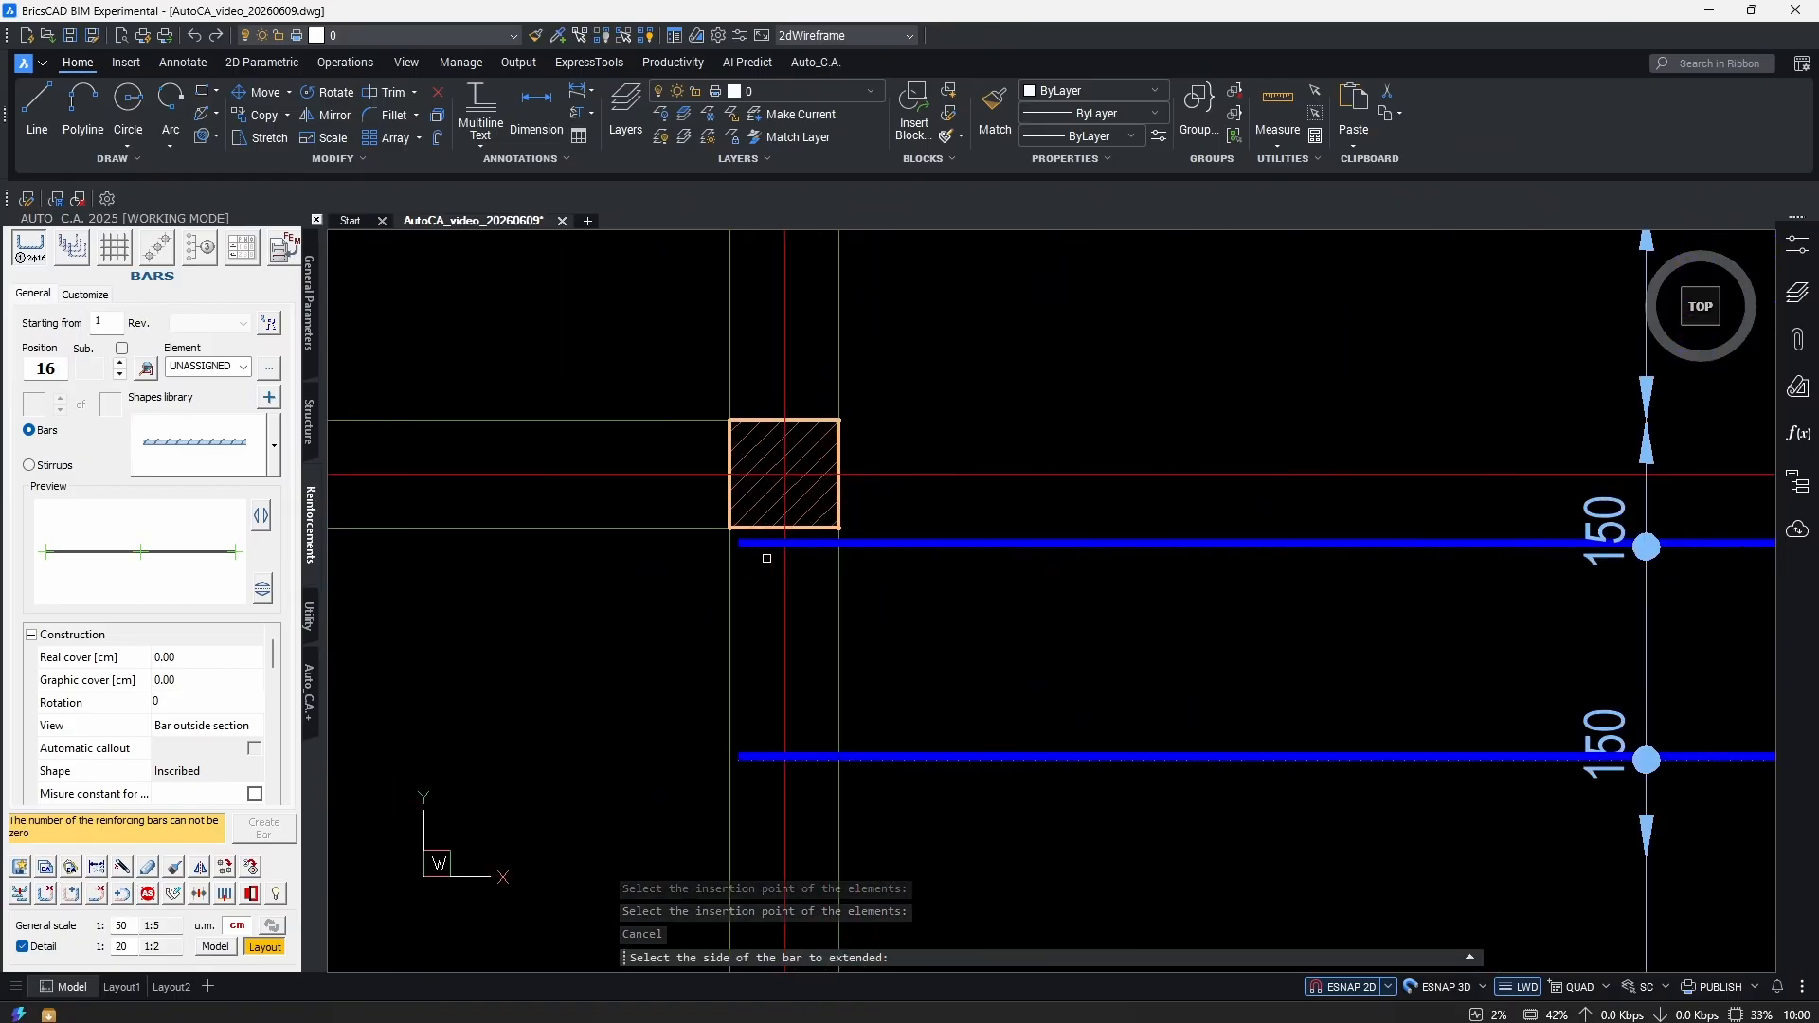
click(740, 545)
key(Return)
scroll(777, 654, down, 4)
scroll(1128, 663, down, 3)
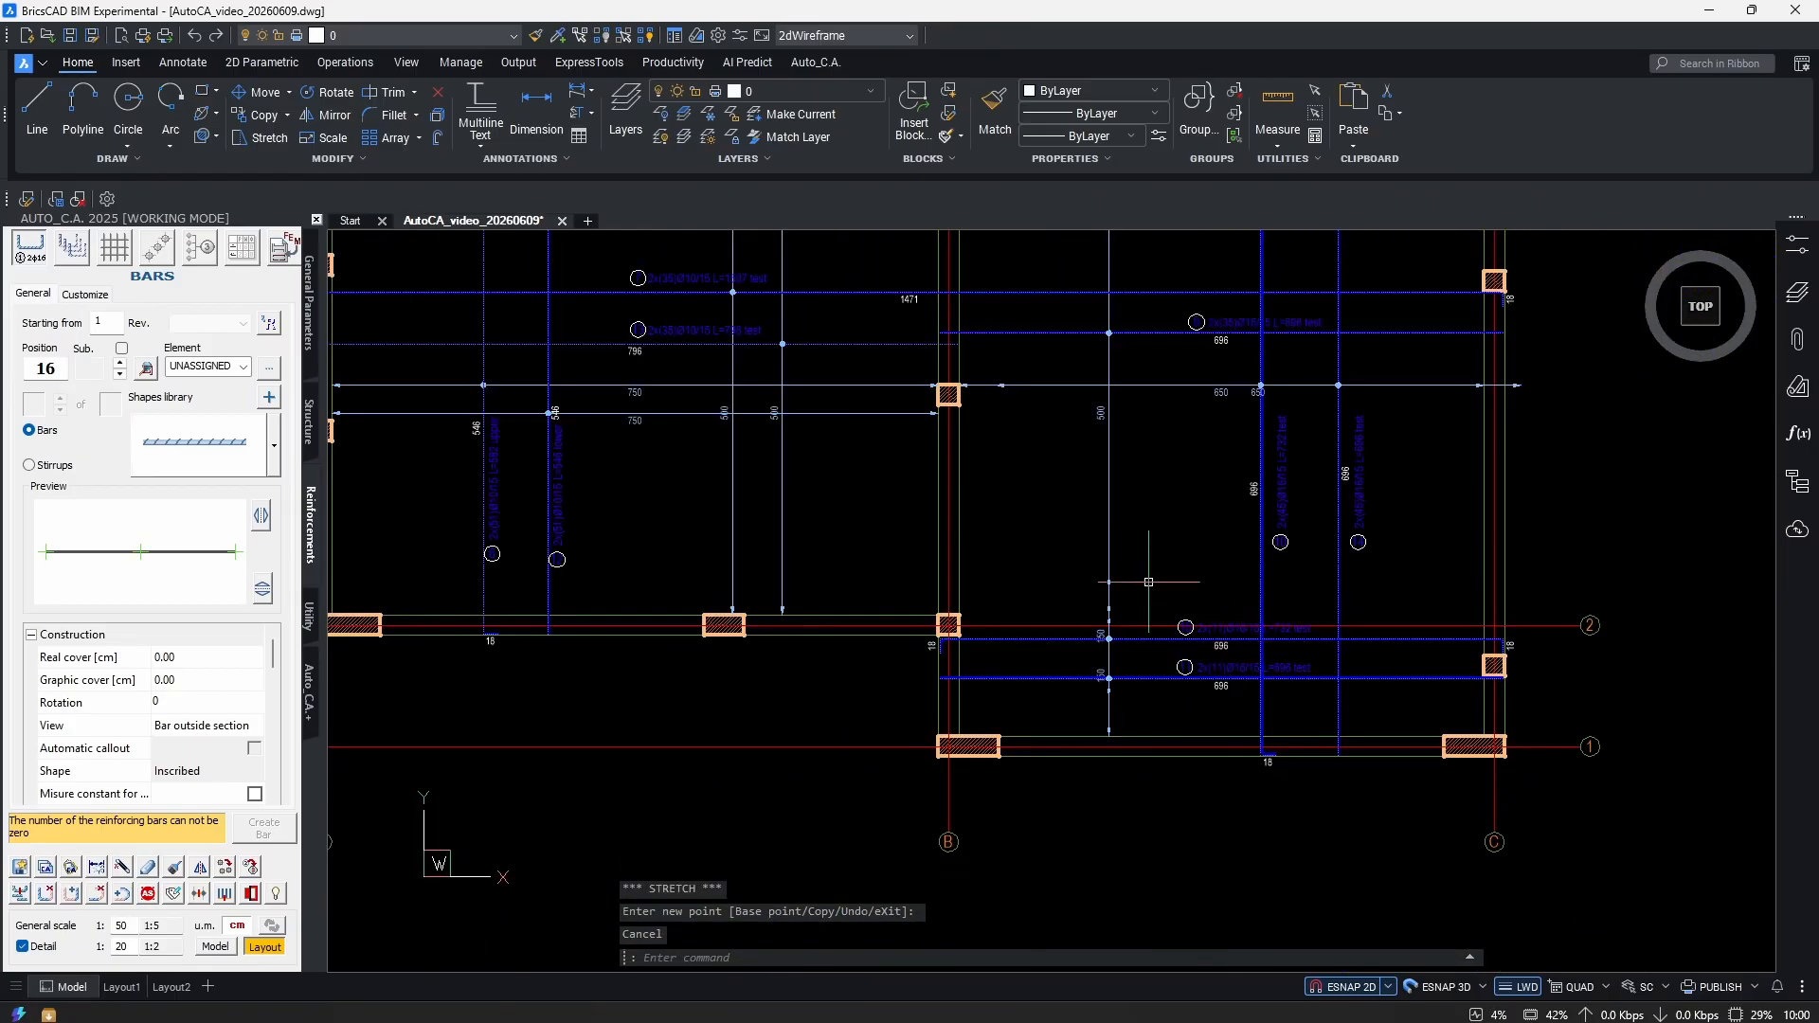
middle_drag(1020, 357, 1081, 596)
click(1097, 515)
click(1085, 562)
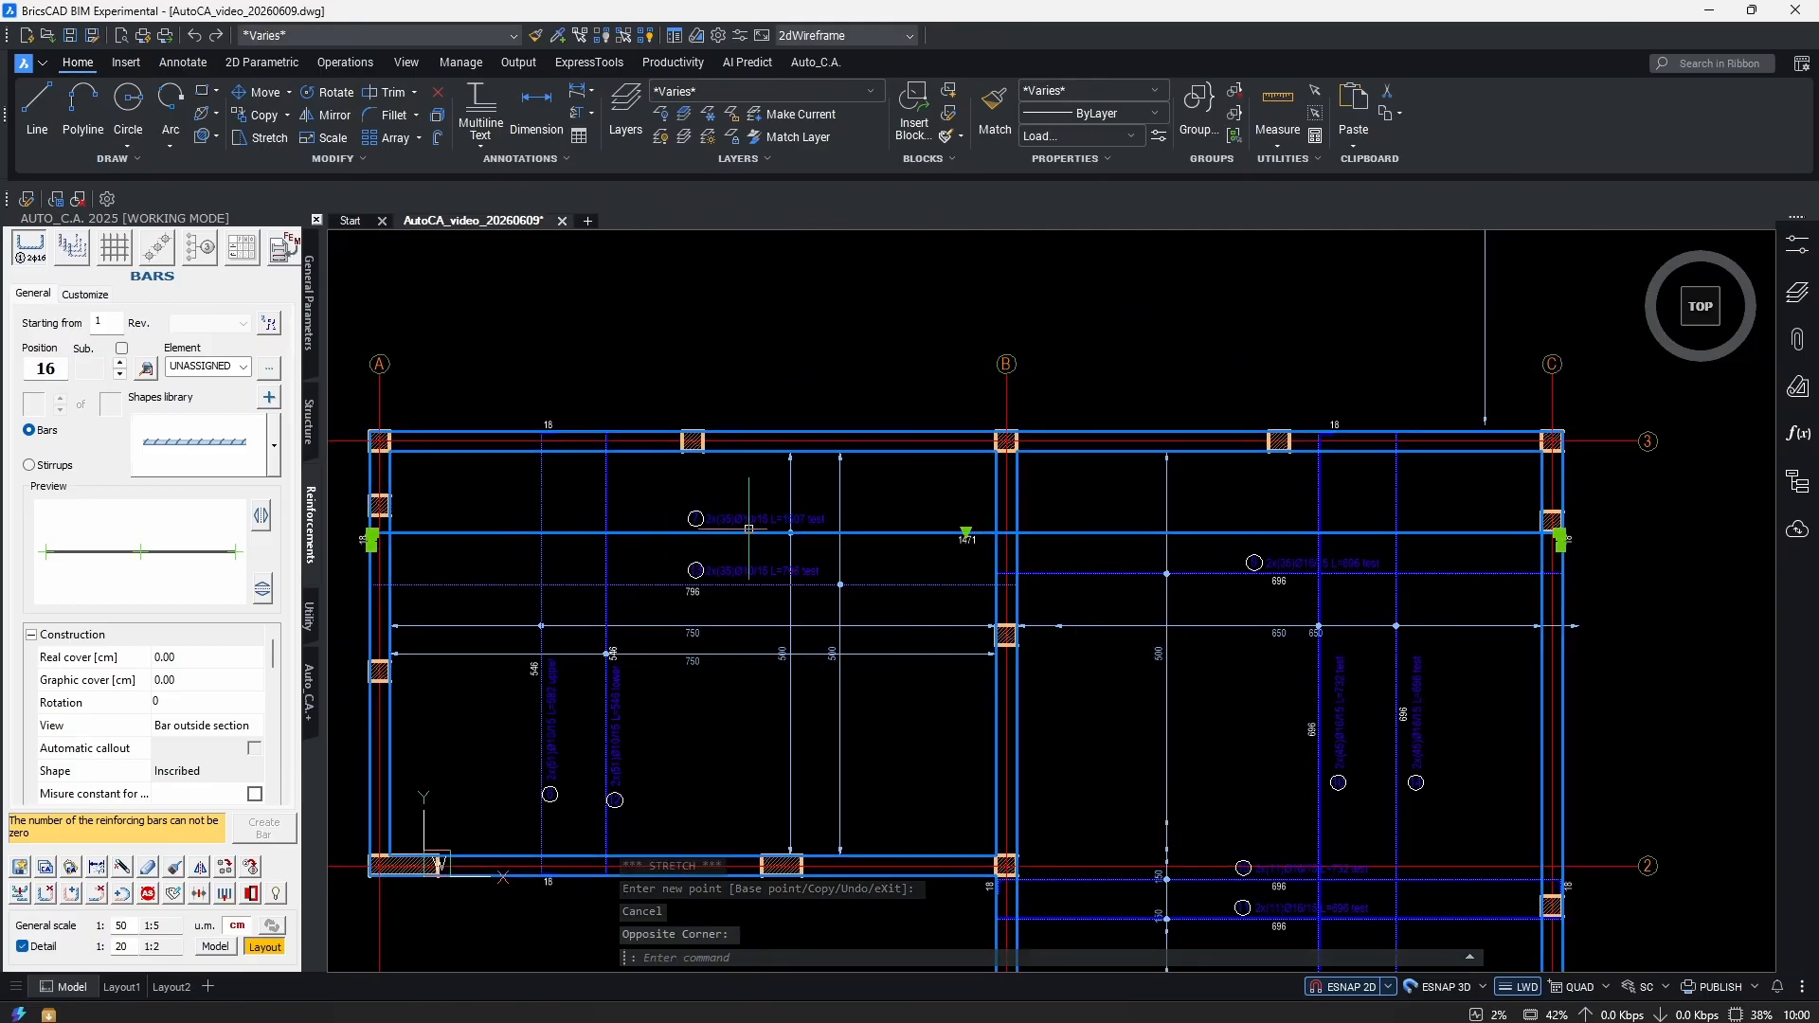
Select the lower bar 11 and inspect its ends.
middle_drag(1179, 746, 1179, 615)
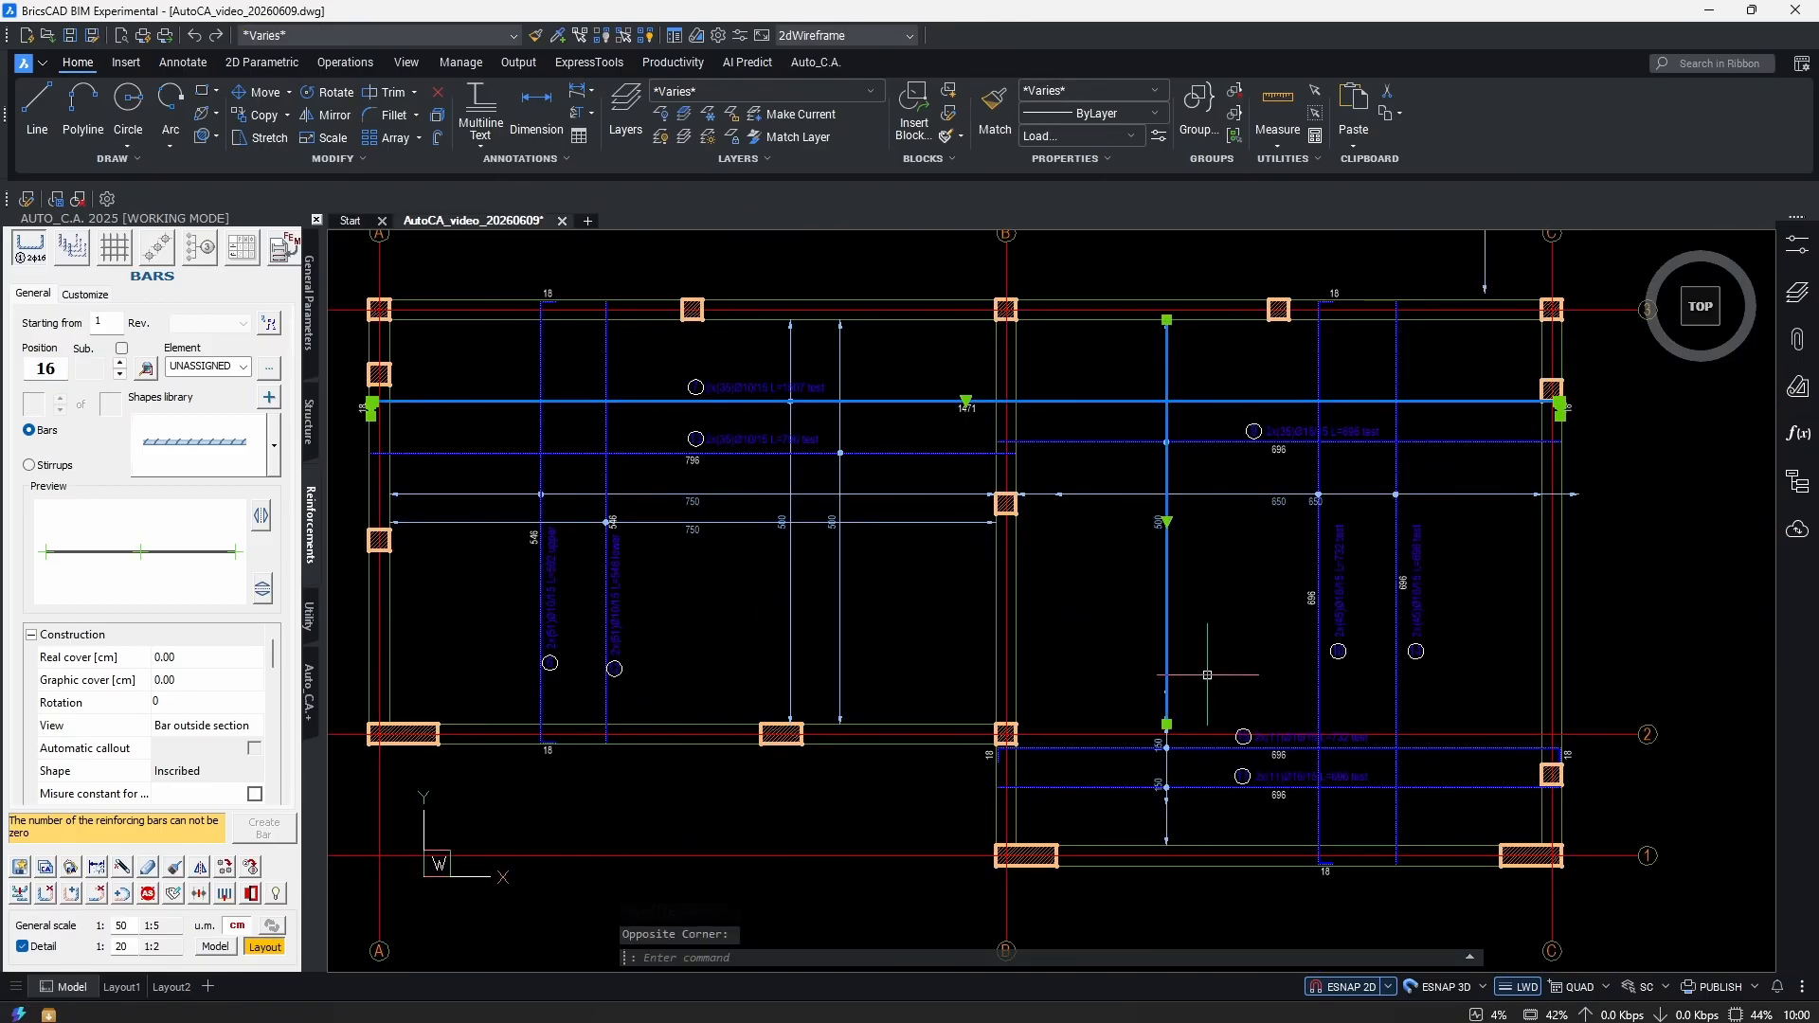
scroll(1136, 635, up, 5)
scroll(1099, 638, down, 5)
scroll(977, 620, up, 5)
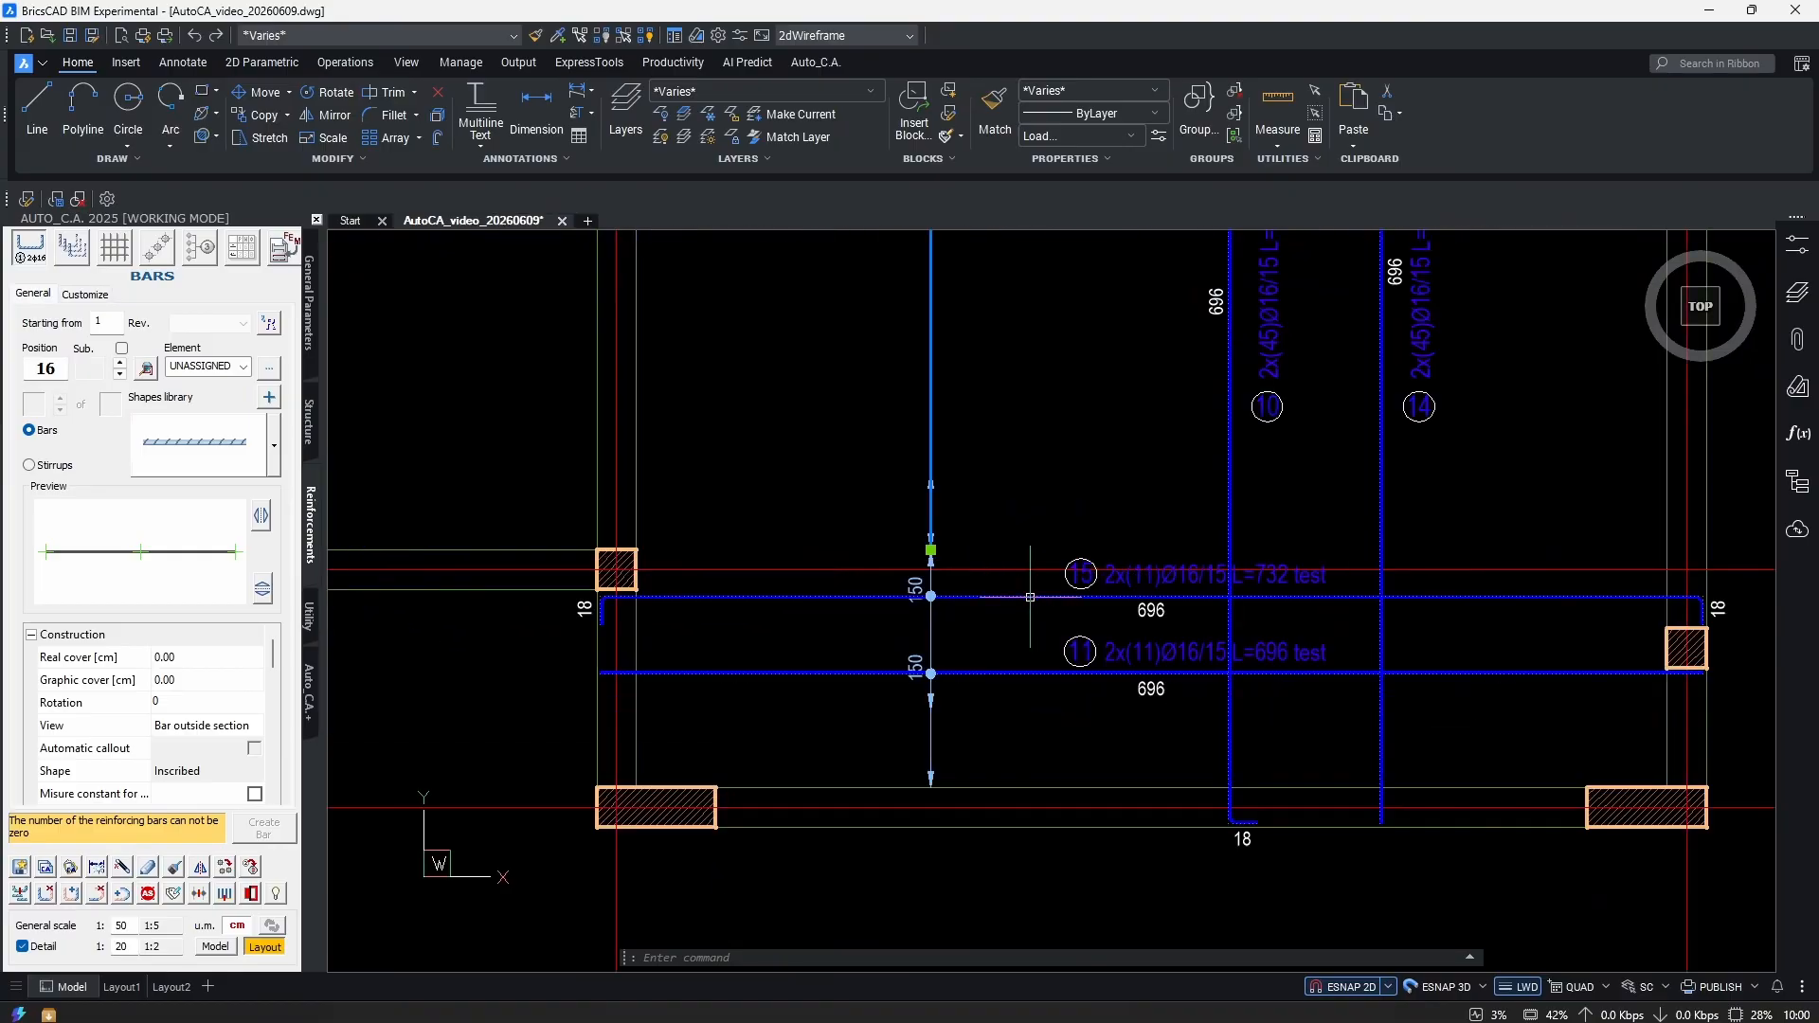
key(Escape)
scroll(977, 619, down, 2)
click(976, 665)
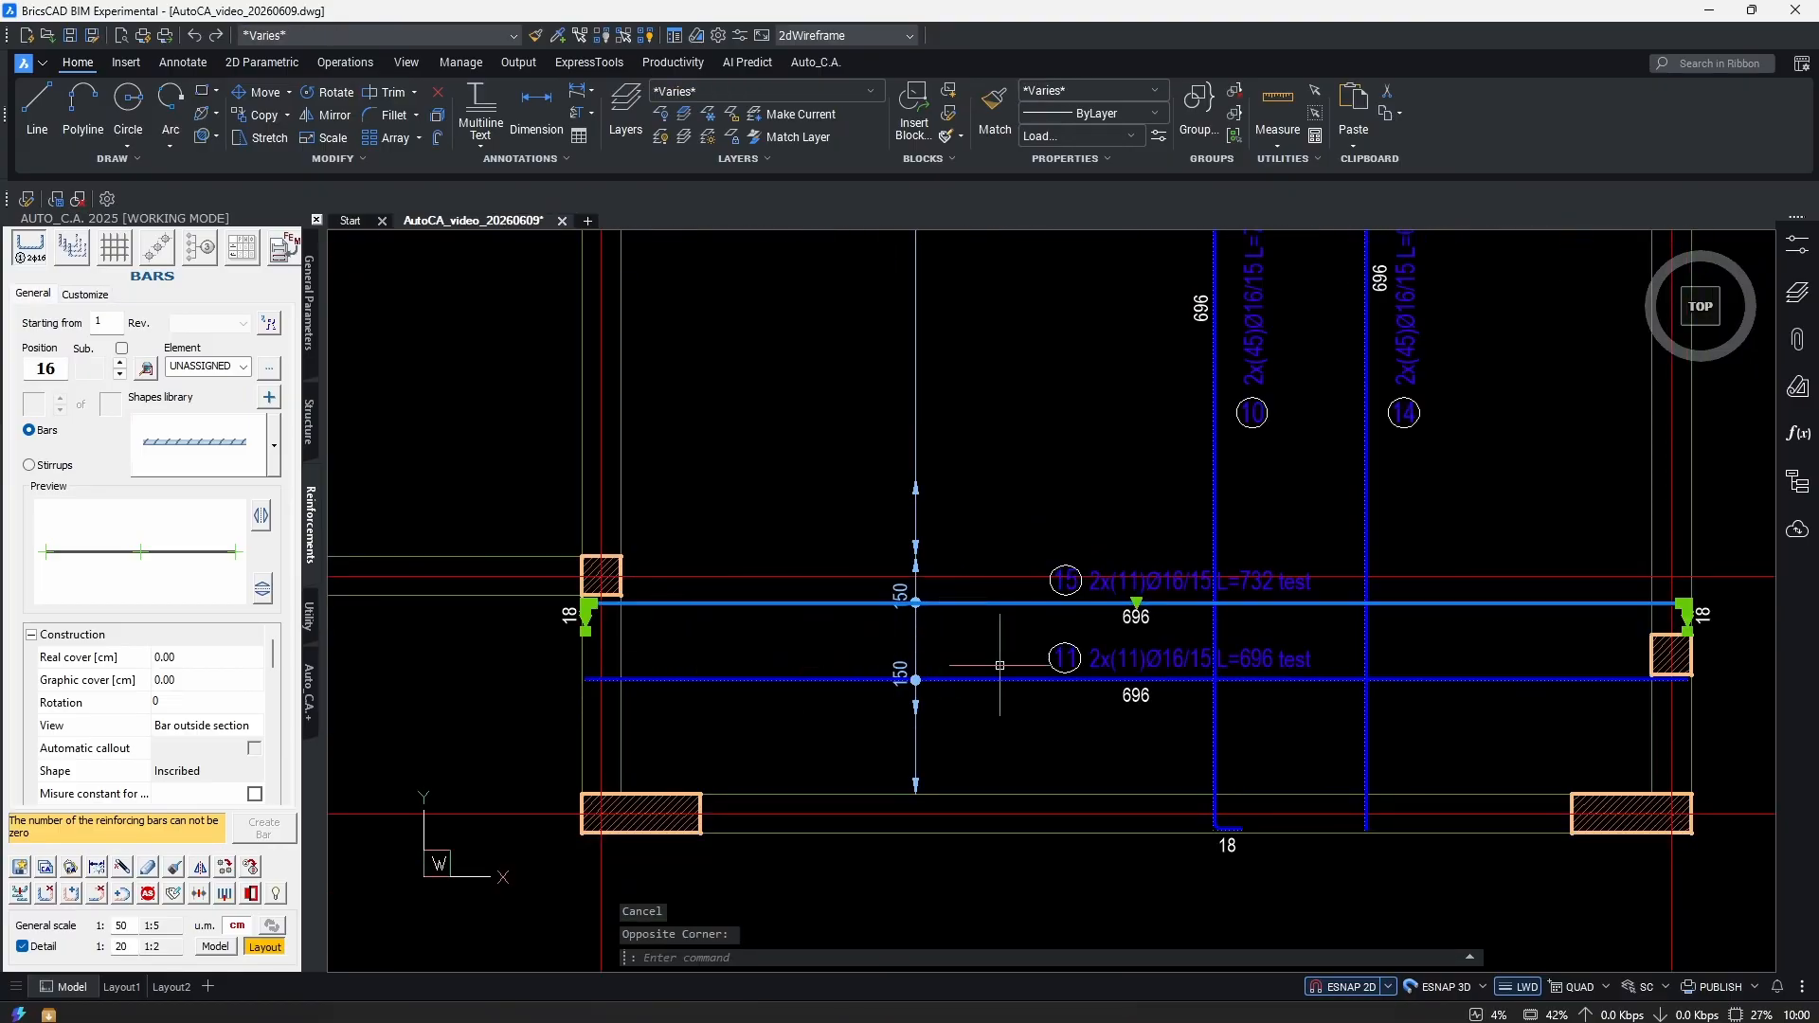
click(1612, 648)
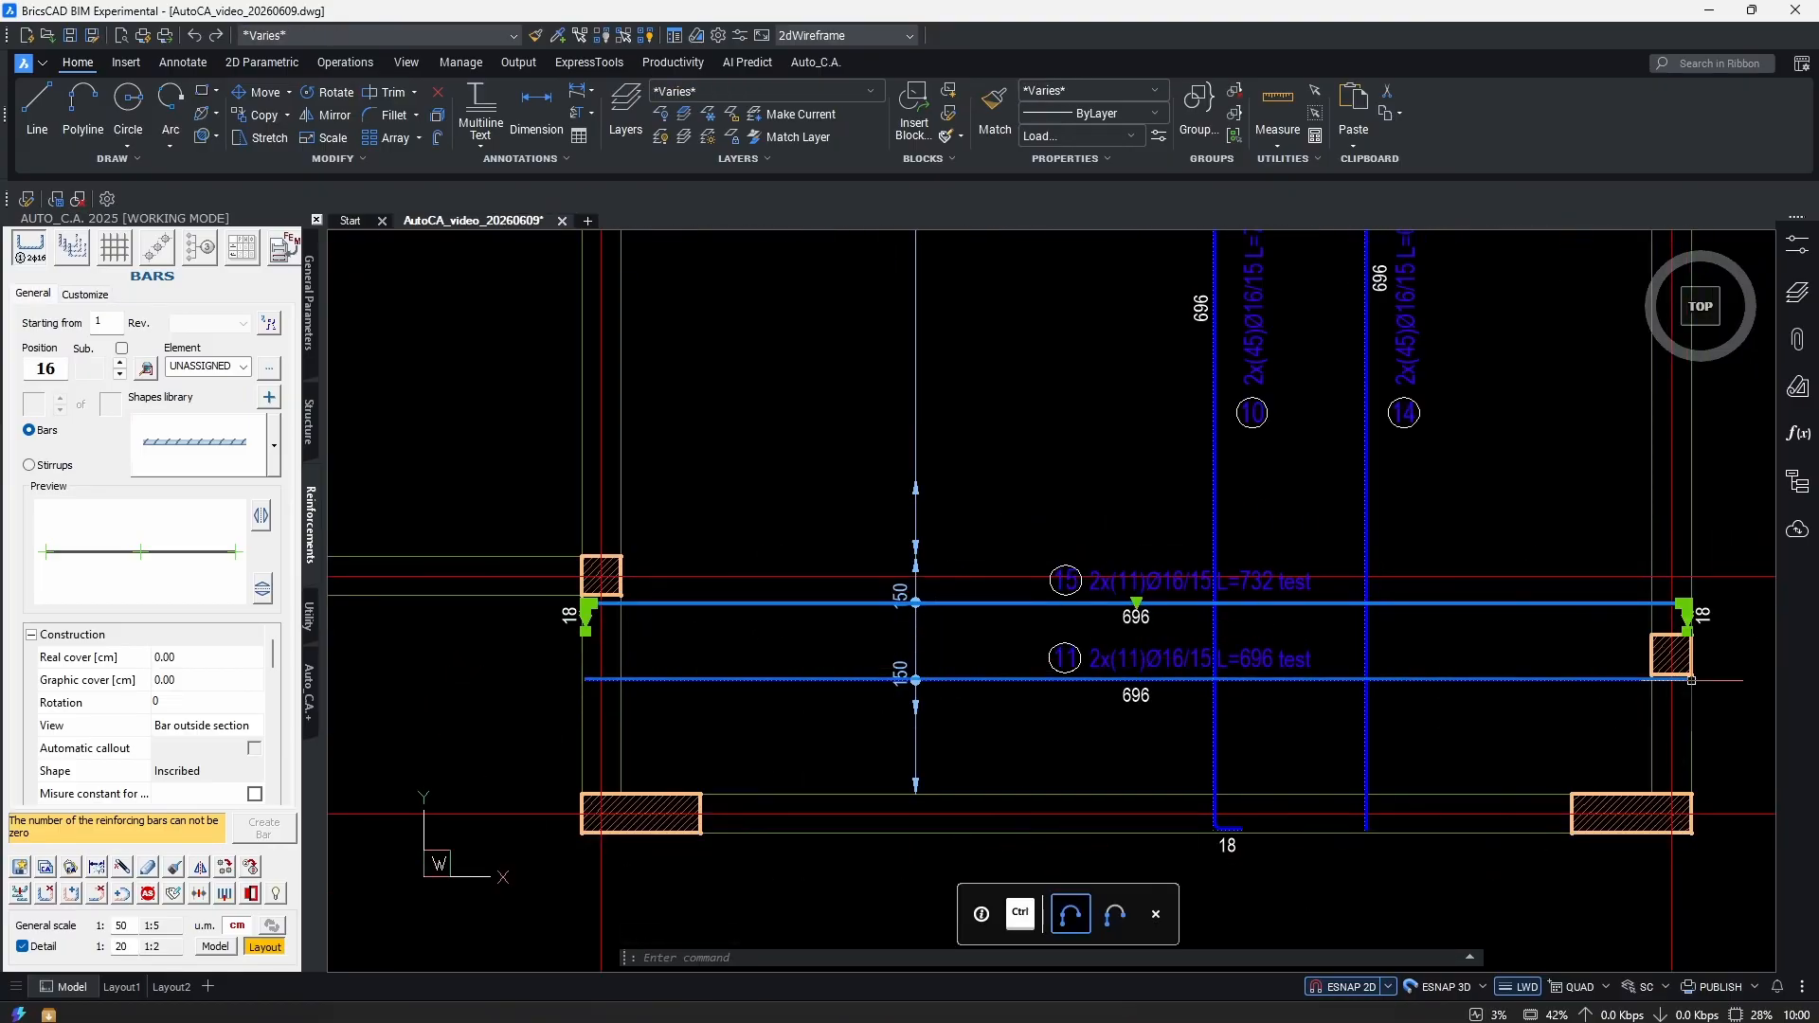
middle_drag(1018, 723, 979, 707)
key(Escape)
key(Escape)
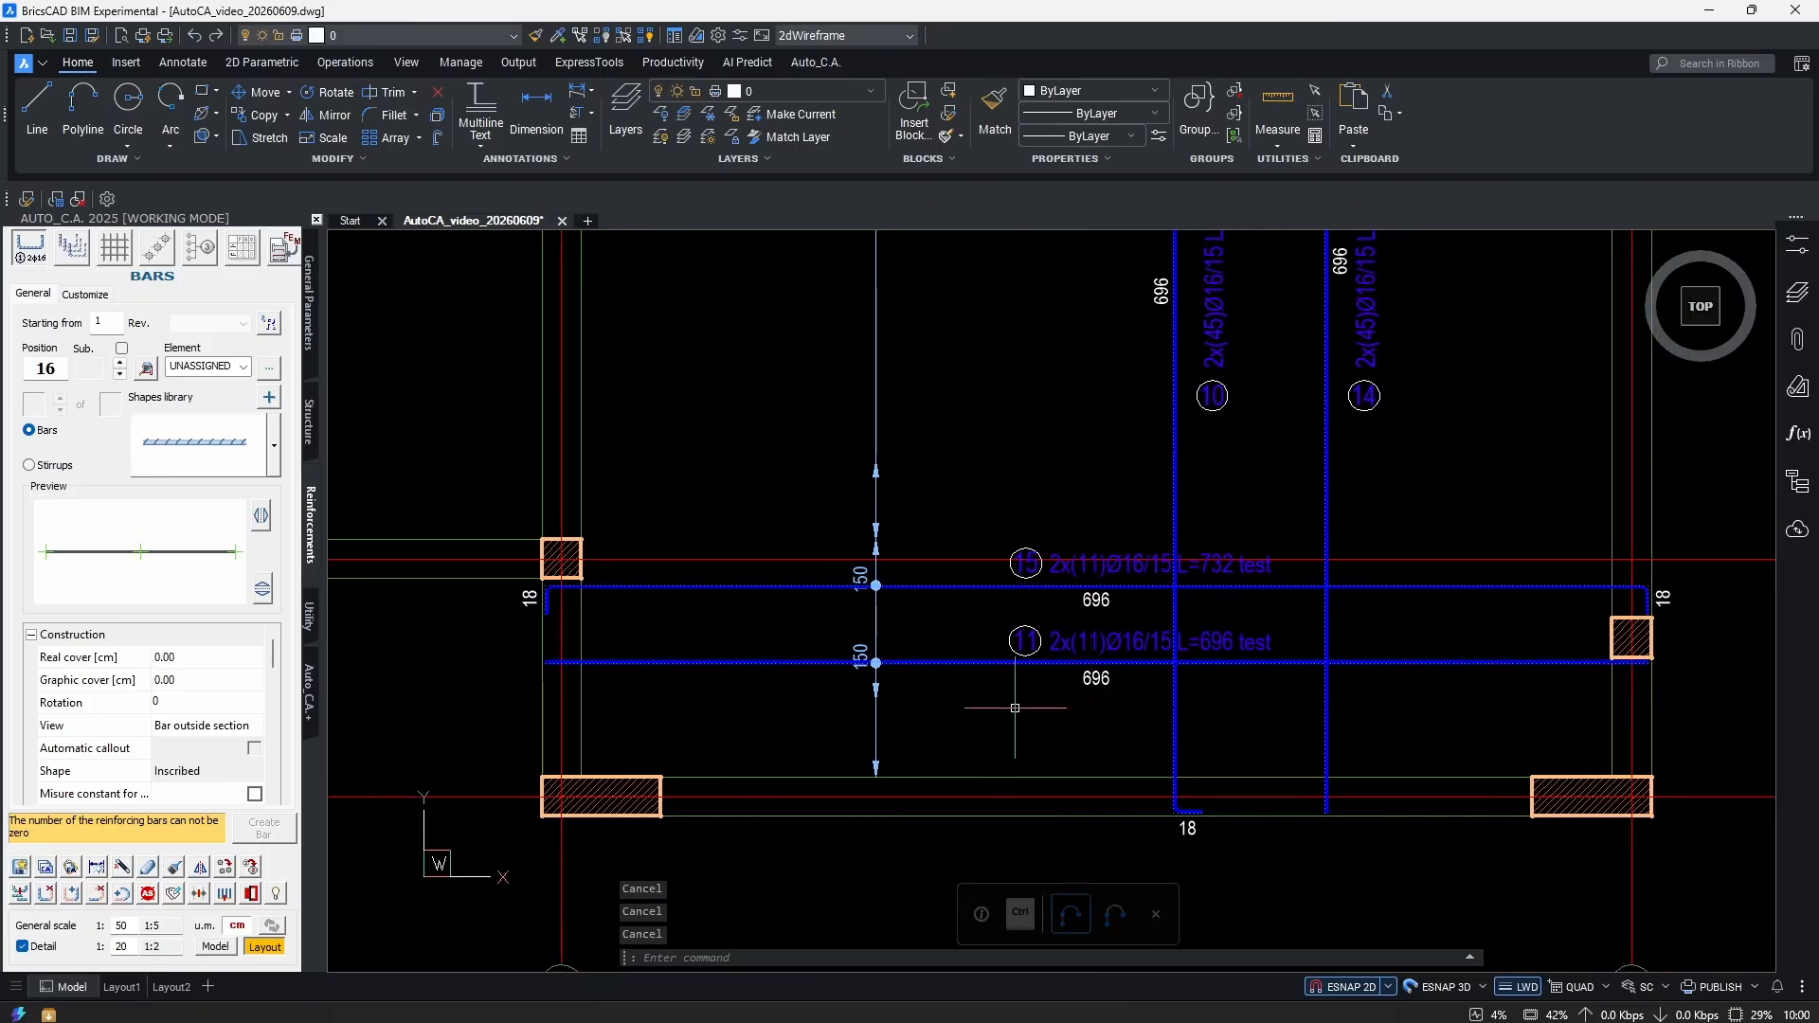
Check the vertical dimension between the bars and the rebar lines in the bay.
scroll(875, 586, up, 2)
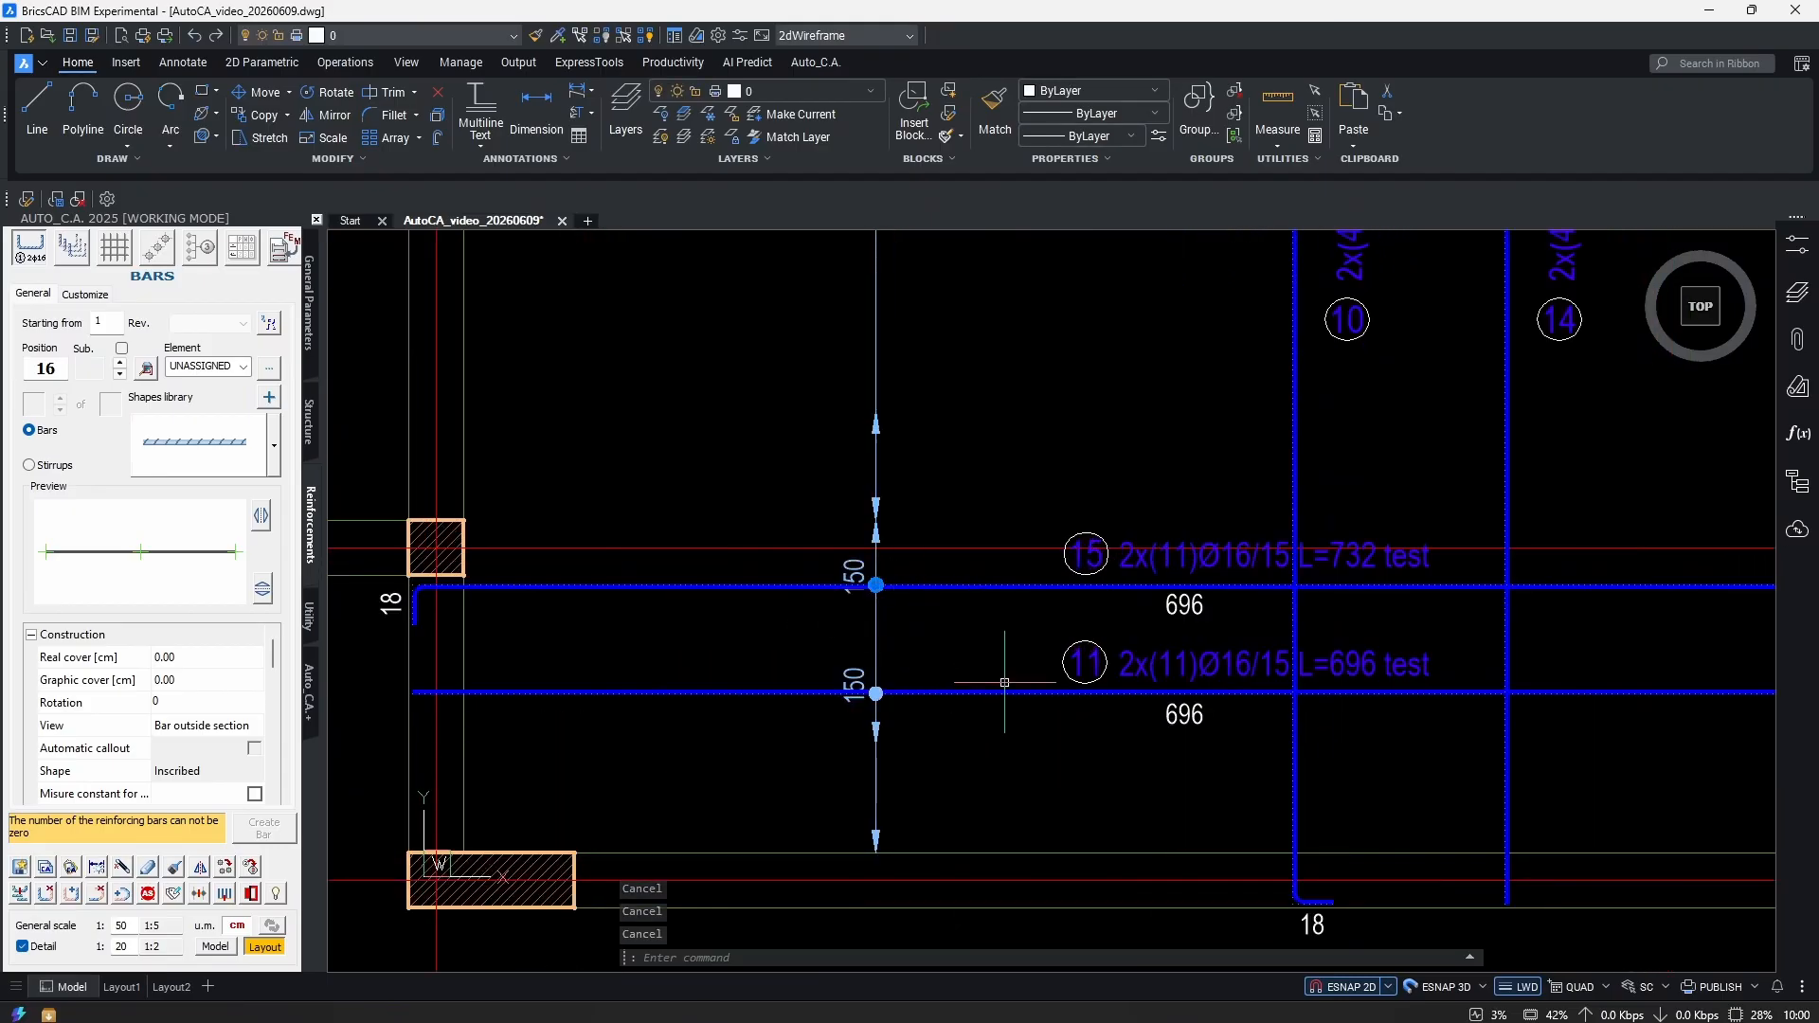
click(876, 531)
scroll(853, 587, down, 3)
scroll(959, 663, up, 3)
click(959, 664)
key(Escape)
key(Escape)
scroll(976, 682, down, 3)
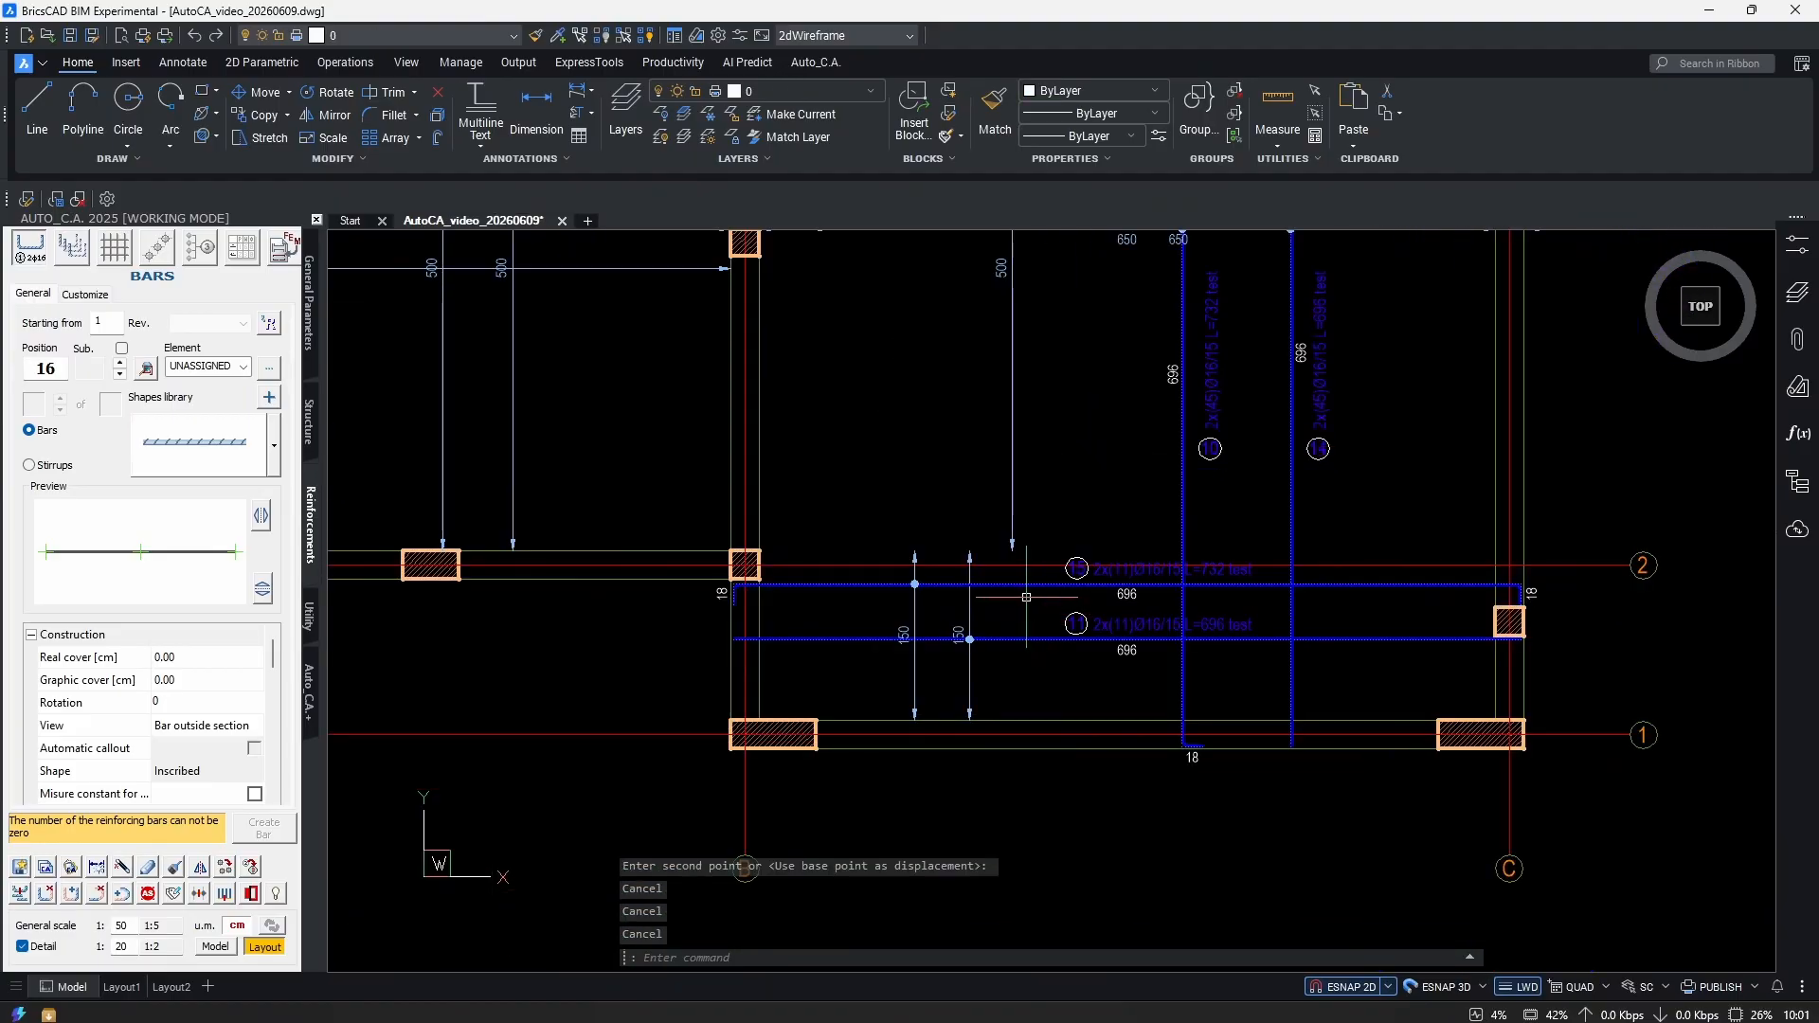
scroll(992, 711, down, 3)
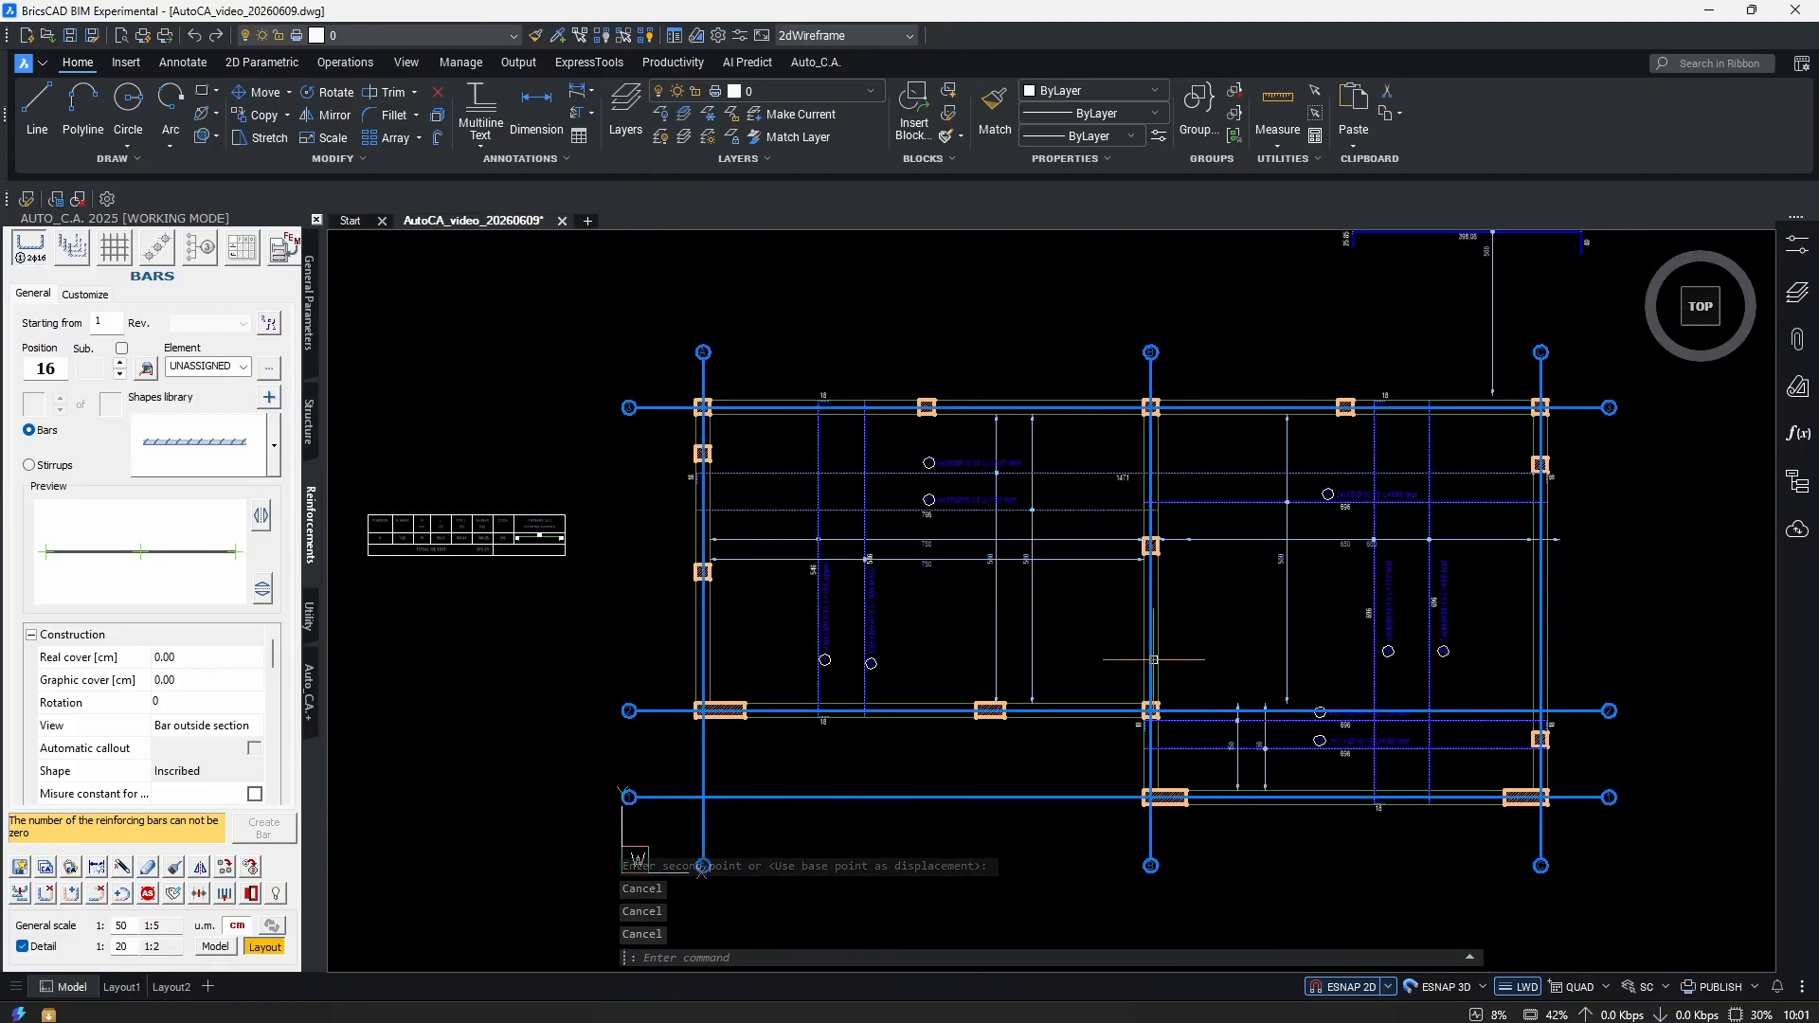
scroll(1215, 660, up, 2)
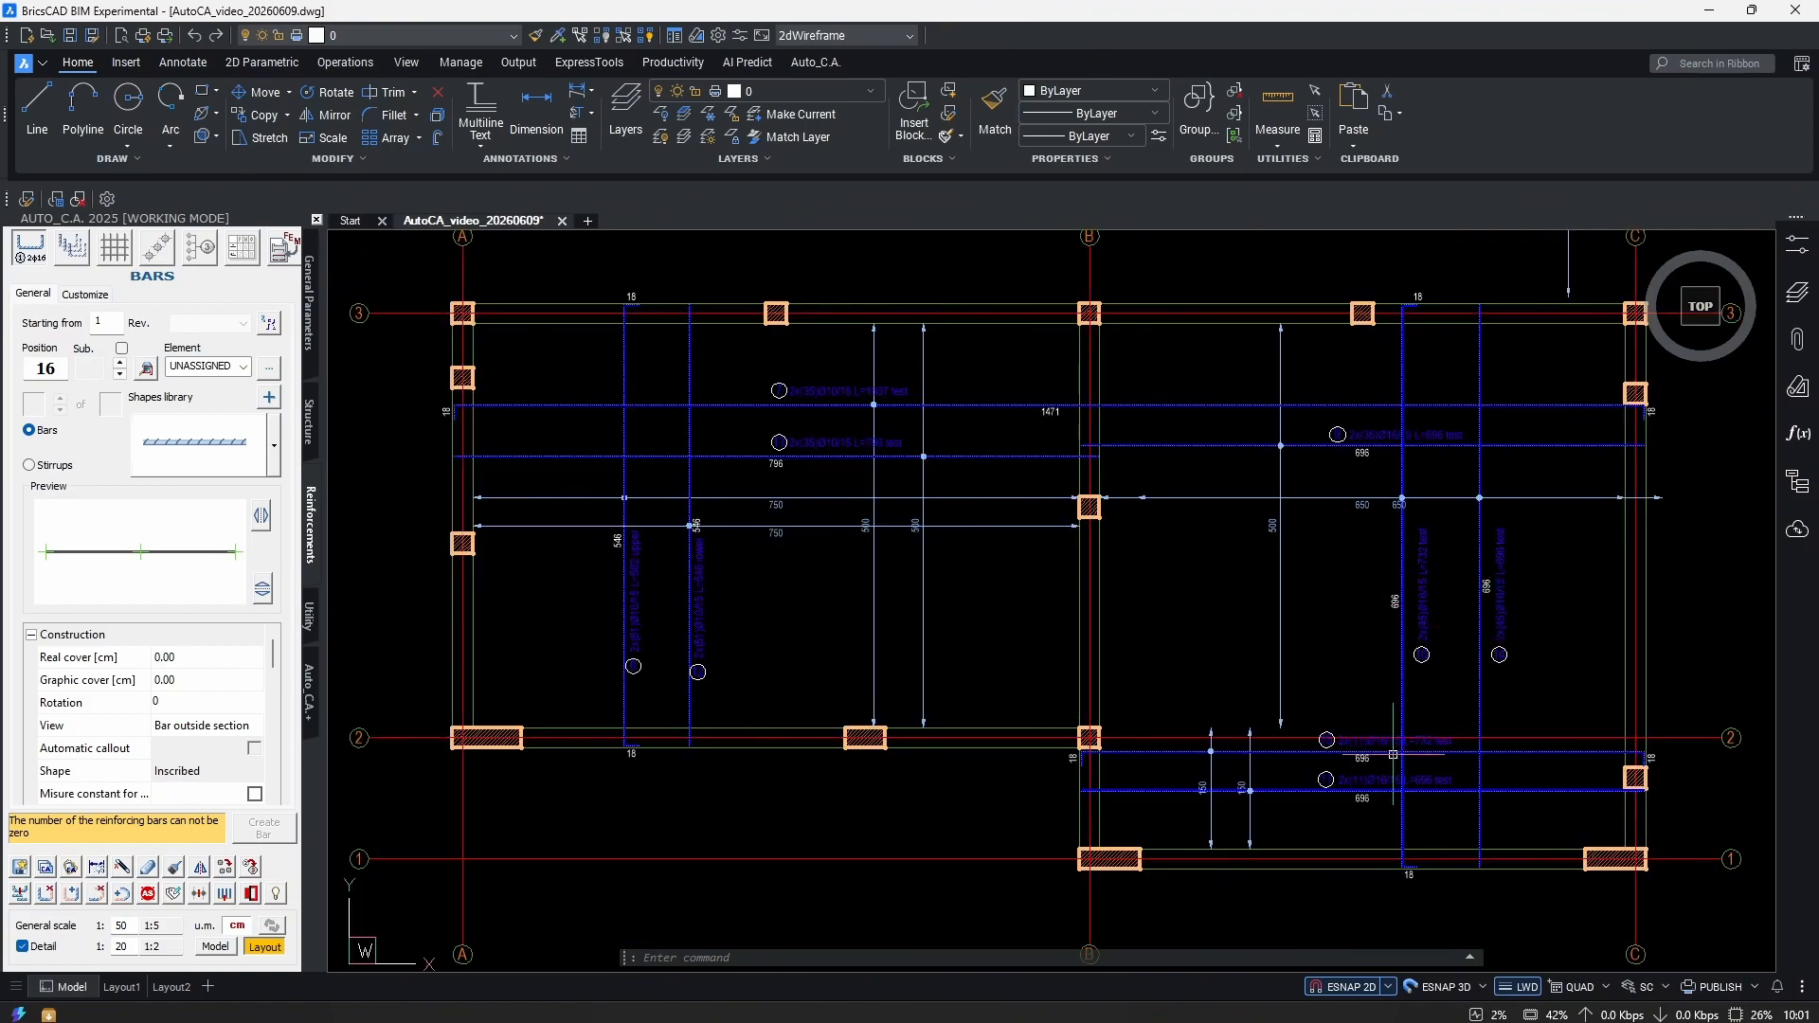
scroll(1154, 751, up, 3)
scroll(1154, 751, down, 3)
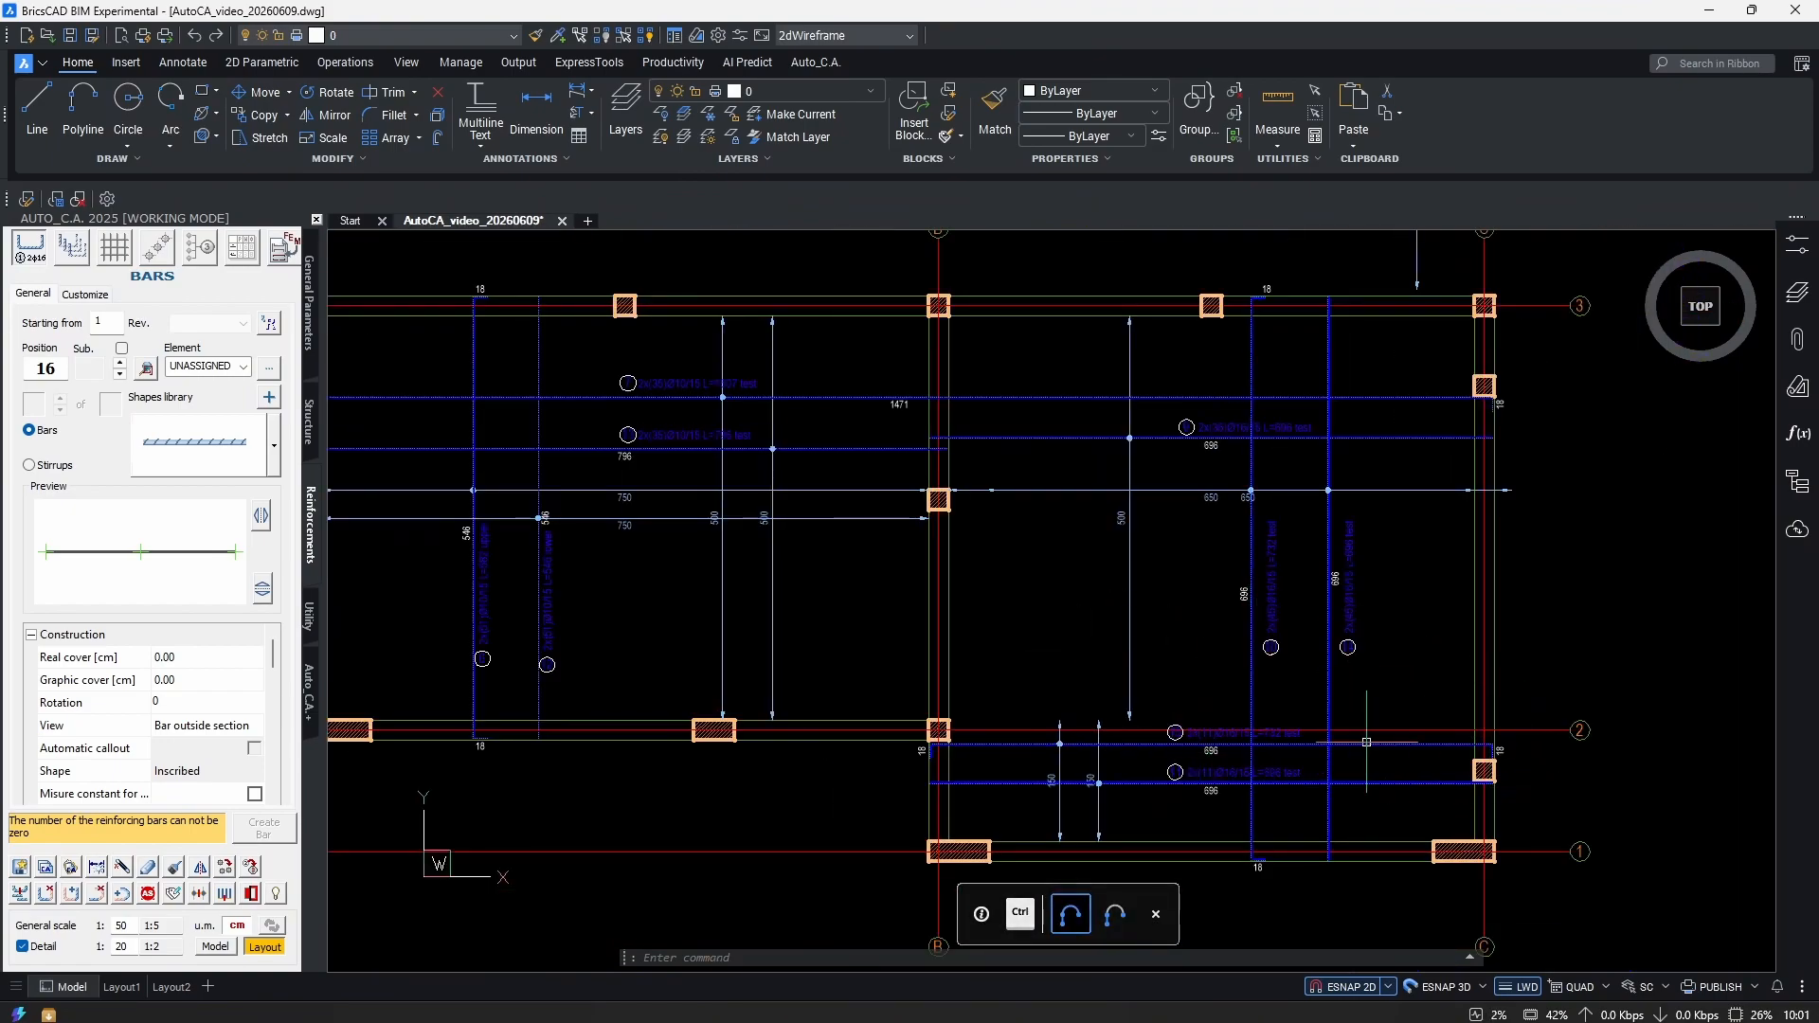
scroll(1387, 734, up, 2)
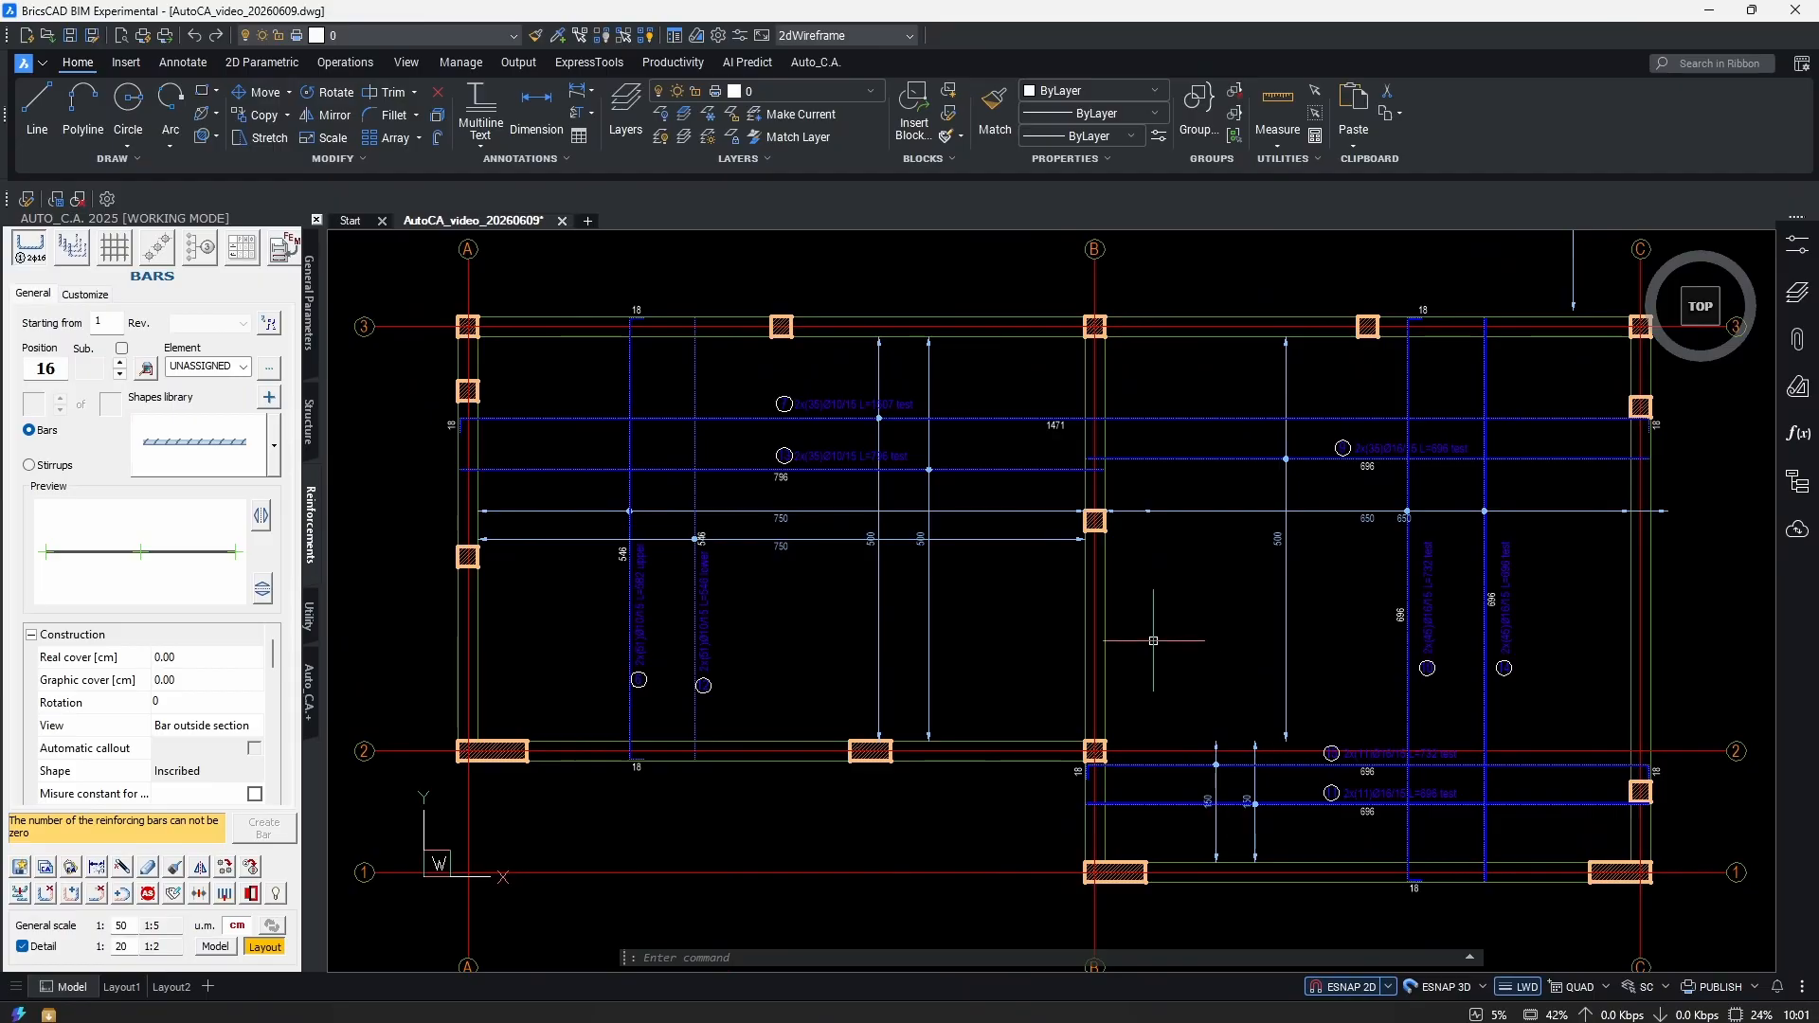
scroll(1446, 445, up, 4)
scroll(1298, 585, down, 2)
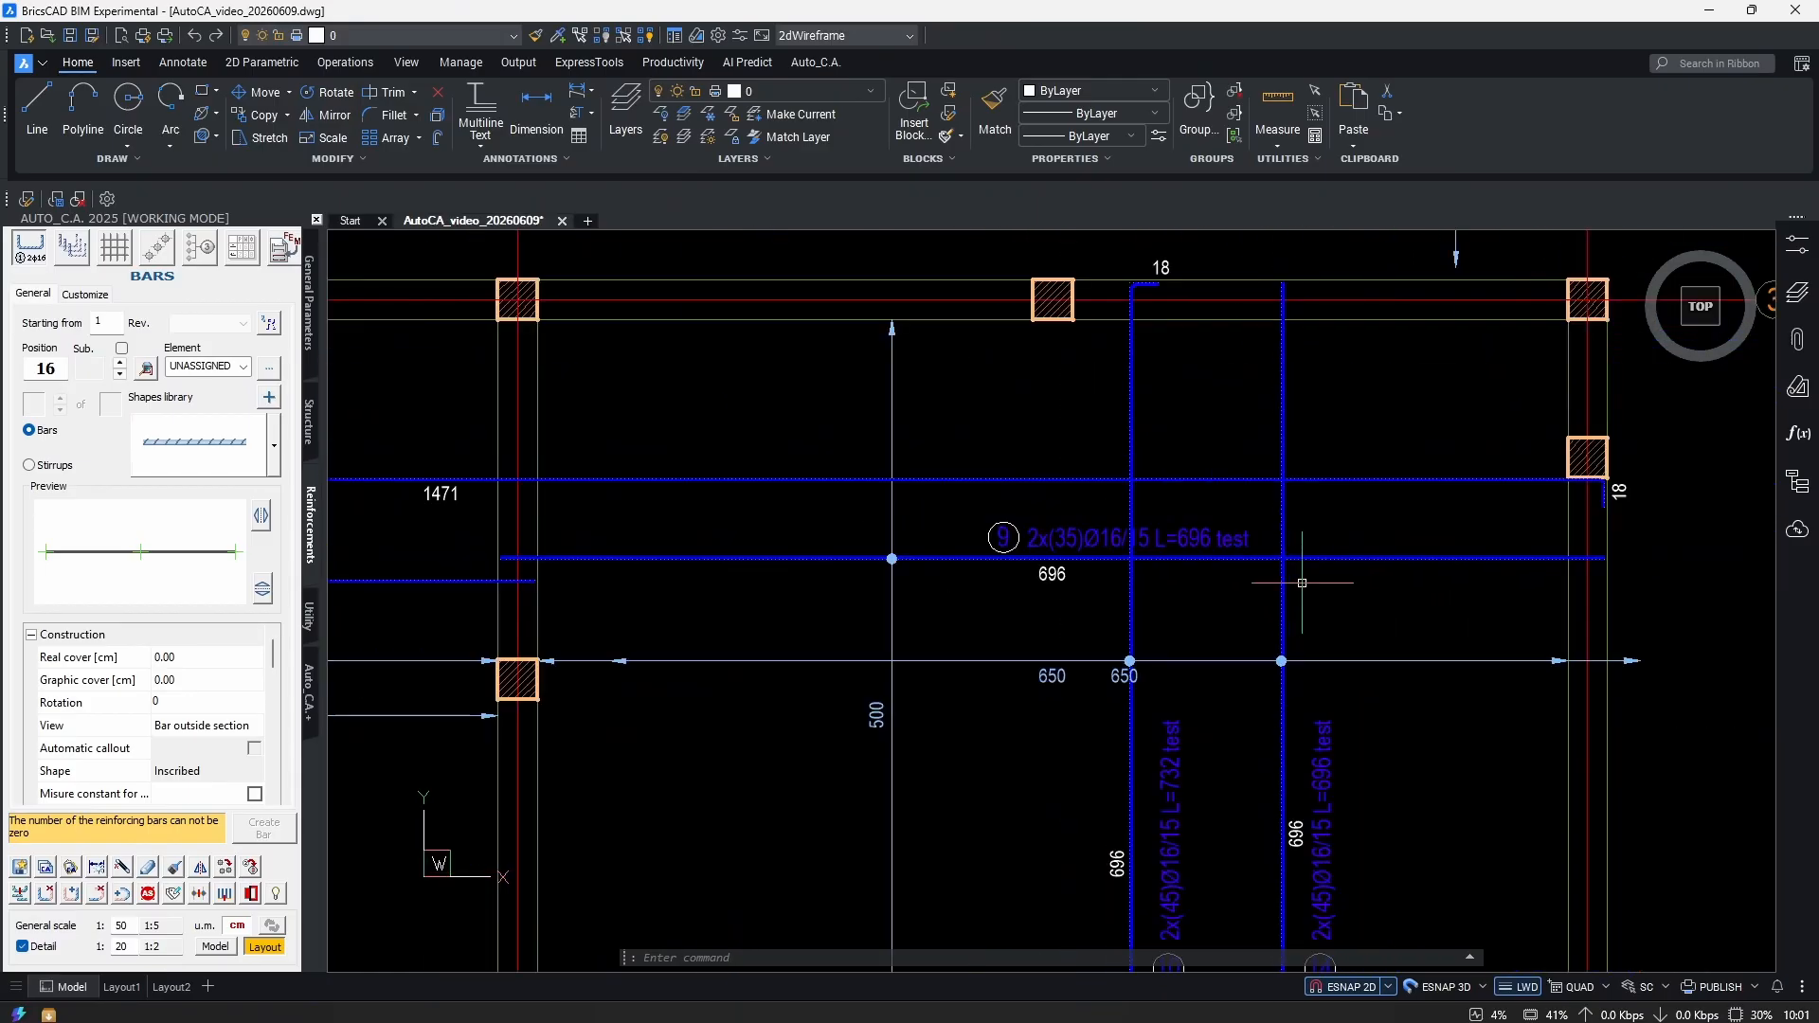
drag(1413, 527, 1354, 592)
scroll(1355, 607, down, 2)
scroll(1231, 663, up, 2)
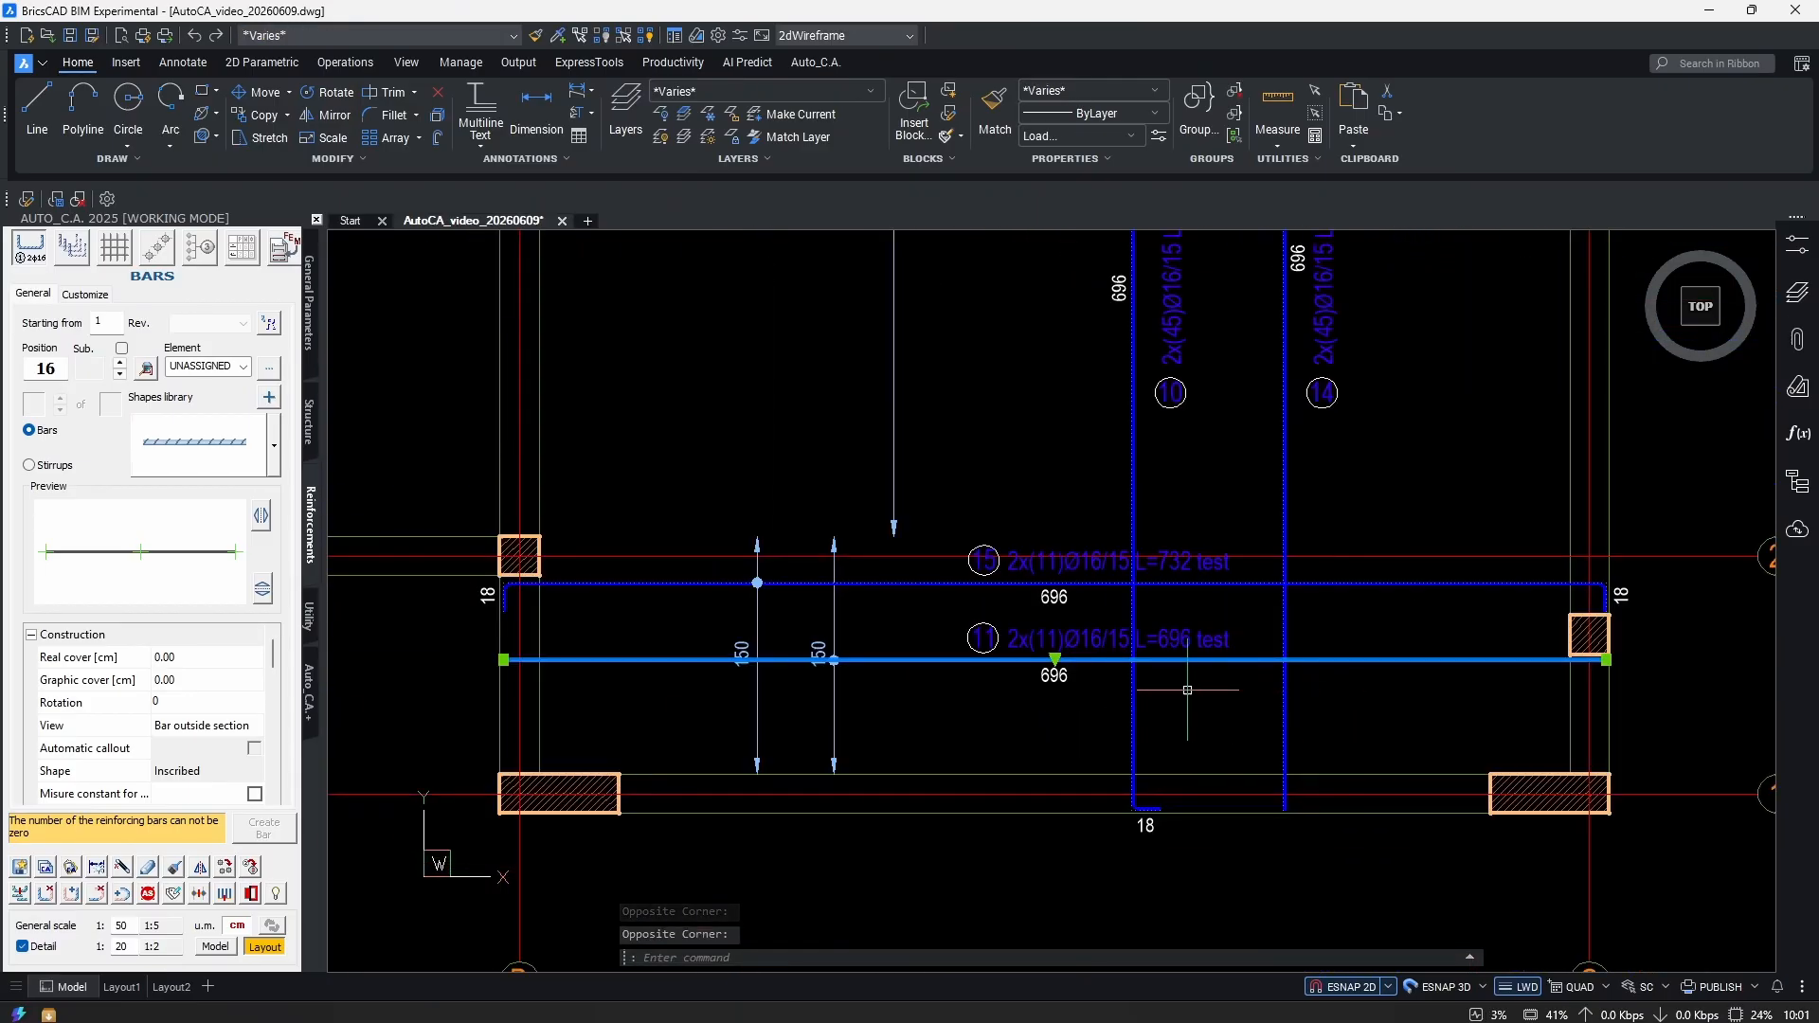
scroll(1193, 691, down, 3)
mouse_move(1114, 663)
middle_down()
mouse_move(1120, 745)
mouse_move(1369, 683)
mouse_move(1310, 663)
middle_up()
key(Escape)
scroll(1309, 661, down, 2)
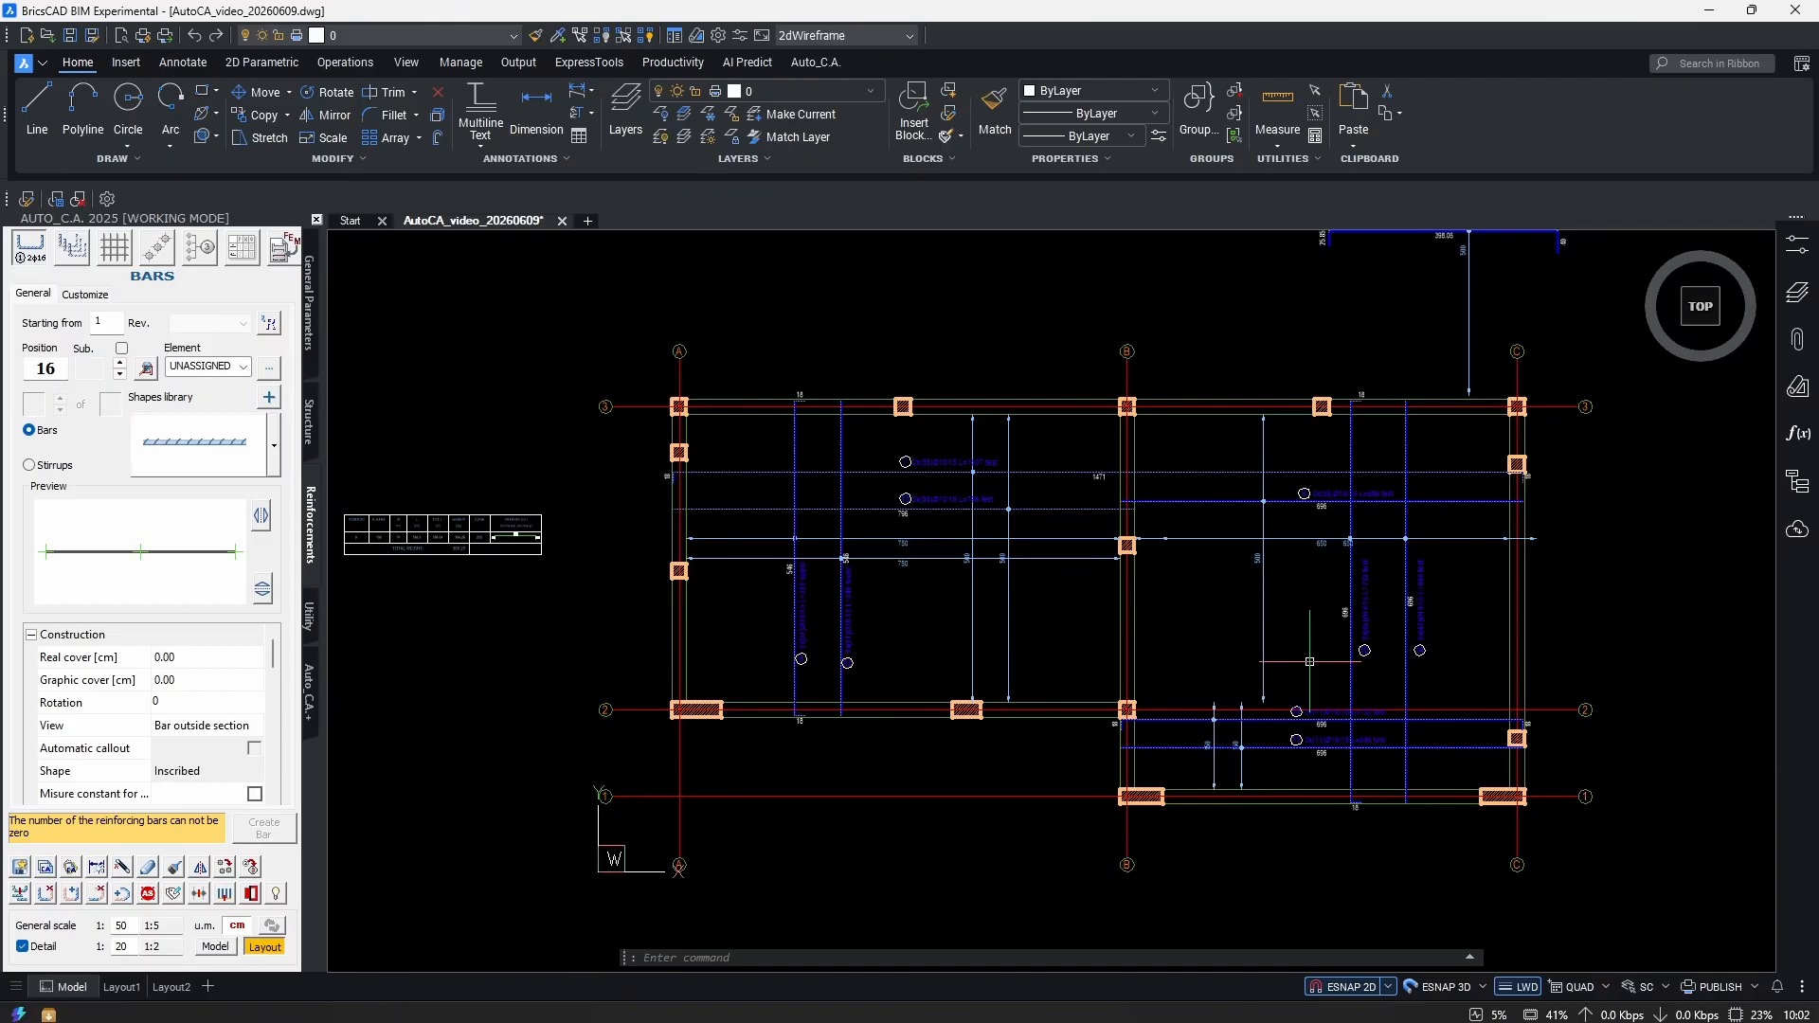
Crossing-select the leftover bar and helper line and erase them with E.
scroll(1309, 661, up, 4)
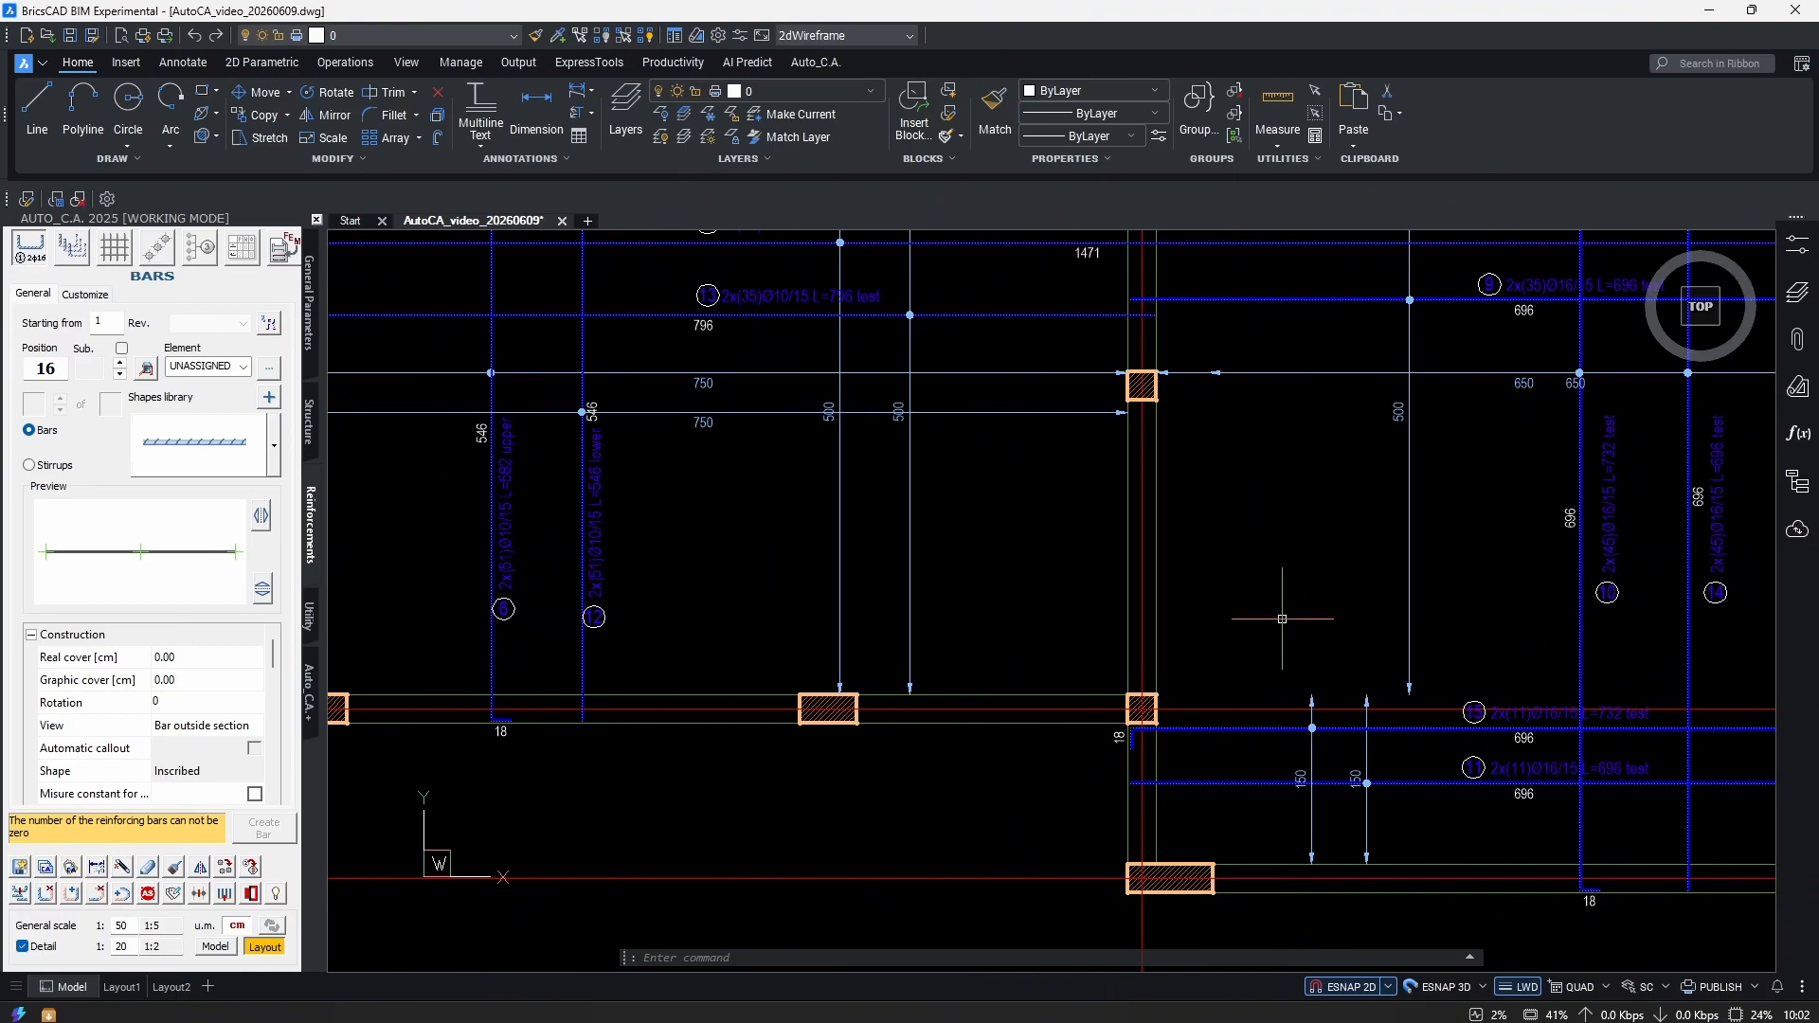
scroll(1184, 644, down, 3)
scroll(852, 530, up, 8)
click(822, 548)
click(772, 574)
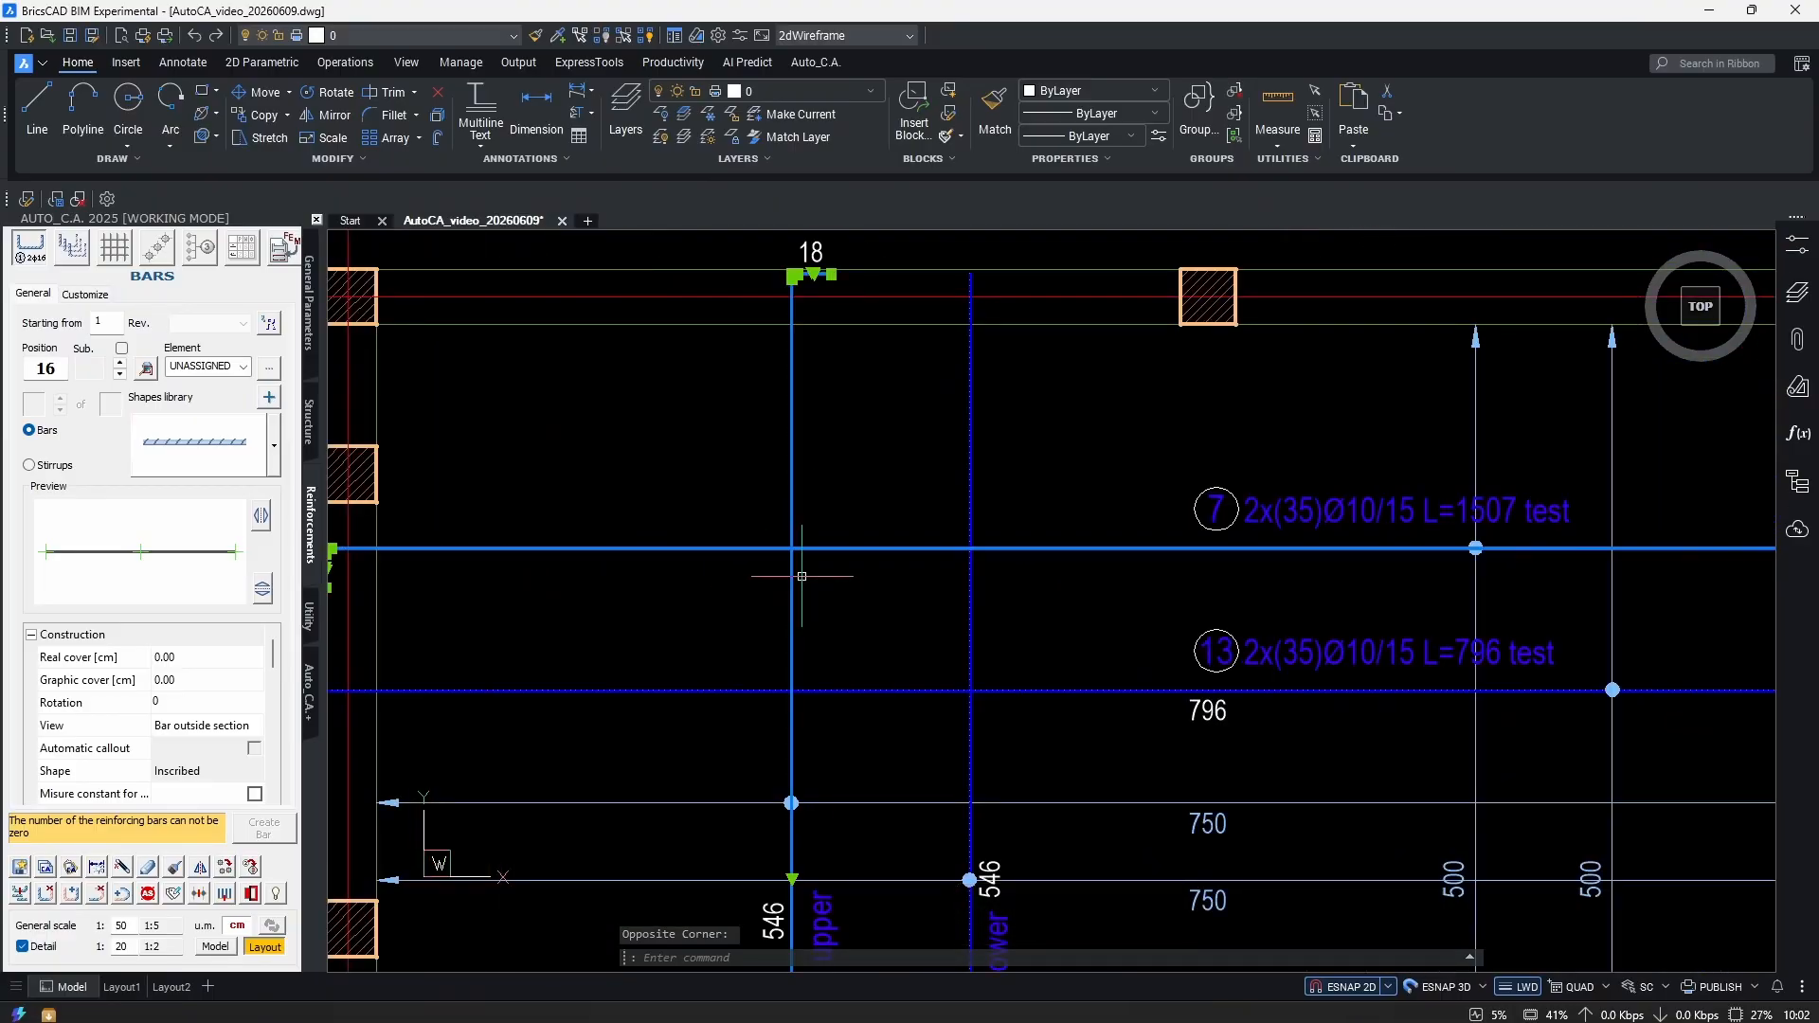
scroll(1317, 588, down, 3)
scroll(903, 572, up, 2)
scroll(903, 572, down, 5)
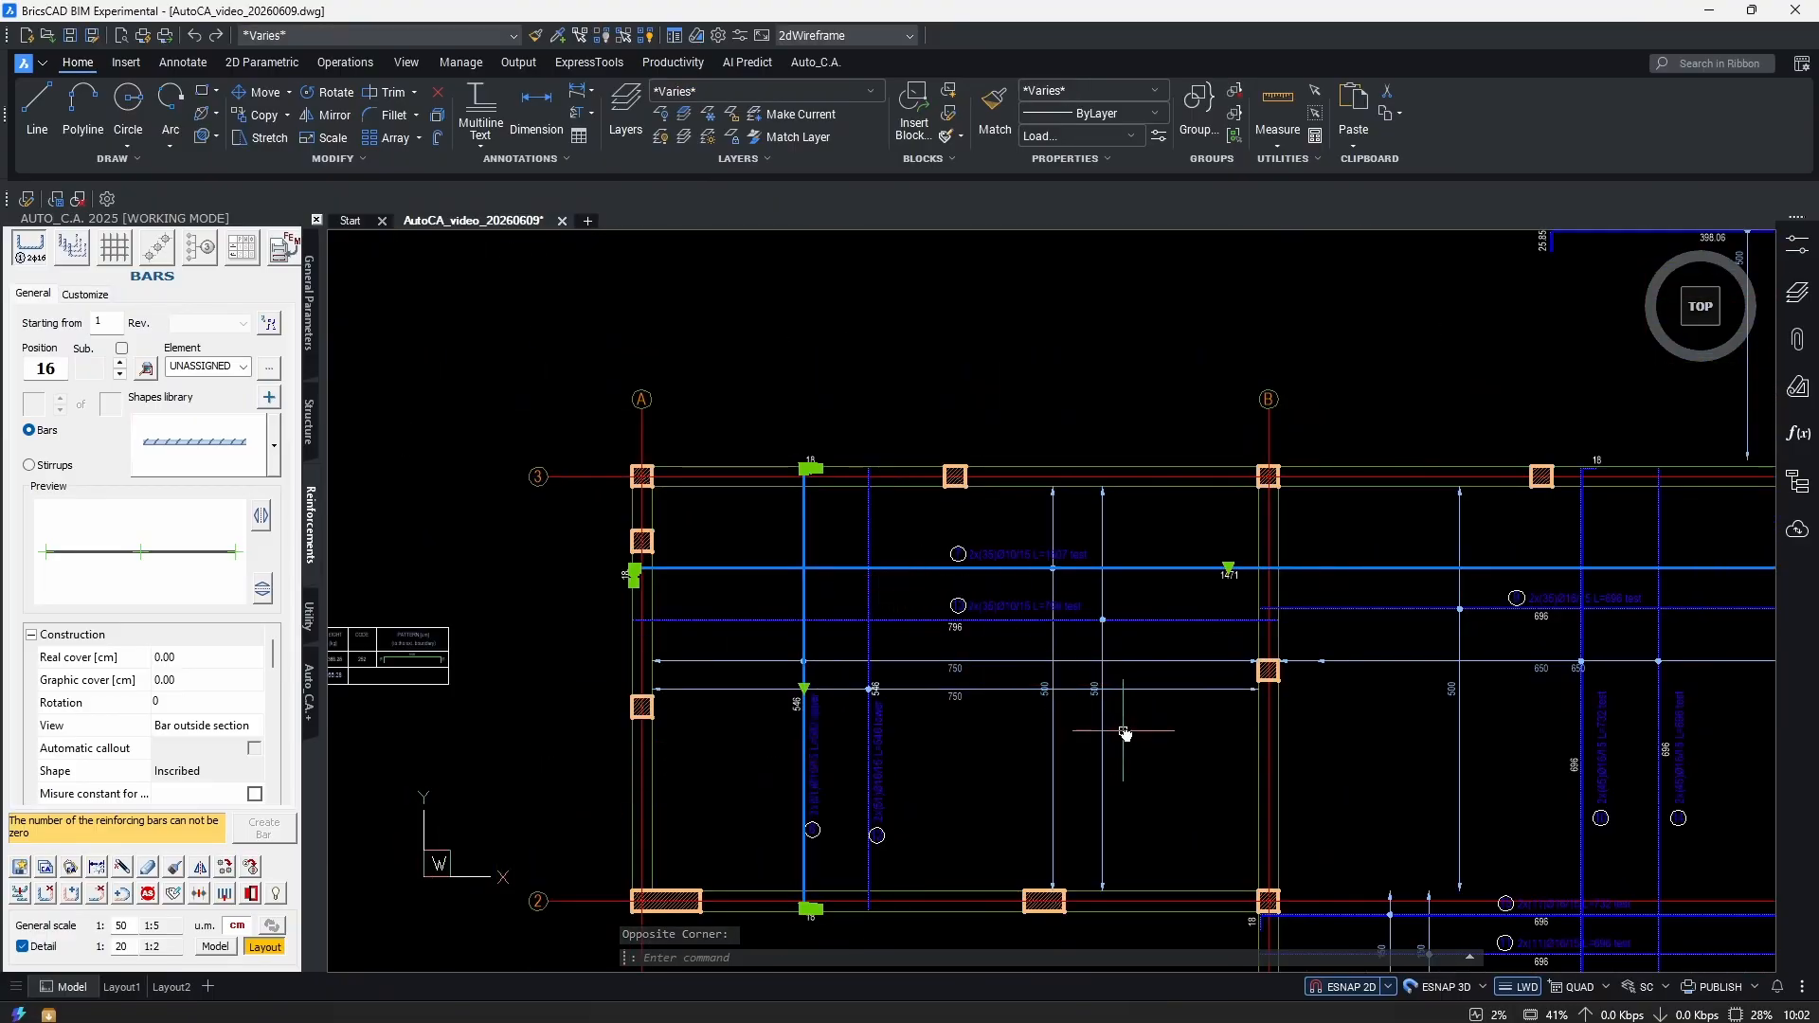
key(Escape)
scroll(1334, 596, up, 1)
middle_drag(1334, 596, 1261, 844)
click(1219, 456)
click(1110, 584)
text(e)
key(Return)
mouse_move(1147, 549)
middle_down()
mouse_move(1429, 286)
mouse_move(1285, 299)
middle_up()
Select the whole plan, clear the selection, and enter MD to call MODIFYCA.
key(ctrl+a)
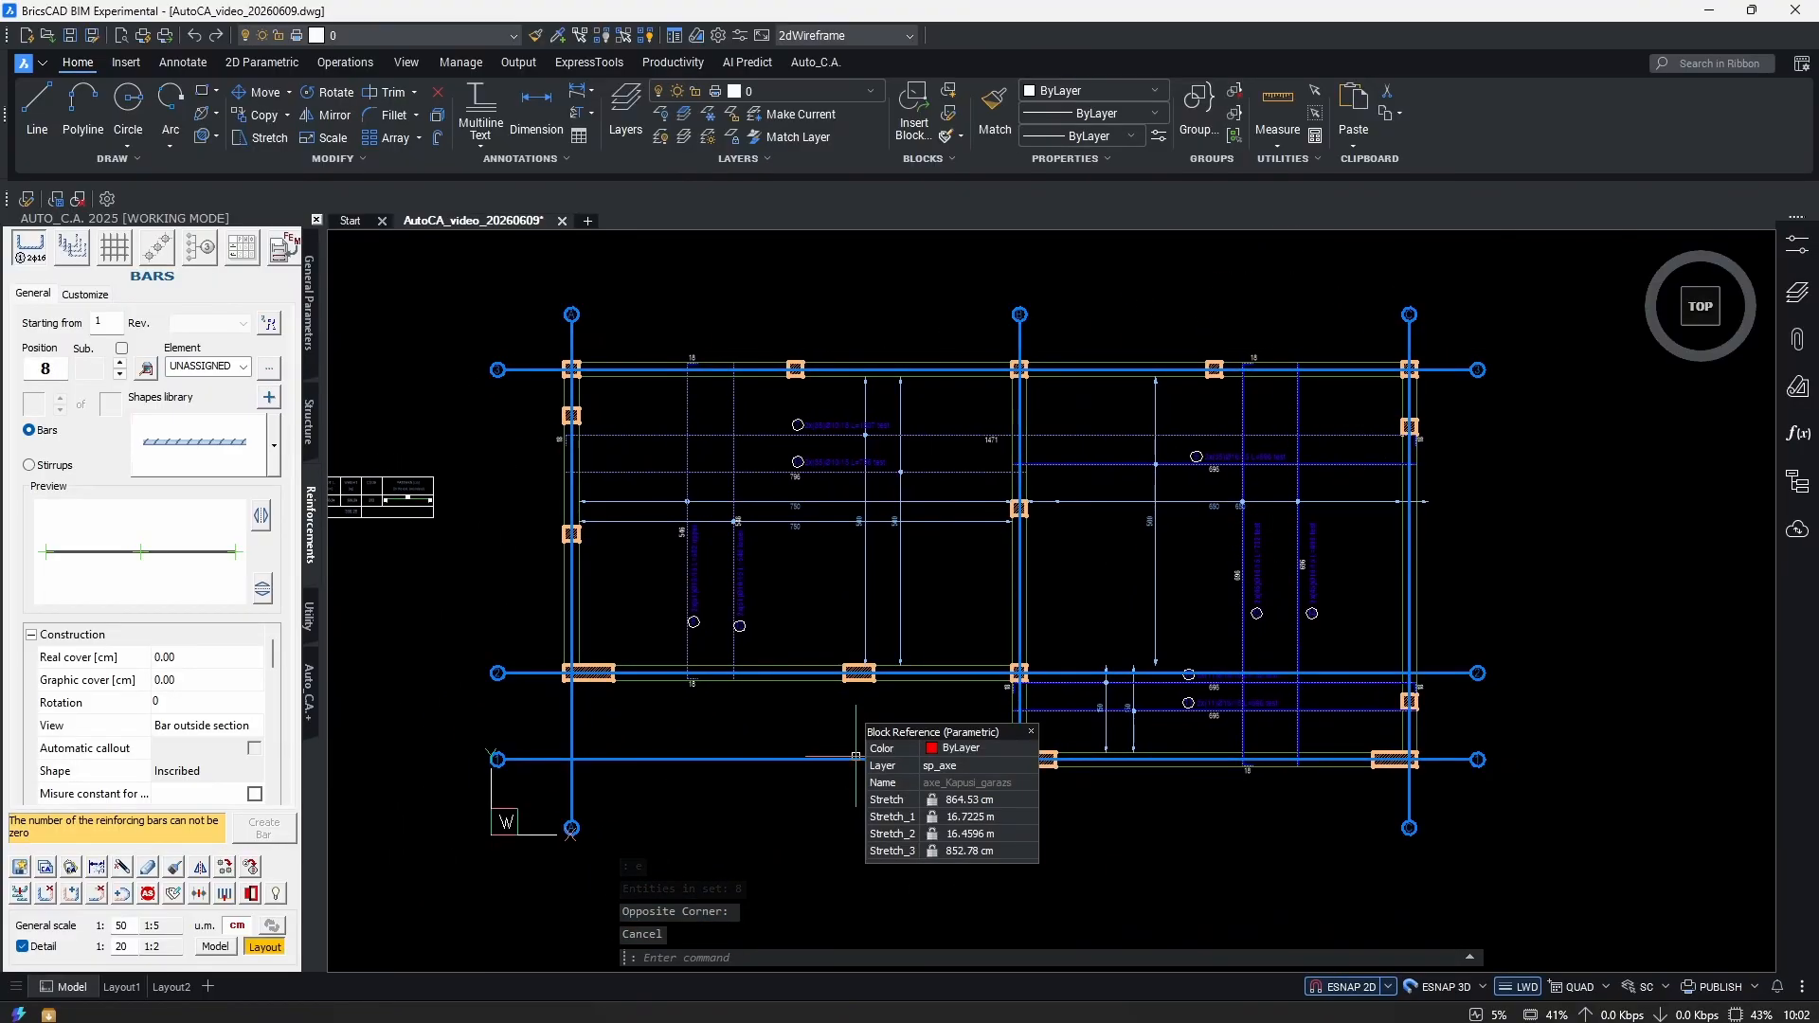
key(Escape)
text(md)
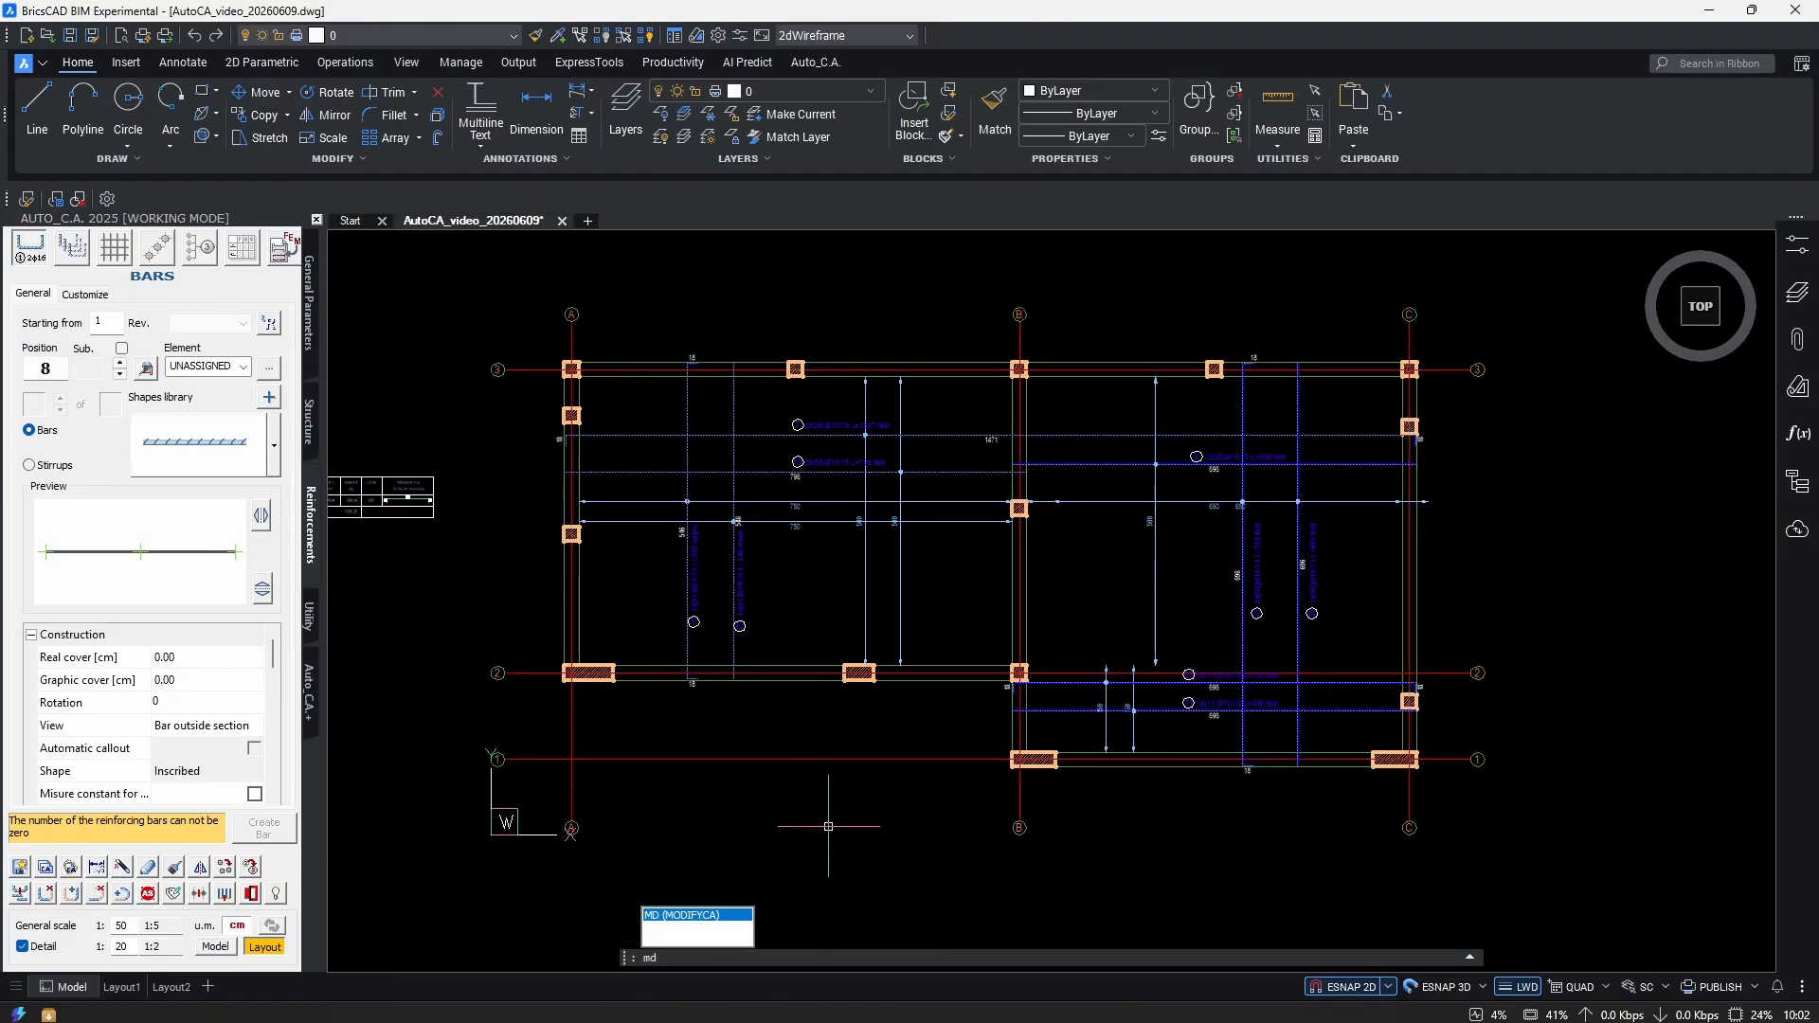
Run MD on all 148 slab-plan entities, filtered to Steel elements only.
click(718, 915)
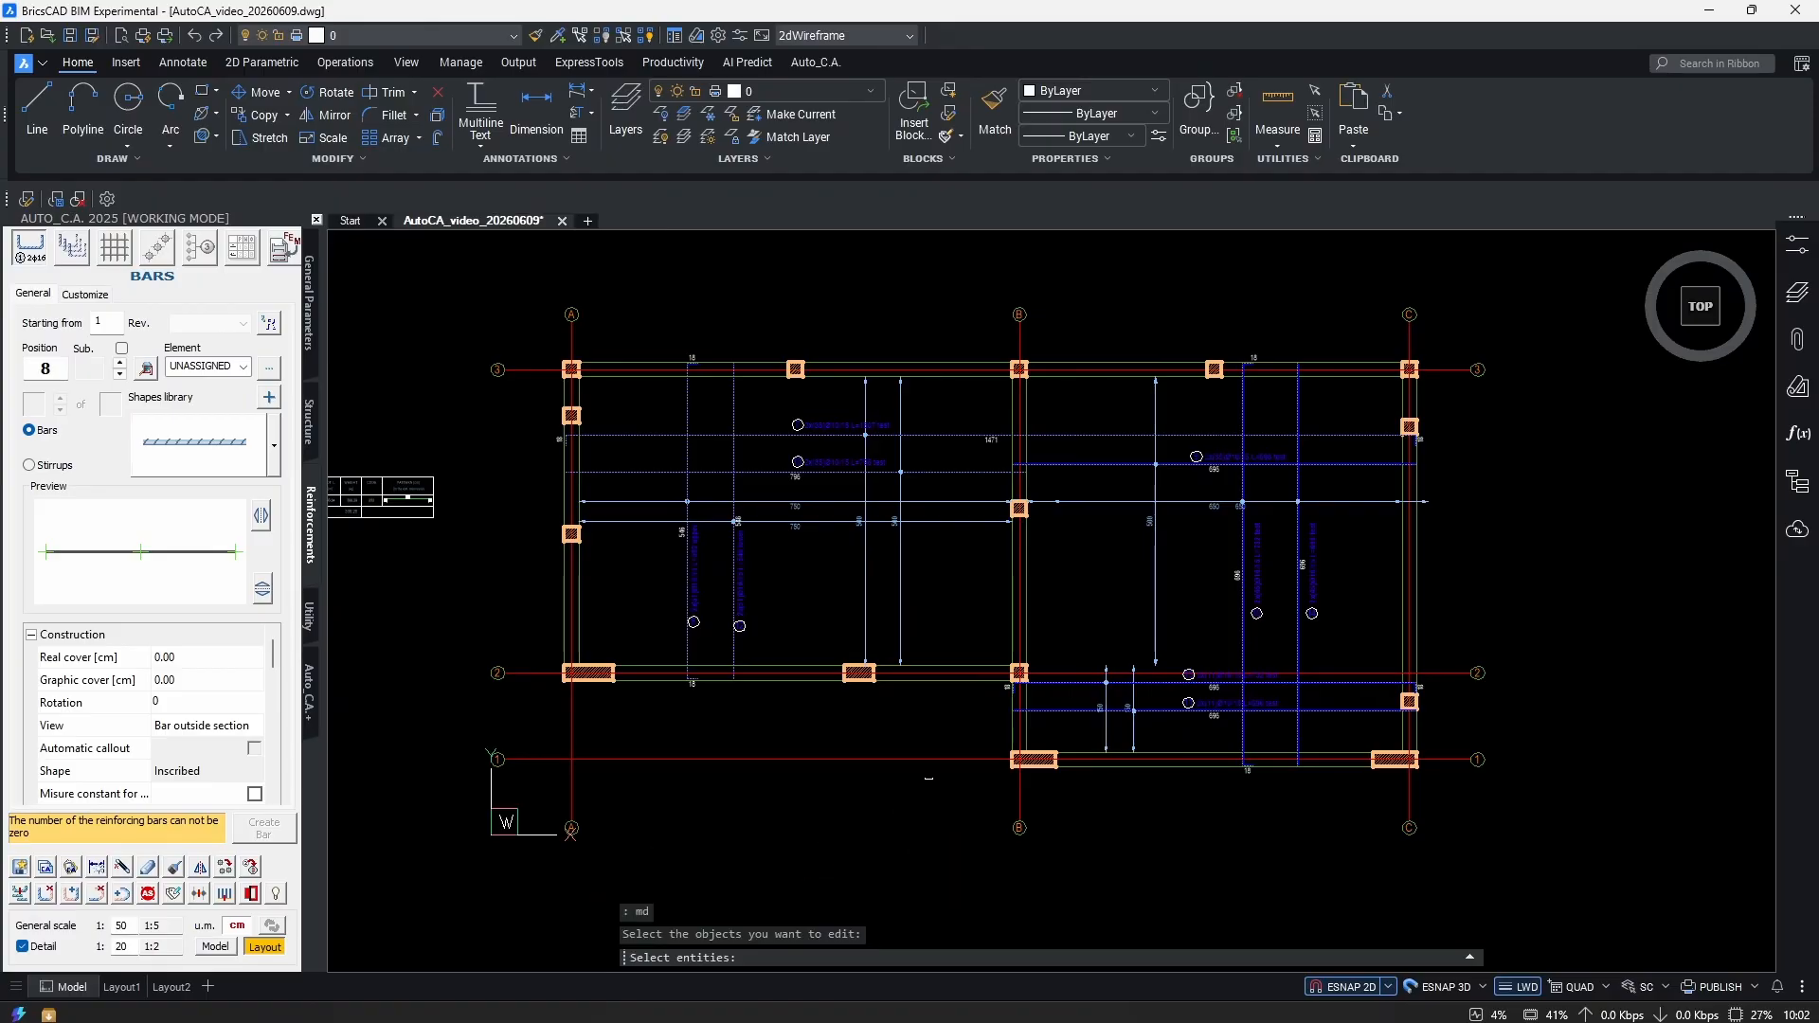
click(1540, 310)
click(702, 850)
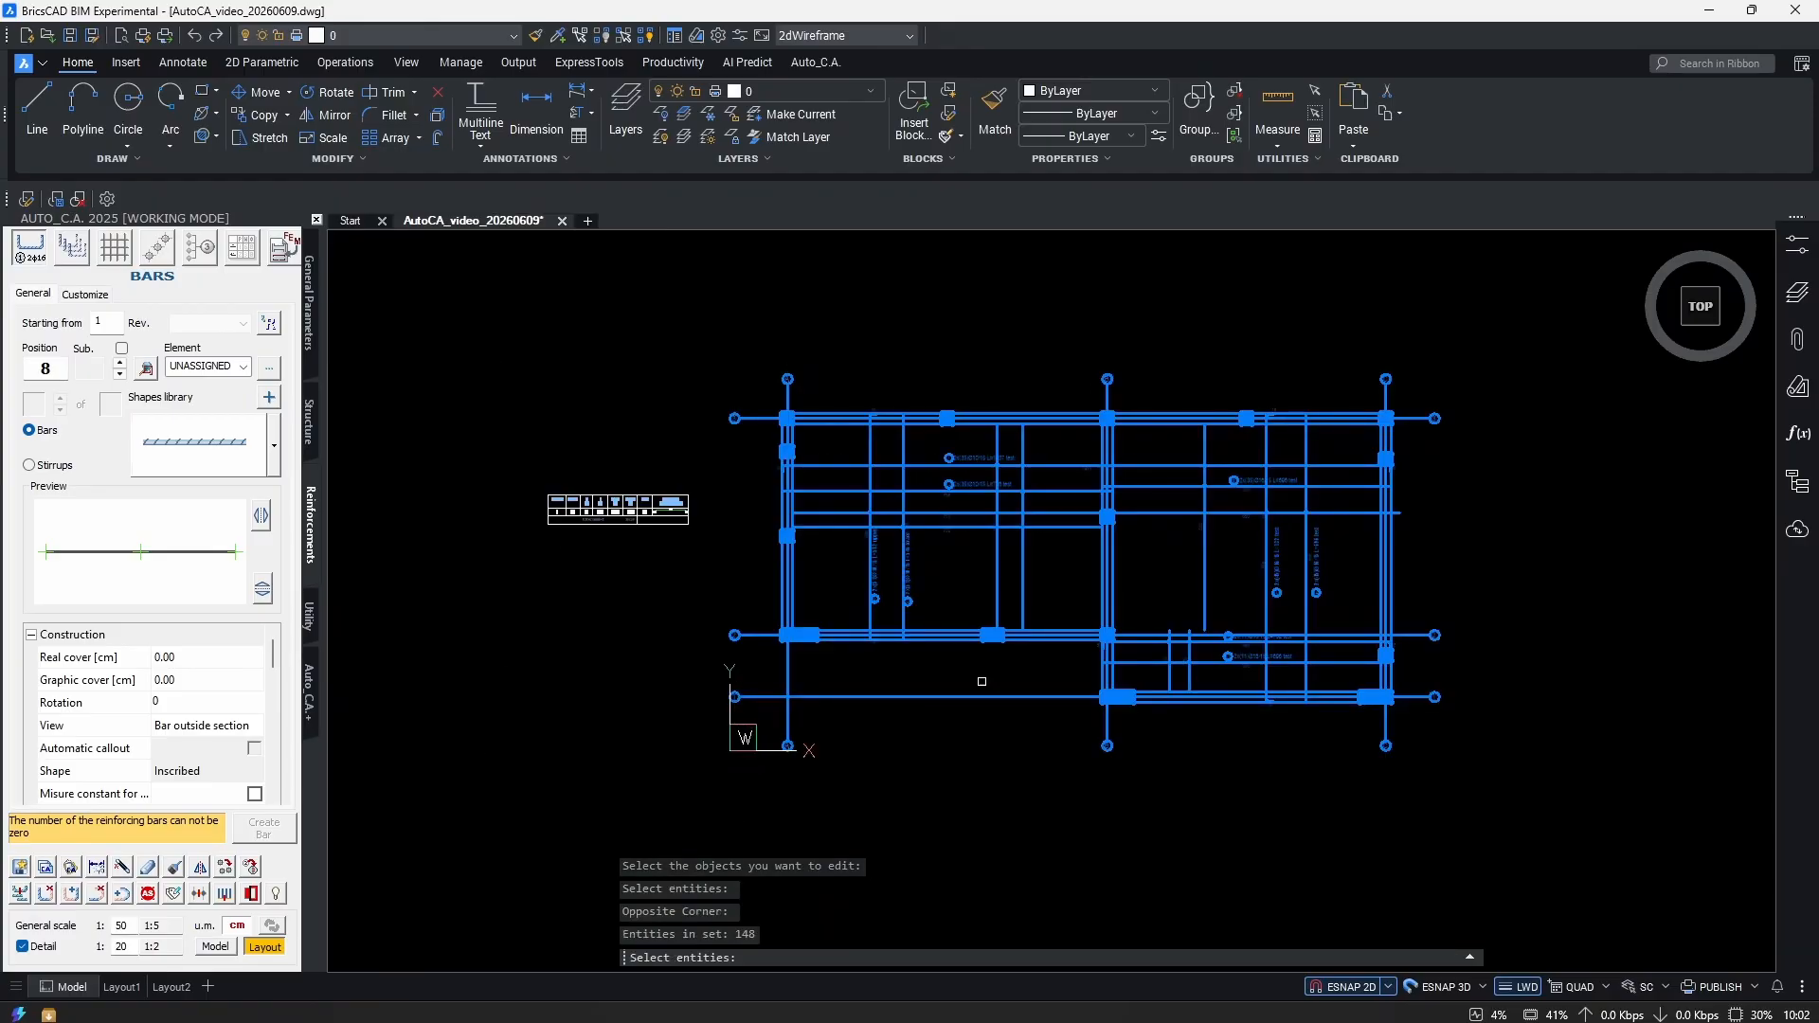
scroll(995, 580, up, 2)
scroll(1128, 639, down, 3)
key(Return)
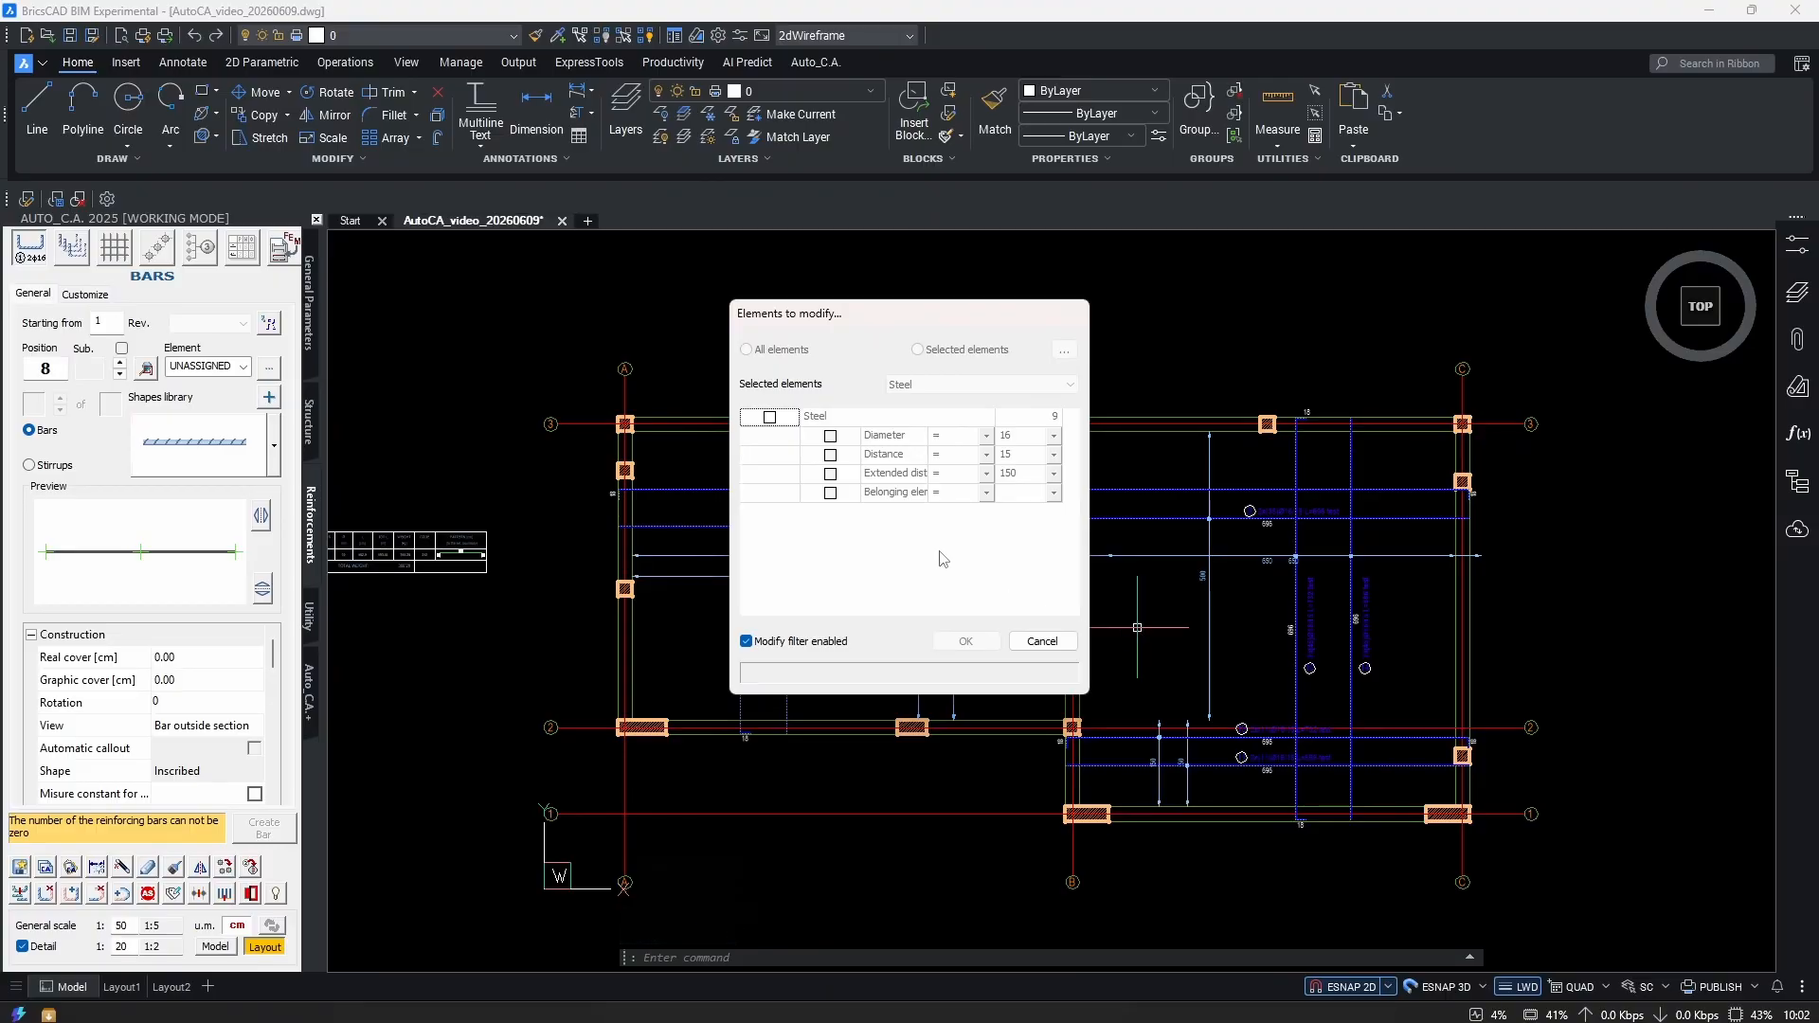
click(769, 417)
click(953, 644)
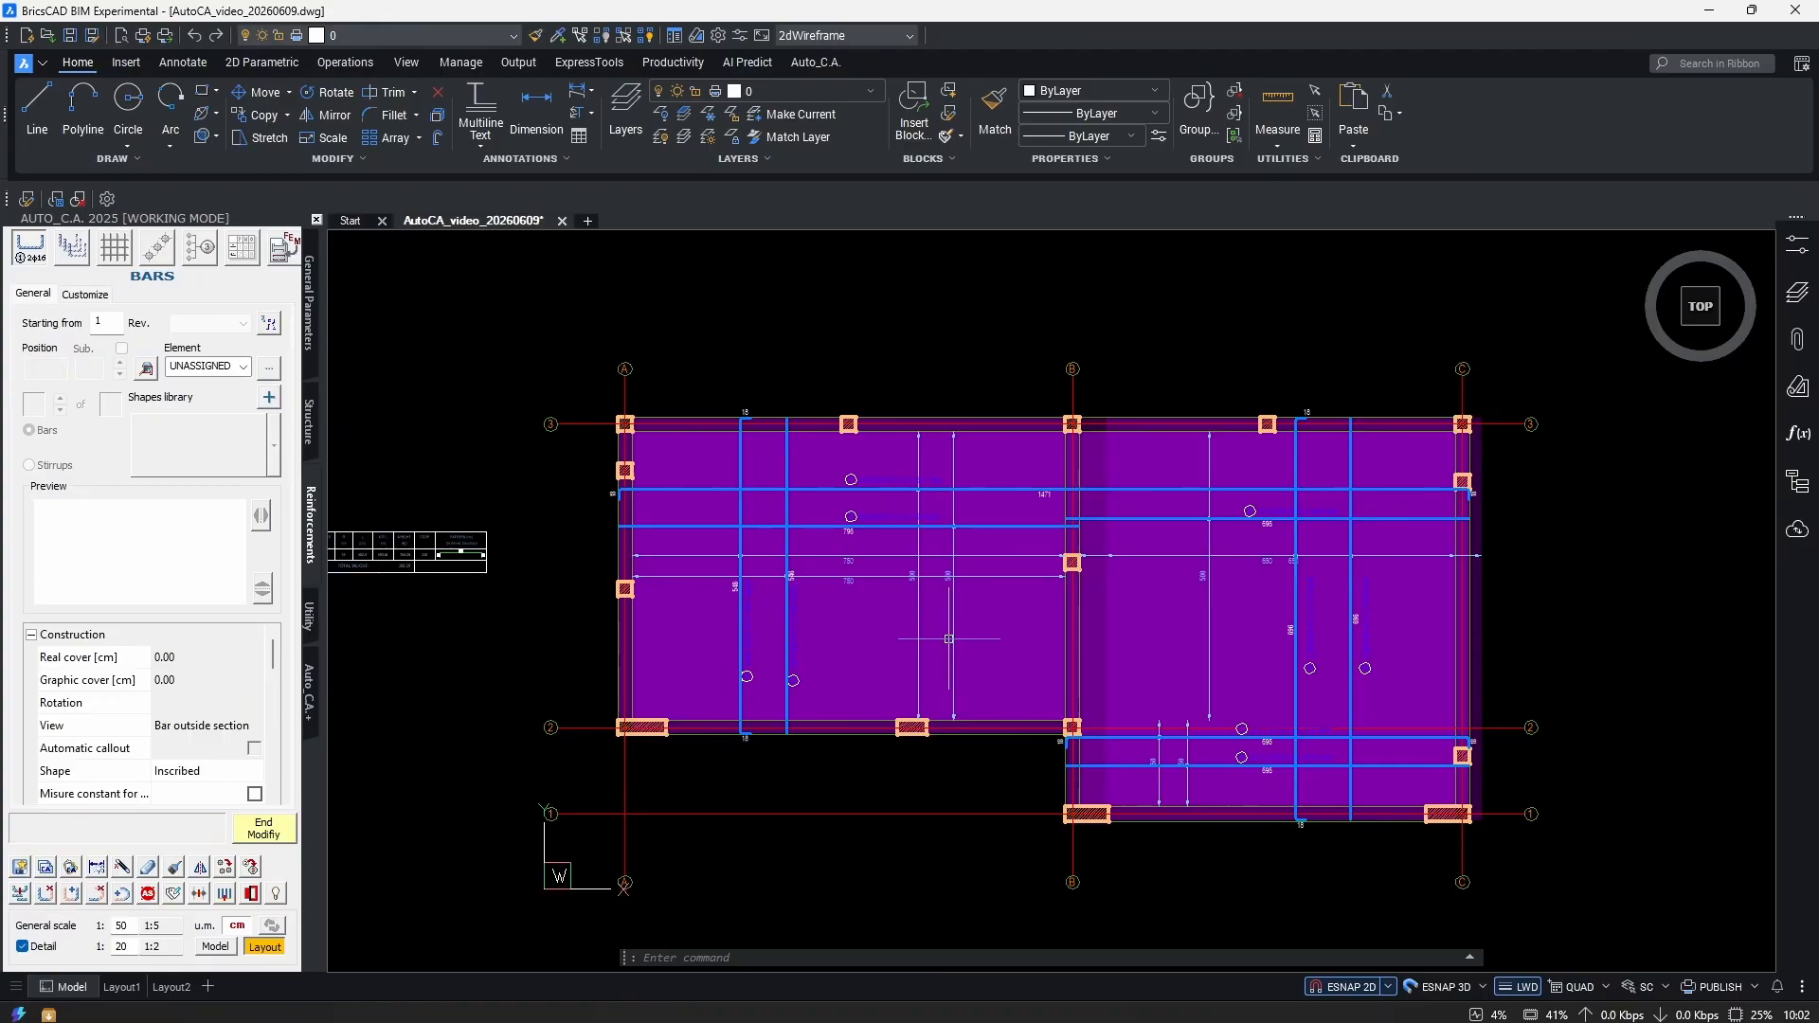
Set the Diameter [mm] value of the selected bars to 12.
scroll(1101, 707, up, 2)
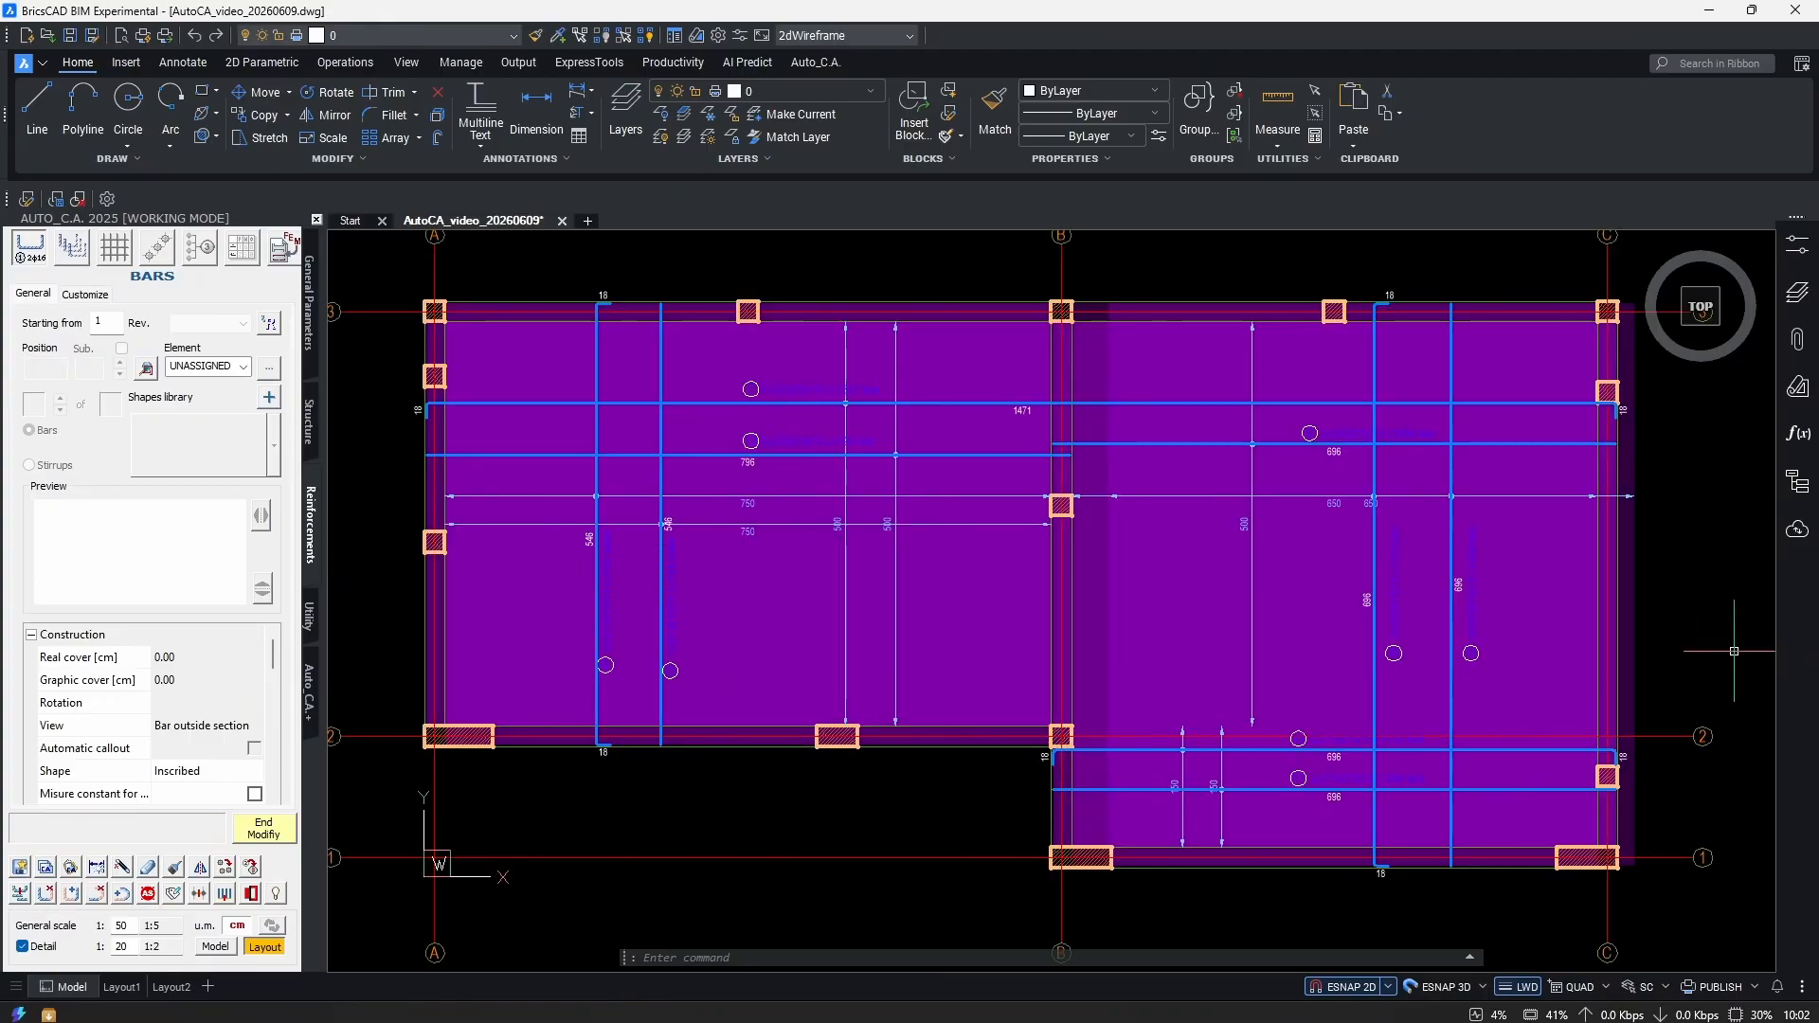
scroll(1194, 712, down, 2)
scroll(197, 748, down, 5)
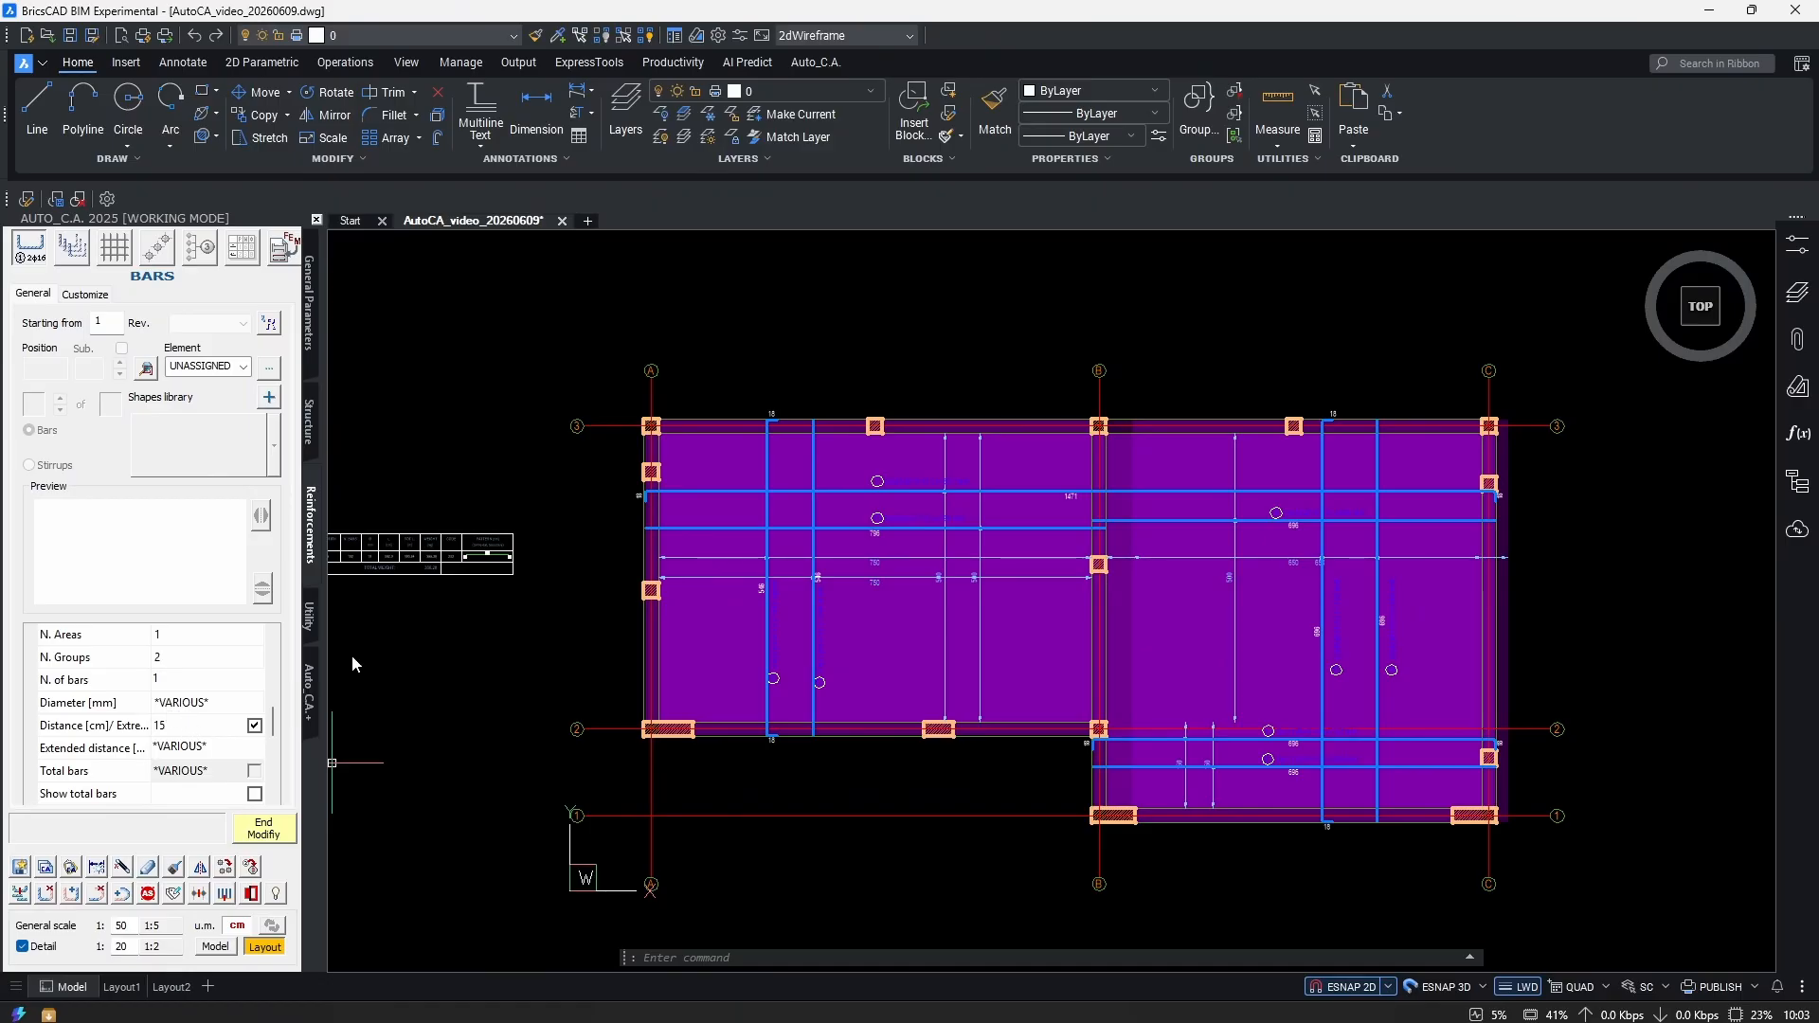
scroll(889, 546, up, 2)
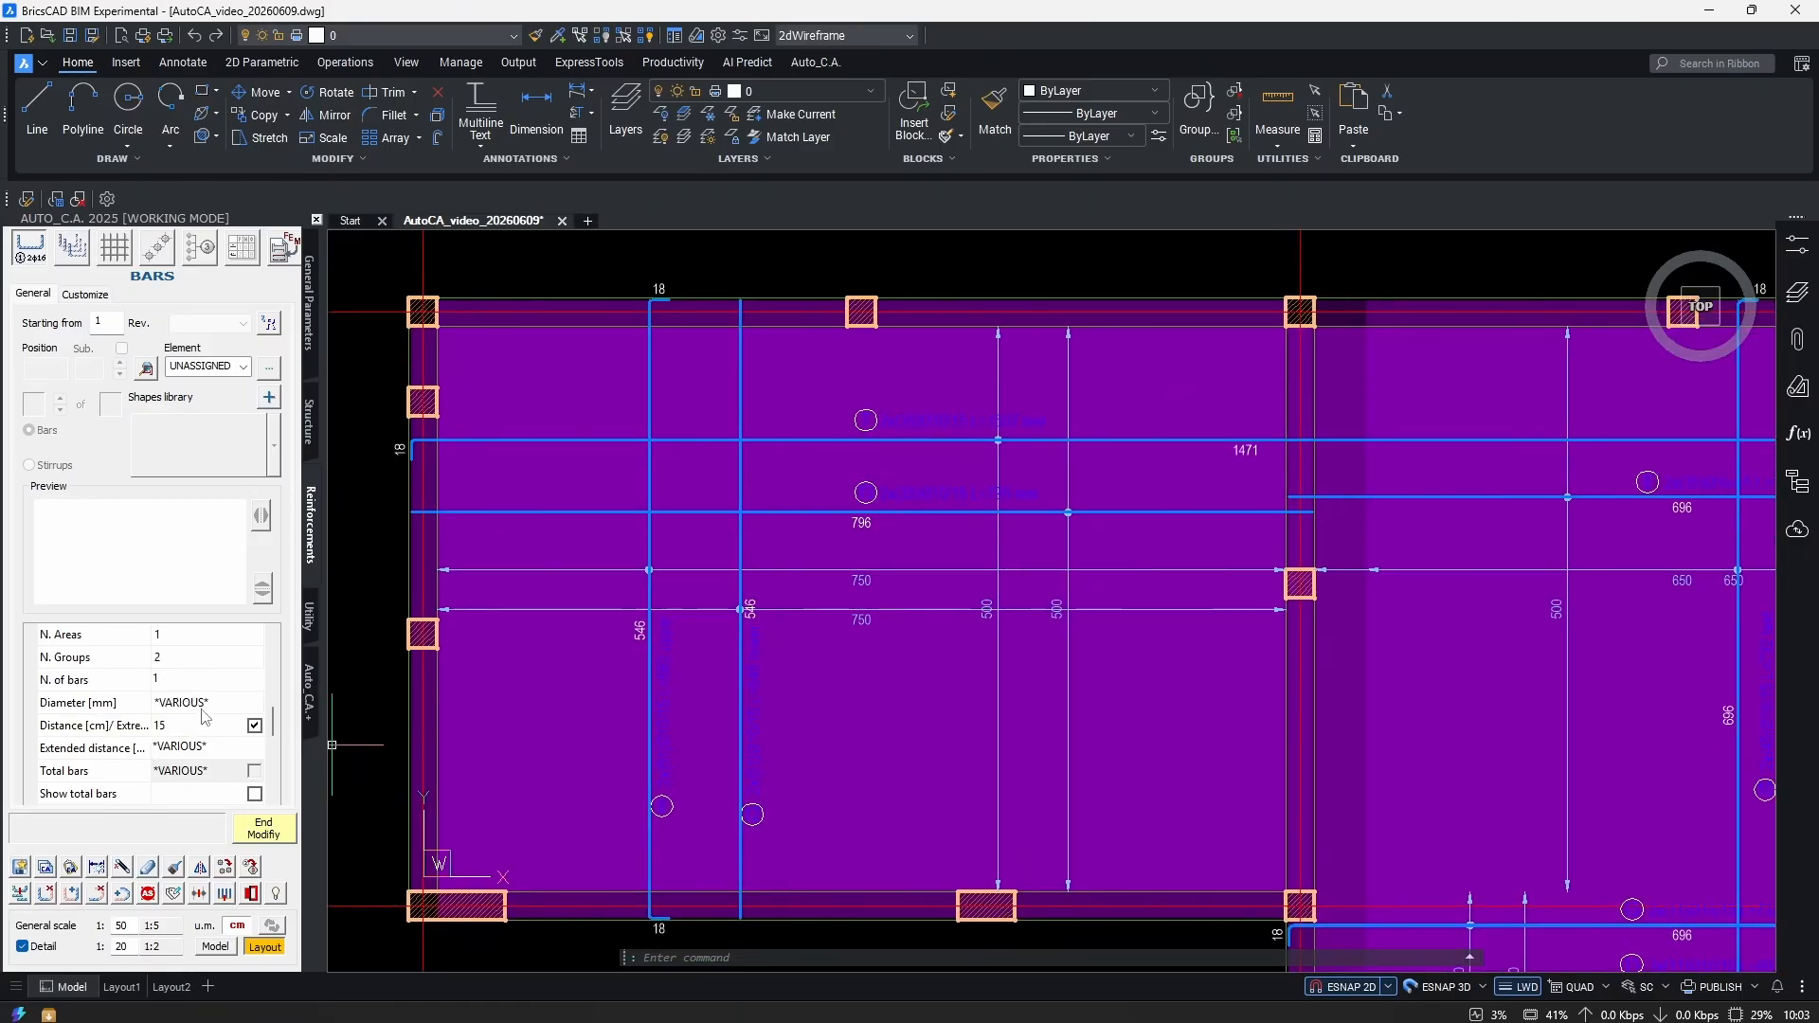
click(188, 703)
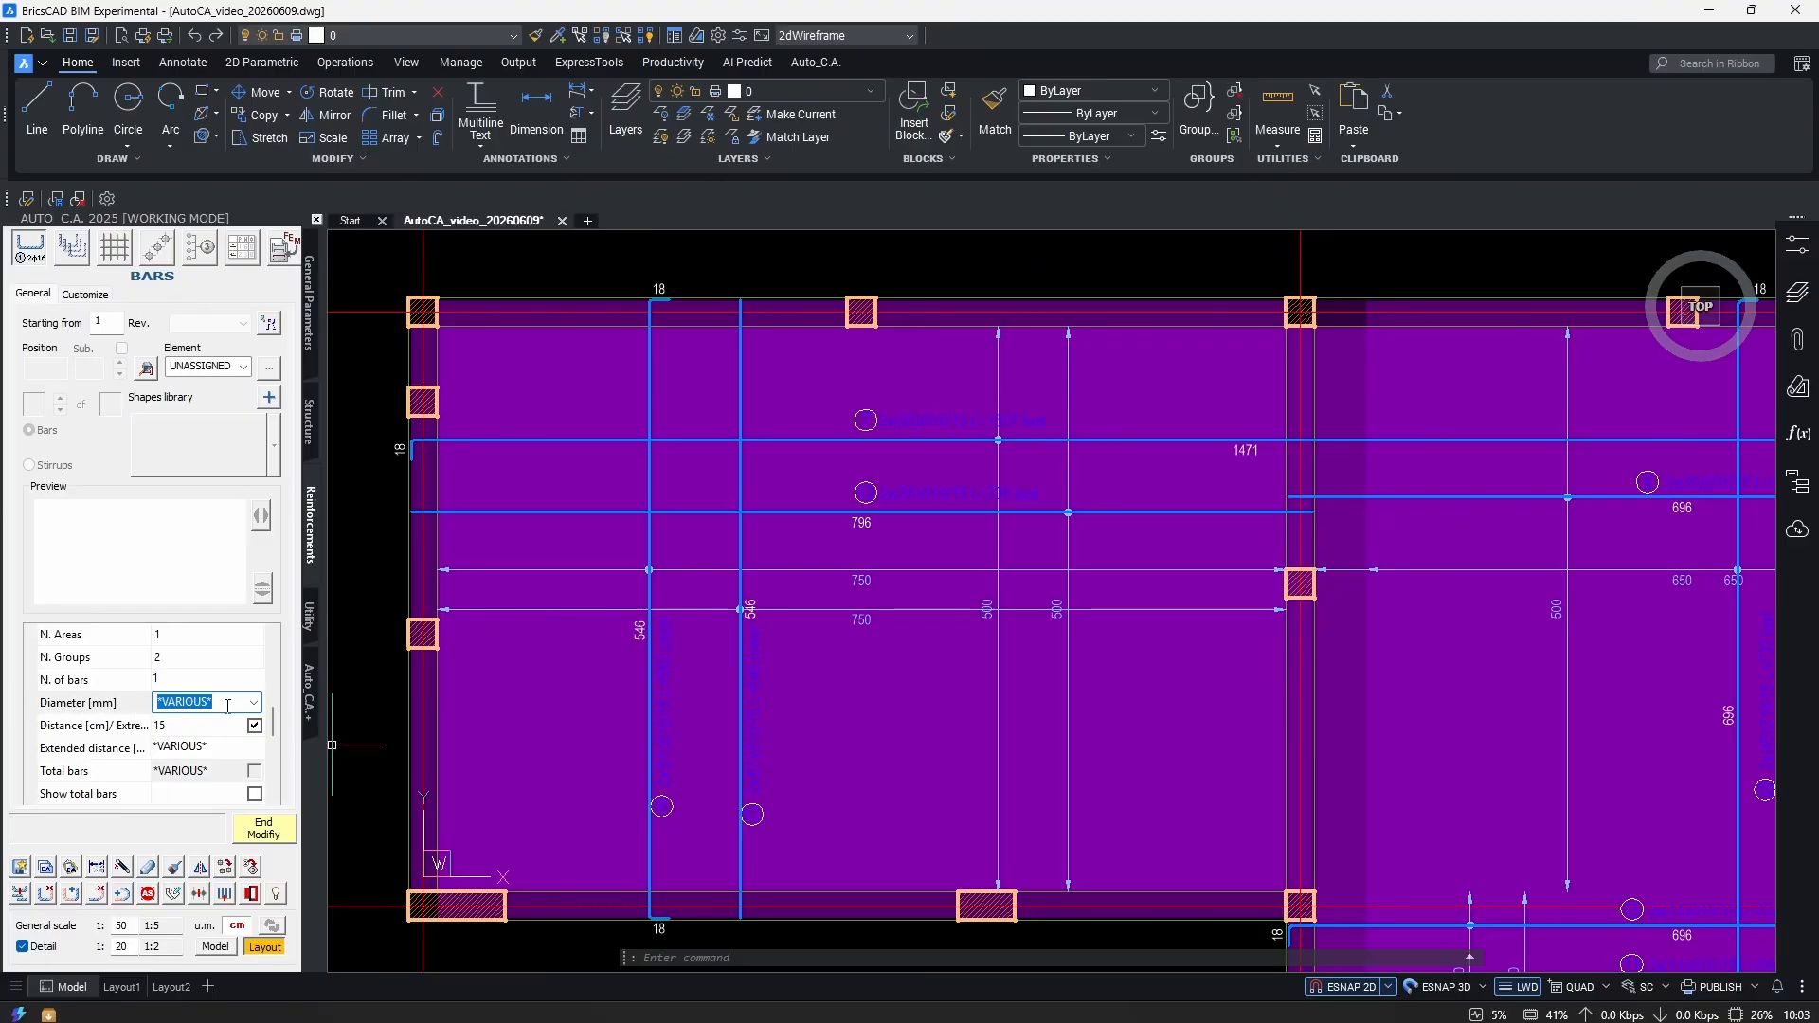
scroll(654, 775, up, 3)
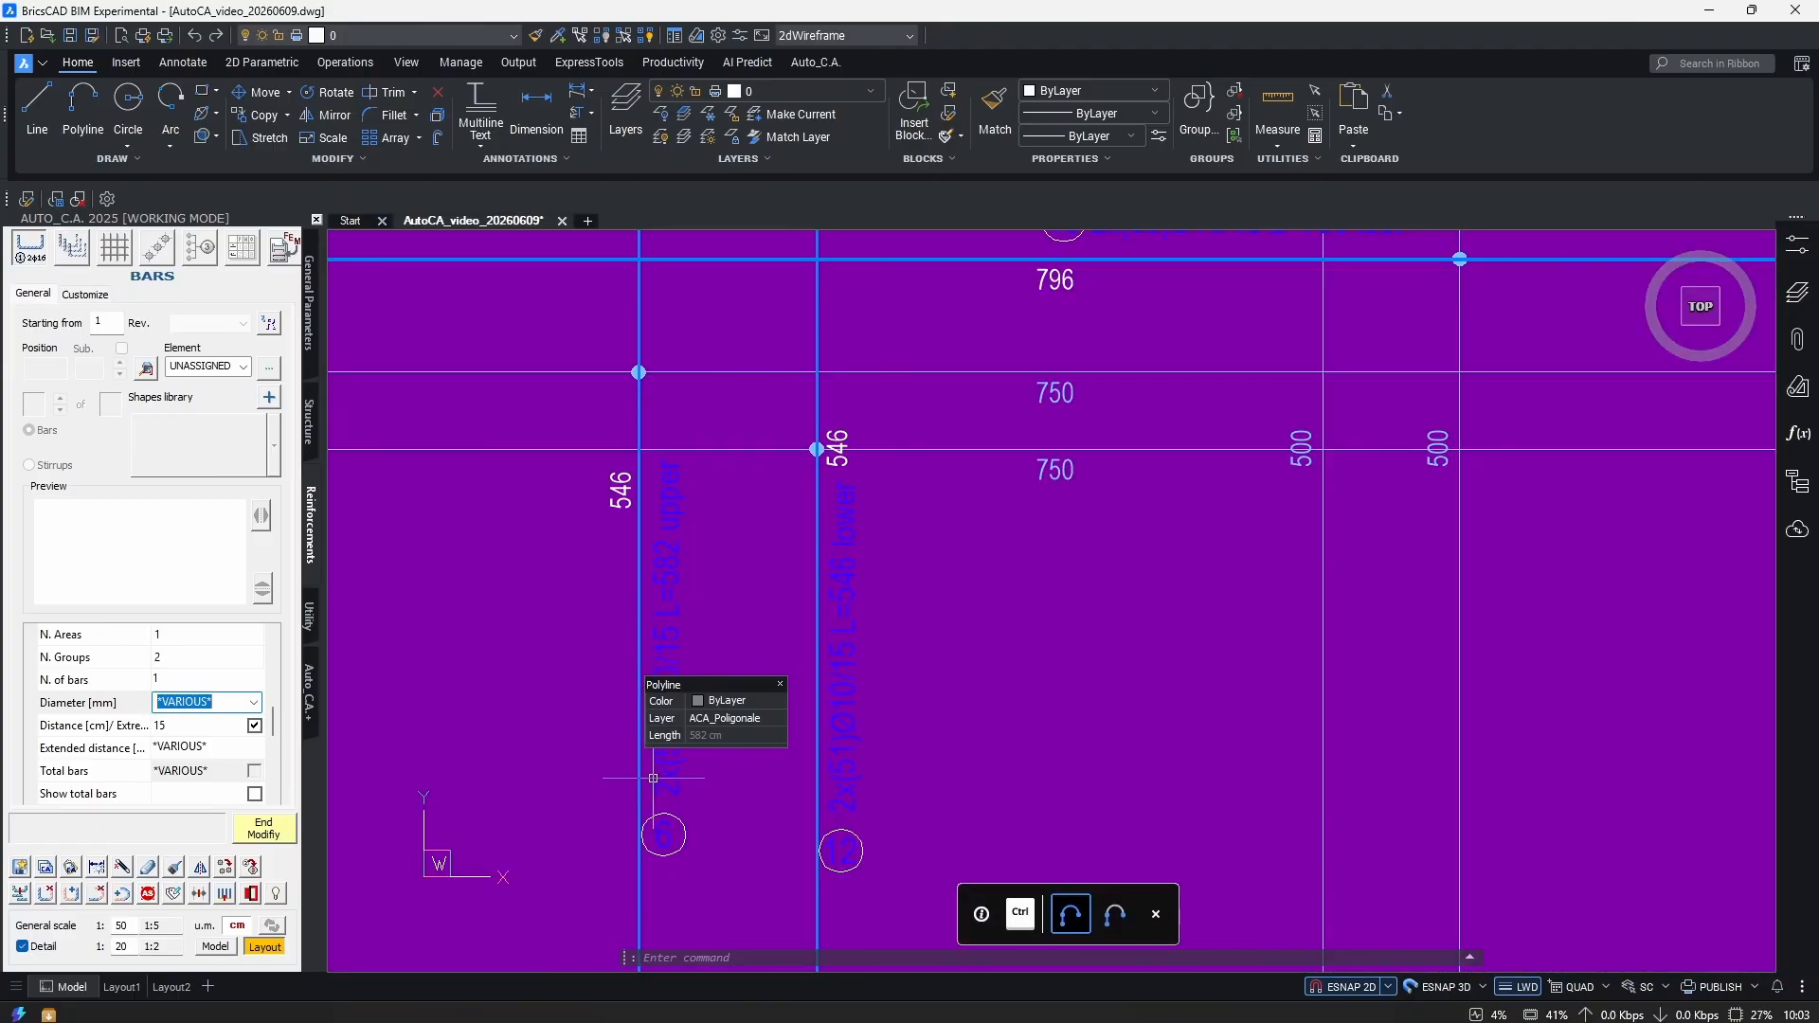
middle_drag(864, 520, 722, 880)
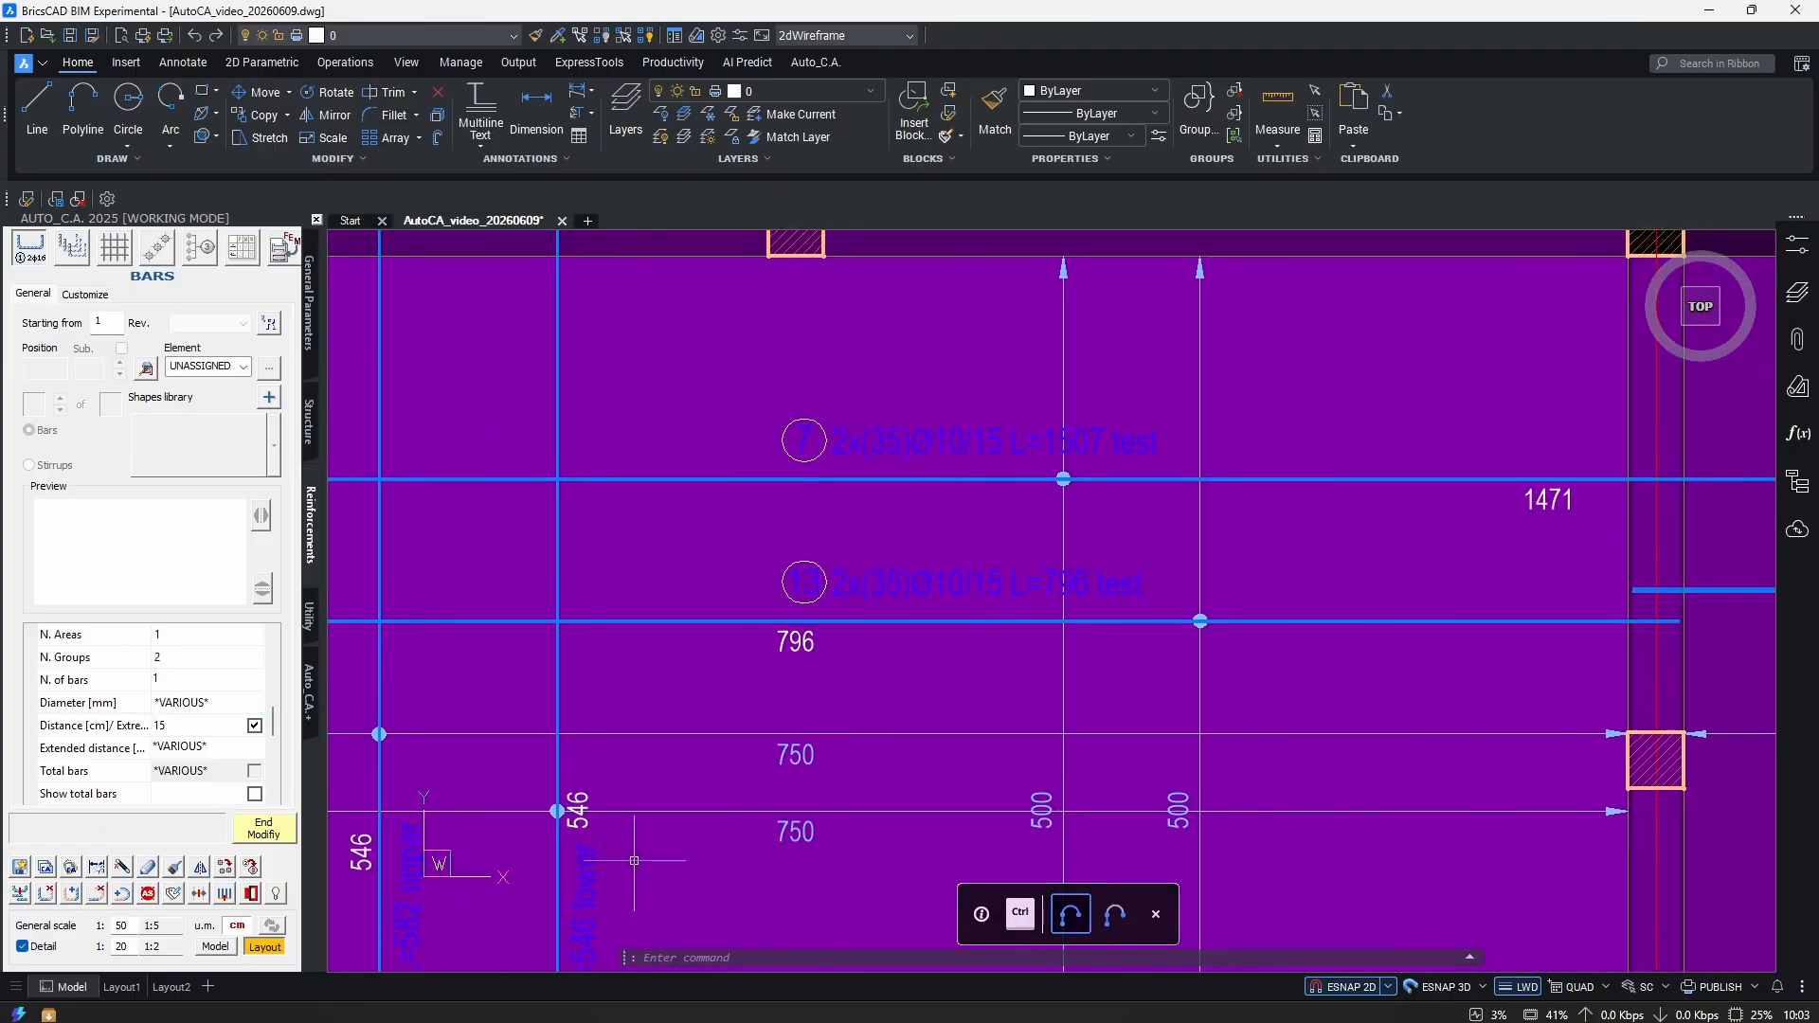
middle_drag(1398, 674, 603, 630)
scroll(602, 630, down, 2)
scroll(1239, 743, up, 3)
scroll(1042, 744, down, 3)
scroll(988, 748, up, 3)
scroll(989, 748, up, 1)
scroll(1065, 699, down, 3)
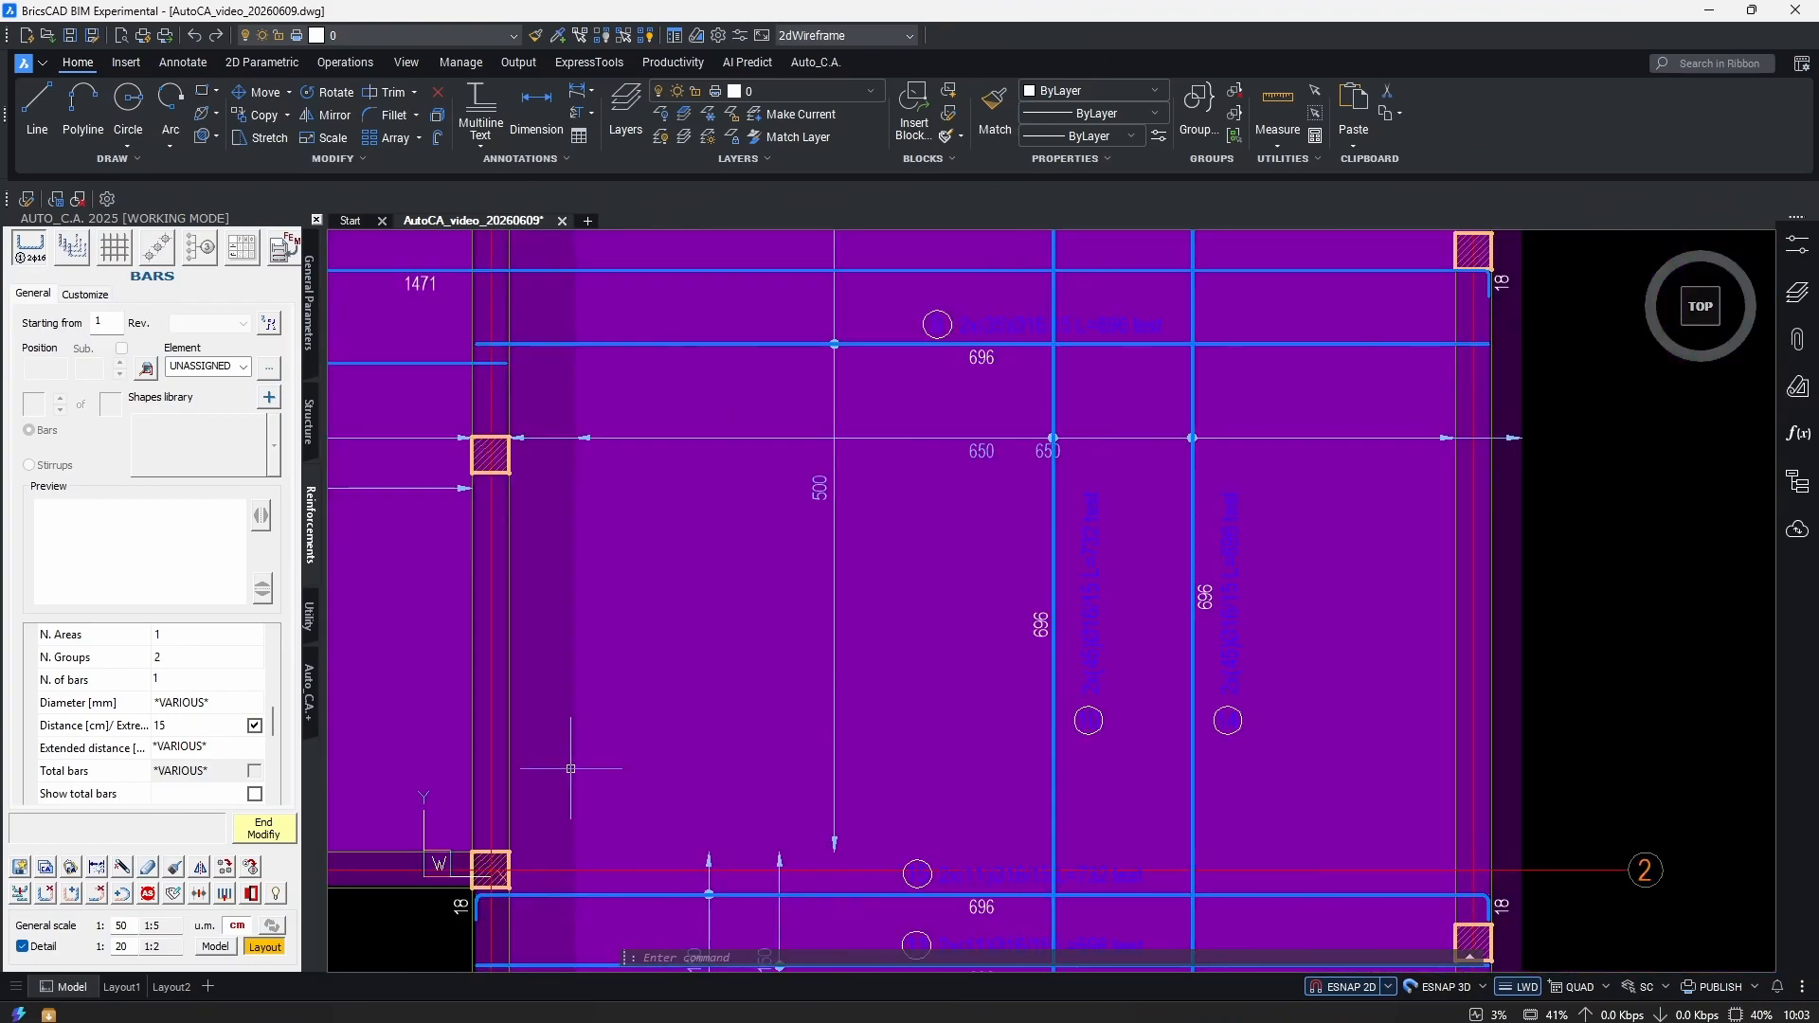
middle_drag(1065, 699, 1402, 671)
click(200, 704)
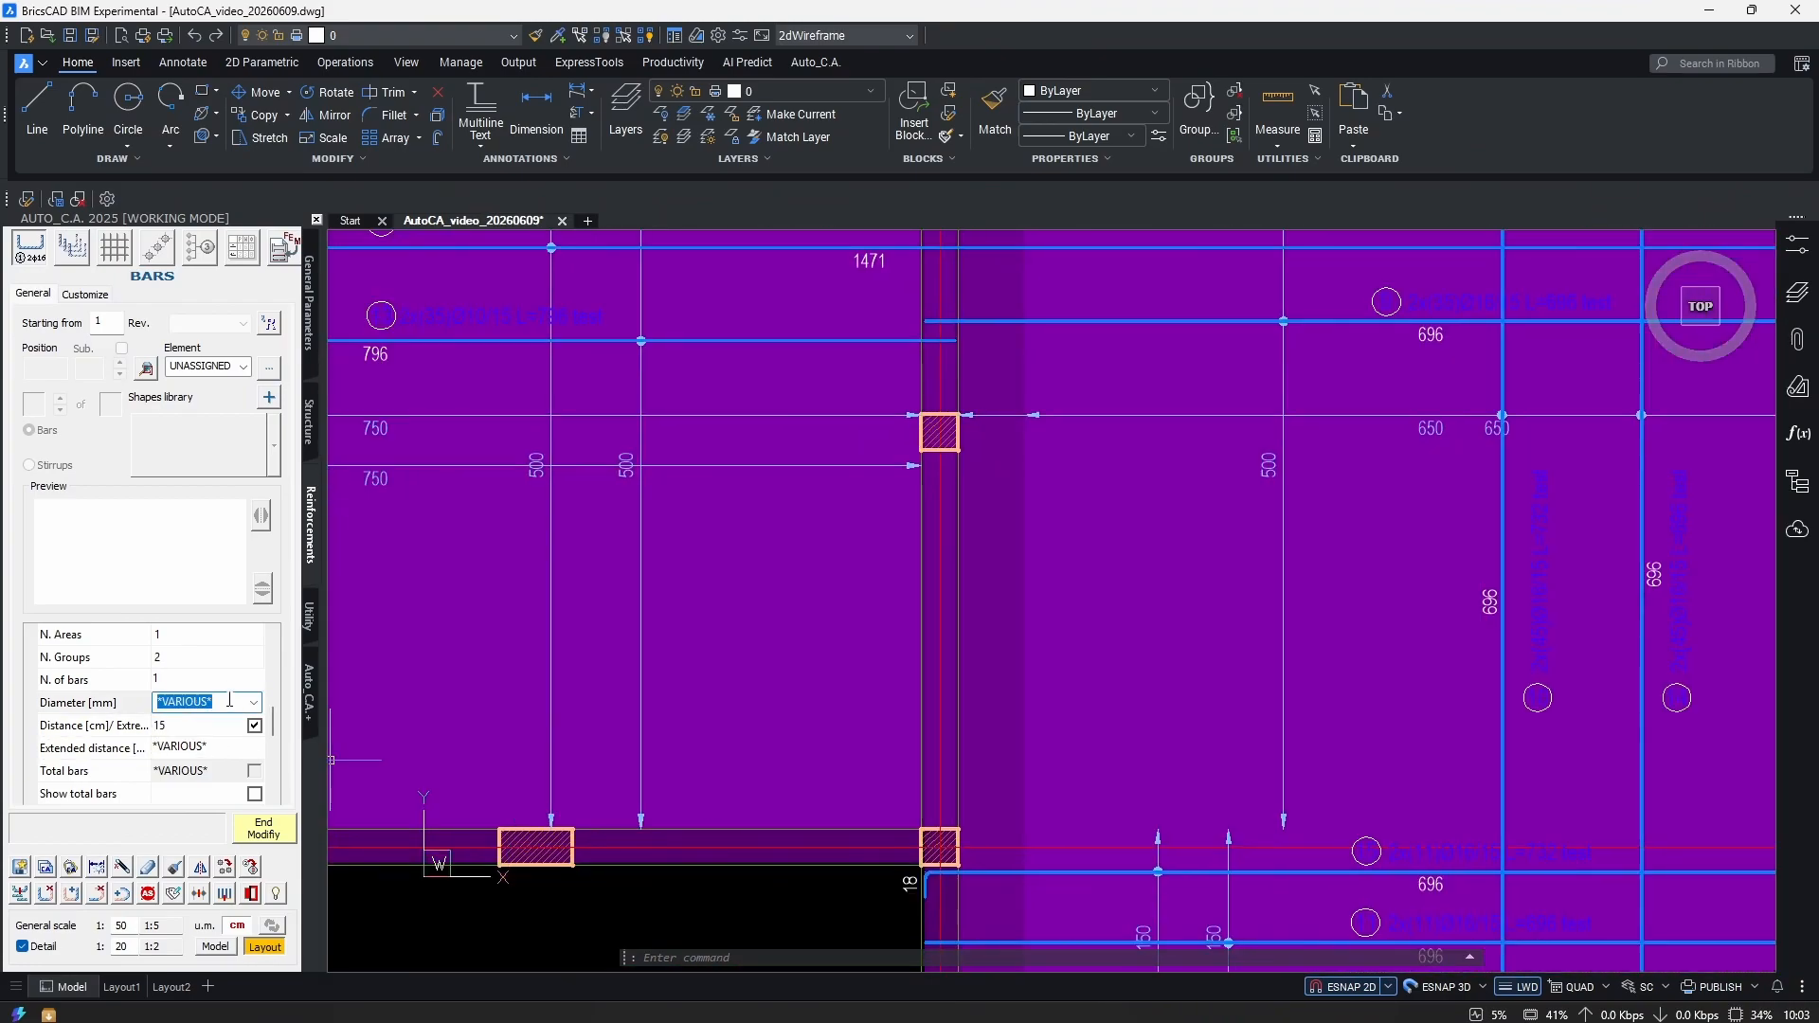
text(12)
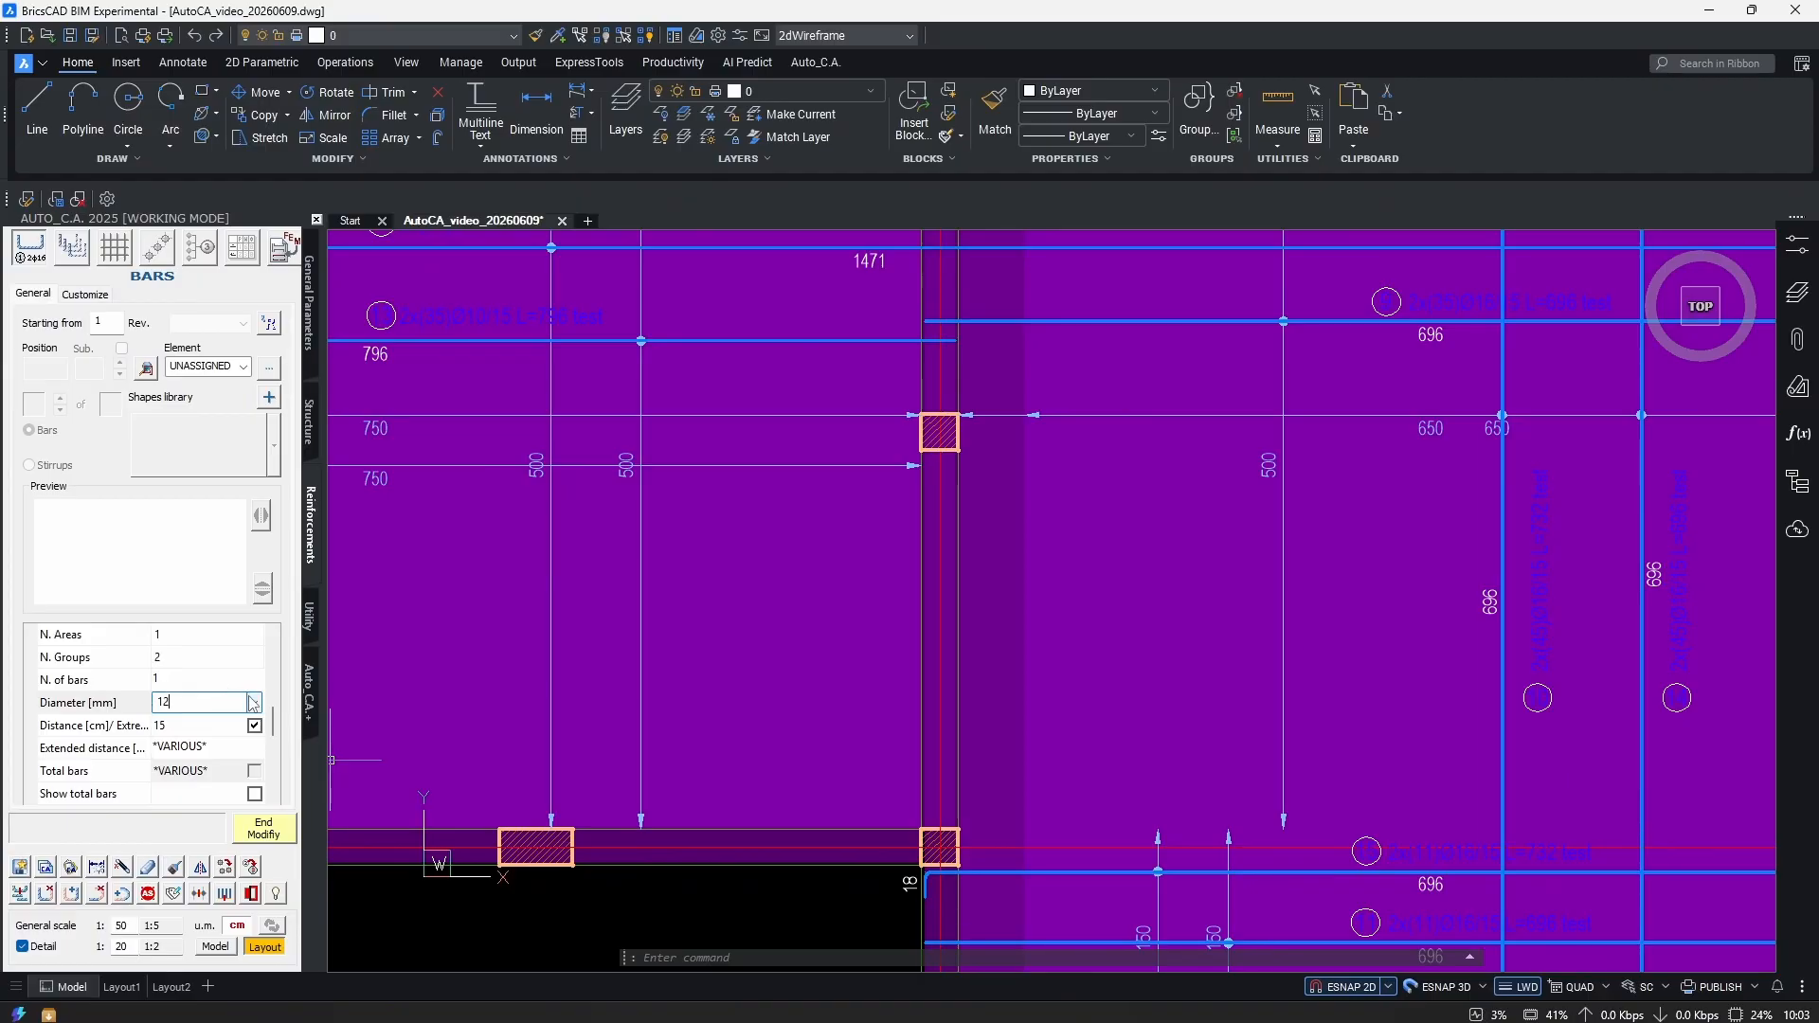
click(185, 681)
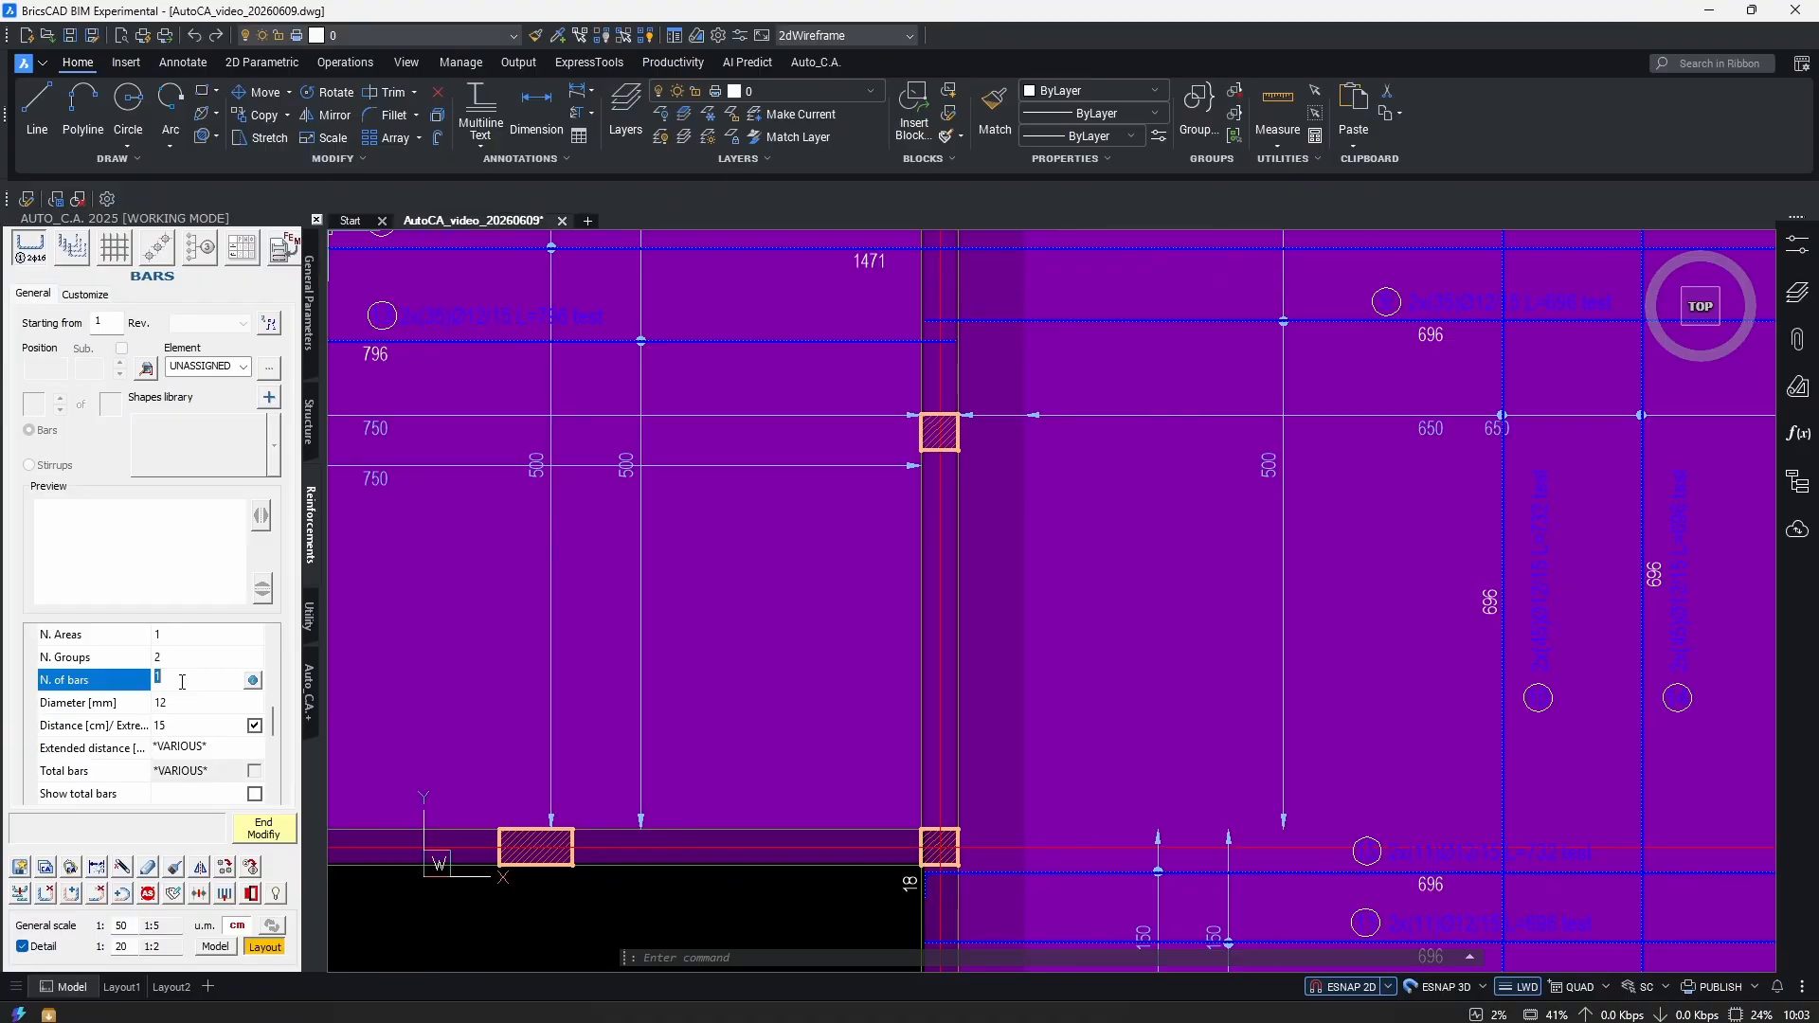
Apply the change so the bars read Ø12, e.g. 2x(35)Ø12/15 in bay A–B.
scroll(928, 649, down, 3)
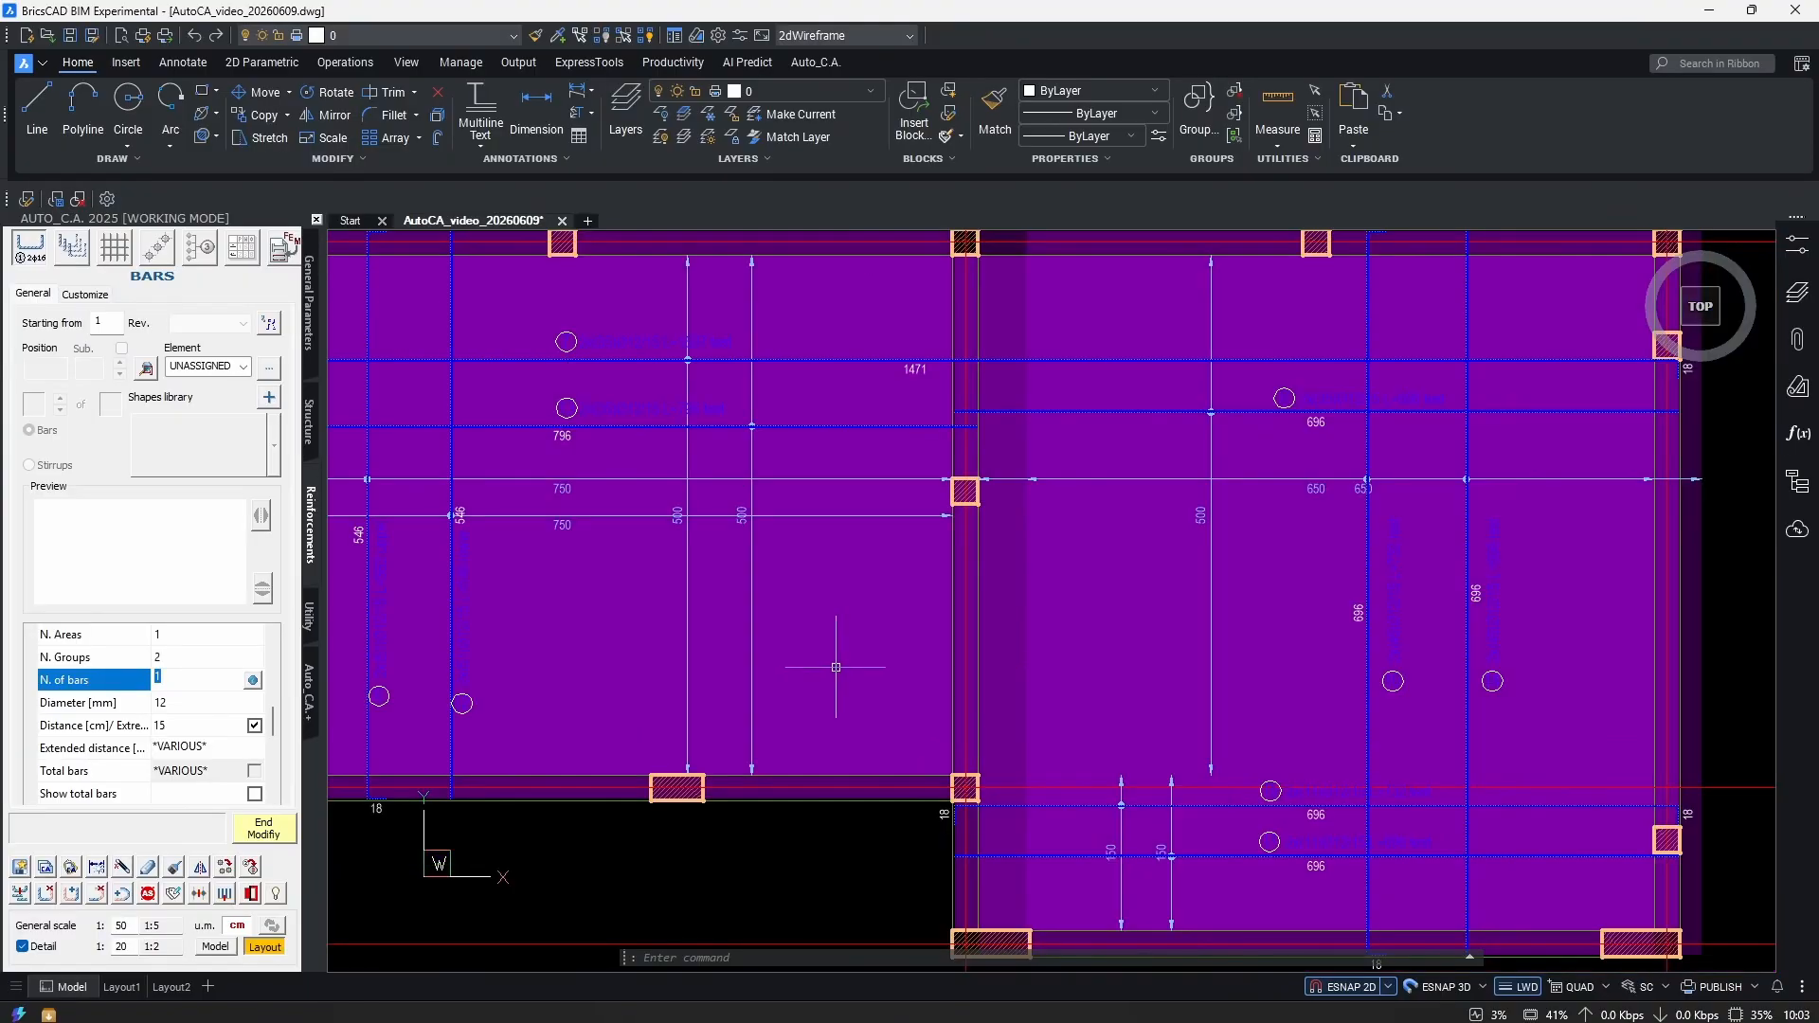
scroll(777, 654, up, 6)
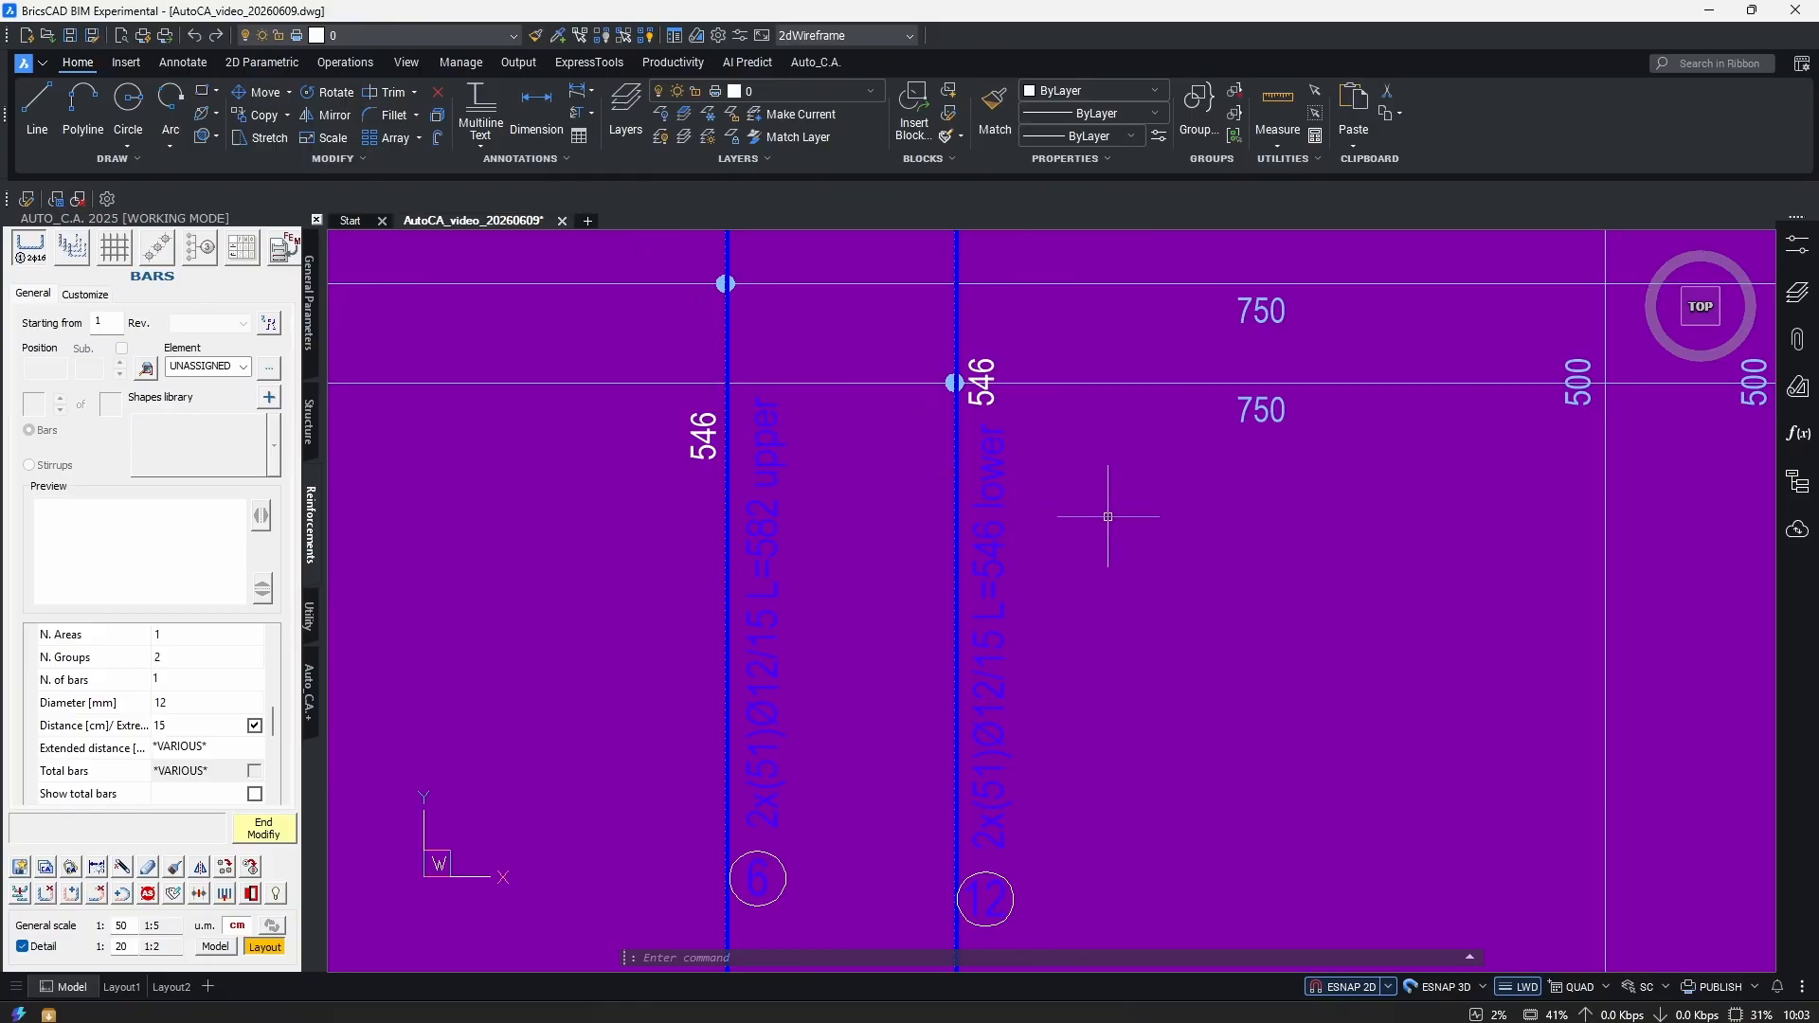
middle_drag(1104, 508, 774, 916)
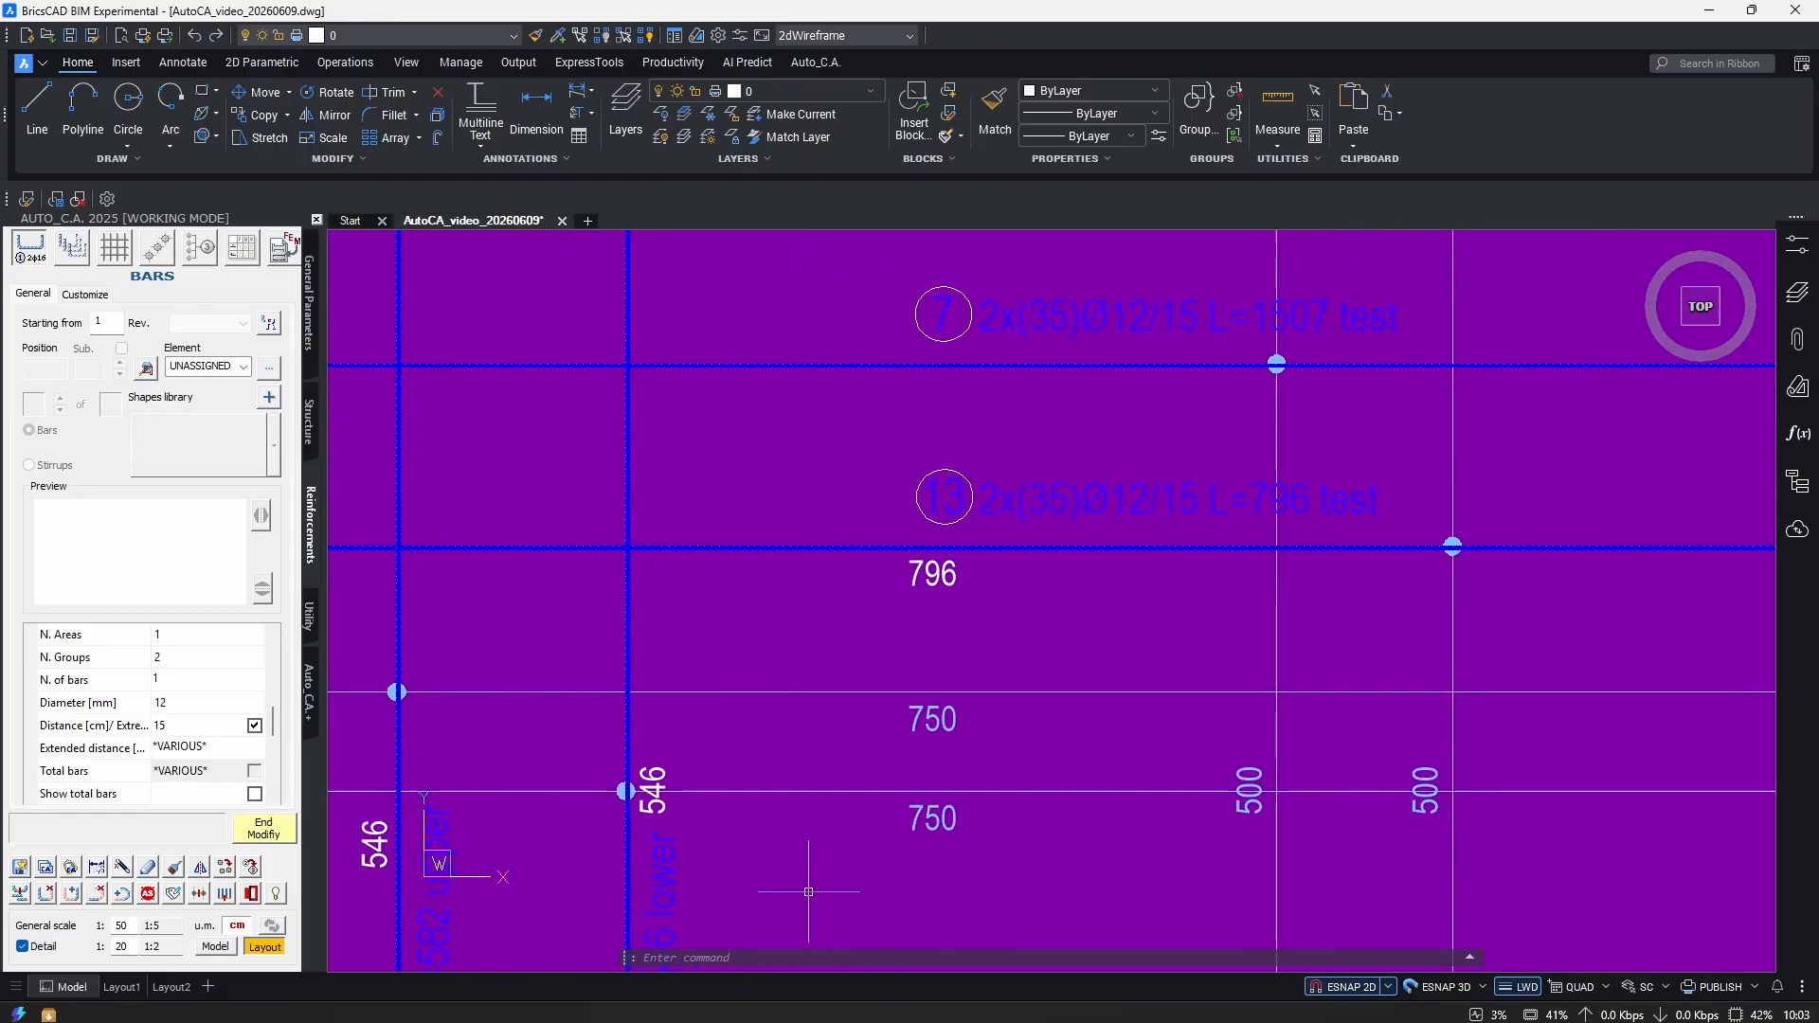
scroll(968, 565, up, 2)
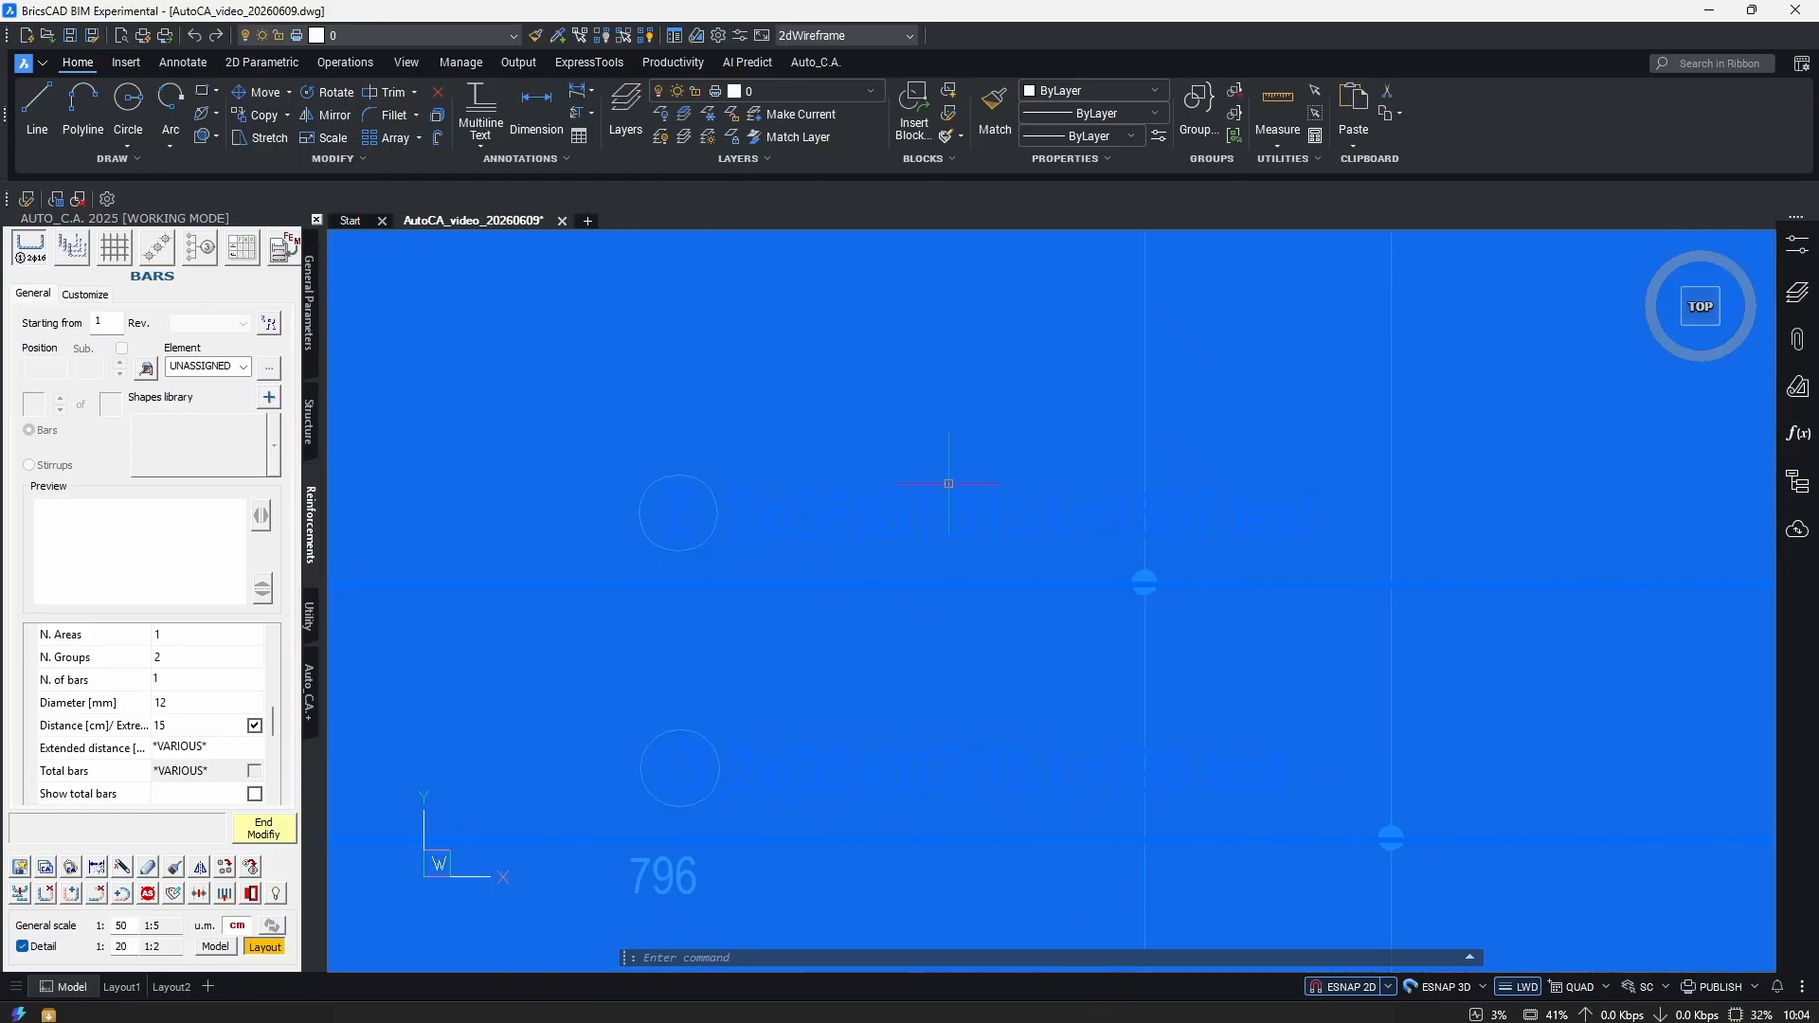
scroll(946, 508, down, 5)
scroll(1005, 606, up, 5)
scroll(997, 774, down, 3)
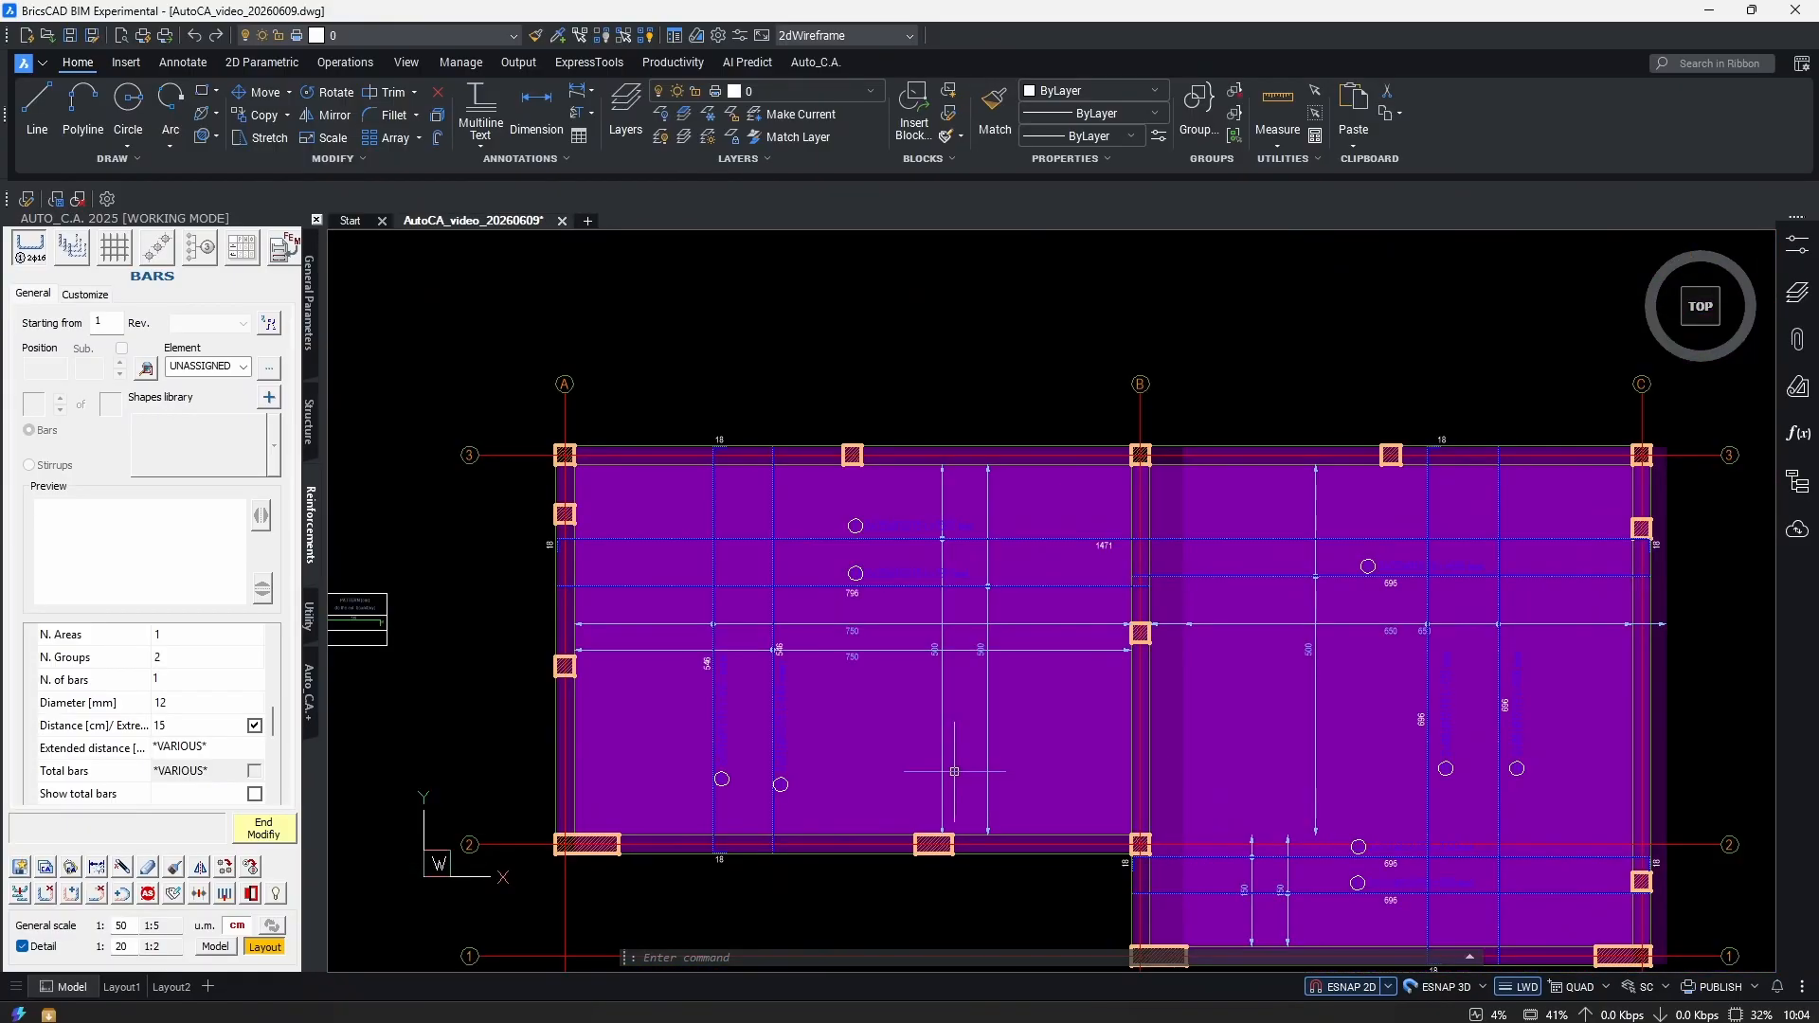
click(264, 828)
middle_drag(1248, 651, 963, 621)
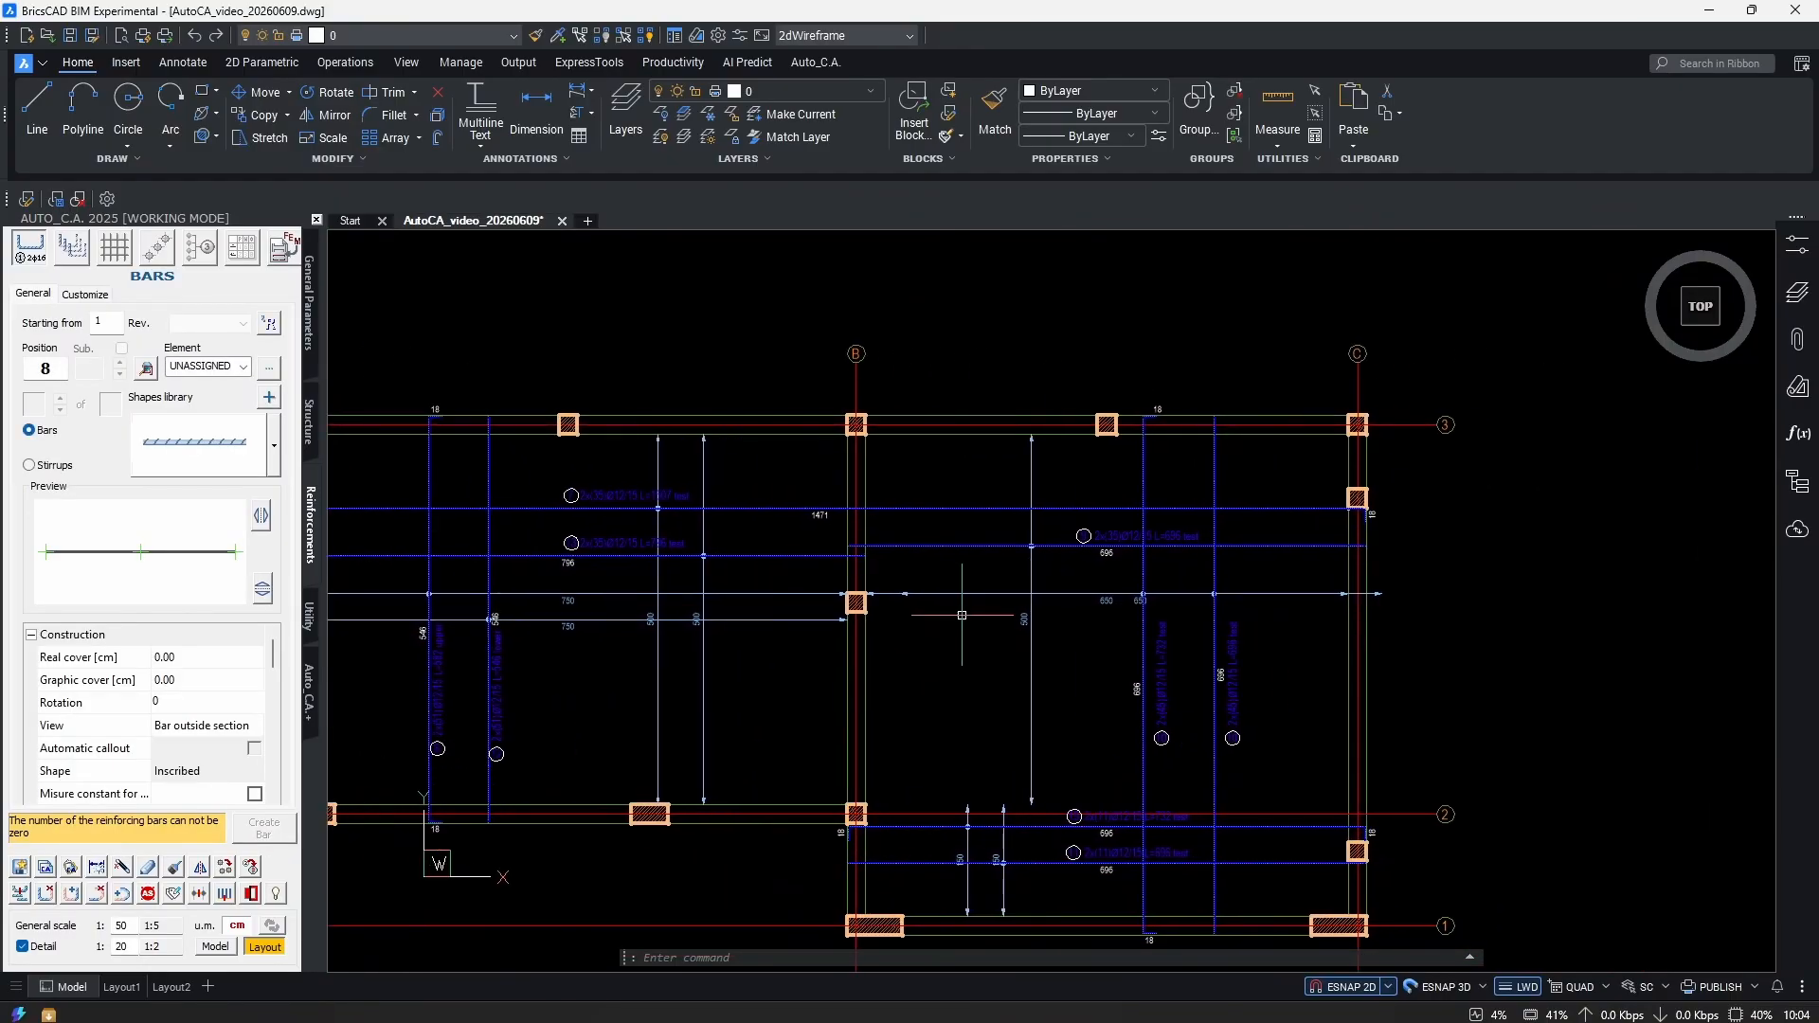
scroll(963, 621, up, 4)
click(947, 594)
click(899, 594)
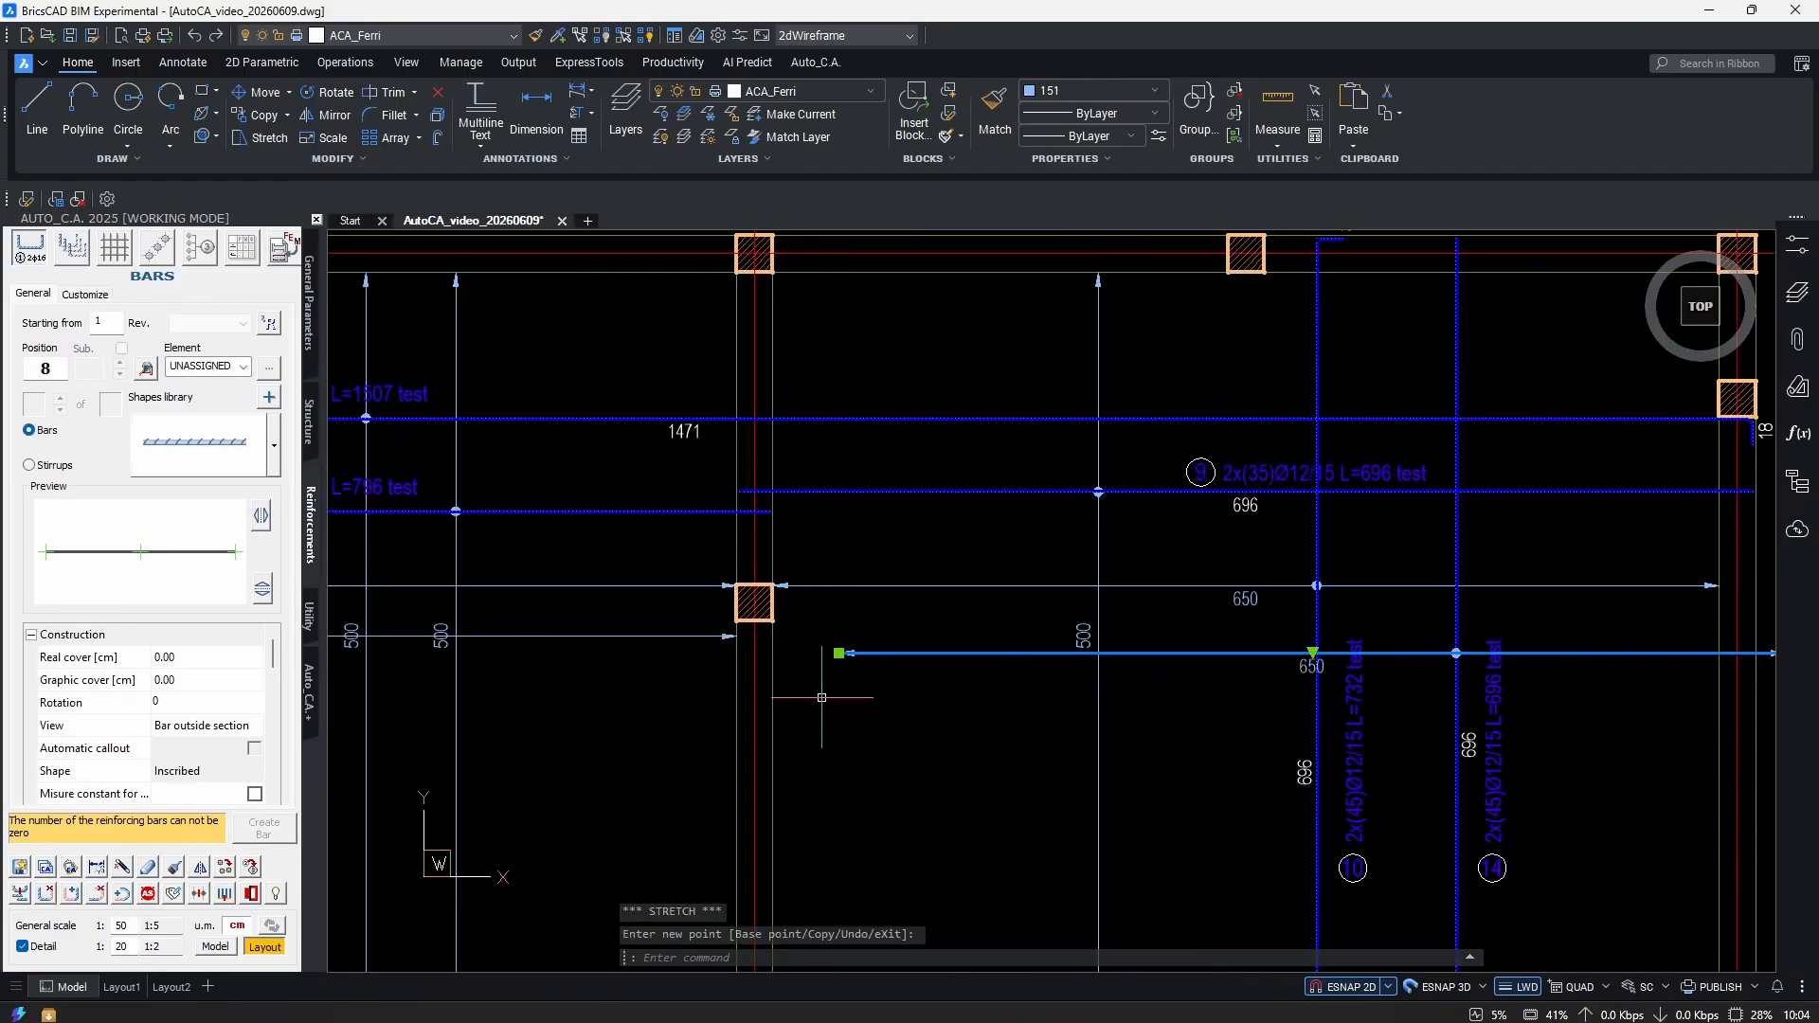
text(m)
key(Return)
scroll(881, 663, up, 2)
click(907, 626)
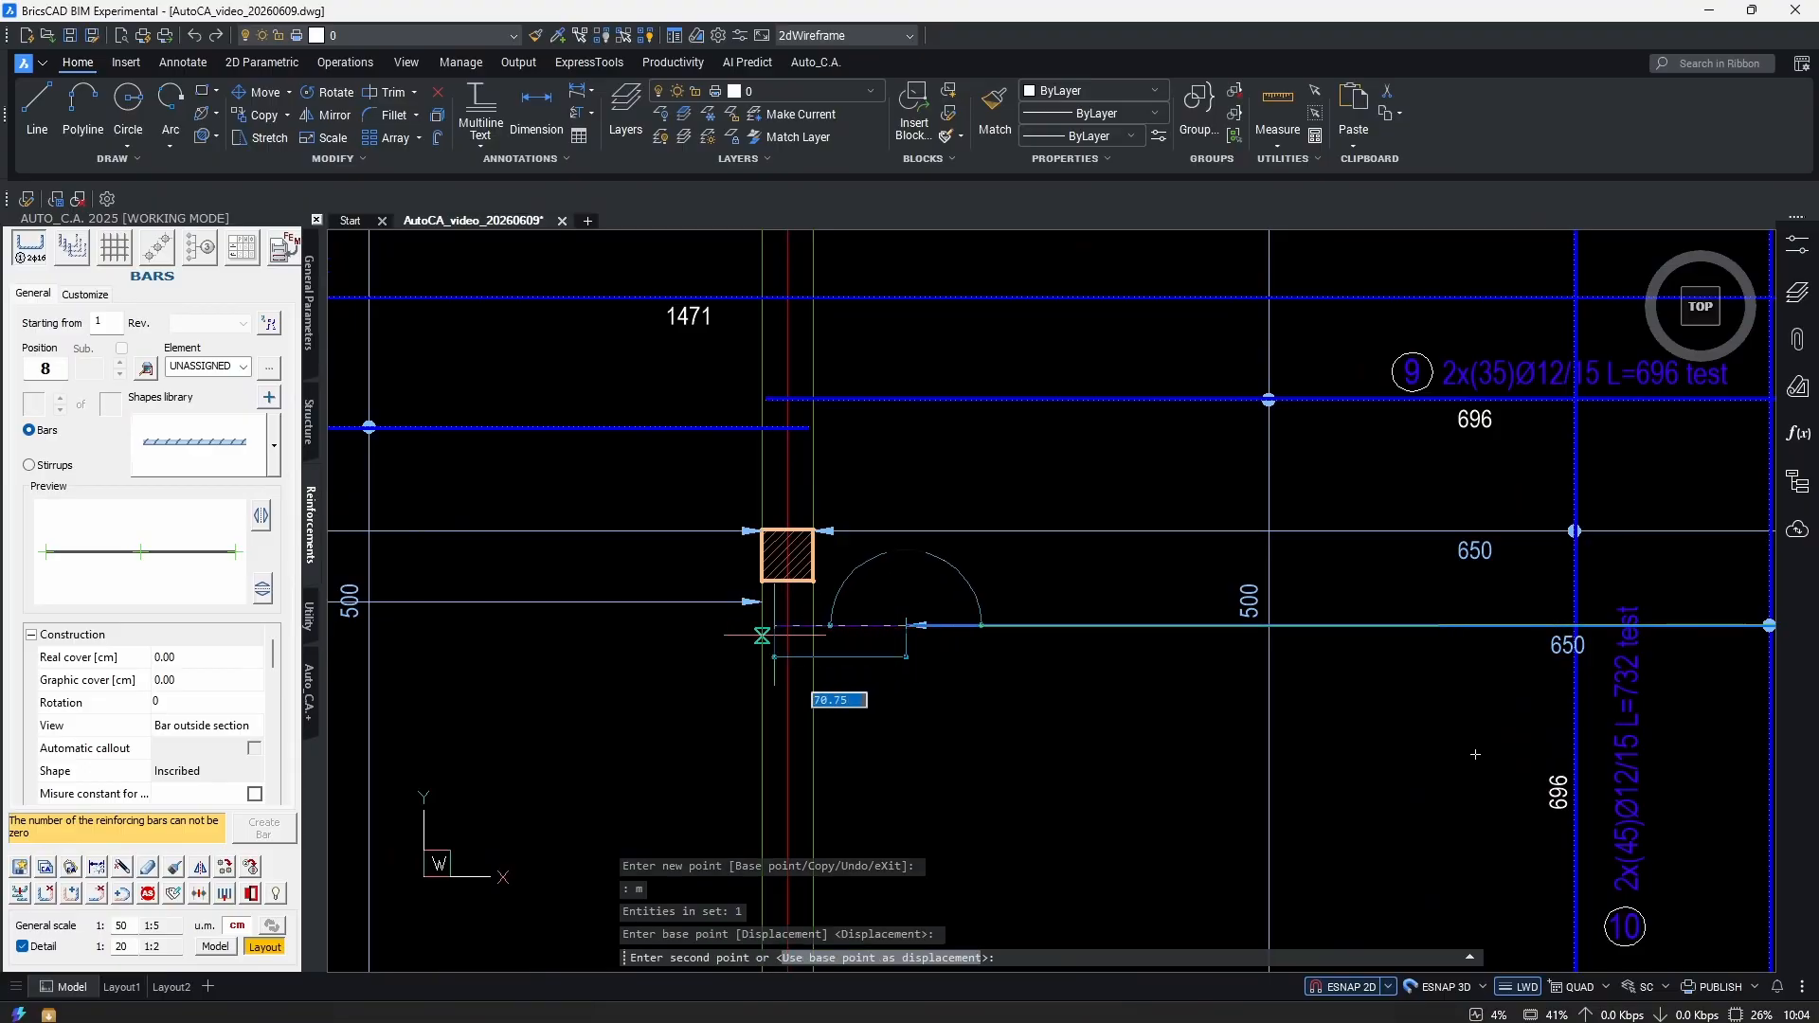
scroll(993, 646, down, 5)
key(Escape)
key(Escape)
key(Escape)
middle_drag(993, 646, 1167, 621)
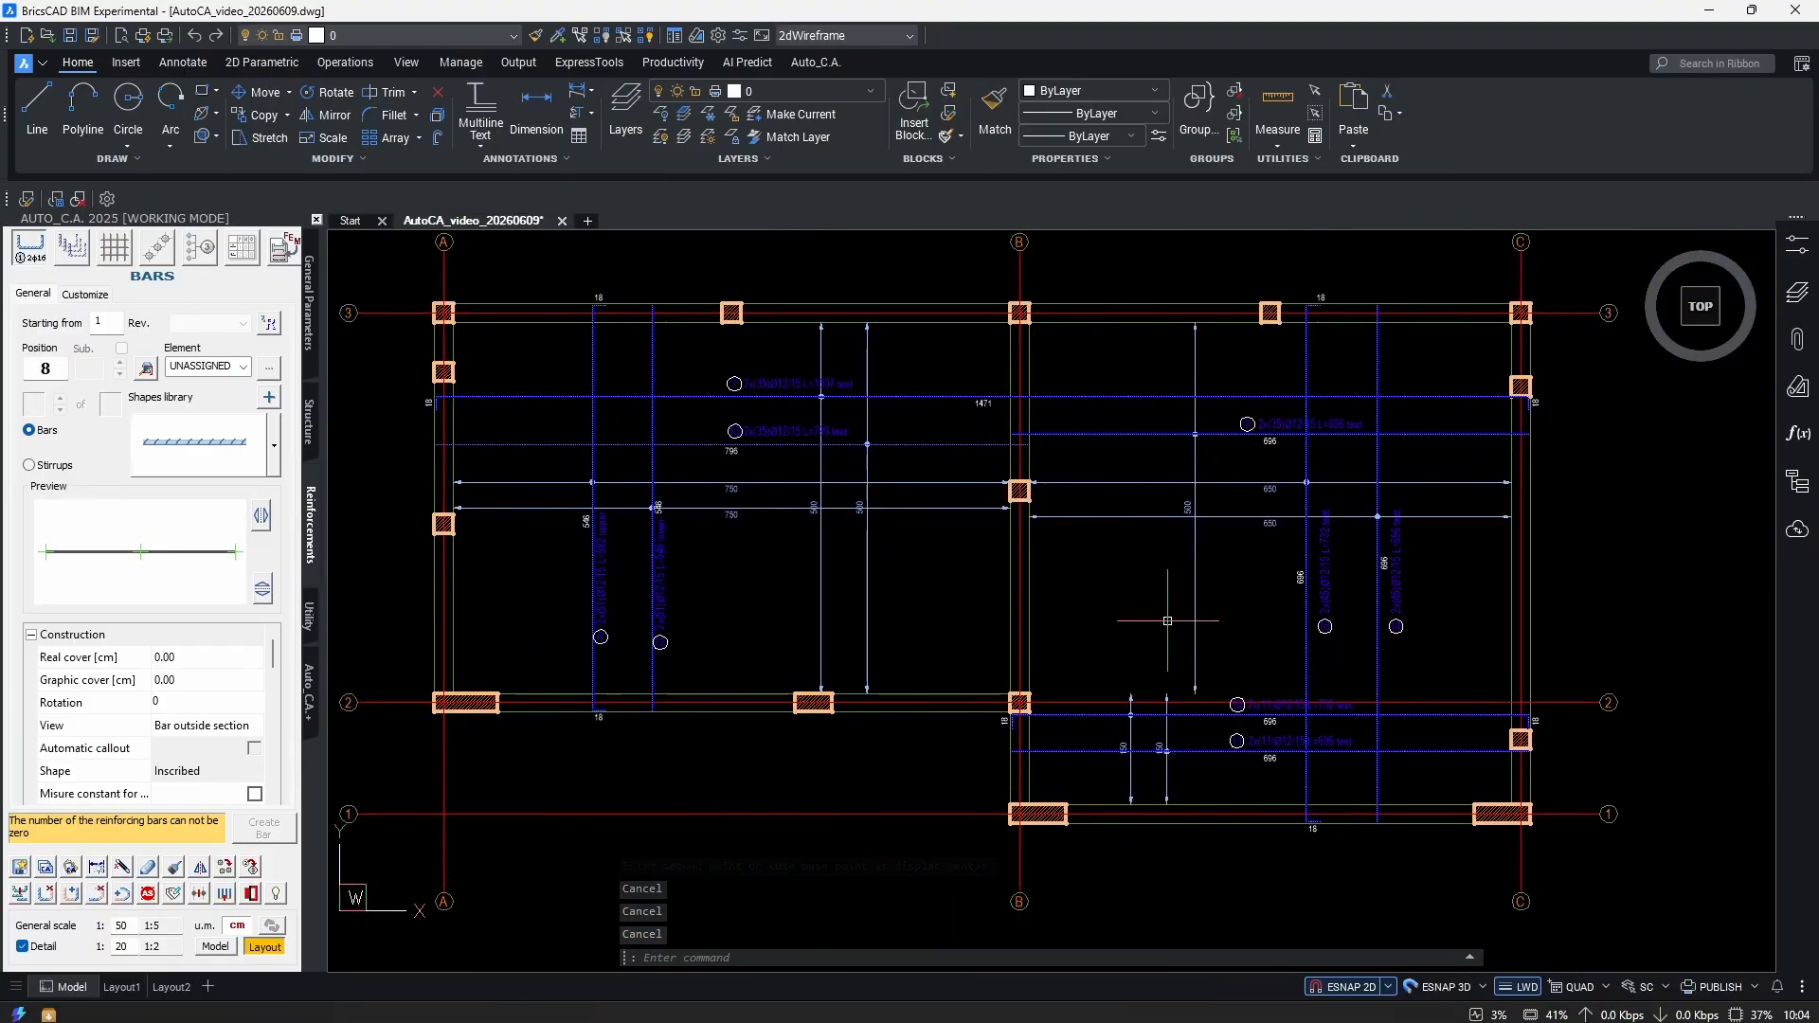
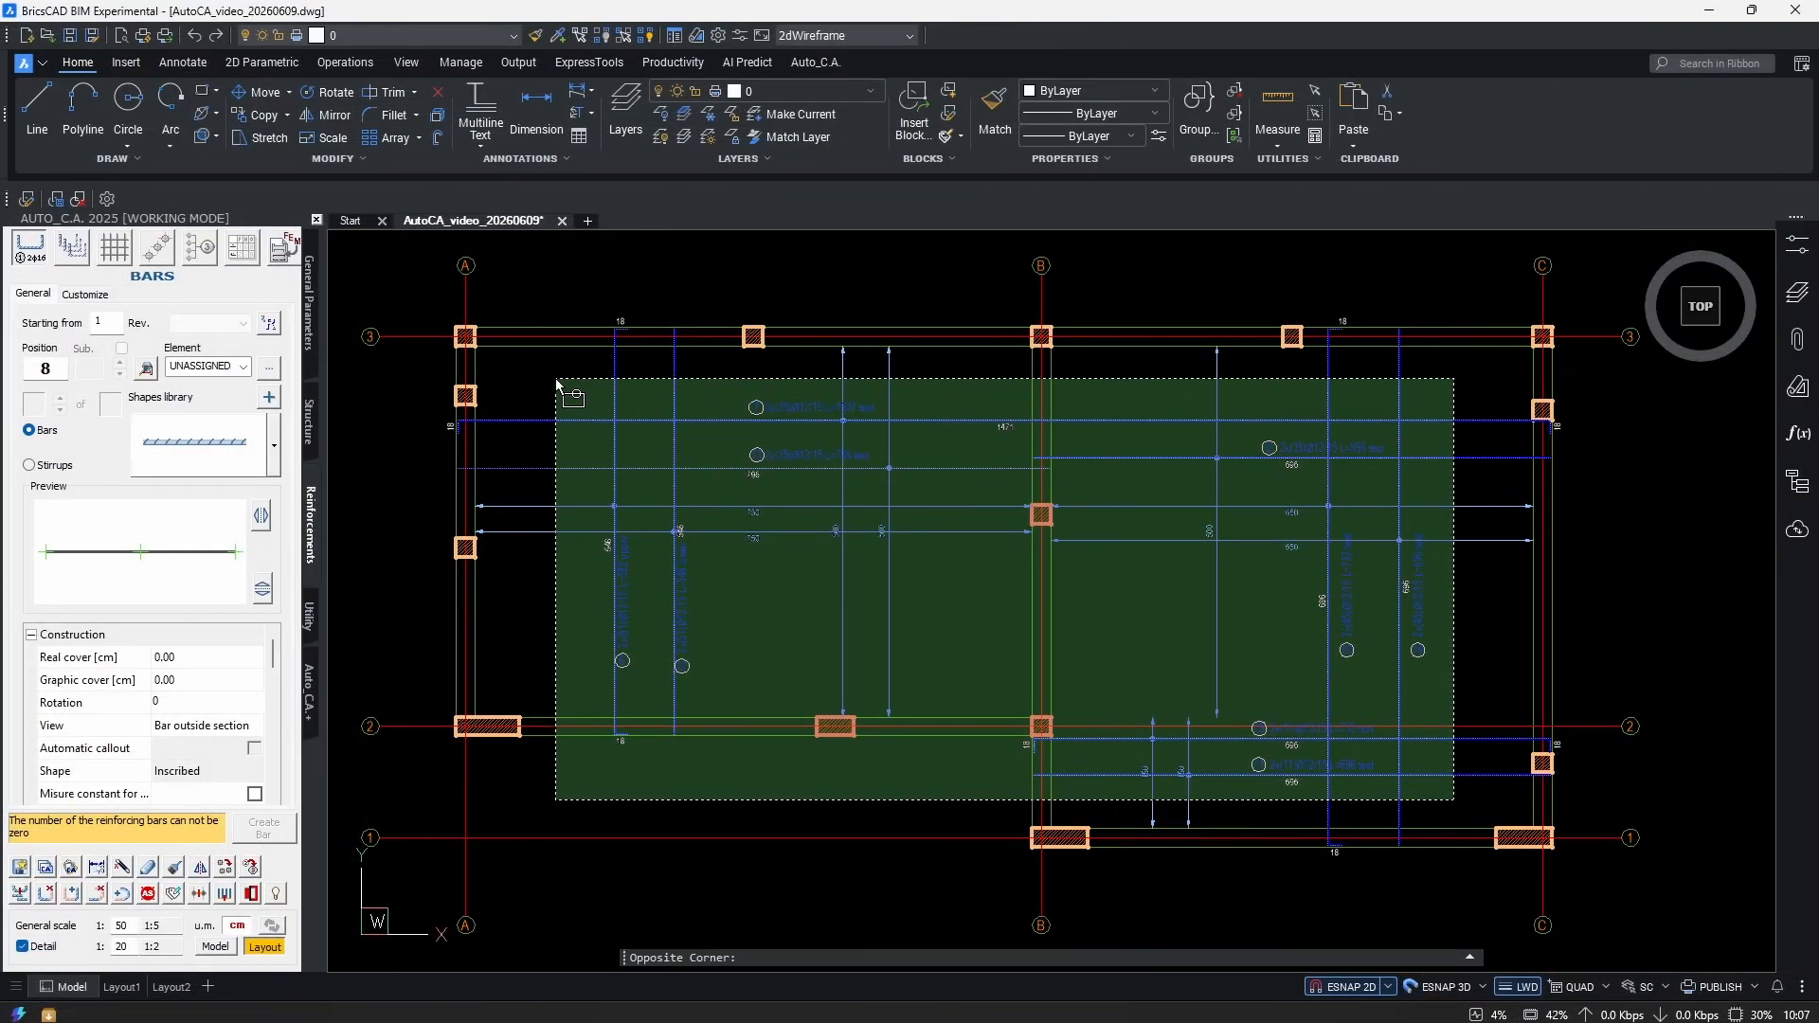
Finish applying the modification to the selected slab bars.
right_click(1140, 598)
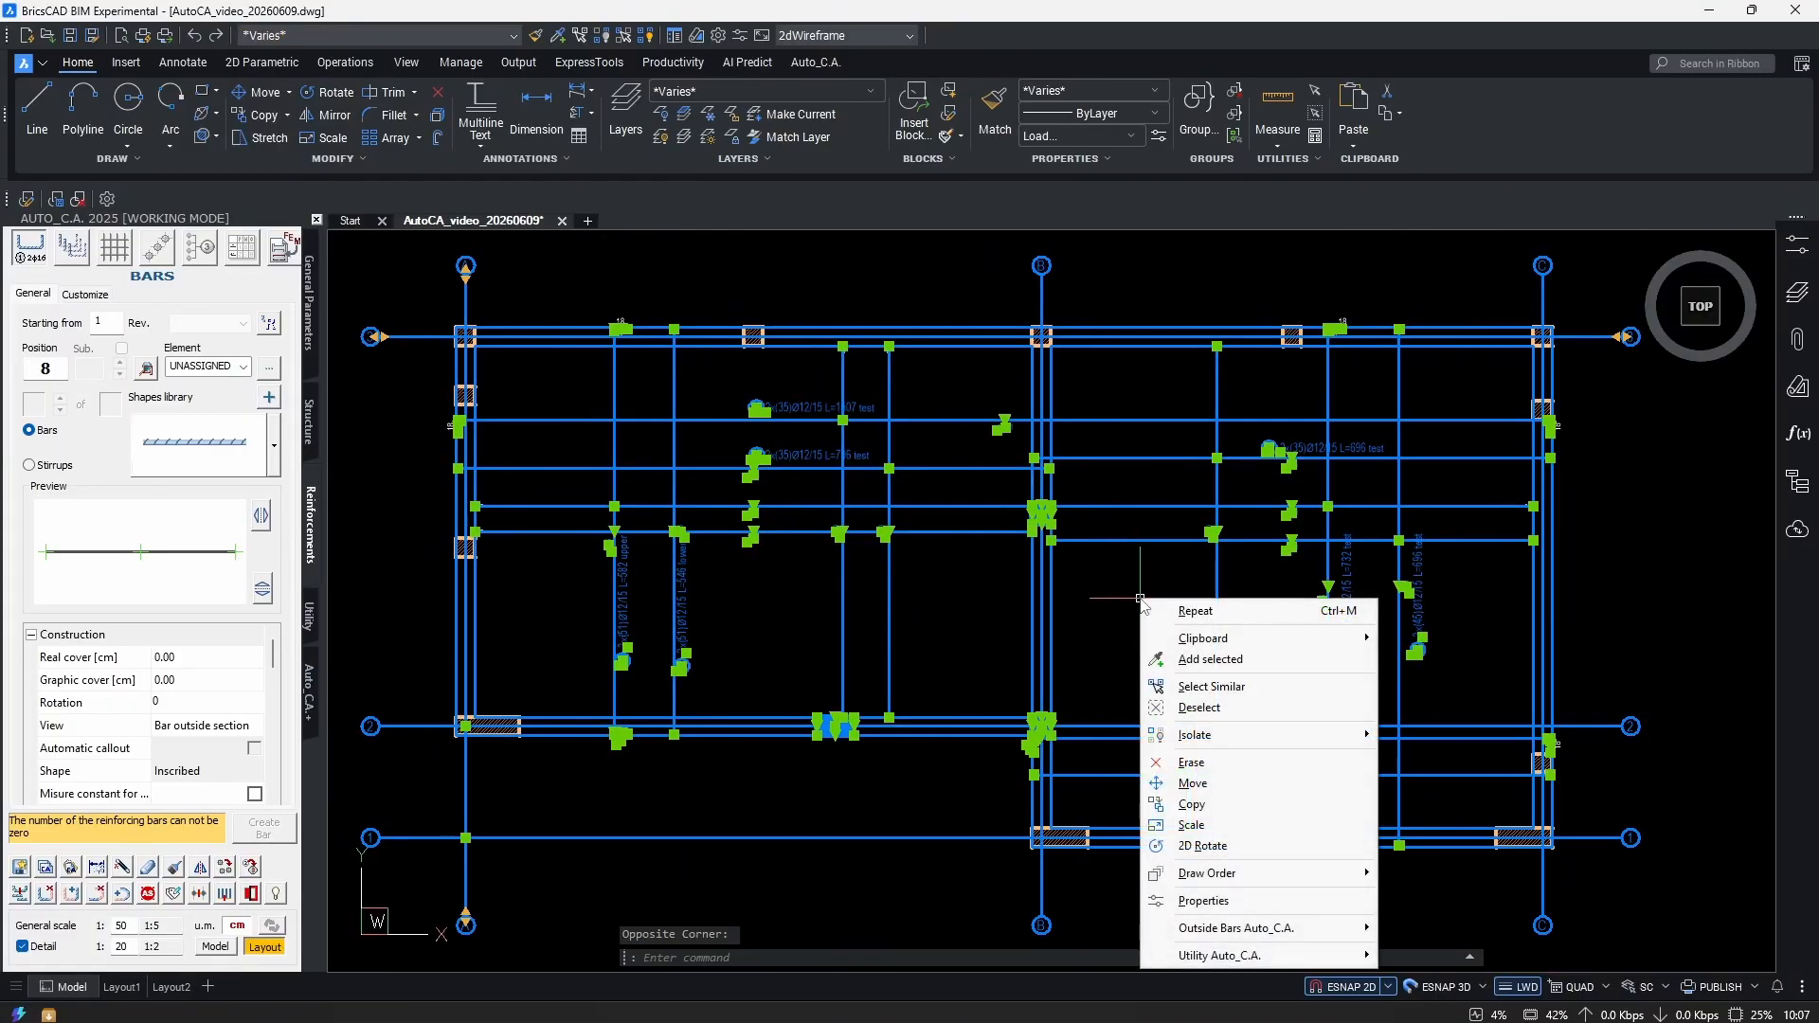
mouse_move(1269, 927)
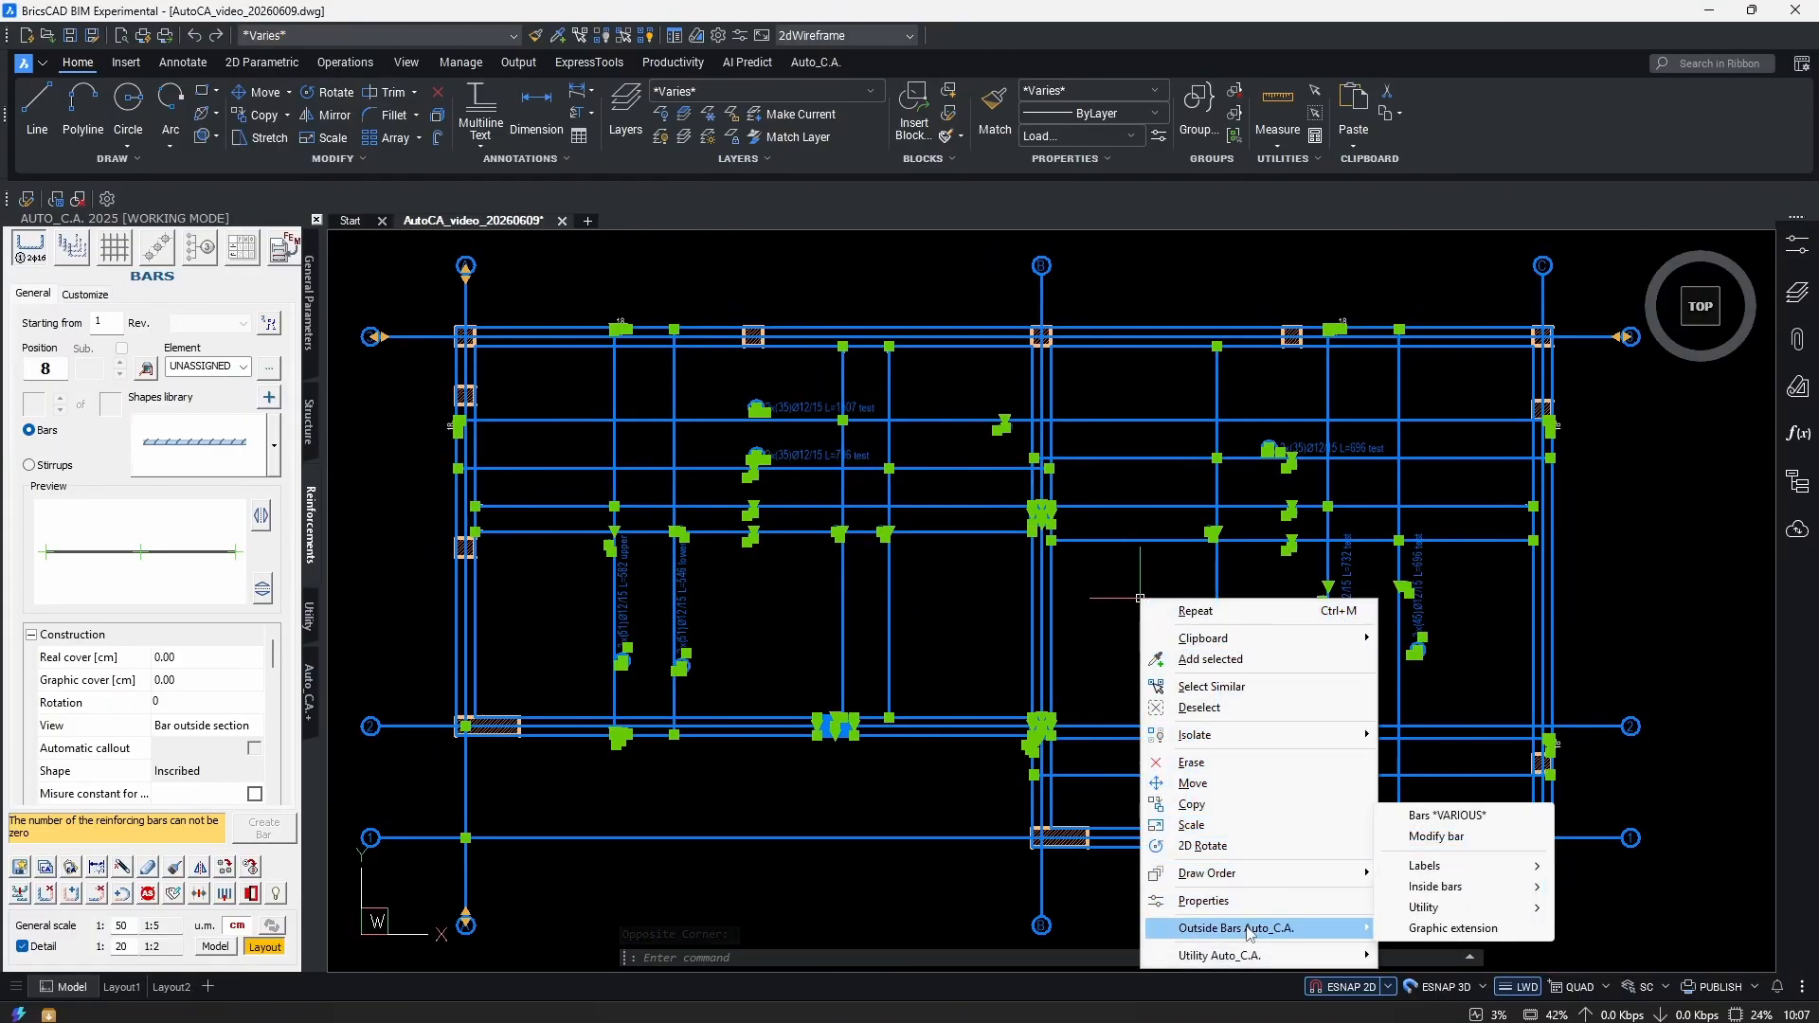
click(1472, 838)
click(963, 637)
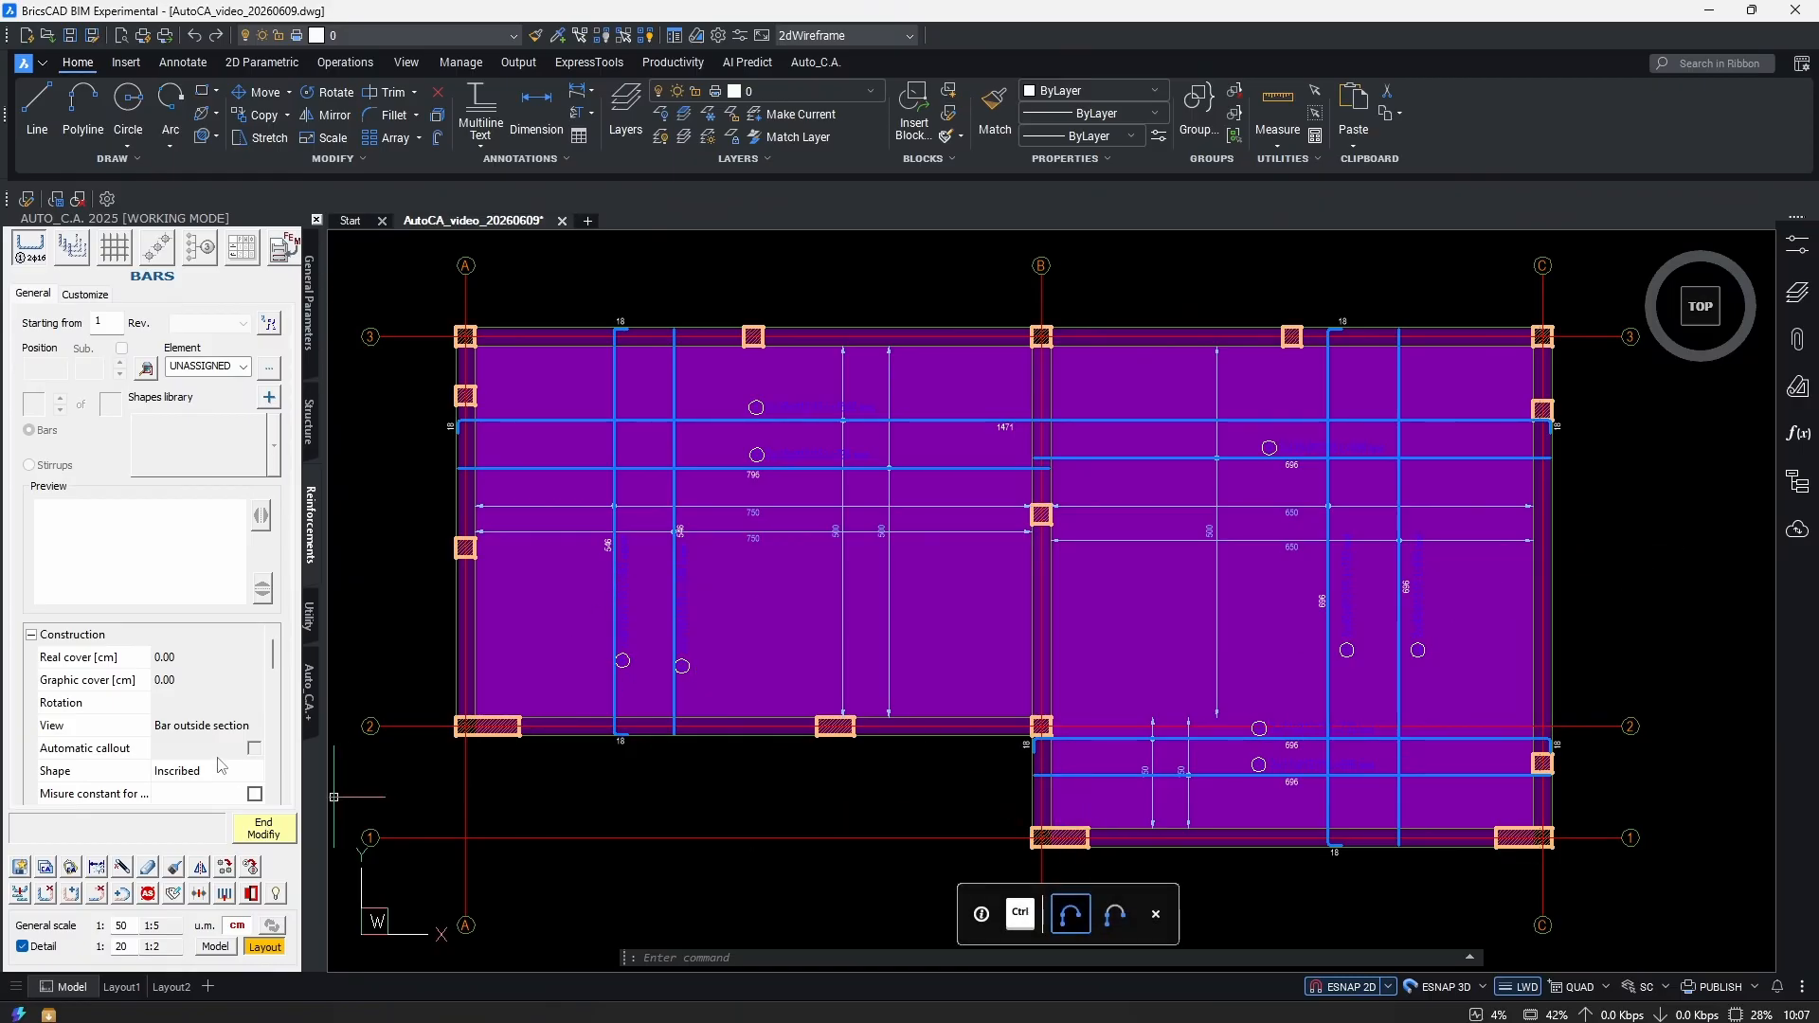
scroll(236, 795, down, 5)
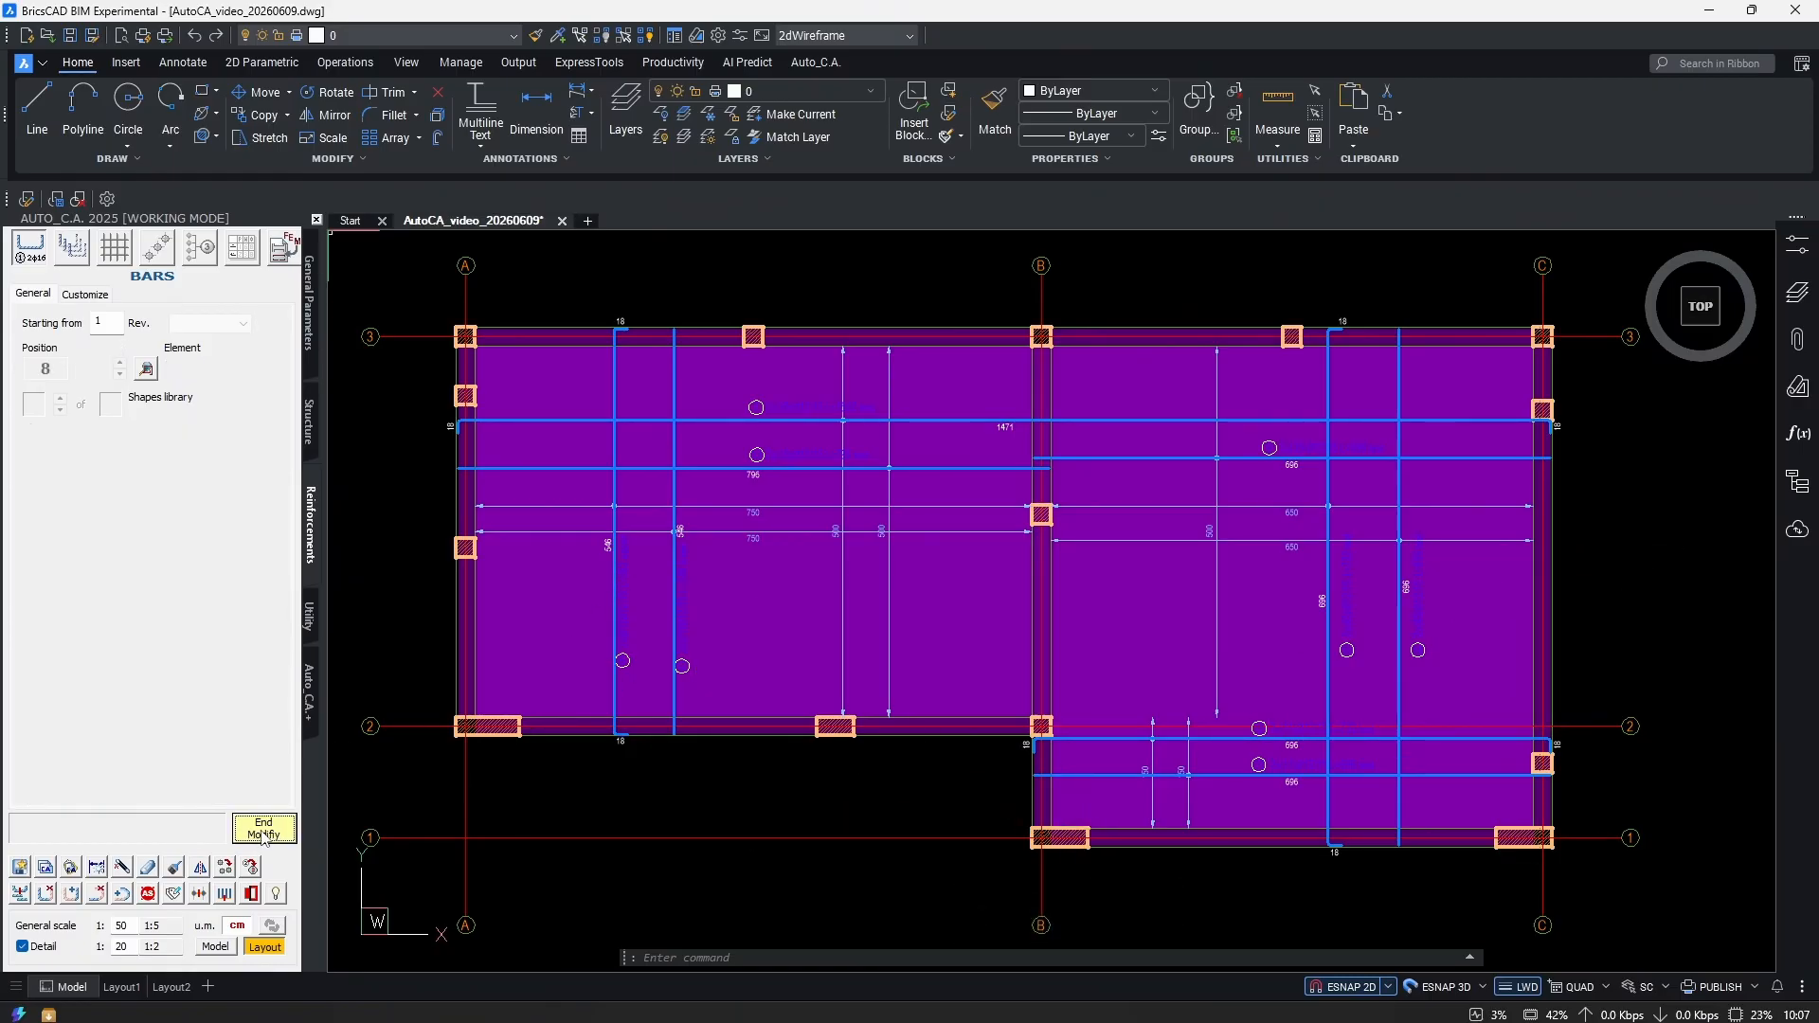
click(264, 831)
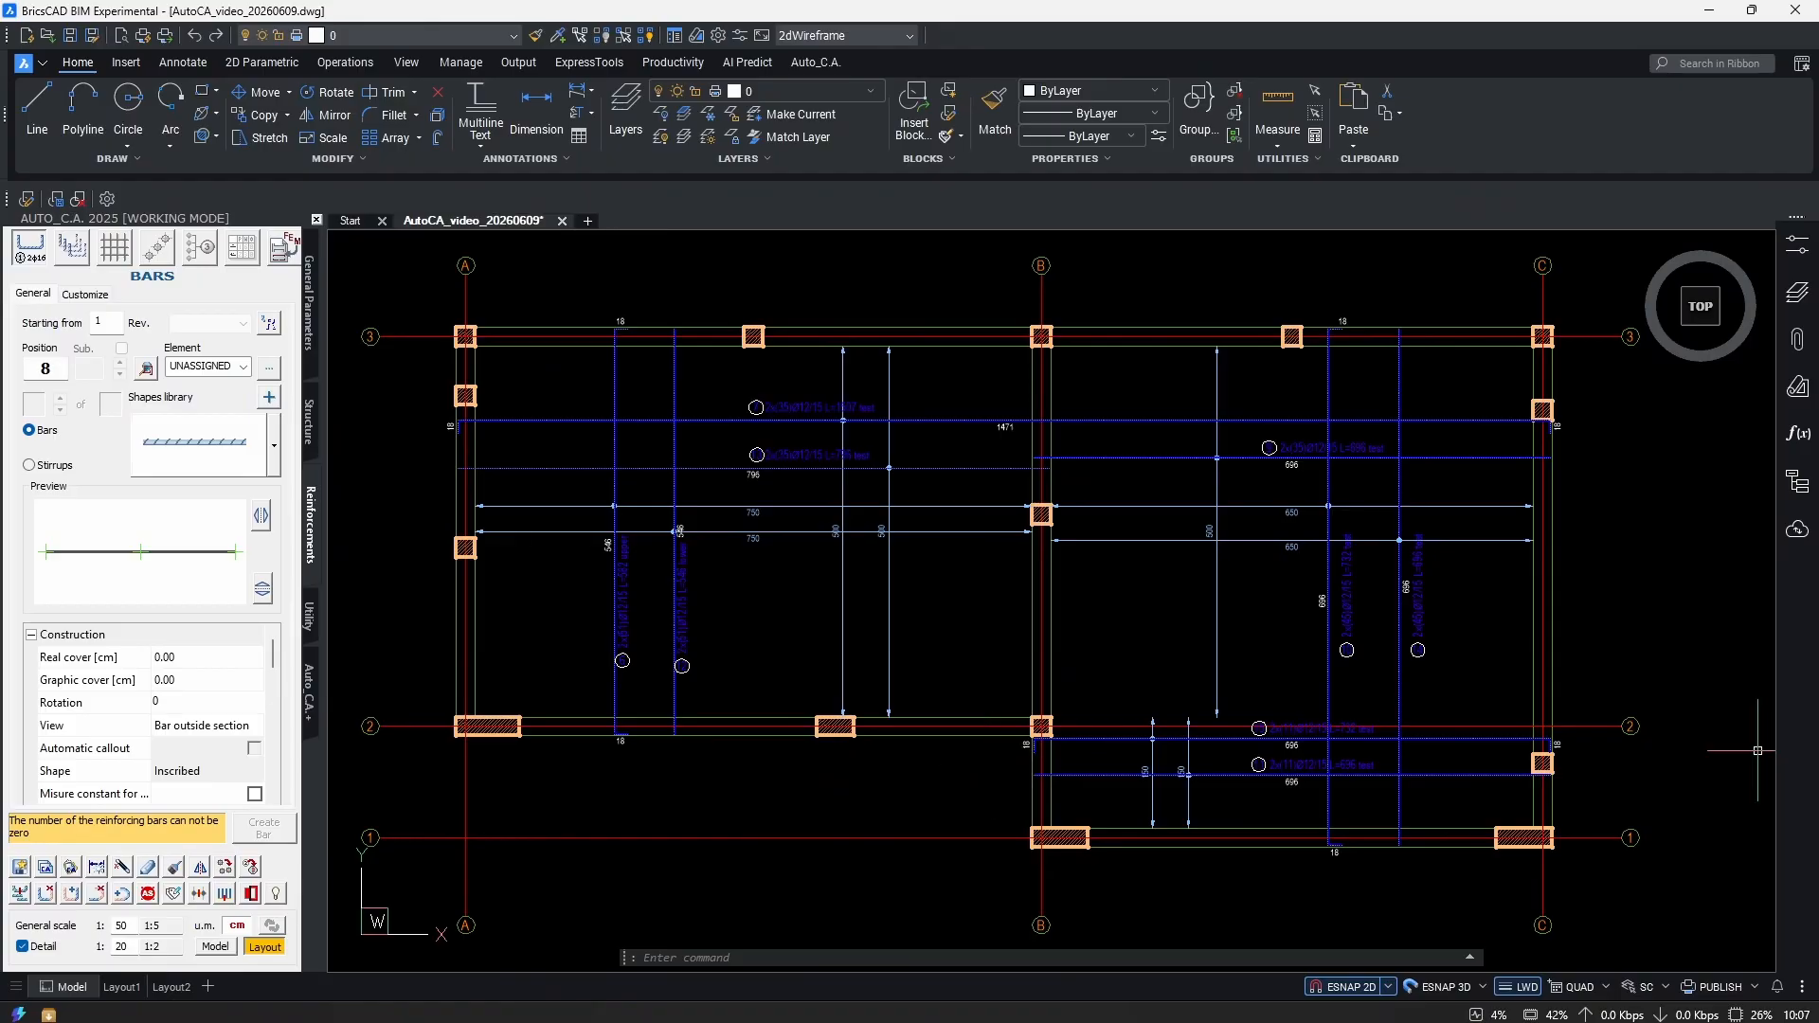
Window-select the old bar schedule table beside the plan and delete it.
scroll(426, 550, down, 4)
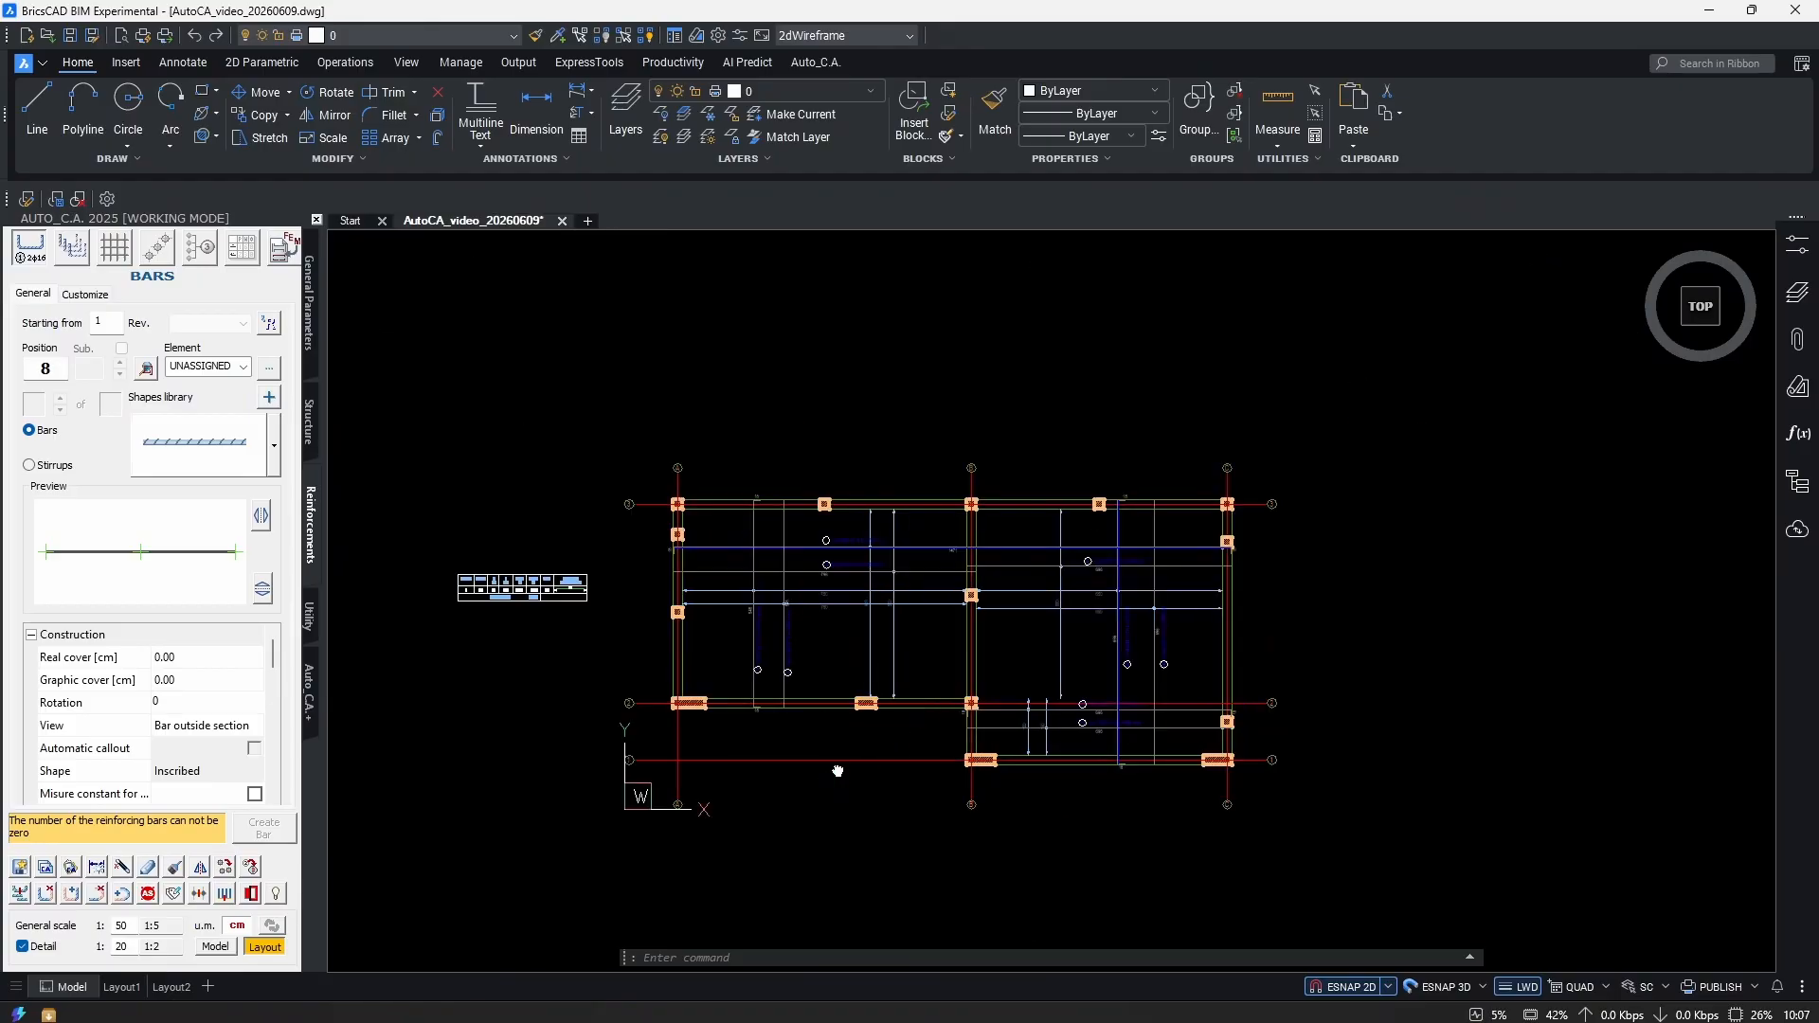
scroll(668, 568, up, 3)
click(784, 408)
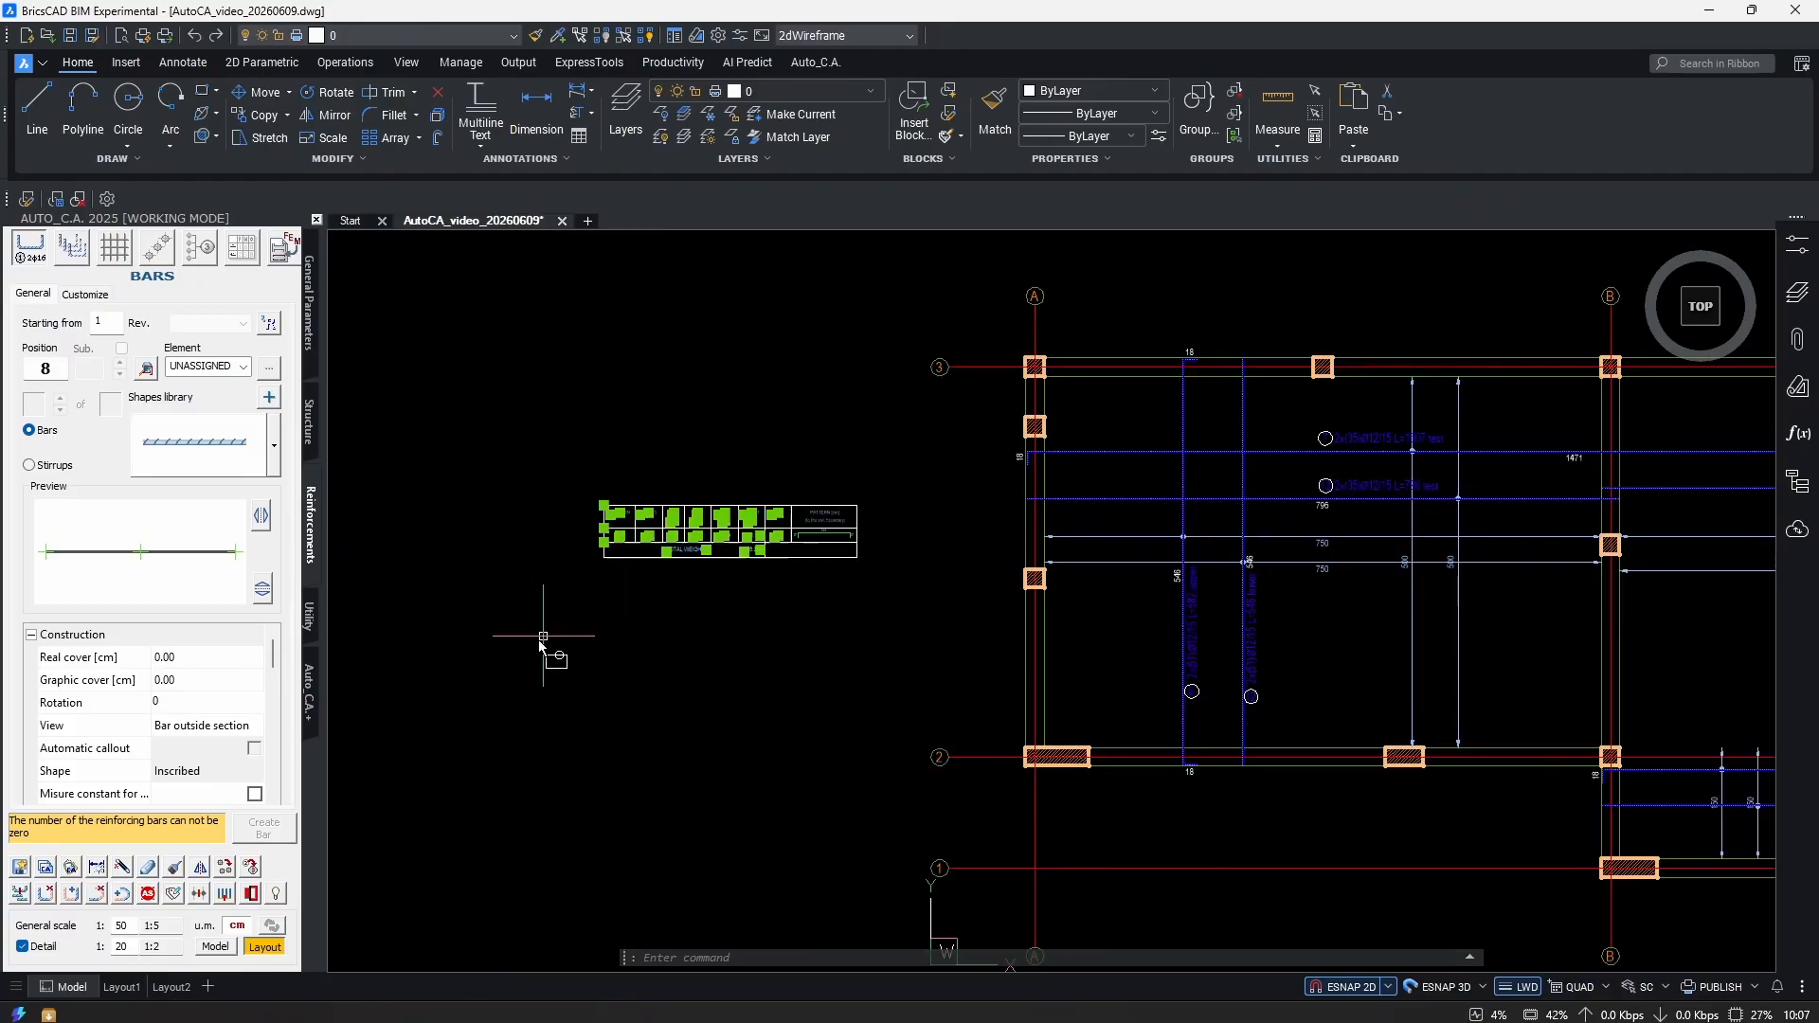
click(555, 629)
middle_drag(629, 659, 663, 670)
scroll(663, 654, up, 2)
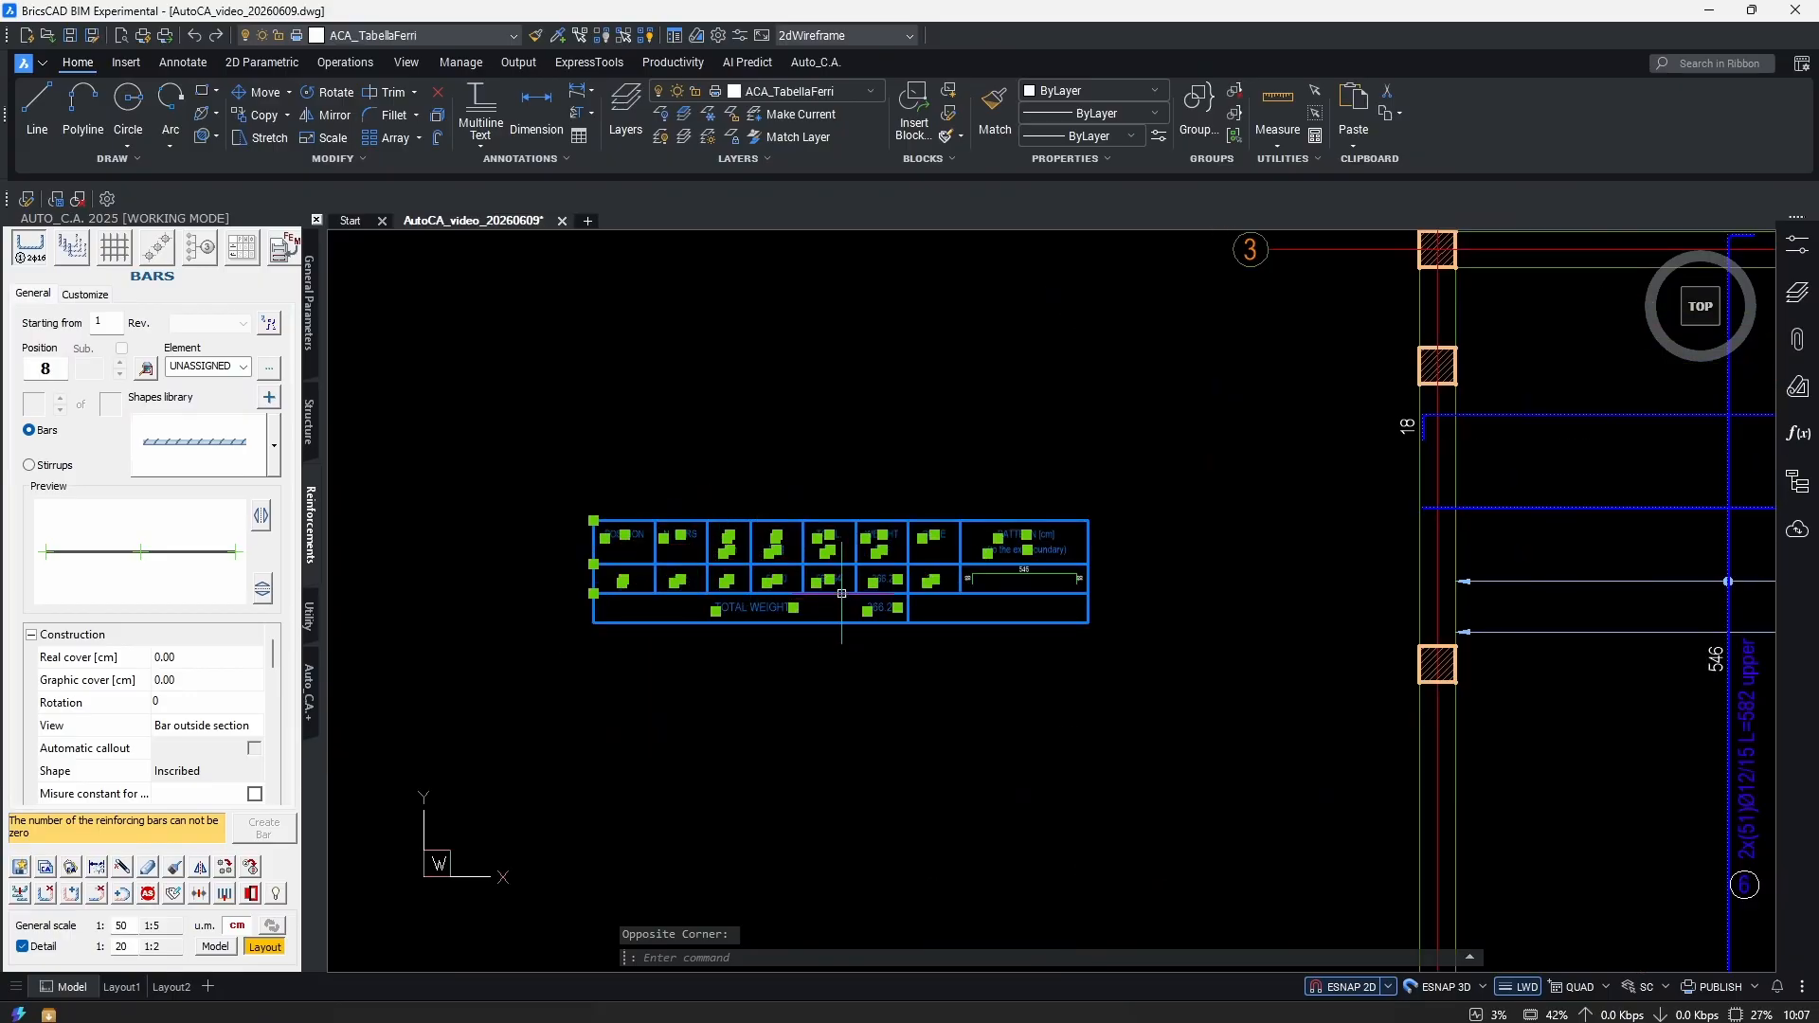
scroll(908, 633, up, 1)
scroll(894, 625, down, 3)
middle_drag(1323, 650, 876, 618)
middle_drag(1382, 703, 1030, 627)
middle_drag(601, 595, 1492, 685)
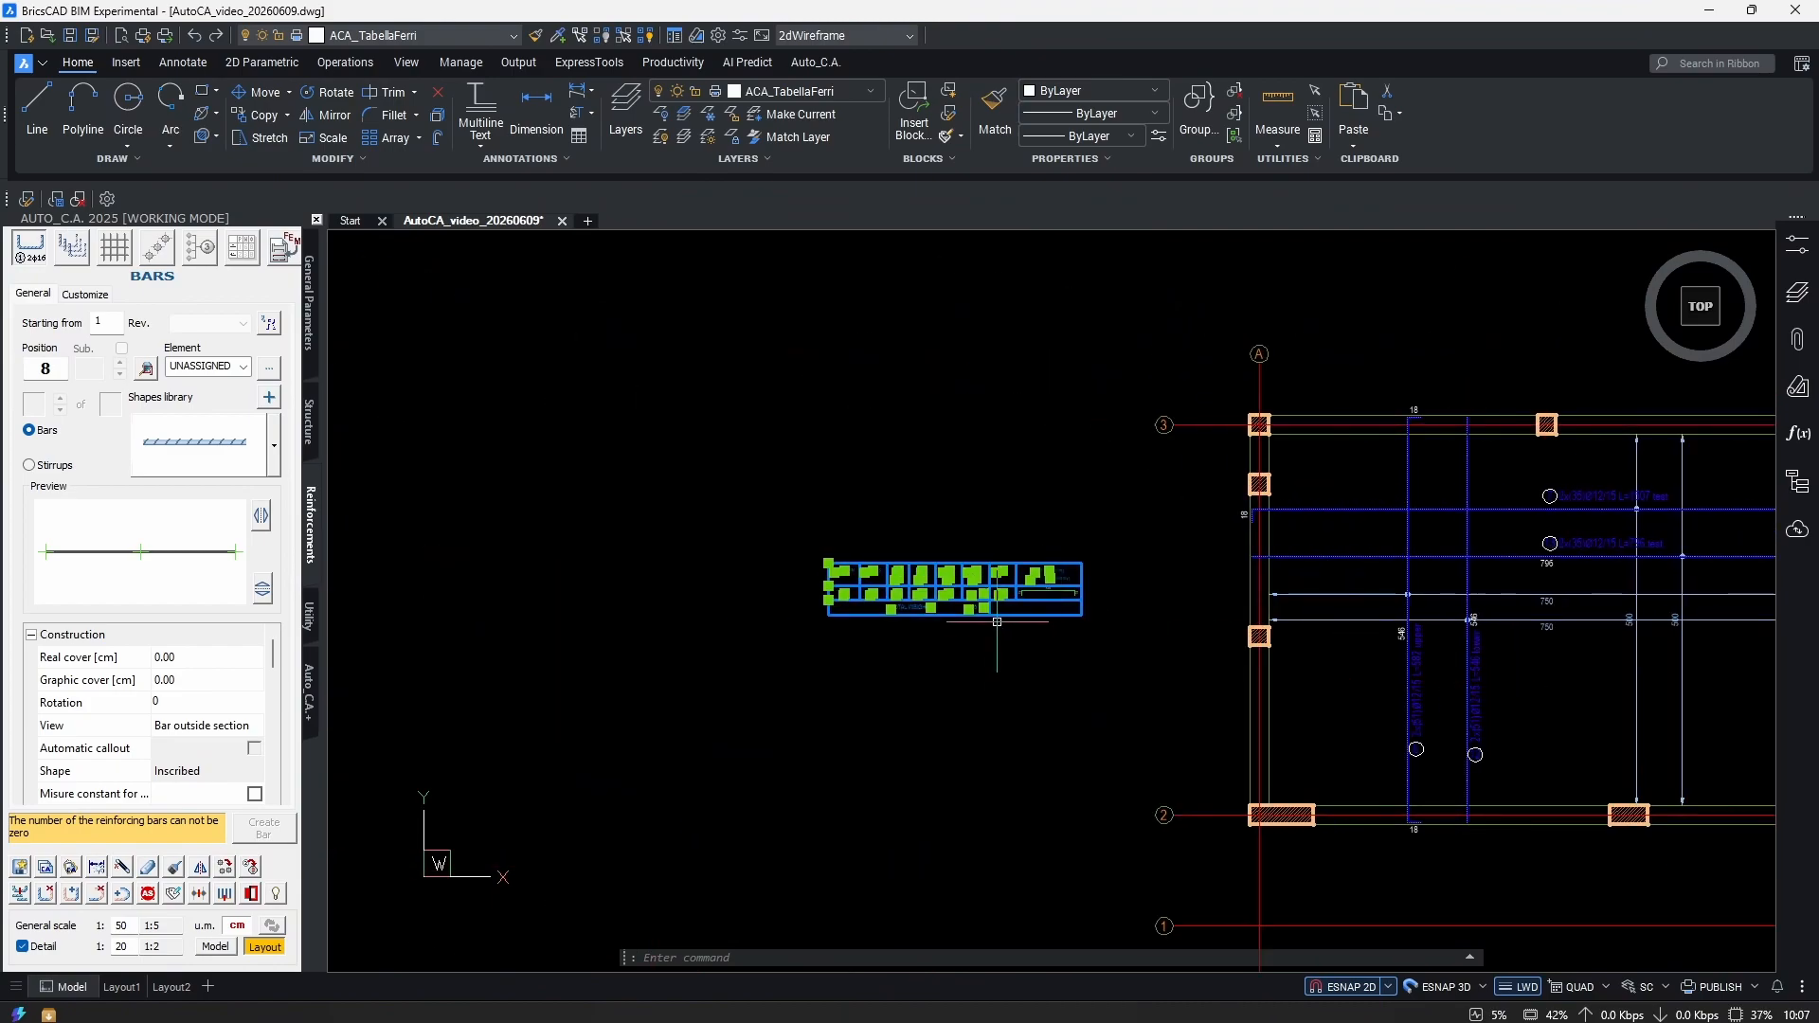
scroll(947, 573, up, 3)
key(Delete)
Erase the leftover bar-pattern lines and bring up the Bar Schedule settings.
click(1360, 523)
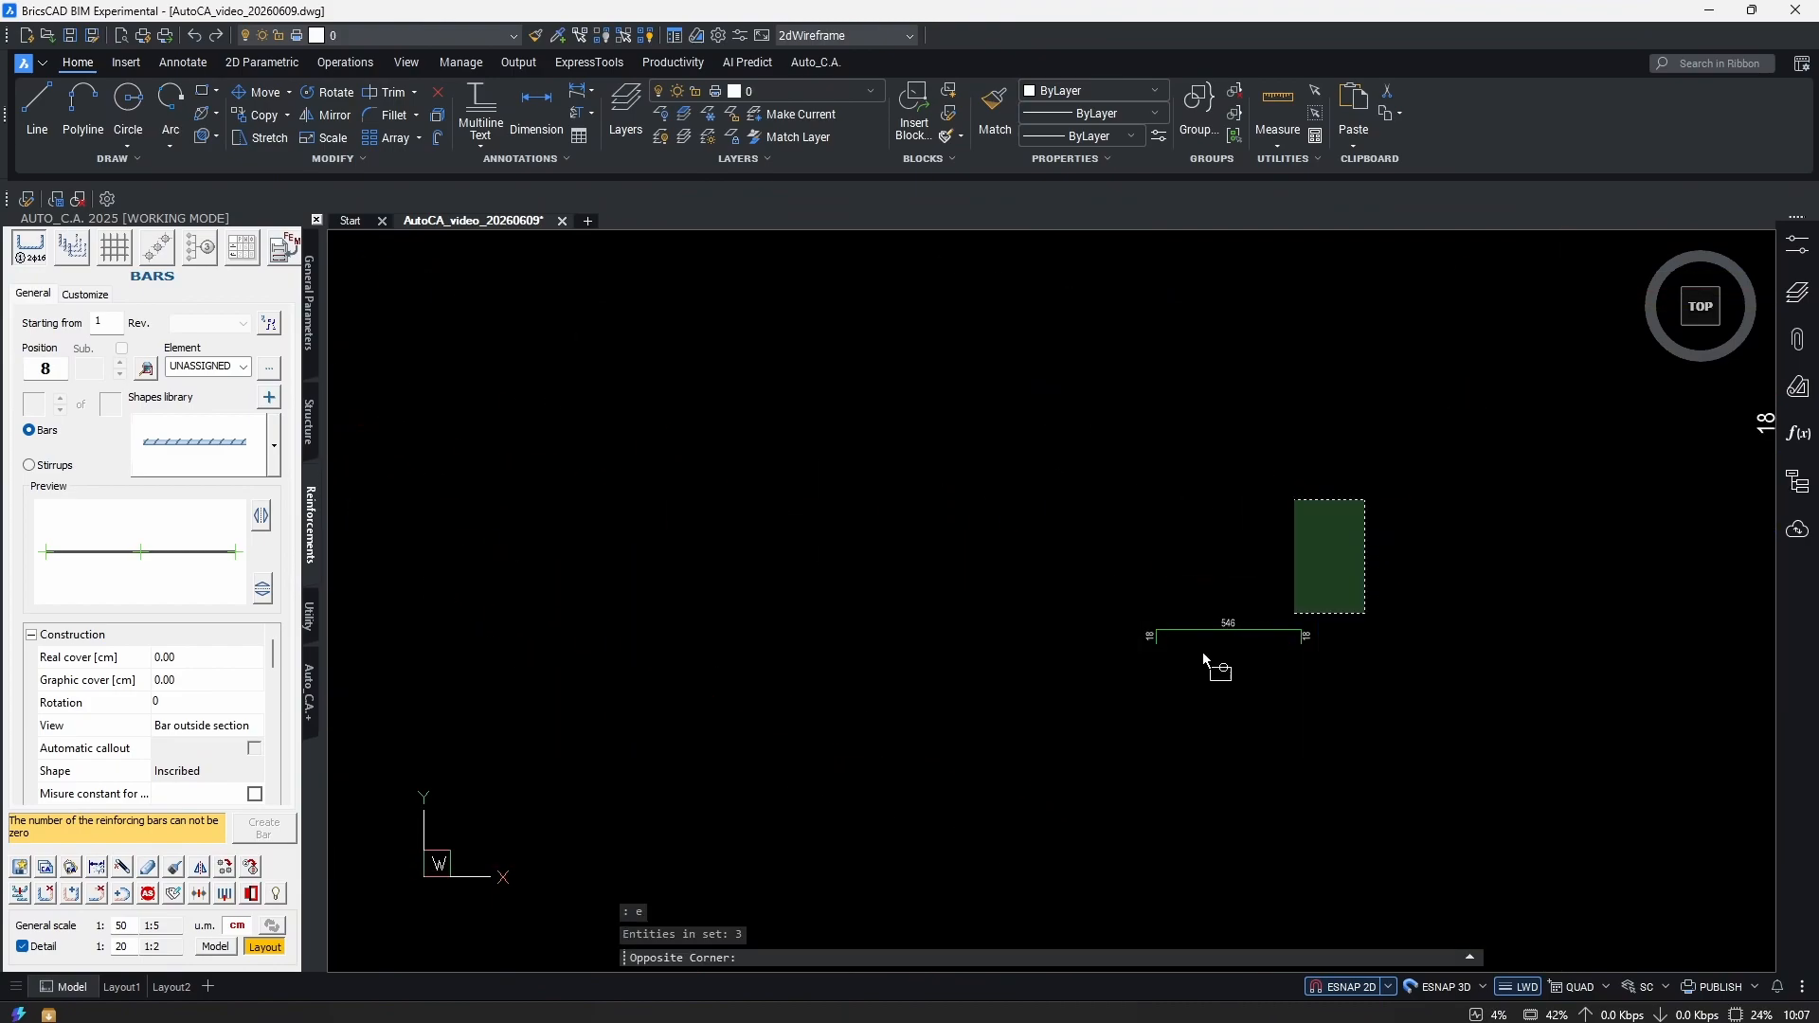
click(1128, 663)
key(Delete)
click(243, 247)
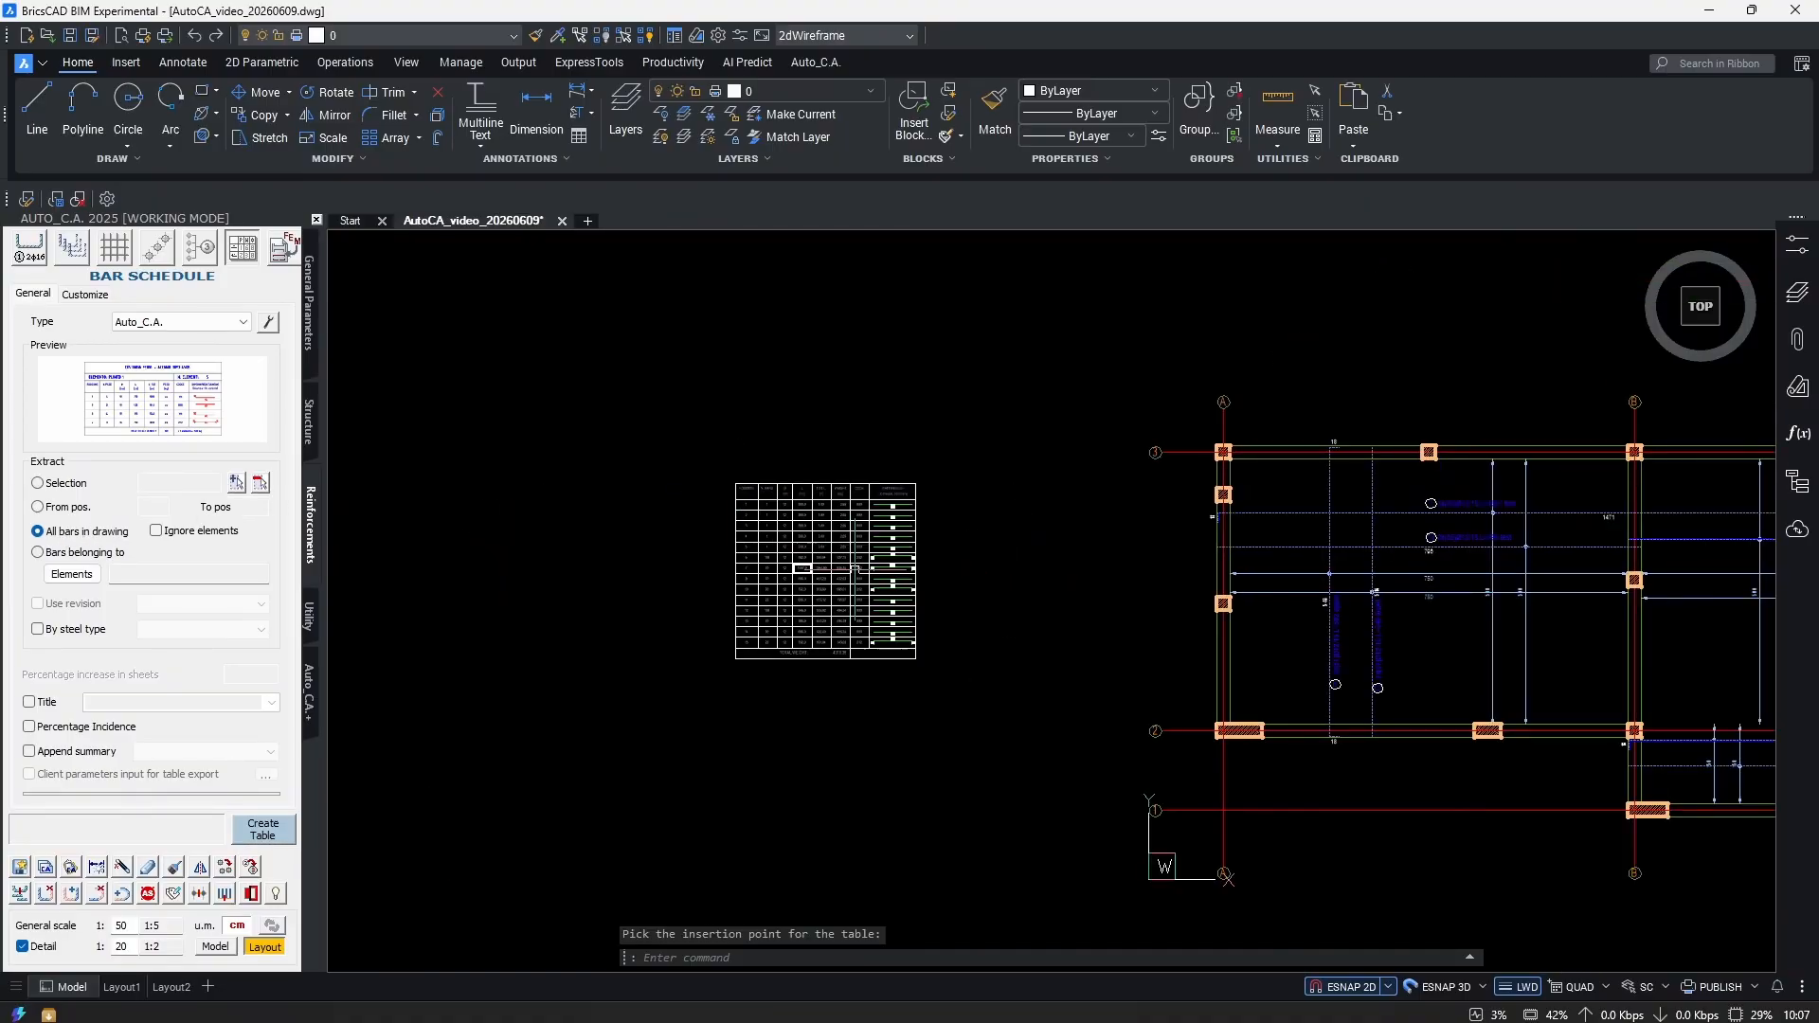
Zoom and pan to check the new schedule left of the plan: positions 1–15, total 4319.38.
scroll(809, 596, up, 8)
scroll(833, 748, down, 4)
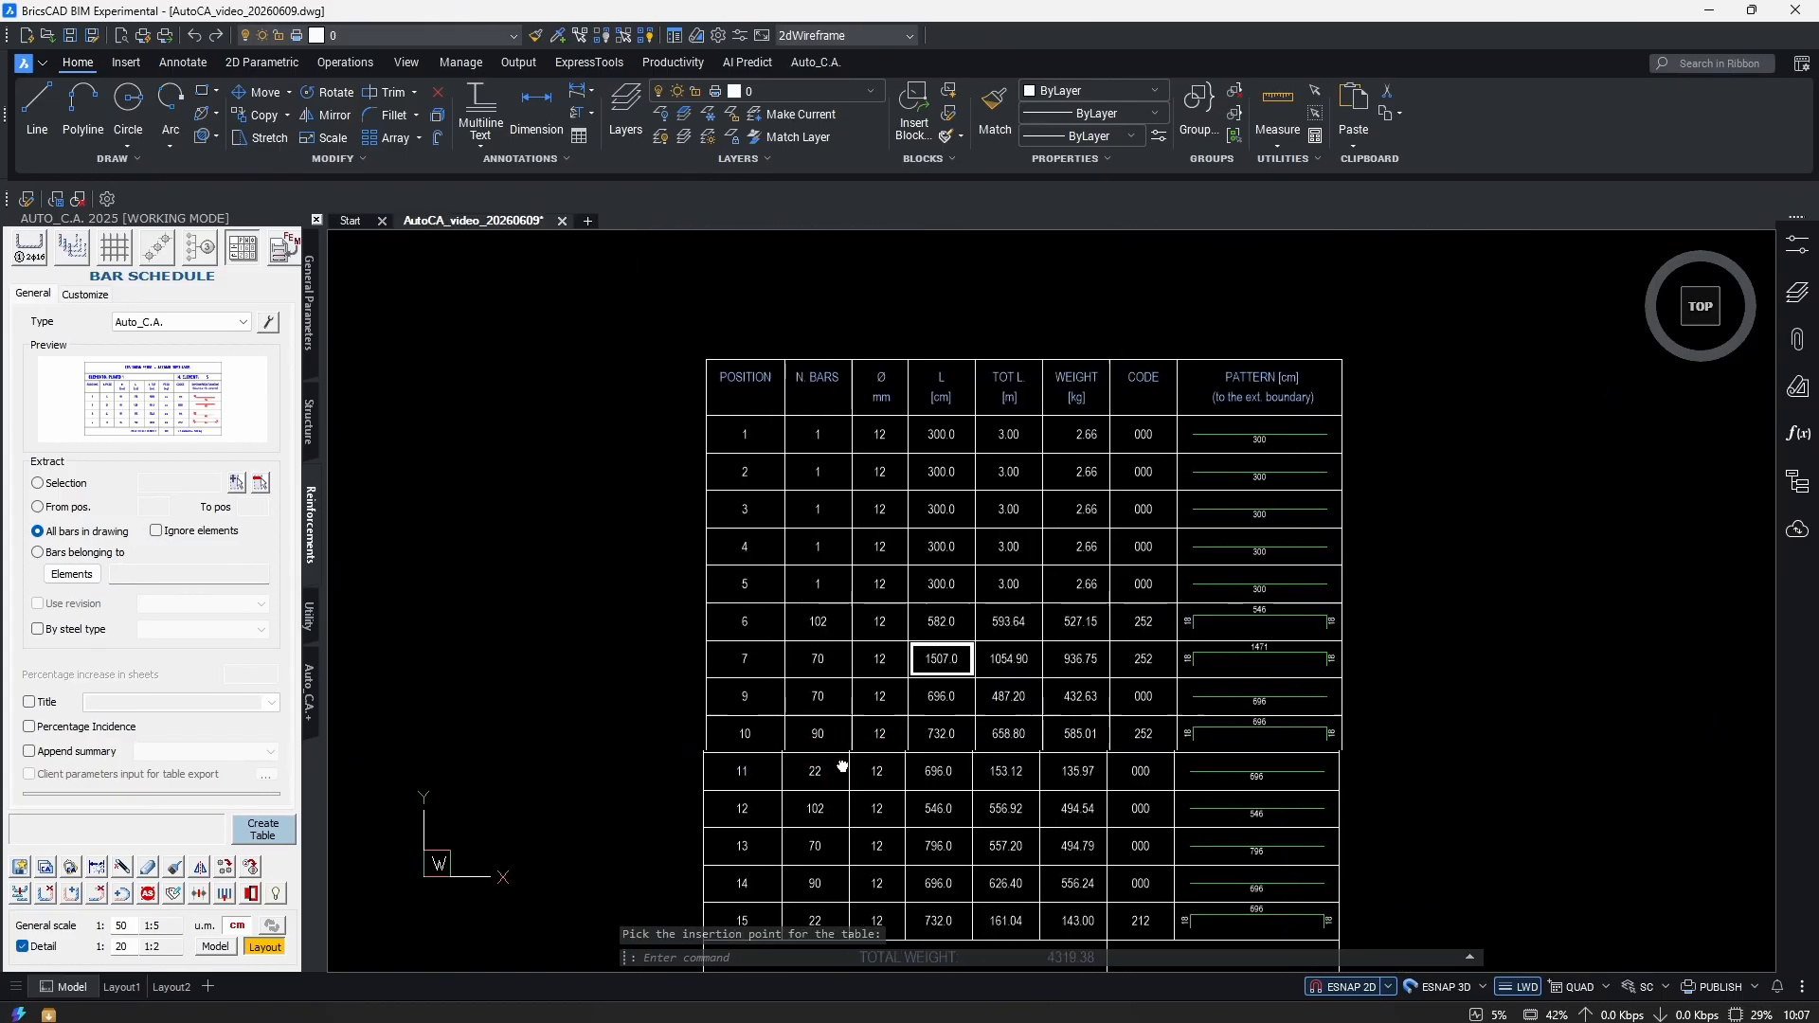
scroll(792, 408, up, 3)
scroll(799, 532, down, 3)
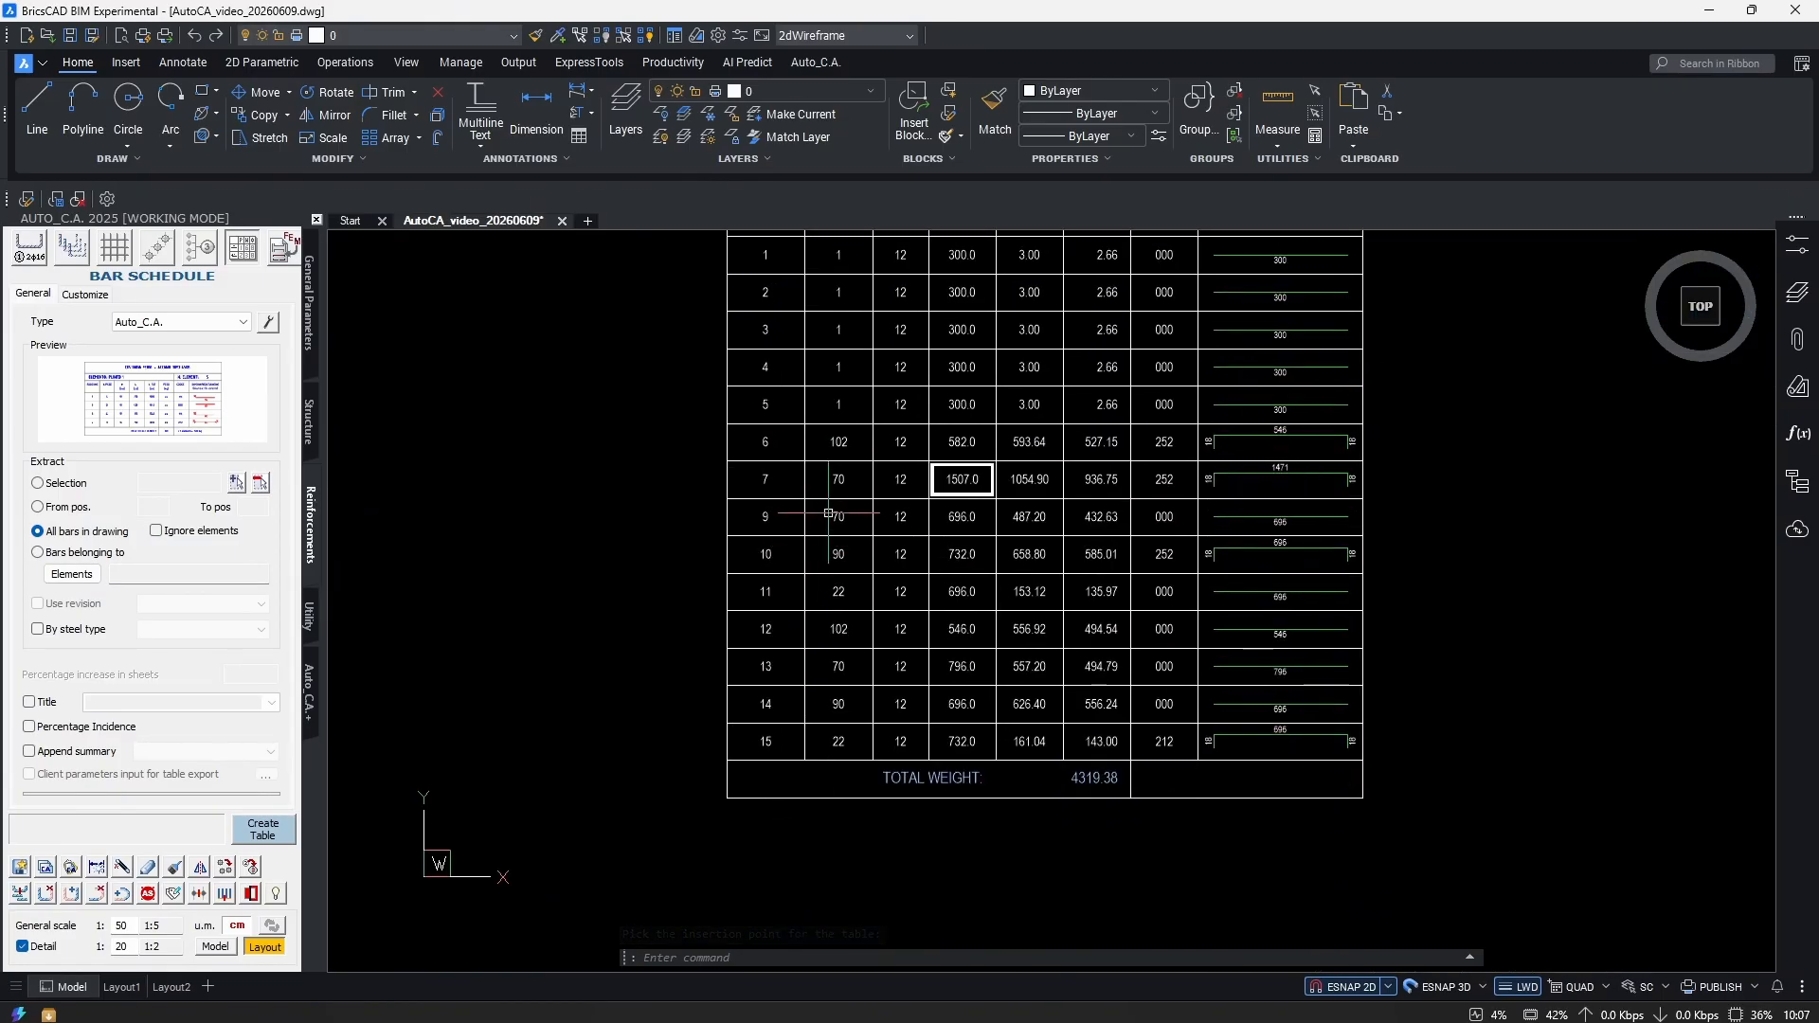
scroll(788, 782, up, 5)
scroll(819, 748, down, 2)
scroll(1090, 749, up, 4)
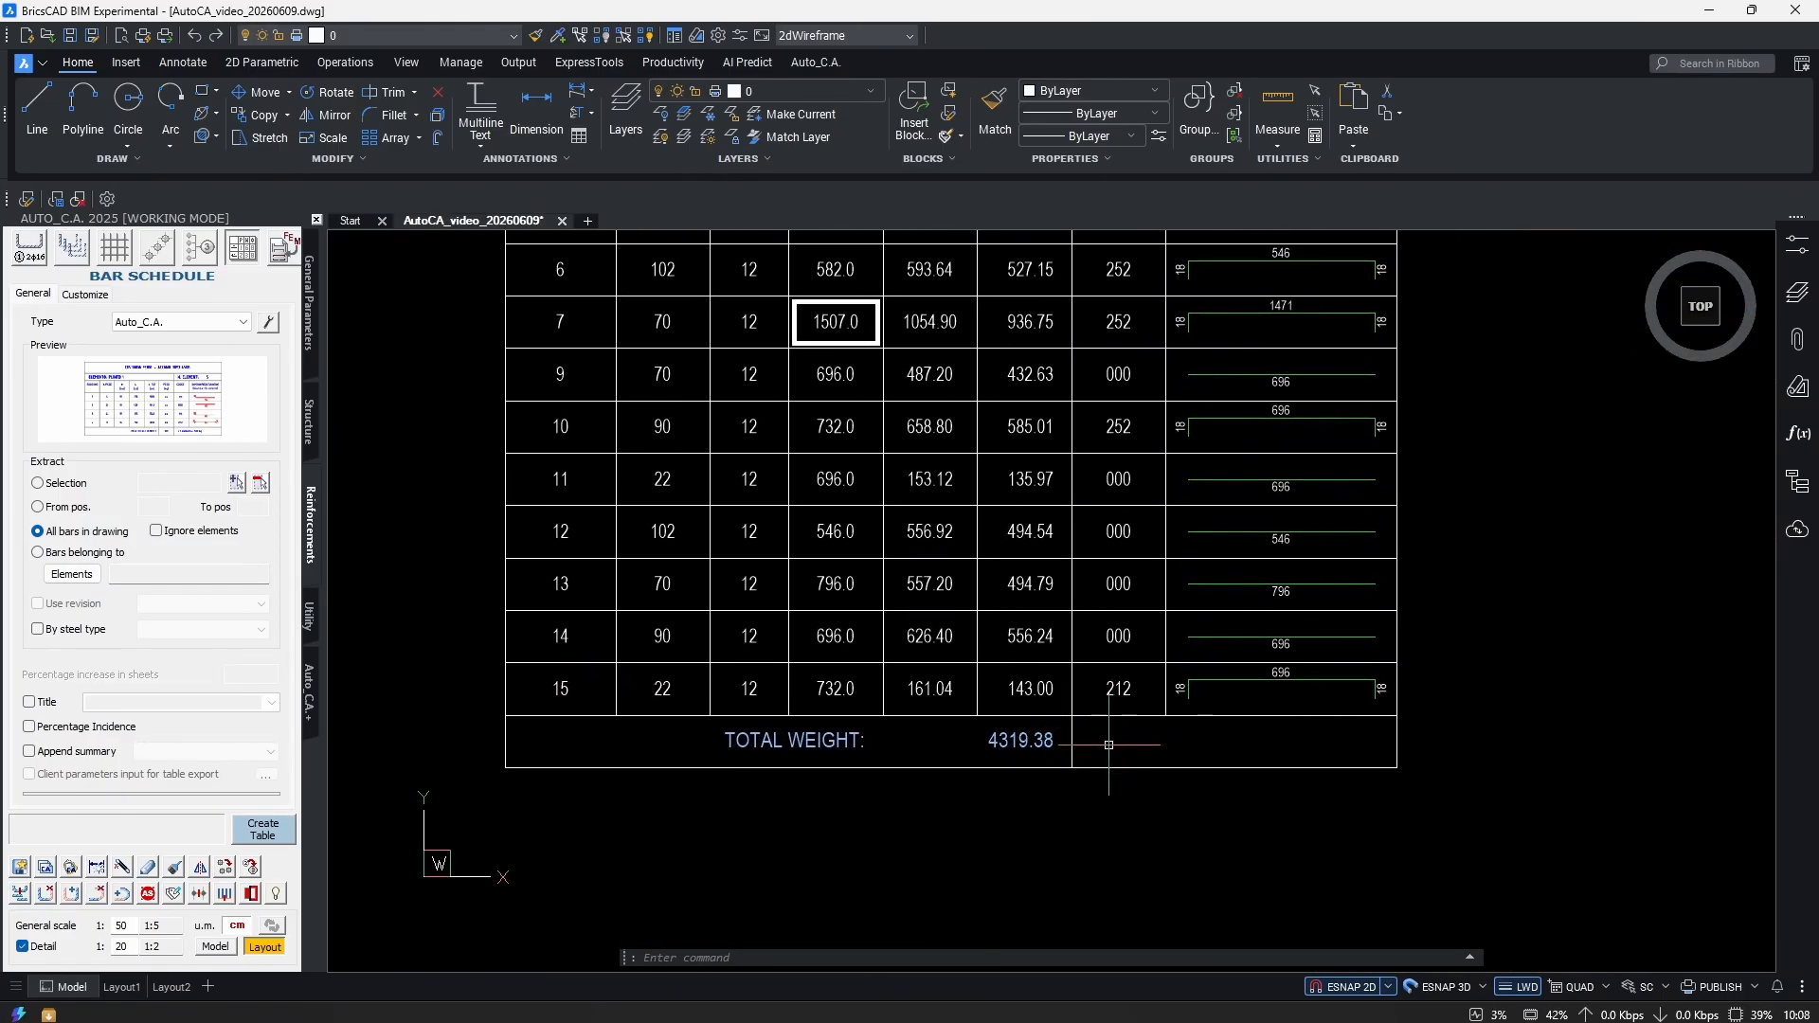
scroll(1026, 760, down, 5)
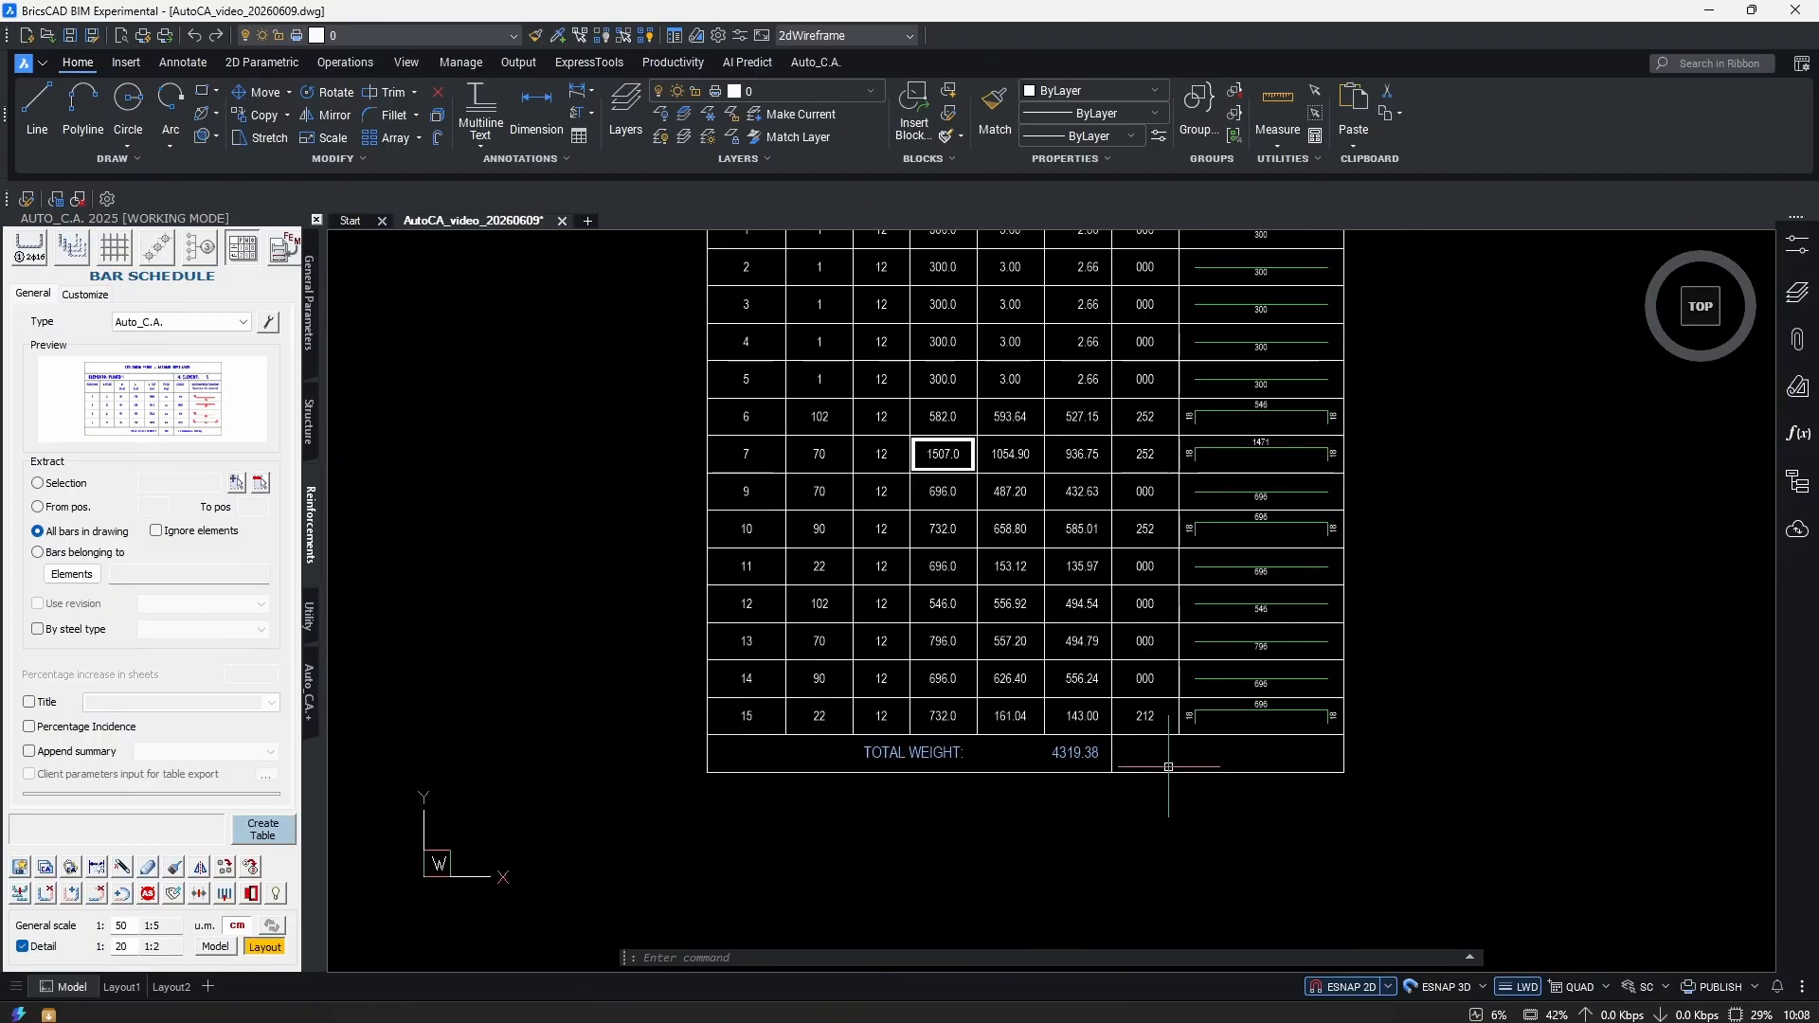
scroll(1266, 616, down, 1)
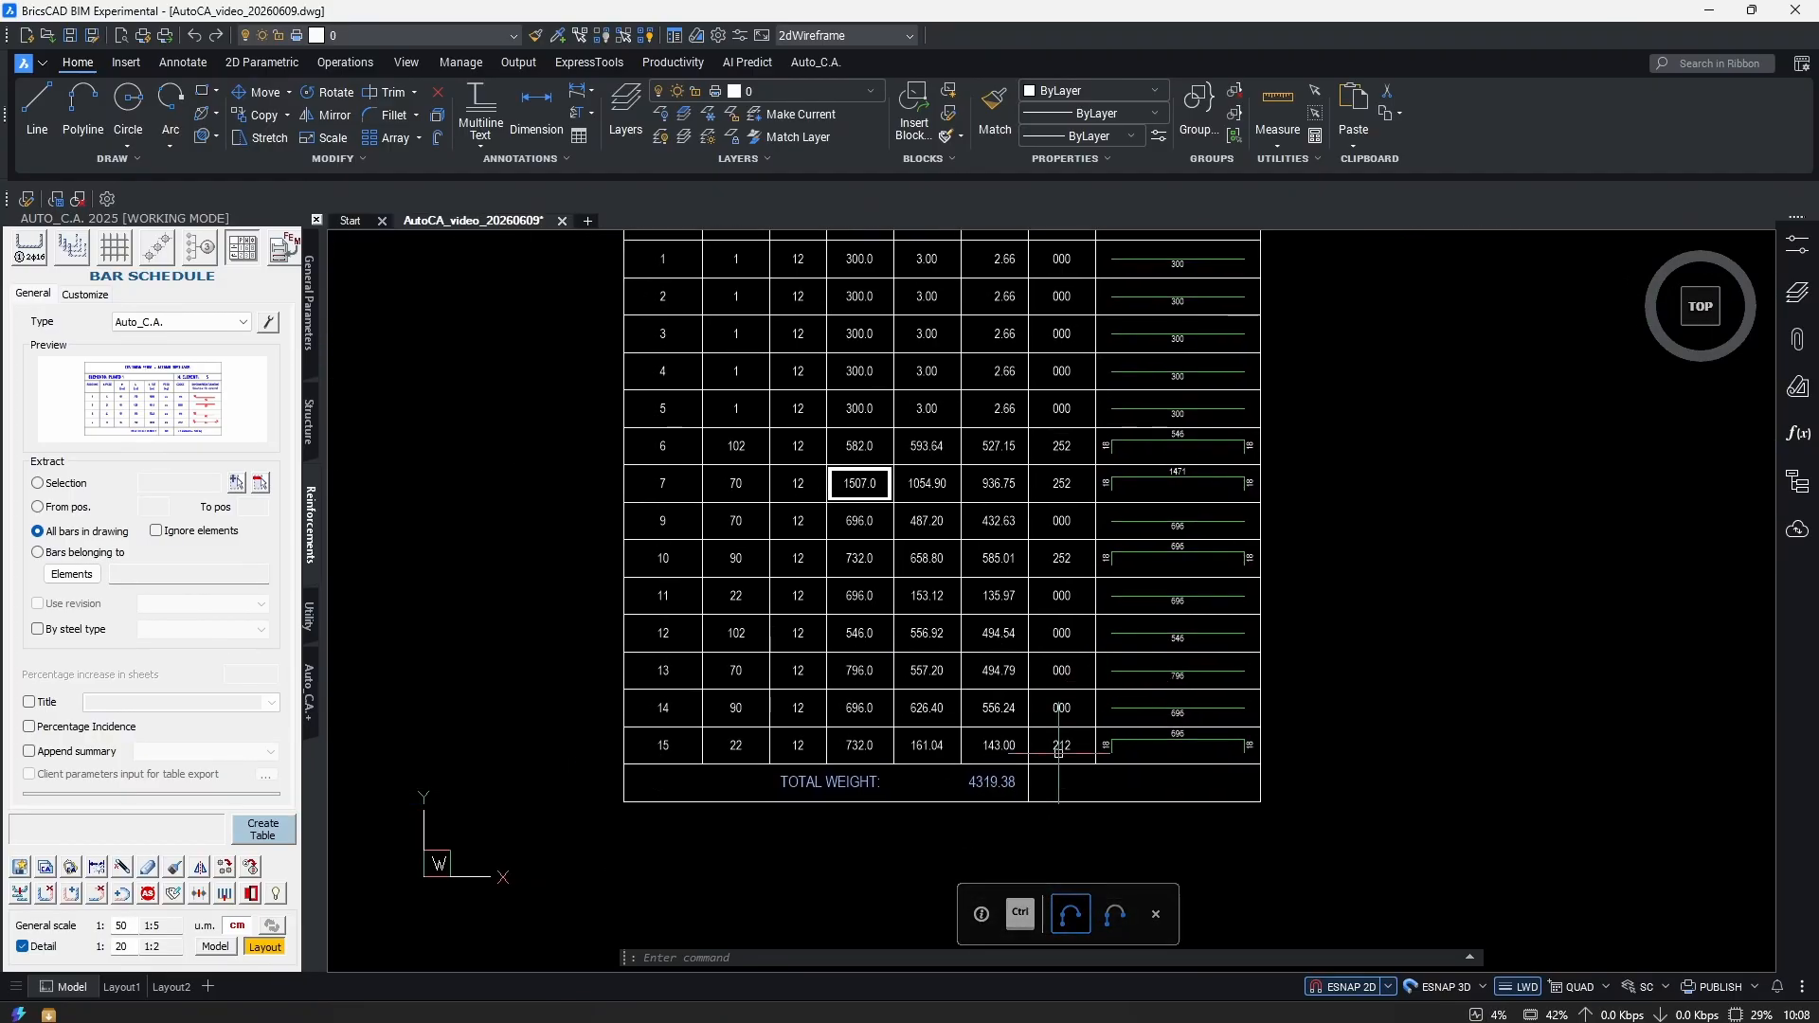
scroll(927, 816, up, 4)
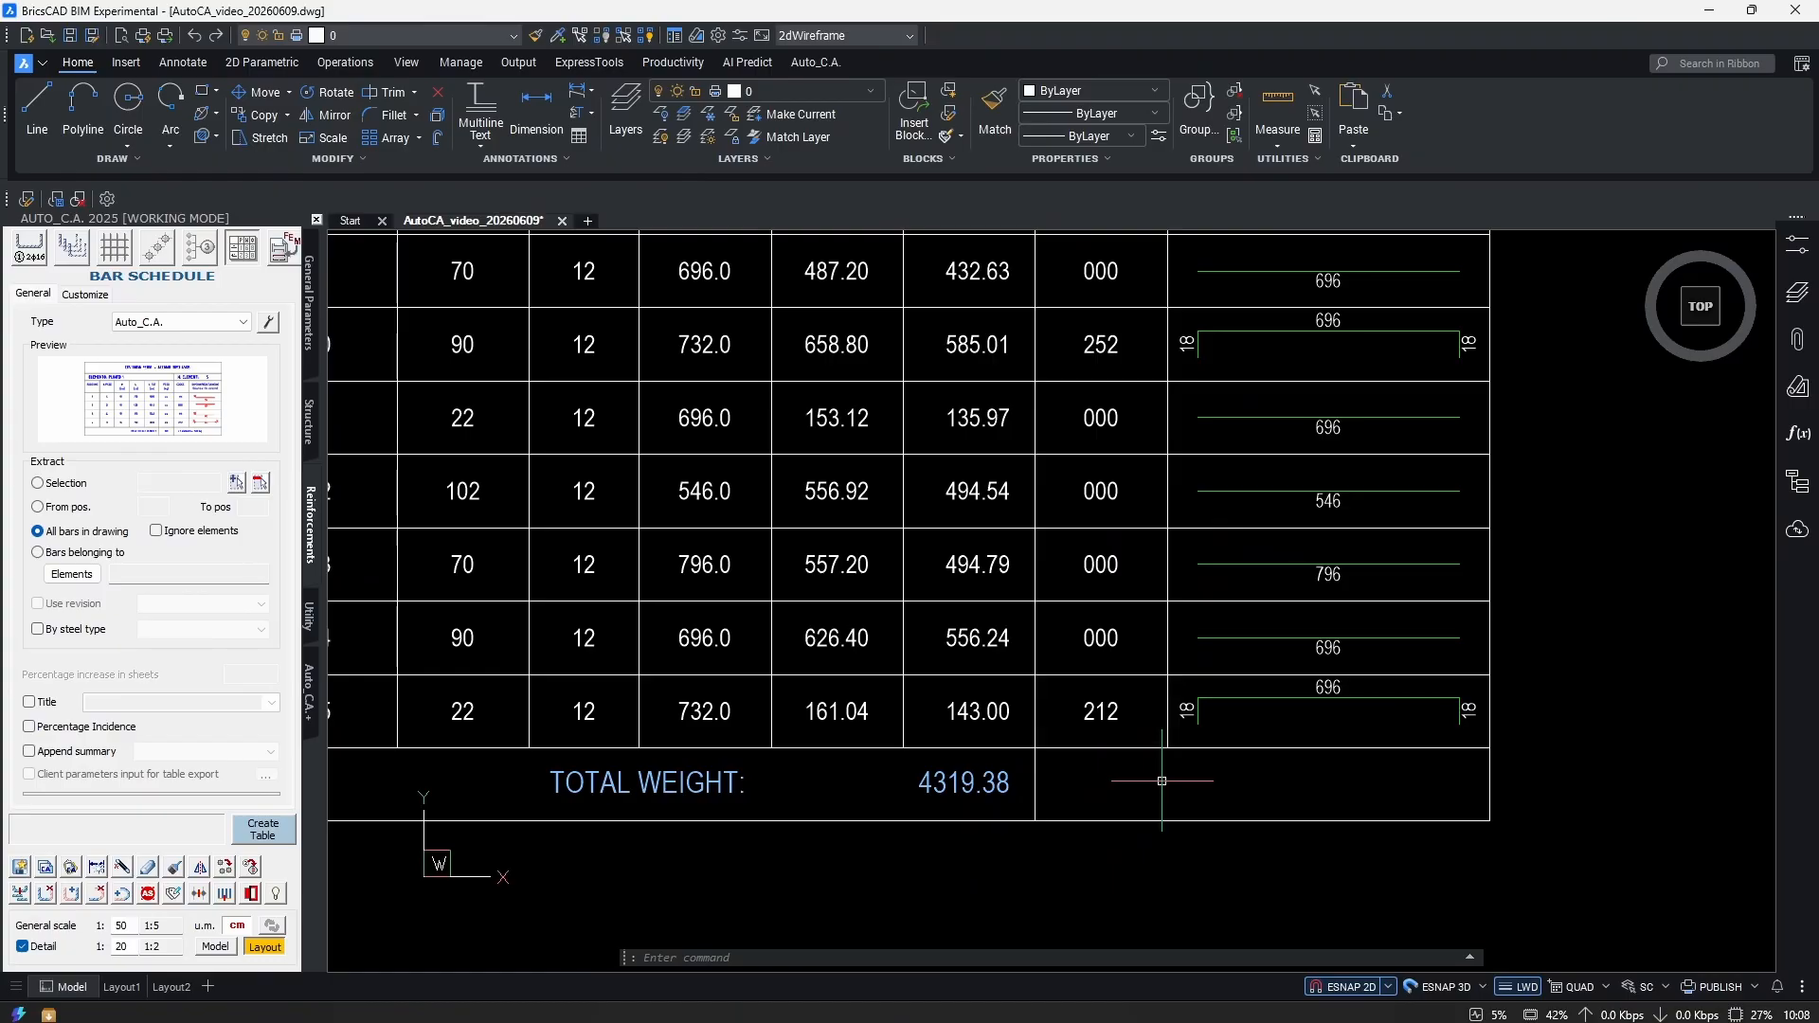
scroll(1090, 749, down, 3)
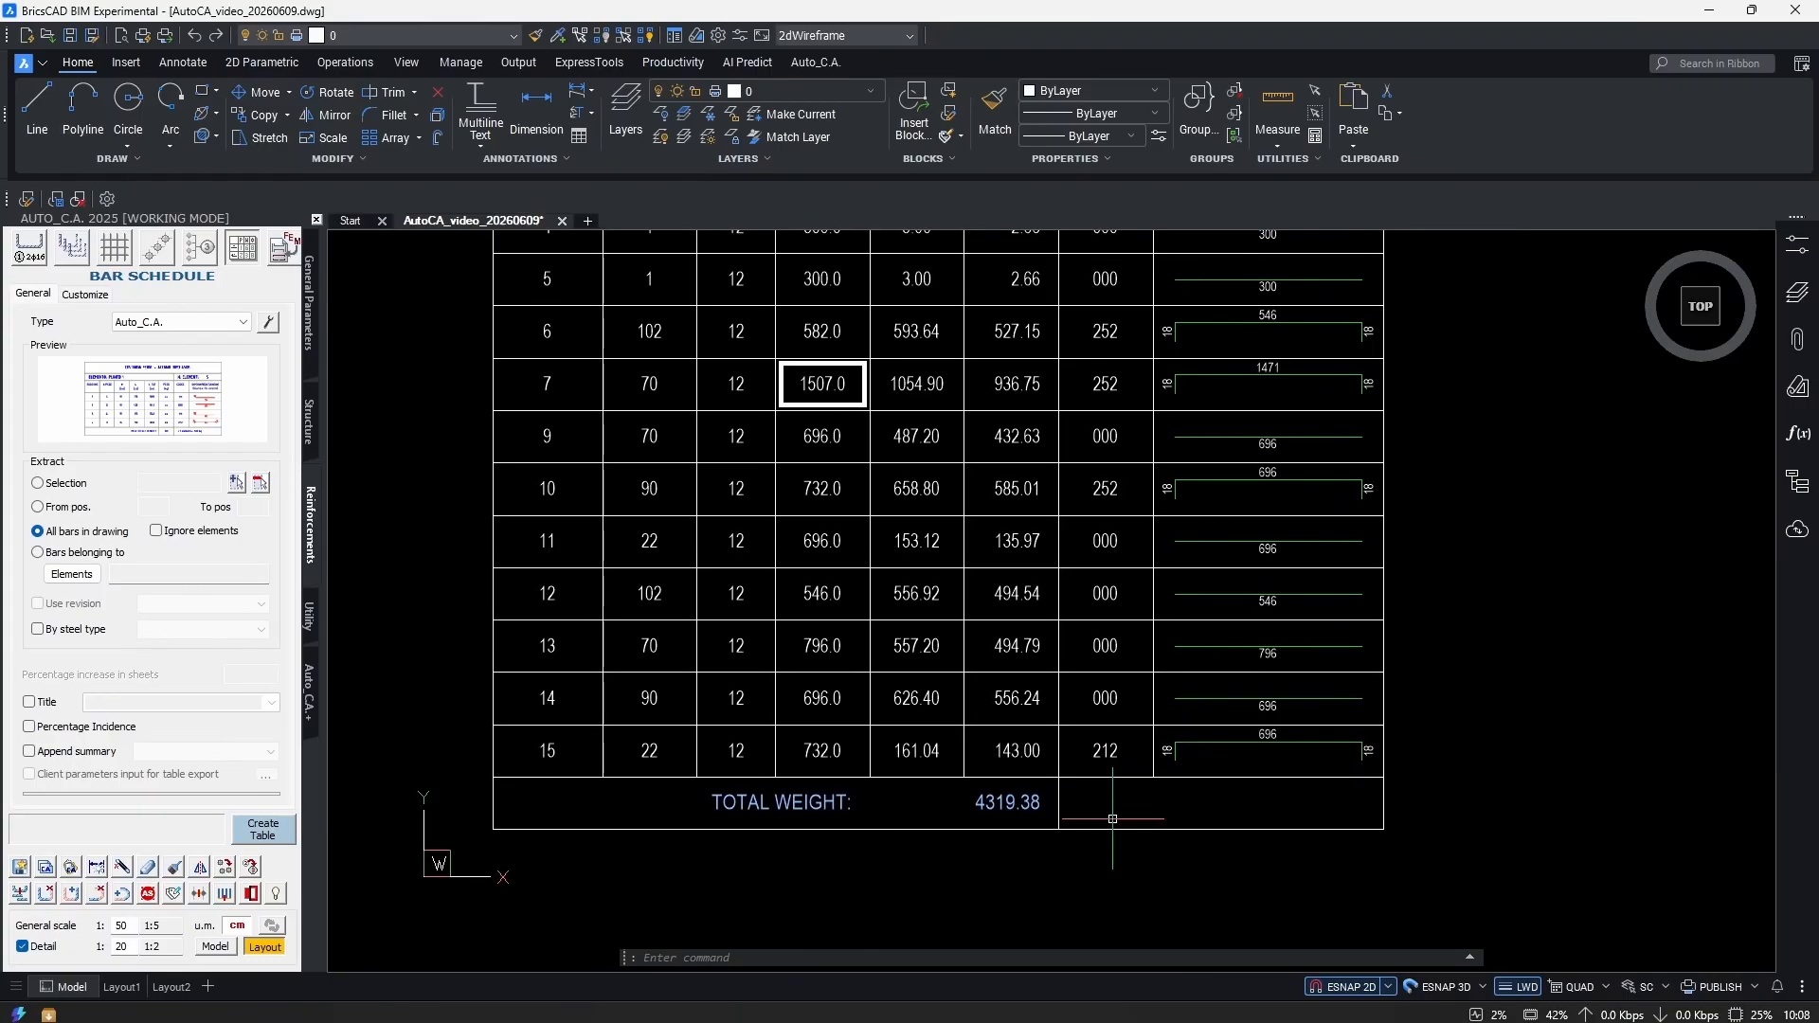
scroll(1267, 617, up, 3)
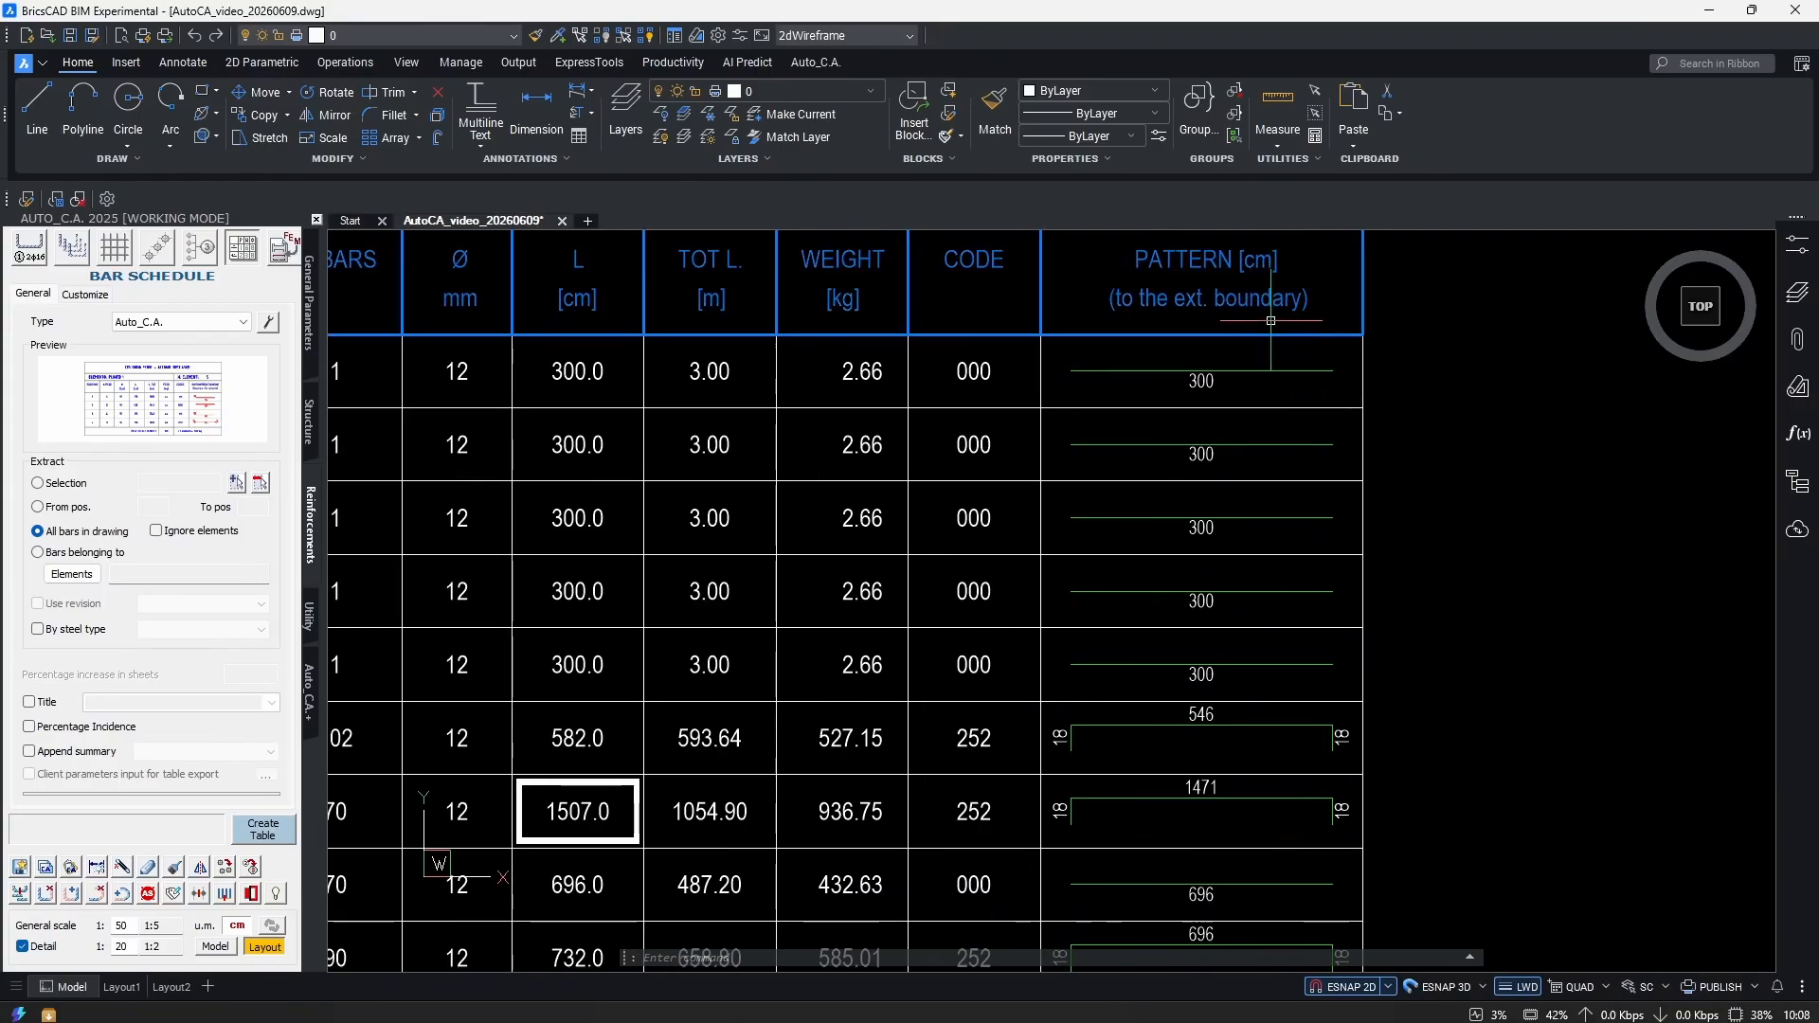
scroll(1240, 838, down, 2)
middle_drag(1240, 838, 1240, 679)
scroll(1185, 664, up, 2)
scroll(1077, 644, down, 2)
scroll(1077, 644, up, 1)
scroll(1226, 617, down, 5)
scroll(1340, 833, up, 1)
middle_drag(1339, 833, 1375, 832)
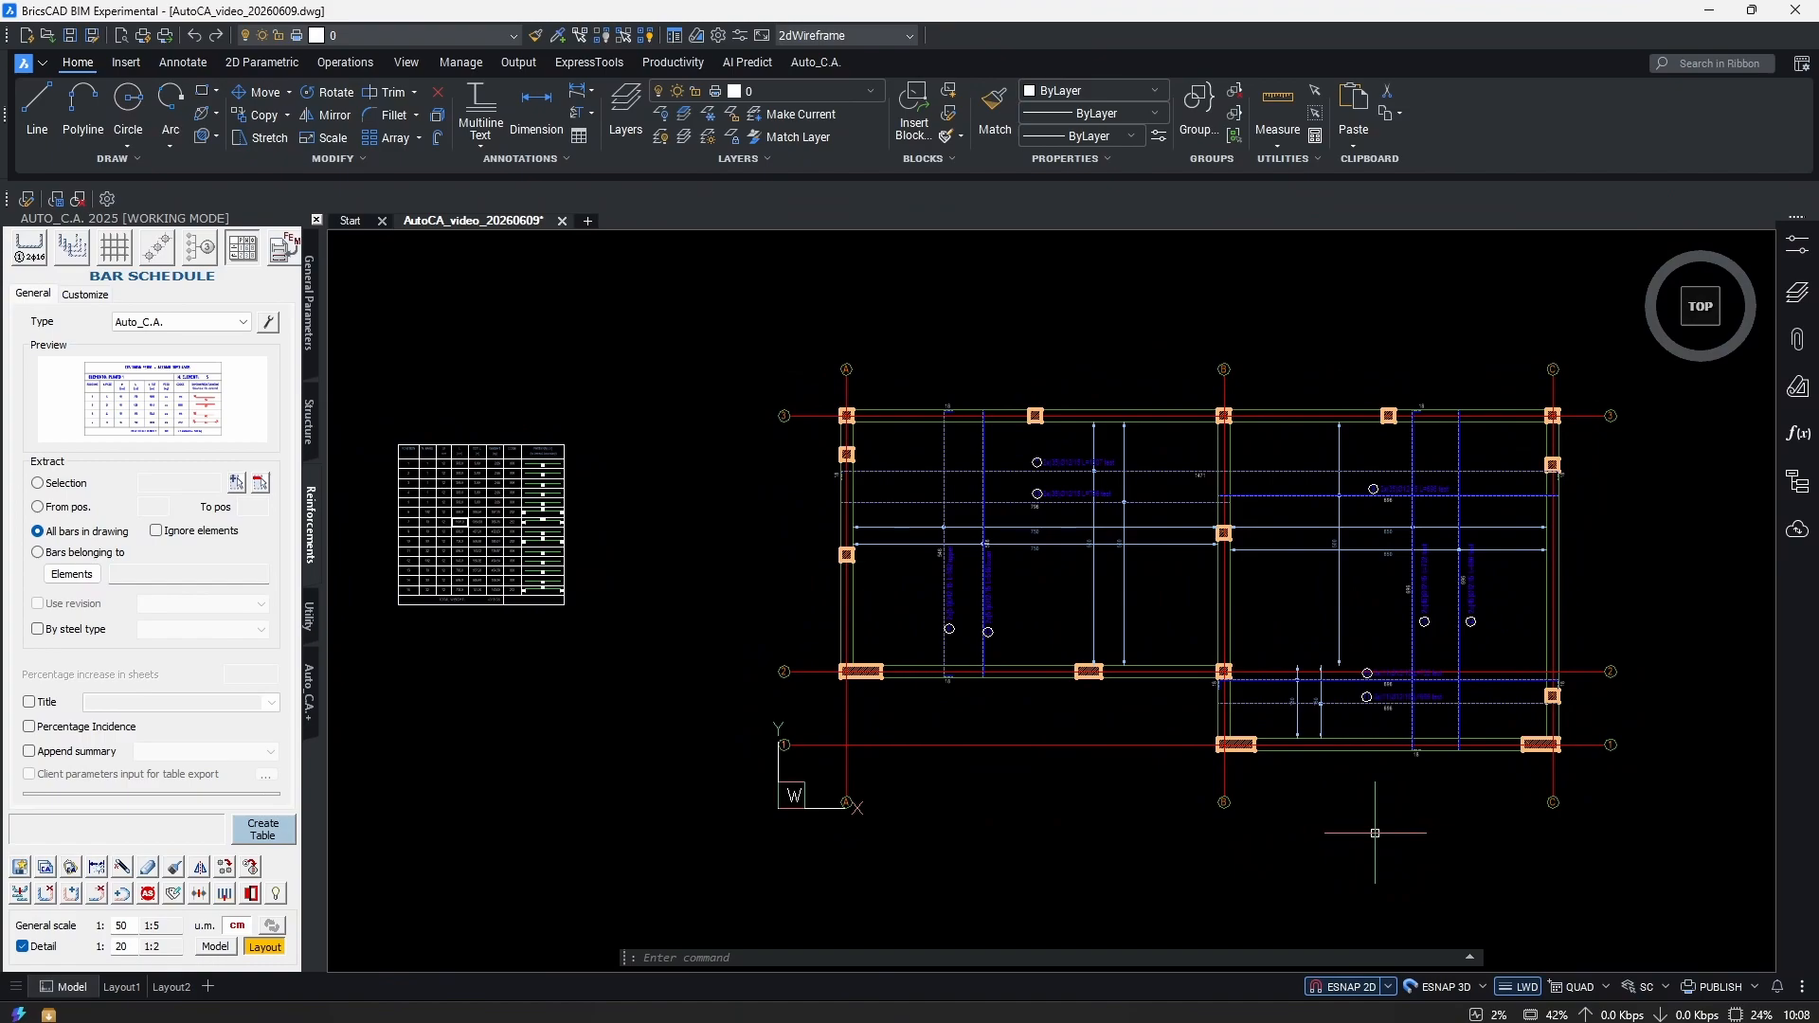
scroll(1337, 708, down, 2)
scroll(1200, 739, up, 1)
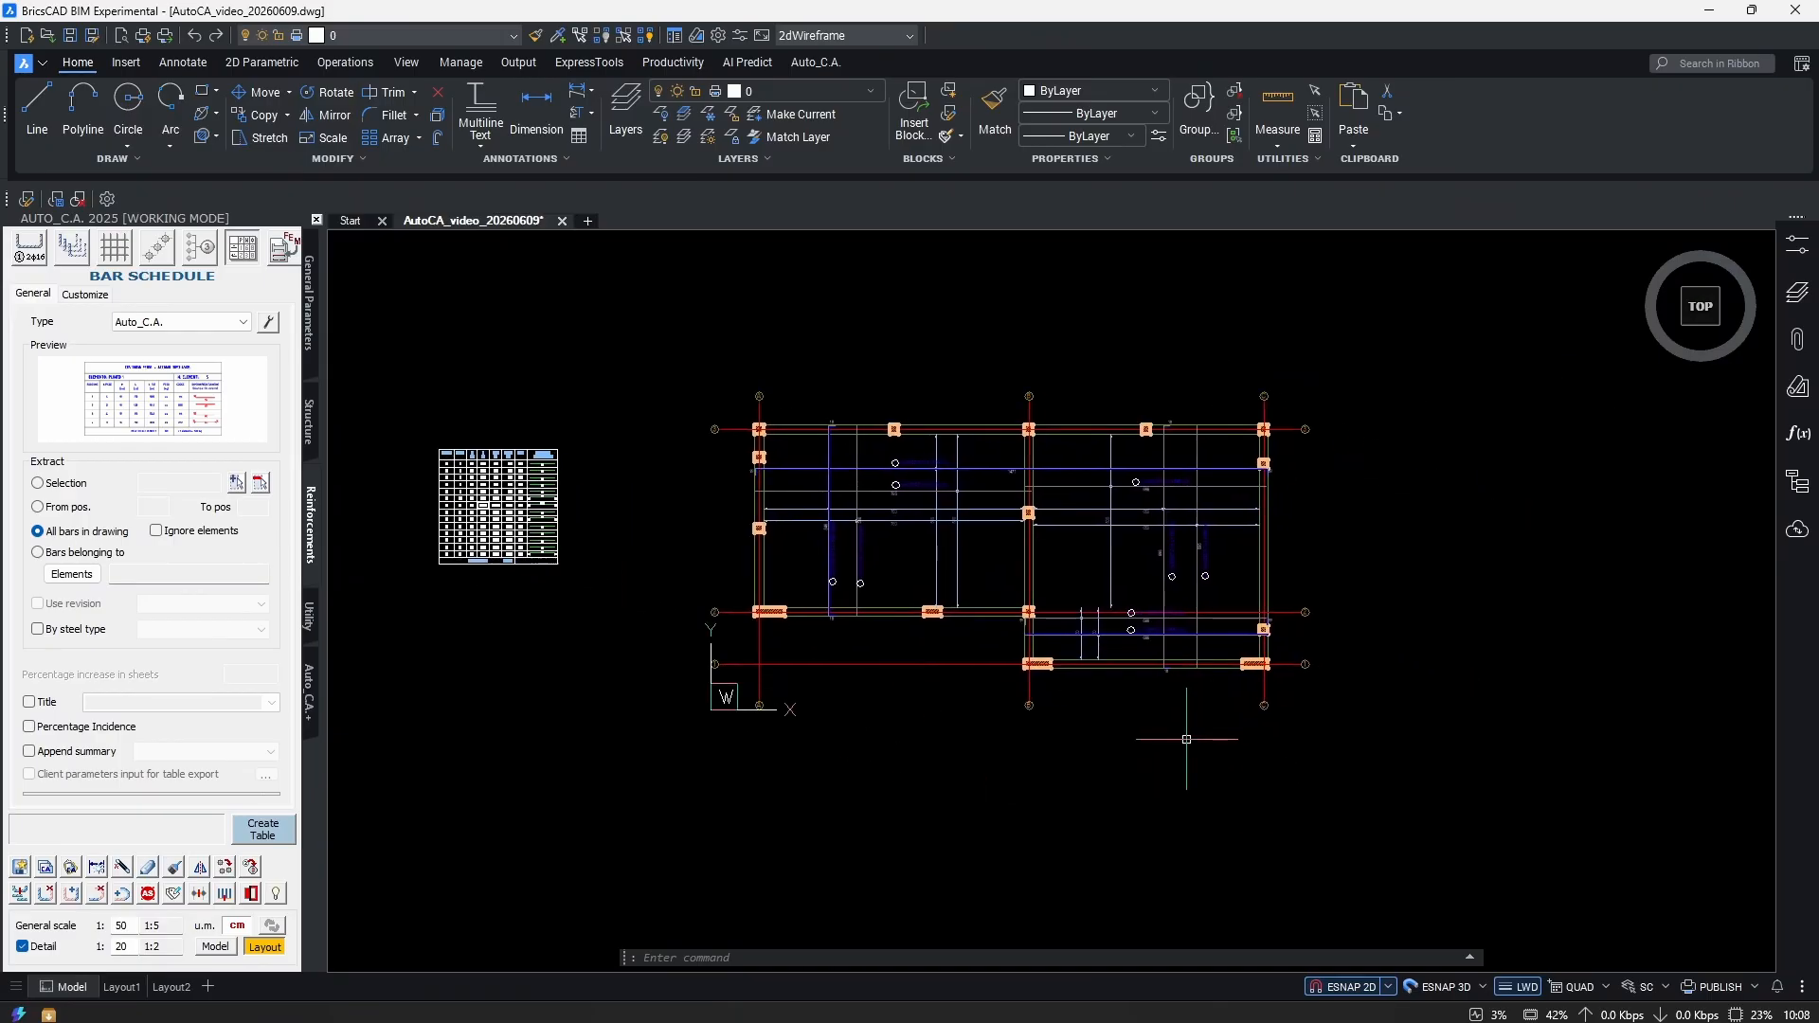
click(231, 871)
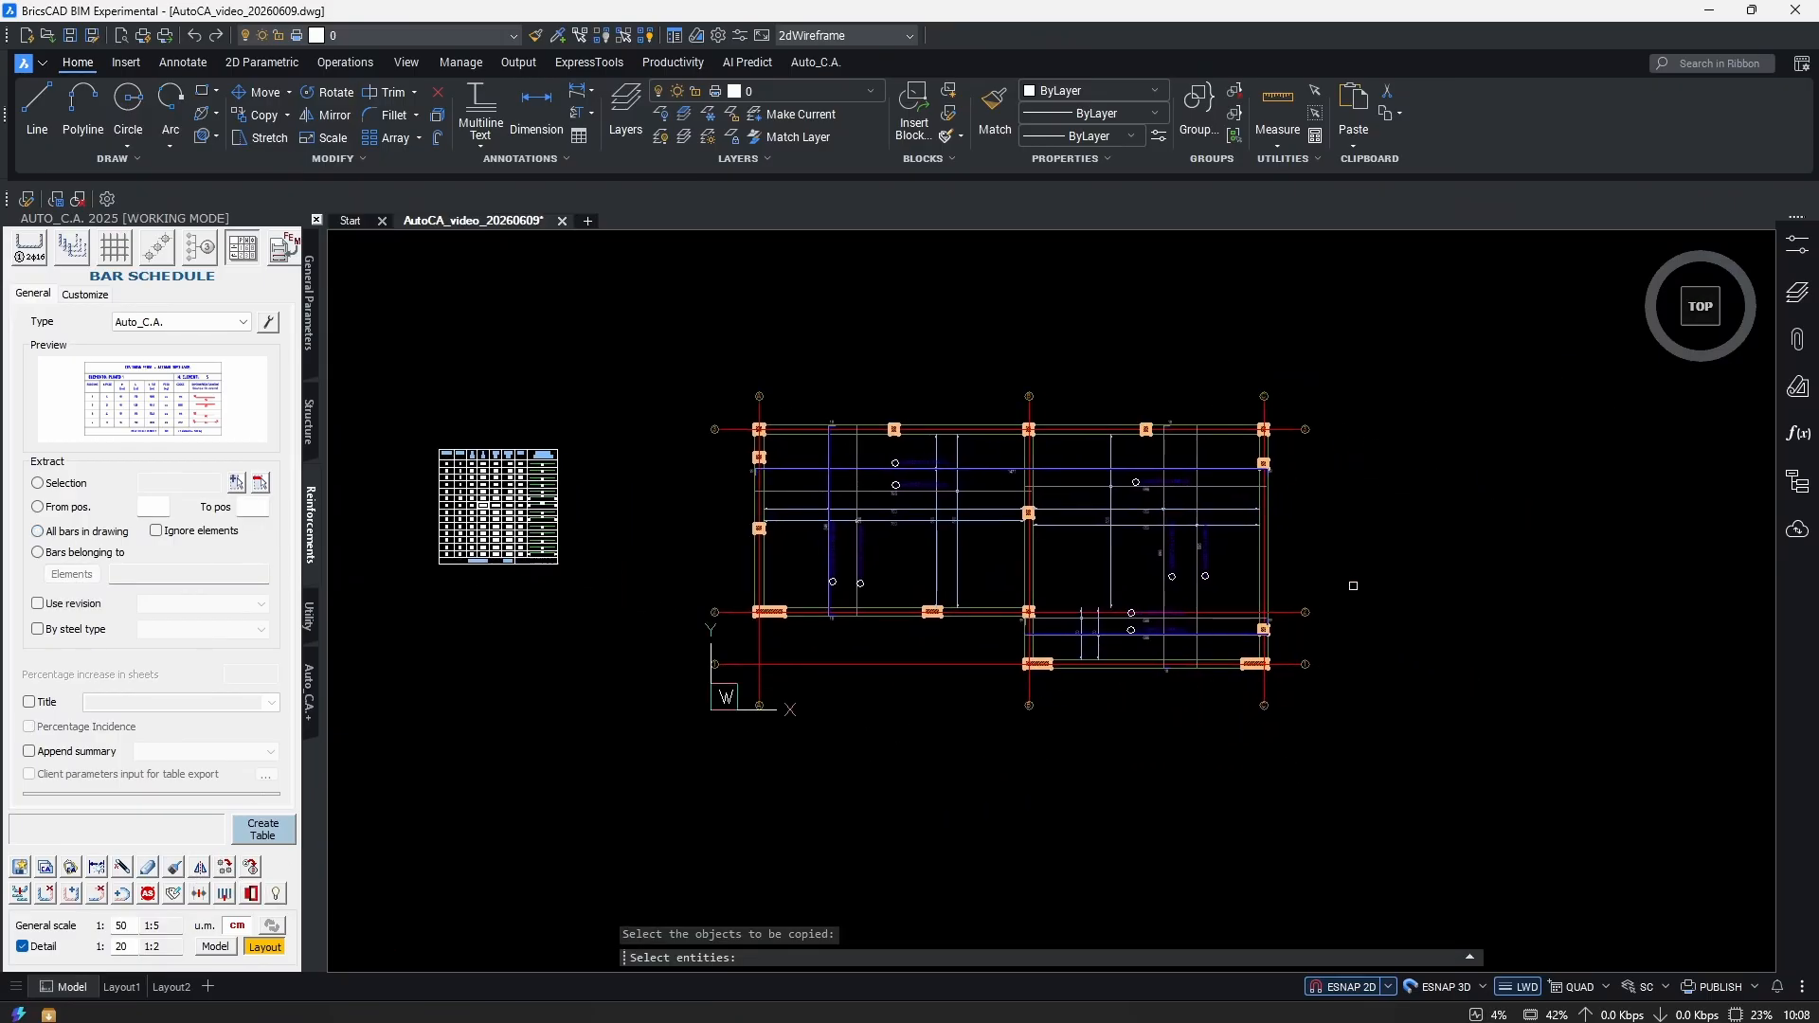
click(1406, 288)
click(717, 798)
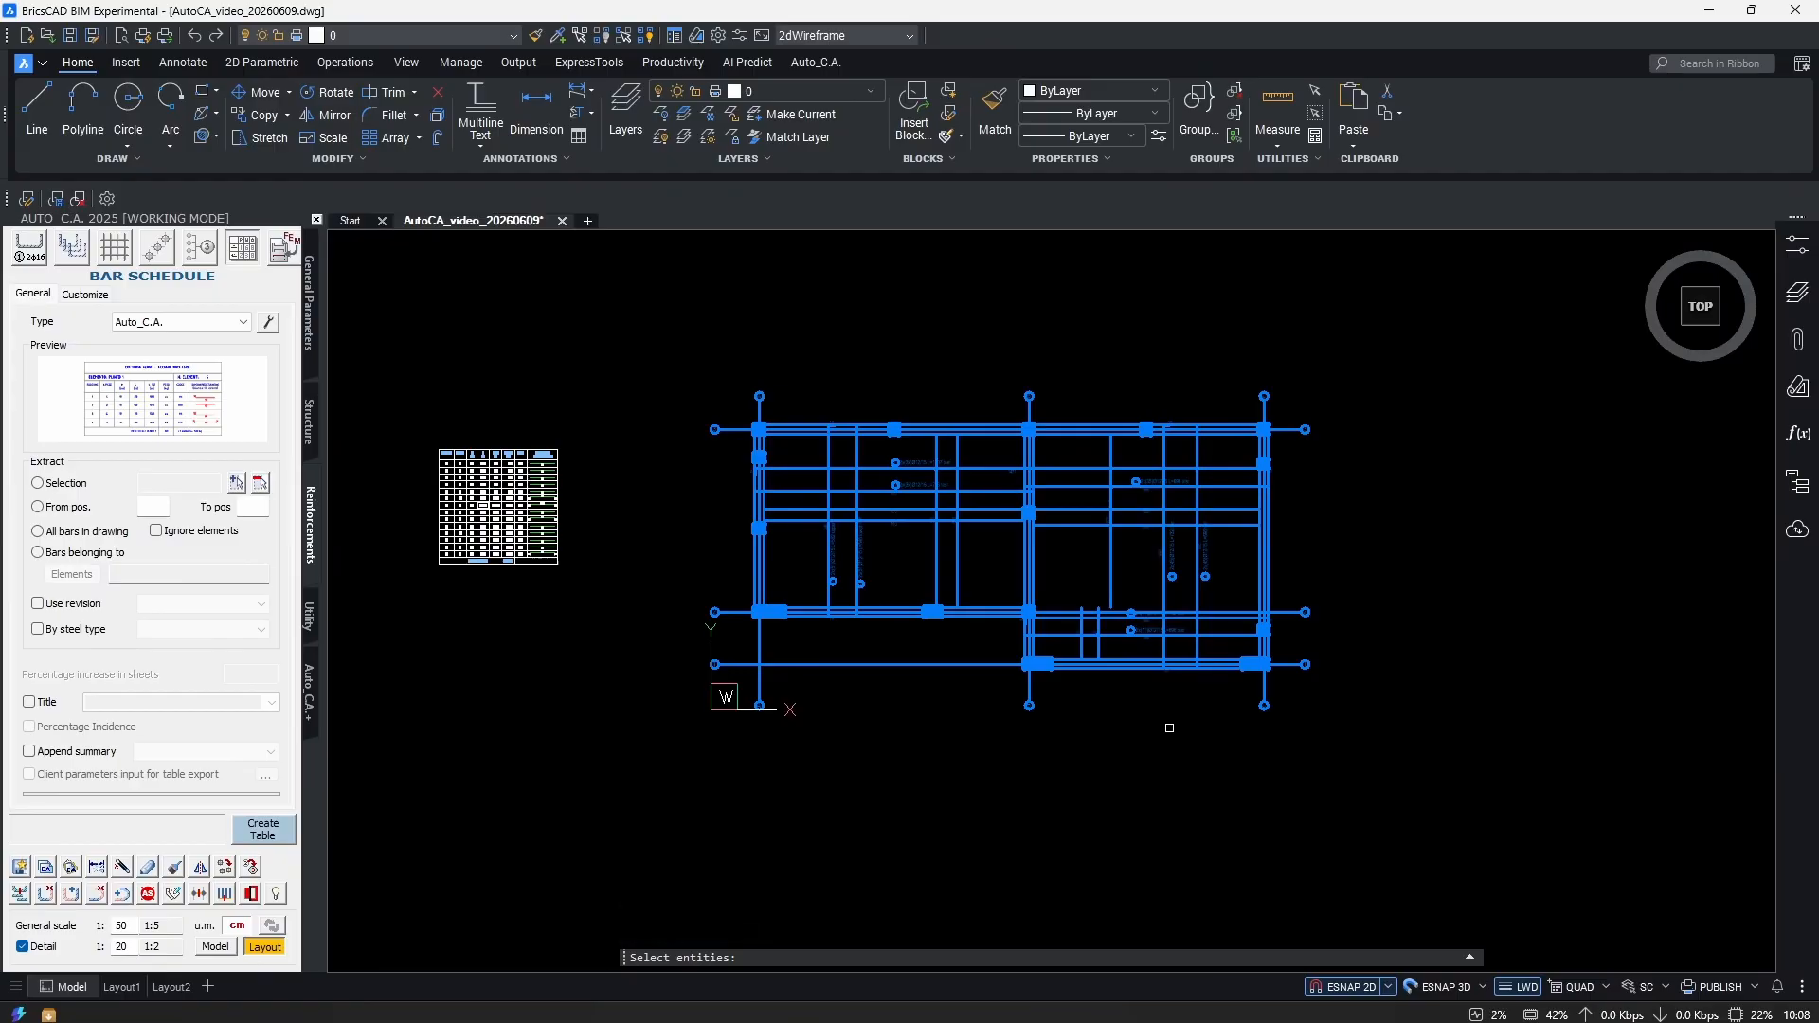
middle_drag(1084, 708, 901, 662)
key(Return)
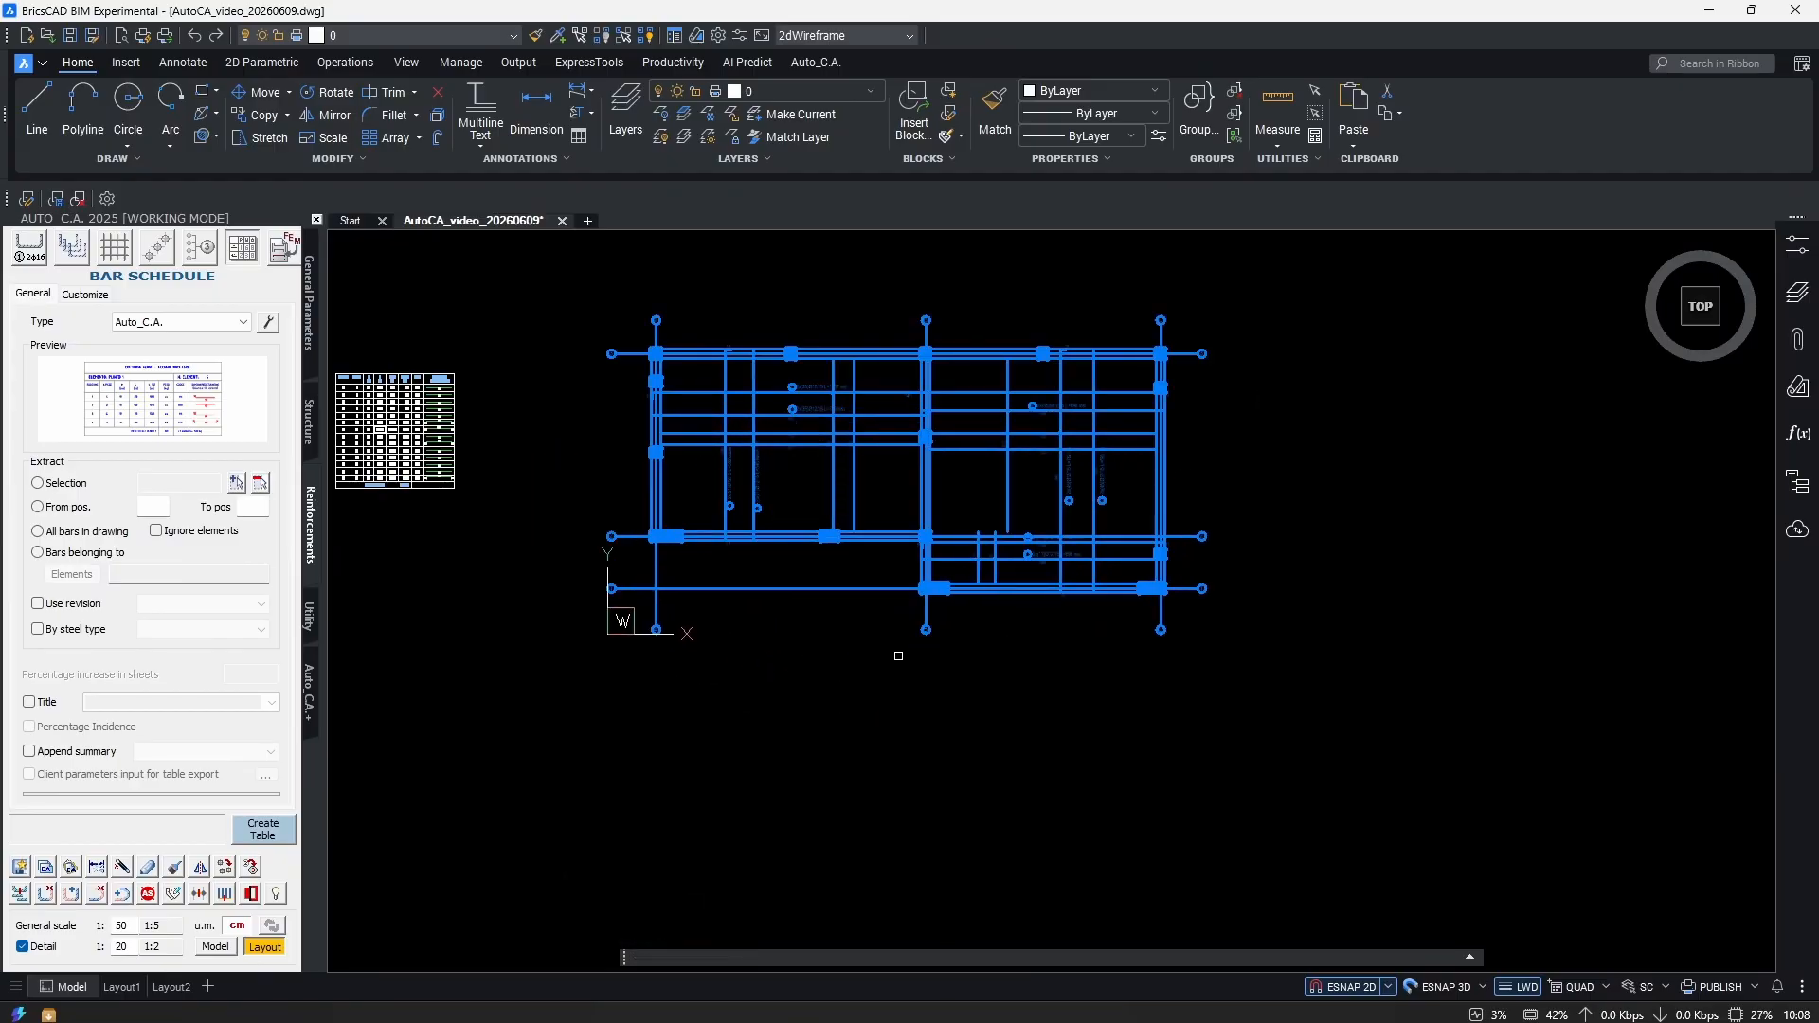
click(892, 680)
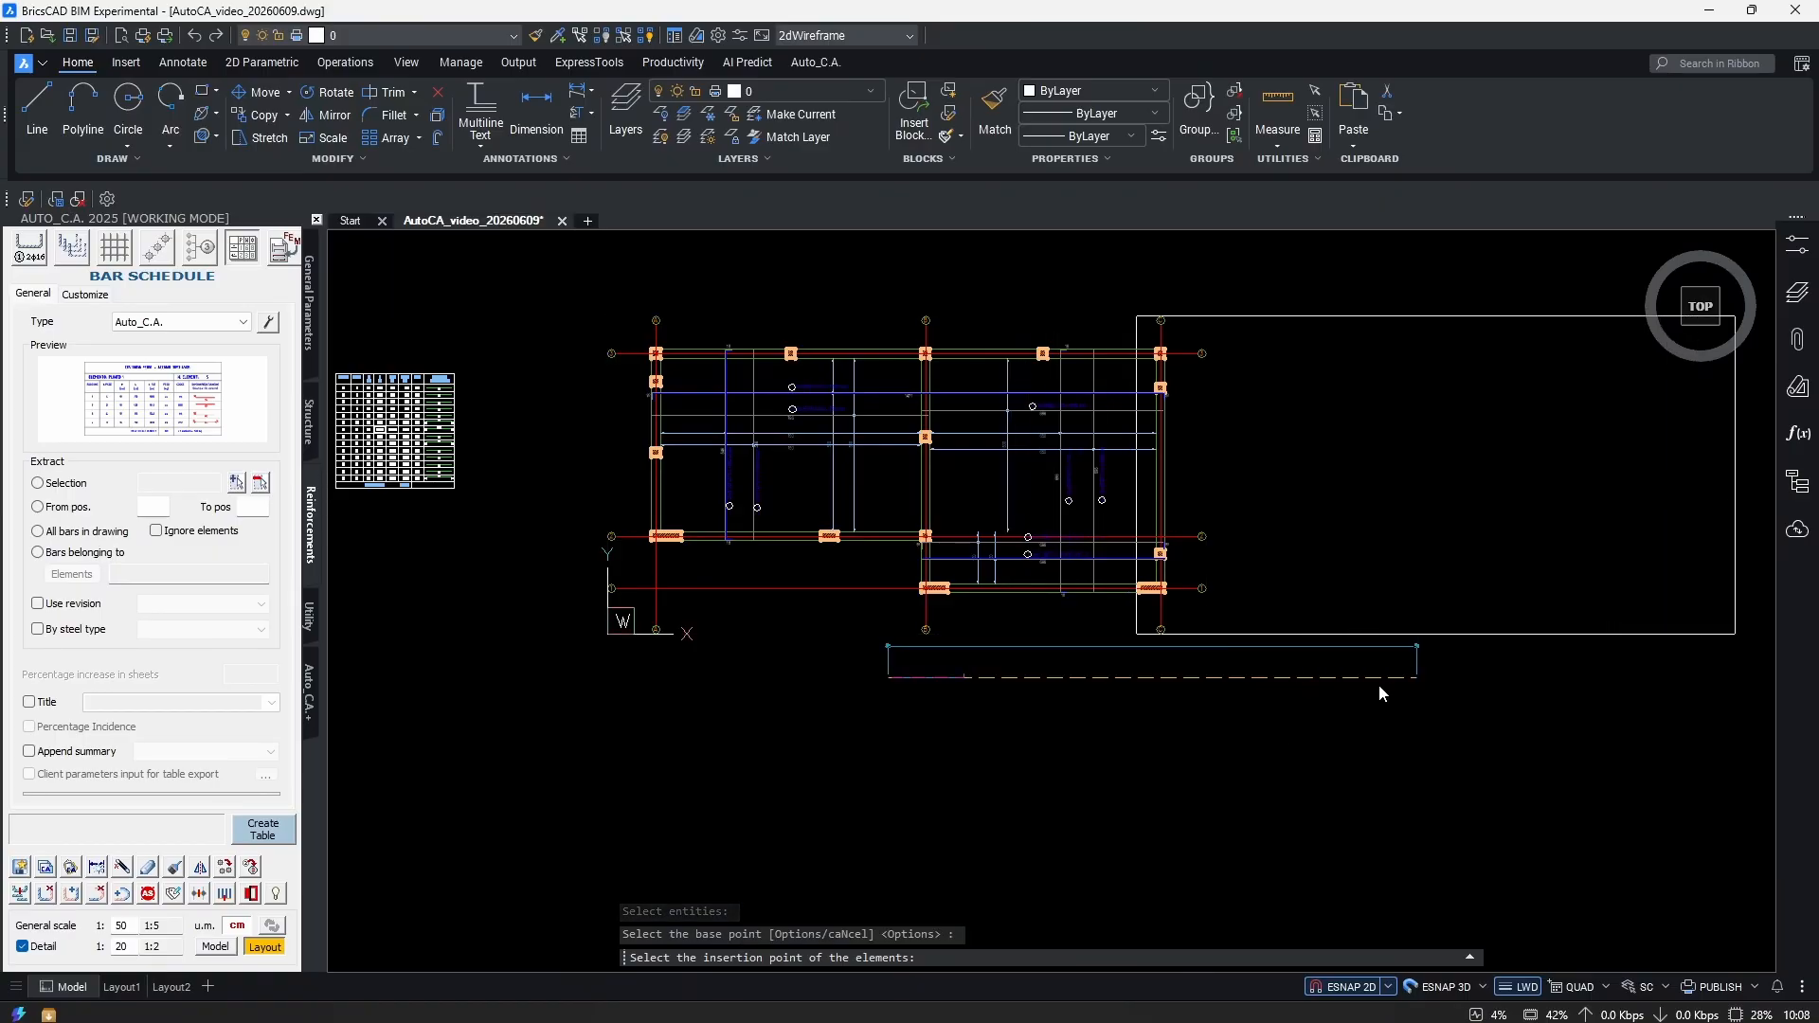
middle_drag(1666, 645, 1146, 685)
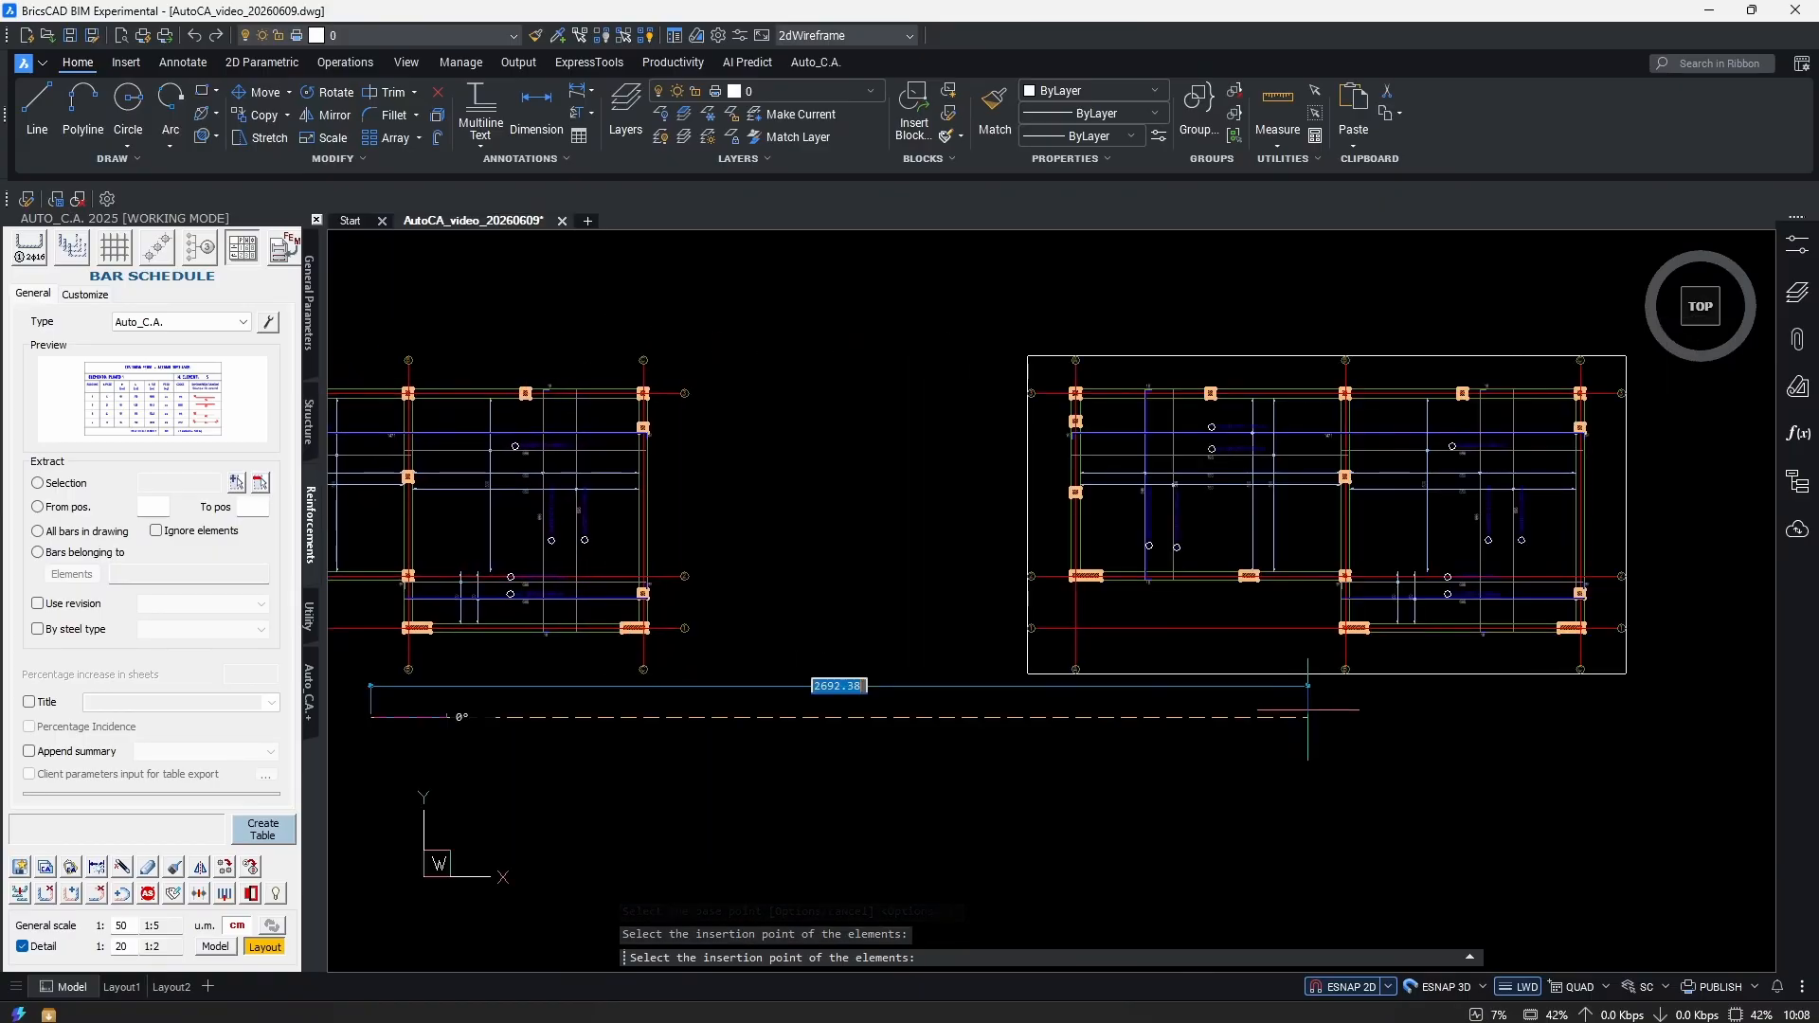
scroll(1119, 594, up, 2)
key(Escape)
scroll(1430, 569, down, 1)
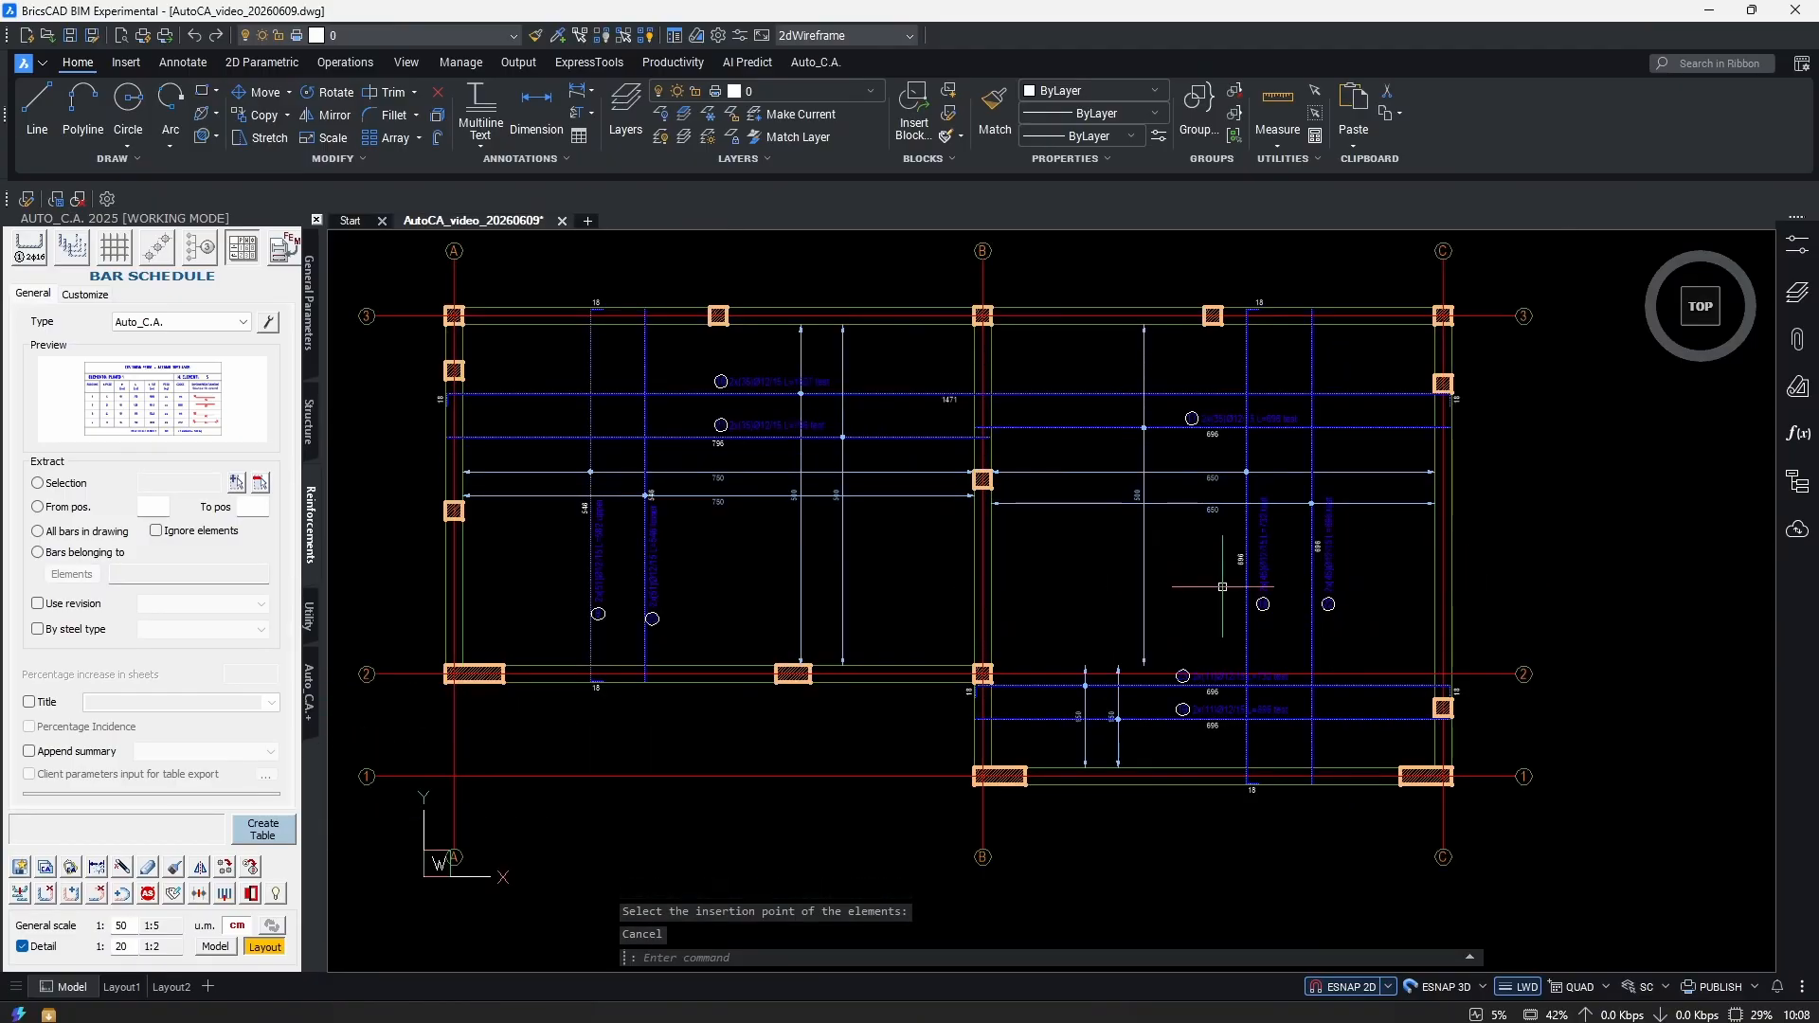
scroll(1190, 642, up, 3)
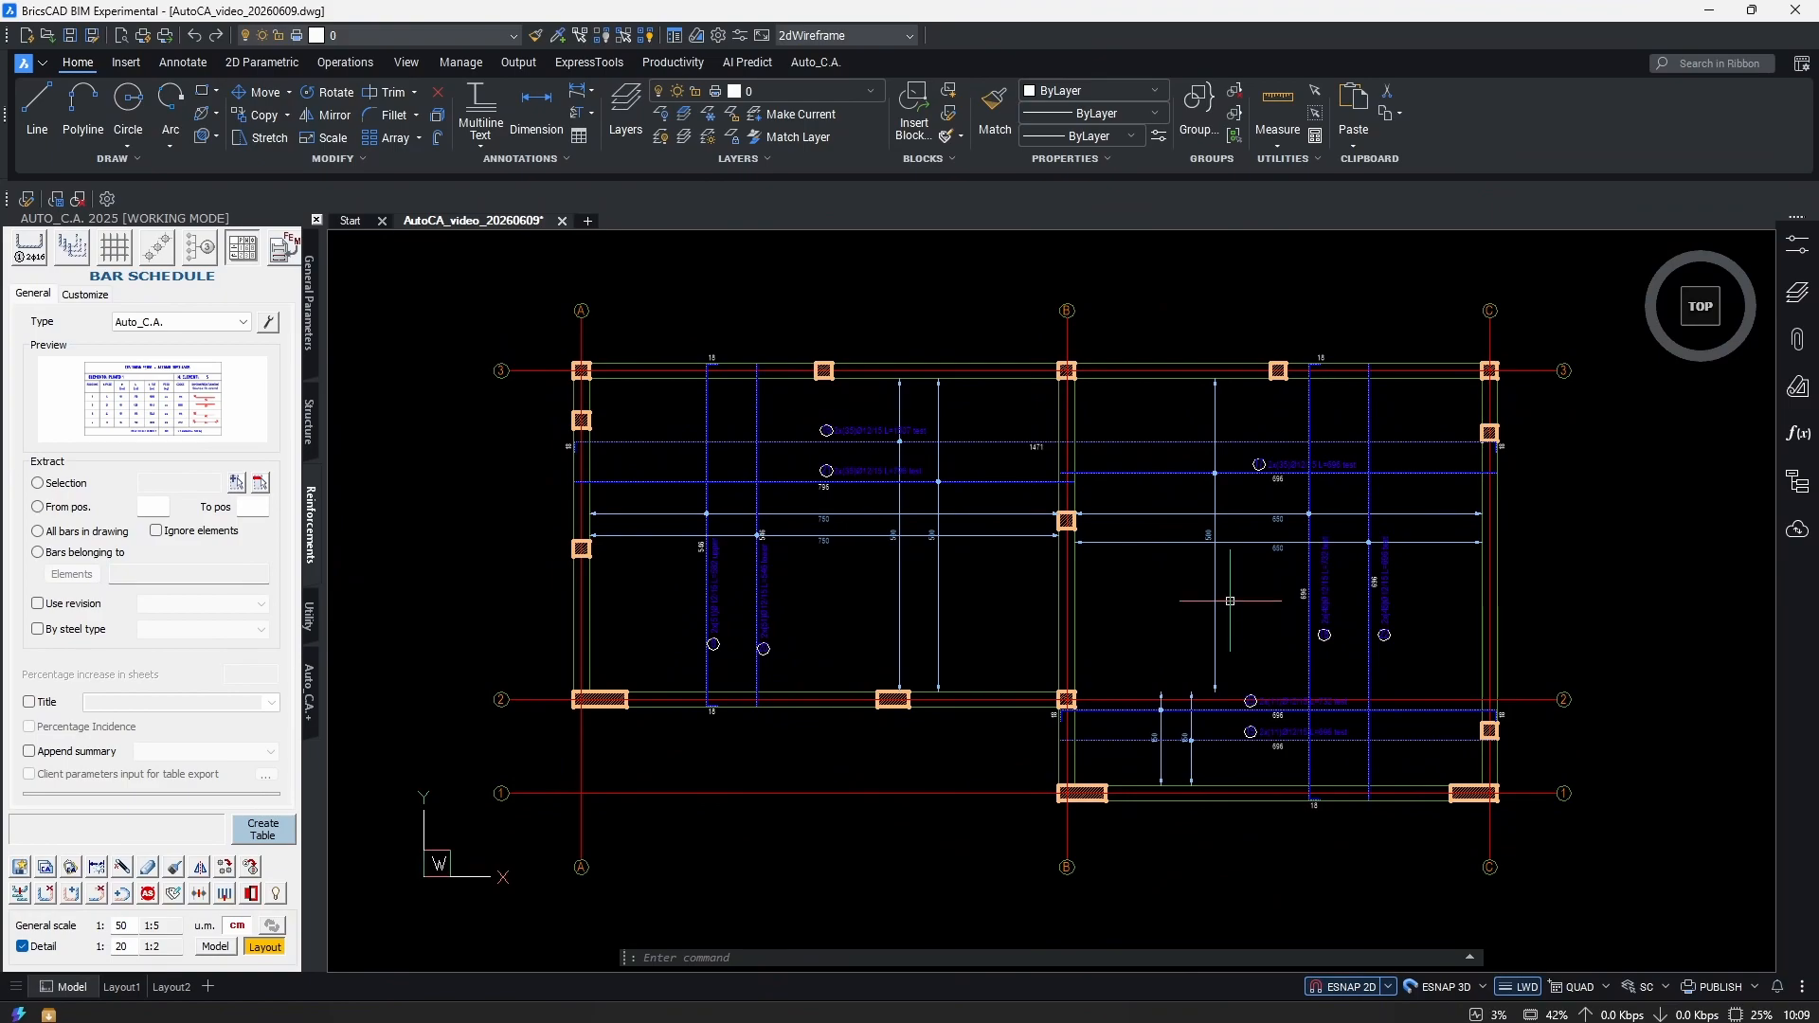
Generate an all-bars schedule table totalling 8625.46 and place it below both slab plans.
middle_drag(1190, 642, 1174, 629)
click(239, 484)
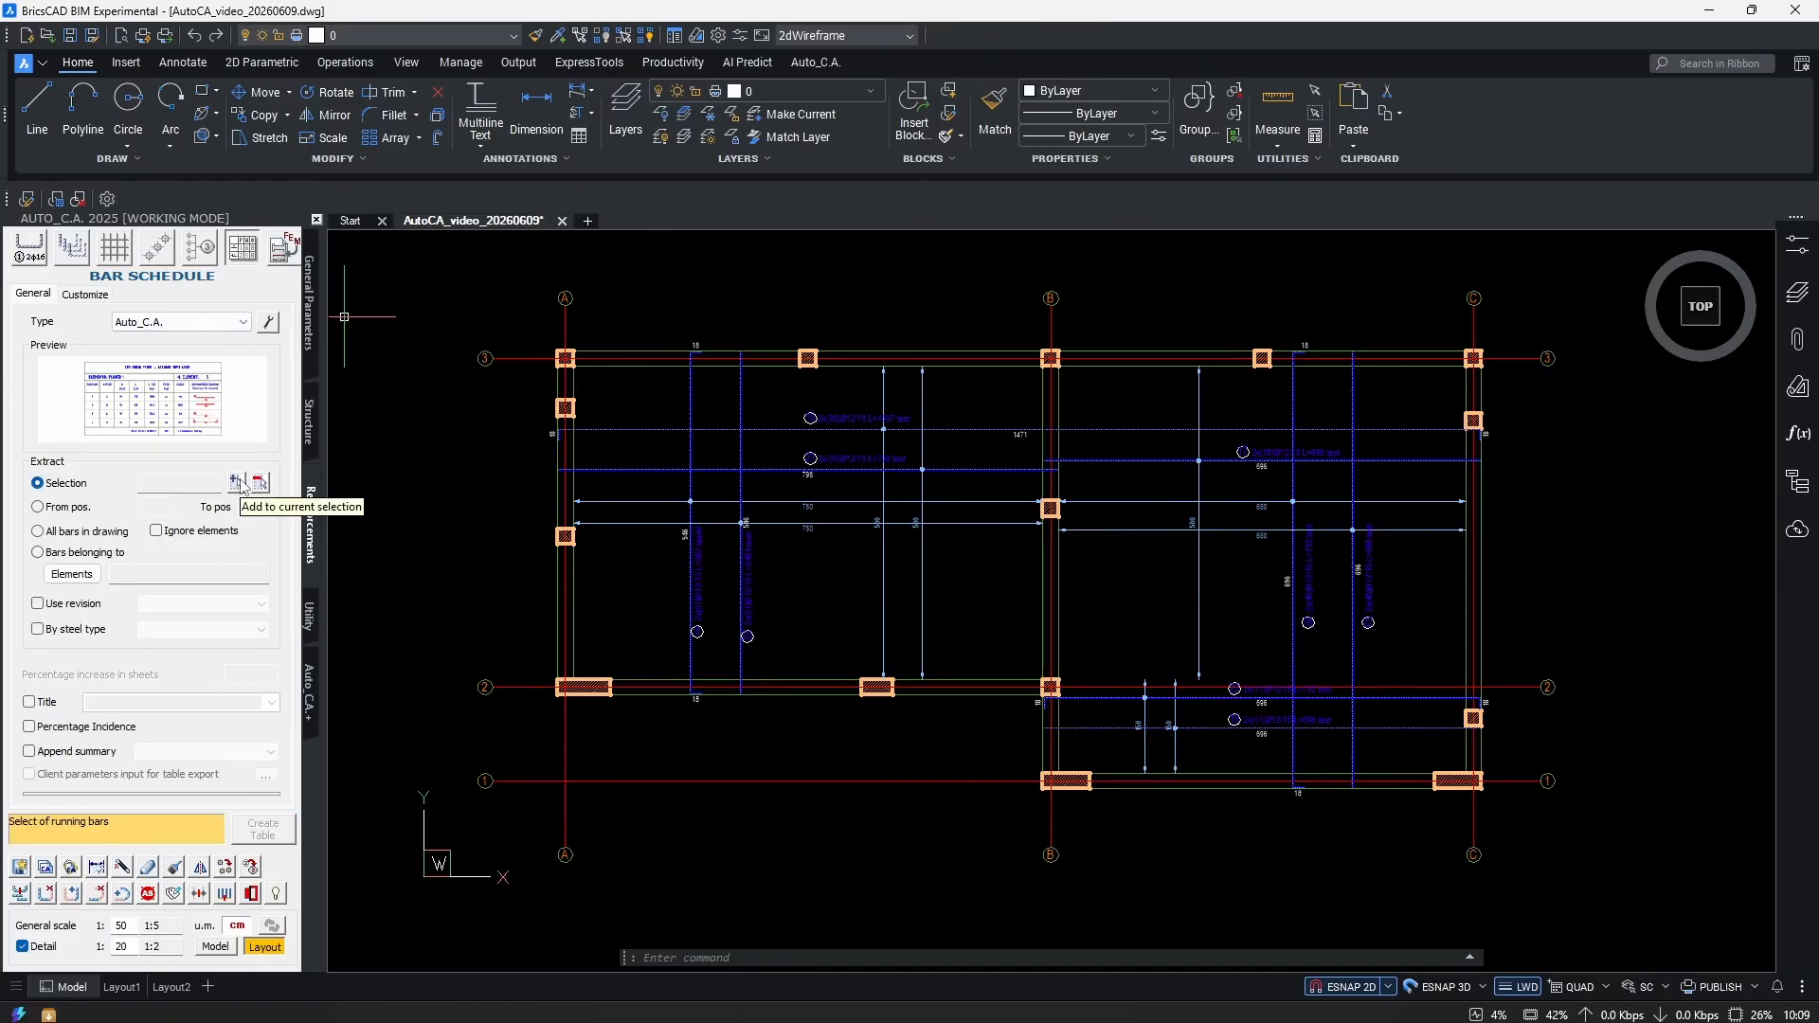
click(238, 483)
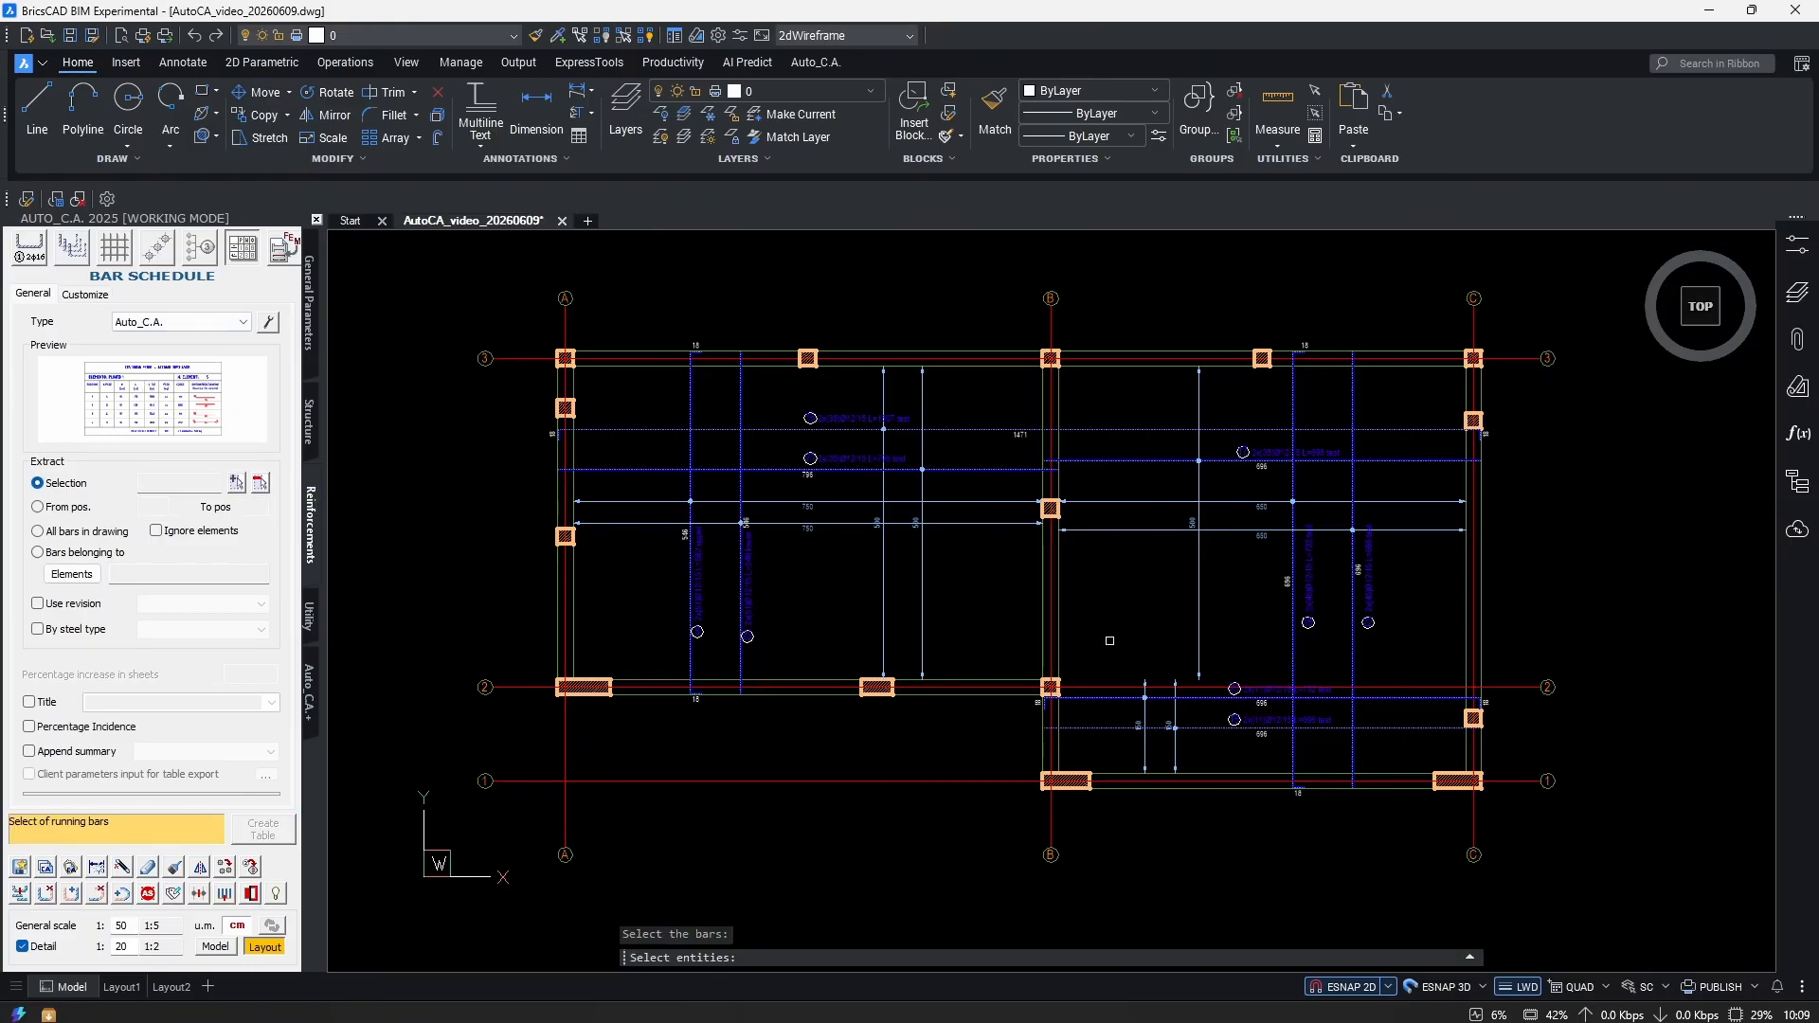
key(ctrl+a)
key(Return)
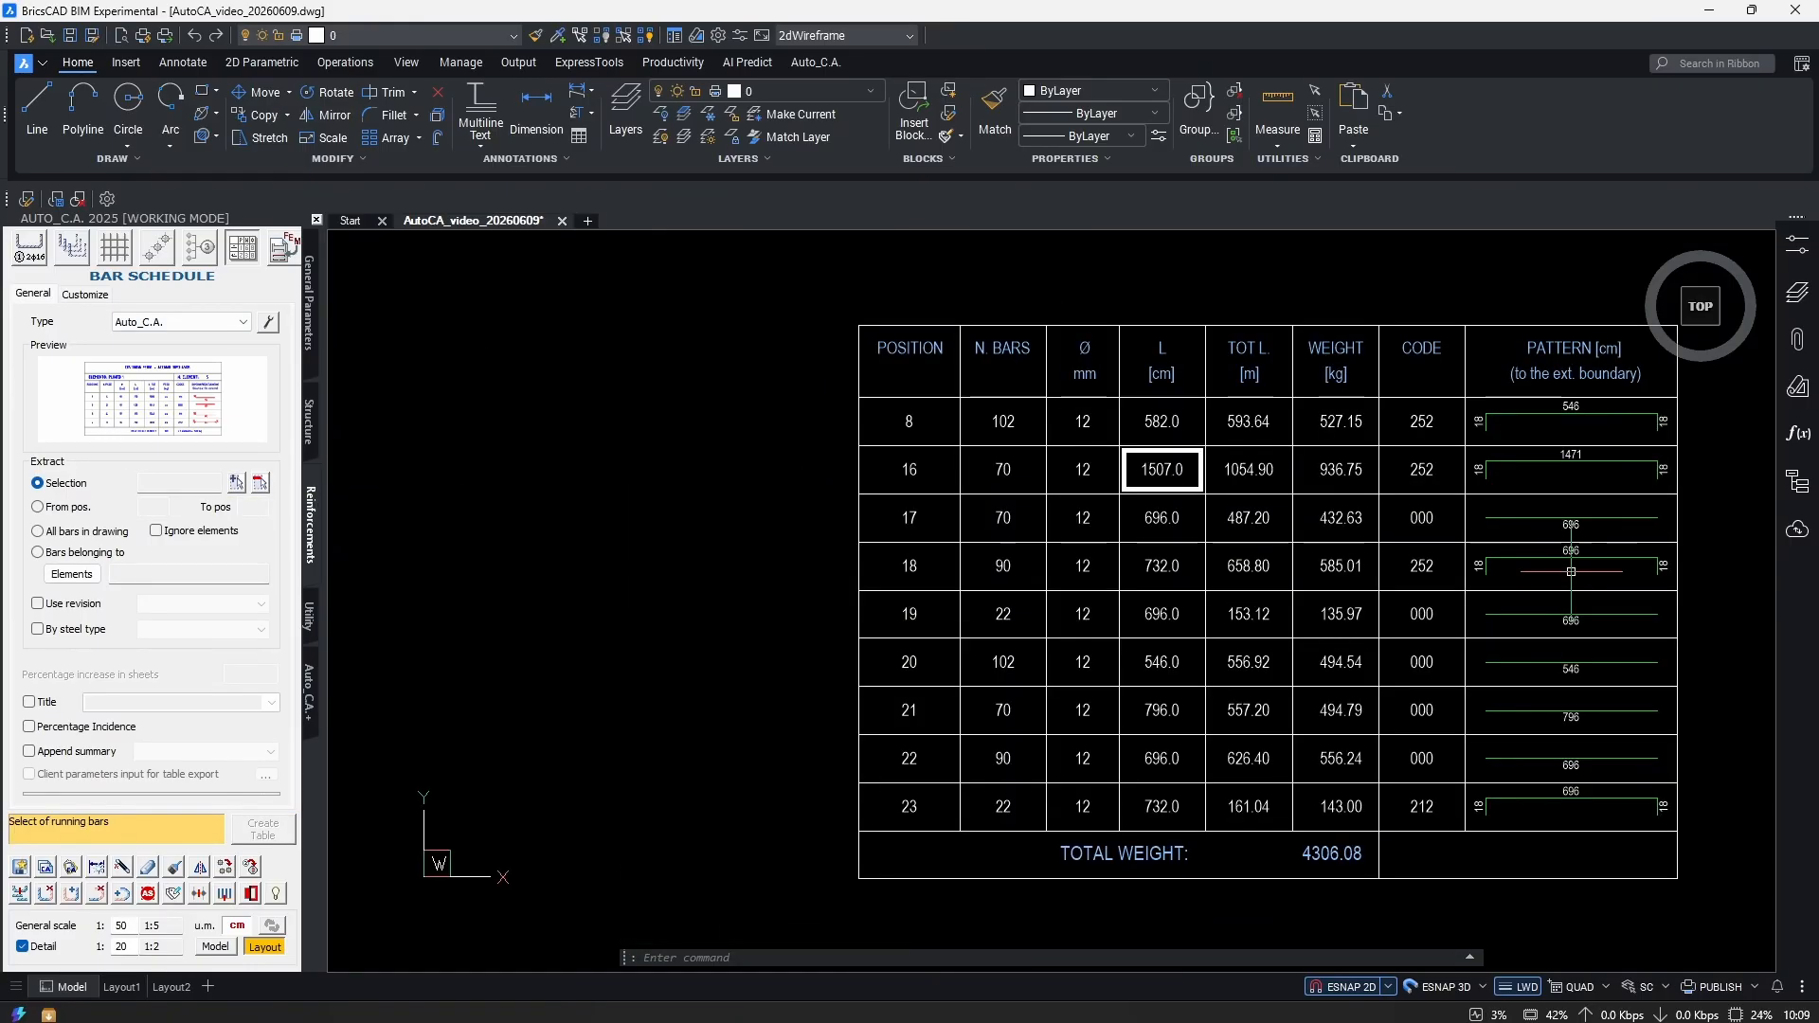
scroll(1571, 571, down, 5)
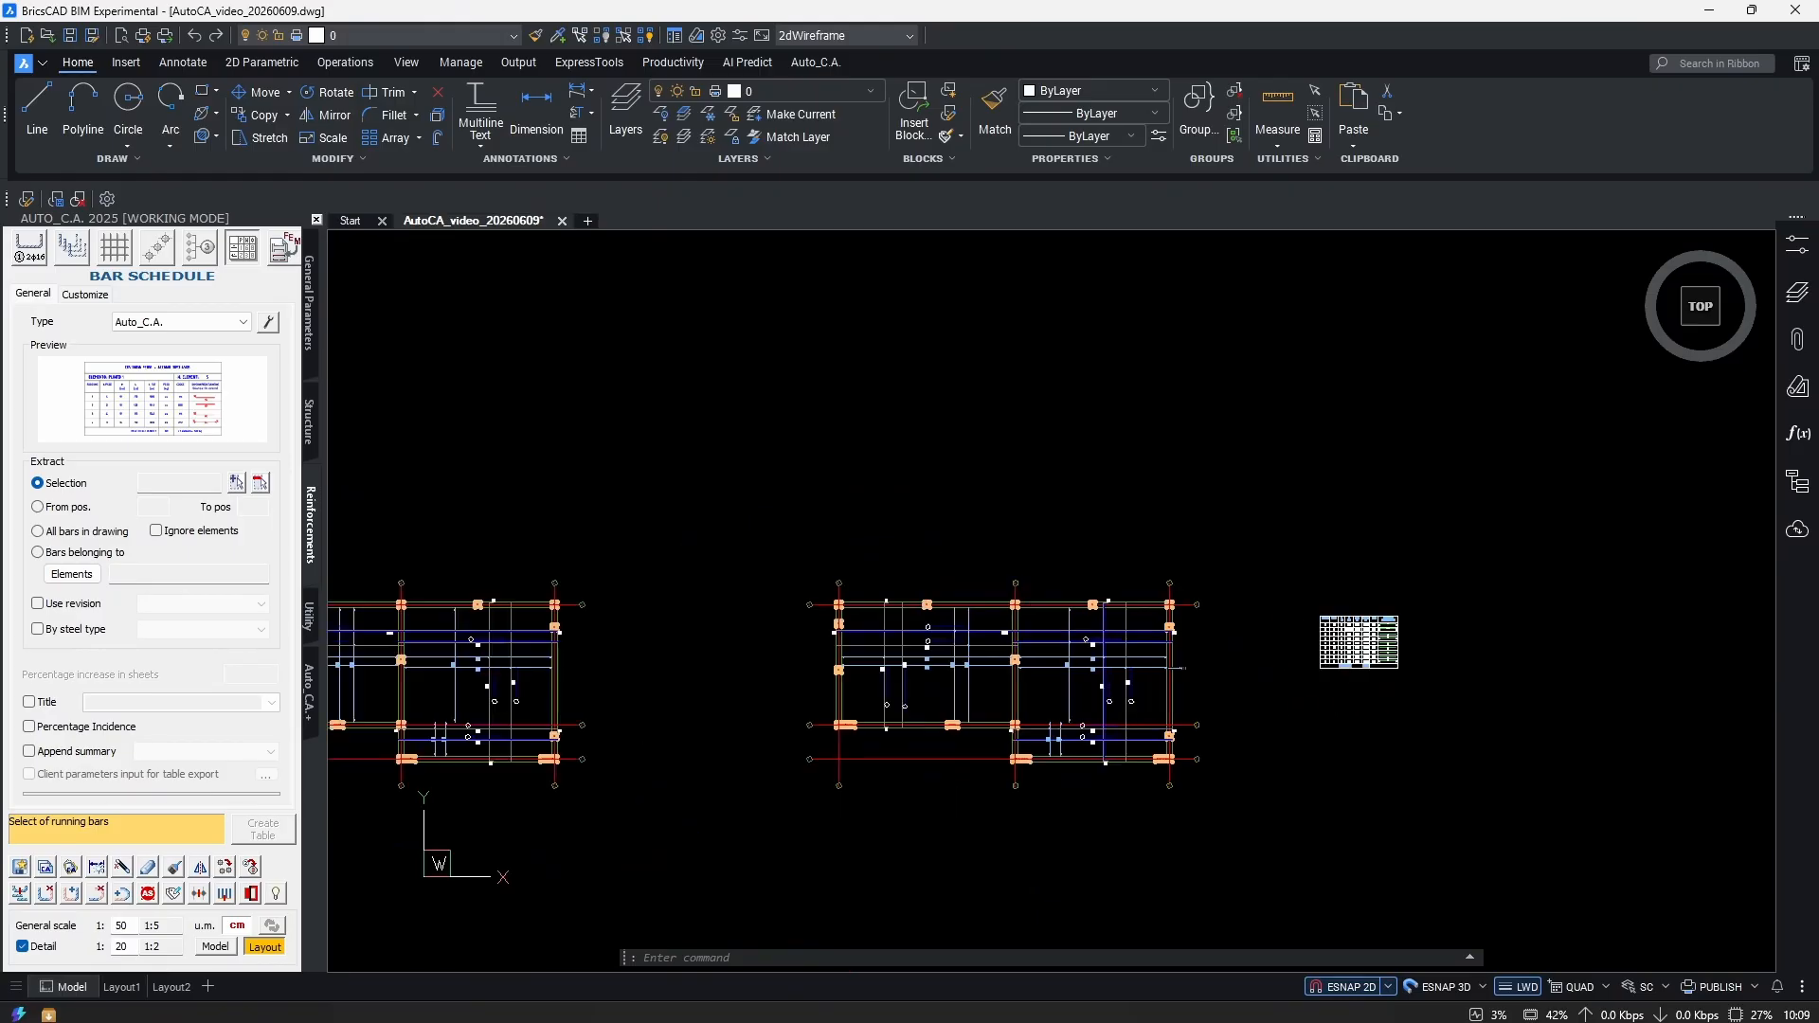
click(84, 531)
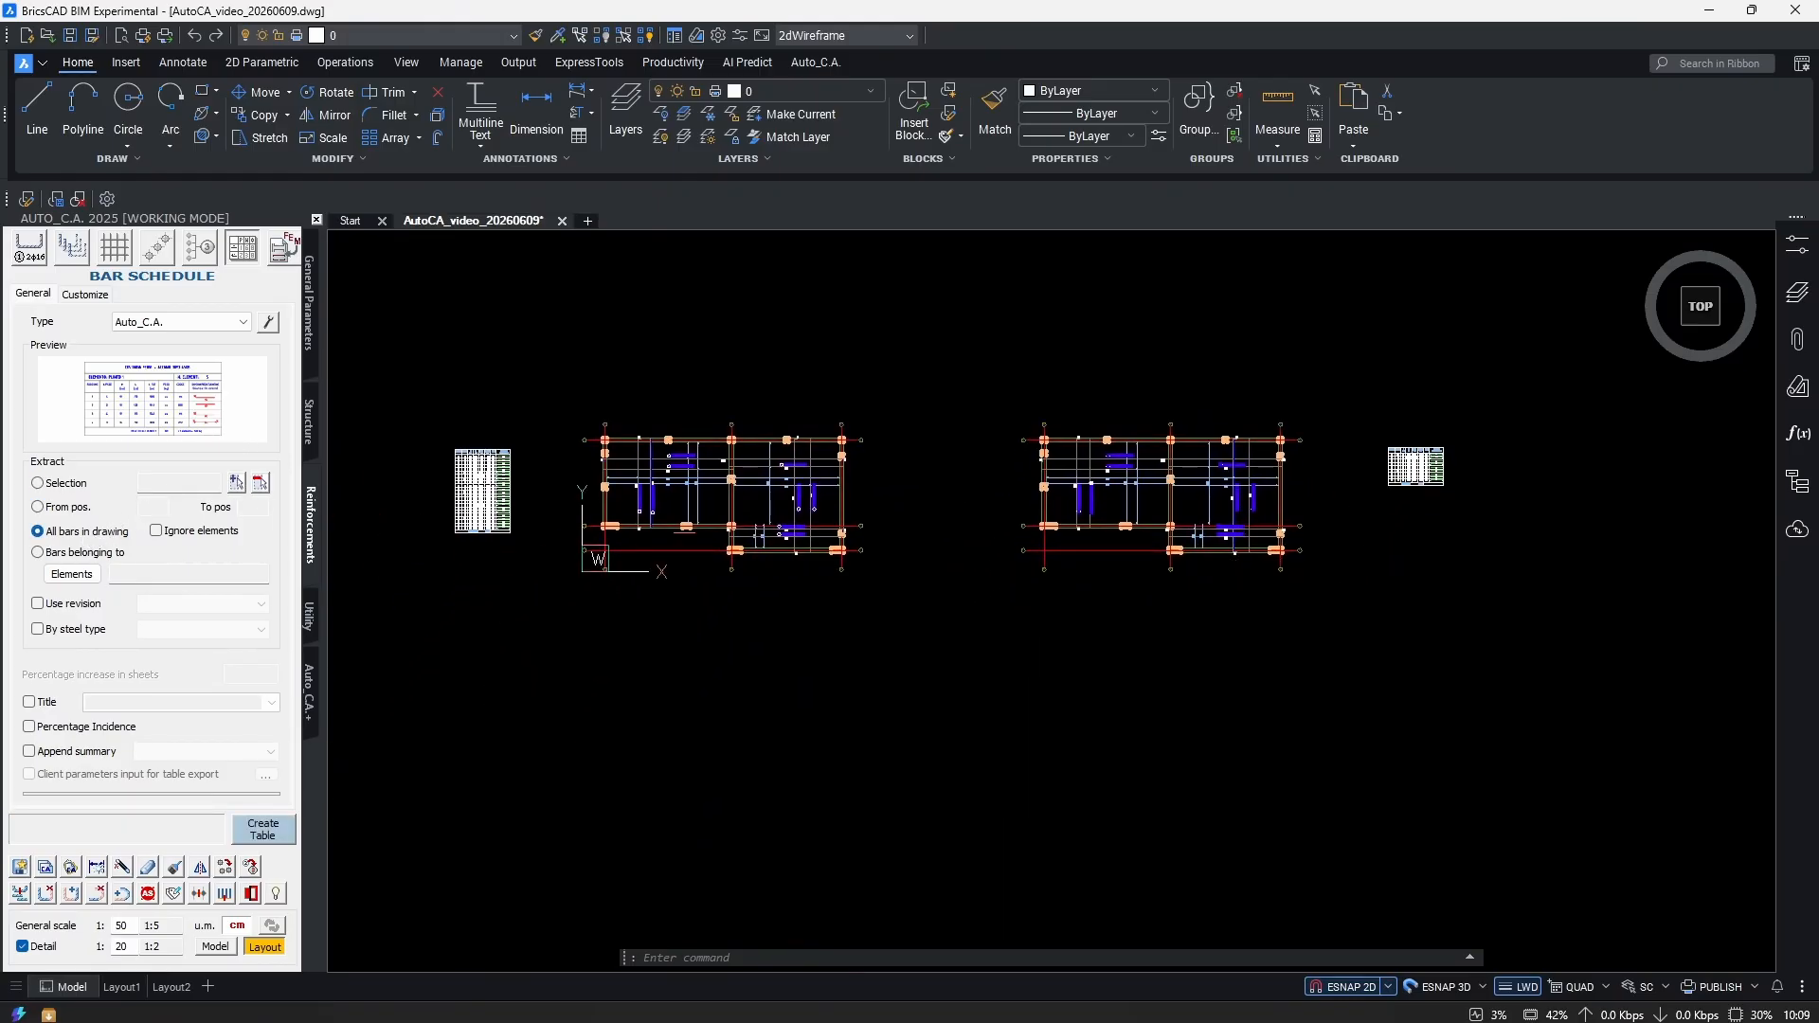
click(270, 828)
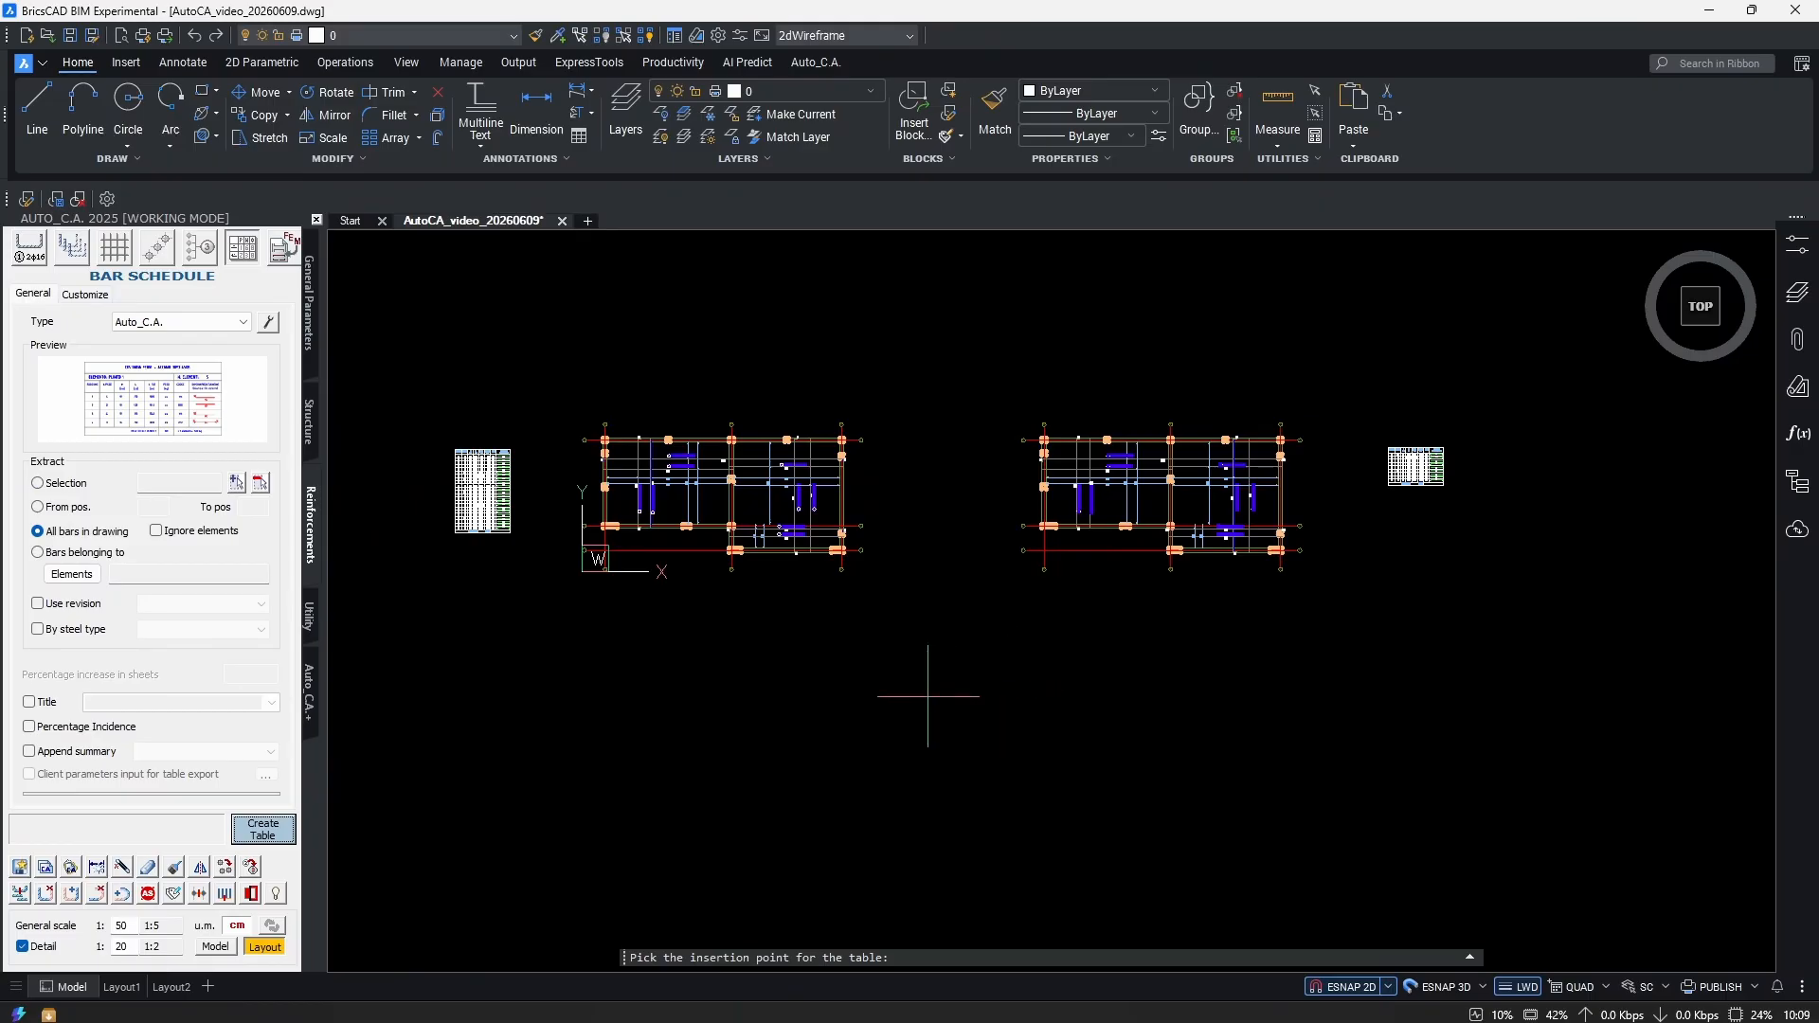
click(960, 789)
scroll(1057, 708, up, 10)
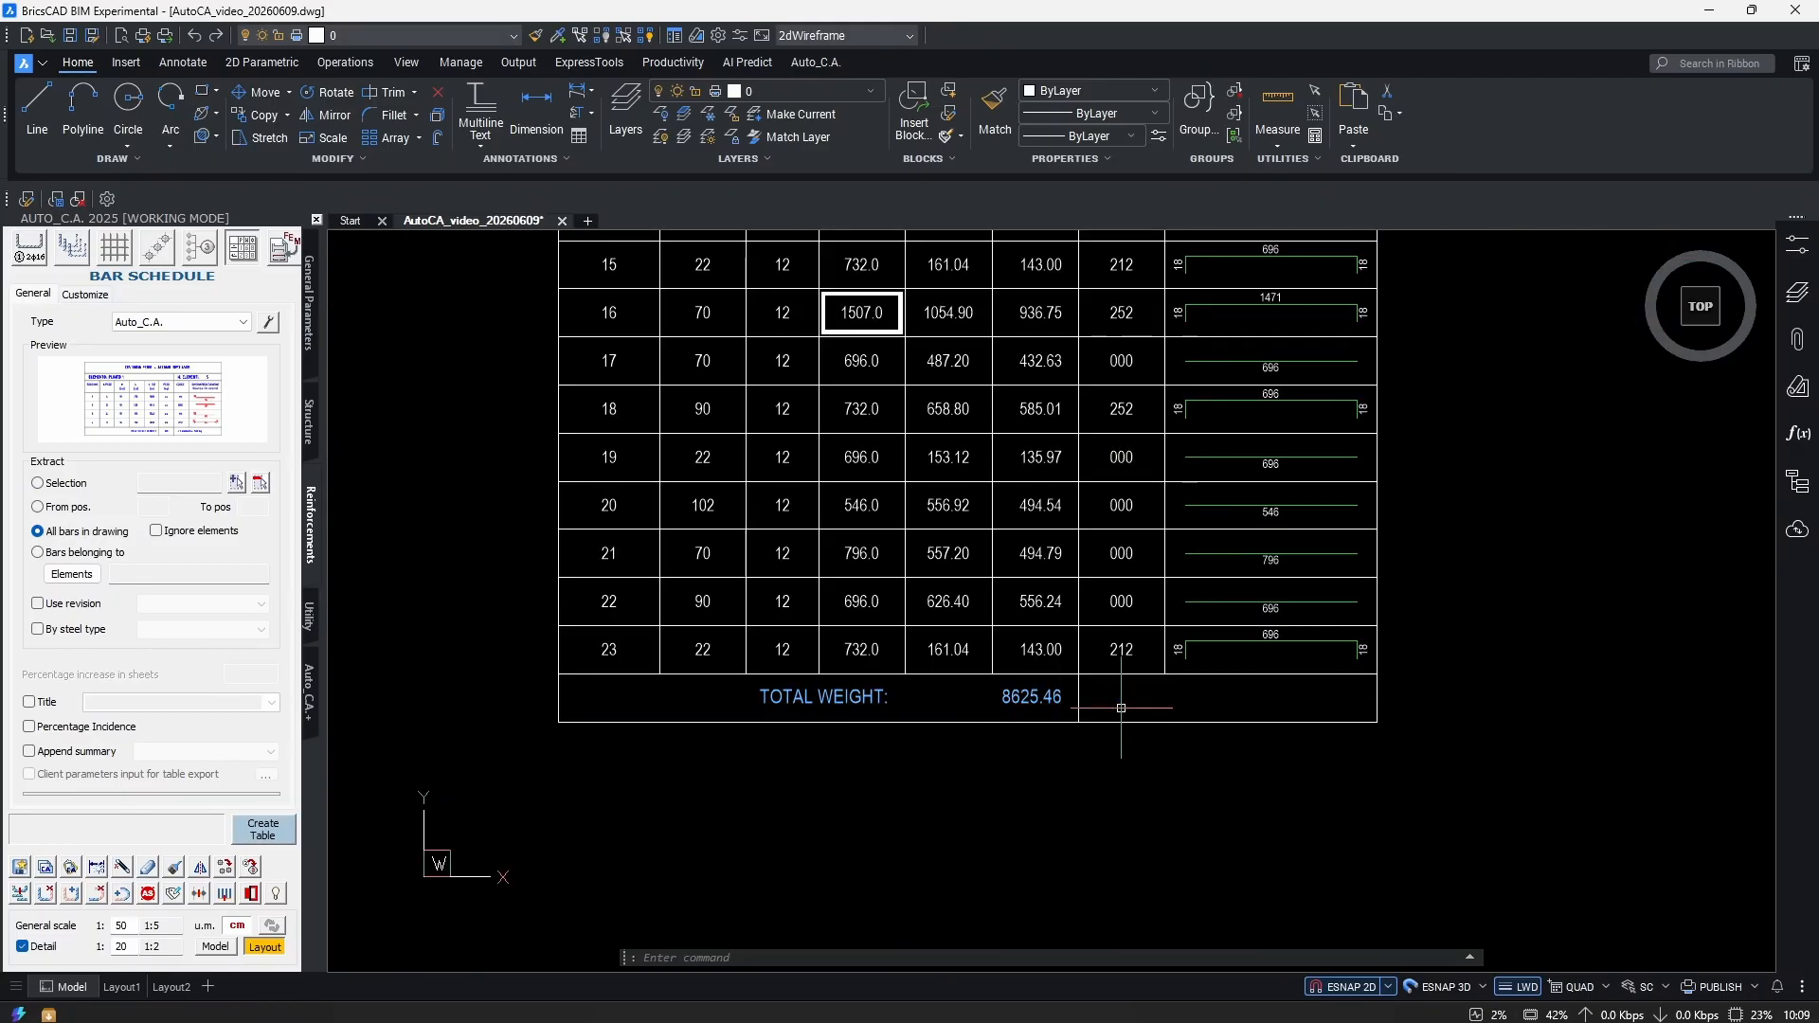
scroll(1121, 720, down, 3)
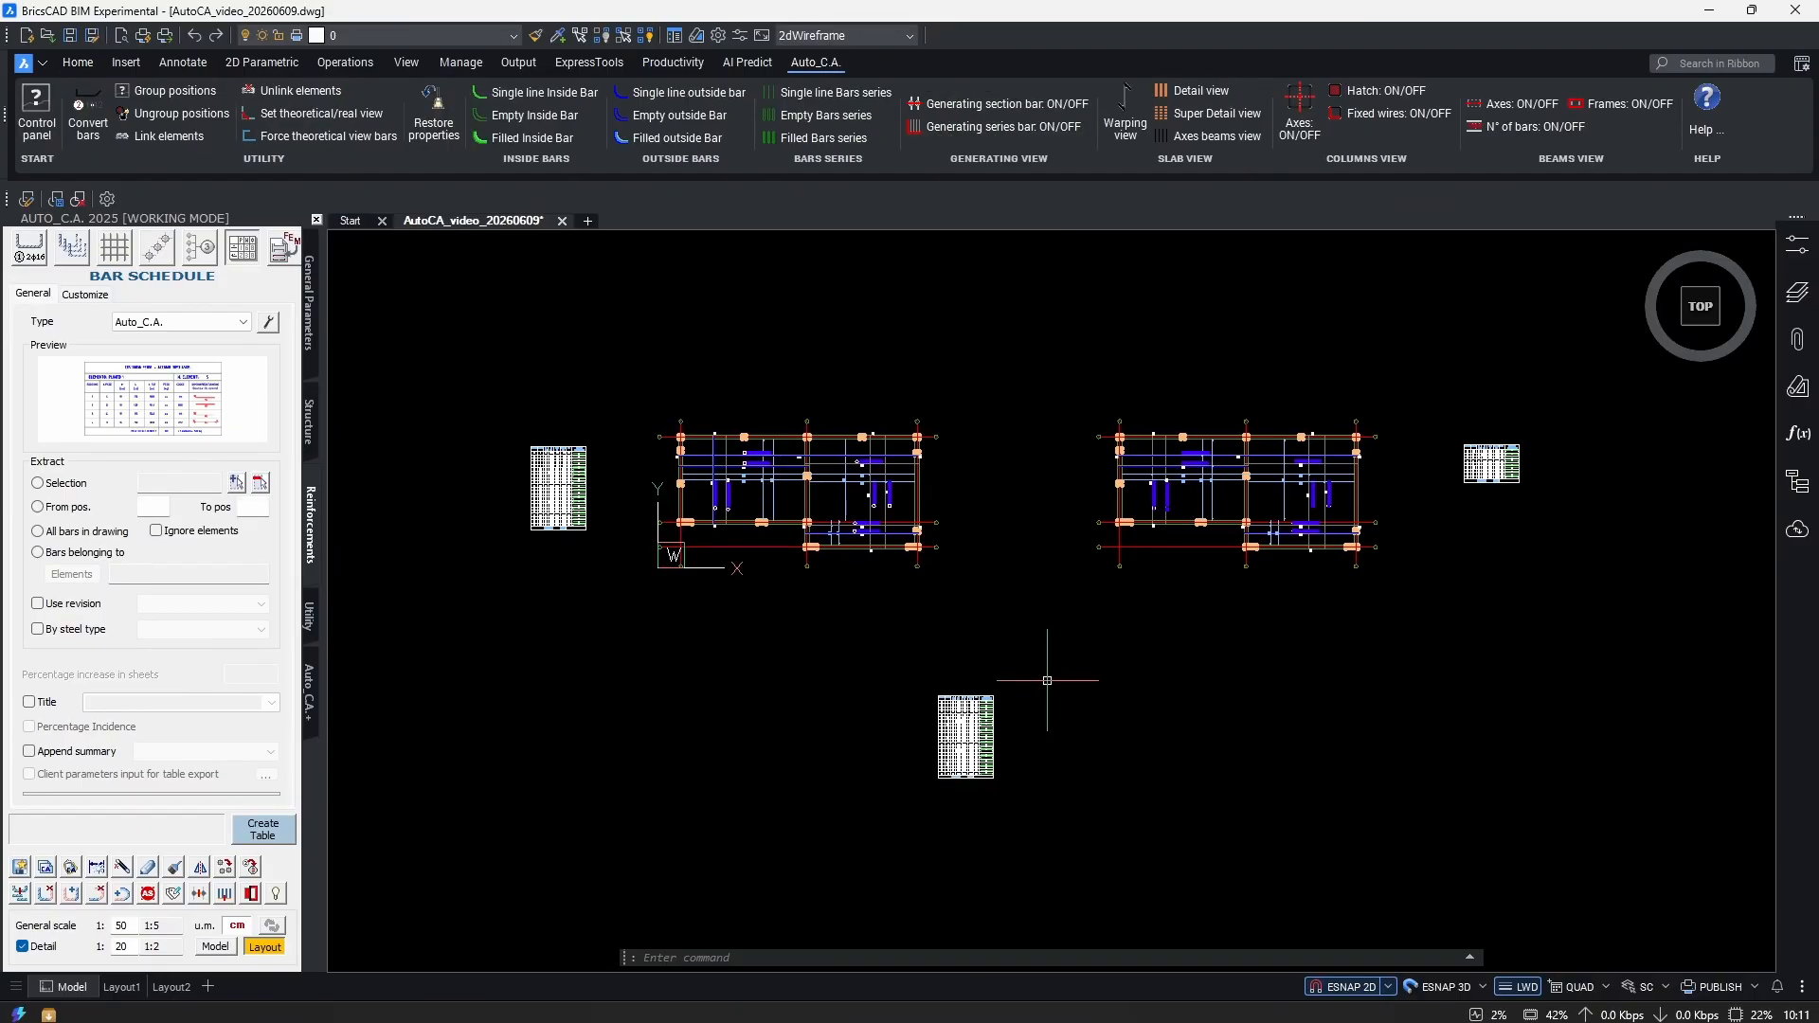
Start RENUMBERCA and look over the labelled slab bars, e.g. position 11 2x(11)Ø12/15 L=696.
text(RENUM)
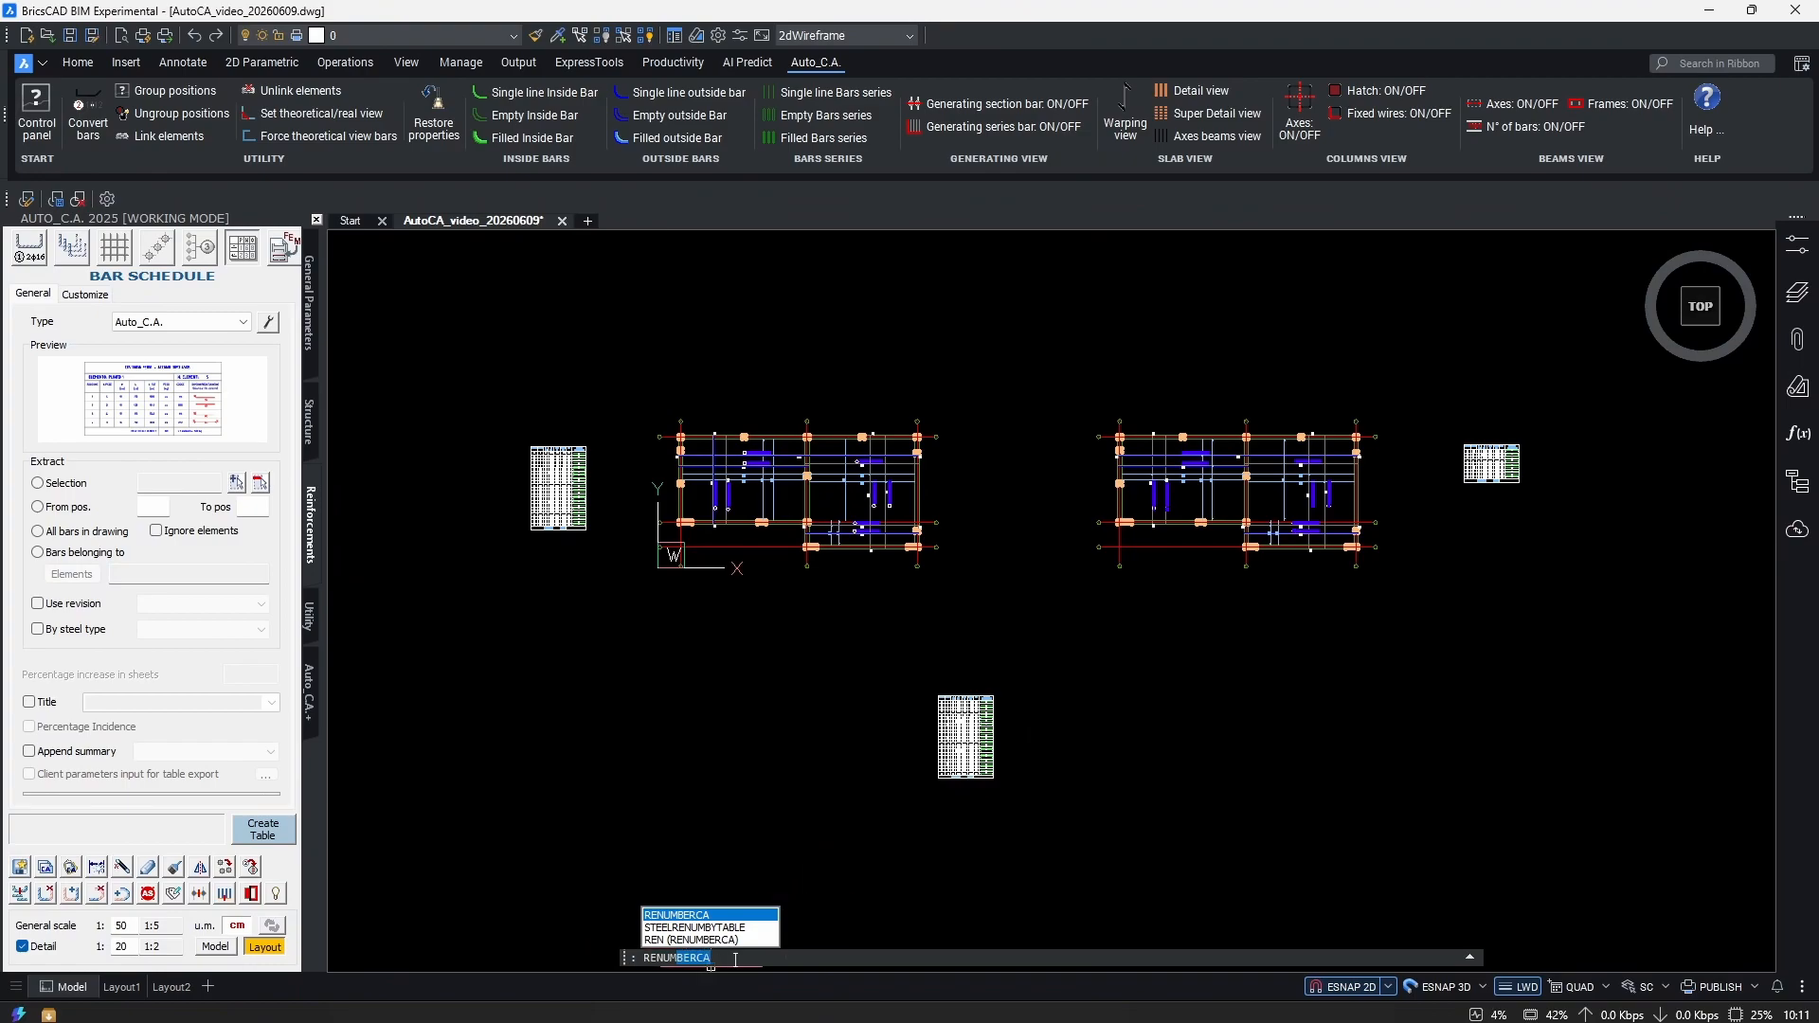
key(Return)
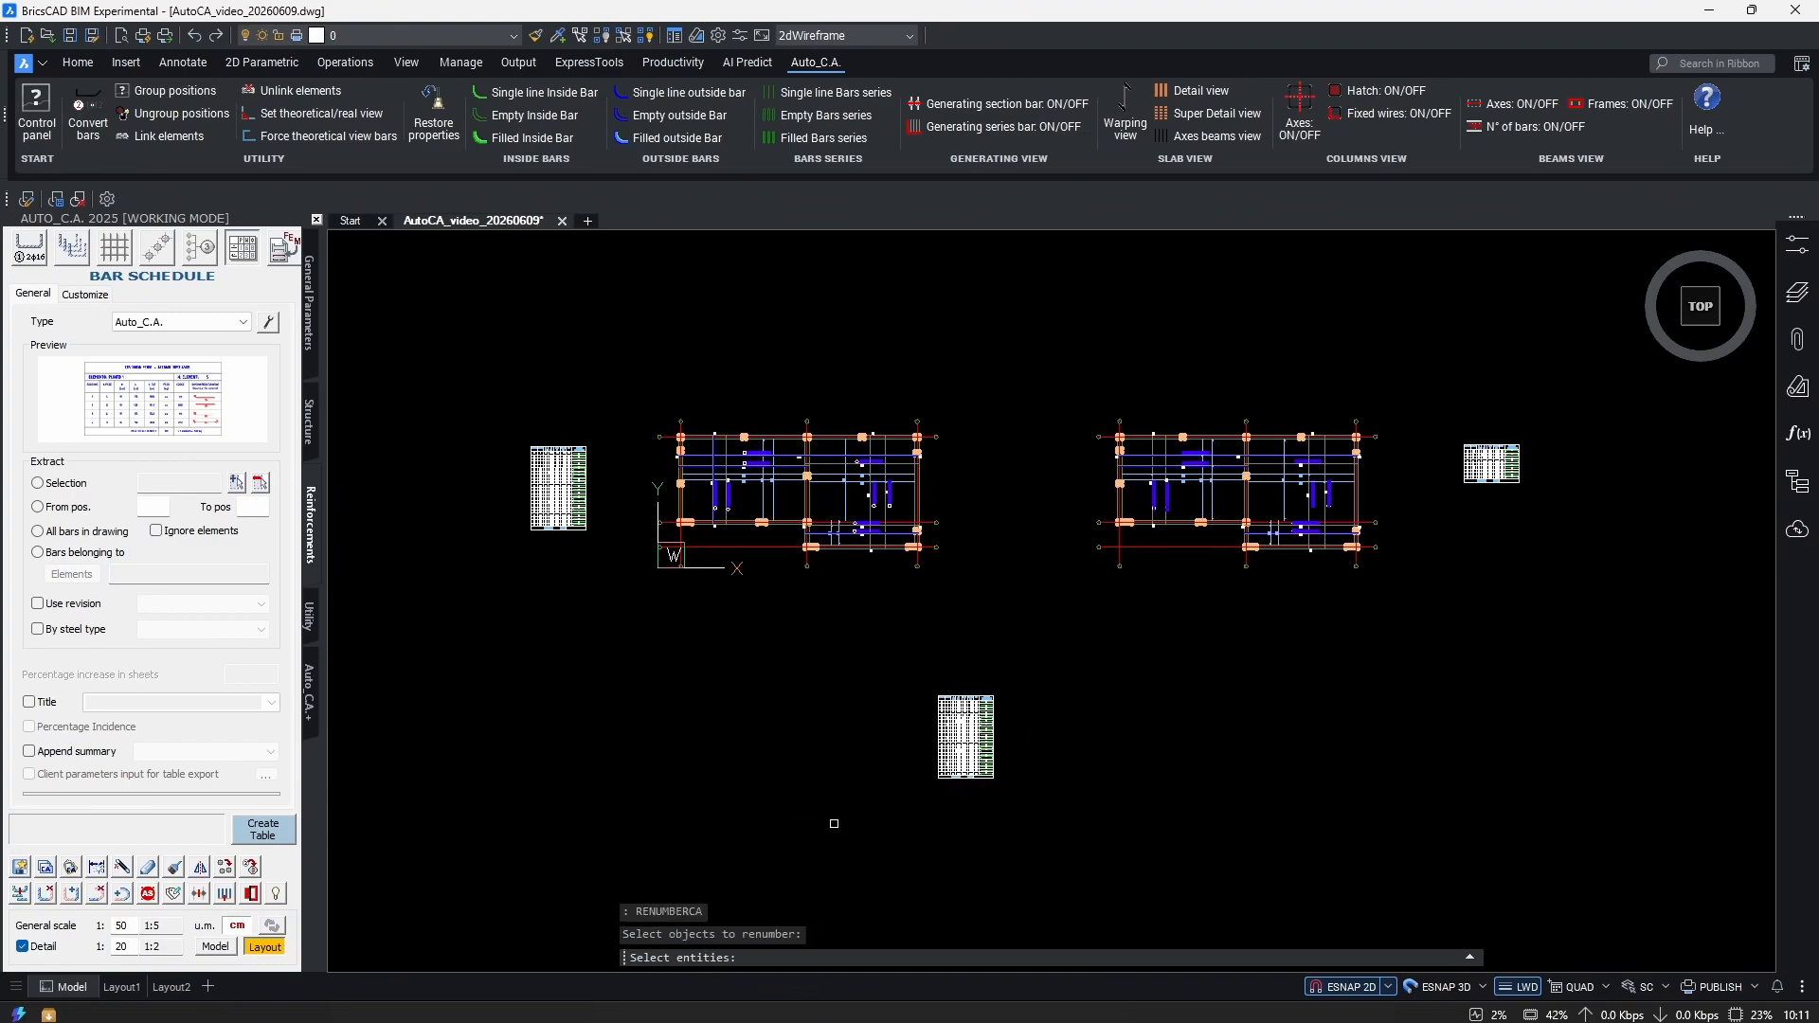
scroll(1109, 666, up, 5)
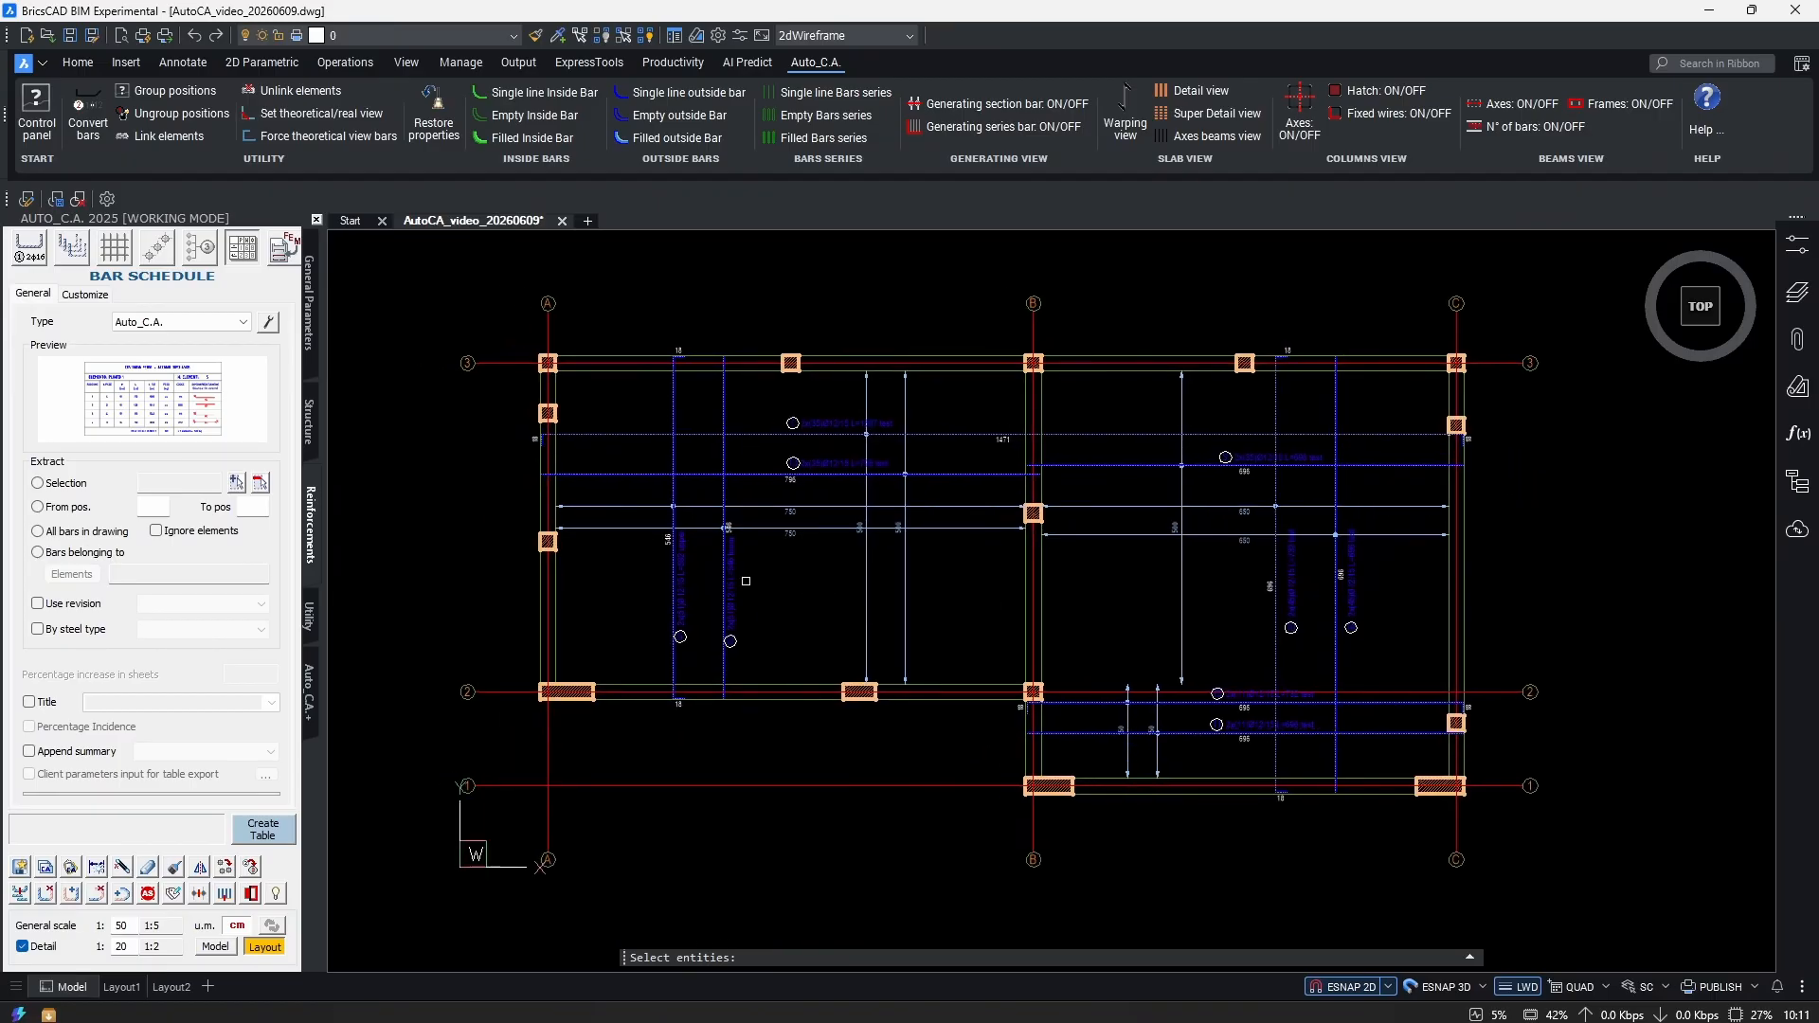
scroll(808, 588, up, 6)
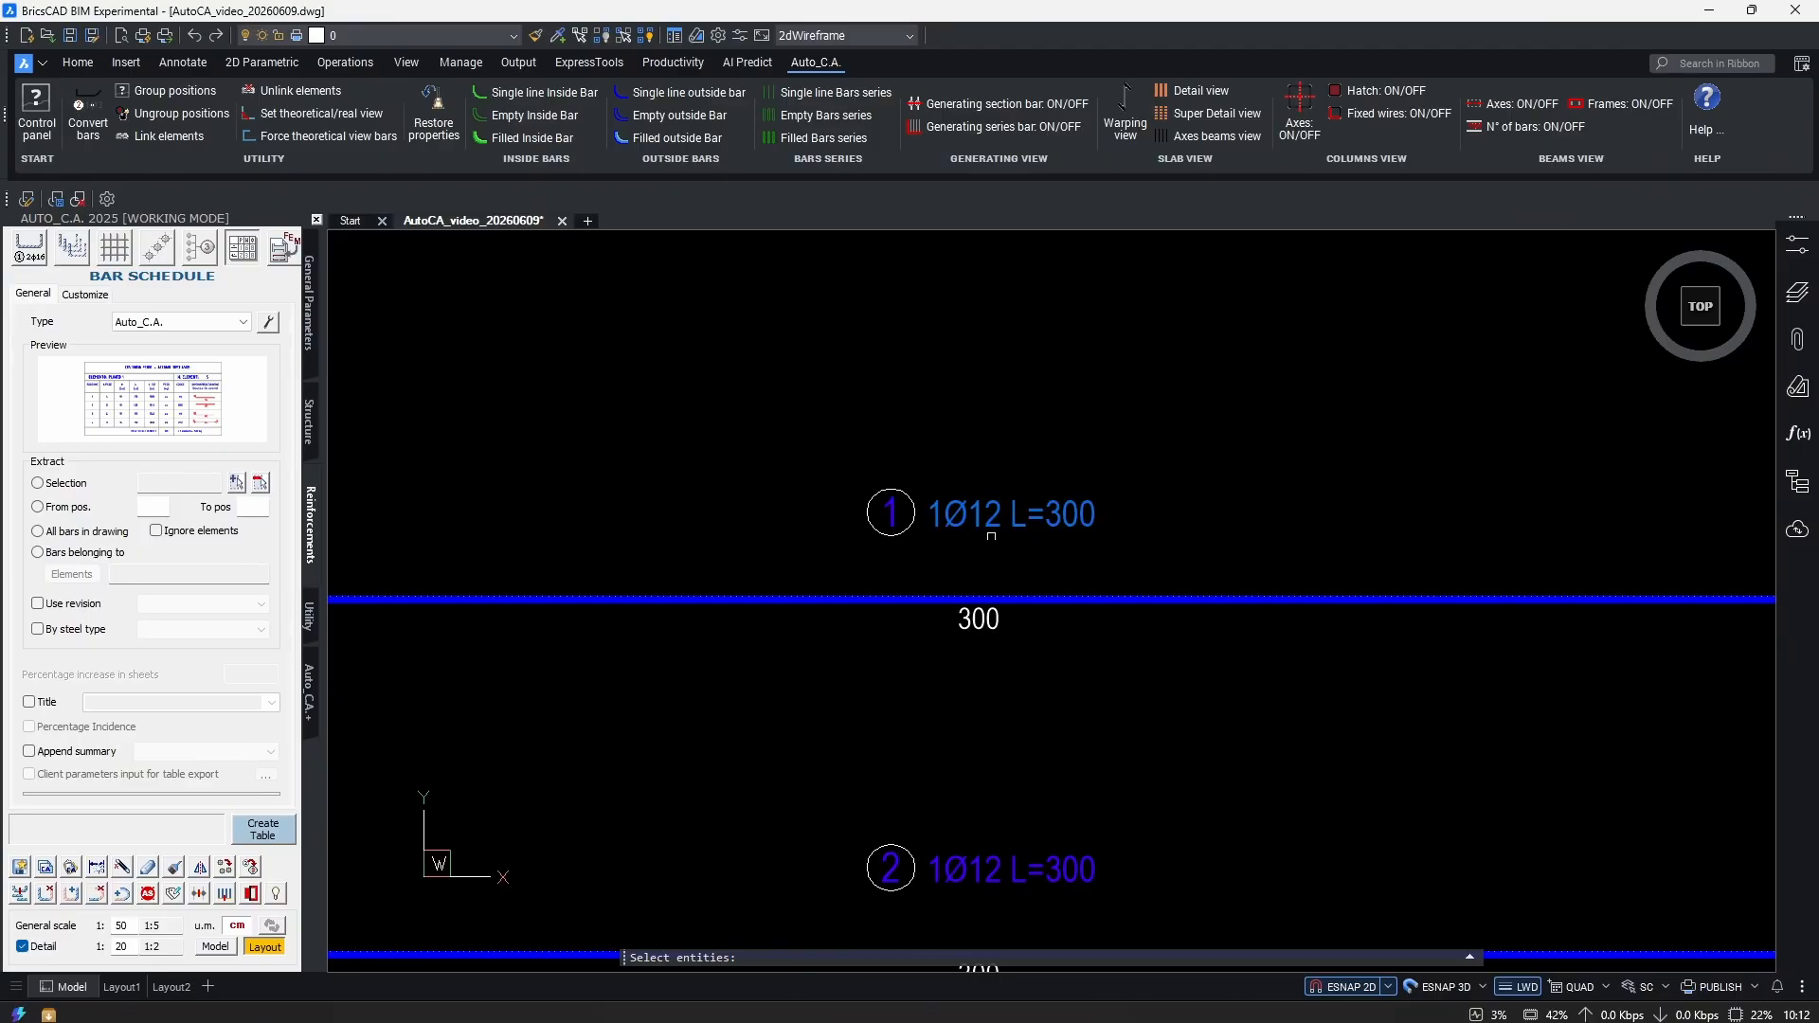
scroll(1078, 562, down, 5)
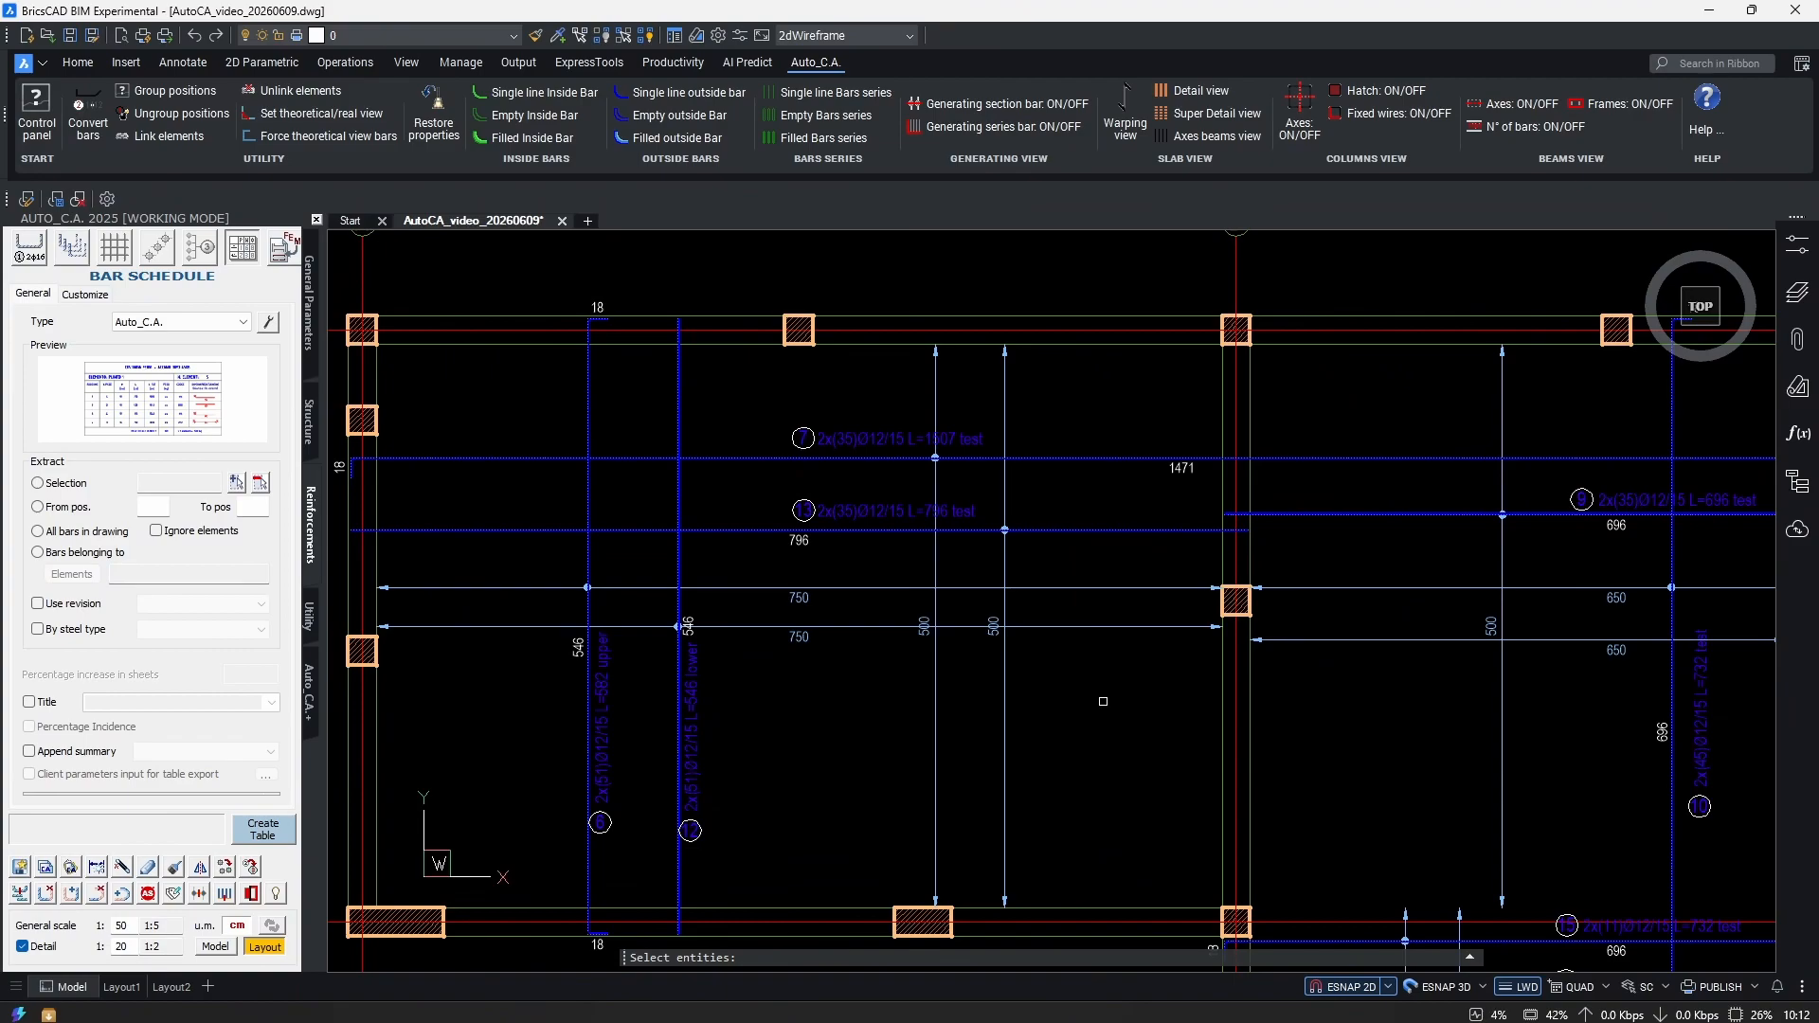
scroll(1103, 701, down, 3)
scroll(1103, 701, up, 2)
middle_drag(1103, 701, 1001, 656)
scroll(1184, 763, up, 5)
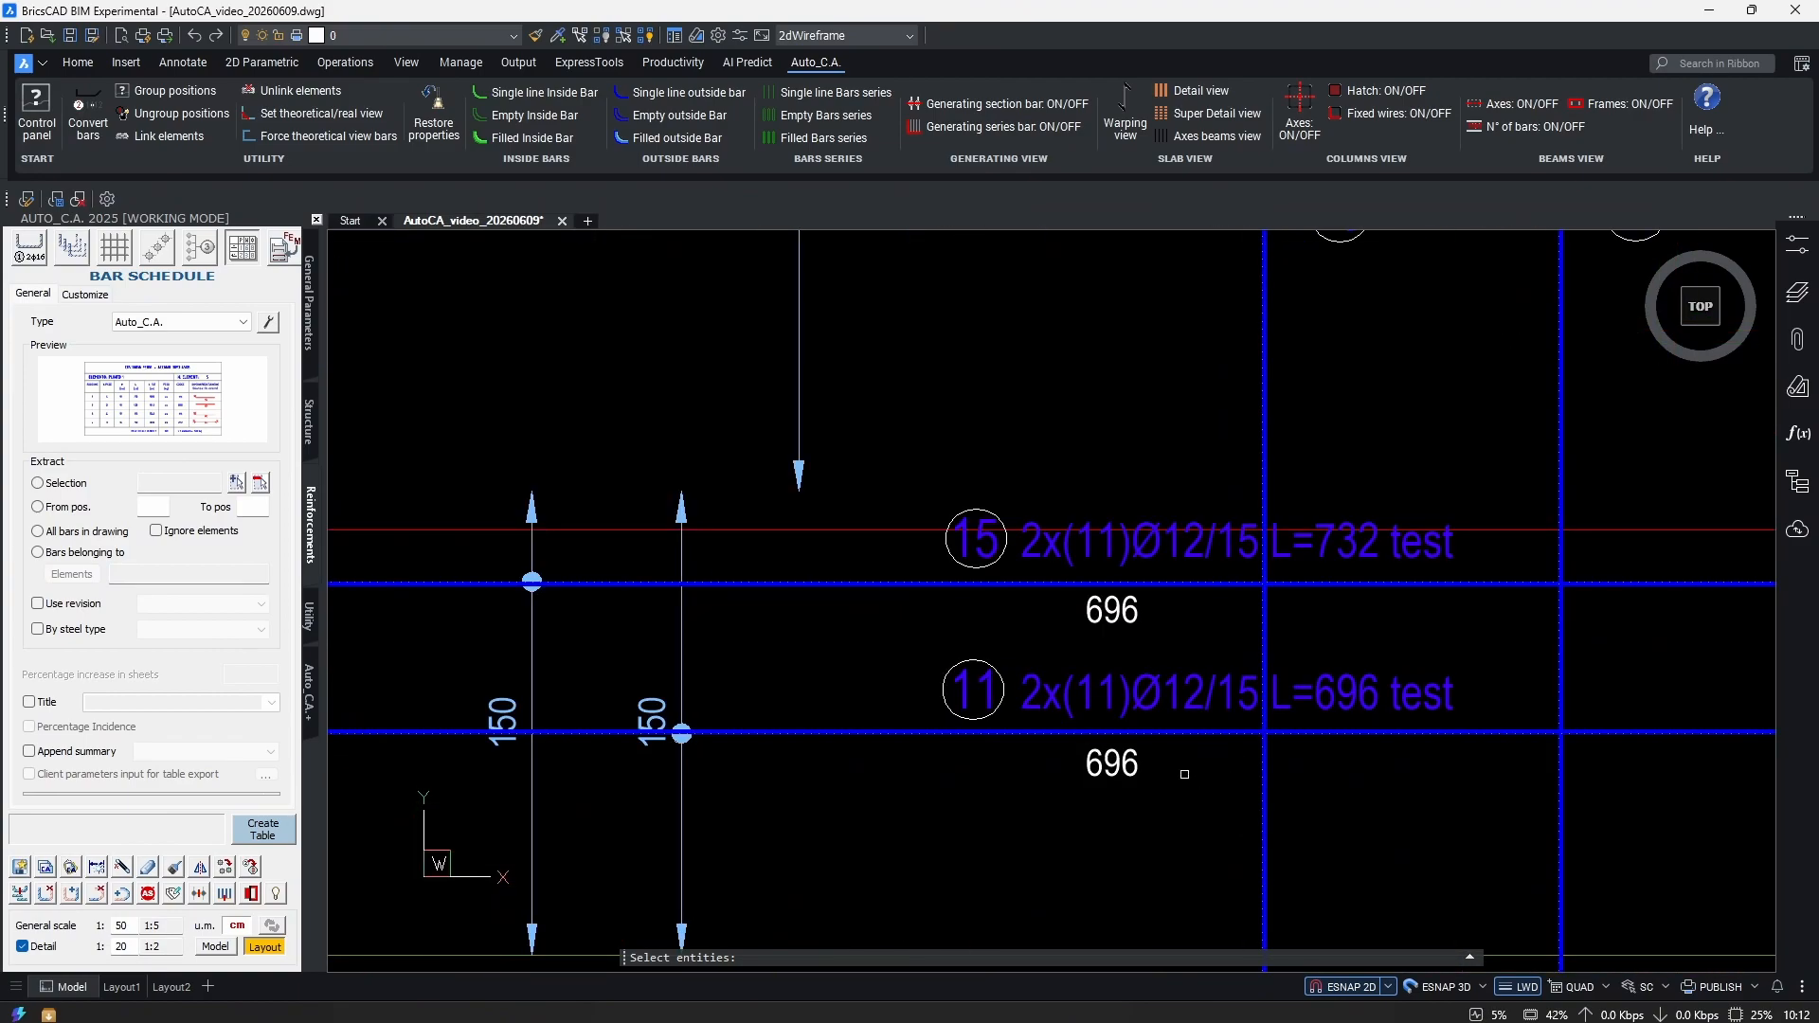
scroll(1184, 774, down, 5)
scroll(1175, 720, up, 1)
scroll(1165, 663, down, 1)
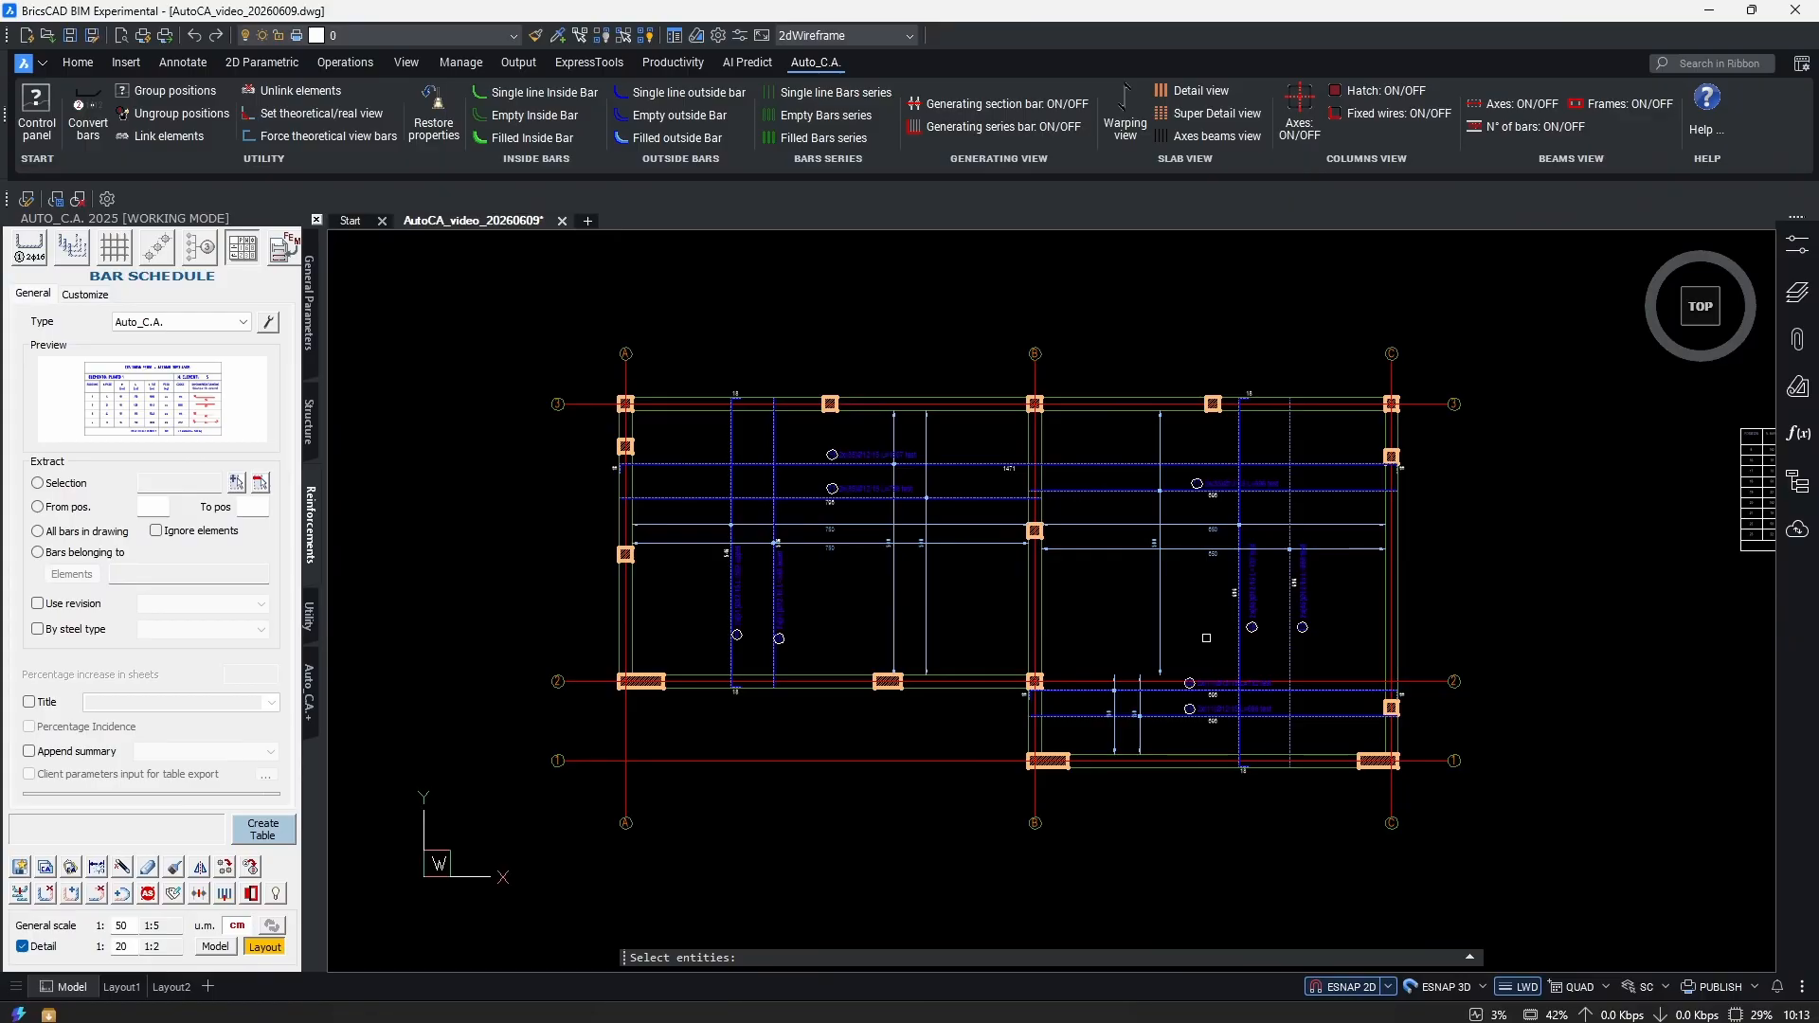
scroll(1206, 638, down, 2)
Crossing-select the slab plan, gathering 148 entities for renumbering.
click(1465, 358)
click(663, 817)
scroll(1144, 587, up, 2)
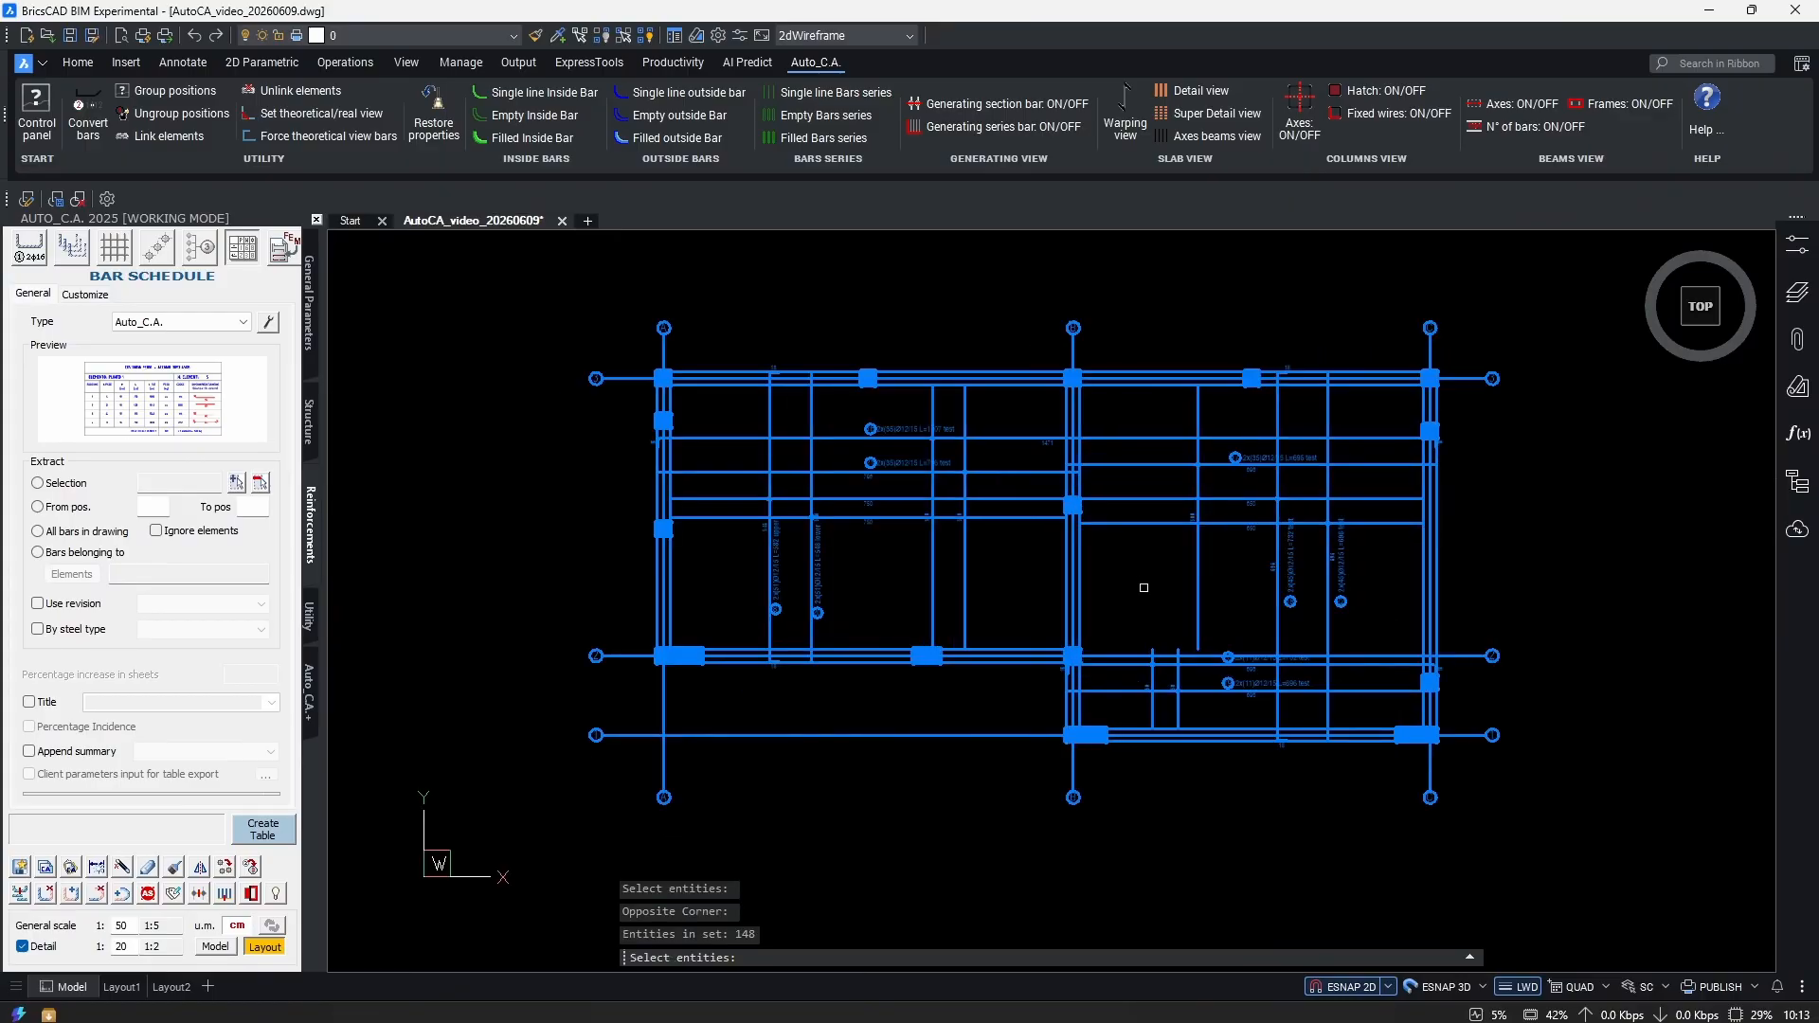
Renumber the nine selected bars from 100, giving positions 100–108.
key(Return)
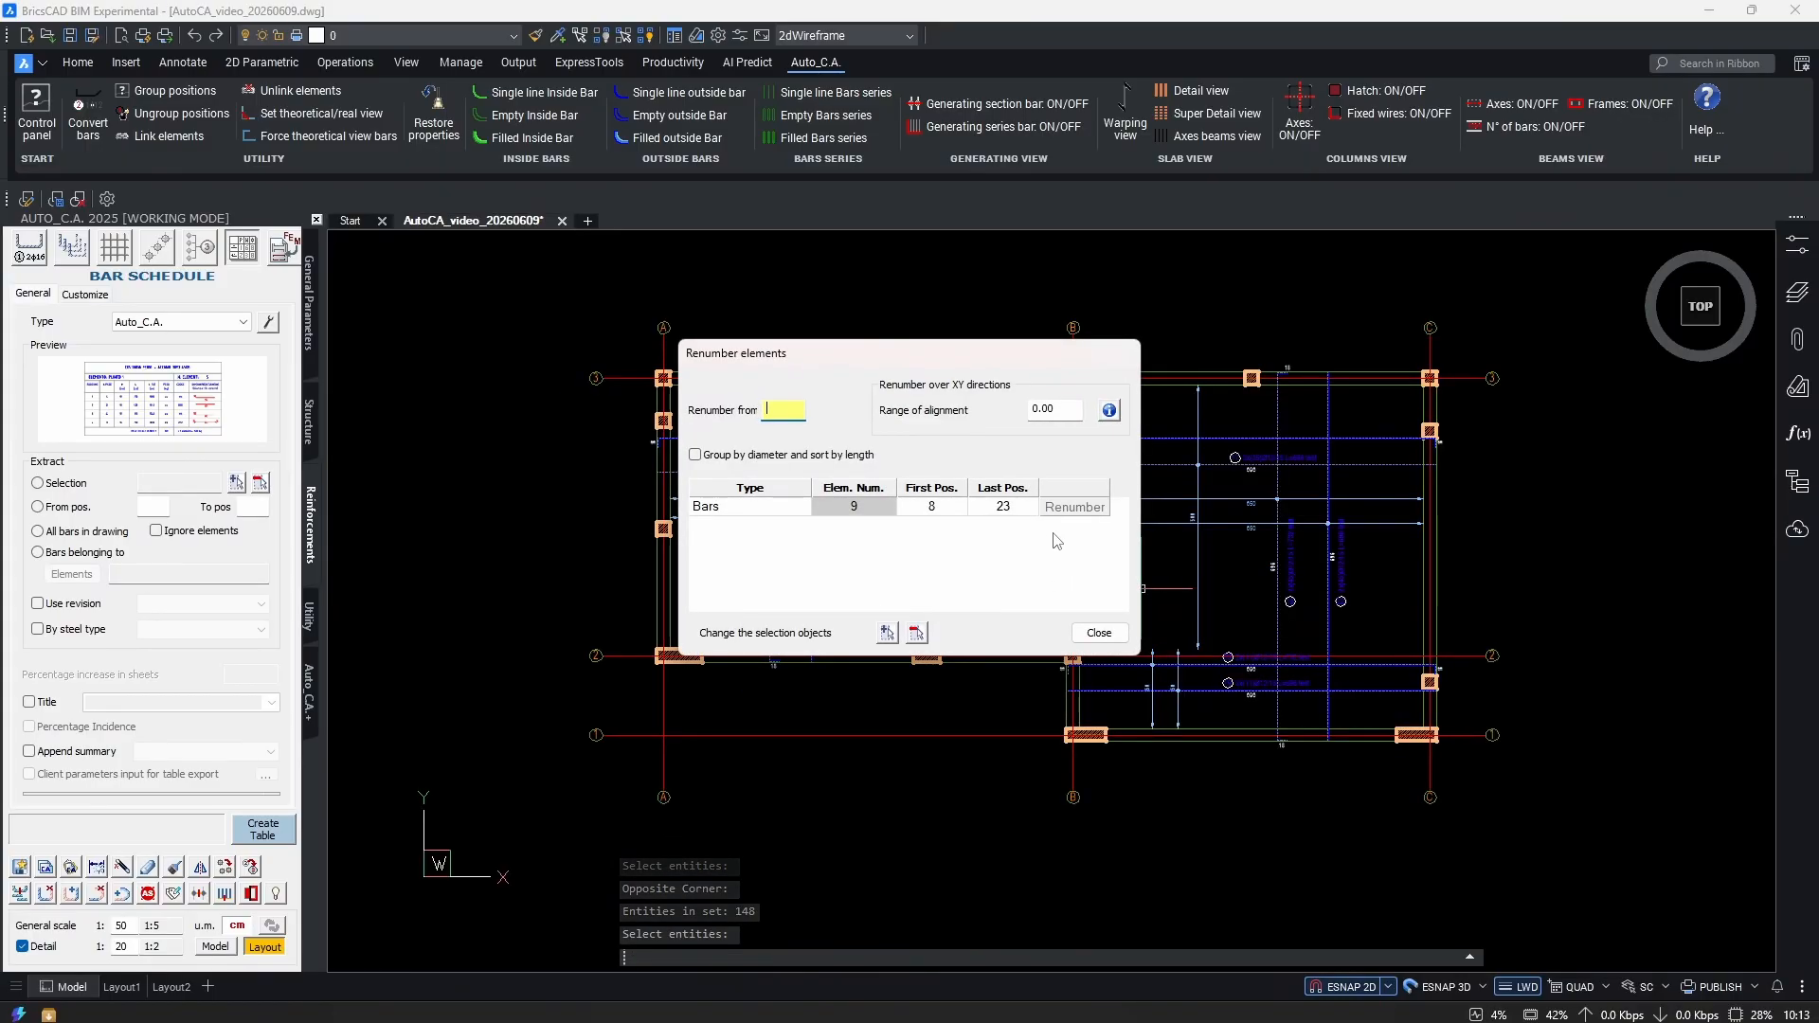
click(779, 415)
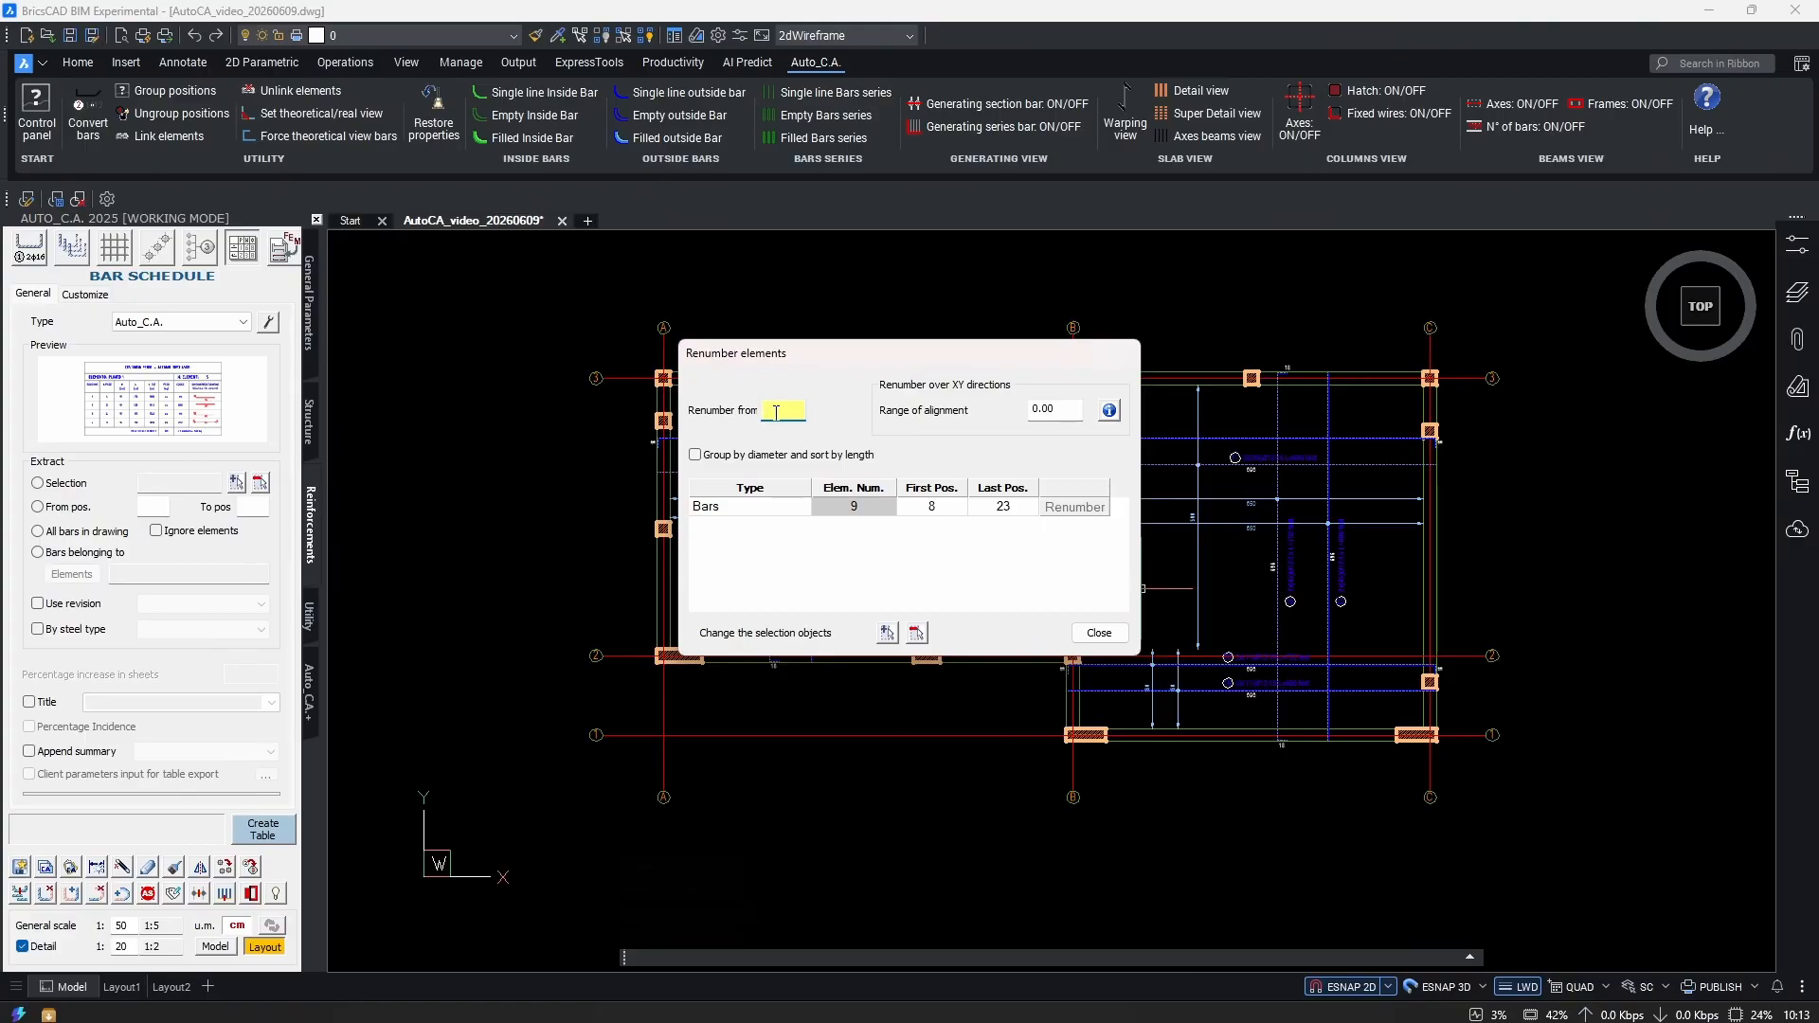
text(100)
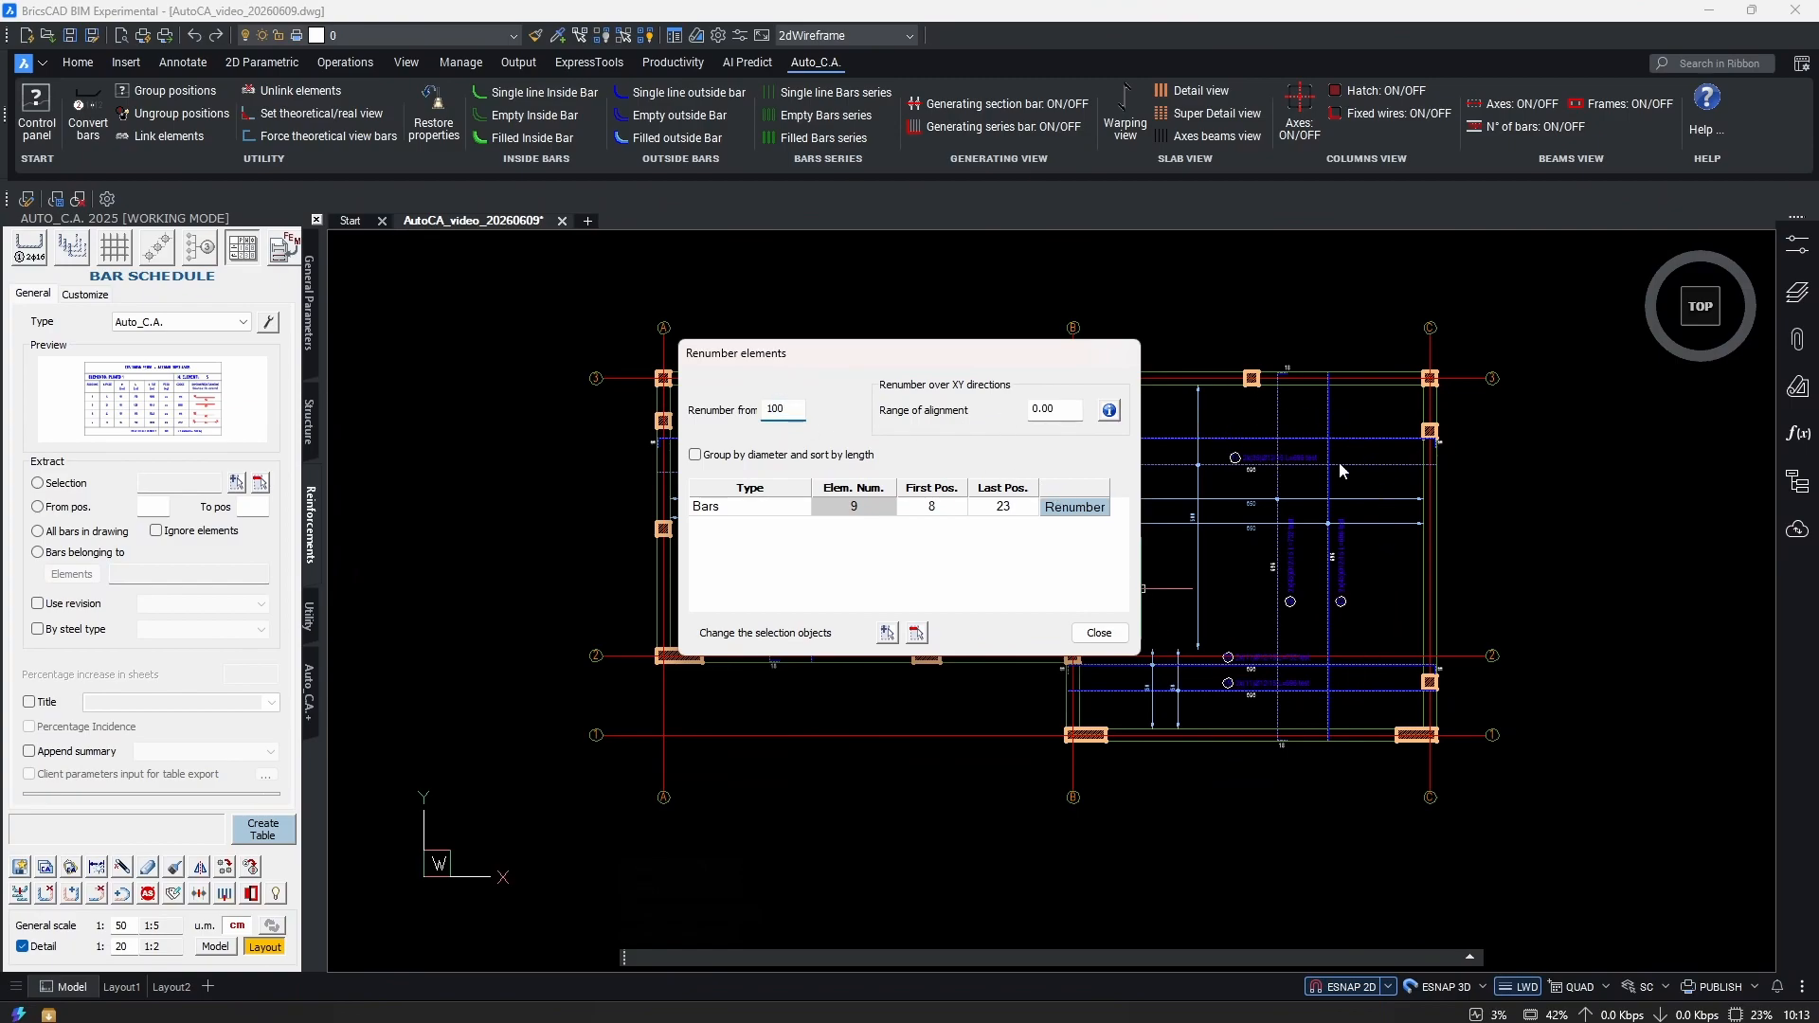
click(1074, 507)
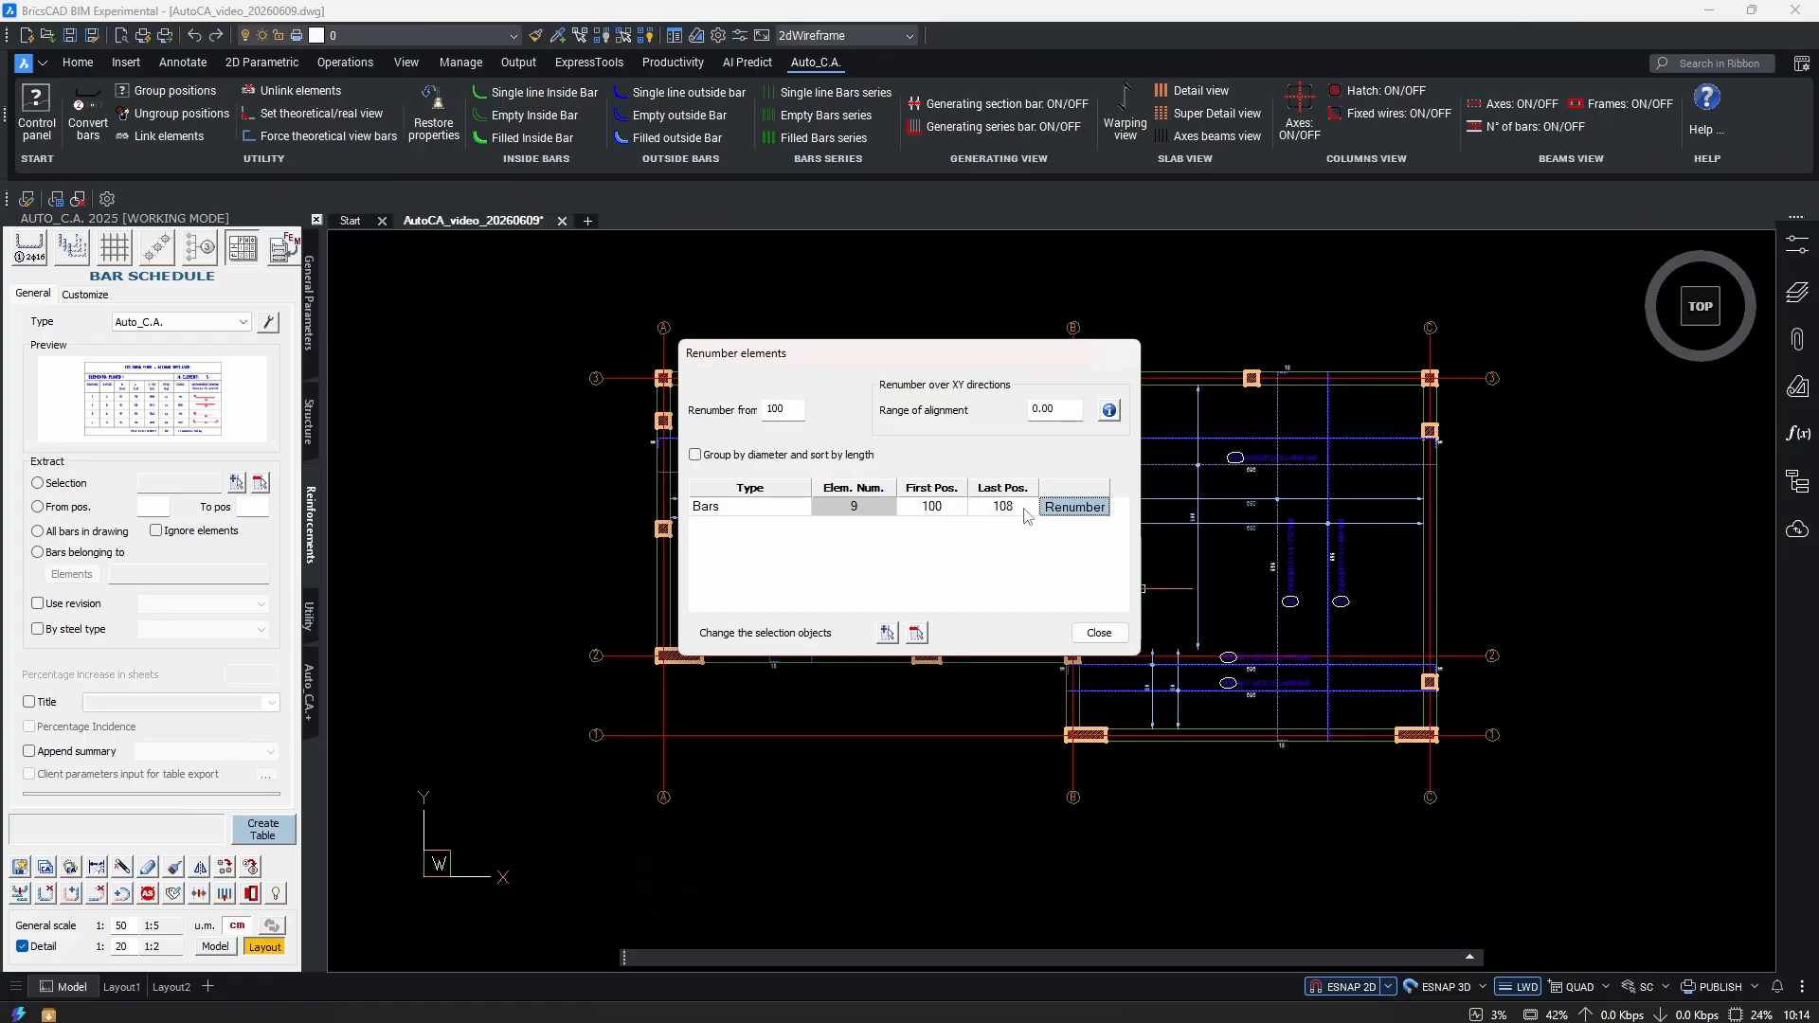
click(1097, 632)
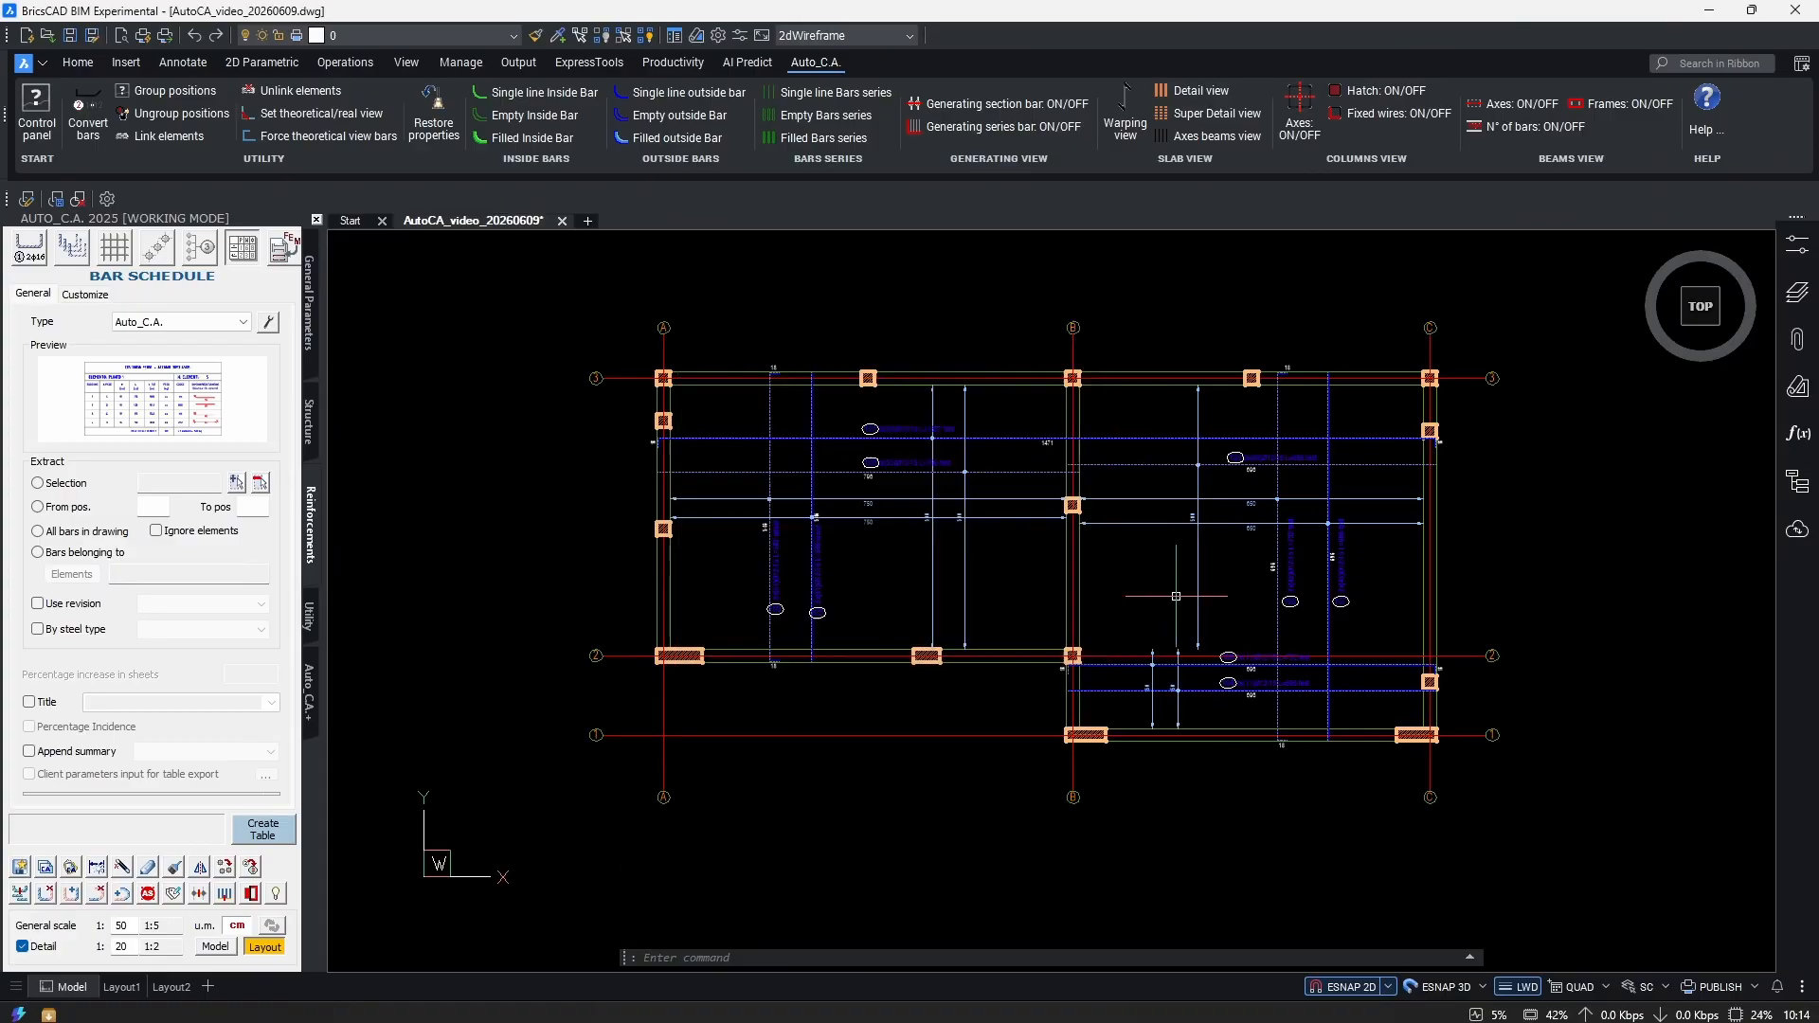
scroll(1184, 720, up, 10)
scroll(1121, 694, down, 10)
scroll(1151, 536, down, 5)
scroll(852, 455, up, 2)
scroll(832, 442, down, 2)
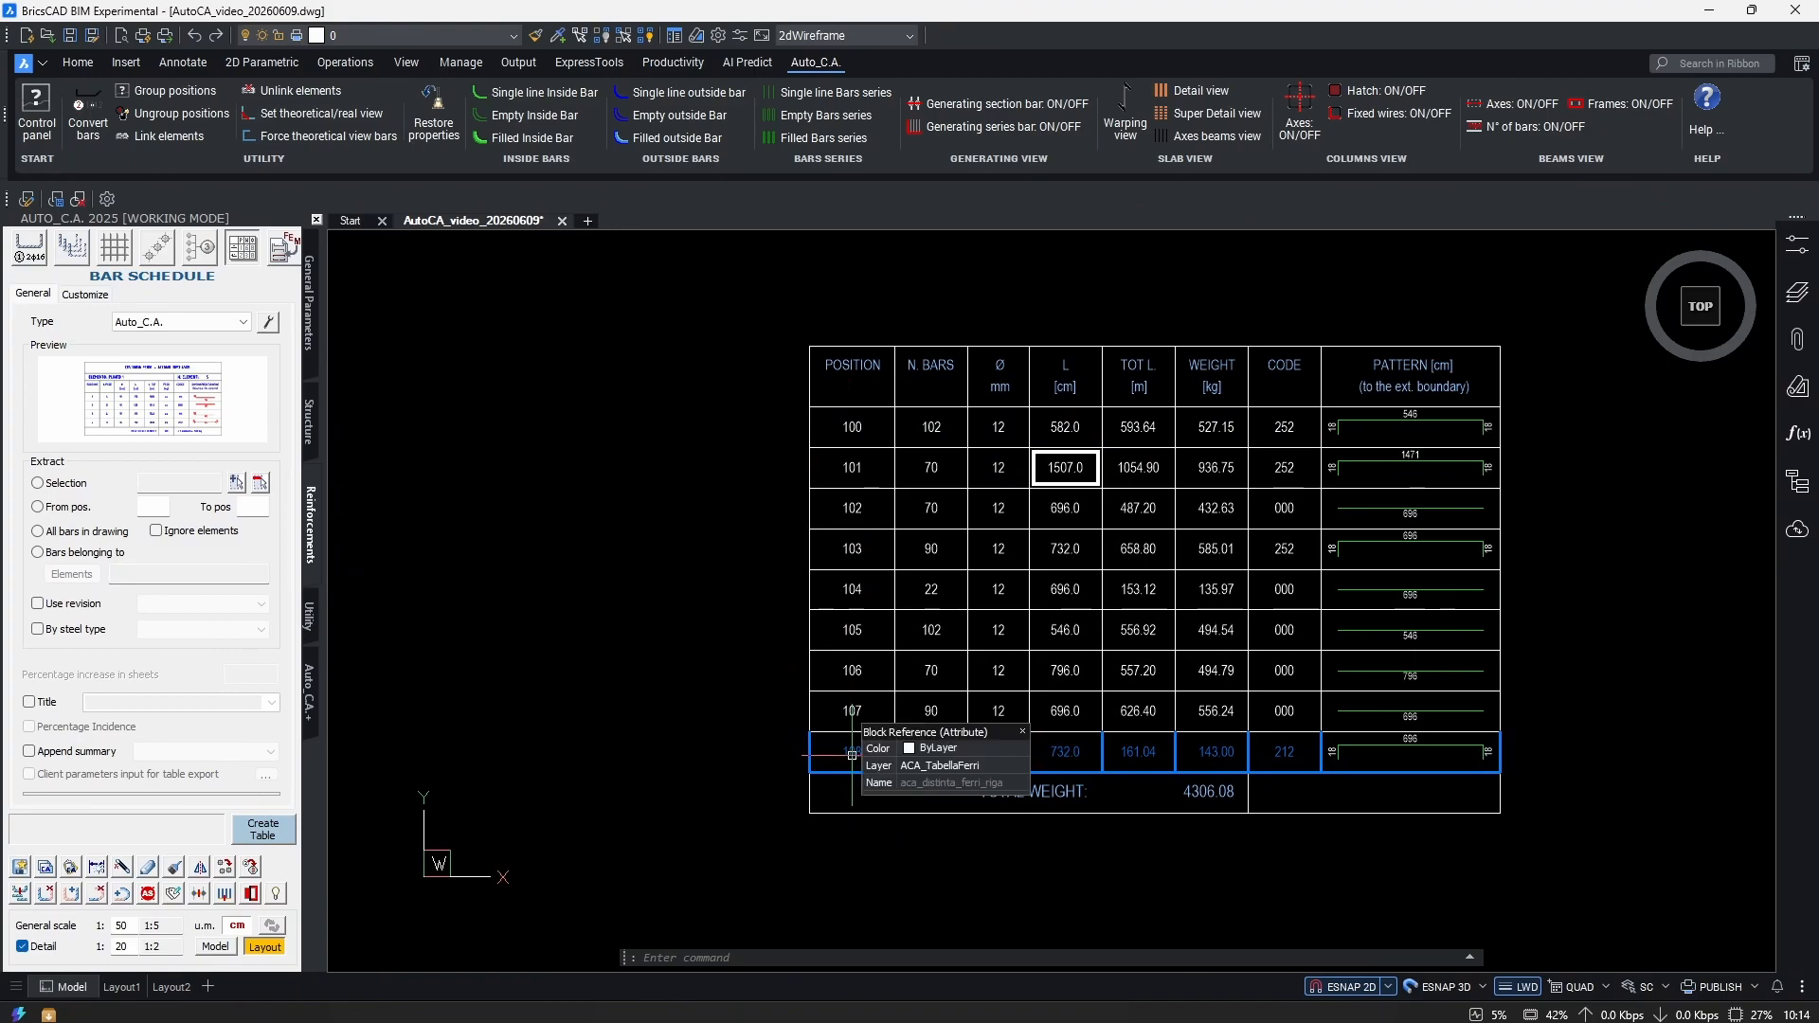
scroll(698, 699, down, 5)
scroll(836, 648, up, 1)
scroll(959, 522, up, 8)
middle_drag(845, 618, 906, 889)
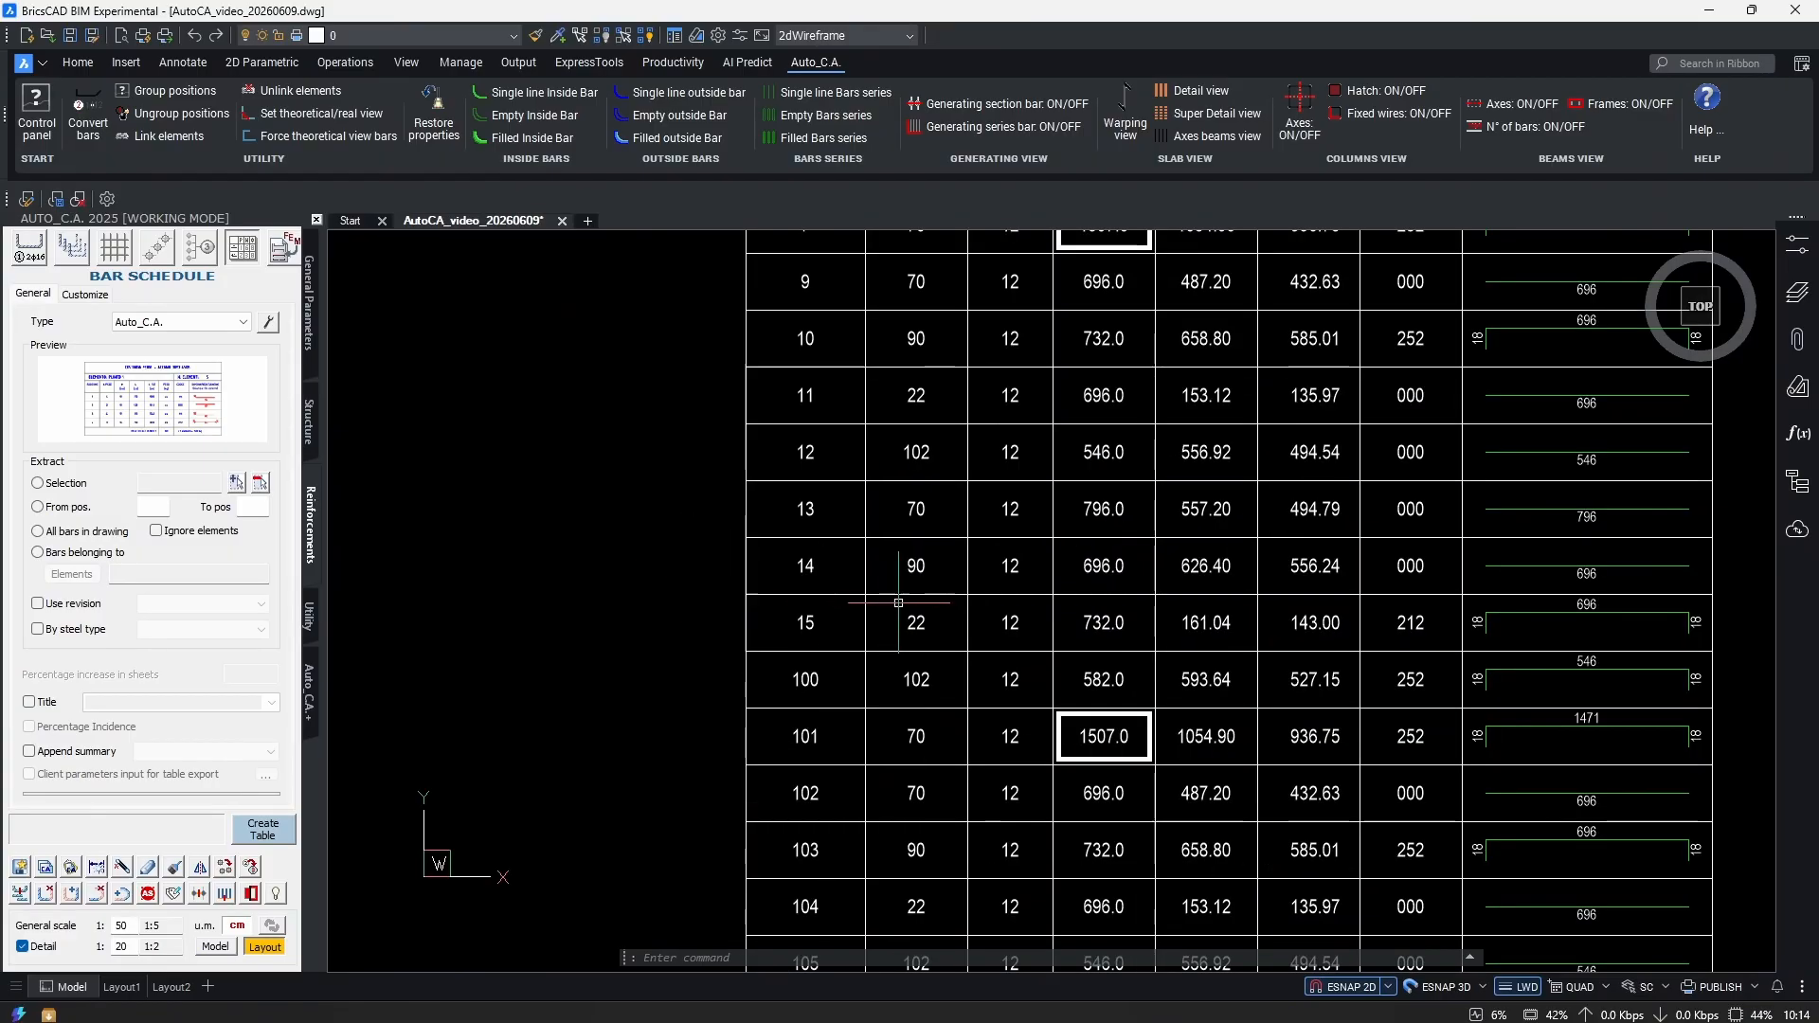
scroll(743, 662, down, 3)
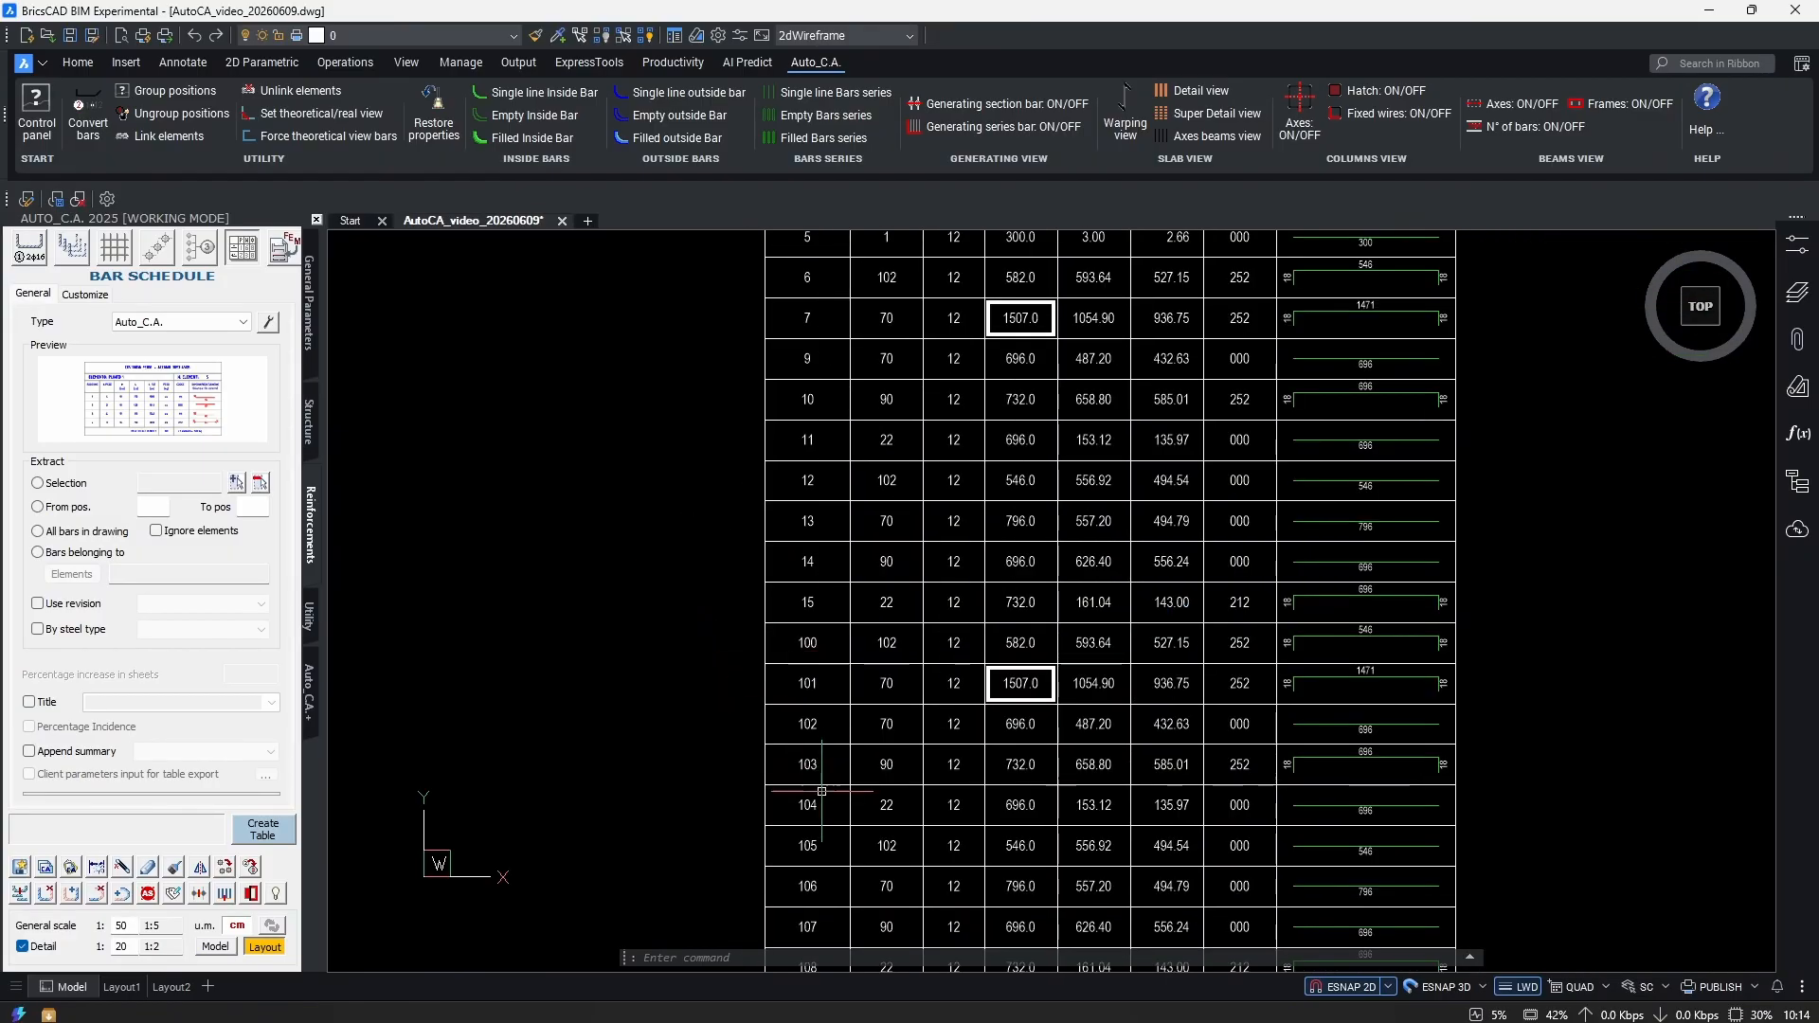
middle_drag(822, 790, 781, 627)
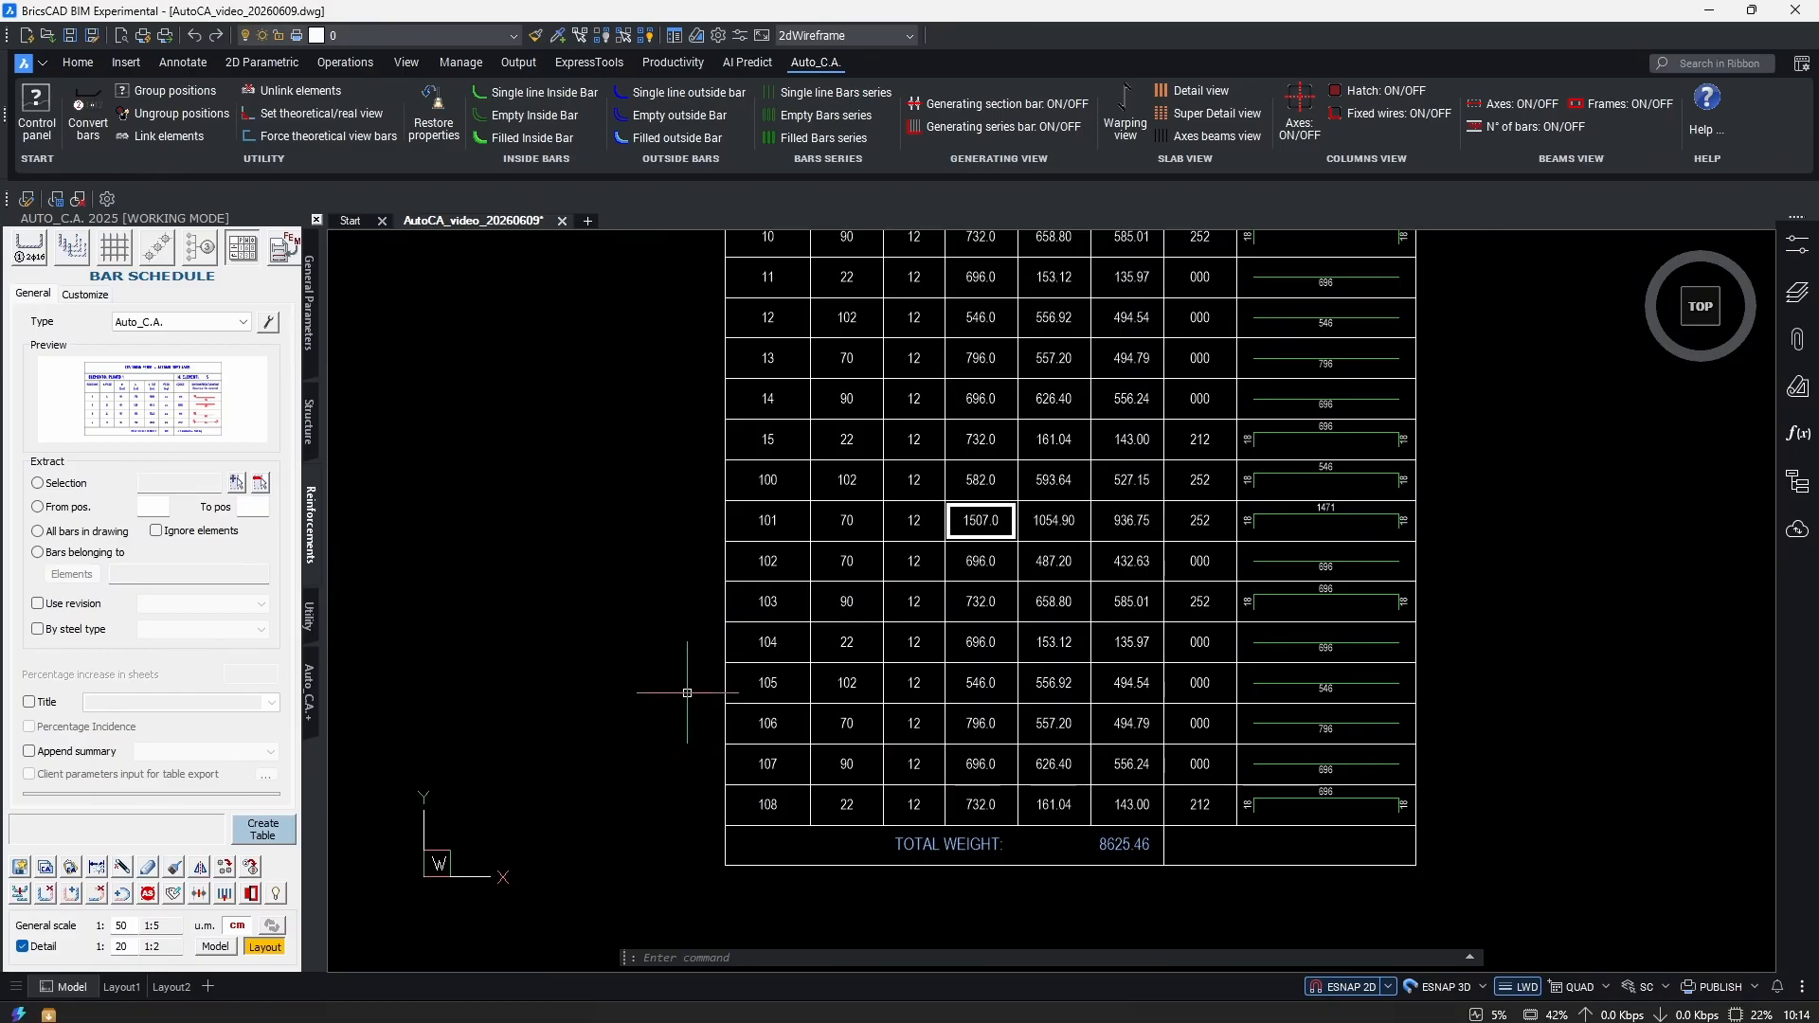
middle_drag(703, 556, 688, 933)
middle_drag(675, 755, 767, 678)
scroll(845, 402, up, 1)
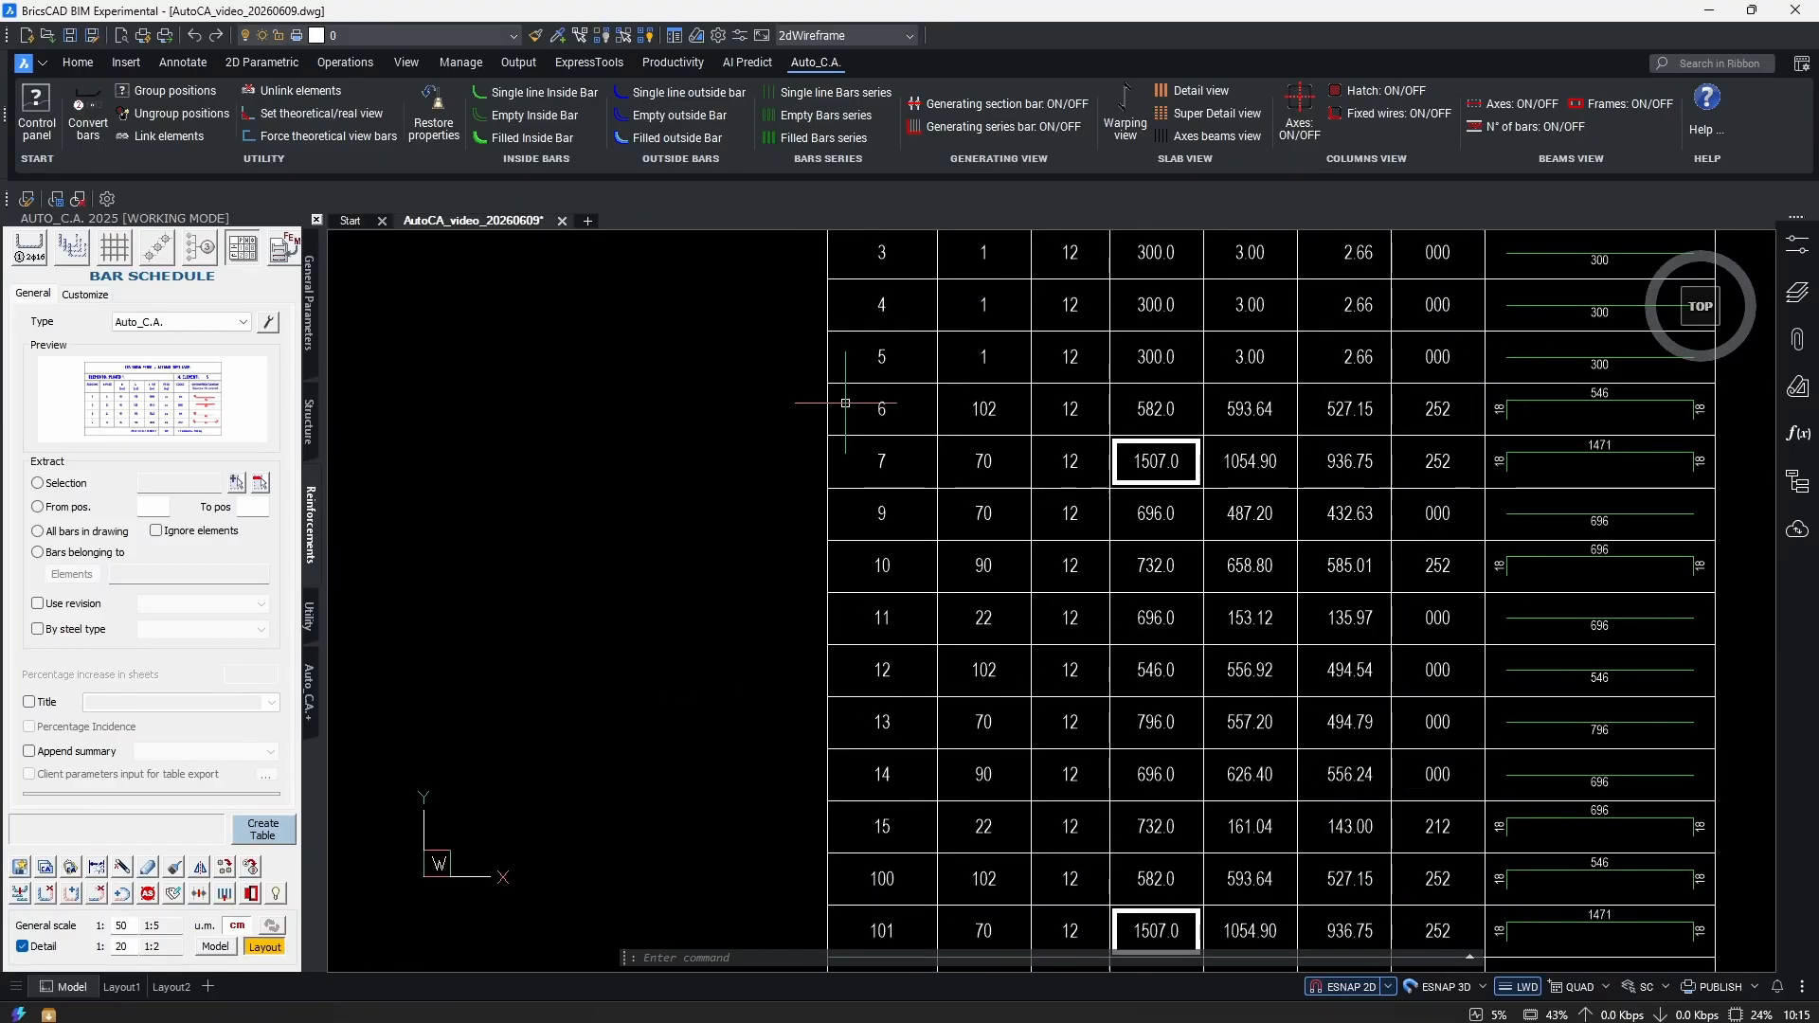
scroll(876, 412, up, 3)
middle_drag(883, 422, 929, 346)
scroll(887, 557, down, 3)
scroll(905, 655, up, 2)
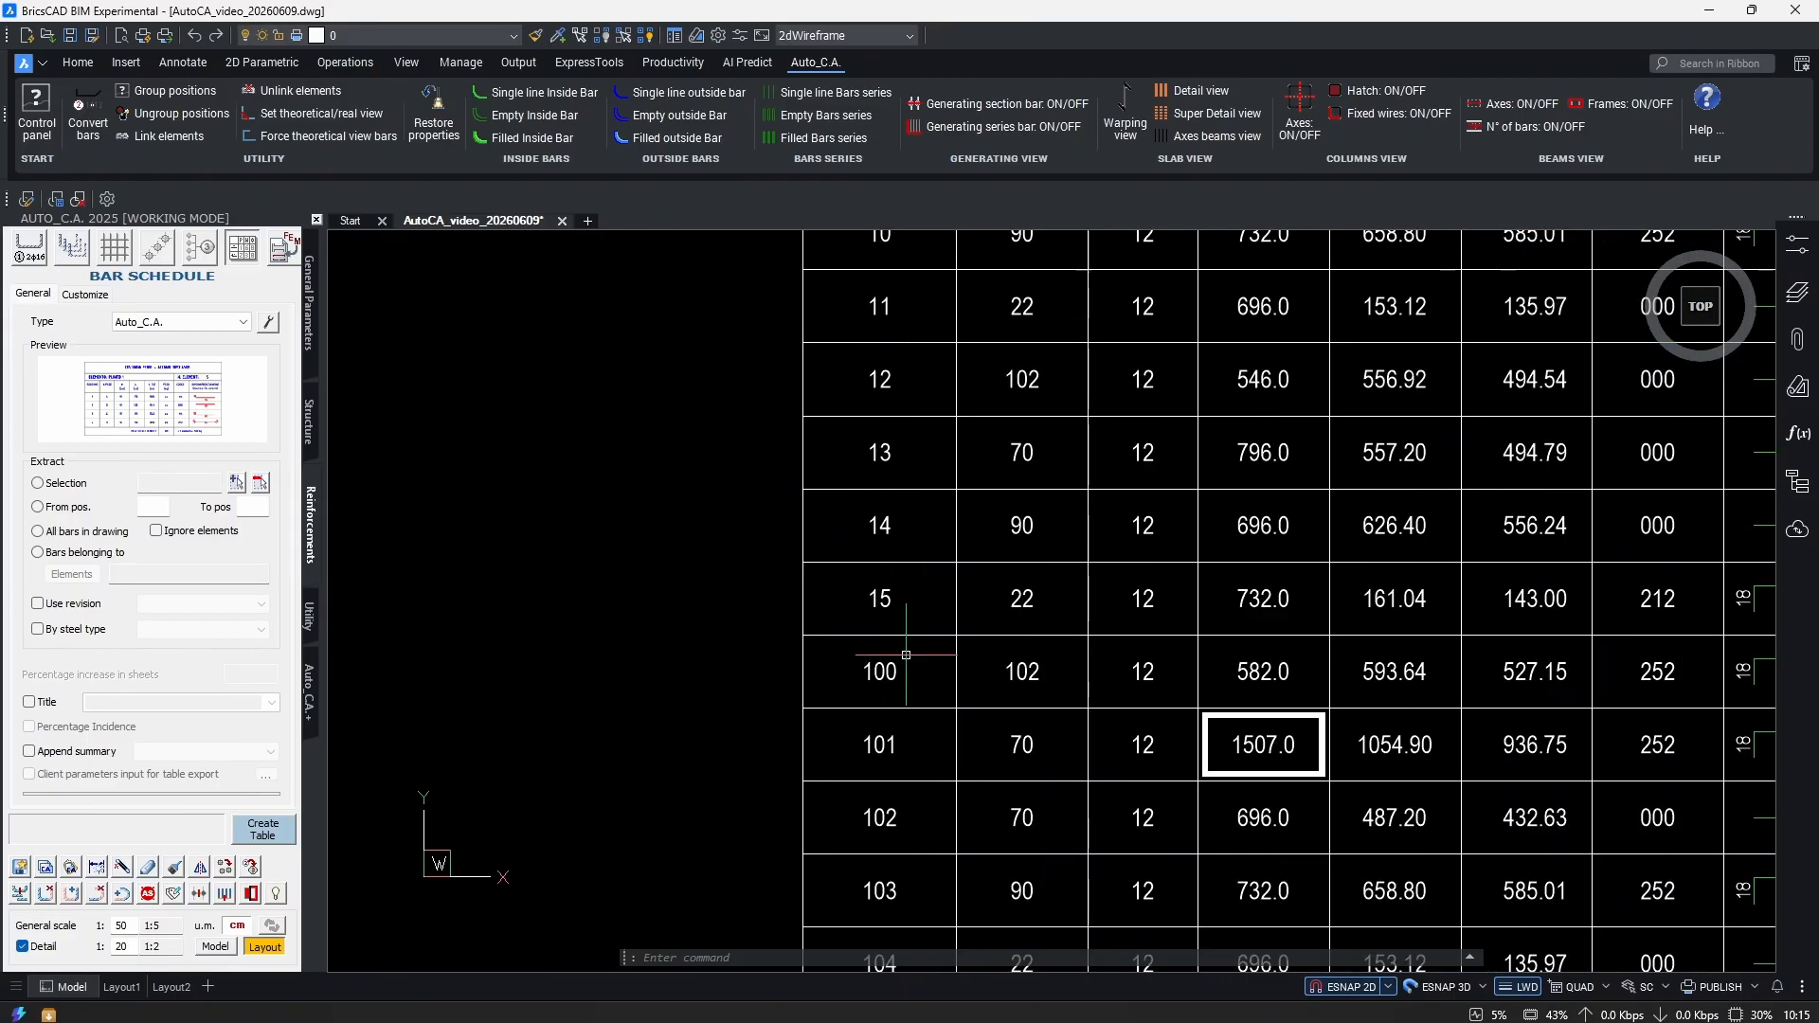
scroll(891, 720, down, 2)
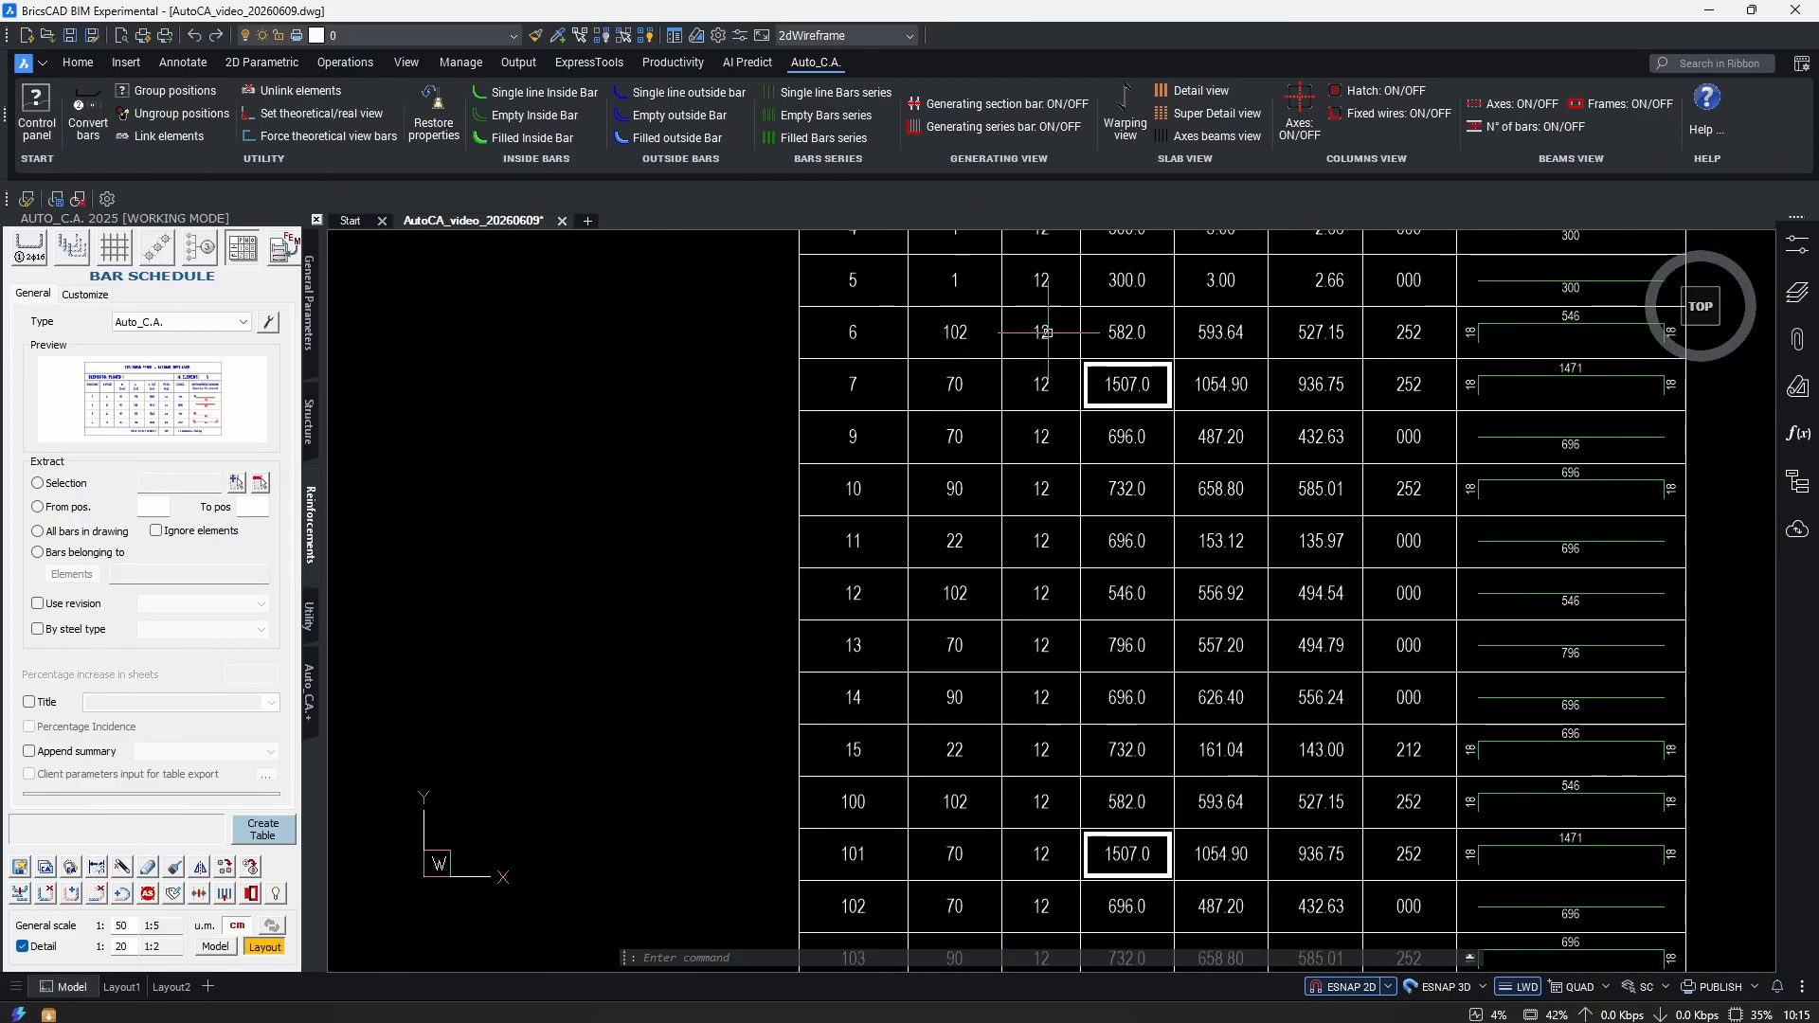
middle_drag(1045, 332, 1024, 391)
middle_drag(1234, 441, 1026, 325)
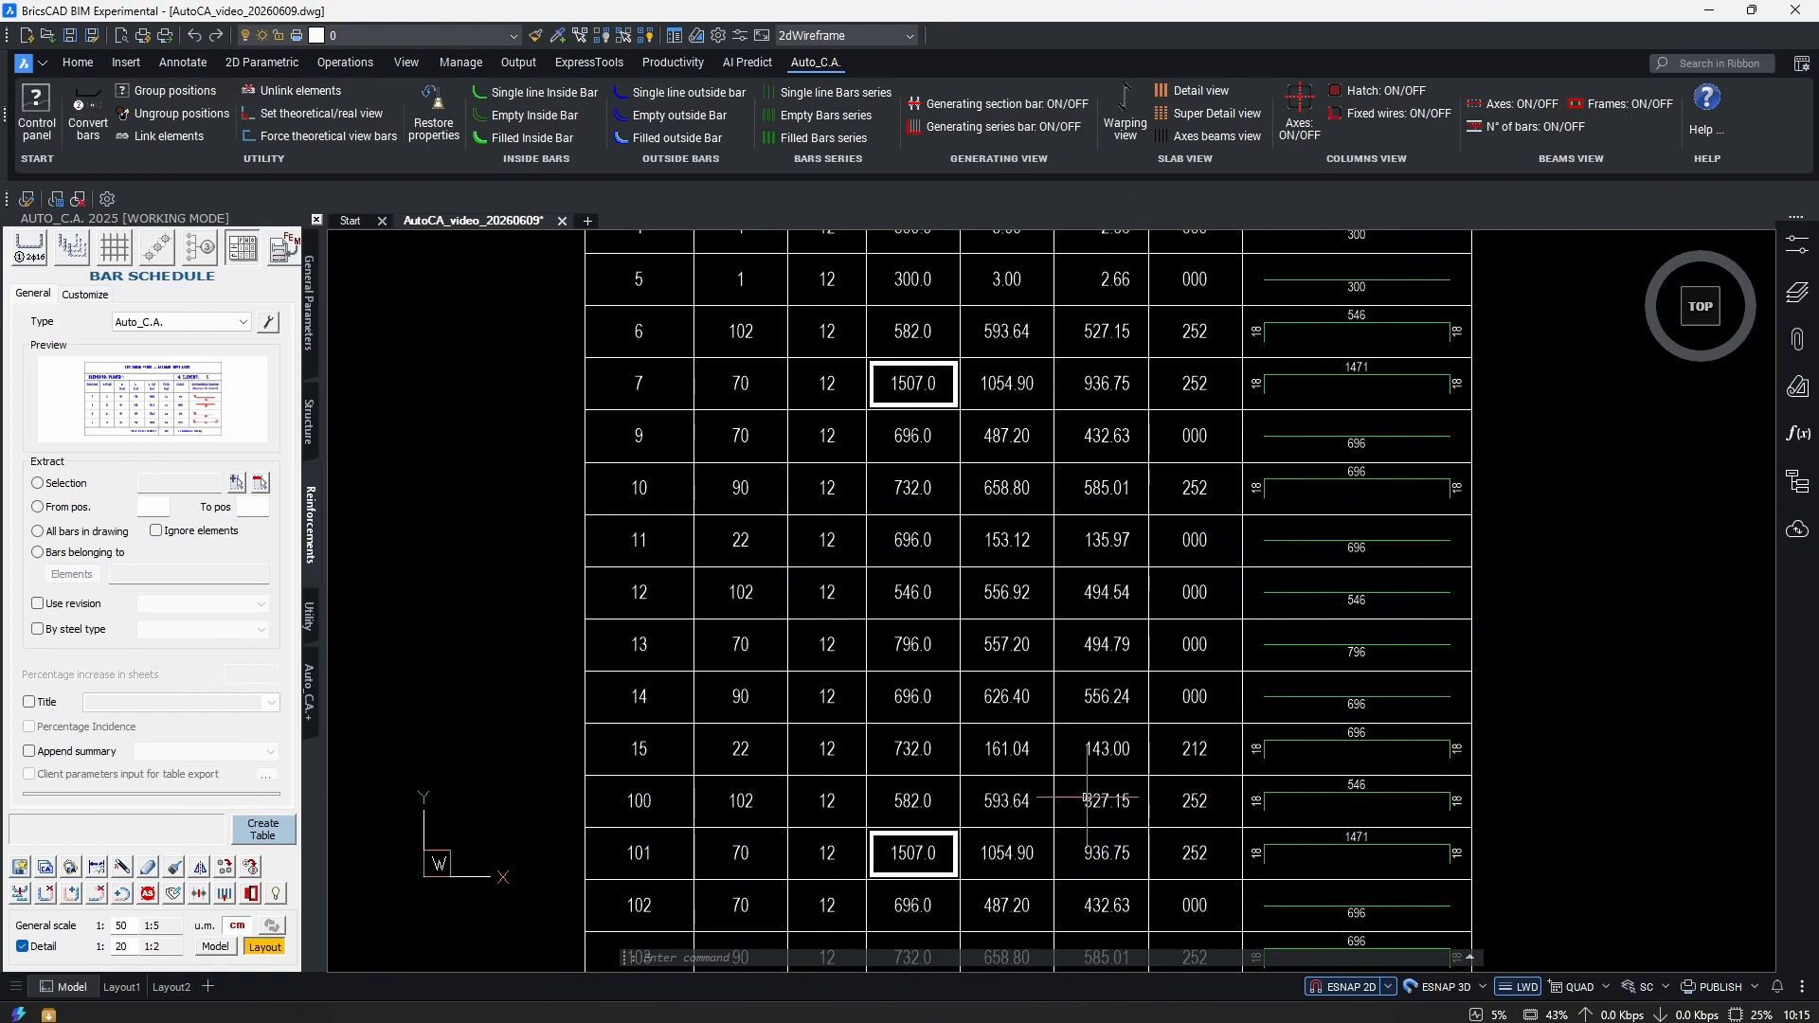
middle_drag(1095, 799, 1369, 802)
middle_drag(721, 609, 752, 650)
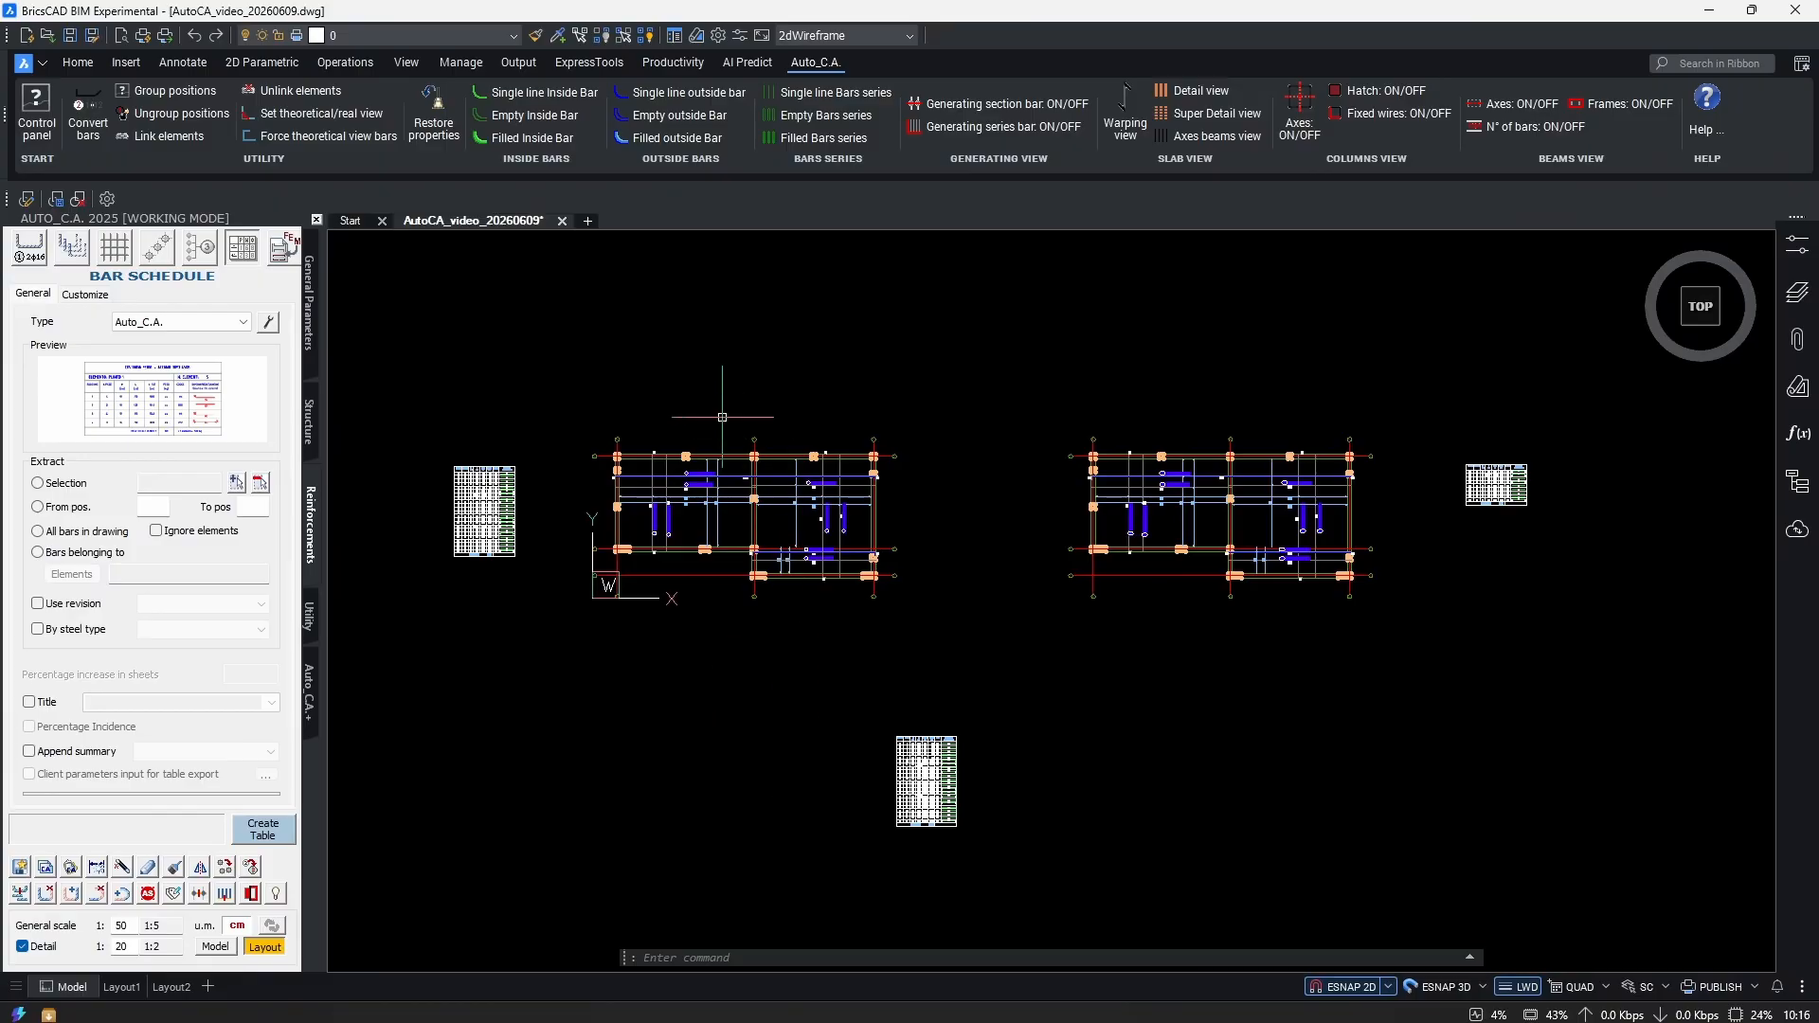
Unify all bar marks, automatically keeping the lowest free position number.
click(178, 89)
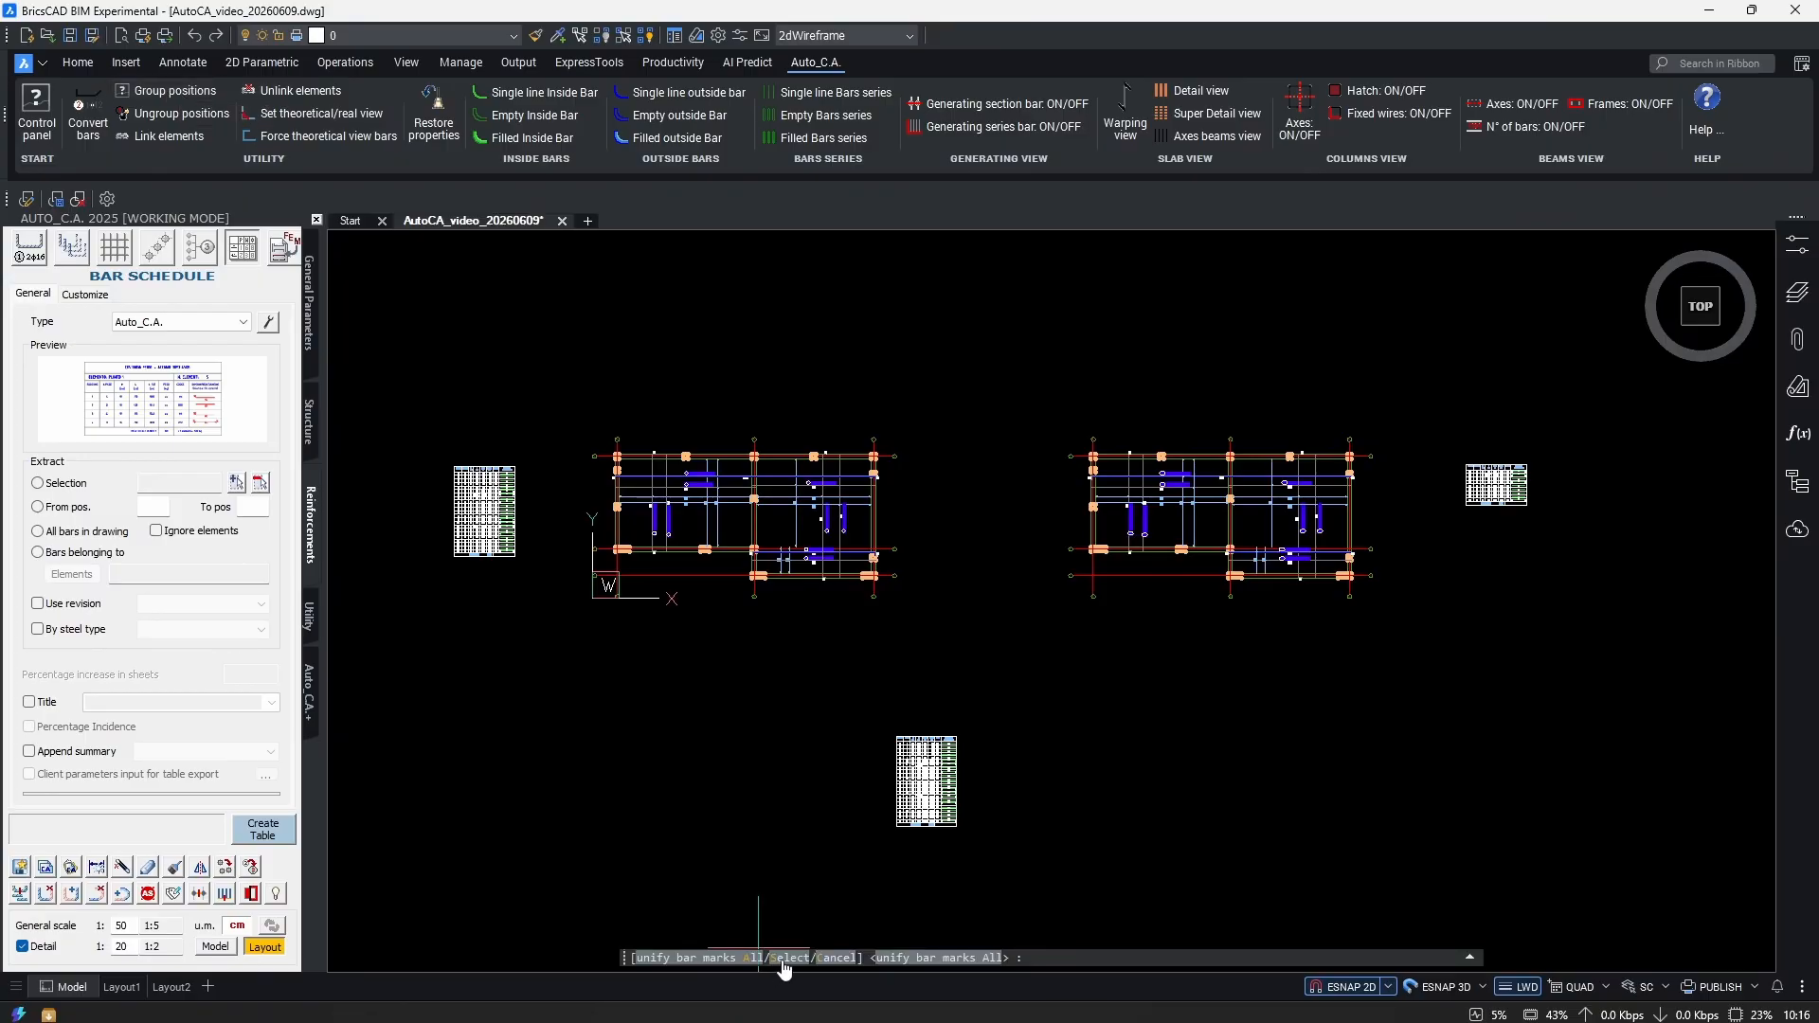
scroll(1326, 502, up, 2)
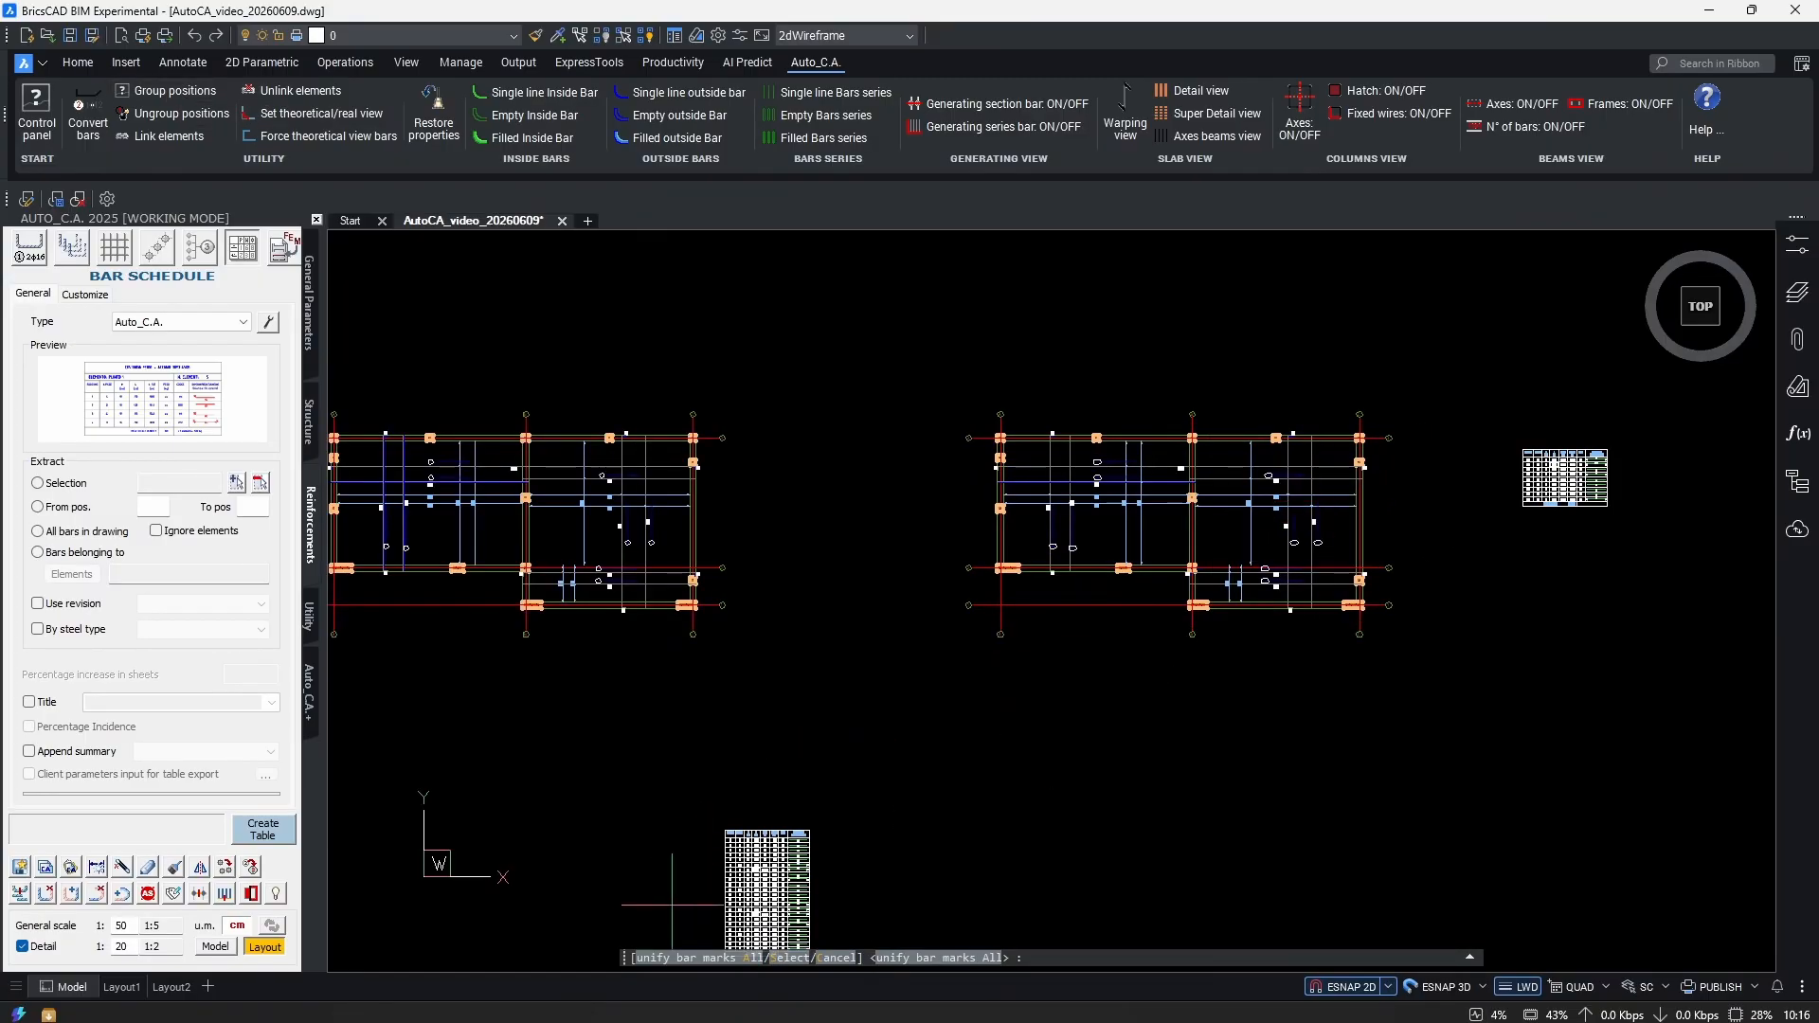
click(745, 959)
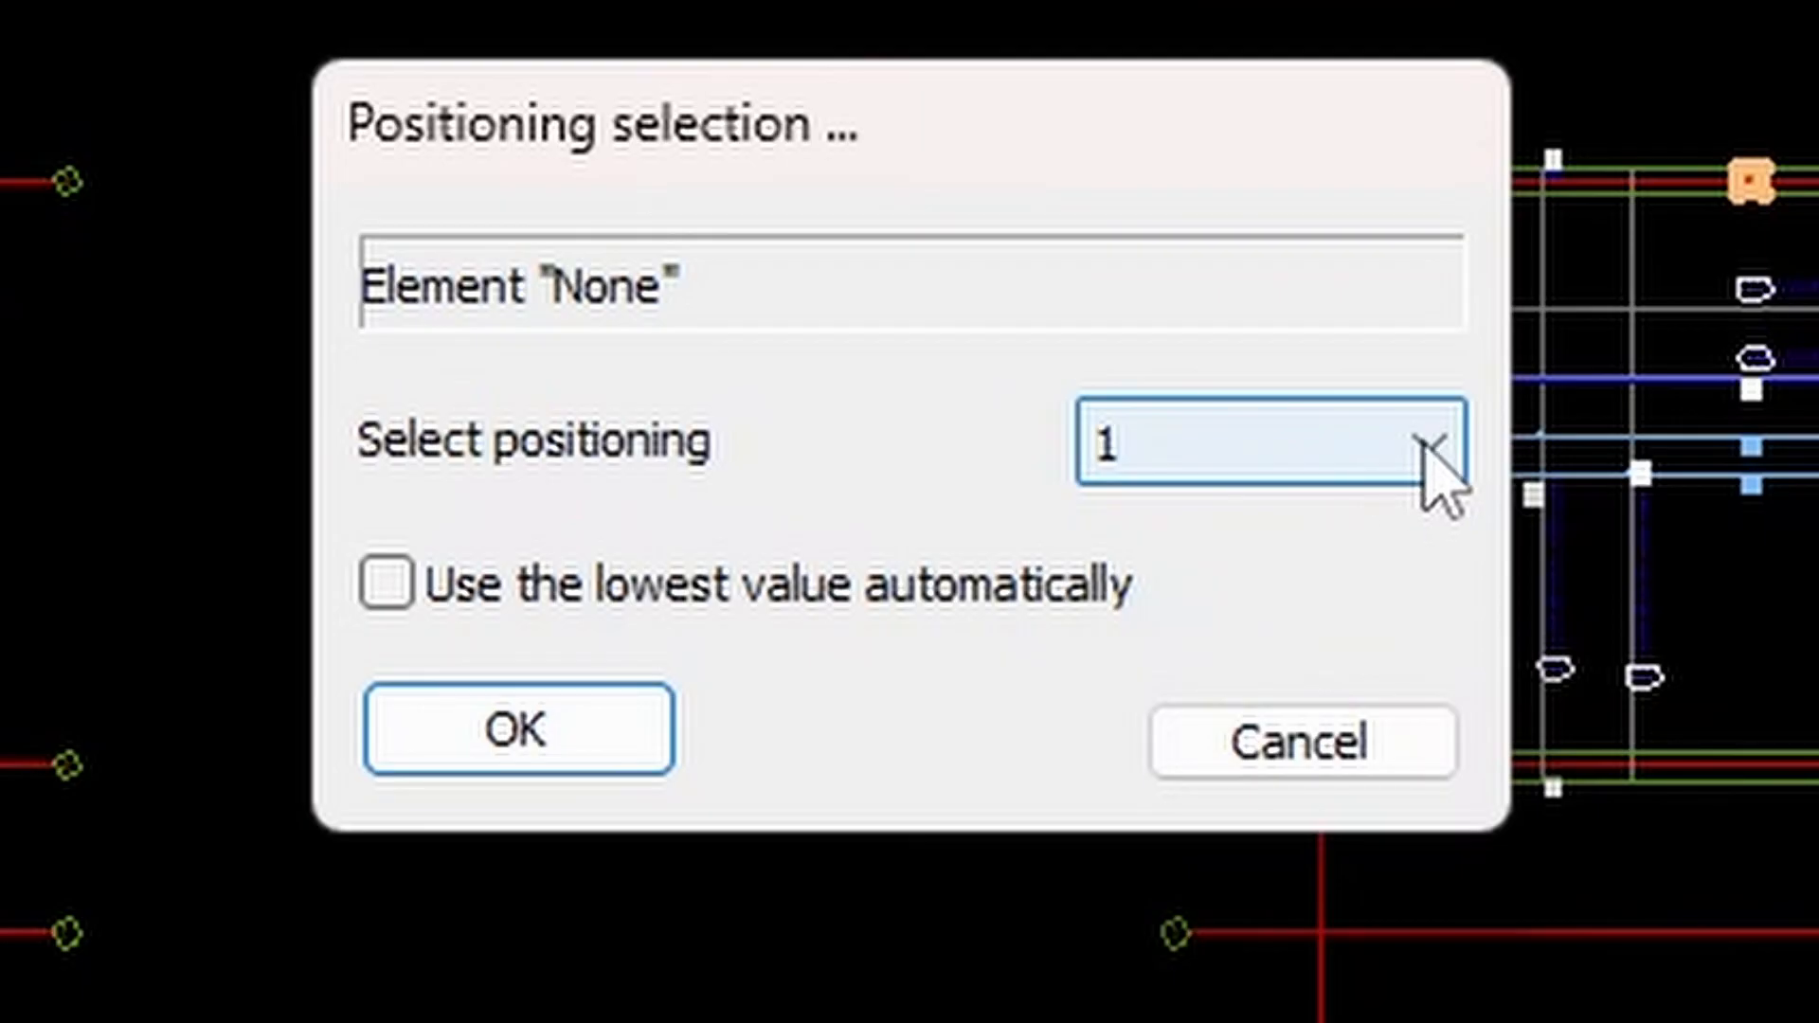
click(1025, 496)
click(1024, 496)
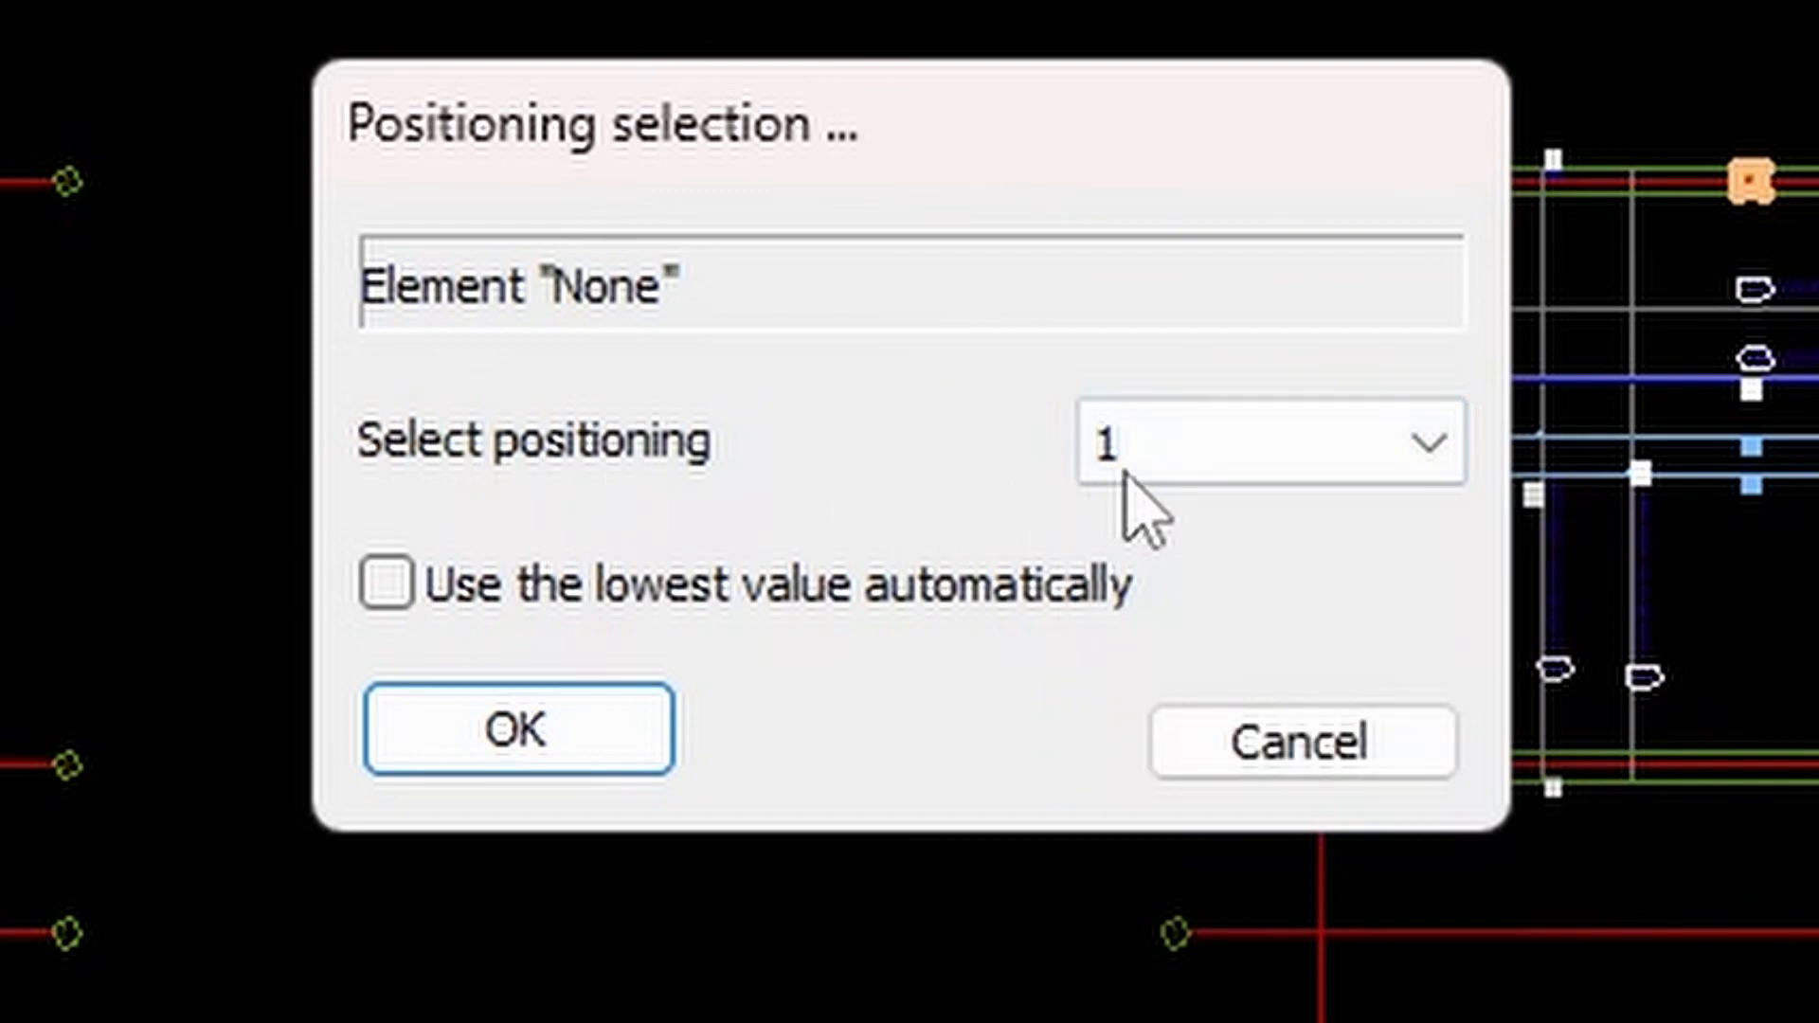
click(1428, 445)
click(1433, 447)
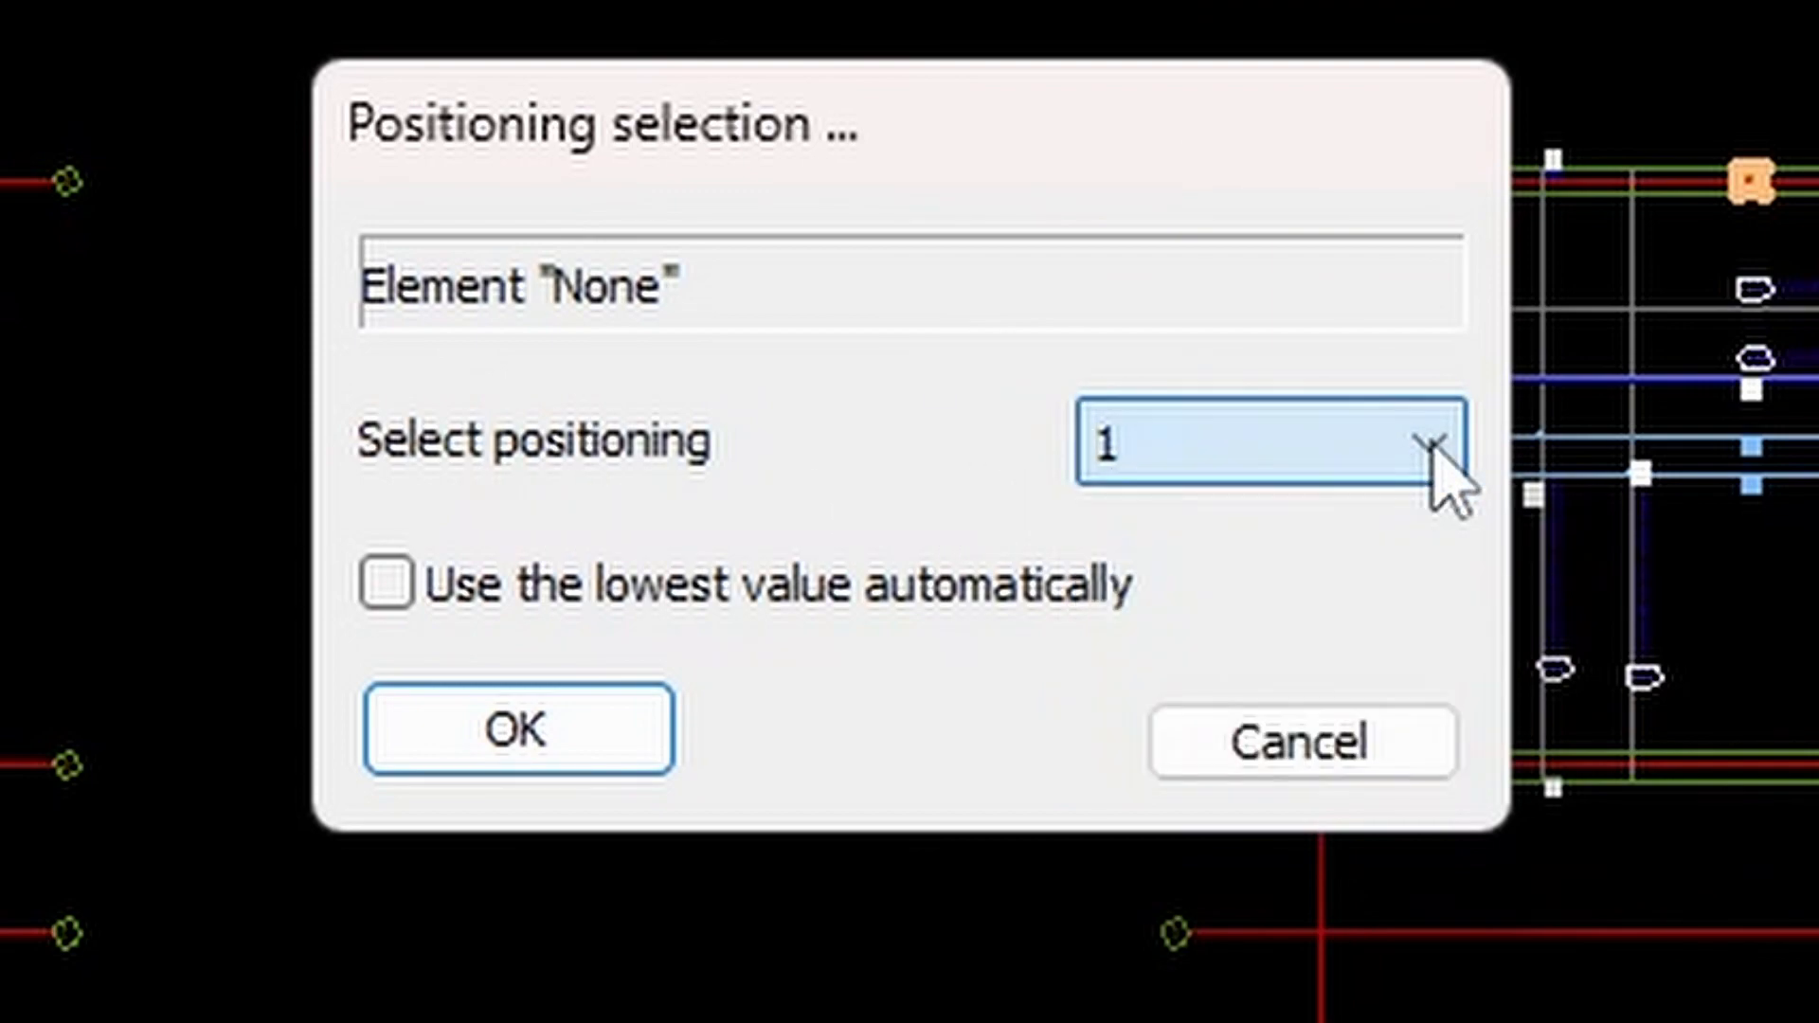
click(387, 585)
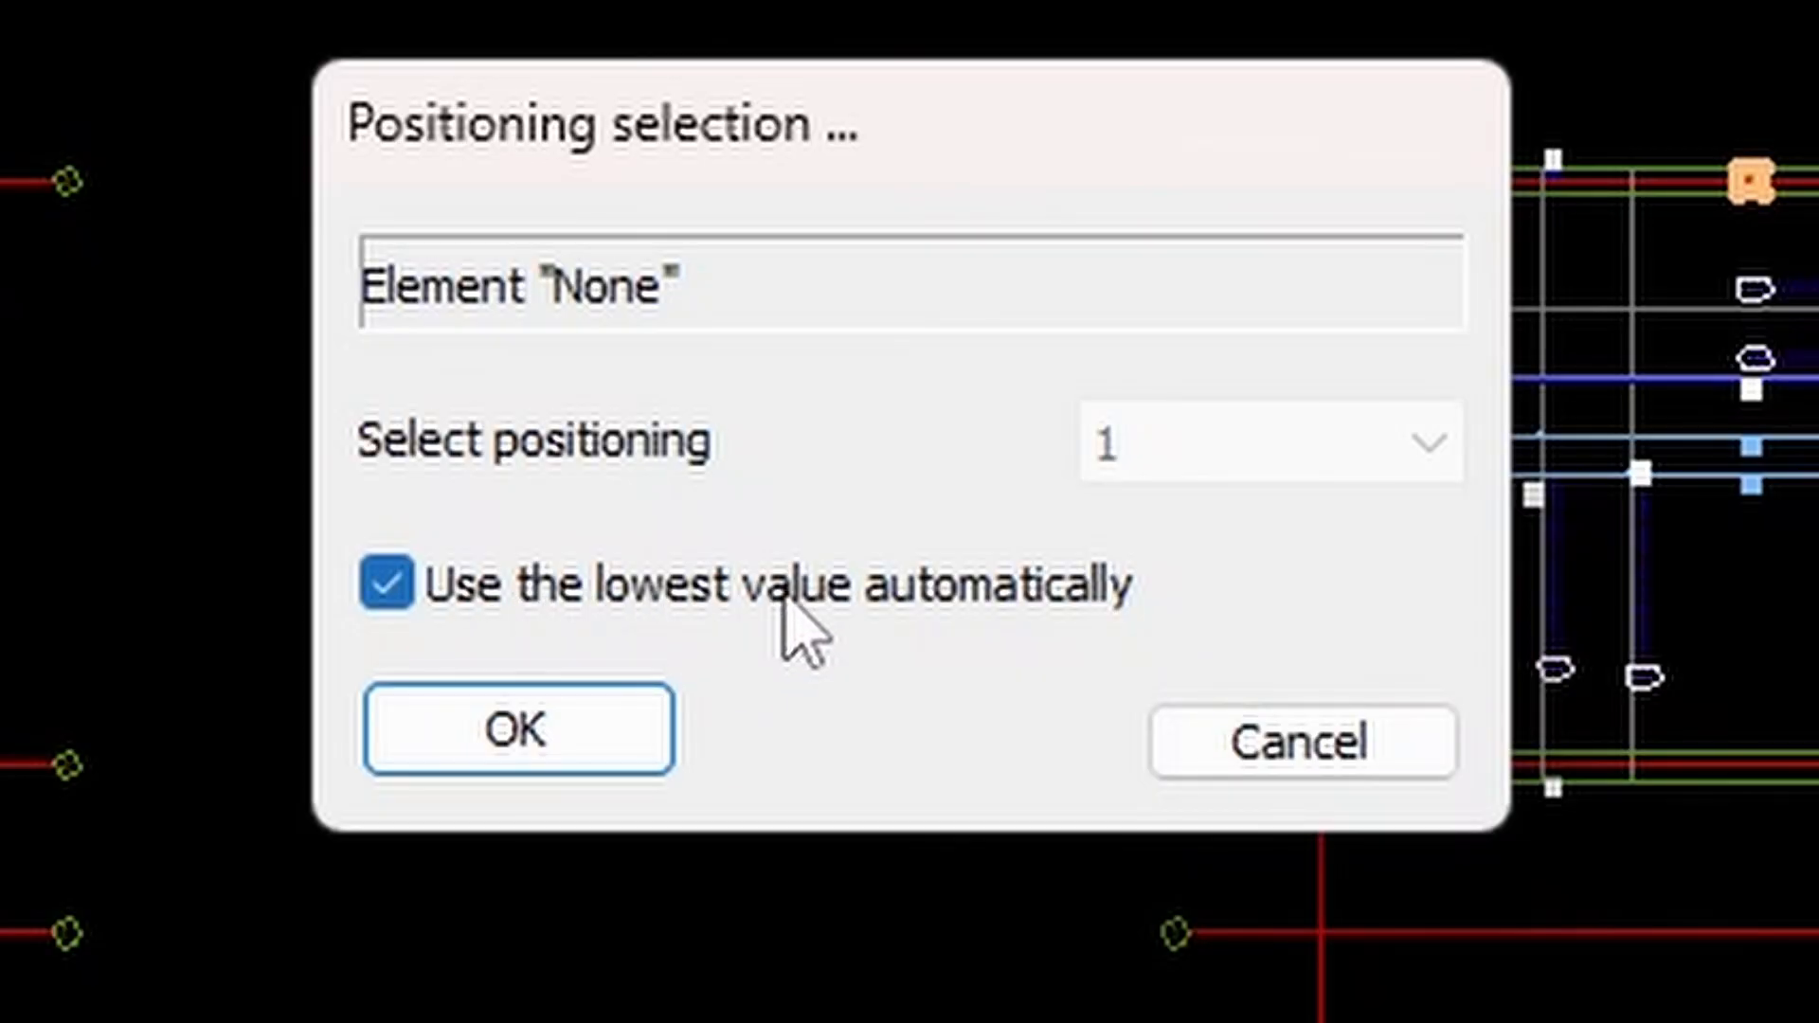
click(581, 747)
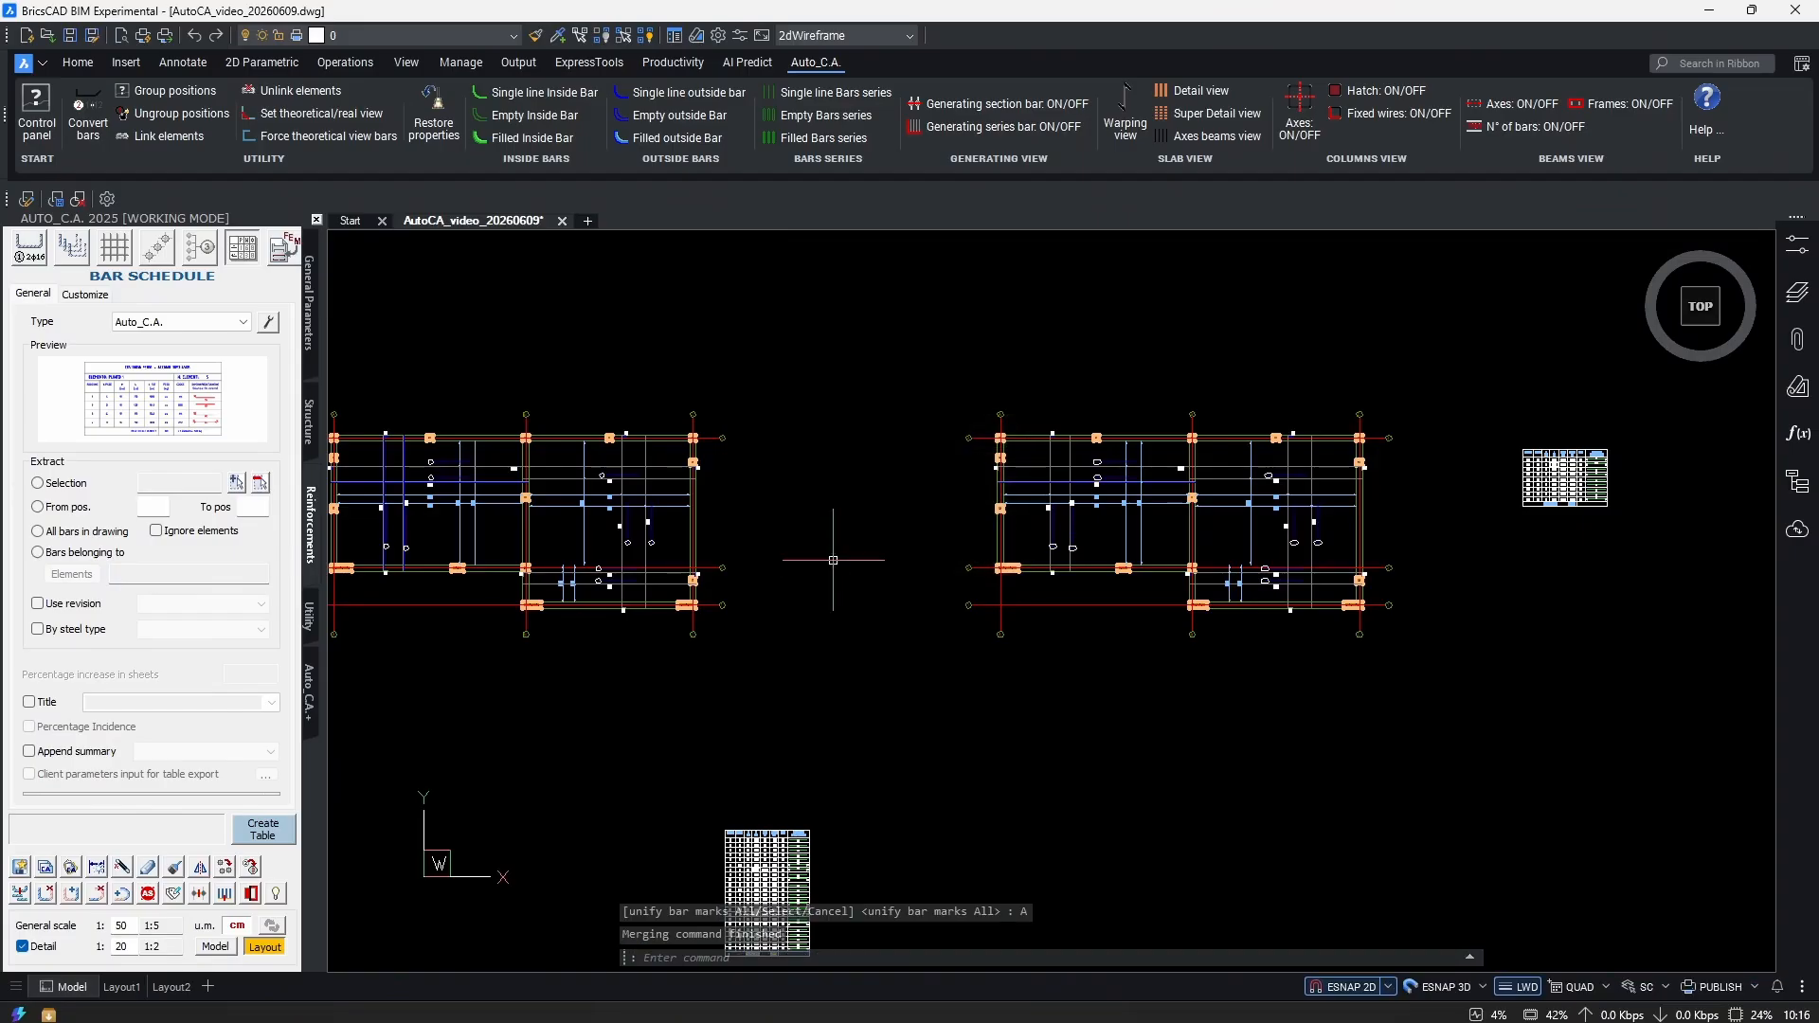
Window-select the bar schedule tables.
scroll(767, 881, up, 5)
scroll(767, 881, down, 4)
click(1038, 483)
click(824, 741)
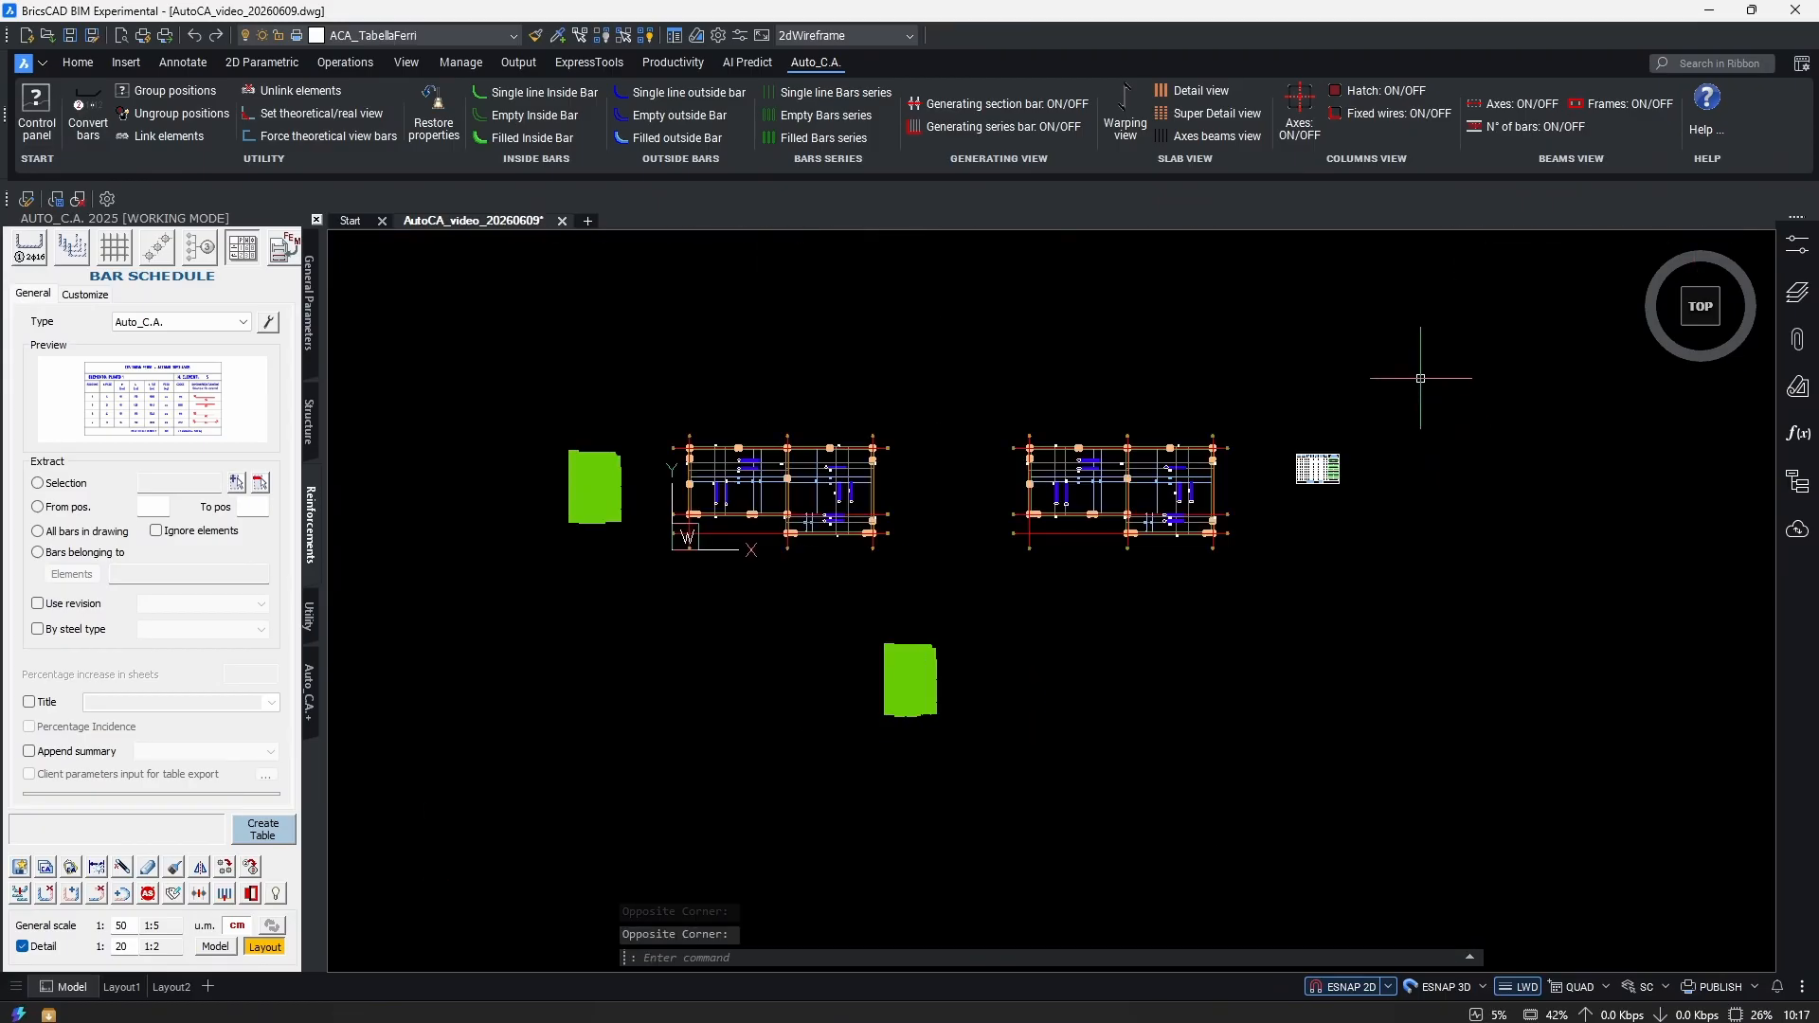
Update the selected bar schedules via Bars schedule Auto_C.A. and check positions 1, 6, 7, 9, 10, 12, 13.
right_click(970, 573)
mouse_move(1089, 902)
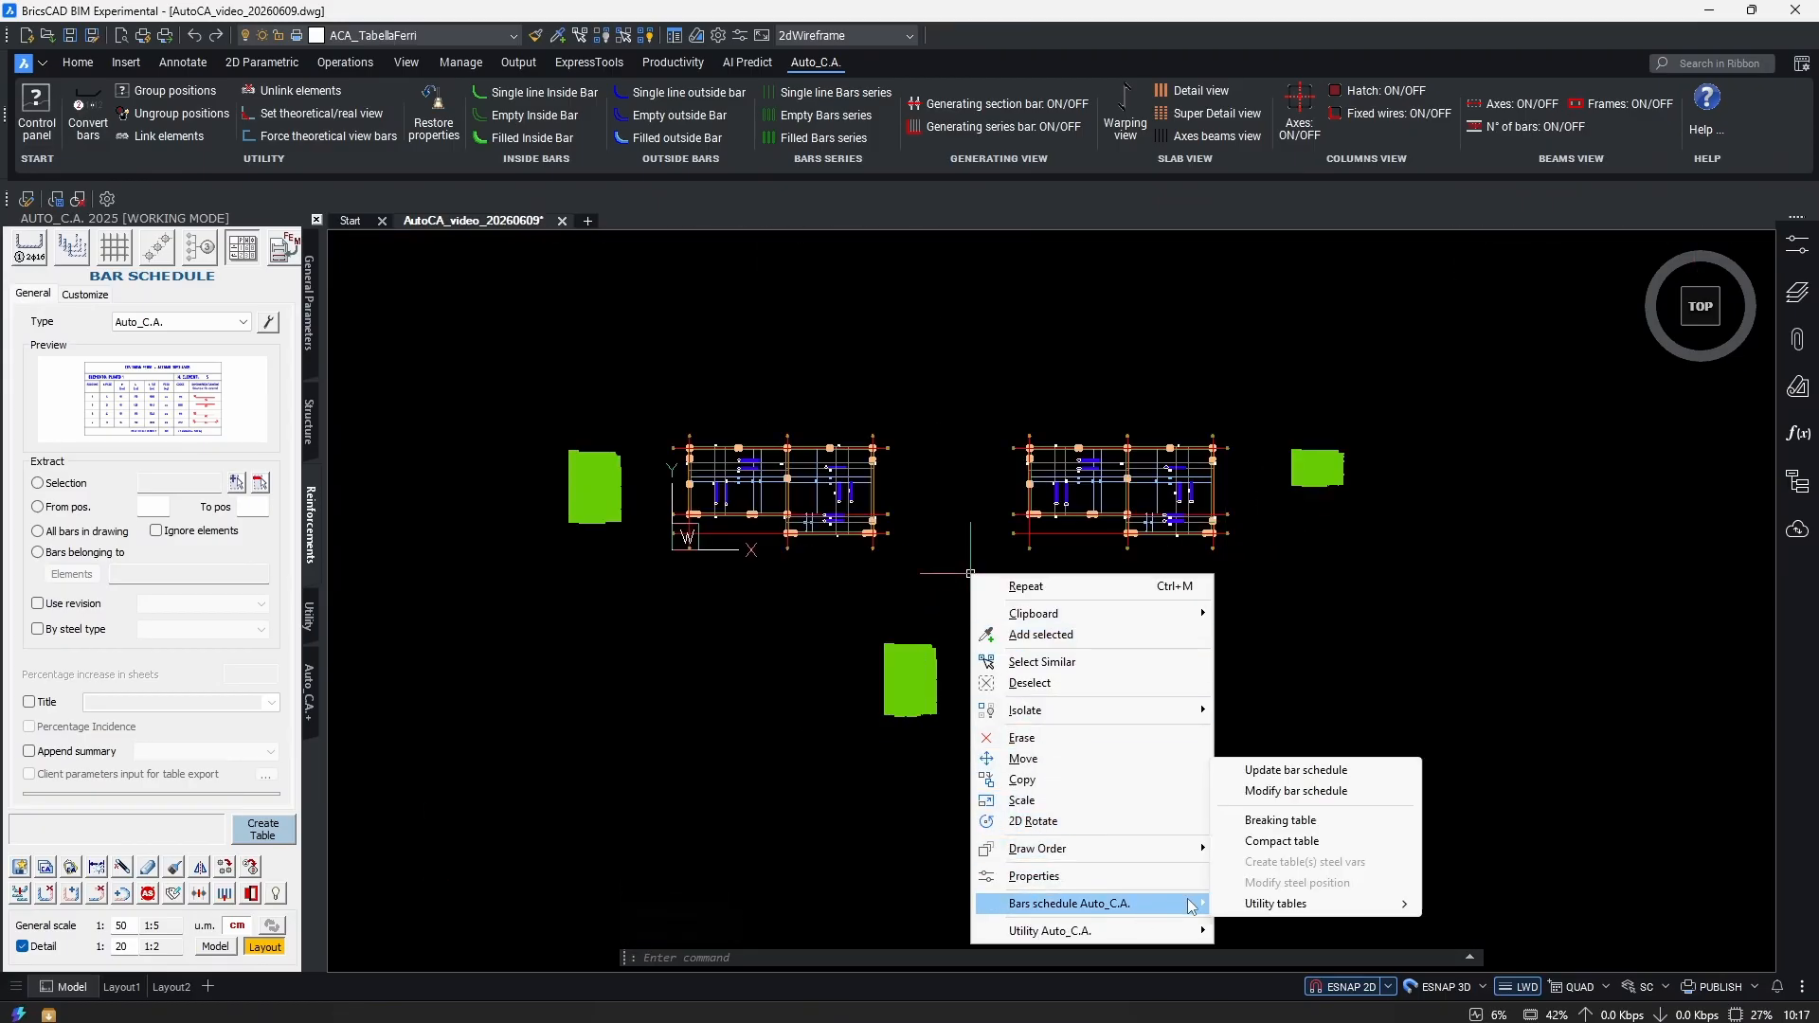
click(1291, 771)
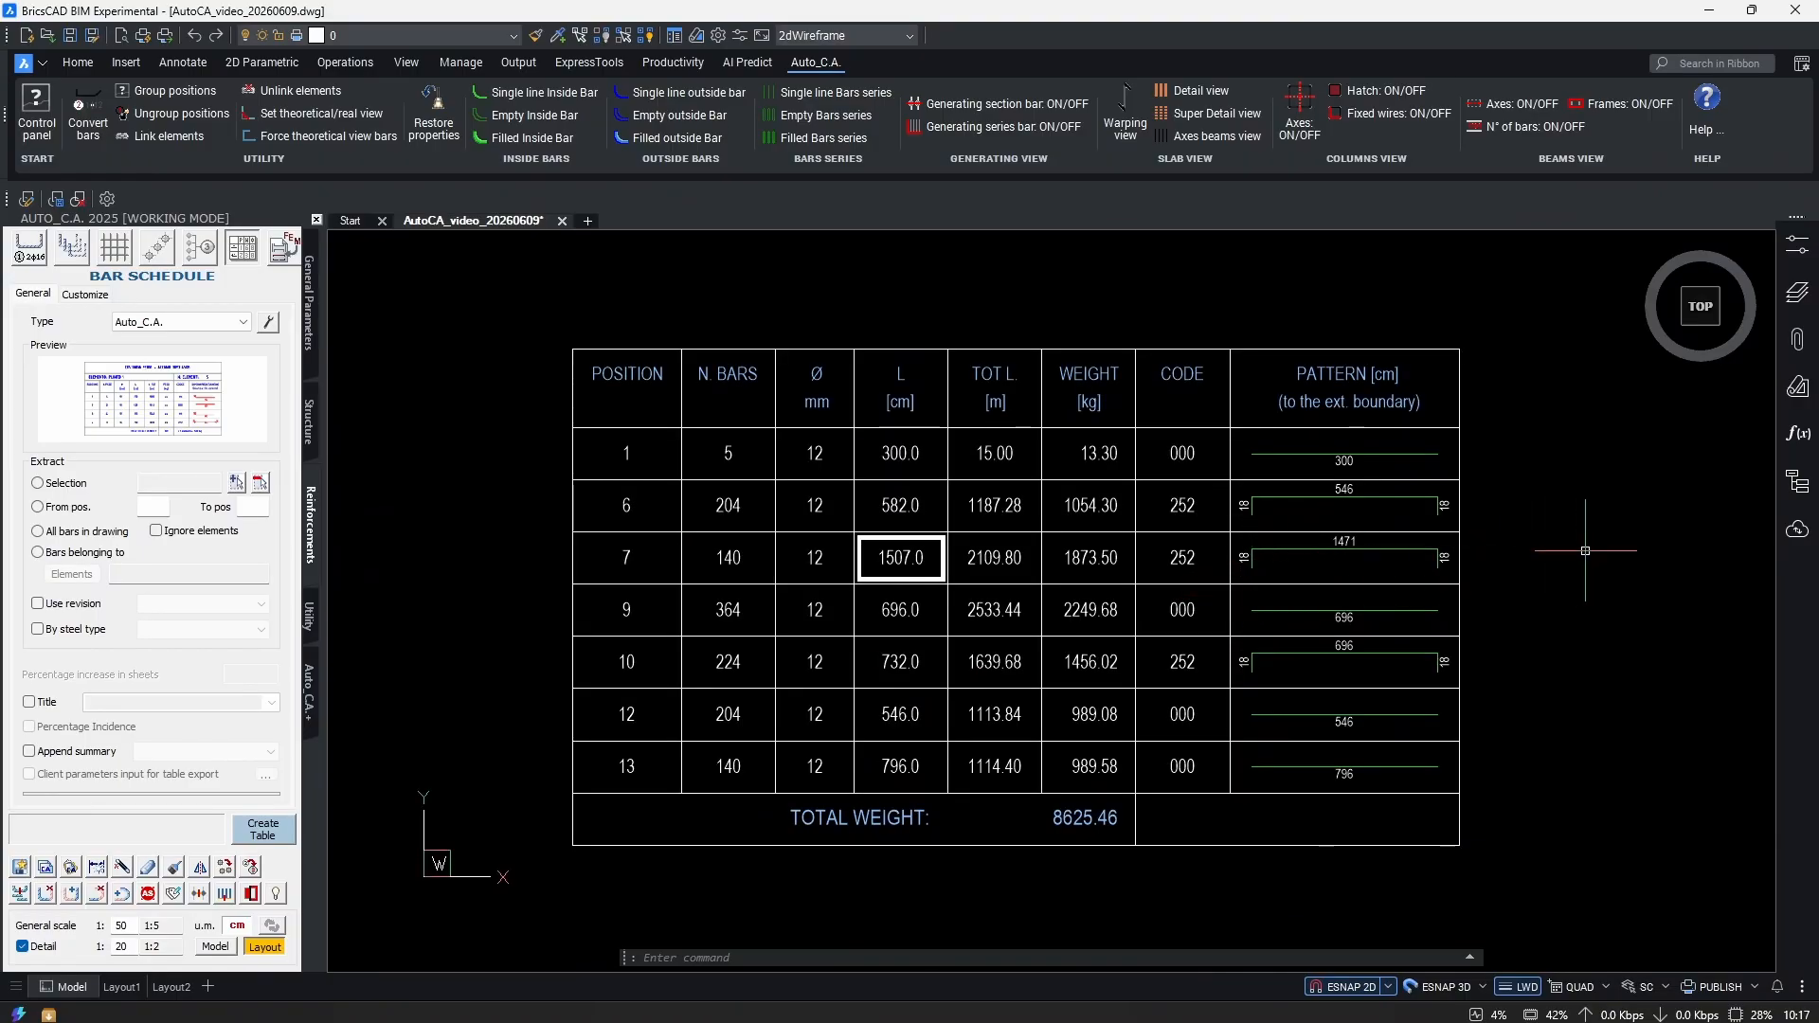
scroll(1132, 597, down, 10)
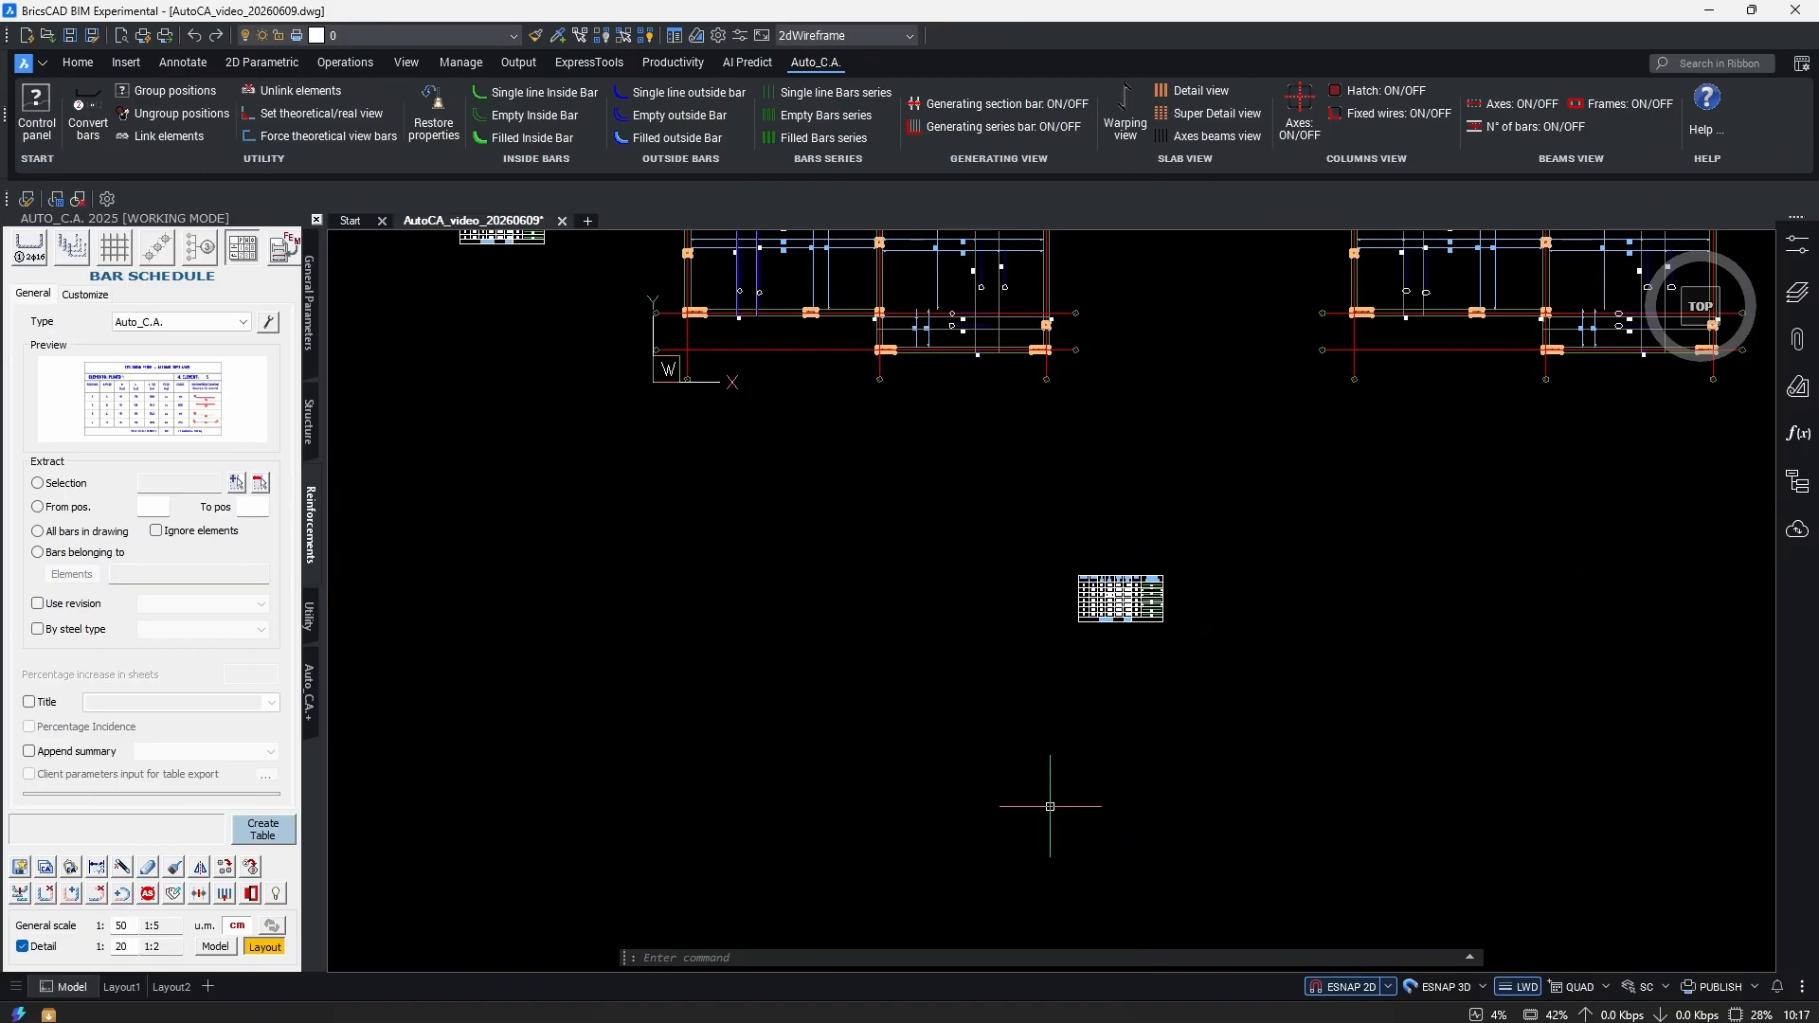
scroll(1112, 631, up, 10)
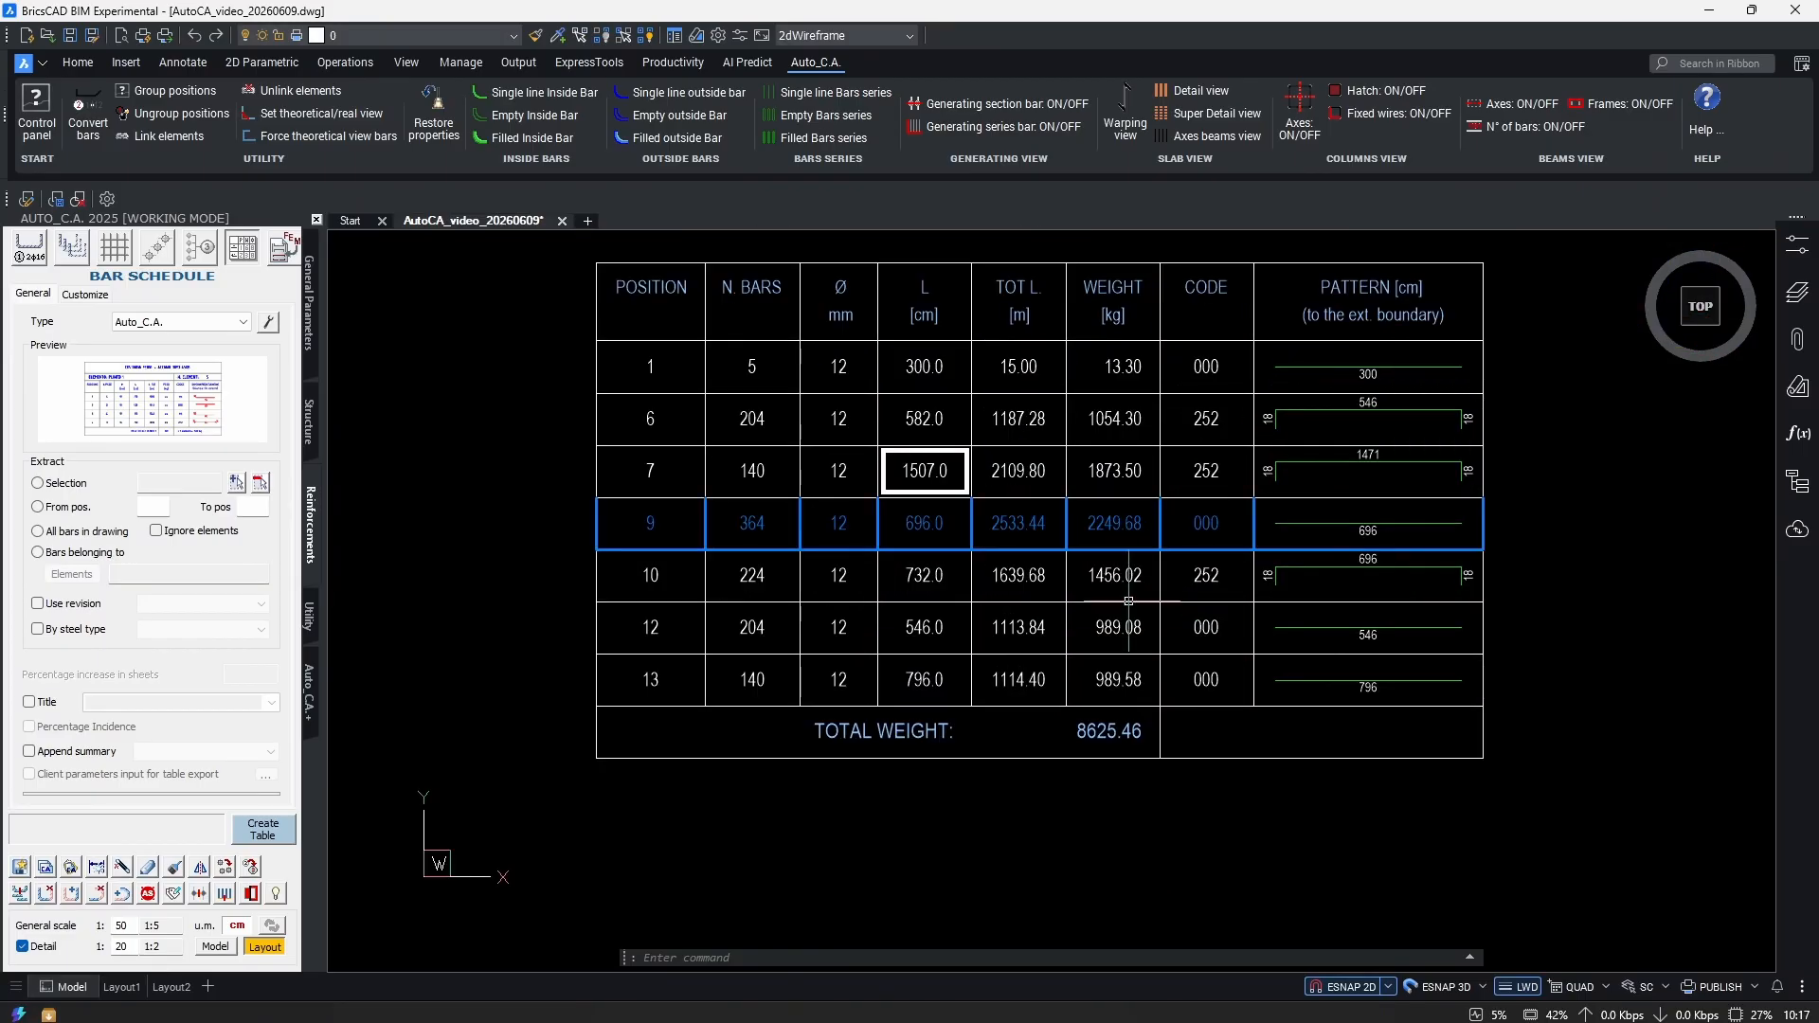
scroll(1118, 755, up, 2)
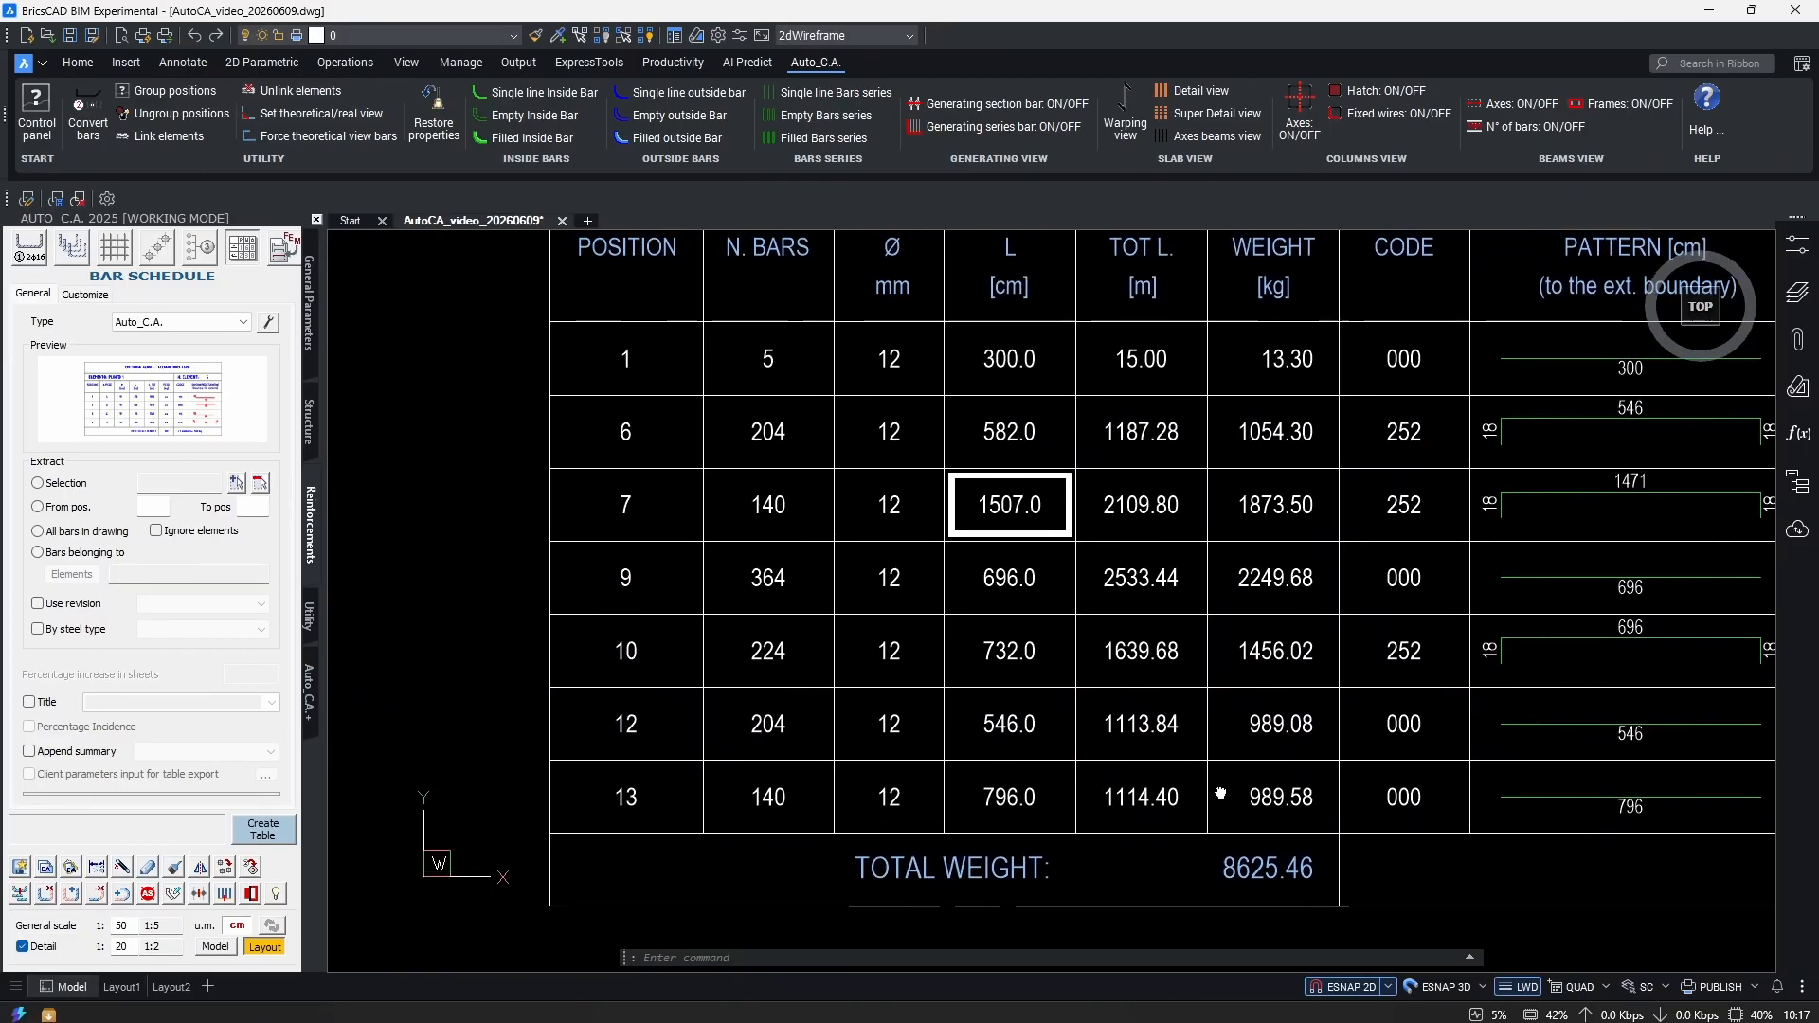
scroll(934, 637, down, 2)
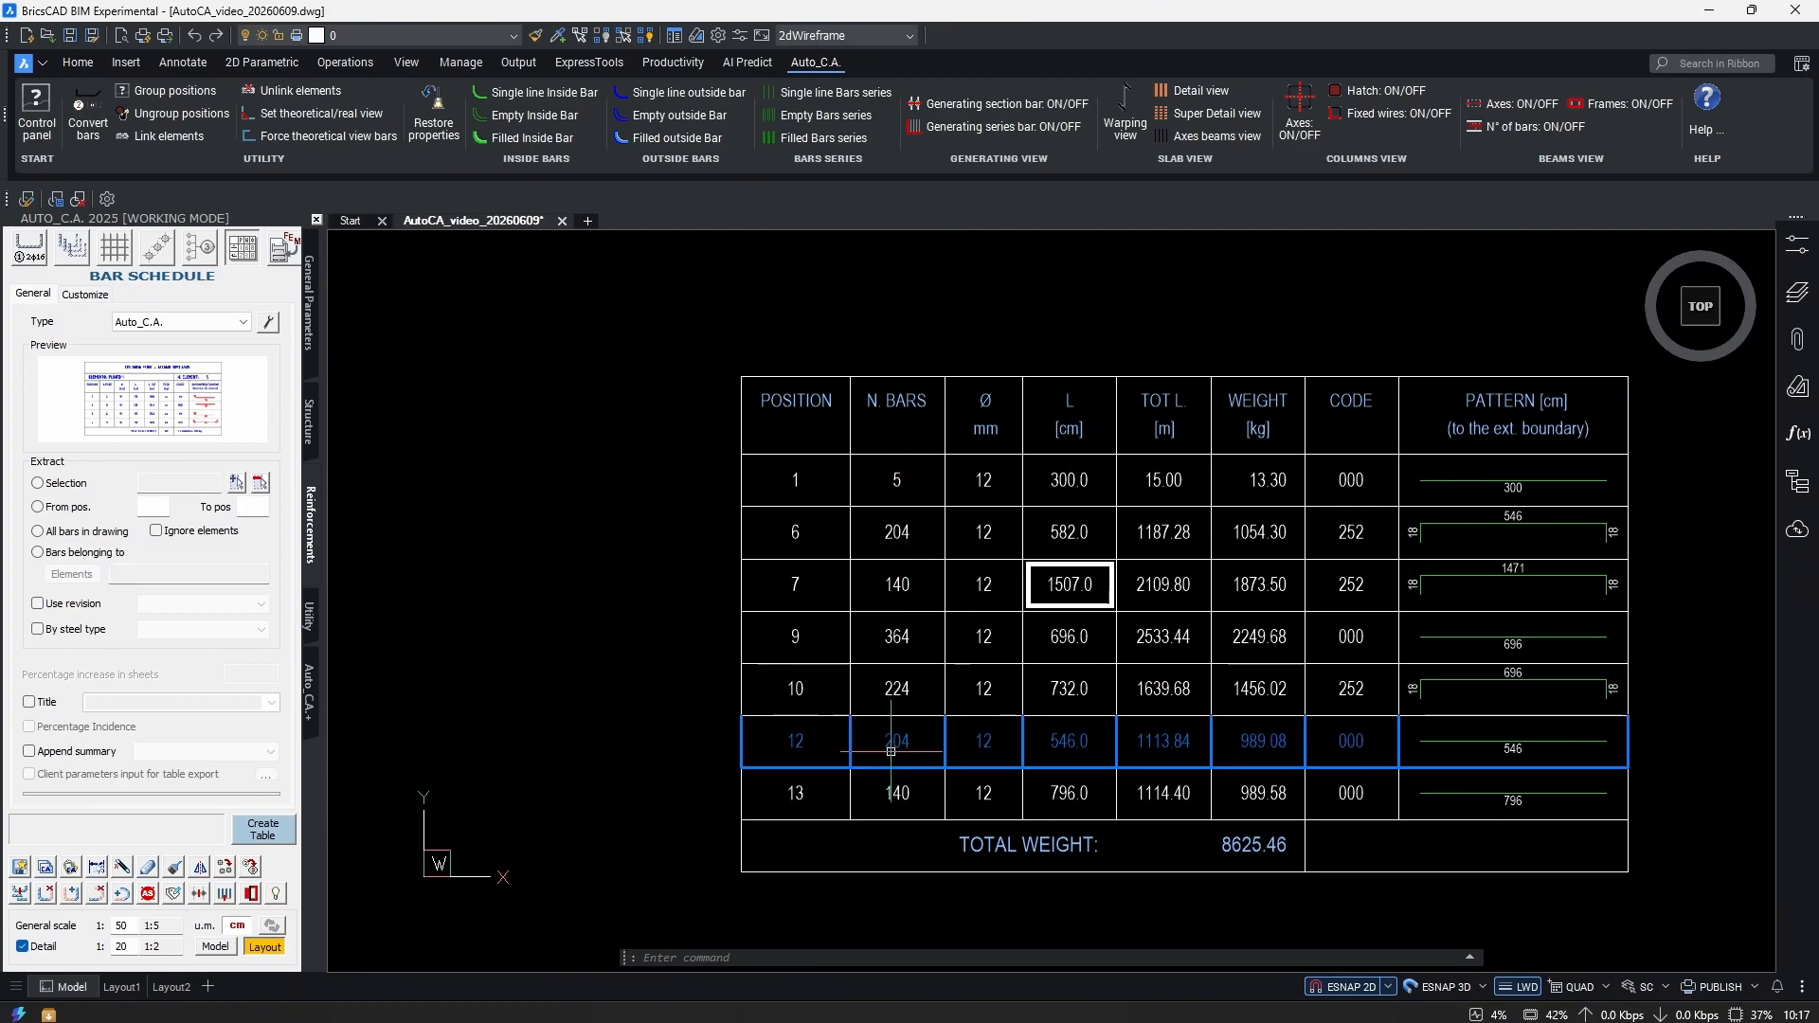
scroll(976, 749, down, 5)
scroll(976, 749, down, 4)
scroll(711, 690, up, 10)
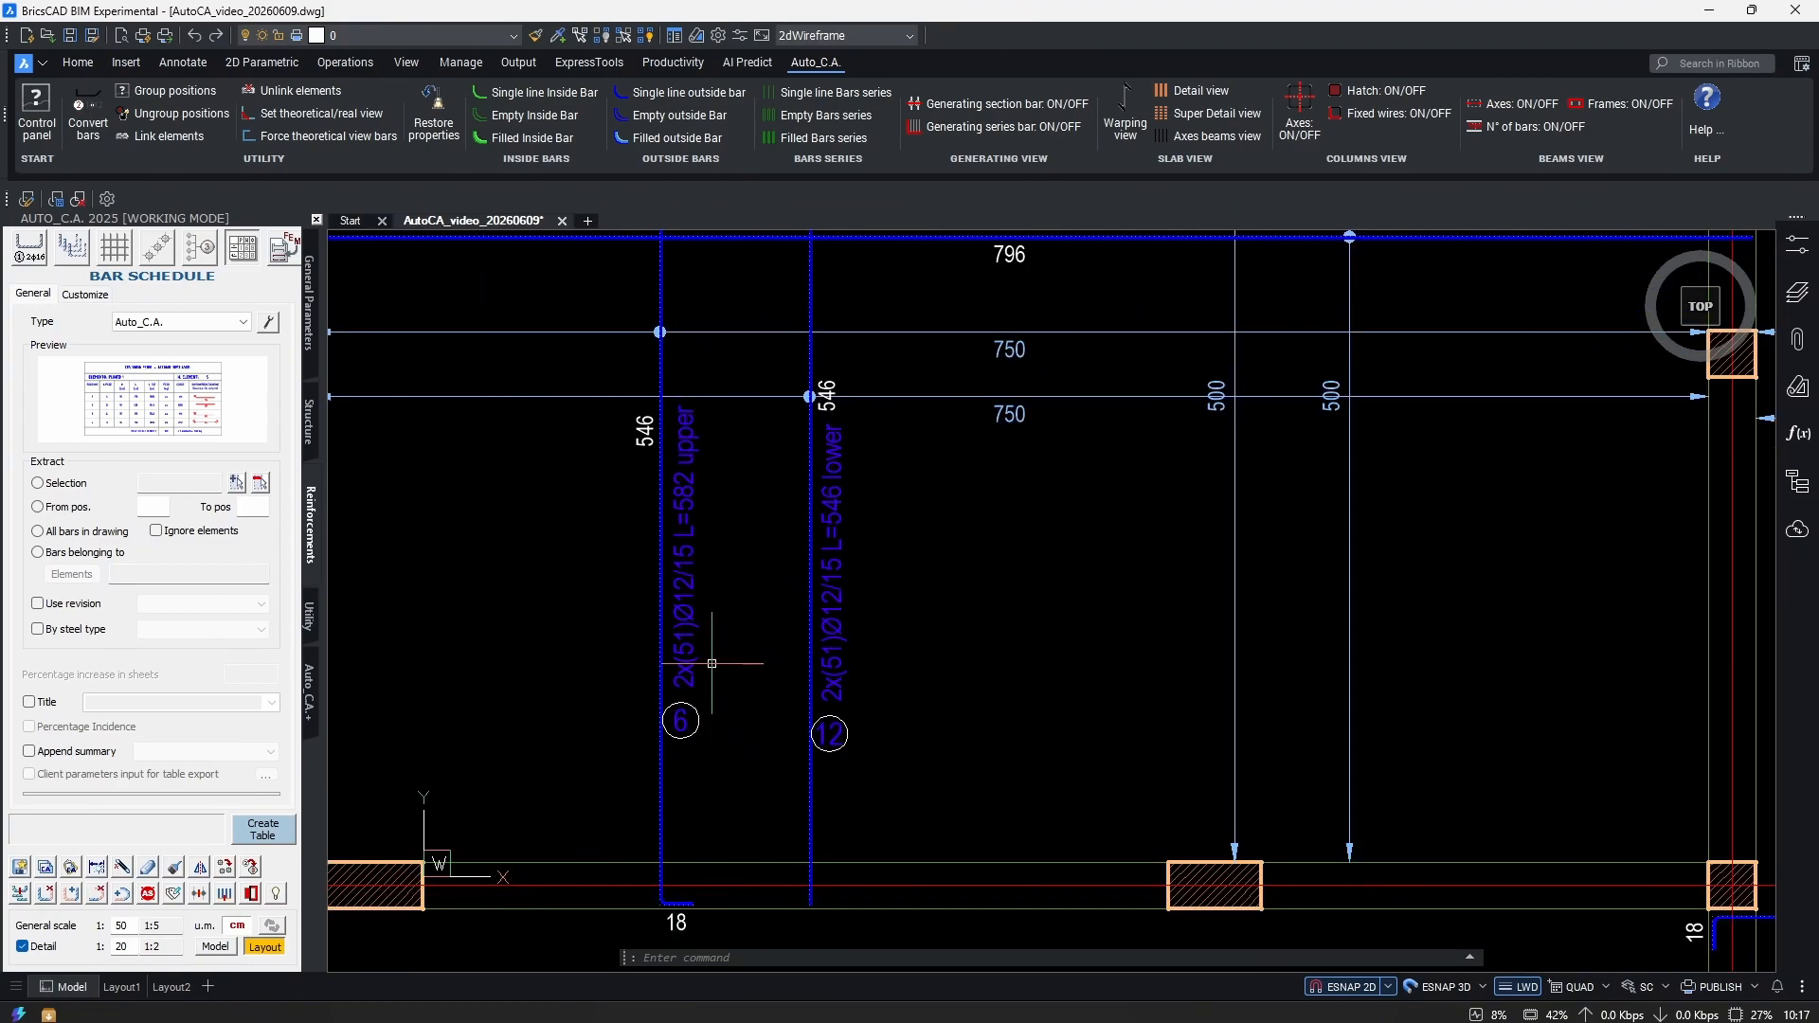
scroll(1340, 691, down, 5)
scroll(1178, 690, up, 6)
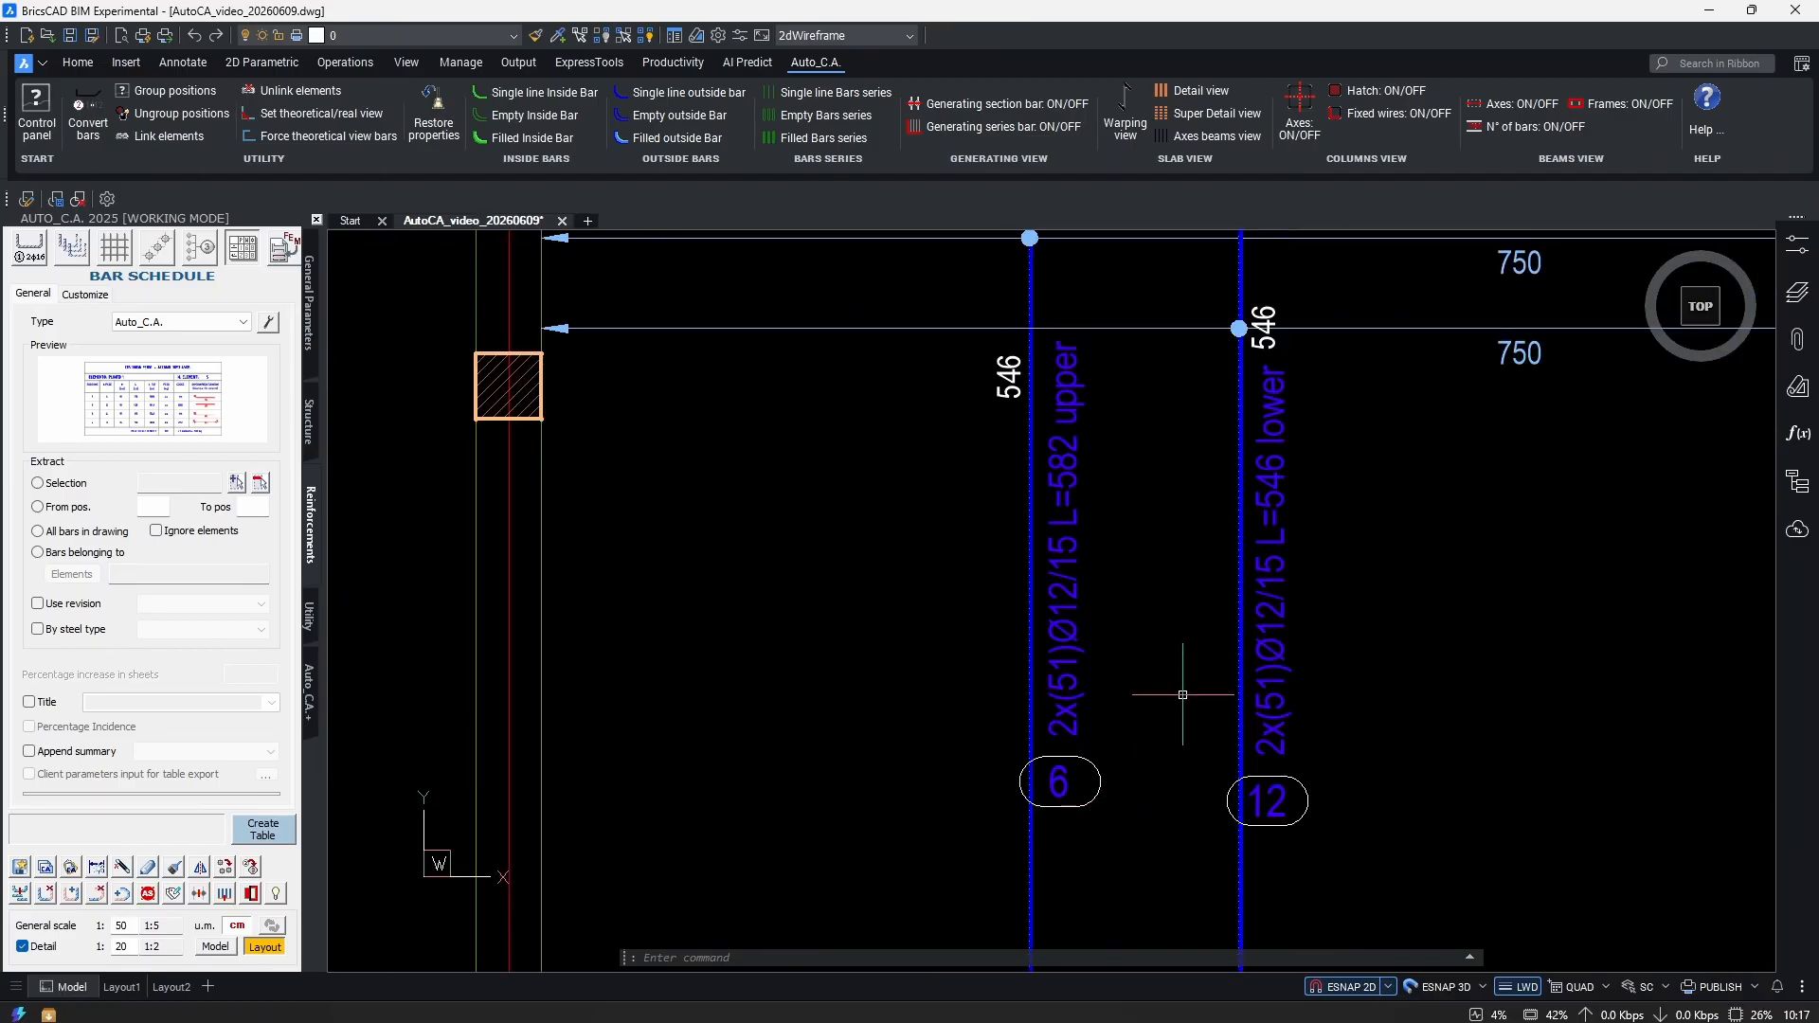
scroll(1094, 701, down, 4)
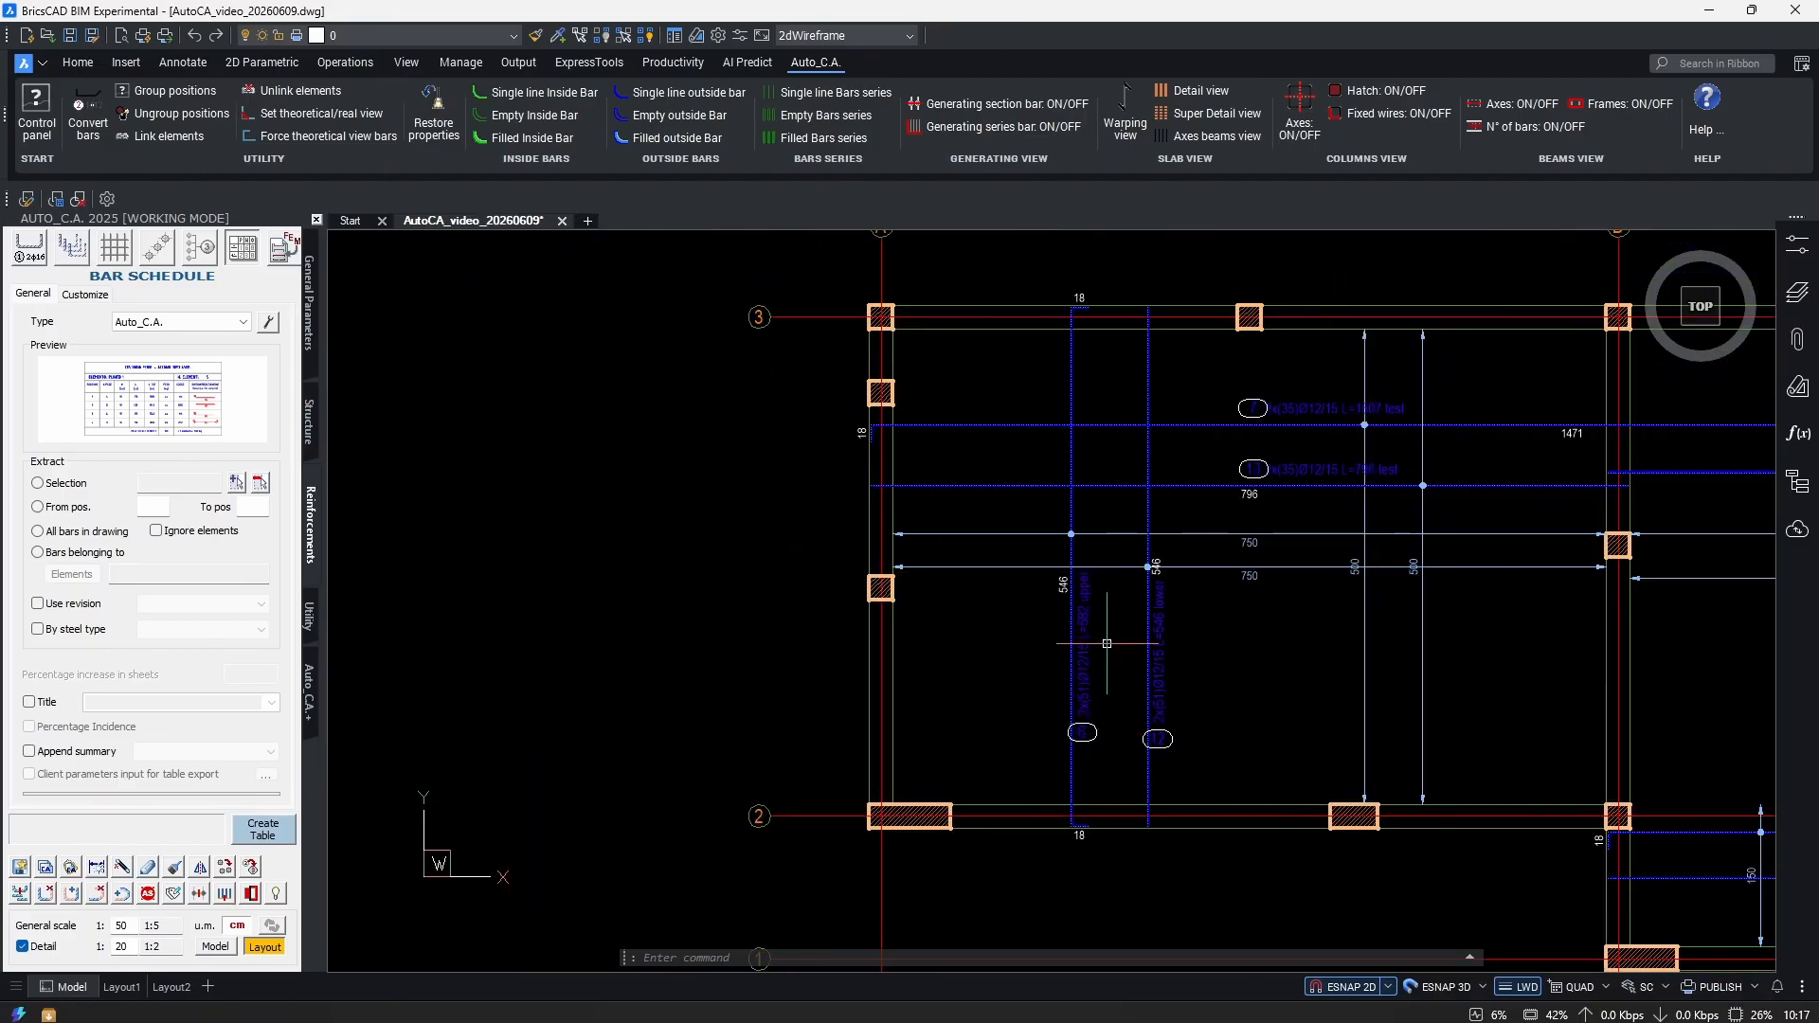
scroll(1087, 739, up, 4)
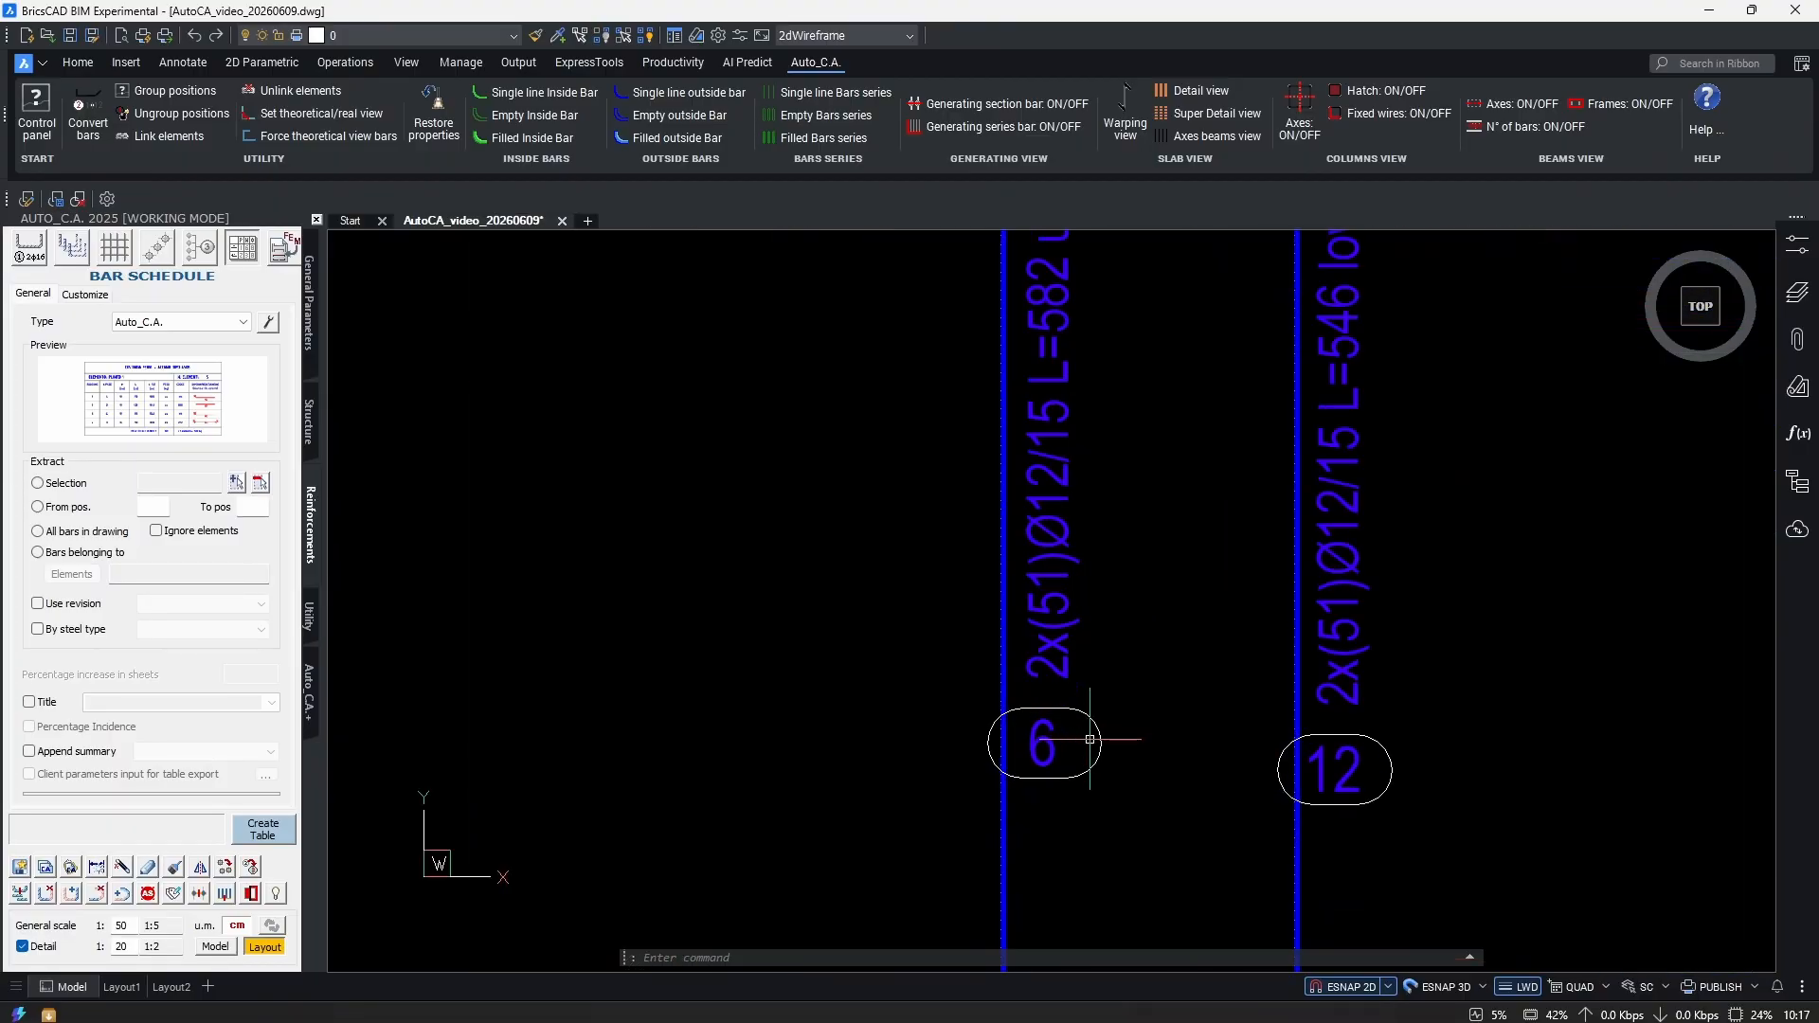
scroll(973, 726, down, 5)
scroll(663, 749, up, 6)
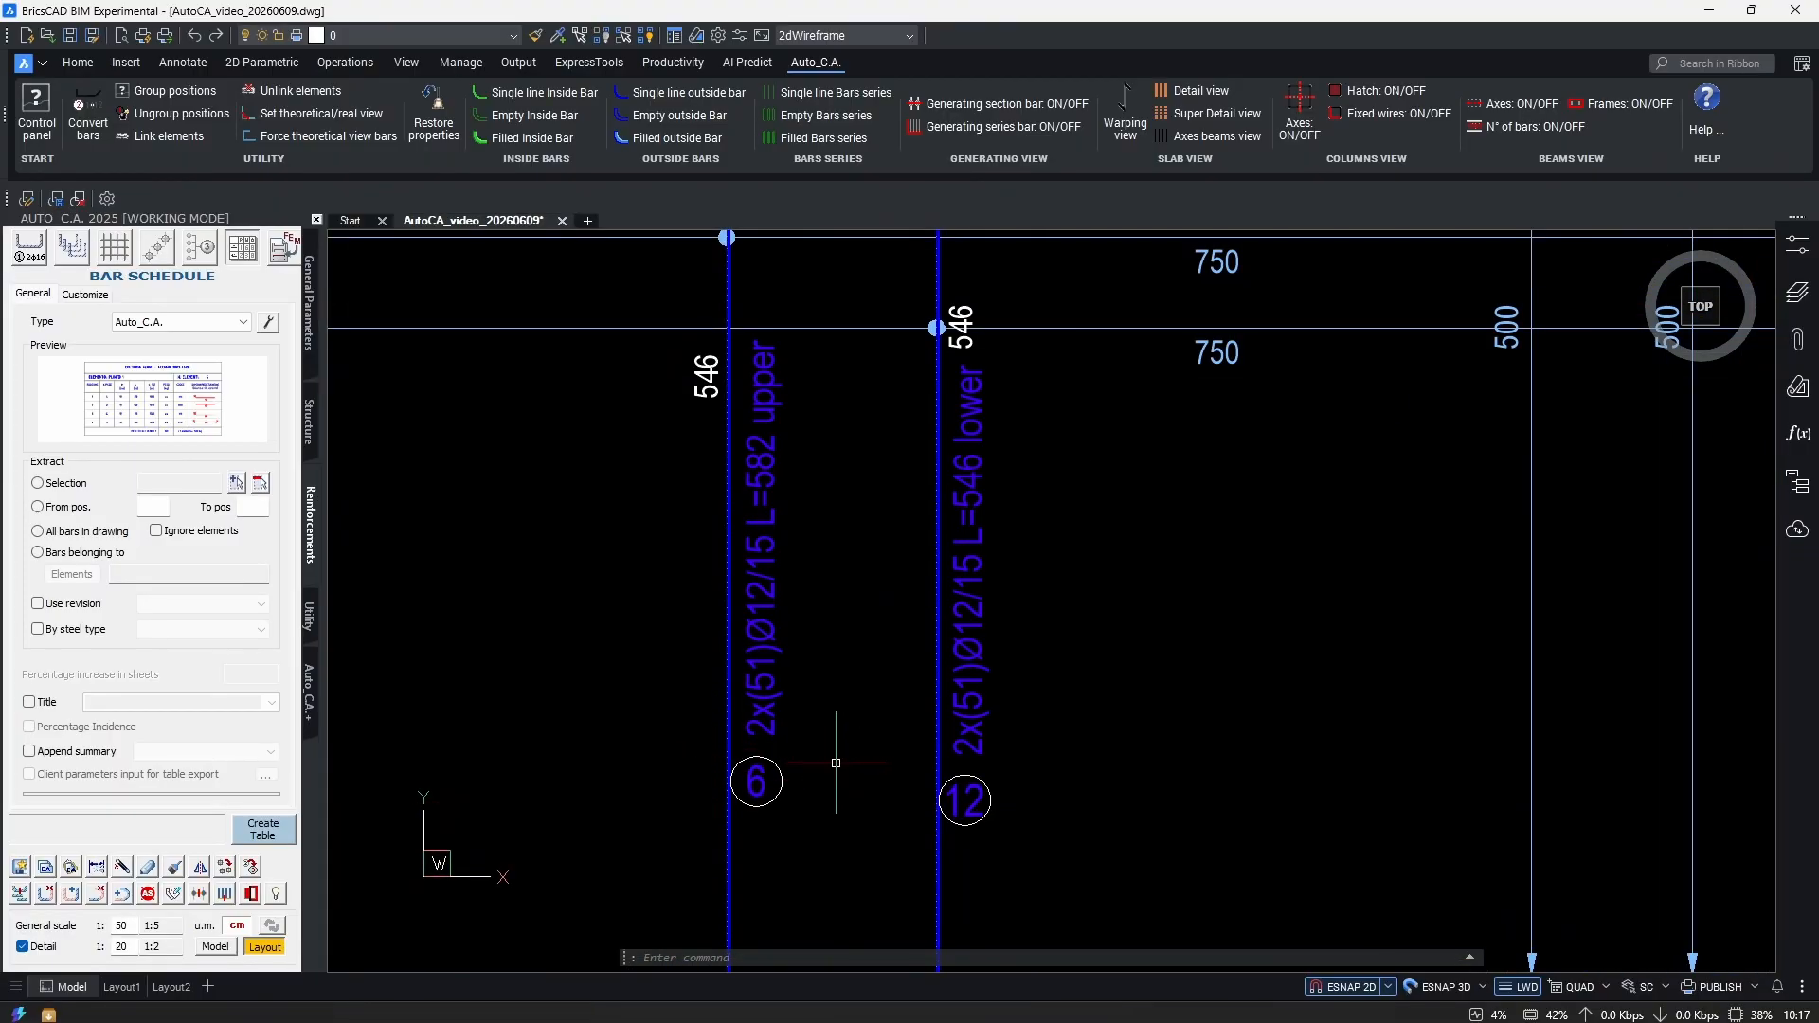
scroll(771, 729, down, 3)
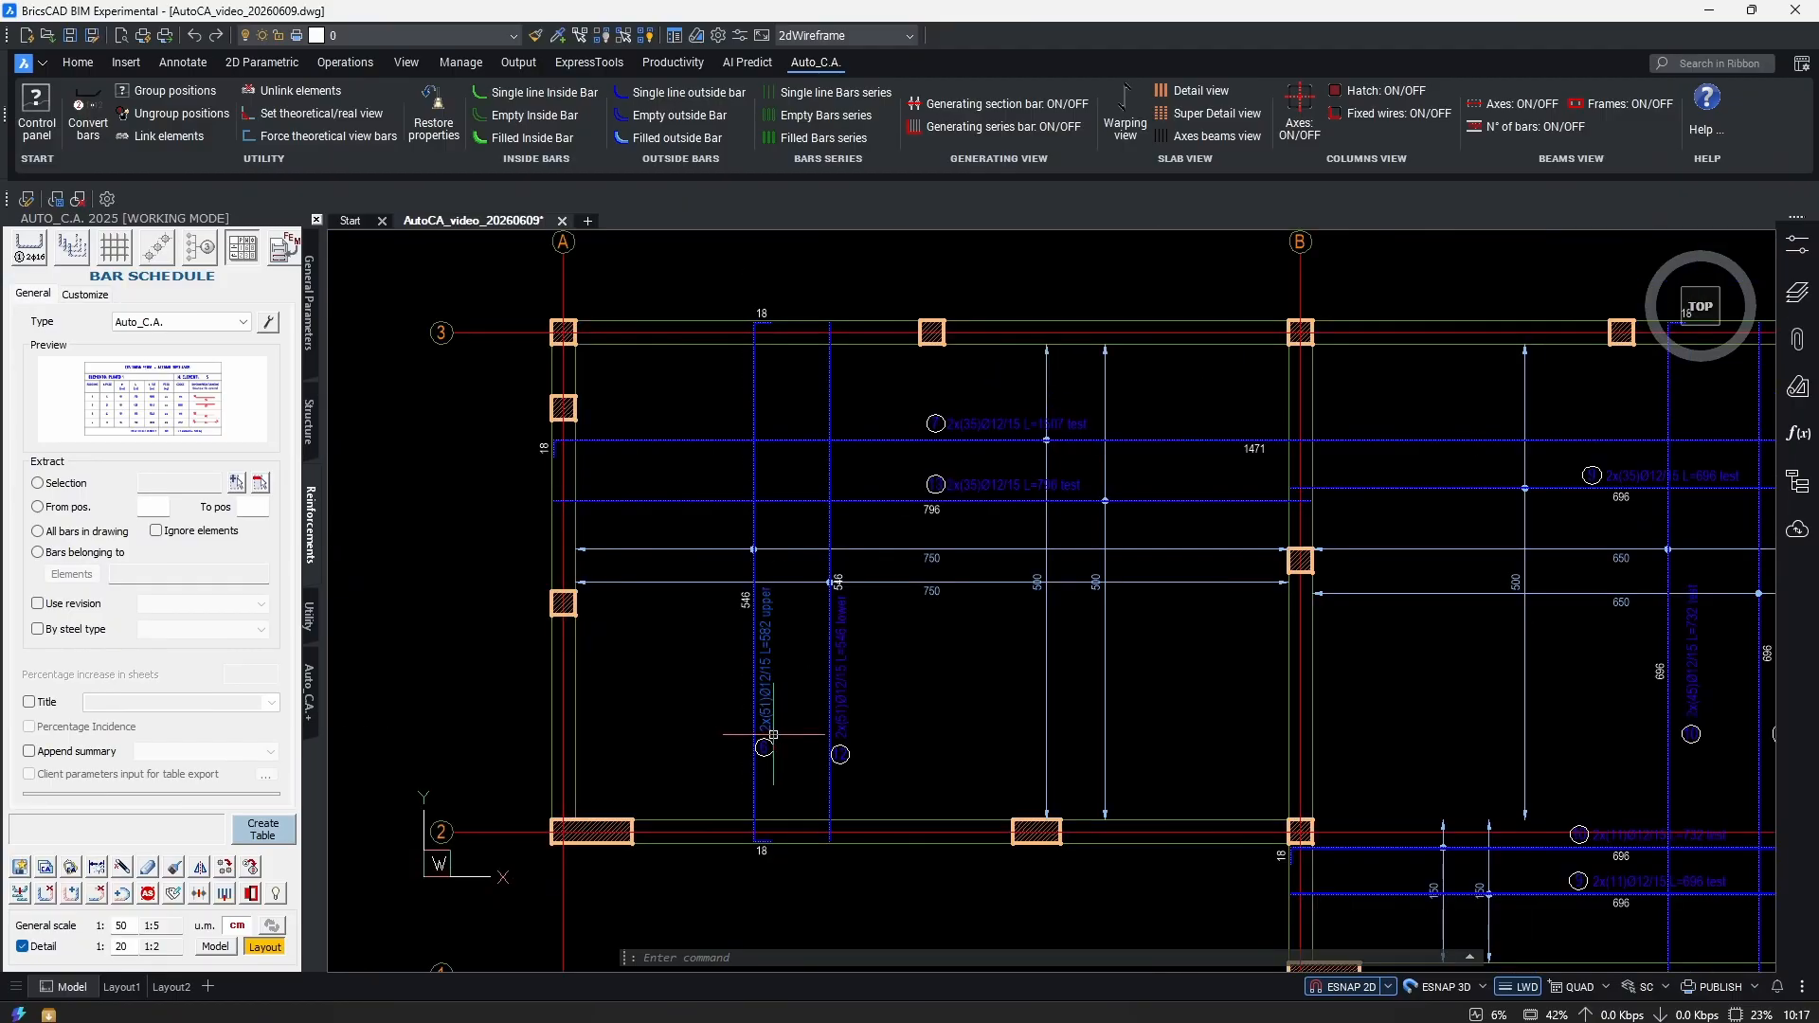
click(751, 510)
scroll(751, 510, down, 5)
scroll(1329, 560, up, 5)
key(Escape)
scroll(1354, 663, up, 5)
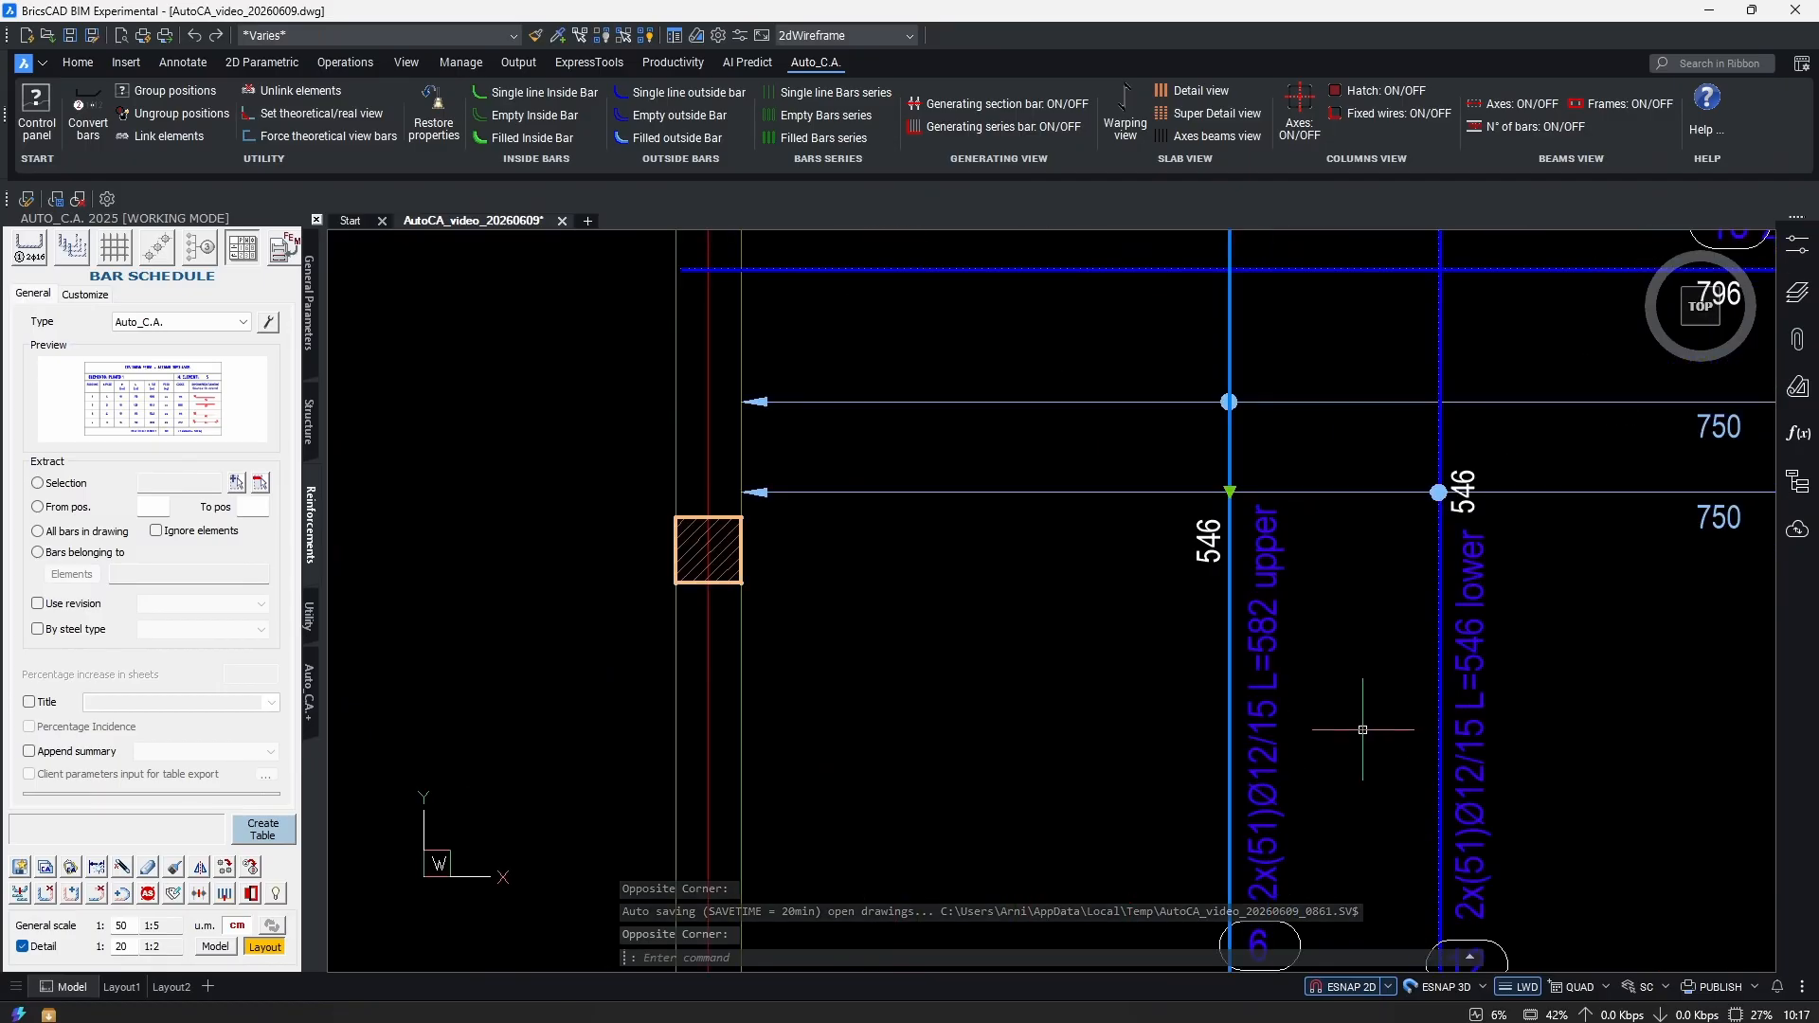
scroll(1199, 749, down, 8)
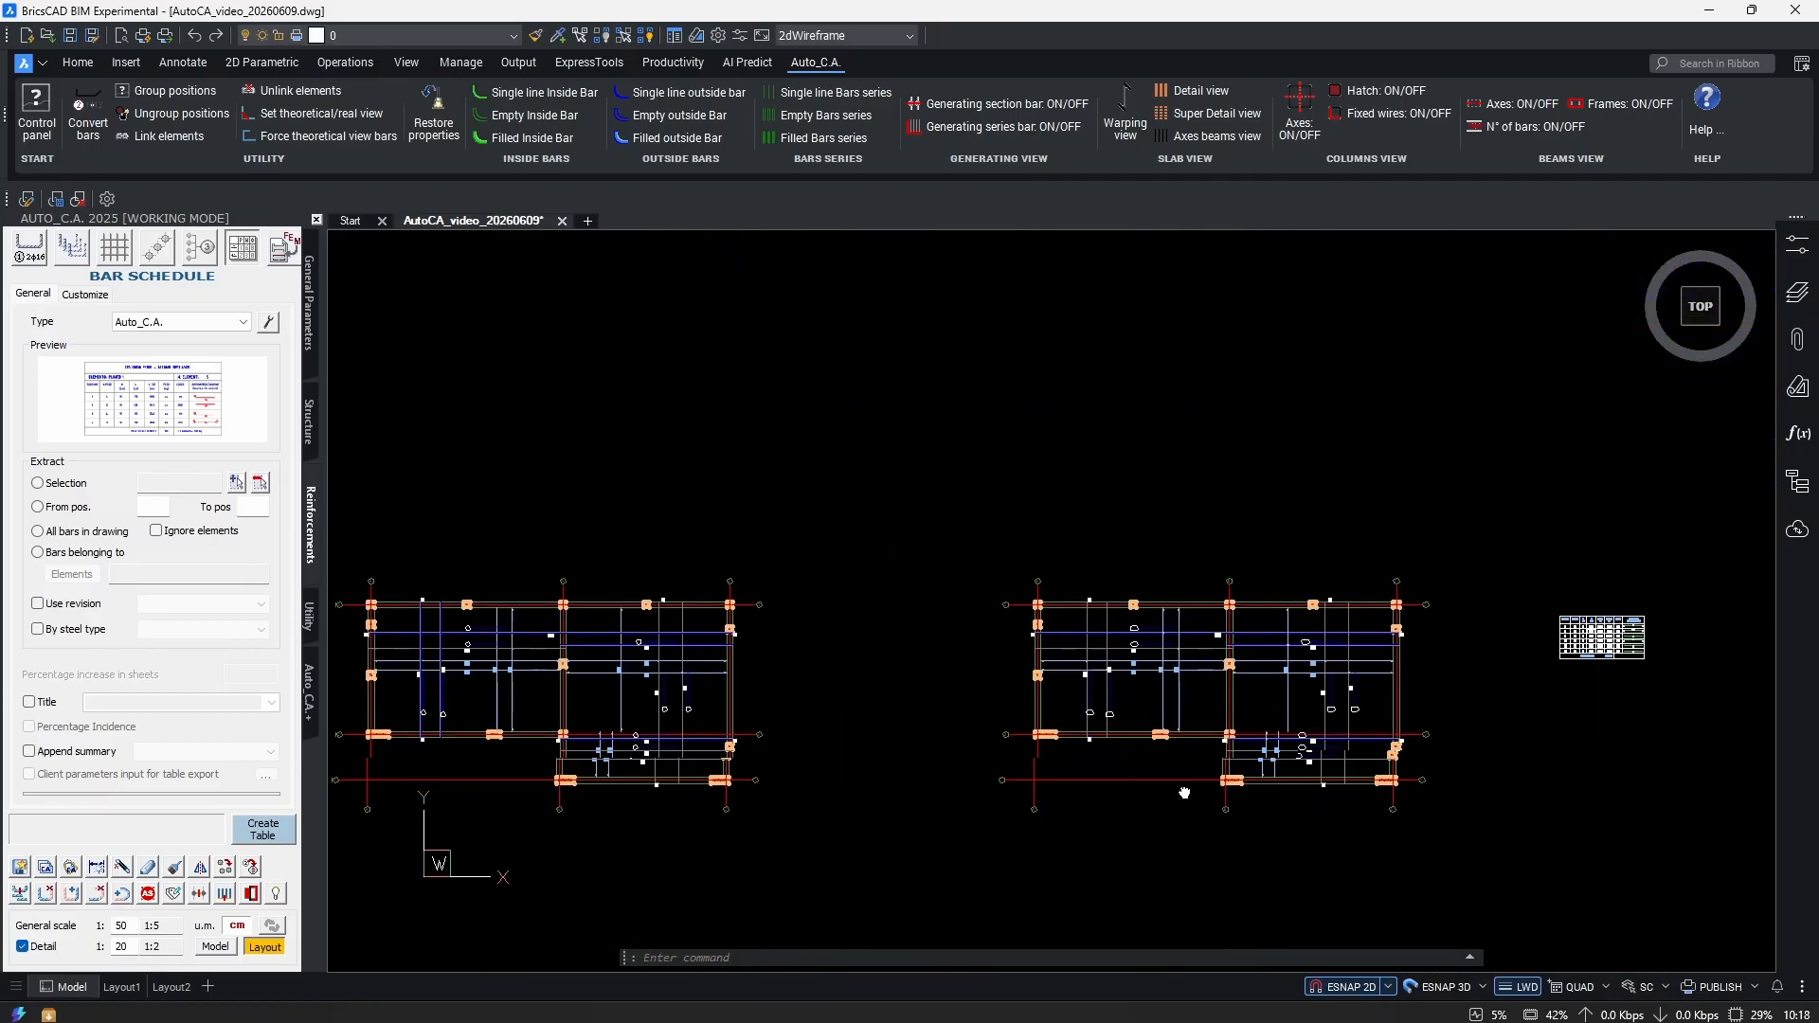
scroll(975, 862, up, 8)
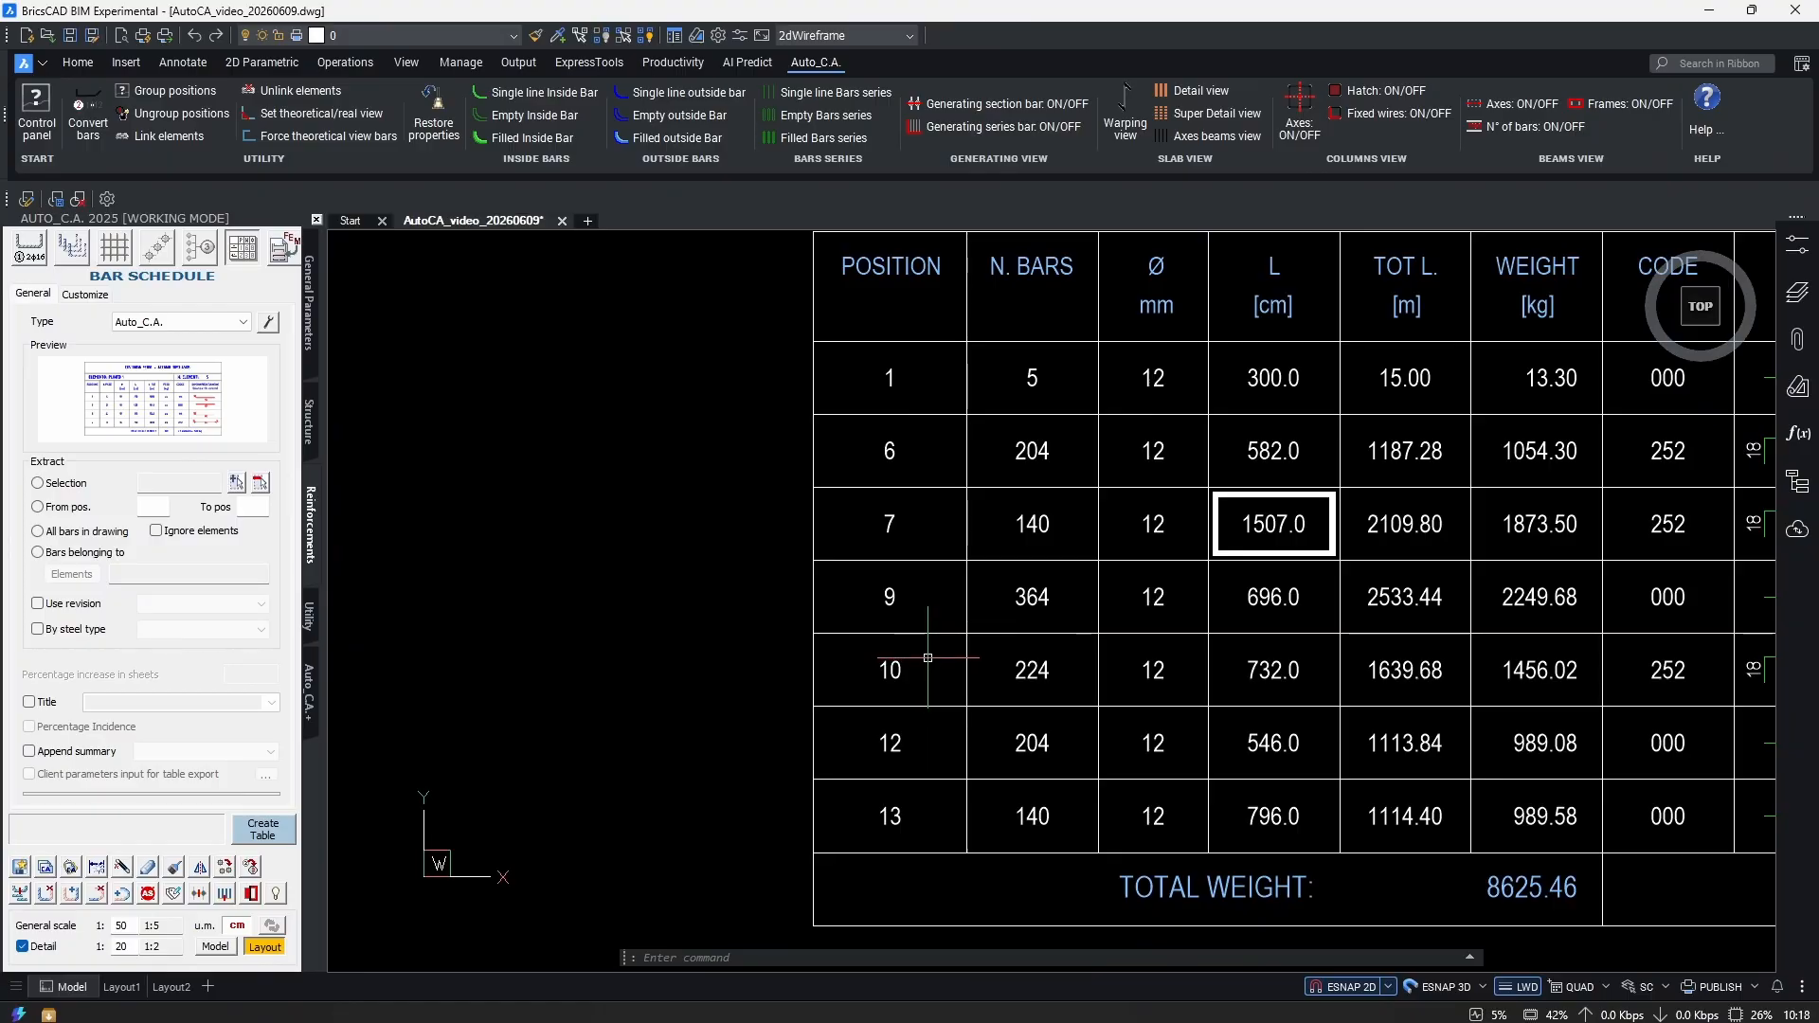
scroll(926, 654, down, 3)
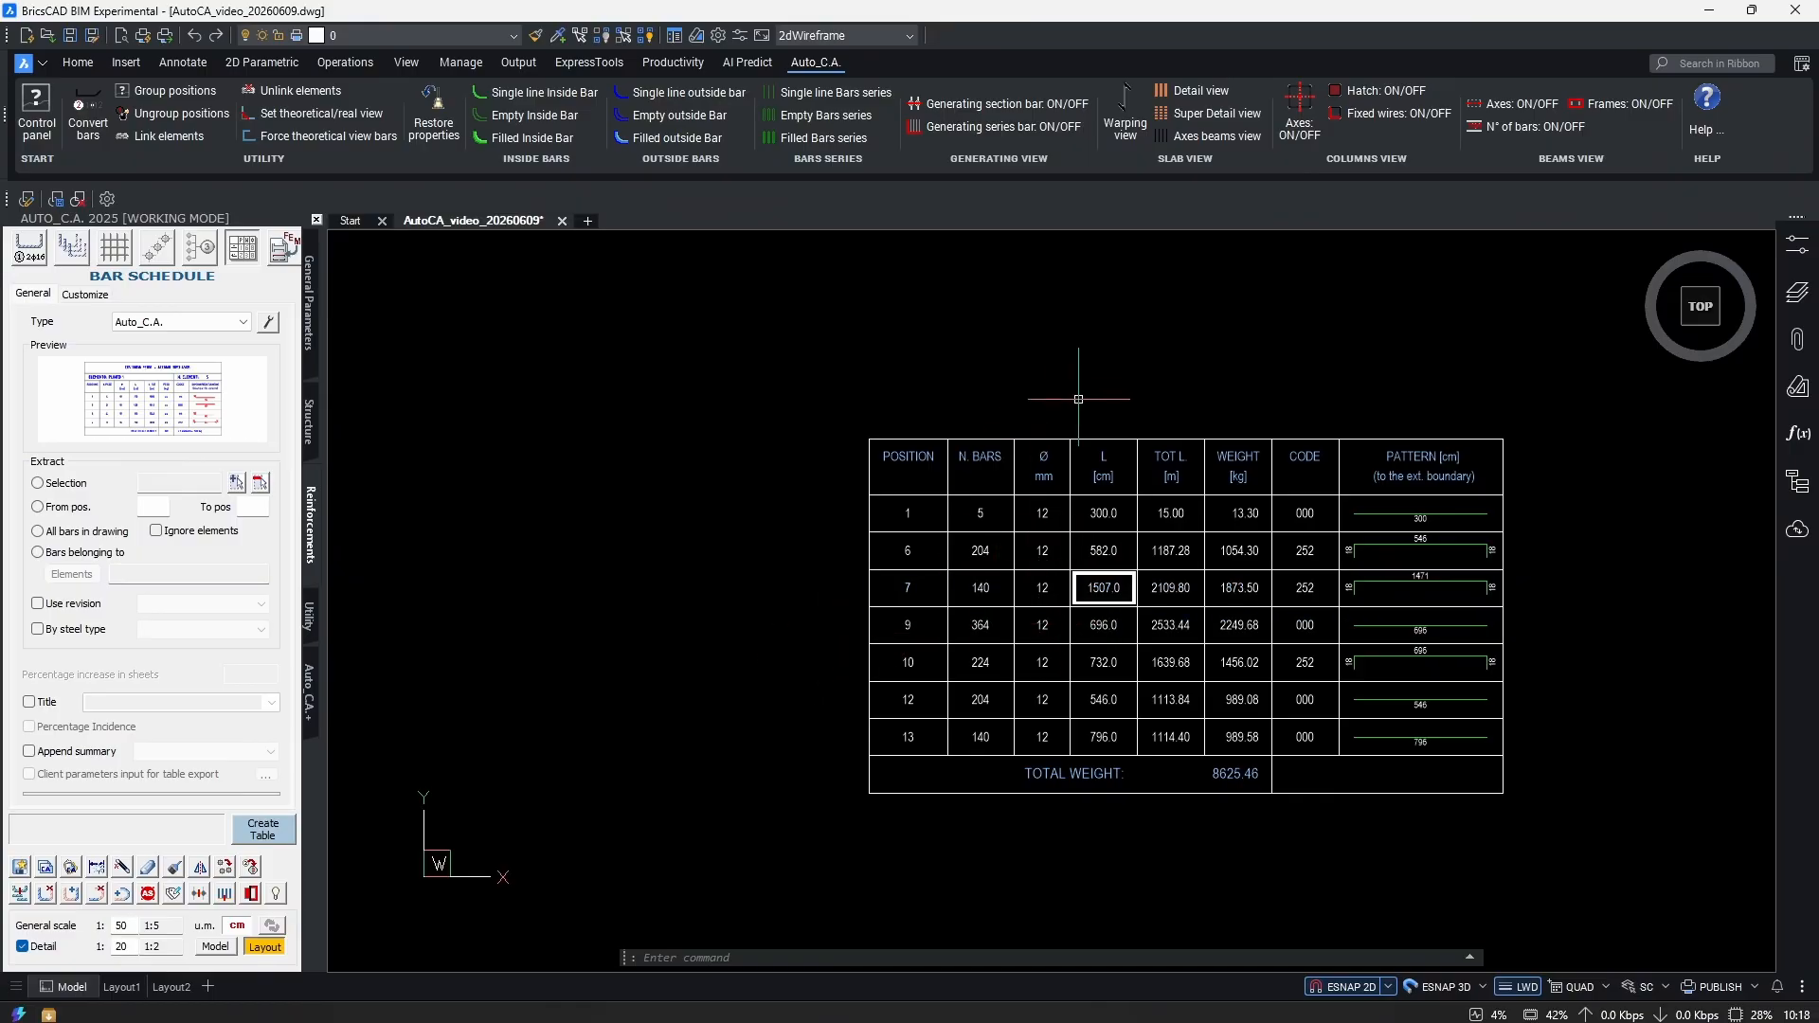
scroll(1203, 330, down, 8)
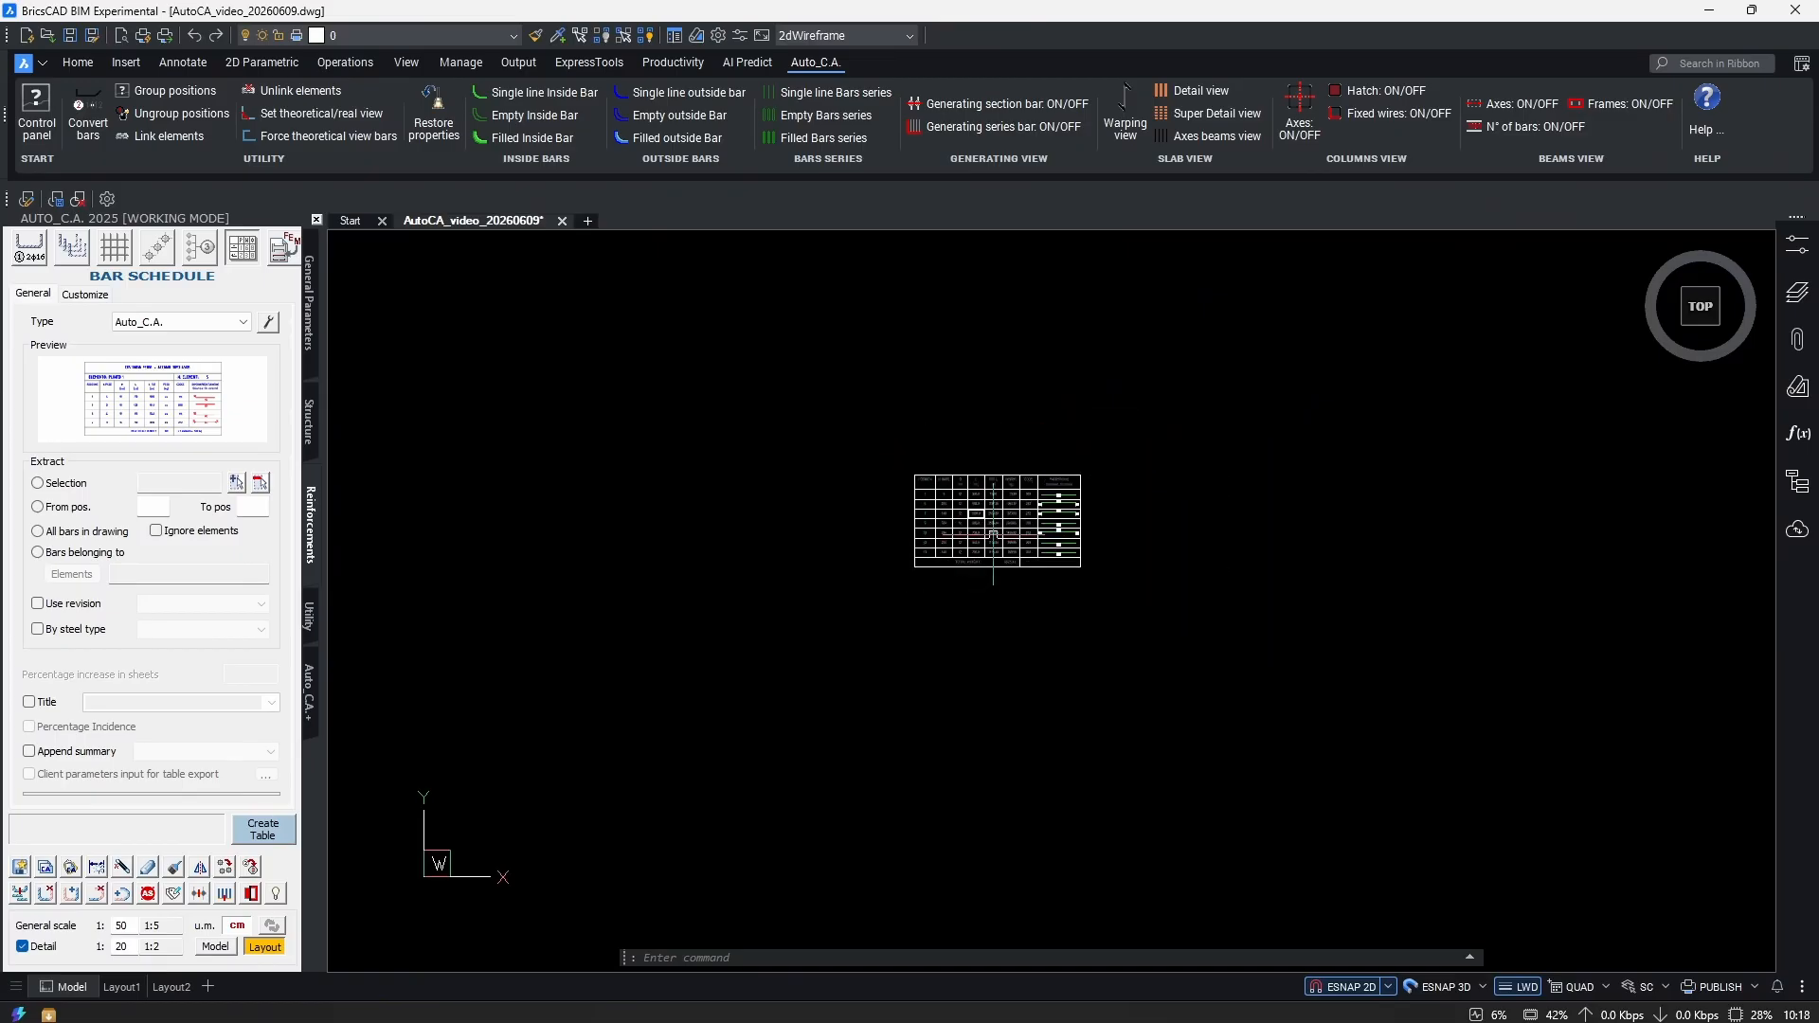
Run REN on both reinforcement plans and renumber their bars starting from 100.
text(REN)
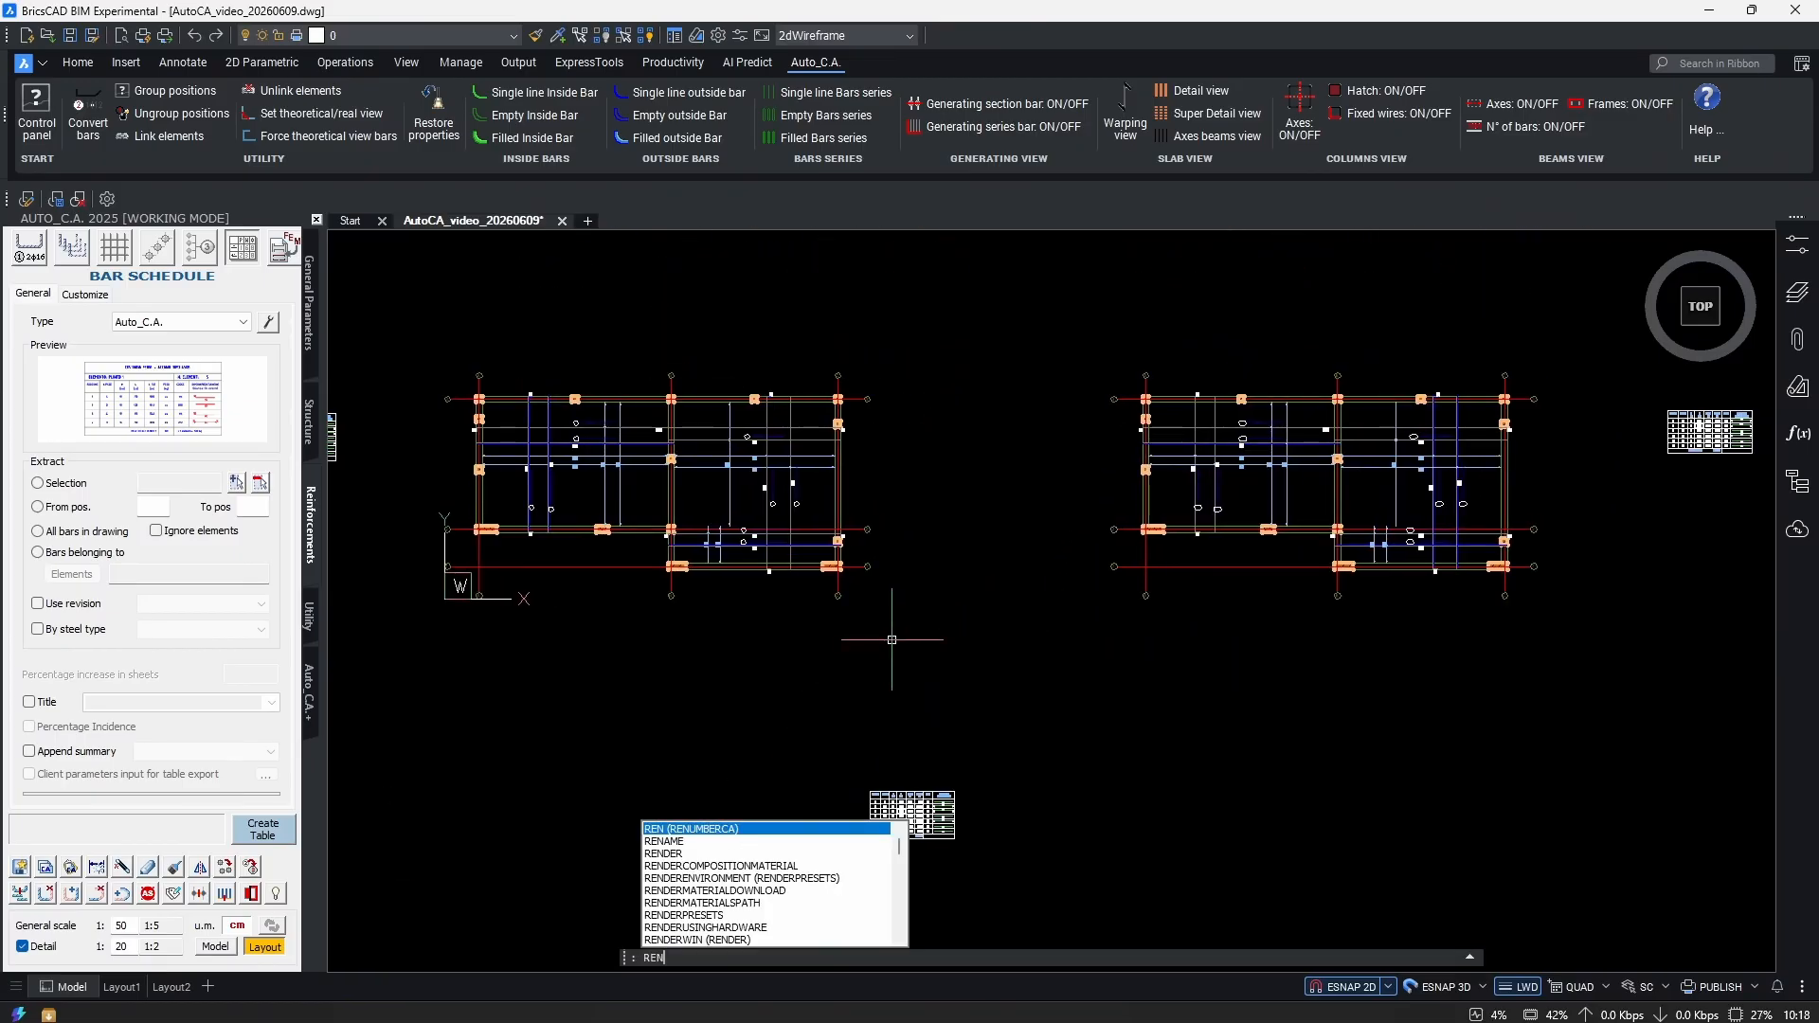
key(Return)
click(1102, 613)
click(691, 469)
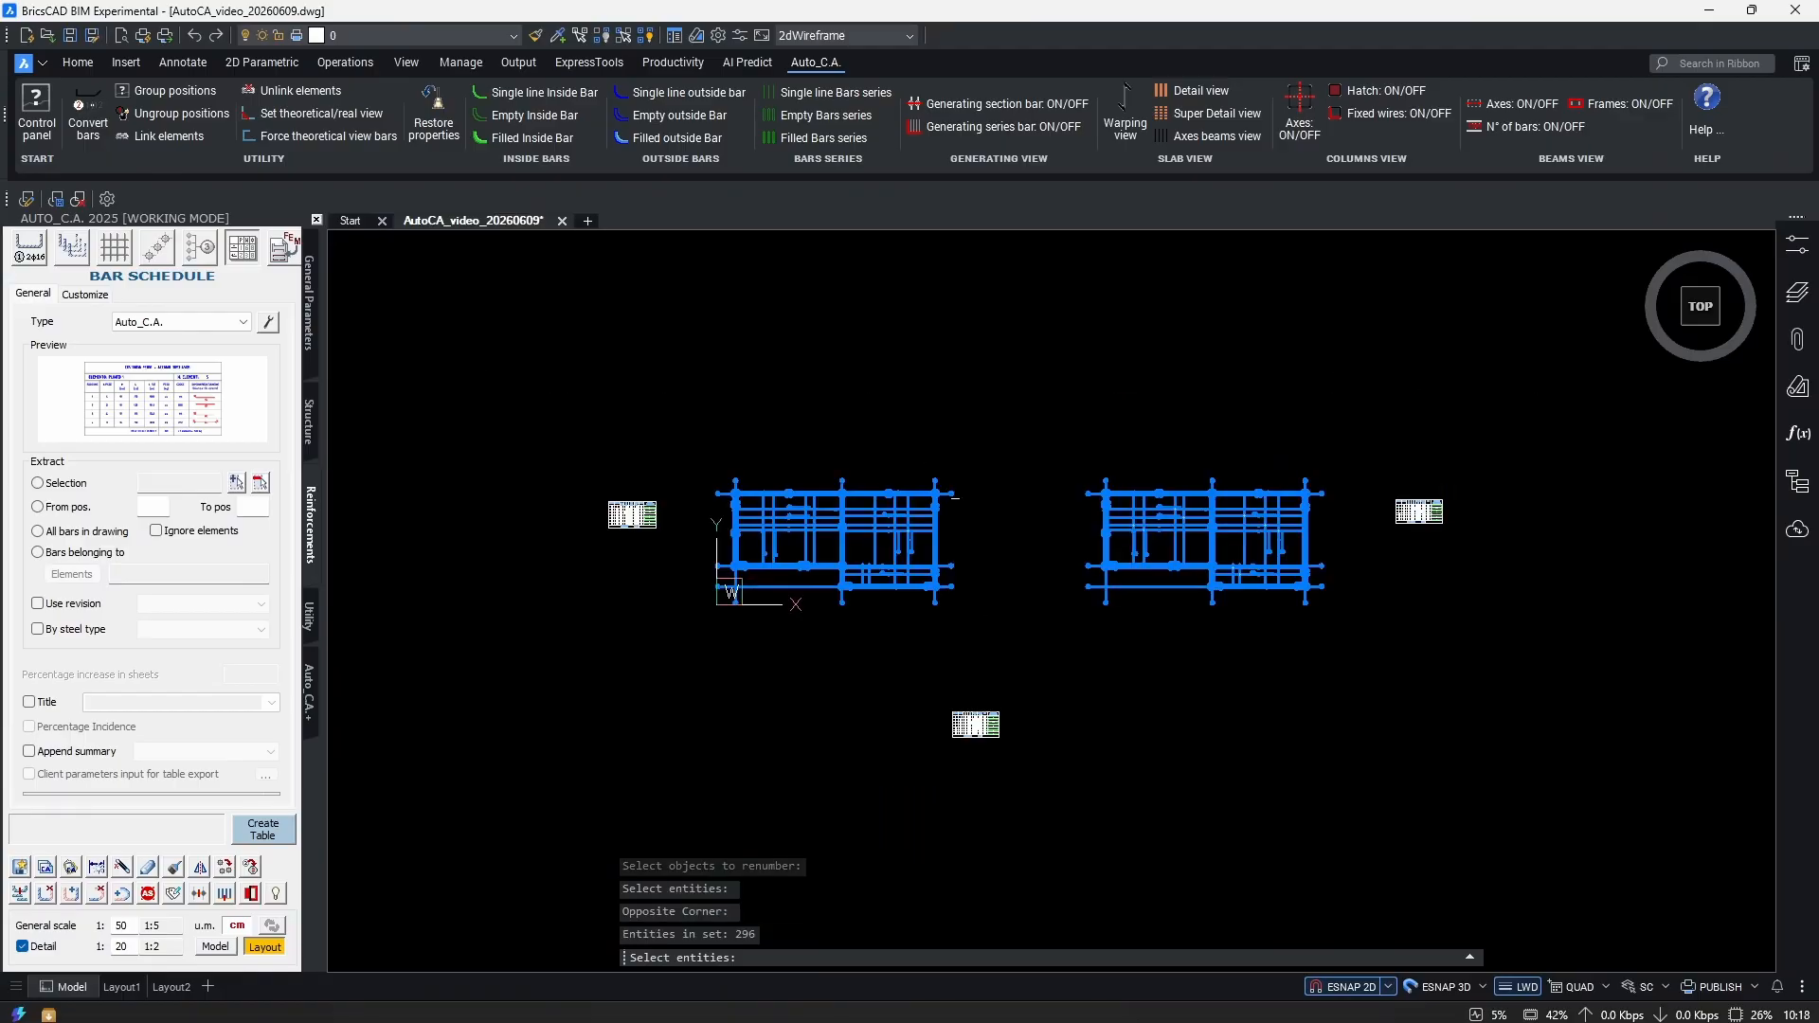
scroll(1009, 567, up, 2)
key(Return)
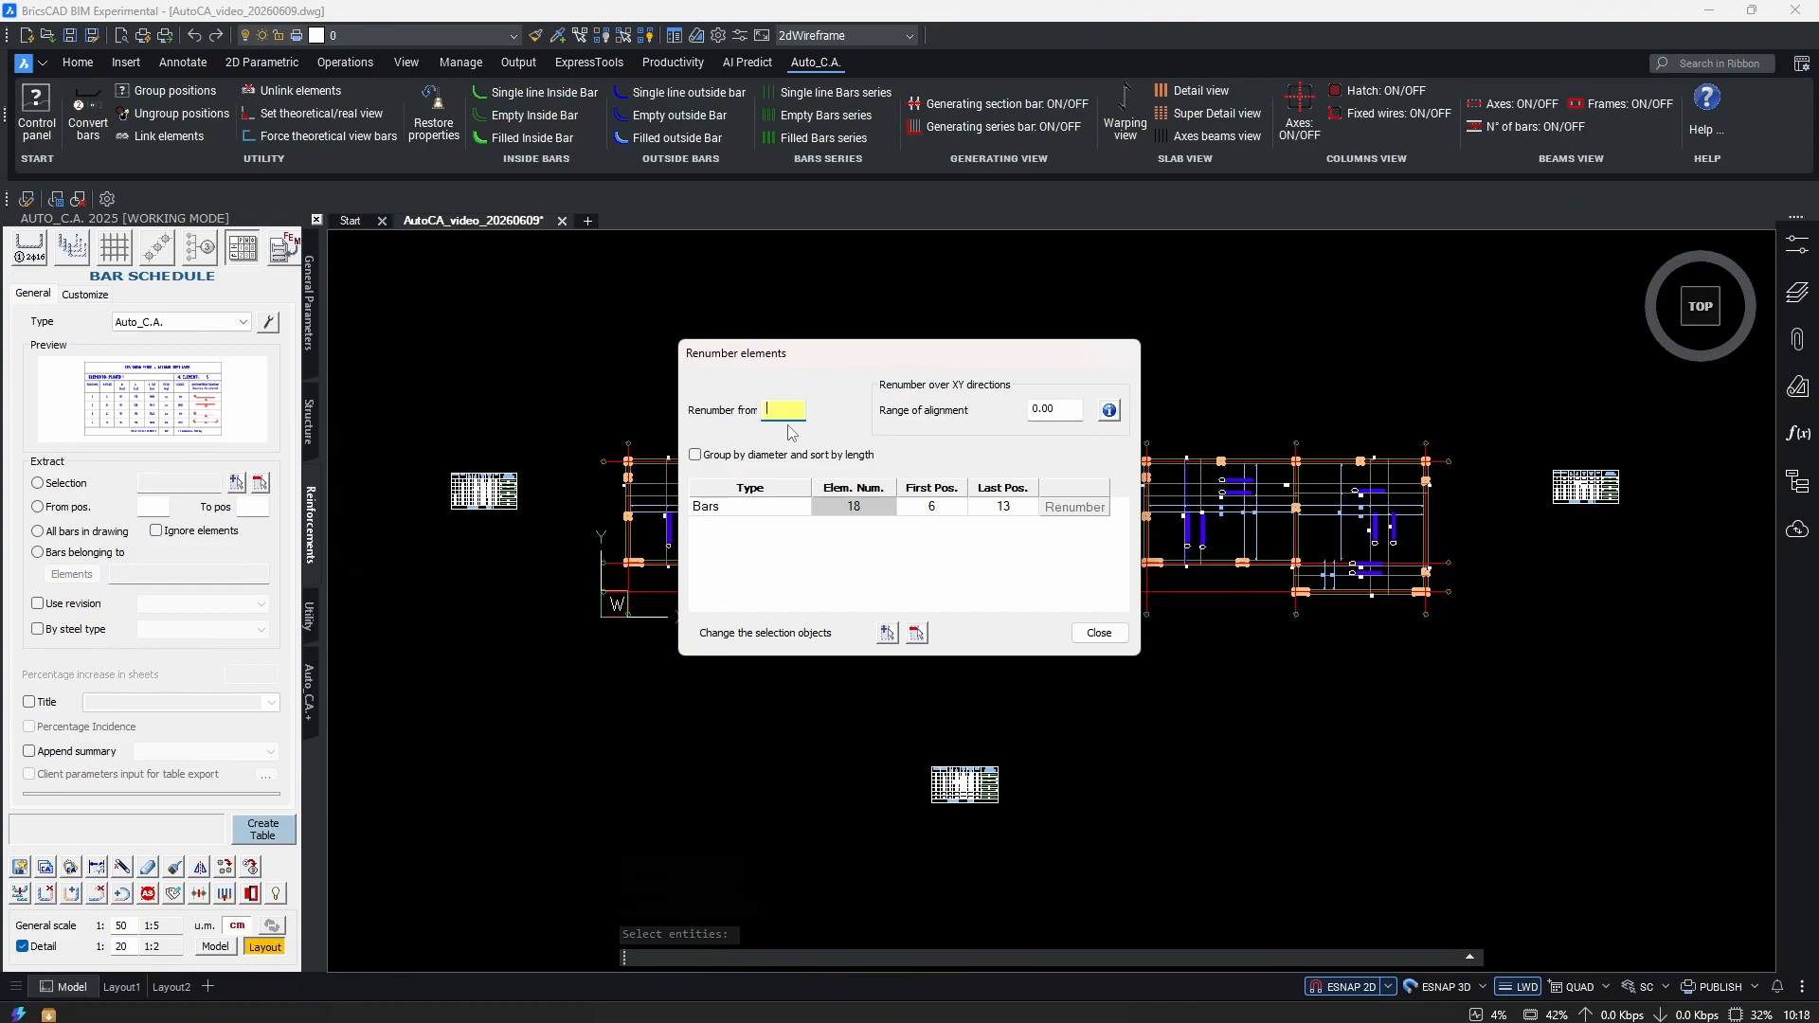
text(100)
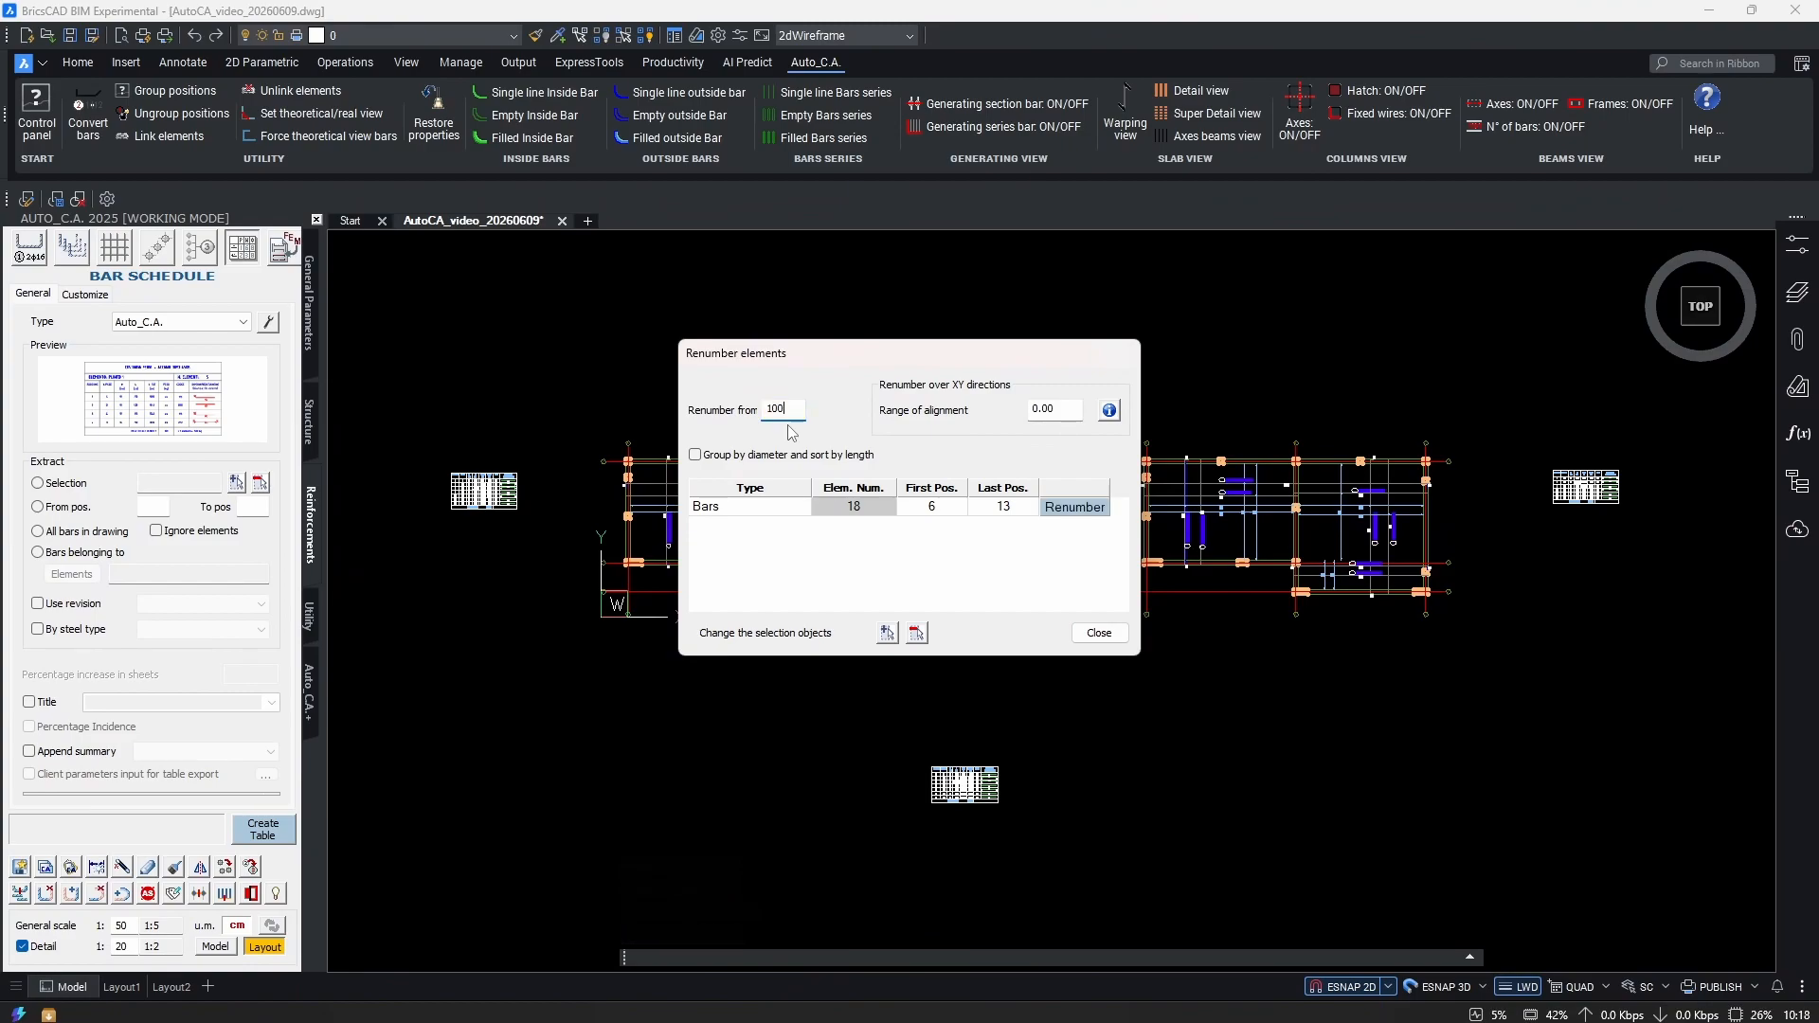
click(1089, 509)
Close Renumber elements and review the schedule listing positions 1 and 100–105.
click(1097, 633)
scroll(938, 784, up, 10)
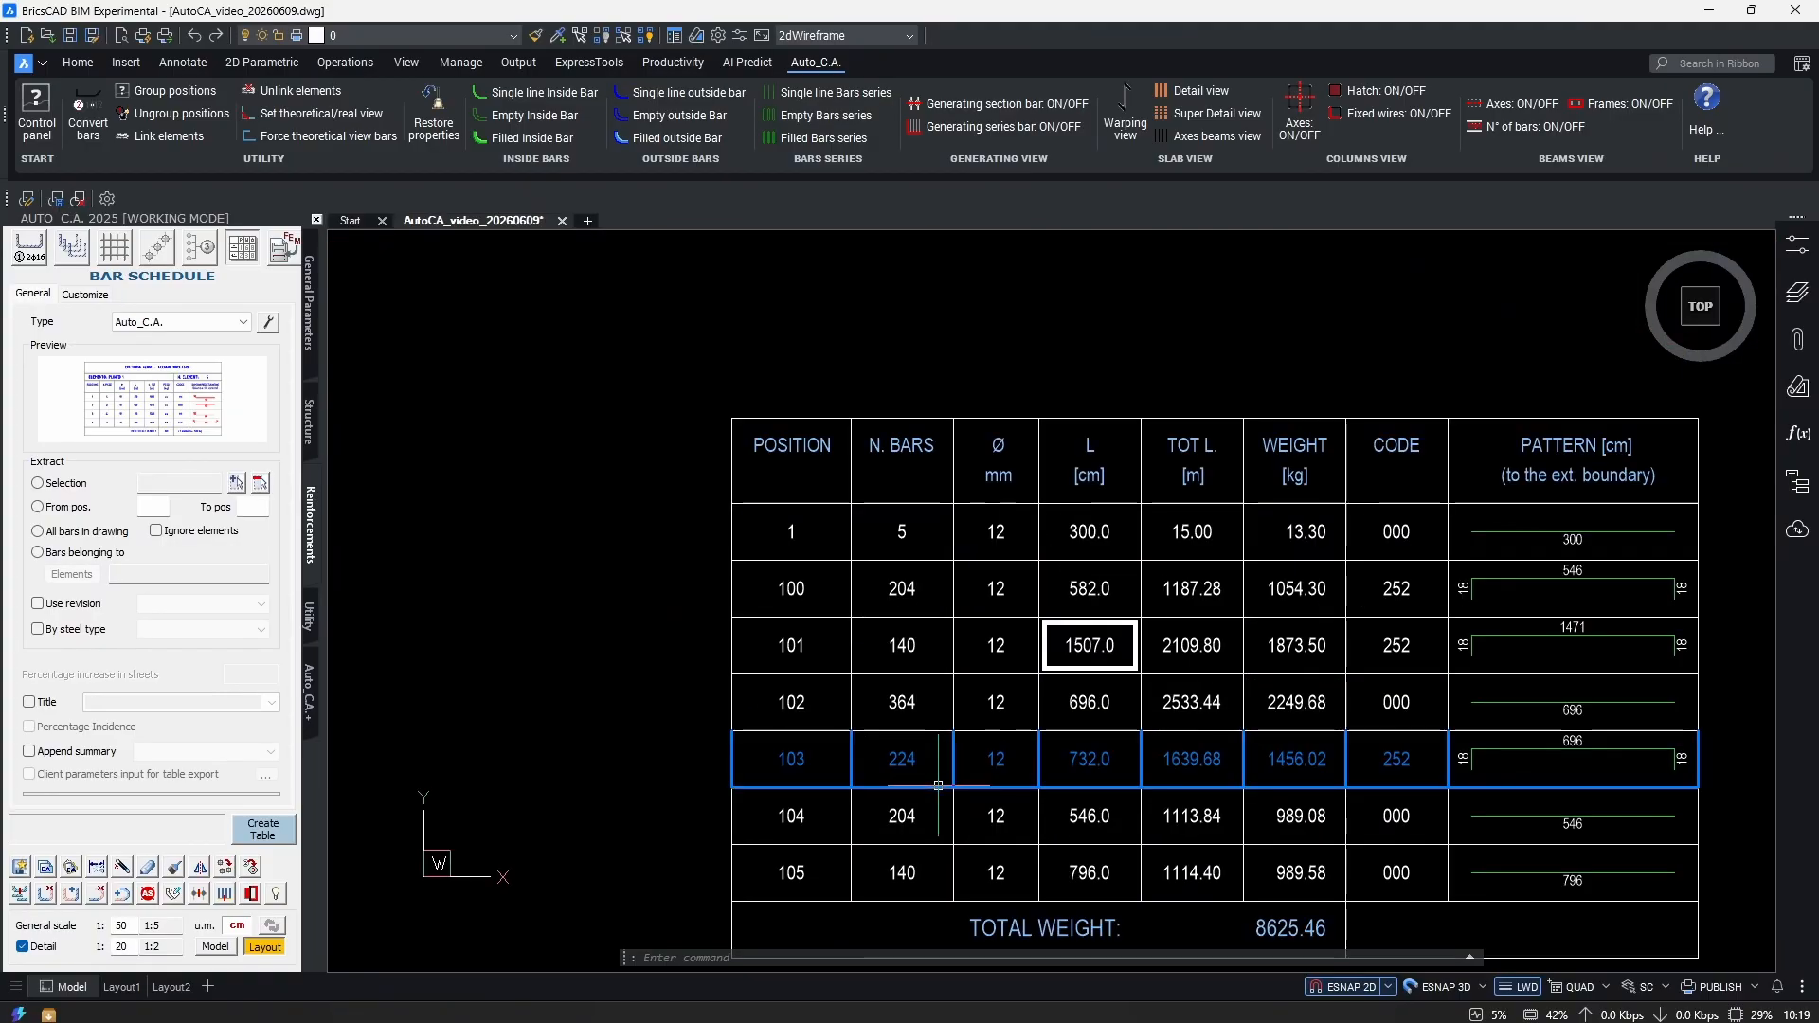
middle_drag(938, 784, 954, 682)
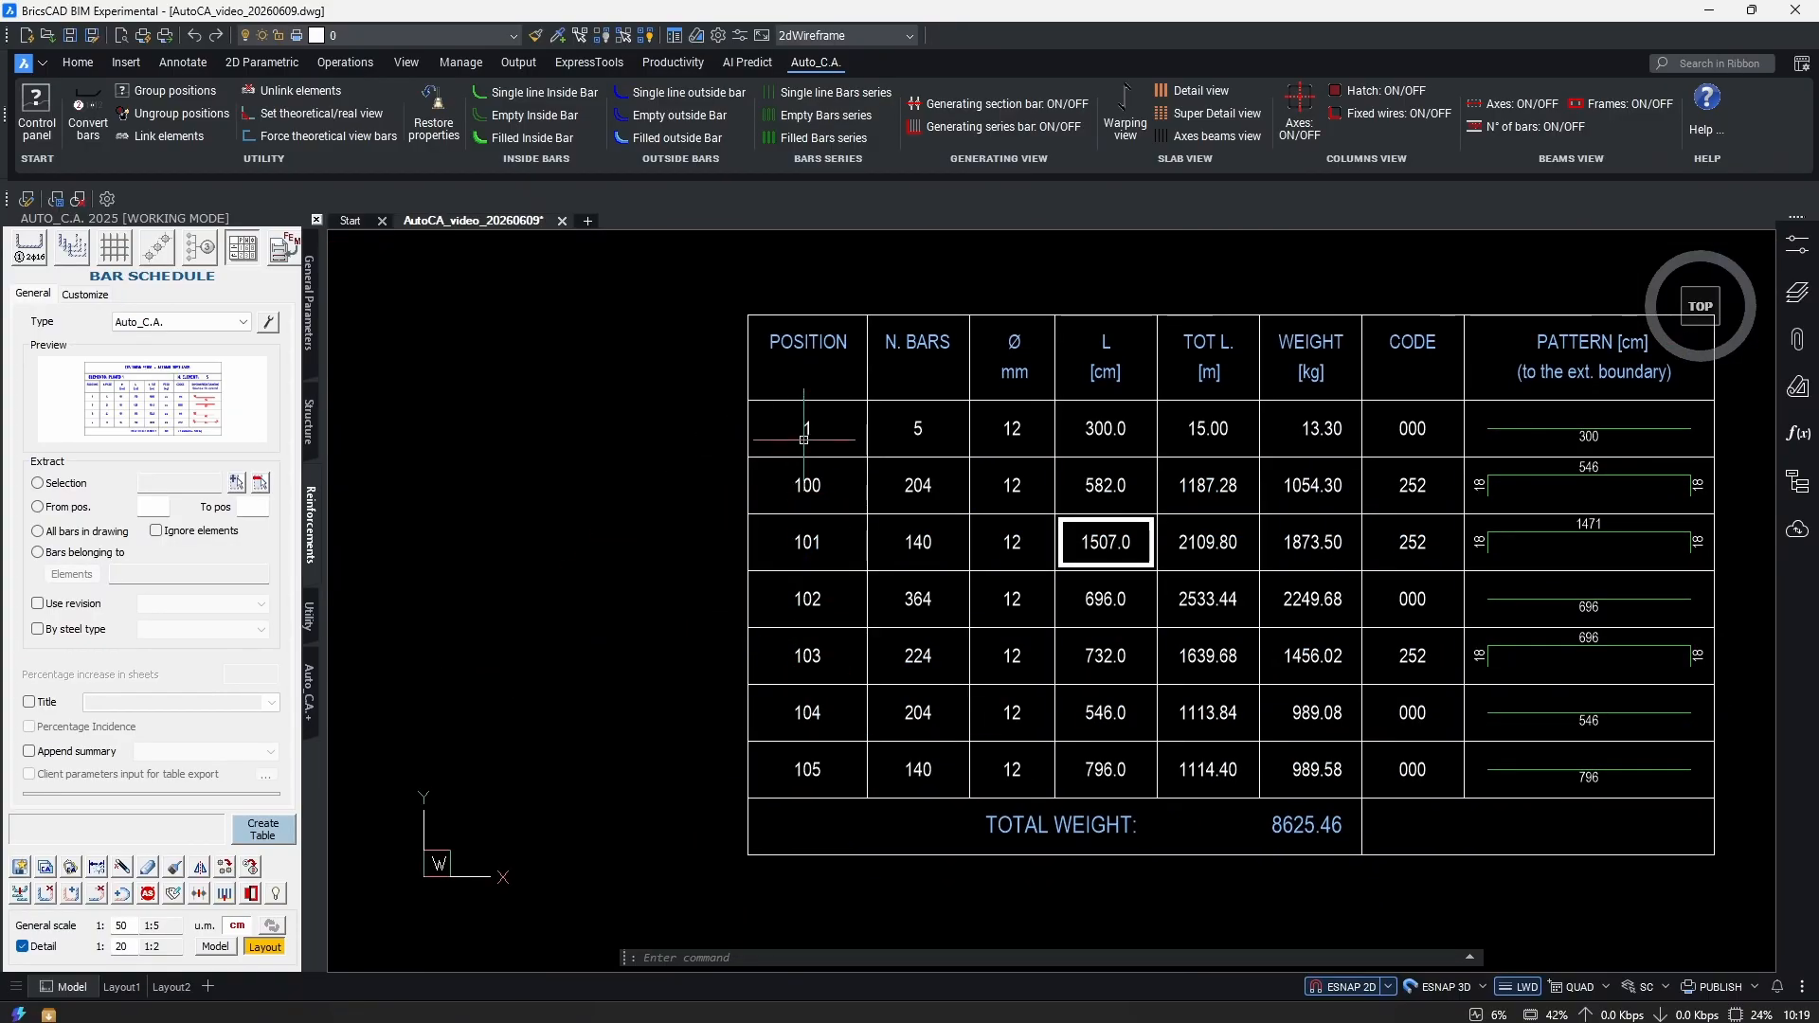
scroll(890, 846, down, 8)
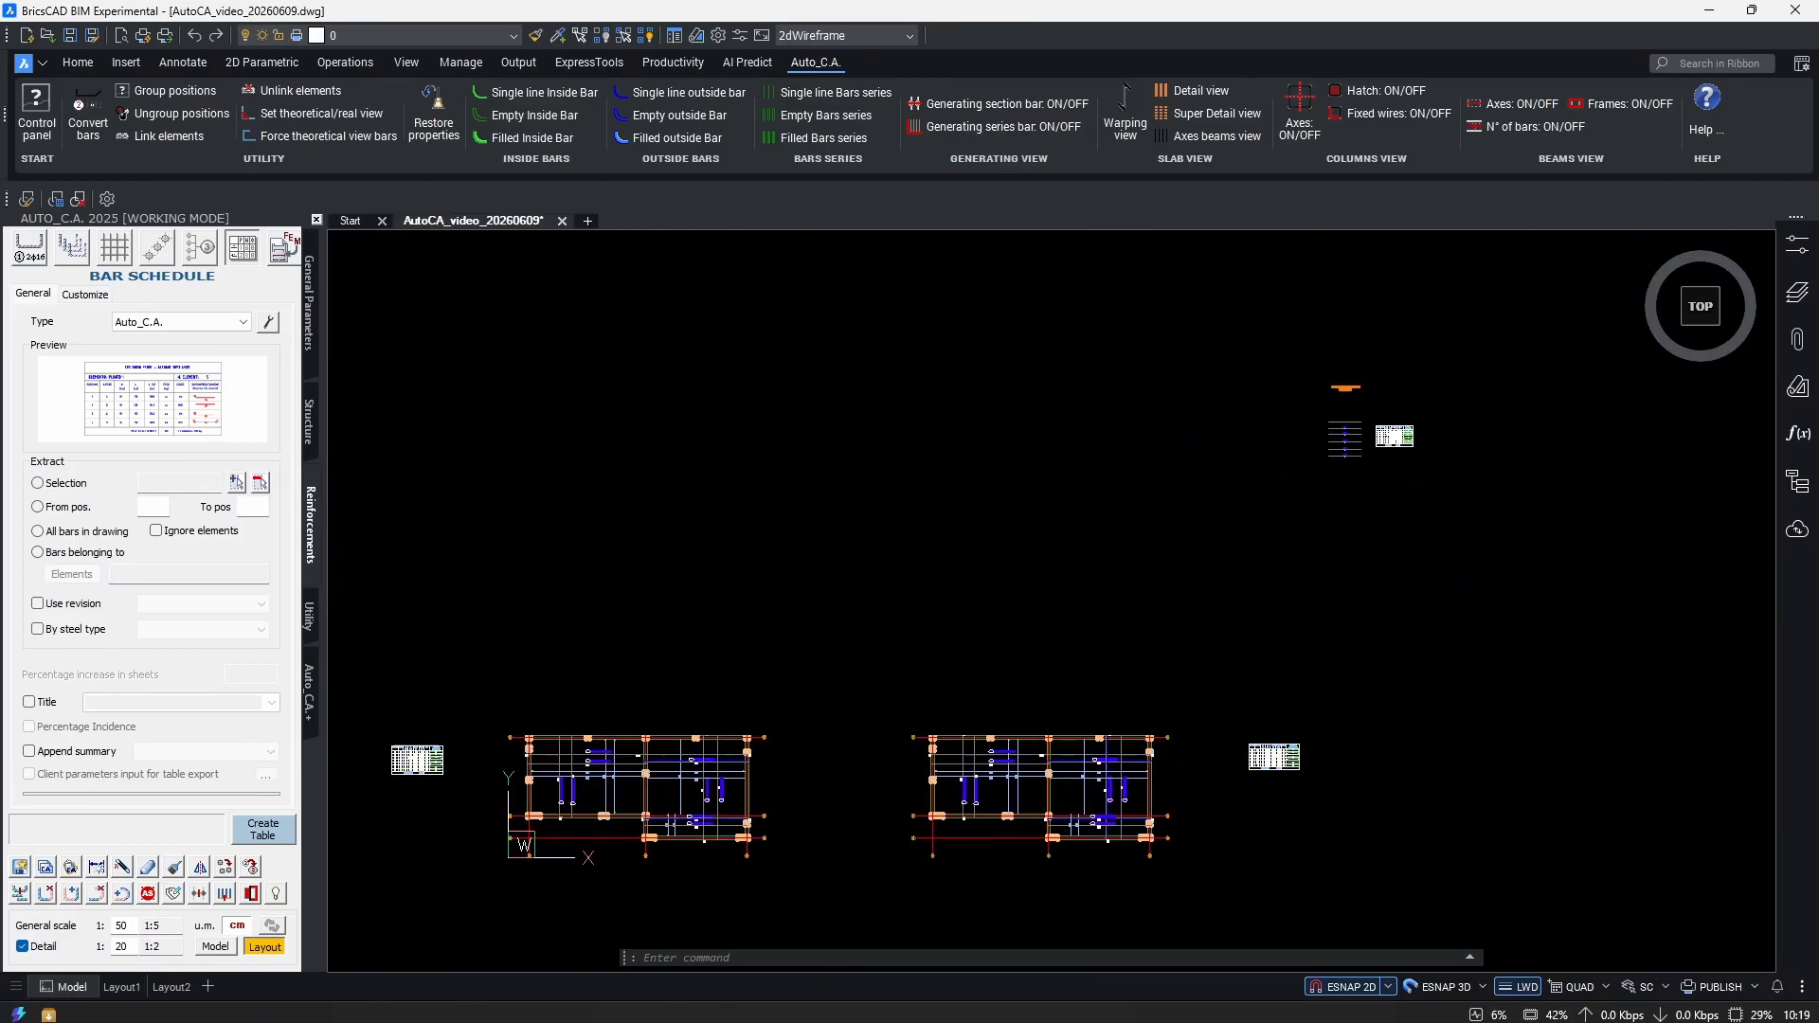
scroll(1213, 568, up, 10)
scroll(976, 599, down, 4)
ctrl+scroll(985, 644, up, 6)
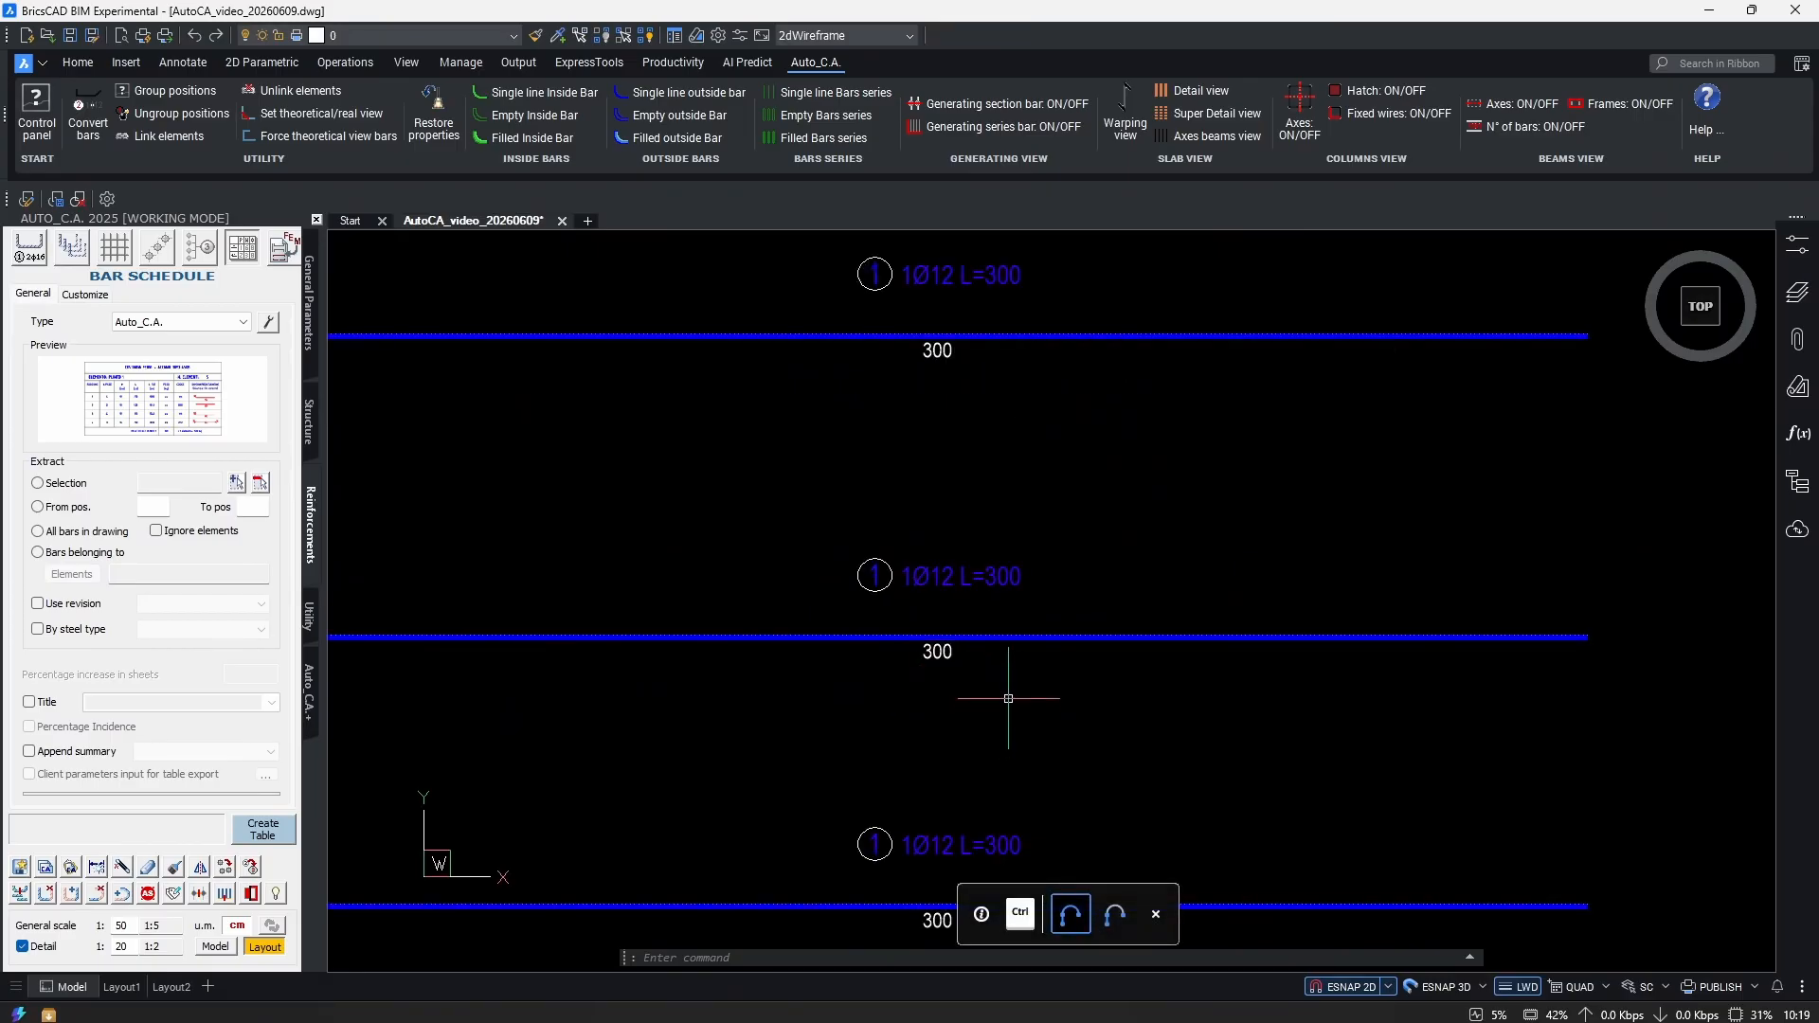
scroll(1008, 698, down, 4)
scroll(1042, 654, up, 8)
scroll(1106, 588, down, 5)
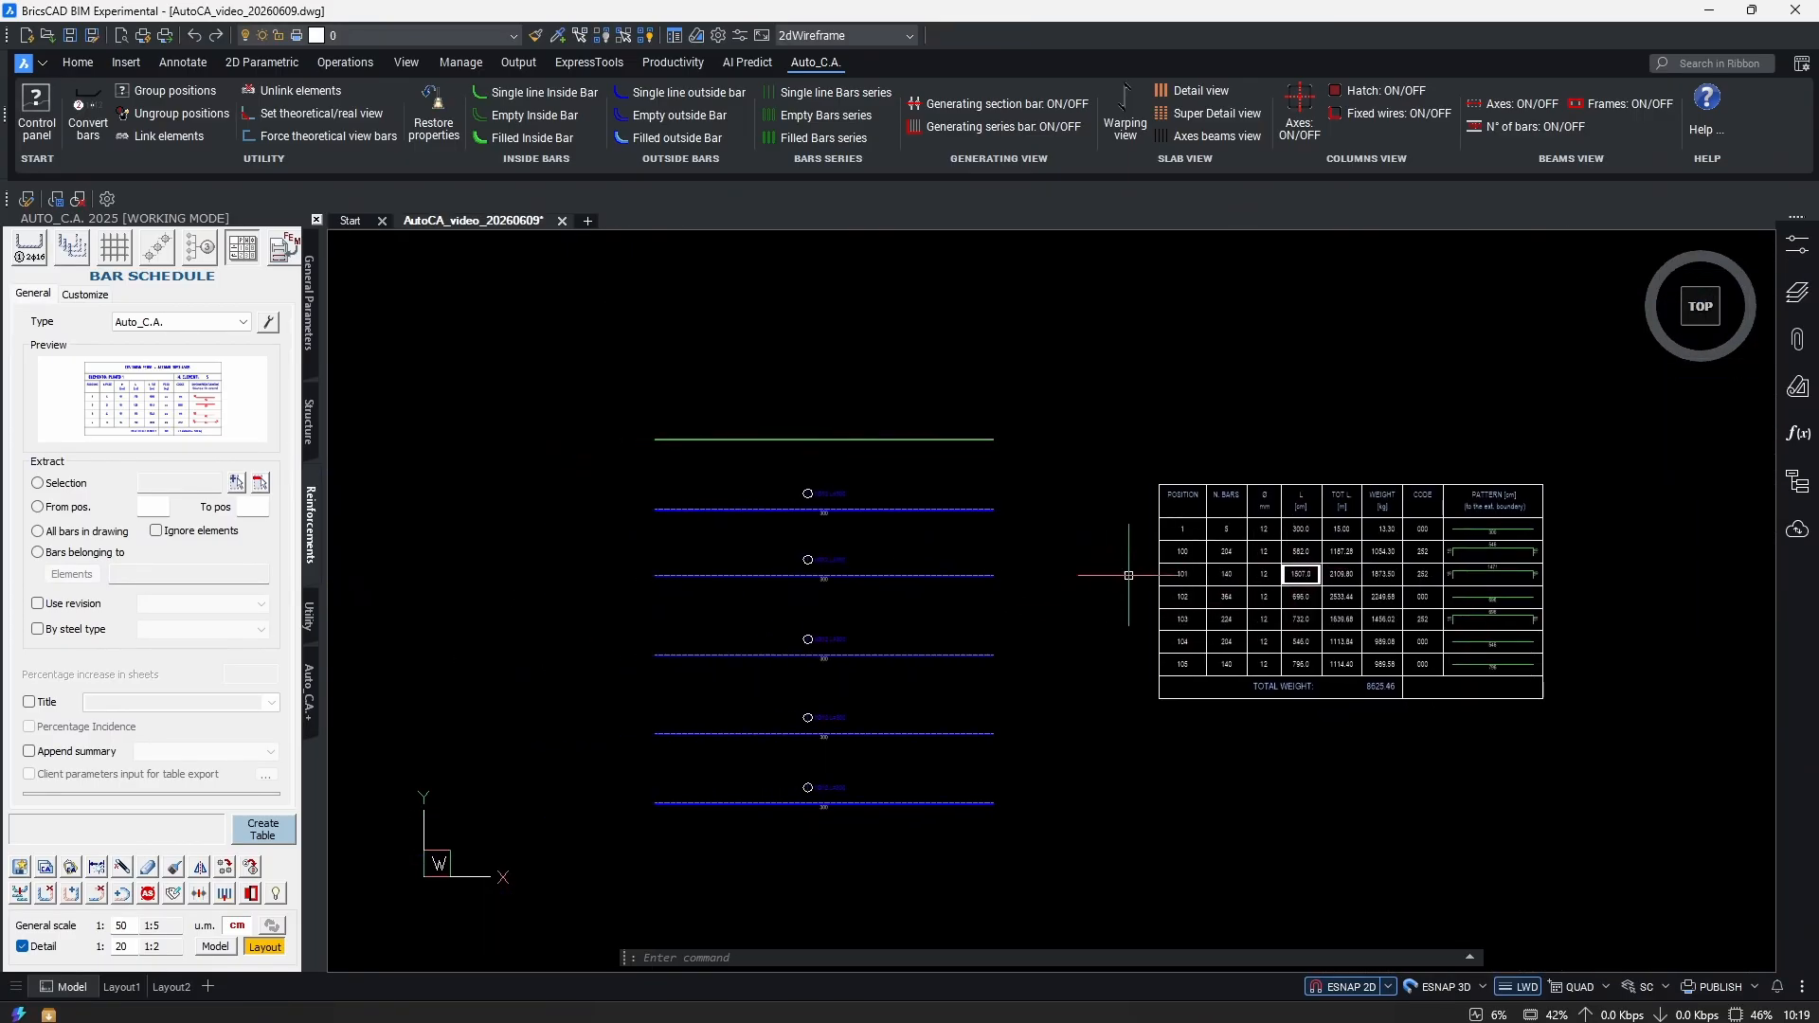
scroll(824, 556, up, 2)
scroll(1222, 386, down, 6)
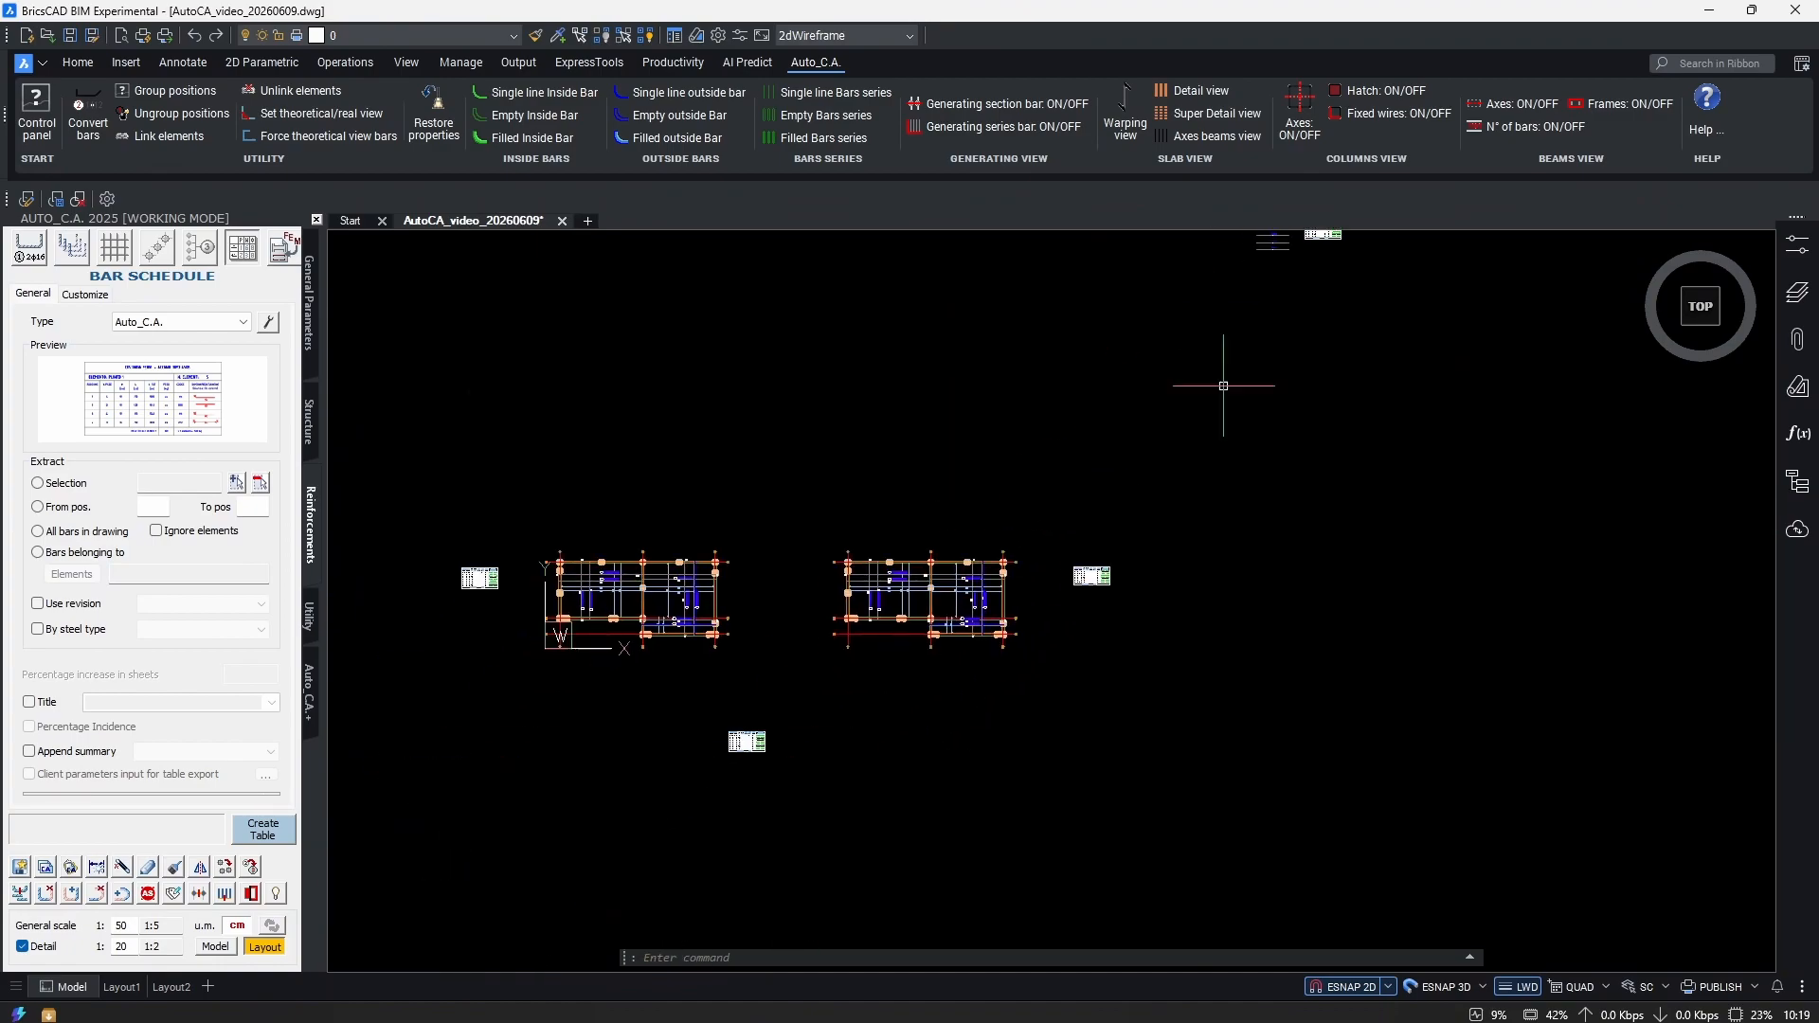
Window-select the bars of both plans and finish modifying the existing schedule.
click(238, 483)
scroll(1042, 398, down, 3)
scroll(890, 653, up, 5)
click(1447, 414)
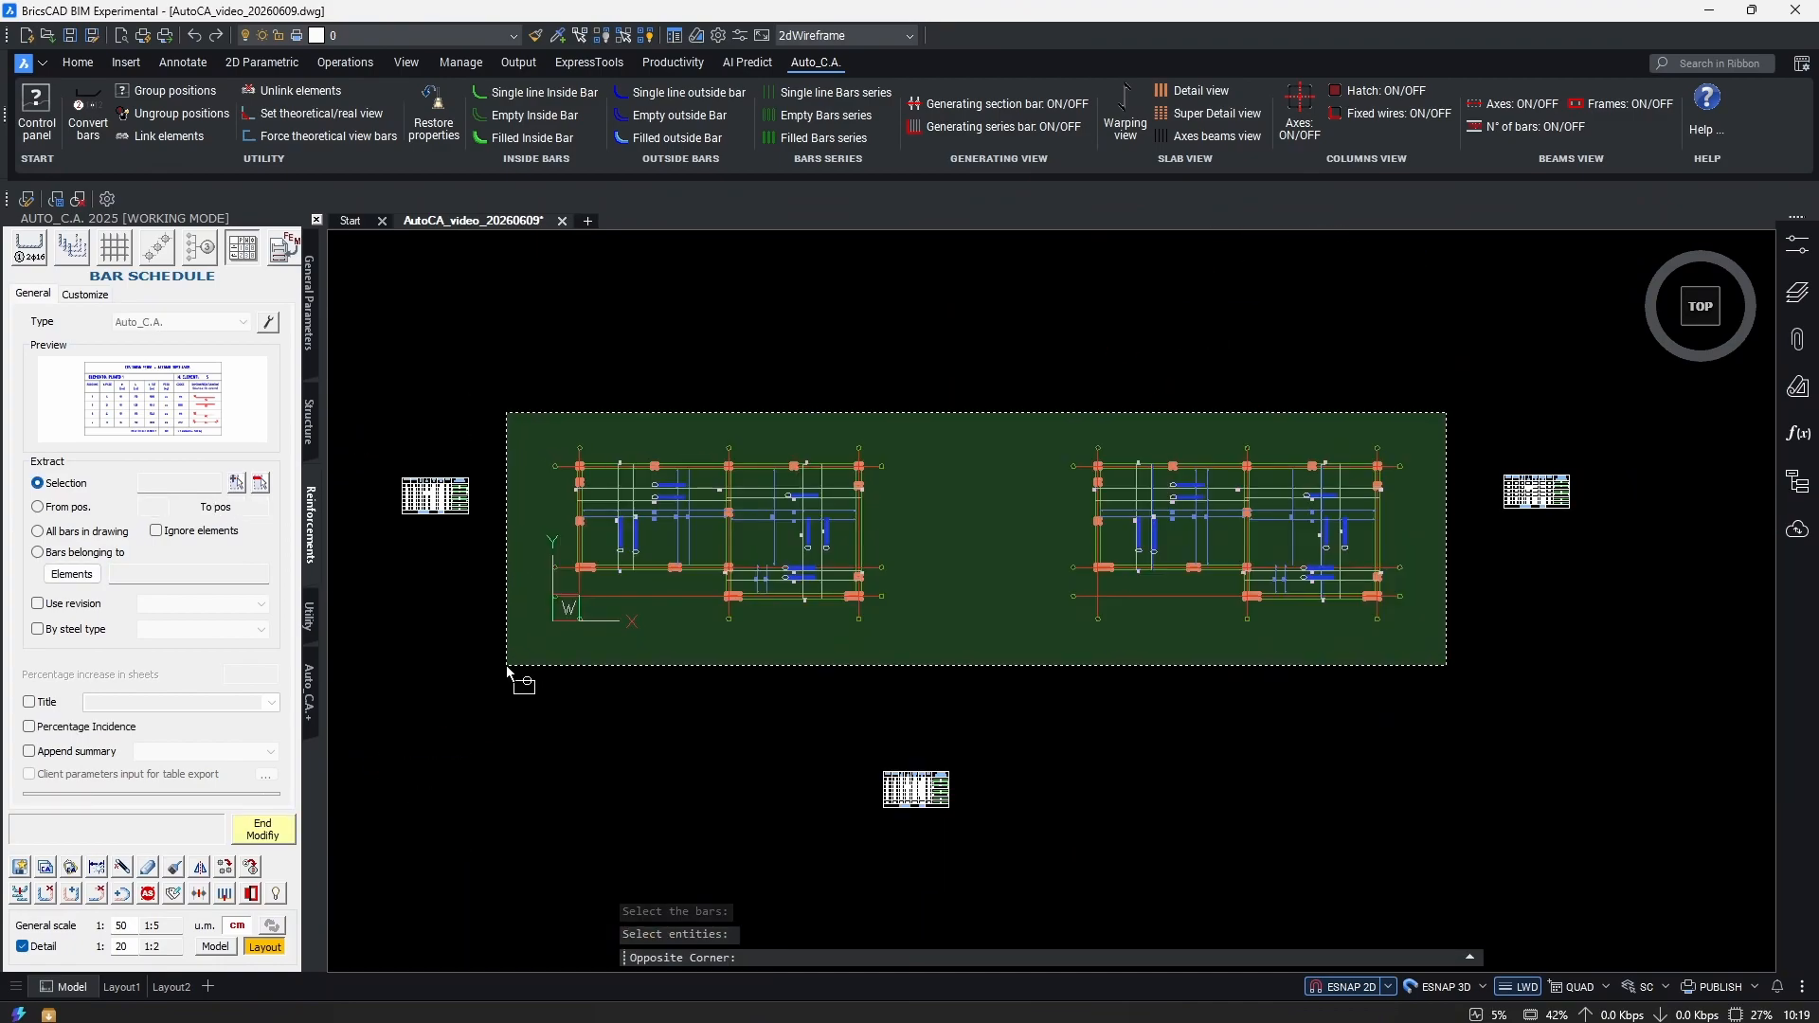
click(508, 668)
middle_drag(1004, 637, 933, 597)
key(Return)
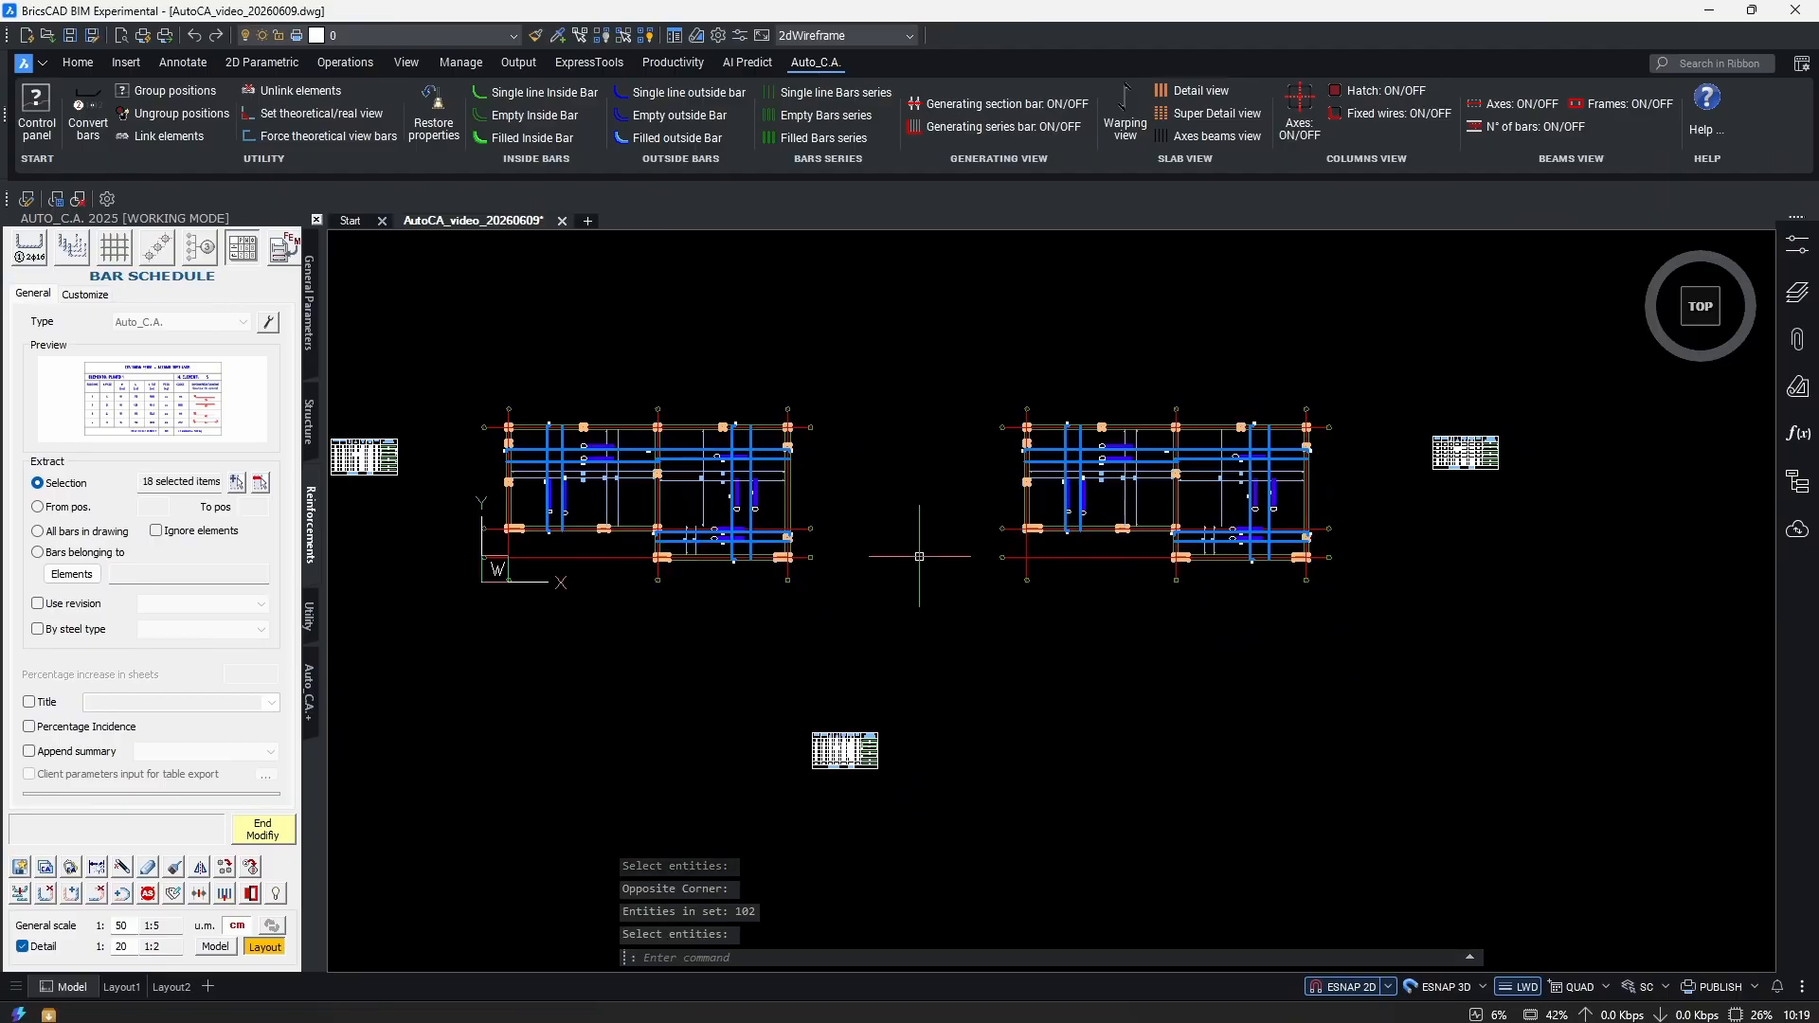
scroll(816, 758, up, 10)
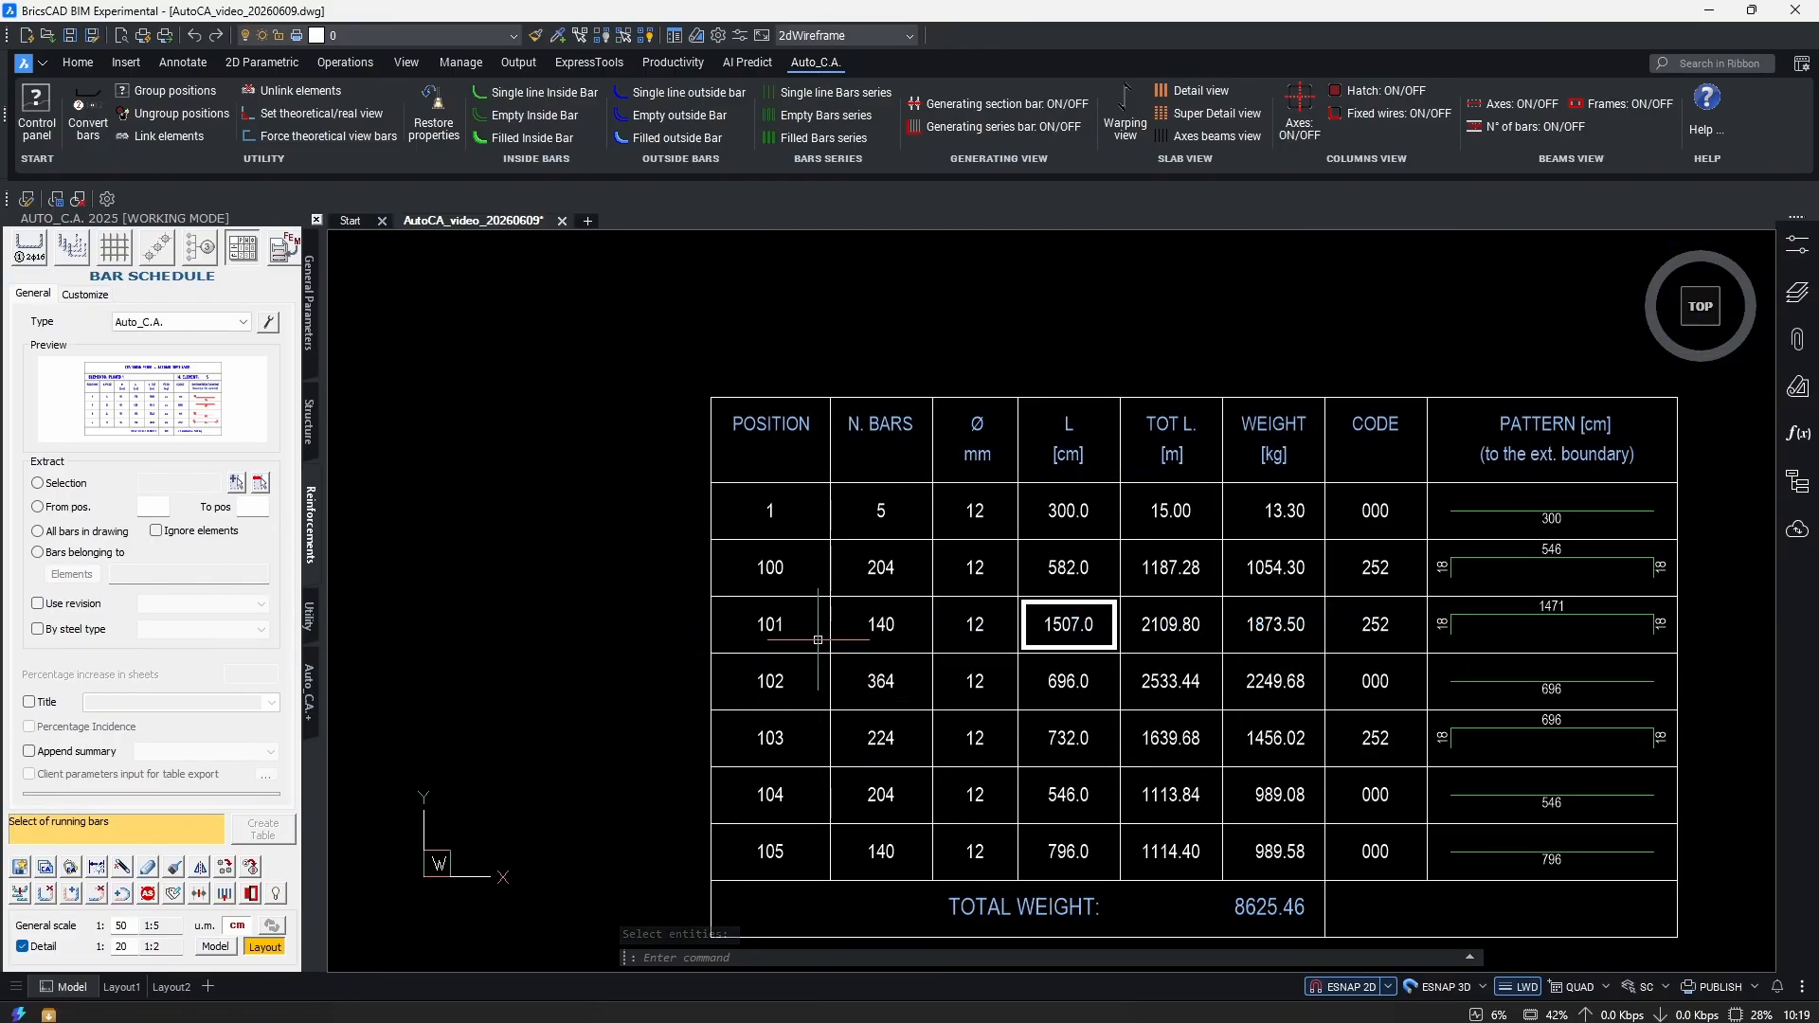
scroll(838, 699, up, 3)
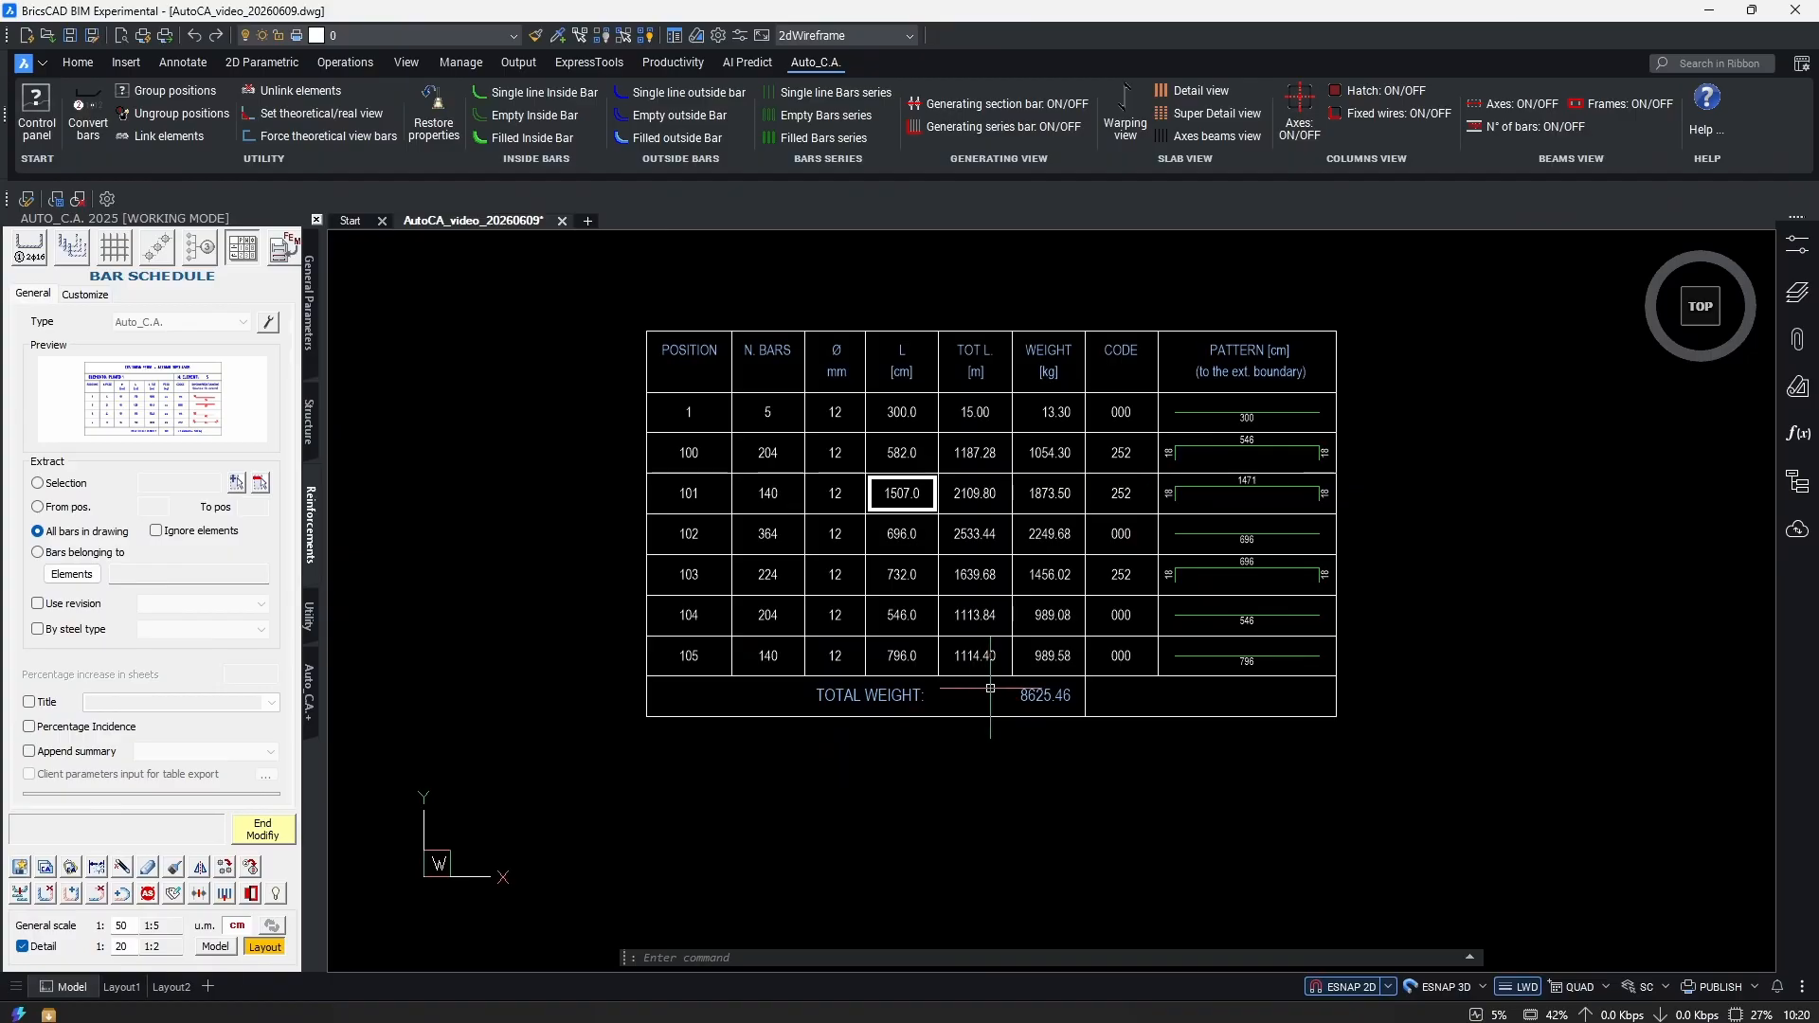
click(262, 829)
Extract a new schedule from a window selection of the plans' 102 bars and place it.
scroll(1094, 646, down, 3)
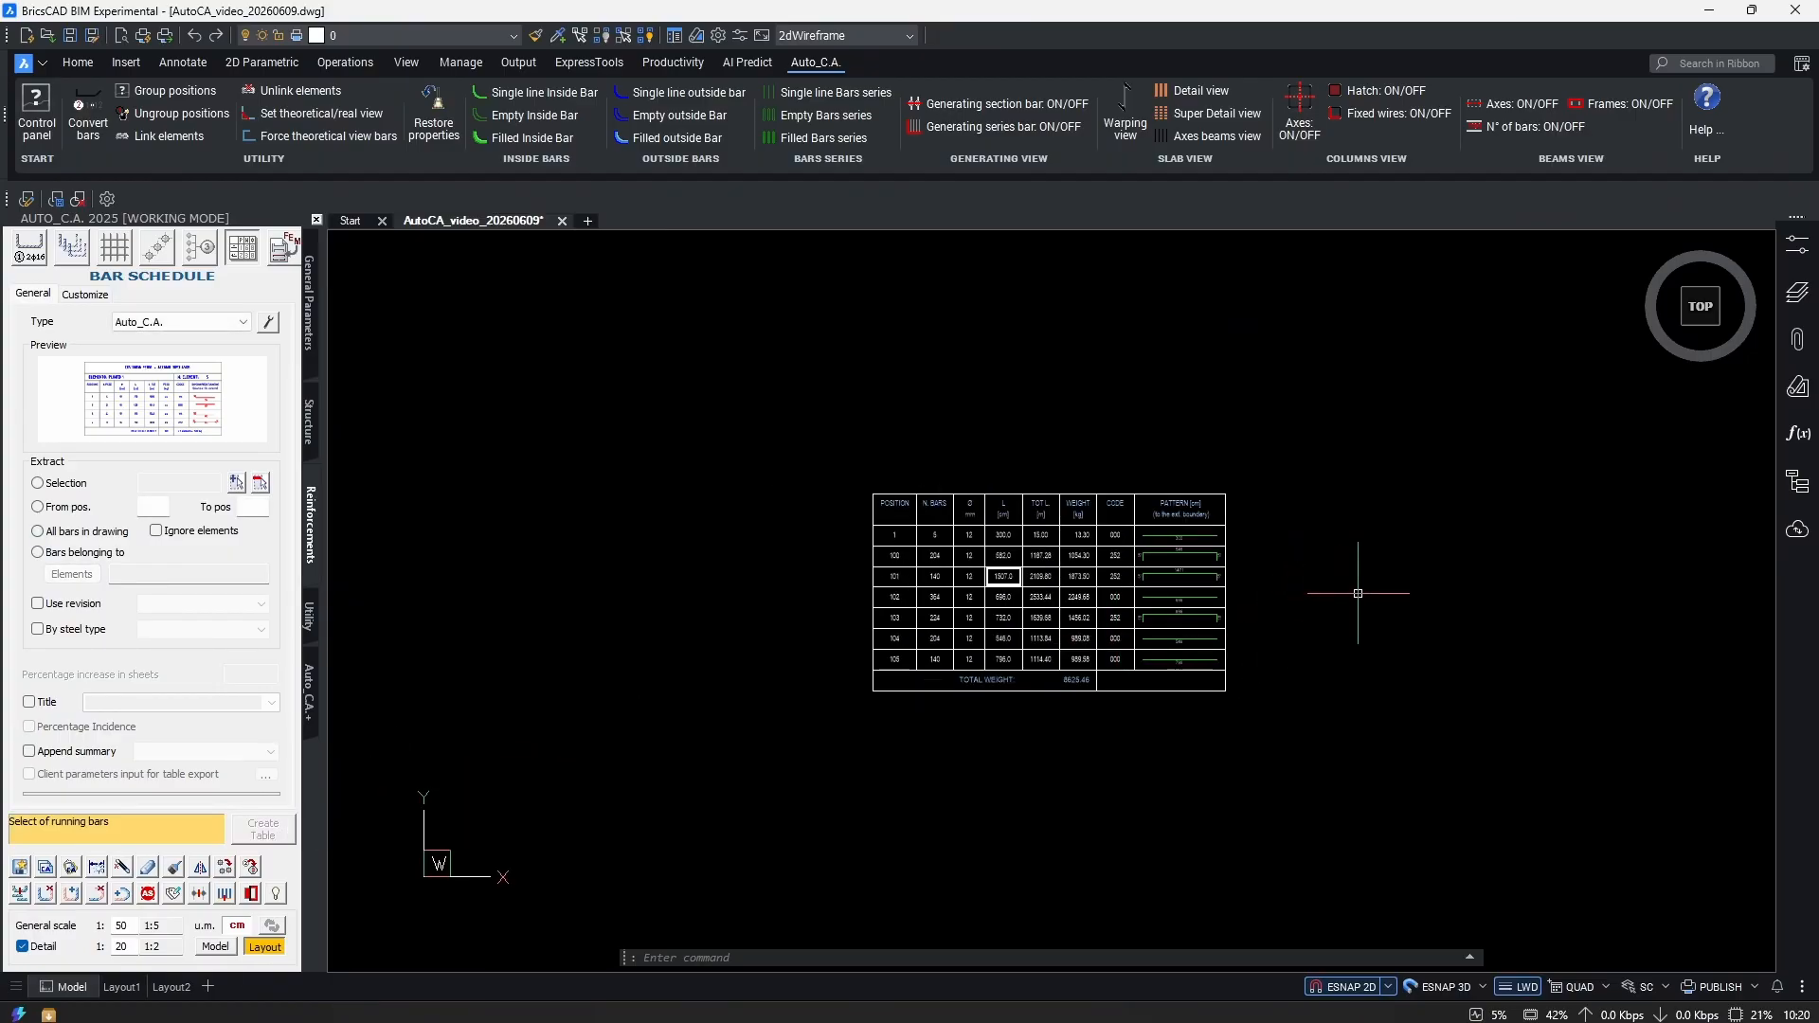
click(130, 480)
click(236, 482)
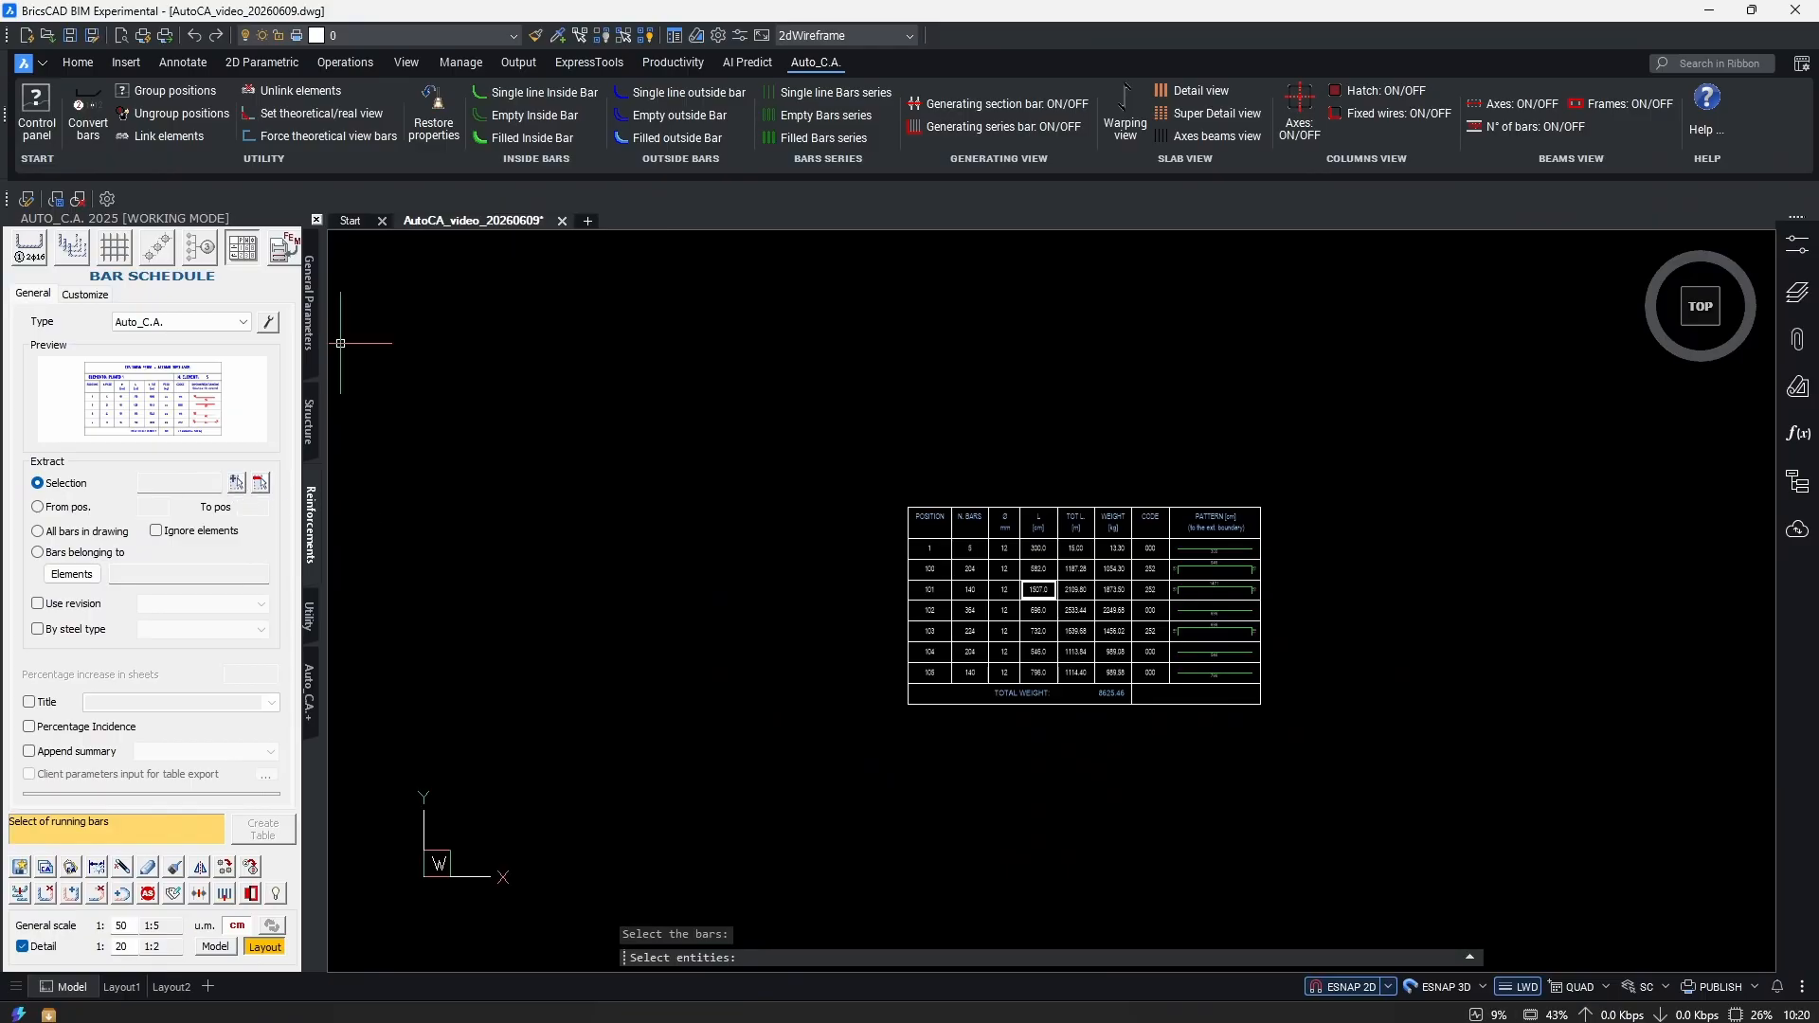
click(1367, 383)
click(343, 589)
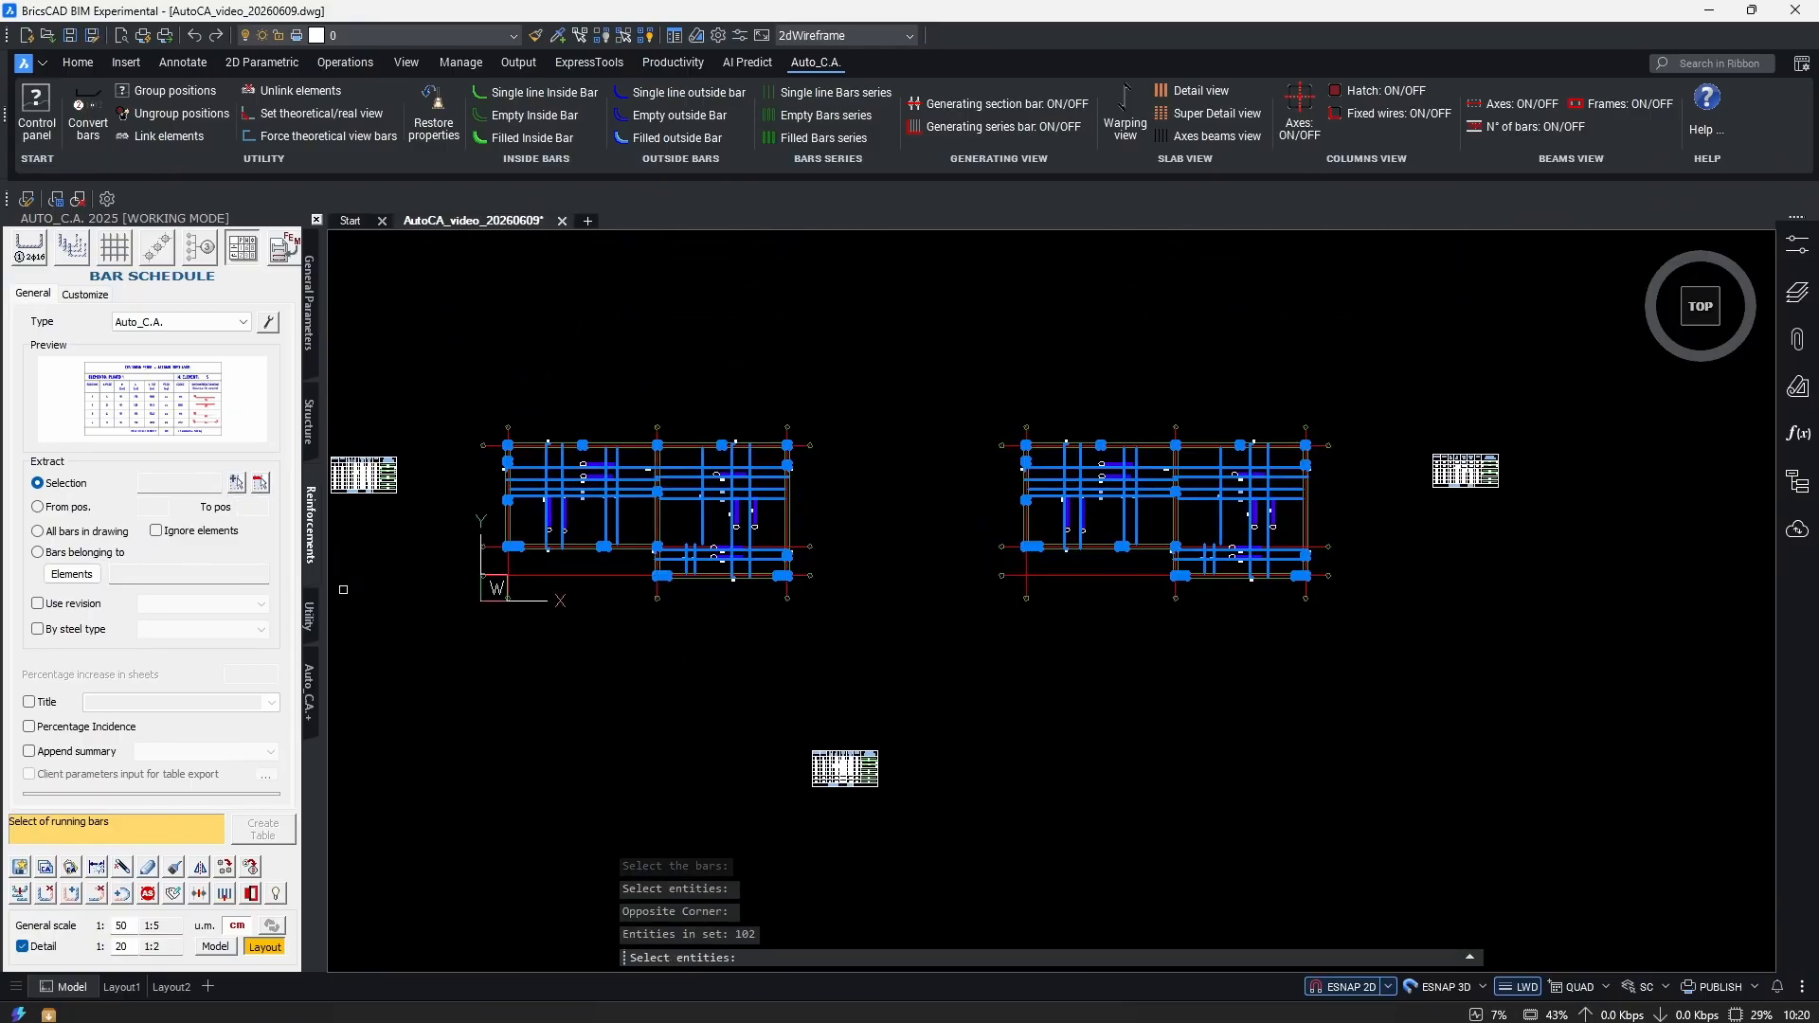
right_click(356, 575)
right_click(886, 730)
click(627, 710)
scroll(606, 723, up, 6)
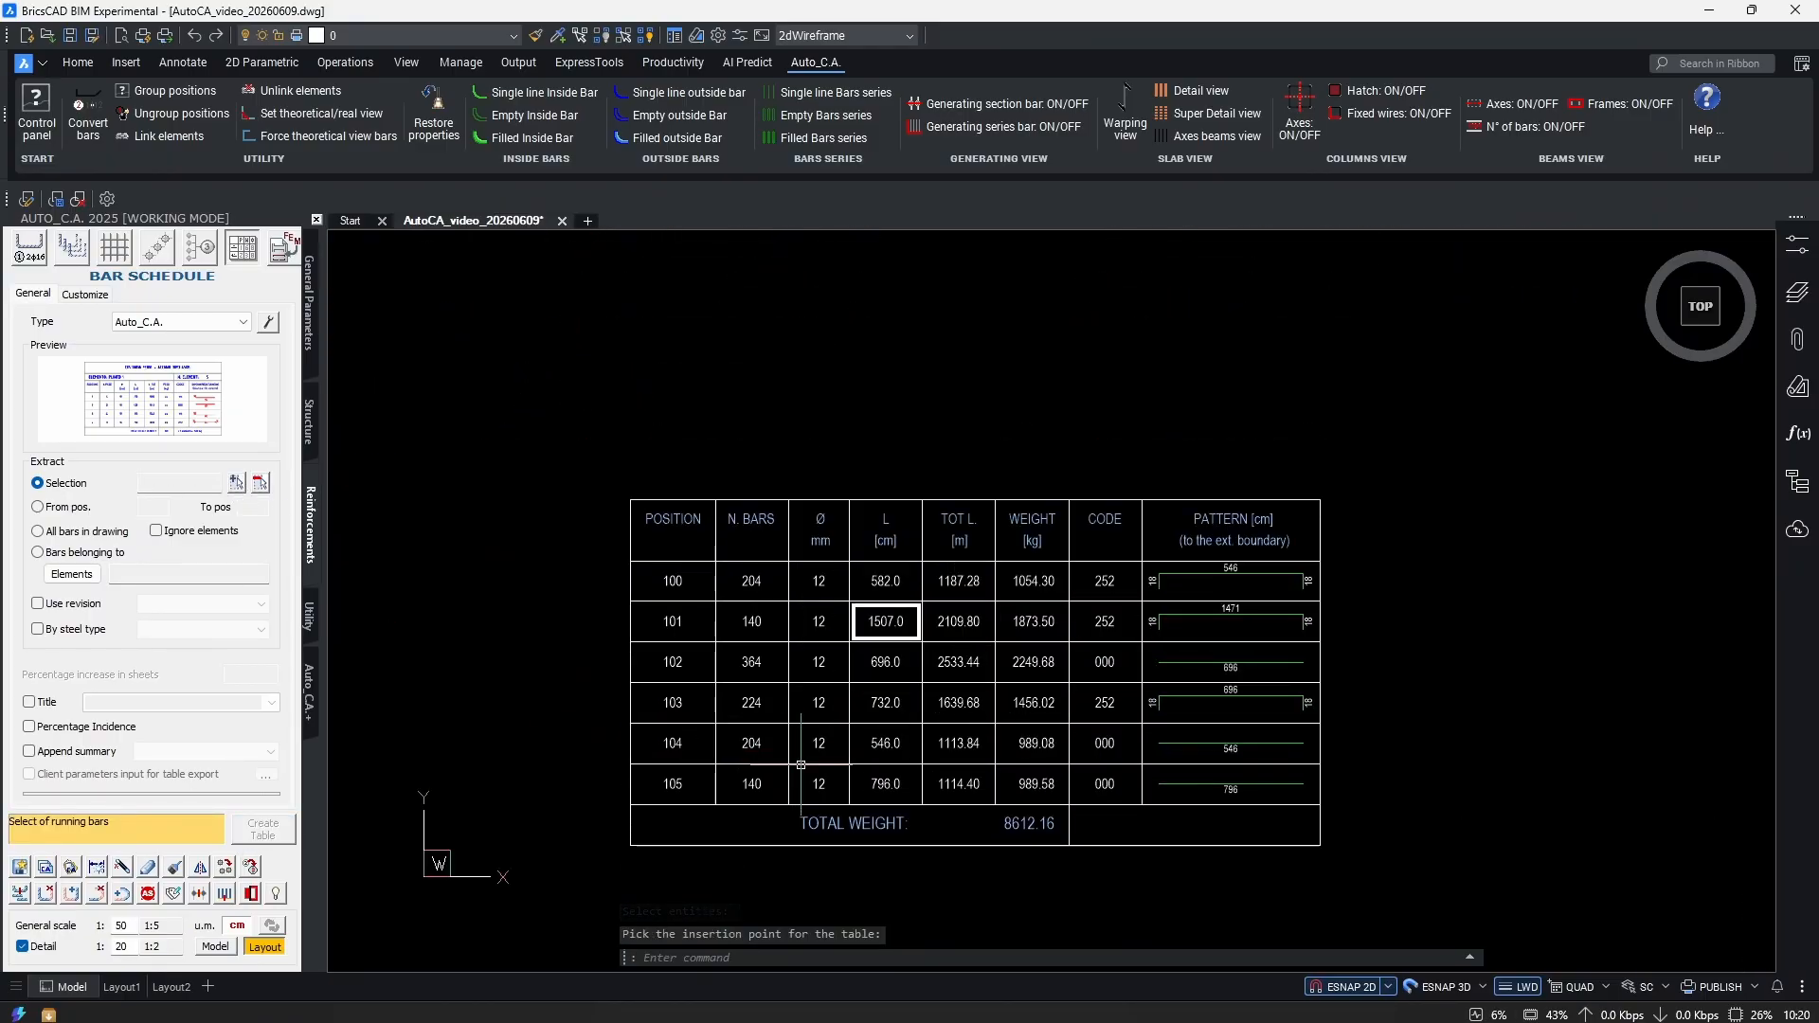
scroll(911, 665, down, 8)
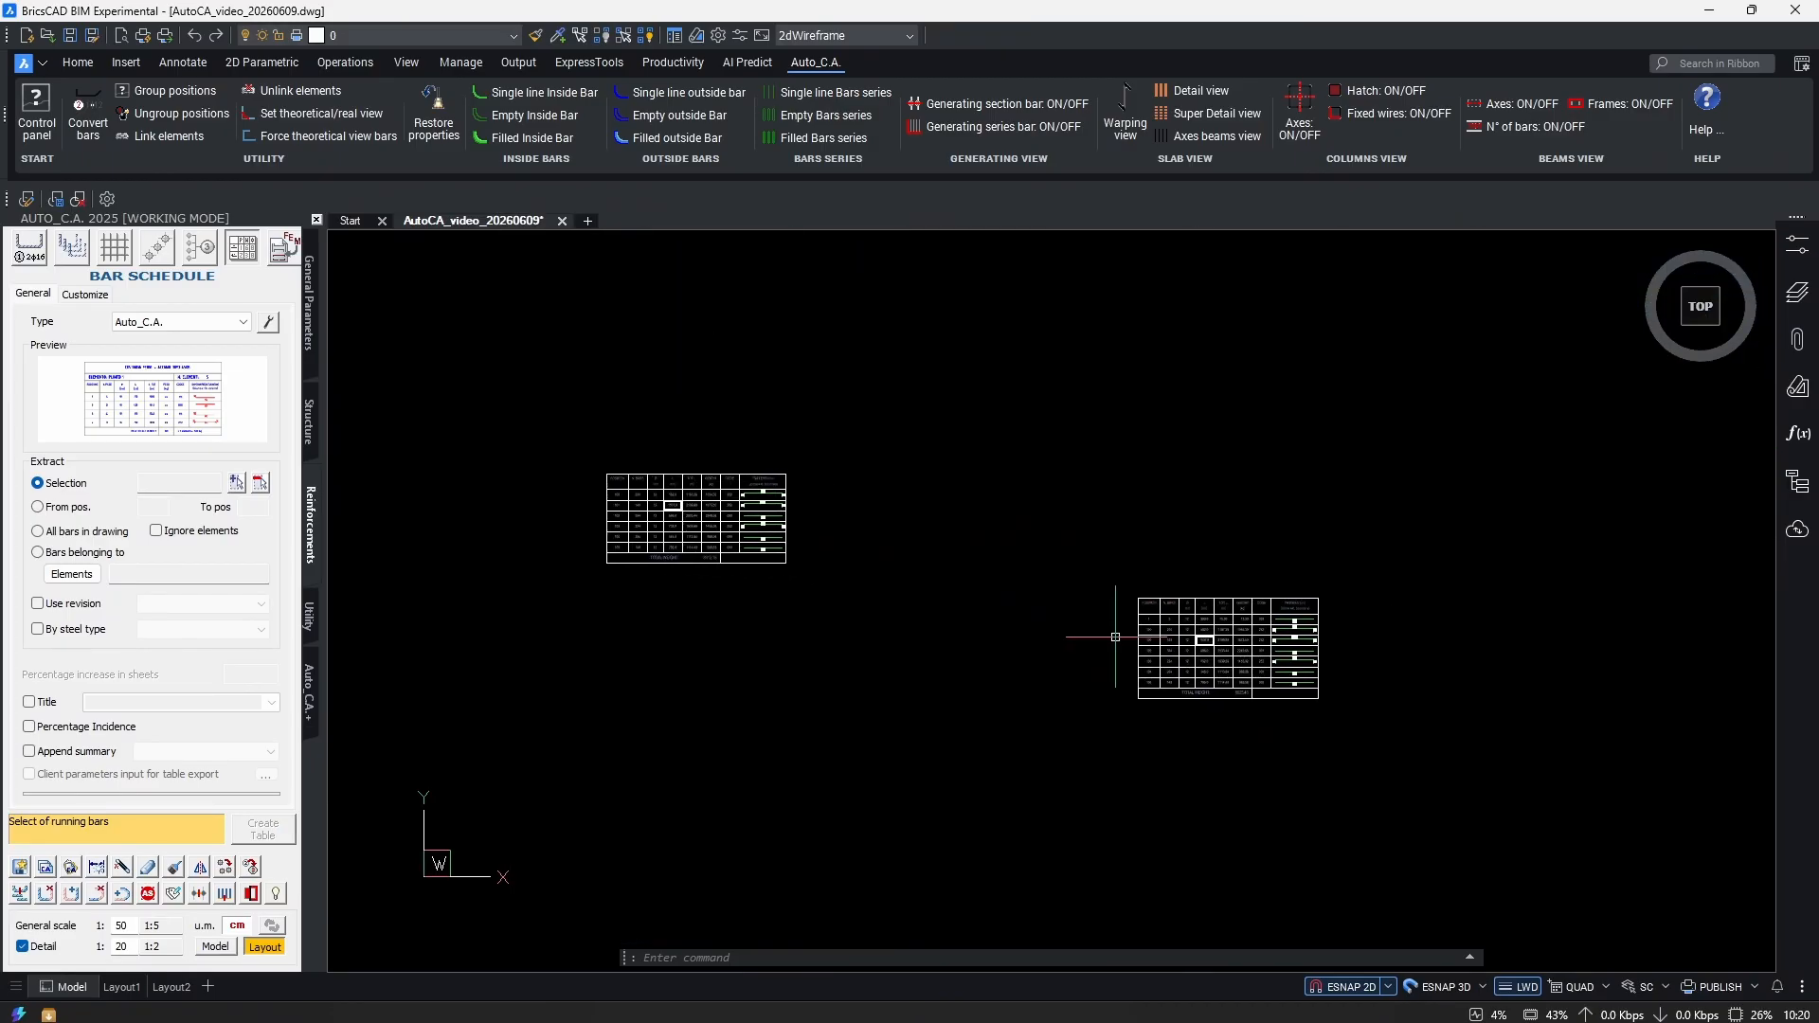
scroll(1319, 692, up, 4)
scroll(1231, 639, down, 5)
scroll(1135, 633, up, 3)
scroll(1085, 810, up, 3)
scroll(1085, 810, down, 1)
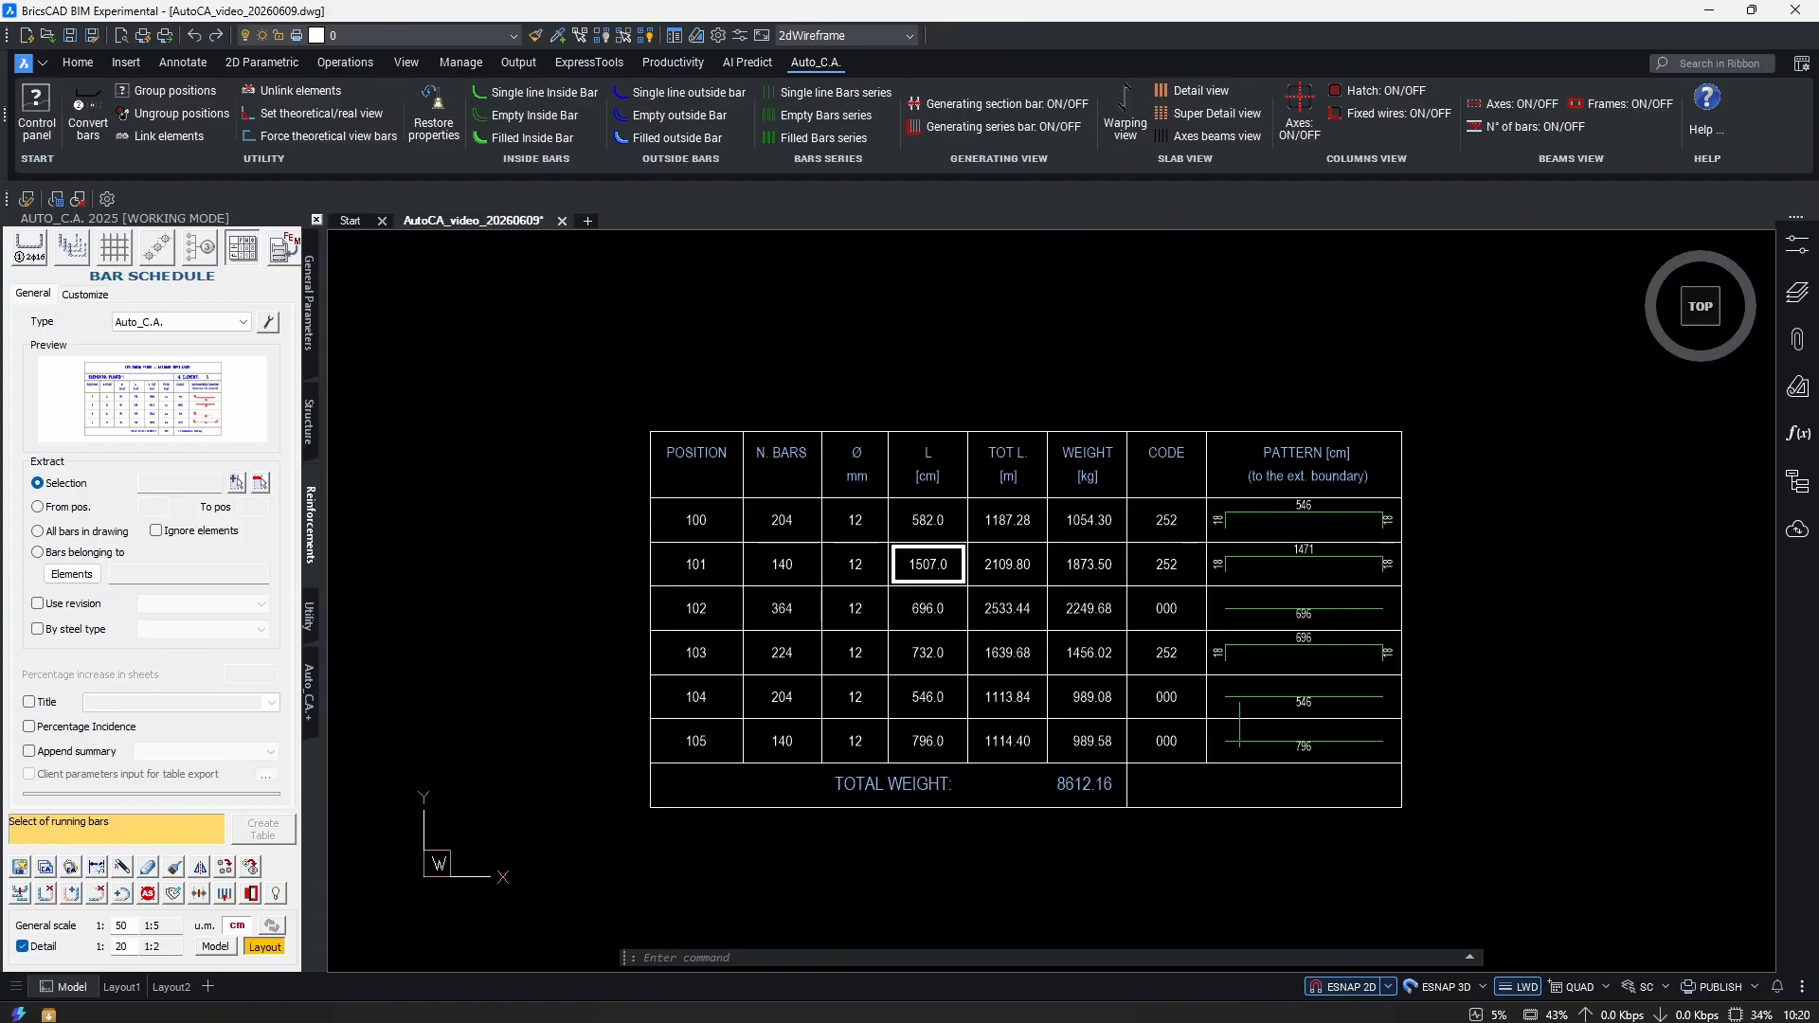
scroll(1047, 538, down, 4)
middle_drag(1425, 375, 933, 685)
scroll(921, 695, down, 2)
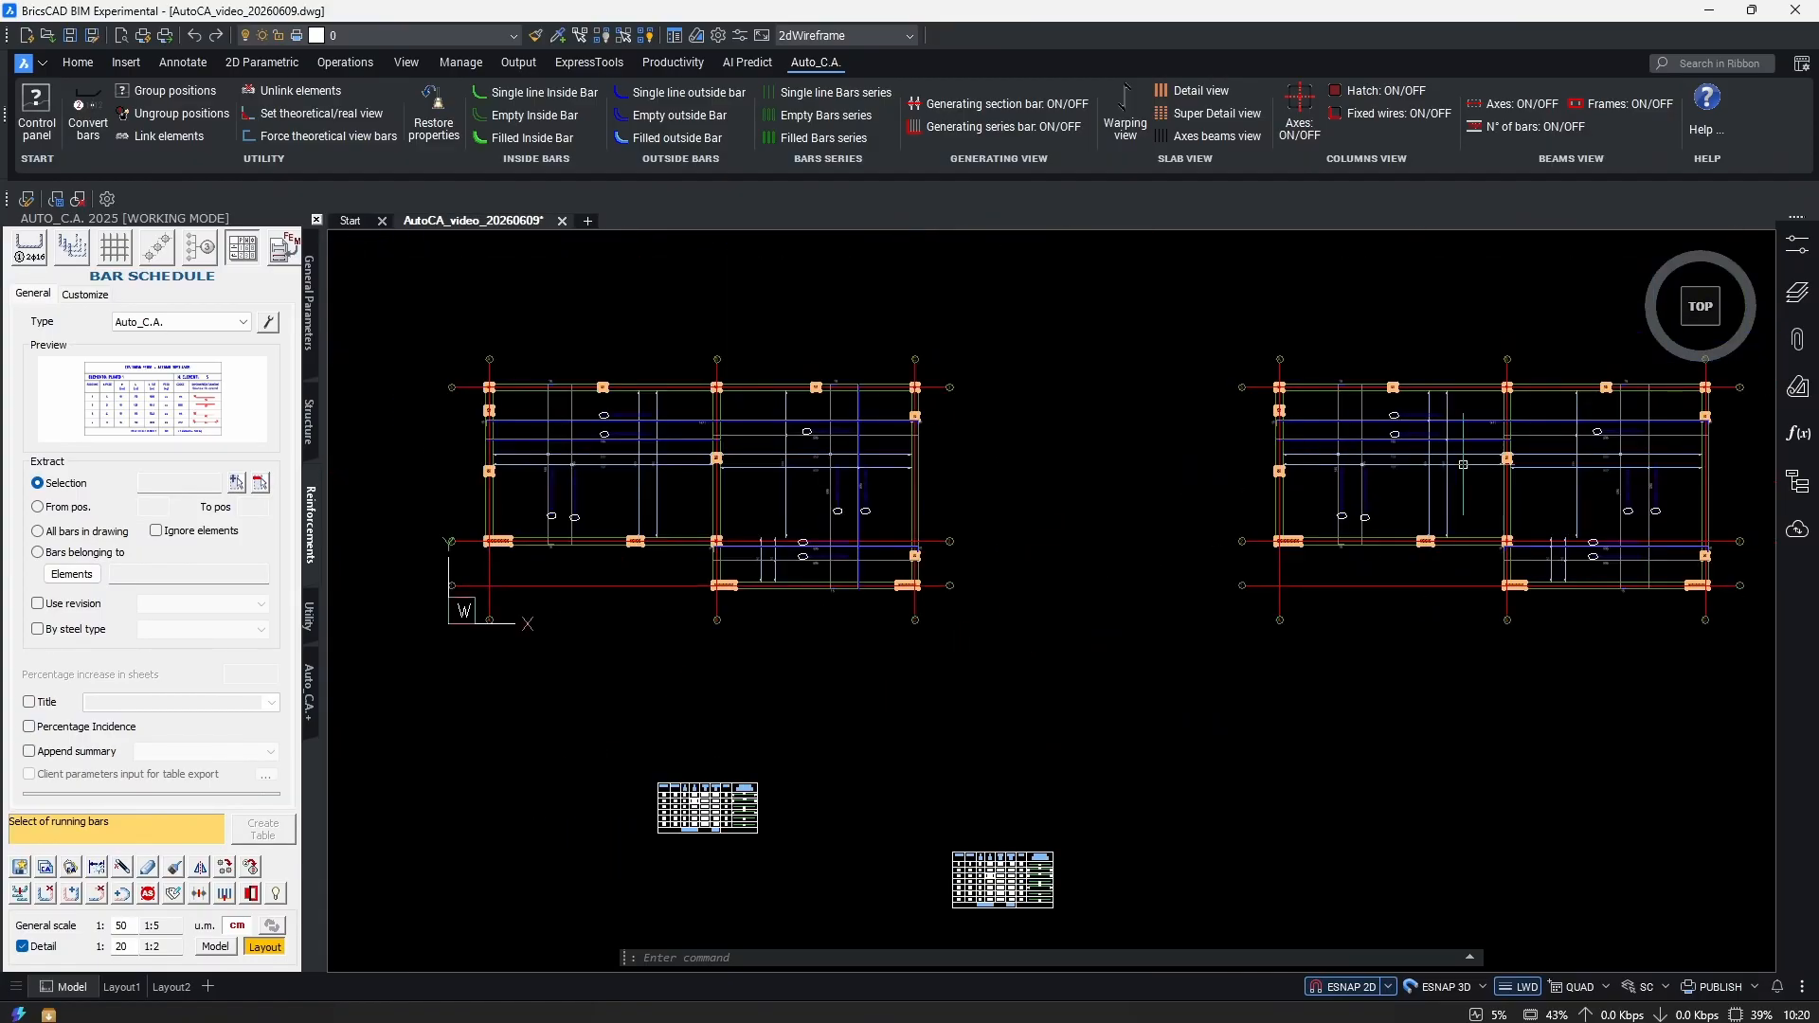
scroll(895, 682, up, 5)
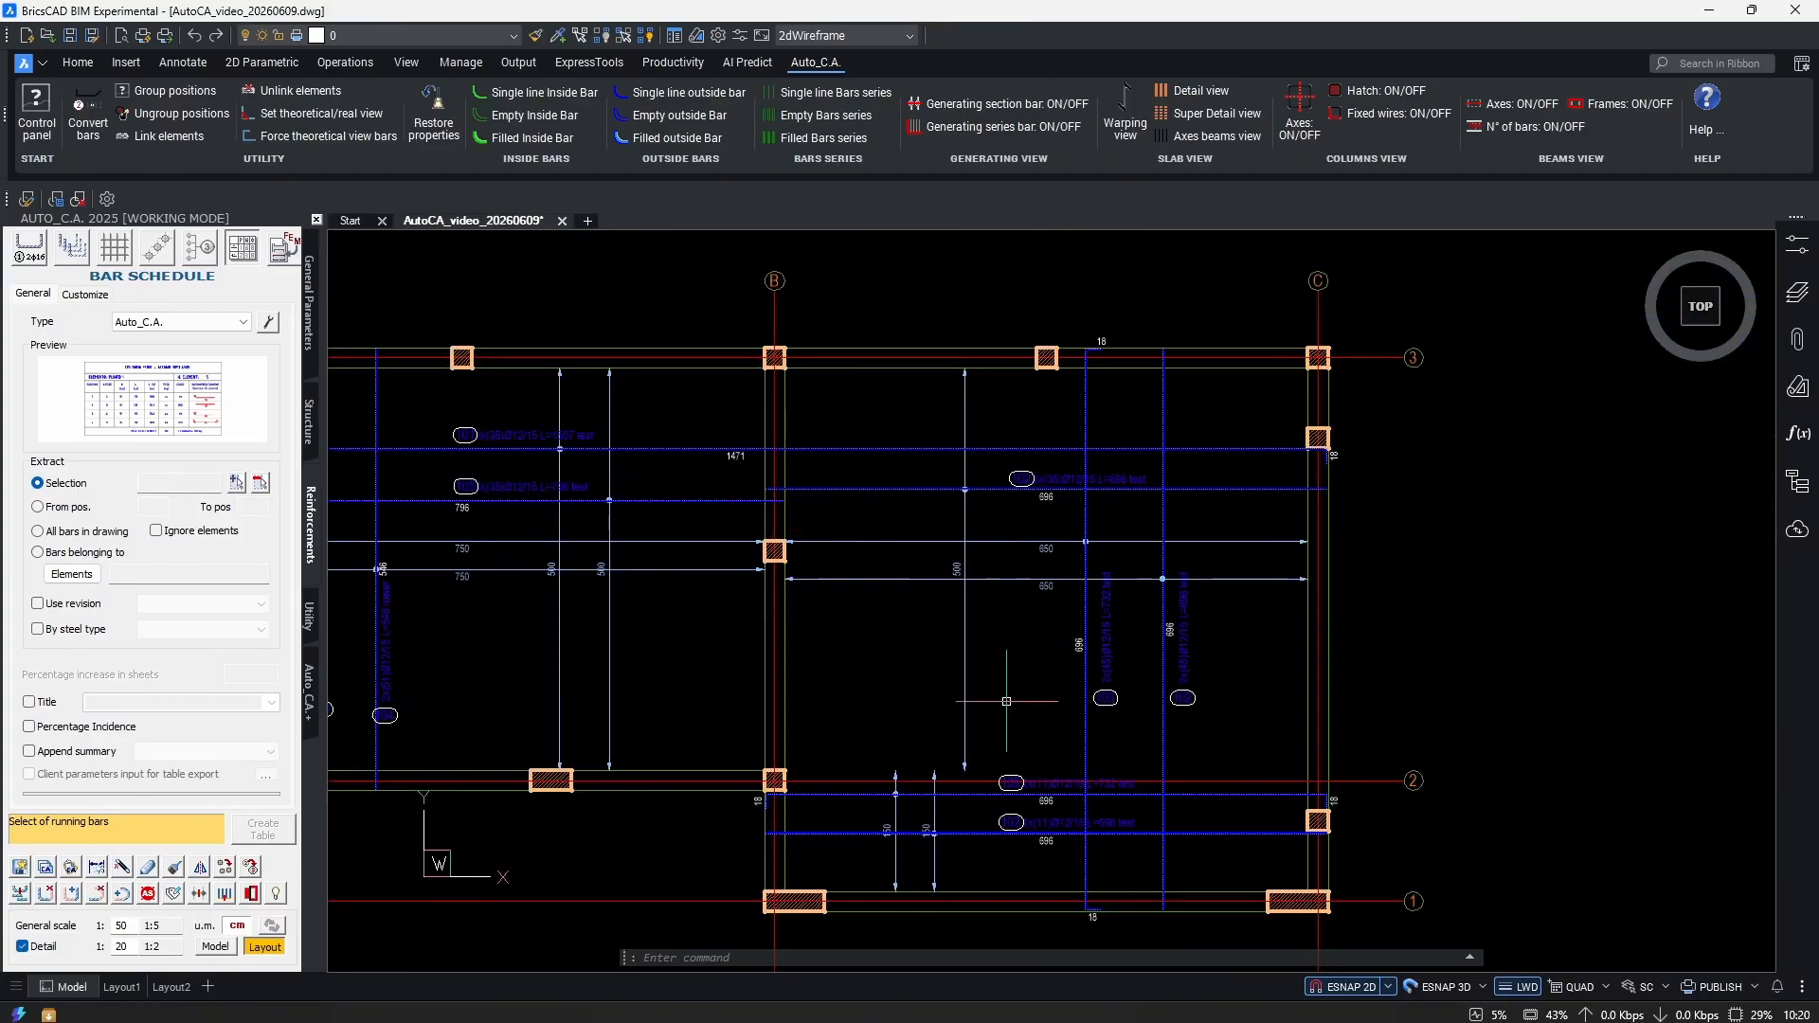
scroll(1139, 678, down, 2)
Run REN and window-select the left plan's bars for renumbering.
text(REN)
key(Return)
scroll(987, 668, down, 4)
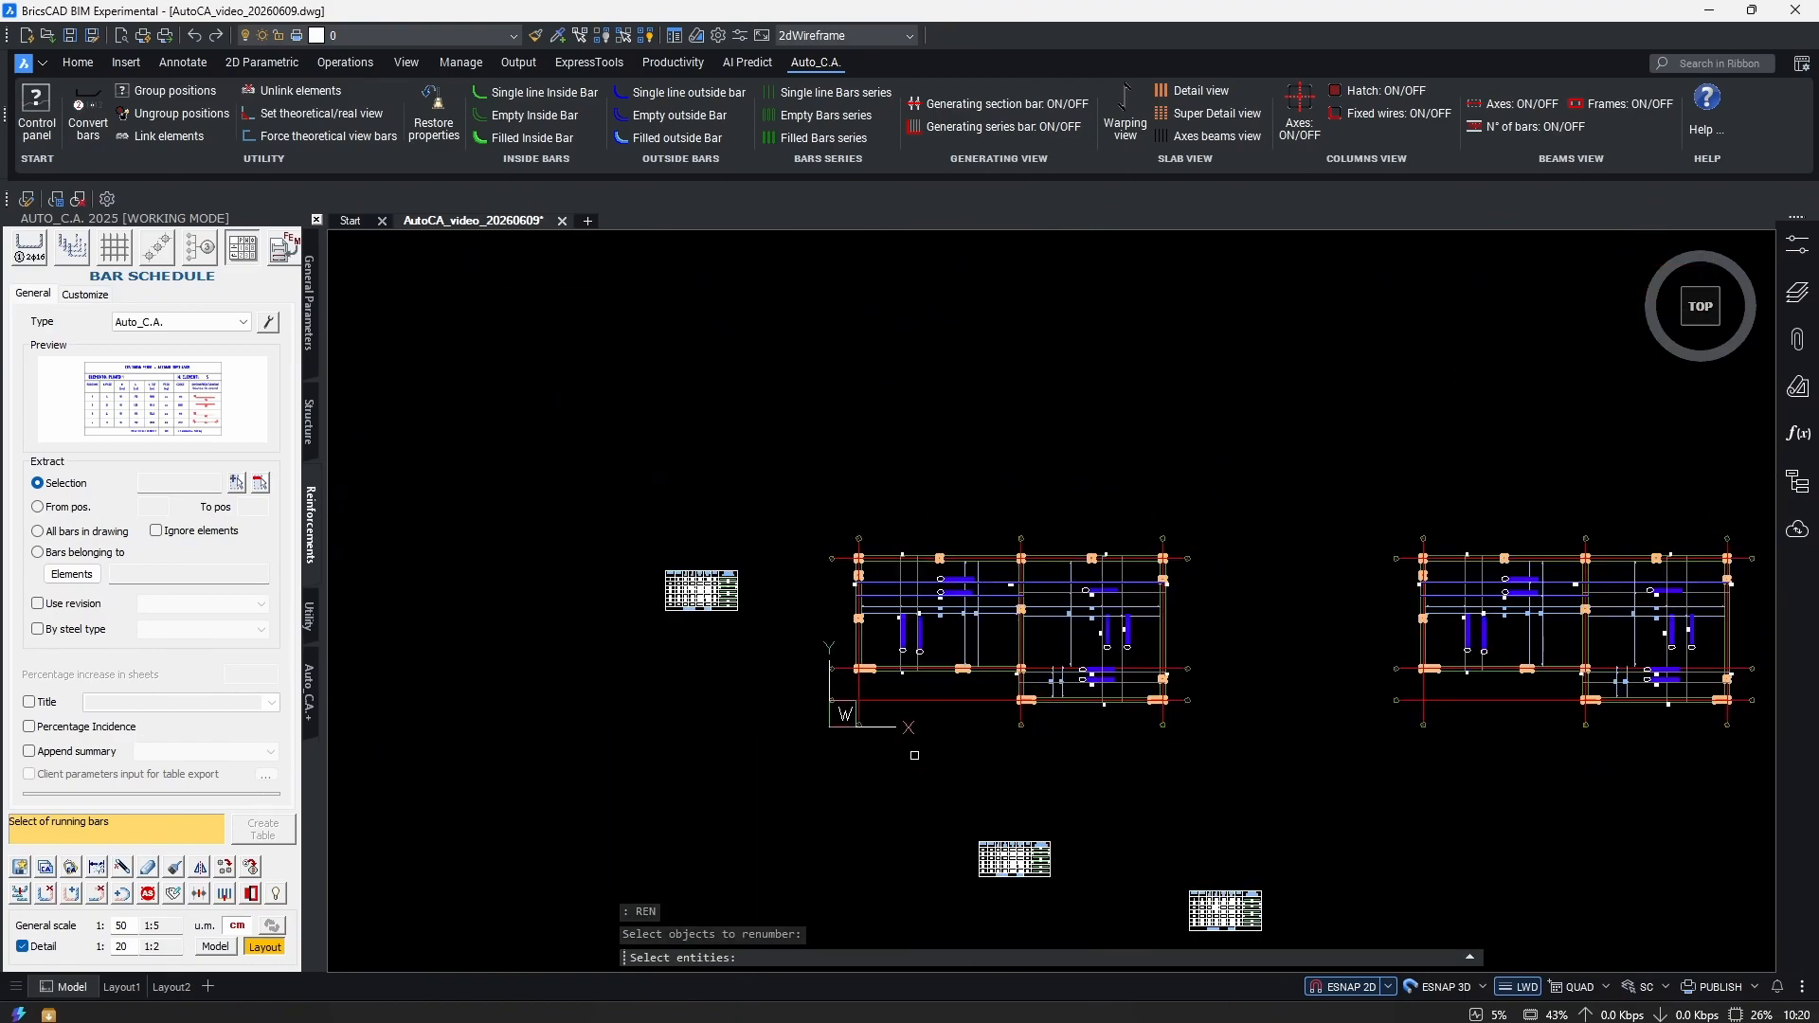
scroll(1076, 682, up, 2)
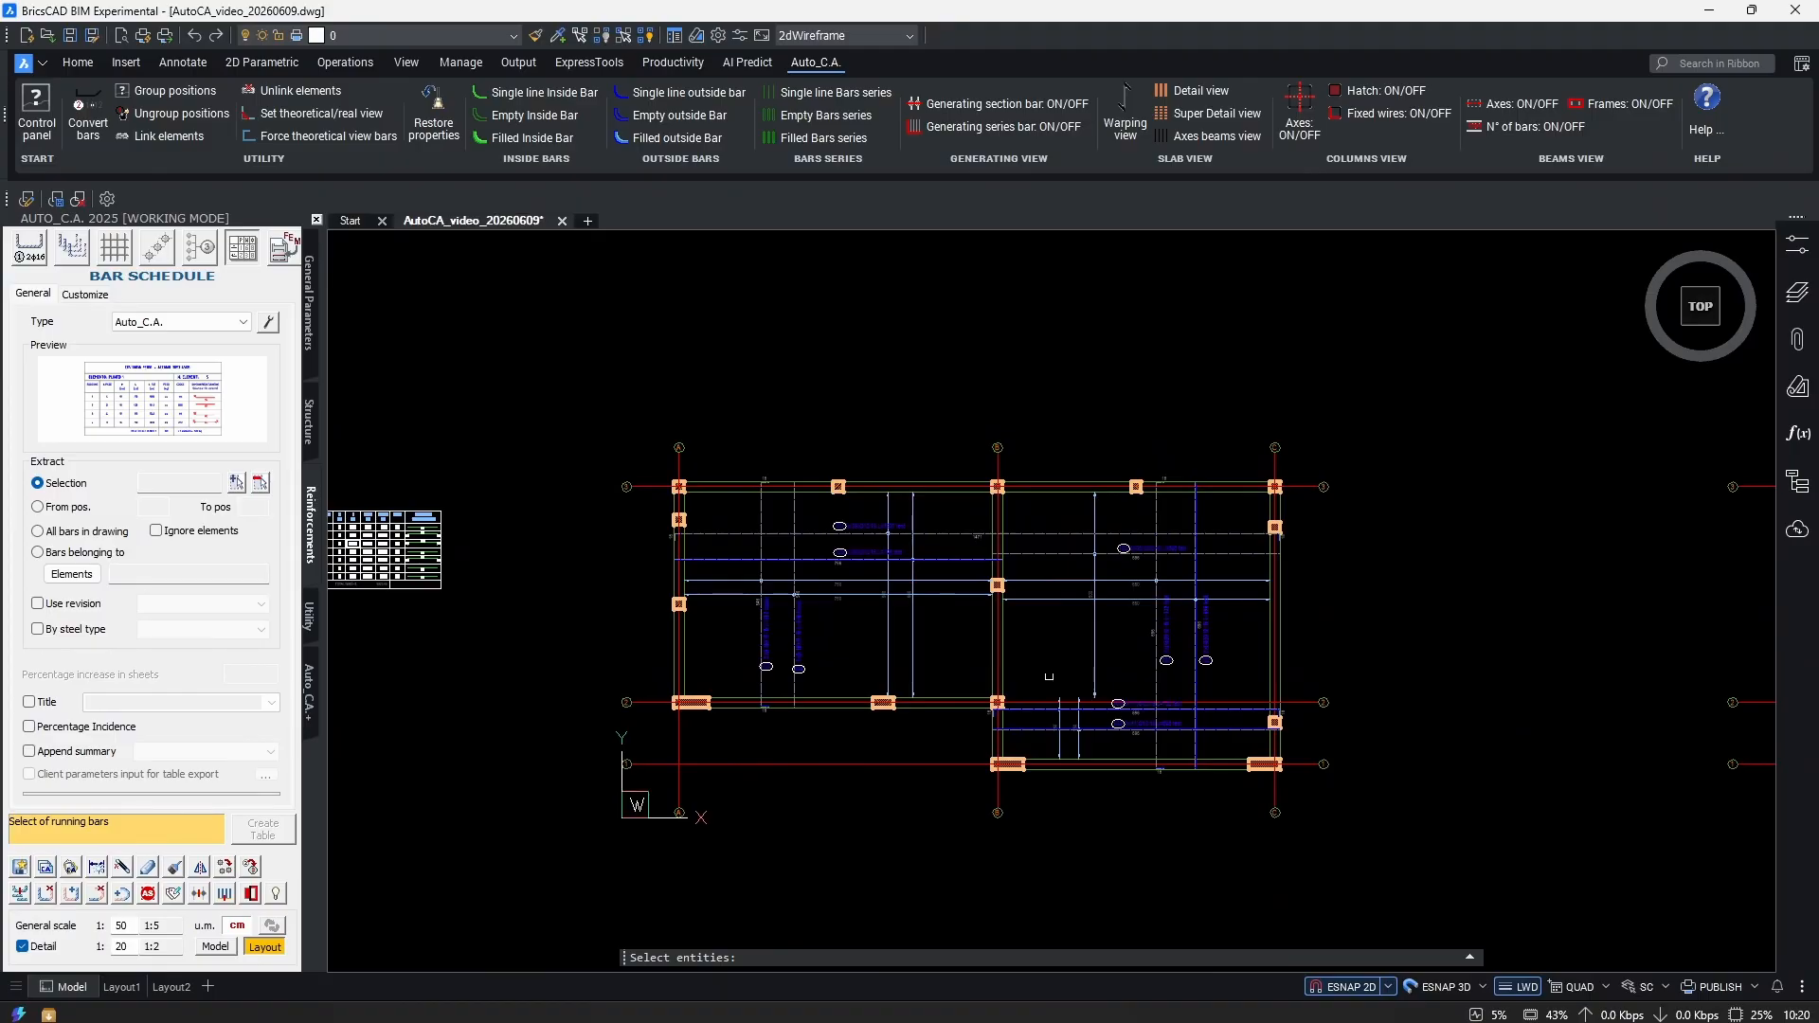
scroll(1053, 678, down, 2)
click(1330, 431)
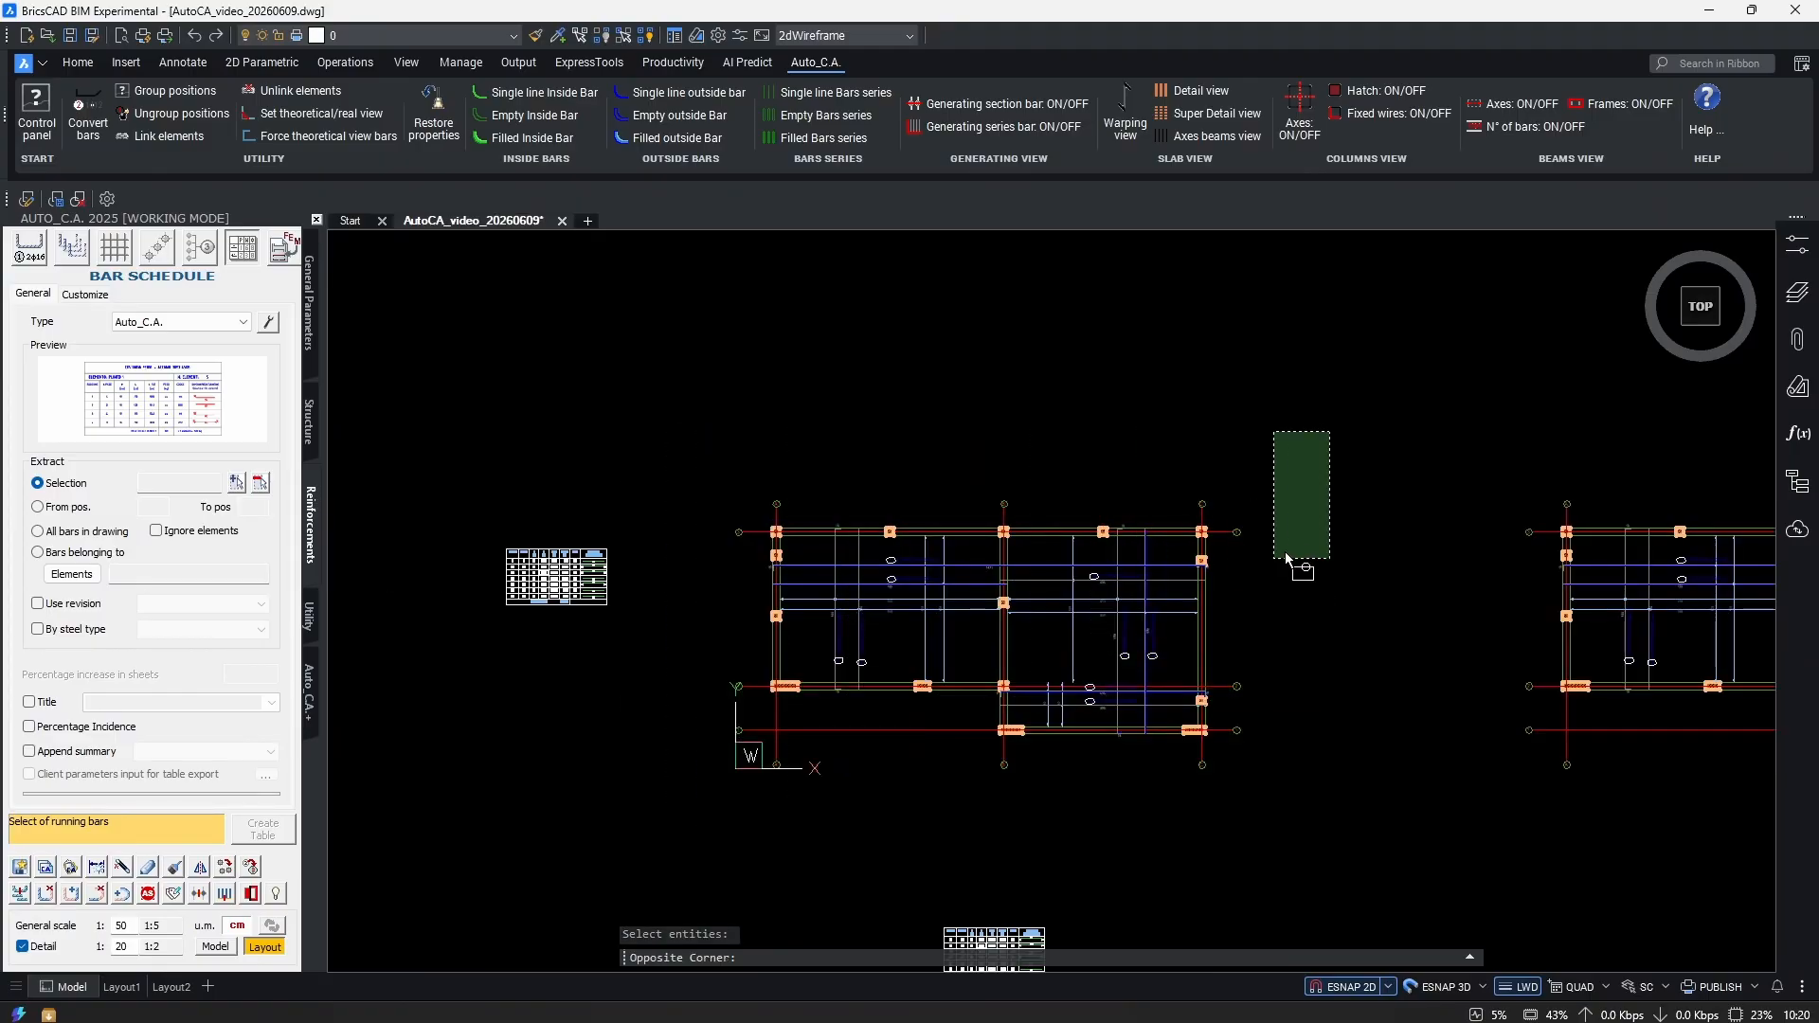
click(769, 752)
key(Return)
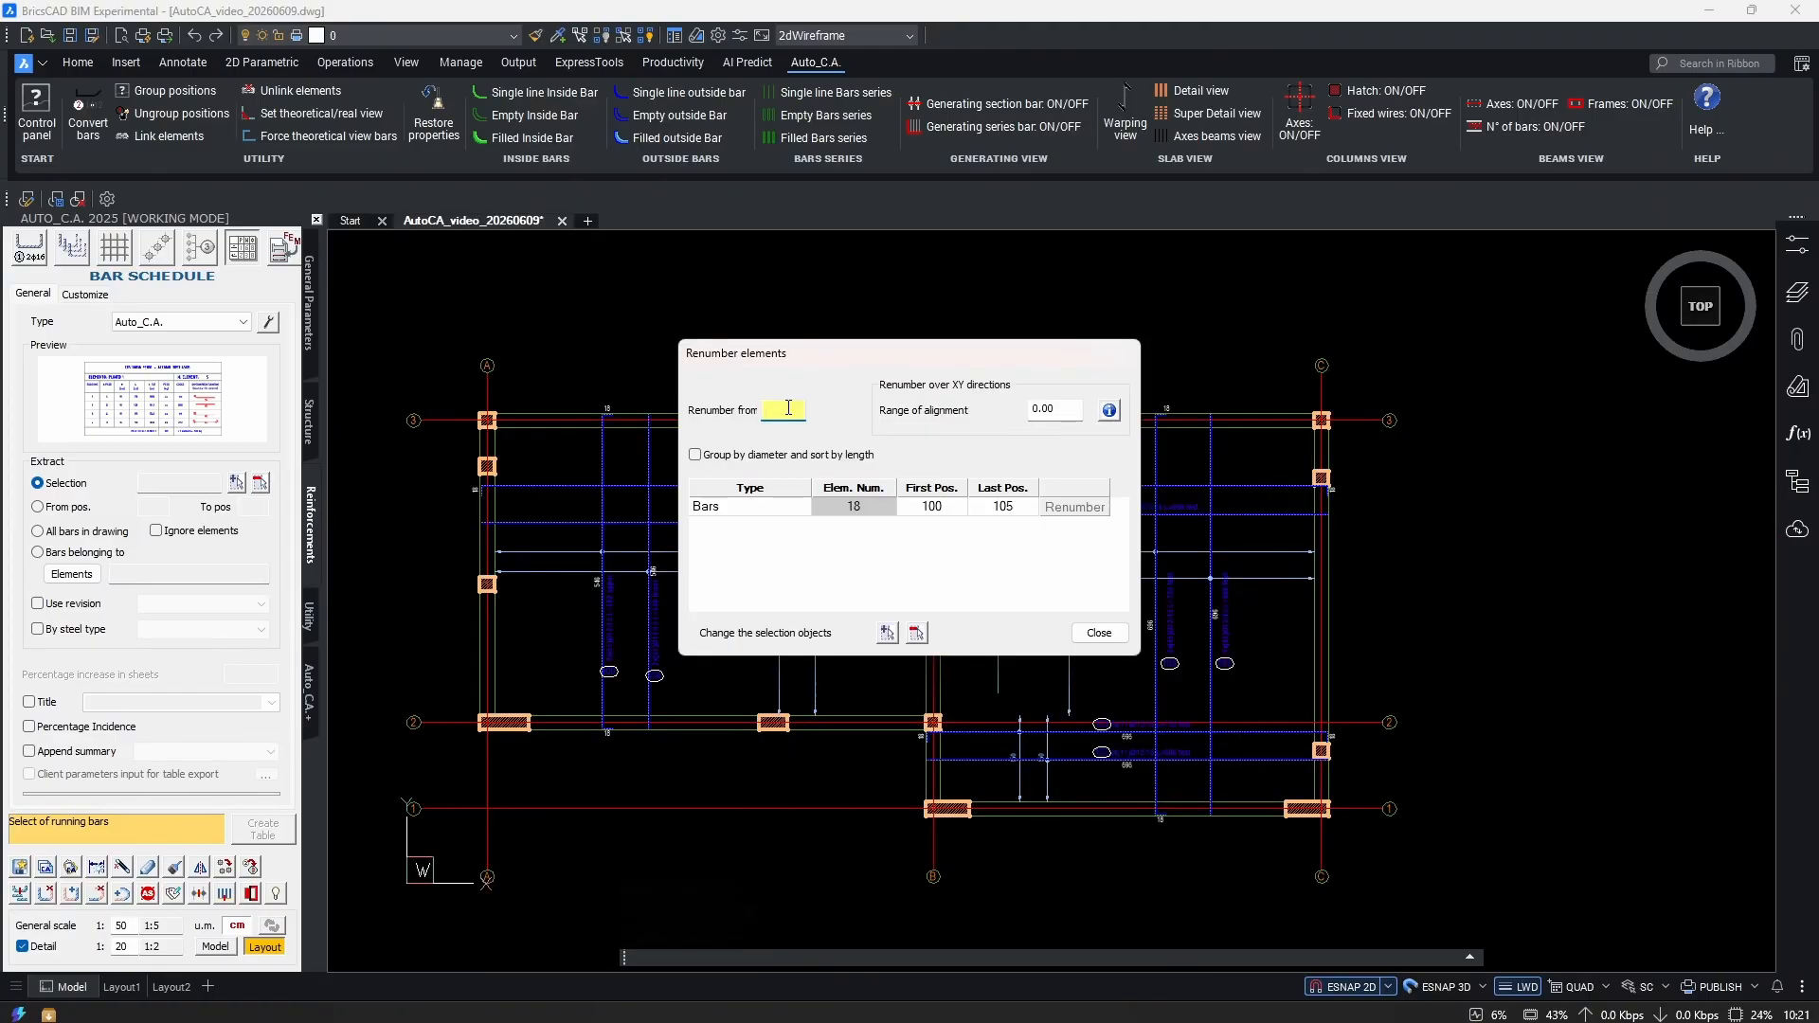
Renumber the bars from 2 so positions run 200–205, then close the dialog.
text(200)
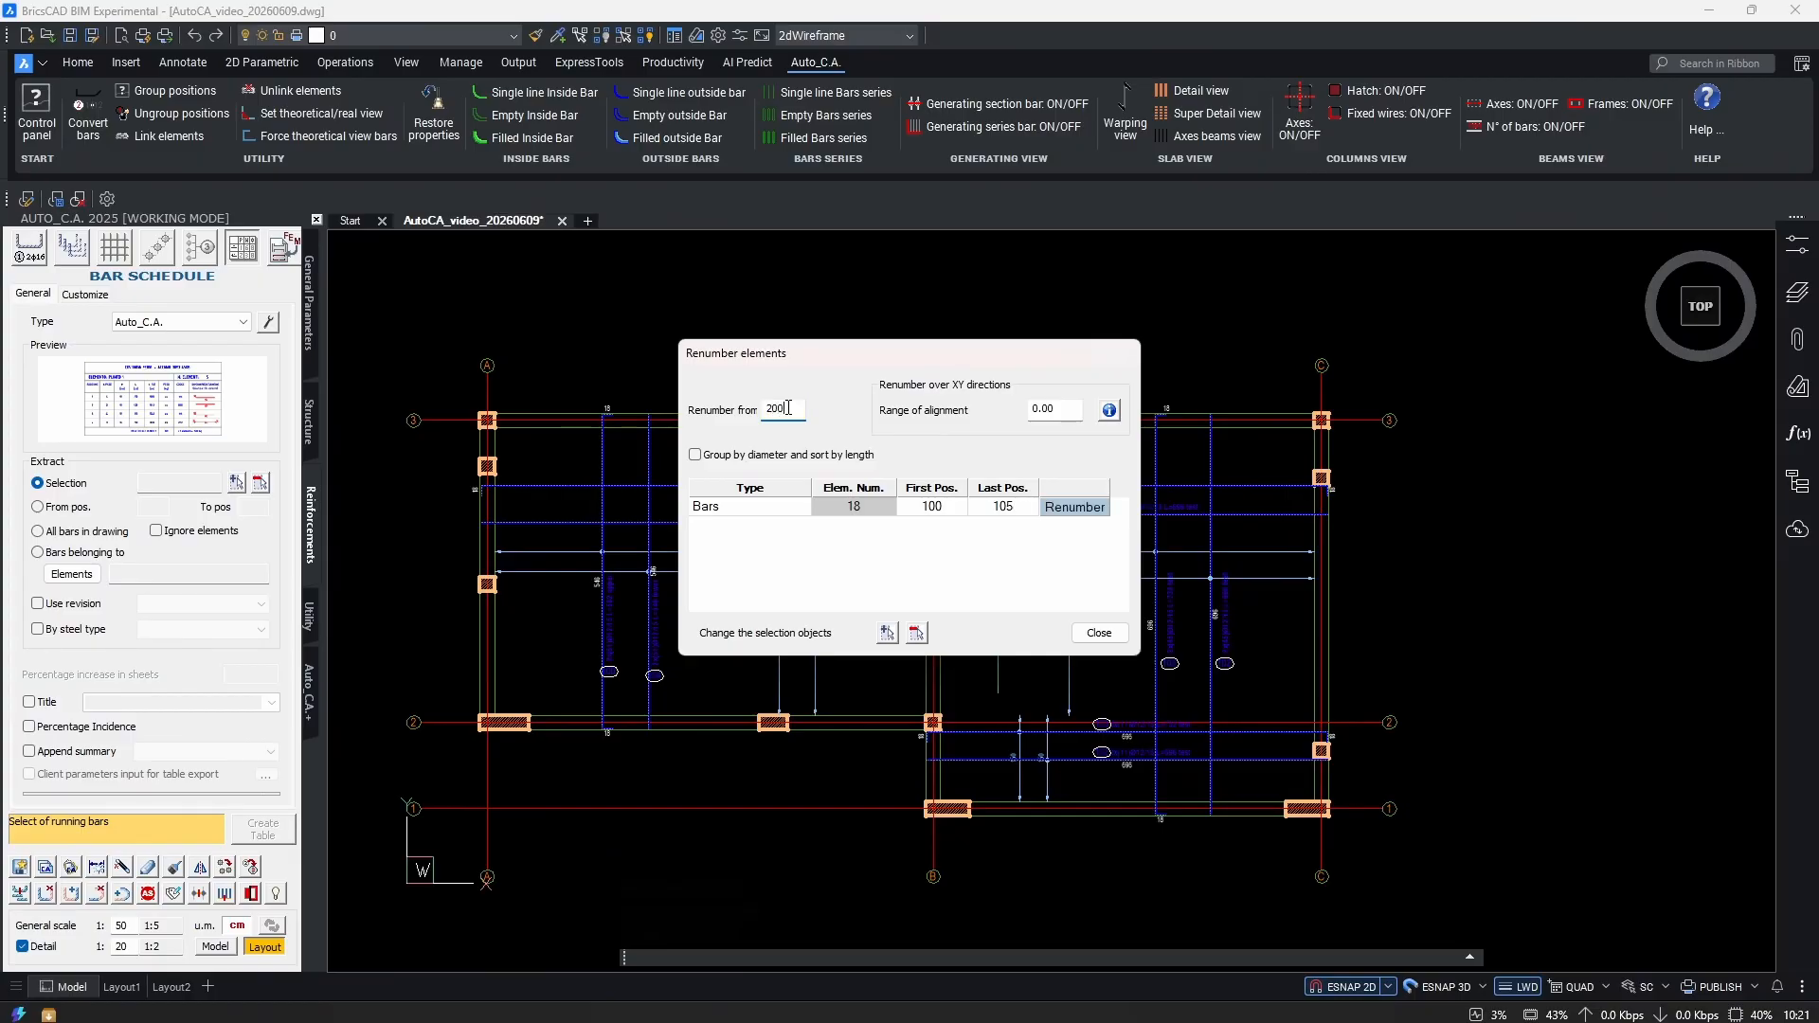
click(1063, 514)
click(1097, 633)
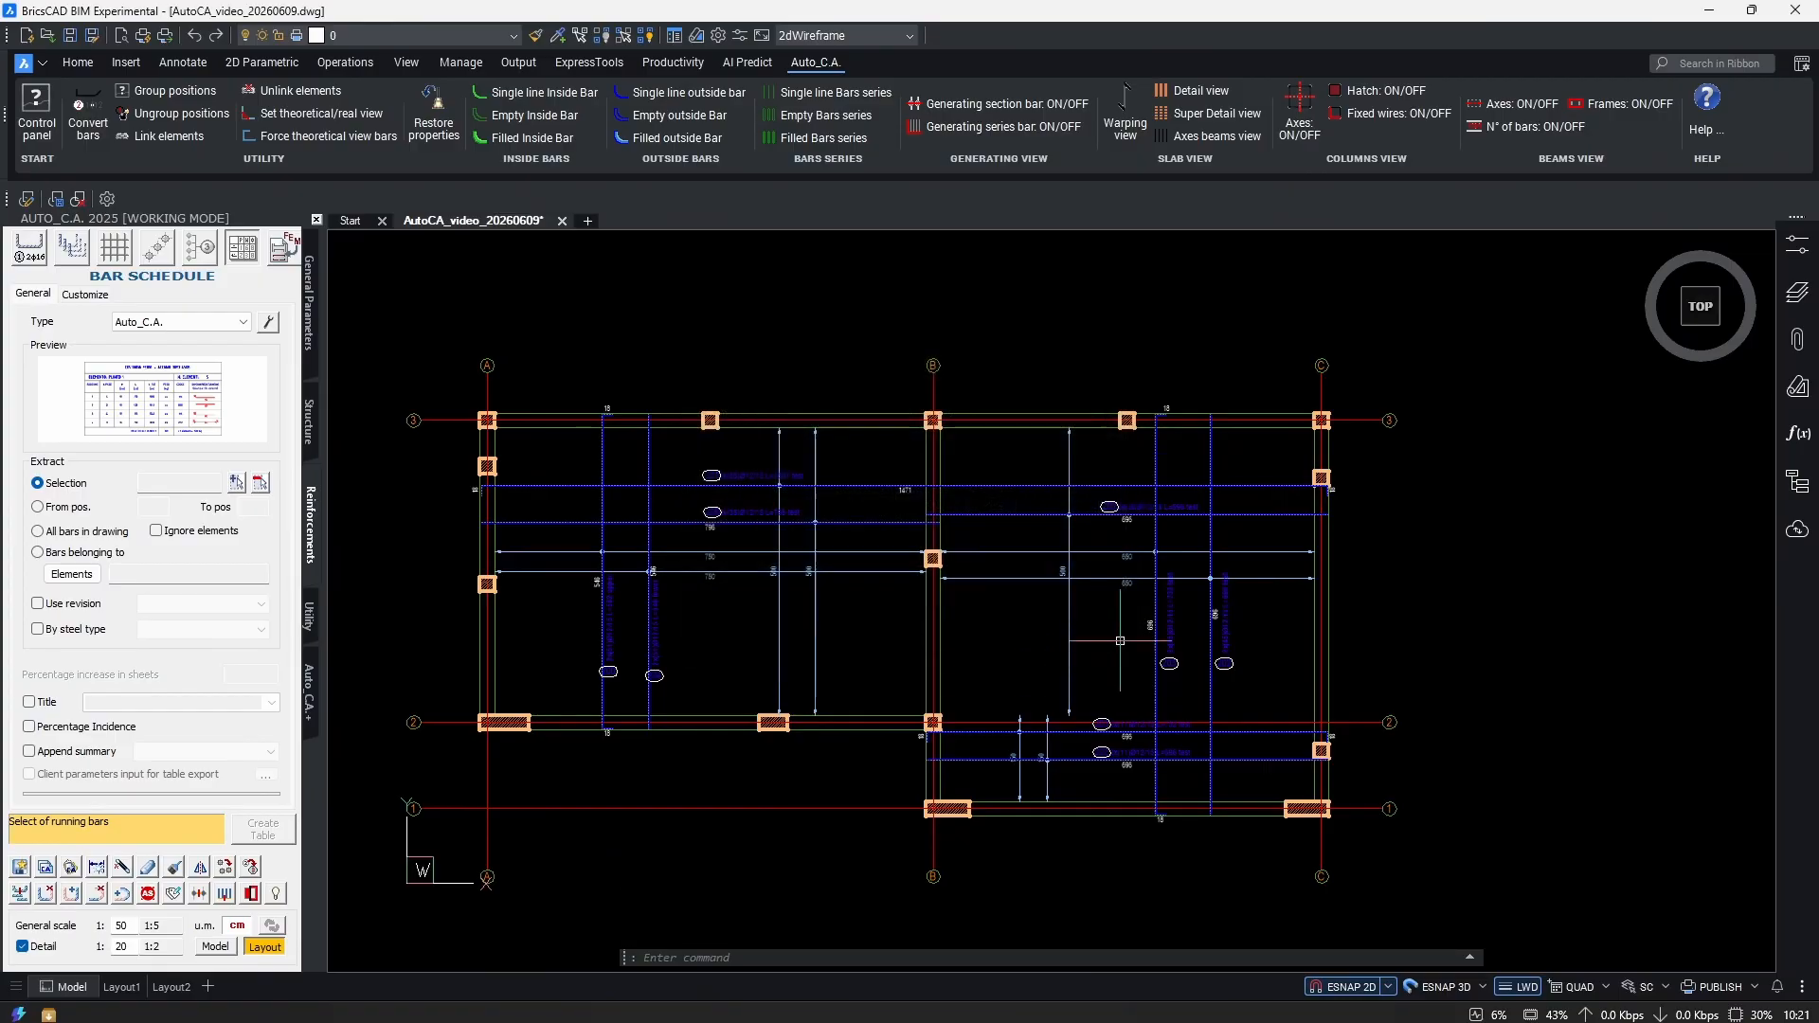
scroll(1232, 744, up, 5)
scroll(1080, 739, down, 1)
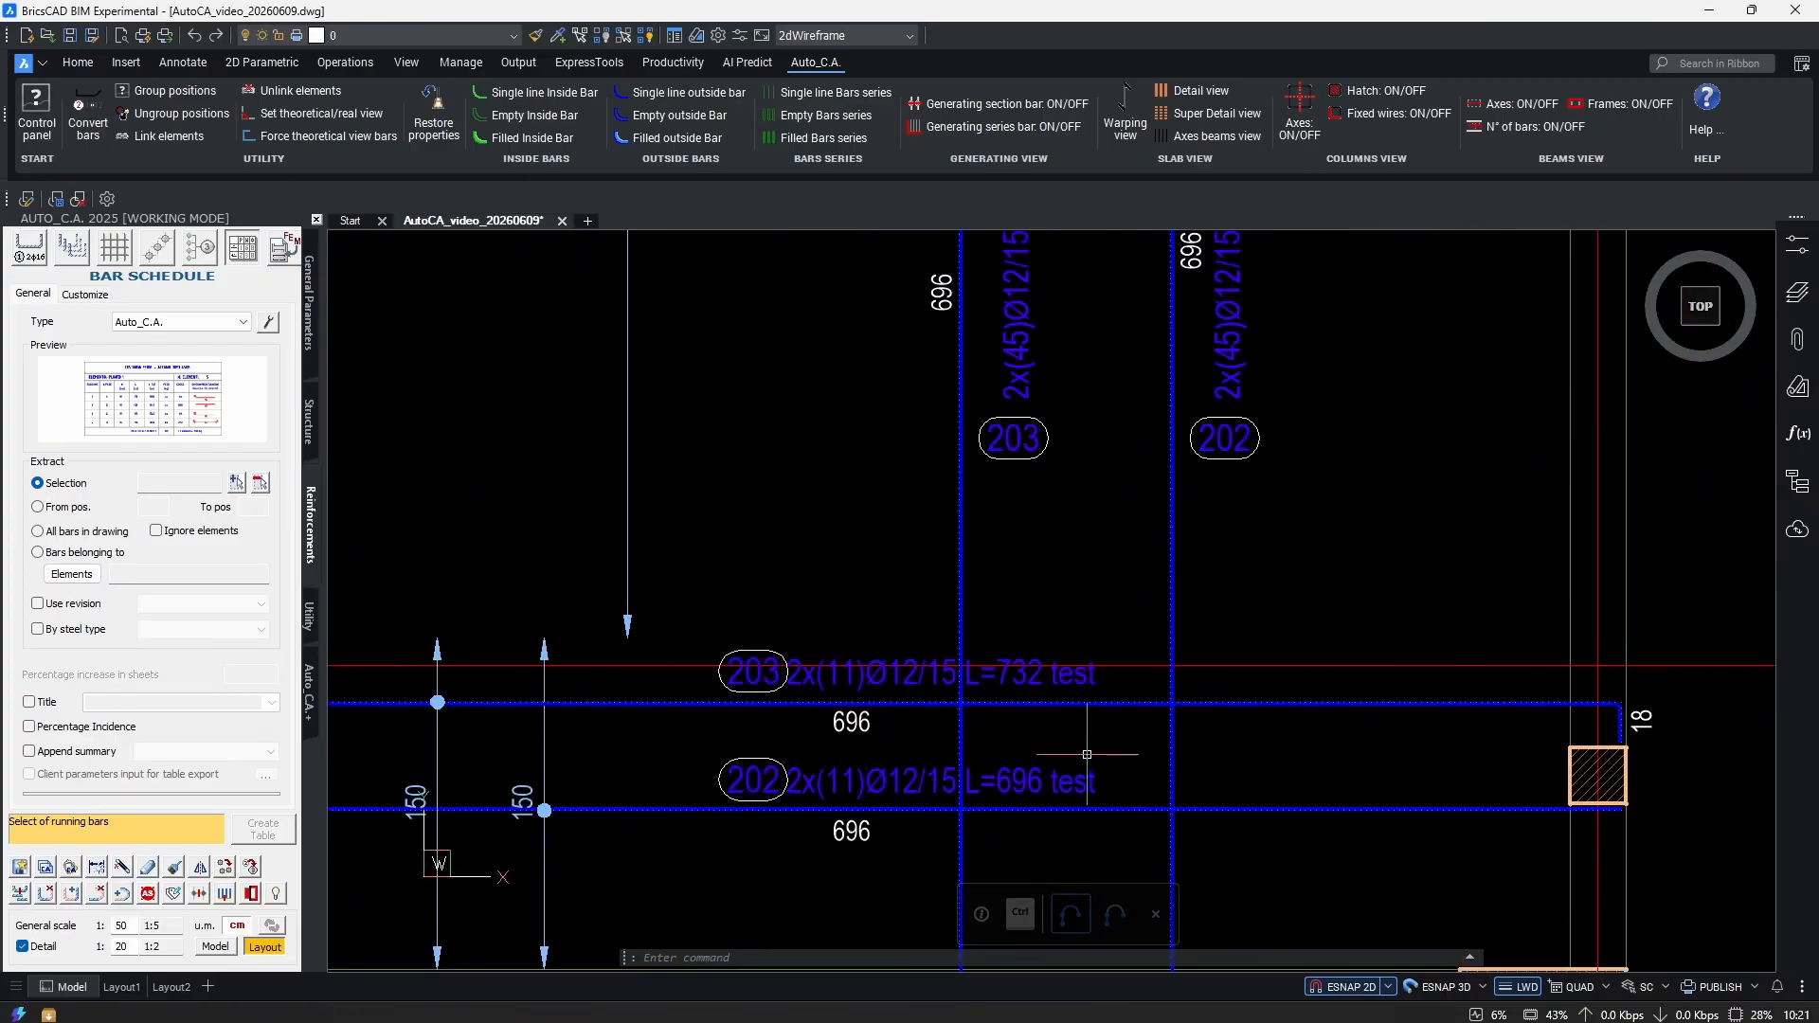
scroll(1080, 729, down, 3)
scroll(1077, 710, up, 2)
scroll(1061, 703, up, 3)
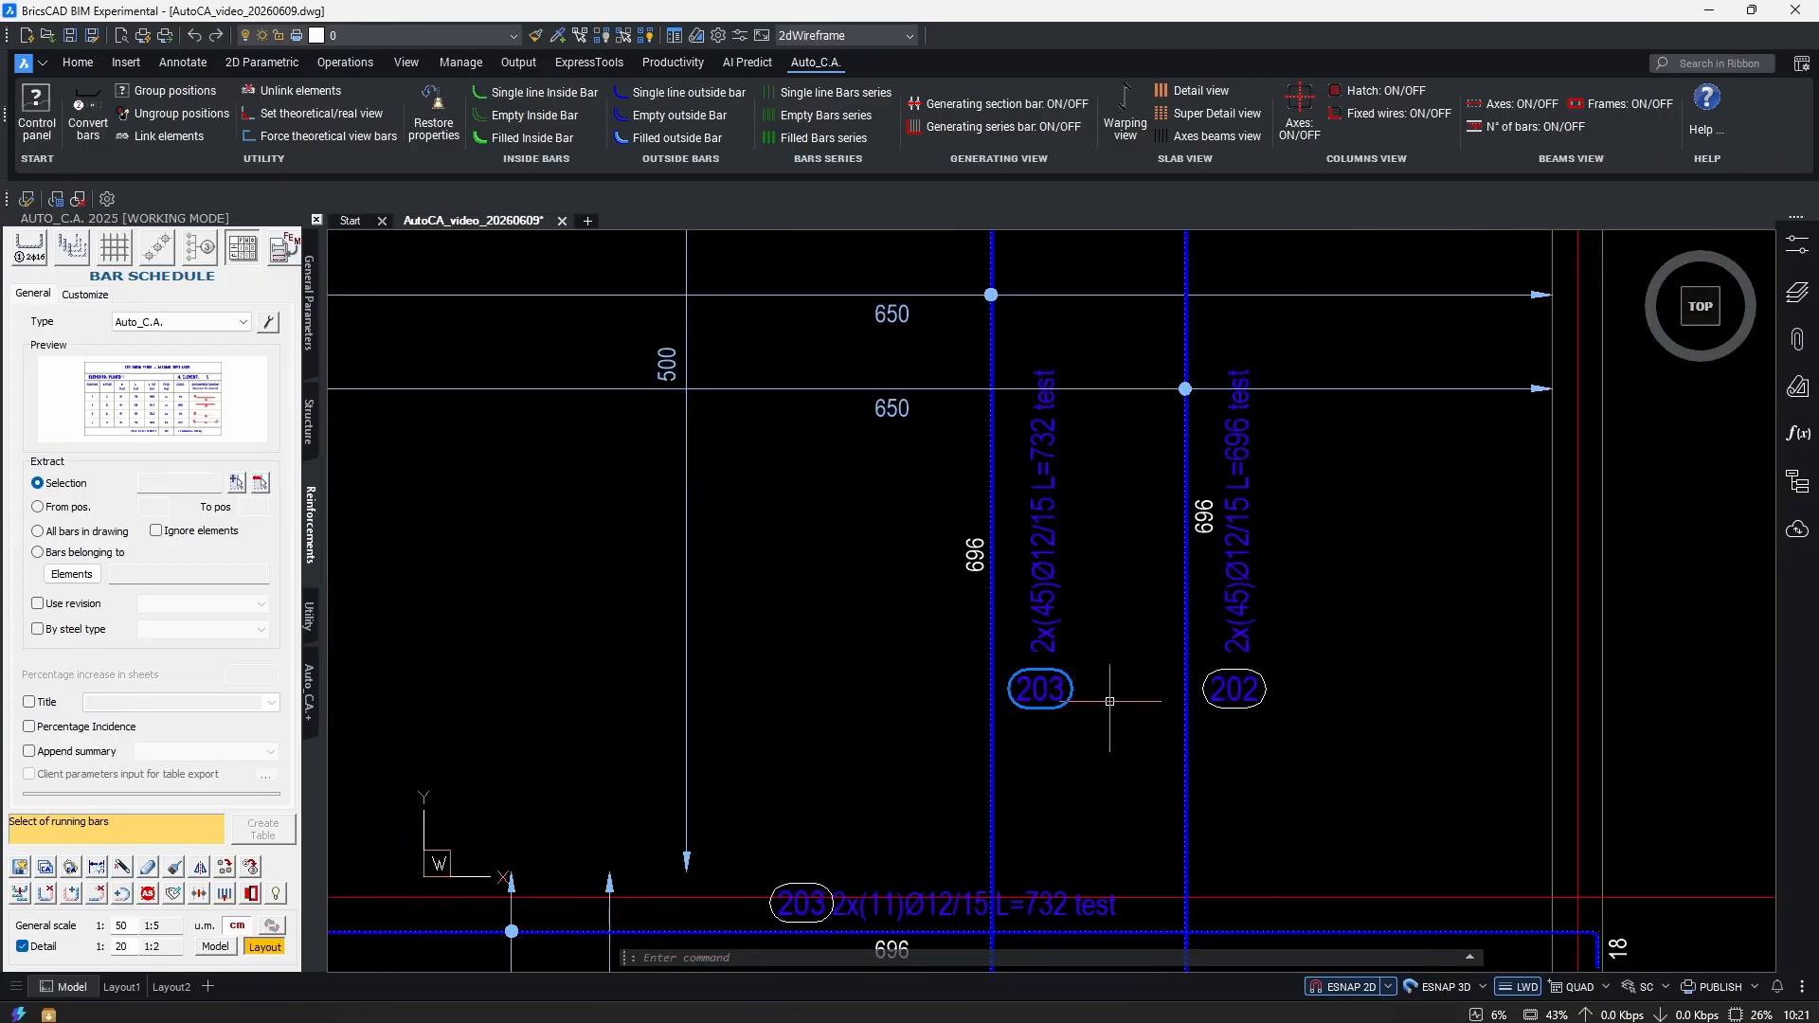
scroll(1326, 644, down, 5)
scroll(1372, 627, down, 3)
scroll(754, 671, up, 4)
scroll(671, 723, down, 3)
middle_drag(1350, 752, 768, 726)
scroll(1219, 650, up, 2)
scroll(1203, 664, down, 3)
scroll(1198, 698, up, 1)
scroll(895, 674, up, 1)
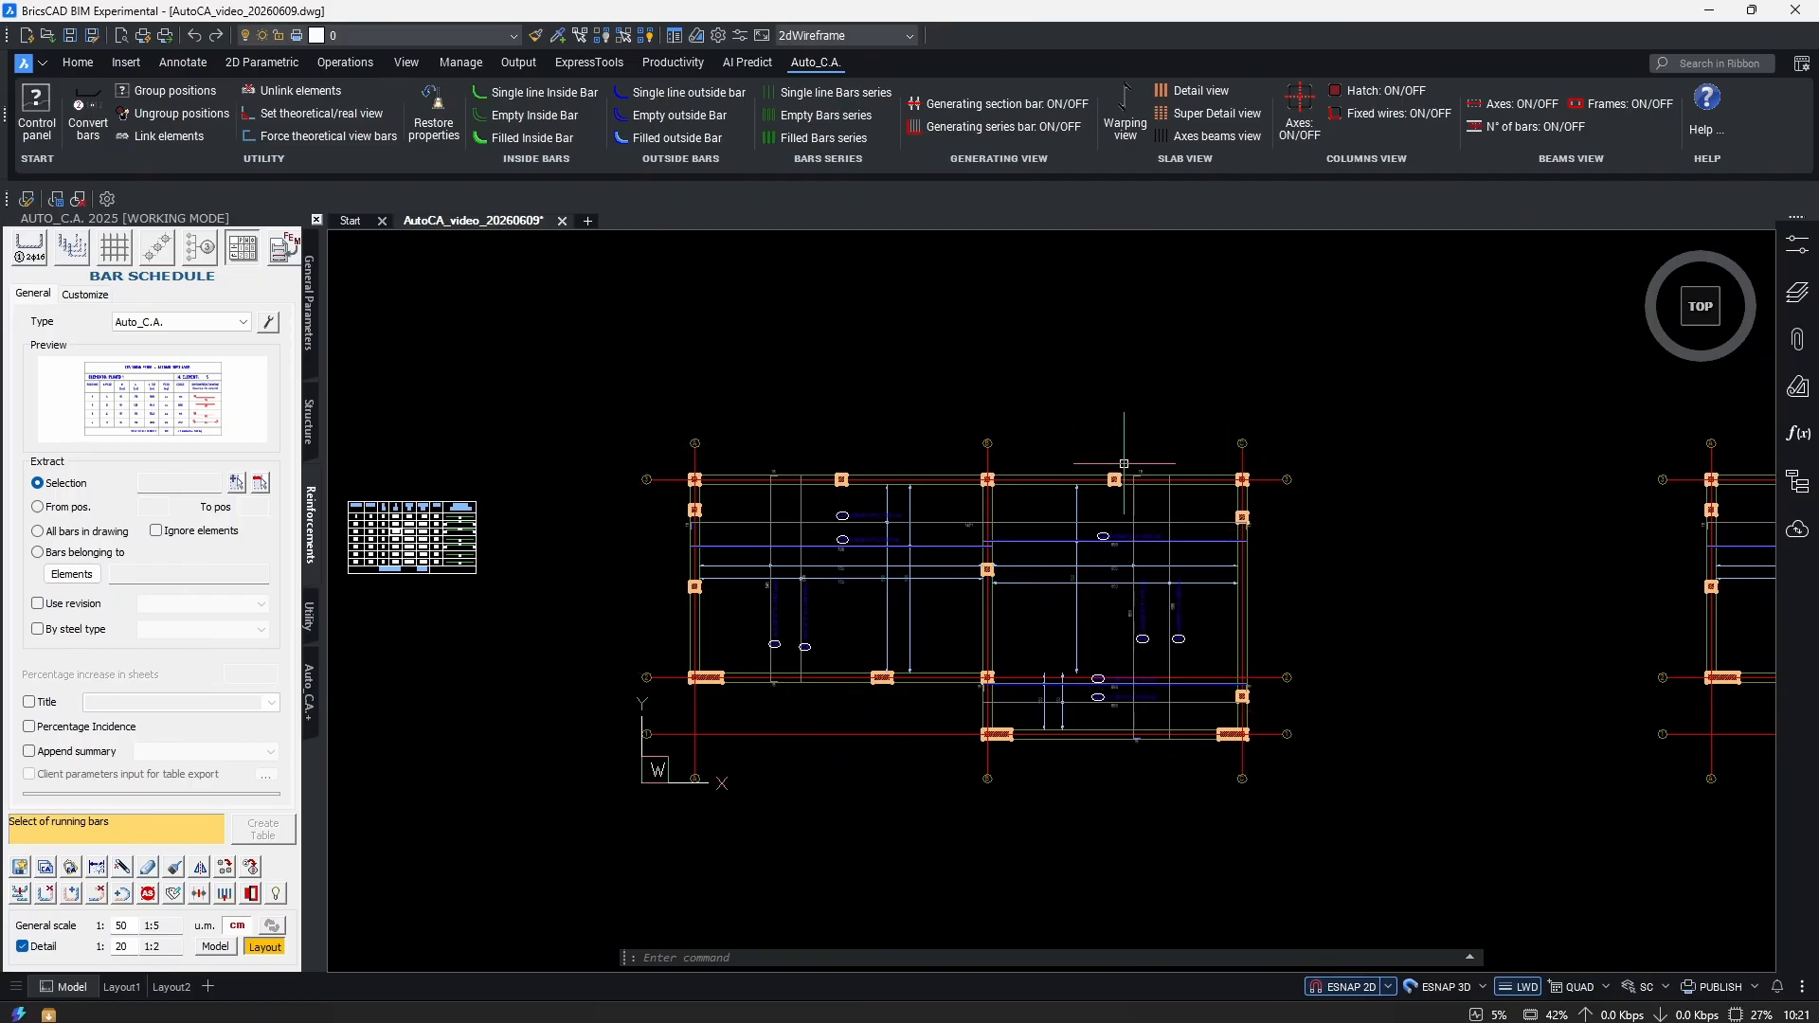
middle_drag(1118, 514, 986, 521)
scroll(1175, 511, up, 3)
scroll(1175, 512, up, 2)
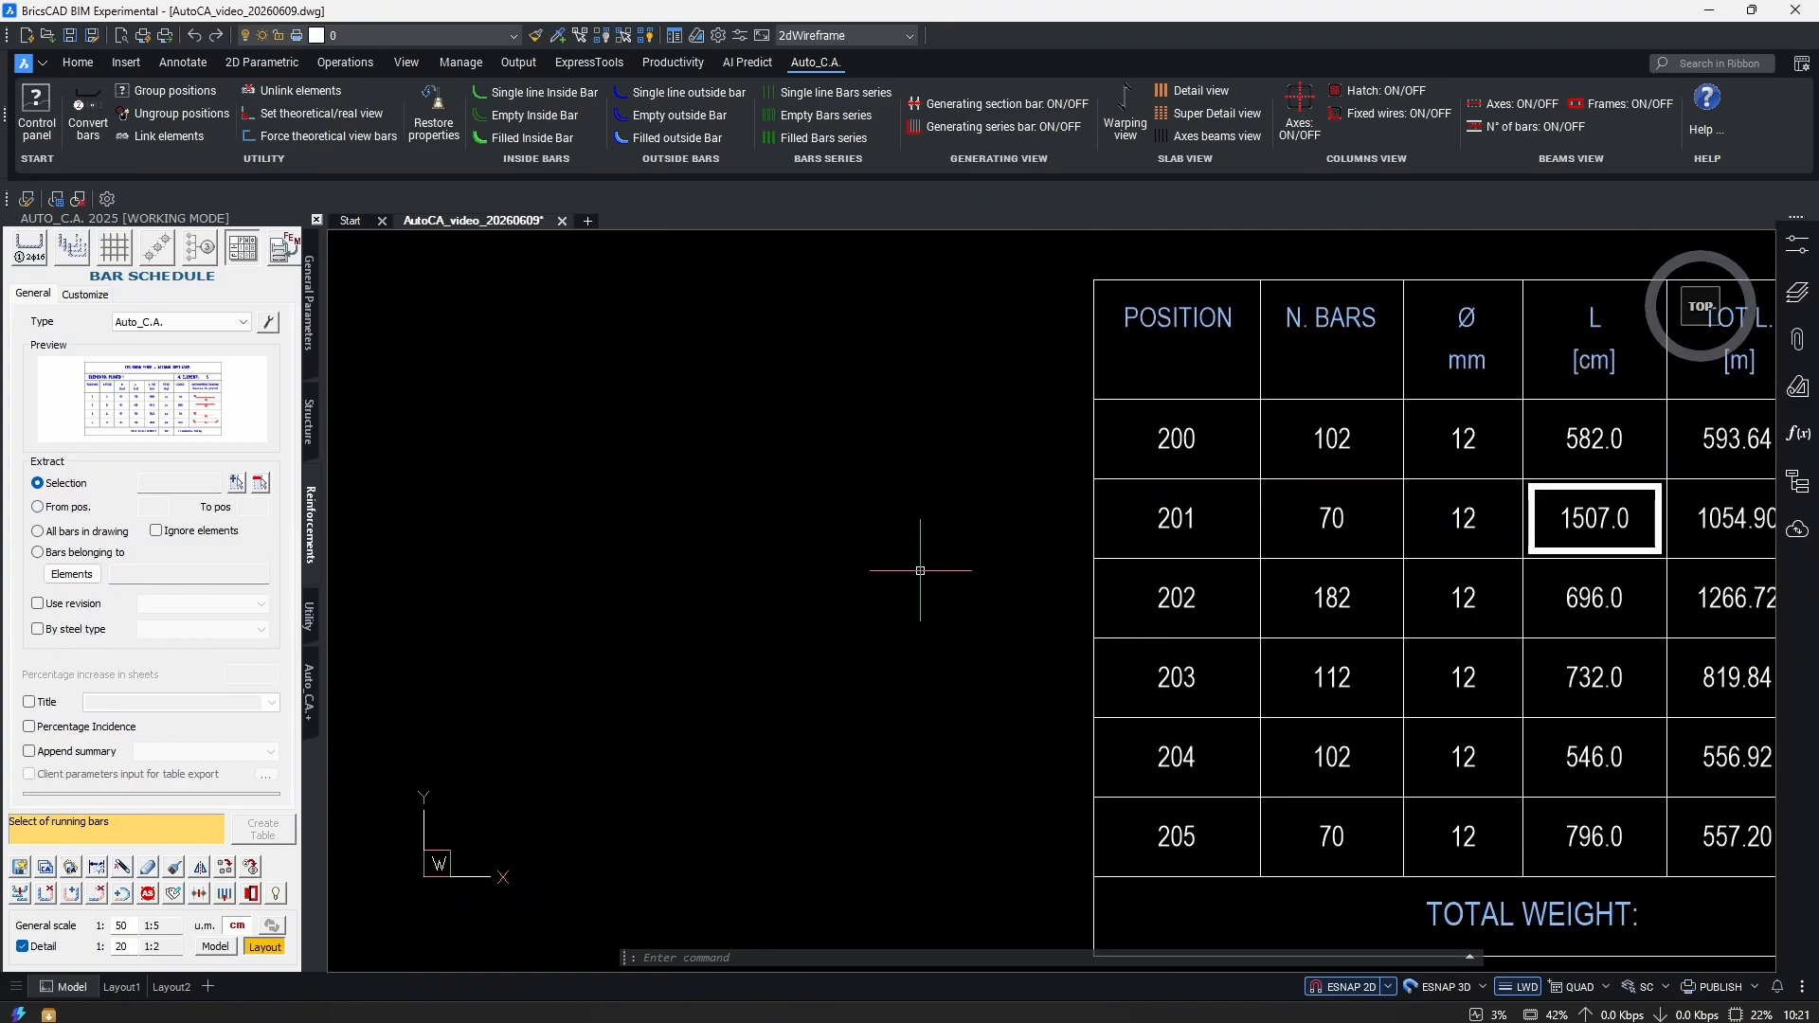
scroll(920, 570, down, 5)
mouse_move(833, 609)
middle_down()
mouse_move(1241, 653)
mouse_move(1006, 669)
mouse_move(1265, 605)
middle_up()
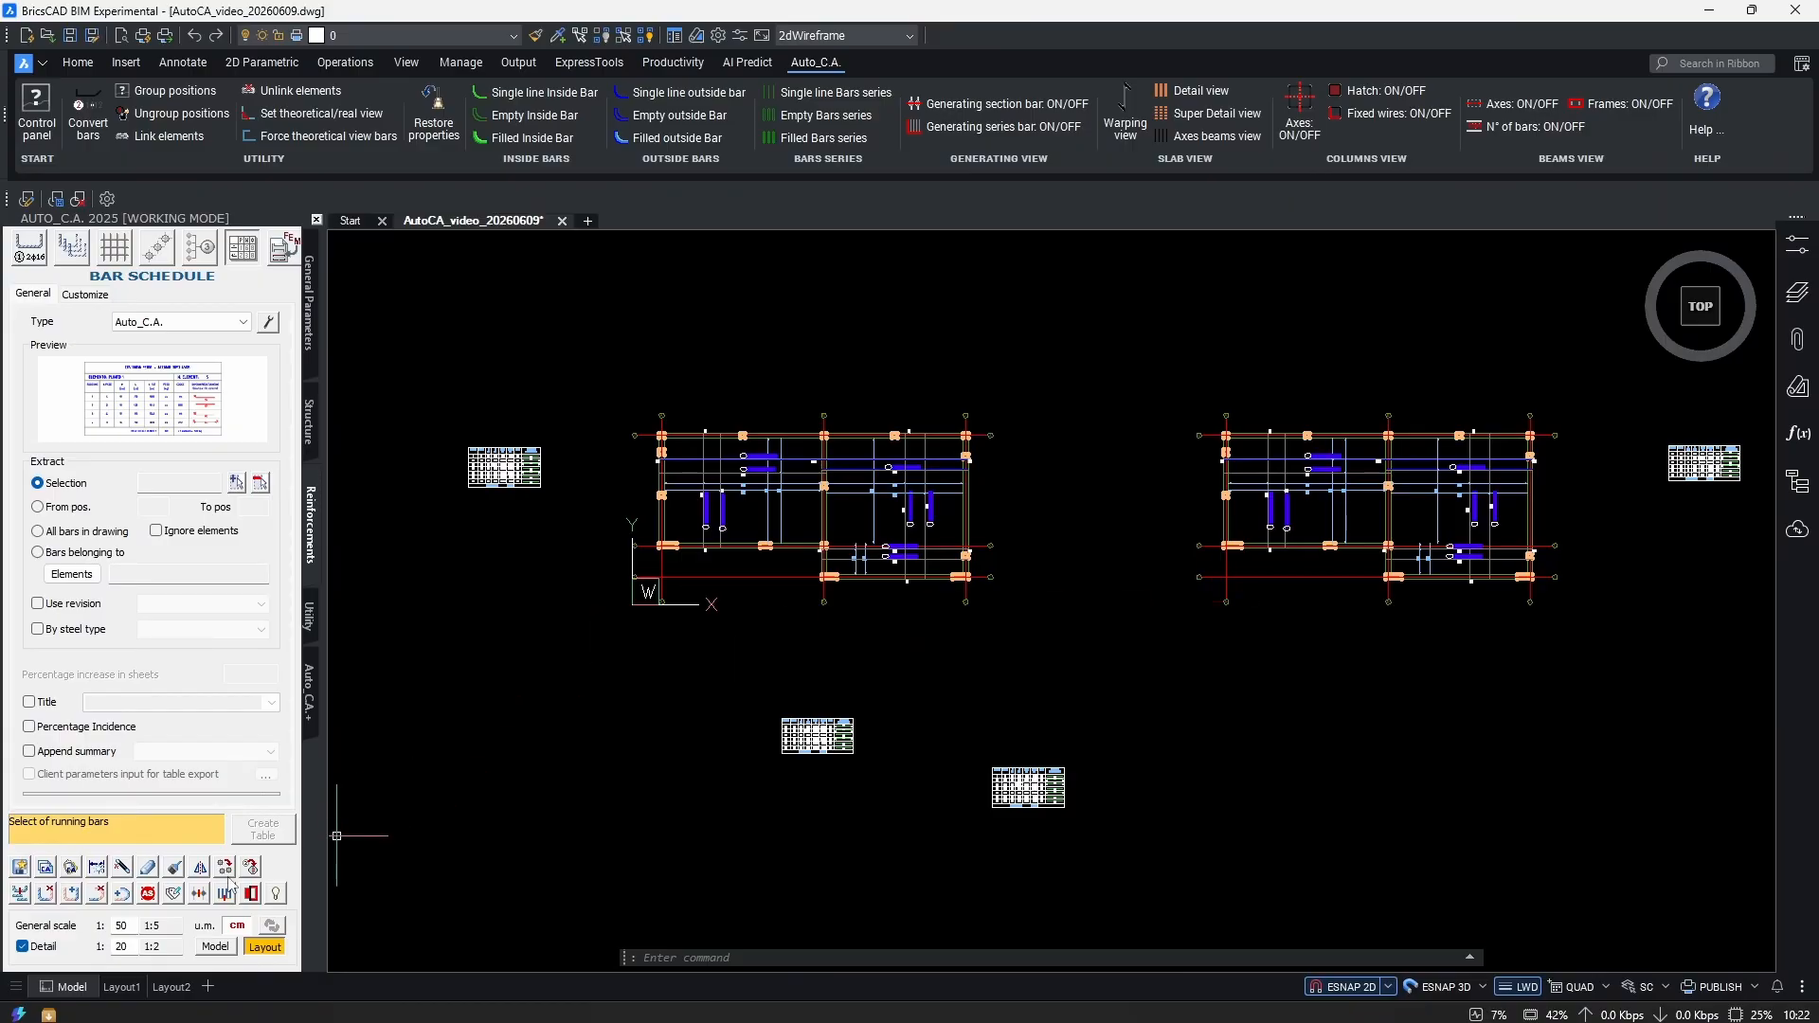
Window-select the left plan's 148 bars for assignment to a building element.
click(174, 895)
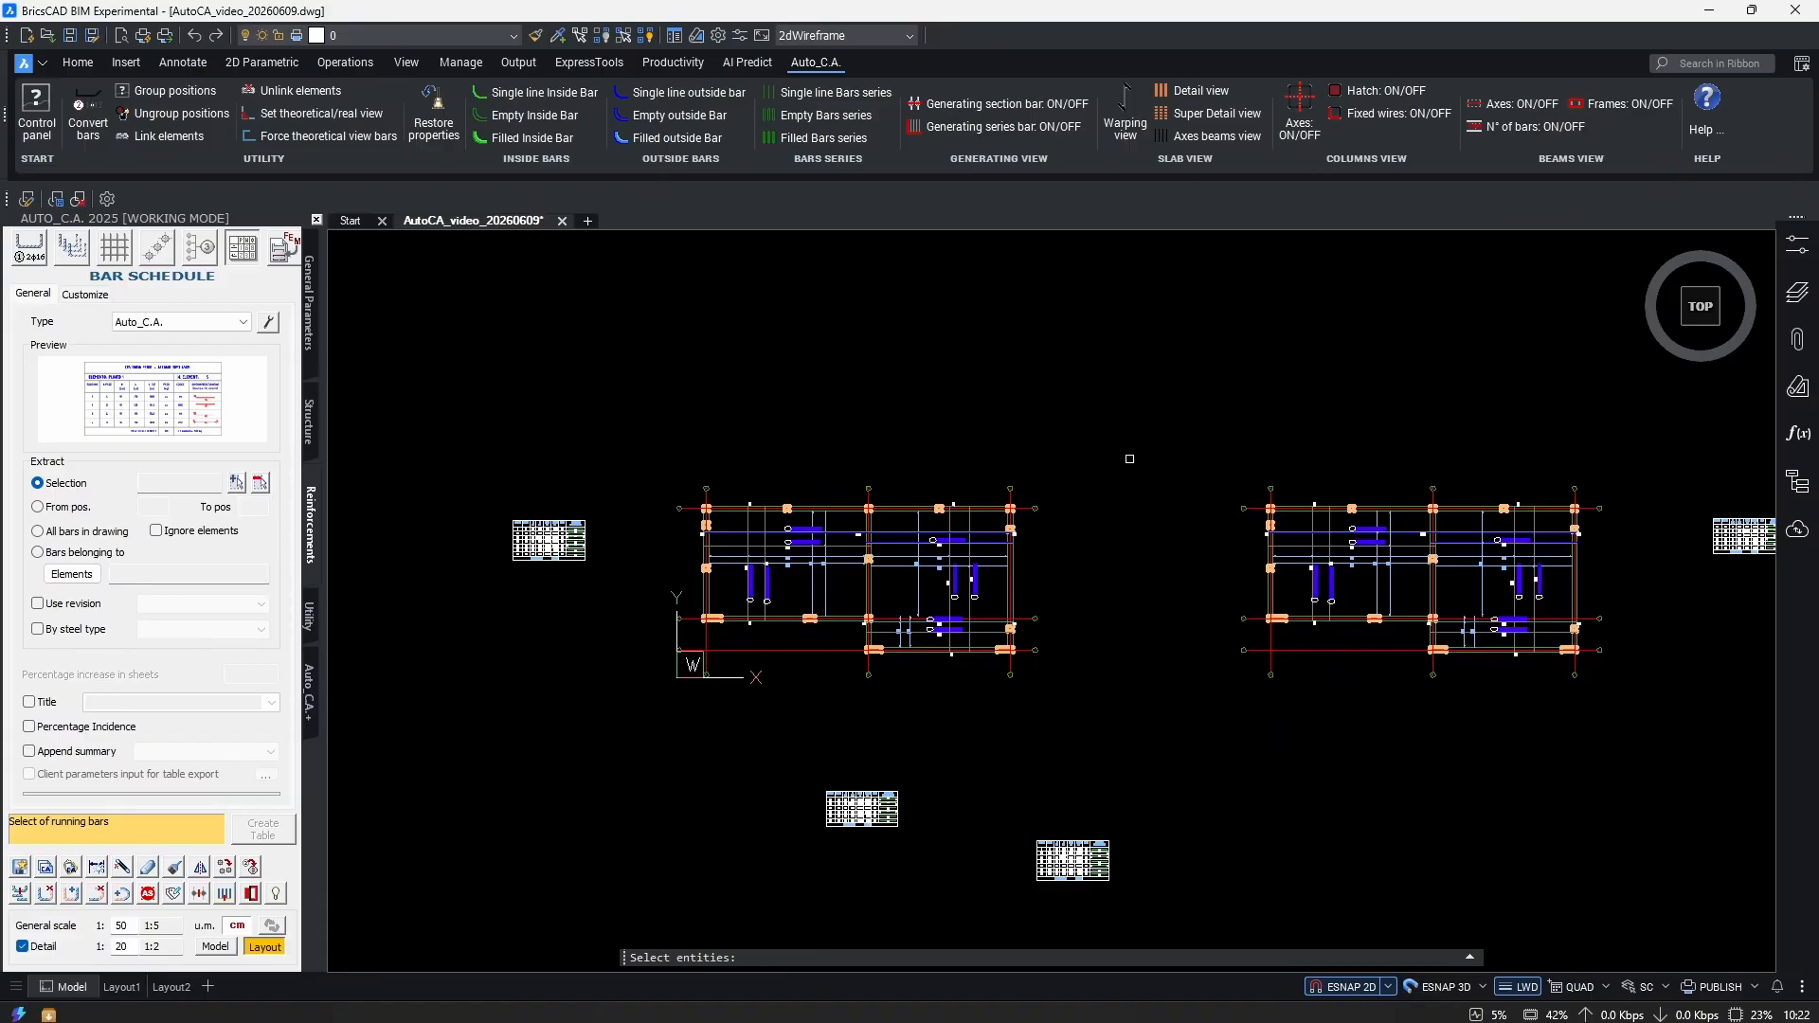
click(1147, 425)
click(675, 717)
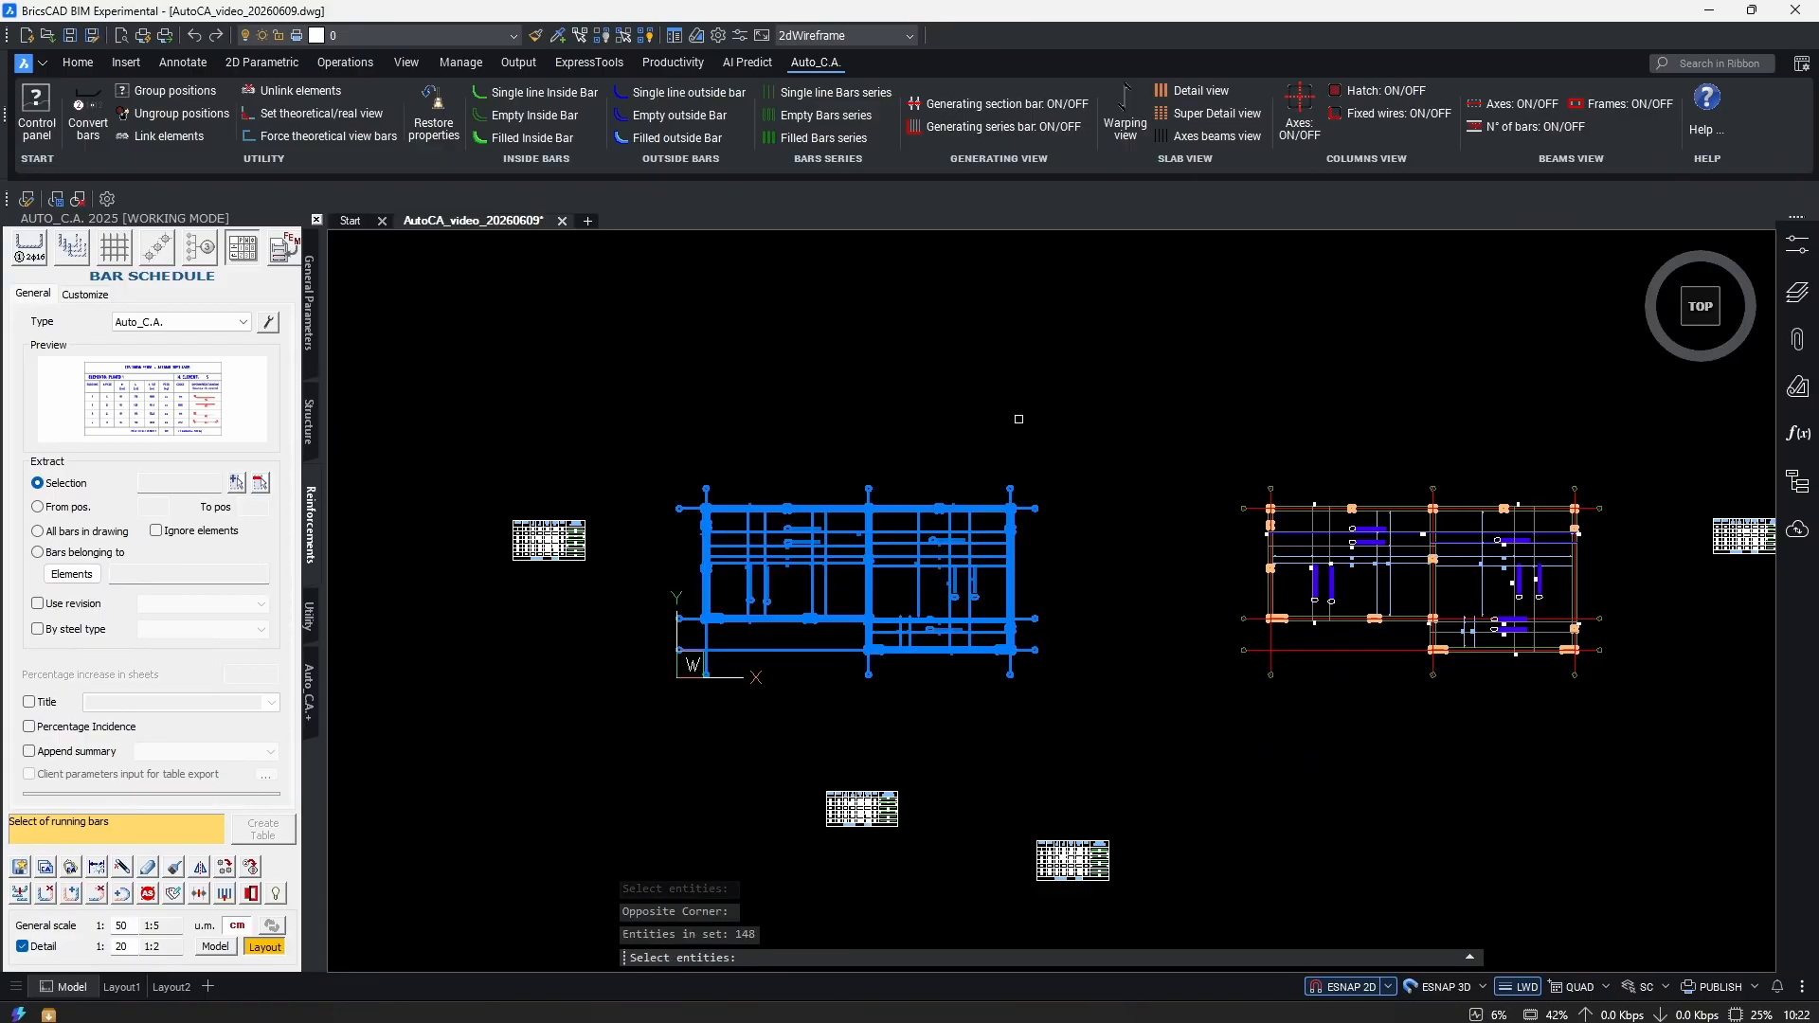
key(Return)
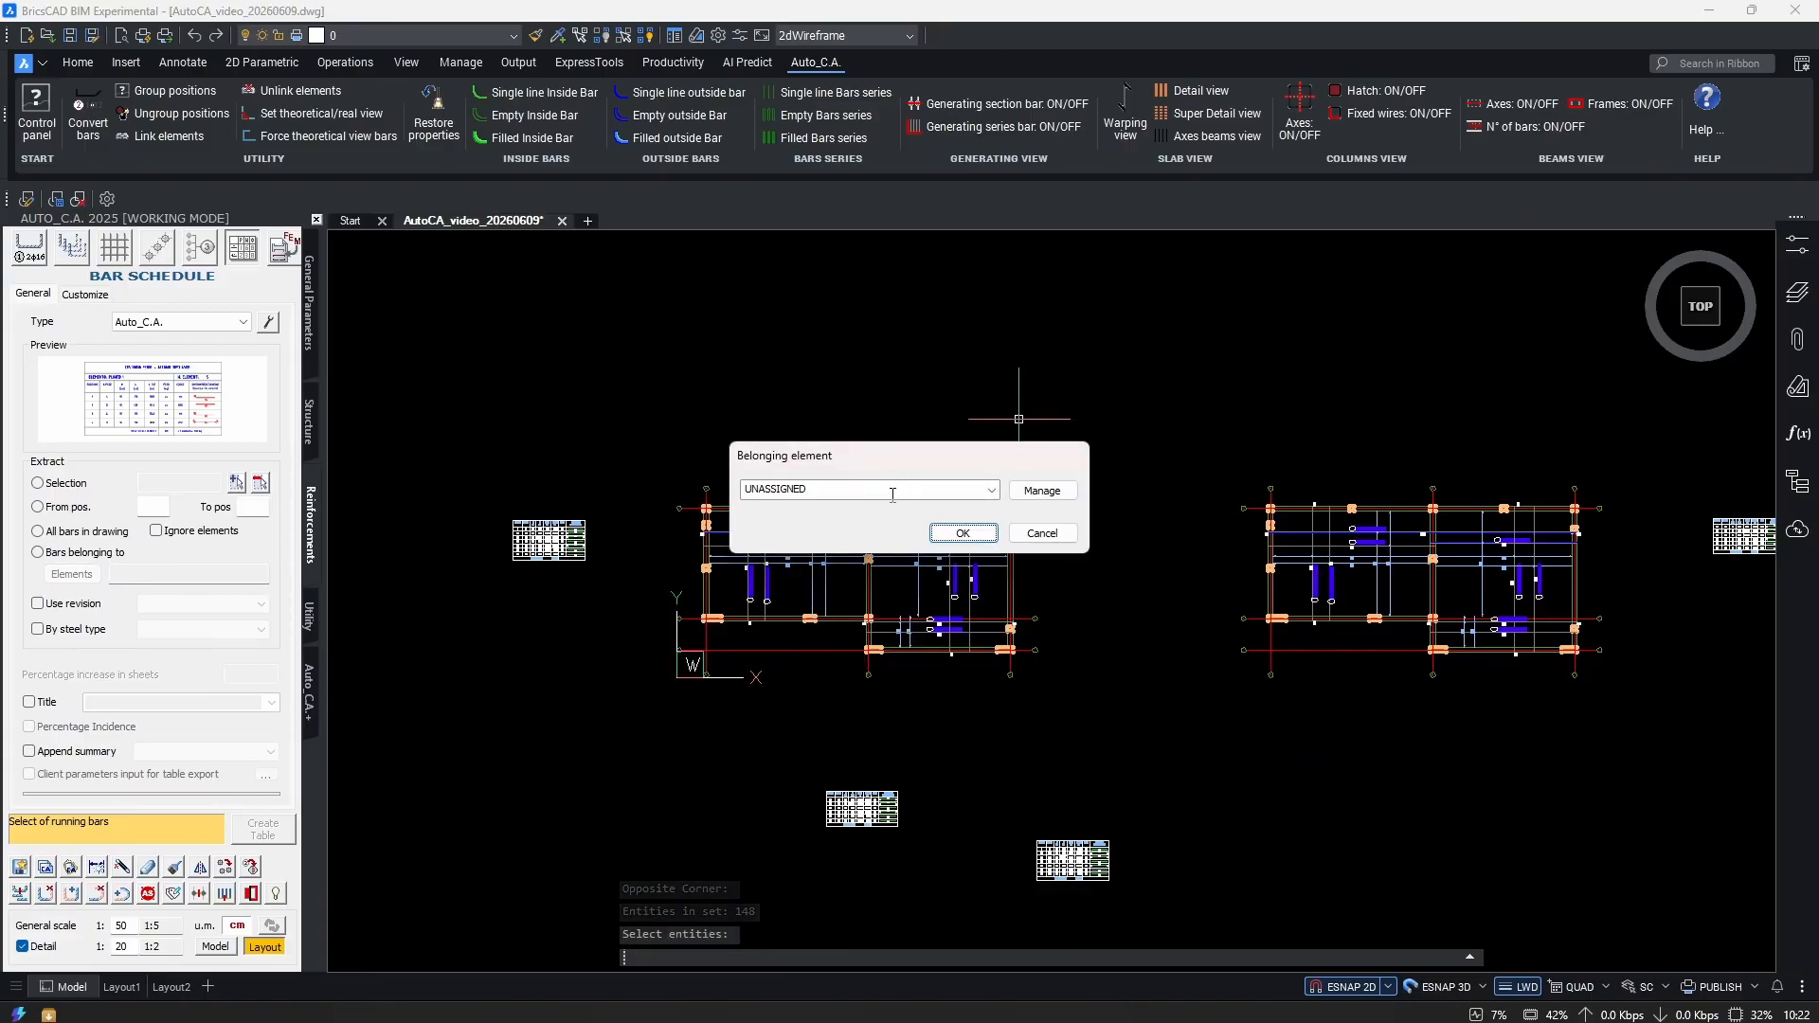
click(991, 490)
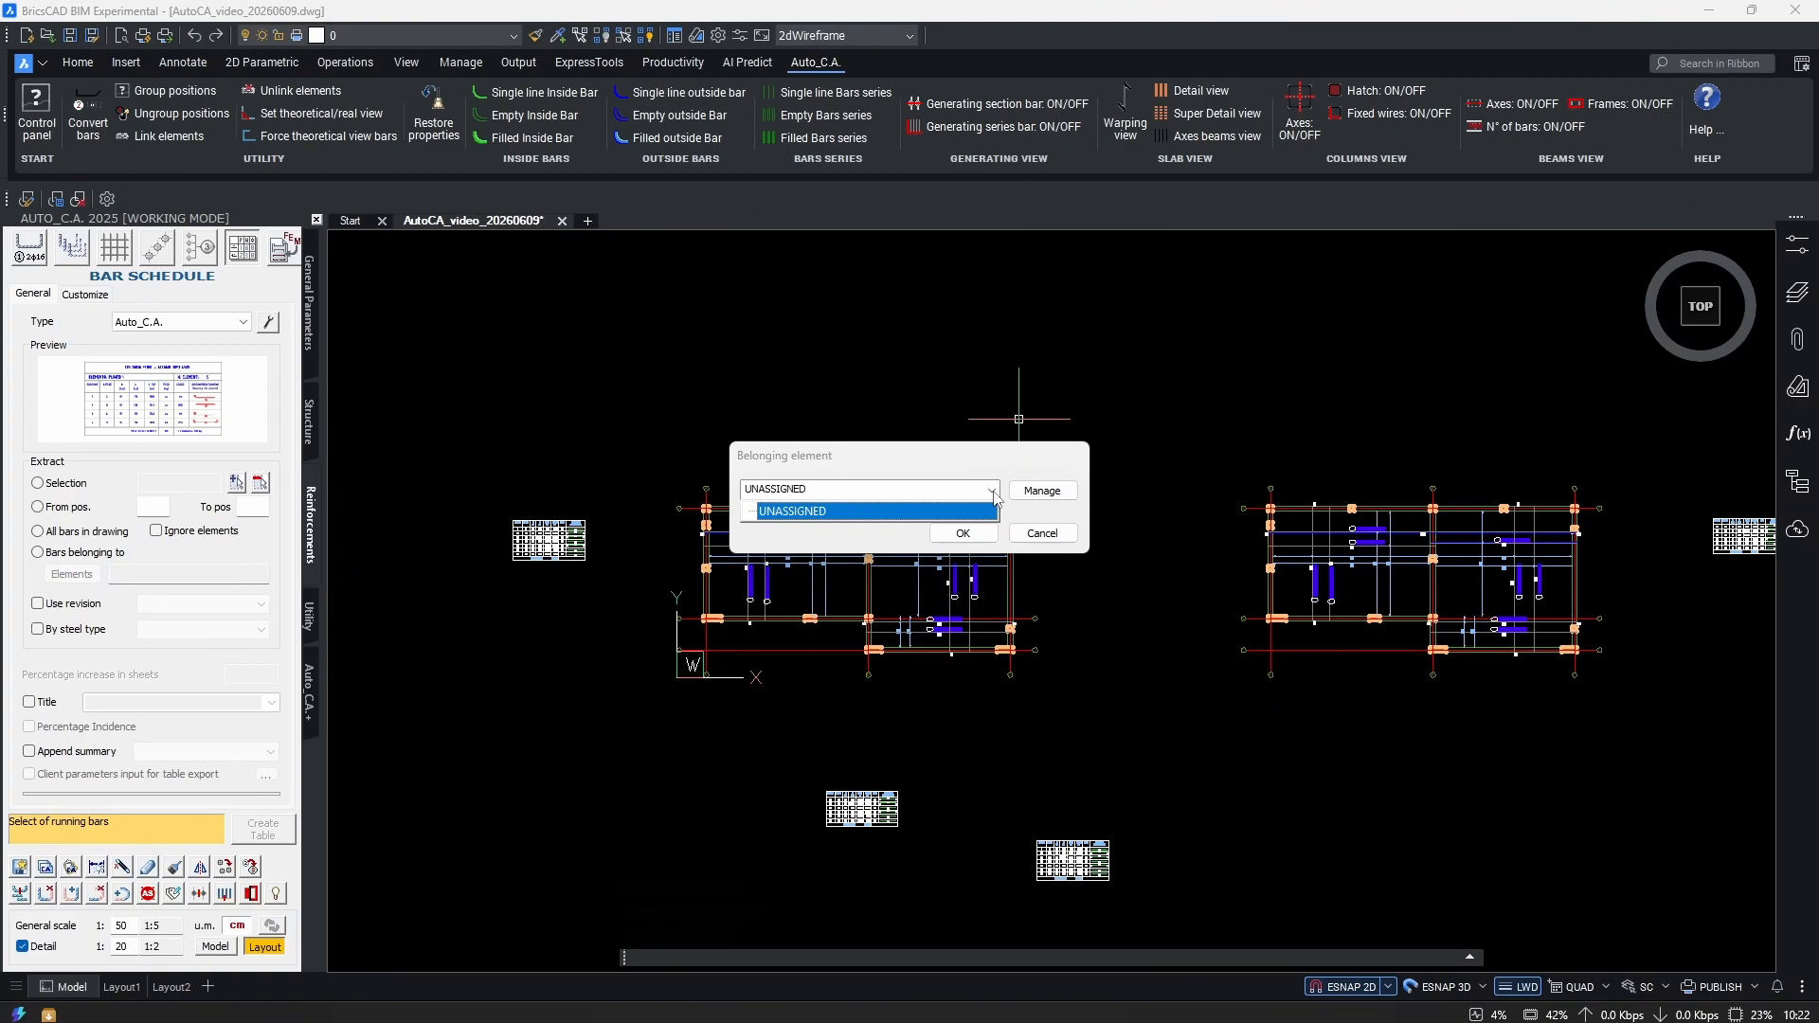
click(993, 493)
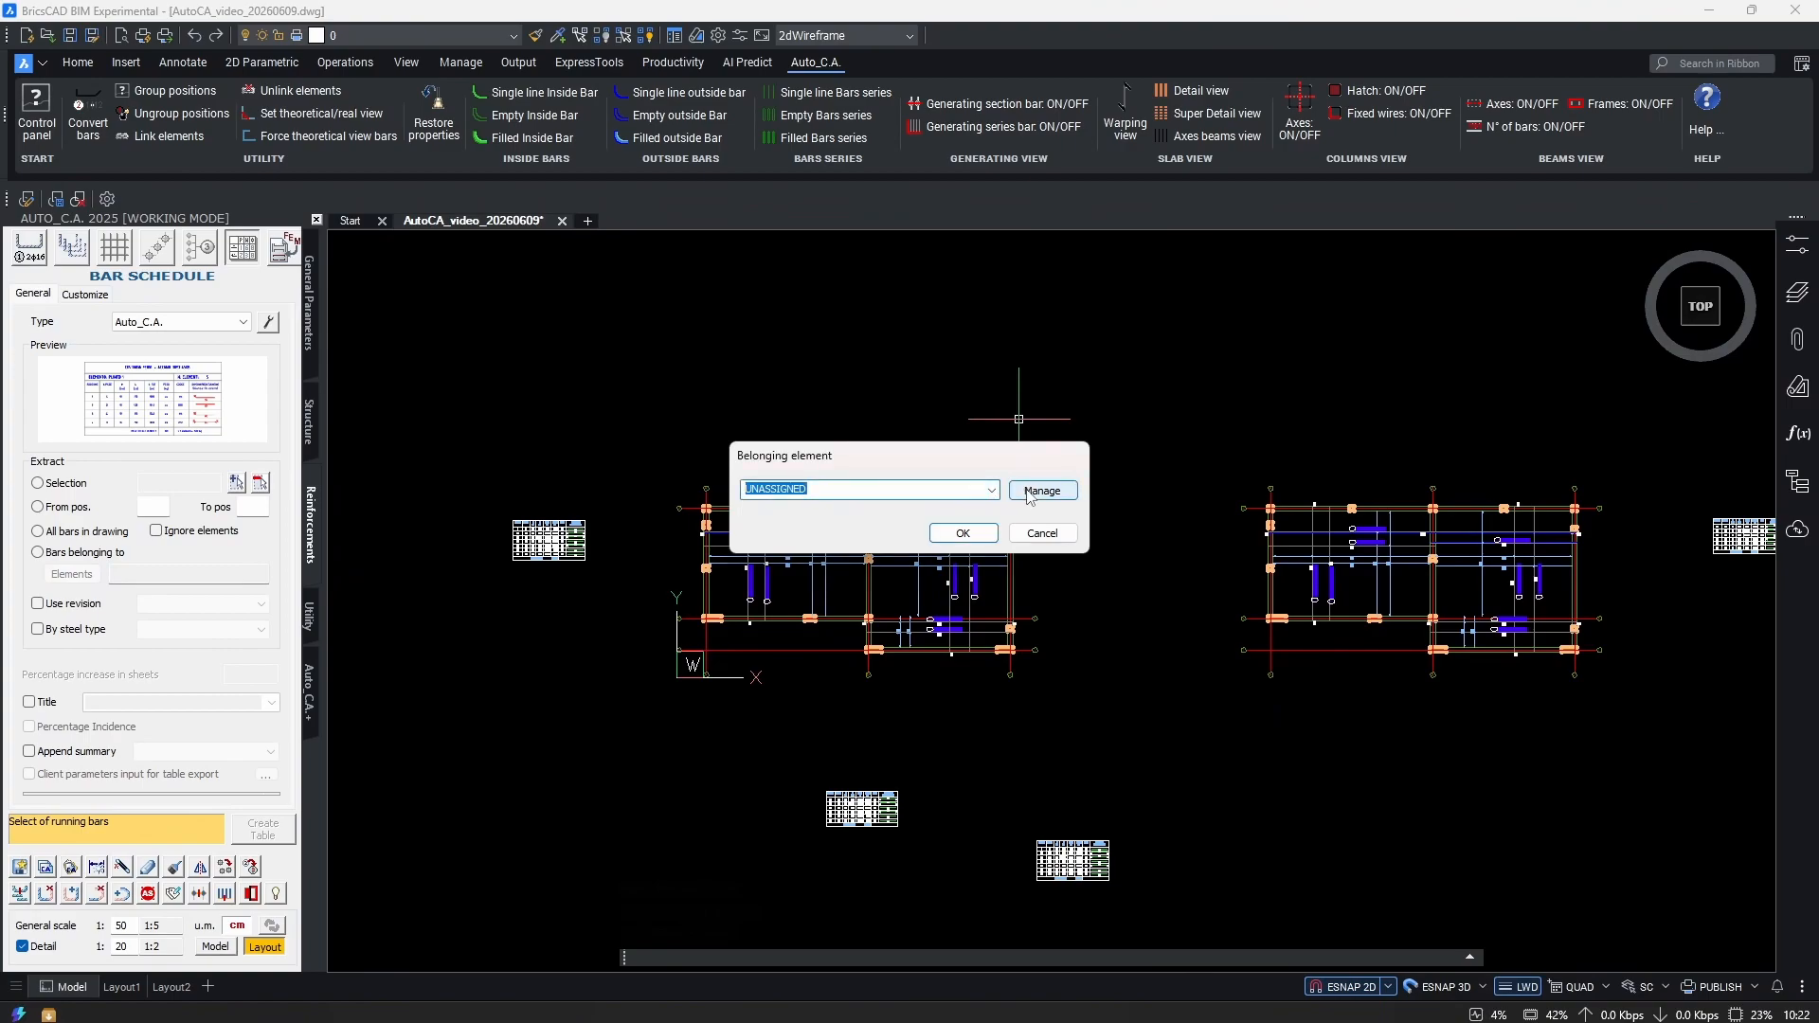
Add a new element category named 'SLabs'.
click(1041, 490)
click(803, 289)
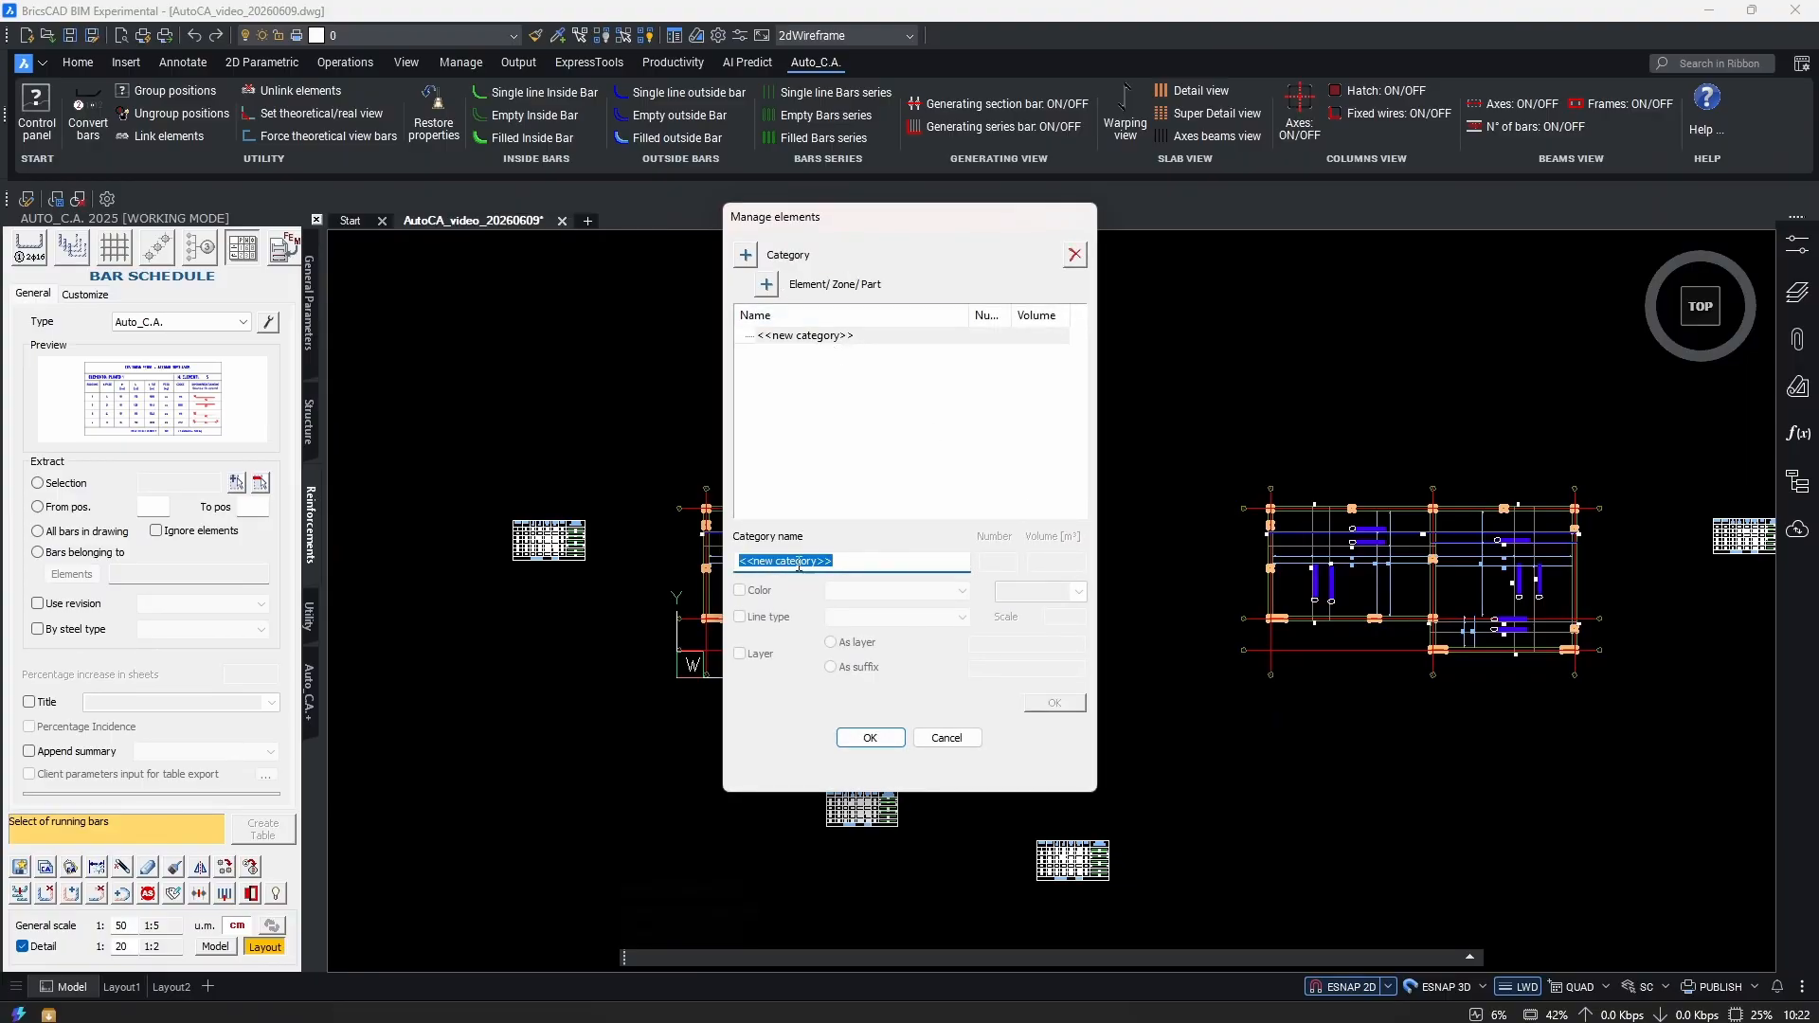
text(SLabs)
click(1075, 701)
click(774, 335)
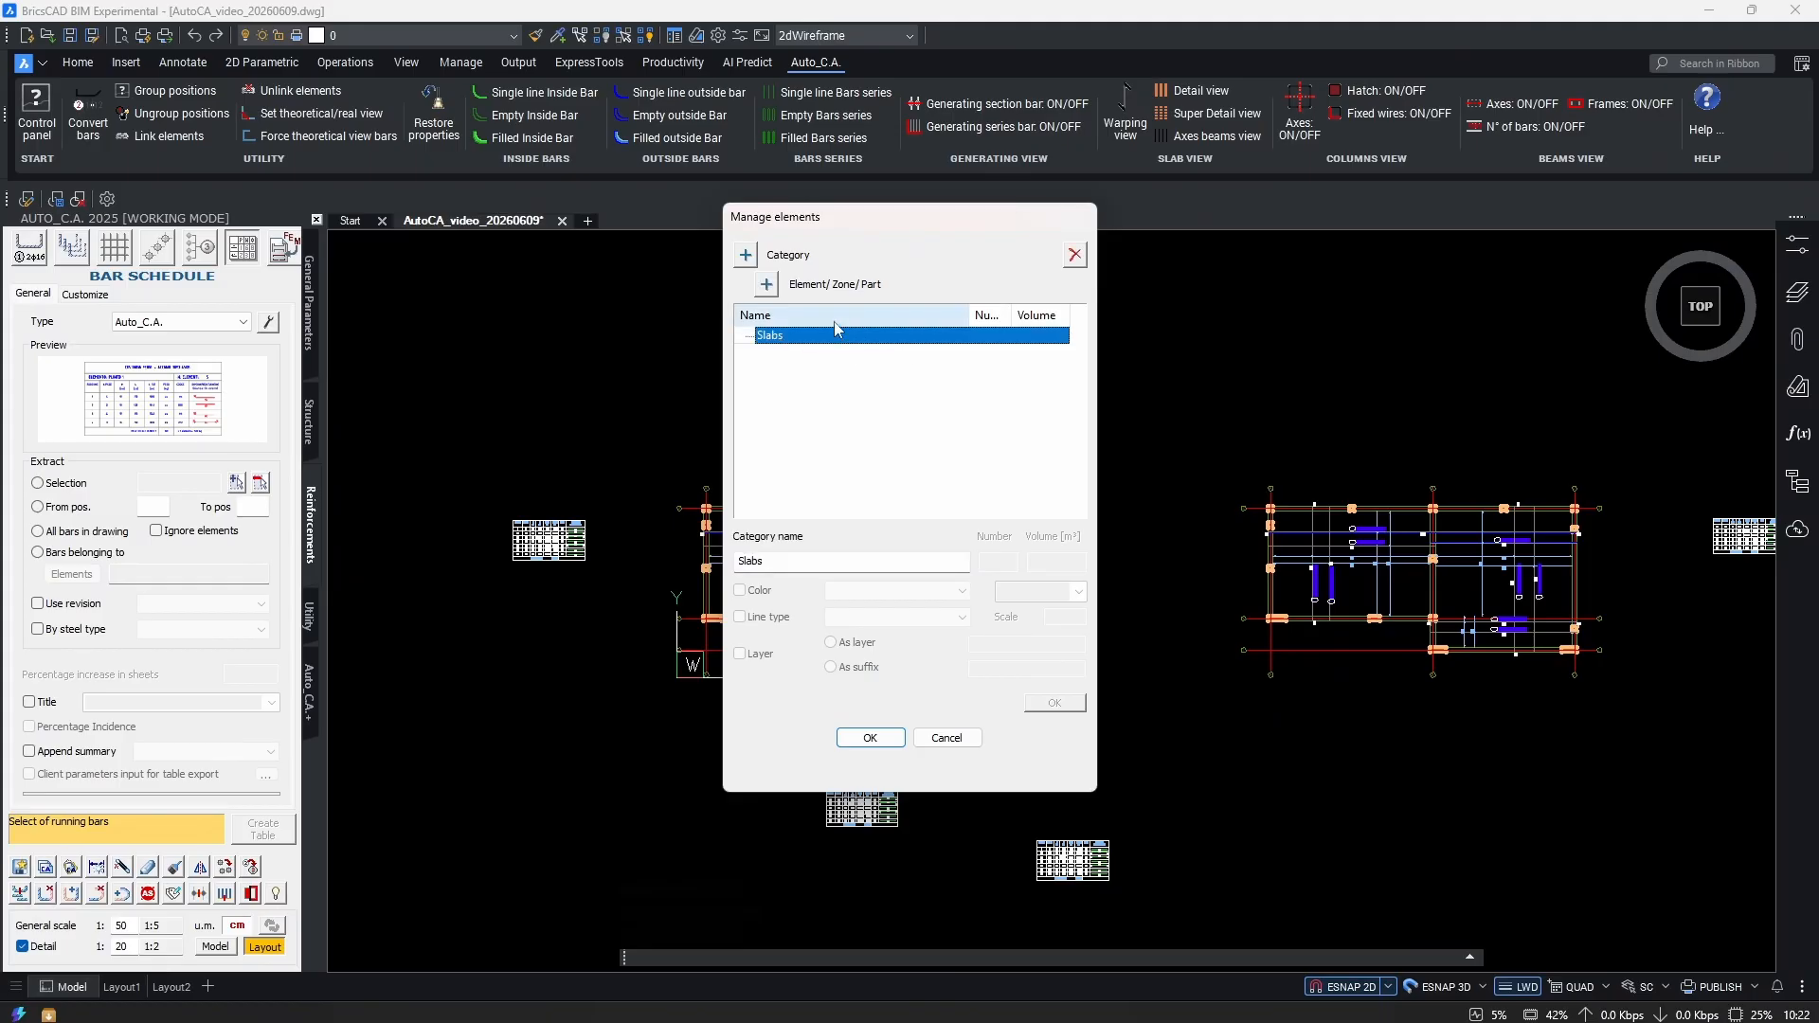
Add the element Slab +3.00 under the Slabs category.
click(767, 286)
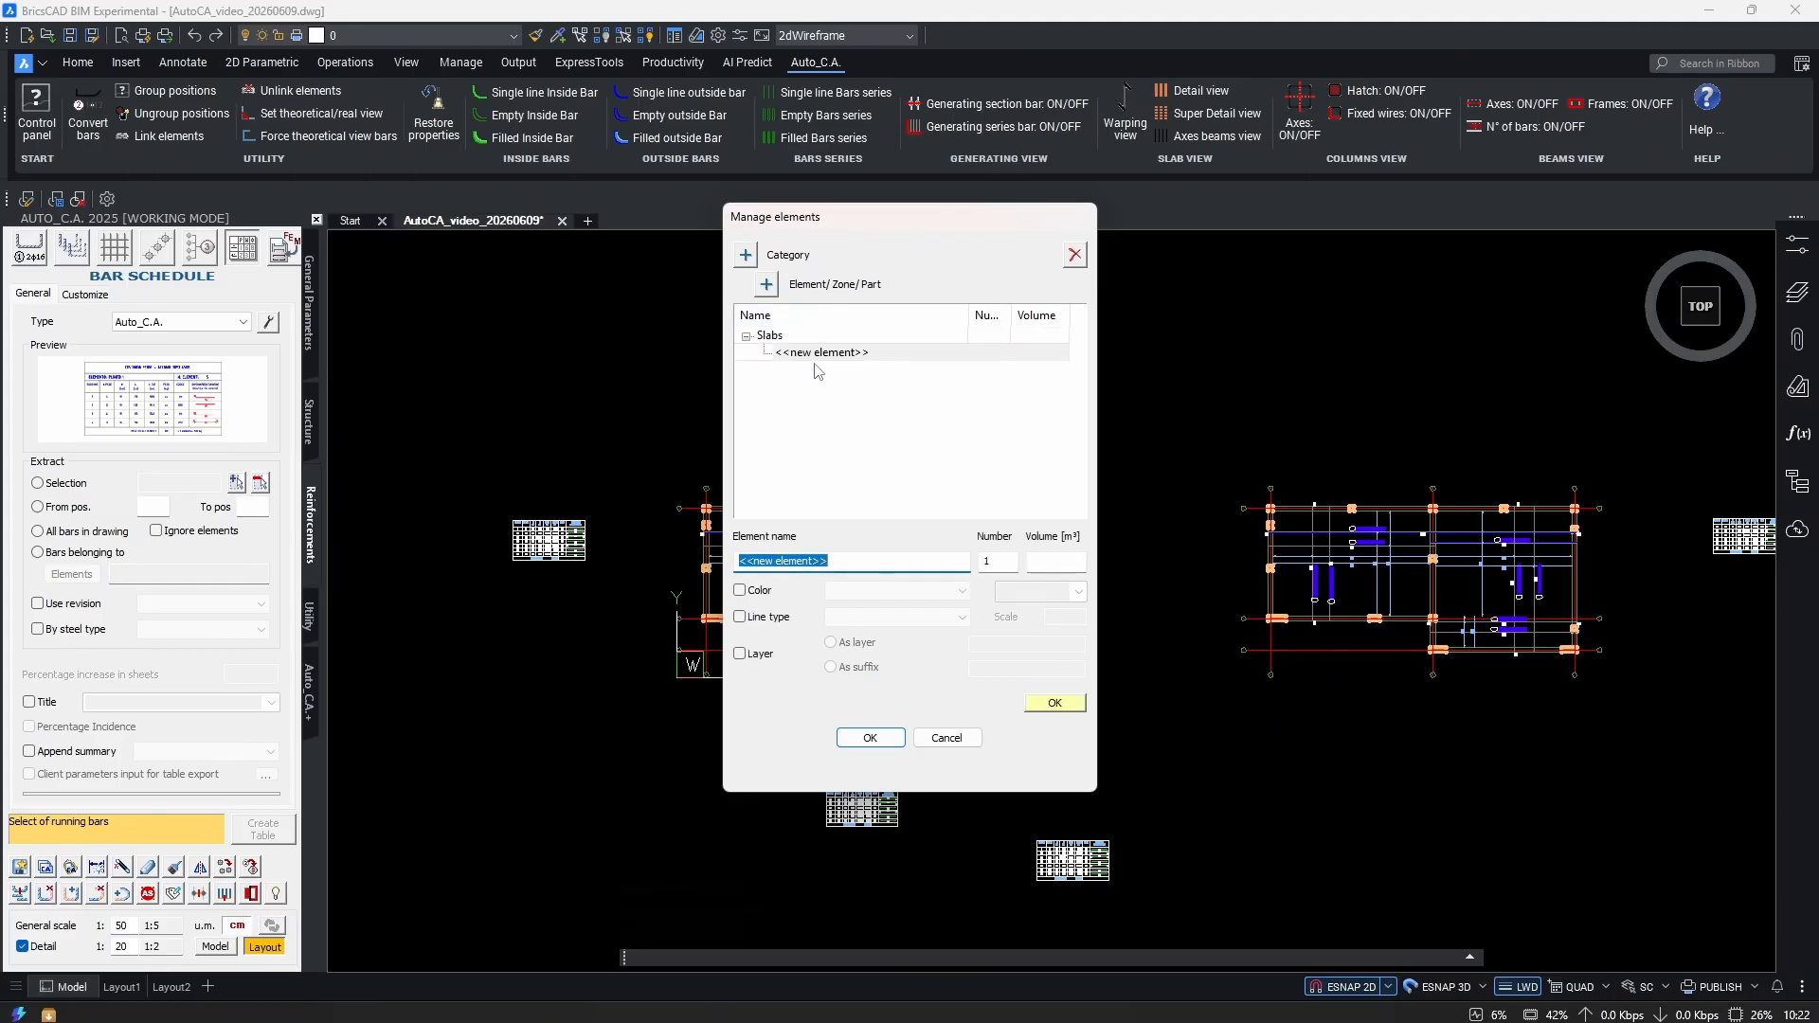
text(S)
click(1054, 702)
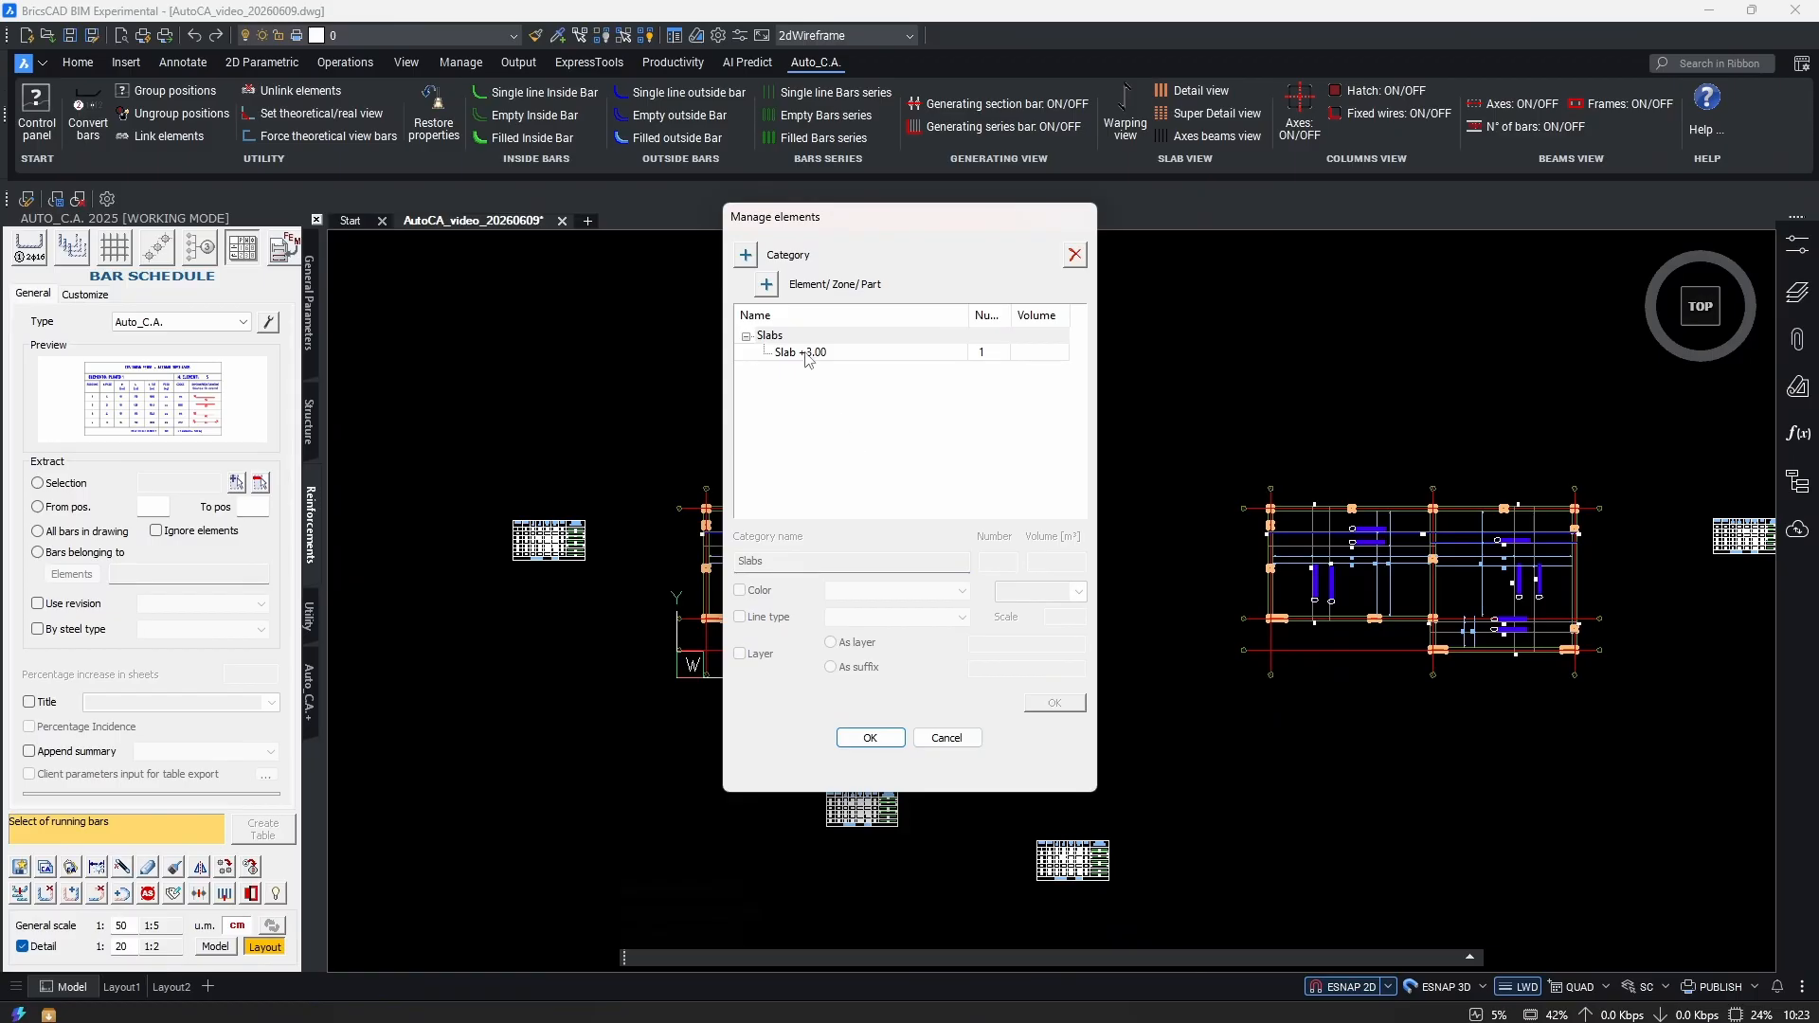
click(845, 356)
click(766, 285)
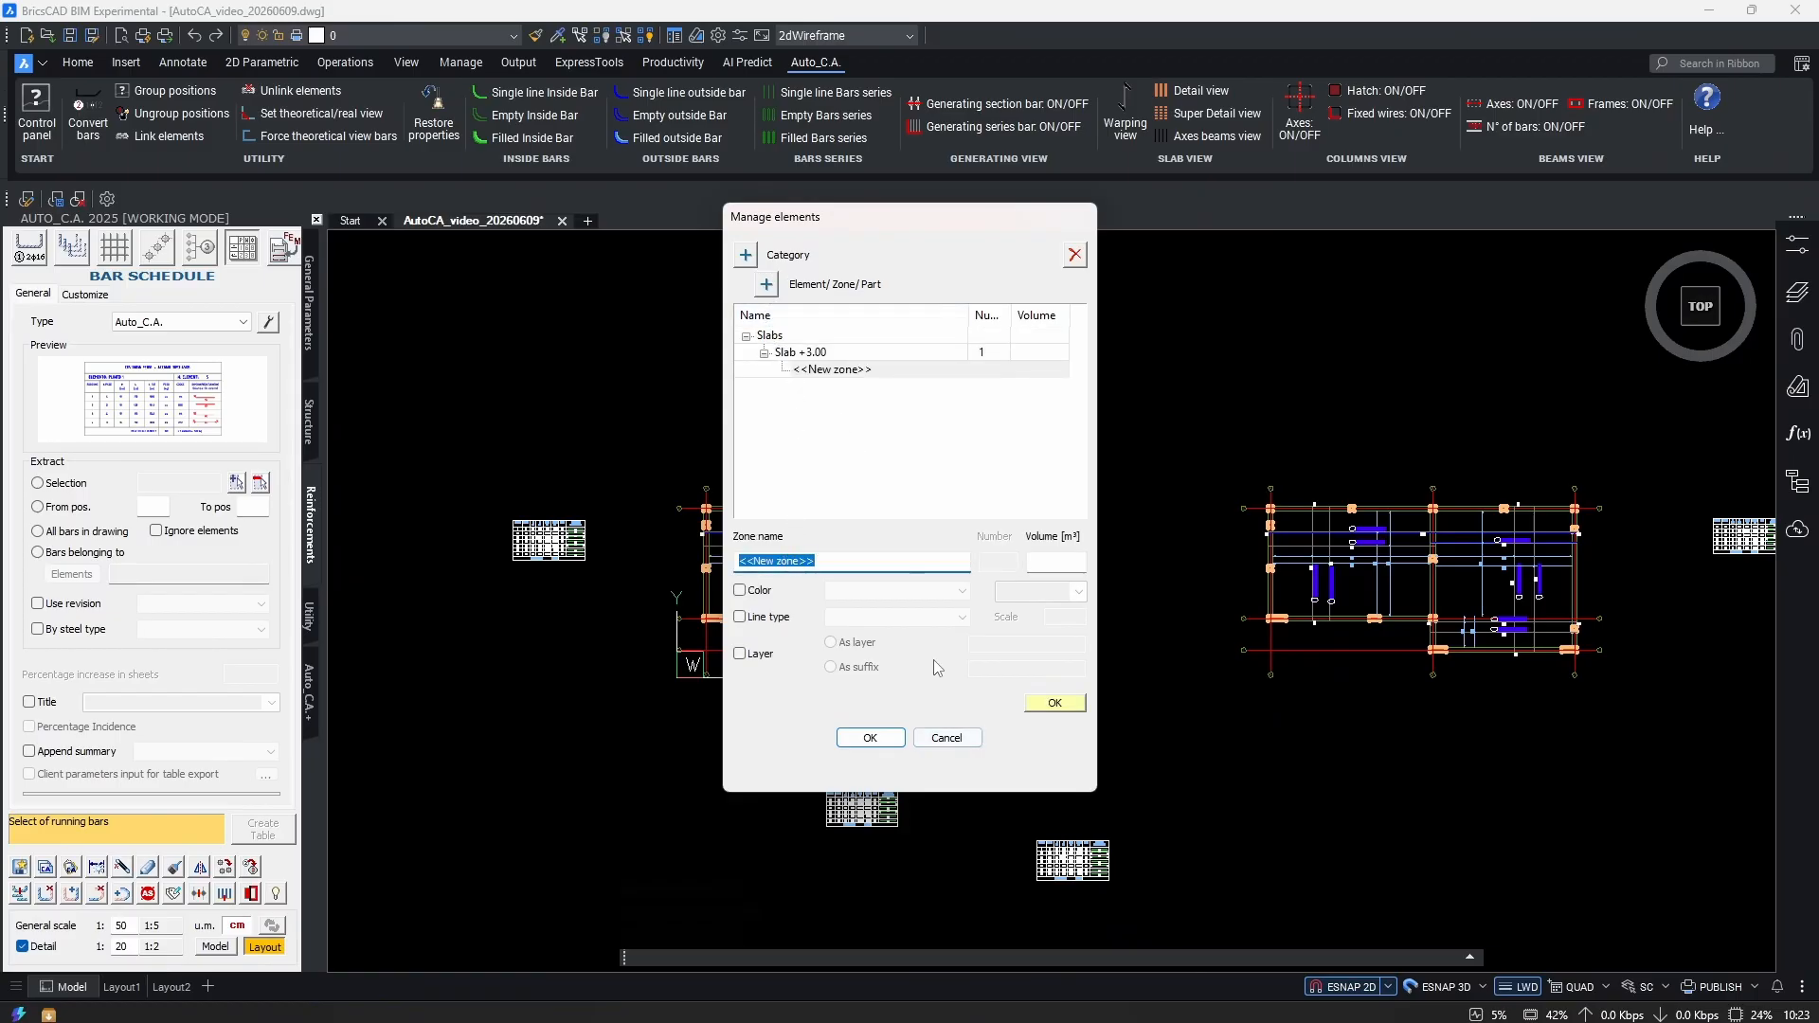
click(813, 370)
click(771, 337)
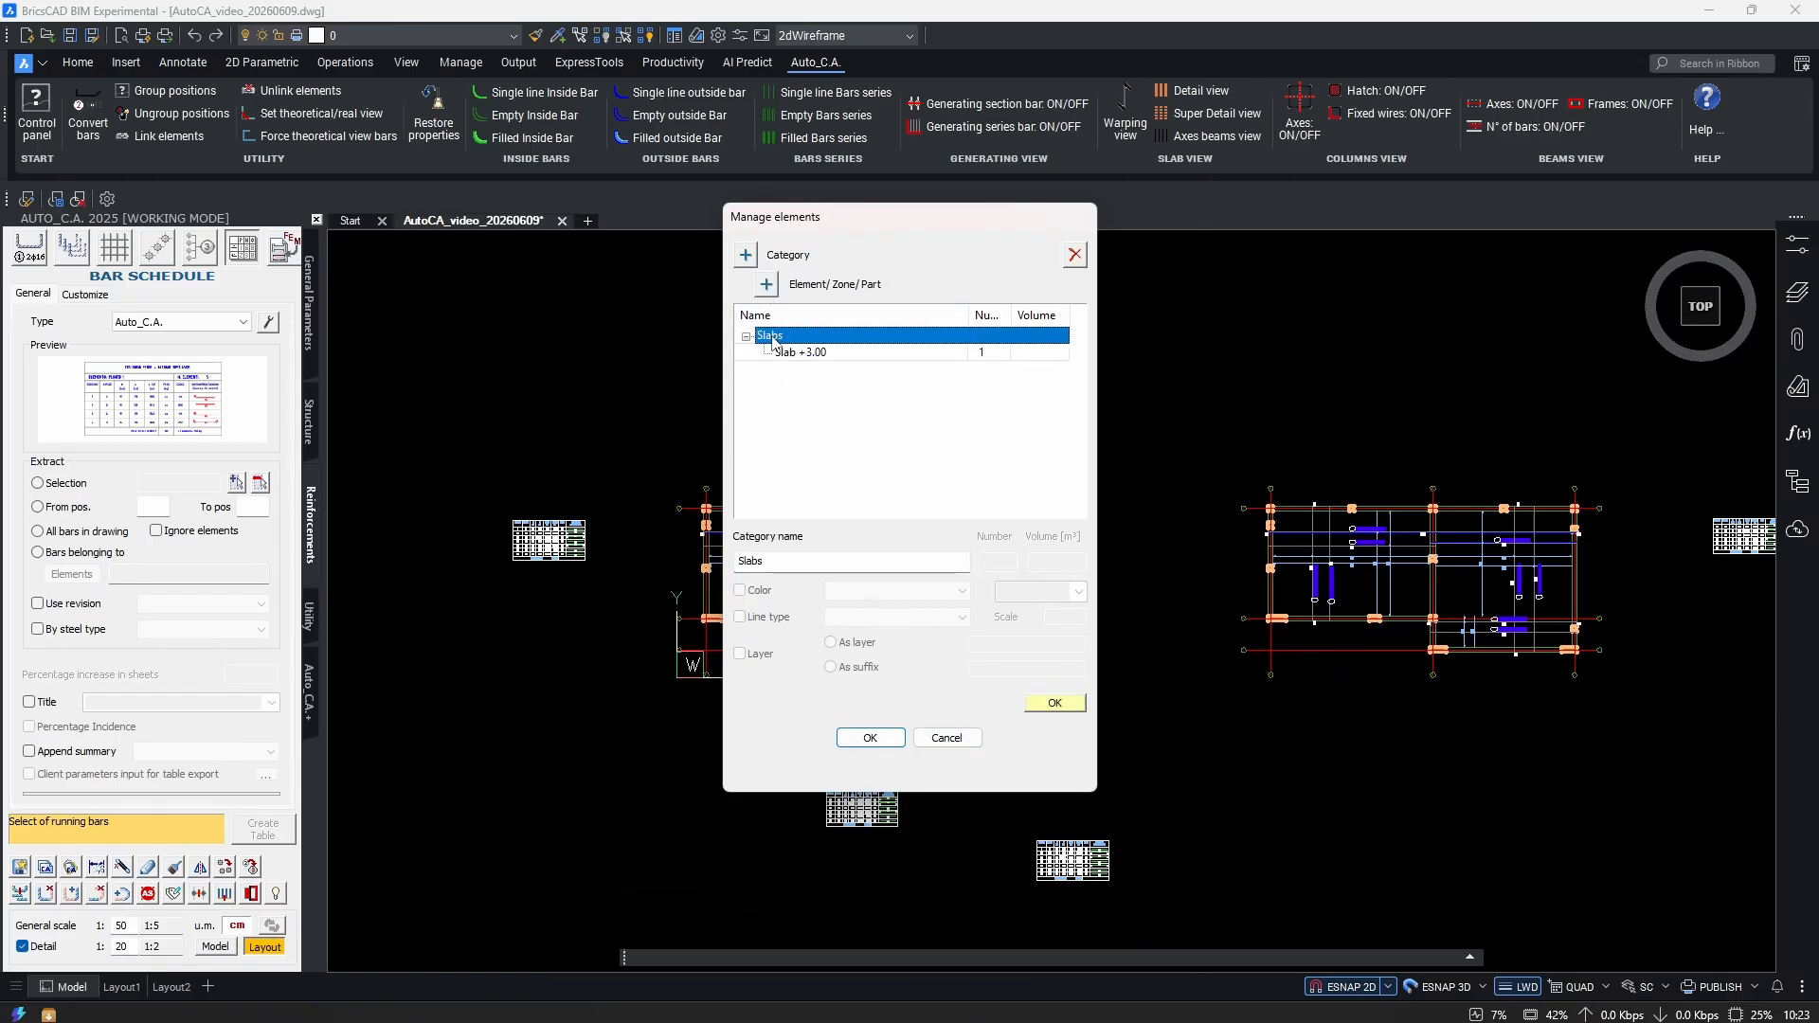
Add a second element Slab +6.00 under Slabs and close the element manager.
click(767, 289)
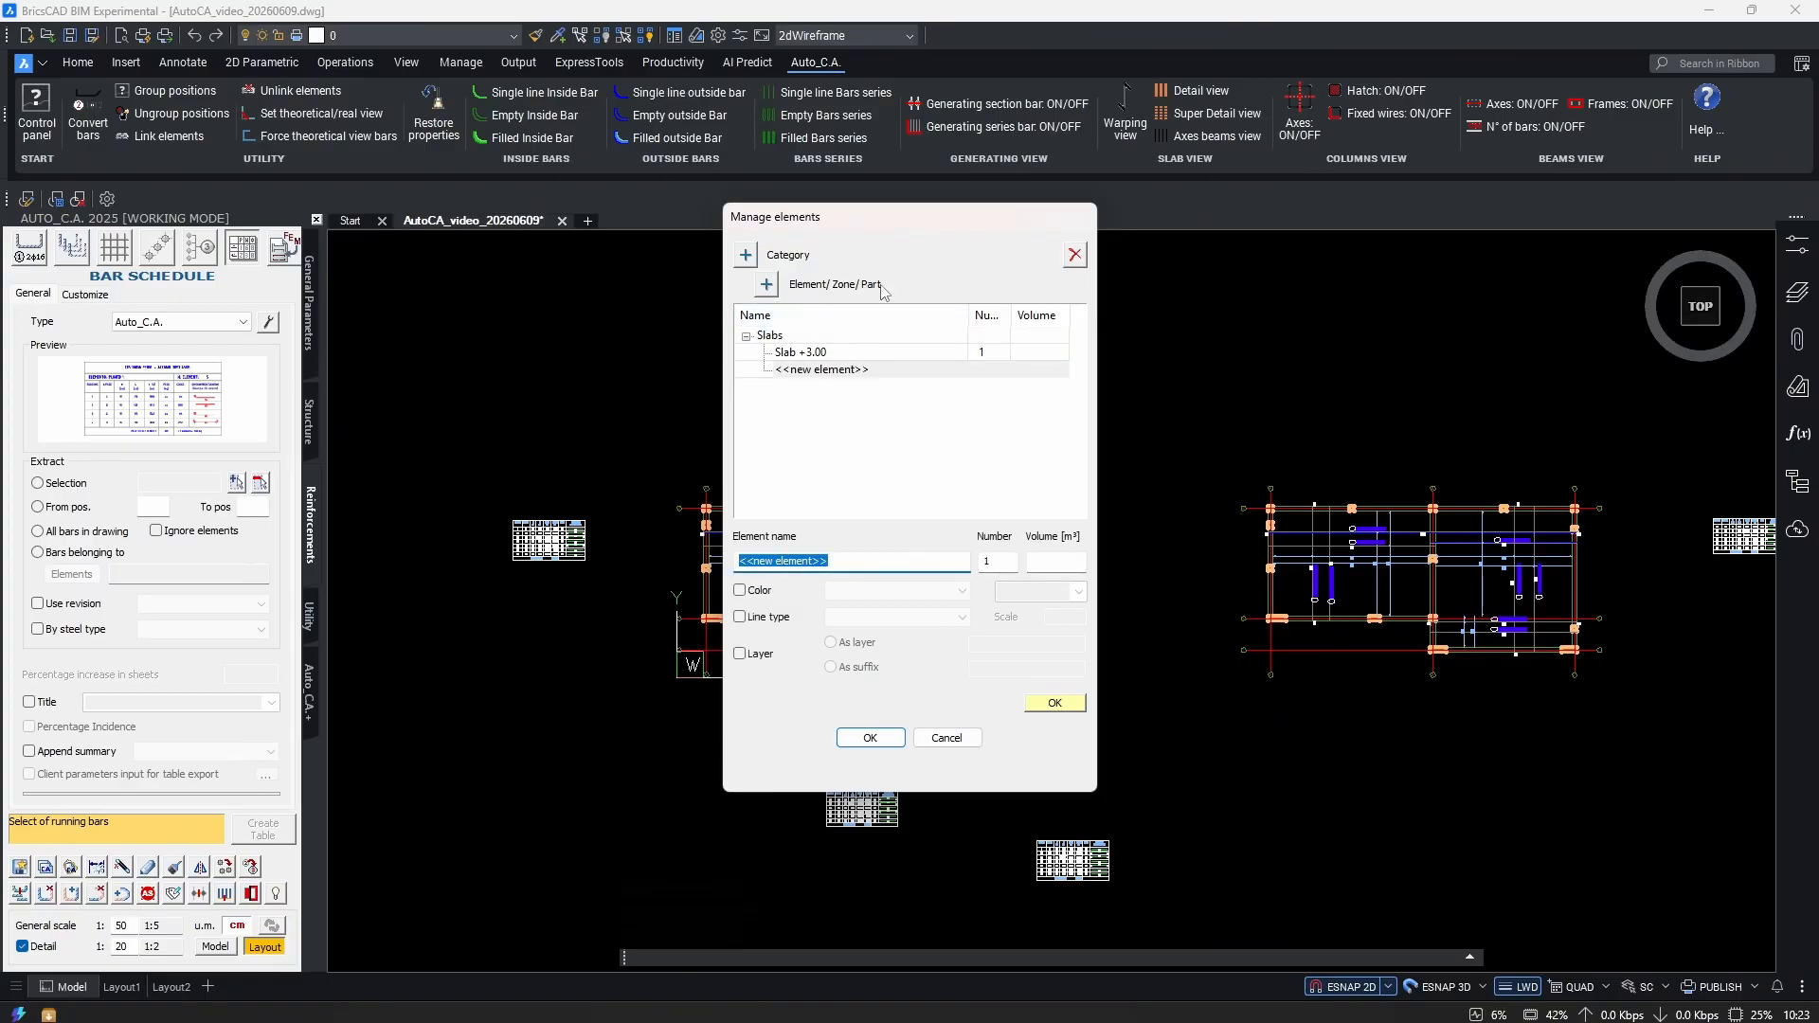
text(S)
click(1049, 703)
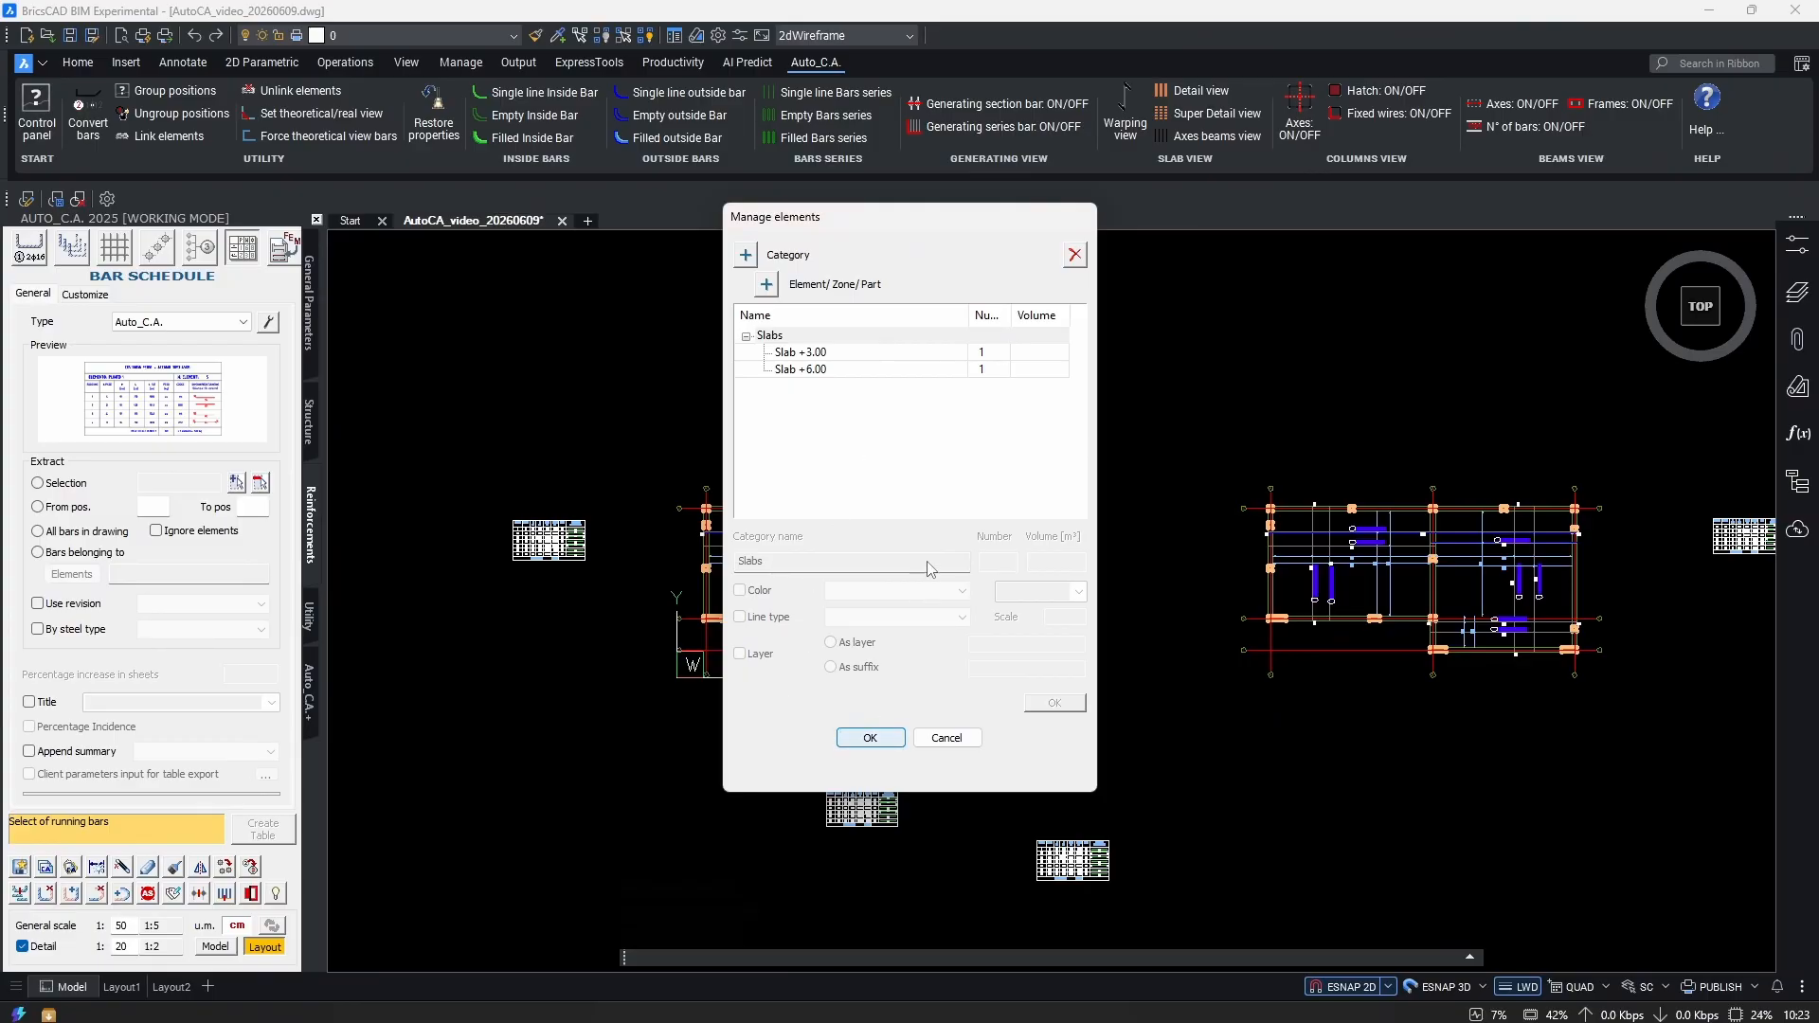
key(Return)
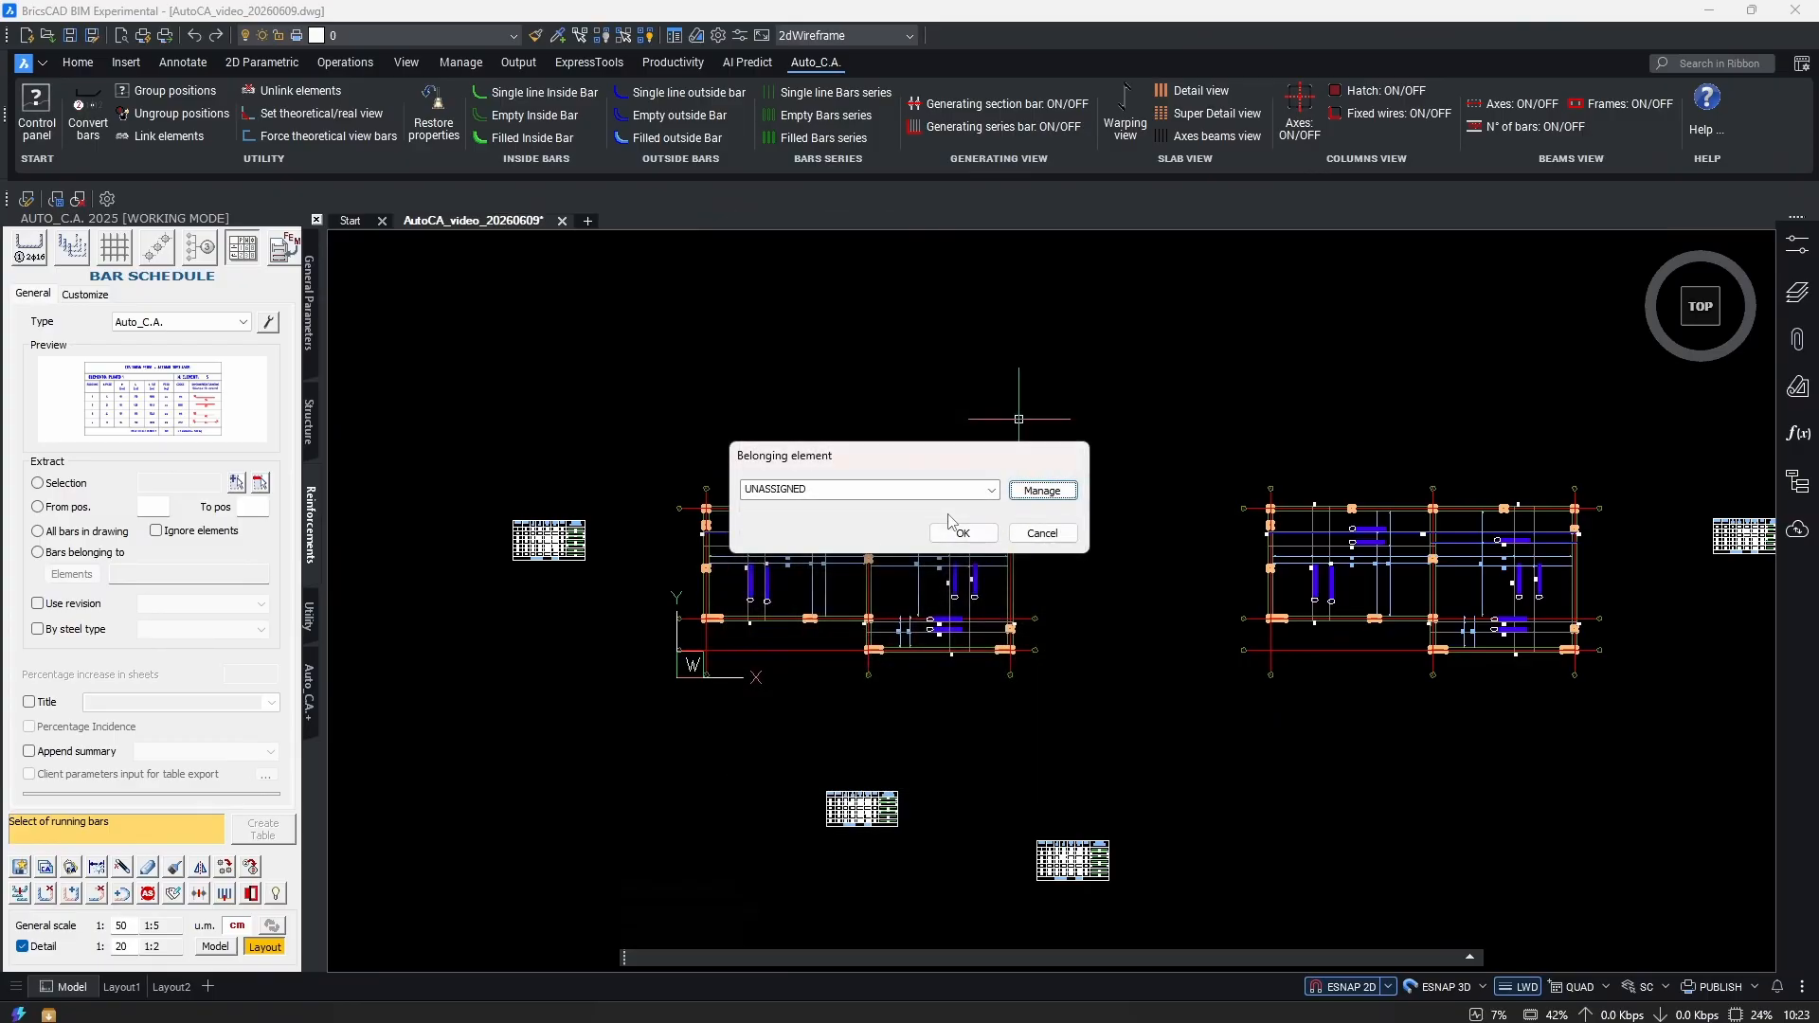
Assign the selected left-plan bars to Slab +3.00.
click(991, 489)
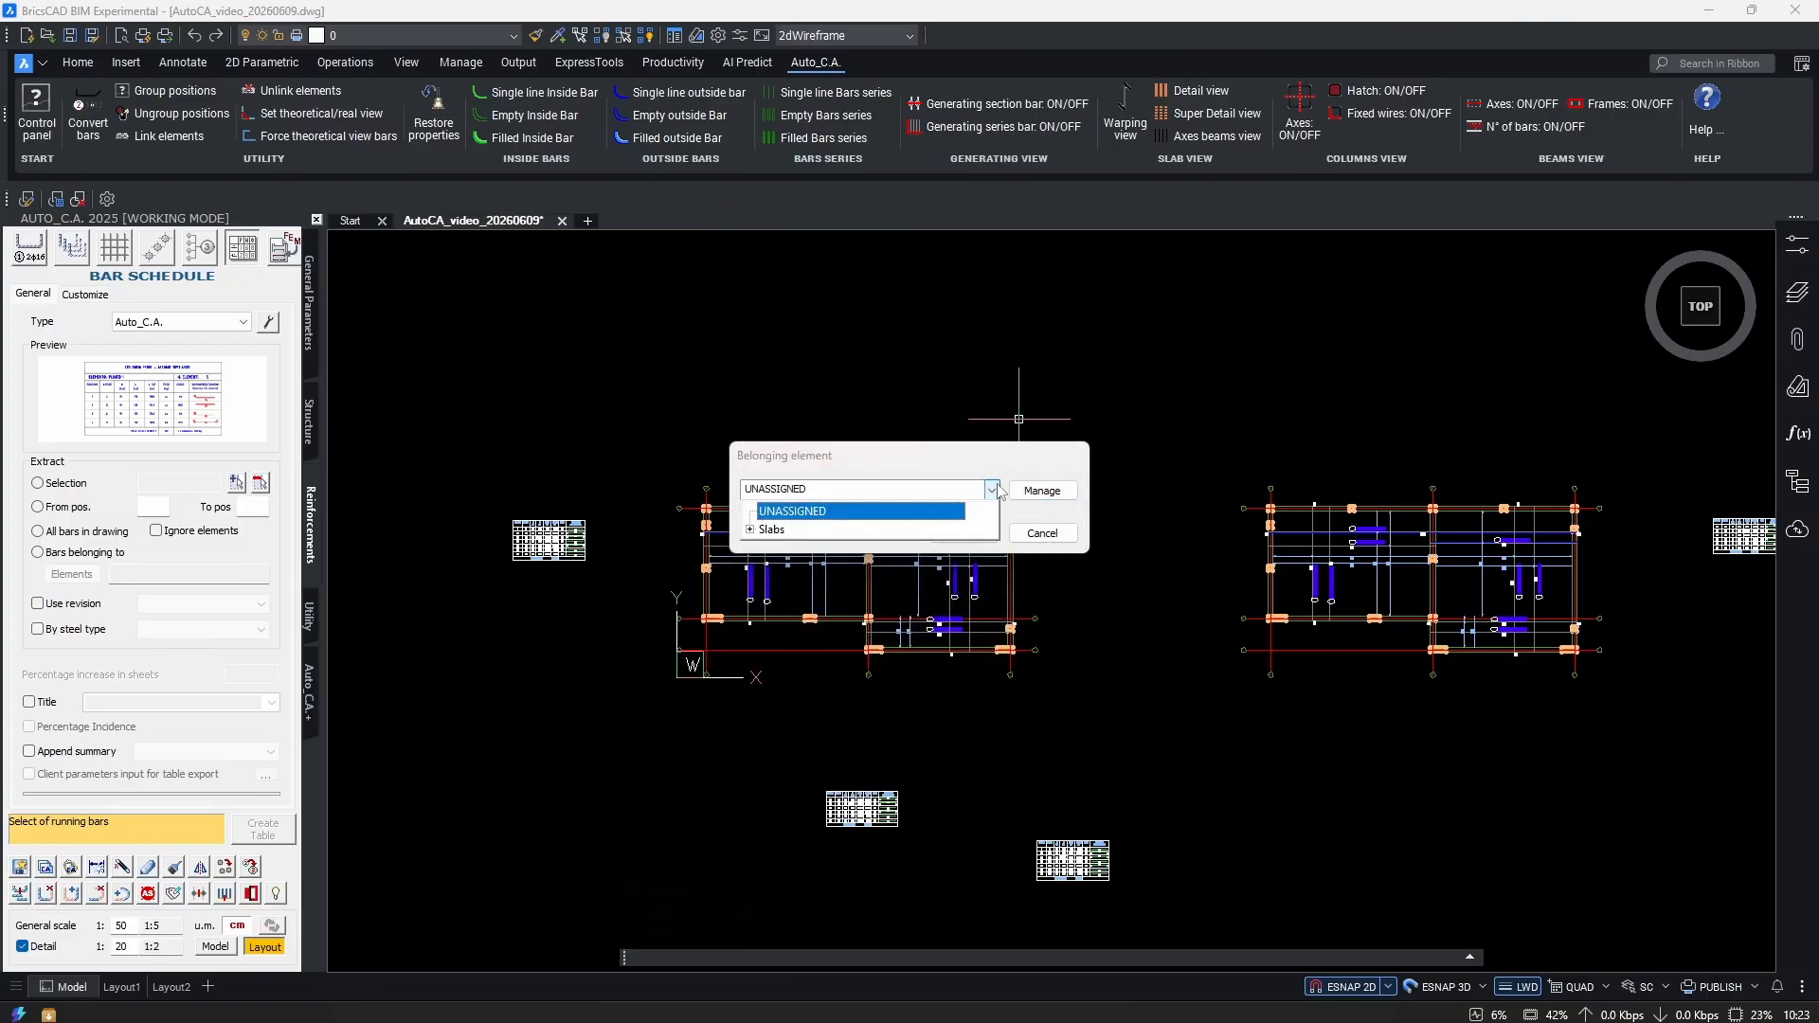
click(750, 530)
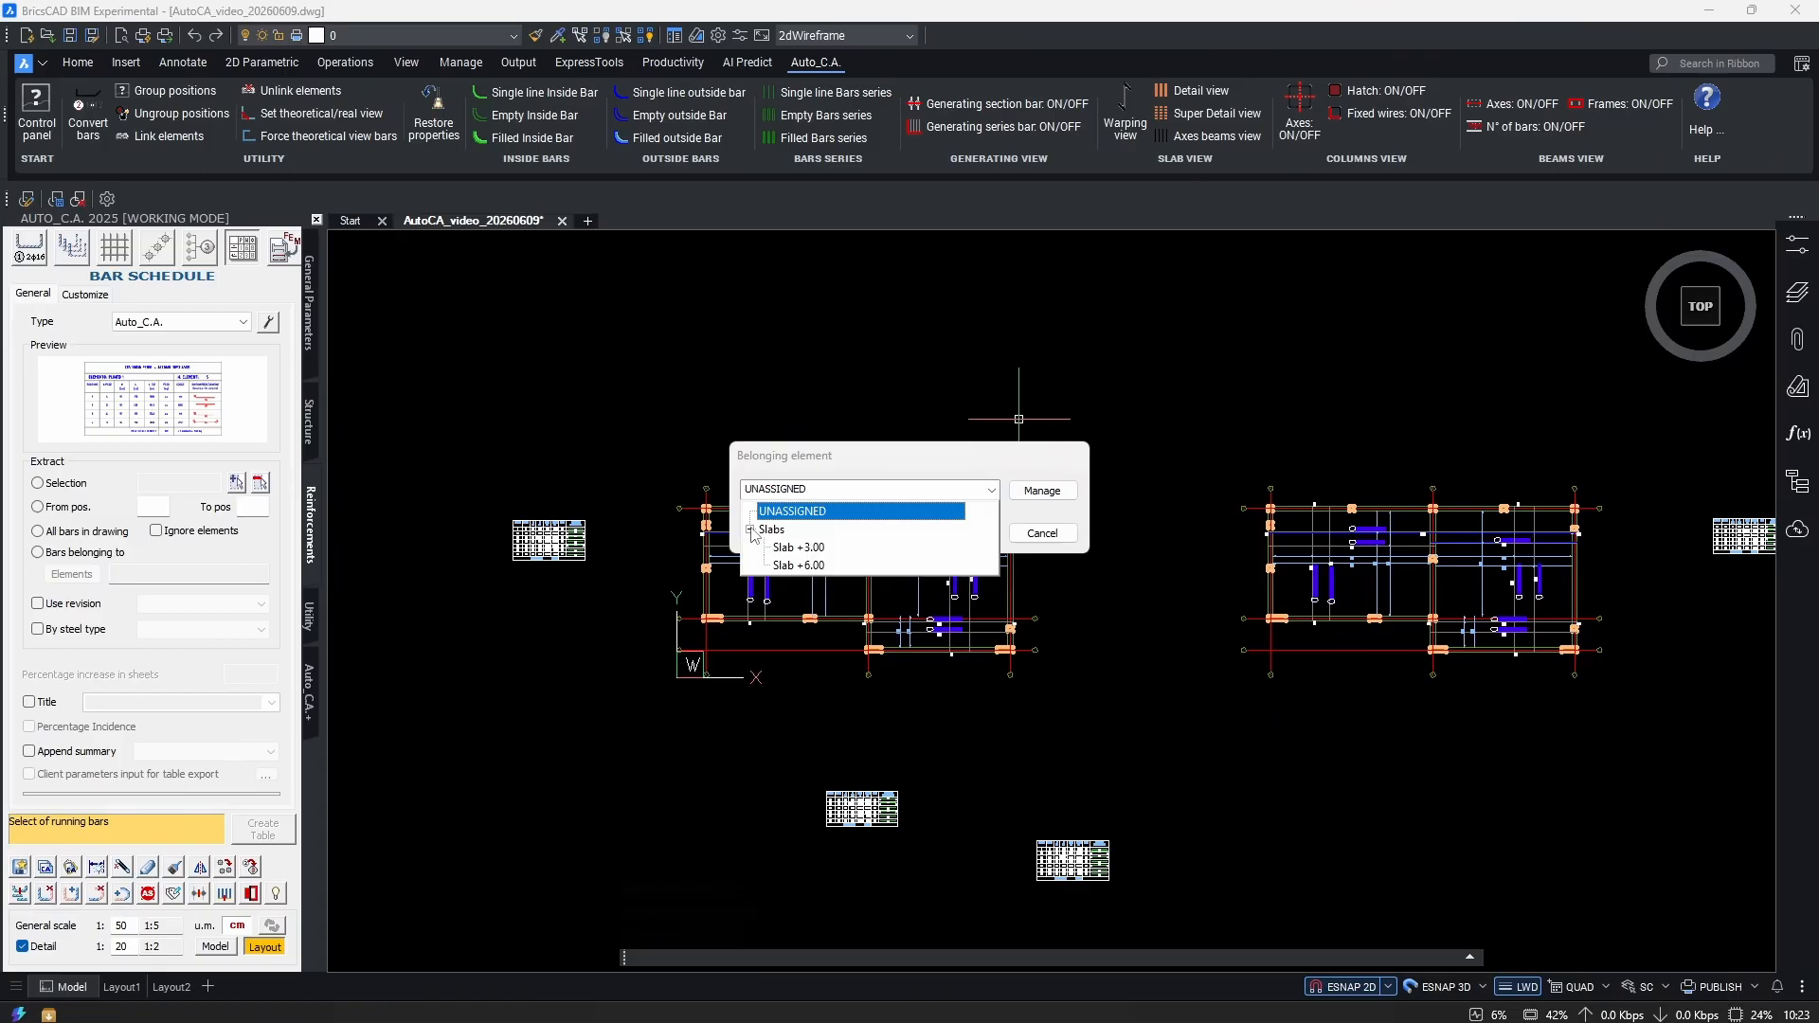
click(838, 549)
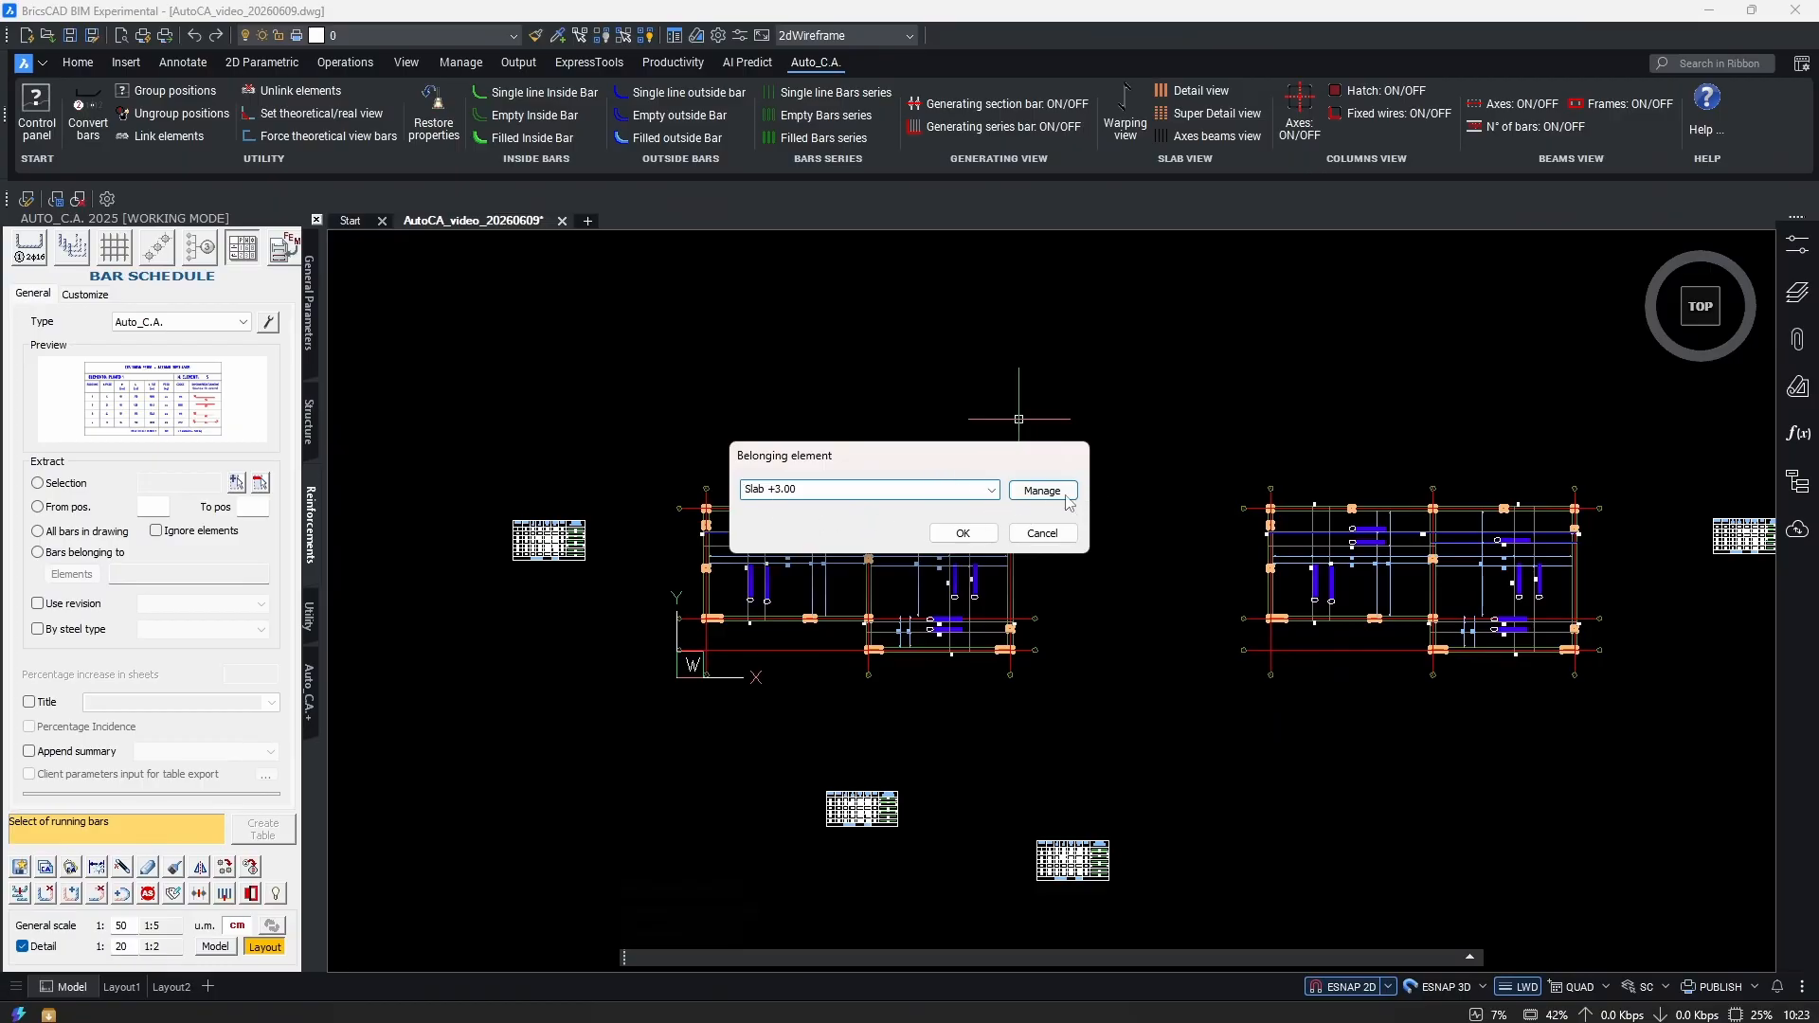
click(963, 532)
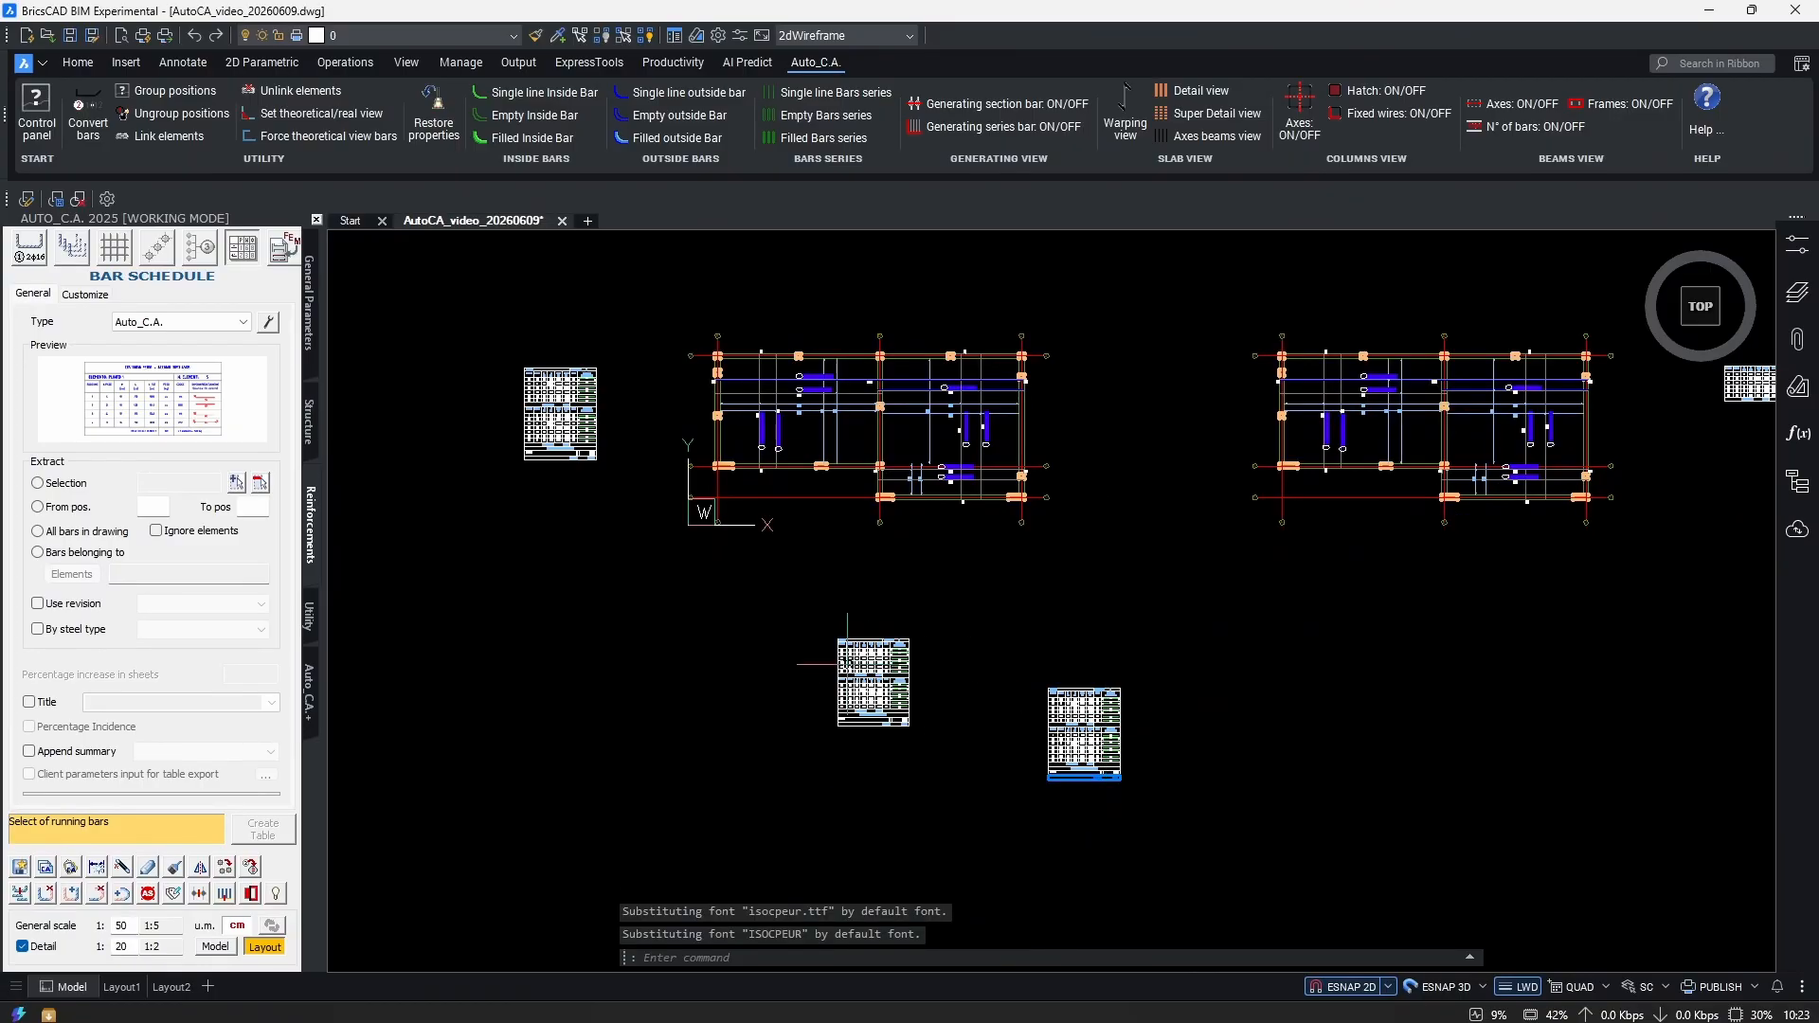
scroll(1058, 677, up, 5)
scroll(721, 605, up, 4)
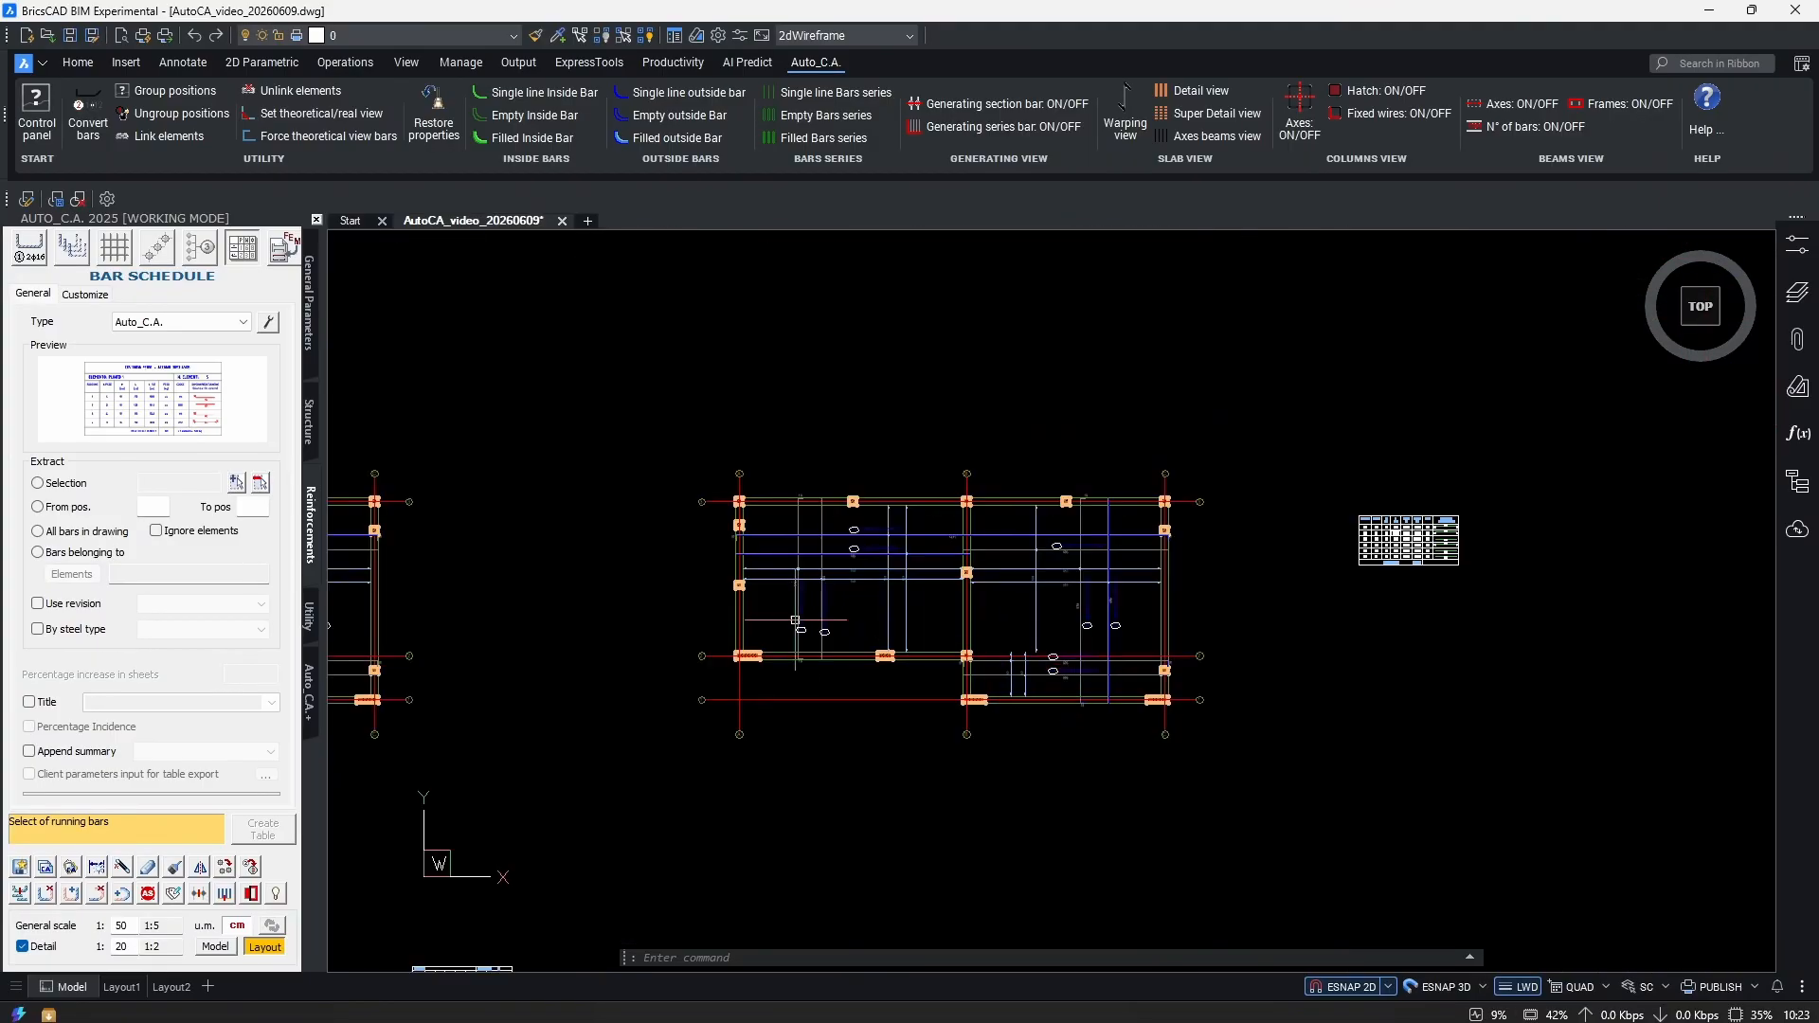
Window-select the other plan's 148 bars and assign them to Slab +6.00.
click(173, 894)
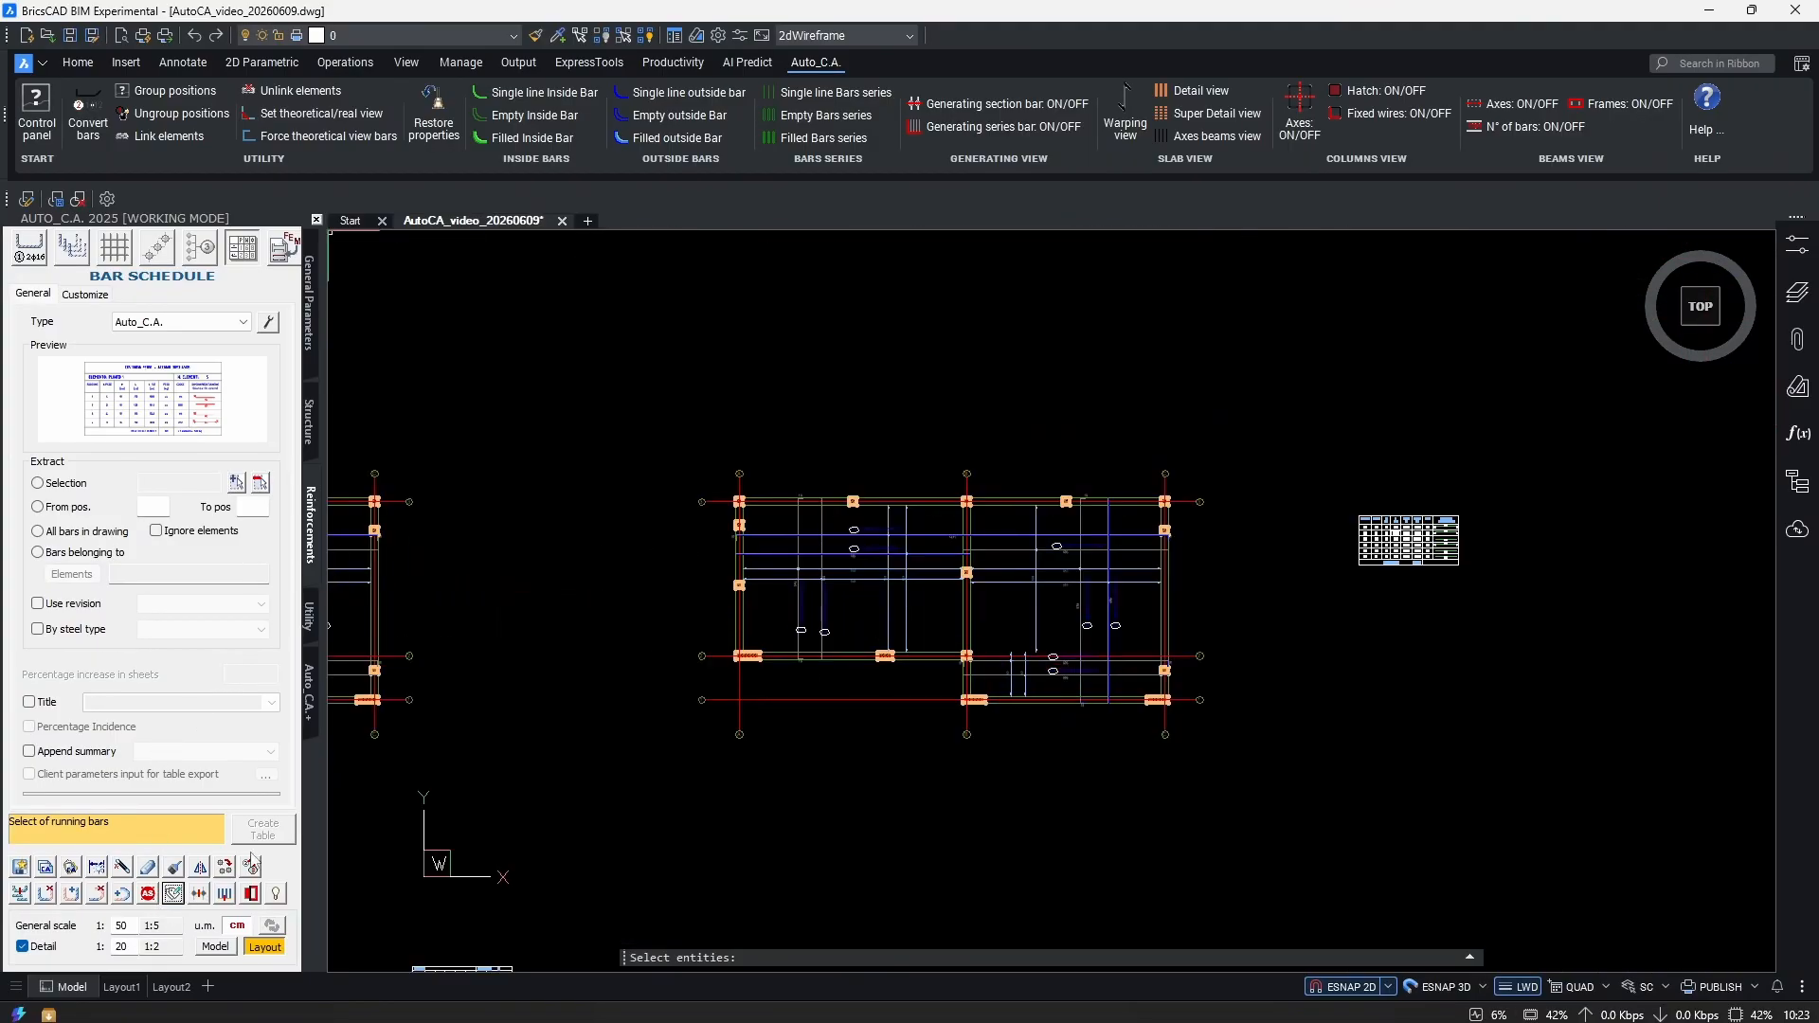
click(1253, 424)
click(673, 815)
key(Return)
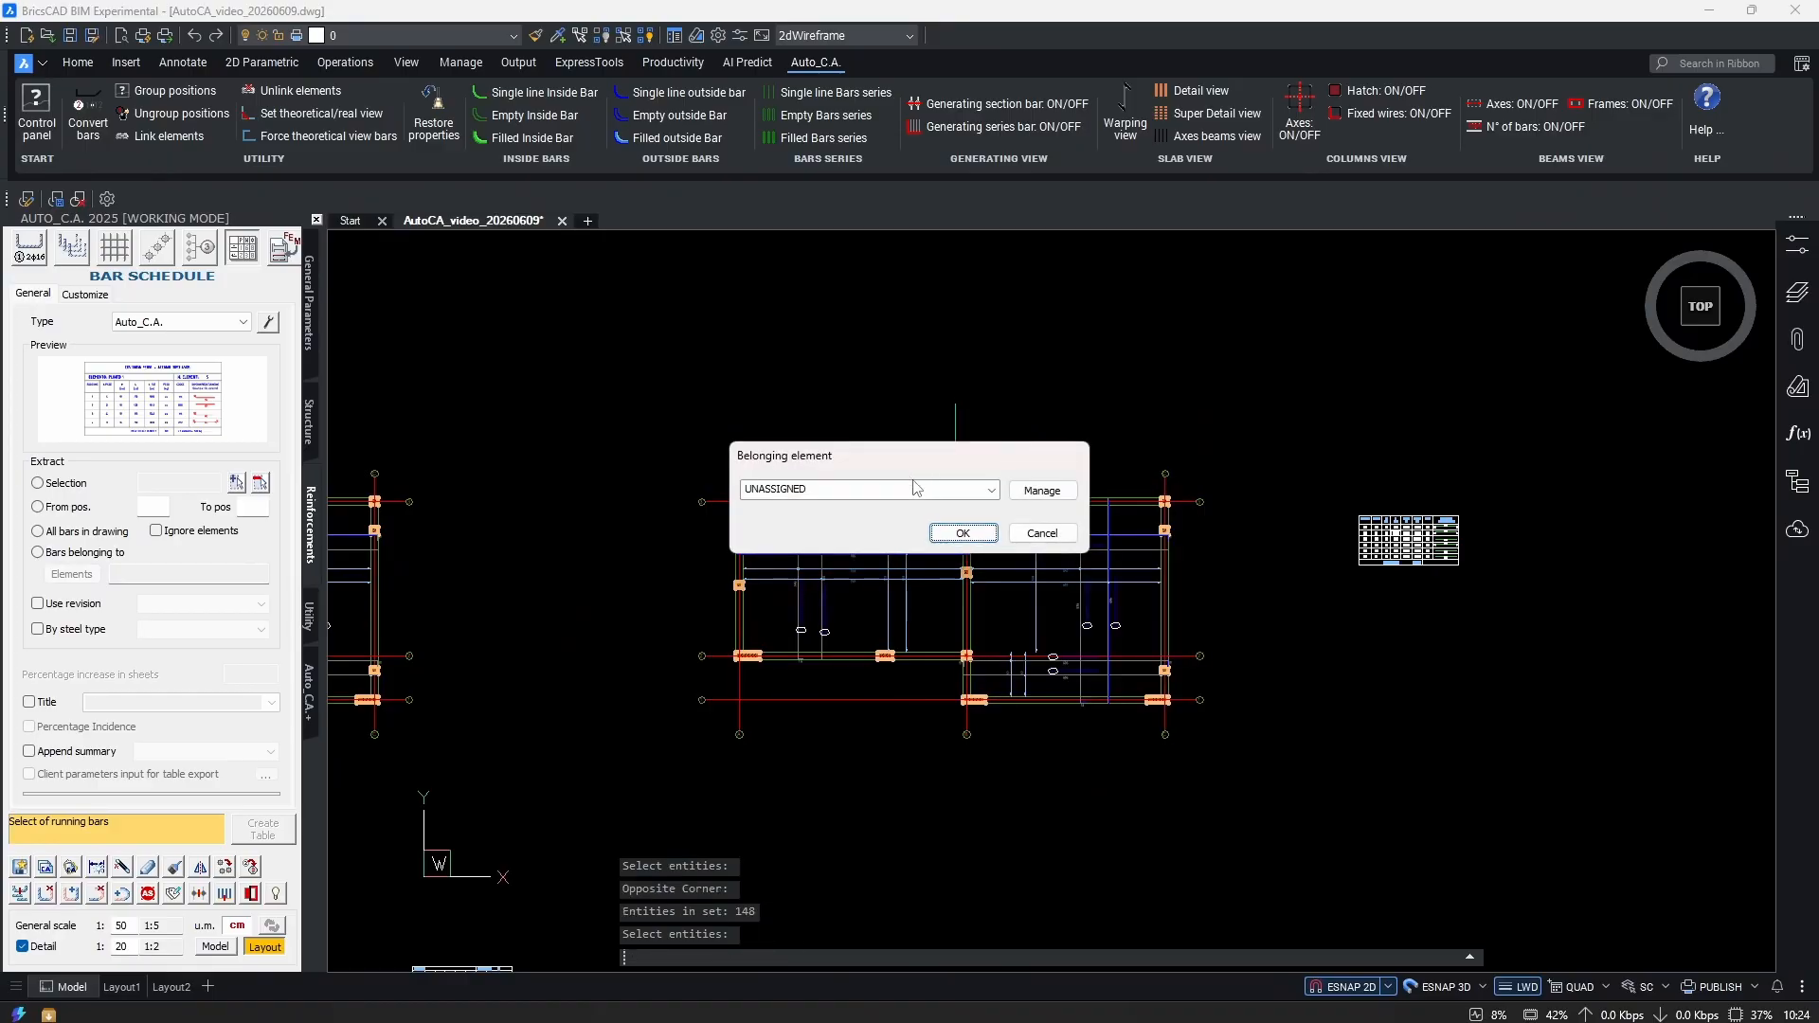
click(992, 490)
click(751, 536)
click(796, 543)
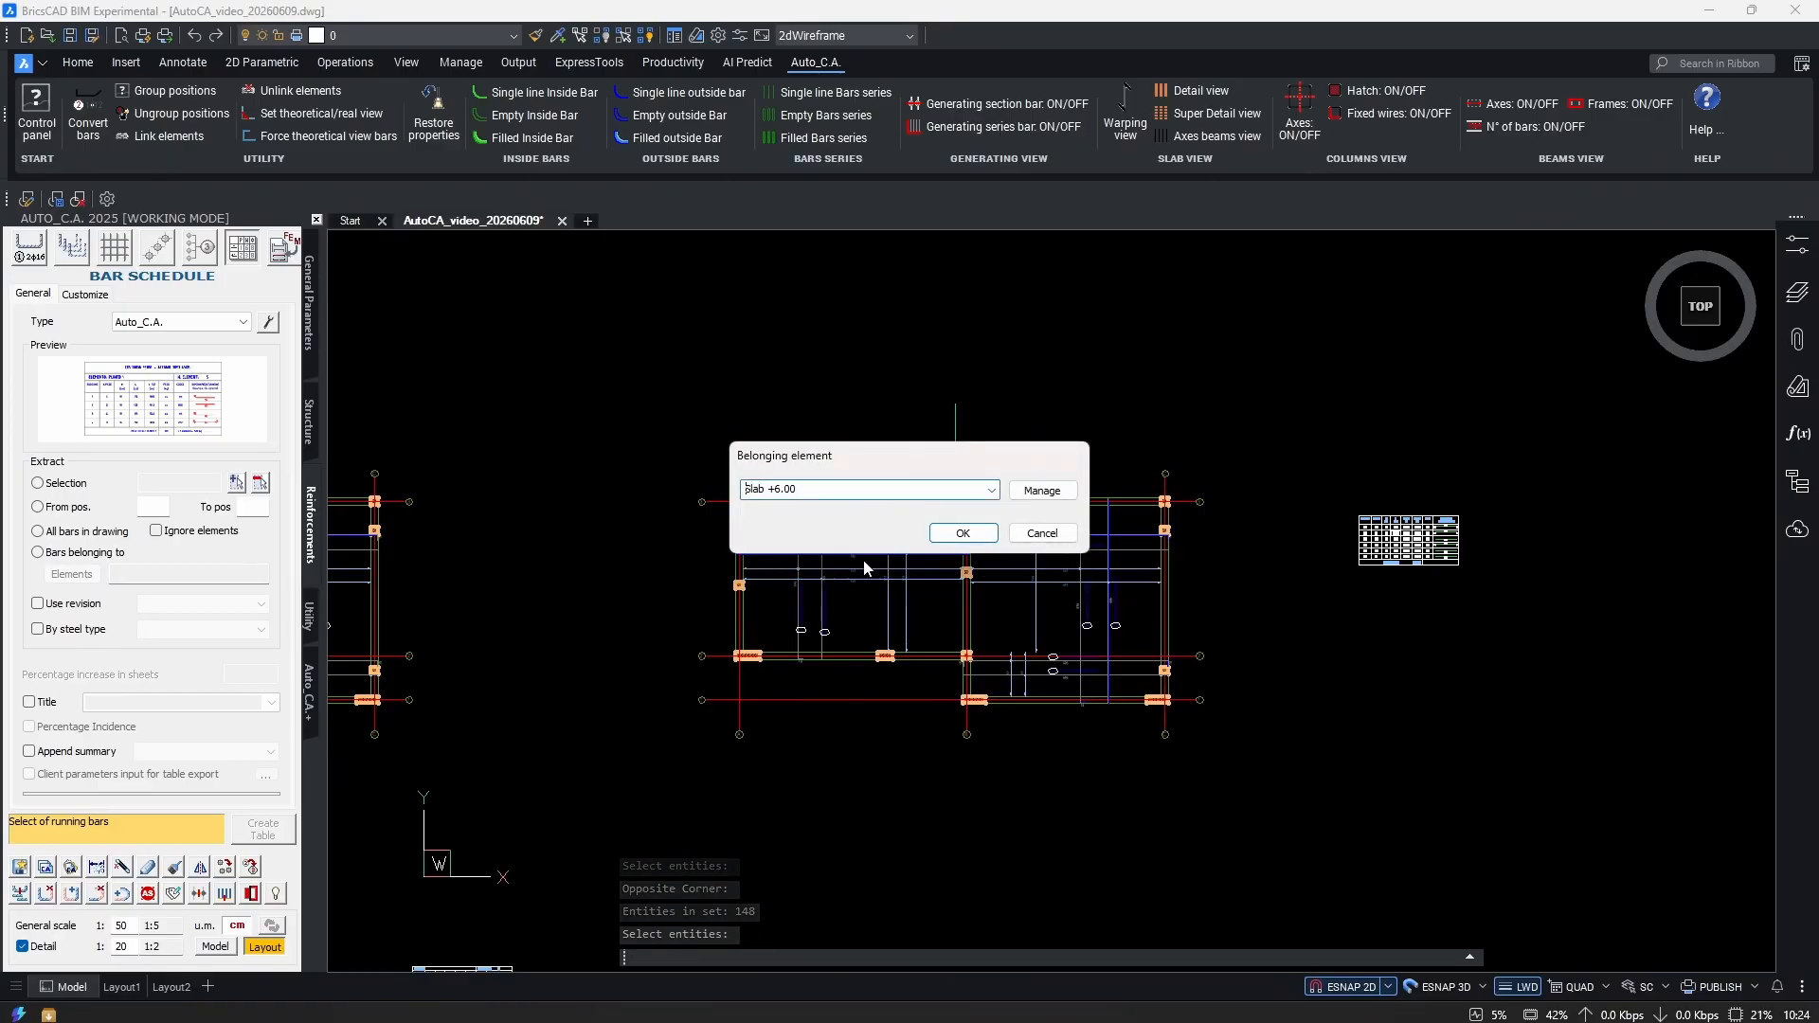
click(961, 534)
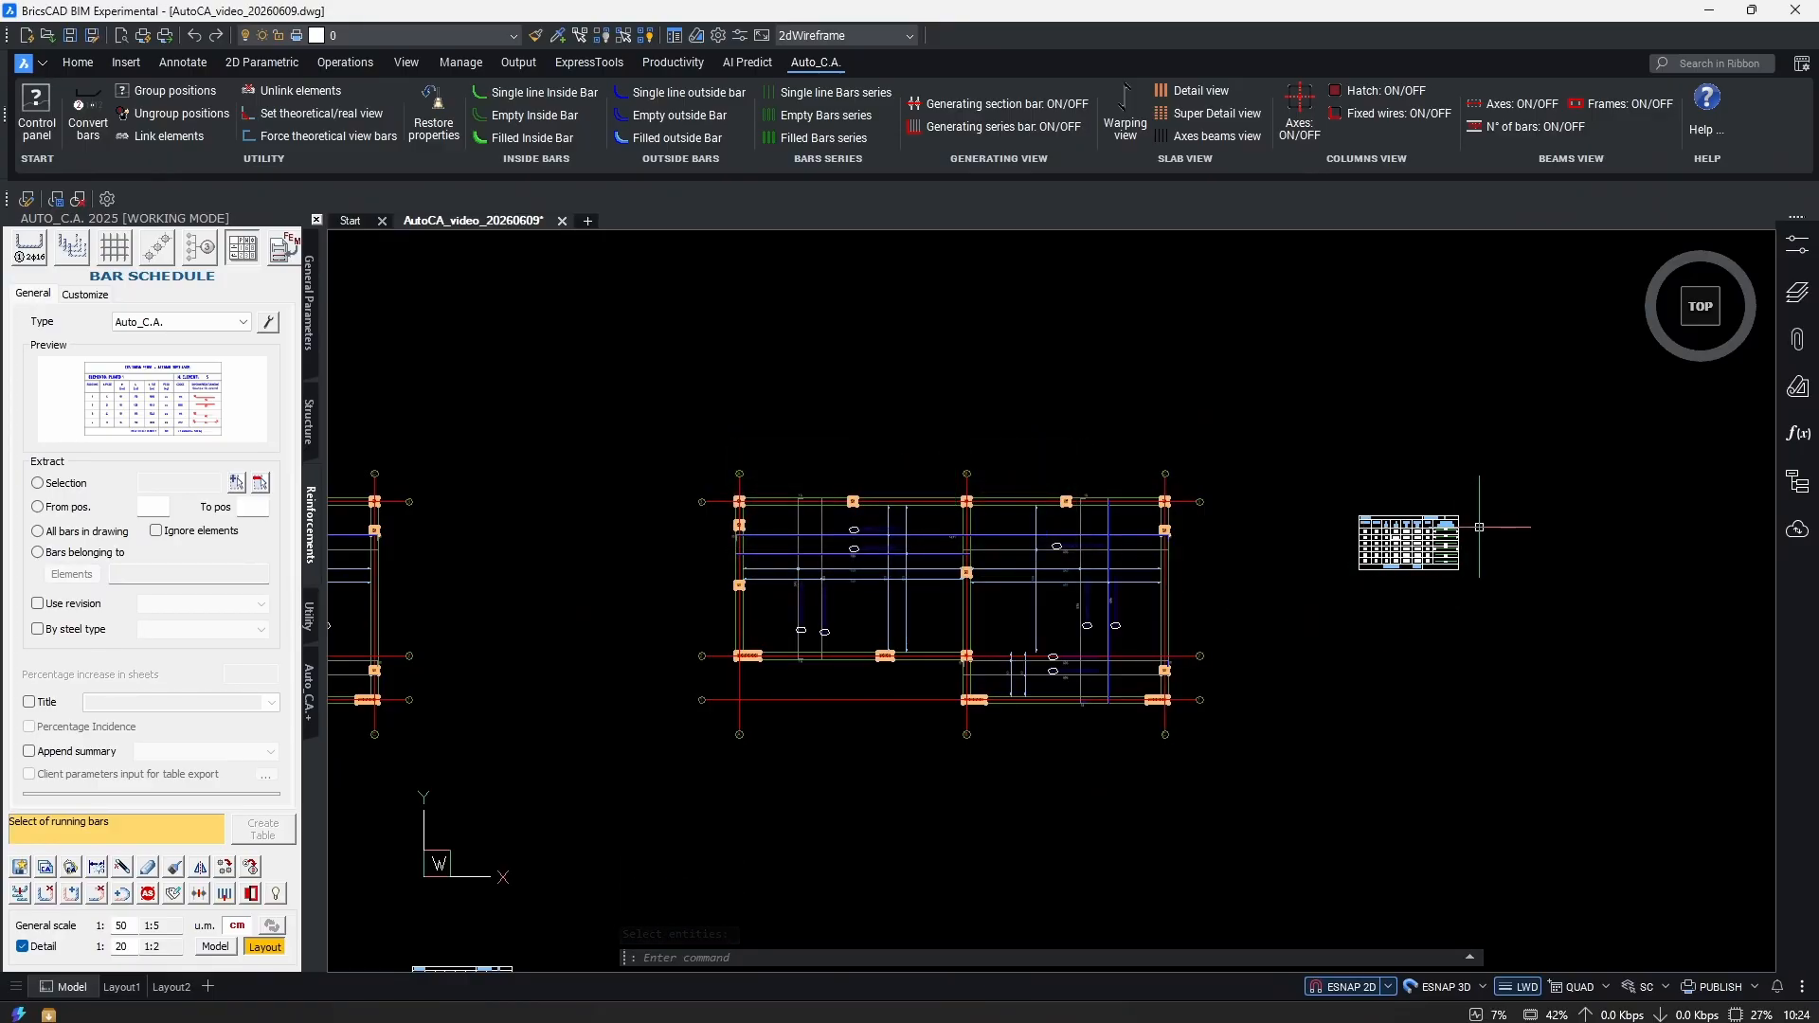
scroll(1416, 558, up, 8)
scroll(1478, 616, up, 3)
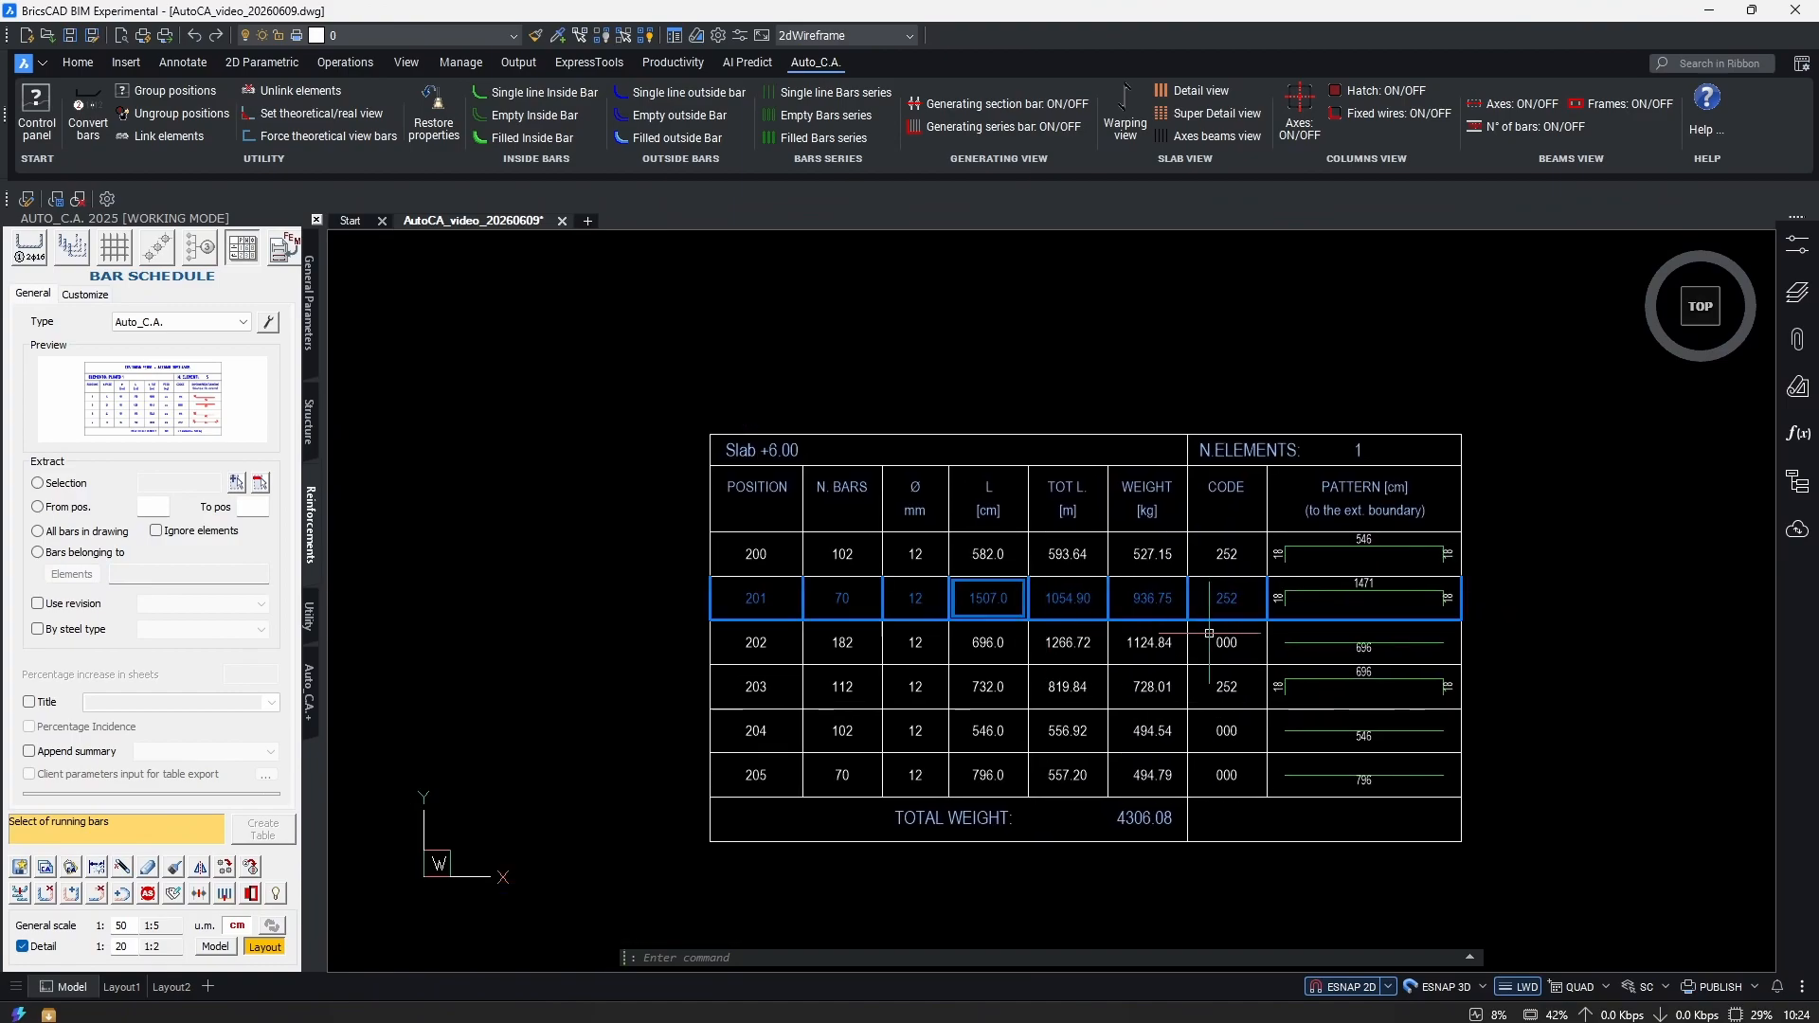
middle_drag(1218, 584, 1434, 642)
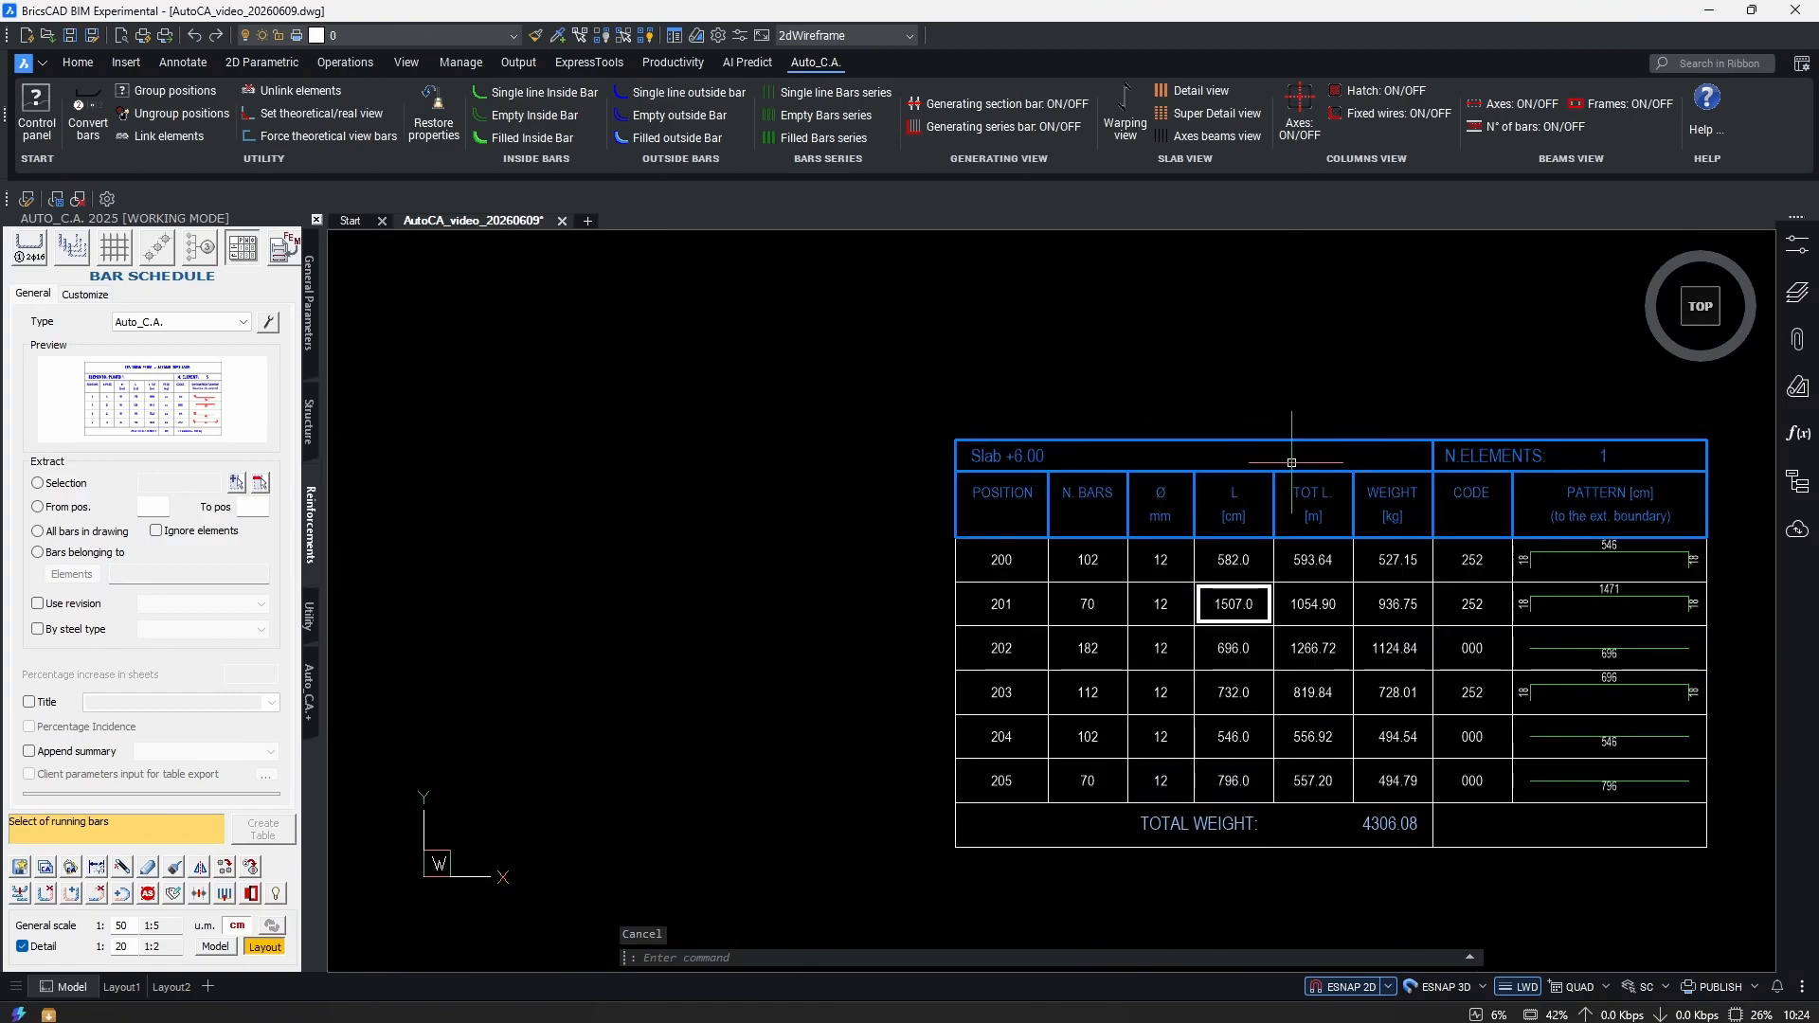
scroll(1099, 417, up, 3)
click(710, 566)
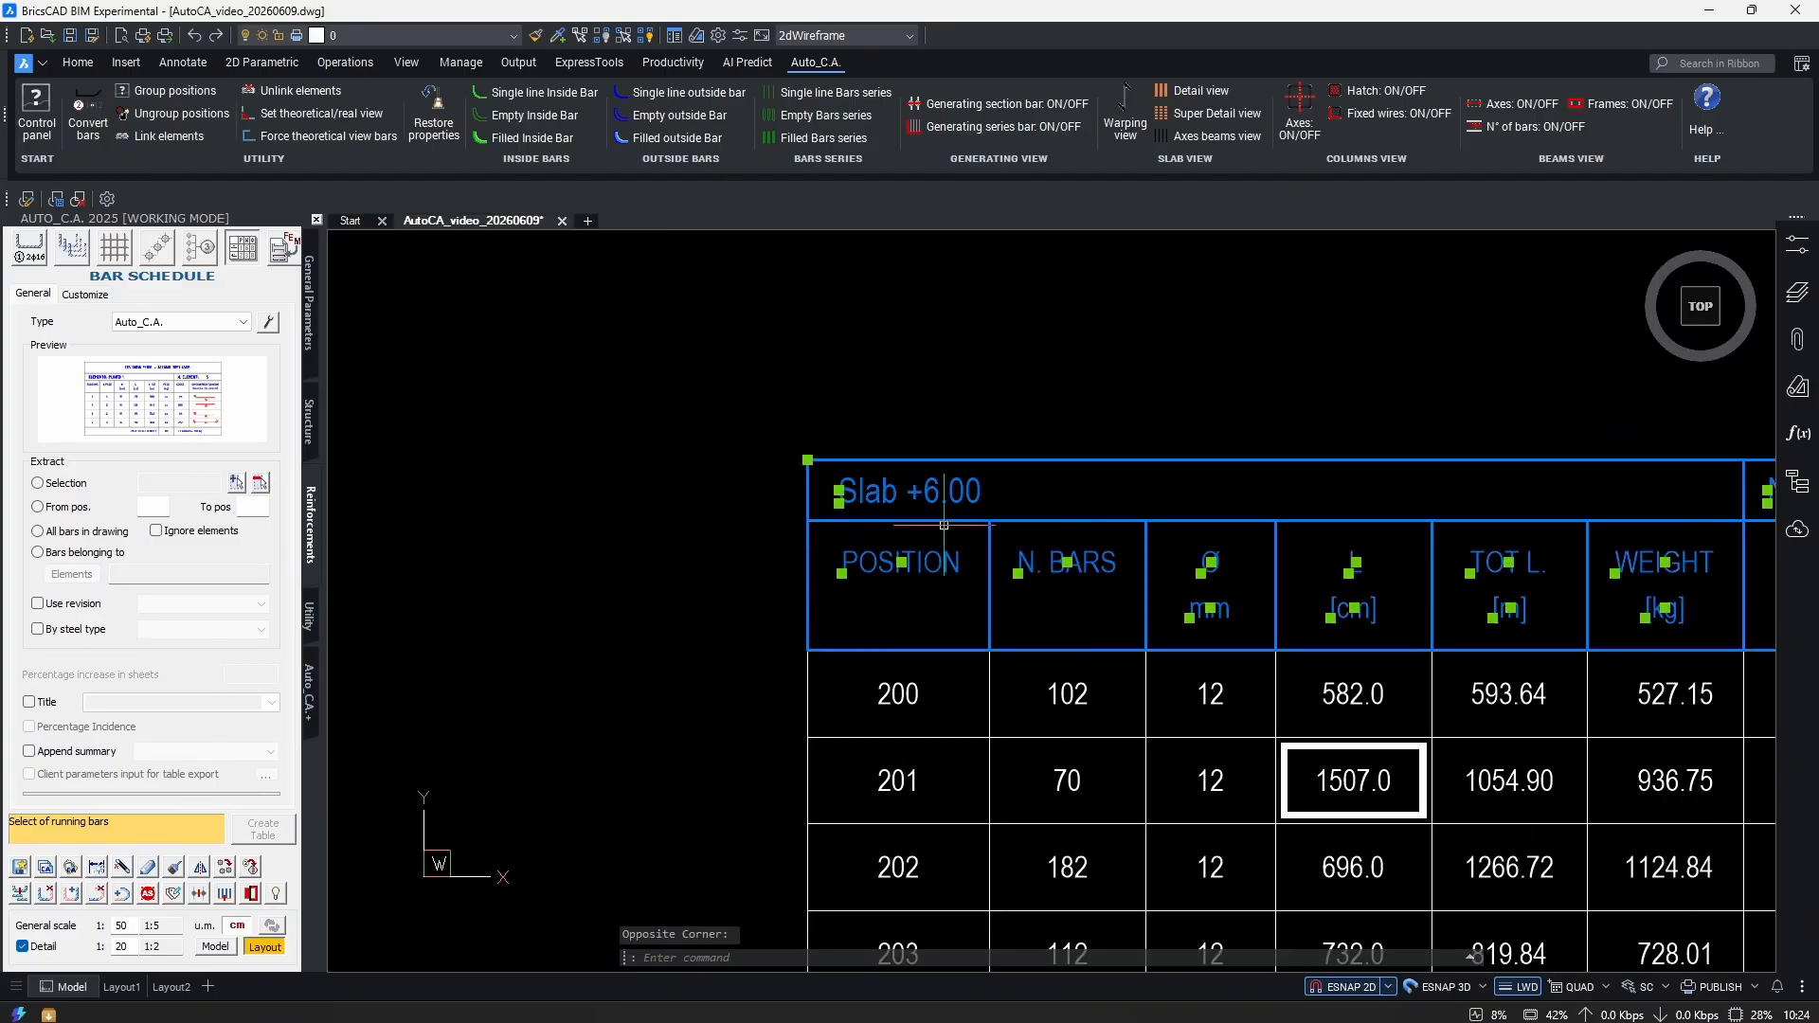
scroll(1014, 470, down, 2)
key(Escape)
scroll(749, 486, up, 2)
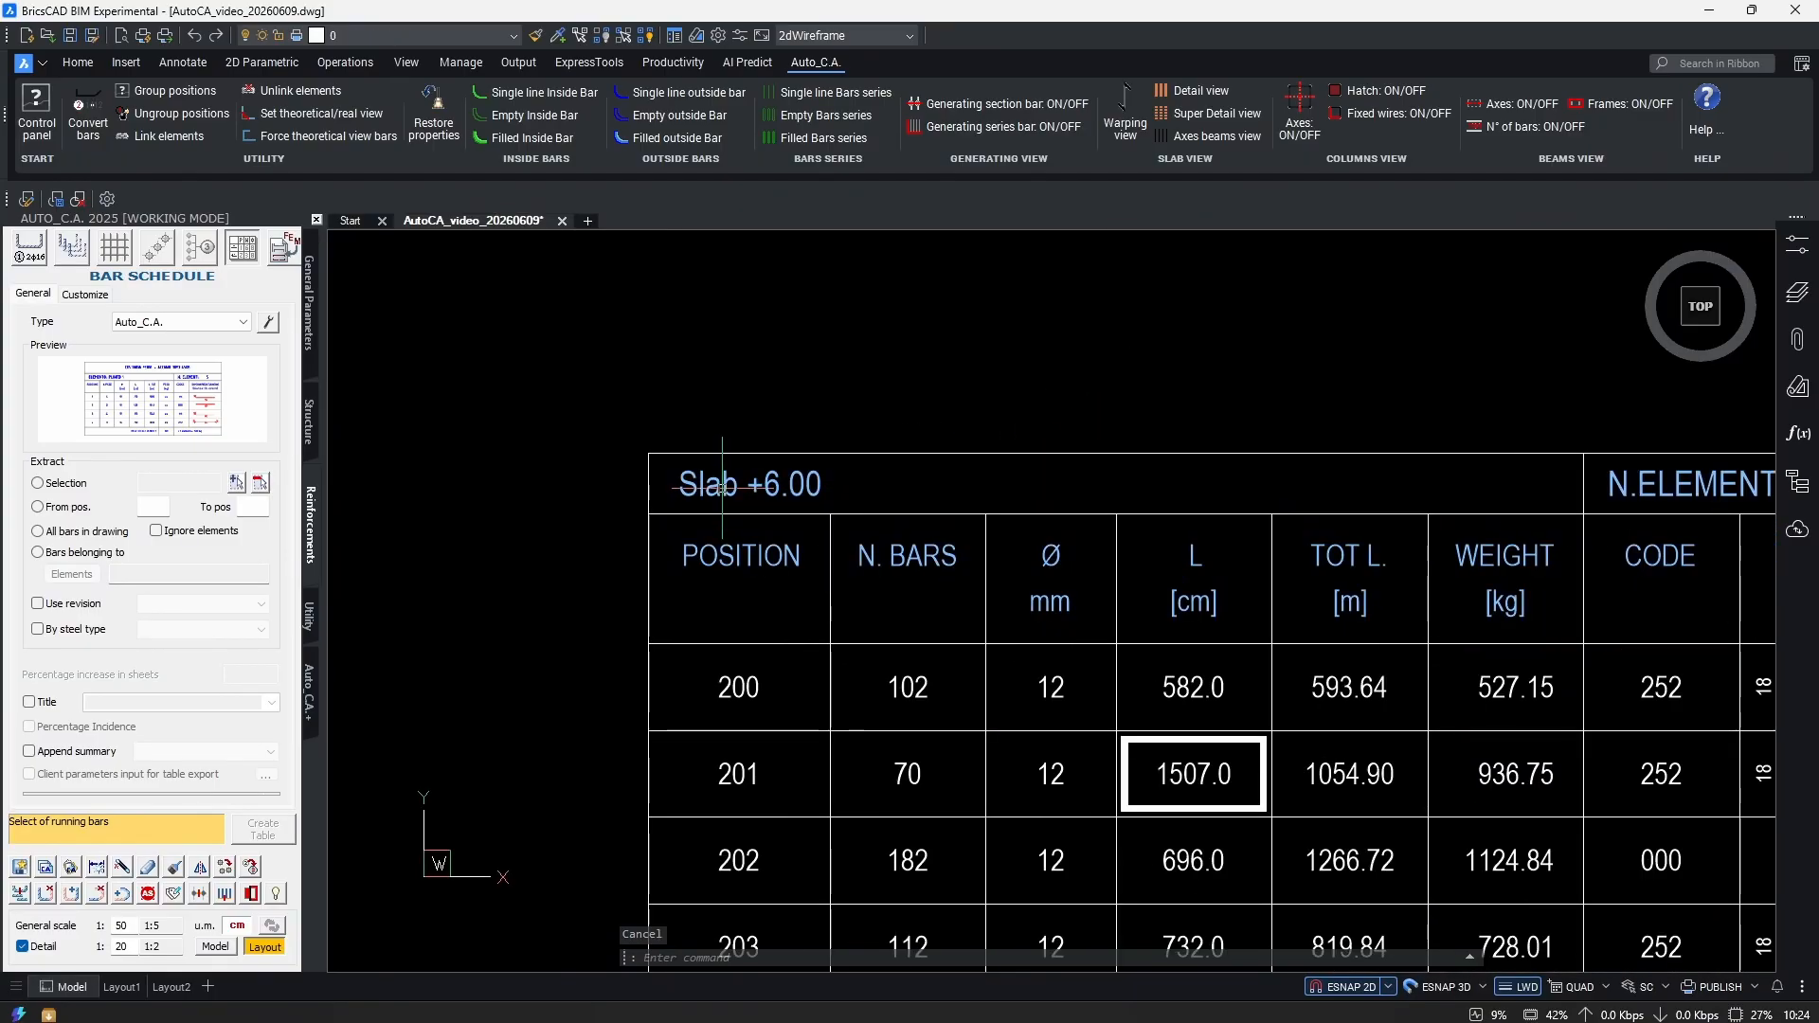
scroll(824, 539, up, 1)
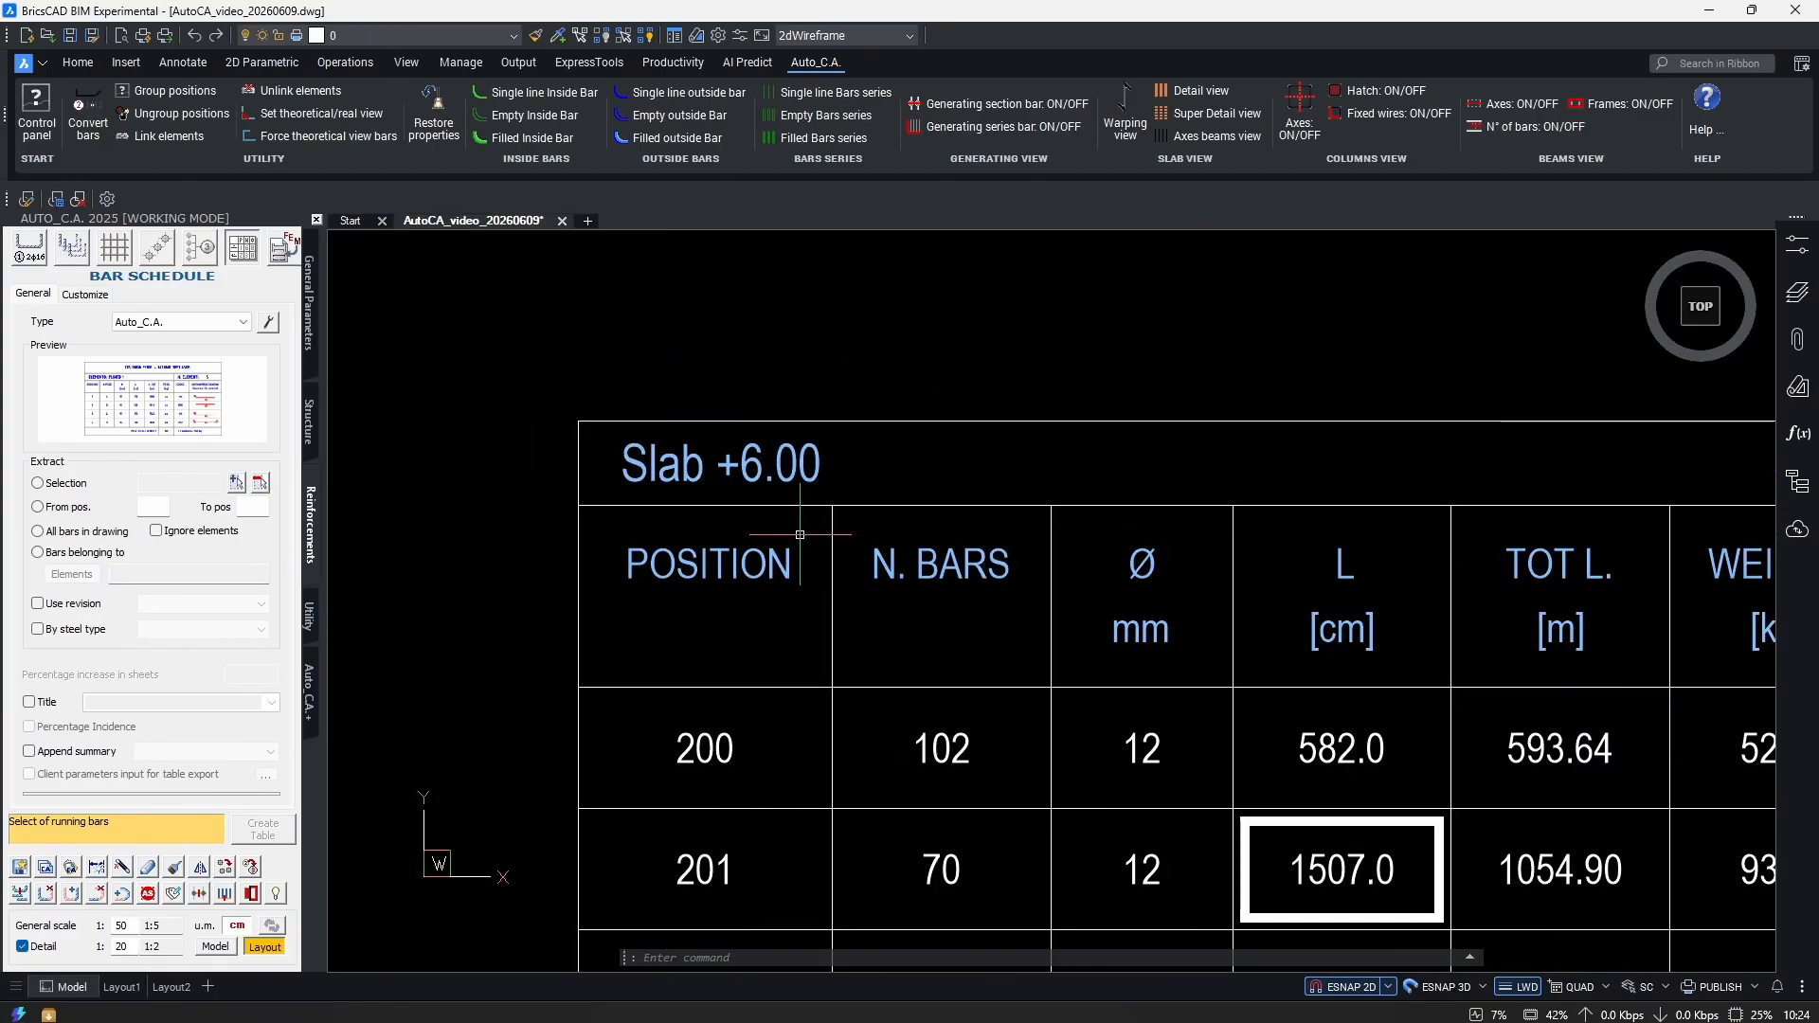
scroll(731, 492, down, 3)
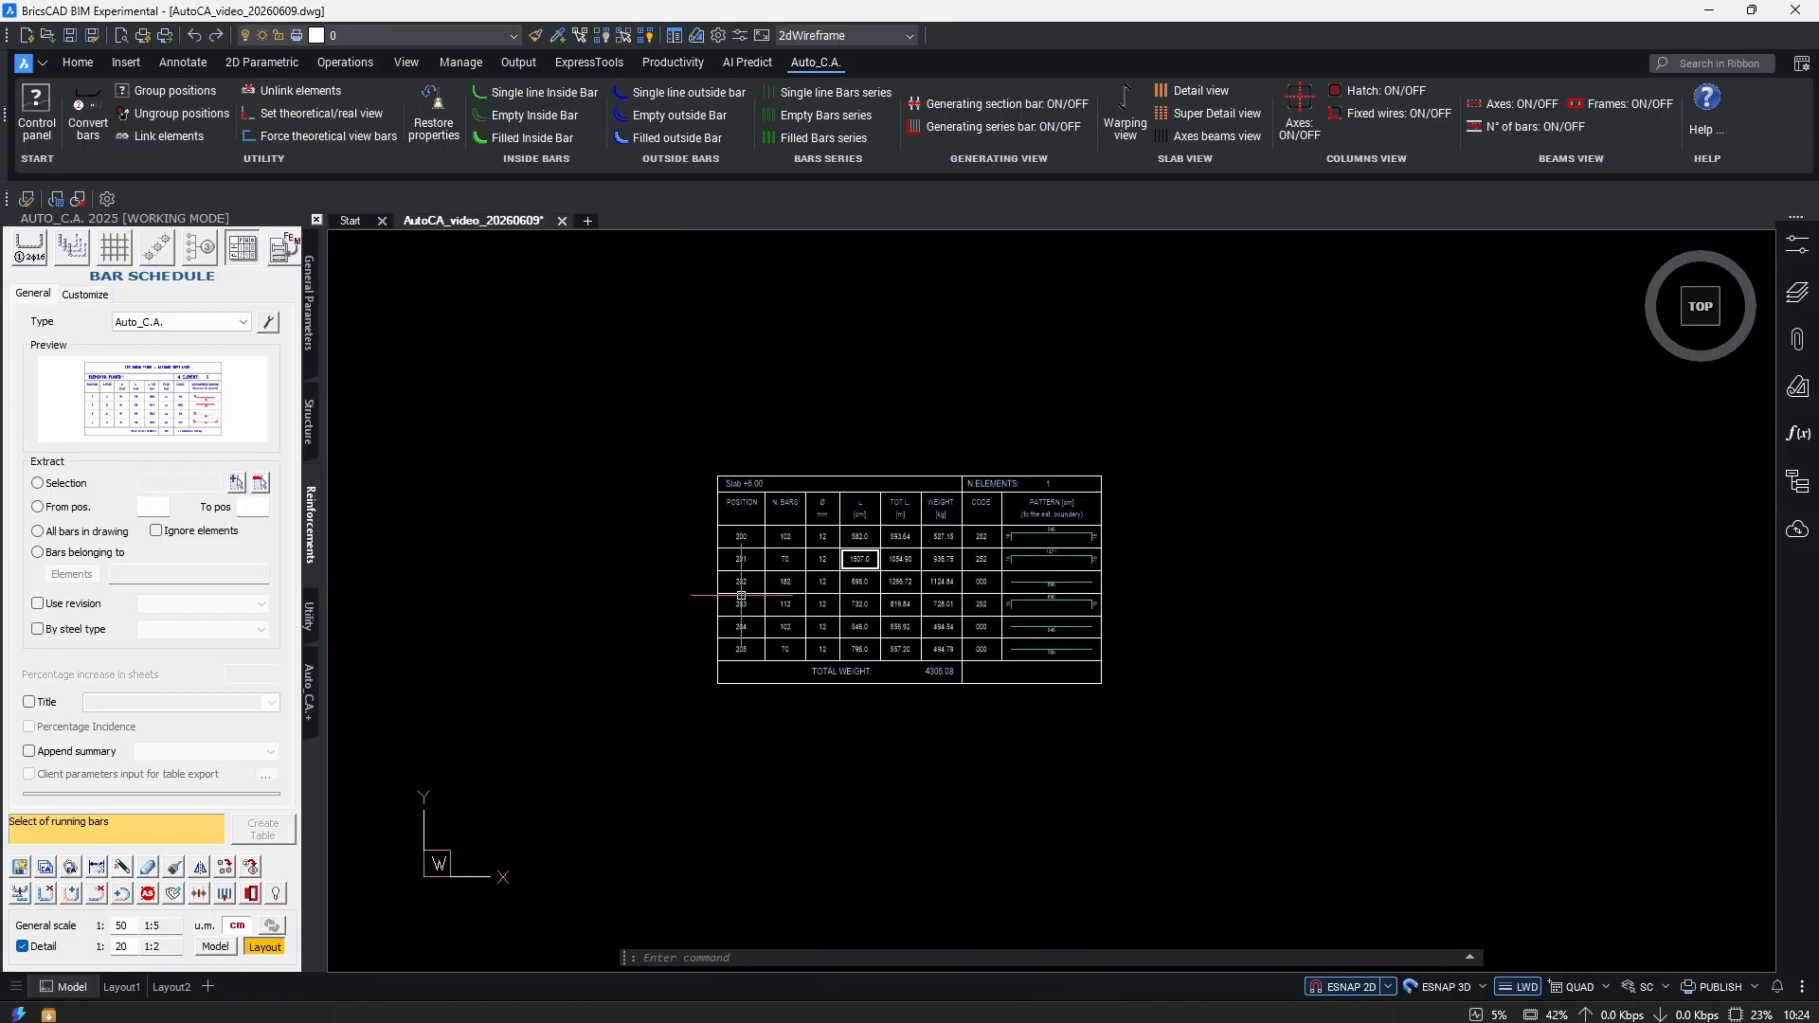
scroll(751, 484, up, 3)
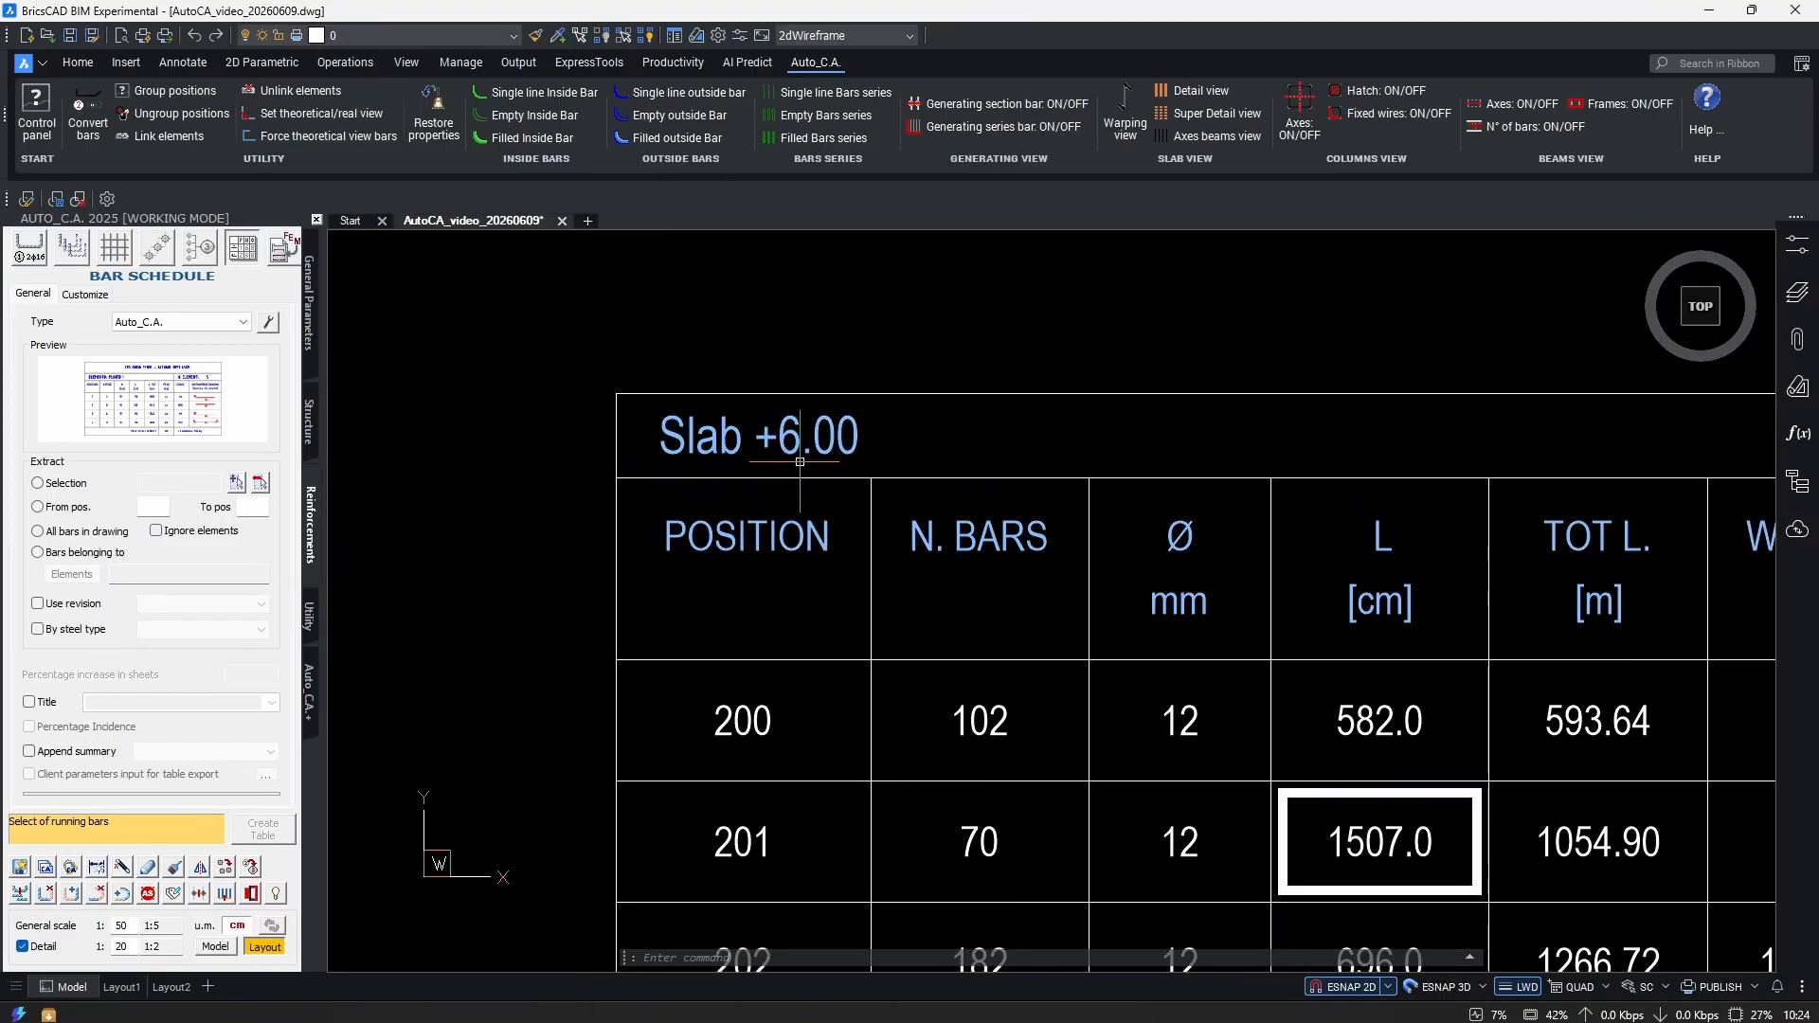
scroll(857, 501, down, 5)
scroll(893, 531, down, 6)
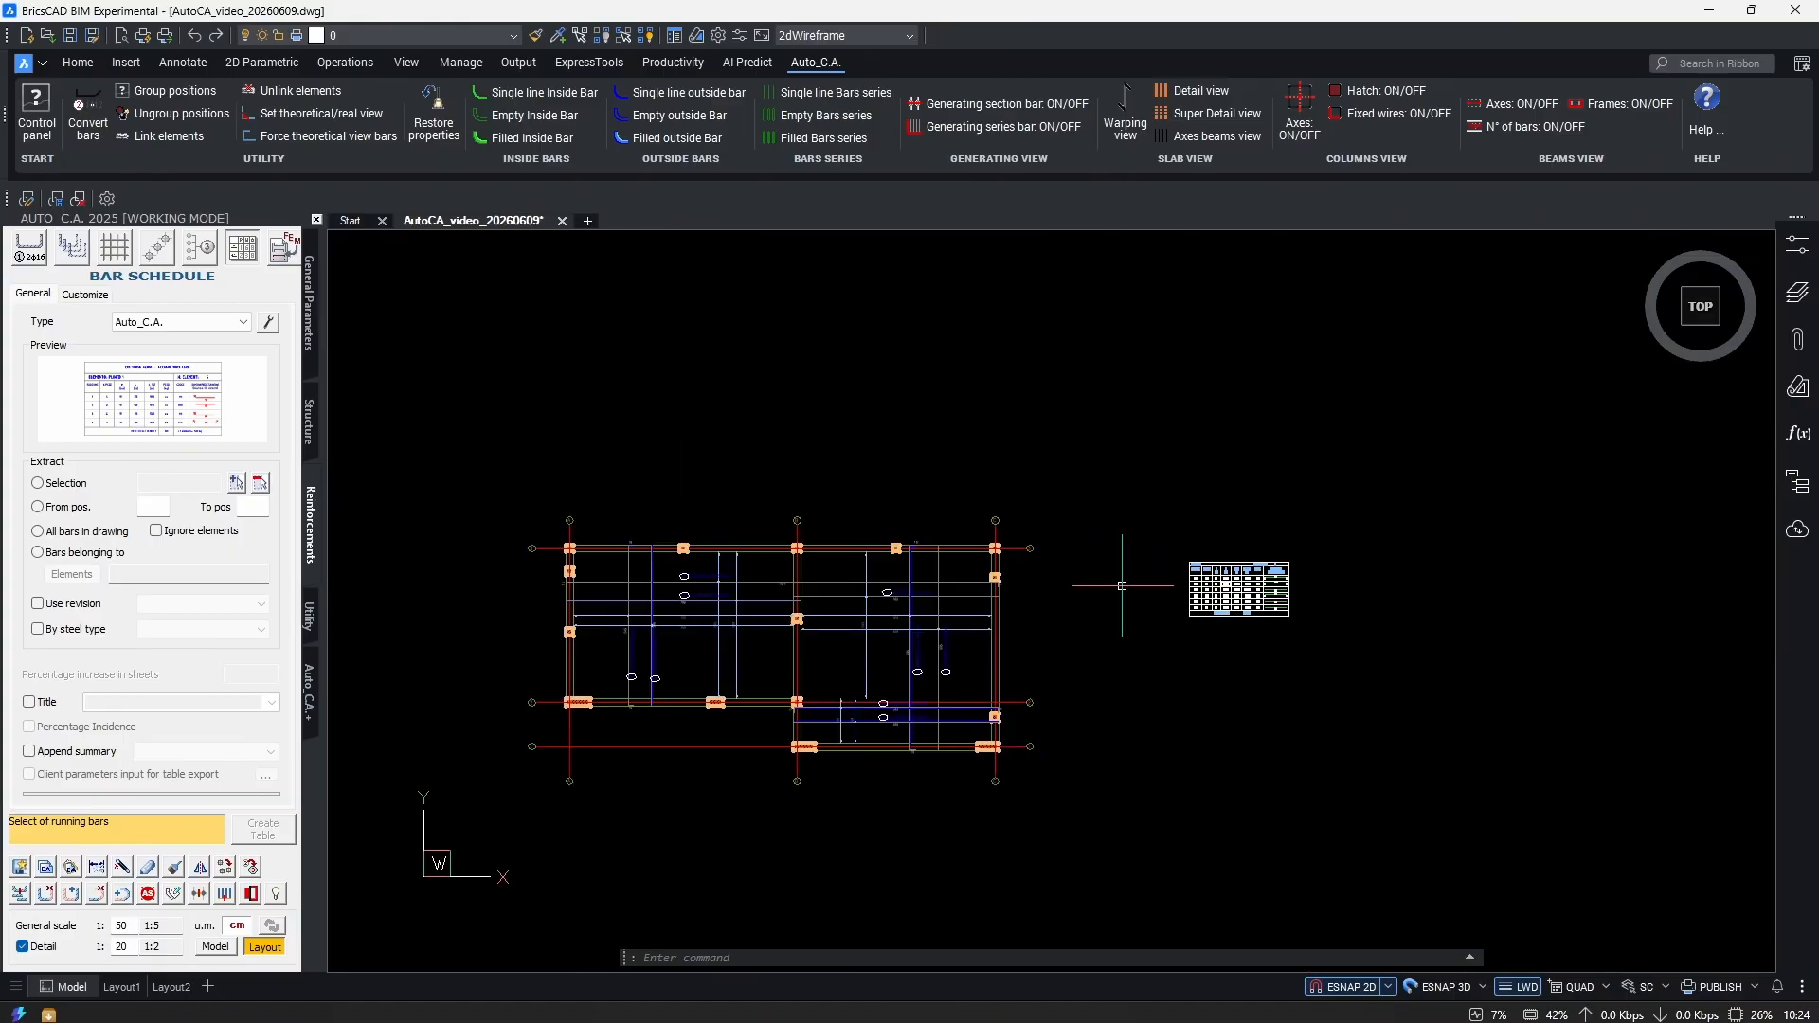
scroll(1184, 642, up, 6)
scroll(1079, 448, up, 2)
scroll(779, 487, down, 2)
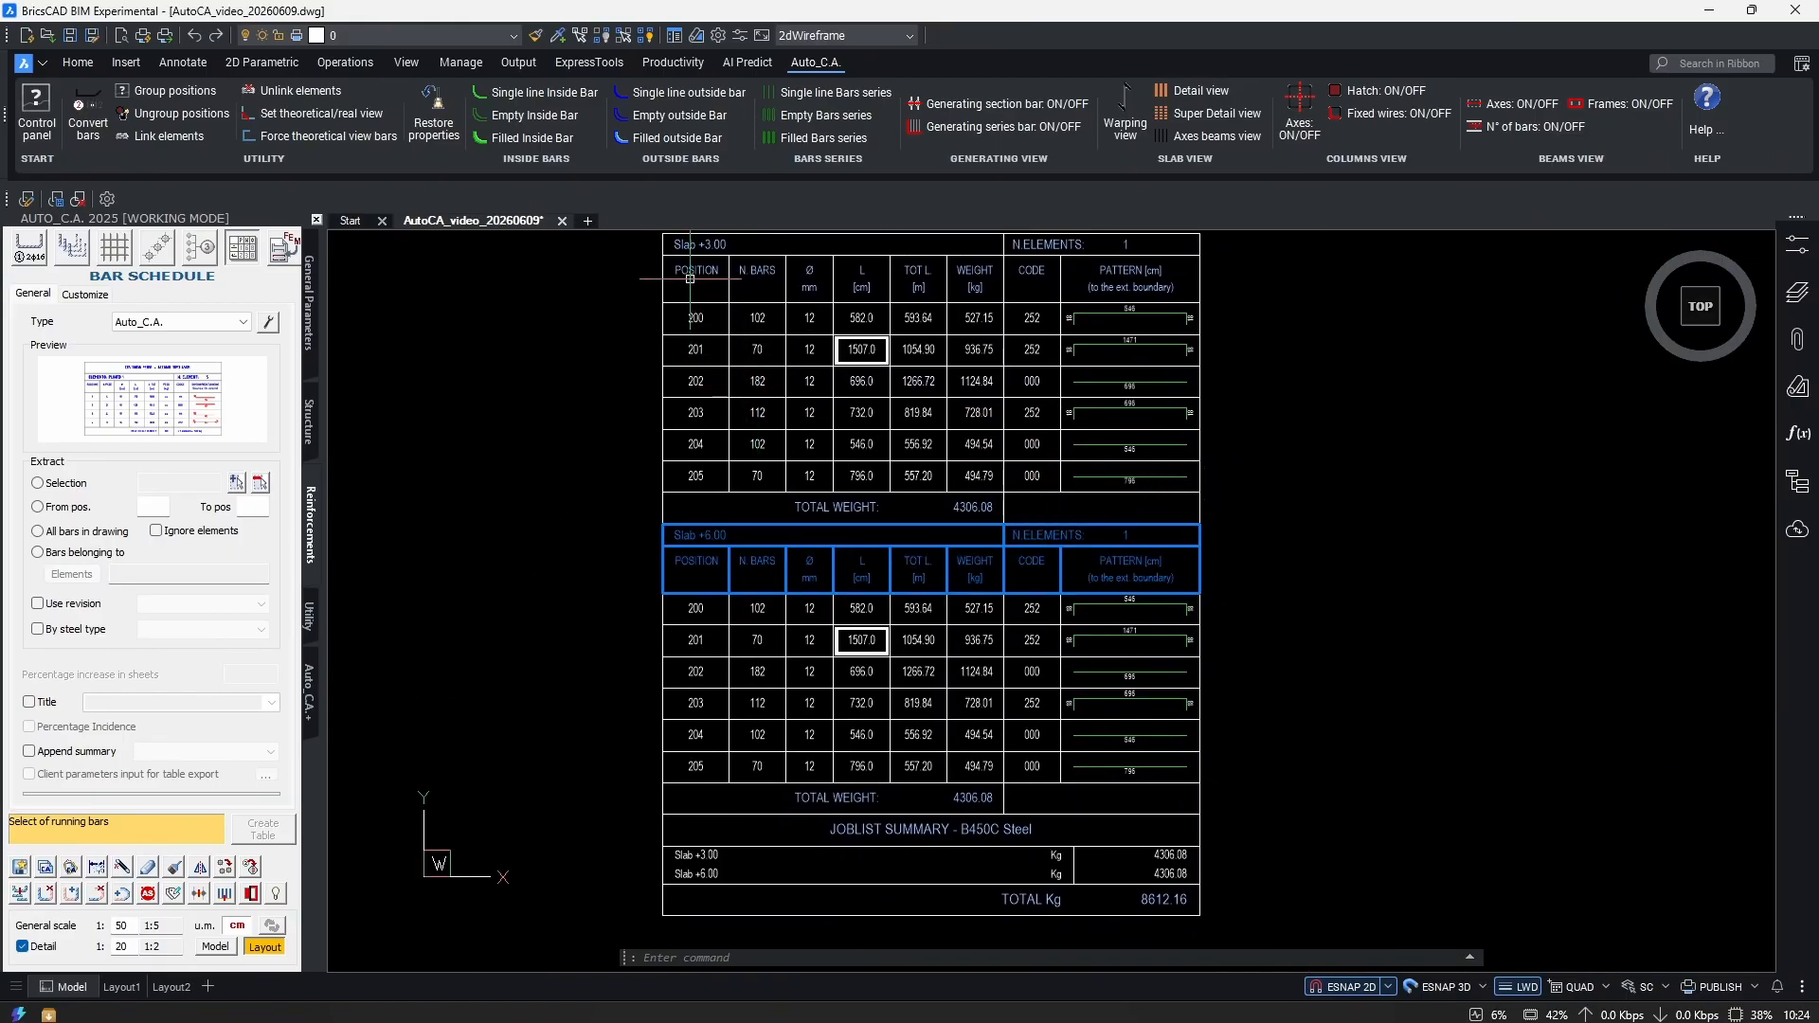
scroll(691, 275, up, 2)
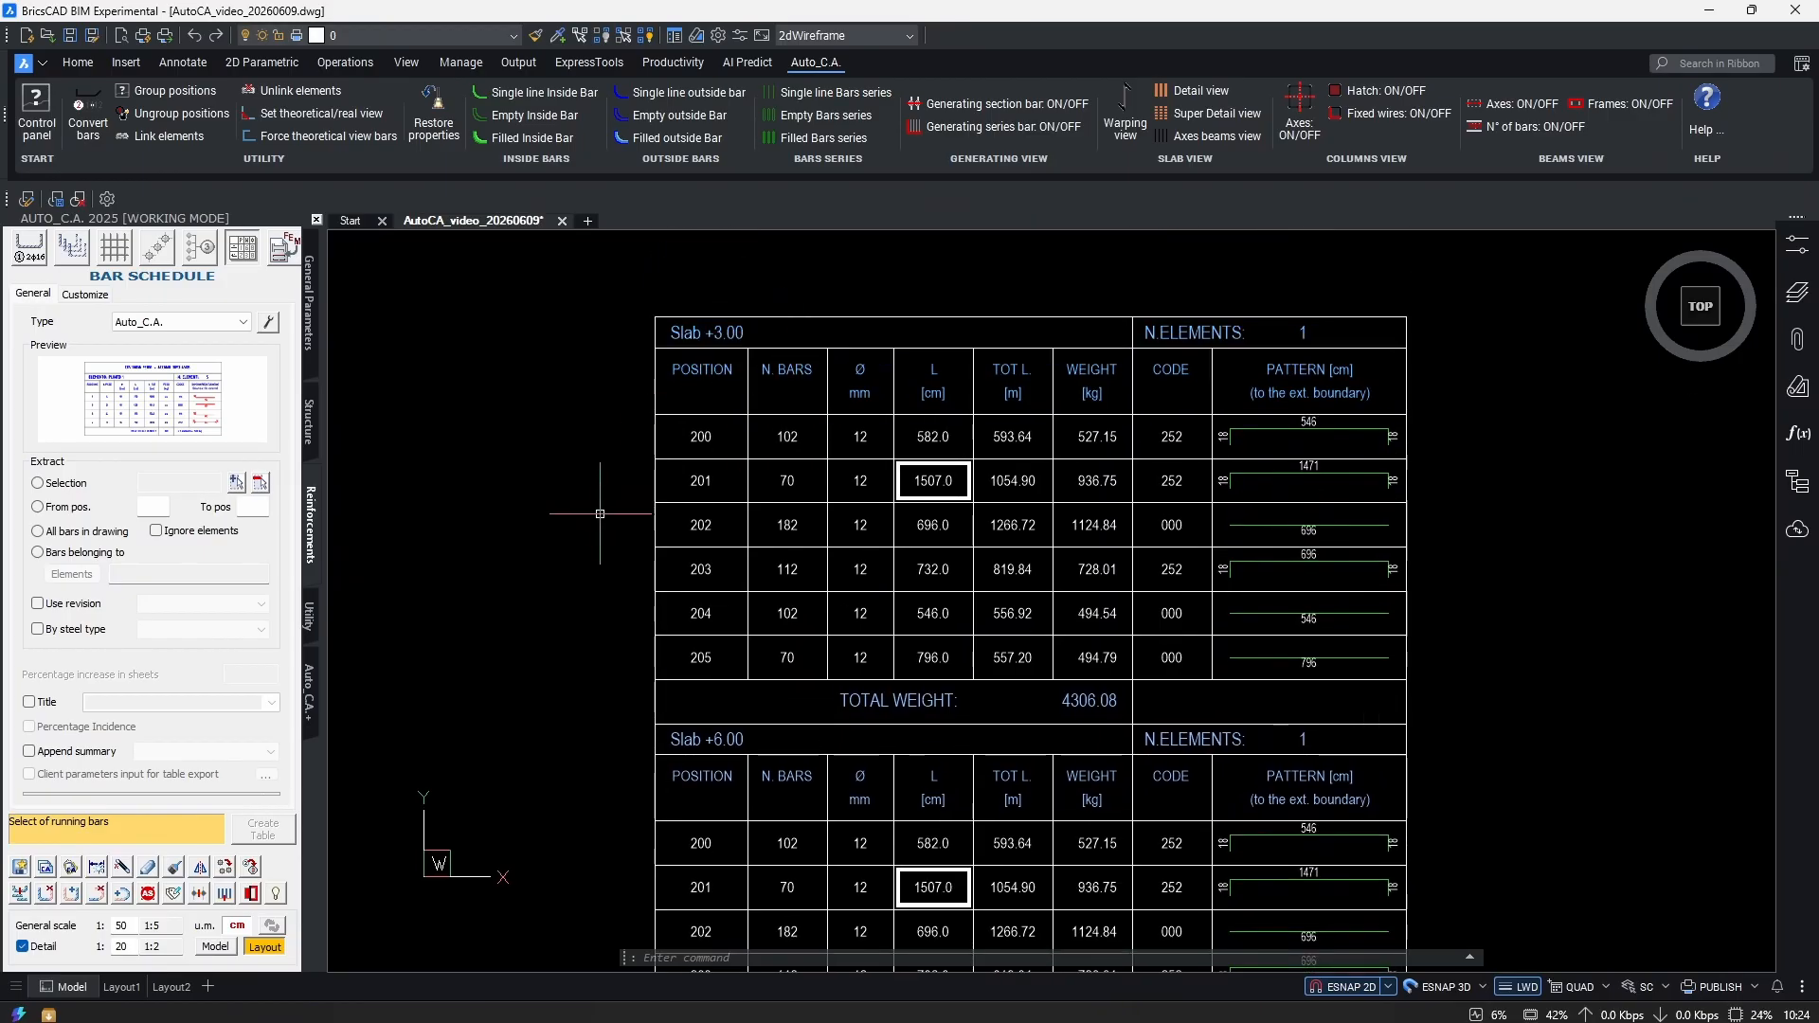
scroll(800, 333, down, 2)
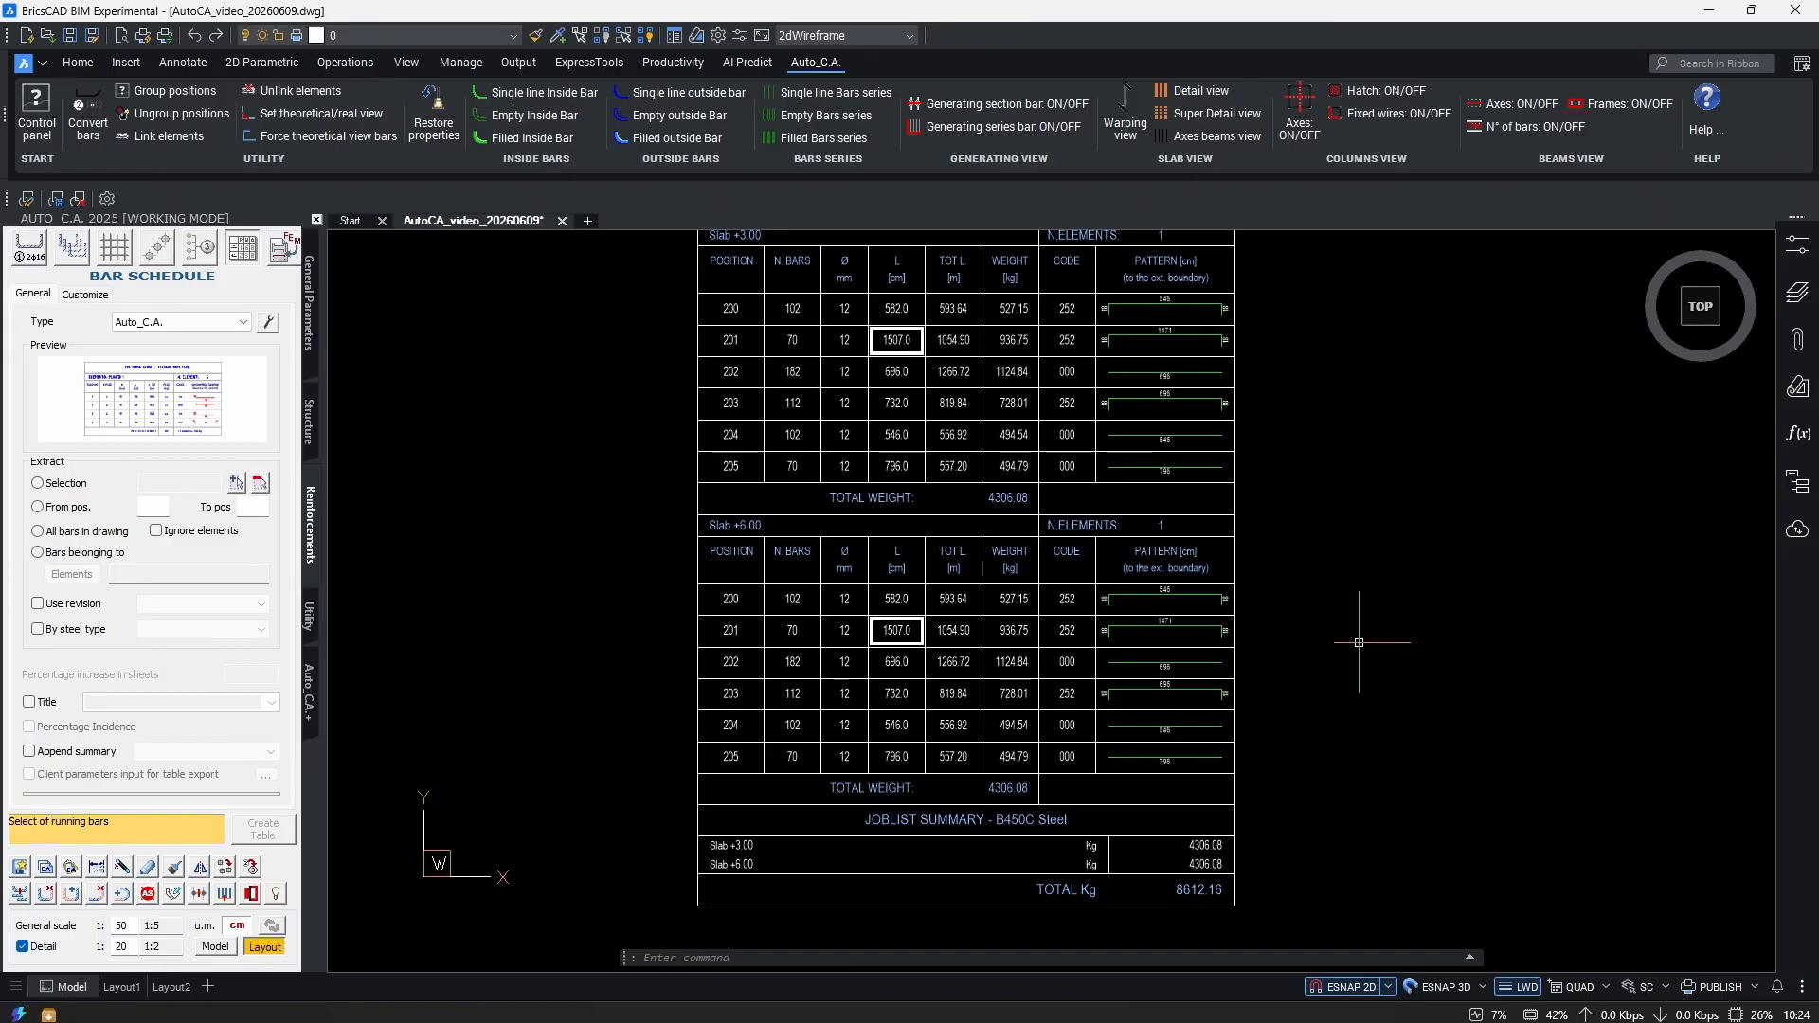
scroll(731, 386, up, 3)
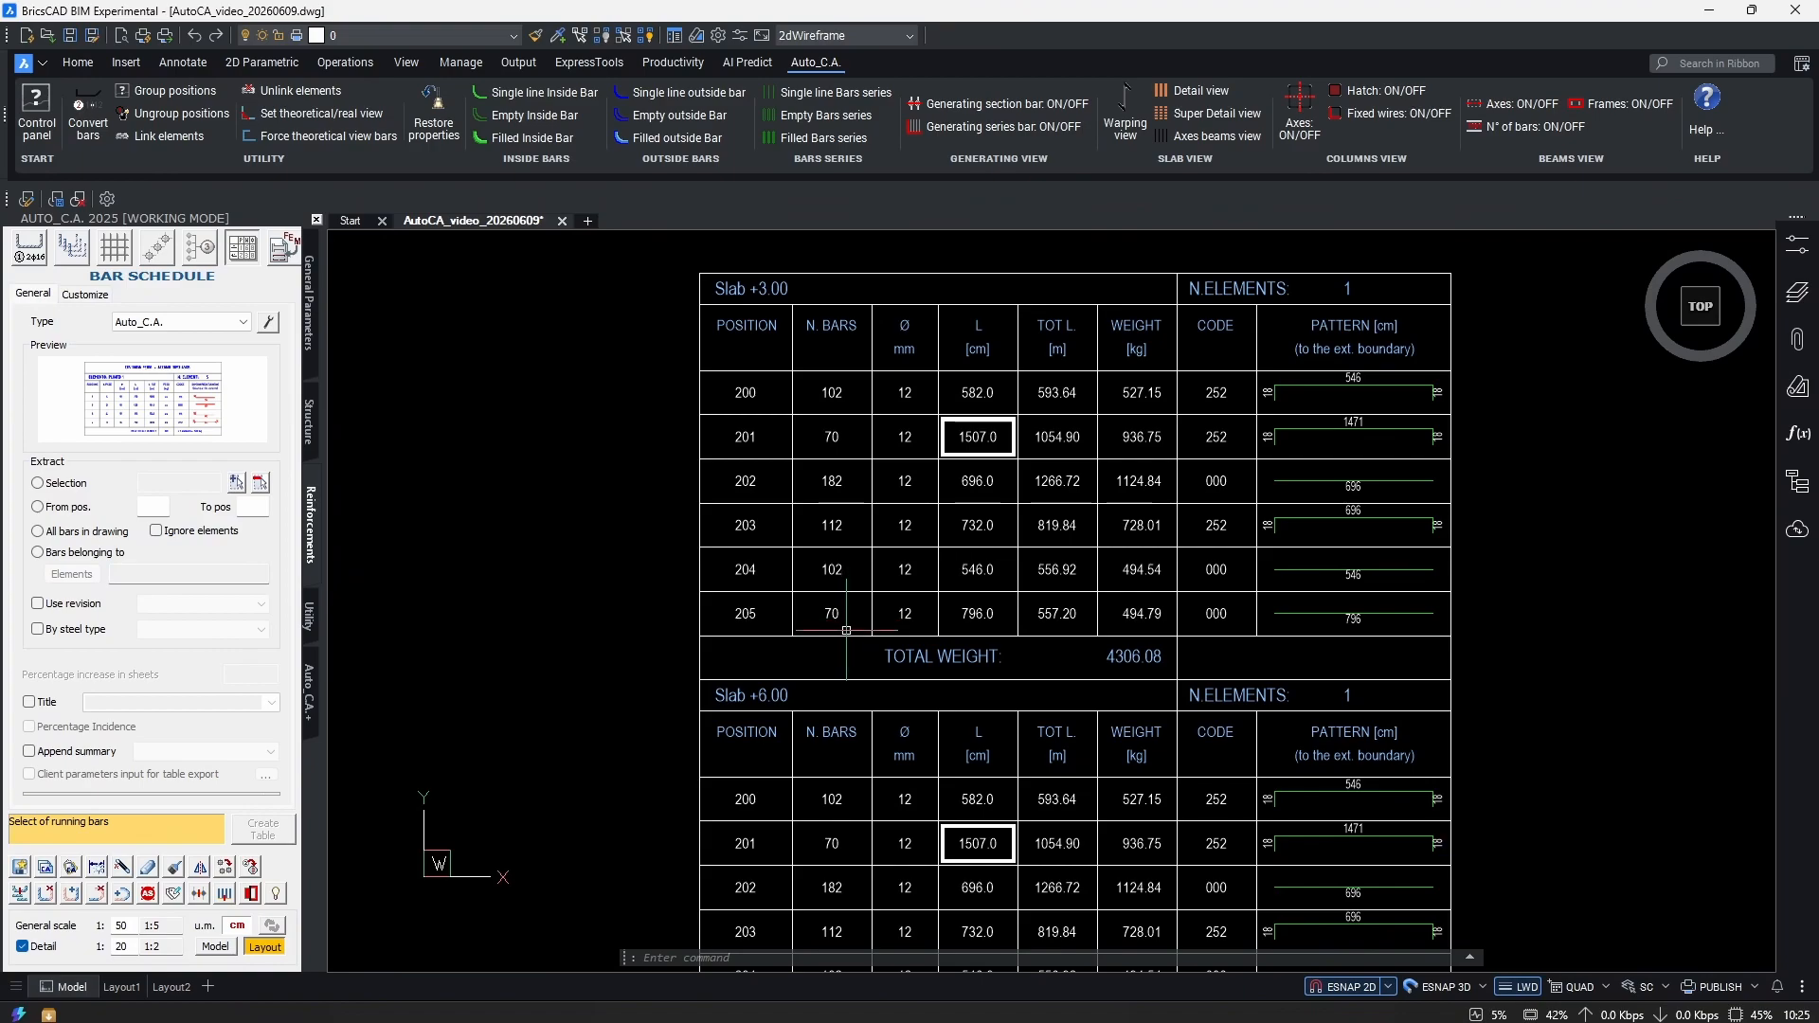
mouse_move(894, 674)
middle_down()
mouse_move(879, 595)
mouse_move(562, 588)
middle_up()
scroll(879, 594, up, 2)
click(554, 609)
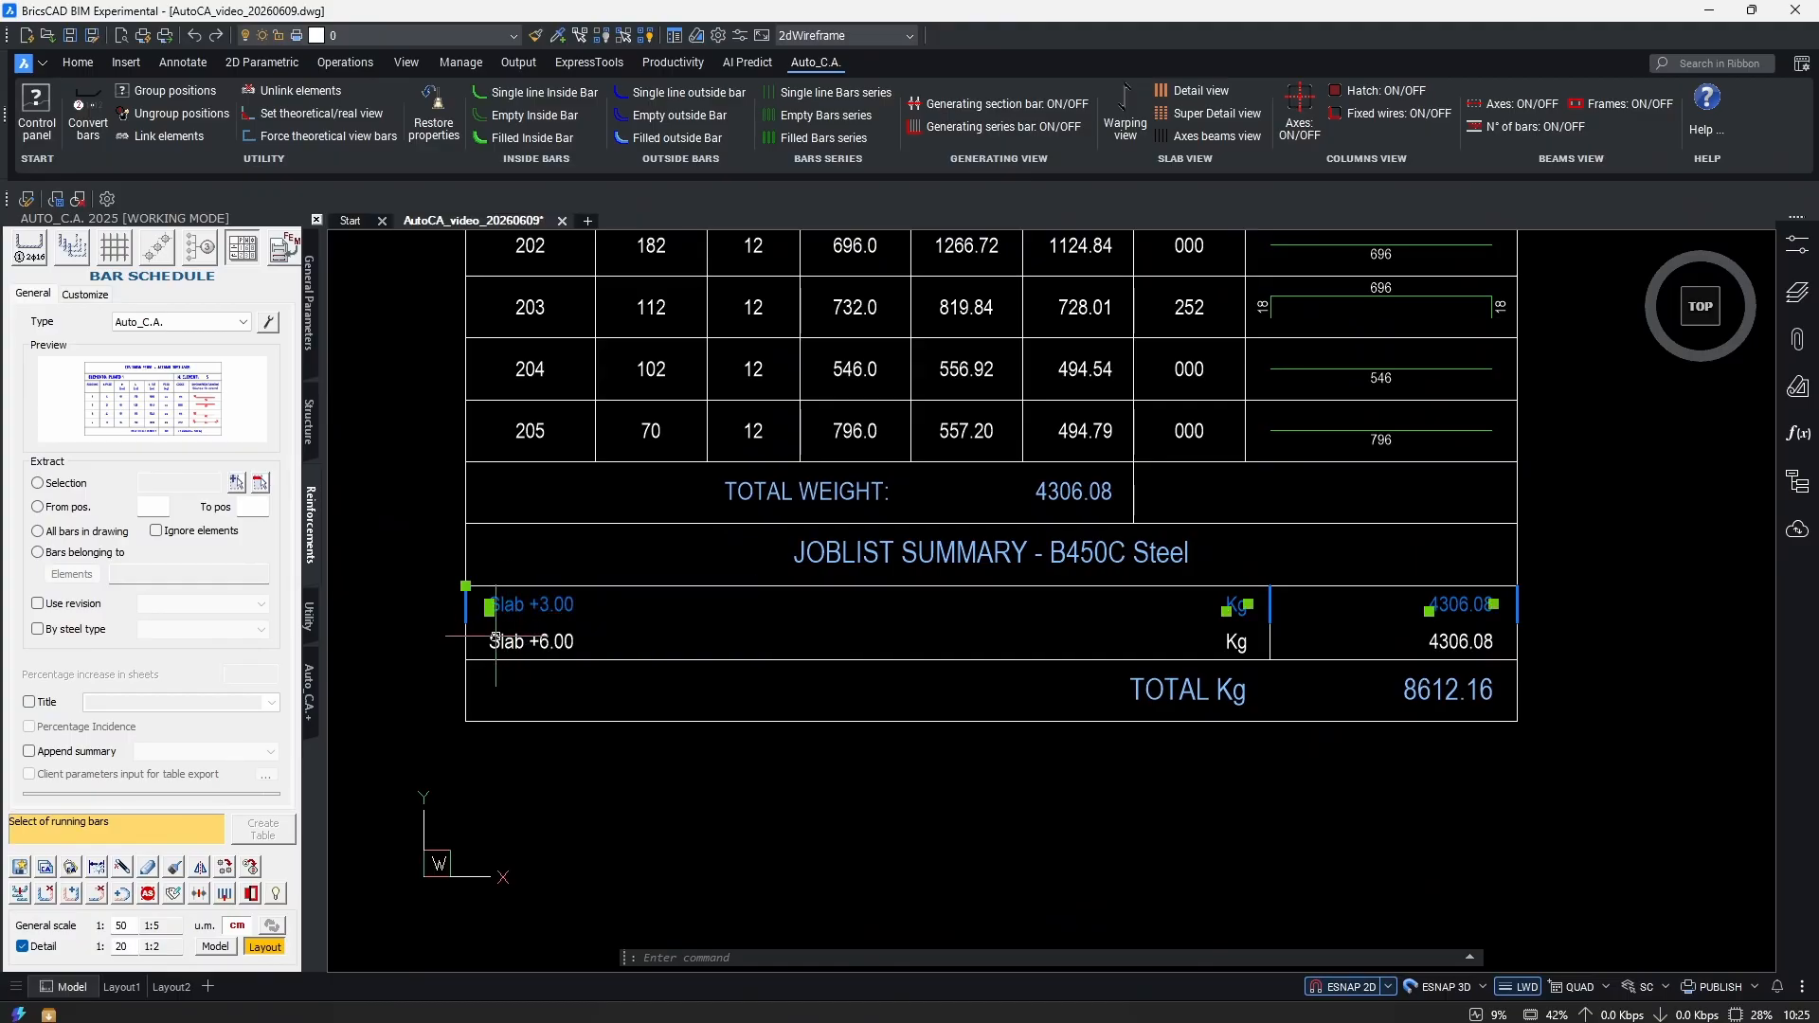
click(521, 642)
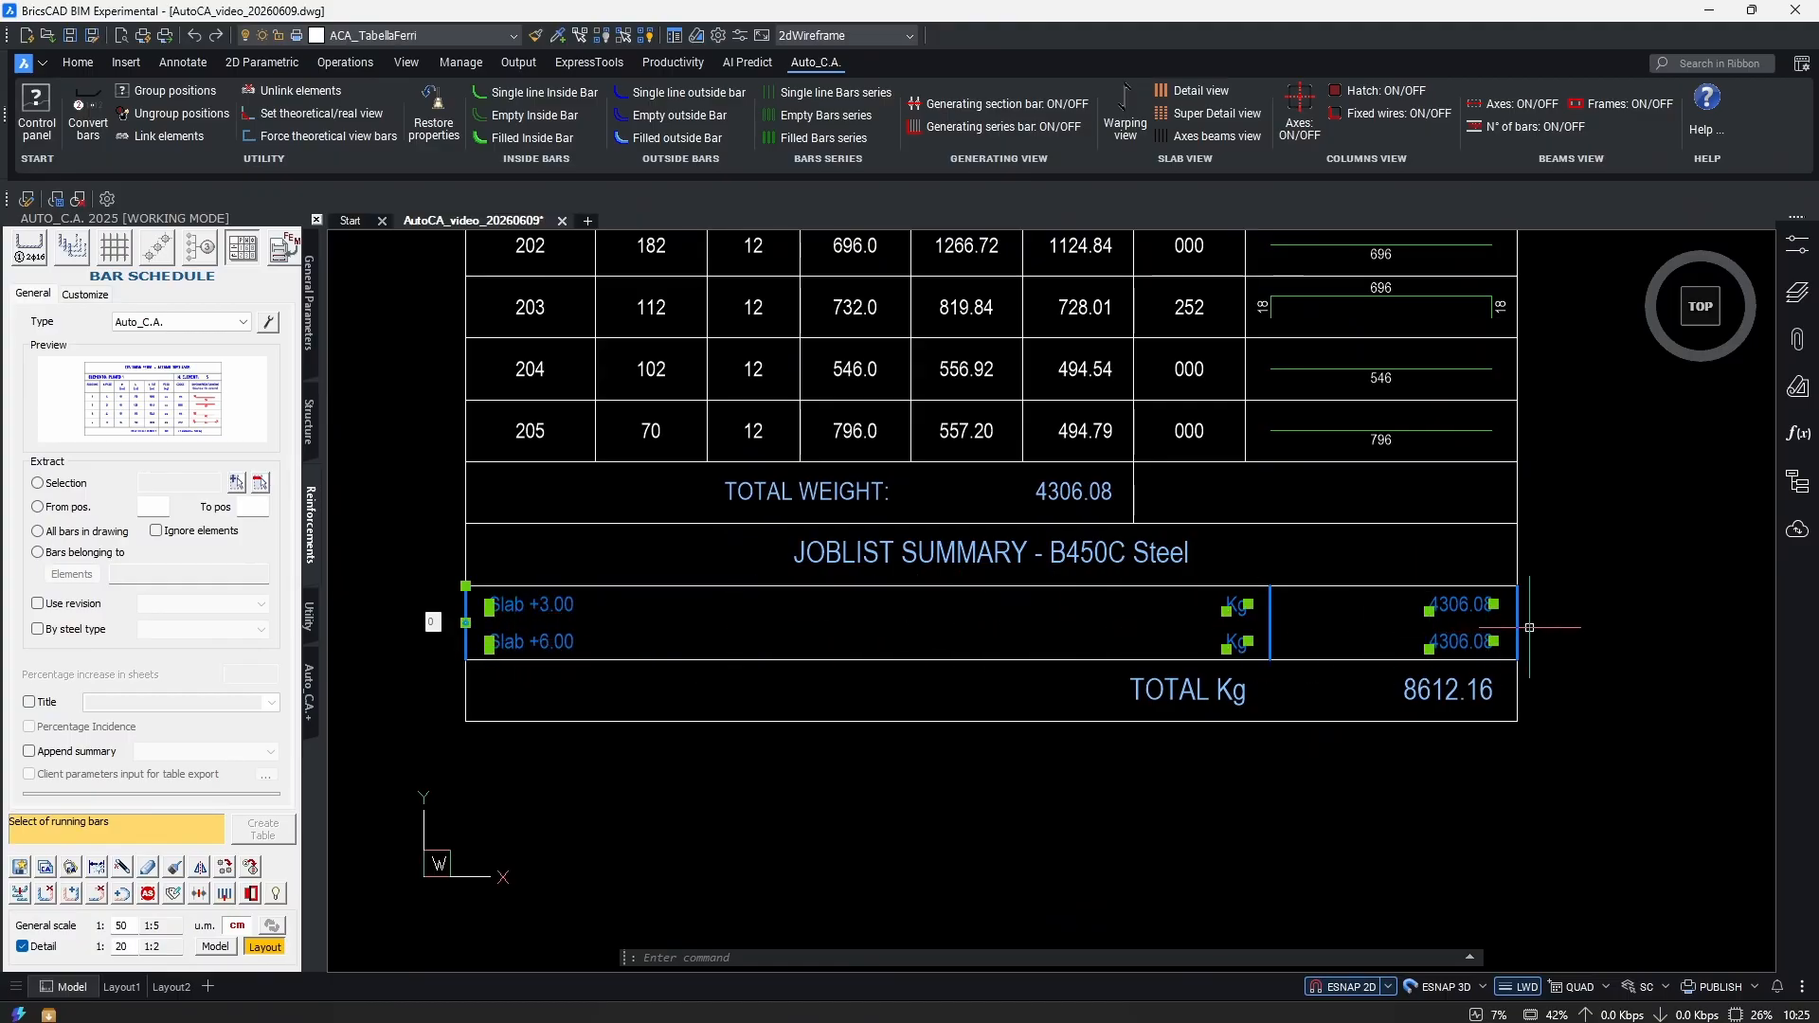
scroll(1563, 626, up, 2)
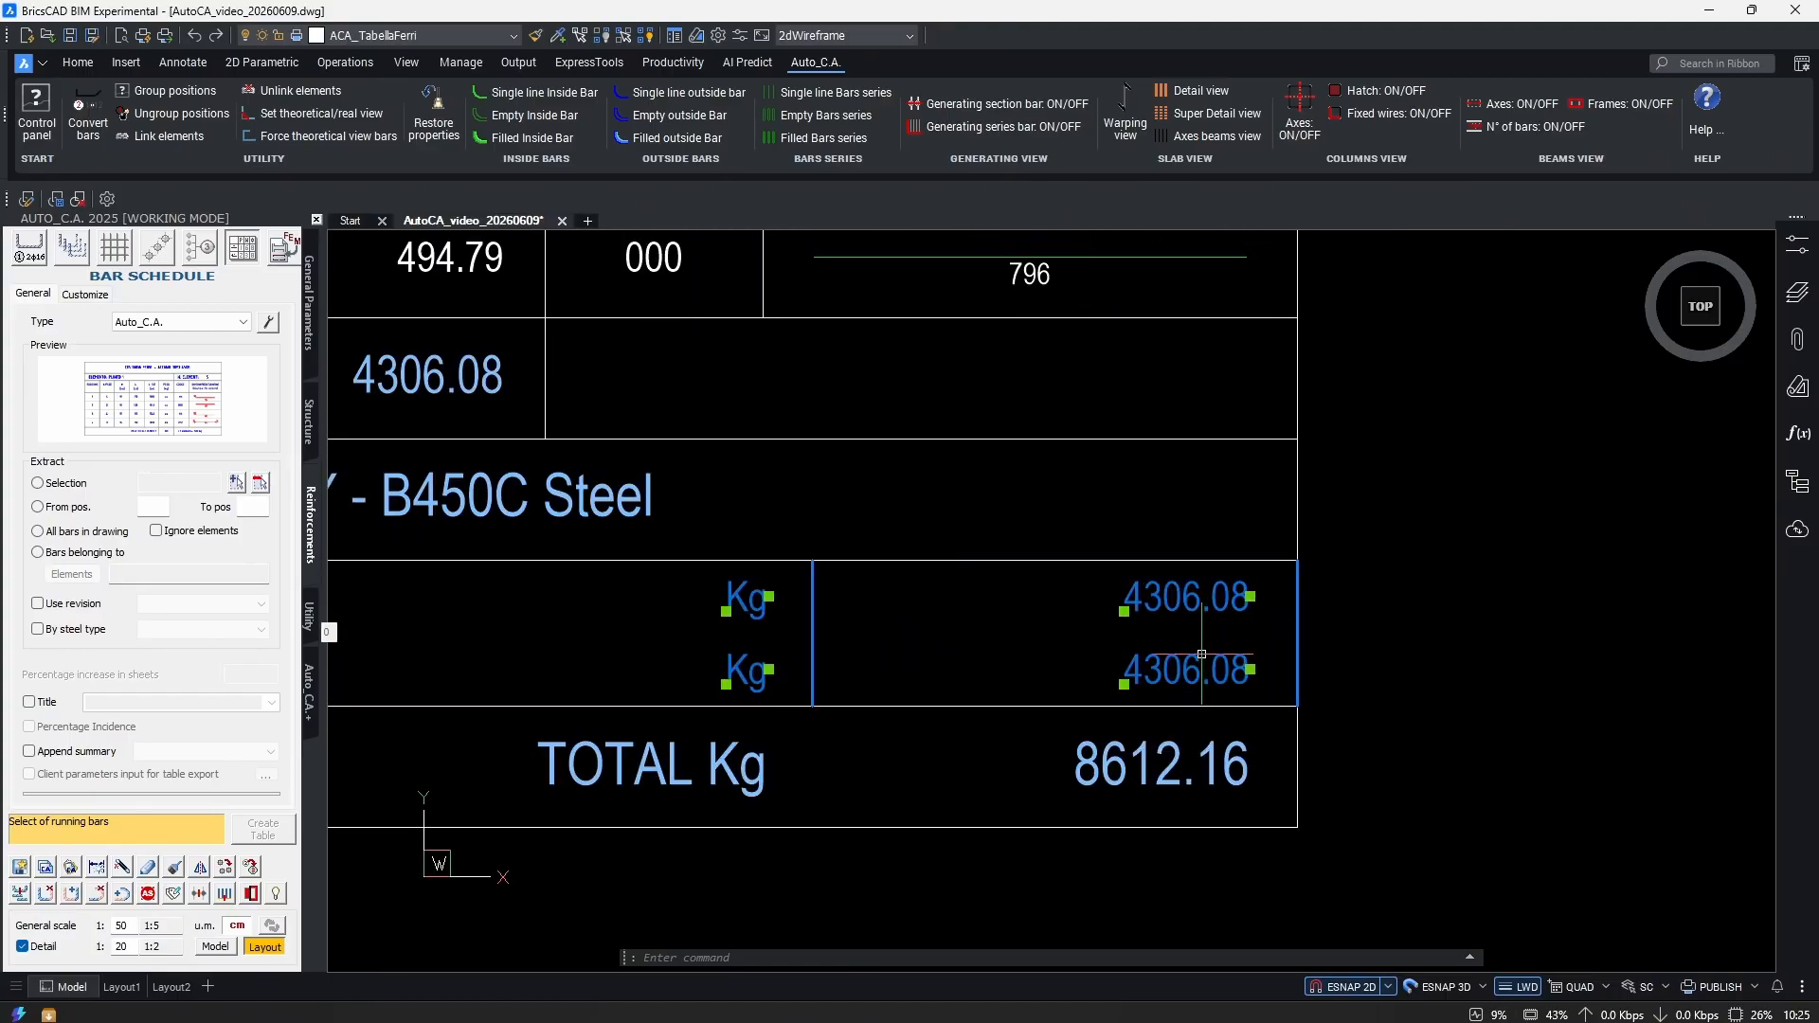
key(Escape)
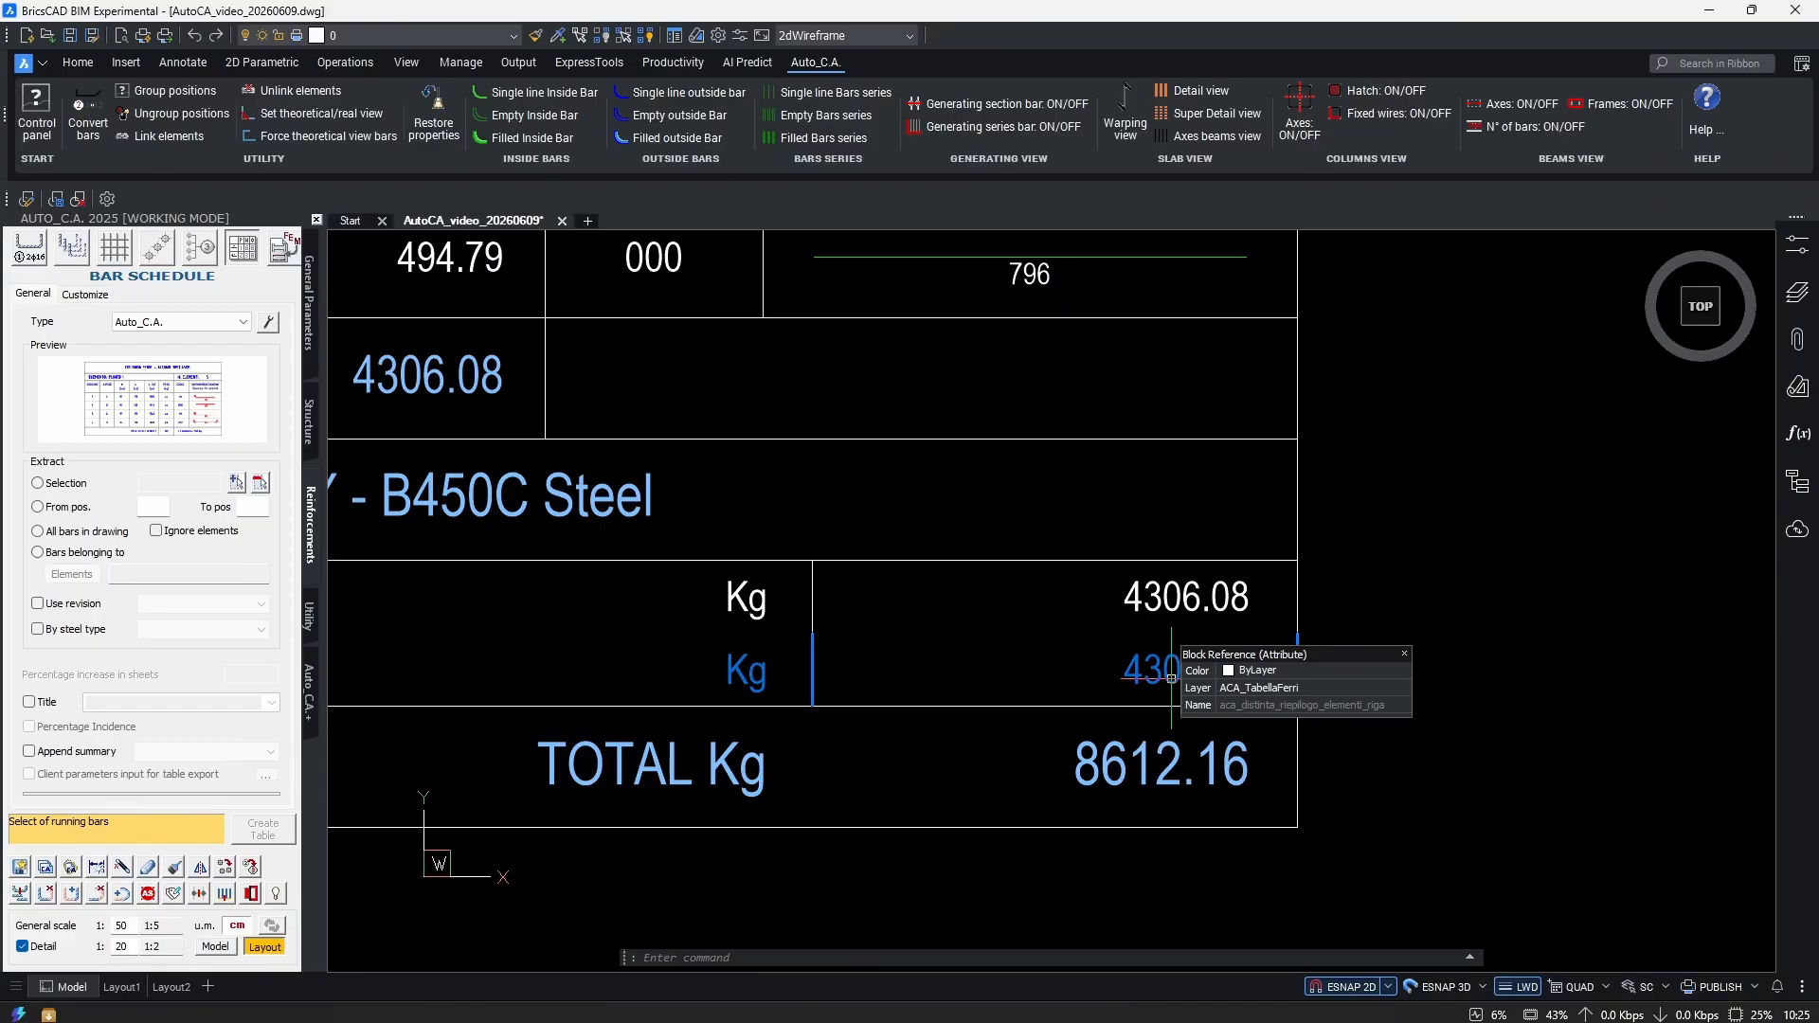
click(1172, 606)
click(1213, 670)
key(Escape)
scroll(1361, 645, down, 3)
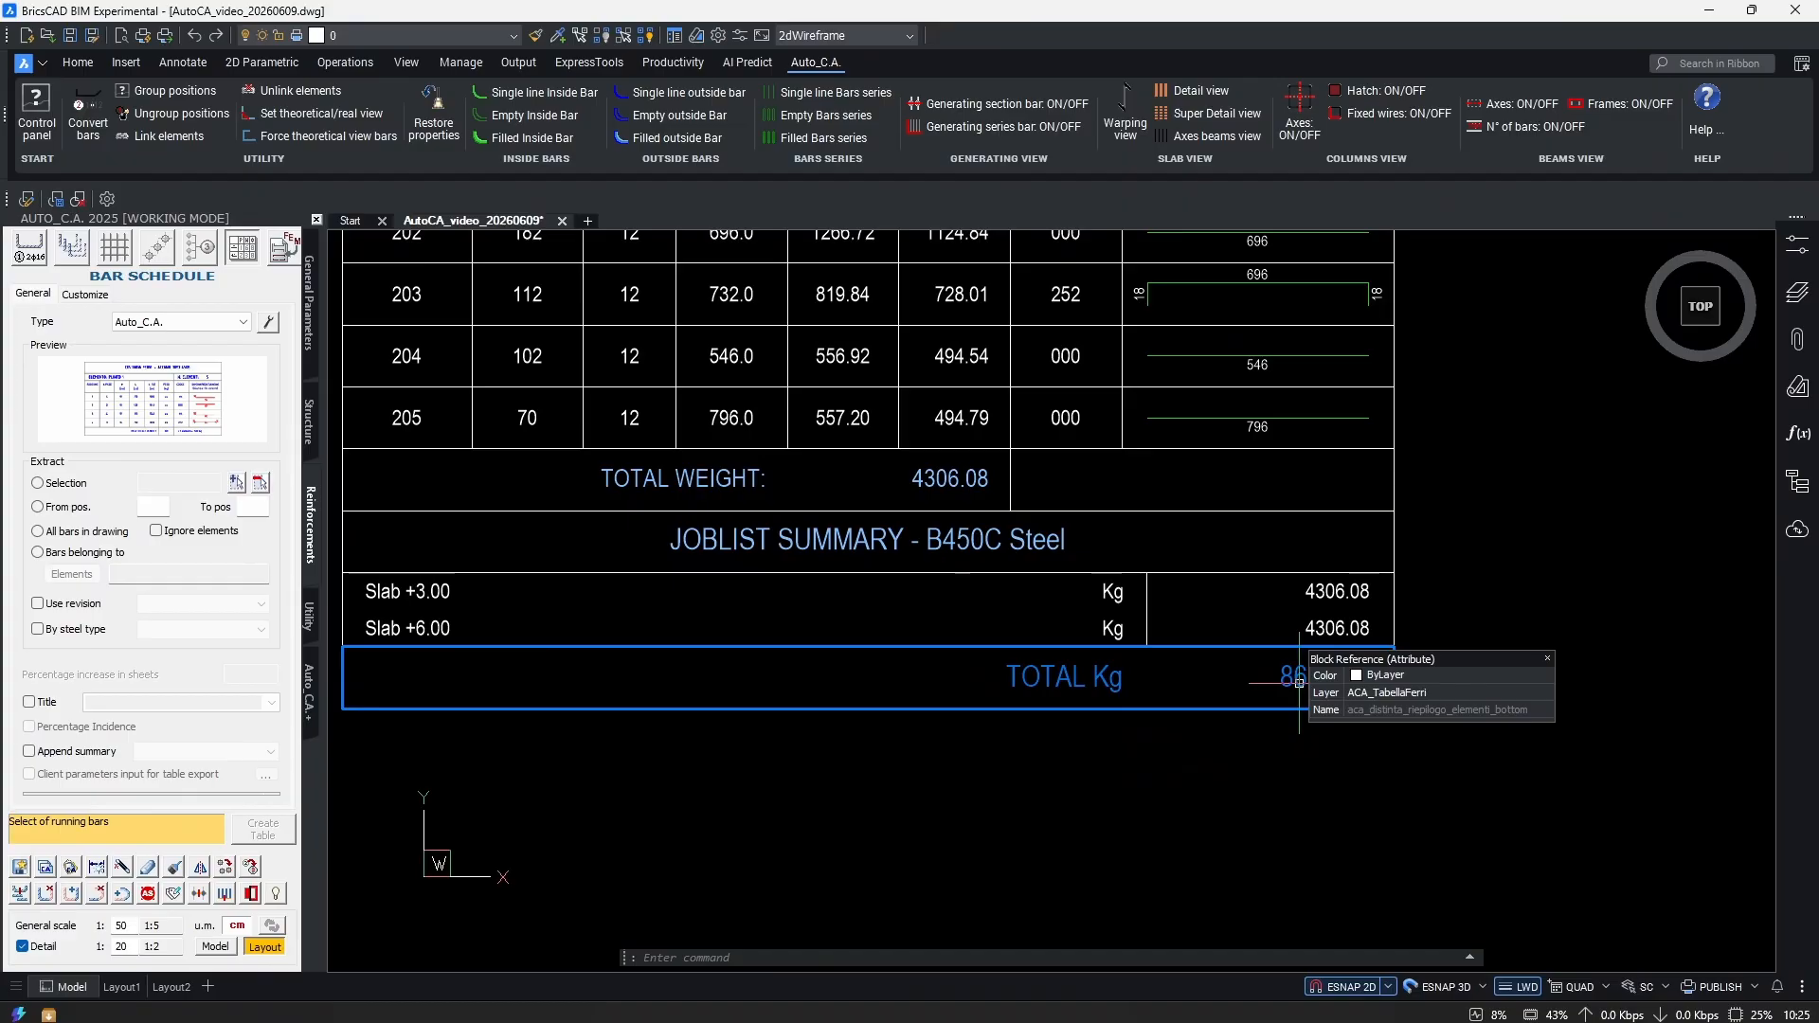
scroll(1359, 603, up, 2)
click(1358, 602)
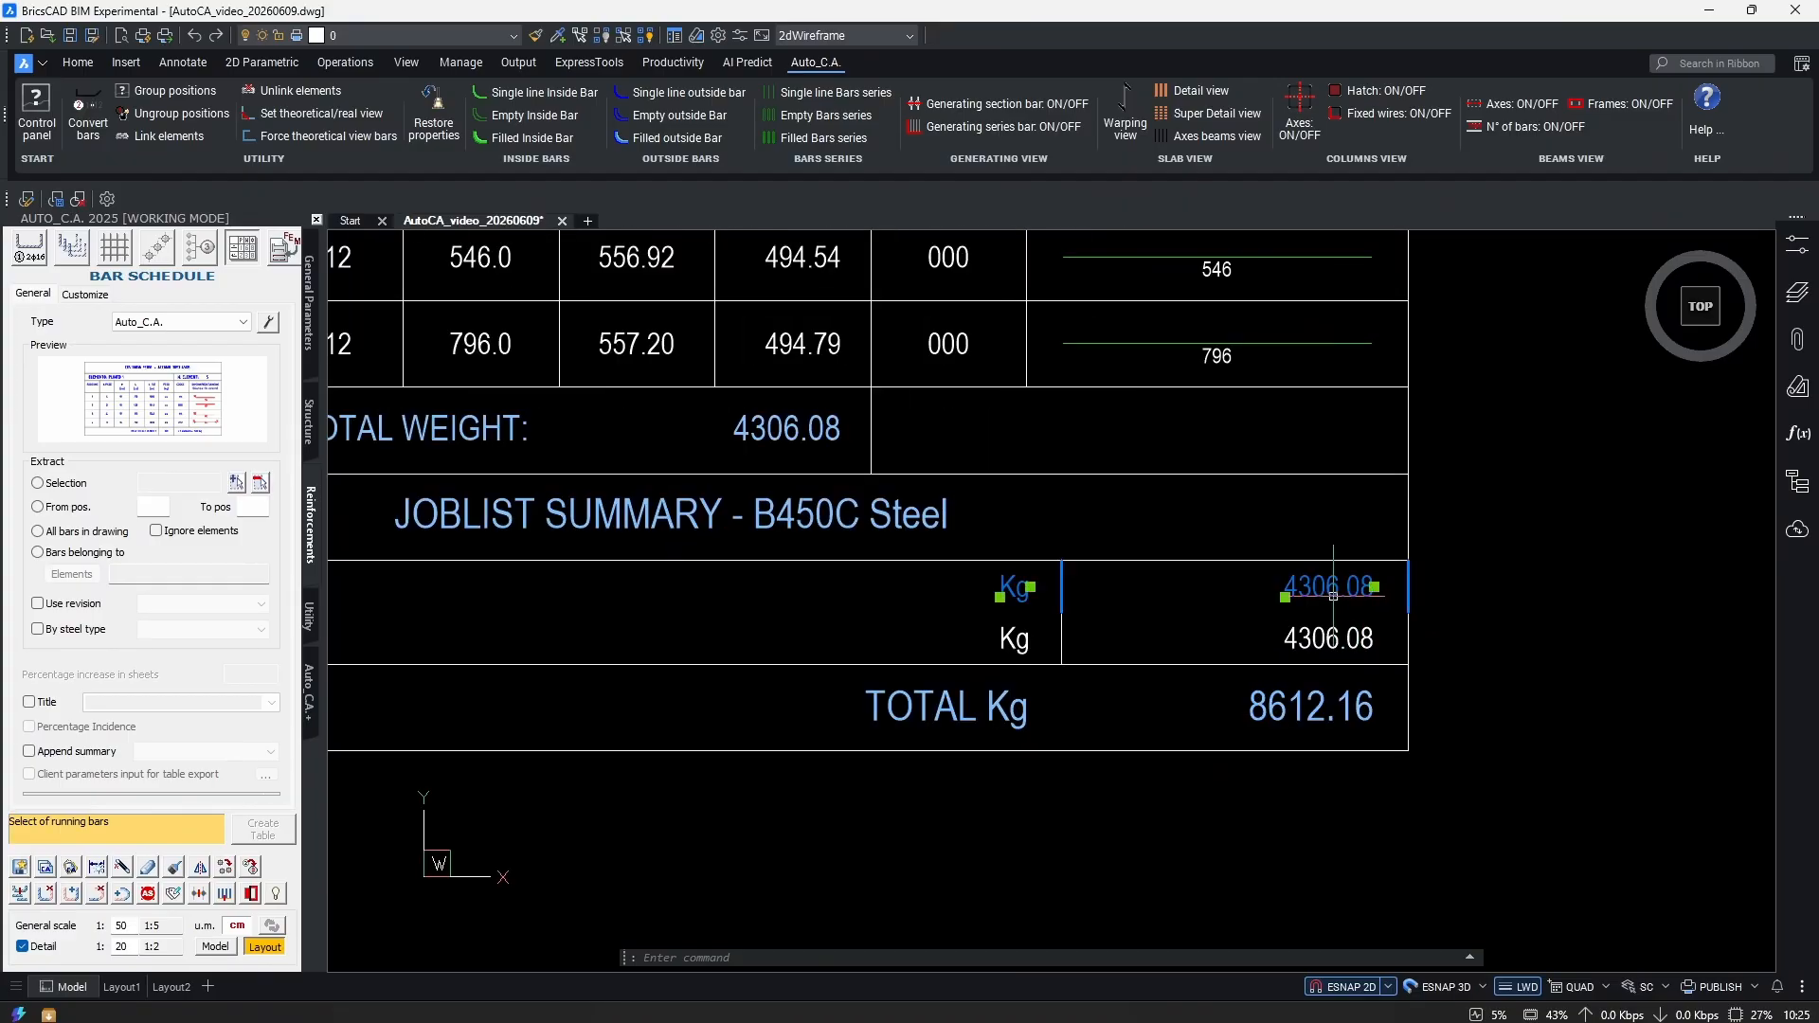
click(1345, 640)
key(Escape)
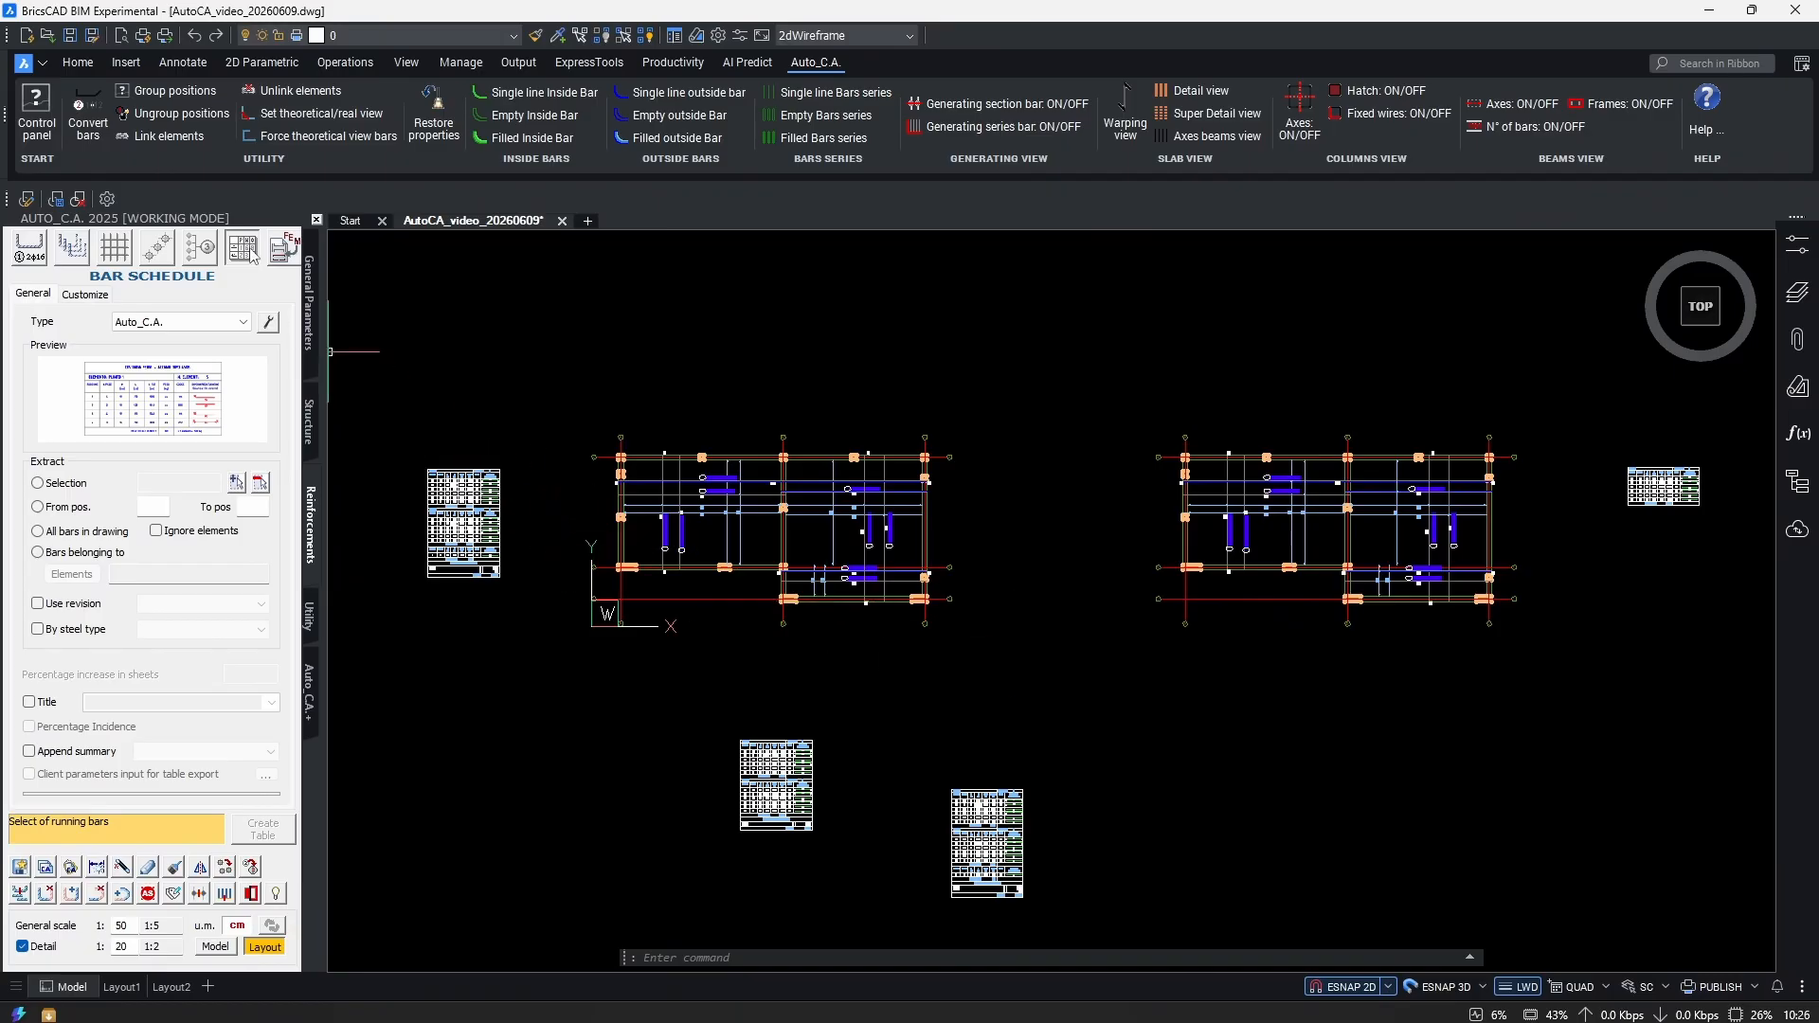
Set the schedule source to Selection and window-pick three bars in the slab plan.
click(38, 483)
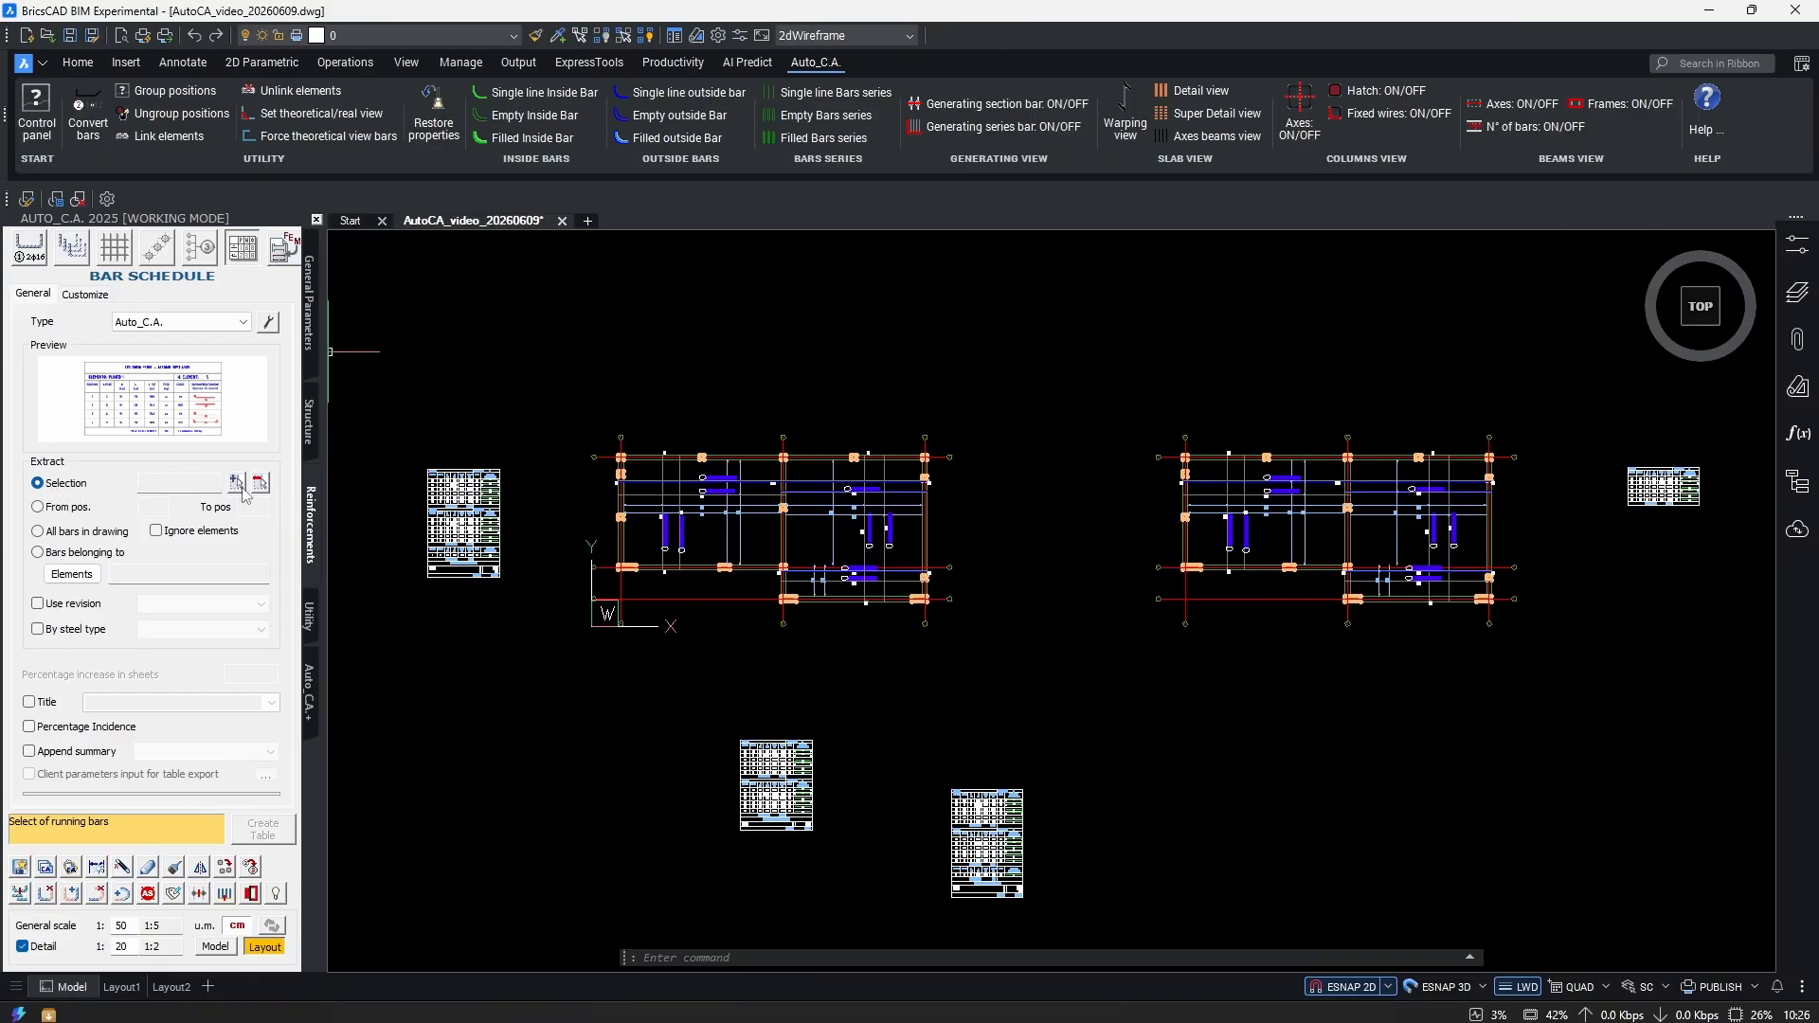
click(236, 482)
scroll(1171, 506, up, 2)
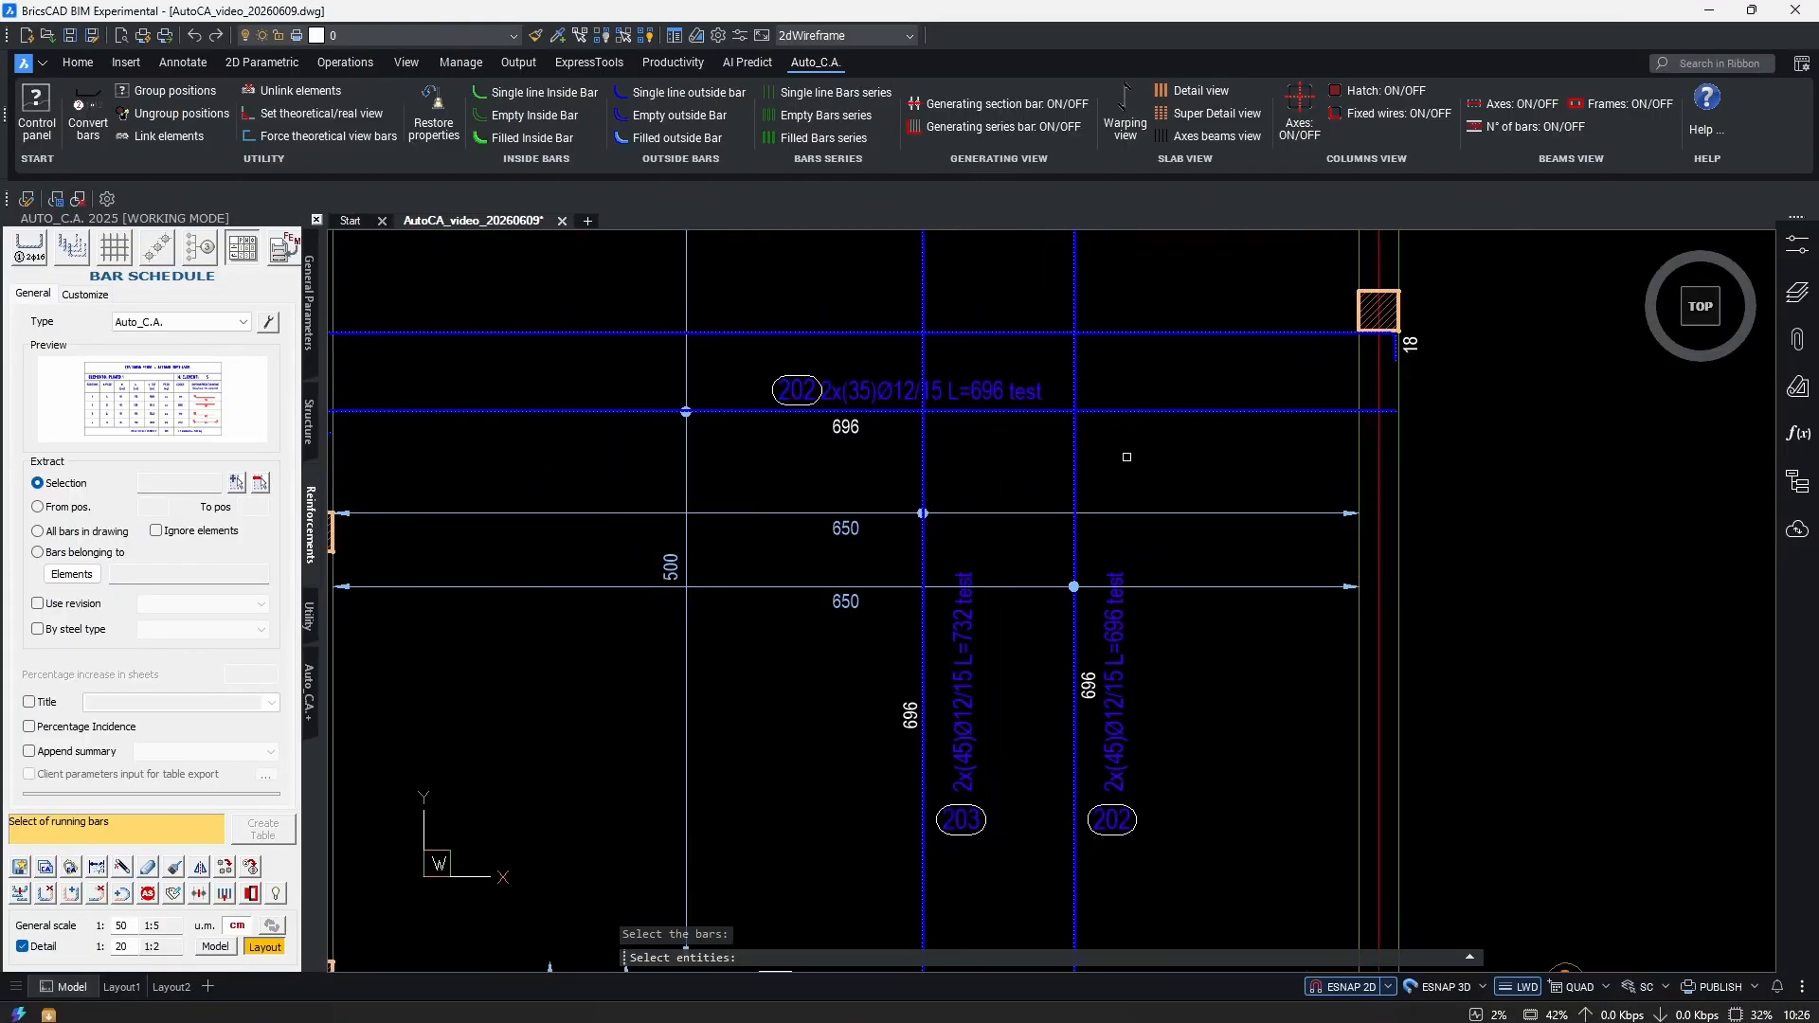
drag(1171, 507, 1090, 417)
scroll(1090, 417, down, 6)
middle_drag(1024, 488, 1024, 583)
key(Return)
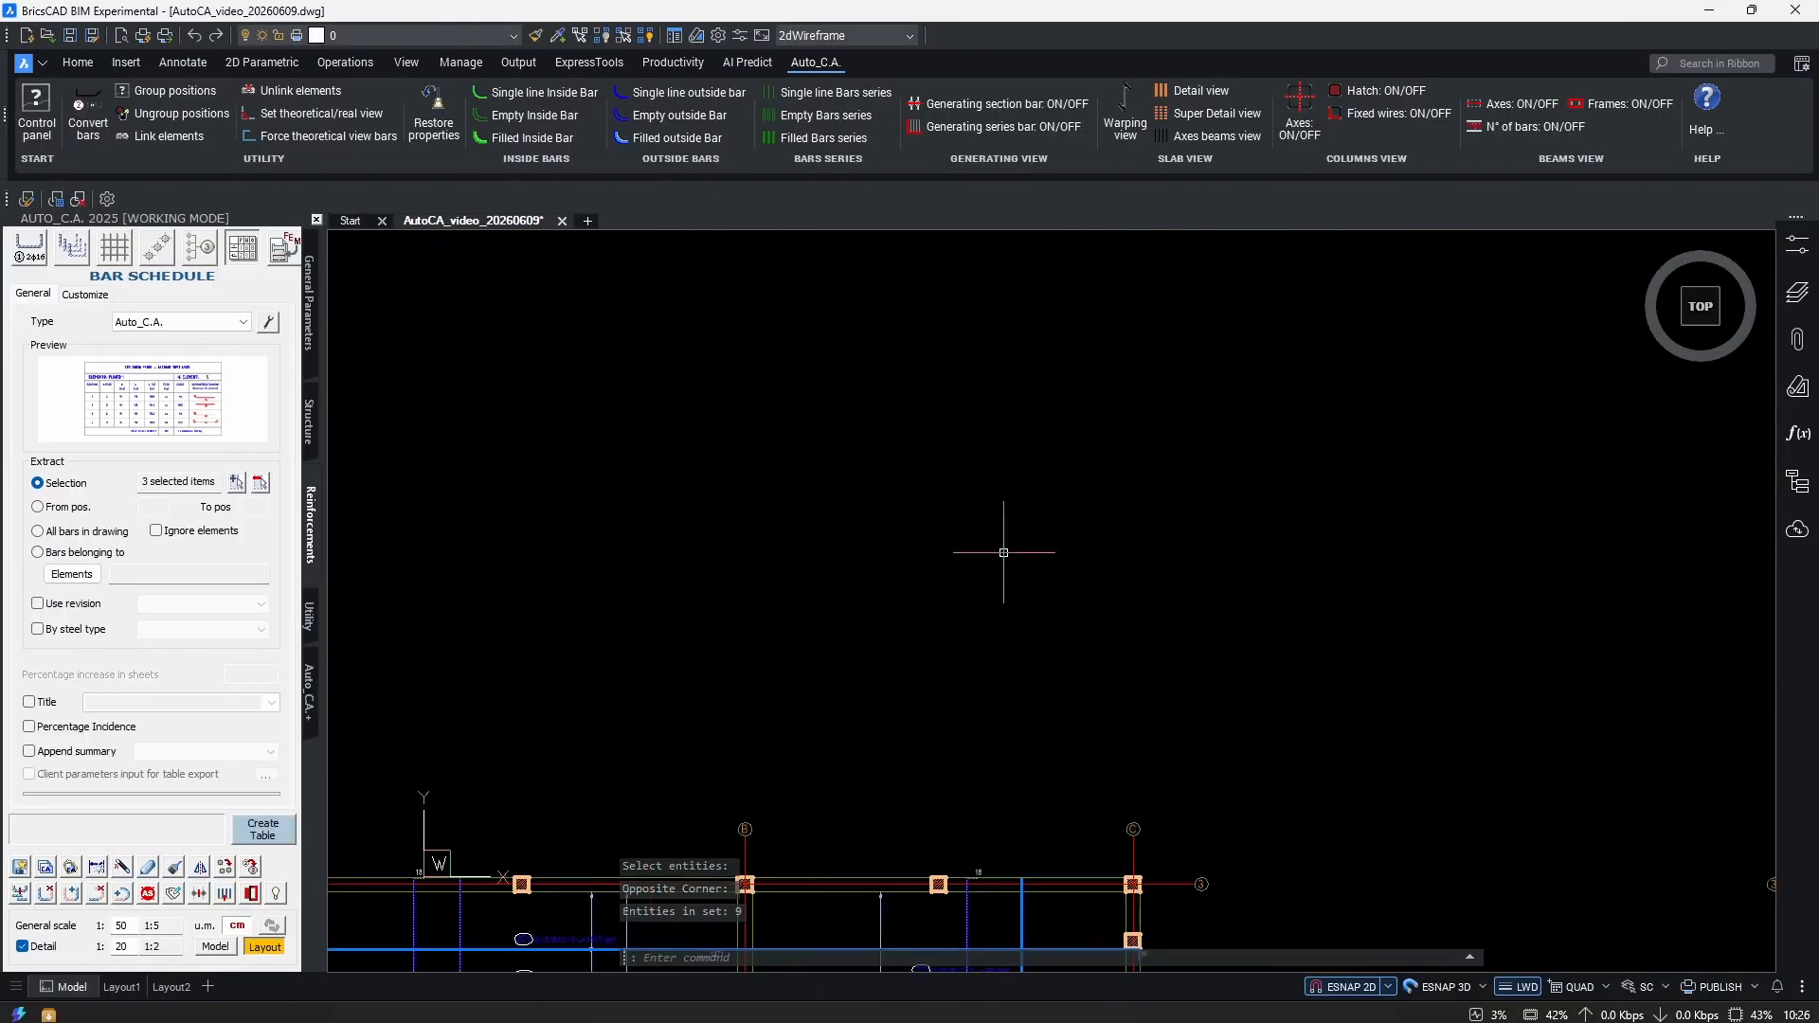
Place the positions 201–202 schedule above the slab plan, then switch to All bars in drawing.
click(262, 829)
click(617, 357)
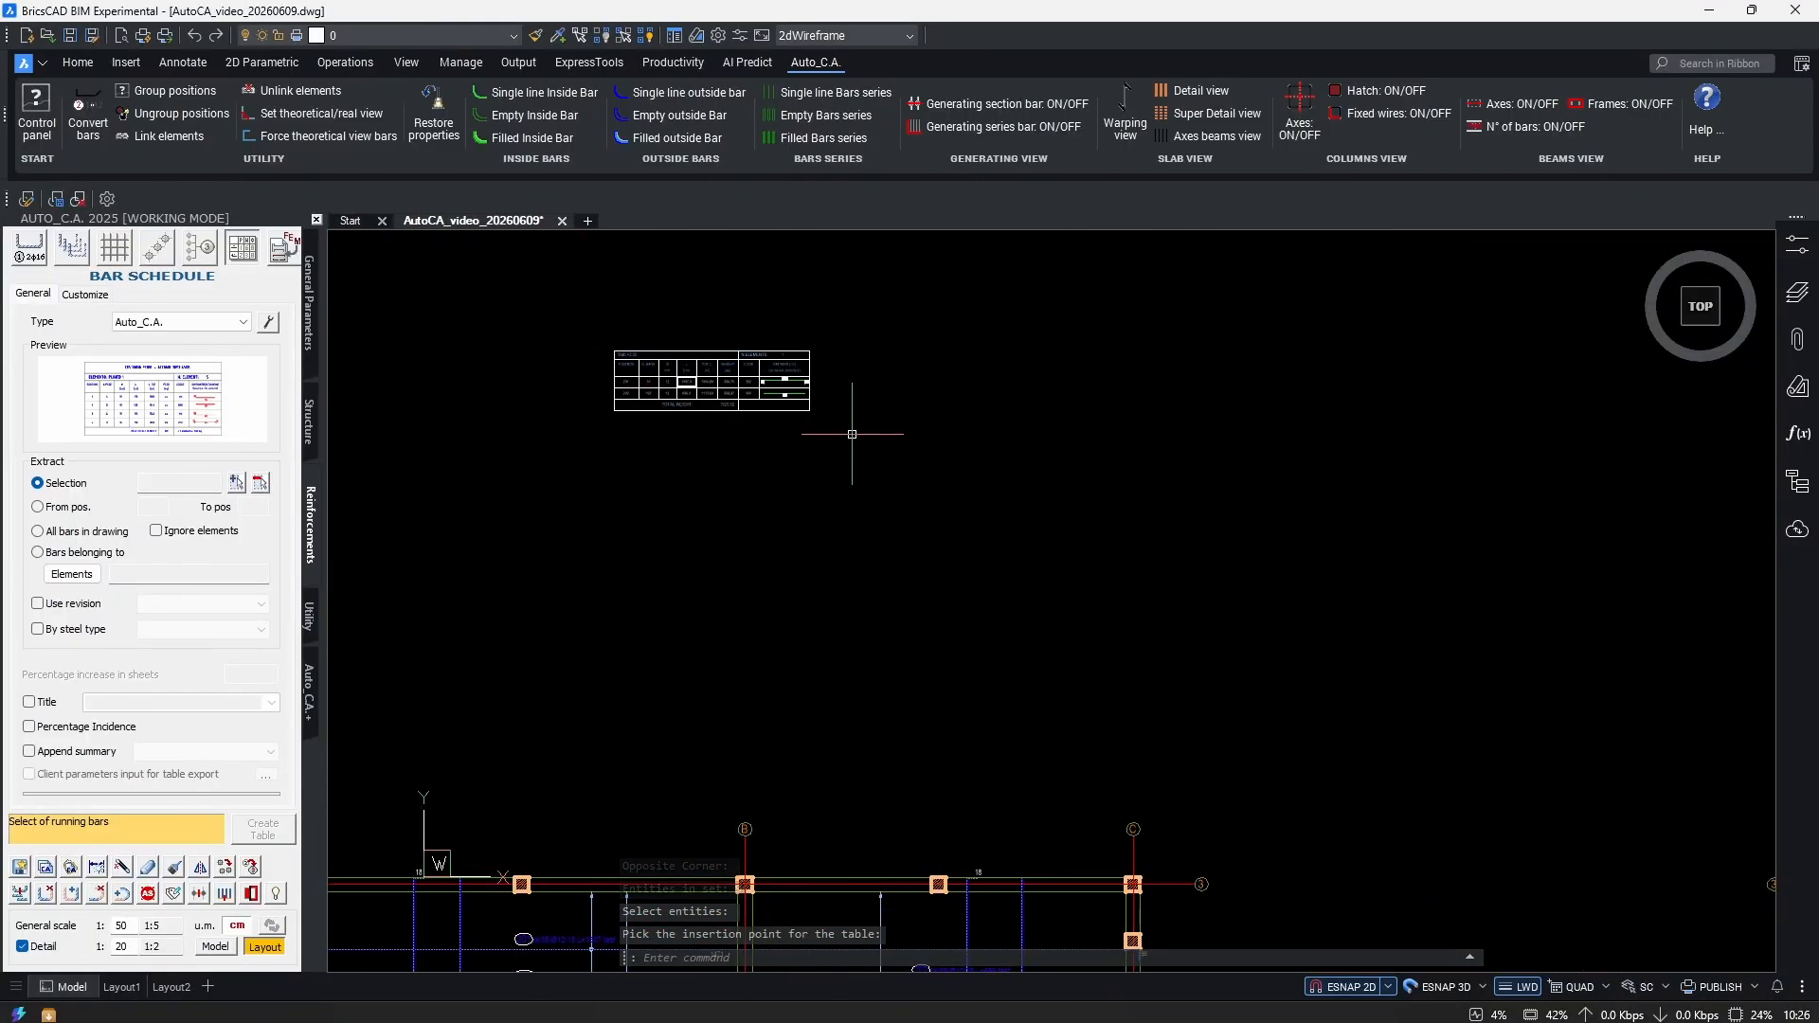
scroll(649, 361, up, 6)
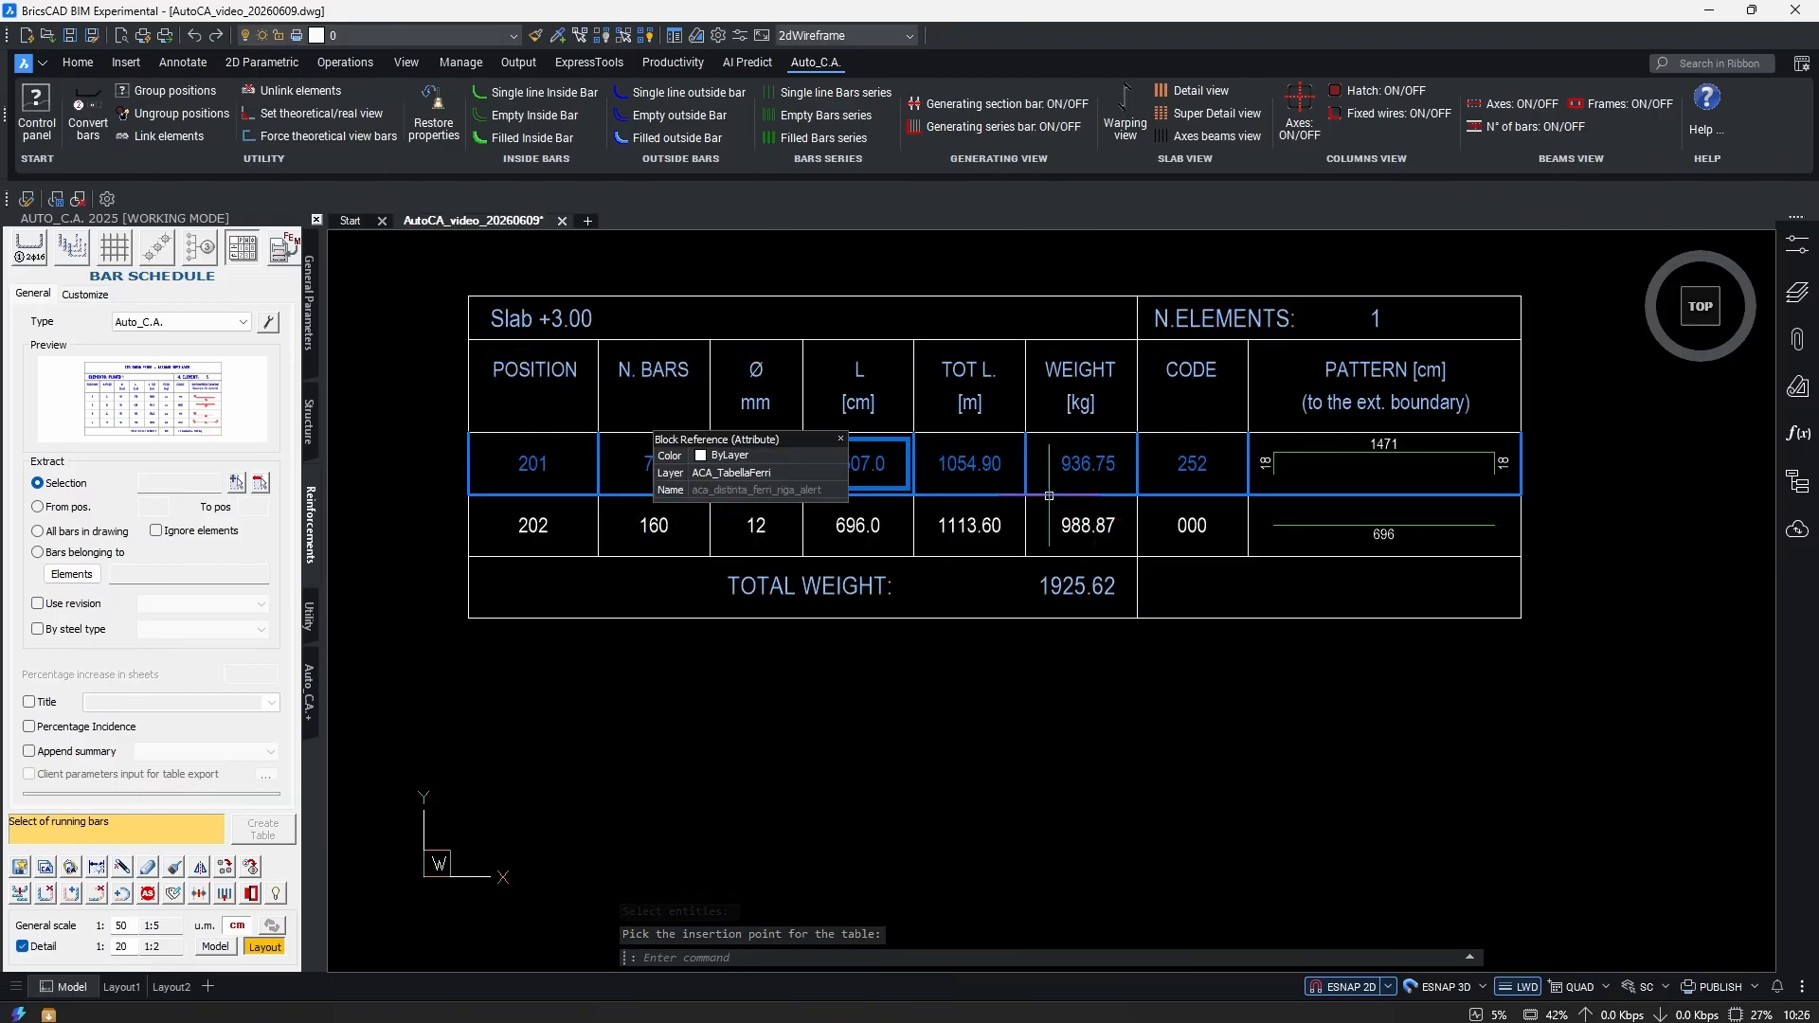
scroll(643, 463, down, 6)
scroll(1017, 643, up, 6)
scroll(1017, 643, down, 4)
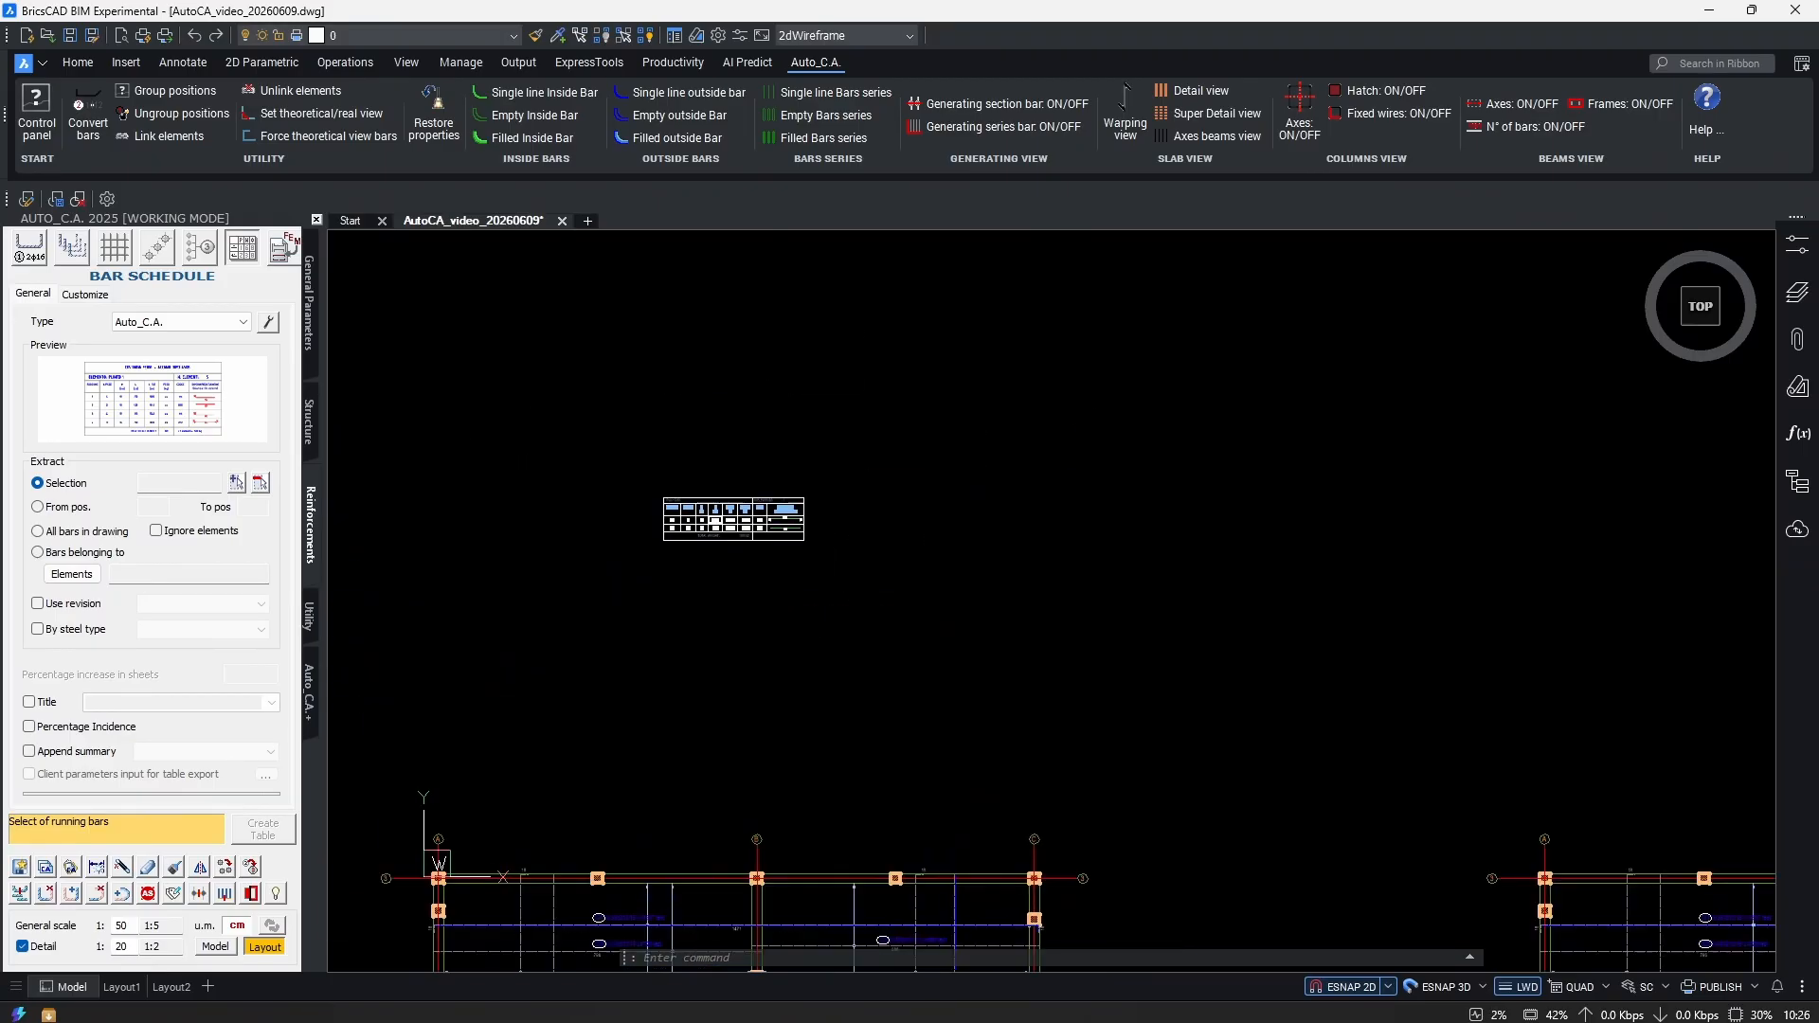
click(58, 533)
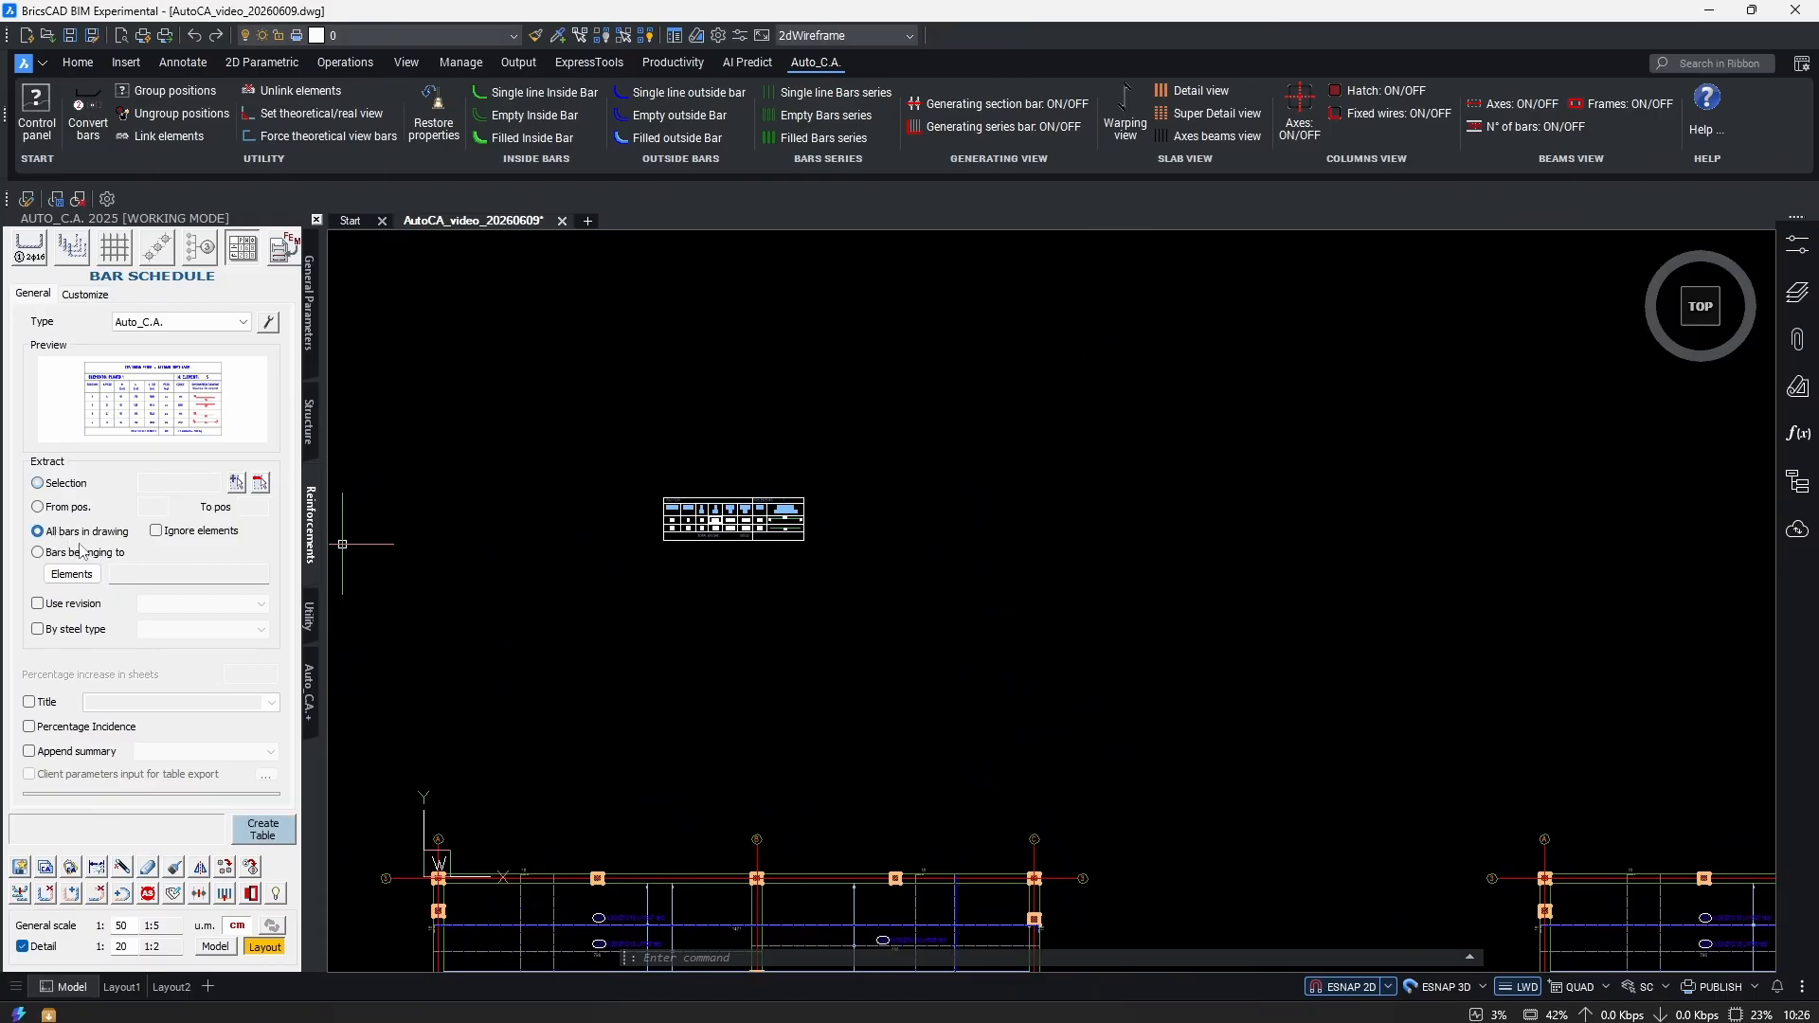
Create and place a bar schedule table for all bars in the drawing.
click(256, 838)
scroll(1114, 700, up, 3)
click(1114, 699)
Place a schedule of bars belonging to element Slab +3.00.
click(38, 552)
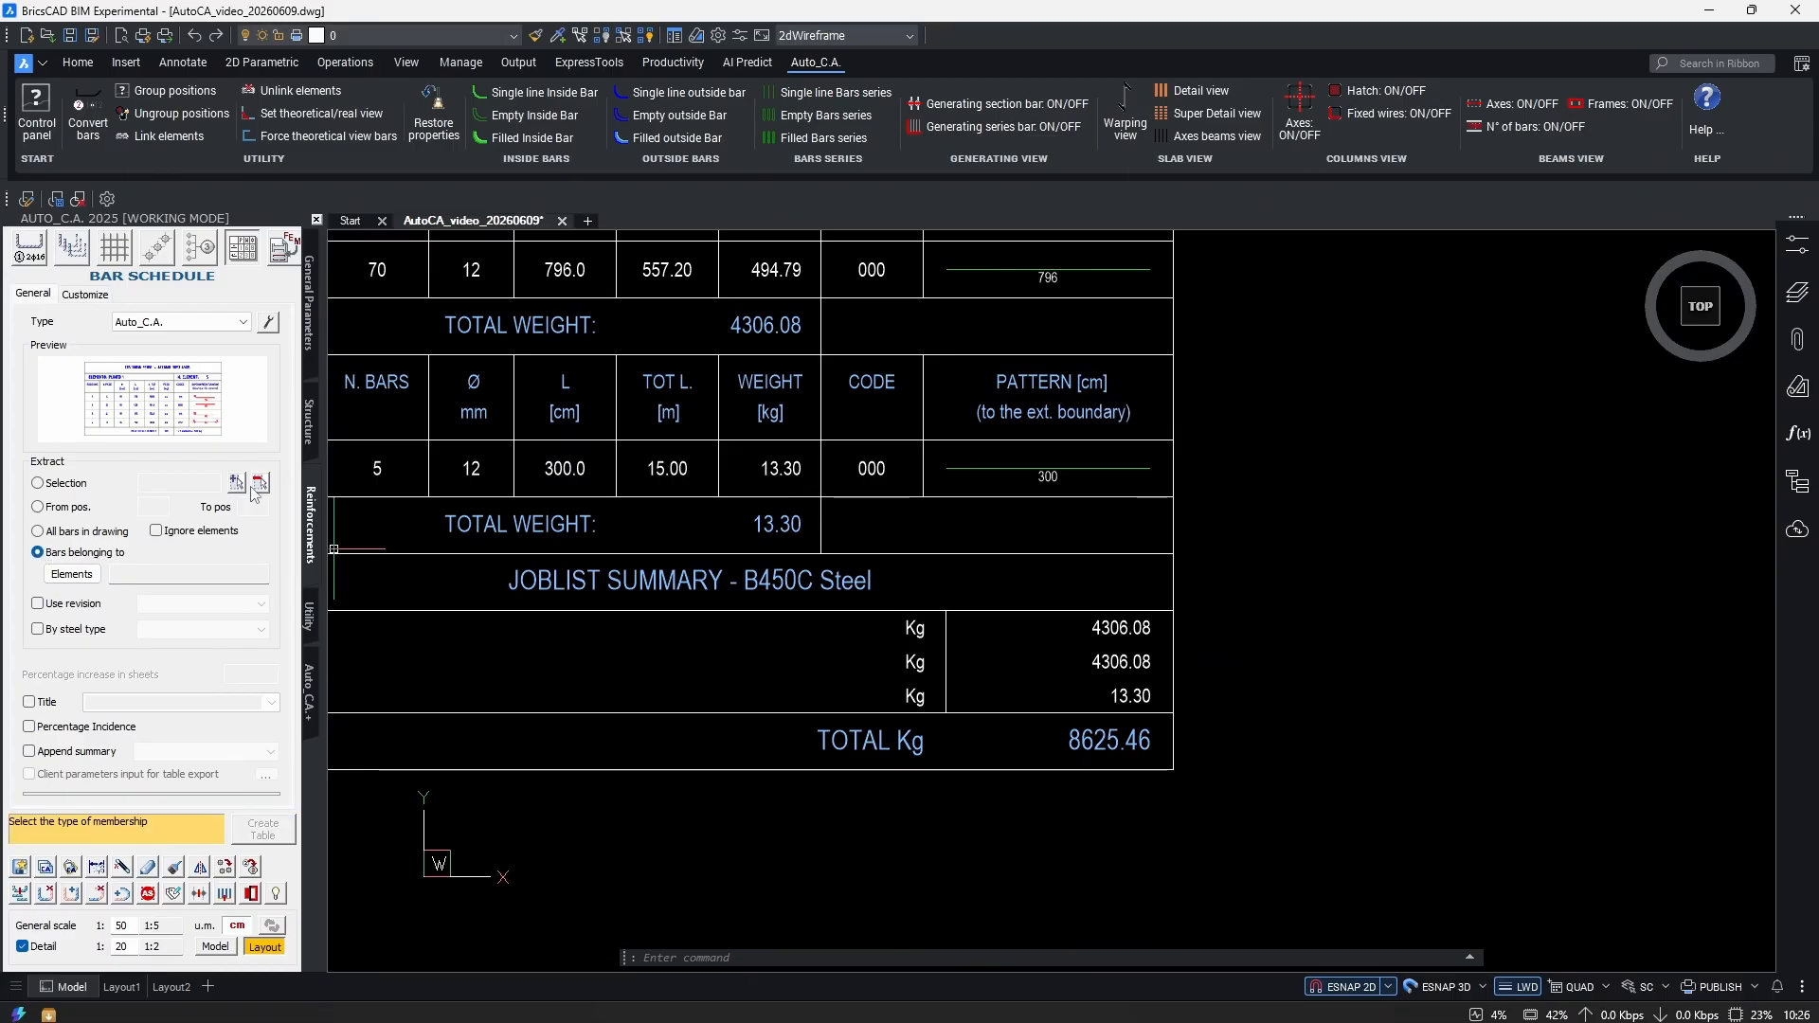
click(72, 574)
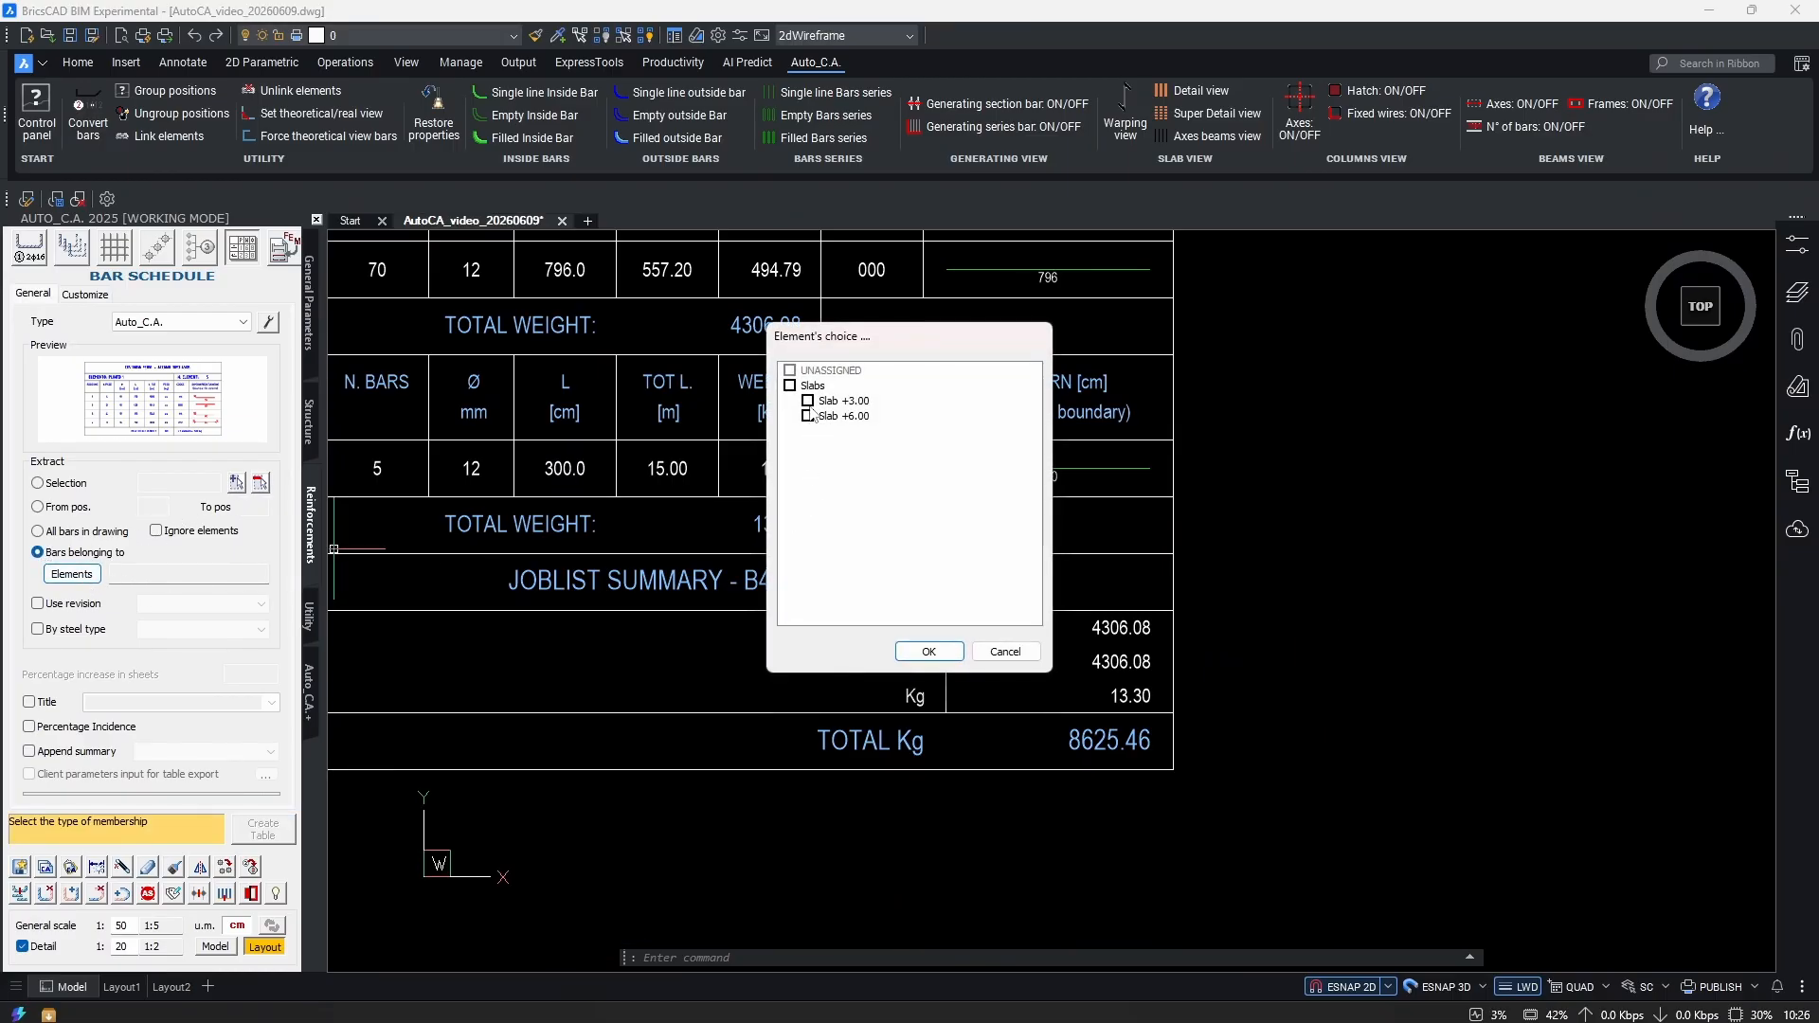
click(928, 652)
click(263, 833)
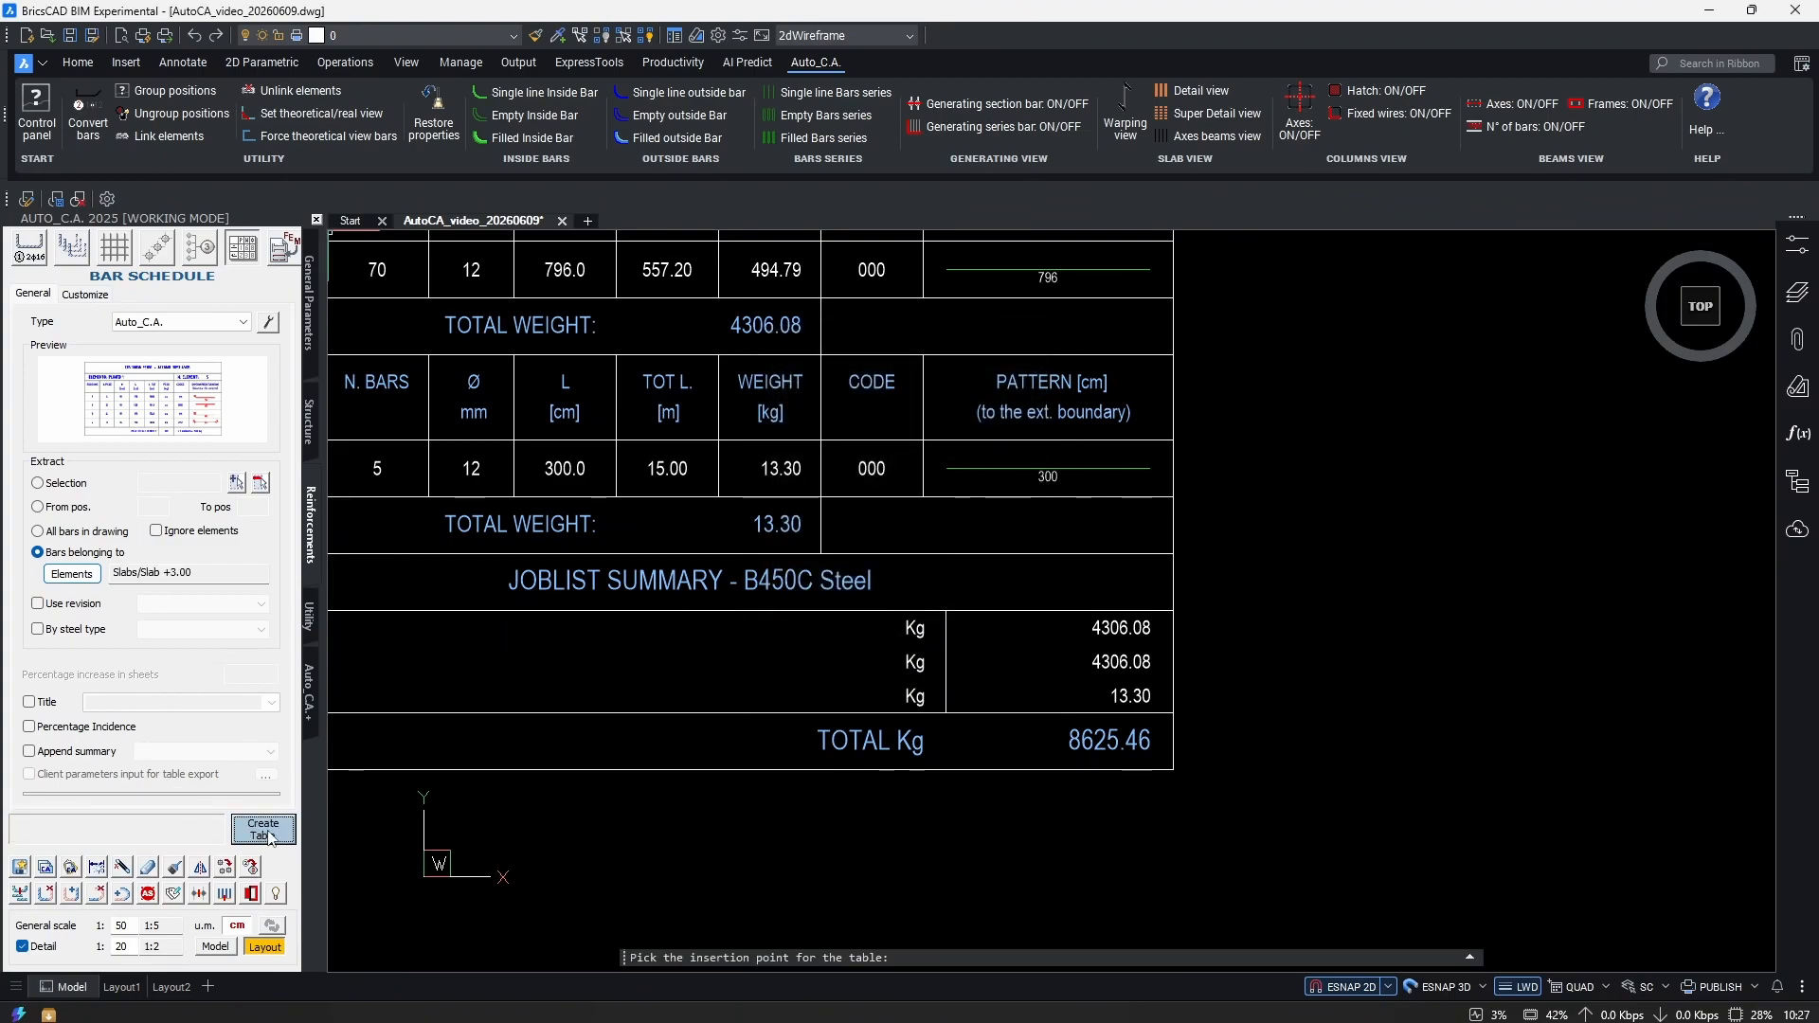
click(873, 532)
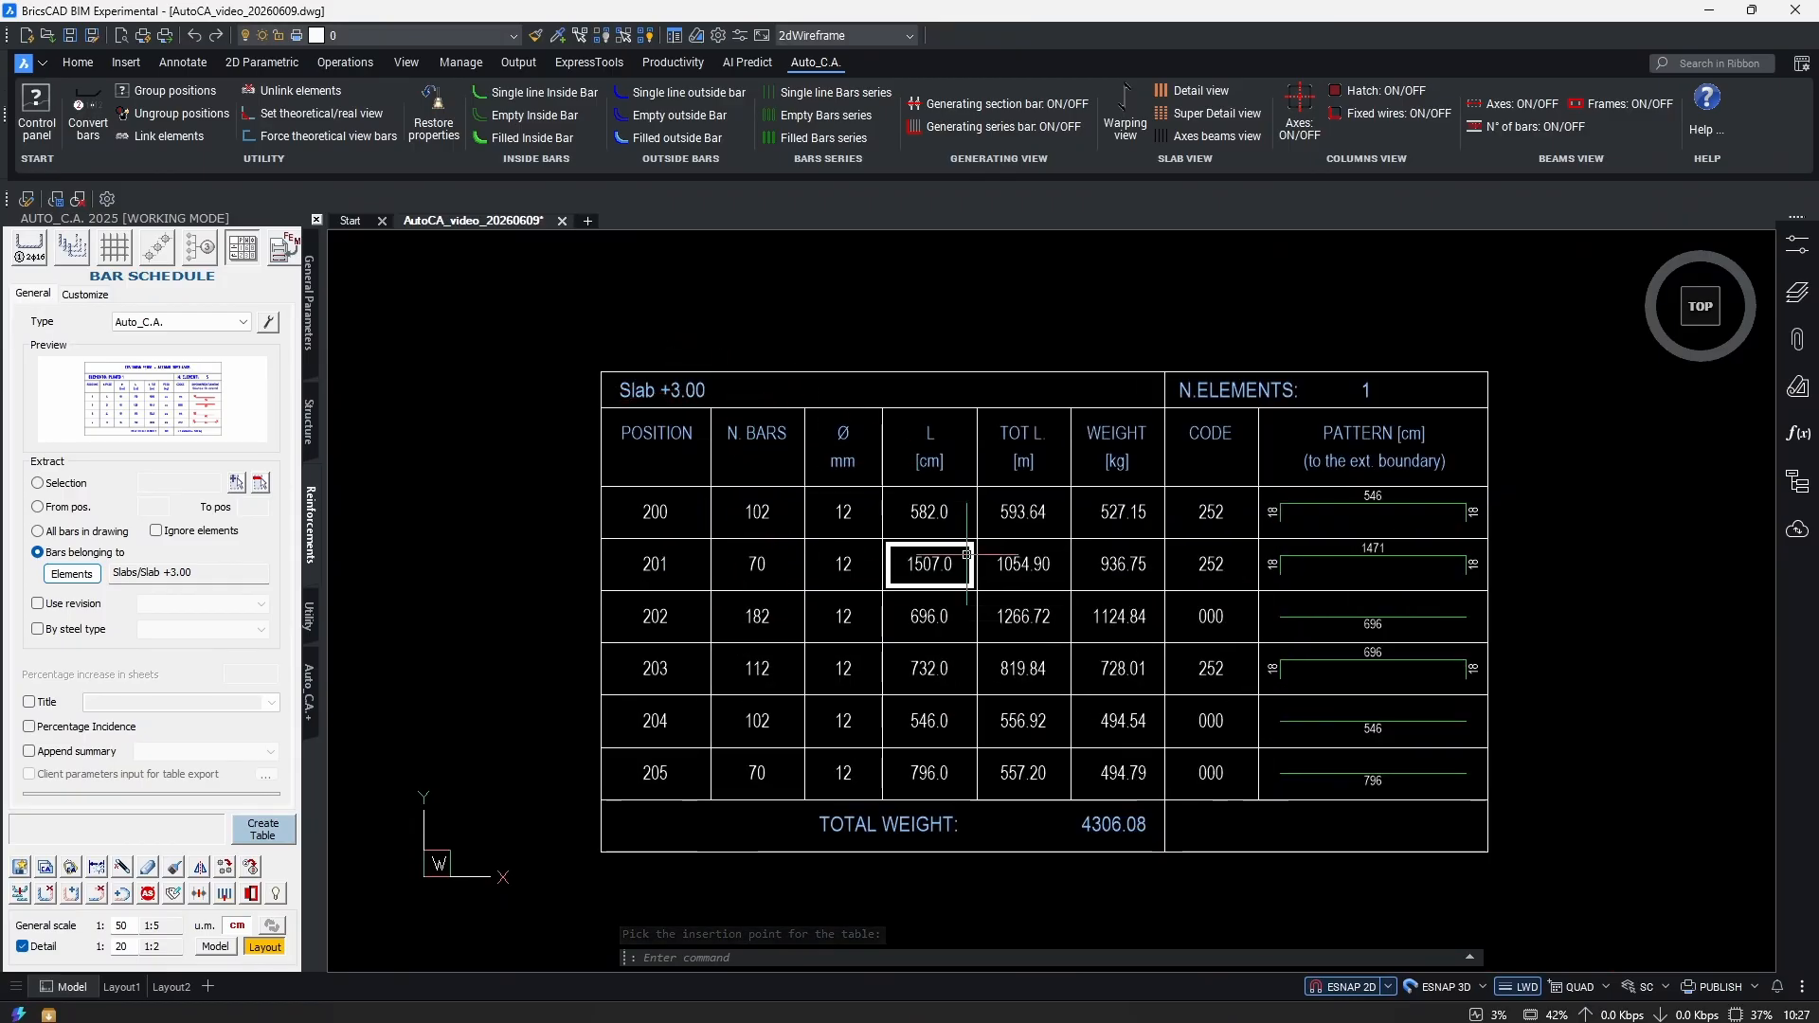
Place a Slab +6.00 schedule to the right of the first.
click(71, 574)
click(807, 416)
click(807, 401)
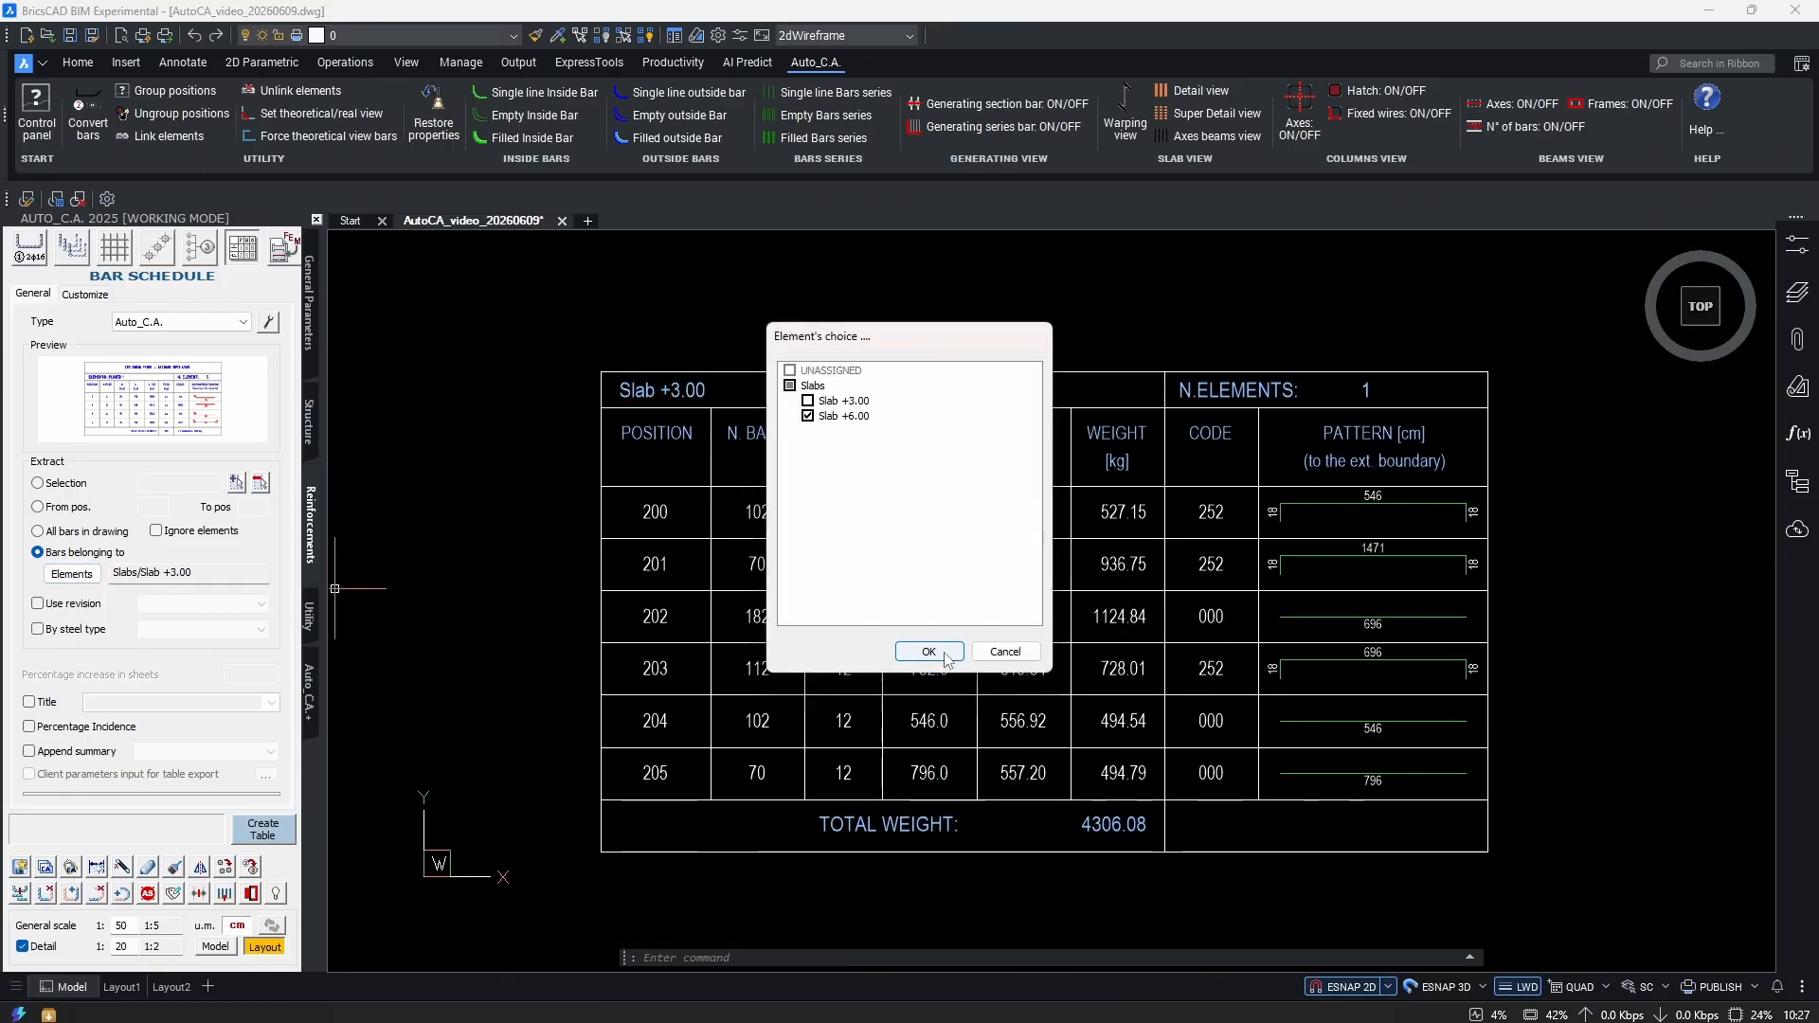
click(929, 652)
click(263, 829)
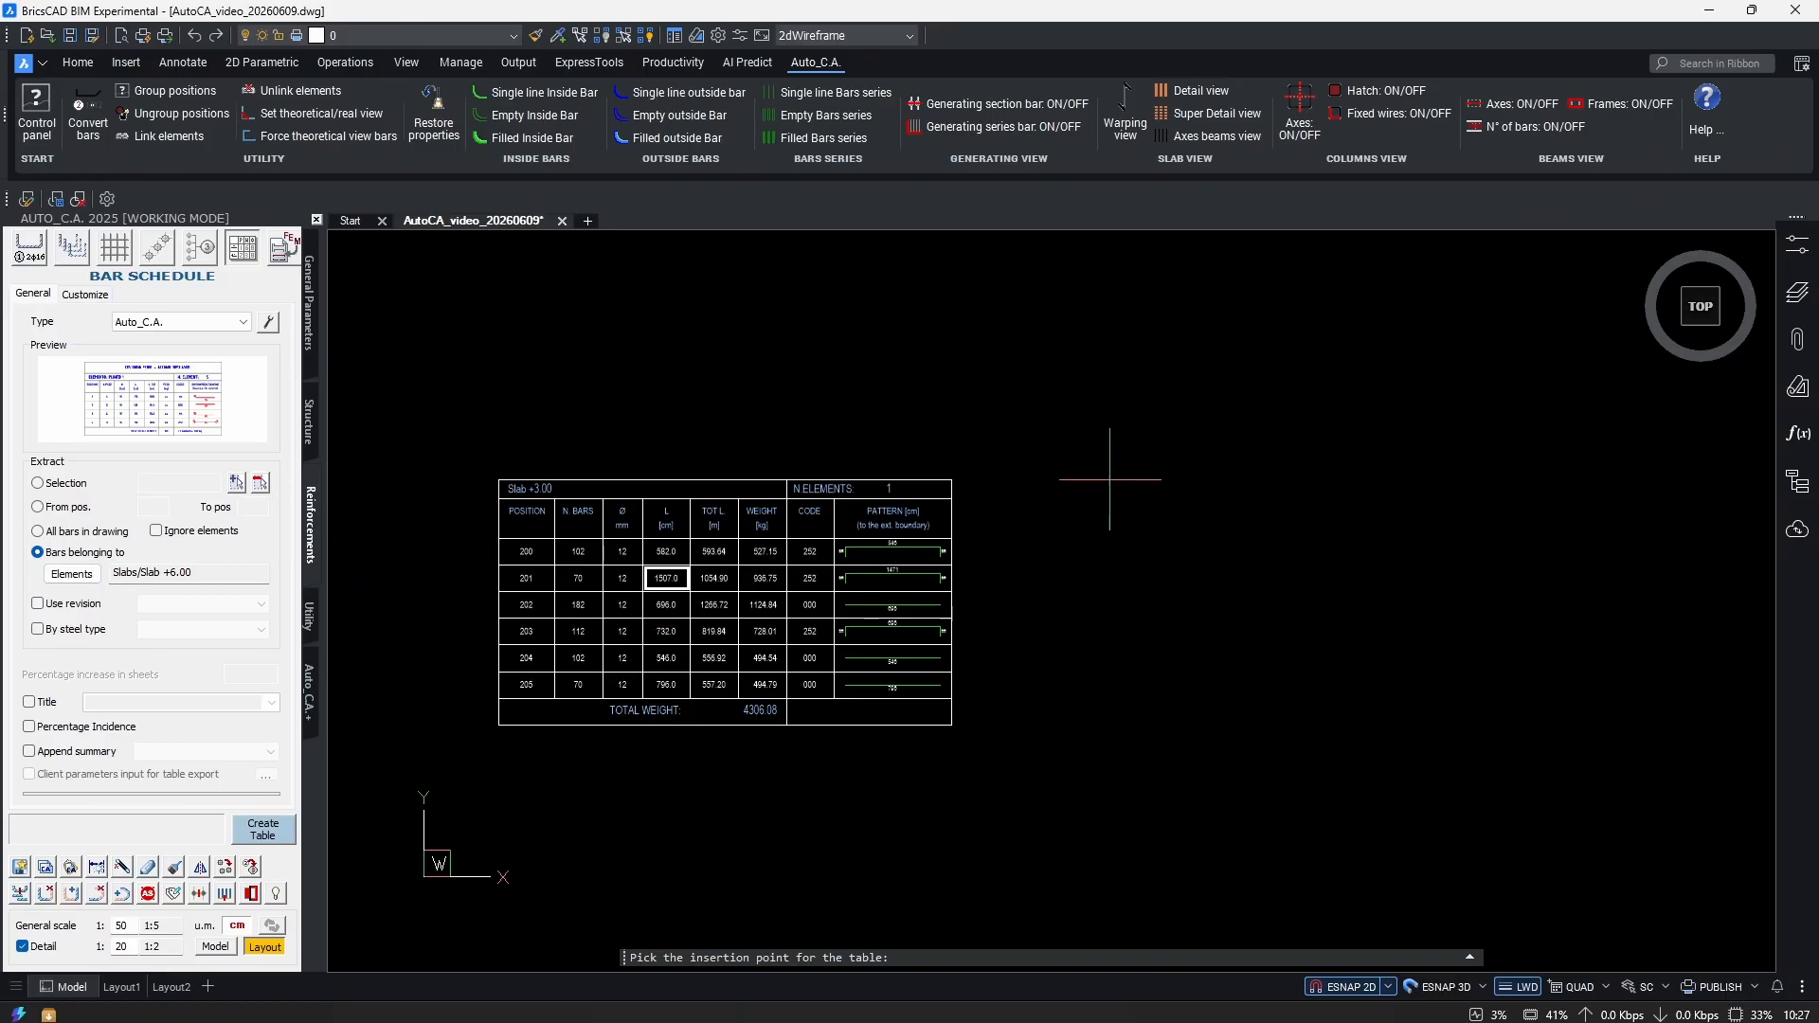
click(1096, 480)
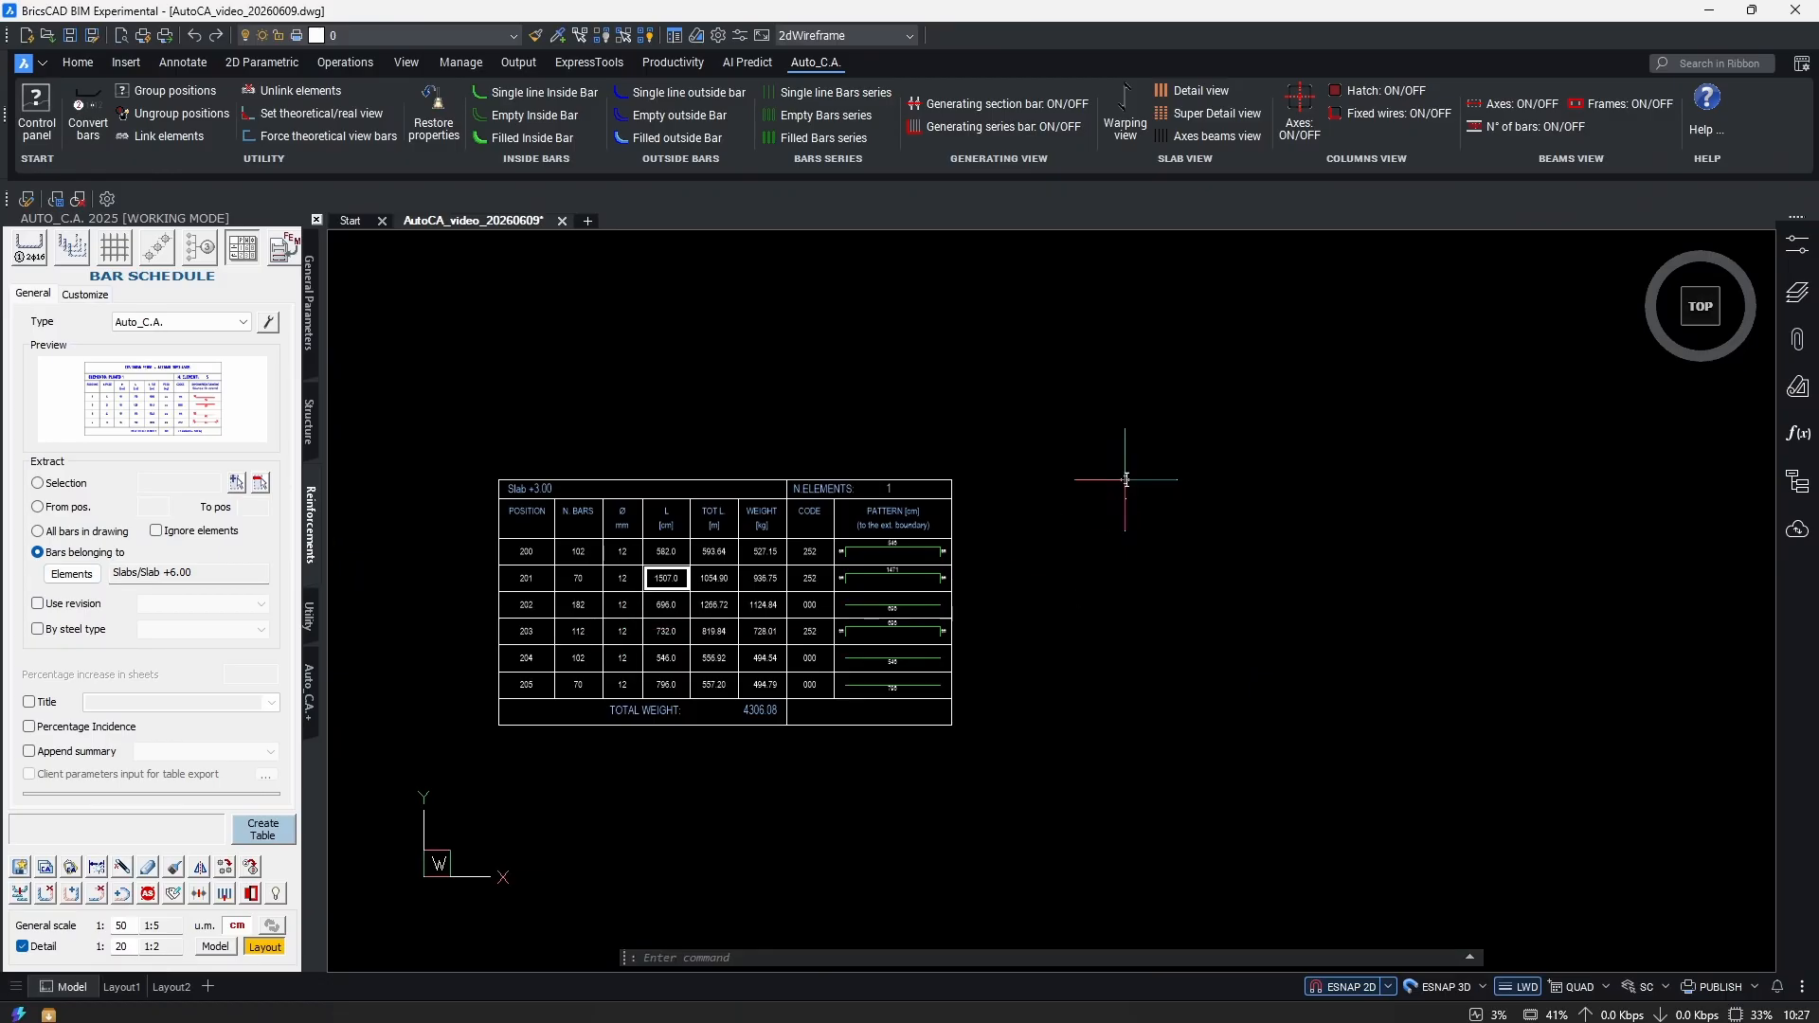
Place a combined schedule for Slab +3.00 and Slab +6.00.
click(71, 574)
click(807, 400)
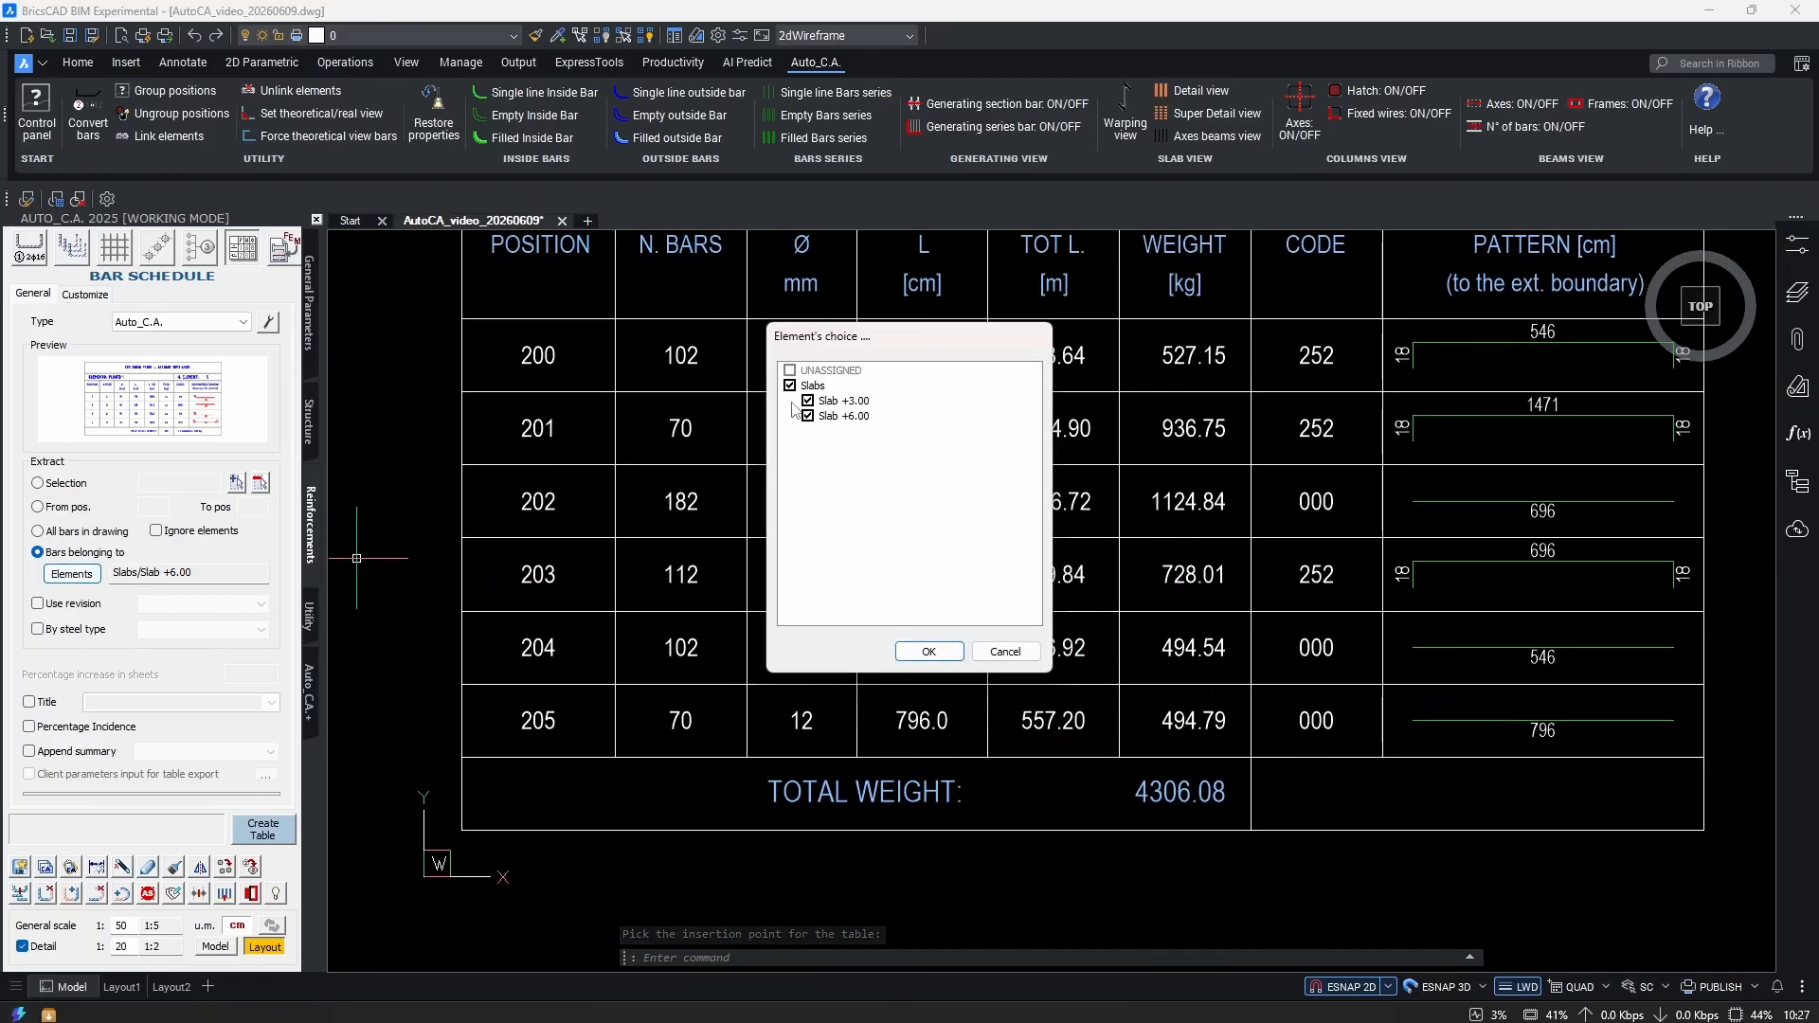
click(929, 652)
click(264, 824)
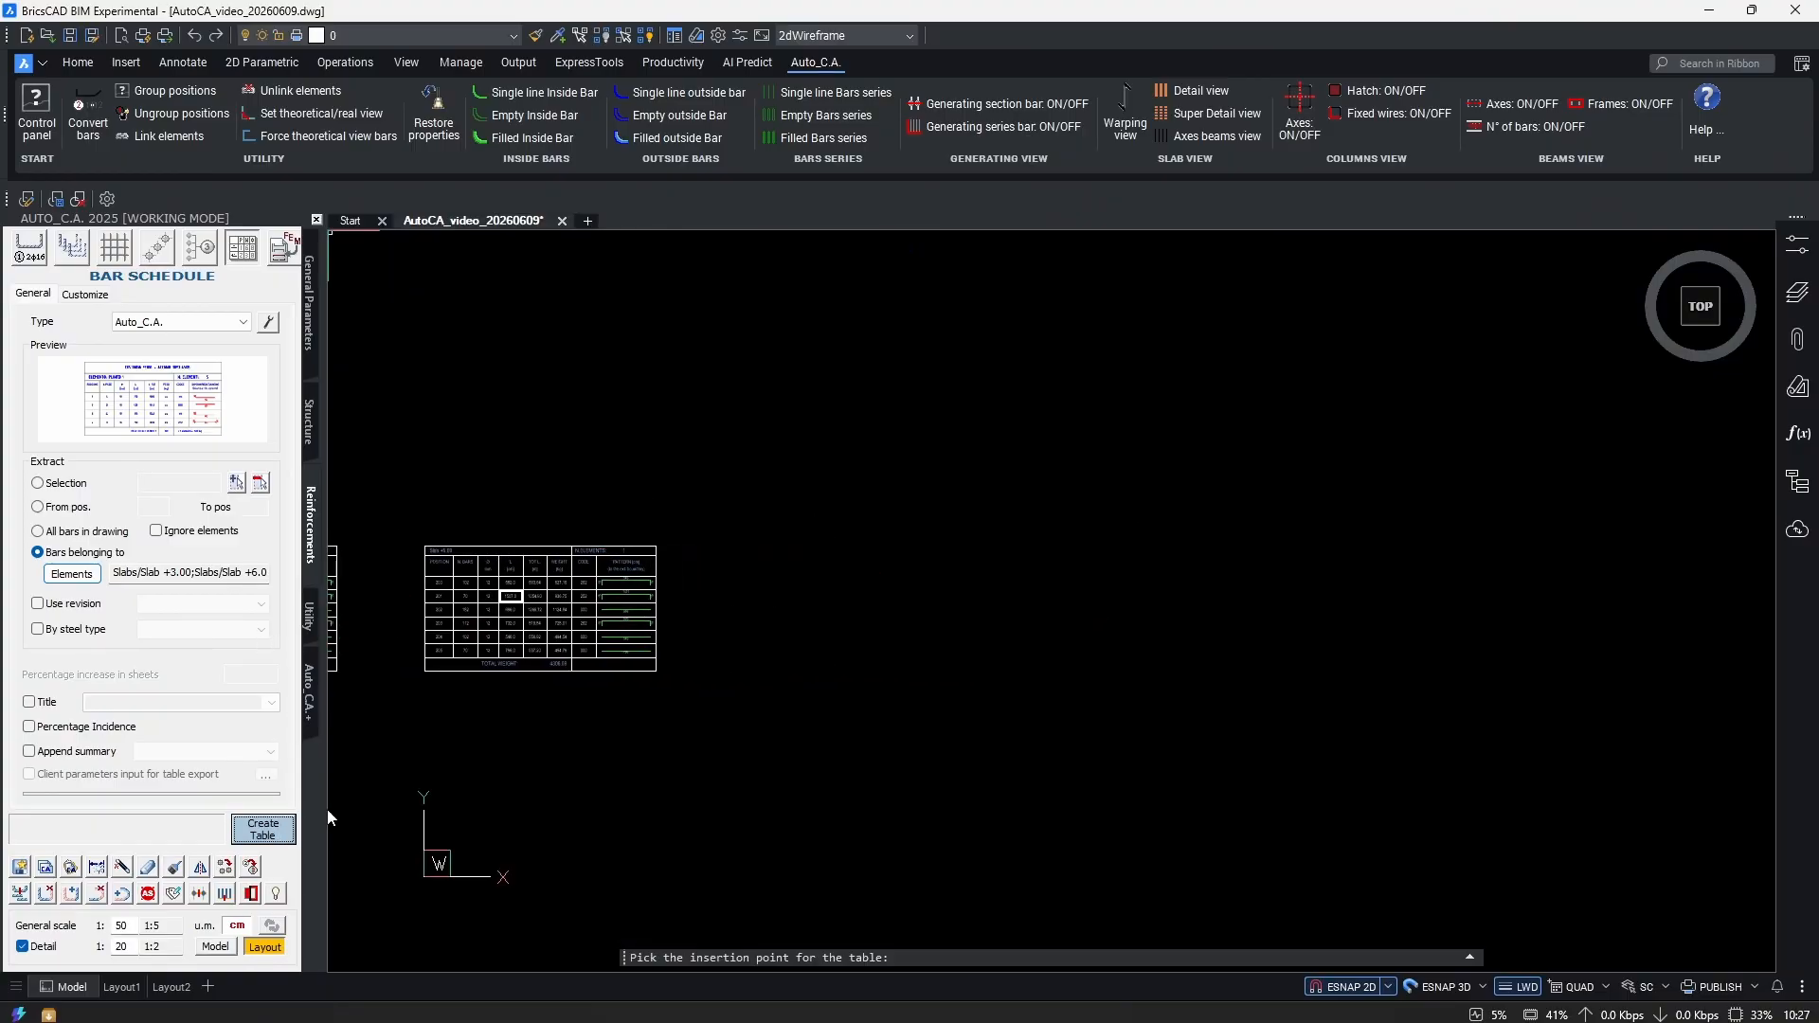
click(744, 548)
Toggle the By steel type filter several times, leaving it on.
click(38, 630)
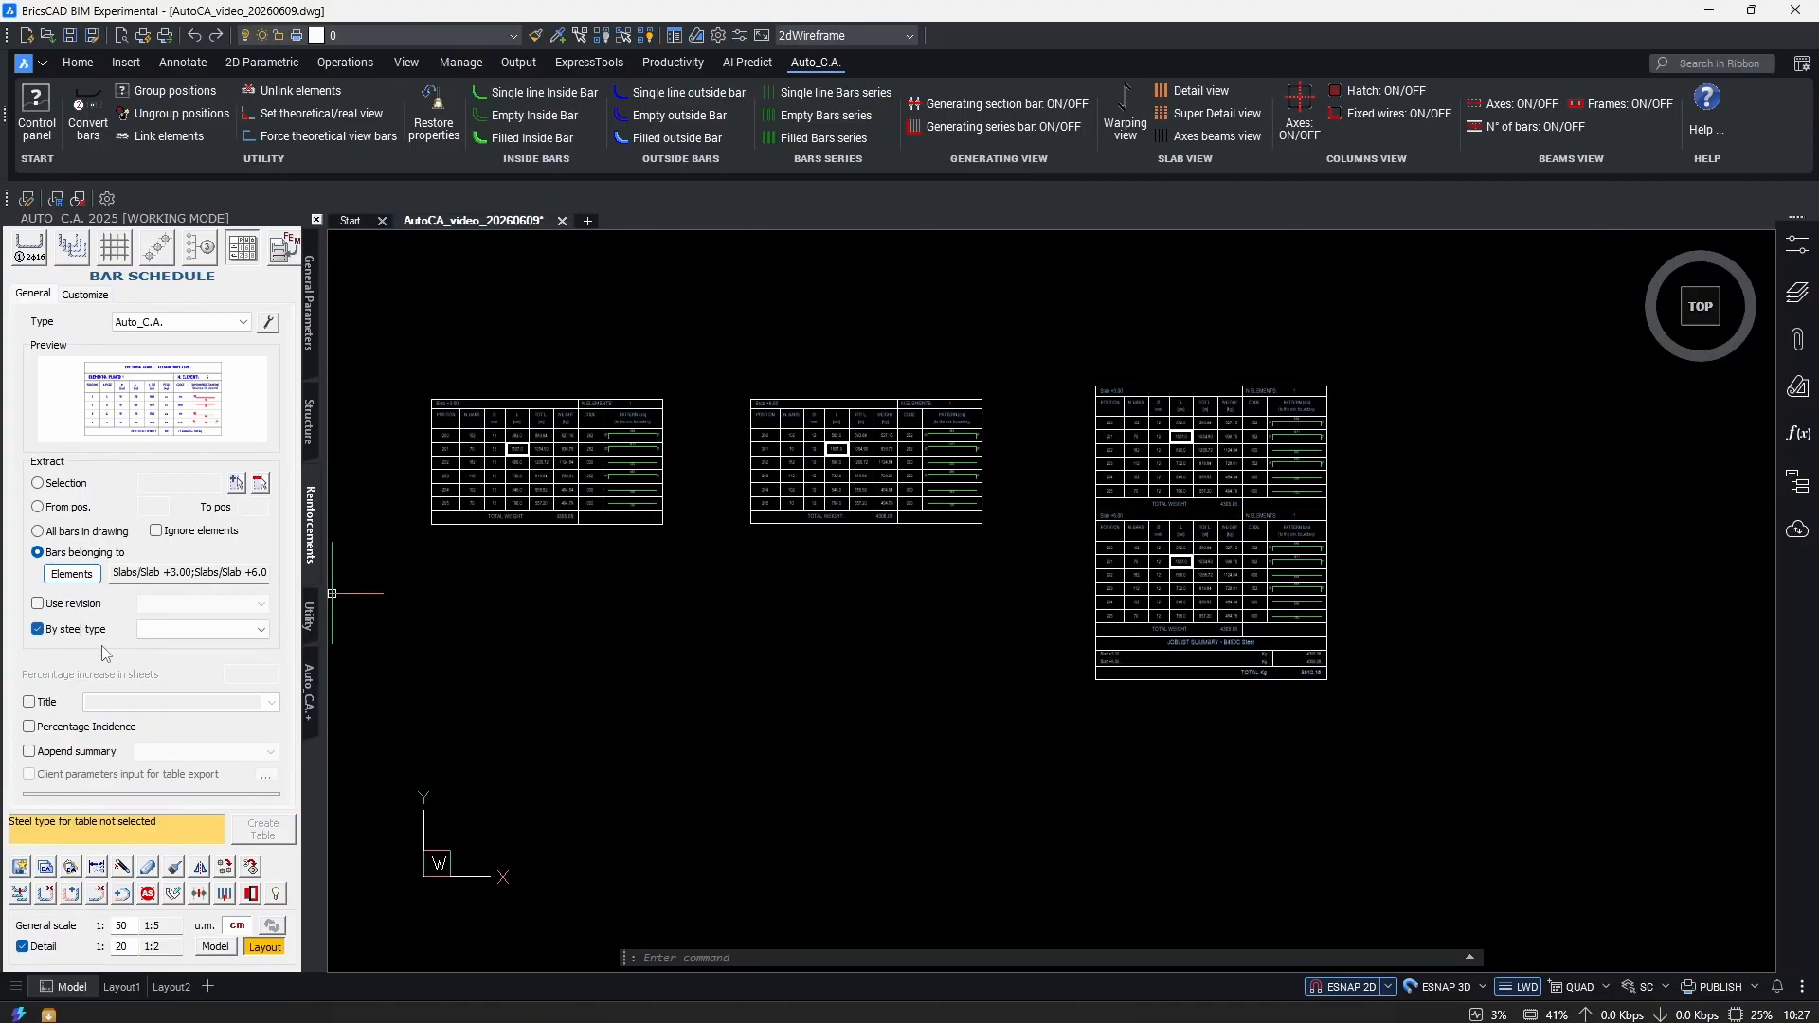
click(39, 629)
click(38, 629)
click(39, 629)
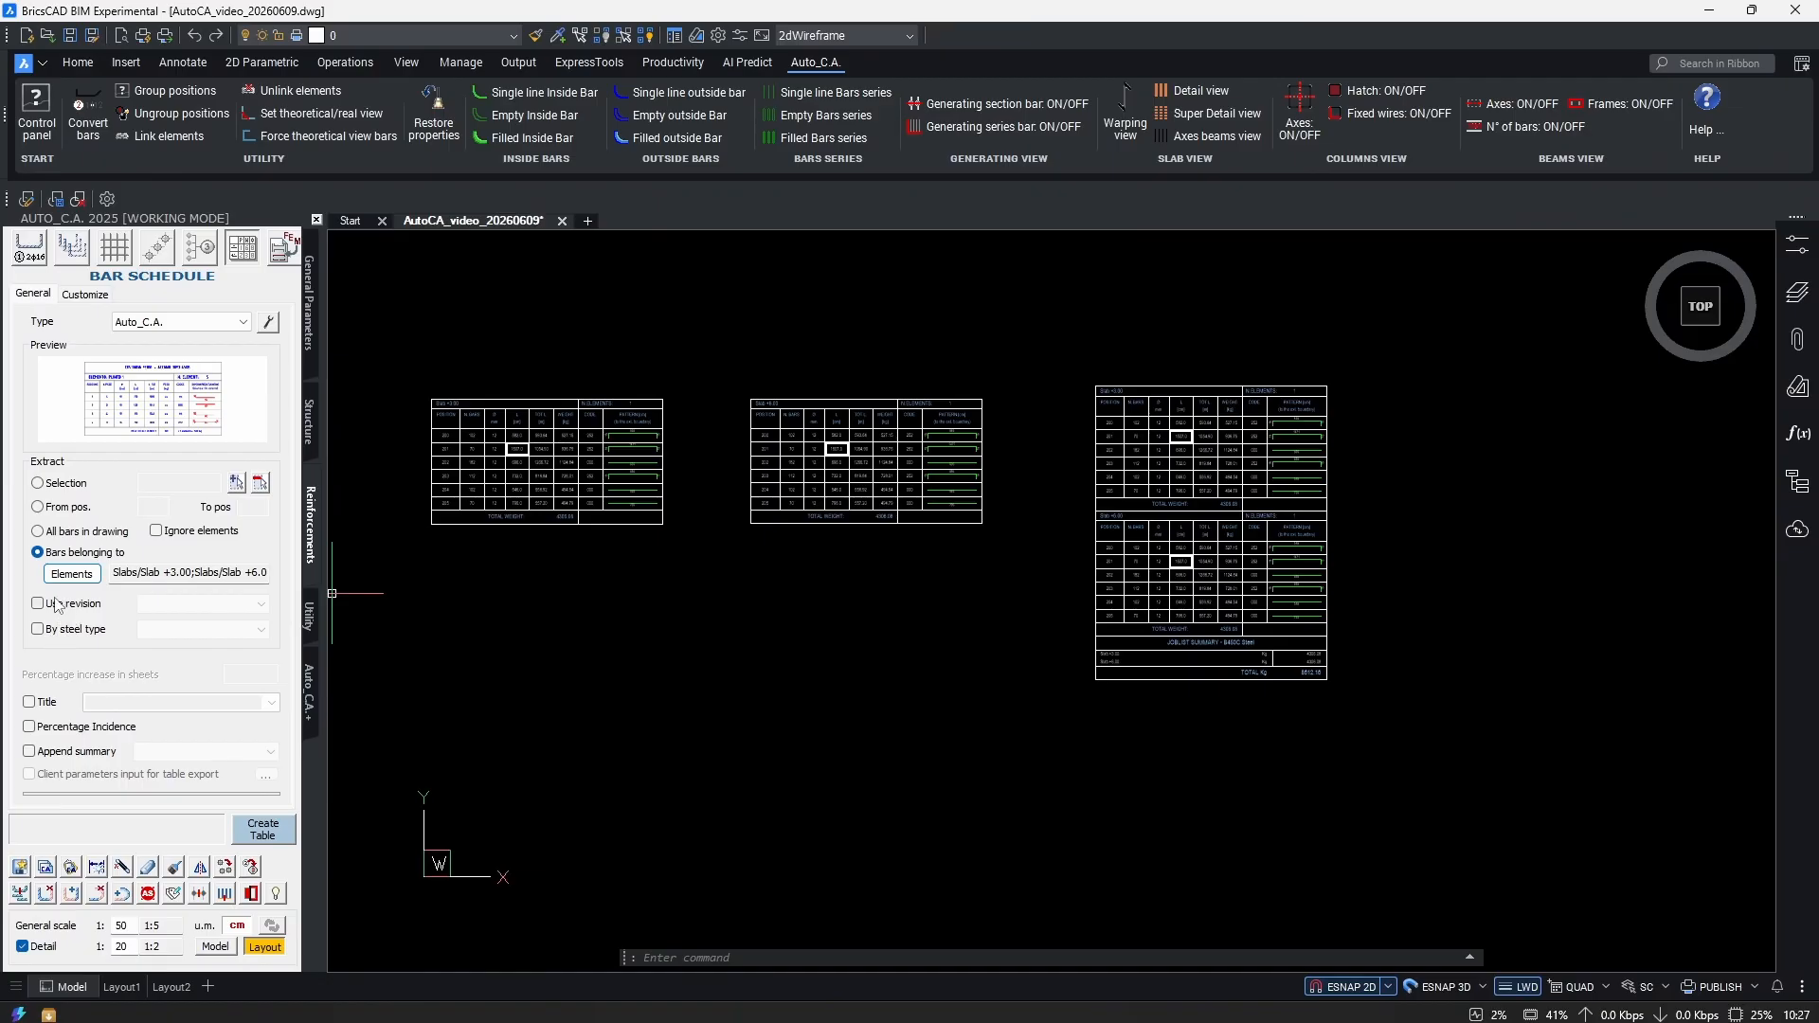
click(39, 629)
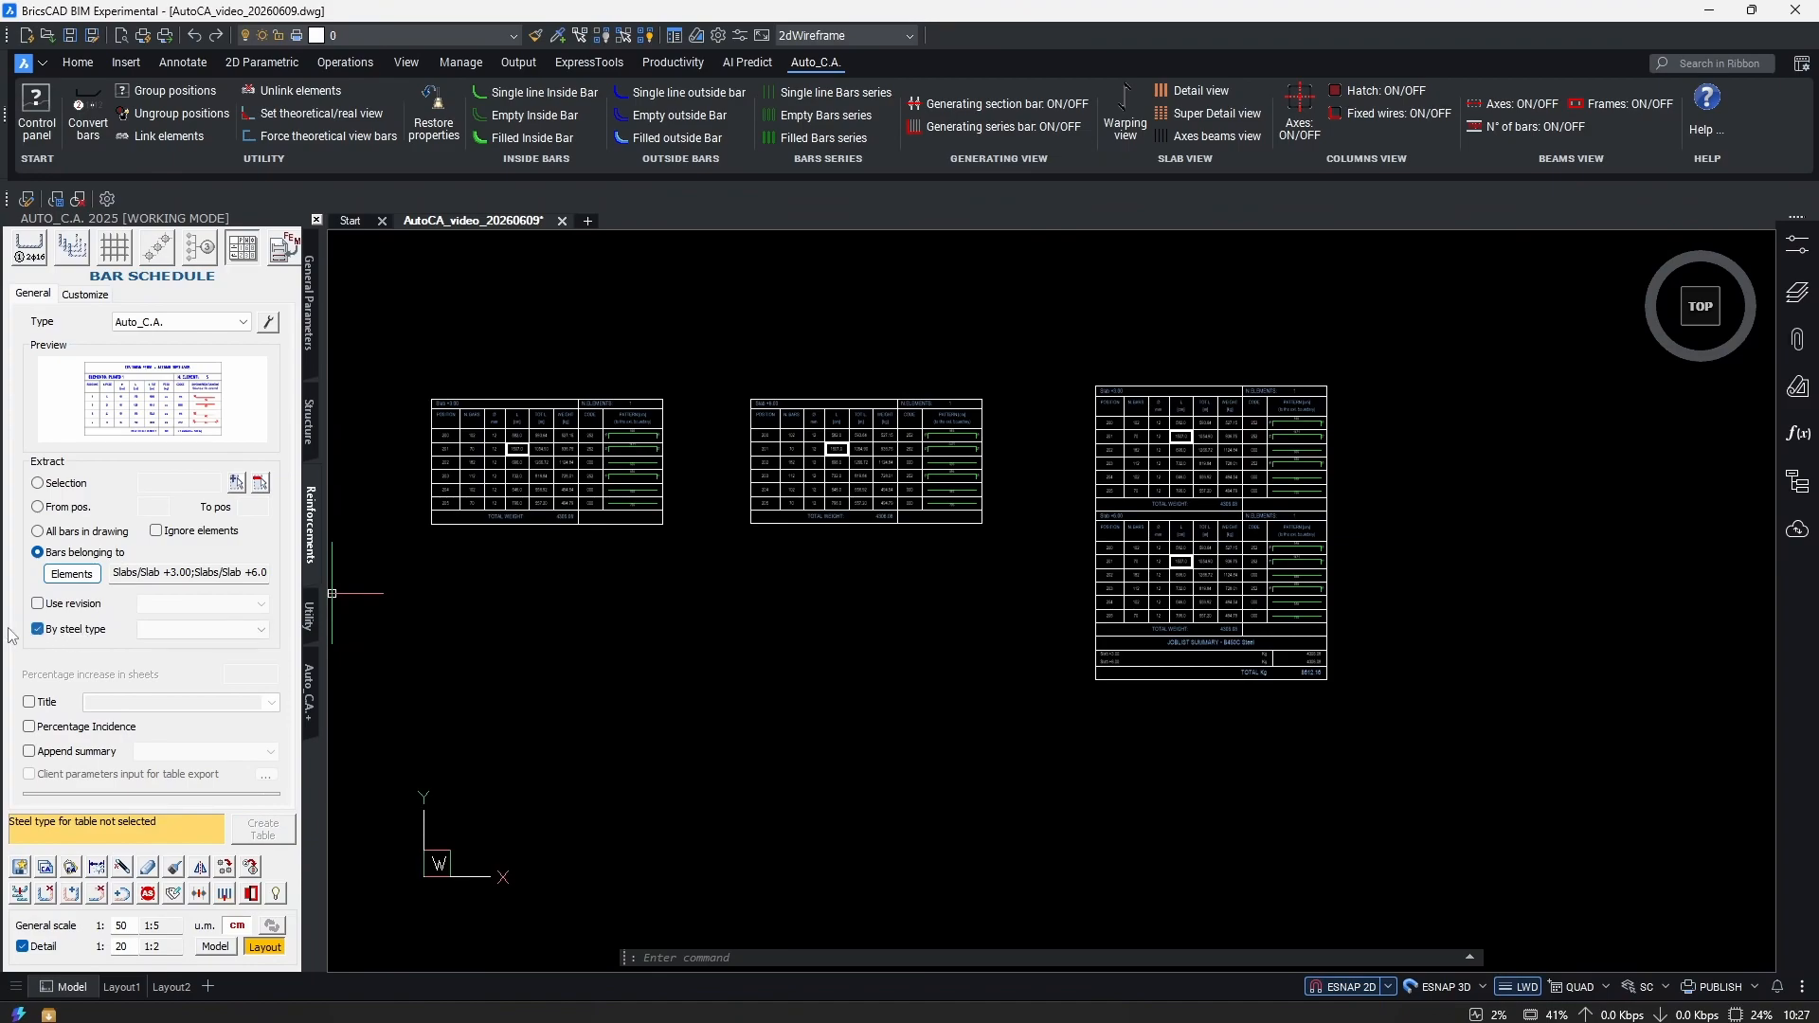
Uncheck By steel type and zoom out to show the whole drawing.
click(39, 629)
scroll(987, 682, down, 5)
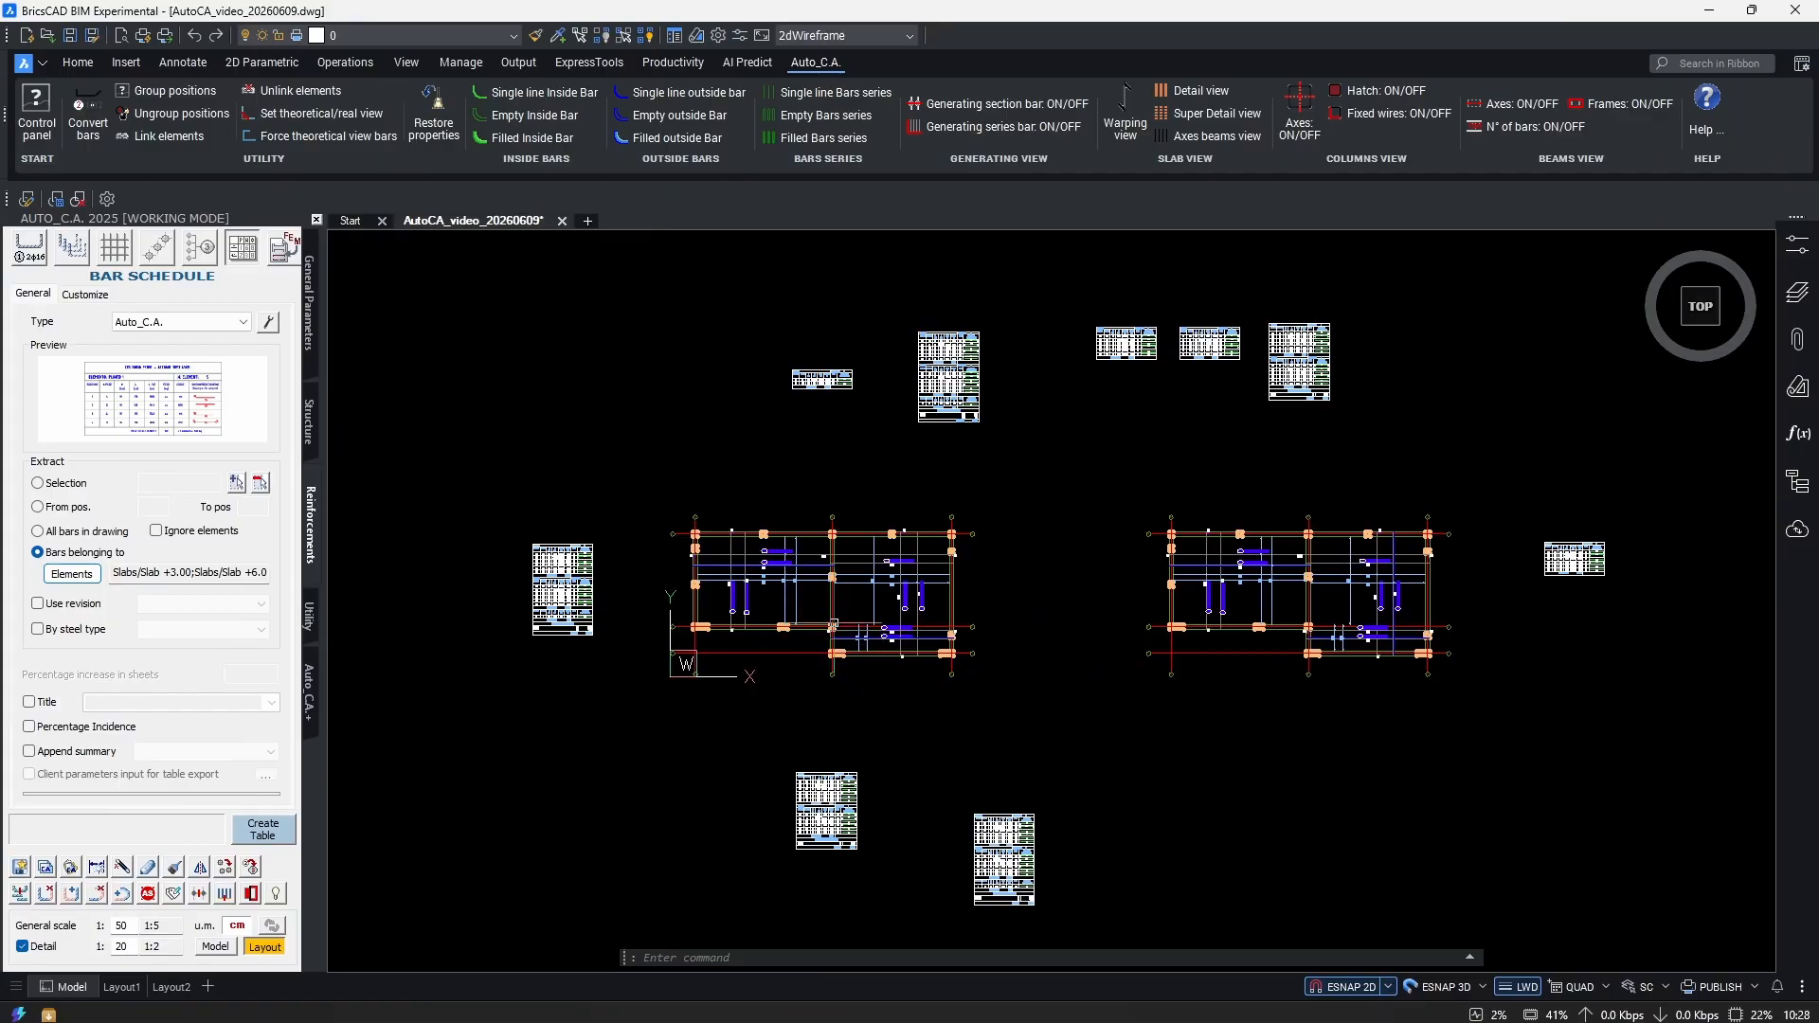
Begin a stretch across the left slab's edge, then cancel it after picking a base point.
scroll(853, 606, up, 3)
text(s)
key(Return)
scroll(1144, 774, down, 1)
click(1112, 865)
click(956, 408)
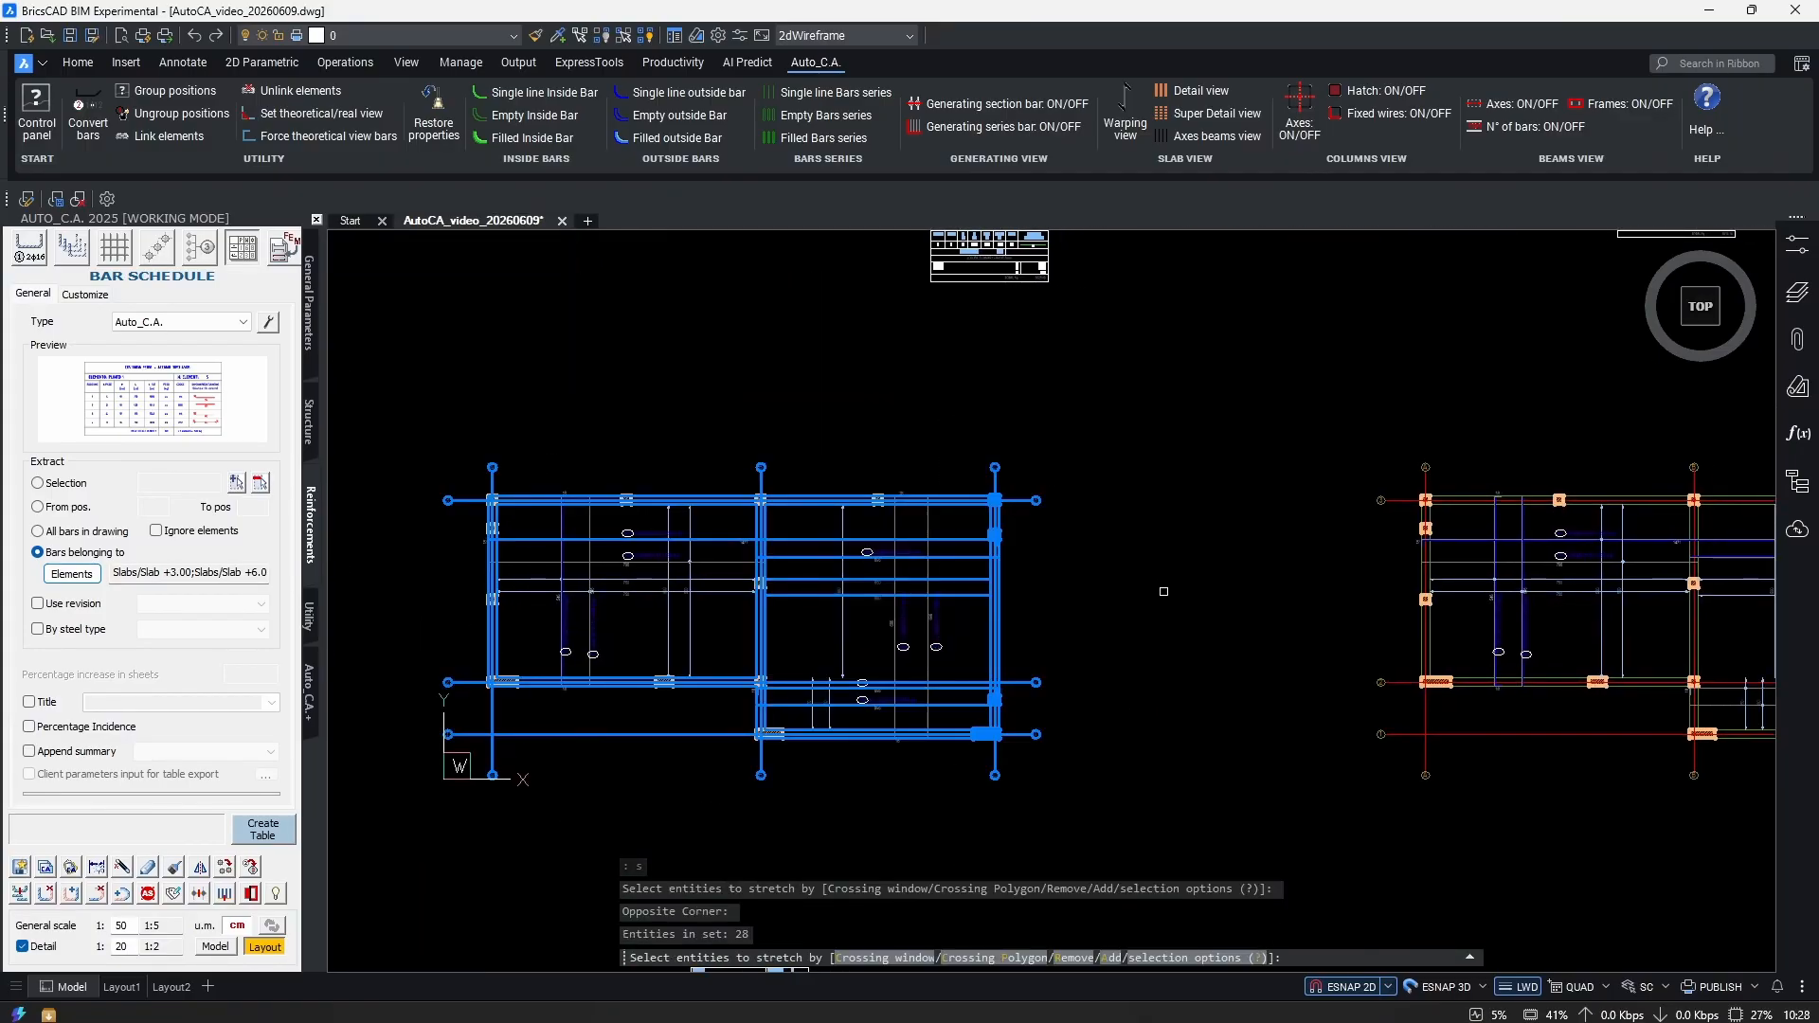
scroll(1137, 596, up, 2)
key(Return)
click(1071, 591)
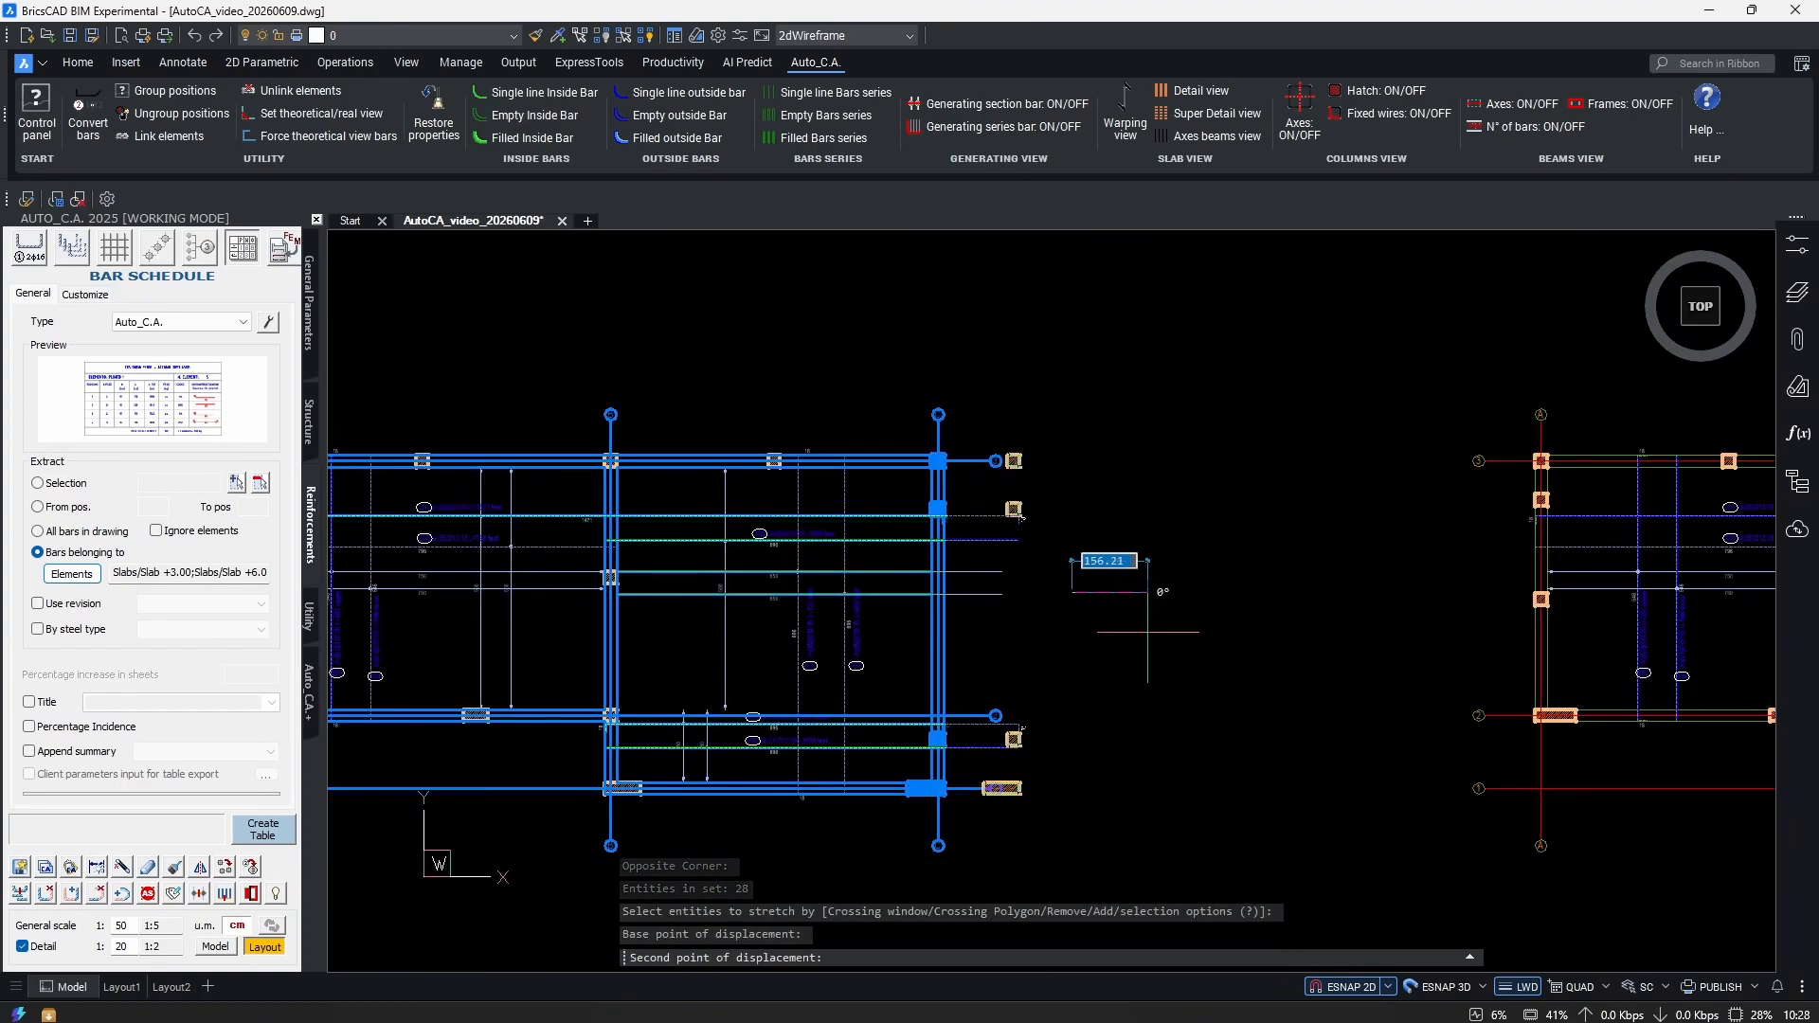
key(Escape)
Select the left slab outline, clear the selection and bring its right side into view.
click(938, 606)
middle_drag(975, 614, 1036, 638)
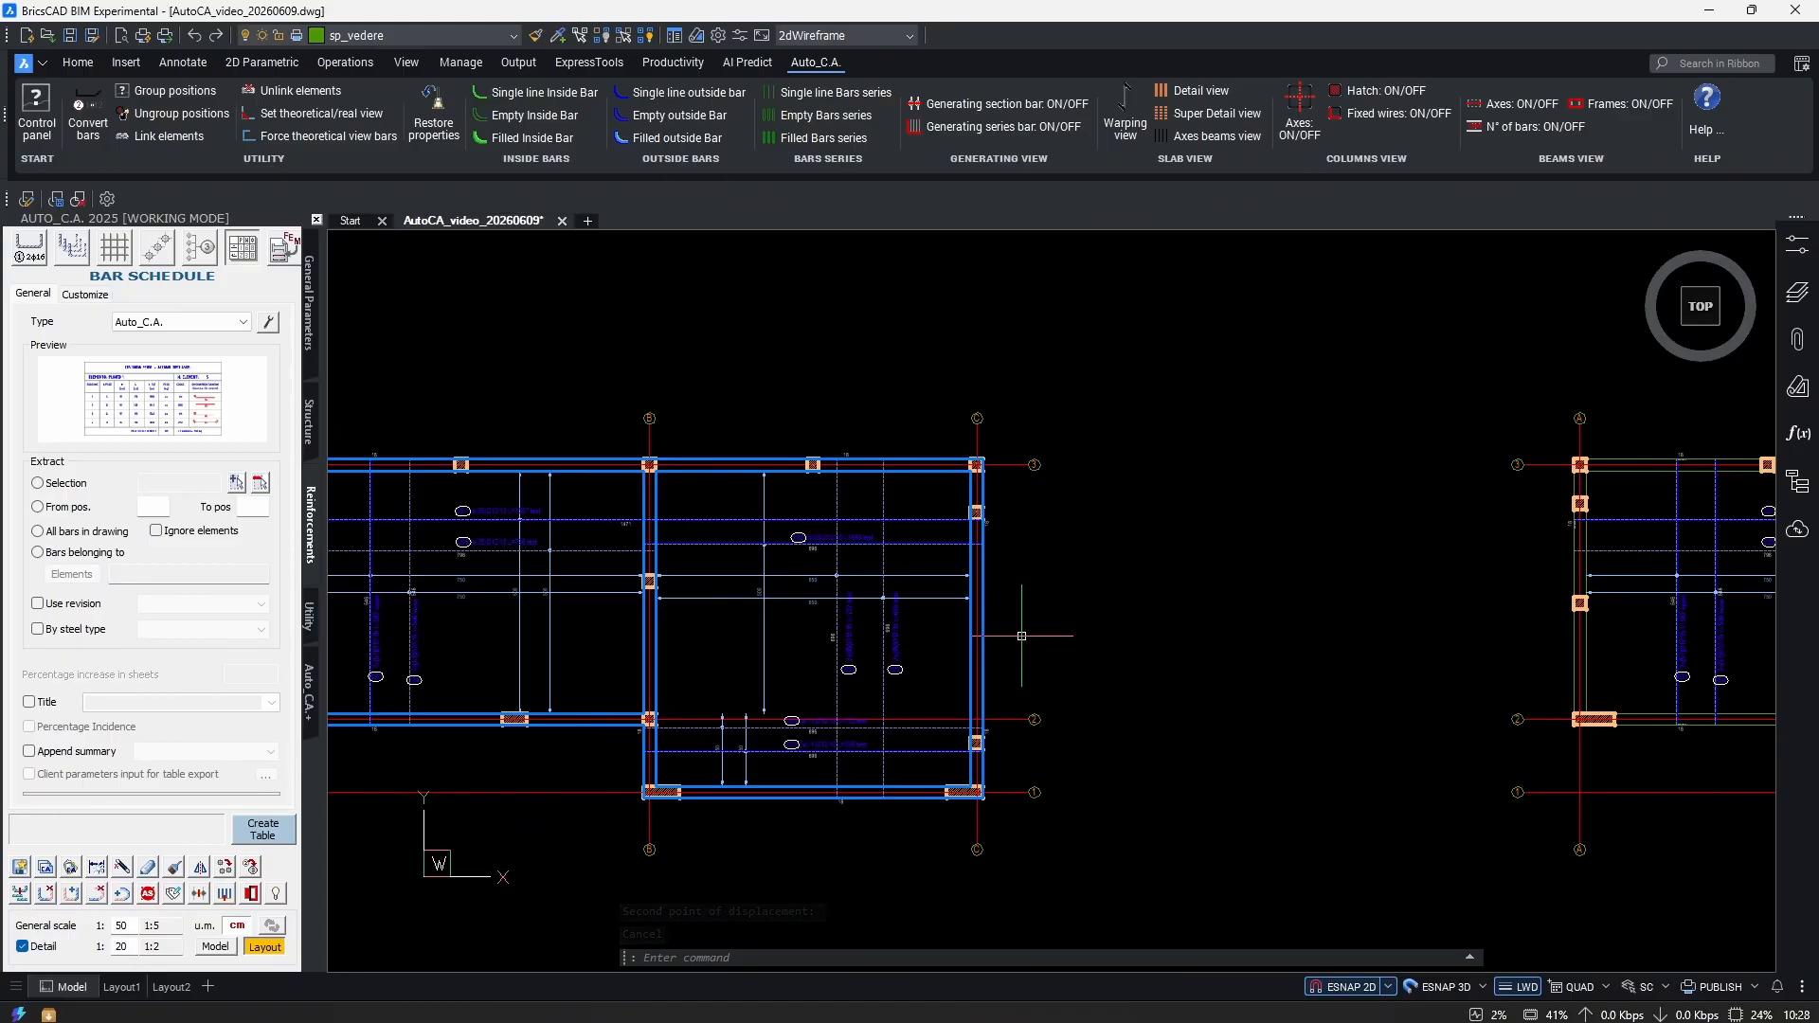
key(Escape)
middle_drag(1078, 636, 1111, 579)
Stretch the left slab's right edge 200 to the right with a crossing window.
text(s)
key(Return)
click(1160, 900)
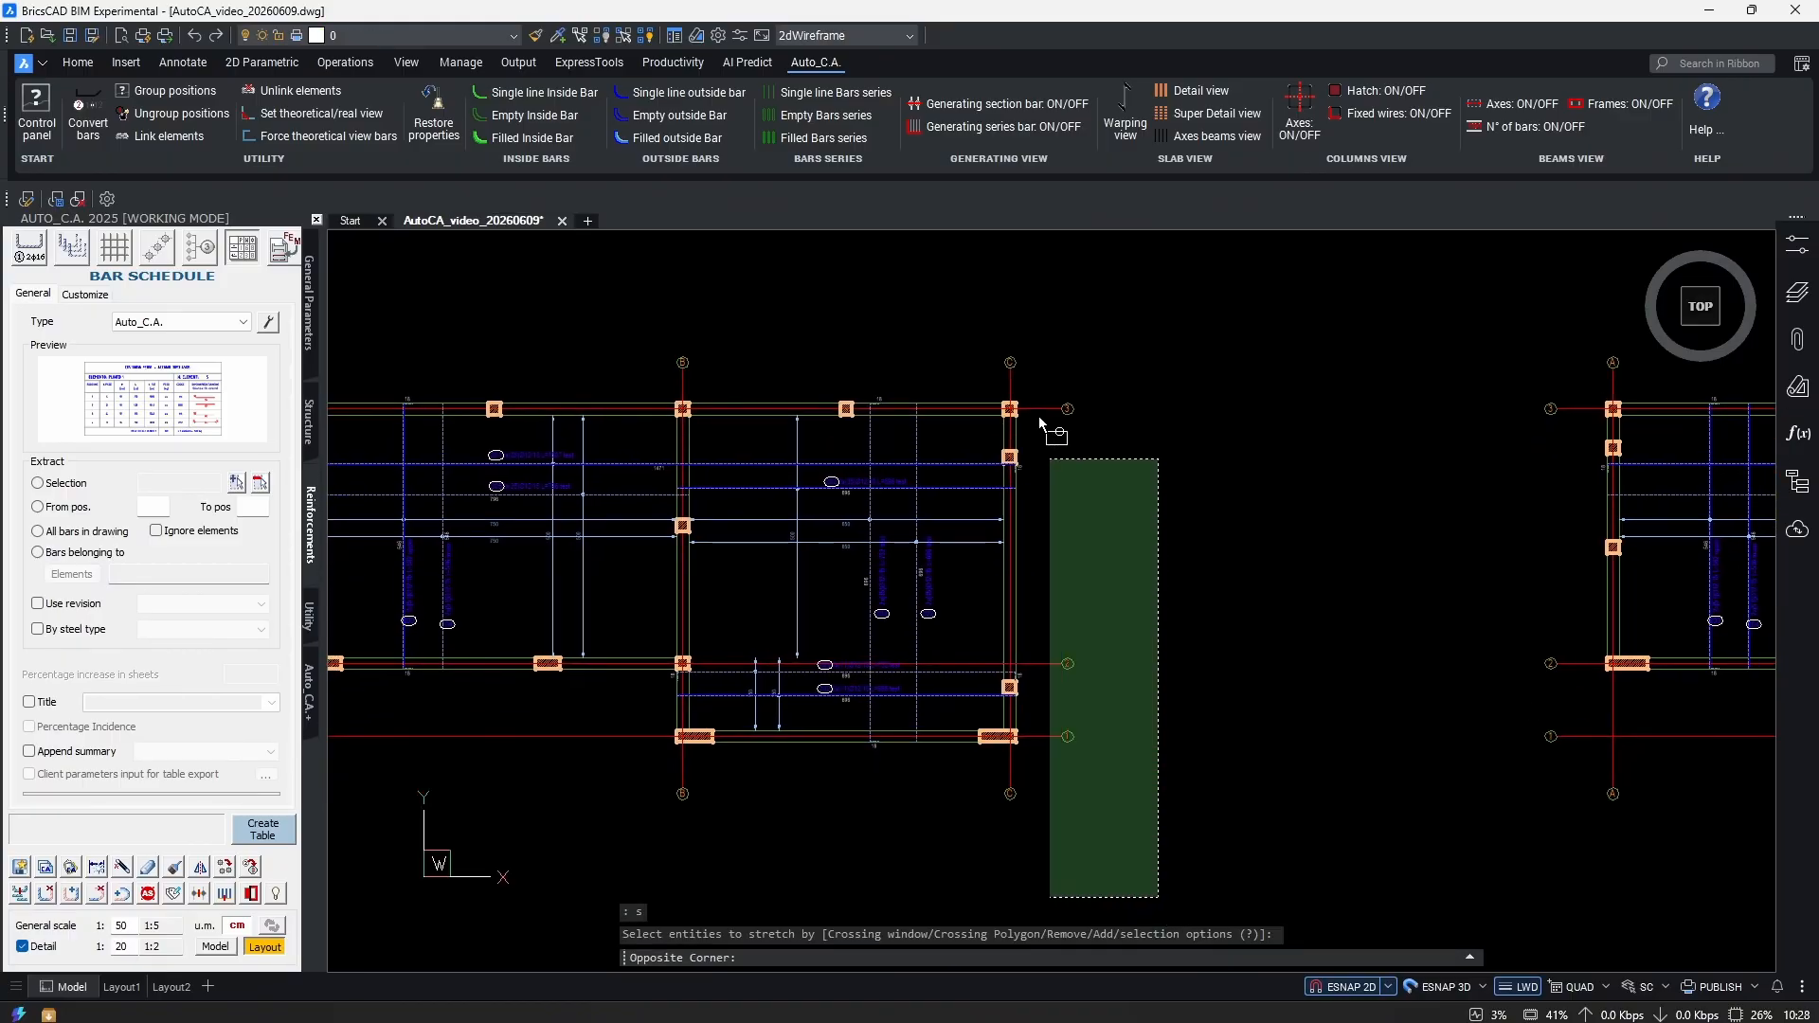
click(943, 284)
key(Return)
click(1189, 588)
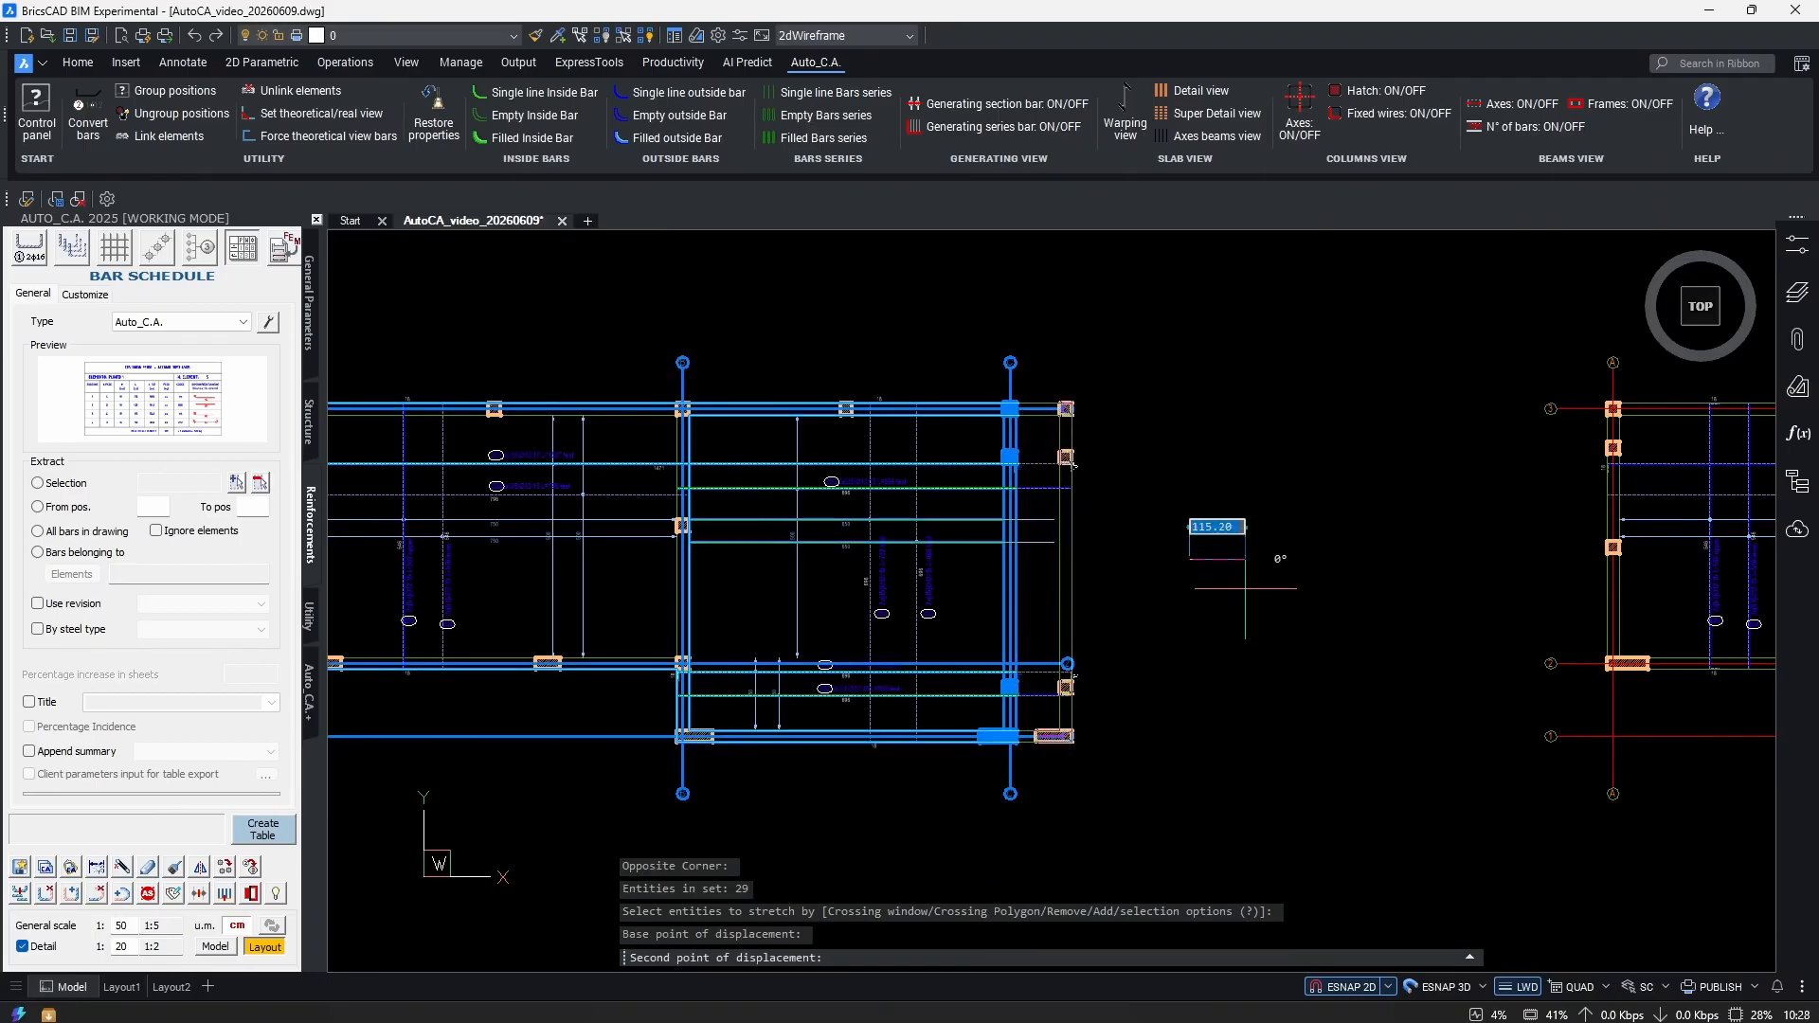
text(200)
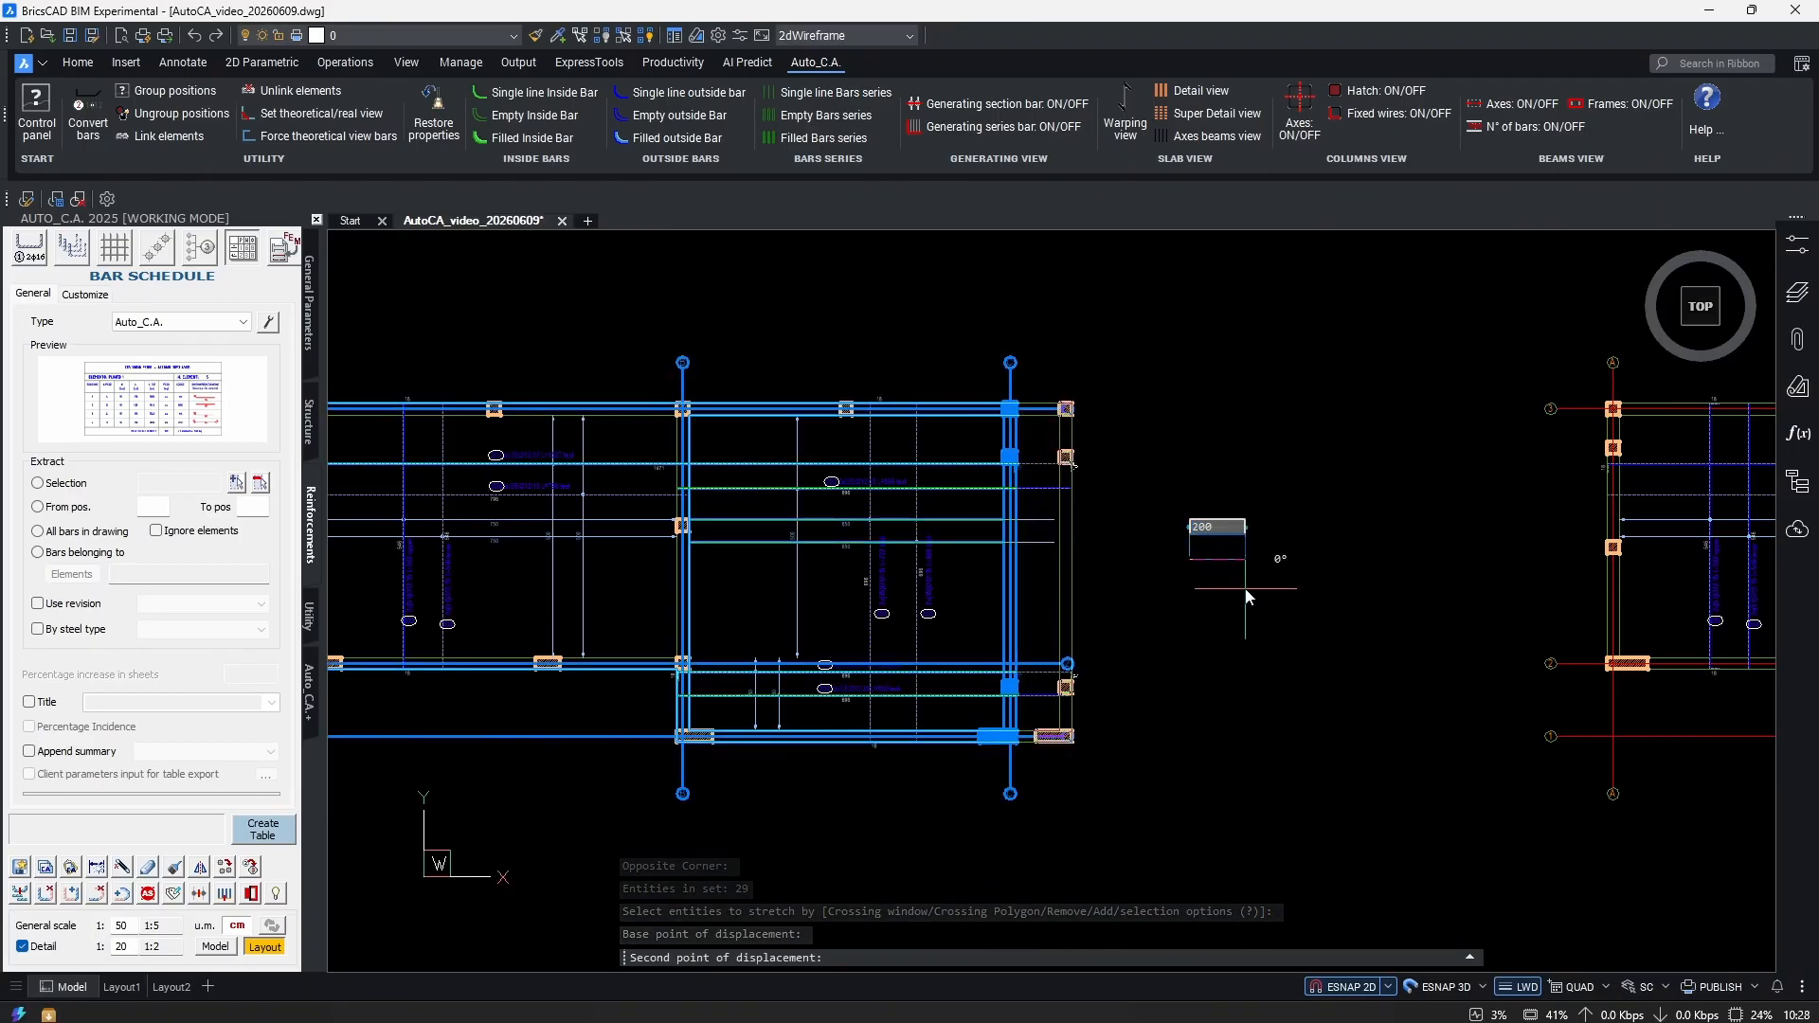
key(Return)
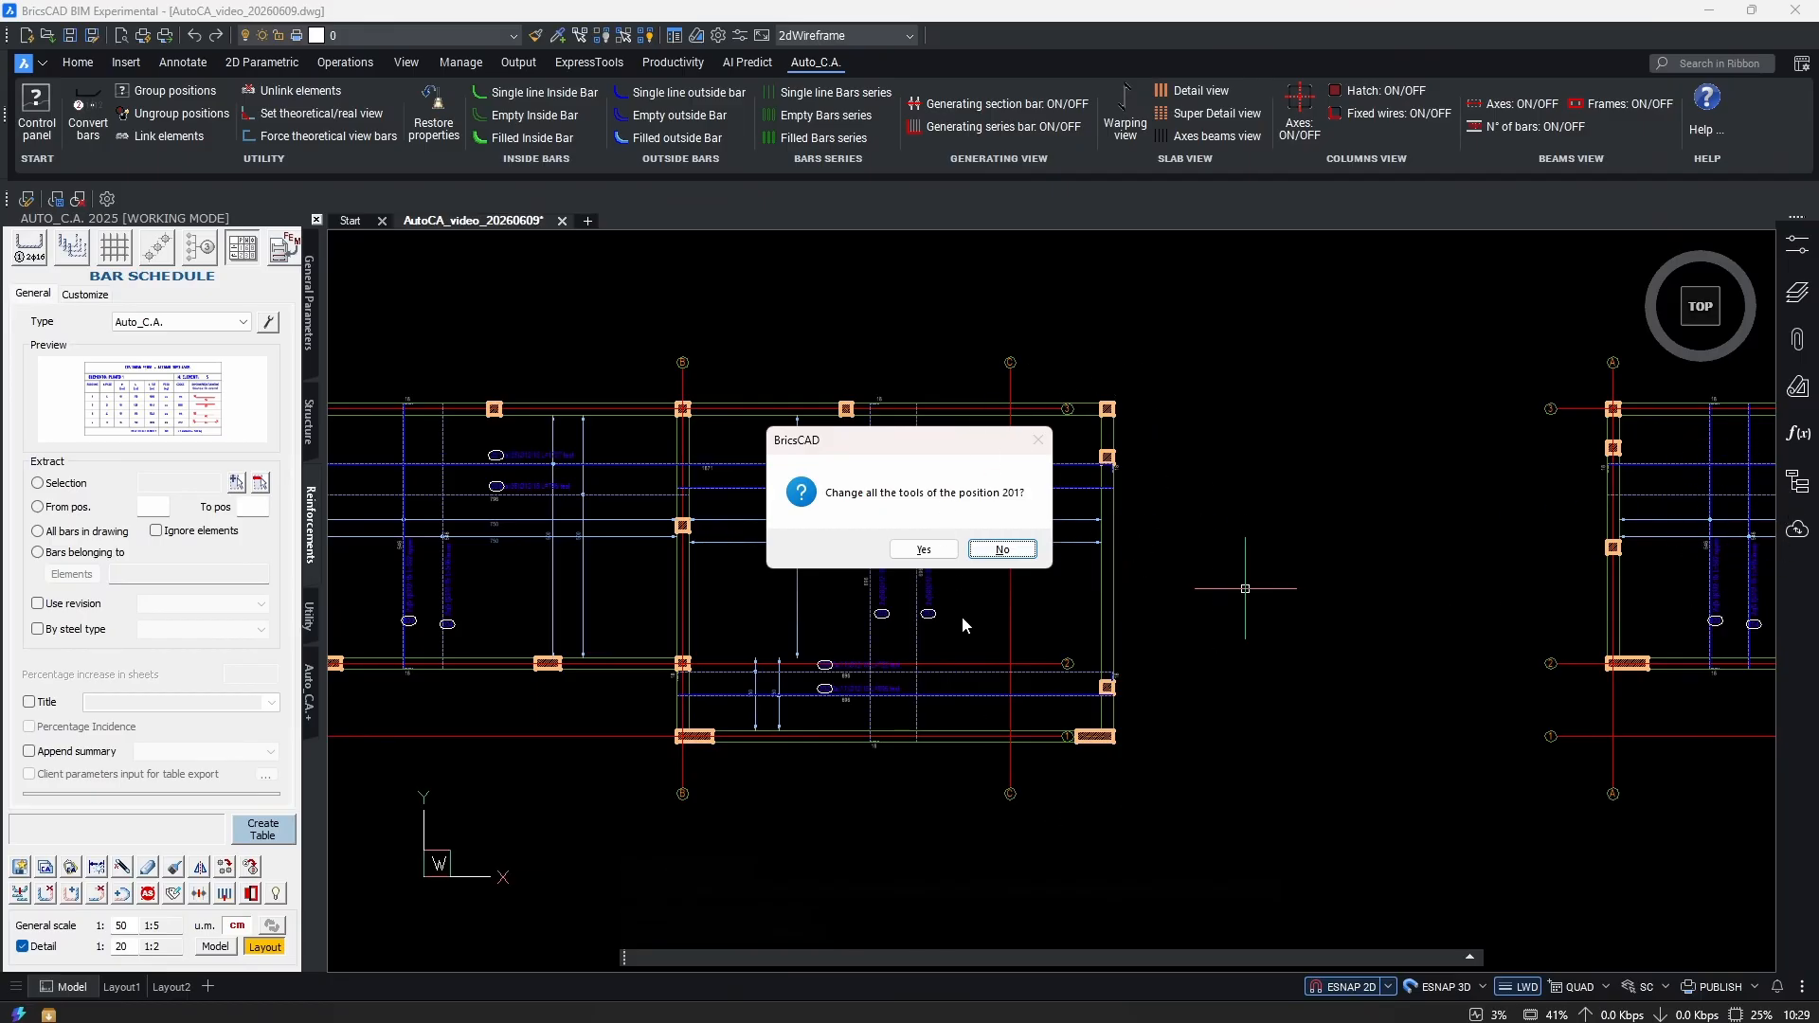
Answer No for positions 201, 203 and 202 so their other bars stay unchanged.
click(988, 551)
click(1011, 549)
click(1002, 550)
scroll(1026, 554, up, 8)
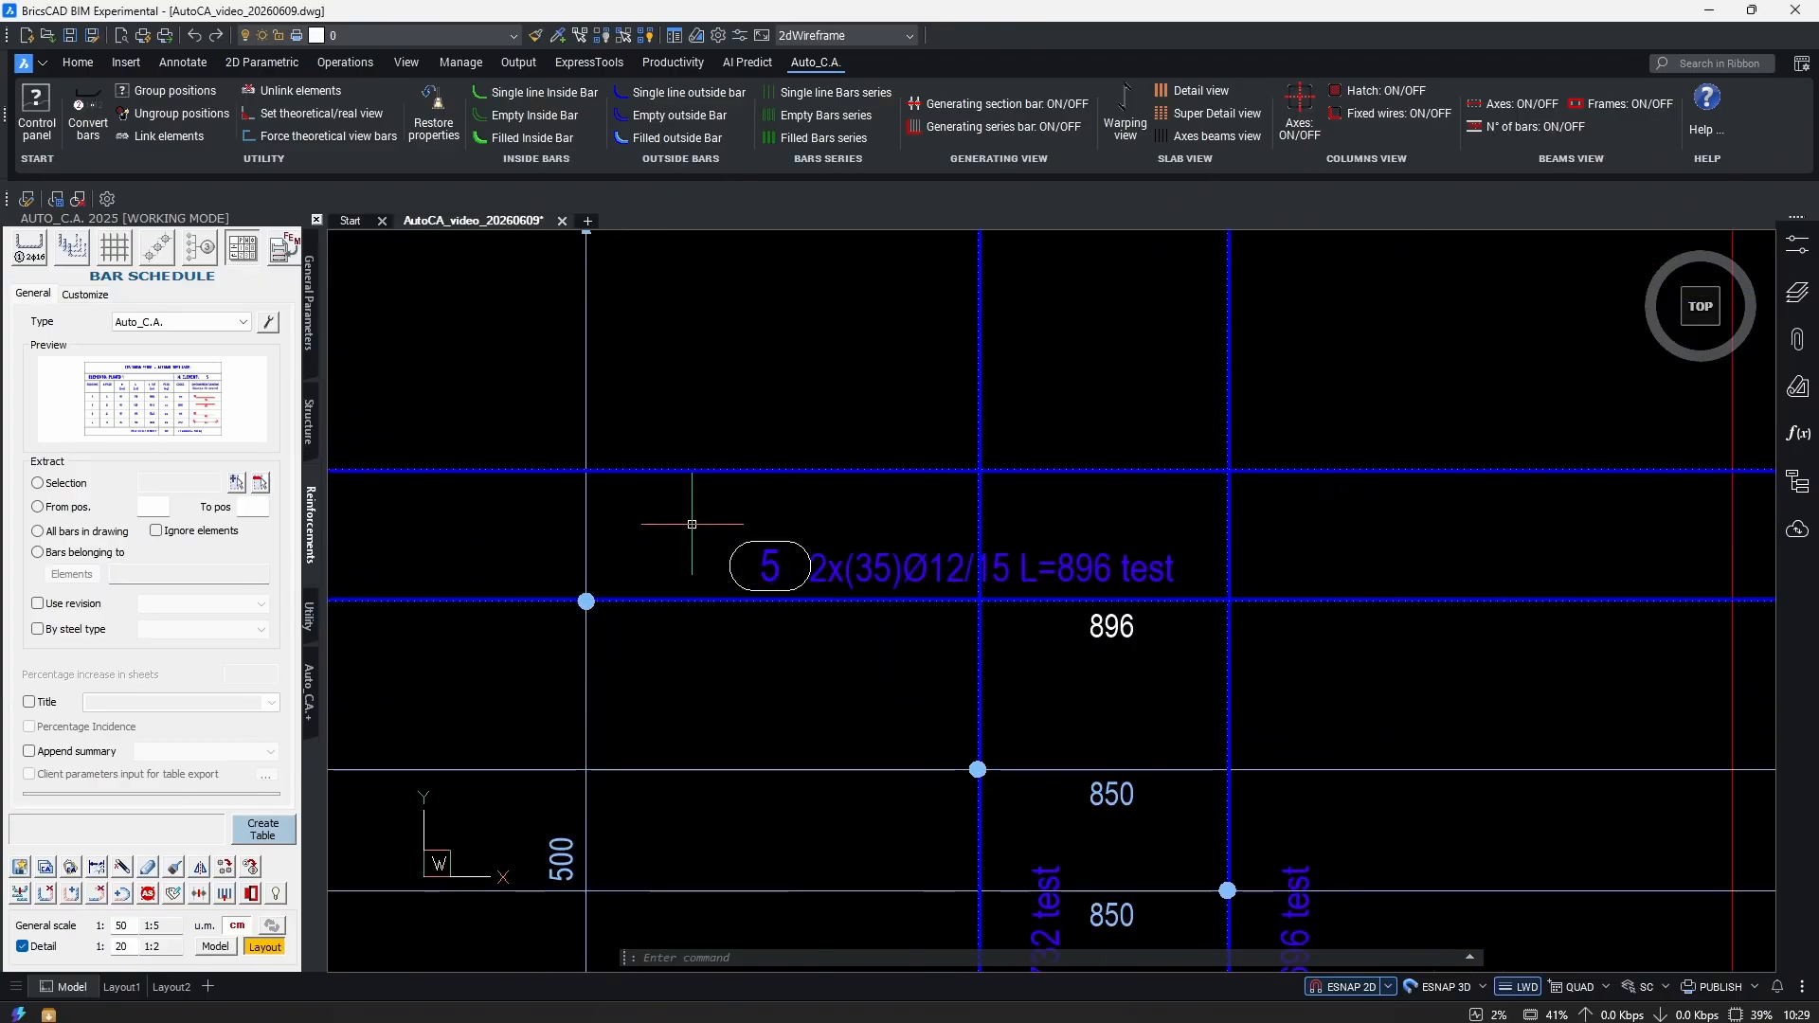
Start a selection window near bars 4 and 3, then cancel it.
scroll(890, 598, down, 8)
scroll(947, 531, up, 8)
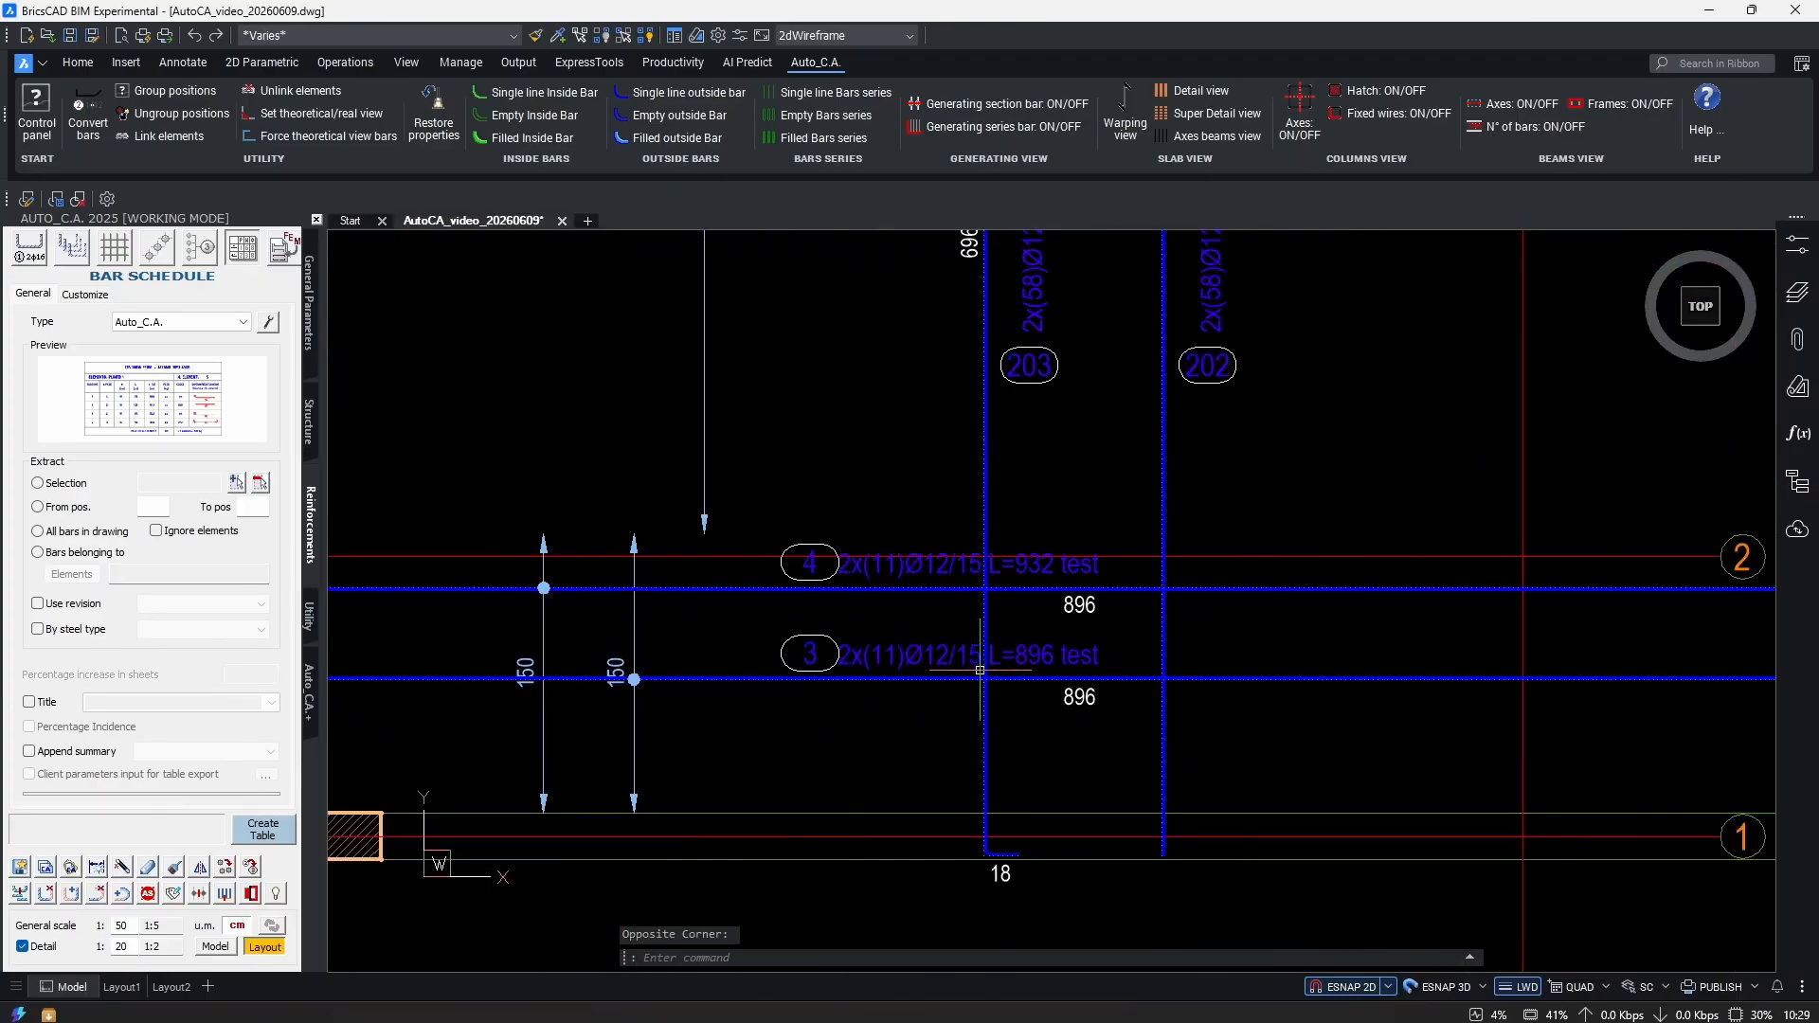
click(1120, 586)
key(Escape)
scroll(1120, 585, up, 2)
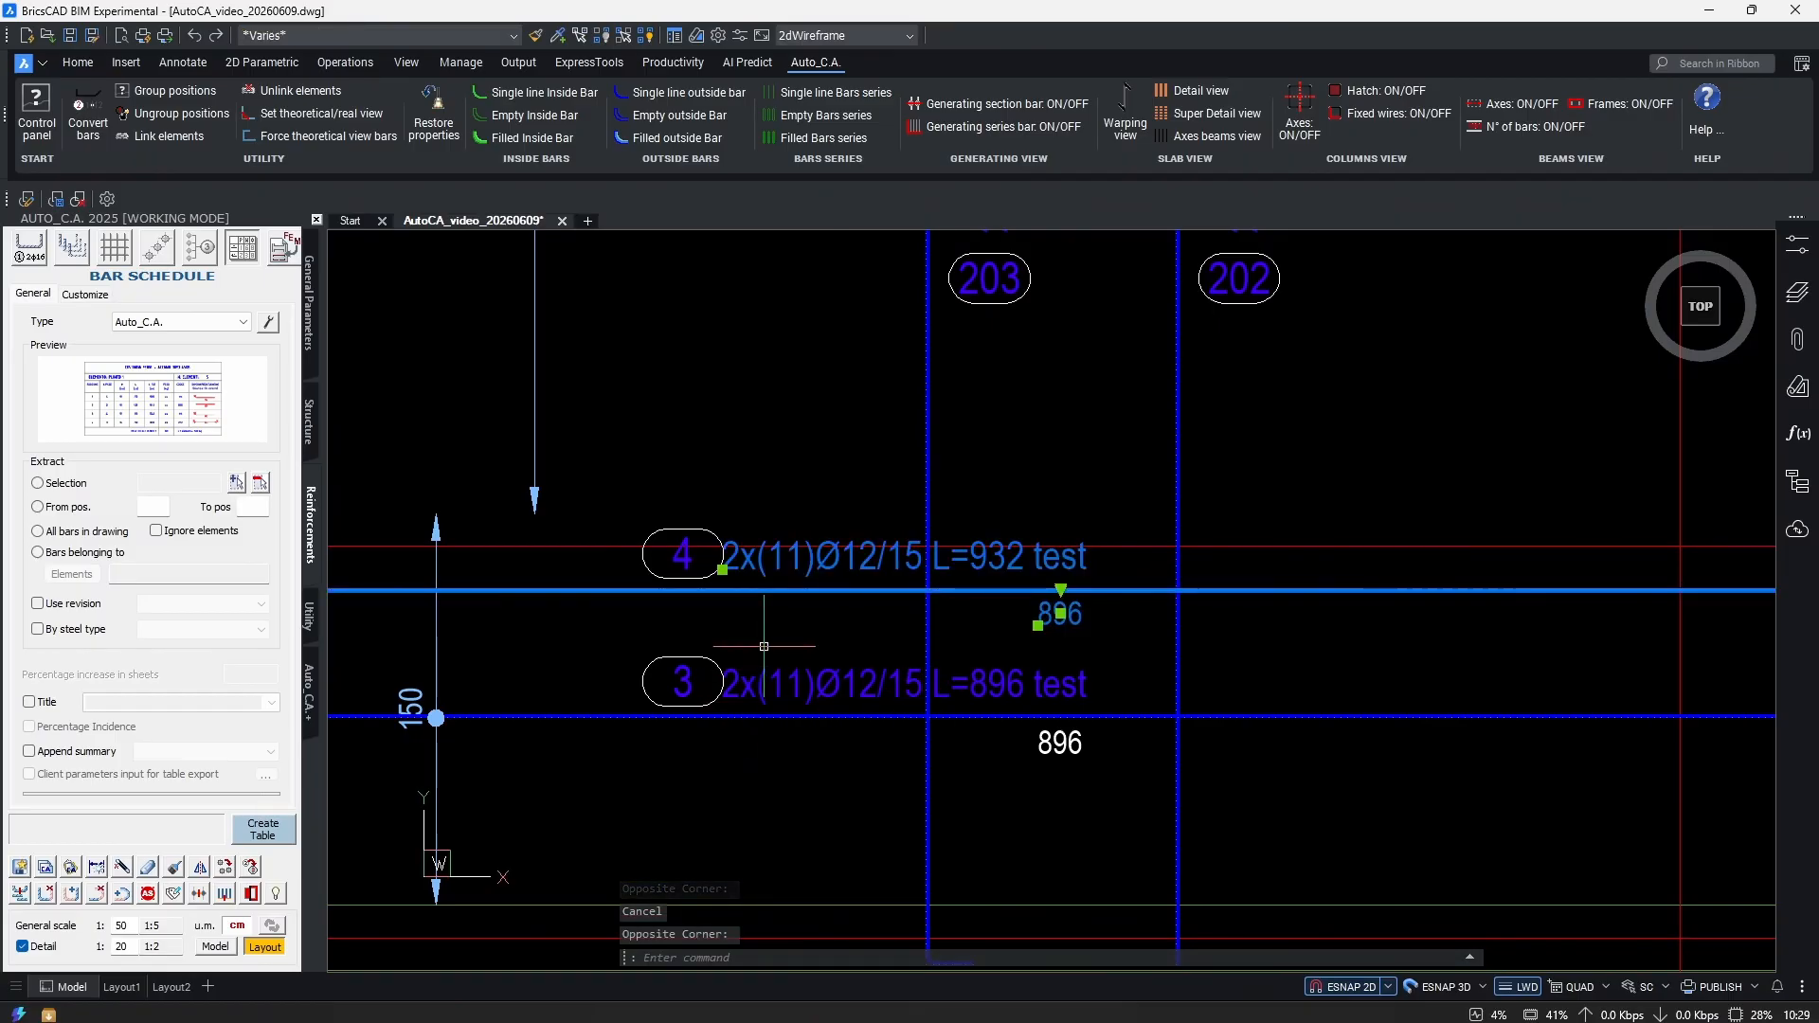
scroll(629, 752, down, 8)
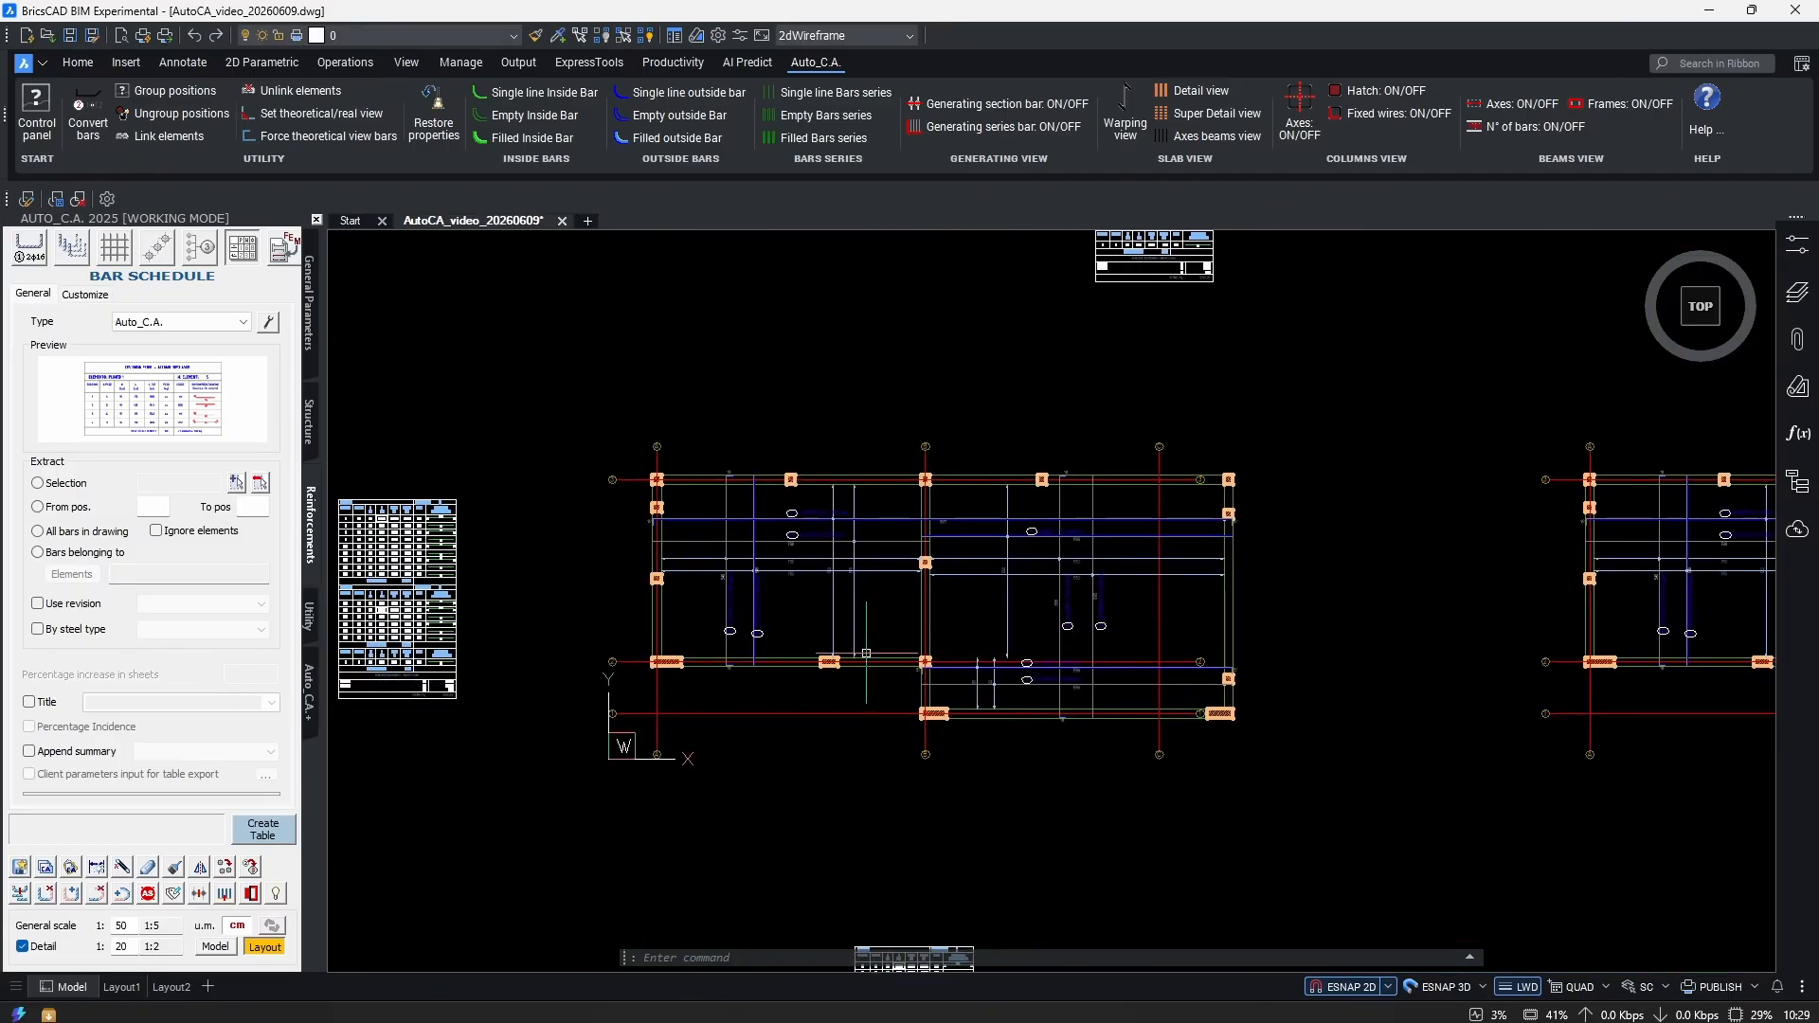
scroll(1092, 523, up, 1)
Stretch the slab's top edge upward (34 entities) and apply it to all position 200 bars.
text(s)
key(Return)
click(1281, 437)
click(441, 602)
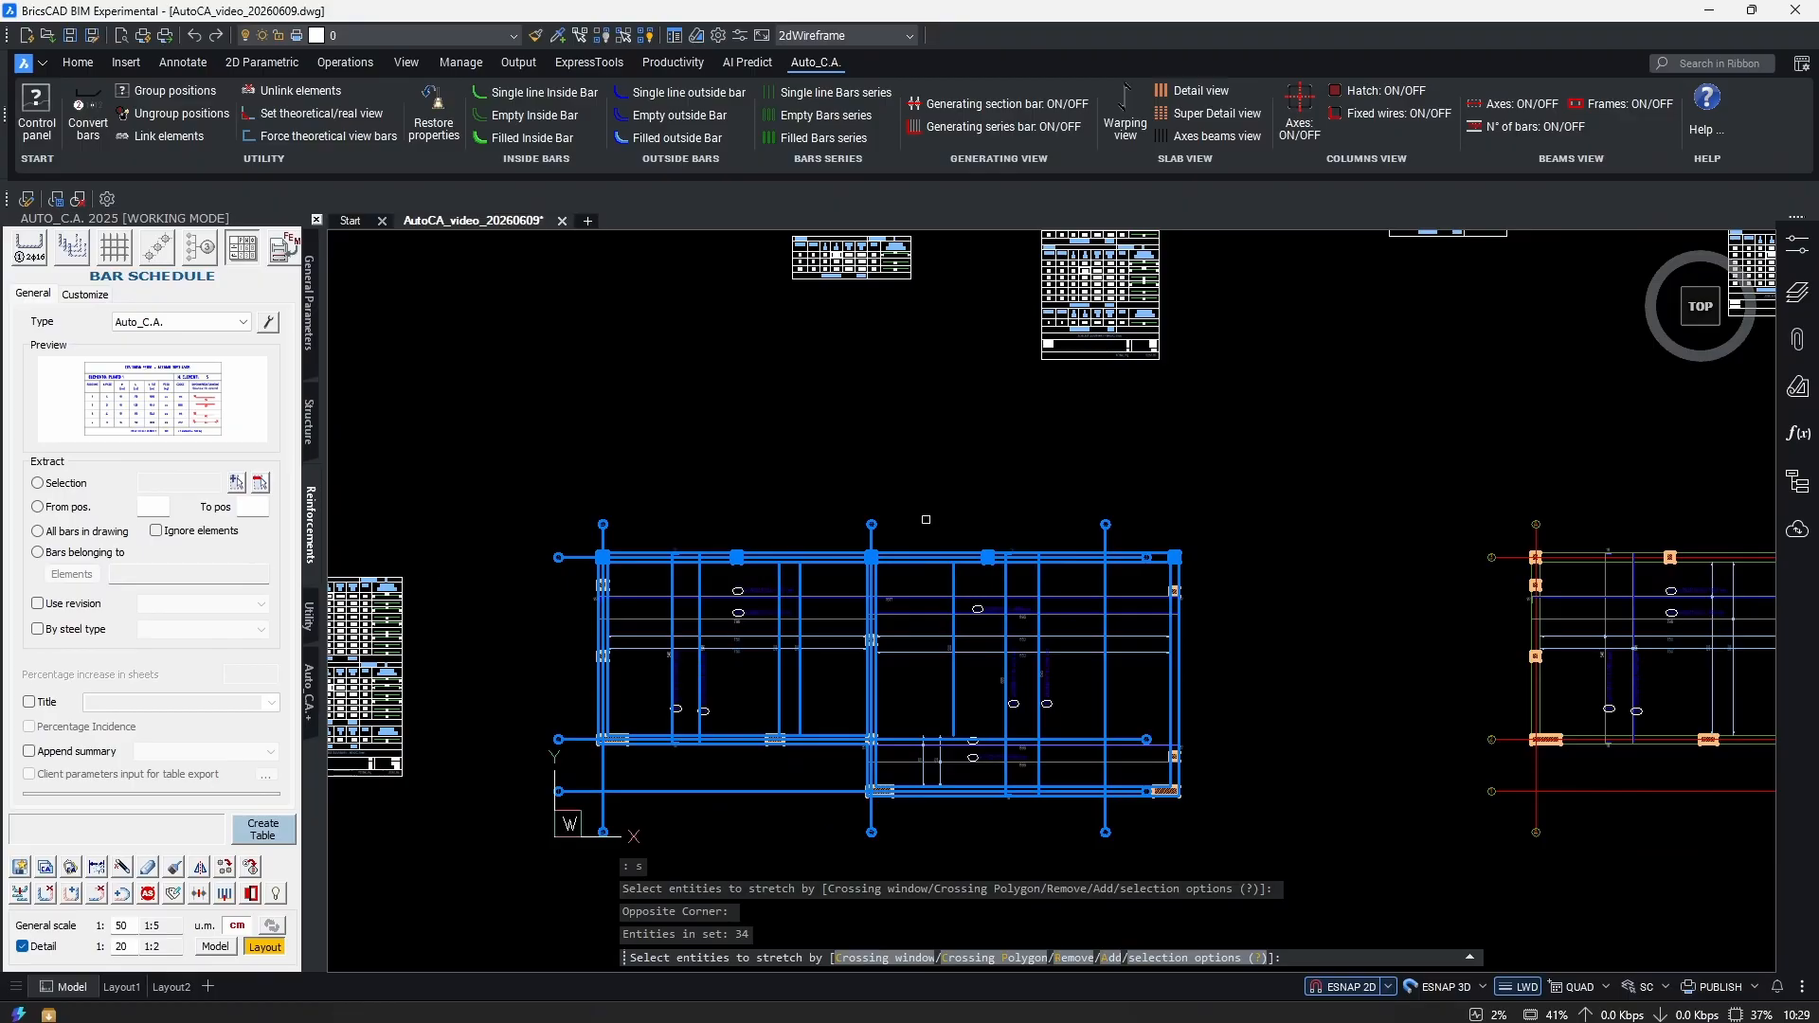
scroll(1243, 525, up, 2)
key(Return)
click(1243, 525)
click(1316, 430)
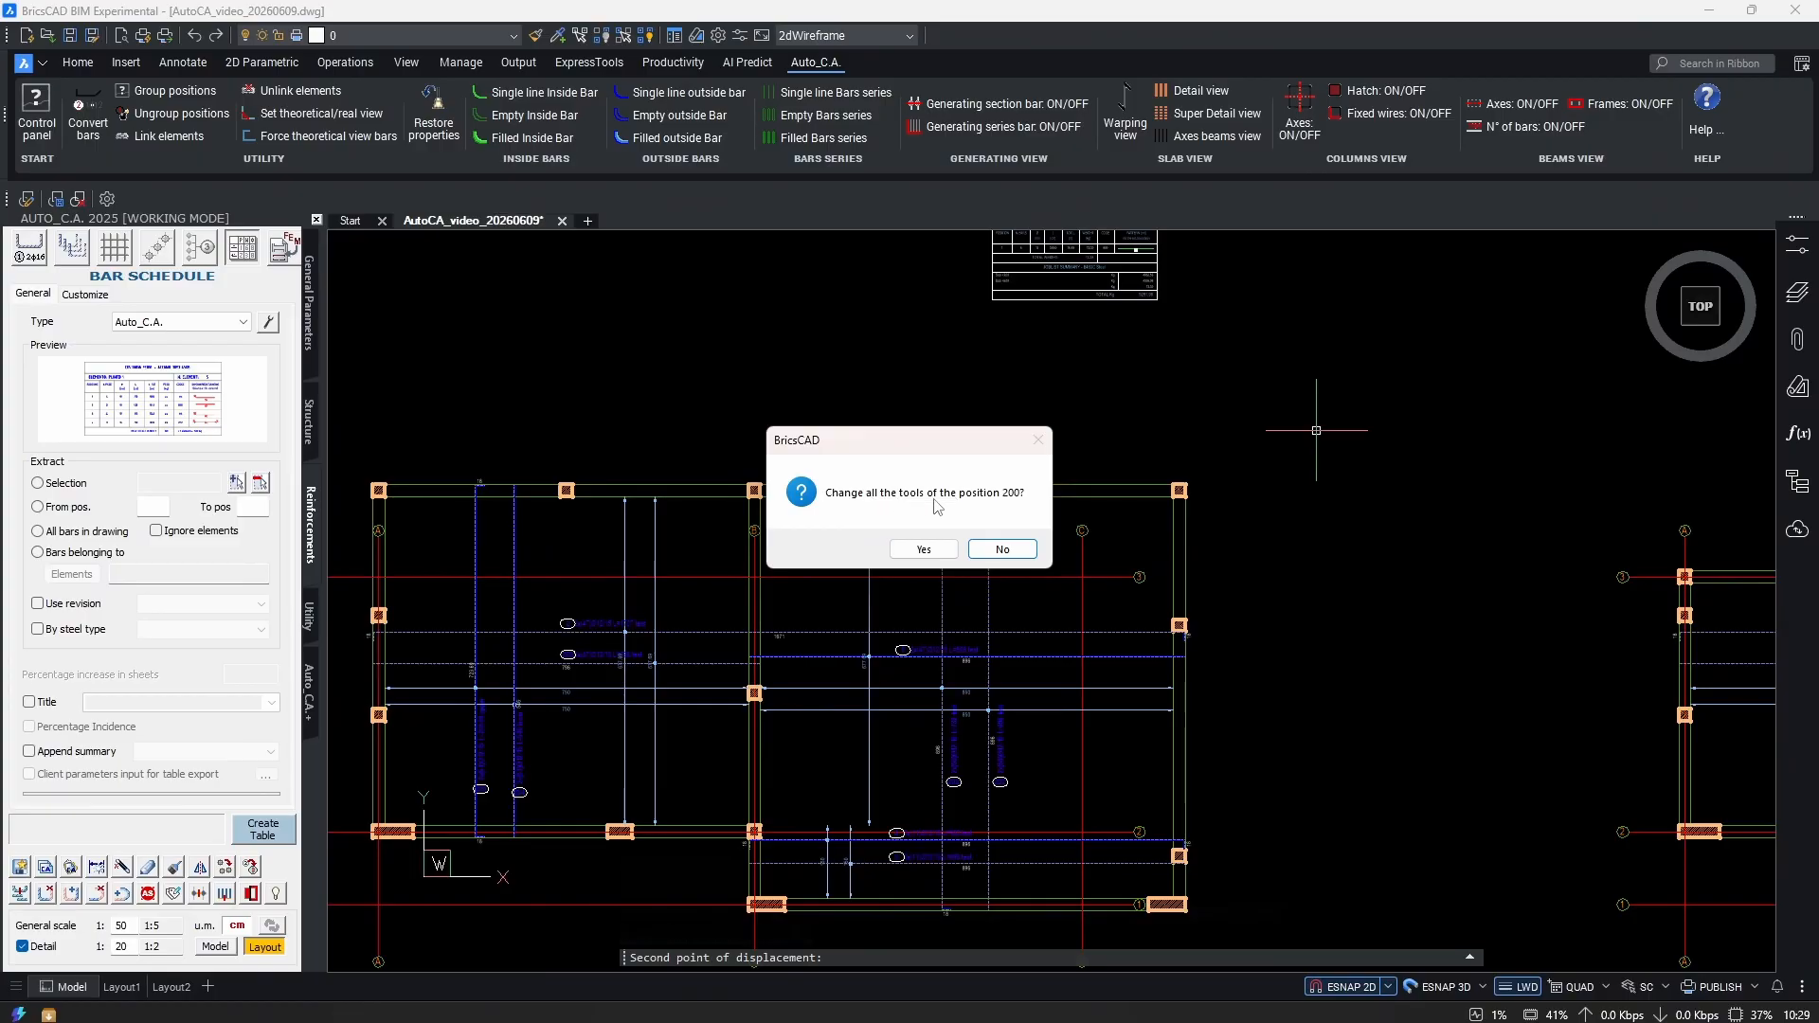
click(924, 549)
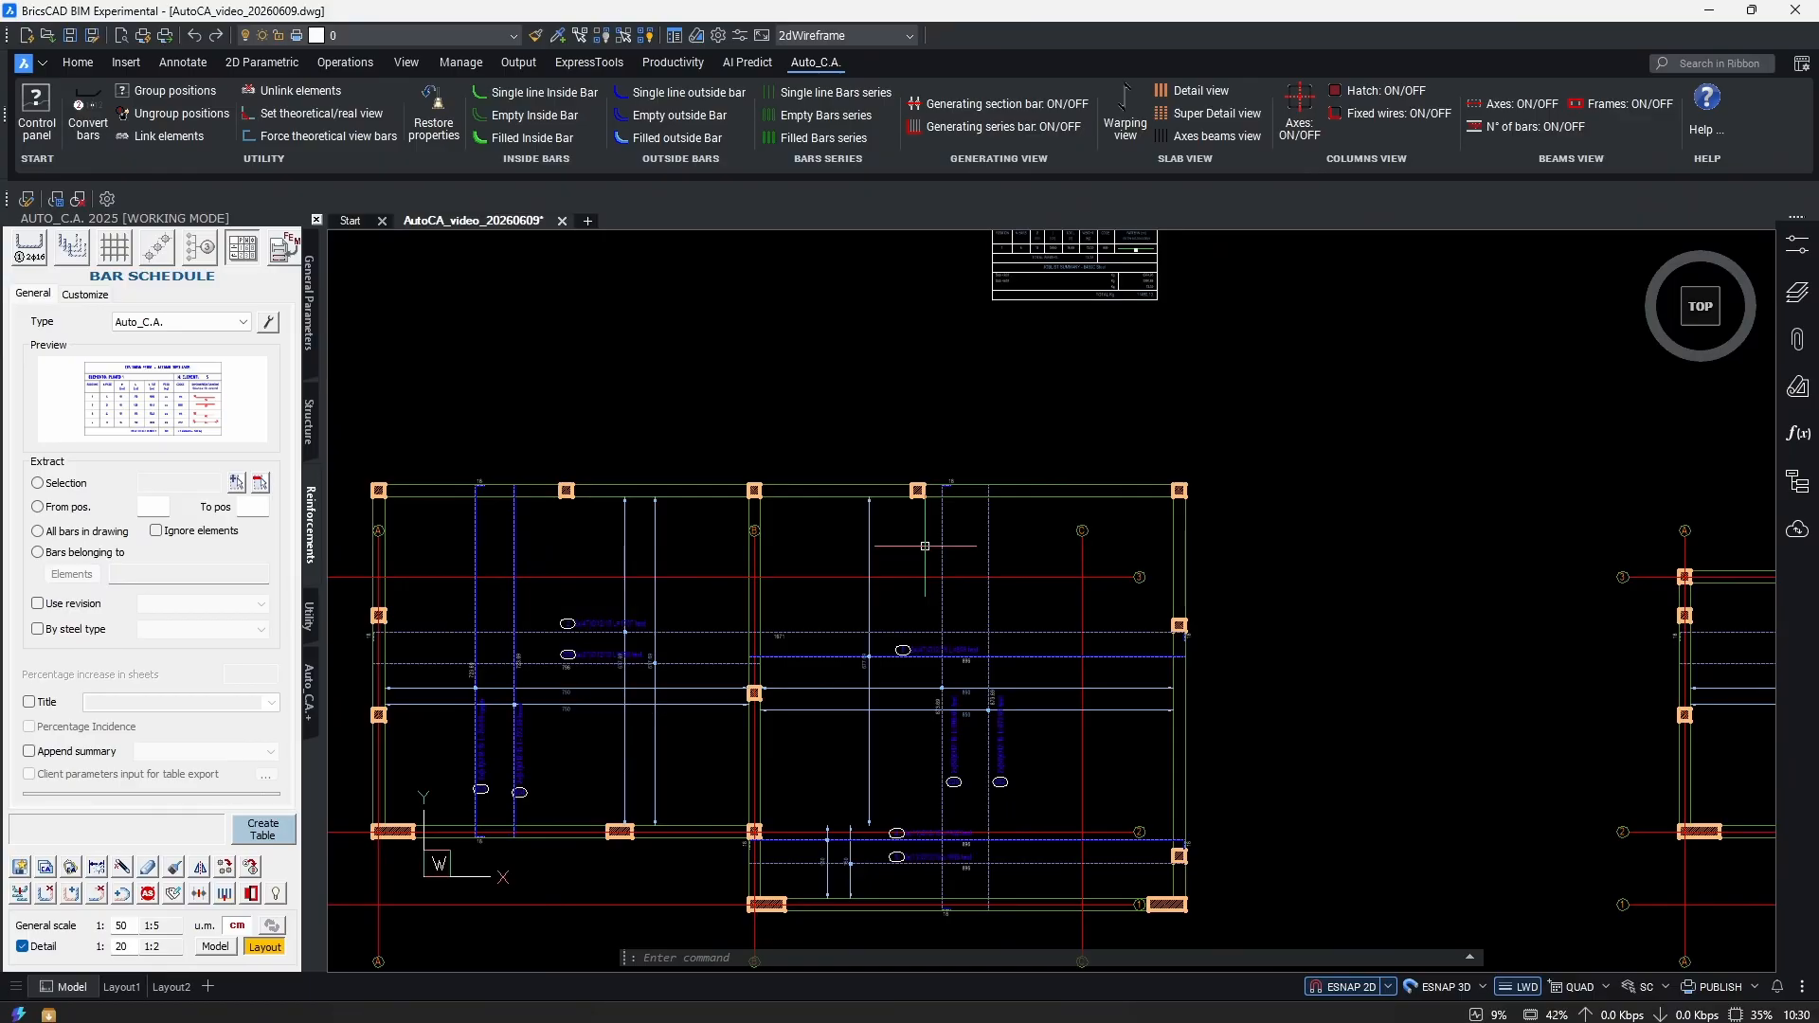
scroll(1051, 532, up, 5)
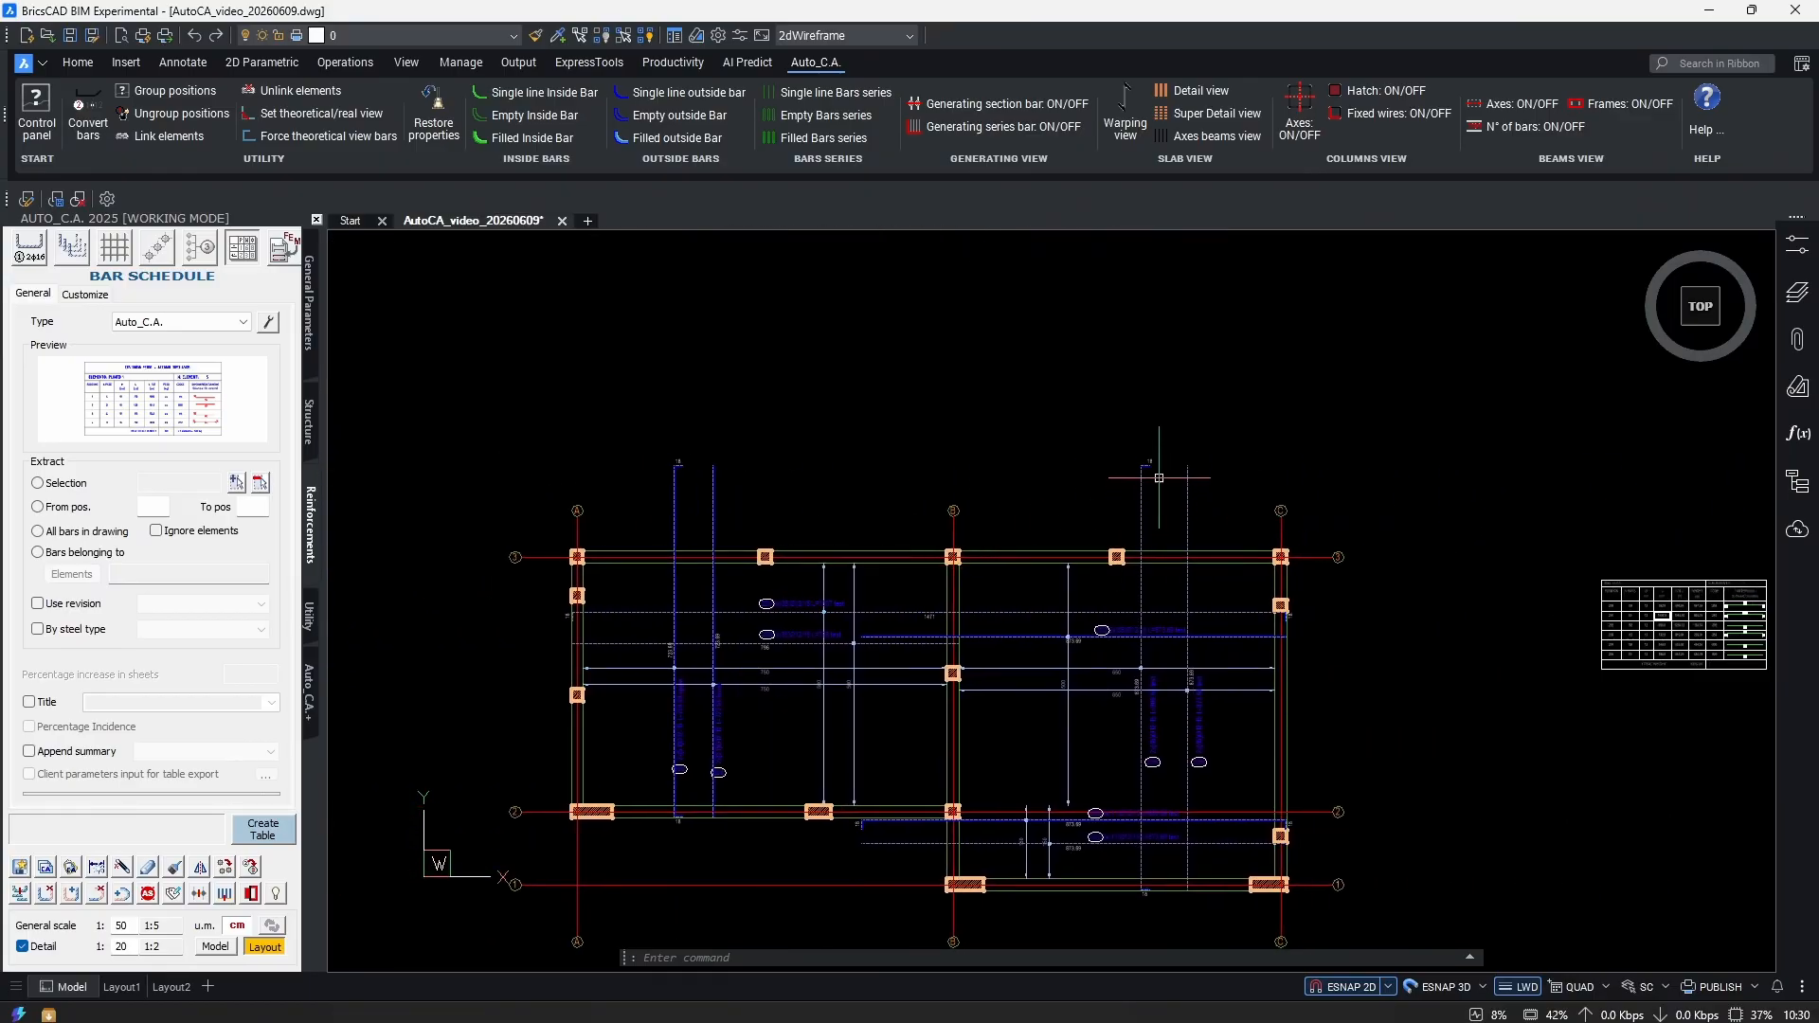
scroll(1384, 534, down, 3)
middle_drag(1035, 556, 1075, 533)
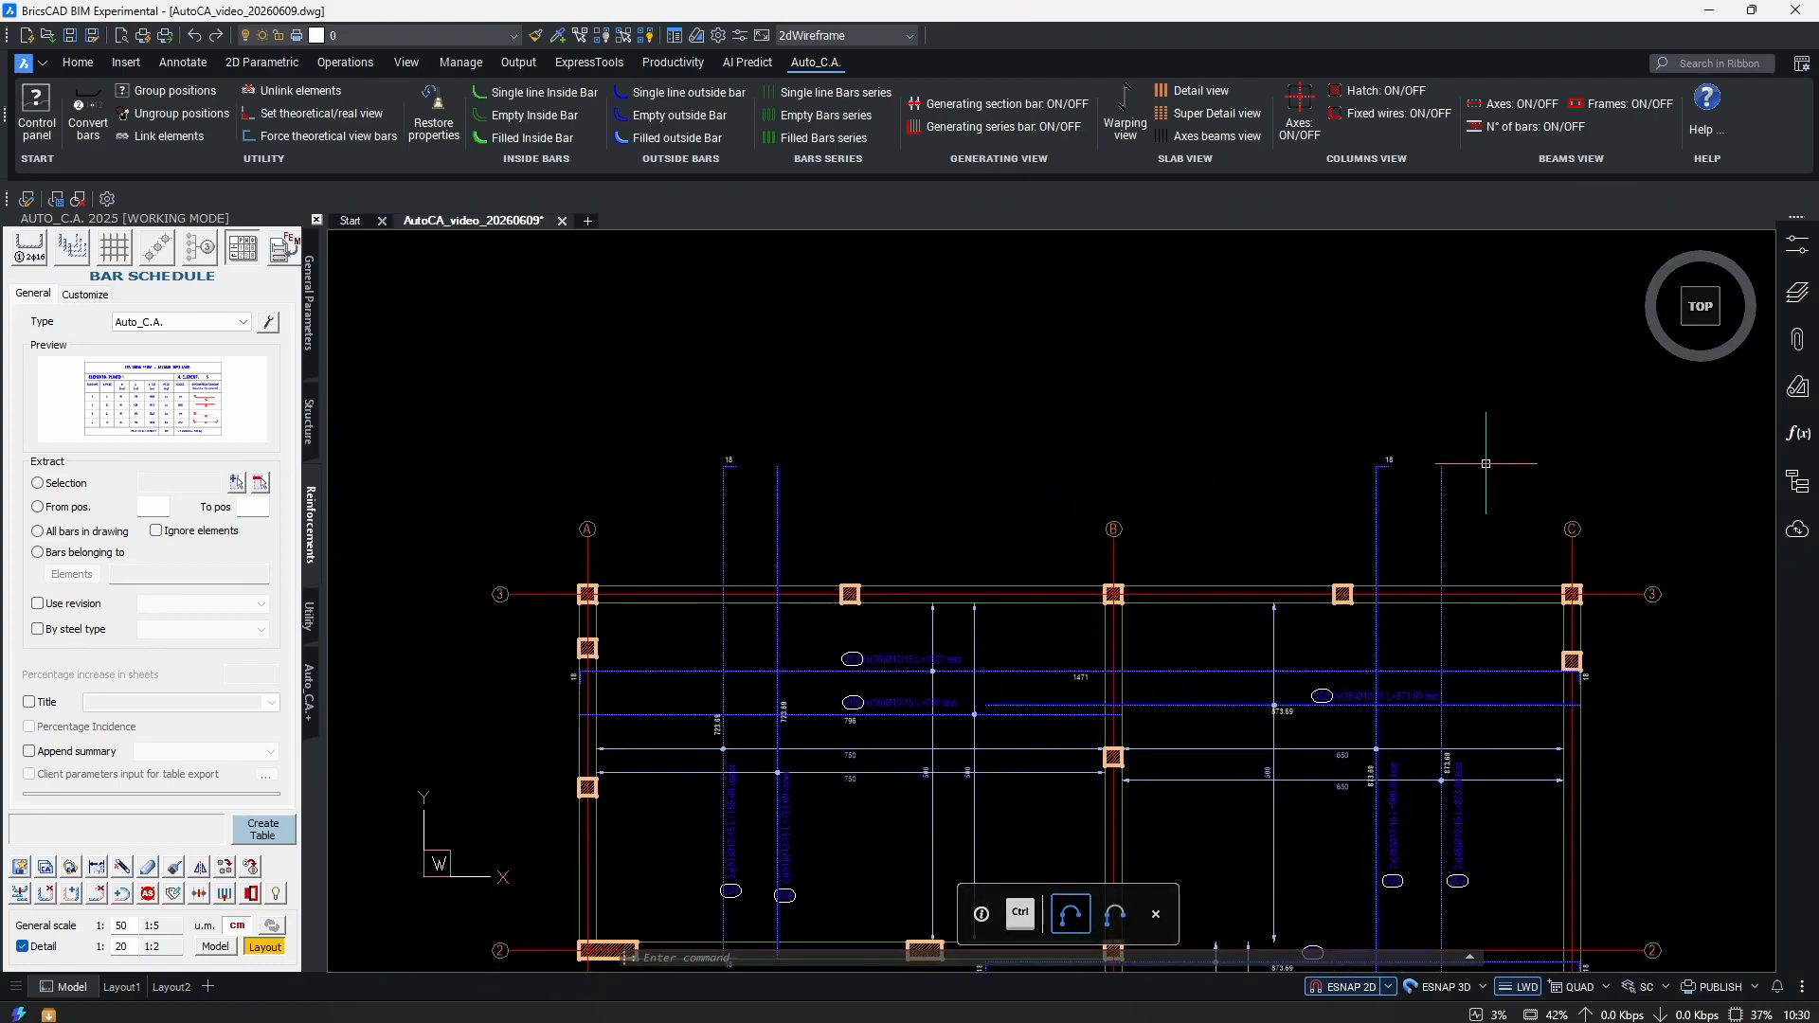
scroll(1087, 581, down, 1)
scroll(1045, 485, up, 1)
scroll(1124, 594, down, 1)
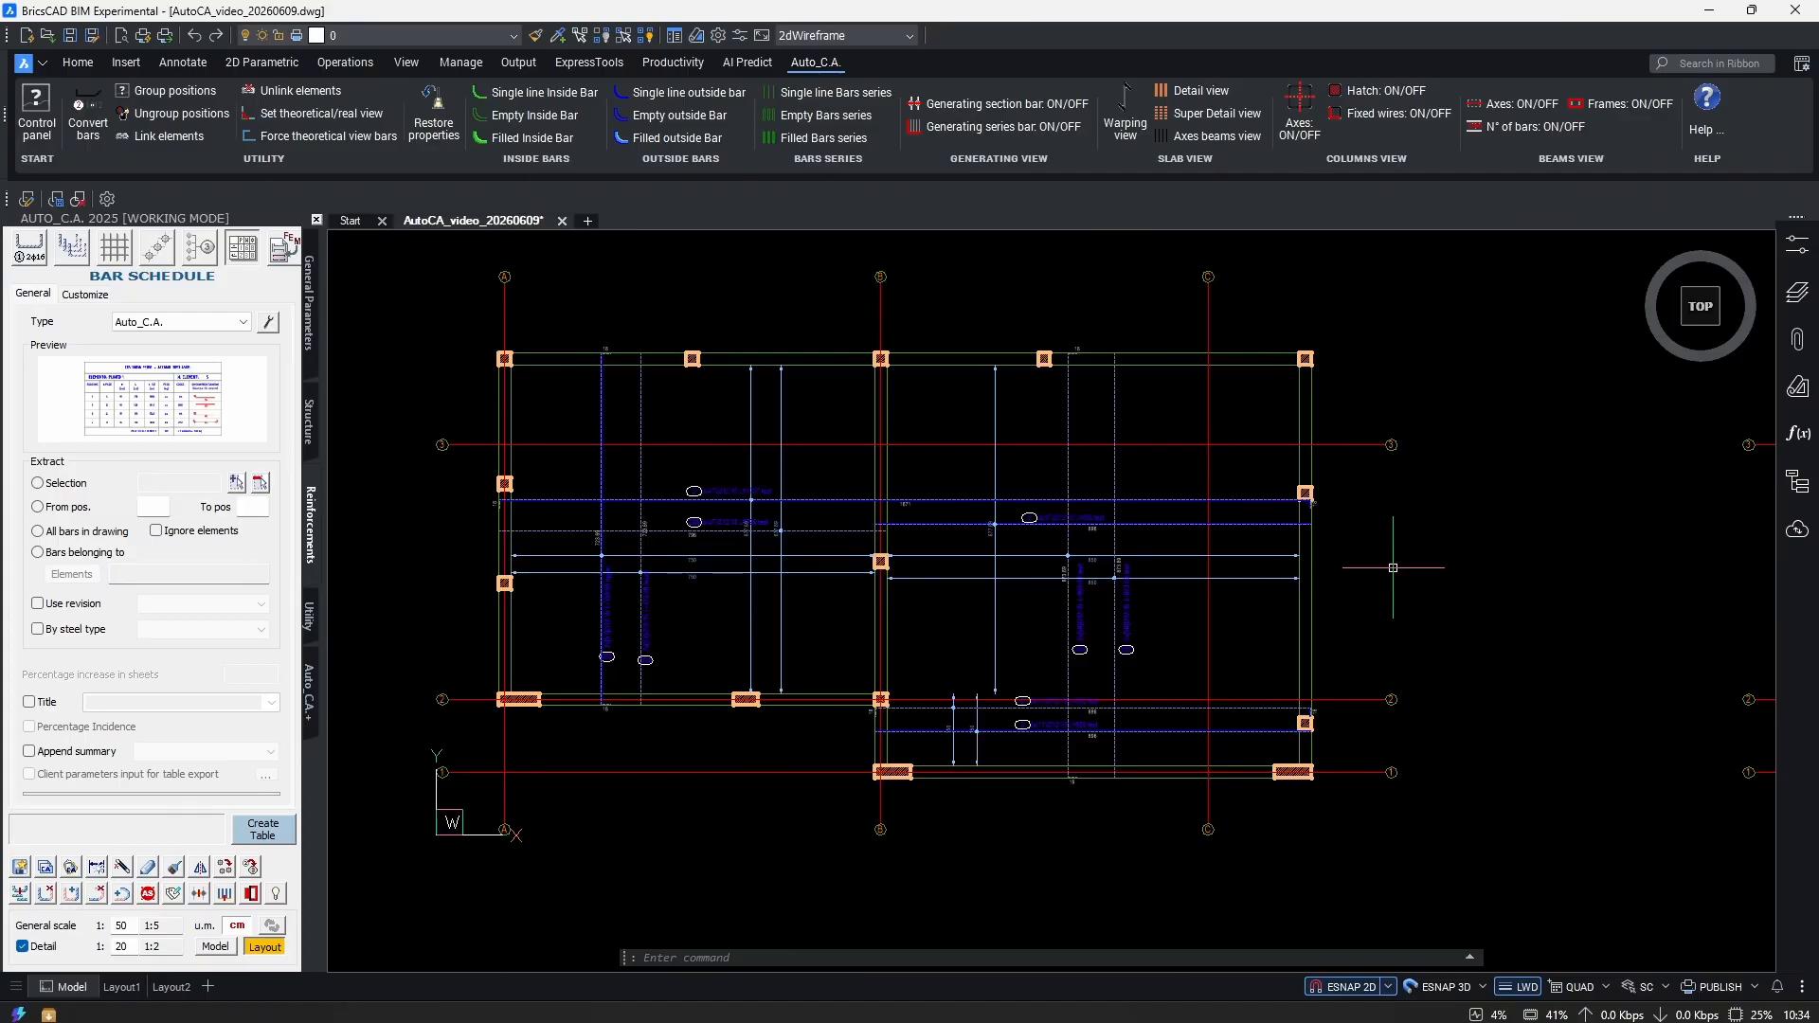
scroll(1393, 568, up, 5)
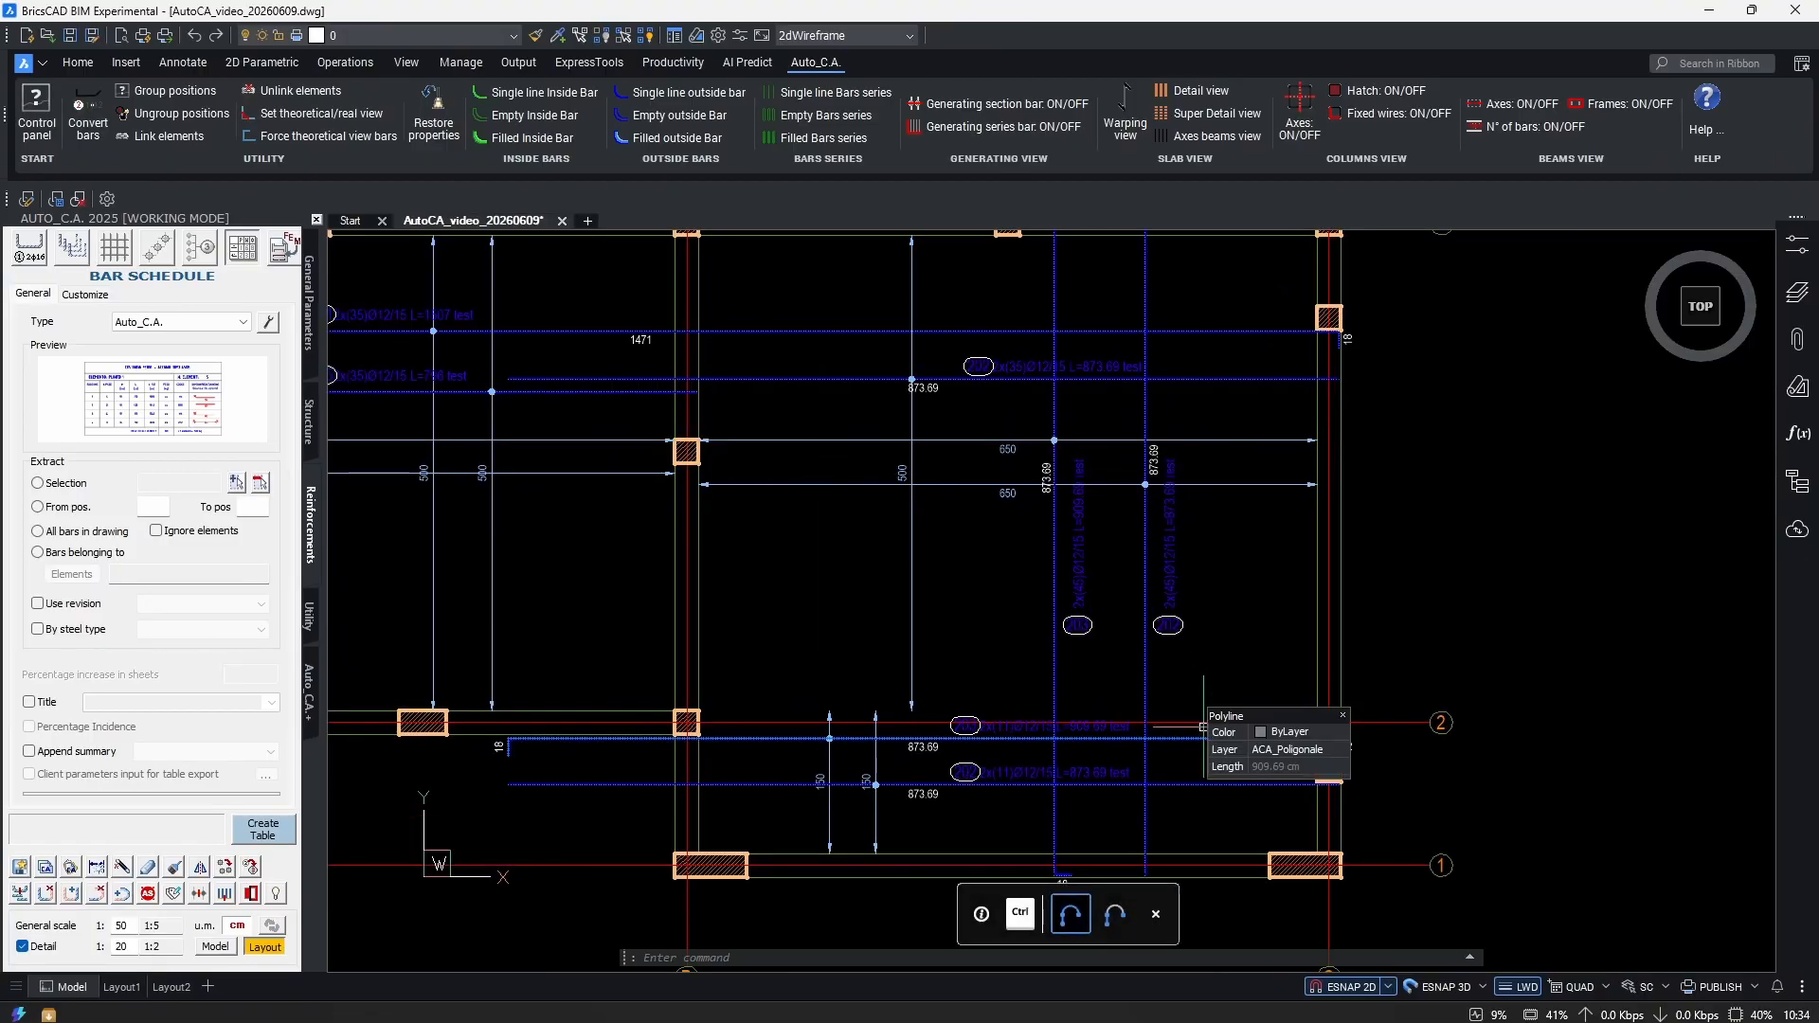
scroll(1194, 701, up, 4)
scroll(1188, 731, down, 3)
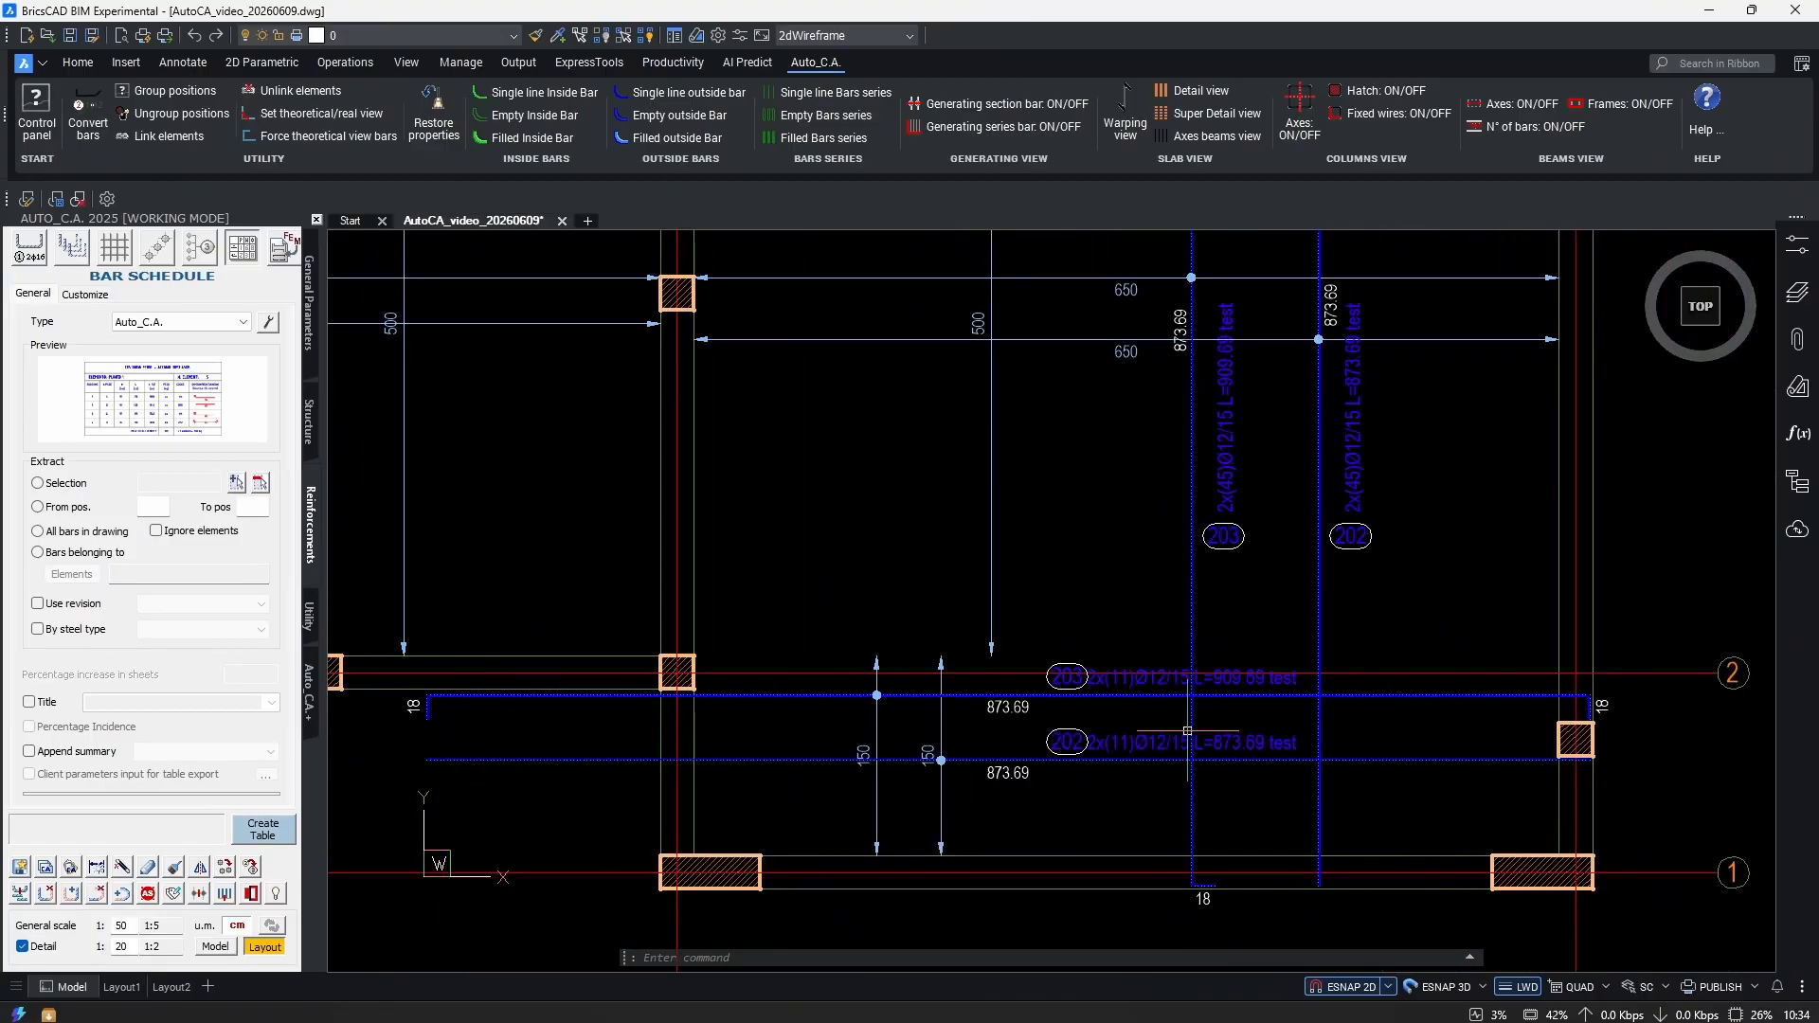
Window-select the lower and upper bar 202, then cancel the pending selection.
drag(1466, 747, 1438, 792)
middle_drag(1461, 574, 1462, 773)
drag(1428, 417, 1451, 379)
scroll(1198, 436, down, 2)
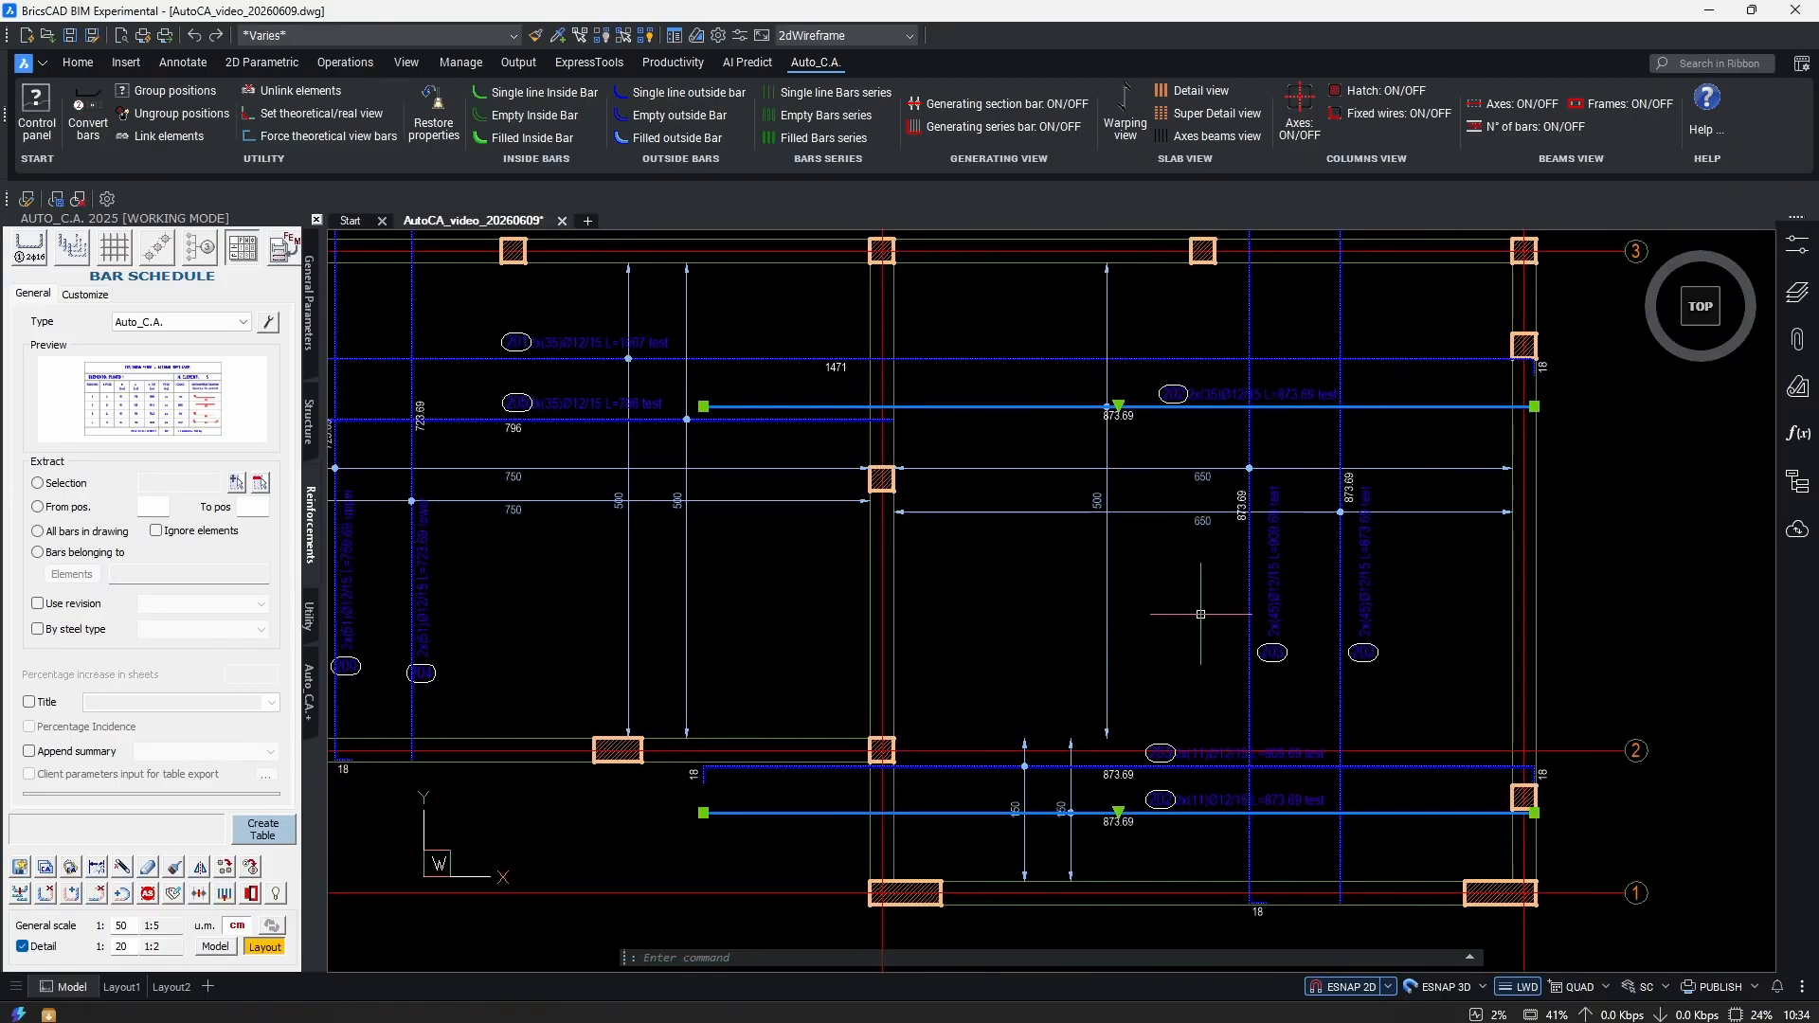
scroll(1140, 815, up, 3)
click(1160, 786)
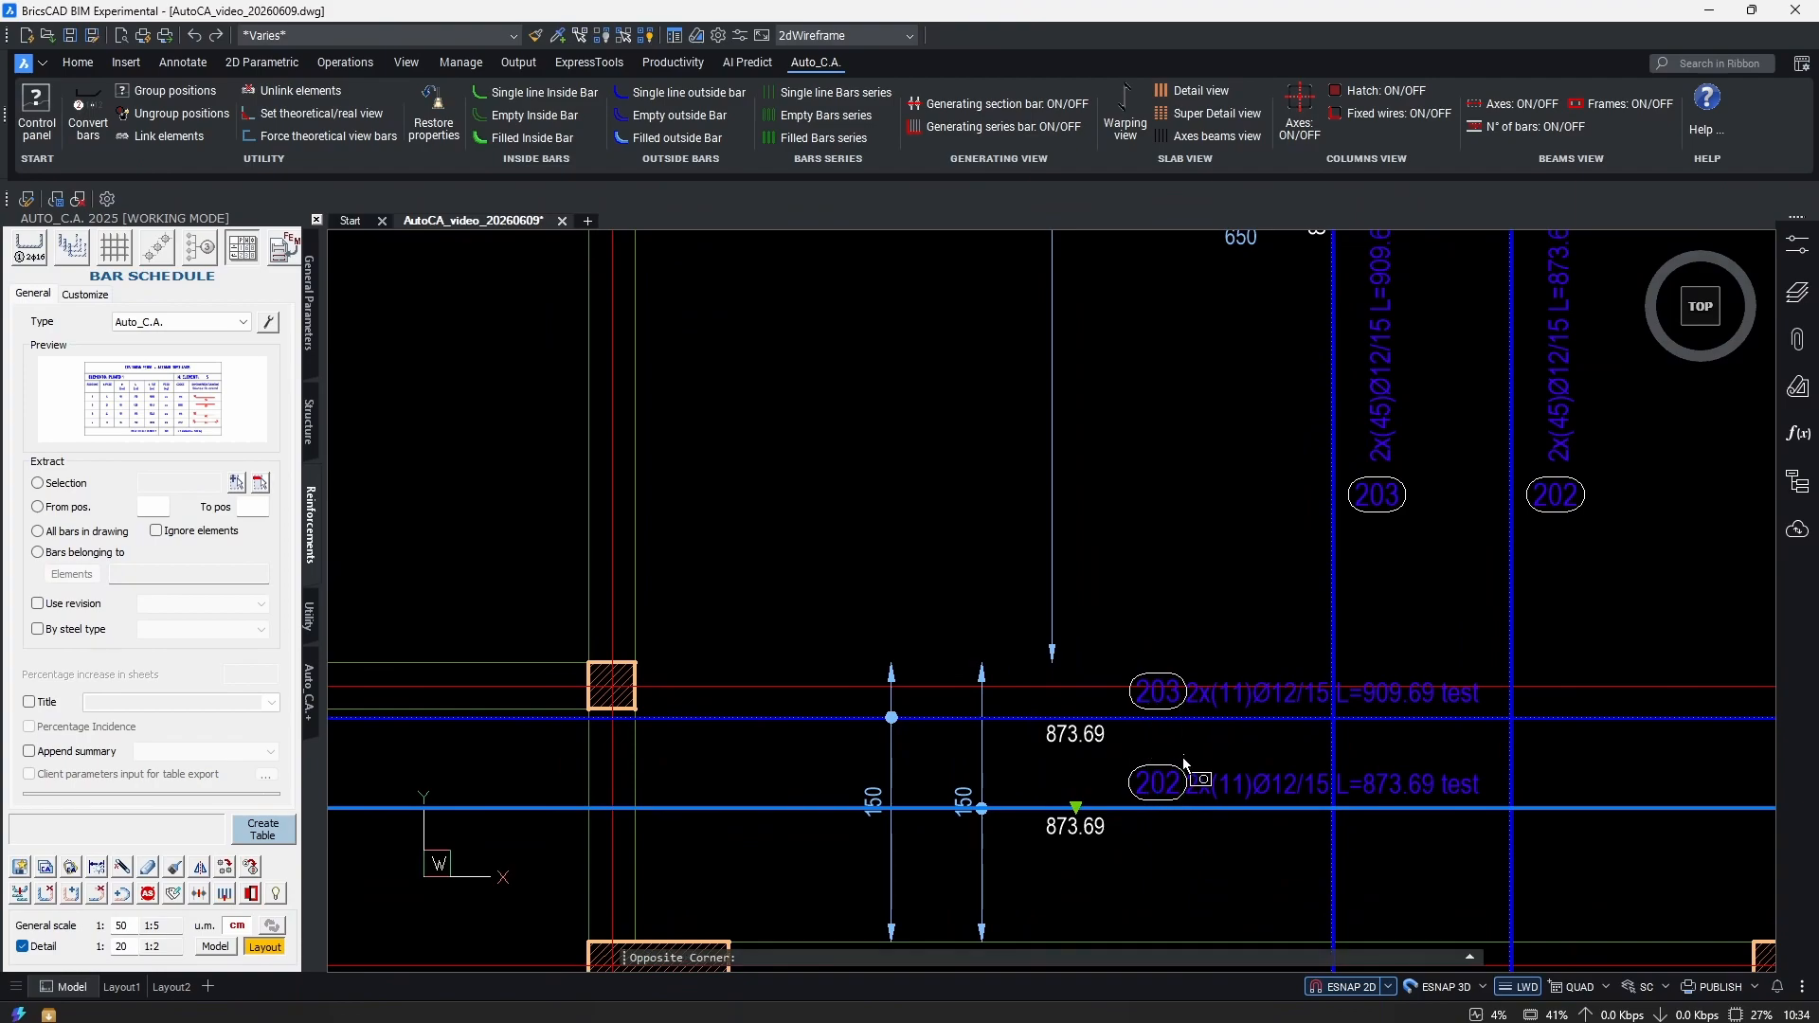
scroll(1235, 772, down, 1)
key(Escape)
key(Escape)
Stretch bar 202's left end to its new end point and apply it to all position 202 bars.
text(s)
key(Return)
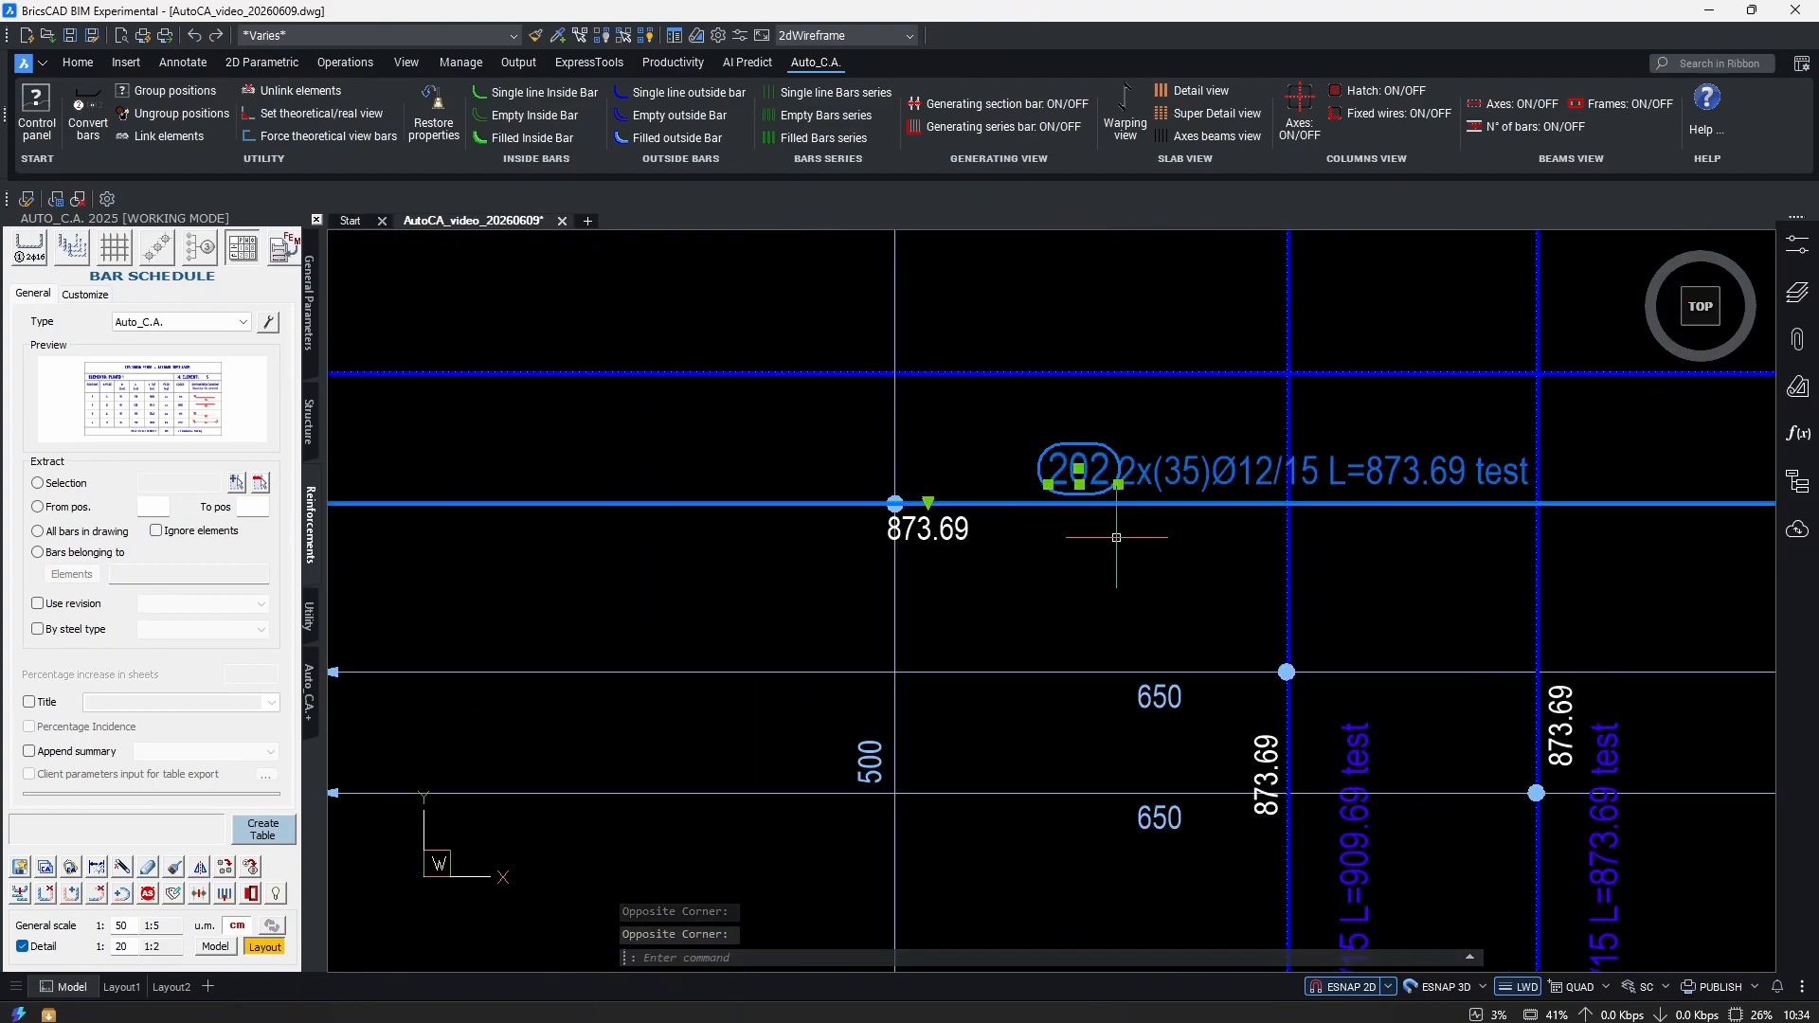
scroll(1088, 629, down, 2)
click(784, 766)
click(747, 772)
scroll(767, 773, up, 3)
key(Return)
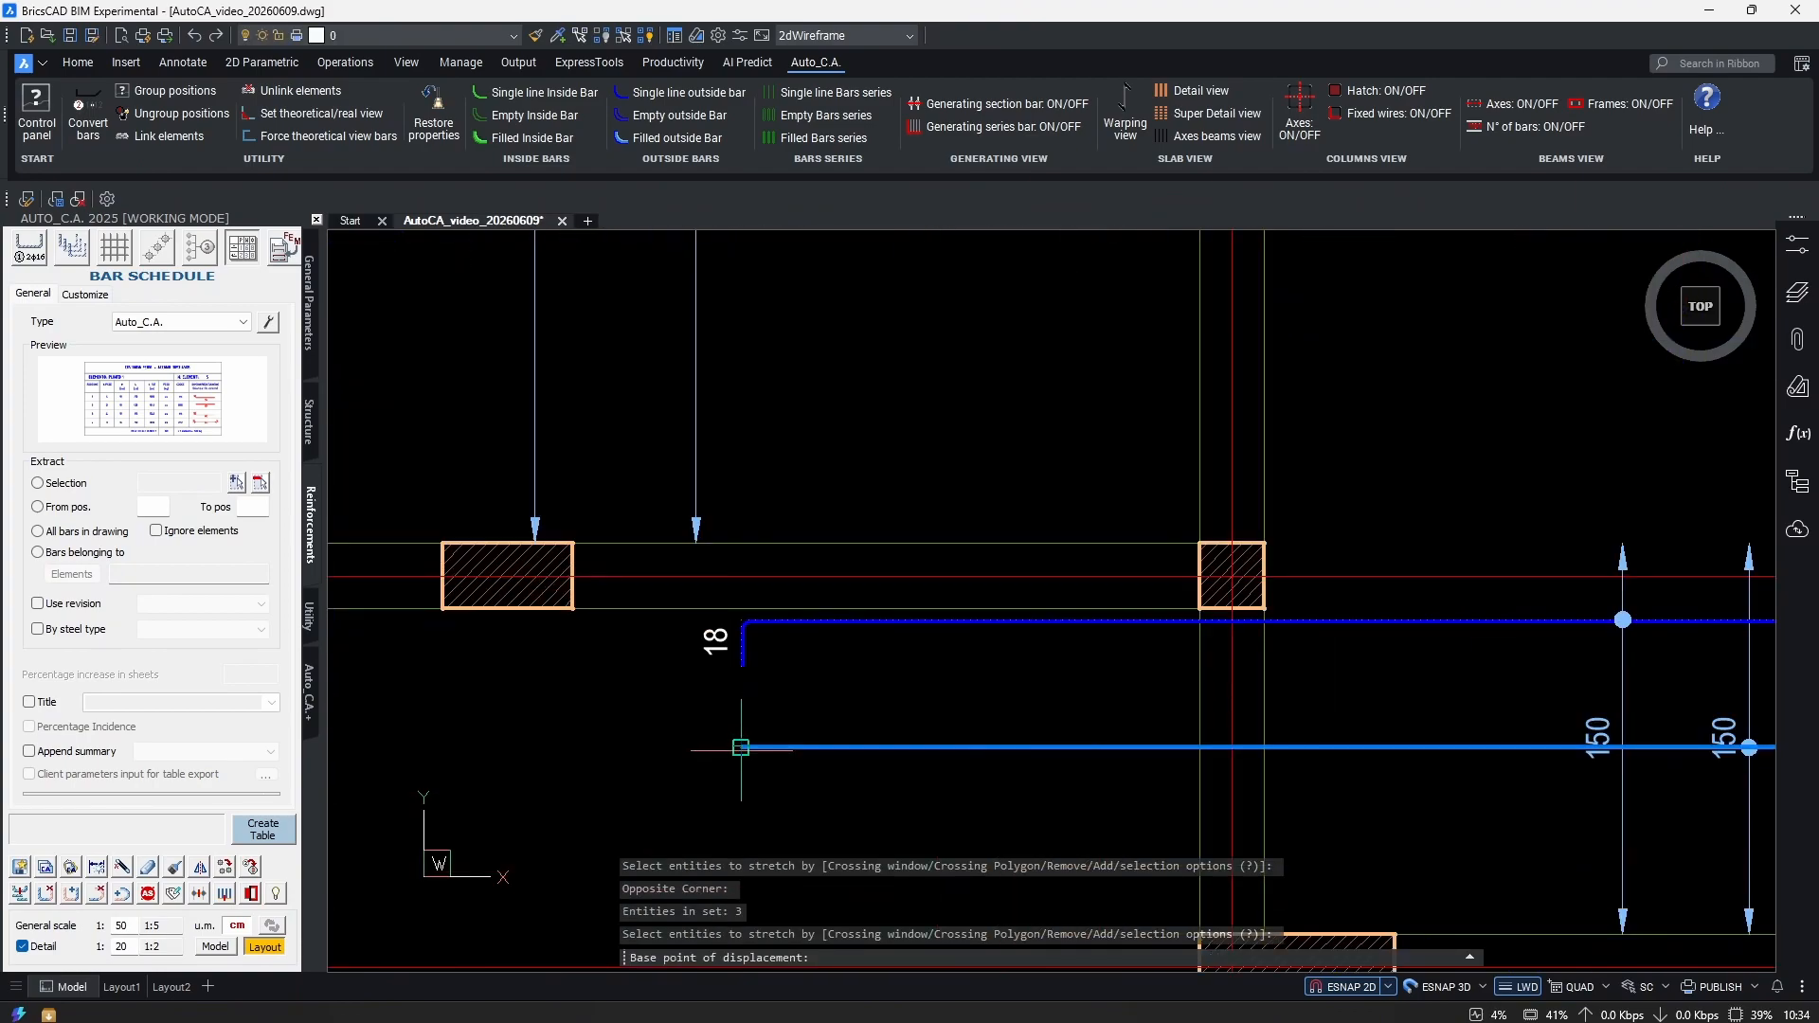
click(758, 763)
scroll(1152, 788, up, 1)
click(1219, 737)
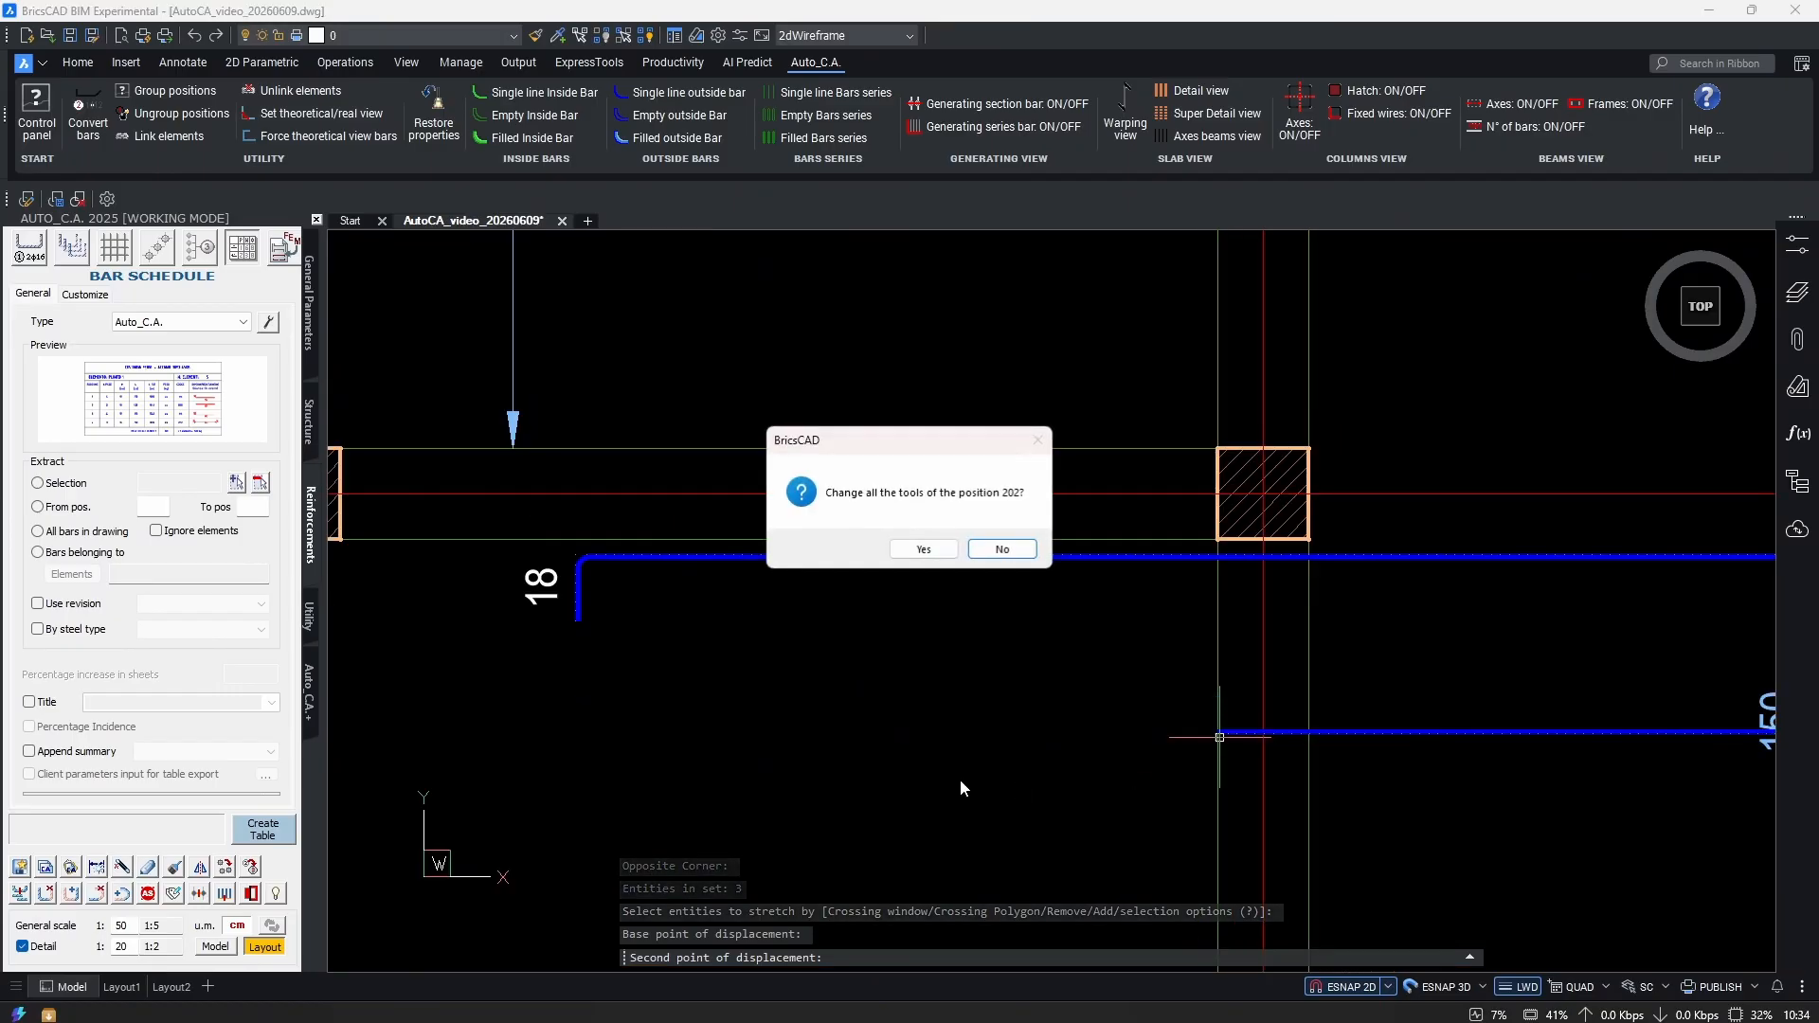
click(924, 549)
Select the upper bar 202 to check its new length, then deselect it.
scroll(1055, 662, down, 4)
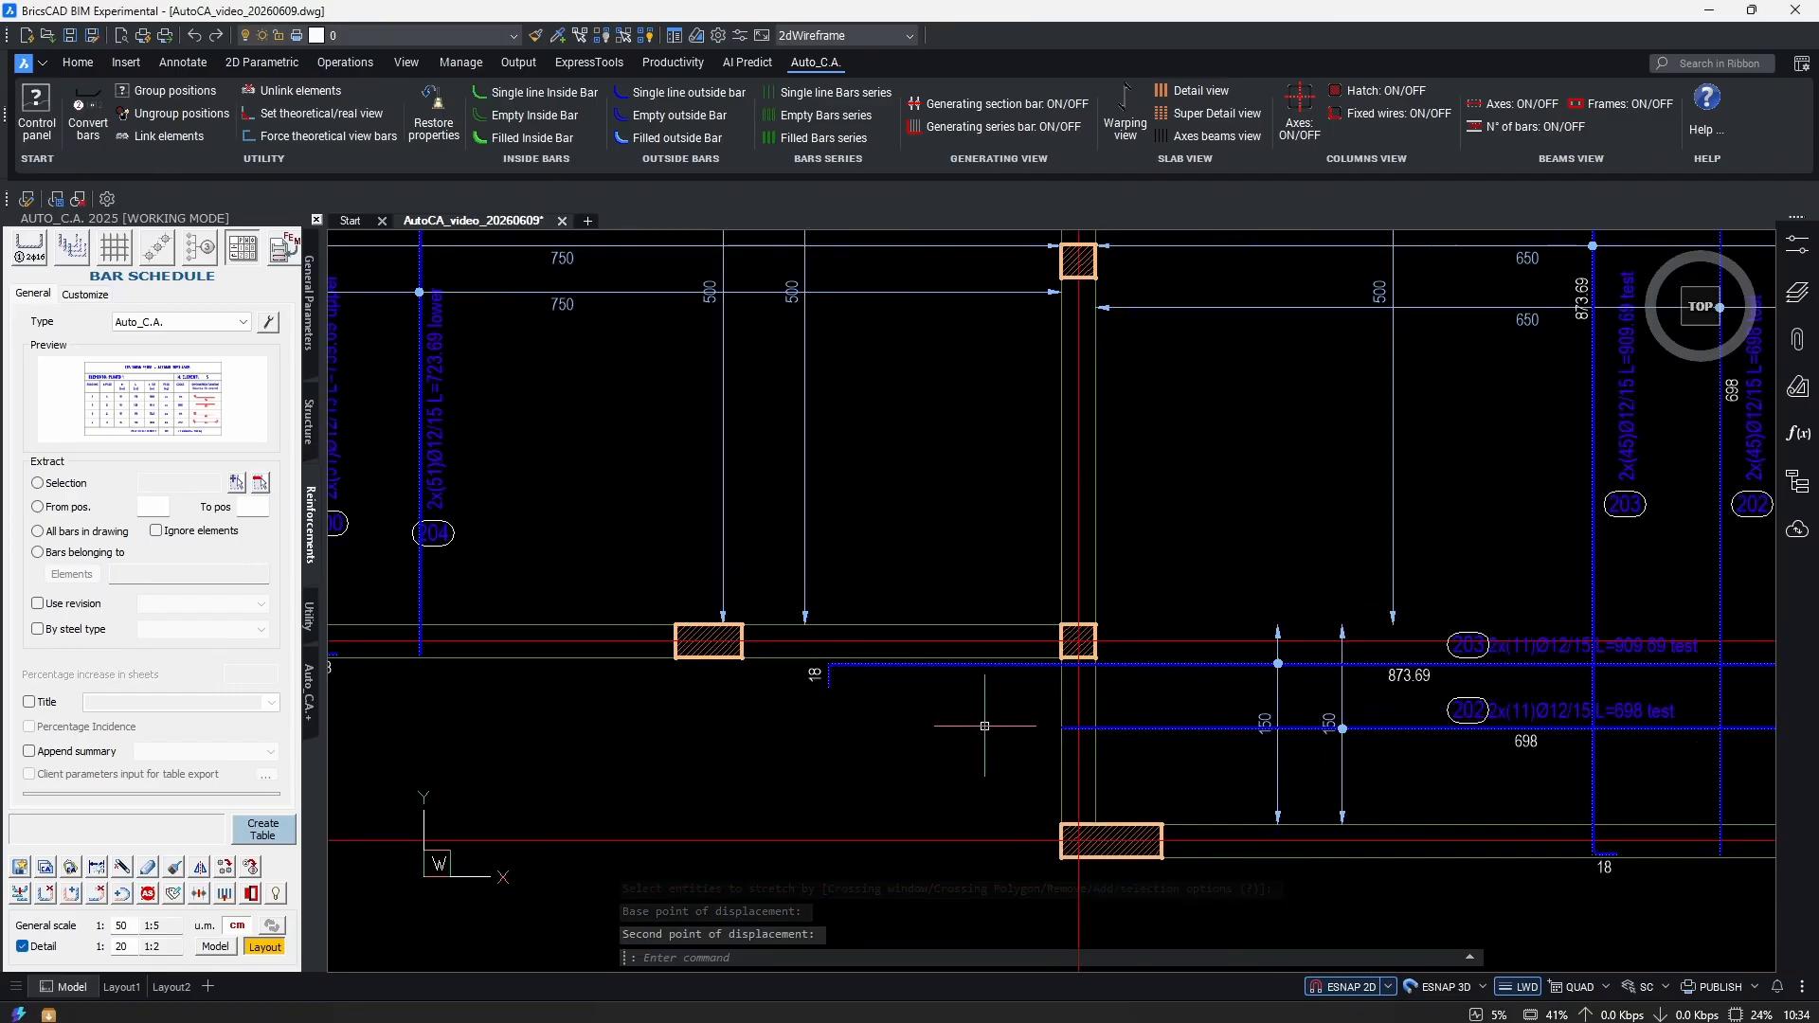
scroll(1054, 662, up, 4)
click(997, 639)
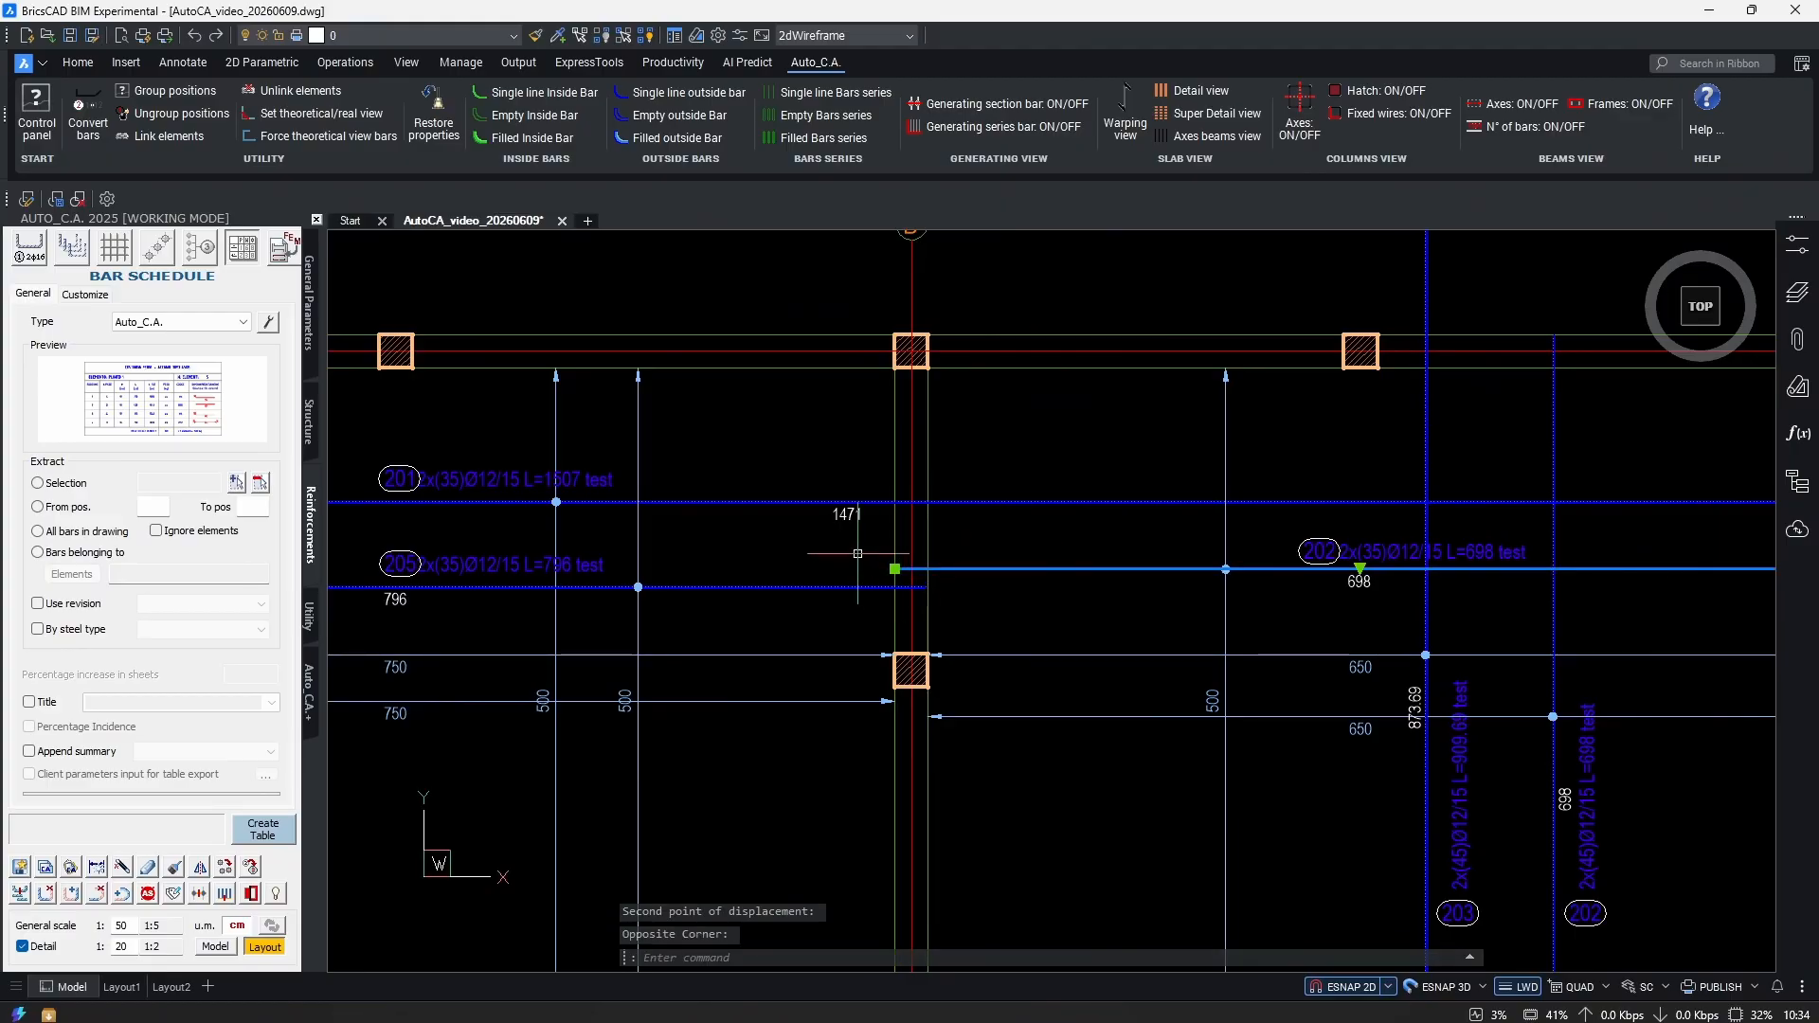
scroll(938, 596, up, 3)
key(Escape)
key(Escape)
scroll(902, 601, down, 4)
scroll(993, 672, up, 1)
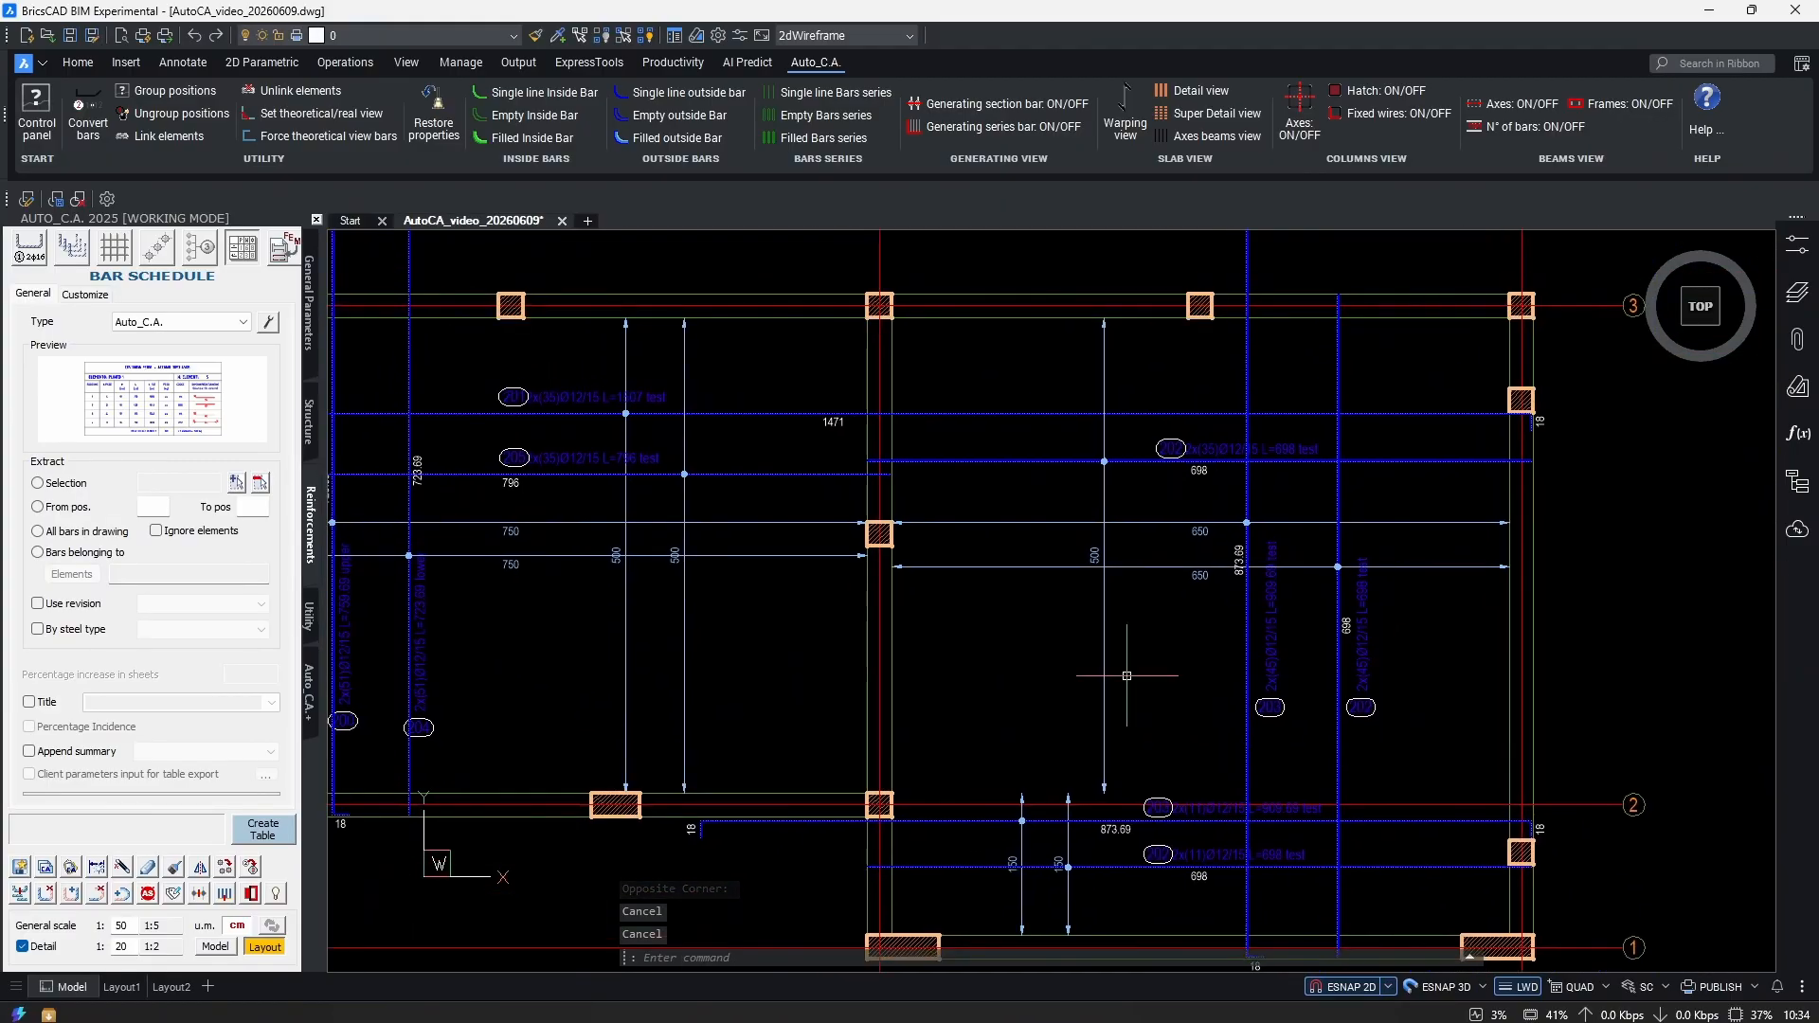
scroll(995, 672, down, 5)
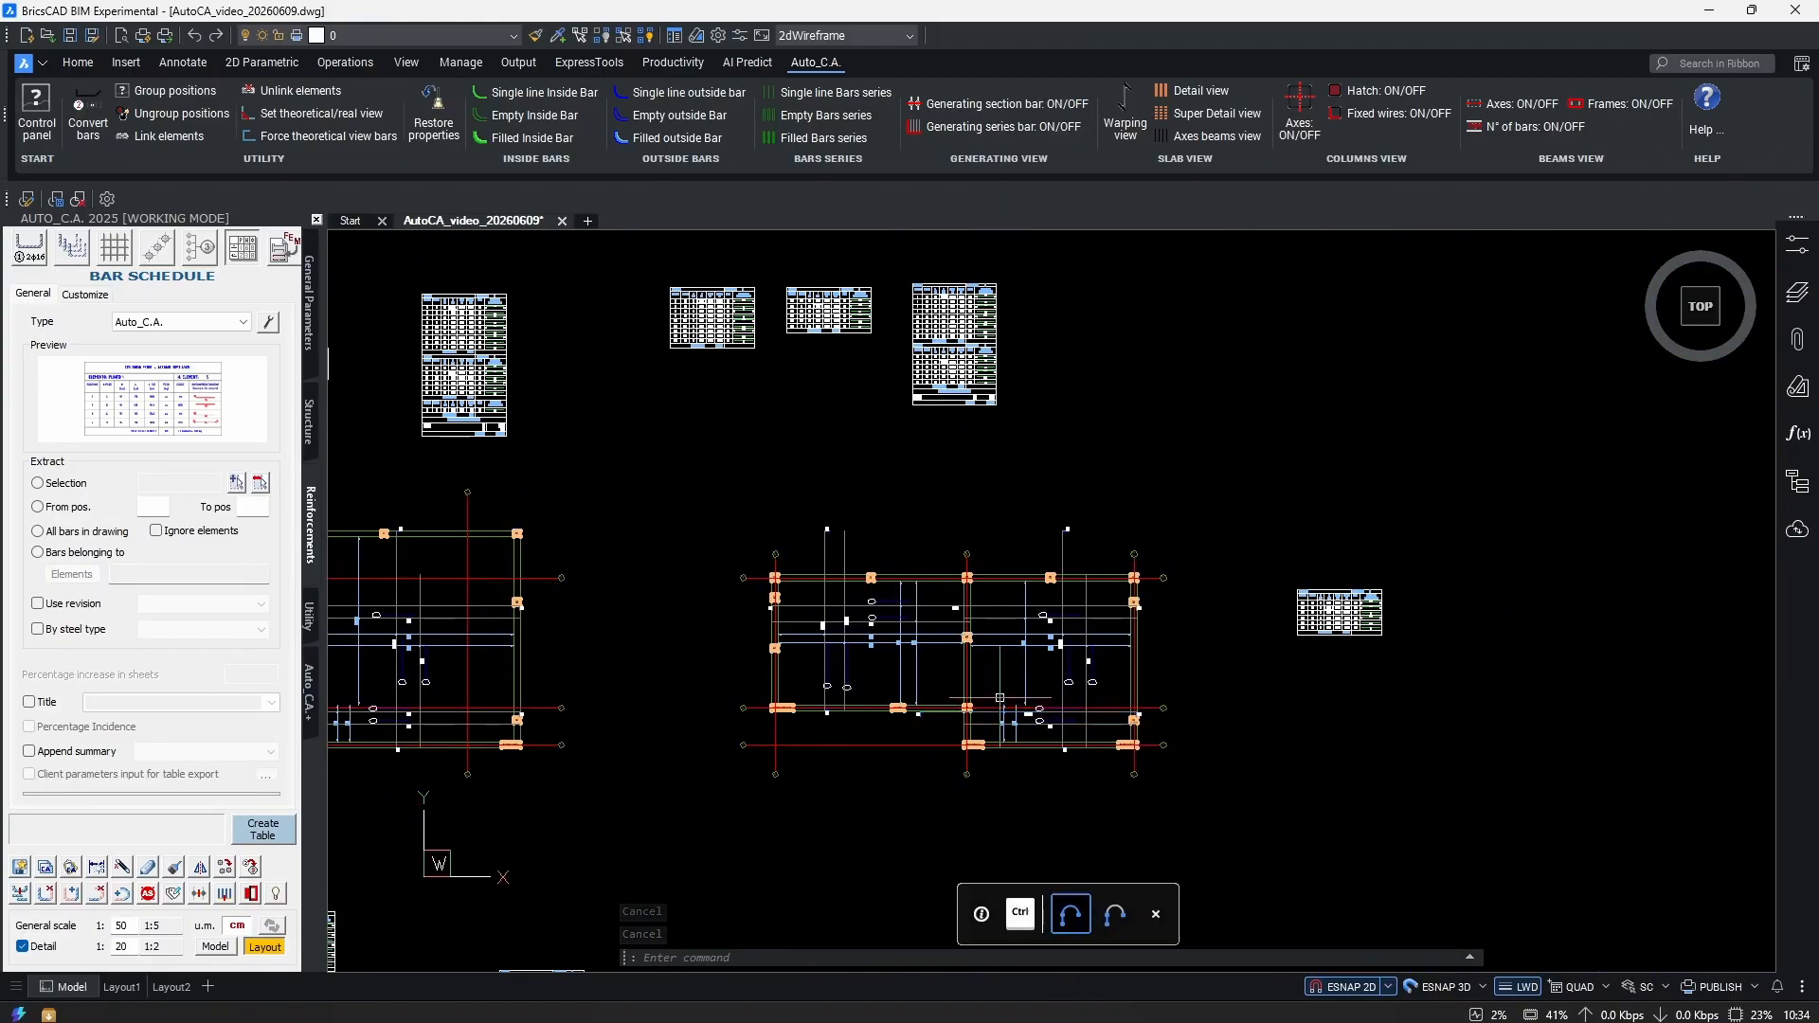
middle_drag(1138, 699, 1072, 680)
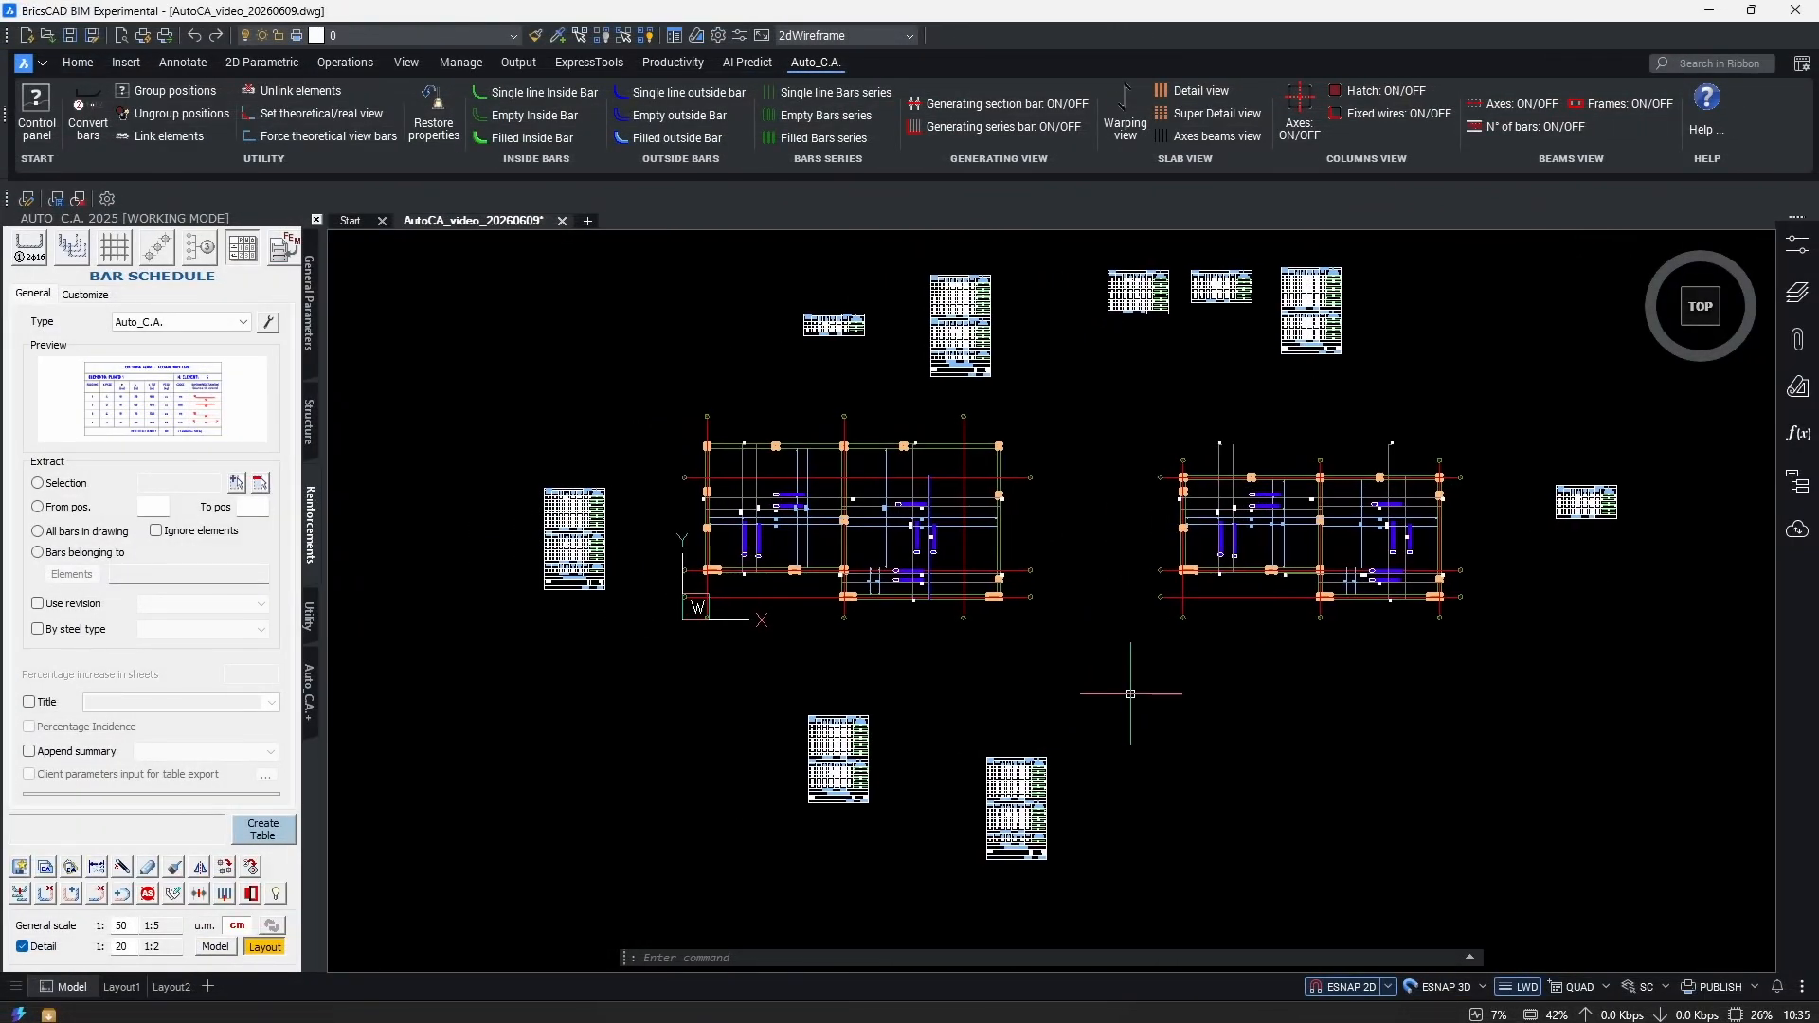
Select the long top bar and pan along it to inspect its 1671 length.
scroll(1035, 599, up, 6)
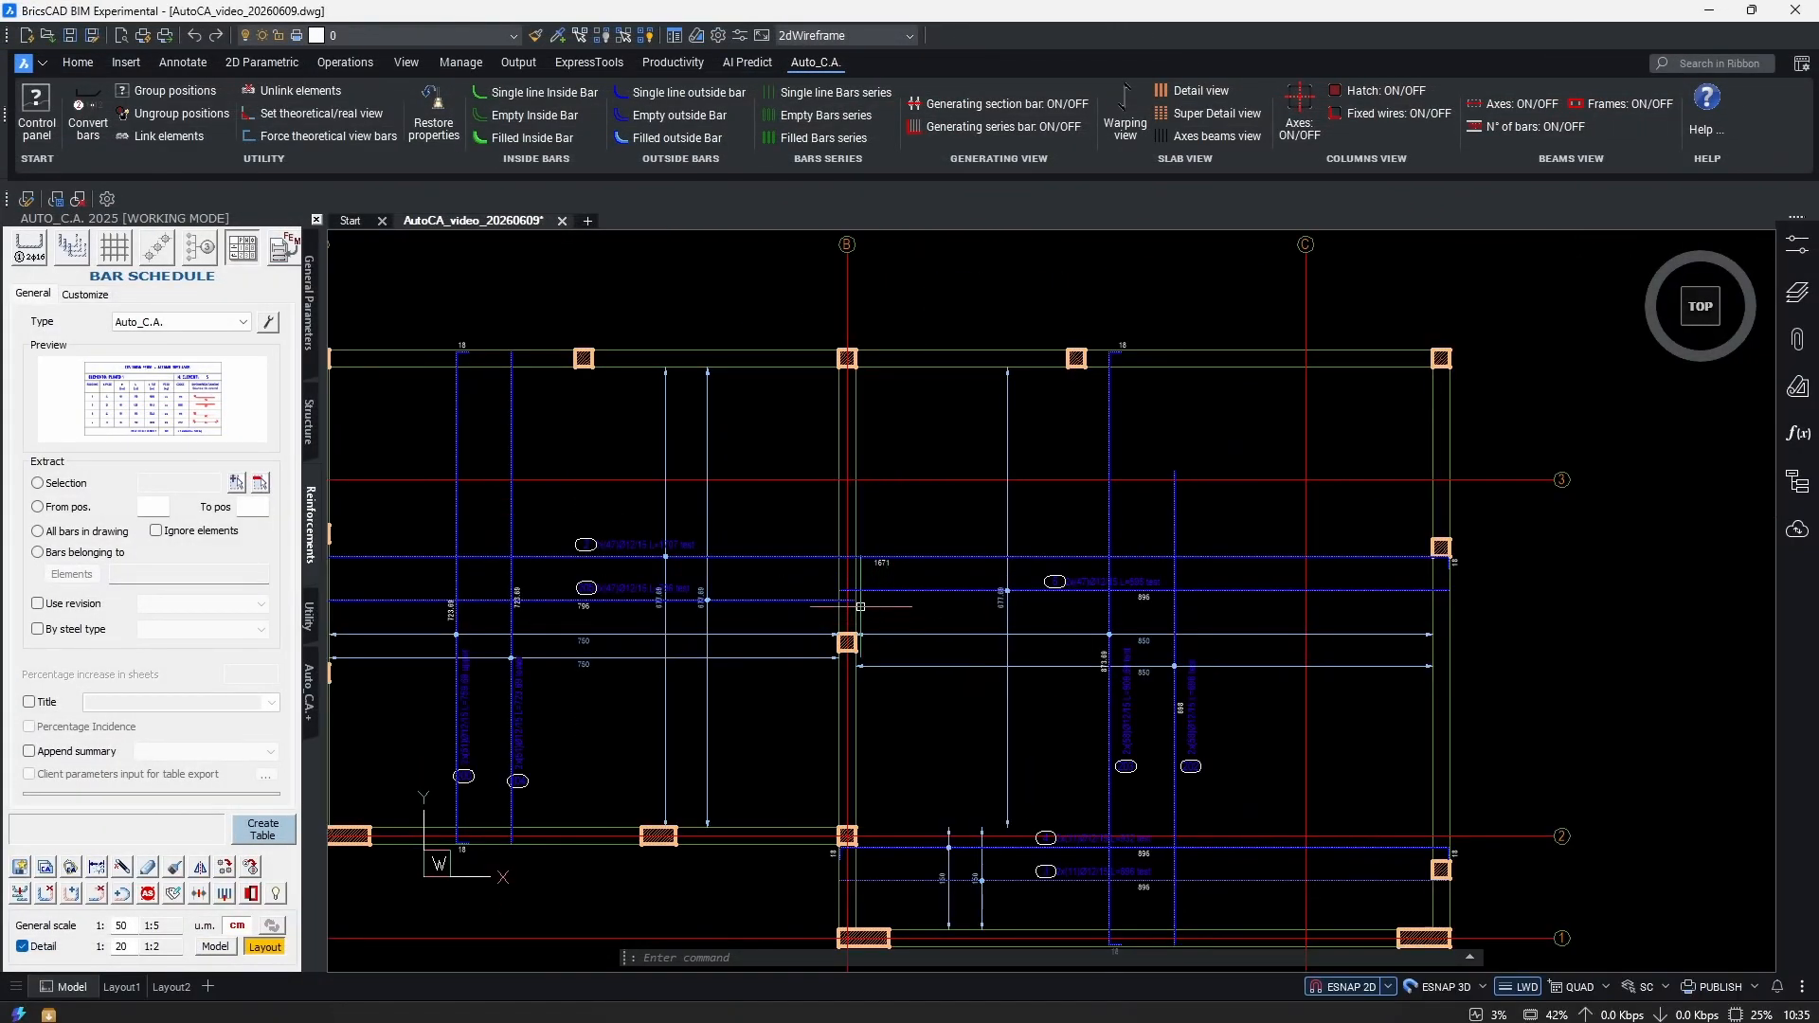
scroll(1043, 578, up, 2)
click(1083, 584)
mouse_move(732, 582)
middle_down()
mouse_move(1242, 598)
mouse_move(585, 621)
middle_up()
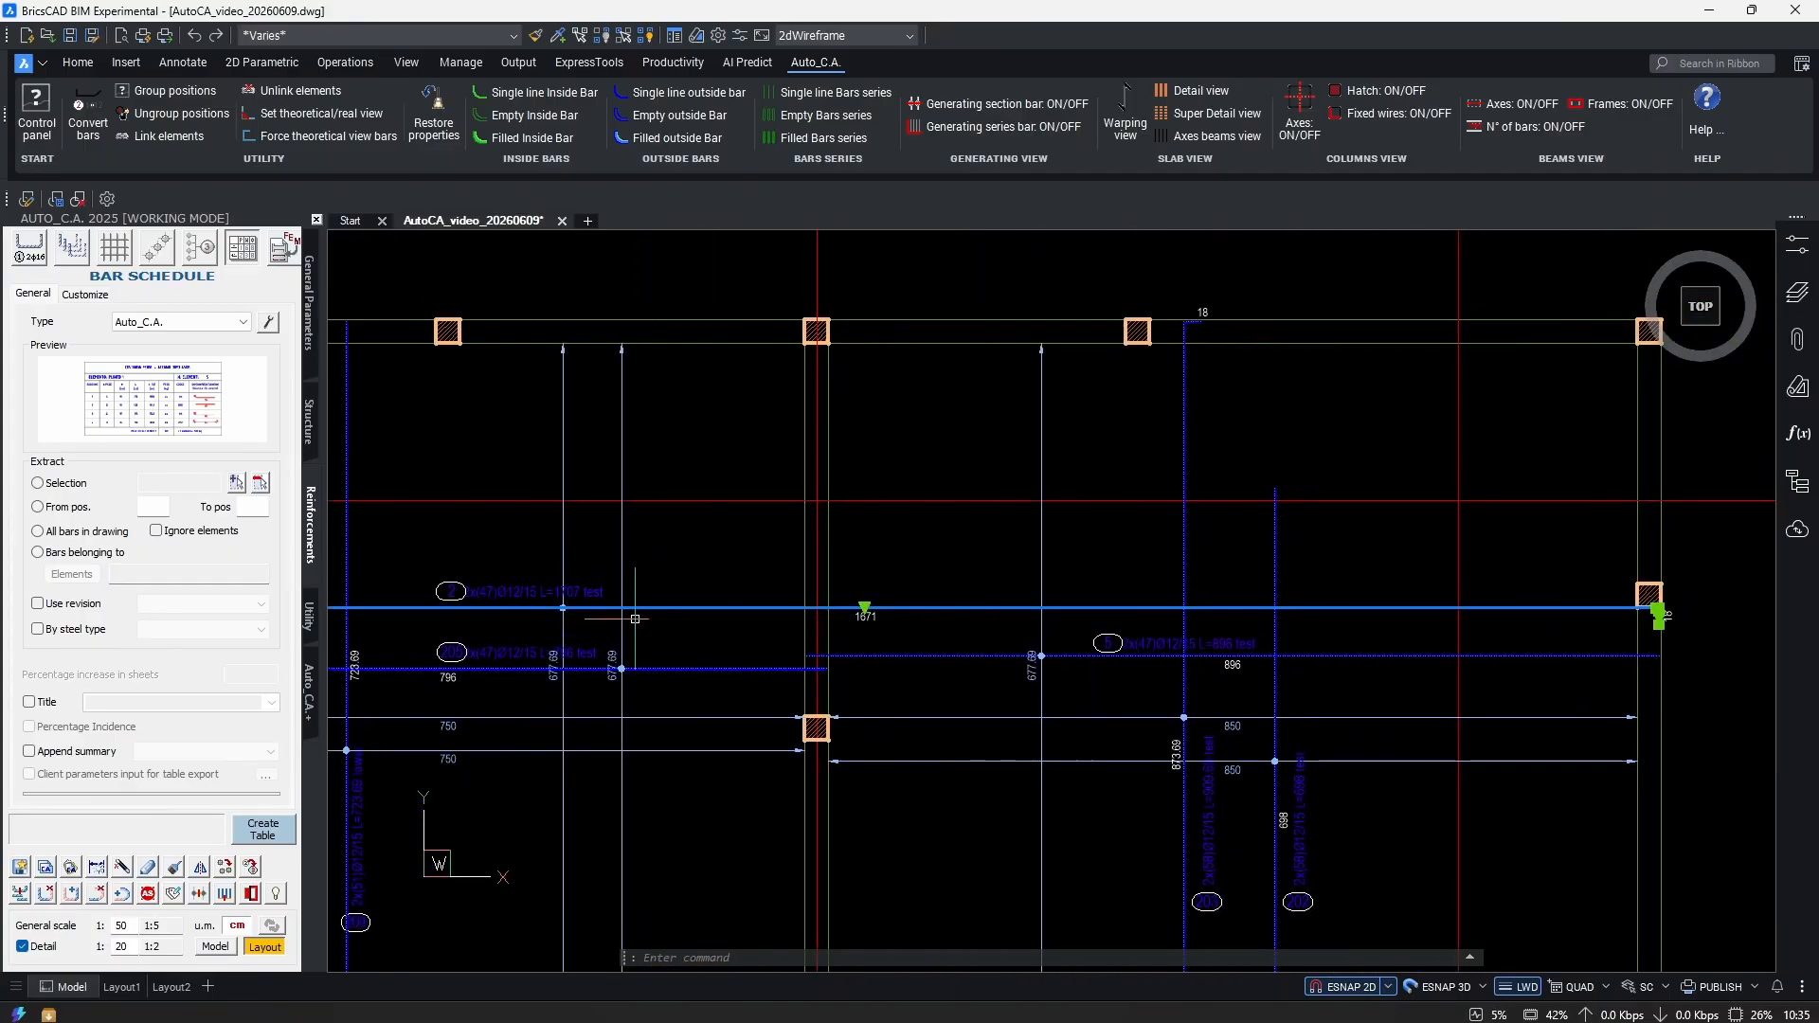
middle_drag(1374, 617, 986, 605)
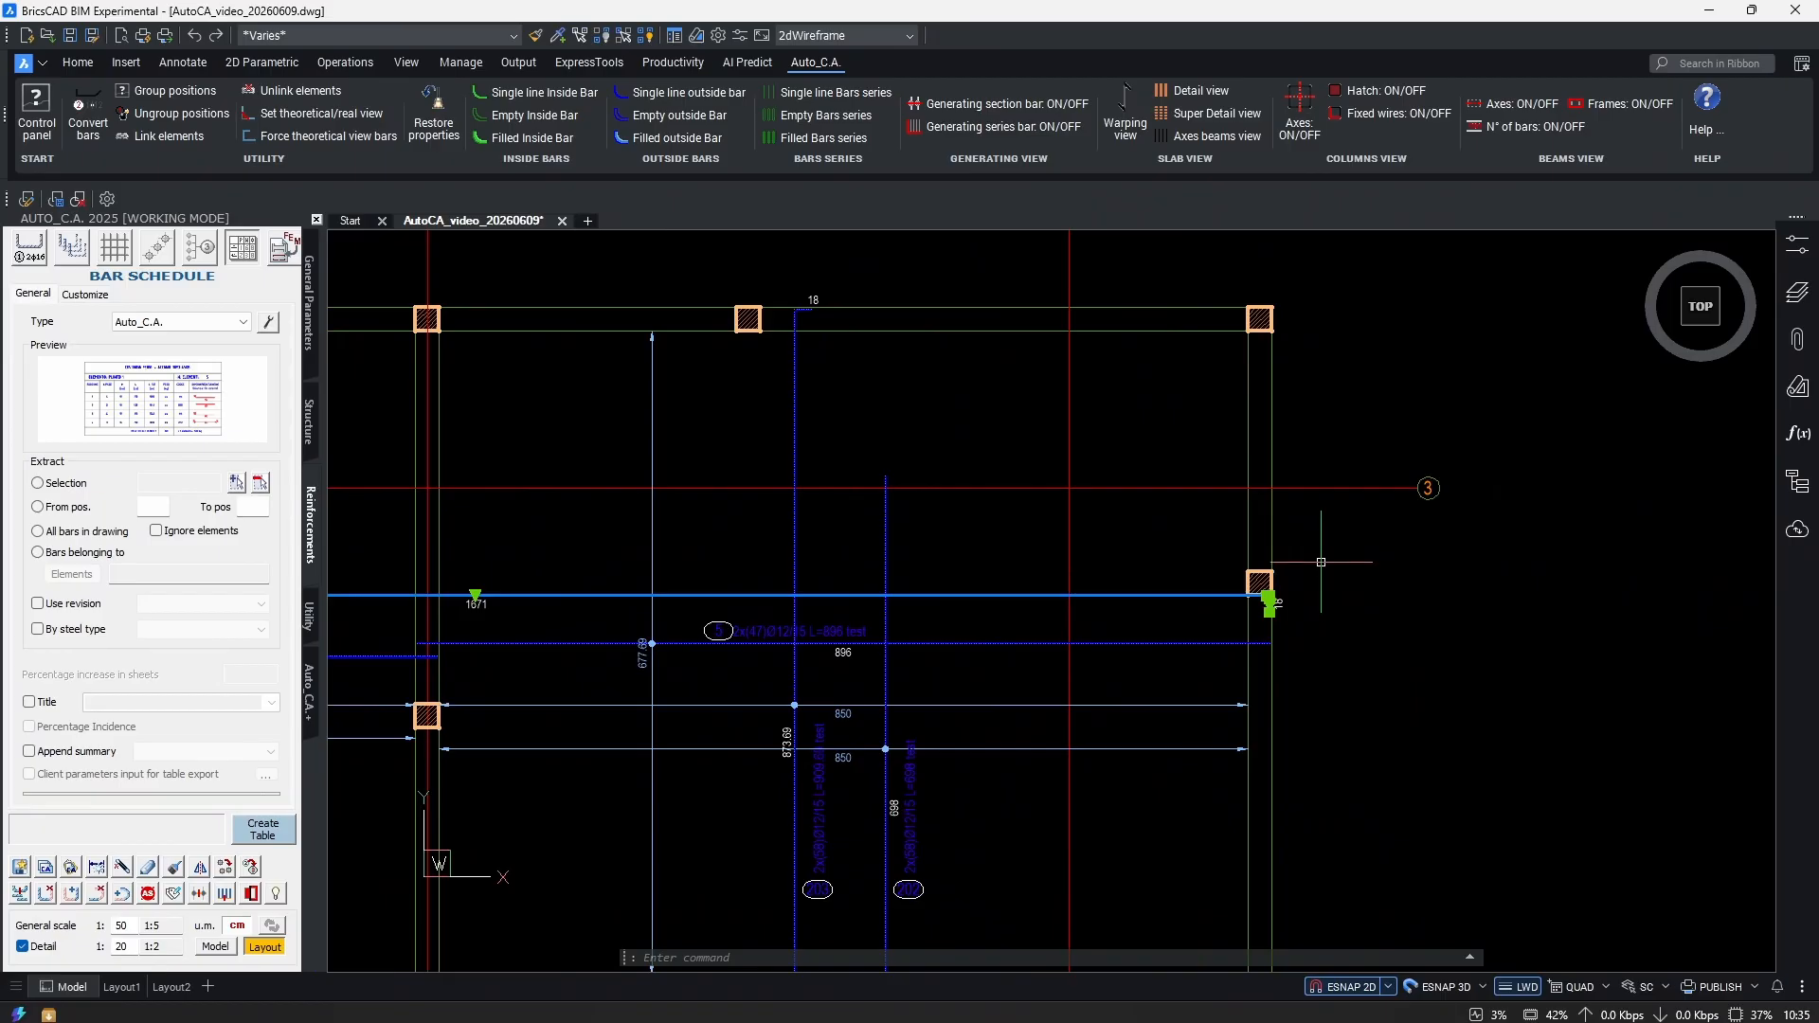
middle_drag(867, 561, 1224, 549)
key(Escape)
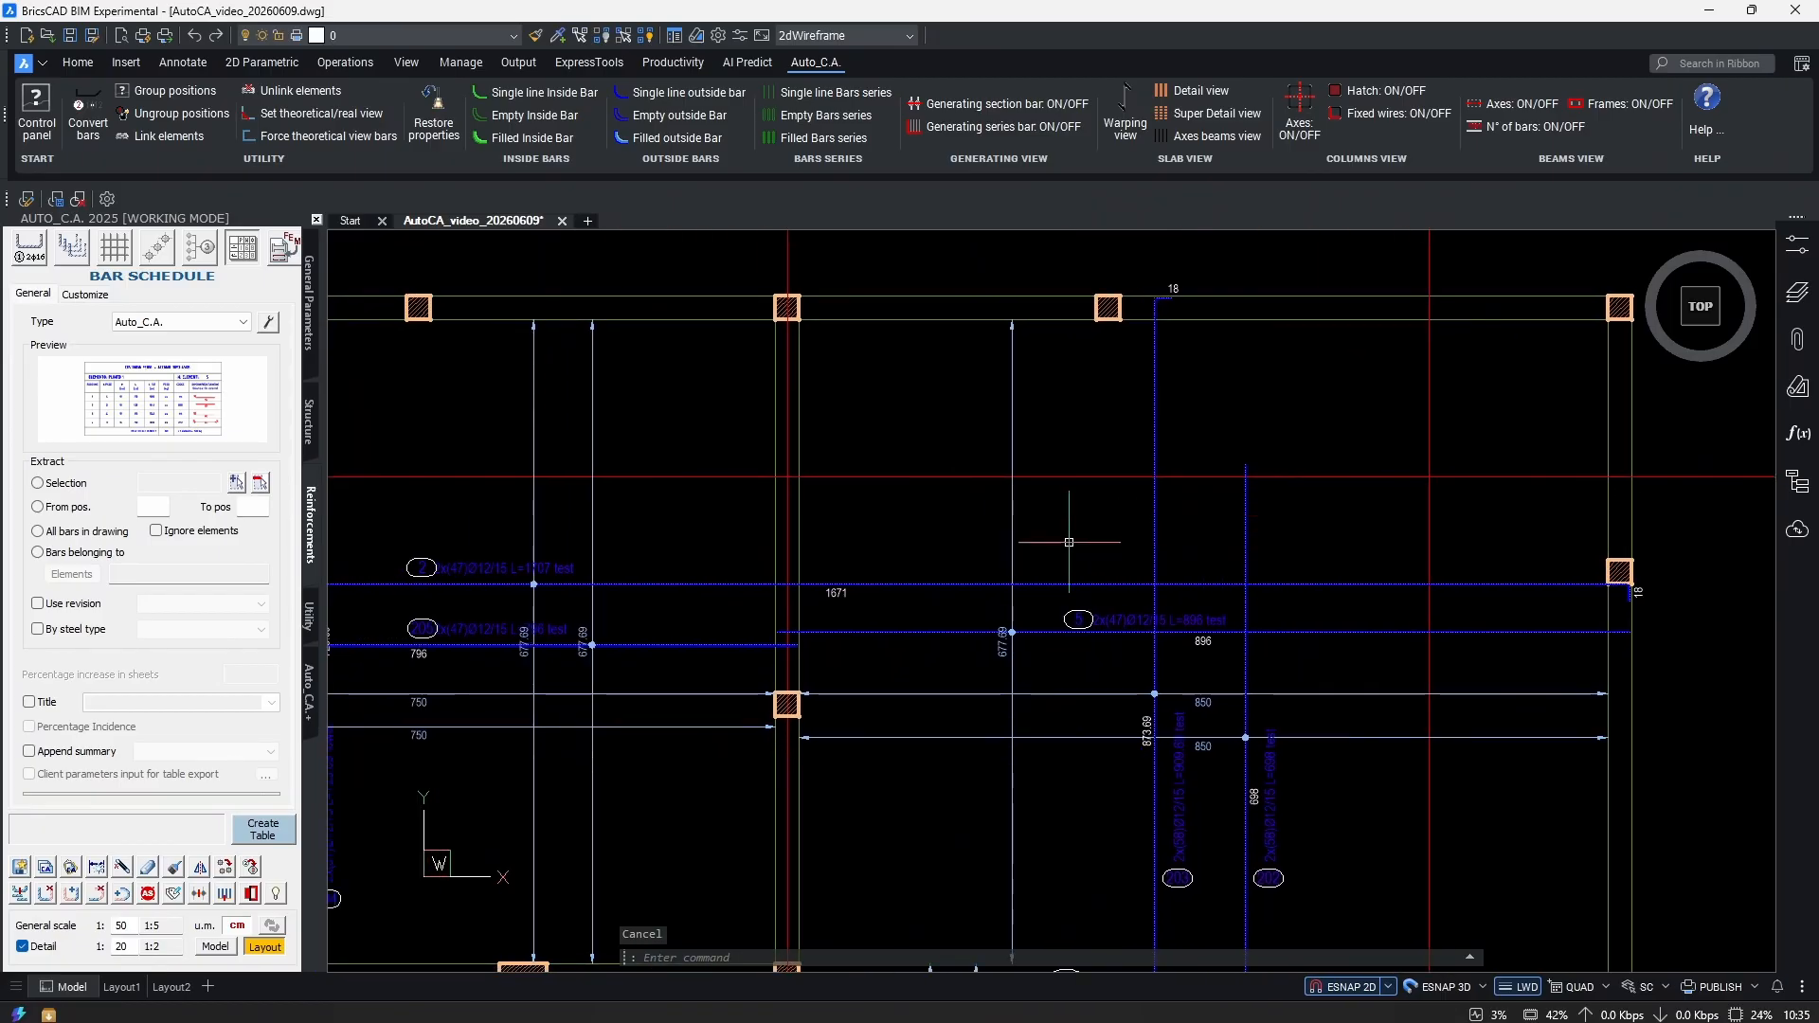
middle_drag(922, 553, 1080, 512)
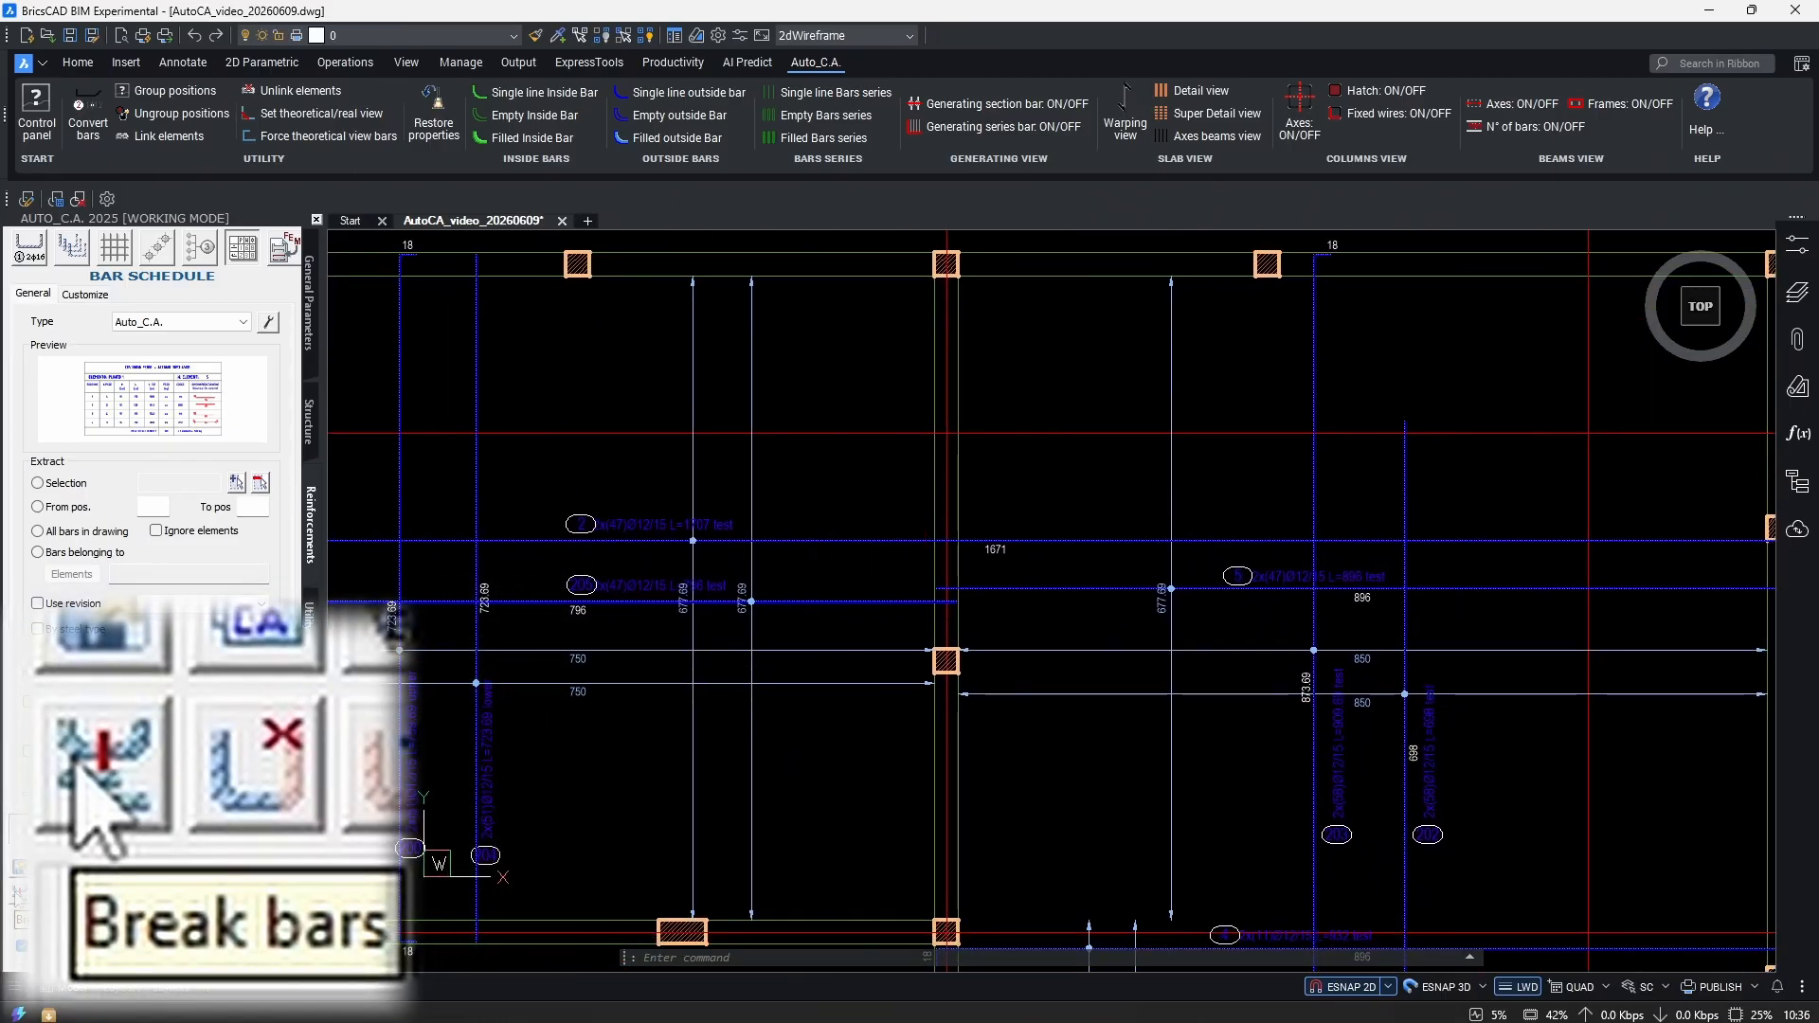
Start the bar break tool and click the long 1671 bar at the column.
click(17, 895)
scroll(968, 483, up, 2)
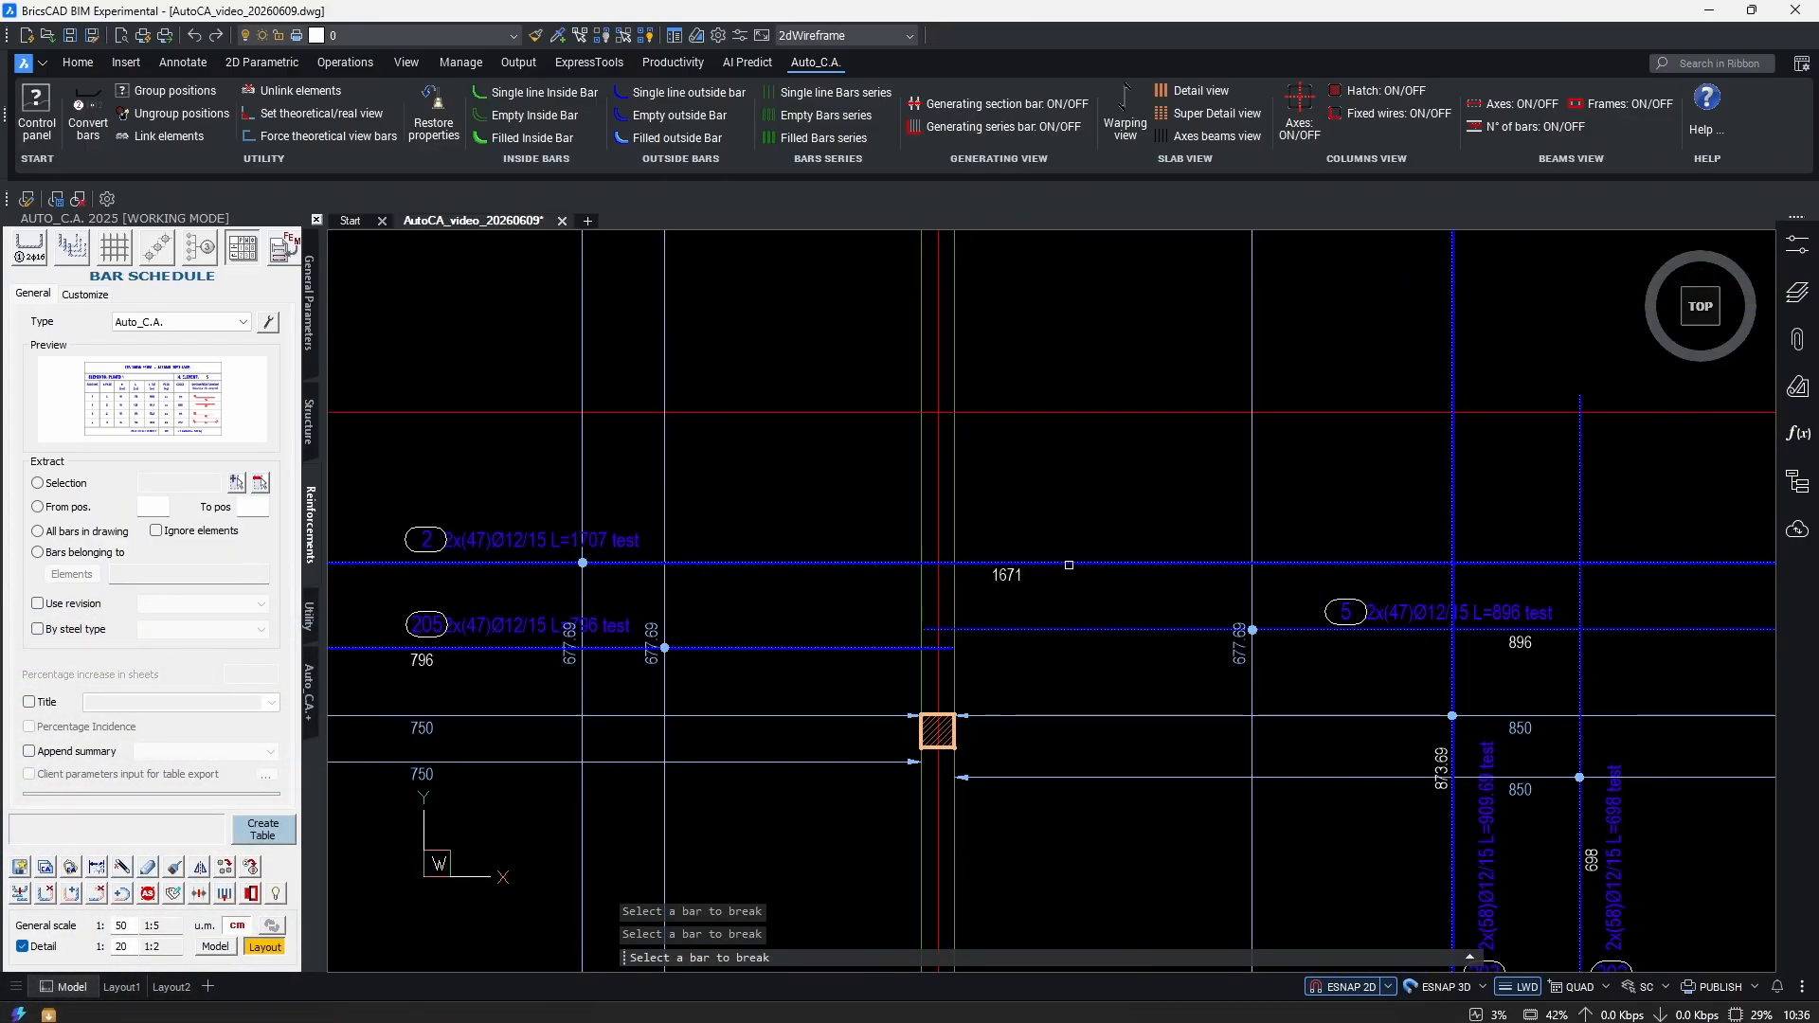
scroll(913, 559, up, 3)
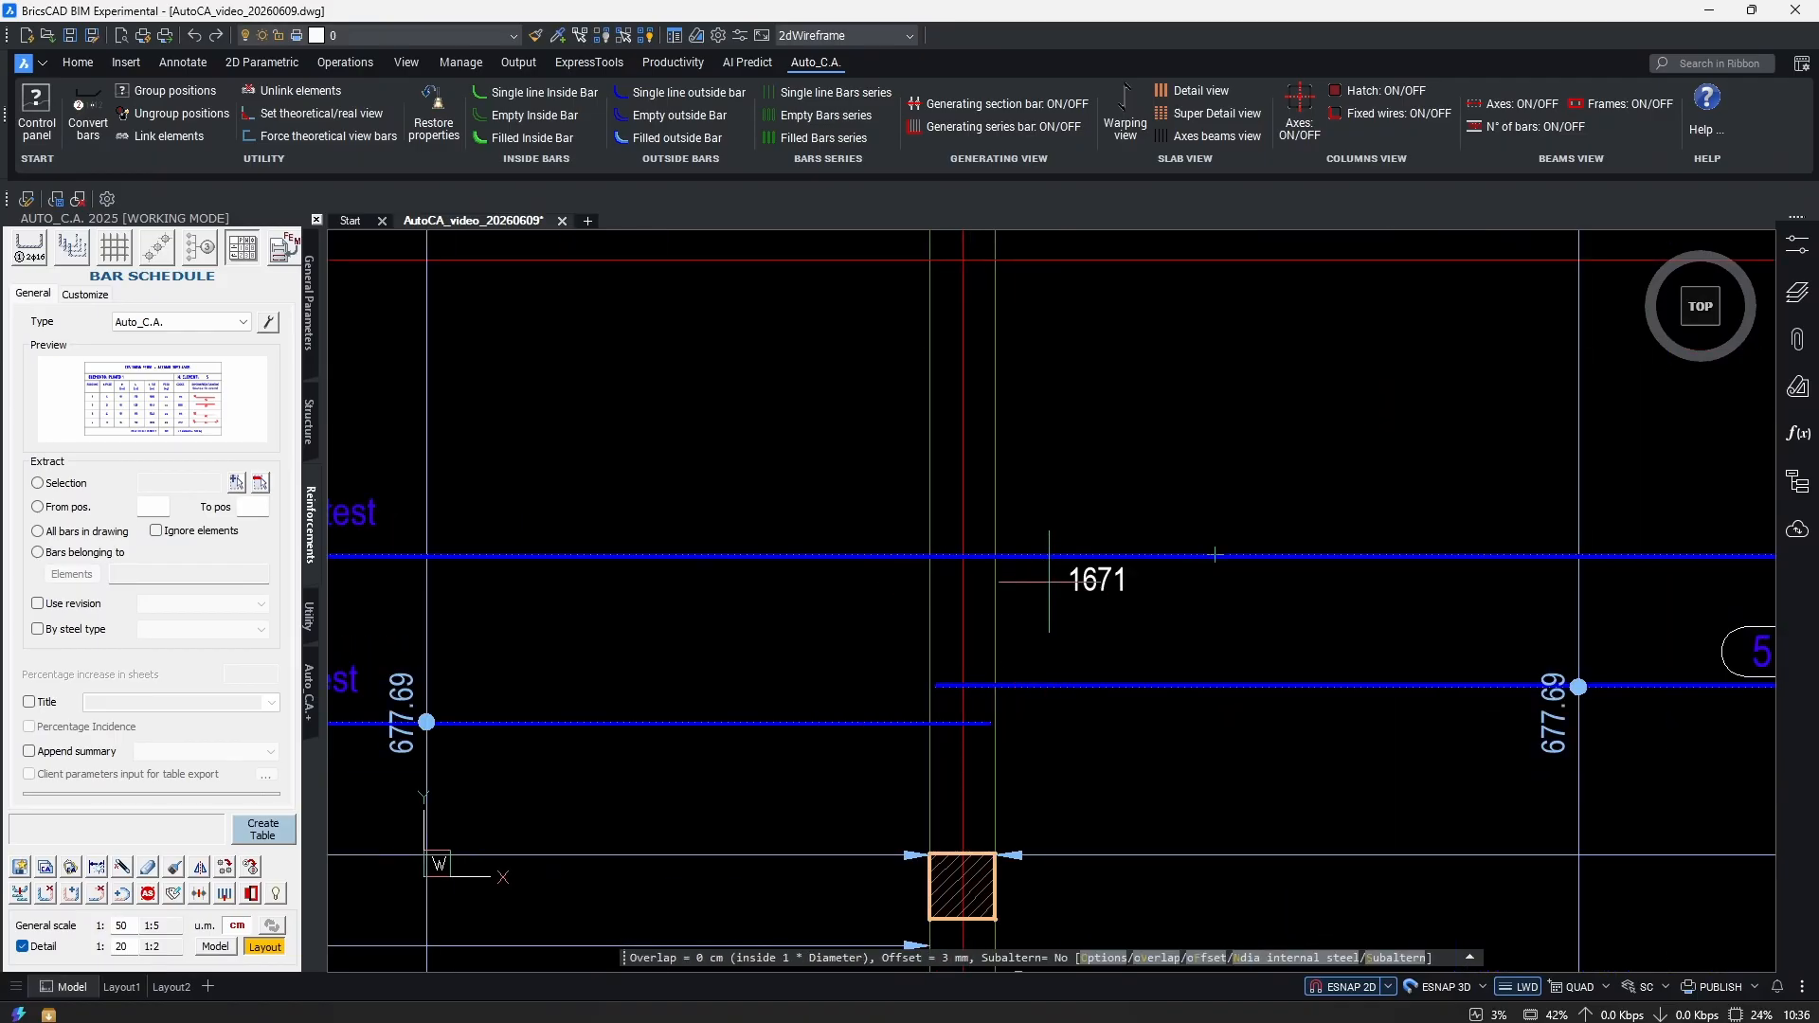
scroll(963, 530, up, 2)
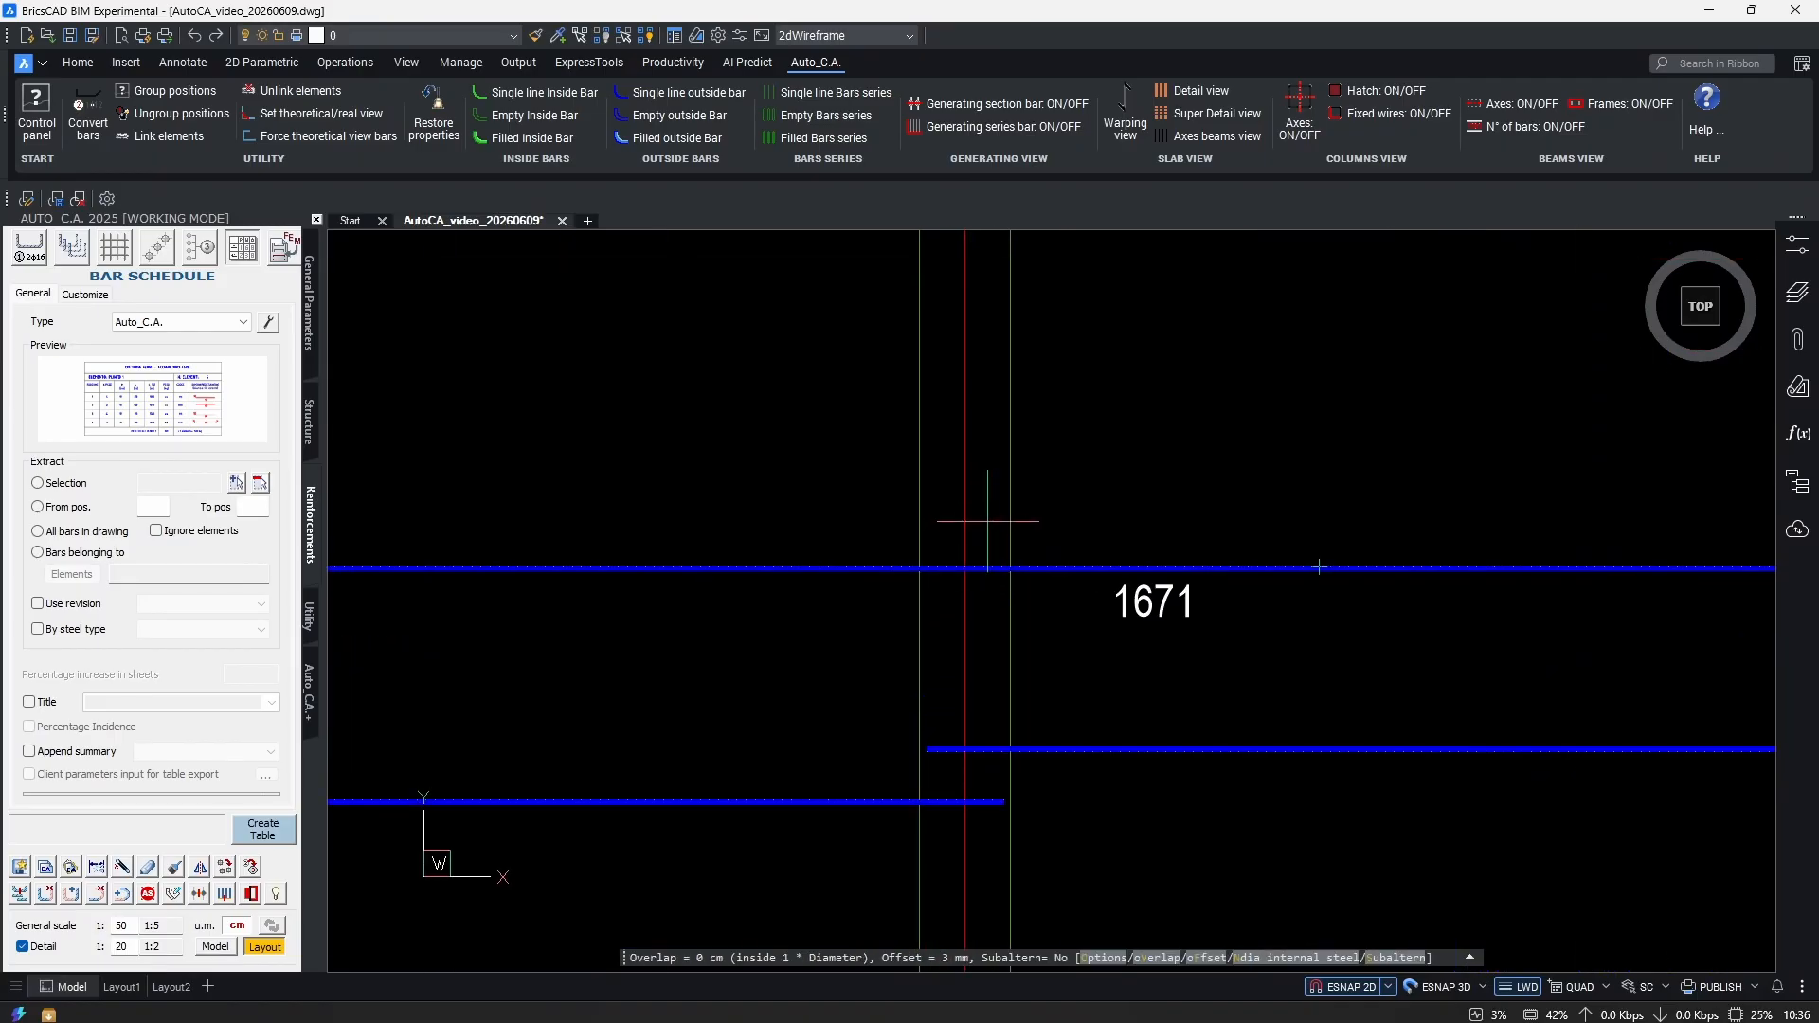
click(955, 586)
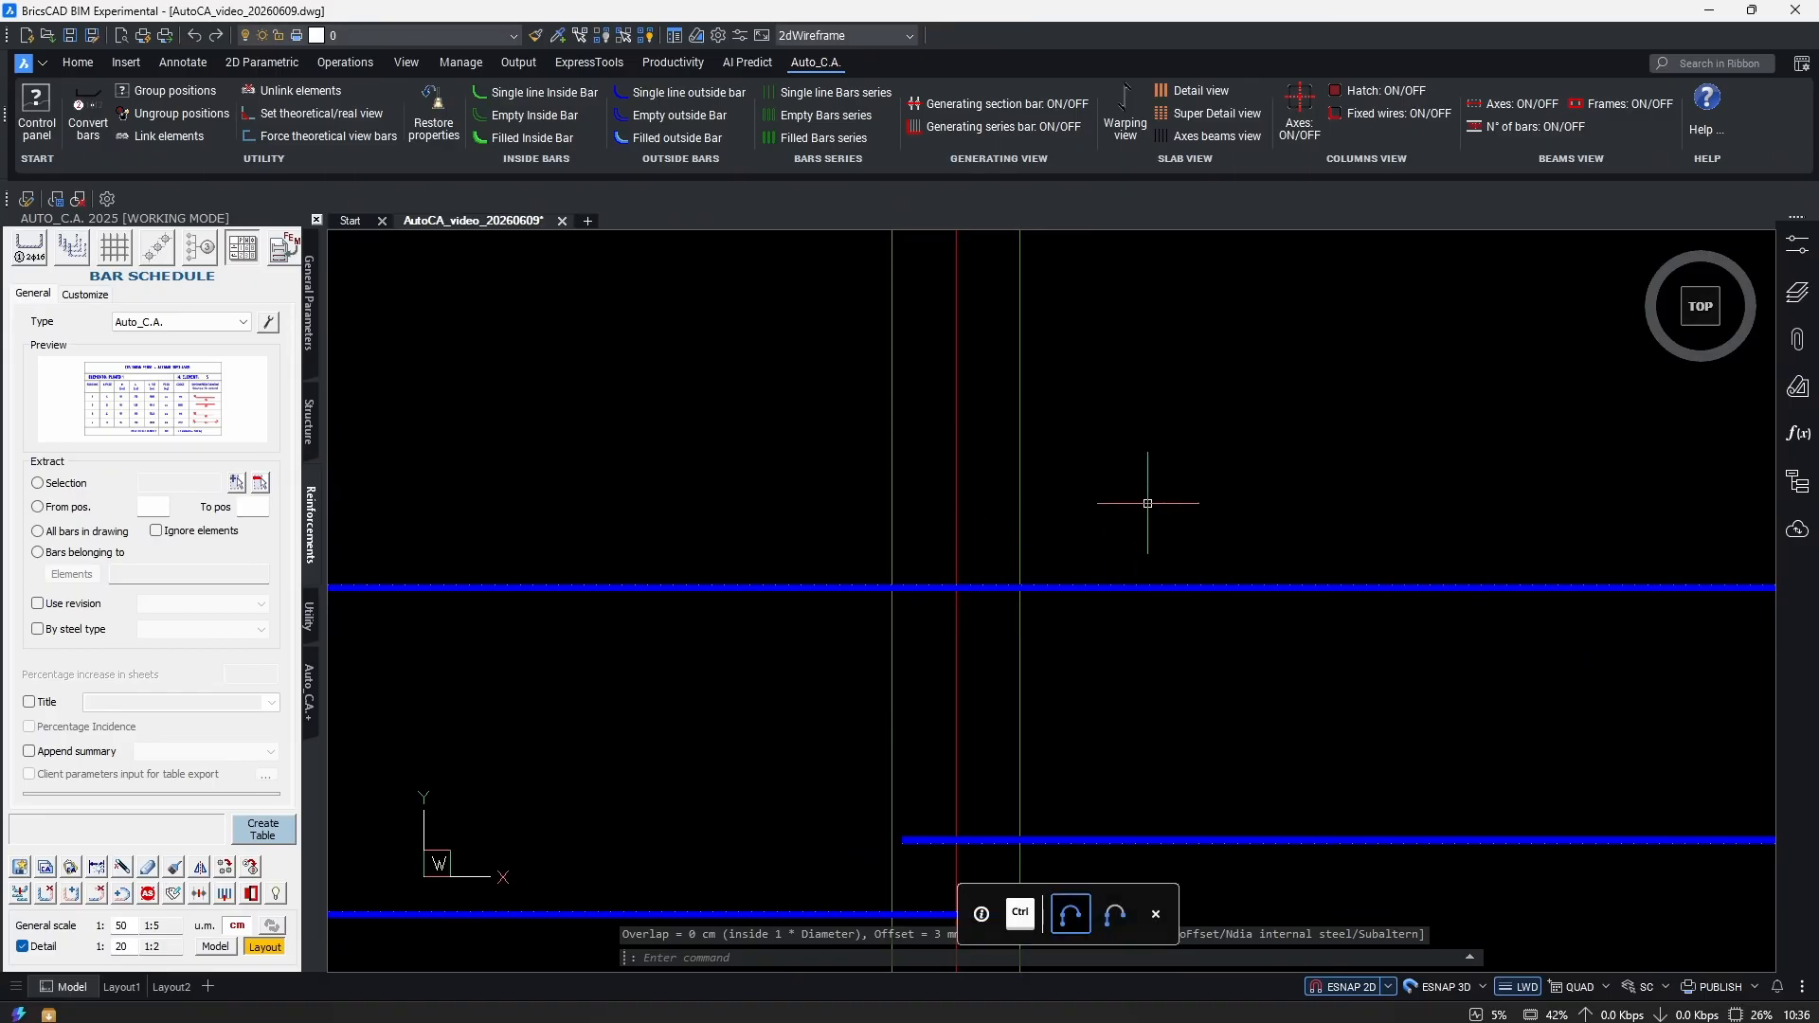
click(954, 589)
scroll(957, 582, down, 4)
scroll(1019, 594, up, 2)
scroll(1019, 594, down, 3)
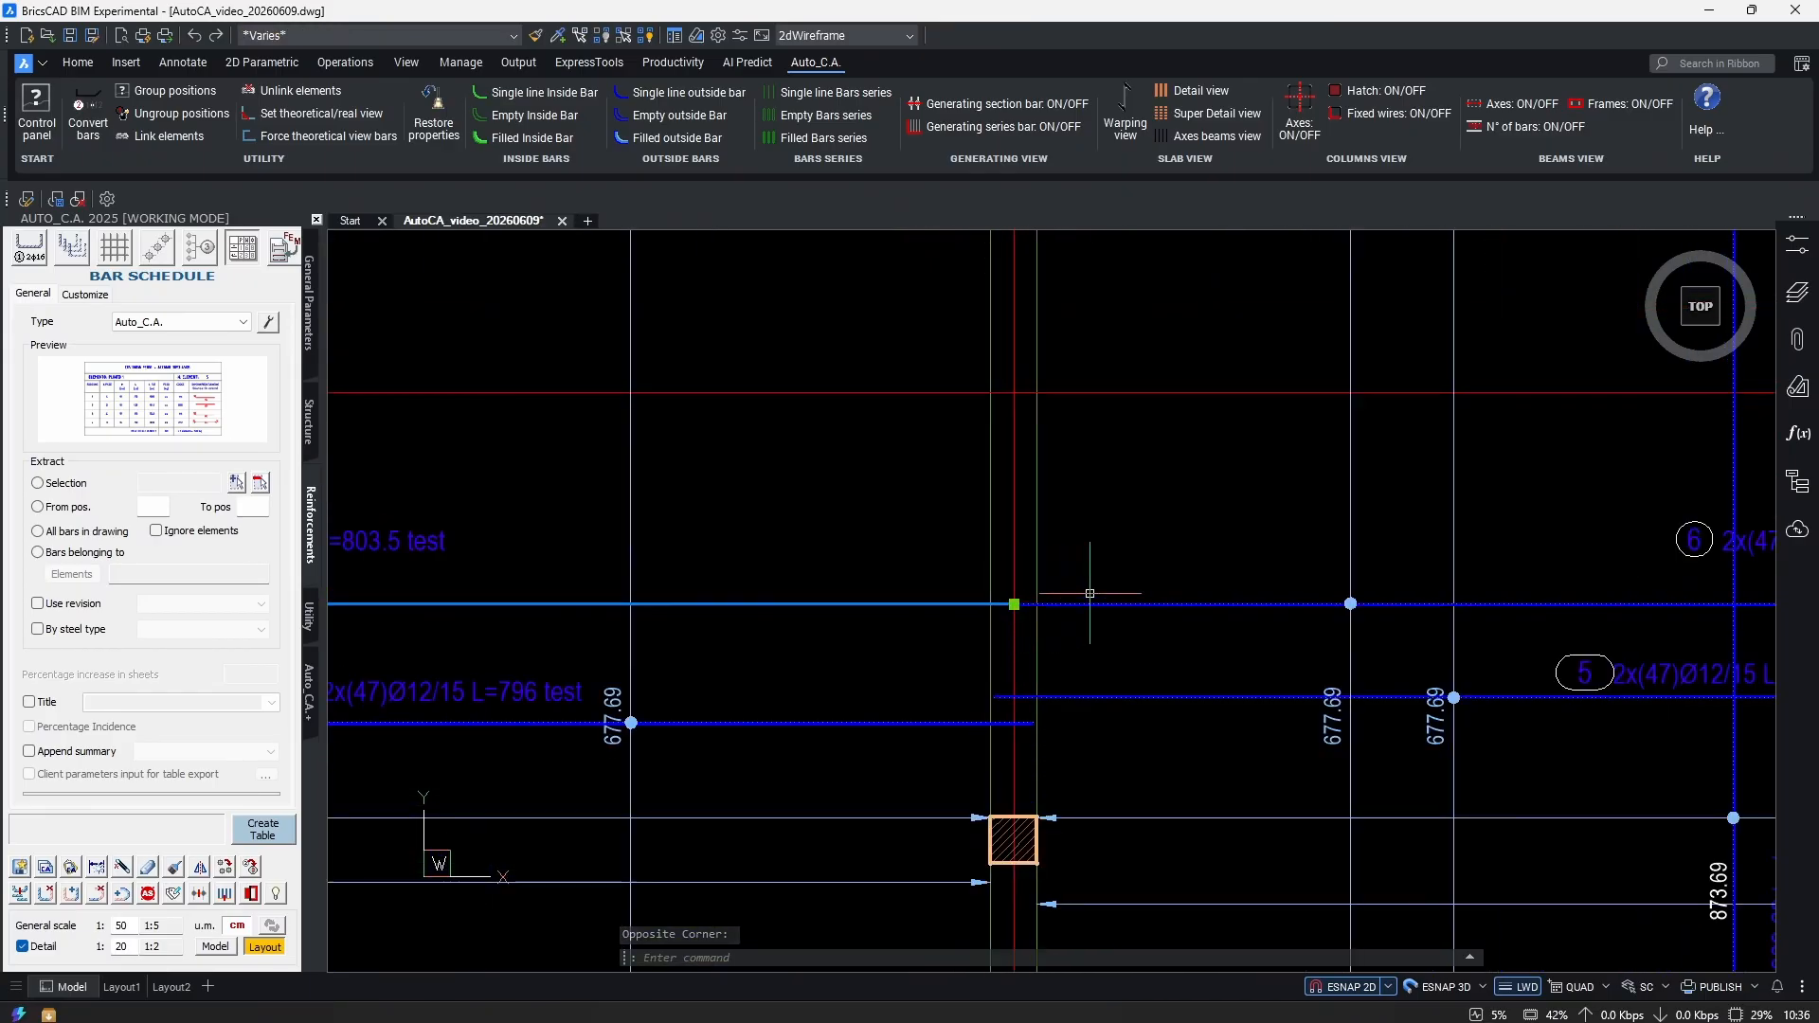
scroll(1042, 588, up, 2)
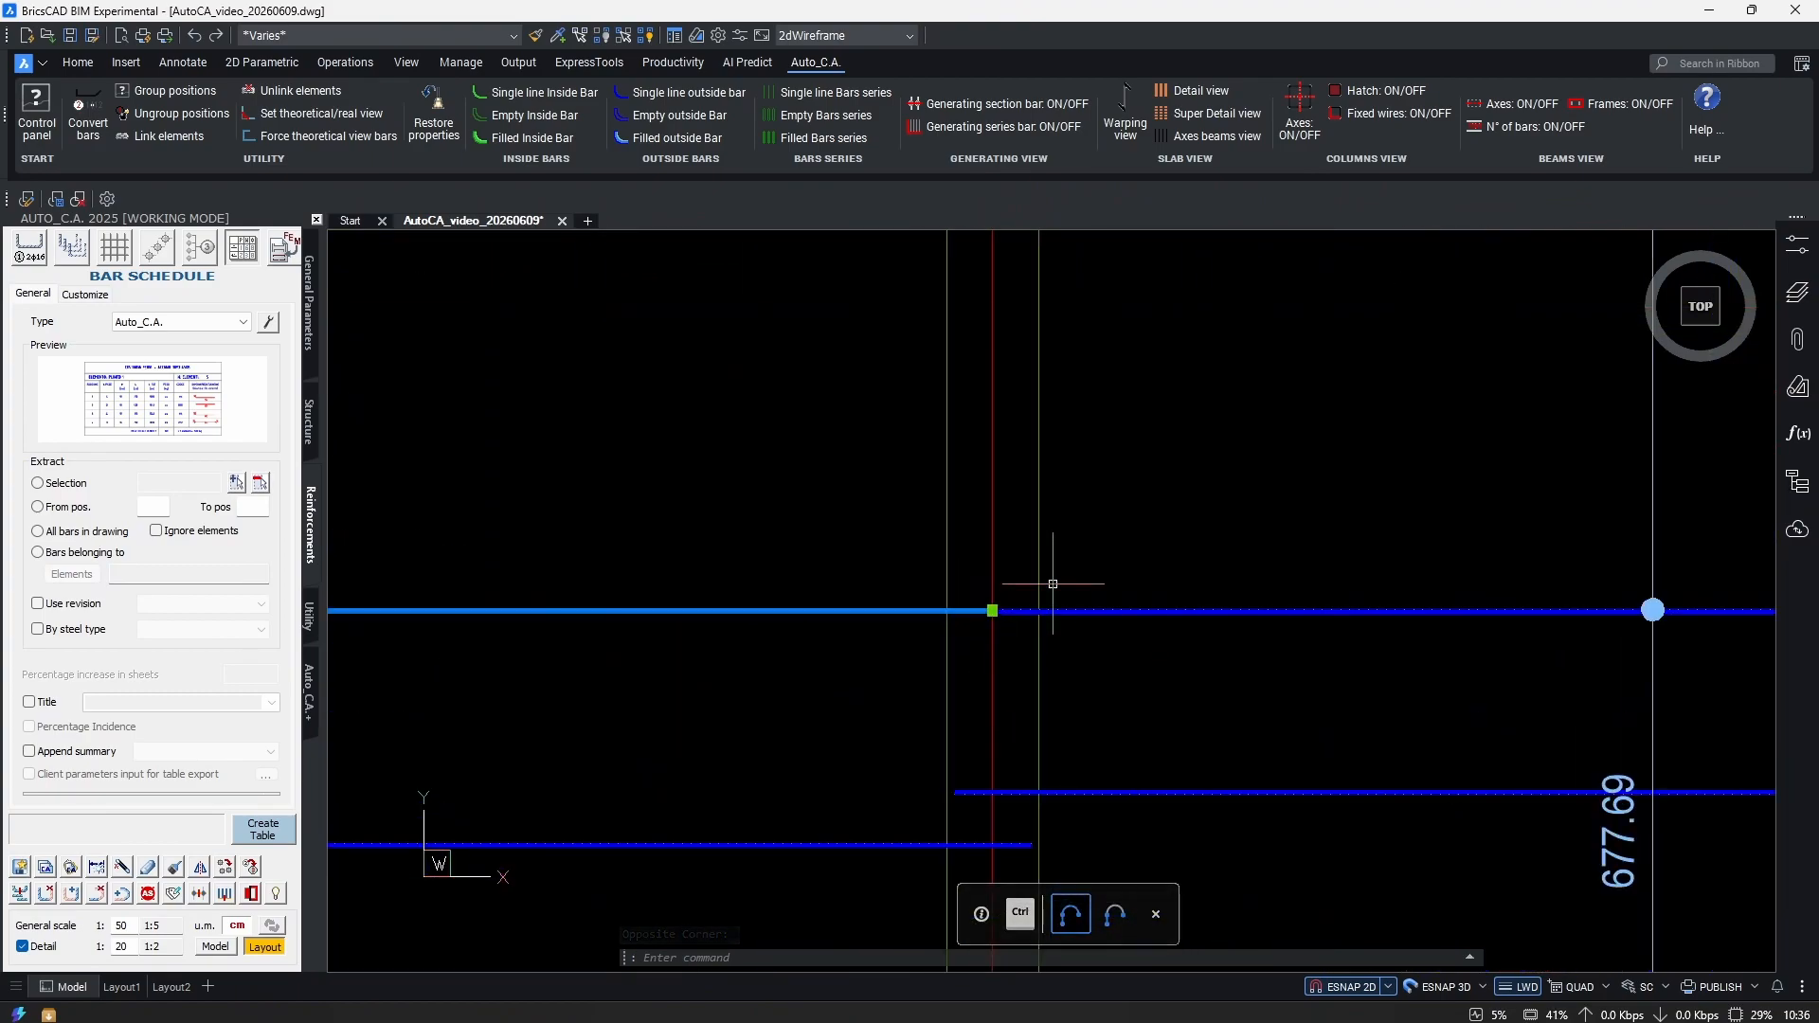
Select the grid axis lines and neighbouring rebar segments in the plan.
click(976, 578)
scroll(995, 597, down, 2)
click(1049, 640)
scroll(948, 625, down, 3)
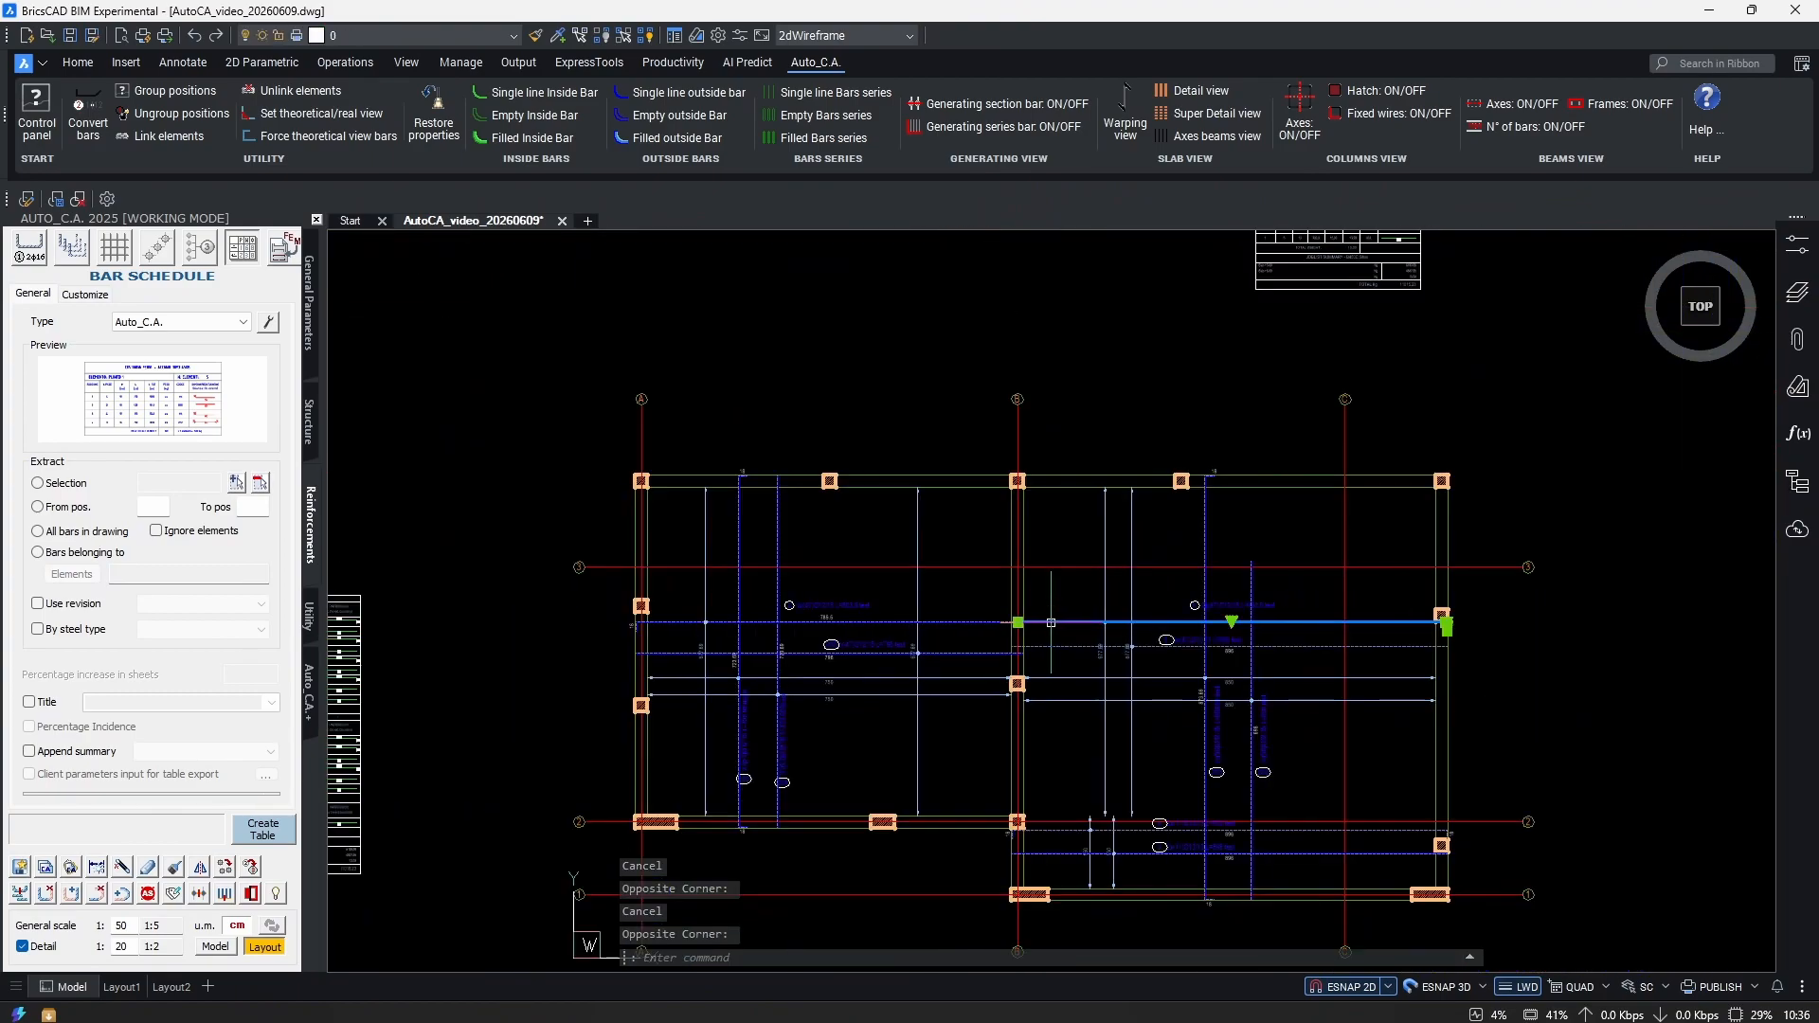
scroll(654, 615, up, 3)
click(1121, 620)
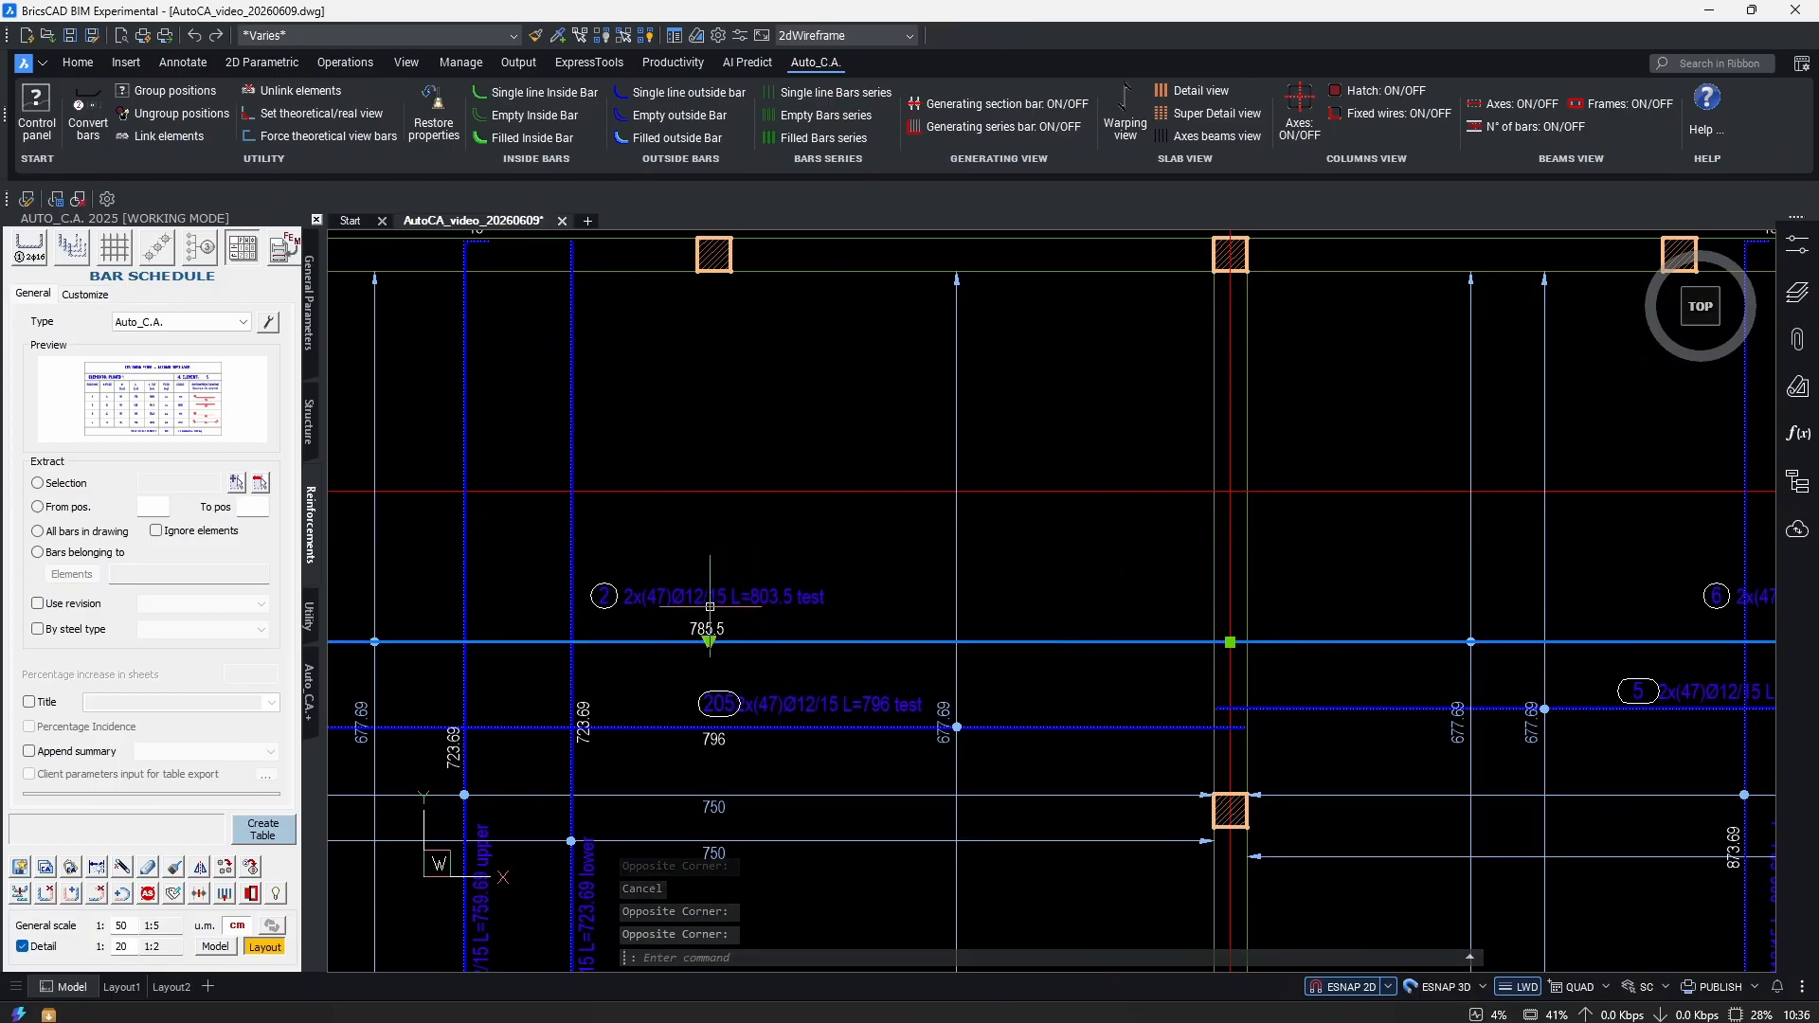
scroll(672, 588, up, 2)
scroll(575, 577, down, 3)
scroll(758, 588, up, 3)
scroll(900, 588, down, 3)
scroll(1036, 588, up, 3)
Start moving the selected bars with M from a base point, then cancel the move.
text(m)
key(Return)
click(1036, 588)
scroll(1105, 528, down, 3)
scroll(1481, 579, up, 2)
scroll(1300, 834, up, 5)
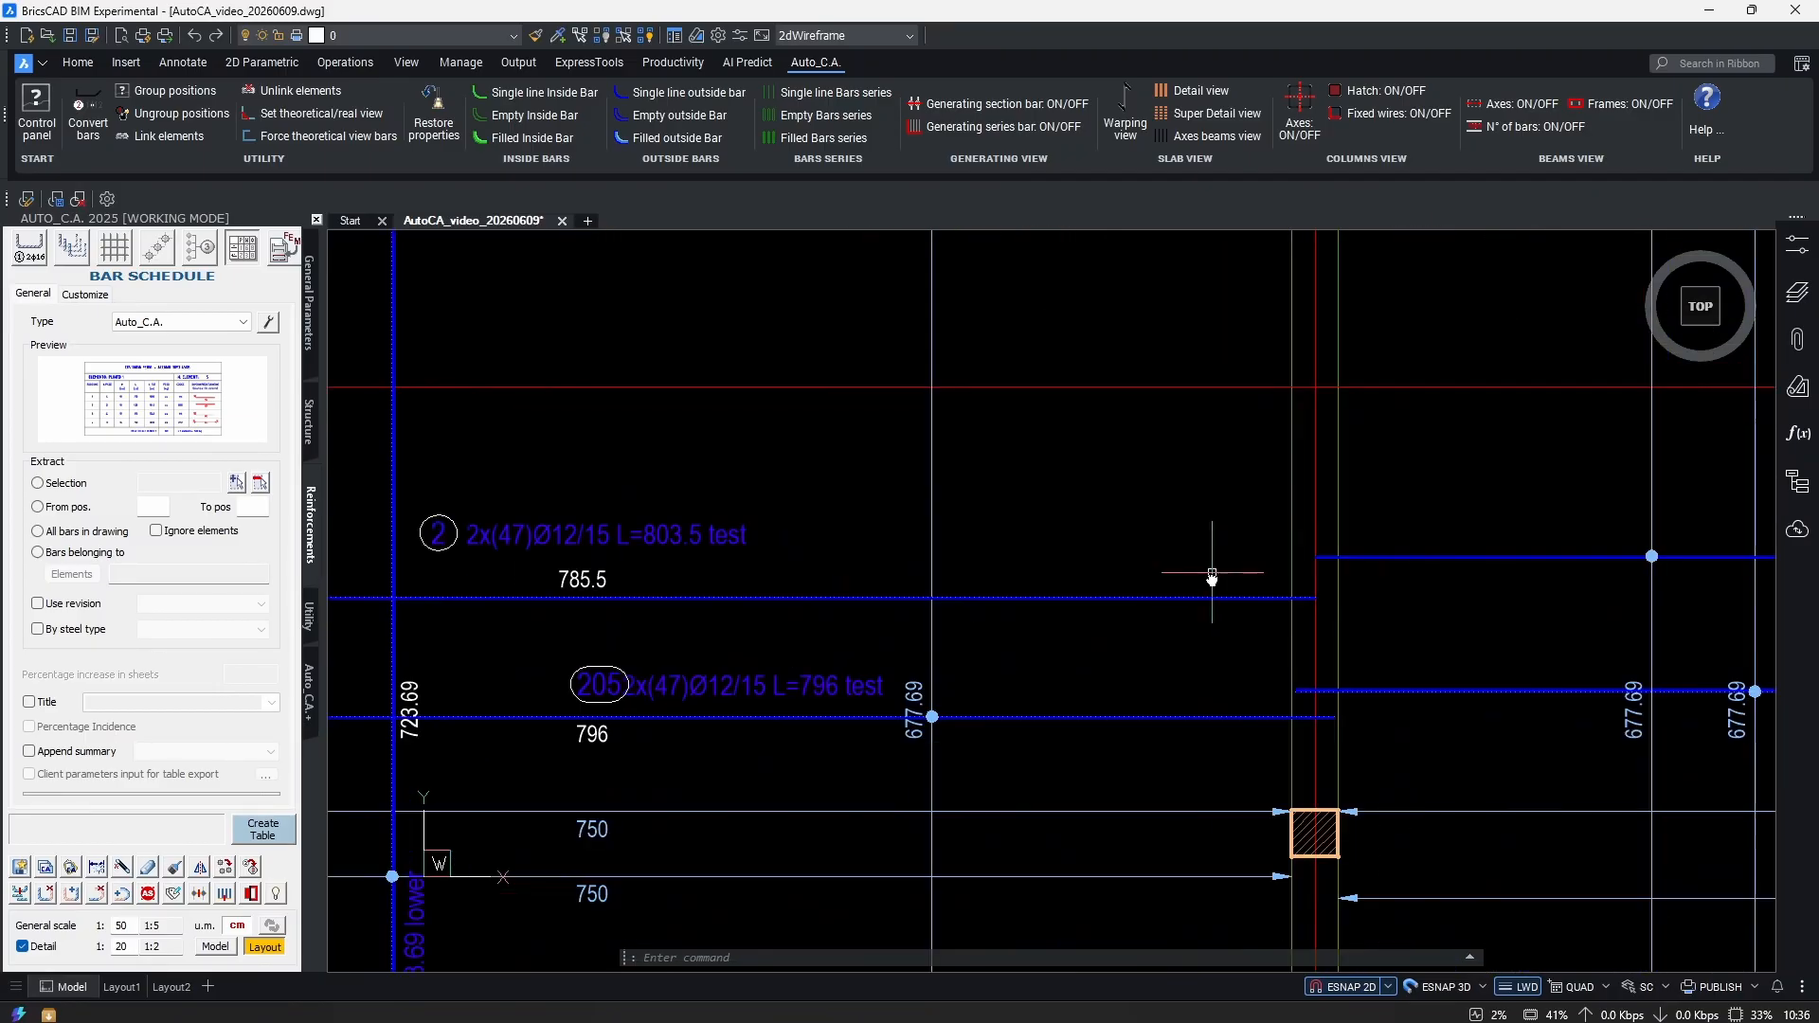
key(Escape)
Window-select a blue bar, then clear the selection.
click(1065, 609)
click(1006, 674)
scroll(978, 650, down, 3)
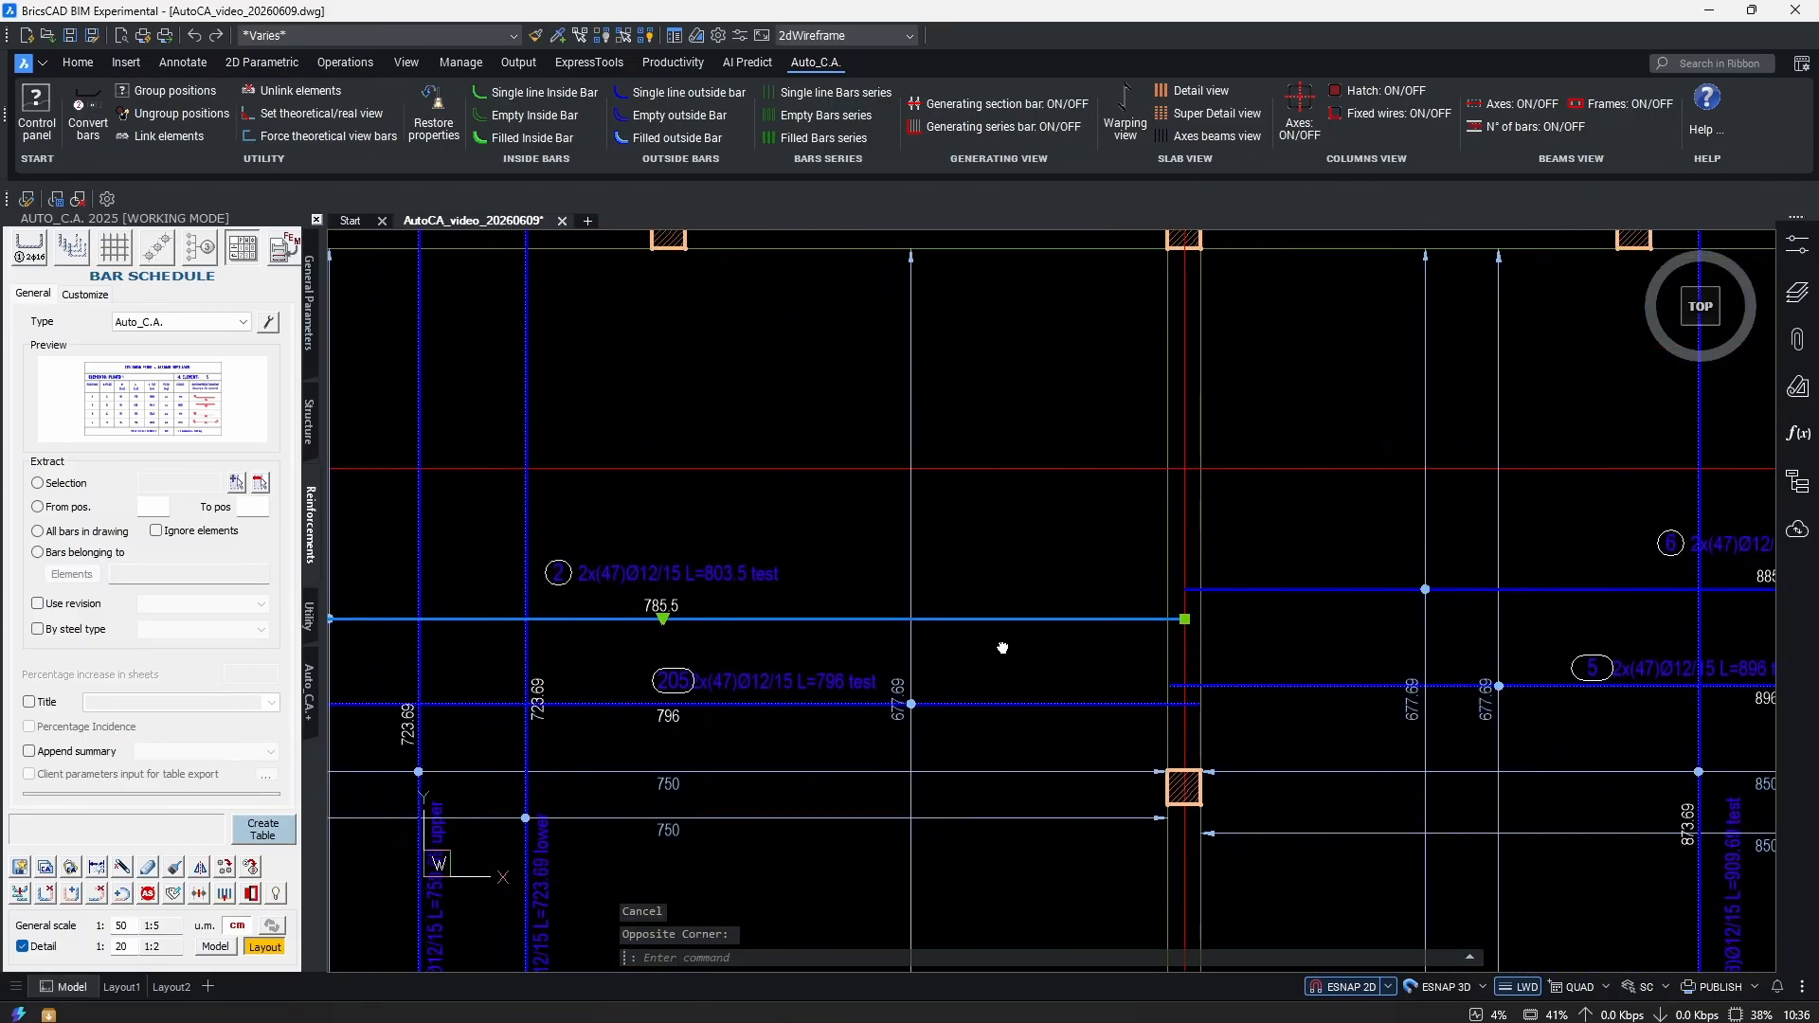
scroll(976, 616, up, 1)
key(Escape)
scroll(968, 586, down, 4)
scroll(998, 610, up, 4)
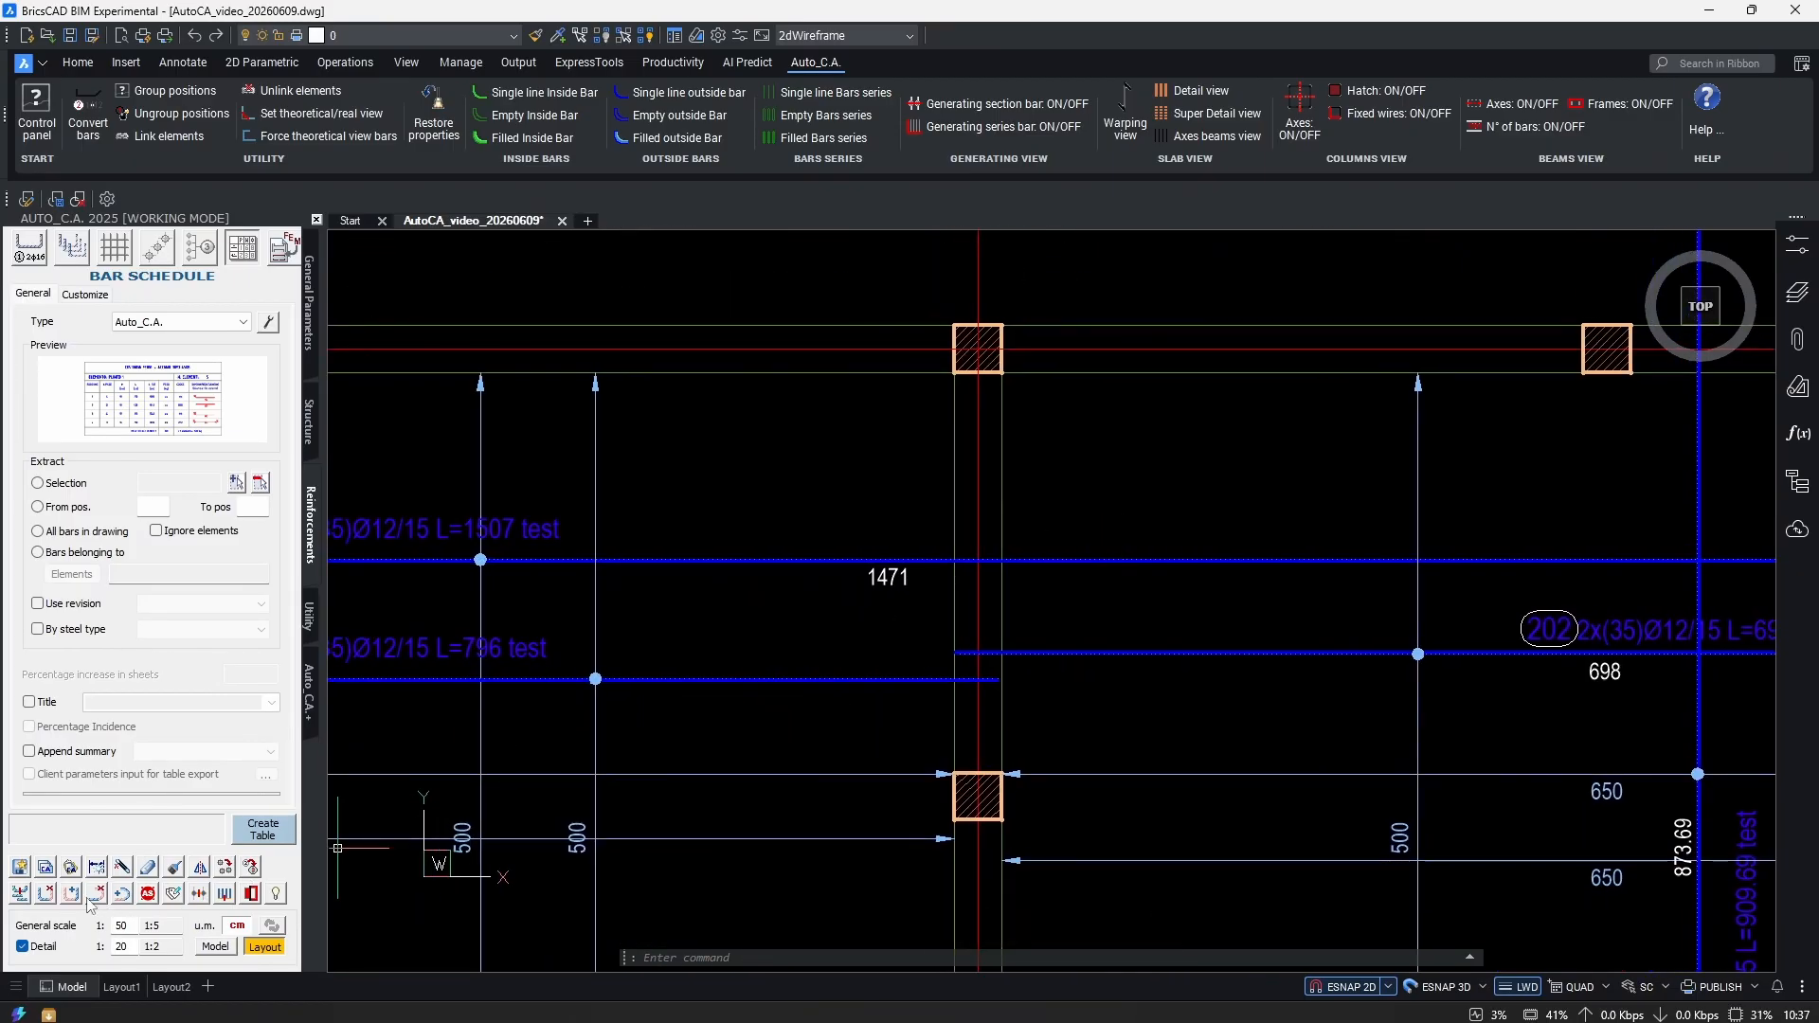
Restart the bar break tool and pick the long L=1507 bar.
click(19, 893)
click(1046, 561)
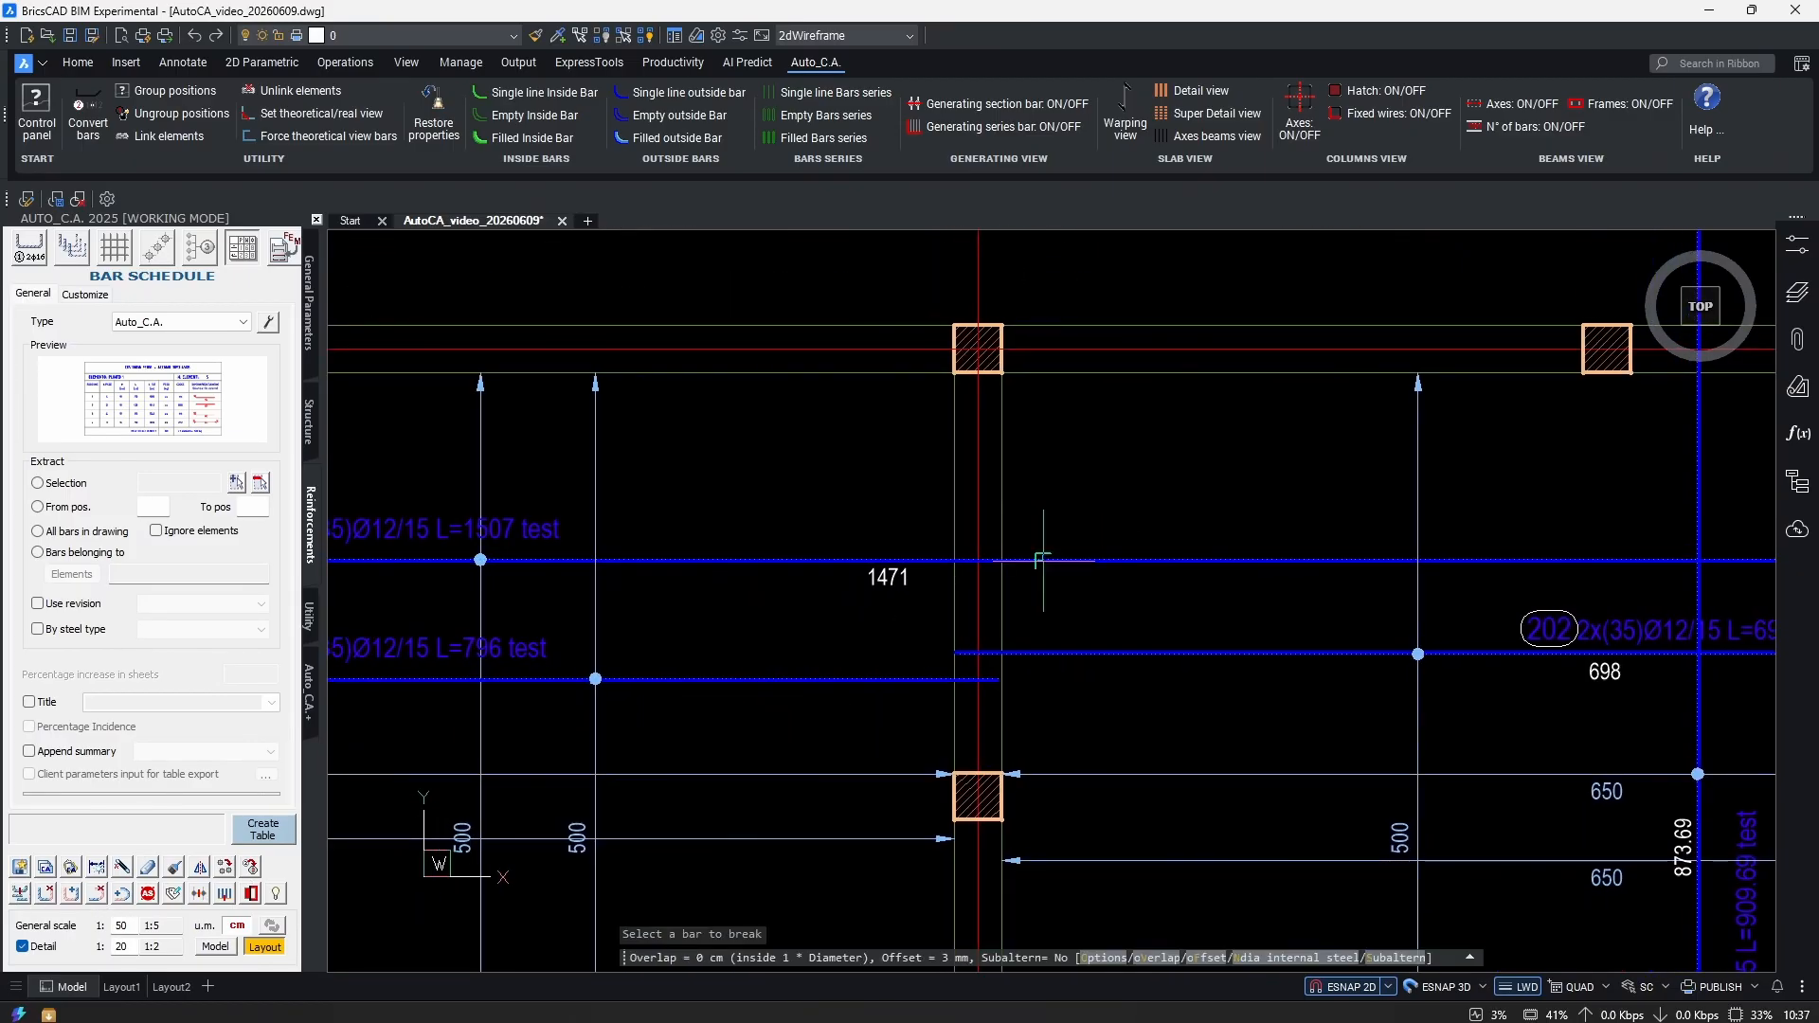
middle_drag(1050, 507, 1067, 543)
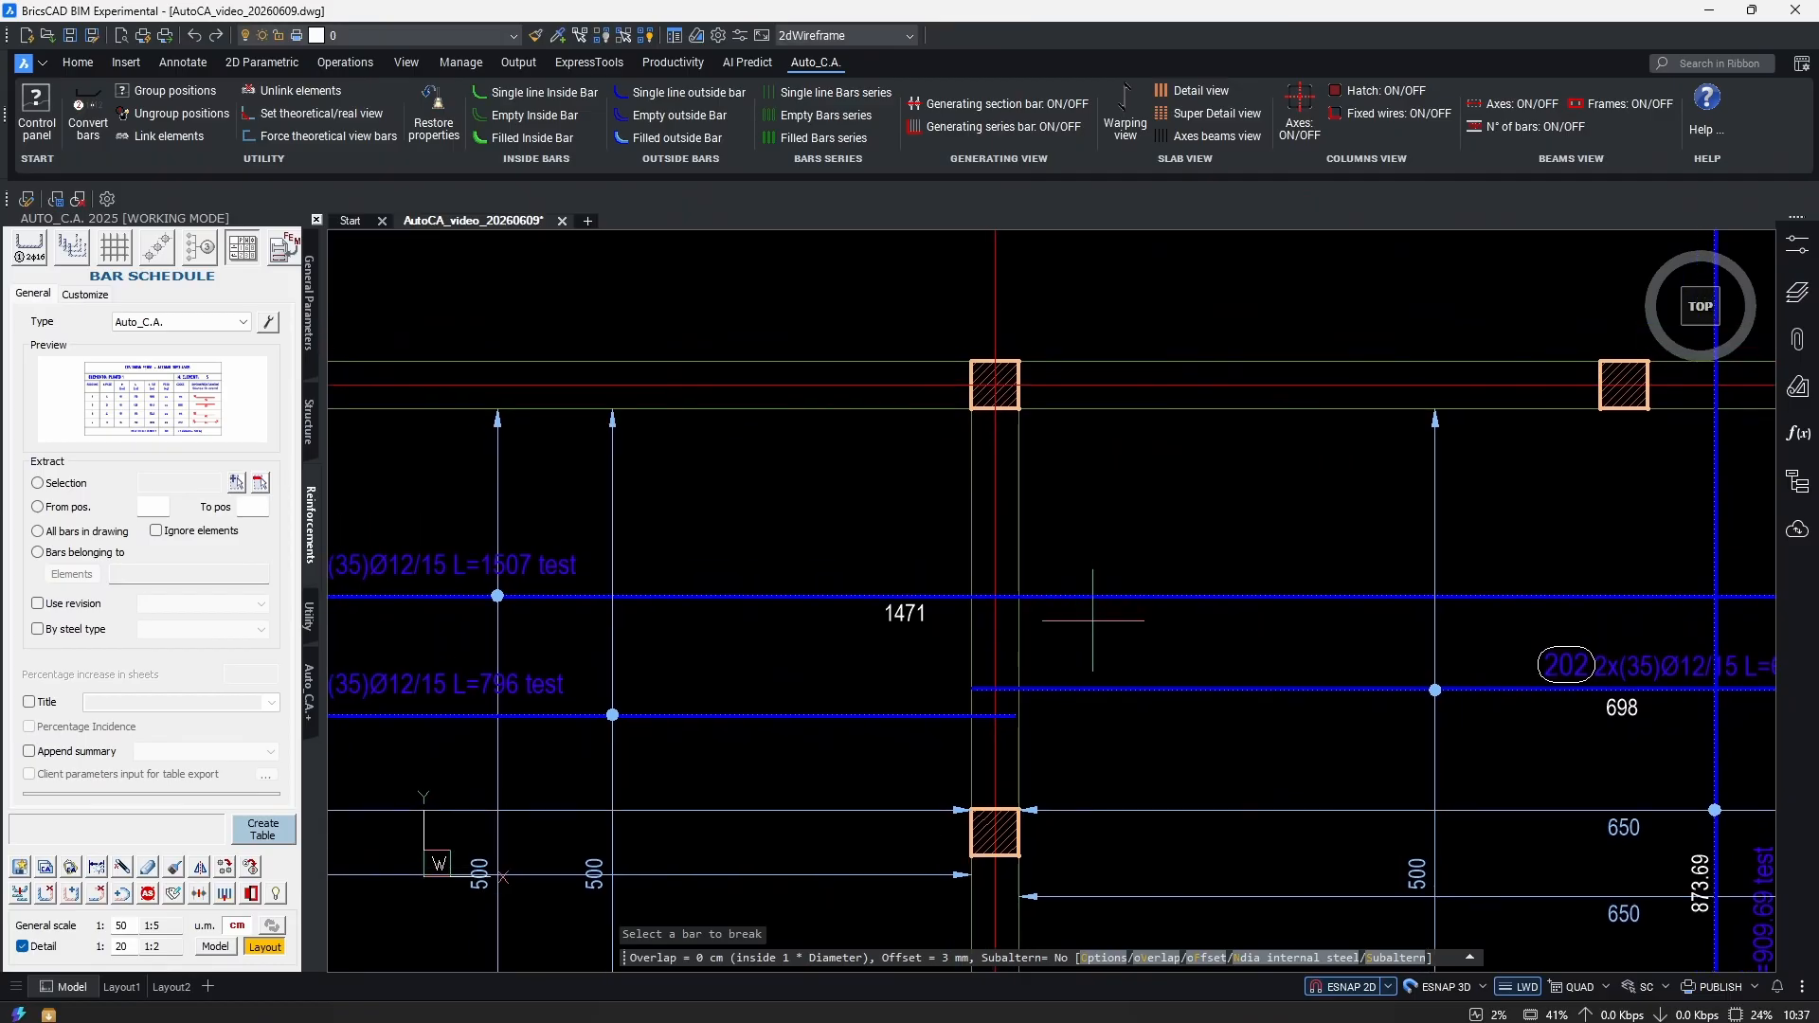
Set the cutting length to 600 and compare lap schemes, choosing 600 + 403 + 600.
click(1101, 959)
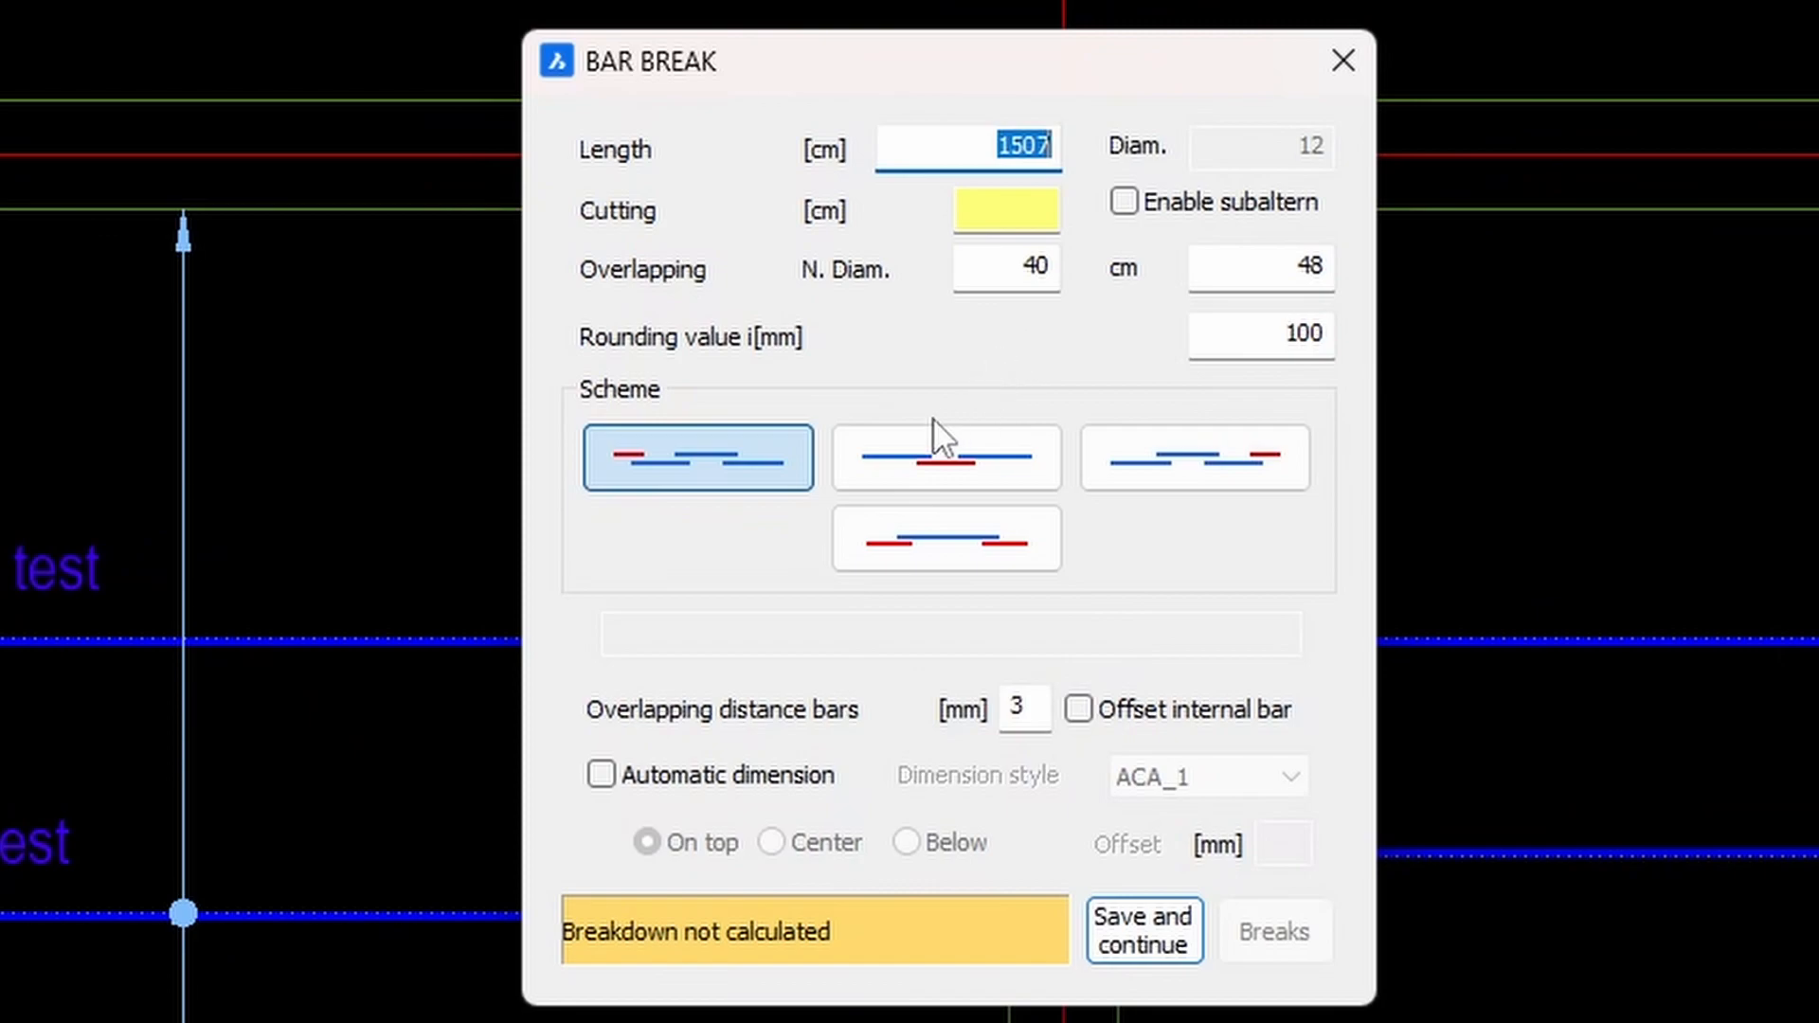
click(1006, 219)
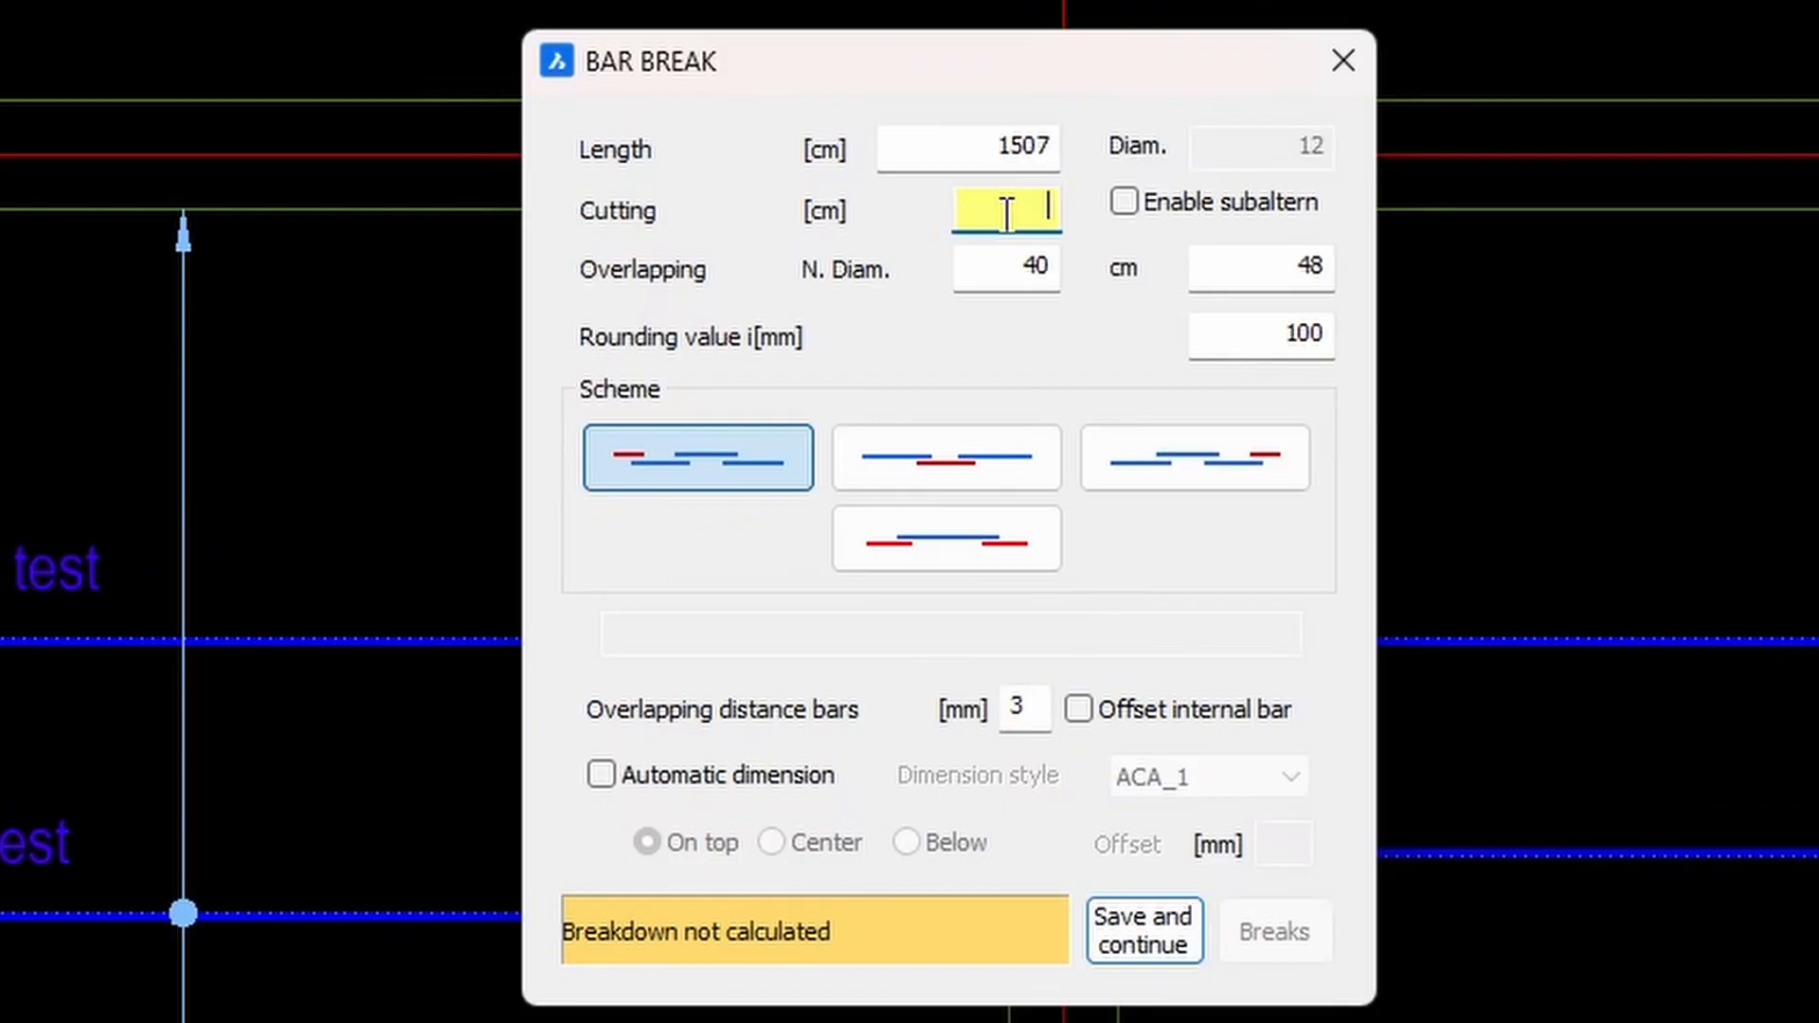
text(600)
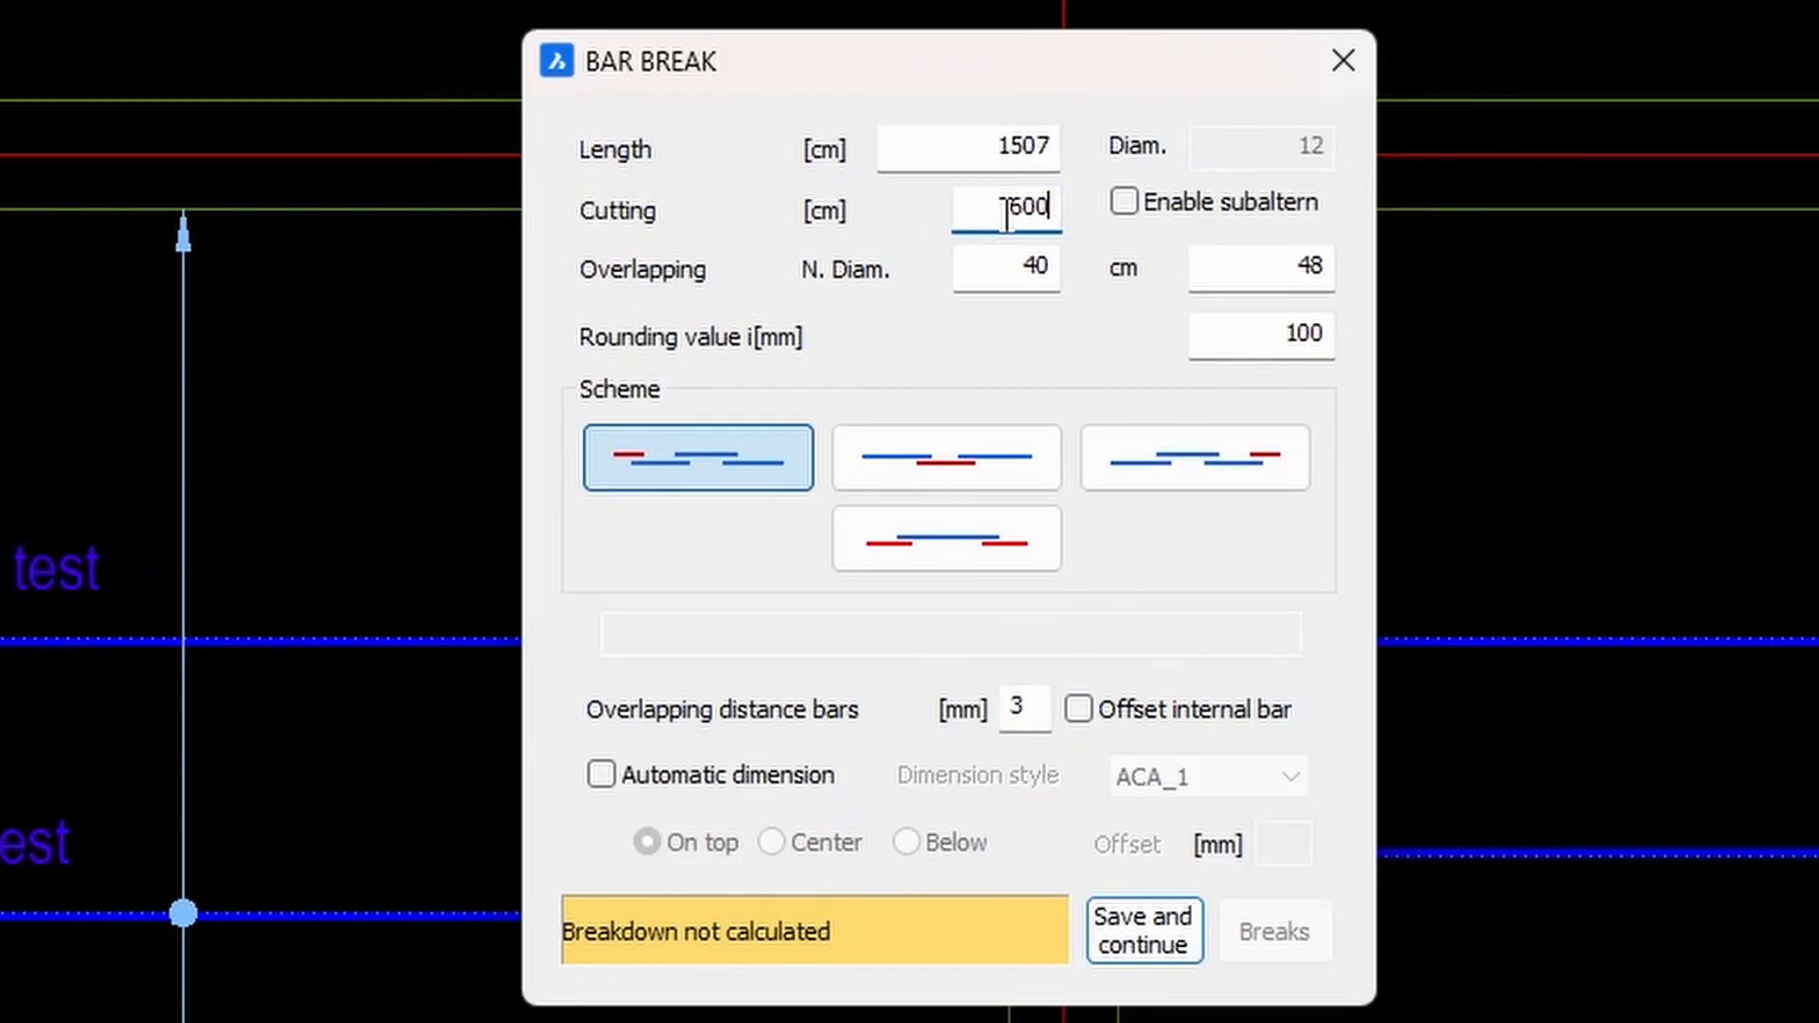
click(952, 466)
click(691, 474)
click(958, 540)
click(1033, 474)
click(1249, 468)
click(981, 469)
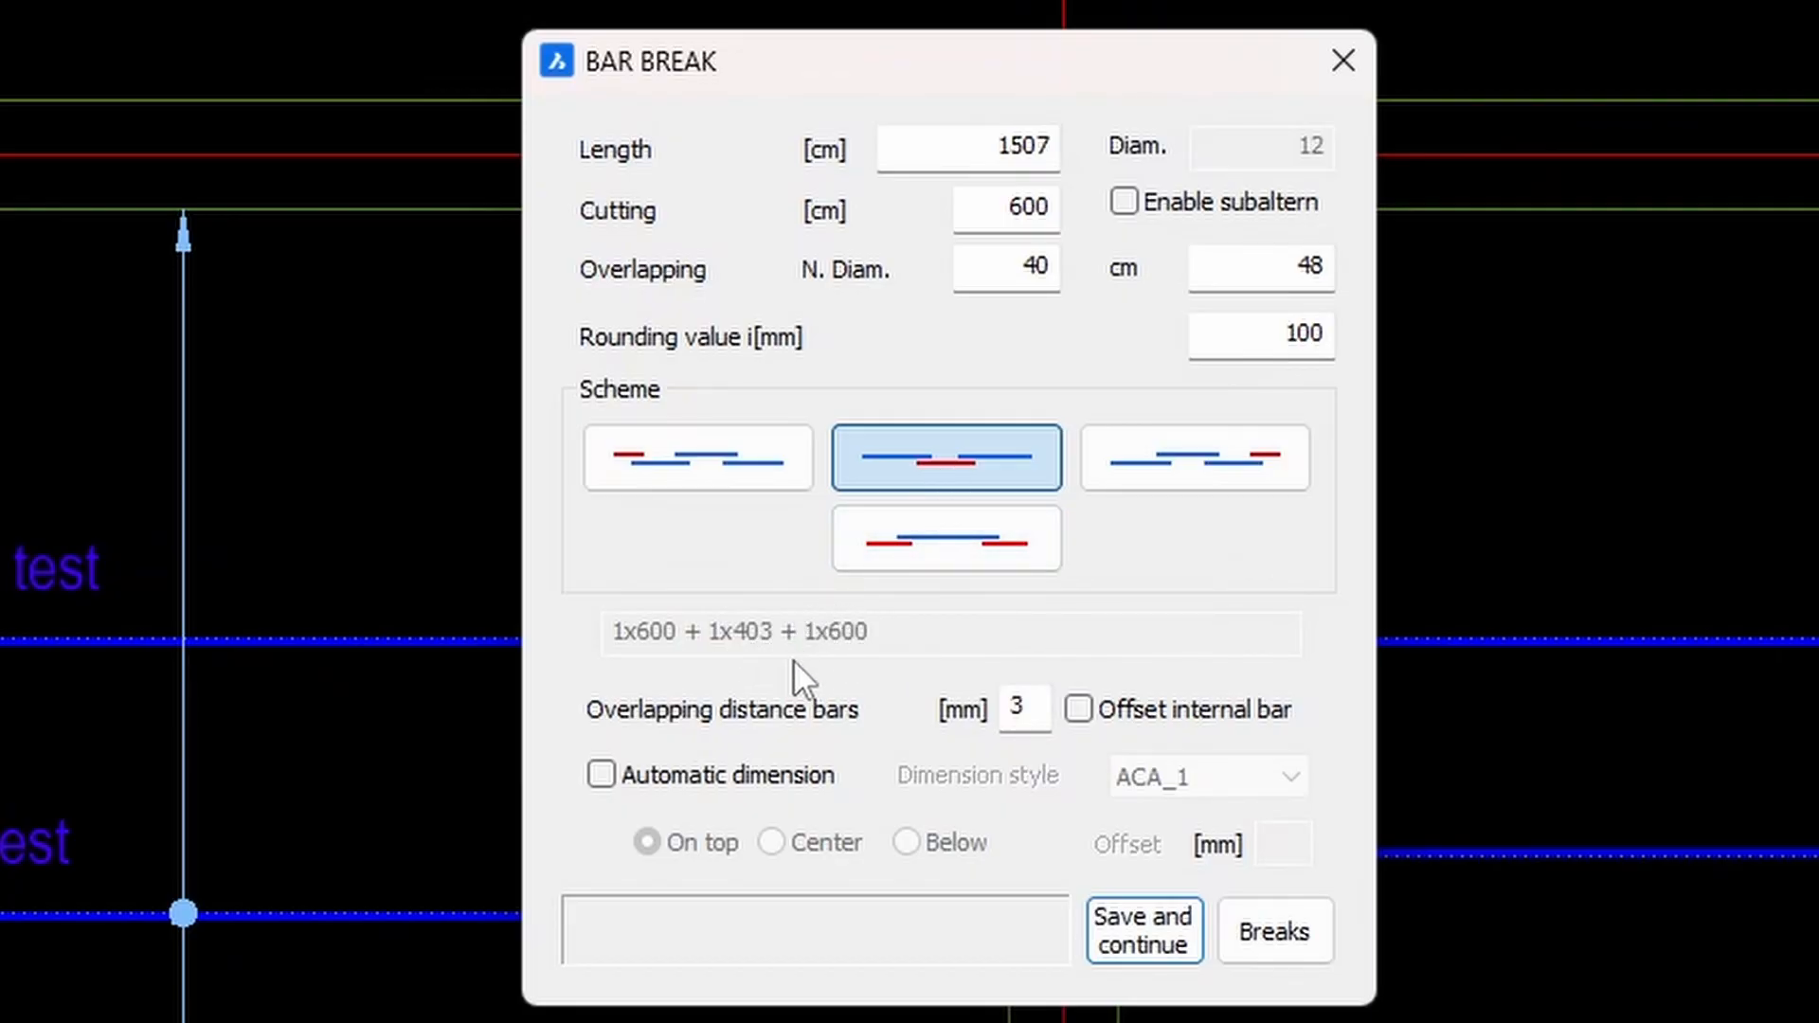
Preview alternative schemes: 2x600 + 1x403, 600 + 403 + 600 and 501.5 + 600 + 501.5.
drag(992, 221, 1129, 218)
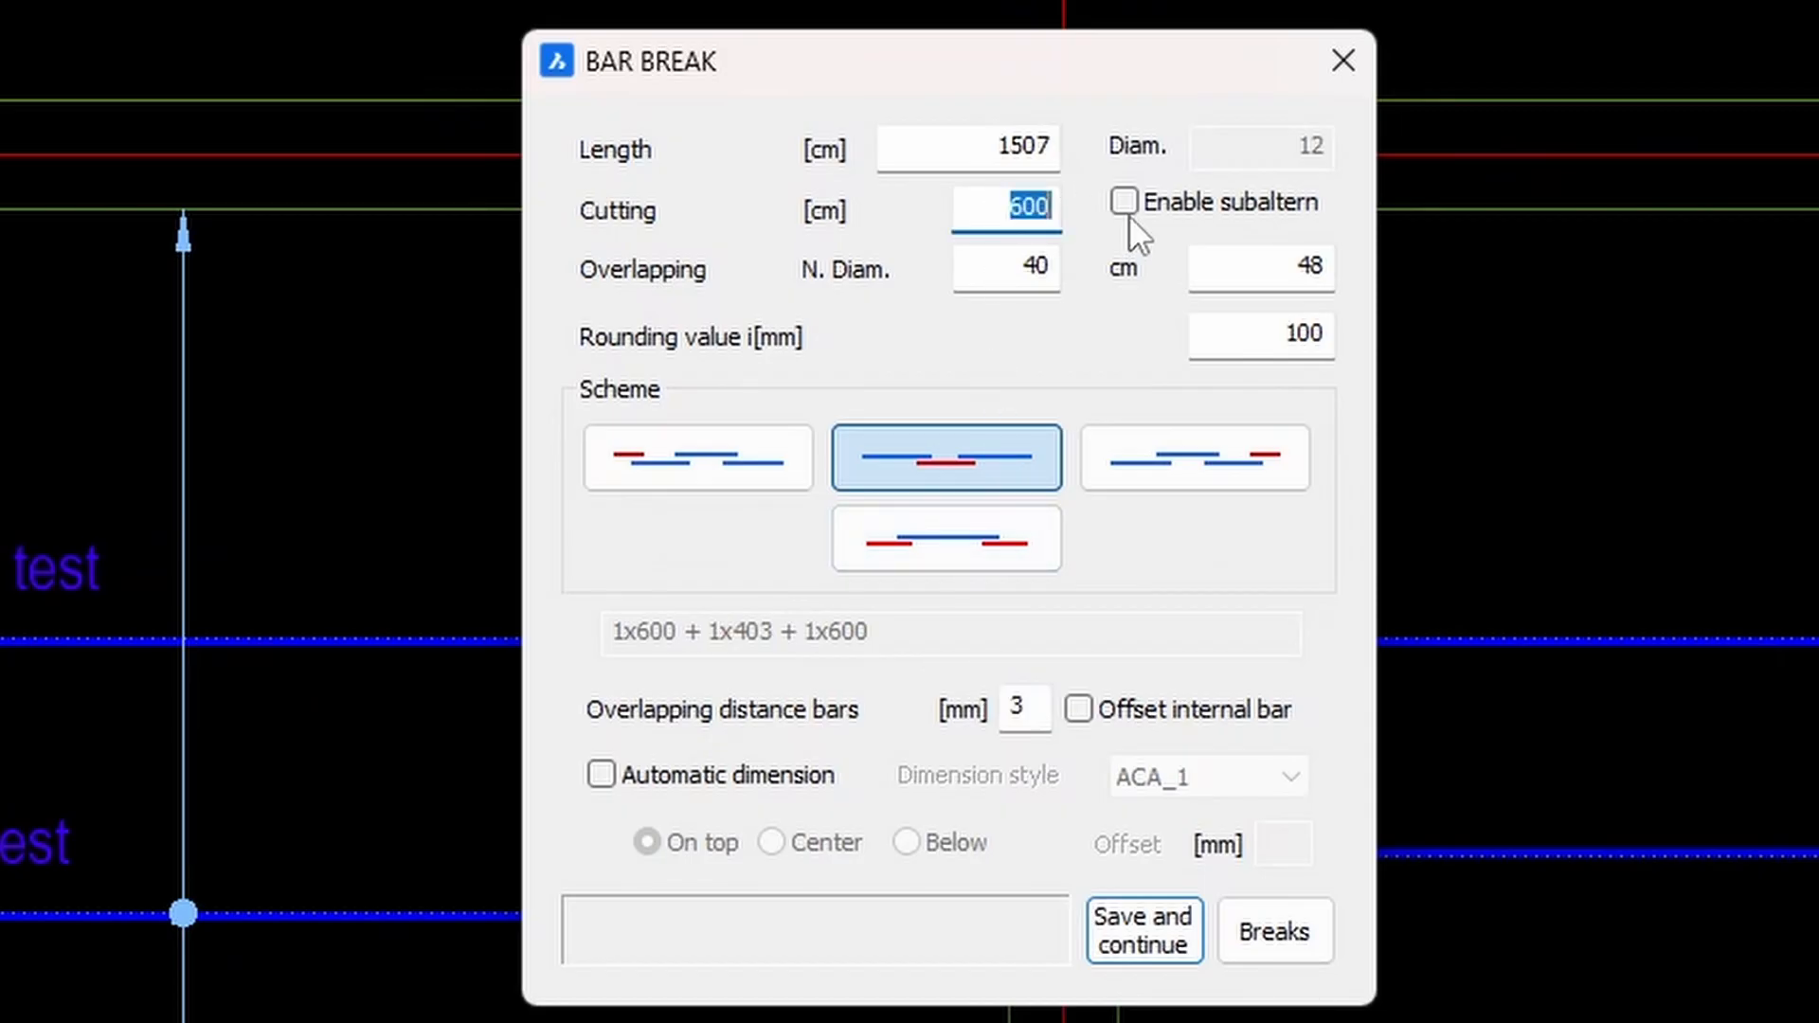
click(937, 524)
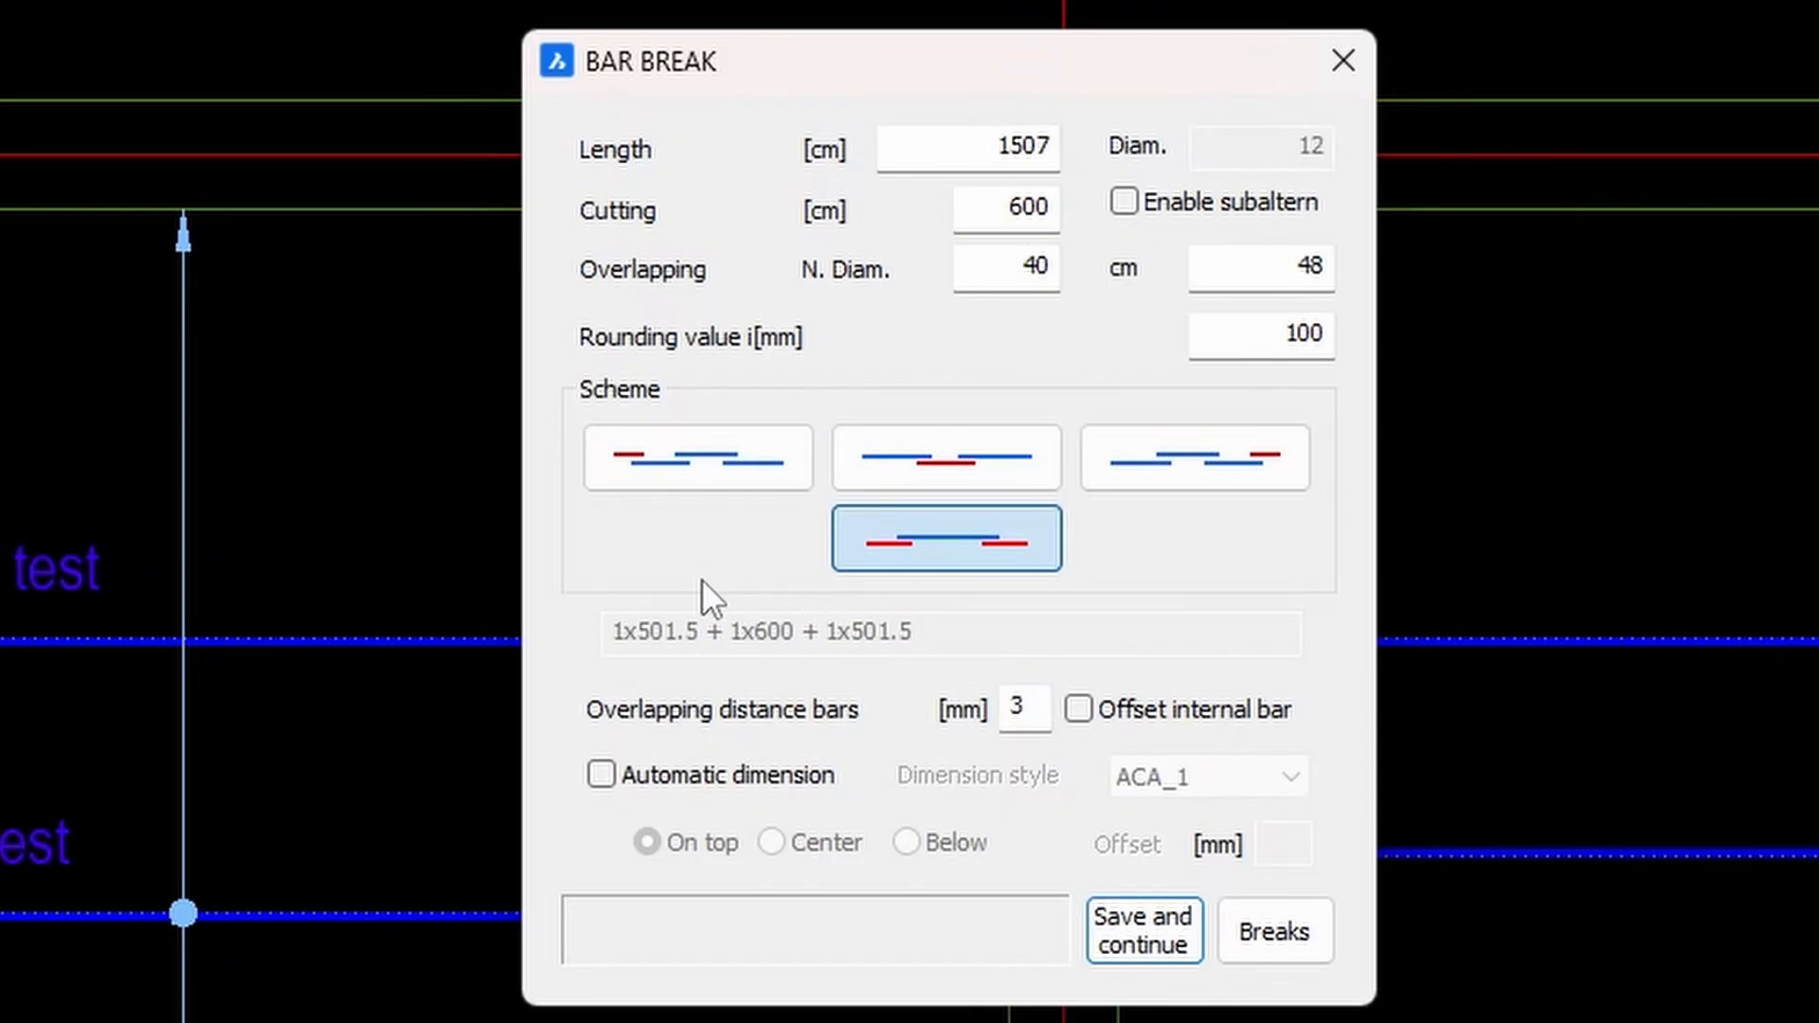
click(1202, 478)
click(793, 482)
click(966, 531)
click(708, 456)
click(948, 538)
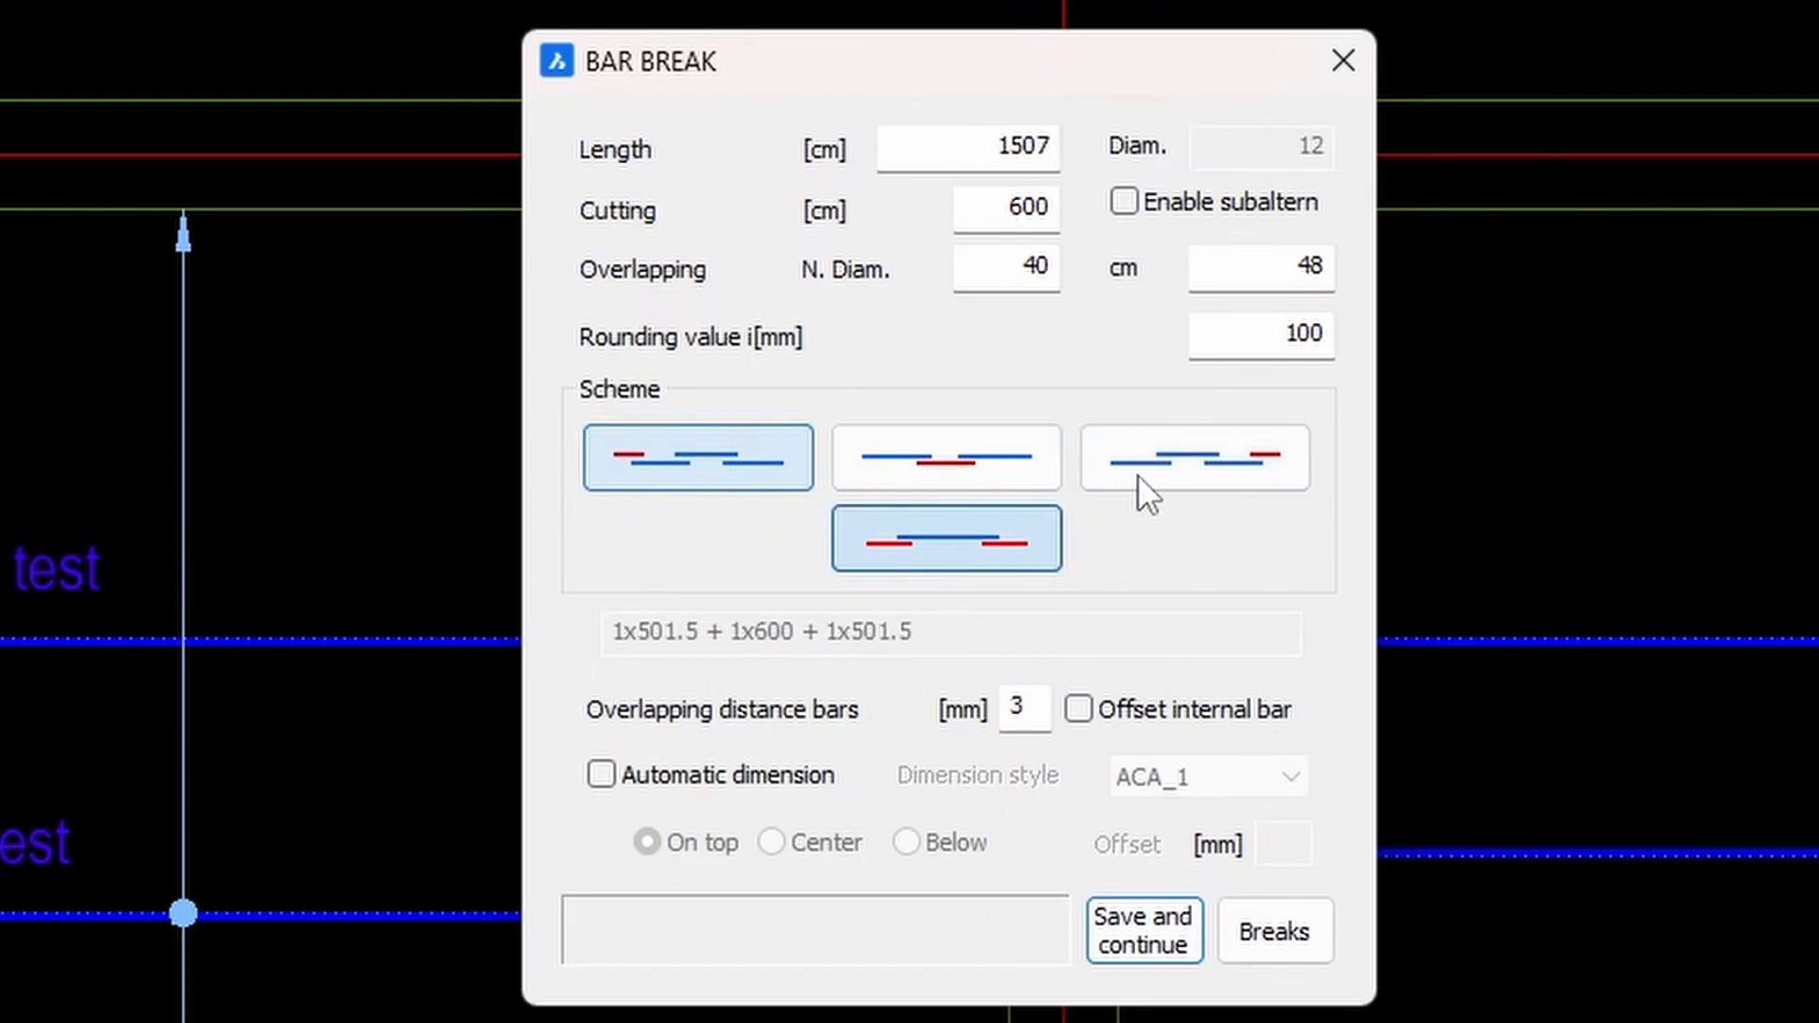
click(1128, 480)
click(980, 474)
click(980, 554)
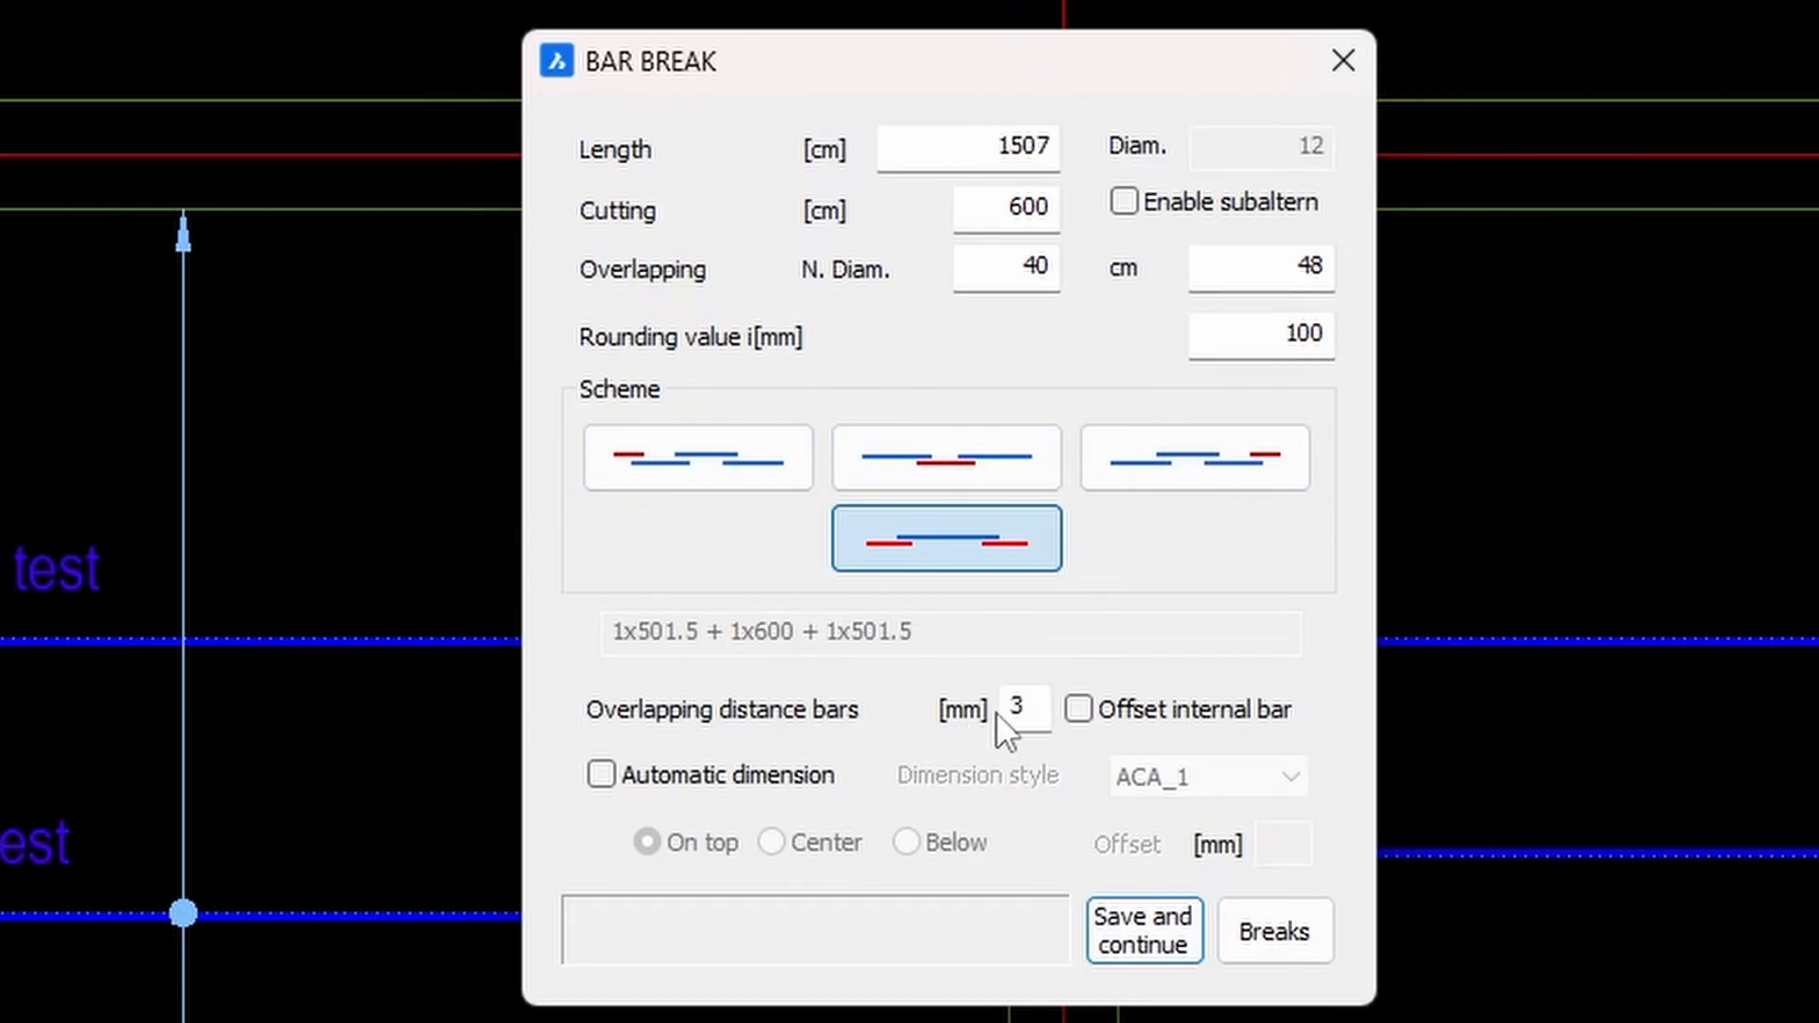
Enable automatic dimensioning on top, keep the 600 + 403 + 600 scheme and apply the break.
double_click(1032, 710)
click(765, 775)
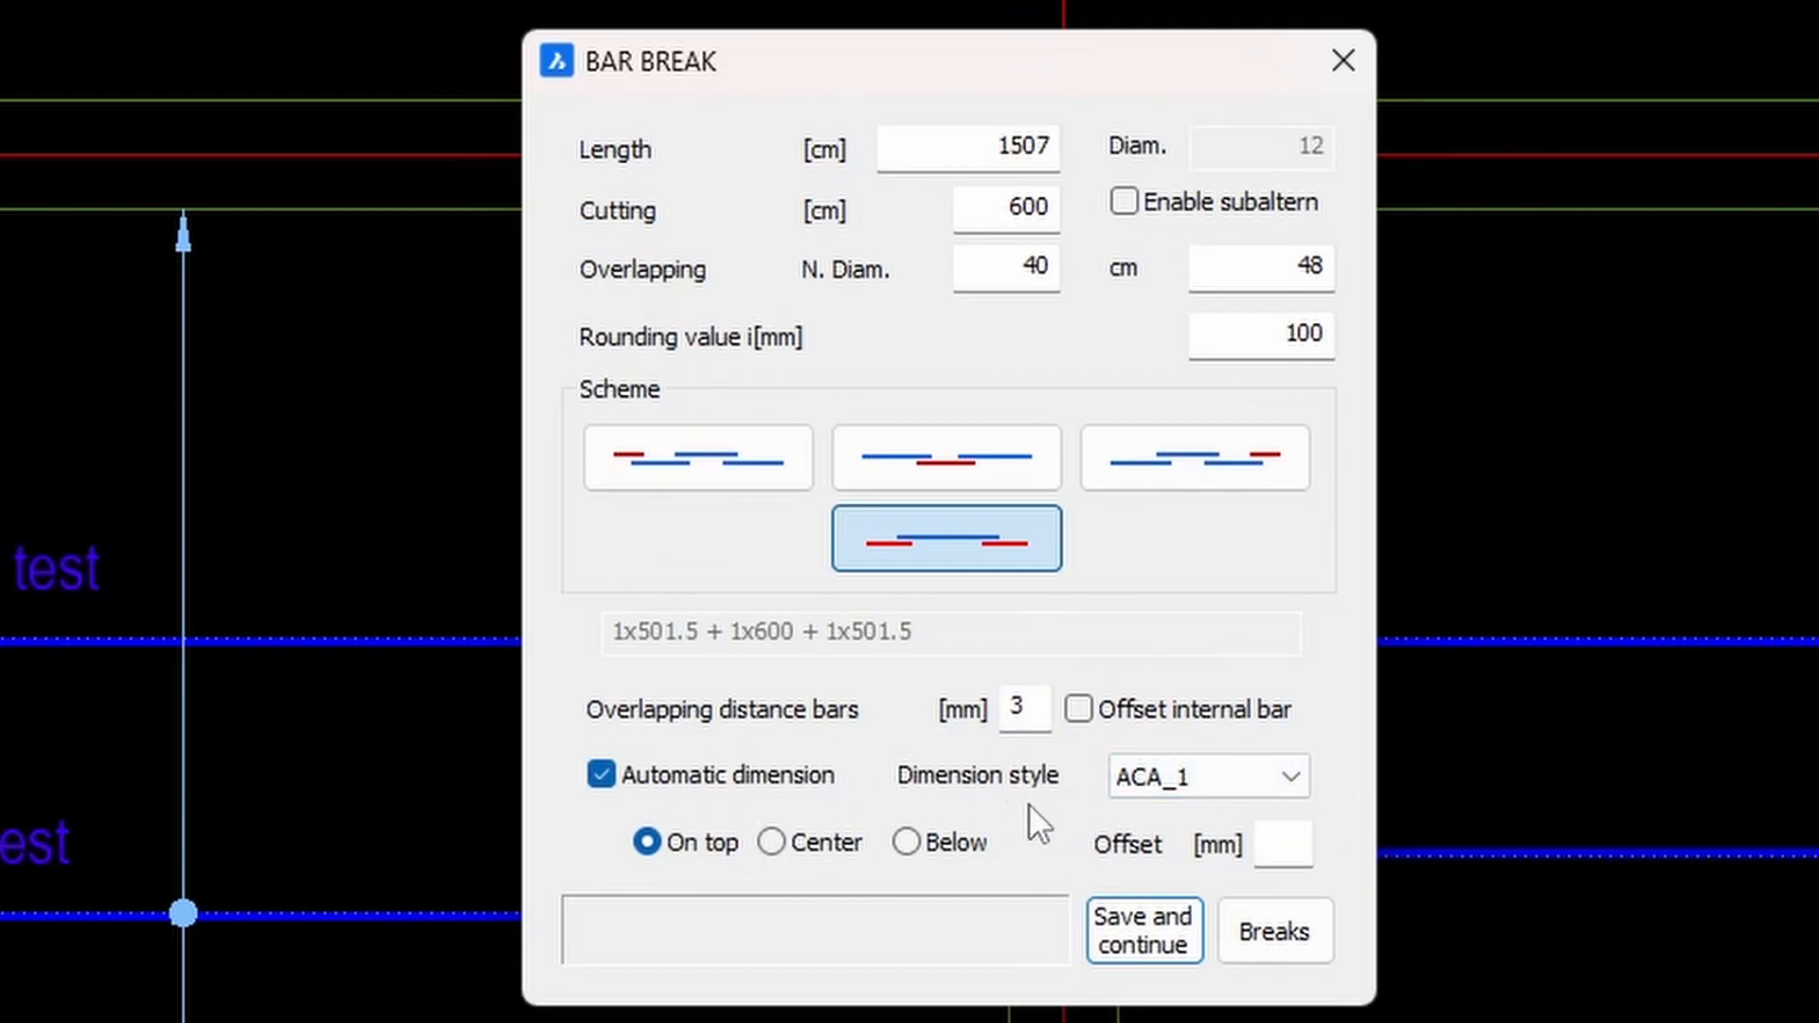
click(969, 453)
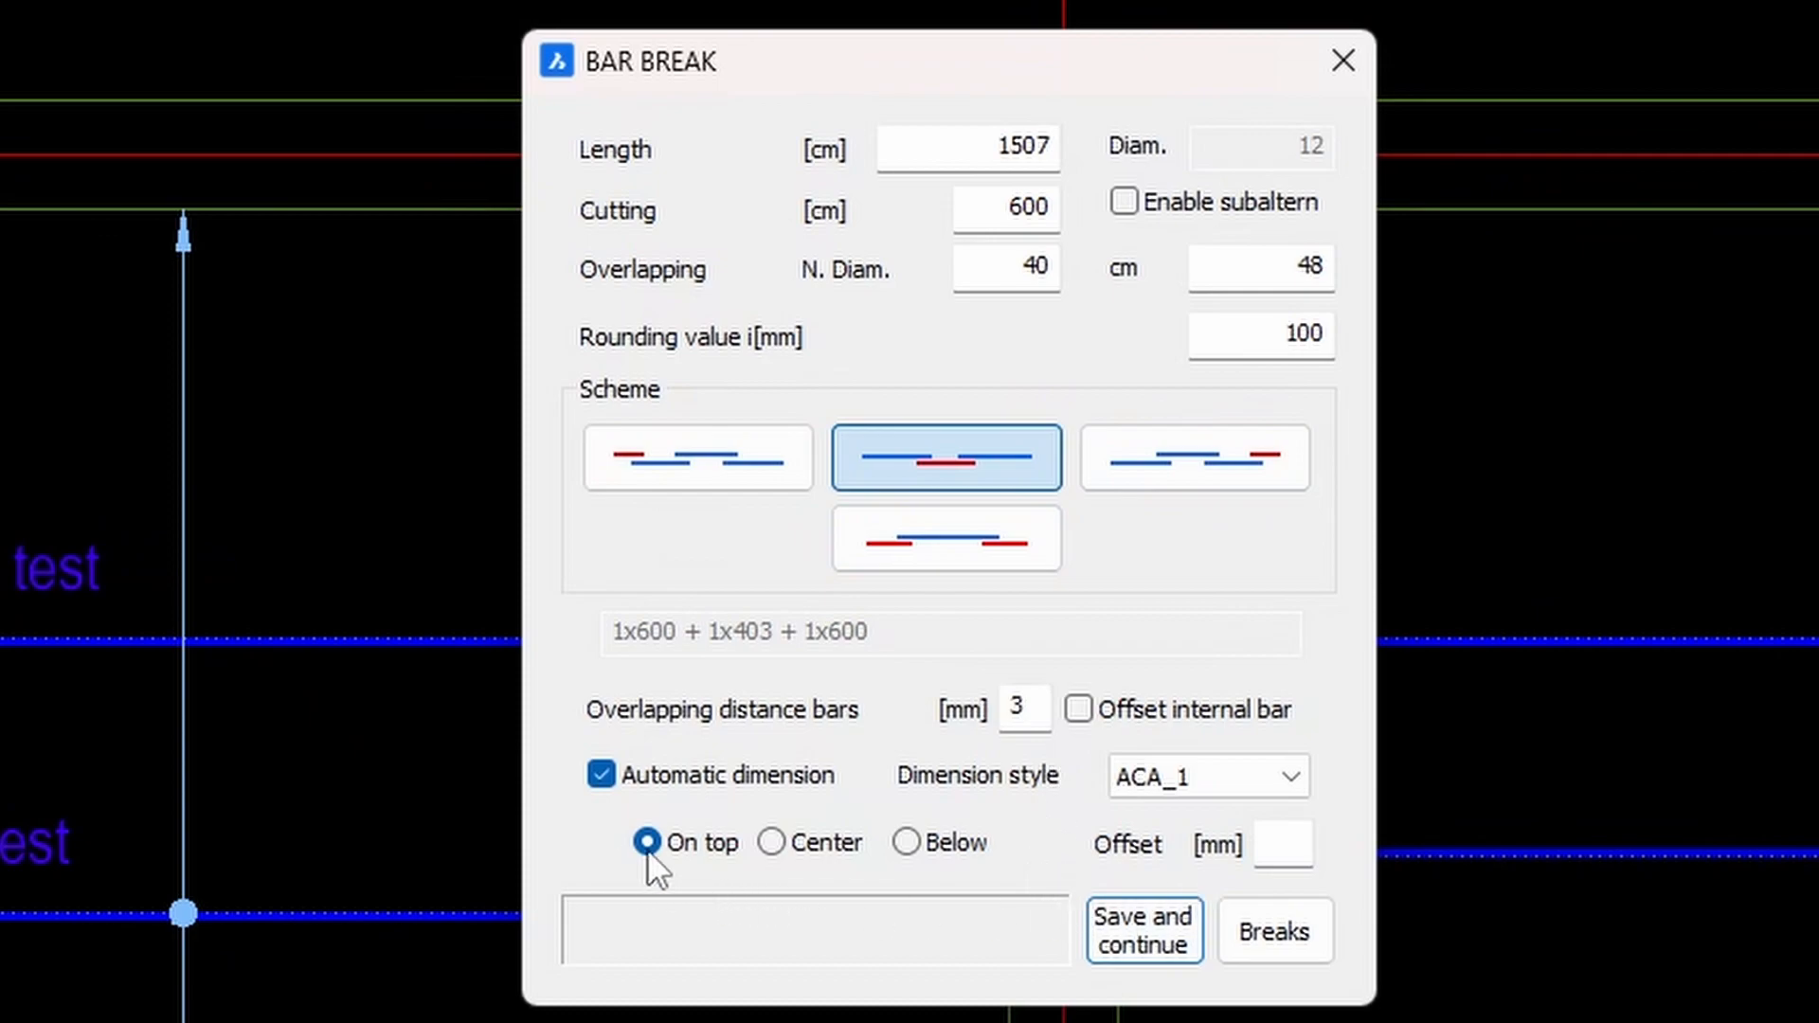
click(1255, 934)
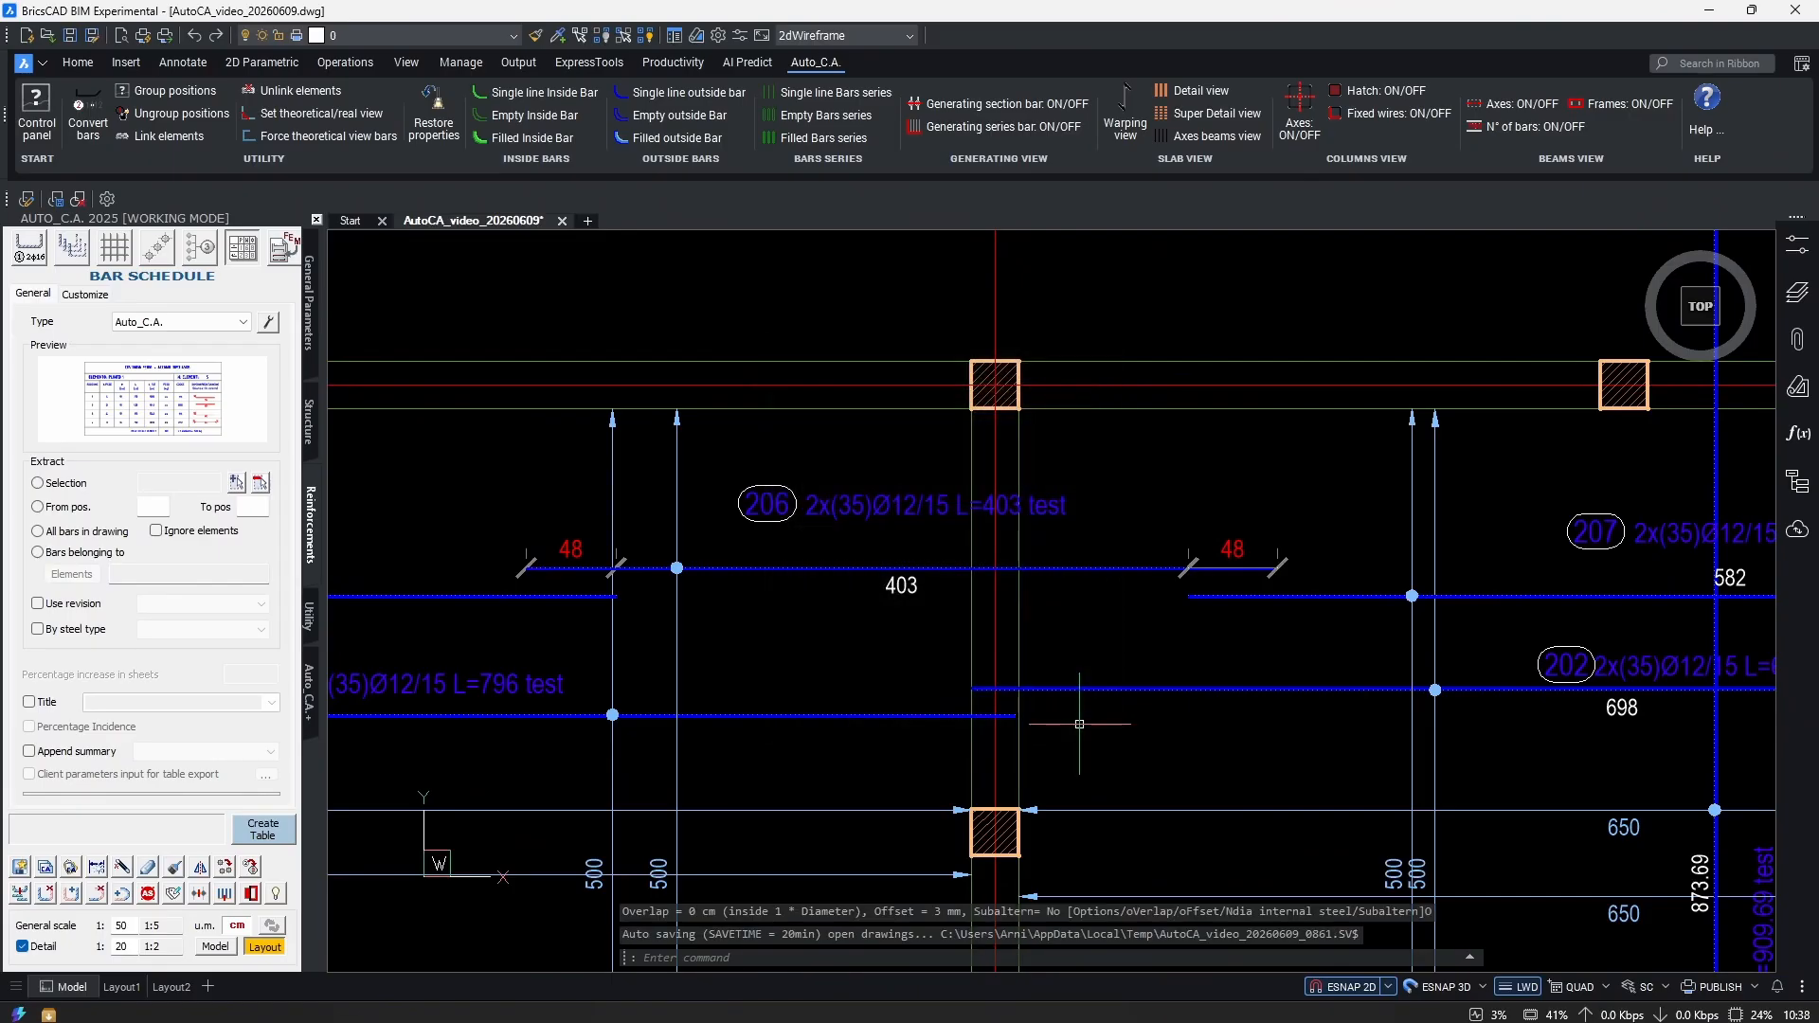
Select the left 600 cm, middle 403 cm and right 600 cm bar pieces to check their grips.
scroll(1031, 587, down, 1)
click(1031, 588)
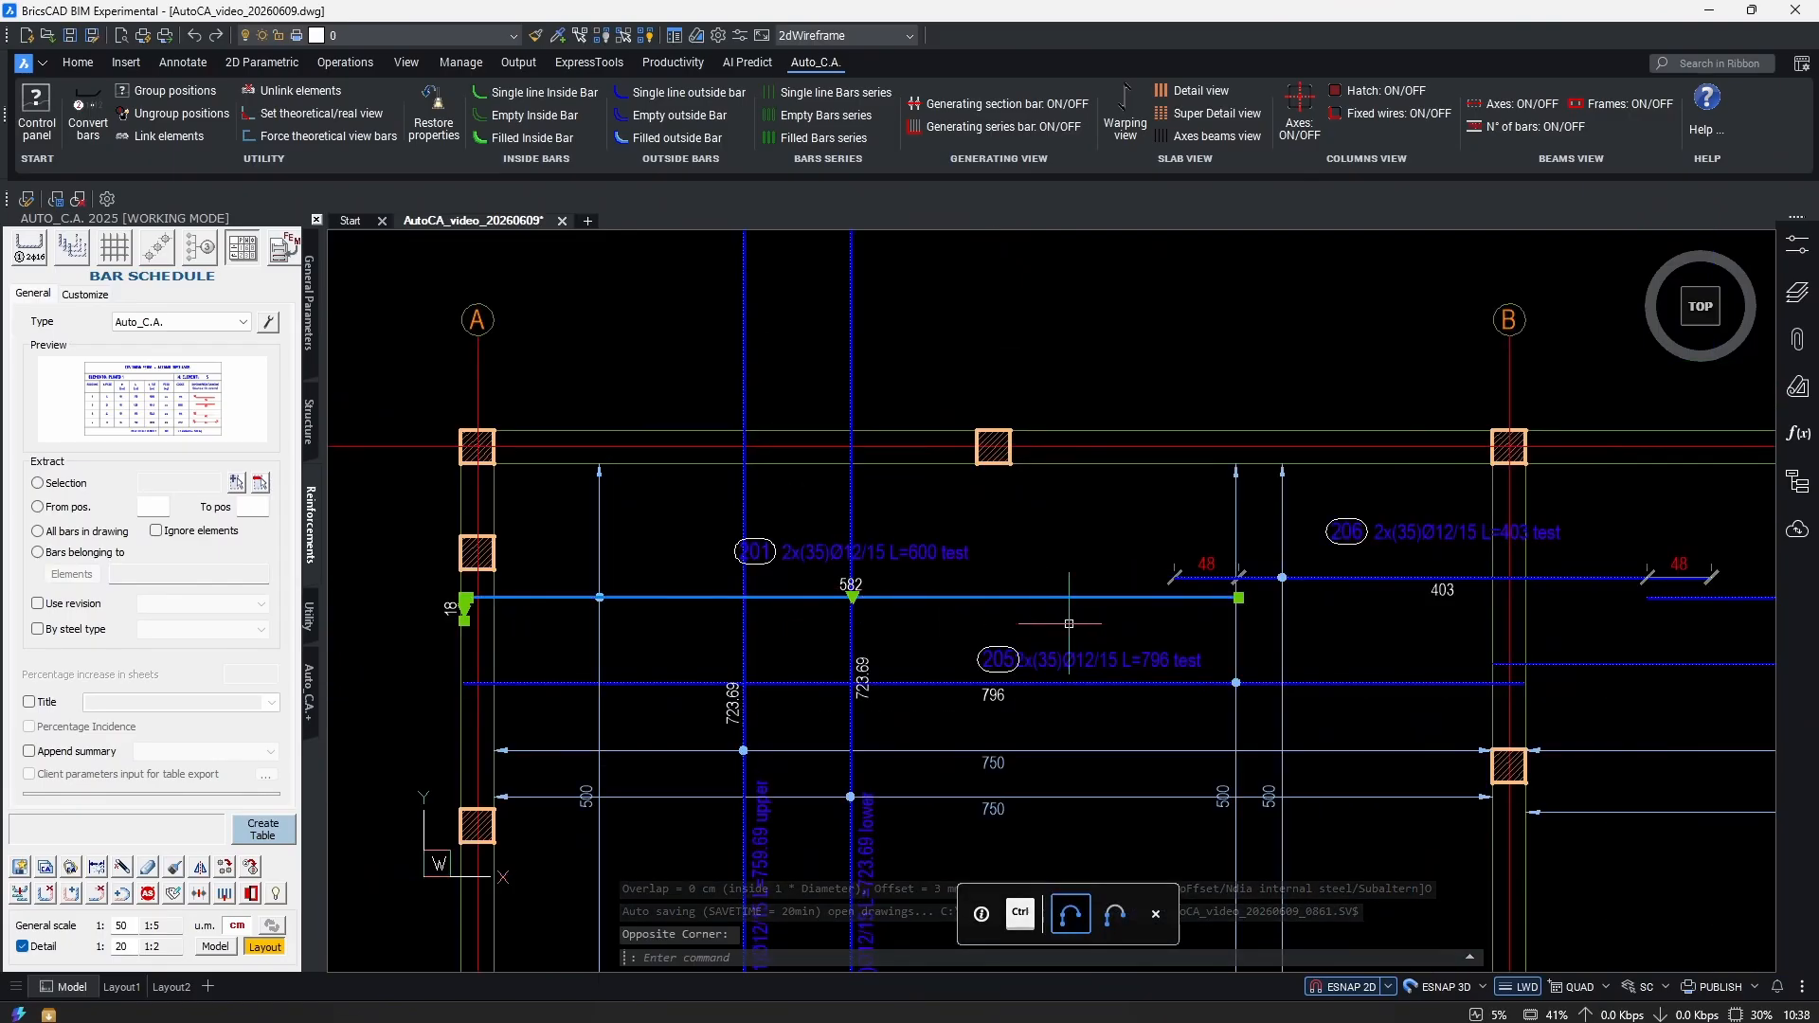
middle_drag(1317, 570, 890, 585)
click(900, 569)
middle_drag(1313, 601, 1130, 600)
click(1131, 591)
Inspect the 48 cm laps up close, then clear the selection and zoom to the whole plan.
scroll(1127, 595, down, 1)
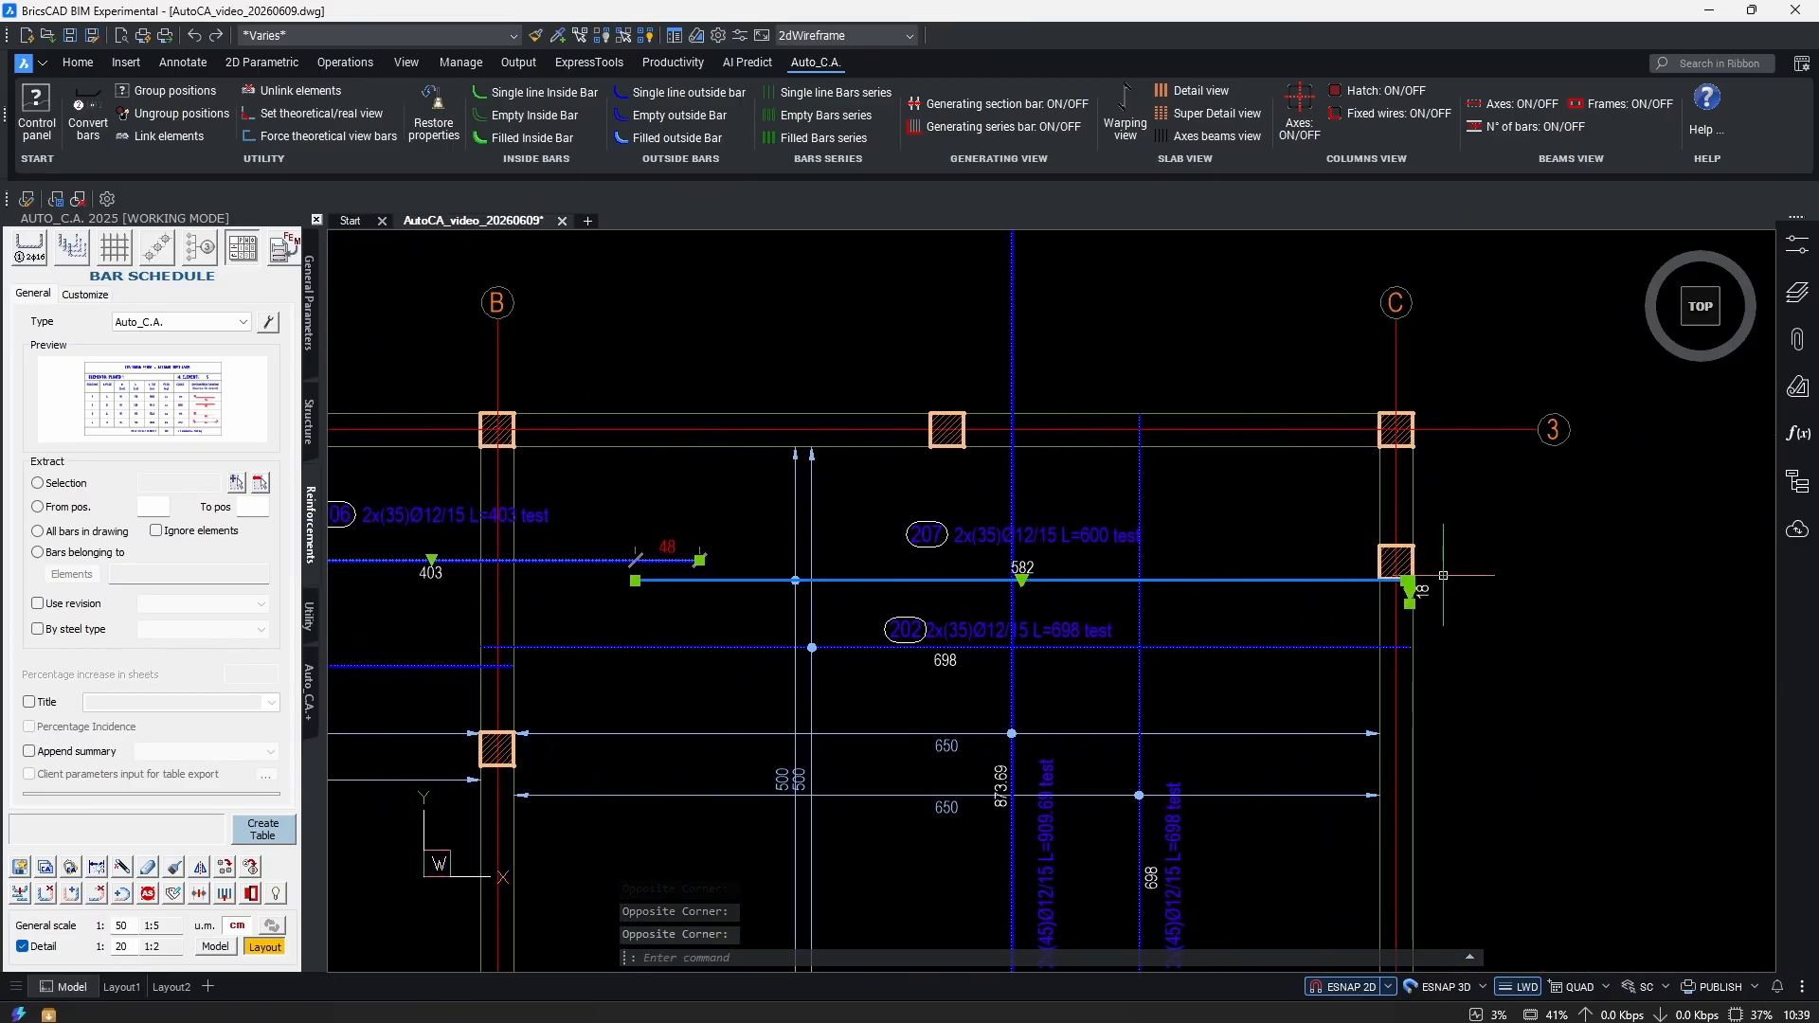
scroll(1122, 576, down, 1)
scroll(1123, 575, down, 1)
scroll(1080, 569, up, 2)
scroll(1024, 564, down, 3)
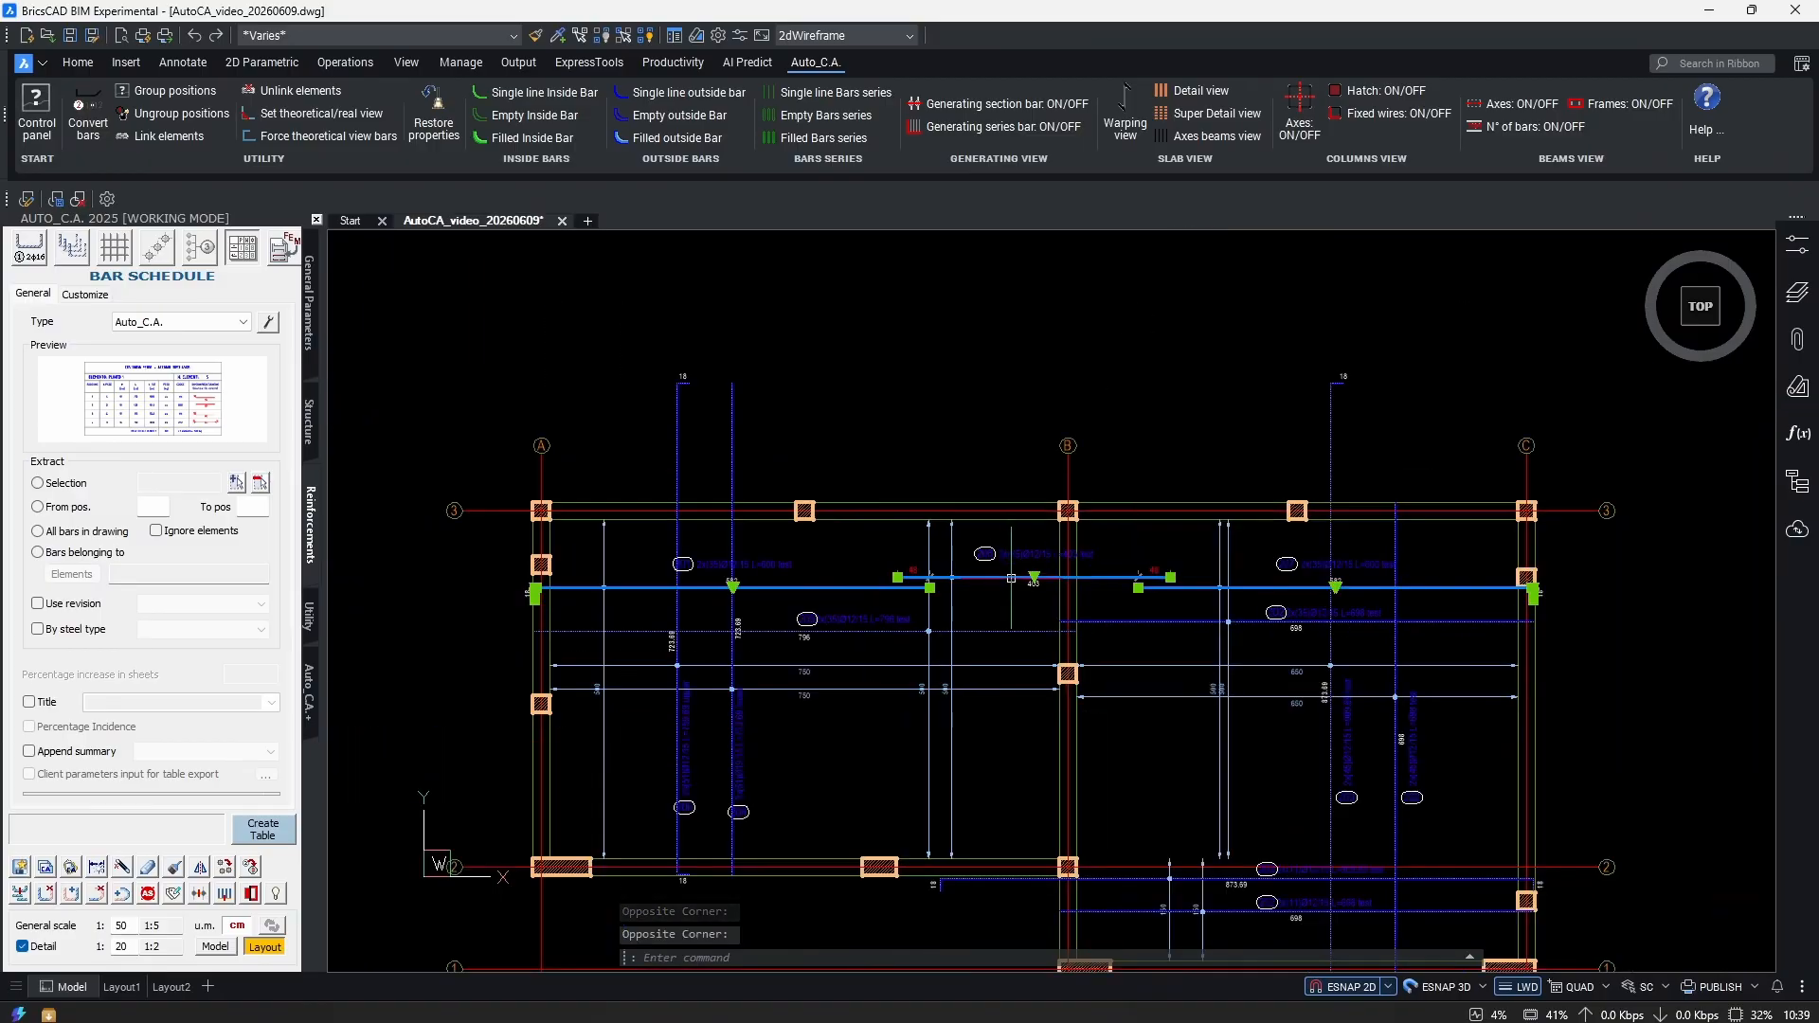
scroll(976, 559, up, 4)
scroll(895, 517, down, 3)
scroll(952, 483, up, 3)
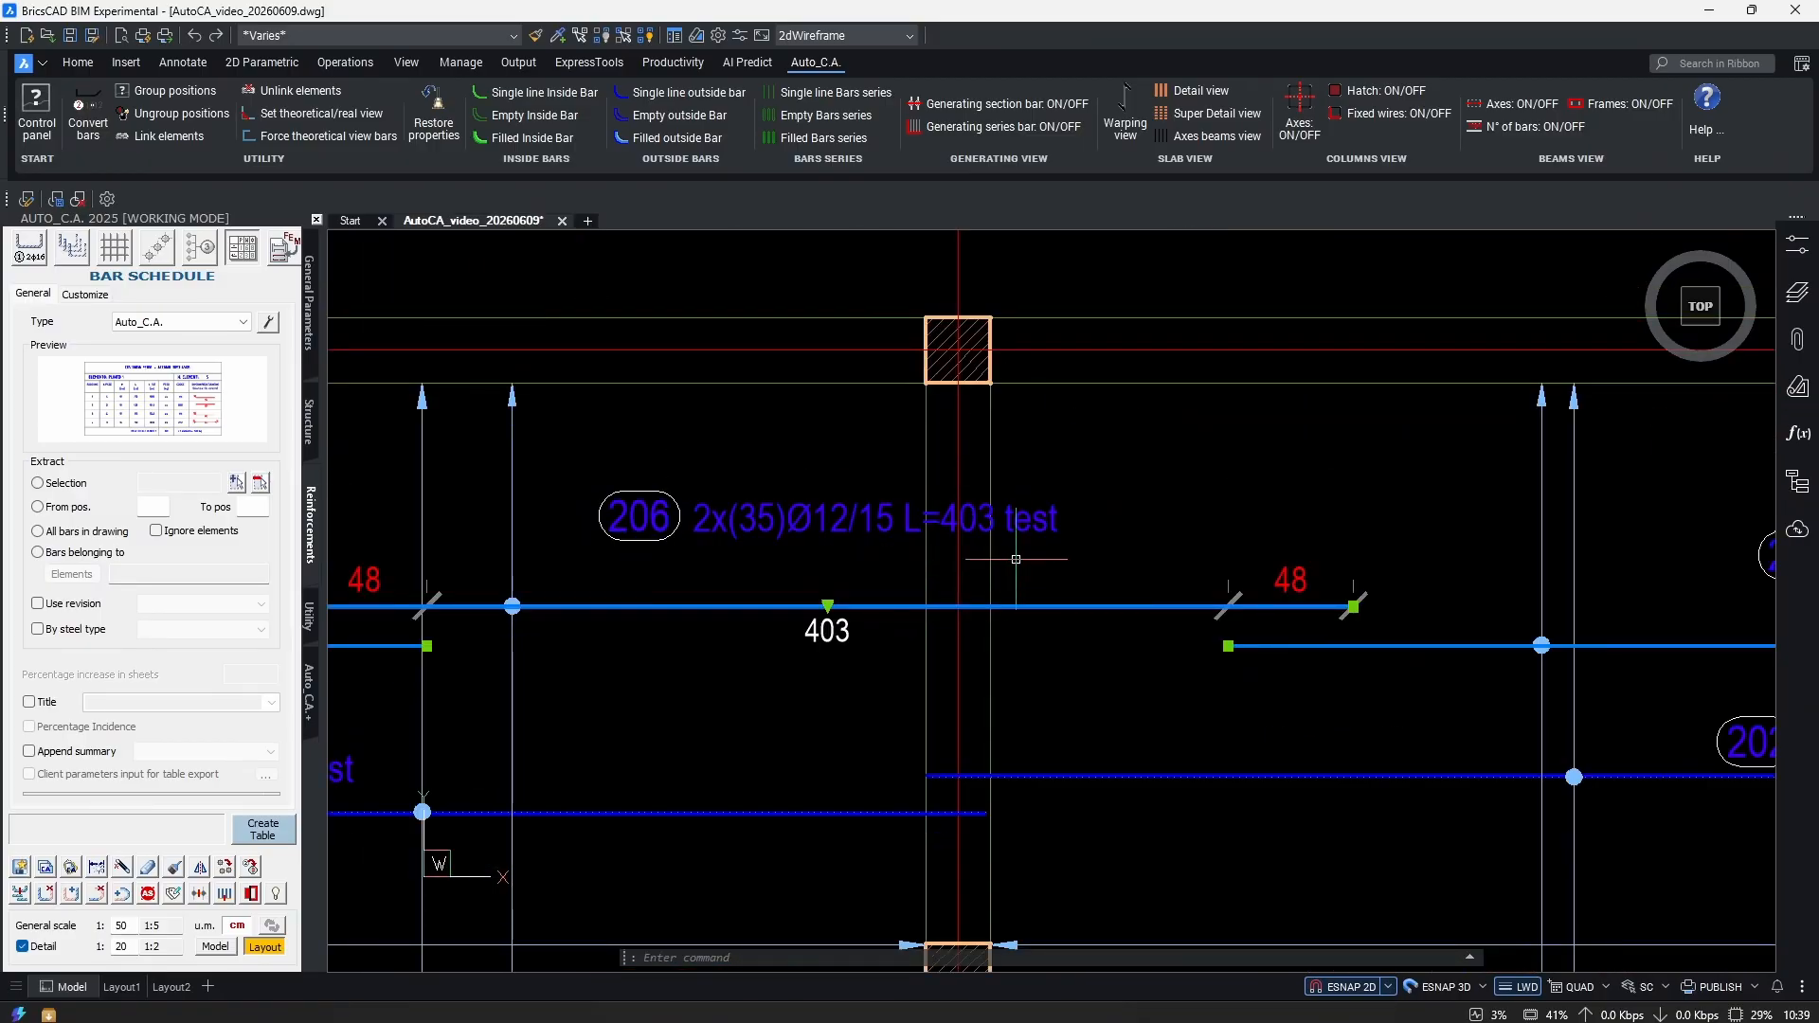
scroll(956, 480, down, 3)
scroll(957, 483, up, 3)
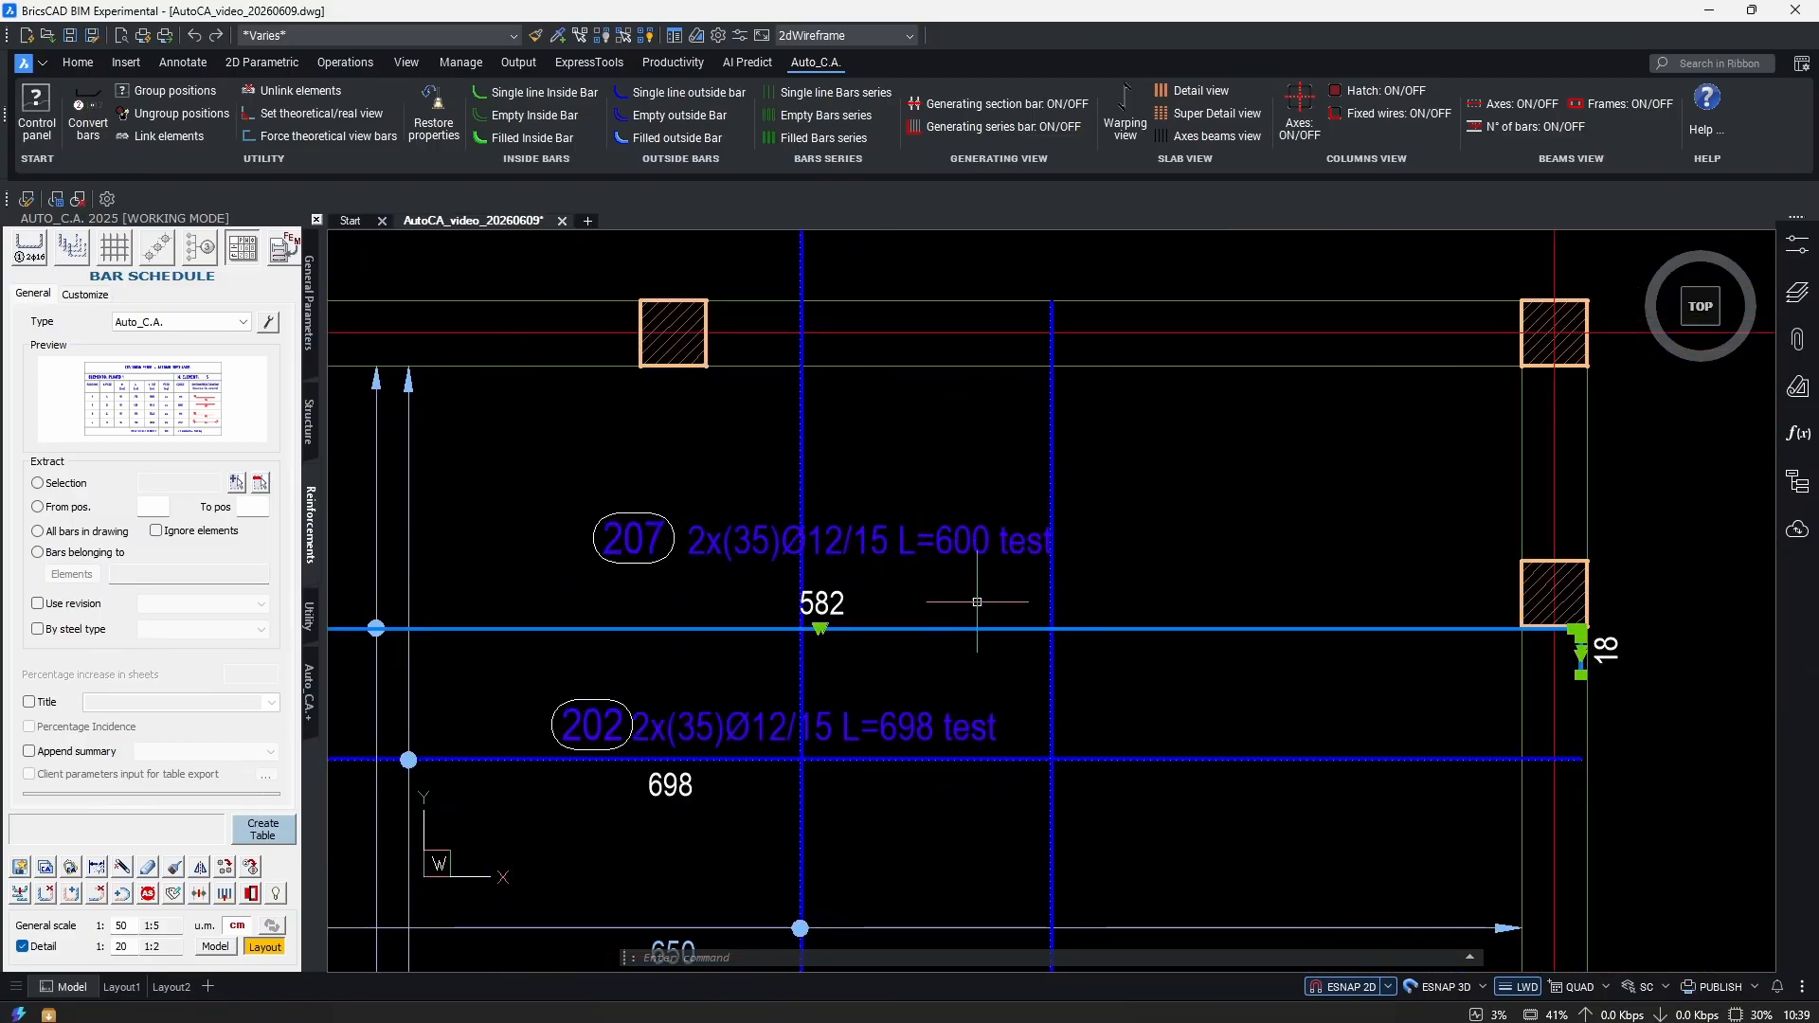
scroll(946, 484, down, 5)
key(Escape)
middle_click(1121, 618)
middle_click(1121, 619)
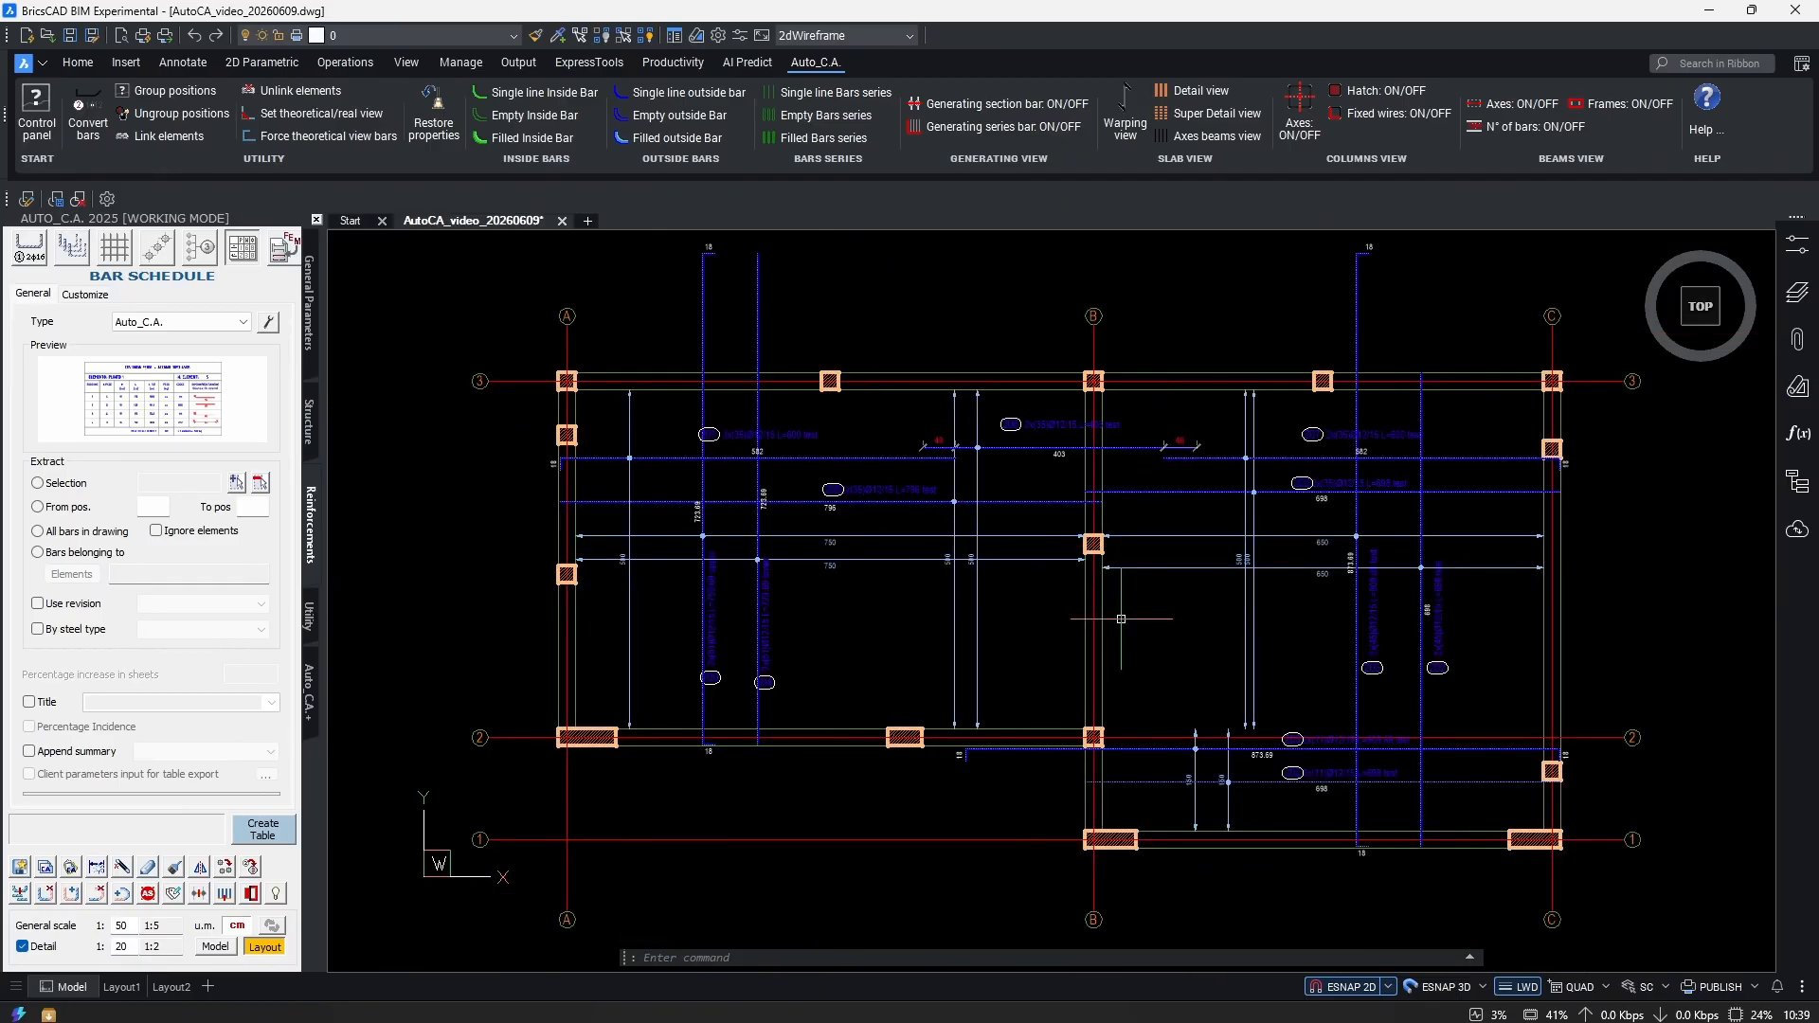